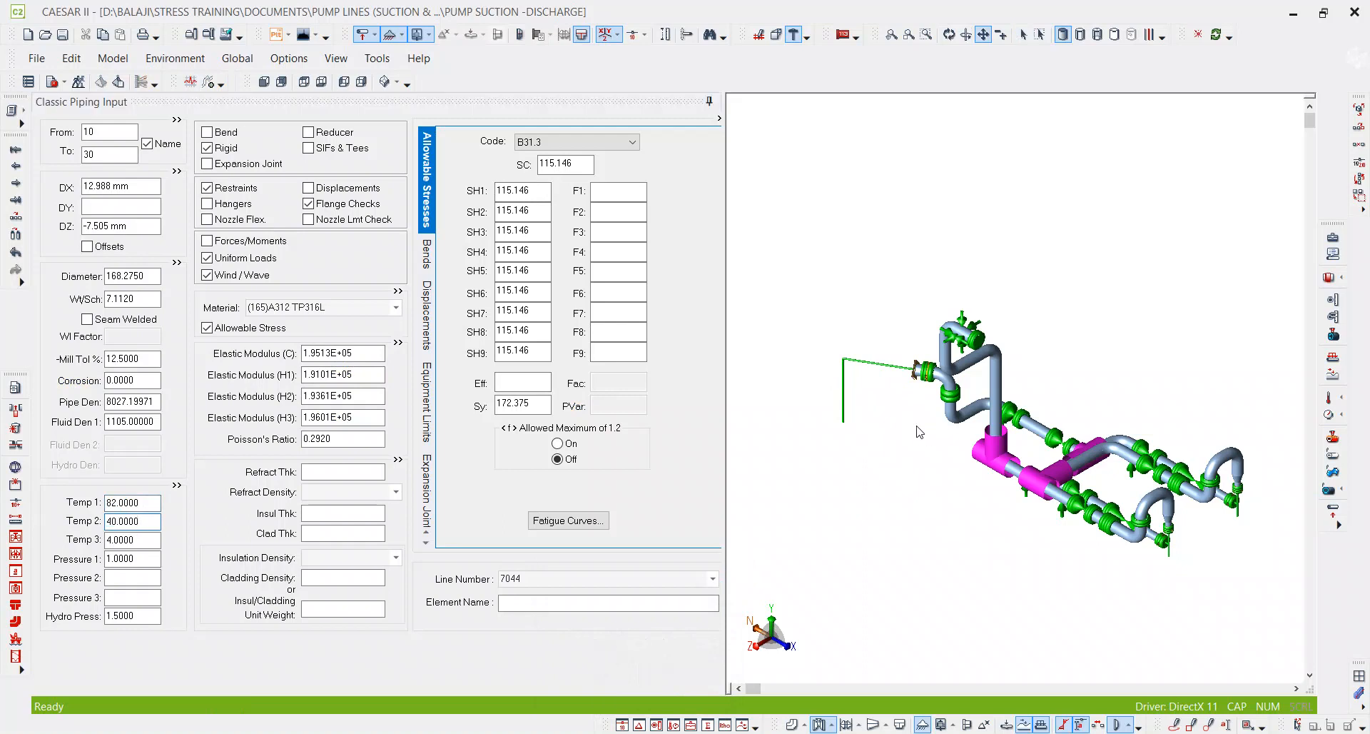
Step: Display the data of pipe element 5980-6000 in the 3D piping model
scroll(971, 318, up, 2)
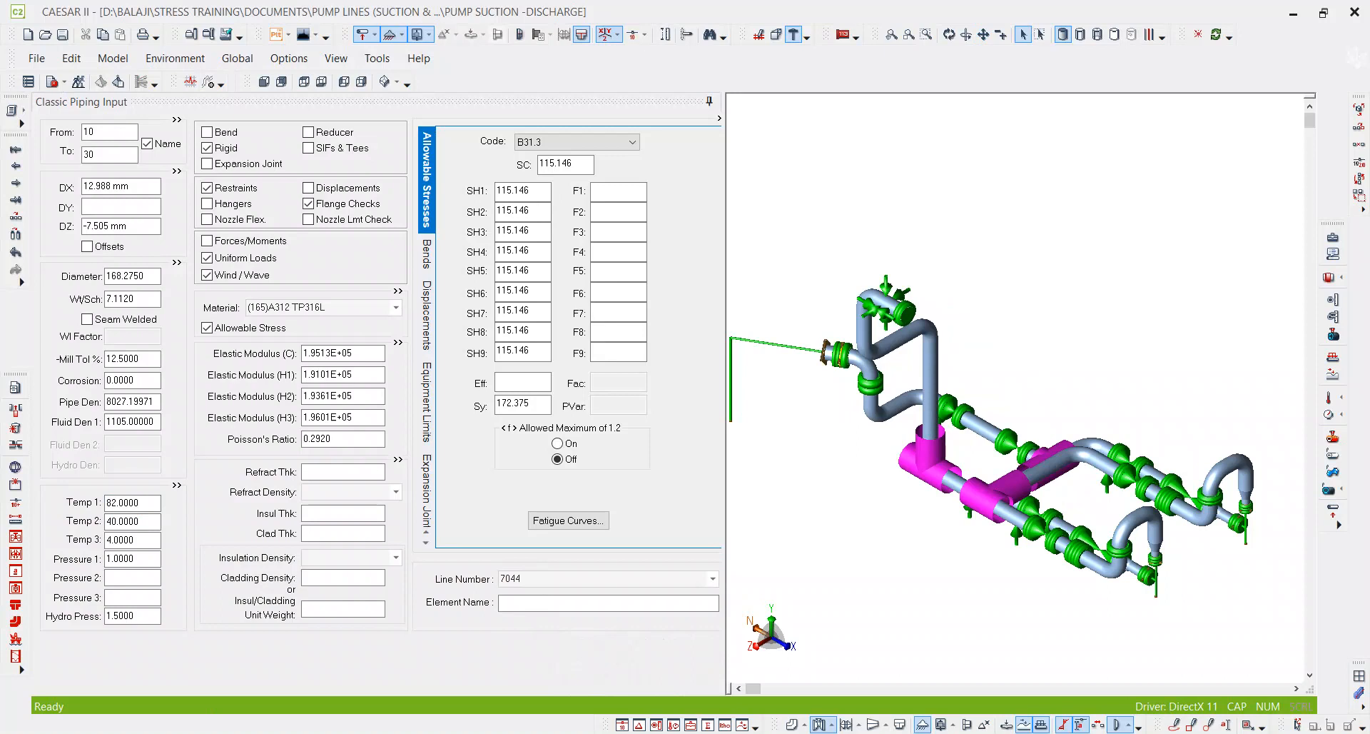
click(1238, 733)
click(902, 338)
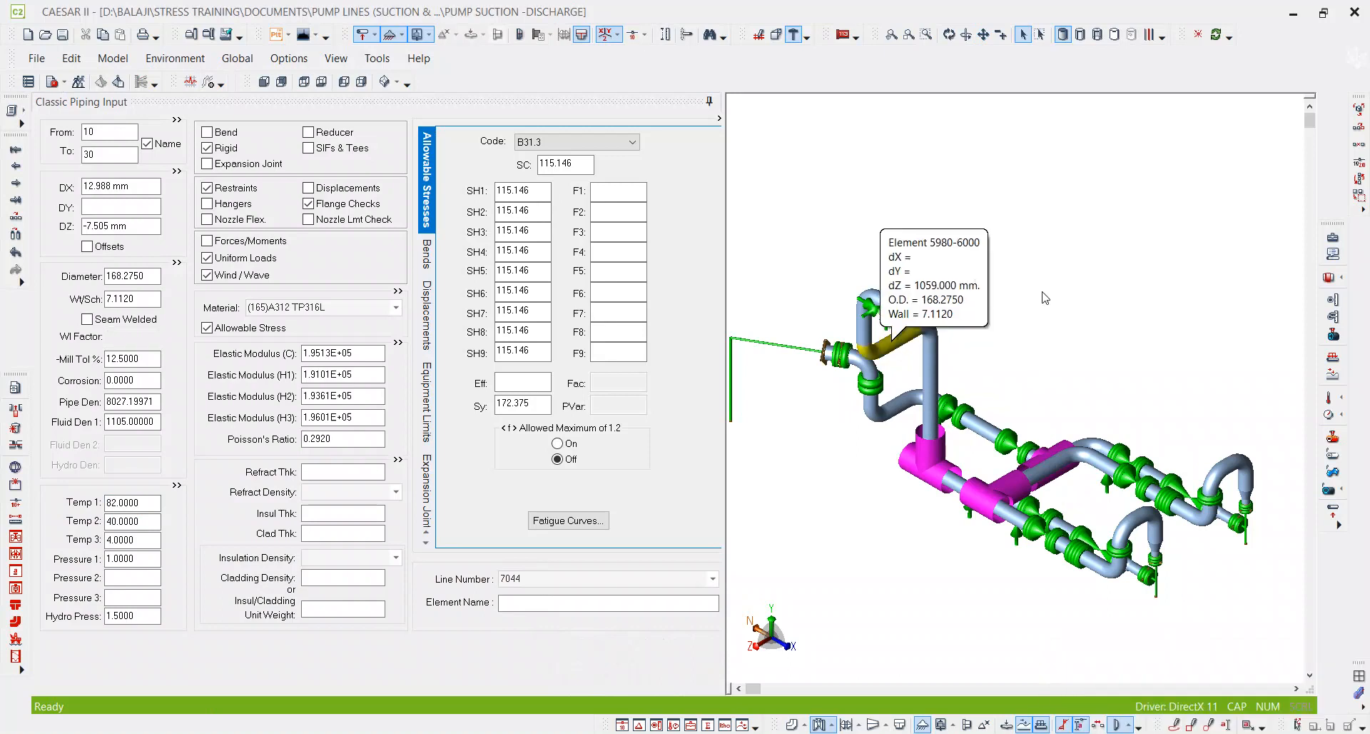
Step: Batch run the pump suction-discharge model and review the analyzed load cases in the static output
click(79, 82)
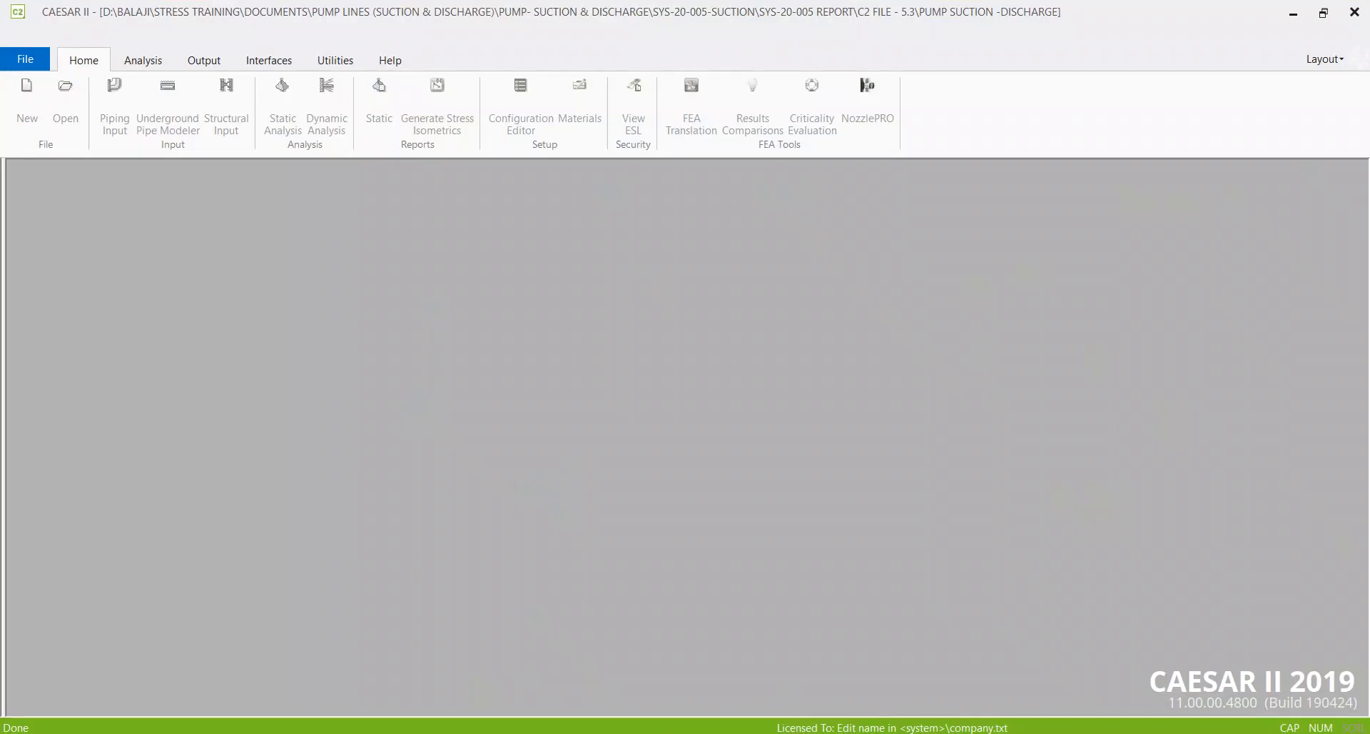
mouse_move(634, 733)
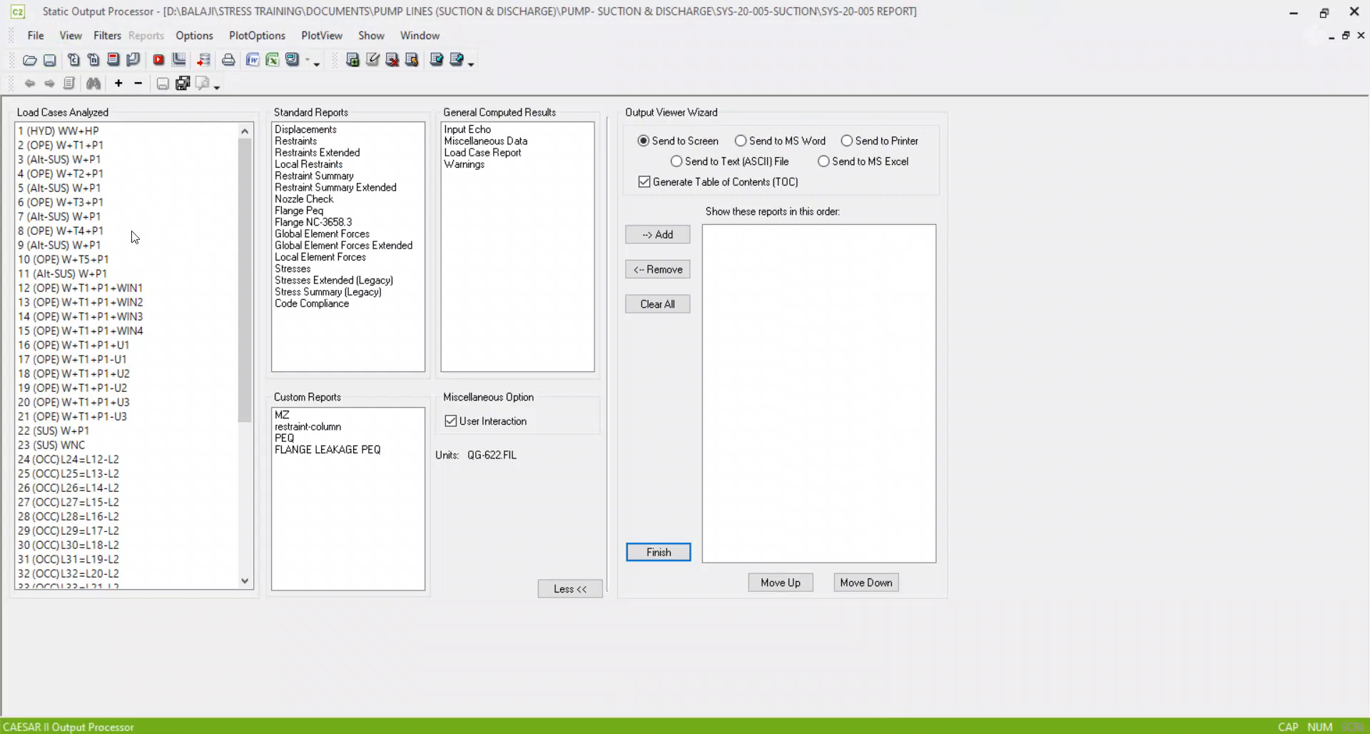
mouse_move(242, 190)
mouse_down()
mouse_move(251, 212)
mouse_move(240, 178)
mouse_up()
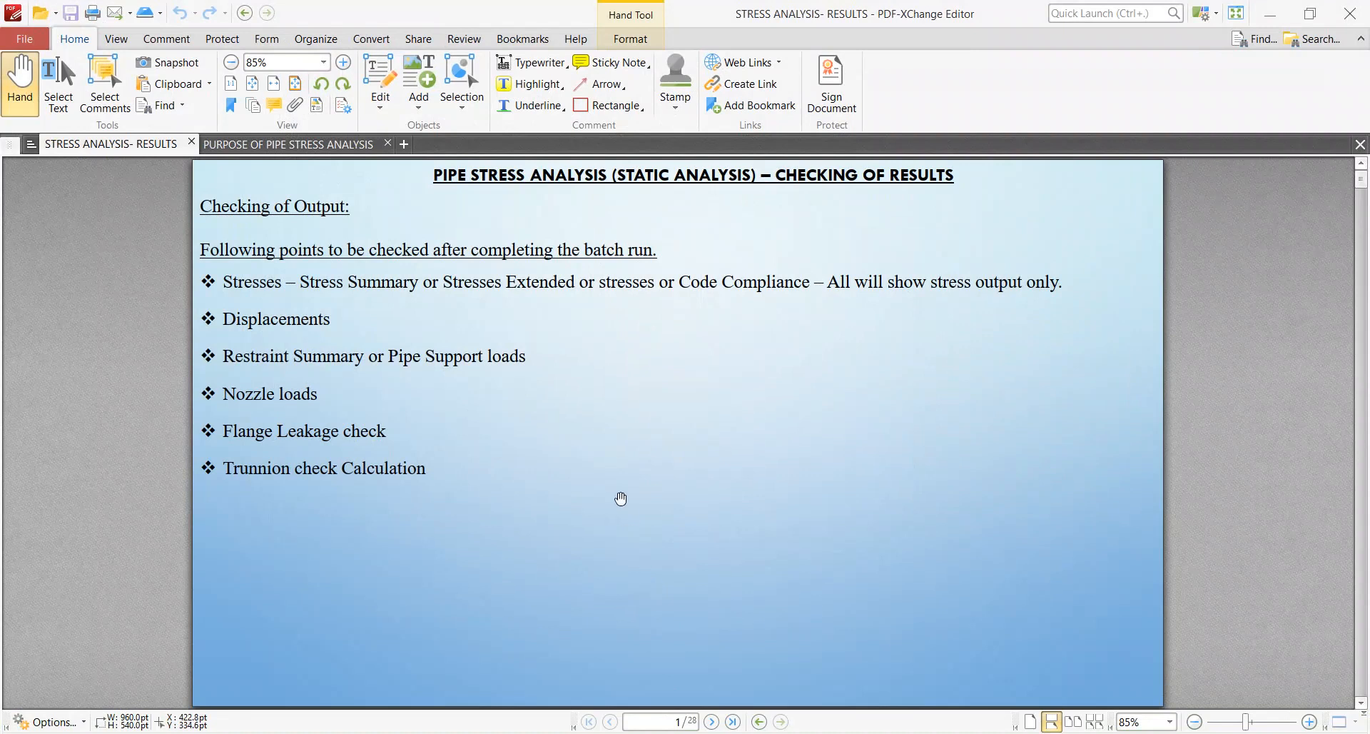
Step: Read the ASME B 31.3 stress criteria for hydro test and sustained loads in the stress analysis results notes
scroll(621, 497, down, 5)
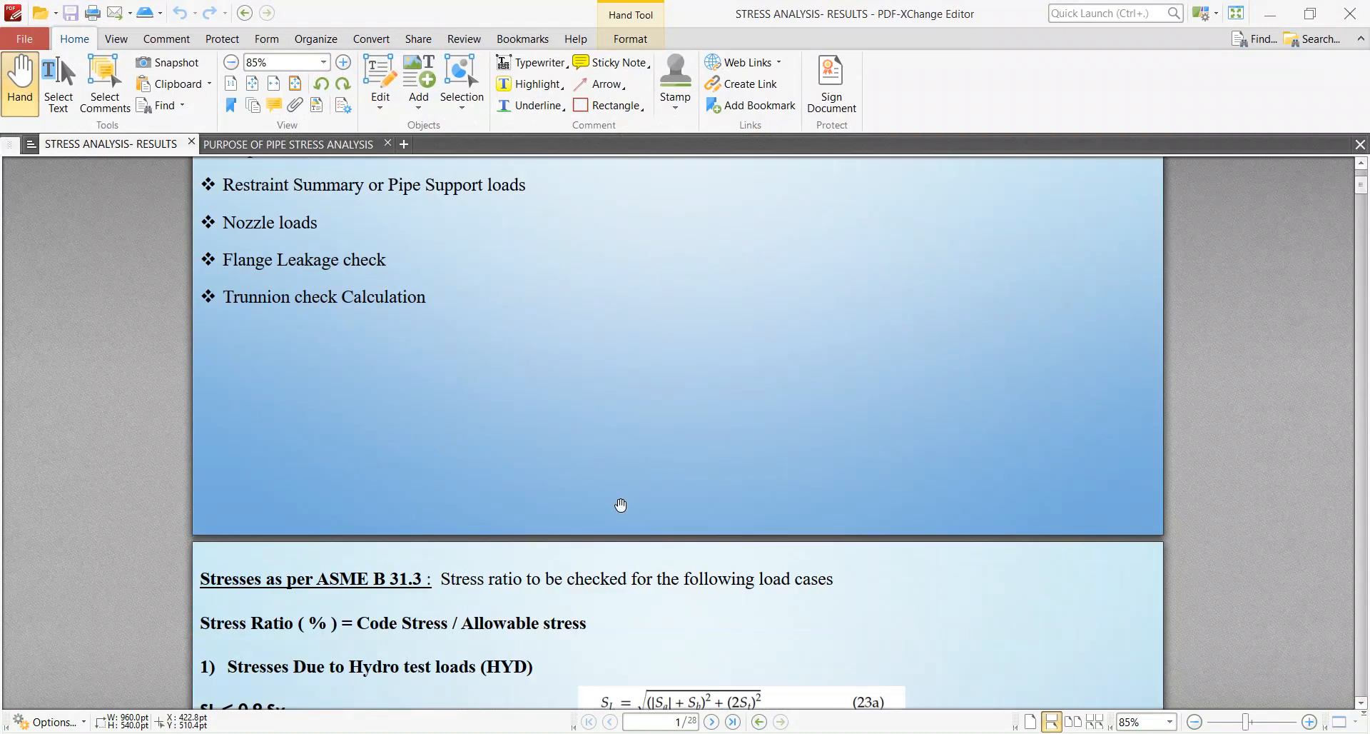
scroll(663, 576, down, 3)
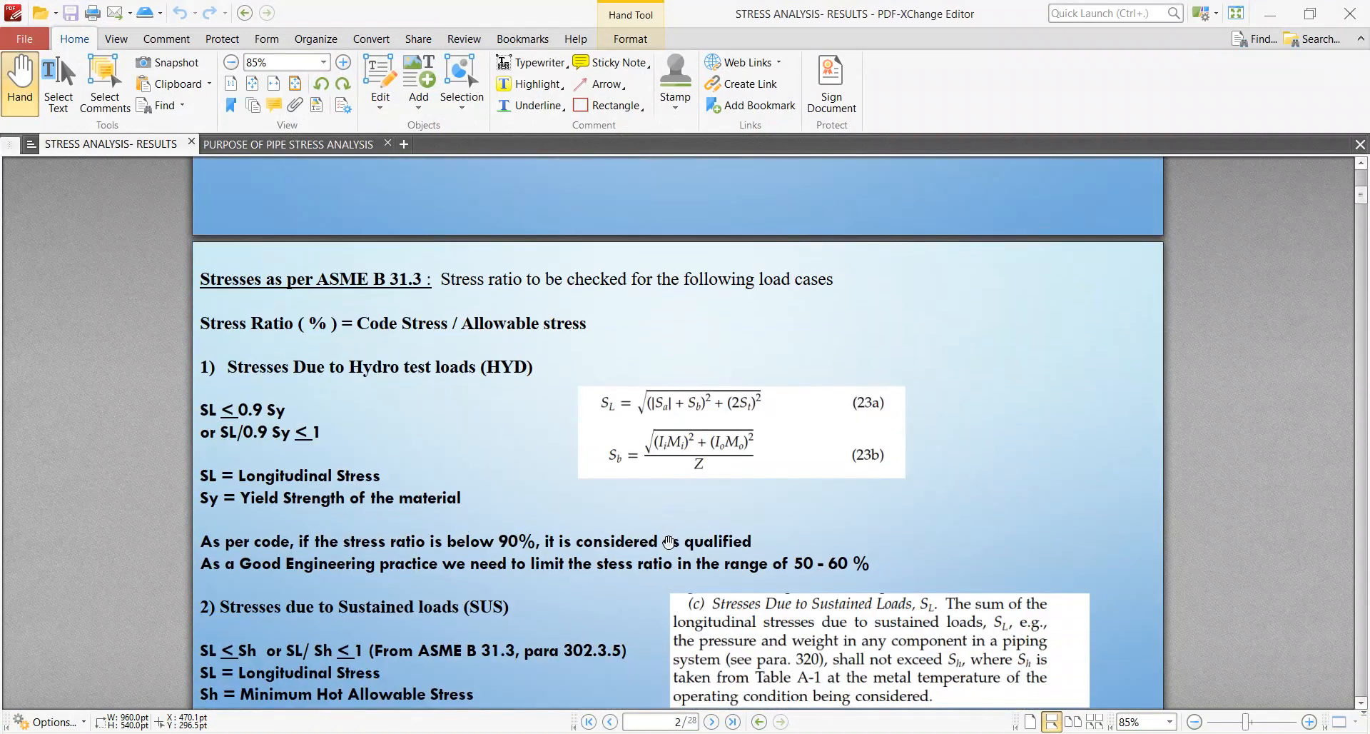
scroll(667, 541, down, 2)
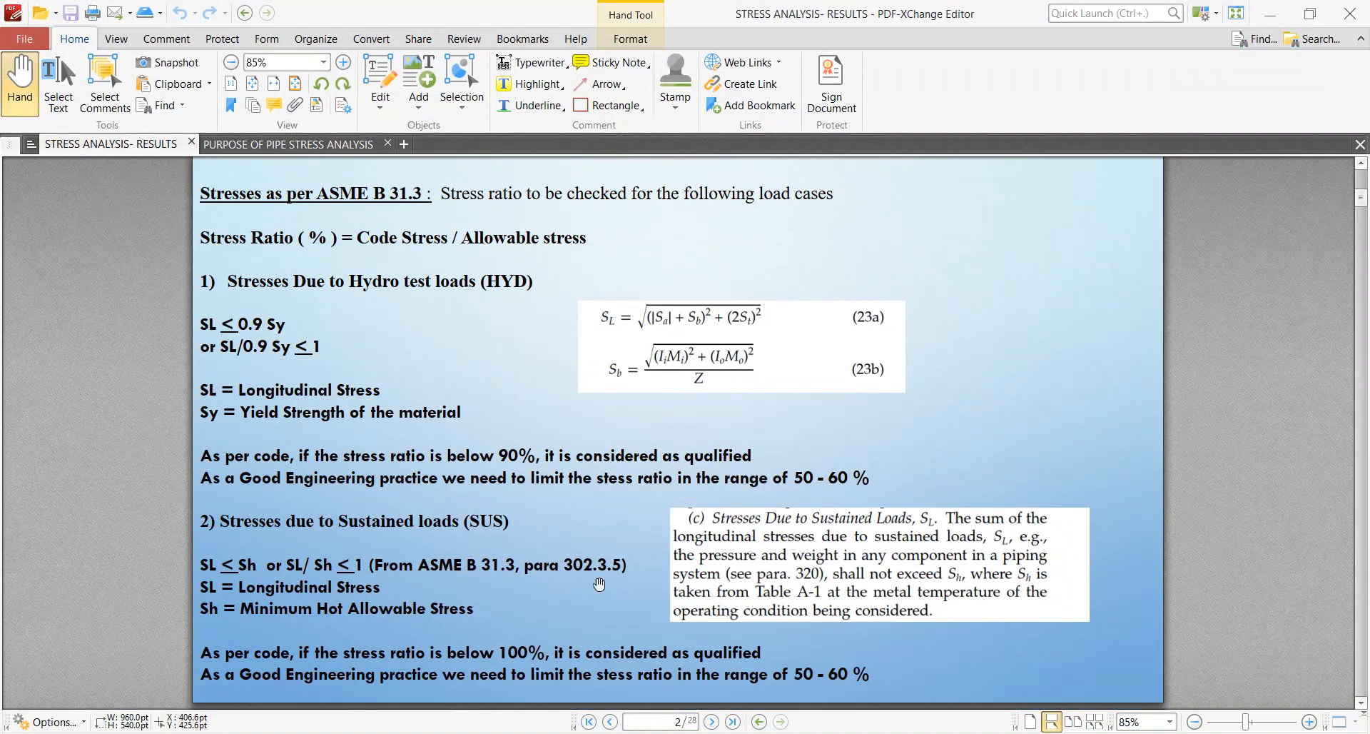
Step: Switch to the CAESAR II Static Output Processor and view the Stress Summary (Legacy) report for load case 1 (HYD) WW+HP
key(alt+Tab)
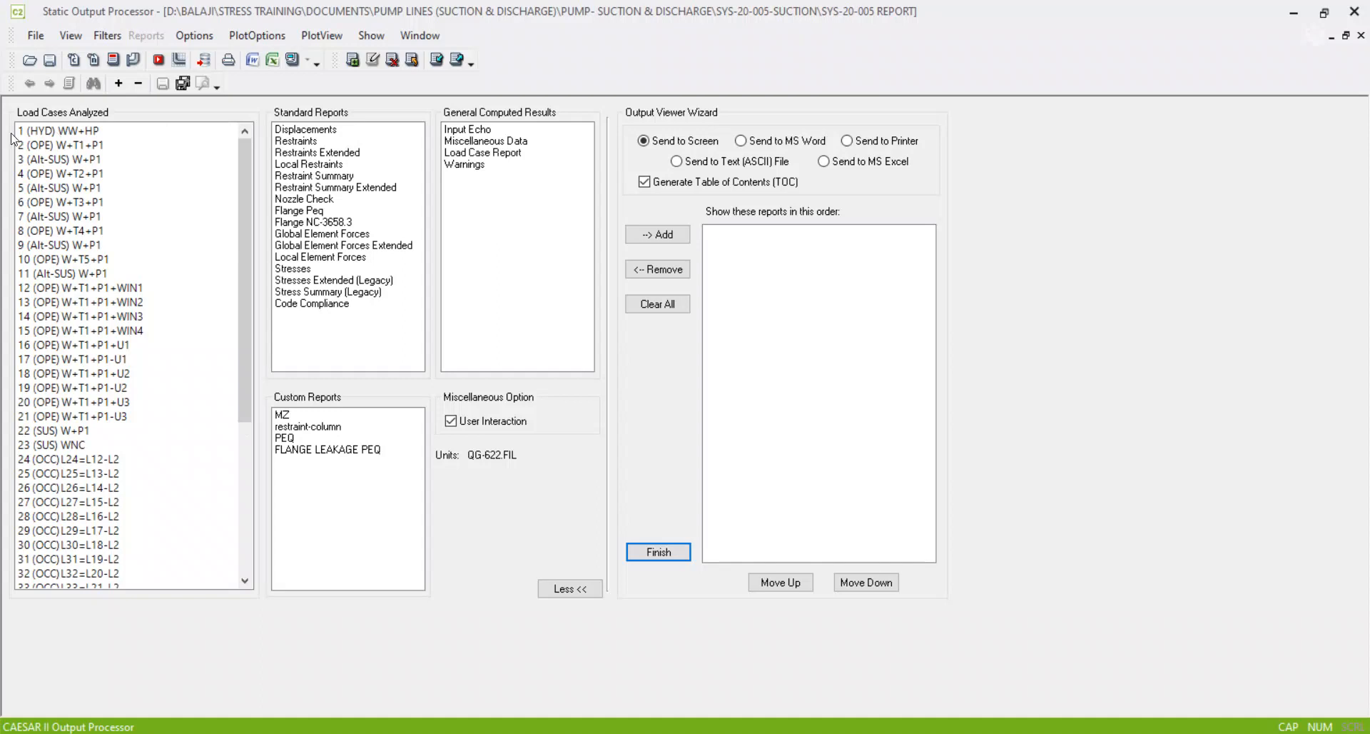
click(40, 132)
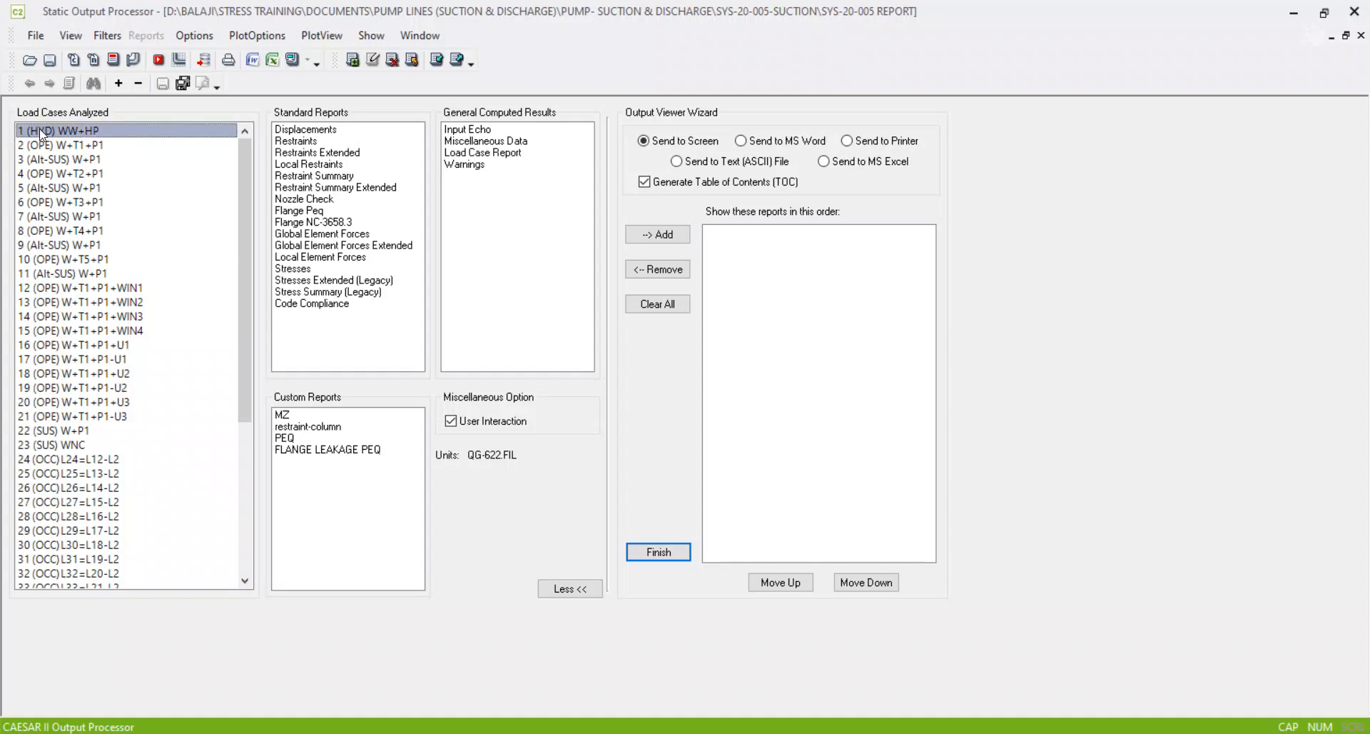
click(311, 292)
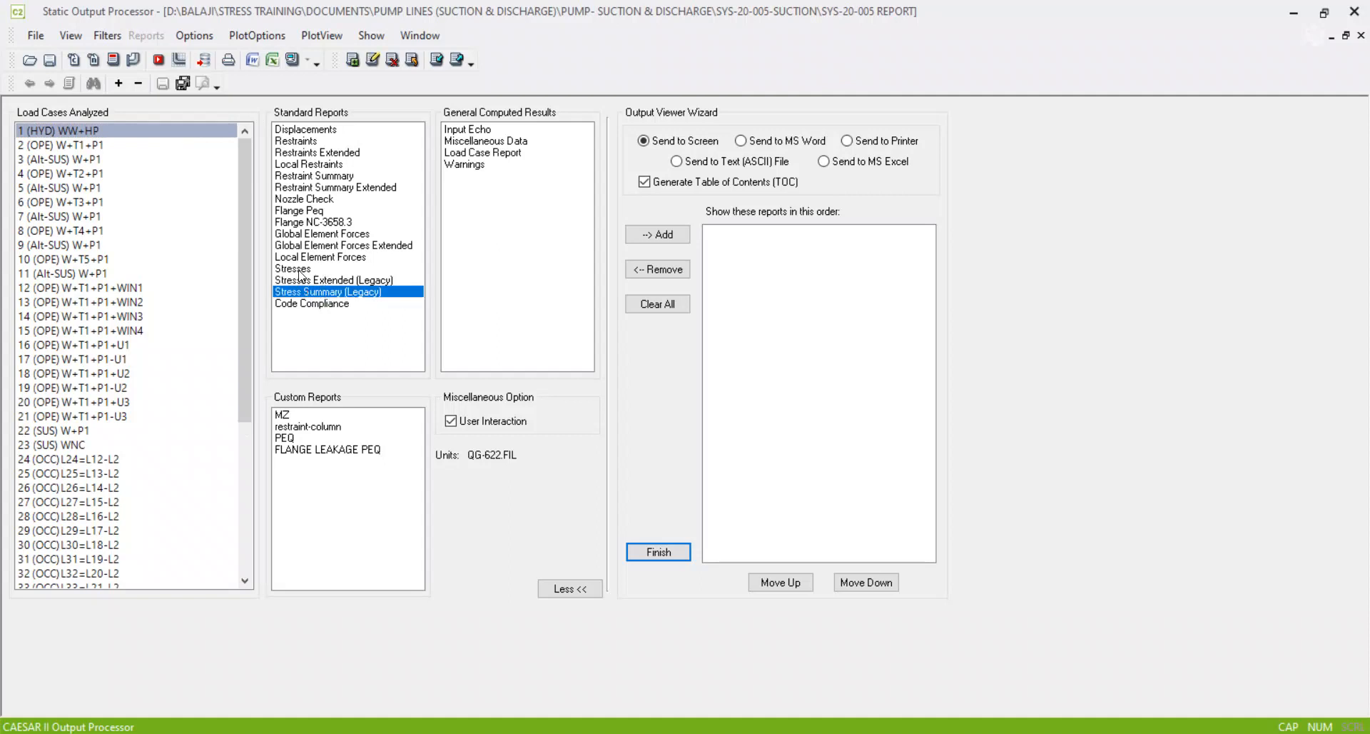
click(300, 272)
click(310, 281)
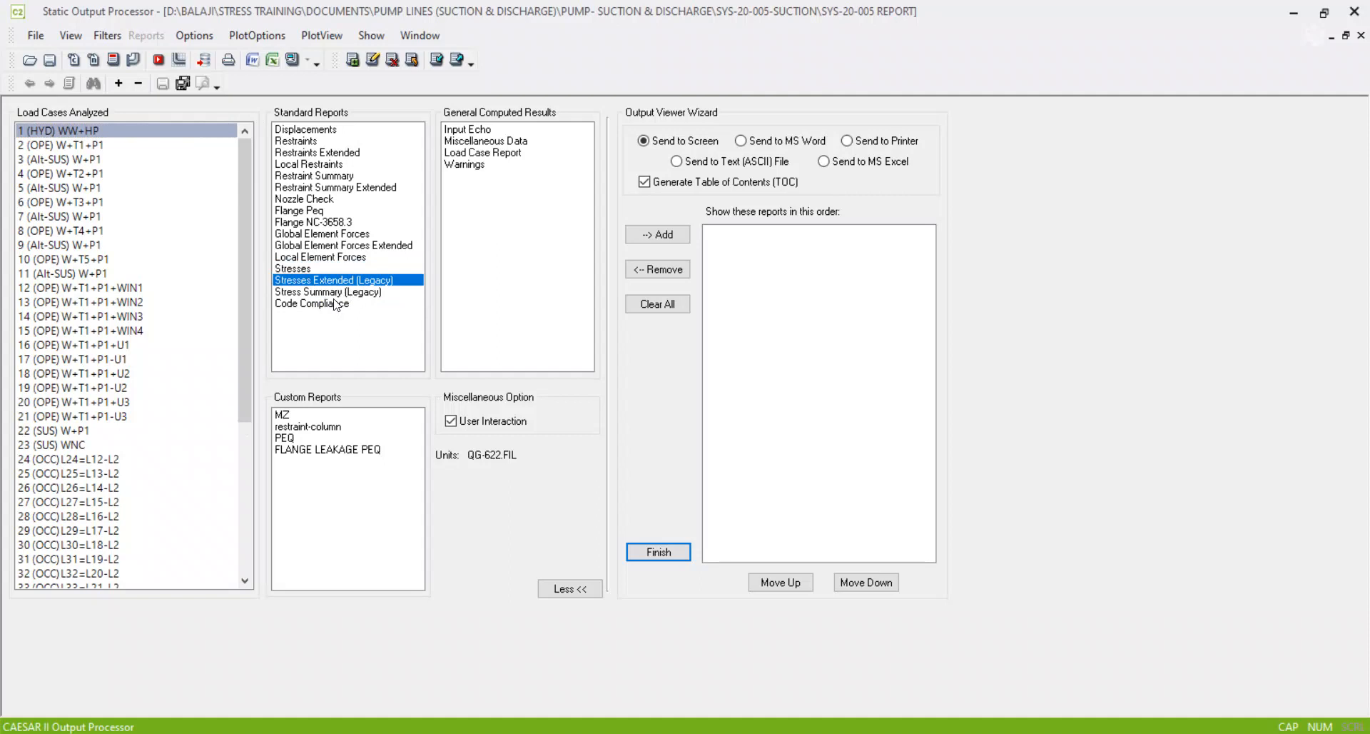
click(333, 293)
click(333, 305)
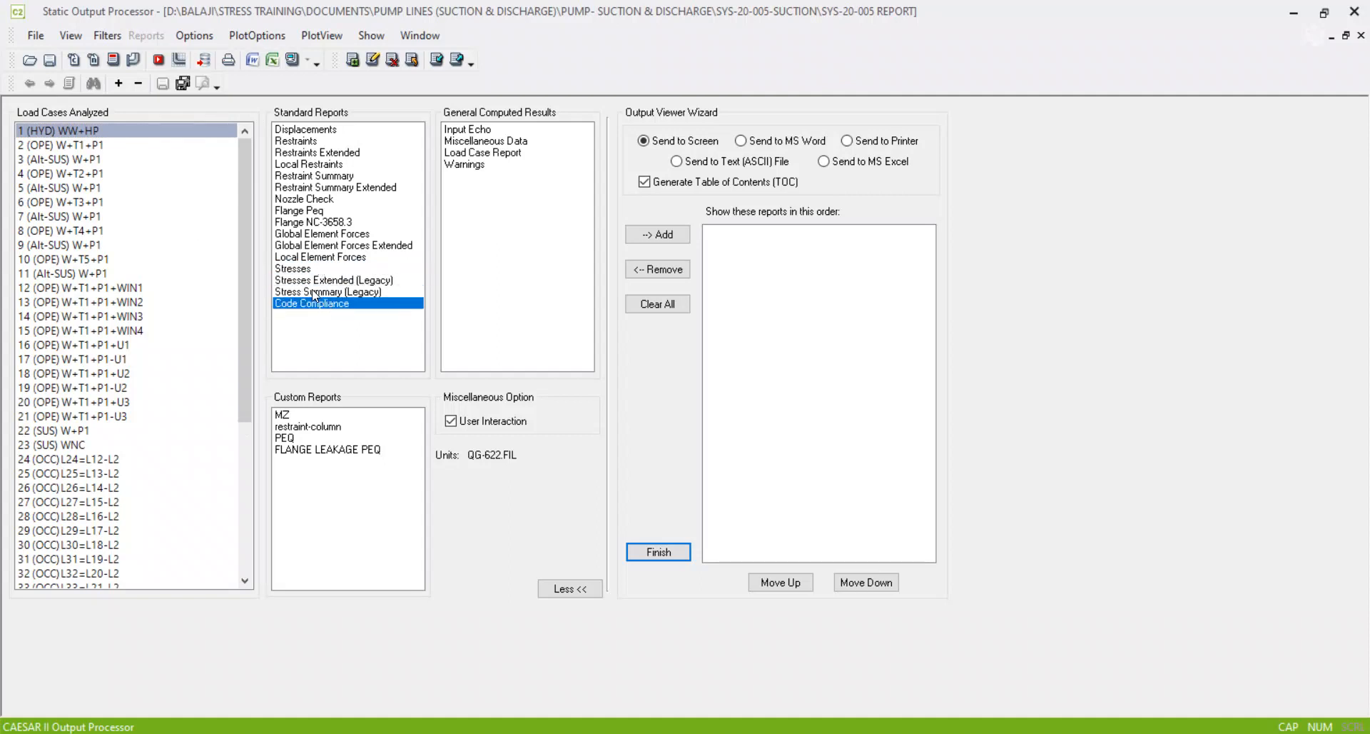
click(314, 292)
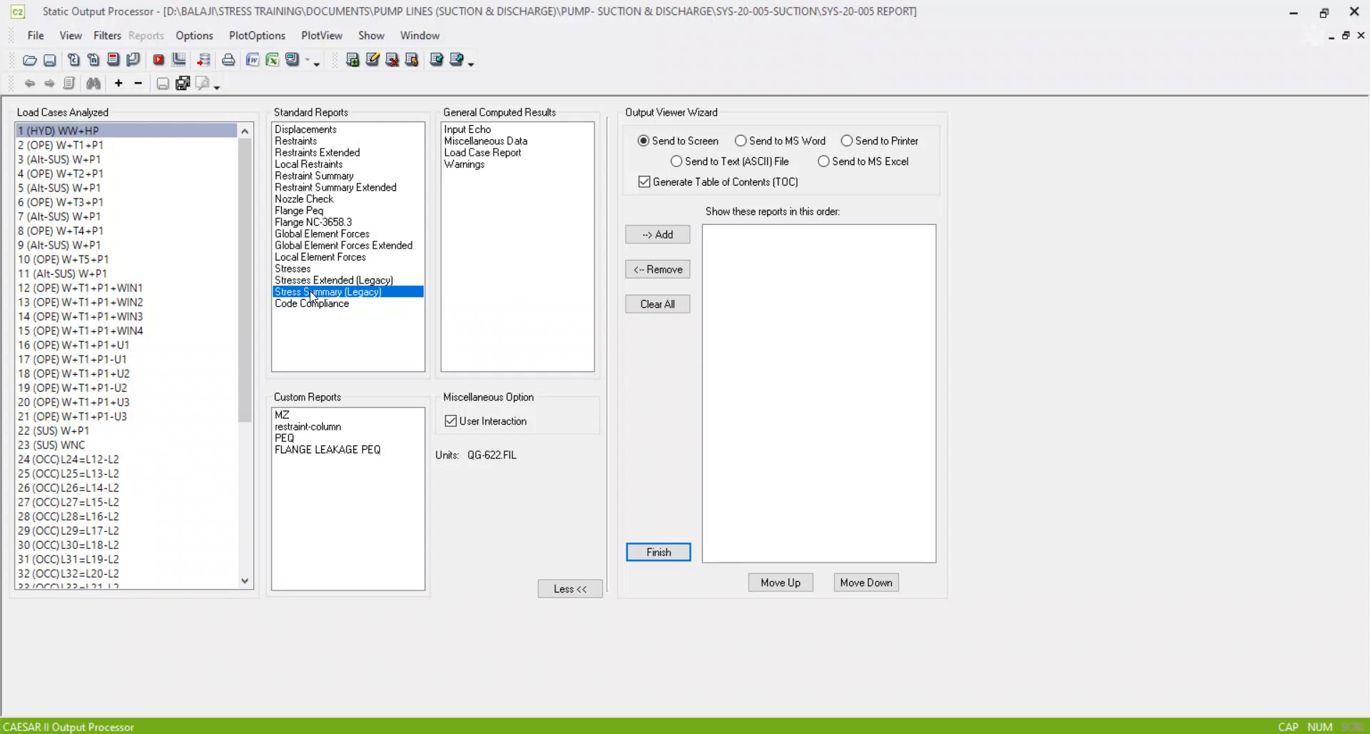
click(294, 64)
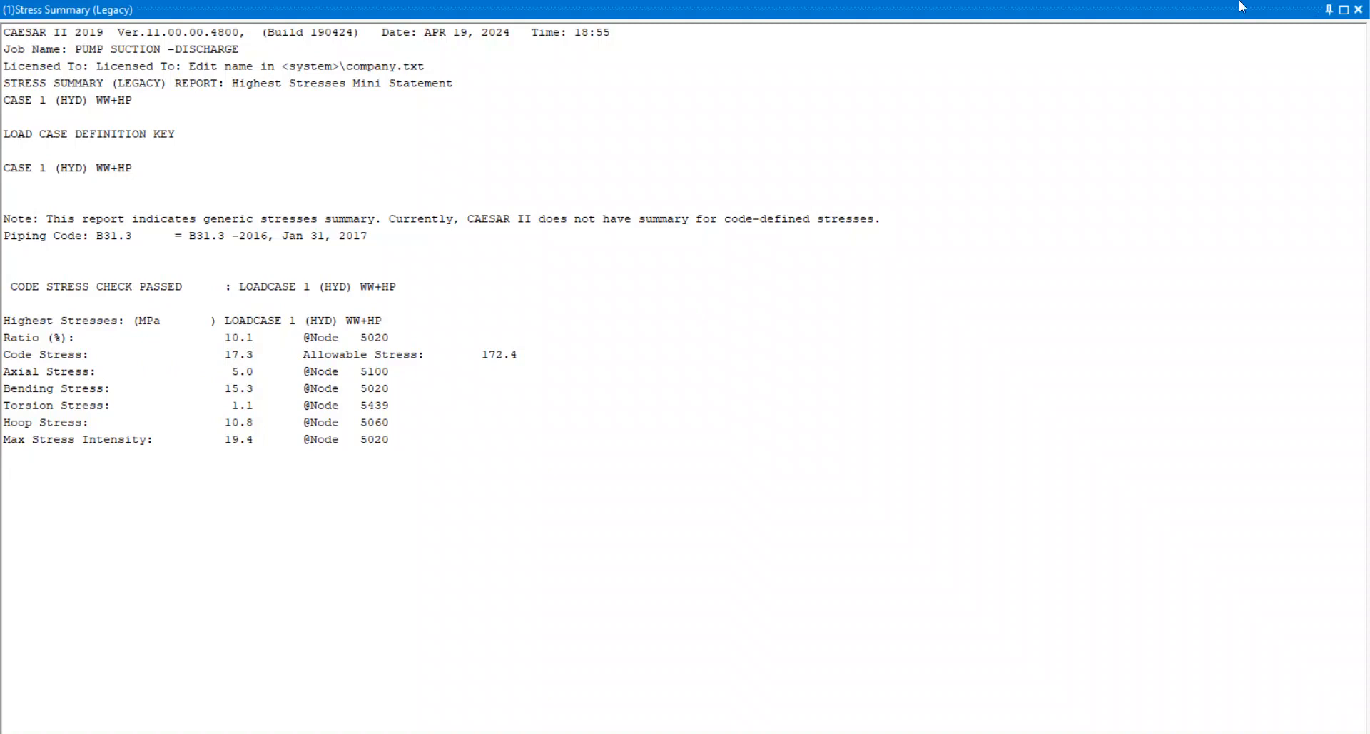
double_click(932, 7)
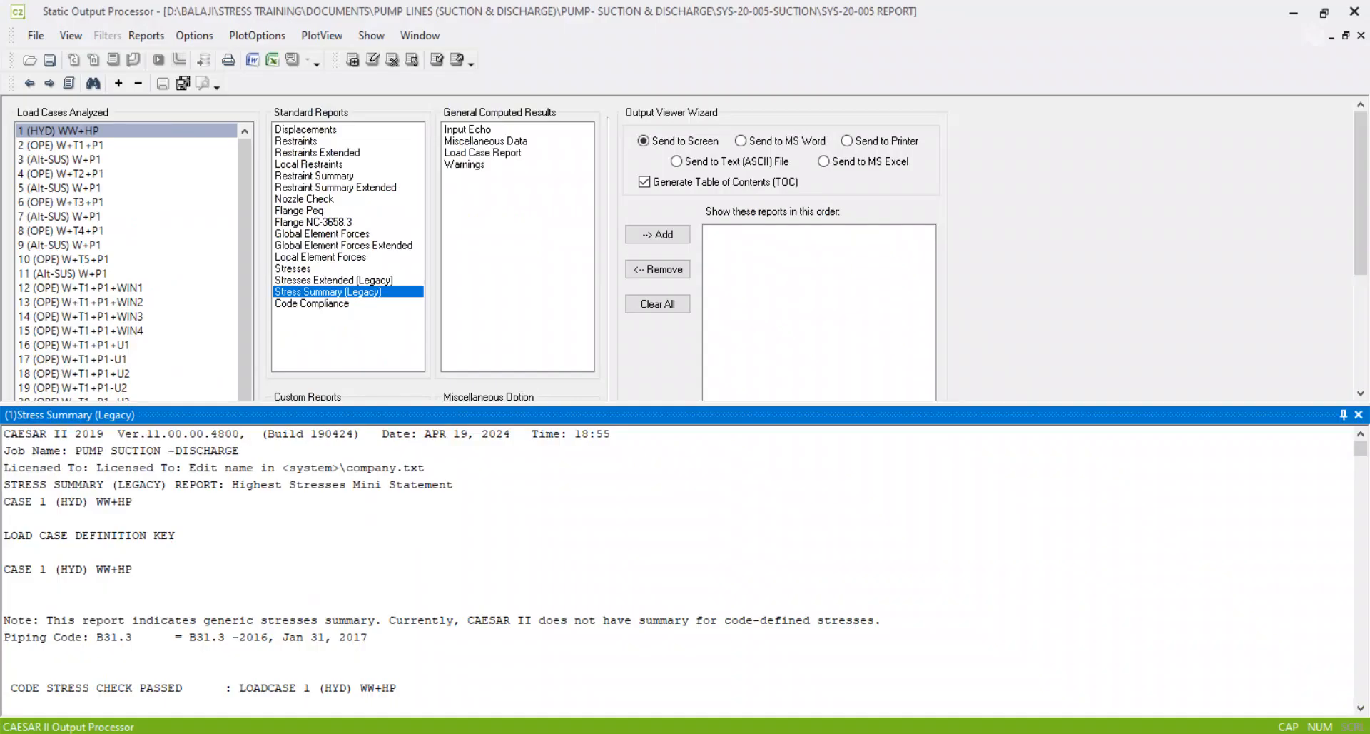
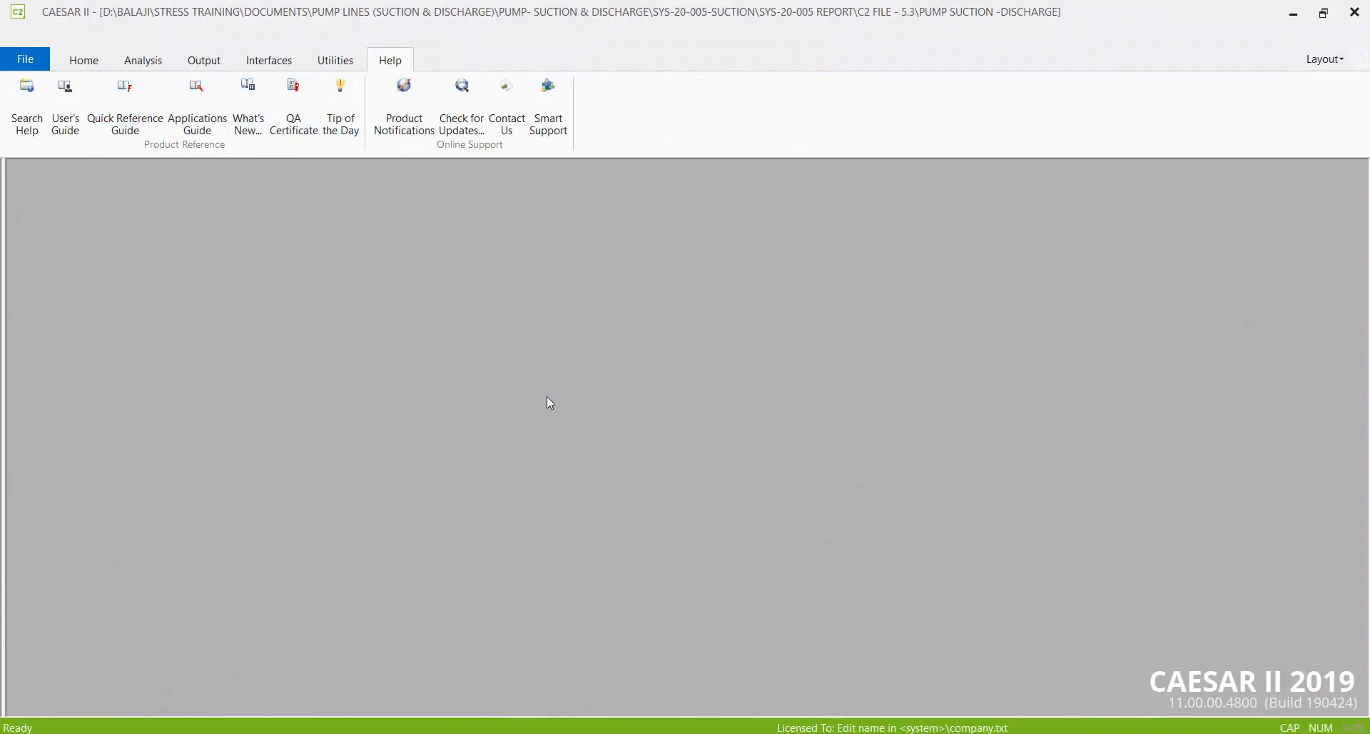
Step: Switch to the CAESAR II Quick Reference in PDF-XChange Editor and search it for 31.3 from the beginning
scroll(578, 476, up, 6)
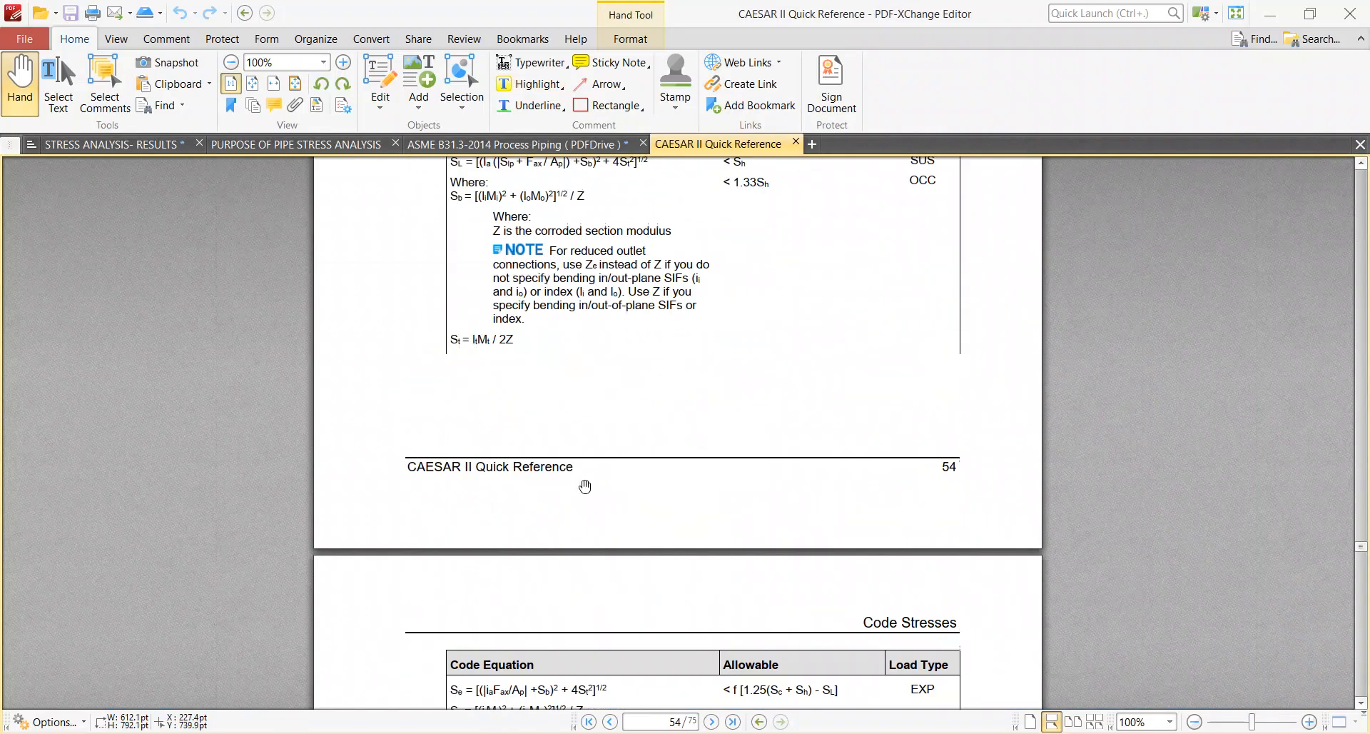
drag(1363, 547, 1364, 168)
scroll(703, 430, down, 3)
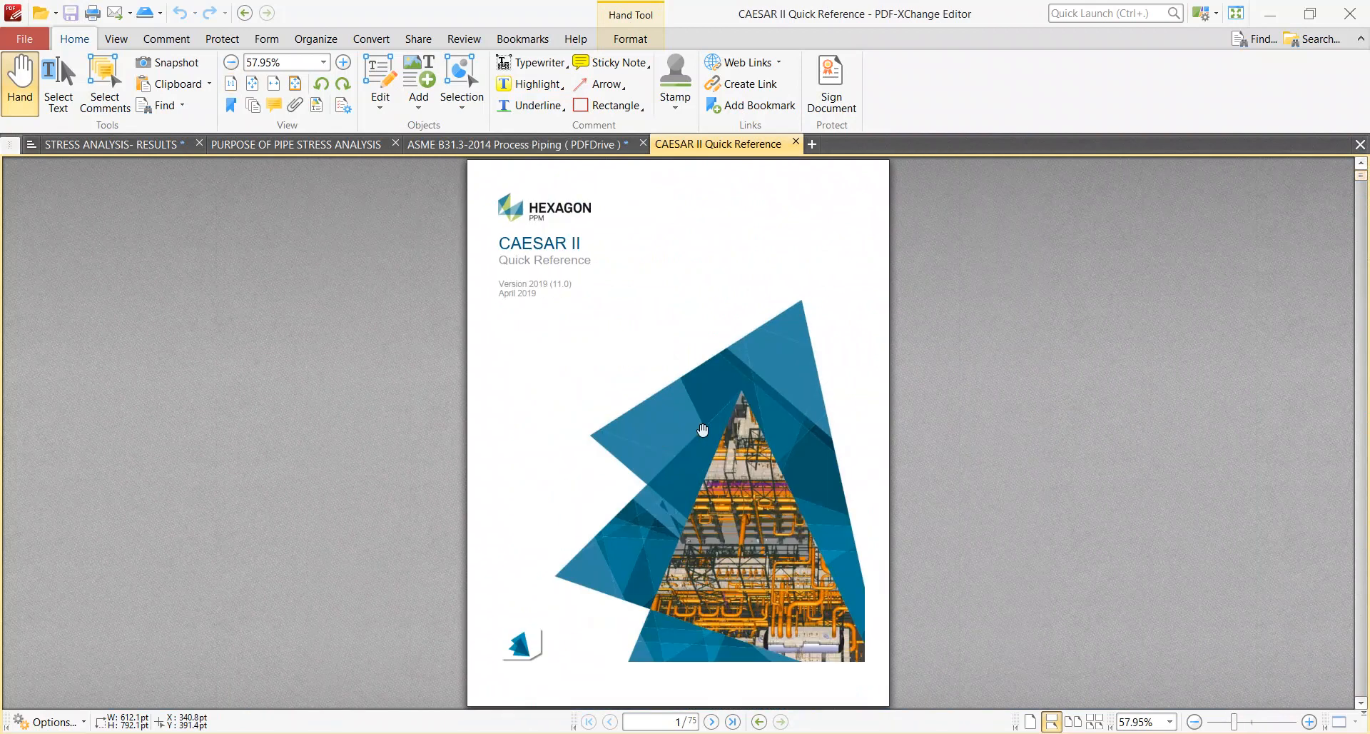
scroll(710, 463, down, 10)
scroll(723, 517, up, 3)
scroll(725, 521, down, 5)
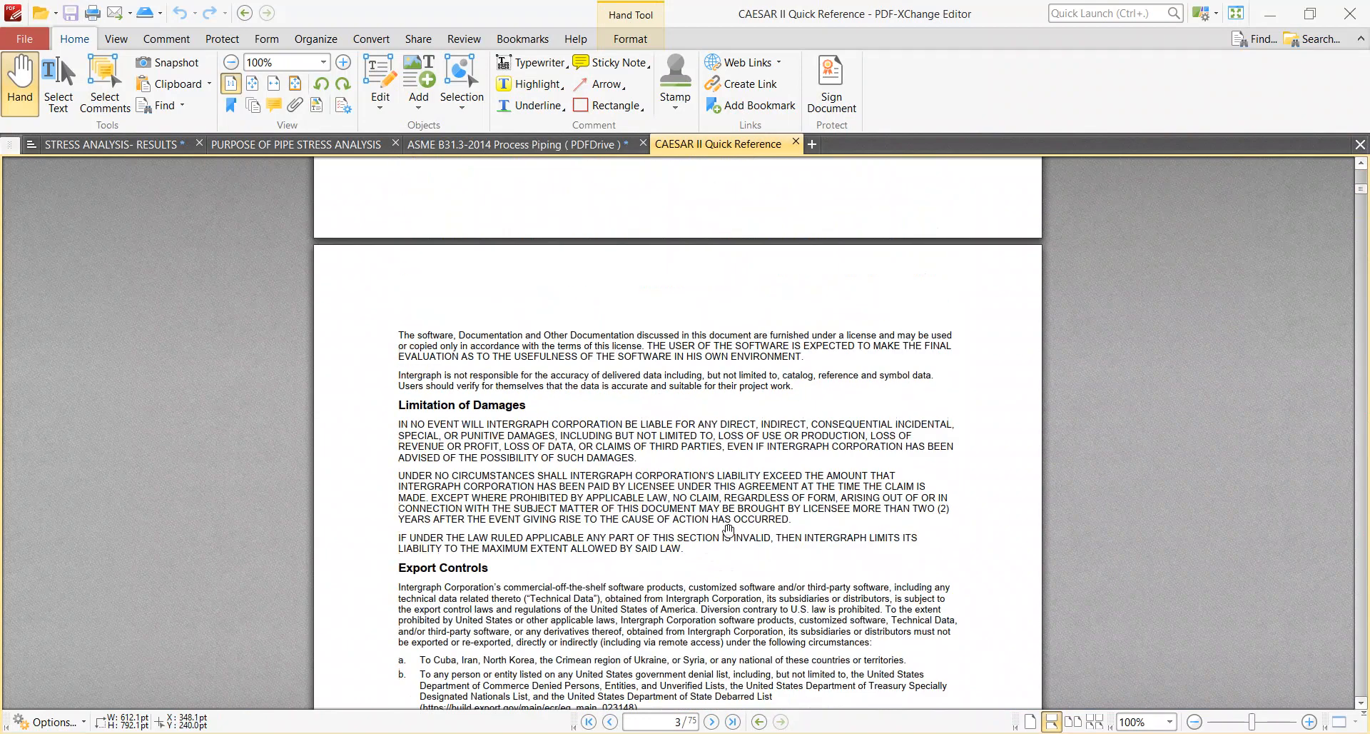
scroll(728, 530, down, 6)
key(ctrl+f)
text(3)
key(Return)
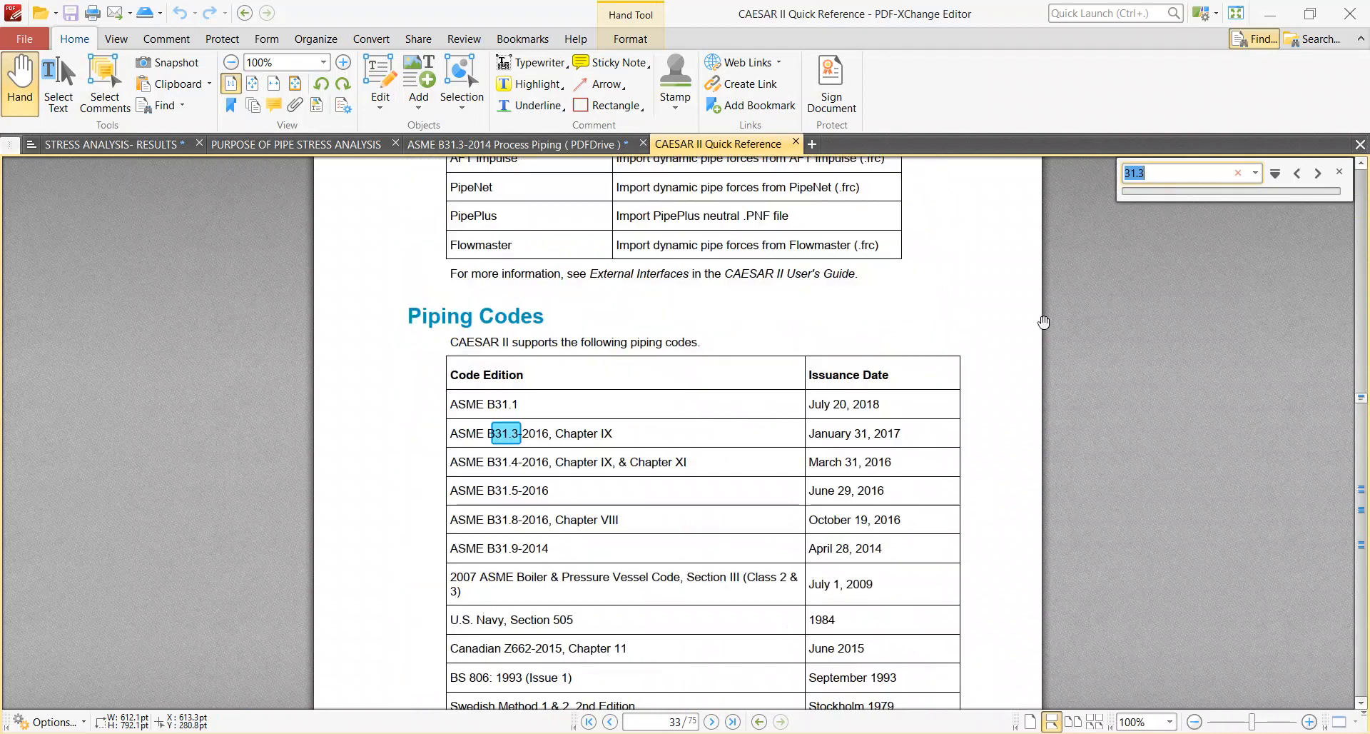
Step: Go through the 31.3 matches to the B31.3 equations in the US Code Stresses table and examine them enlarged
key(Return)
key(Return)
key(Return)
key(Return)
key(Return)
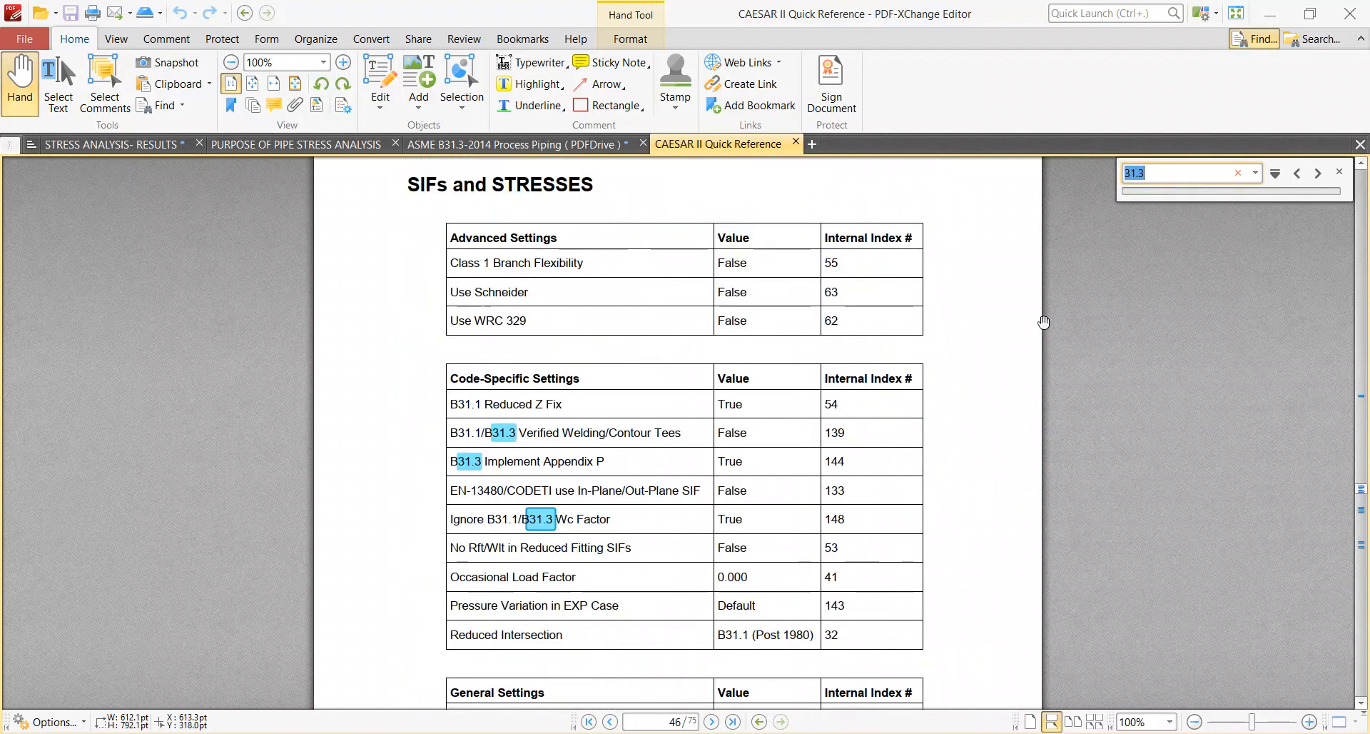
key(Return)
key(Return)
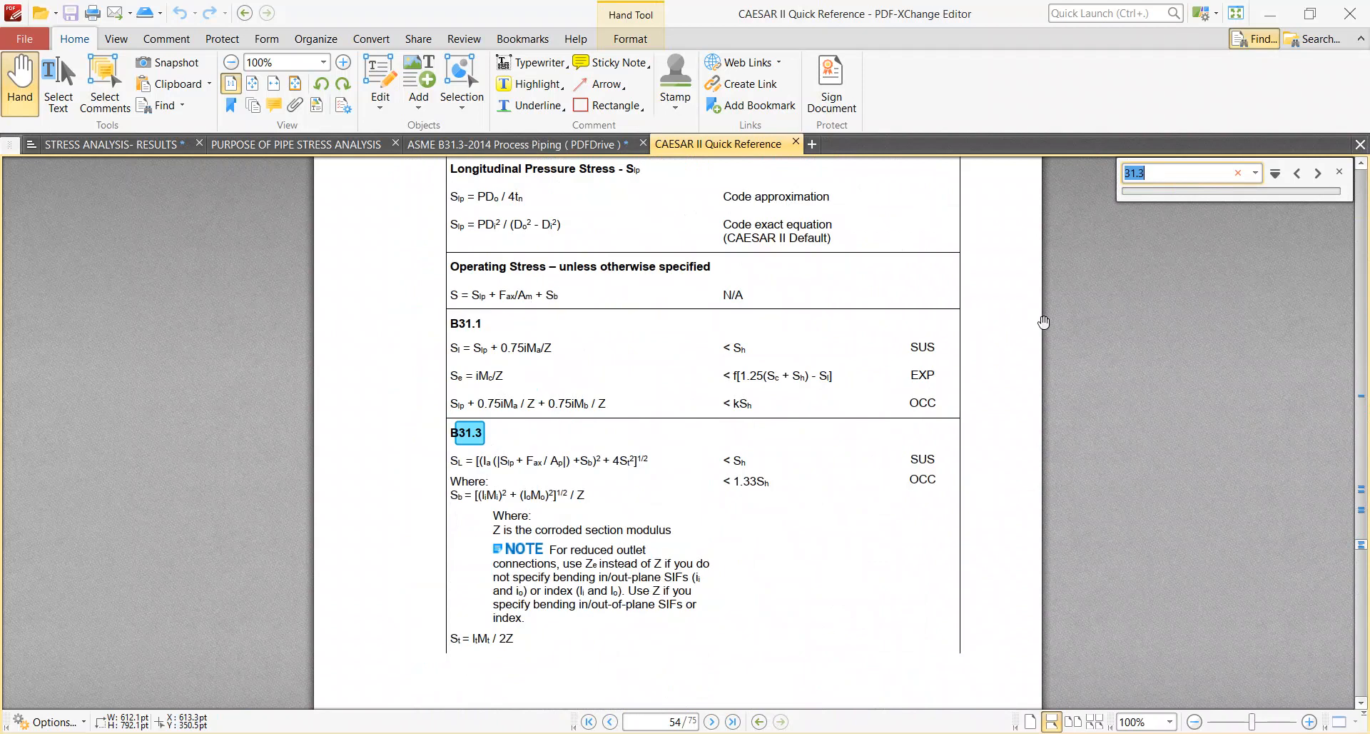
scroll(865, 441, up, 3)
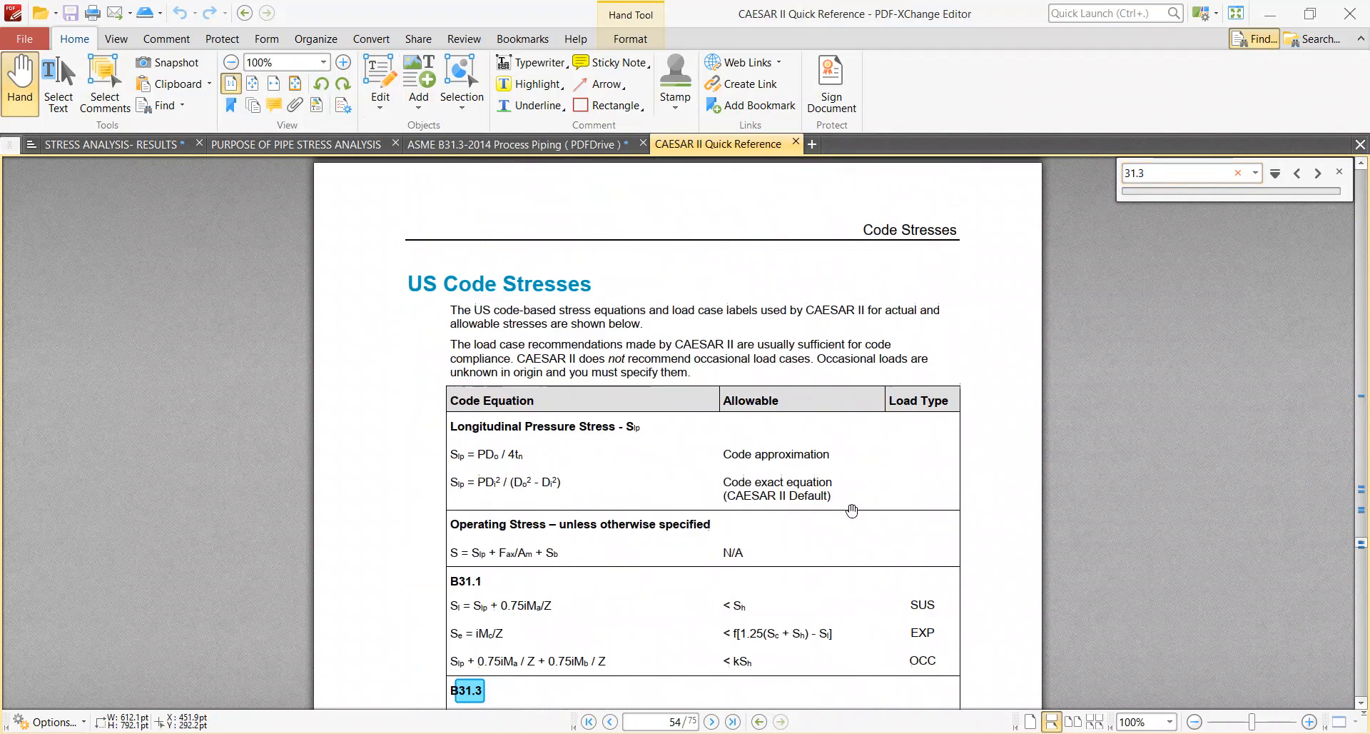
scroll(758, 463, down, 2)
ctrl+scroll(598, 621, up, 3)
scroll(603, 503, down, 2)
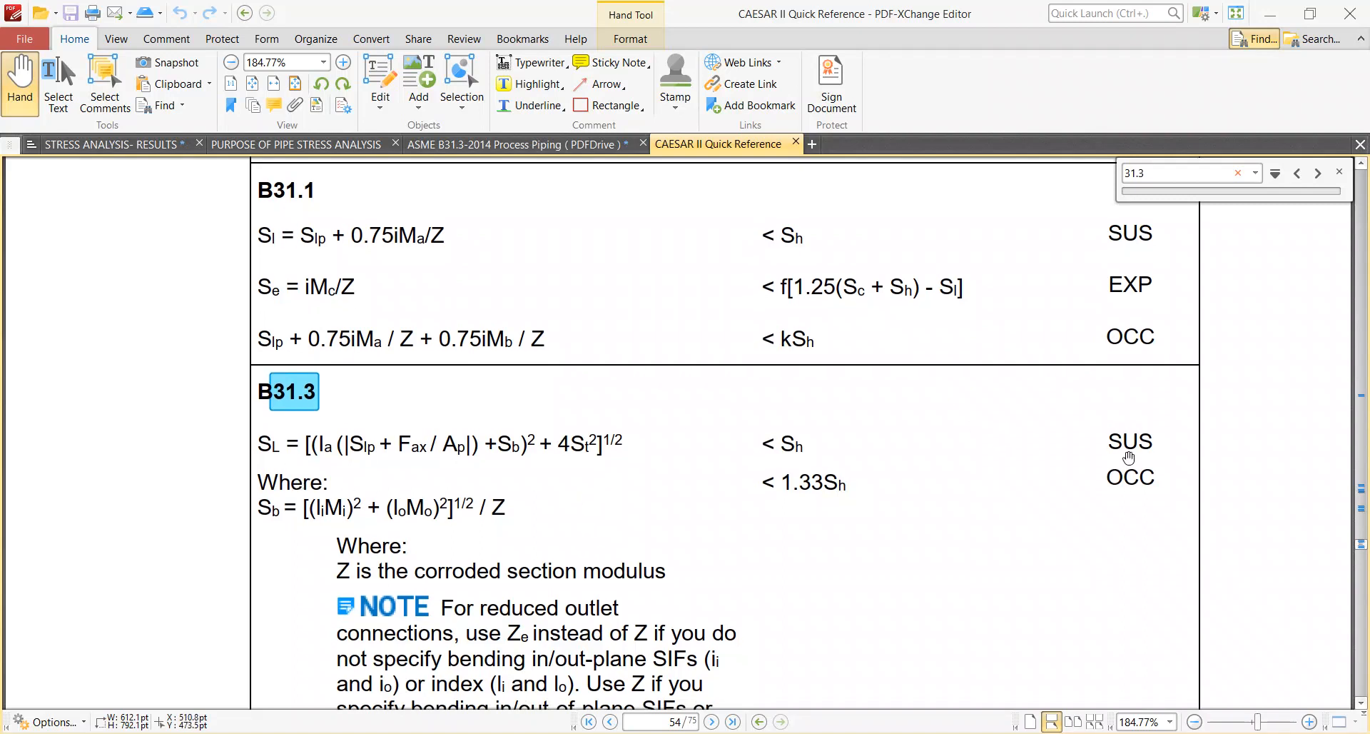
key(u)
drag(1151, 443, 1105, 443)
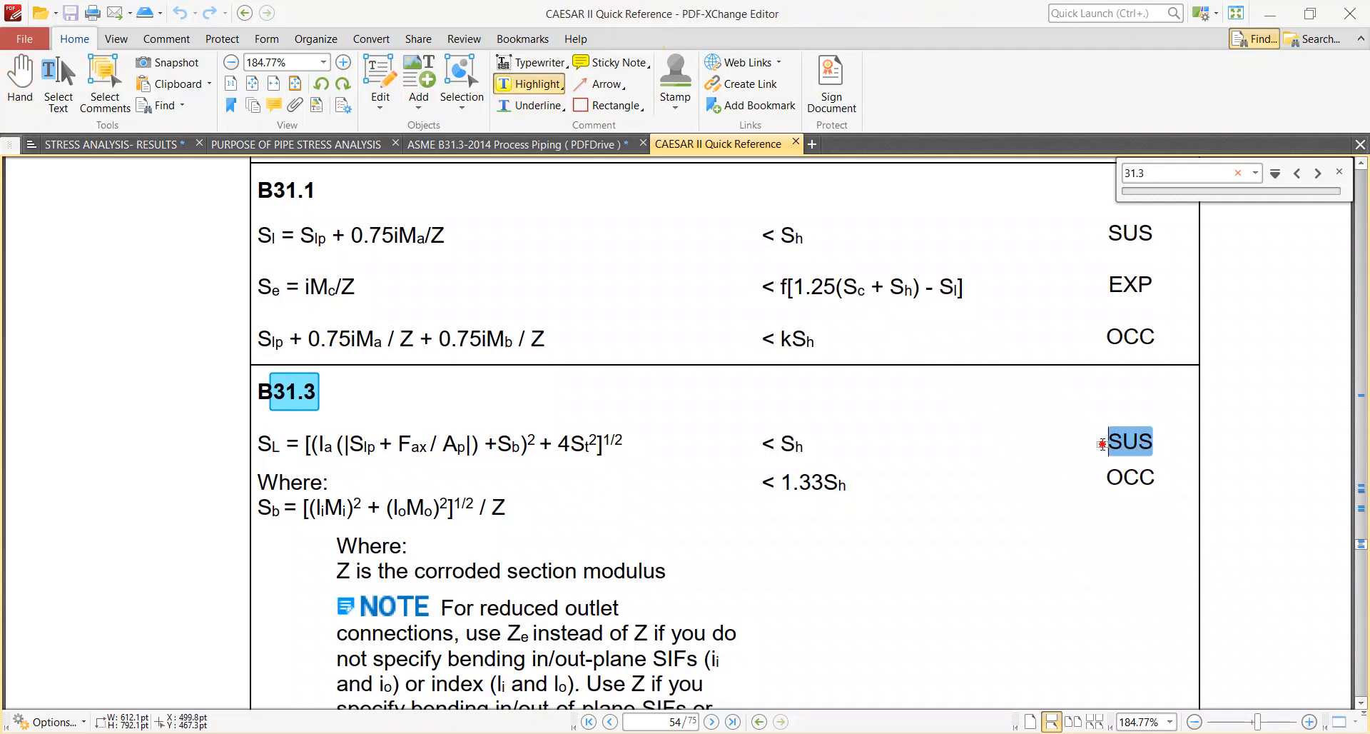
drag(762, 483, 849, 484)
scroll(1043, 520, down, 1)
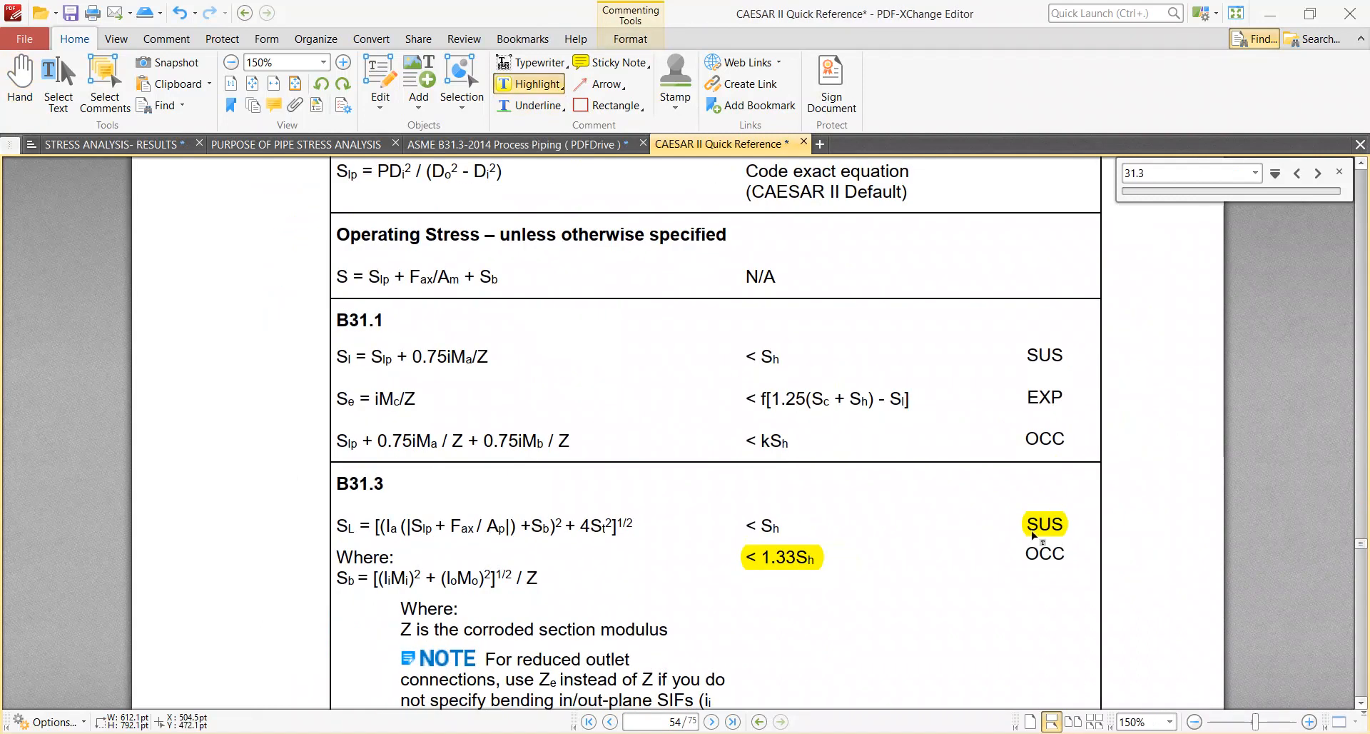
scroll(1033, 551, up, 3)
scroll(1032, 549, down, 4)
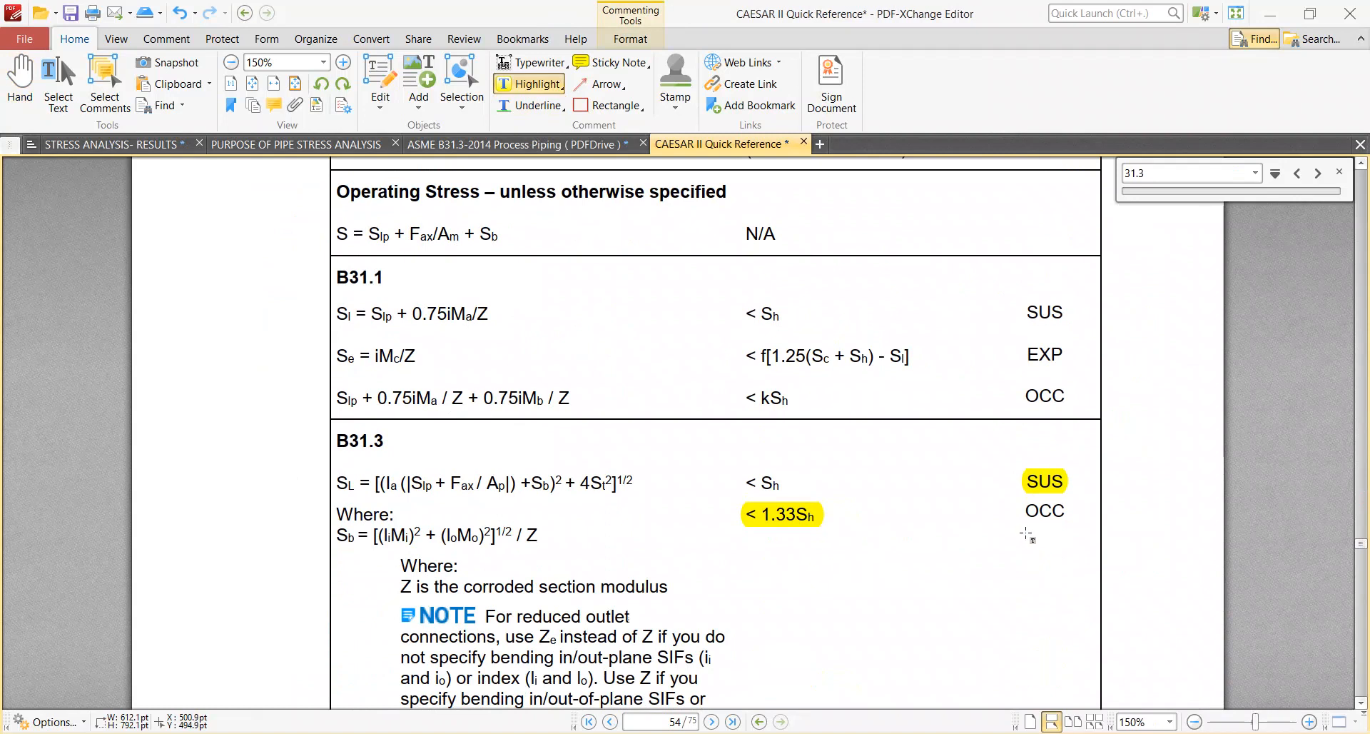
key(ctrl+z)
key(ctrl+z)
Step: Highlight the SUS load type and the Ia(|Slp + Fax/Ap|) term of the SL equation under B31.3
drag(1070, 482, 1026, 484)
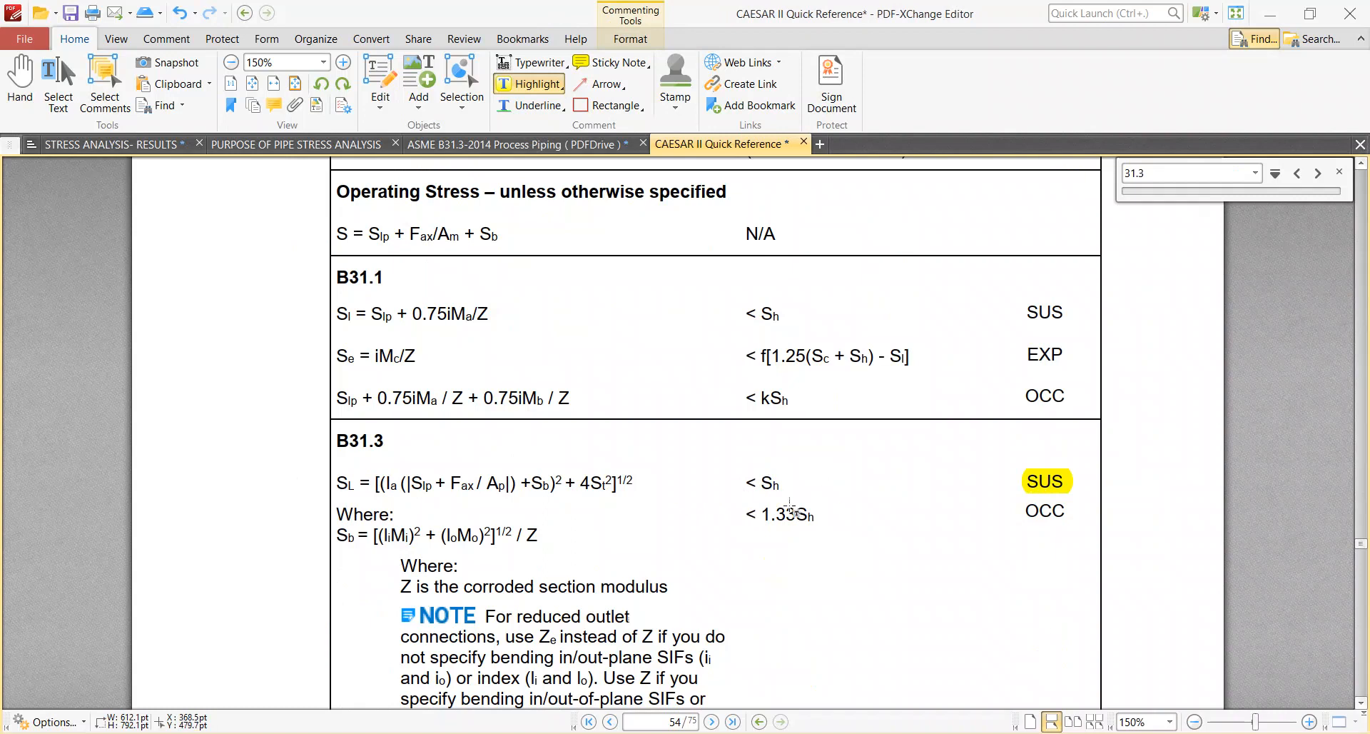
scroll(393, 508, up, 1)
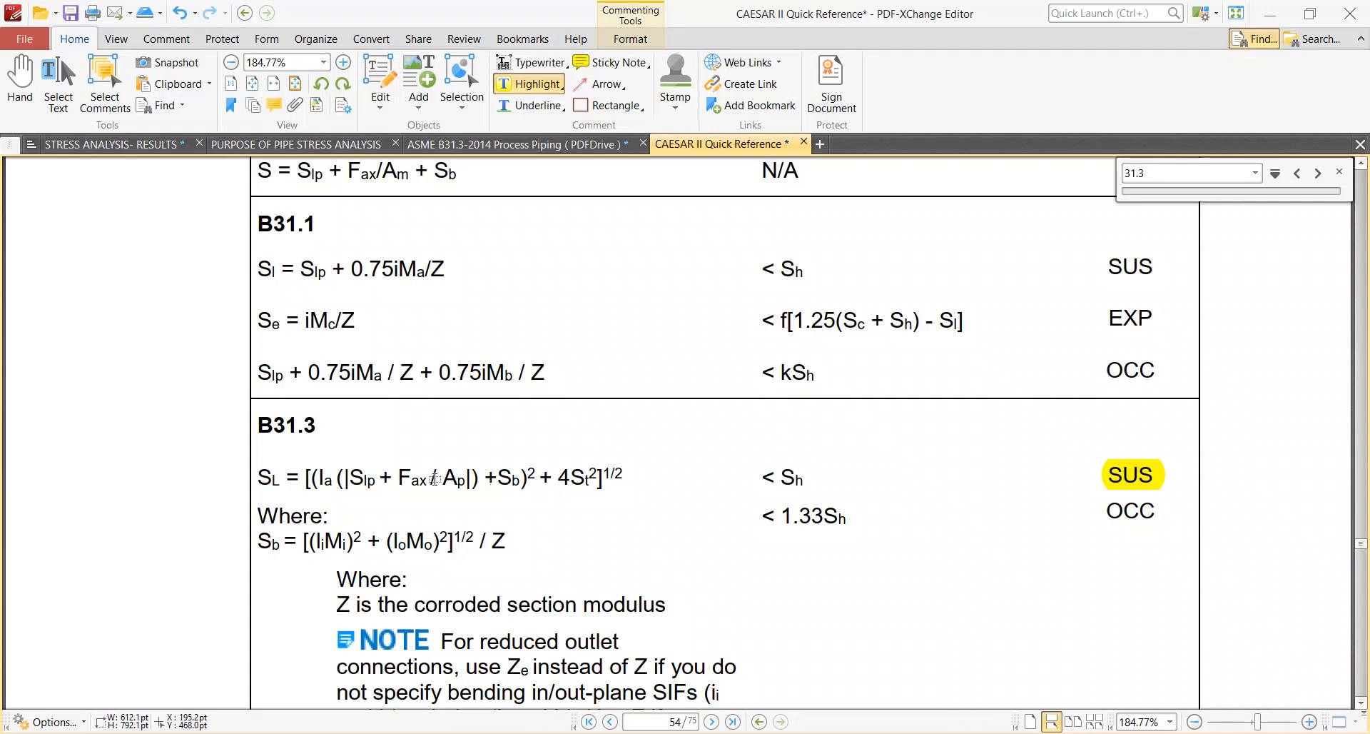
drag(319, 477, 468, 490)
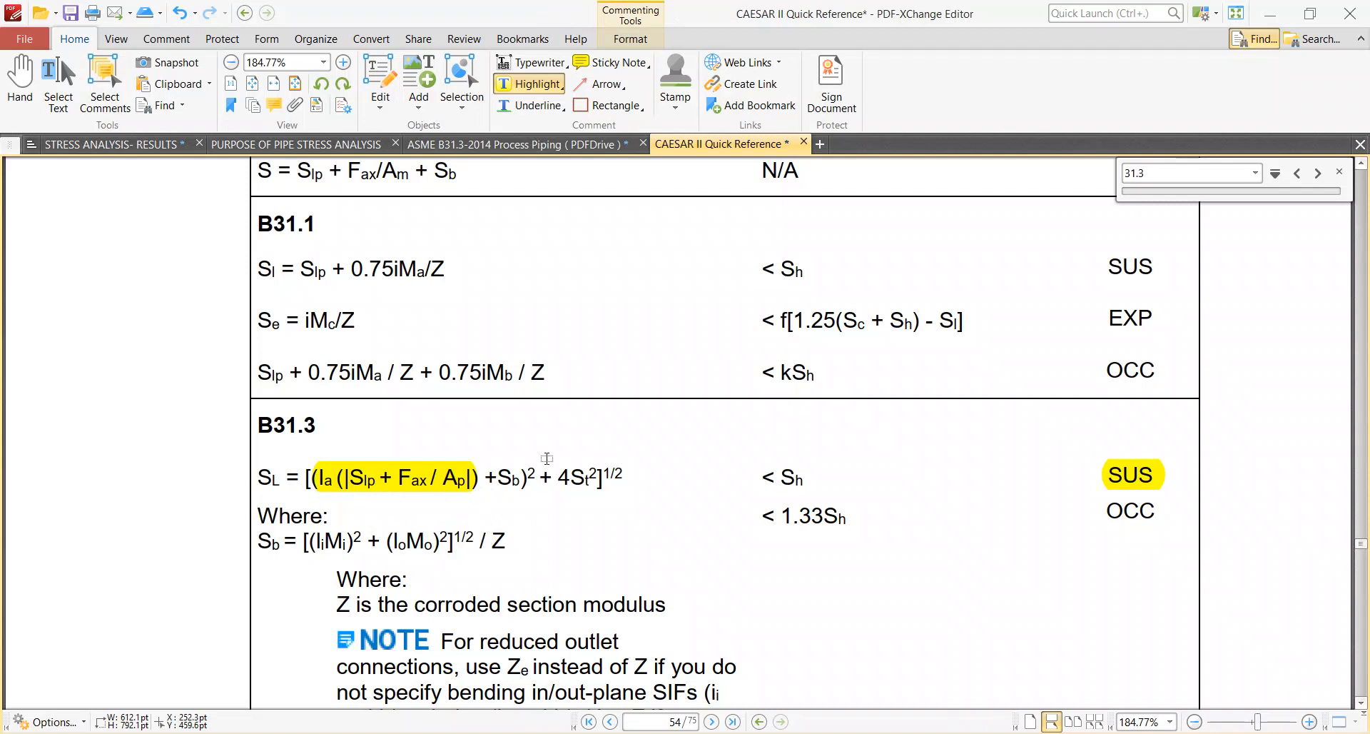
Step: In the STRESS ANALYSIS- RESULTS document, highlight "From ASME B 31.3, para 302.3.5" in the sustained loads section
click(473, 145)
click(139, 146)
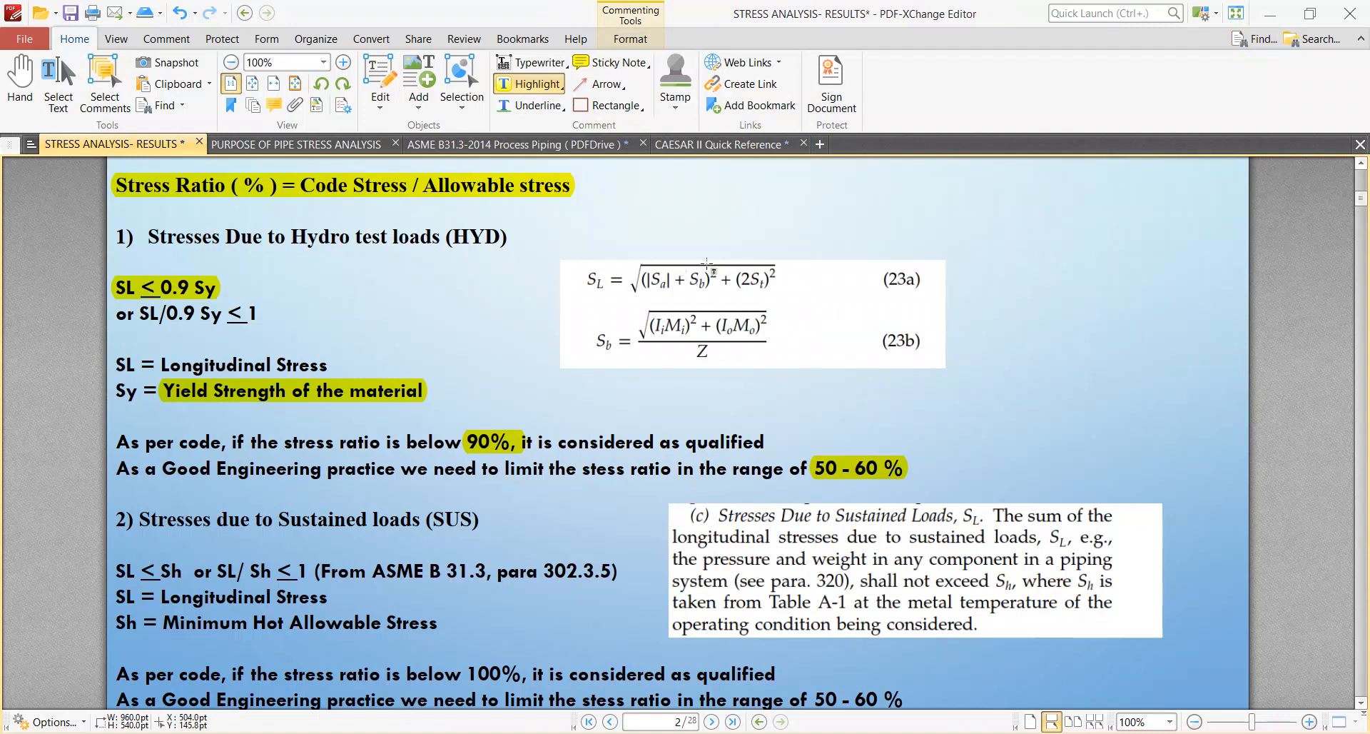
key(ctrl+2)
key(ctrl+8)
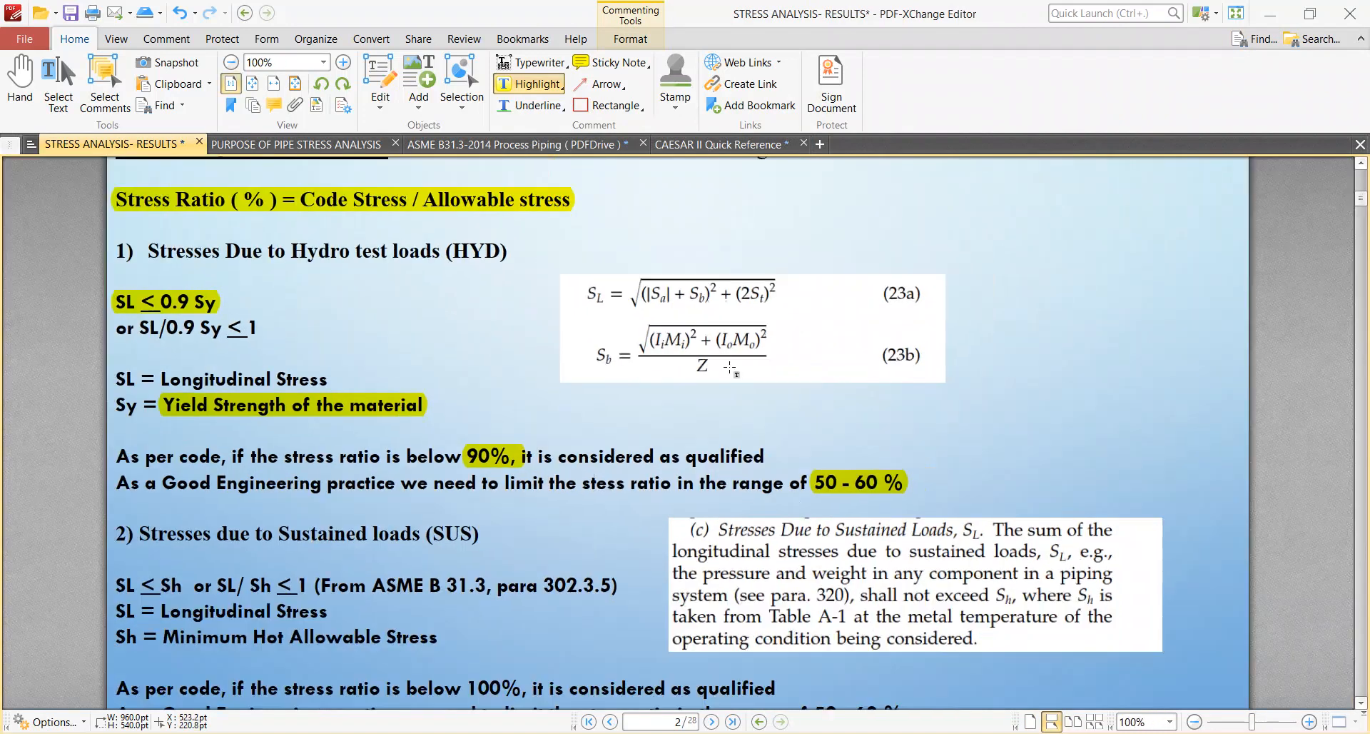
drag(321, 585, 616, 582)
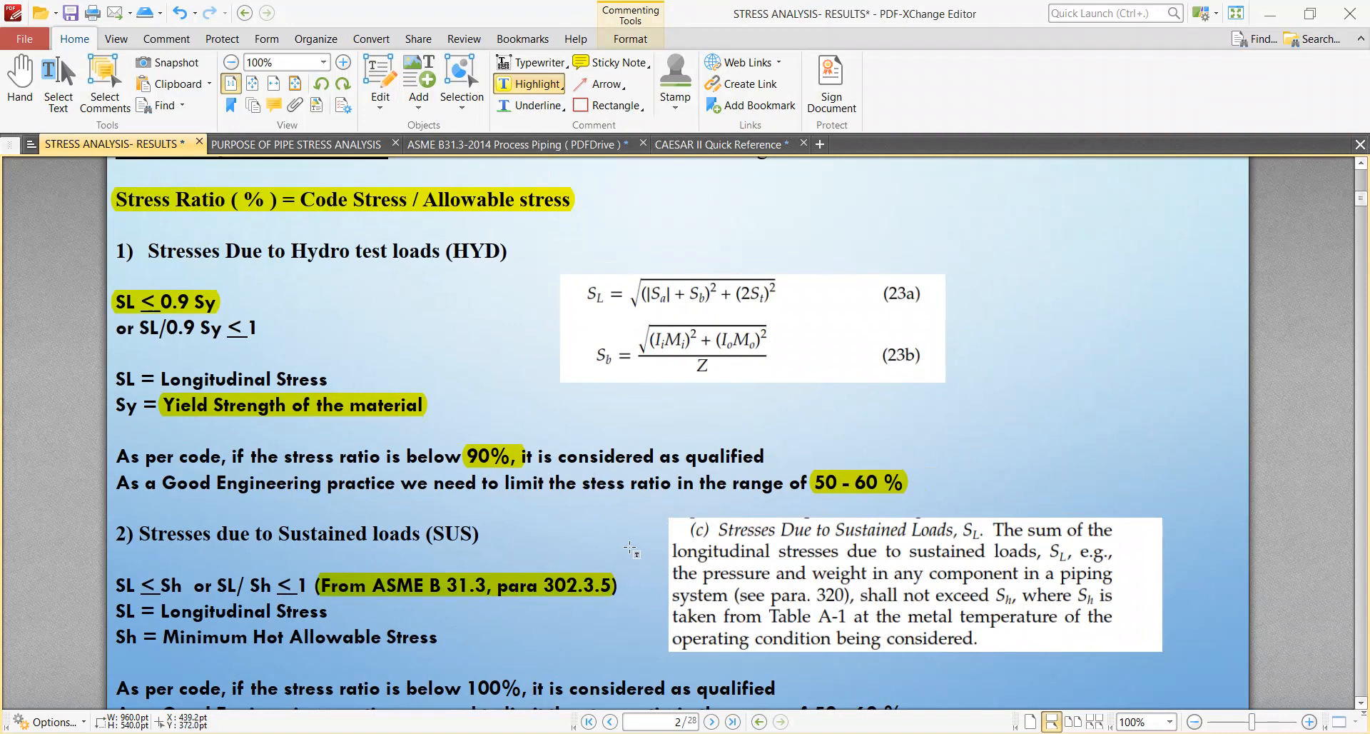
scroll(631, 545, down, 3)
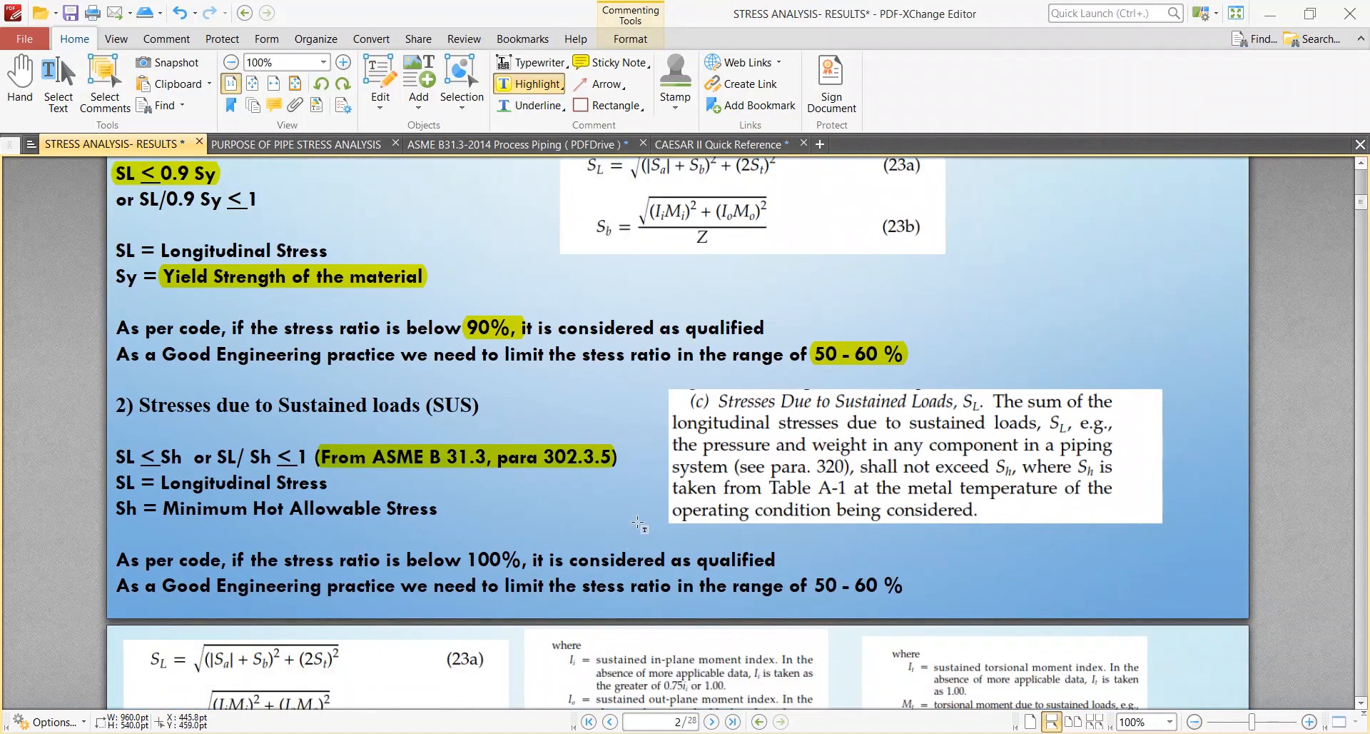
Step: Switch to CAESAR II and open the piping input of the PUMP SUCTION -DISCHARGE job
scroll(589, 415, down, 1)
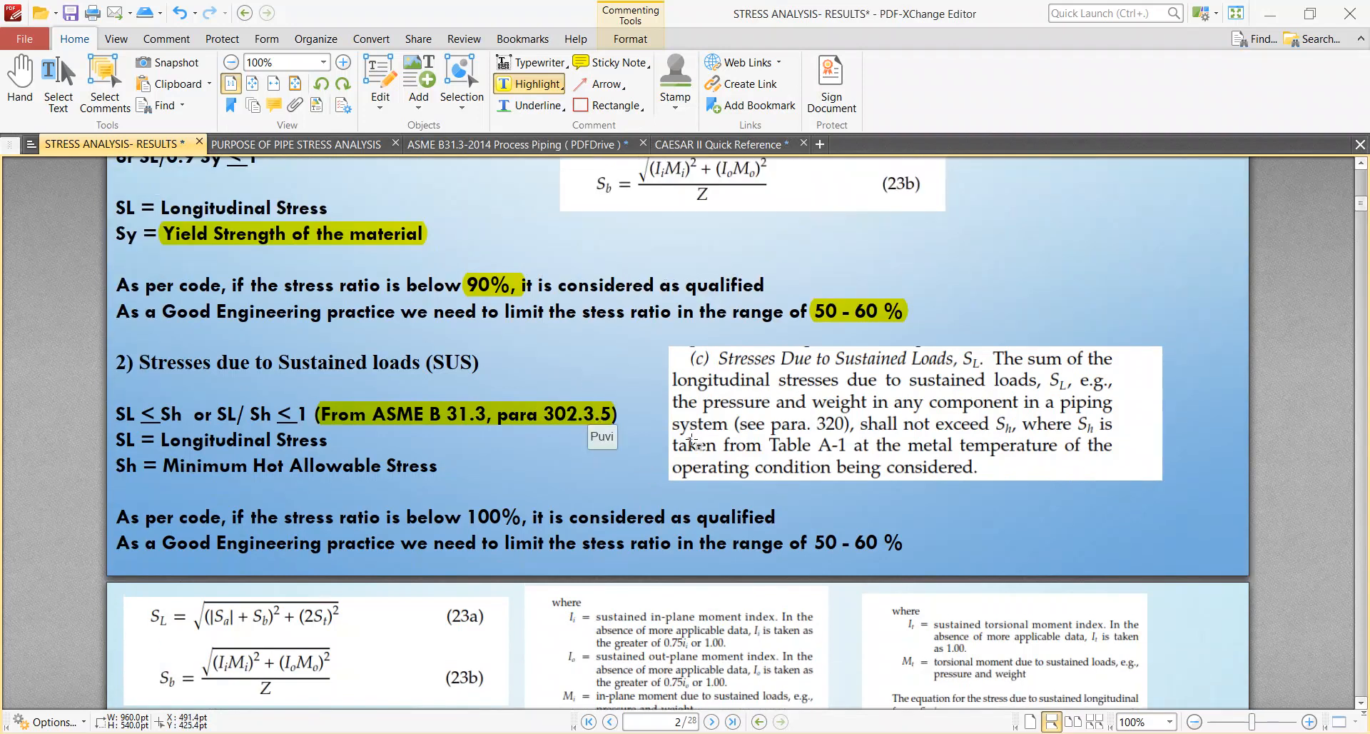
scroll(685, 284, up, 2)
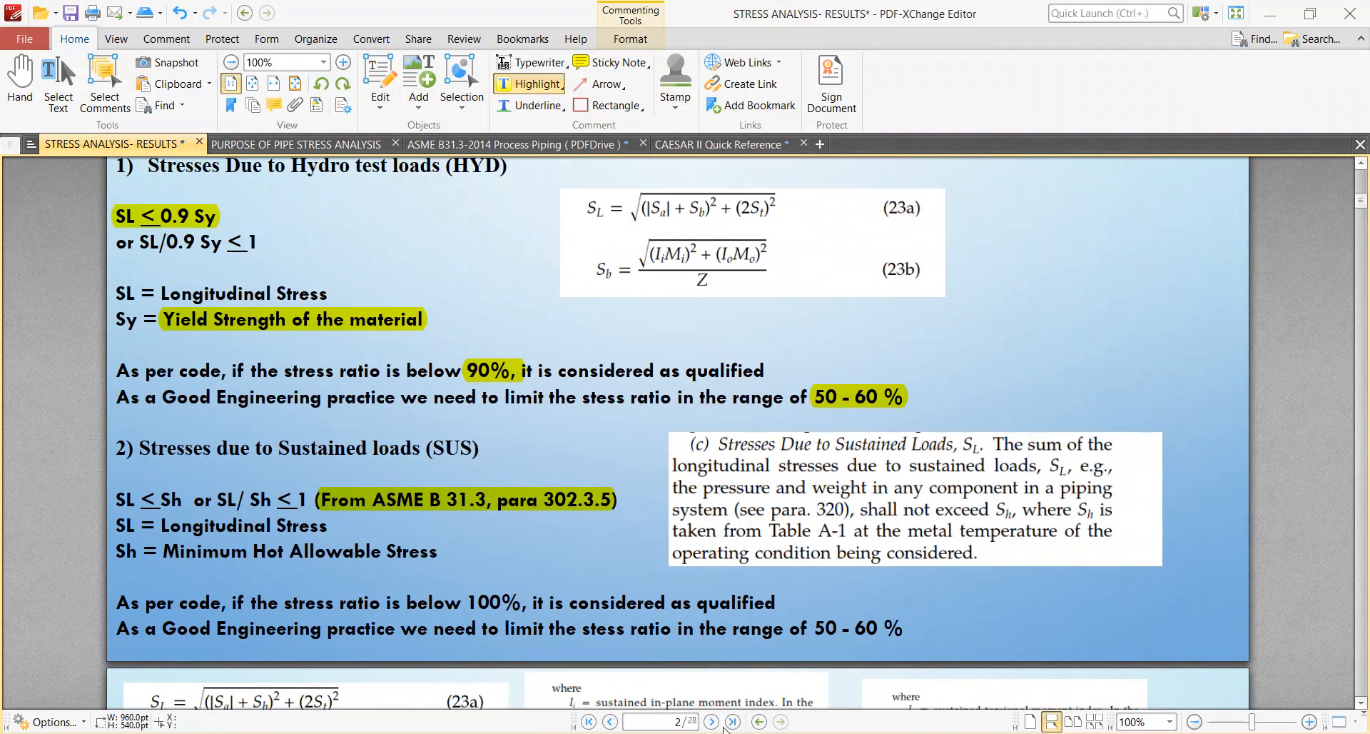
key(alt+Tab)
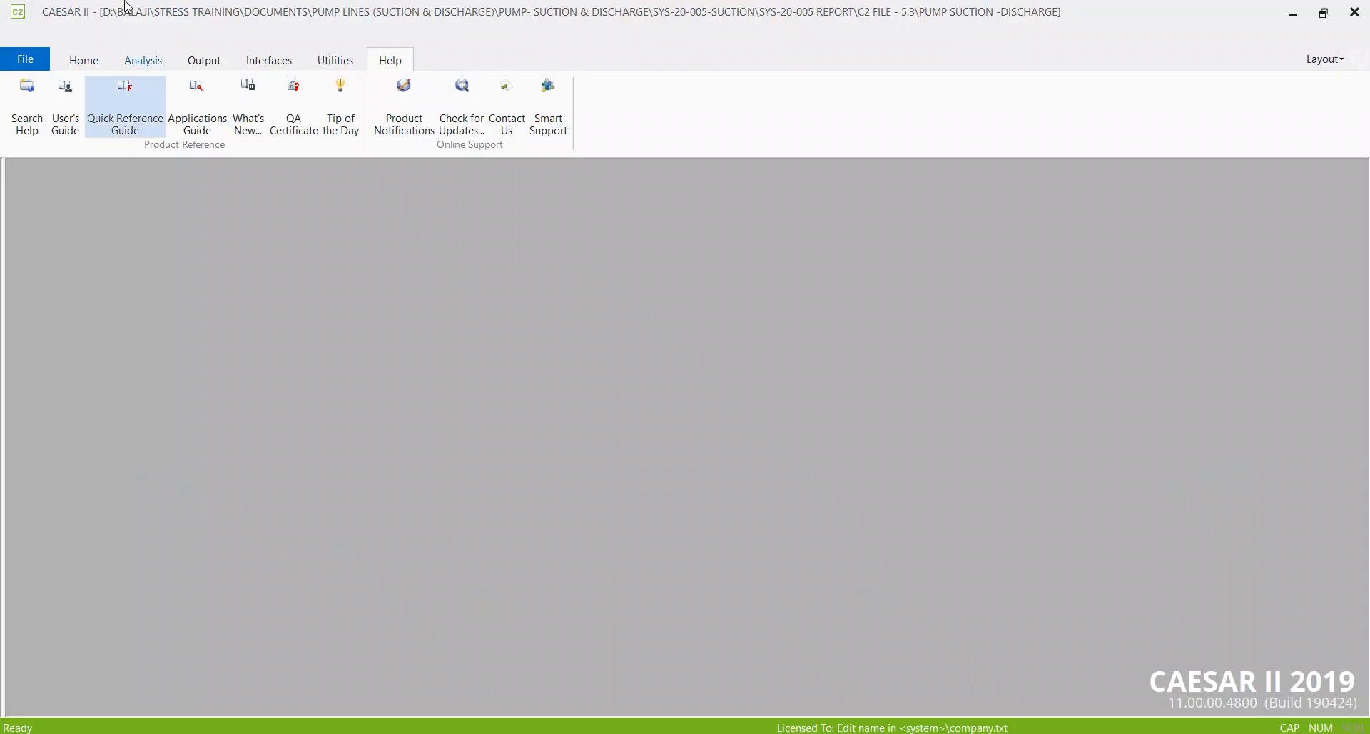
click(83, 60)
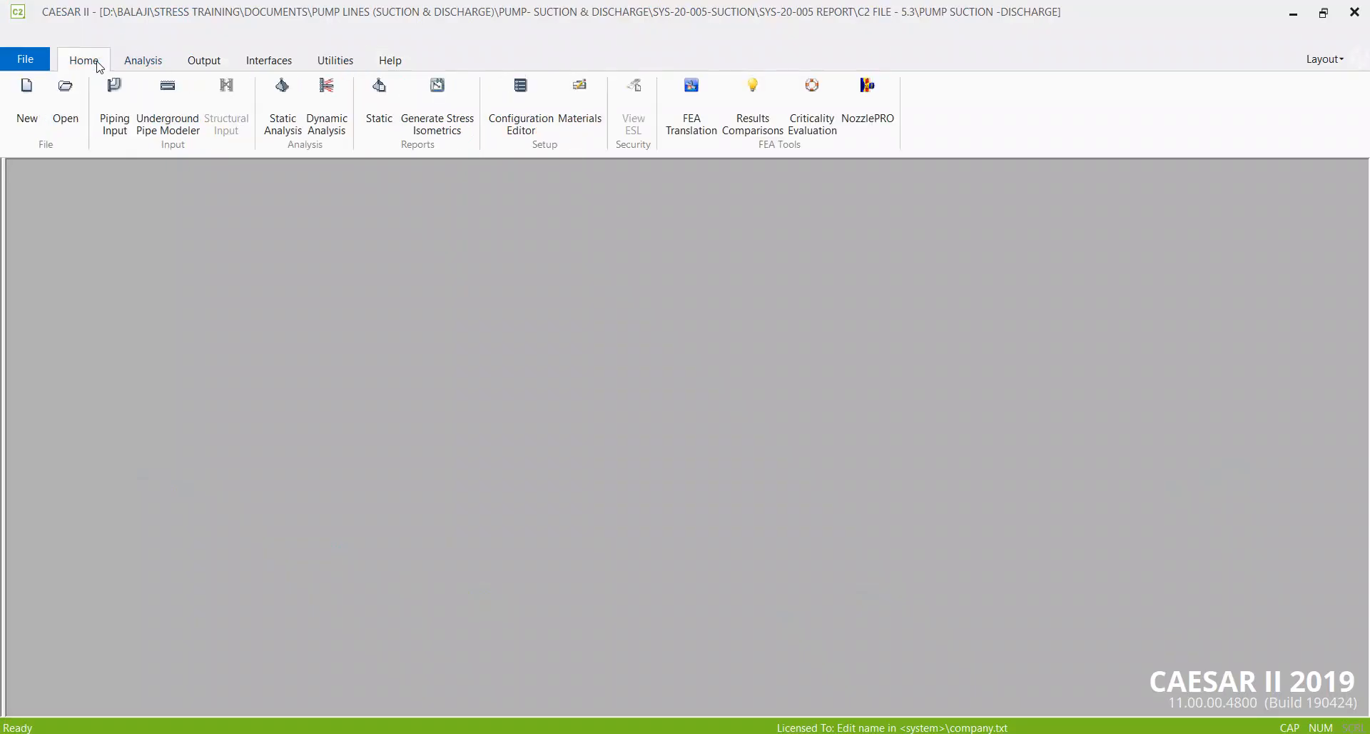
click(114, 100)
Step: Switch back to the STRESS ANALYSIS- RESULTS document and highlight "(SUS)" in the sustained loads heading
mouse_move(646, 726)
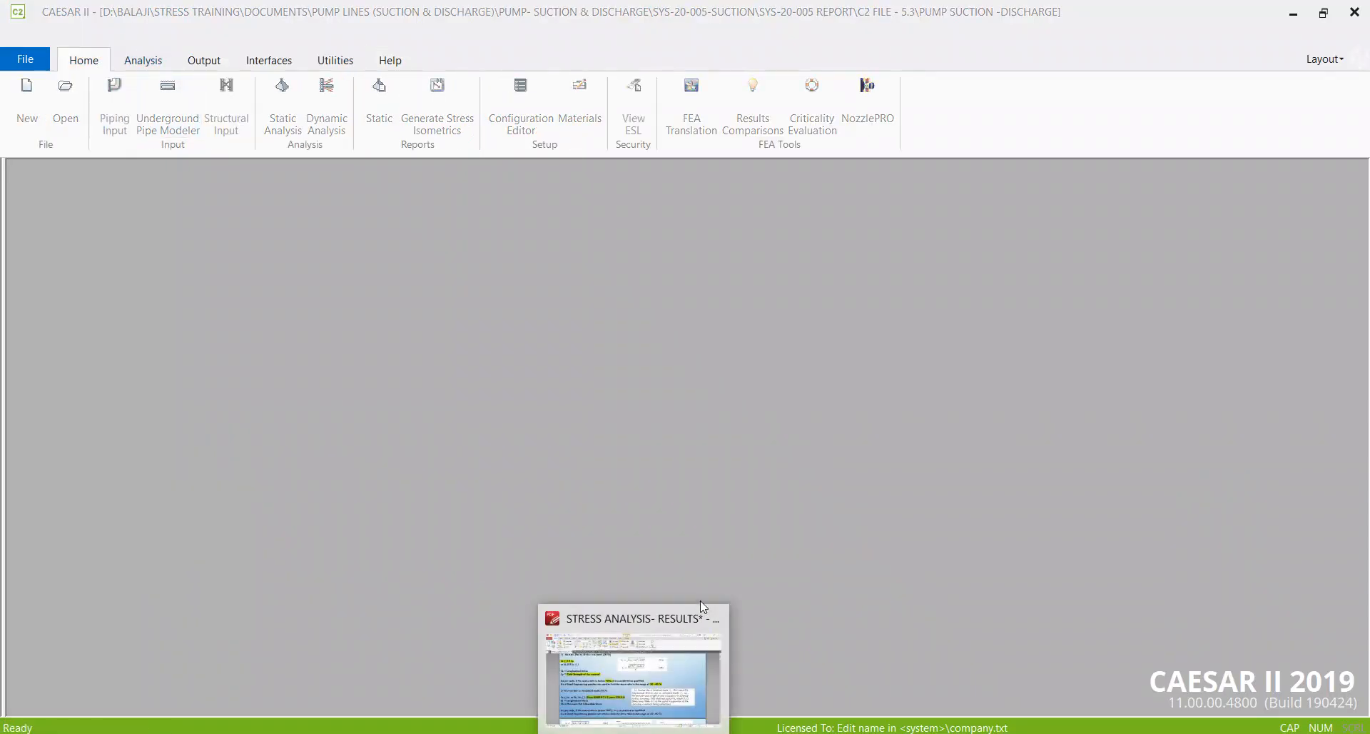
click(657, 695)
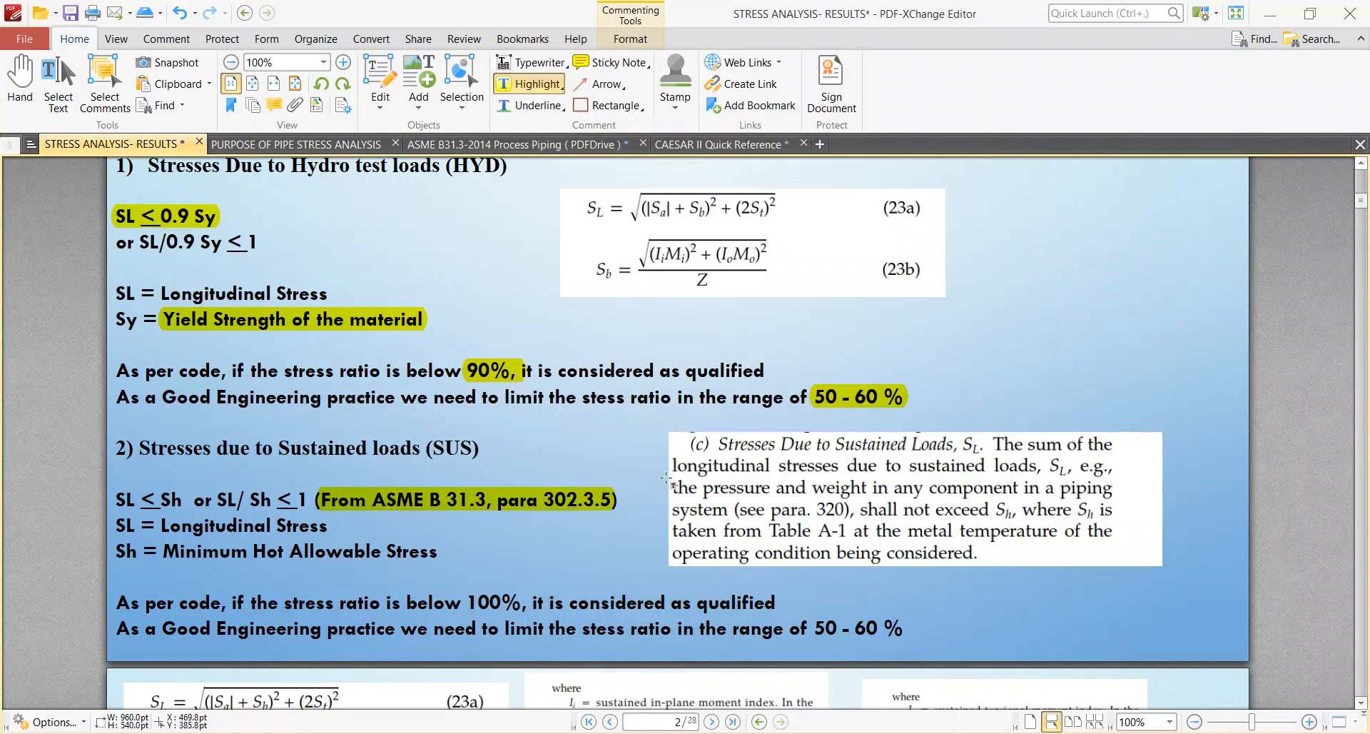
scroll(499, 433, up, 2)
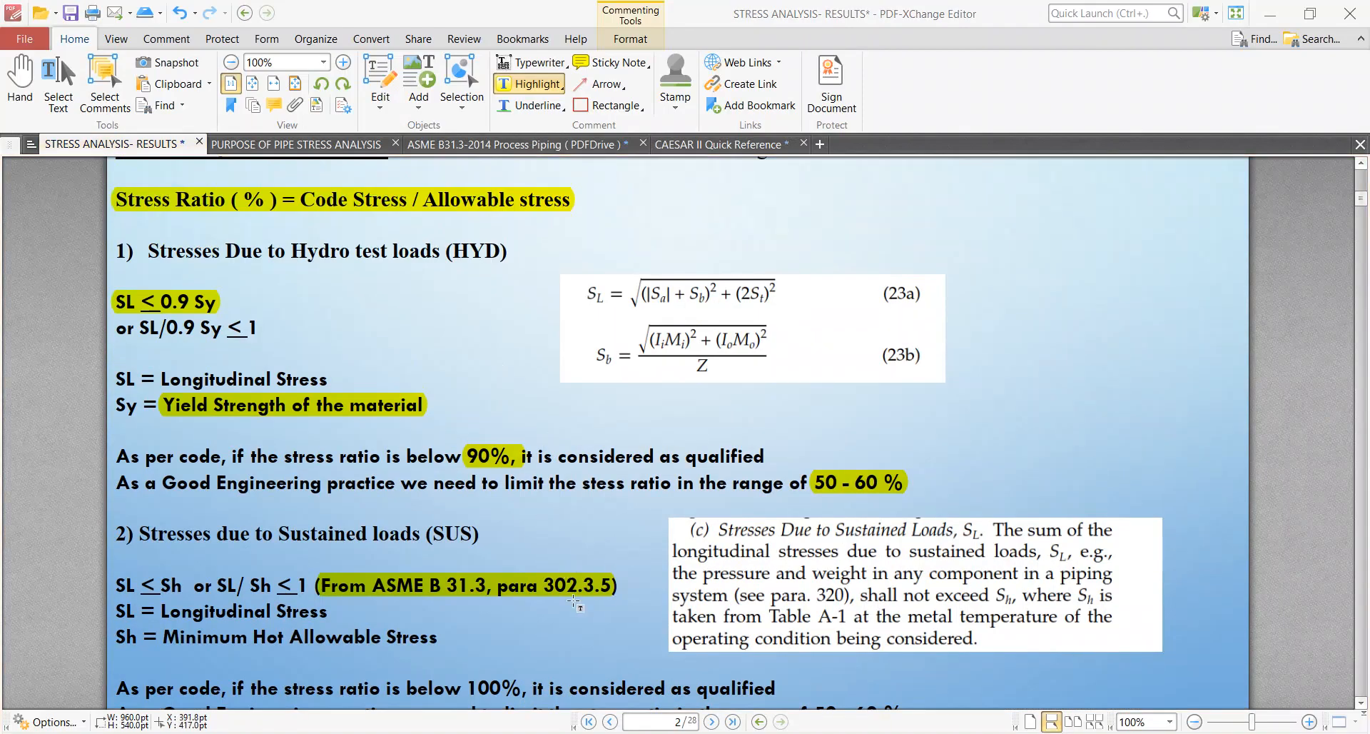
drag(476, 535, 427, 536)
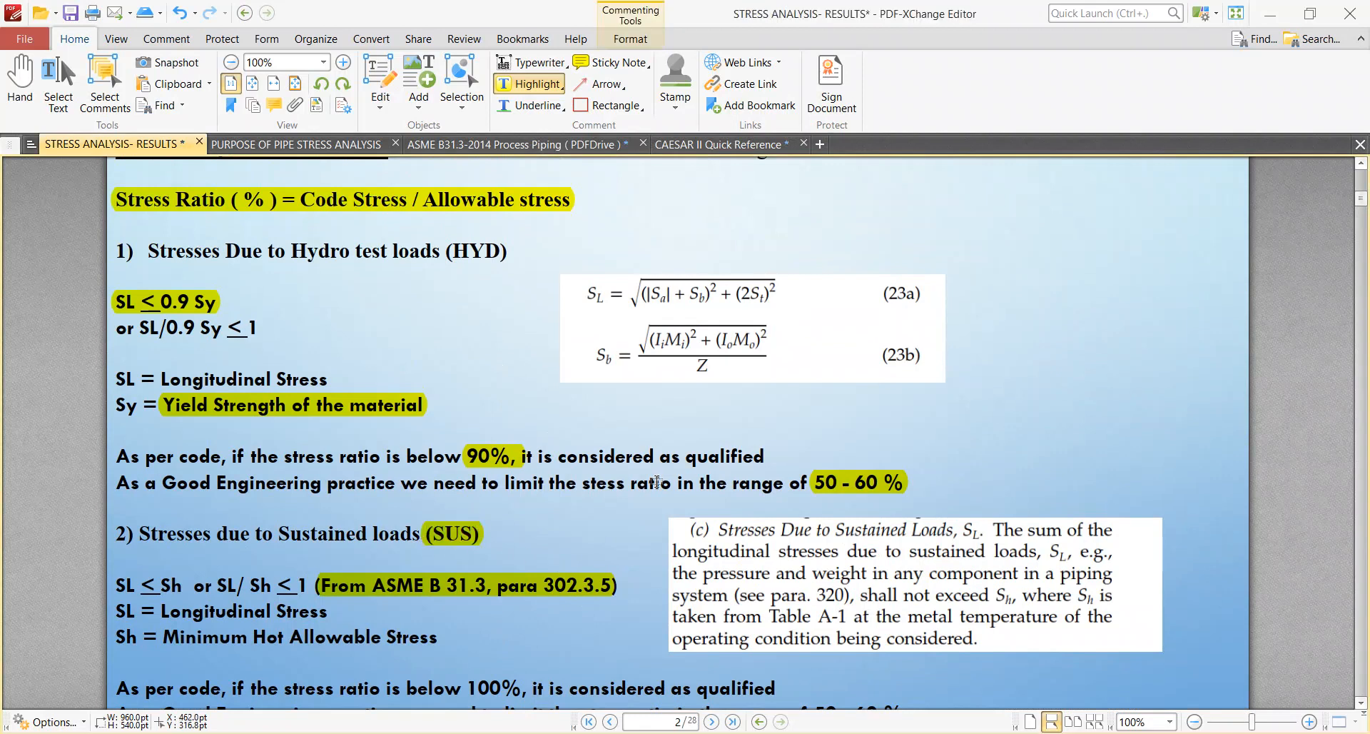
Step: View the model's piping input in CAESAR II and return to the sustained load criteria in the document
key(alt+Tab)
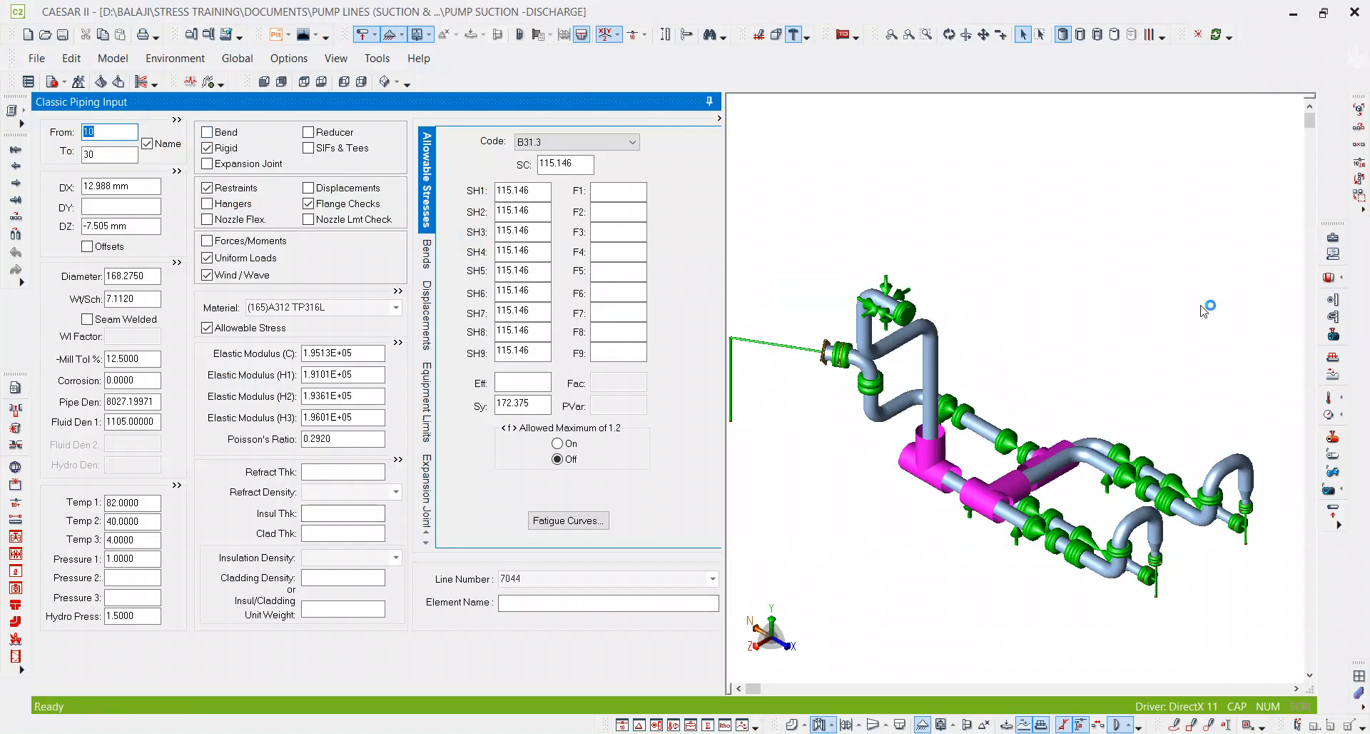
key(alt+Tab)
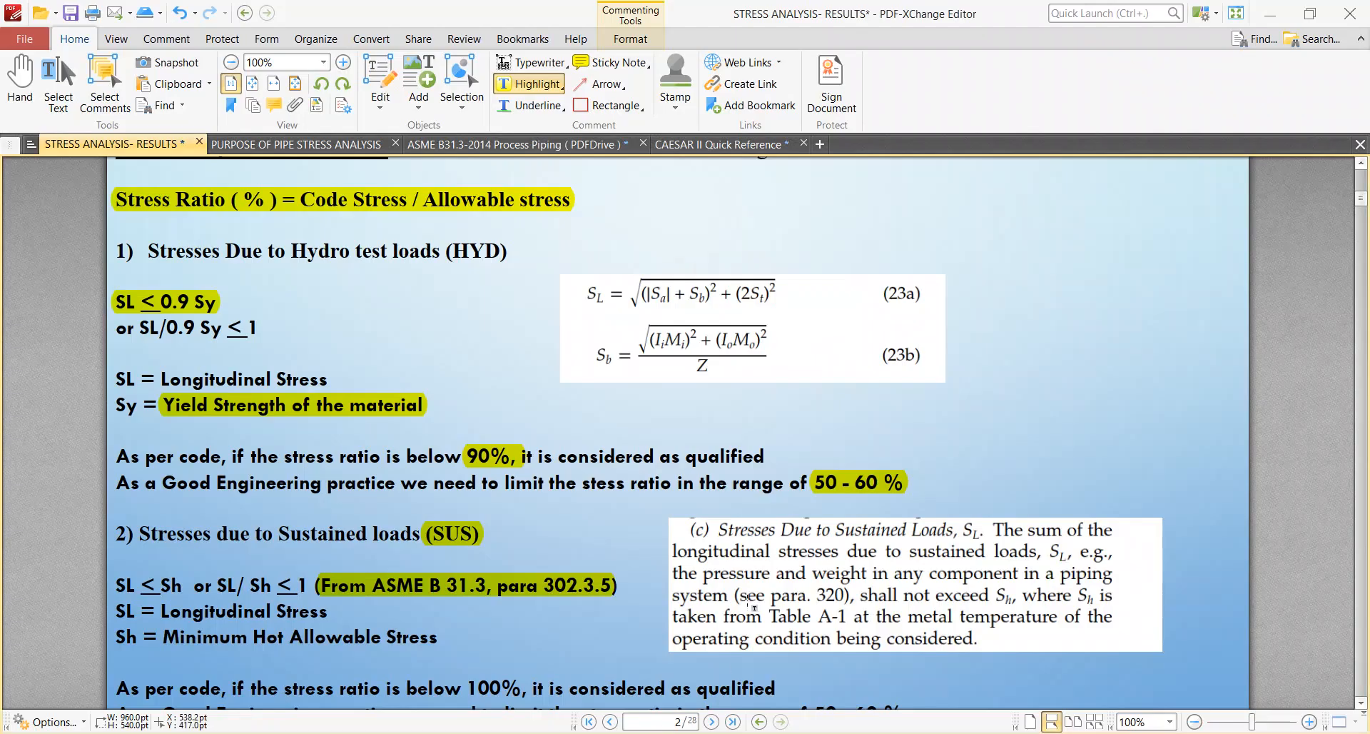
scroll(863, 399, down, 1)
scroll(865, 400, down, 1)
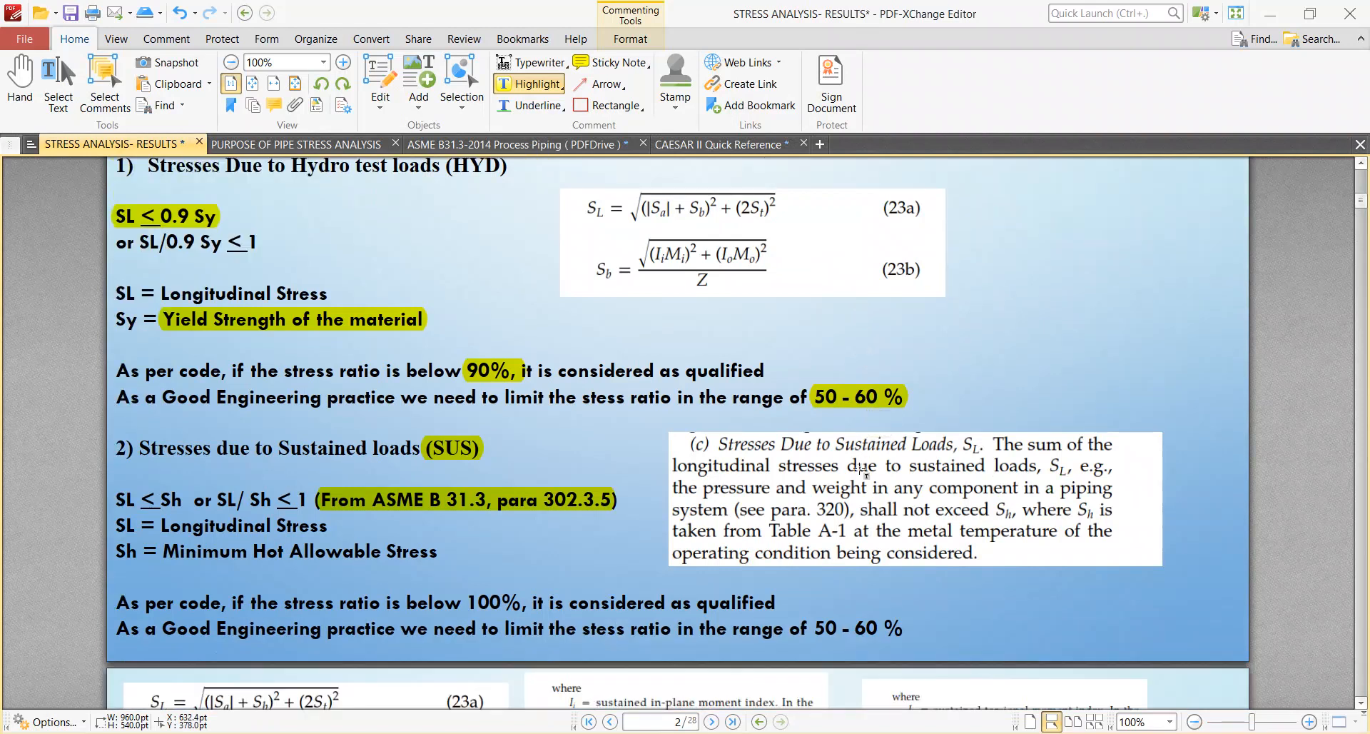
Step: Switch to the Static Output Processor and select the Alt-SUS load cases 3, 5, 7, 9 and 11 and the SUS cases 22 and 23
key(alt+Tab)
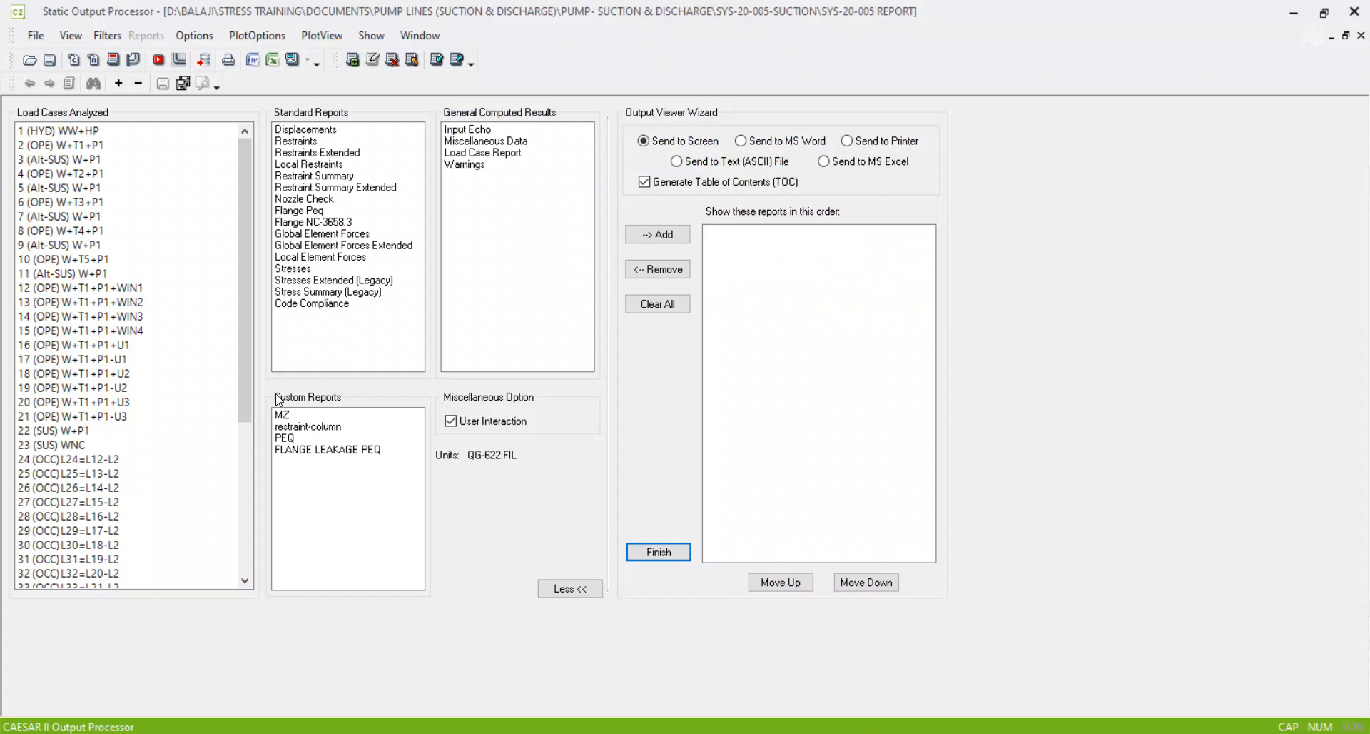
click(74, 160)
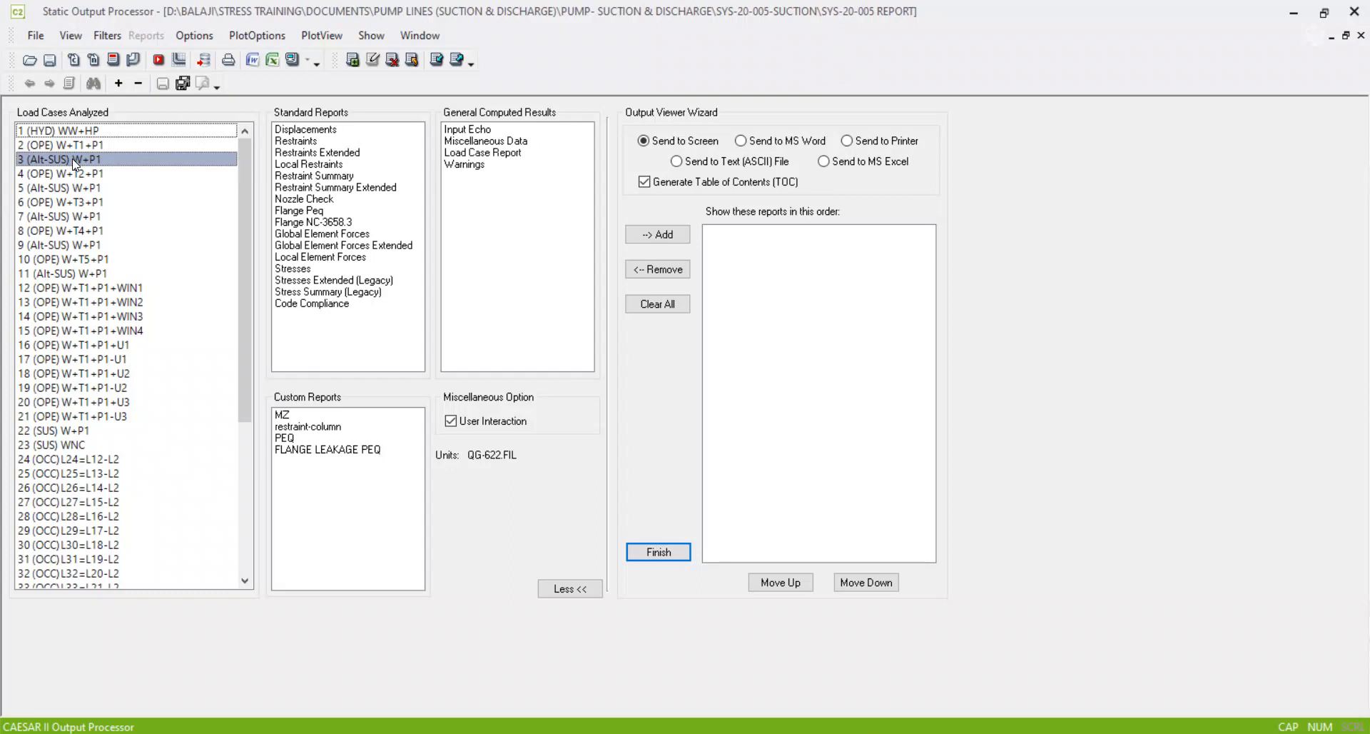
click(72, 158)
ctrl+click(64, 188)
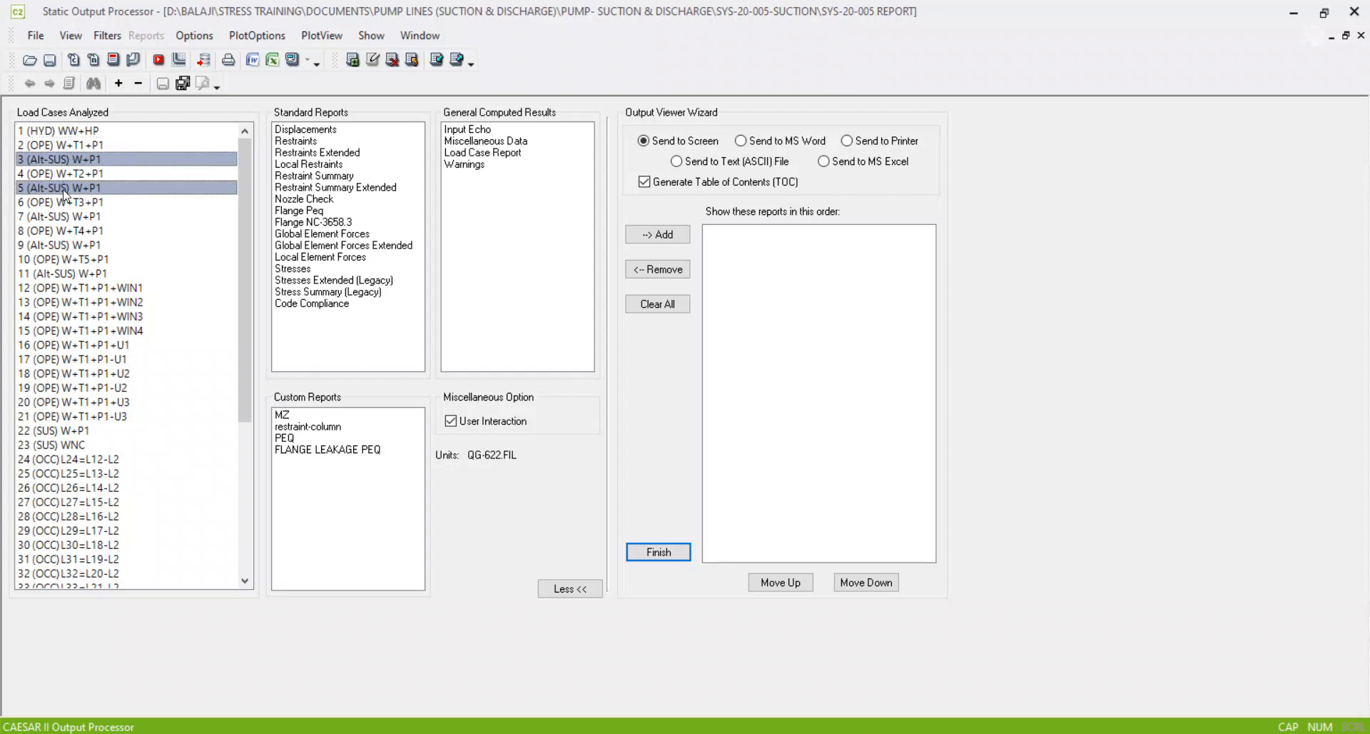
ctrl+click(71, 216)
ctrl+click(78, 246)
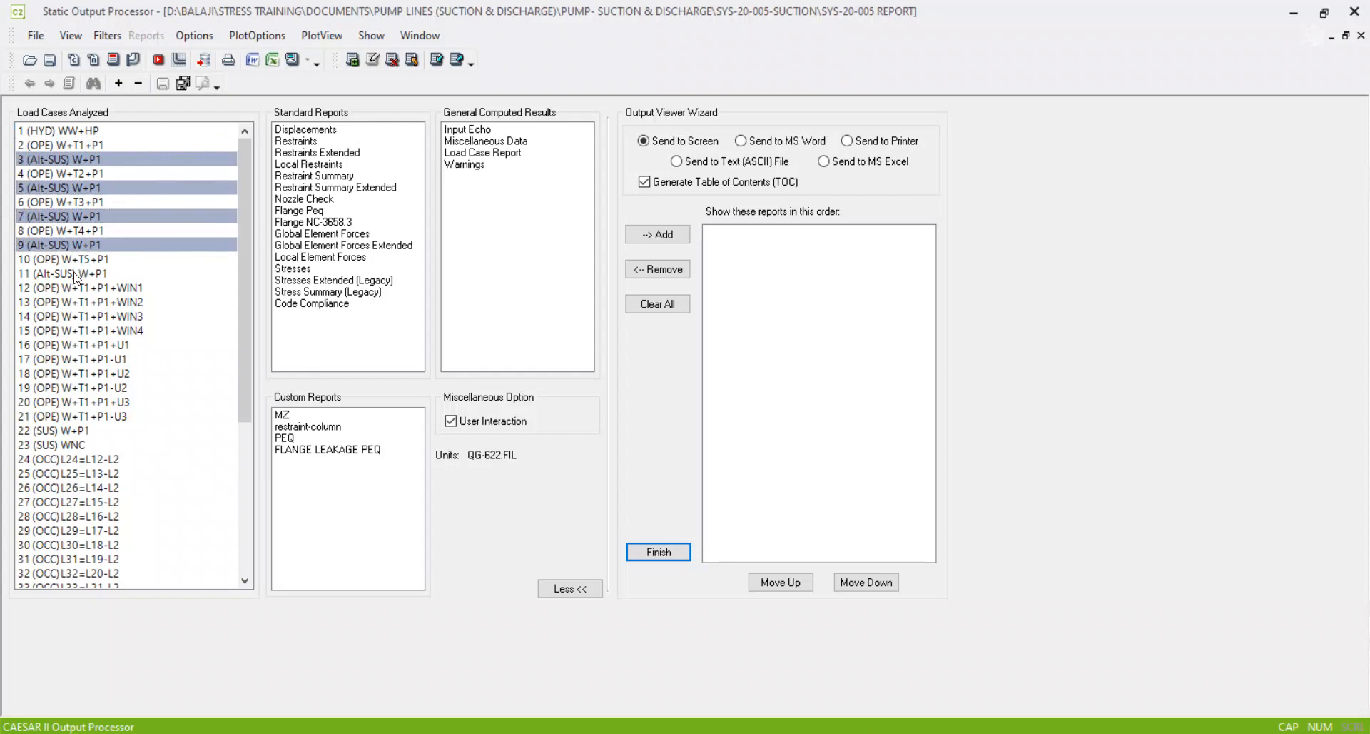
ctrl+click(79, 273)
ctrl+click(73, 430)
ctrl+click(71, 444)
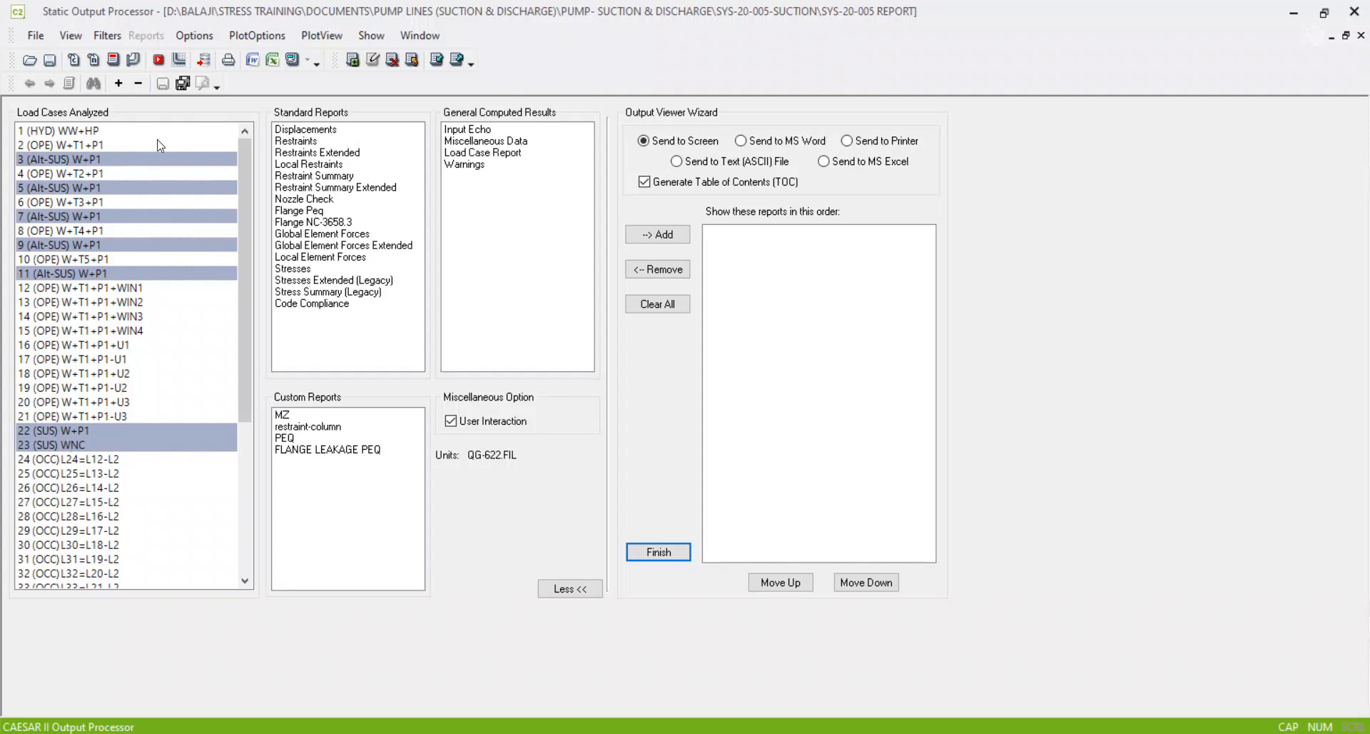
Step: Deselect all the Alt-SUS and SUS load cases
ctrl+click(92, 158)
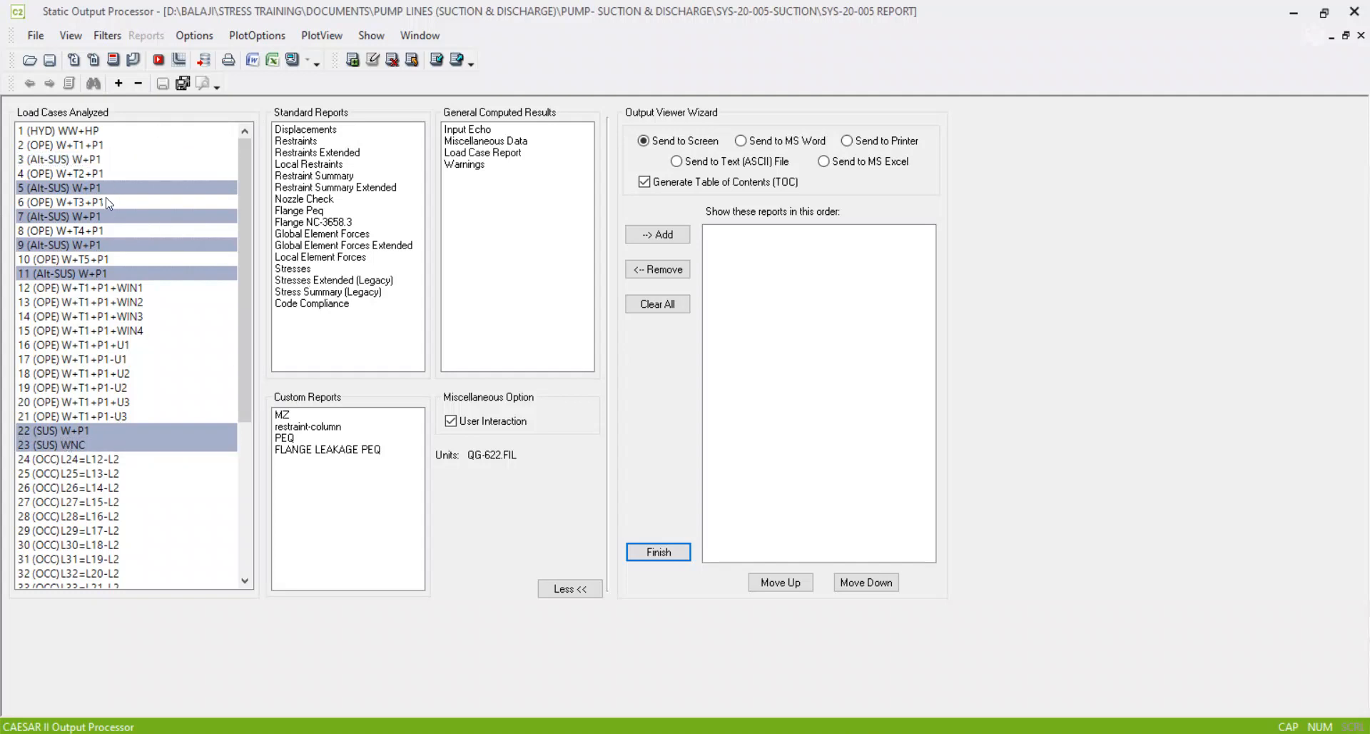
ctrl+click(97, 187)
ctrl+click(101, 215)
ctrl+click(100, 244)
ctrl+click(110, 273)
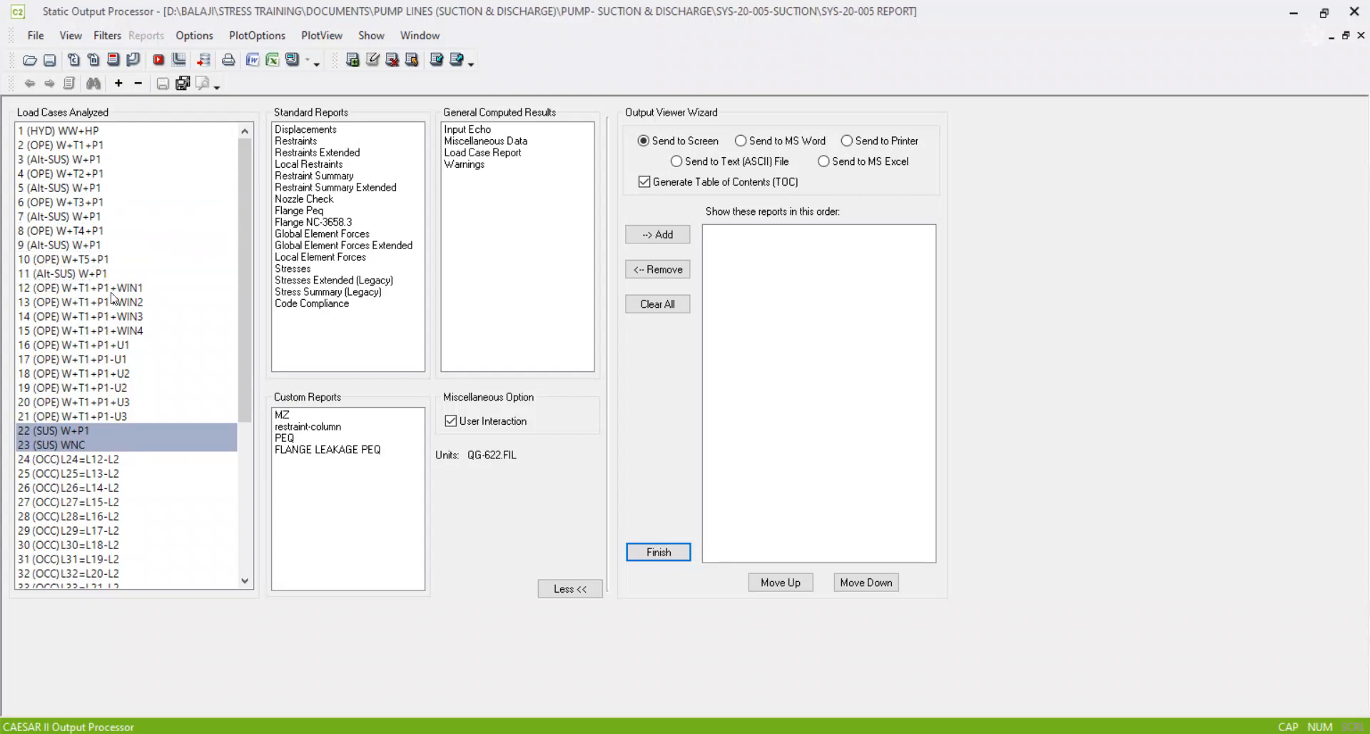
ctrl+click(80, 445)
ctrl+click(85, 433)
Step: Generate the standard Stresses report on screen for load case 1 (HYD) WW+HP
click(303, 268)
click(334, 281)
click(325, 292)
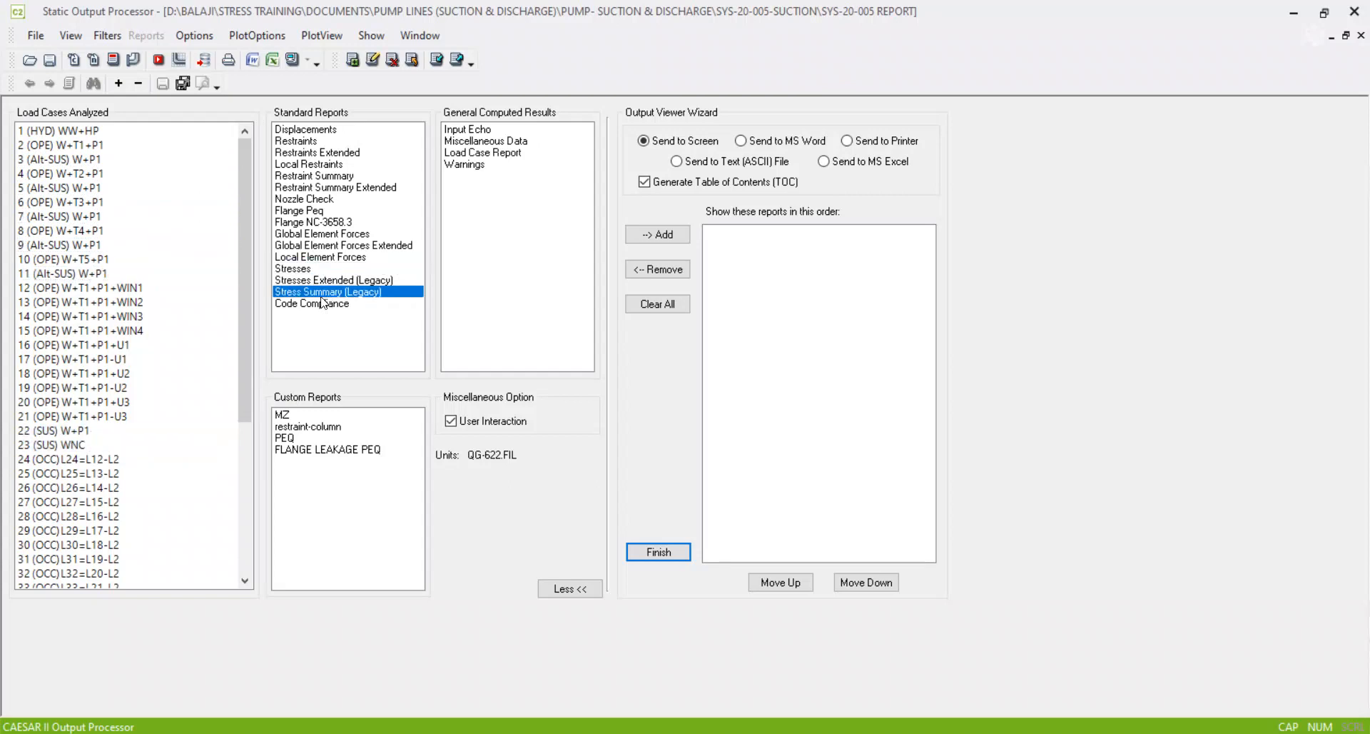
click(317, 306)
click(306, 270)
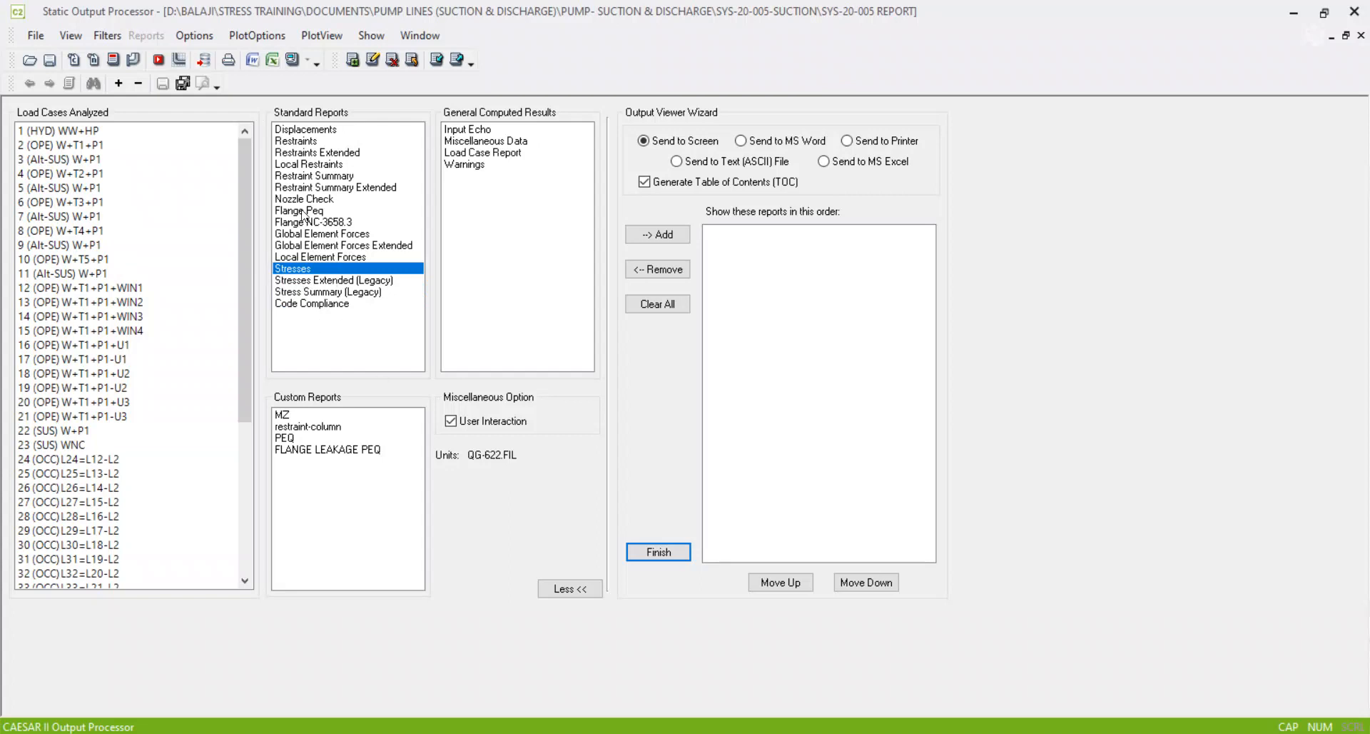
click(292, 60)
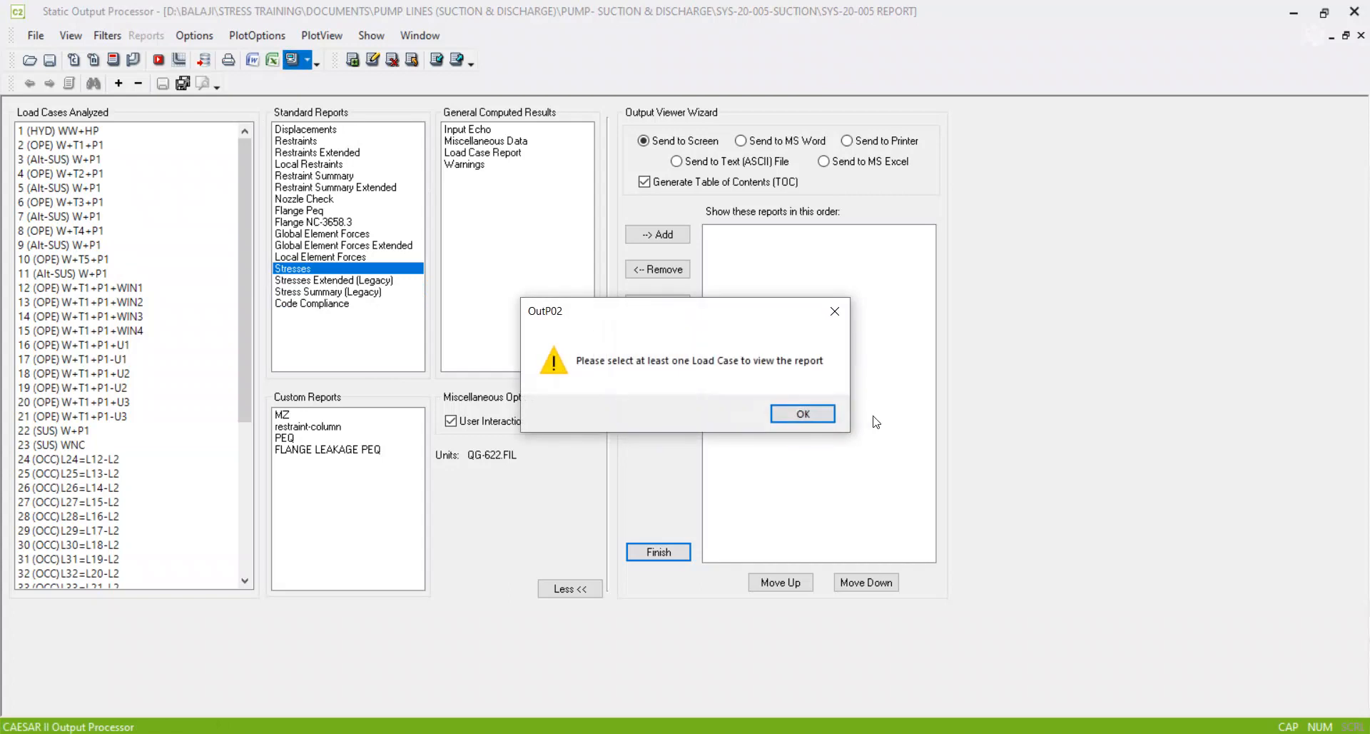
click(800, 414)
click(96, 131)
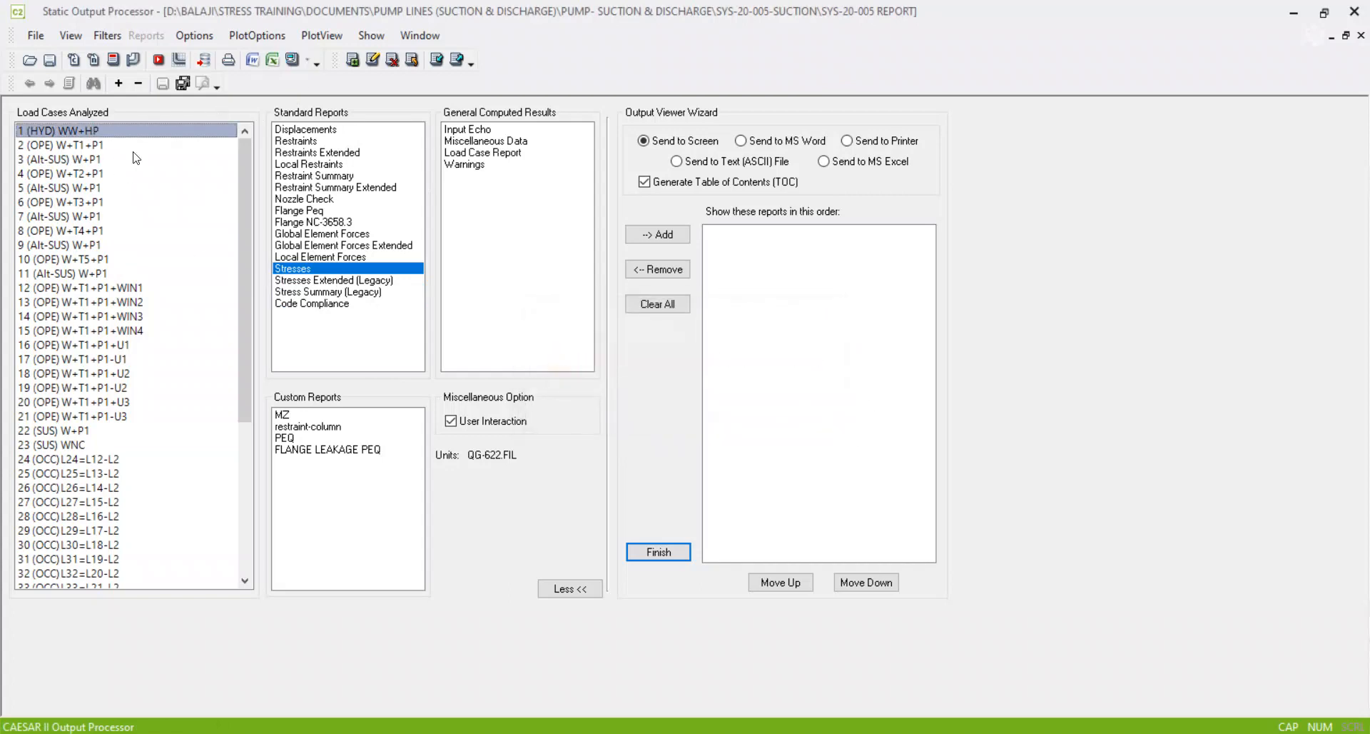
click(292, 57)
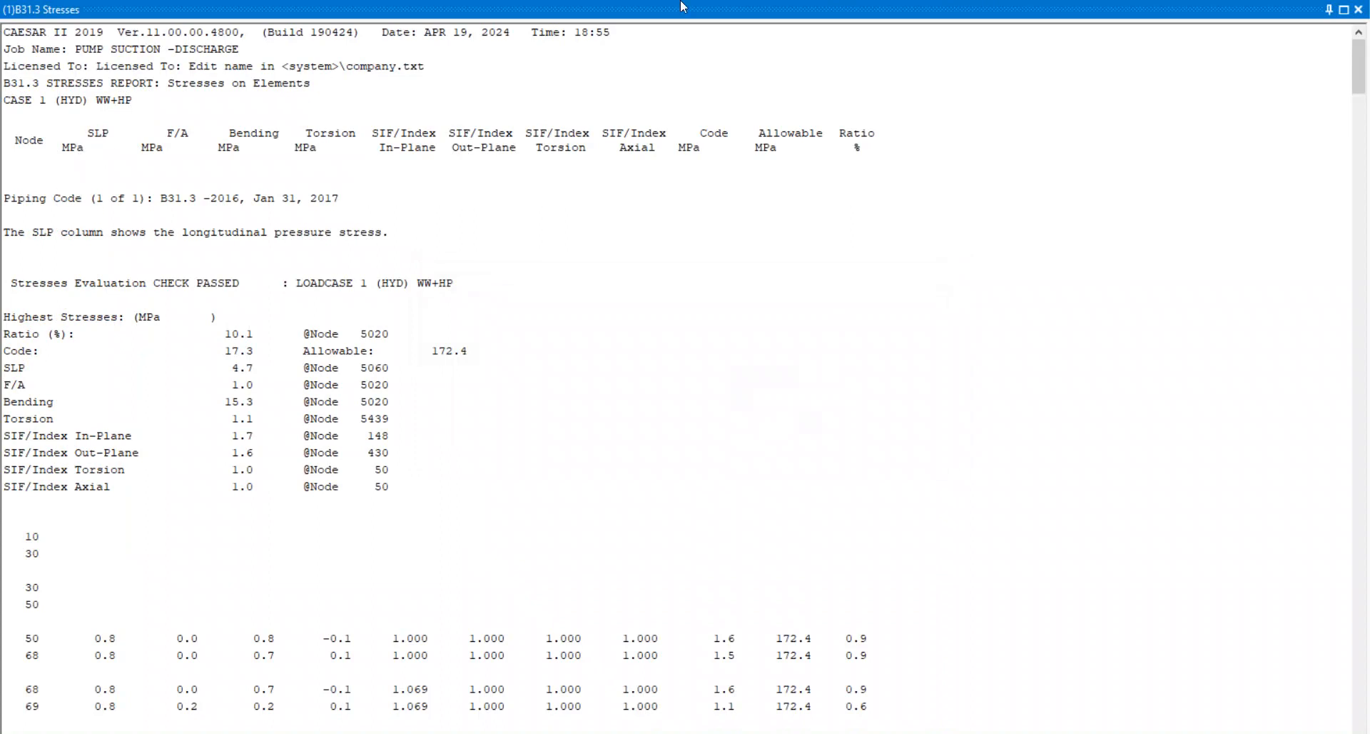
Step: Dock the B31.3 Stresses report in the output window and enlarge its pane to show the highest stresses
double_click(883, 16)
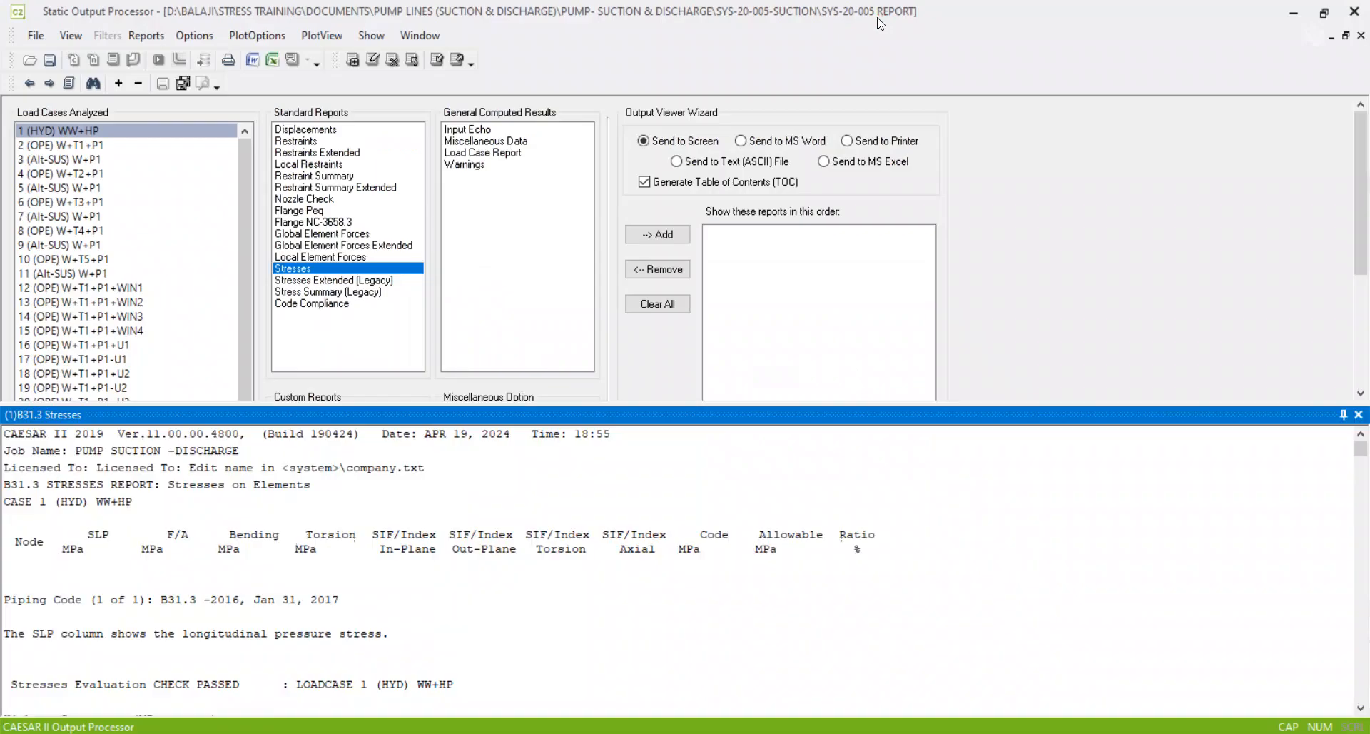
key(alt+Tab)
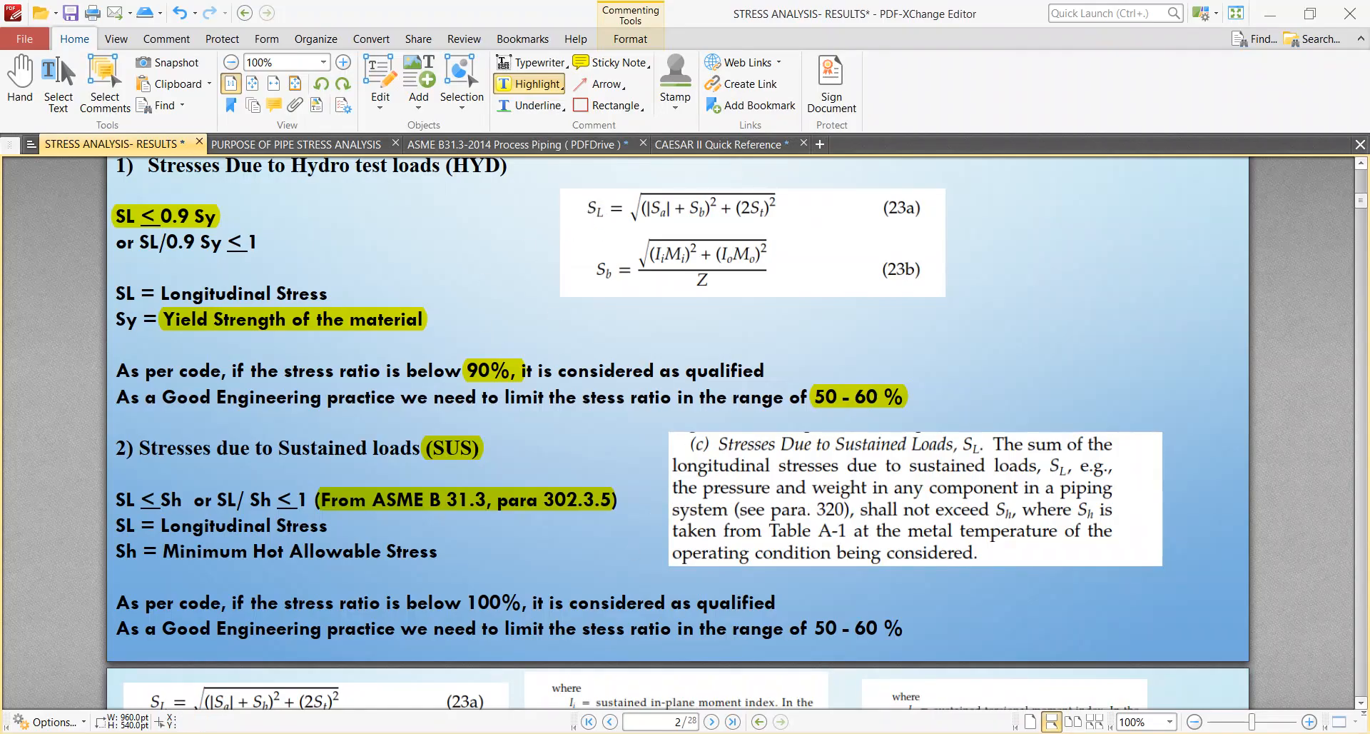
key(alt+Tab)
key(alt+Tab)
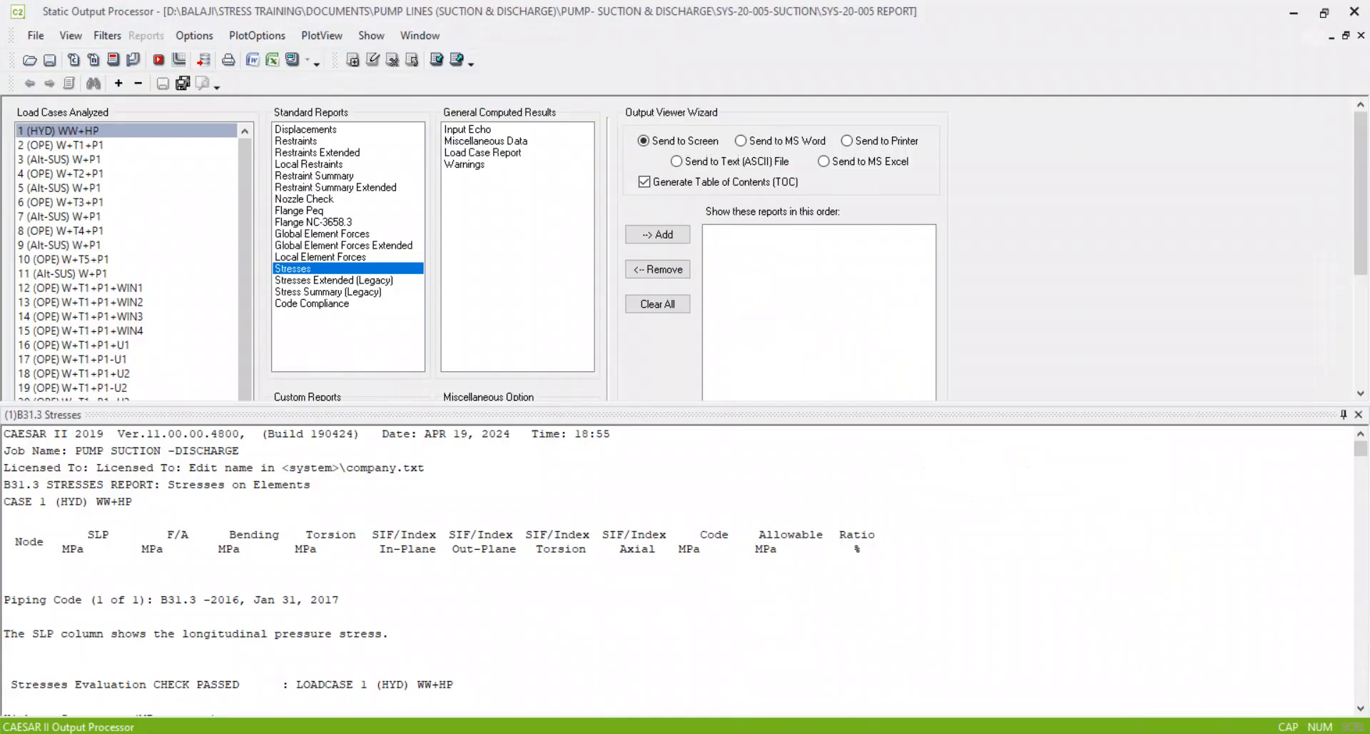
drag(389, 404, 385, 174)
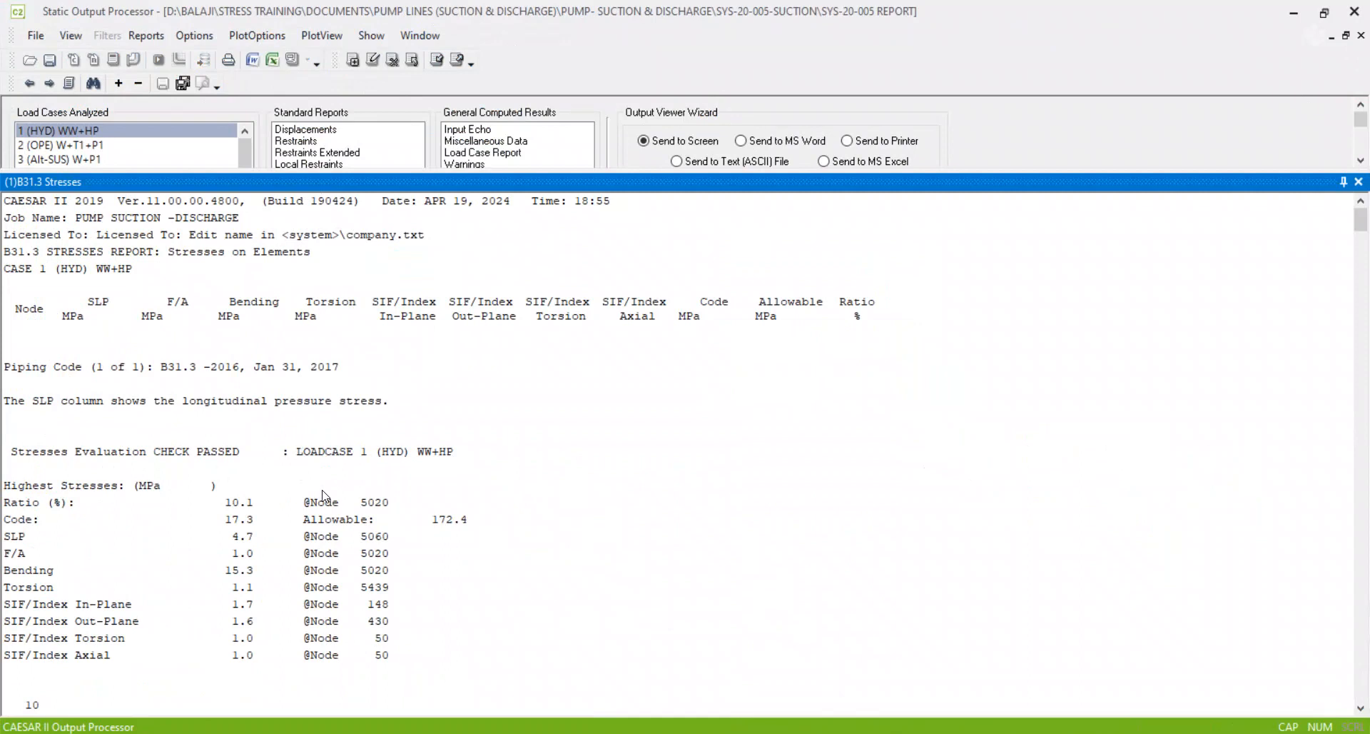
Step: Sort the hydrotest stress report by ratio in descending order and examine the code and allowable stresses at the governing nodes
scroll(239, 550, down, 4)
scroll(346, 488, up, 3)
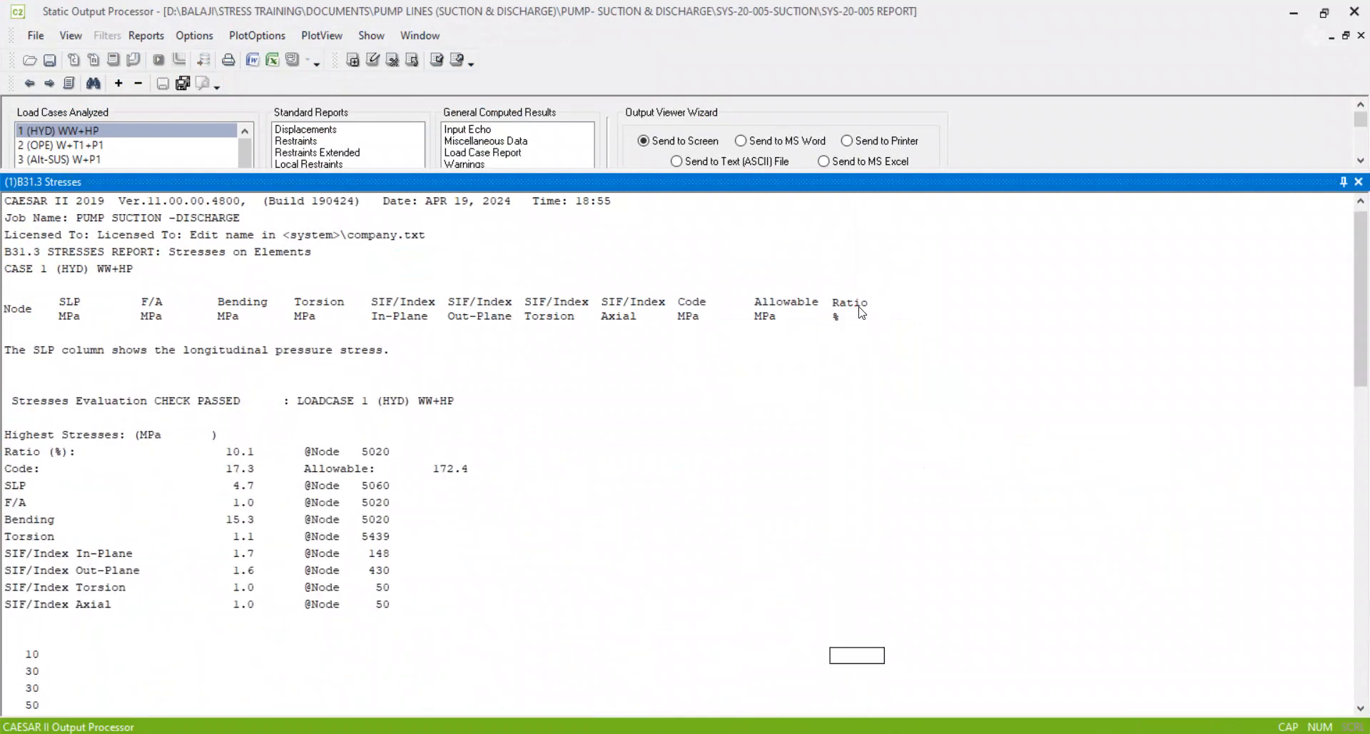
scroll(828, 499, down, 2)
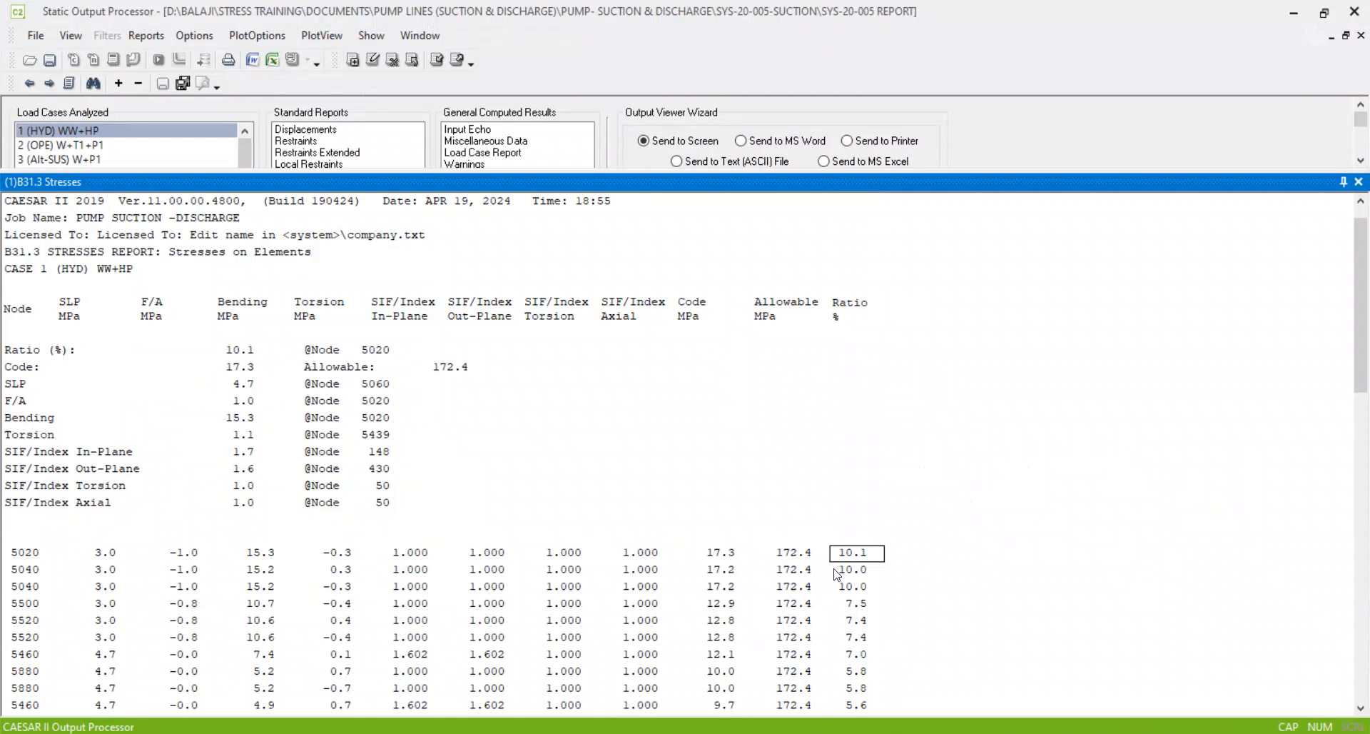
scroll(848, 570, down, 1)
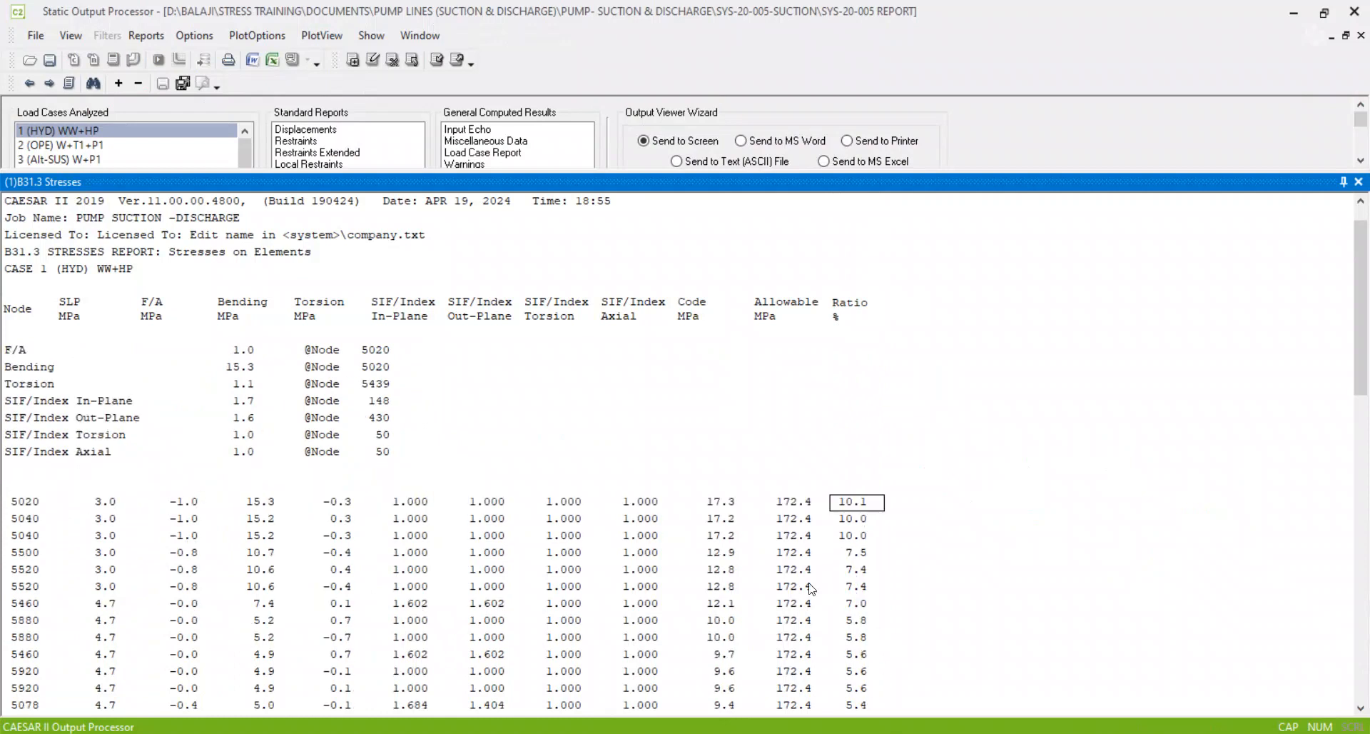
scroll(164, 576, up, 1)
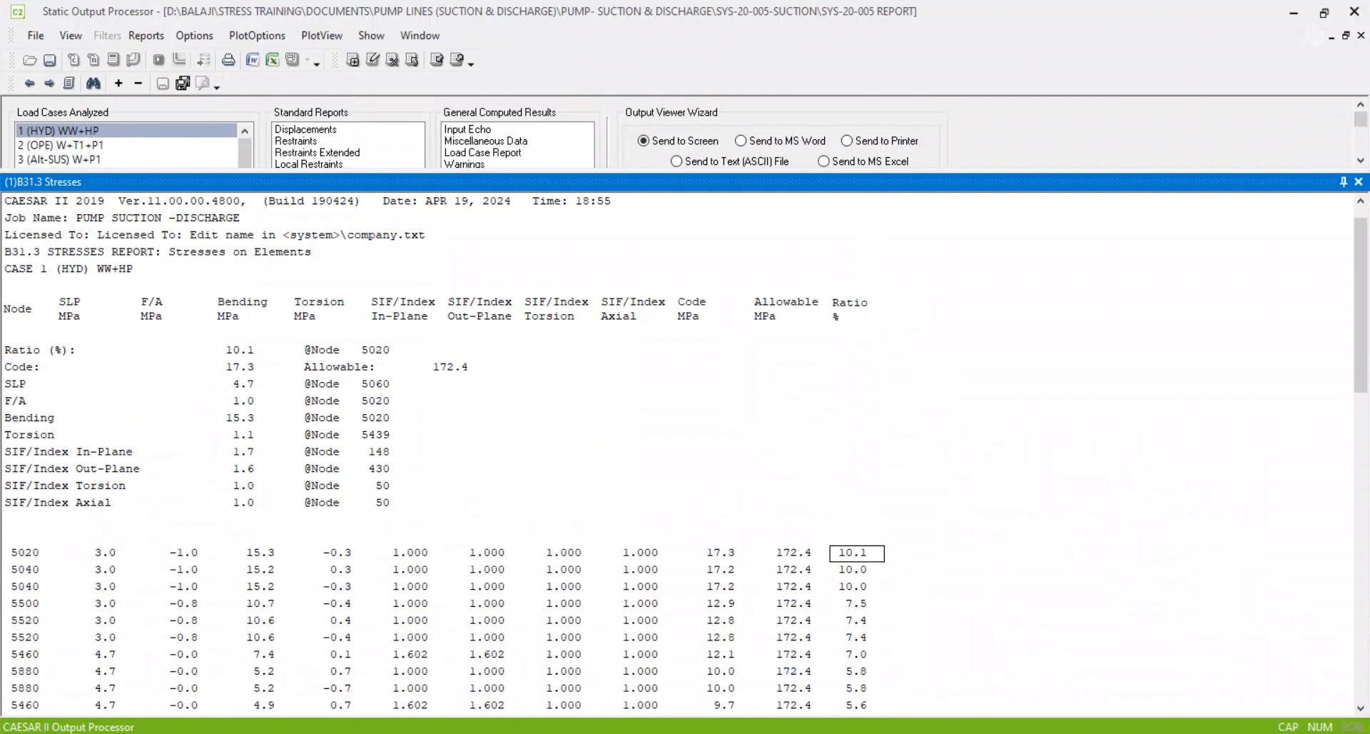
Step: Compare the report with the hydro test criteria in the STRESS ANALYSIS- RESULTS document and try to highlight the 2St term of equation 23a
key(alt+Tab)
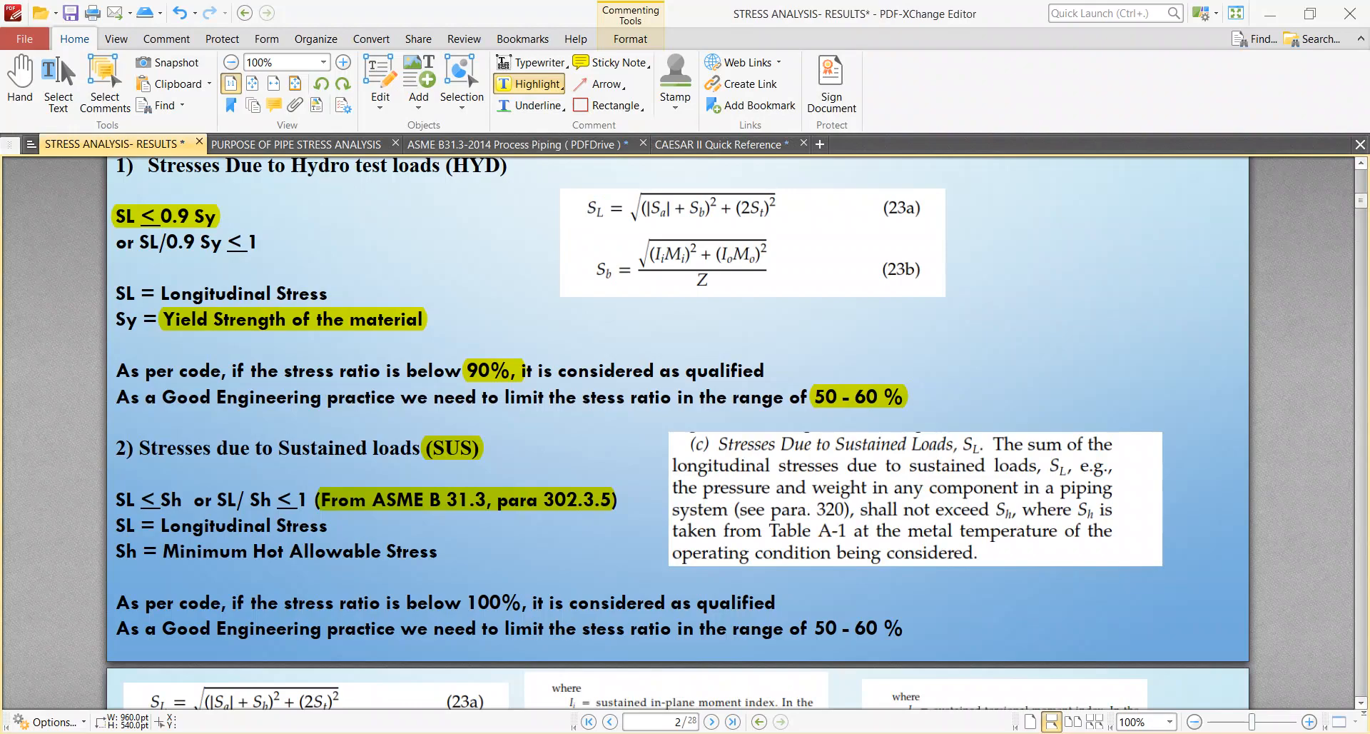
key(alt+Tab)
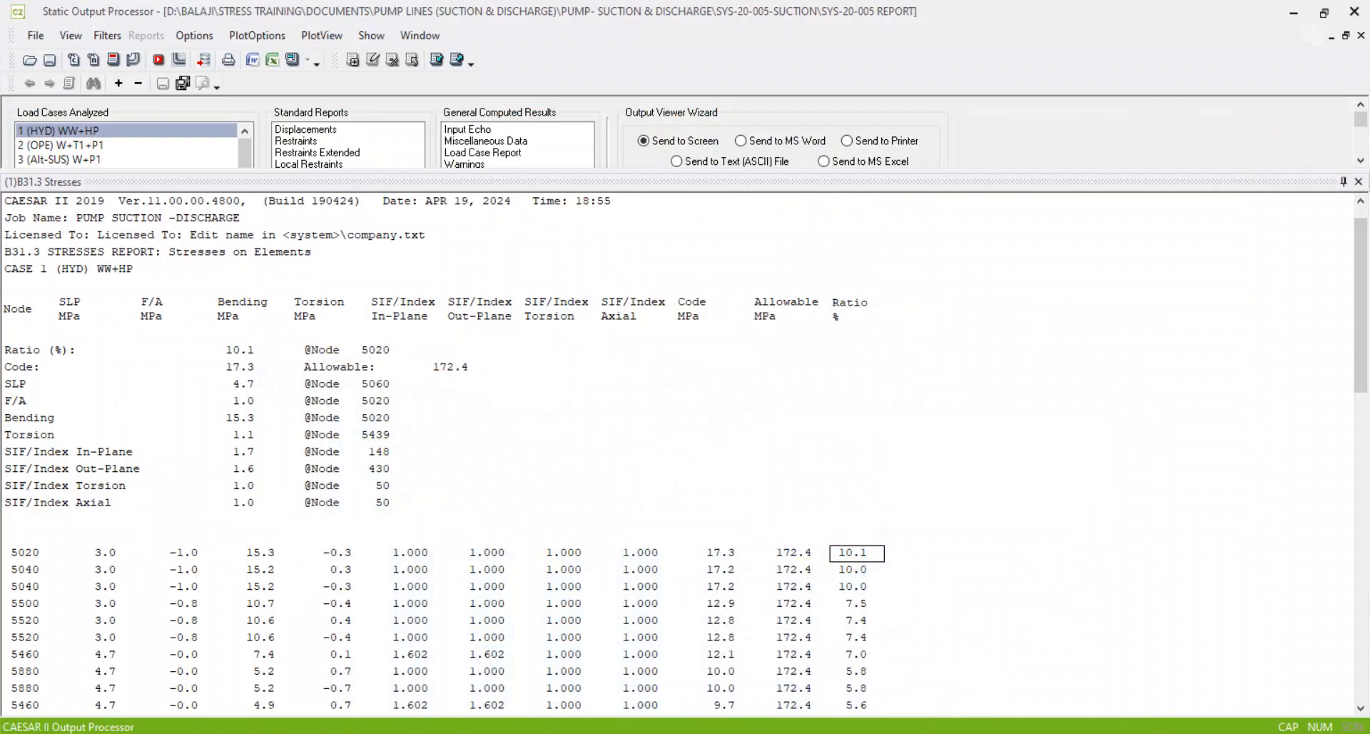
click(634, 732)
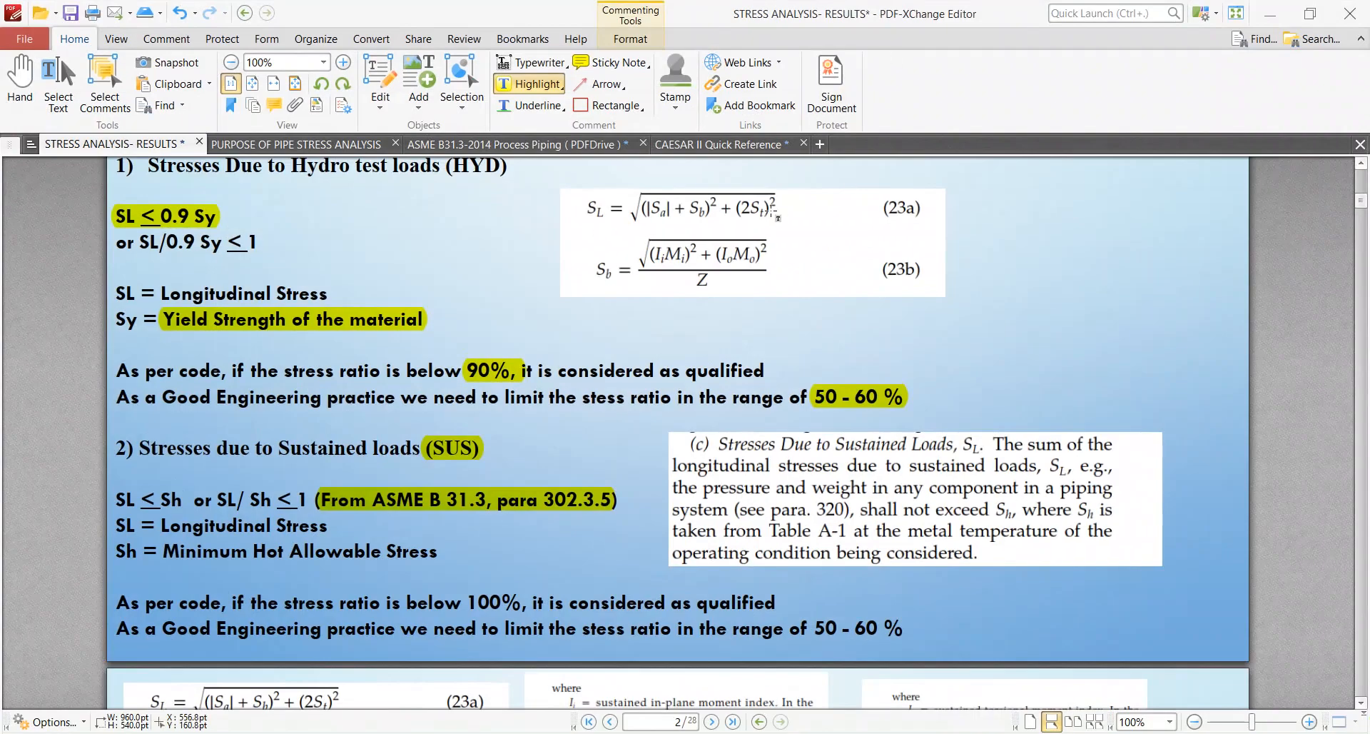
drag(728, 208, 773, 210)
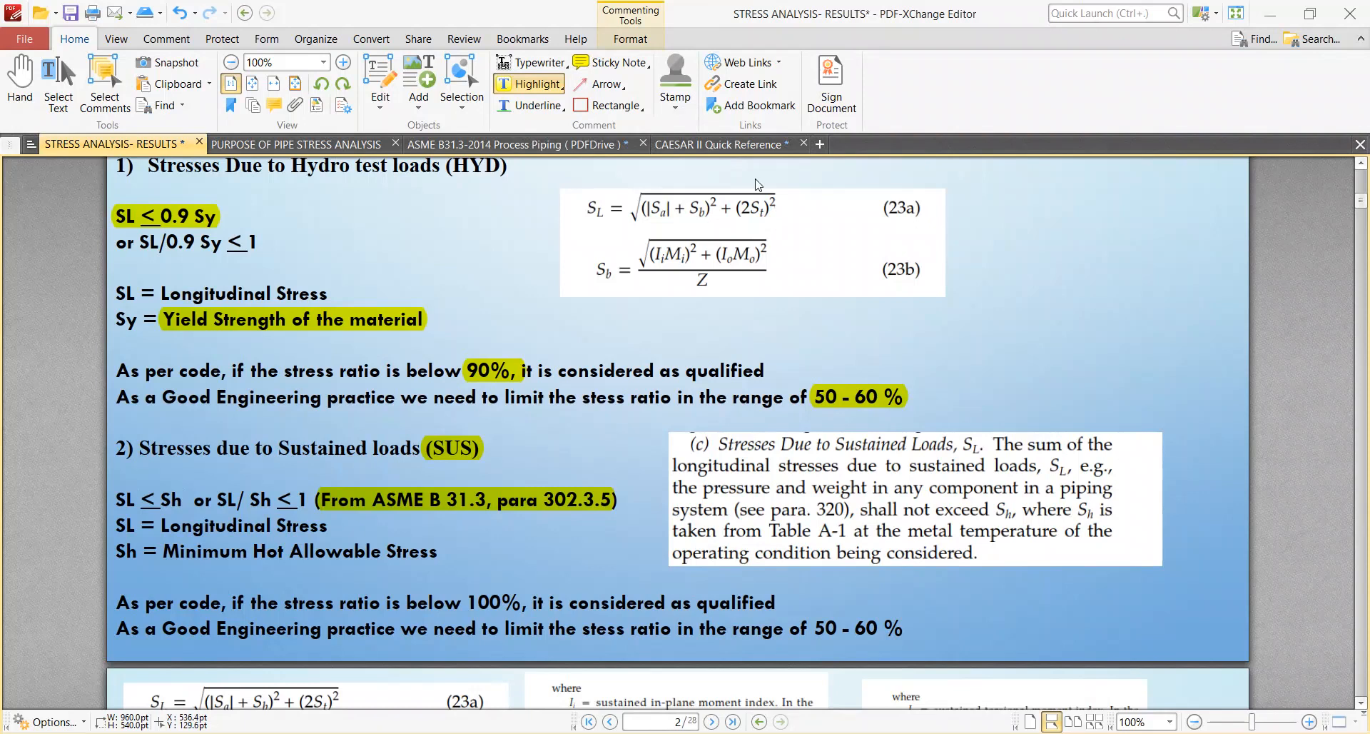
Step: Compare the hydrotest B31.3 Stresses report with equations 23a and 23b in the STRESS ANALYSIS- RESULTS document, and close the report
click(534, 87)
key(alt+Tab)
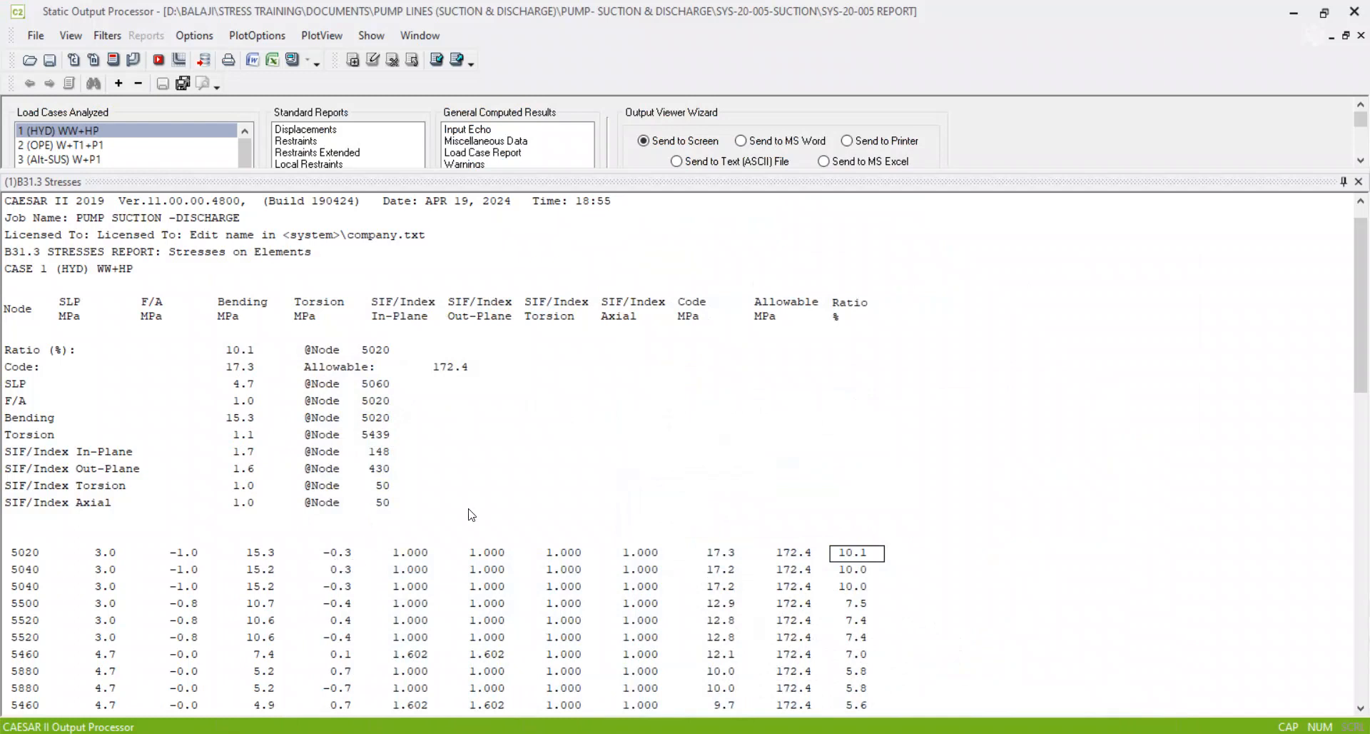
key(alt+Tab)
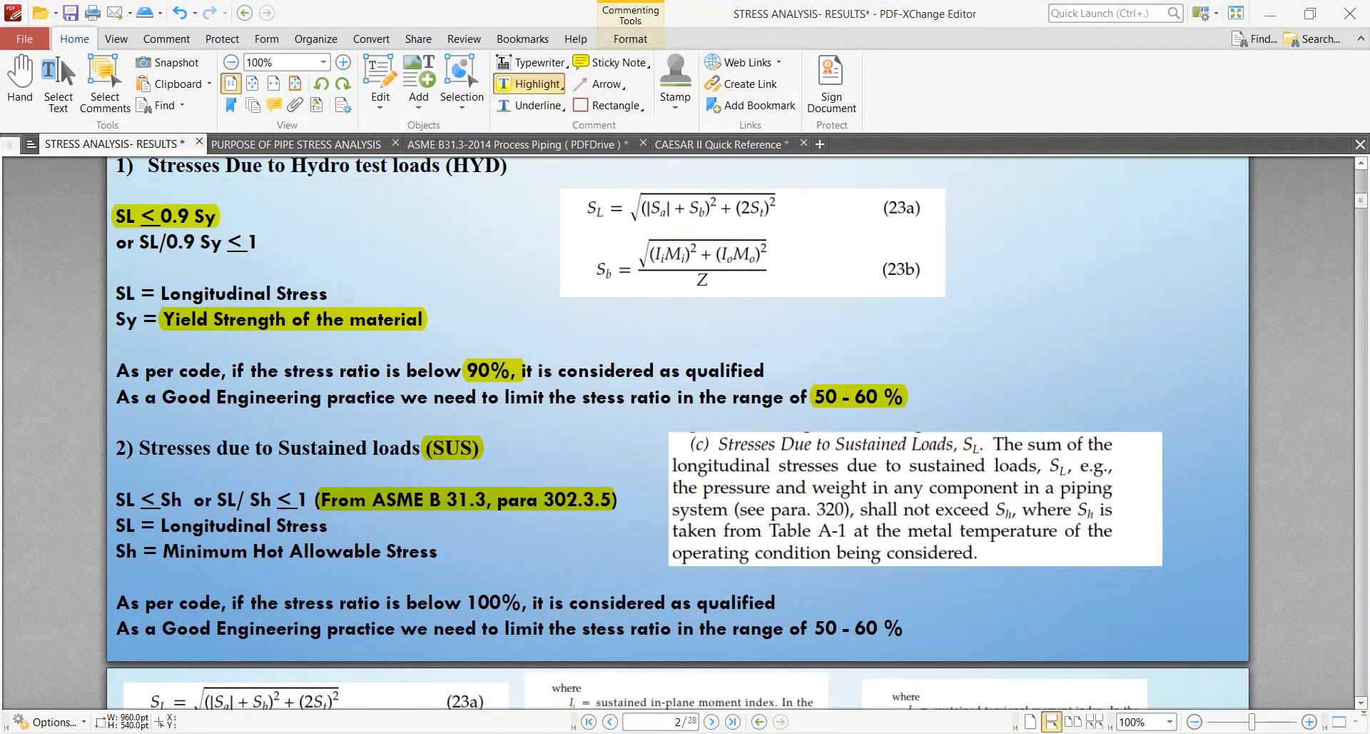
key(alt+Tab)
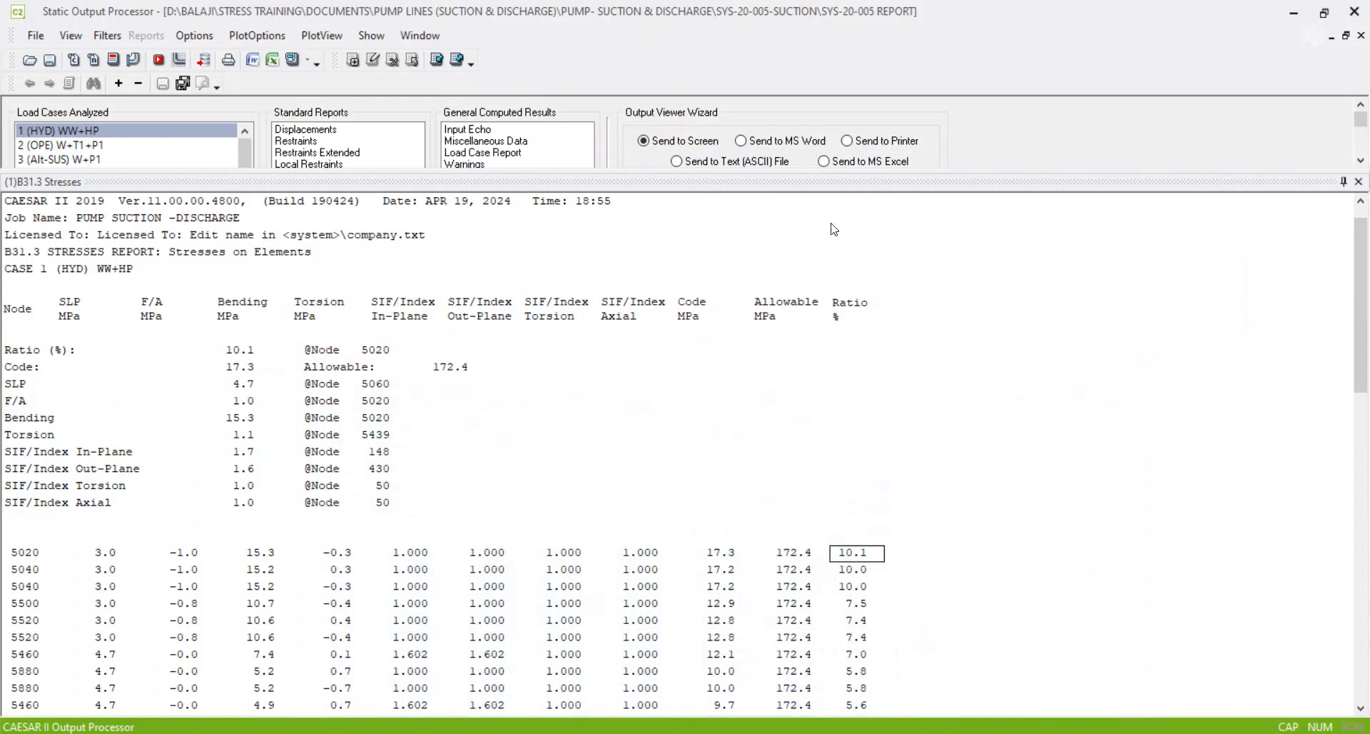
click(1358, 181)
Step: Generate the Stresses Extended (Legacy) report on screen for load case 1 (HYD) WW+HP and examine its highest stresses
click(316, 281)
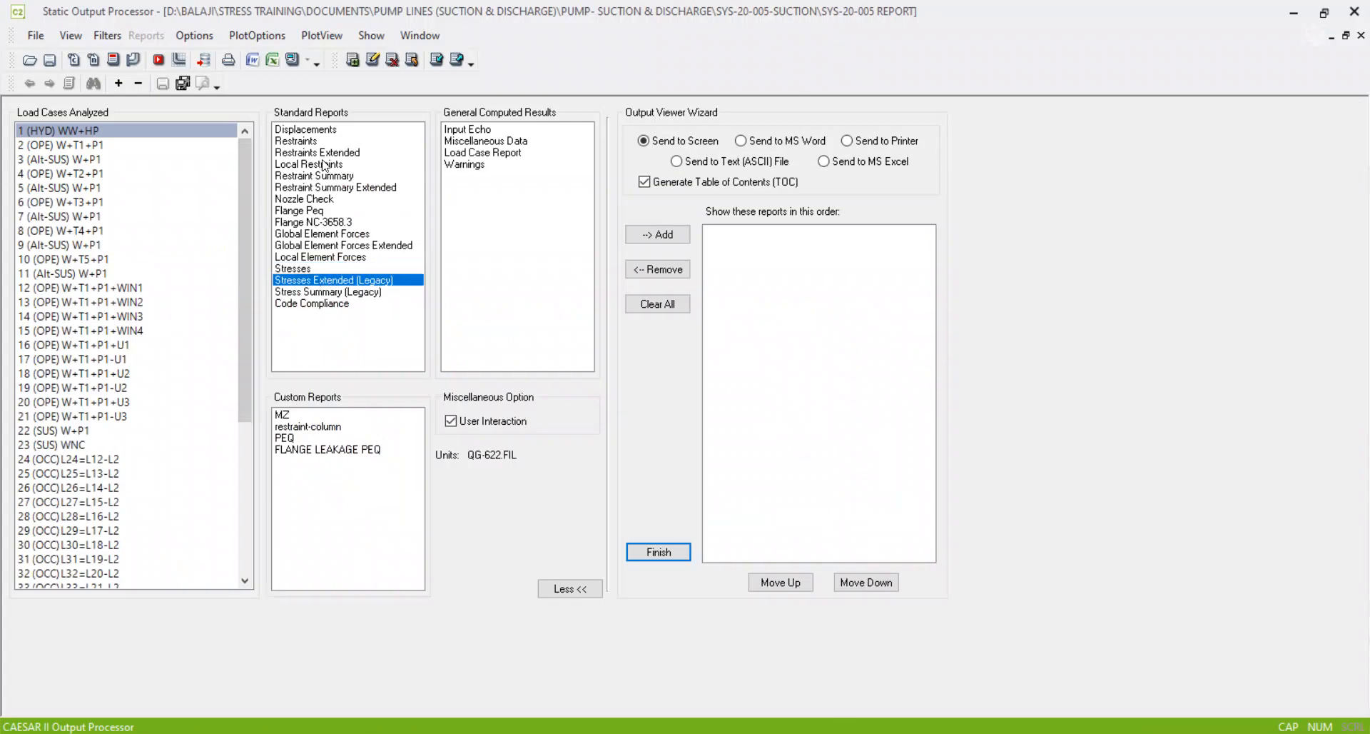
click(298, 64)
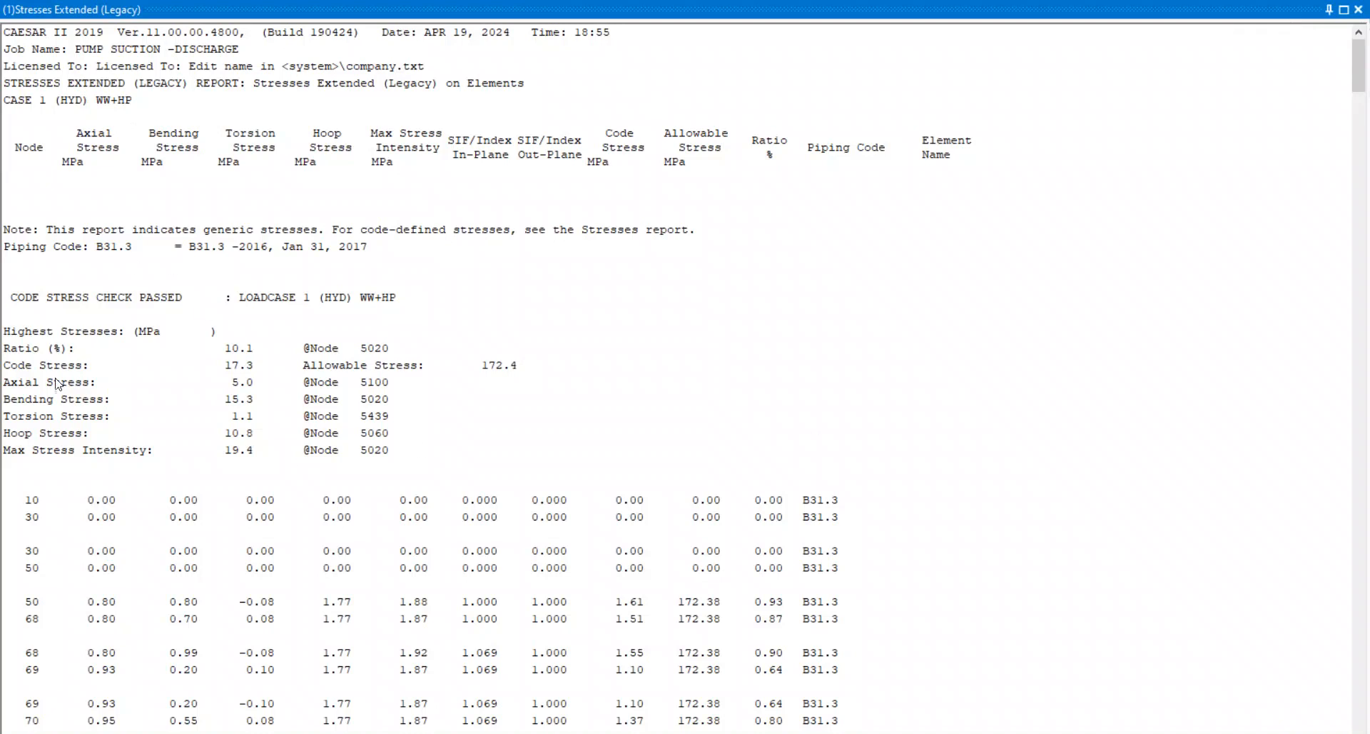
click(27, 333)
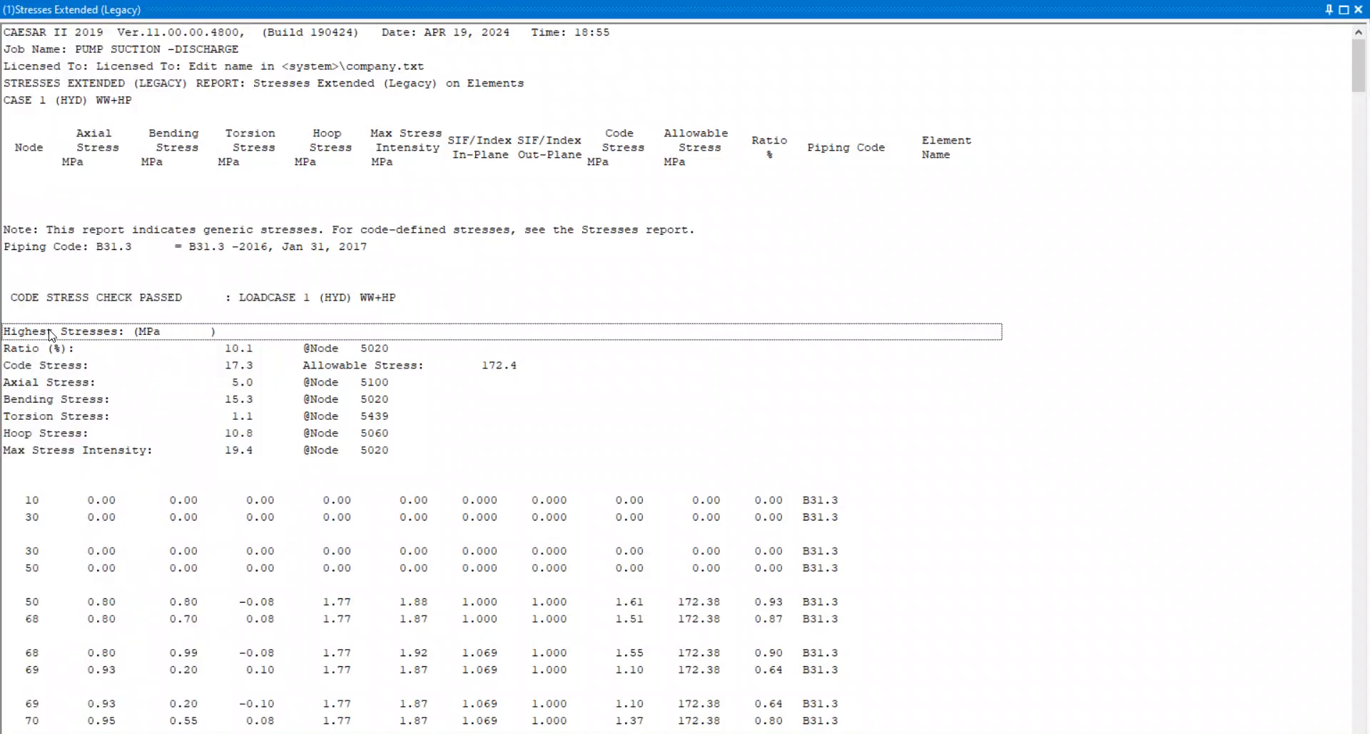
drag(16, 296, 504, 367)
click(99, 371)
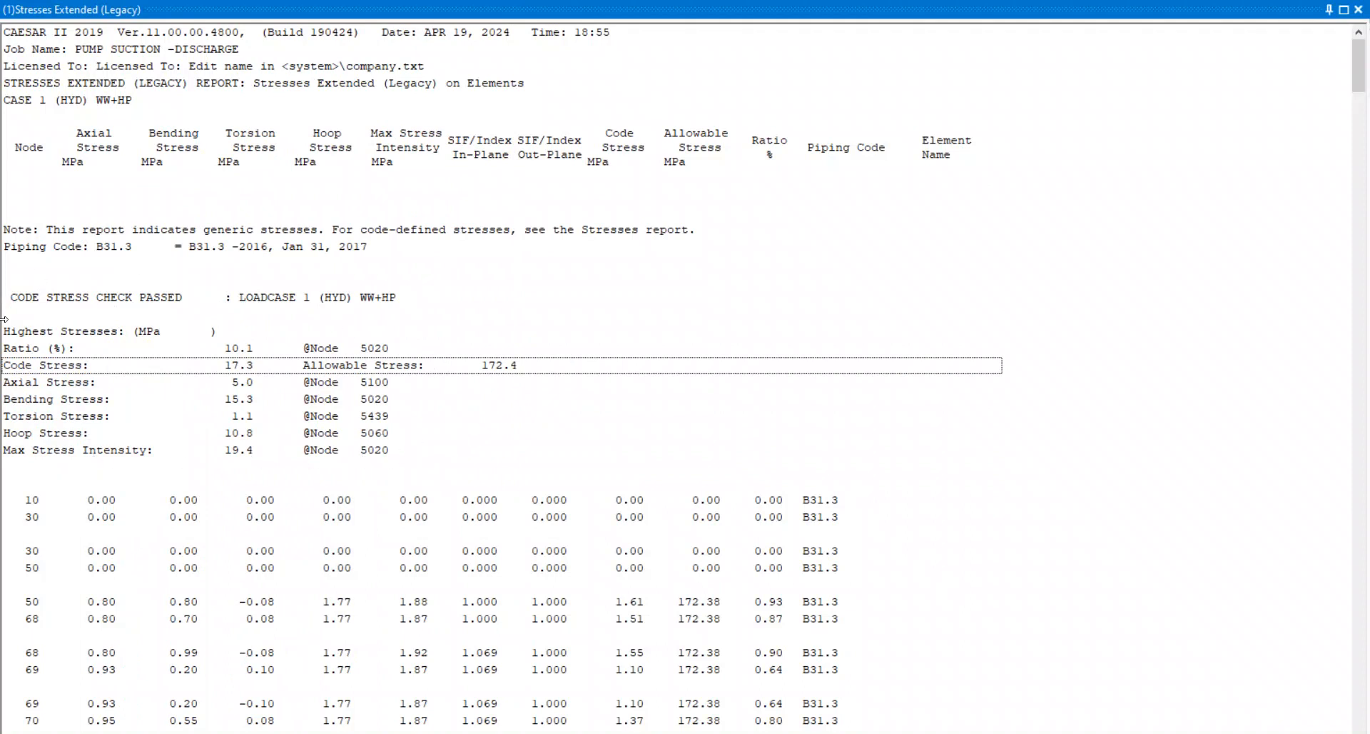
Step: Dock and enlarge the extended stress report, capture its code stress check and highest-stresses block with Snipping Tool, and close the report
double_click(1030, 7)
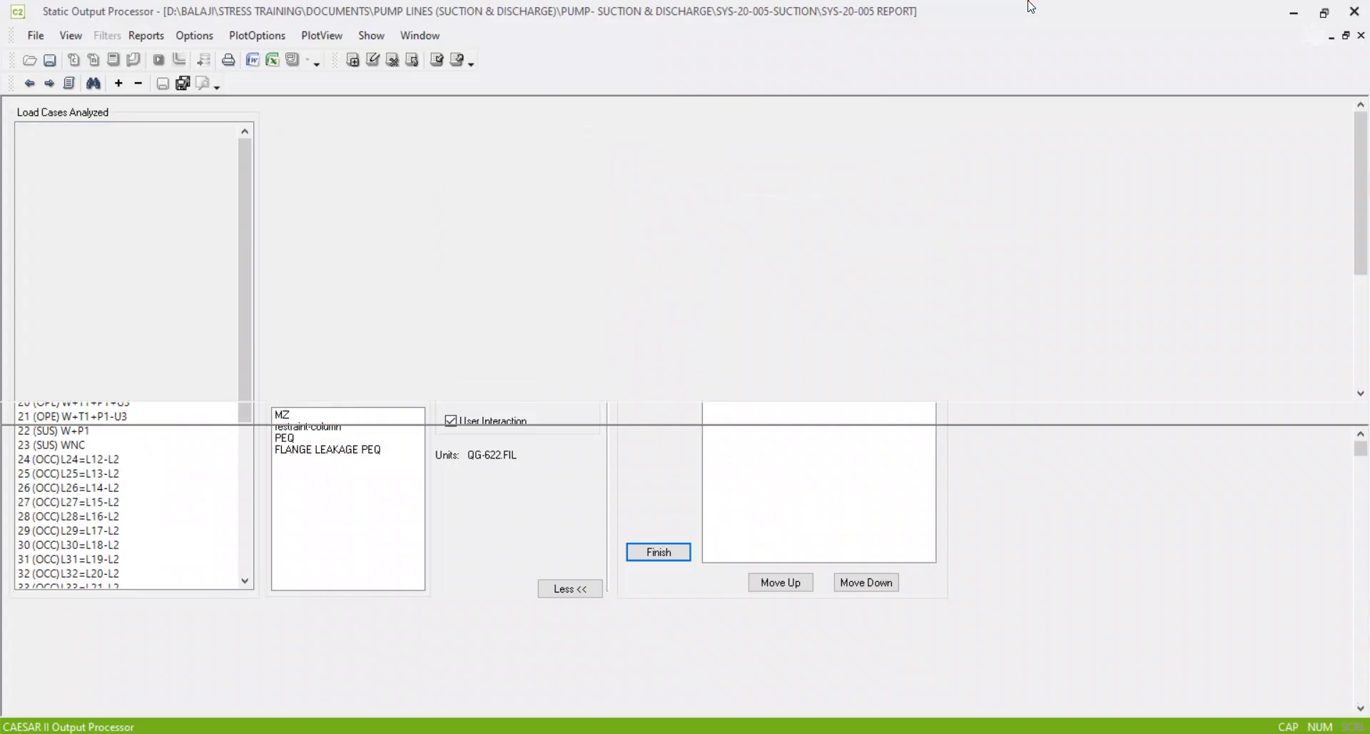
drag(729, 404, 736, 149)
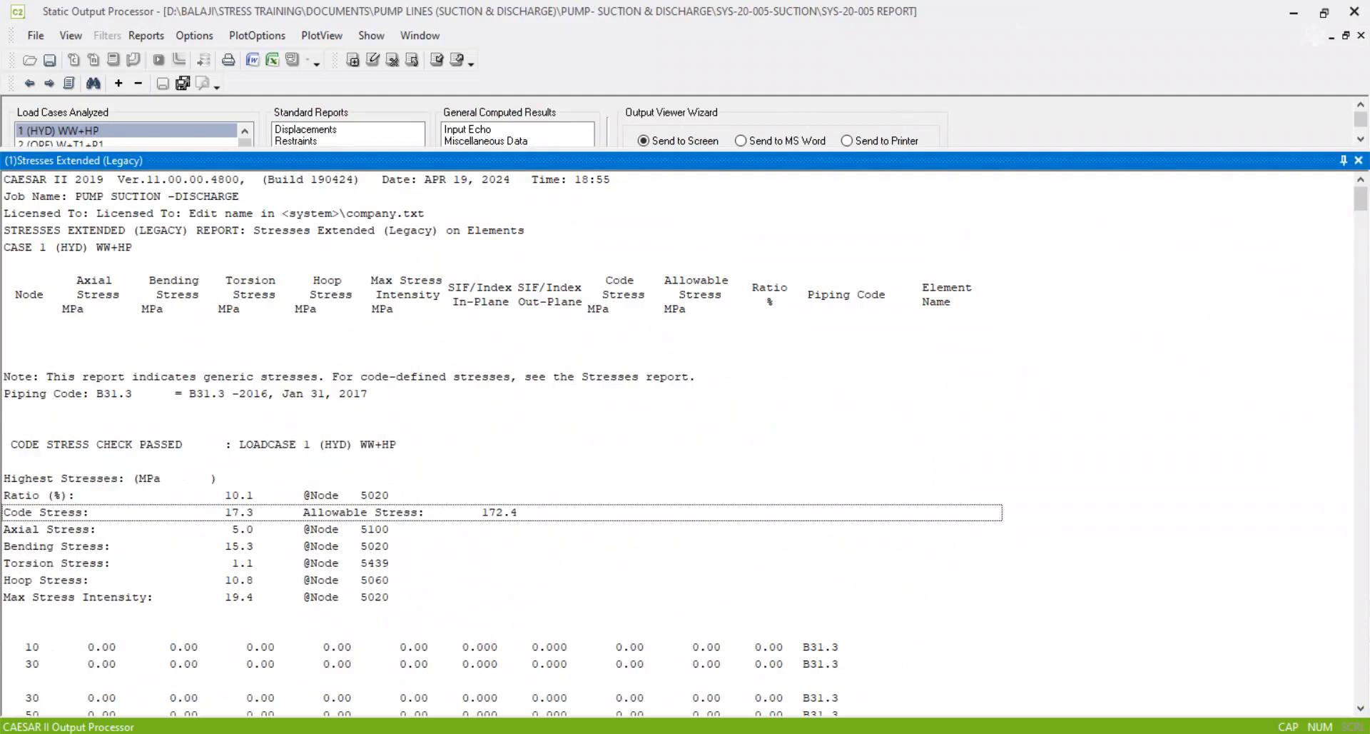
click(411, 733)
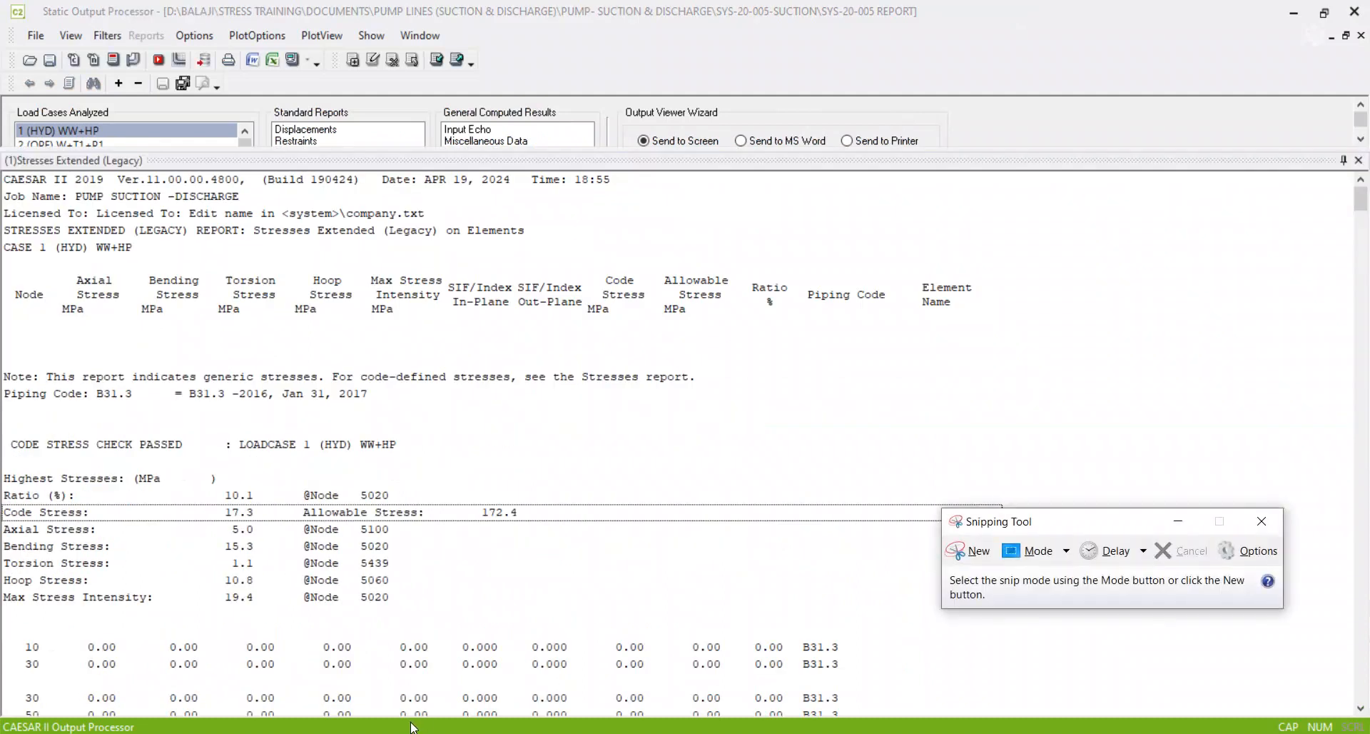
click(971, 560)
drag(4, 428, 578, 614)
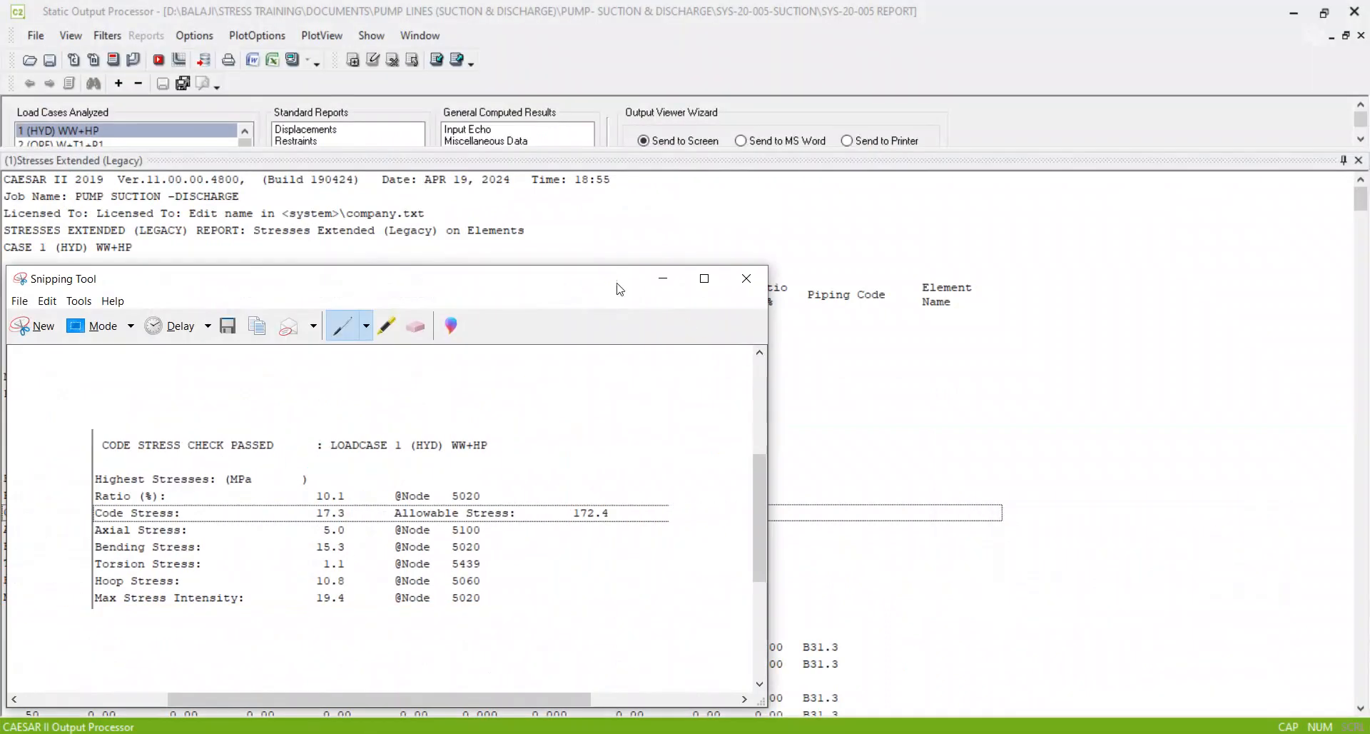
click(663, 278)
click(1360, 160)
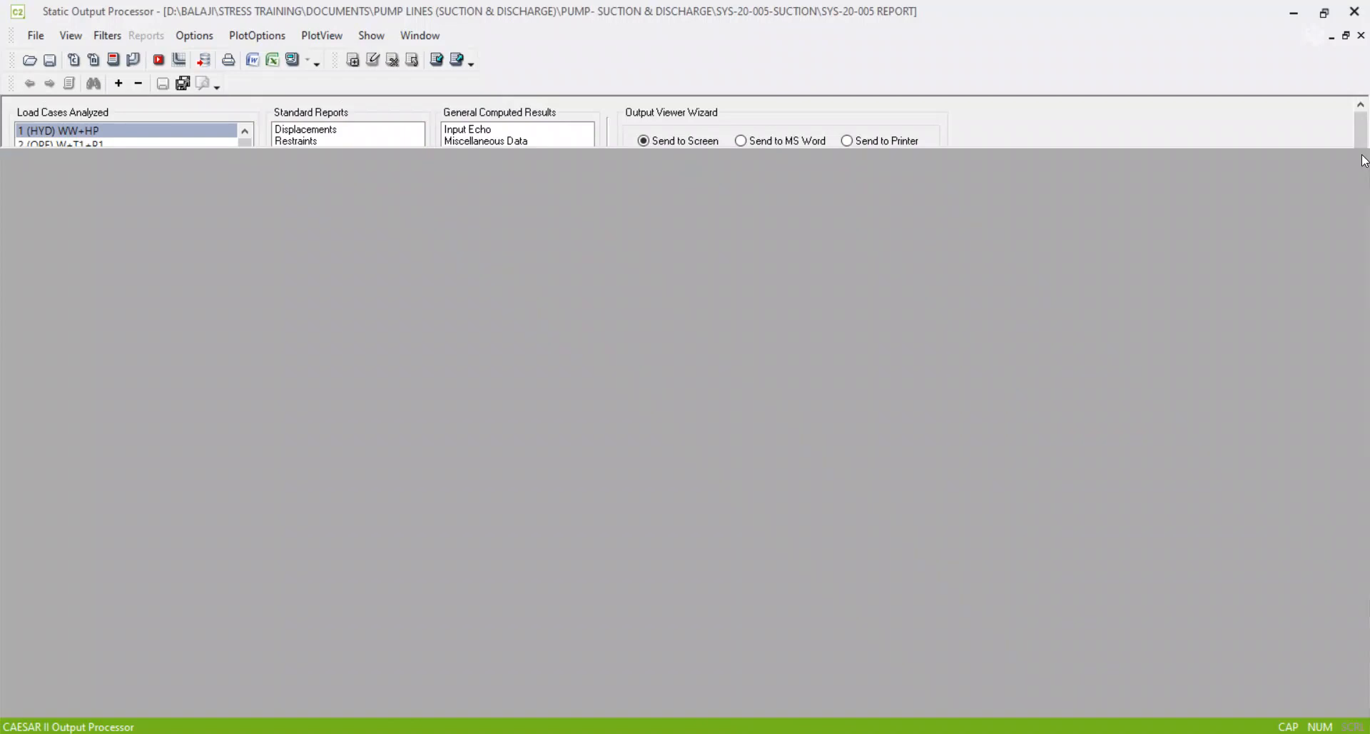
Step: View the Stress Summary (Legacy) report for load case 1 (HYD) WW+HP on screen and close it
click(369, 291)
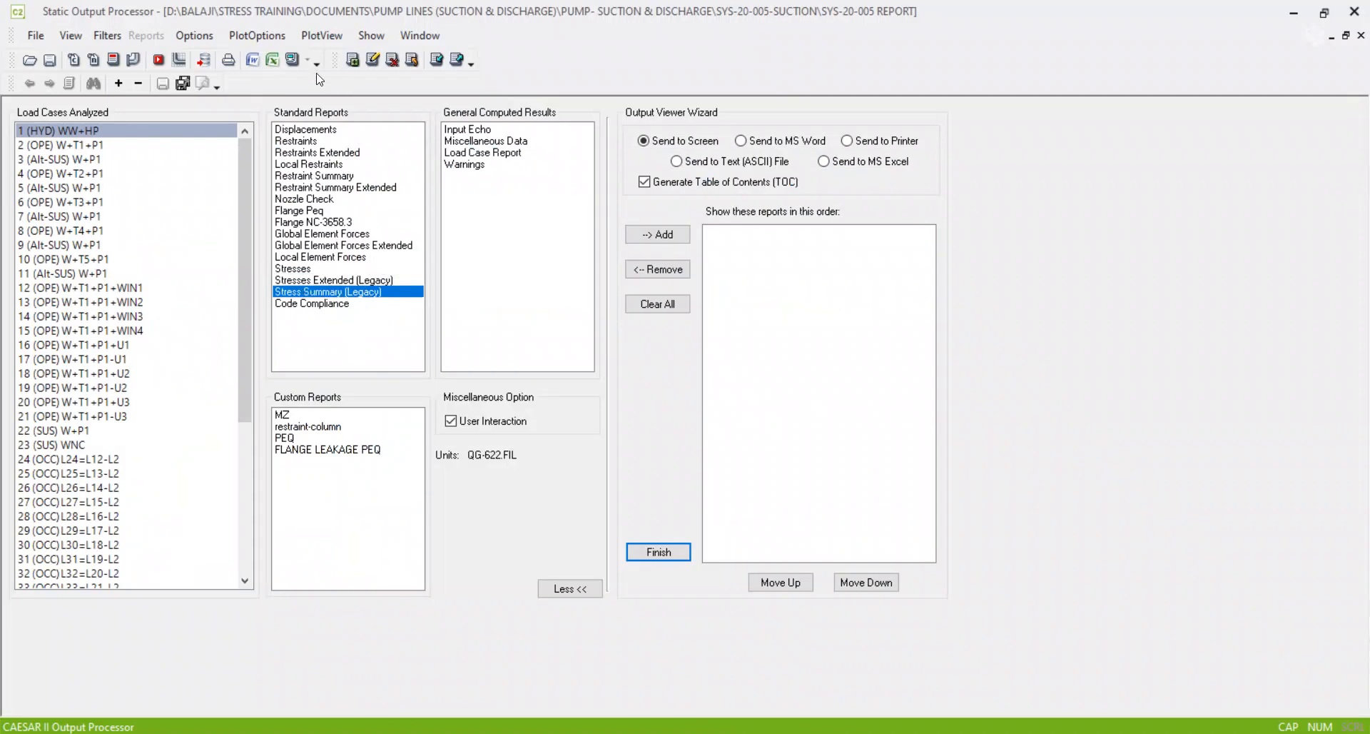
click(293, 59)
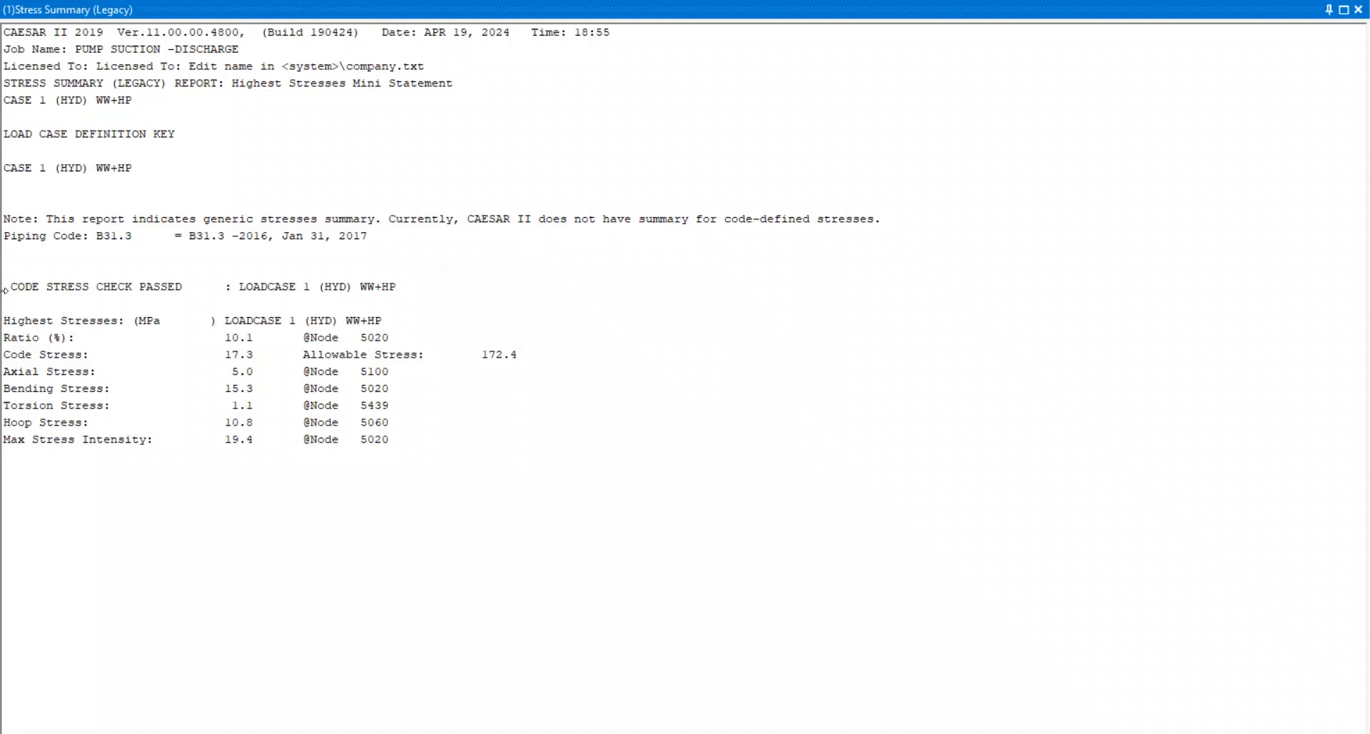
click(1358, 9)
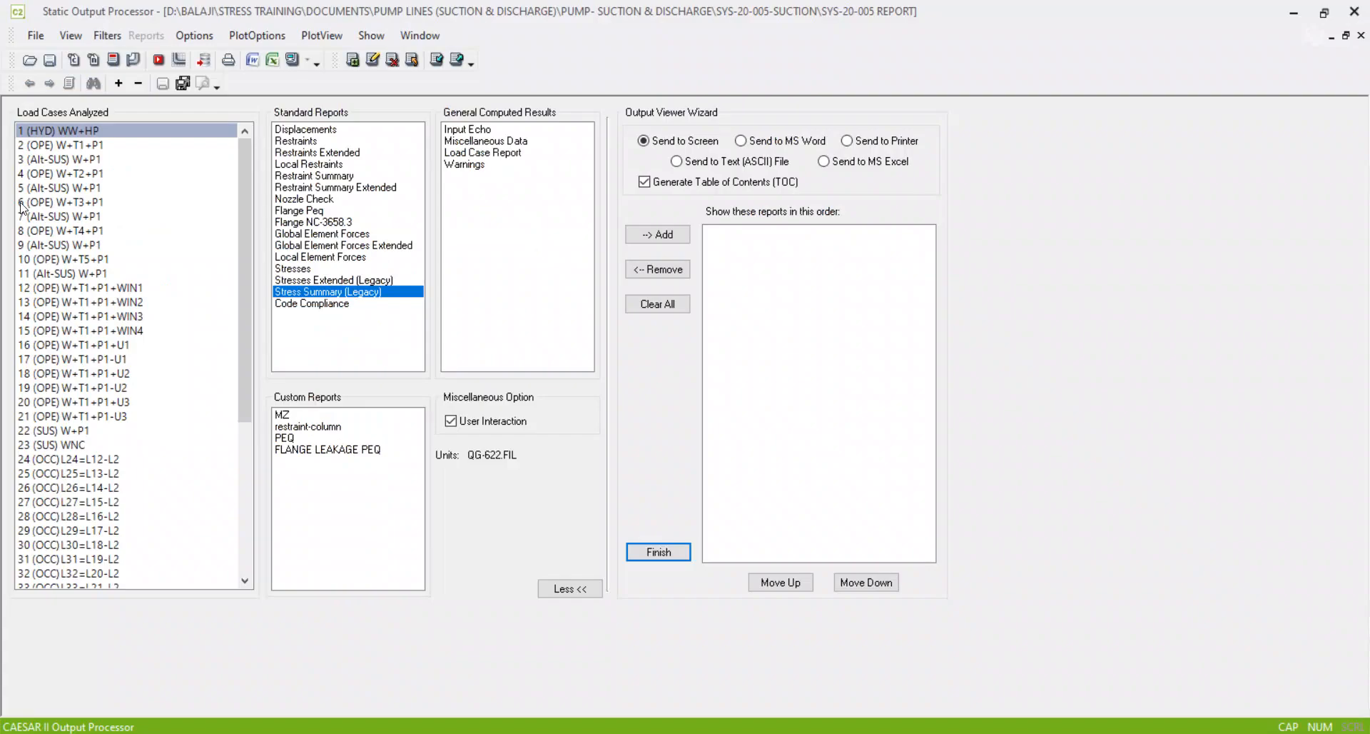
Step: View the Code Compliance report for load case 1 (HYD), examine the row for the element from node 10 to 30, and close it
click(326, 305)
click(292, 59)
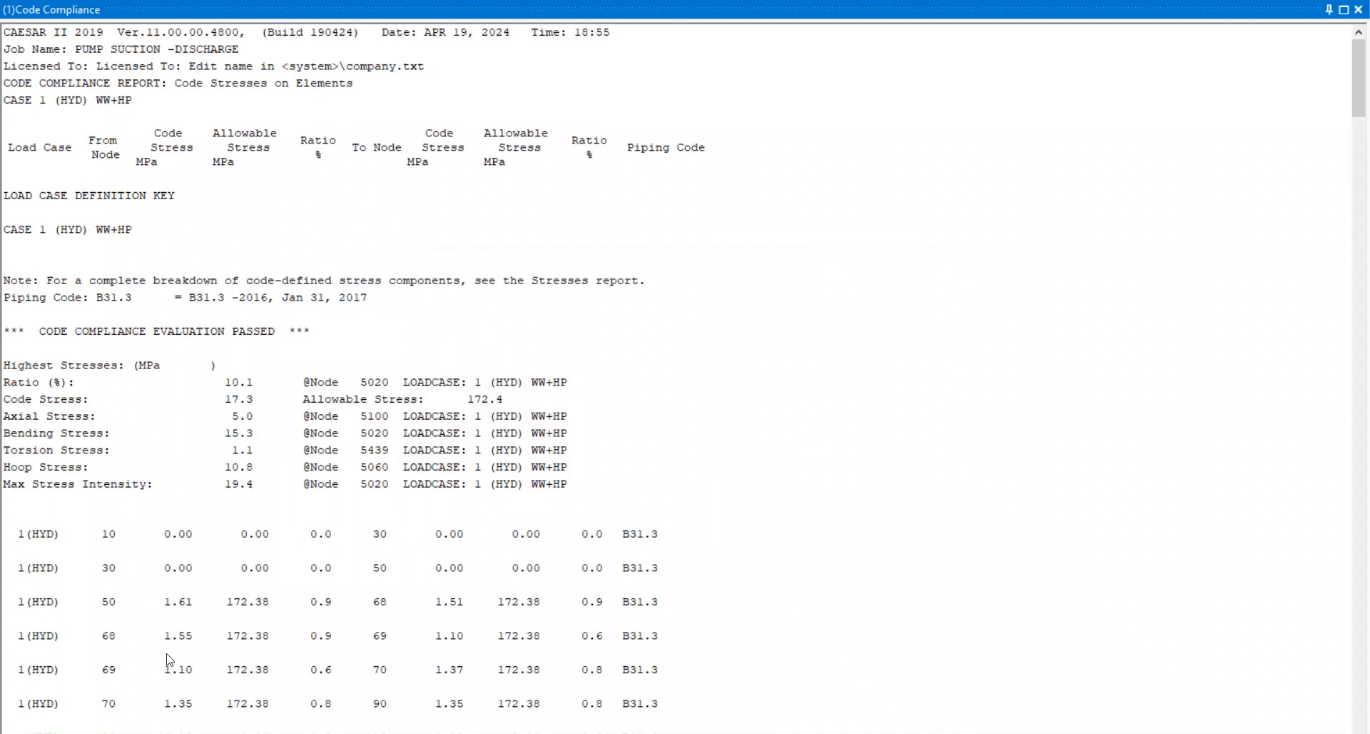
click(105, 545)
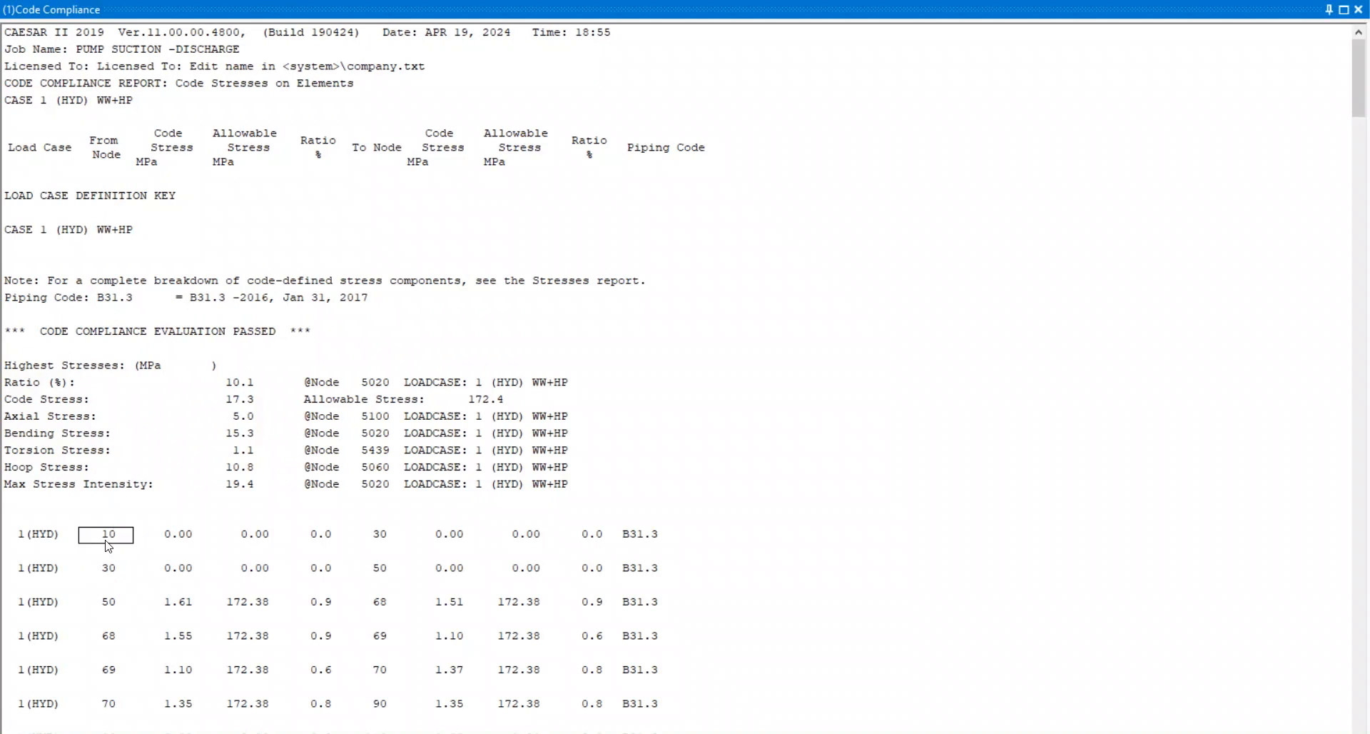
drag(63, 532, 624, 536)
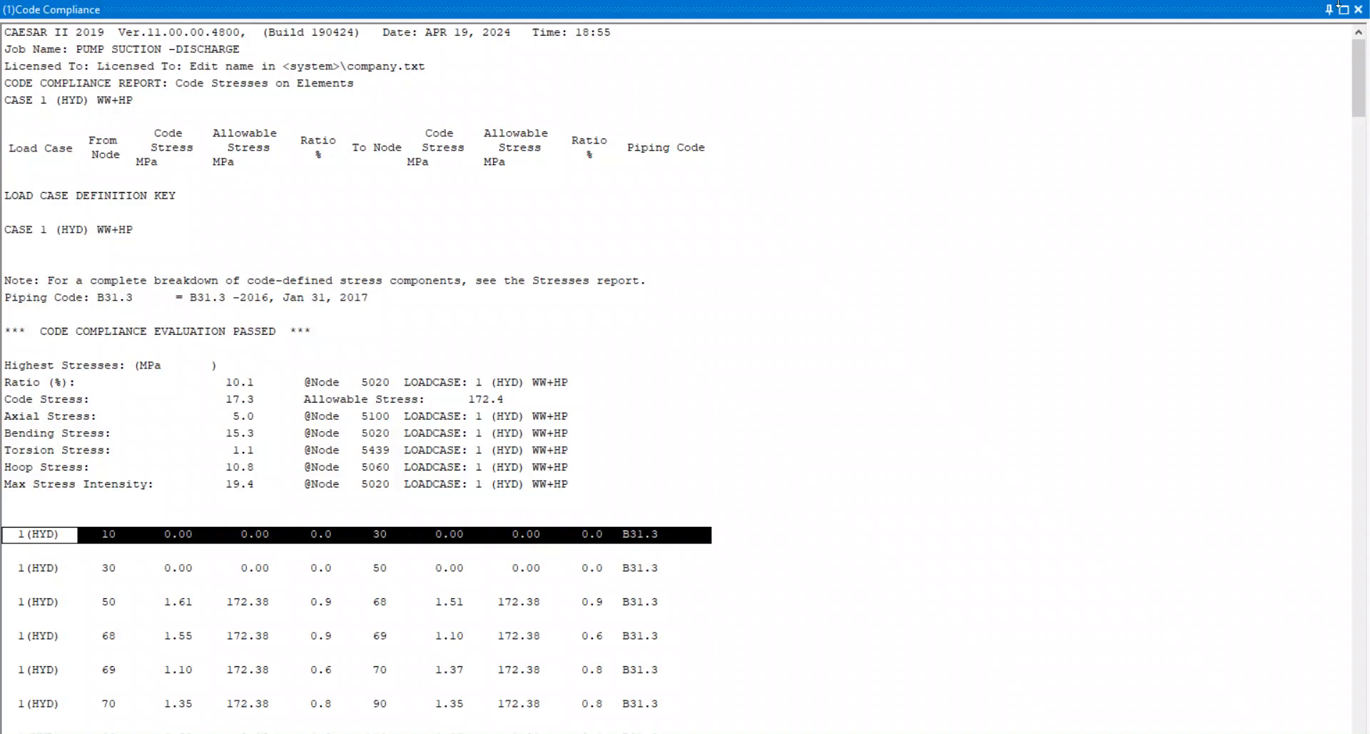
click(1358, 10)
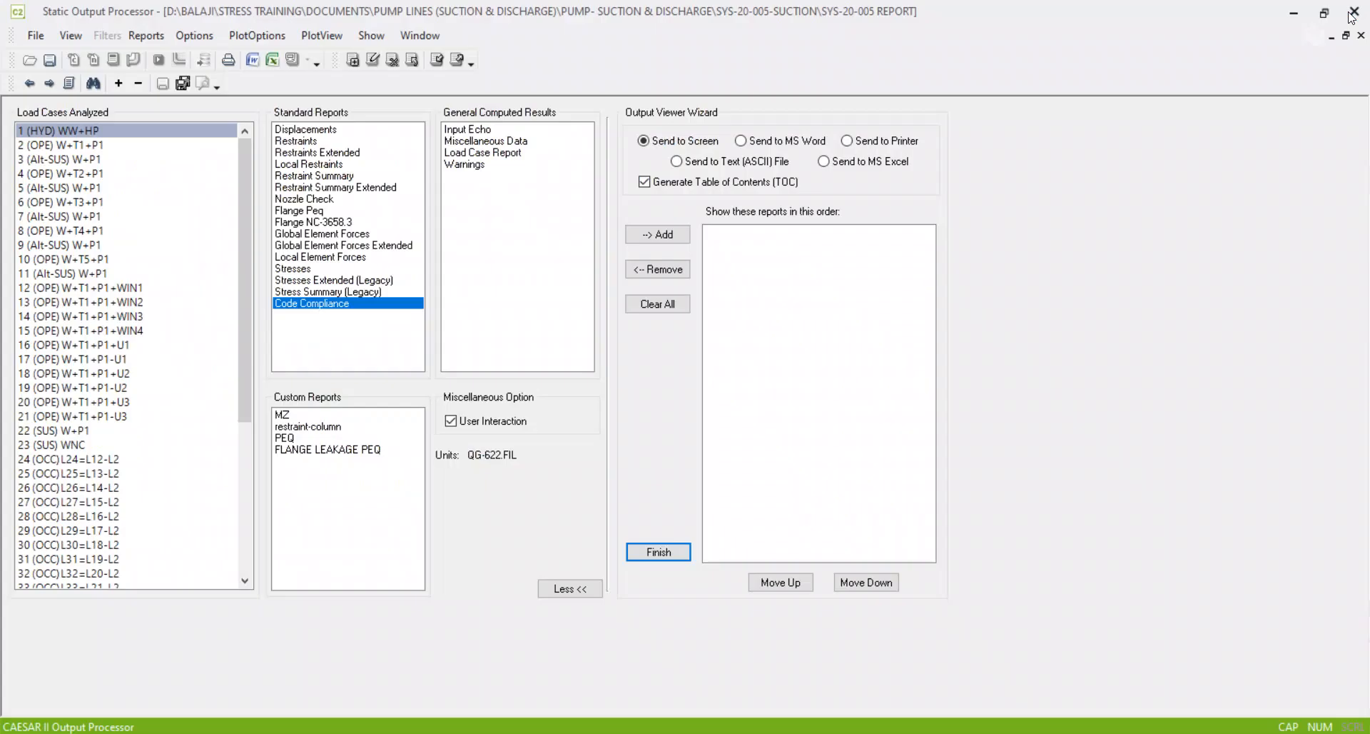
Step: Generate the Stress Summary (Legacy) report on screen for load cases 1, 3, 5, 7, 9, 11, 22, 23 and 34 to 49
ctrl+click(93, 162)
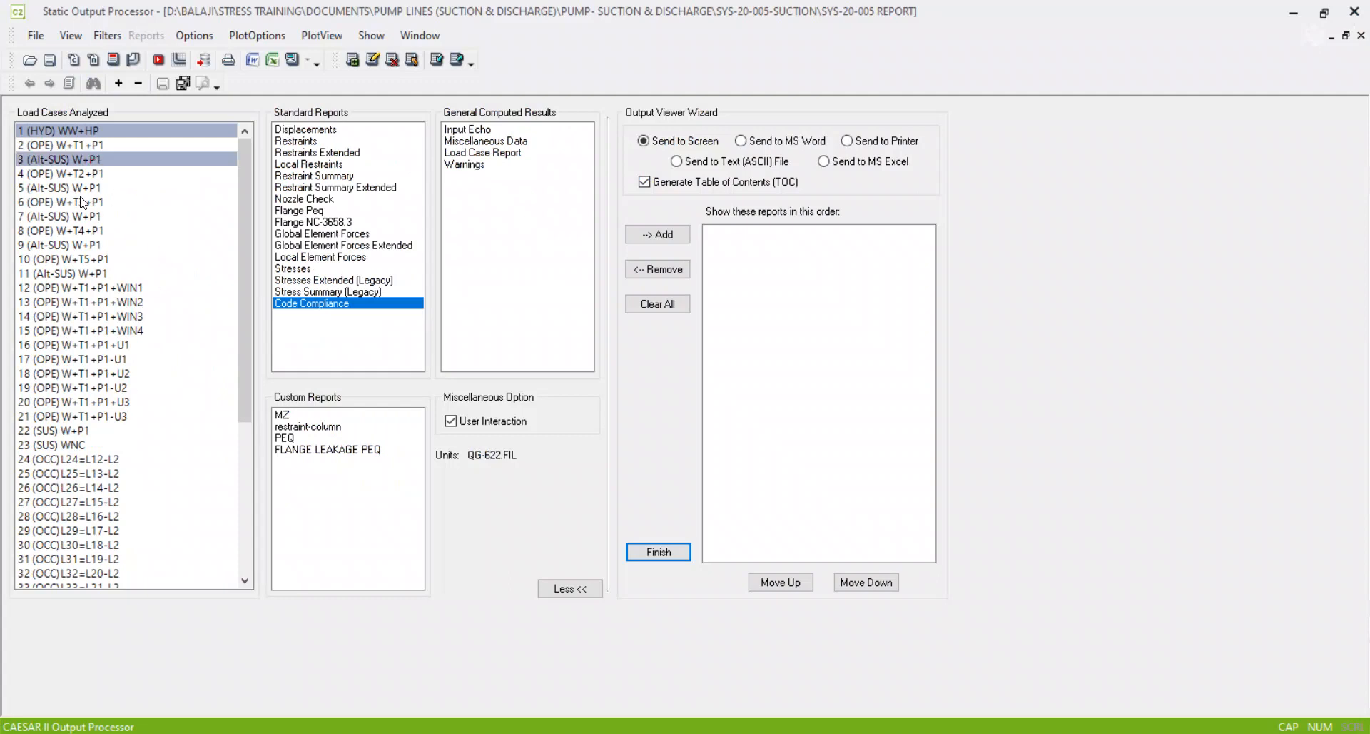
ctrl+click(85, 188)
ctrl+click(89, 217)
ctrl+click(91, 245)
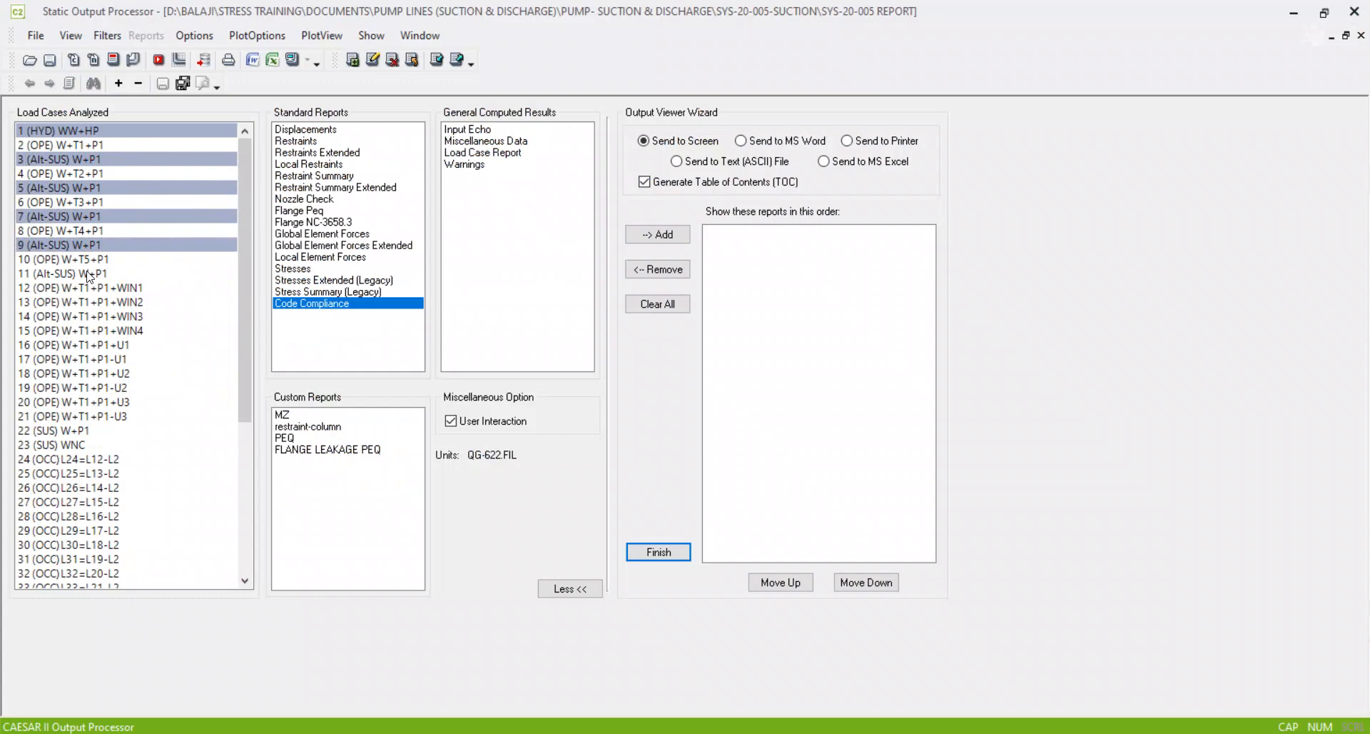
ctrl+click(88, 274)
ctrl+click(91, 430)
ctrl+click(91, 445)
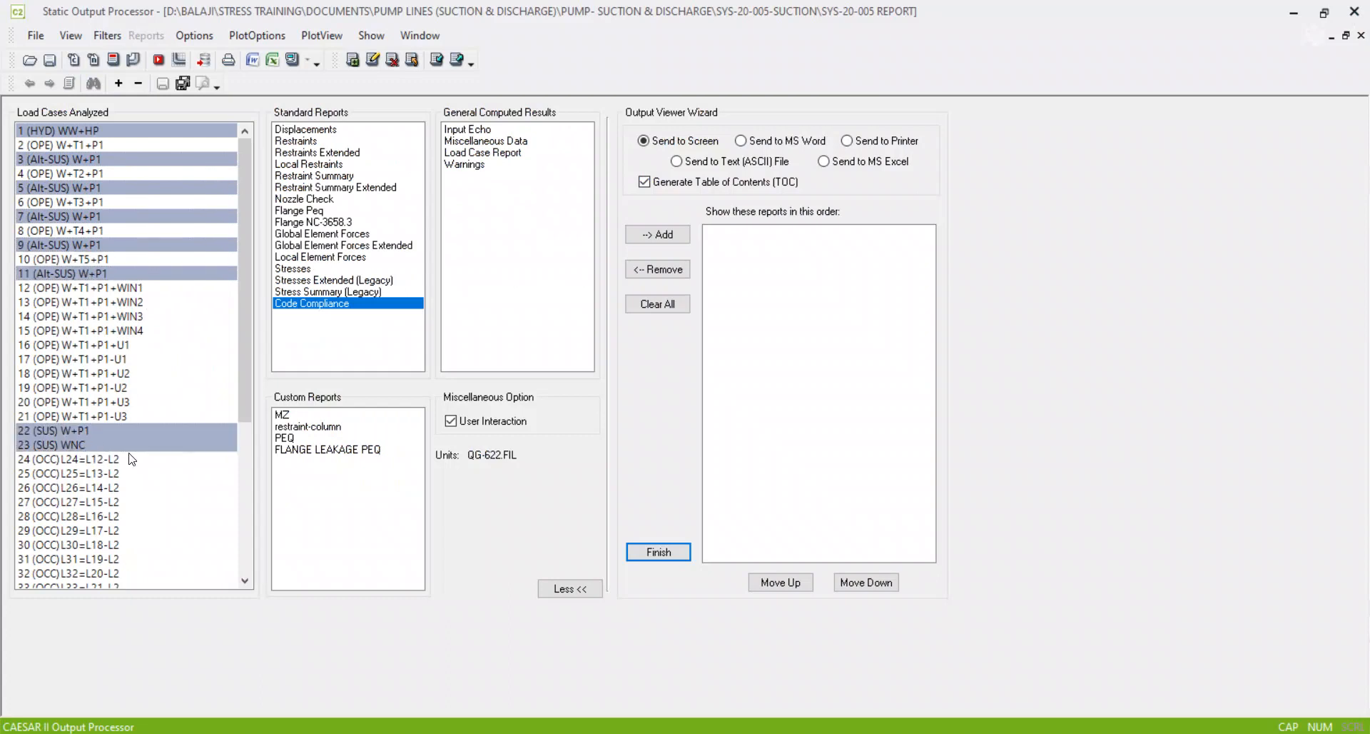
scroll(131, 459, down, 6)
drag(114, 364, 95, 603)
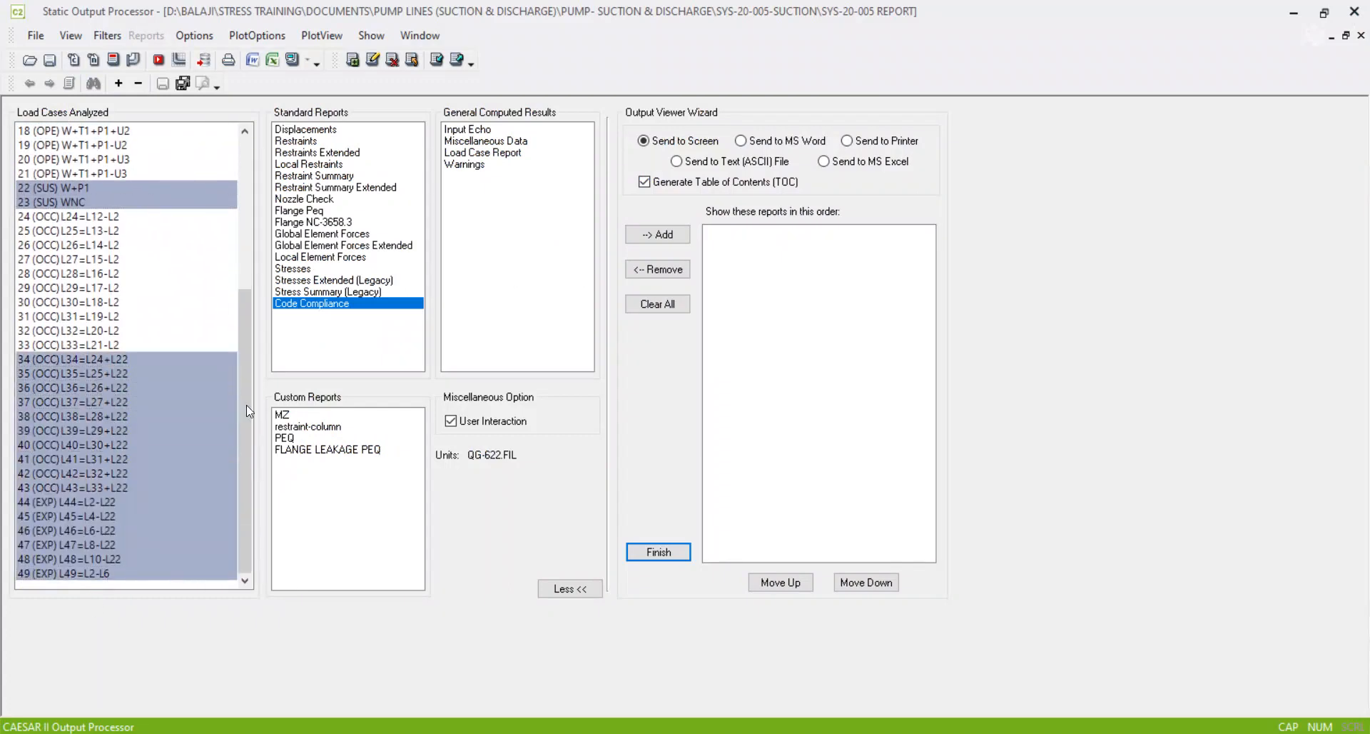
click(292, 293)
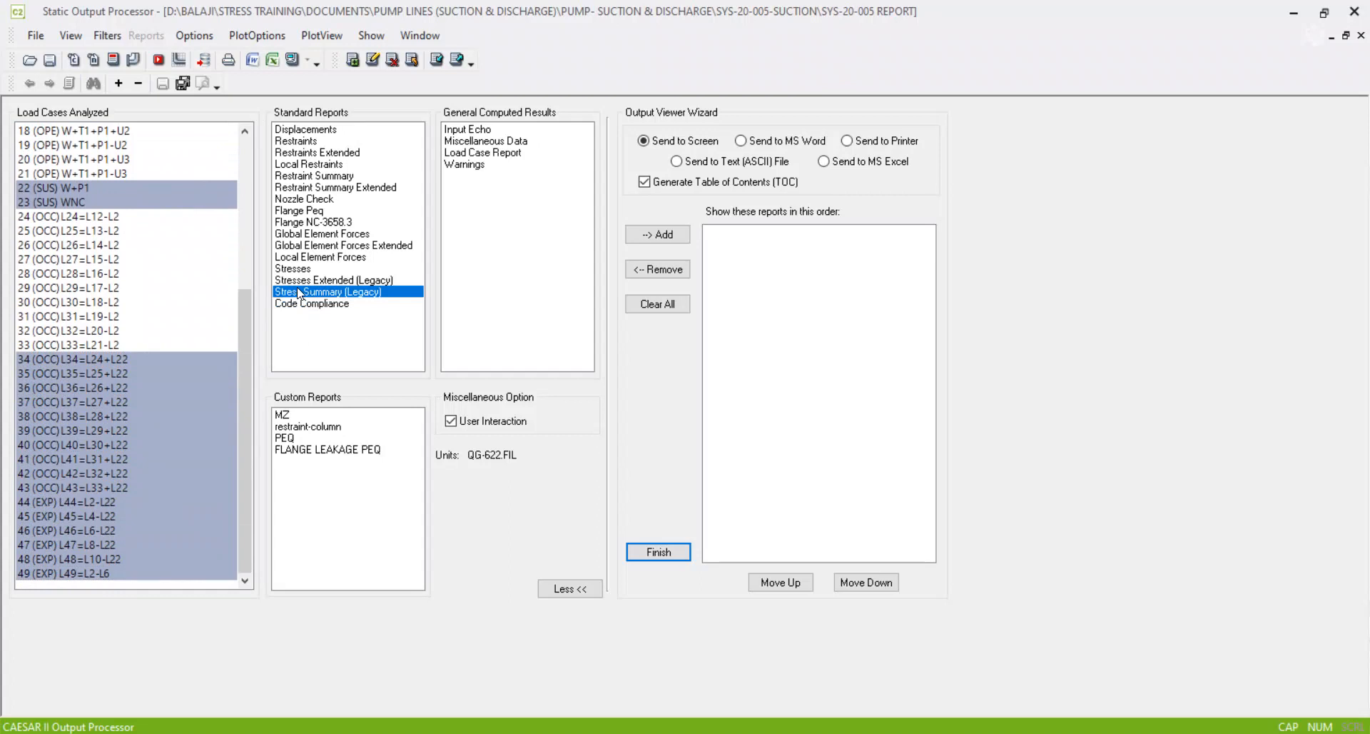
click(292, 59)
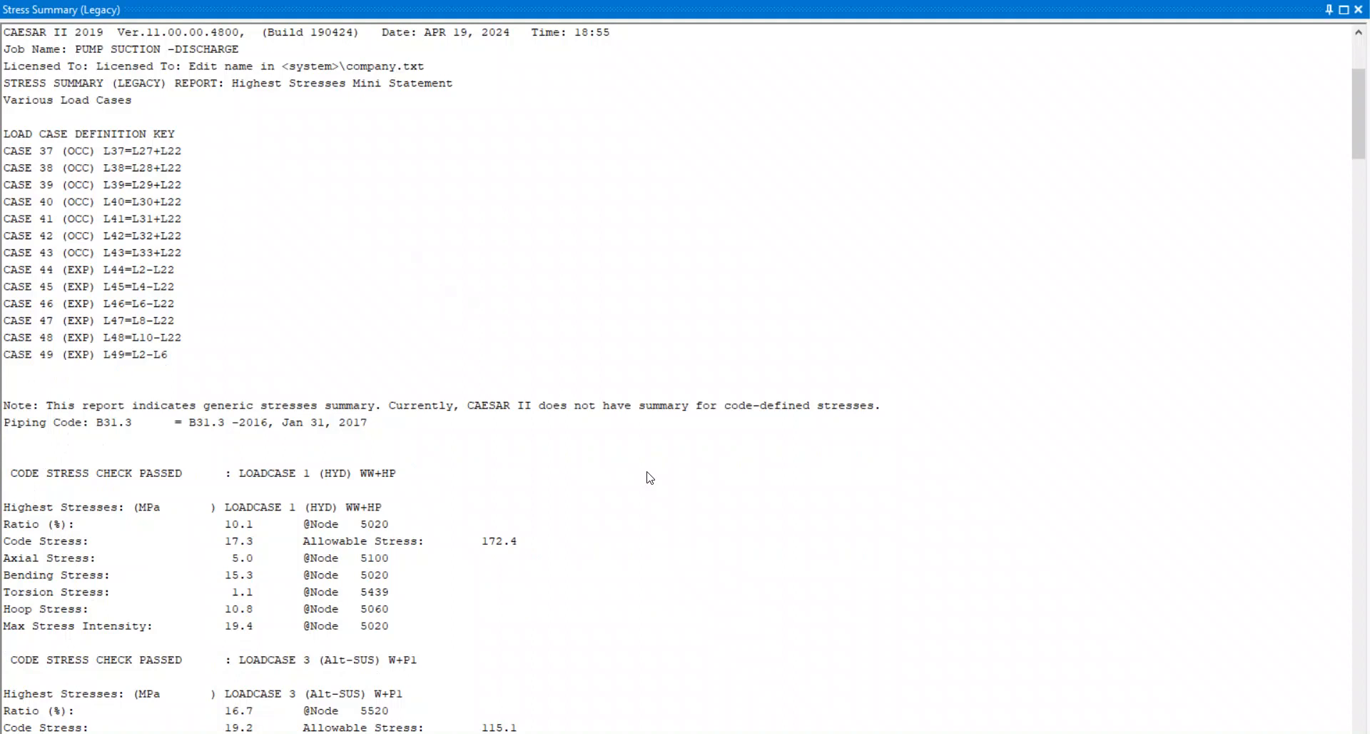
Step: Examine the highest stress ratio and its node for load case 1 in the multi-case stress summary, and close the report
scroll(611, 478, down, 4)
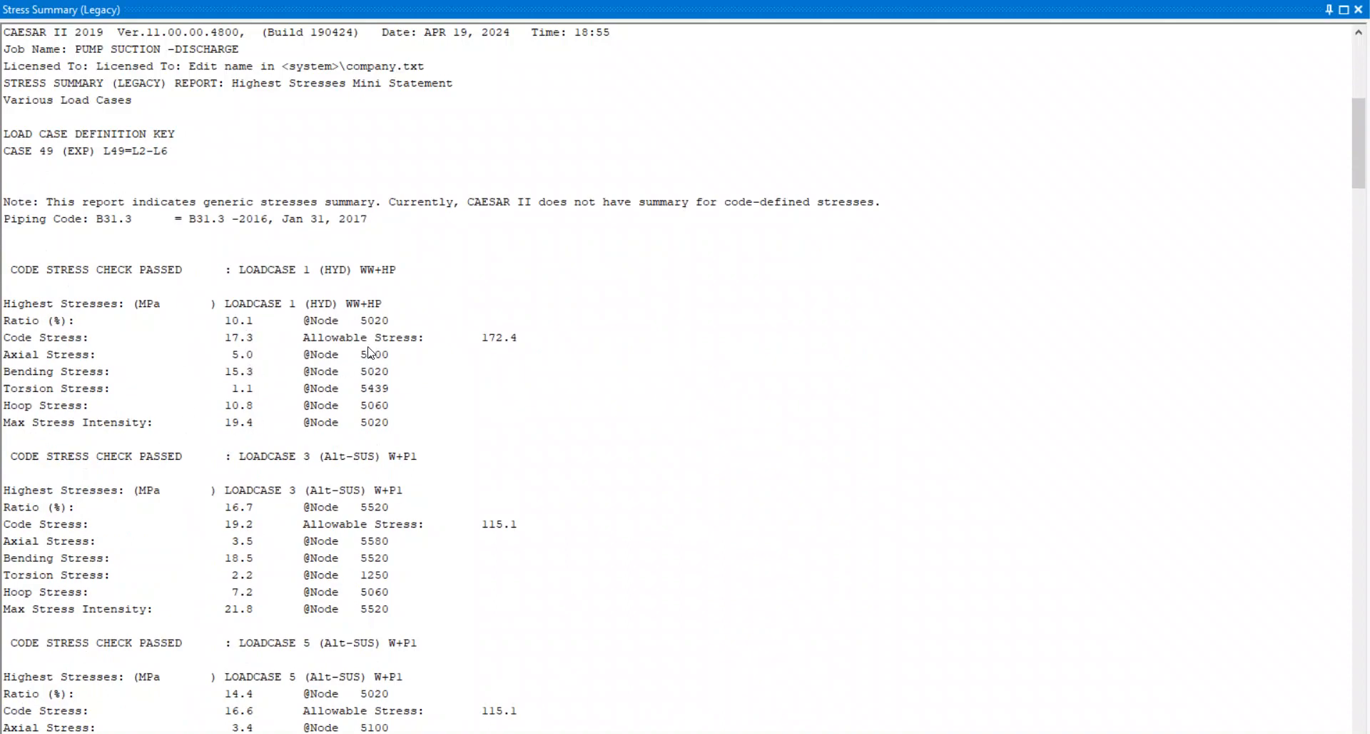
click(248, 327)
click(346, 325)
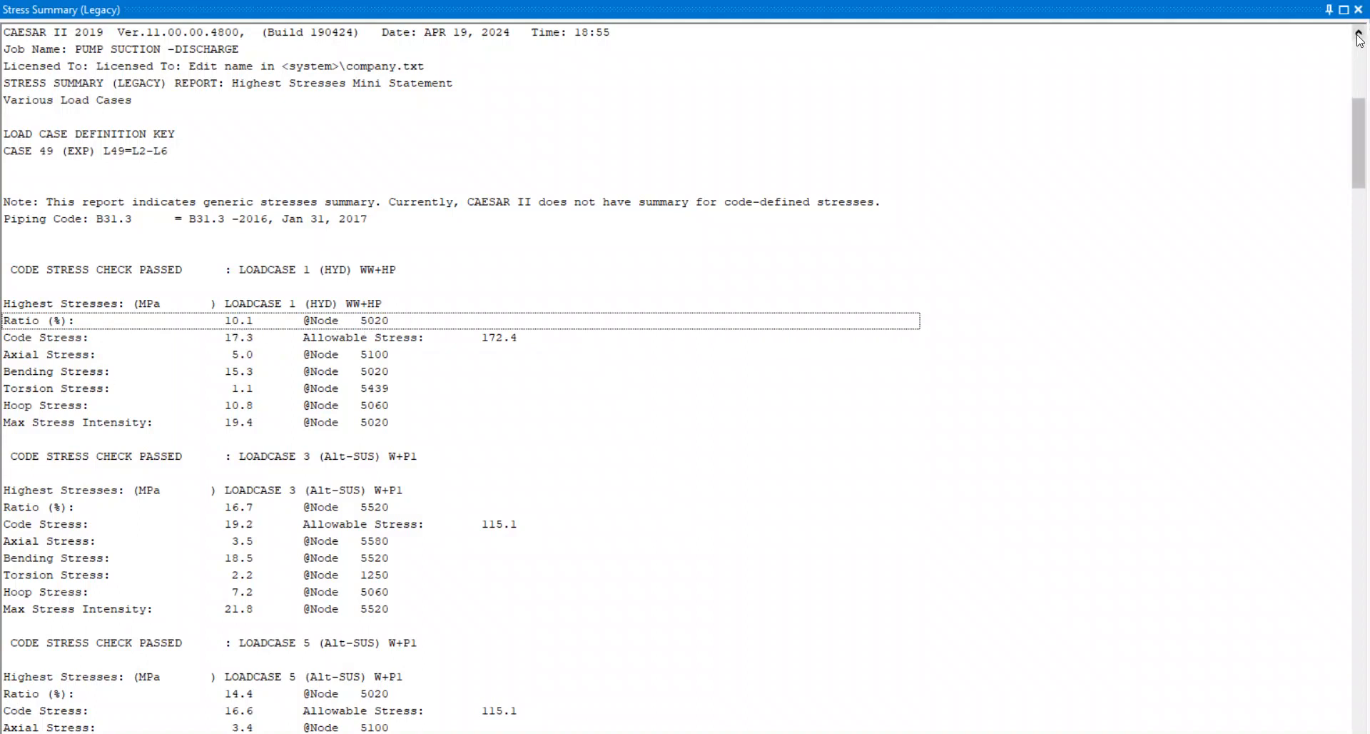
click(1360, 10)
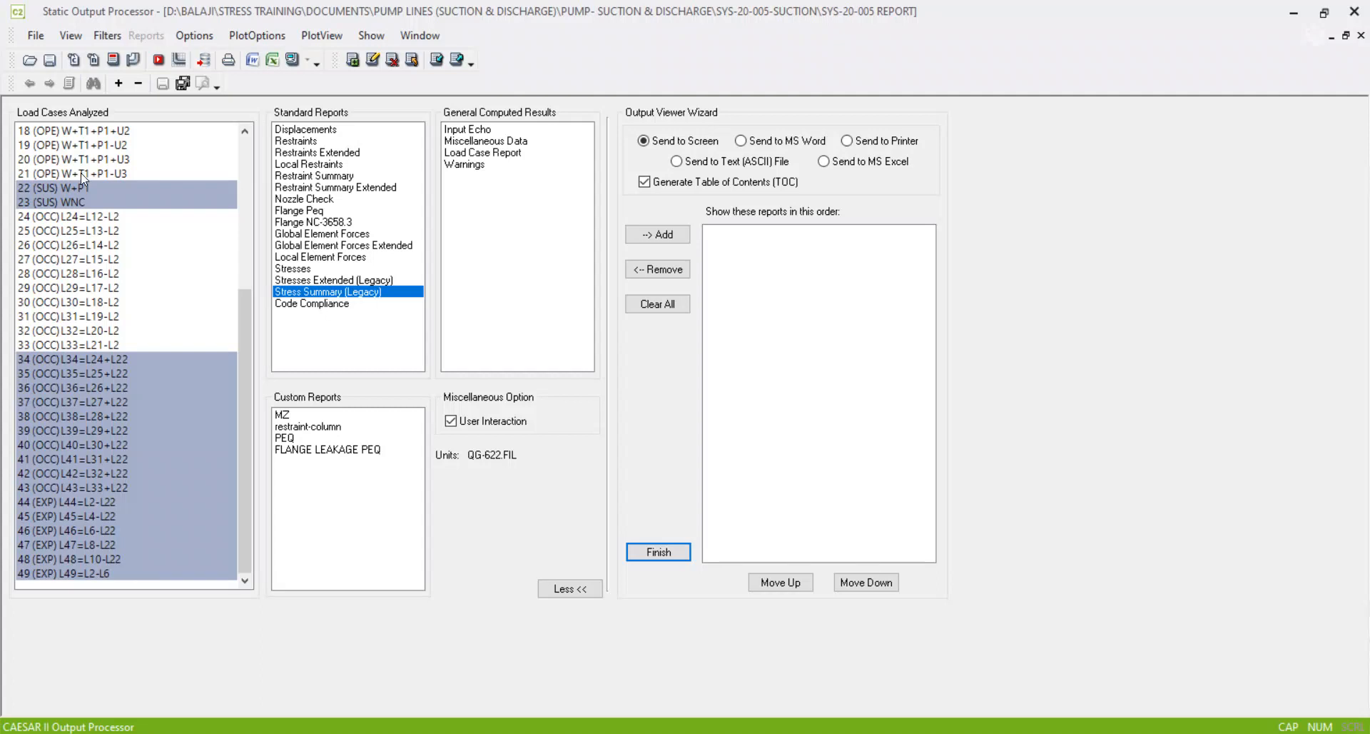
click(112, 202)
scroll(114, 207, up, 5)
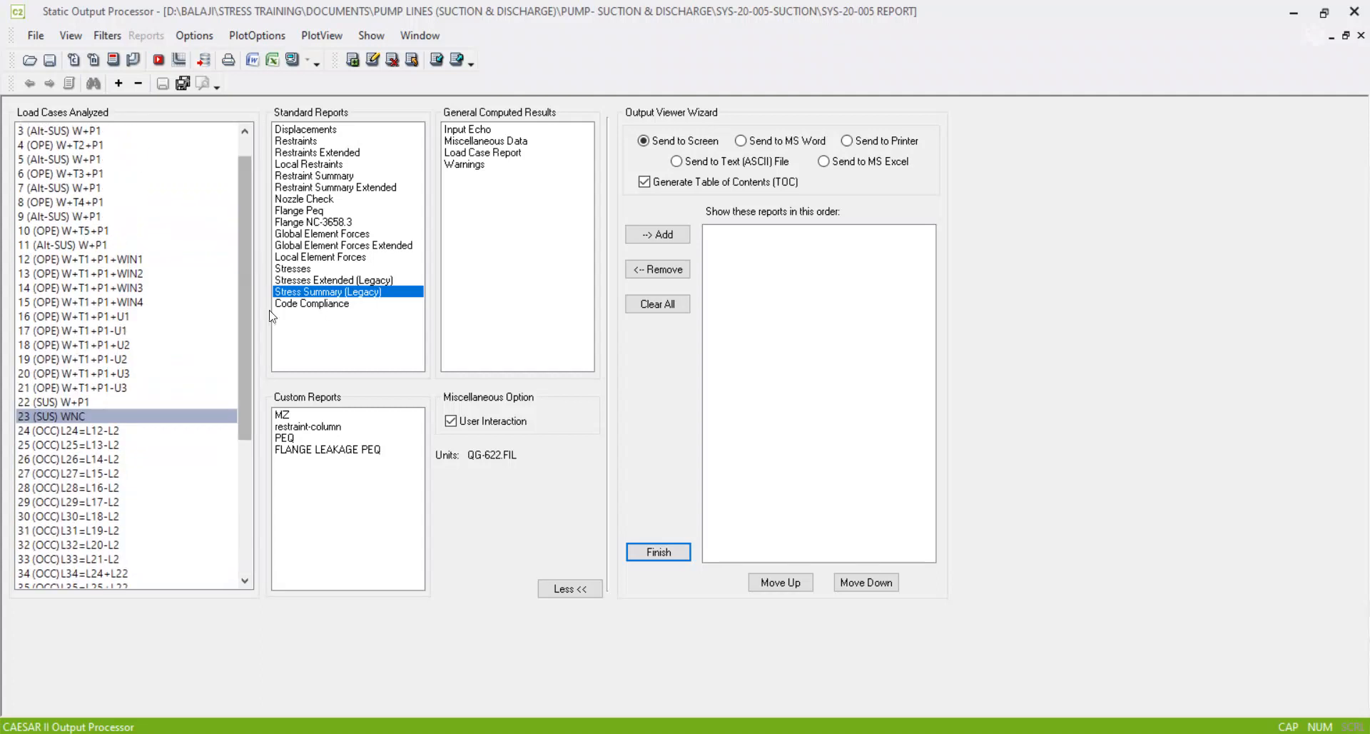
drag(301, 273, 301, 323)
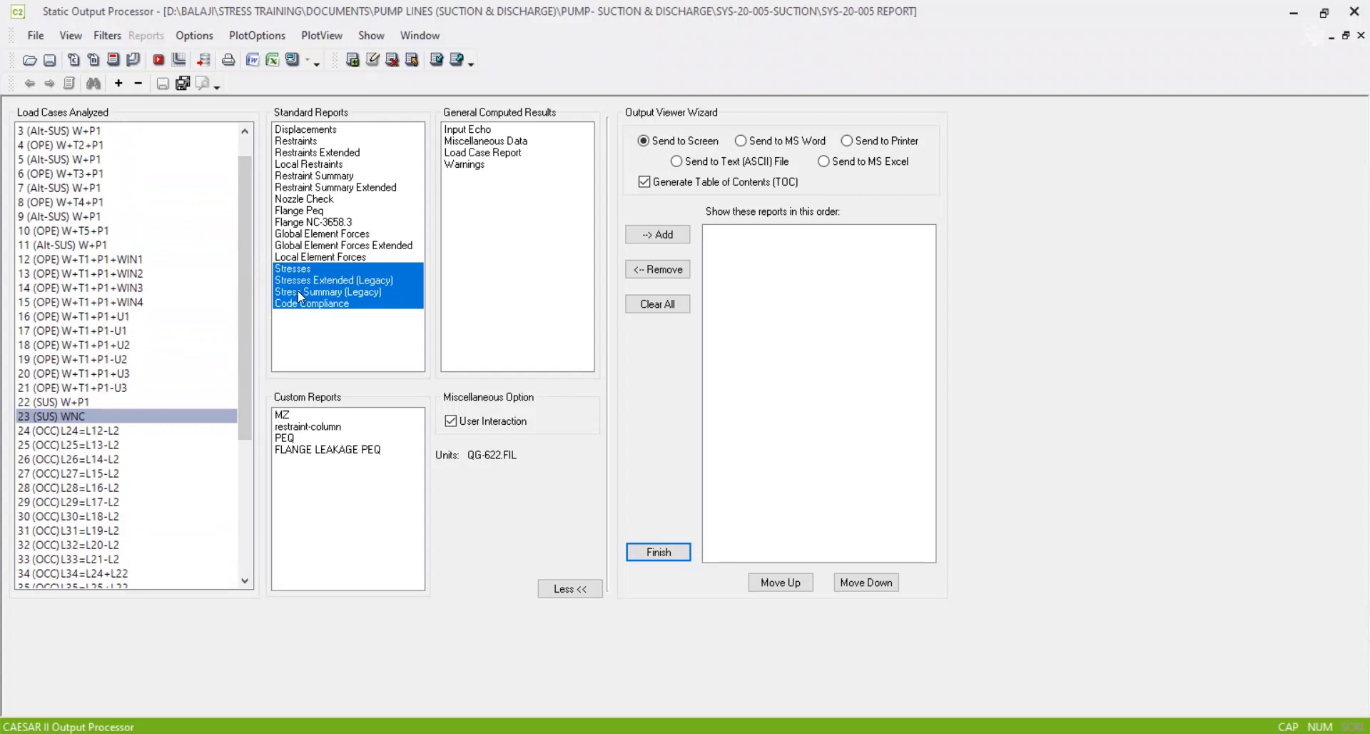
click(299, 292)
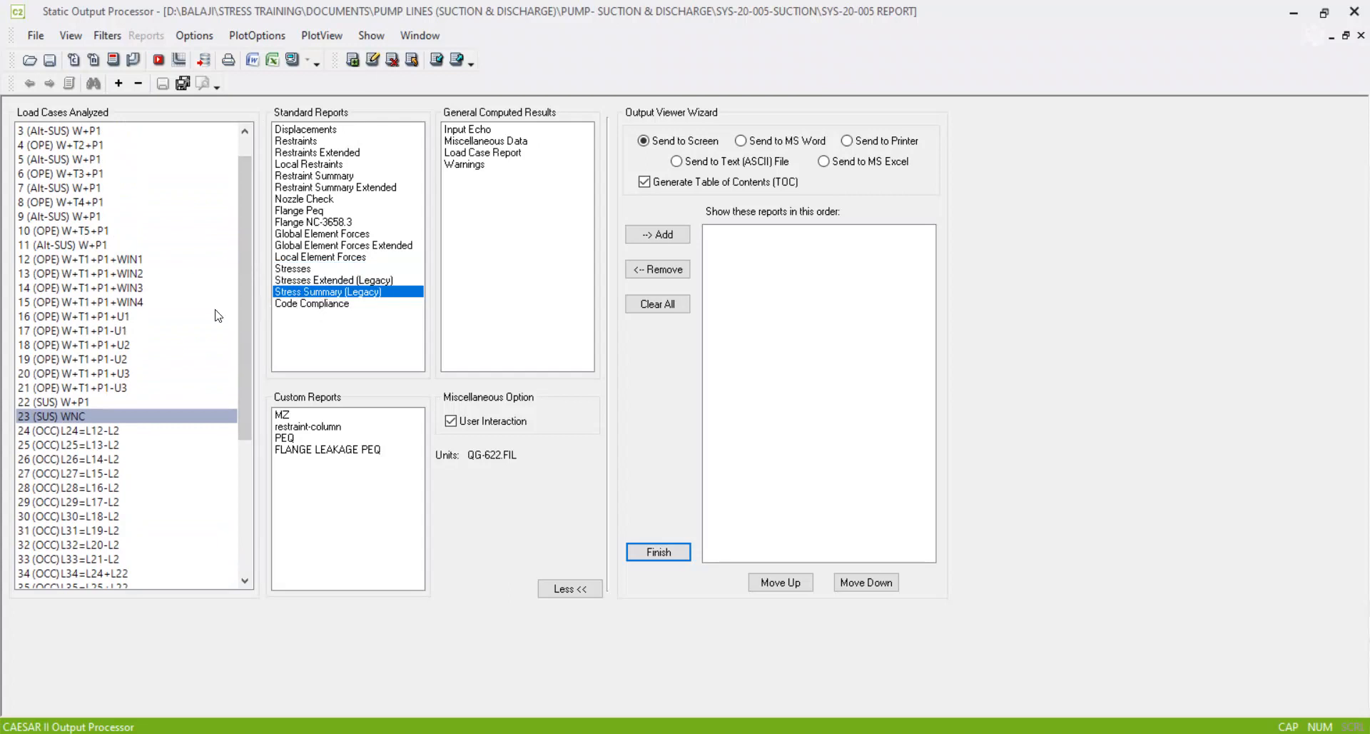
click(299, 268)
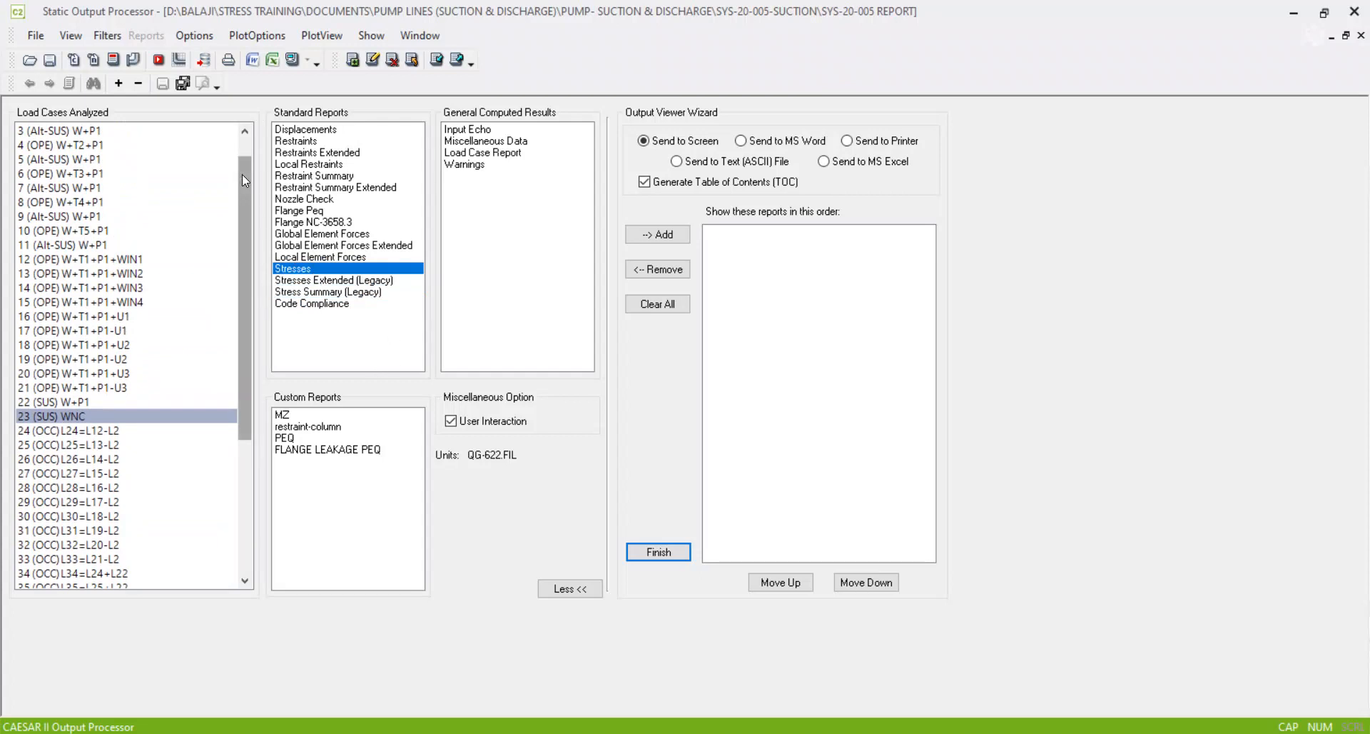
drag(242, 175, 257, 132)
click(68, 441)
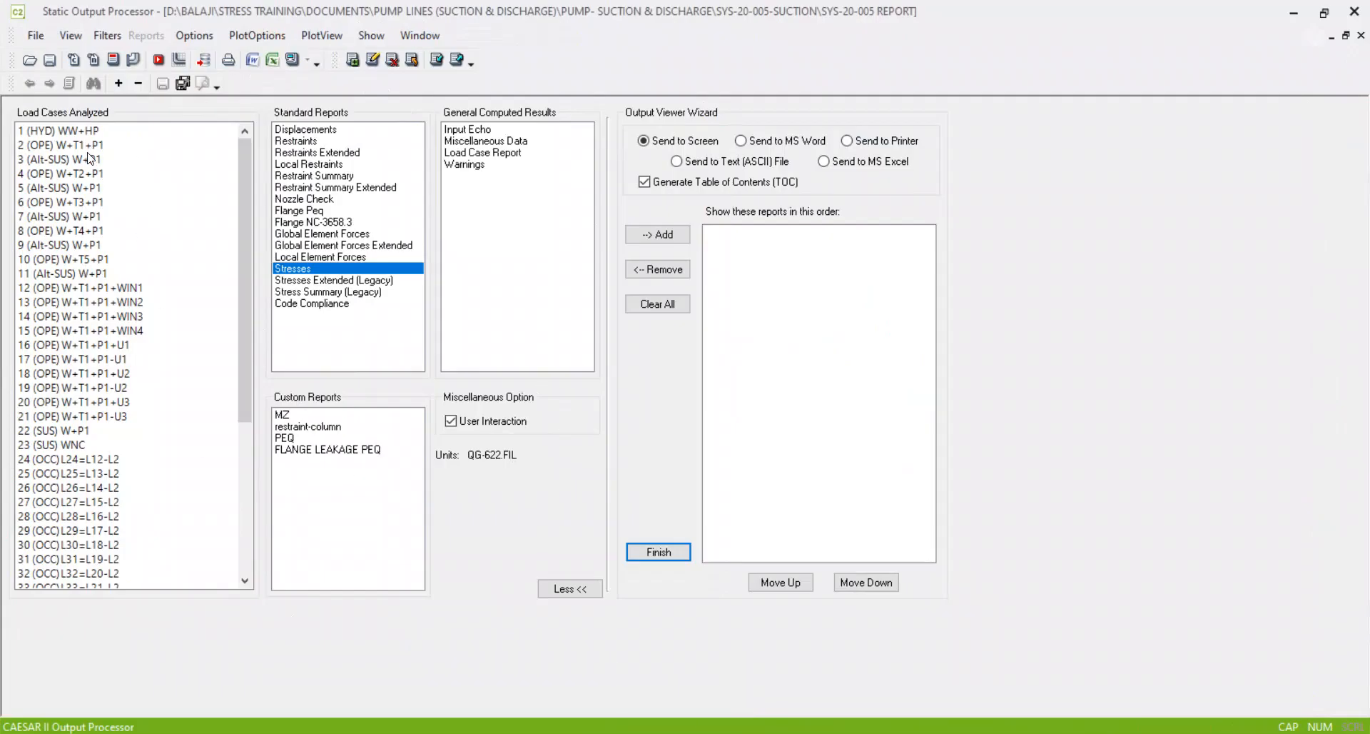
click(90, 158)
click(109, 159)
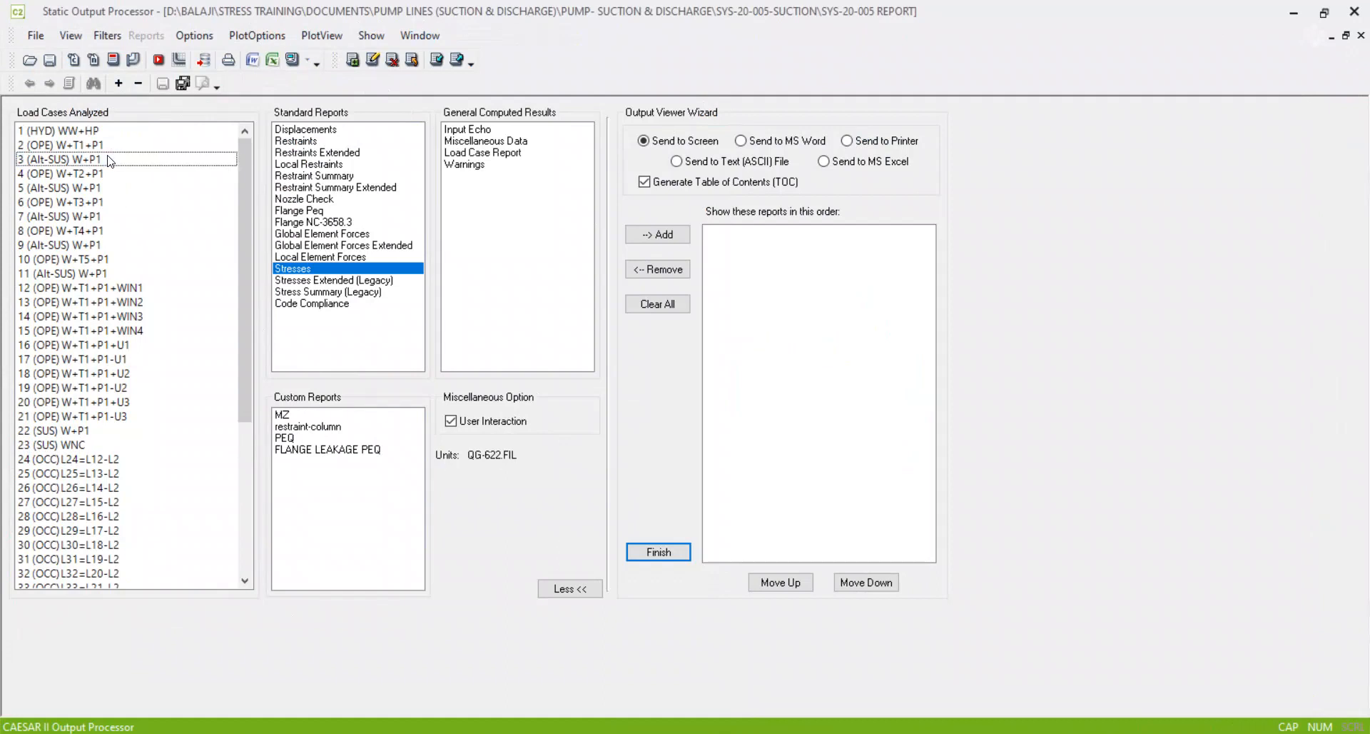
Step: Generate the Stress Summary (Legacy) report on screen for load case 22 (SUS) W+P1, and dock it with an enlarged pane
click(65, 431)
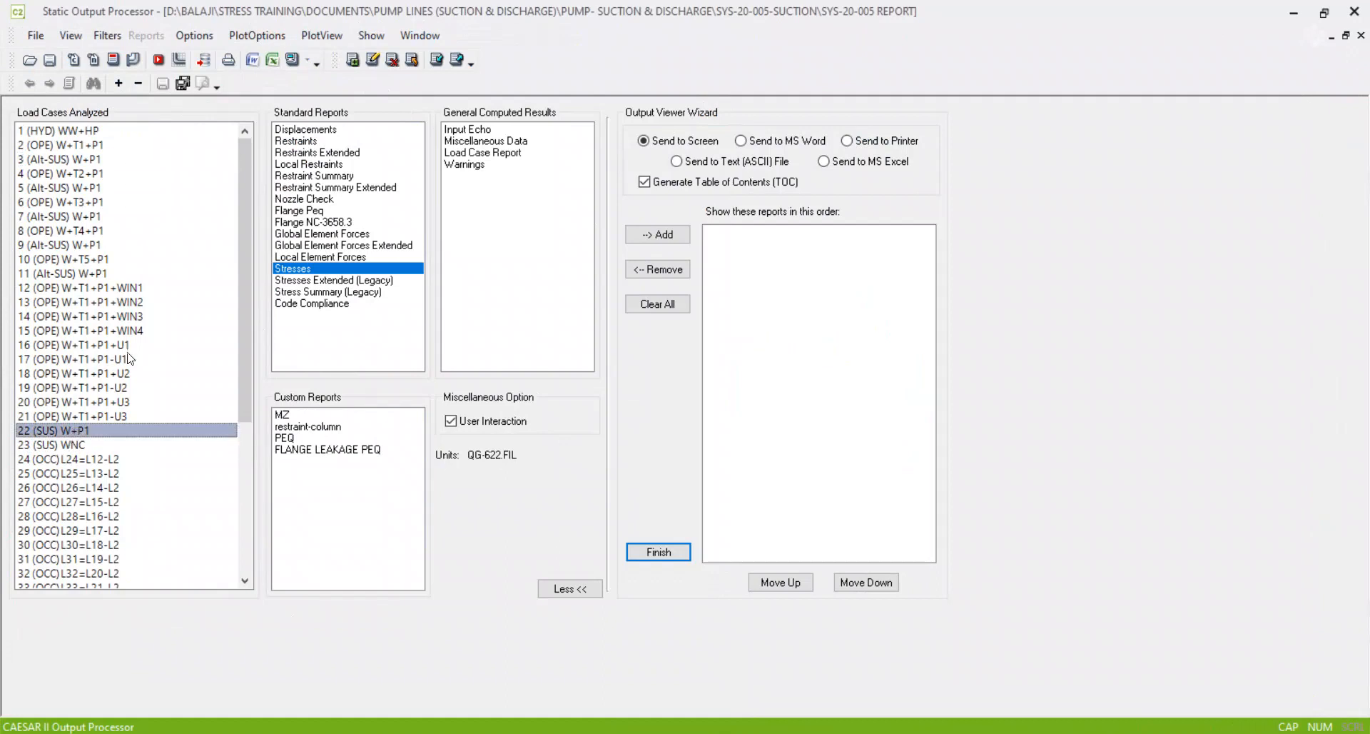
click(300, 292)
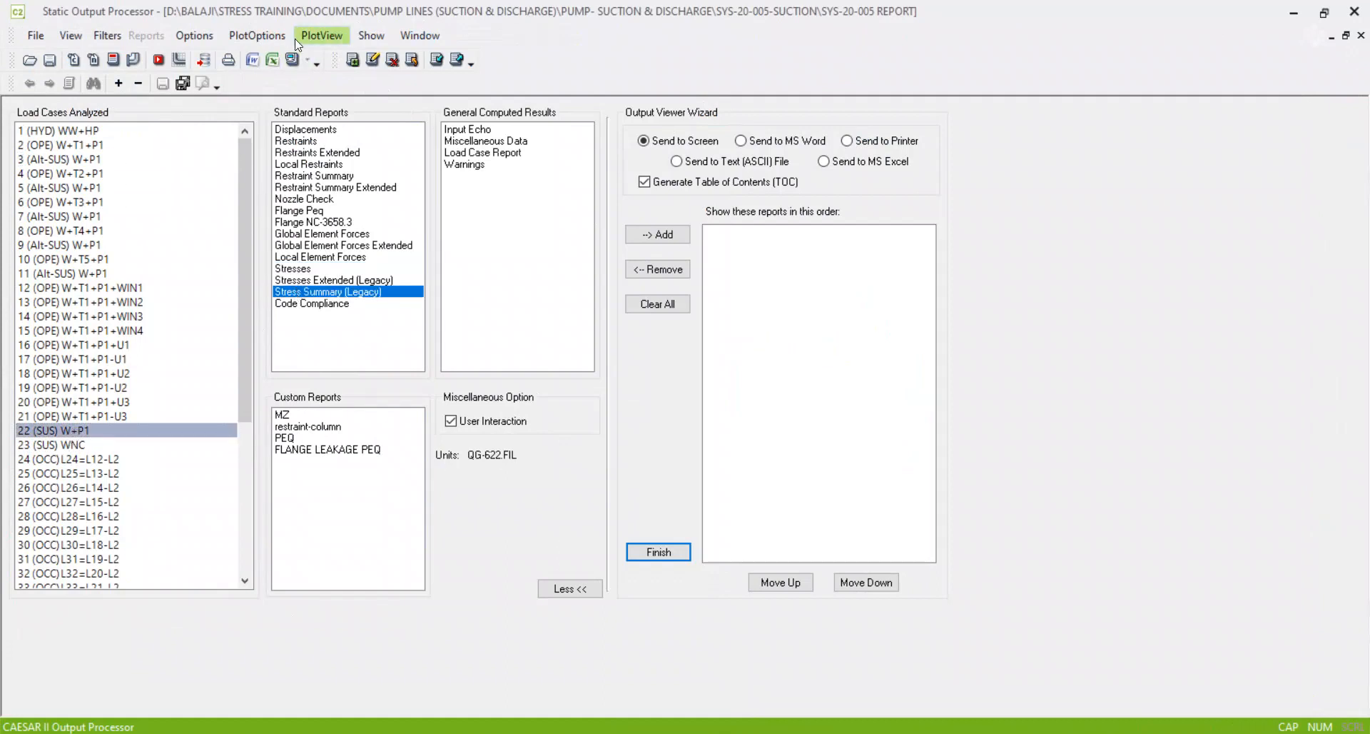
click(292, 59)
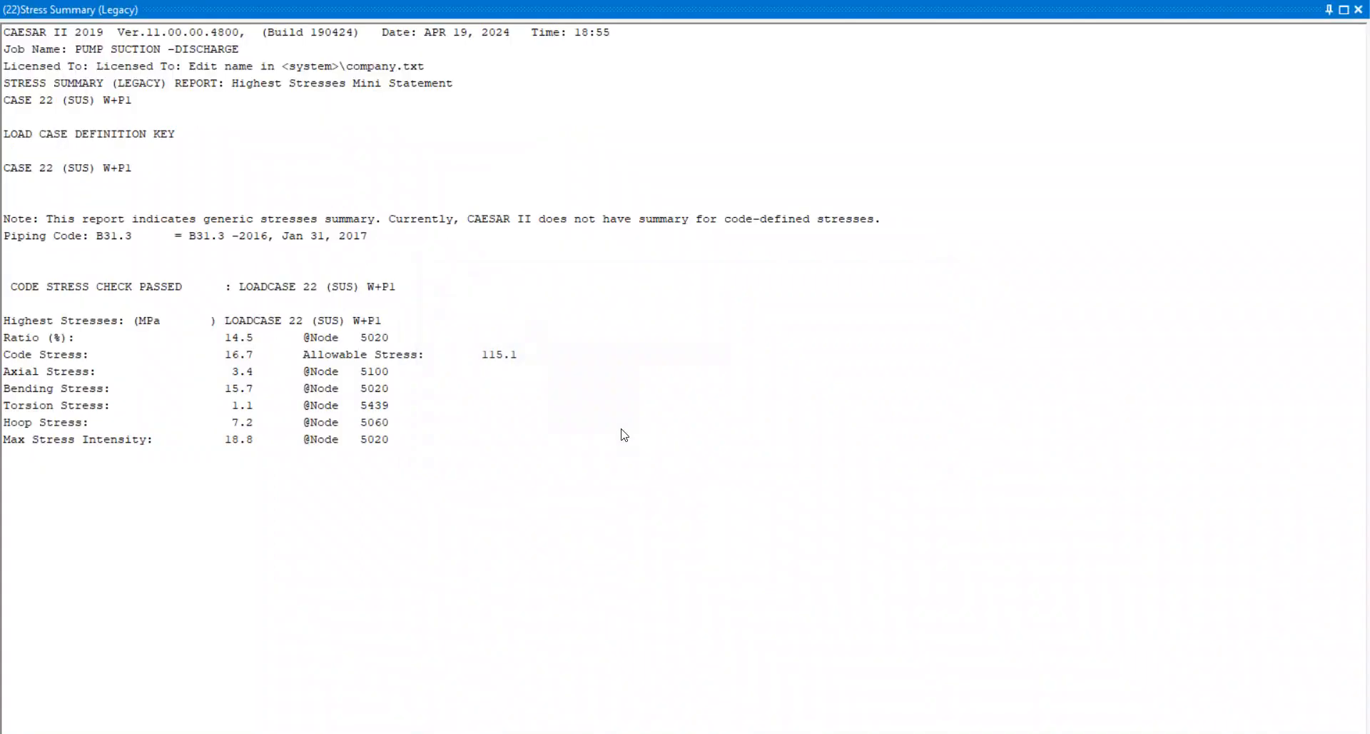
double_click(784, 9)
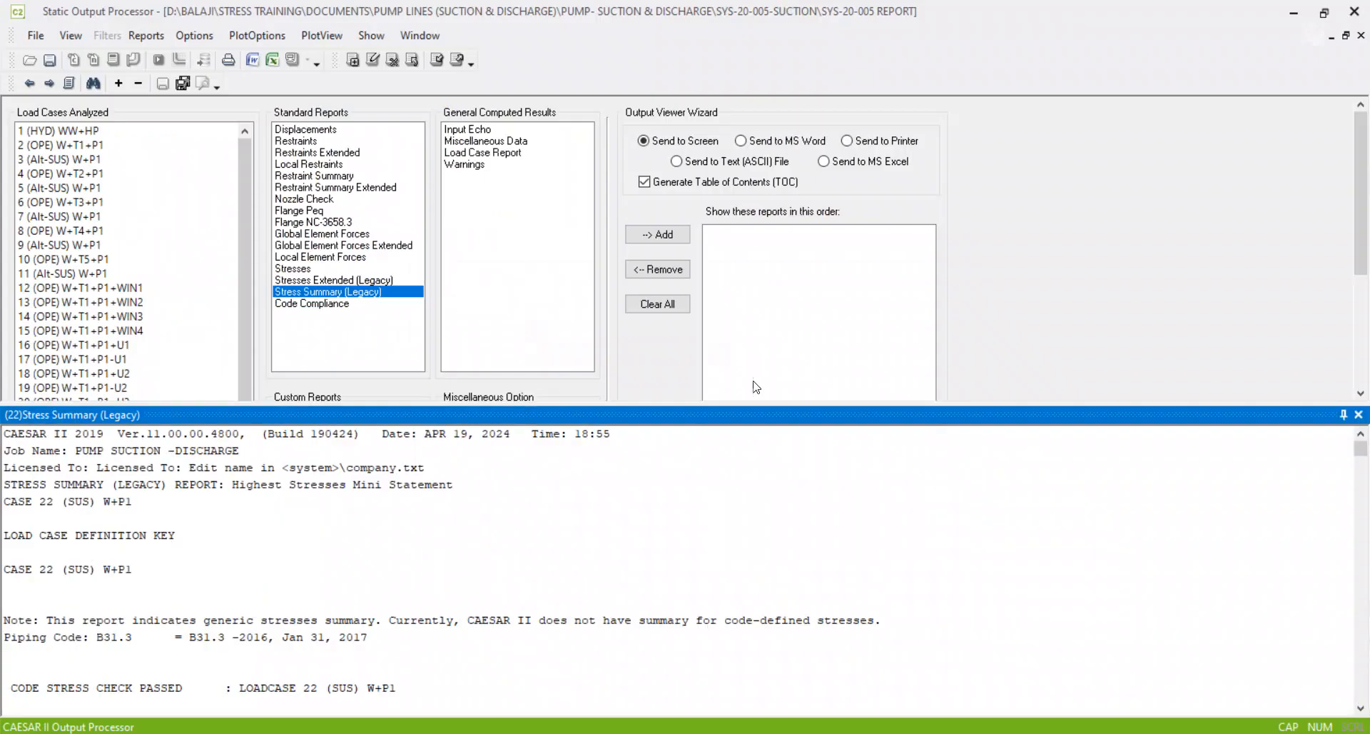
drag(680, 141, 681, 146)
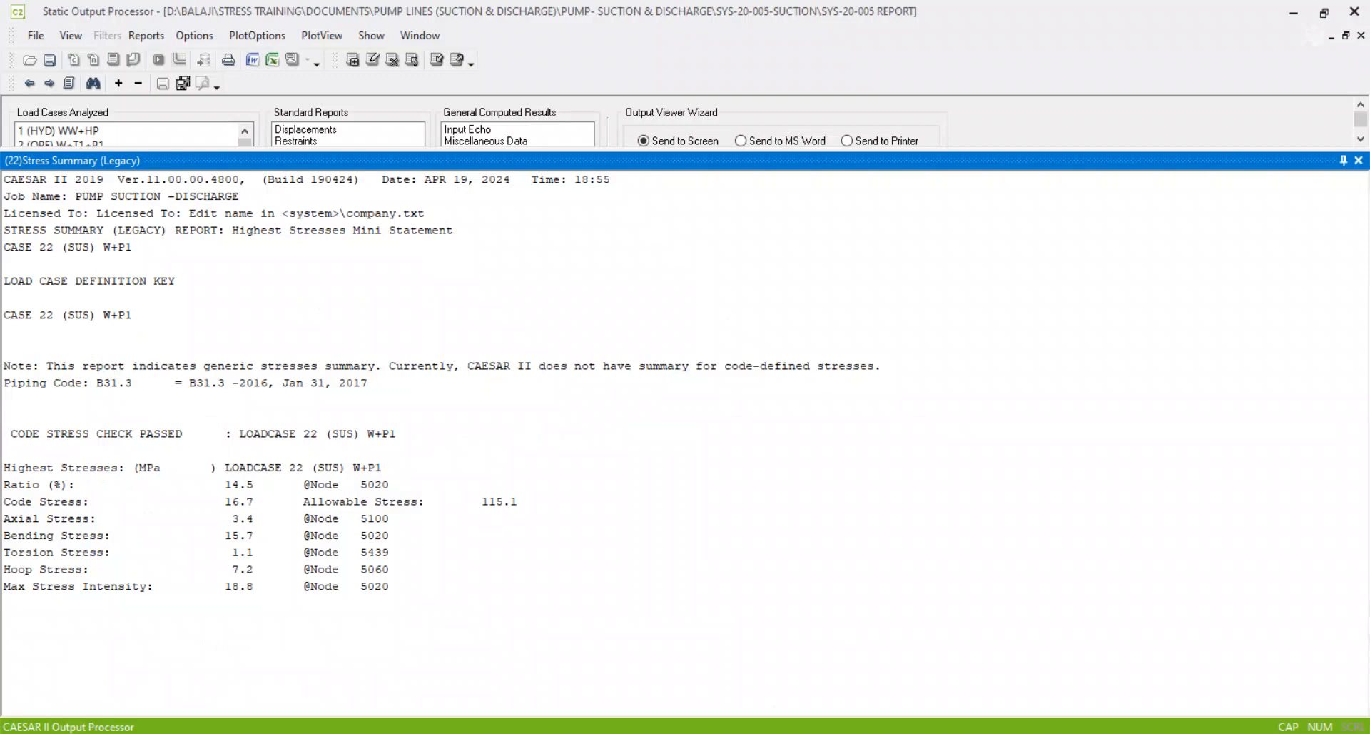
Step: Check the load case 22 stress ratio in Calculator by computing 16.7 ÷ 115.1 × 100, and return to the report
click(738, 733)
key(Escape)
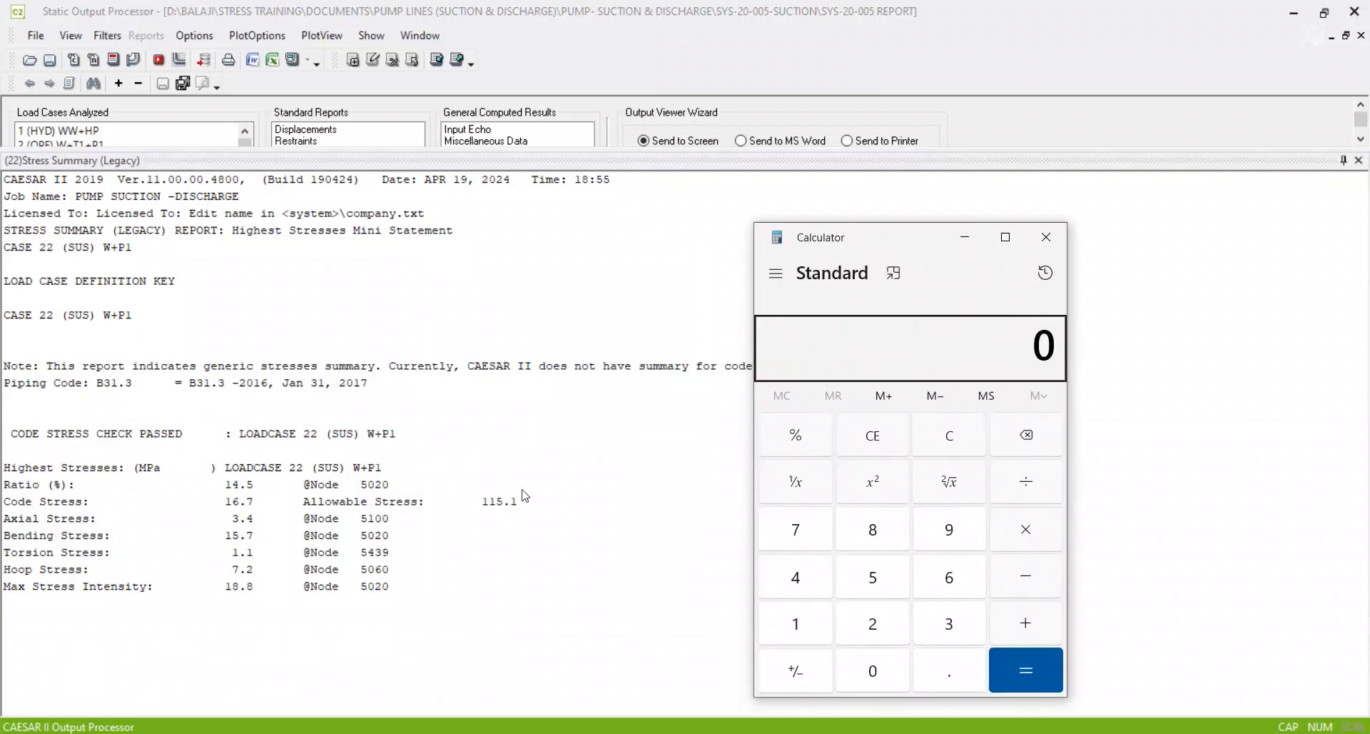
text(16.7)
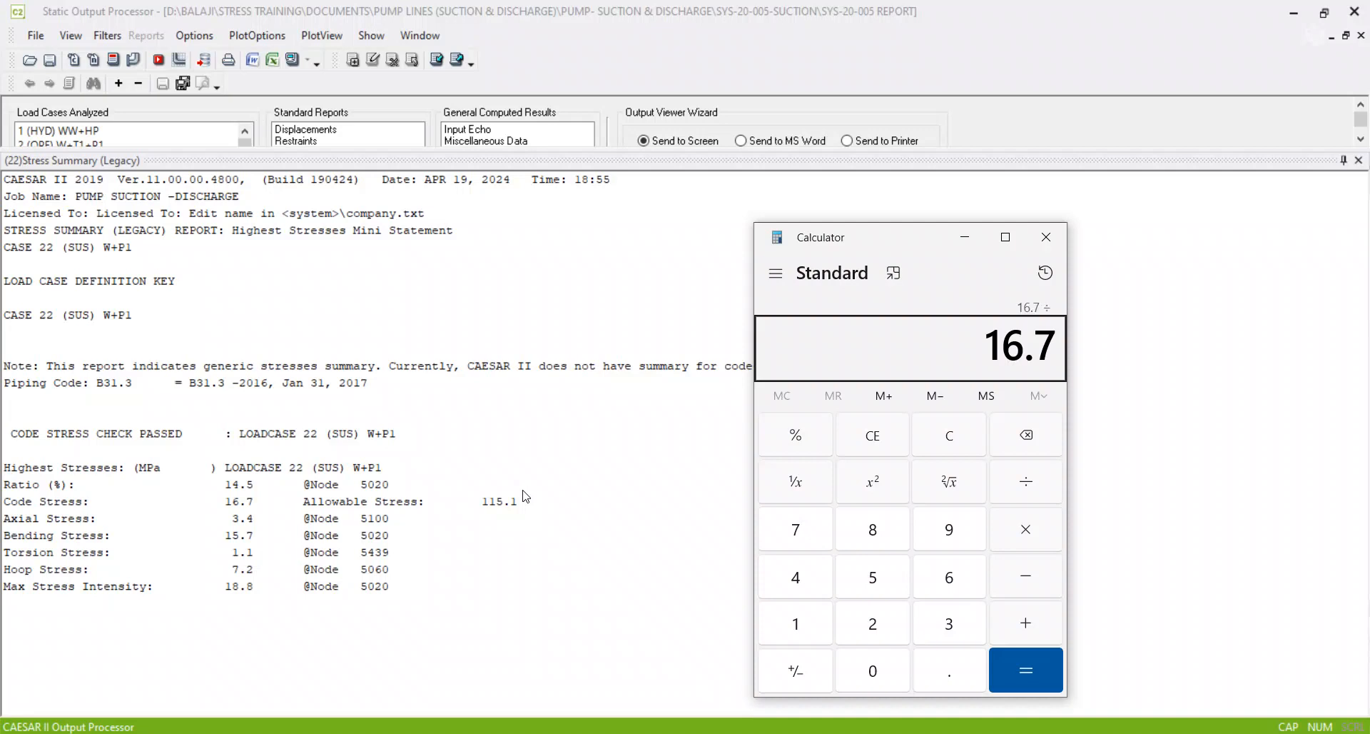
text(115.1)
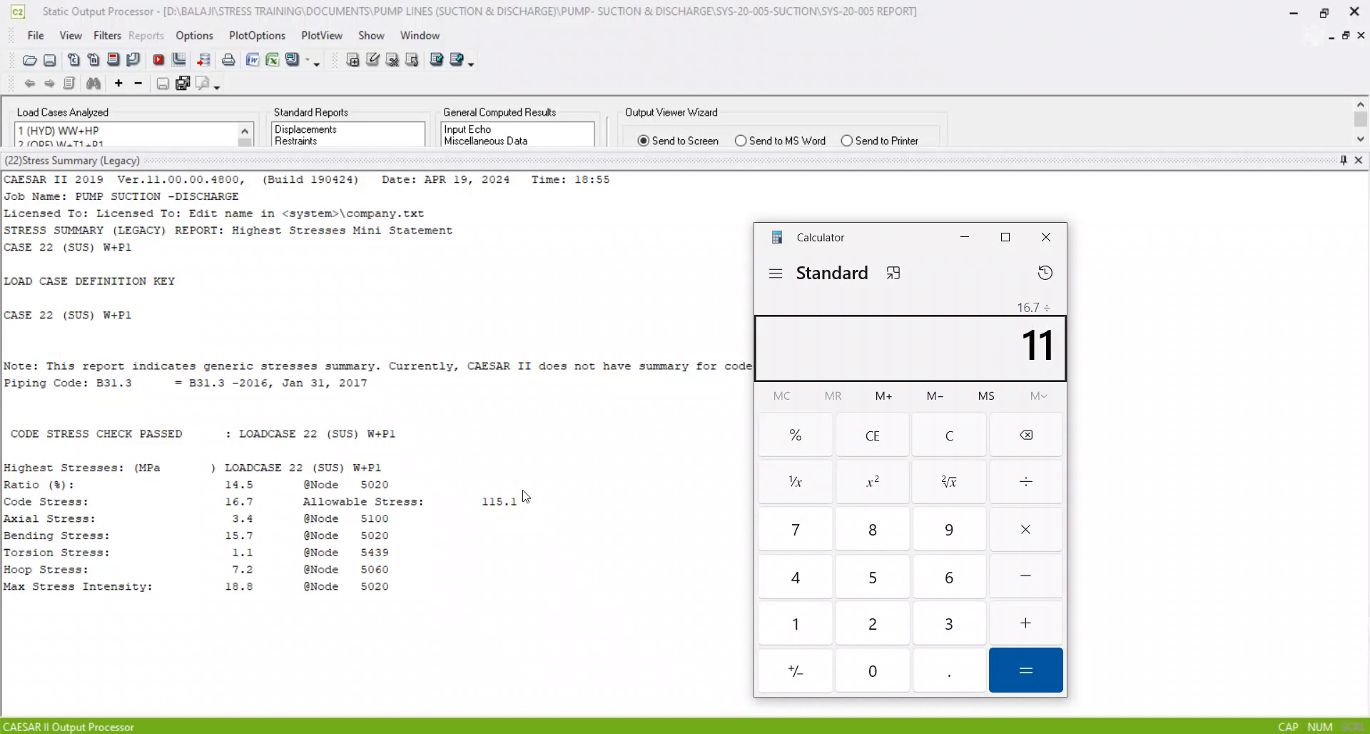
key(Return)
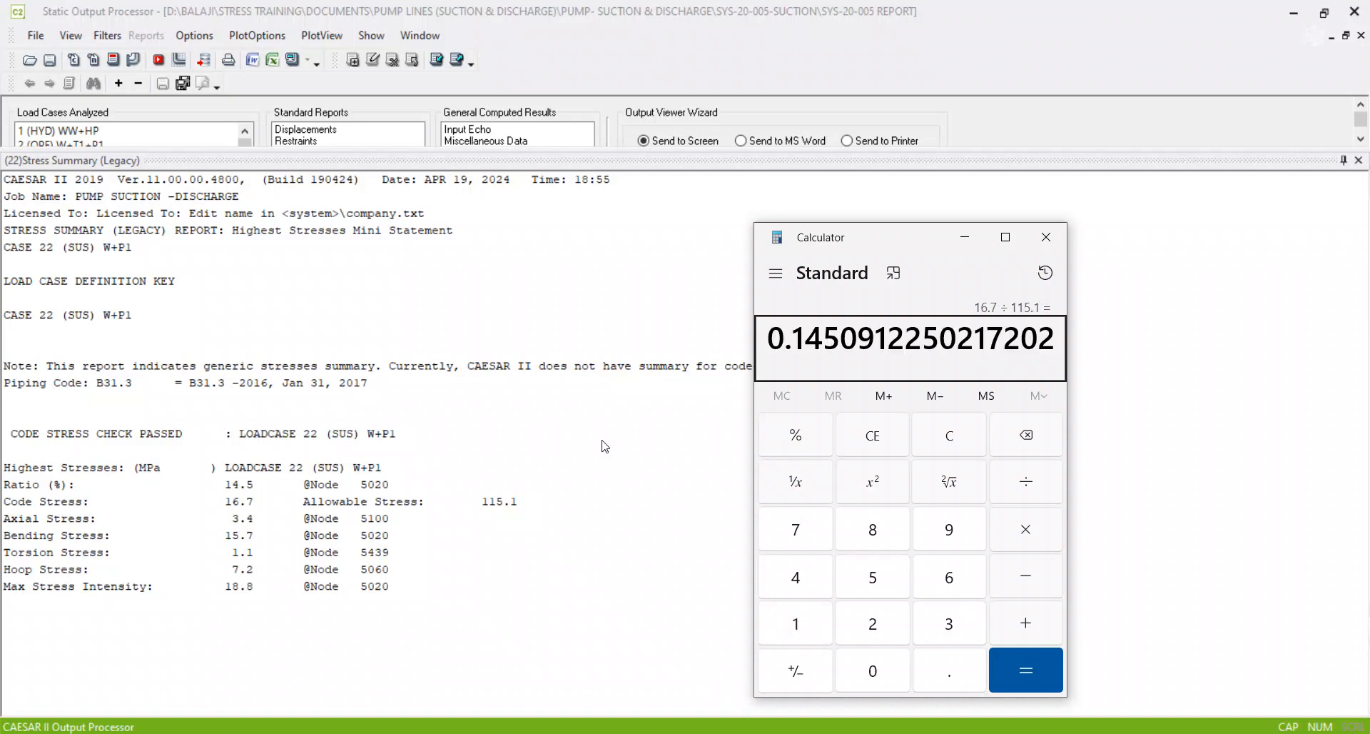
text(*100)
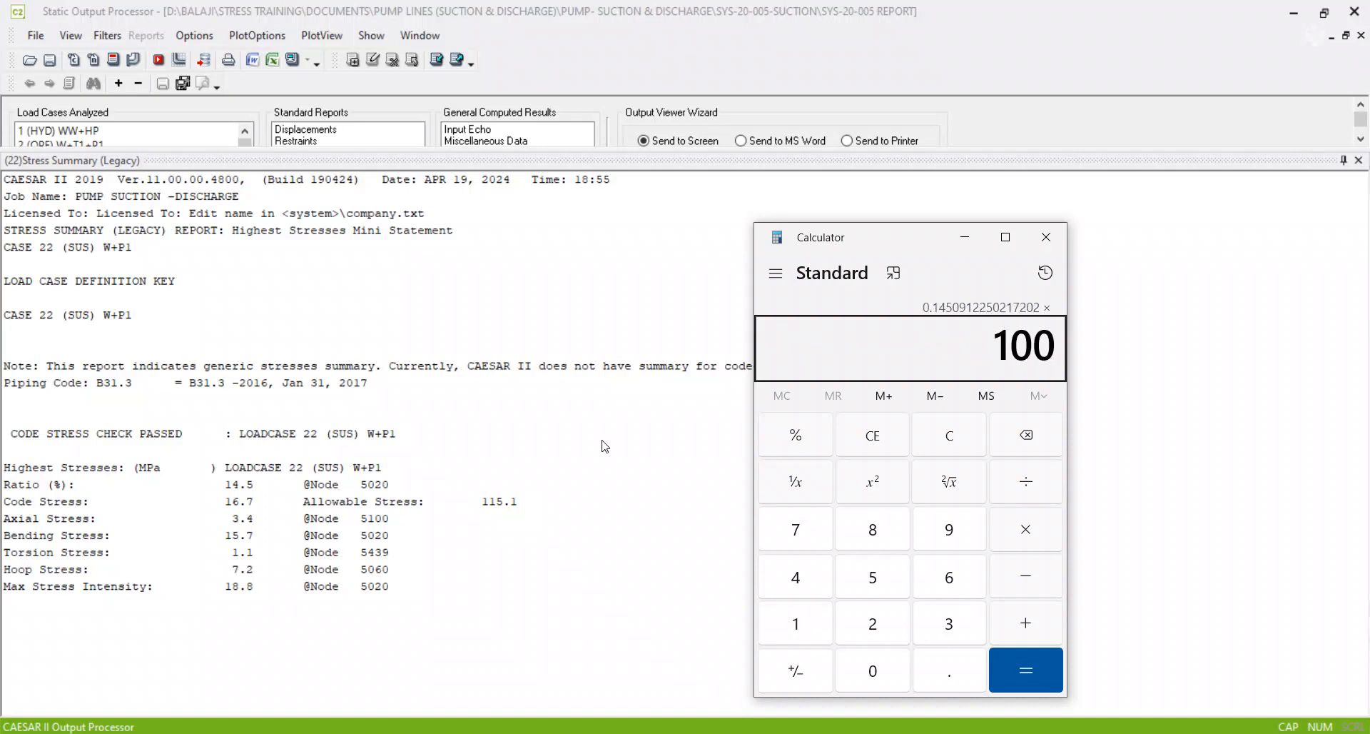
key(Return)
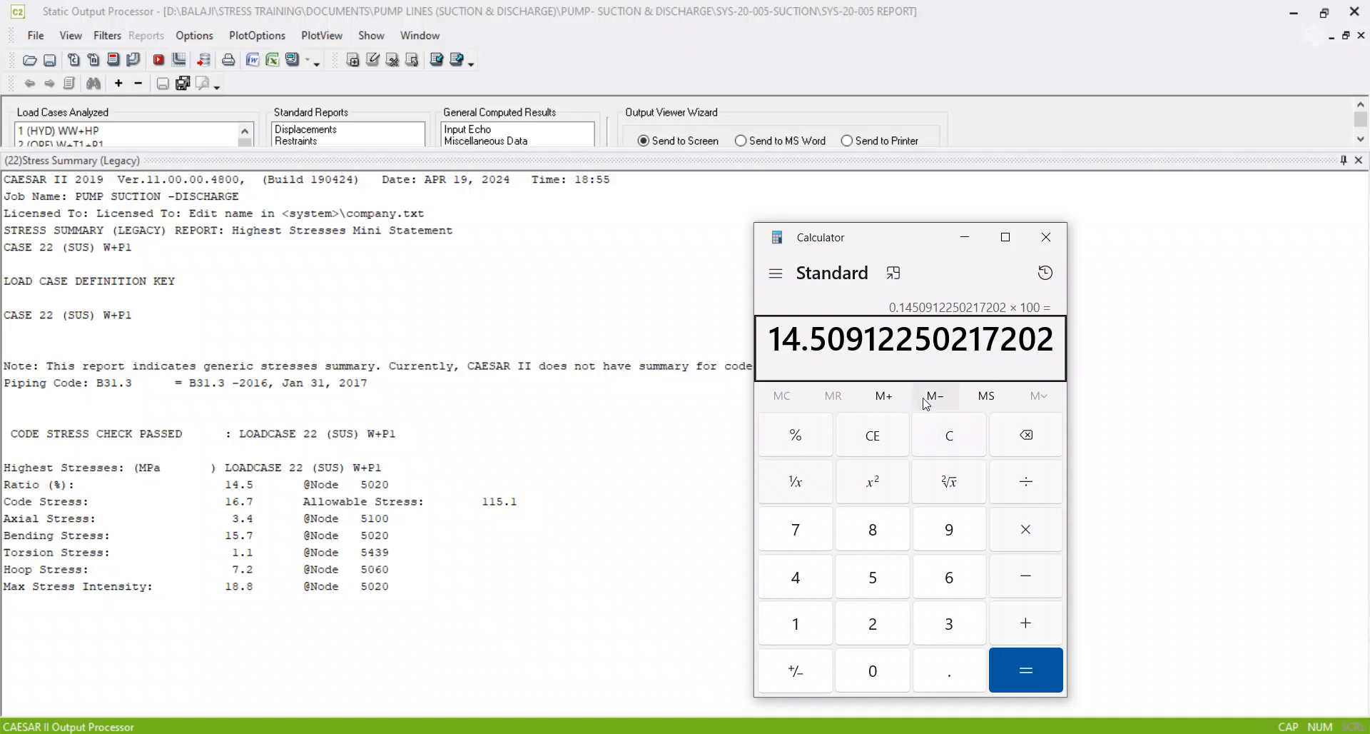
click(232, 491)
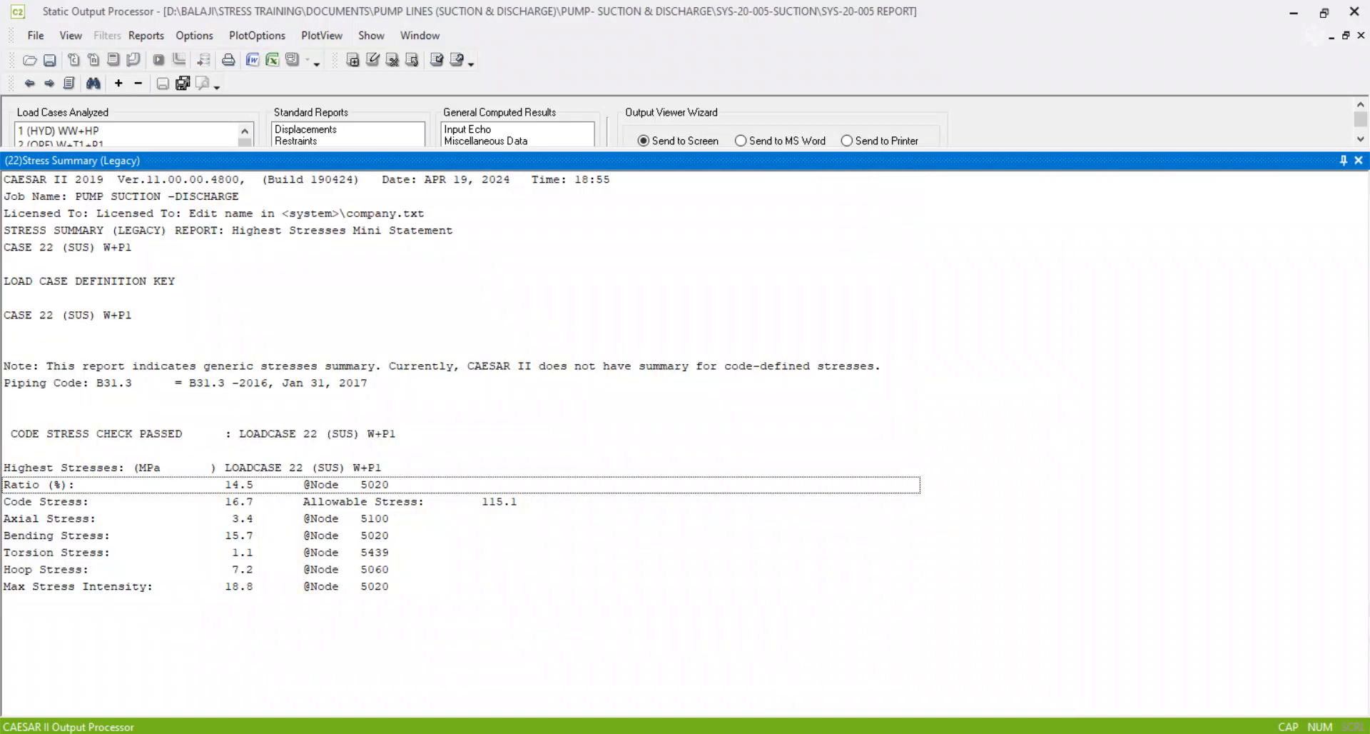
Step: Switch to the STRESS ANALYSIS- RESULTS PDF and highlight "SL ≤ Sh" and the hot allowable stress wording in the sustained loads section
key(alt+Tab)
scroll(562, 489, down, 2)
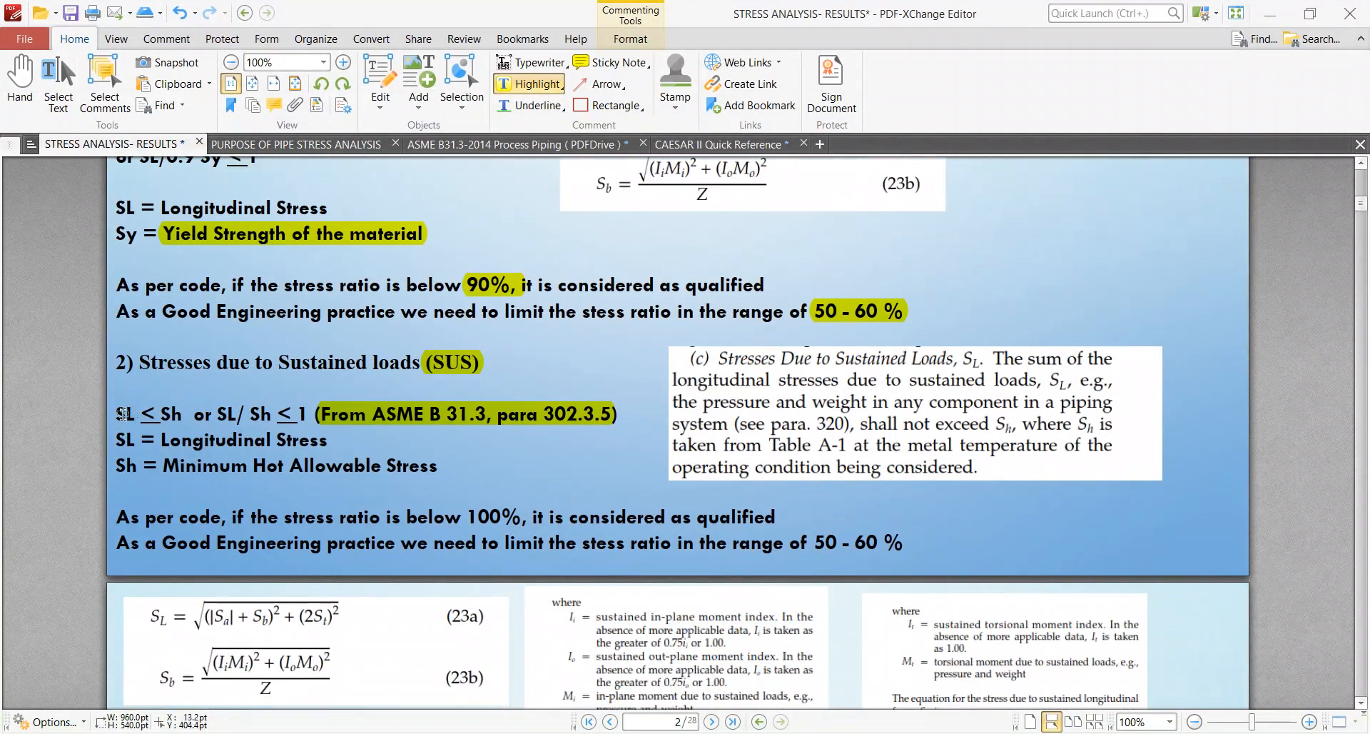
drag(120, 414, 180, 417)
scroll(183, 420, up, 1)
middle_click(298, 448)
middle_click(40, 426)
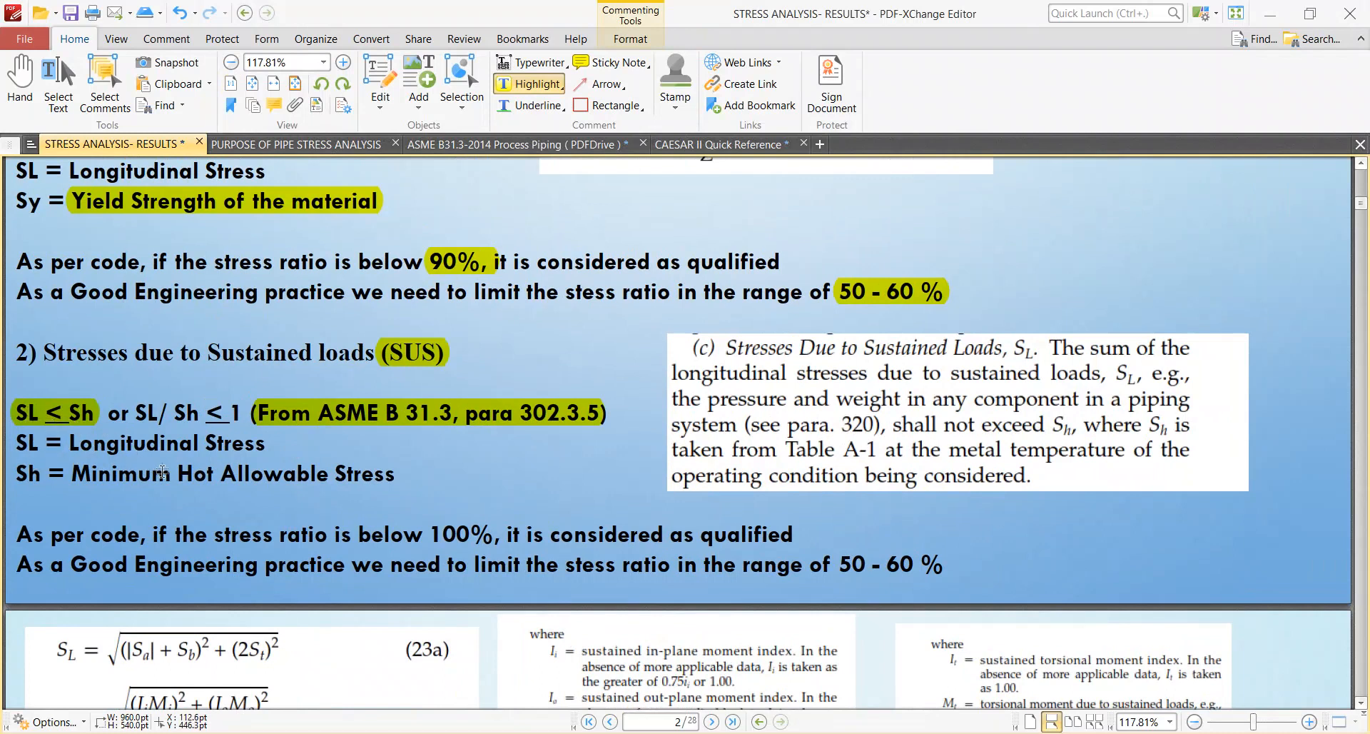
drag(192, 471, 392, 473)
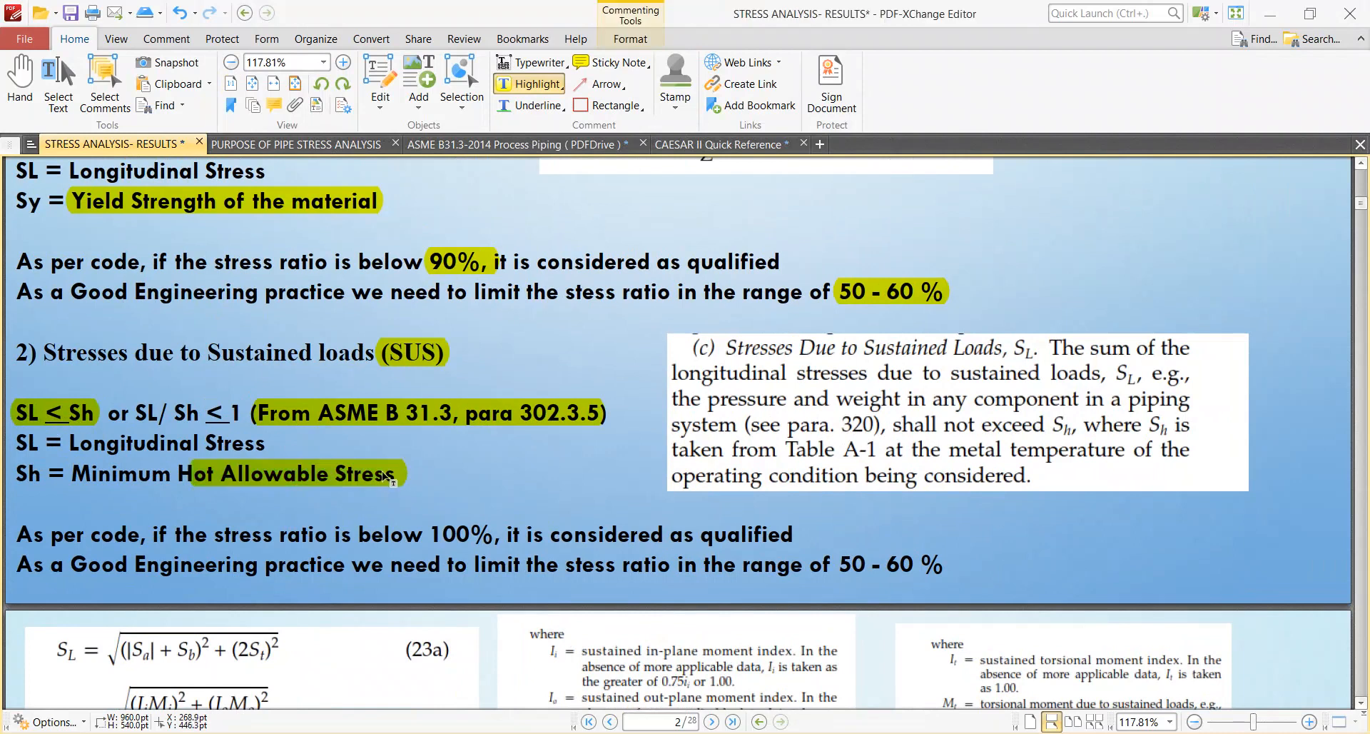
scroll(214, 423, down, 1)
scroll(224, 426, up, 1)
scroll(739, 346, down, 1)
scroll(741, 349, up, 3)
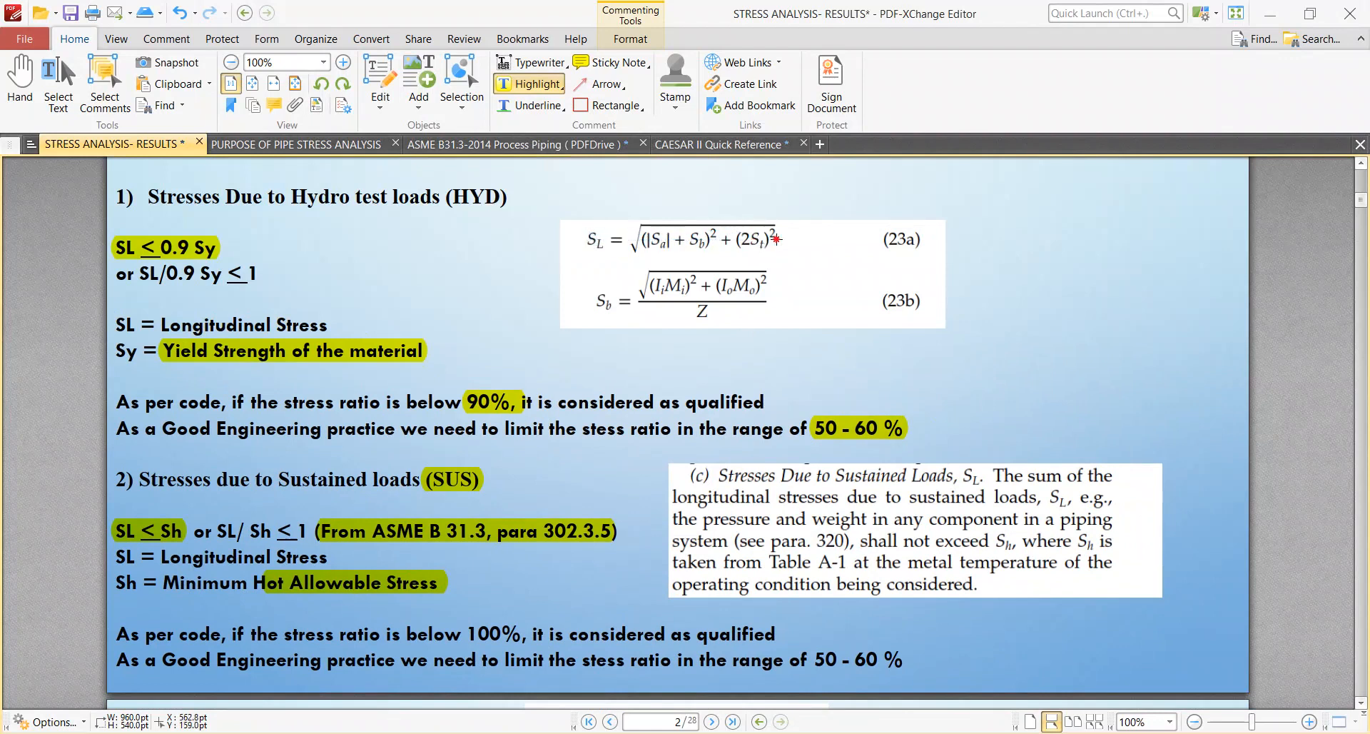
scroll(821, 324, down, 3)
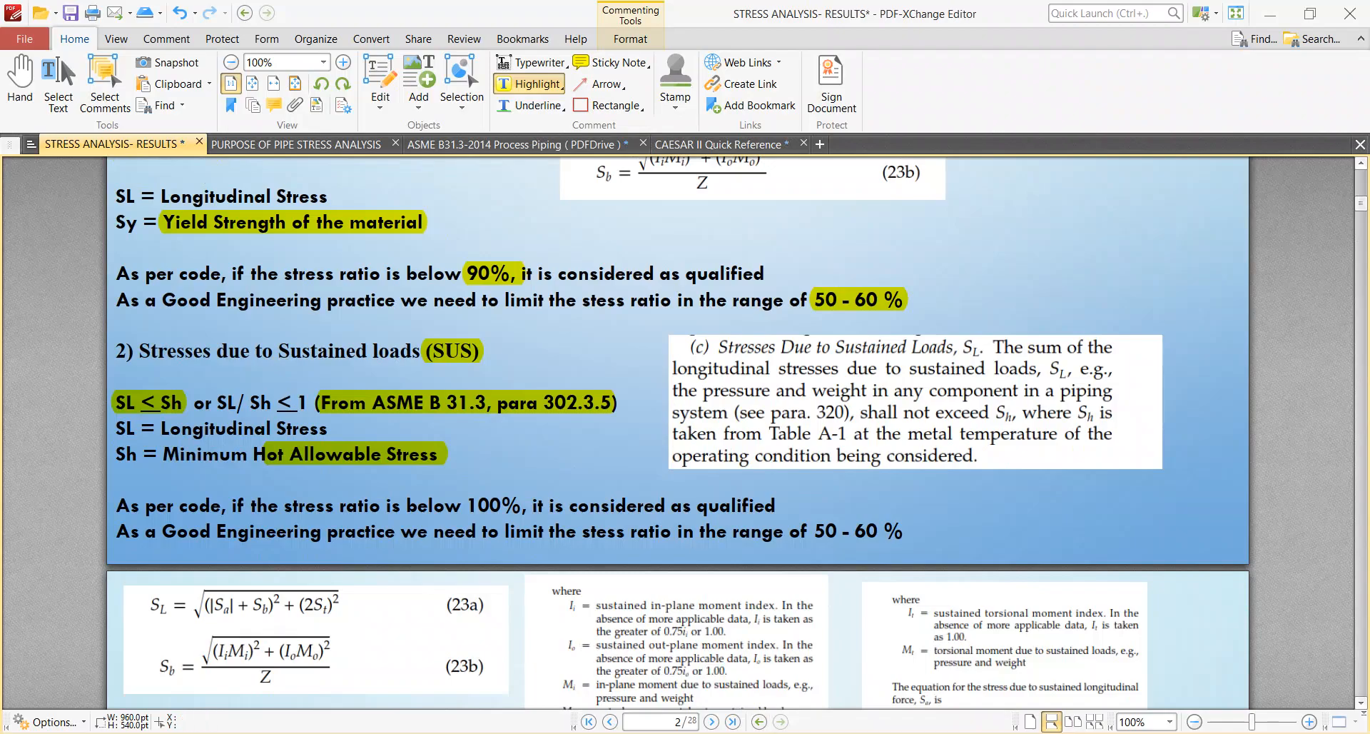
Step: Switch to the CAESAR II piping input, examine allowable stresses SH1 to SH9 for element 10 to 30, and open its expanded operating conditions for comparison
click(856, 733)
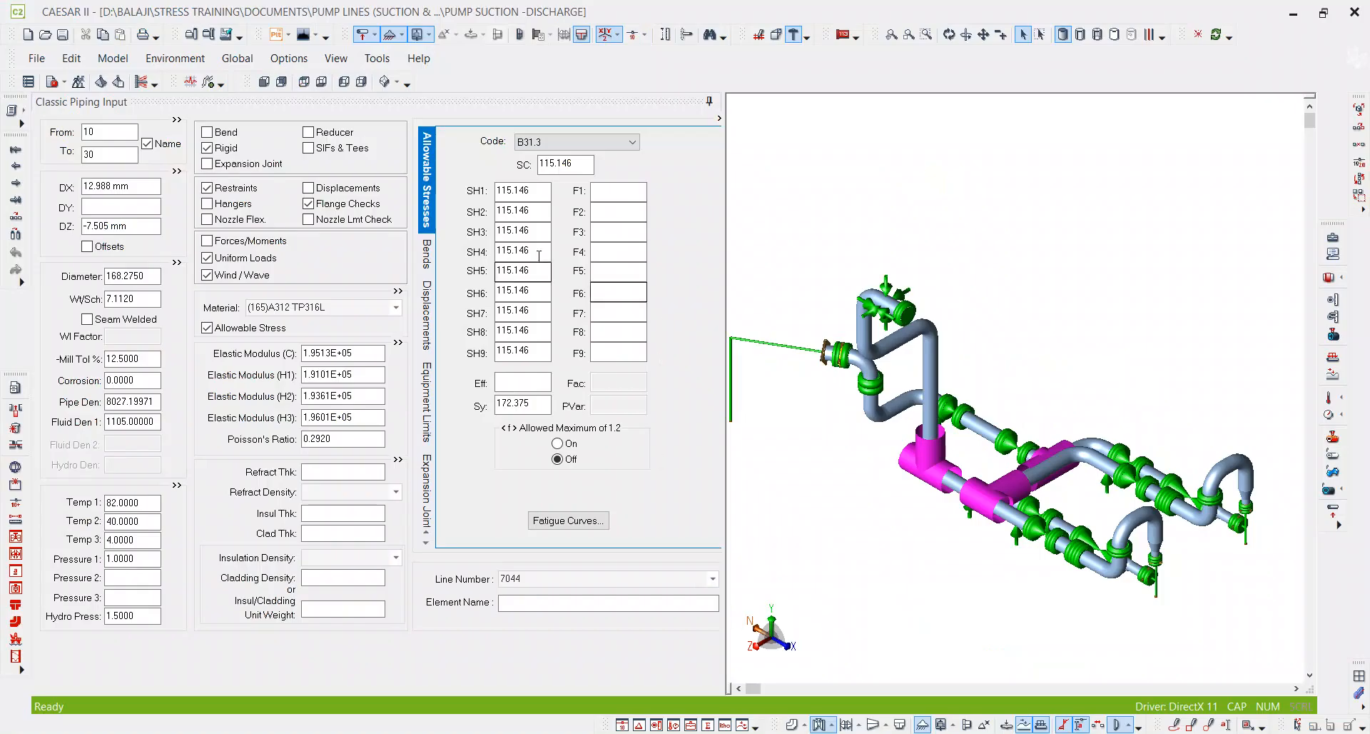
click(534, 190)
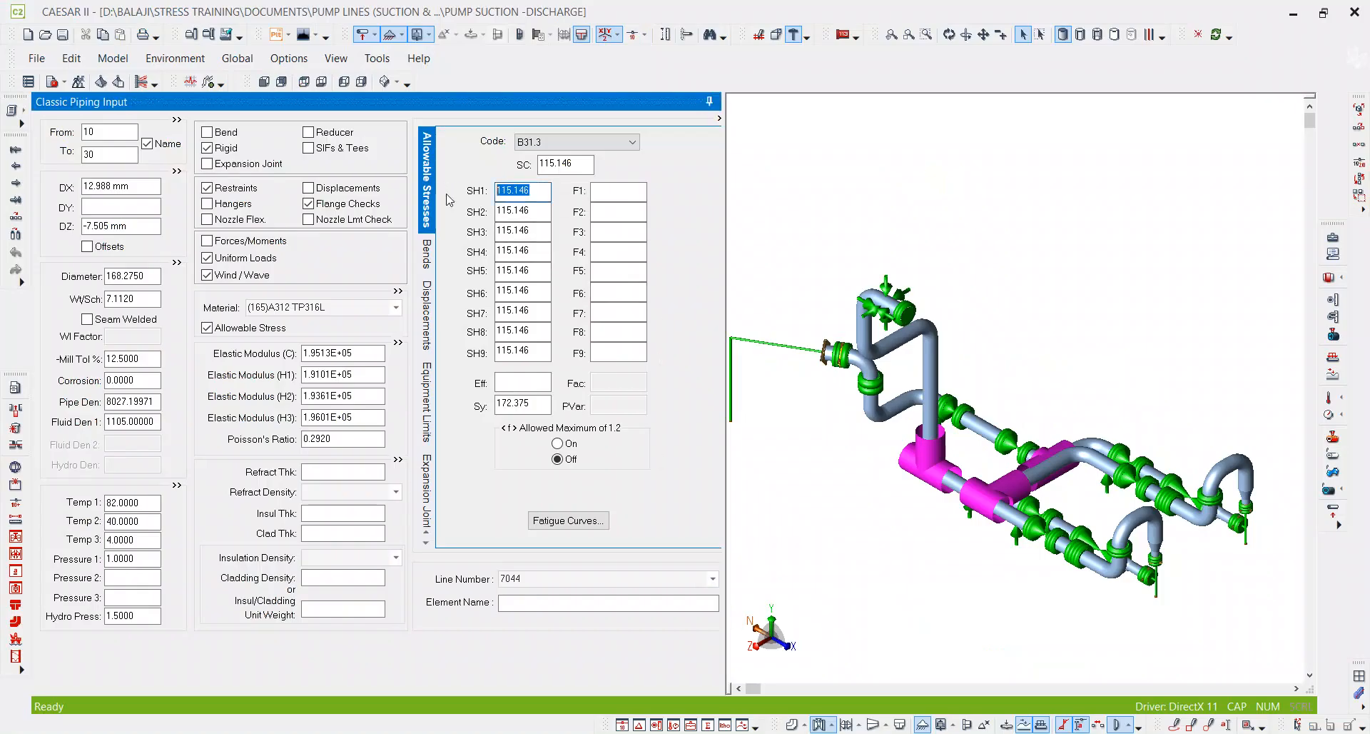
click(531, 214)
click(535, 231)
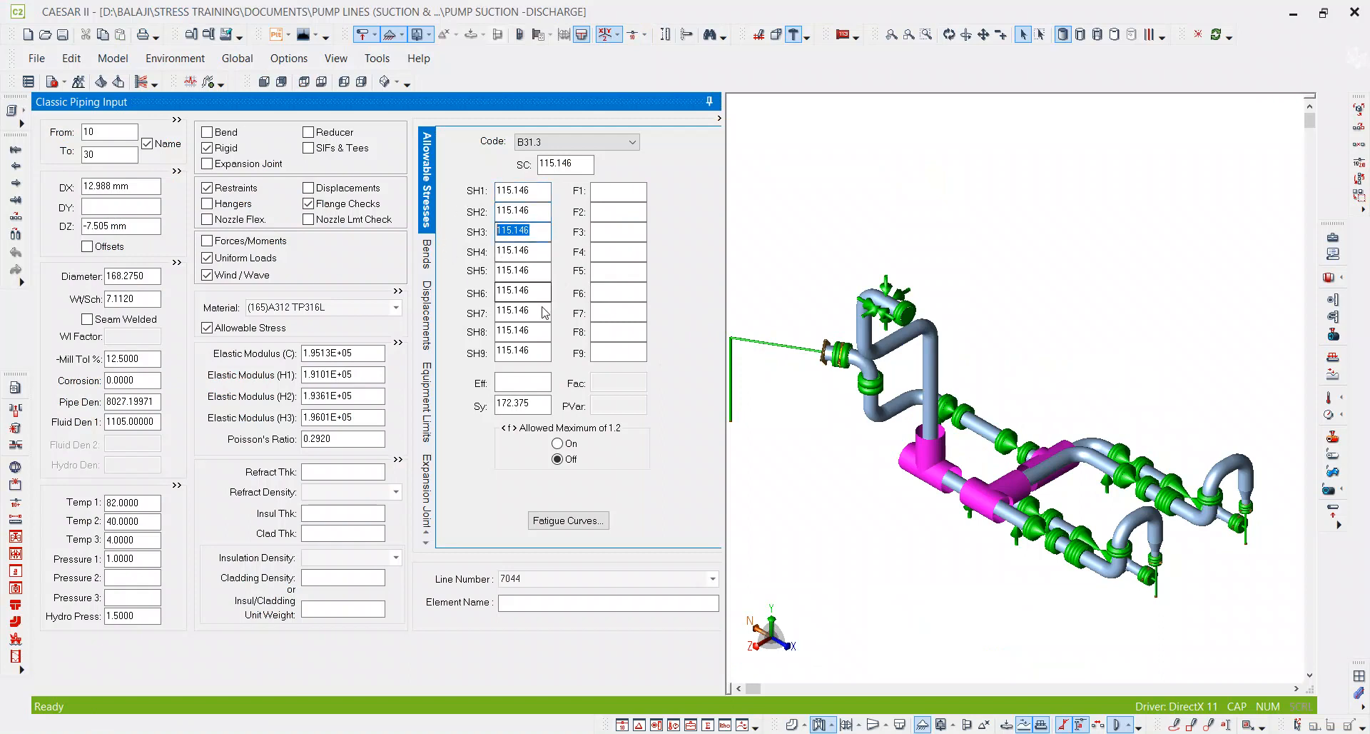
click(539, 351)
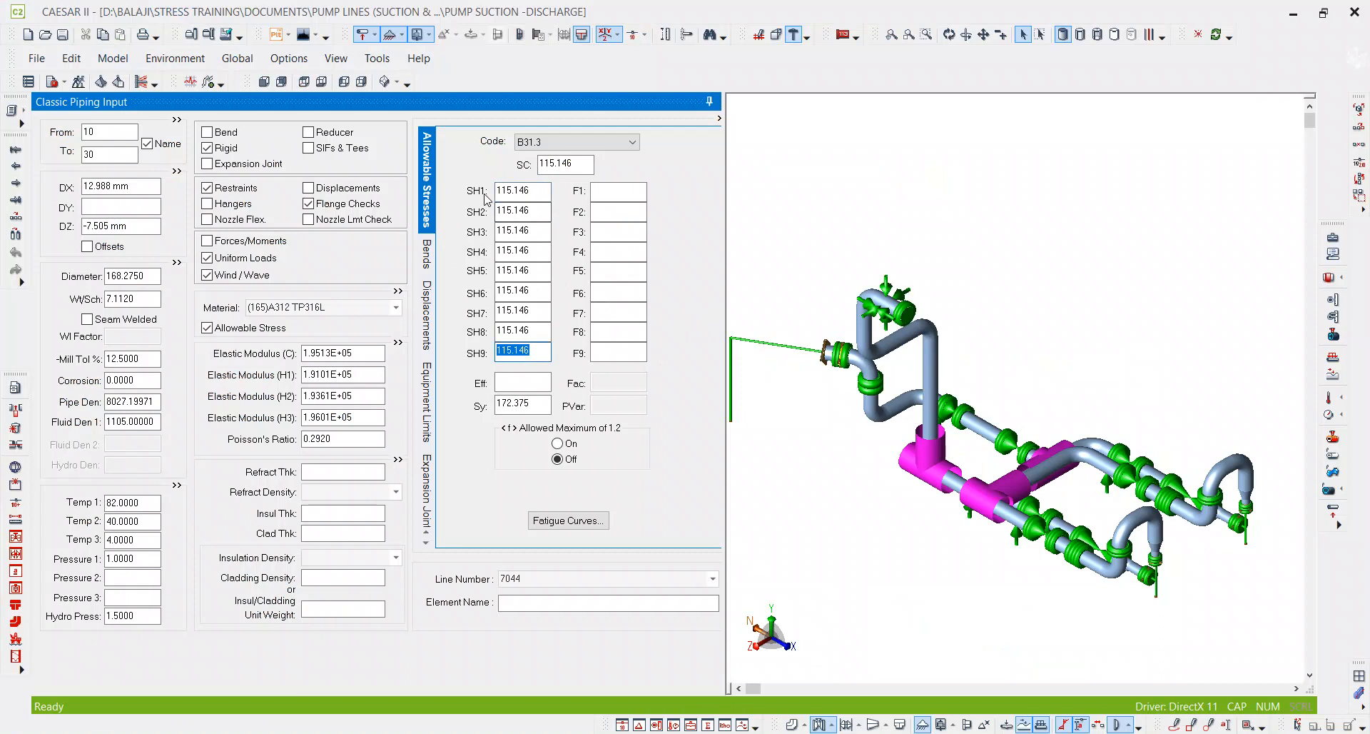
click(513, 211)
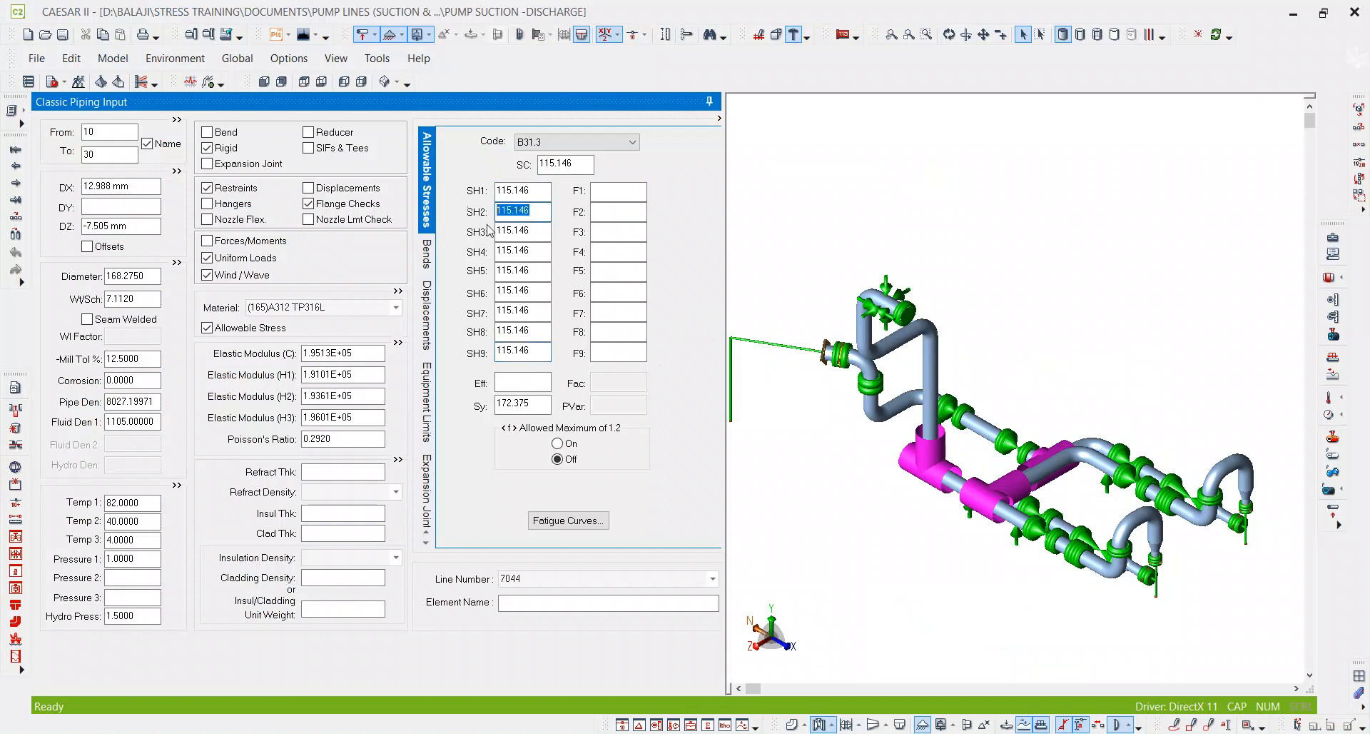
click(539, 349)
double_click(540, 349)
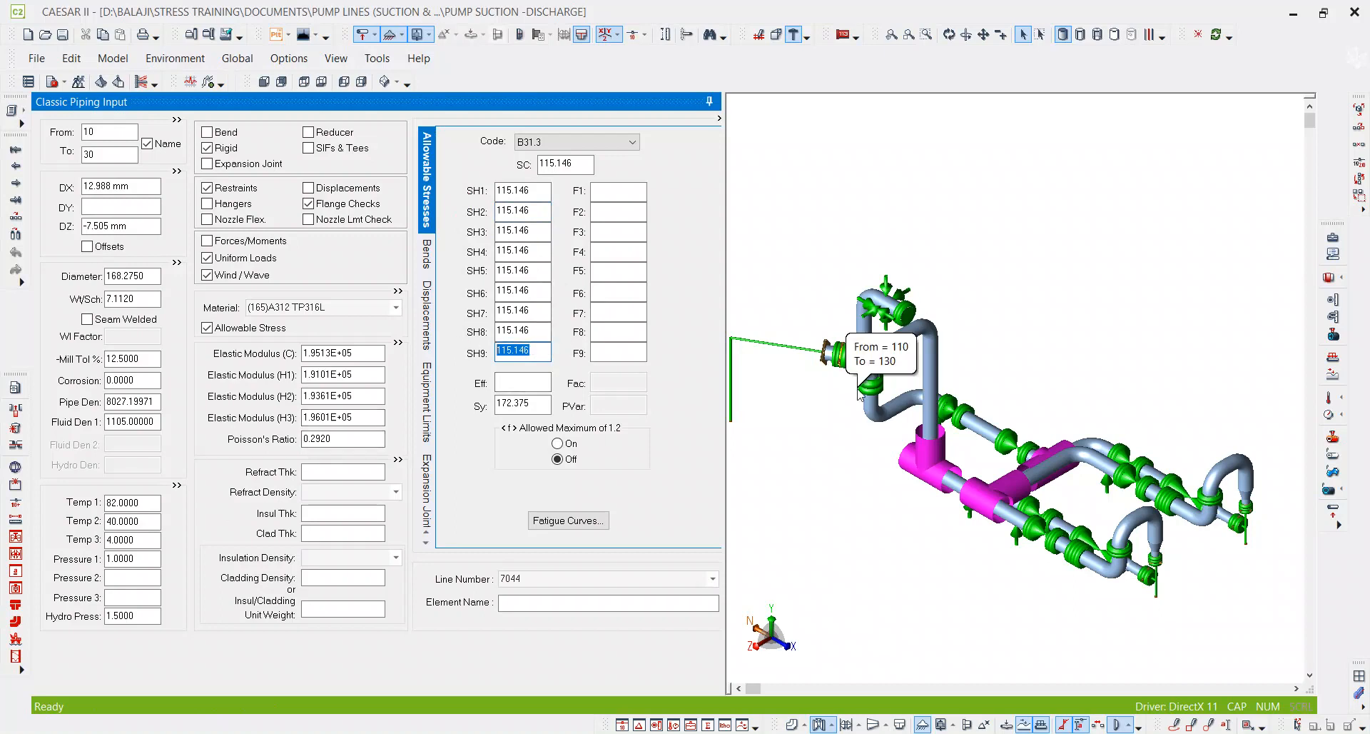
click(177, 485)
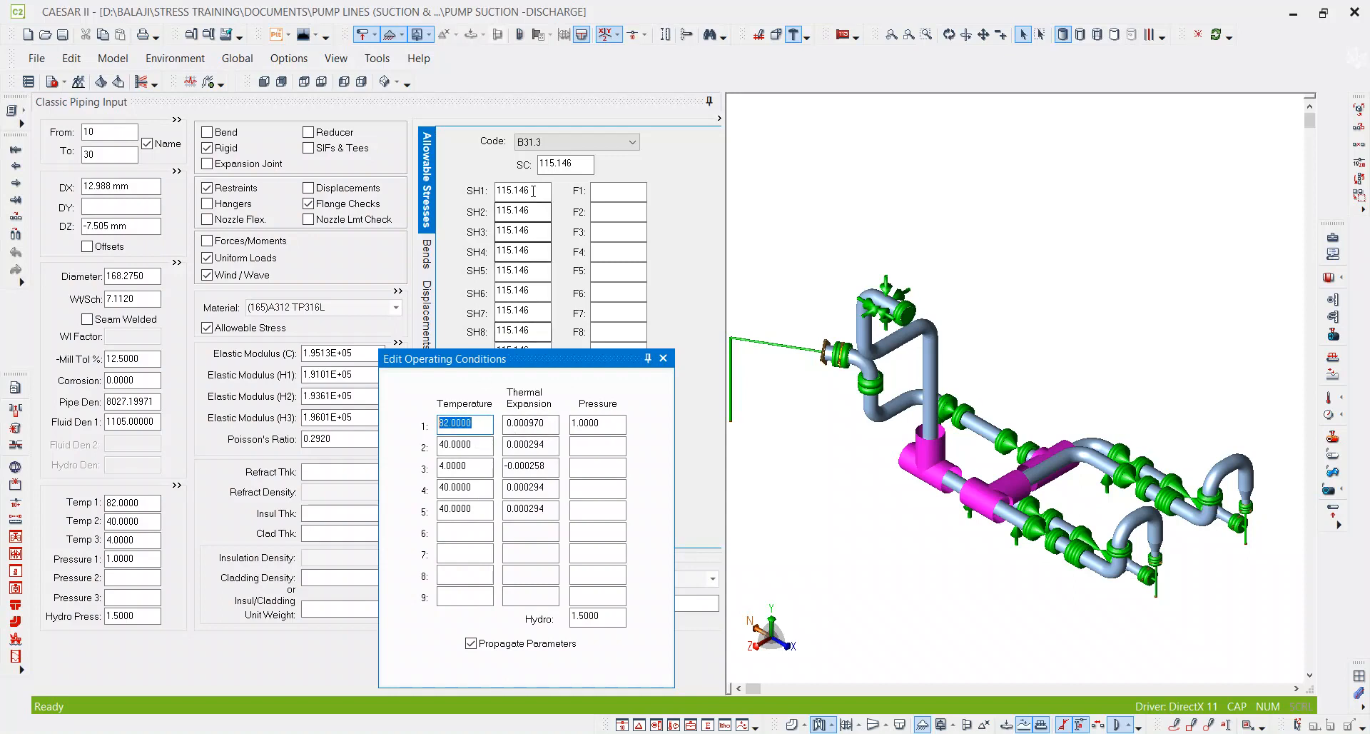
click(486, 193)
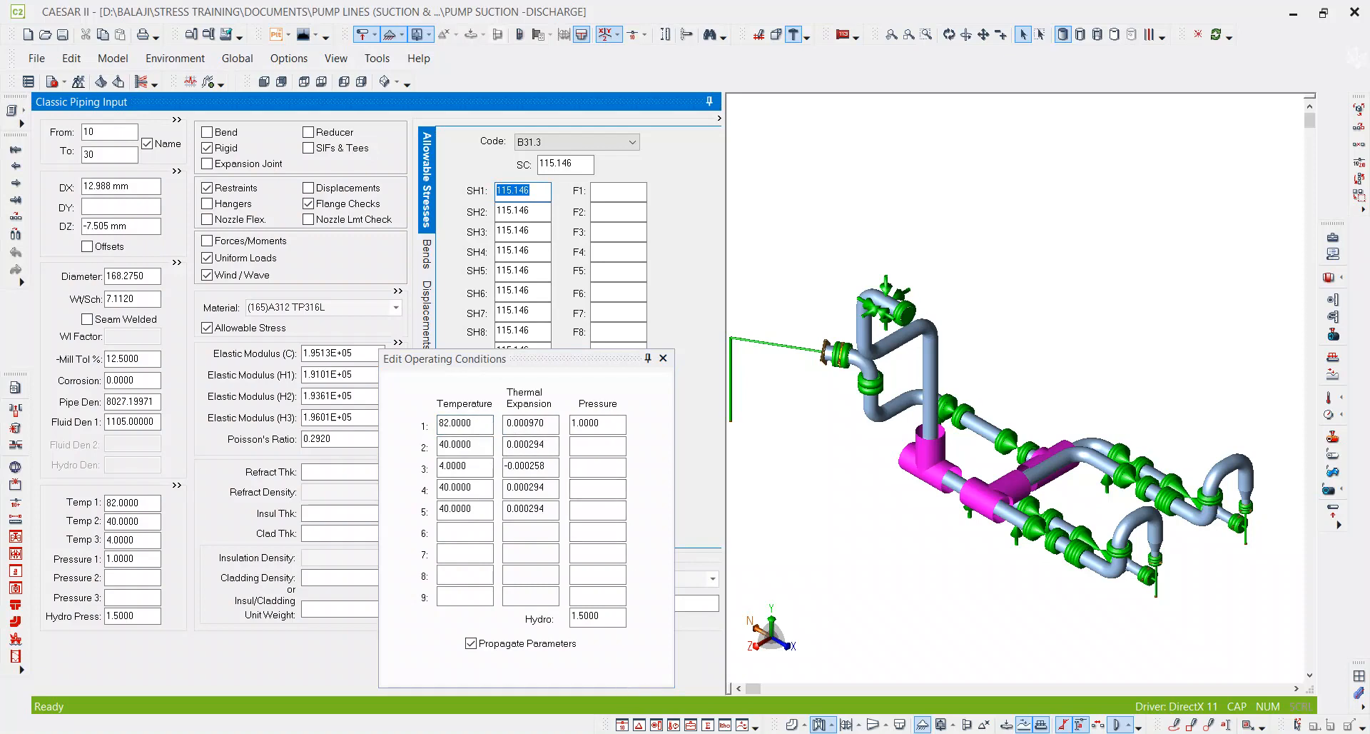
Step: Switch to the ASME B31.3-2014 PDF and examine the allowable stress row for A312 TP316L pipe in Table A-1
mouse_move(633, 733)
click(634, 678)
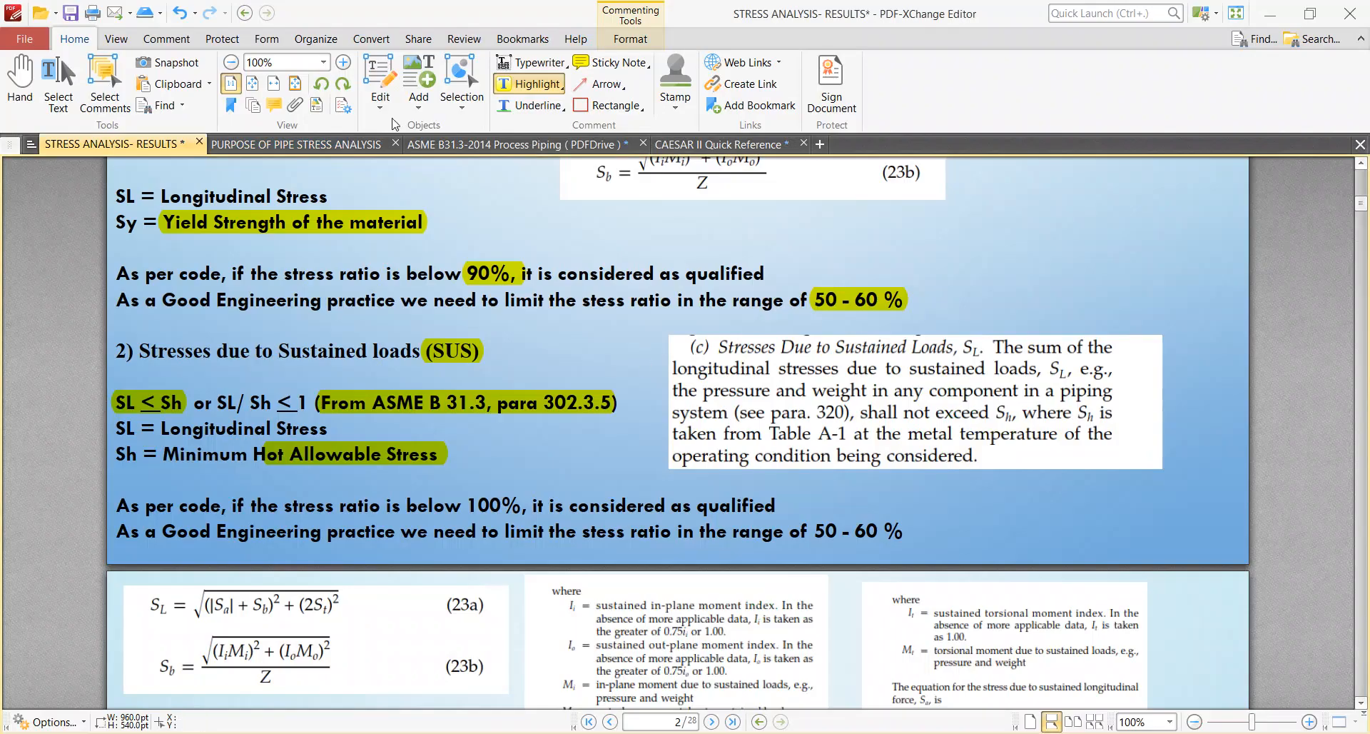
click(528, 147)
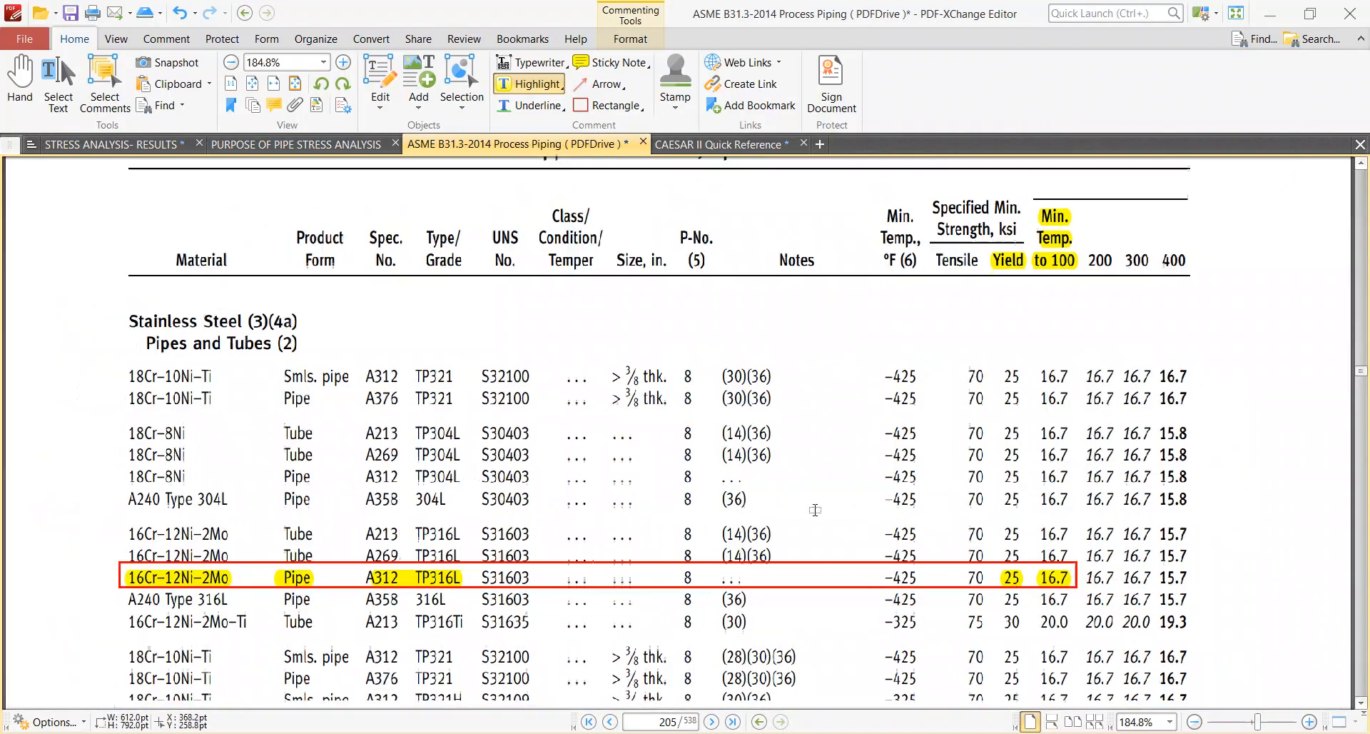
scroll(1019, 501, down, 2)
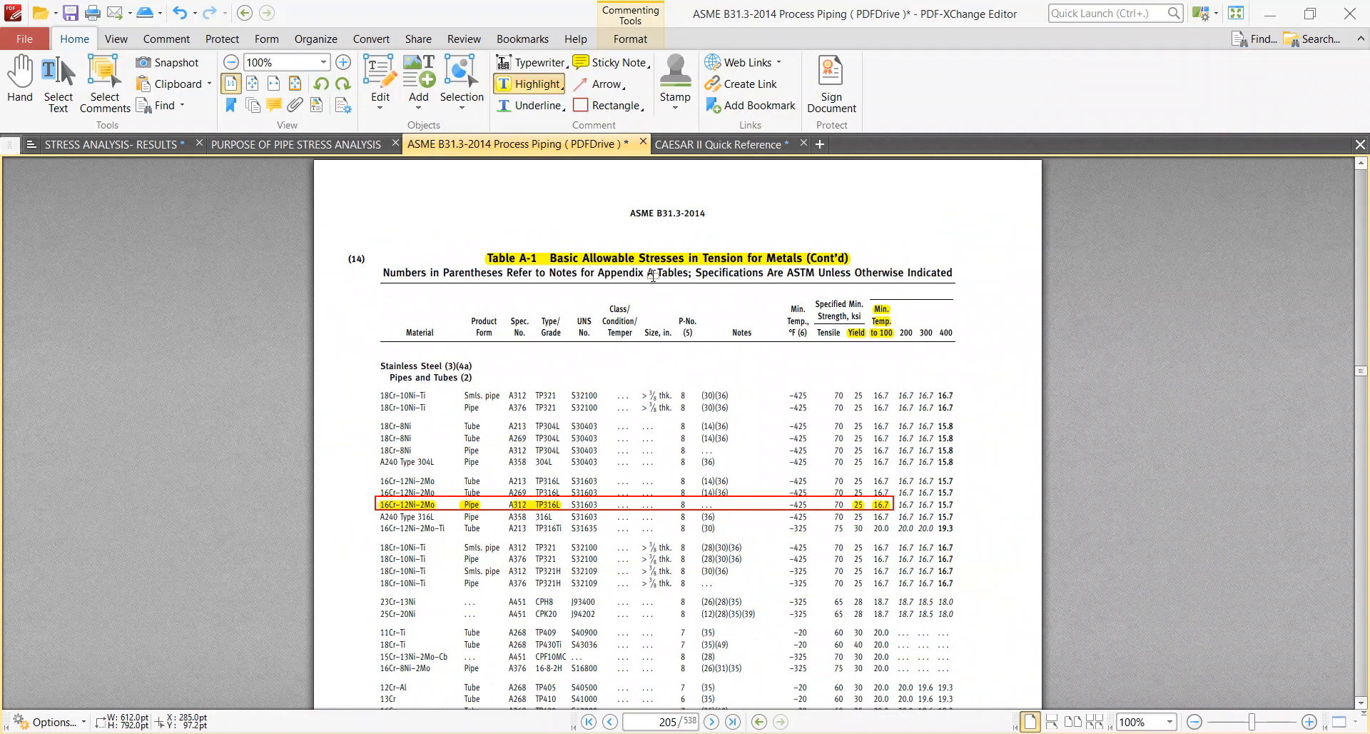
scroll(706, 548, up, 1)
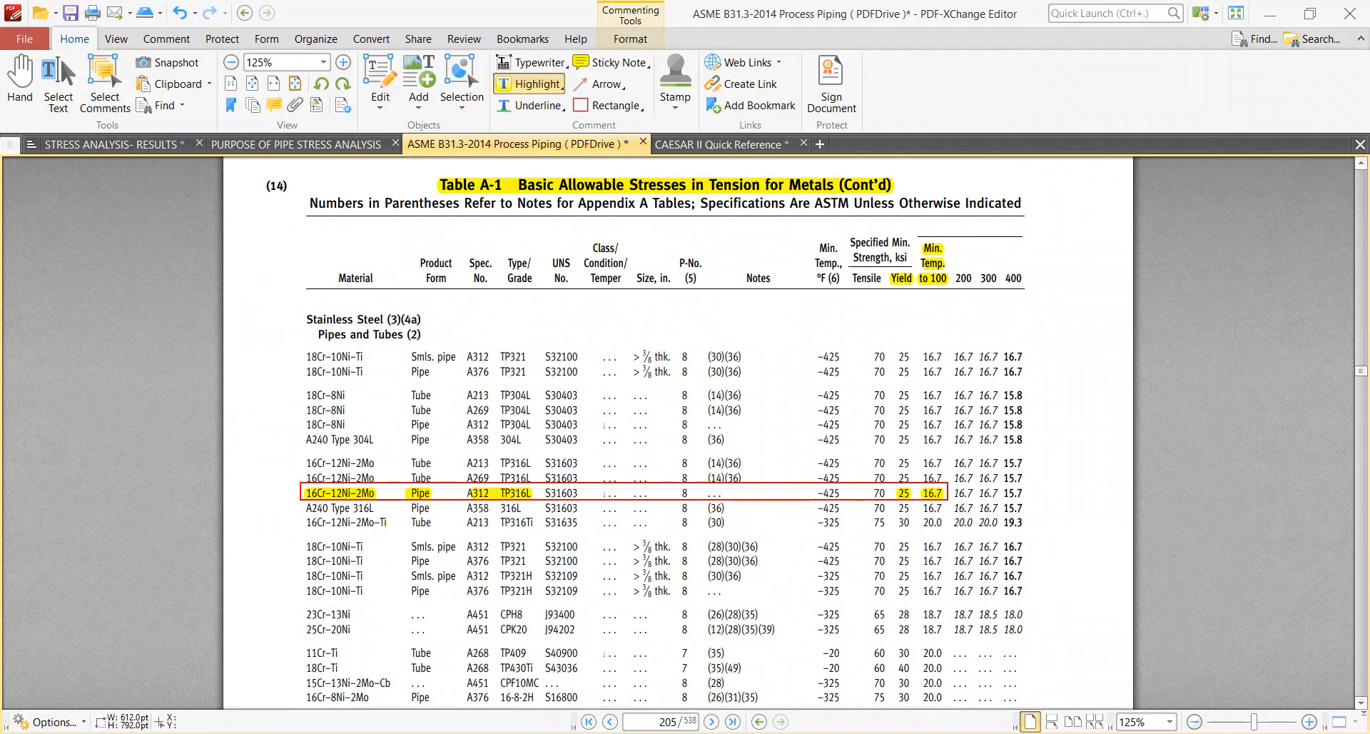
Step: Check temperature 1 in the CAESAR II operating conditions, and return to the ASME B31.3 PDF to highlight the "°F (6)" unit in Table A-1
key(alt+Tab)
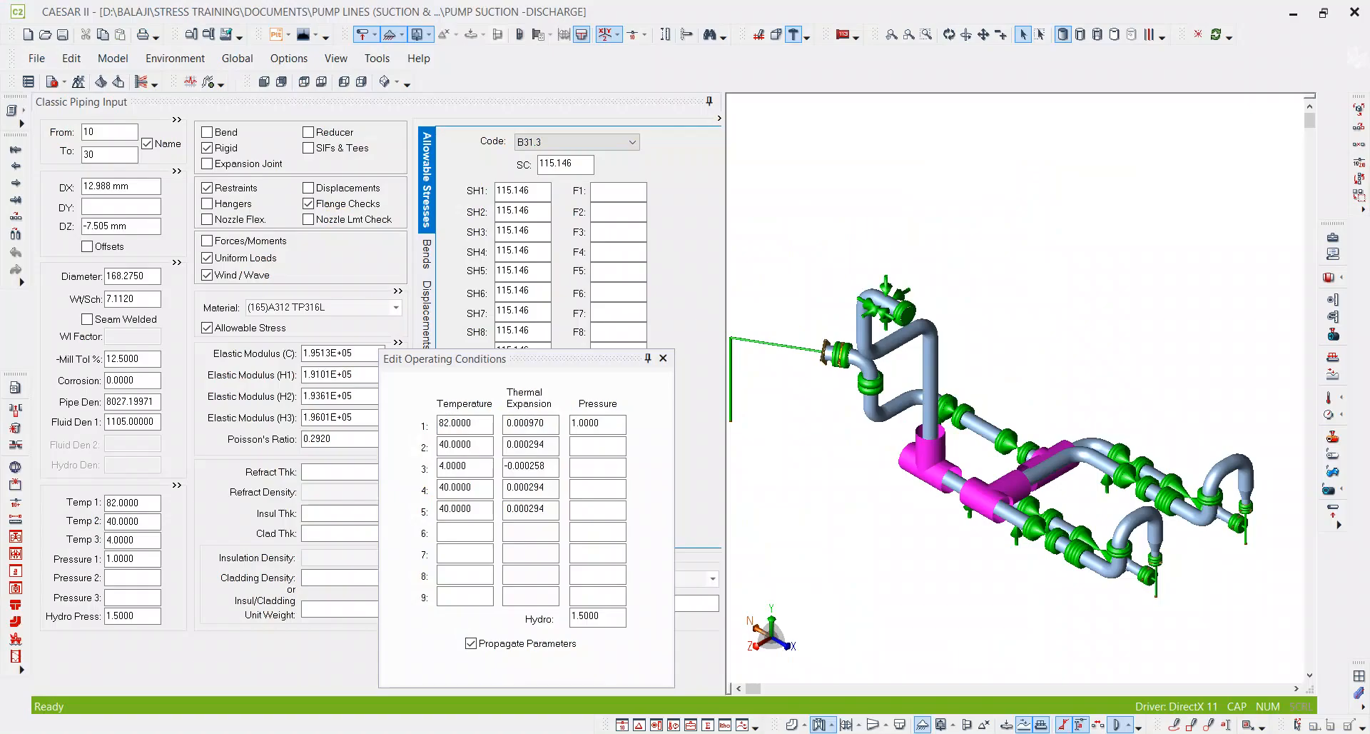
drag(474, 424, 435, 426)
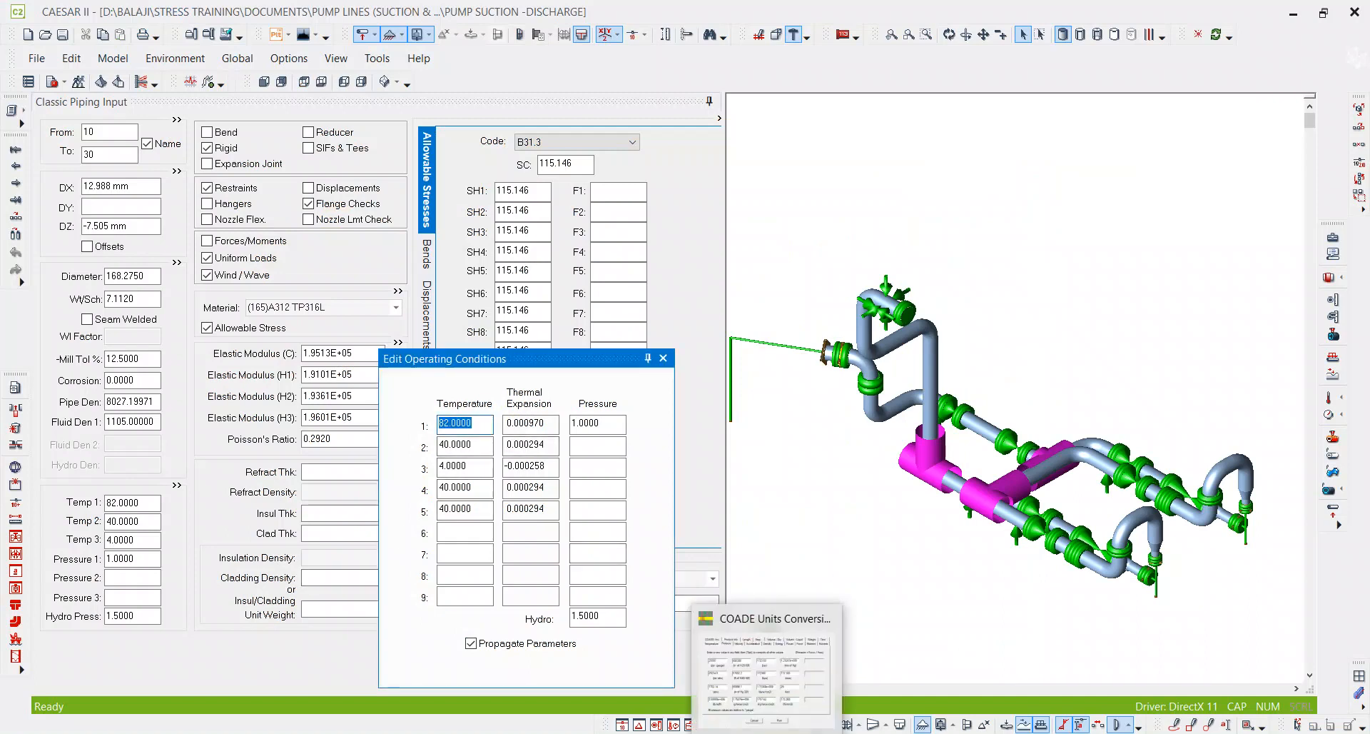
click(768, 733)
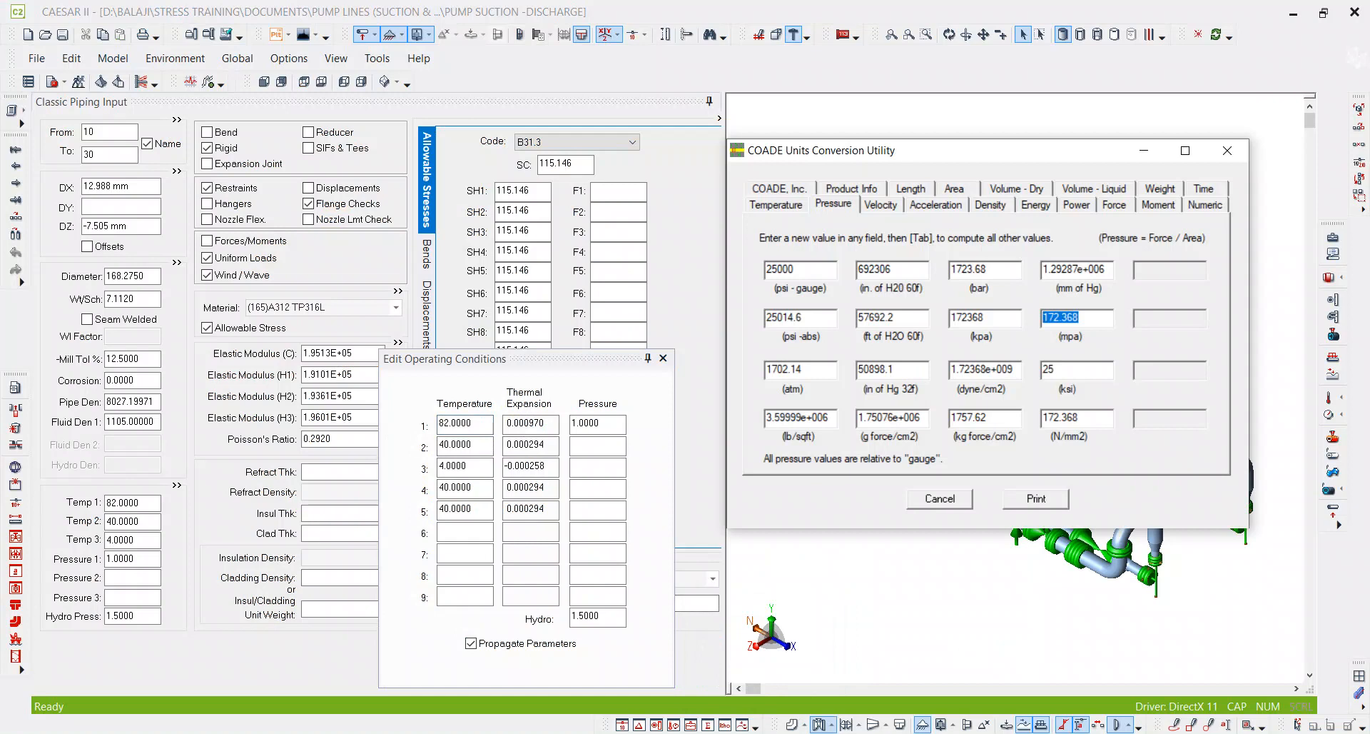
click(768, 732)
click(728, 732)
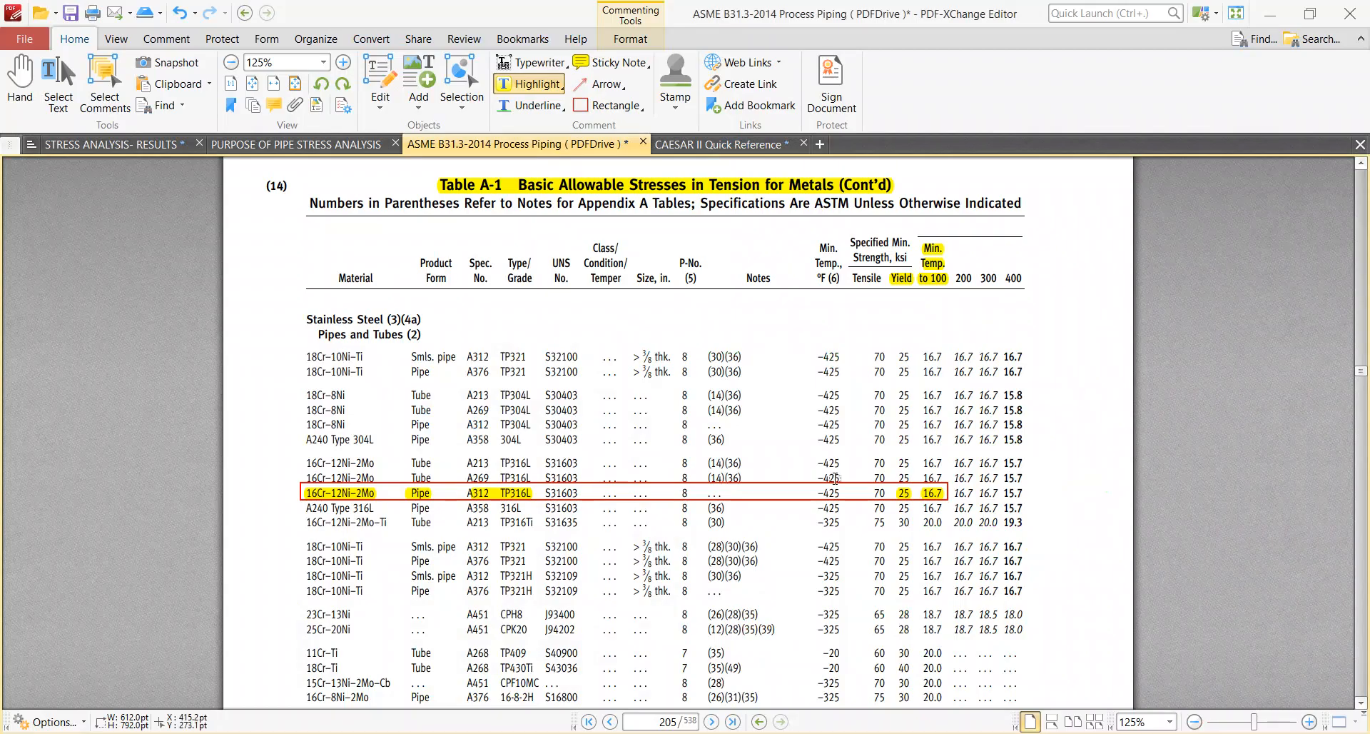
drag(855, 287, 813, 274)
Step: Switch to the COADE Units Conversion Utility, convert 82 °C to Fahrenheit, and return to Table A-1
click(770, 732)
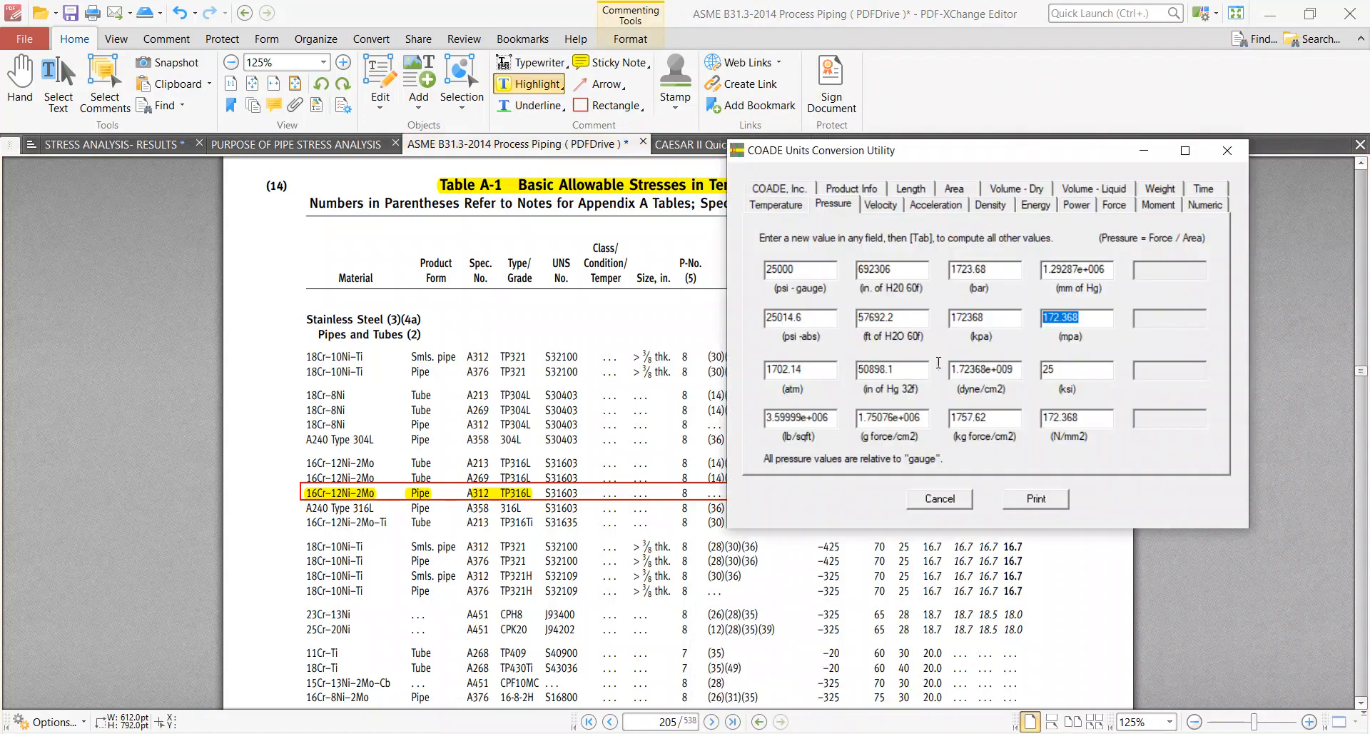
click(792, 205)
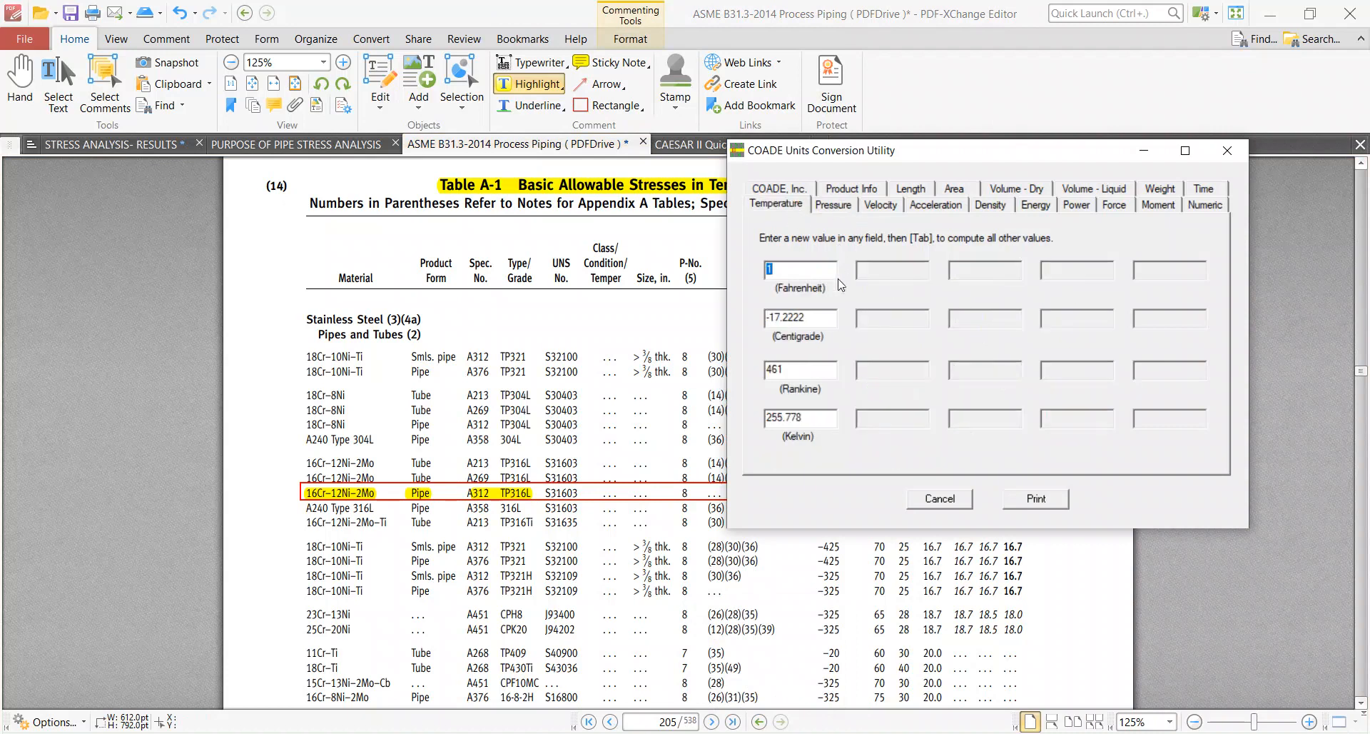
key(Tab)
text(8)
key(Tab)
click(817, 269)
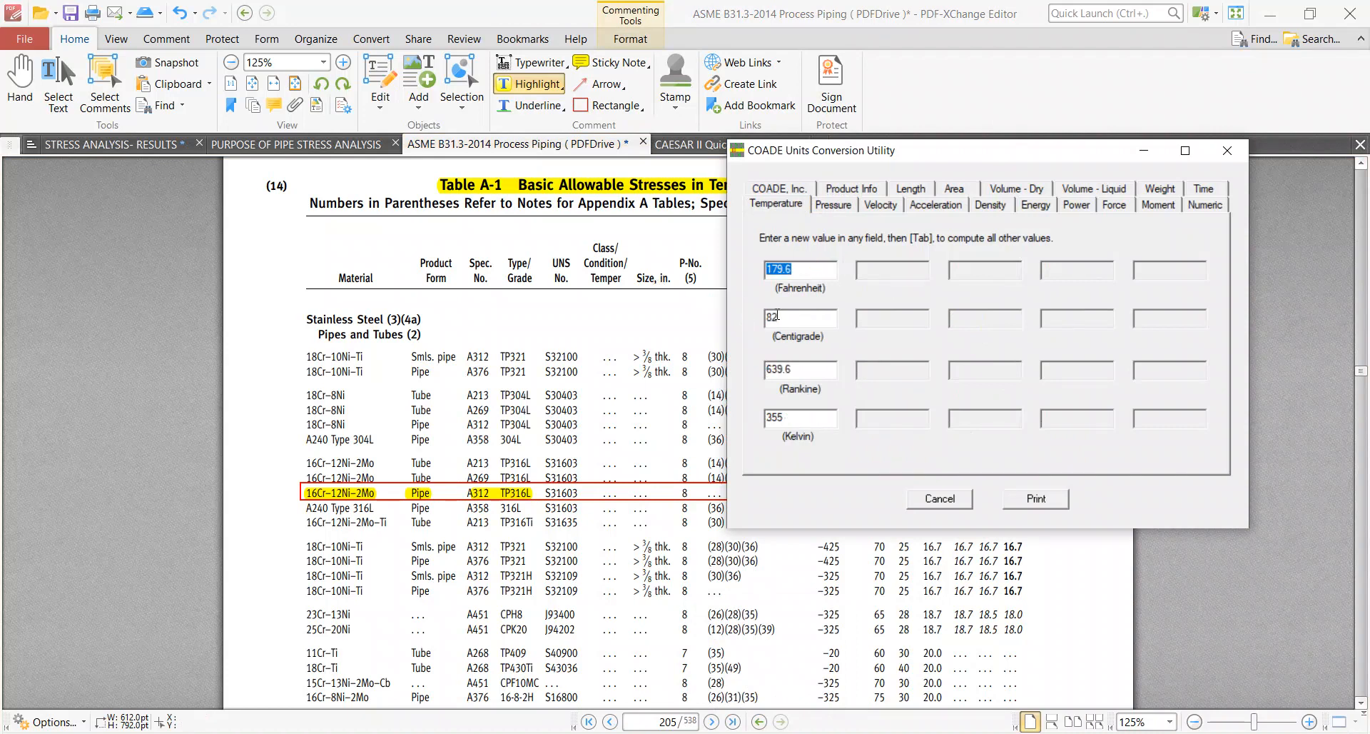
click(691, 312)
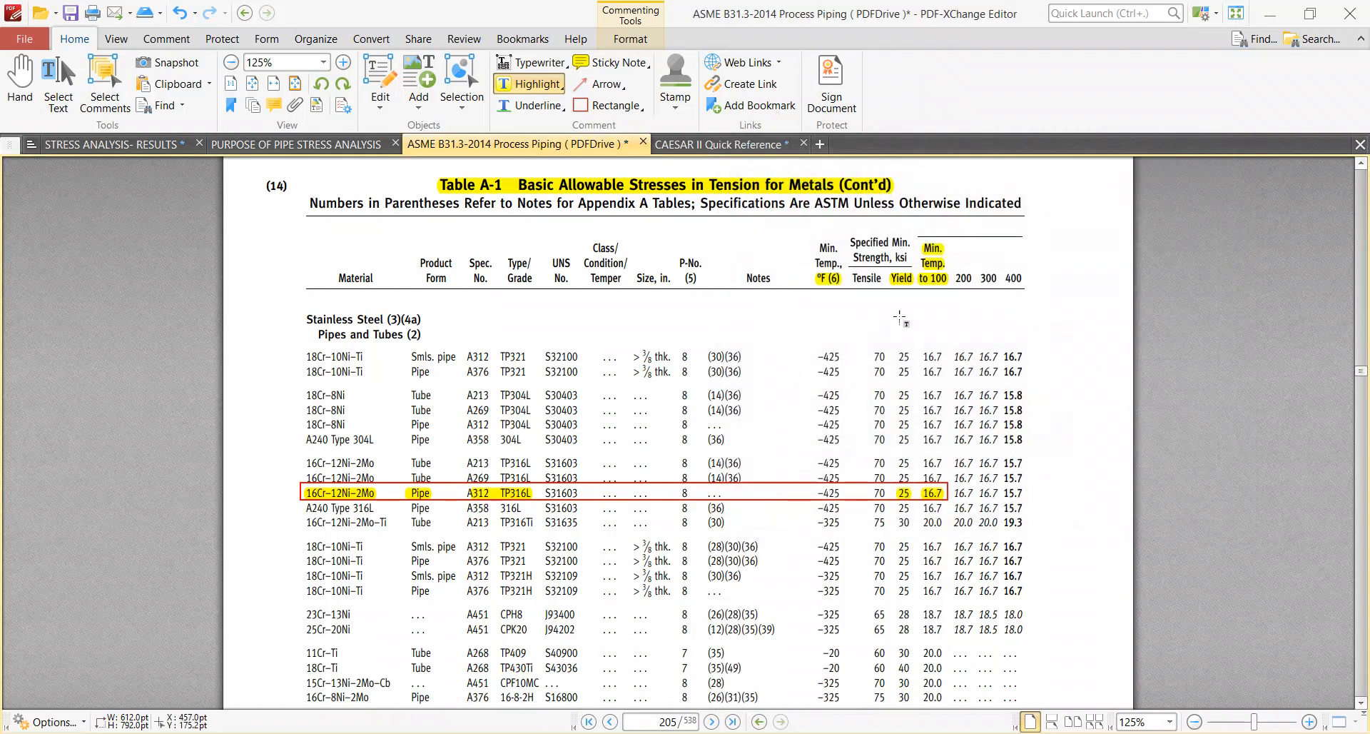
Step: Highlight the 200 and 300 temperature headings in Table A-1 and the matching 16.7 allowable stresses in the A312 TP316L row
scroll(949, 504, up, 1)
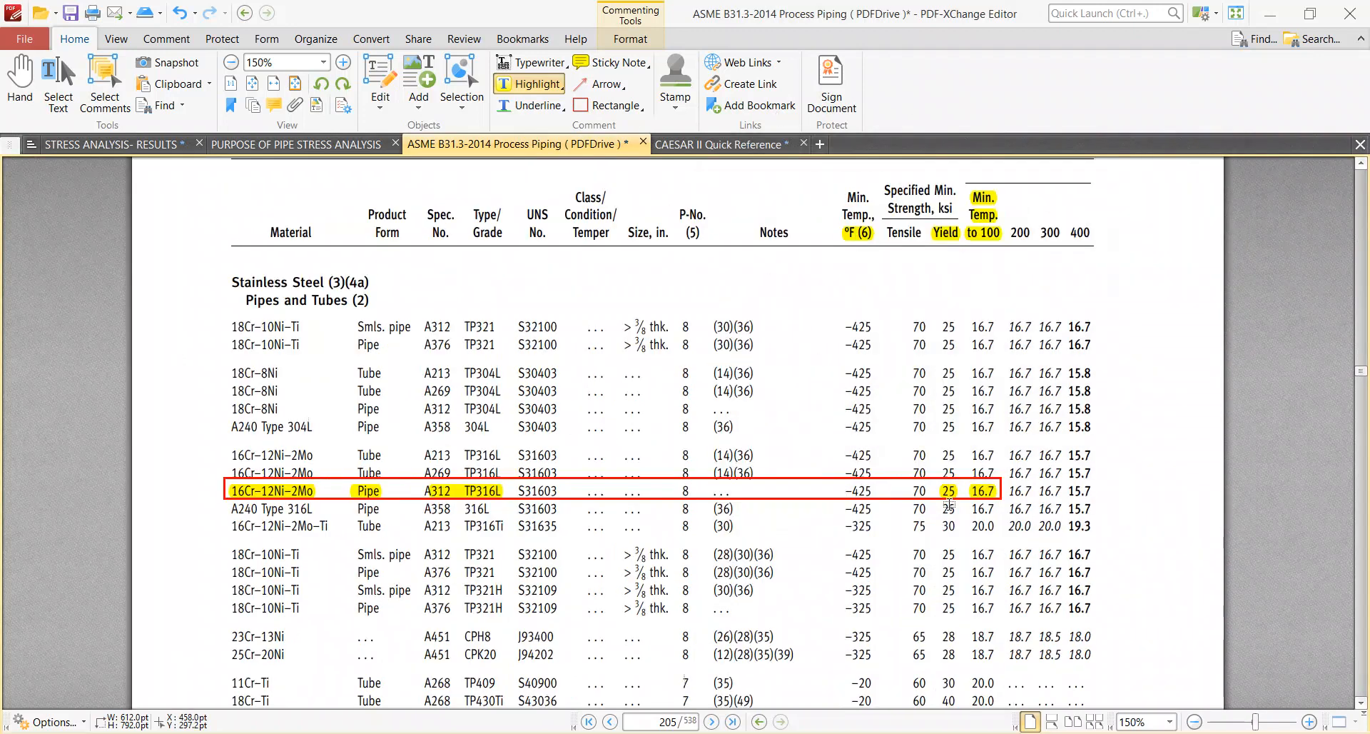
drag(1010, 233, 1035, 233)
drag(1006, 491, 1035, 491)
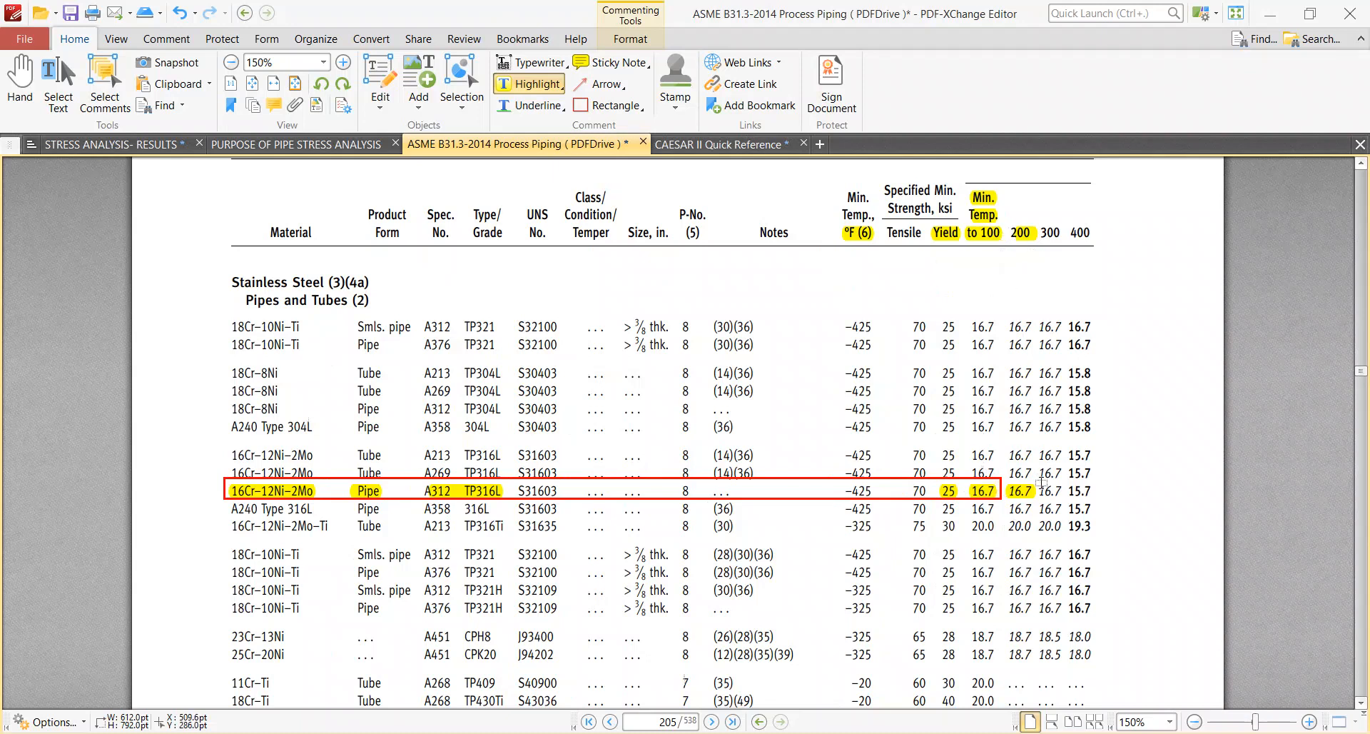
scroll(1042, 497, up, 2)
scroll(1082, 539, up, 1)
scroll(1084, 540, up, 1)
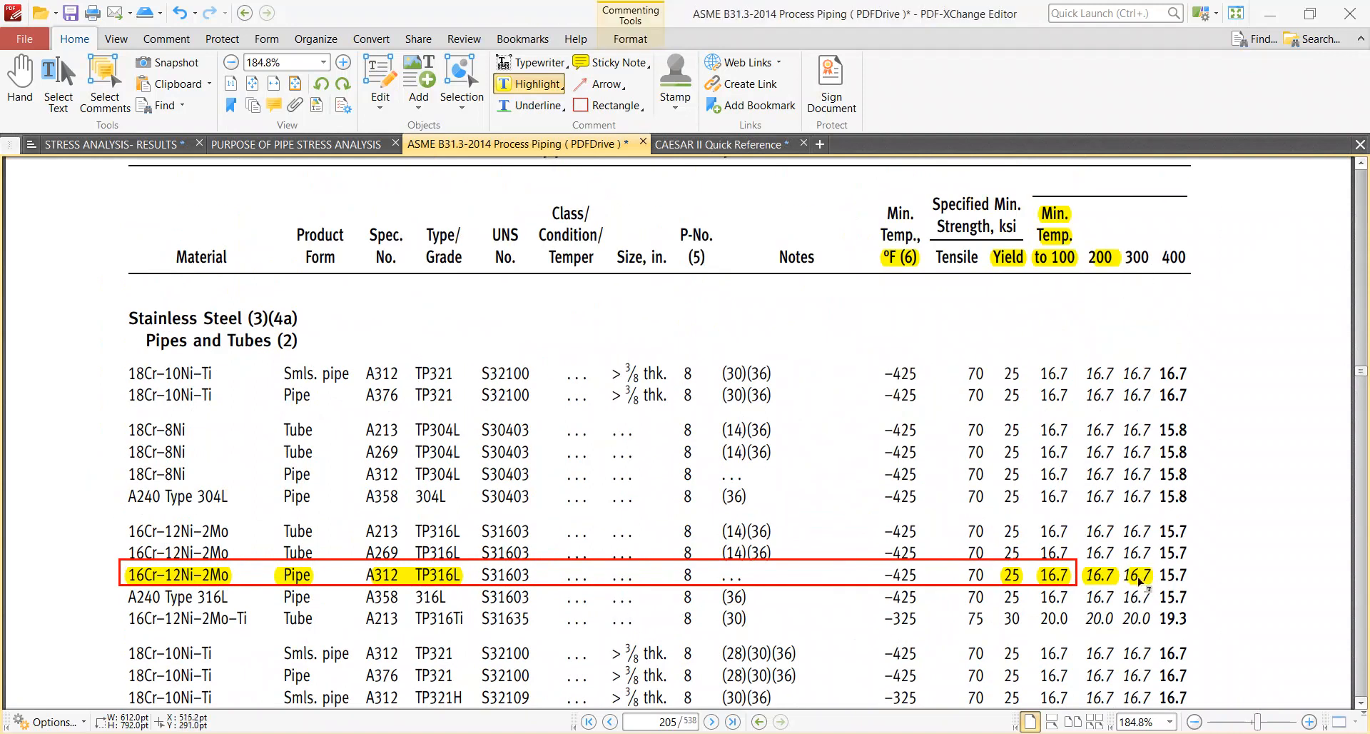
click(1134, 575)
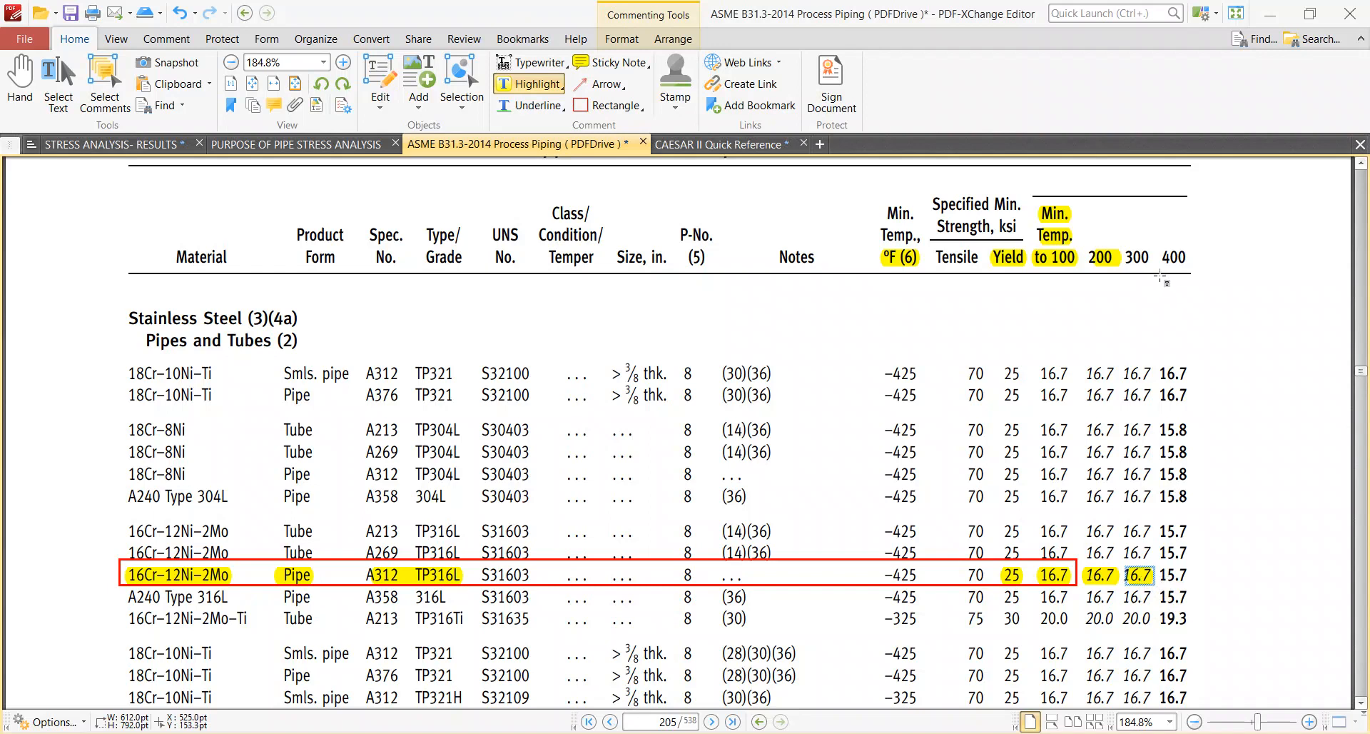
drag(1151, 260, 1124, 258)
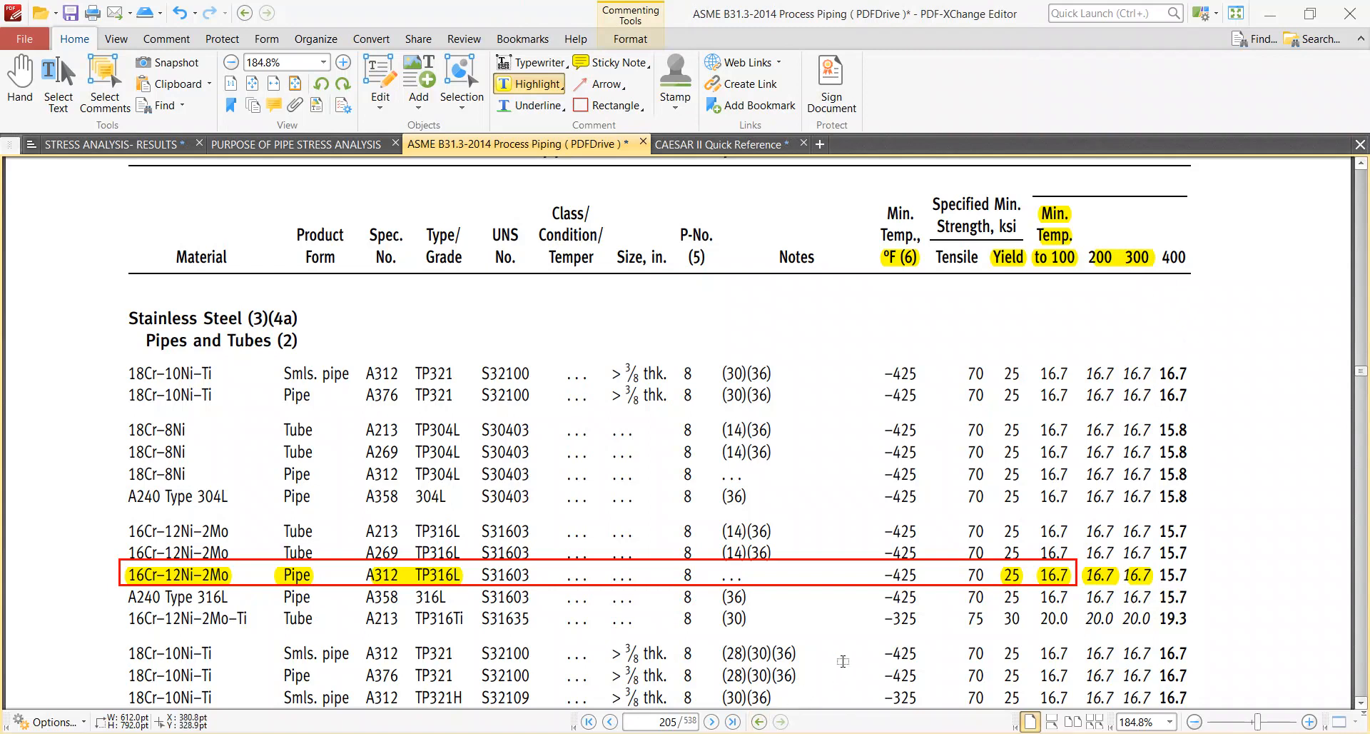
Step: Launch UCONVERT from the desktop and convert 300 °F to centigrade
key(super+d)
double_click(305, 343)
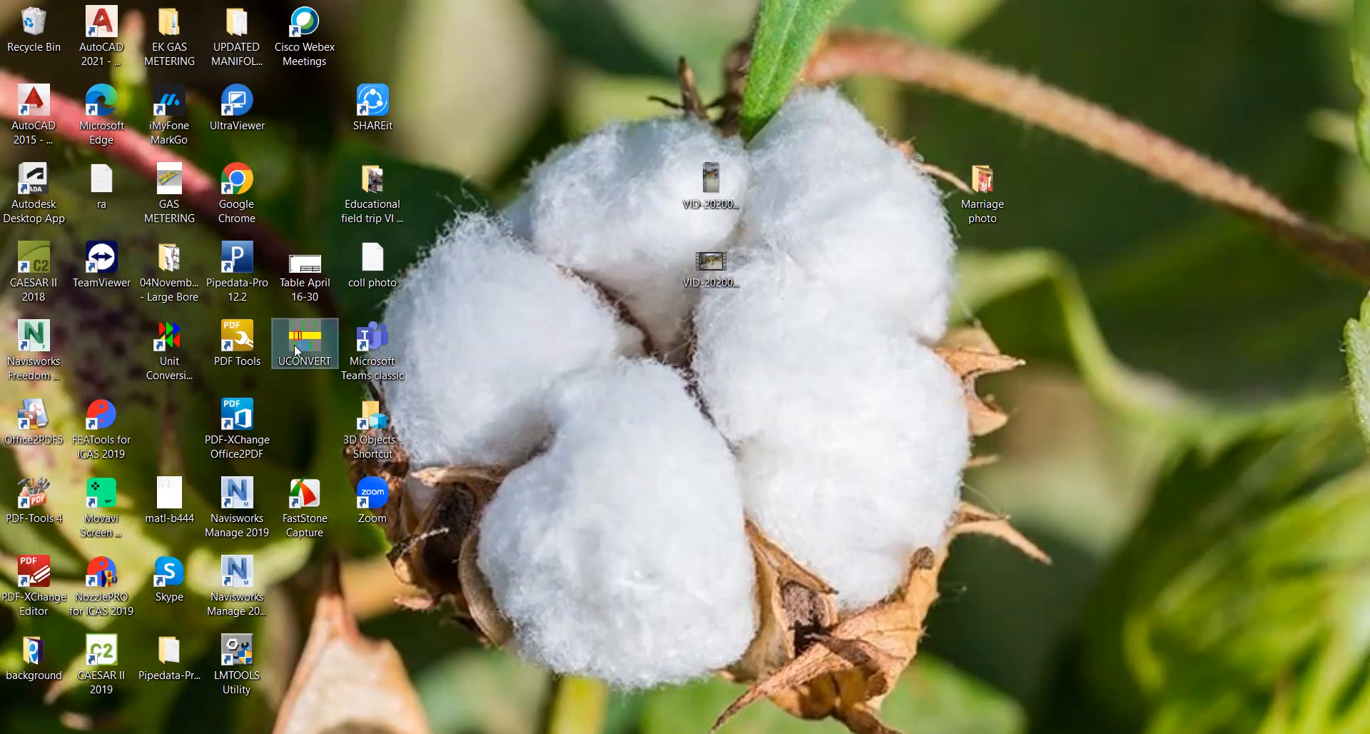
click(820, 733)
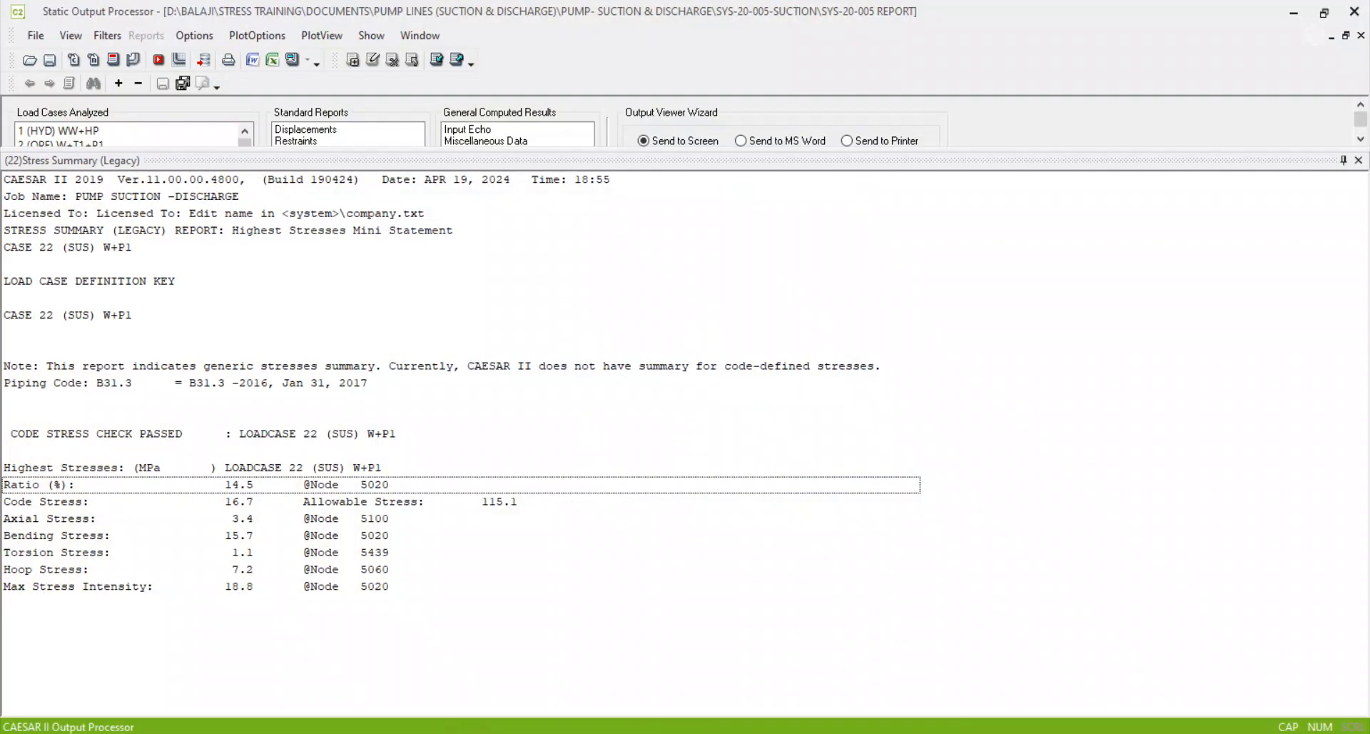
click(857, 733)
click(475, 227)
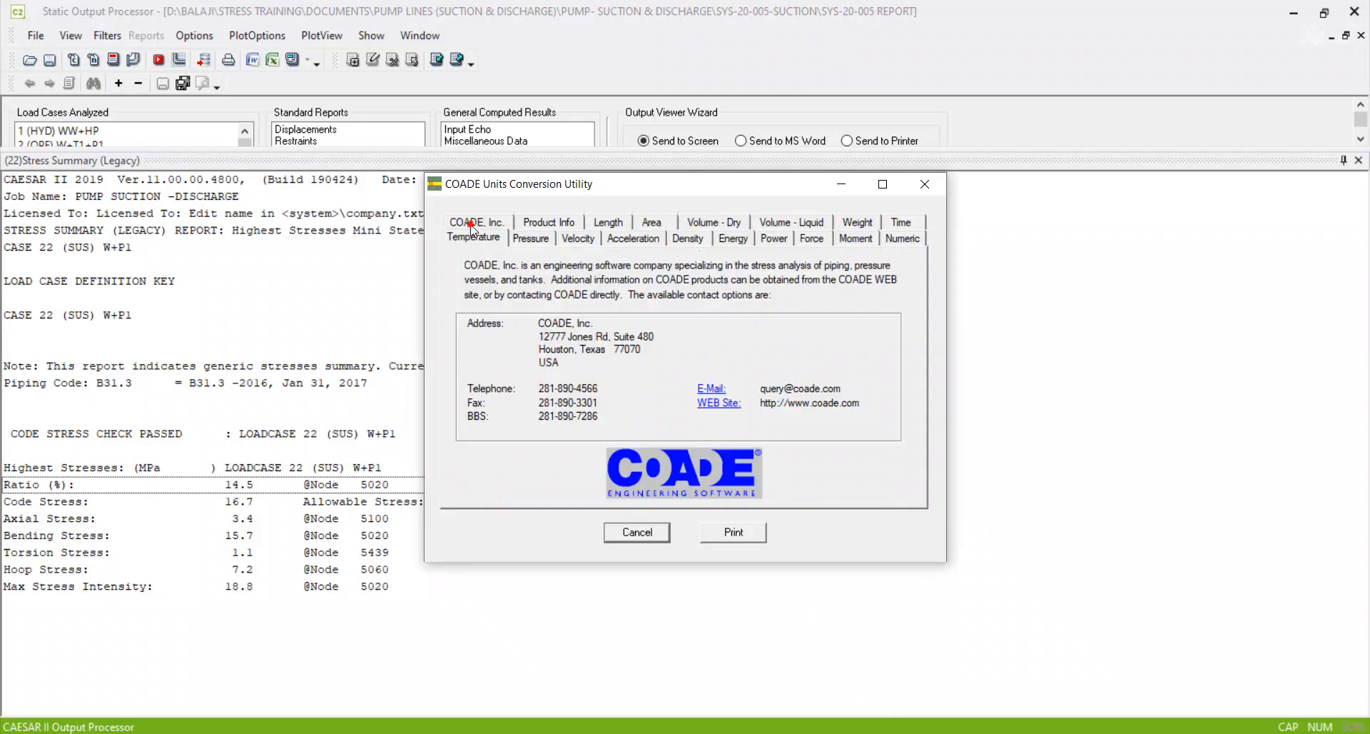
text(300)
key(Tab)
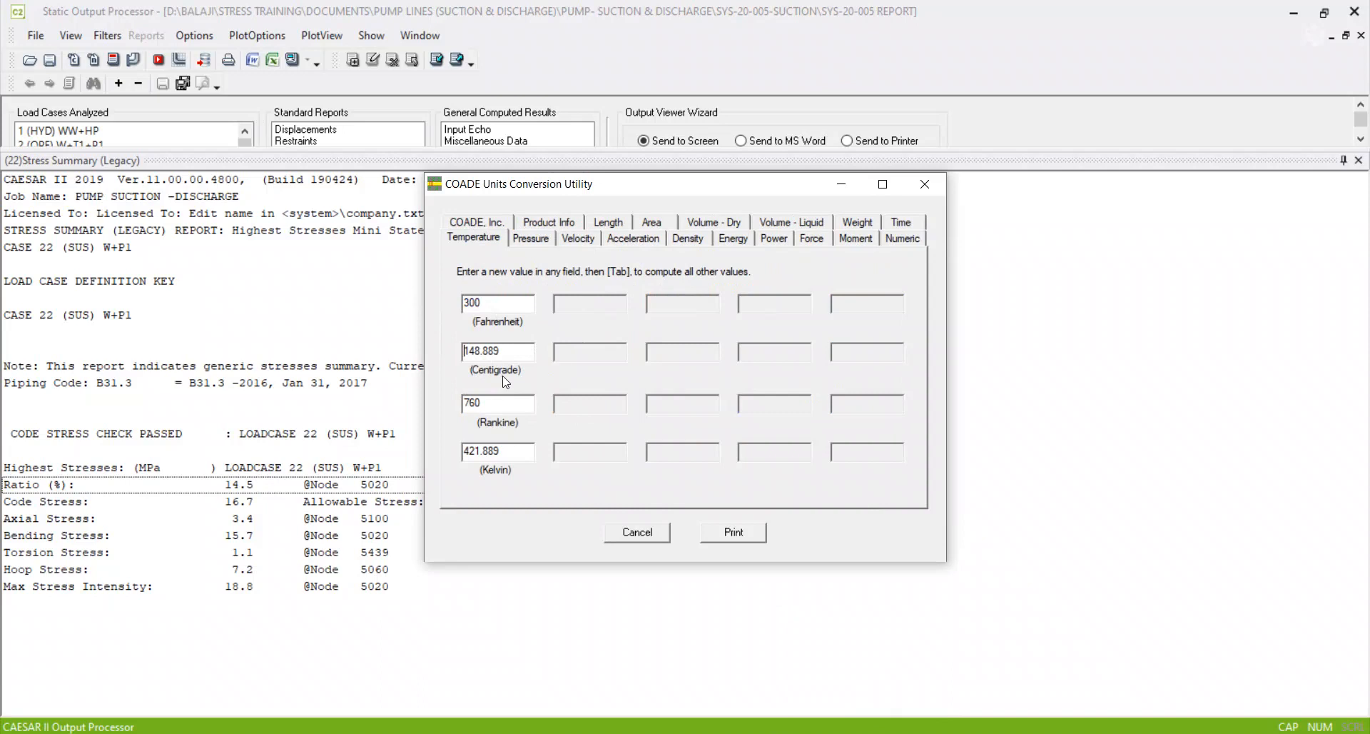
drag(513, 353, 414, 351)
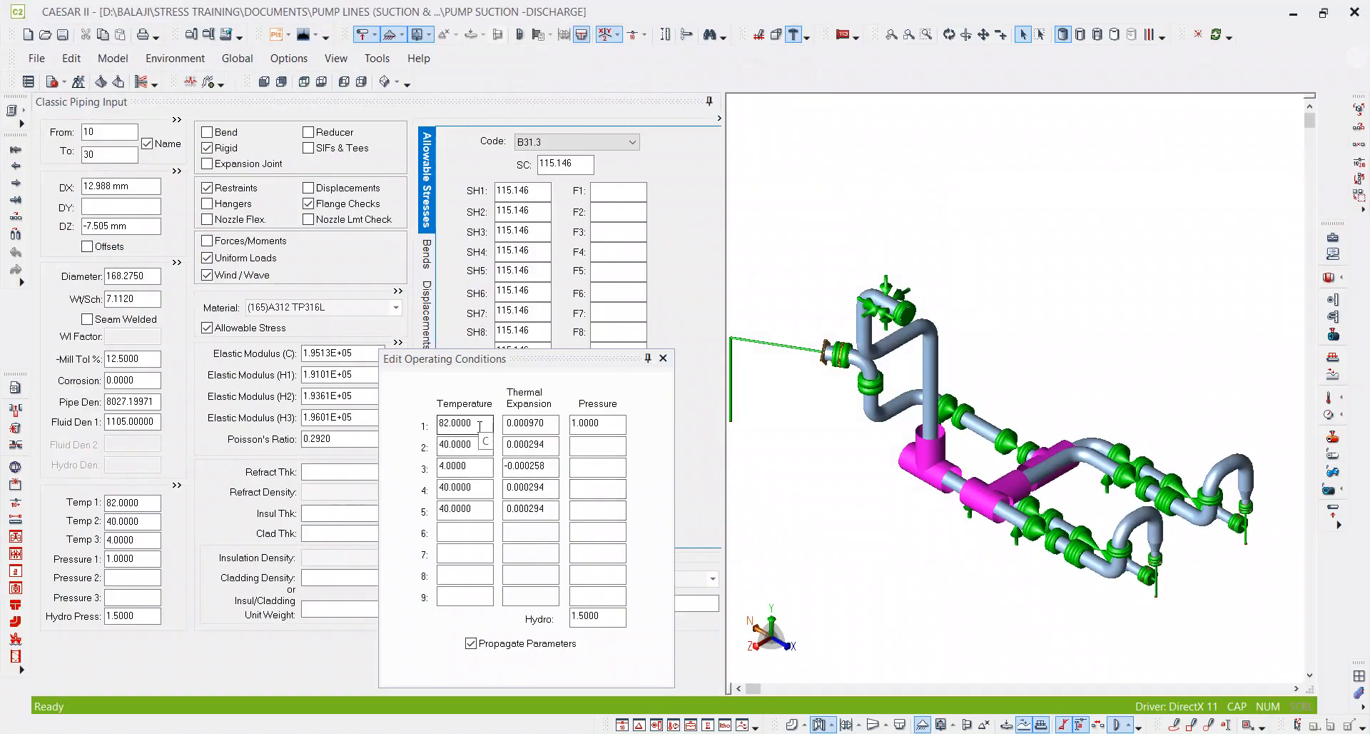
Step: Set temperature 1 to 149 °C in the CAESAR II operating conditions and compare allowable stresses SH1 and SH2
double_click(489, 422)
text(149)
key(Tab)
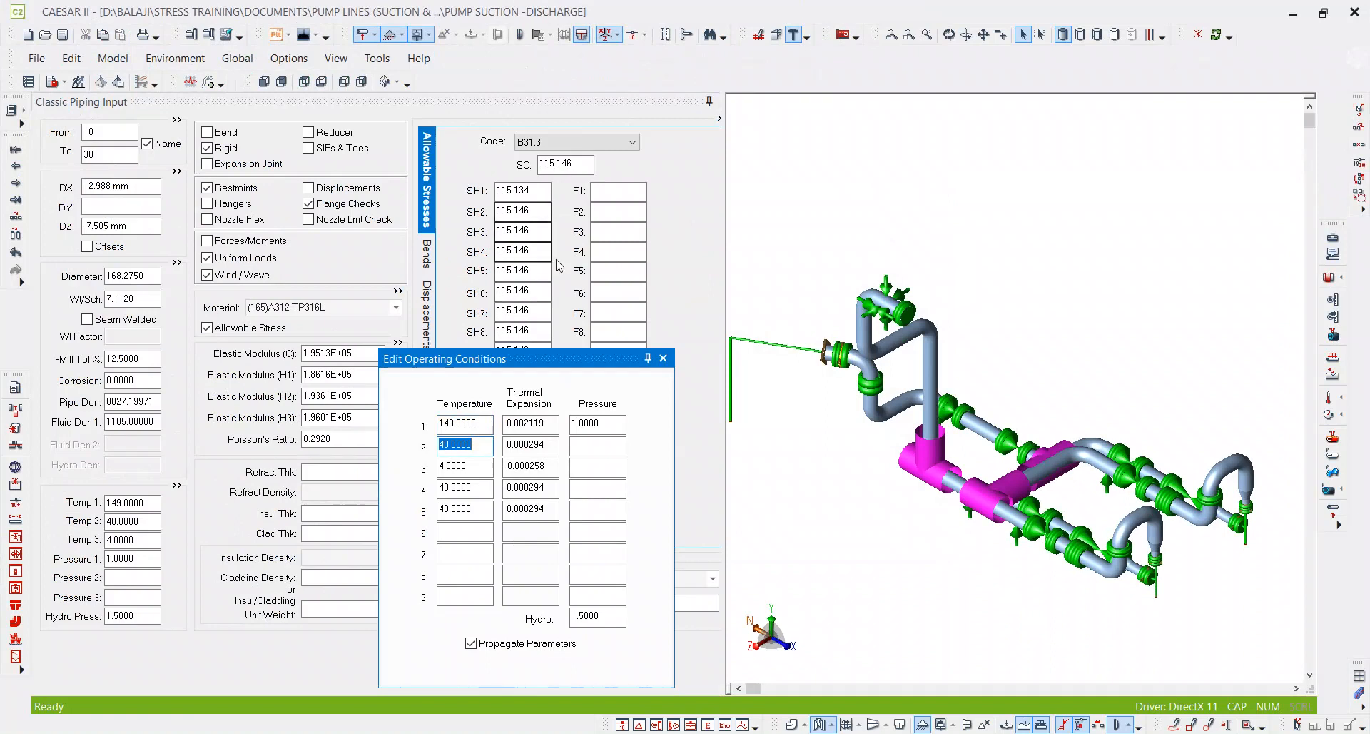
drag(571, 359, 273, 244)
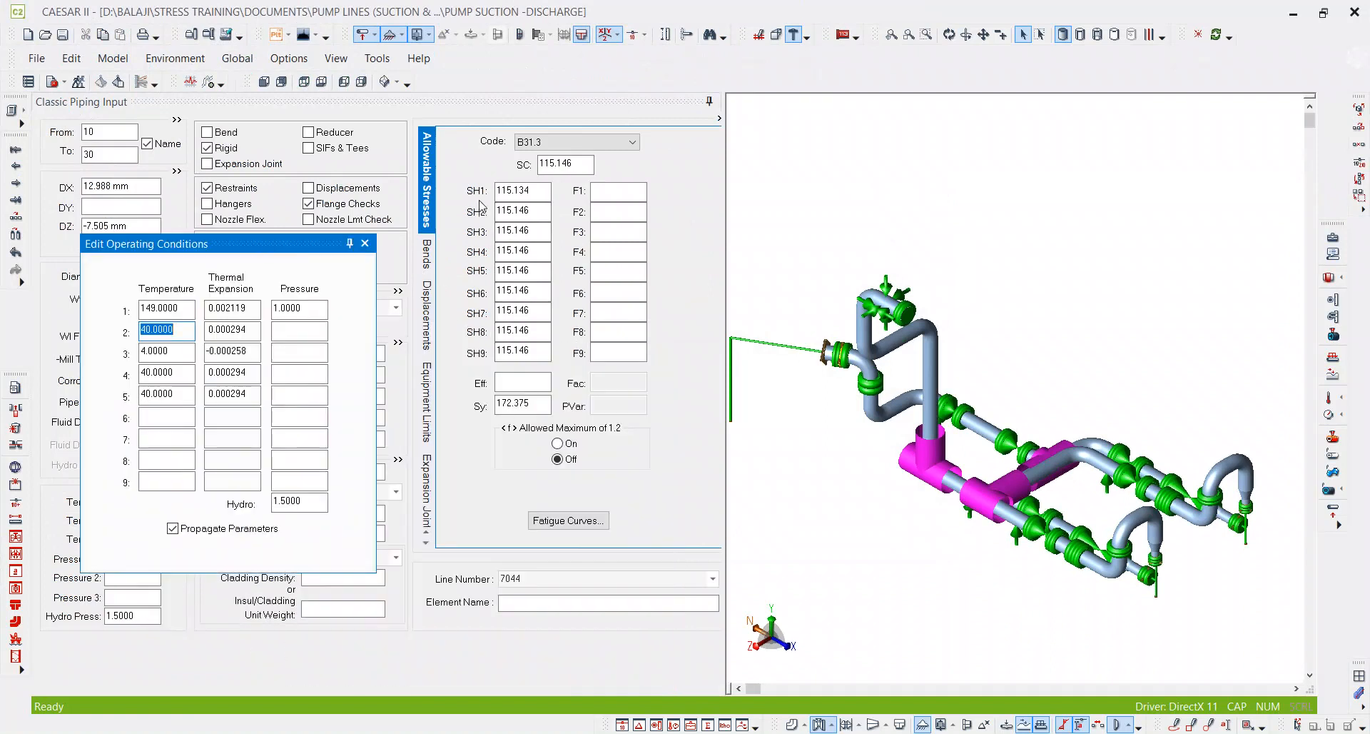
click(531, 214)
double_click(532, 213)
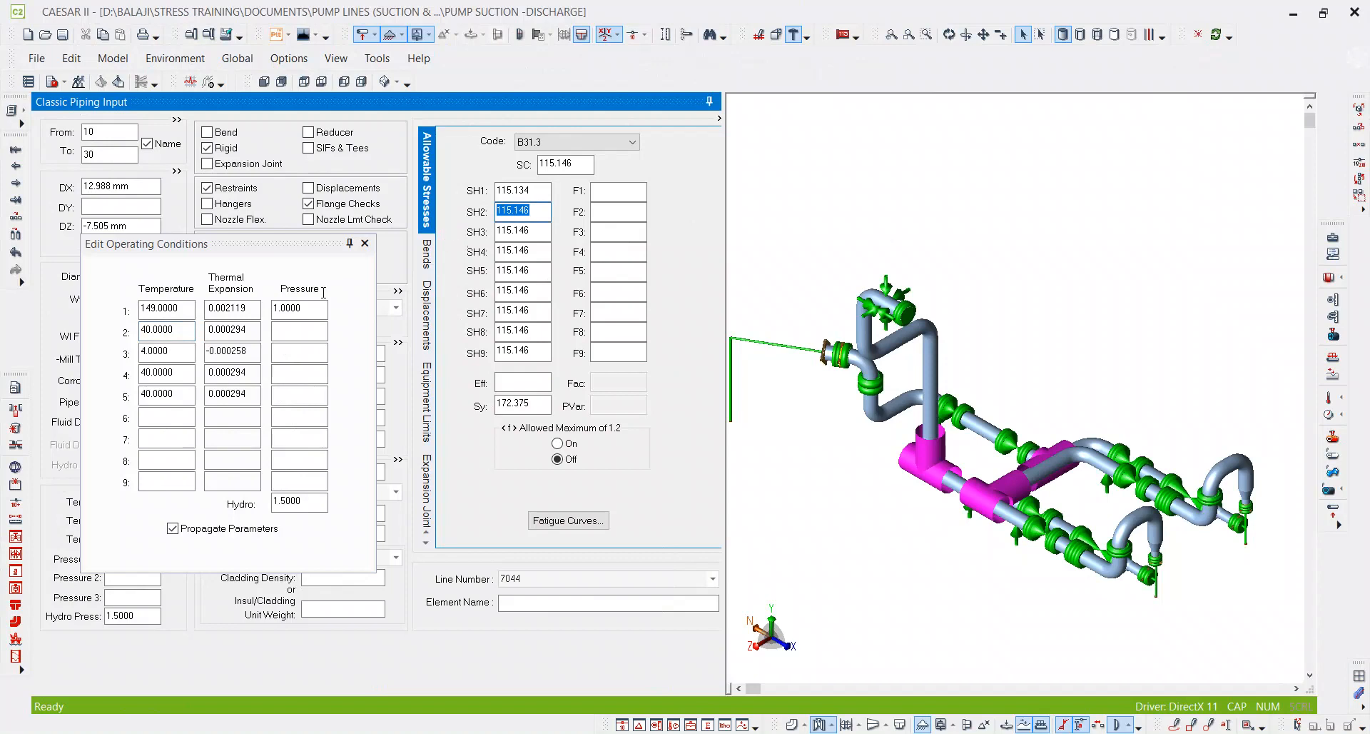
Step: Try 18.8 and 147 °C as temperature 1 and examine allowable stress SH1
double_click(168, 308)
text(18.8)
key(Return)
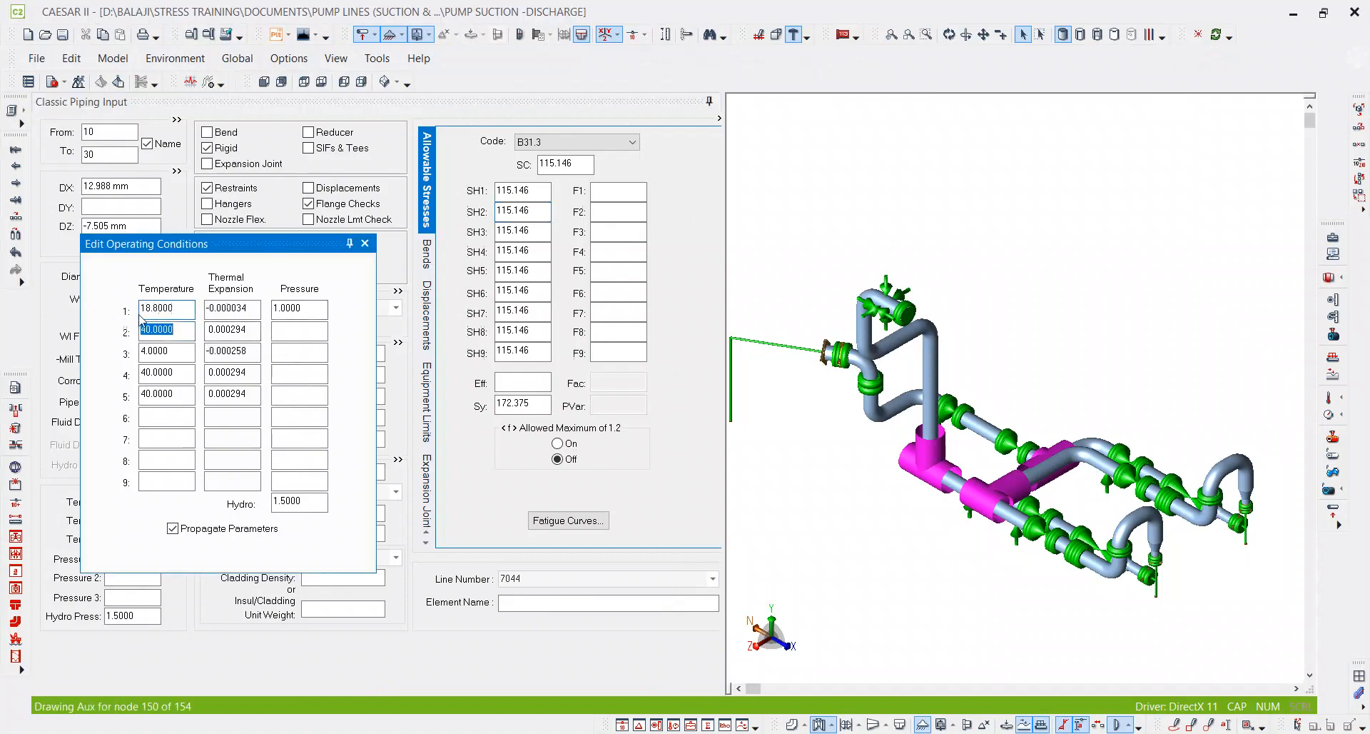
key(Up)
text(1)
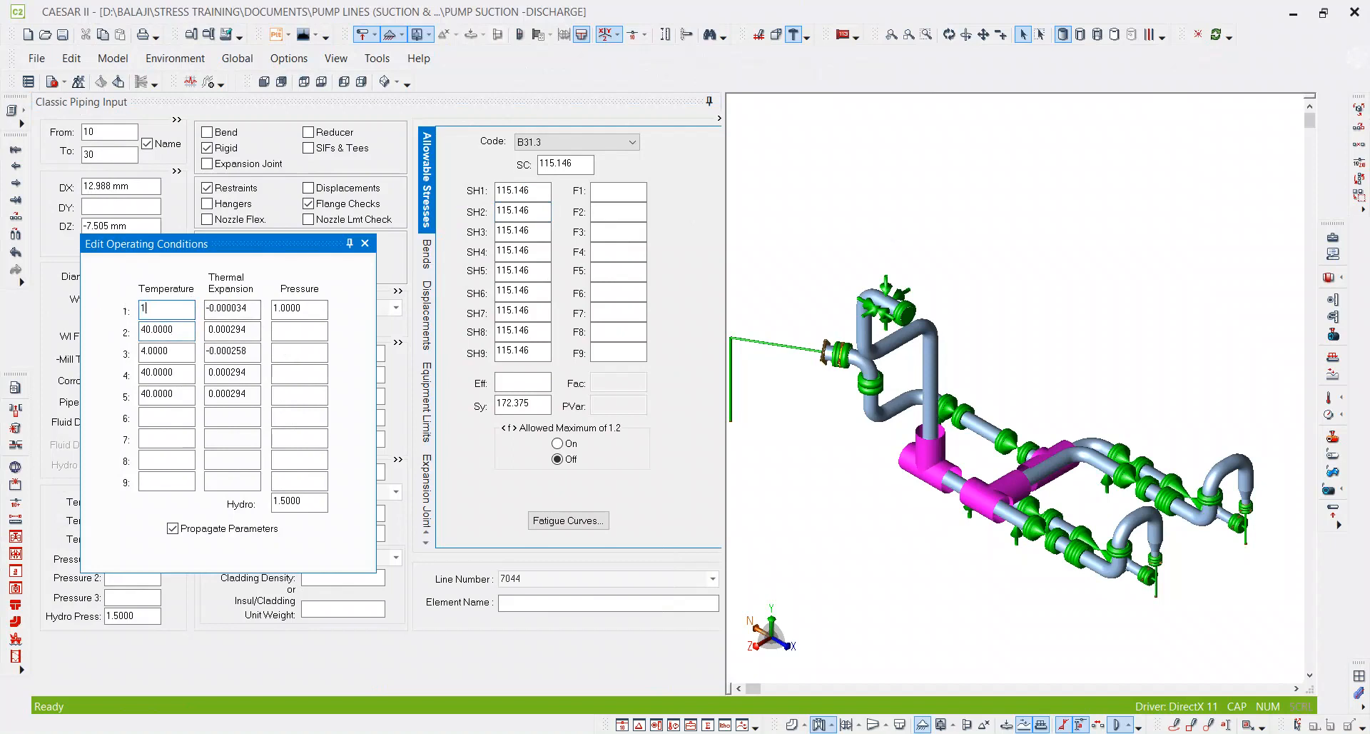
key(Return)
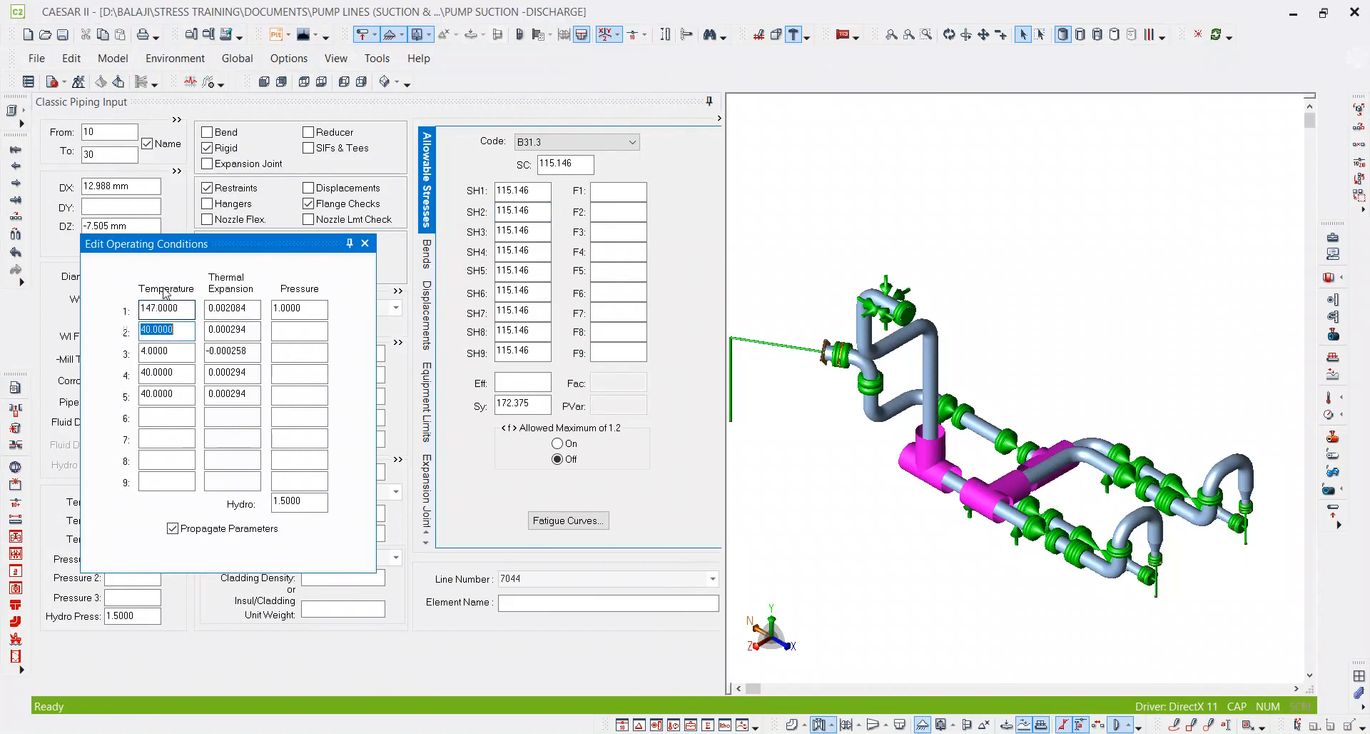
drag(537, 210, 454, 189)
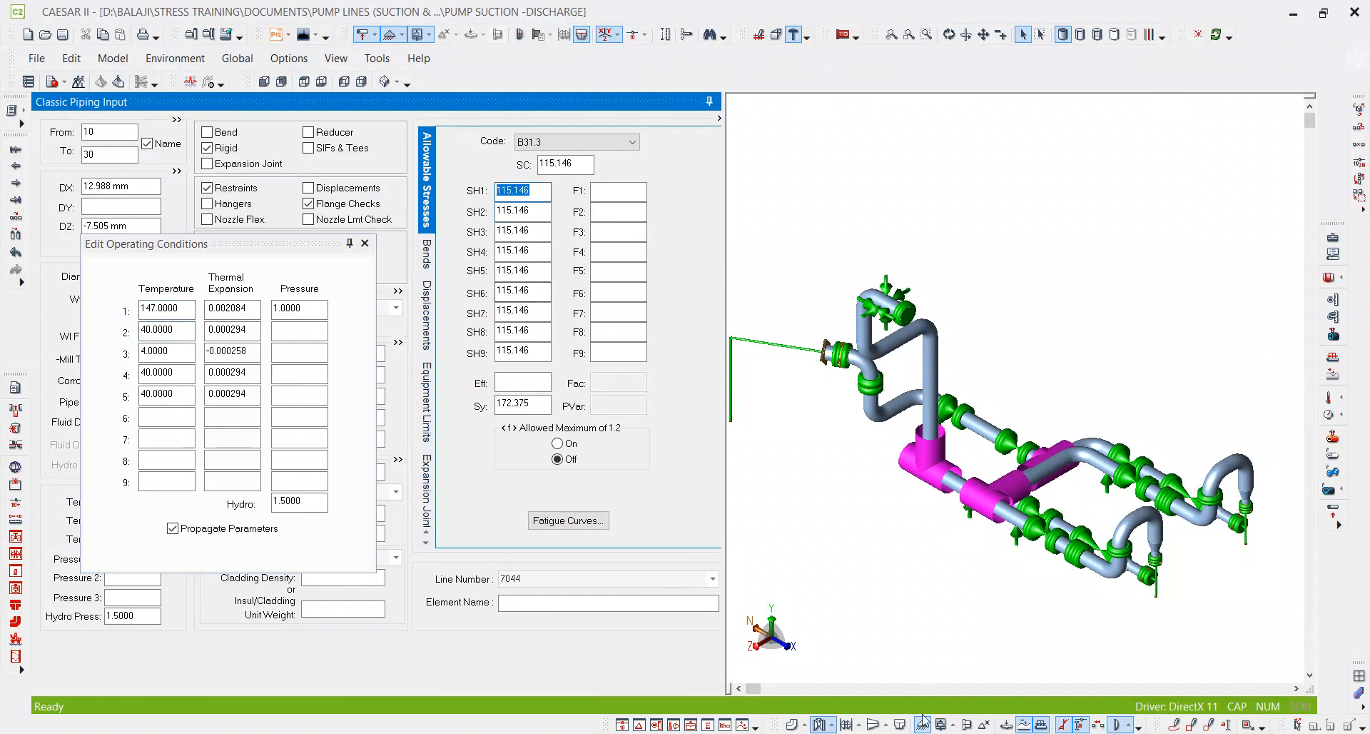
Step: Review the TP316L row in the ASME B31.3 PDF and convert 16.7 ksi to MPa in the COADE Units Conversion Utility
key(alt+Tab)
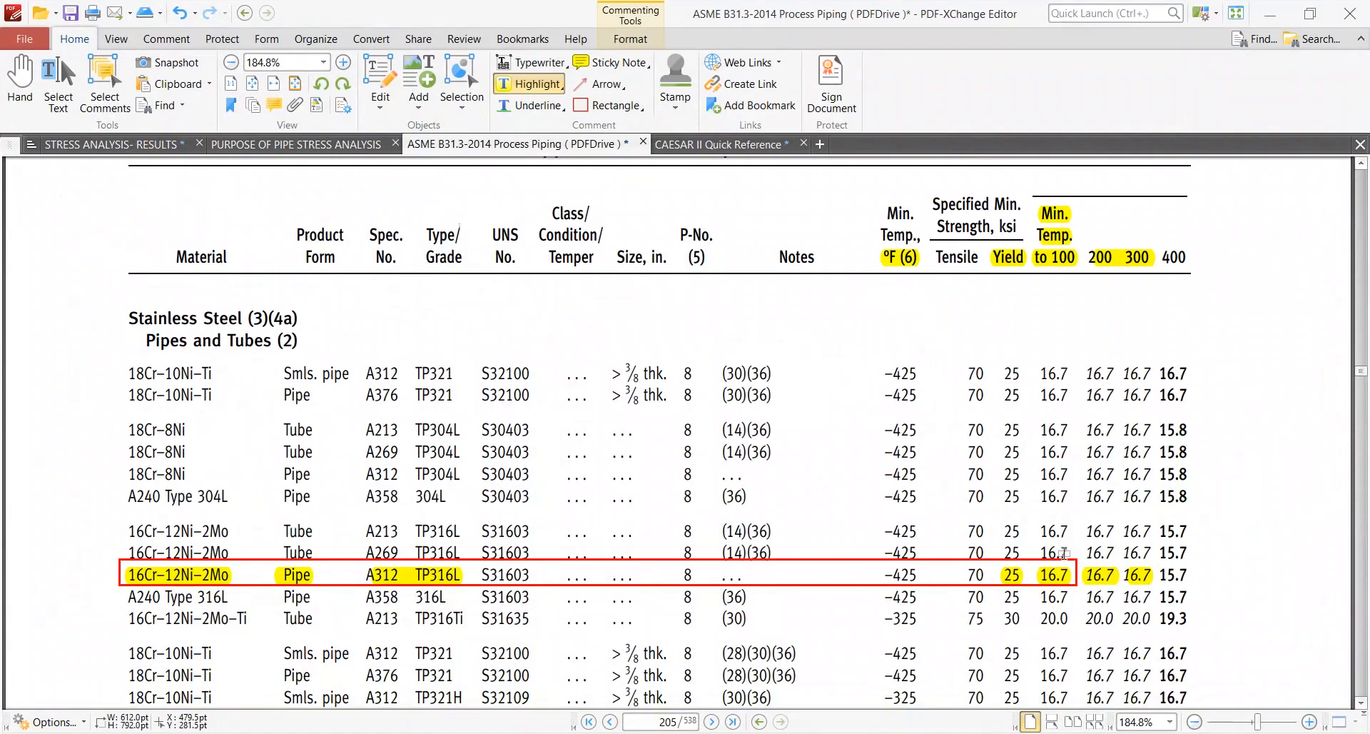
key(alt+Tab)
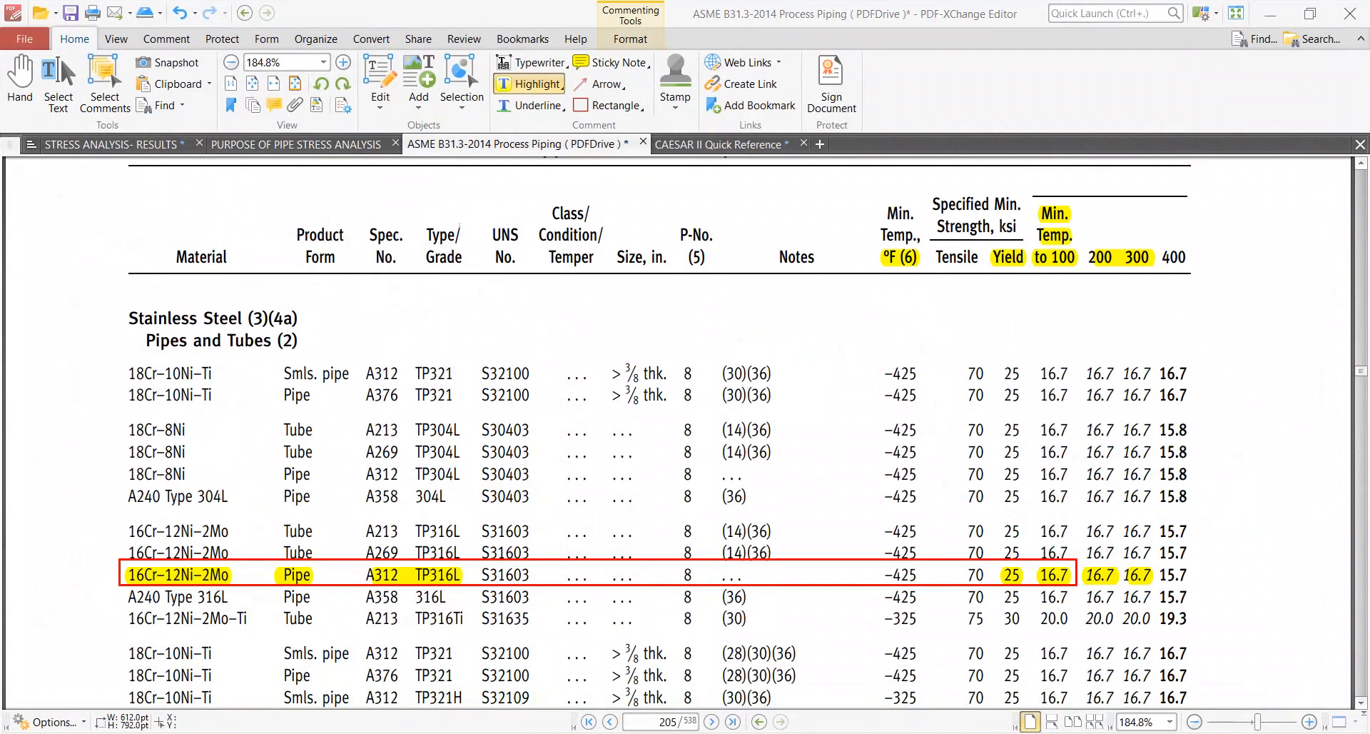
click(537, 238)
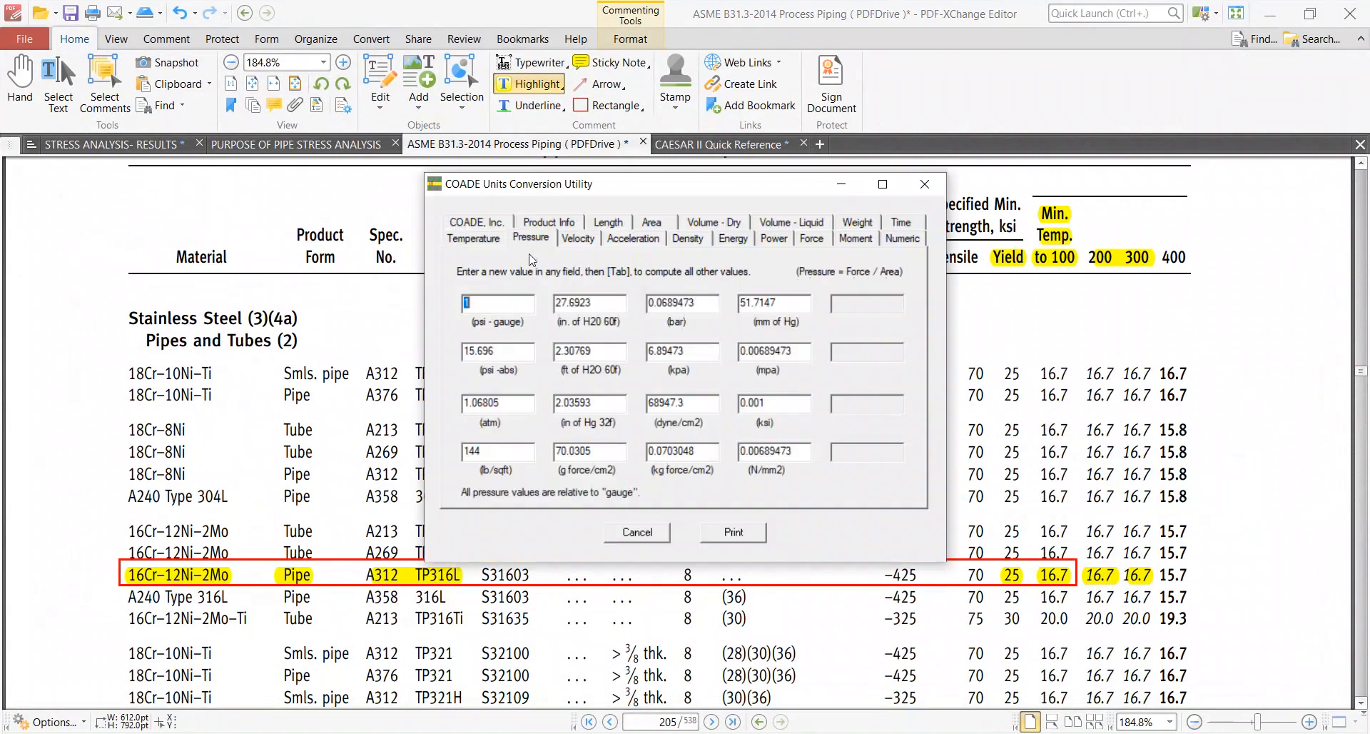
double_click(778, 400)
text(16.7)
key(Tab)
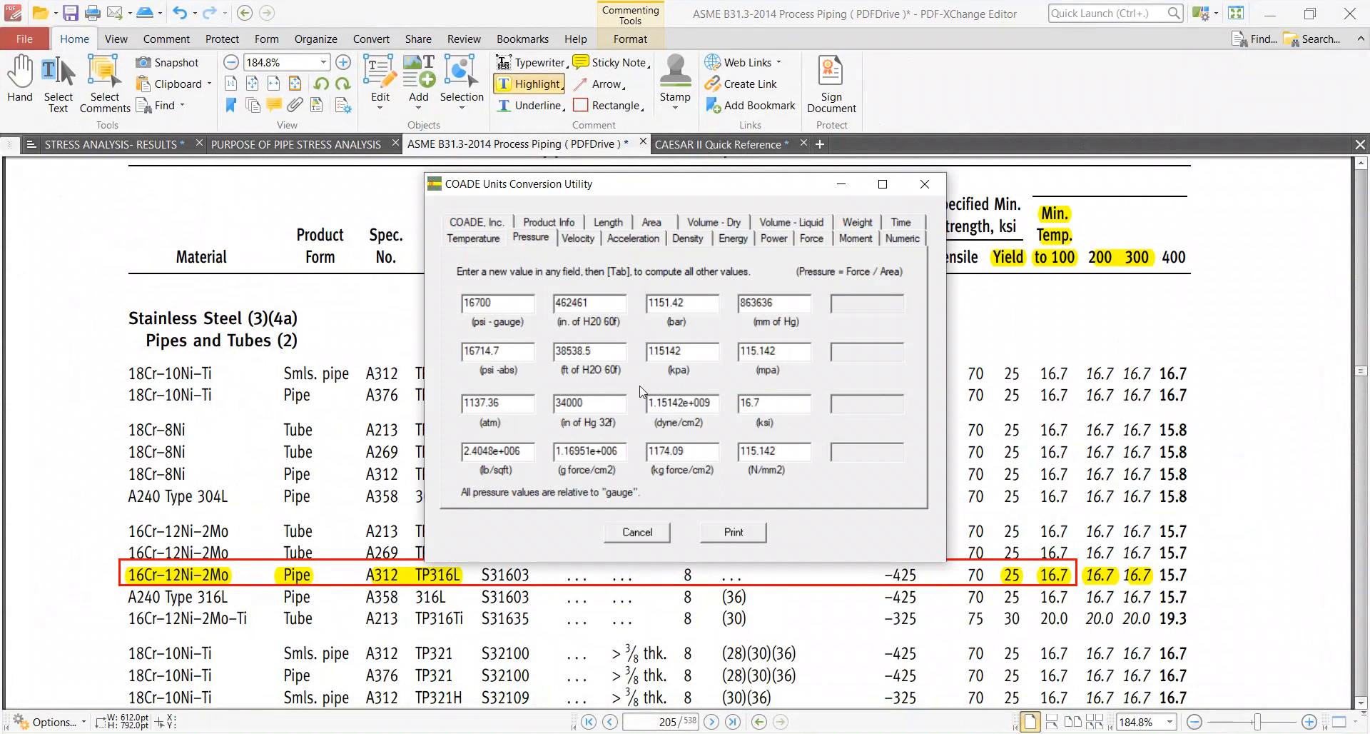
drag(776, 350, 740, 351)
Step: Return to the CAESAR II operating conditions and try 148 and 148.9 °C as temperature 1 to compare SH1
key(alt+Tab)
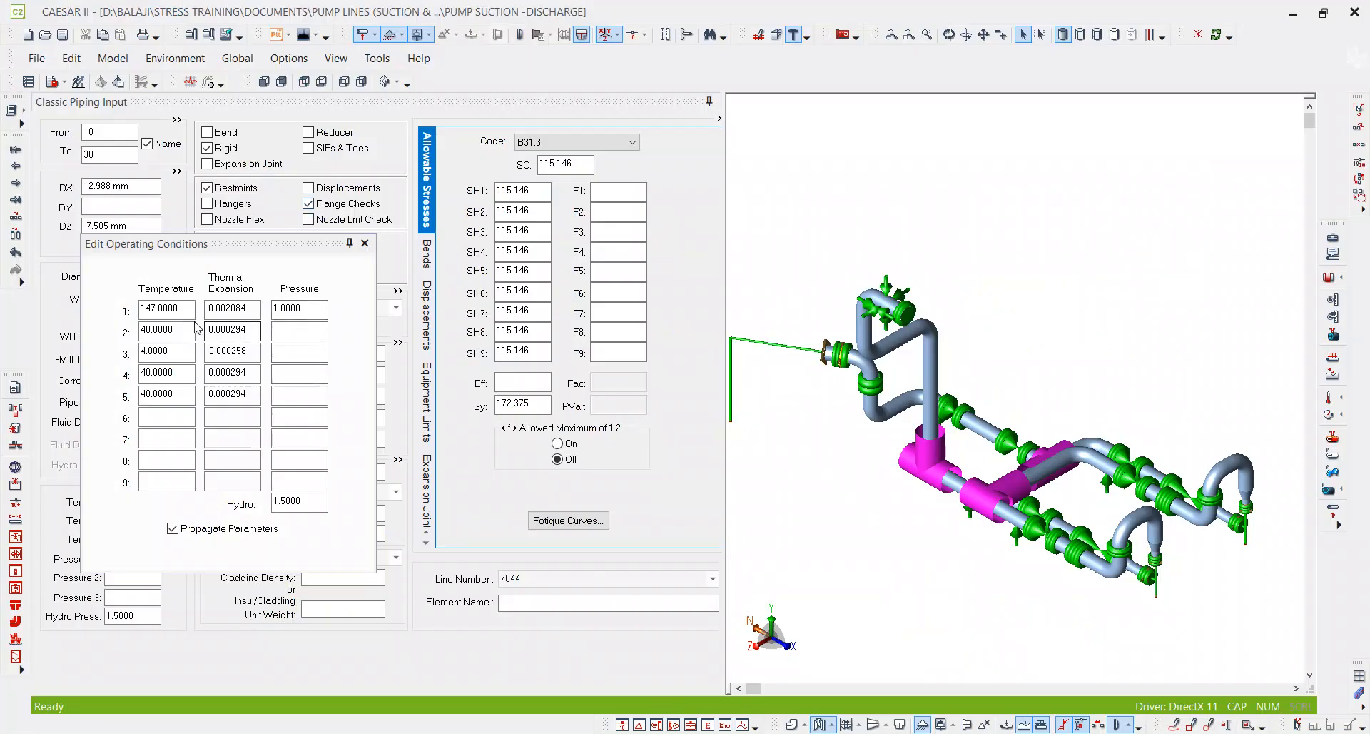
drag(184, 308, 137, 307)
text(148)
key(Tab)
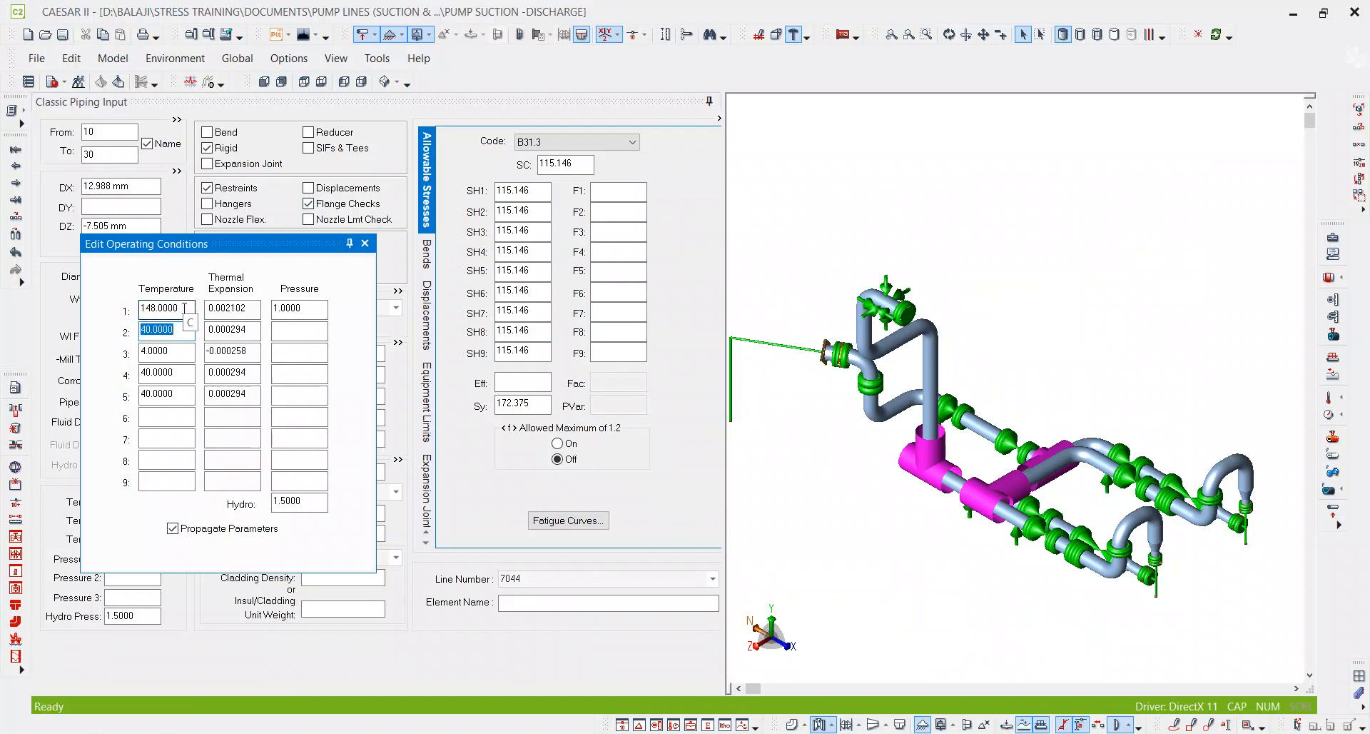
drag(187, 308, 140, 308)
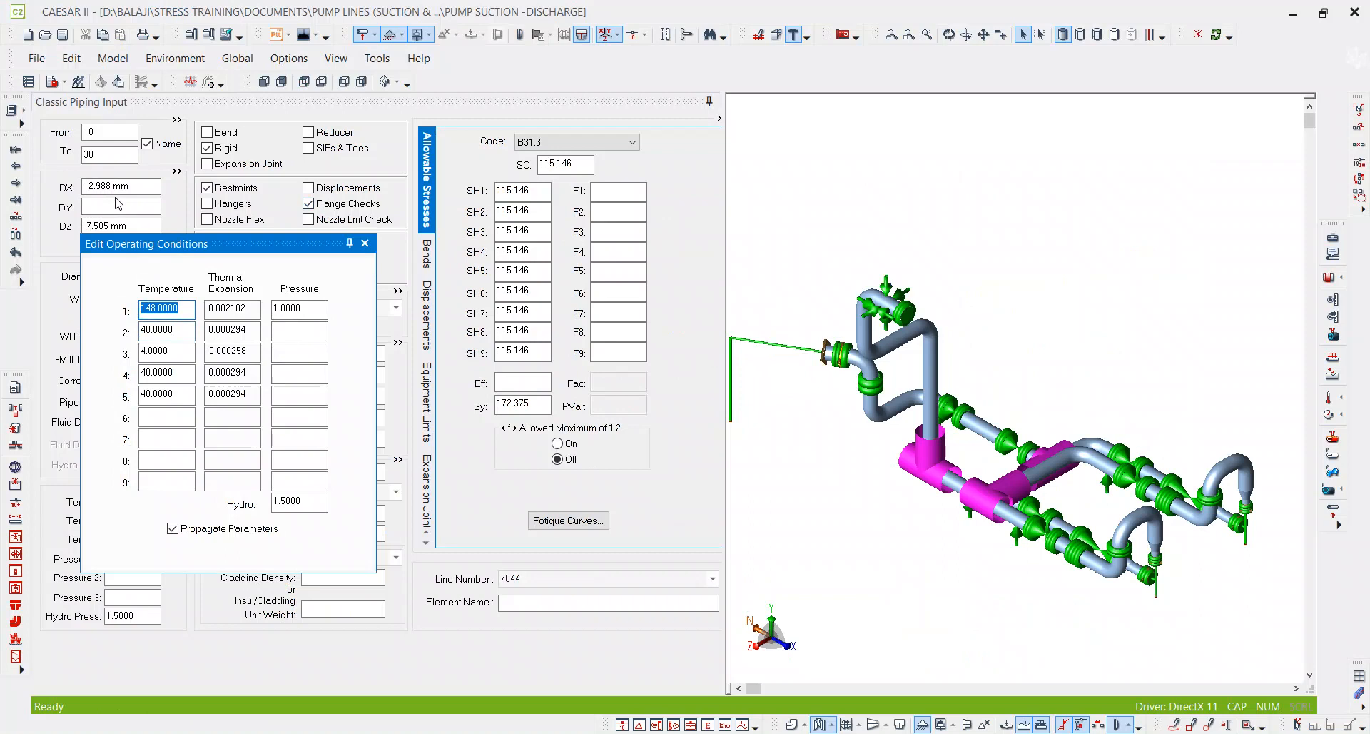
text(148.9)
key(Tab)
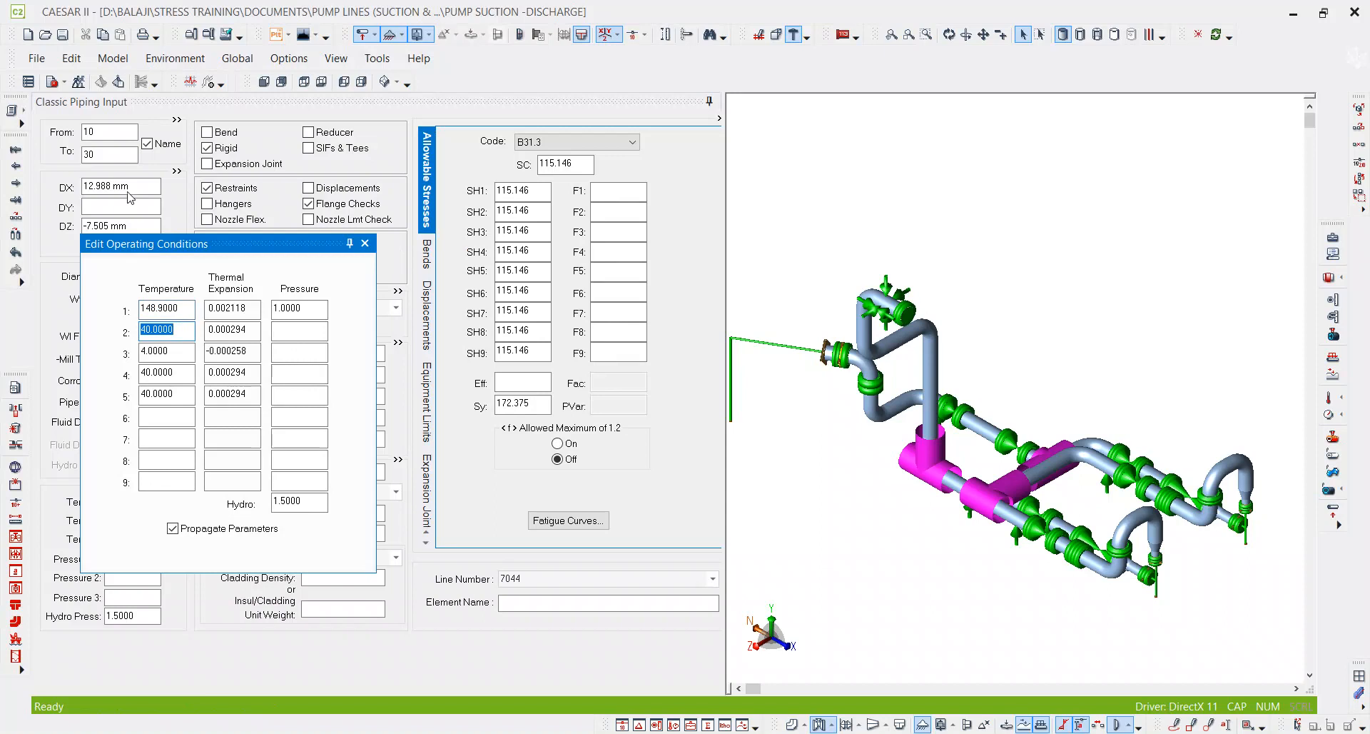
Step: Set temperature 1 to 149 °C for element 10 to 30 and check allowable stress SH1
click(182, 313)
double_click(183, 313)
text(149)
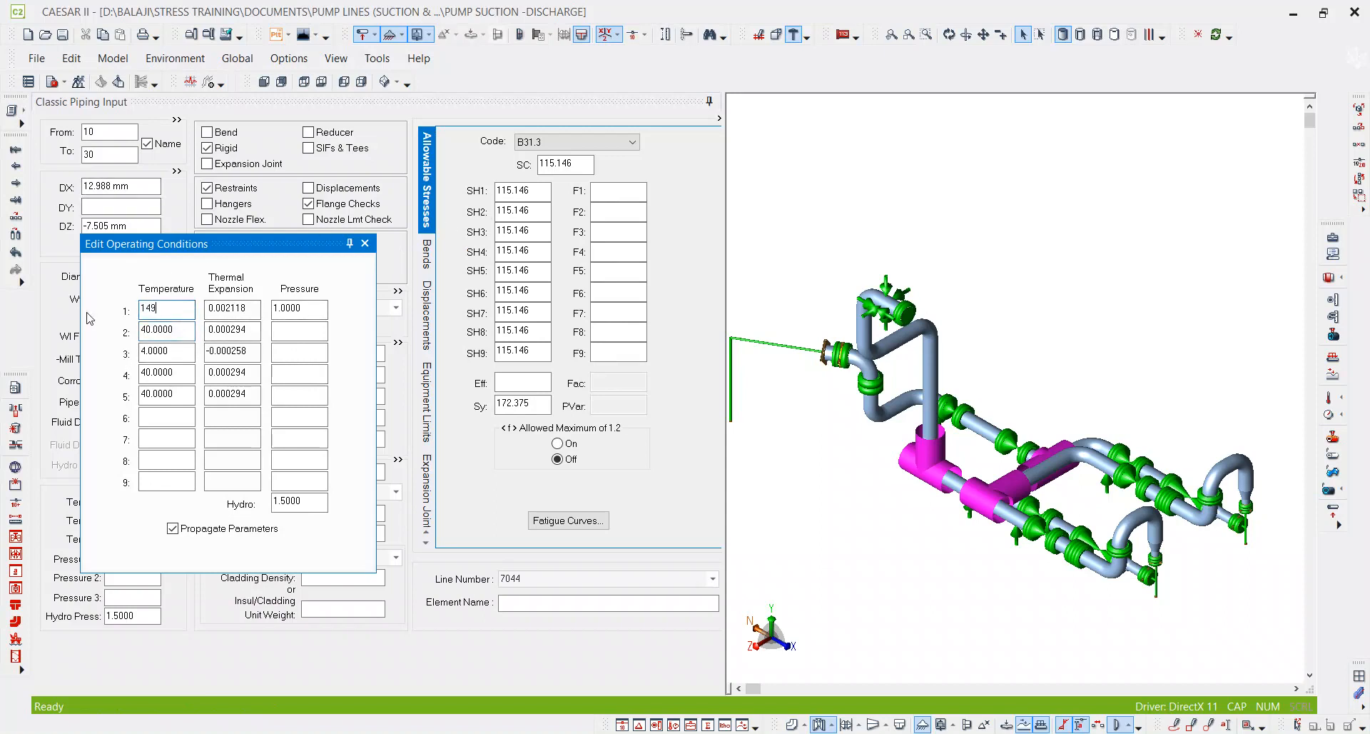
key(Tab)
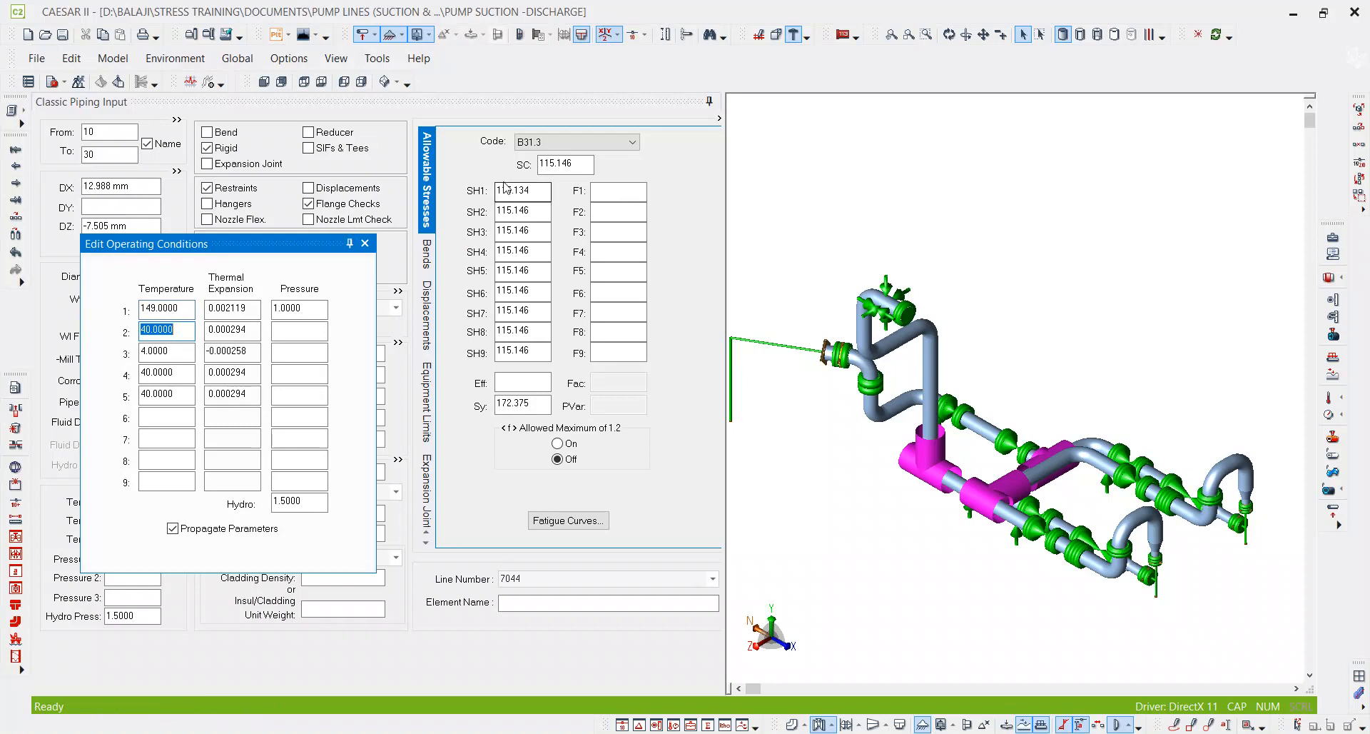
Step: Check the stress ratio of load case 22 in Calculator by dividing code stress 16.7 by allowable stress 115.1
drag(537, 189, 471, 190)
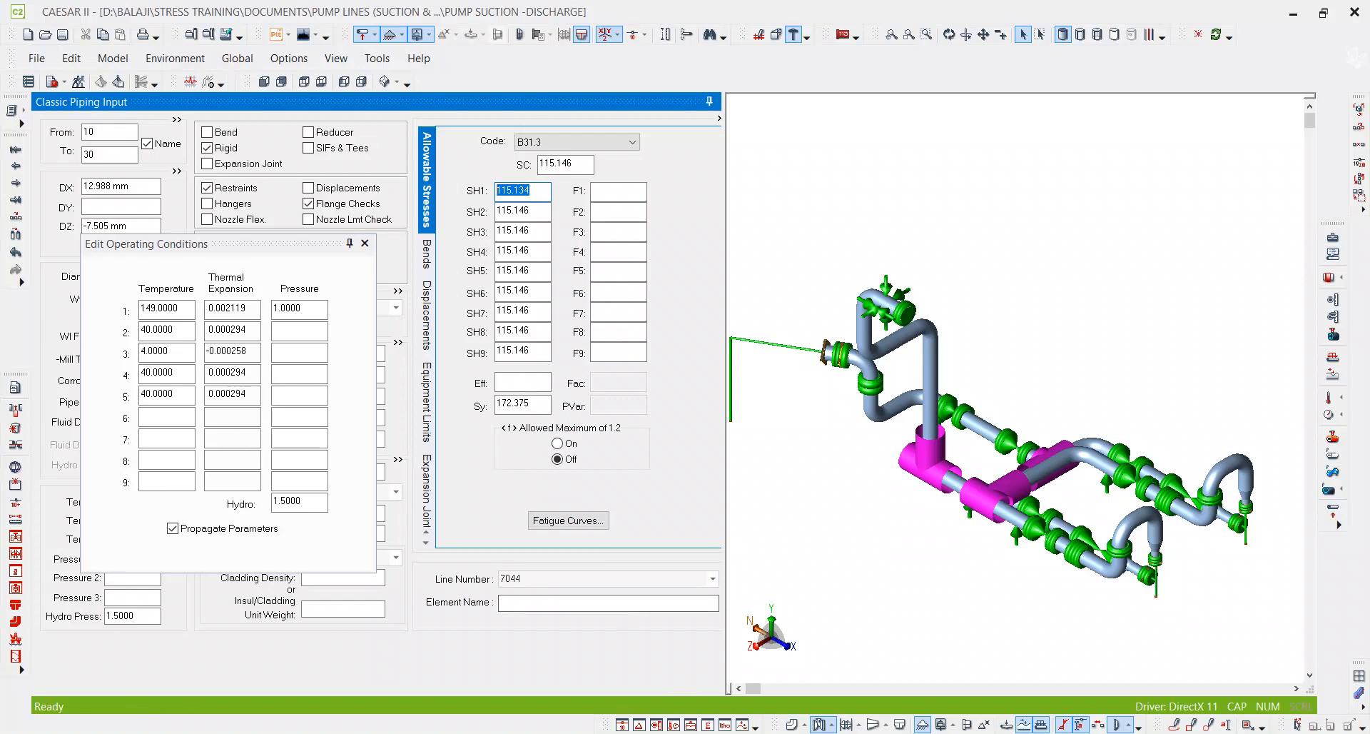
click(693, 733)
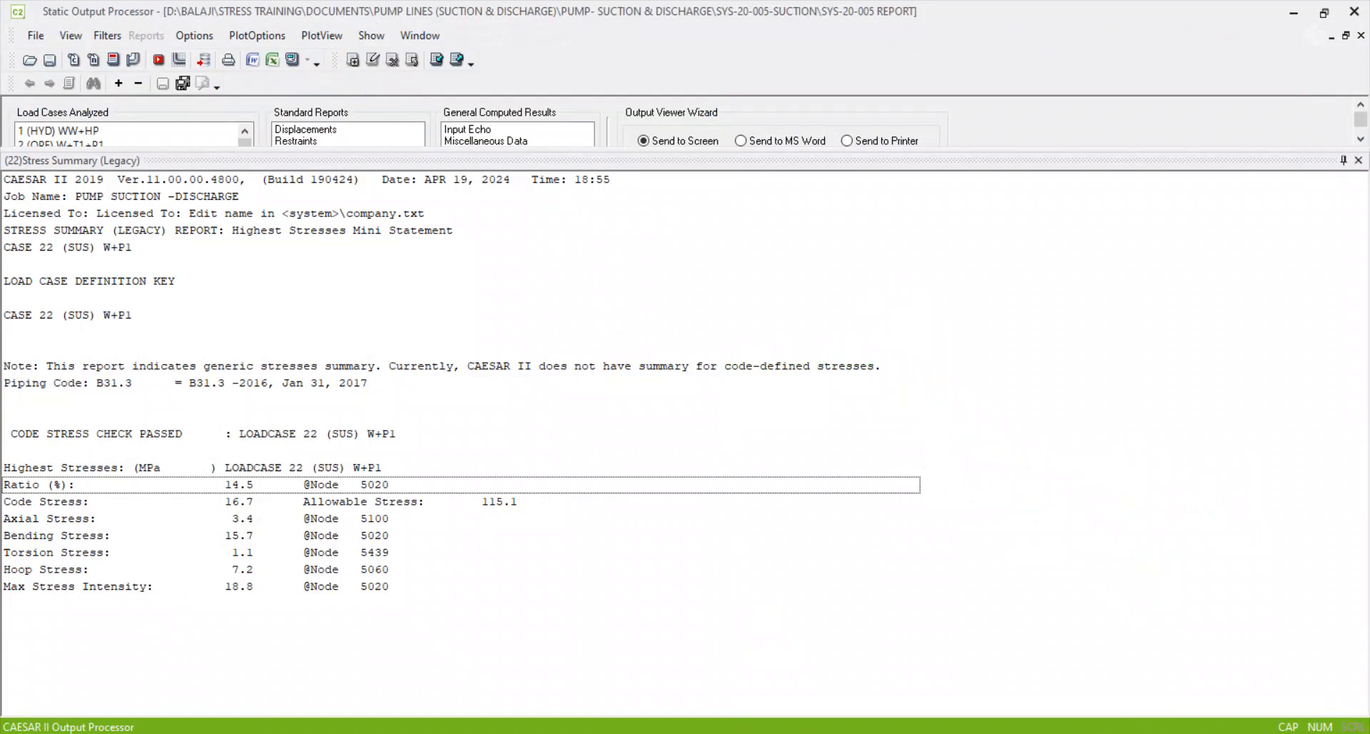
click(724, 733)
key(Escape)
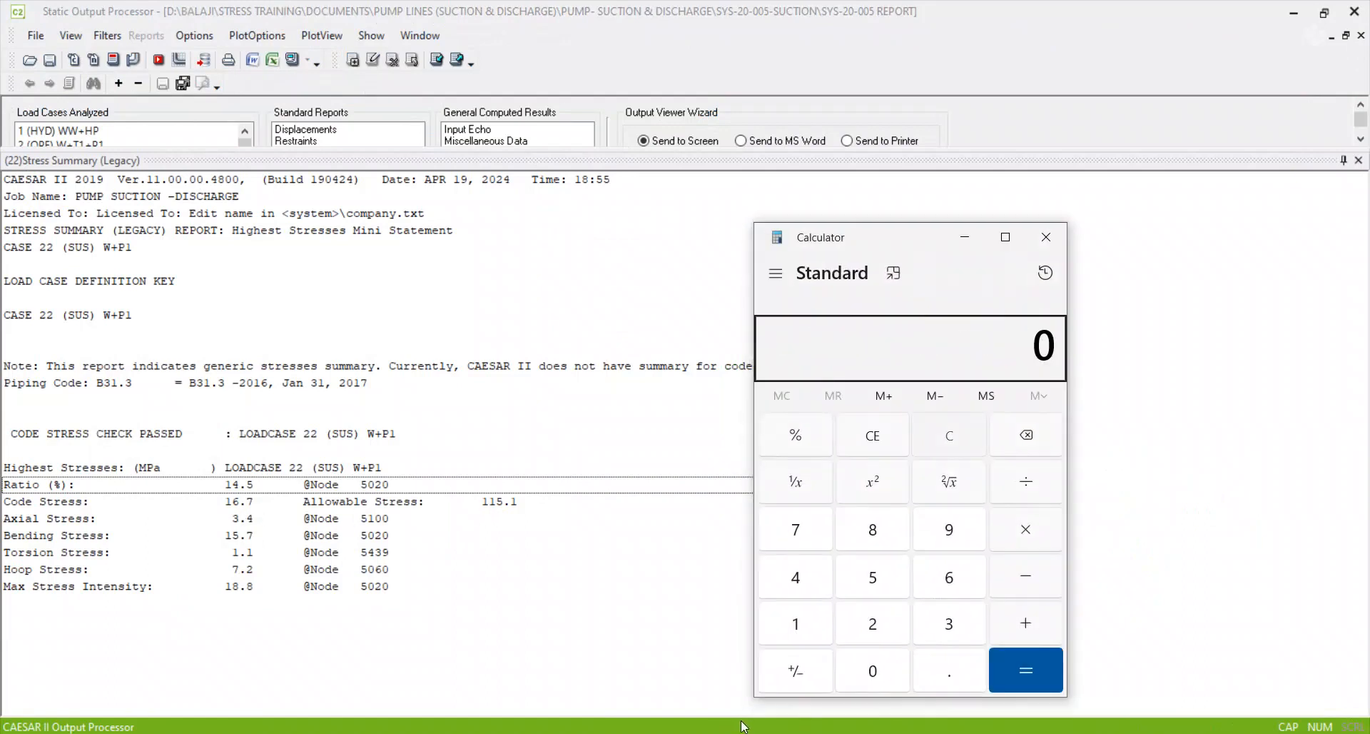
text(115.1)
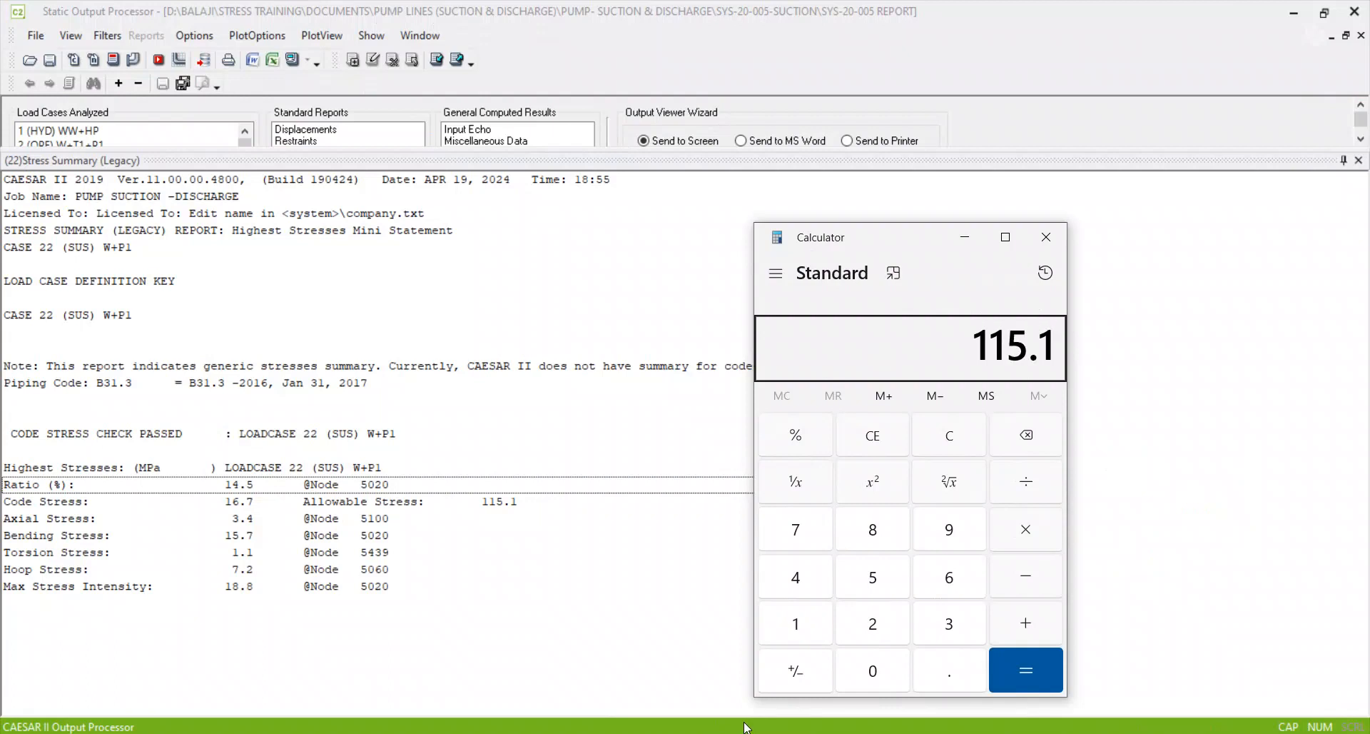
key(Escape)
text(16.)
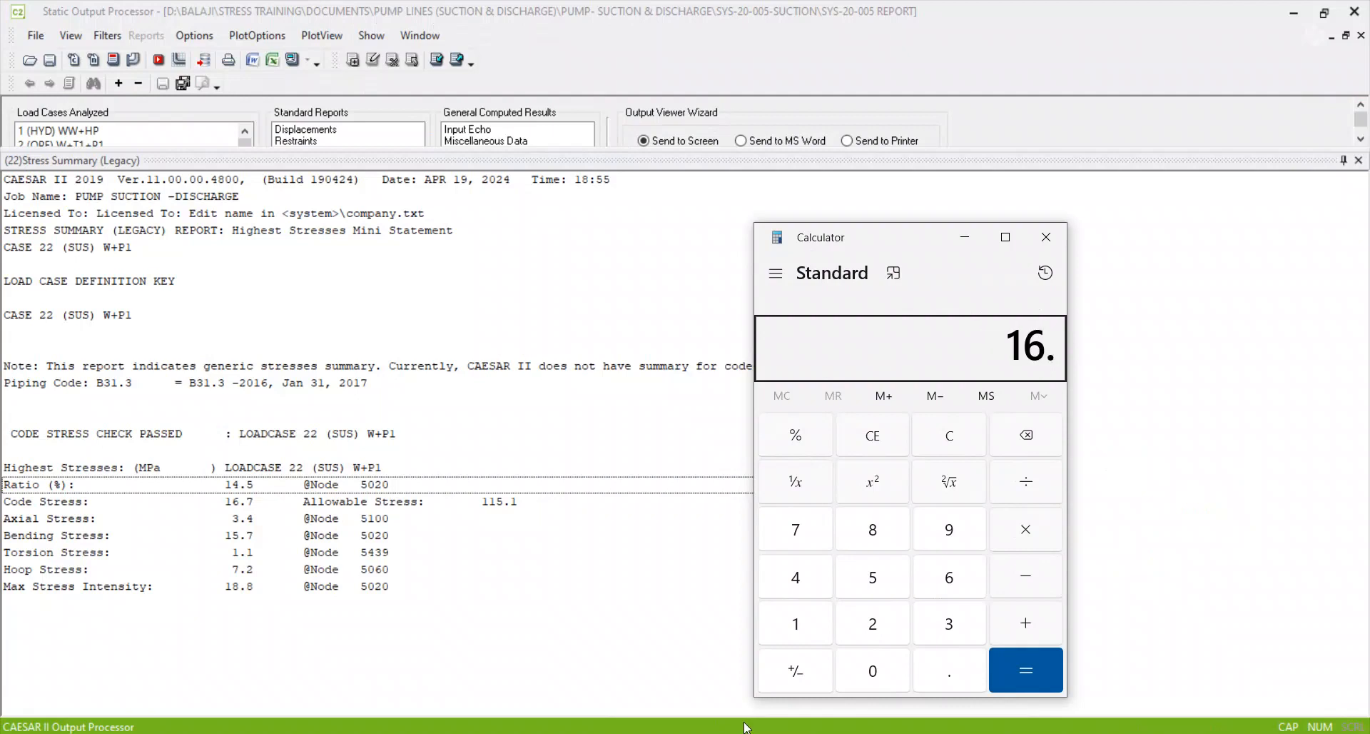
text(7/115.1)
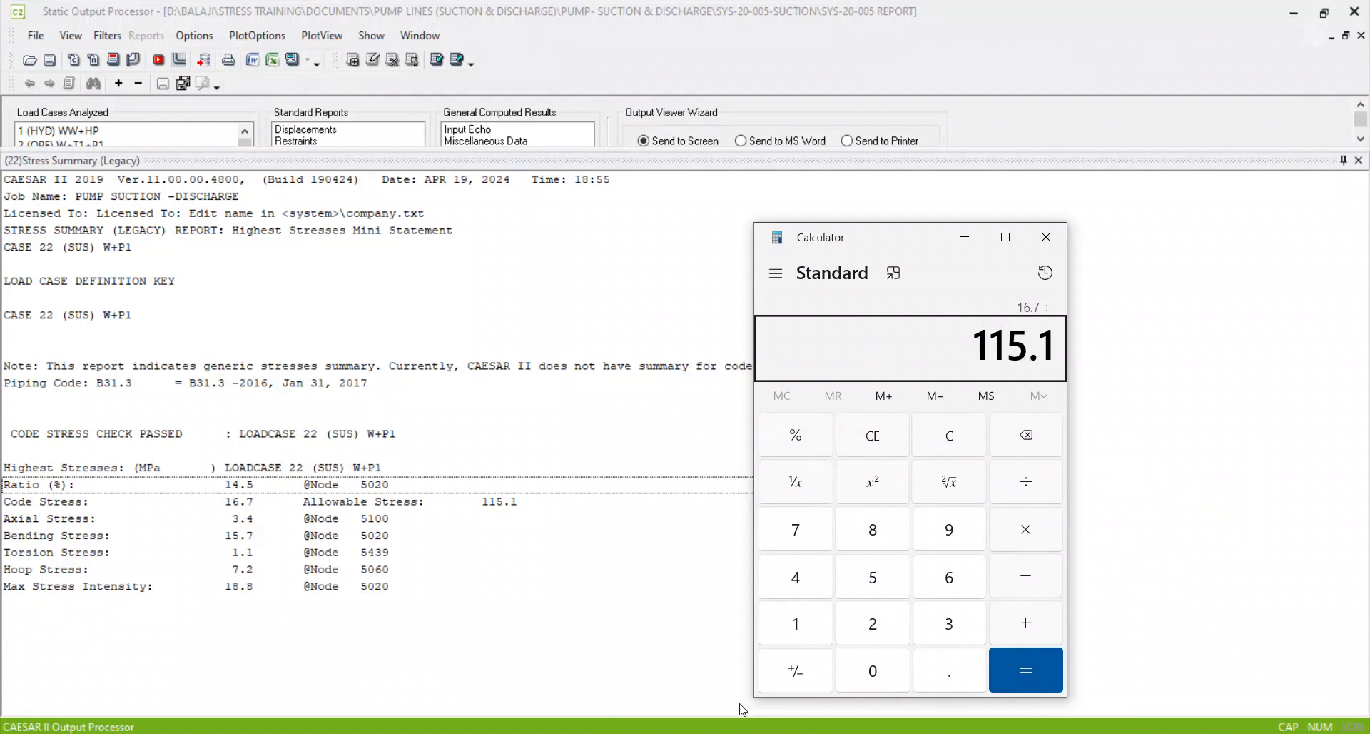
key(Return)
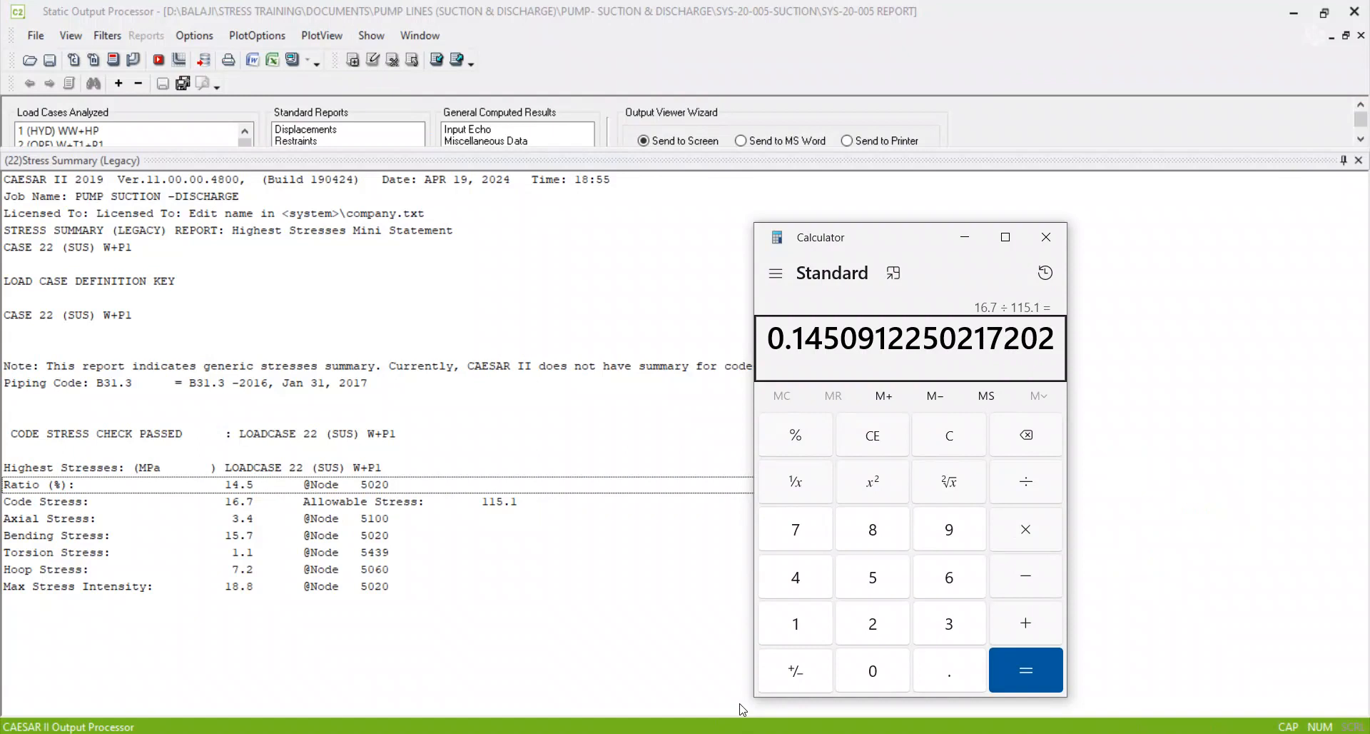
Step: Clear the calculation, divide 16.7 by 100 and multiply the result by 100
key(Escape)
text(16.7)
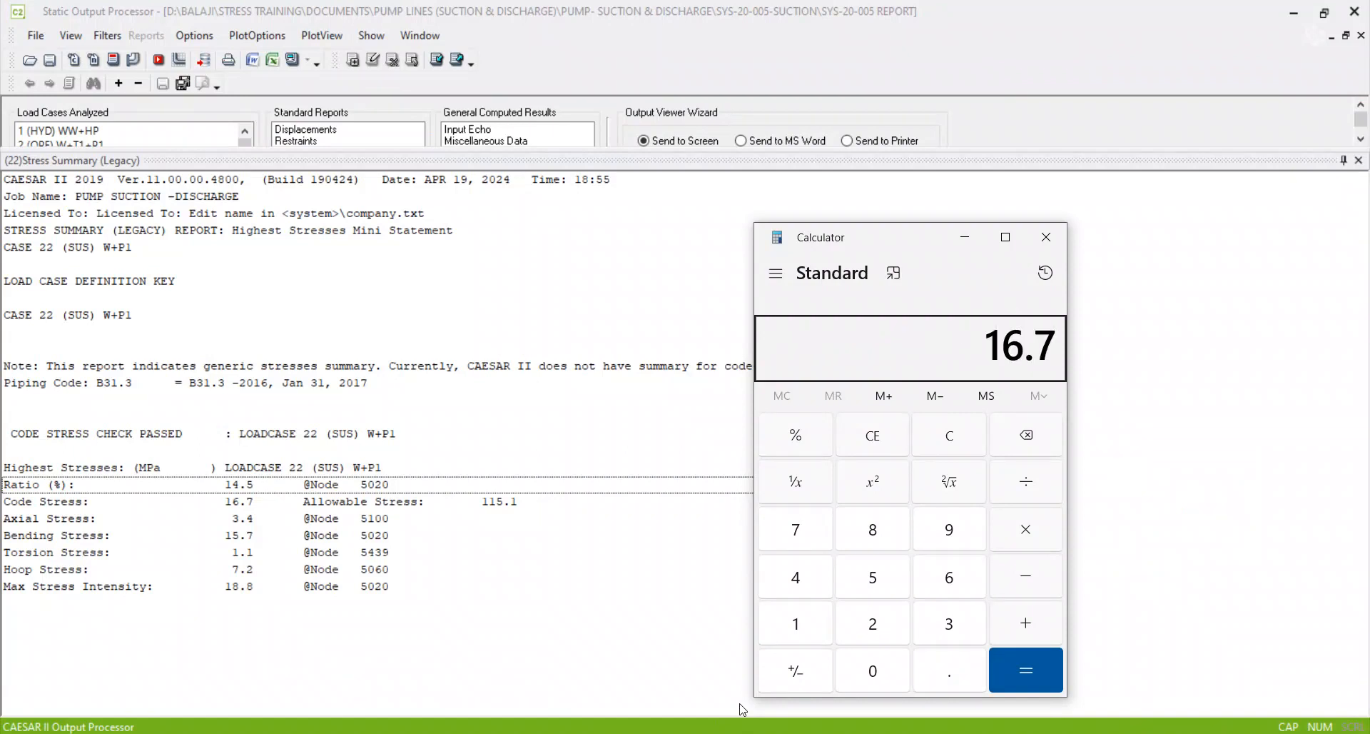
key(slash)
text(100)
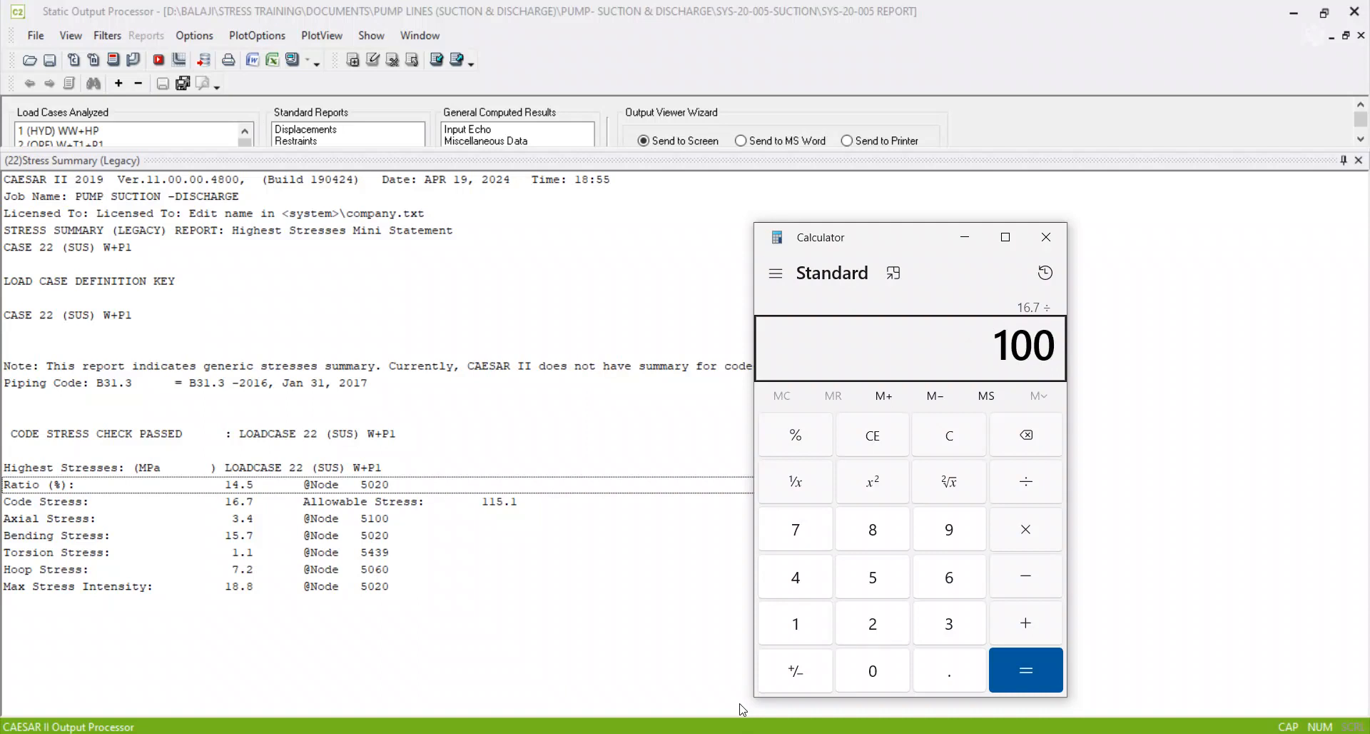
key(Return)
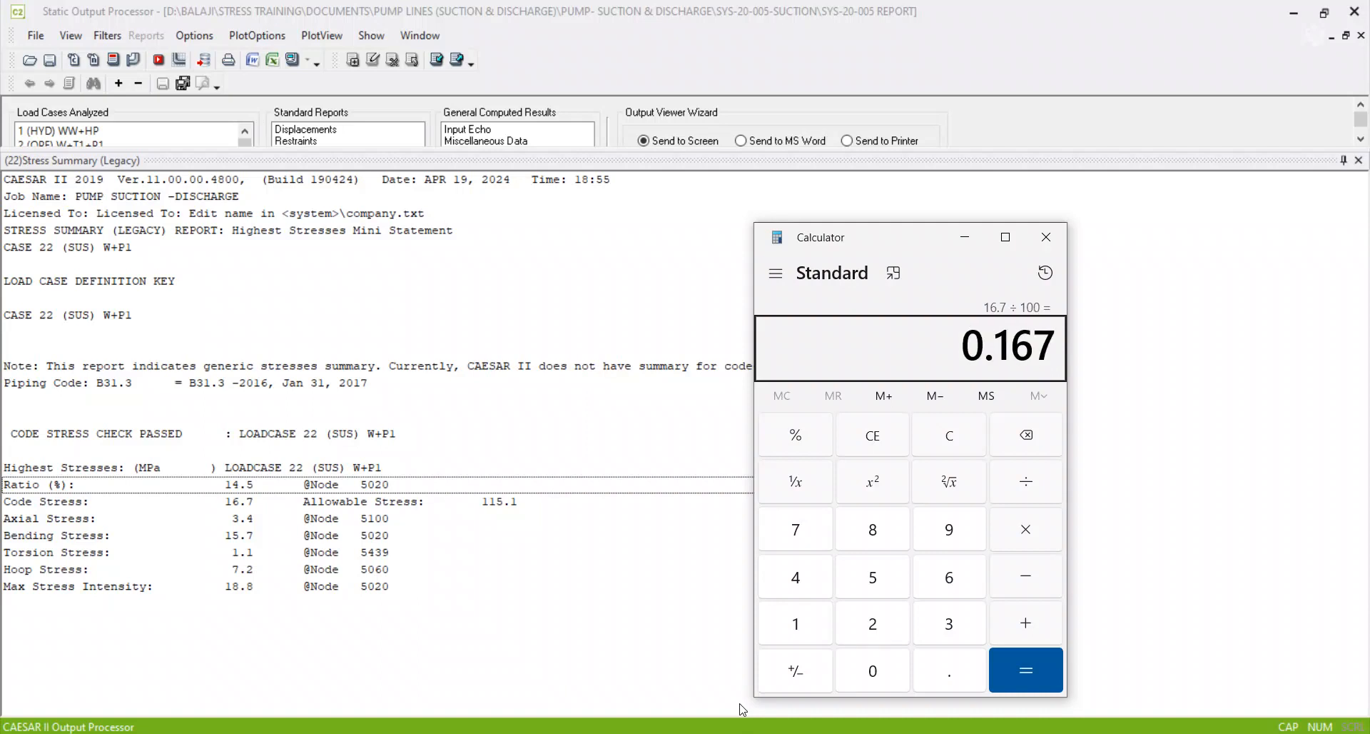
key(asterisk)
text(100)
key(Return)
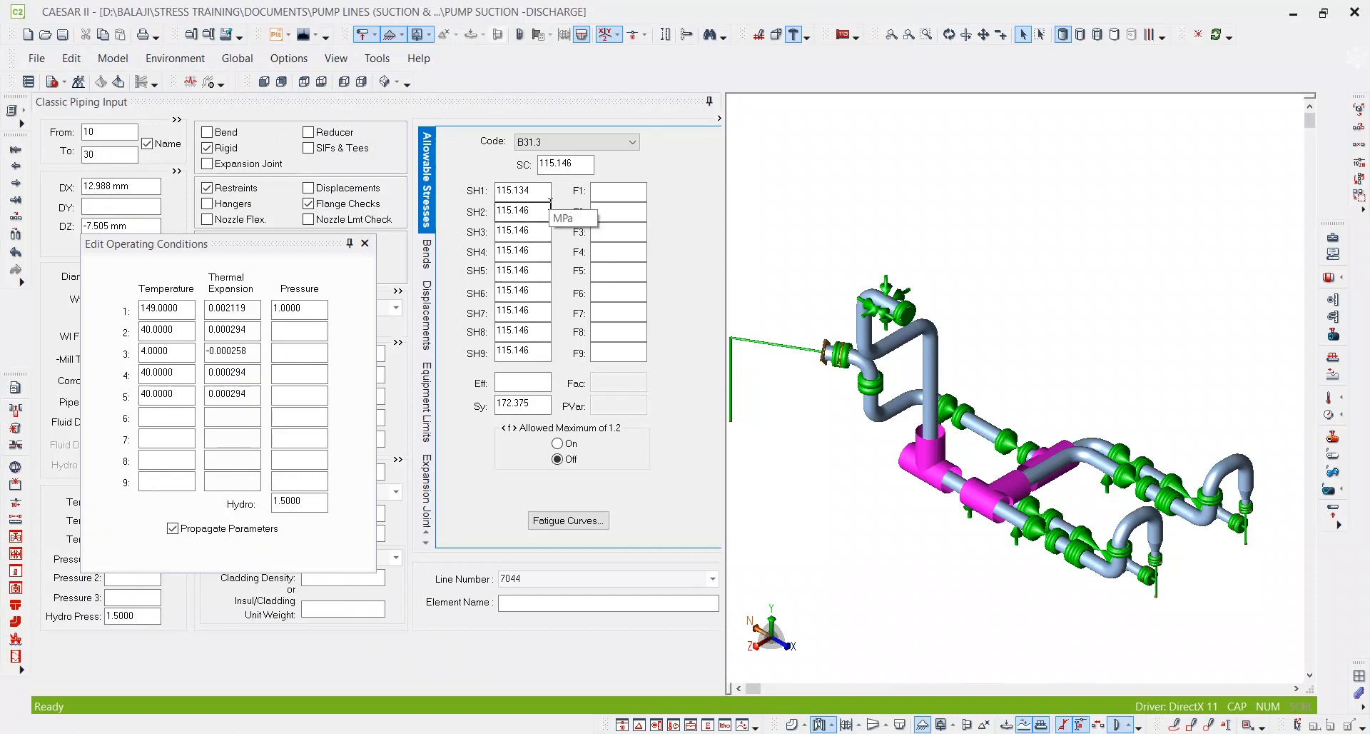
Step: Switch to the STRESS ANALYSIS- RESULTS PDF and highlight the 100% code limit under Stresses due to Sustained loads
key(alt+Tab)
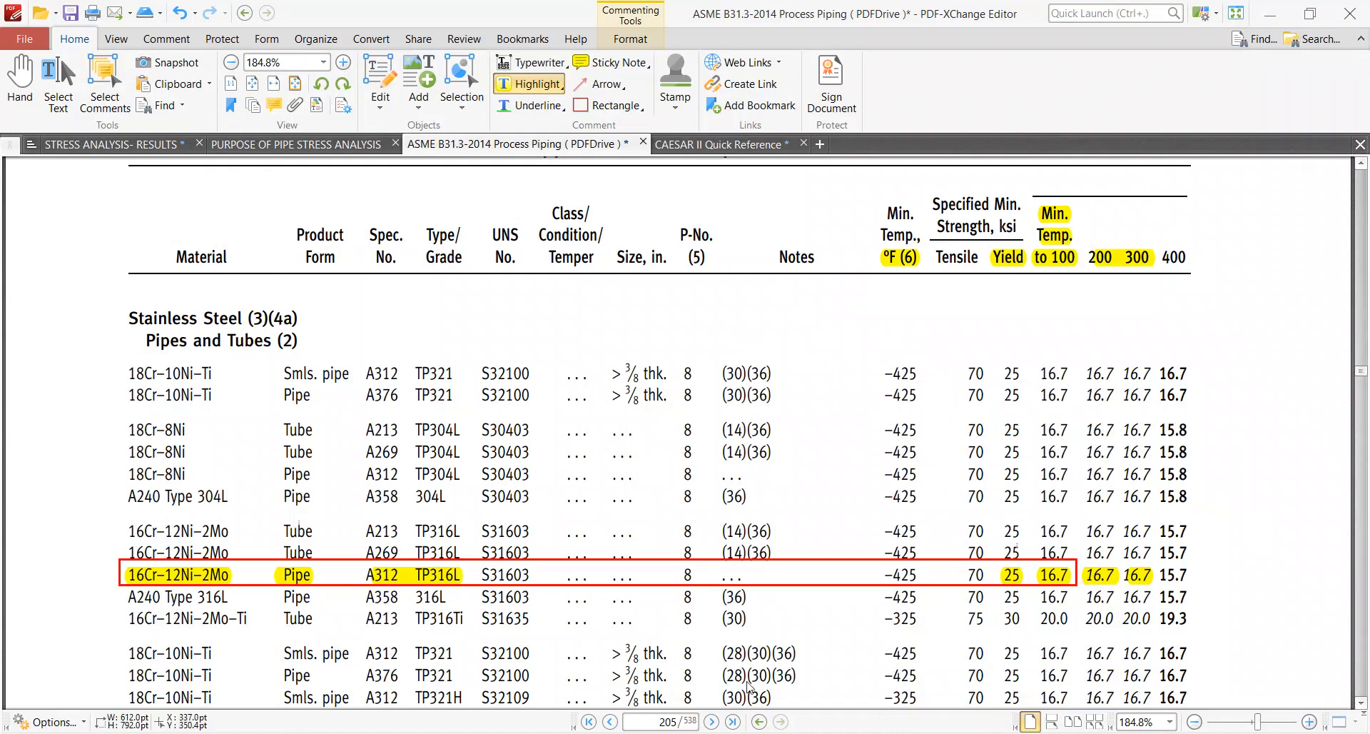
key(alt+Tab)
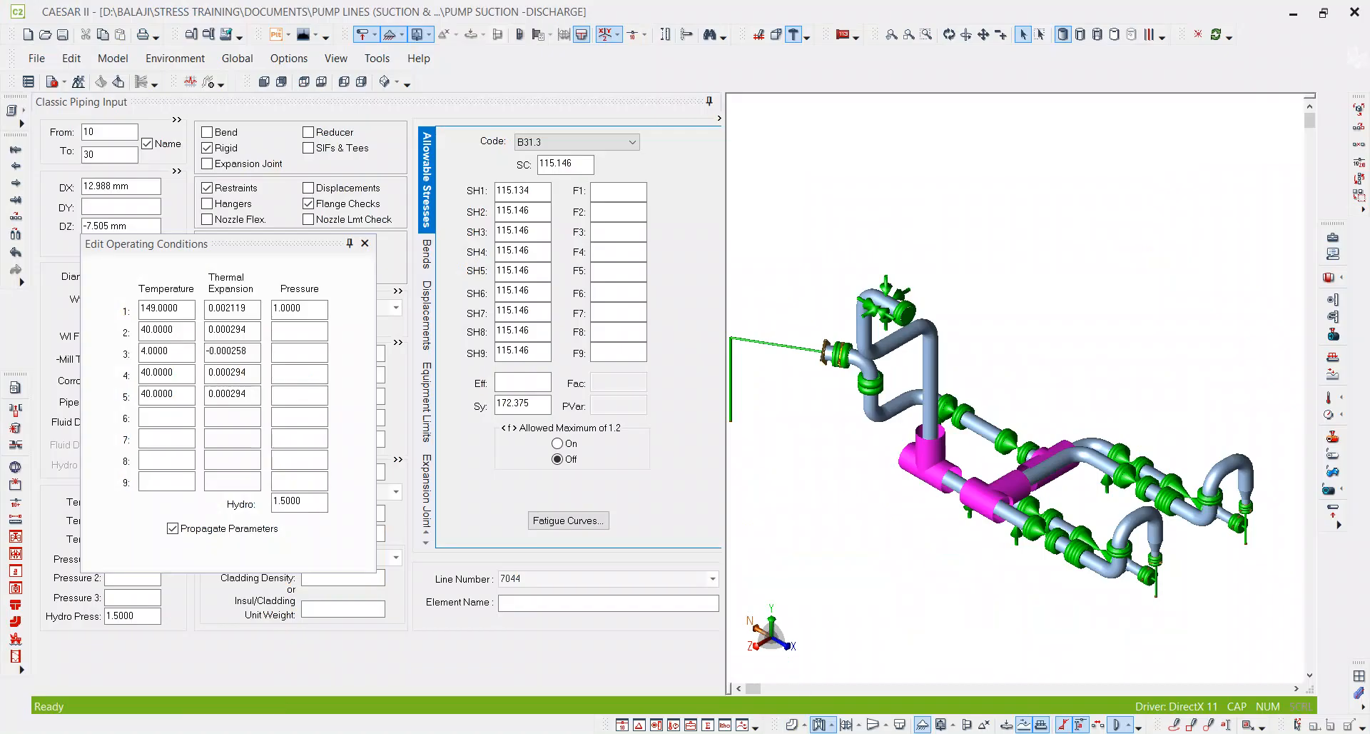
key(alt+Tab)
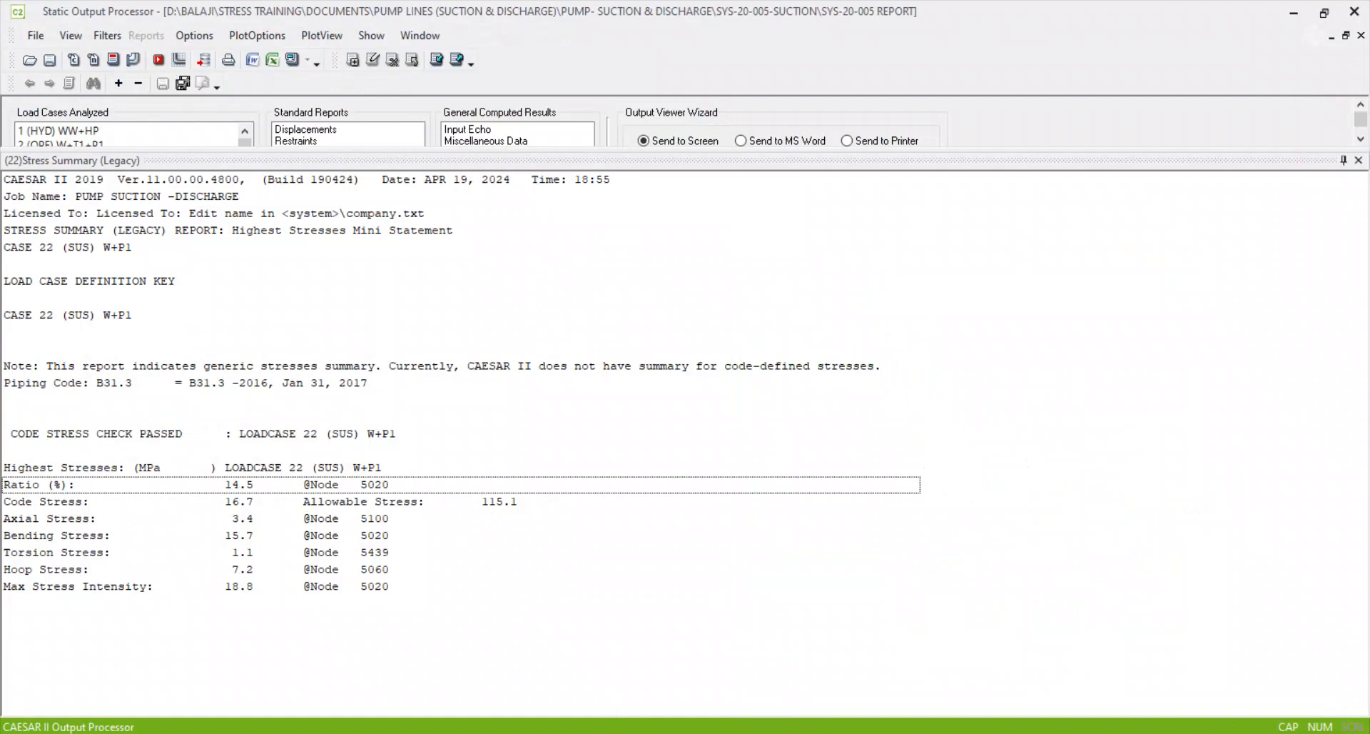
click(788, 607)
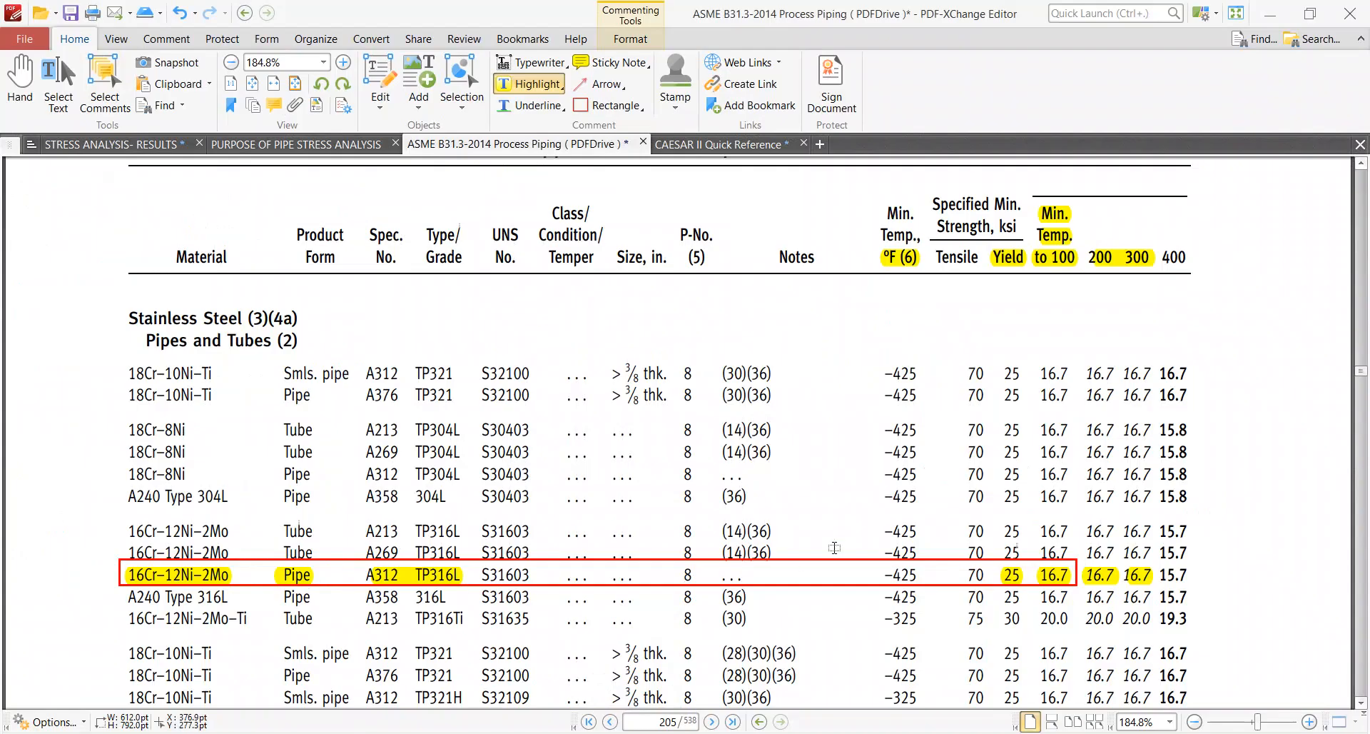
scroll(834, 547, down, 3)
click(140, 145)
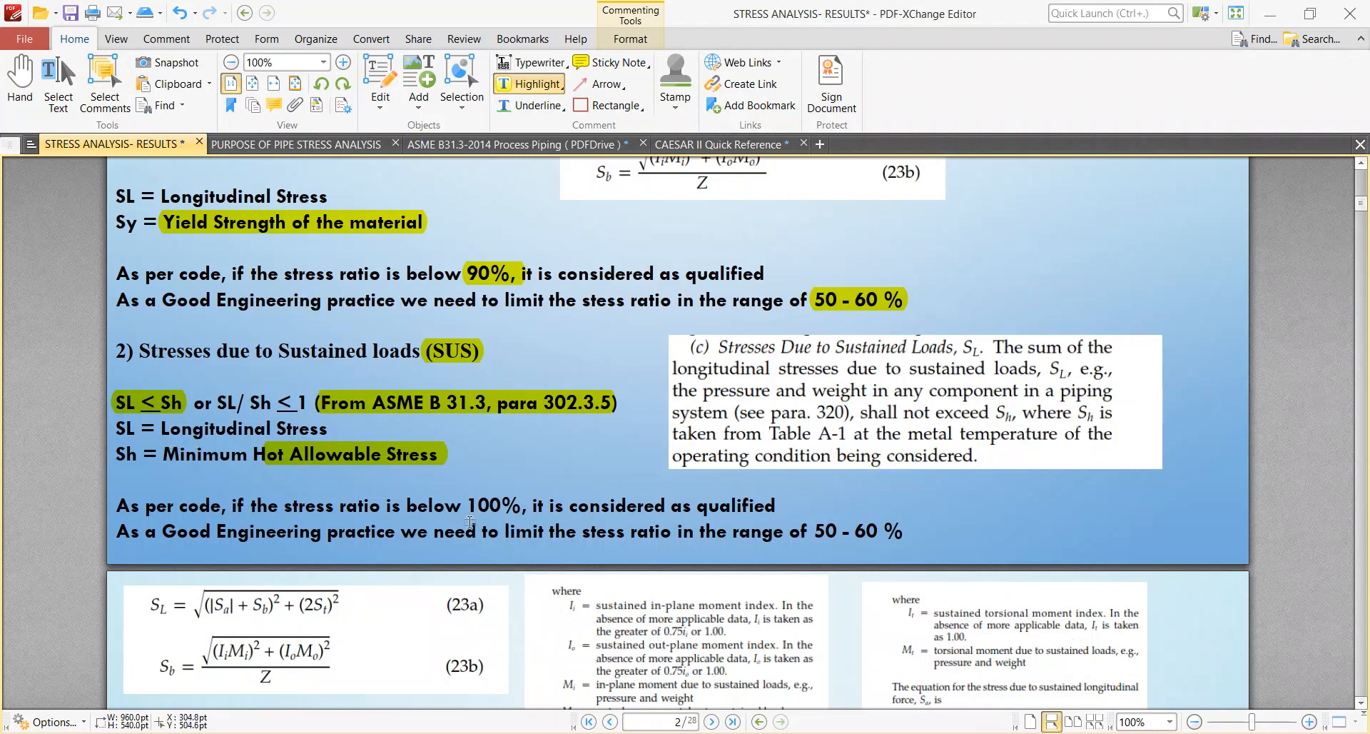
drag(468, 508, 524, 506)
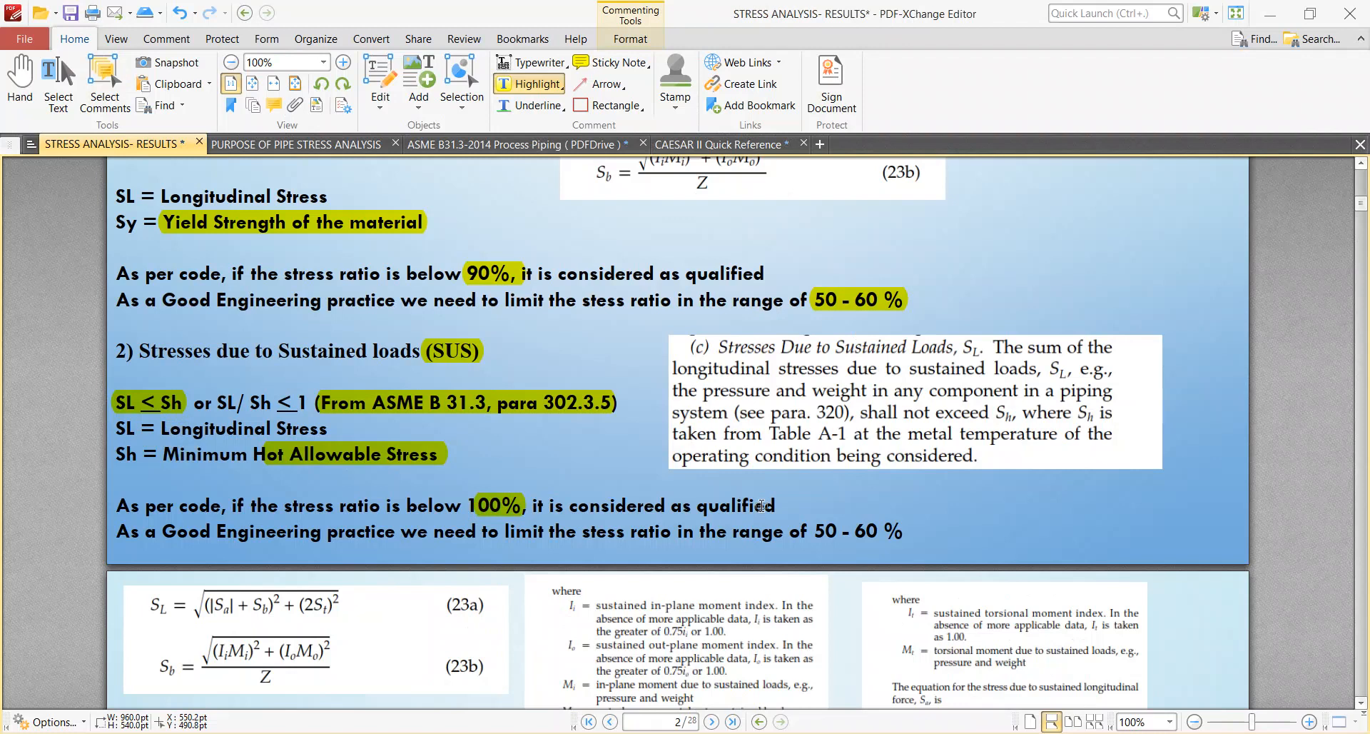
Step: Compare with the case 22 stress summary, return to the results PDF and highlight the sustained-load engineering range 50 - 60 %
key(alt+Tab)
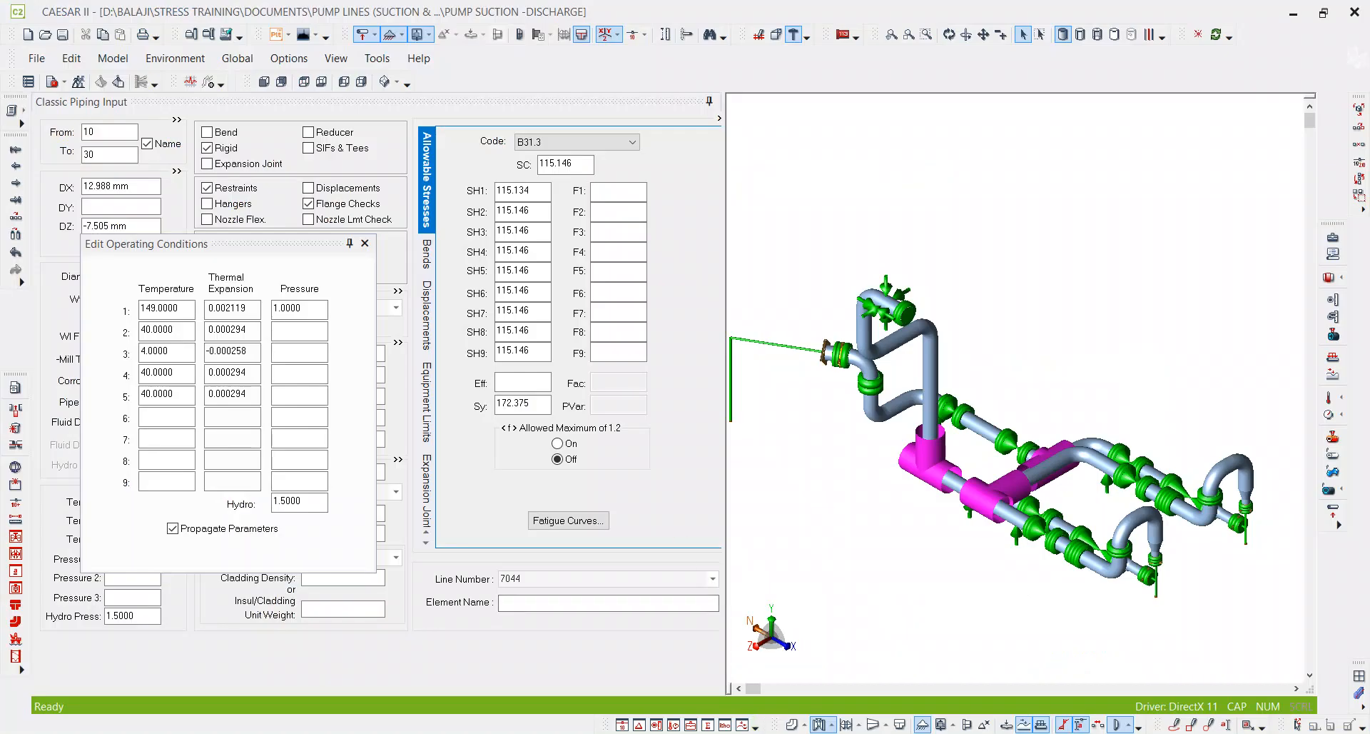
key(alt+Tab)
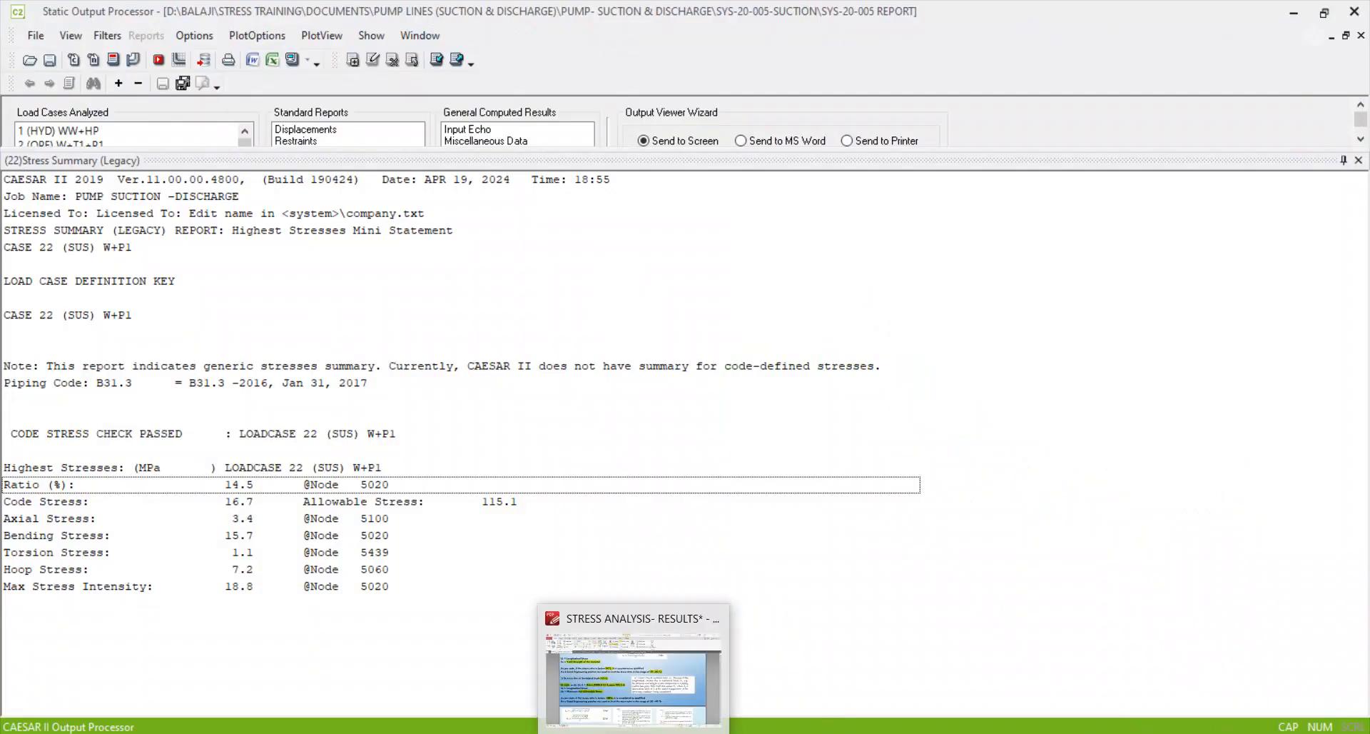
click(633, 733)
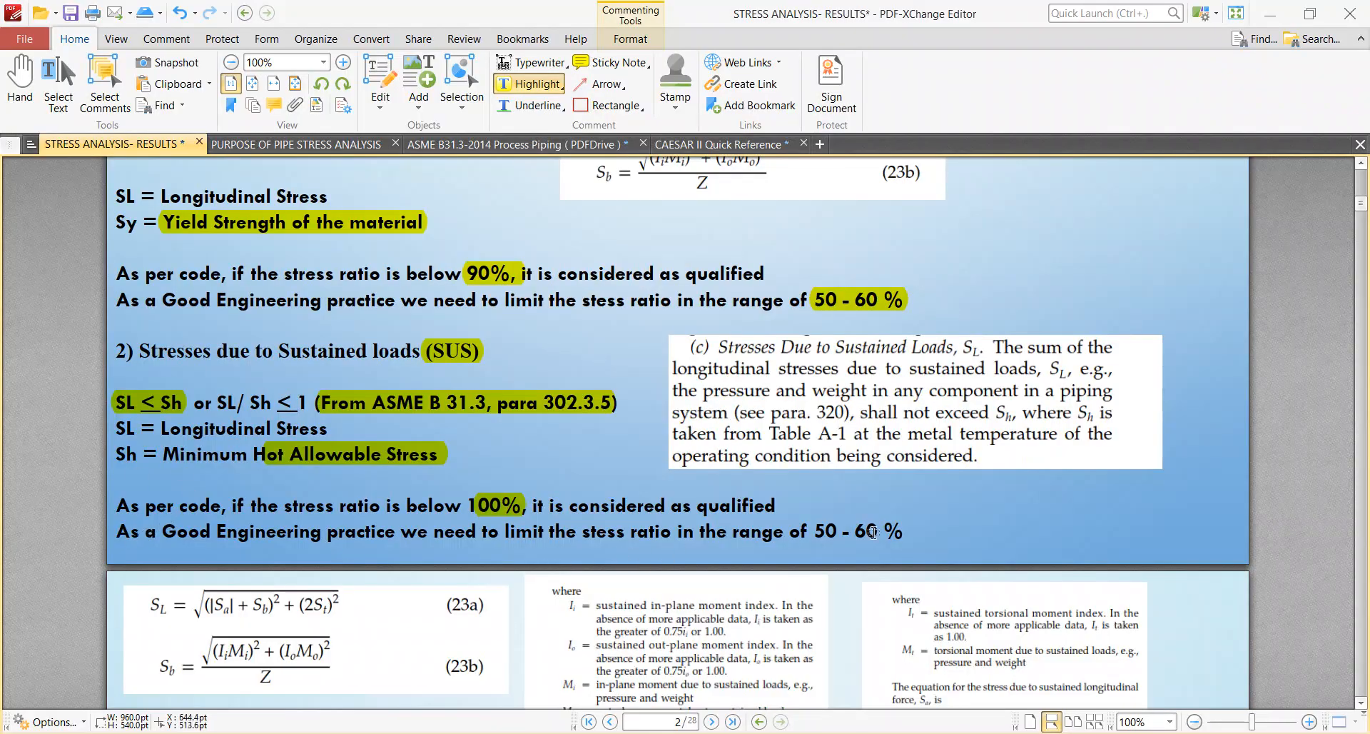
drag(813, 531, 905, 537)
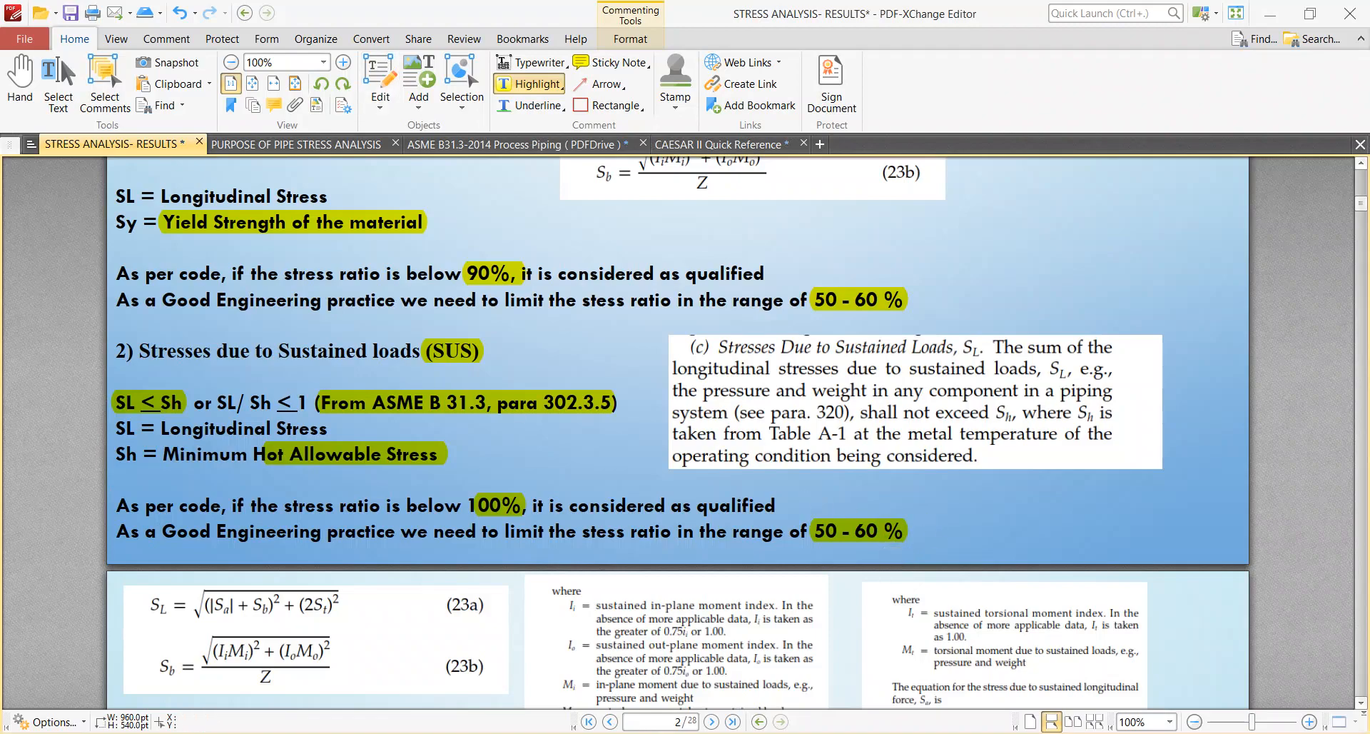
Step: Close the operating conditions editor in the CAESAR II piping input and the case 22 stress summary in the Static Output Processor
click(780, 733)
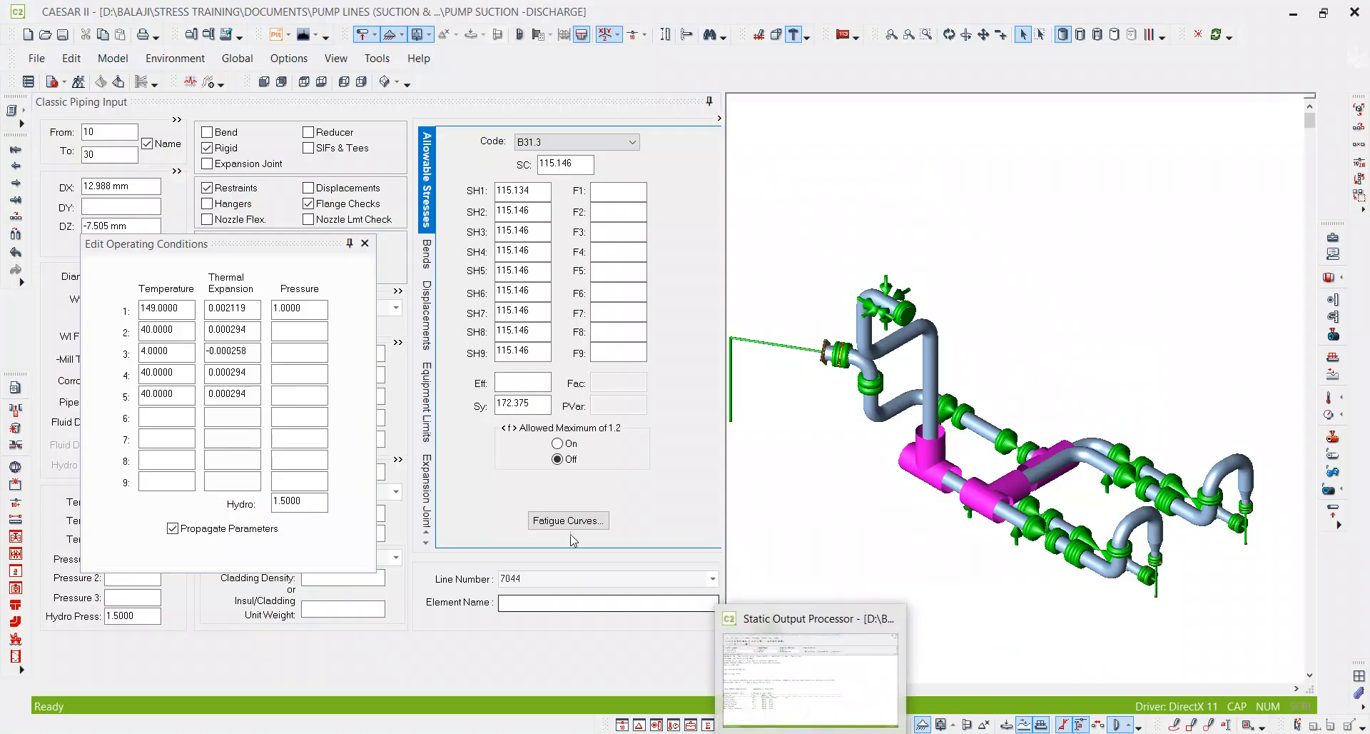
click(365, 243)
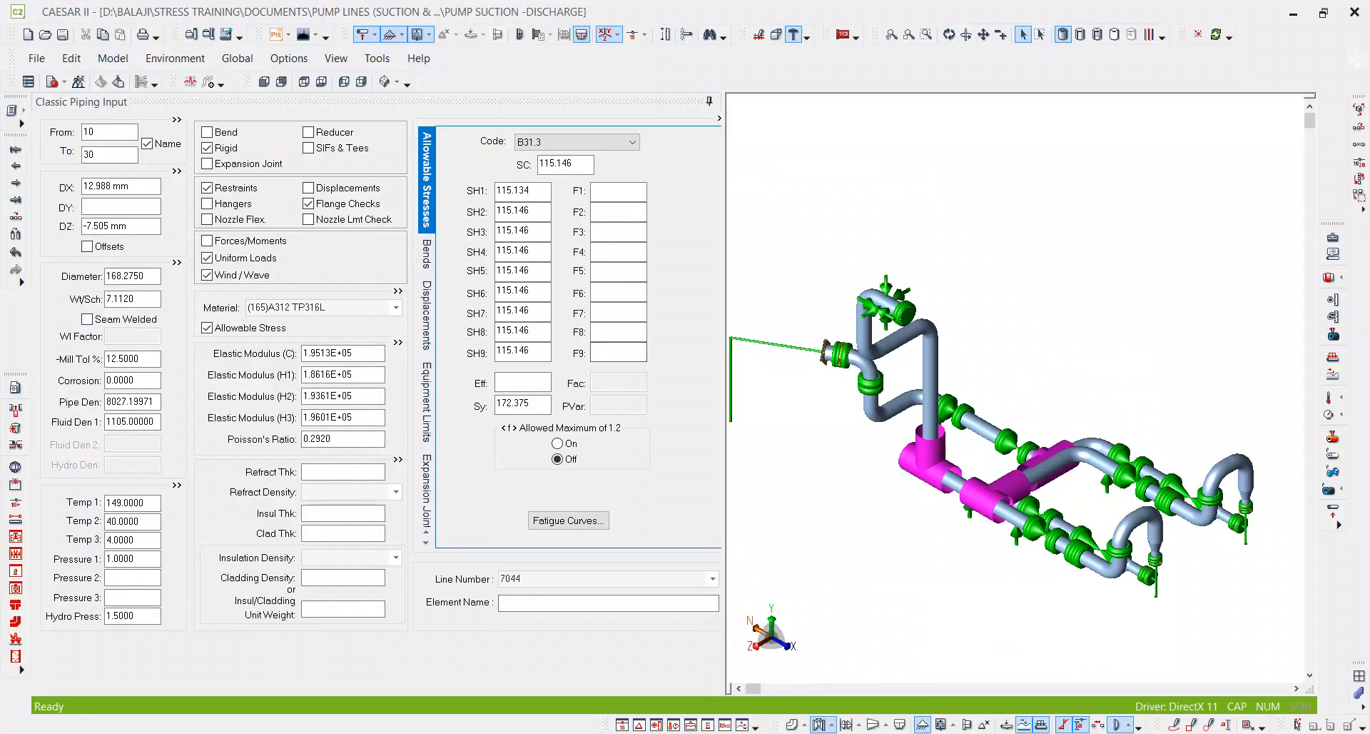
click(780, 733)
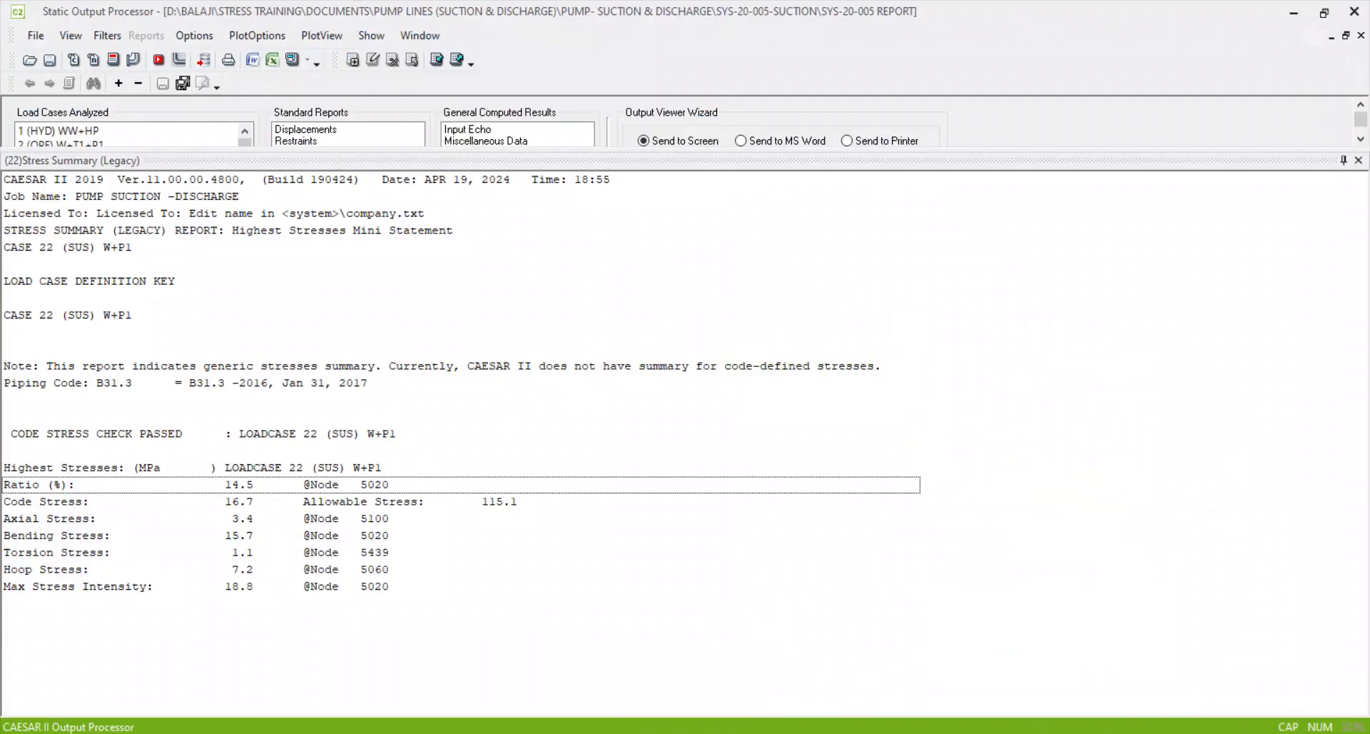
mouse_move(767, 733)
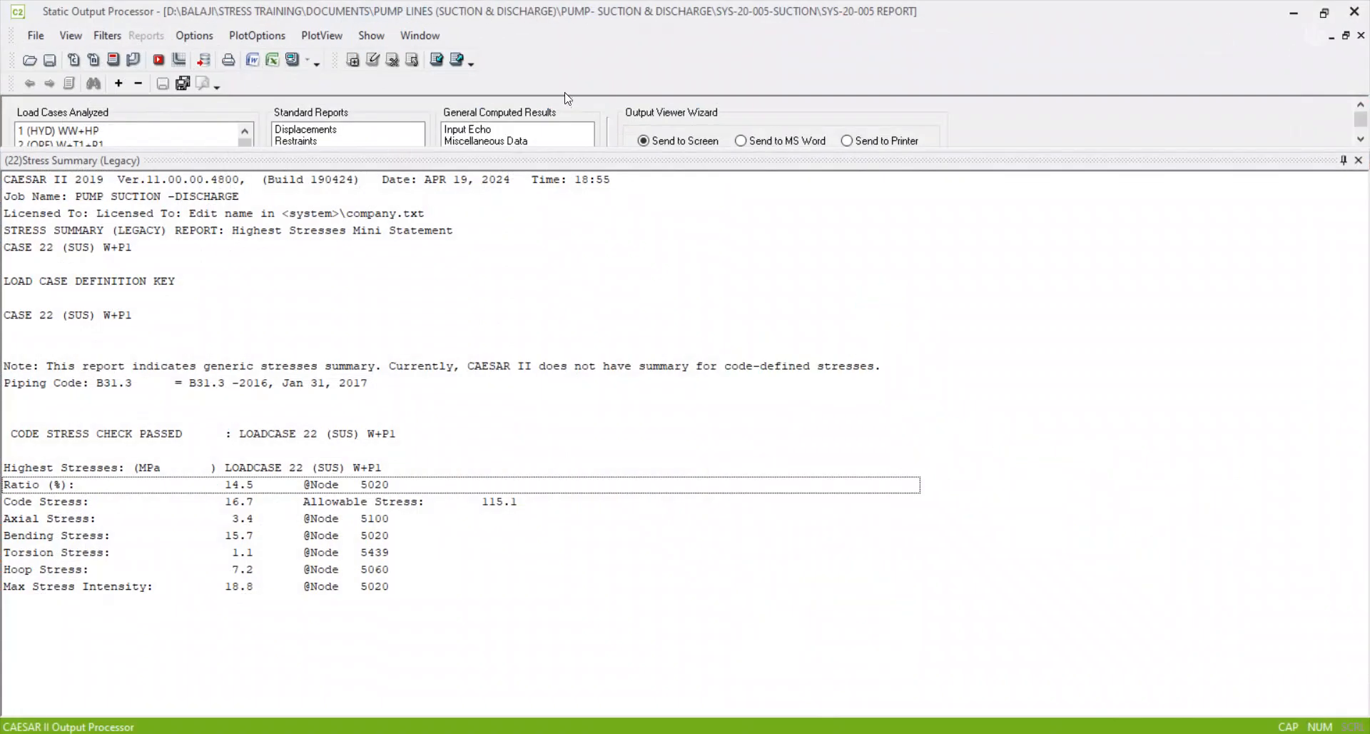
click(1359, 160)
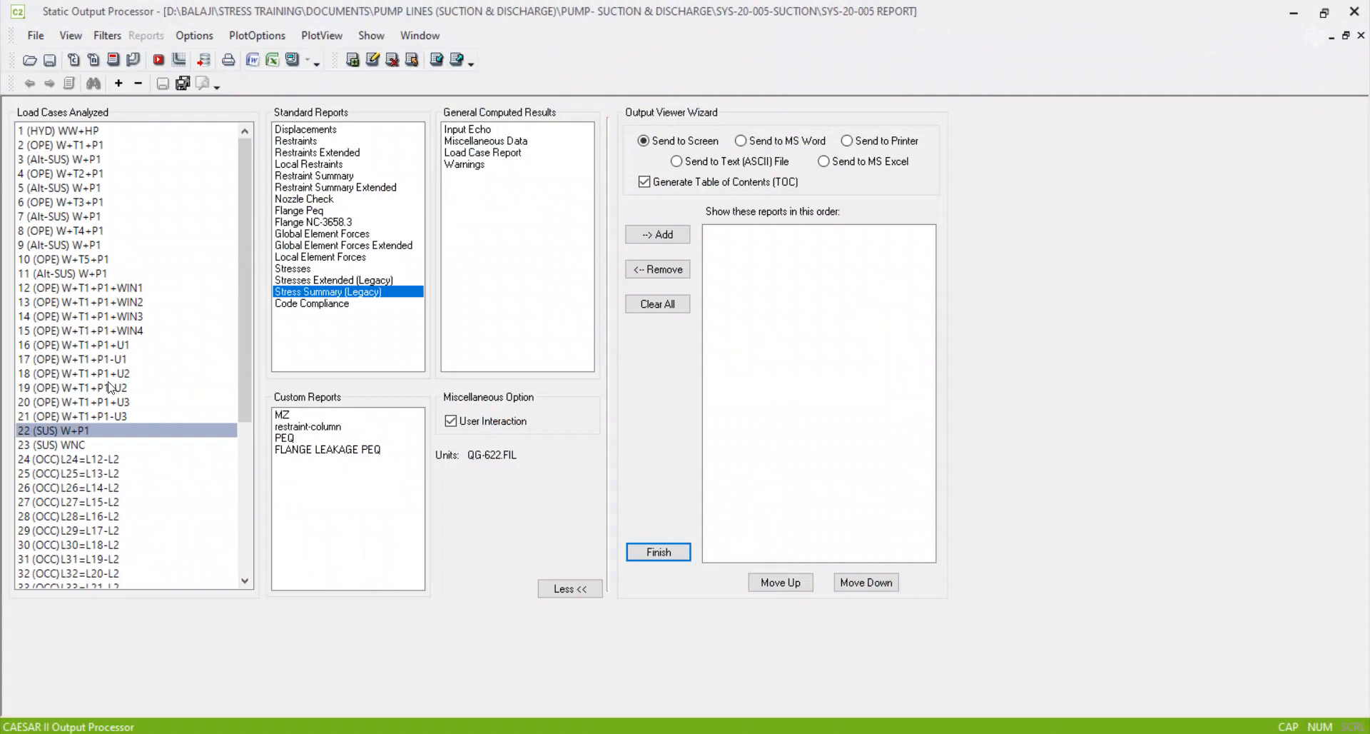
Step: Generate an on-screen Stress Summary (Legacy) report for Alt-SUS cases 3, 5, 7, 9 and 11 and SUS cases 22 and 23
click(63, 159)
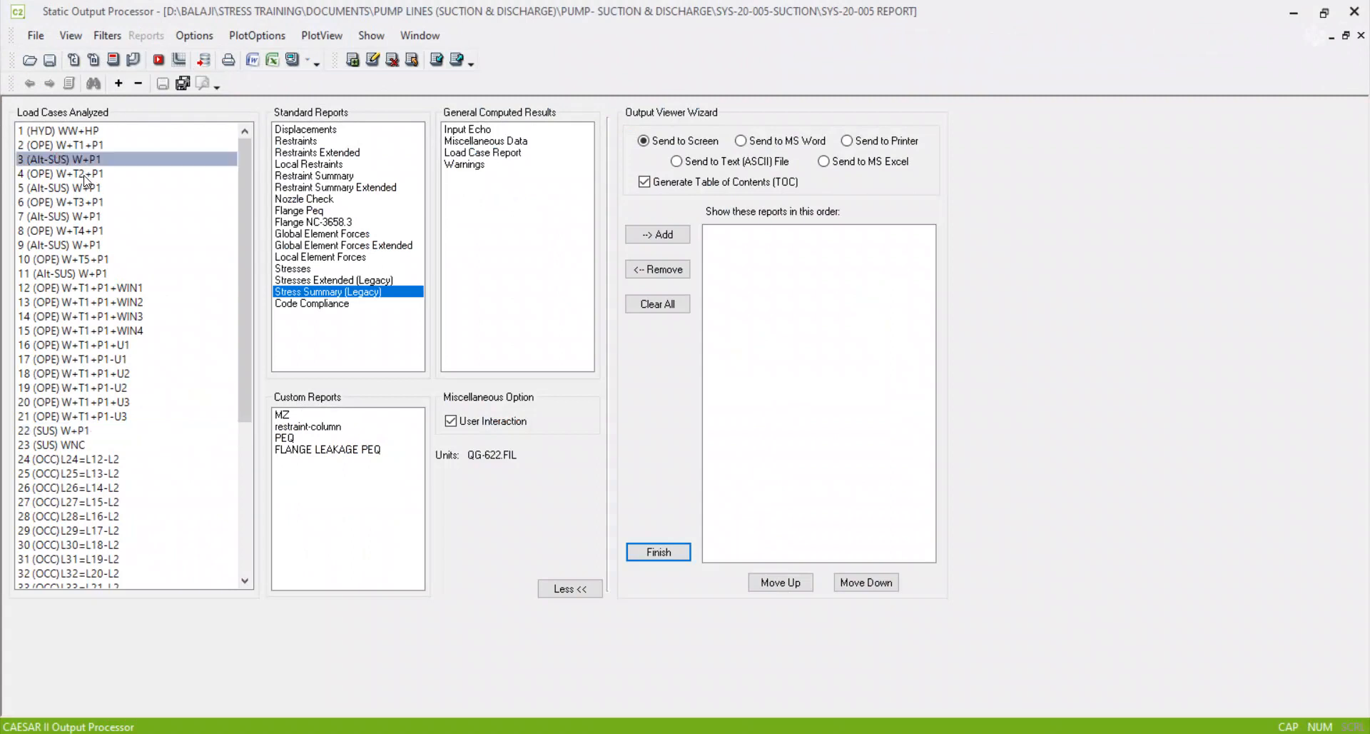
ctrl+click(74, 187)
ctrl+click(69, 216)
ctrl+click(68, 245)
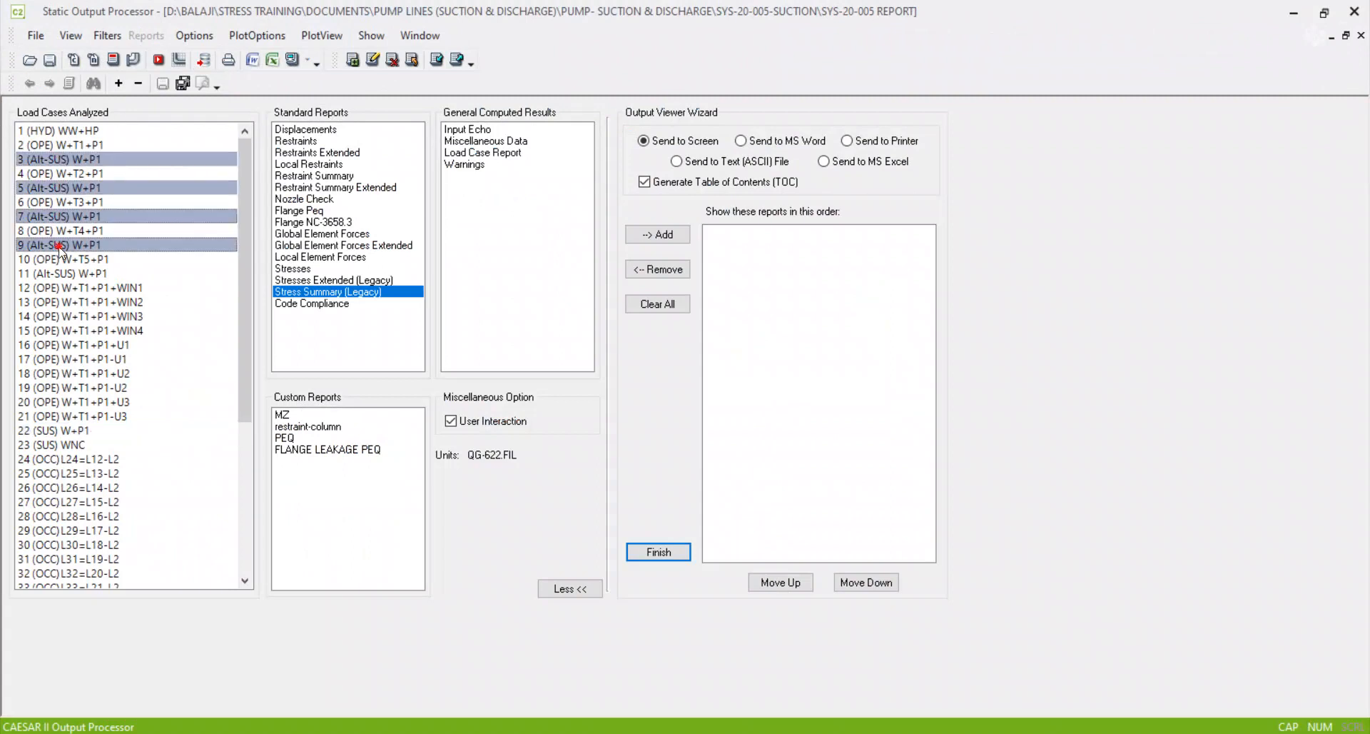
ctrl+click(71, 274)
ctrl+click(80, 431)
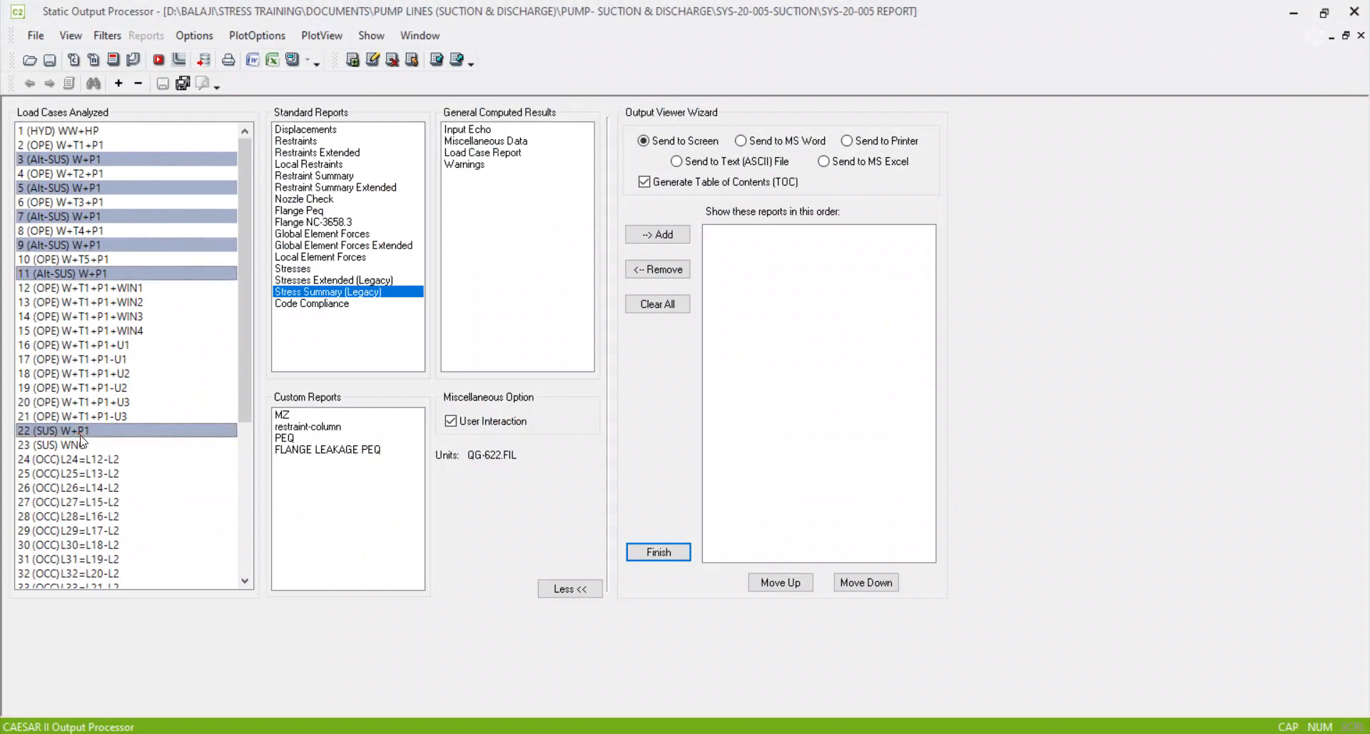
ctrl+click(81, 445)
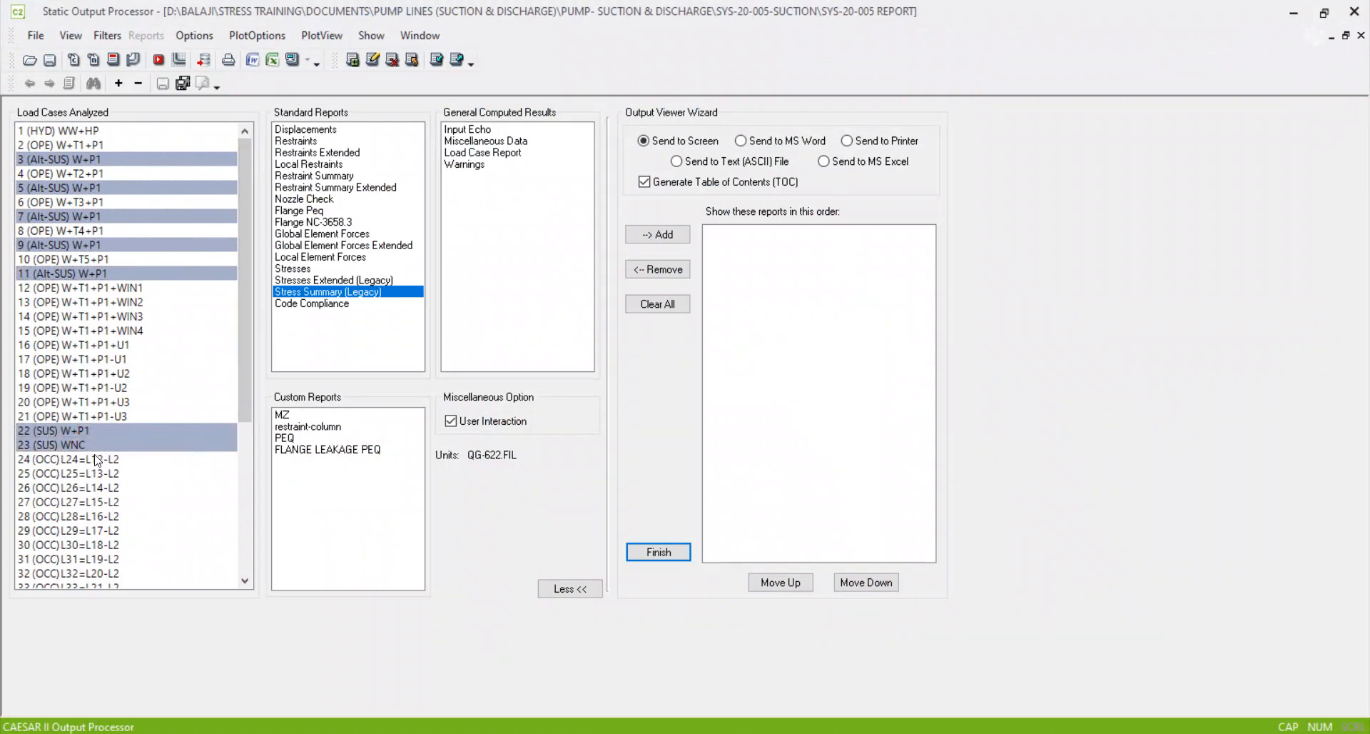
click(293, 61)
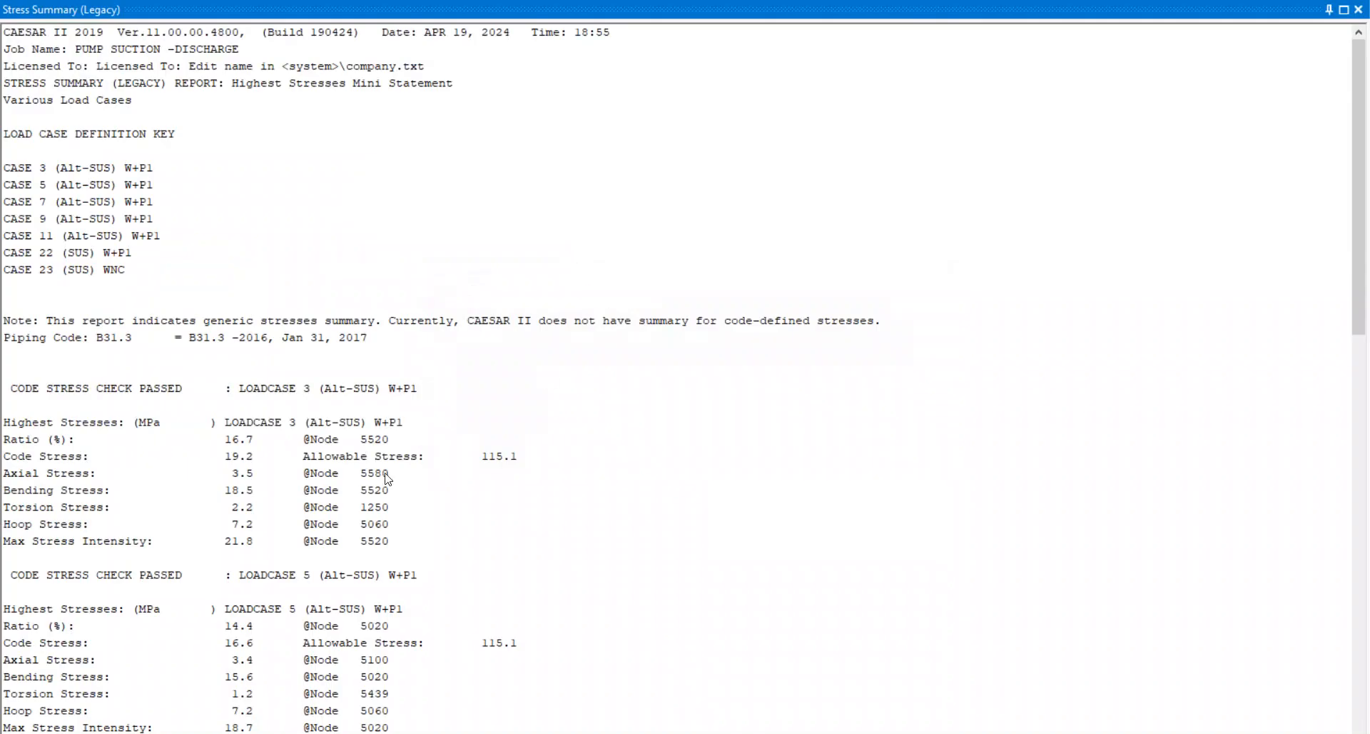
Step: Review the stress ratios and allowable stresses for the Alt-SUS and SUS cases through case 23 in the stress summary, and close the report
double_click(709, 12)
drag(700, 403, 700, 152)
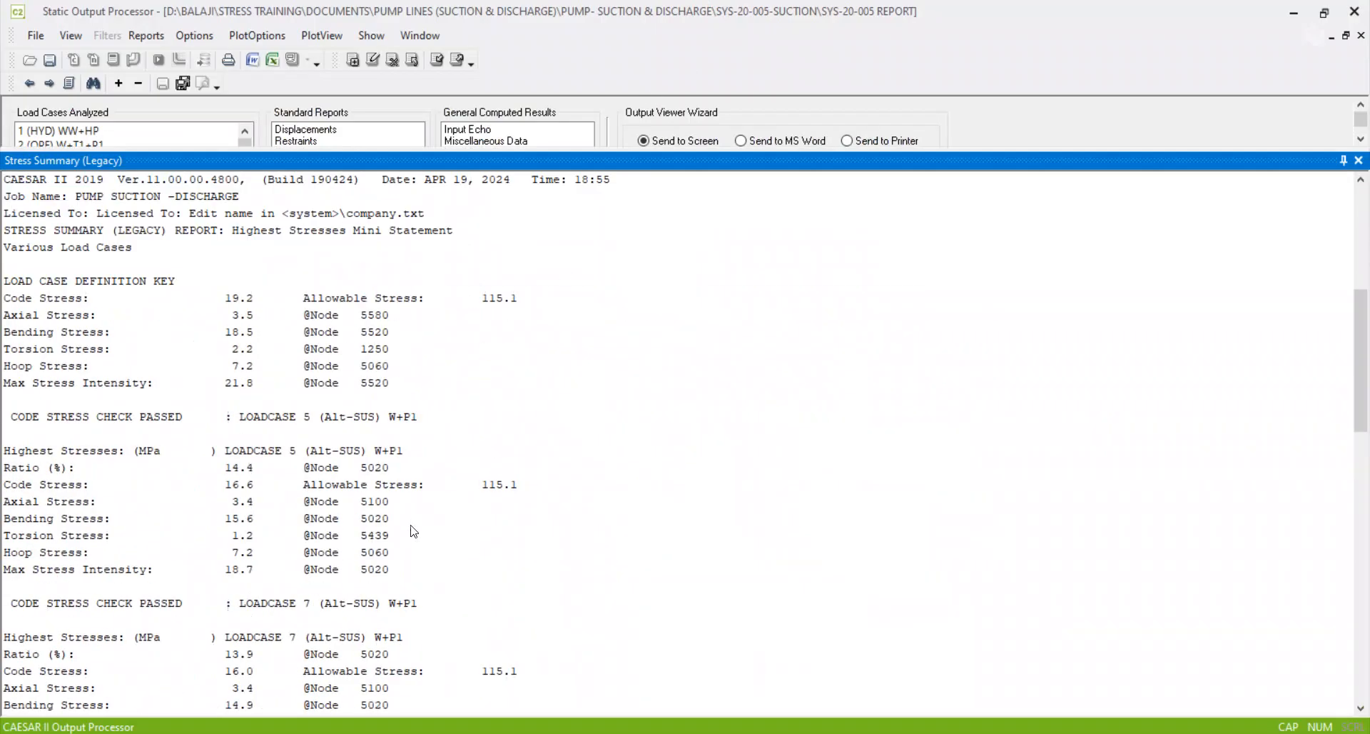
scroll(243, 532, up, 3)
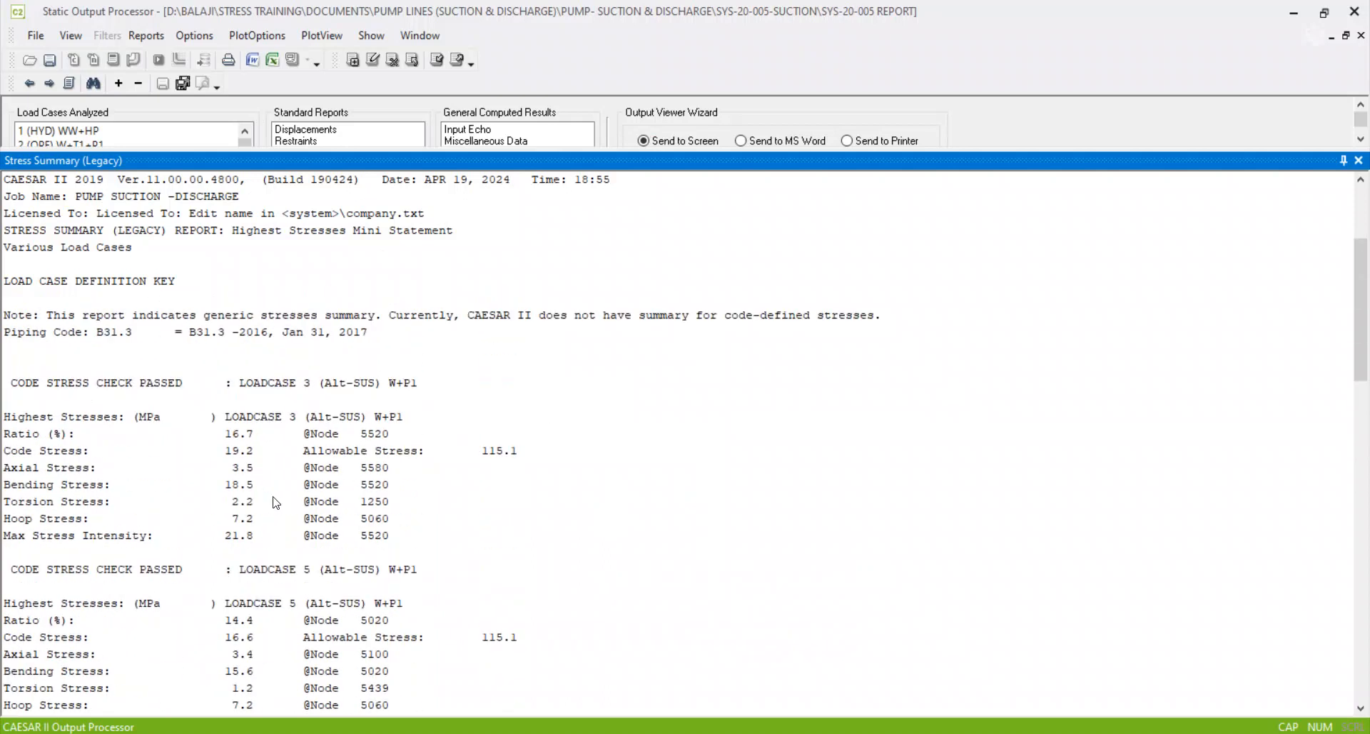
scroll(307, 496, down, 3)
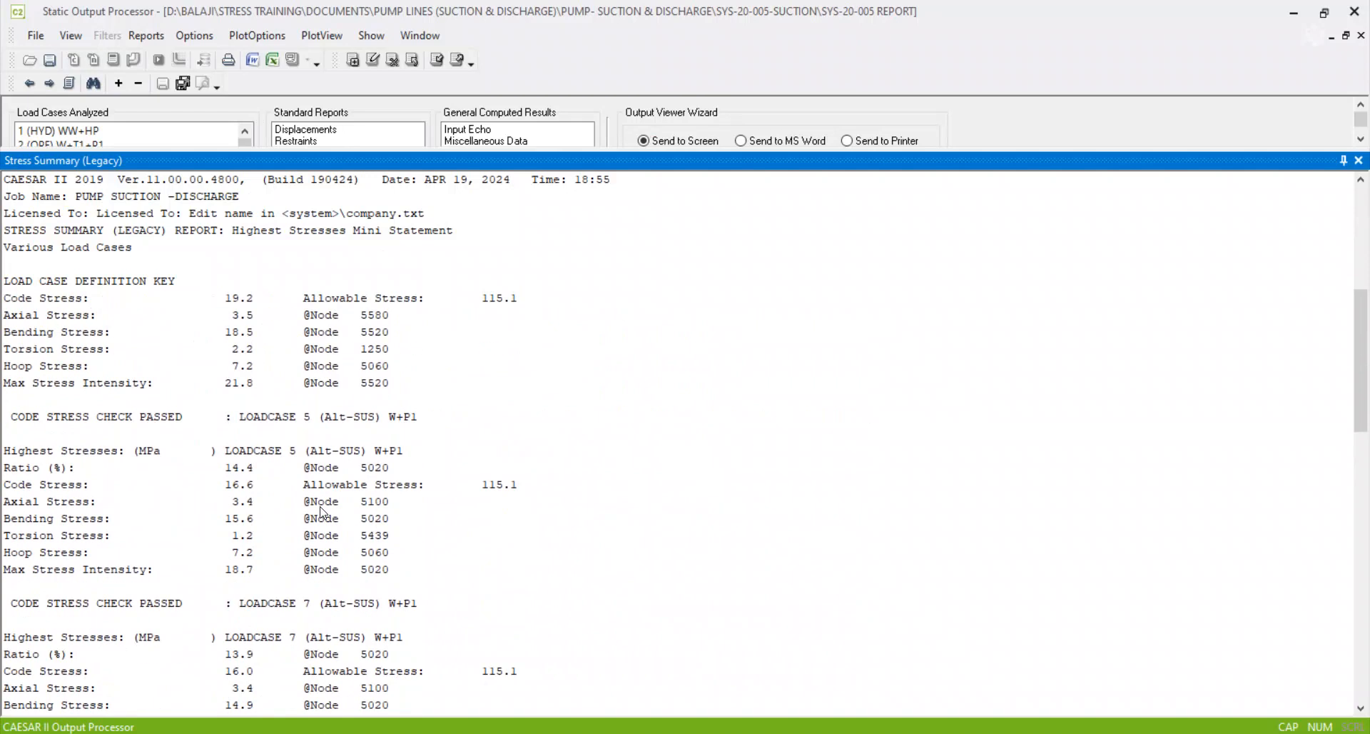
scroll(321, 511, up, 2)
scroll(320, 511, down, 1)
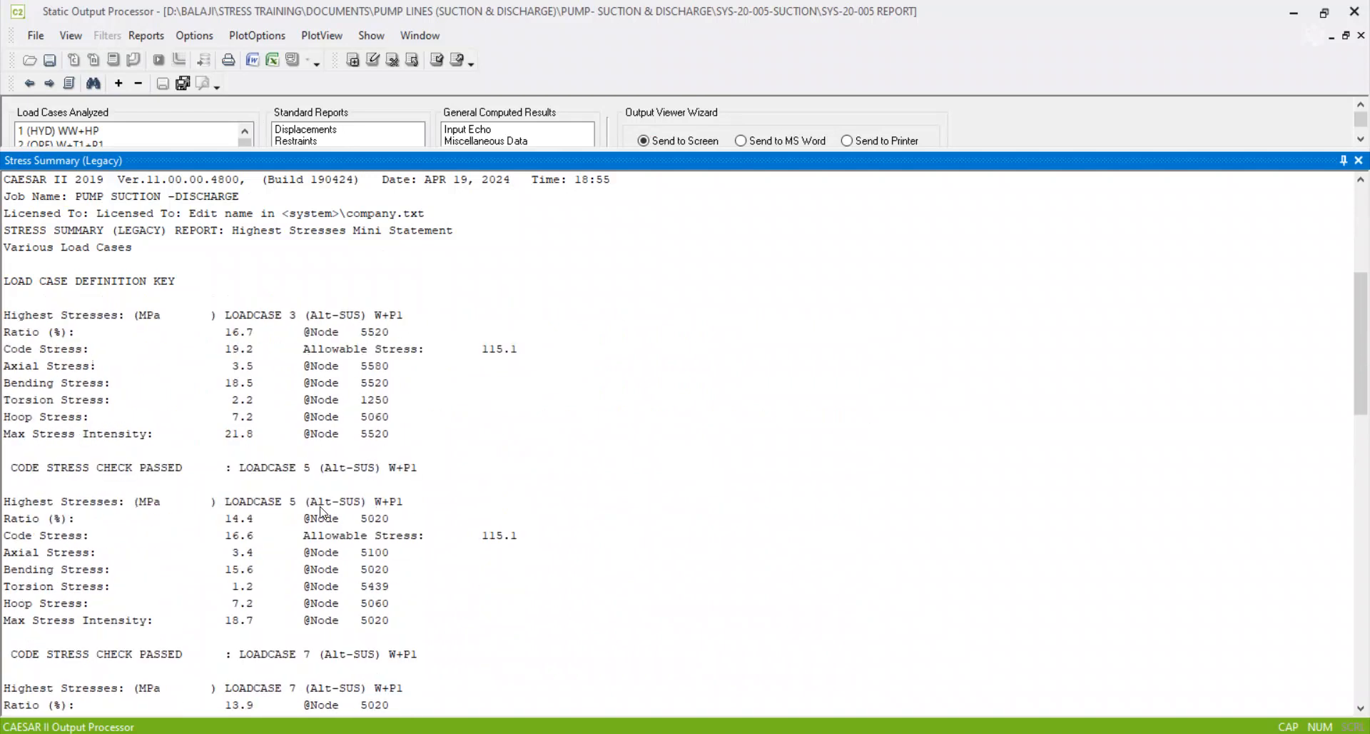
scroll(320, 511, down, 10)
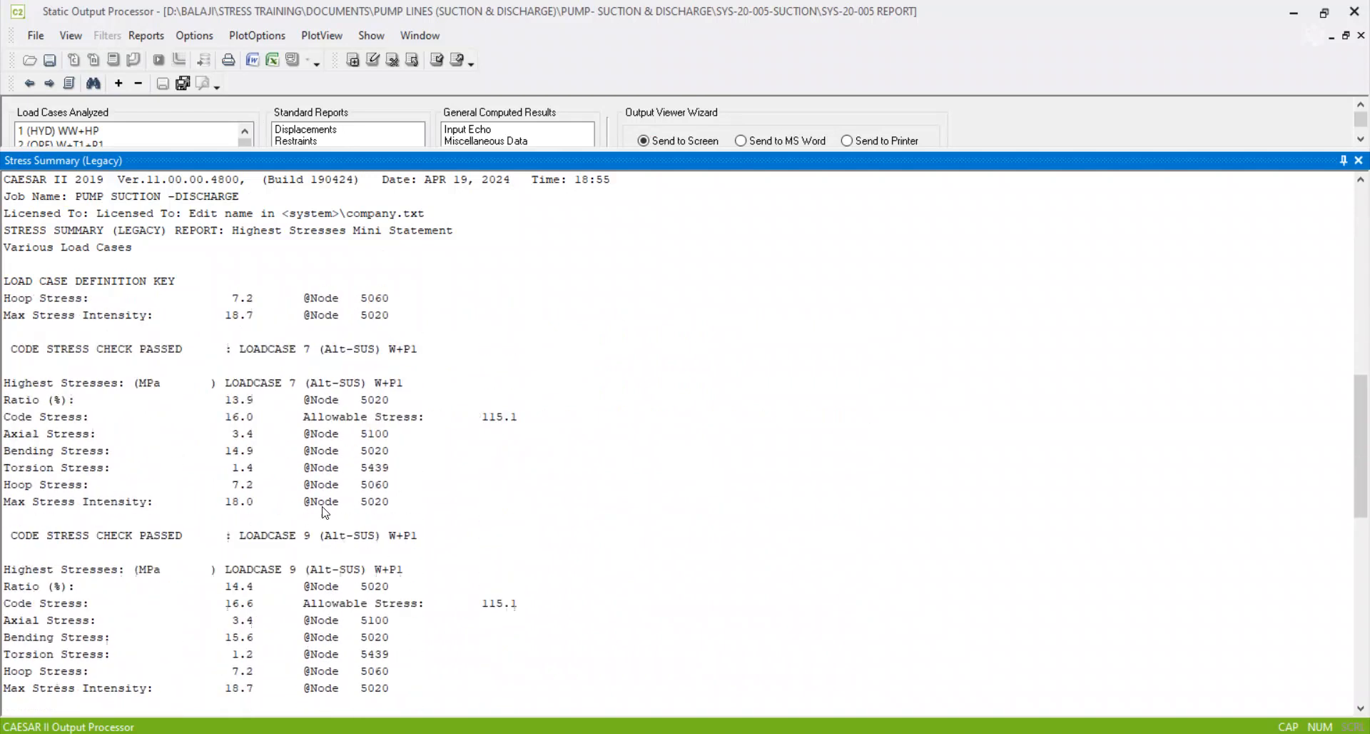
scroll(326, 509, down, 7)
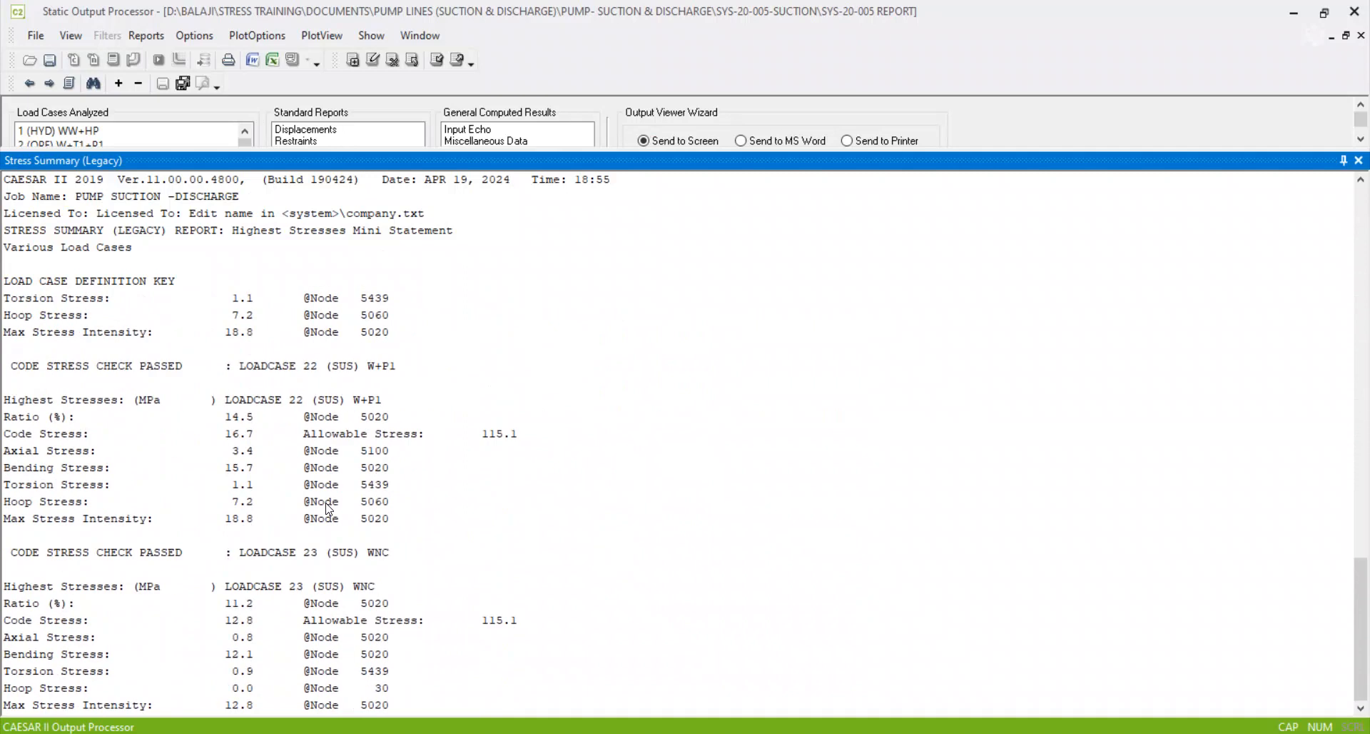
scroll(329, 509, up, 15)
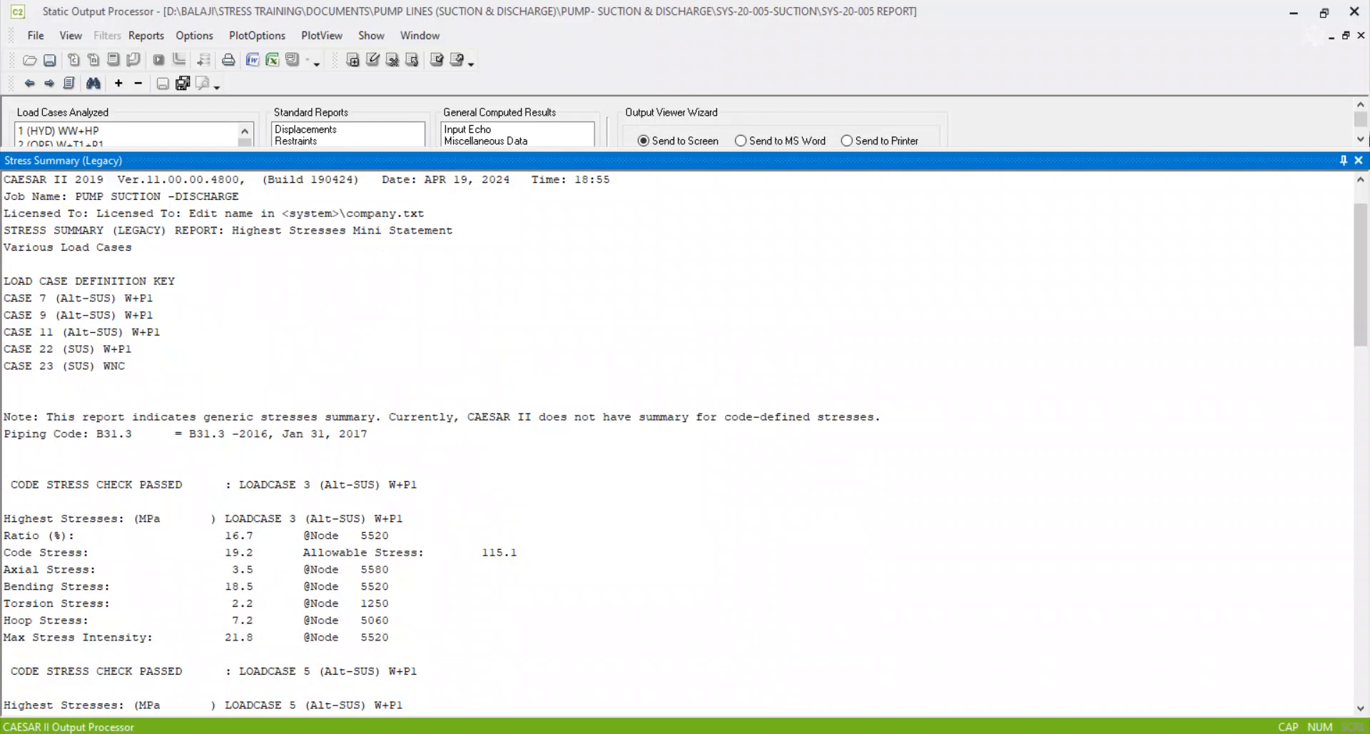
click(1358, 160)
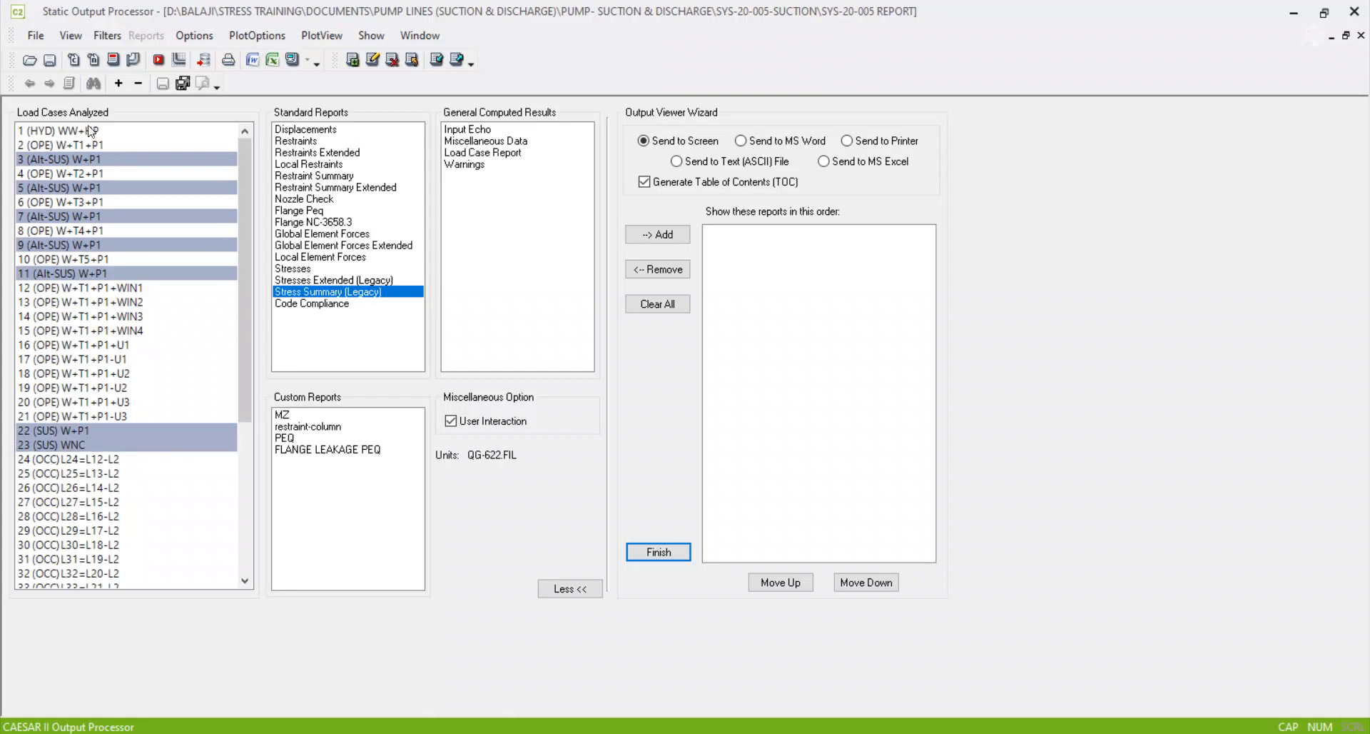
Step: Check the sustained-load criteria in the results PDF, return to the Static Output Processor and clear the previous load case selection
click(345, 293)
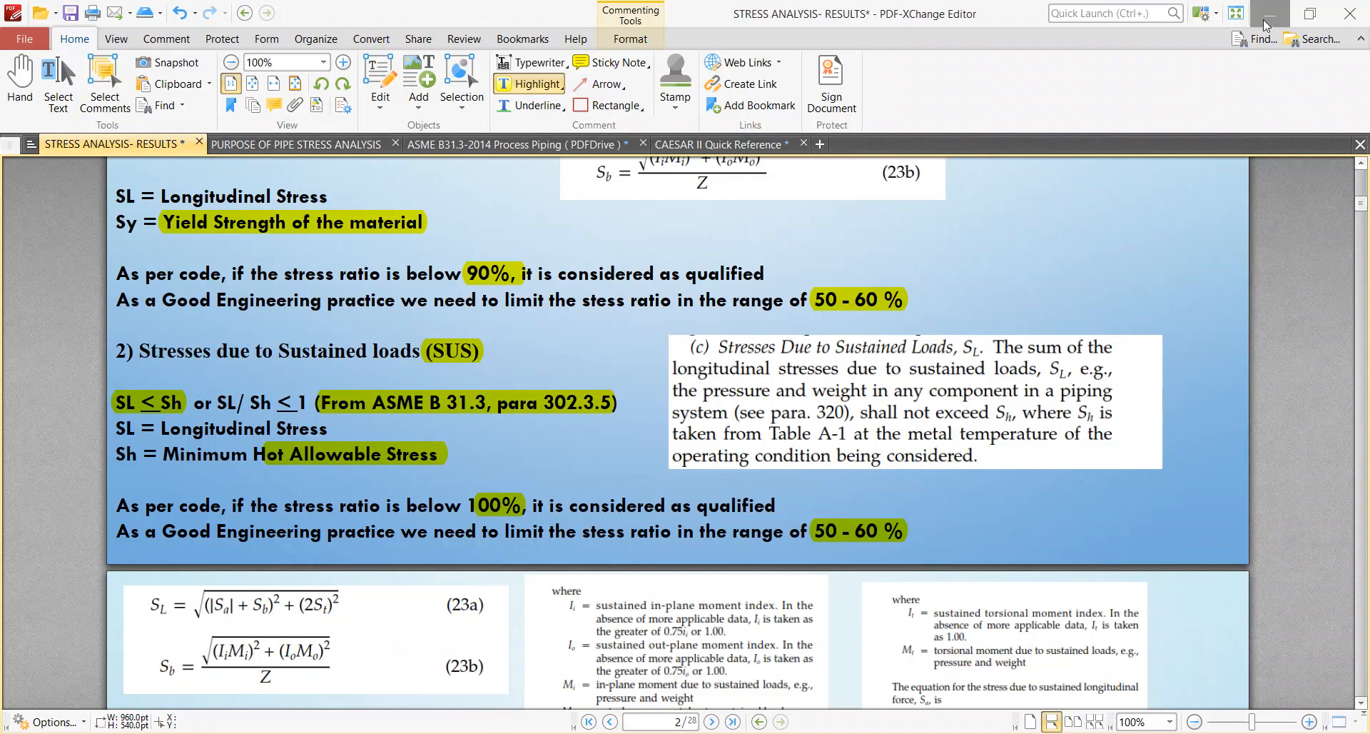
click(1267, 14)
click(89, 131)
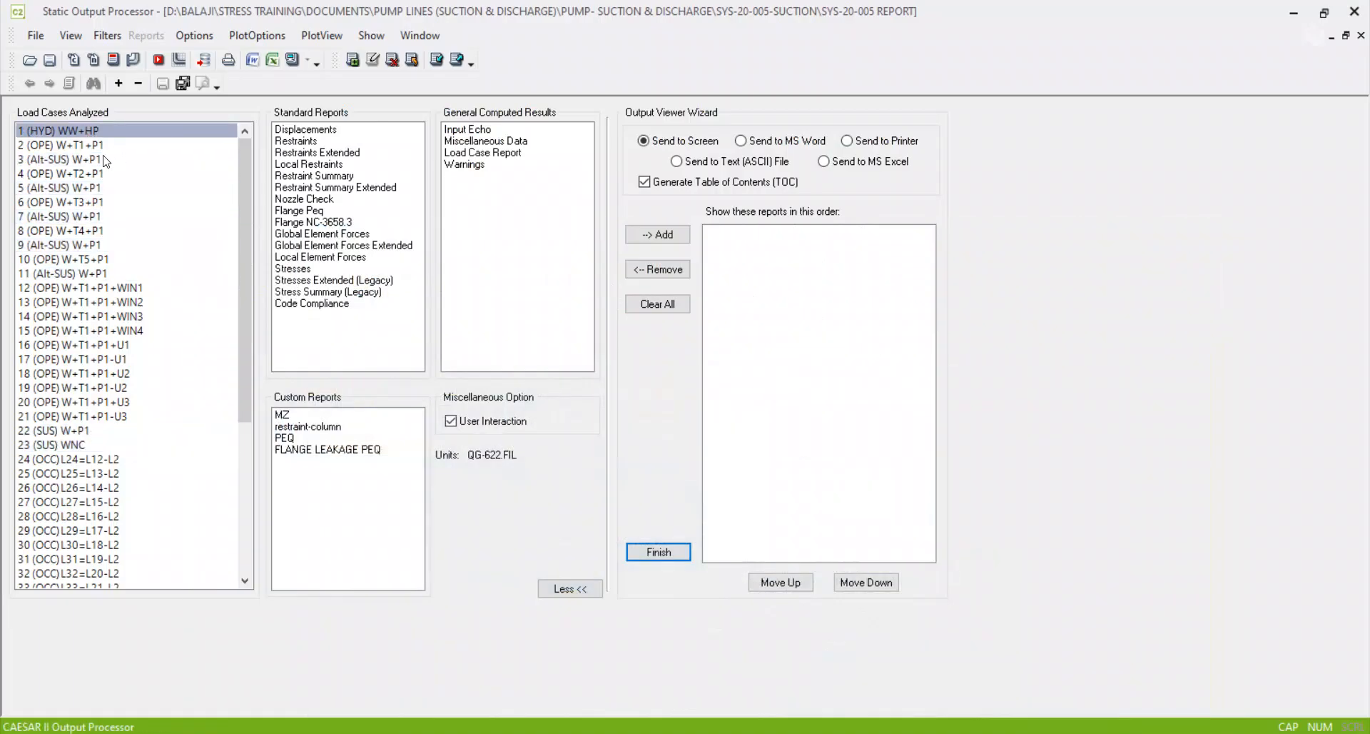
drag(63, 429, 56, 446)
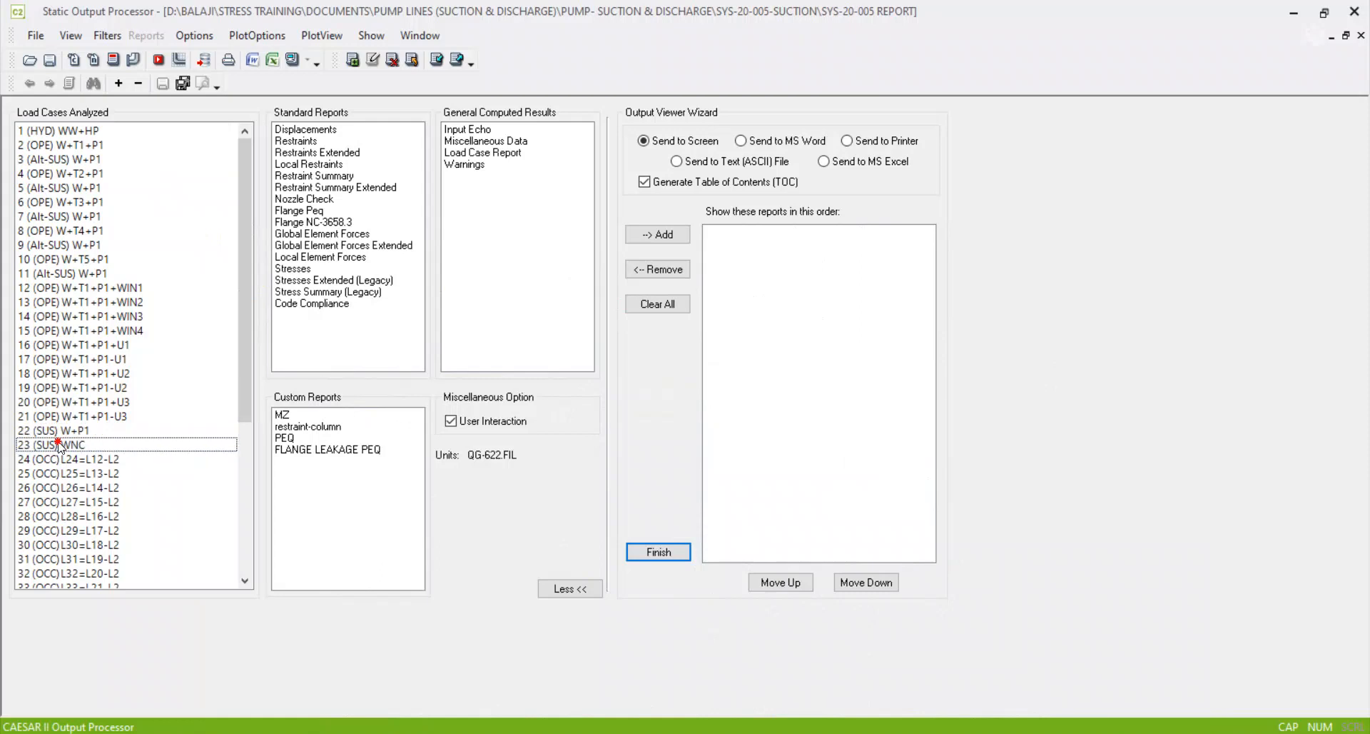
Step: Switch to the CAESAR II piping input and show the Uniform Loads and Wind / Wave data of element 10 to 30
scroll(143, 377, down, 2)
scroll(147, 379, down, 1)
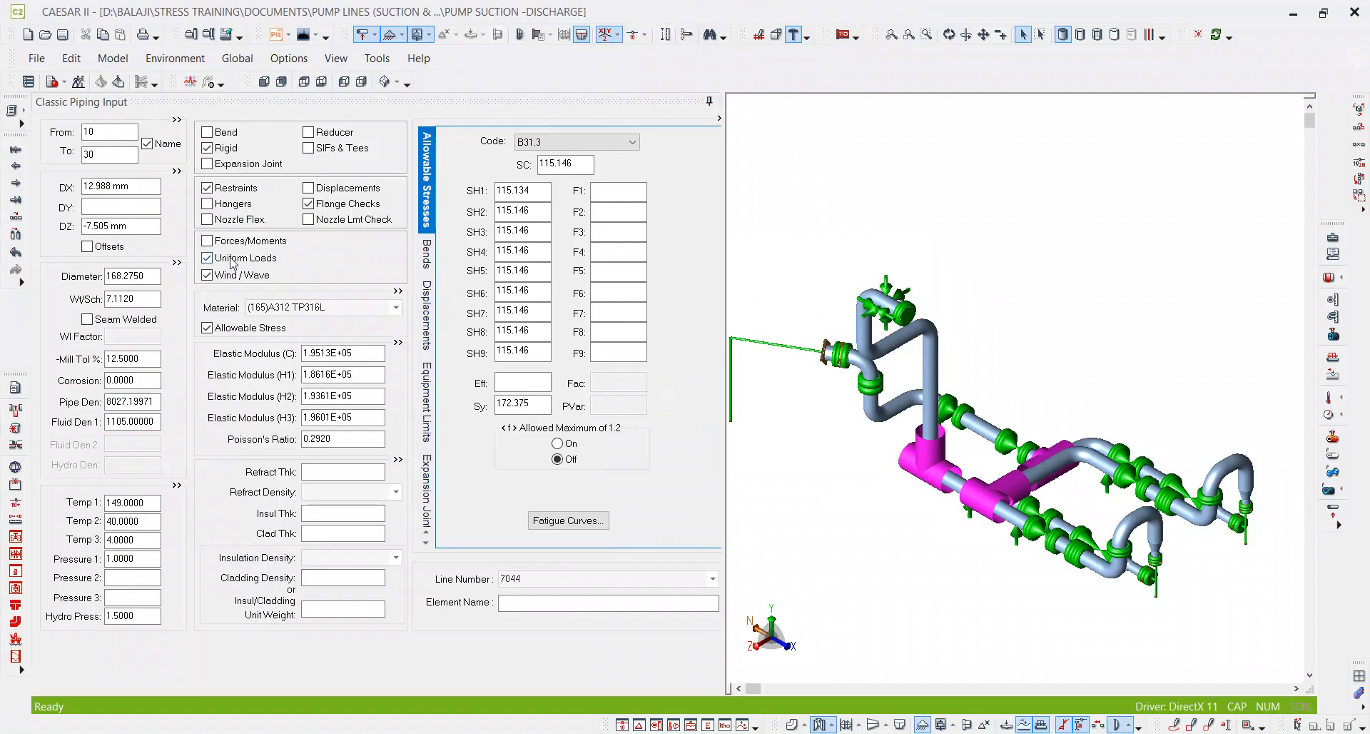
click(237, 258)
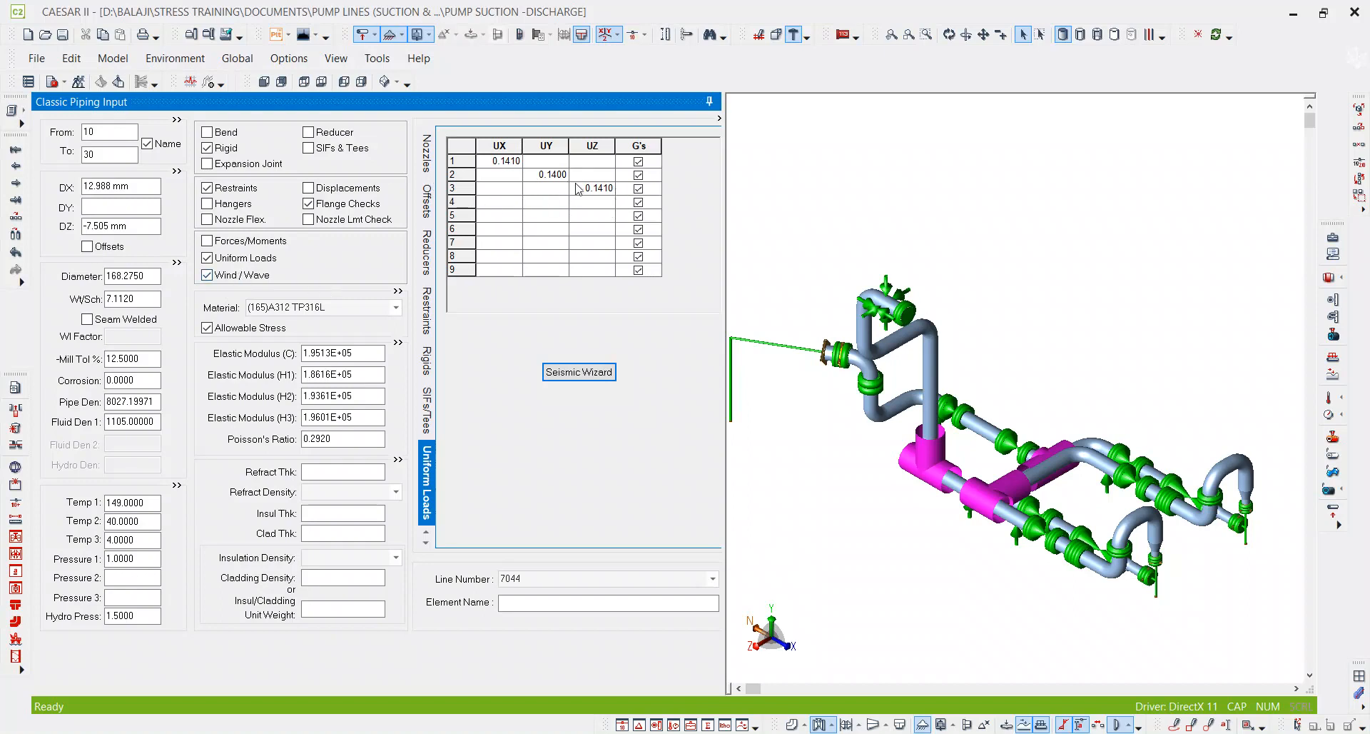
double_click(227, 277)
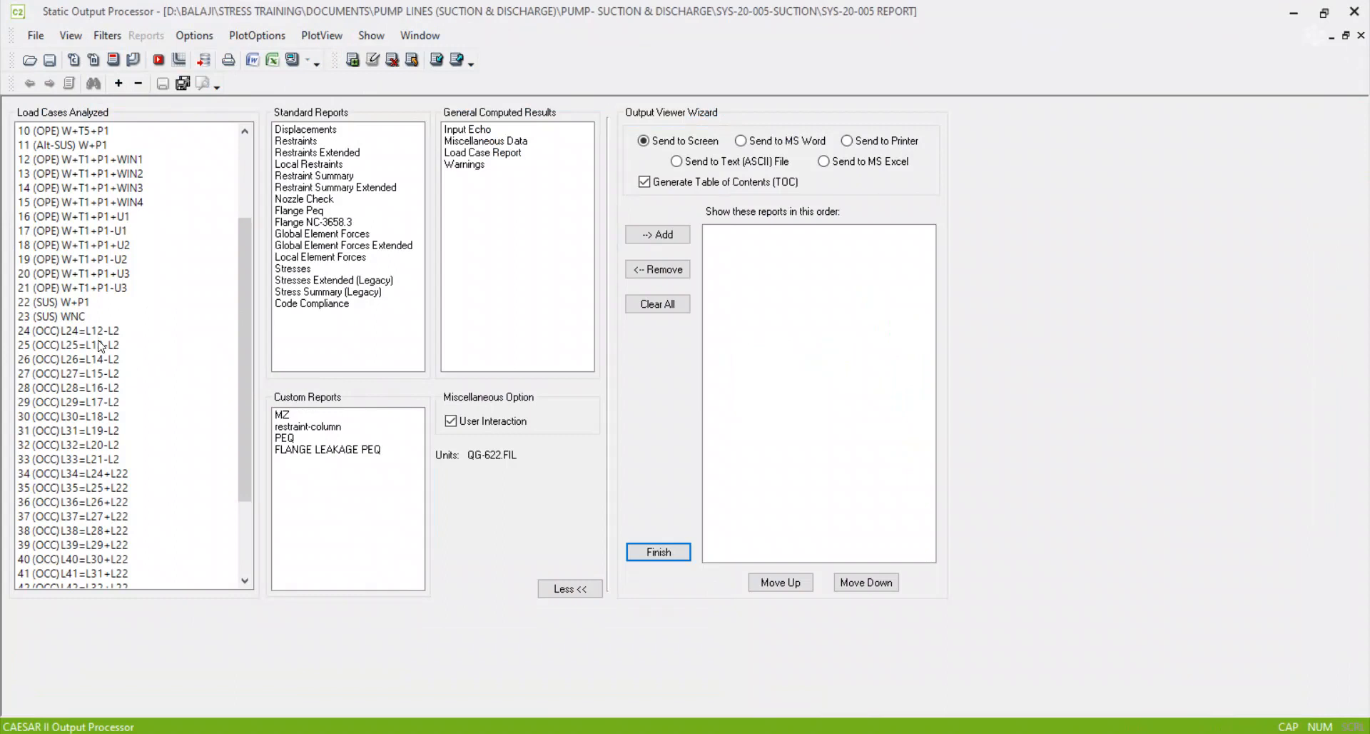
Step: Generate an on-screen Stress Summary (Legacy) report for OCC load cases 24 to 43 in the Static Output Processor
drag(85, 332, 102, 377)
drag(114, 332, 121, 487)
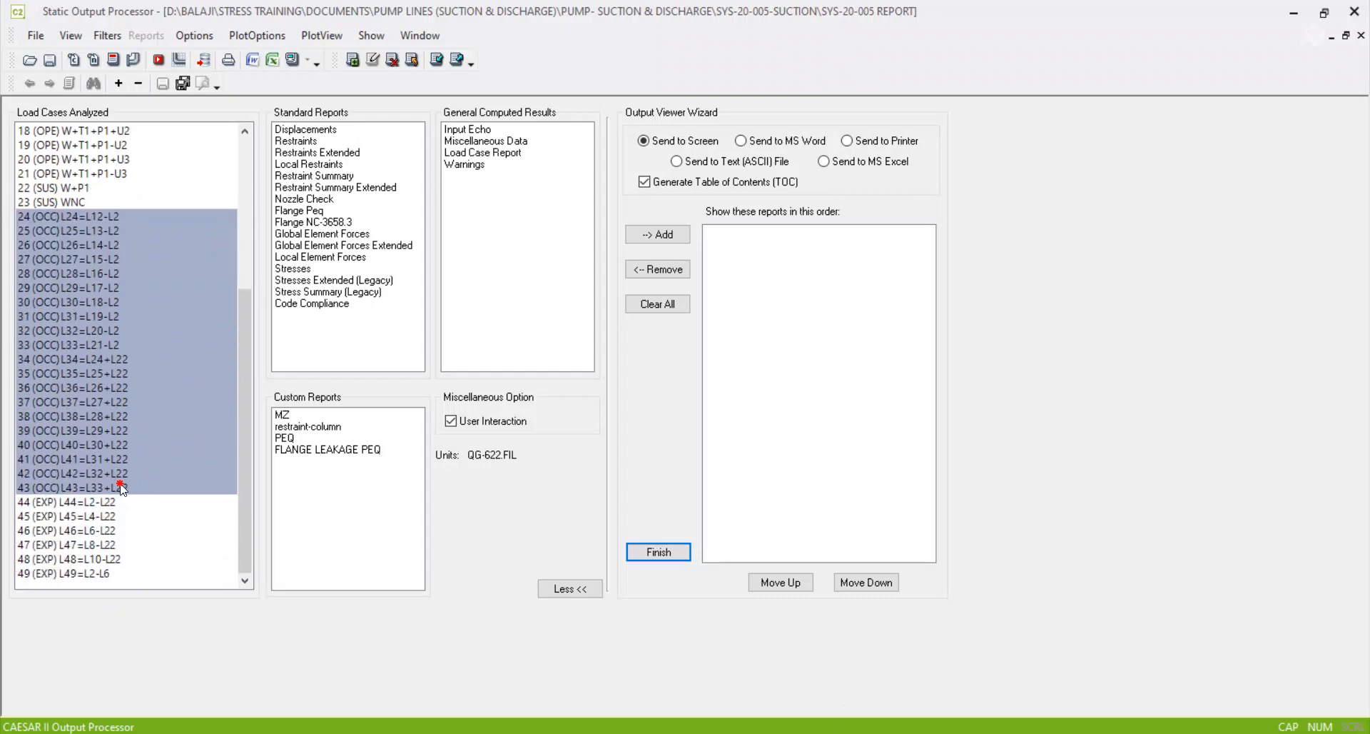
click(313, 292)
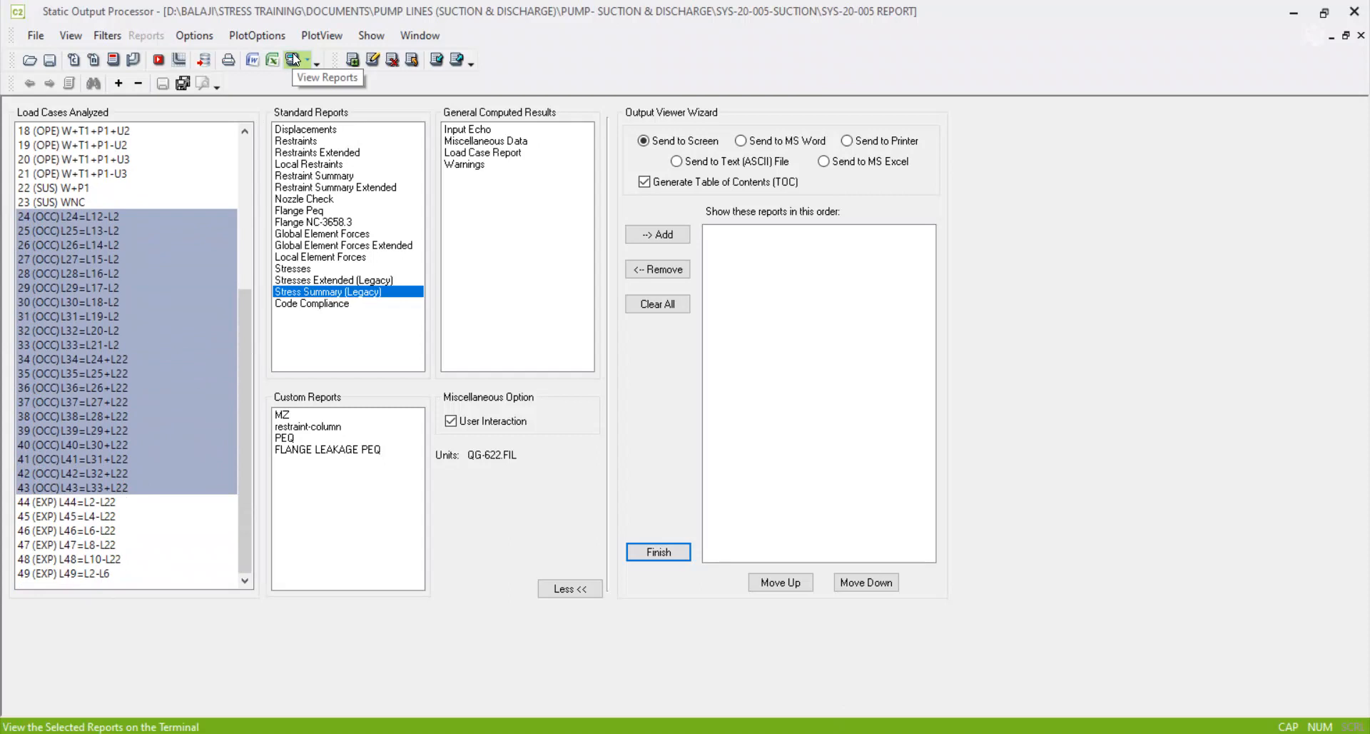
drag(101, 215, 109, 490)
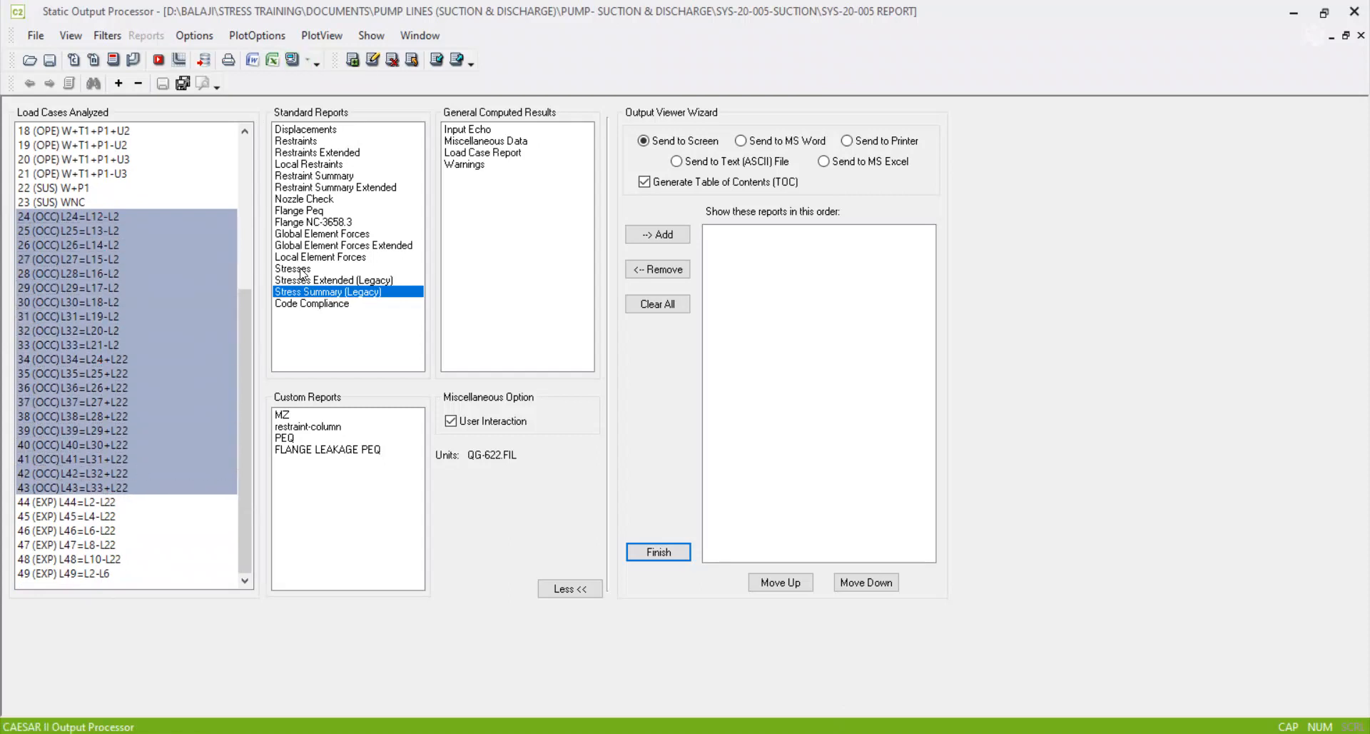
click(293, 64)
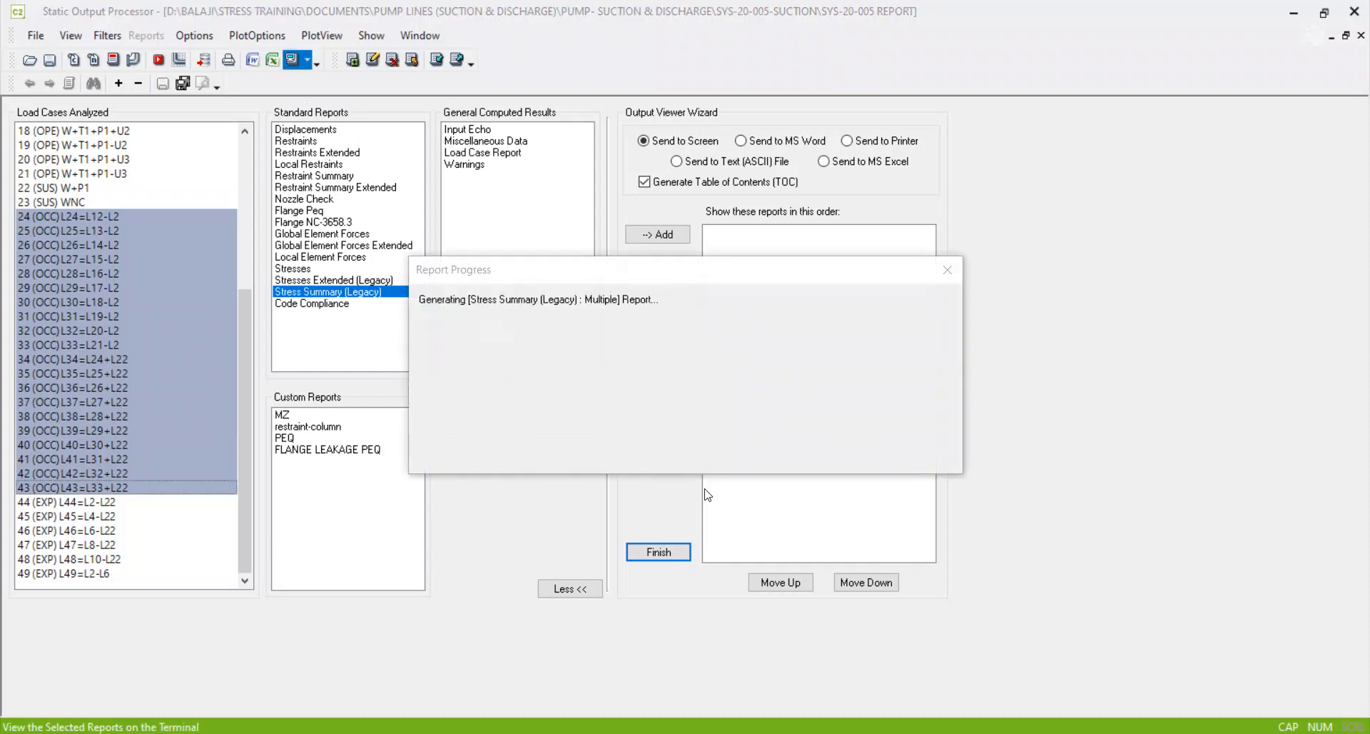
Step: Examine the stress ratios and allowable stresses of occasional load cases 24 to 29, returning to the load case 24 results
scroll(707, 493, down, 2)
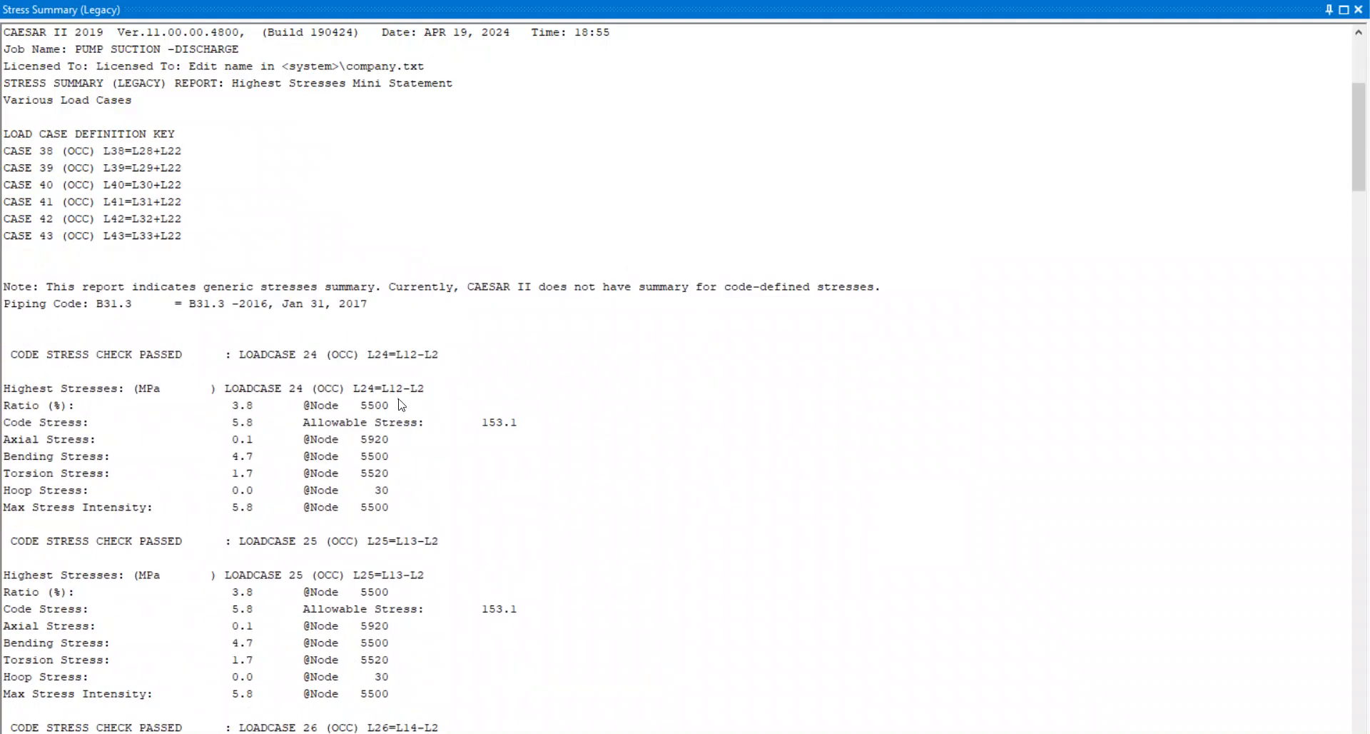
click(254, 413)
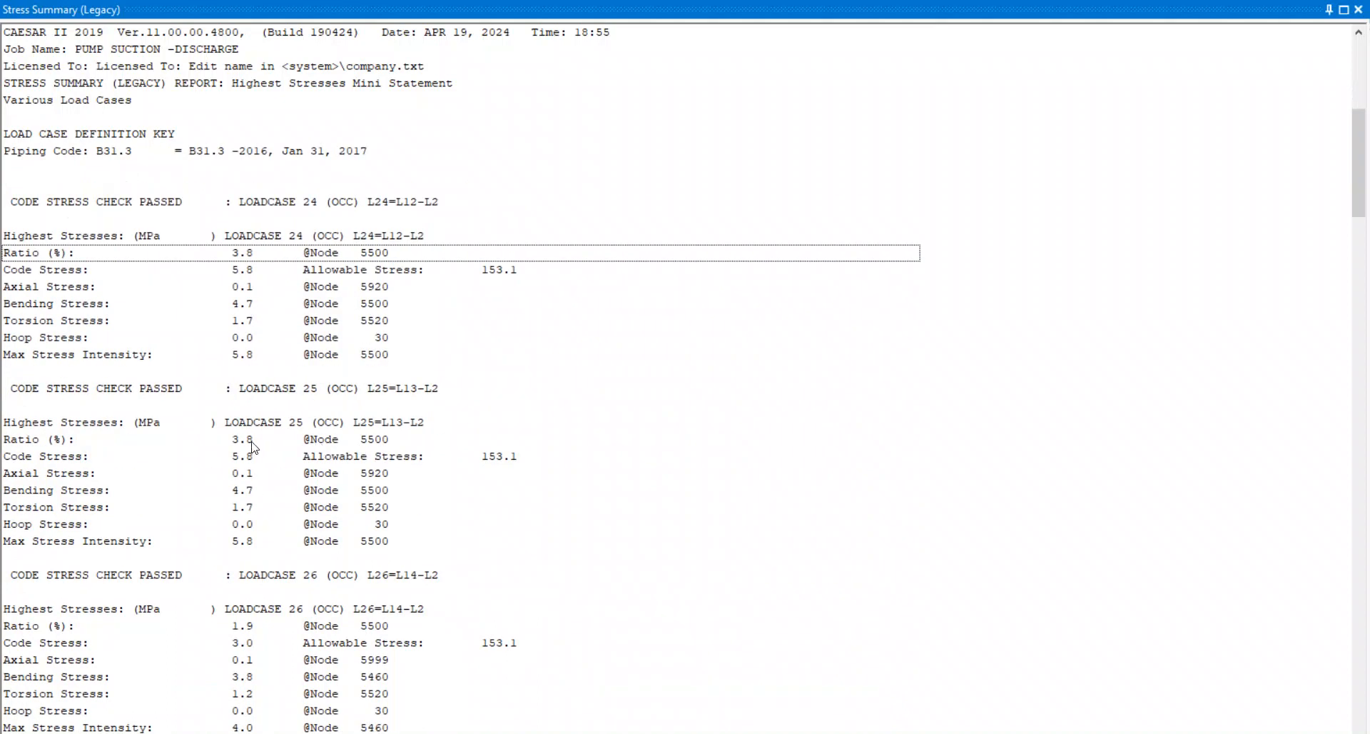
scroll(286, 521, down, 4)
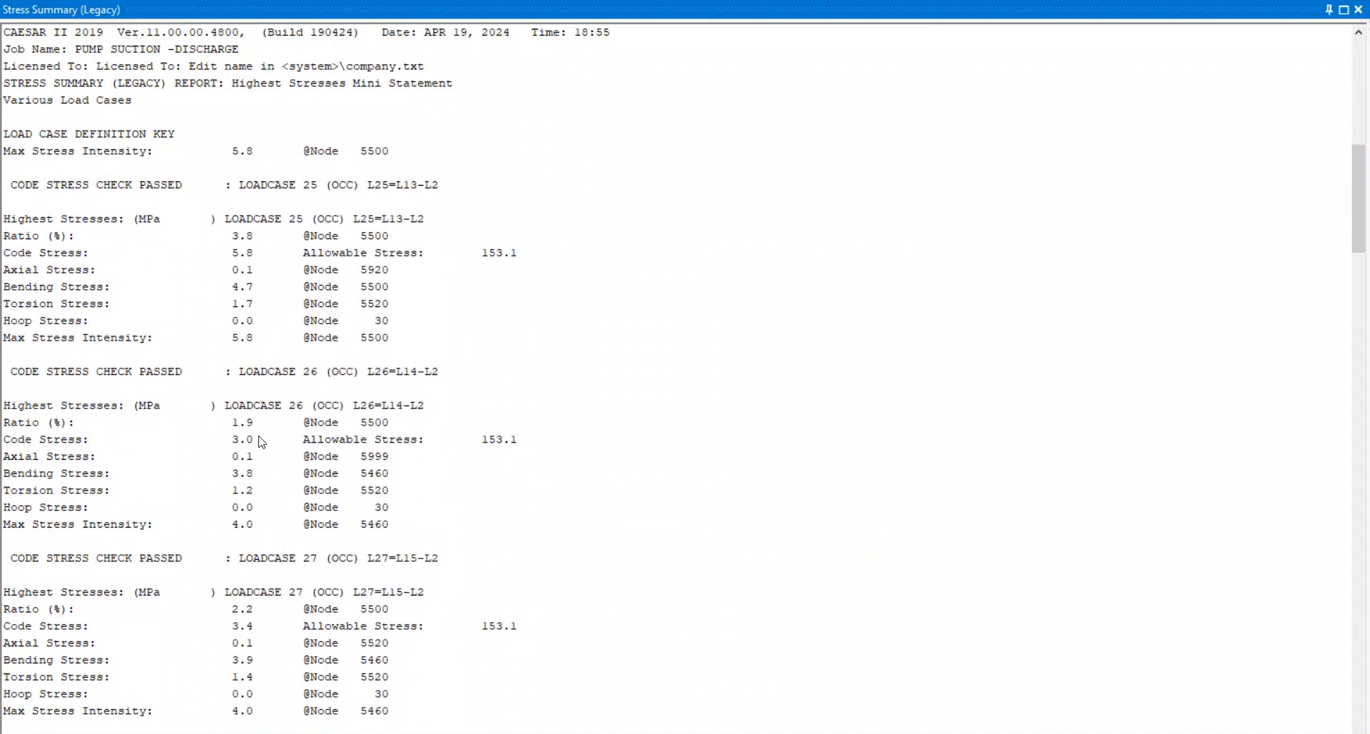
scroll(251, 618, down, 10)
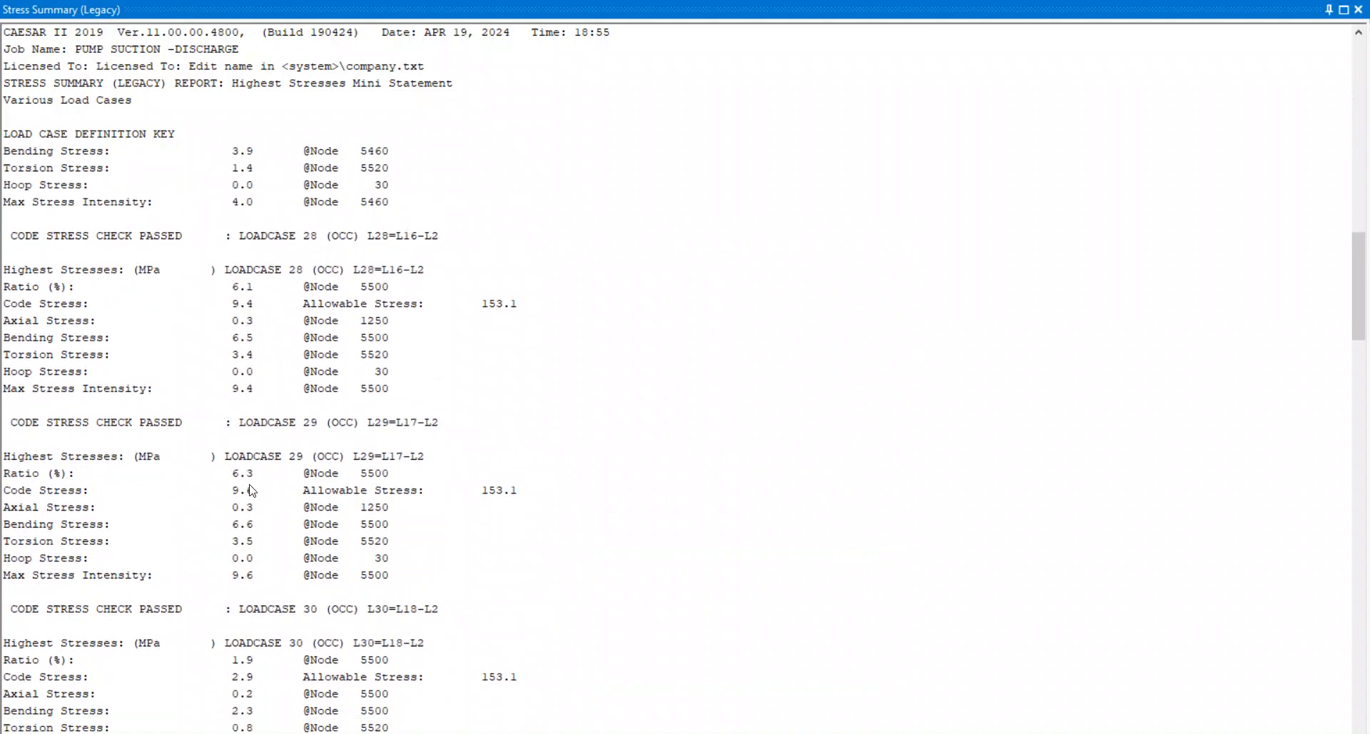
scroll(321, 468, up, 15)
click(326, 456)
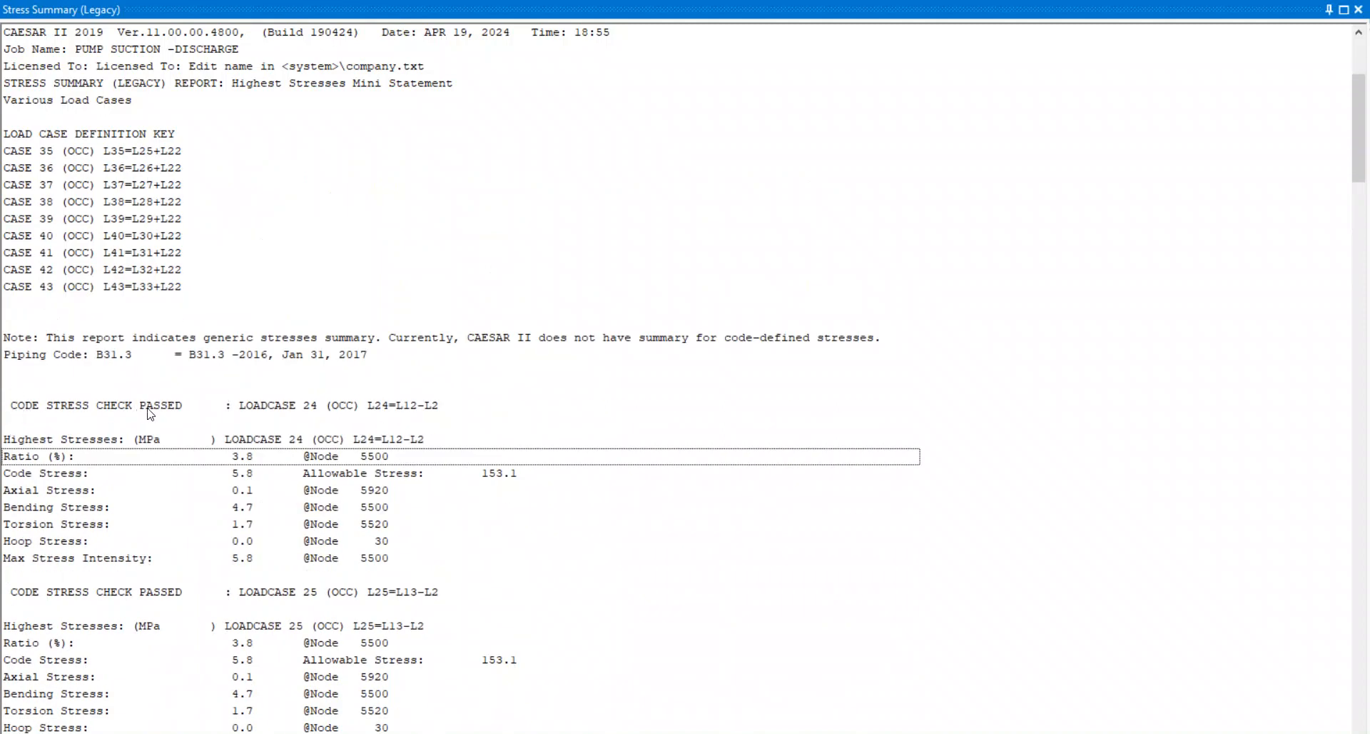
Step: Review the code stress checks of the occasional load cases through case 43, including the L22 combinations, and close the report
scroll(200, 505, down, 10)
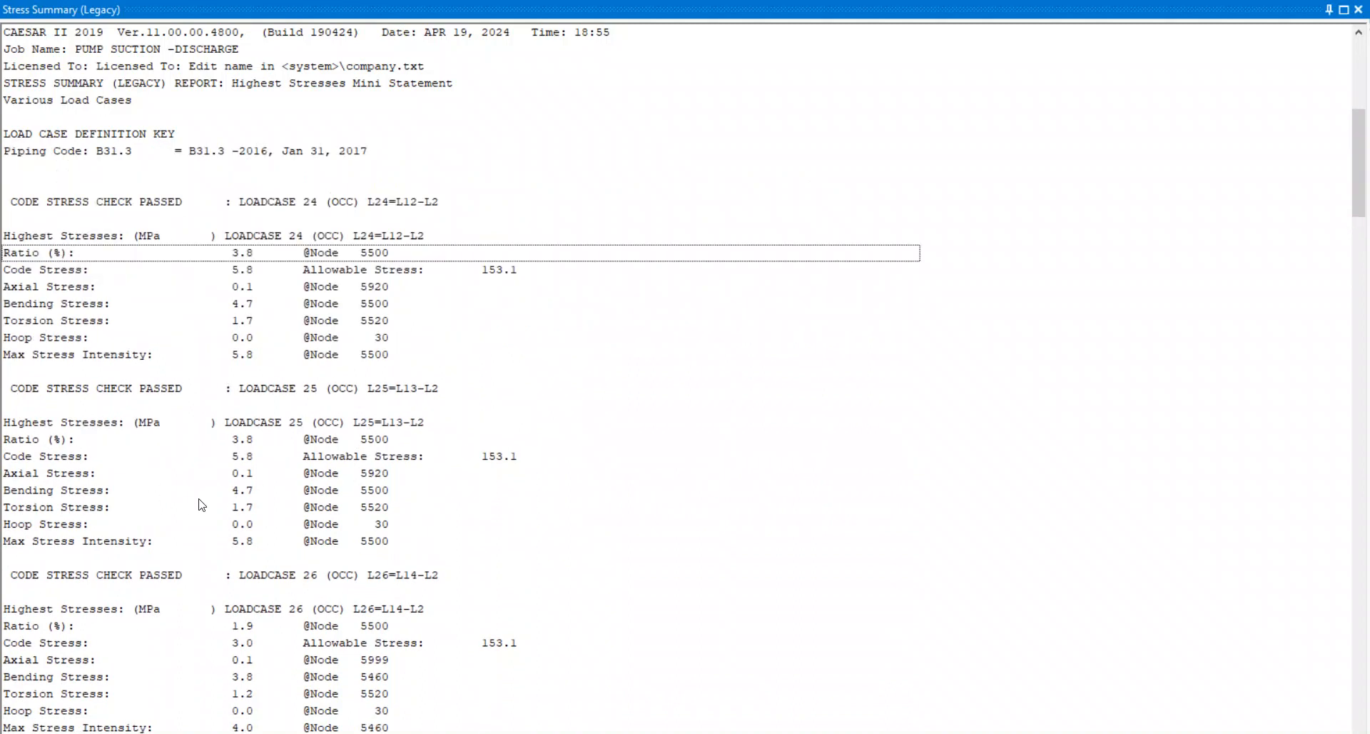
scroll(209, 515, down, 15)
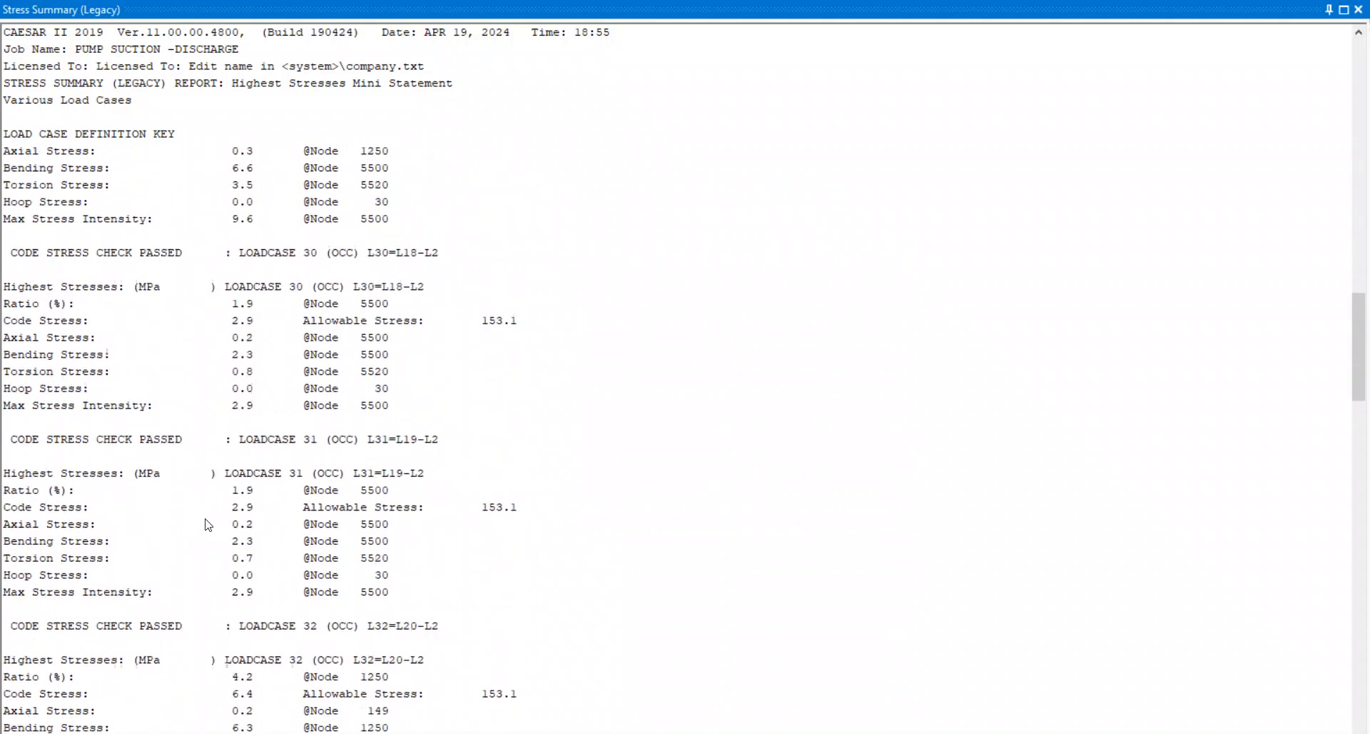
scroll(212, 518, down, 15)
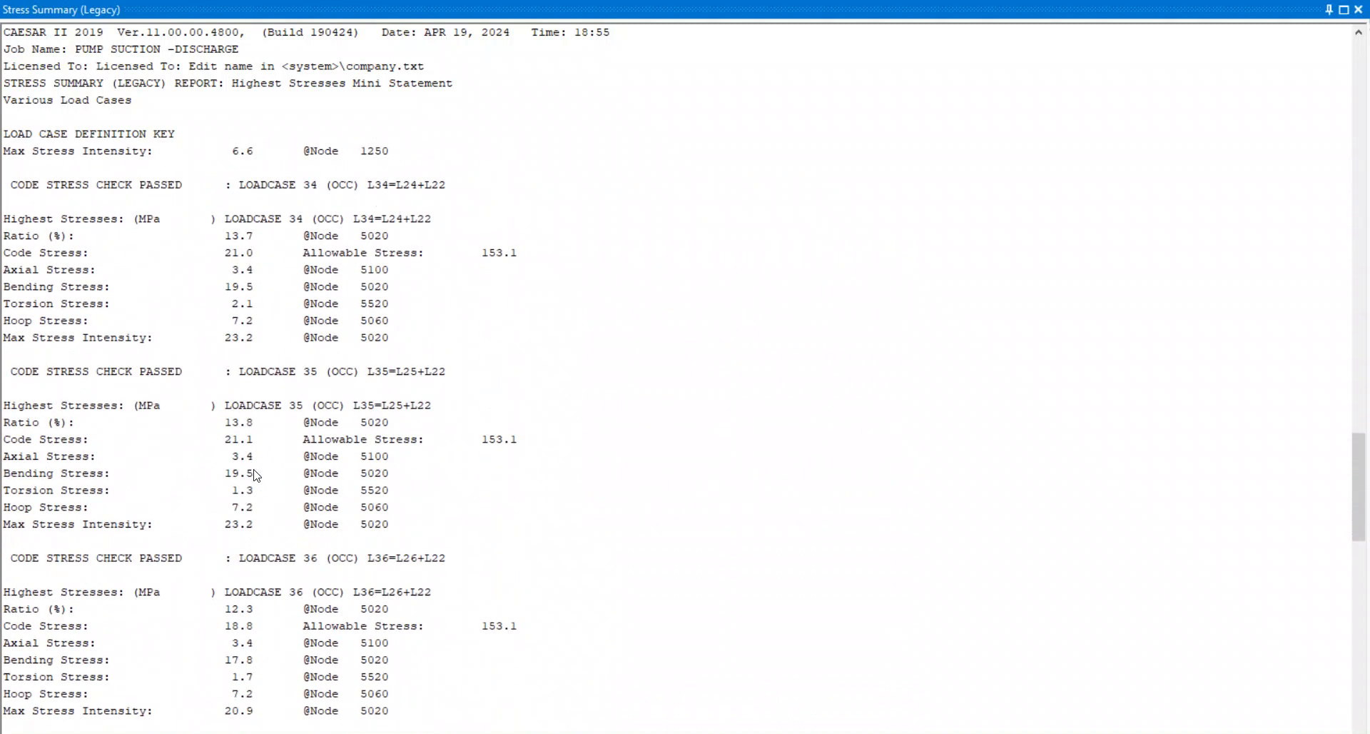
scroll(225, 386, up, 10)
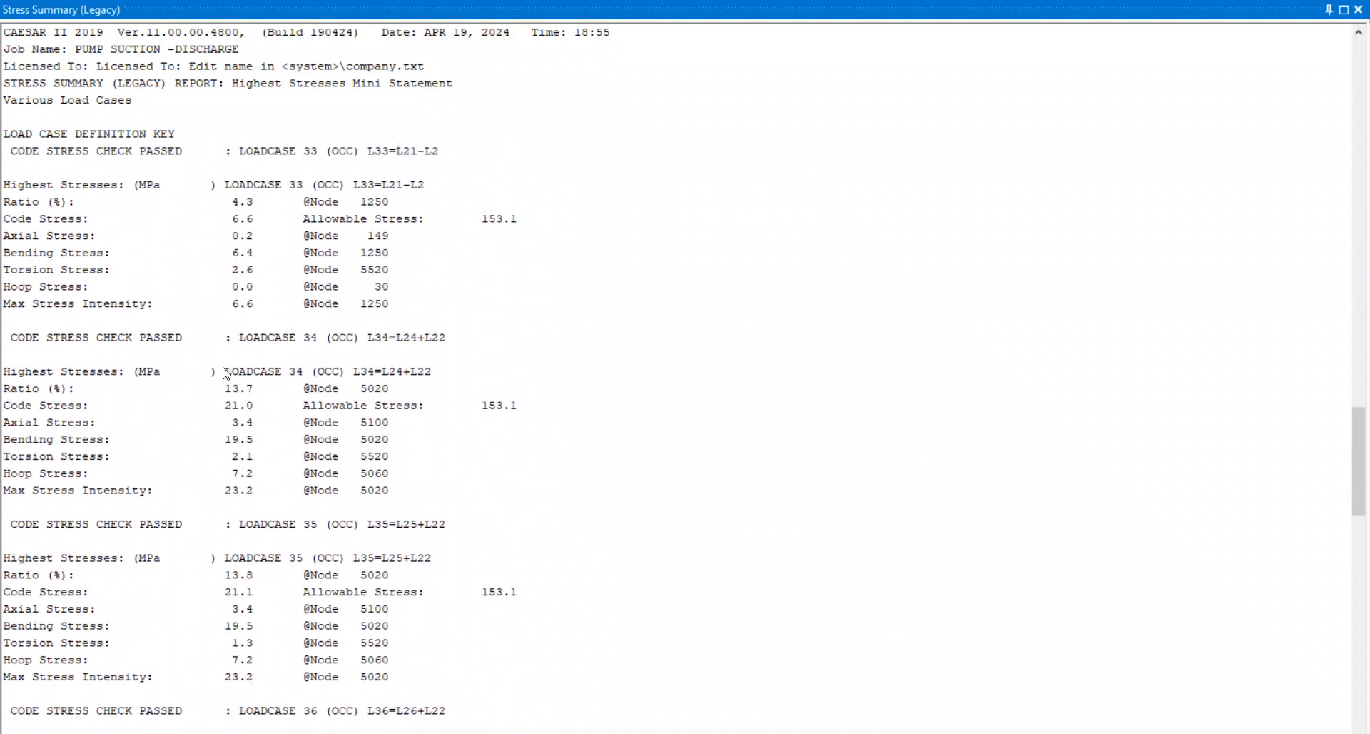
scroll(227, 389, down, 14)
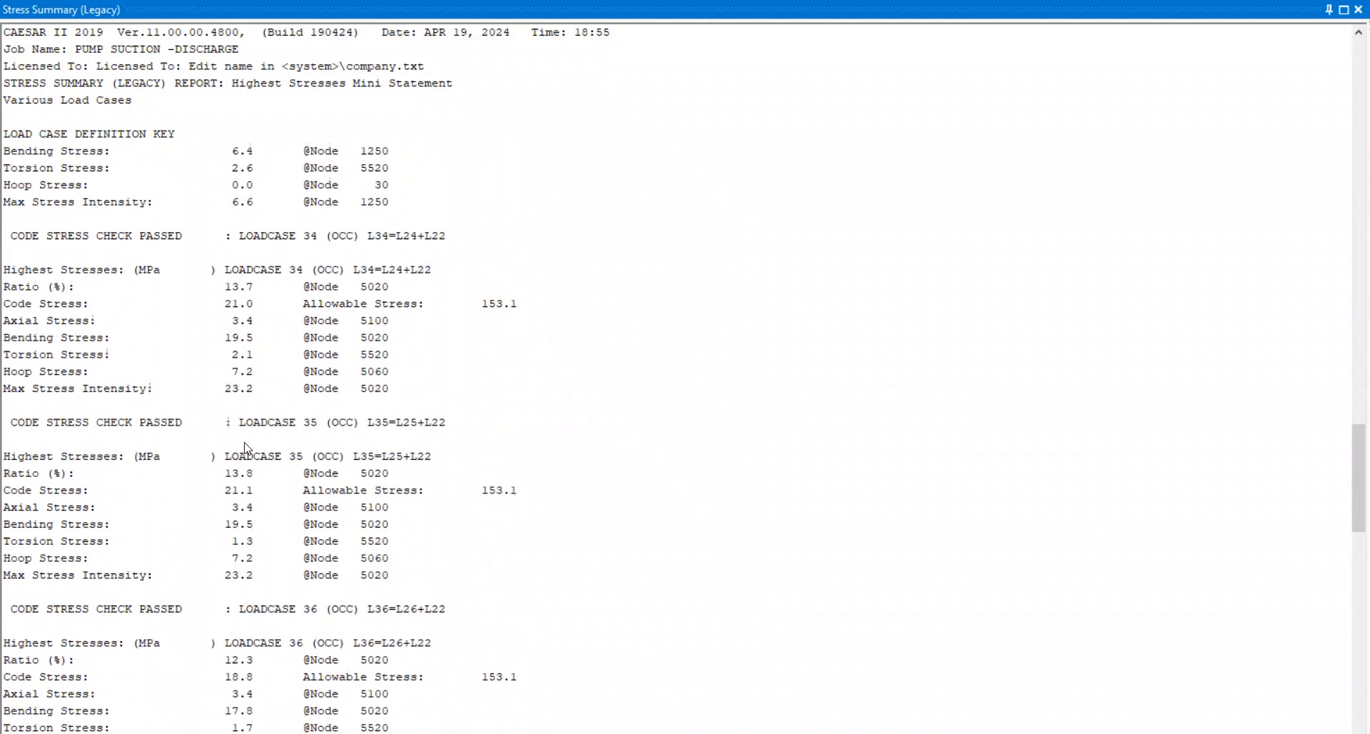
scroll(250, 452, down, 4)
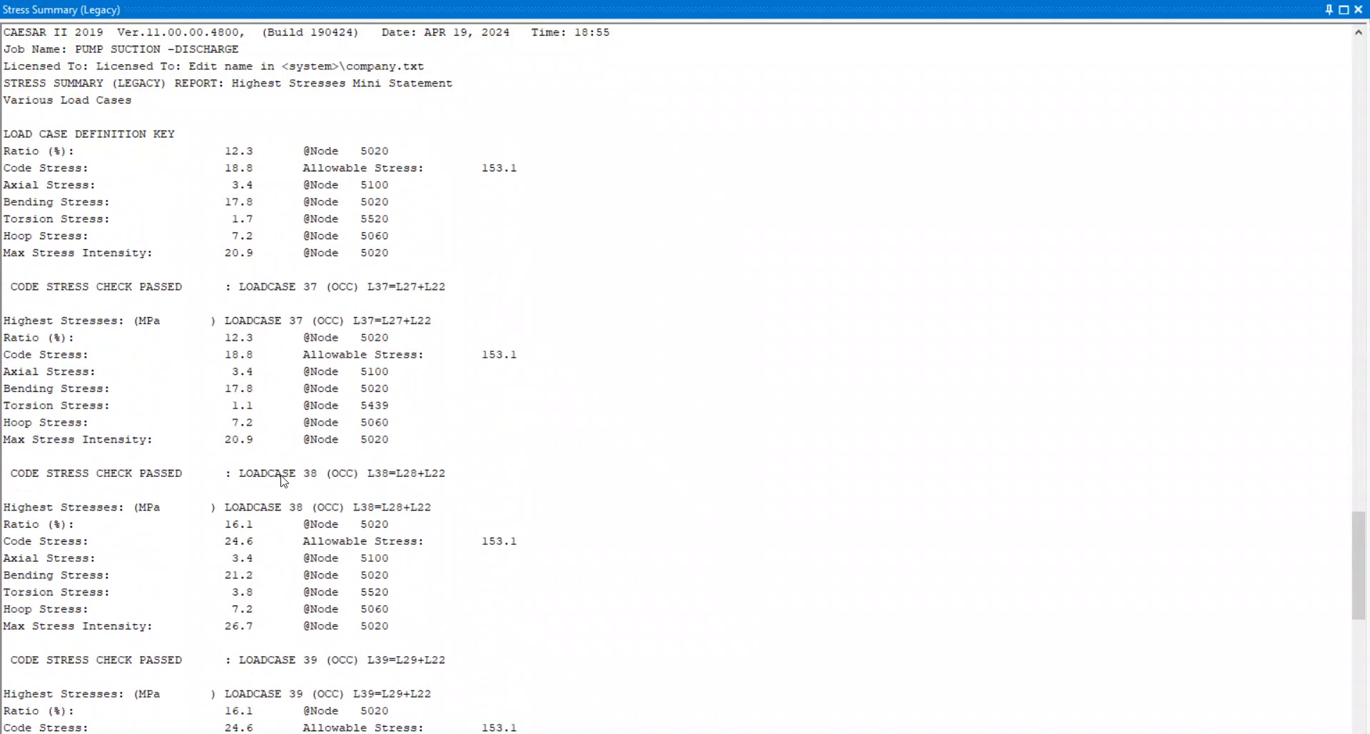
scroll(263, 542, down, 2)
scroll(265, 537, down, 12)
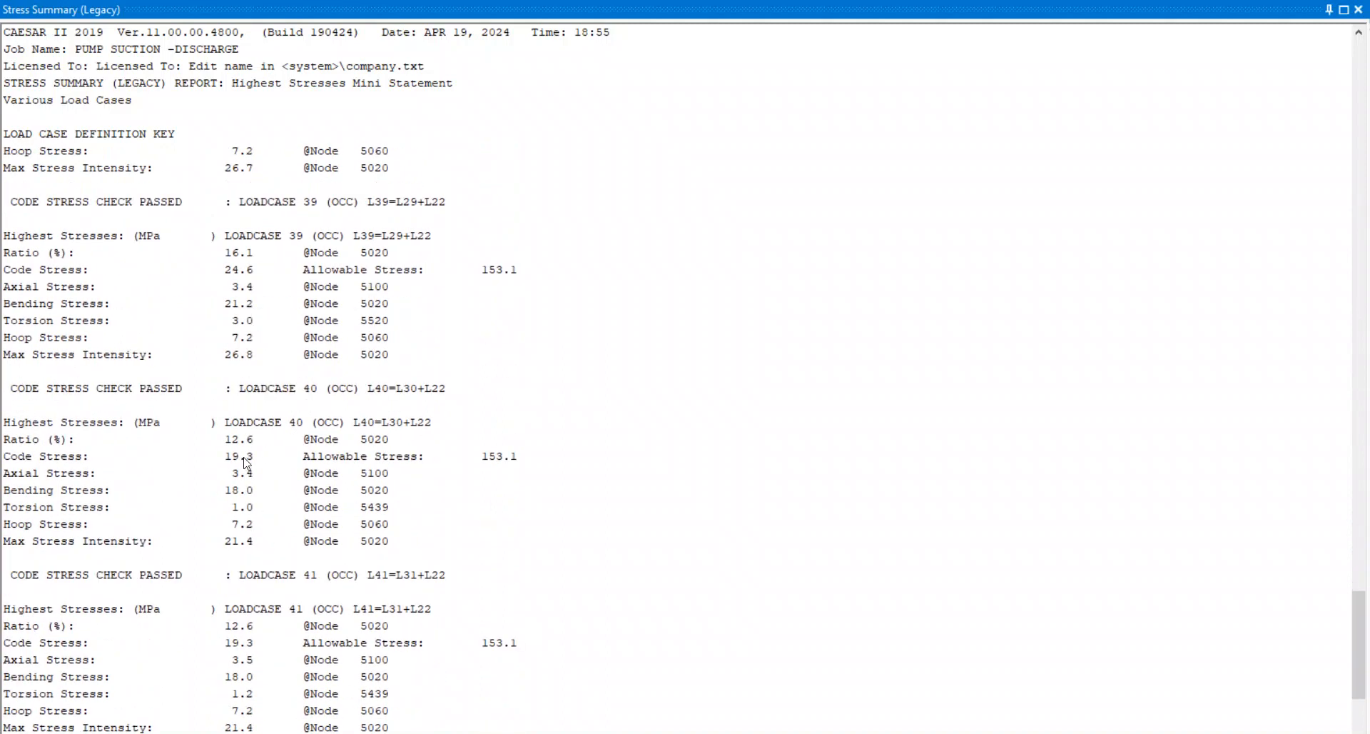
scroll(263, 546, down, 2)
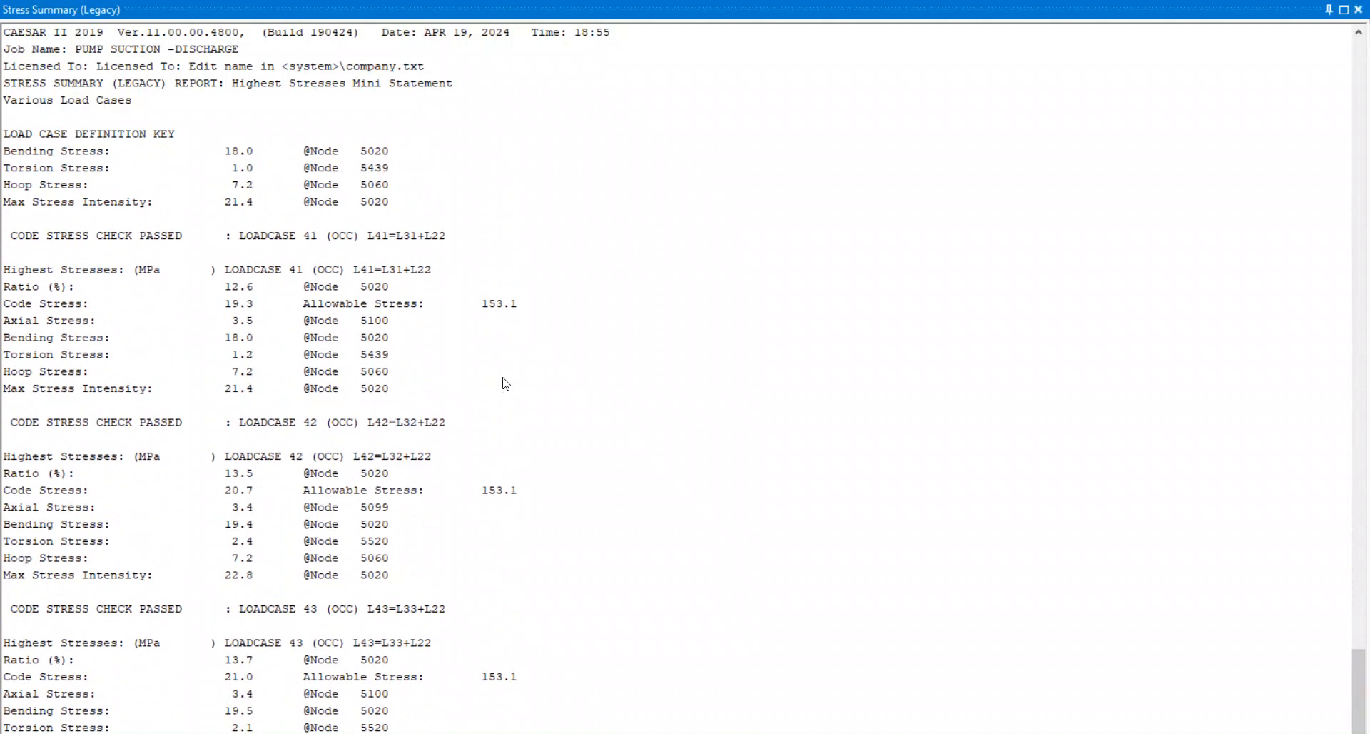
click(1358, 10)
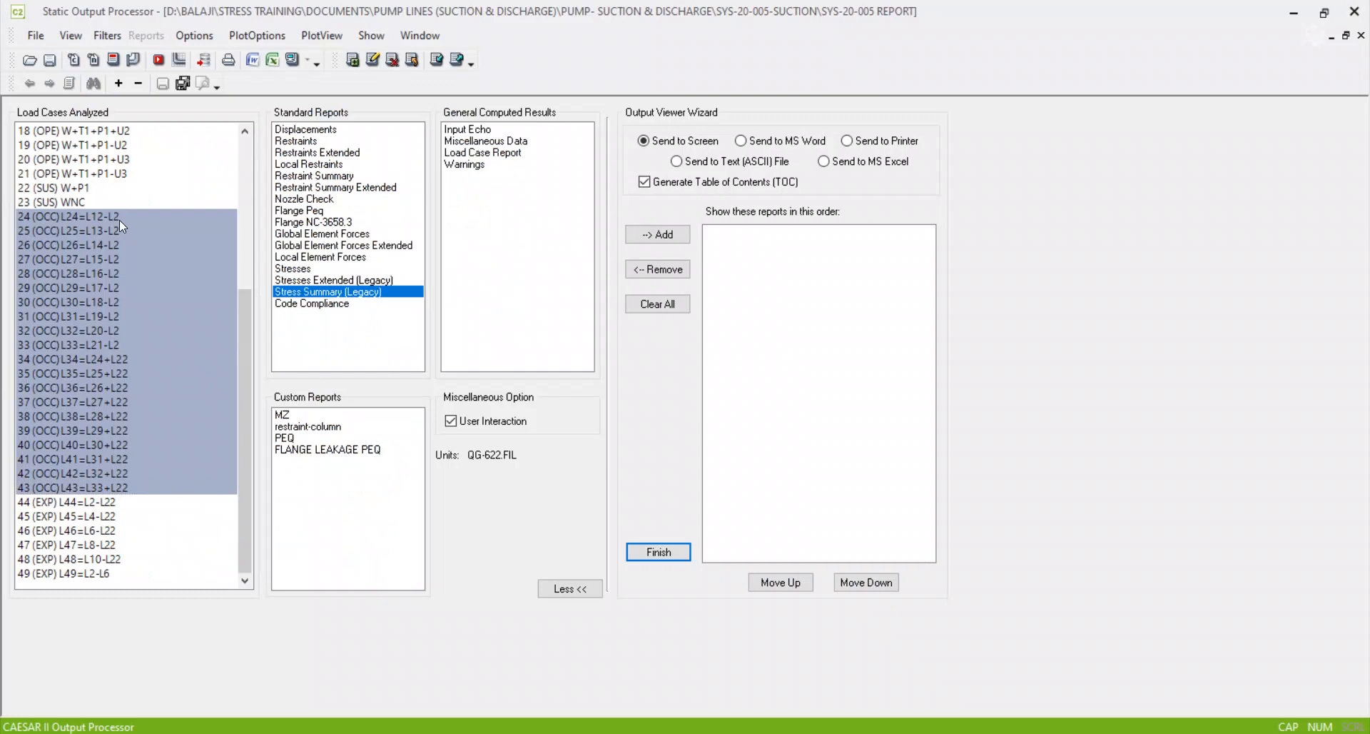
Step: Select OCC cases 24 to 33, extend the selection through case 43, and select only case 34, L34=L24+L22
drag(113, 216, 112, 345)
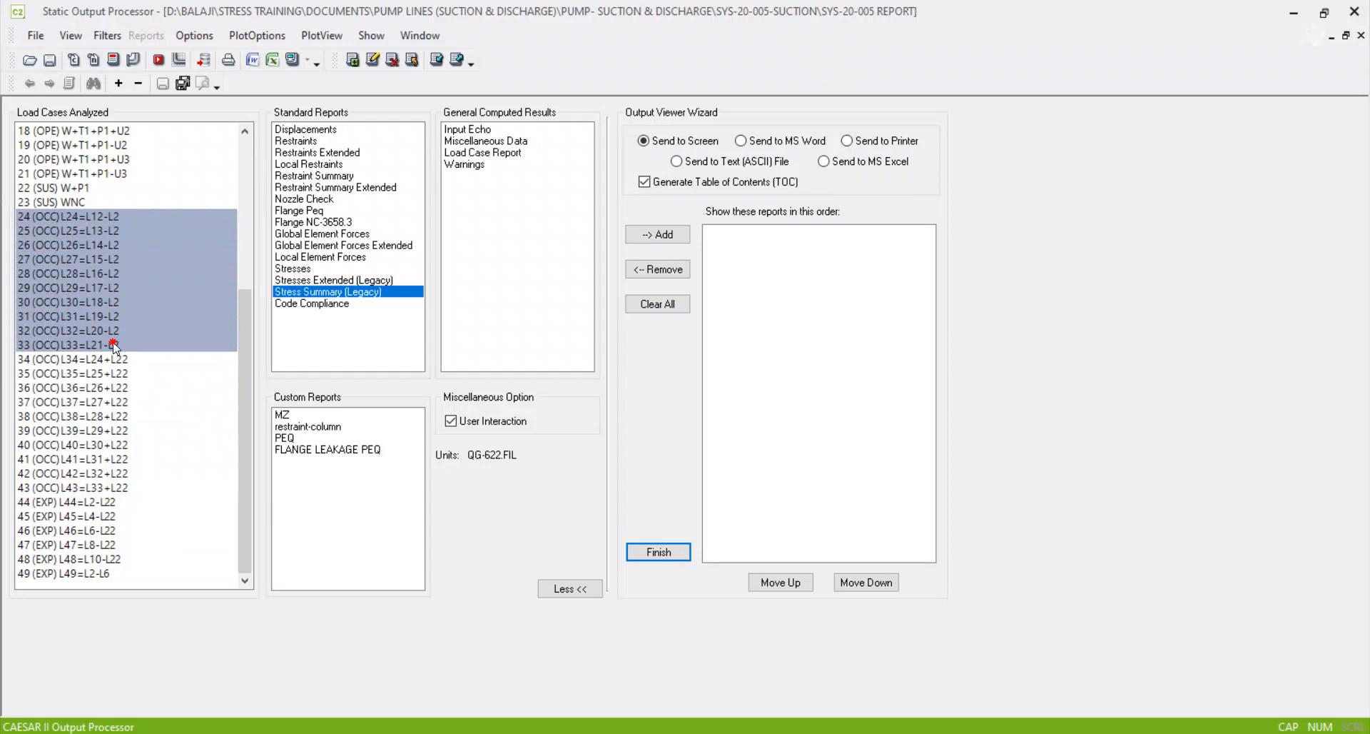
drag(88, 218, 111, 484)
click(129, 361)
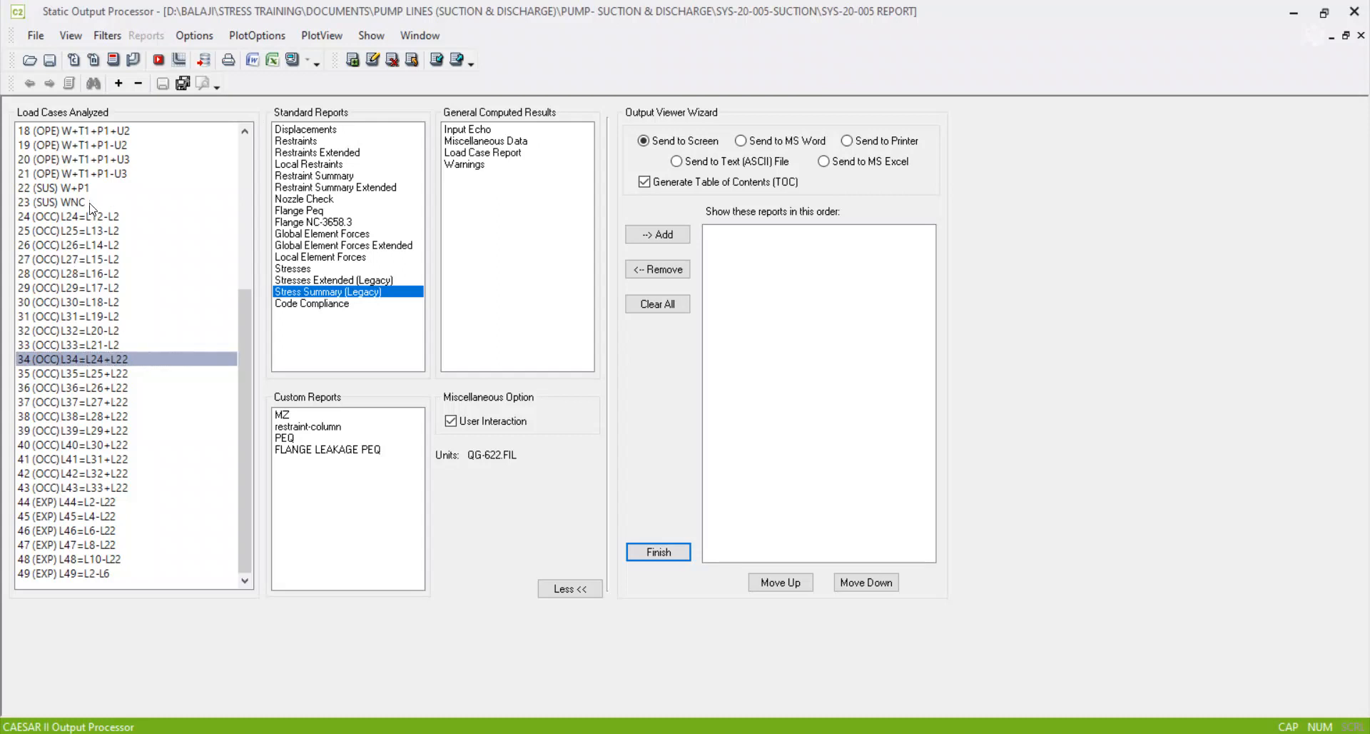
scroll(93, 268, up, 1)
scroll(93, 268, up, 2)
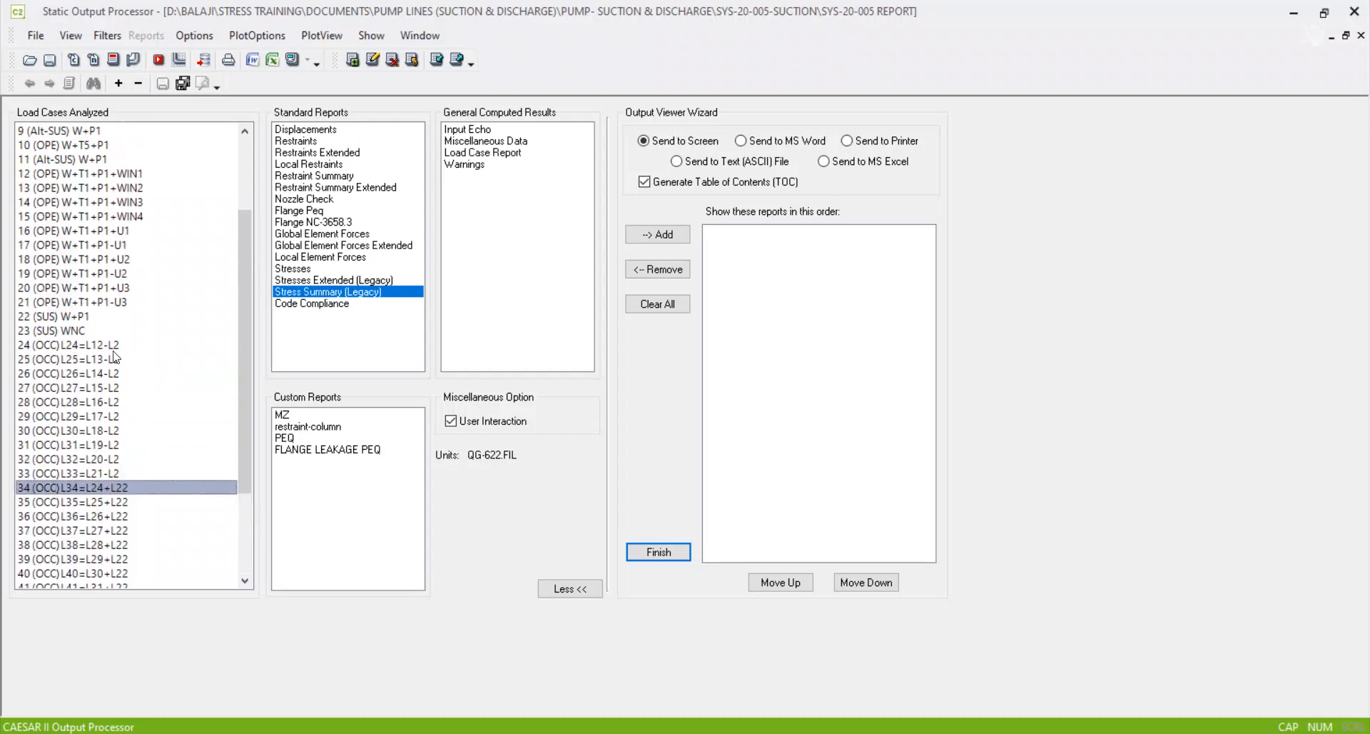
Step: Decline the input save reminder and generate an on-screen Stress Summary (Legacy) report for load case 24, L24=L12-L2
click(44, 346)
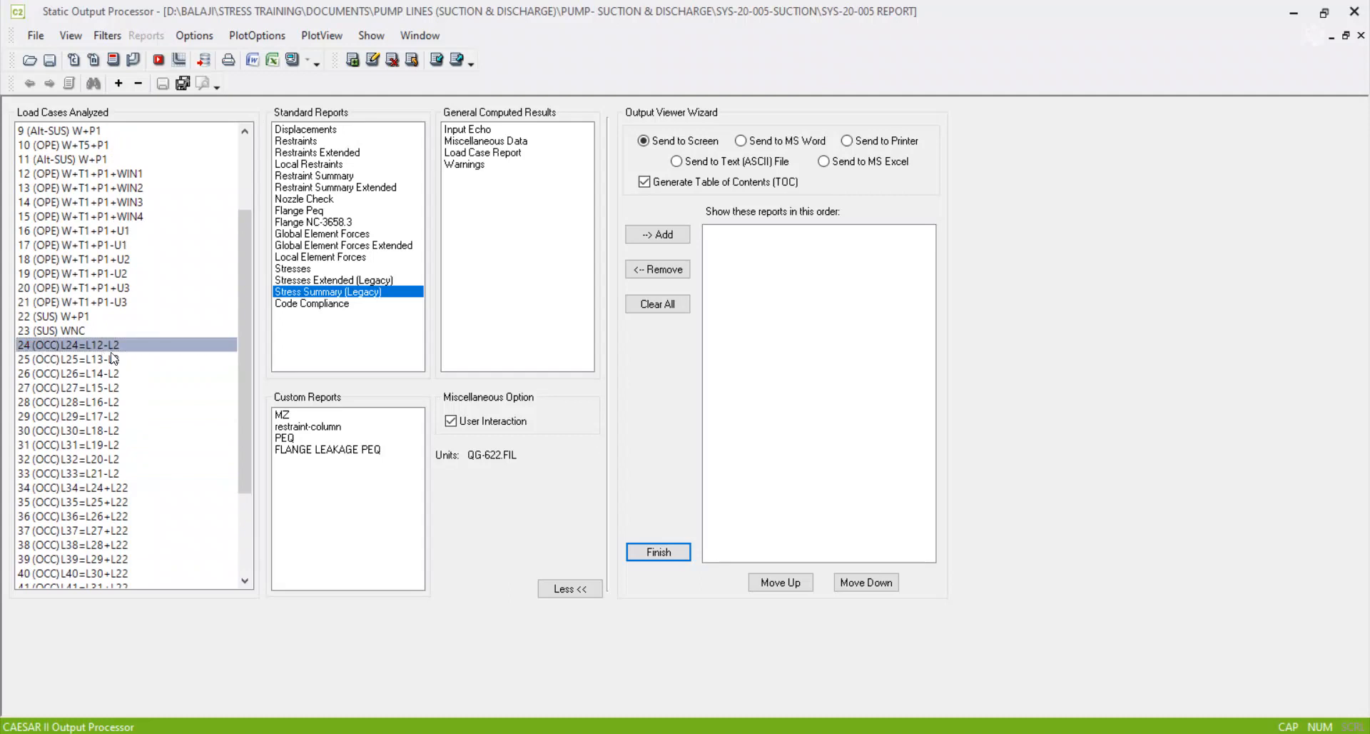
scroll(112, 359, up, 1)
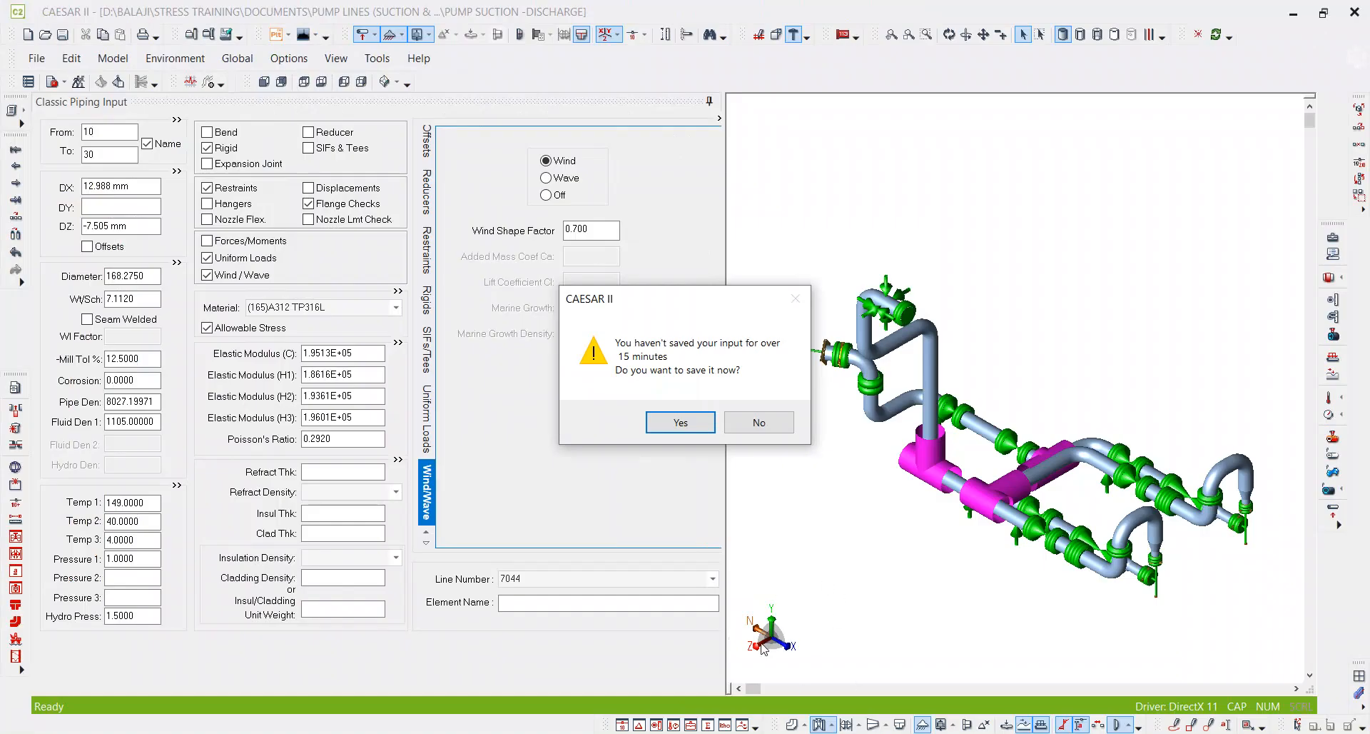
click(759, 422)
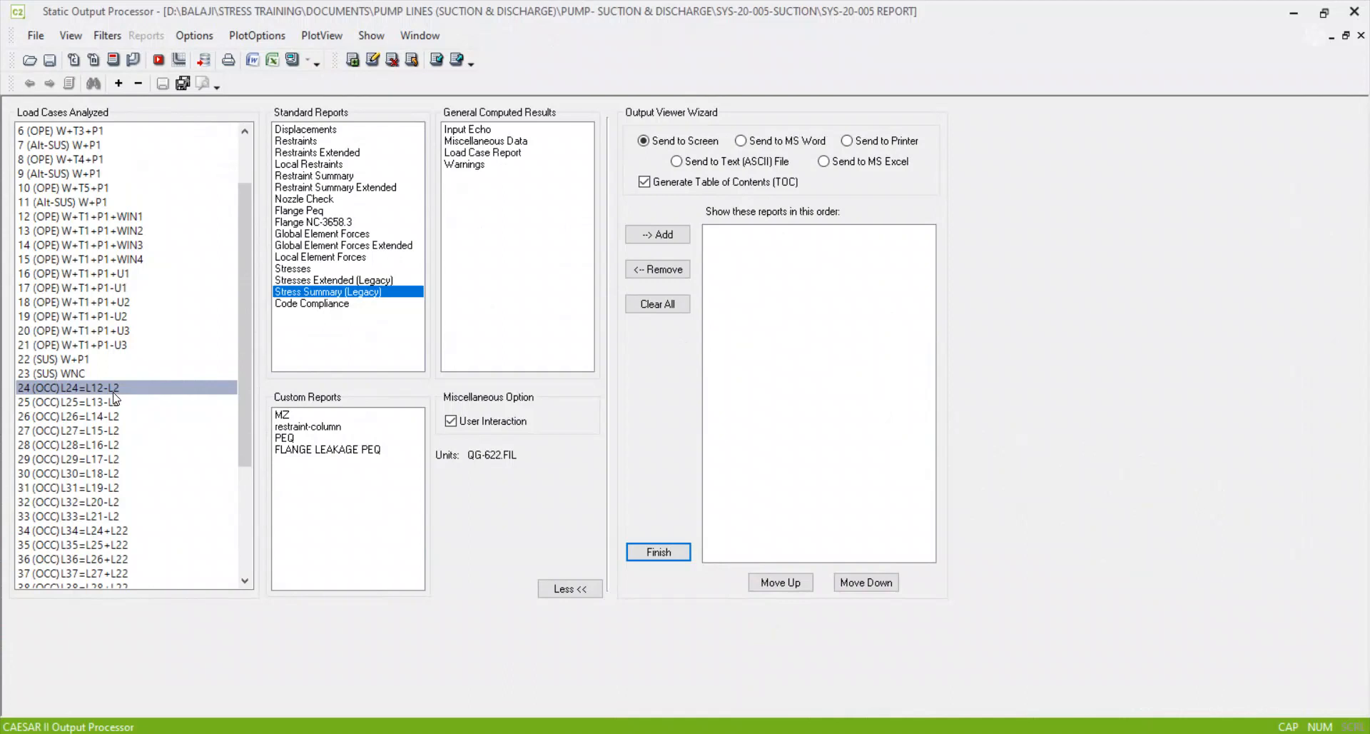
scroll(142, 236, up, 2)
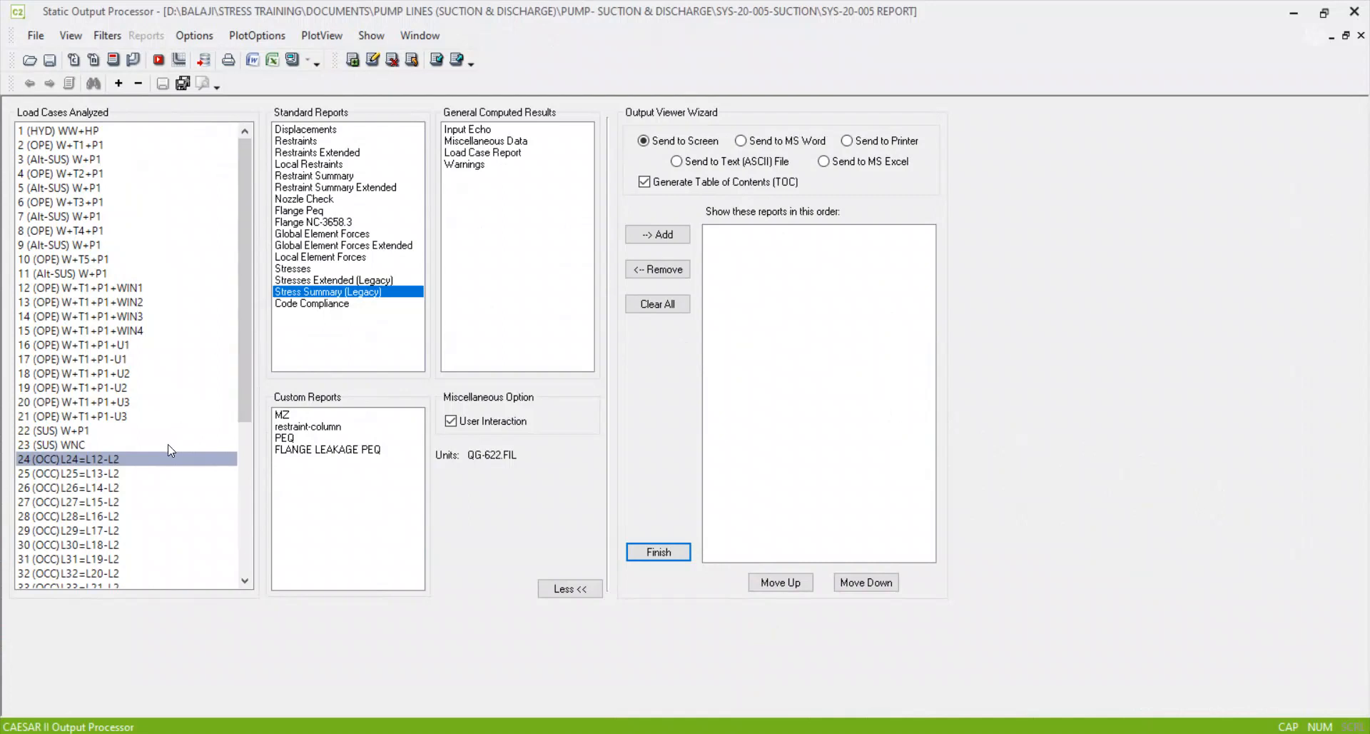
click(285, 62)
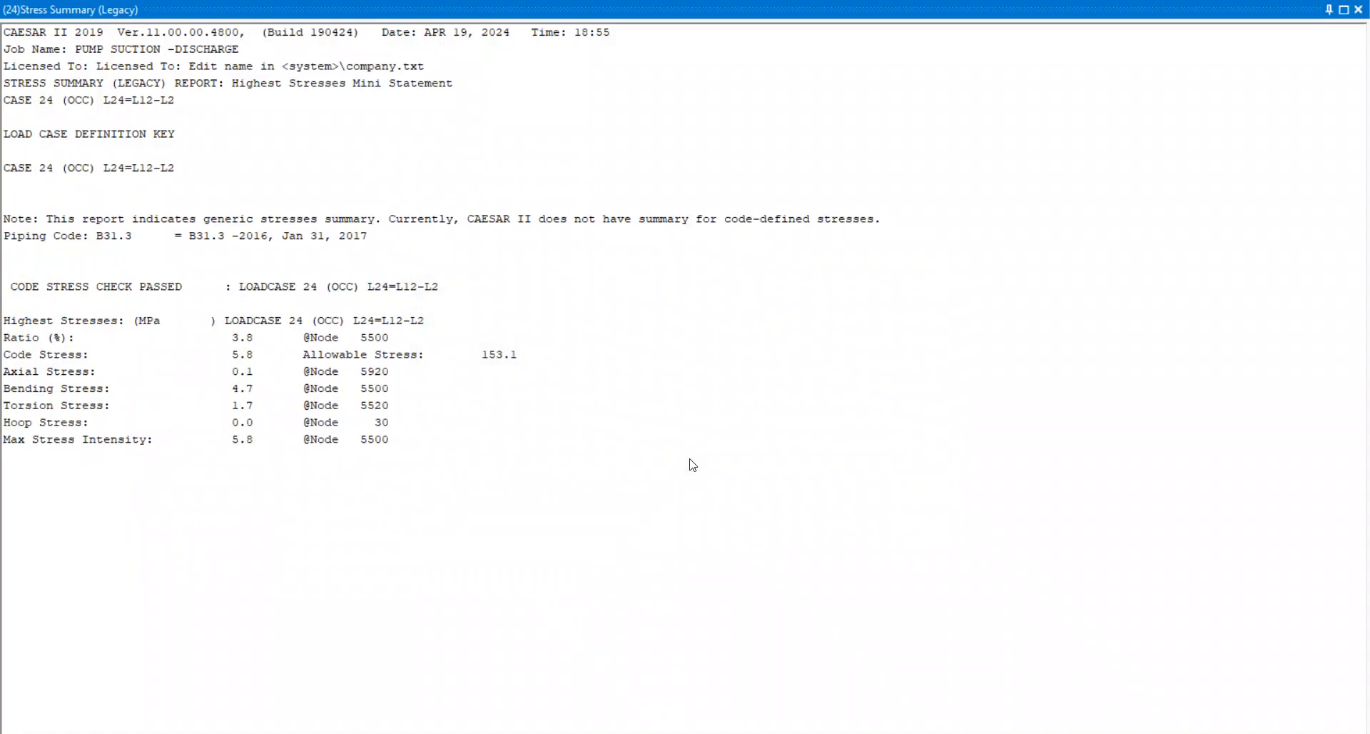
click(173, 345)
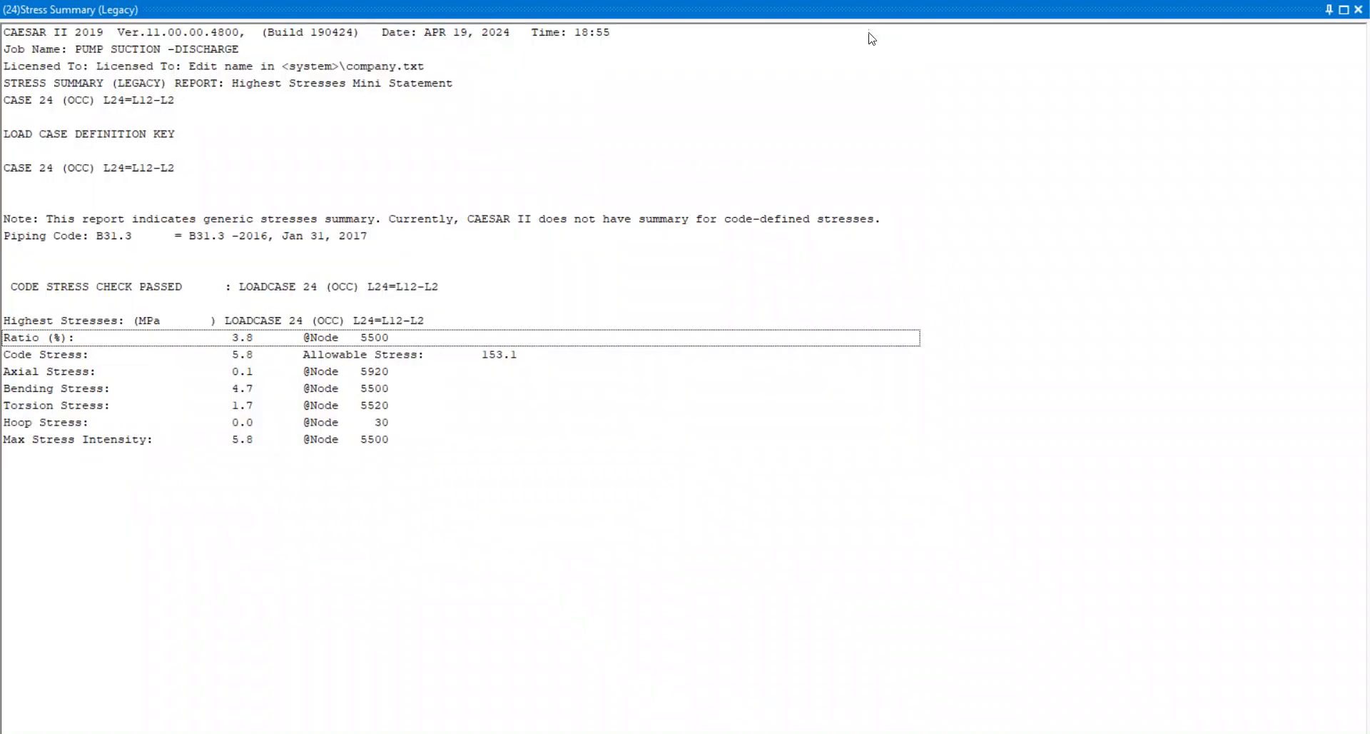
Step: Capture the load case 24 highest stresses with Snipping Tool and highlight the ratio value in yellow, leaving the snip open while closing the report
double_click(888, 14)
drag(748, 407, 748, 152)
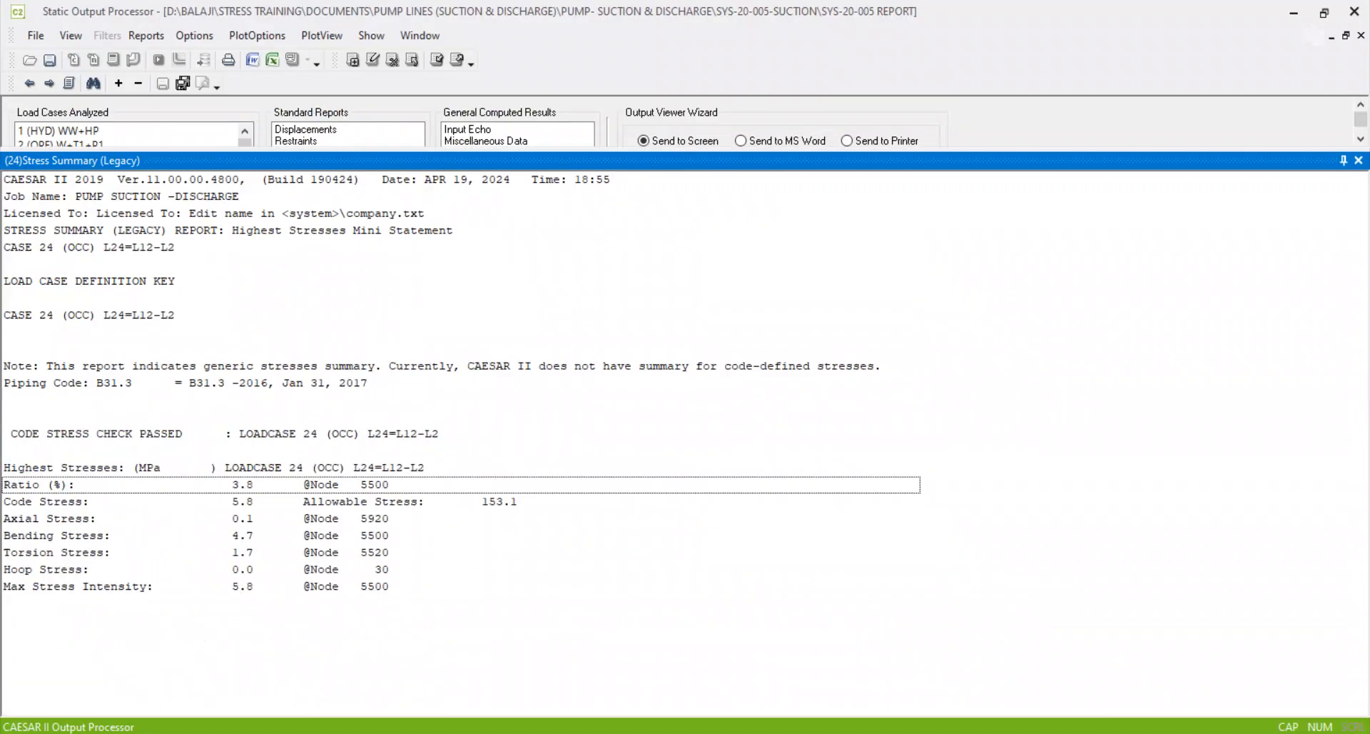
key(alt+Tab)
click(45, 333)
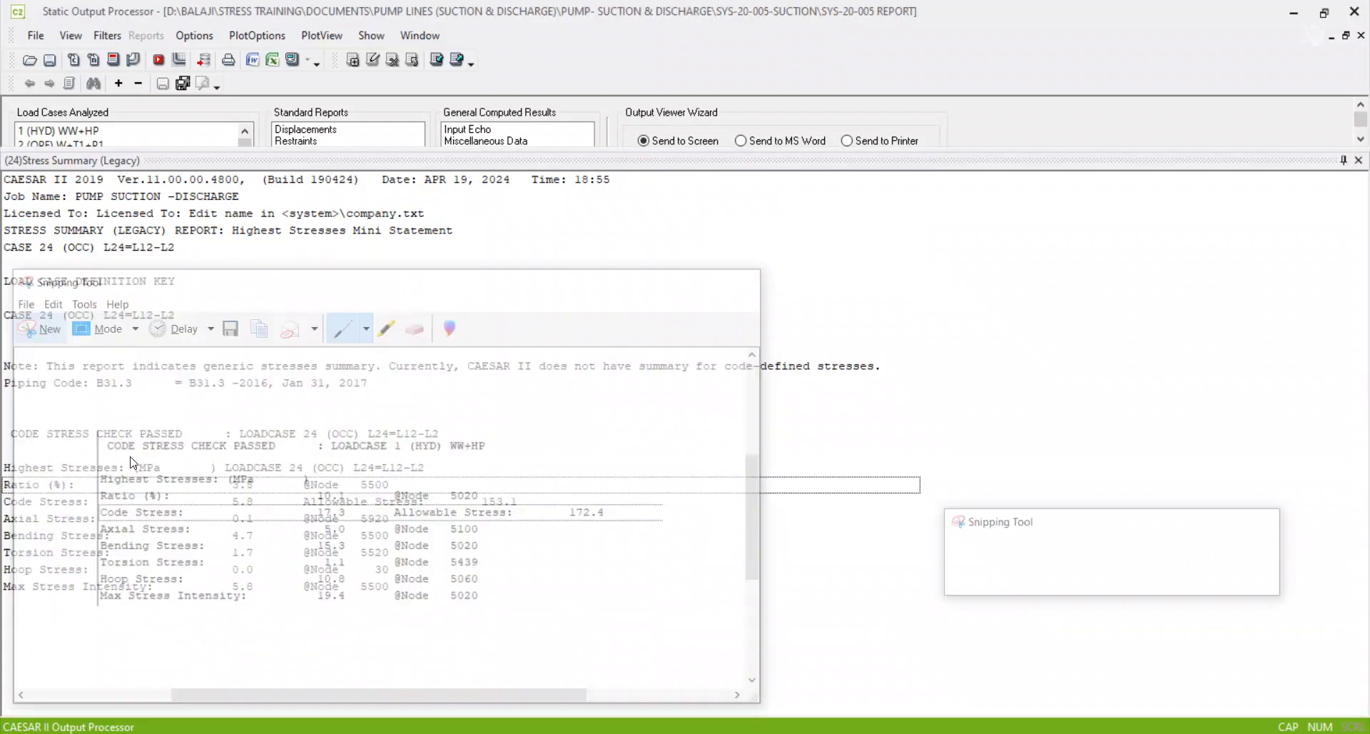
drag(1, 438, 676, 657)
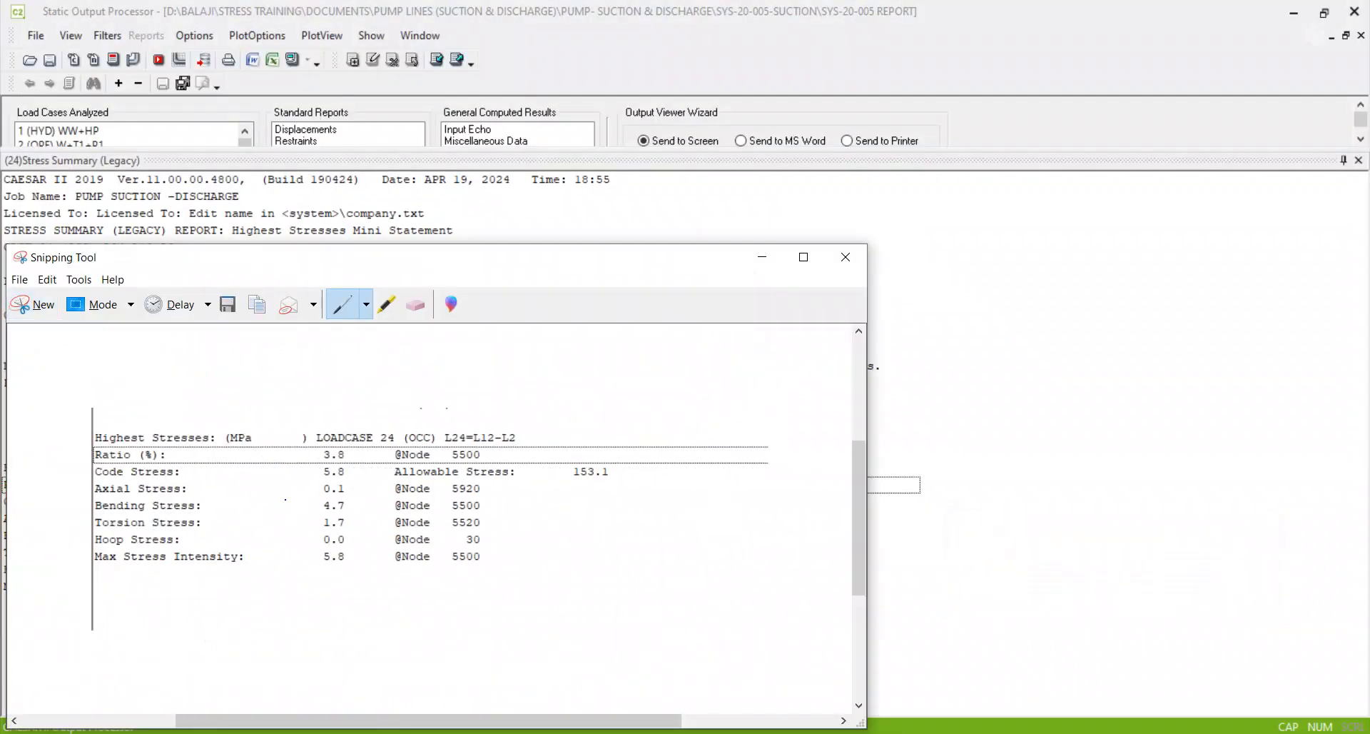
click(386, 305)
drag(356, 461, 293, 446)
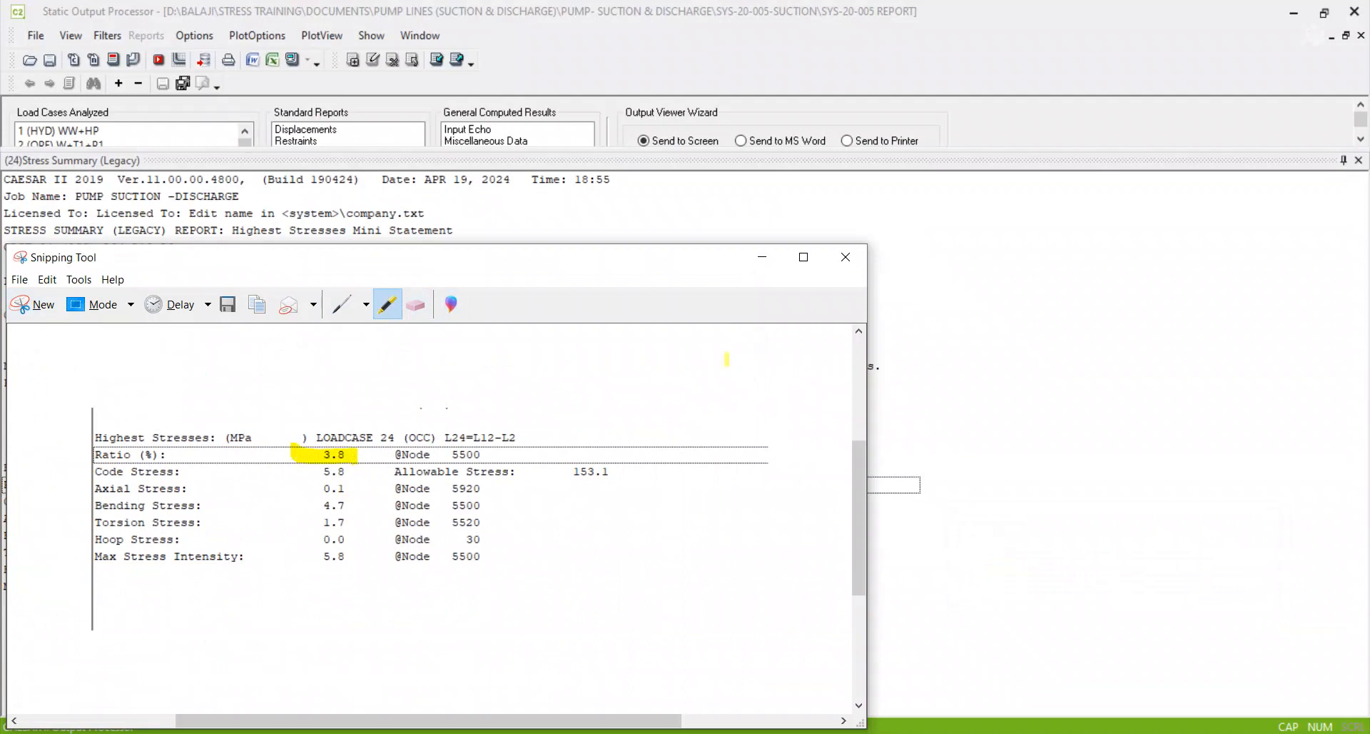
click(763, 257)
click(1359, 159)
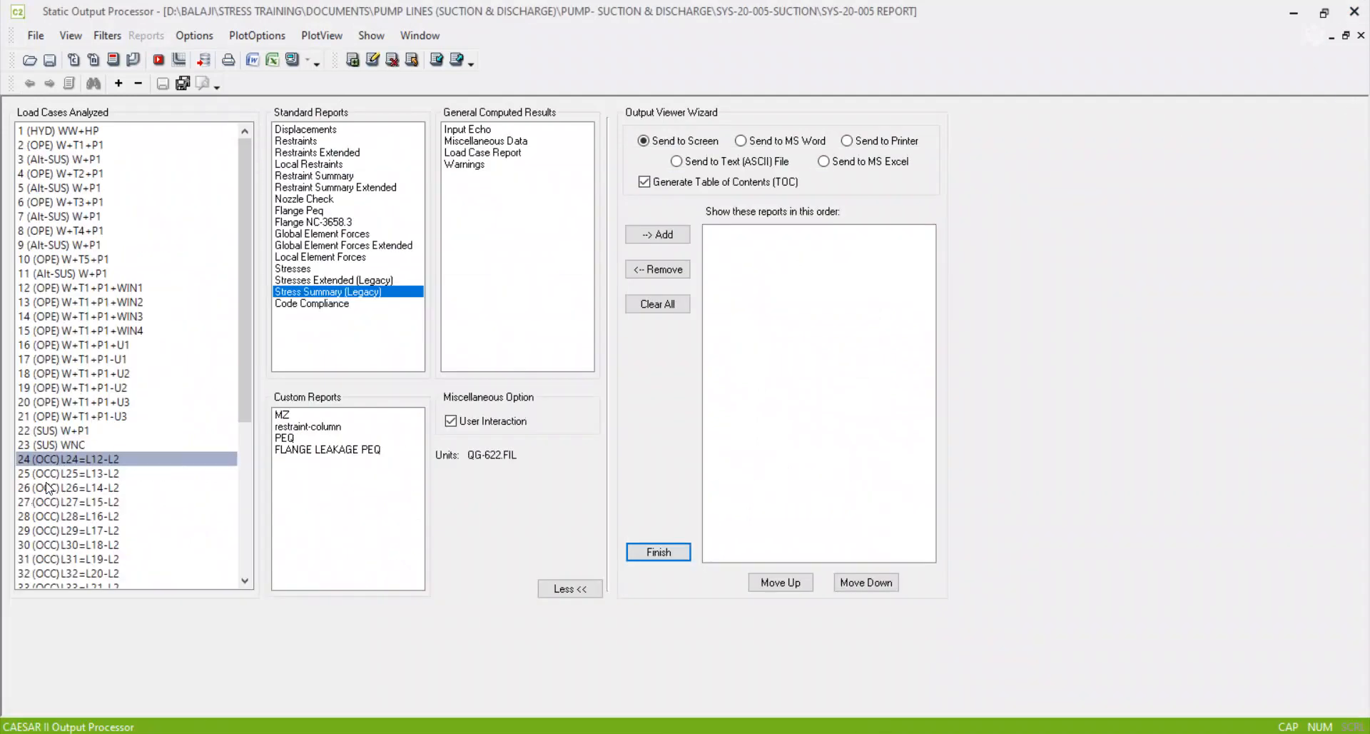
Step: Generate an on-screen Stress Summary (Legacy) report for load case 34, L34=L24+L22
scroll(107, 457, down, 3)
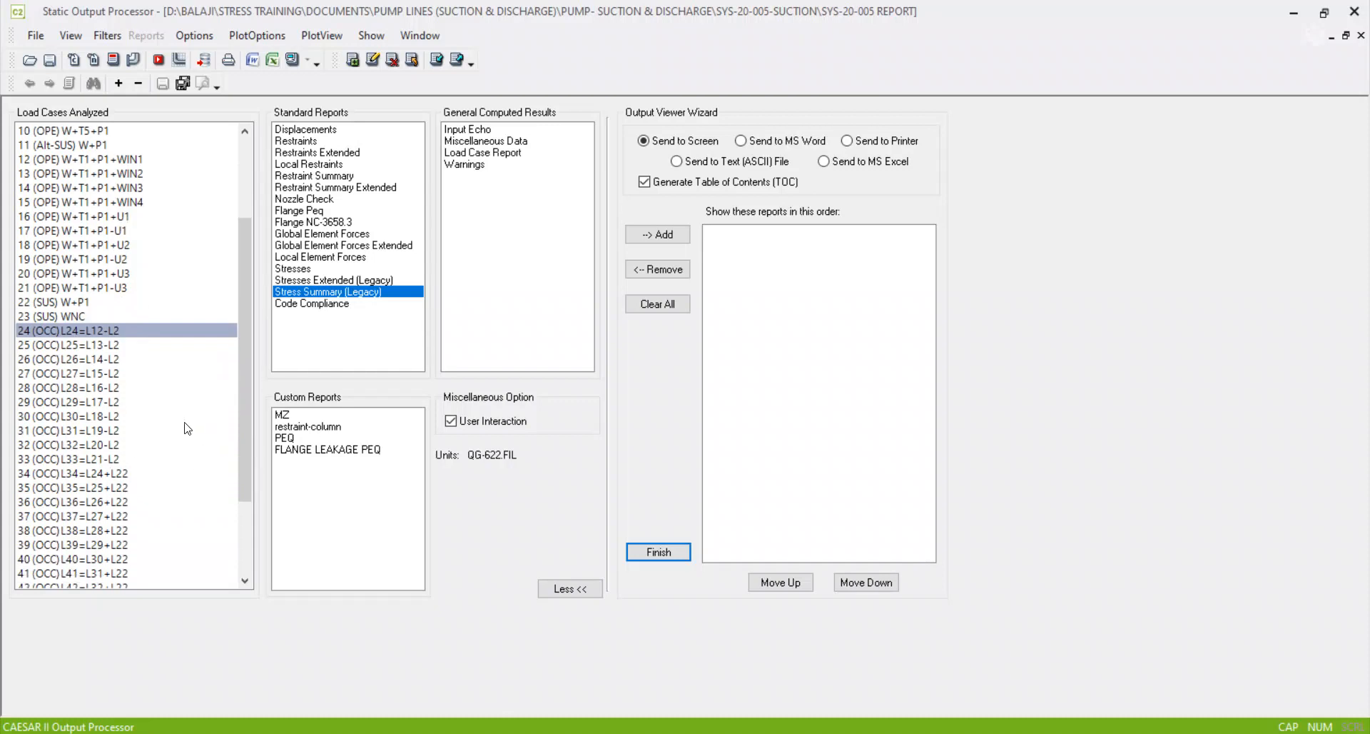
click(114, 475)
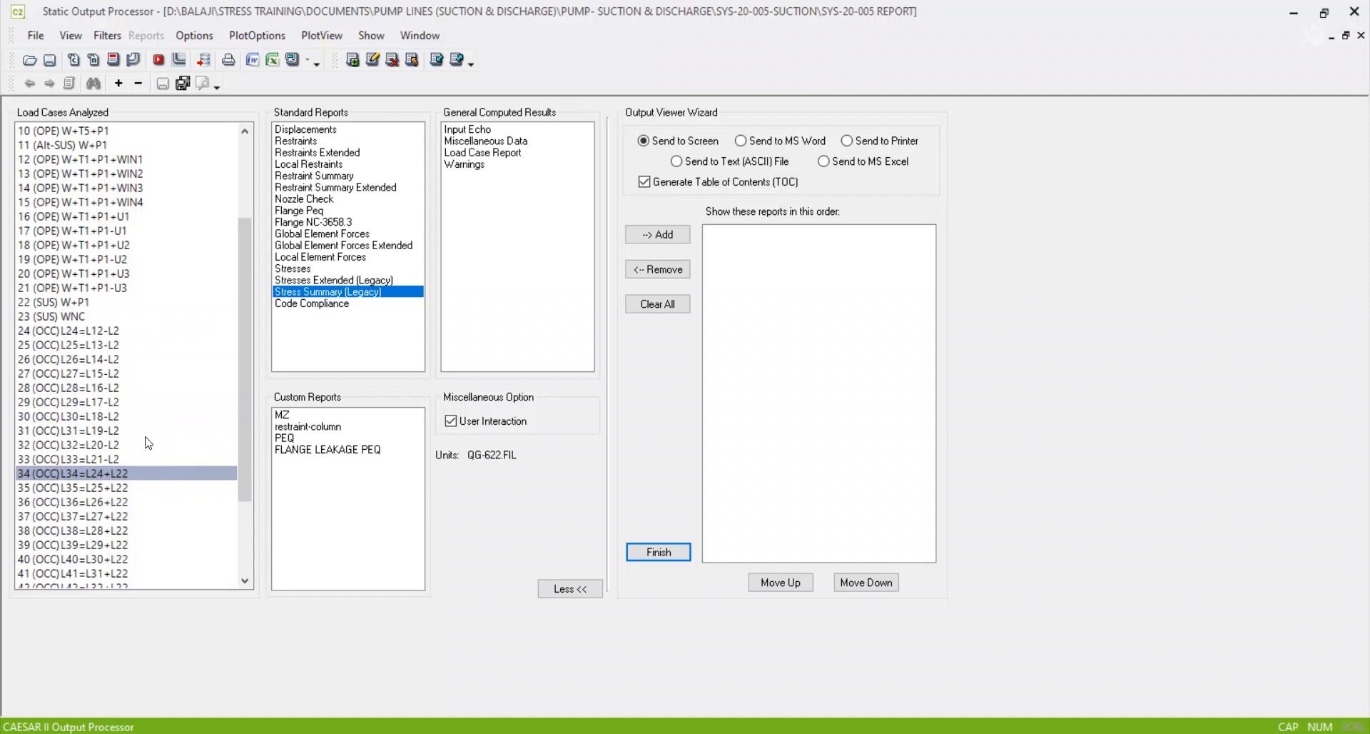
click(292, 59)
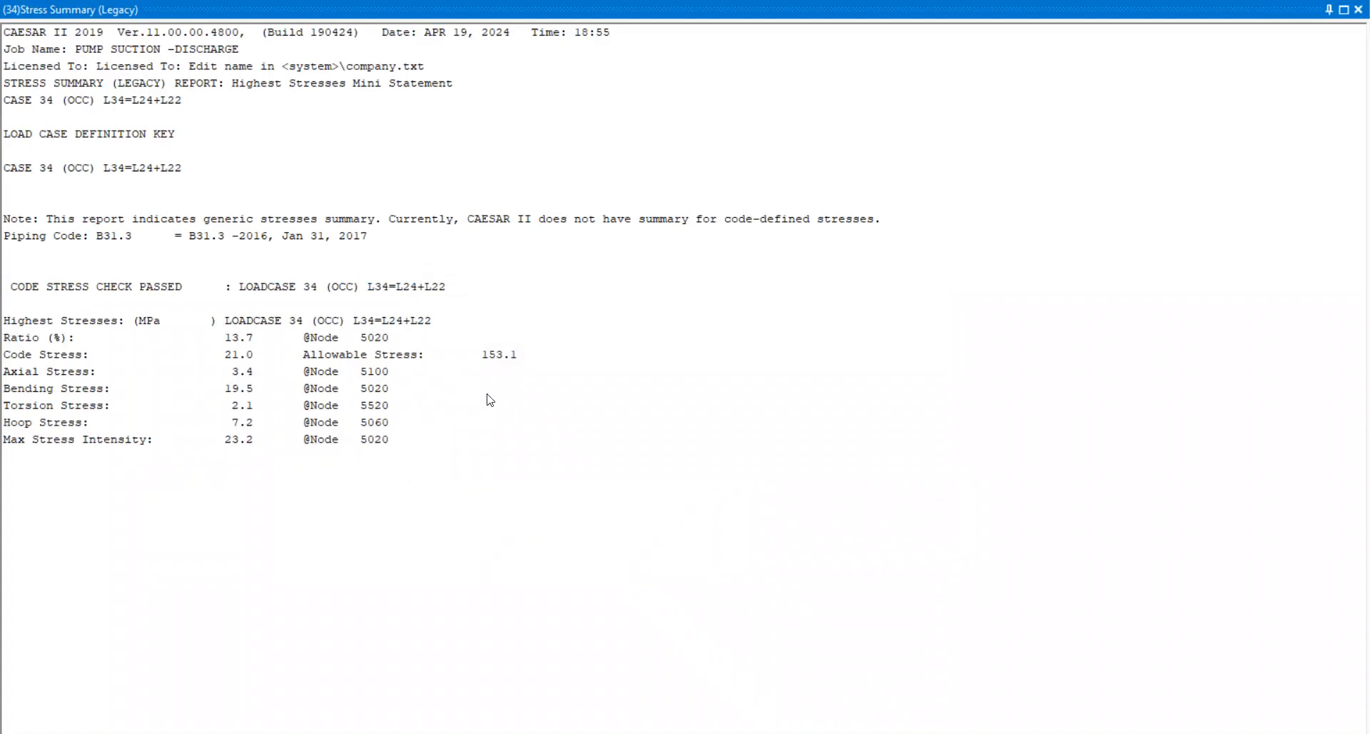
Step: Compare the load case 34 stress ratio side by side with the captured load case 24 snip, and close the report
key(ctrl+a)
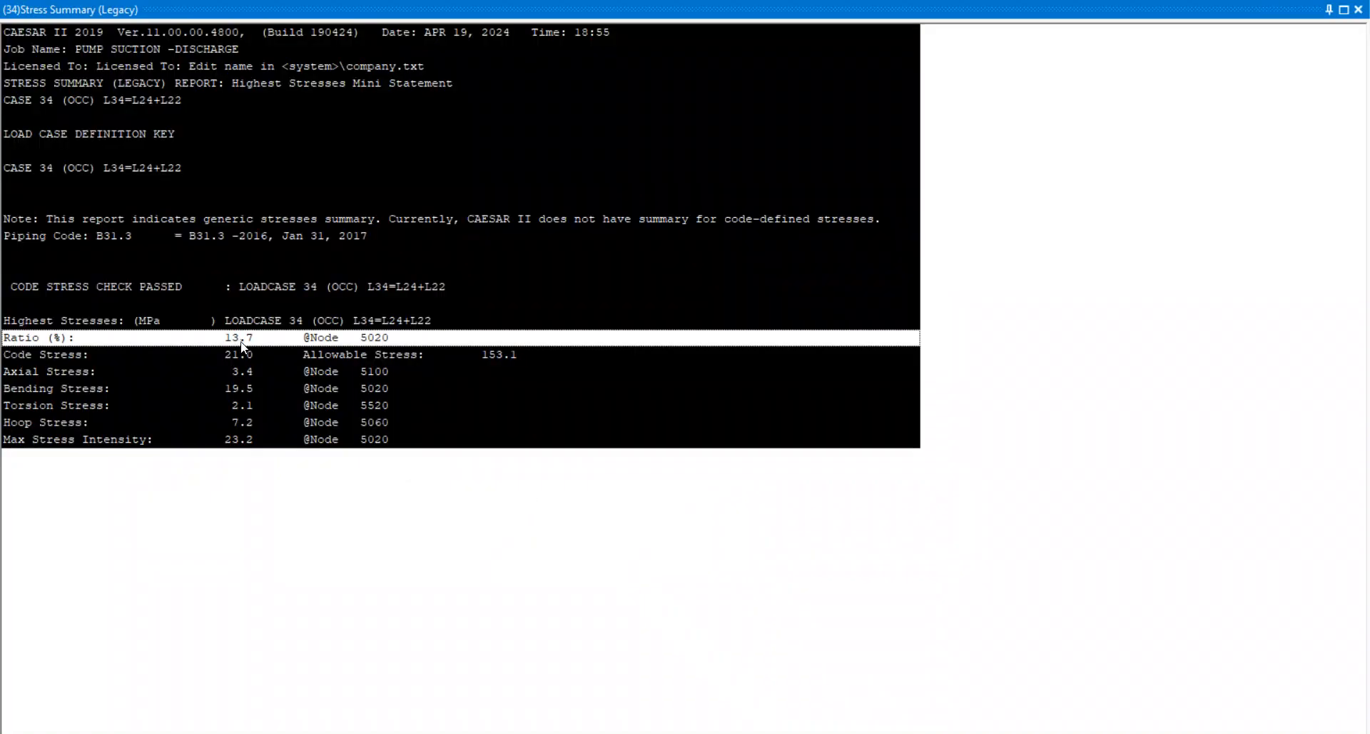
click(281, 348)
double_click(833, 6)
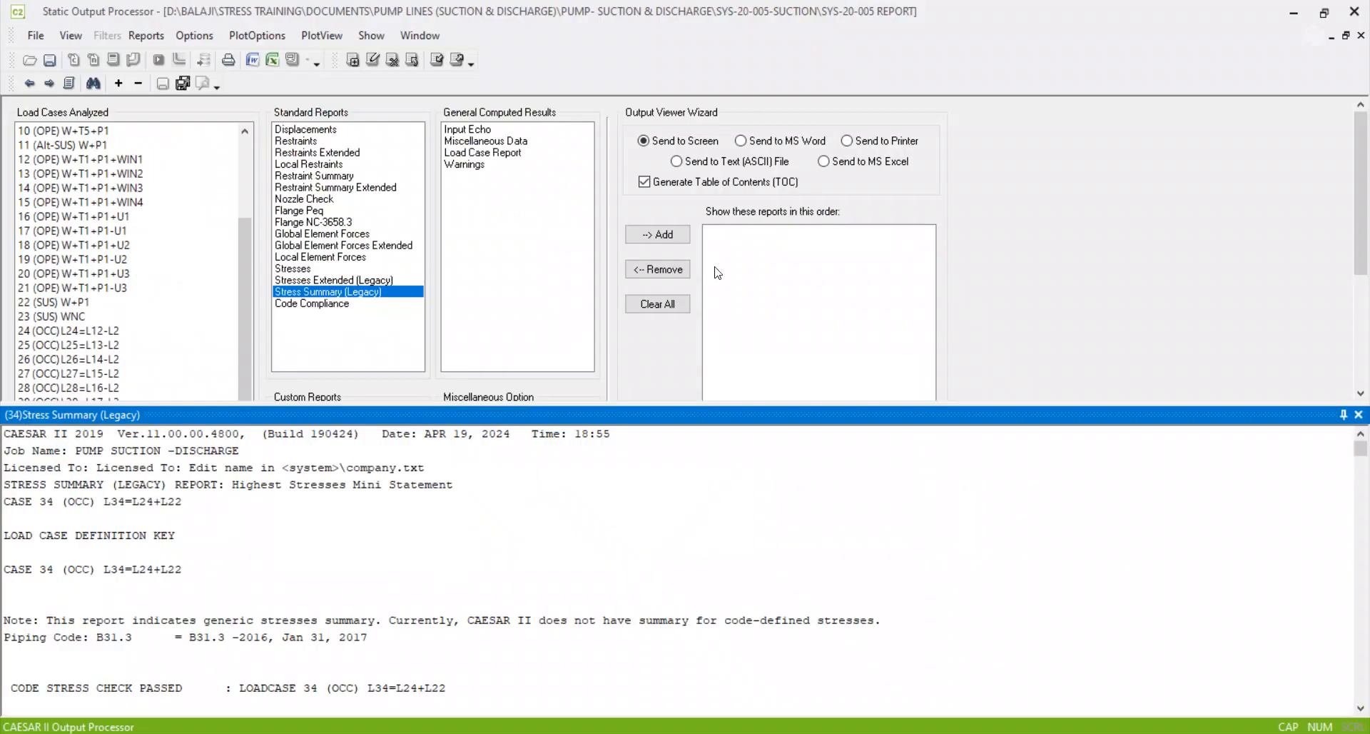
drag(695, 402, 695, 149)
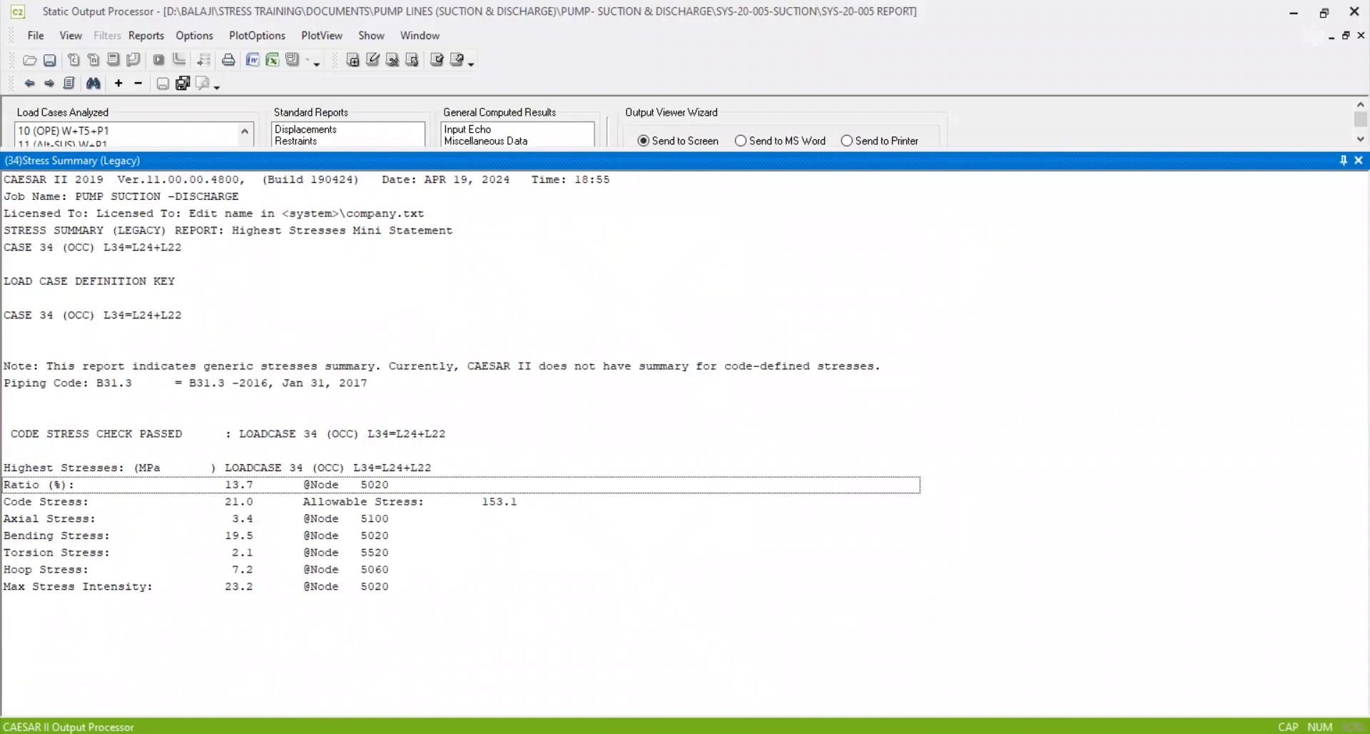
key(alt+Tab)
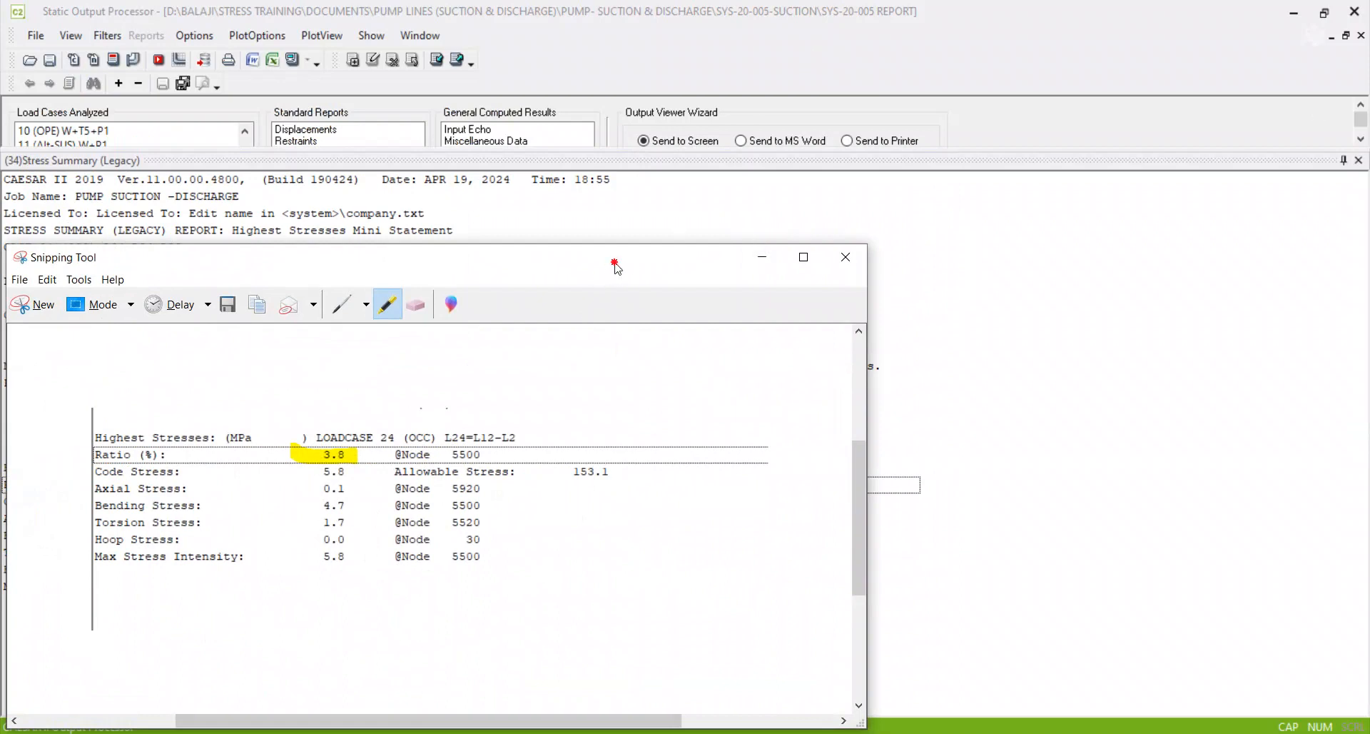
drag(612, 258, 1135, 137)
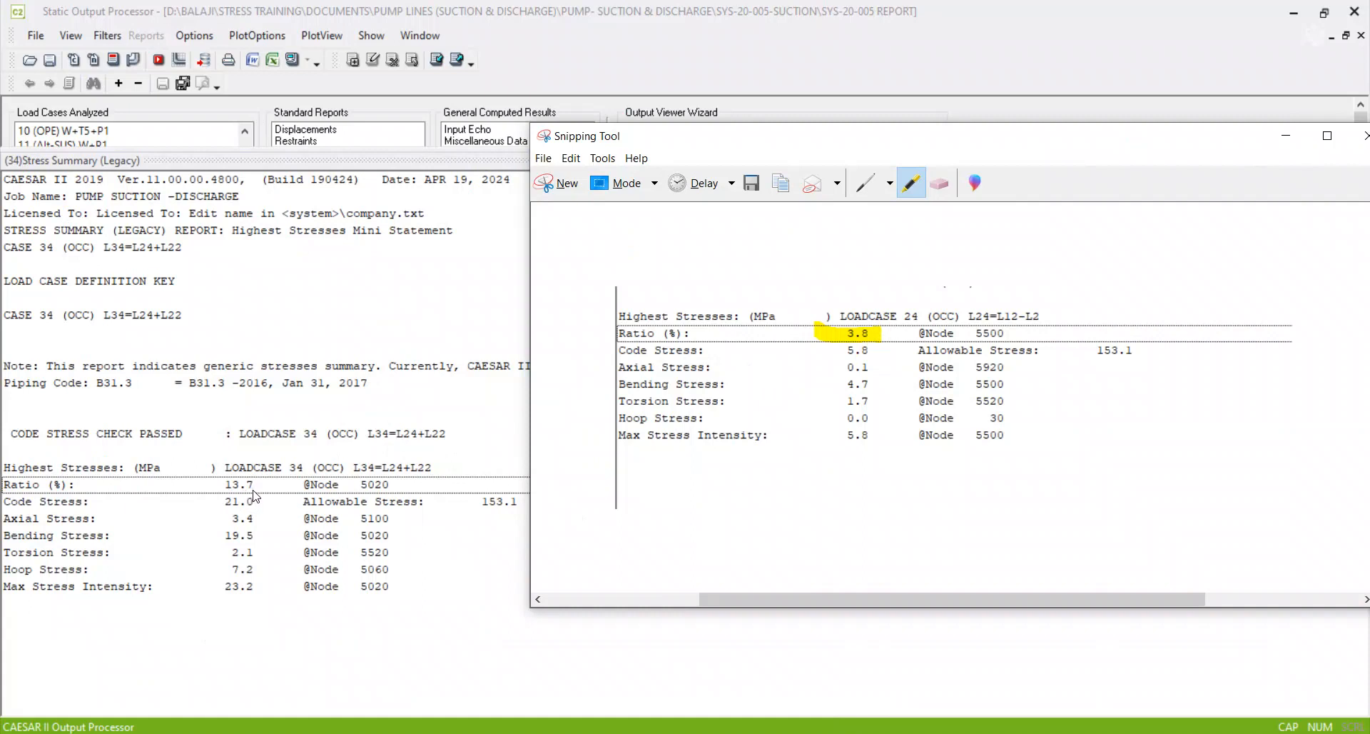
click(1287, 137)
click(1357, 161)
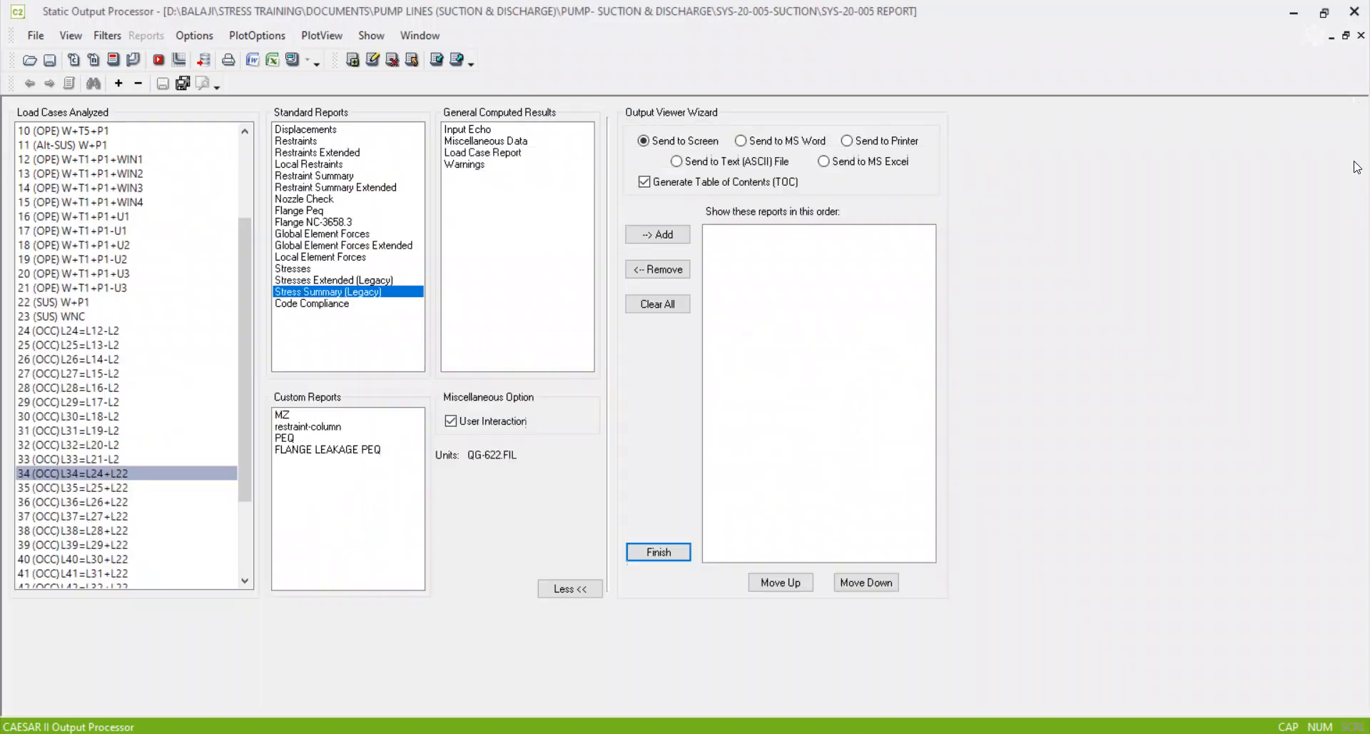
Step: Compare the occasional case groups by selecting L2-subtracted cases 24 to 33 and L22-added cases 34 to 43 in turn
drag(109, 336, 97, 455)
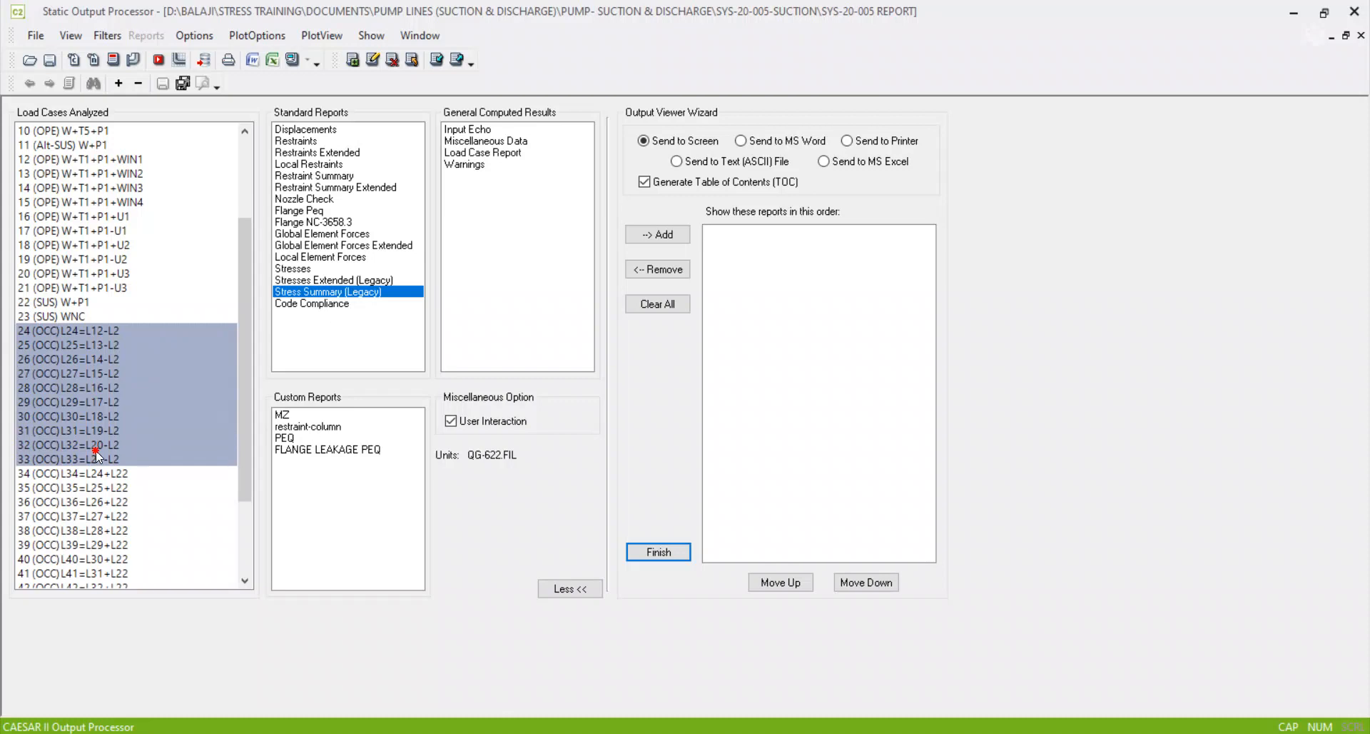
scroll(121, 456, down, 3)
drag(105, 362, 111, 505)
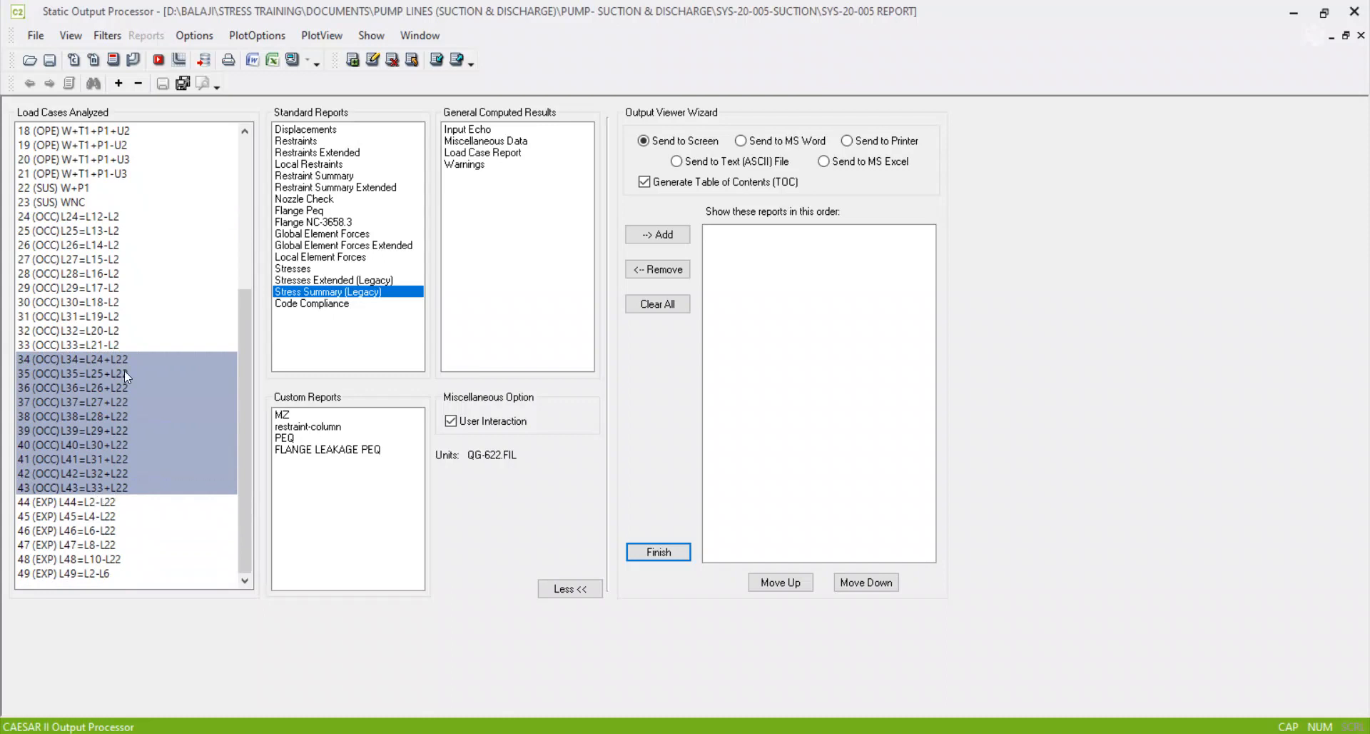
drag(123, 361, 124, 487)
drag(113, 216, 113, 347)
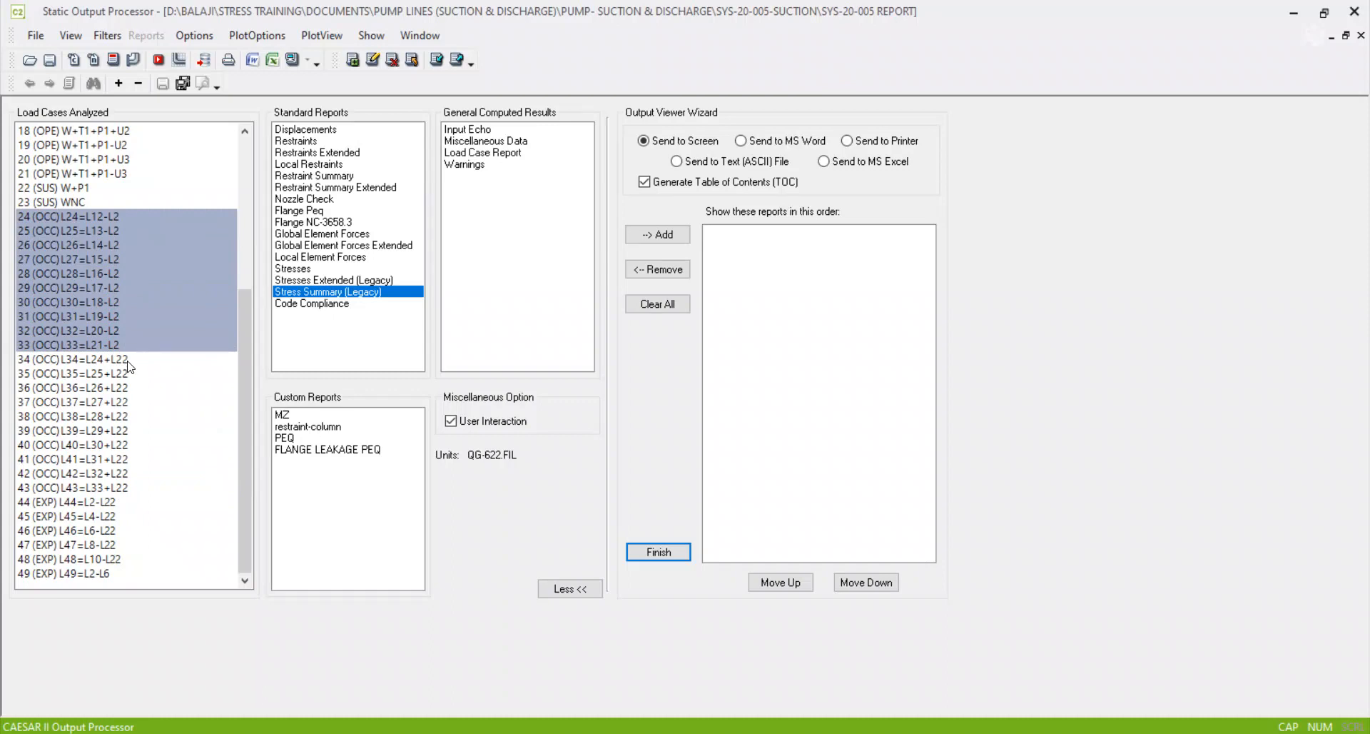
drag(110, 214, 125, 486)
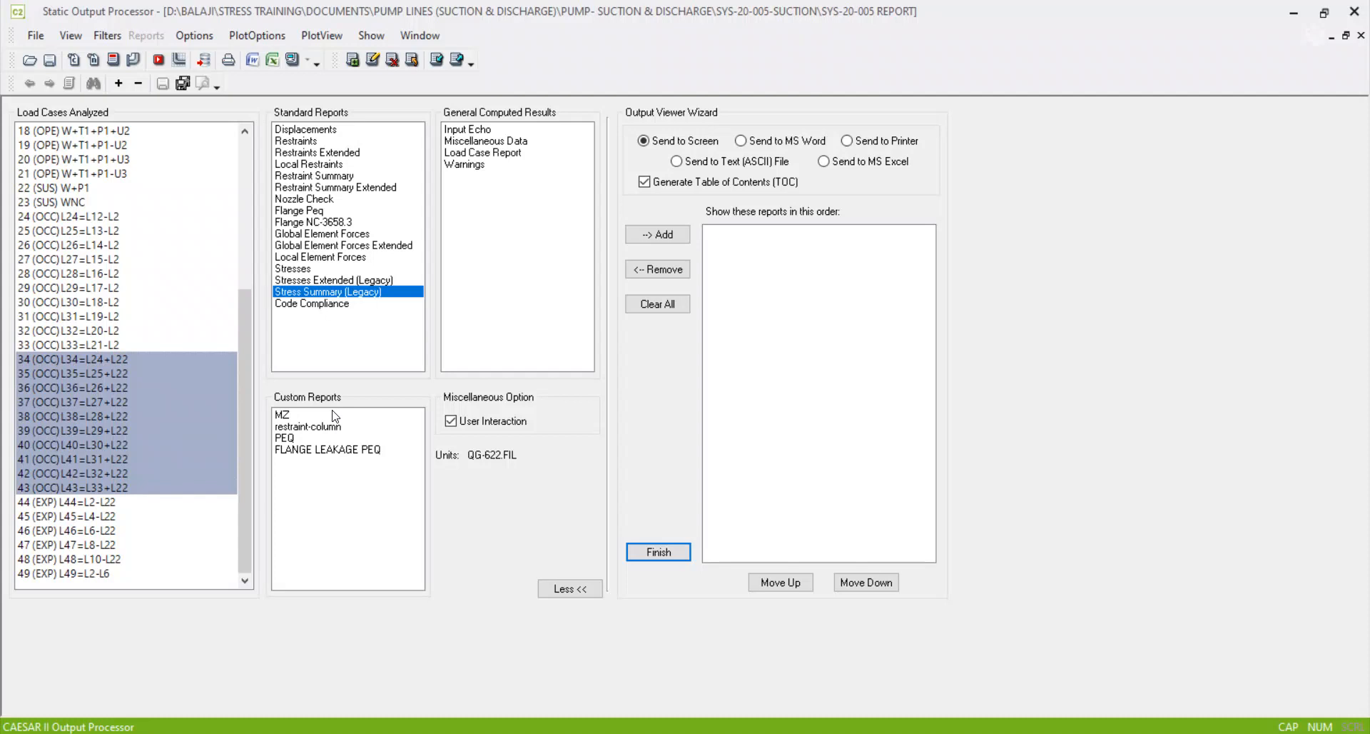
Step: Reopen the Stress Summary (Legacy) report for load case 34 alone and enlarge its docked pane to show all highest stresses
click(111, 354)
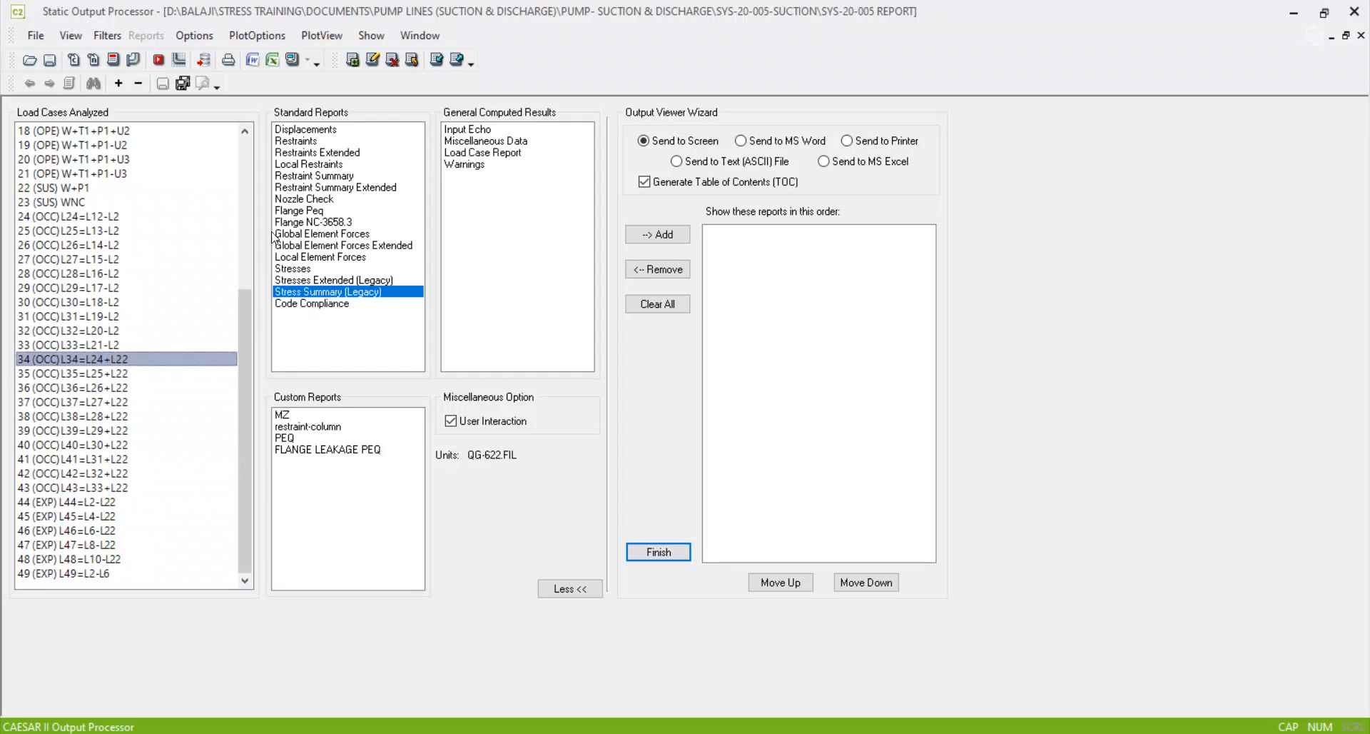
click(290, 64)
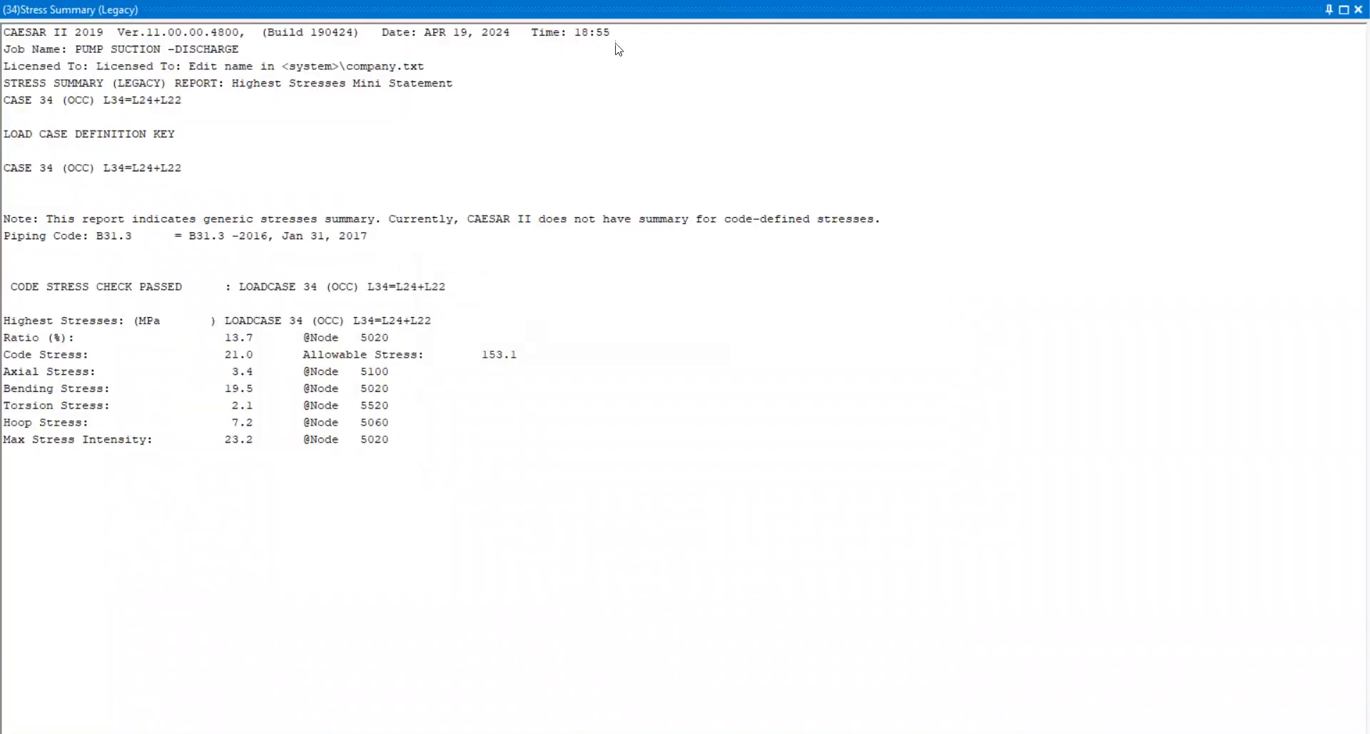
double_click(674, 14)
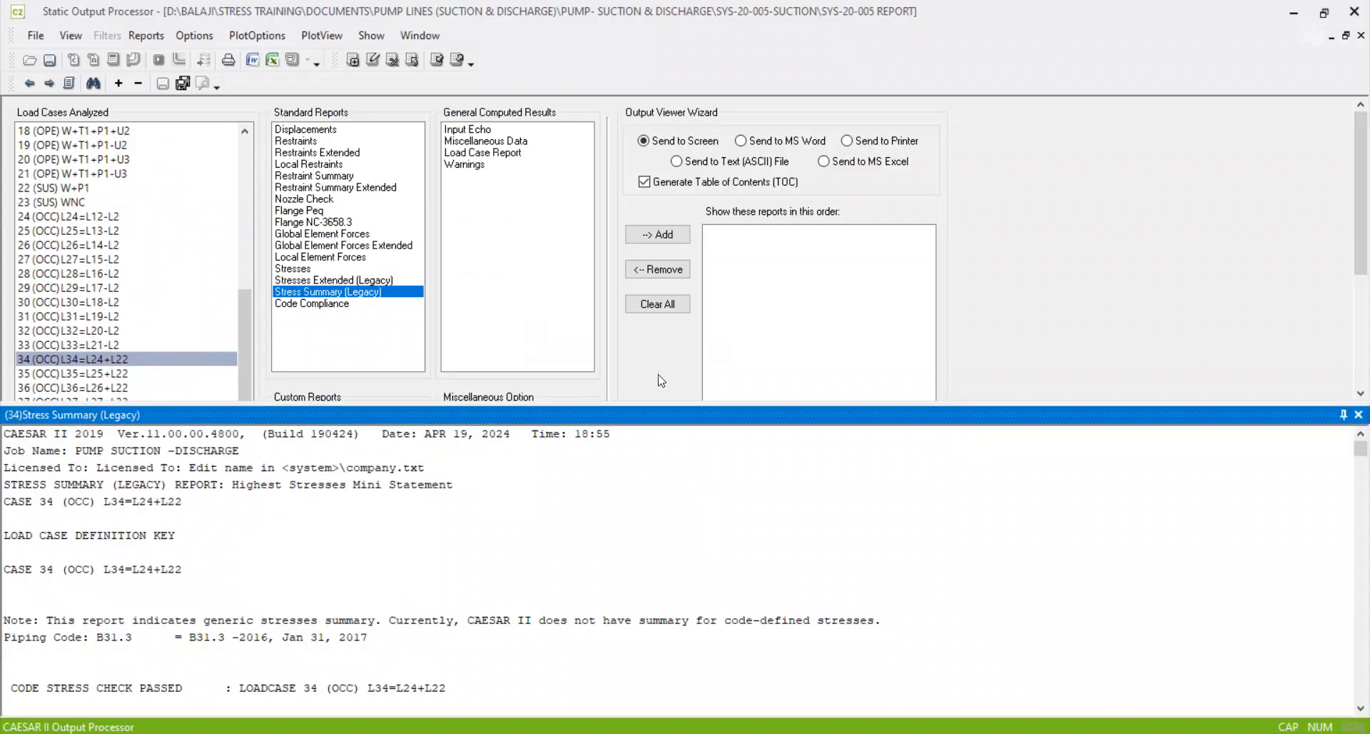
drag(661, 407, 643, 160)
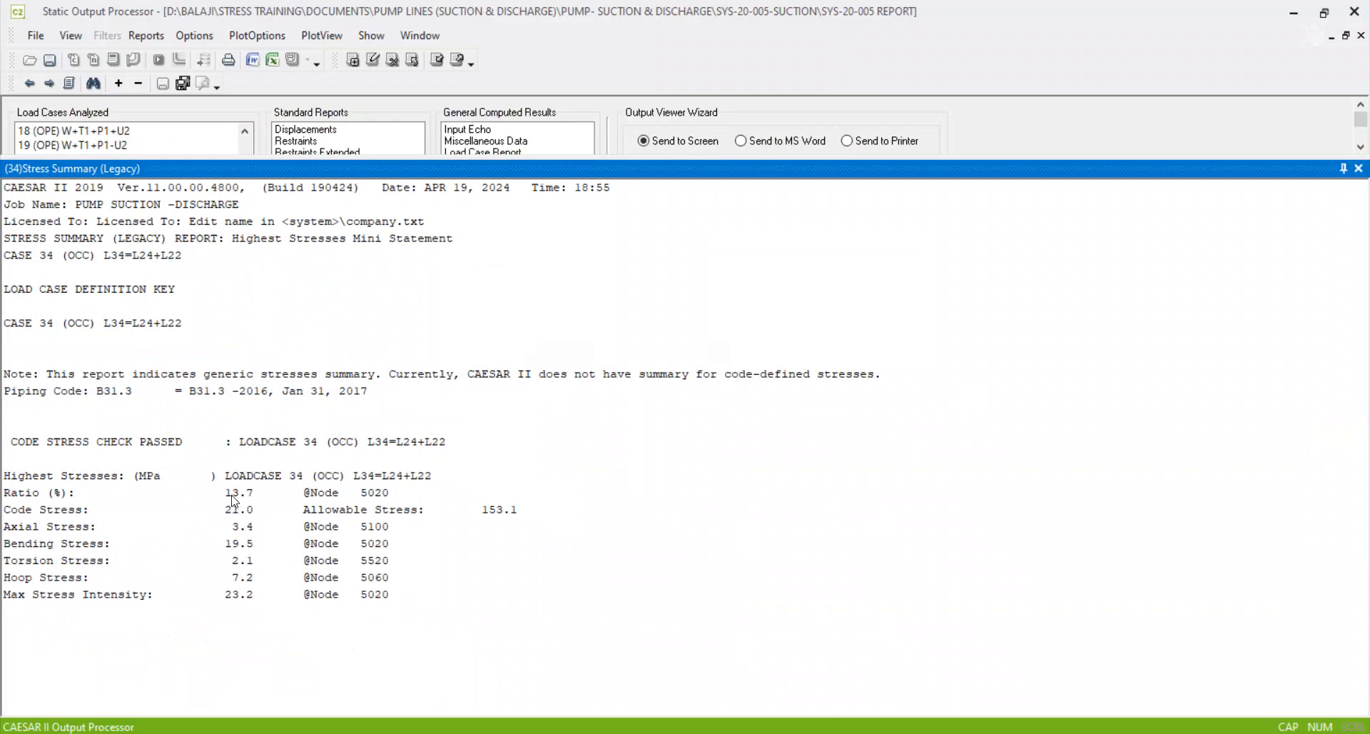
Step: Switch to Calculator and compute the load case 34 stress ratio as 21 ÷ 153.1 × 100
key(alt+Tab)
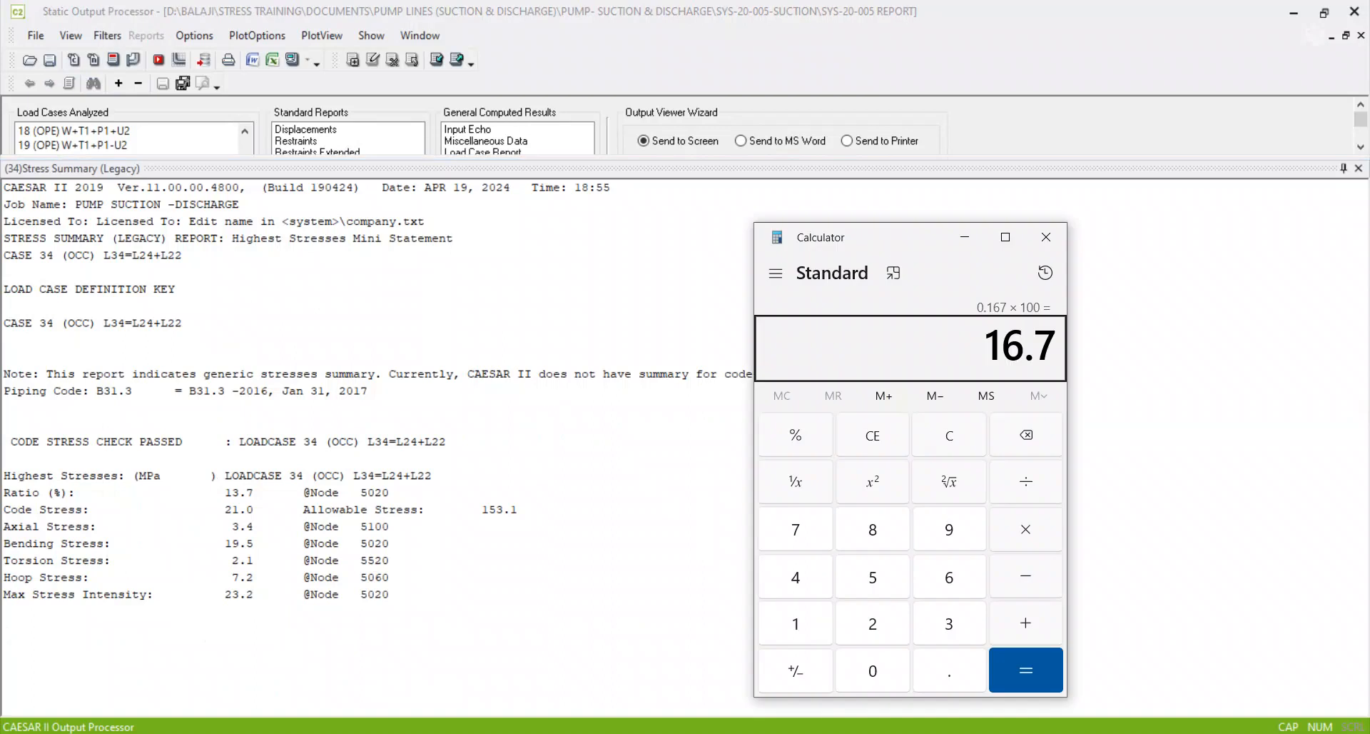
key(Escape)
text(21)
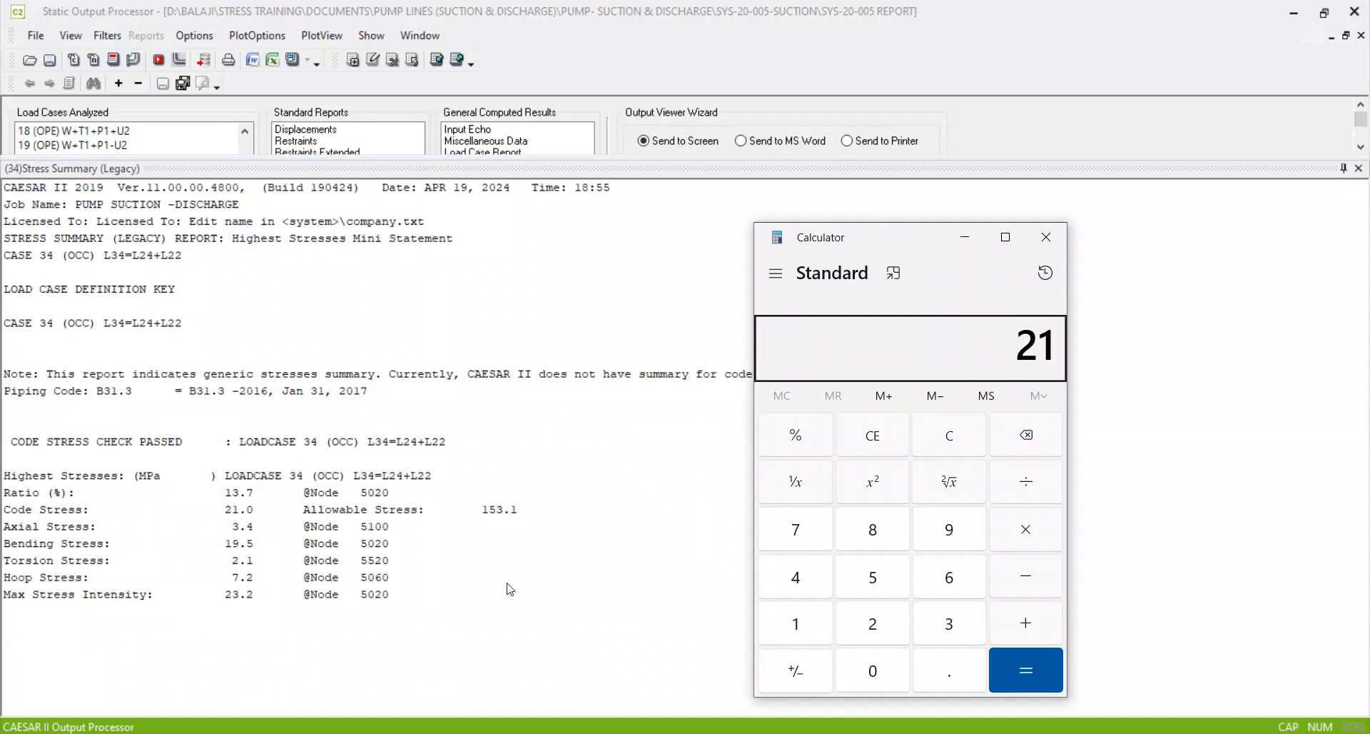
text( ÷ 153.1)
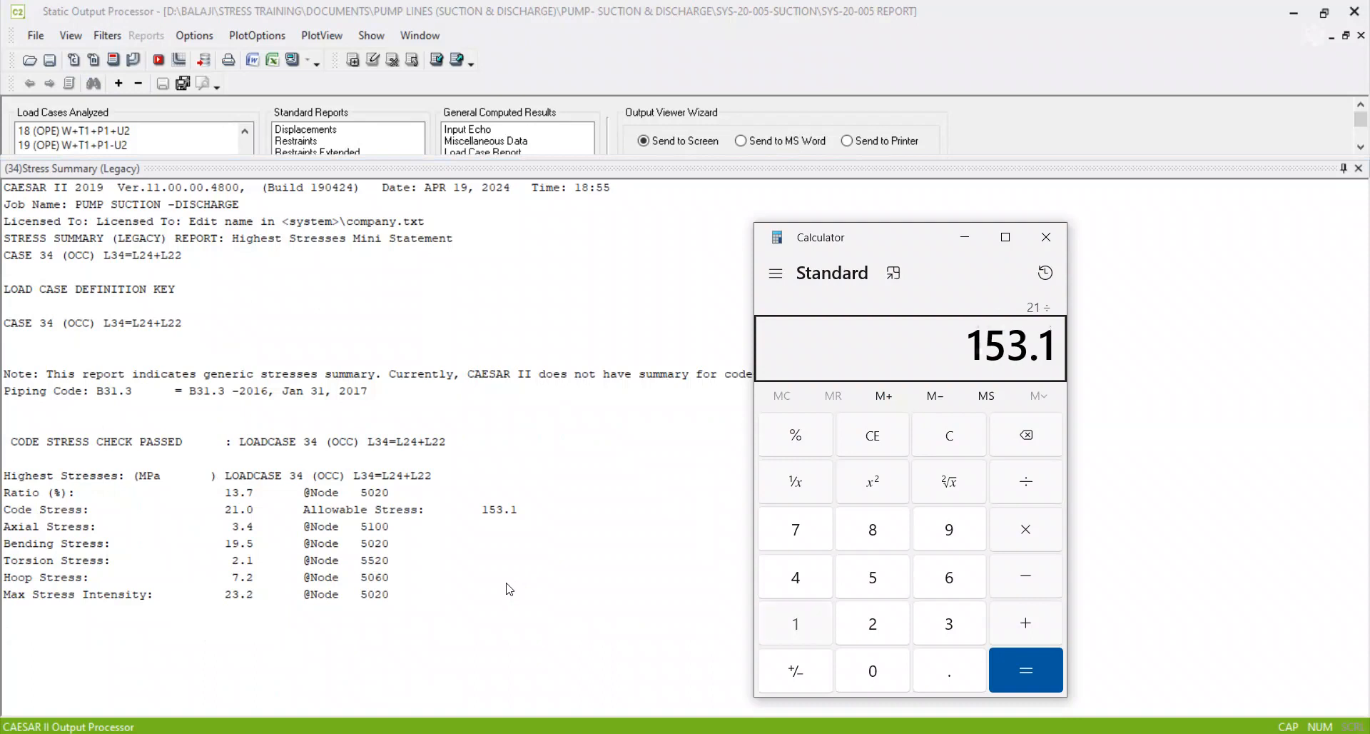
key(Return)
text(*100)
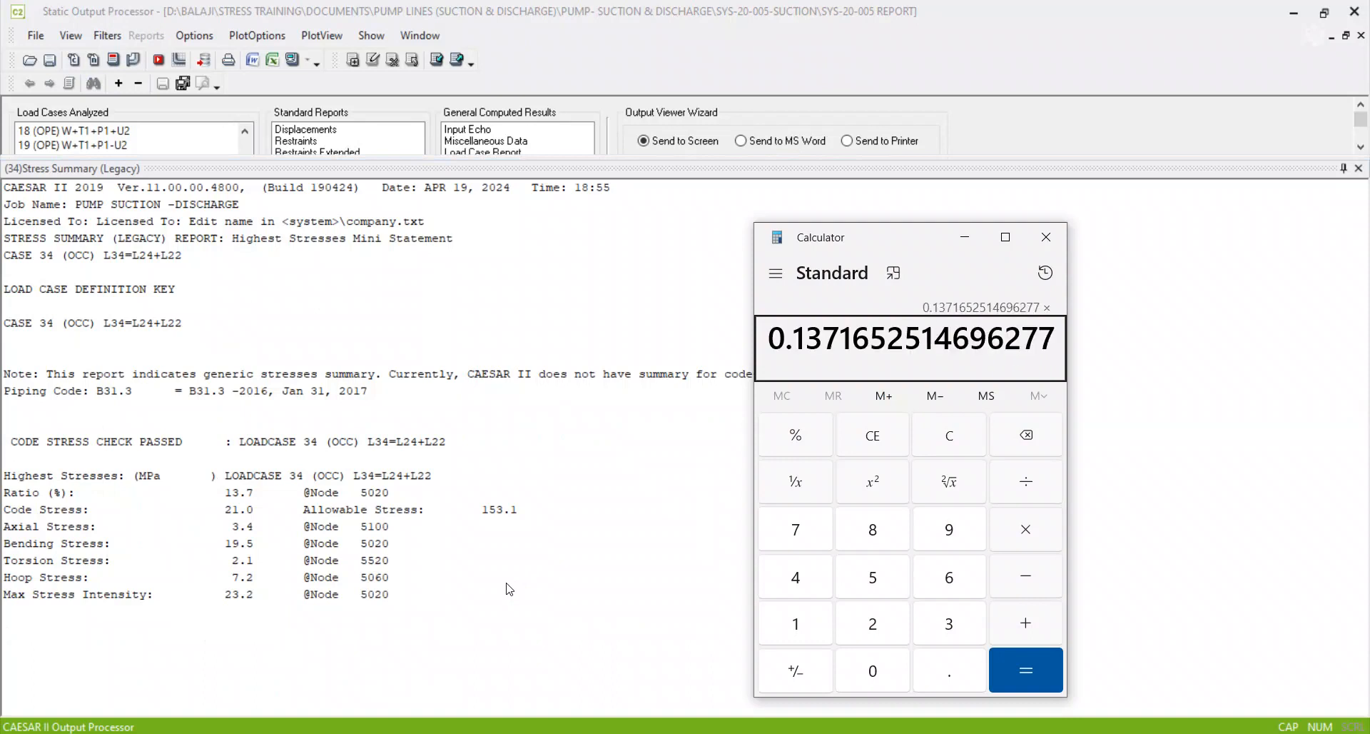
key(Return)
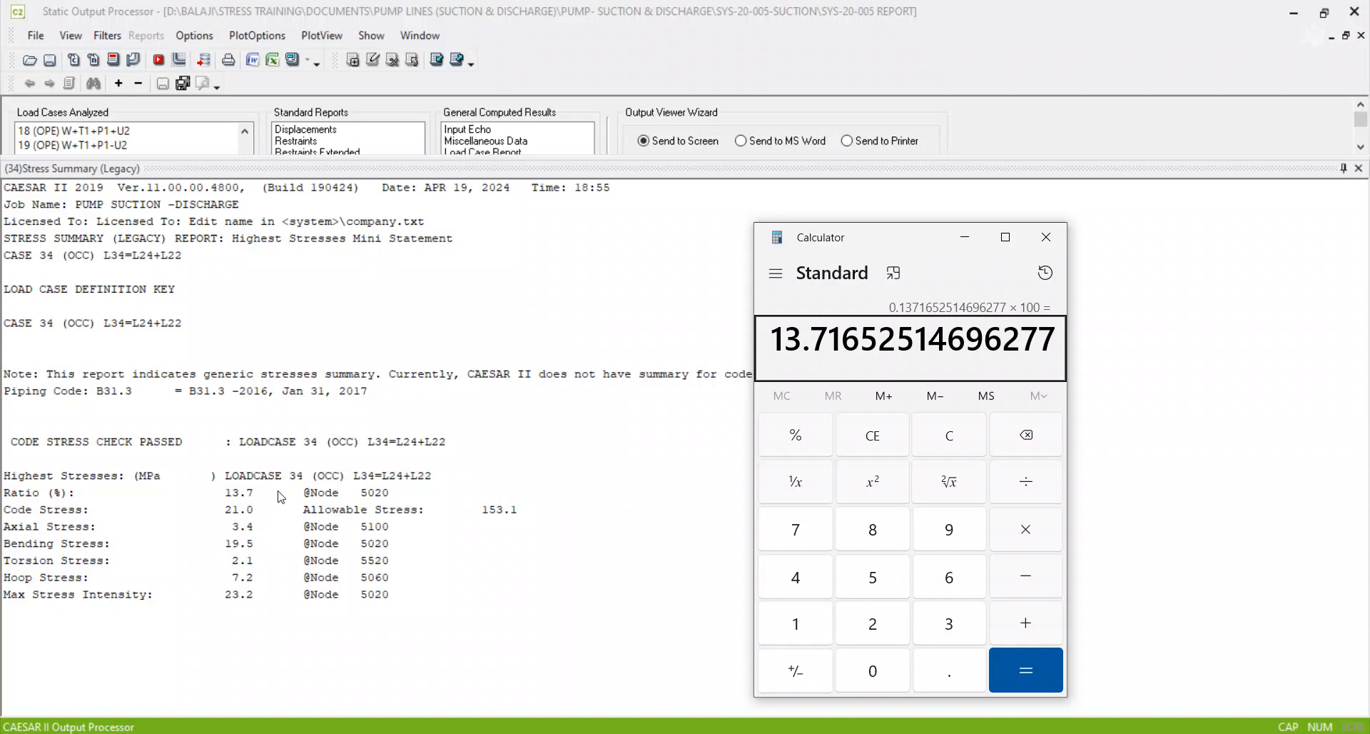
Step: Switch to the STRESS ANALYSIS- RESULTS PDF in PDF-XChange Editor and review the sustained load stress criterion and longitudinal stress equations 23a to 23d
key(alt+Tab)
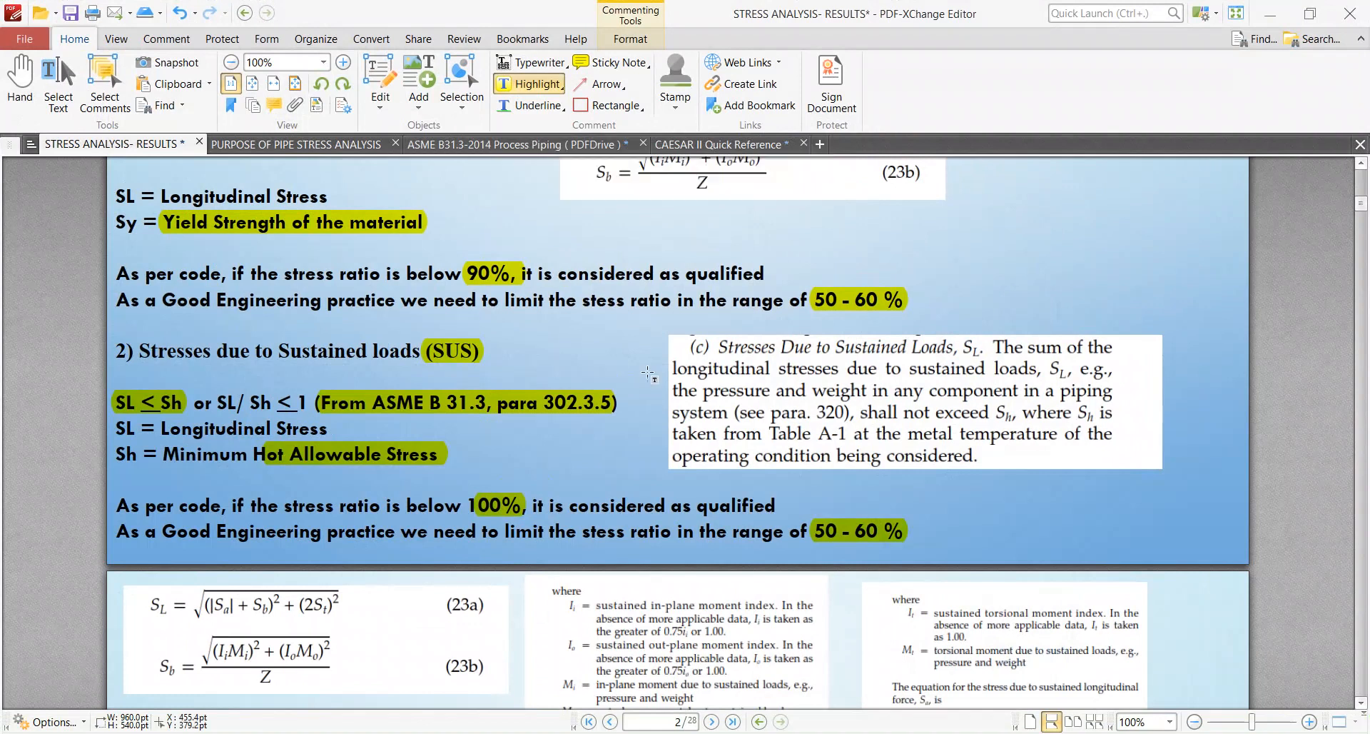
drag(652, 331, 1159, 478)
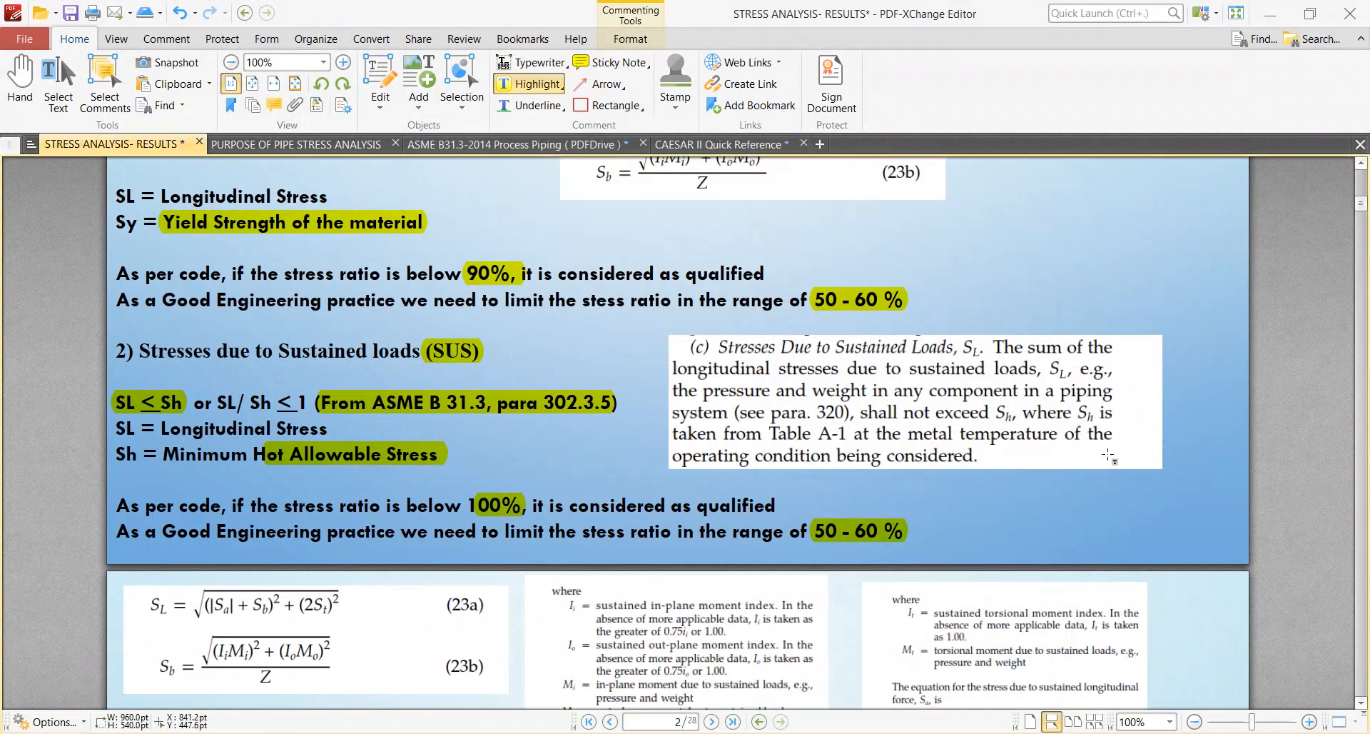
scroll(623, 217, down, 2)
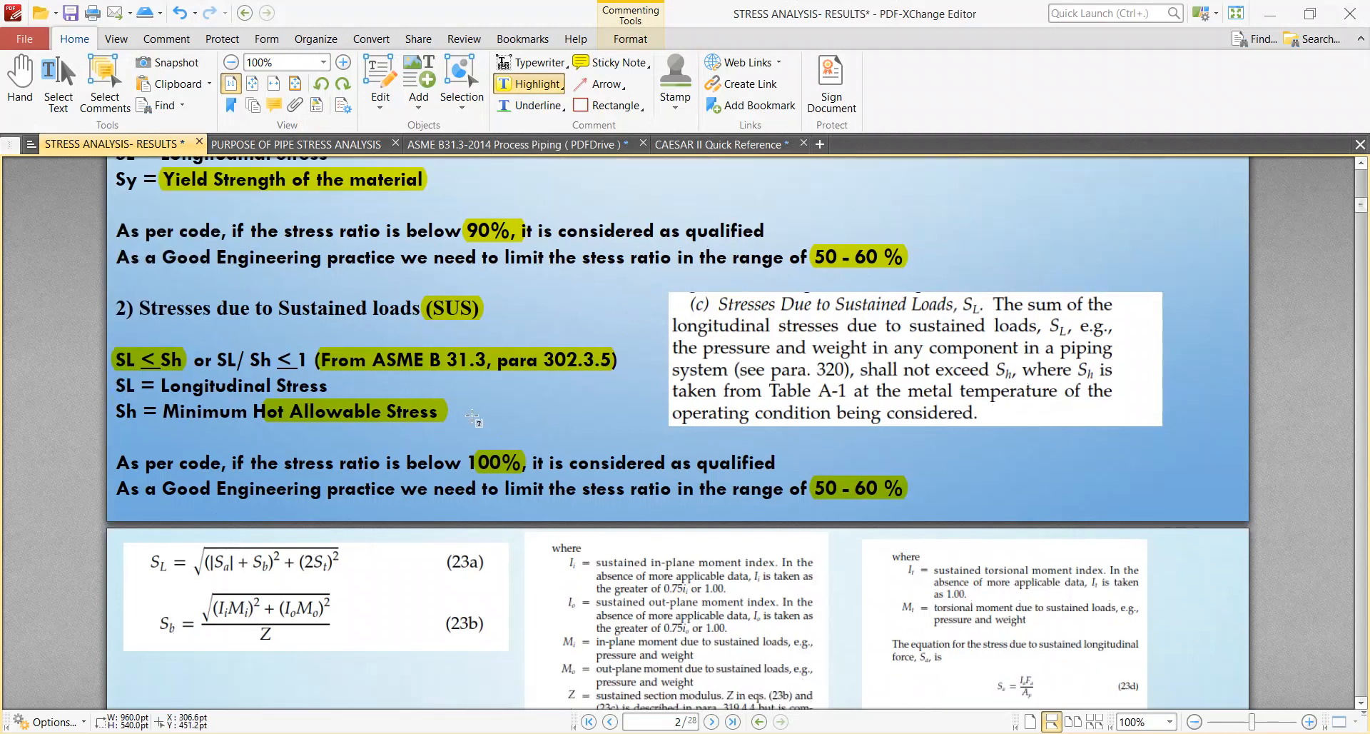
scroll(1060, 421, down, 5)
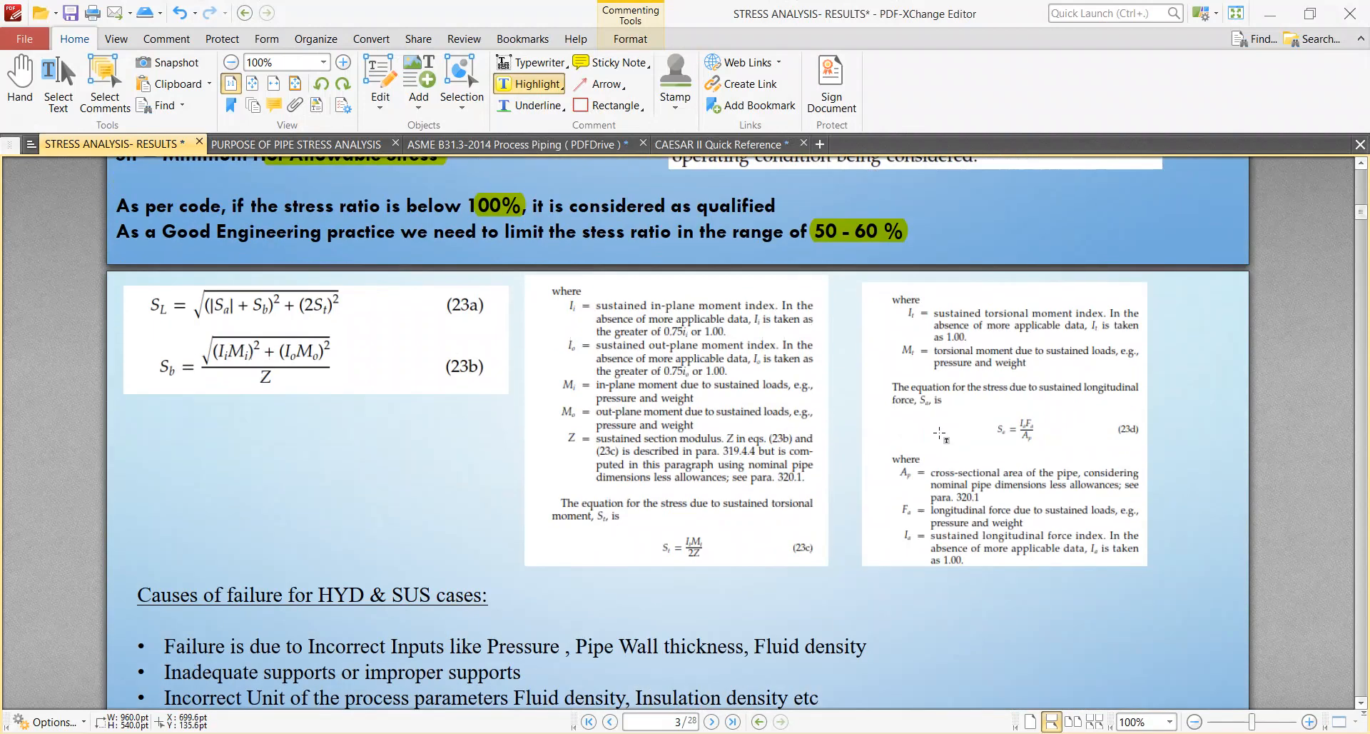
scroll(237, 369, up, 1)
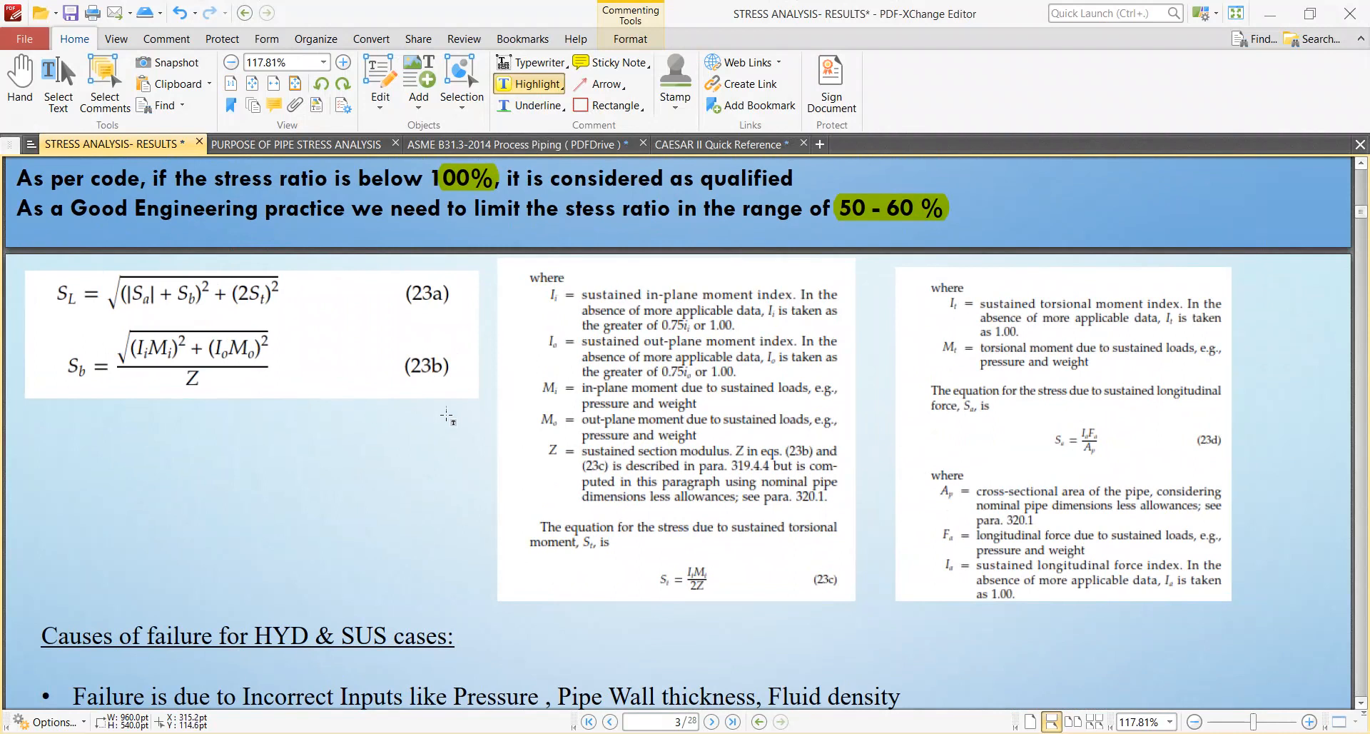
scroll(705, 576, down, 1)
scroll(614, 451, down, 4)
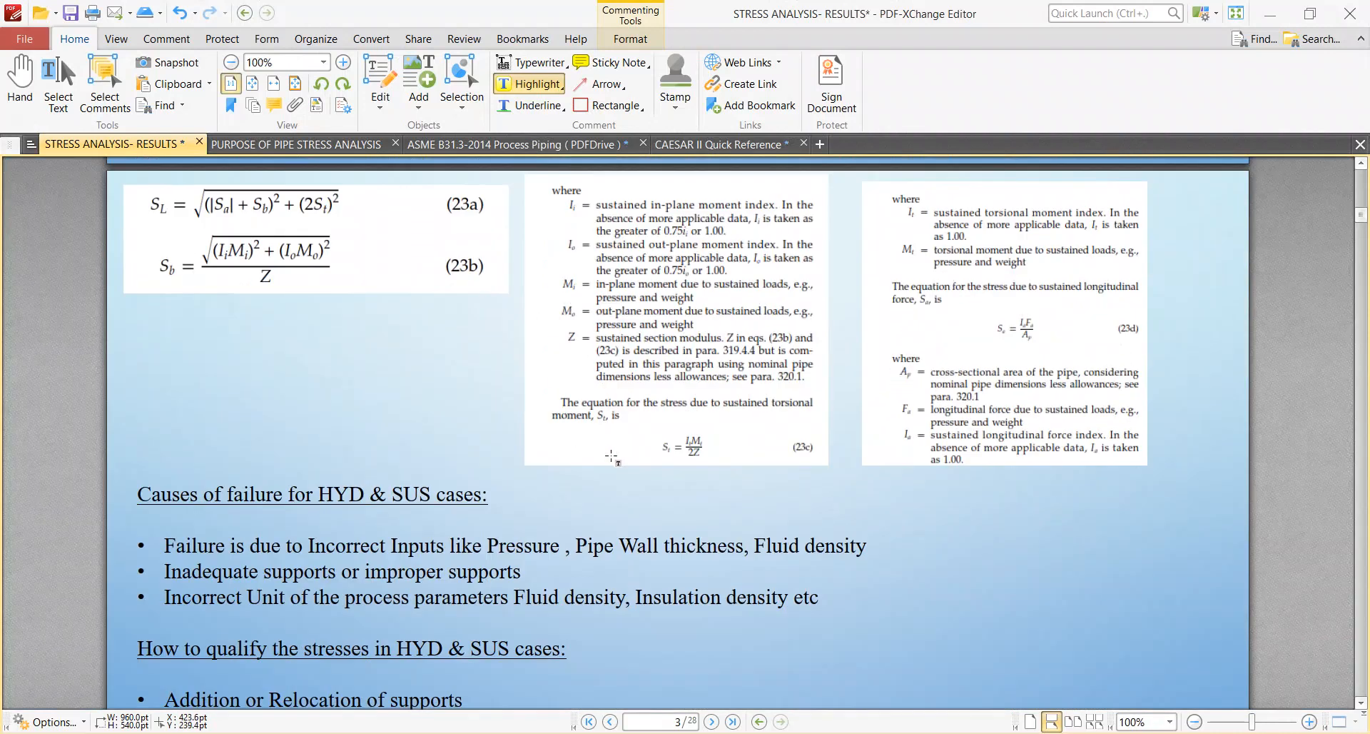
scroll(617, 446, up, 7)
scroll(621, 444, up, 1)
scroll(621, 444, down, 1)
scroll(621, 446, up, 1)
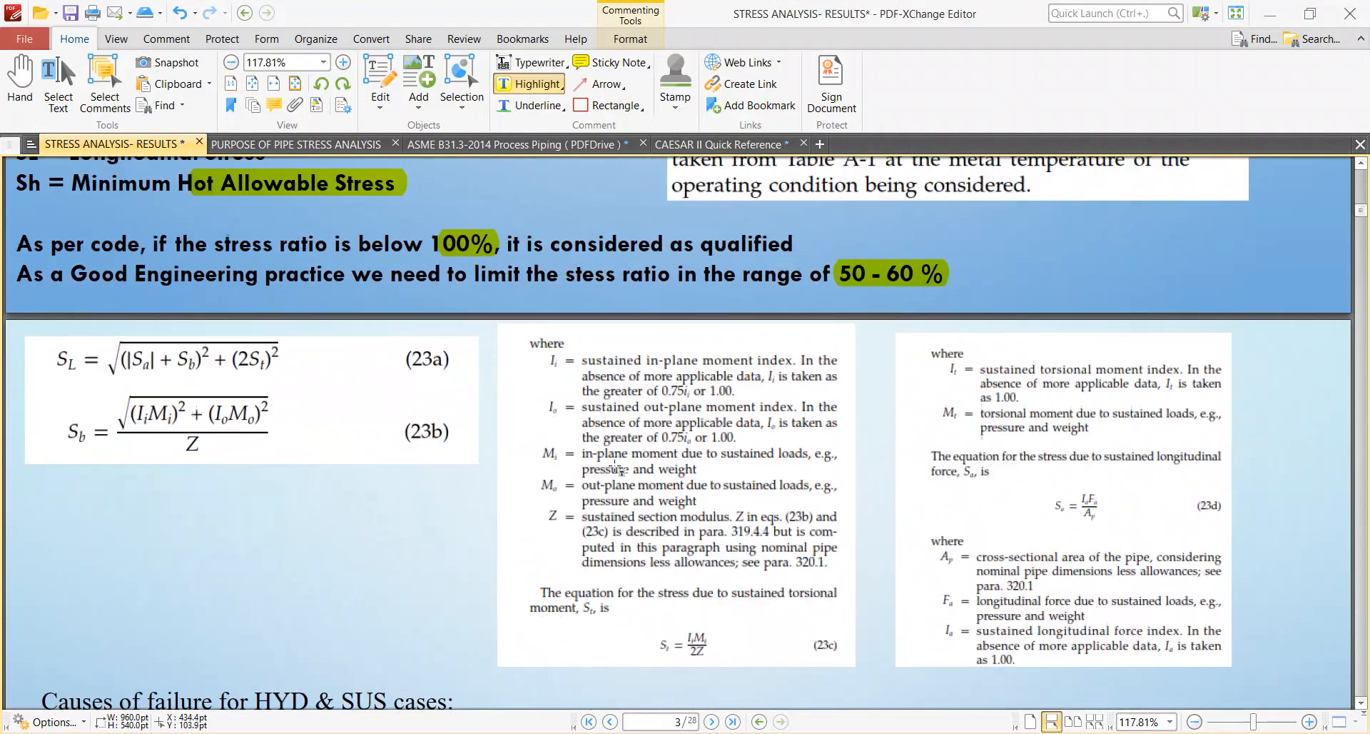
scroll(644, 464, down, 1)
scroll(657, 440, down, 1)
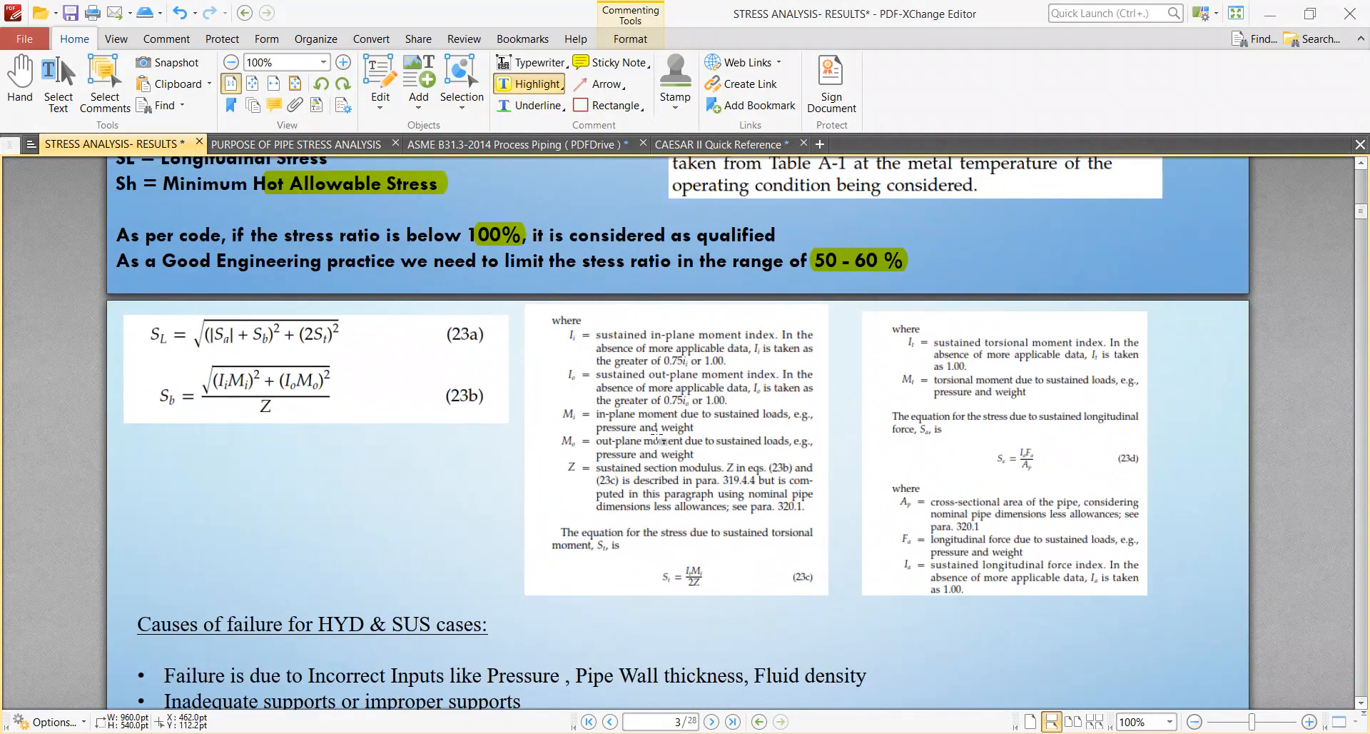
Step: Read the causes of failure and qualification methods for the HYD & SUS cases, and switch back to the CAESAR II stress report
scroll(657, 440, down, 3)
scroll(657, 440, down, 3)
scroll(657, 440, up, 1)
scroll(685, 457, up, 1)
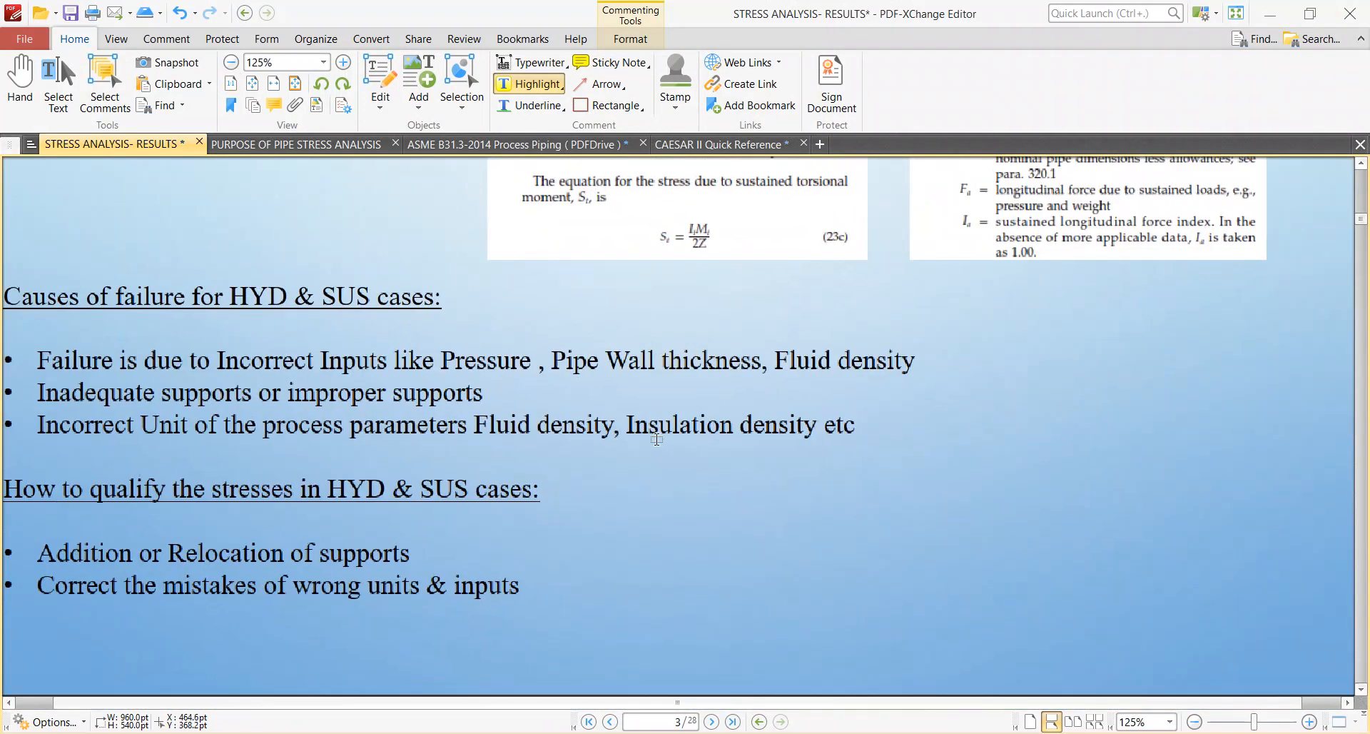
scroll(708, 473, down, 1)
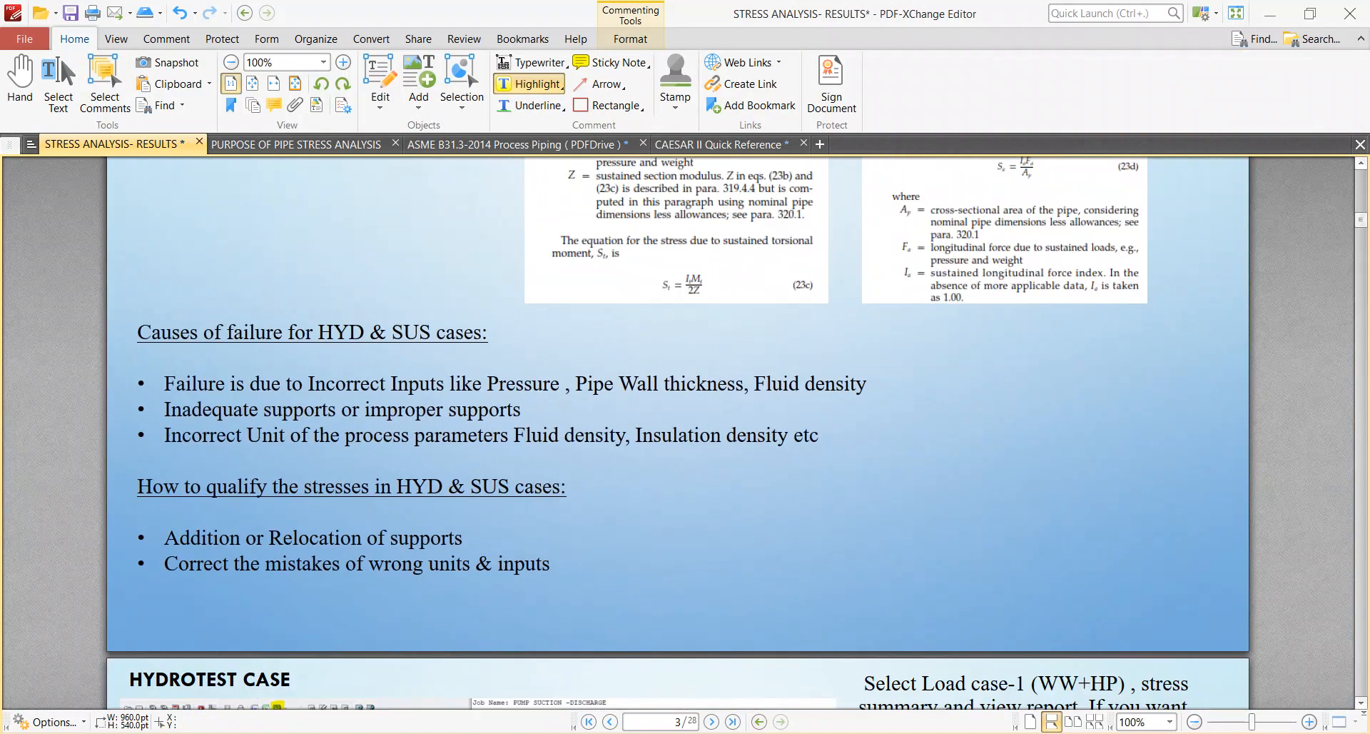
mouse_move(767, 733)
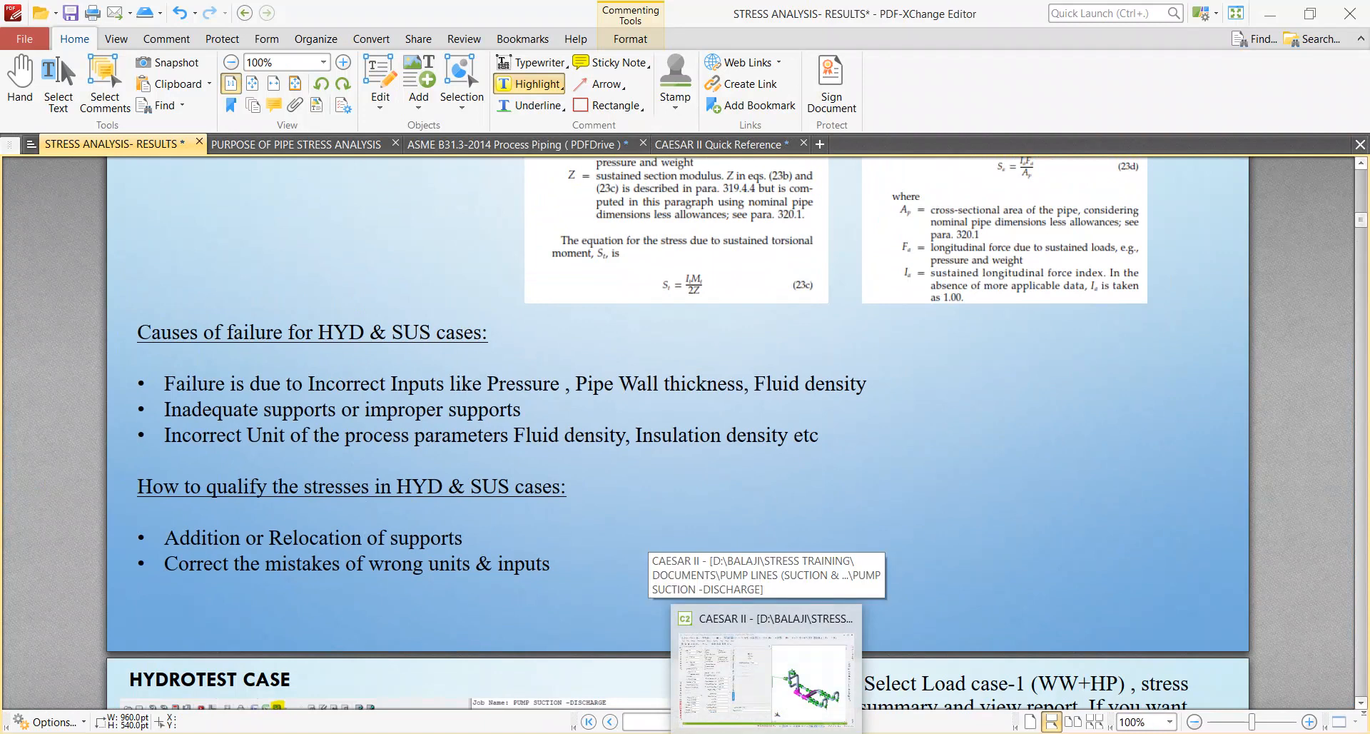
click(766, 733)
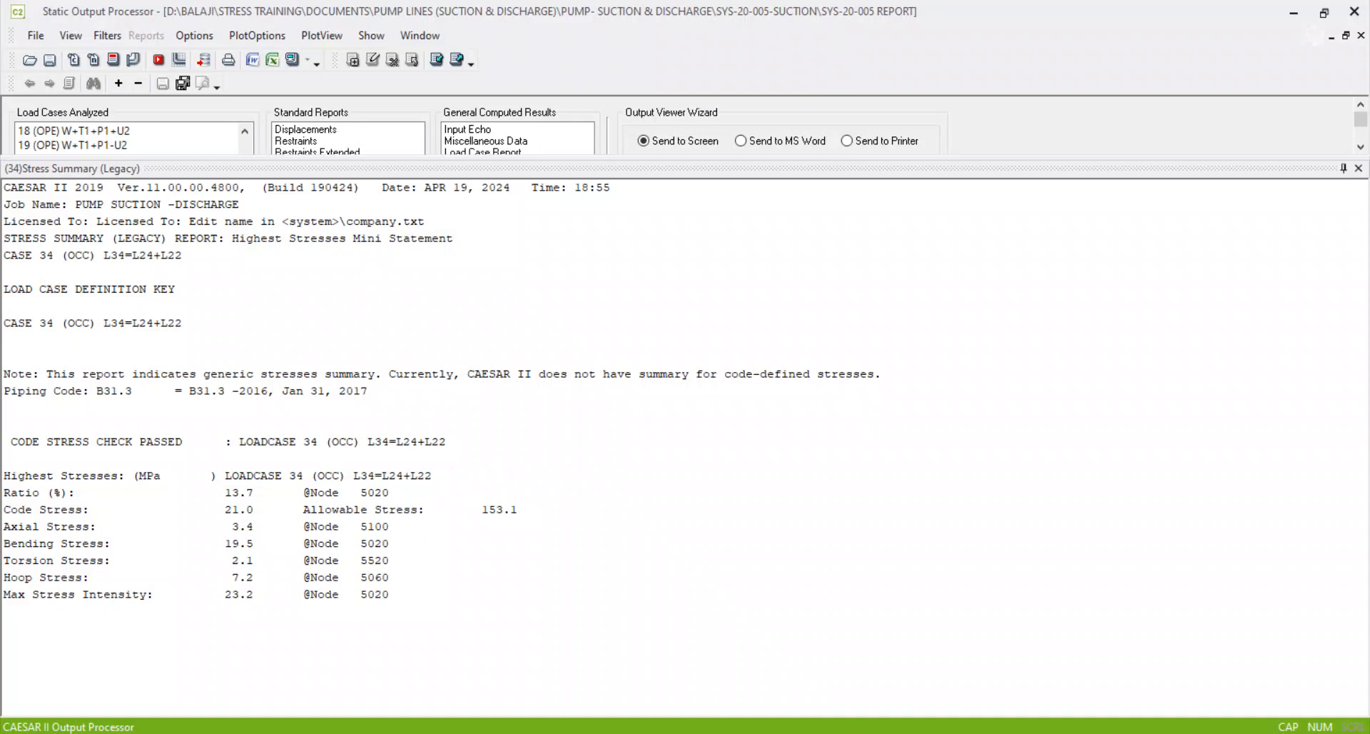
Step: In the PDF notes in PDF-XChange Editor, highlight "SL ≤ 1.33 Sh" and "Hot Allowable Stress" in the section on stresses due to occasional loads
key(alt+Tab)
scroll(544, 441, down, 10)
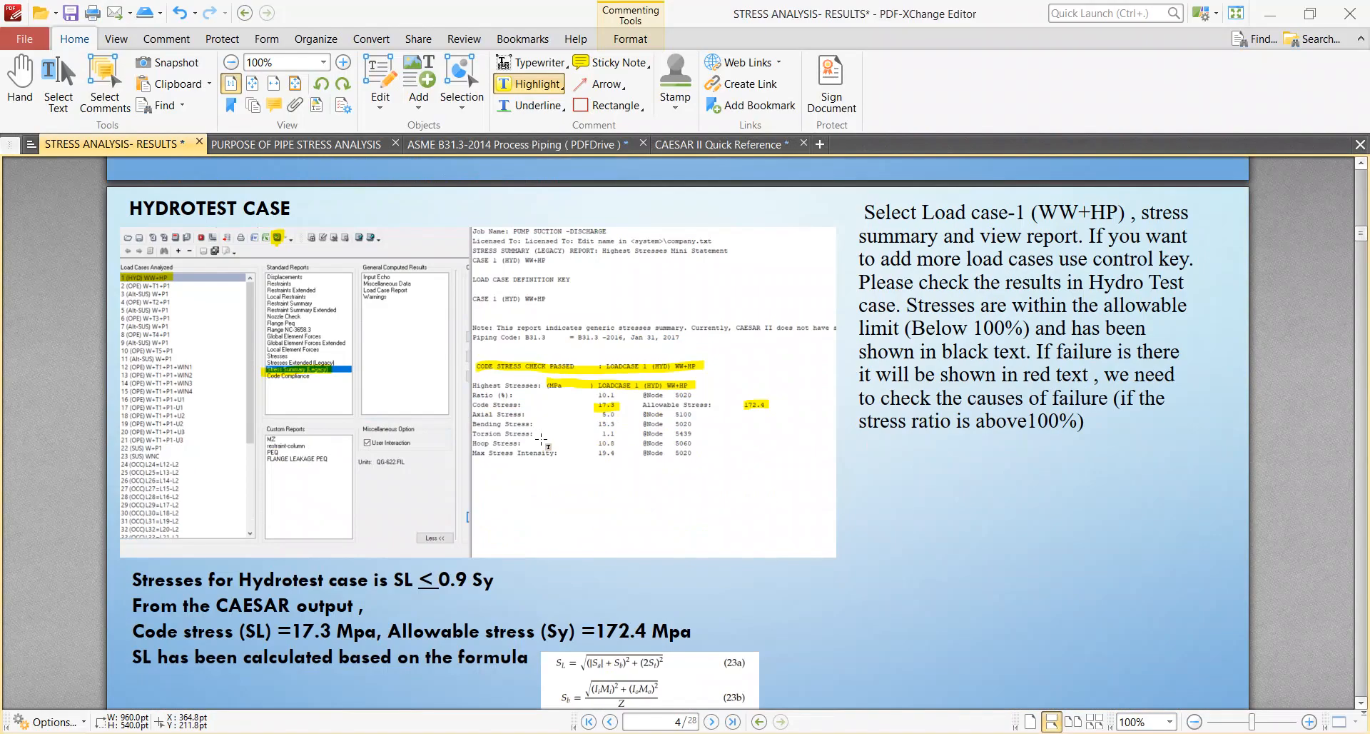
scroll(542, 441, down, 15)
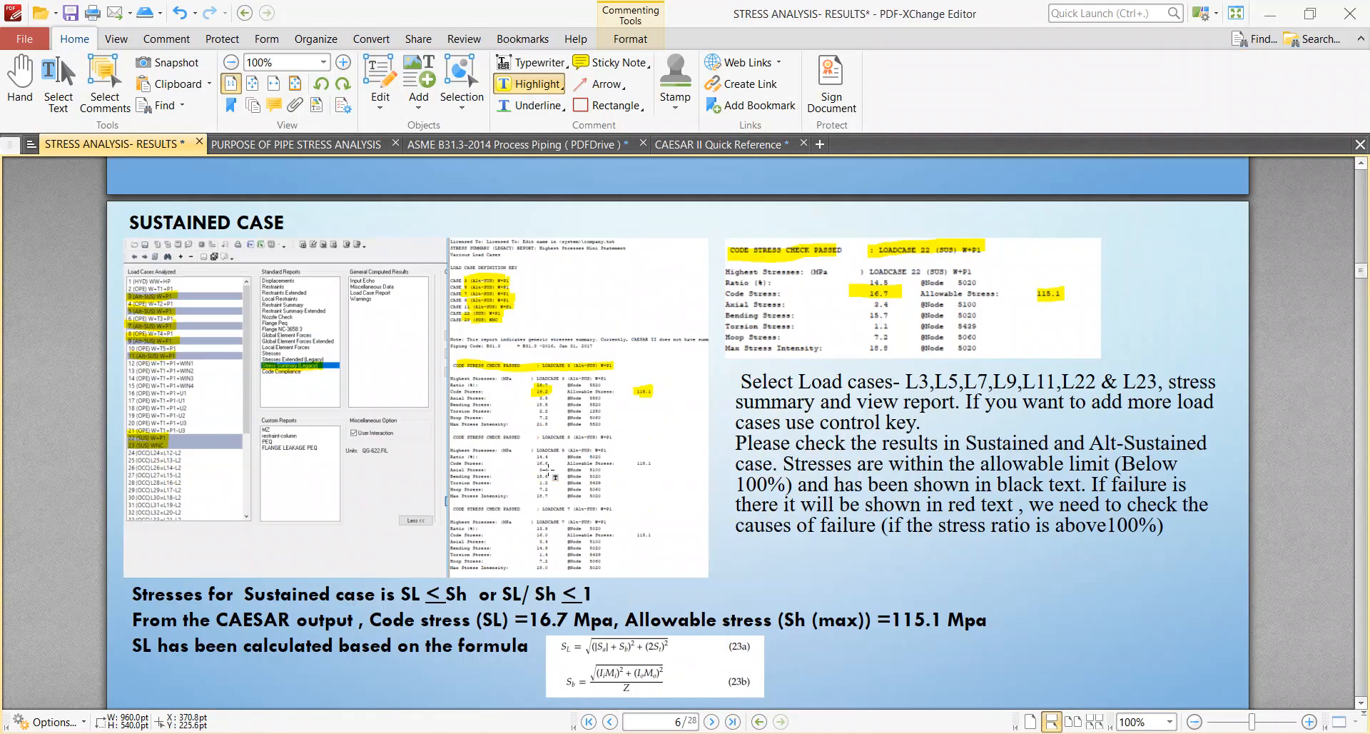
scroll(549, 468, down, 2)
scroll(549, 468, up, 4)
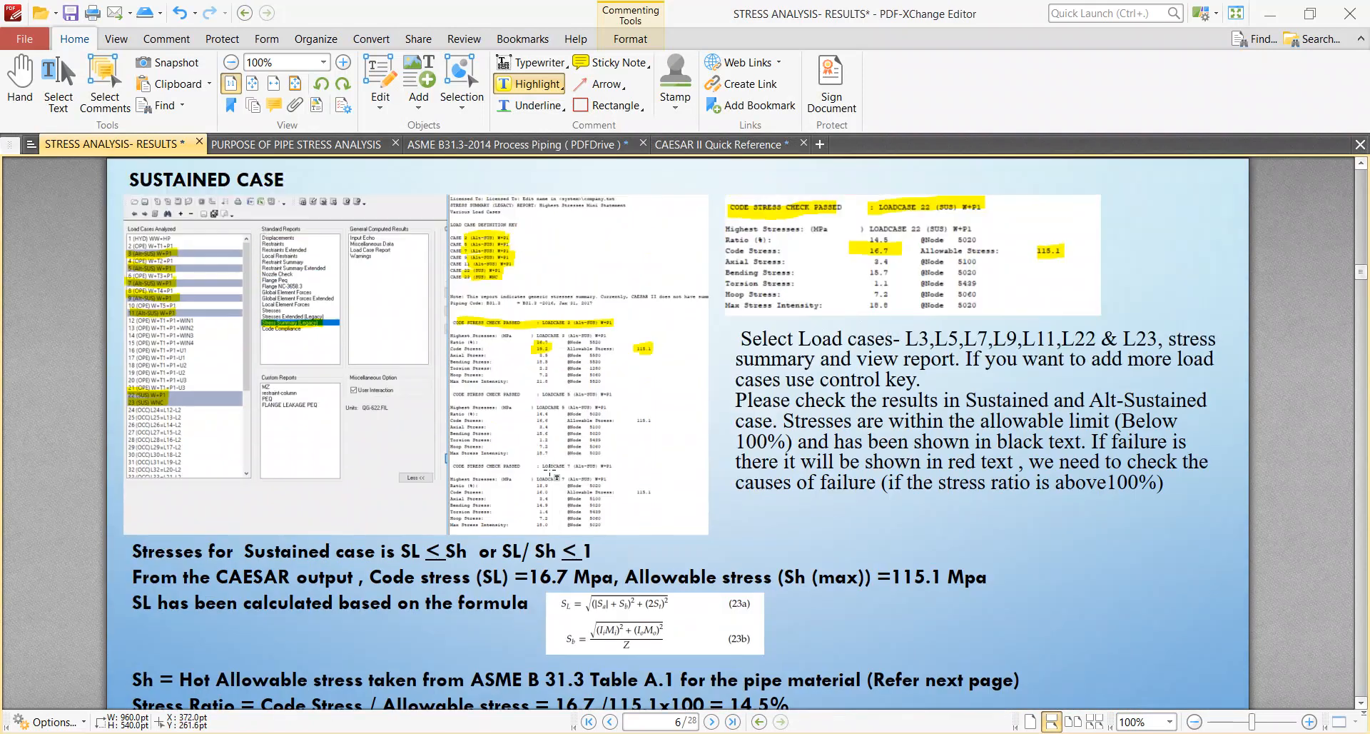
scroll(551, 474, down, 12)
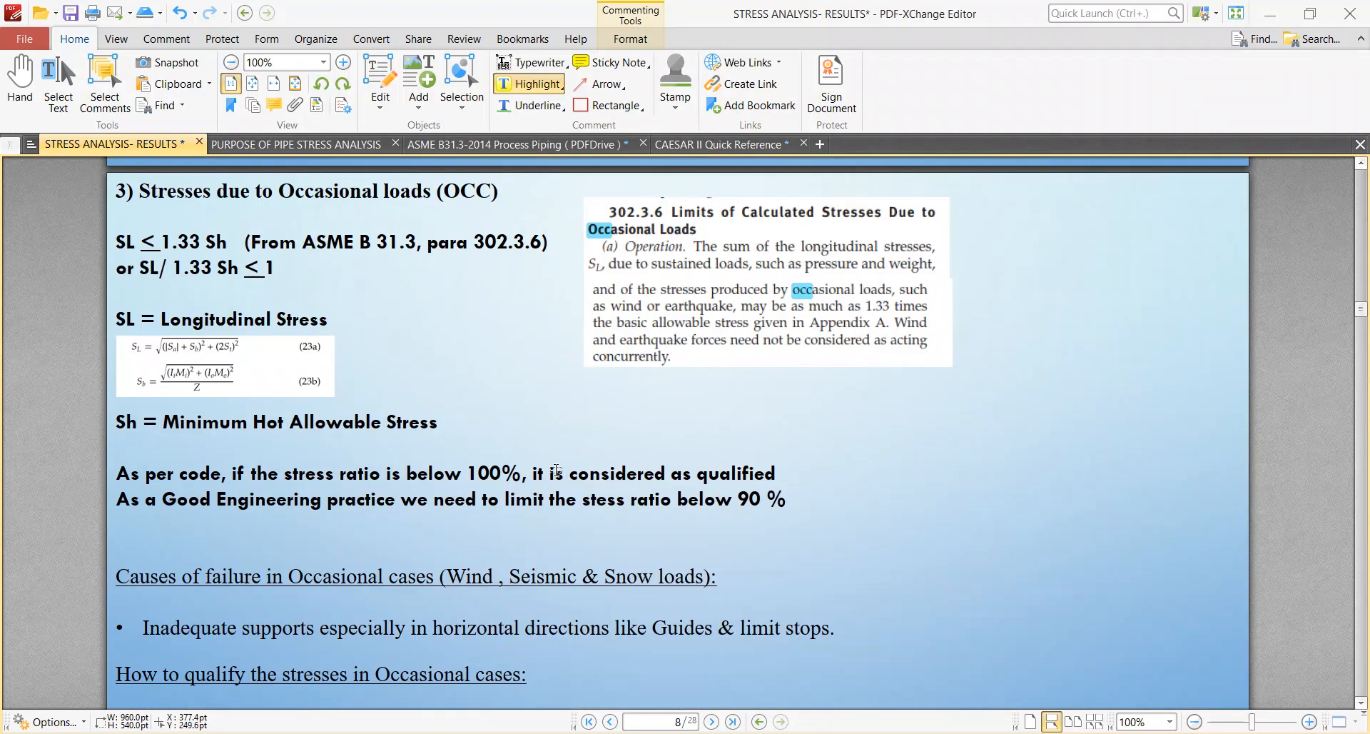
key(ctrl+2)
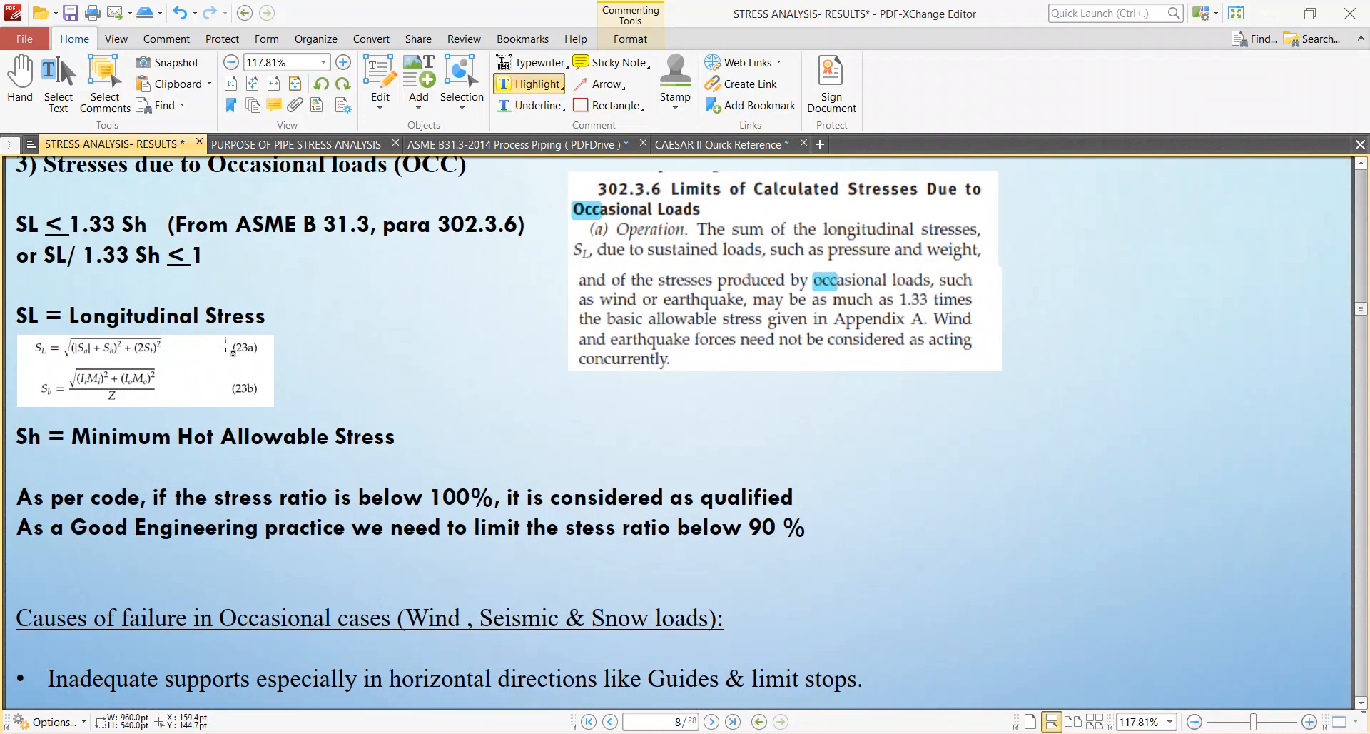
scroll(399, 350, down, 1)
scroll(139, 241, up, 1)
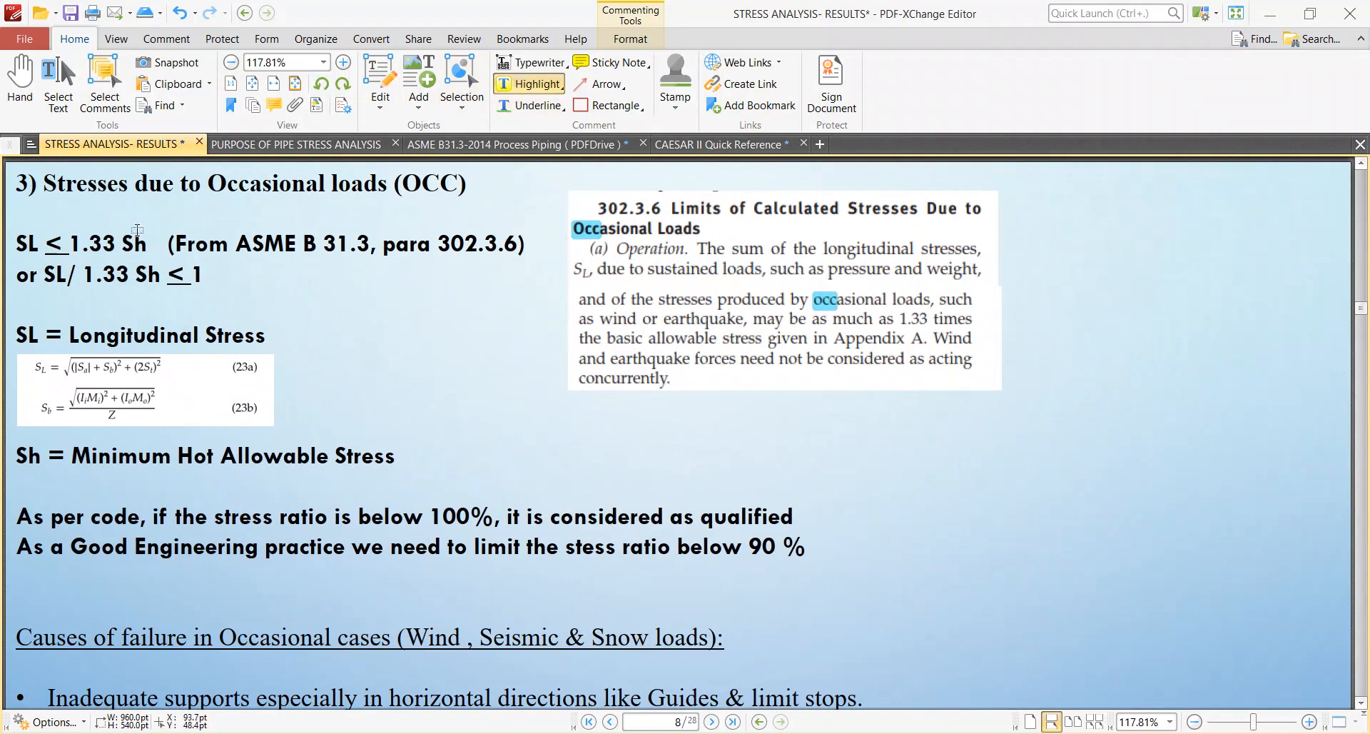
drag(149, 245, 13, 246)
scroll(96, 269, up, 1)
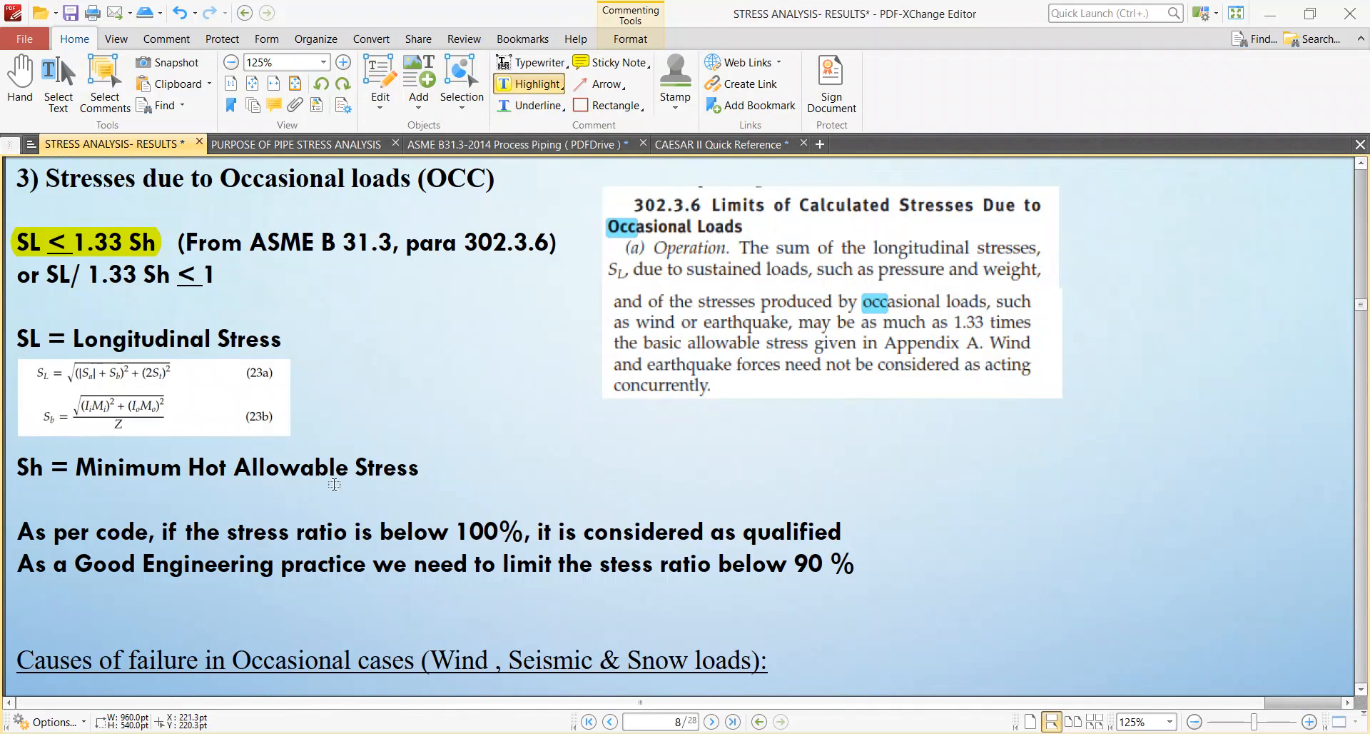
drag(418, 464, 185, 483)
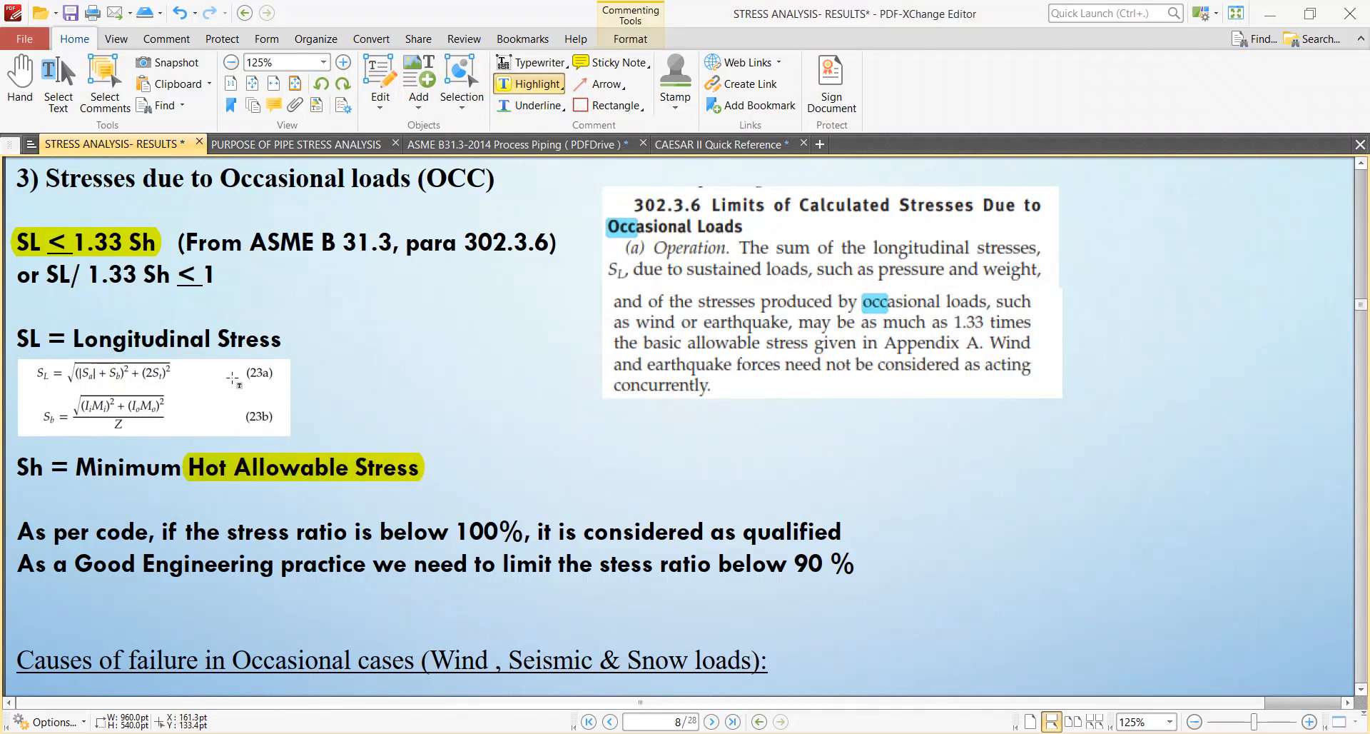
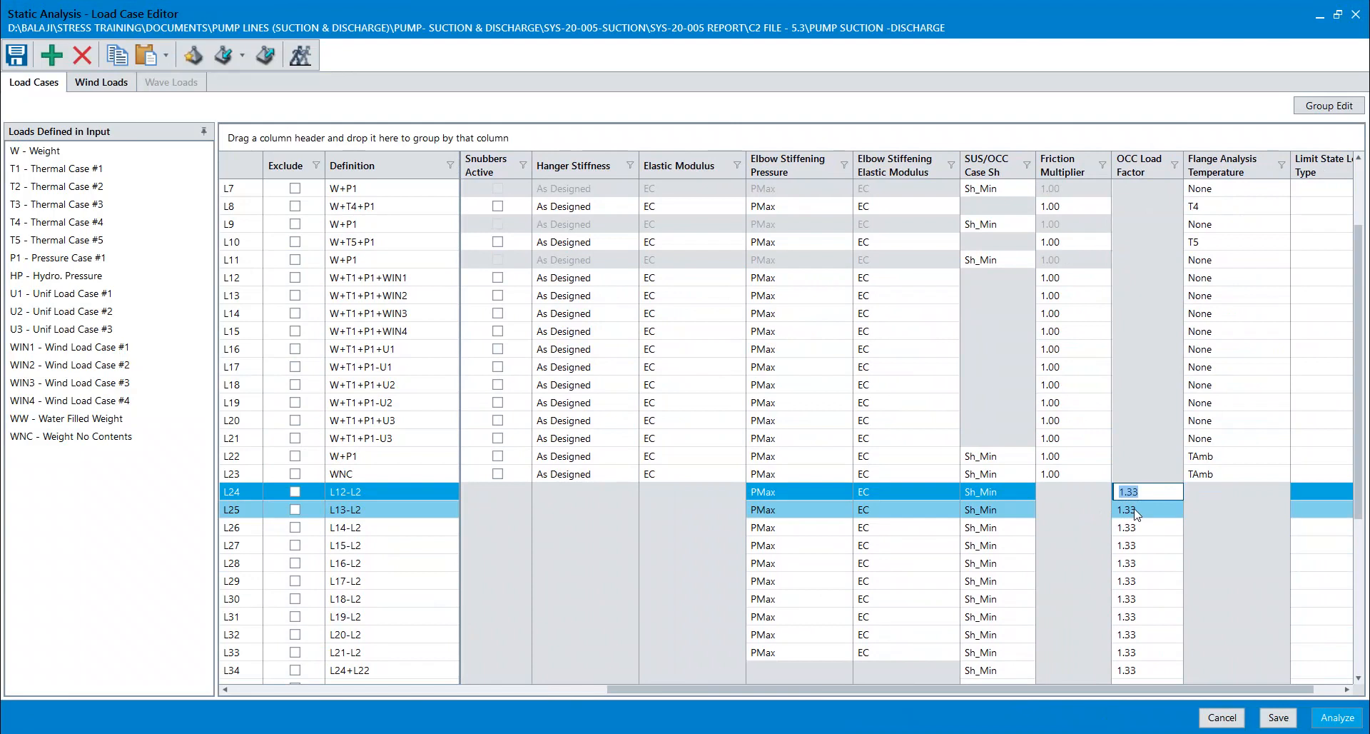
Step: Clear the OCC Load Factor values of occasional load cases L24 to L43 in the Load Case Editor
key(Delete)
key(Down)
key(Delete)
key(Down)
key(Delete)
key(Down)
key(Delete)
key(Down)
key(Delete)
key(Down)
key(Delete)
key(Down)
key(Delete)
key(Down)
key(Delete)
key(Down)
key(Delete)
key(Down)
key(Delete)
key(Down)
key(Delete)
key(Down)
key(Delete)
key(Down)
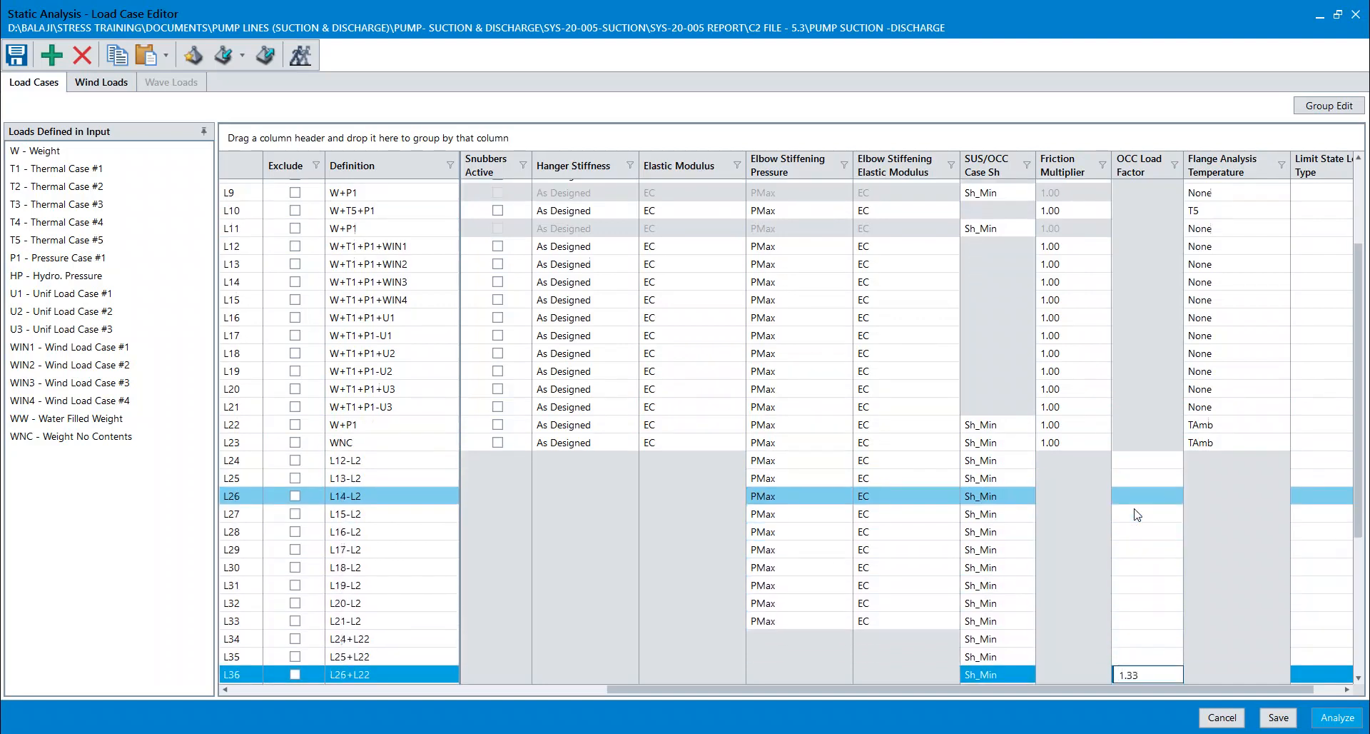
key(Down)
key(Delete)
key(Down)
key(Delete)
key(Down)
key(Delete)
click(1178, 622)
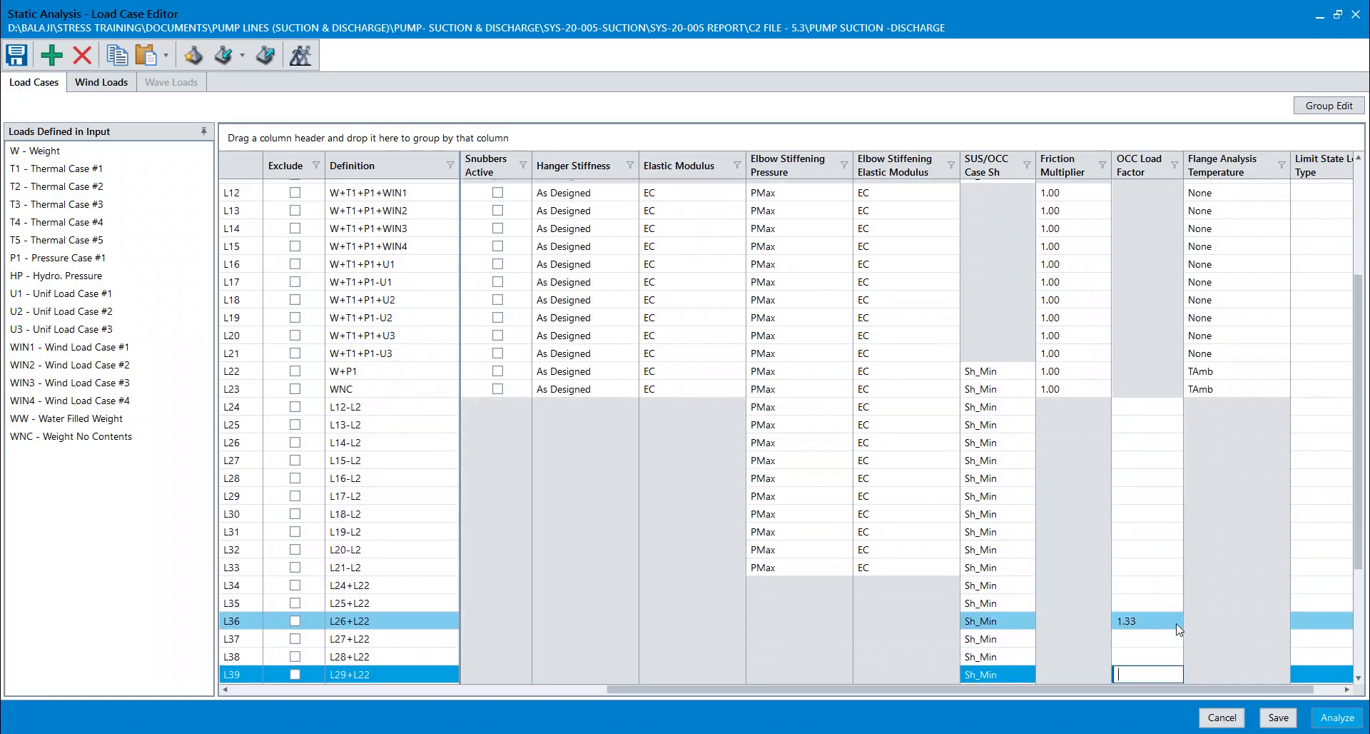
key(Delete)
key(Down)
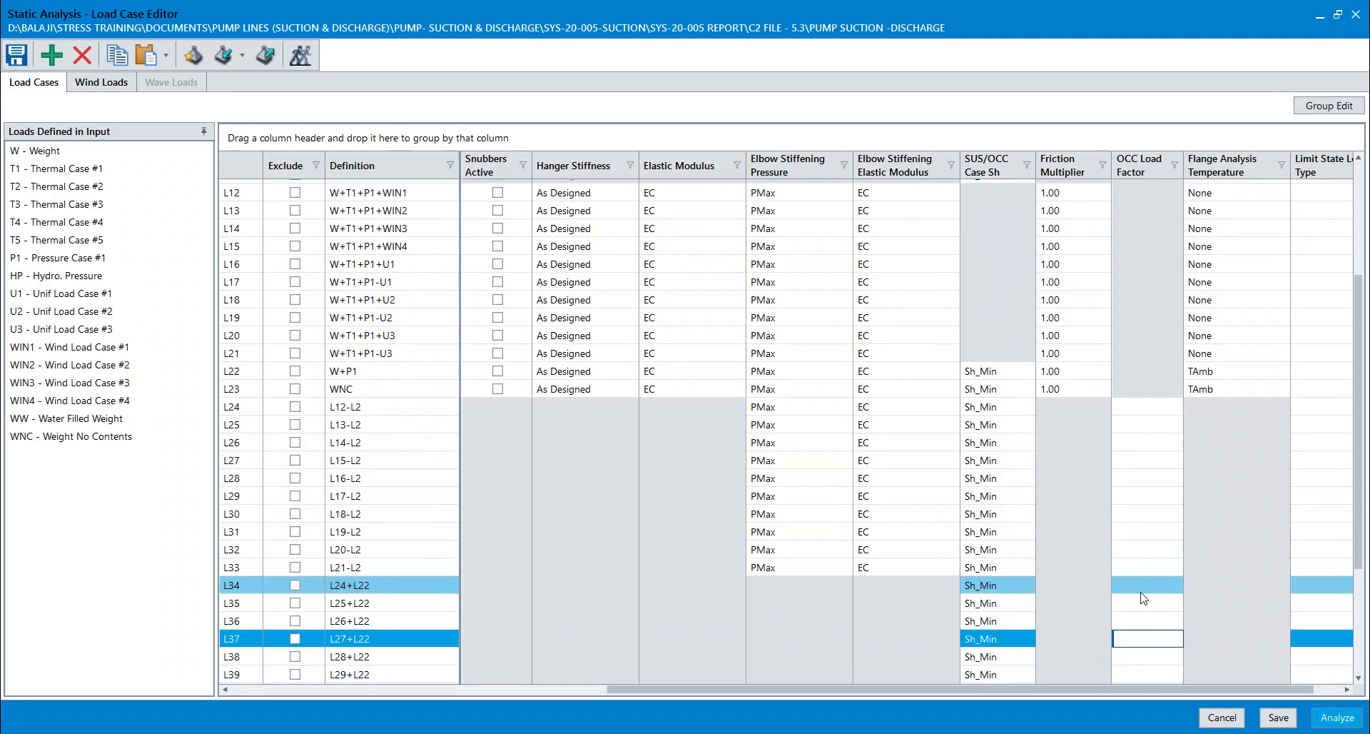
scroll(1143, 596, down, 3)
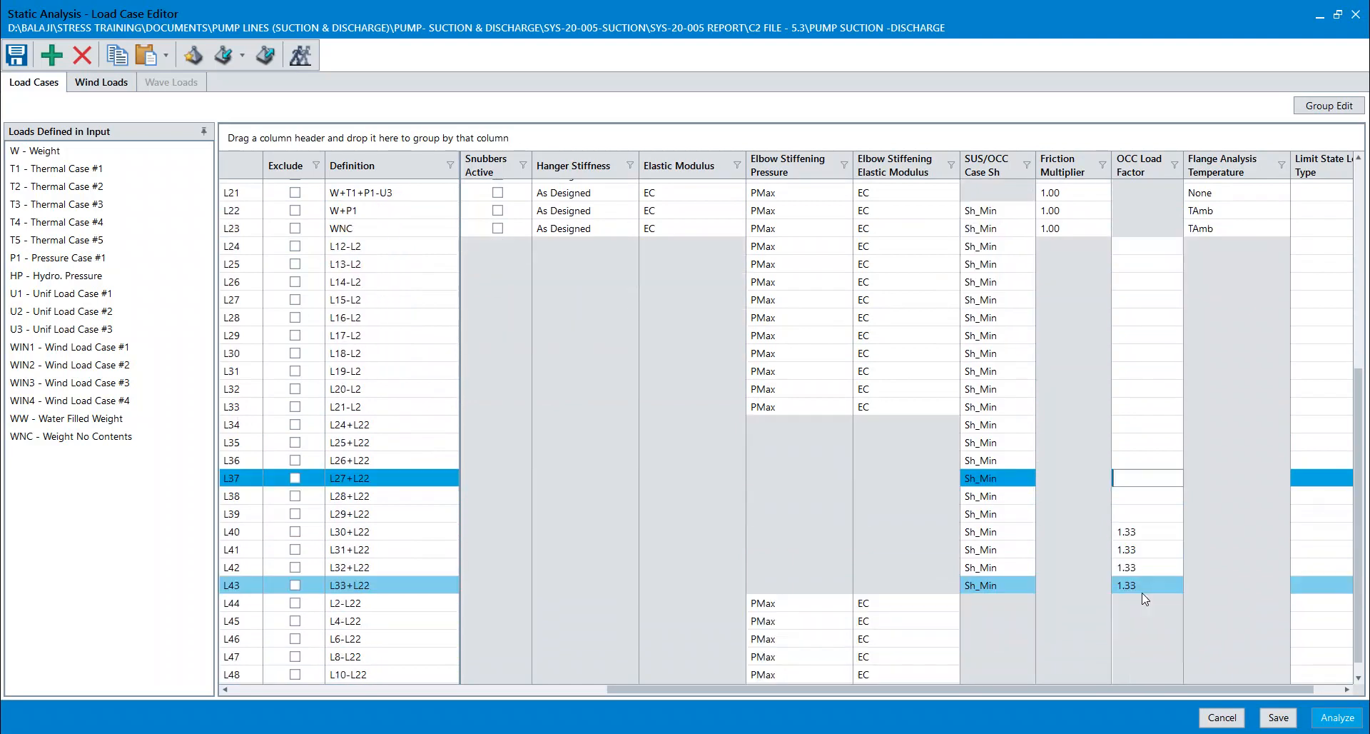
click(1174, 531)
key(Delete)
key(Down)
key(Delete)
key(Down)
key(Delete)
key(Down)
key(Delete)
key(Down)
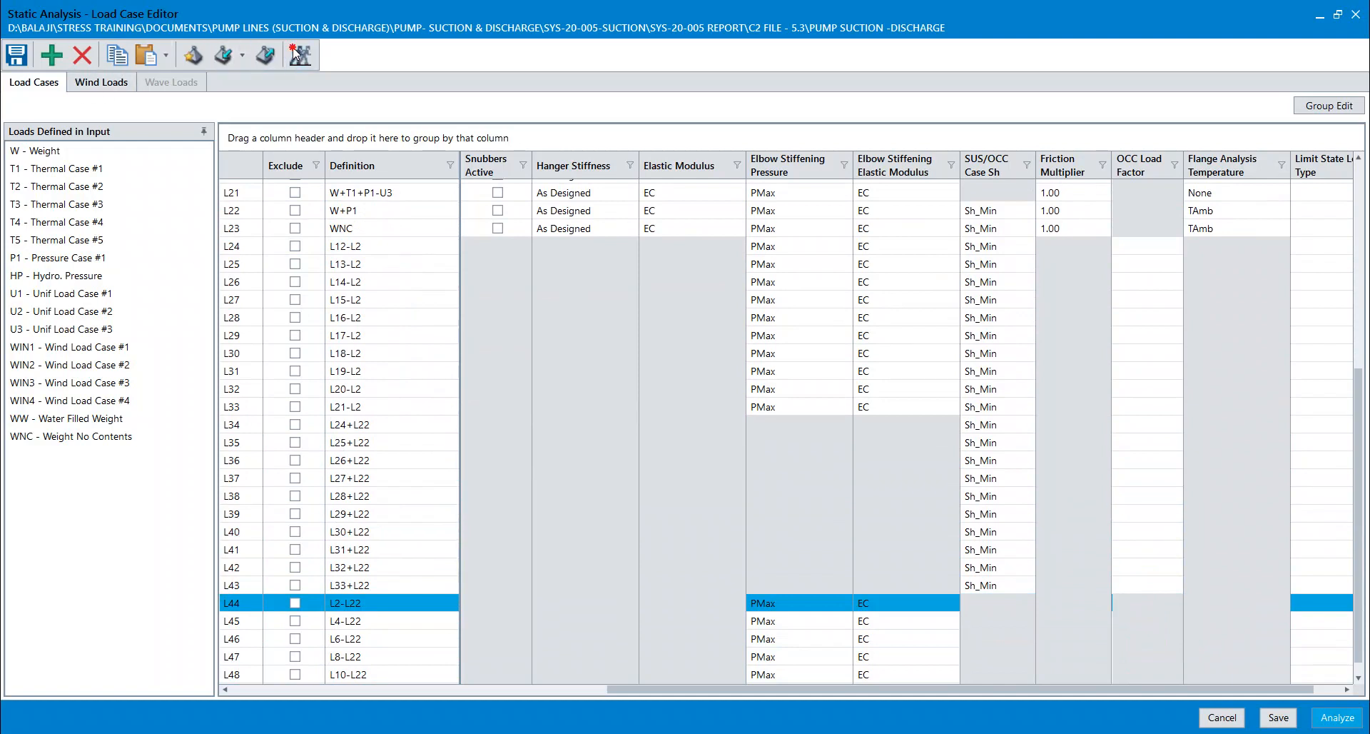
Step: Switch to the PDF notes, review the occasional load limits, failure causes and qualification methods, and open the ASME B31.3-2014 Process Piping document
key(alt+Tab)
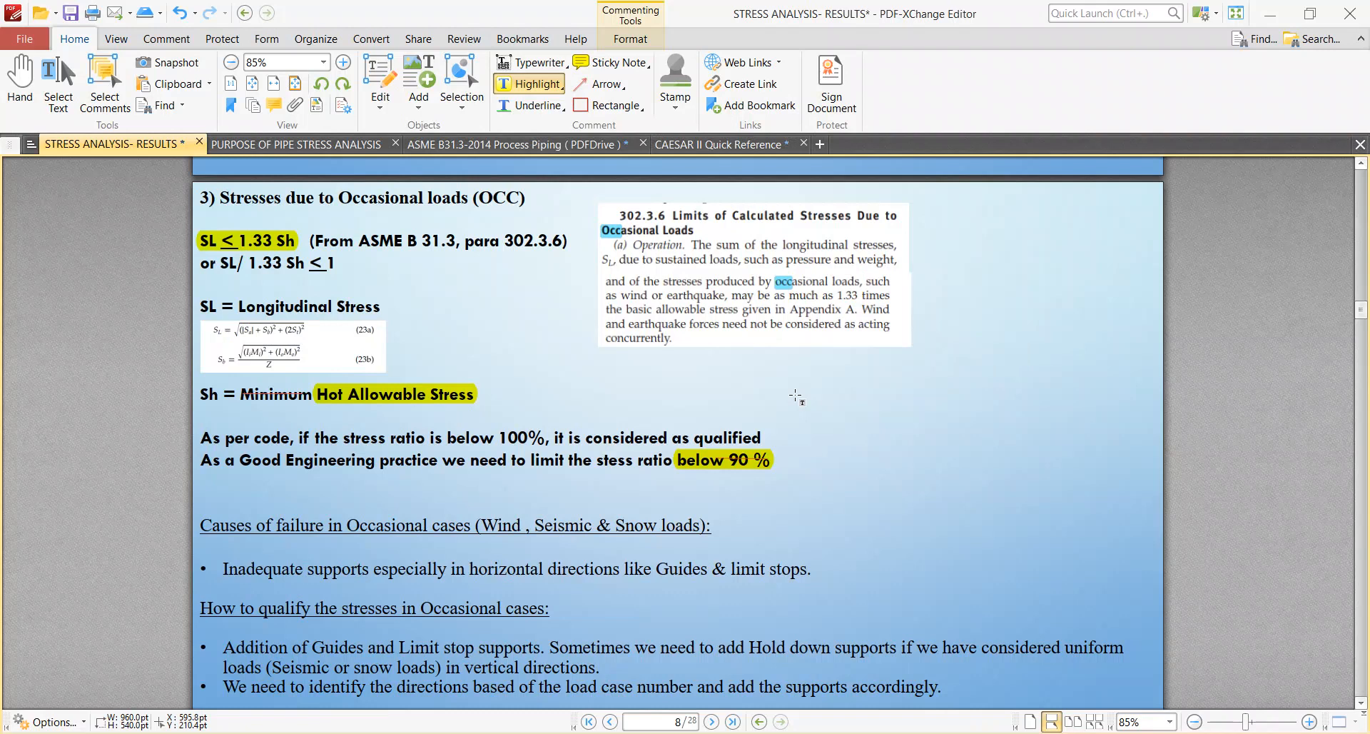
ctrl+scroll(865, 292, up, 2)
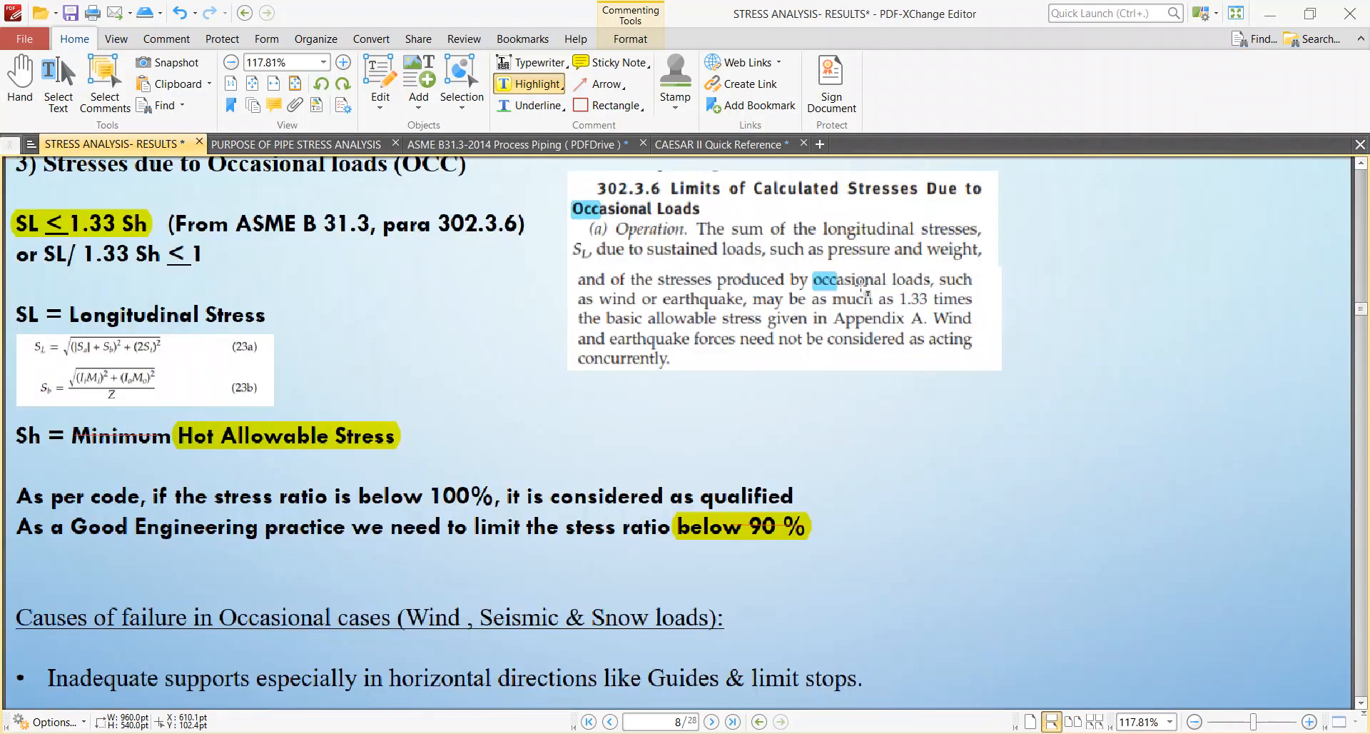
ctrl+scroll(872, 291, up, 1)
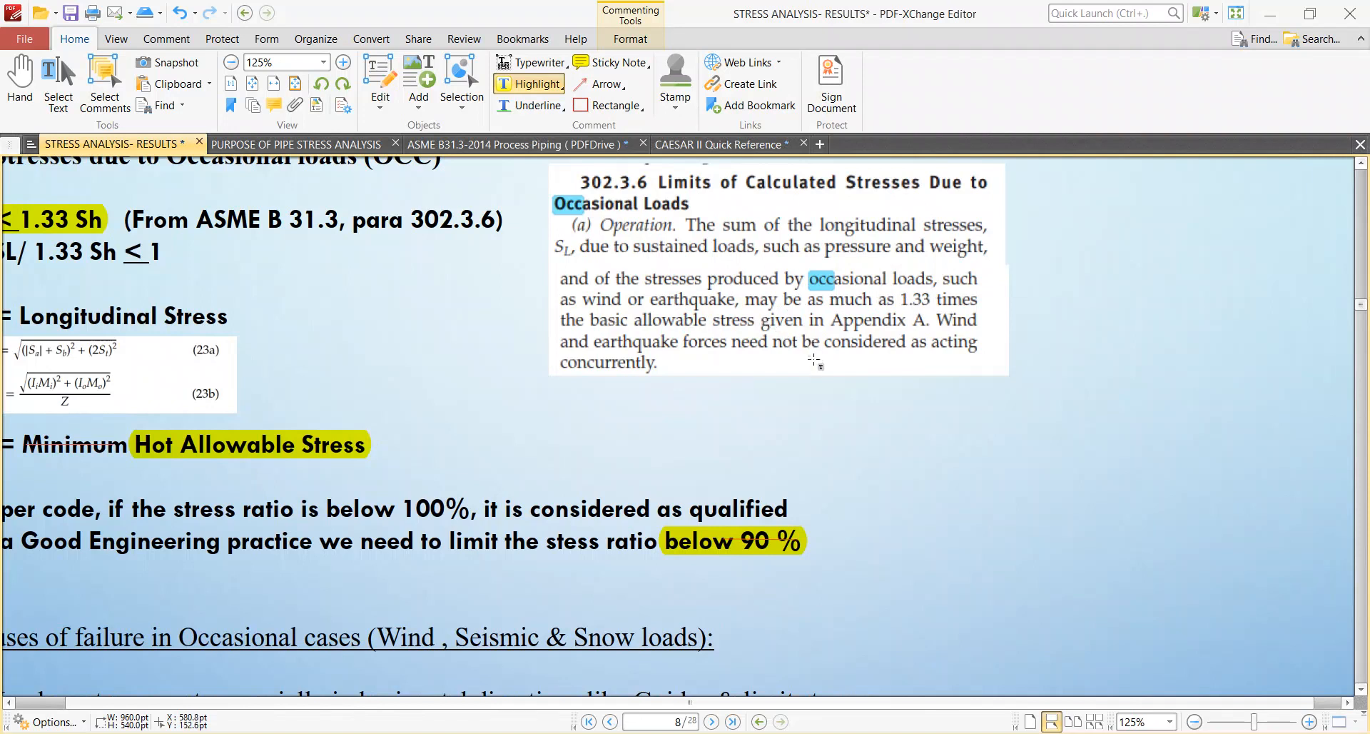
scroll(671, 409, down, 2)
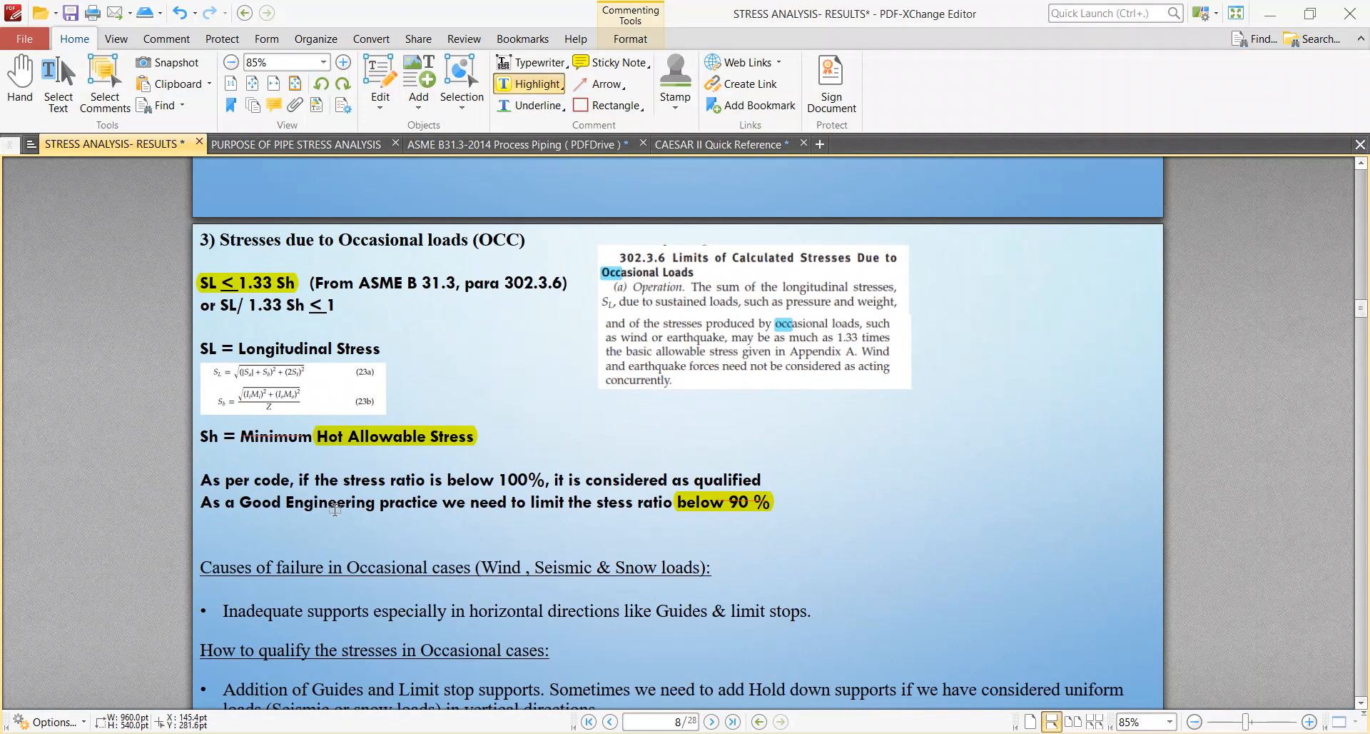
scroll(371, 473, down, 5)
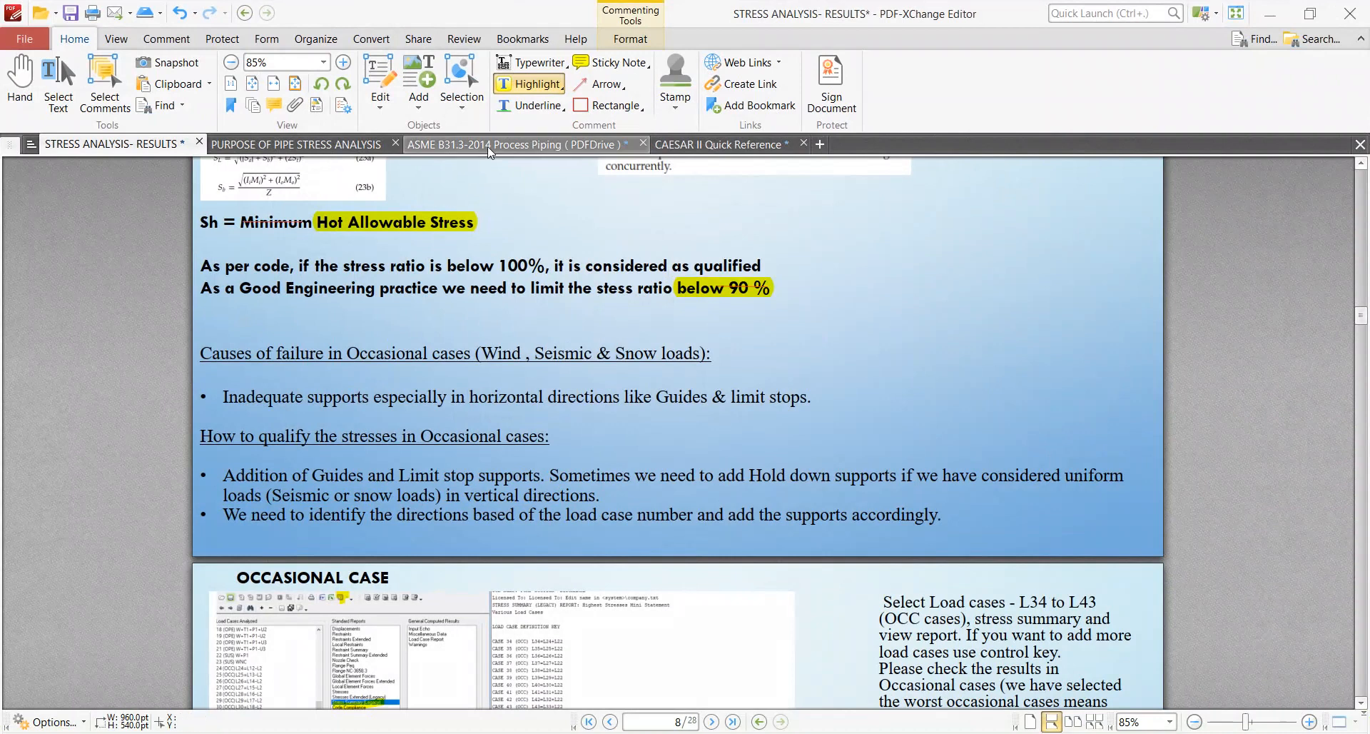
click(490, 145)
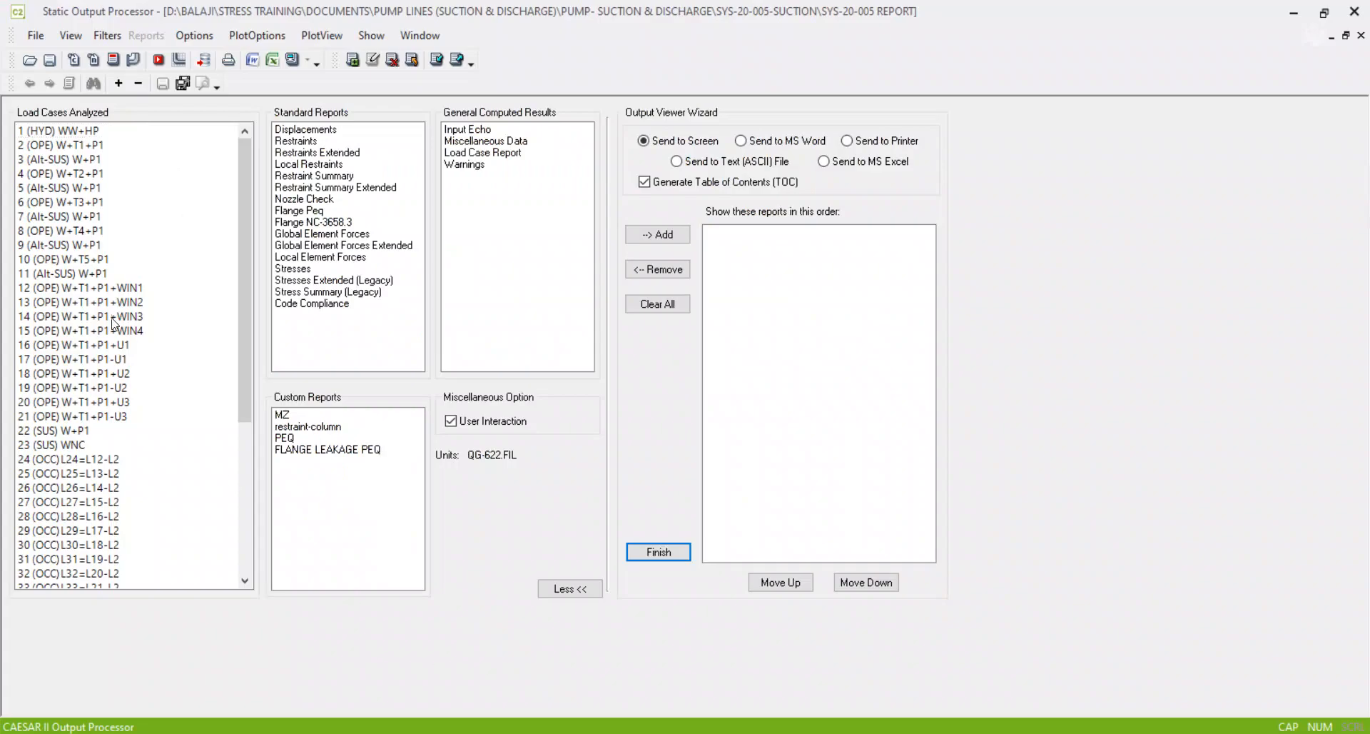
Step: In the CAESAR II Static Output Processor, open the Stress Summary (Legacy) report on screen for load case 34 (OCC) L34=L24+L22
scroll(100, 369, down, 5)
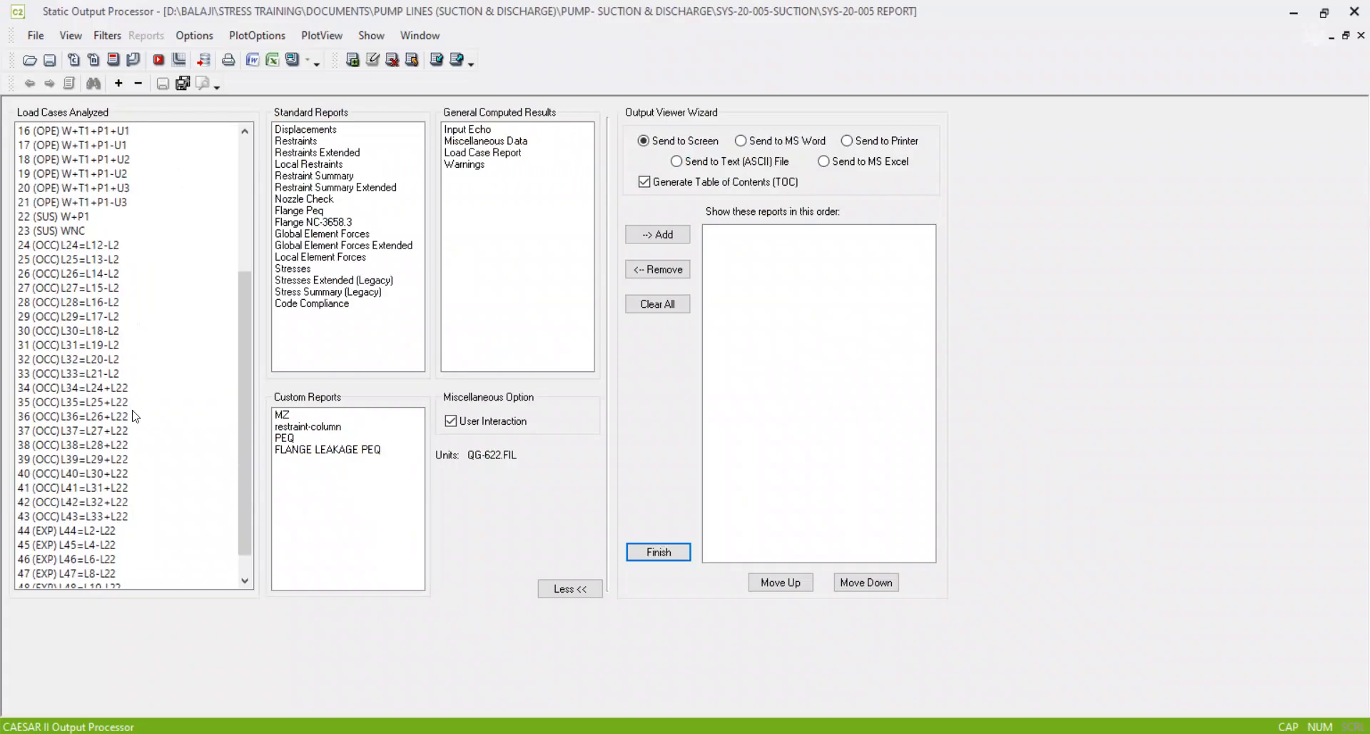
click(130, 389)
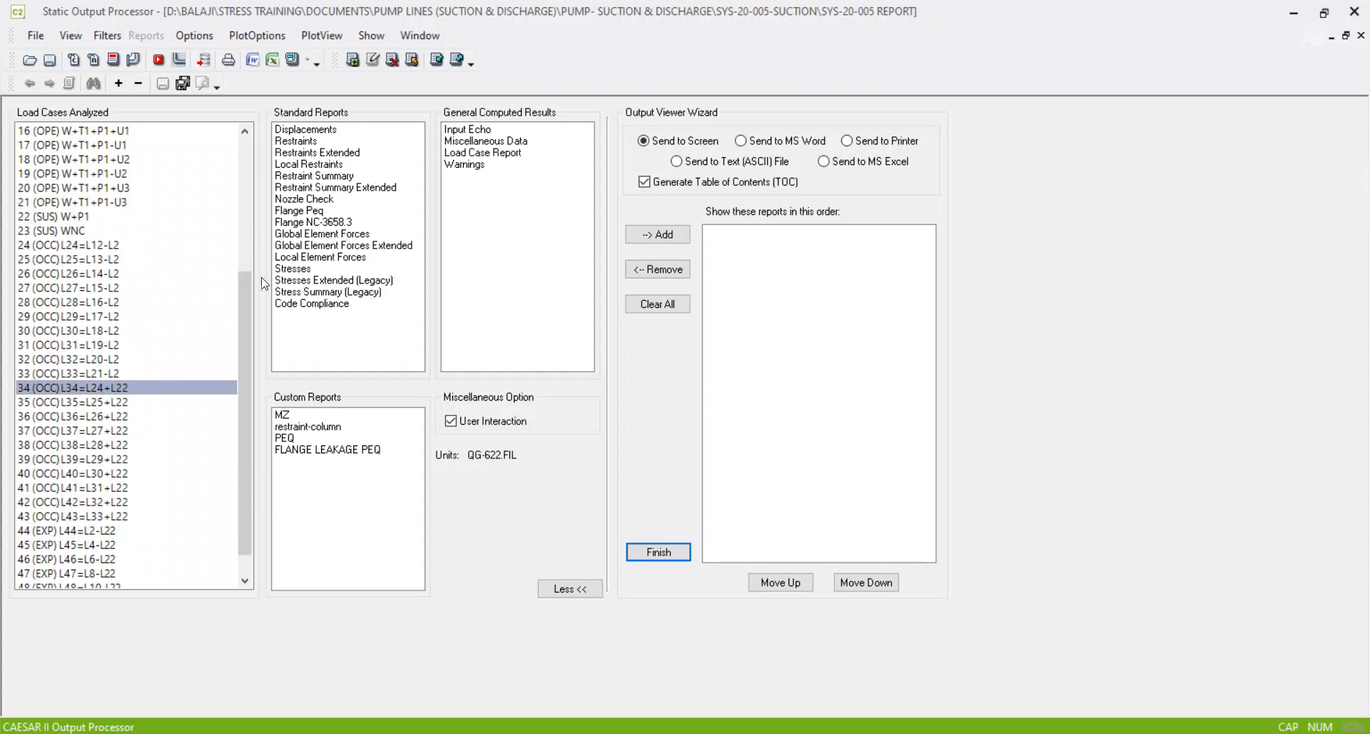
click(305, 292)
click(293, 59)
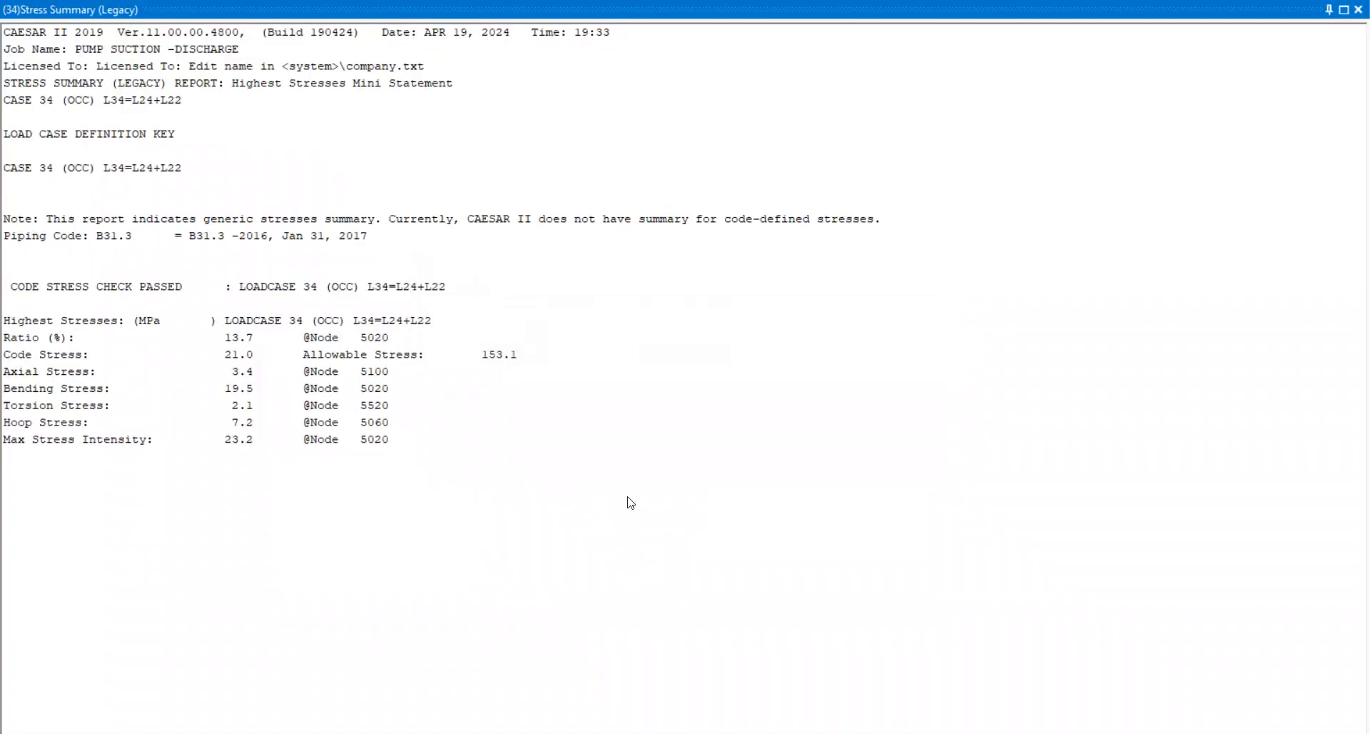
Step: Examine the code stress and allowable stress in the load case 34 stress summary, and close the report
click(485, 361)
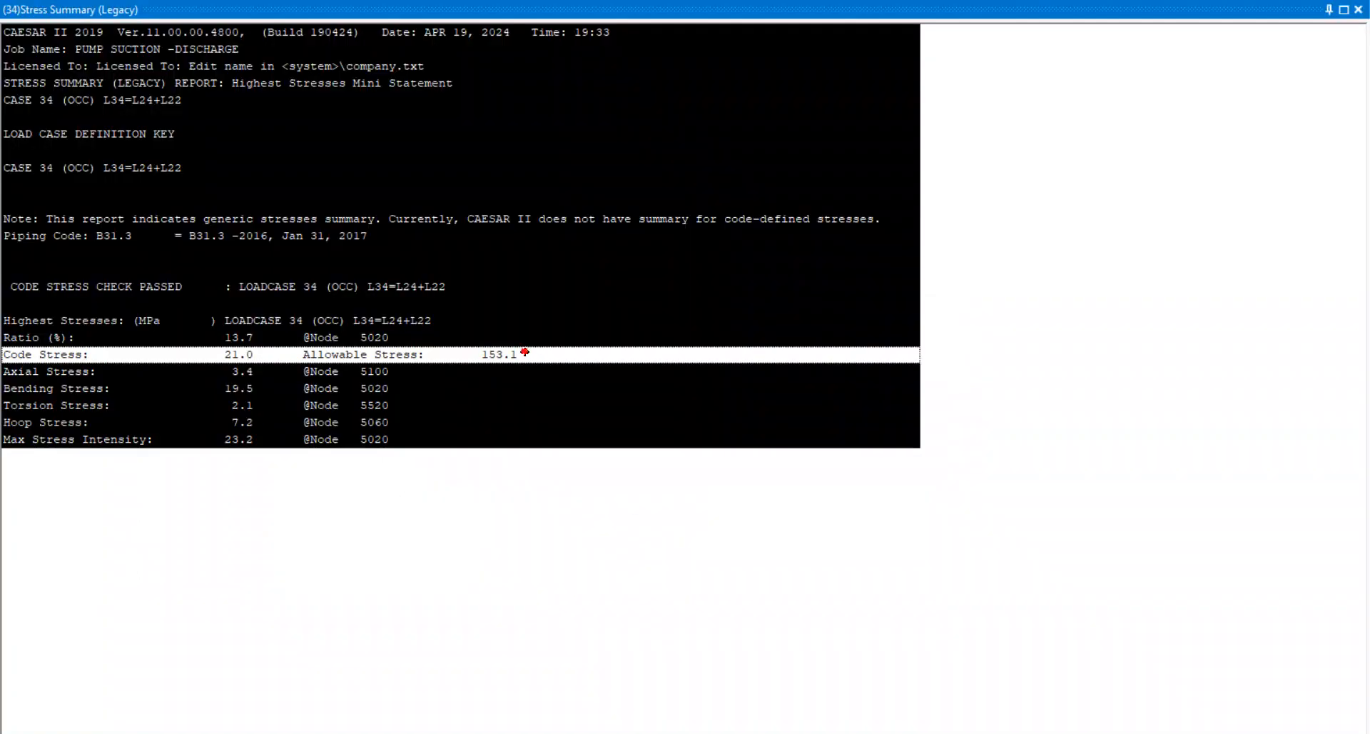
click(1364, 4)
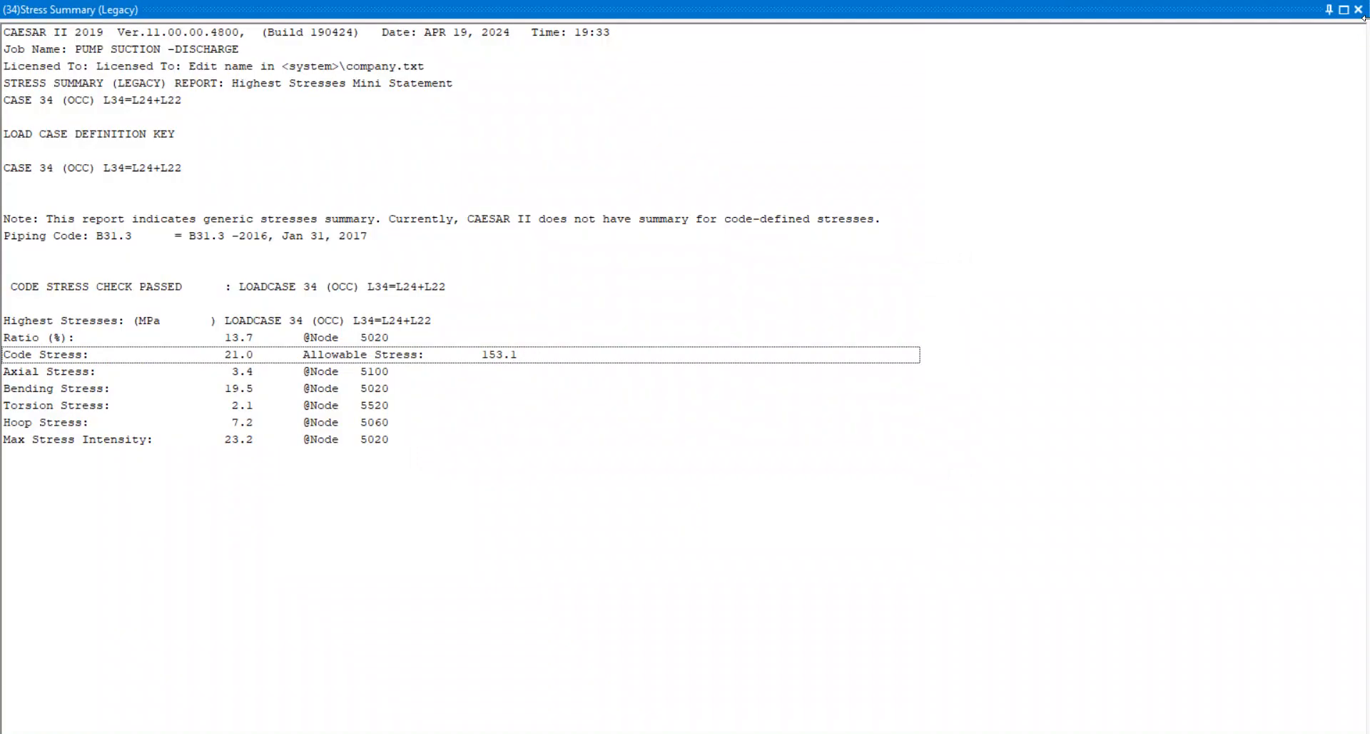
click(1358, 9)
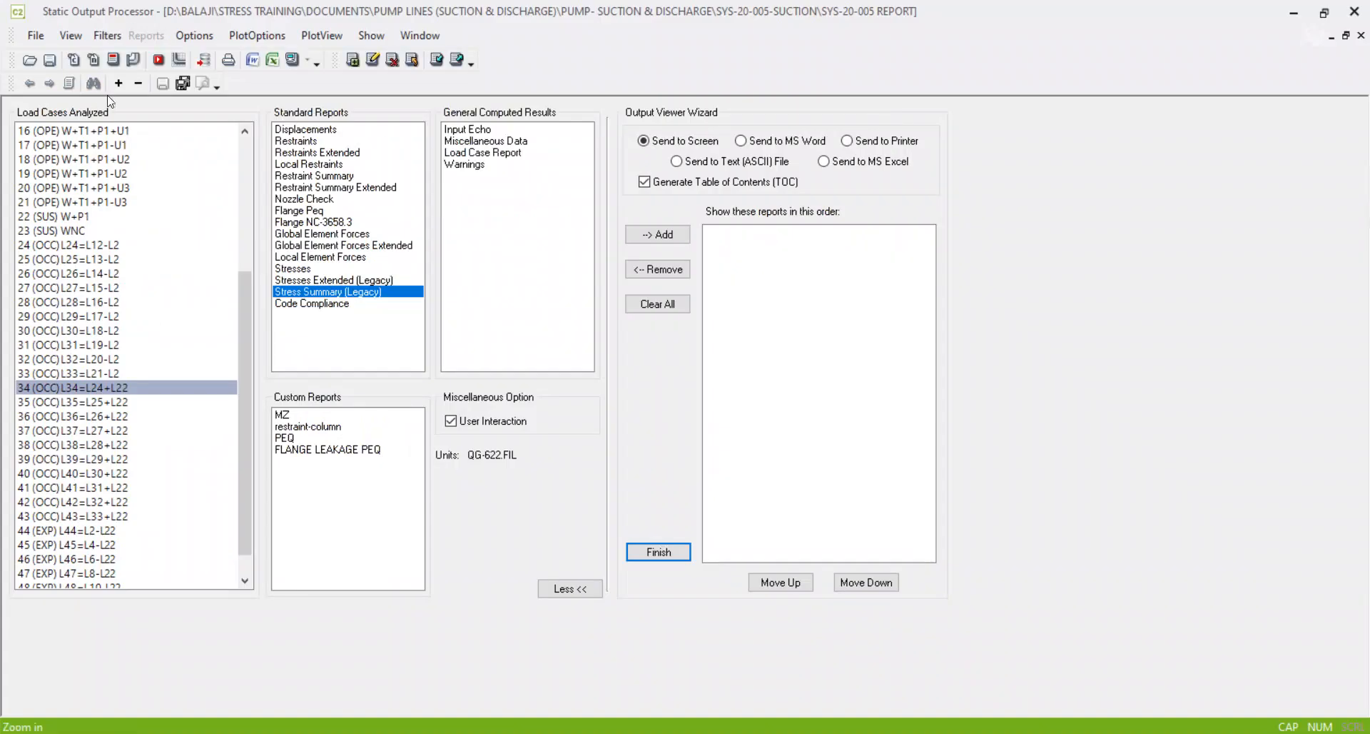
Step: Consult the A312 TP316L pipe row in Table A-1 of ASME B31.3-2014, and return to the CAESAR II piping input
click(134, 60)
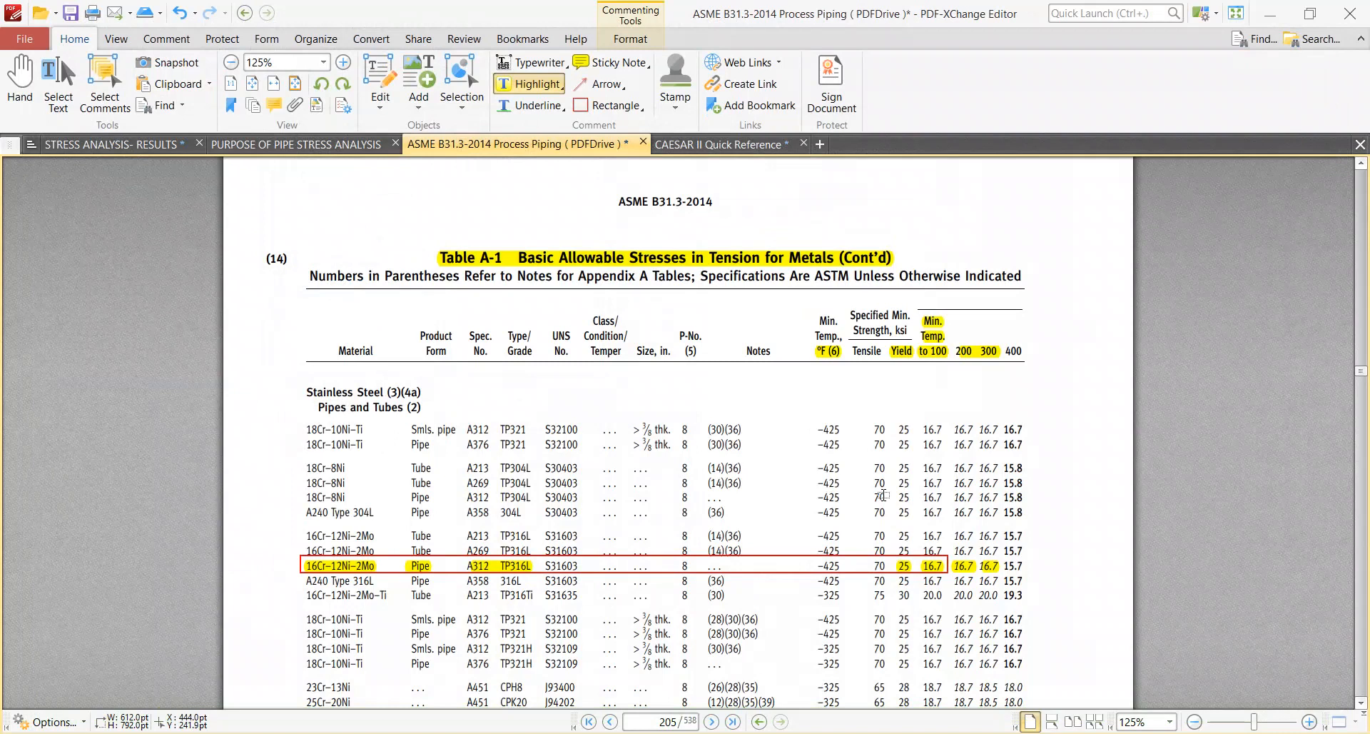
click(623, 733)
click(793, 733)
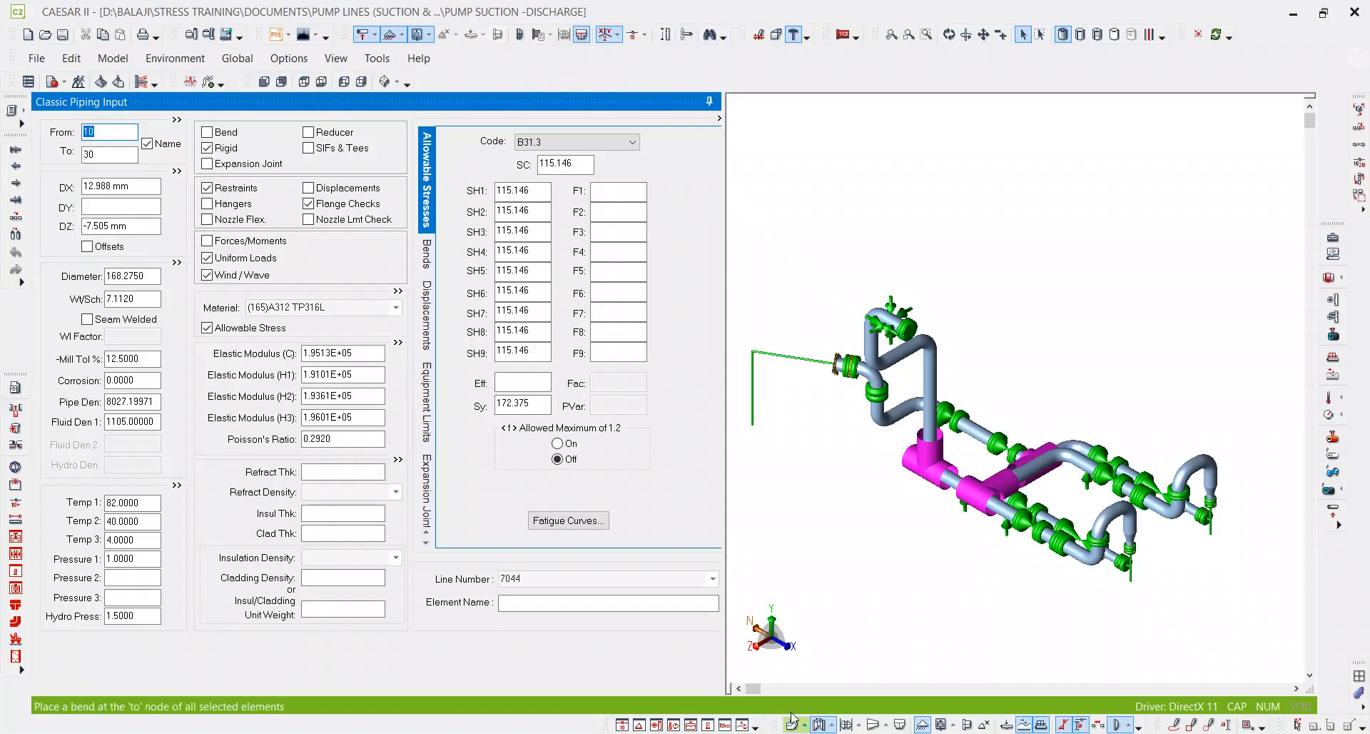
Step: Open the static Load Case Editor and bring the OCC Load Factor column for occasional cases L24 to L43 into view
click(100, 84)
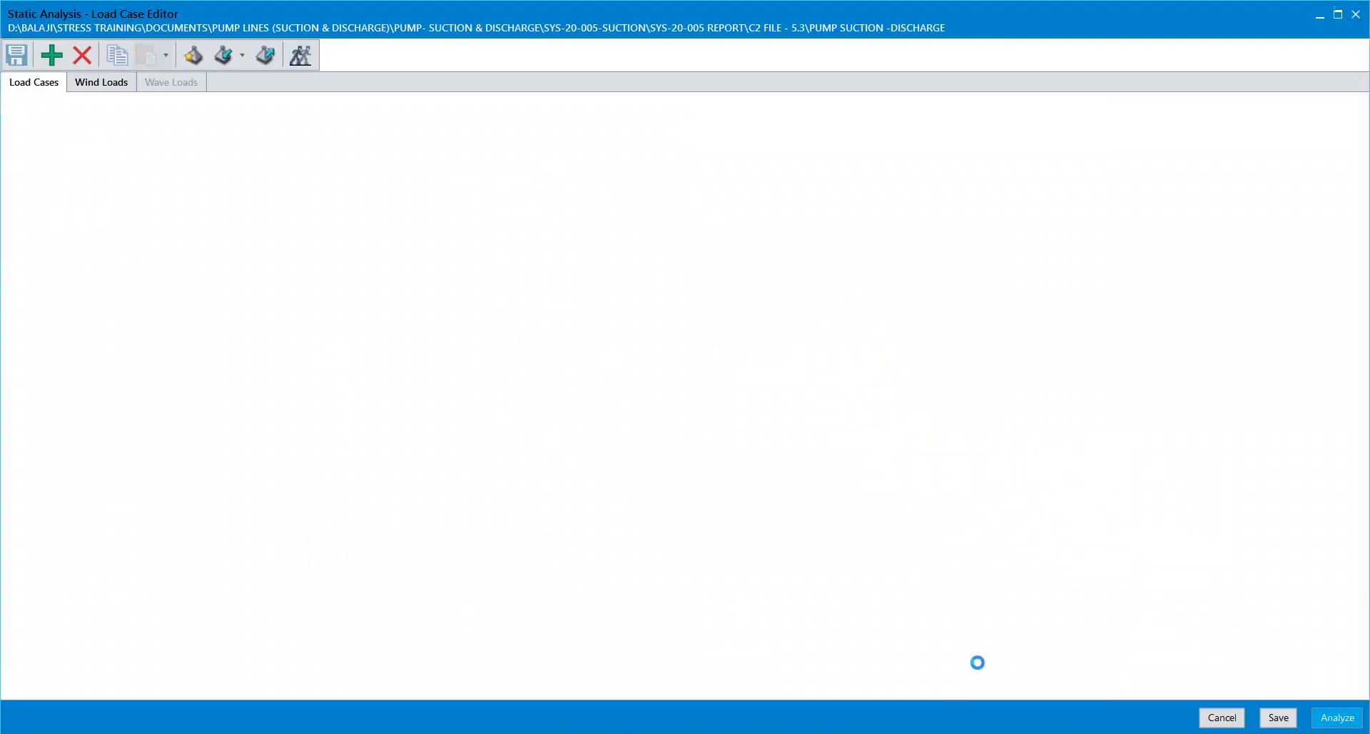
scroll(1055, 592, down, 7)
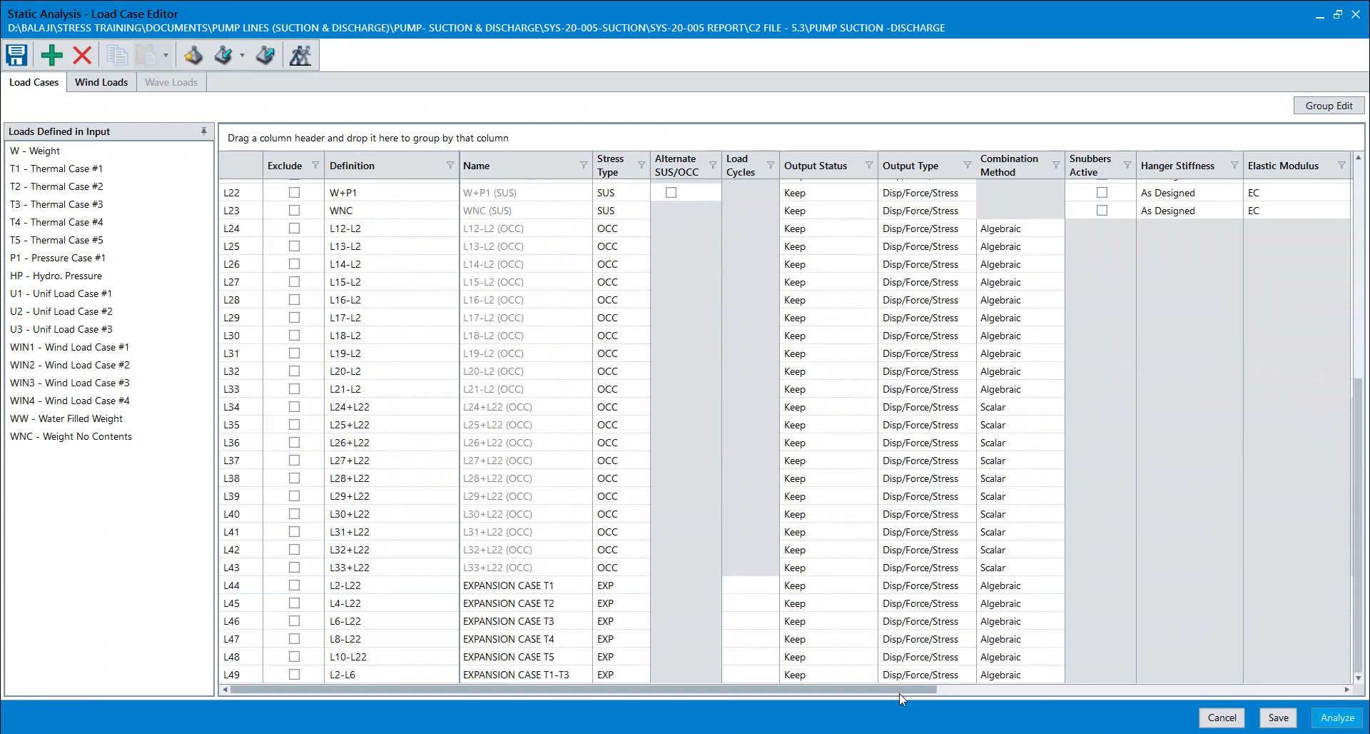
click(1274, 688)
drag(1274, 684, 1313, 686)
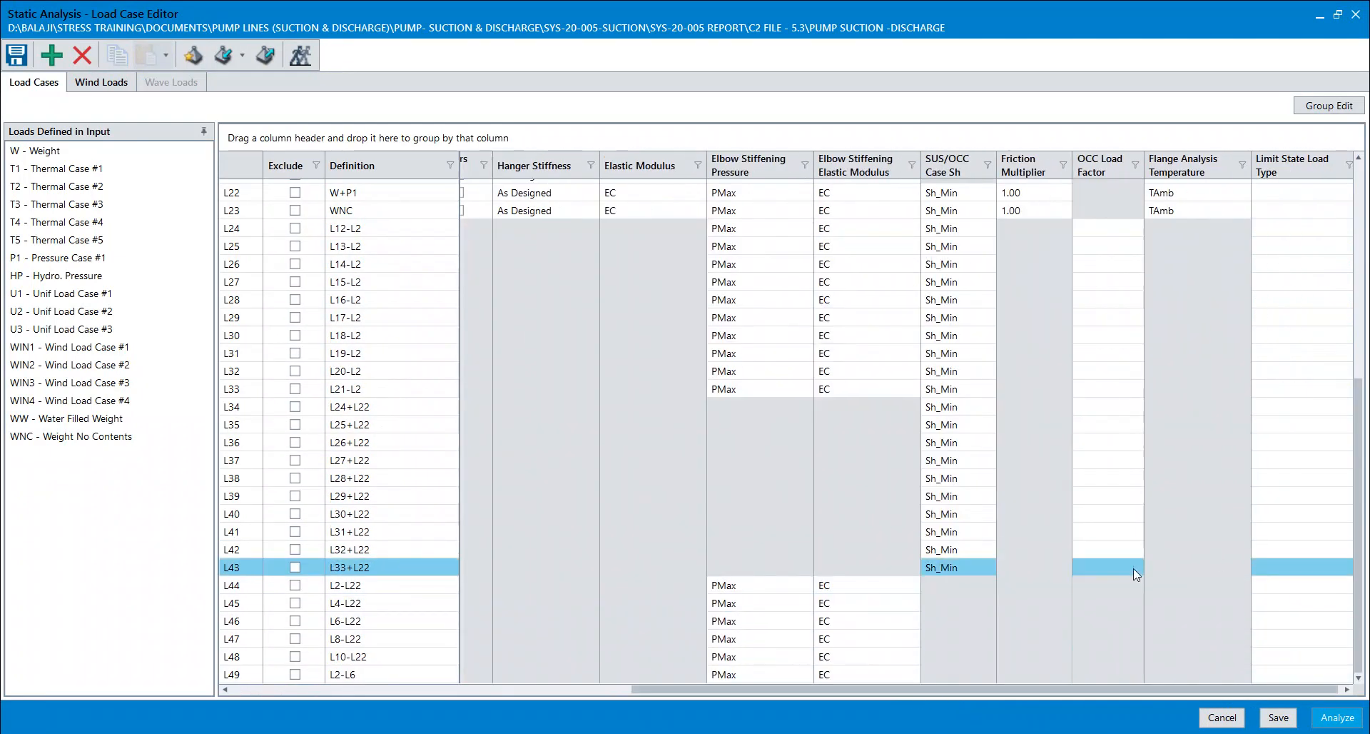
Step: Review the load case definitions in the Static Analysis Load Case Editor and close it without saving
scroll(1135, 574, up, 2)
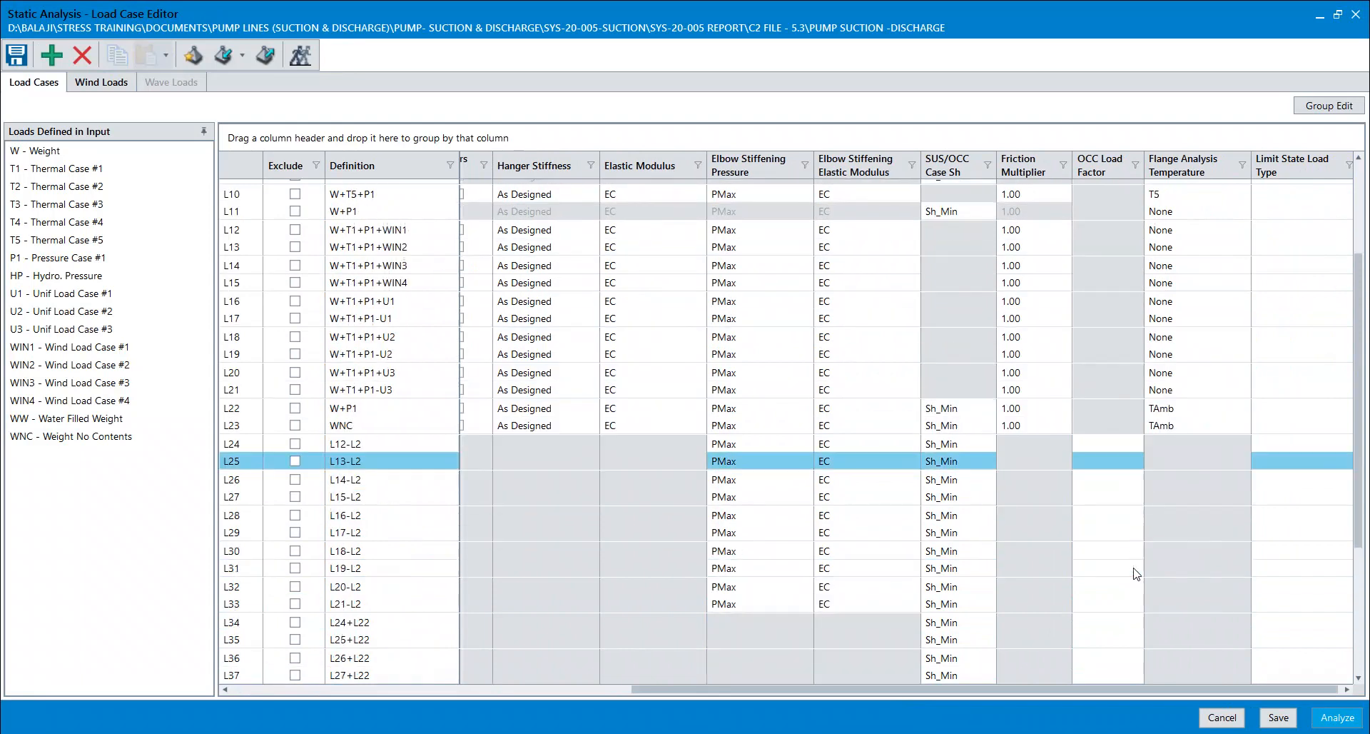
scroll(1136, 582, down, 2)
scroll(1136, 582, up, 2)
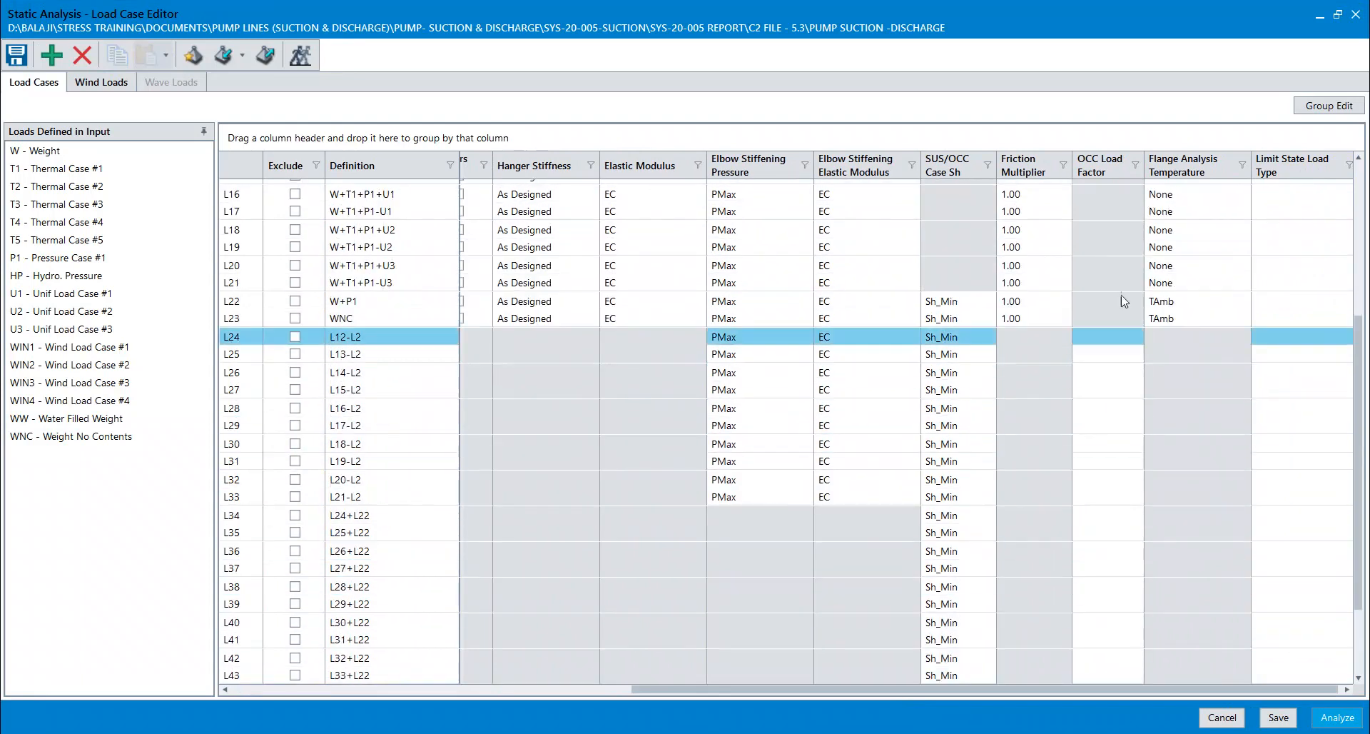
scroll(1095, 559, down, 2)
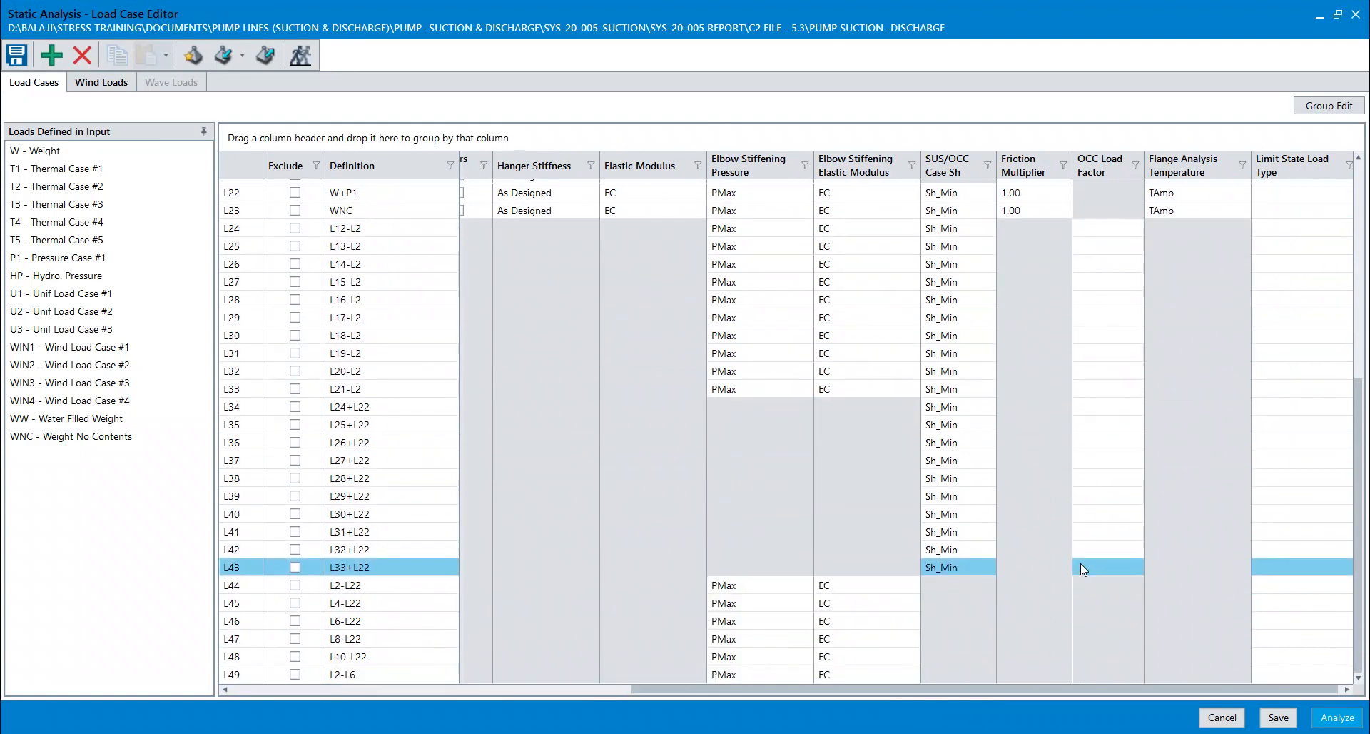
click(1222, 717)
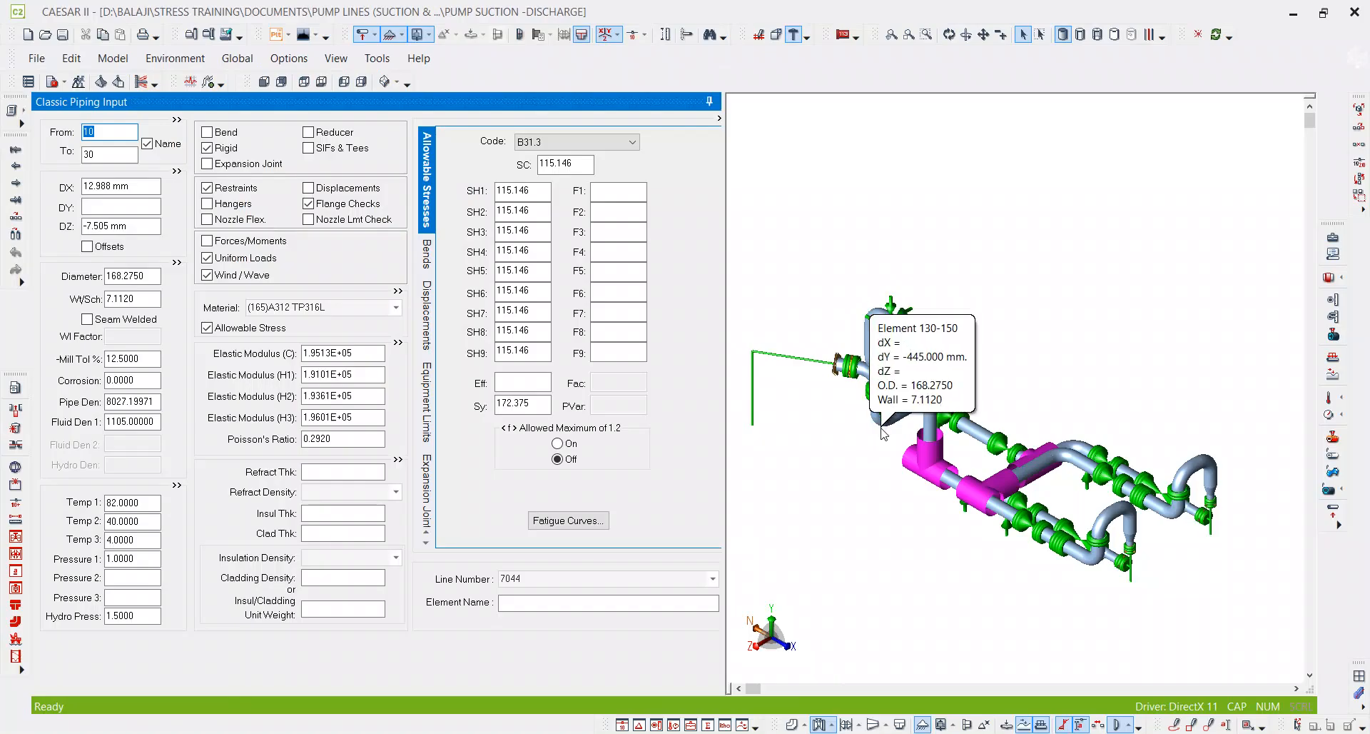
Step: Check Table A-1 allowable stresses for A312 TP316L pipe in the ASME B31.3-2014 PDF in PDF-XChange Editor and return to CAESAR II
click(897, 430)
scroll(943, 438, down, 1)
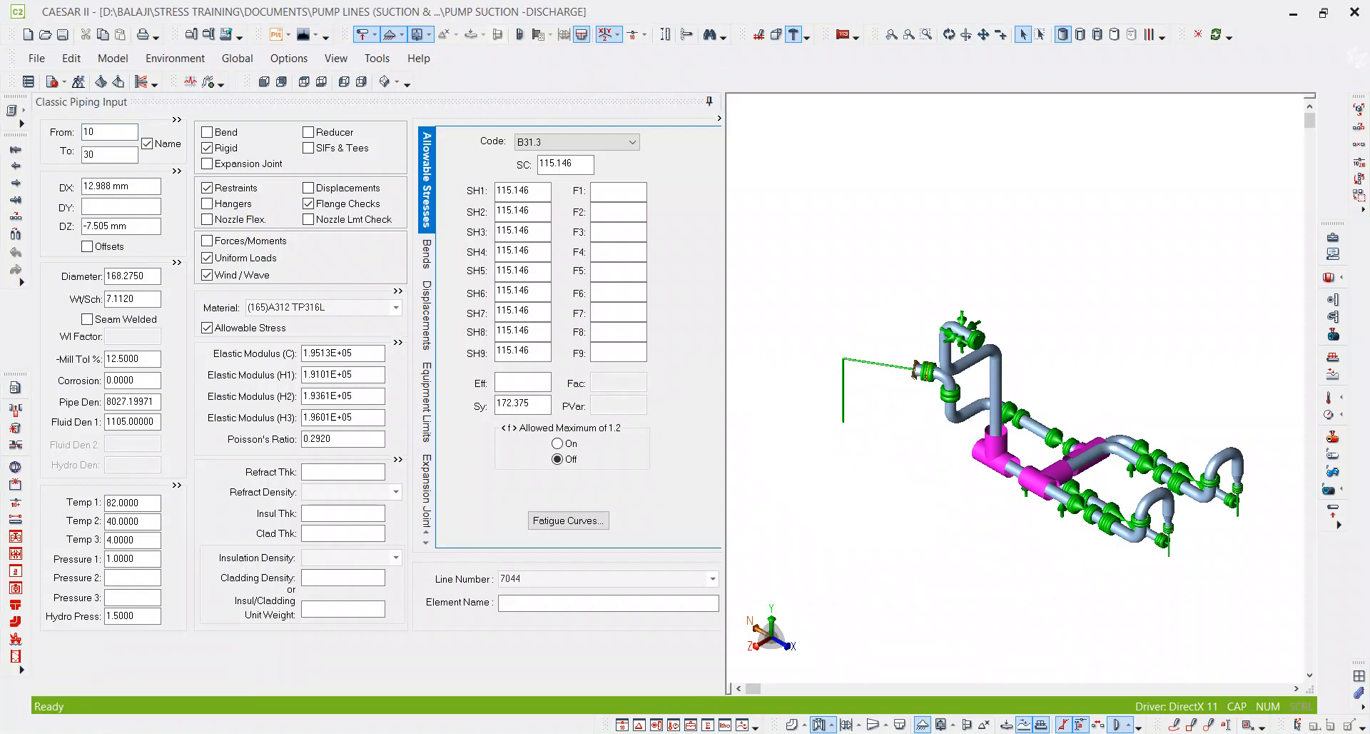
mouse_move(634, 733)
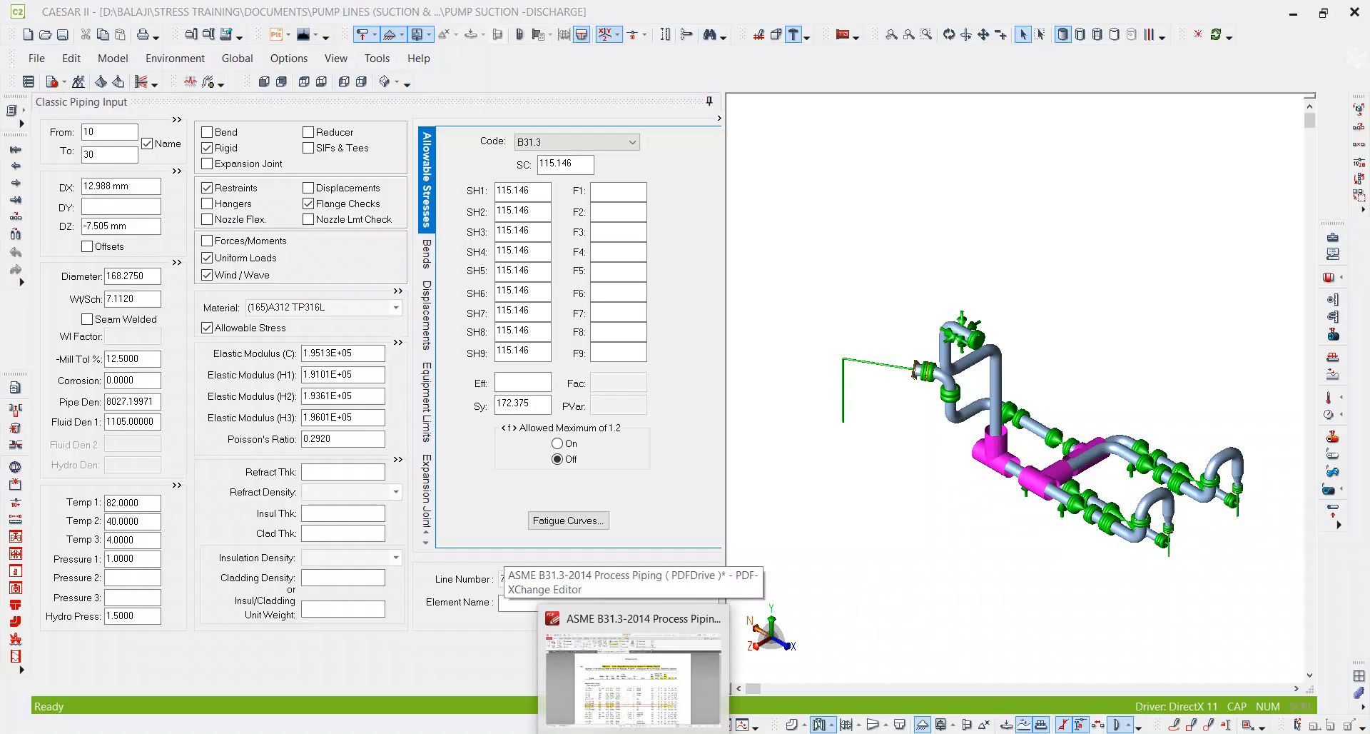
click(633, 675)
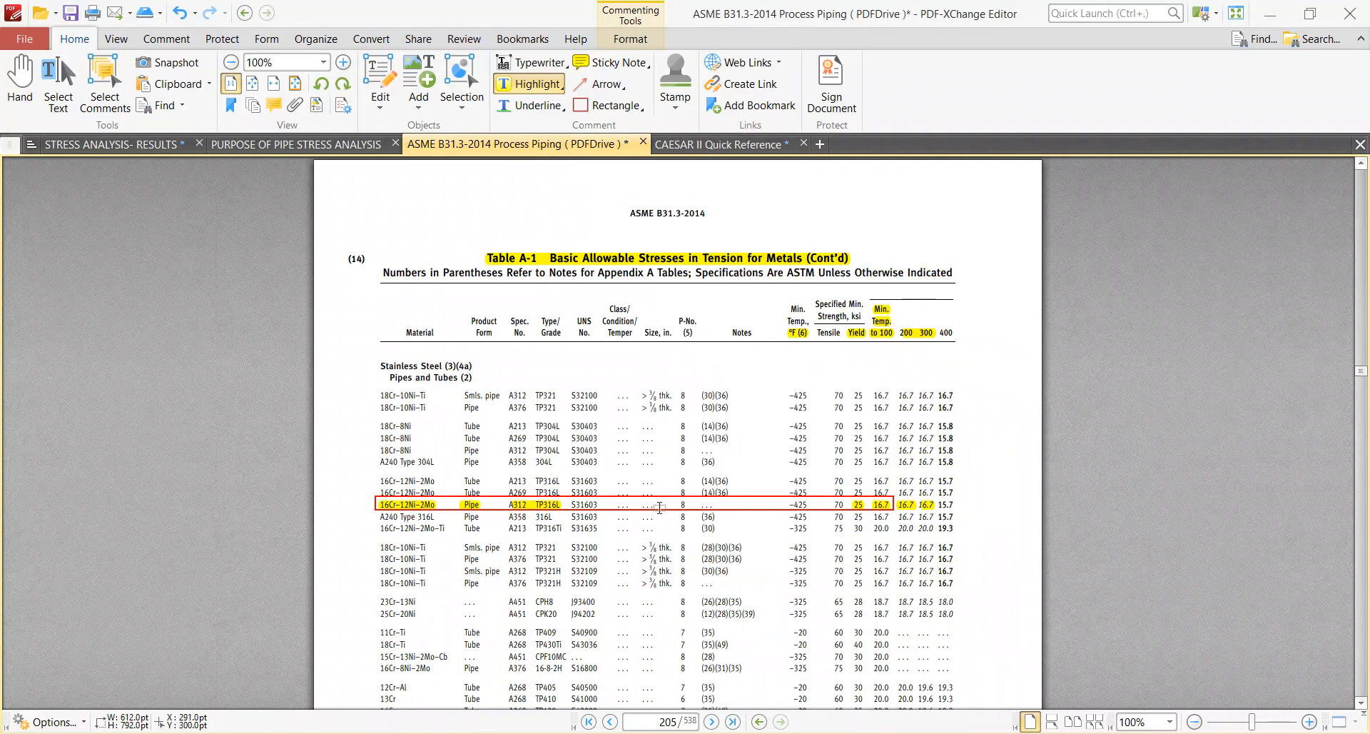
click(668, 733)
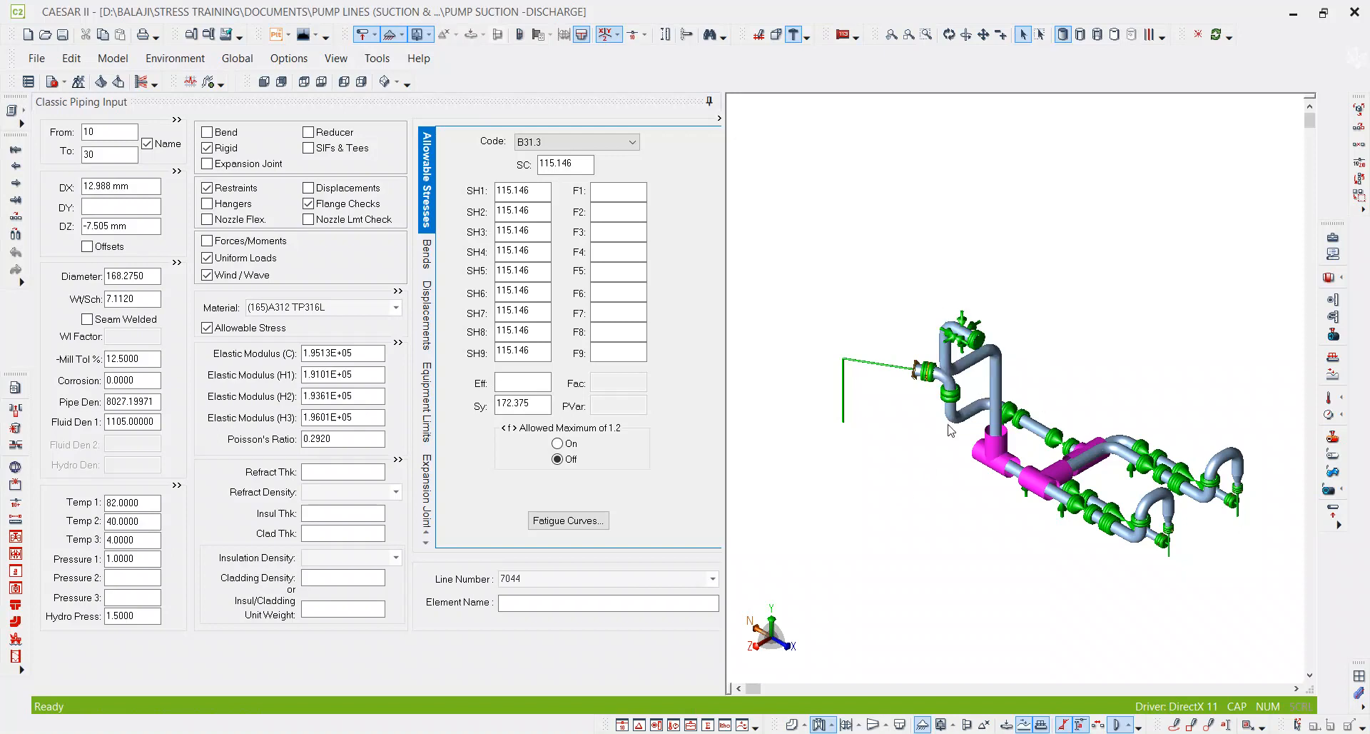
Step: Set Pressure 1 to 100 bars for the piping element from node 10 to 30
mouse_move(949, 428)
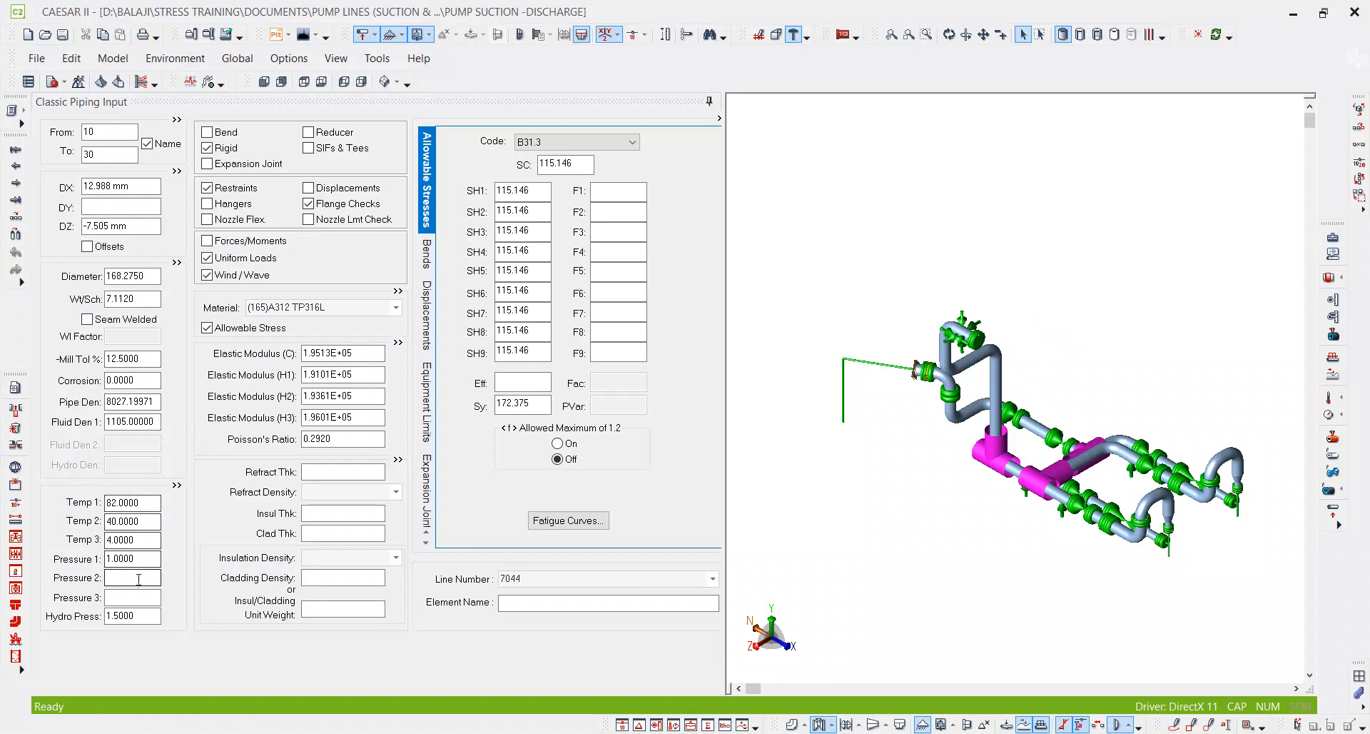
click(147, 558)
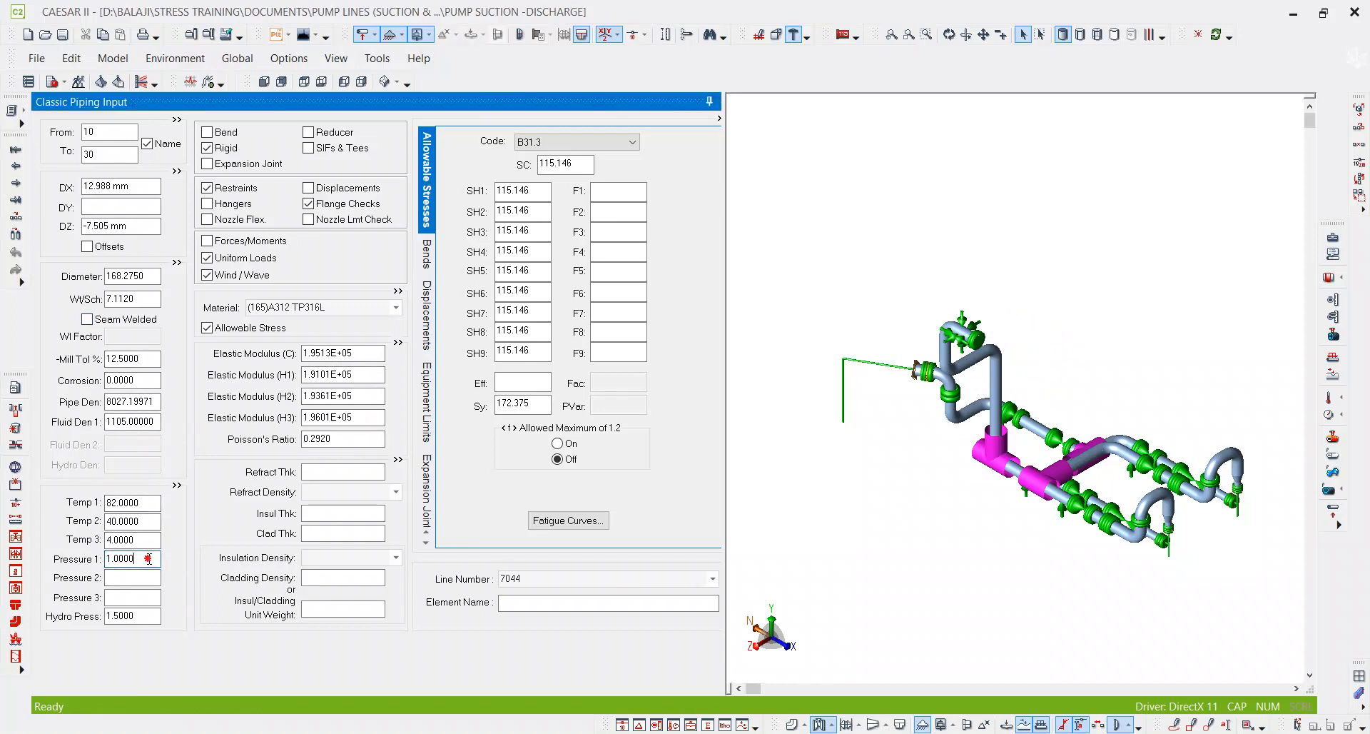
key(Tab)
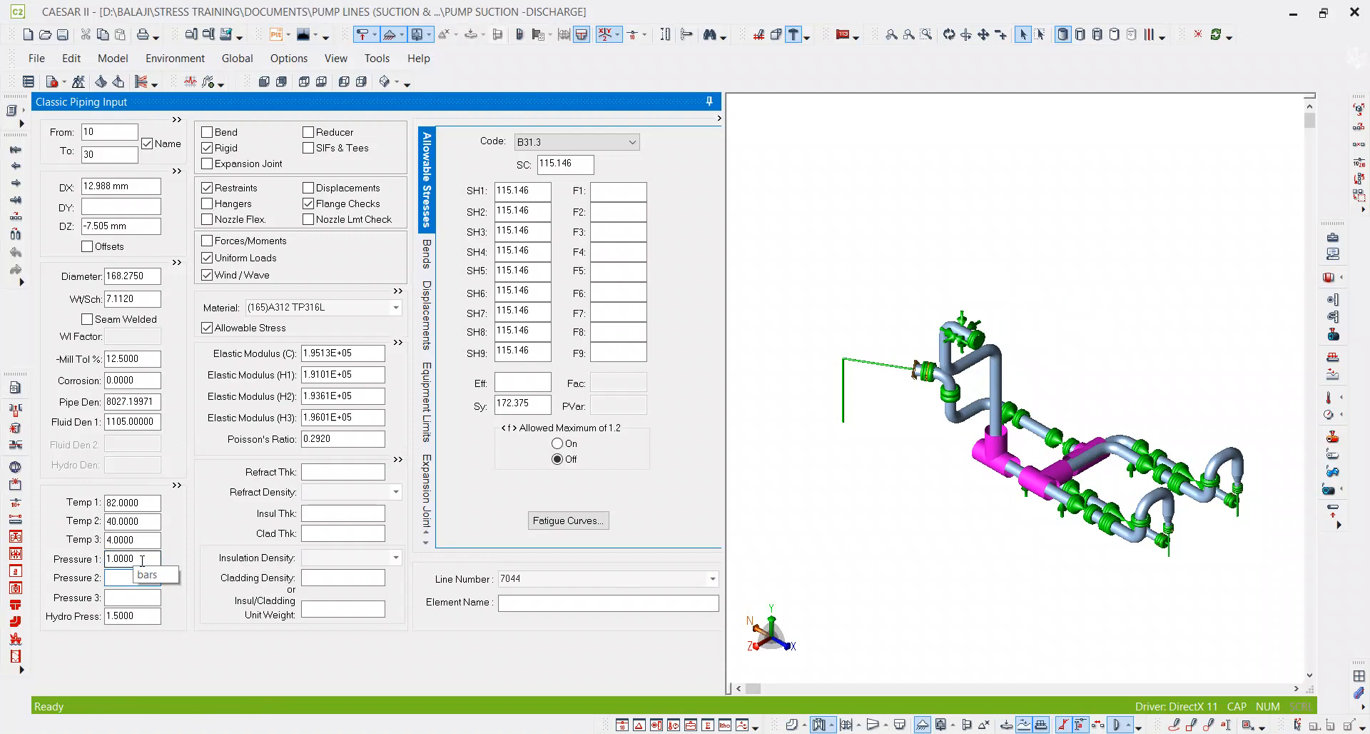
key(shift+Tab)
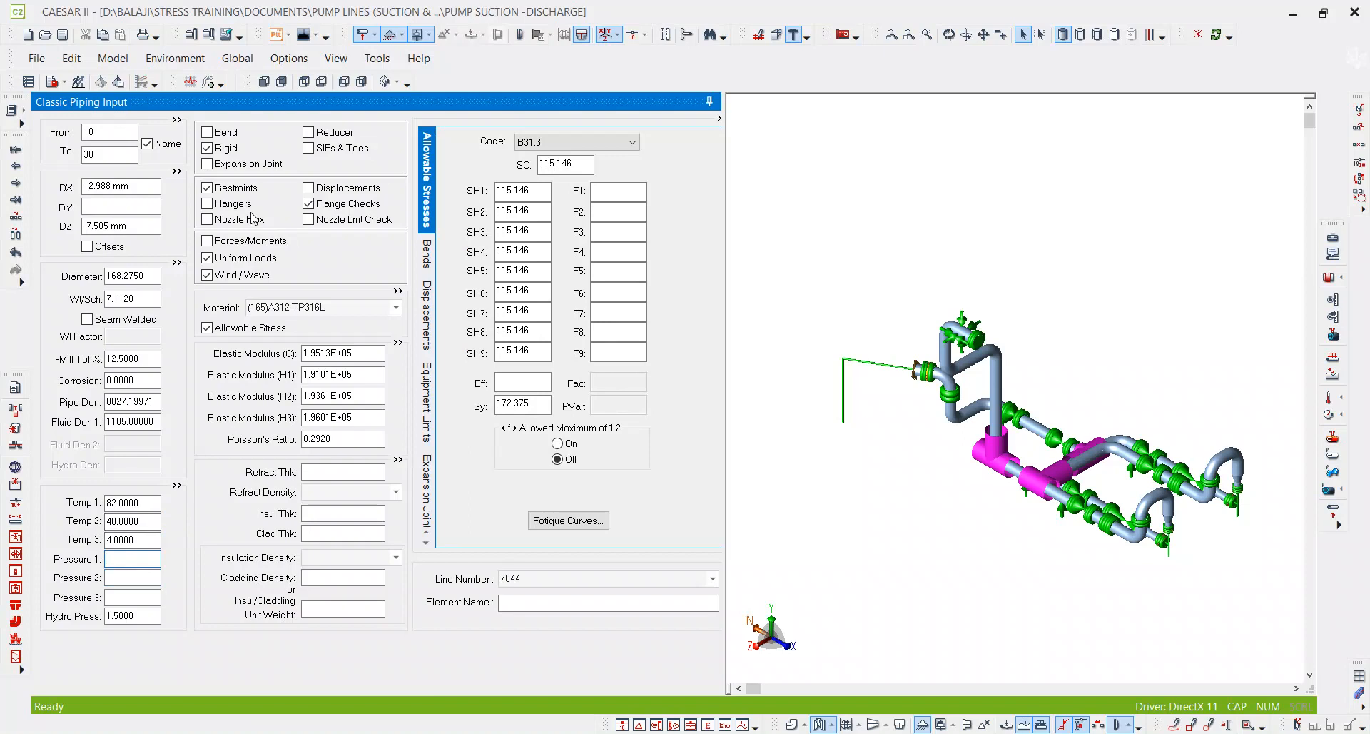
key(Tab)
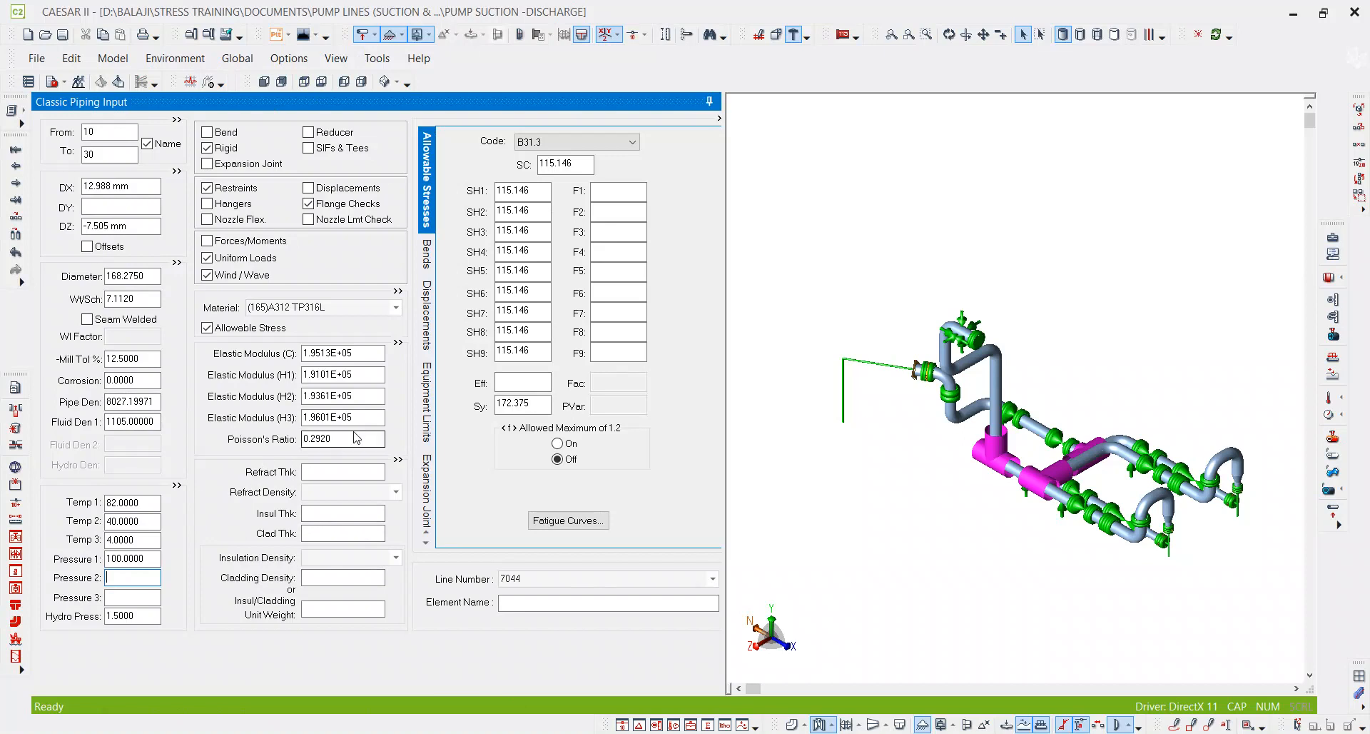
Step: Display the Pressure 1 colour legend on the piping model, examine the pressure distribution and hide the legend
click(1331, 415)
click(1330, 427)
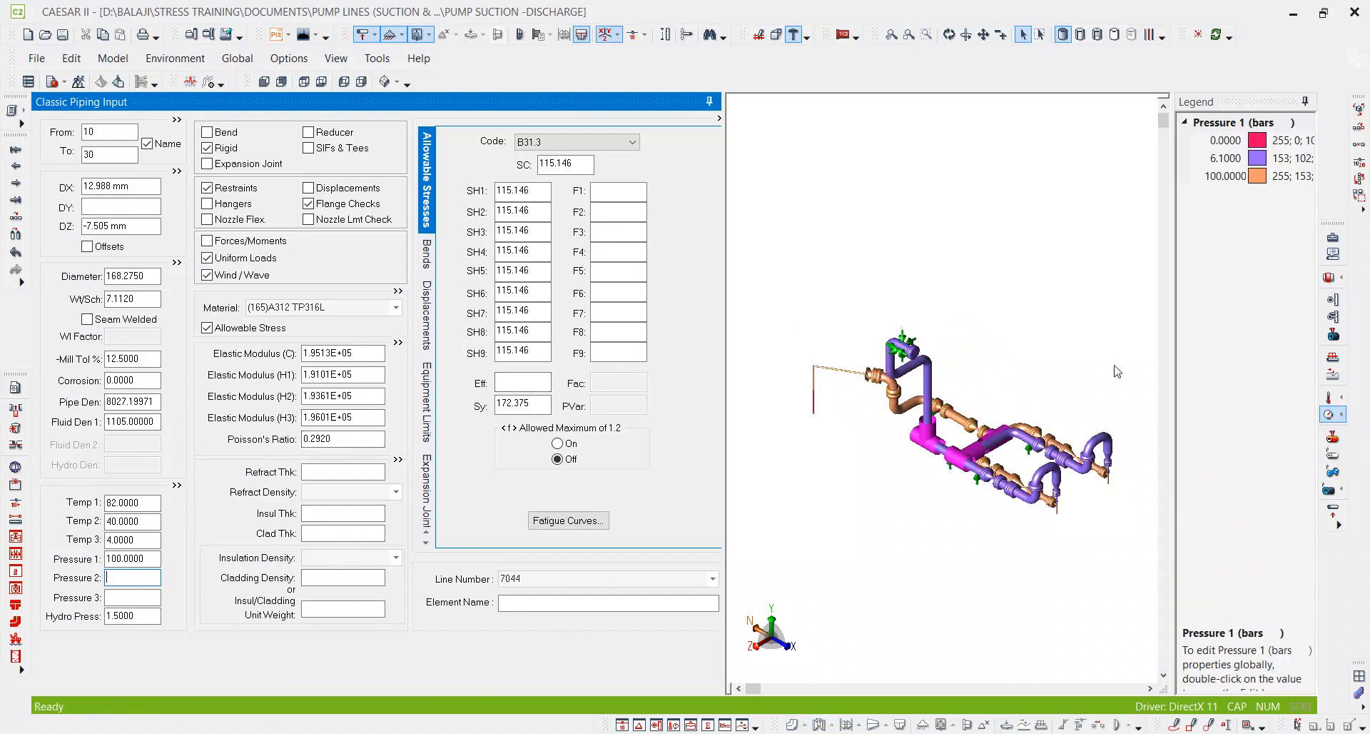
drag(1030, 377, 1019, 364)
click(1306, 102)
click(1329, 420)
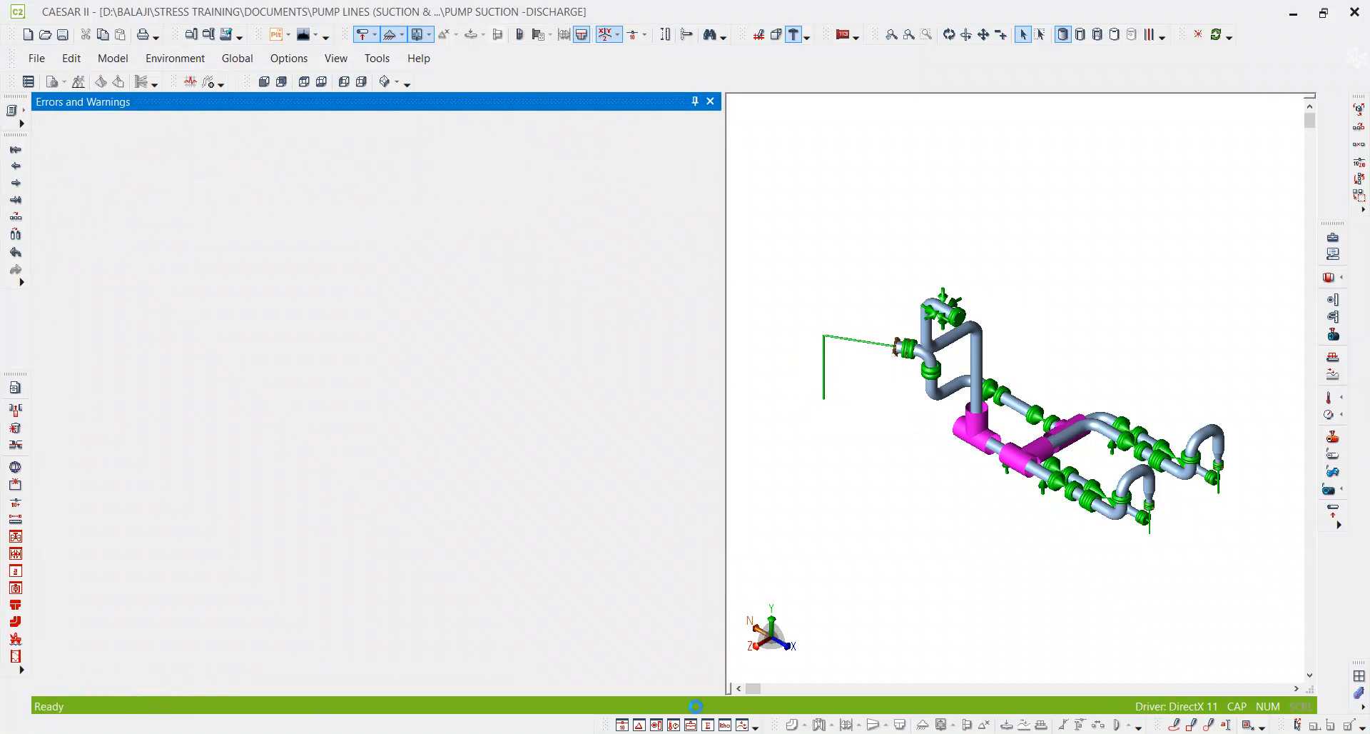
Step: Open the static output results and show an enlarged Stress Summary (Legacy) report for load case 22 (SUS) W+P1
key(alt+Tab)
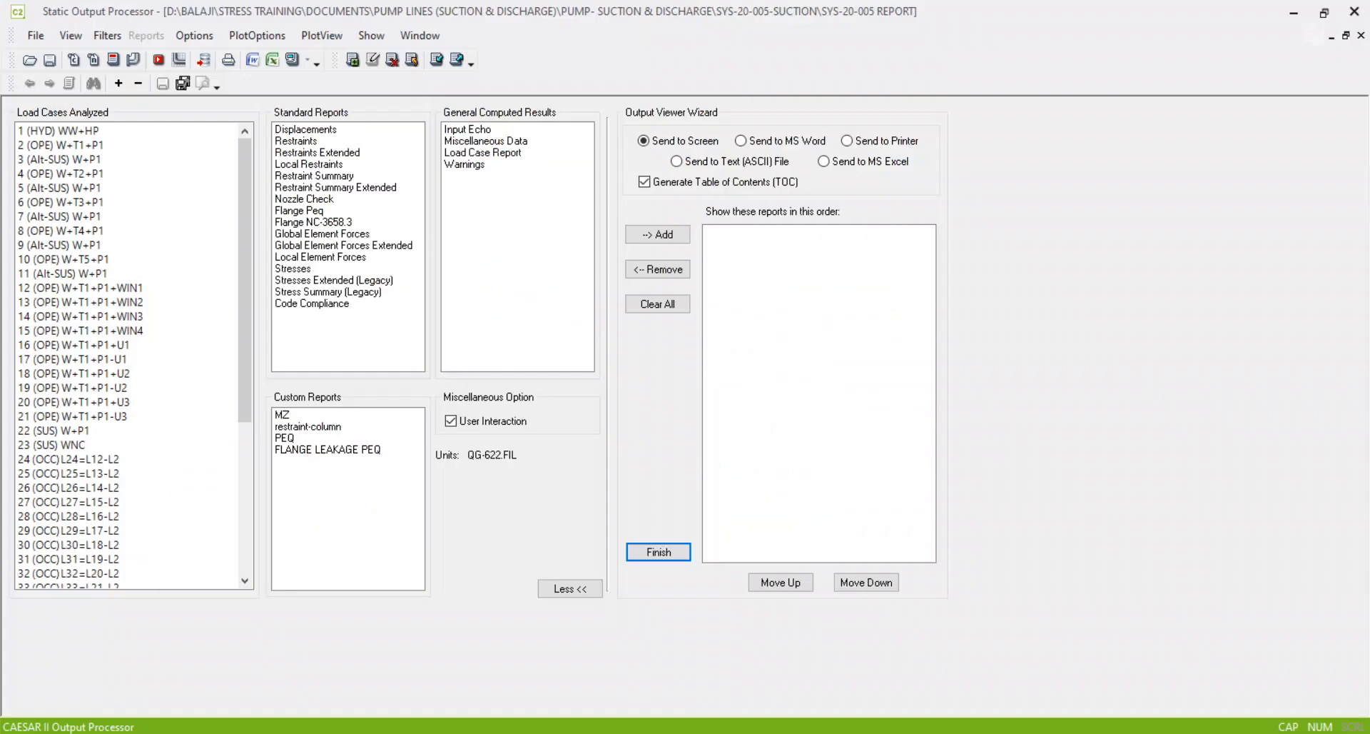
scroll(159, 458, down, 6)
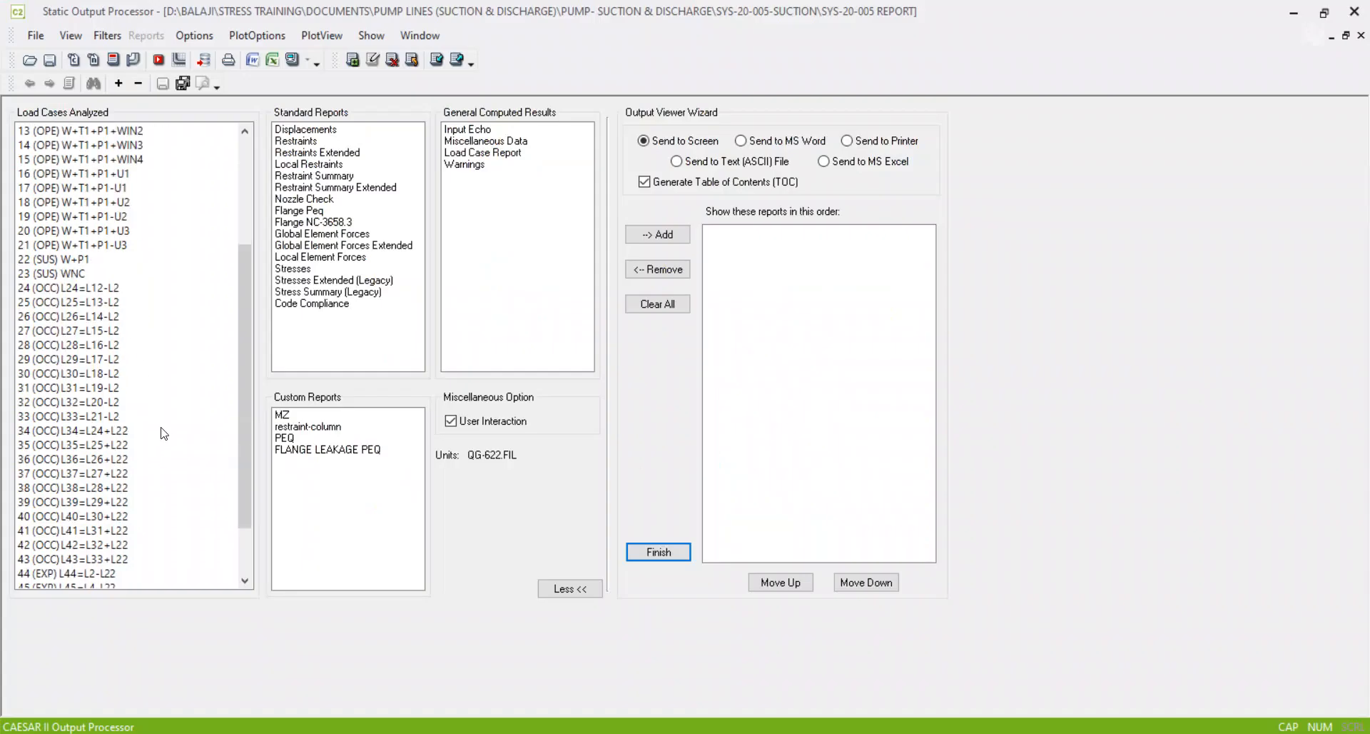
scroll(111, 230, up, 1)
click(77, 231)
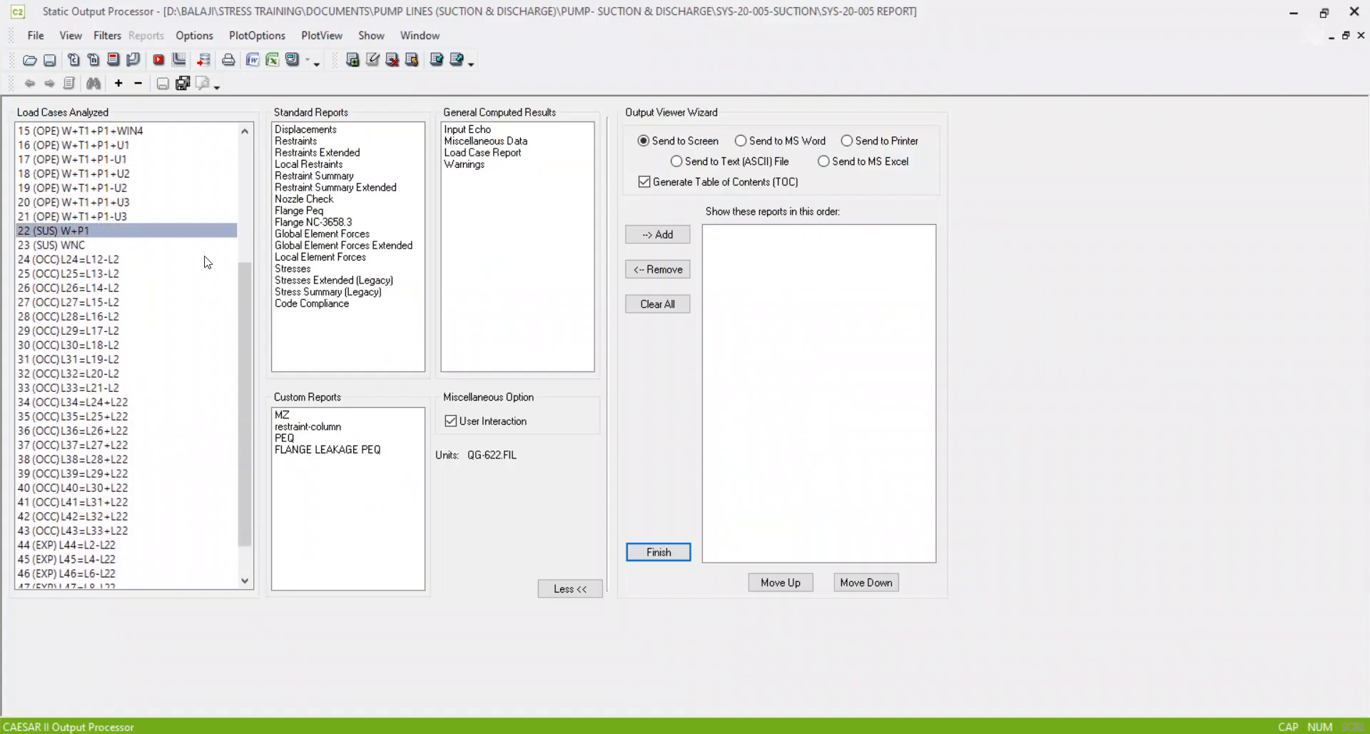
click(320, 292)
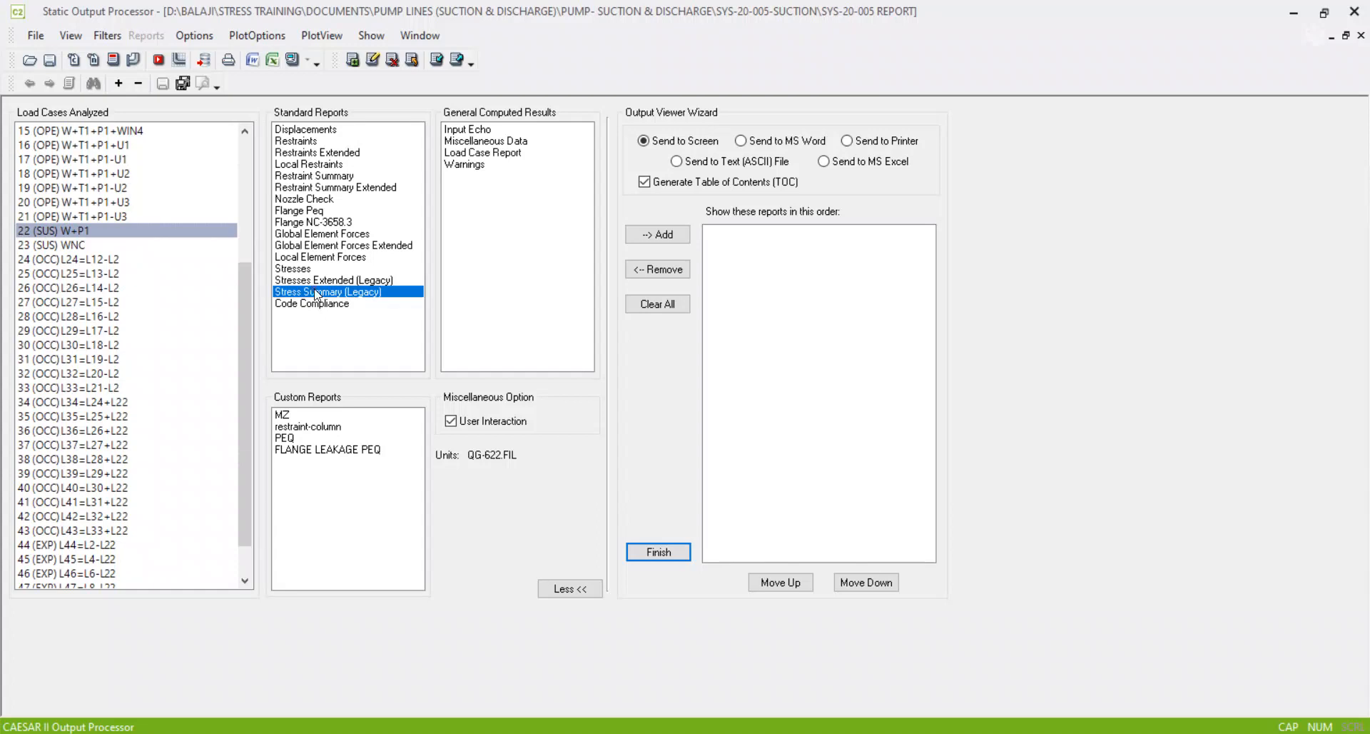
click(292, 60)
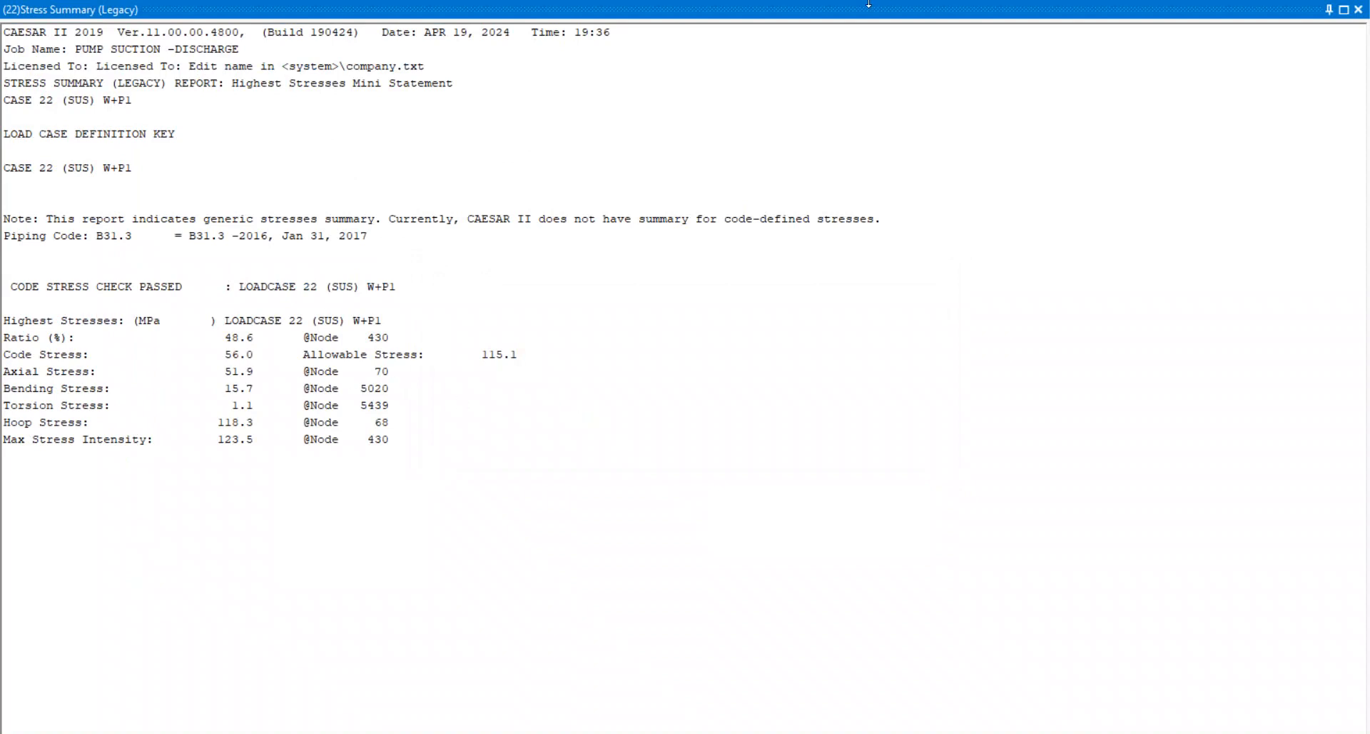
double_click(836, 16)
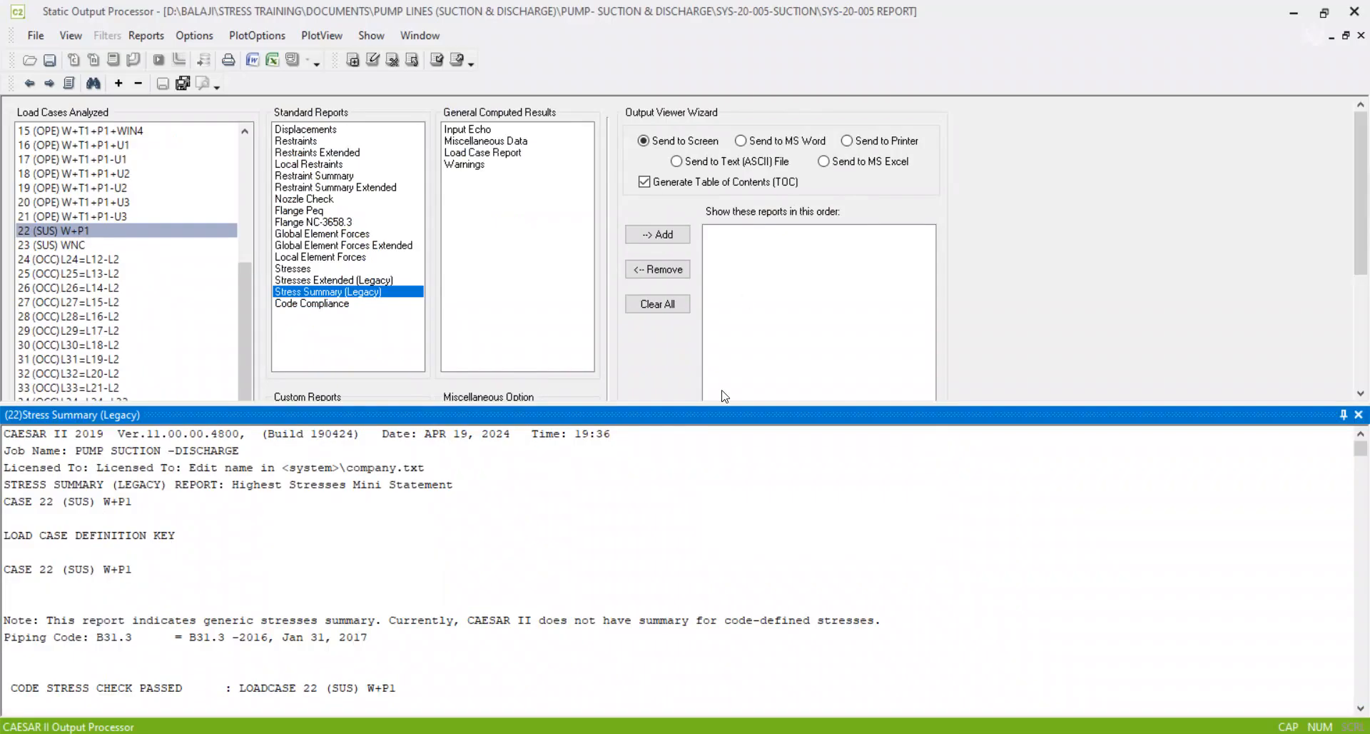
drag(728, 405, 728, 155)
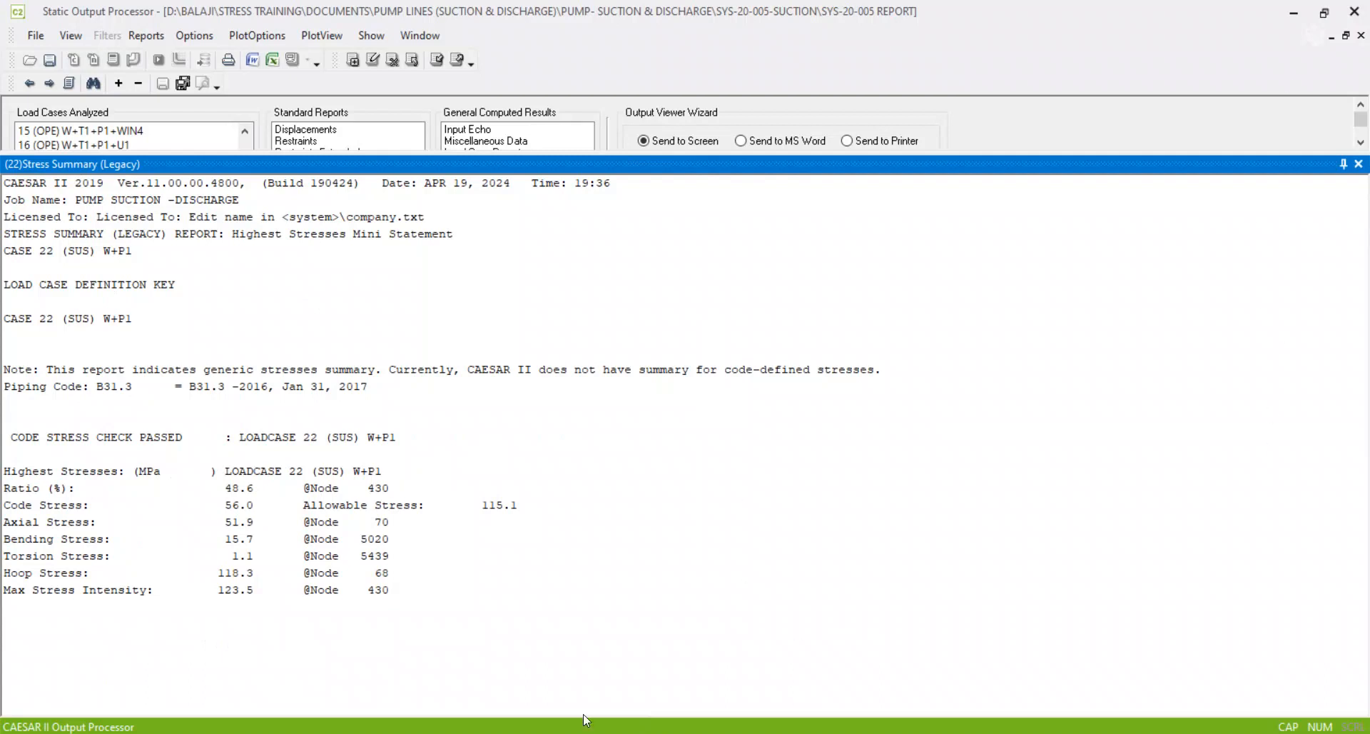
Step: Switch to PDF-XChange Editor and highlight the sustained stress ratio result of 14.5% on page 6 of STRESS ANALYSIS- RESULTS
key(alt+Tab)
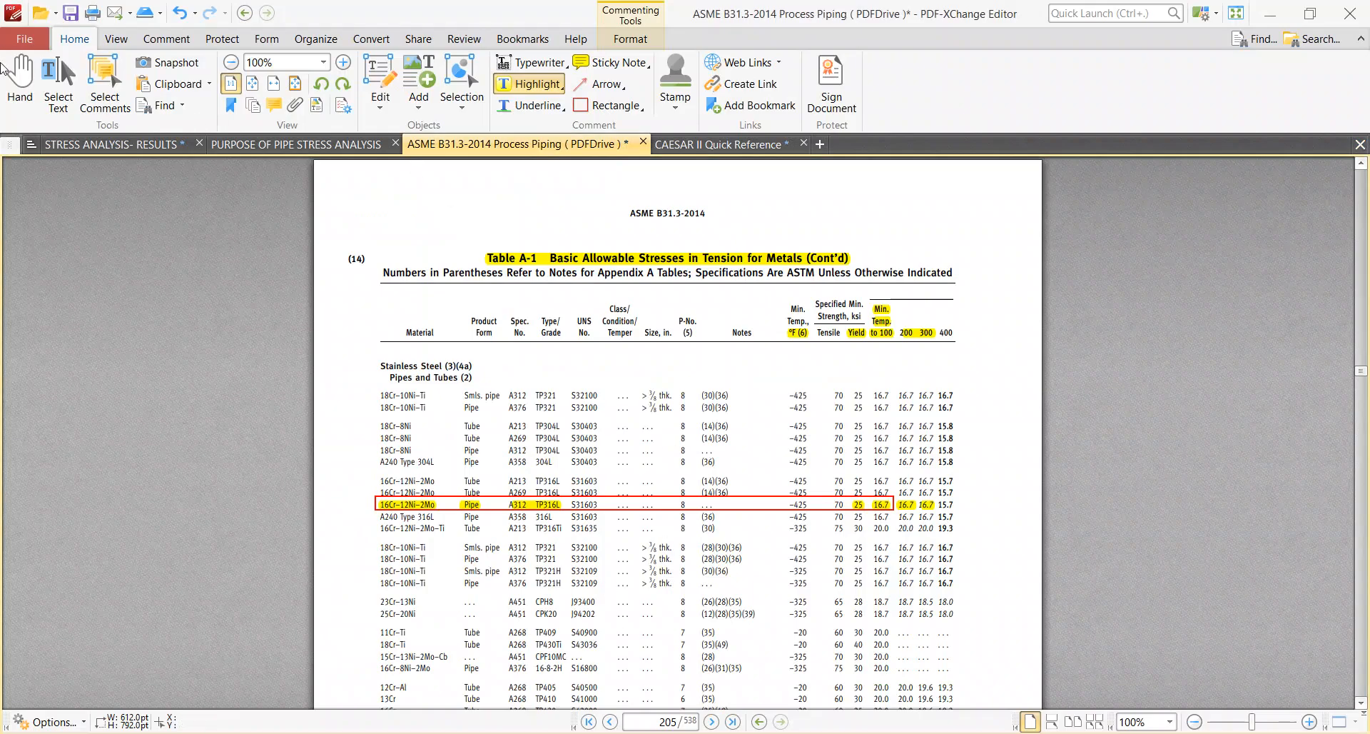
click(110, 143)
scroll(626, 621, up, 1)
scroll(576, 631, down, 3)
scroll(576, 632, up, 9)
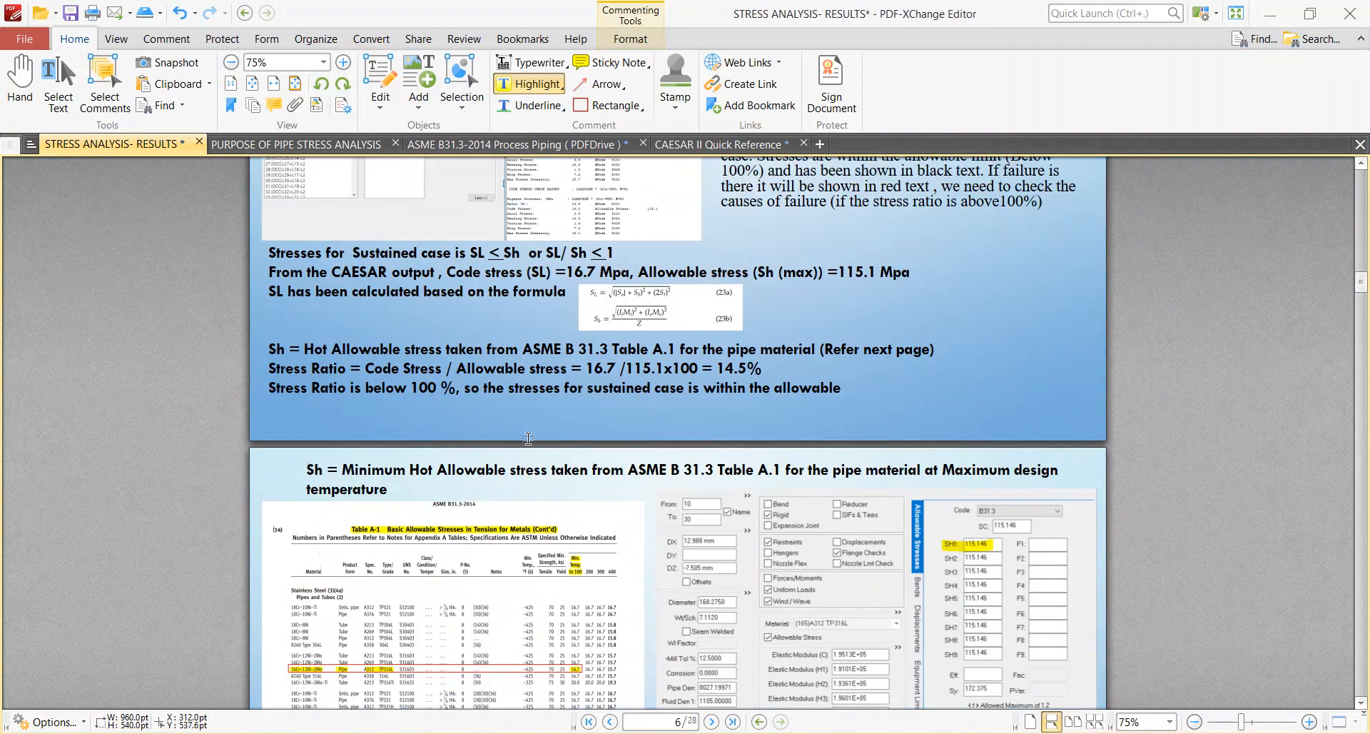
scroll(532, 428, up, 3)
scroll(685, 582, up, 1)
drag(741, 584, 794, 588)
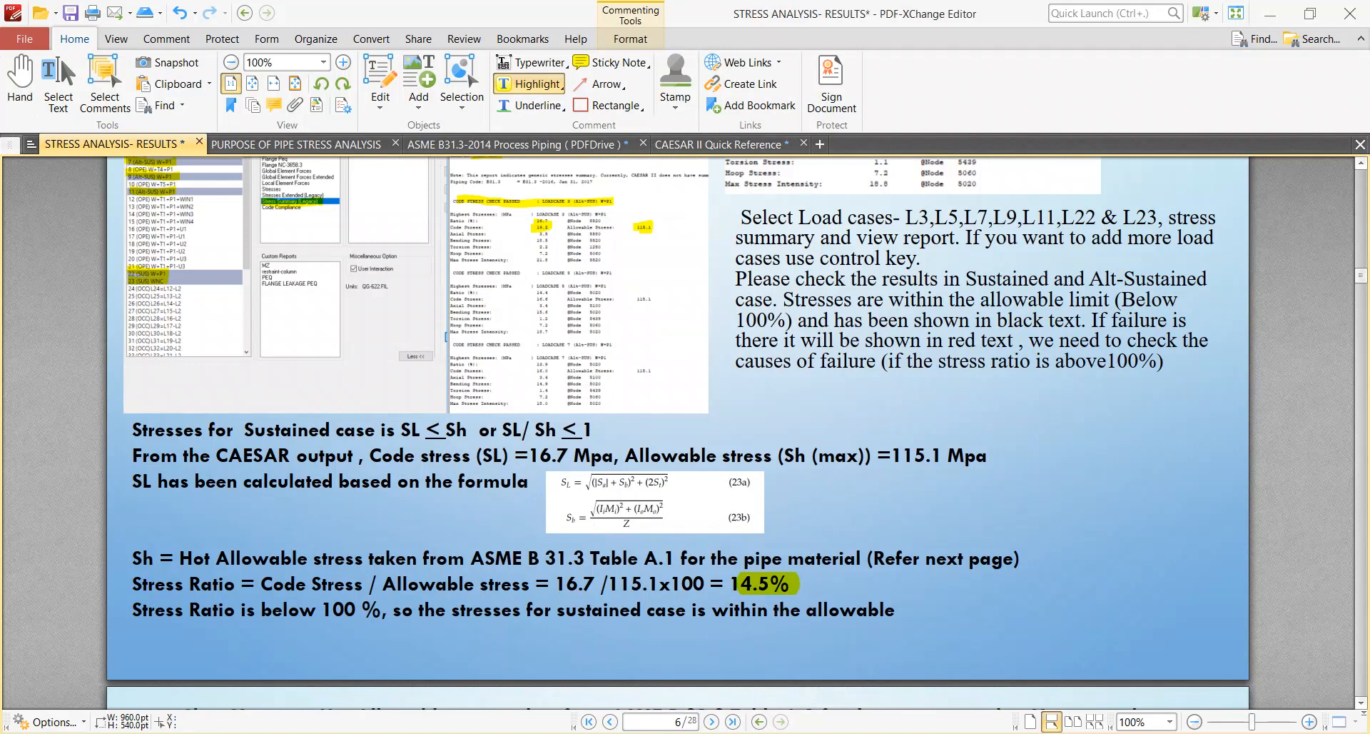
Step: Check the stress ratio line in the CAESAR II load case 22 report, close the report and return to the piping input
key(alt+Tab)
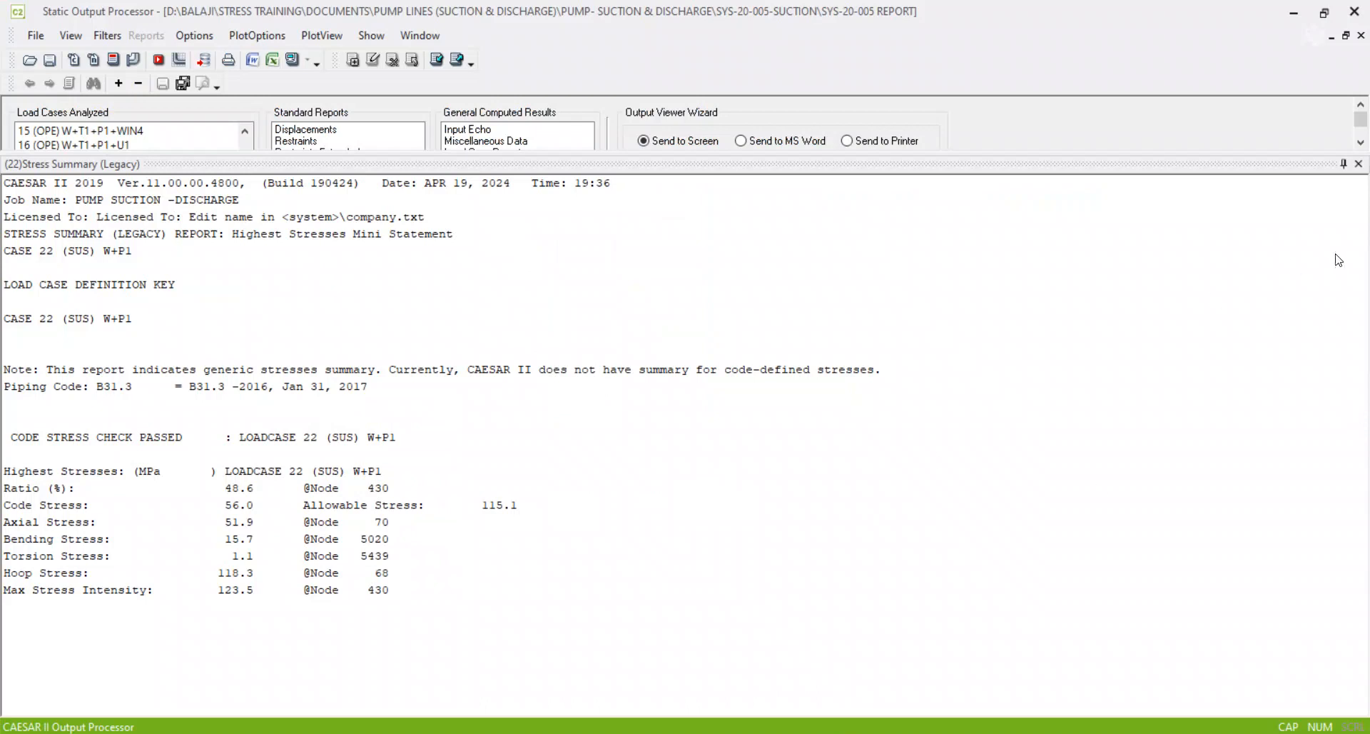
click(230, 492)
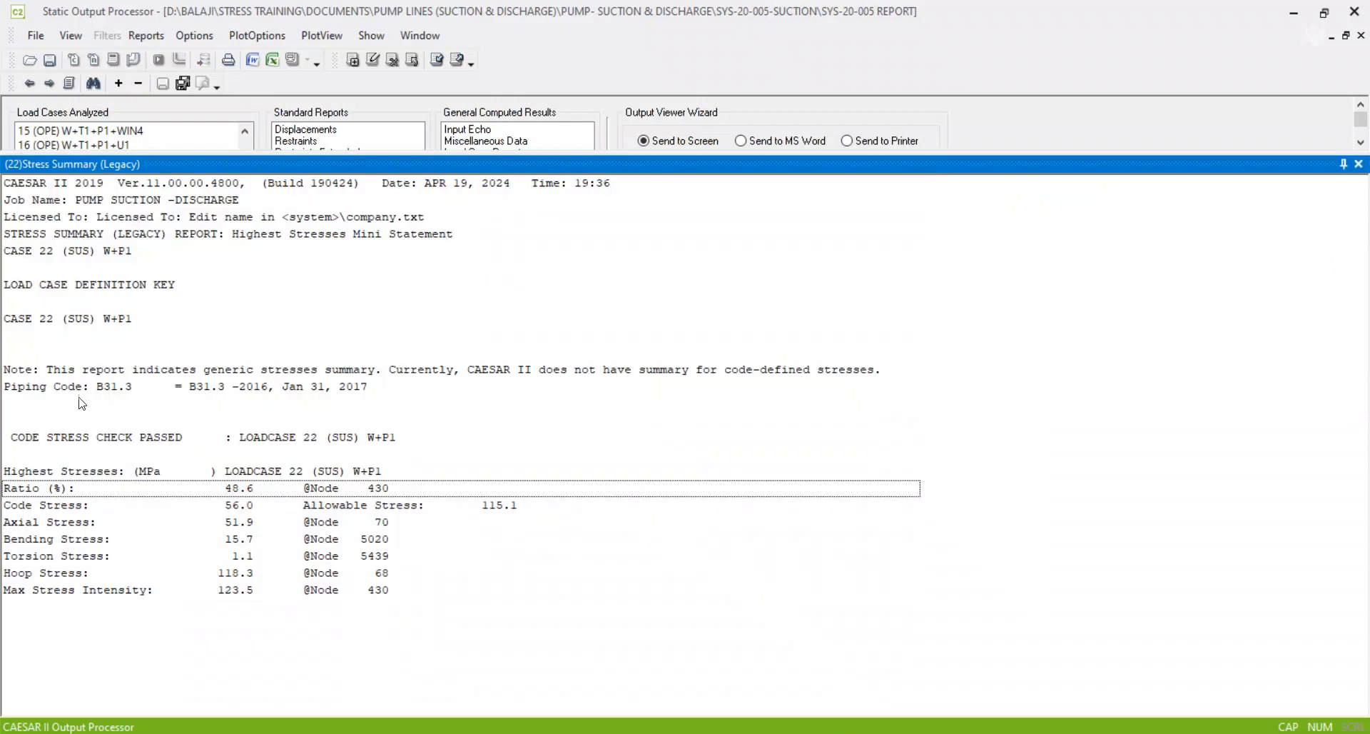
click(1359, 165)
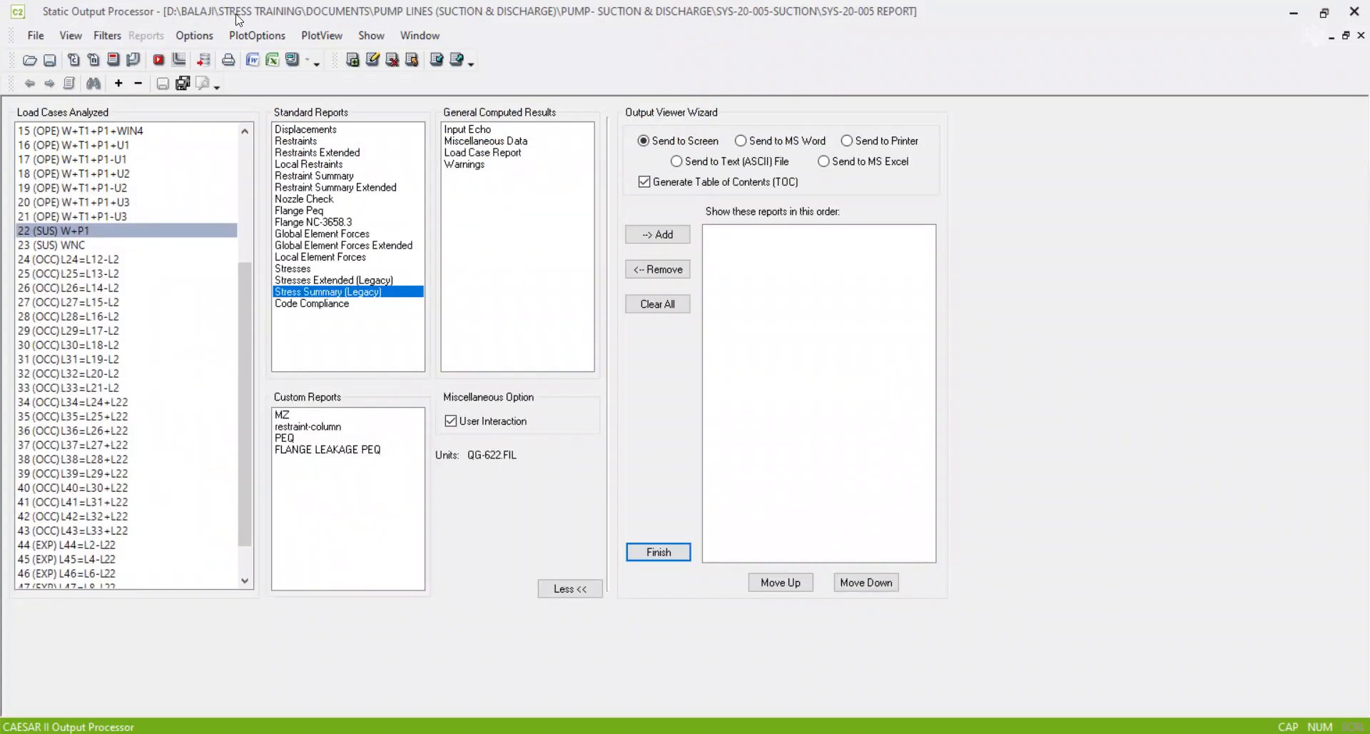
click(277, 5)
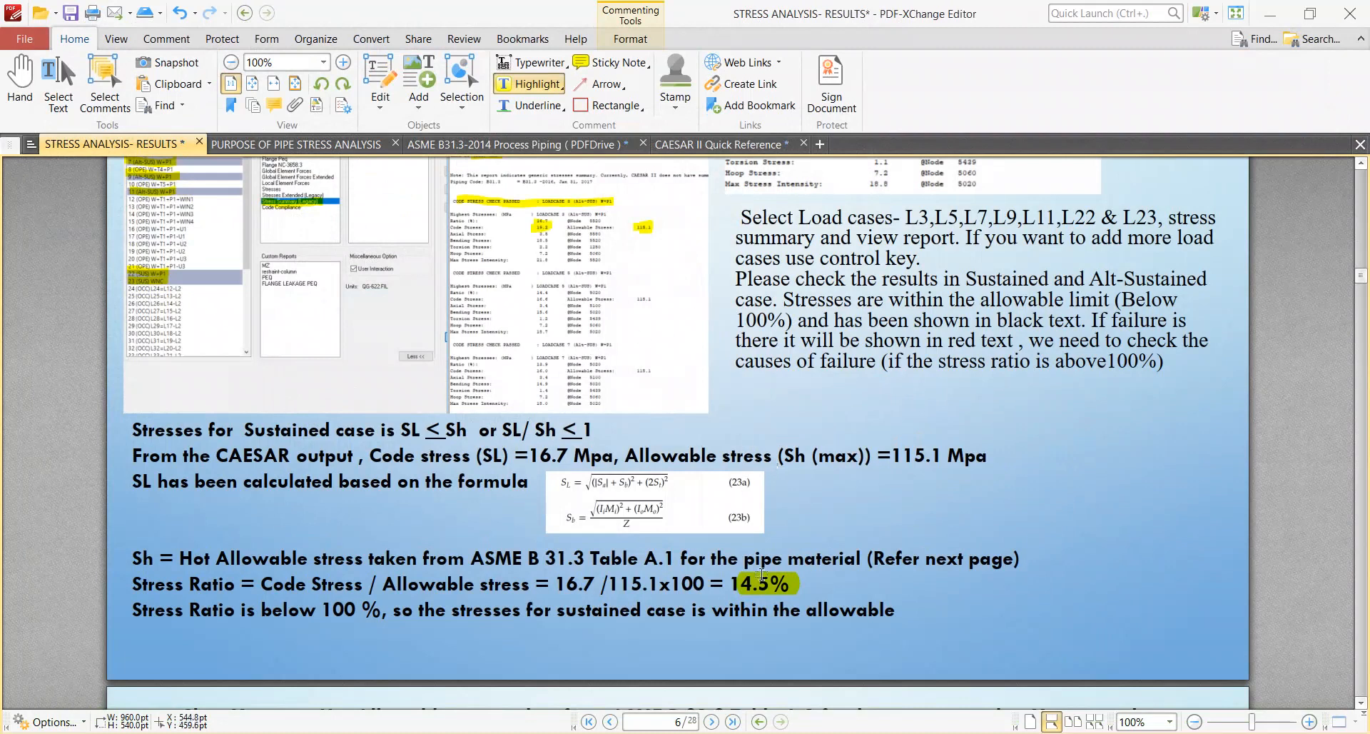
key(alt+Tab)
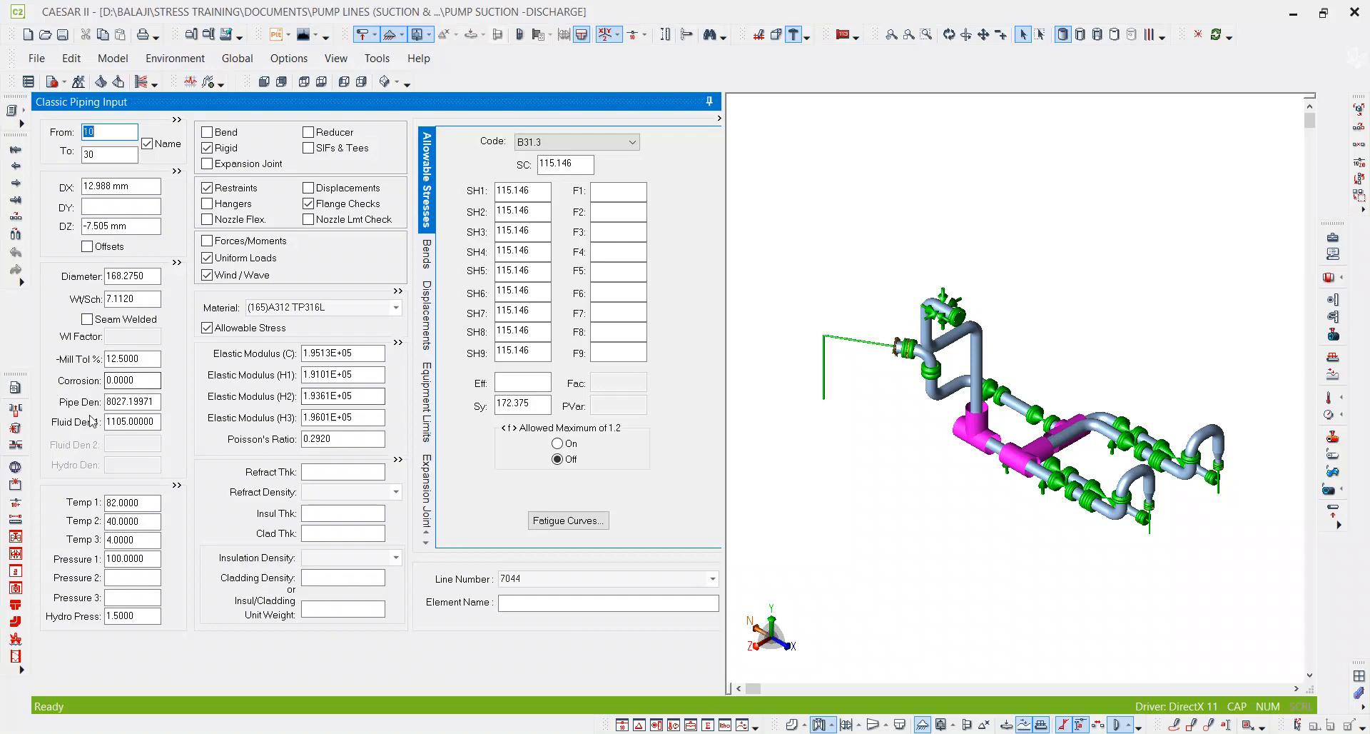
Step: Set Pressure 1 to 40 bars for the piping element from node 10 to 30
click(147, 559)
text(1)
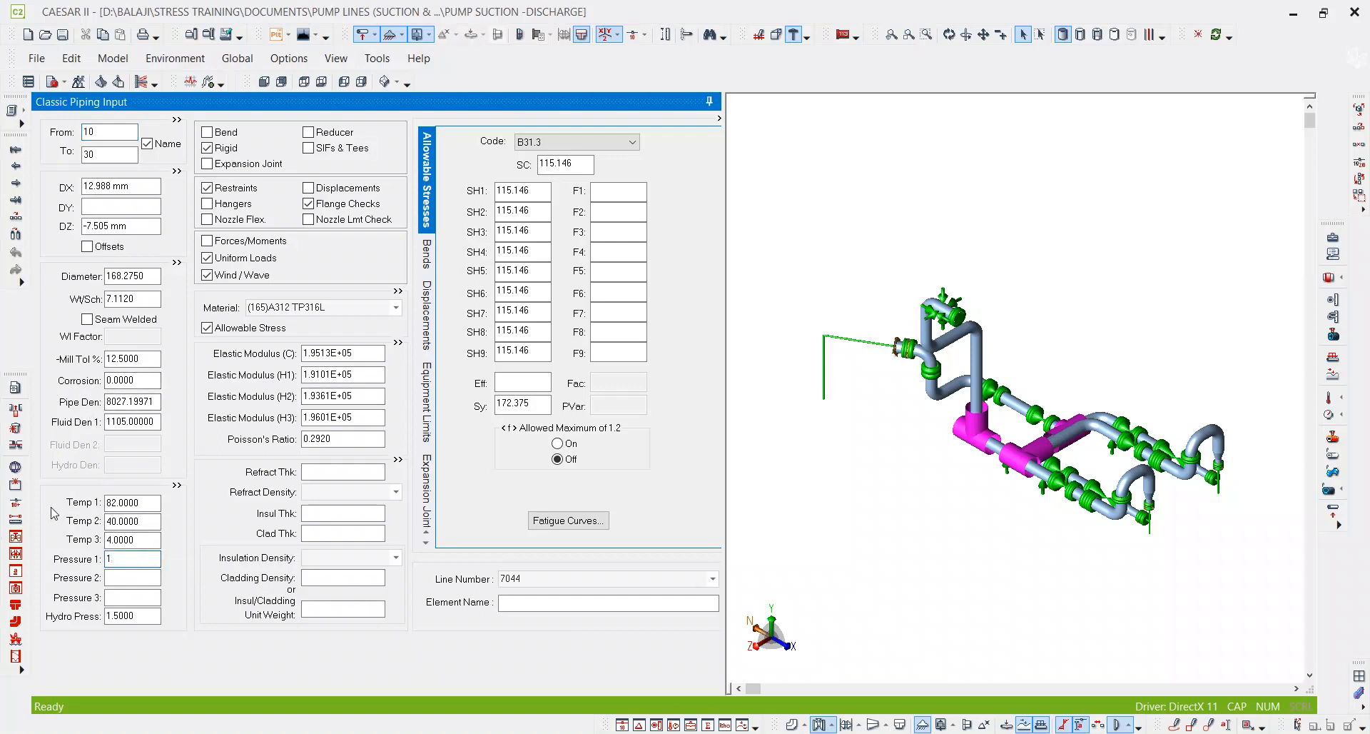
key(Return)
click(100, 301)
click(145, 560)
double_click(145, 559)
text(40)
key(Return)
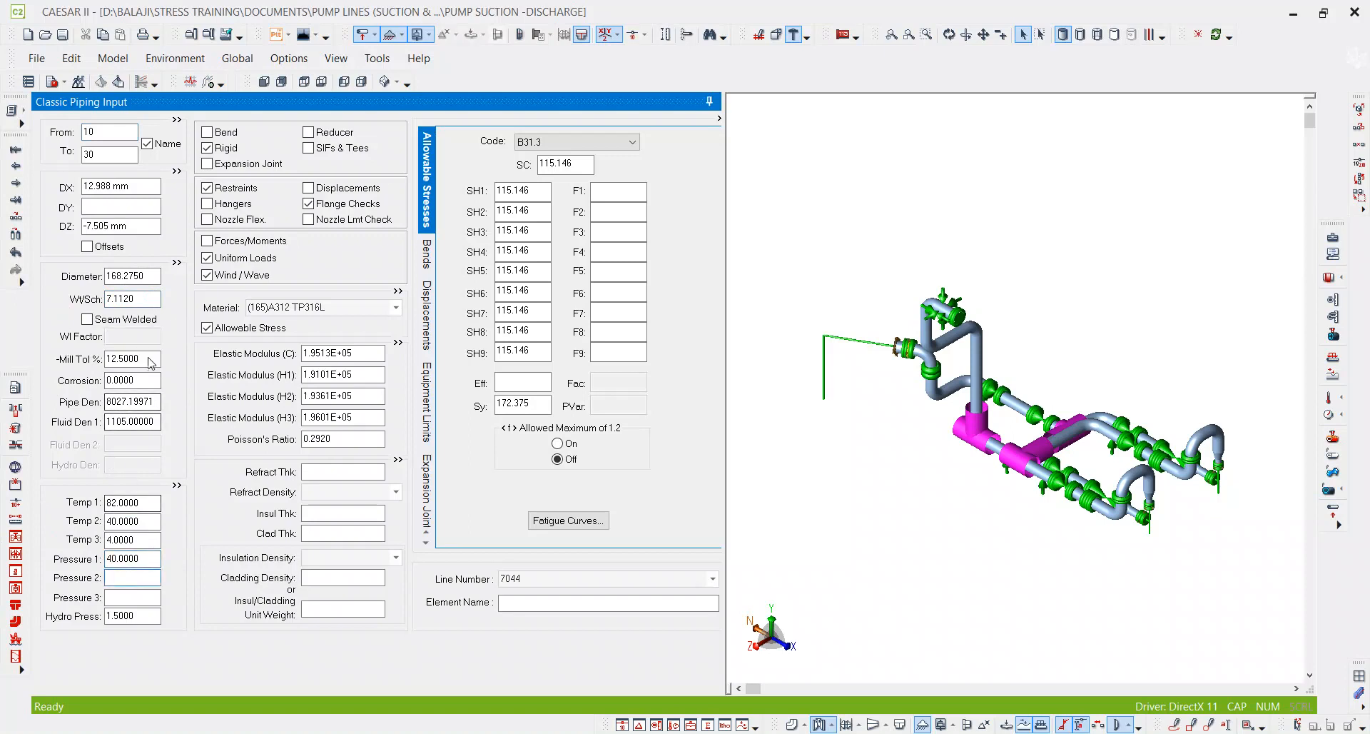
Step: Set the wall thickness of element 10 to 30 to schedule 10S and display the wall thickness legend on the model
double_click(140, 298)
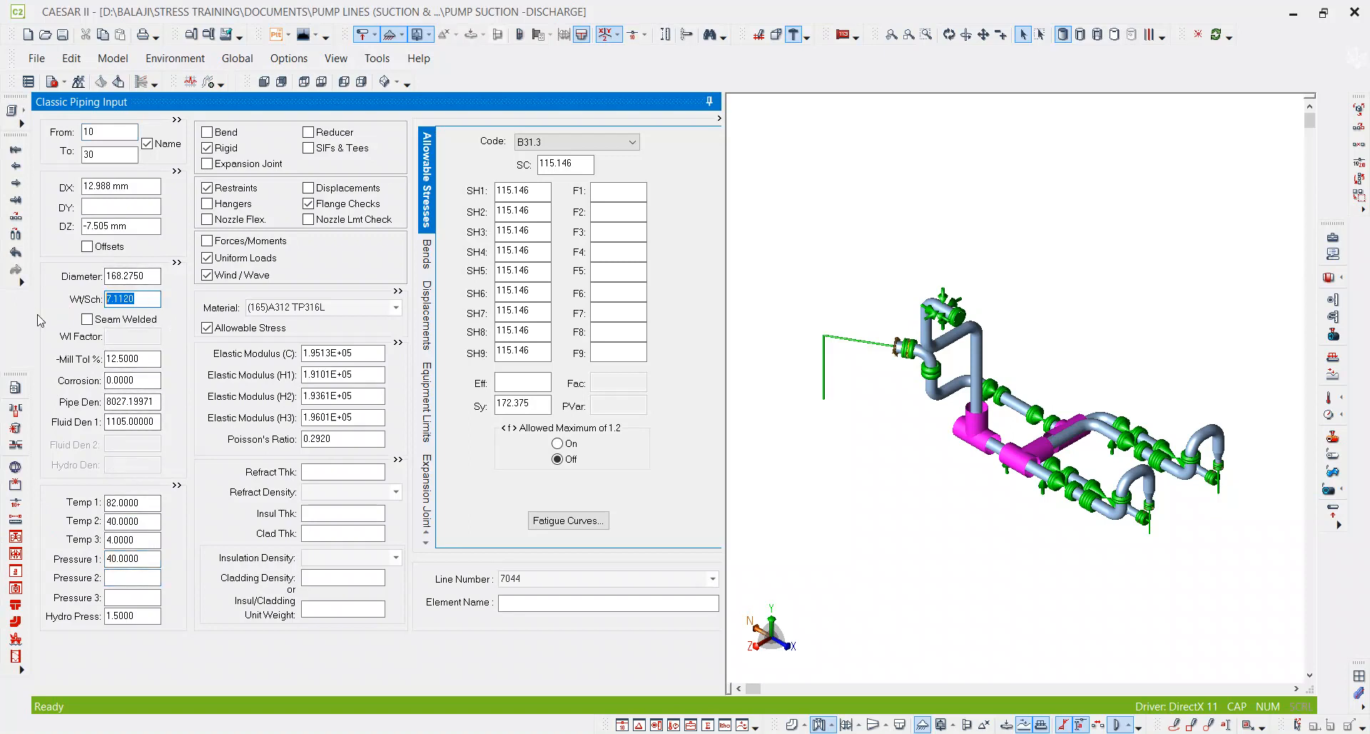
text(10)
key(Return)
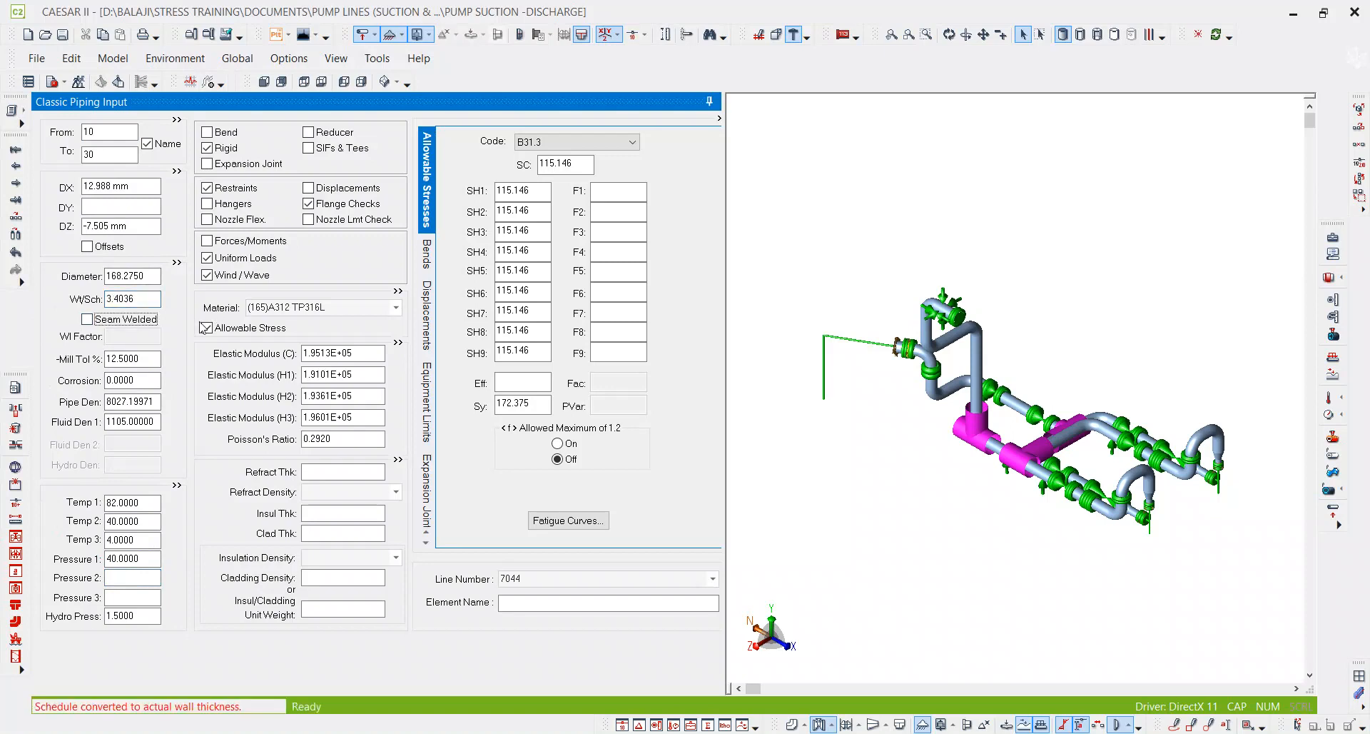
double_click(137, 299)
text(10S)
key(Tab)
click(1332, 319)
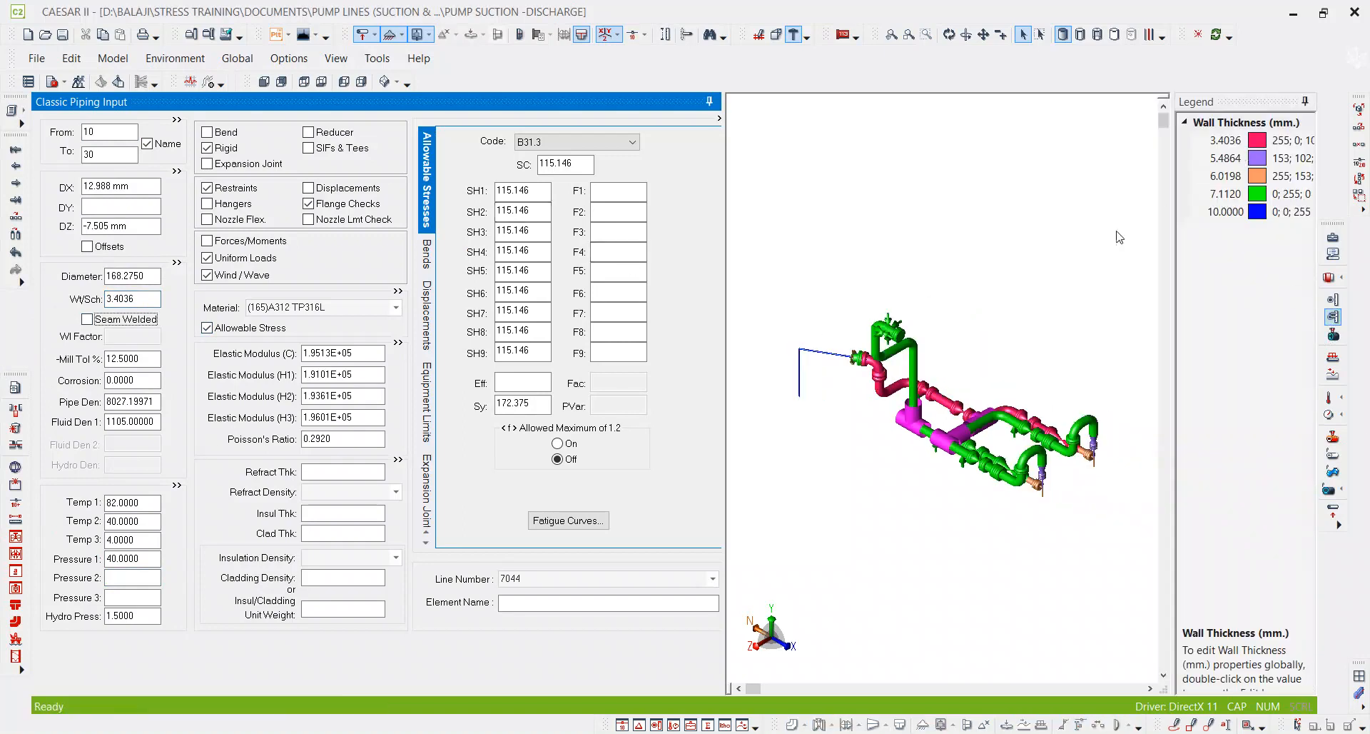
Step: Examine the wall thickness colours across the piping model from a rotated view and turn the wall thickness display off
scroll(1009, 376, up, 3)
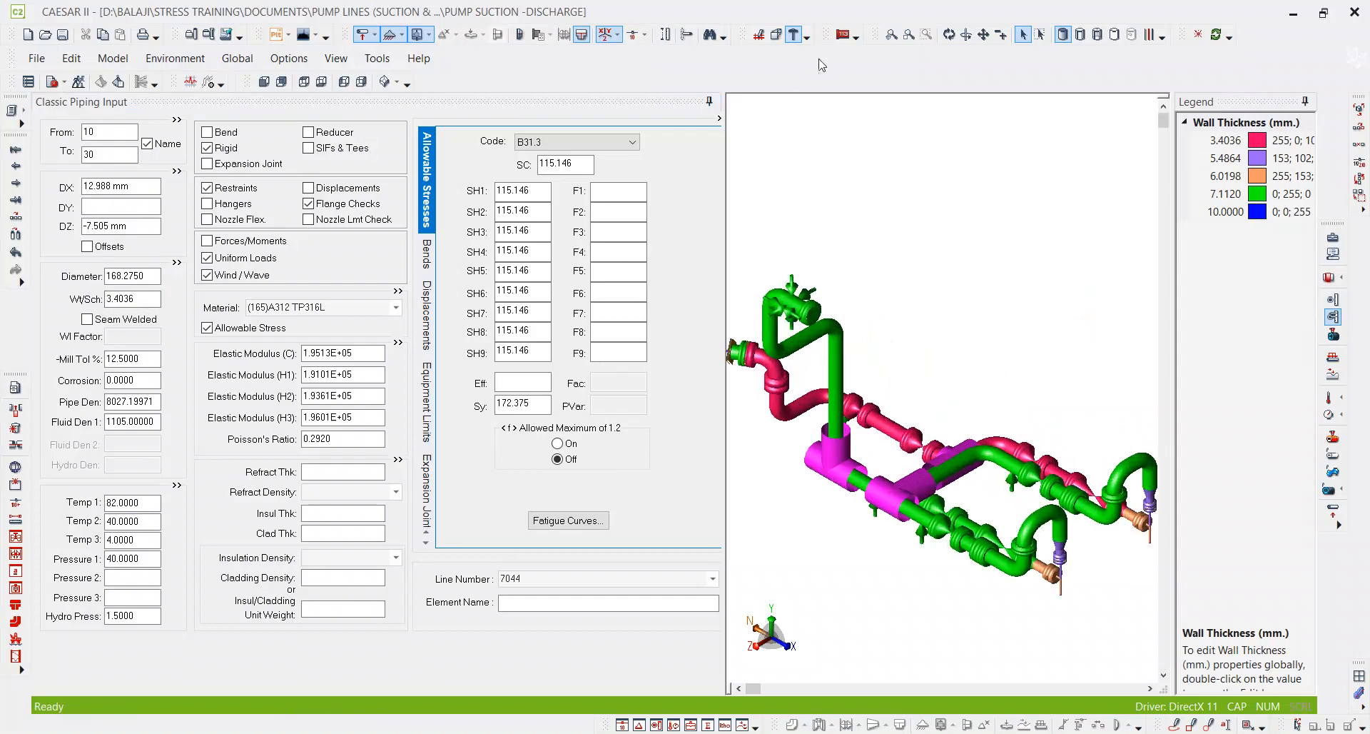
click(952, 37)
drag(927, 293, 873, 492)
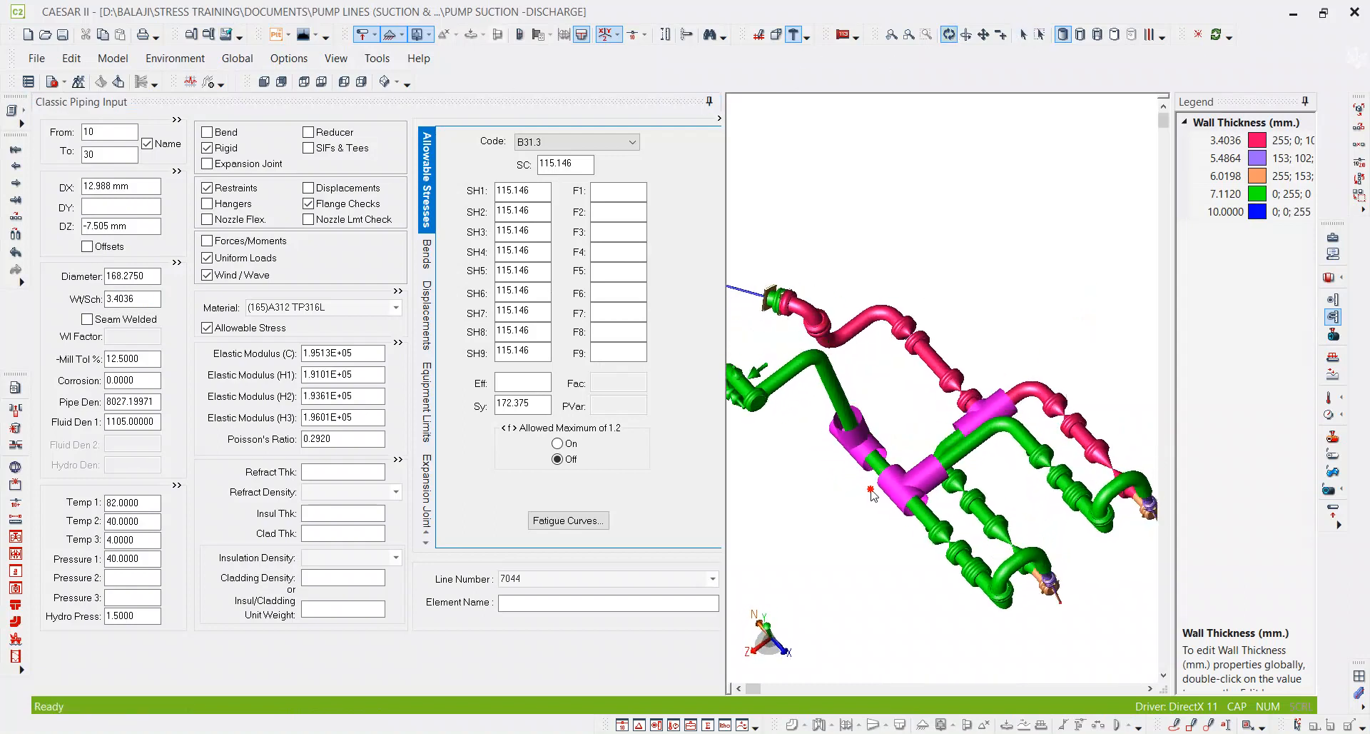
drag(960, 408, 971, 346)
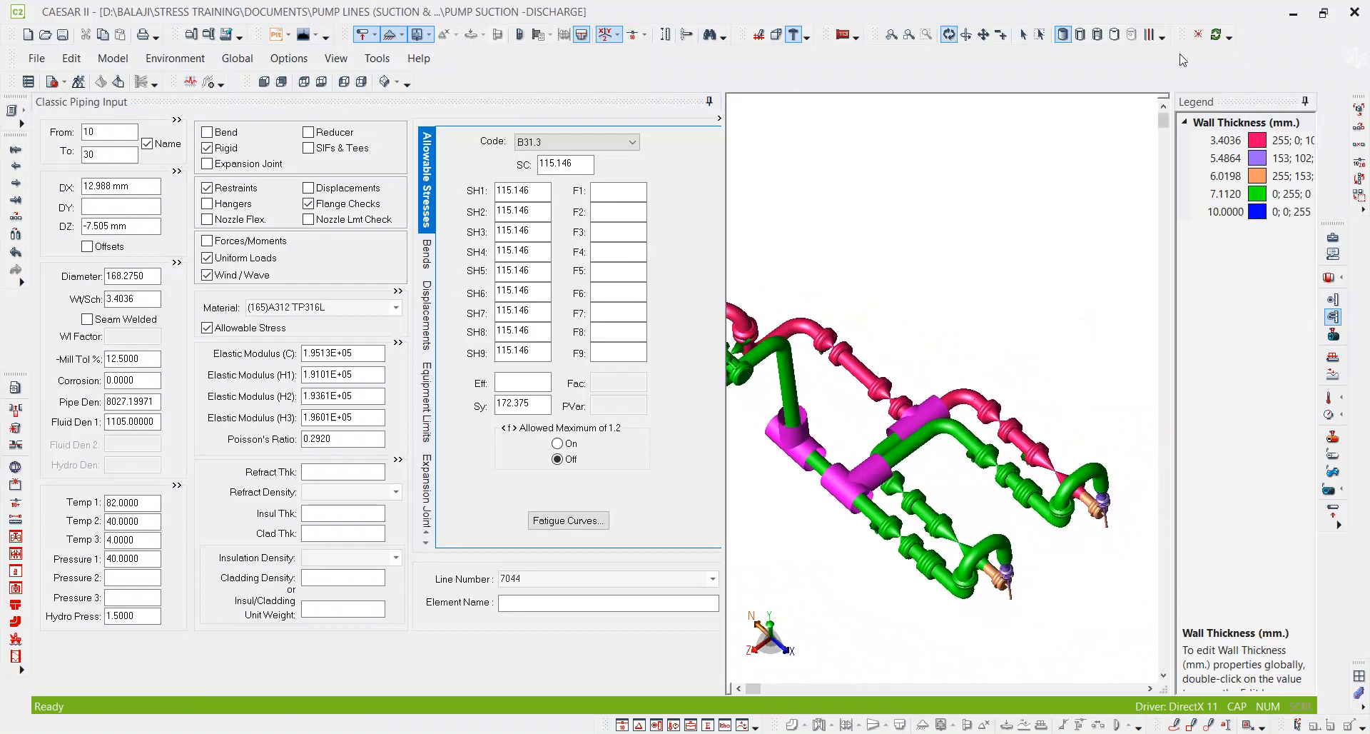
click(1333, 319)
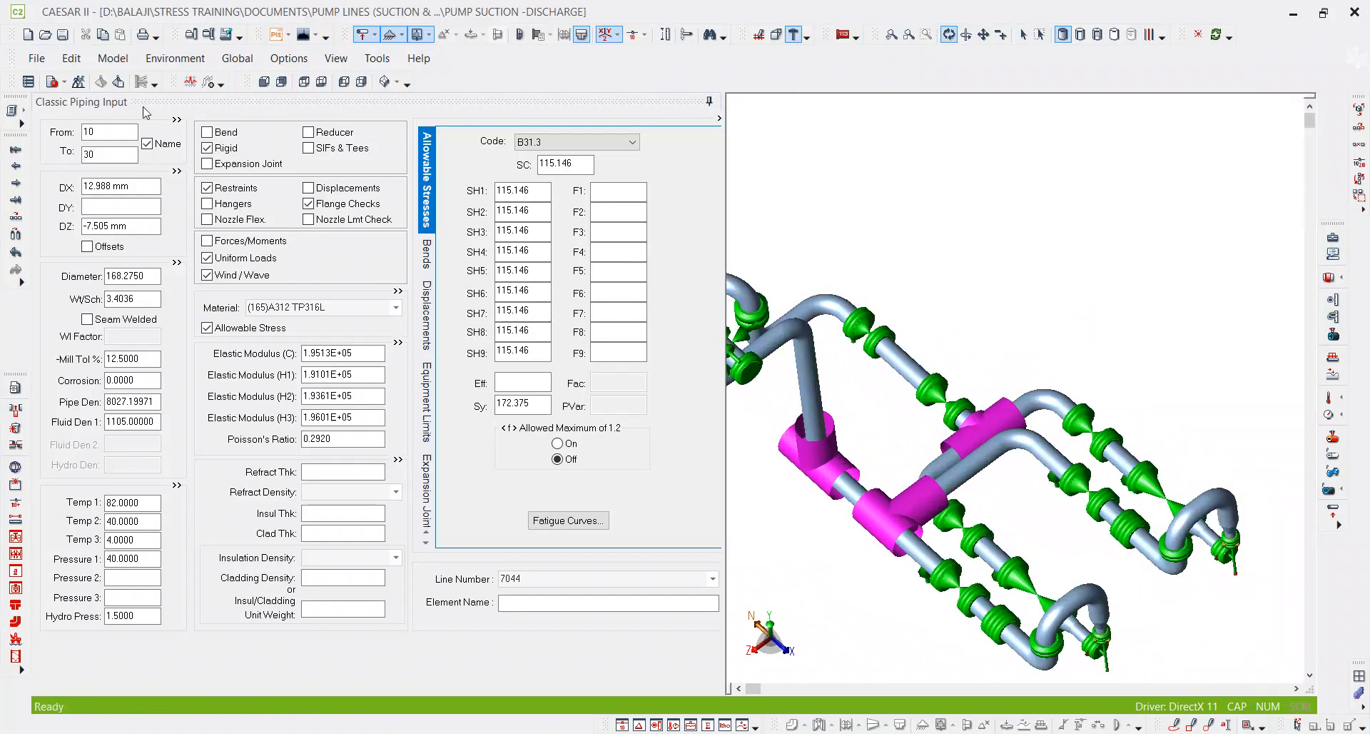
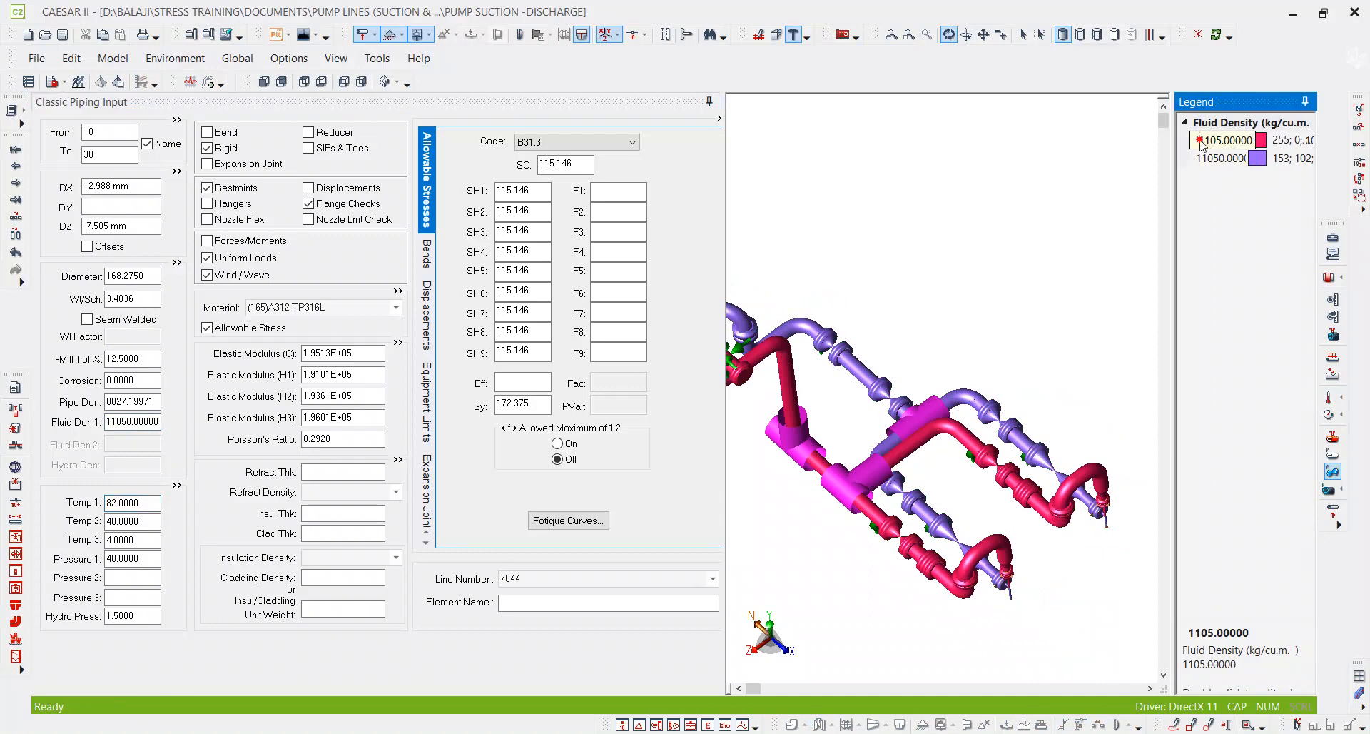
Step: Replace the 1105 kg/cu.m. fluid density with 11050 for all matching elements using the fluid density legend
double_click(1202, 143)
click(1286, 157)
drag(1279, 157, 1328, 159)
text(0)
key(Return)
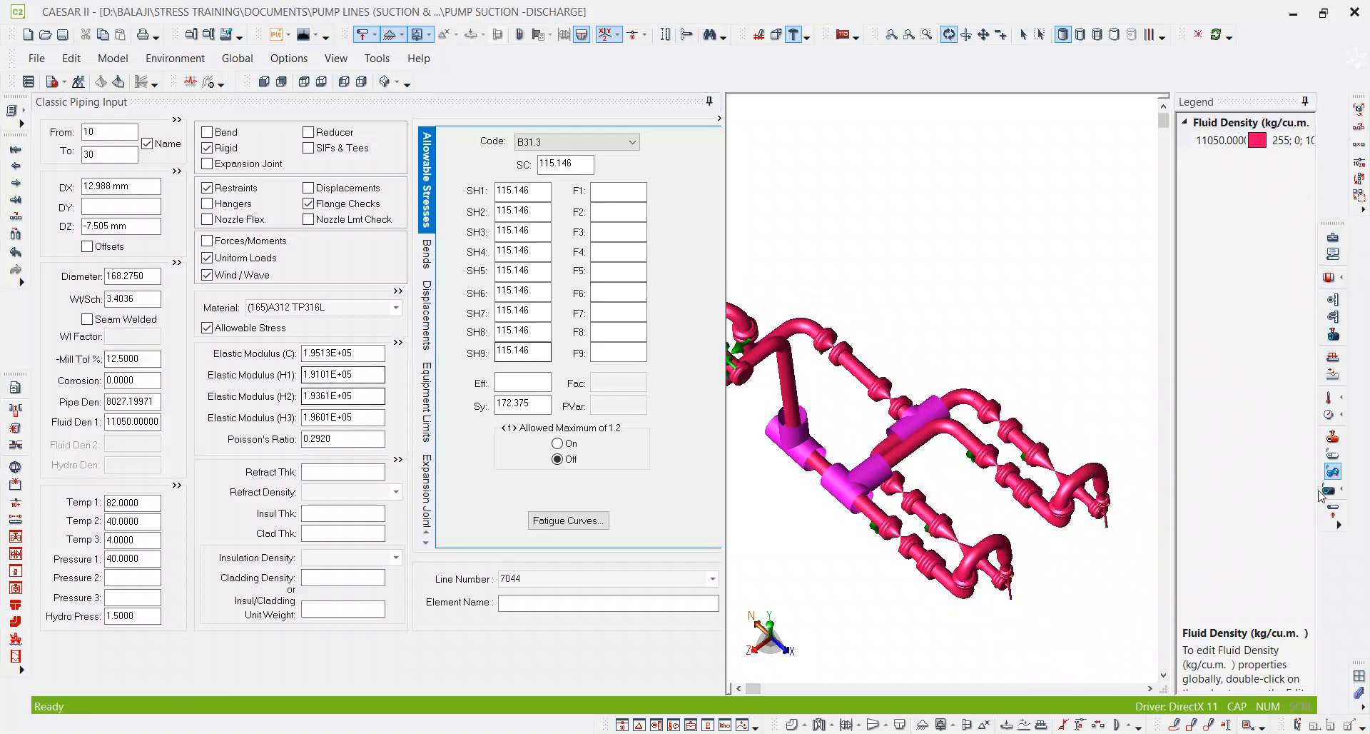
Step: Display the Pressure 1 legend, change all 6.1 bars elements to 40 bars and turn the pressure display off
click(1333, 465)
click(1329, 414)
click(1317, 431)
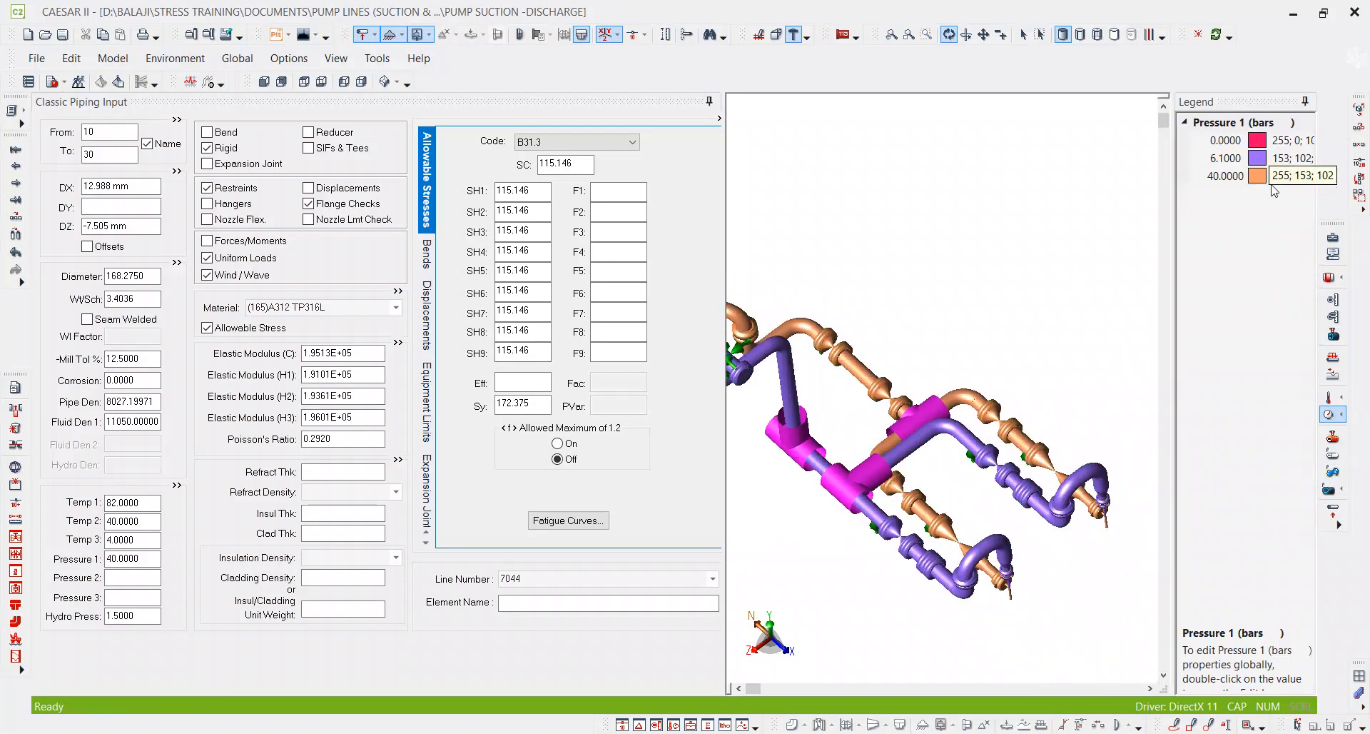
click(1214, 160)
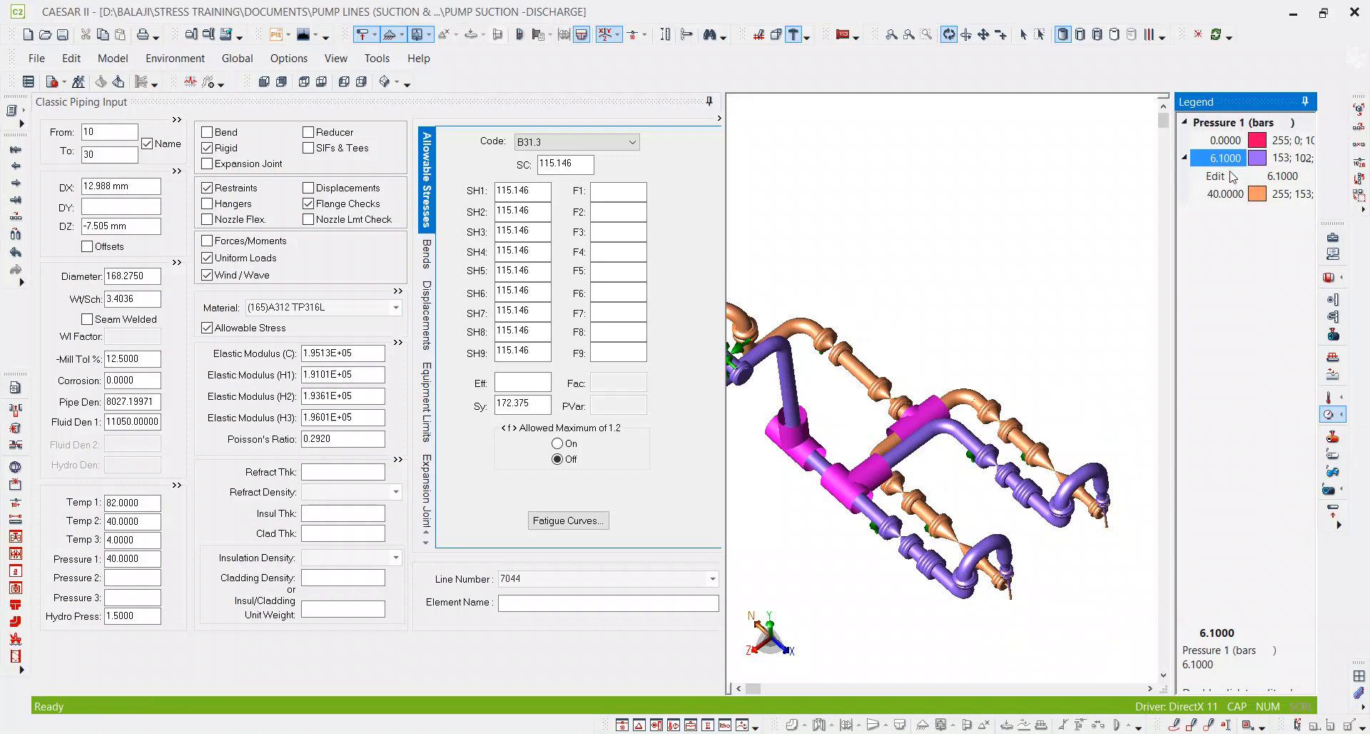
click(1285, 178)
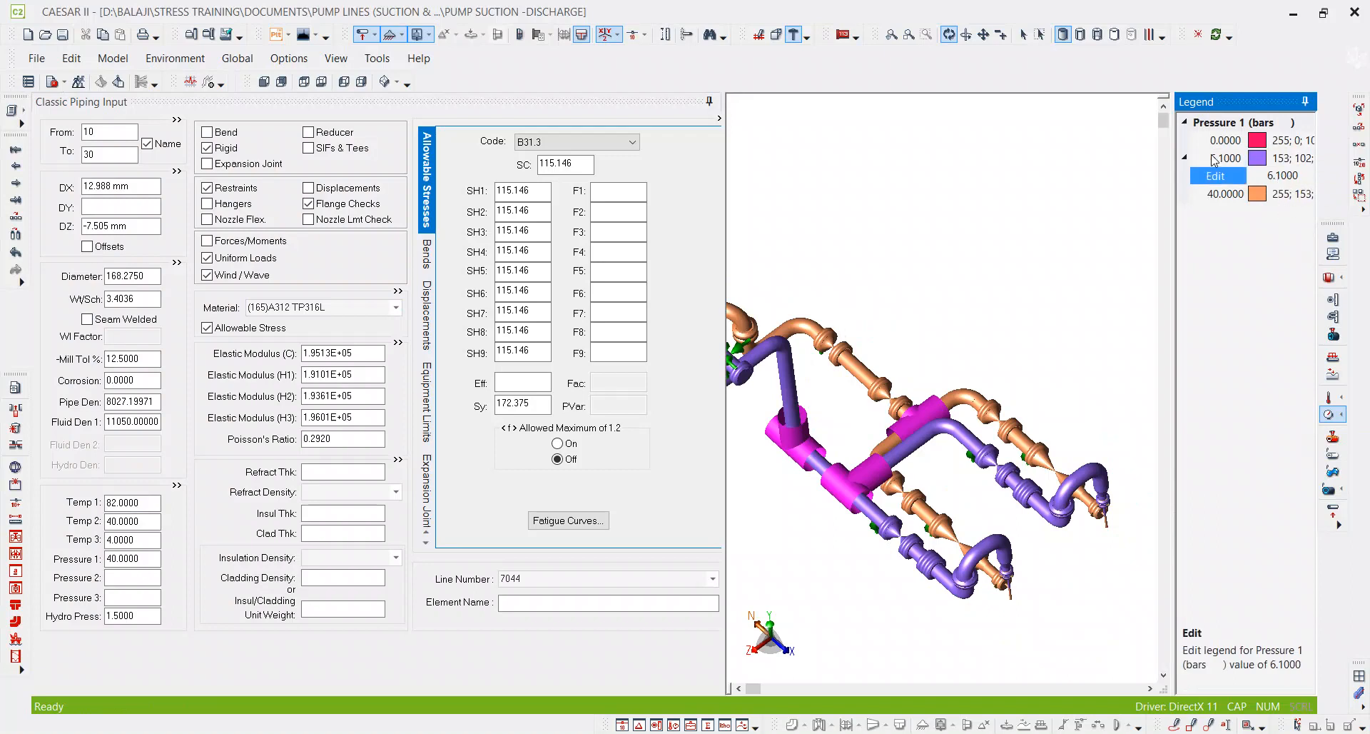
click(1296, 175)
text(40)
key(Return)
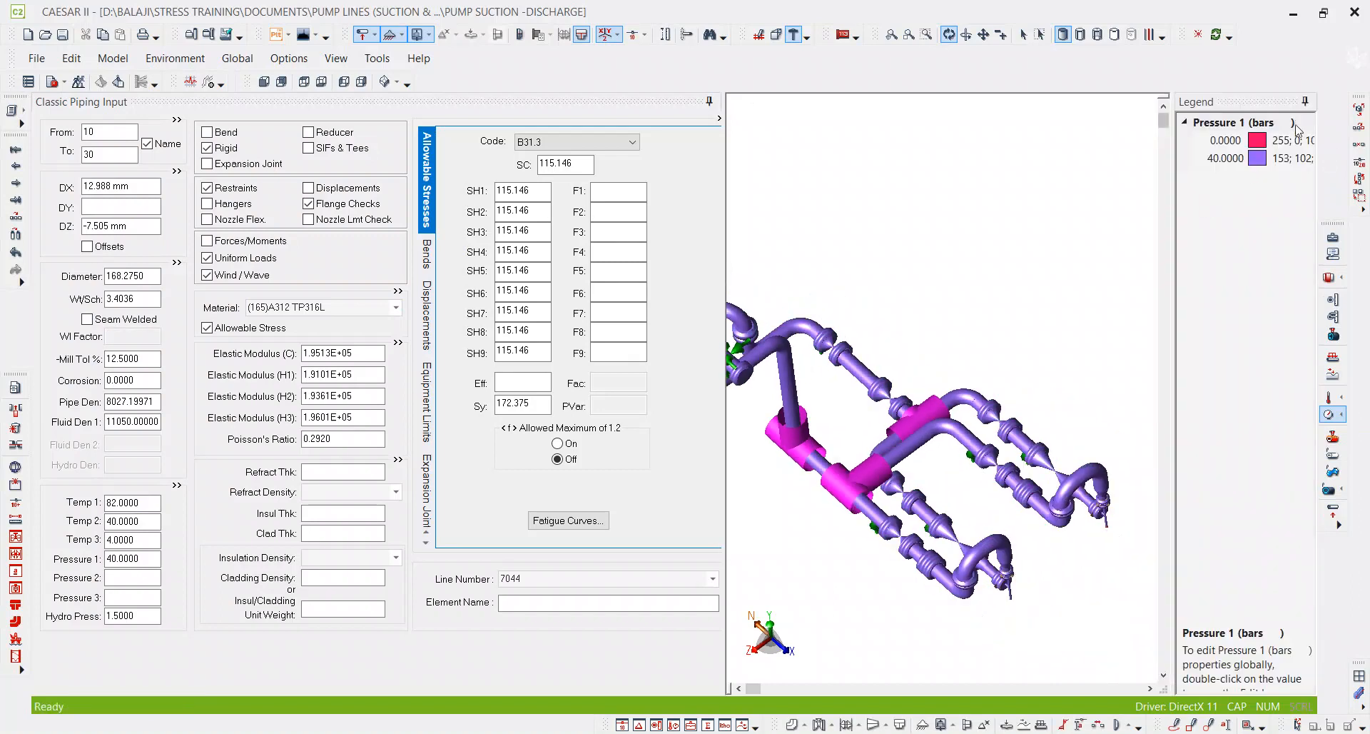
click(1306, 102)
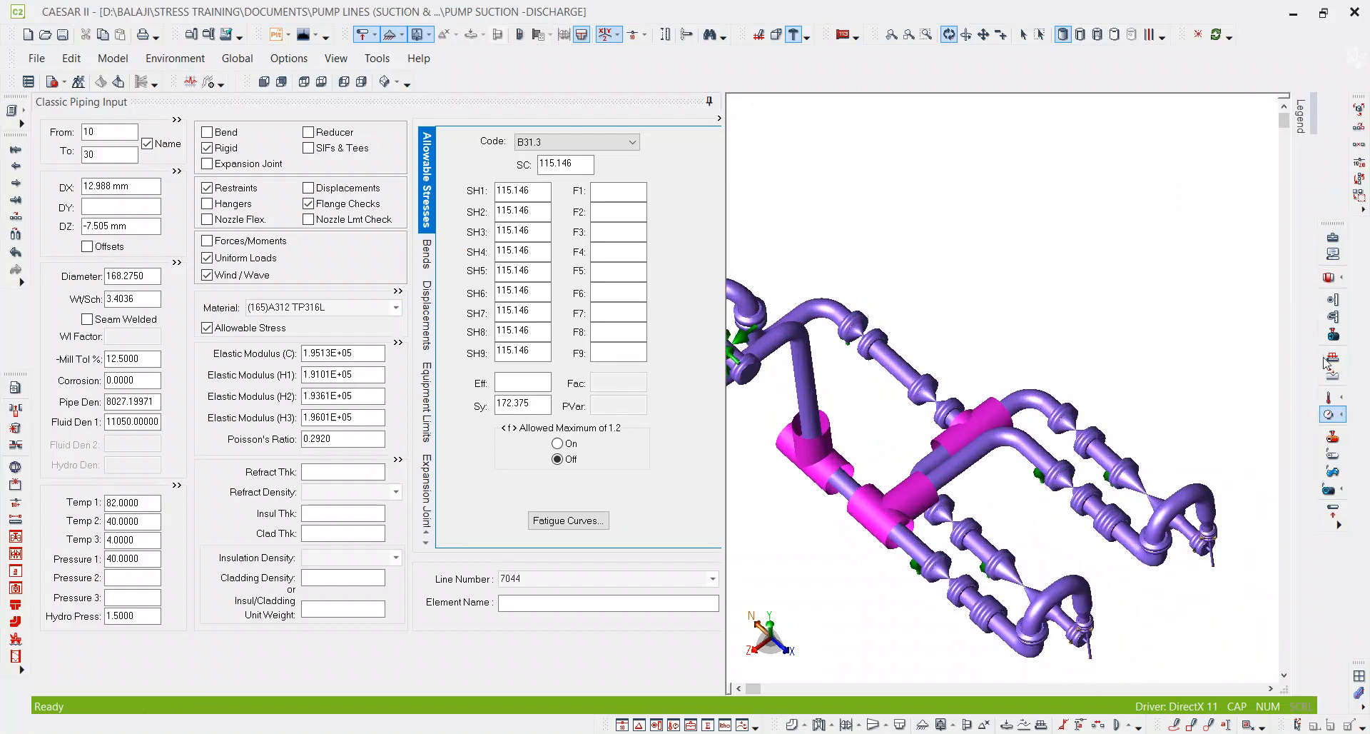
click(1329, 416)
Step: Check the wall thickness distribution on the model with the wall thickness legend and close it again
click(1331, 317)
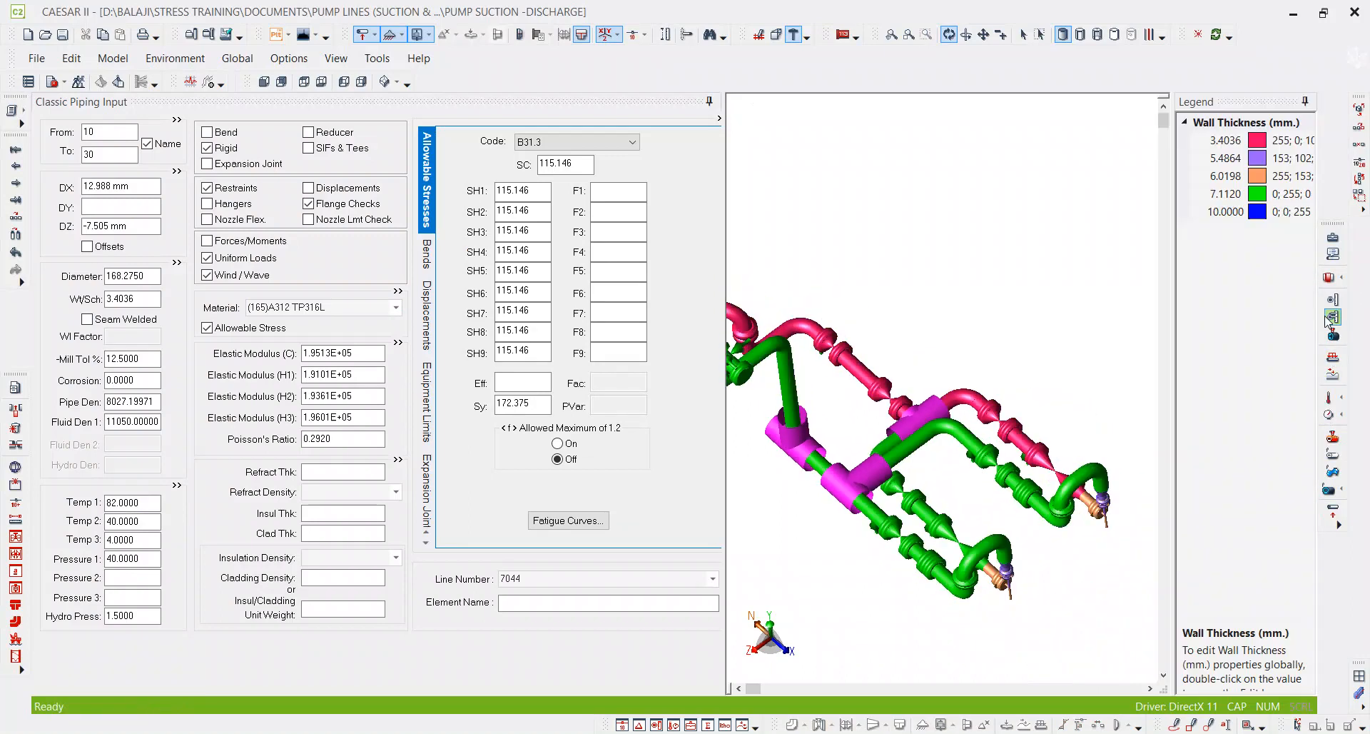
drag(969, 280, 996, 256)
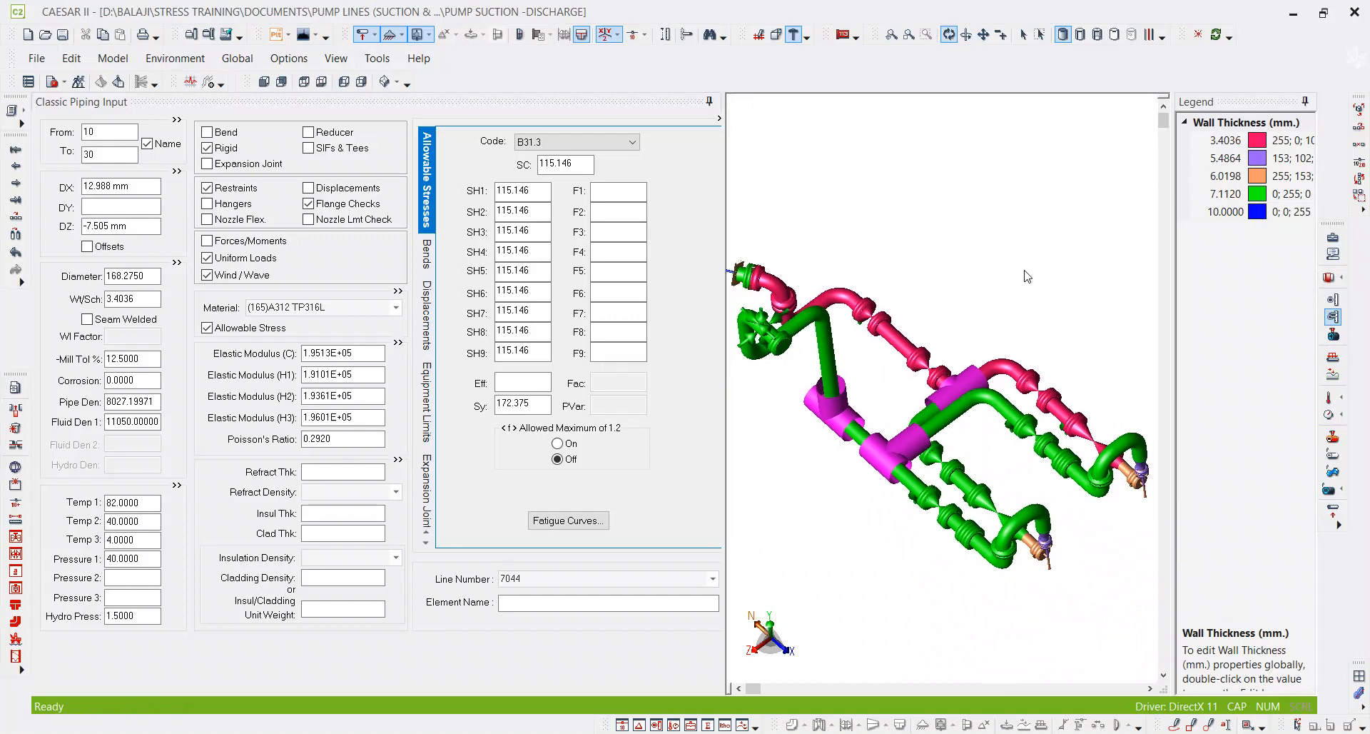
click(1332, 316)
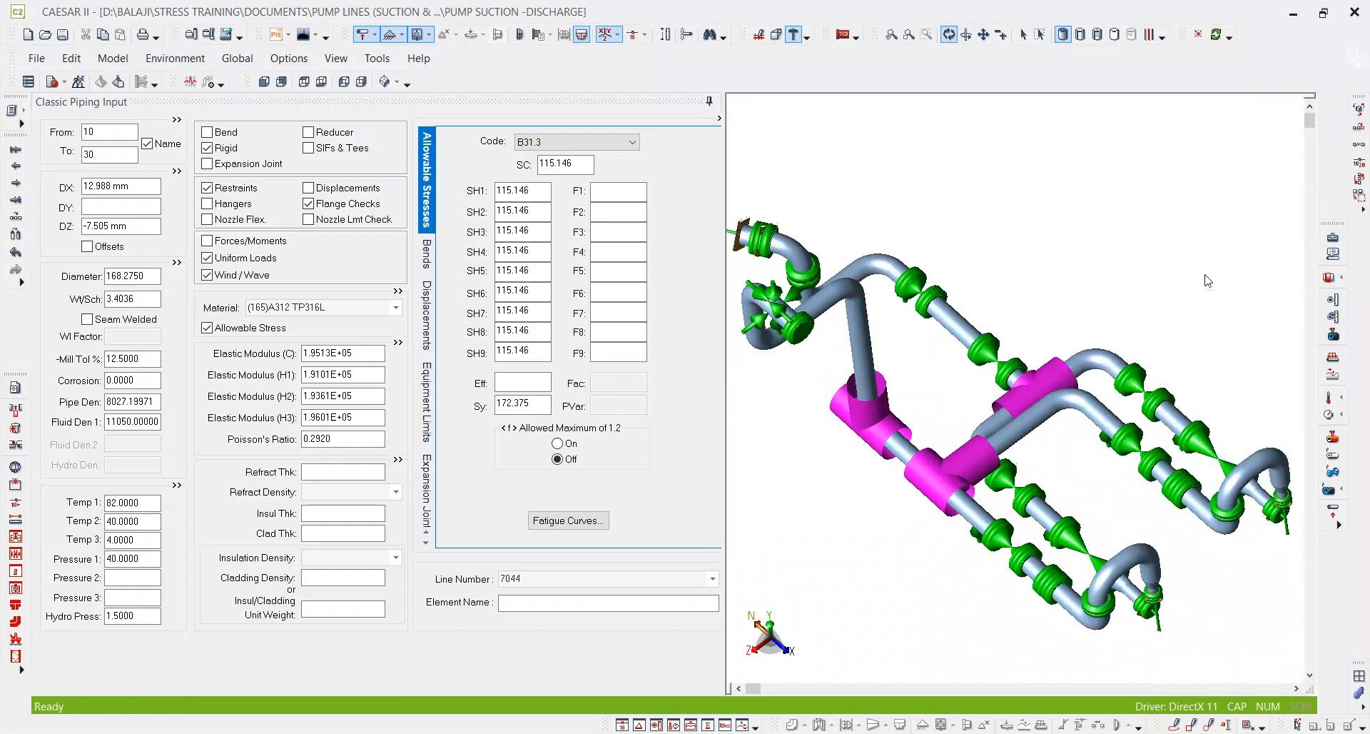
Step: Run the static analysis with the changed pressure and fluid density and go through the output's analyzed load cases
click(82, 82)
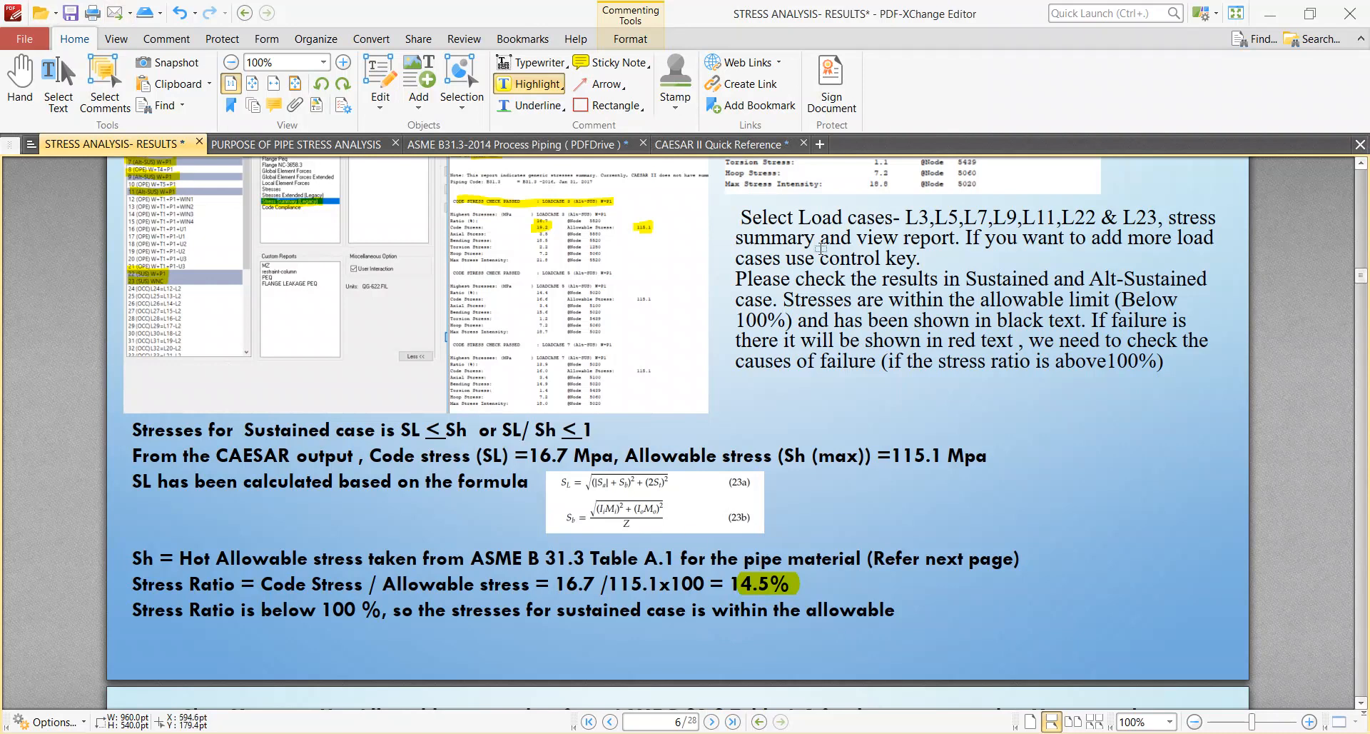
click(874, 733)
scroll(112, 449, down, 1)
scroll(112, 450, down, 6)
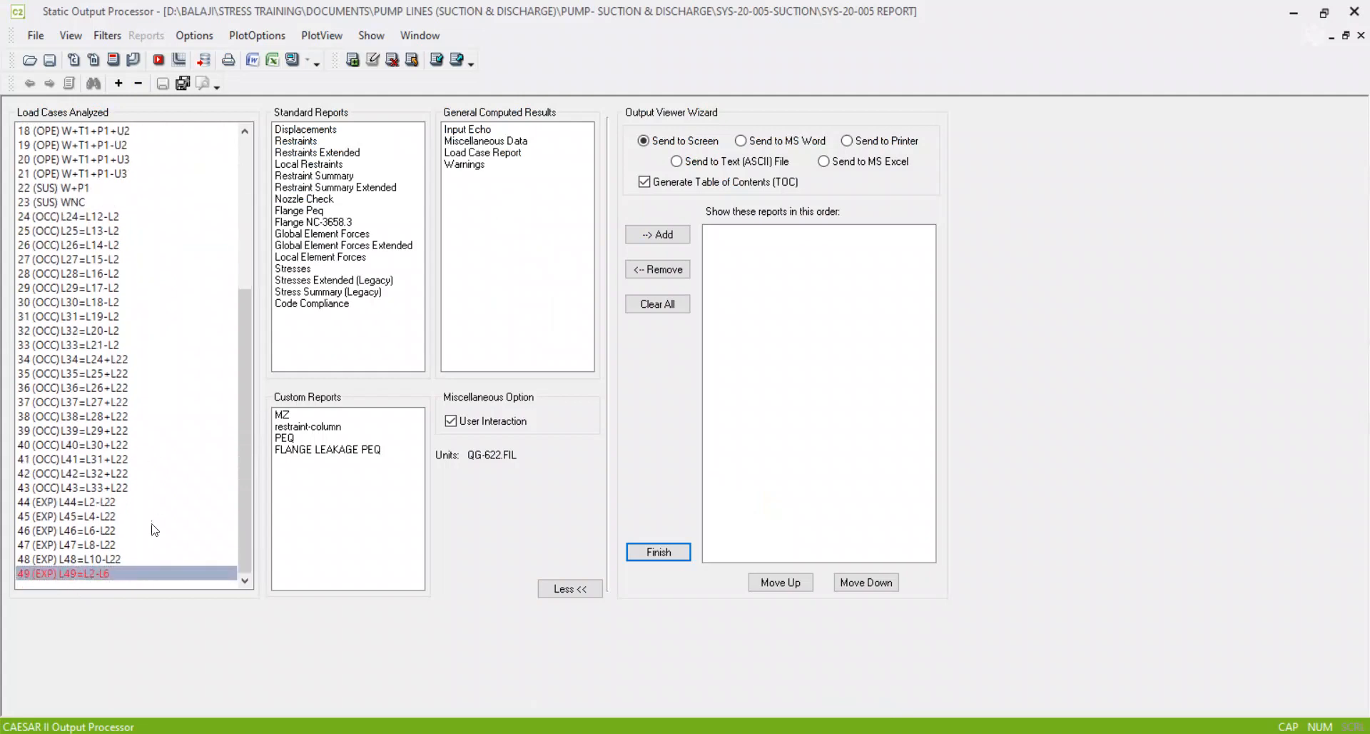
Step: View the Stress Summary (Legacy) report for load case 22 (SUS) W+P1, check the stress ratio and close the report
scroll(146, 536, up, 4)
click(70, 359)
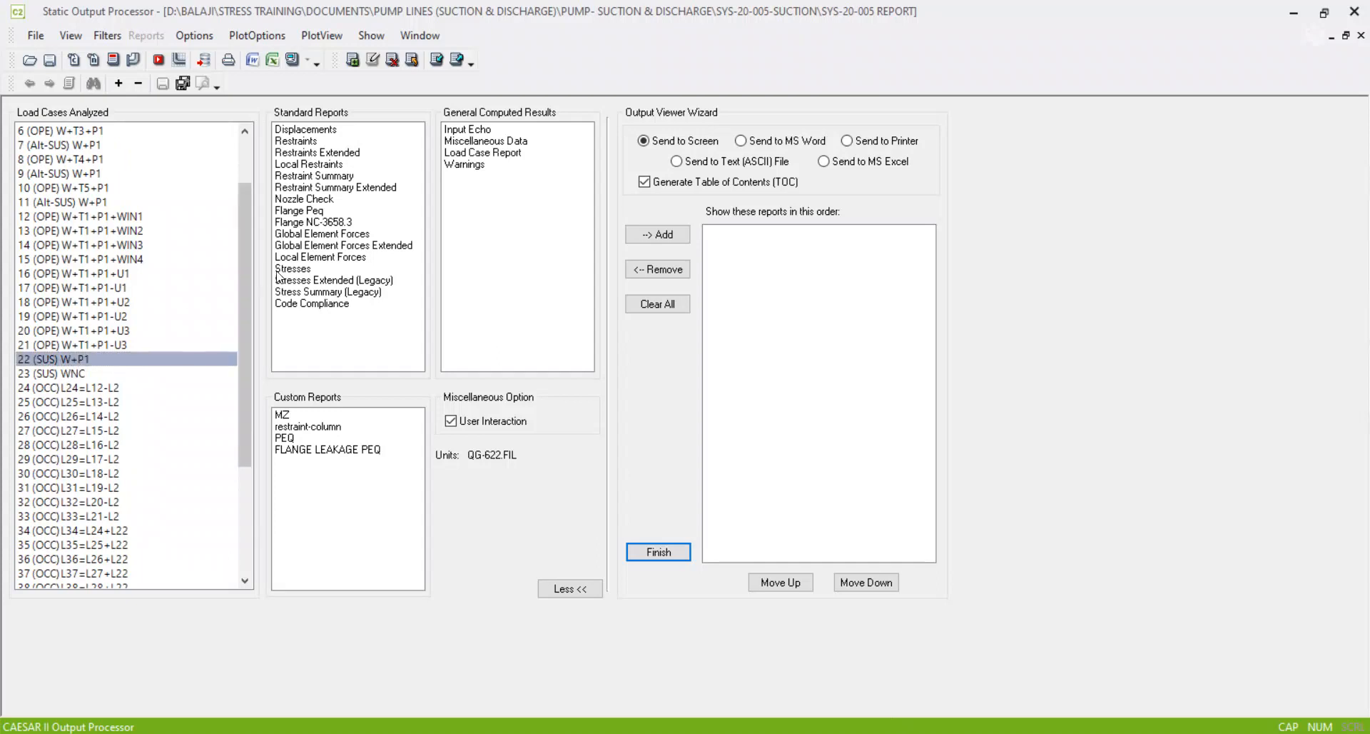
click(288, 291)
click(292, 60)
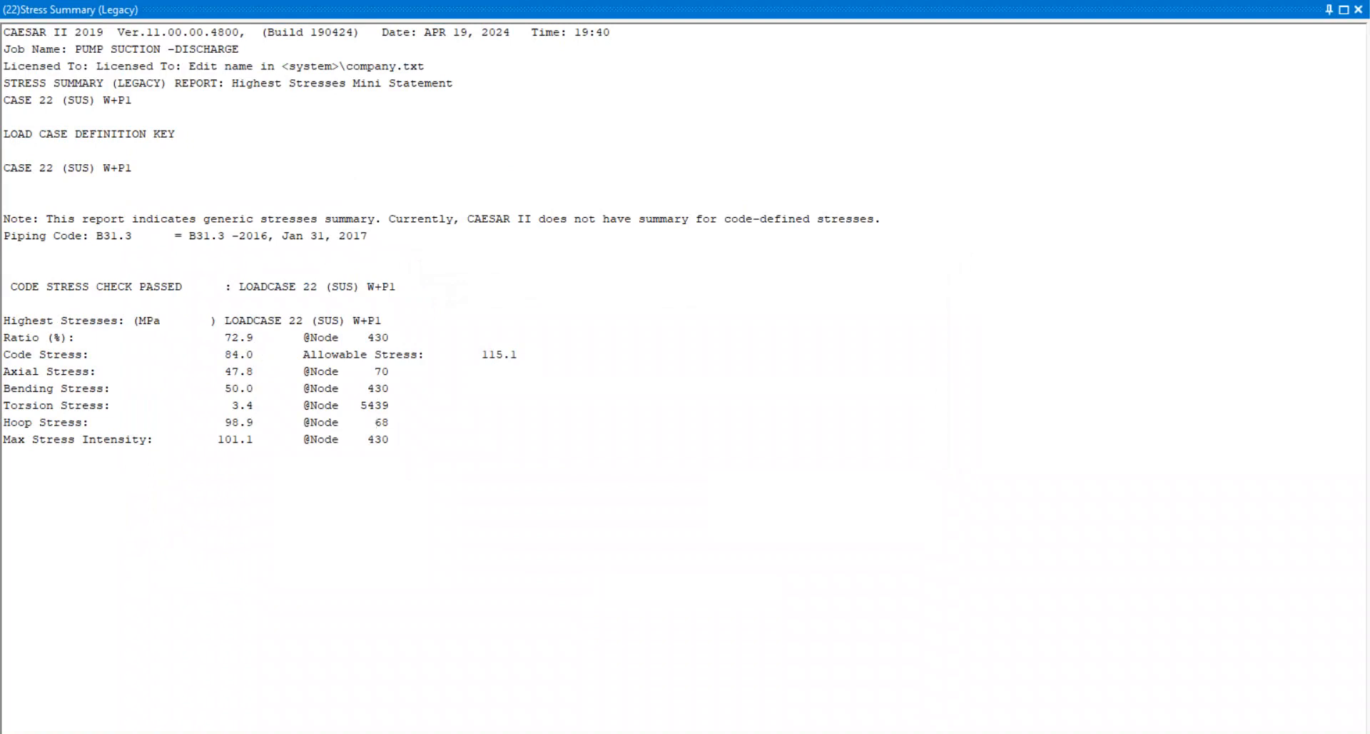
click(1358, 10)
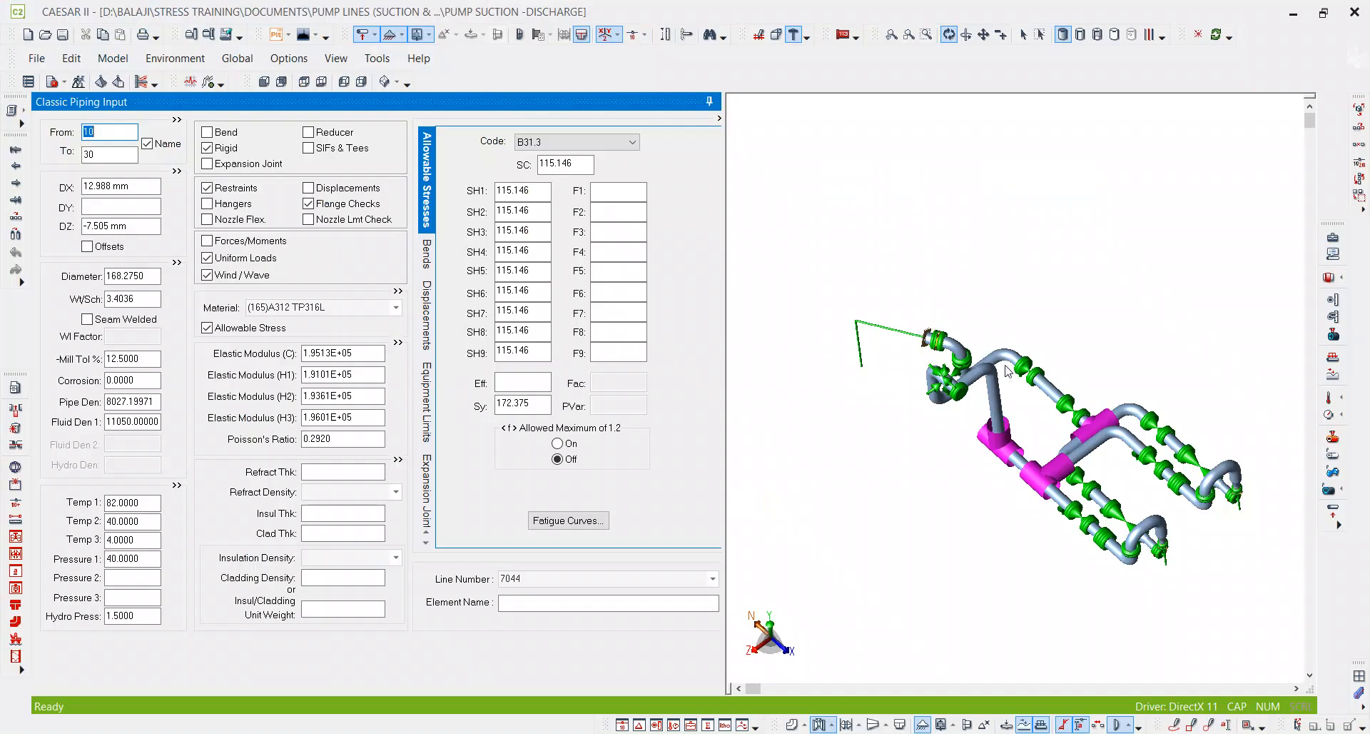
Step: Inspect the piping model from several angles and check the fluid density and wall thickness inputs of element 10 to 30
scroll(1007, 371, up, 4)
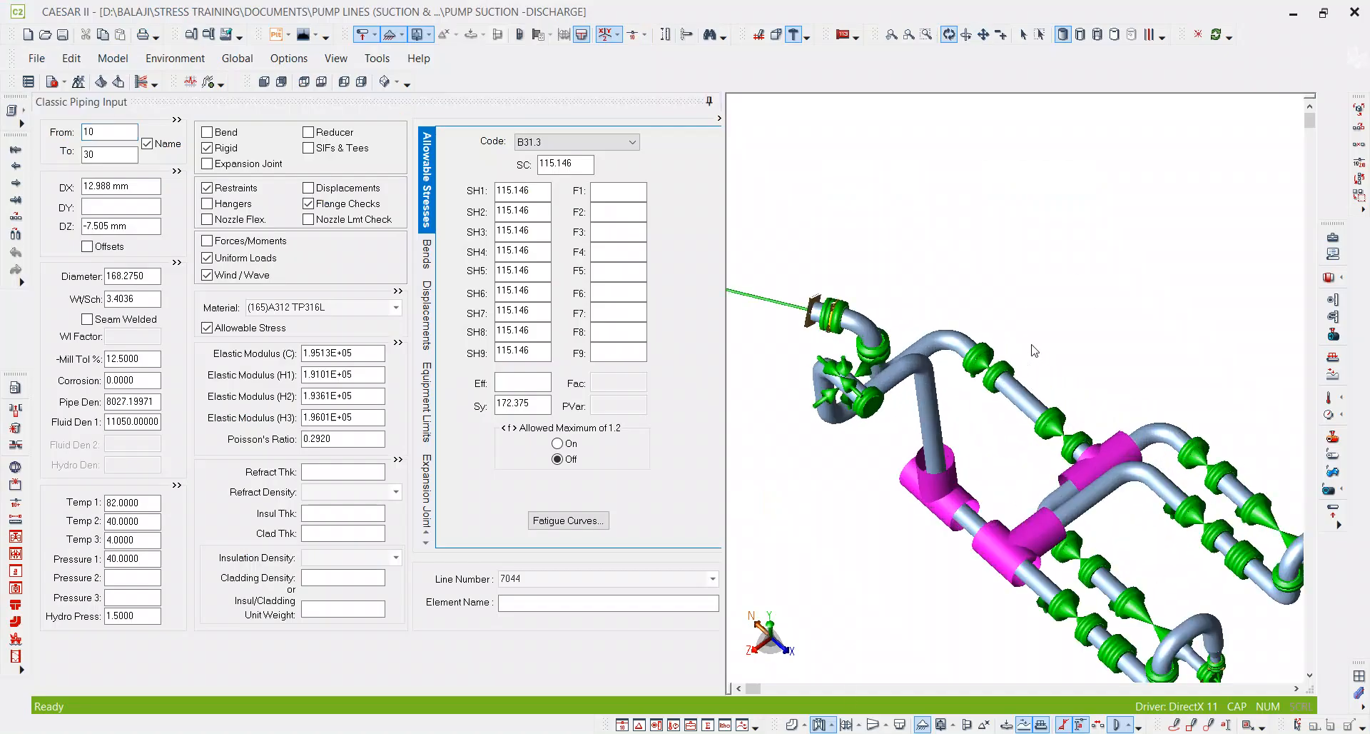
drag(1021, 266, 1057, 362)
drag(1087, 428, 1096, 324)
drag(1040, 469, 1011, 527)
scroll(1083, 428, down, 2)
drag(853, 535, 1127, 575)
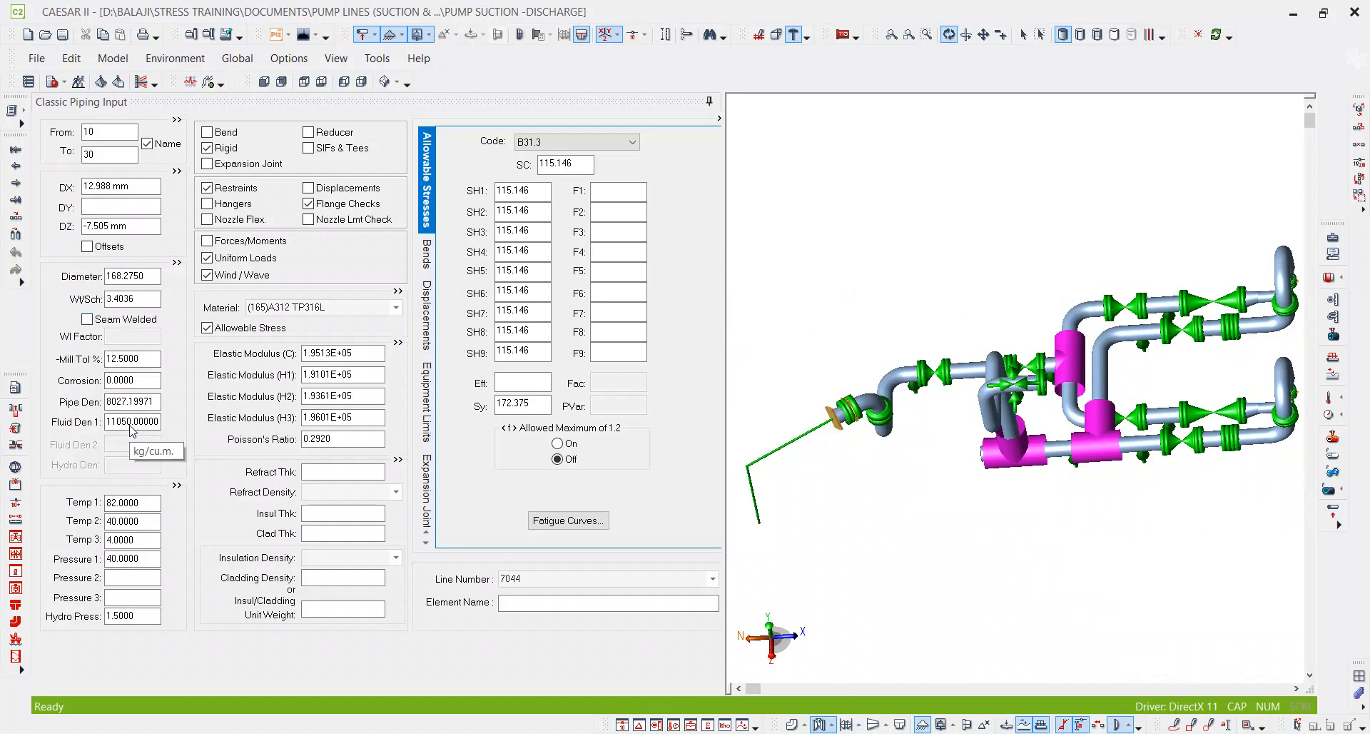
click(149, 294)
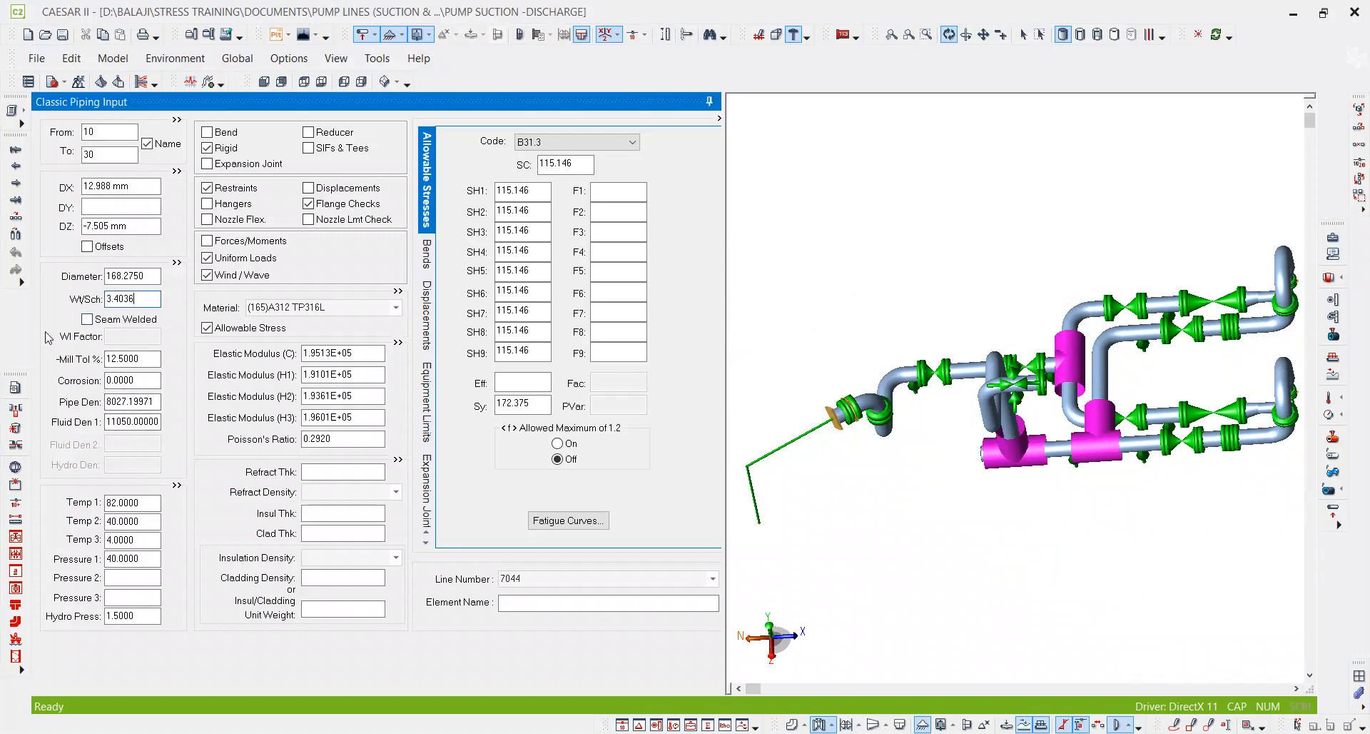
Step: Set the stiffness of the +Y restraint at node 210 on element 190 to 210 to 0
drag(1106, 298, 922, 302)
drag(999, 366, 1016, 309)
scroll(1010, 418, up, 3)
drag(1013, 468, 994, 577)
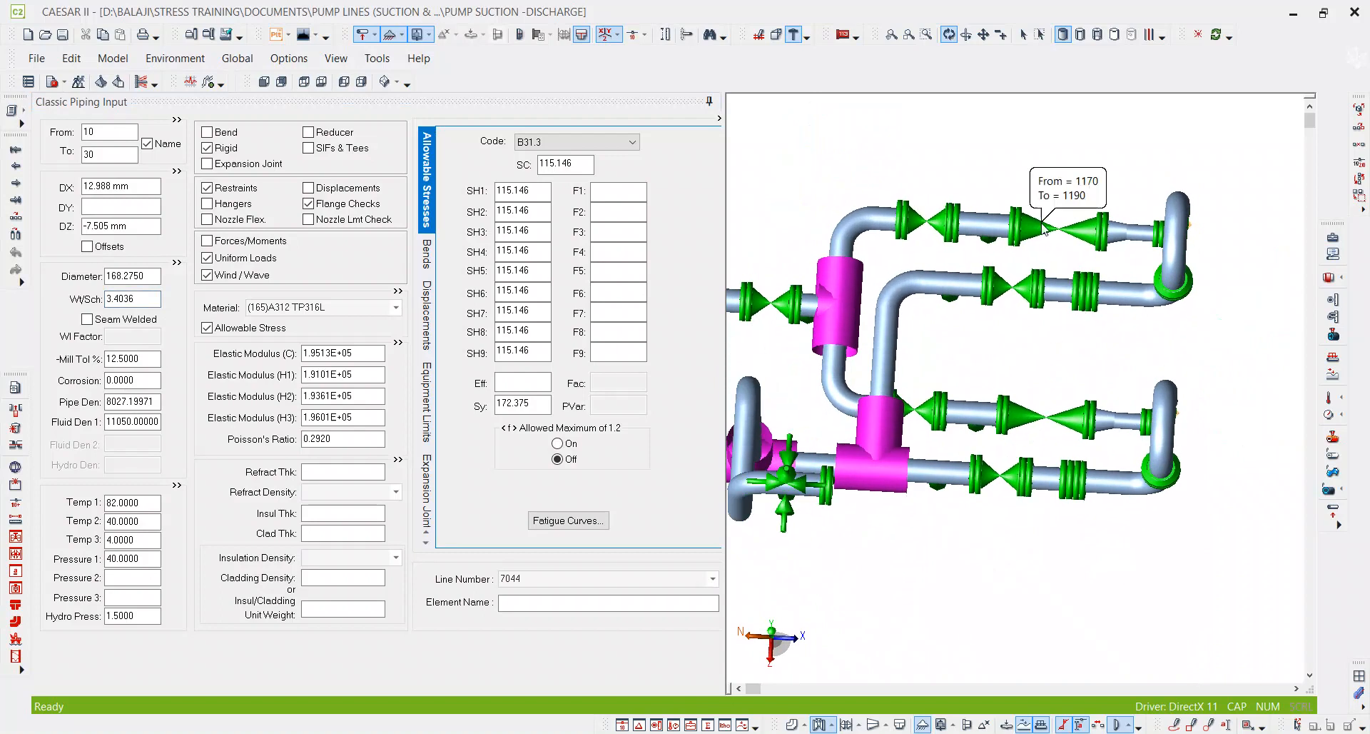
drag(940, 277, 1223, 359)
scroll(986, 384, up, 3)
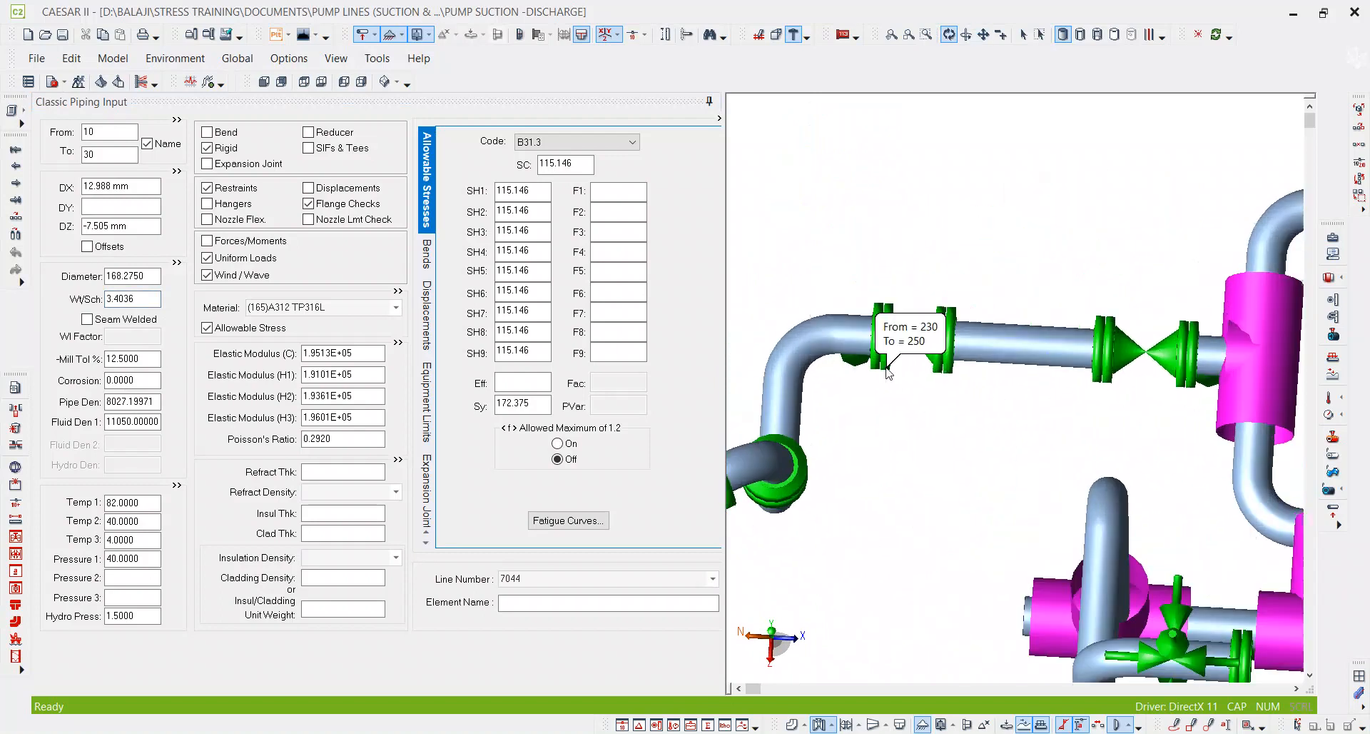
click(860, 335)
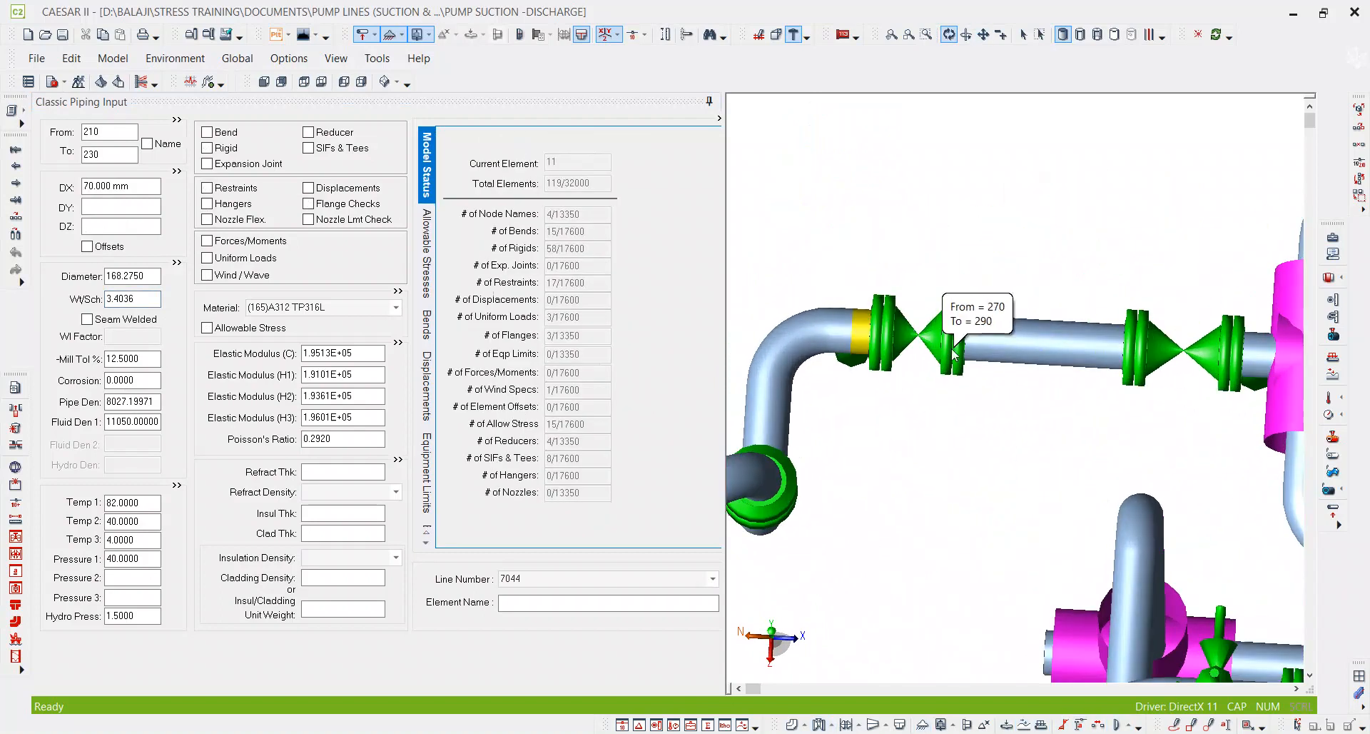
click(843, 332)
click(514, 214)
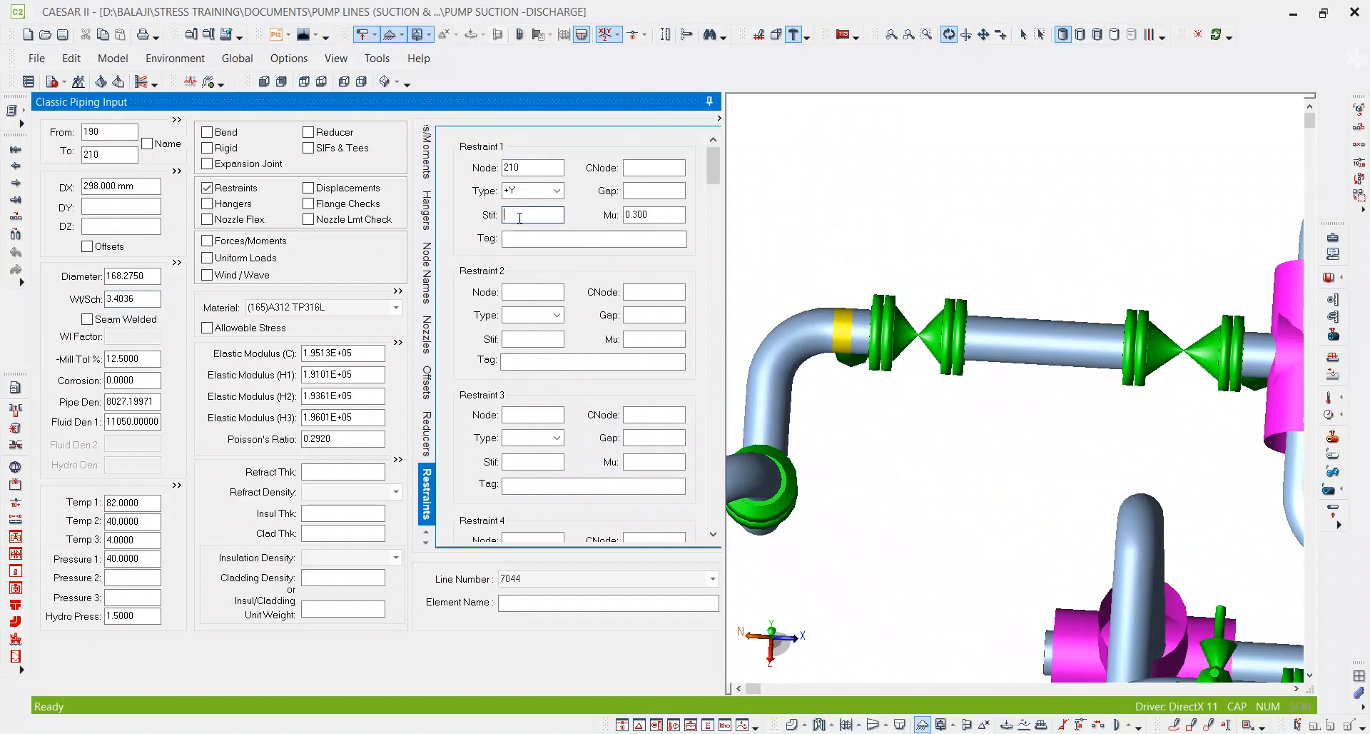
text(0)
key(Tab)
Step: Set the stiffness of the +Y restraint at node 390 on element 370 to 390 to 0
scroll(1013, 214, down, 5)
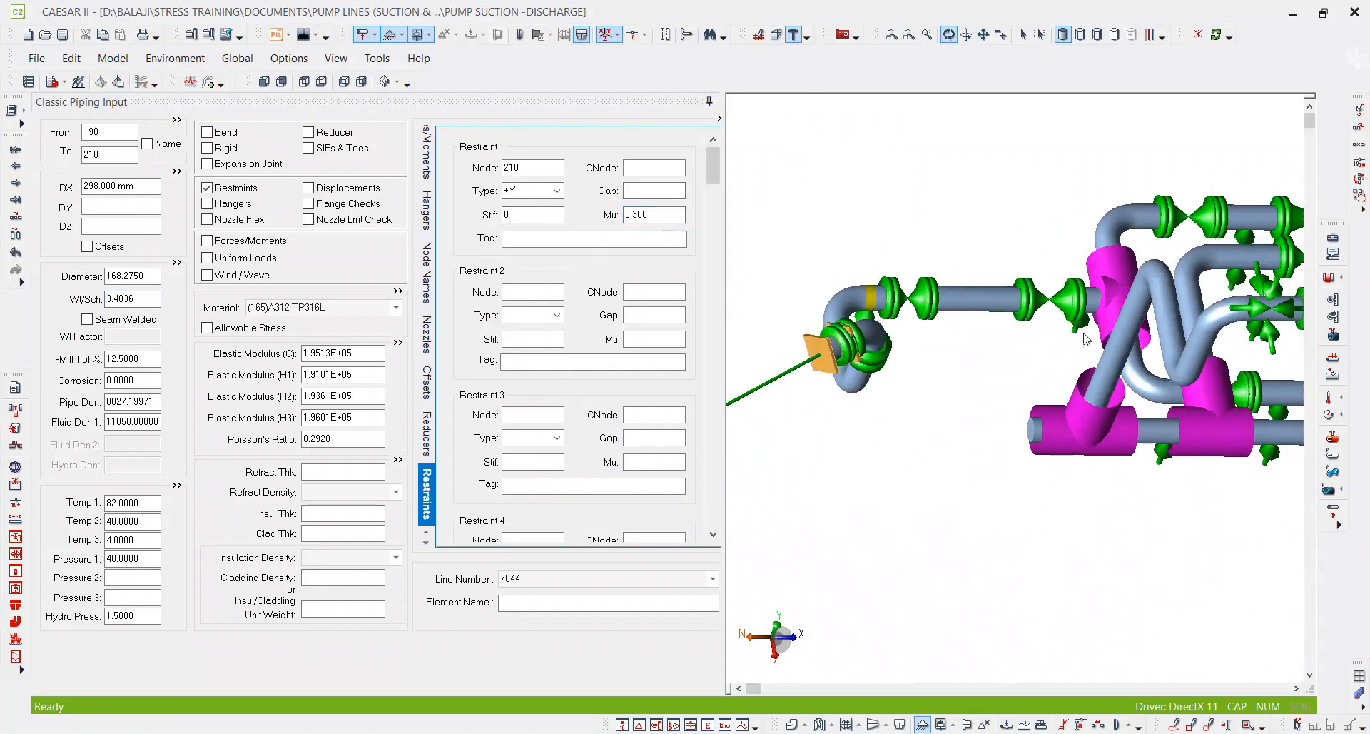
click(1074, 329)
click(528, 214)
text(0)
key(Tab)
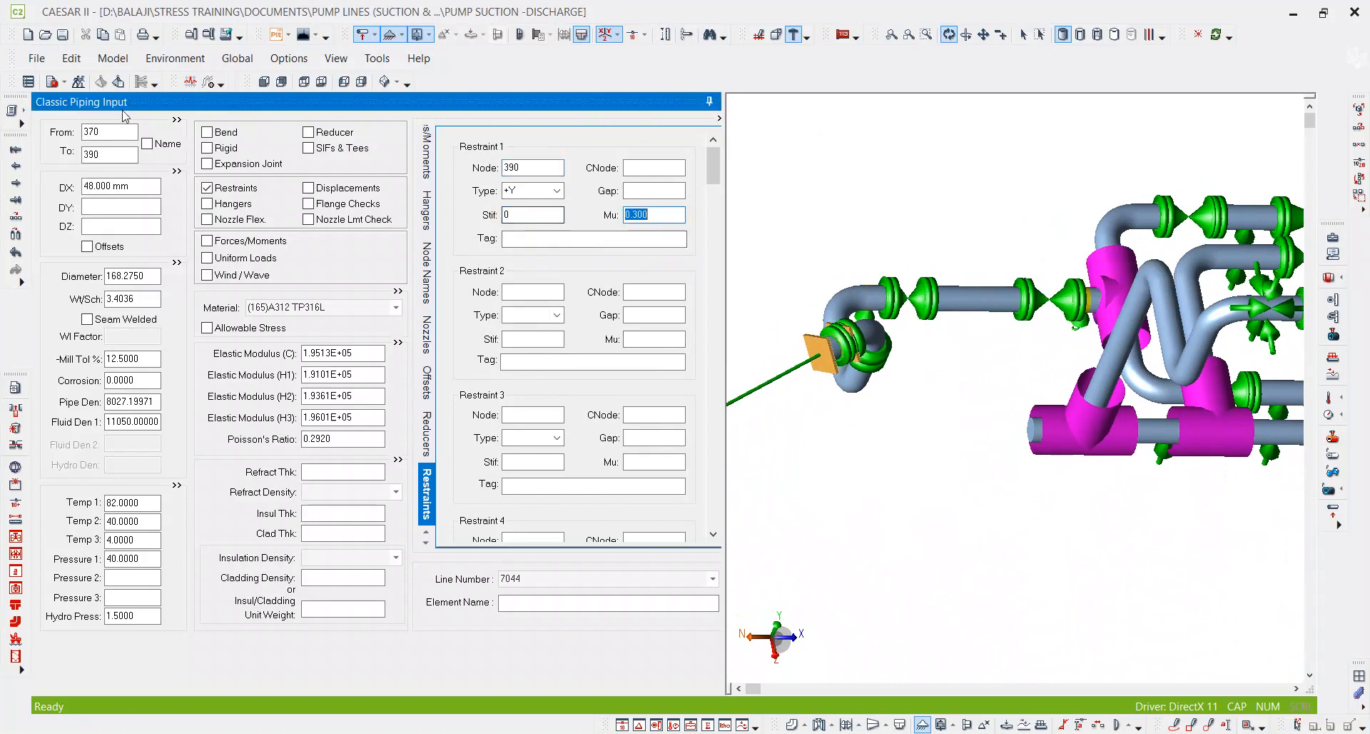
Step: Window-select the piping run around node 210 on the model to point out the span with the released supports
drag(961, 351, 972, 540)
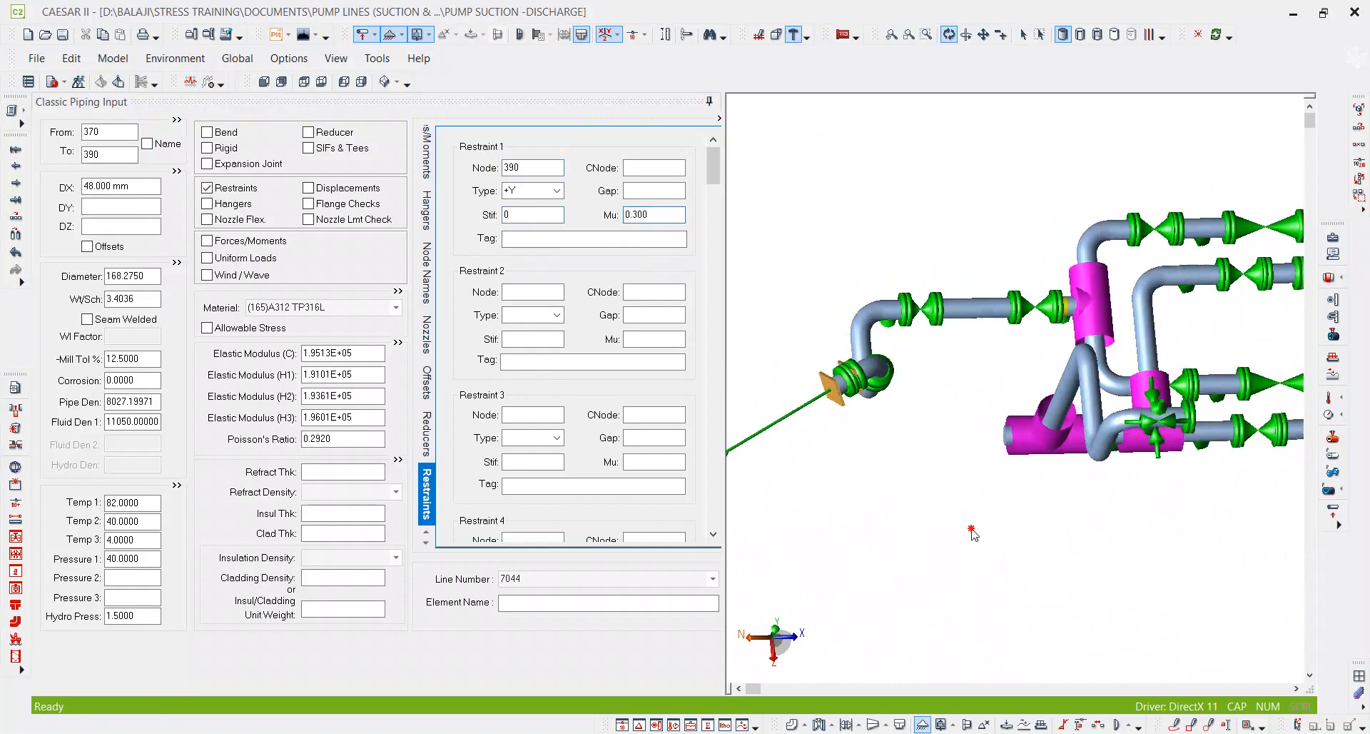
click(1040, 34)
drag(1011, 253, 809, 452)
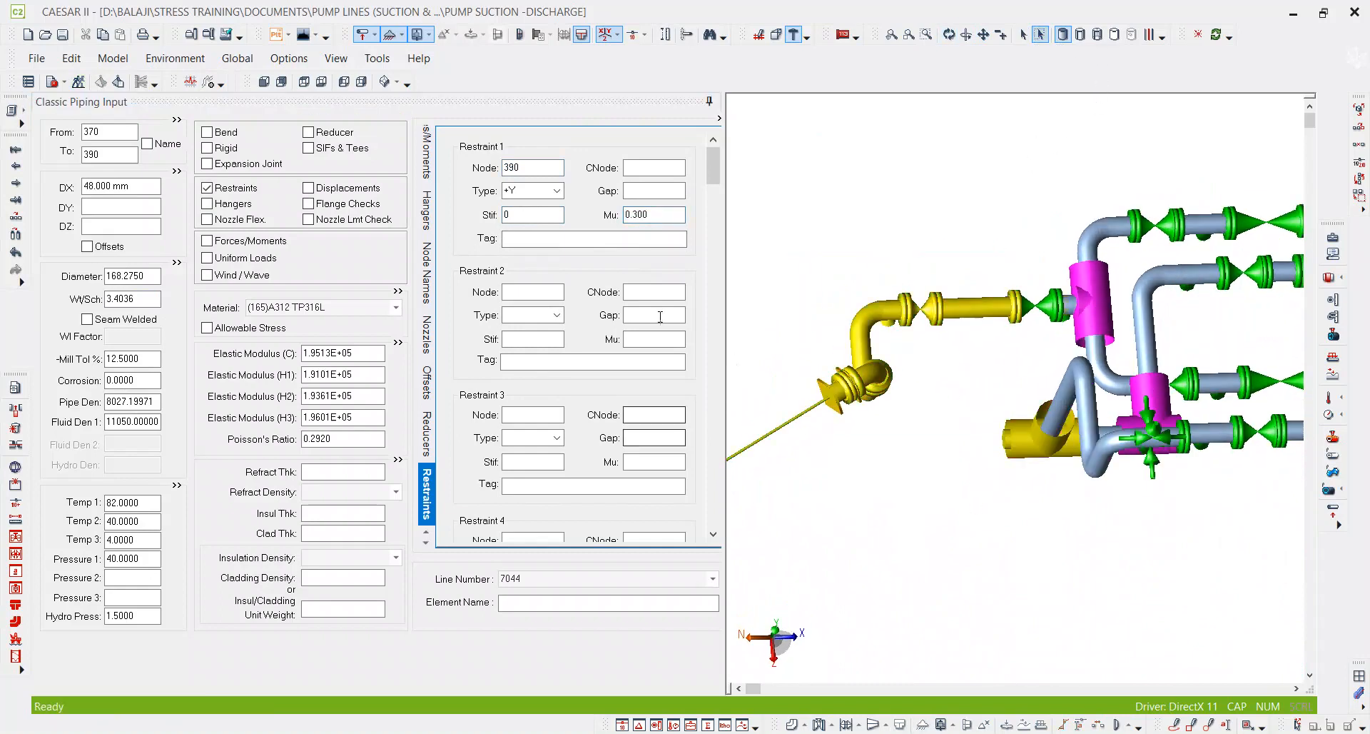
Step: Rerun the static analysis with the two released supports and select load case 22 (SUS) W+P1 in the output processor
click(78, 82)
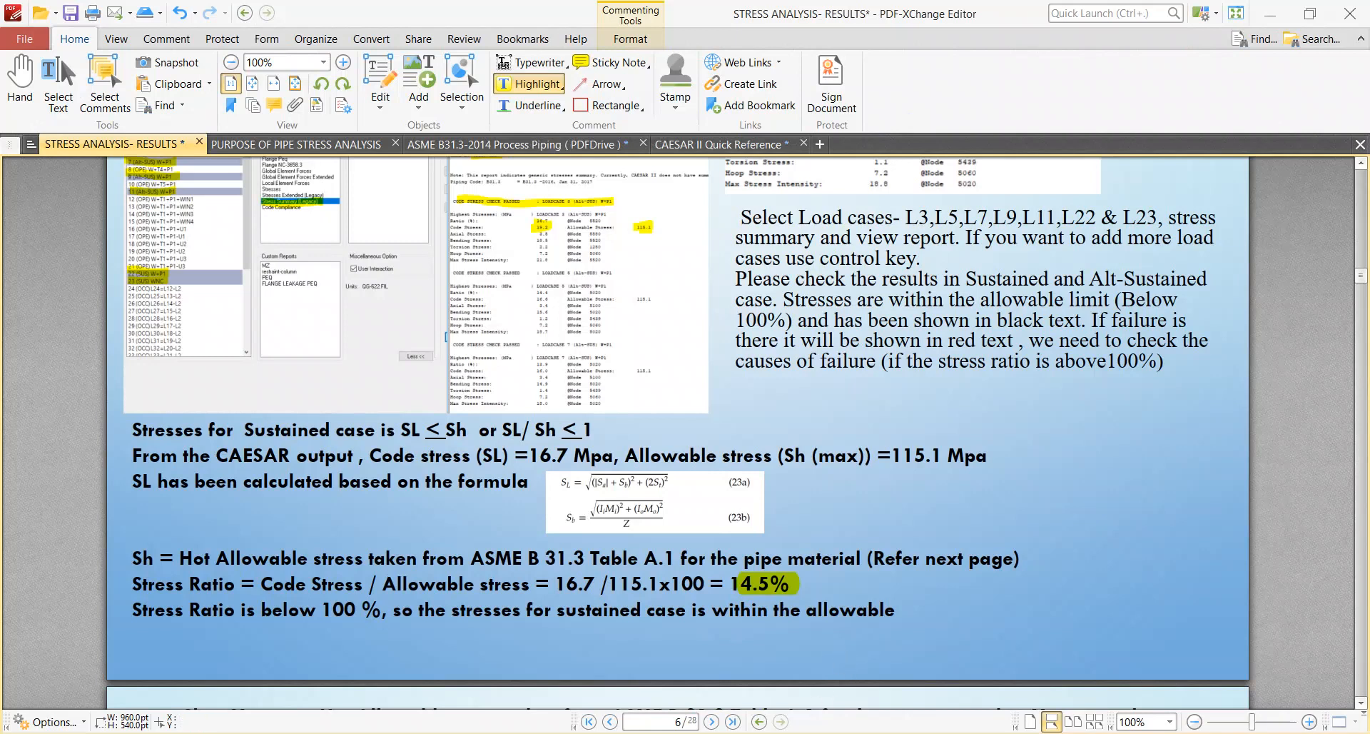
click(860, 733)
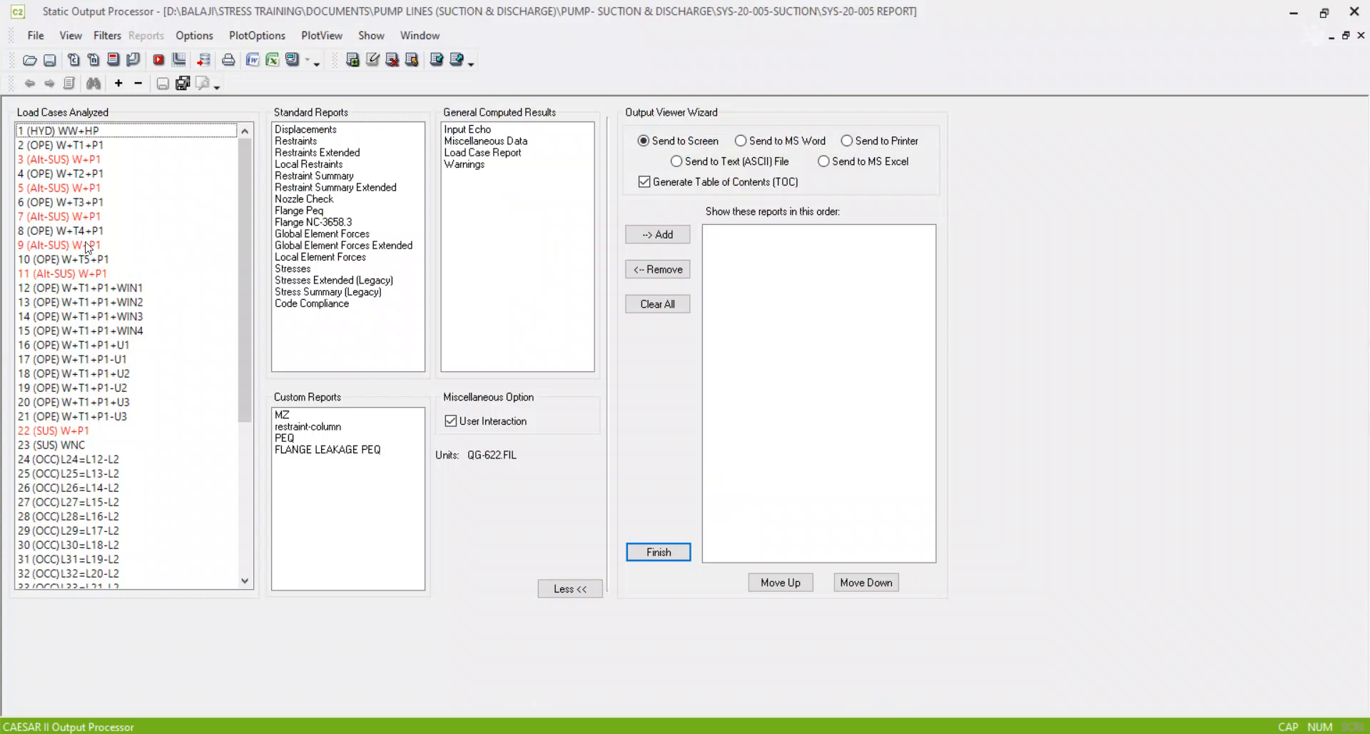
click(78, 431)
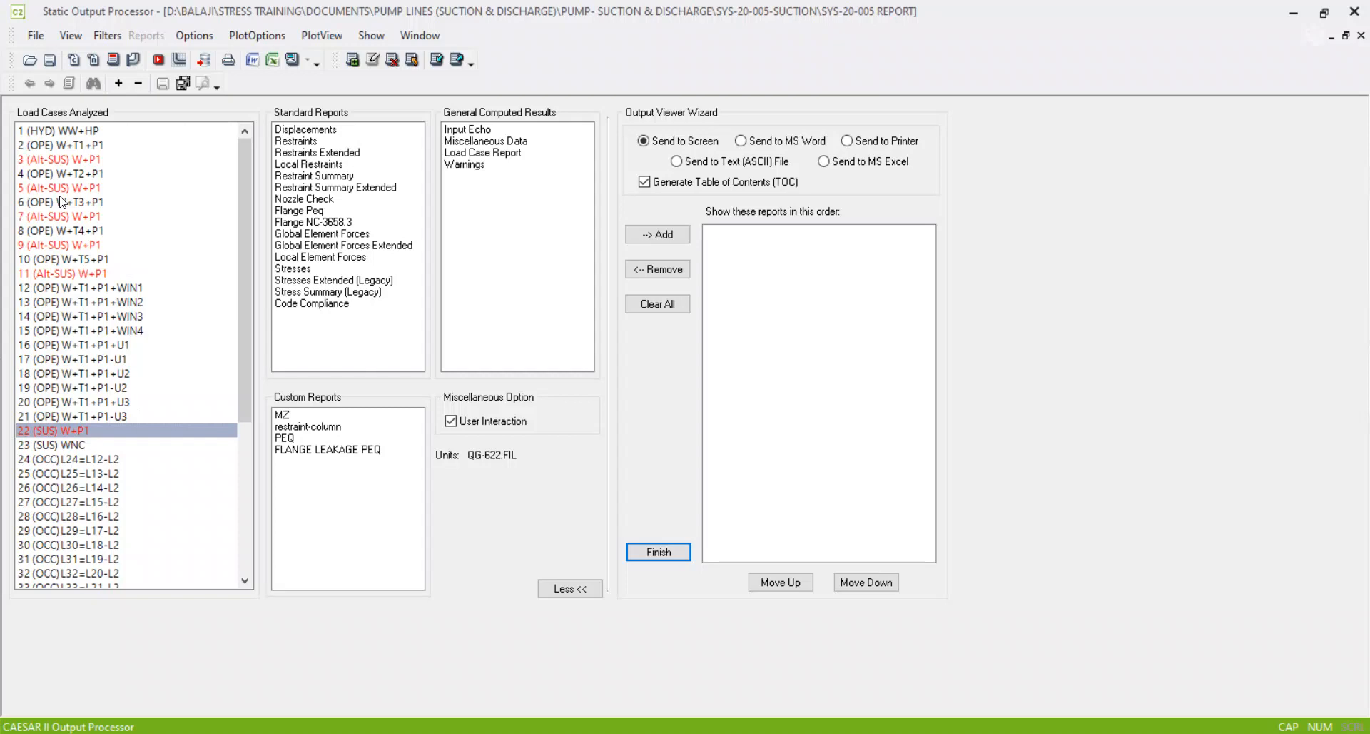
Step: Look through the analyzed load case list for failing sustained and occasional cases, including load cases 38 to 41
scroll(158, 419, down, 2)
scroll(159, 418, up, 3)
scroll(192, 407, down, 4)
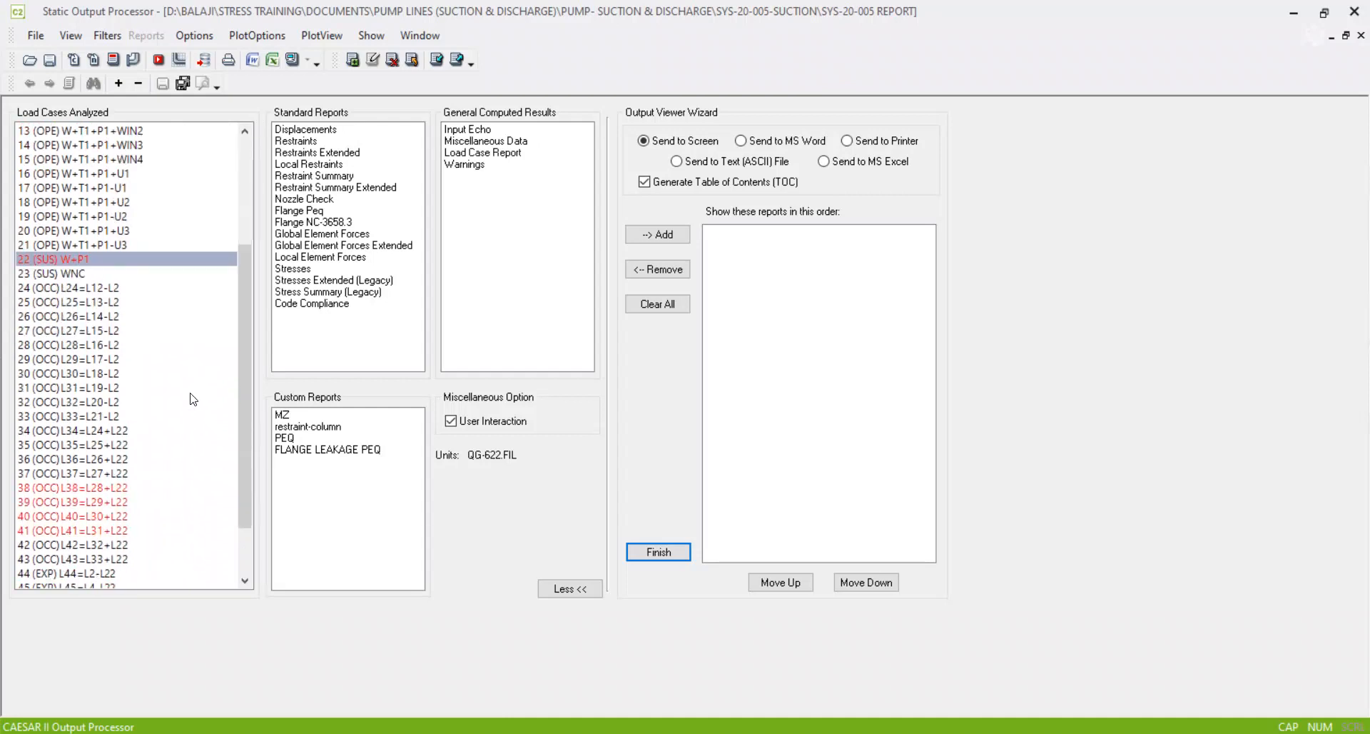
drag(106, 502, 114, 526)
scroll(200, 354, up, 4)
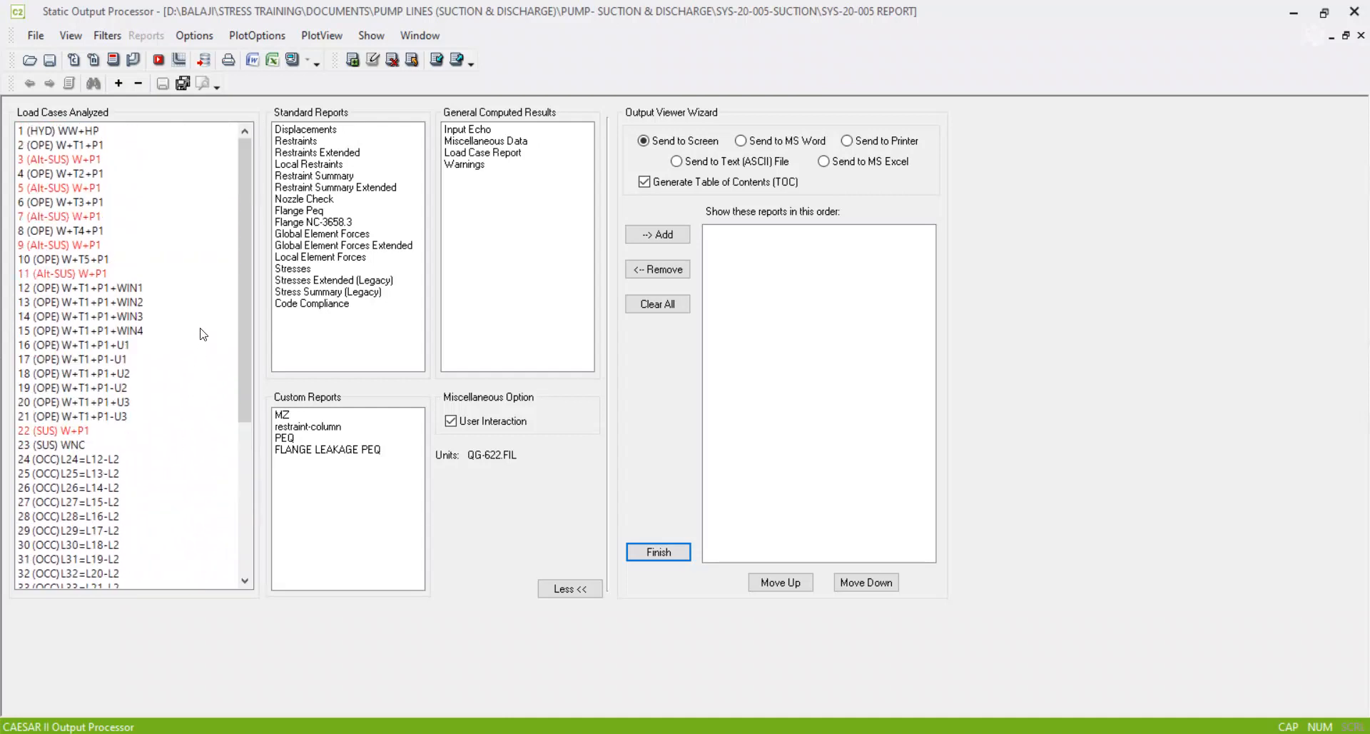
Step: Open the Stress Summary (Legacy) report for load case 22 (SUS) W+P1 and check its highest stress ratio against the allowable
scroll(203, 335, down, 4)
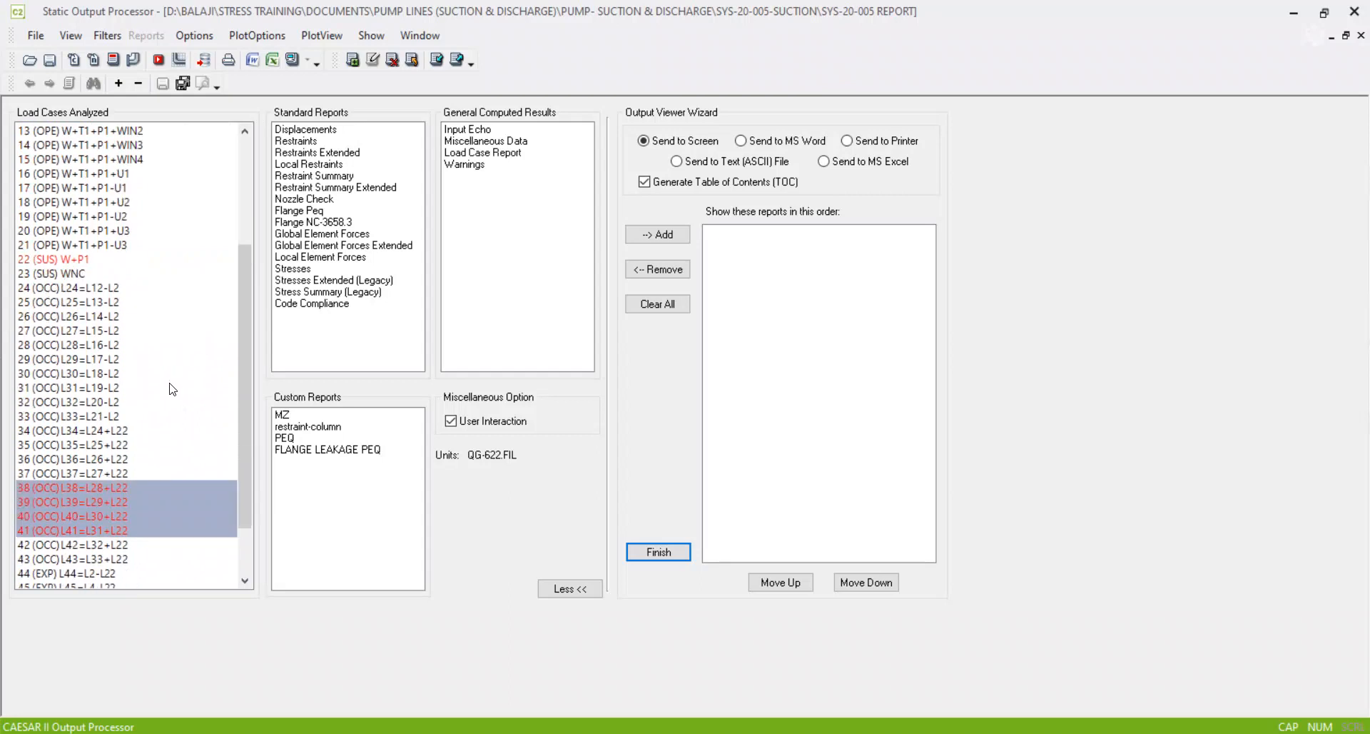
scroll(169, 389, down, 2)
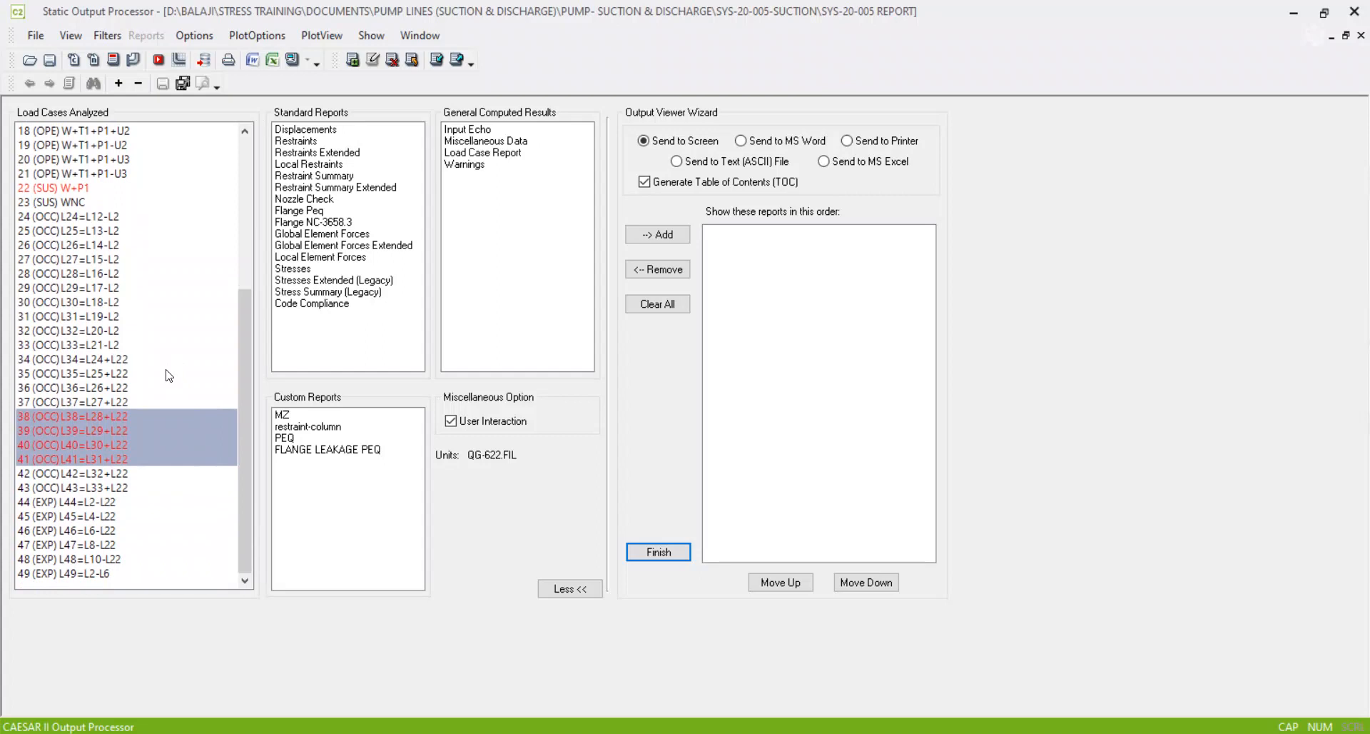
scroll(178, 357, up, 5)
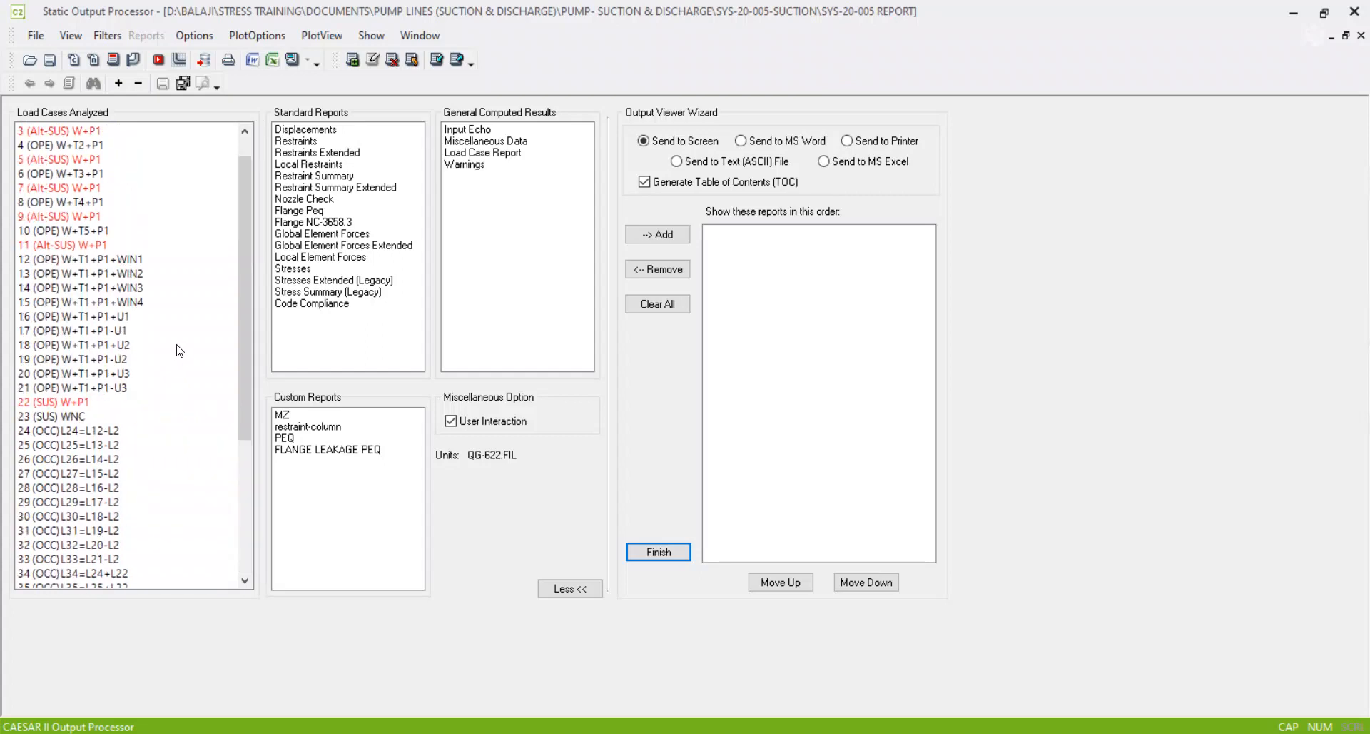
scroll(179, 350, down, 5)
scroll(119, 277, up, 3)
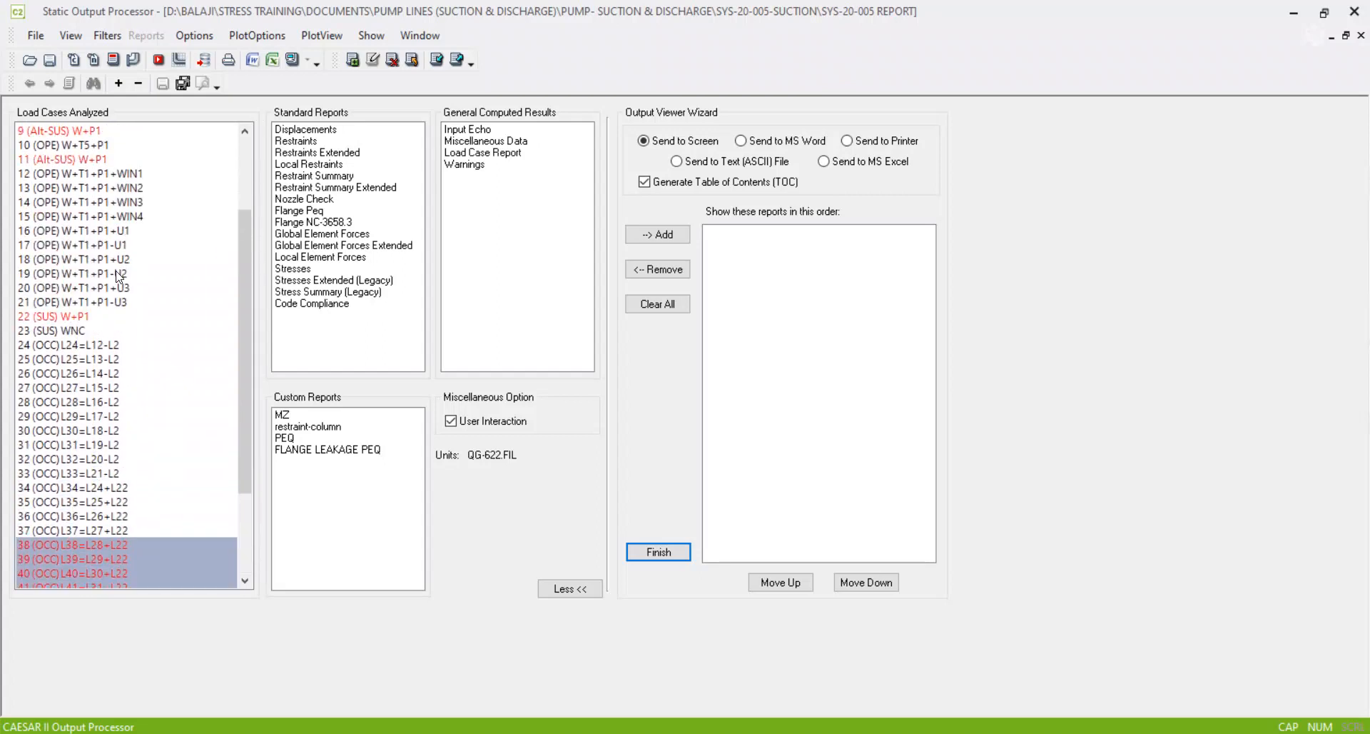
click(85, 317)
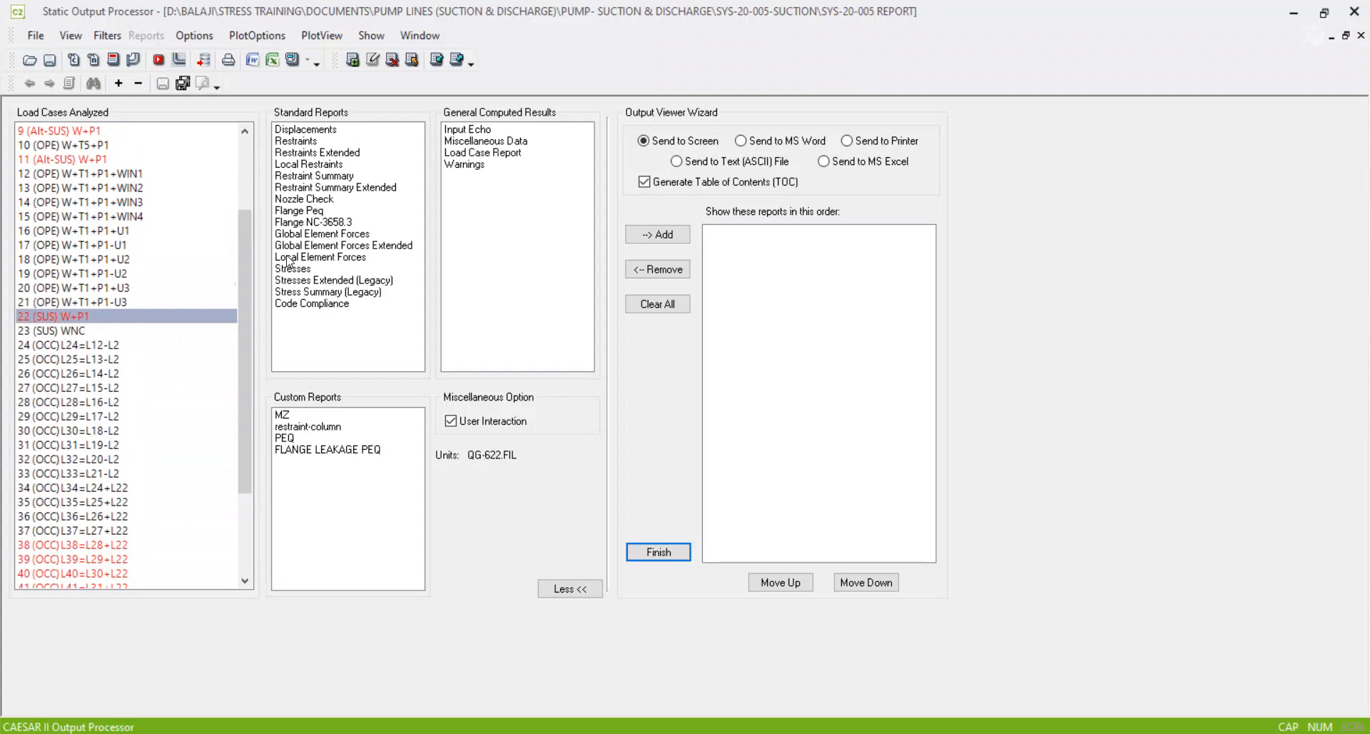
click(303, 292)
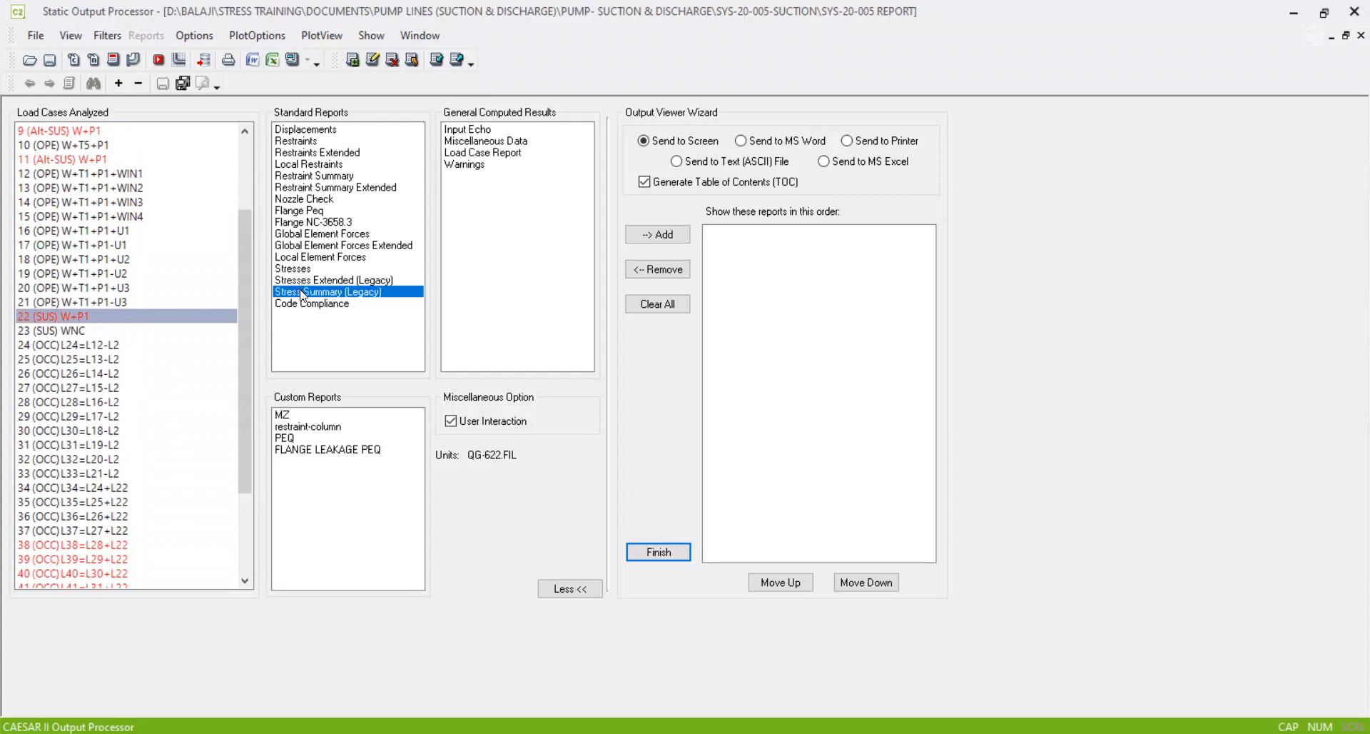
click(292, 59)
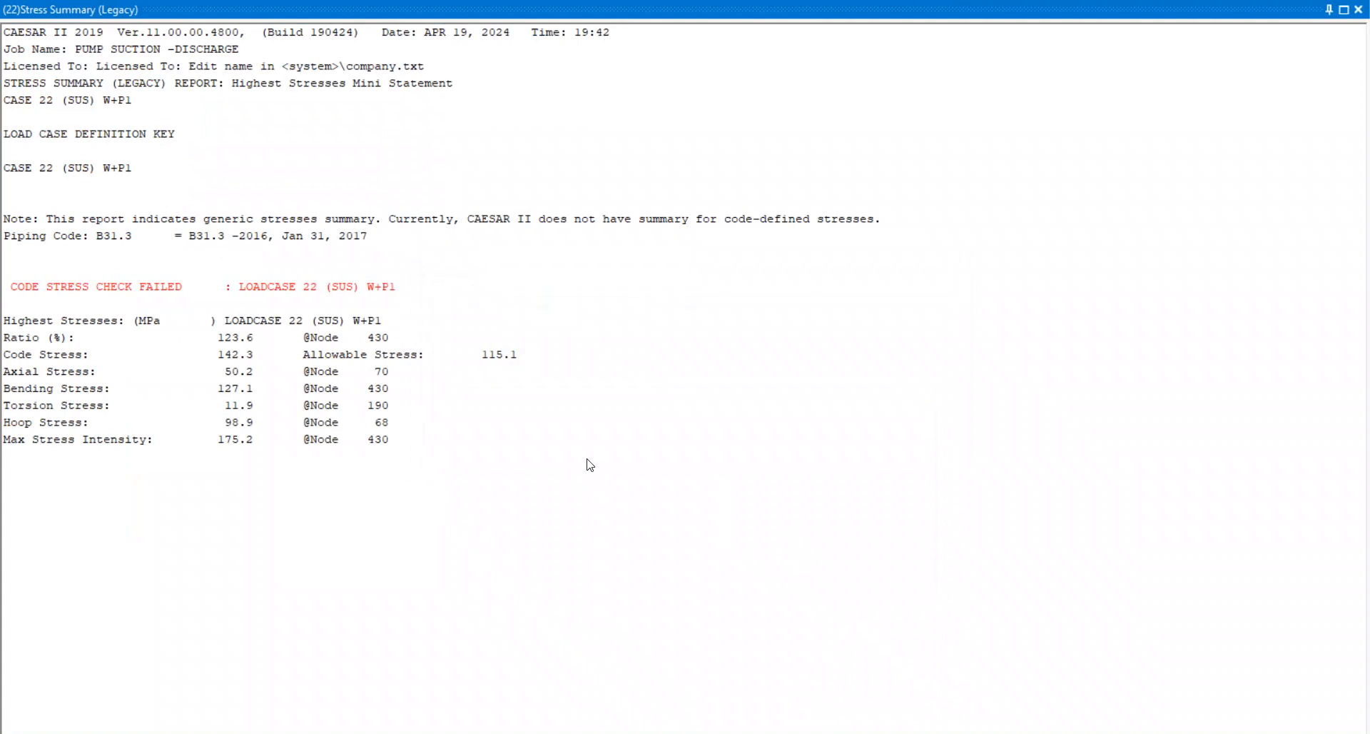
click(229, 344)
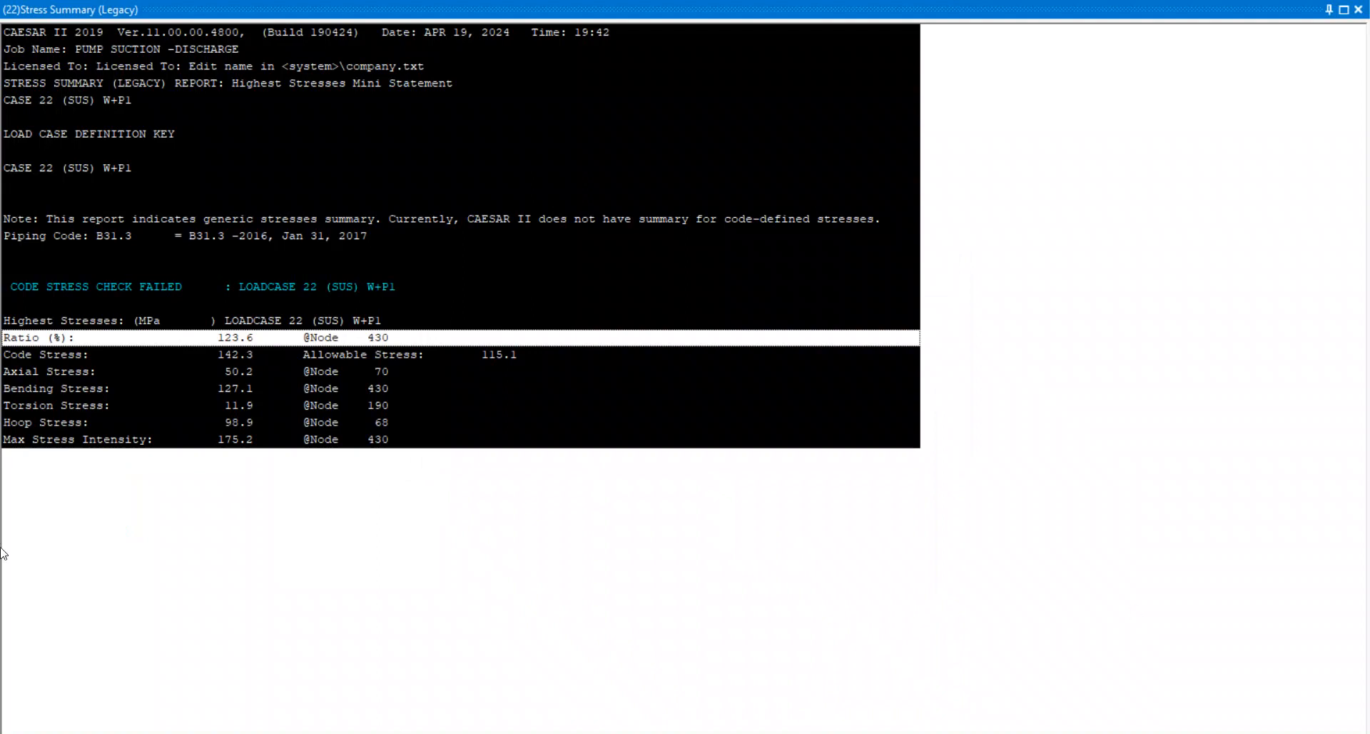
click(1358, 9)
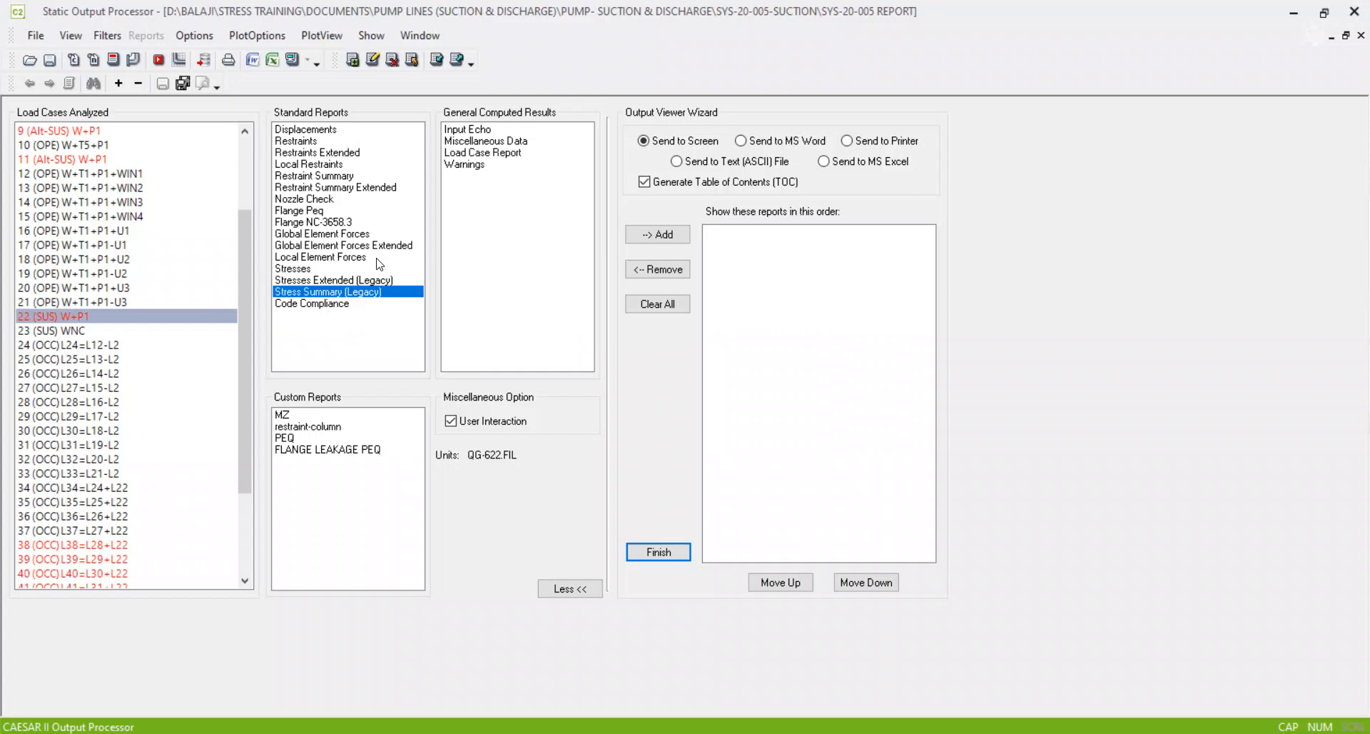
Step: Open the B31.3 Stresses report for load case 22 (SUS) W+P1 and examine the failing rows at nodes 430 and 1130
click(316, 269)
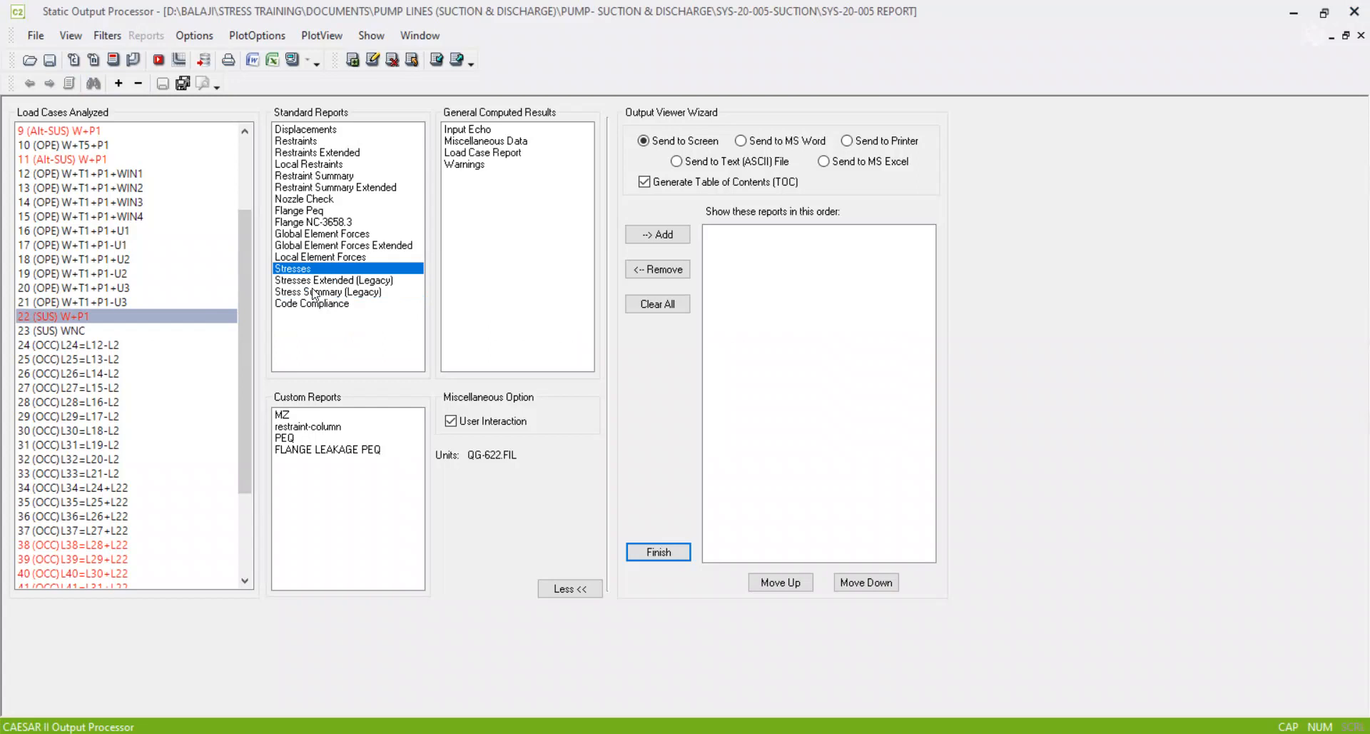
click(313, 291)
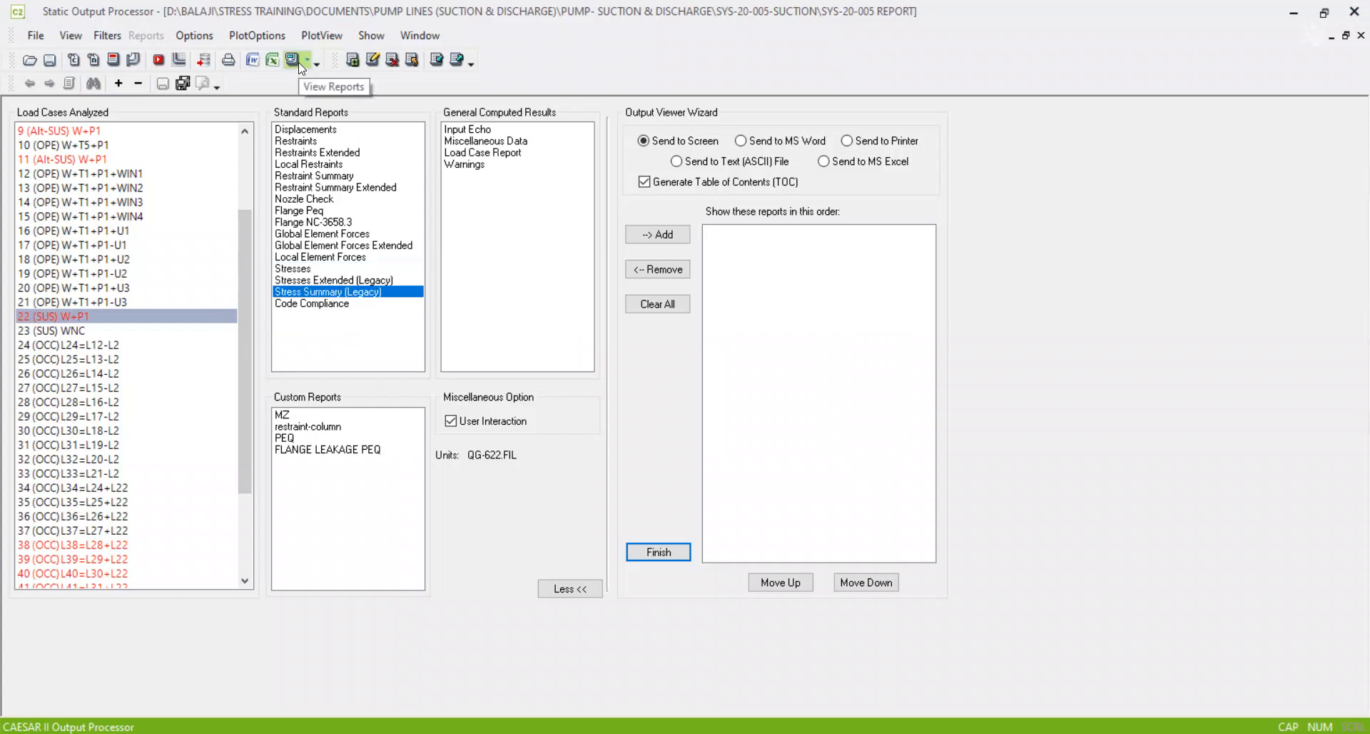
click(291, 269)
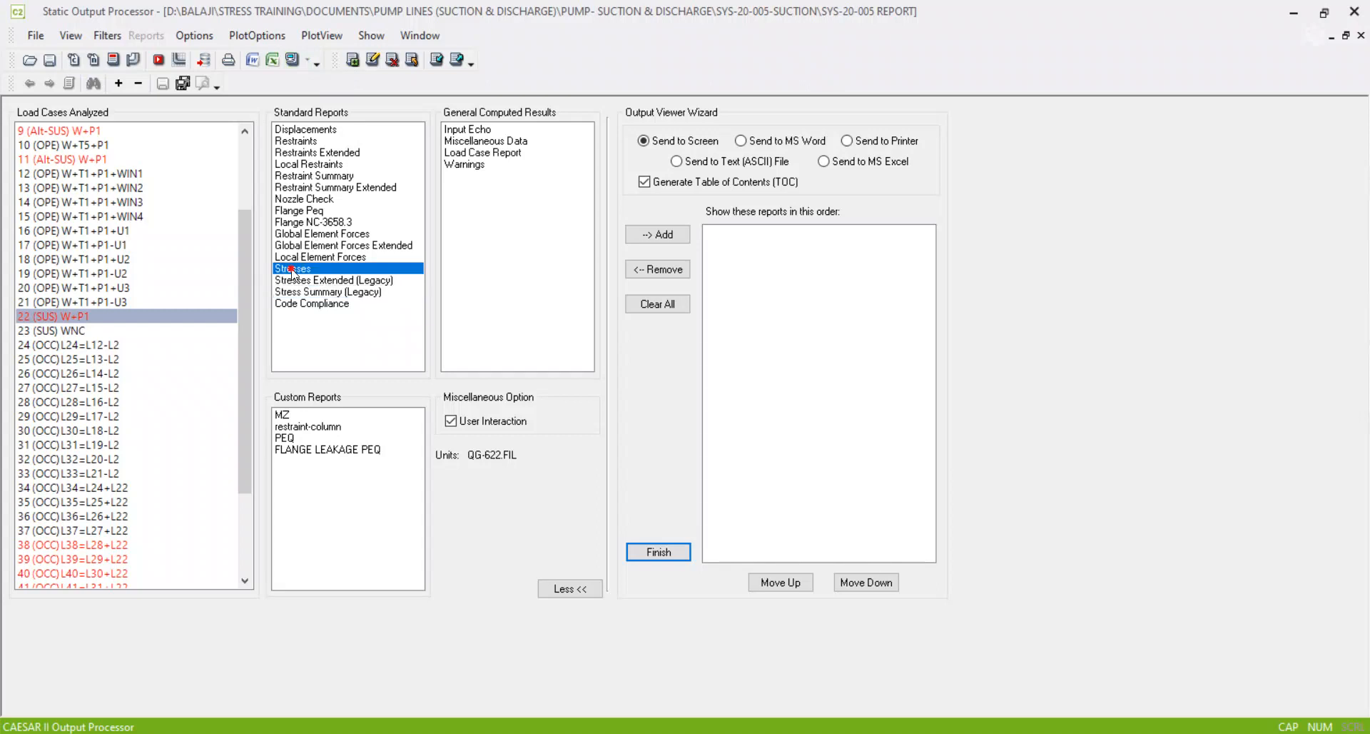
click(297, 65)
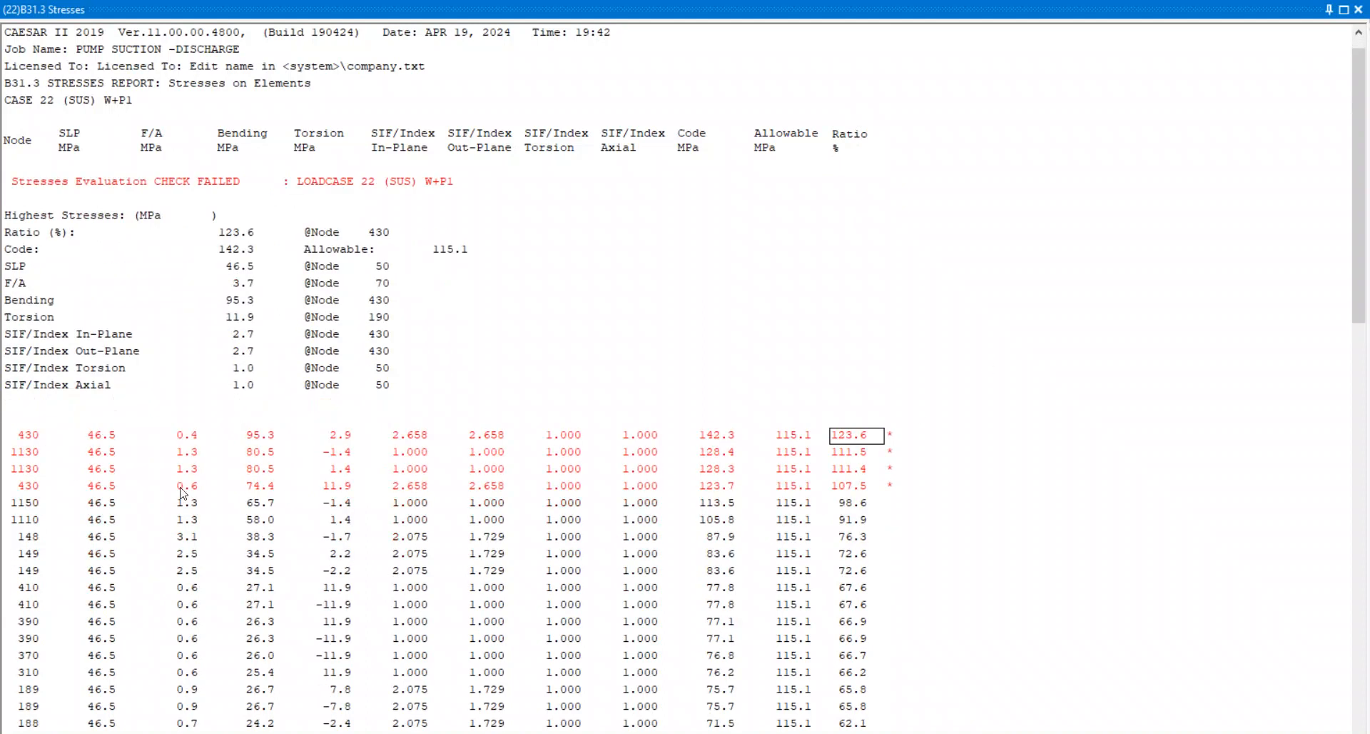
drag(37, 438, 913, 484)
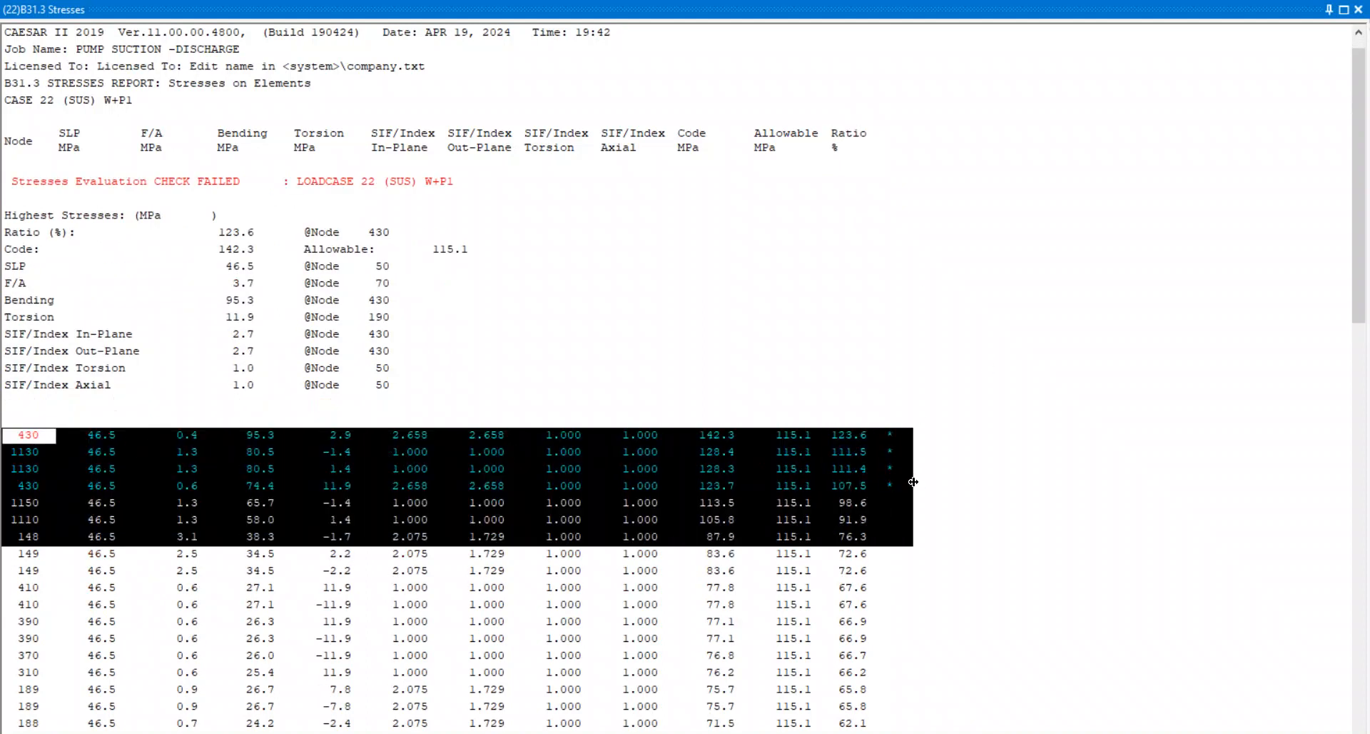
click(39, 448)
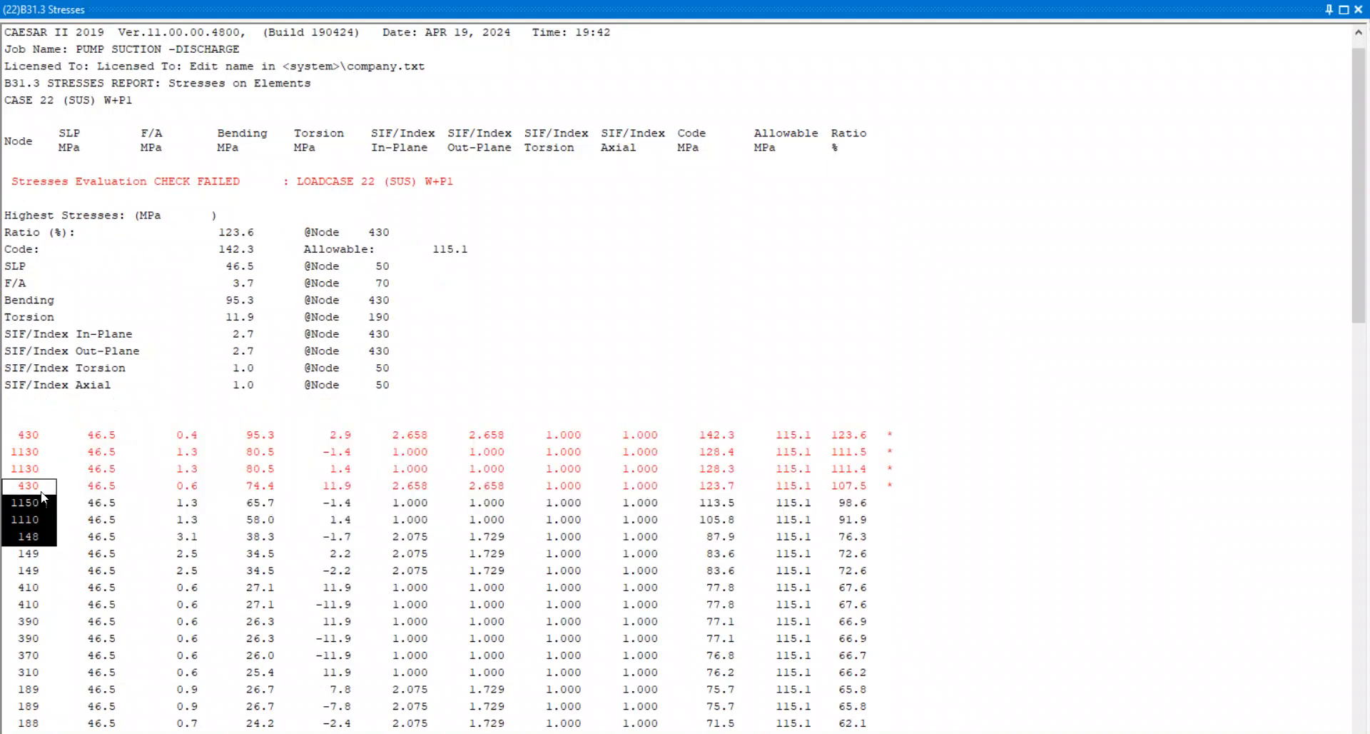
Step: Dock and enlarge the stresses report, and select its element rows from the first node 430 row through the first node 68 row
double_click(648, 6)
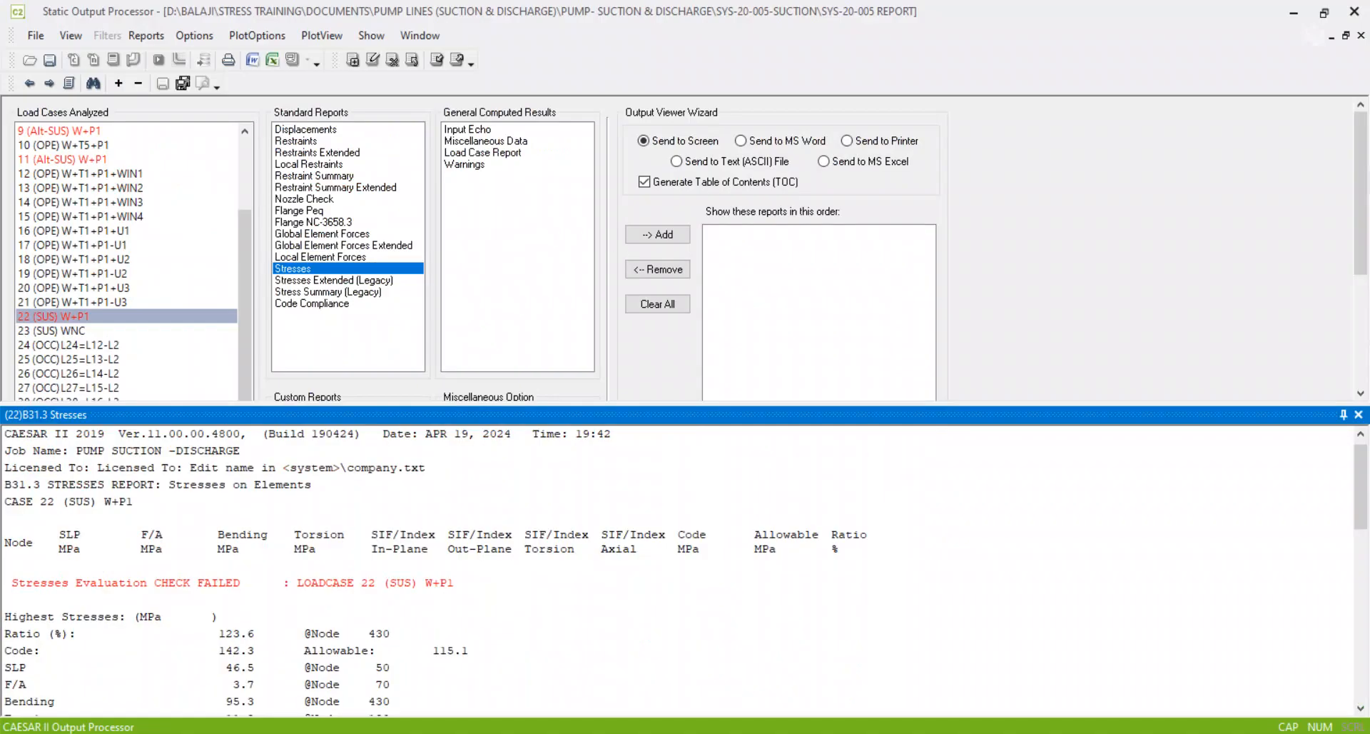
drag(660, 401, 660, 151)
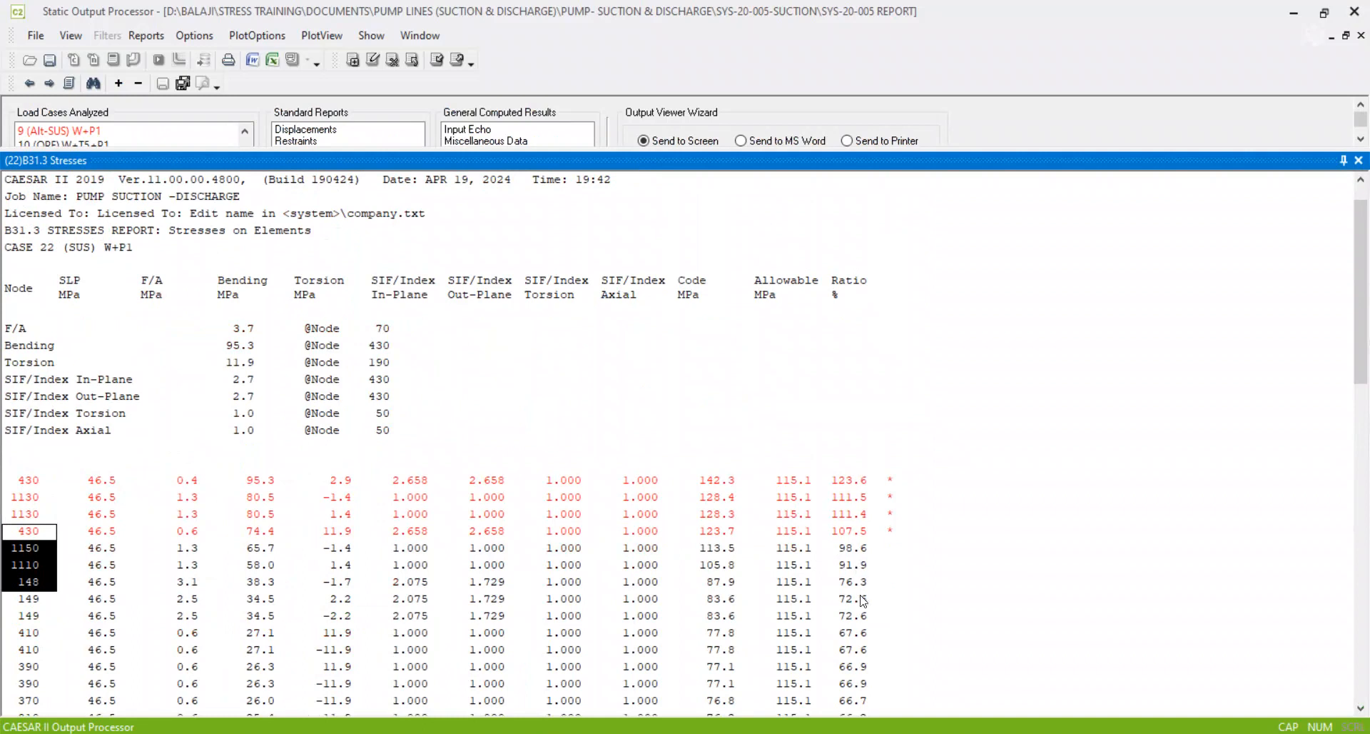
scroll(859, 633, down, 1)
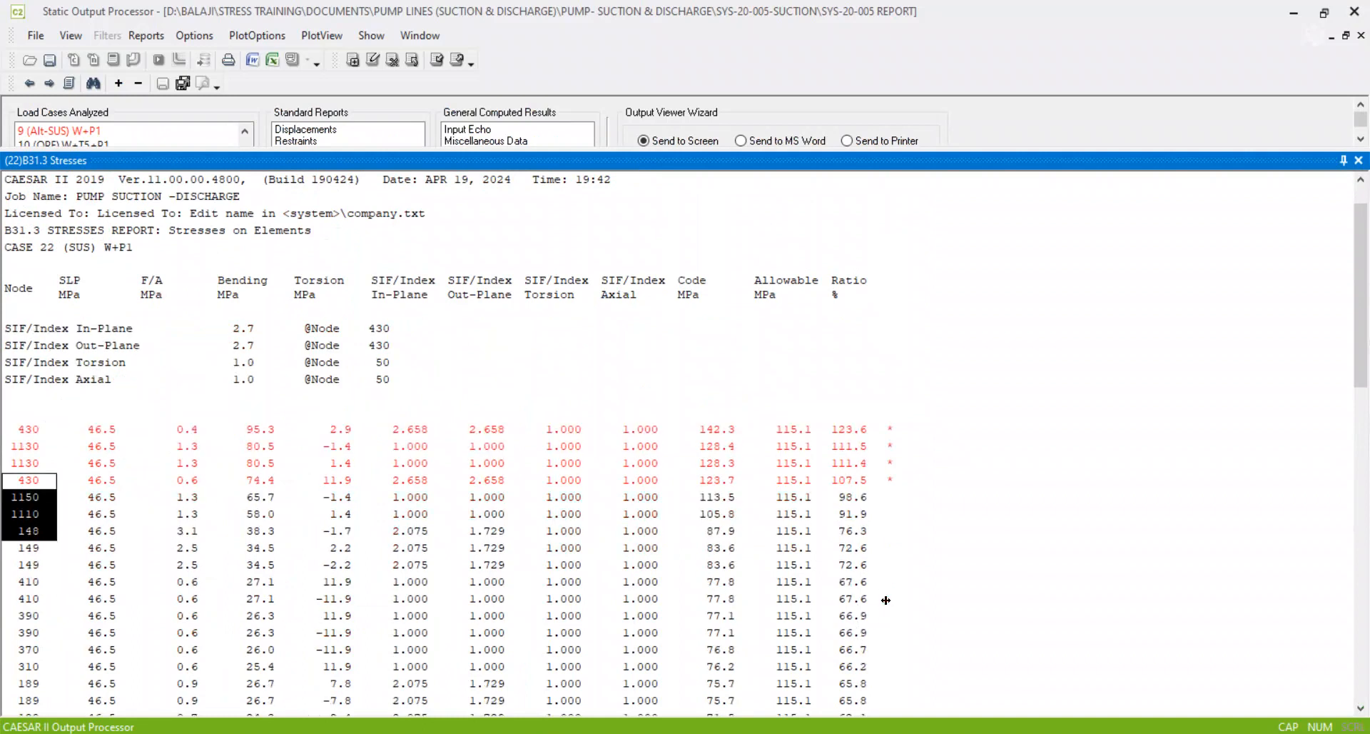
scroll(889, 613, down, 1)
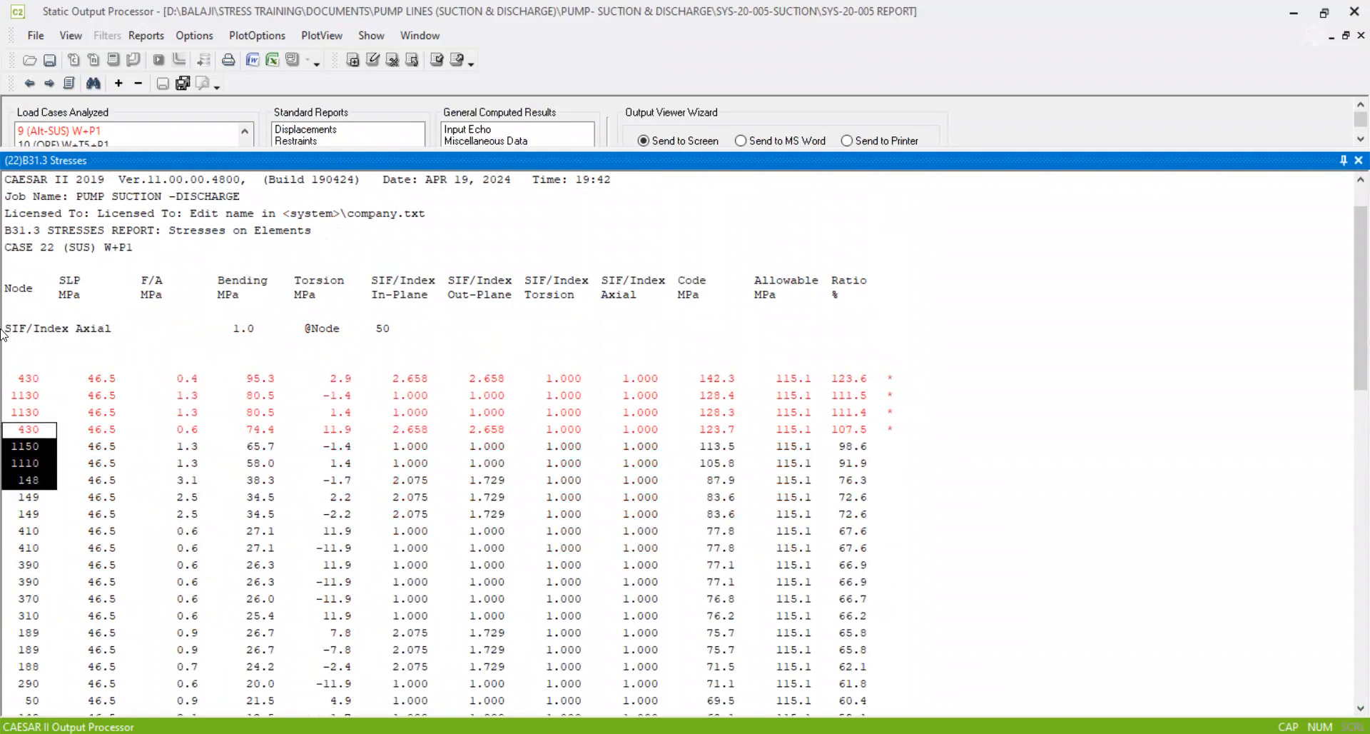
scroll(41, 409, up, 1)
drag(27, 432, 1003, 682)
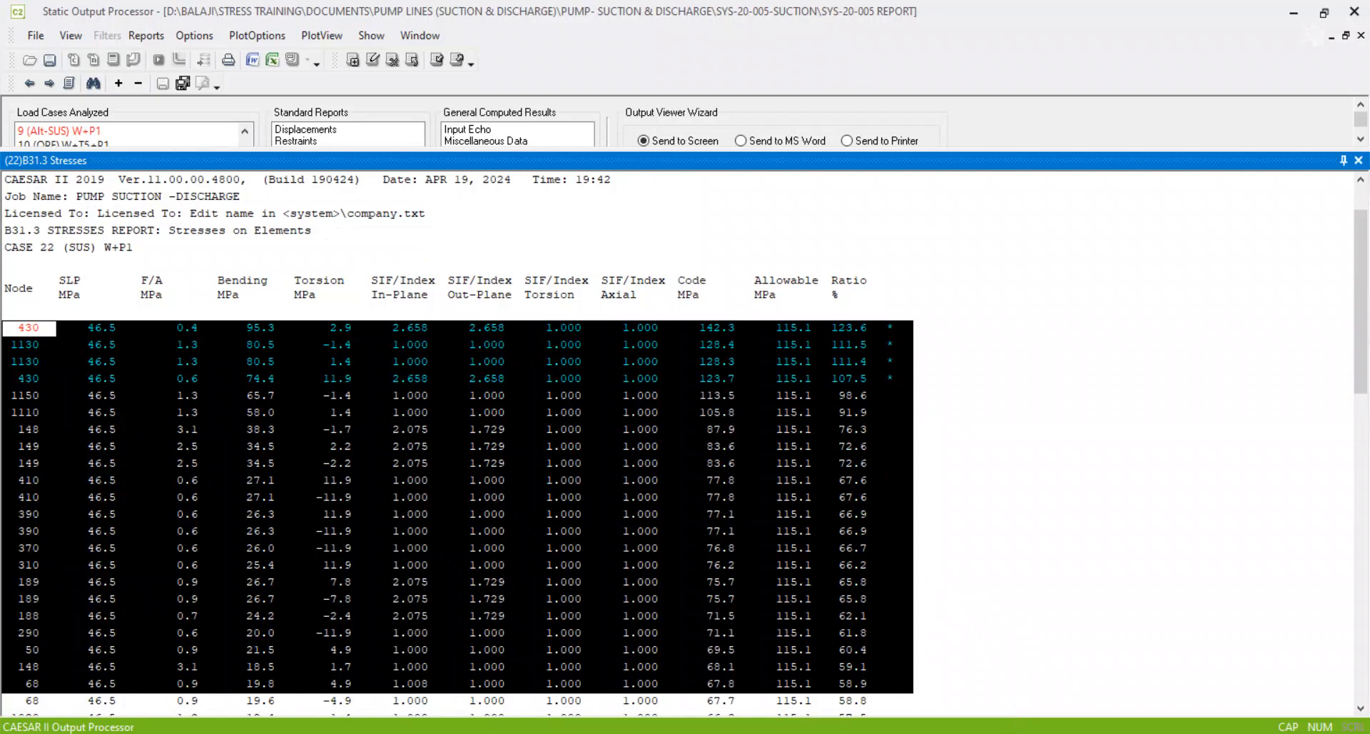
Step: Copy the selected stress rows into a new Notepad document and minimize it
key(super)
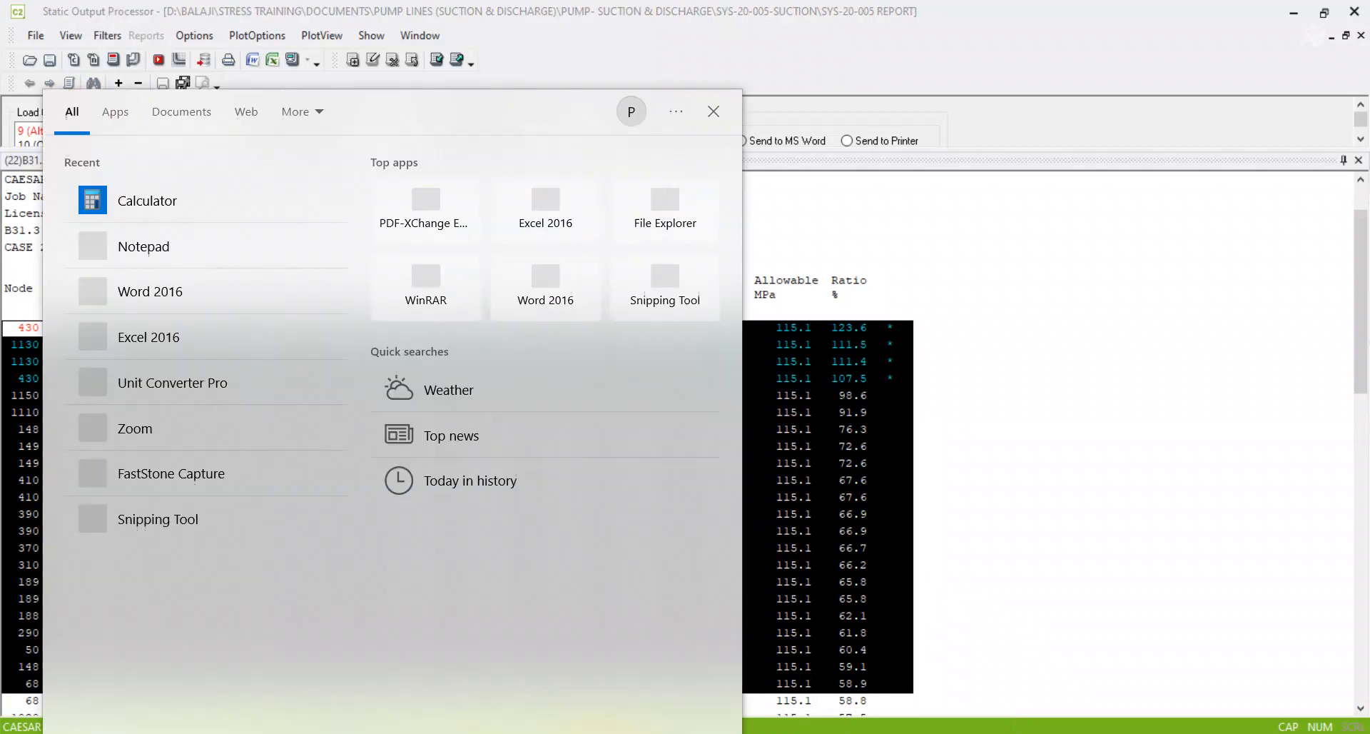
text(NOTEPAD)
key(Return)
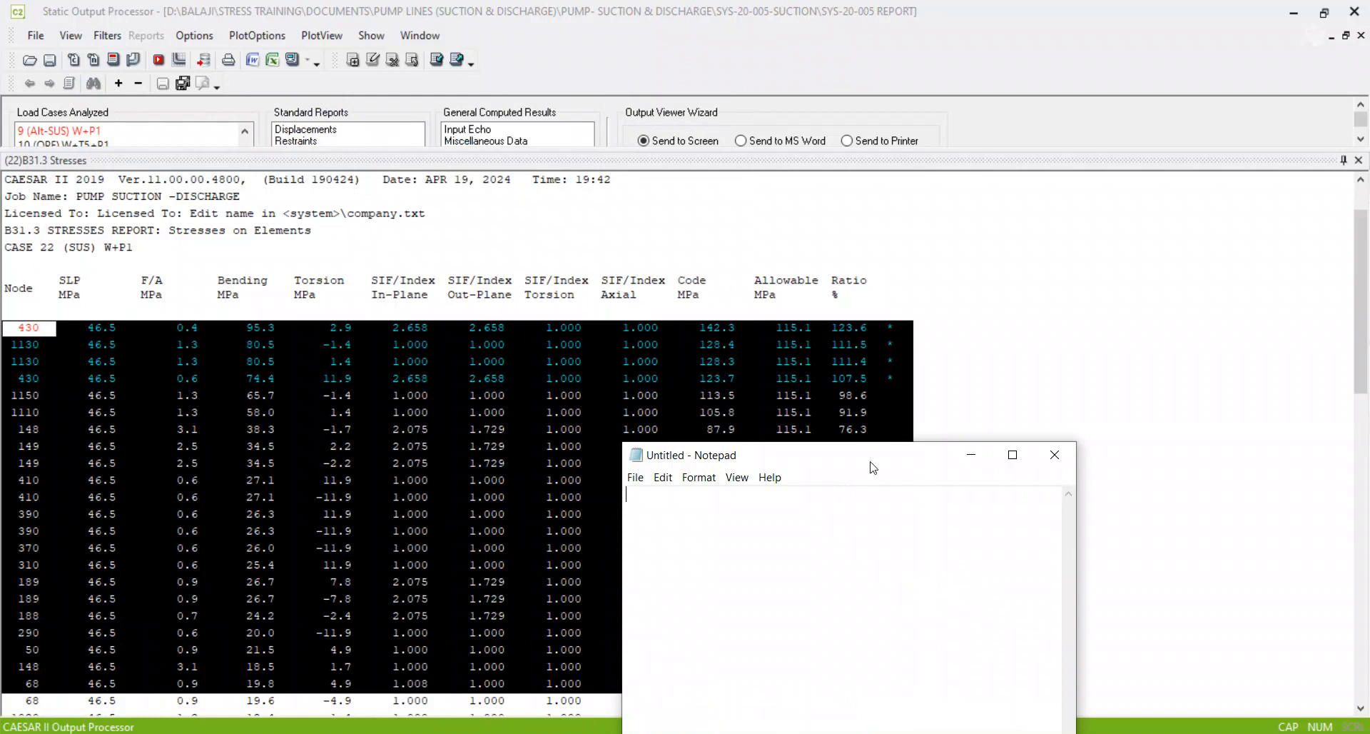
click(1011, 454)
key(ctrl+v)
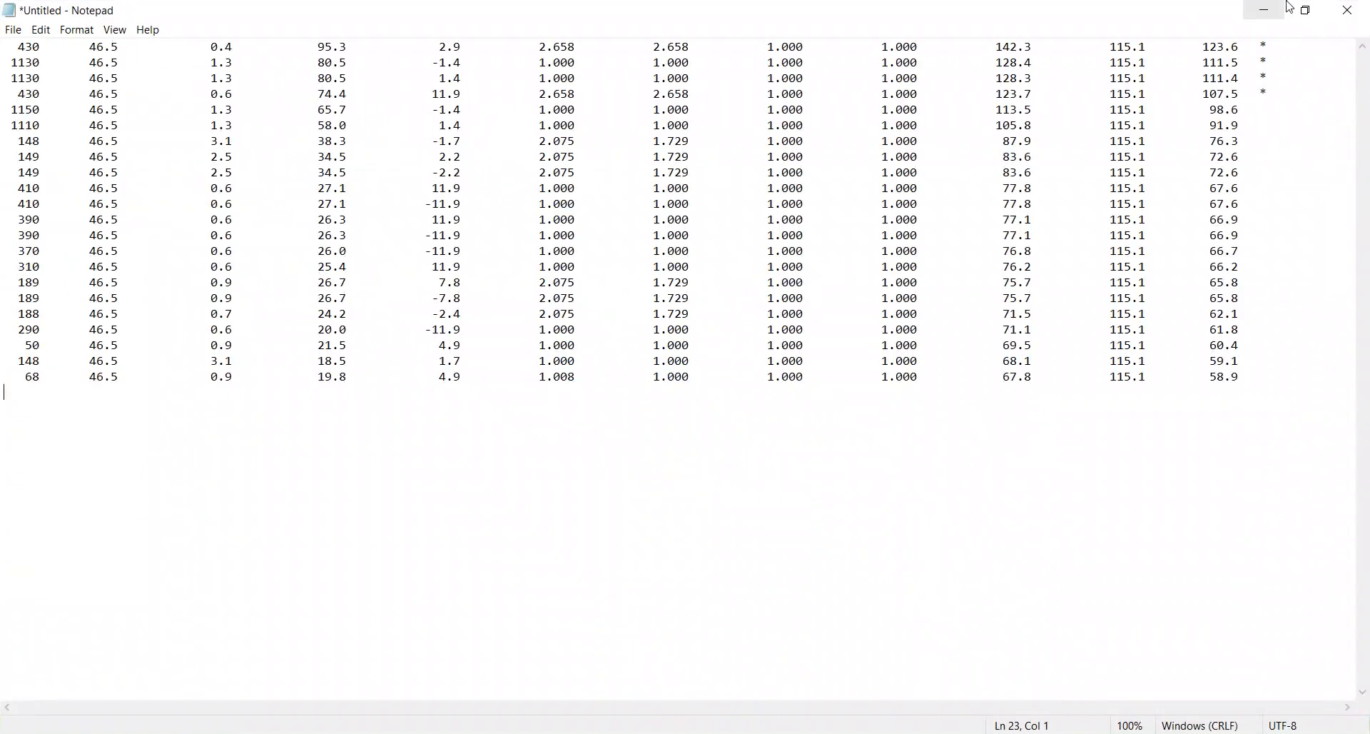
click(1265, 10)
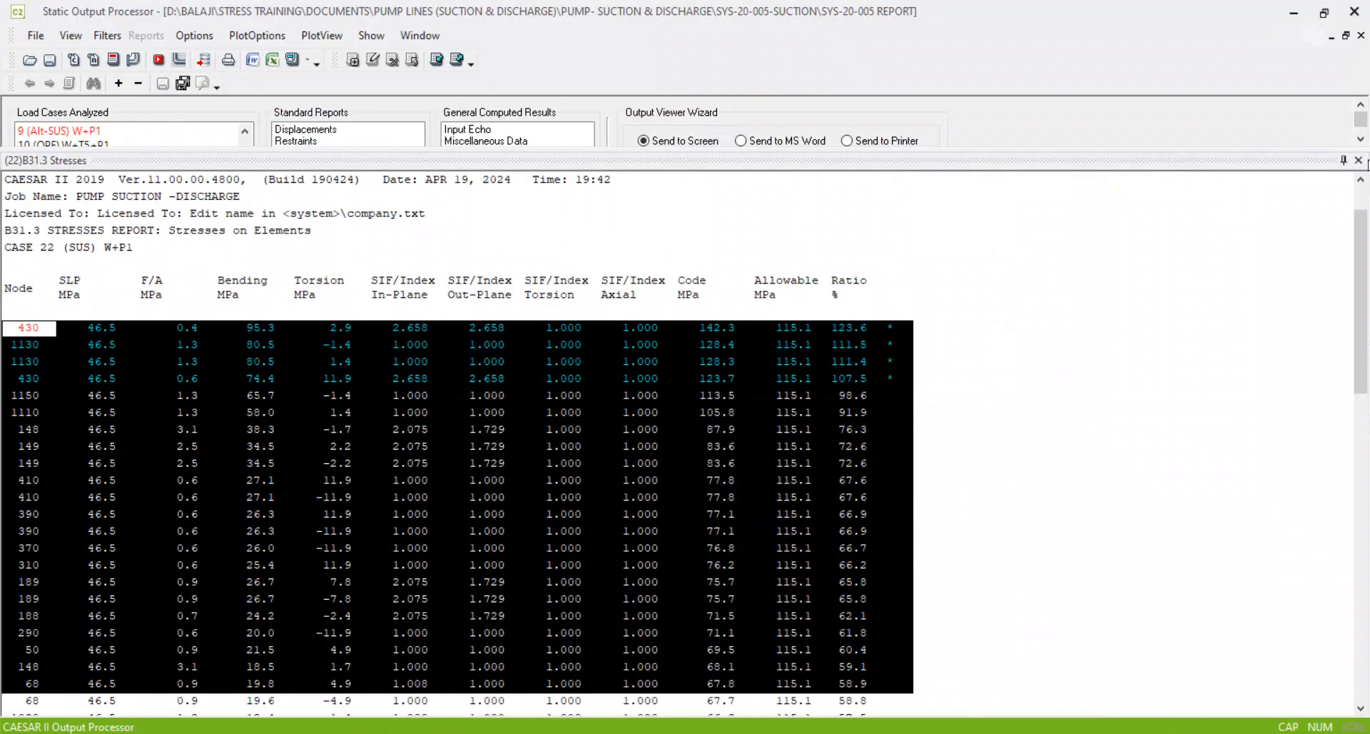
Step: Close the stresses report and clear the selected load case and report type
click(1359, 160)
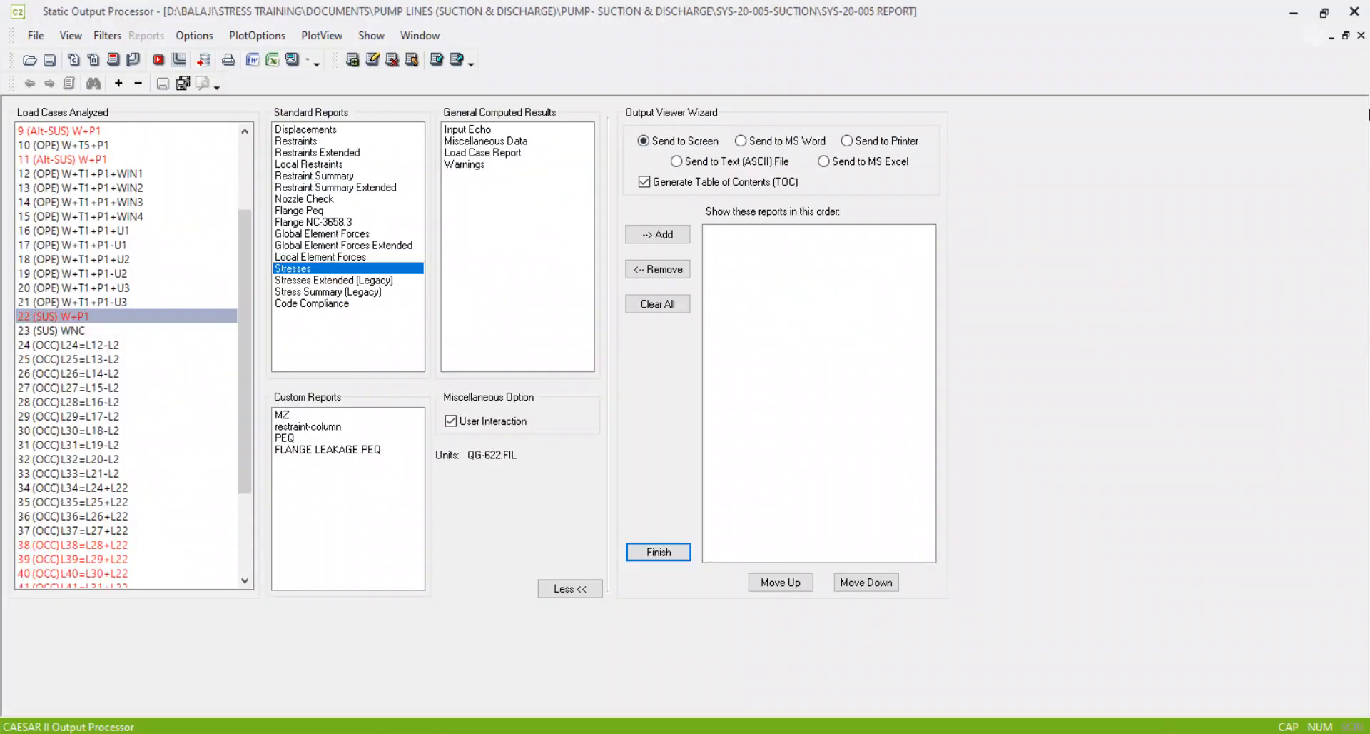
click(103, 314)
click(279, 265)
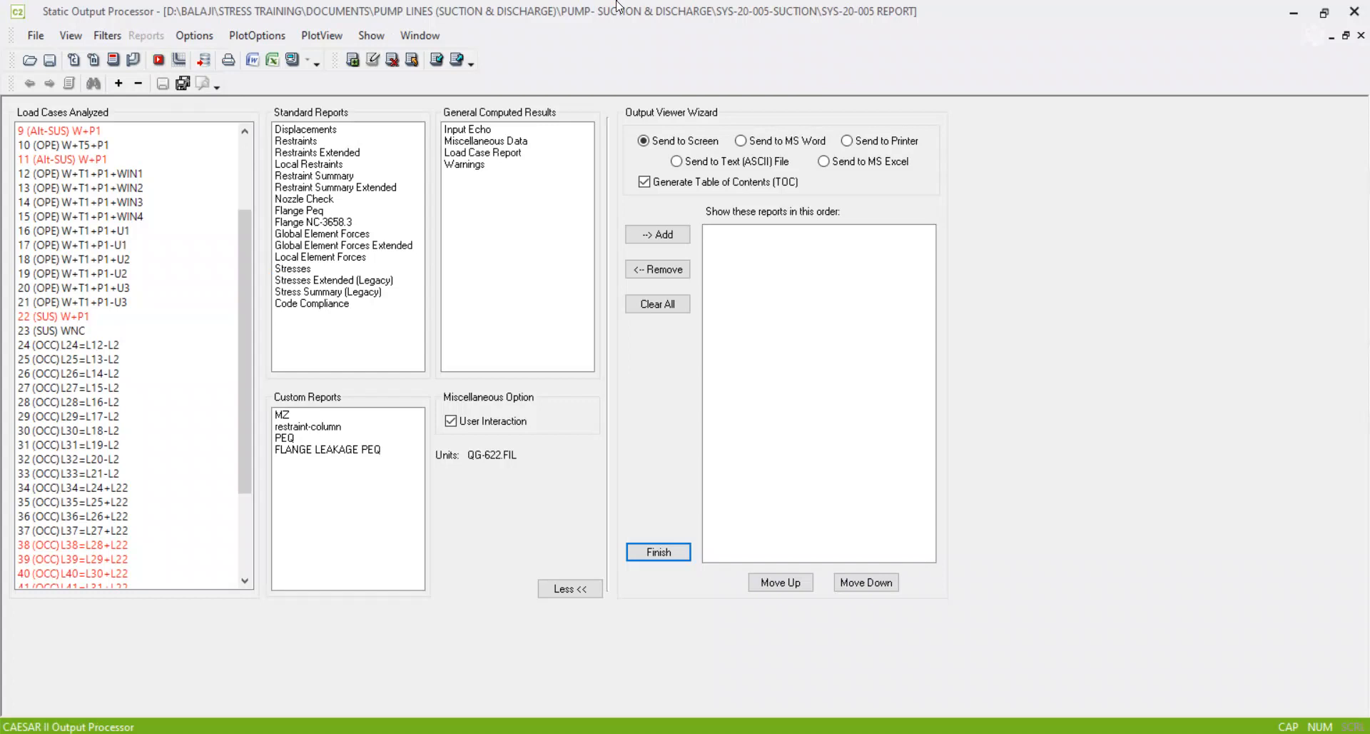
Step: Plot code stress by percent for load case 22 (SUS) W+P1 on the 3D model
click(182, 64)
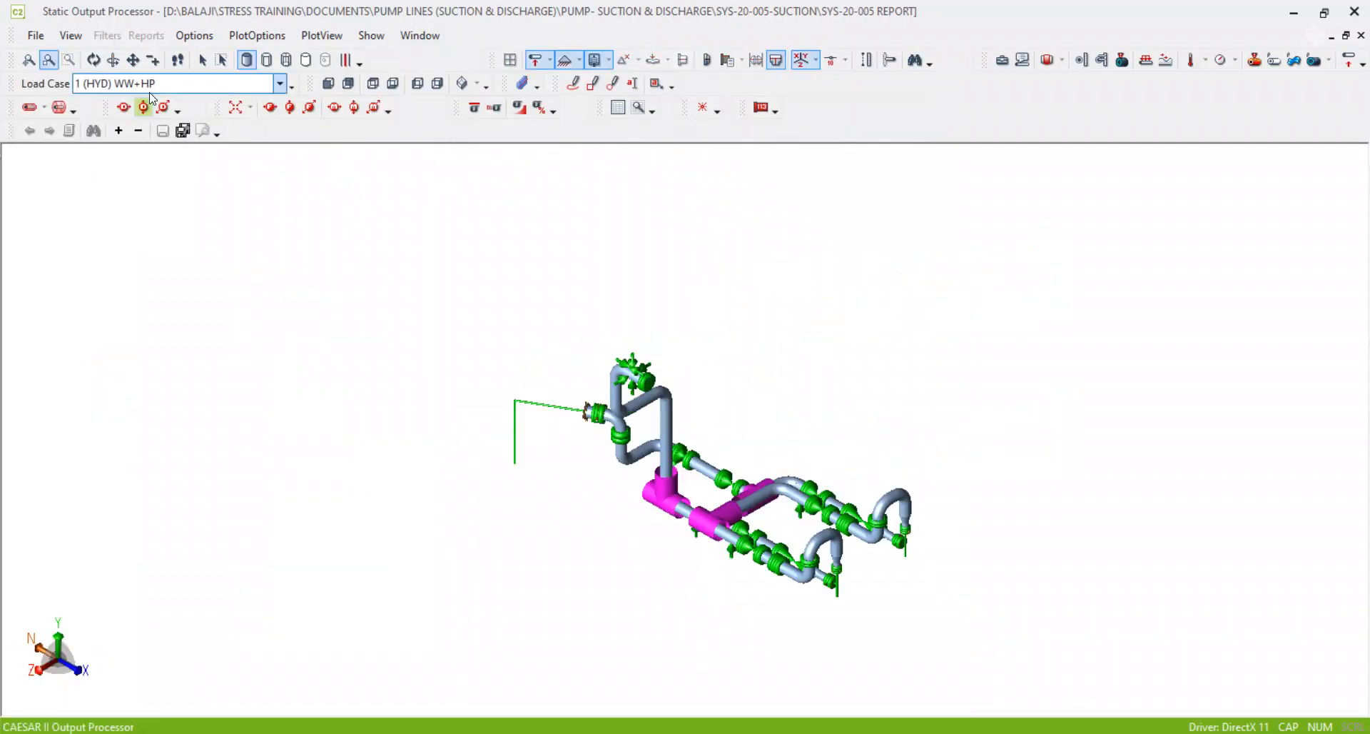
click(281, 87)
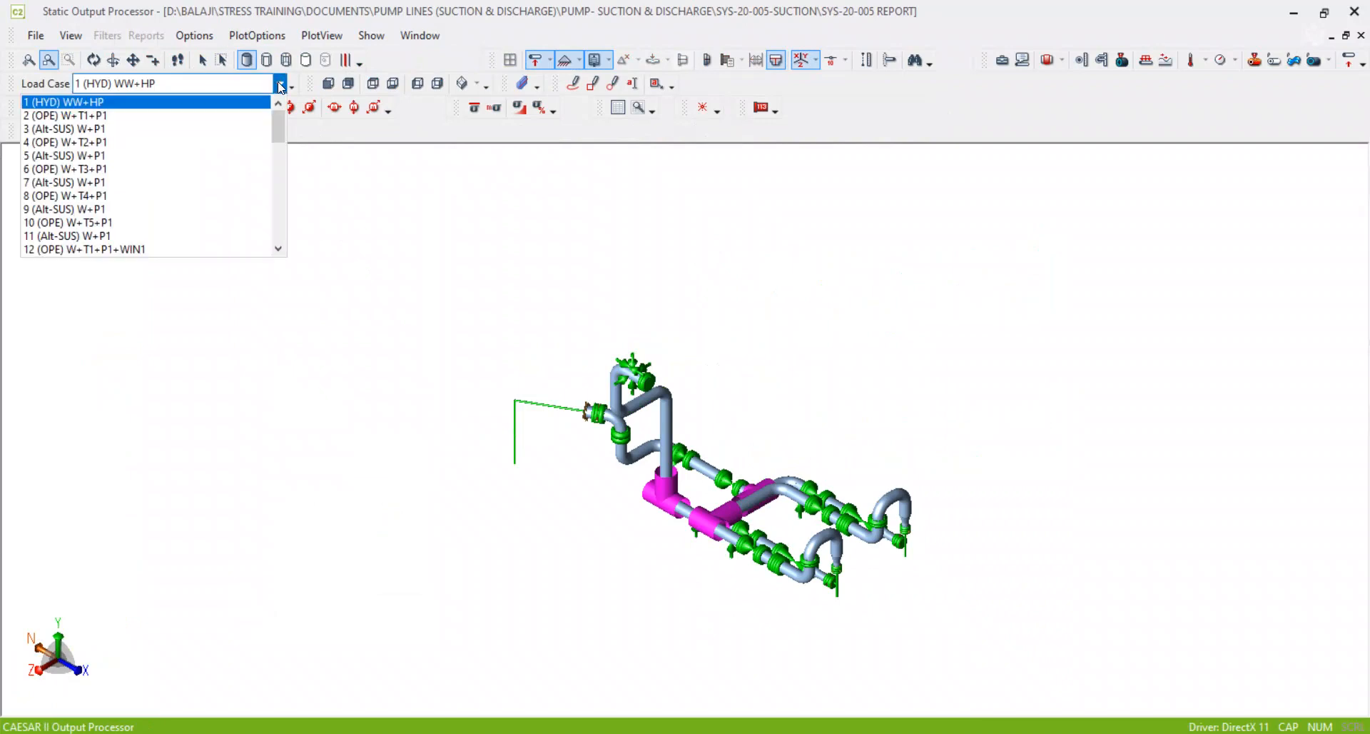
scroll(103, 158, down, 2)
scroll(103, 158, down, 2)
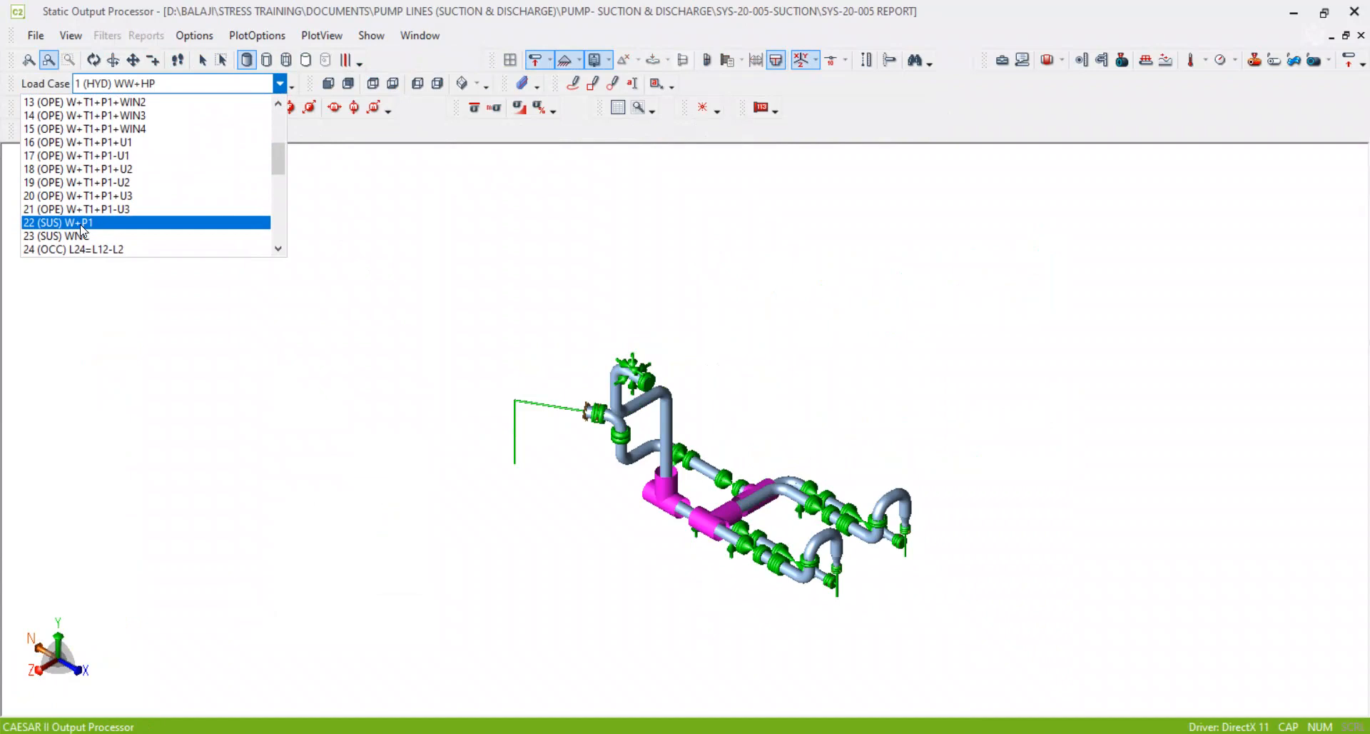
click(81, 224)
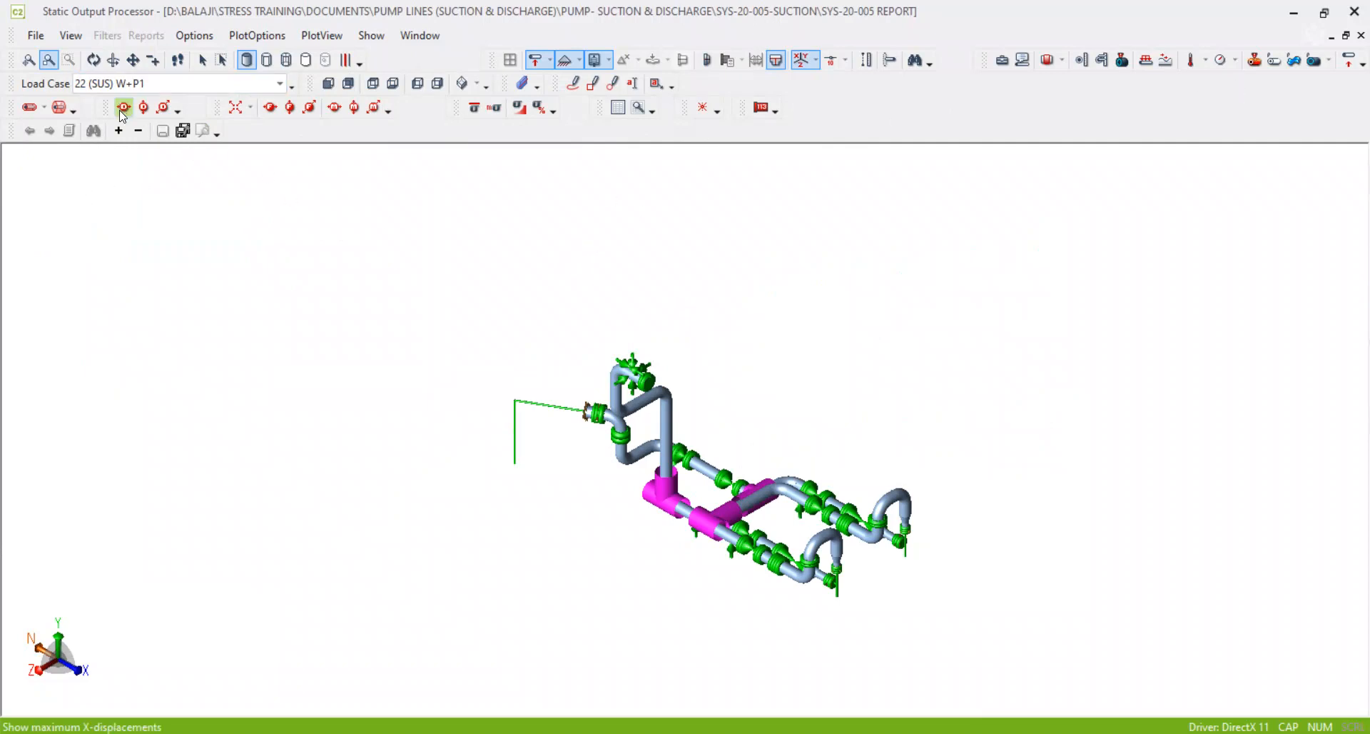
click(476, 110)
click(473, 110)
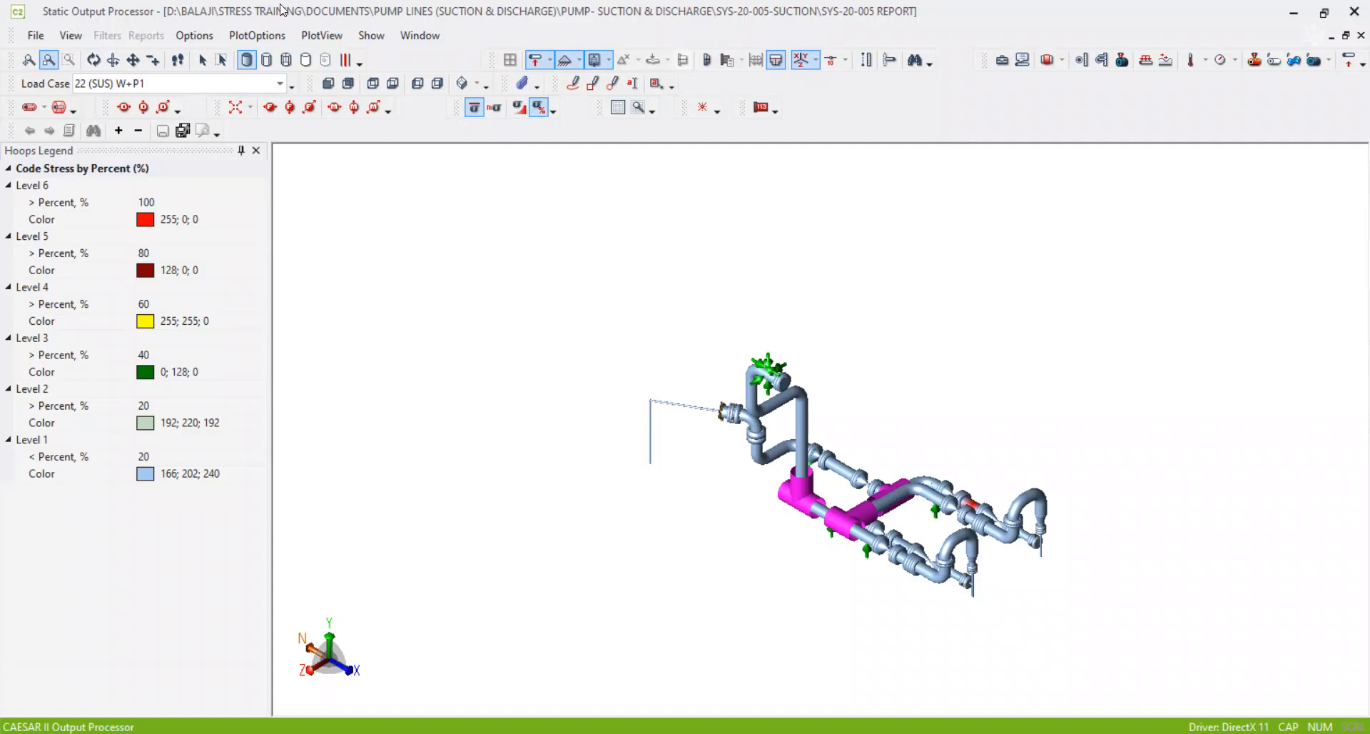
Step: Hide the magenta tee highlighting and examine the overstressed red zones at the branch connection and the pipe spool
click(97, 63)
drag(759, 389, 798, 415)
scroll(856, 521, up, 4)
mouse_move(865, 515)
mouse_down()
mouse_move(808, 645)
mouse_move(864, 494)
mouse_up()
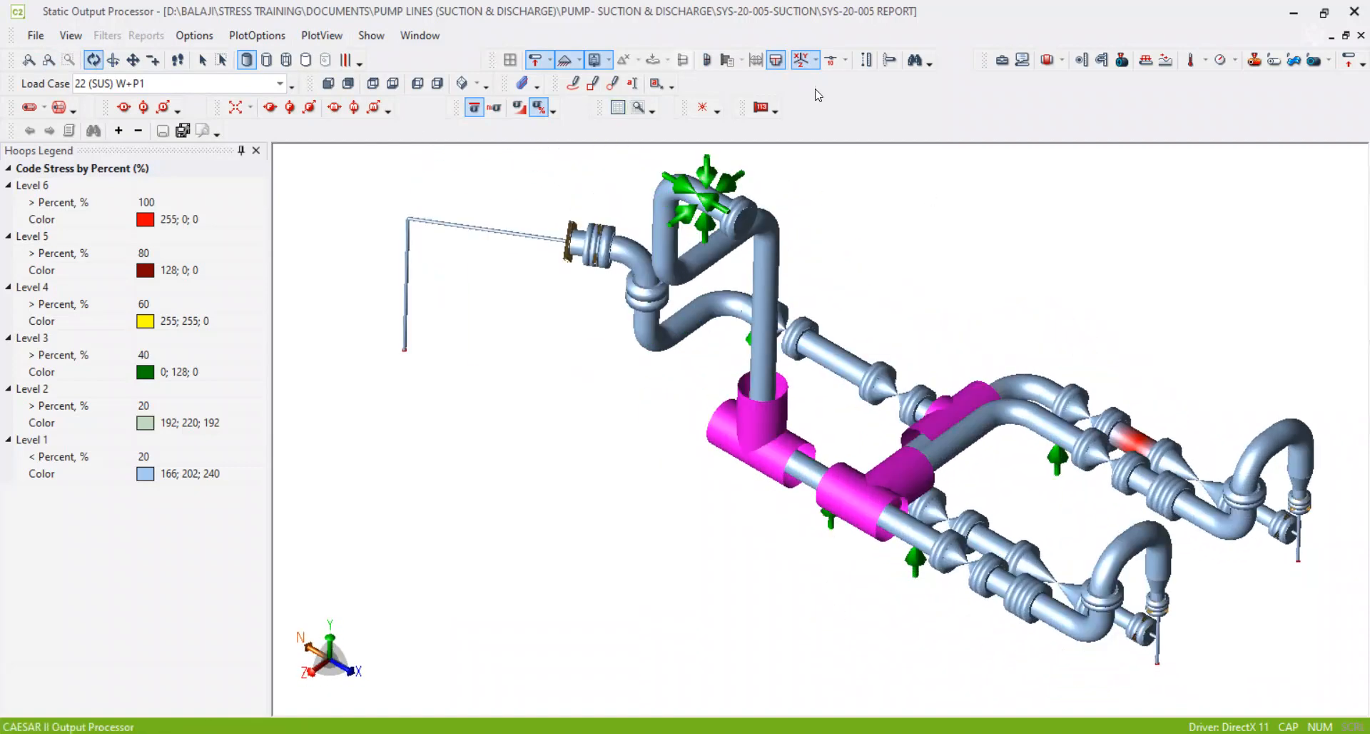
click(777, 60)
drag(838, 208, 866, 544)
drag(929, 515, 757, 644)
scroll(757, 644, down, 2)
drag(859, 567, 864, 596)
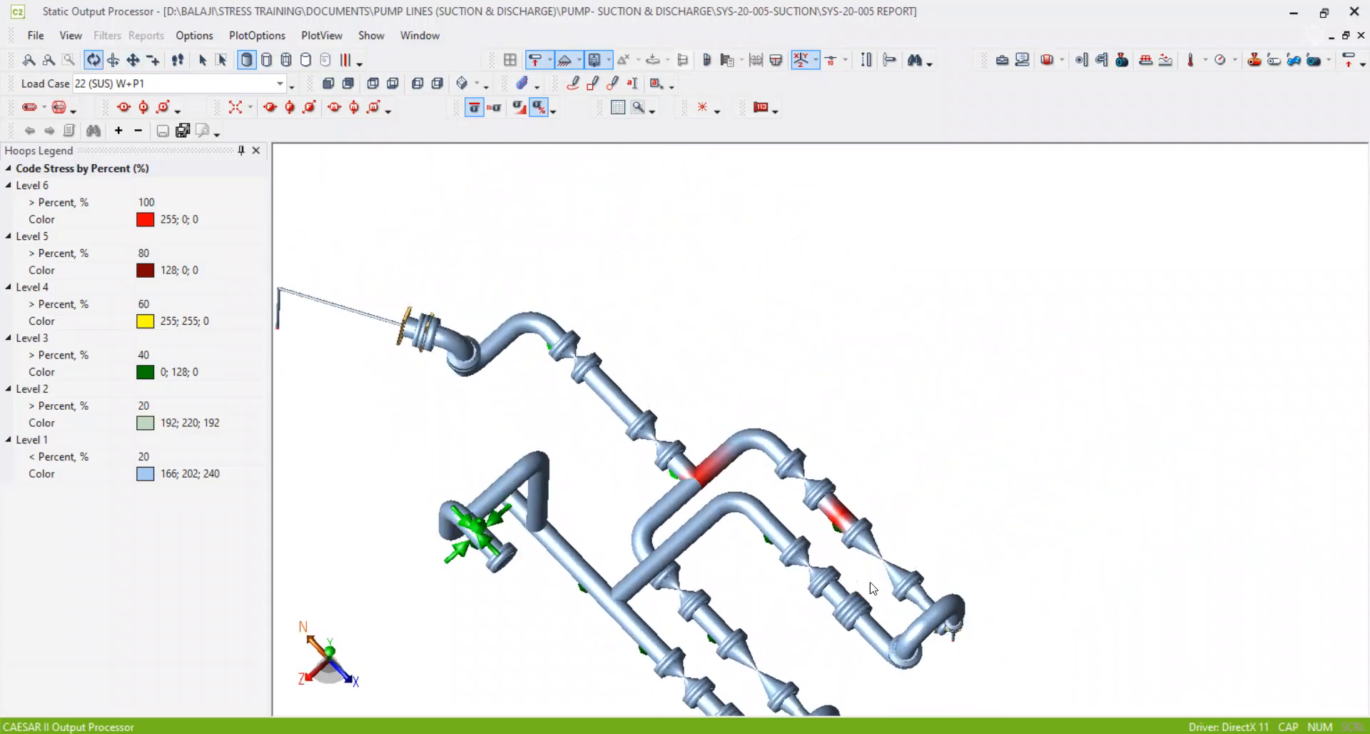
Step: Turn on the element viewer and inspect the data of element 410-430 beside the overstressed branch
scroll(754, 491, up, 2)
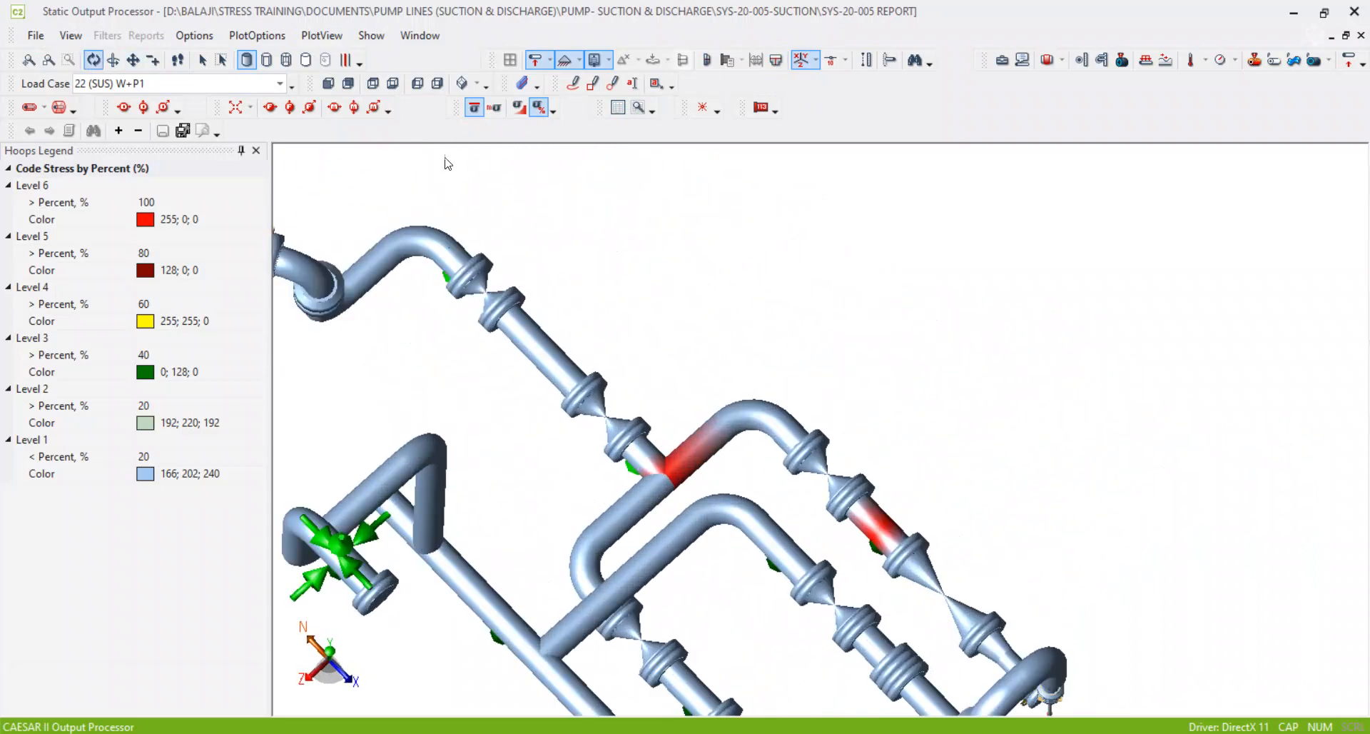
click(575, 84)
mouse_move(636, 457)
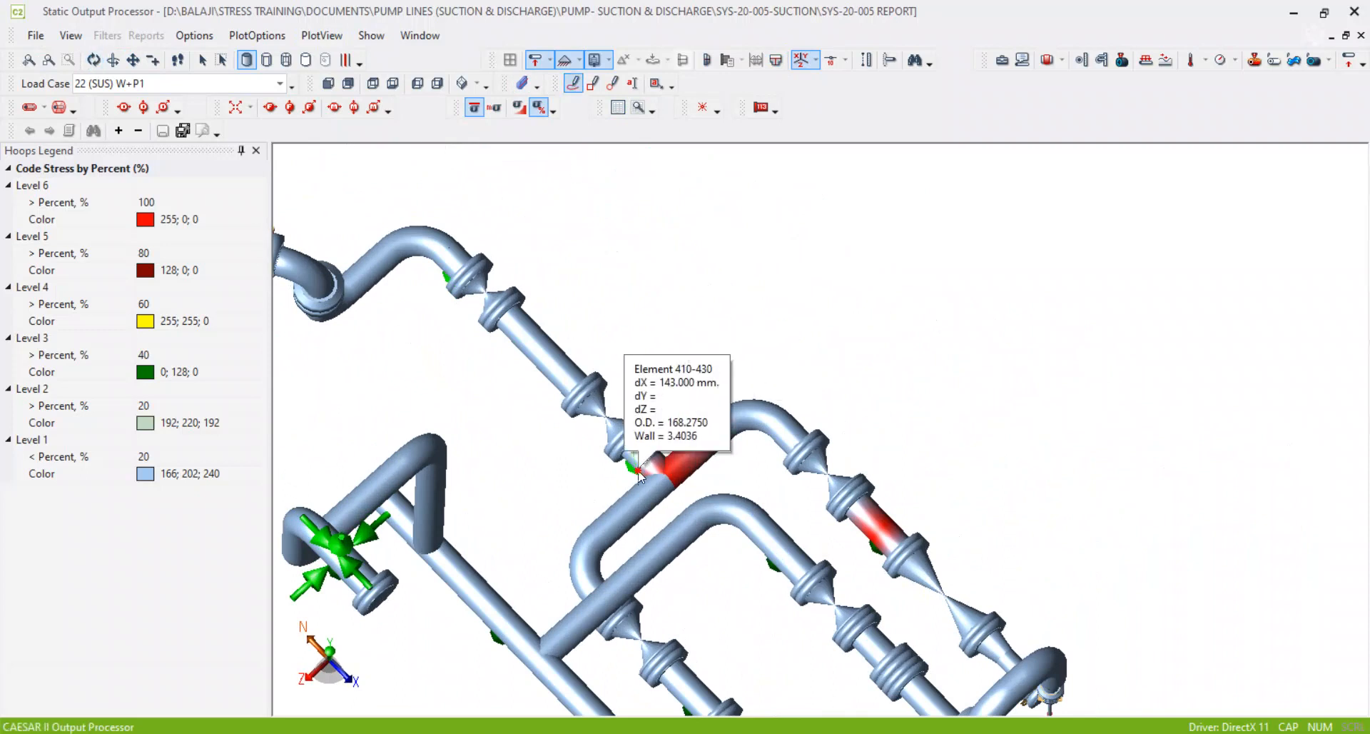
Step: Examine the overstressed branch connection and pipe spool in the code stress plot from several viewing angles
drag(689, 406, 677, 410)
mouse_move(866, 473)
mouse_down()
mouse_move(882, 566)
mouse_move(859, 474)
mouse_up()
scroll(1115, 526, down, 2)
drag(1113, 528, 1086, 368)
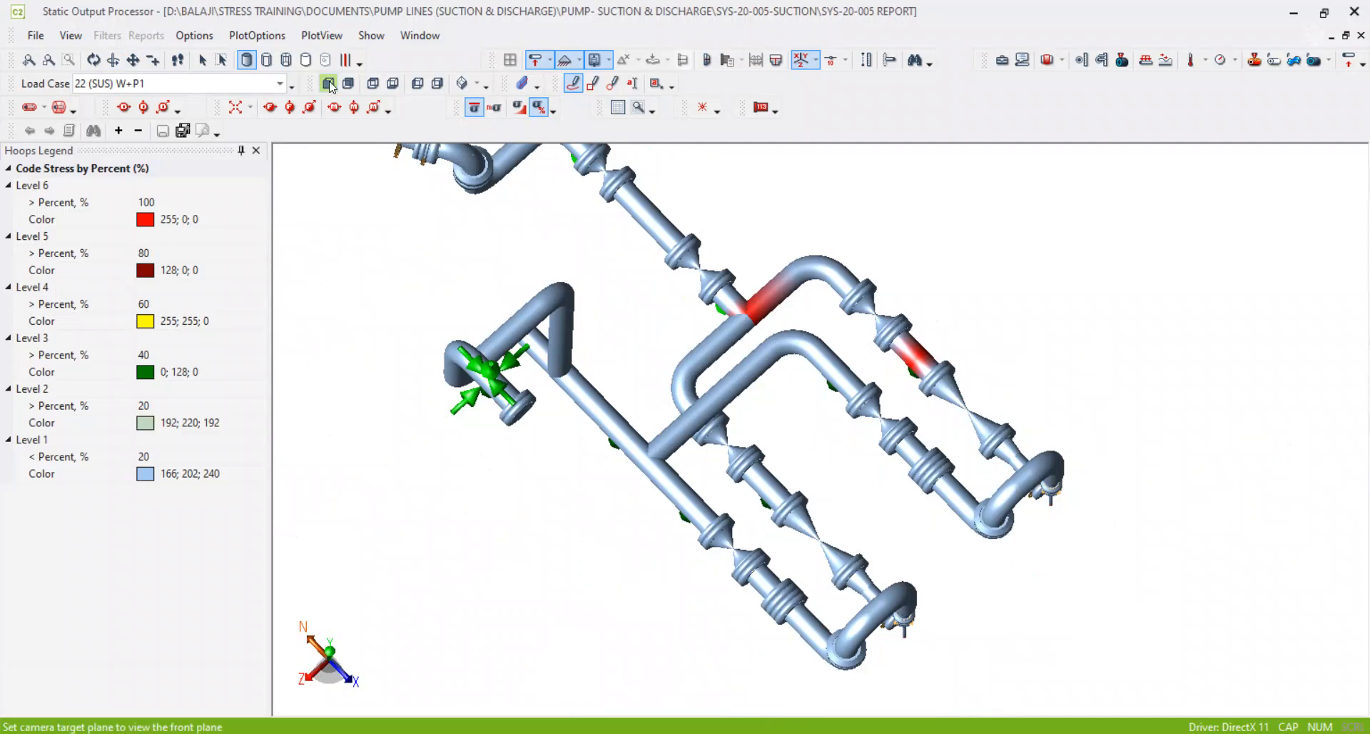
drag(740, 261, 807, 382)
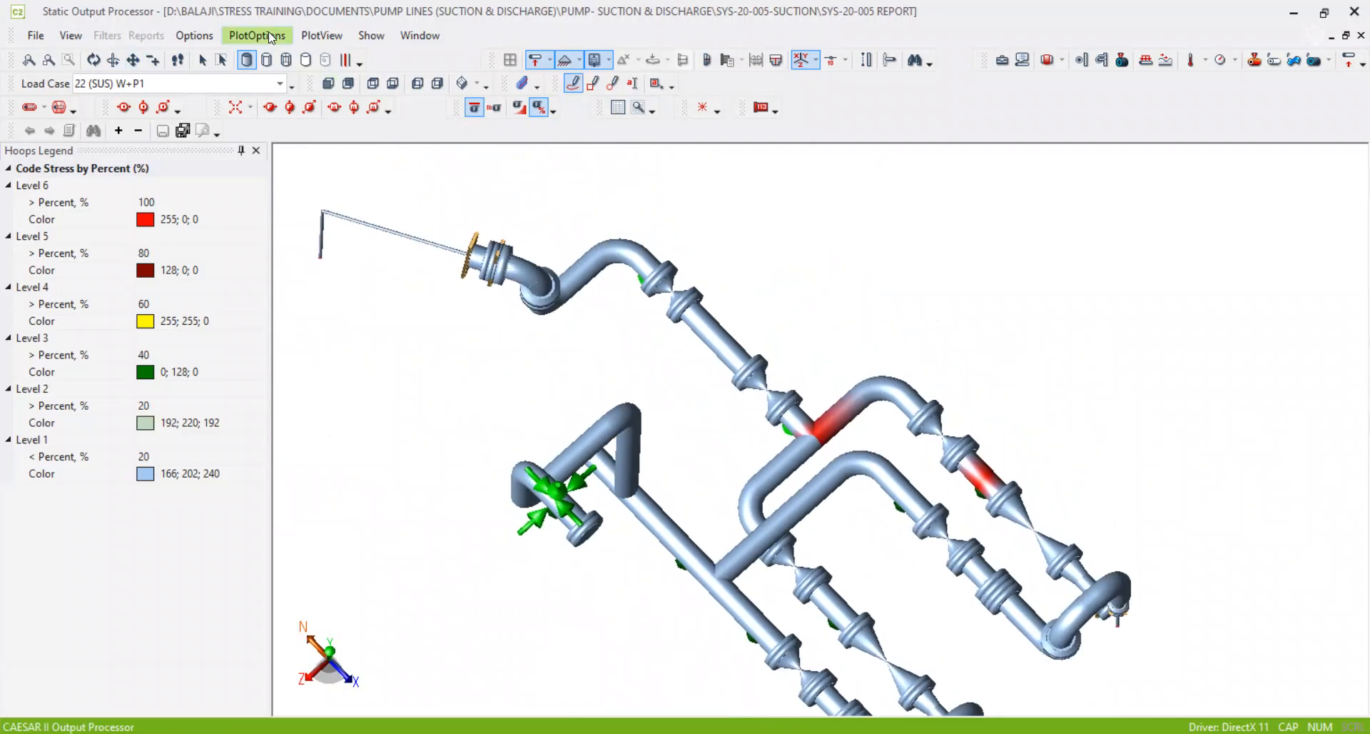
click(93, 60)
drag(528, 371, 607, 454)
scroll(591, 271, up, 3)
drag(776, 380, 788, 316)
drag(514, 552, 579, 620)
drag(700, 527, 740, 342)
scroll(723, 329, down, 2)
drag(536, 502, 510, 549)
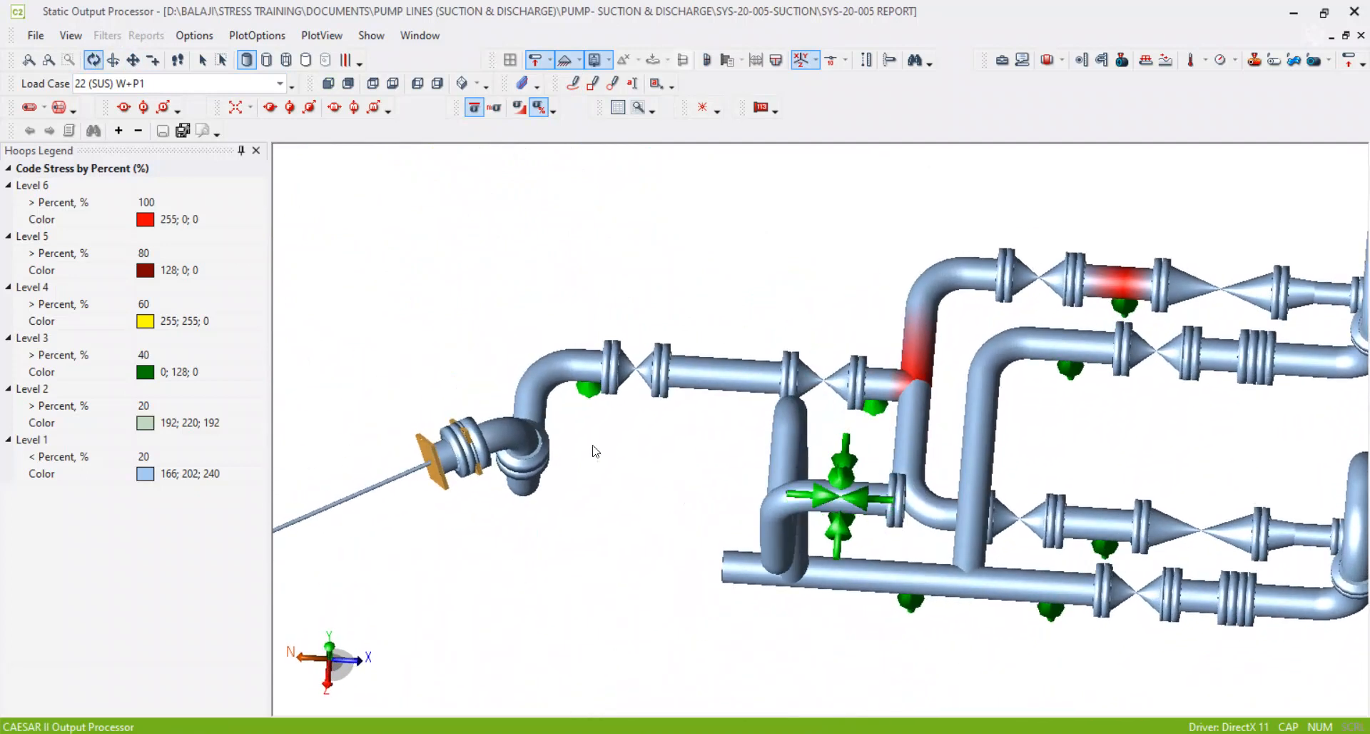
drag(726, 383, 717, 376)
mouse_move(703, 444)
mouse_down()
mouse_move(608, 366)
mouse_move(581, 367)
mouse_up()
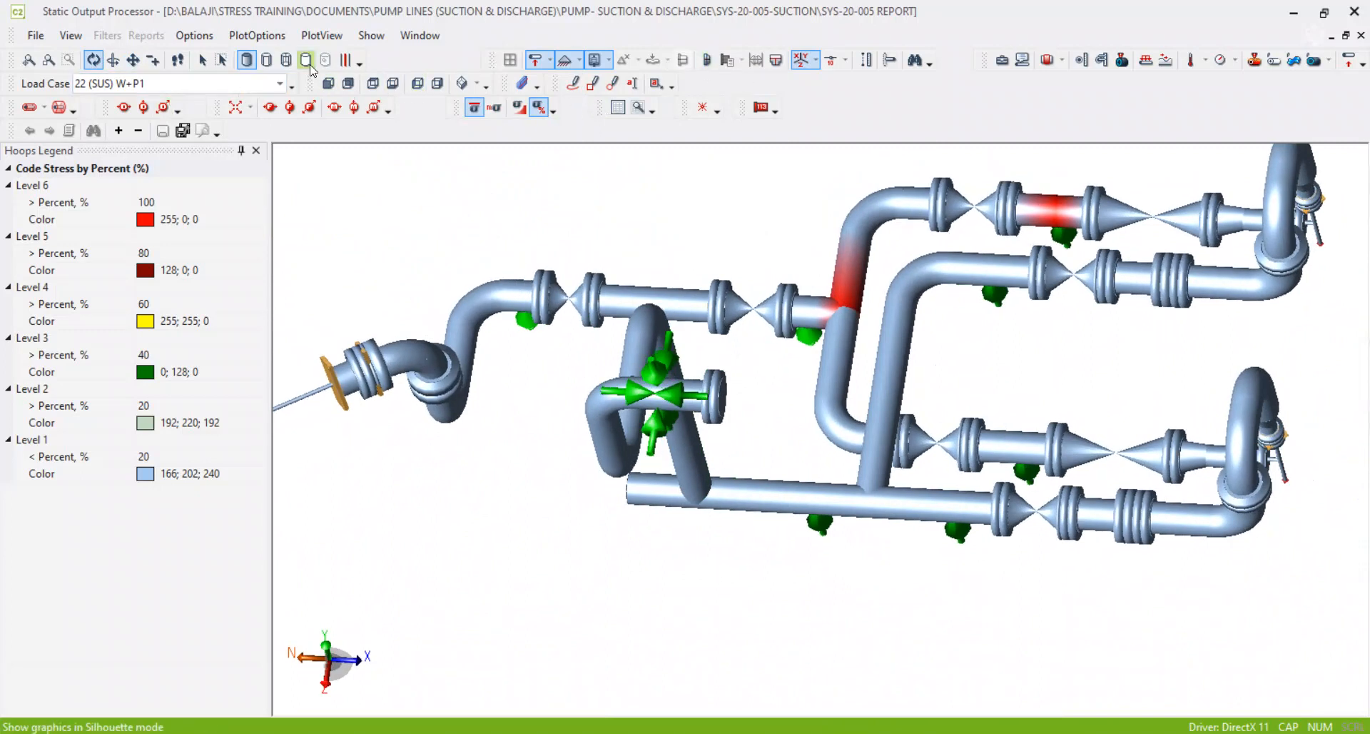
drag(890, 305, 984, 495)
drag(755, 239, 764, 307)
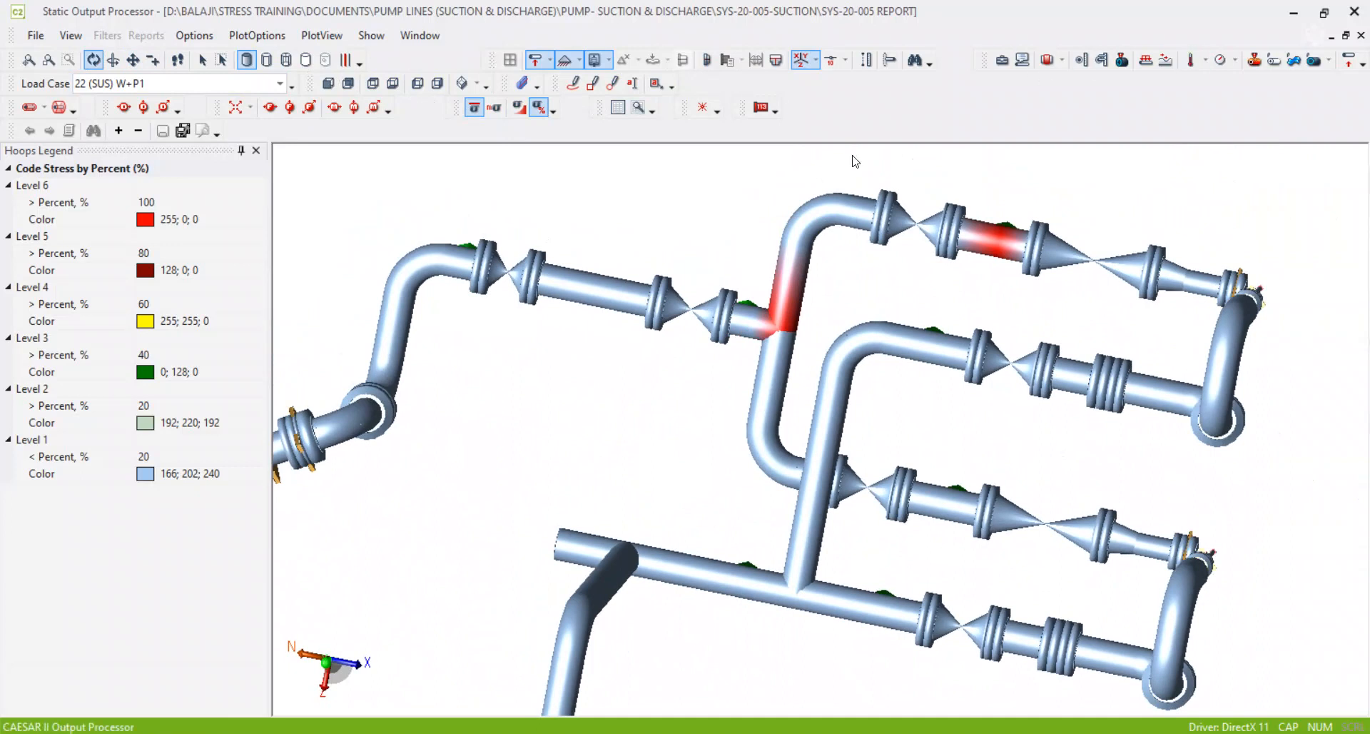
Step: Inspect the data of element 430-1008 at the overstressed branch and look closely at the red spool between the valves
scroll(755, 328, up, 3)
drag(825, 278, 711, 364)
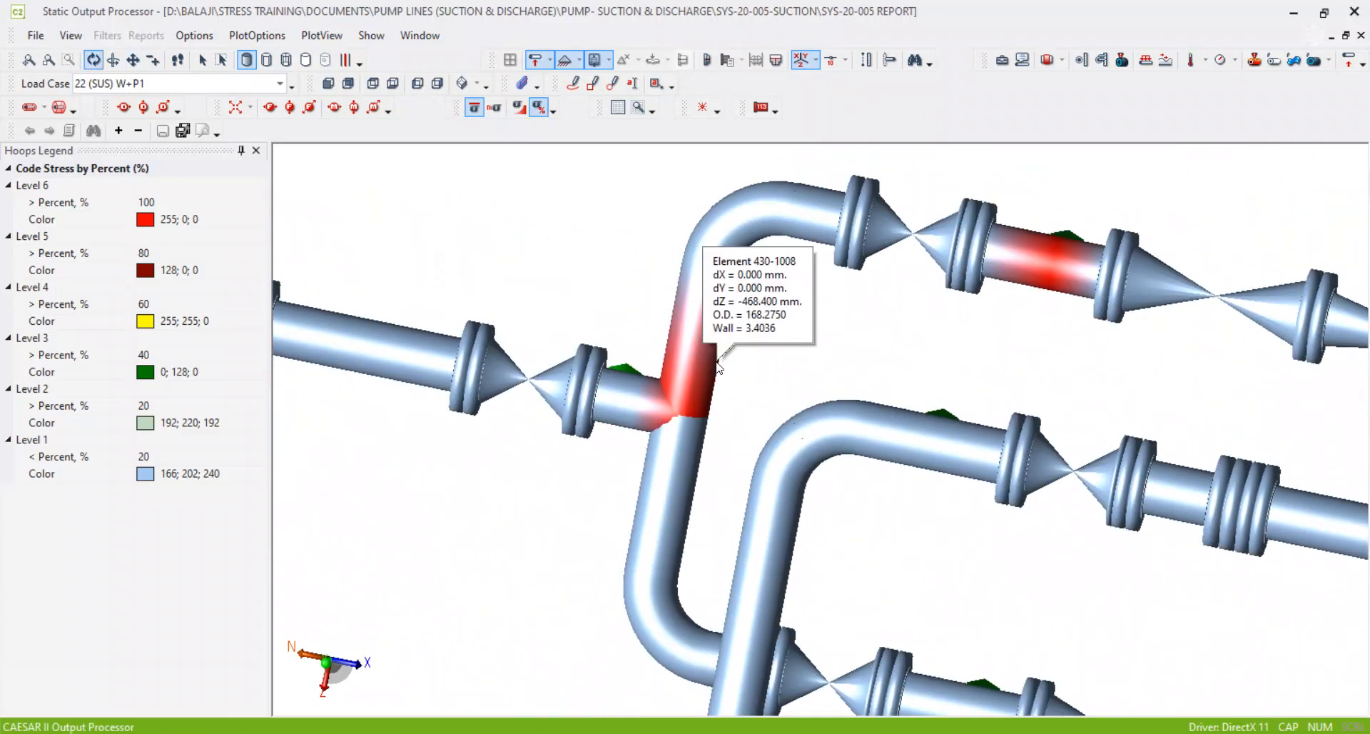
drag(1060, 260, 1048, 237)
scroll(1047, 237, down, 1)
scroll(1052, 229, down, 5)
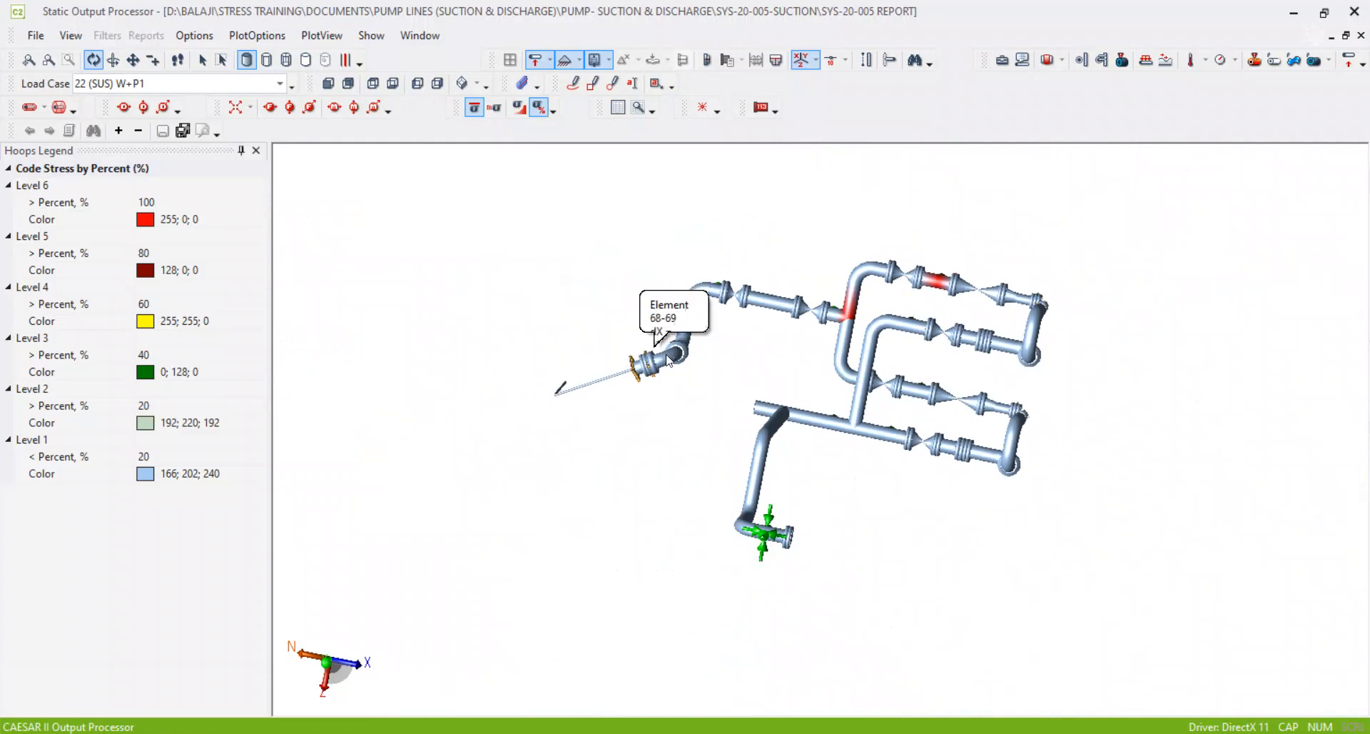
Step: Restore the isometric view, overlay the deflected shape for load case 22 (SUS) W+P1, and examine it around the spring supports
click(463, 83)
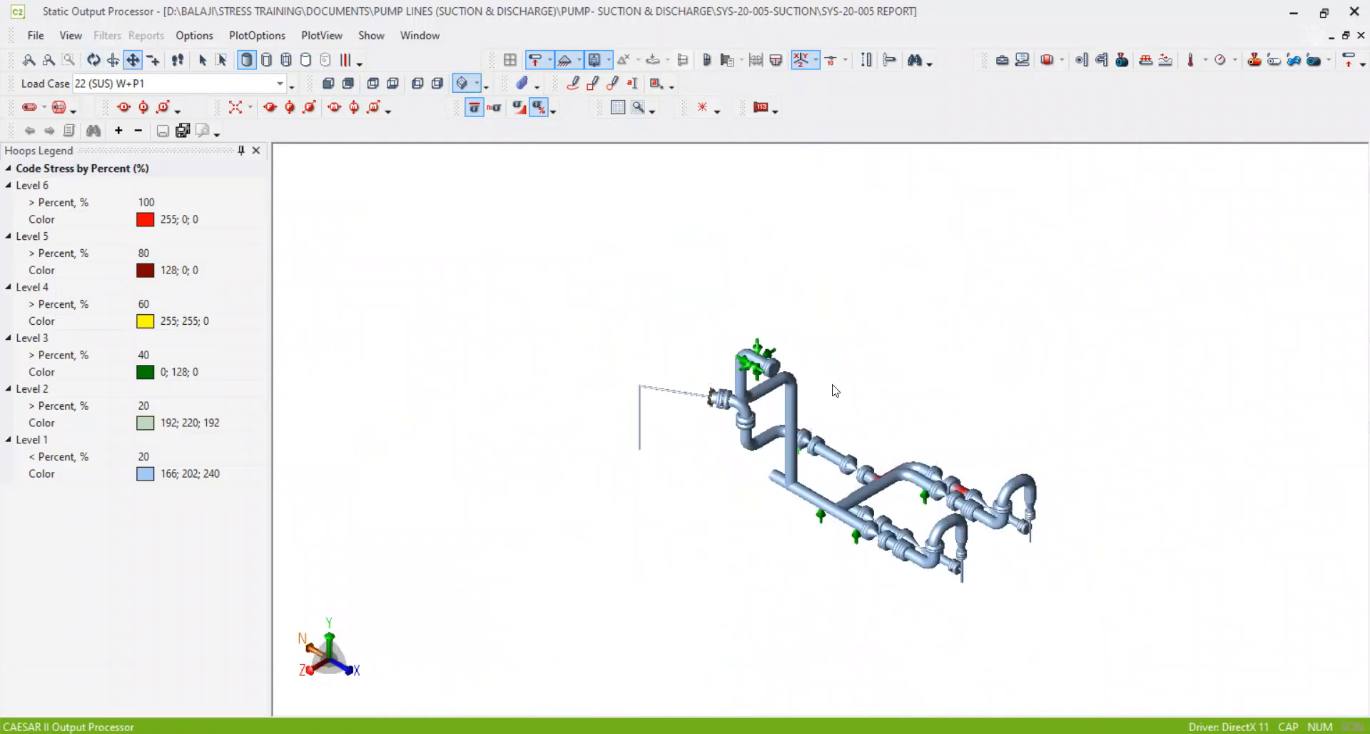
click(30, 109)
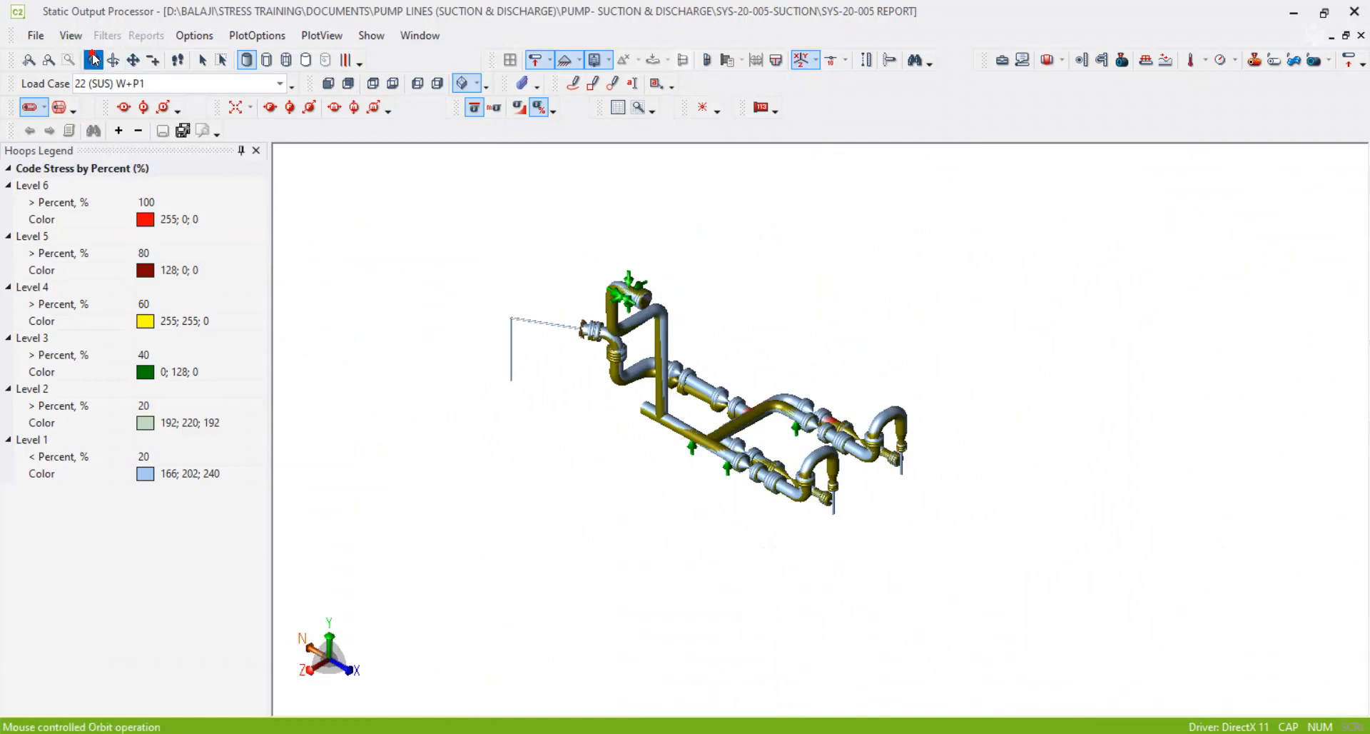
drag(954, 612, 1070, 578)
scroll(759, 511, up, 6)
mouse_move(532, 491)
mouse_down()
mouse_move(706, 518)
mouse_move(747, 463)
mouse_up()
drag(1022, 590, 1021, 620)
drag(718, 555, 931, 557)
scroll(742, 545, up, 3)
scroll(742, 545, up, 3)
scroll(743, 469, down, 3)
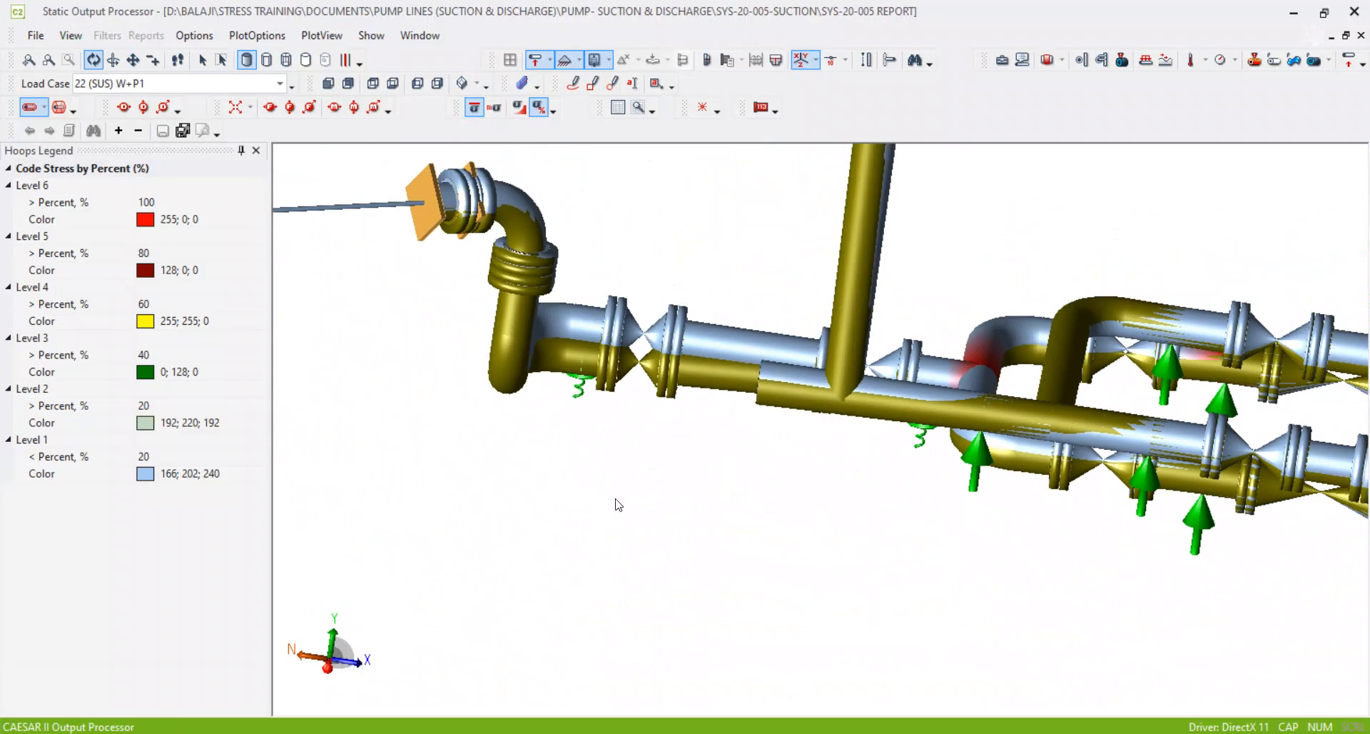
scroll(626, 499, up, 3)
Step: Draw a freehand downward arrow at the spring support beside the vertical elbow and inspect element 290-310
click(572, 83)
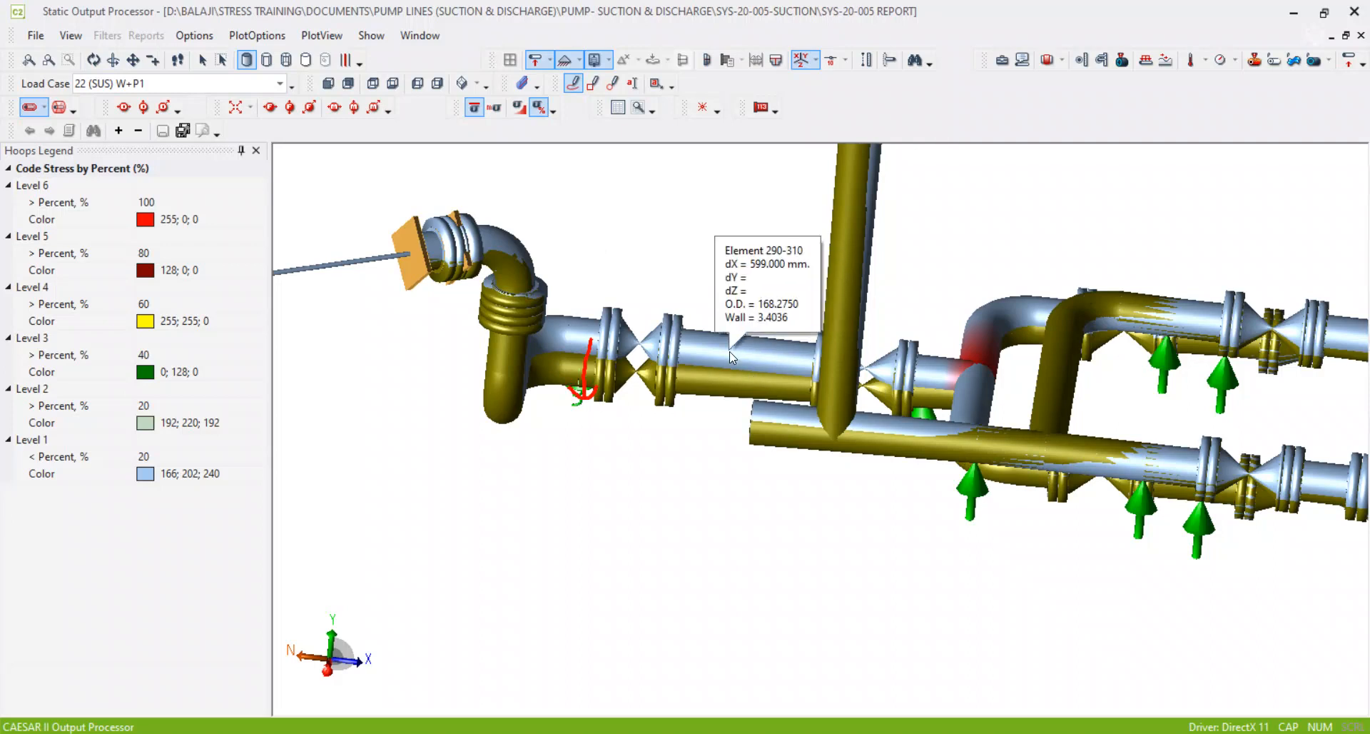
drag(729, 351, 646, 357)
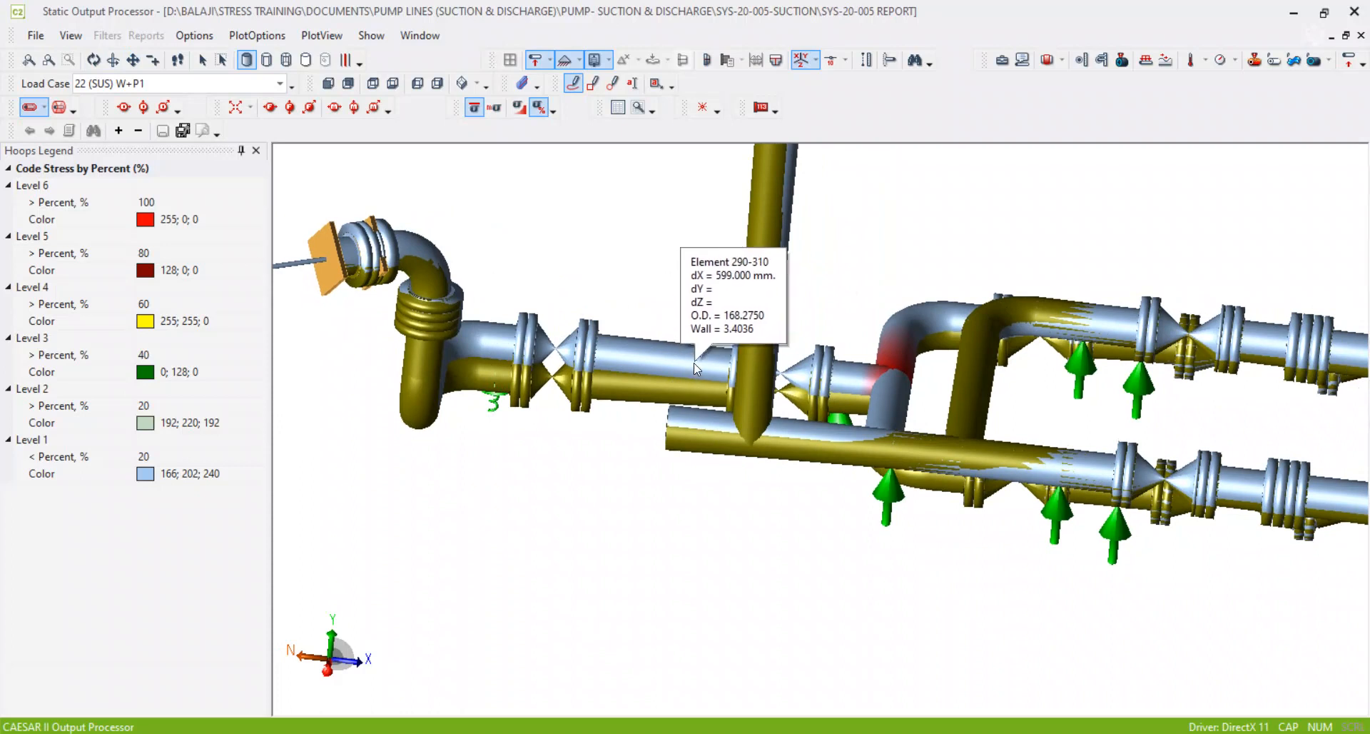
scroll(686, 375, down, 2)
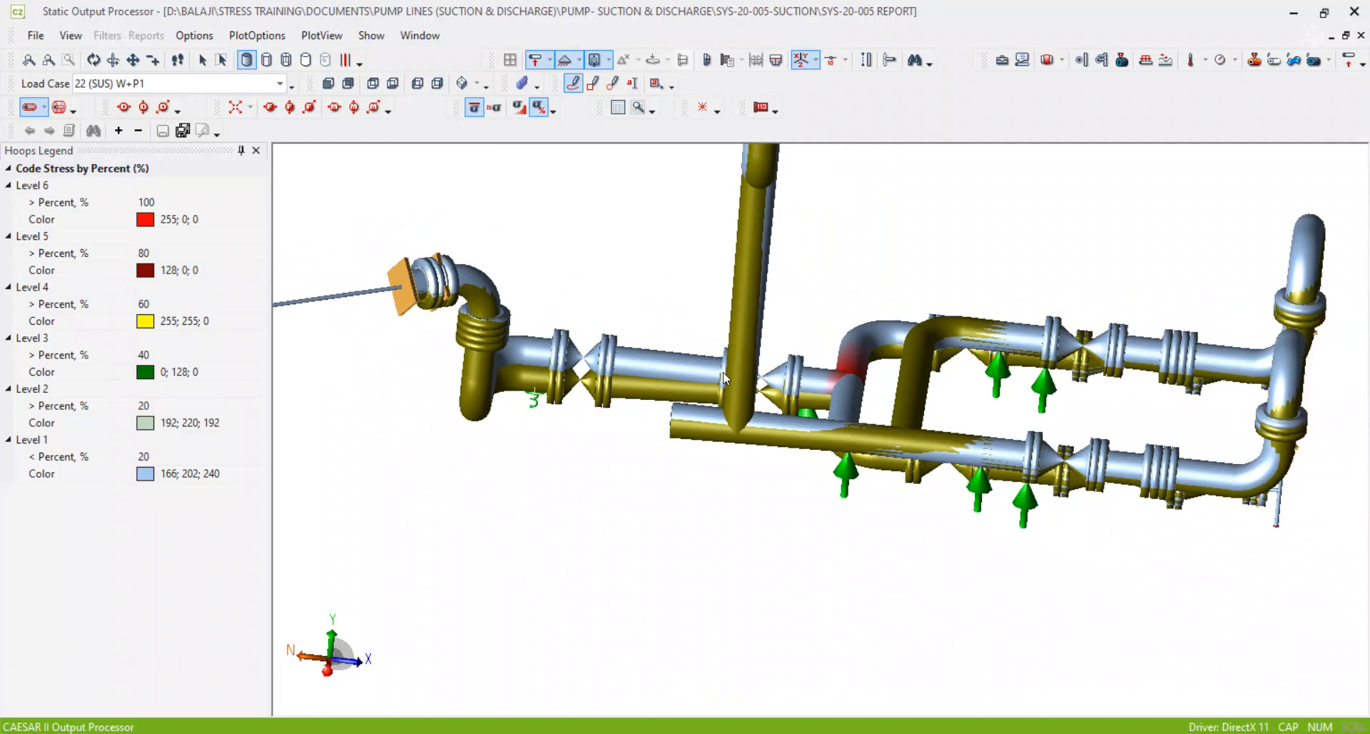
Step: Examine the deflected shape of the whole piping system in side view, comparing the spring and rest support locations
click(95, 64)
drag(866, 516, 867, 640)
drag(948, 292, 879, 292)
drag(964, 314, 861, 383)
drag(1035, 510, 1094, 474)
drag(951, 557, 1114, 564)
drag(722, 547, 946, 616)
drag(738, 523, 748, 421)
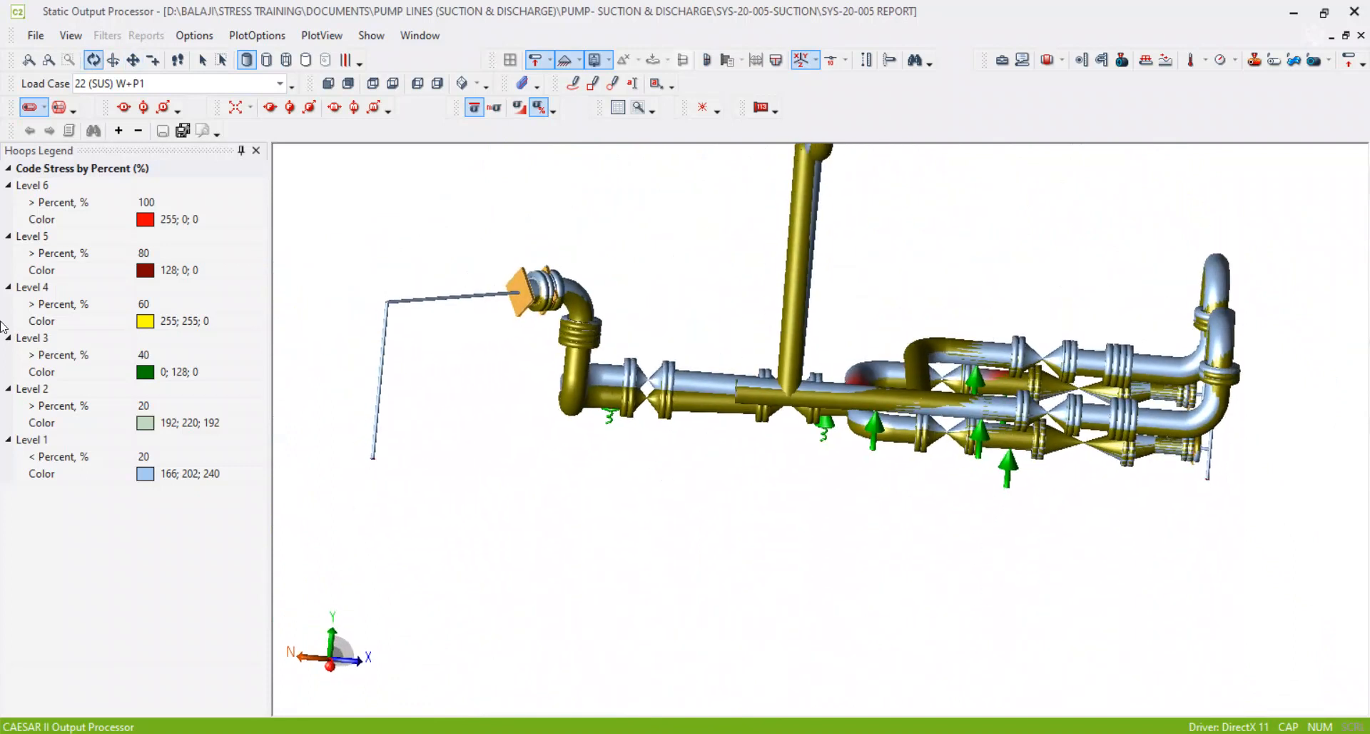
Step: Switch from the static deflected shape to the growing deflection display and examine the pipe between the spring supports
click(59, 108)
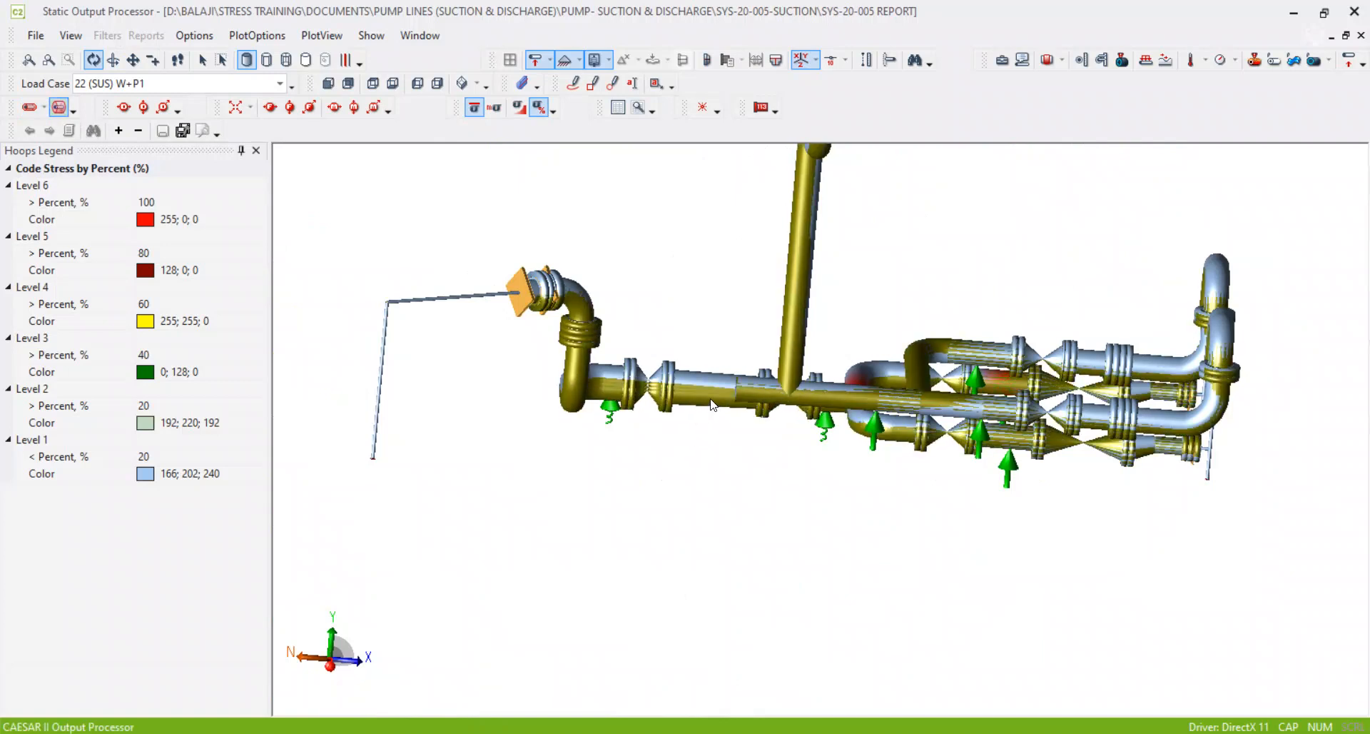
scroll(710, 404, up, 2)
scroll(708, 402, up, 2)
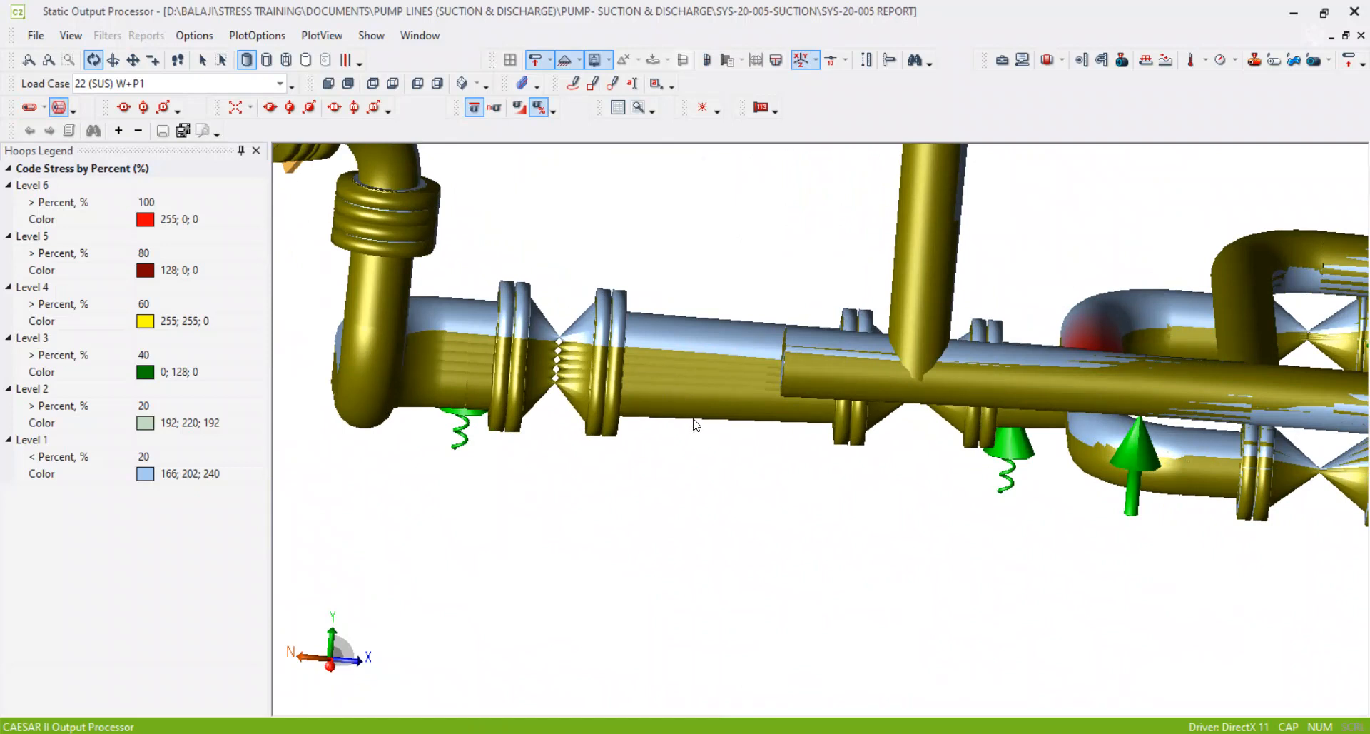
scroll(692, 421, down, 2)
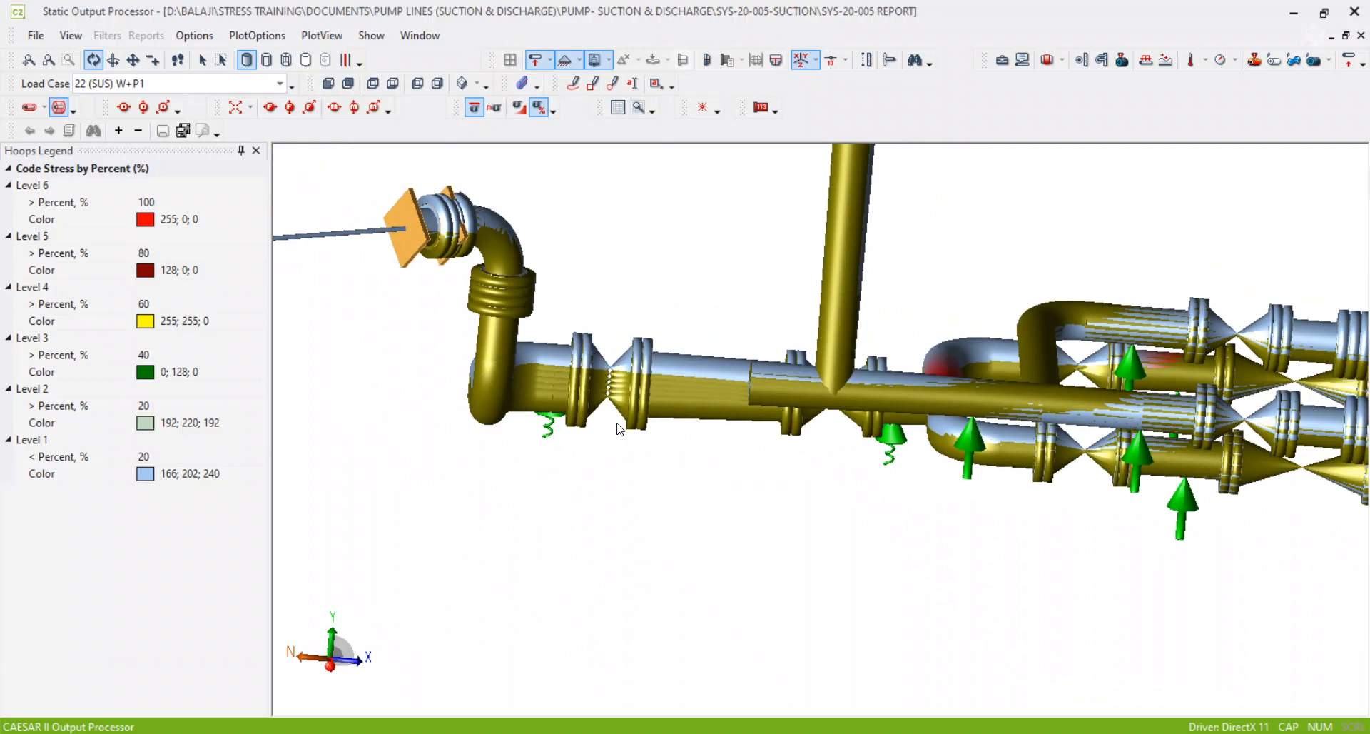
Step: Mark the vertical movement at the spring support beside the elbow and sketch the pipe's sag curve across the adjacent valve
click(572, 83)
drag(552, 381, 562, 397)
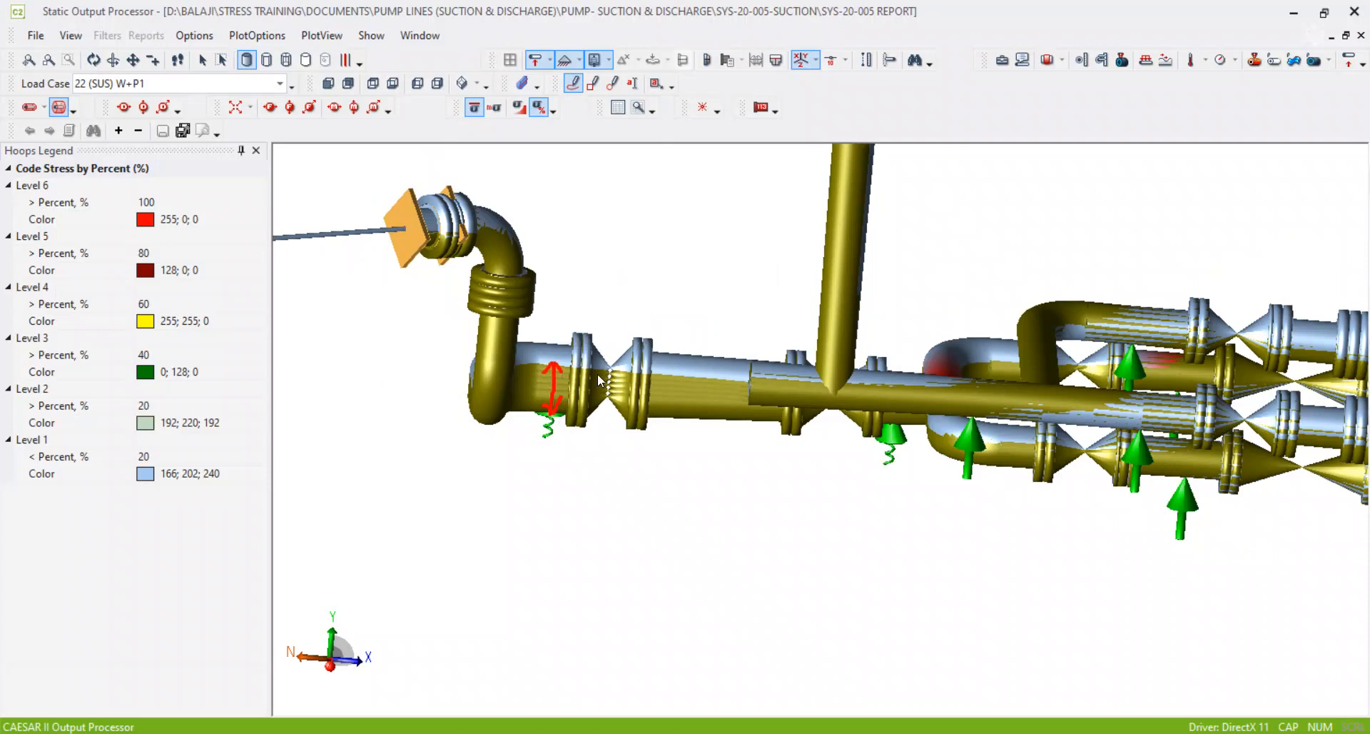
mouse_move(521, 361)
mouse_down()
mouse_move(549, 413)
mouse_move(653, 426)
mouse_move(746, 386)
mouse_up()
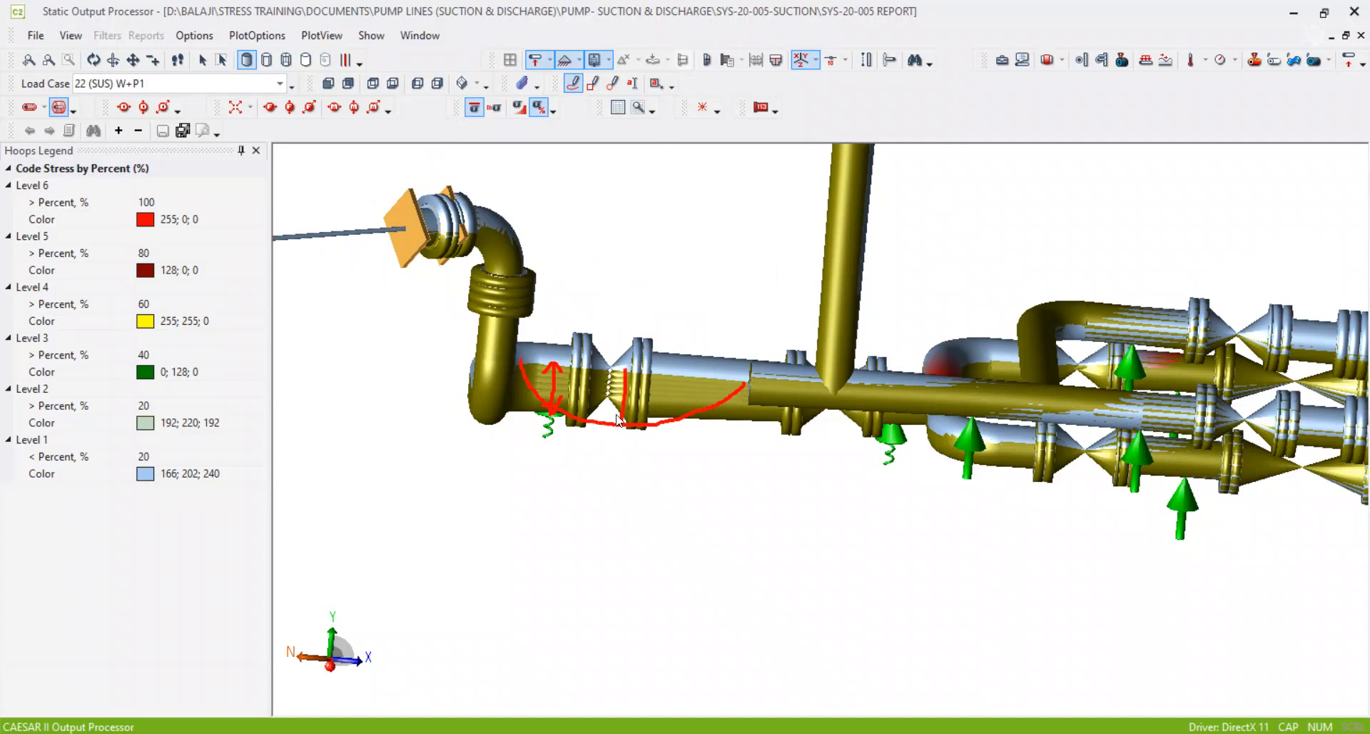
drag(621, 426, 633, 393)
drag(522, 362, 744, 389)
scroll(735, 404, down, 1)
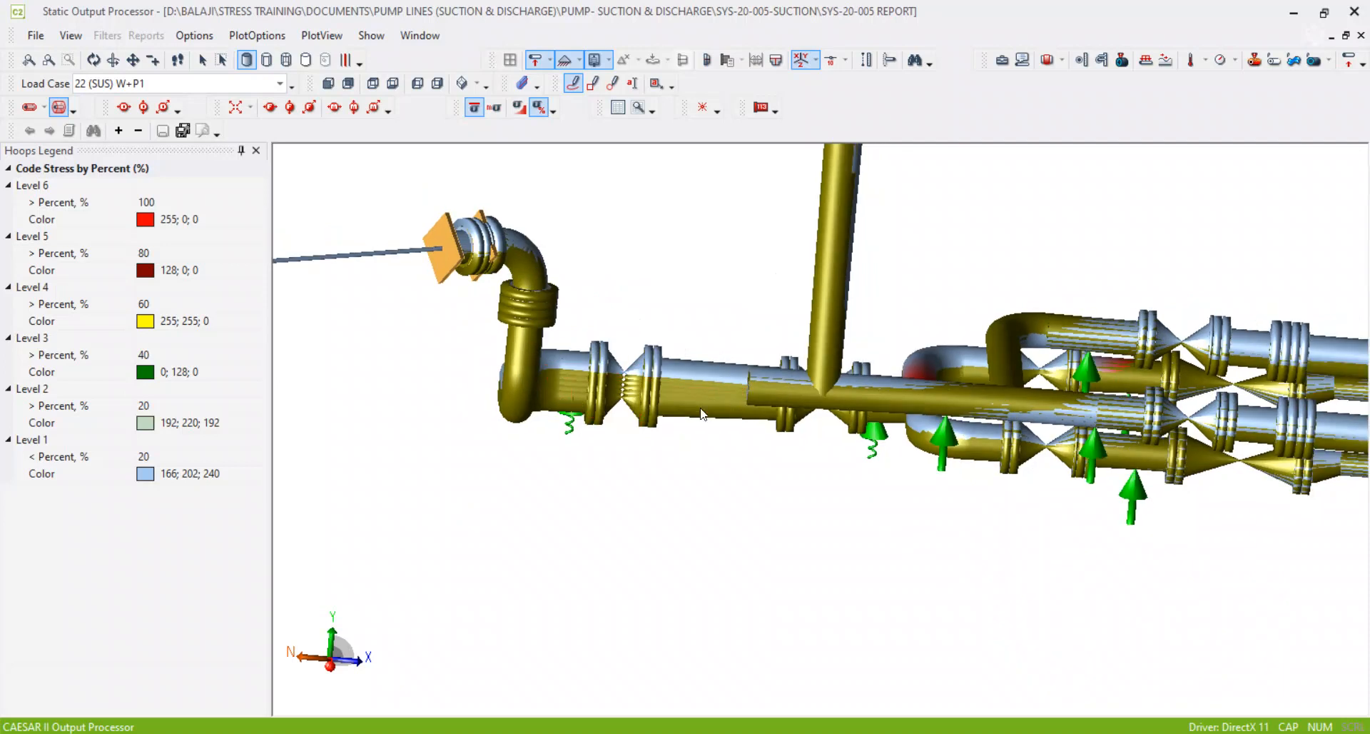
scroll(700, 408, up, 2)
mouse_move(561, 422)
mouse_down()
mouse_move(720, 406)
mouse_move(746, 387)
mouse_up()
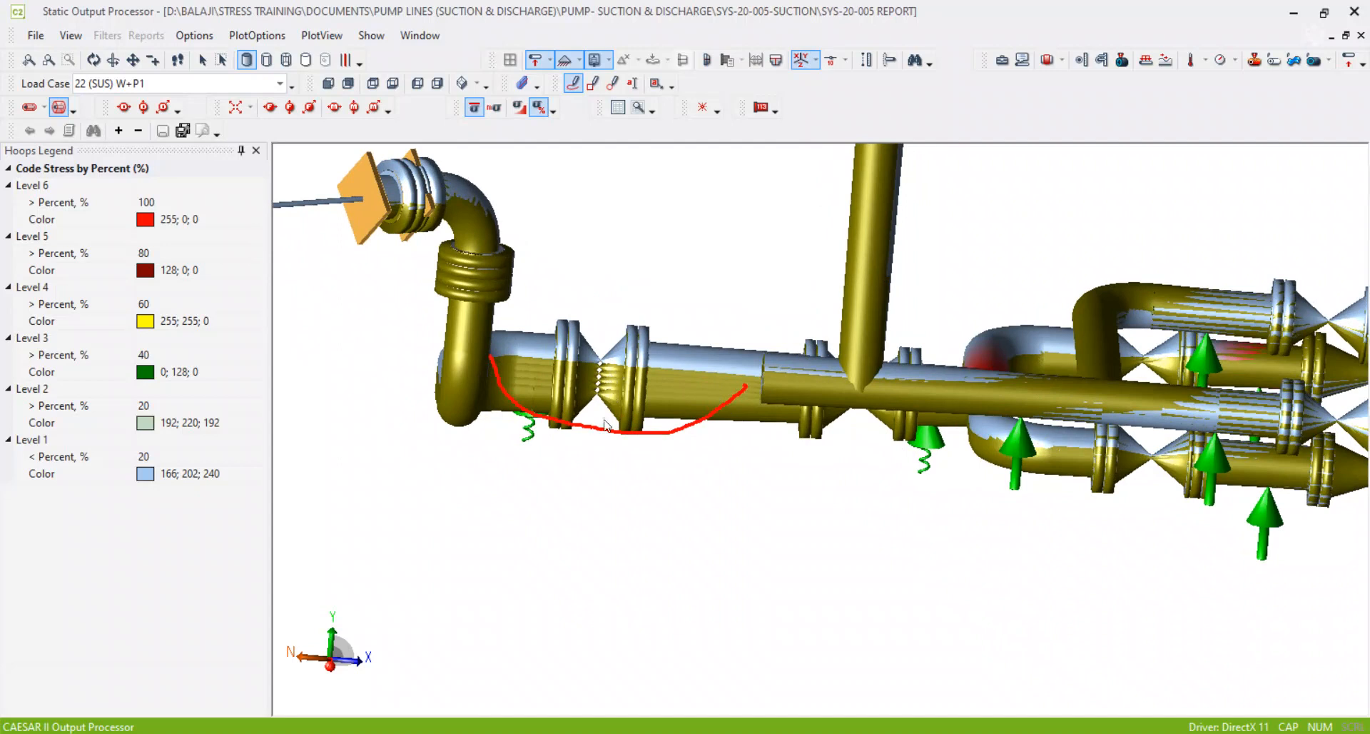
scroll(566, 246, down, 3)
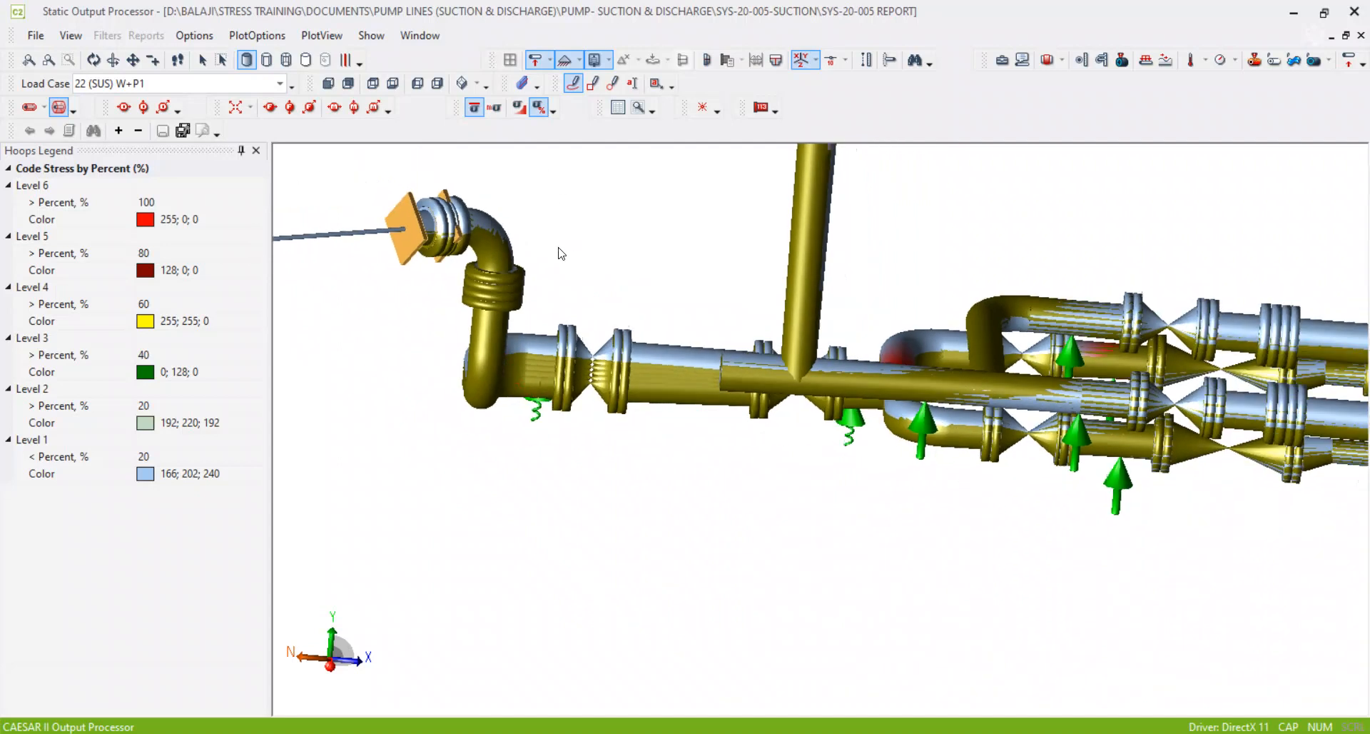
scroll(508, 268, up, 1)
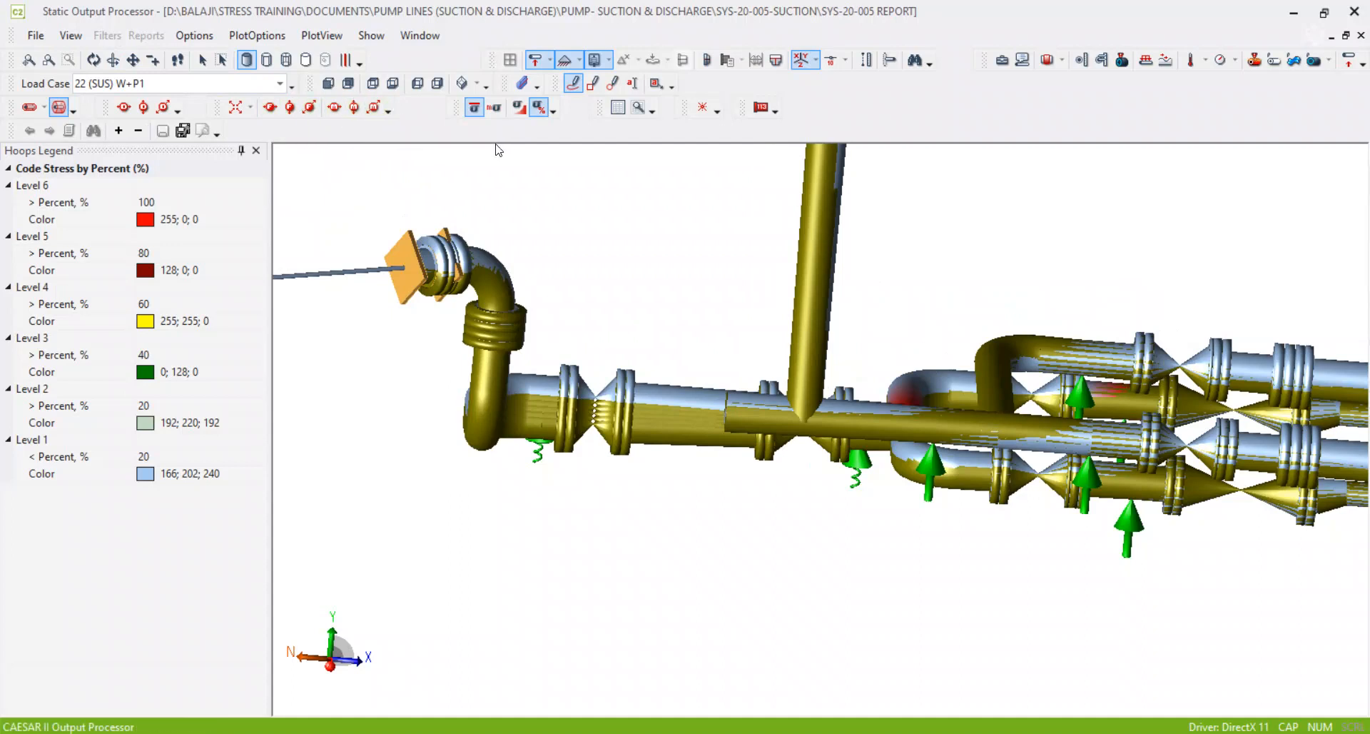
Step: Show the maximum Y displacements on the plot, check node 190 in the displacement table, and close the element viewer
click(145, 111)
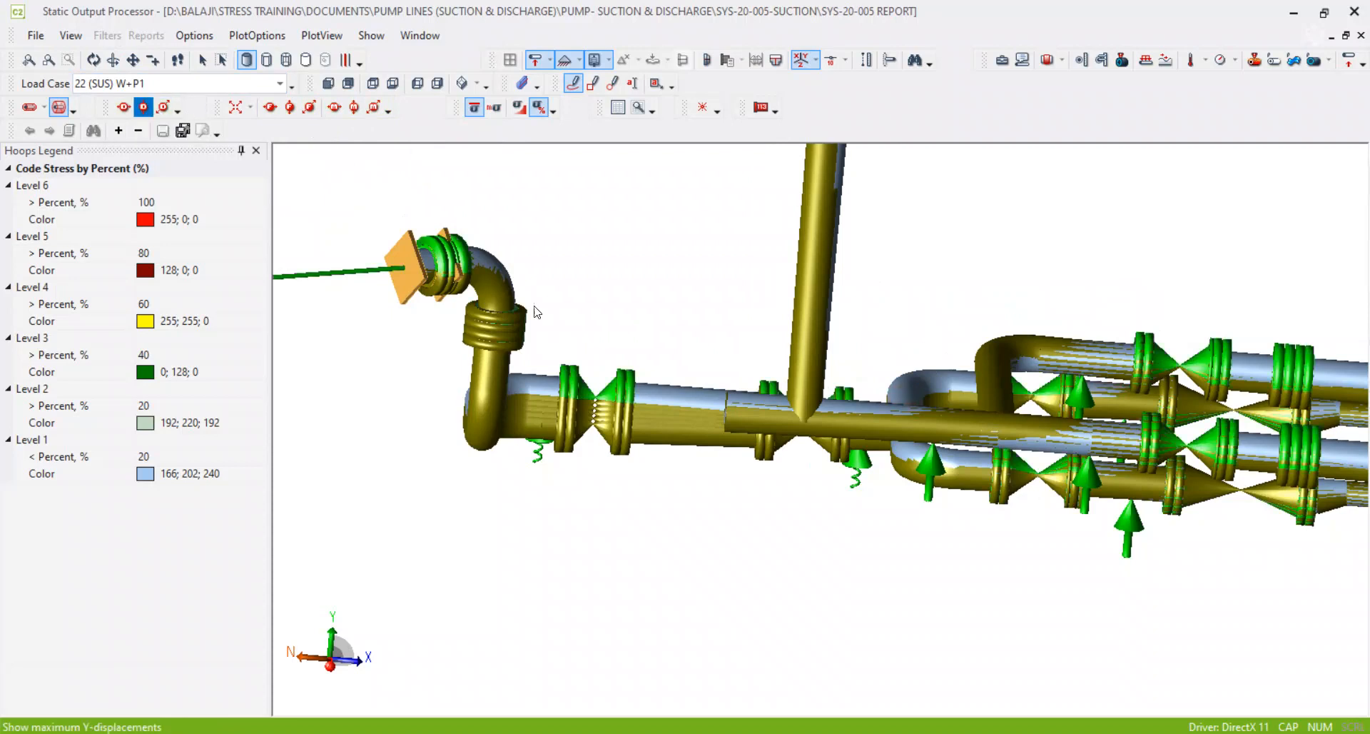
scroll(457, 376, up, 2)
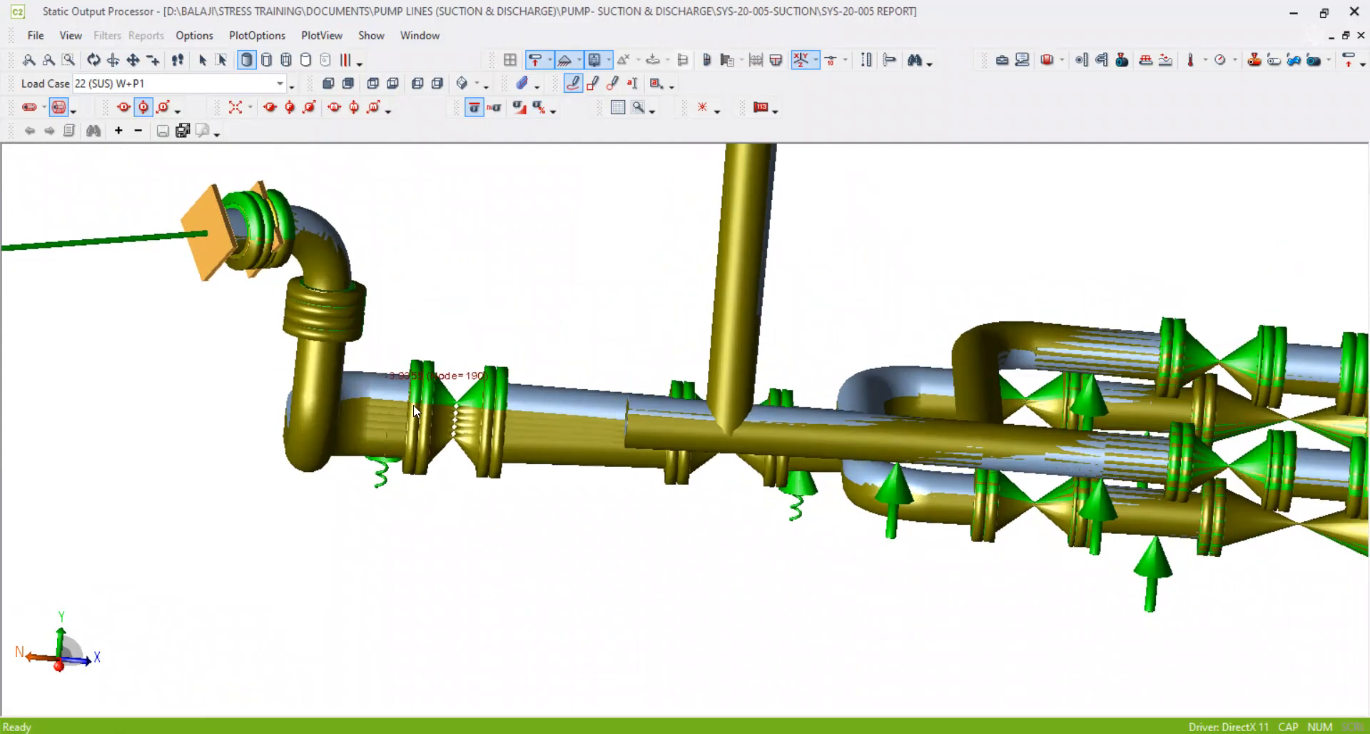
click(463, 376)
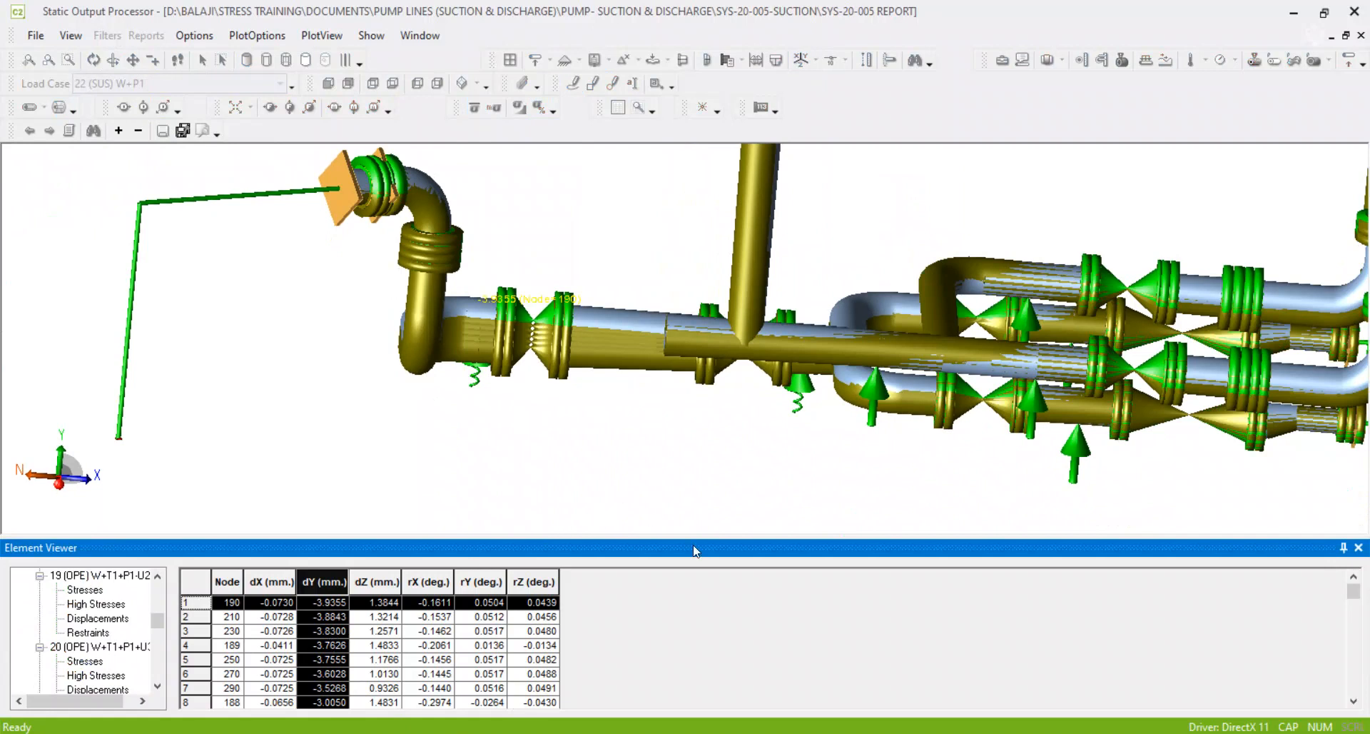
click(1358, 547)
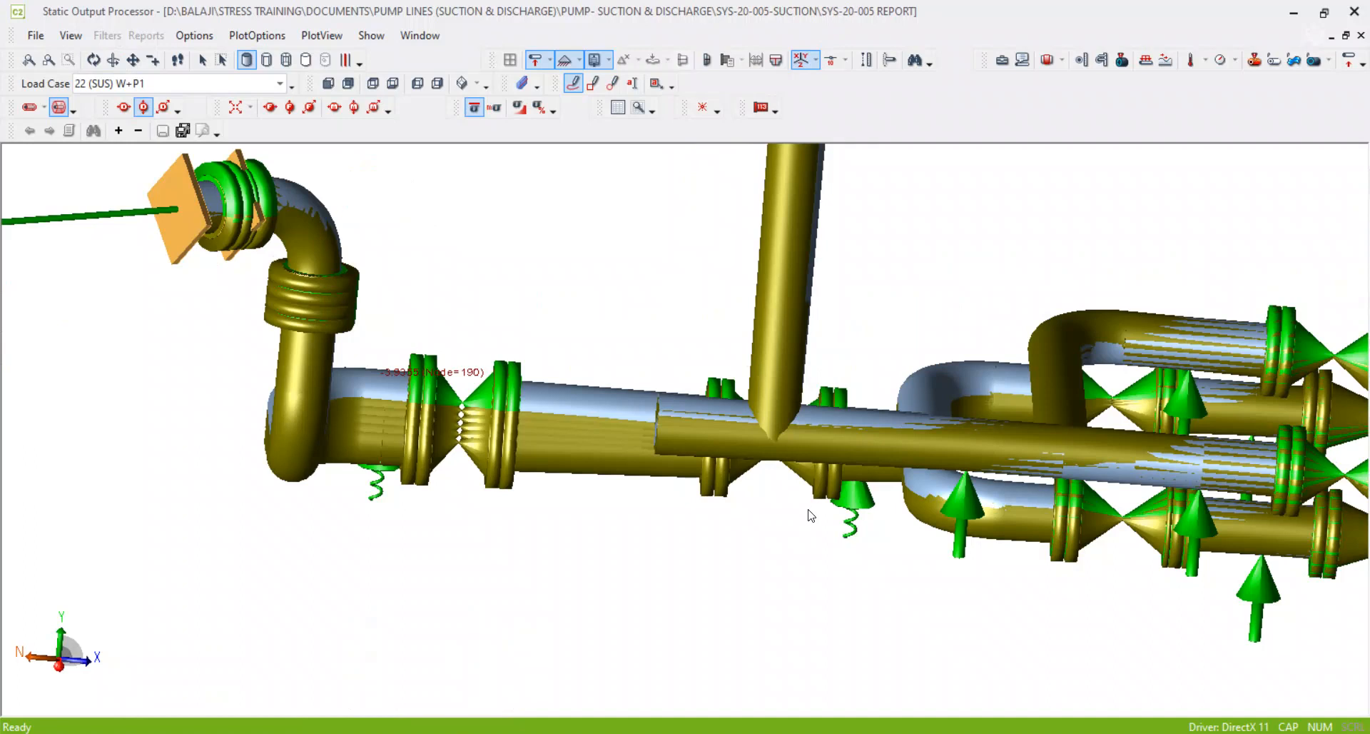
Step: Examine the deflected line around node 190 from above with its Y displacement labelled
scroll(564, 349, down, 3)
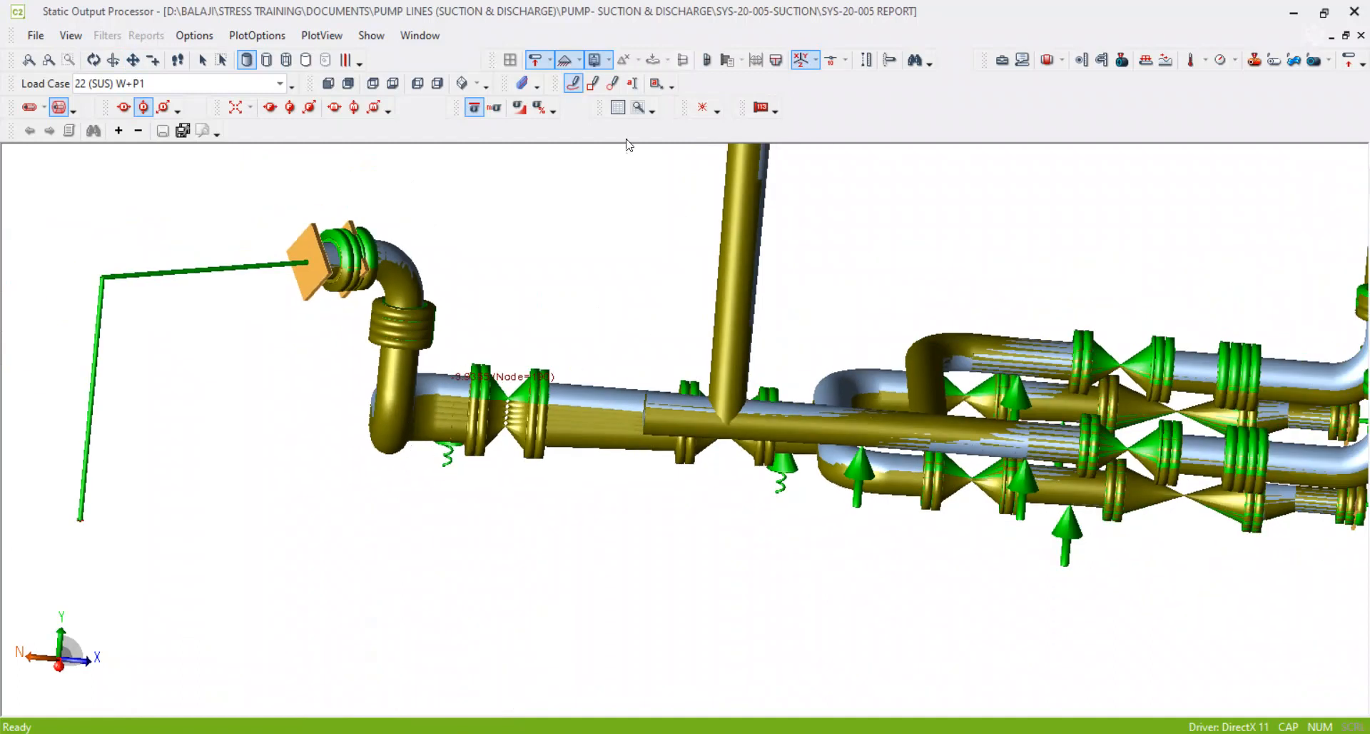
click(93, 60)
drag(533, 271, 985, 454)
drag(638, 577, 690, 471)
drag(633, 510, 667, 443)
scroll(668, 442, down, 8)
drag(856, 518, 563, 366)
scroll(688, 379, up, 5)
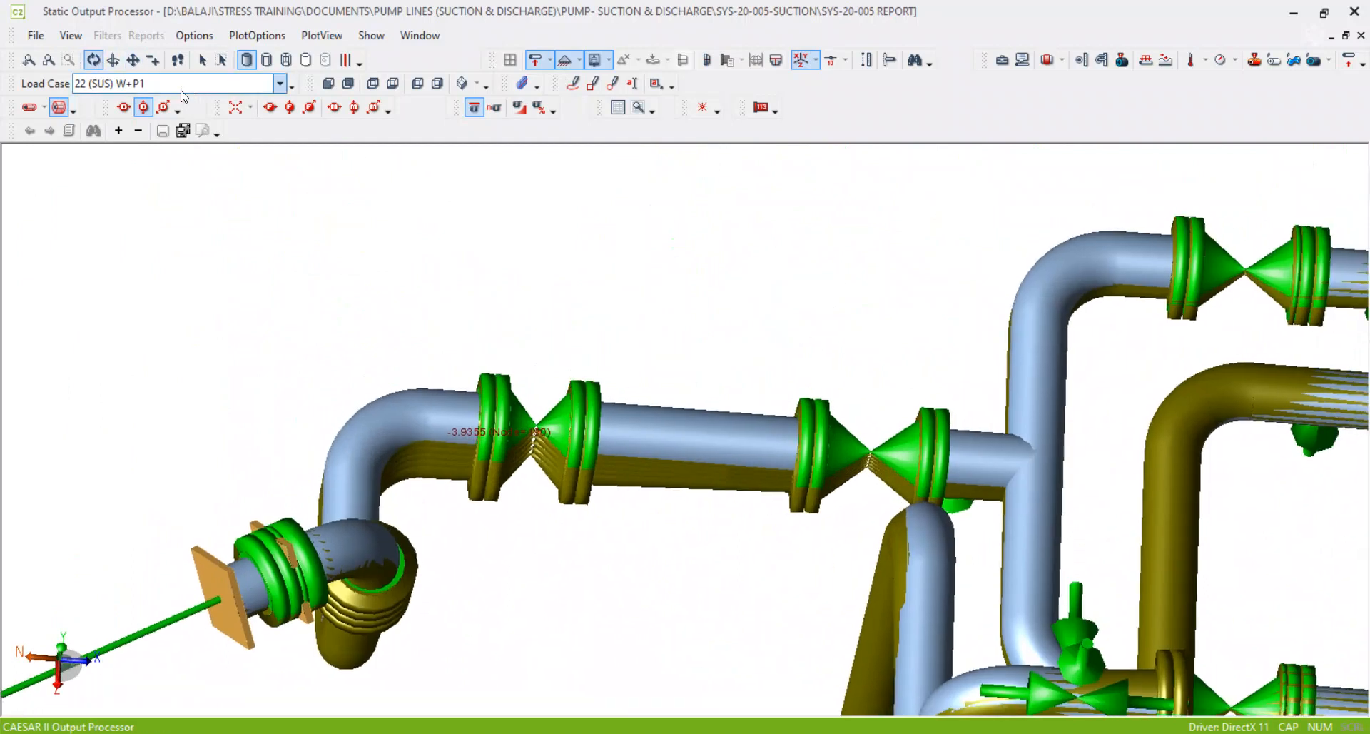
Step: Label the next largest Y displacements node by node and examine them along the branches and equipment connections
scroll(673, 473, down, 4)
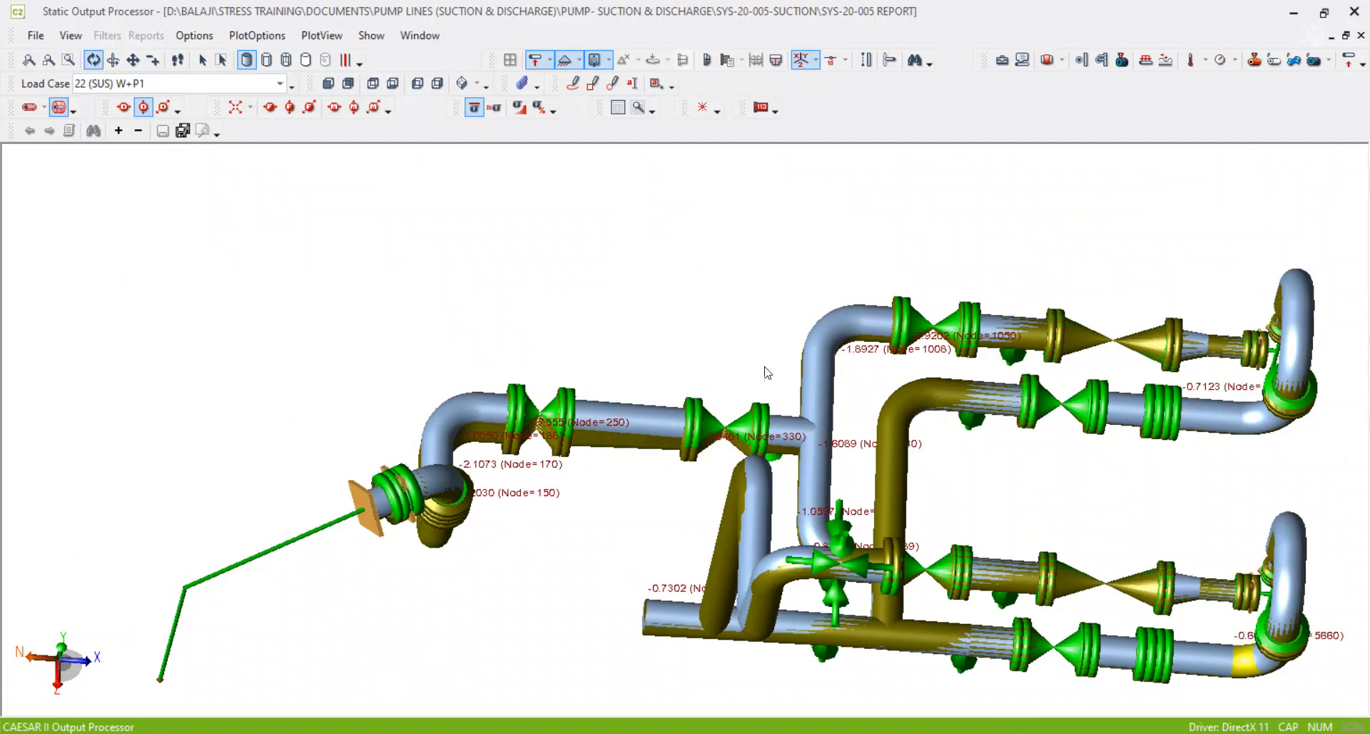
drag(820, 396, 610, 334)
scroll(628, 340, up, 3)
drag(985, 479, 627, 287)
scroll(628, 287, down, 5)
drag(919, 405, 864, 361)
scroll(886, 399, up, 3)
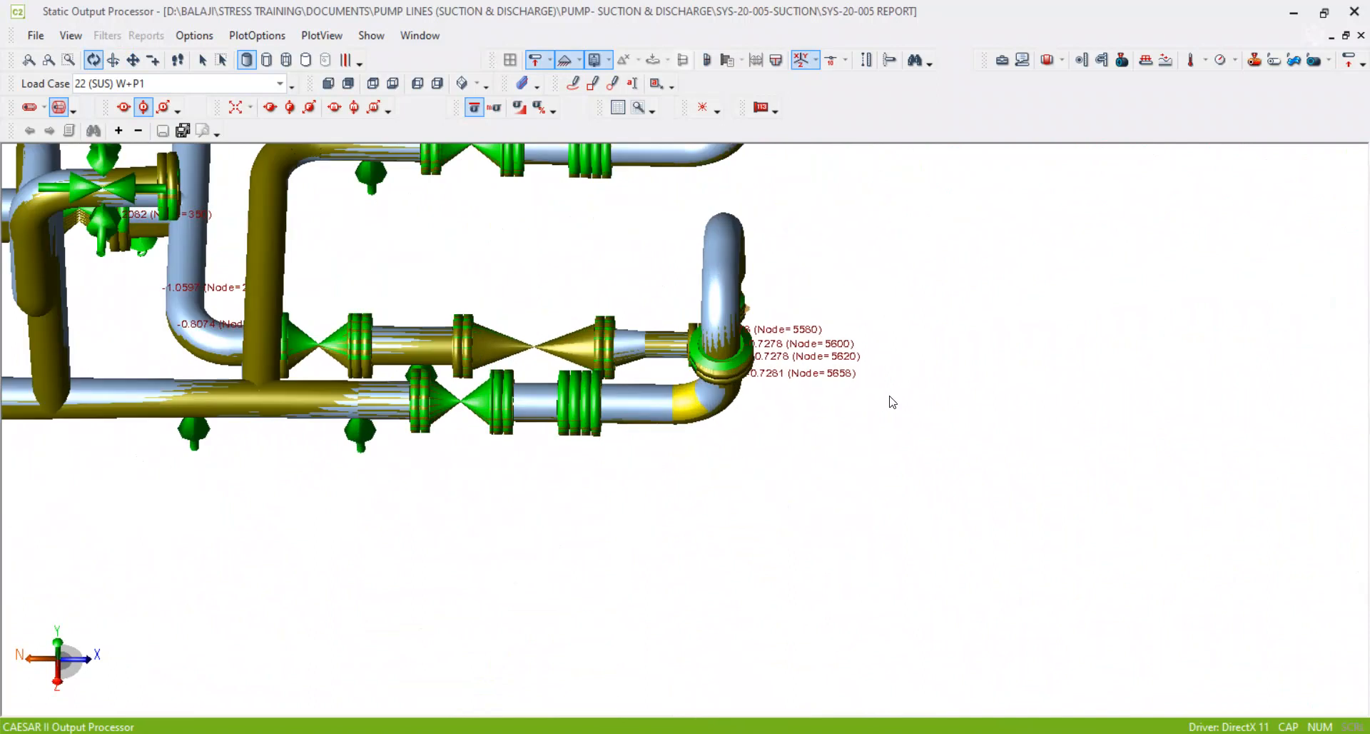
Step: Turn off the maximum Y-displacement labels and the growing deflection display, bringing the branch connection into view
click(151, 111)
click(60, 110)
drag(477, 327, 740, 552)
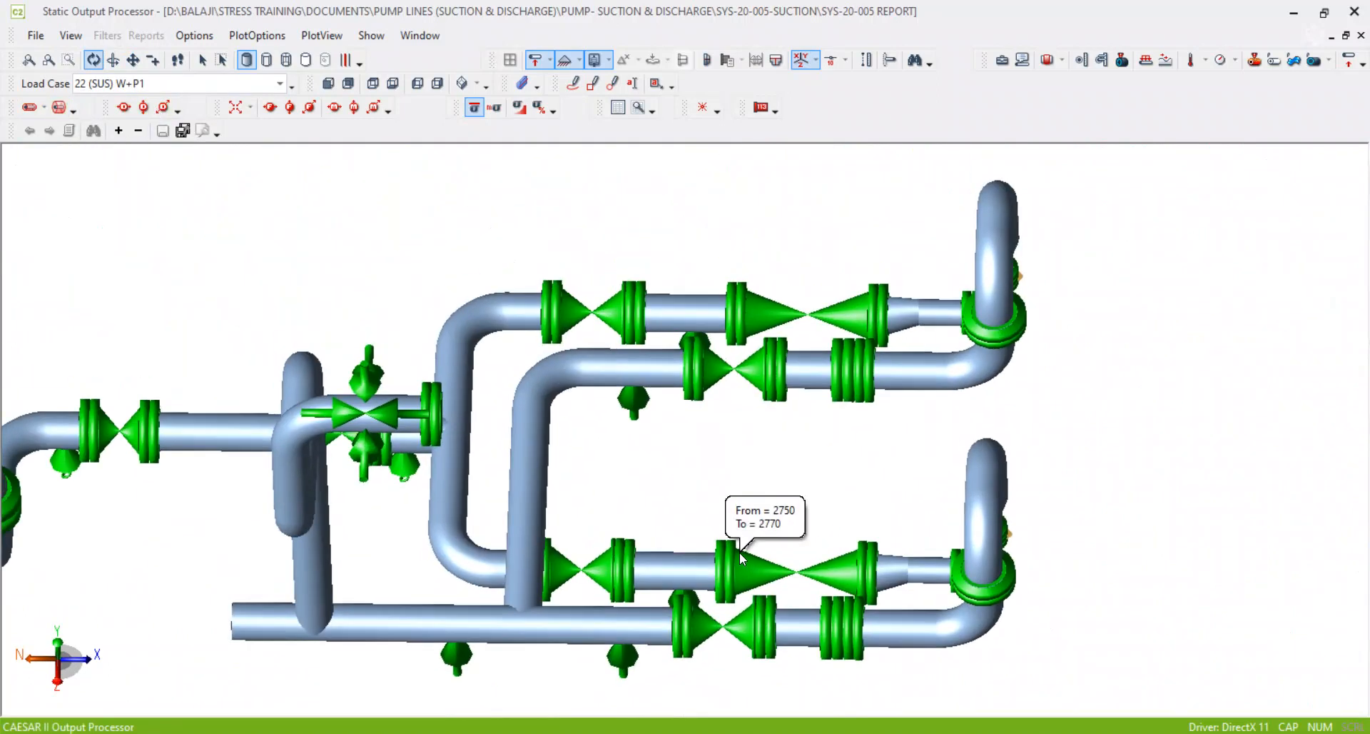
scroll(652, 529, up, 3)
drag(607, 352, 628, 426)
Step: Circle the overstressed branch connection and the supported pipe spool freehand, and close the 3D plot
click(574, 85)
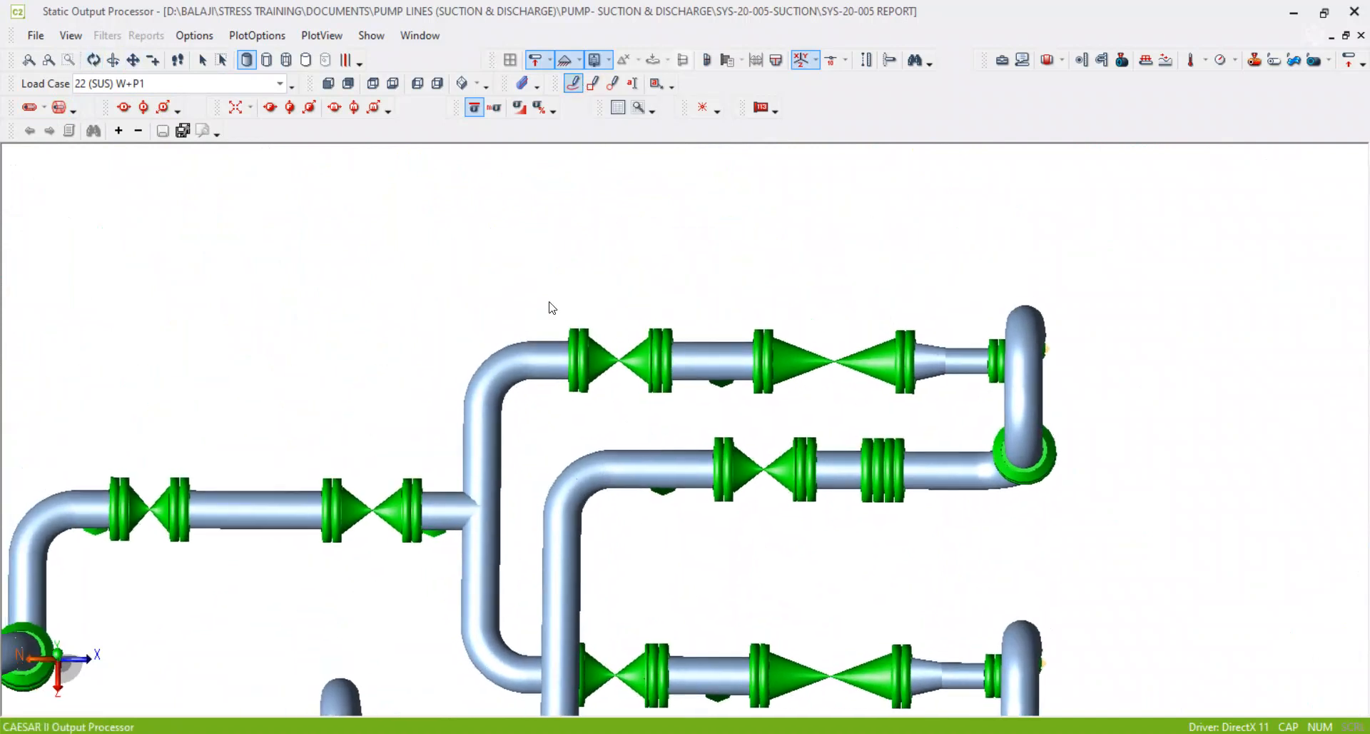
drag(508, 434, 504, 446)
drag(705, 331, 764, 353)
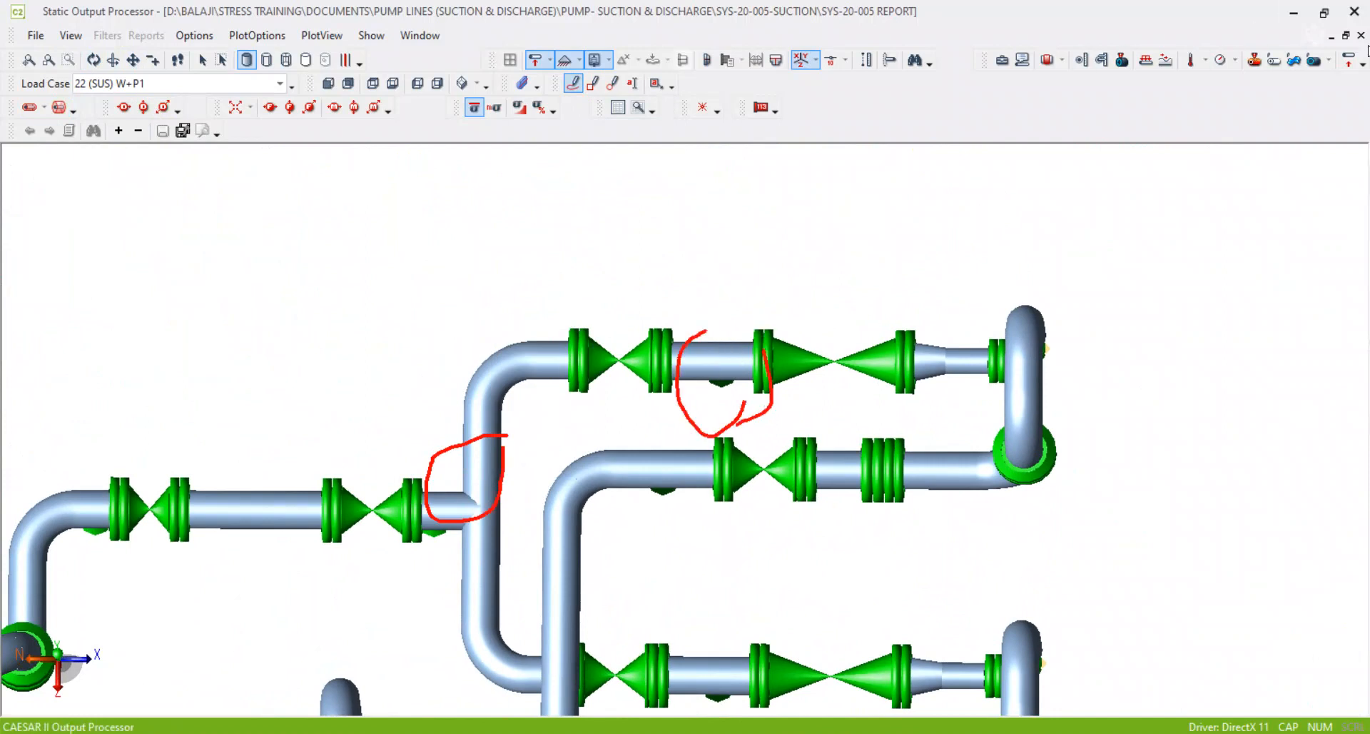
click(1361, 35)
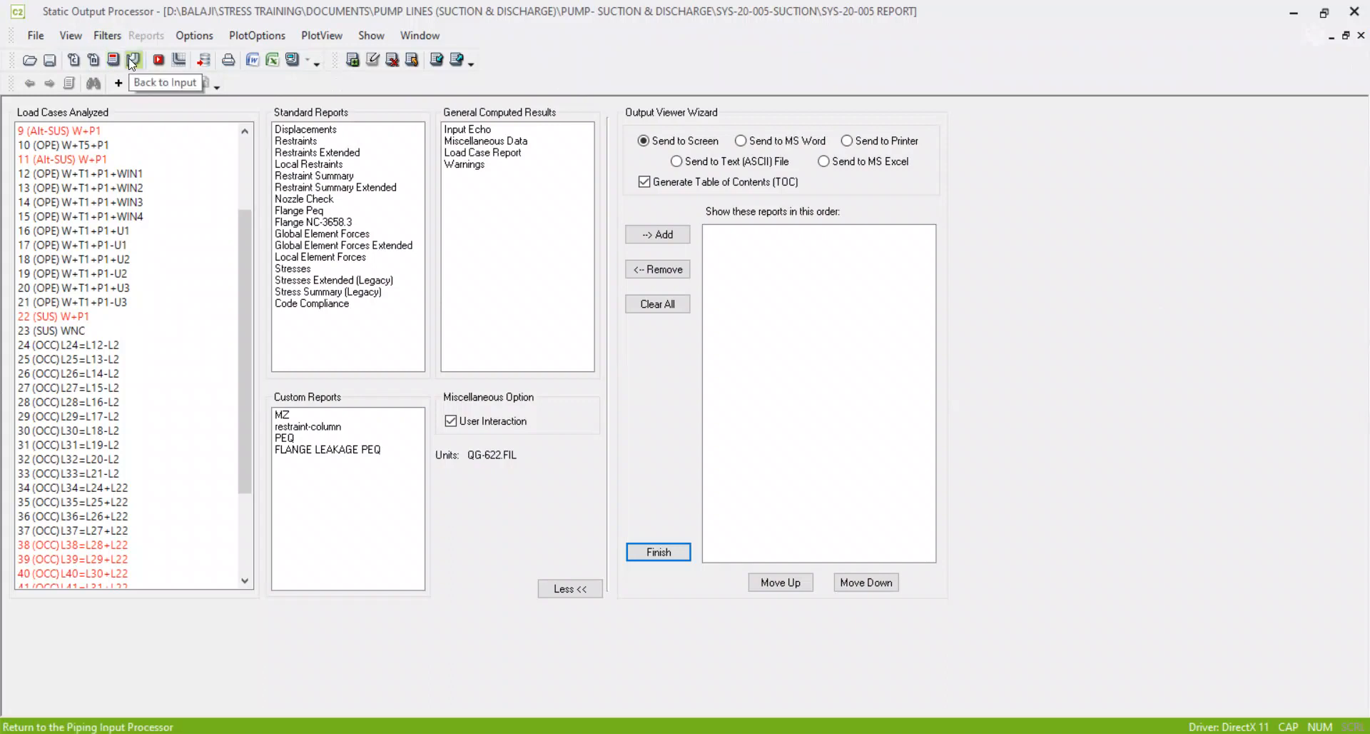
Step: Compare occasional load cases 38 to 41 with the seismic cases 28 to 31 that they combine with L22
scroll(206, 500, down, 3)
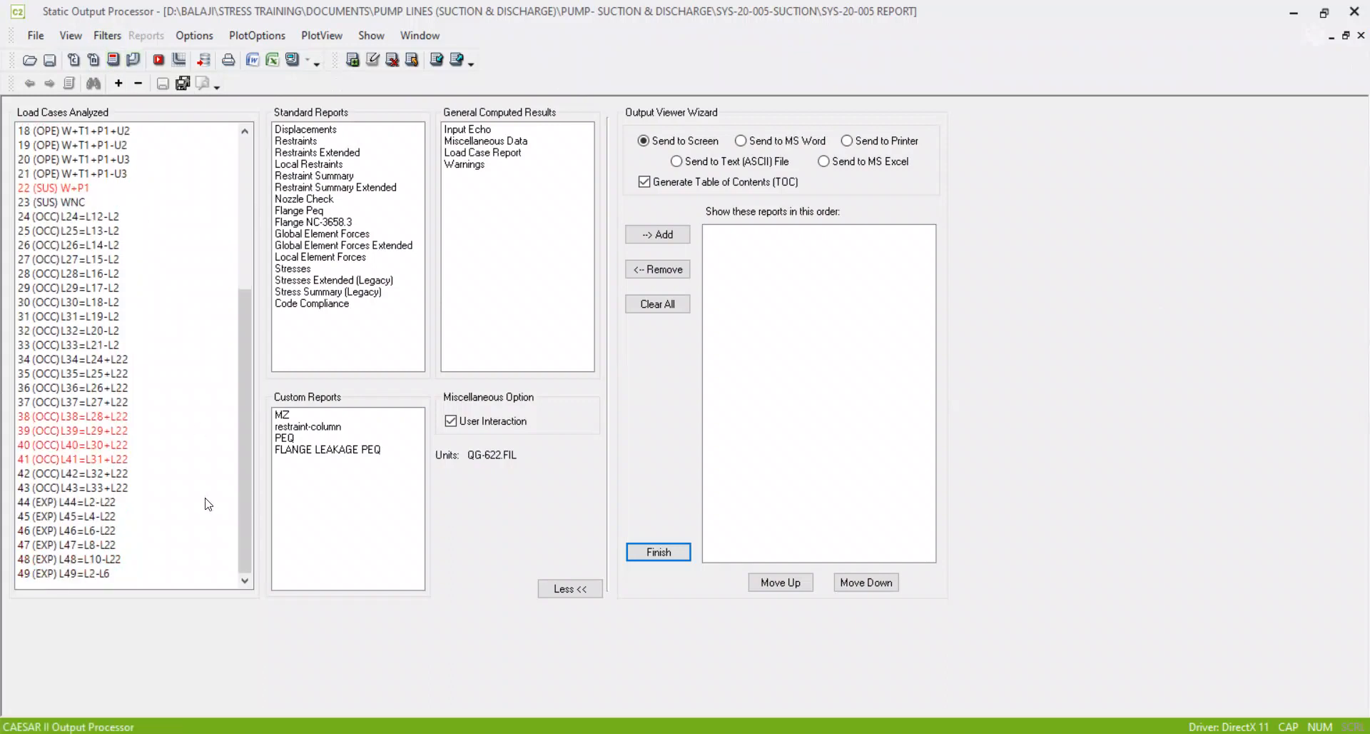
click(125, 420)
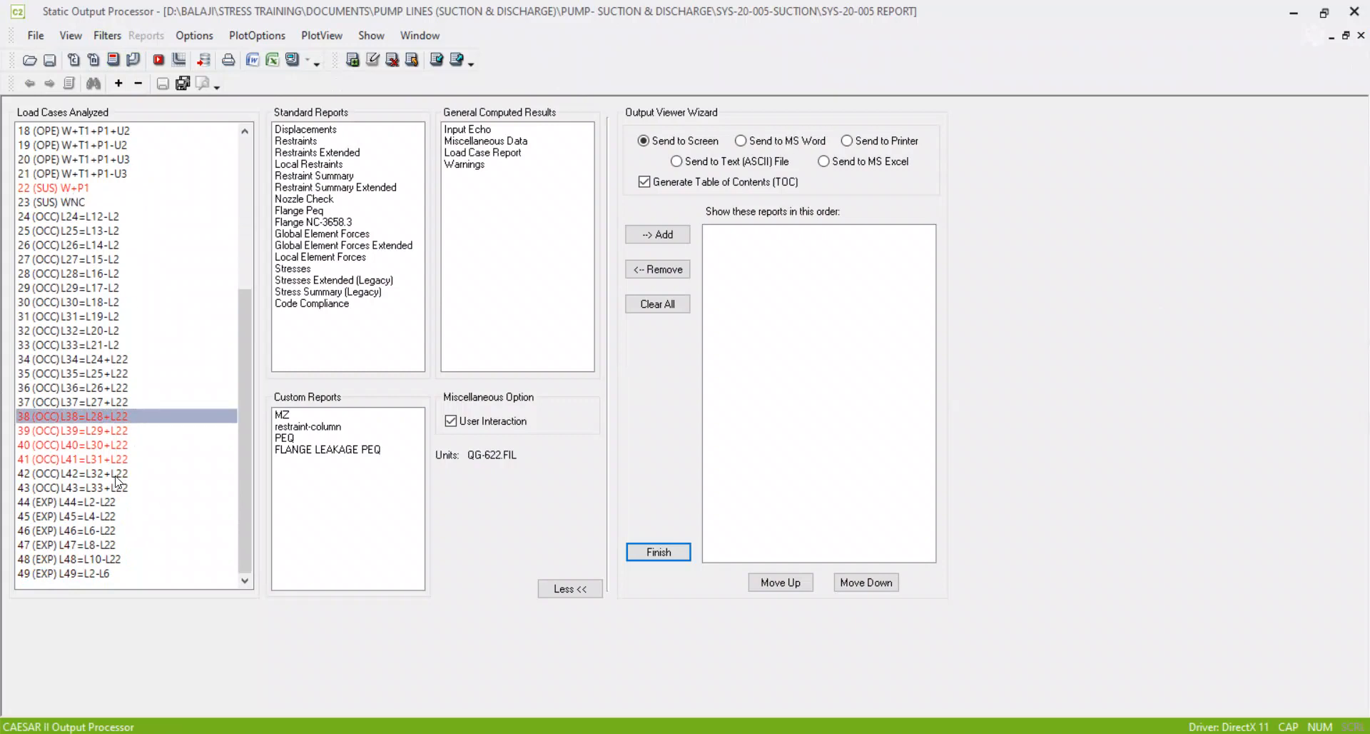
scroll(150, 429, up, 1)
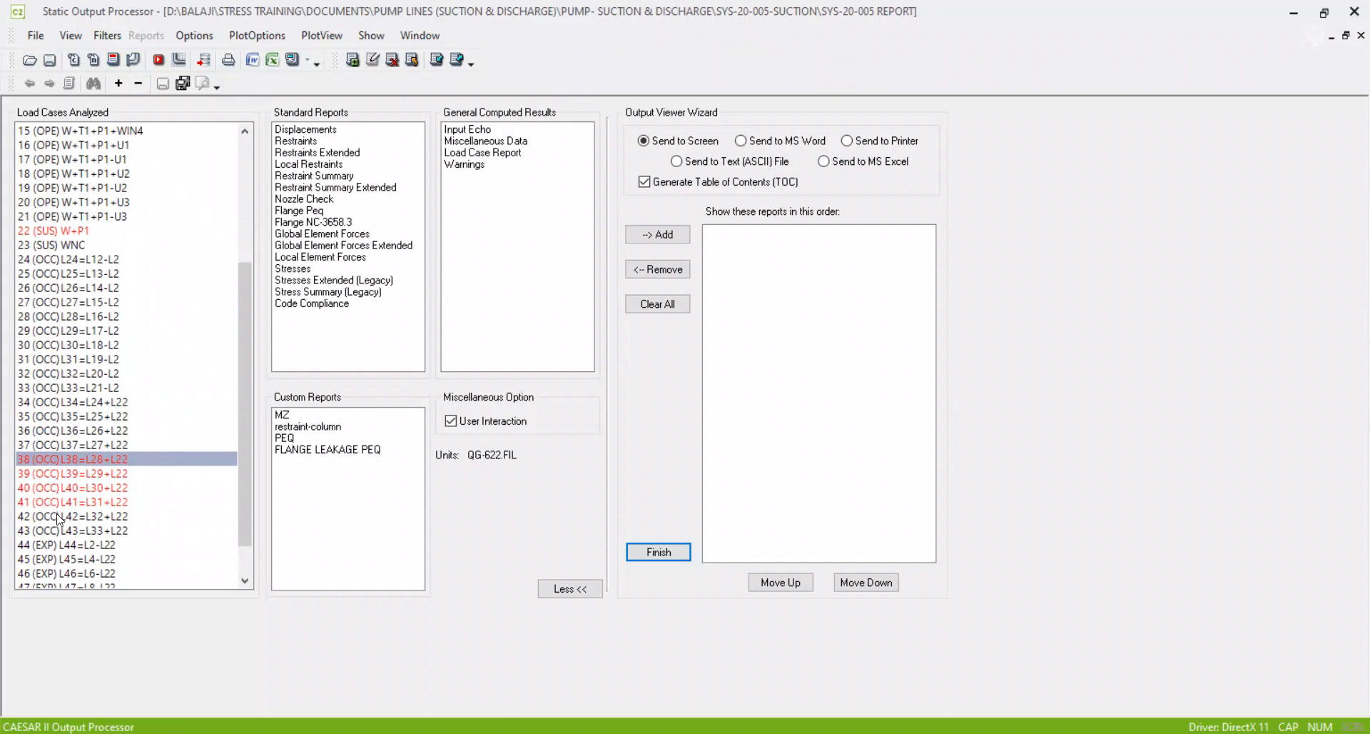
drag(112, 346, 116, 387)
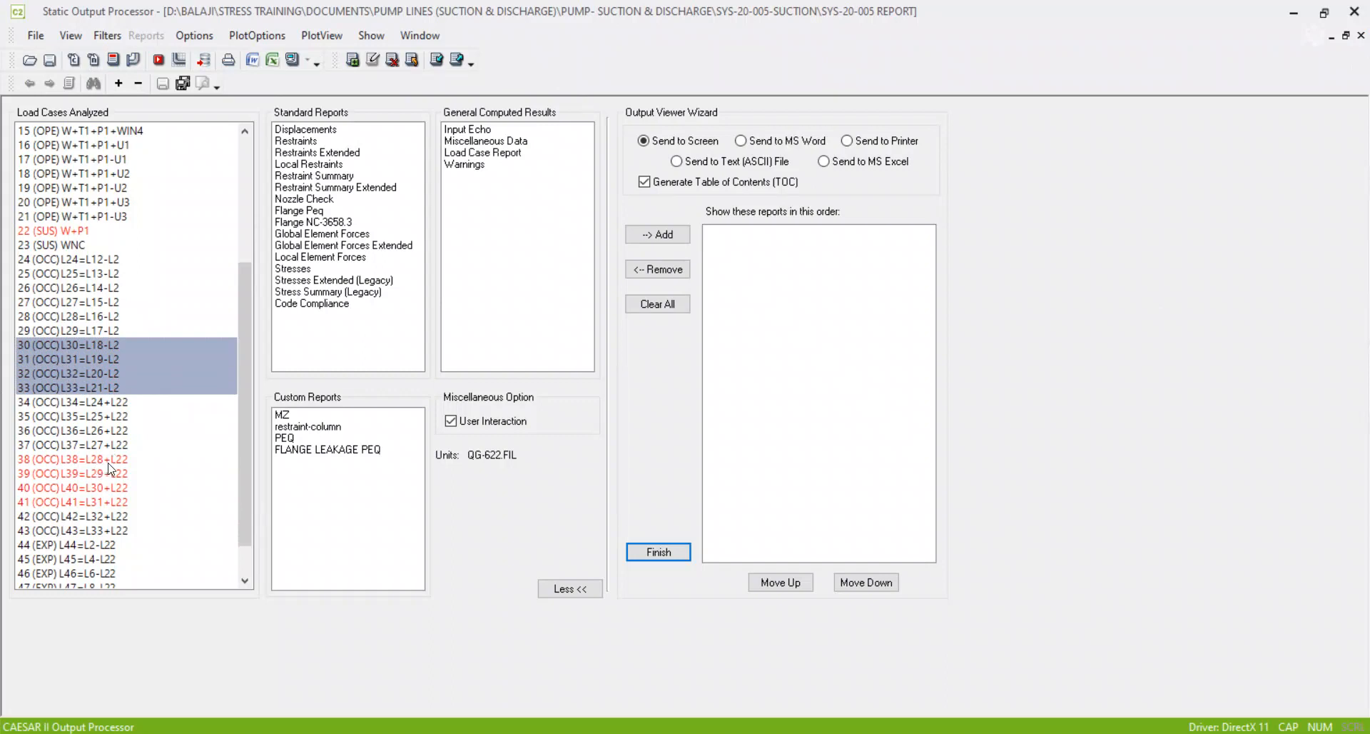
drag(106, 317, 109, 360)
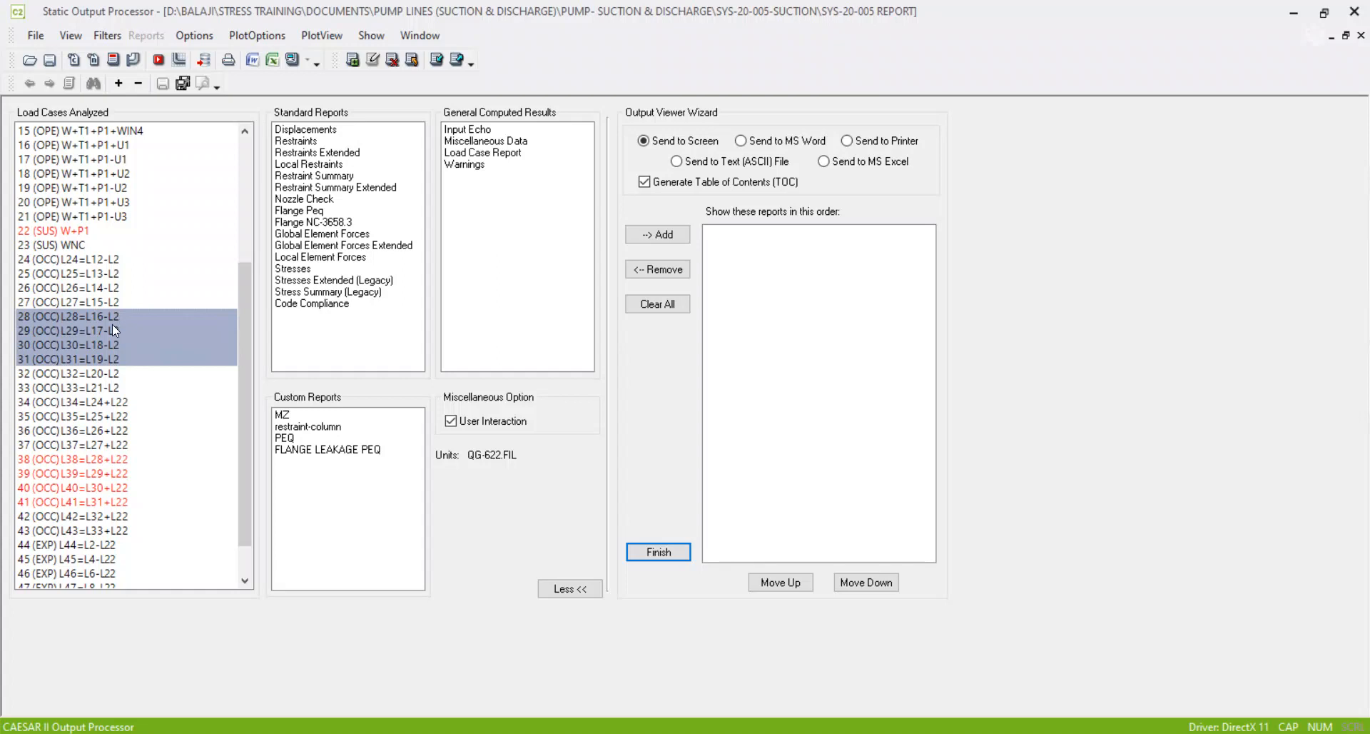
drag(102, 459, 103, 506)
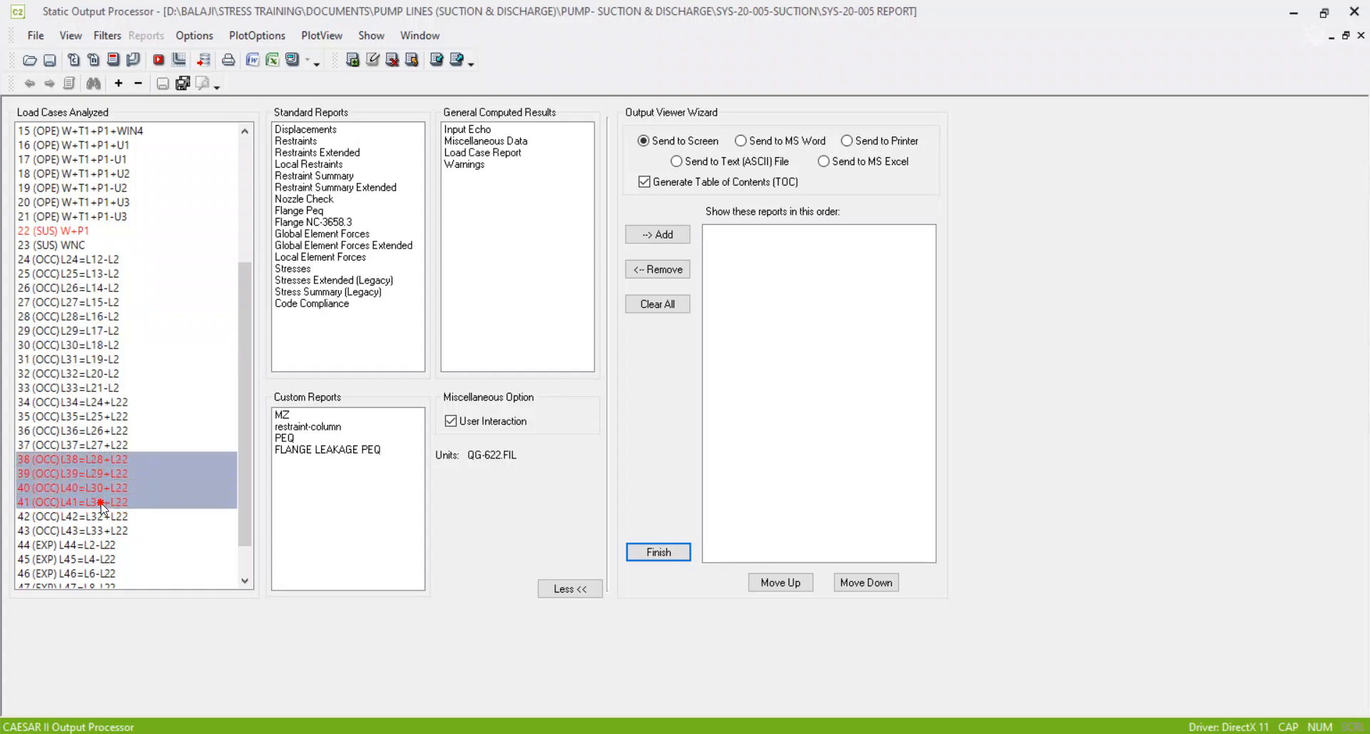
Step: Review the sustained and alternate sustained W+P1 cases against the rest of the analyzed load cases
scroll(112, 485, up, 3)
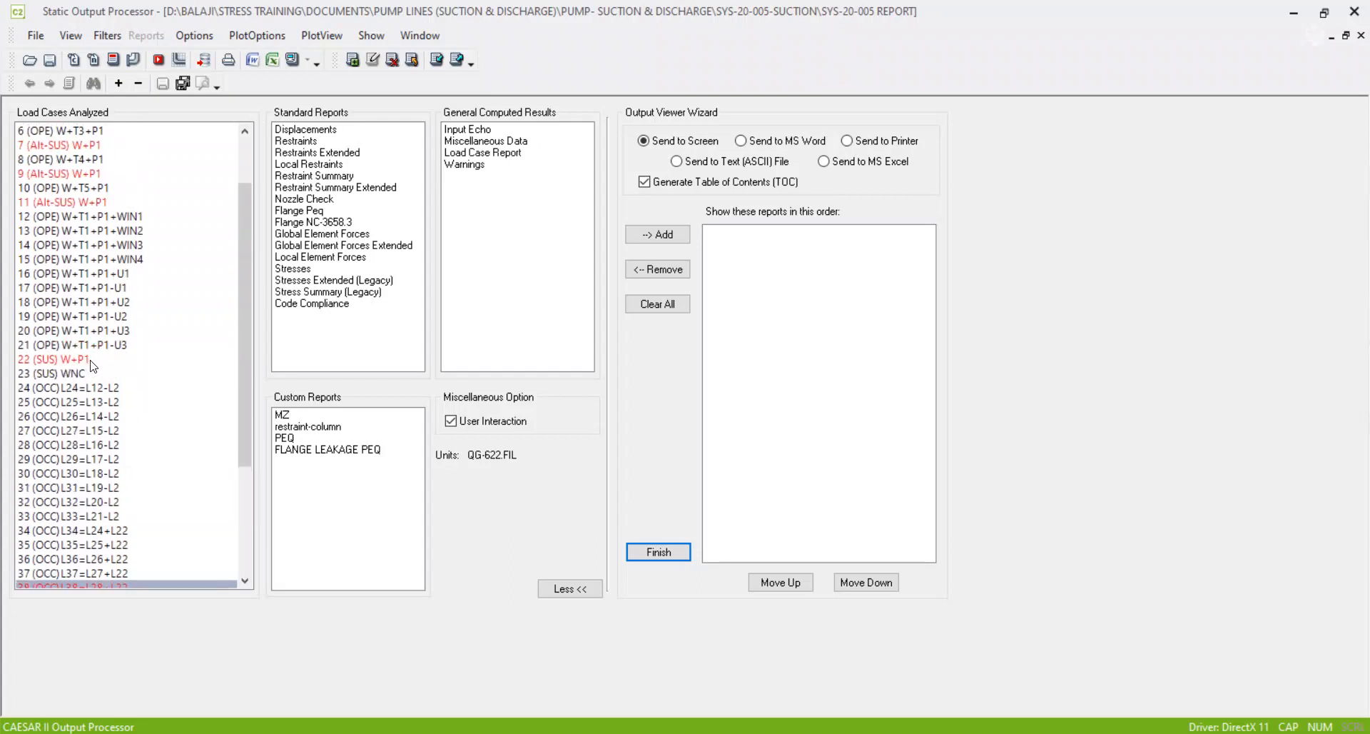
scroll(124, 350, up, 2)
scroll(131, 371, down, 6)
scroll(124, 371, up, 5)
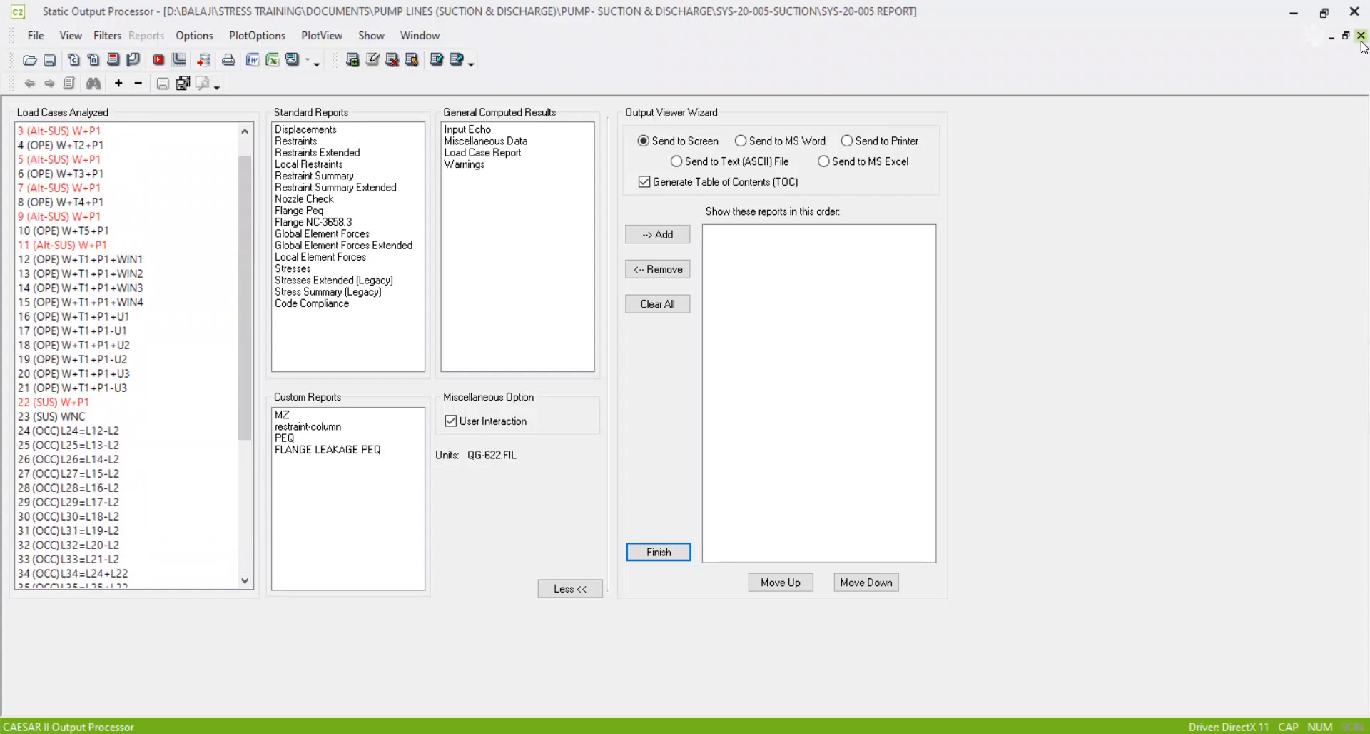
Step: Close the static output report and open the piping input of PUMP SUCTION -DISCHARGE in CAESAR II
click(1354, 12)
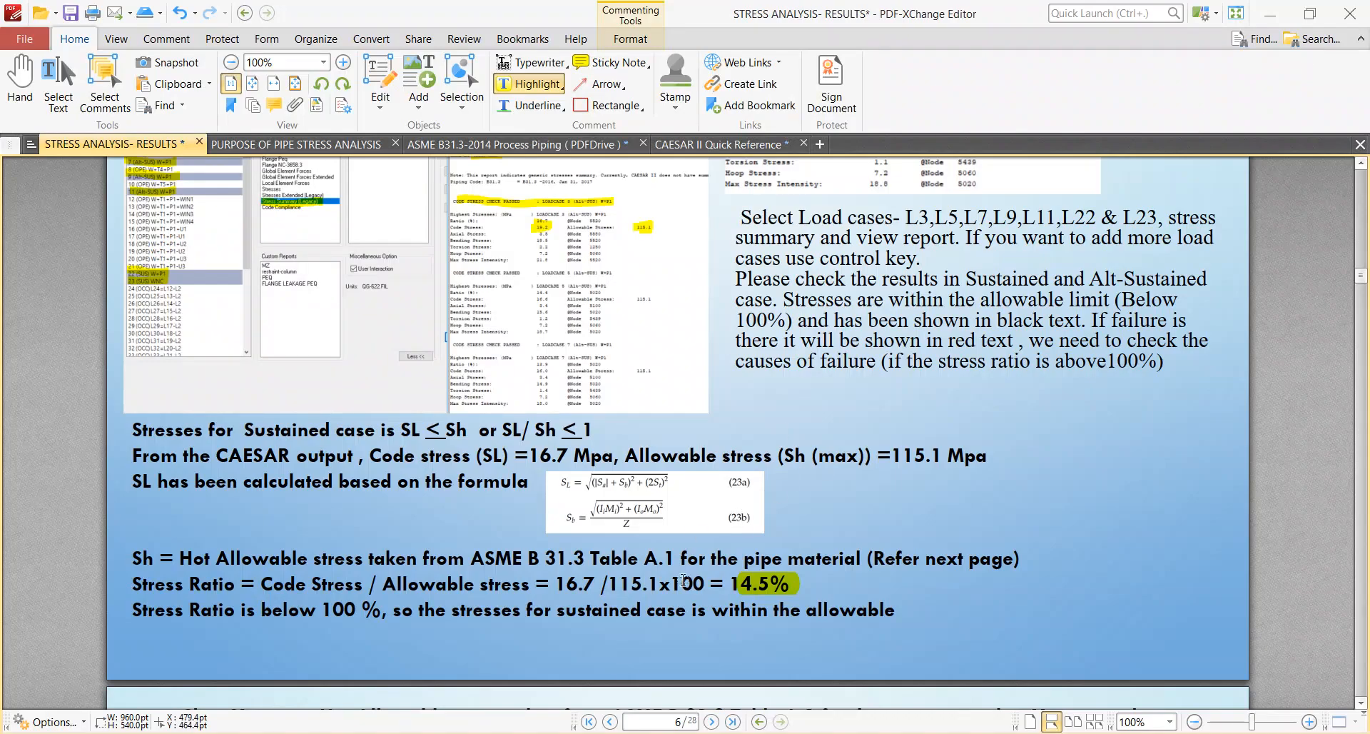
click(606, 733)
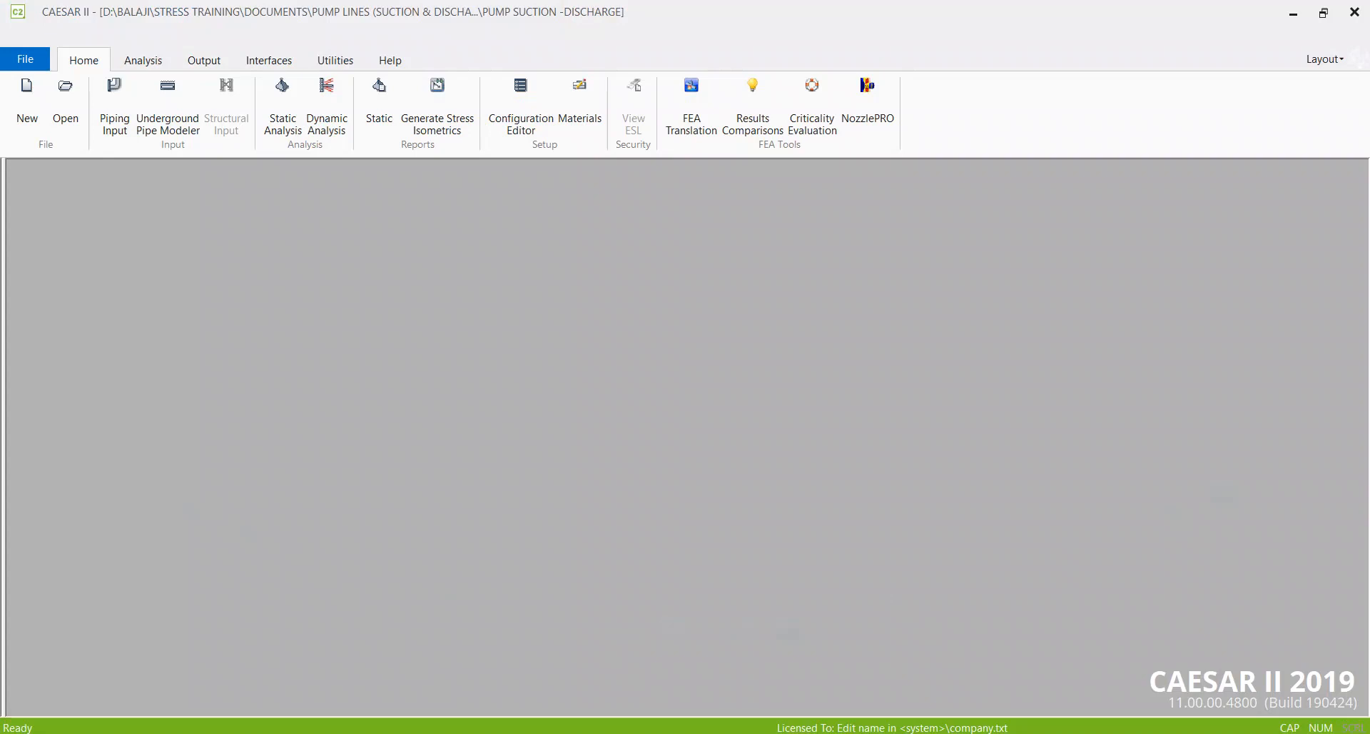
click(120, 138)
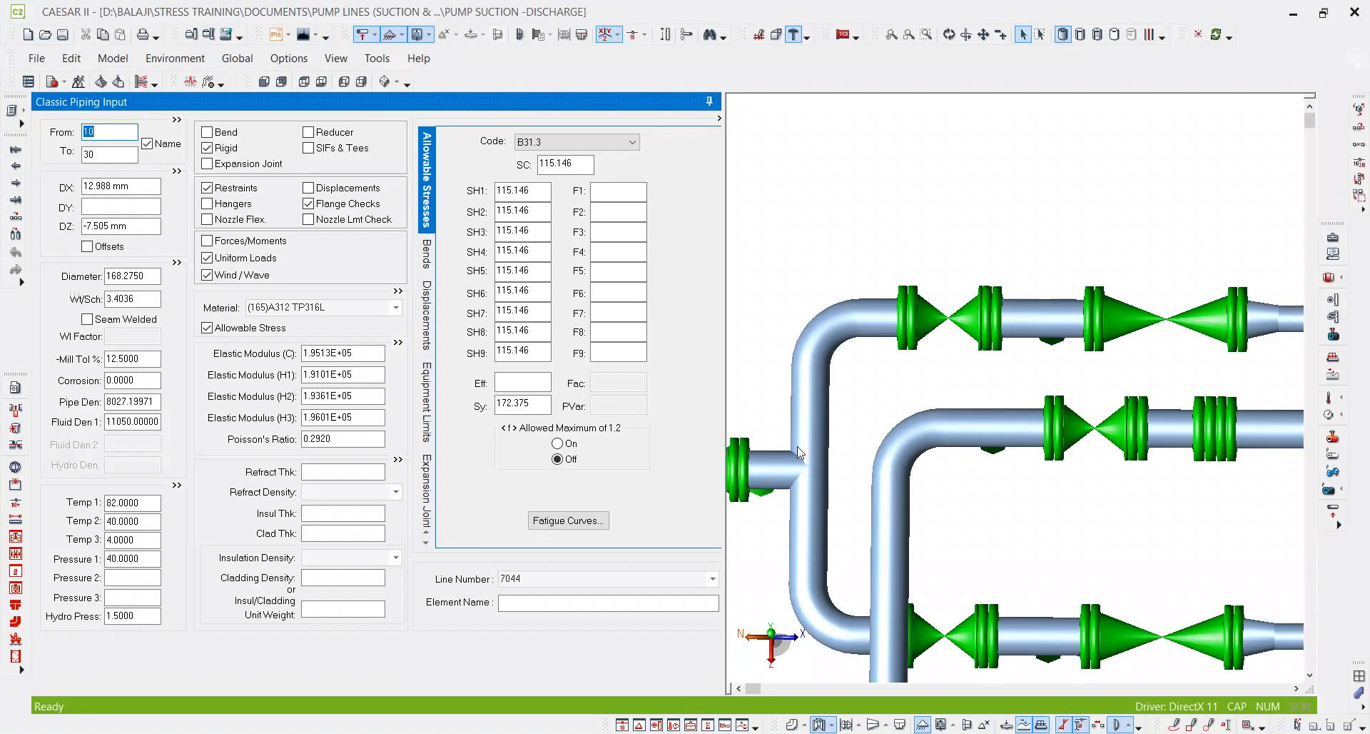
scroll(840, 287, down, 3)
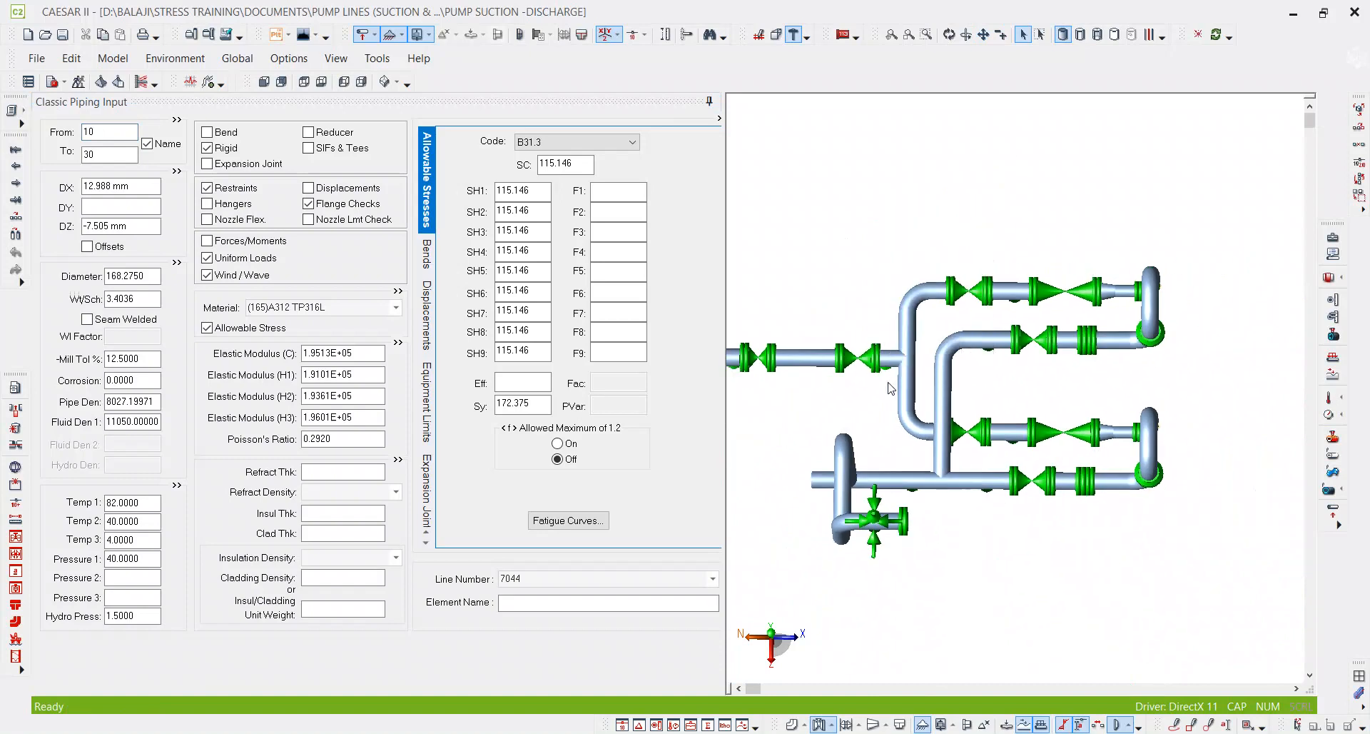
scroll(904, 355, down, 2)
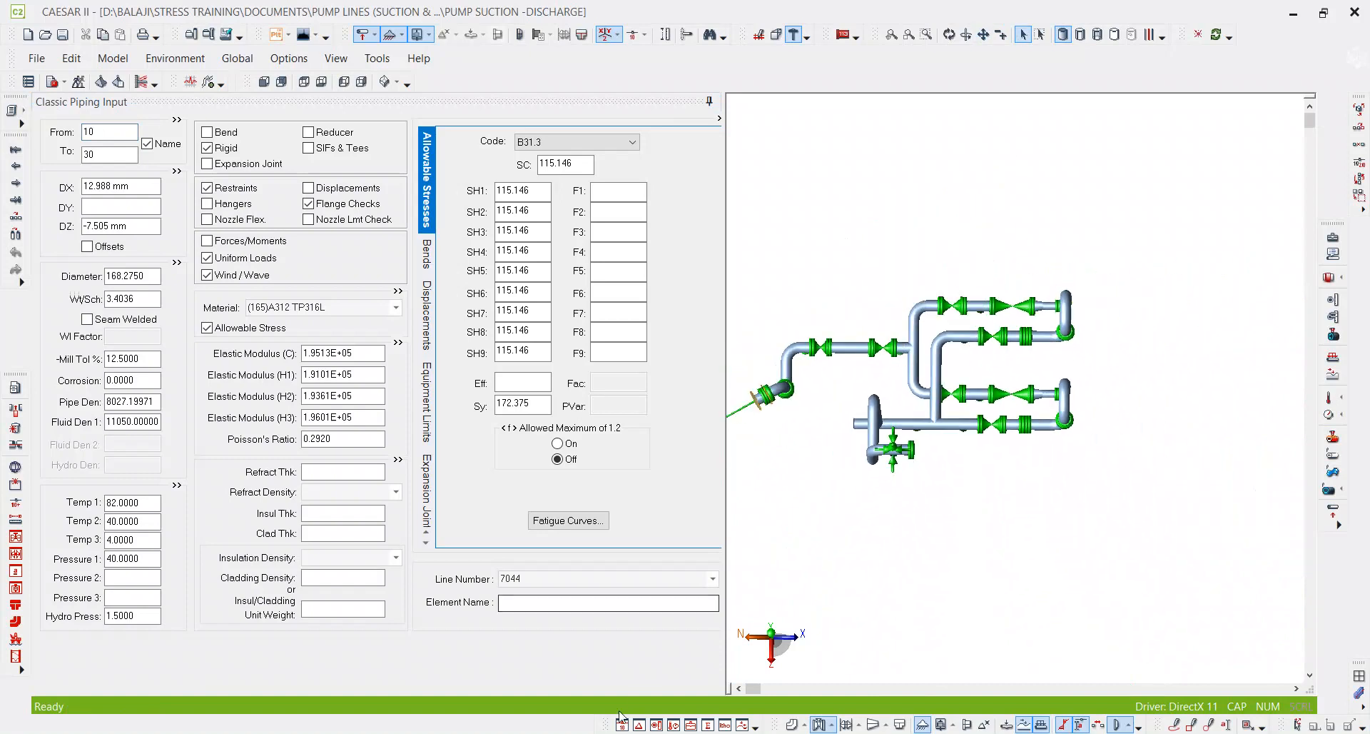
mouse_move(501, 733)
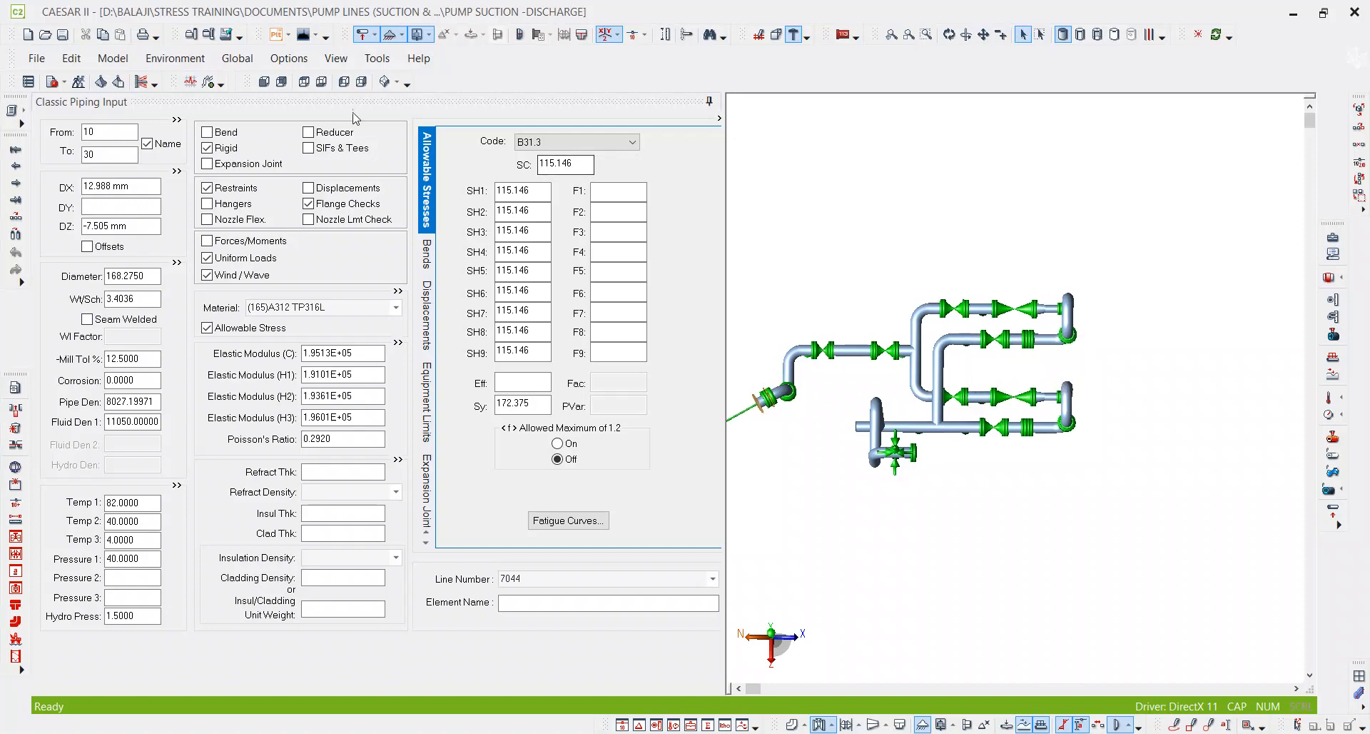
Step: Clear the stiffness of the +Y restraint at node 210 on the element from node 190
click(949, 34)
drag(929, 265, 917, 232)
scroll(852, 346, up, 4)
scroll(852, 346, up, 6)
click(769, 448)
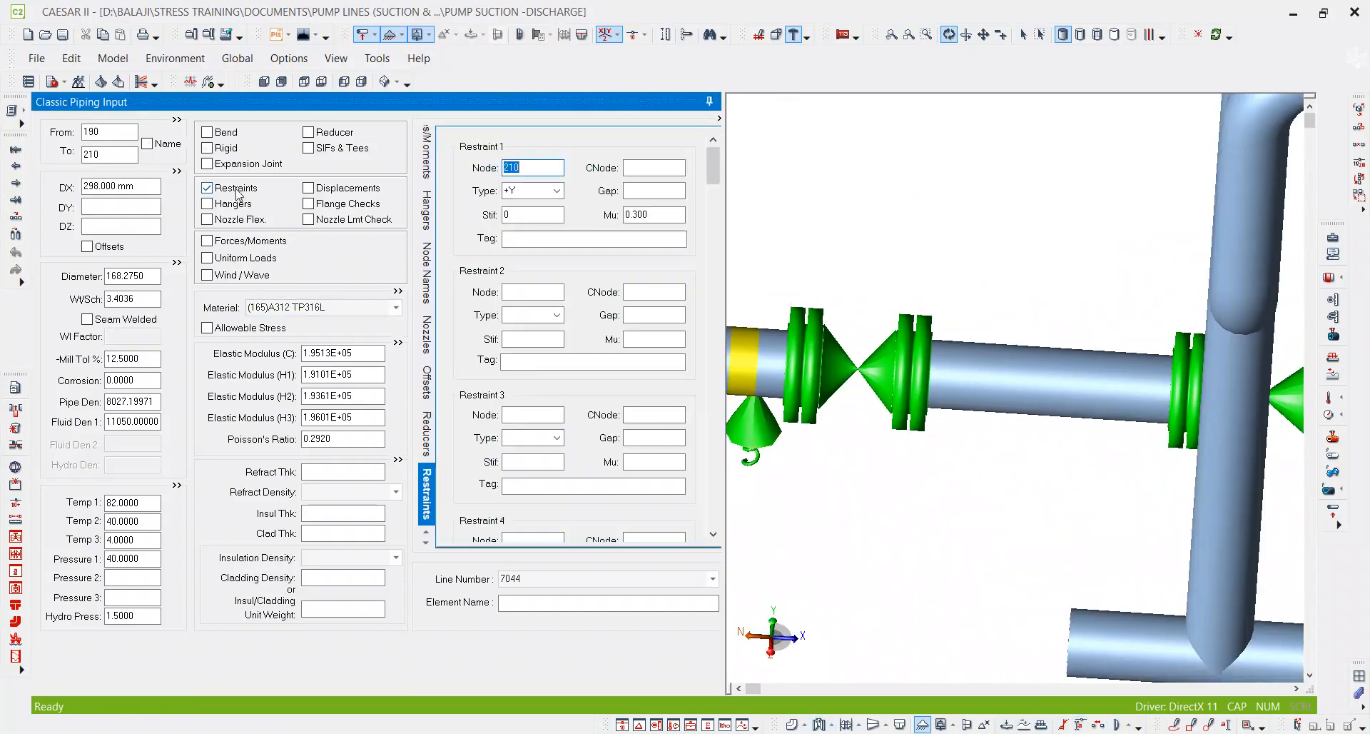
double_click(535, 214)
key(BackSpace)
Step: Clear the restraint stiffness on the next supported element along the line
scroll(1164, 460, down, 3)
click(1205, 437)
double_click(501, 221)
key(BackSpace)
scroll(981, 262, down, 5)
drag(977, 366, 997, 417)
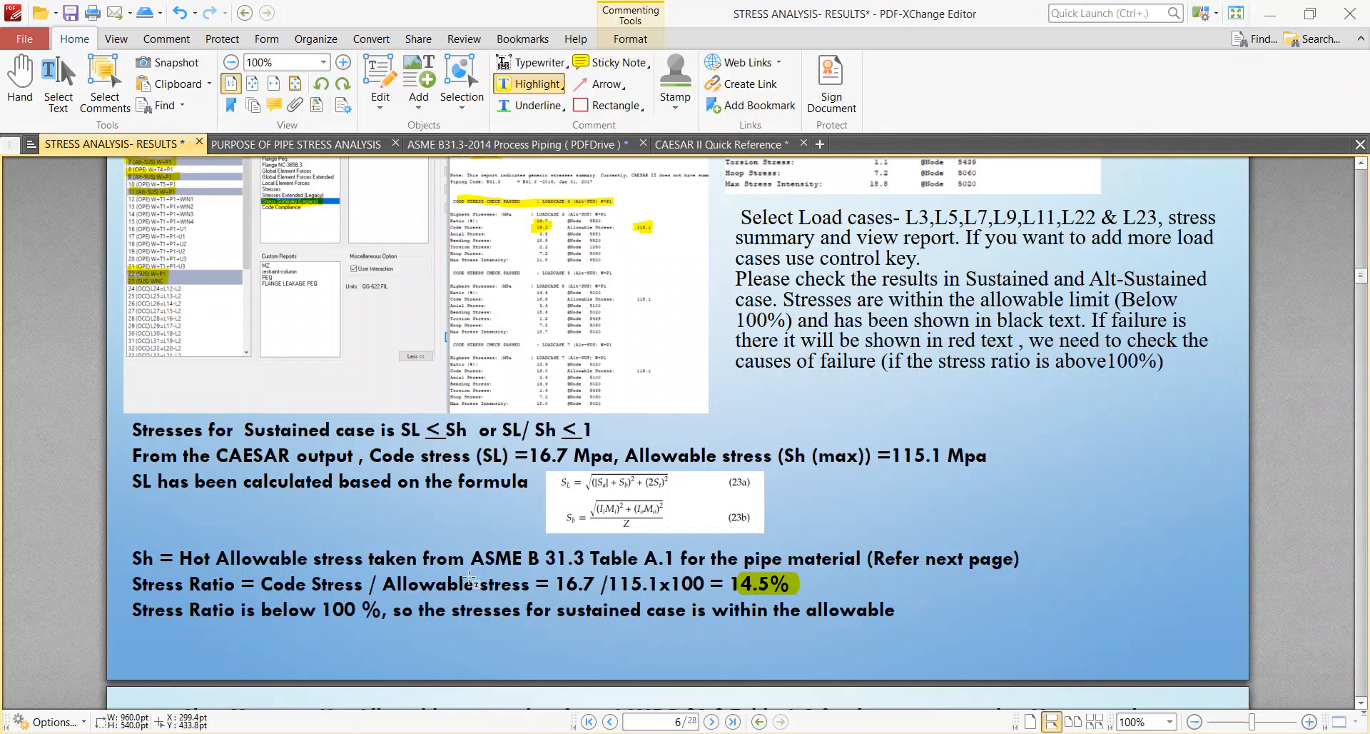
Step: Review the causes of failure and ways to qualify stresses in HYD & SUS cases on page 3 of the STRESS ANALYSIS- RESULTS document
scroll(502, 661, down, 1)
scroll(694, 582, up, 15)
scroll(695, 581, up, 20)
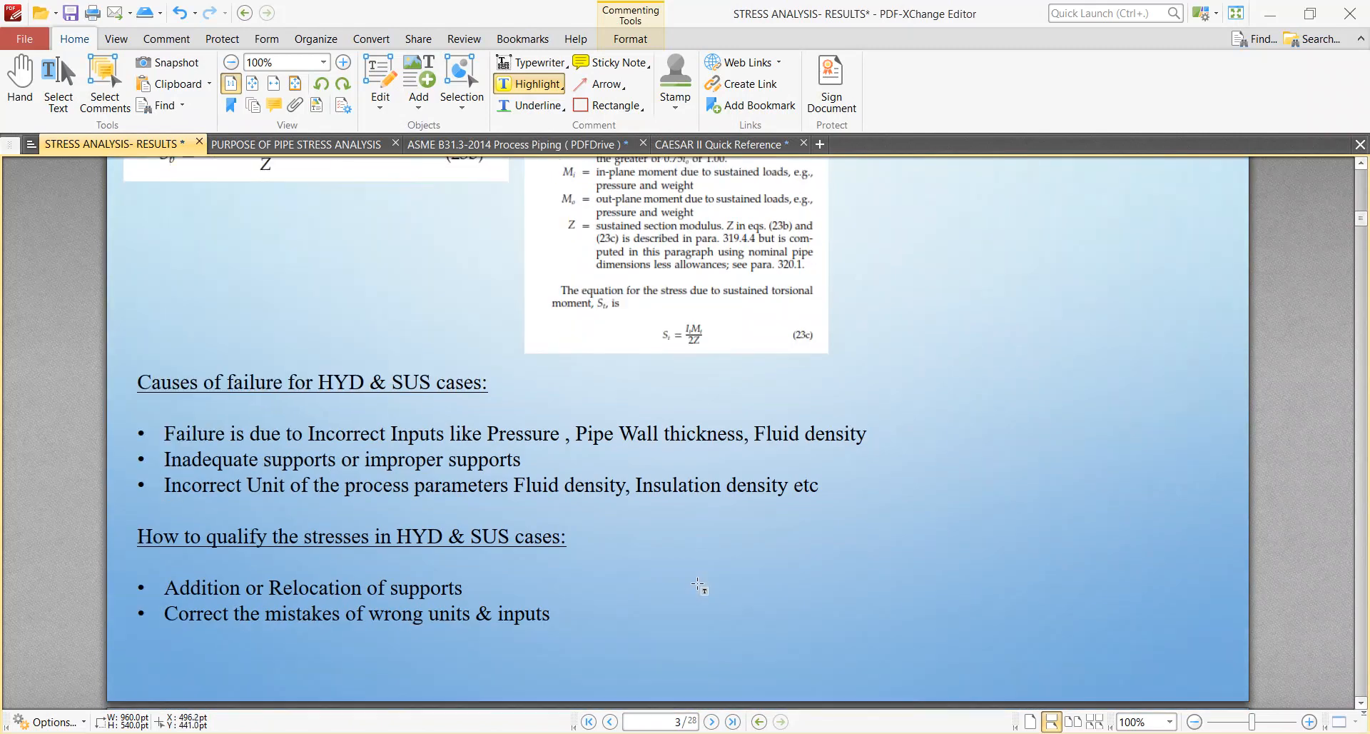
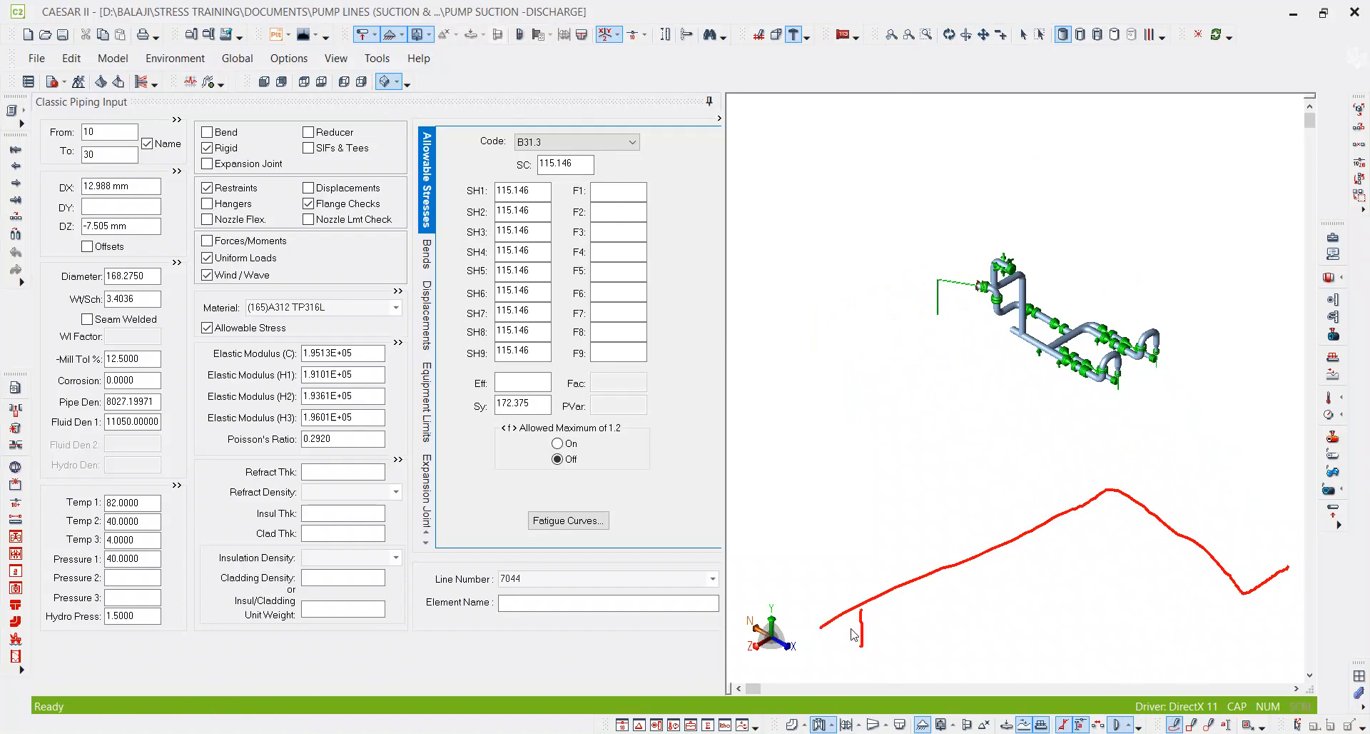
Step: Mark support arrows beneath the sloping part of the freehand pipe sketch, add guide arrows beside it, and clear the markup
mouse_move(914, 583)
mouse_down()
mouse_move(914, 627)
mouse_move(930, 603)
mouse_move(965, 606)
mouse_move(964, 618)
mouse_up()
drag(953, 571, 972, 570)
mouse_move(998, 550)
mouse_down()
mouse_move(1005, 593)
mouse_move(1025, 554)
mouse_move(1056, 565)
mouse_move(1057, 524)
mouse_move(1063, 536)
mouse_up()
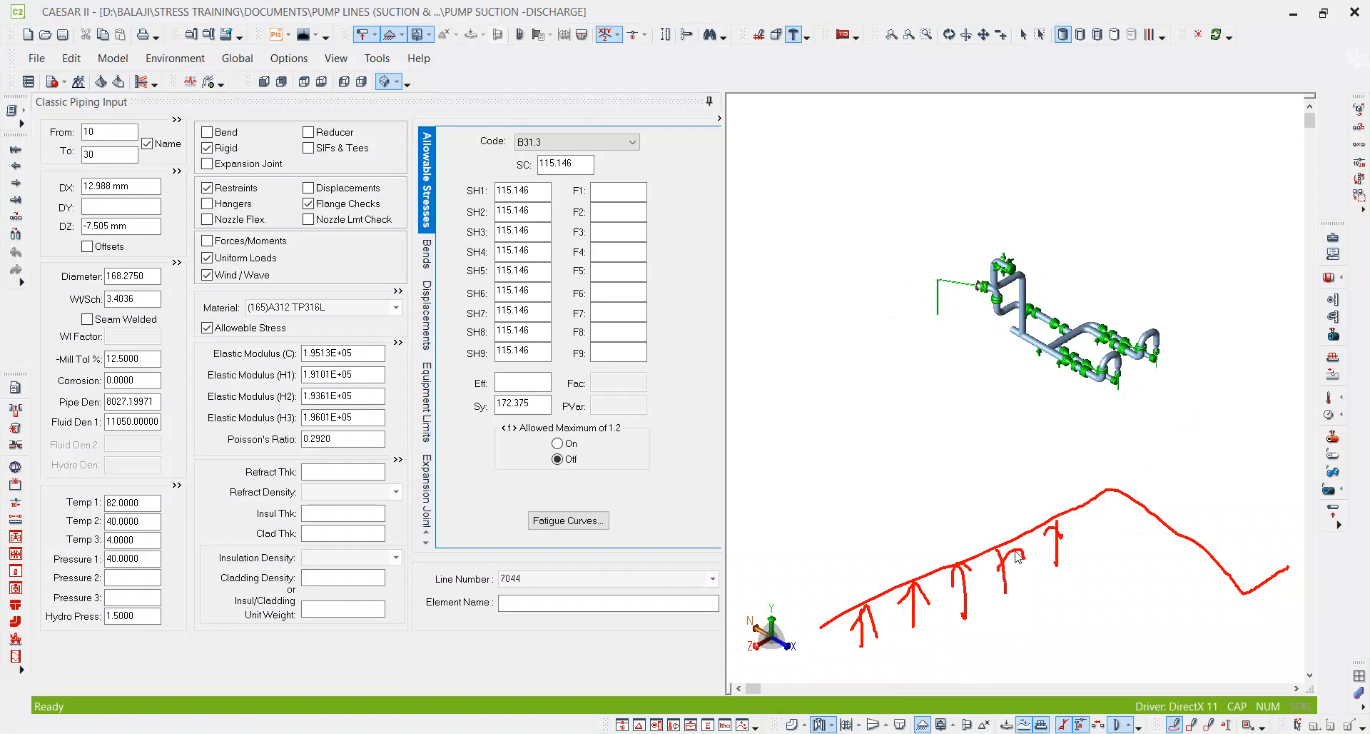
drag(990, 552, 1028, 555)
mouse_move(823, 568)
mouse_down()
mouse_move(867, 594)
mouse_move(842, 591)
mouse_move(885, 628)
mouse_up()
mouse_move(930, 565)
mouse_down()
mouse_move(977, 539)
mouse_move(960, 552)
mouse_move(972, 564)
mouse_up()
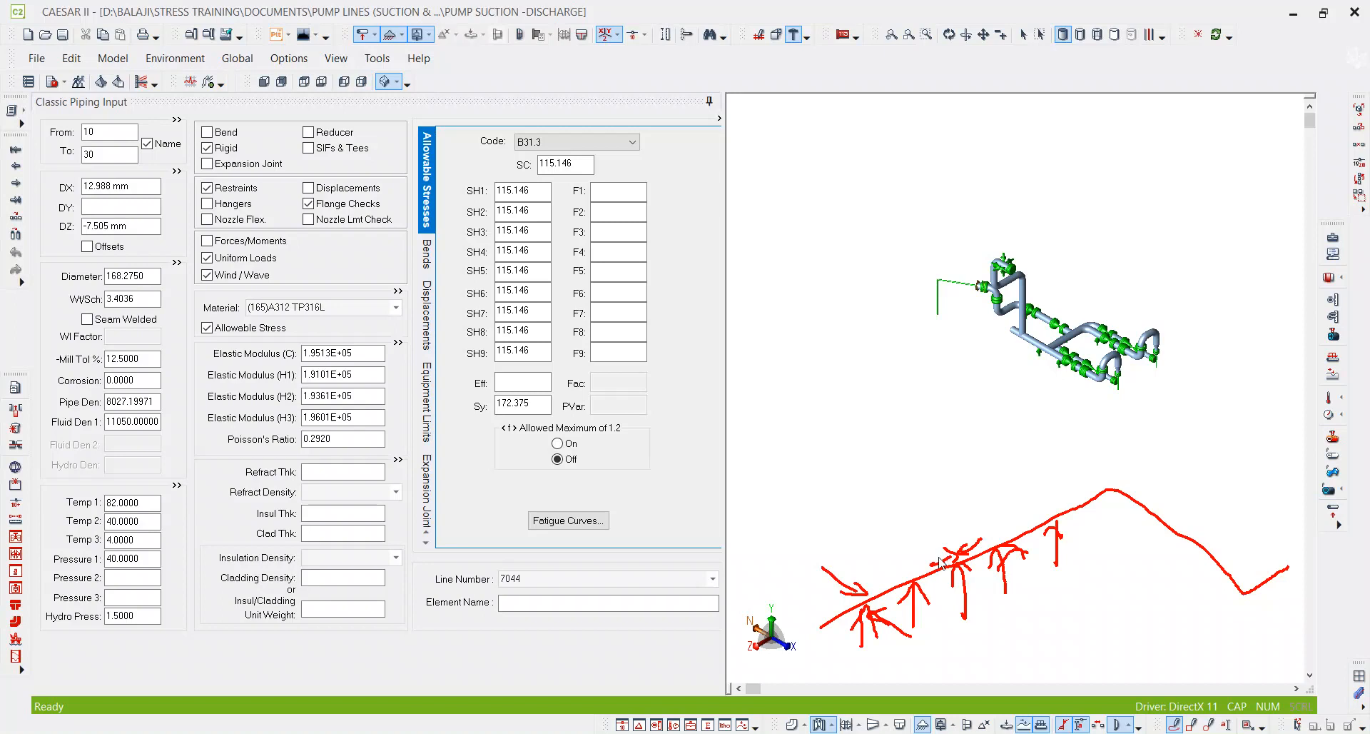
key(Escape)
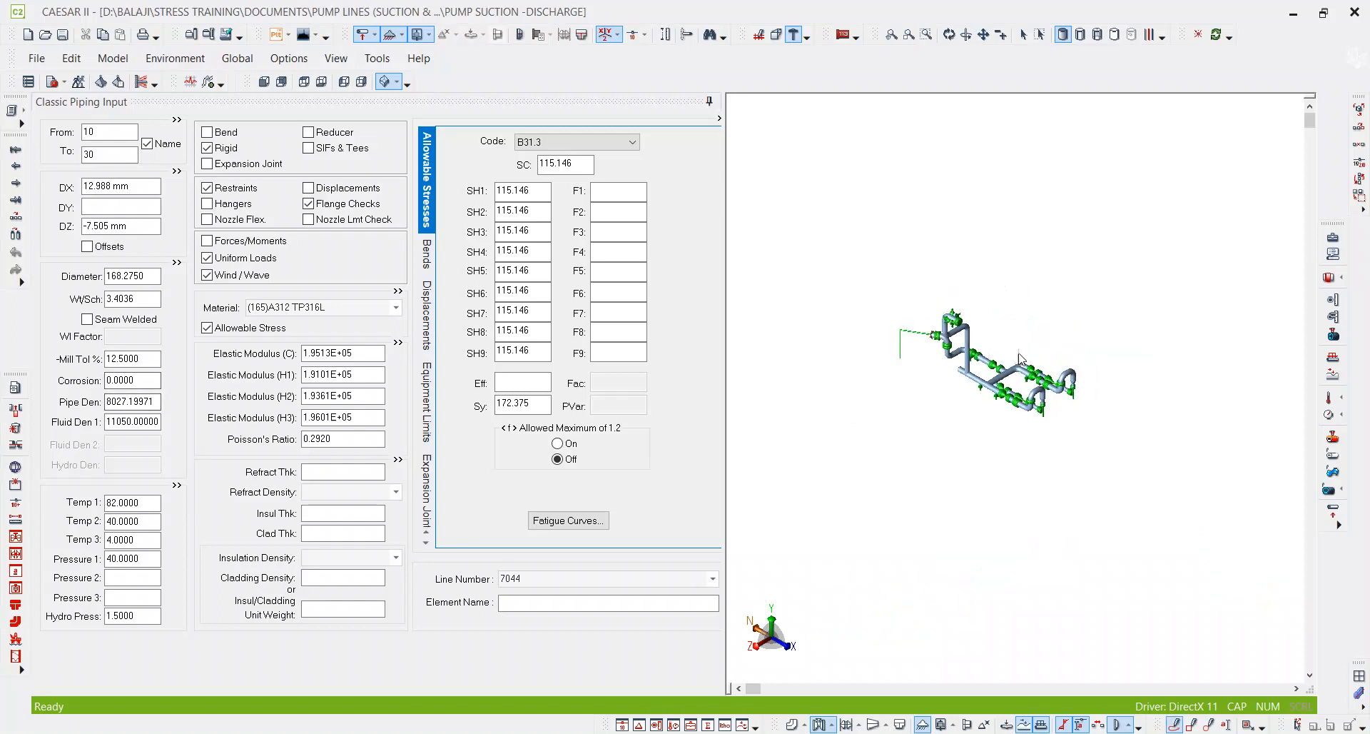
Step: Sketch a vertical riser turning into a sloping run freehand beside the piping model
scroll(1021, 359, up, 1)
scroll(977, 415, down, 1)
drag(773, 476, 937, 471)
mouse_move(866, 201)
mouse_down()
mouse_move(863, 525)
mouse_move(1124, 598)
mouse_up()
mouse_move(865, 202)
mouse_down()
mouse_move(872, 222)
mouse_move(871, 117)
mouse_up()
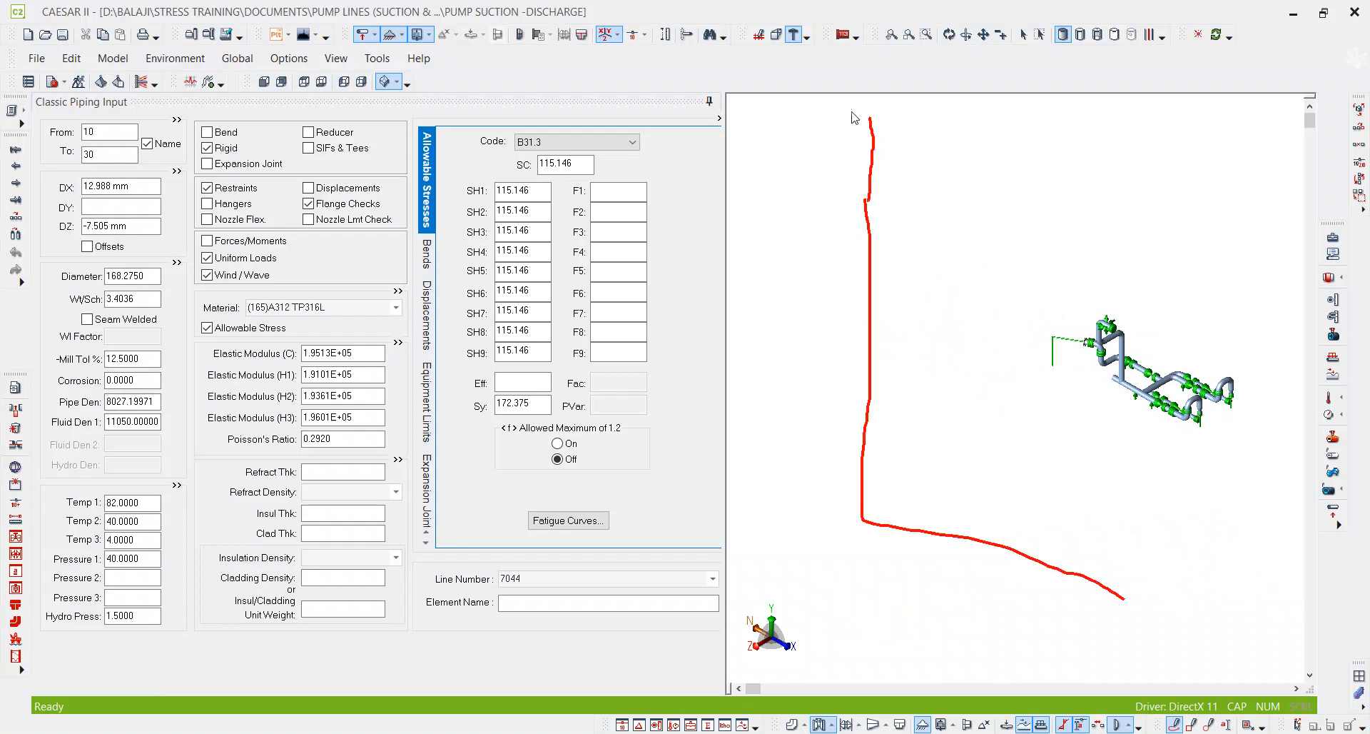
Step: Add a horizontal line at the top of the sketched riser and cross marks for three guides along it
drag(785, 120, 879, 120)
mouse_move(878, 199)
mouse_down()
mouse_move(860, 210)
mouse_move(887, 216)
mouse_up()
mouse_move(882, 295)
mouse_down()
mouse_move(857, 317)
mouse_move(885, 324)
mouse_up()
mouse_move(879, 409)
mouse_down()
mouse_move(848, 426)
mouse_move(887, 439)
mouse_up()
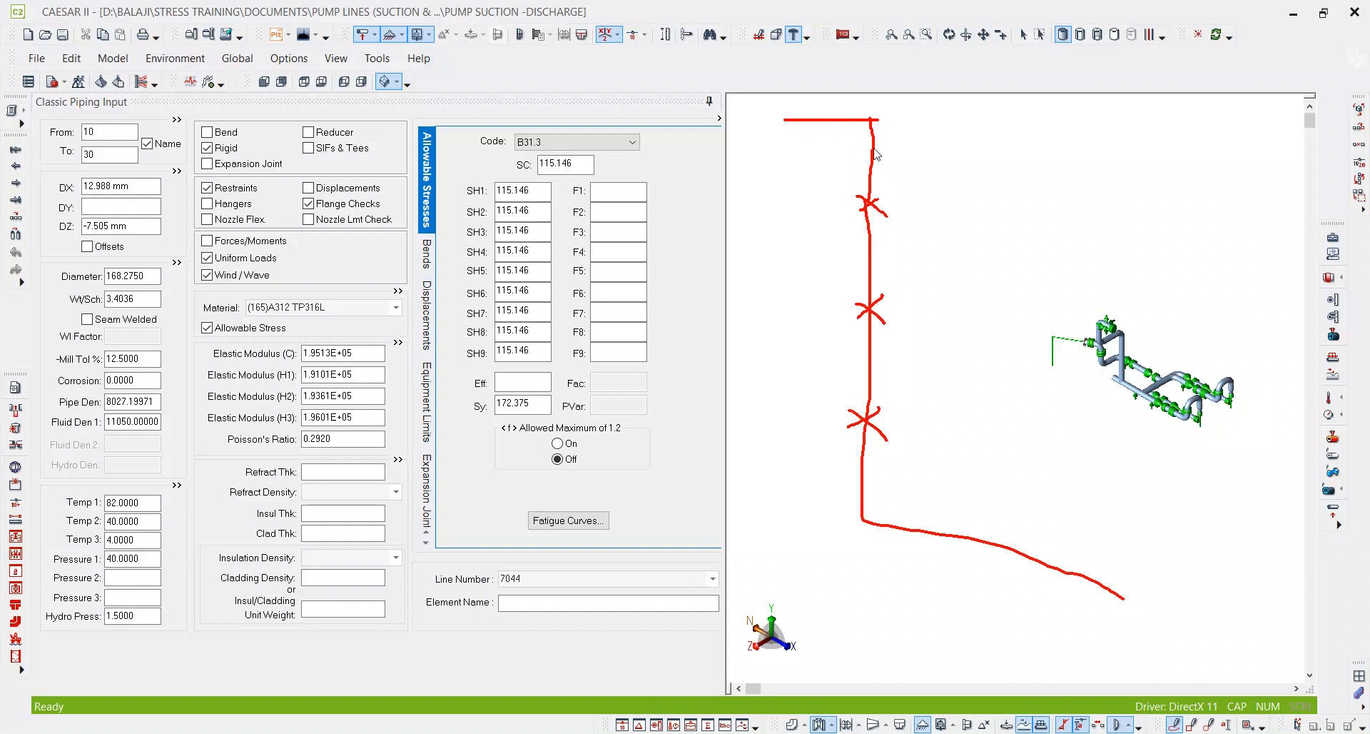
Step: Draw an arrow beside the riser's upper section, circle the whole riser, and clear the markup
drag(880, 162, 911, 171)
mouse_move(806, 129)
mouse_down()
mouse_move(765, 510)
mouse_move(946, 378)
mouse_move(882, 108)
mouse_move(822, 101)
mouse_up()
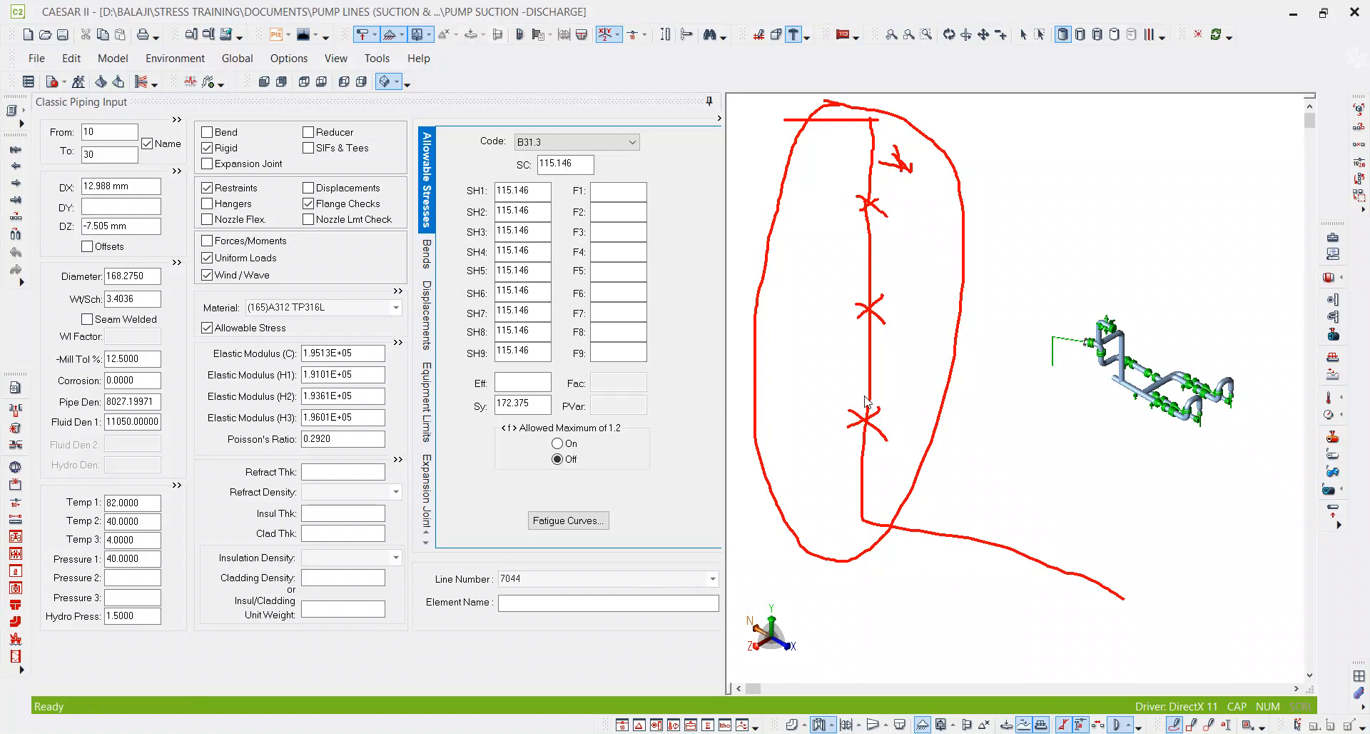
key(Escape)
Step: Sketch a pipe route with a riser and a peaked horizontal run, marking guide arrows at two points on the riser
mouse_move(790, 229)
mouse_down()
mouse_move(879, 232)
mouse_move(833, 606)
mouse_up()
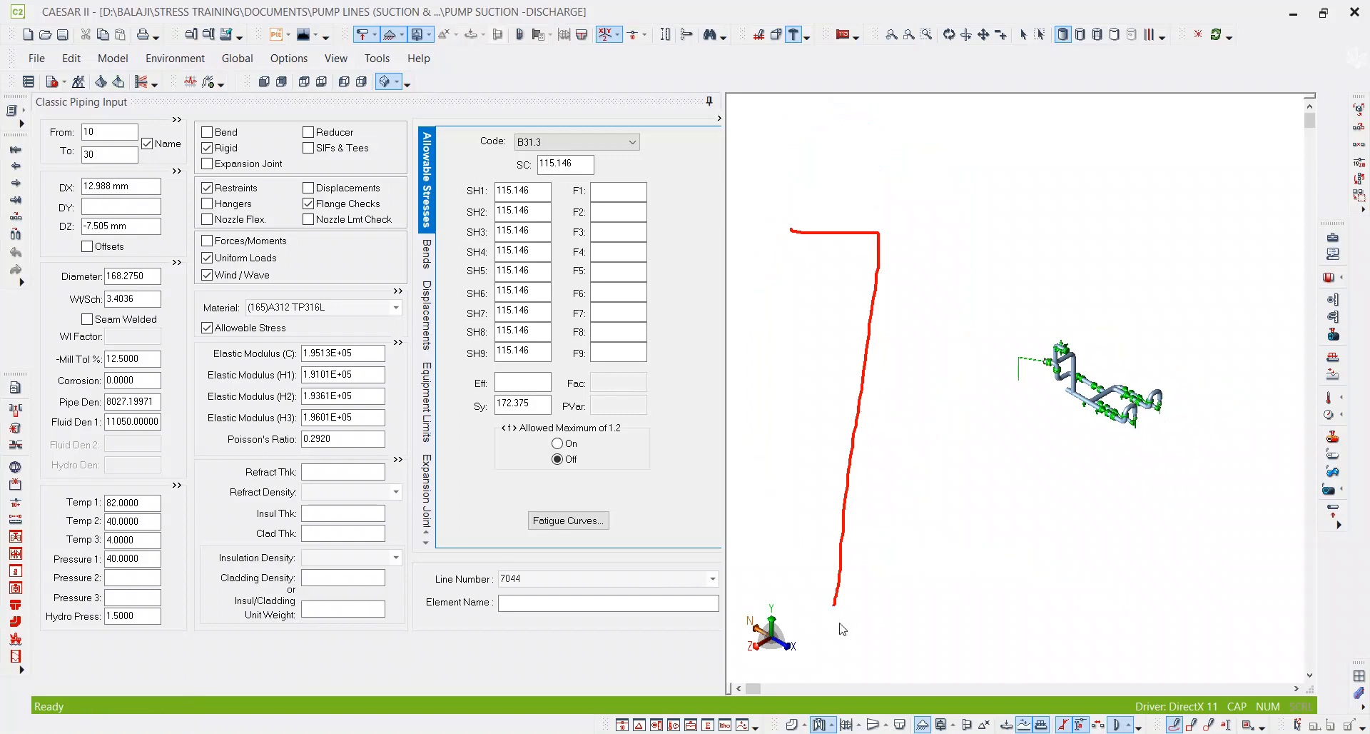
mouse_move(836, 605)
mouse_down()
mouse_move(1070, 477)
mouse_move(1274, 606)
mouse_up()
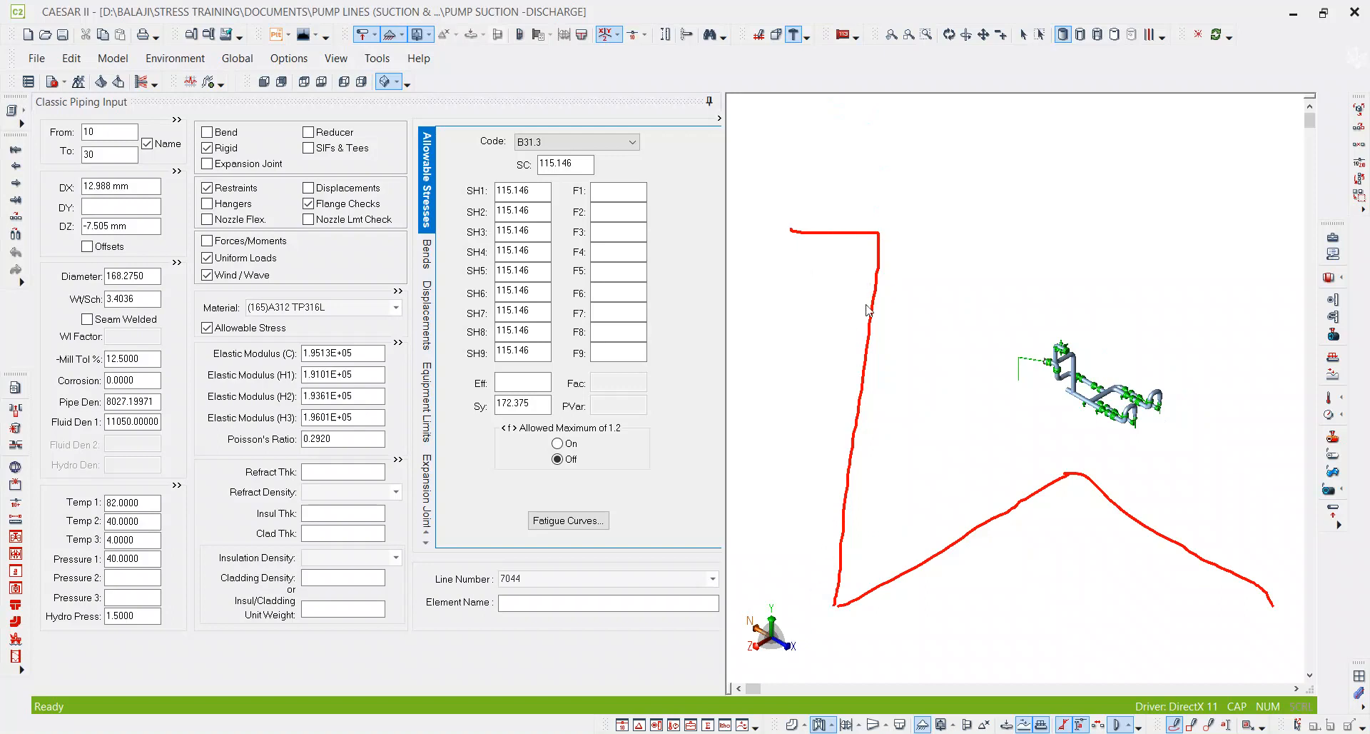
mouse_move(847, 304)
mouse_down()
mouse_move(875, 337)
mouse_move(912, 342)
mouse_move(879, 327)
mouse_up()
click(882, 332)
mouse_move(832, 431)
mouse_down()
mouse_move(896, 452)
mouse_move(853, 450)
mouse_up()
drag(880, 461, 853, 451)
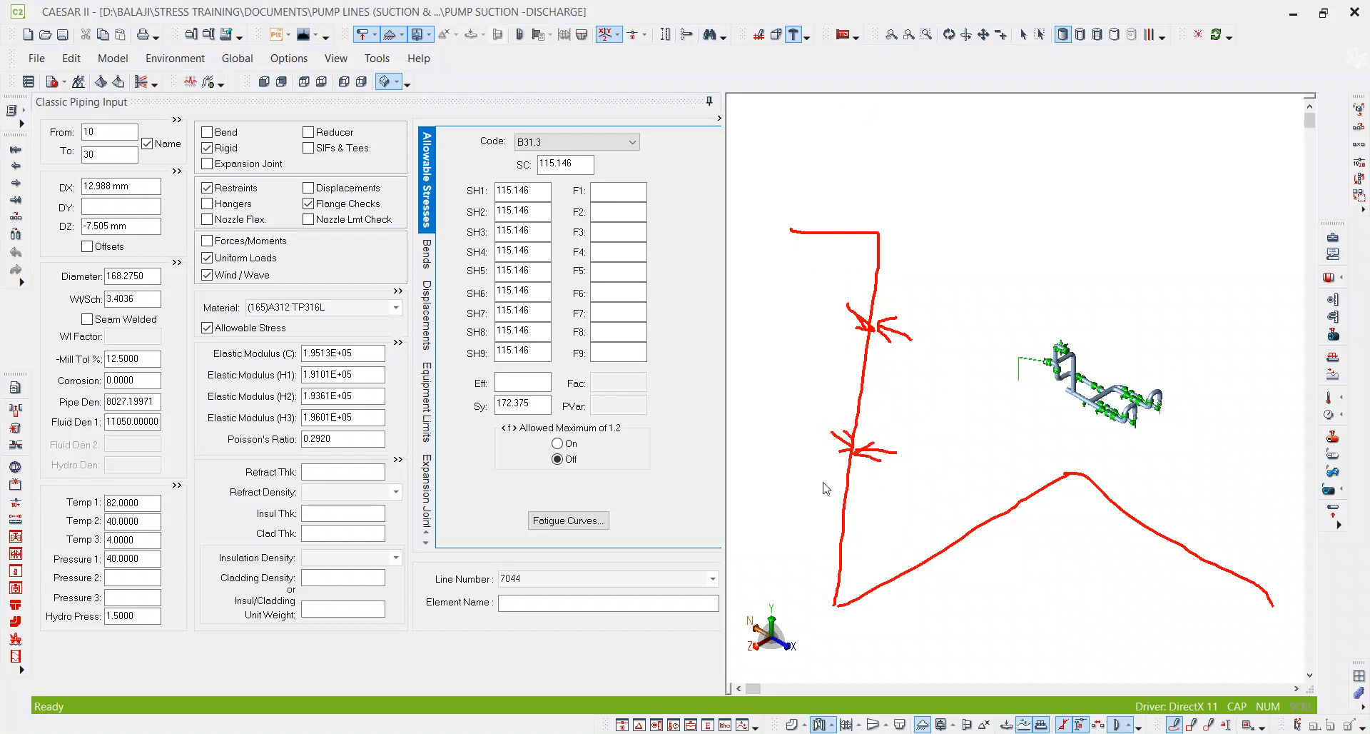
drag(812, 465, 845, 452)
mouse_move(831, 450)
mouse_down()
mouse_move(822, 476)
mouse_move(888, 420)
mouse_move(863, 439)
mouse_move(875, 436)
mouse_up()
Step: Circle the peak corner of the sketched run, mark and circle an axial stop on its slope, and clear the markup
click(1053, 459)
mouse_move(1053, 460)
mouse_down()
mouse_move(1092, 493)
mouse_move(1053, 472)
mouse_move(1047, 485)
mouse_up()
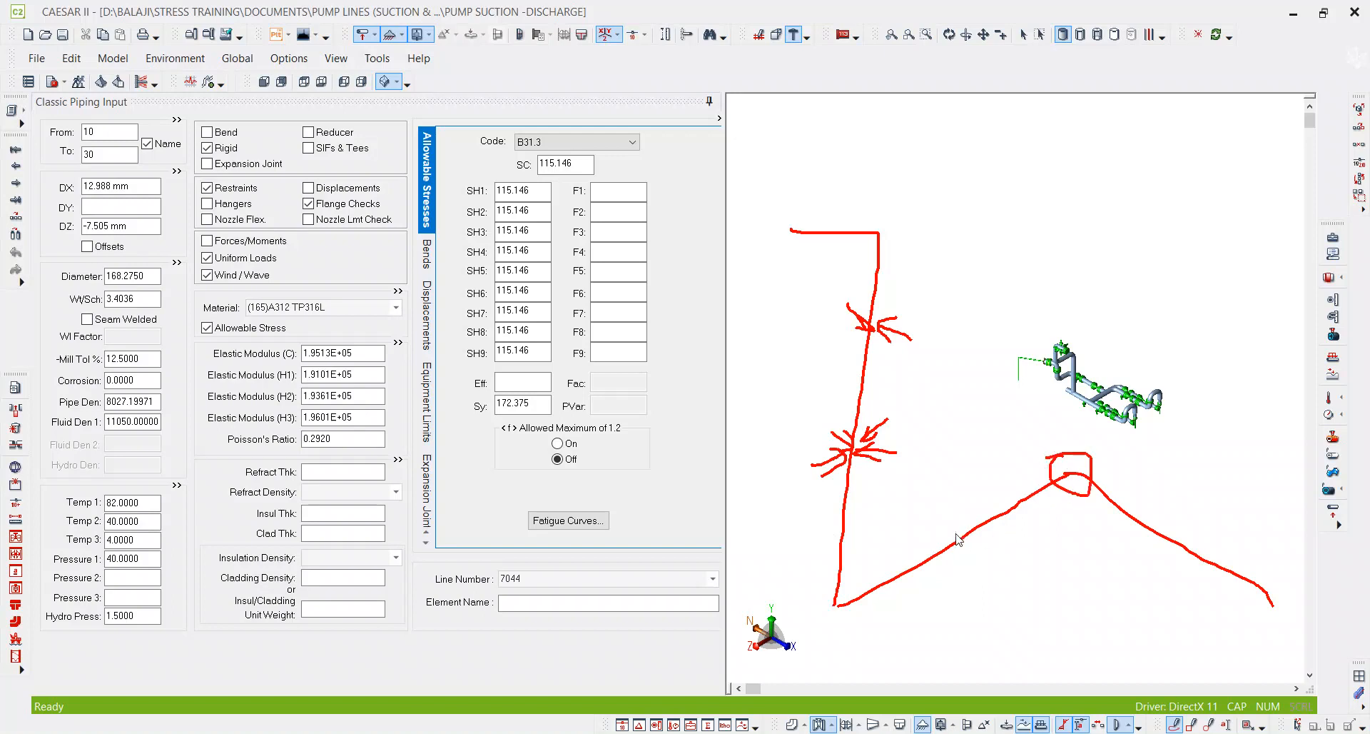
mouse_move(947, 547)
mouse_down()
mouse_move(963, 537)
mouse_move(933, 557)
mouse_move(1003, 557)
mouse_move(913, 511)
mouse_up()
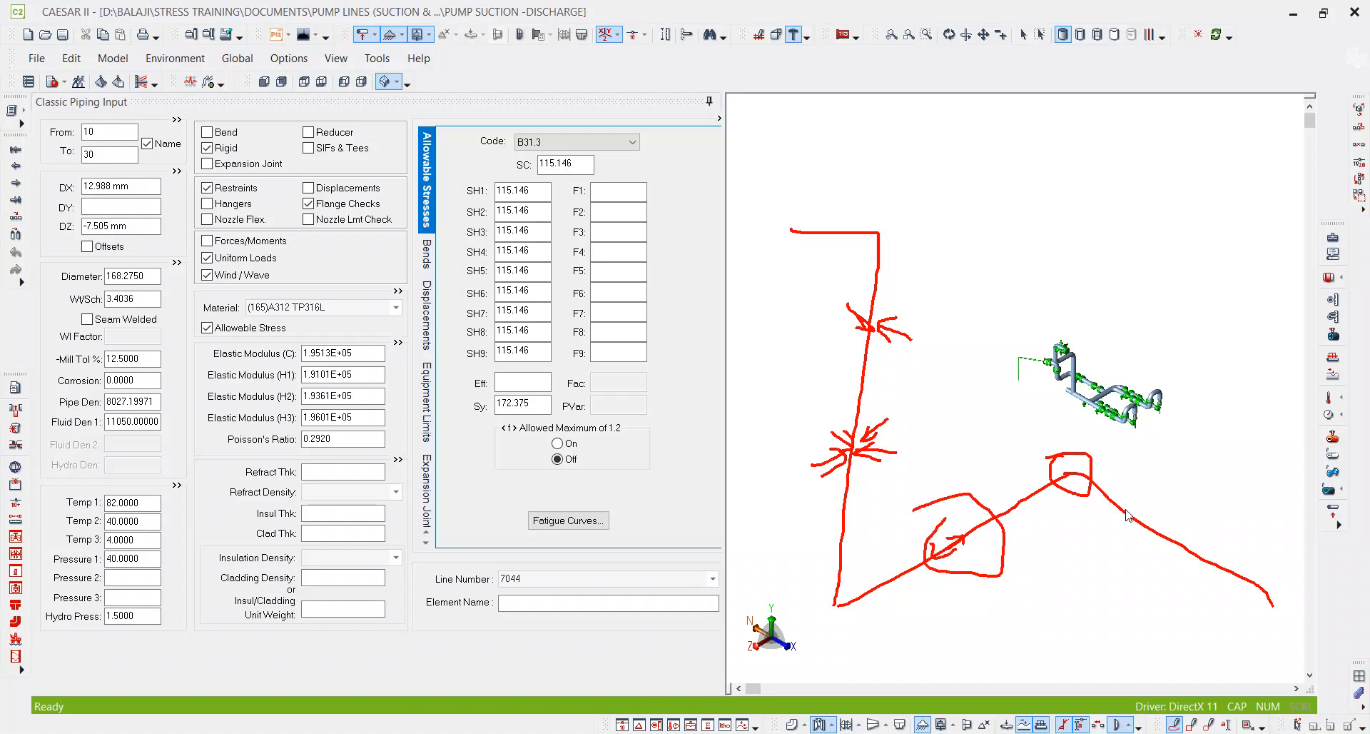
middle_click(1049, 497)
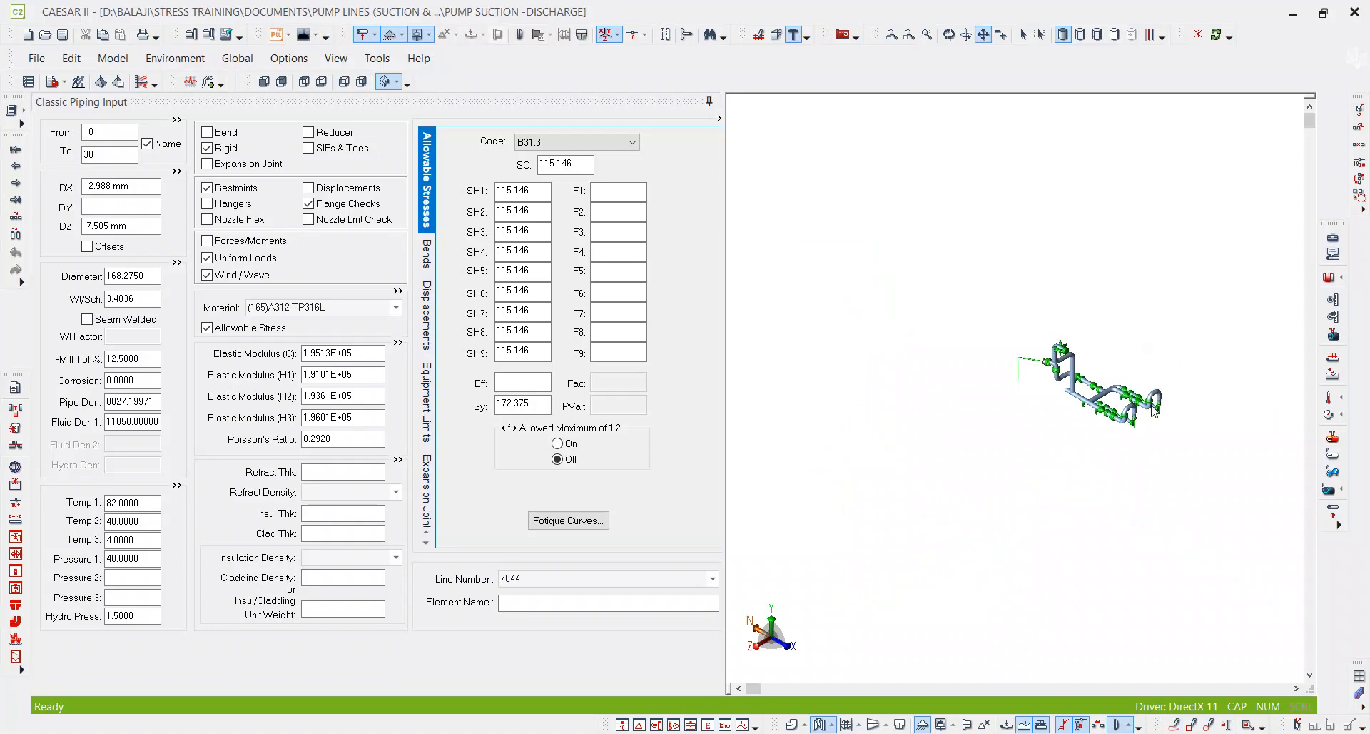
Step: Check the load case list in the static output for SYS-20-005 REPORT and close it
scroll(1111, 353, up, 5)
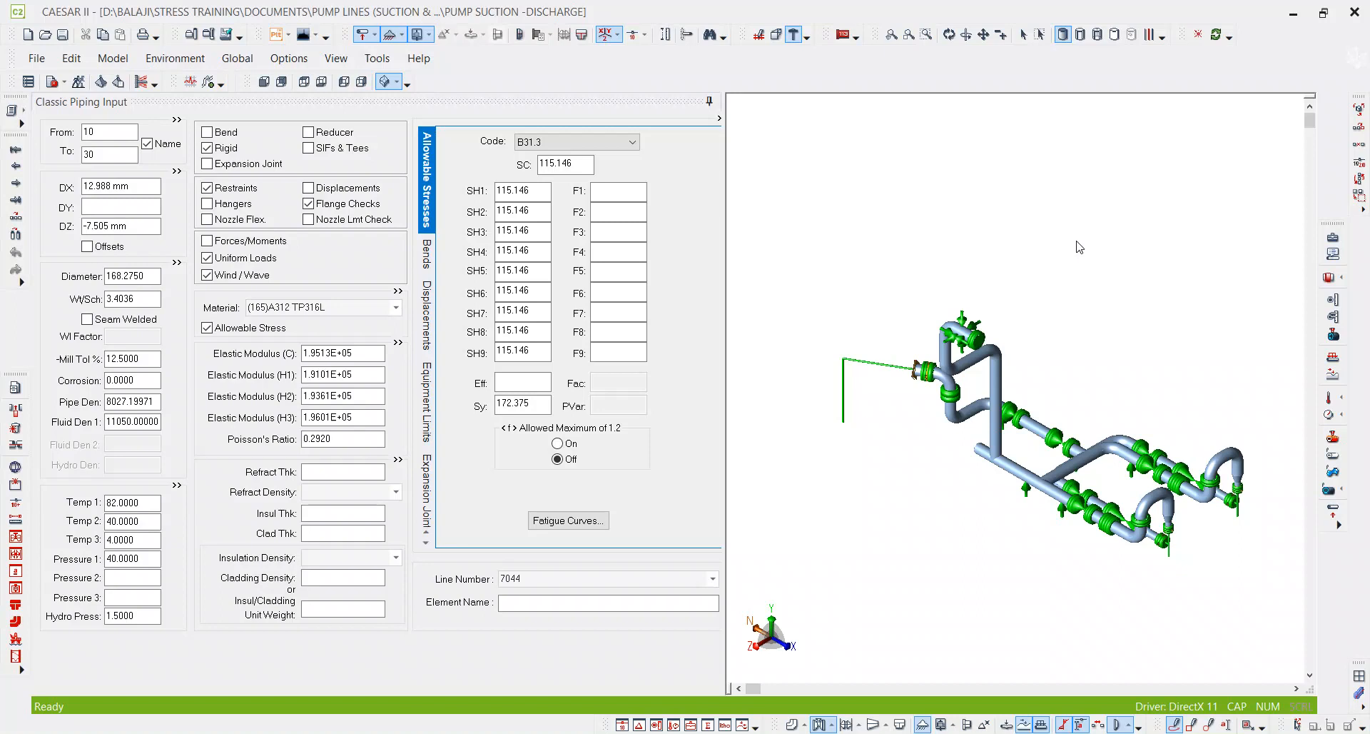
drag(1079, 247, 978, 267)
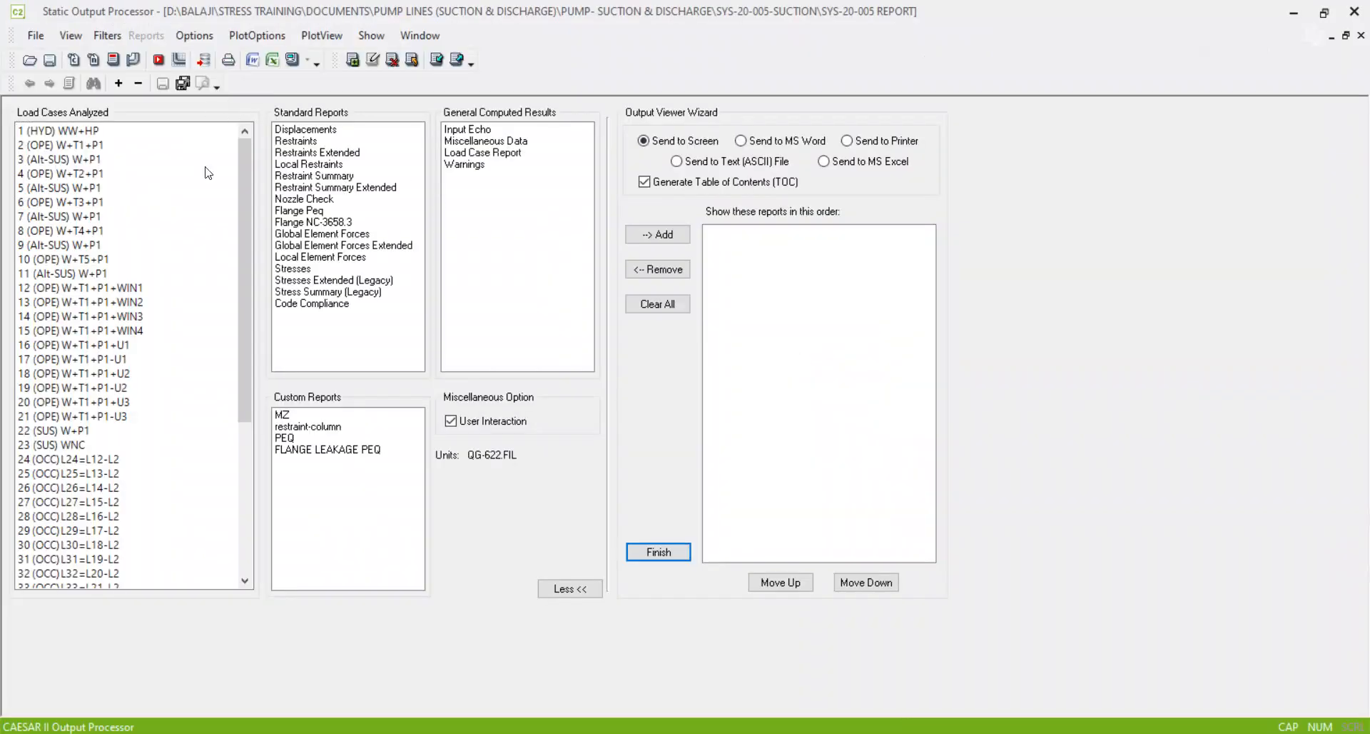
click(1354, 12)
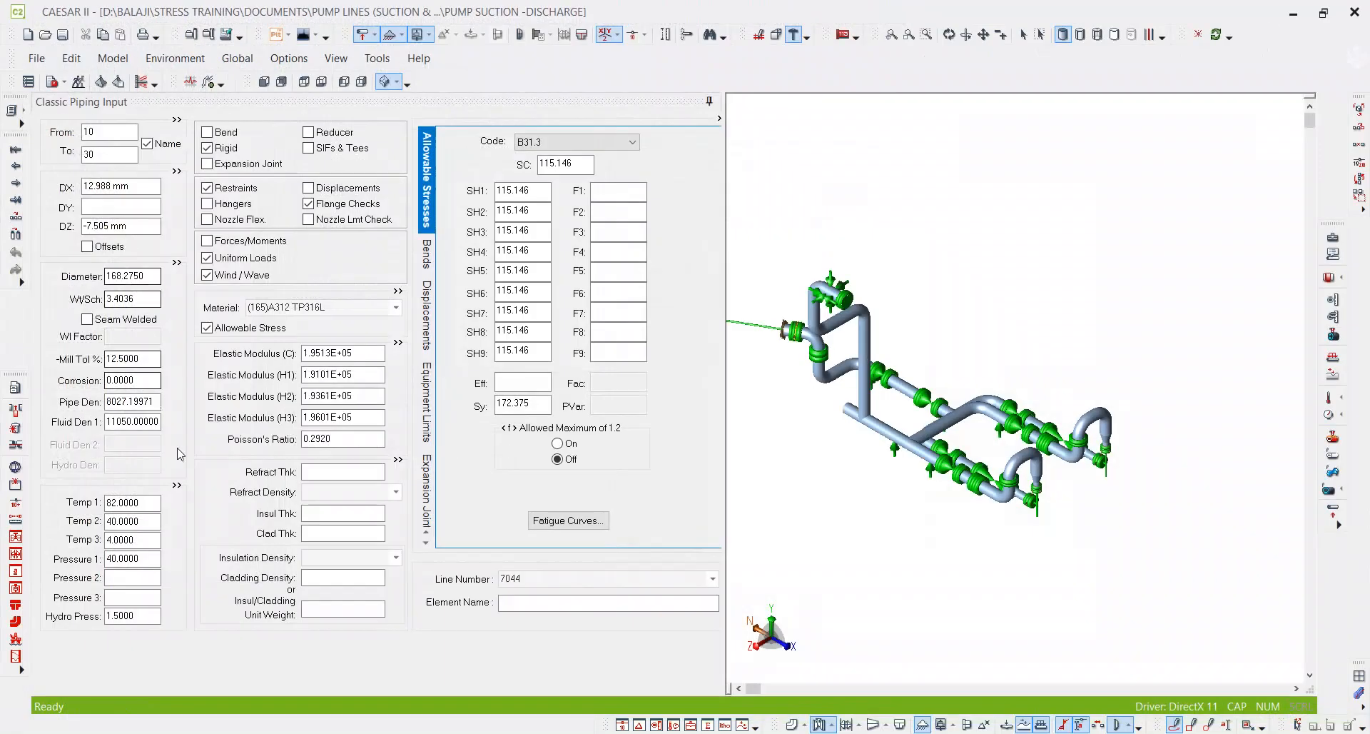
Step: Set operating pressure 1 to 1 for the element from node 10 to 30
click(176, 484)
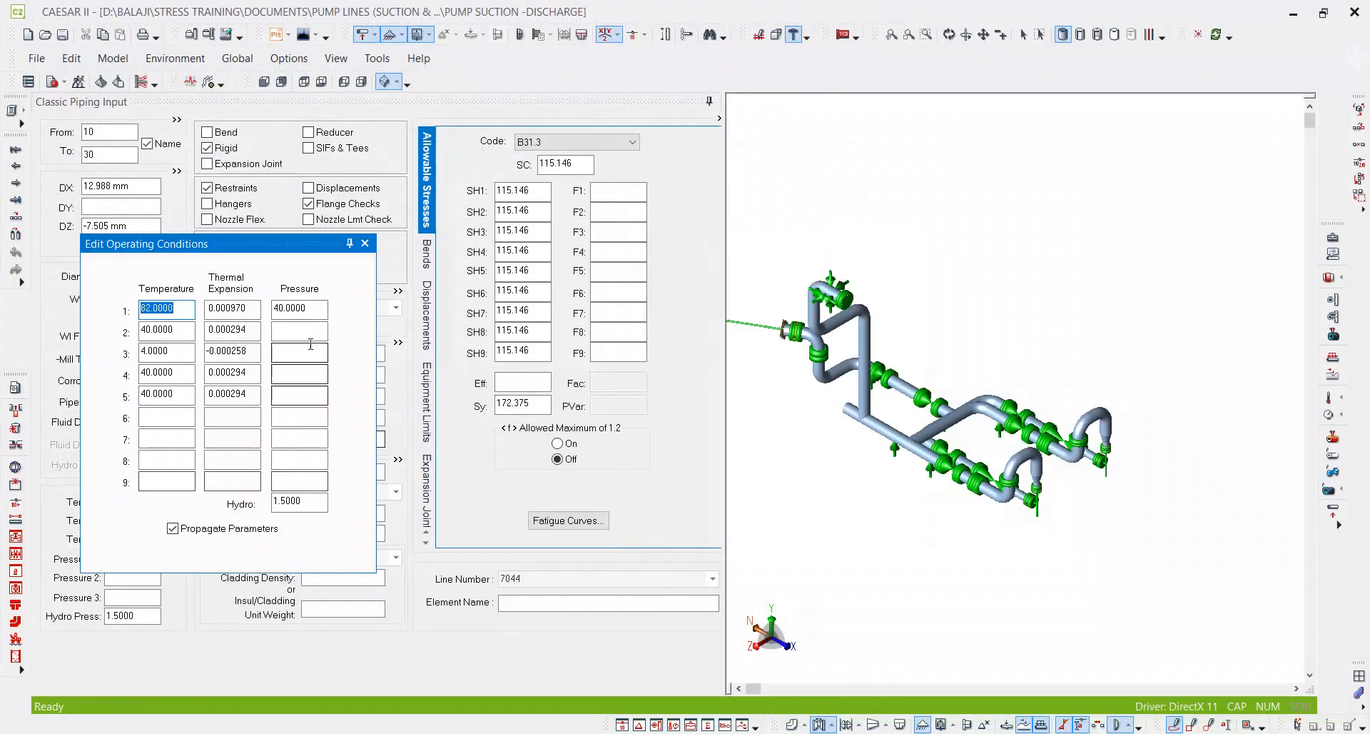
click(314, 308)
text(1)
key(Tab)
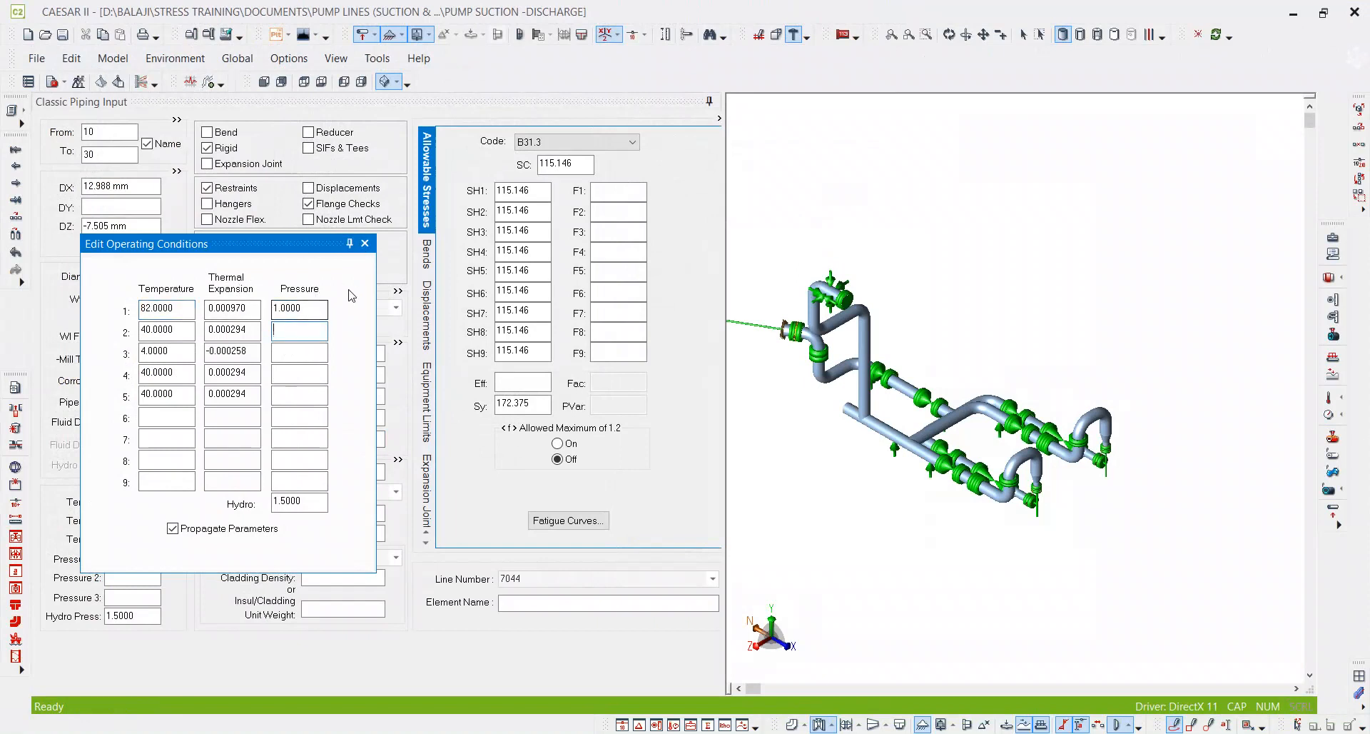
Step: Set fluid density 1 to 1105 and the wall thickness to schedule 40S for the element from node 10 to 30
click(382, 240)
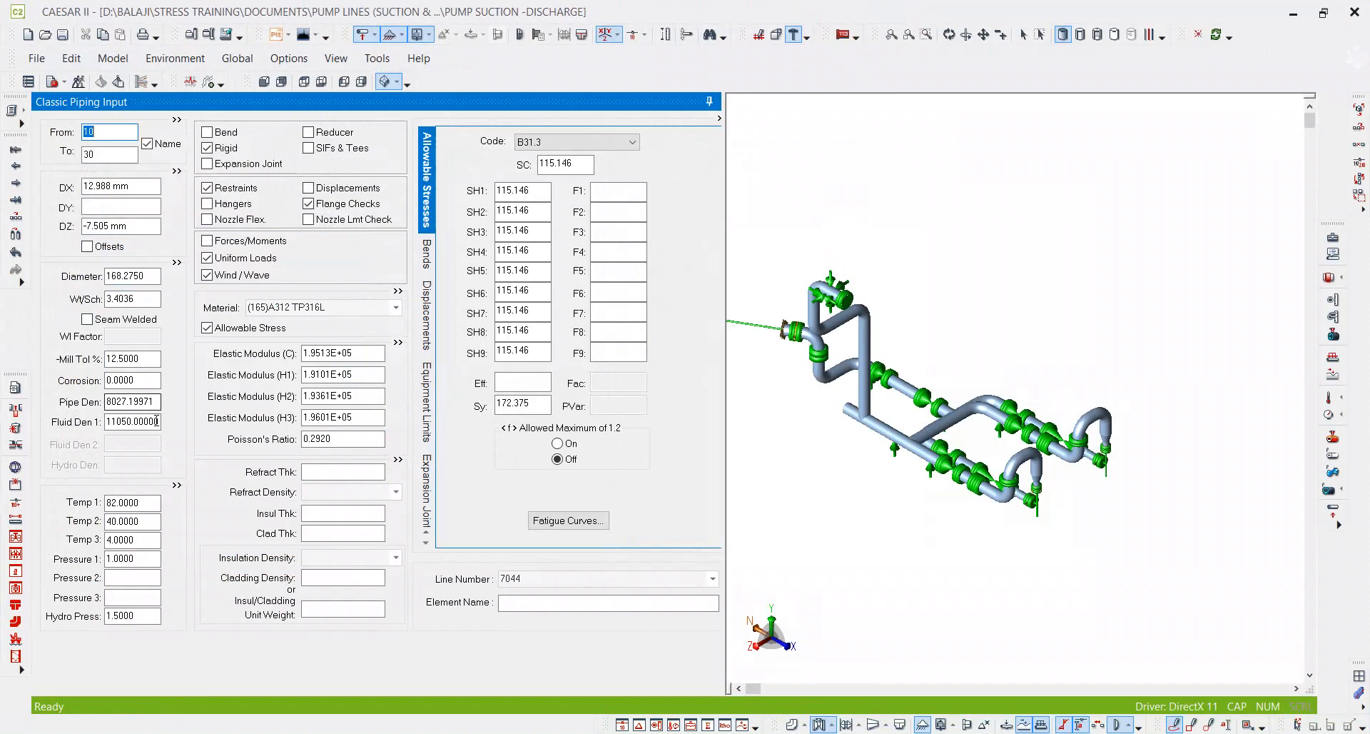
click(125, 421)
drag(125, 421, 459, 386)
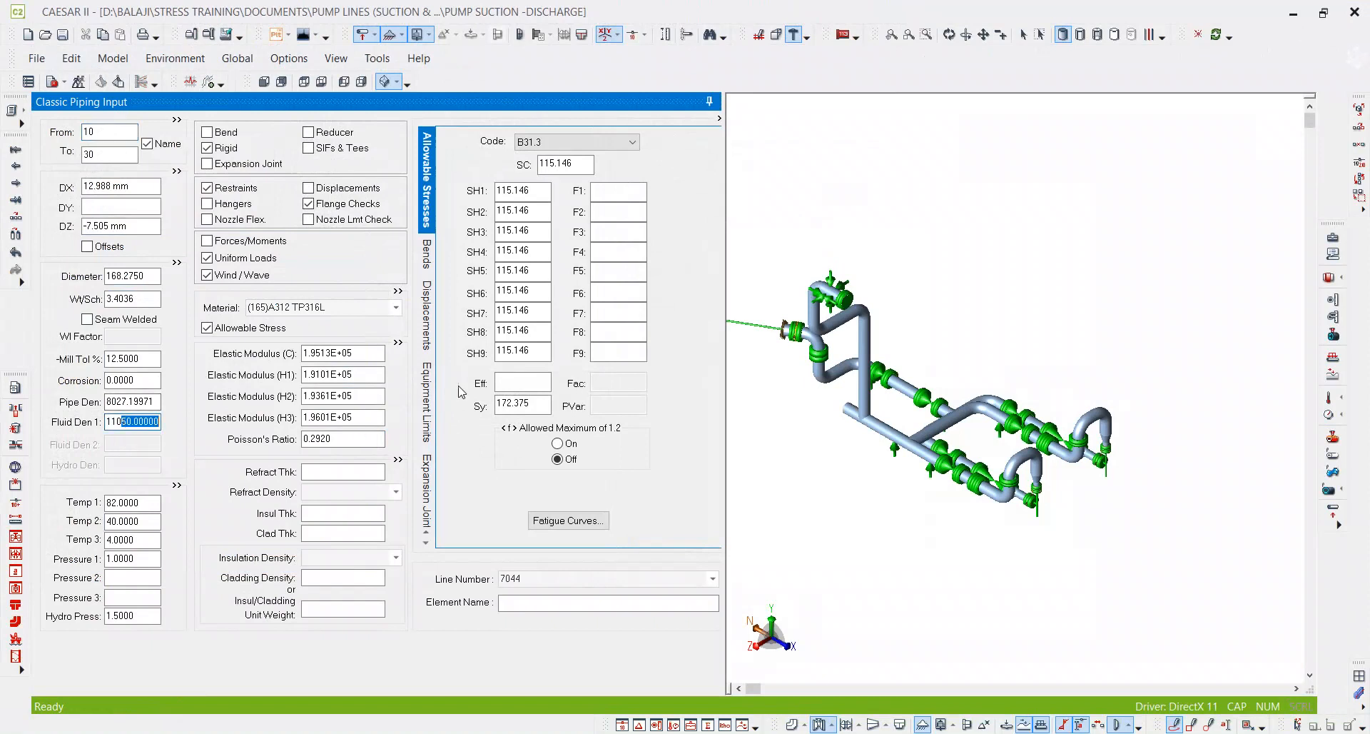
text(5)
key(Tab)
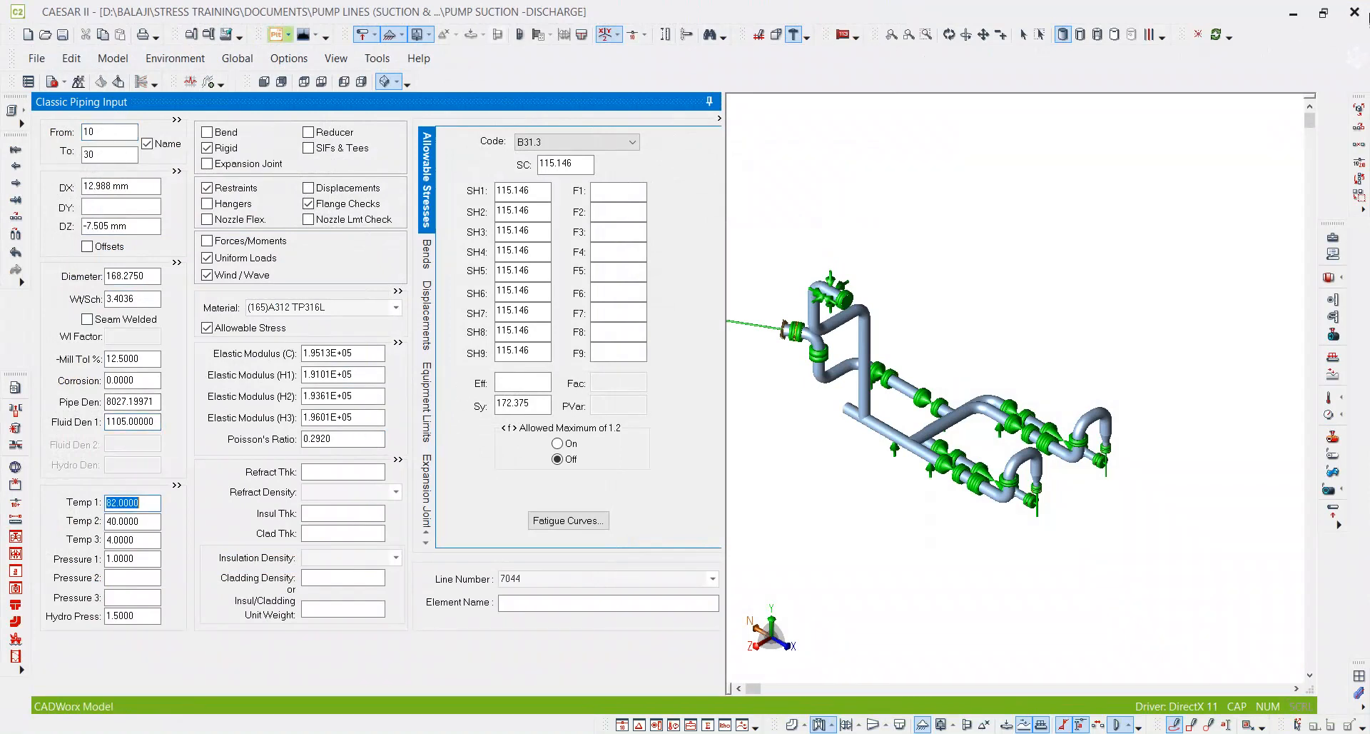
drag(146, 300, 3, 297)
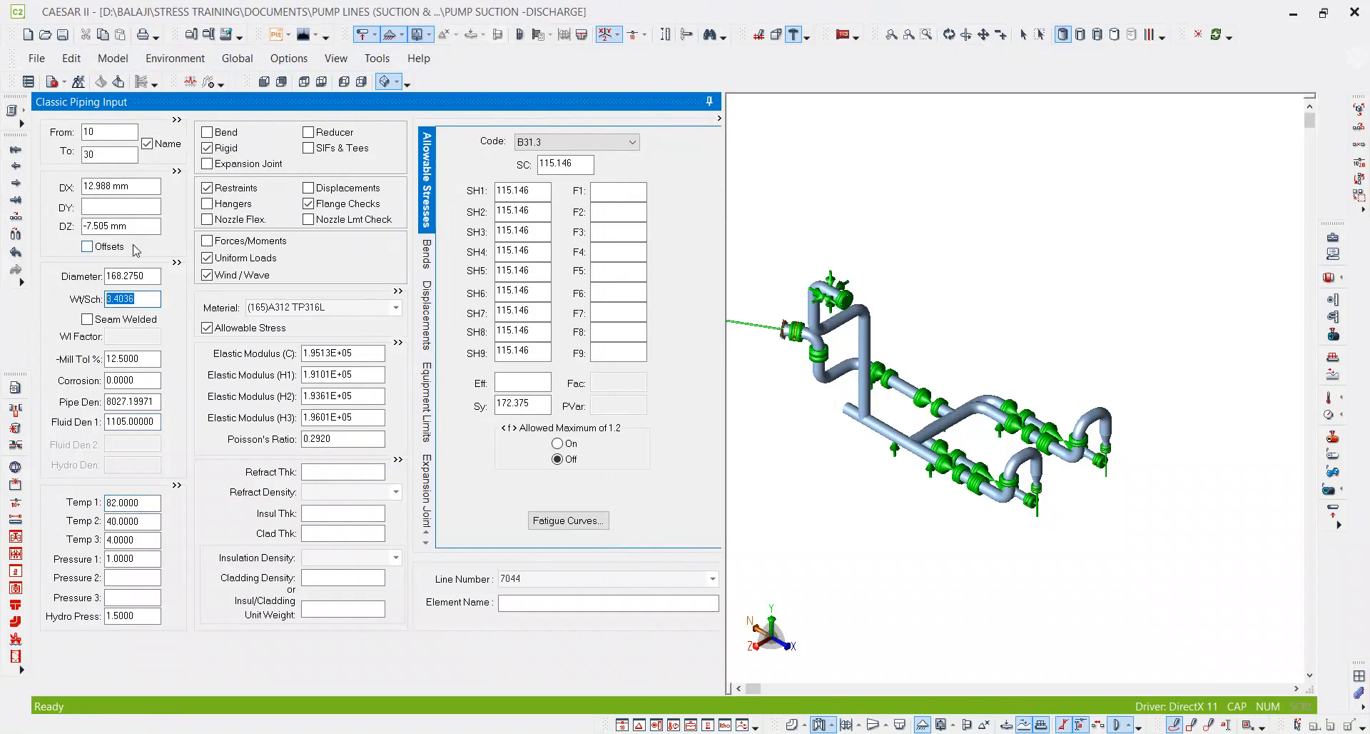
text(40S)
key(Tab)
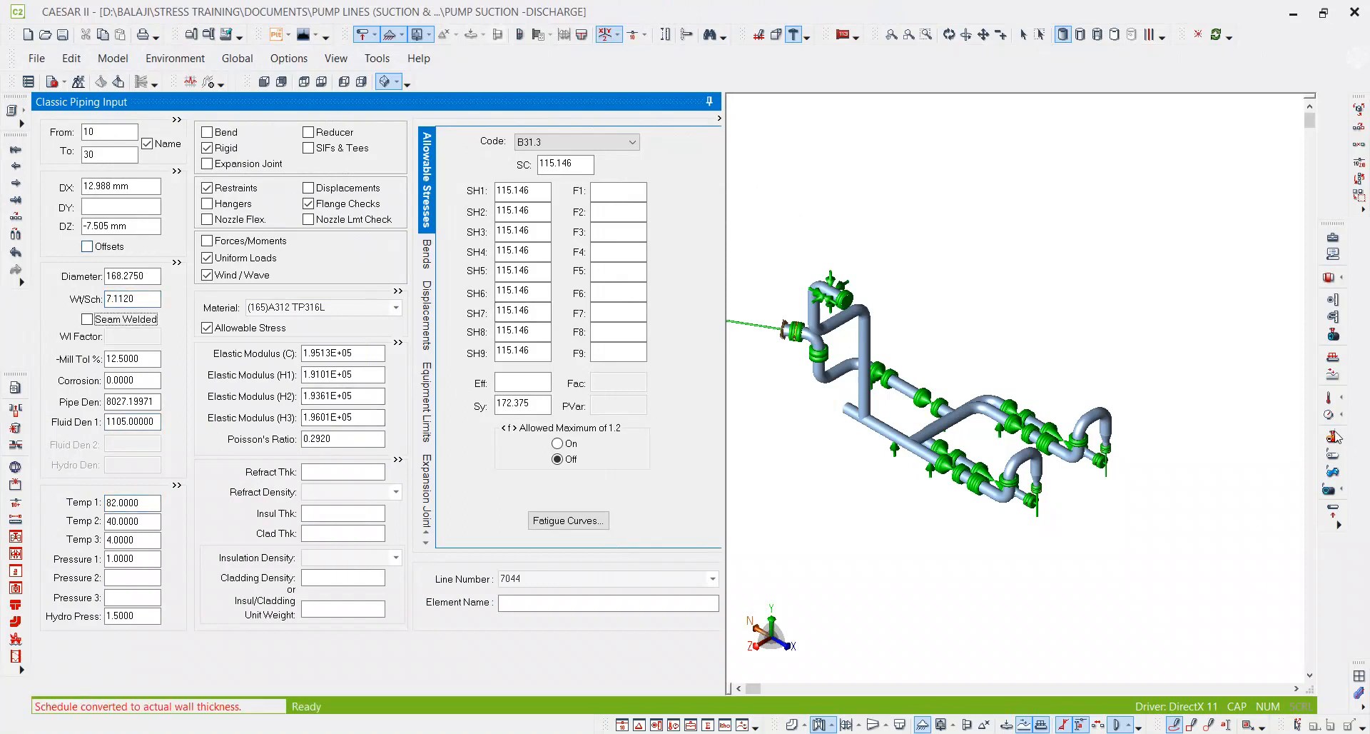
Step: Show the Pressure 1 legend and change the 40 bar piping to 4 bars globally
click(989, 430)
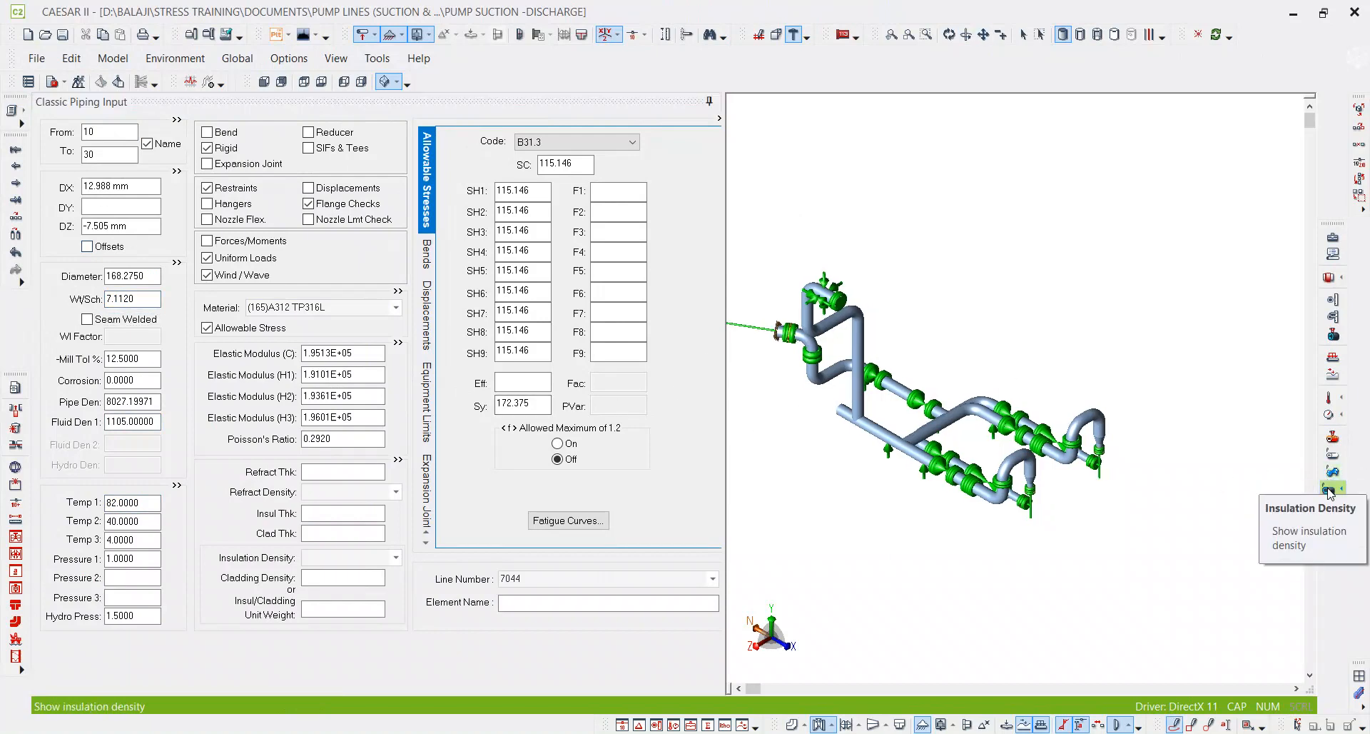
click(1327, 416)
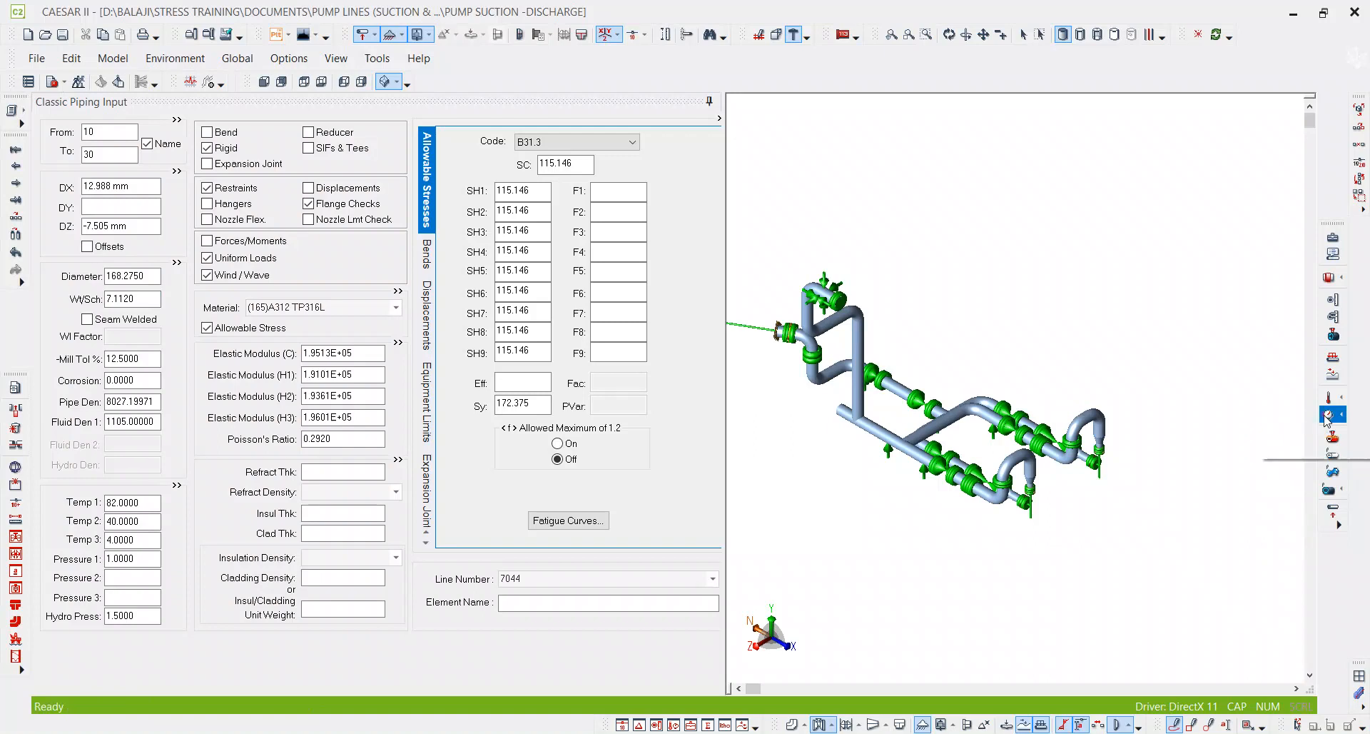
click(1306, 432)
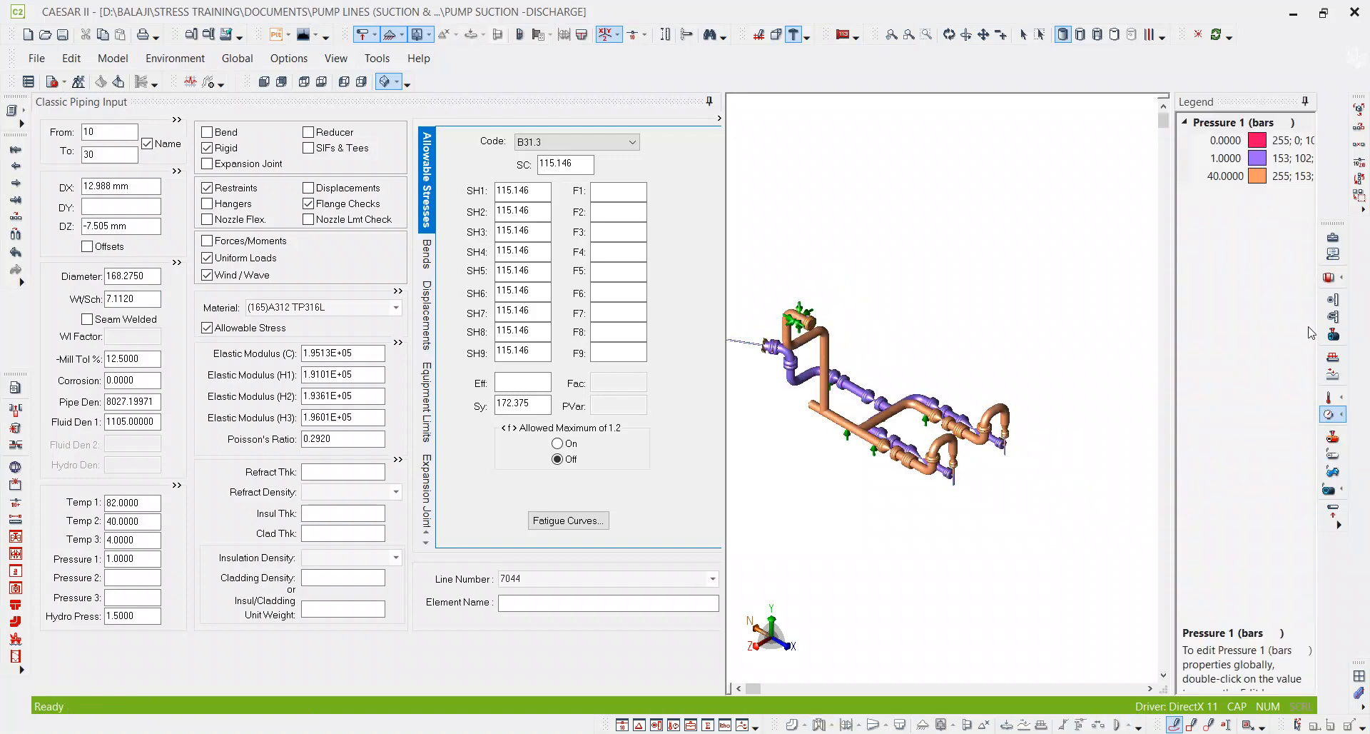
click(1215, 184)
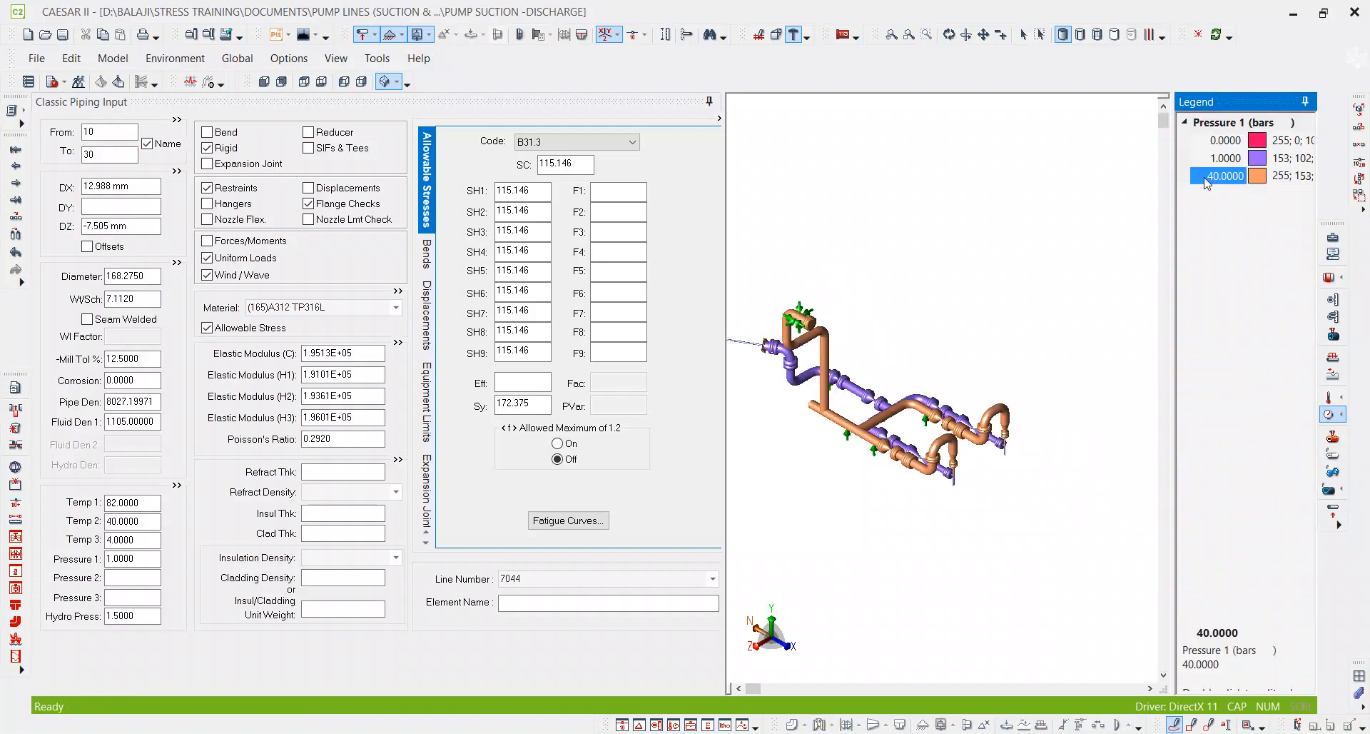
click(1211, 179)
double_click(1212, 180)
click(1298, 195)
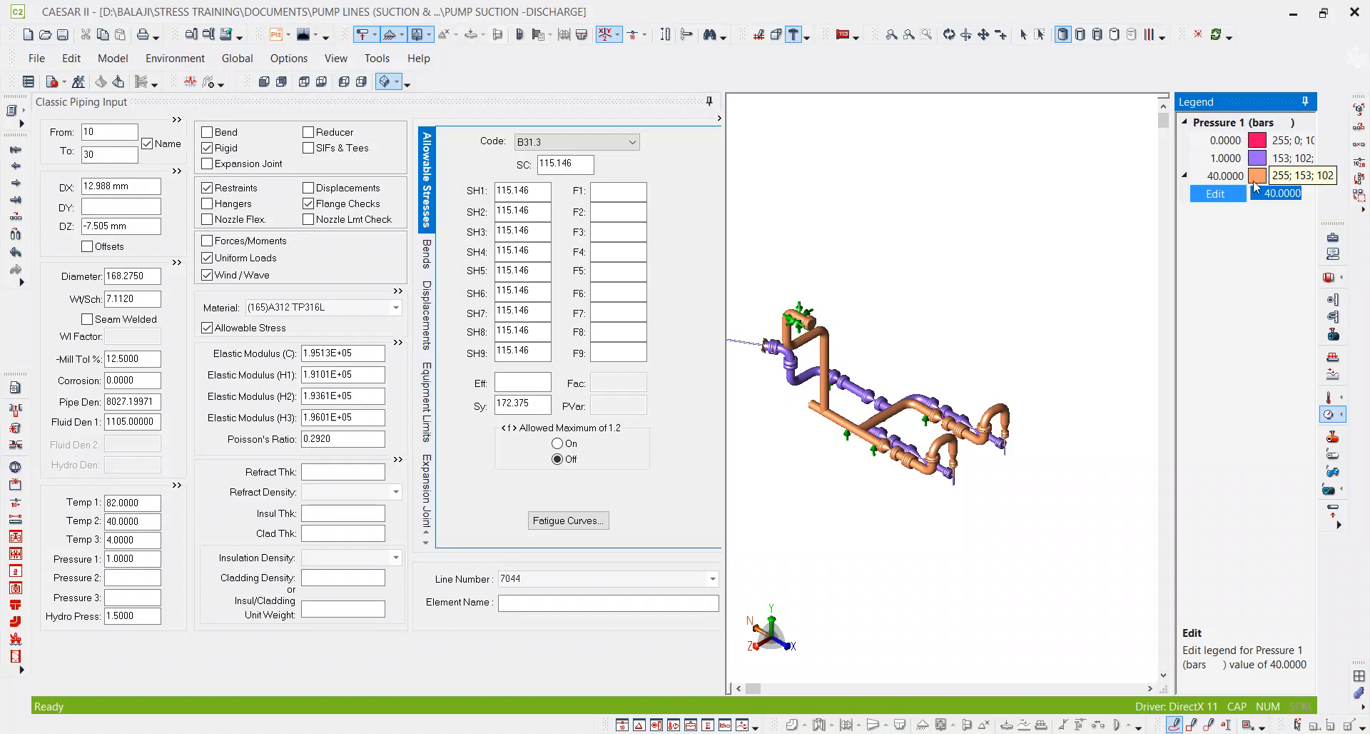
text(4)
key(Return)
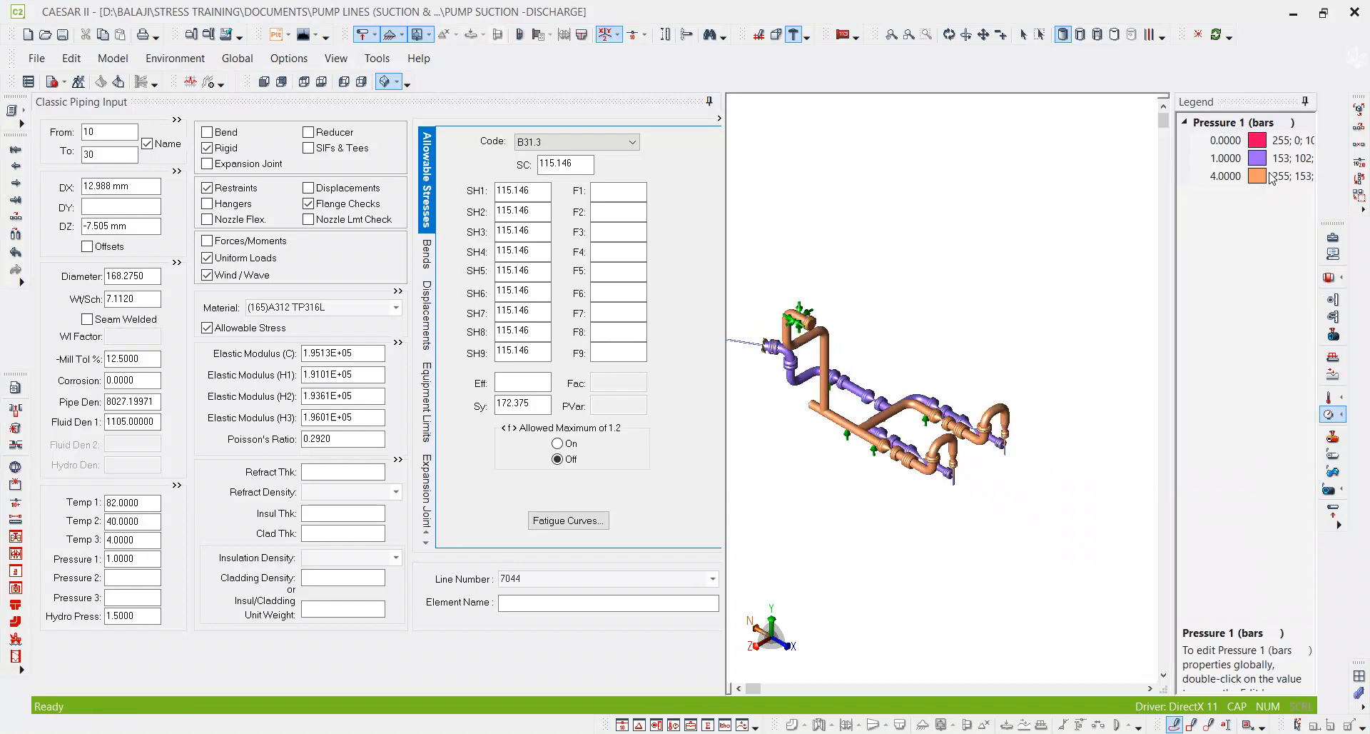
Step: Check the hydro pressure legend and divide 9.15 by 1.5 in the Calculator
click(1329, 415)
click(1326, 454)
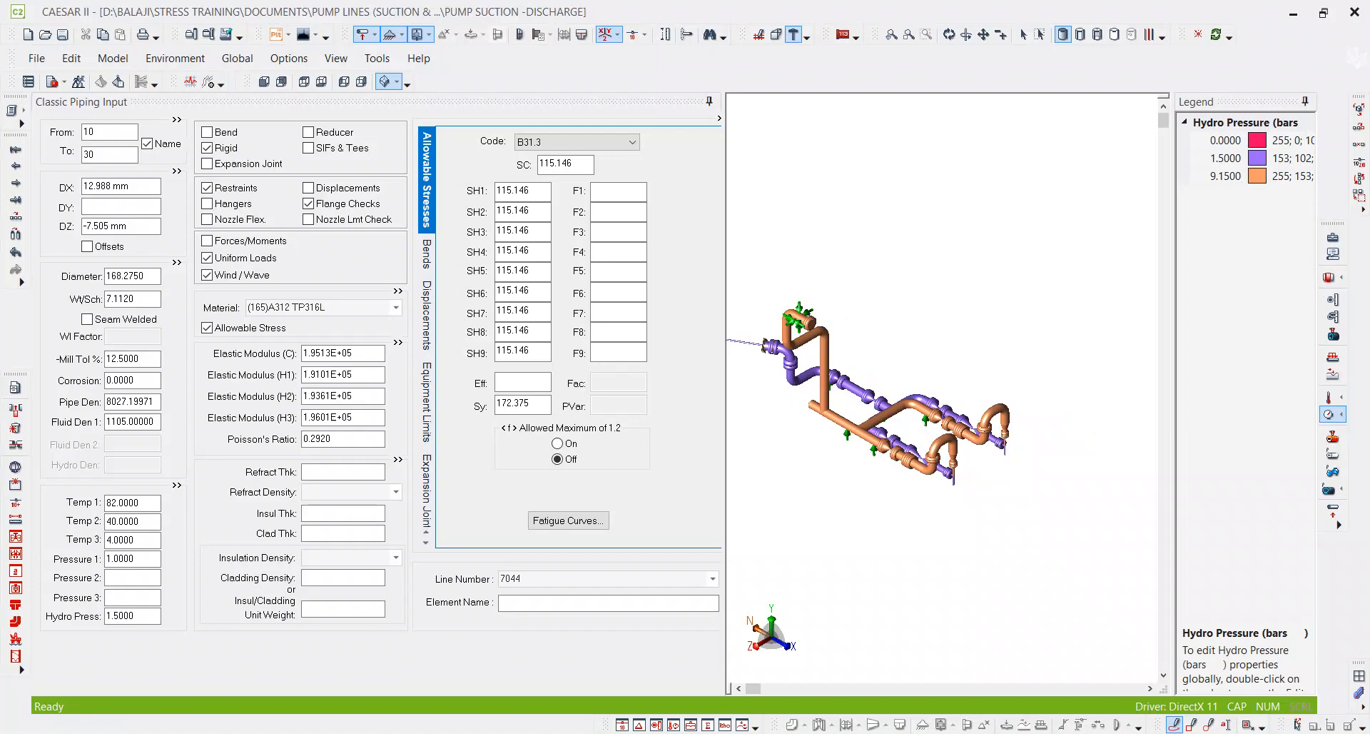
key(alt+Tab)
key(Escape)
text(9.15)
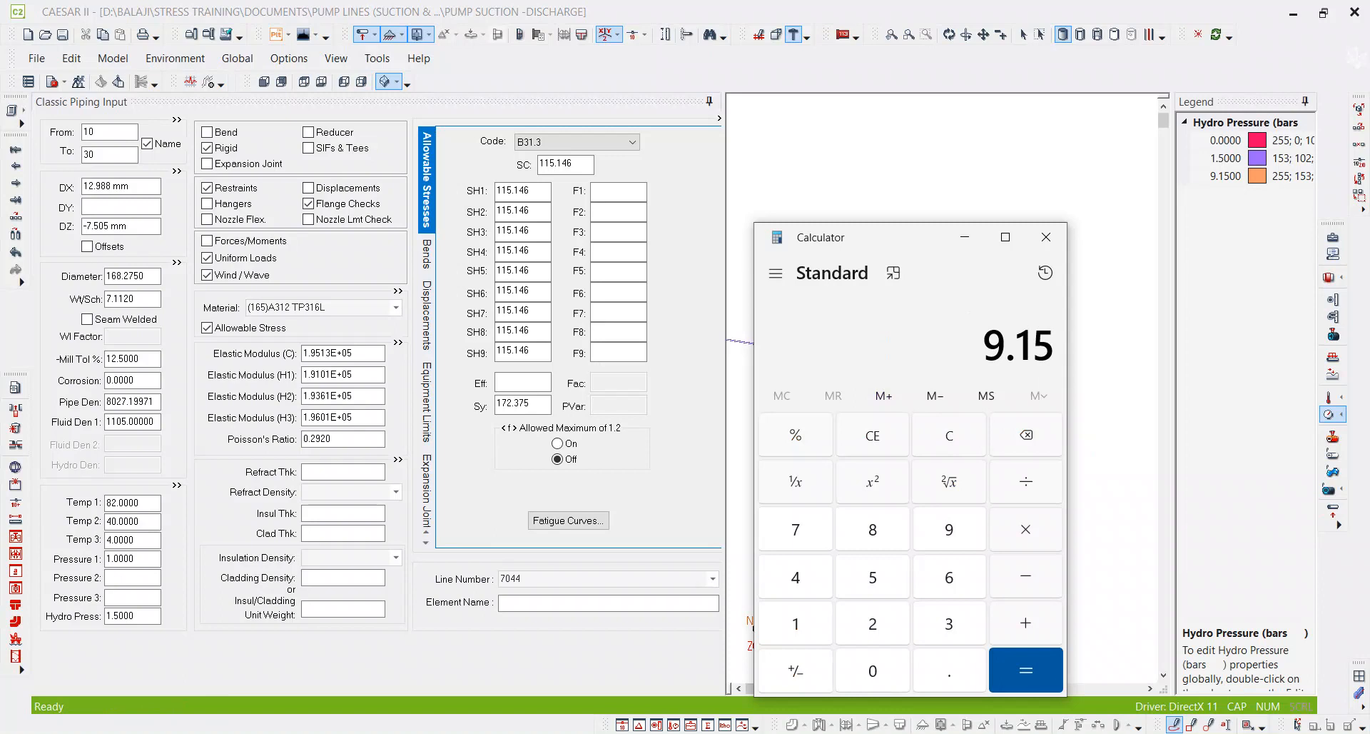
text(/1.5)
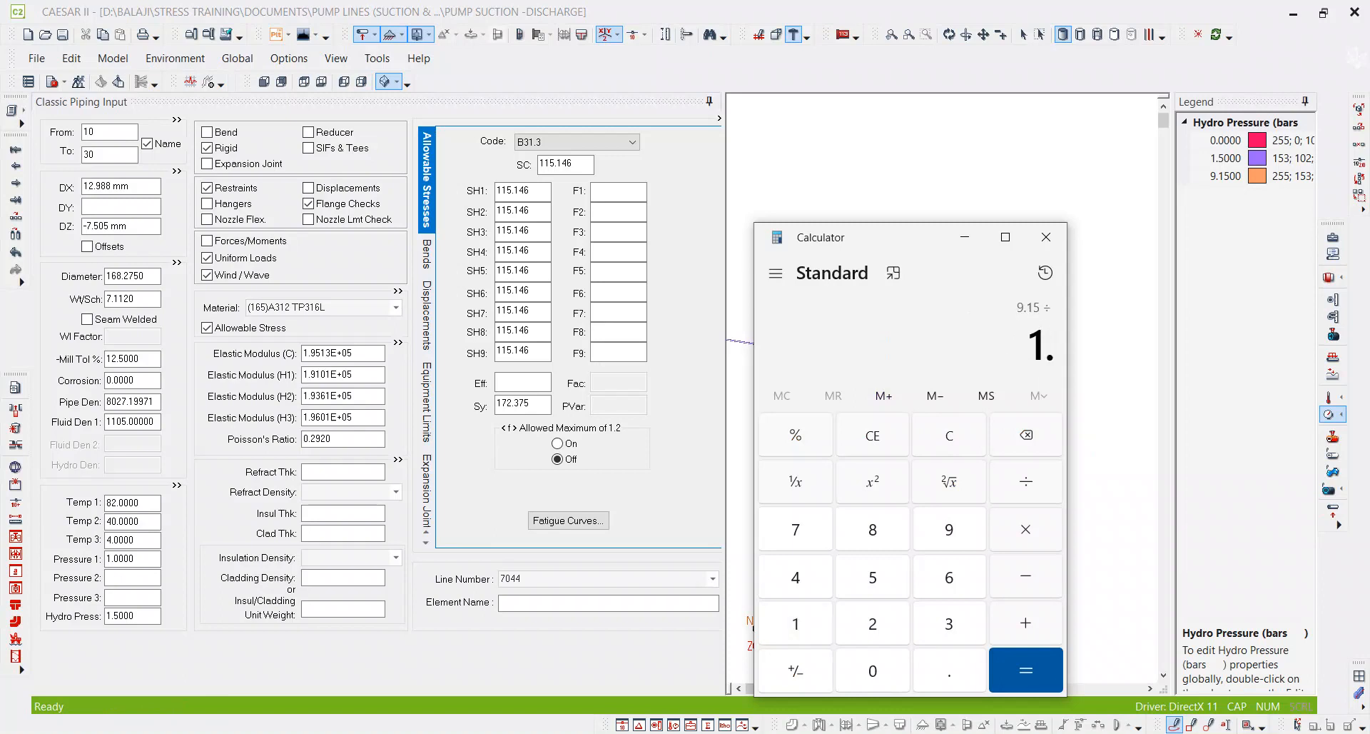
key(Return)
click(1050, 182)
Step: Show the Pressure 1 legend again and set the 4 bar piping to 6.1 bars globally
click(1324, 415)
click(1323, 416)
click(1313, 424)
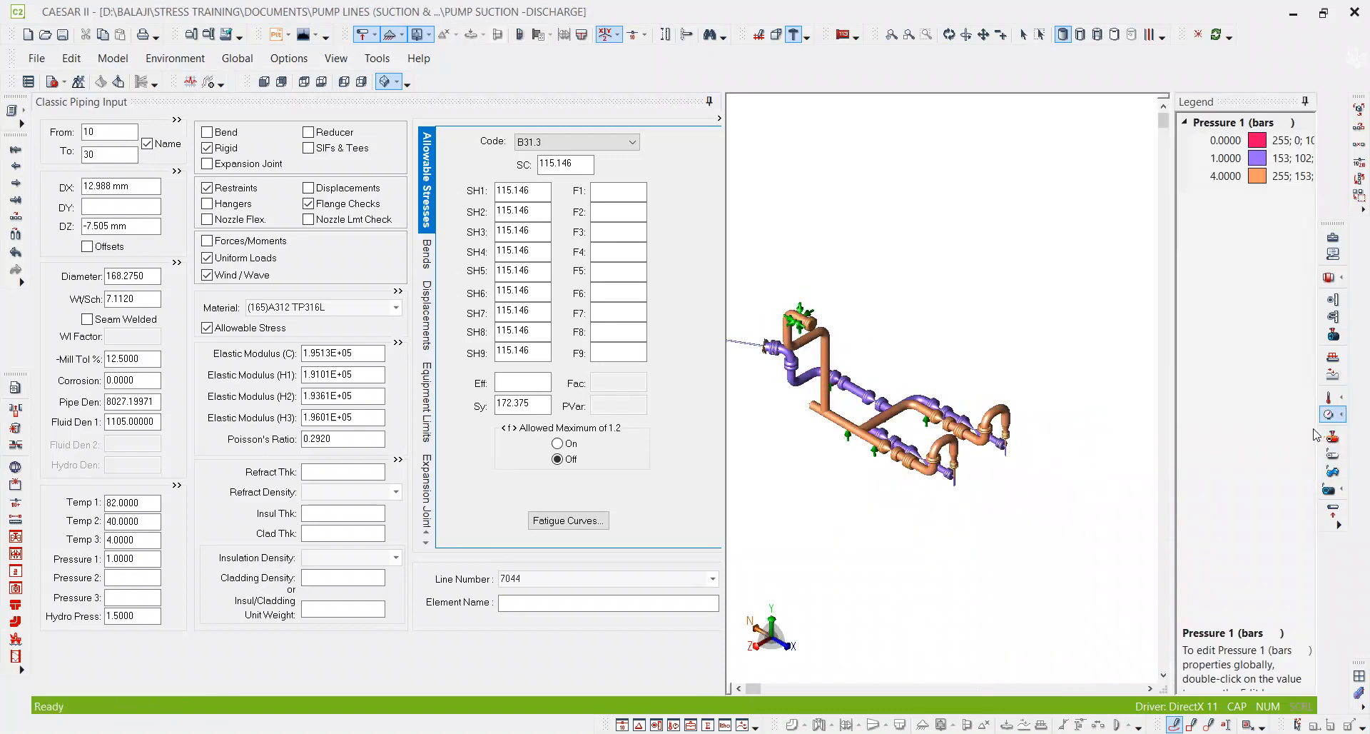
click(1222, 183)
click(1221, 183)
click(1263, 194)
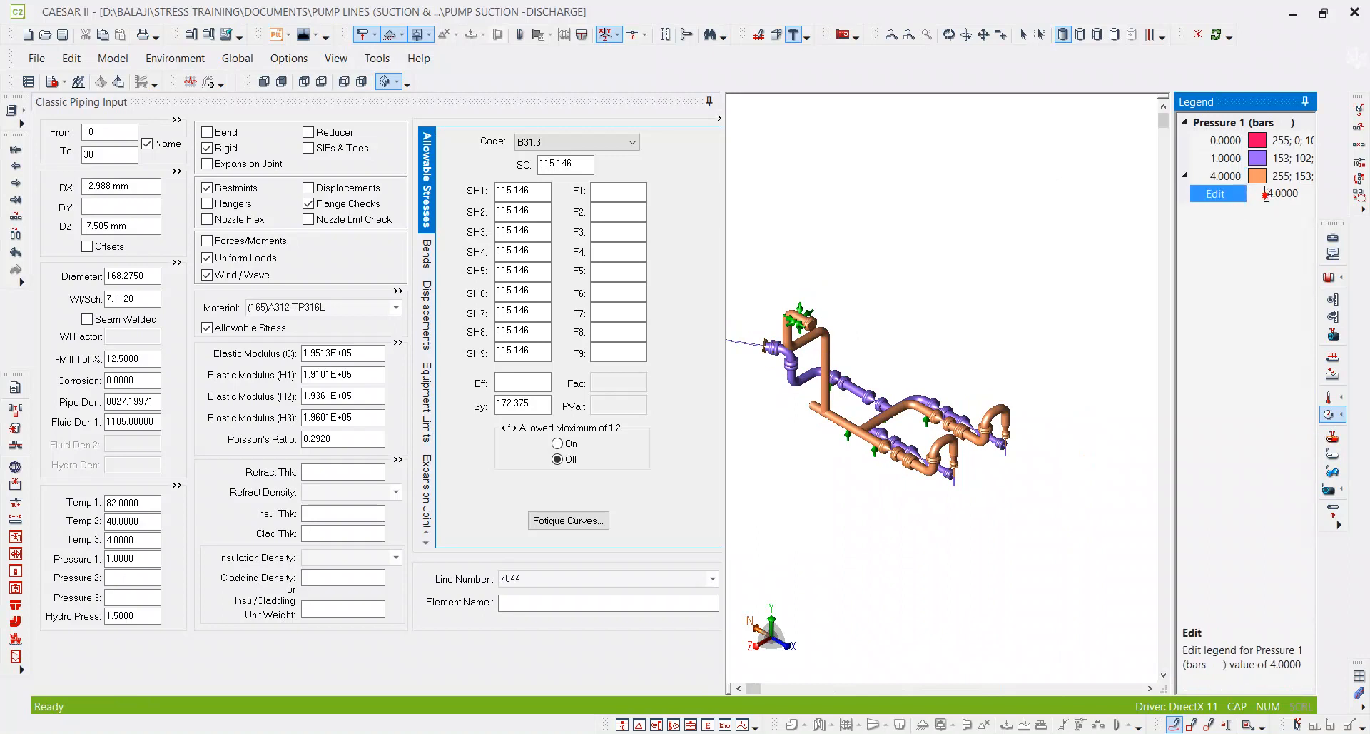
click(1267, 197)
text(6.1)
key(Return)
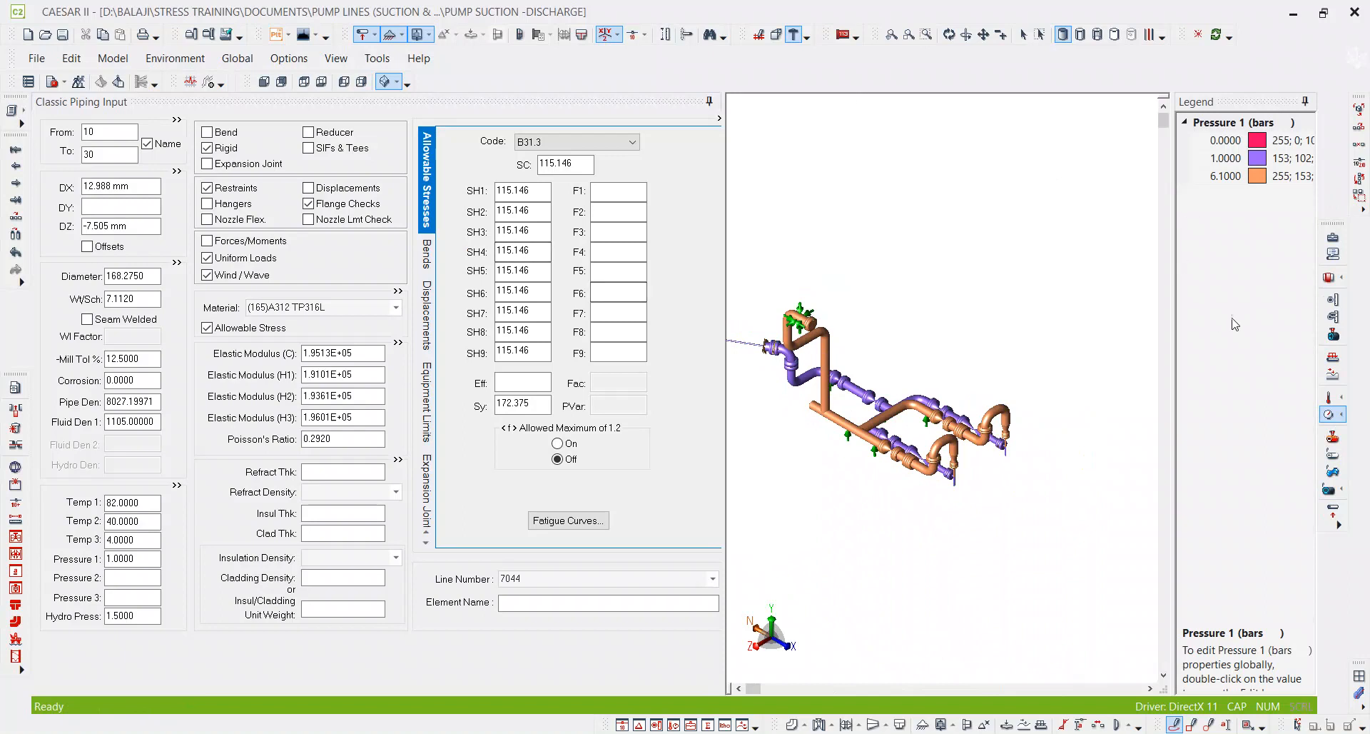
Step: Turn off the Pressure 1 display and run the static analysis of the model through to its output
click(1329, 414)
click(1334, 397)
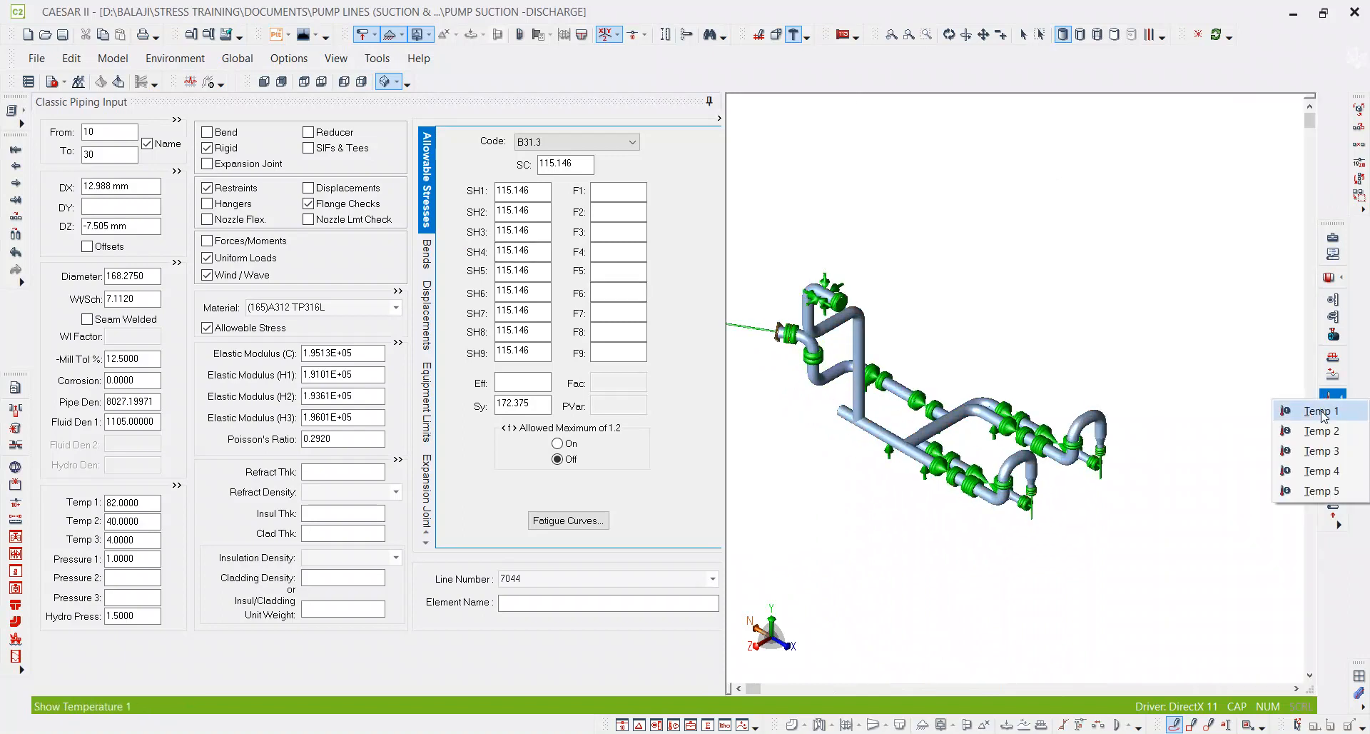
click(1073, 259)
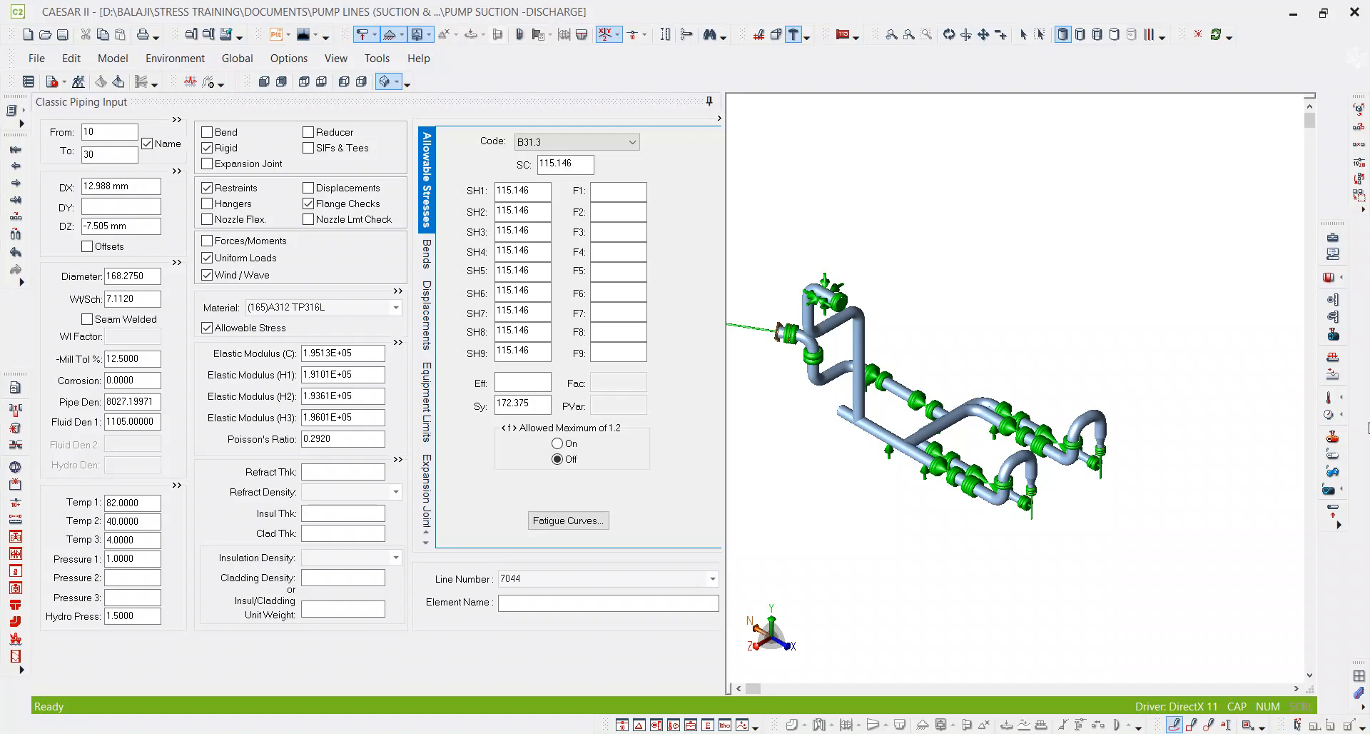
click(79, 83)
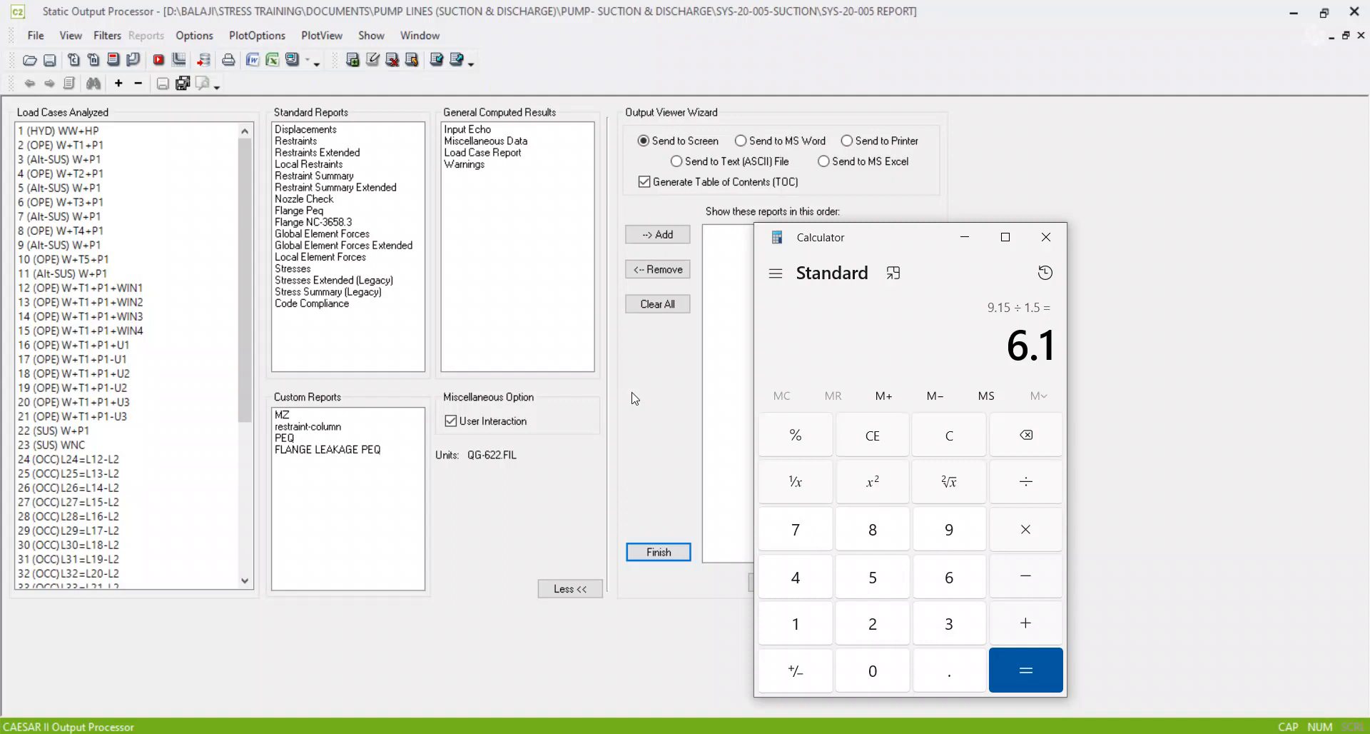
Step: Generate the Stress Summary (Legacy) report for expansion load cases 44 to 49
mouse_move(250, 165)
mouse_down()
mouse_move(242, 336)
mouse_move(246, 168)
mouse_up()
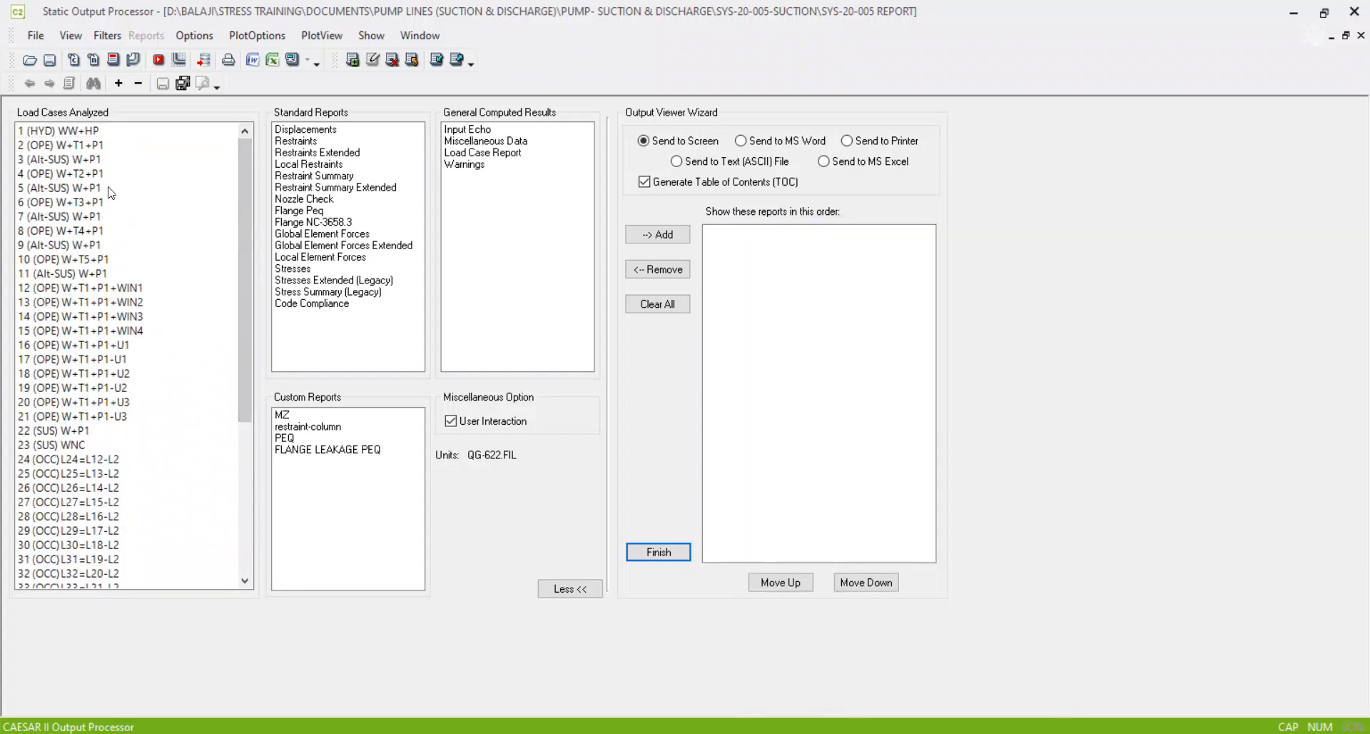
scroll(111, 191, down, 6)
drag(89, 506, 88, 591)
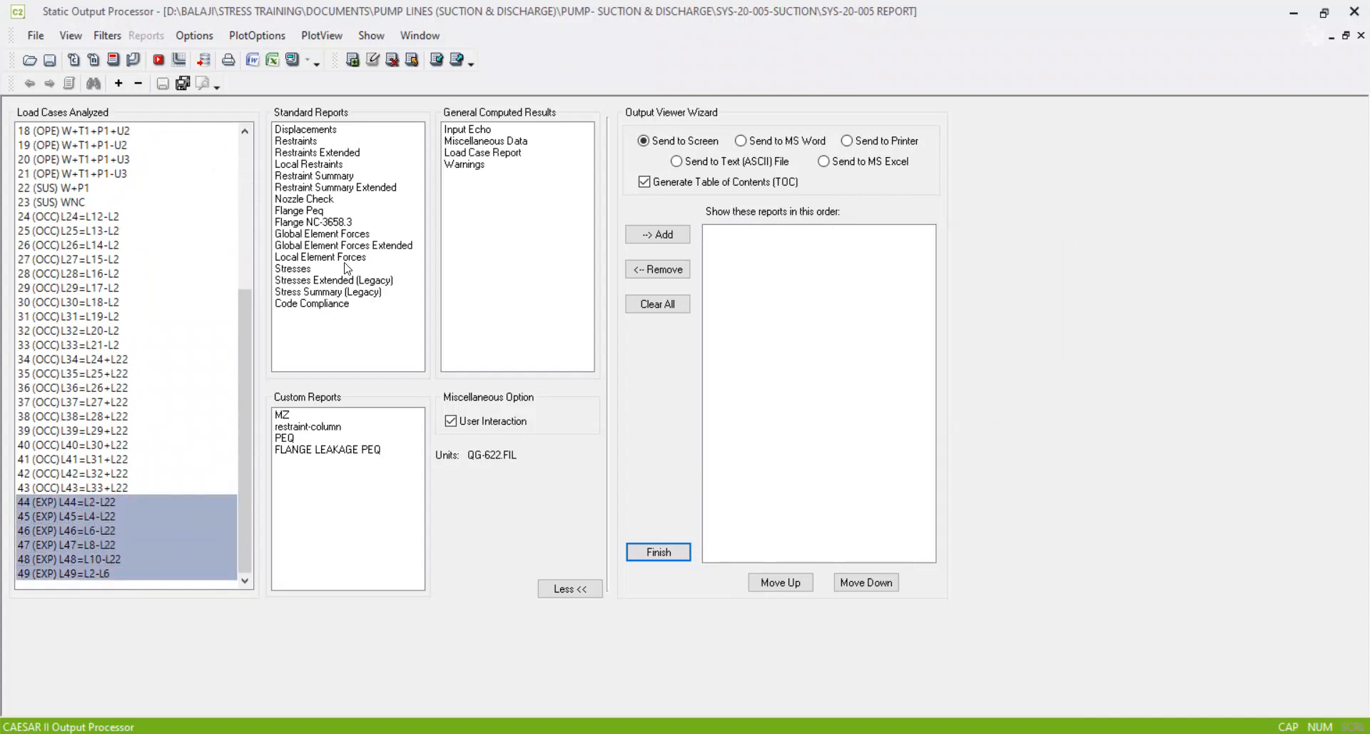
click(357, 292)
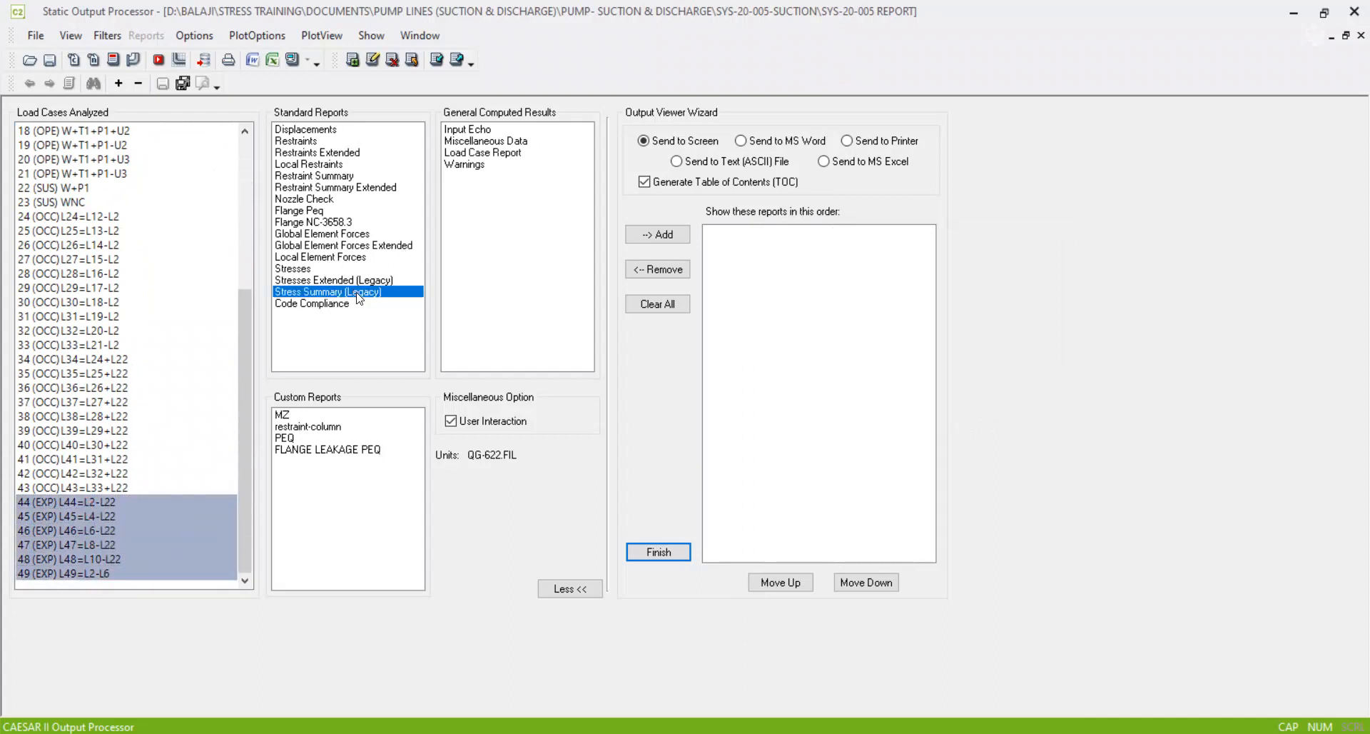
click(292, 59)
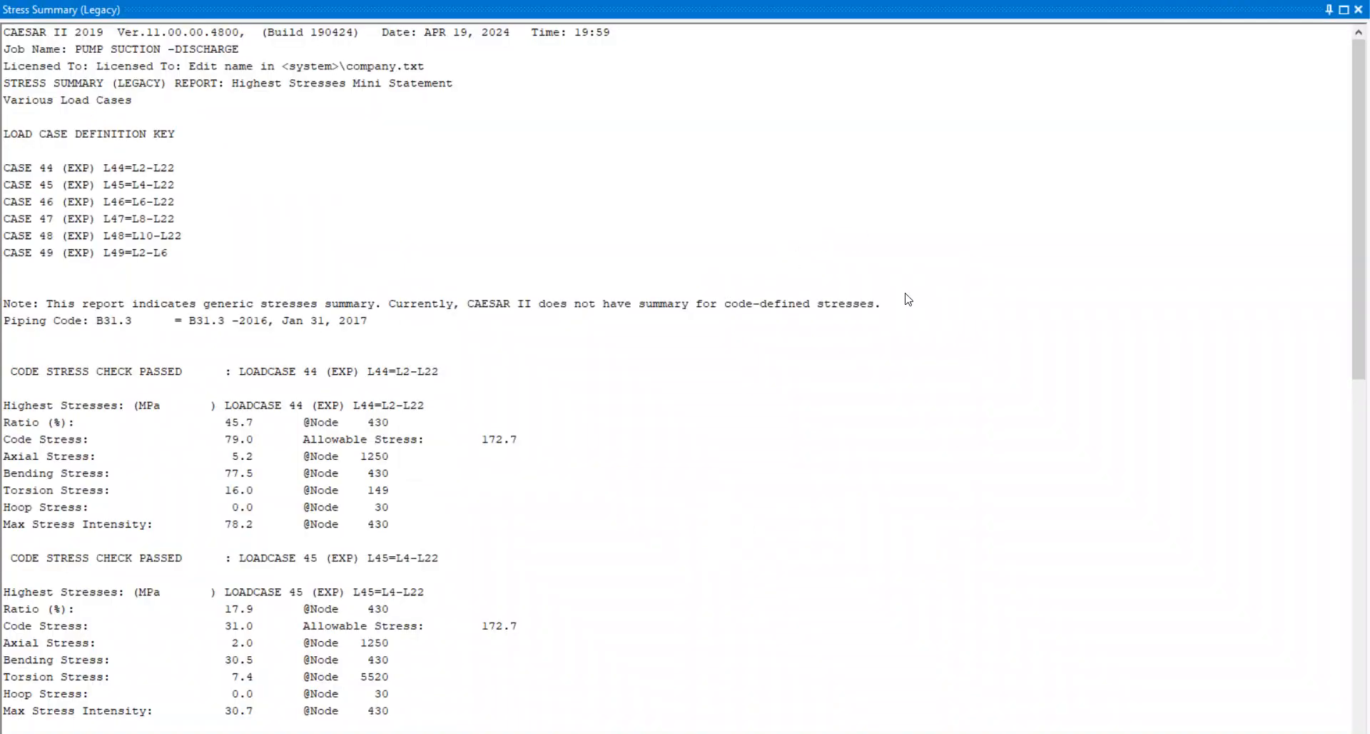
Step: Dock and enlarge the stress summary report, and review the highest stresses and ratios for expansion cases 44 to 49
scroll(905, 293, down, 1)
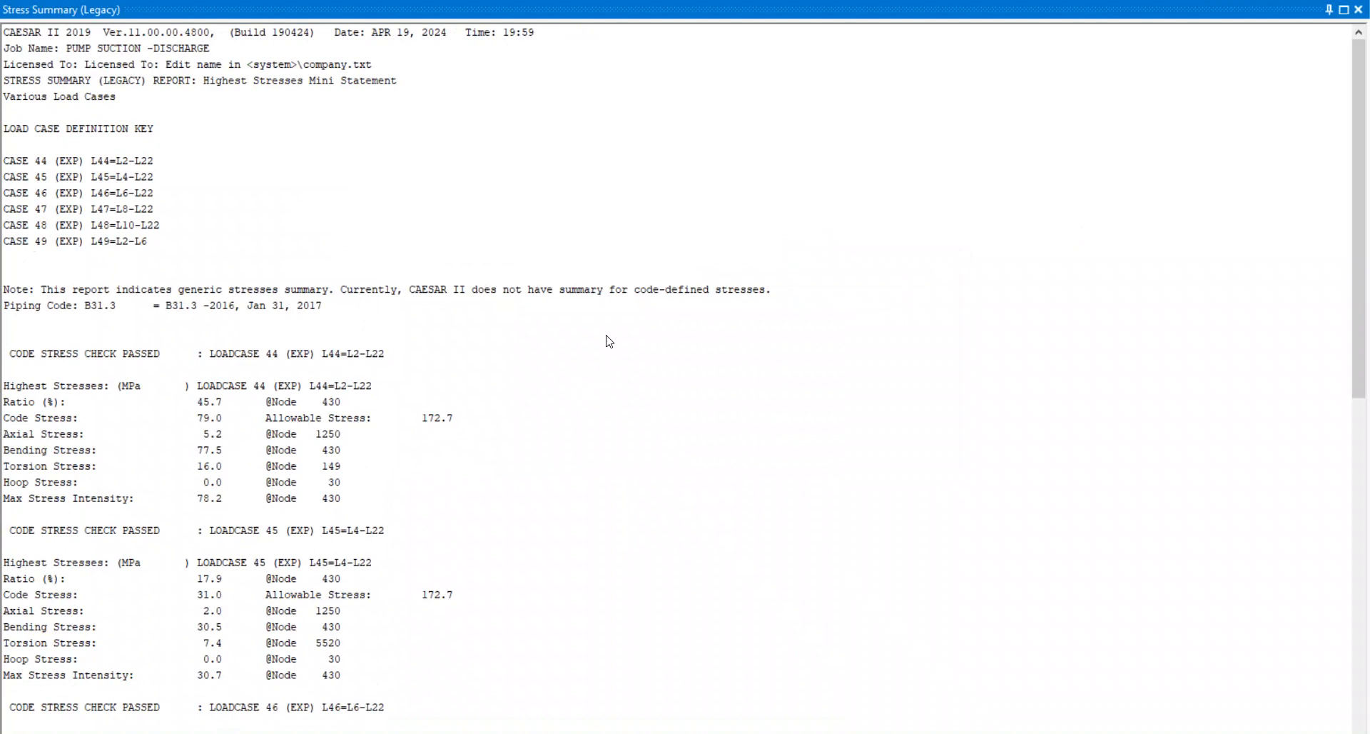
double_click(800, 15)
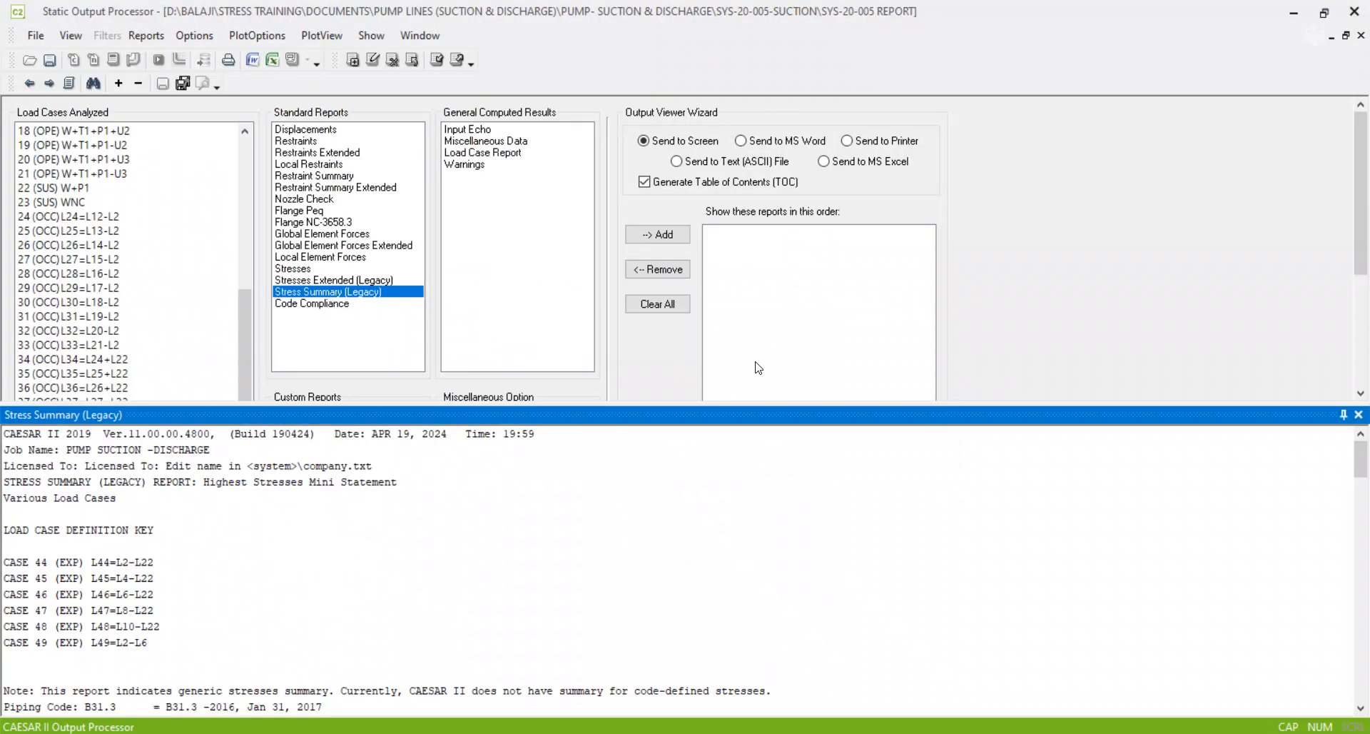
drag(764, 403, 691, 150)
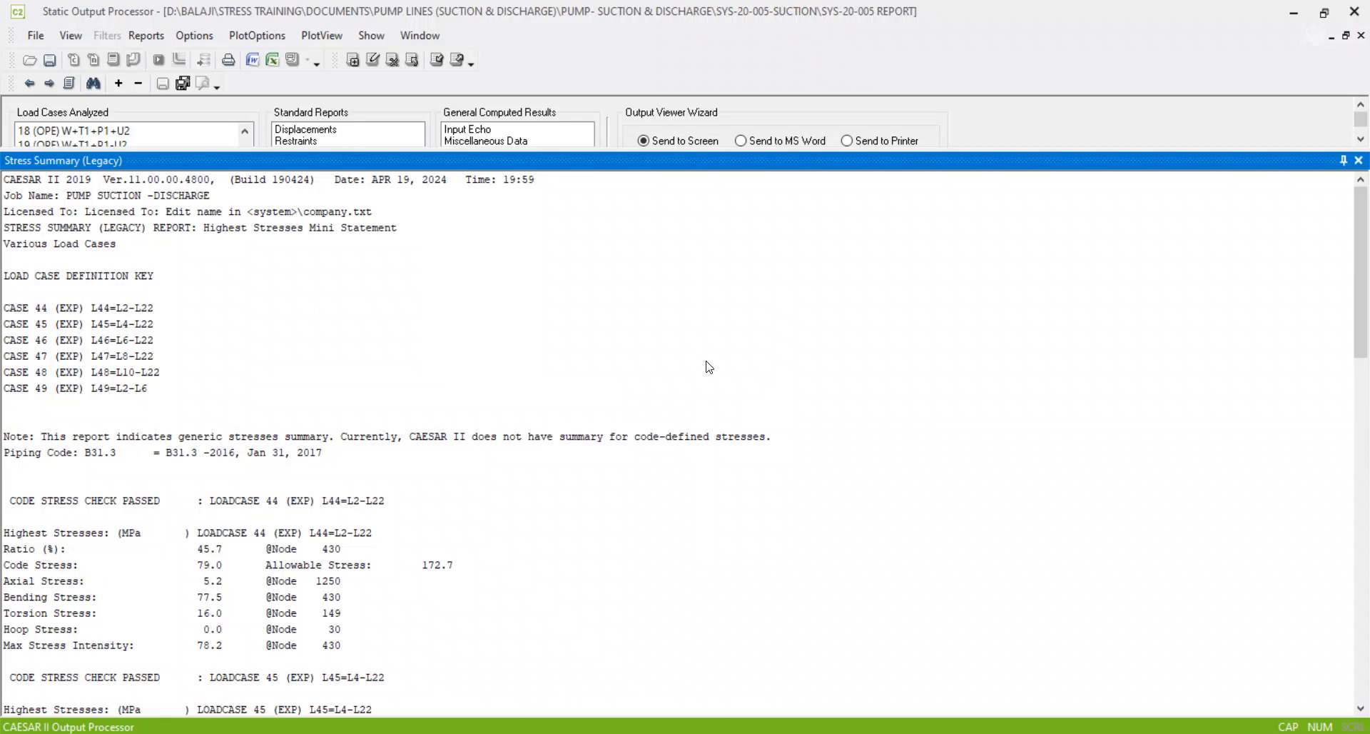
scroll(709, 366, down, 3)
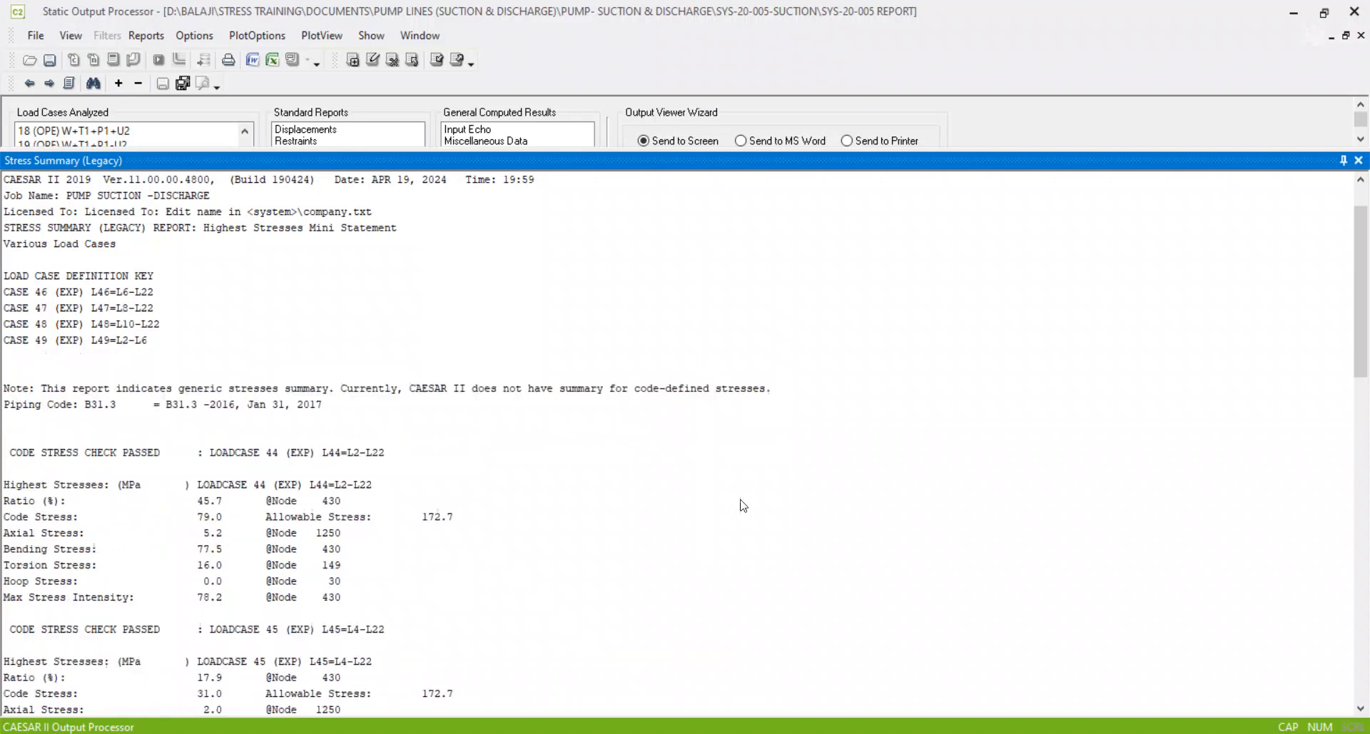
scroll(389, 440, up, 2)
scroll(389, 450, down, 2)
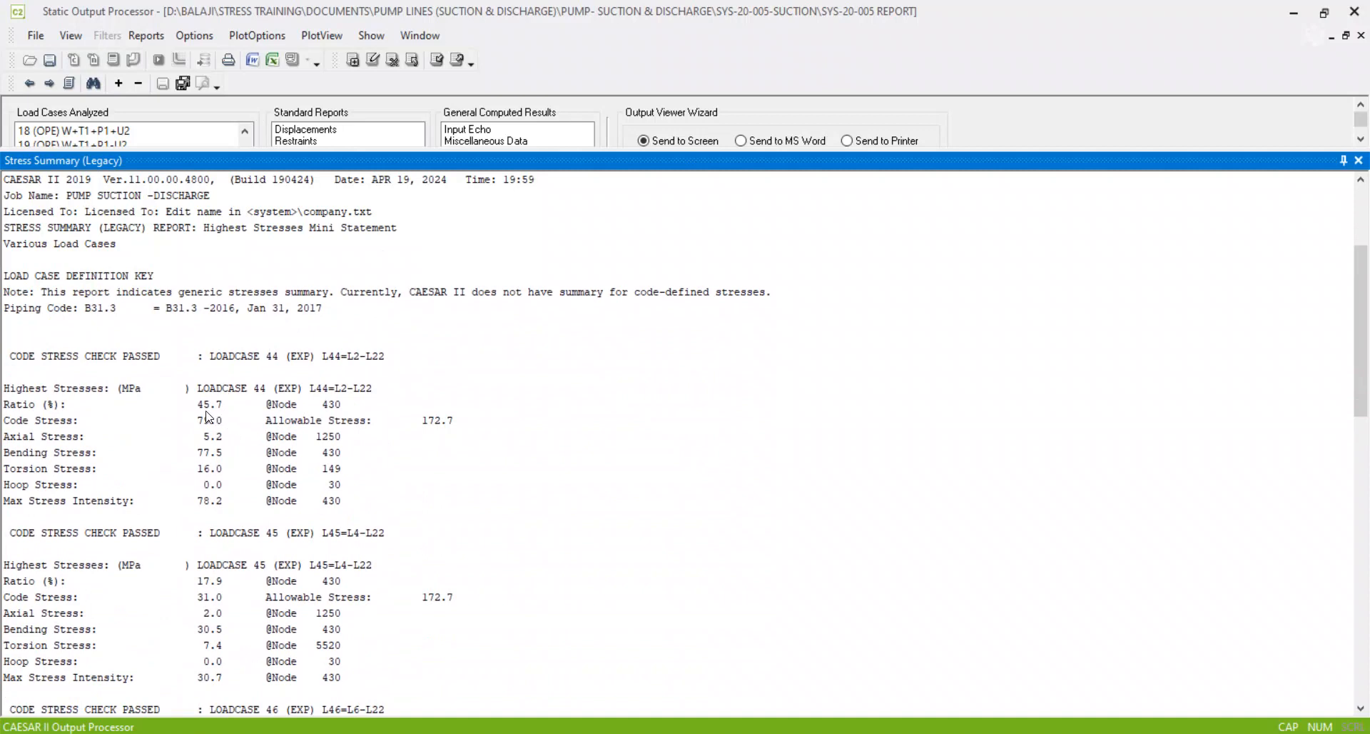
scroll(250, 418, down, 2)
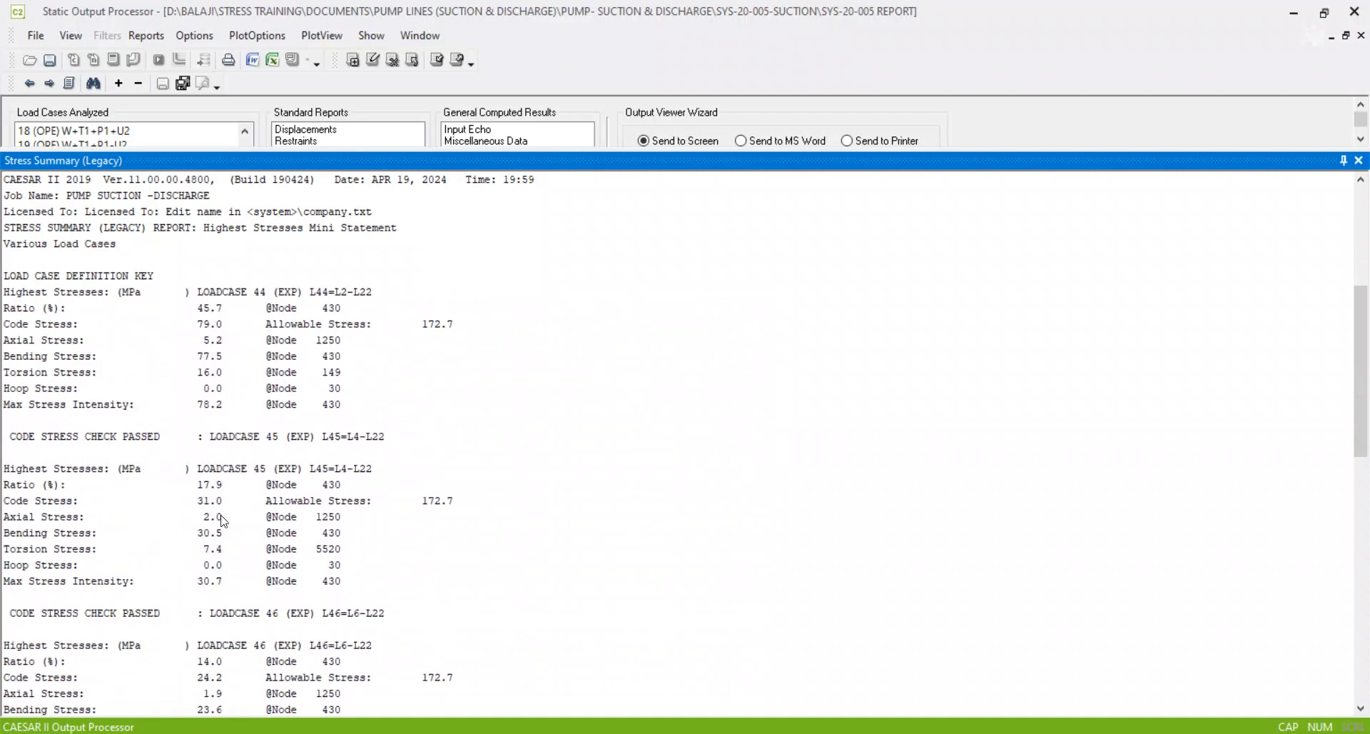
scroll(223, 518, down, 4)
scroll(246, 499, down, 4)
scroll(239, 523, down, 3)
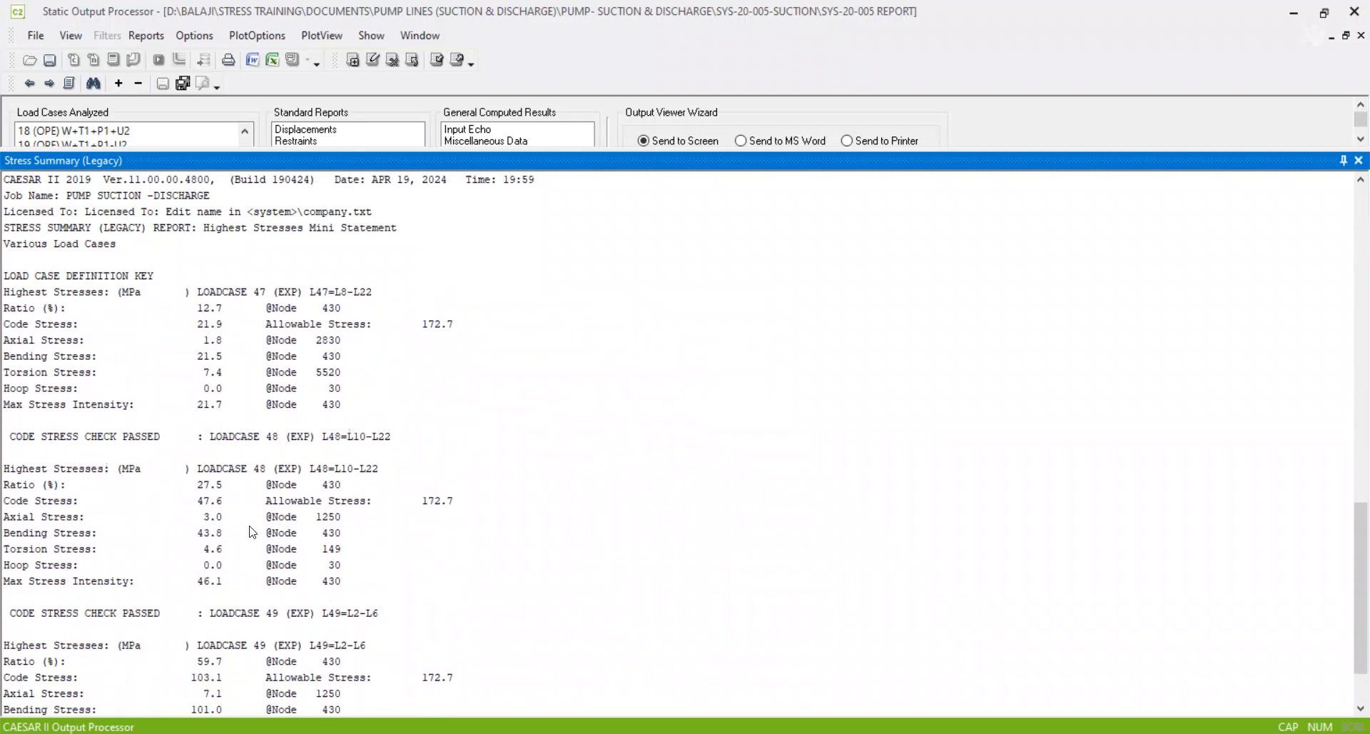
scroll(228, 500, down, 1)
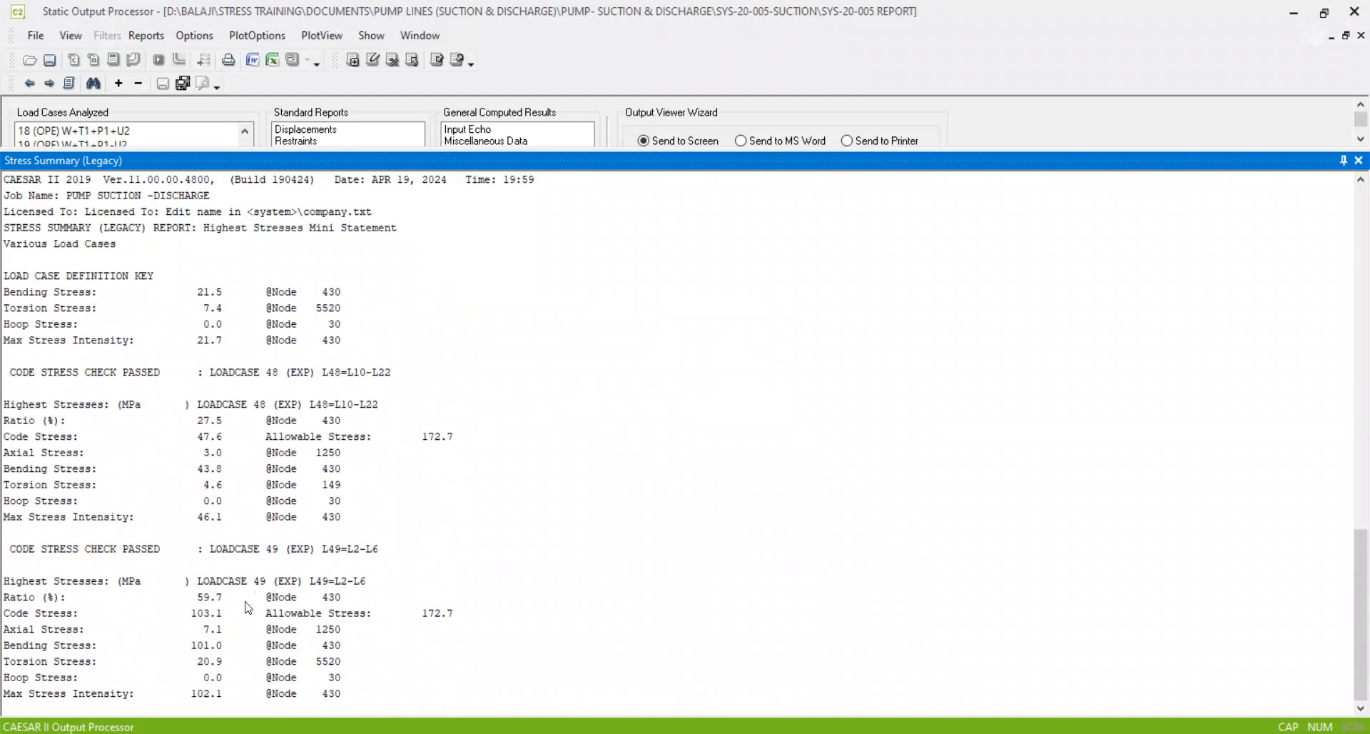
Step: Mark the stress ratio line of load case 49 in the summary and bring up the Calculator
click(214, 600)
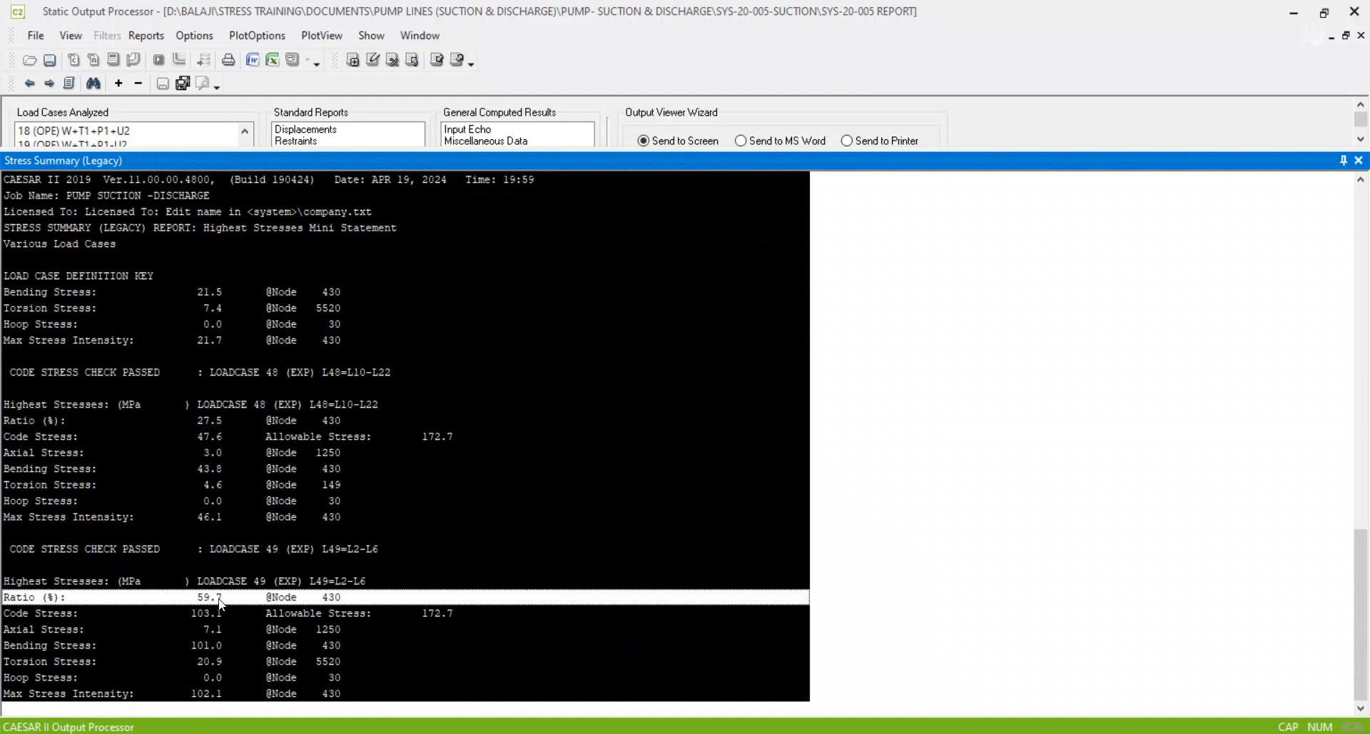
click(249, 600)
click(352, 601)
click(379, 606)
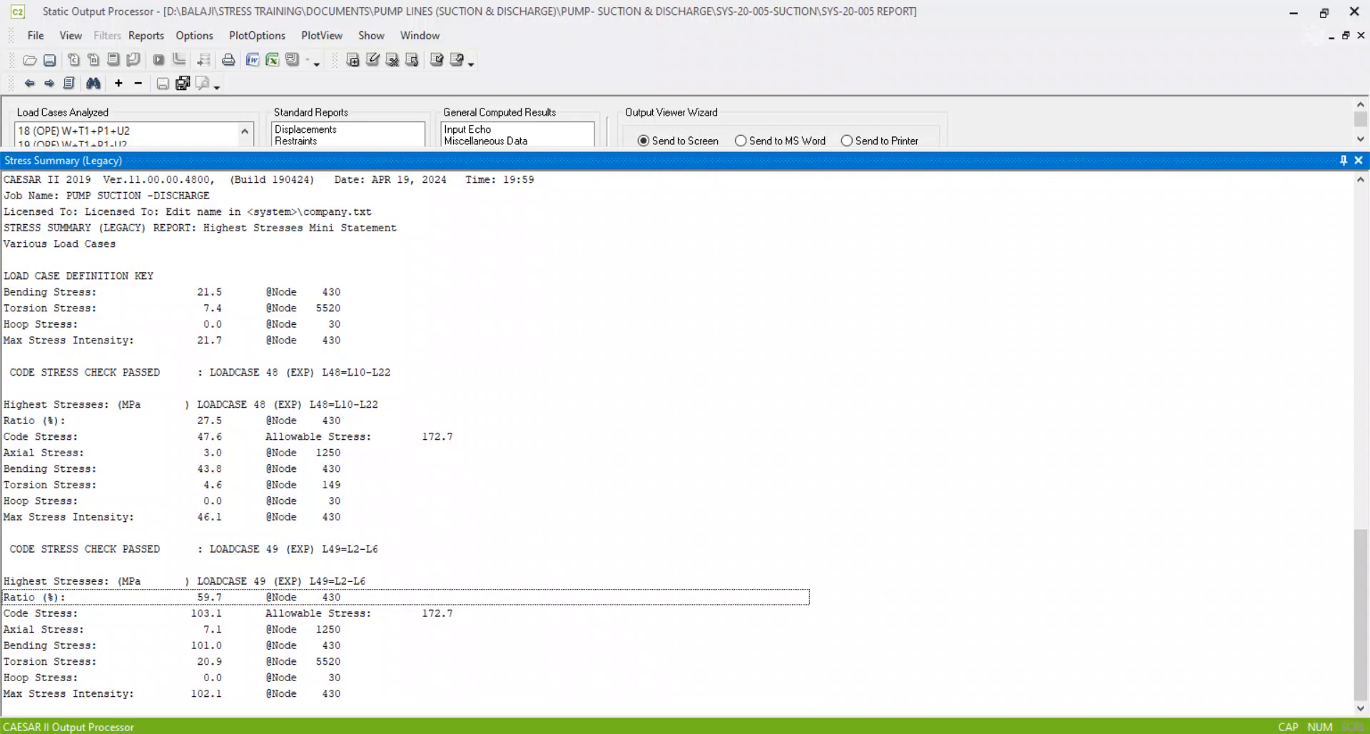
click(693, 733)
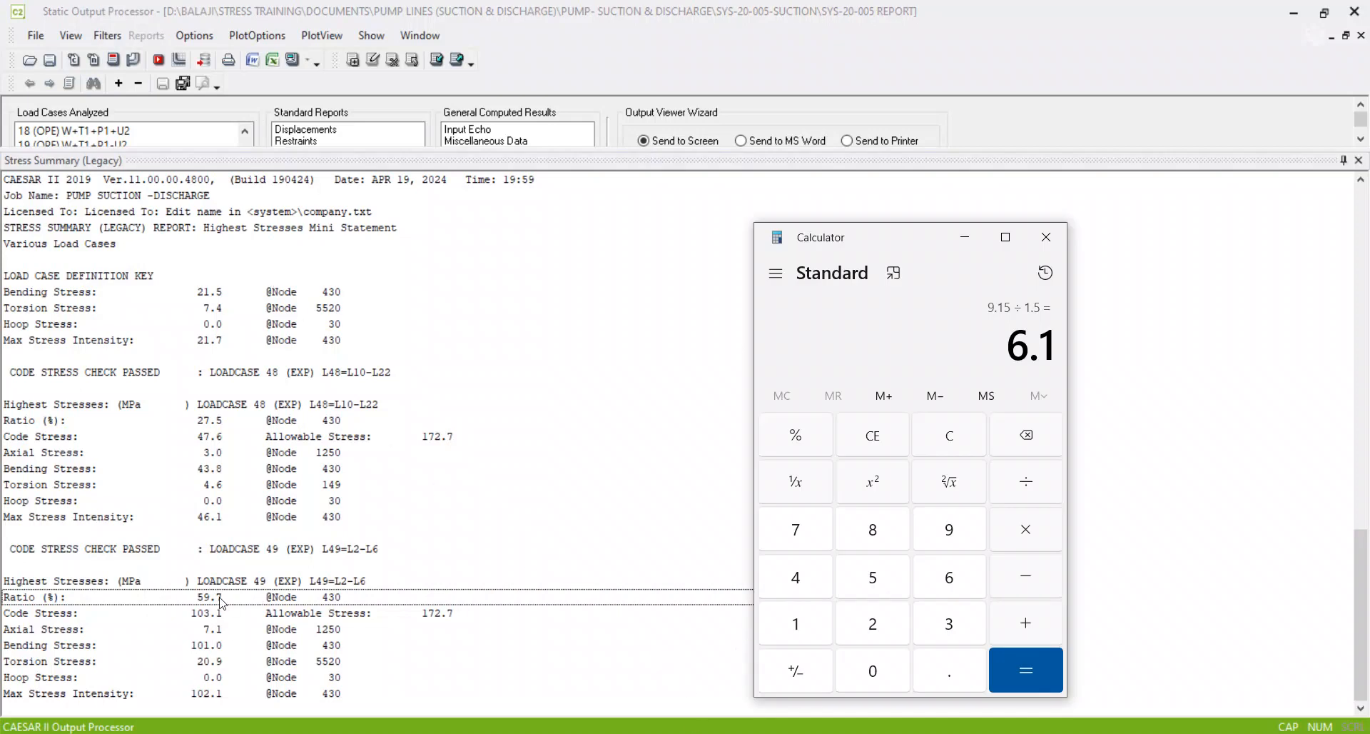
key(Escape)
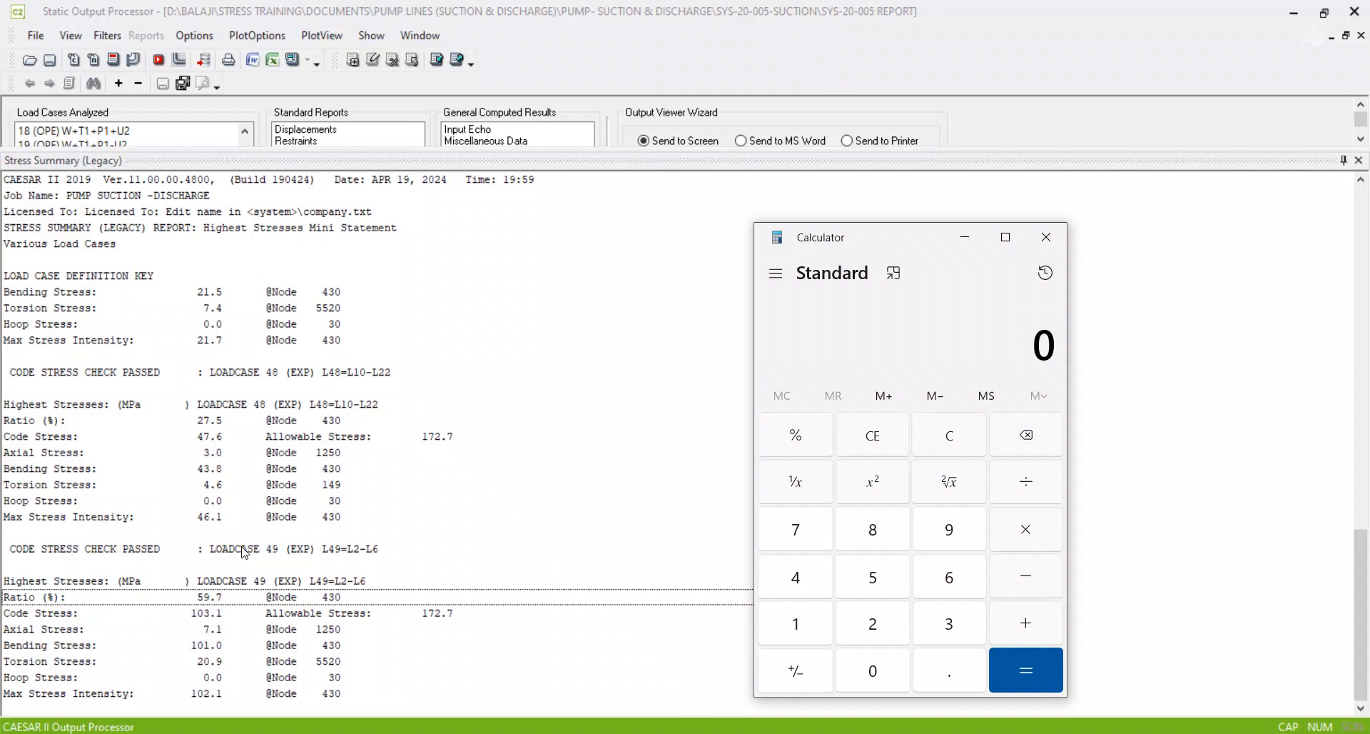
text(103)
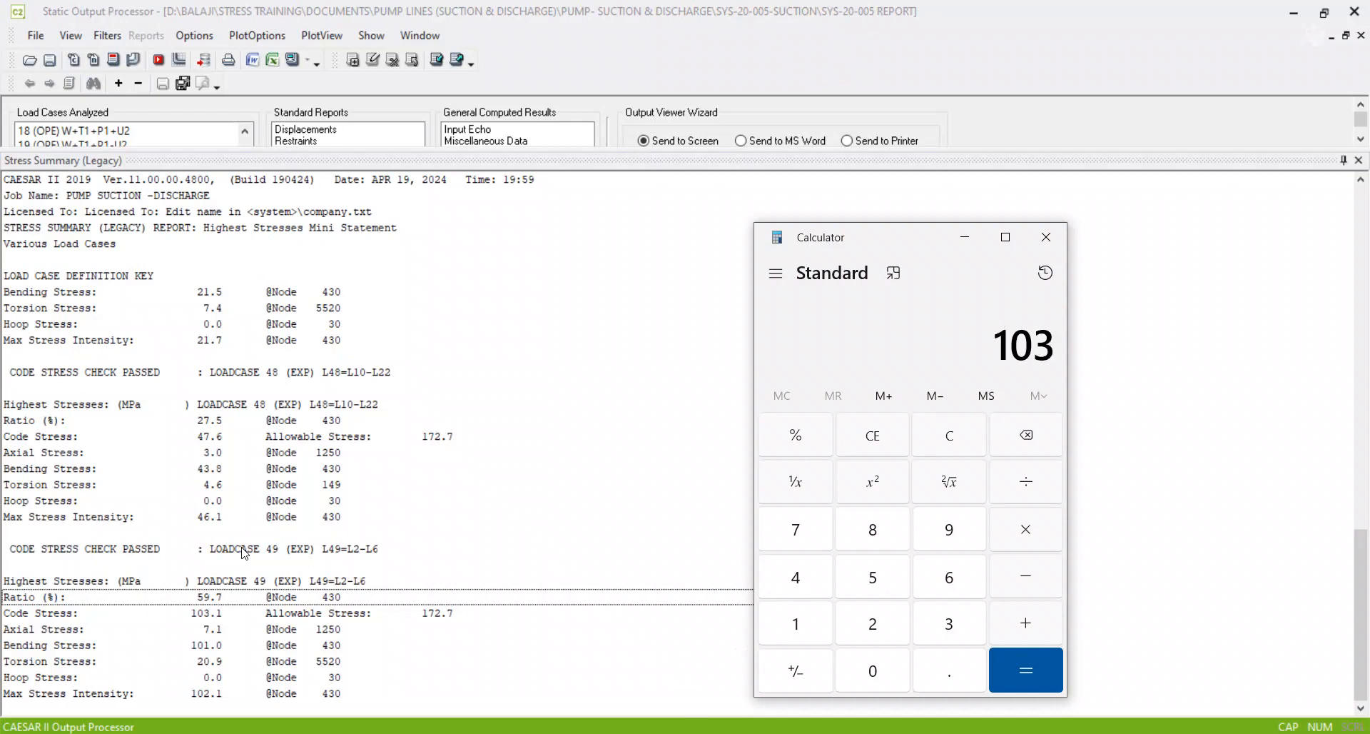
text(.1/172.7)
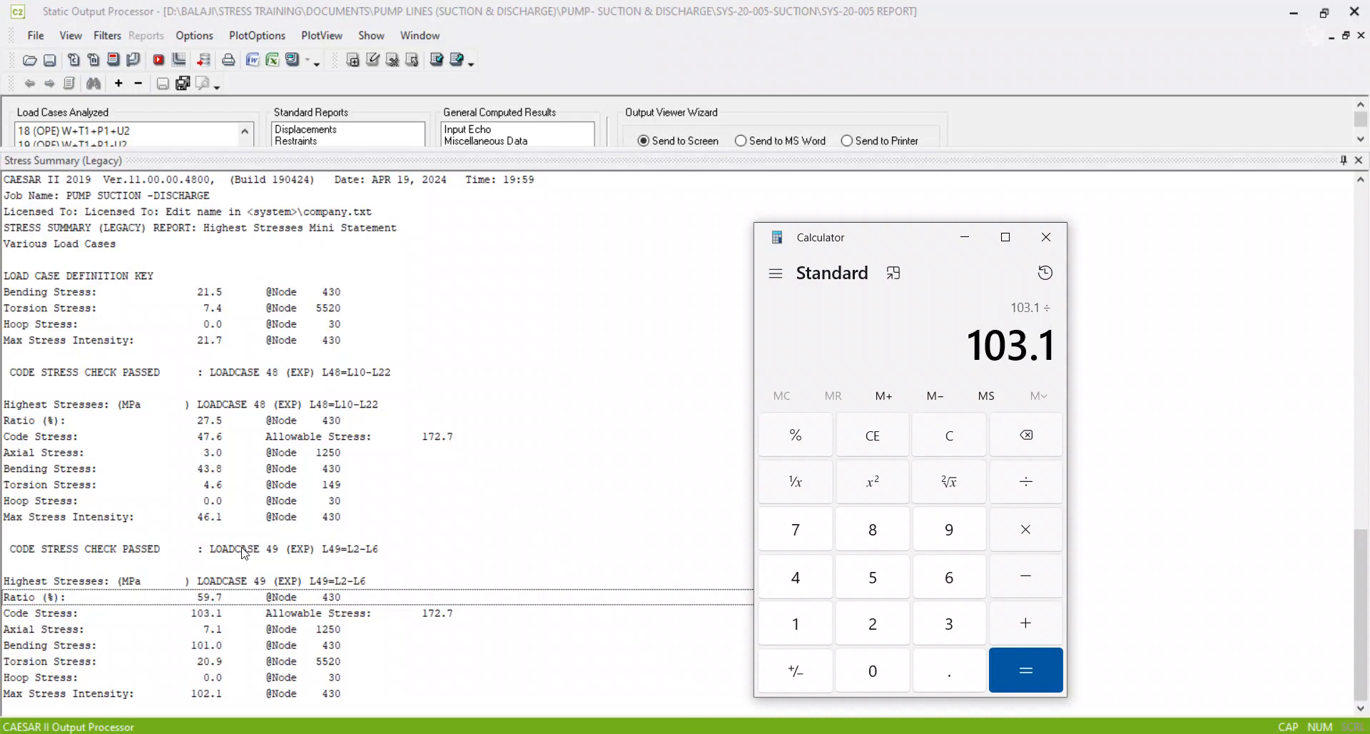
key(Return)
key(Return)
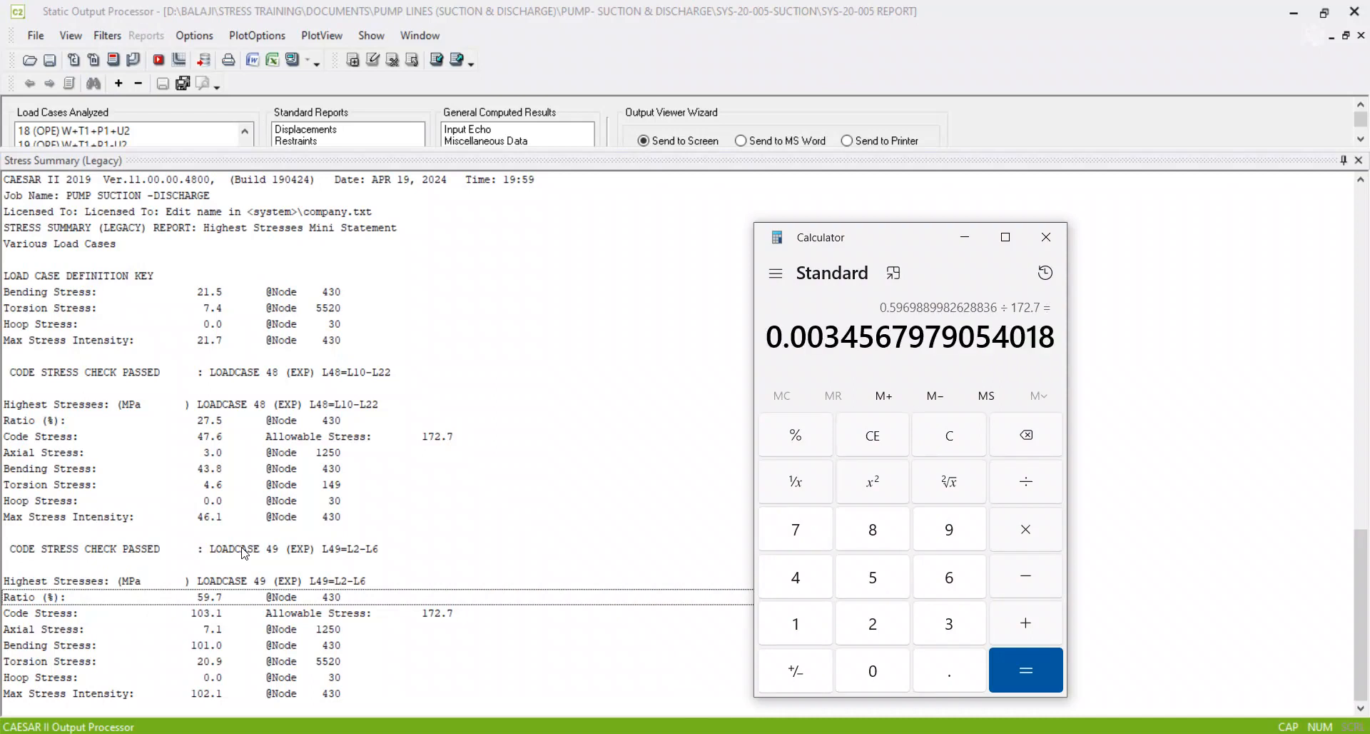
key(Escape)
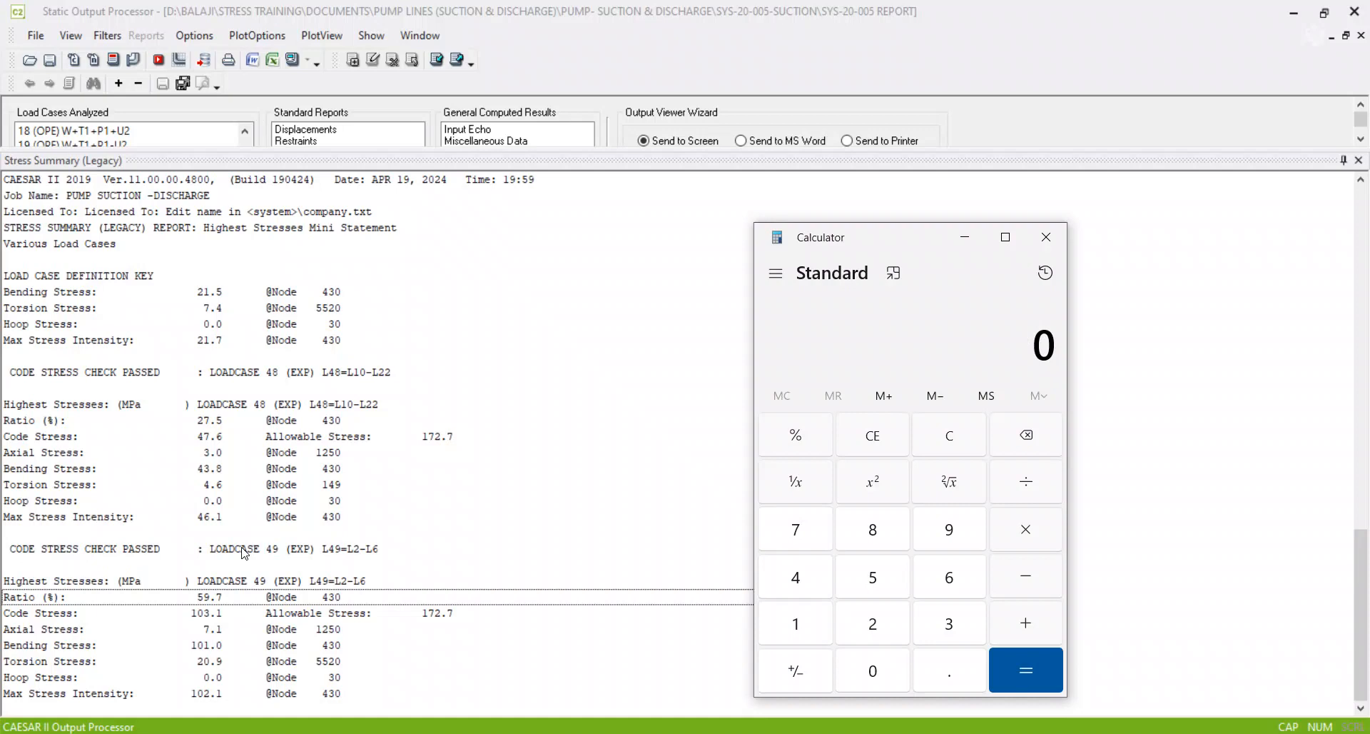
Step: Calculate the stress ratio of load case 49 in percent as 103.1 ÷ 172.7 × 100
text(103.1)
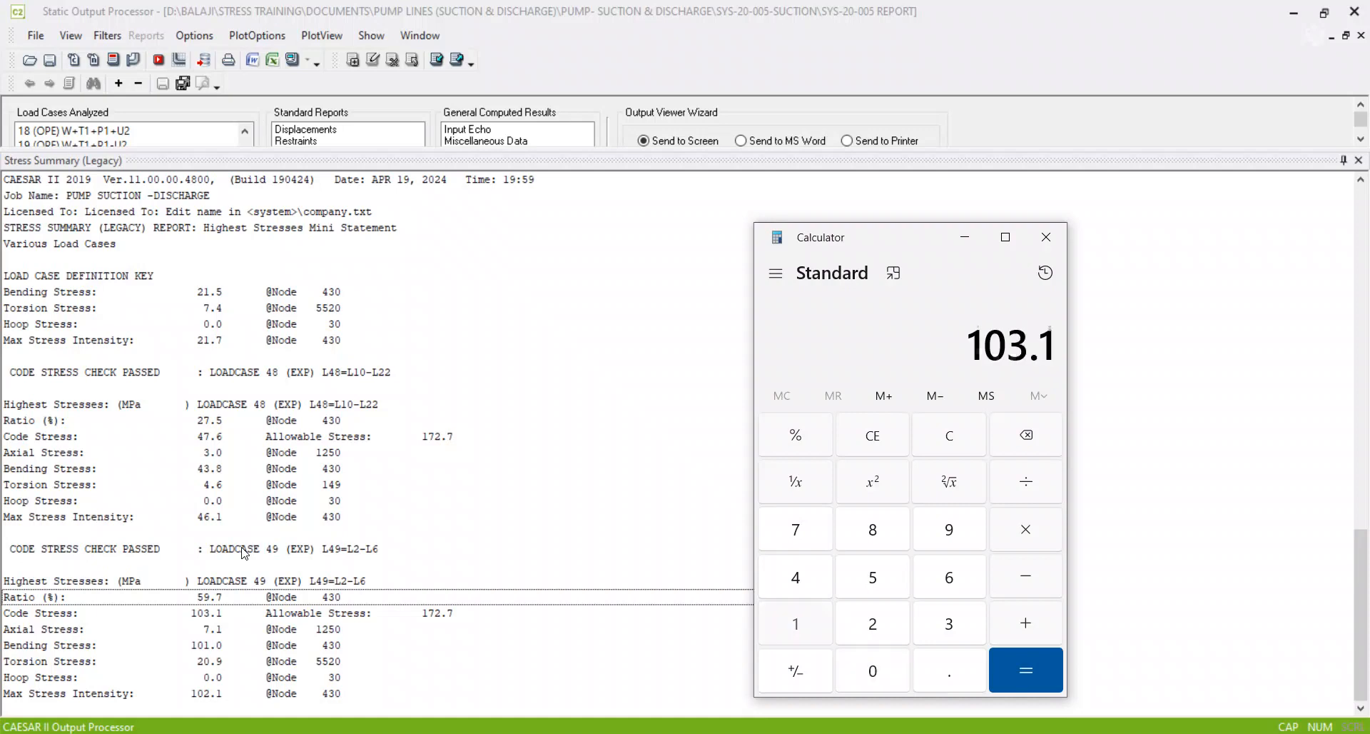
key(slash)
text(172)
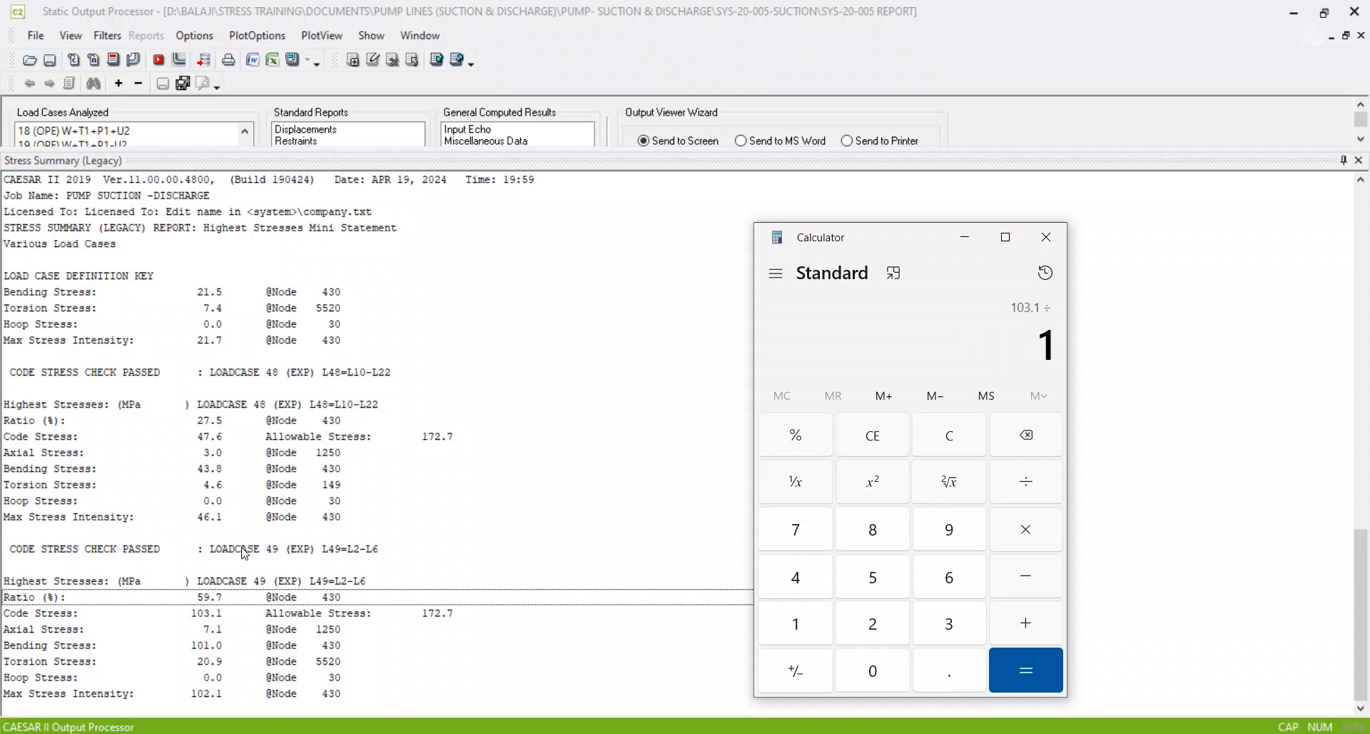
text(.7)
key(Return)
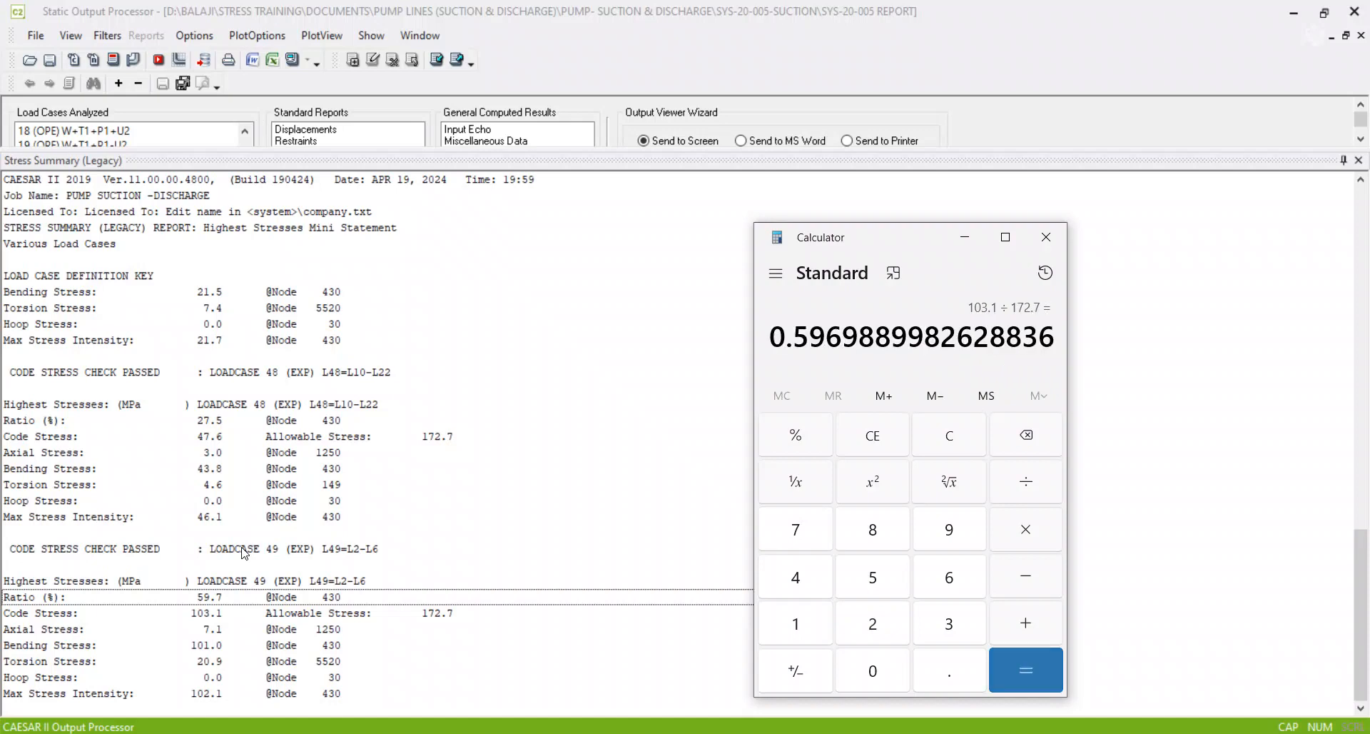
key(asterisk)
text(100)
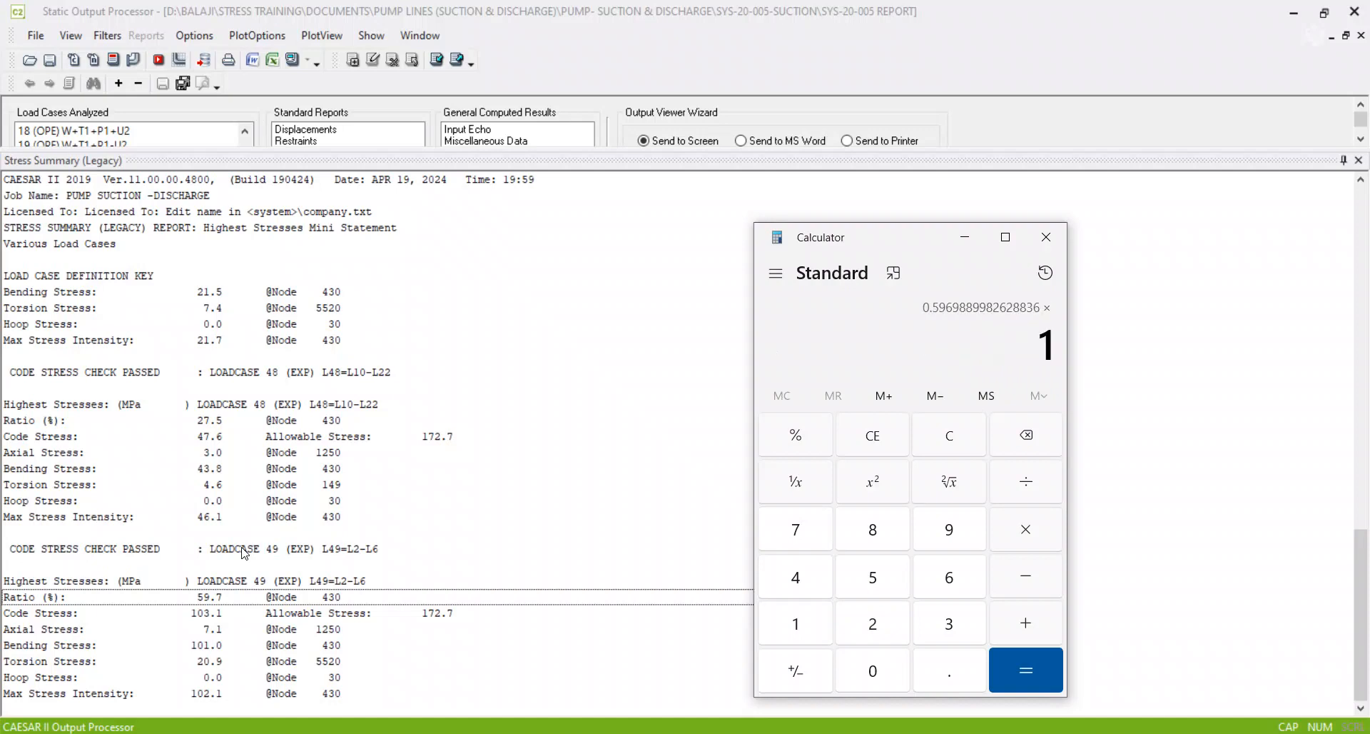
key(Return)
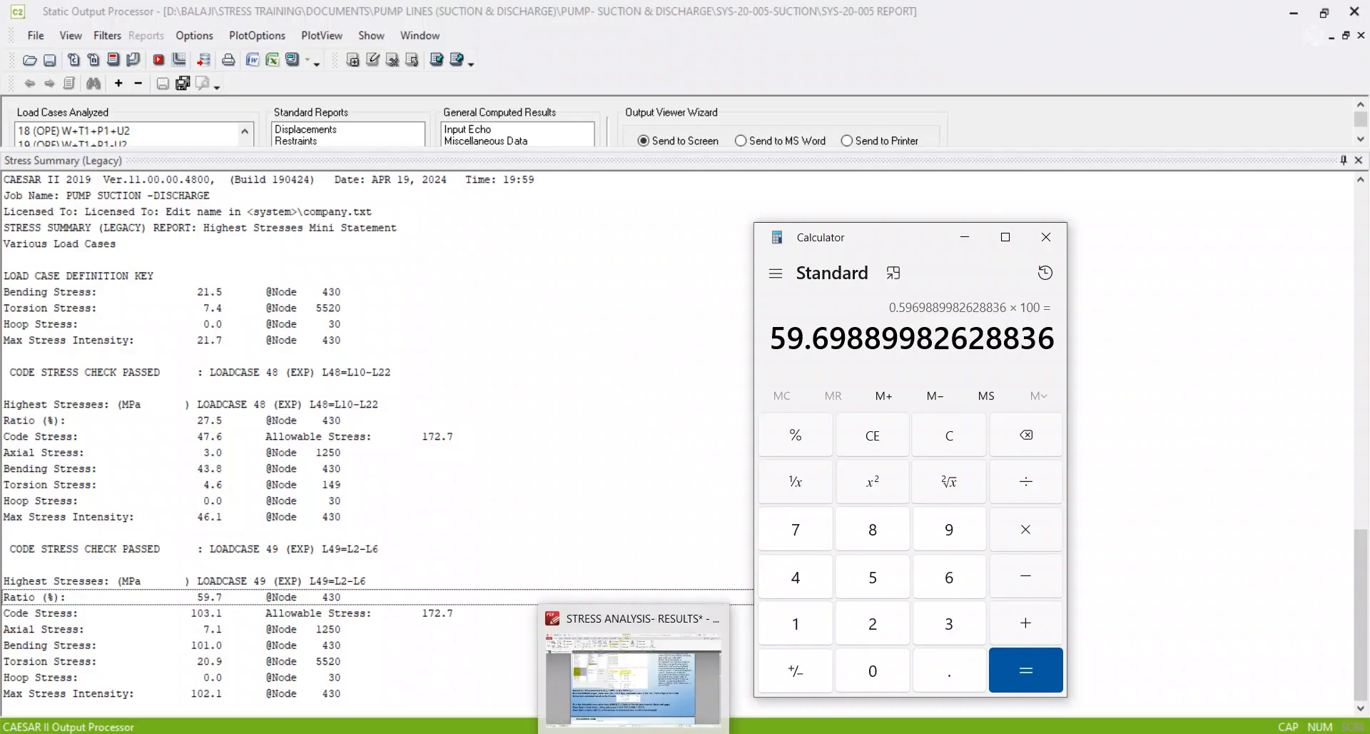
Step: Switch to the STRESS ANALYSIS- RESULTS PDF and highlight the SE ≤ SA criterion on the Expansion Cases (EXP) page
click(635, 664)
scroll(677, 475, down, 5)
scroll(676, 475, down, 3)
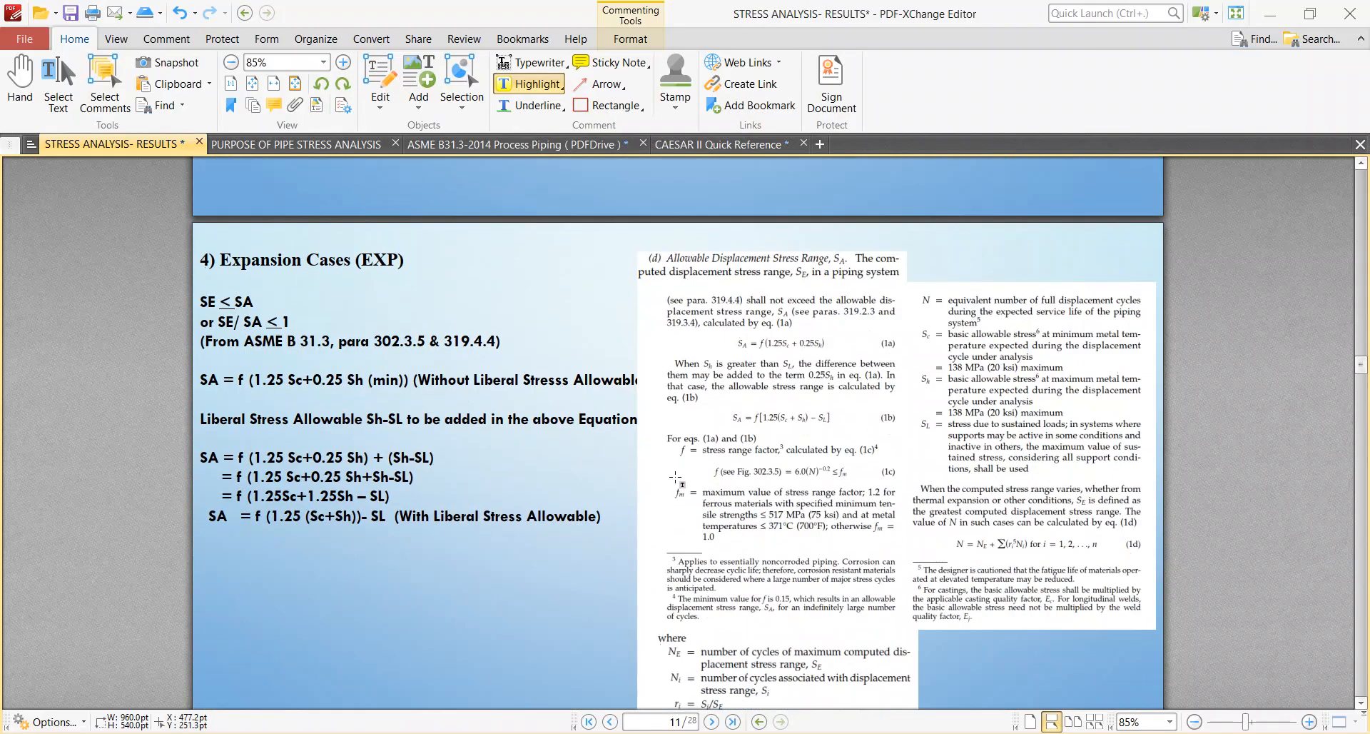
key(ctrl+8)
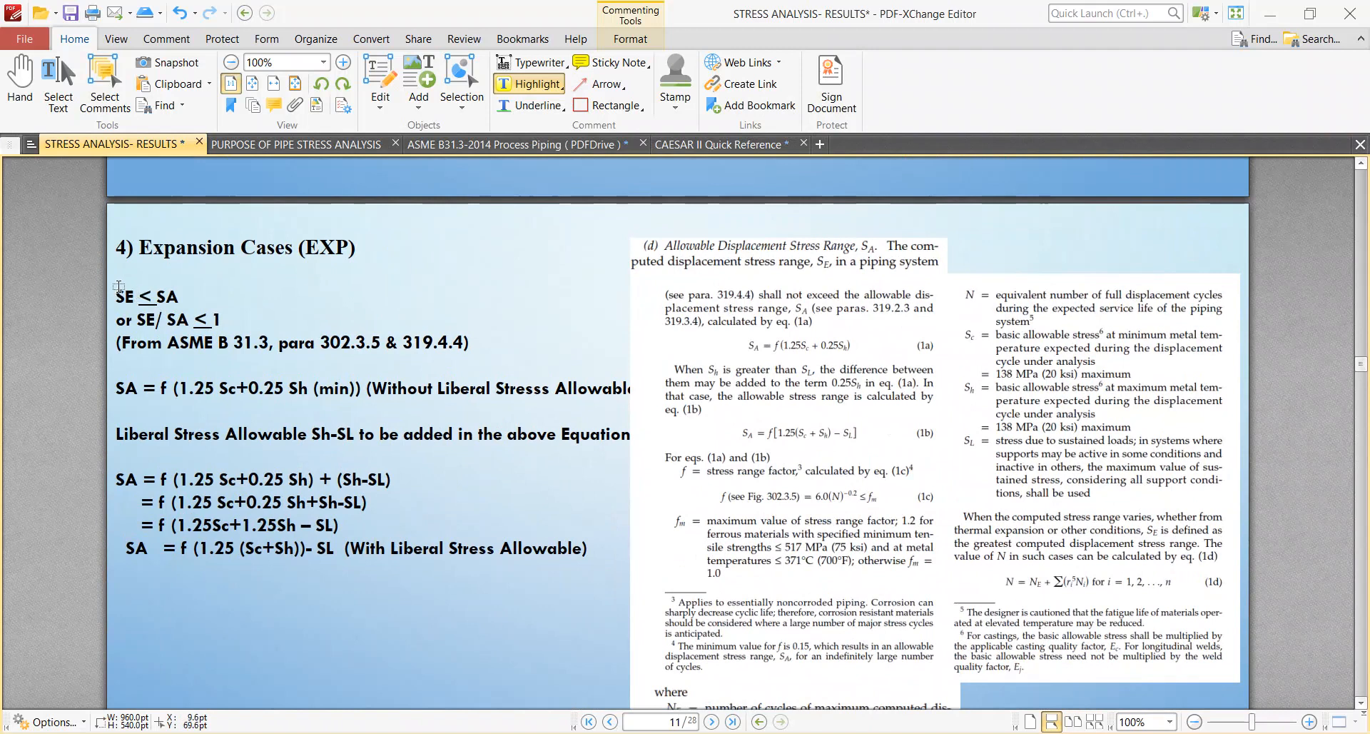
drag(183, 297, 118, 298)
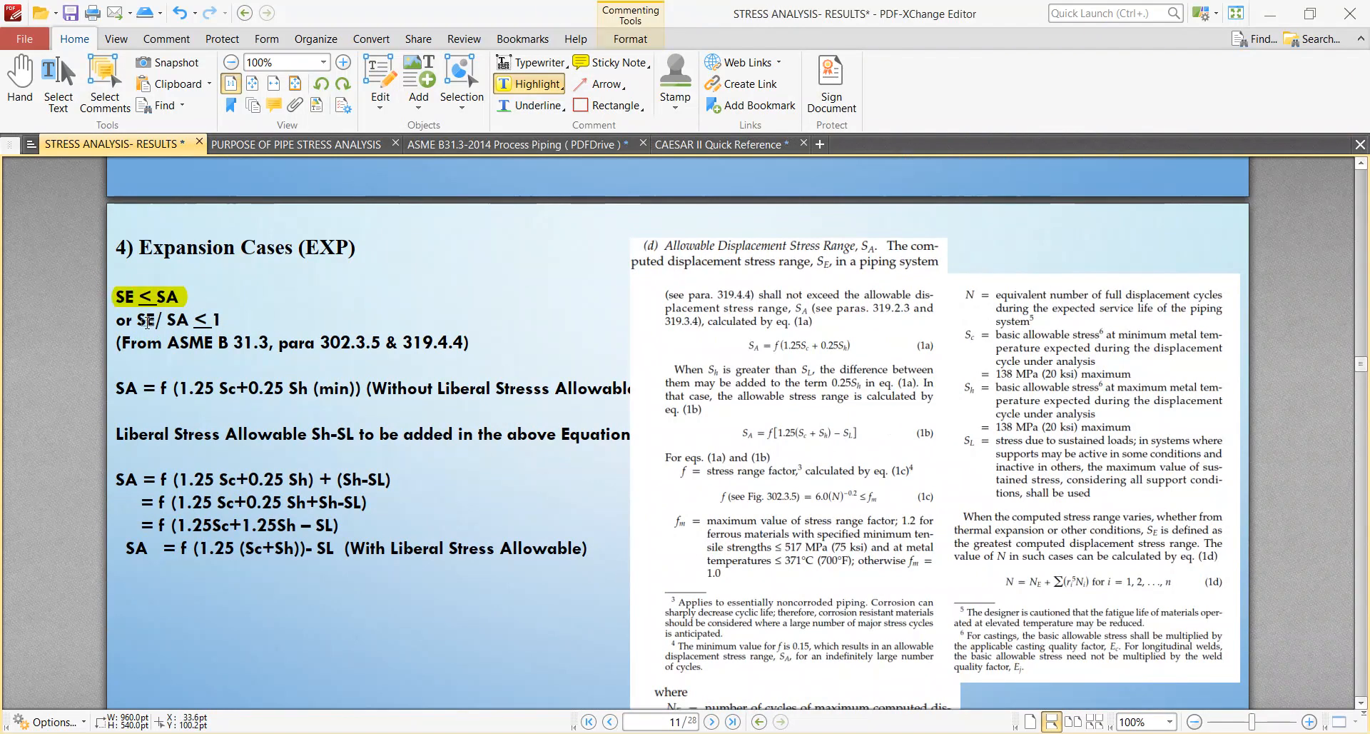
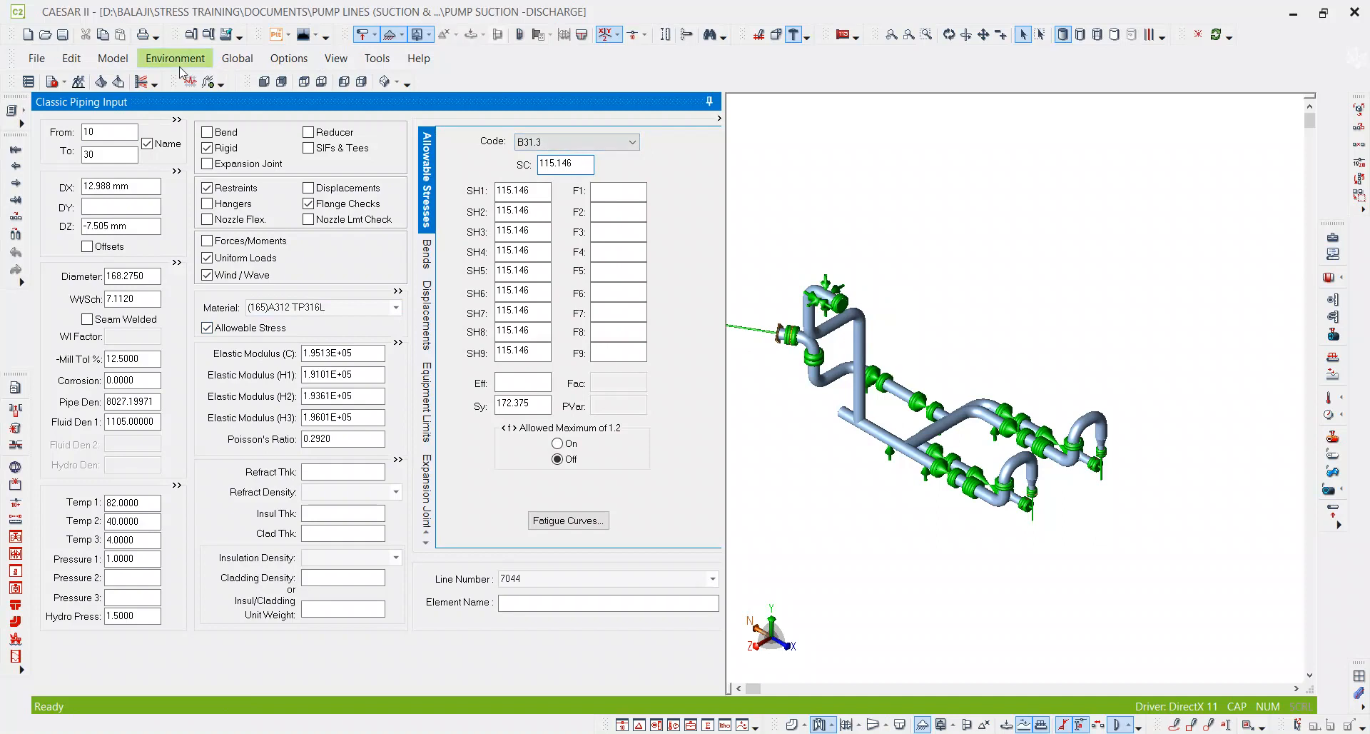
Step: Mark the cold allowable stress SC of element 10–30 in the piping input
double_click(569, 163)
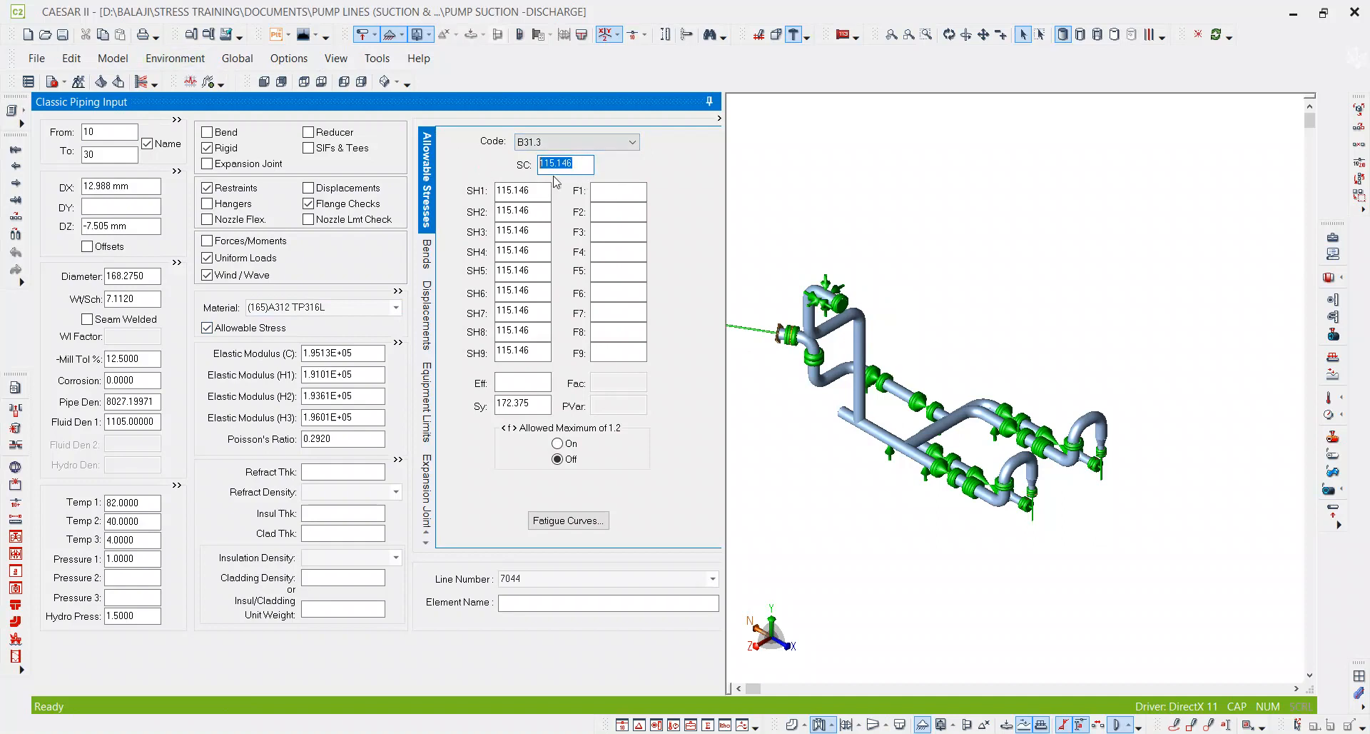
click(582, 146)
double_click(582, 166)
Step: Return to the Expansion Cases page of the PDF and highlight the formula SA = f (1.25 Sc+0.25 Sh (min))
key(alt+Tab)
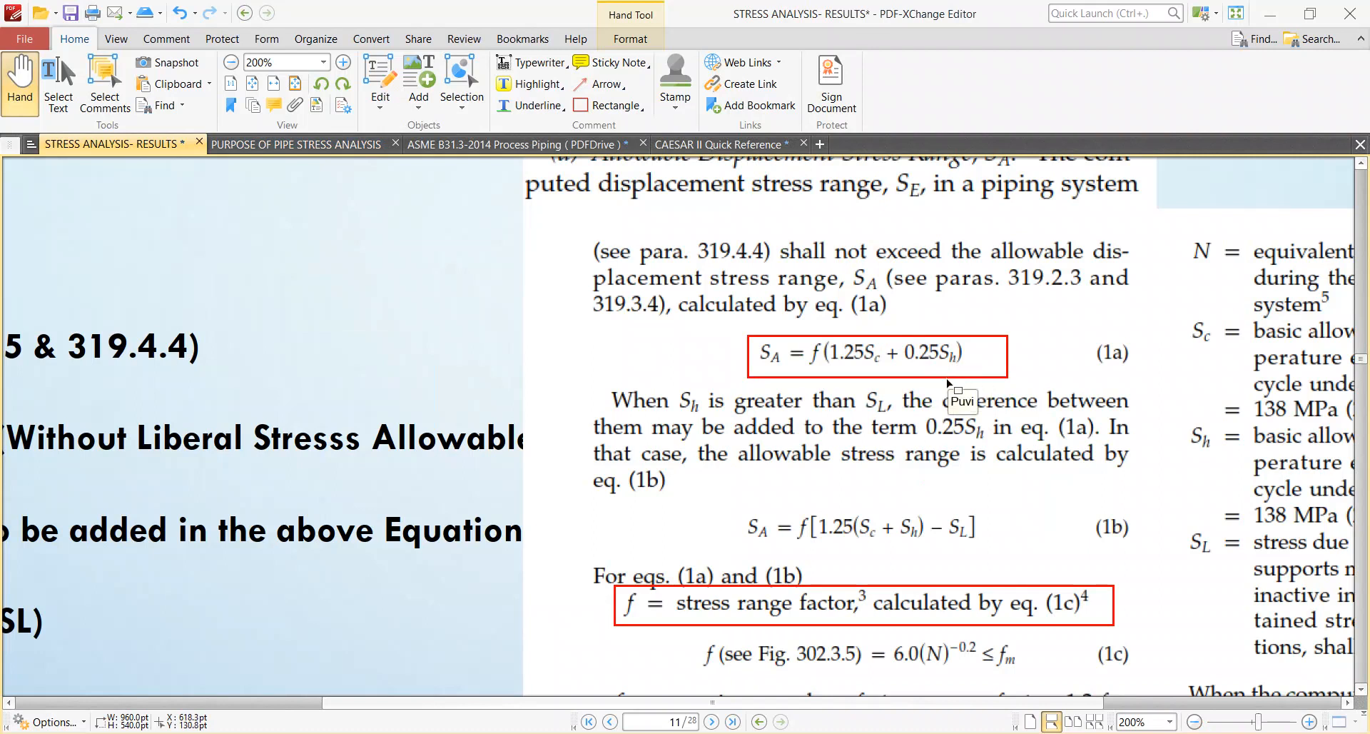
scroll(902, 386, down, 2)
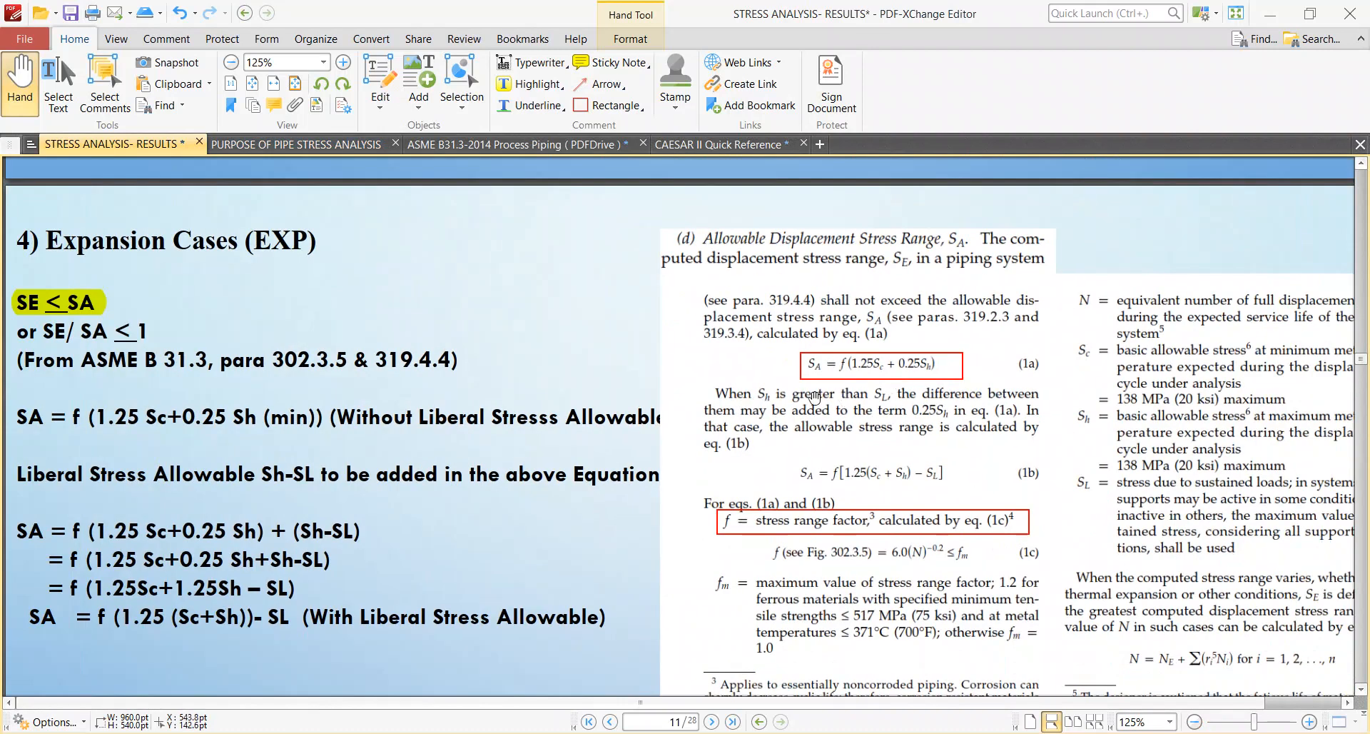
drag(275, 454, 424, 393)
scroll(877, 330, up, 3)
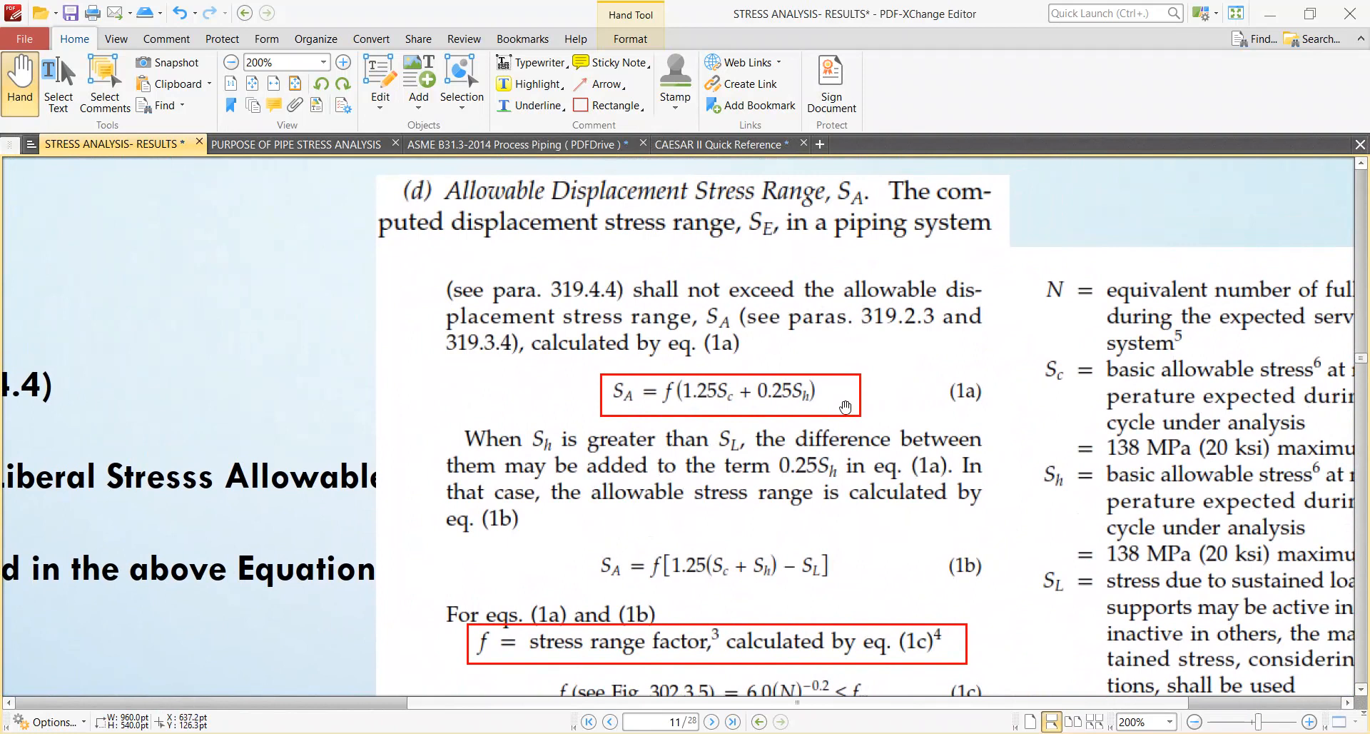
scroll(845, 406, down, 3)
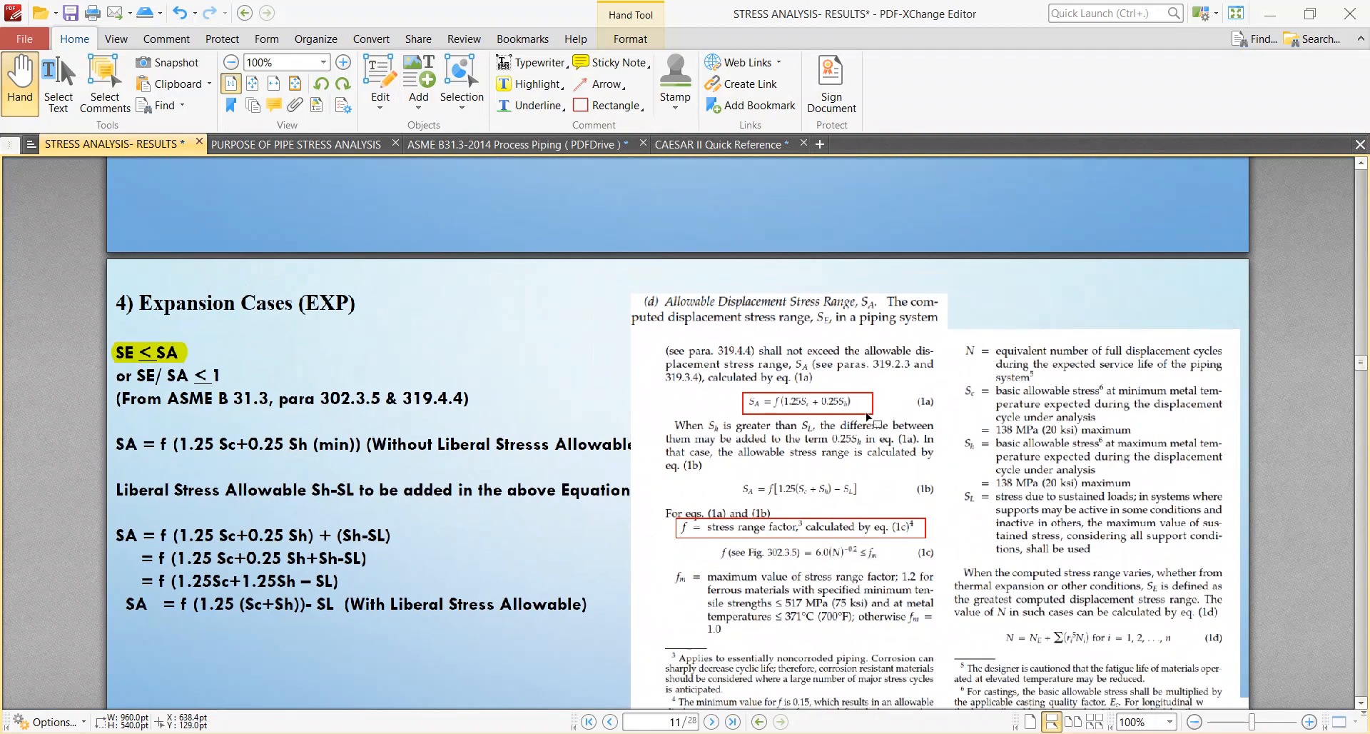
click(530, 84)
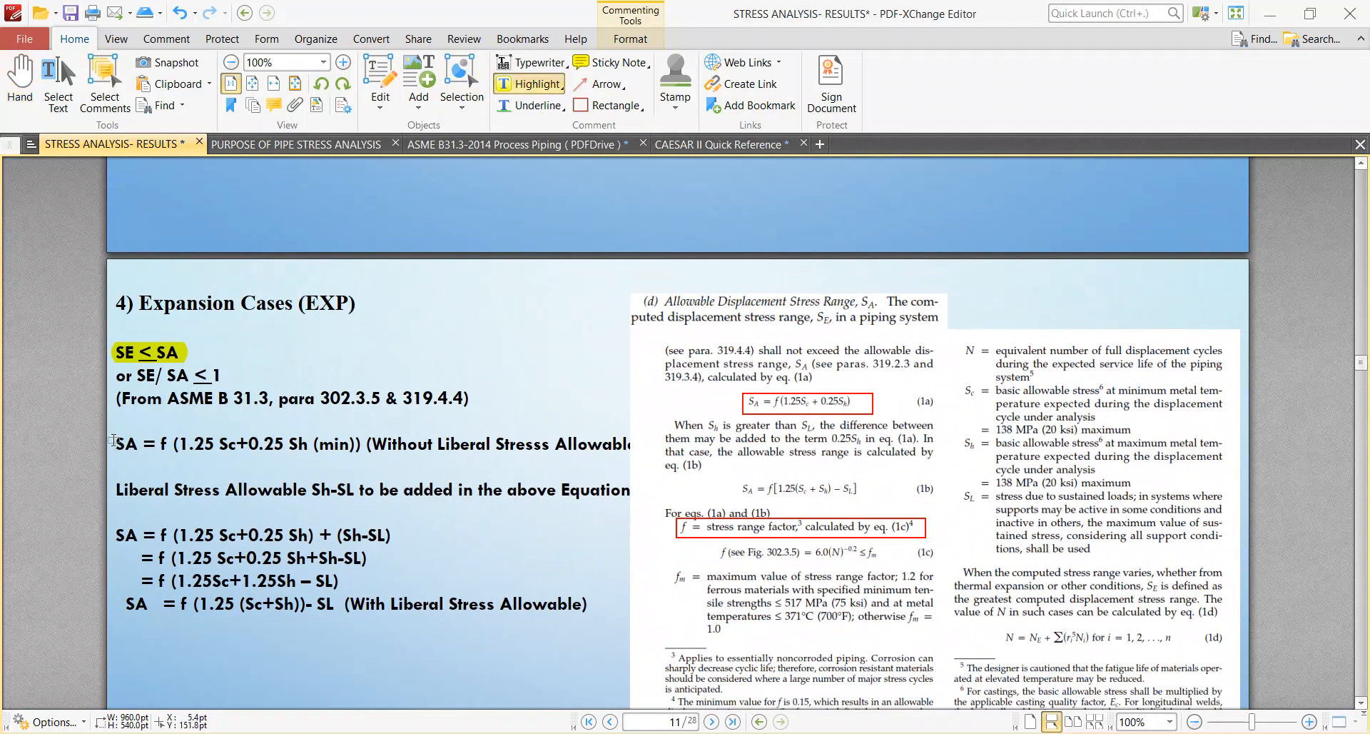
drag(112, 442, 365, 446)
scroll(307, 453, up, 1)
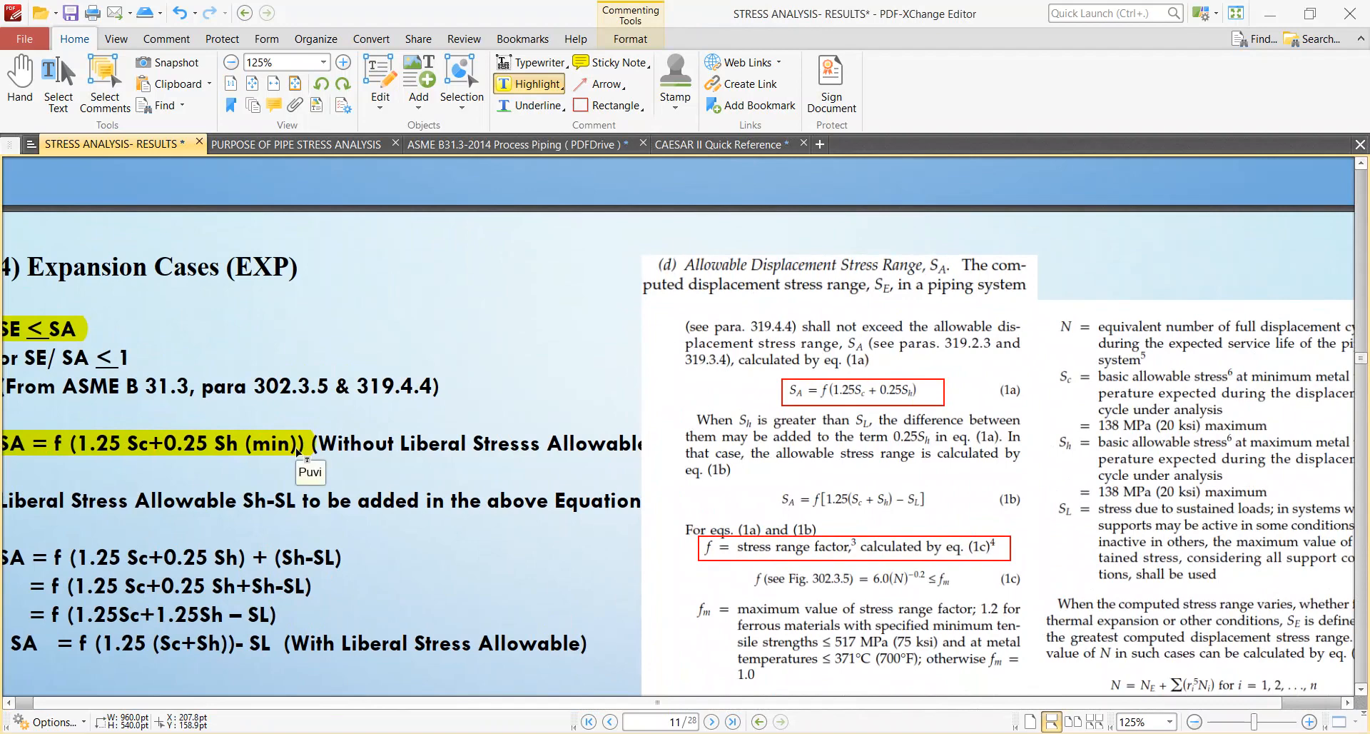
Step: Switch back to CAESAR II and compare element 10–30's hot allowable stresses with its operating condition temperatures
key(alt+Tab)
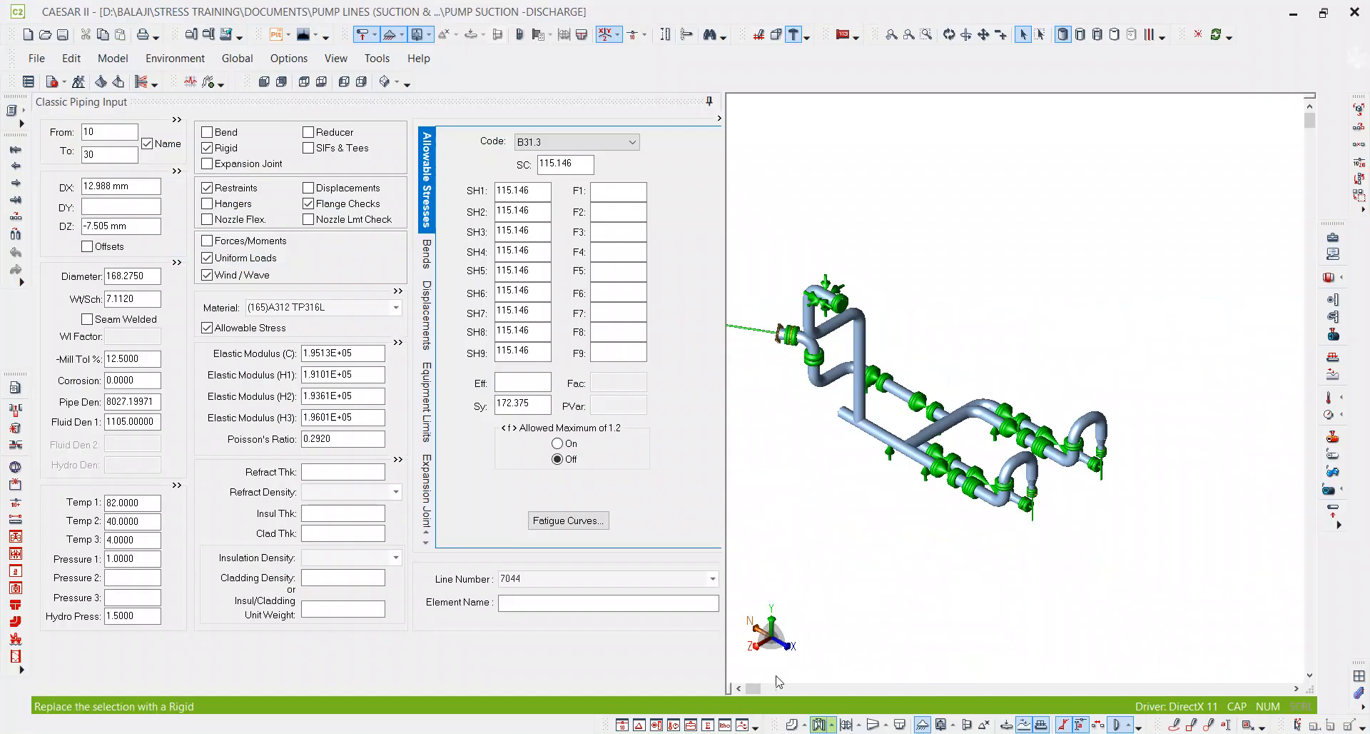
drag(507, 190, 532, 190)
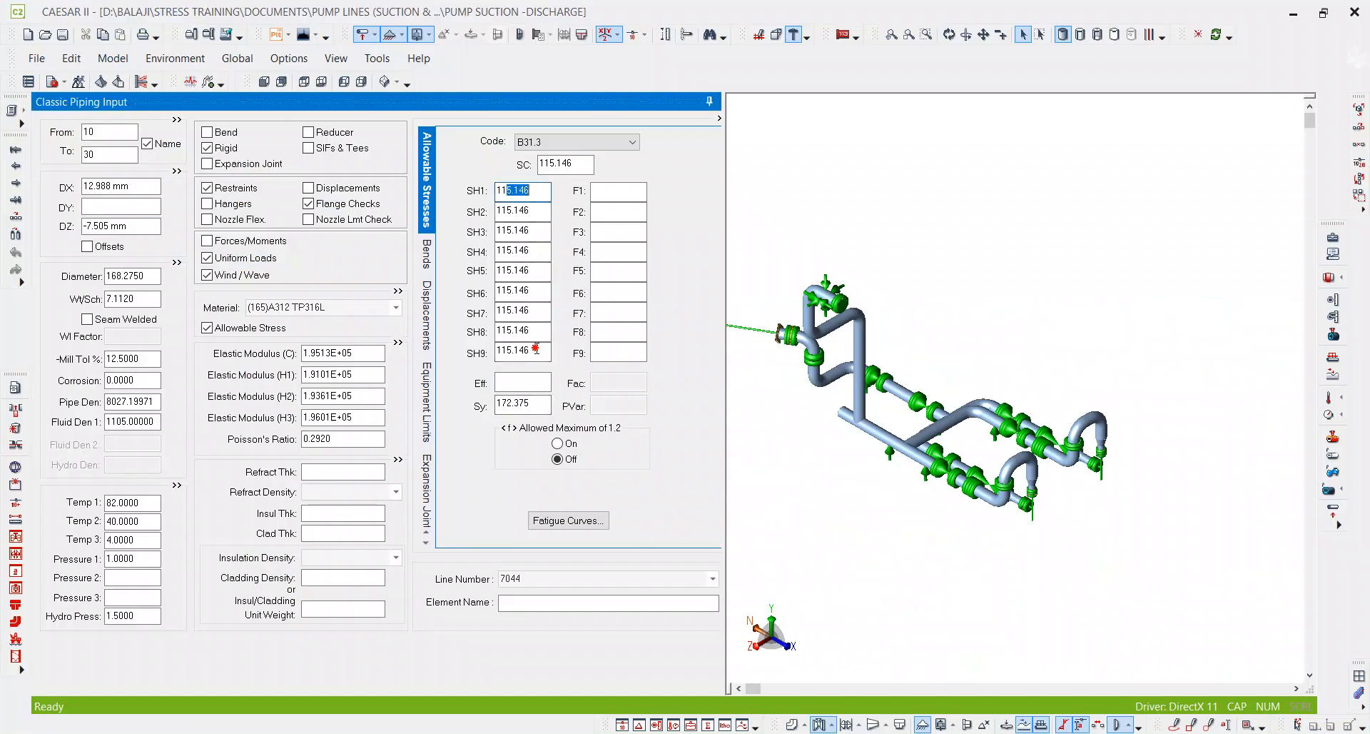
click(180, 486)
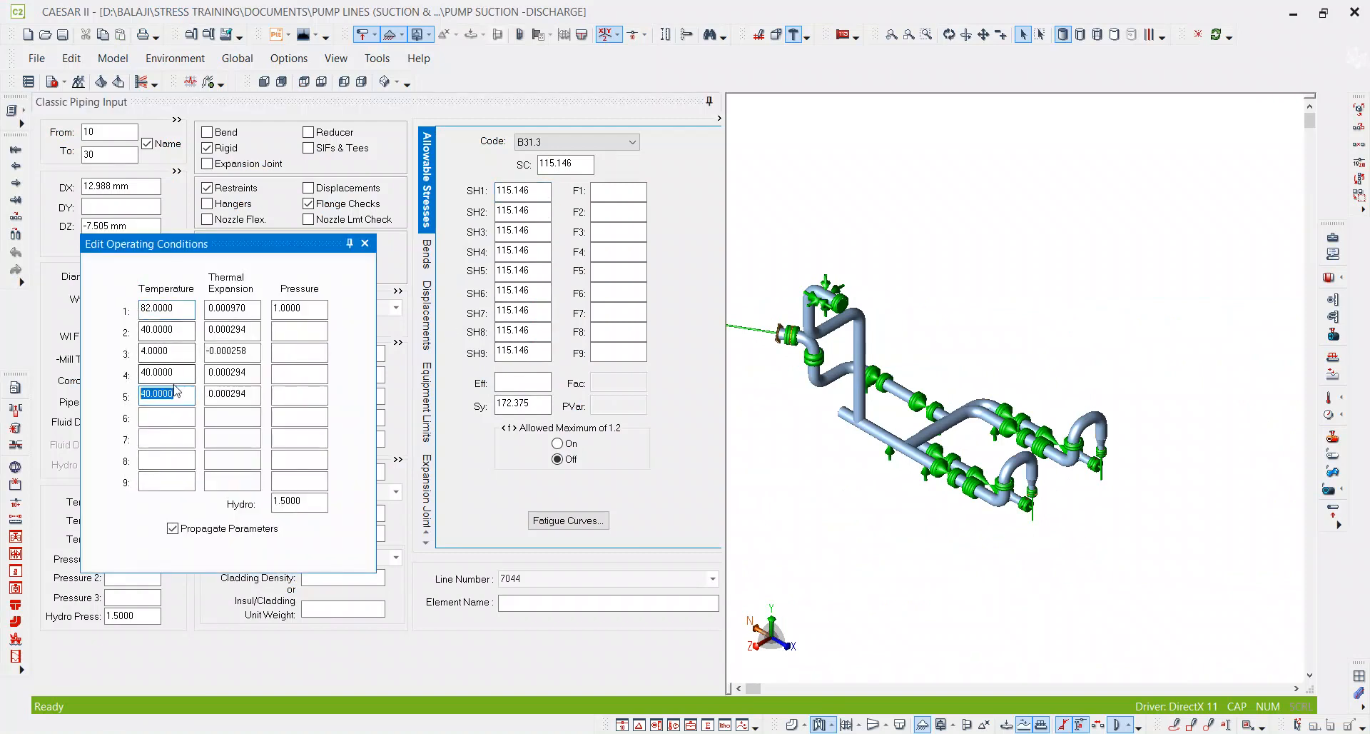
click(365, 245)
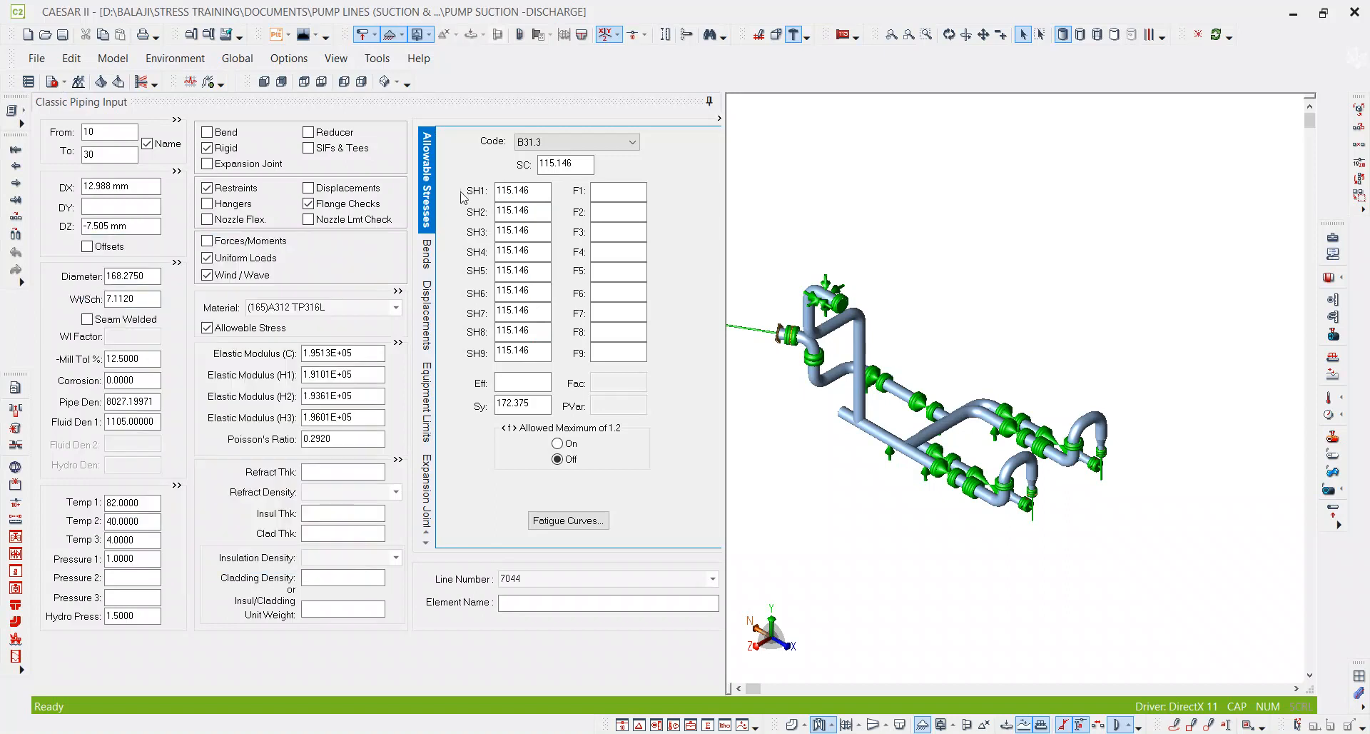
click(504, 291)
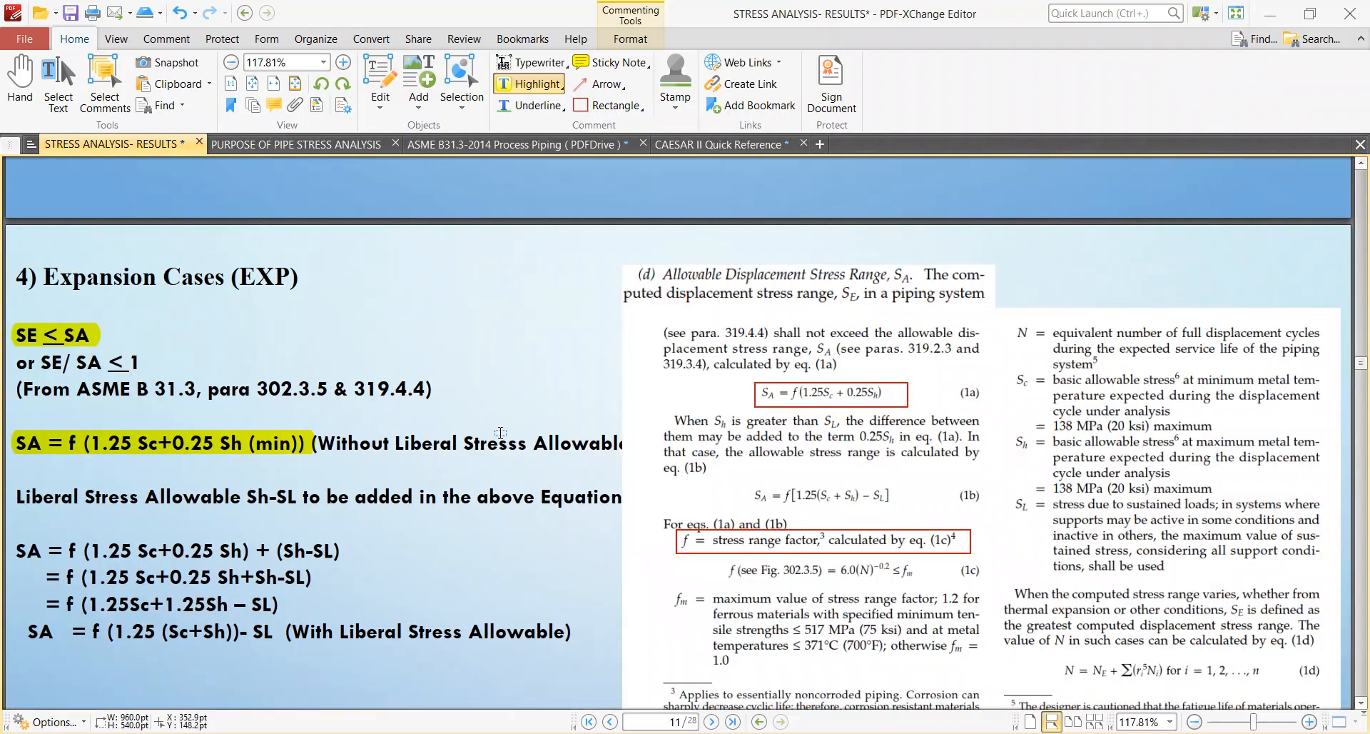
Step: Examine the Liberal Stress Allowable option in CAESAR II's Special Execution Parameters and discard any changes made there
click(882, 733)
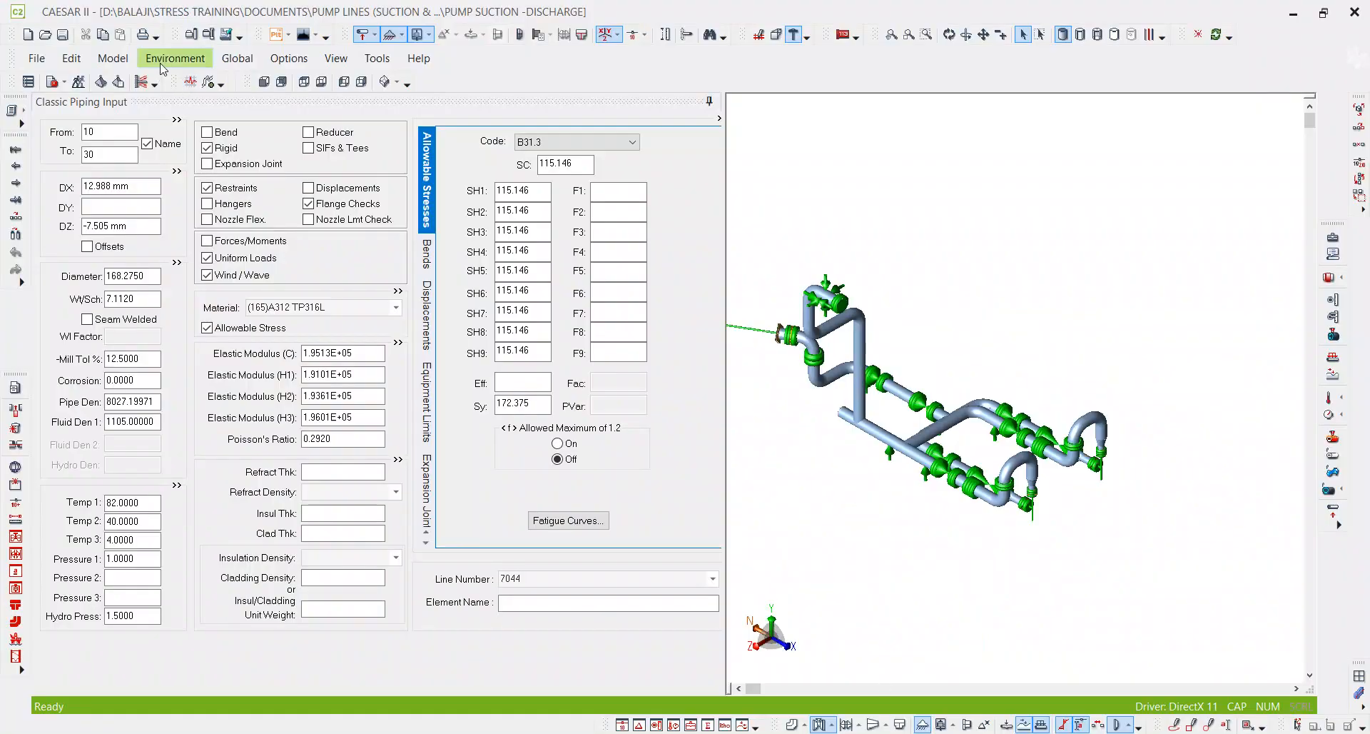
click(171, 58)
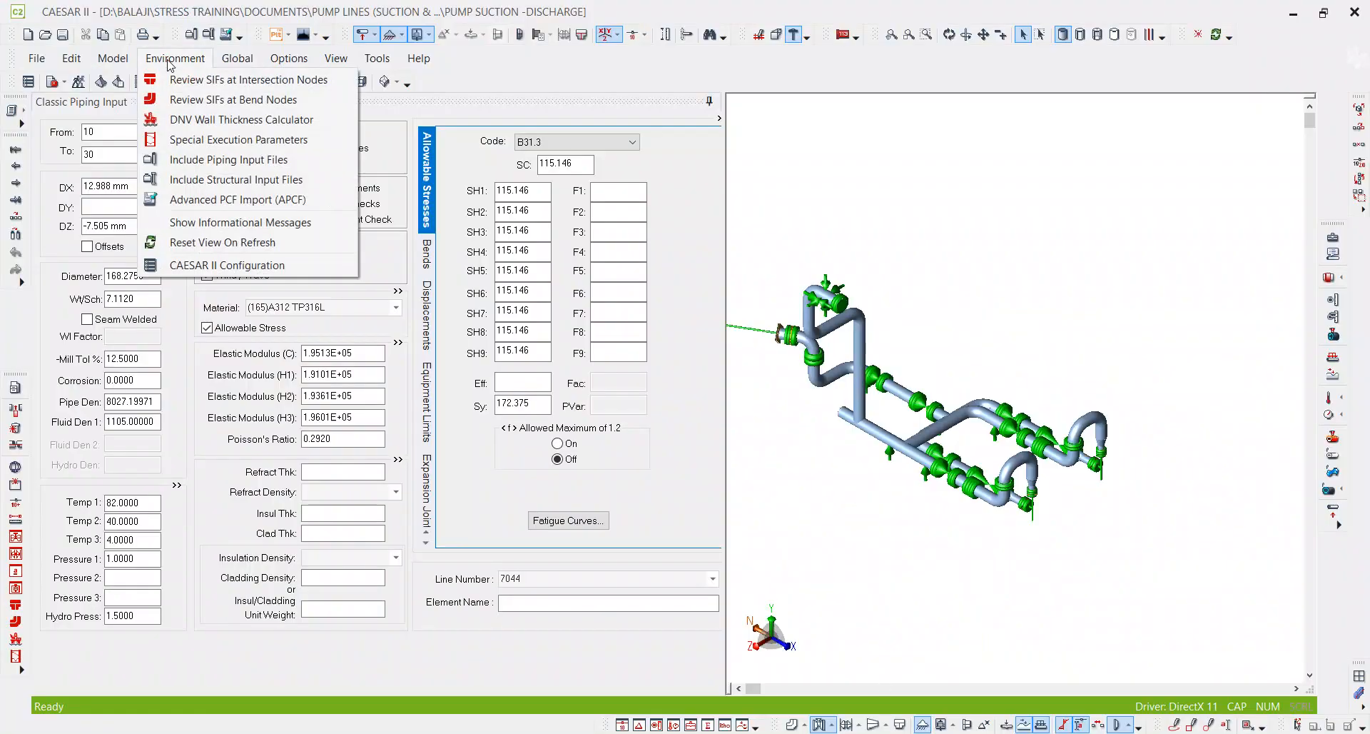
click(229, 147)
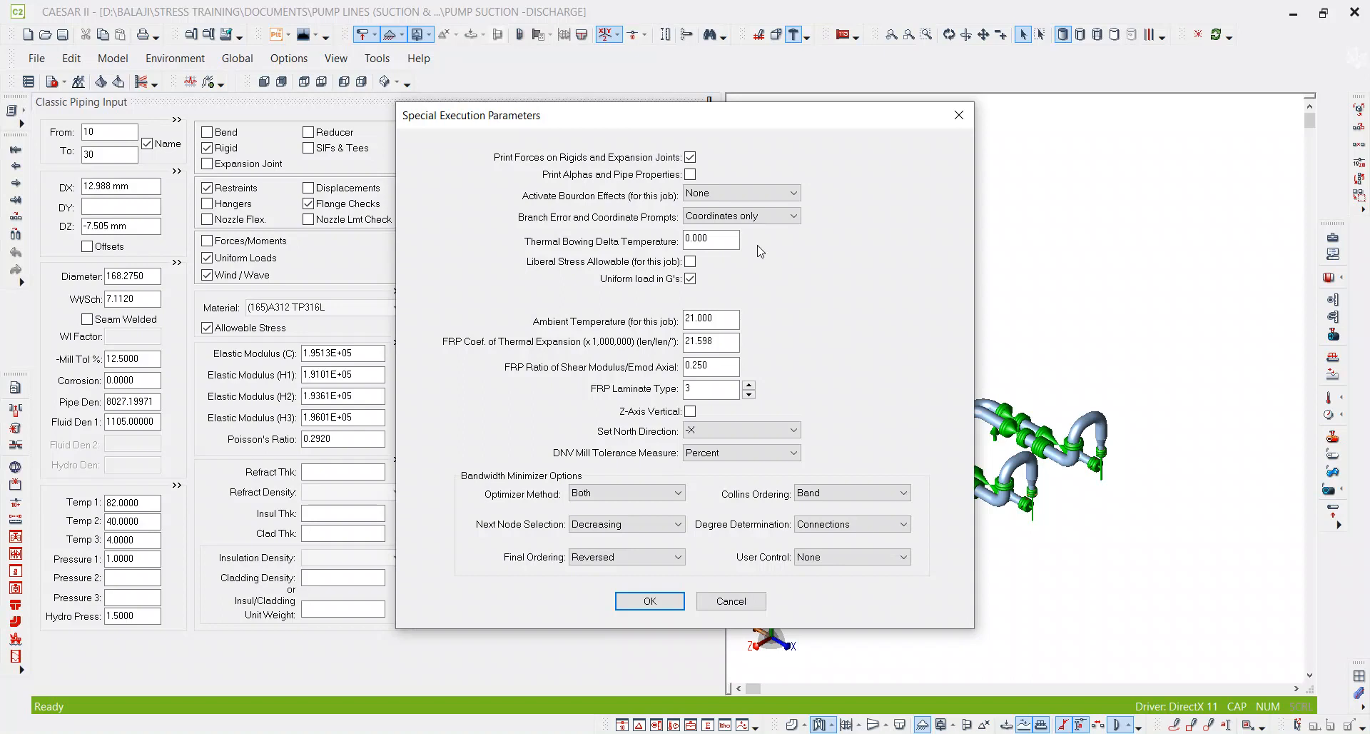
click(690, 261)
click(690, 278)
click(690, 262)
click(733, 608)
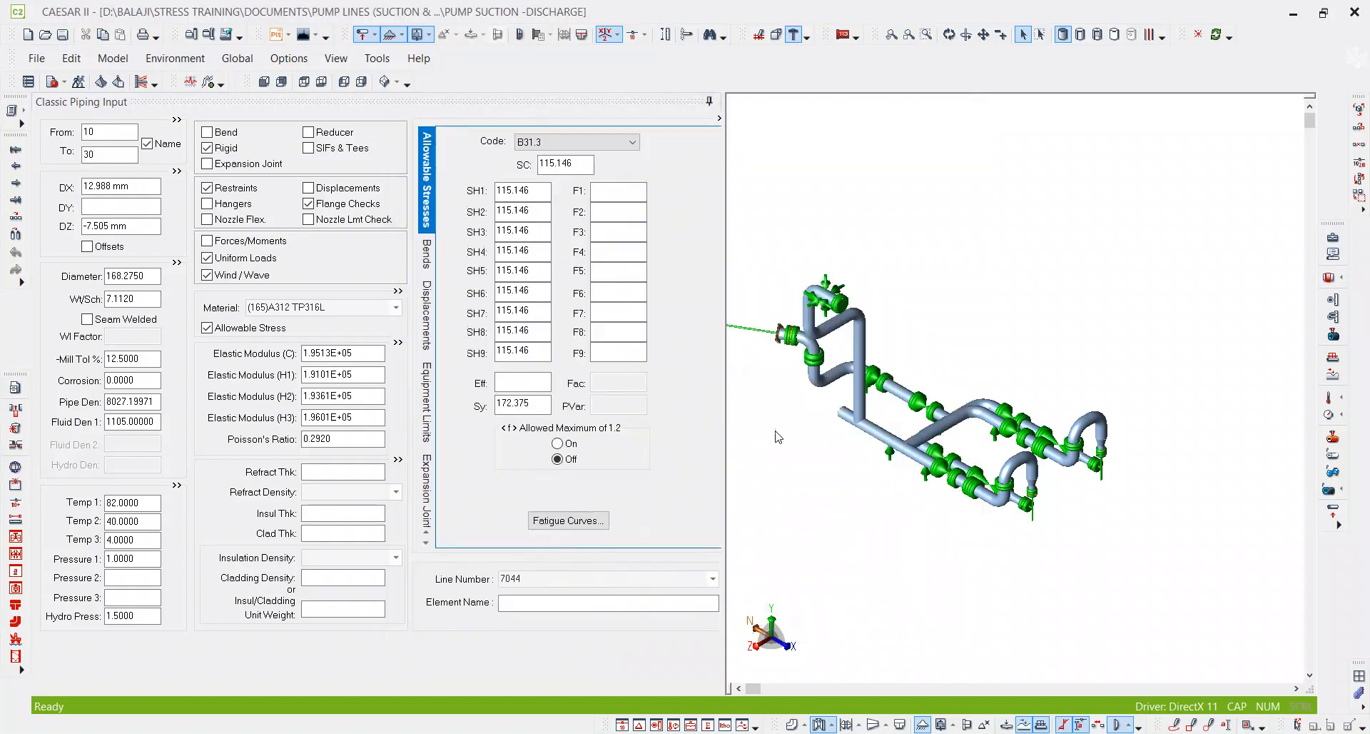
Step: Switch to the Static Output Processor and generate the Stress Summary (Legacy) report for expansion load case 44
key(alt+Tab)
scroll(85, 493, down, 6)
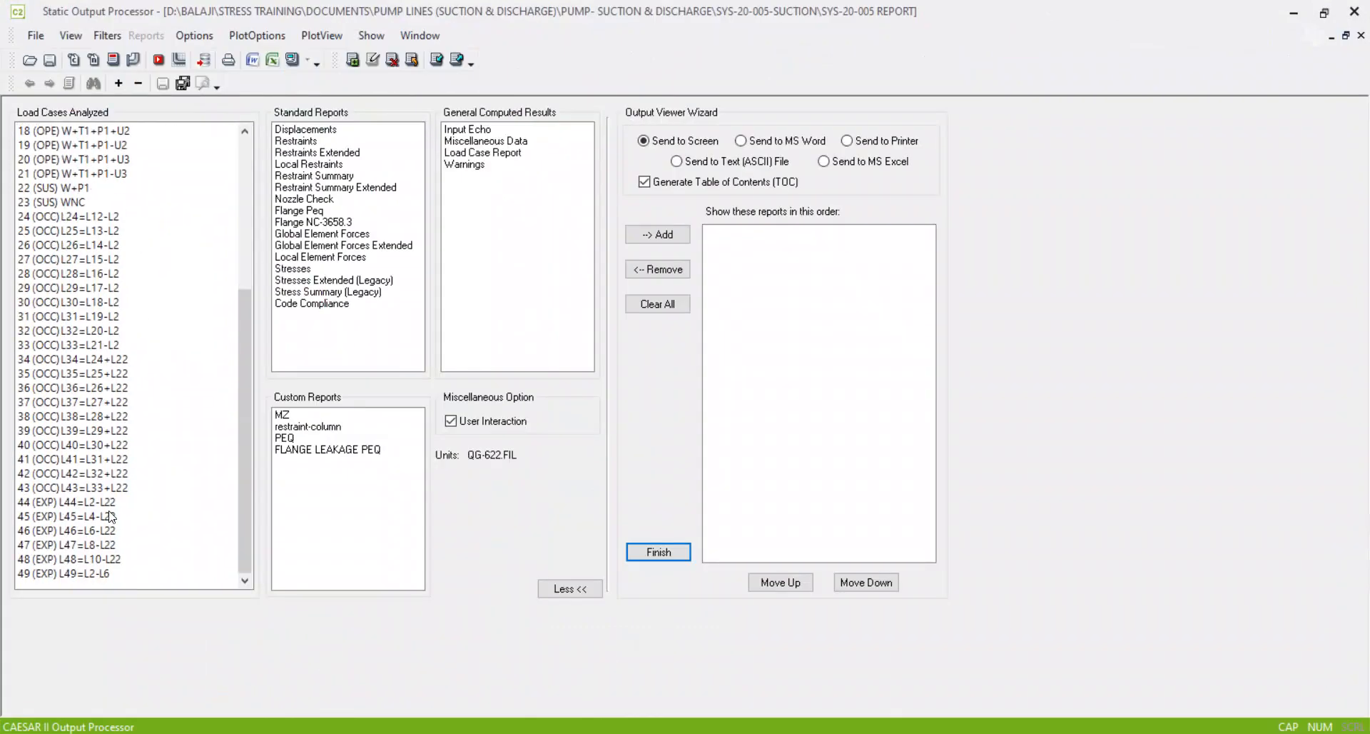
click(127, 503)
click(325, 292)
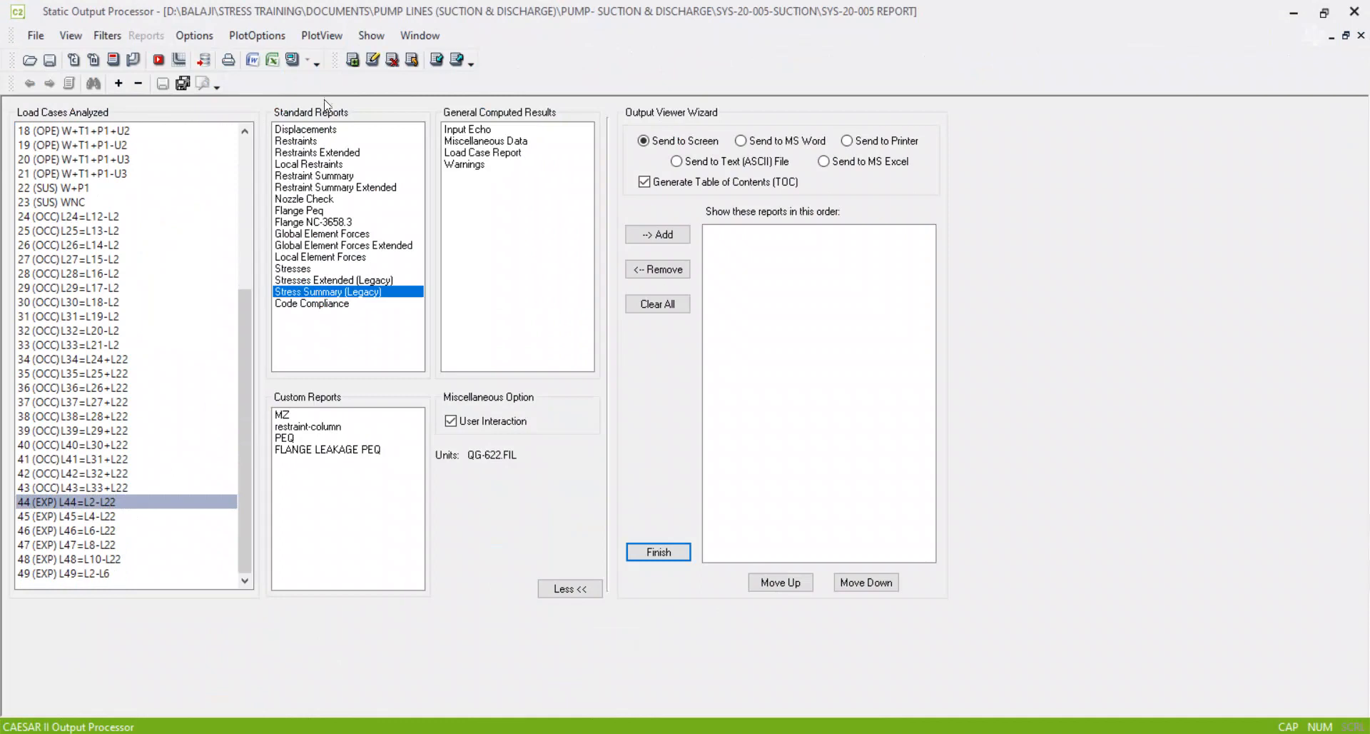
click(298, 62)
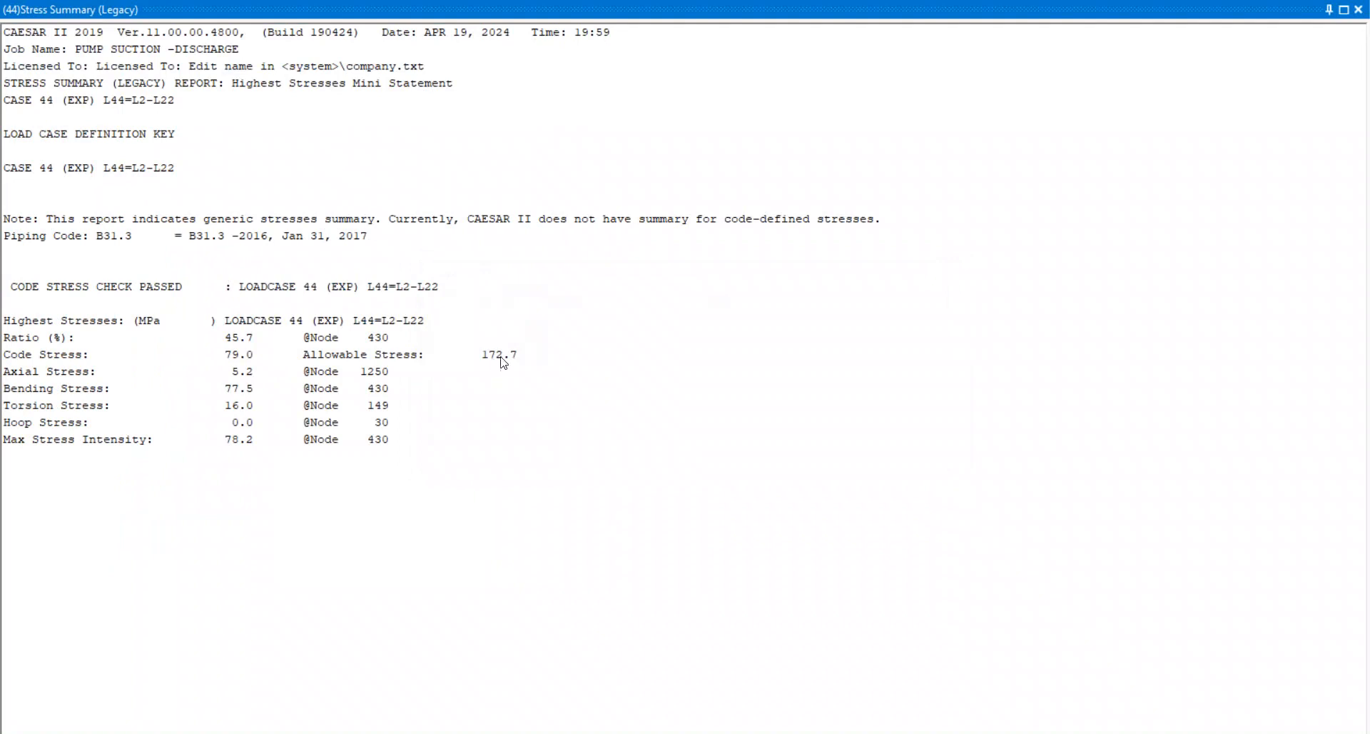
Step: Dock and enlarge the load case 44 stress summary, and switch back to the expansion formulas in the PDF
double_click(952, 10)
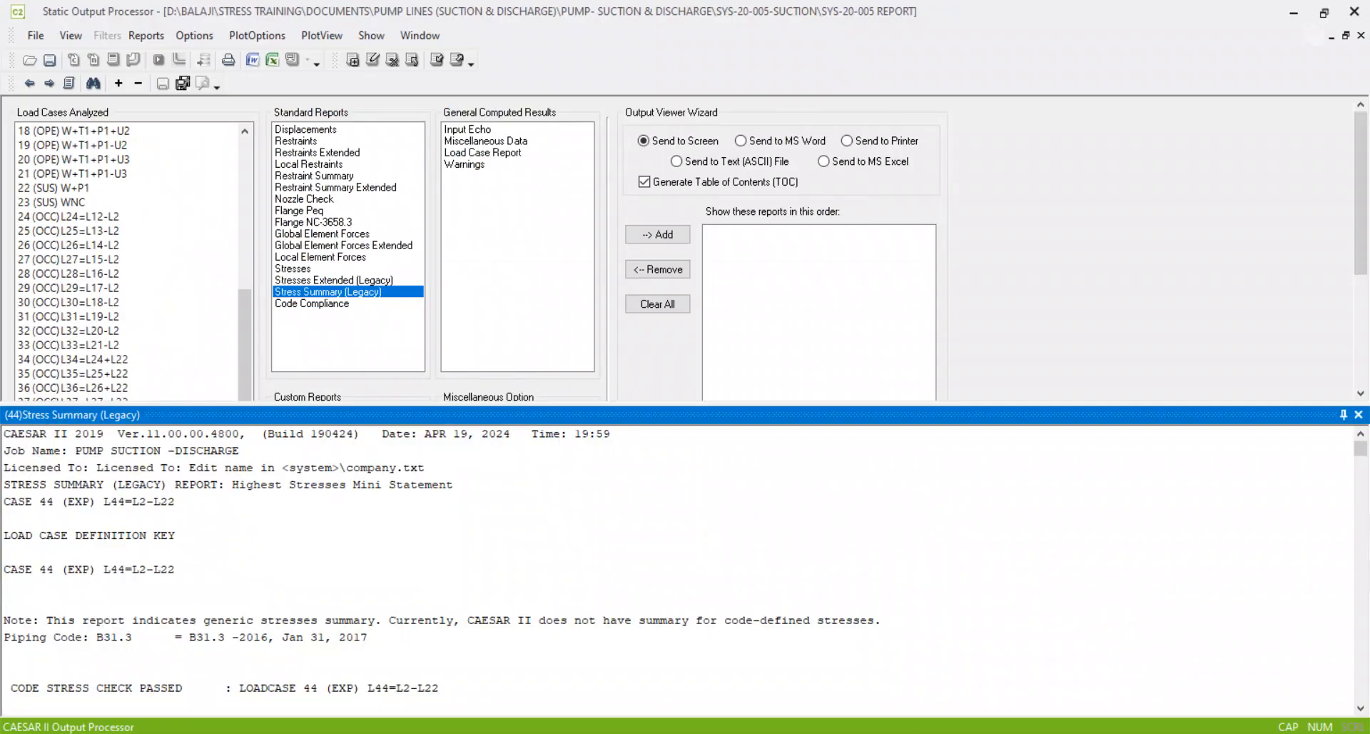
drag(729, 402, 742, 151)
key(alt+Tab)
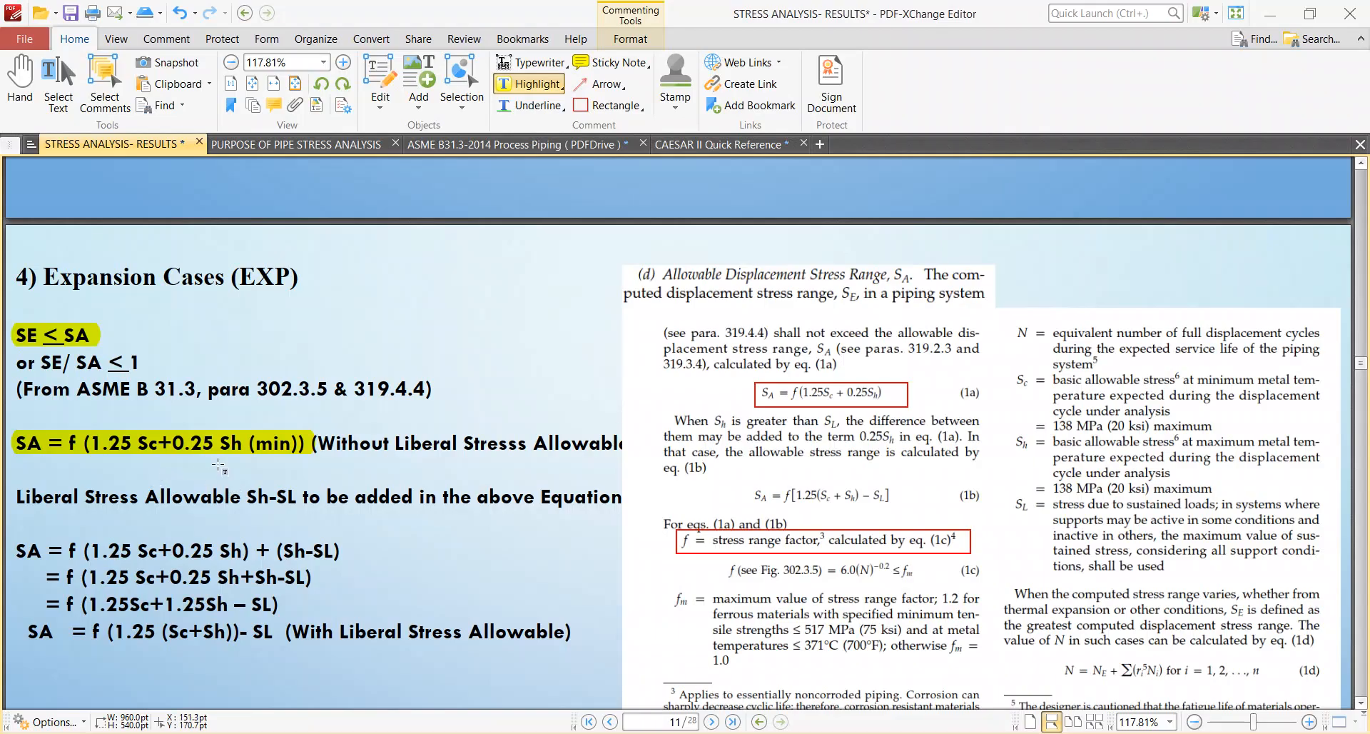
Step: Review the PDF's expansion case pages, from the failure causes through to the worked SE/SA stress ratio example
scroll(264, 457, down, 12)
scroll(314, 489, down, 4)
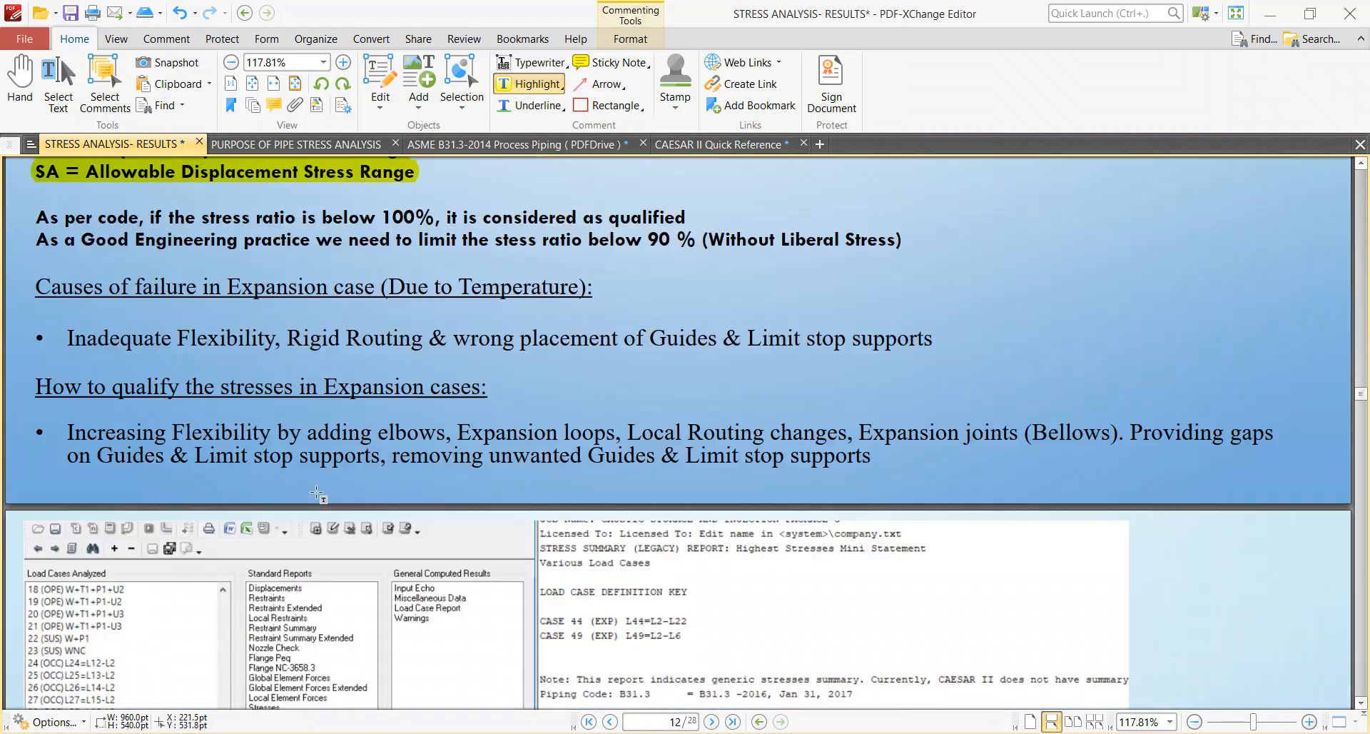
scroll(316, 492, up, 2)
scroll(317, 498, down, 12)
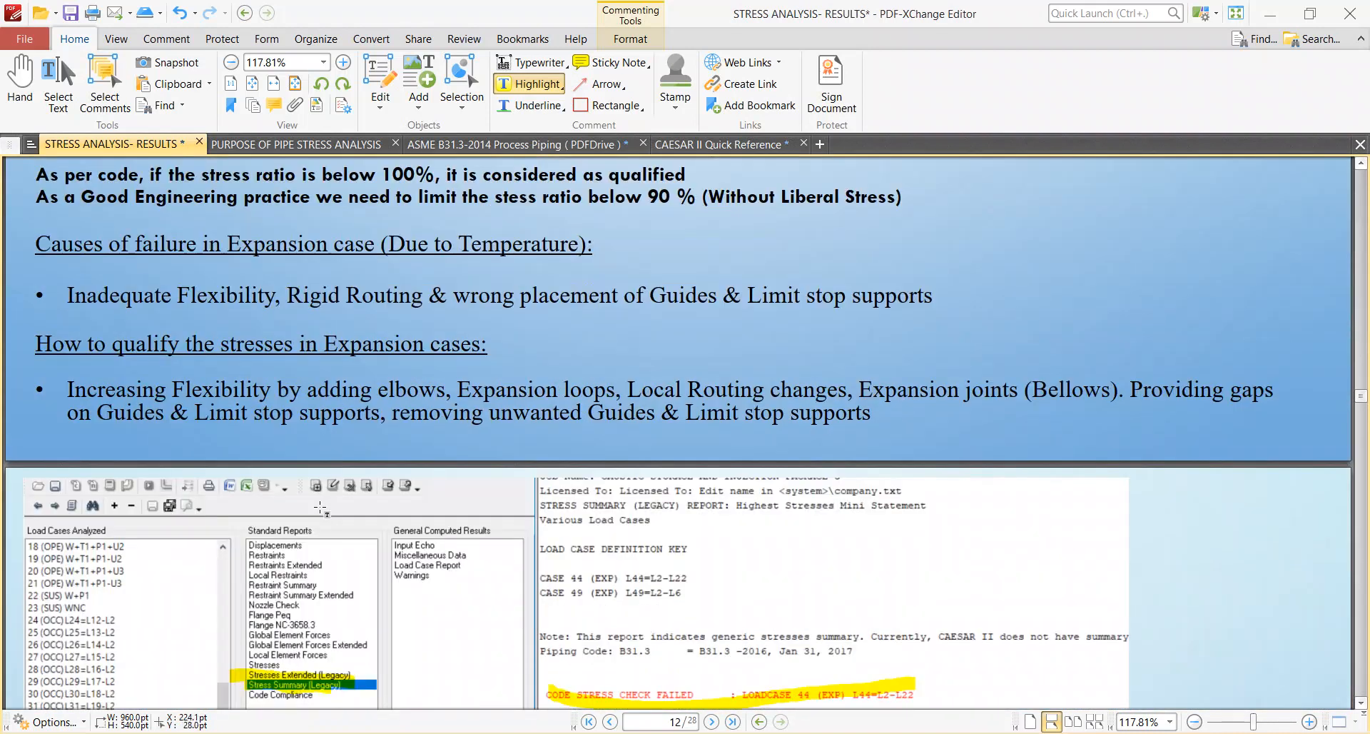
scroll(329, 521, down, 20)
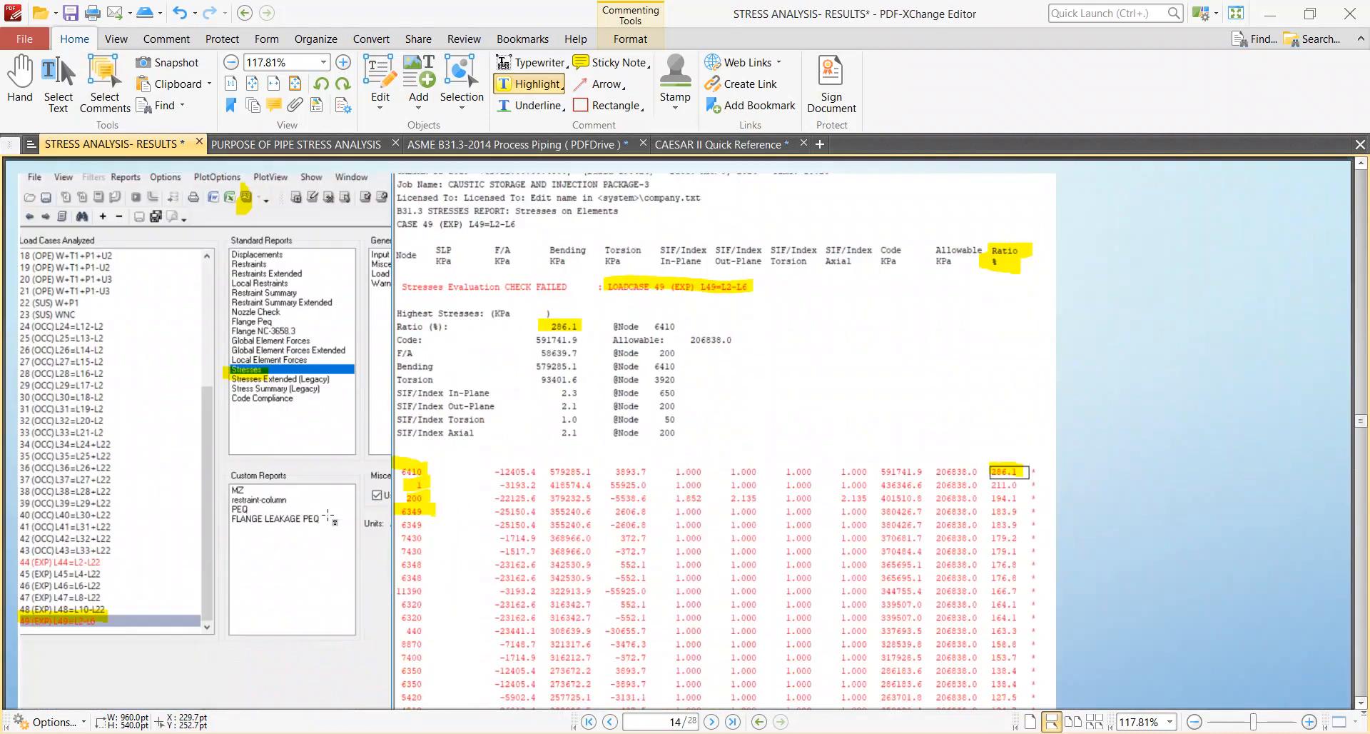
scroll(409, 552, down, 5)
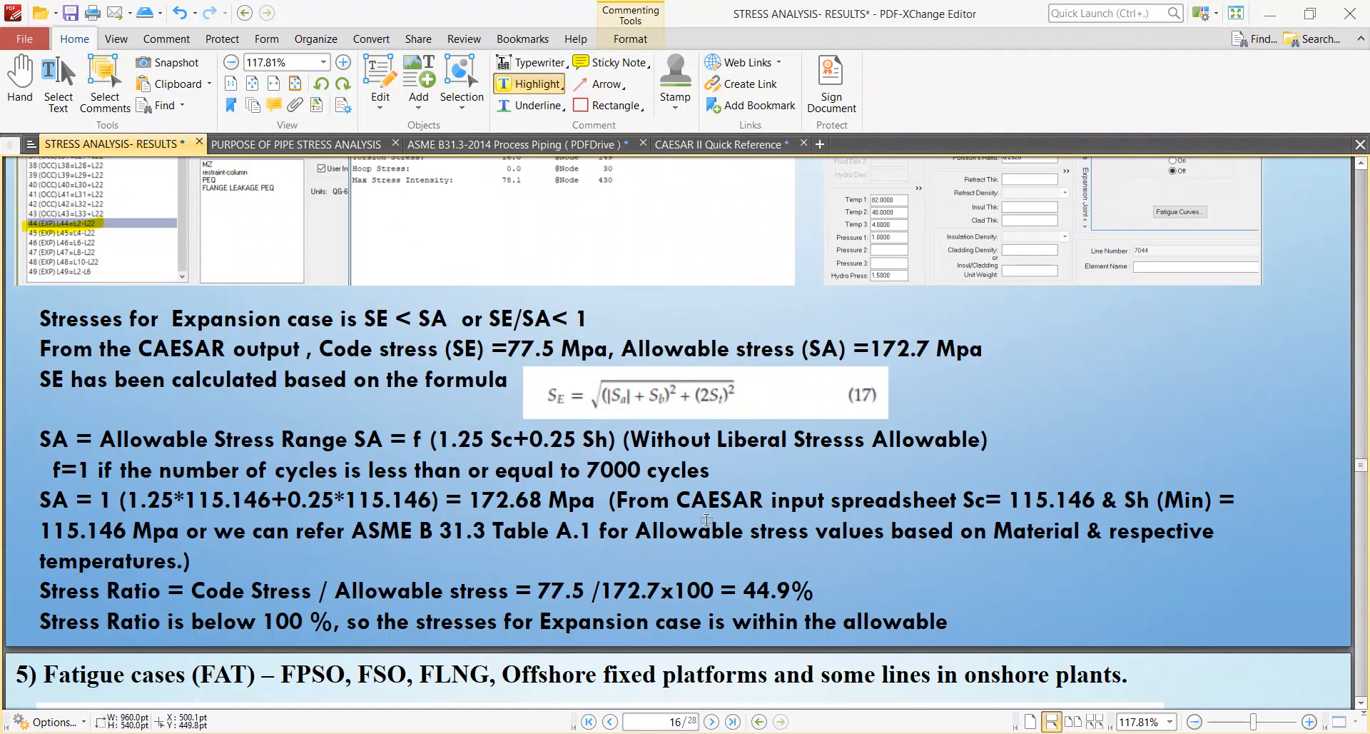
scroll(703, 521, up, 3)
scroll(535, 347, up, 2)
scroll(546, 363, down, 2)
Step: Switch to CAESAR II to view the load case 44 stress summary and the piping input, and return to the PDF example
click(761, 732)
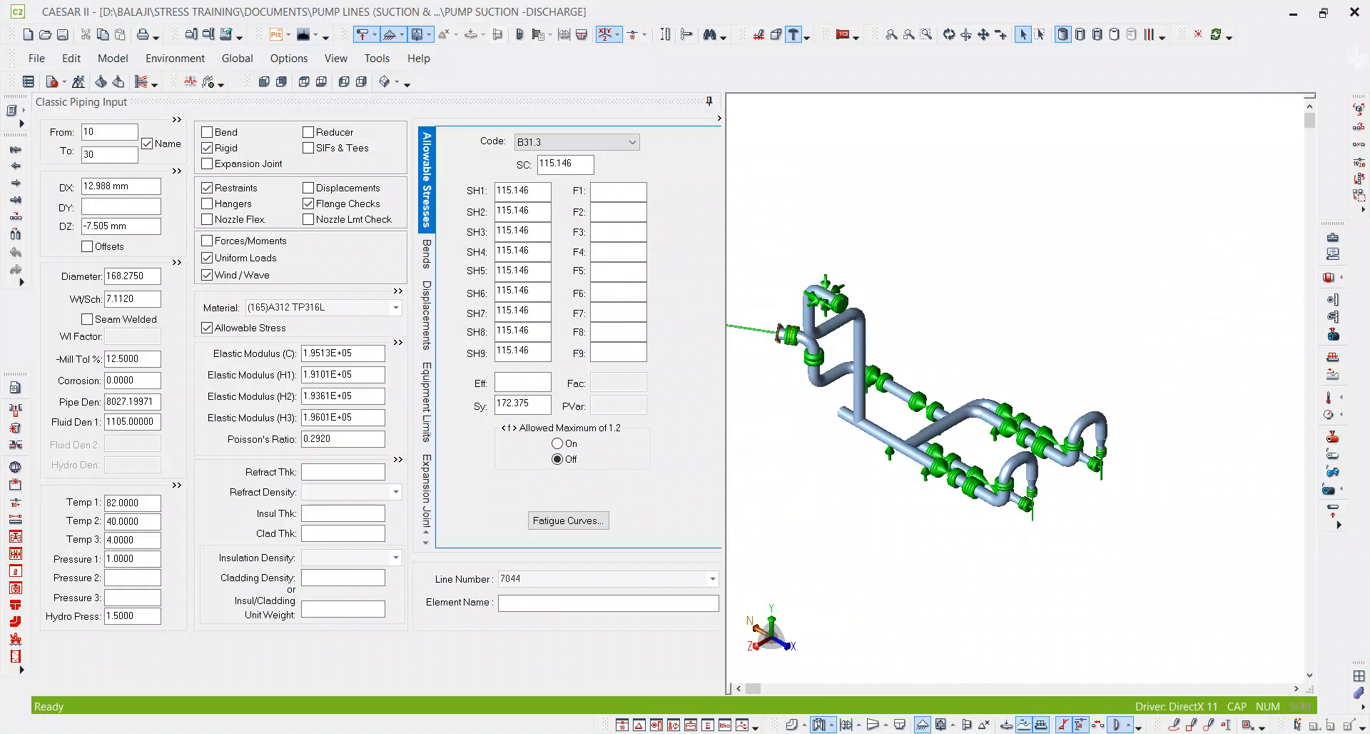
click(761, 732)
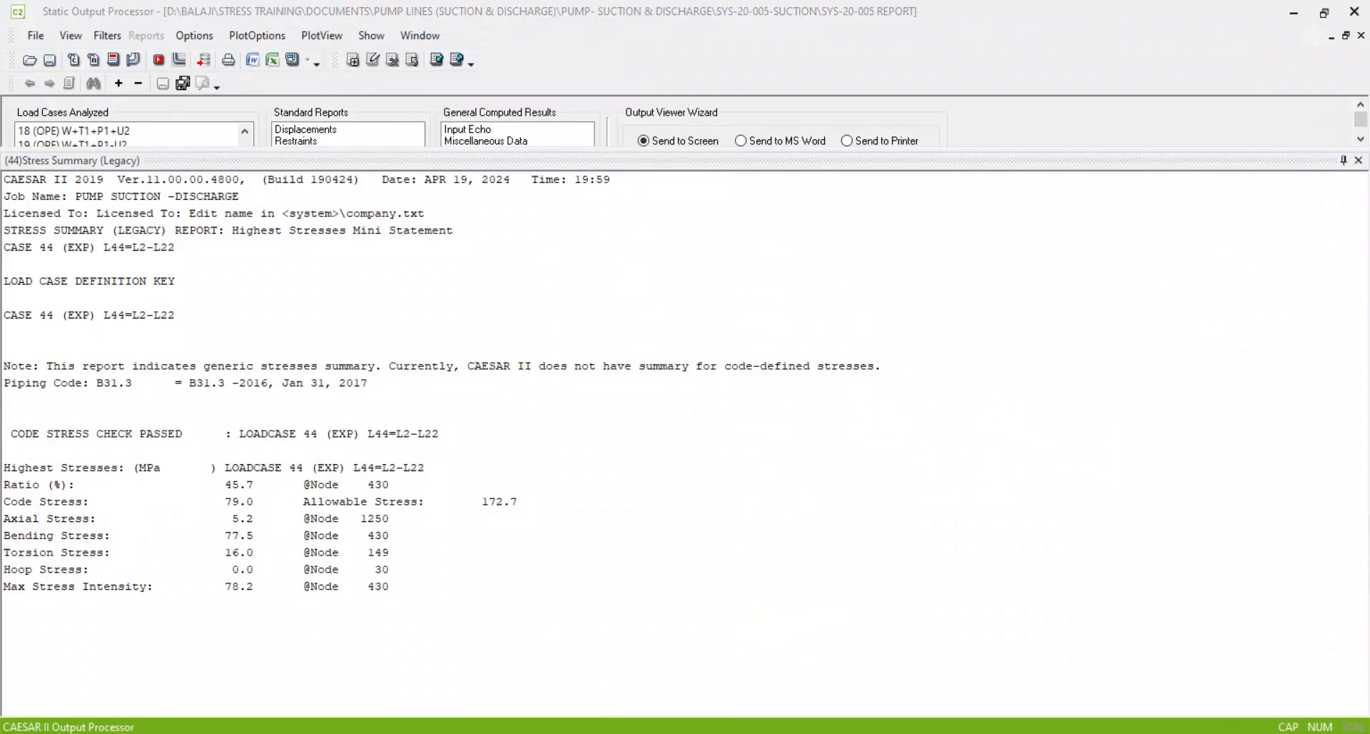
click(763, 732)
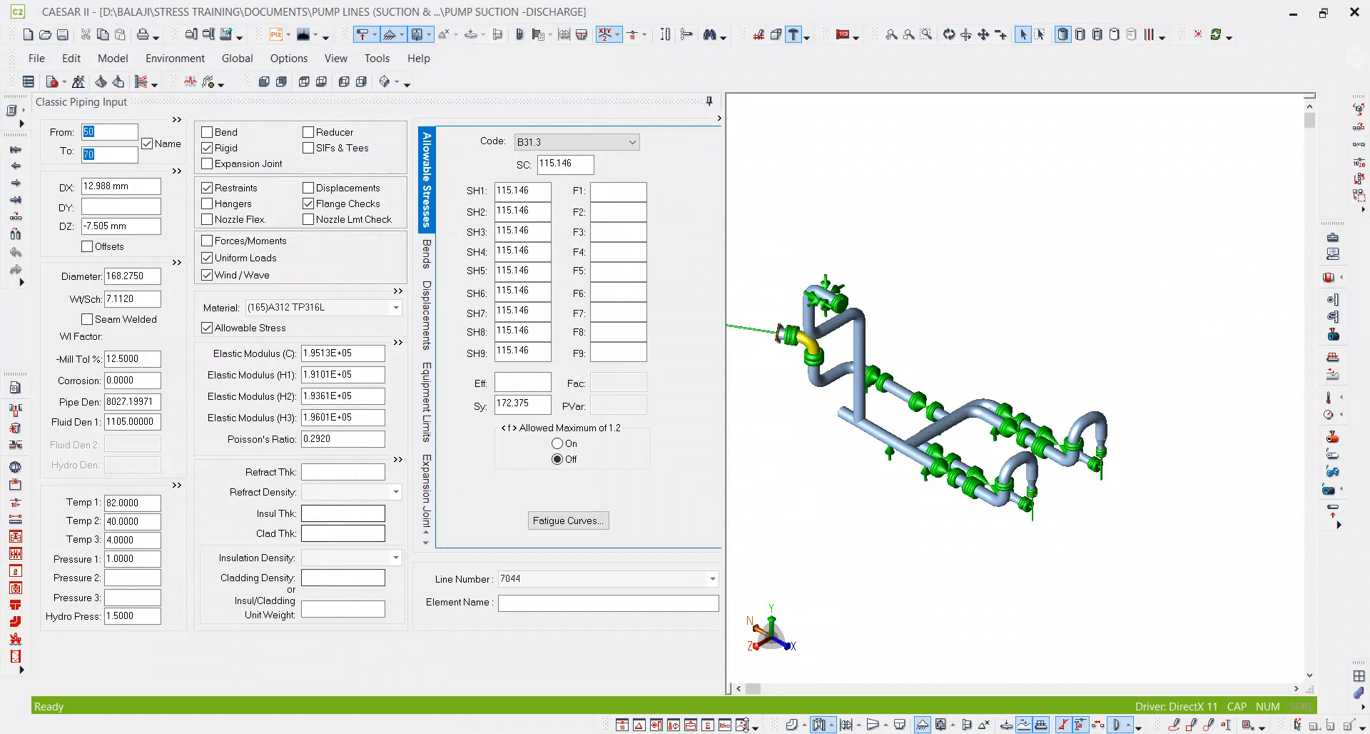
key(Page_Down)
key(Page_Down)
key(alt+Tab)
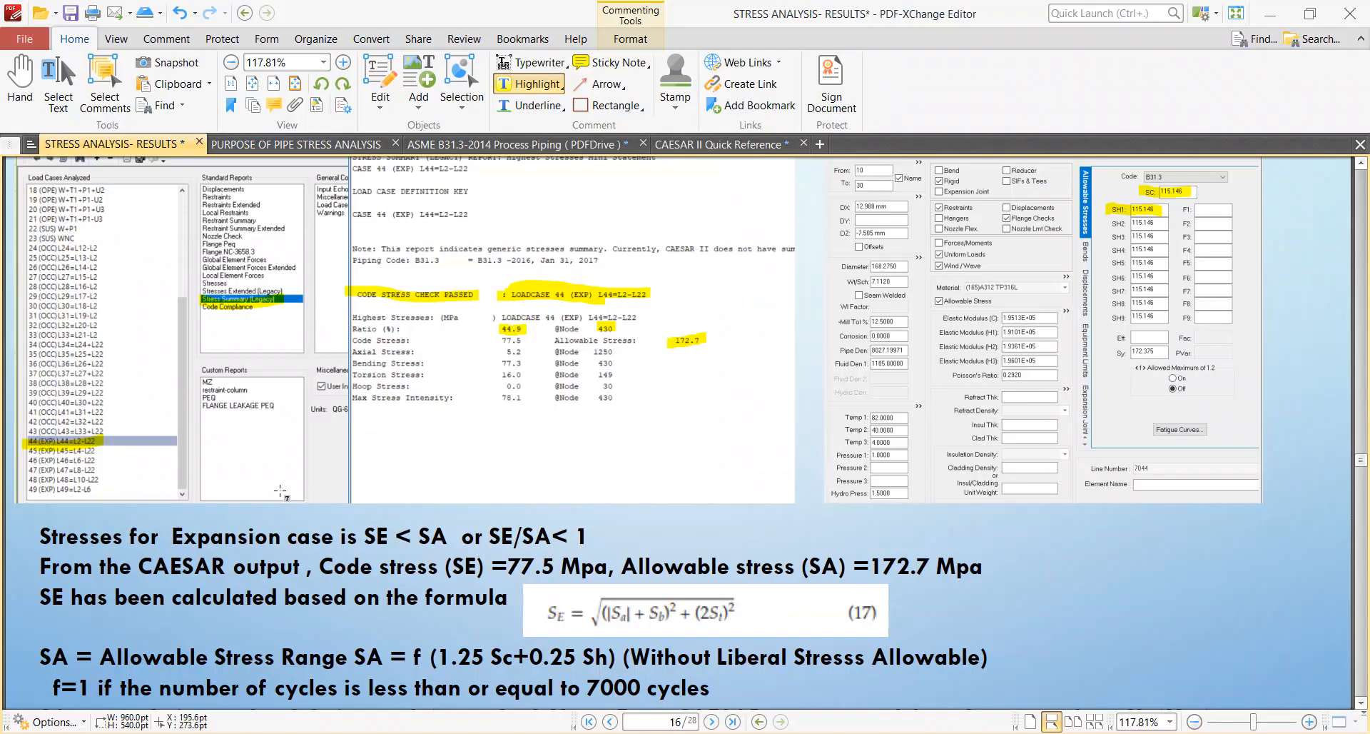
Step: Highlight the factor 1 and the first 115.146 value in the worked SA calculation
scroll(280, 502, down, 3)
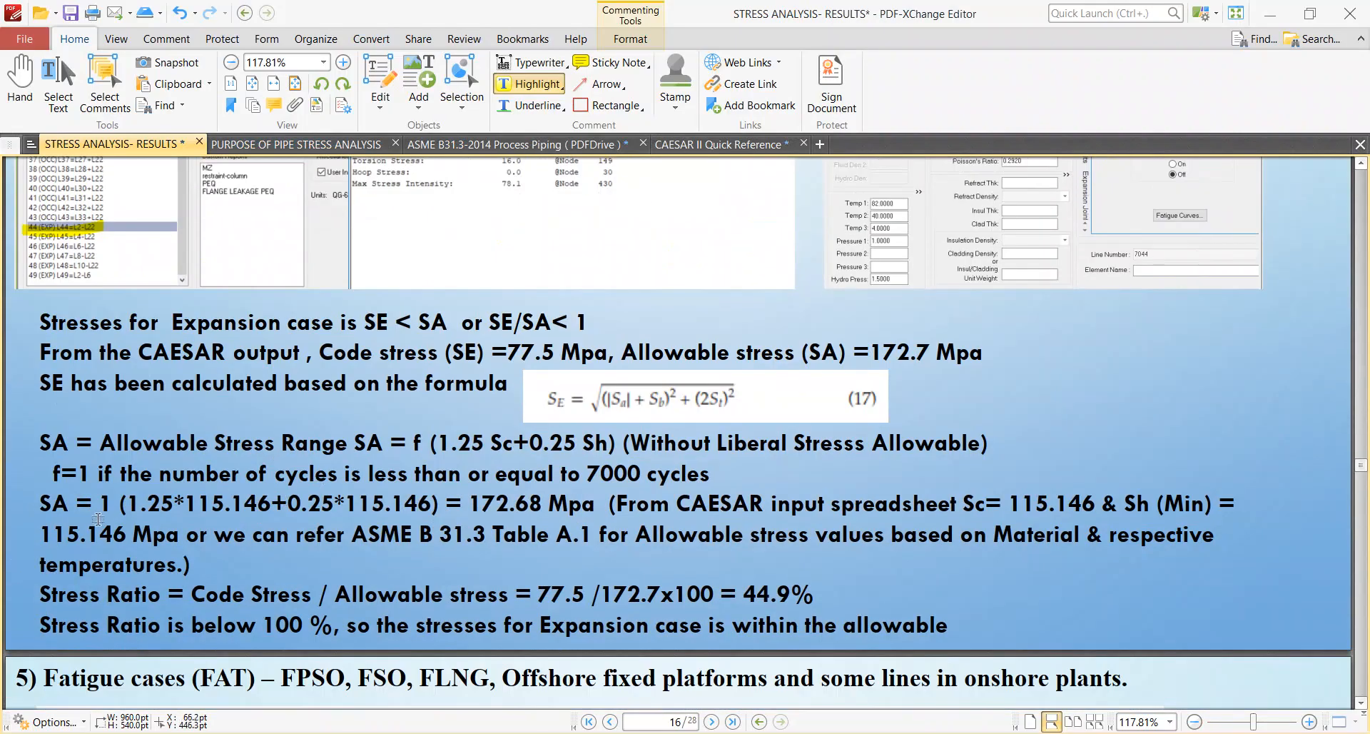
drag(105, 504, 114, 506)
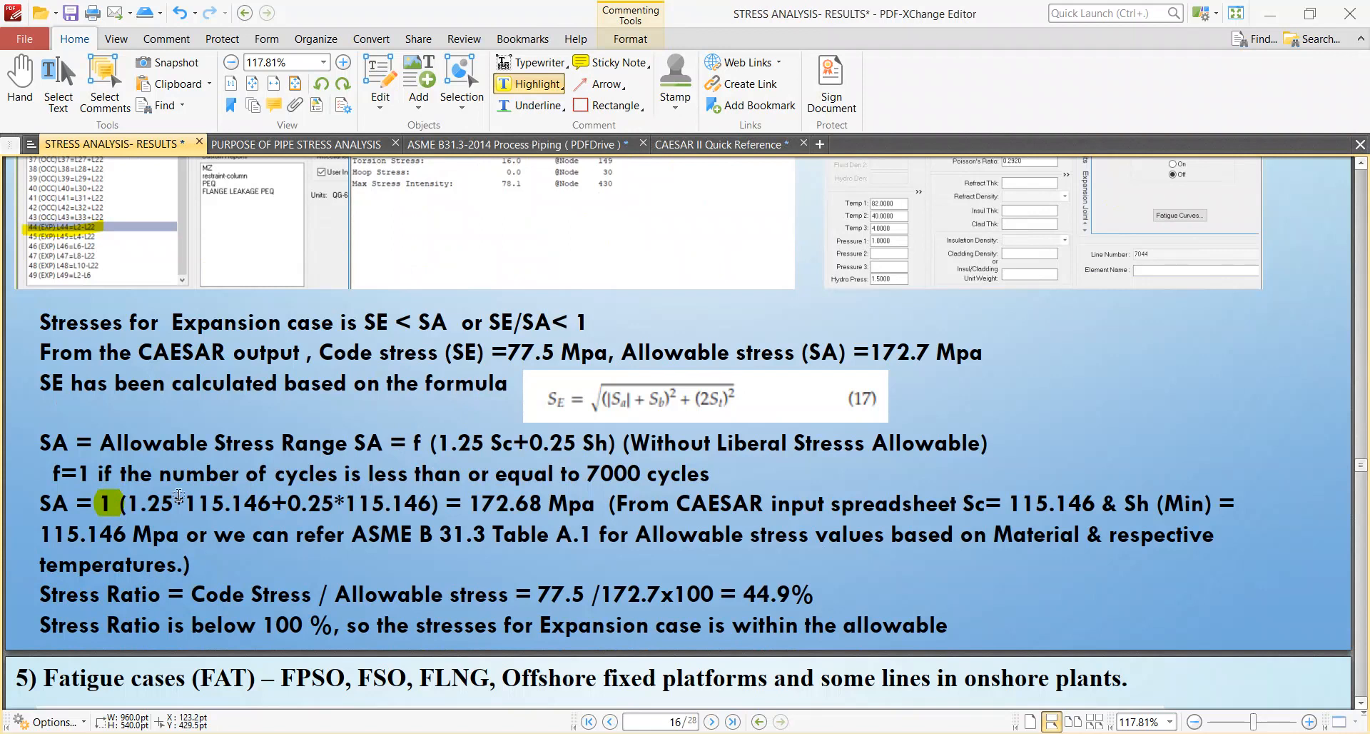
drag(188, 504, 267, 510)
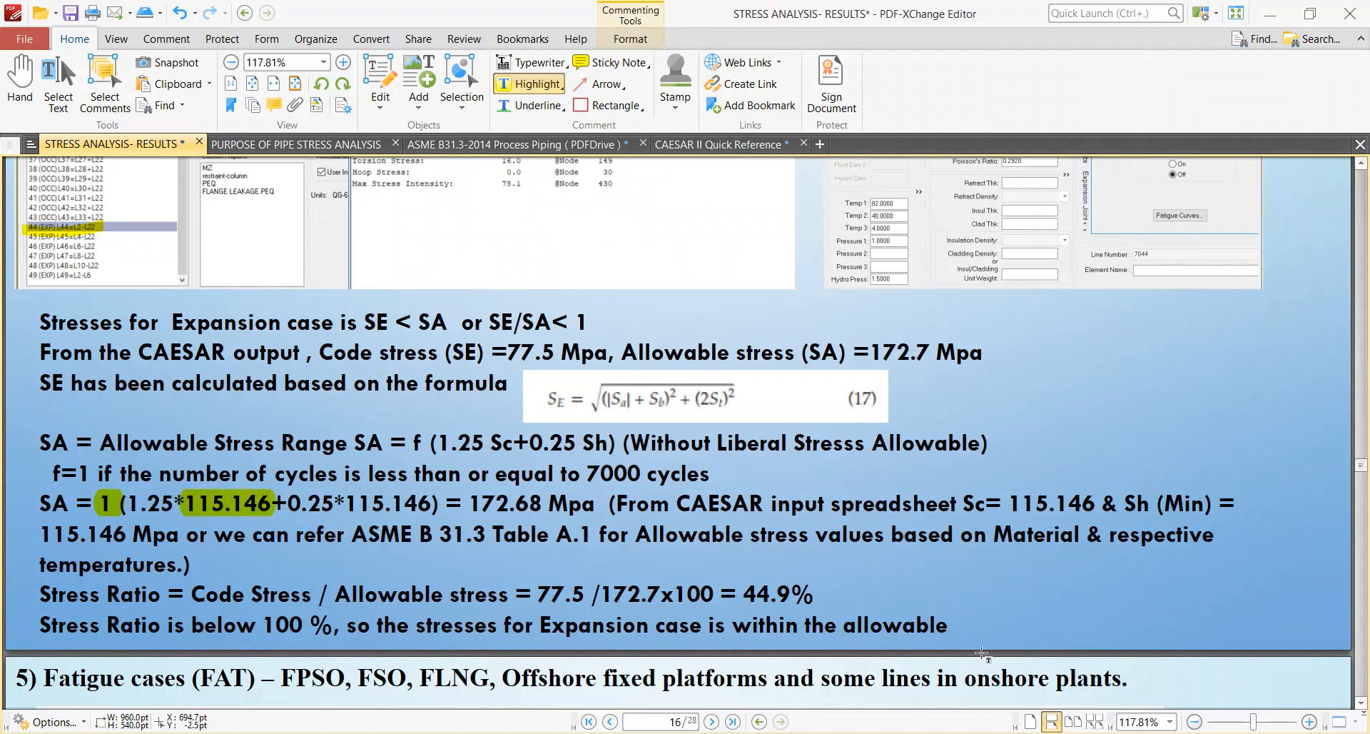
Step: Switch to the CAESAR II piping input, return to the first element 10–30 and display its allowable stresses
key(alt+Tab)
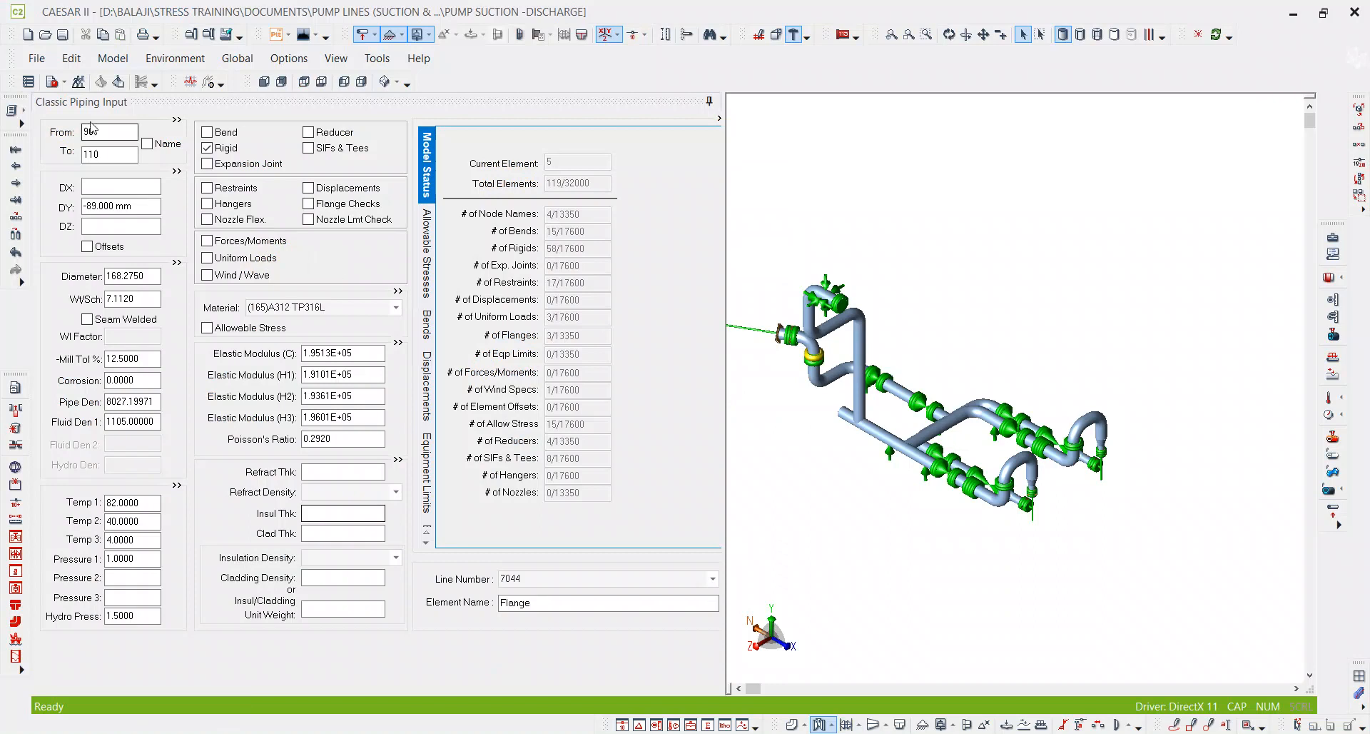
click(134, 156)
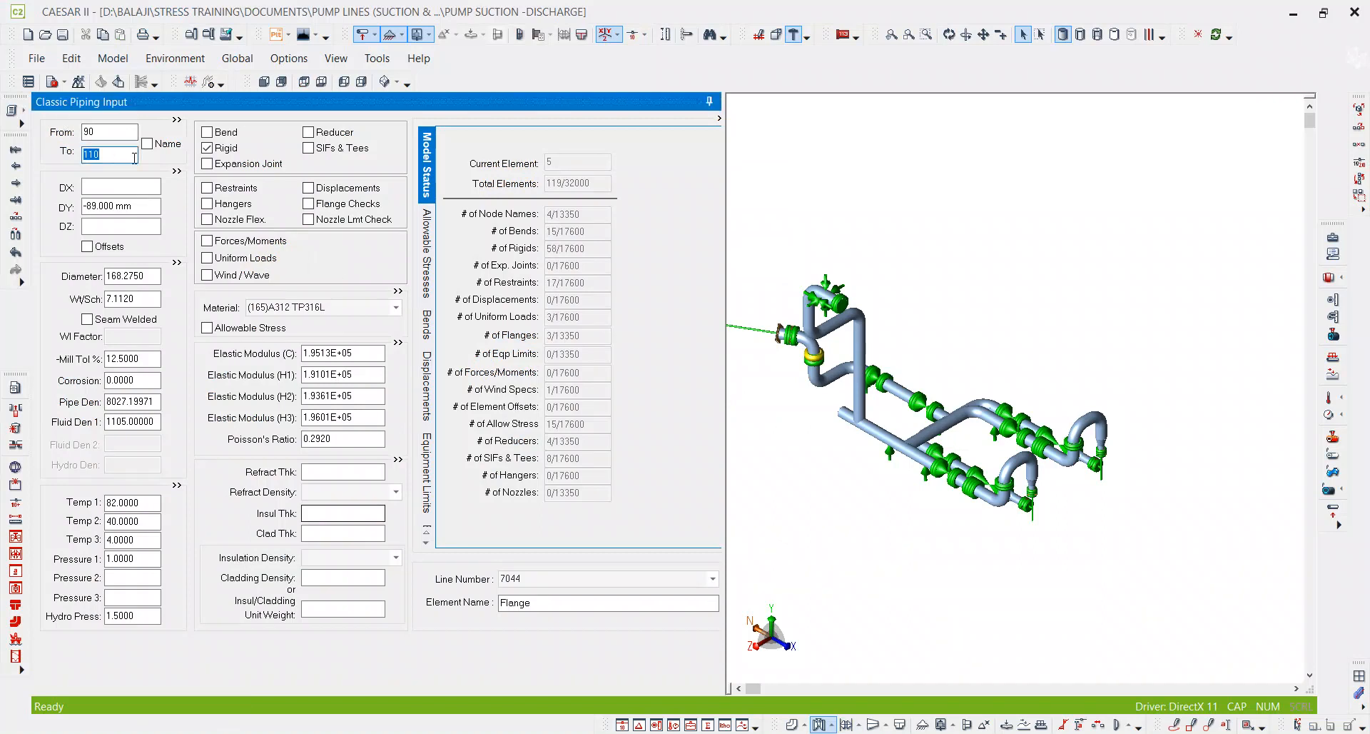
key(ctrl+Home)
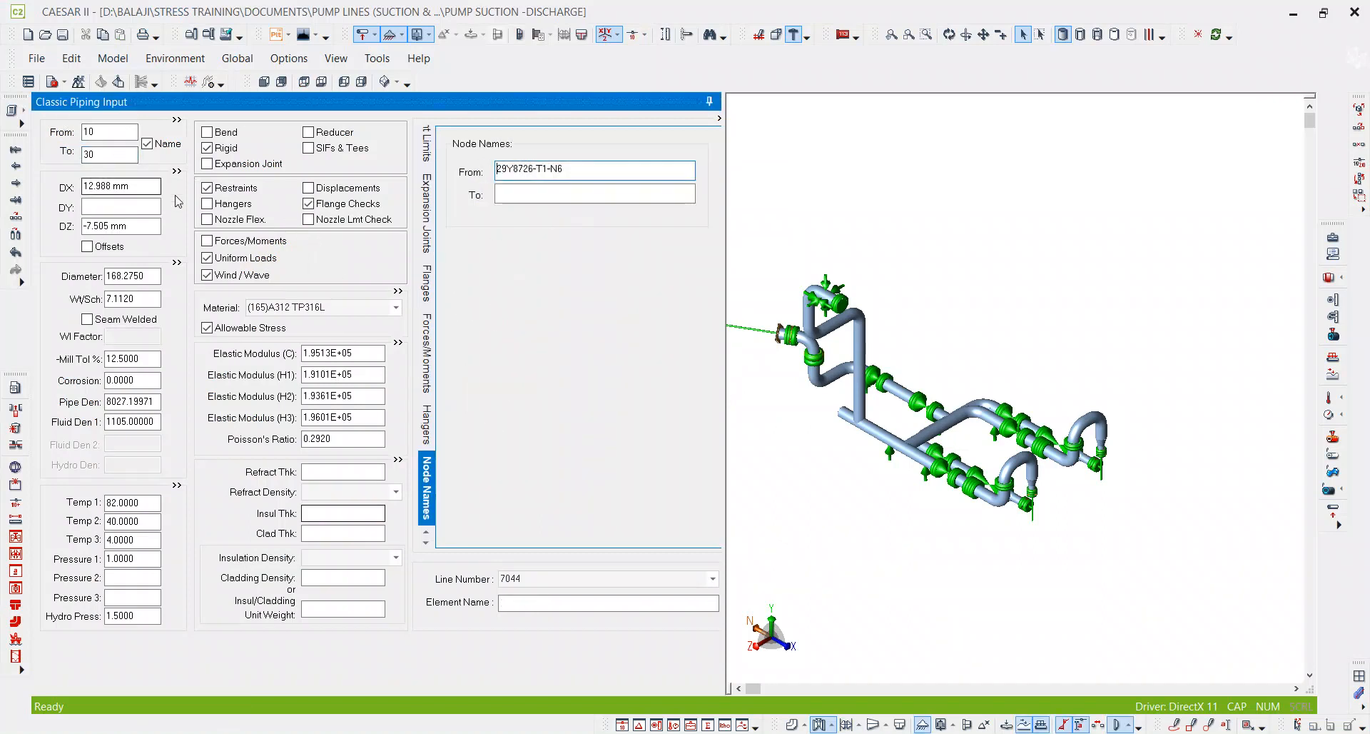
double_click(227, 327)
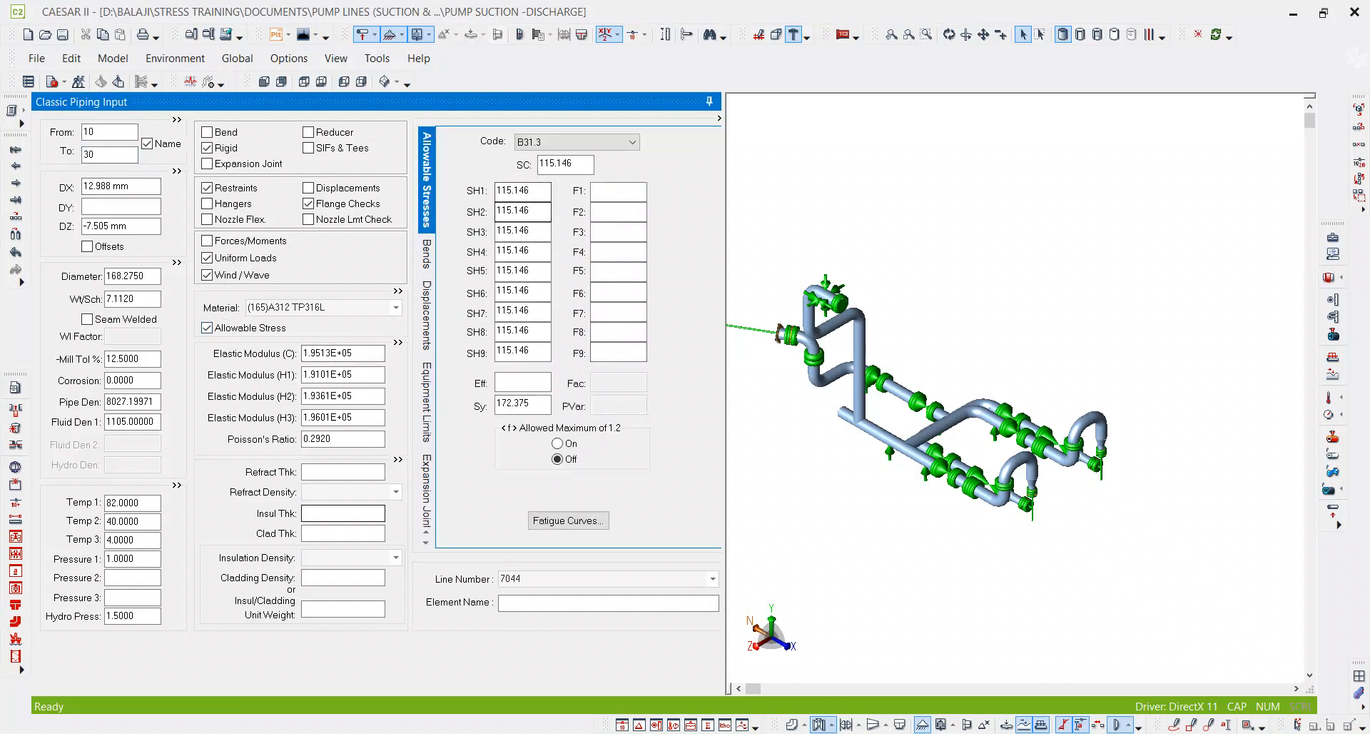
Step: Return to the PDF and highlight the 0.25*115.146 term and the 172.68 Mpa result in the SA calculation
click(578, 733)
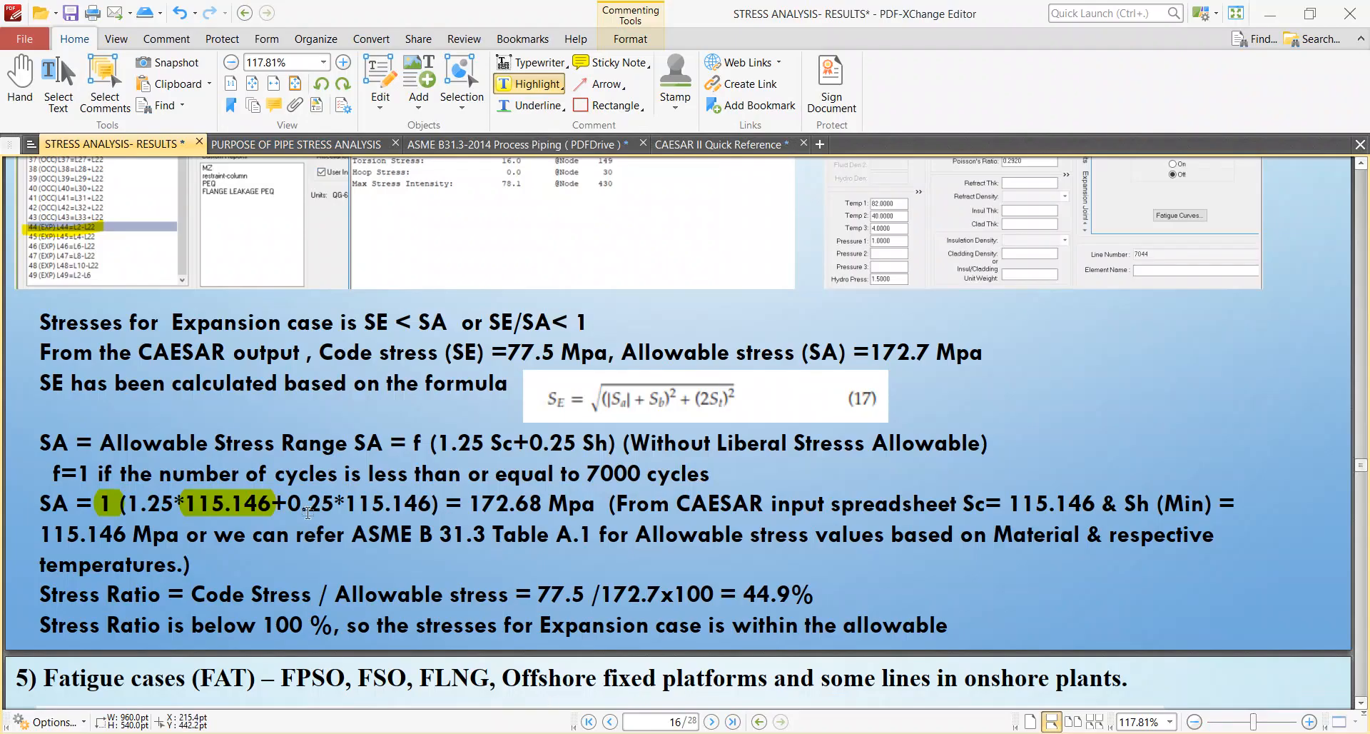
drag(289, 503, 446, 504)
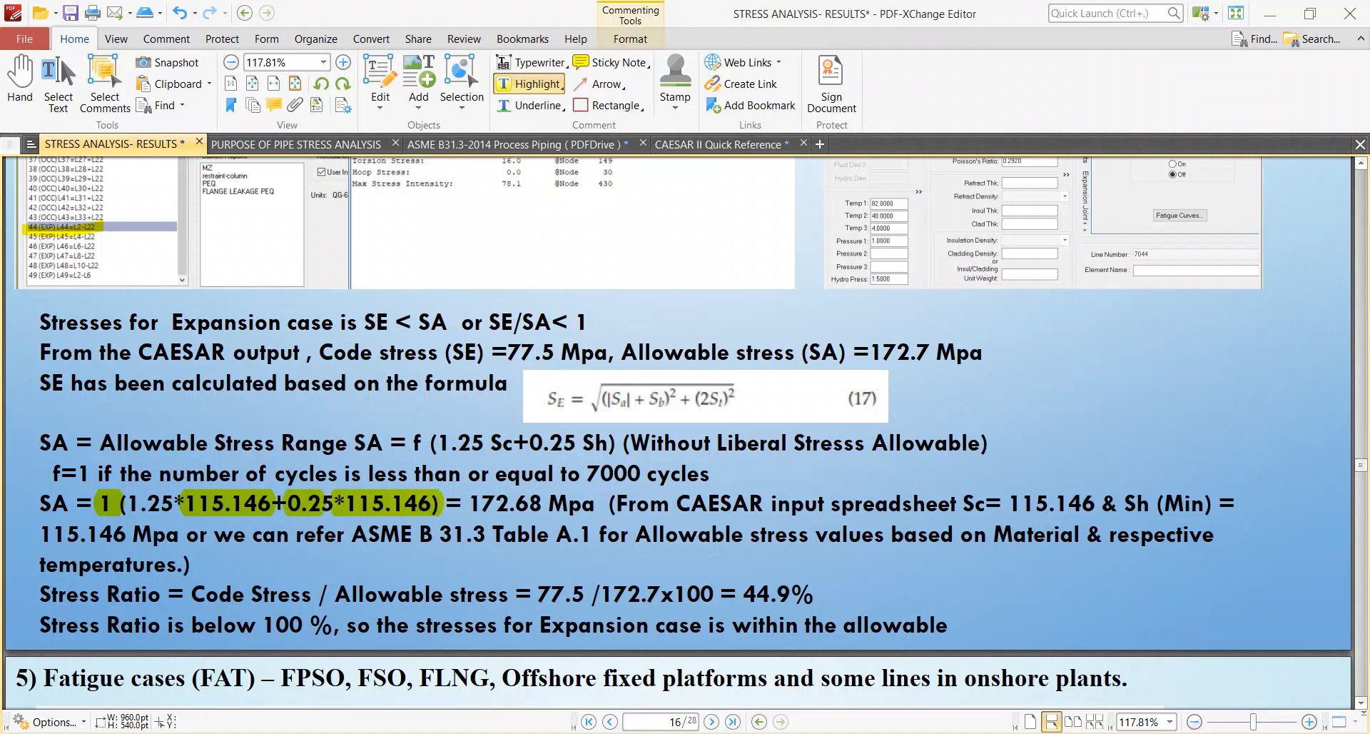
key(alt+Tab)
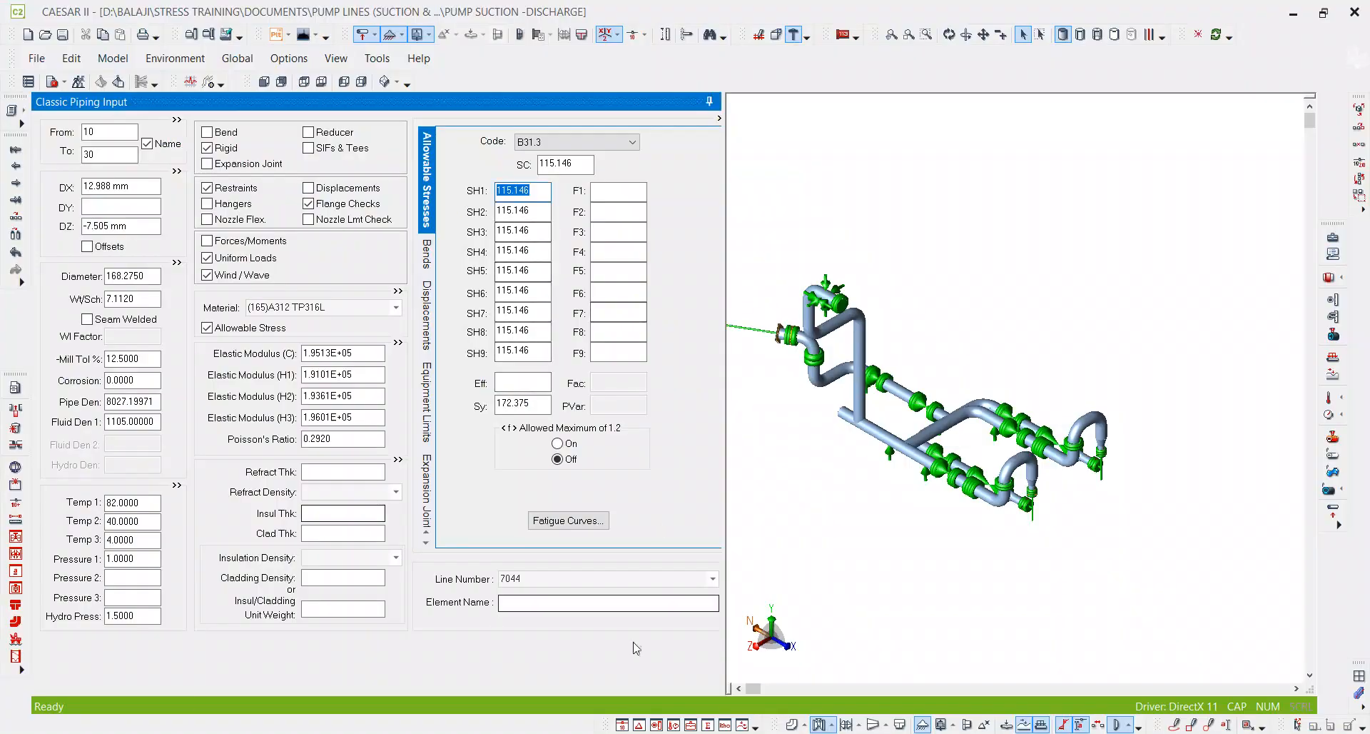
key(alt+Tab)
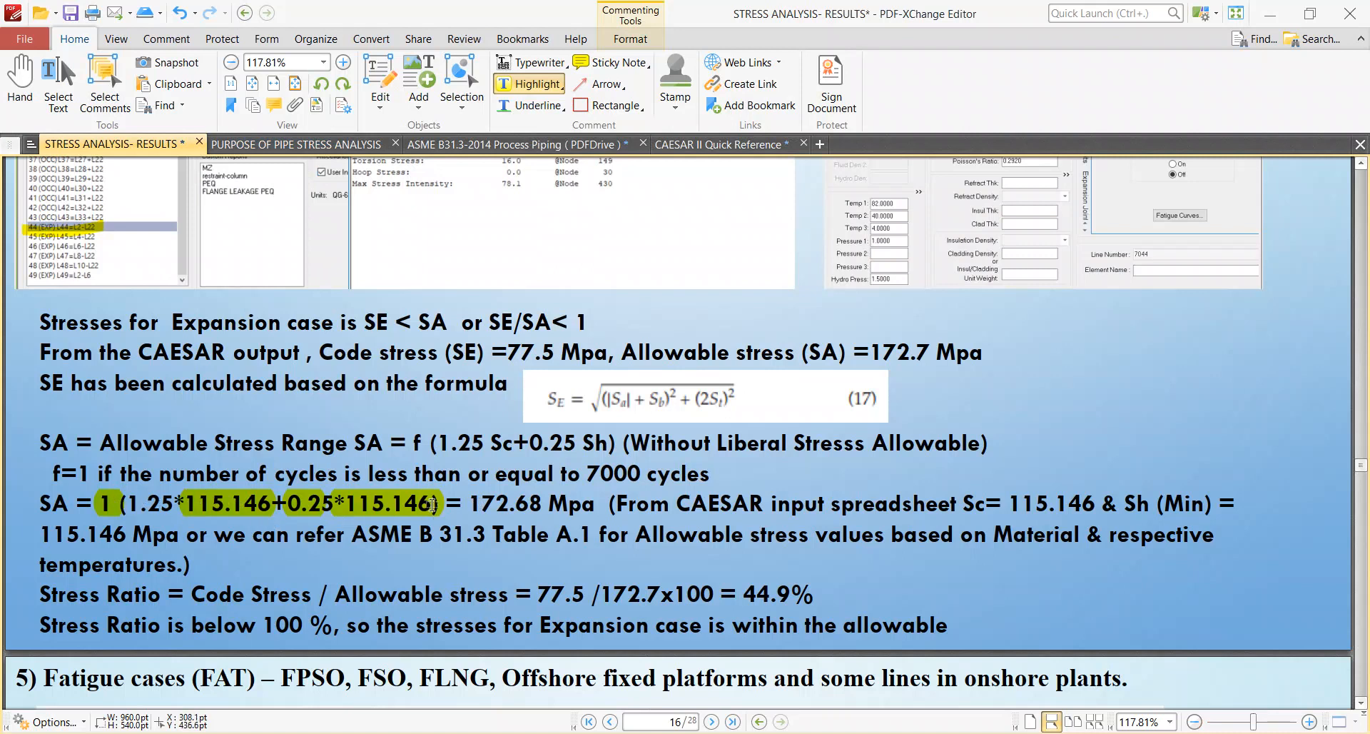
drag(476, 504, 586, 504)
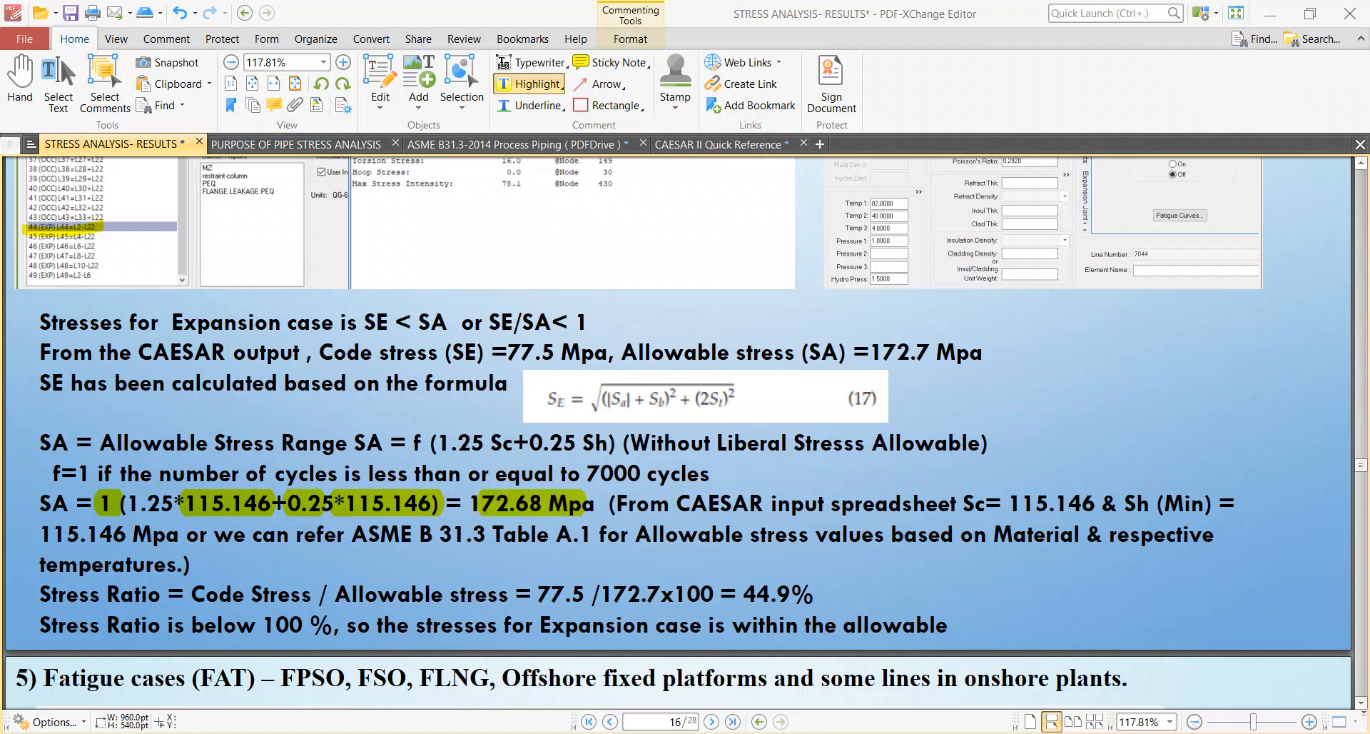
Step: Switch to the Static Output Processor and check the Allowable Stress in the load case 44 stress summary
key(alt+Tab)
key(alt+Tab)
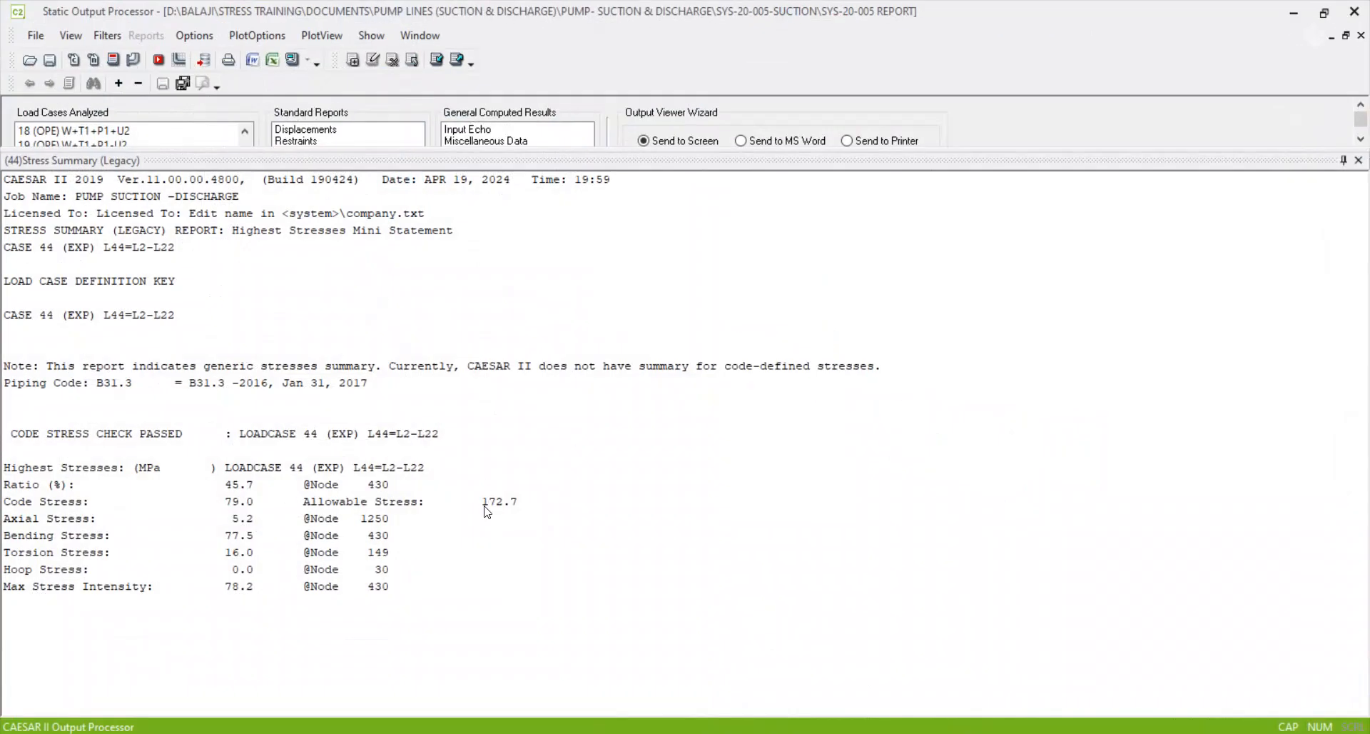
click(520, 507)
click(522, 503)
click(521, 501)
click(521, 500)
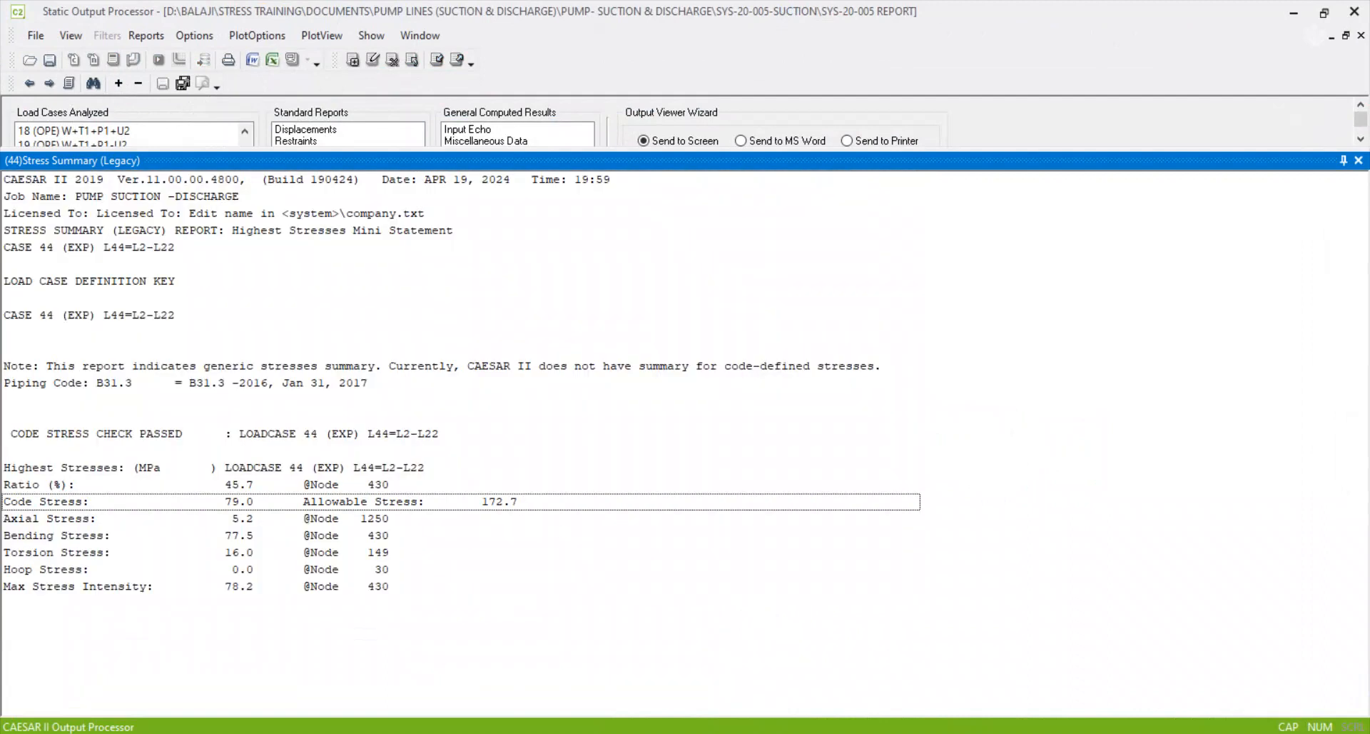
Step: Return to the PDF's expansion formulas and copy the red frame from the stress range factor line onto equation (1b)
mouse_move(633, 733)
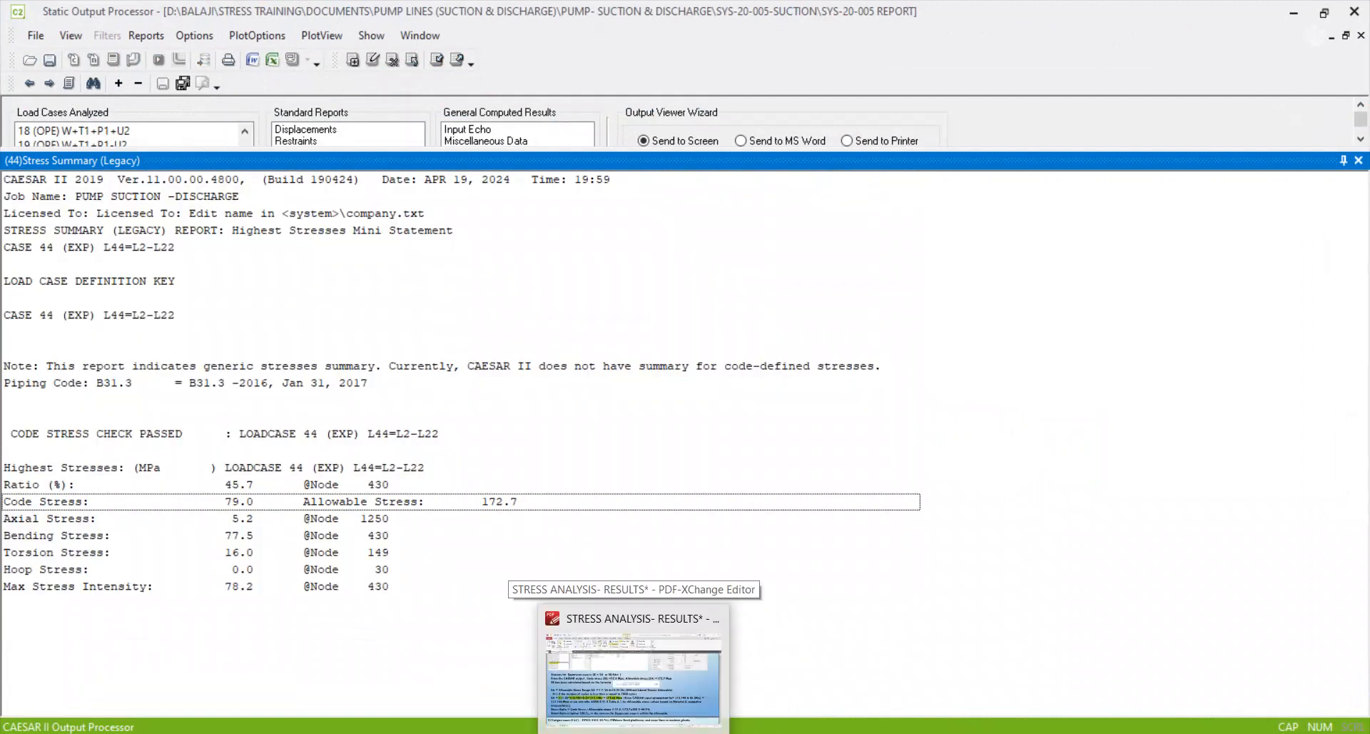
click(634, 671)
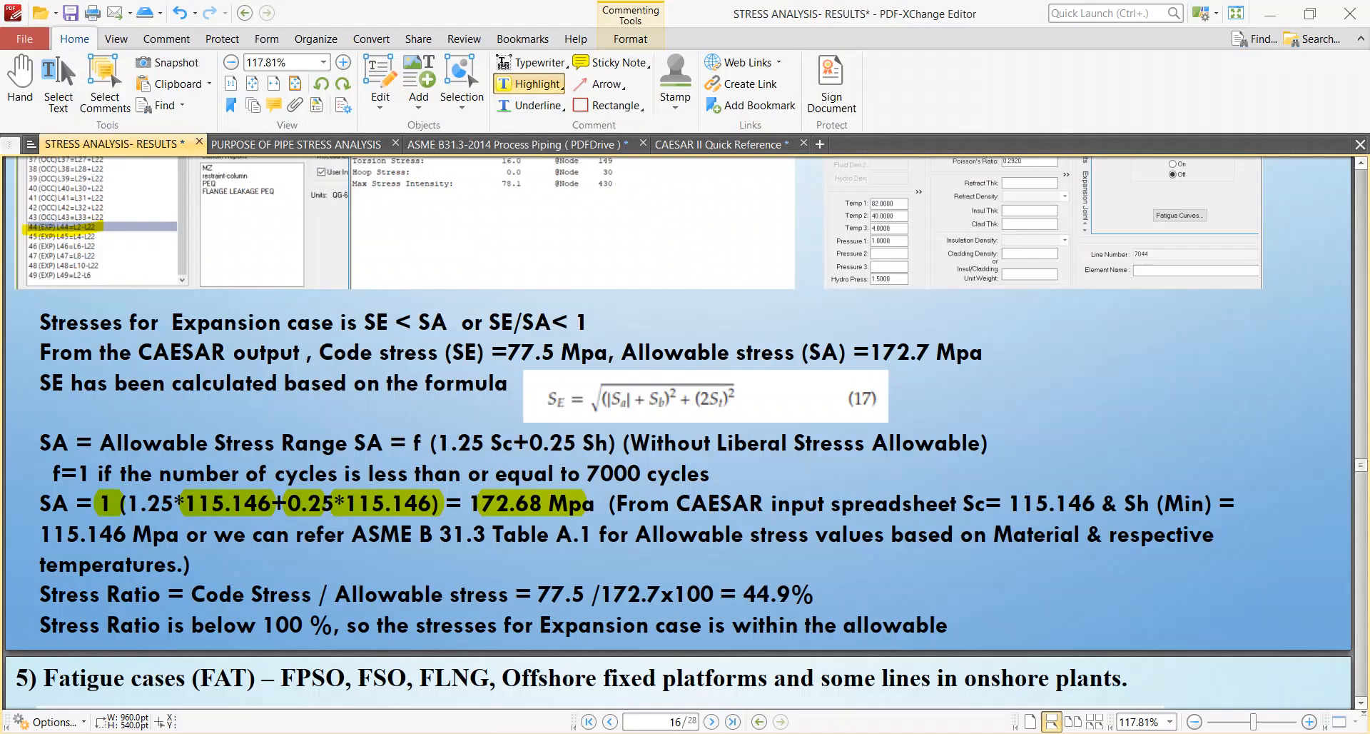
scroll(689, 537, down, 3)
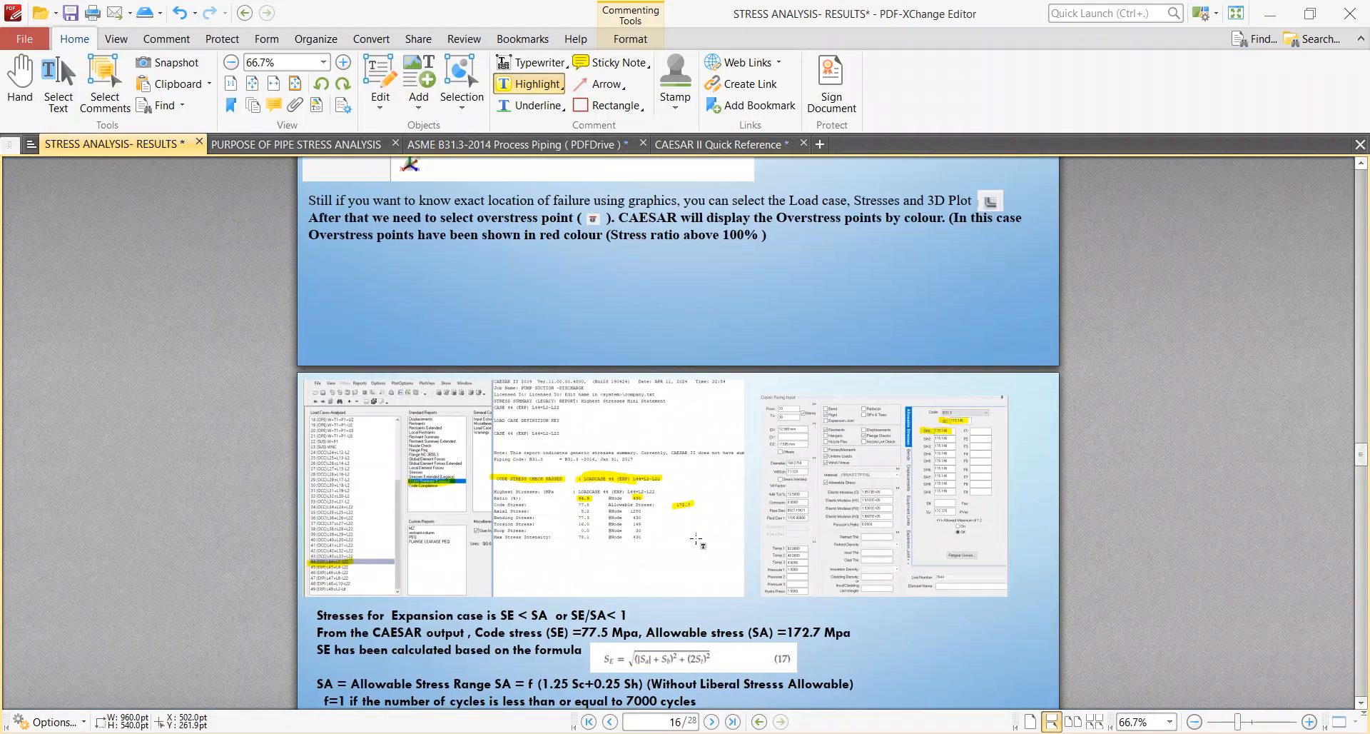
scroll(521, 391, up, 10)
scroll(521, 392, up, 8)
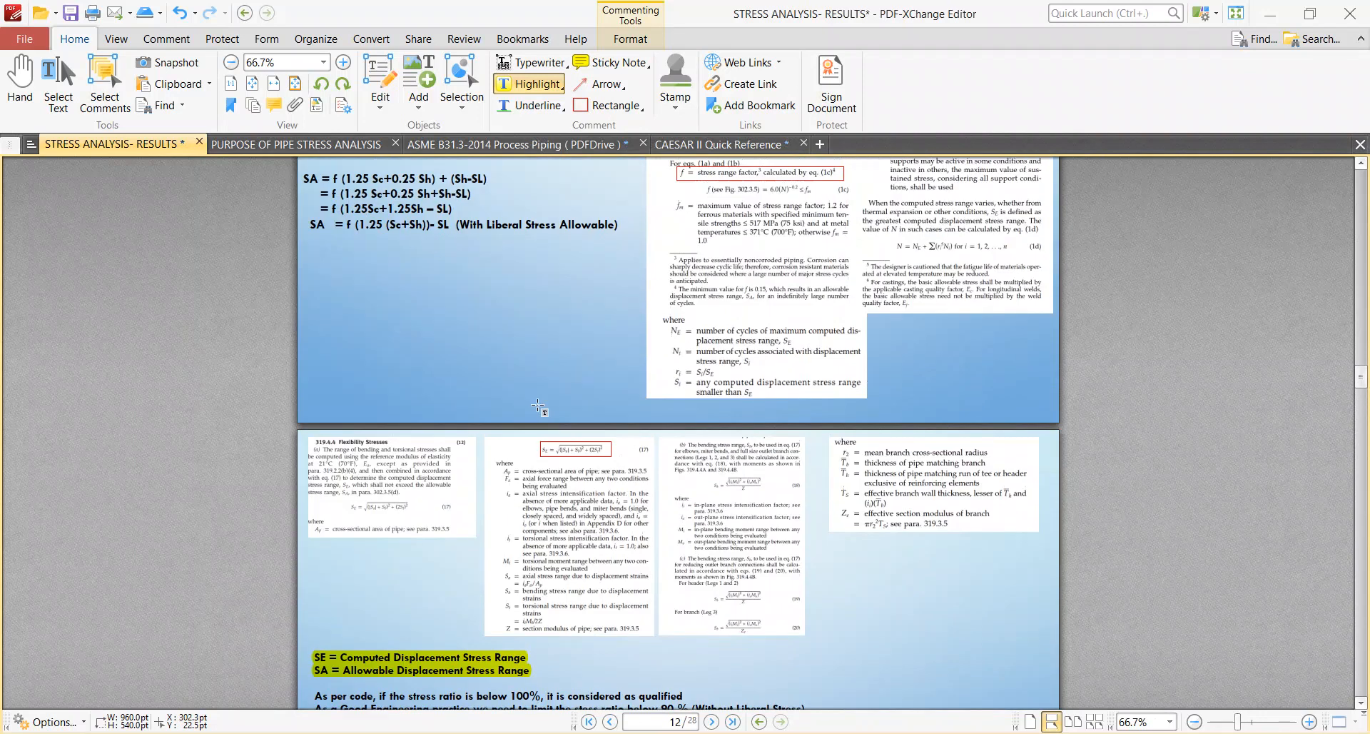
scroll(760, 592, up, 2)
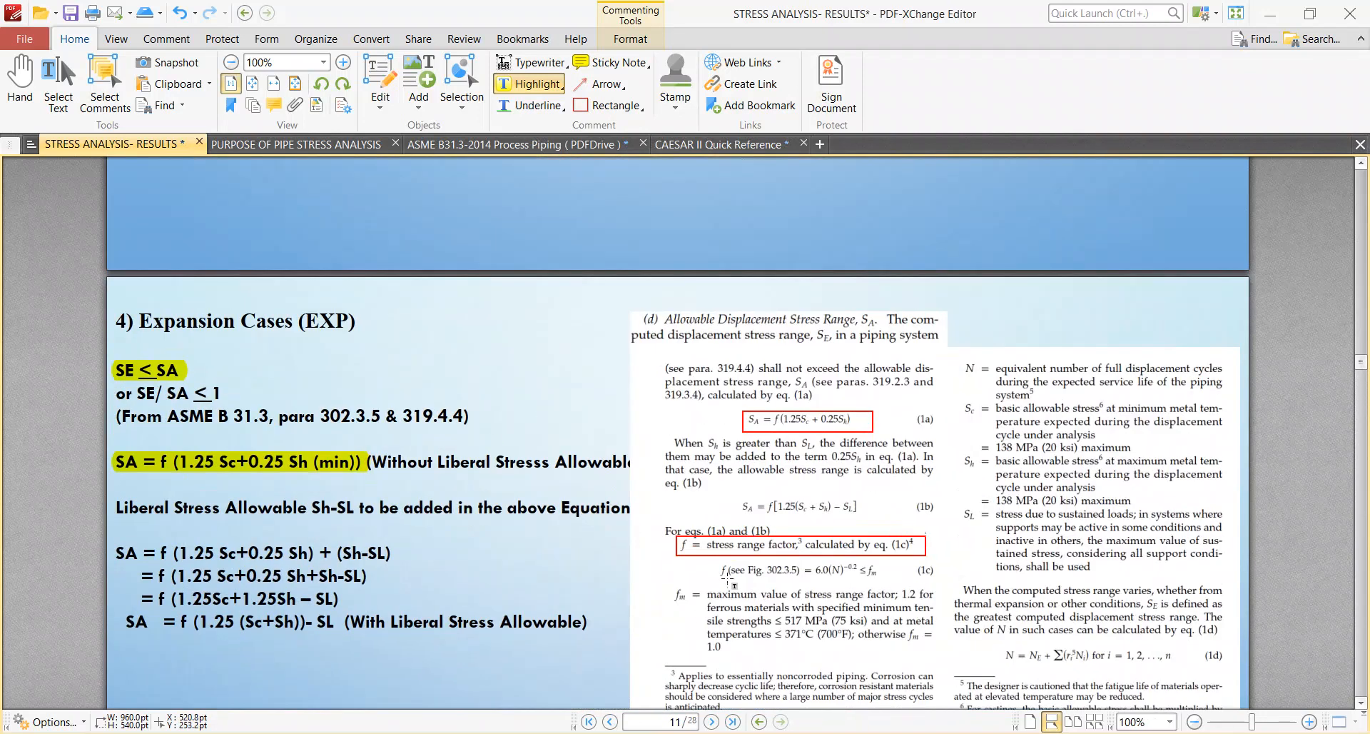
scroll(828, 518, up, 2)
scroll(828, 518, up, 1)
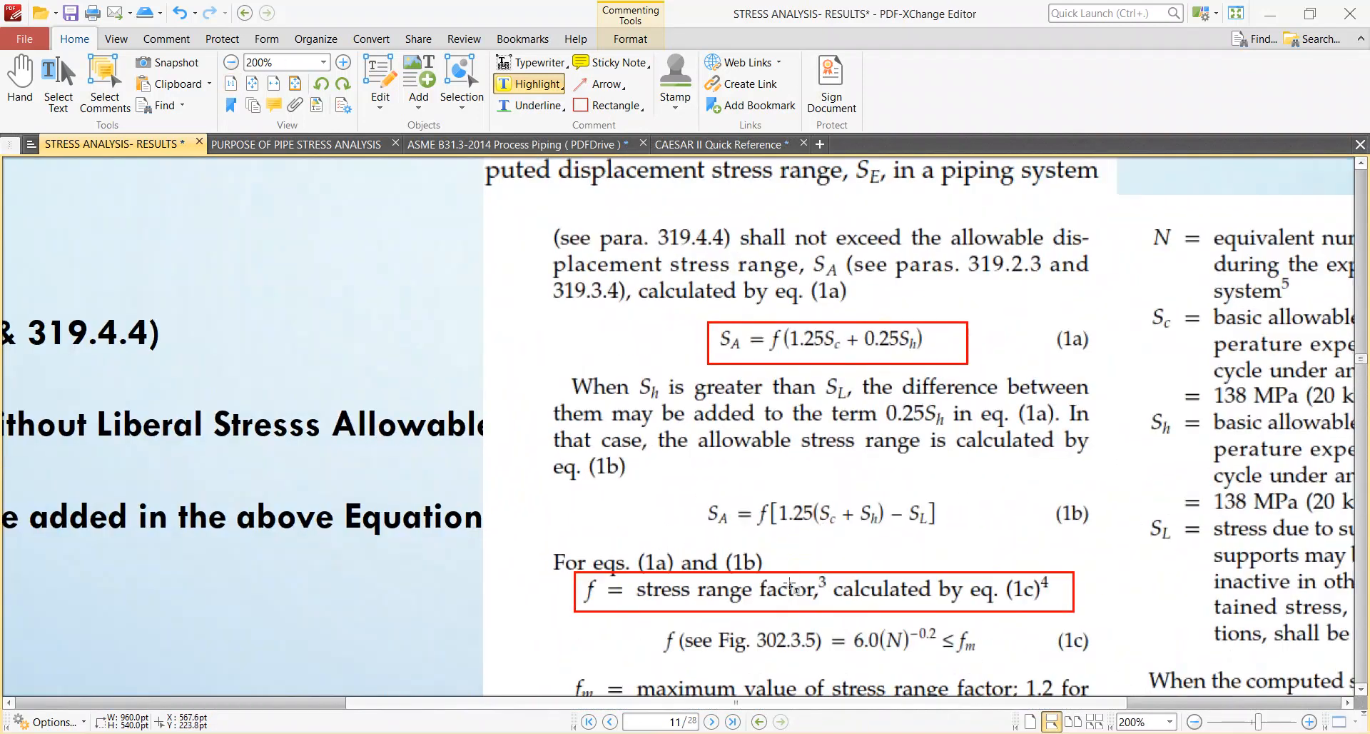
click(782, 615)
click(783, 615)
click(783, 614)
drag(782, 615, 779, 533)
scroll(806, 560, up, 2)
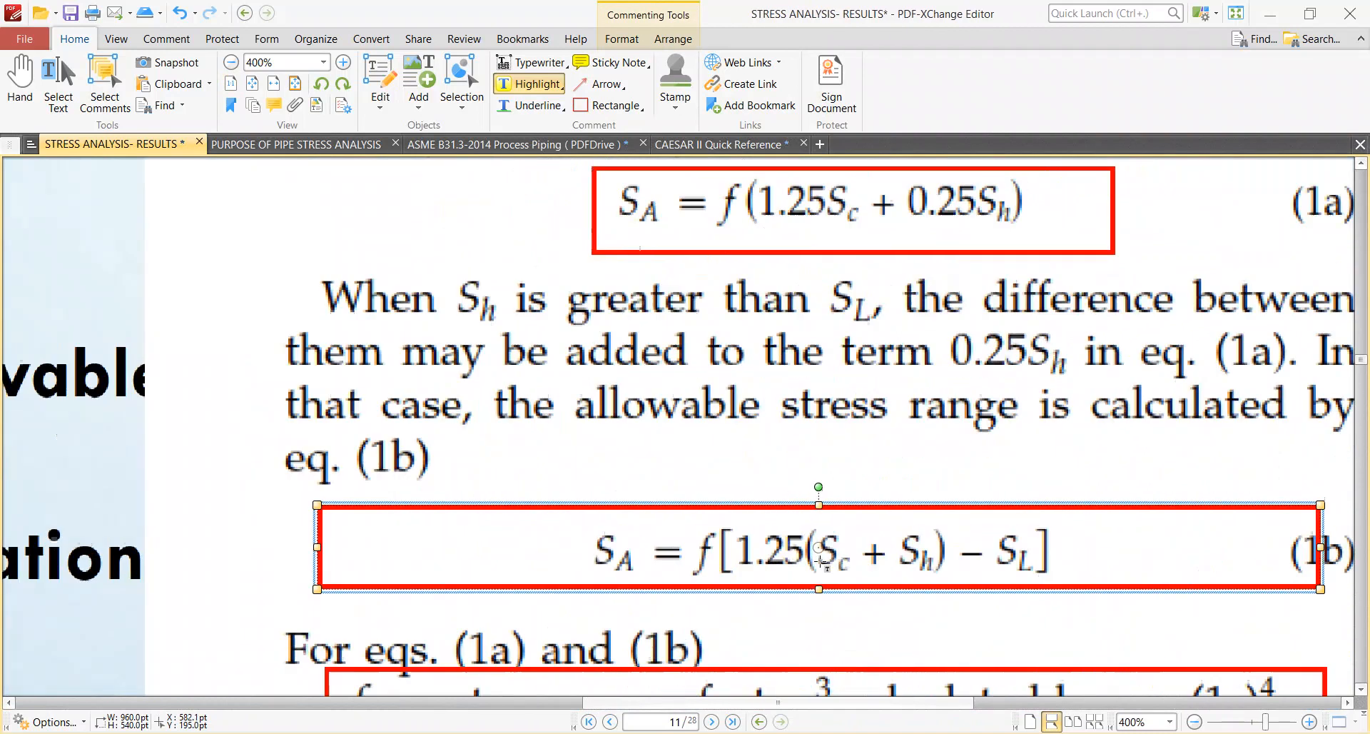
scroll(1013, 542, down, 3)
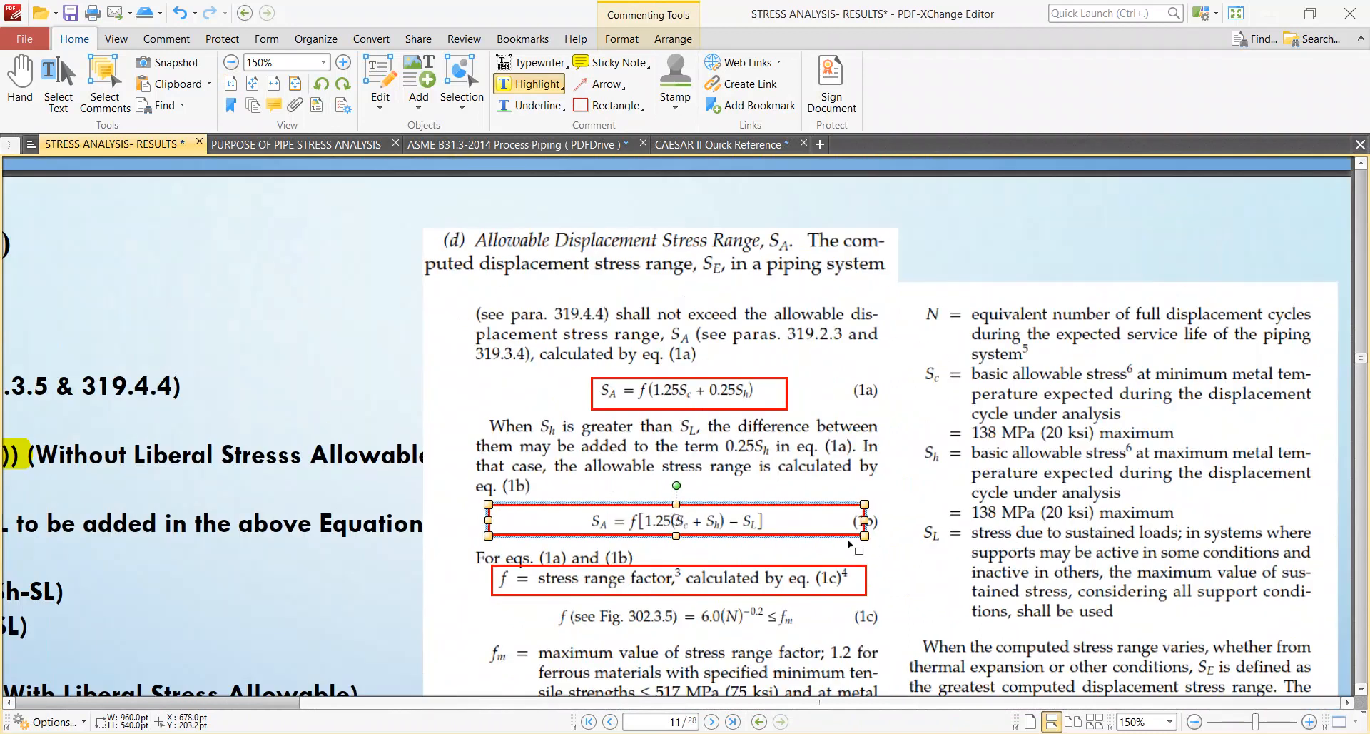
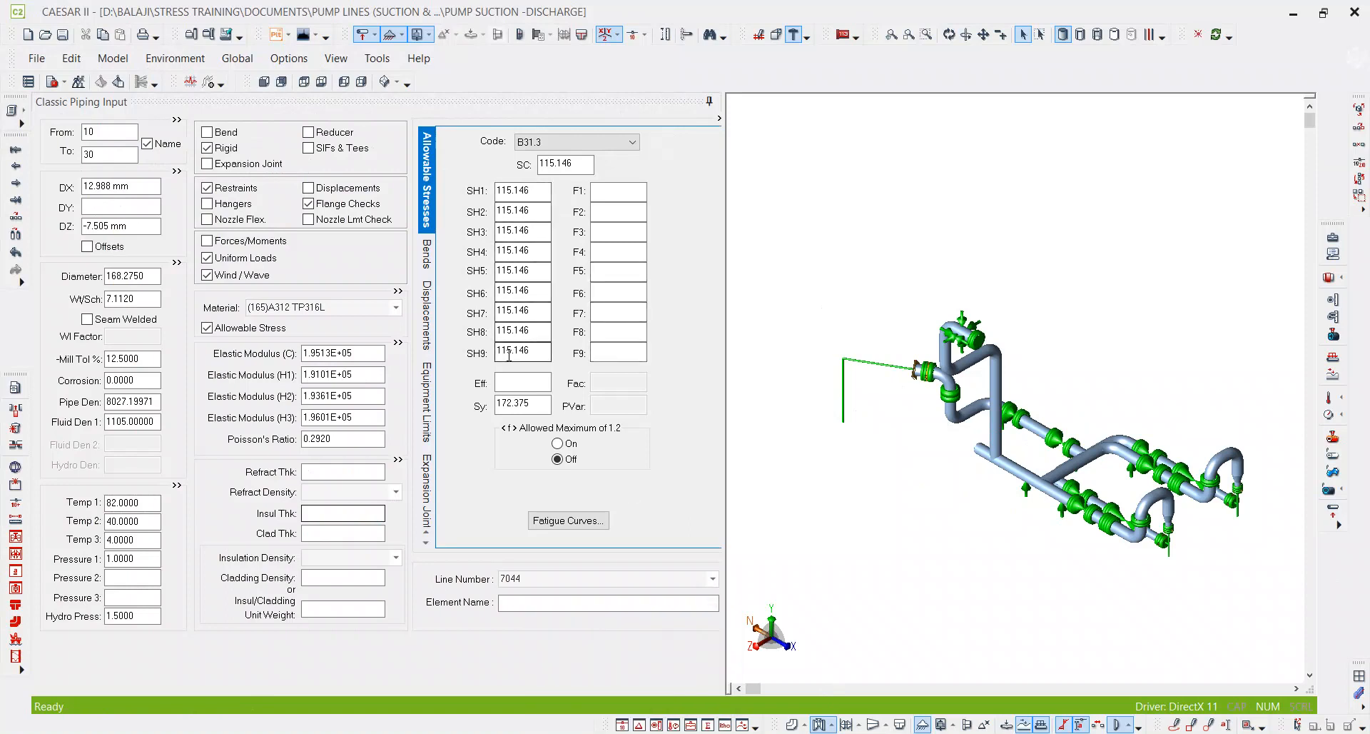
Step: Set Temp 1 of element 10–30 to 300 in the piping input
click(109, 505)
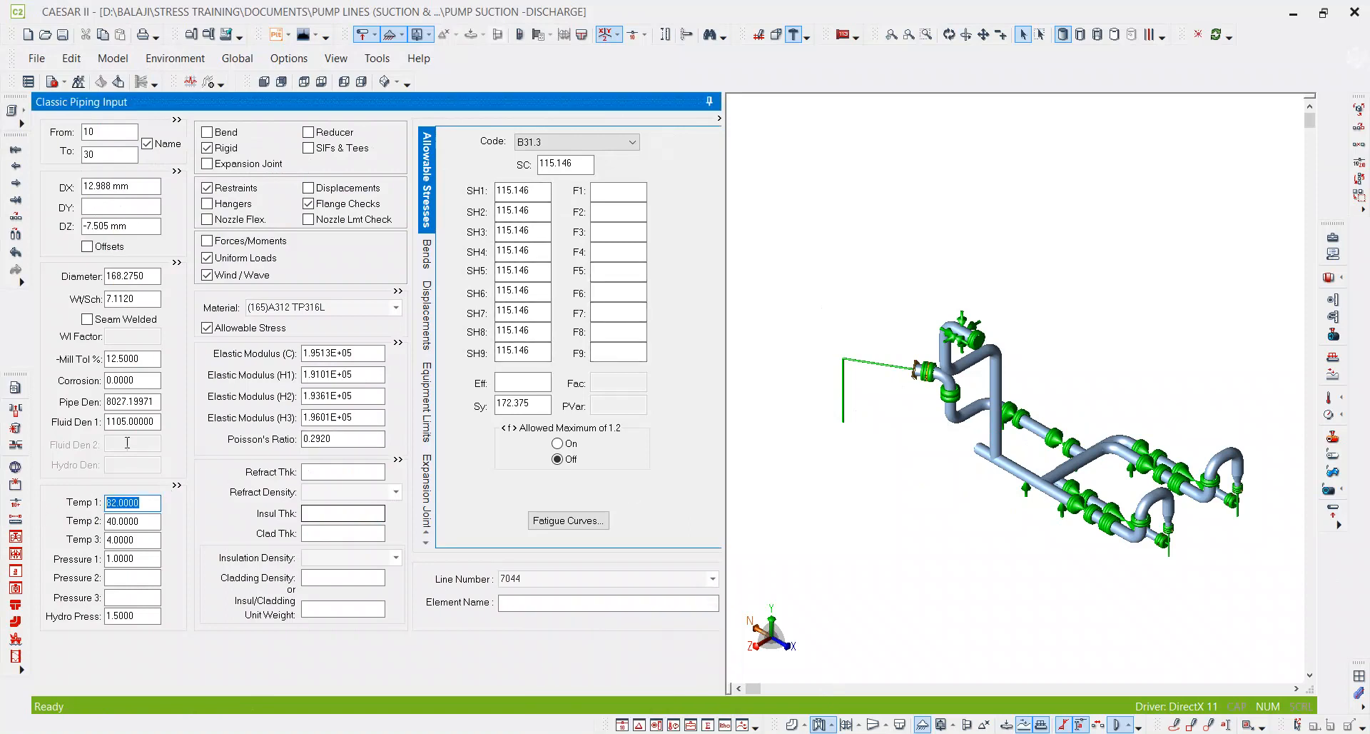
text(300)
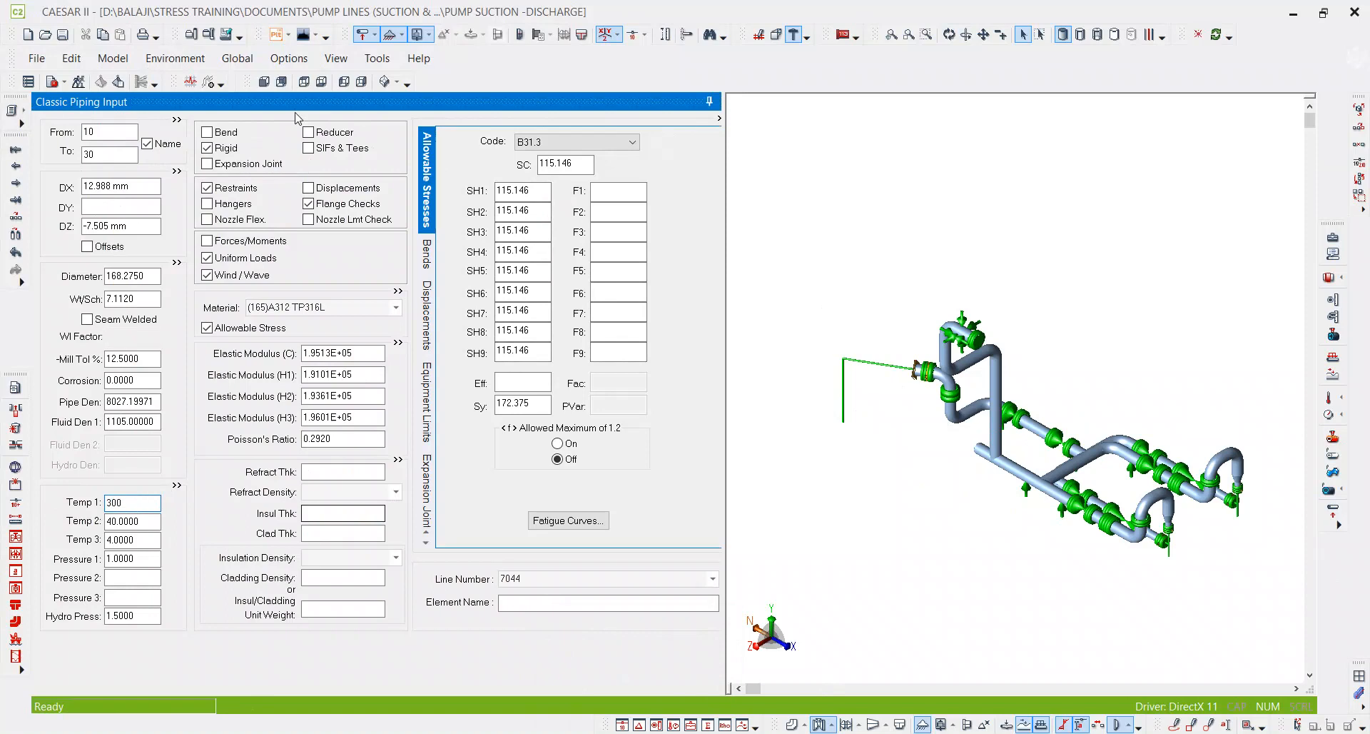
key(Tab)
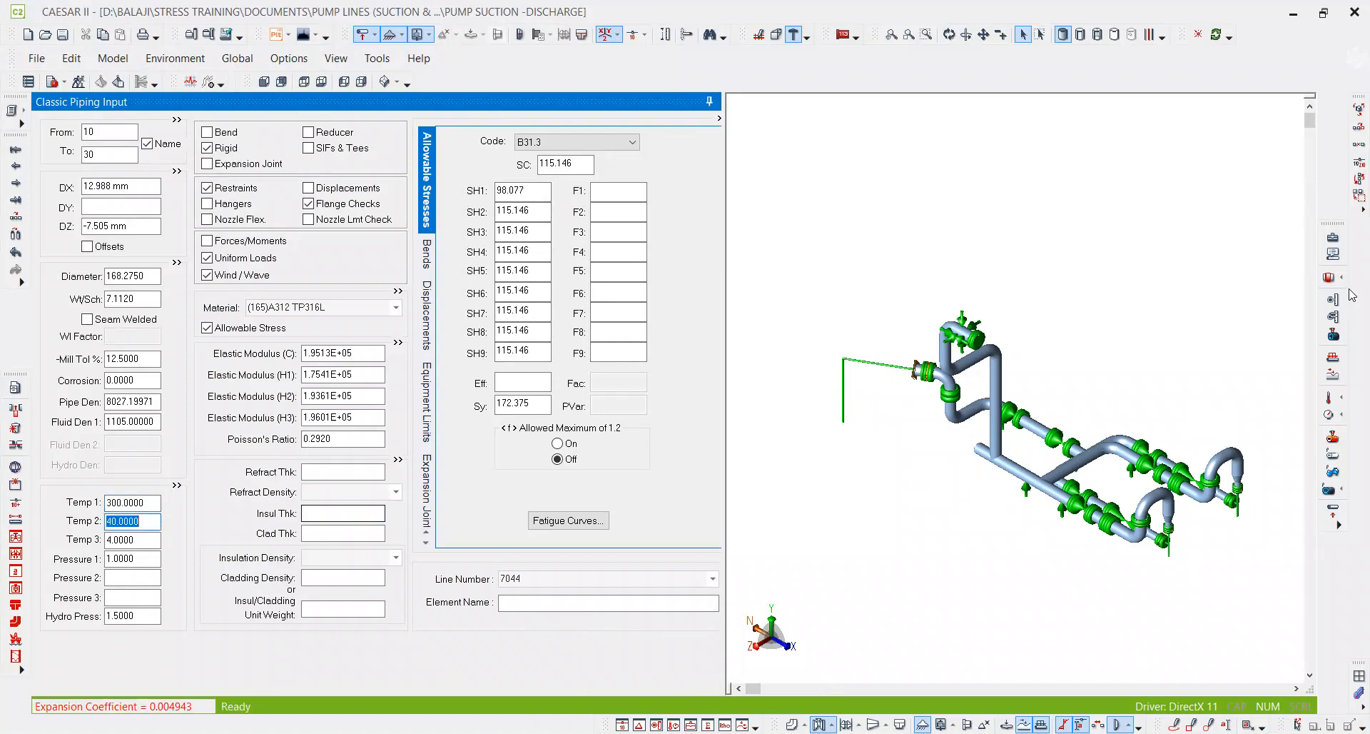
Step: Display the Temp 1 colour legend, change its 82 entry to 300 for the whole model, and close the legend display
click(1330, 397)
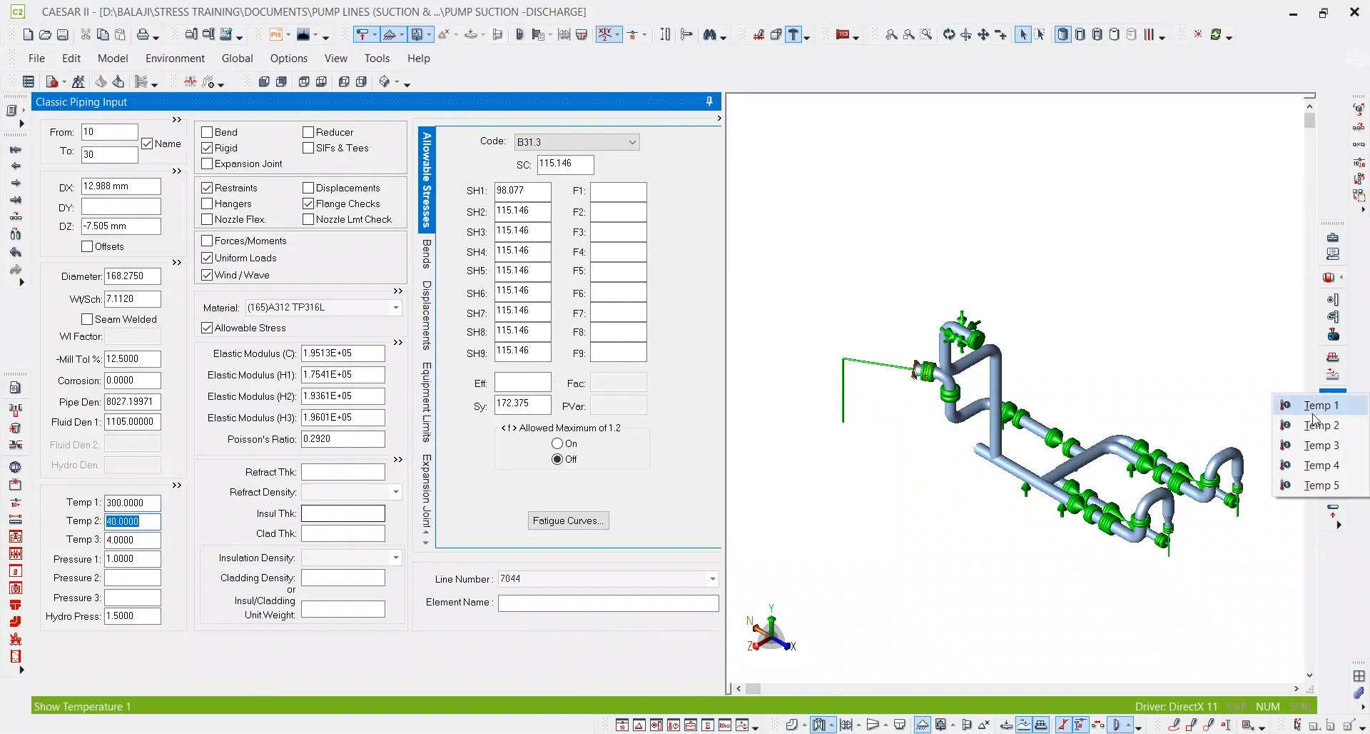
click(1313, 401)
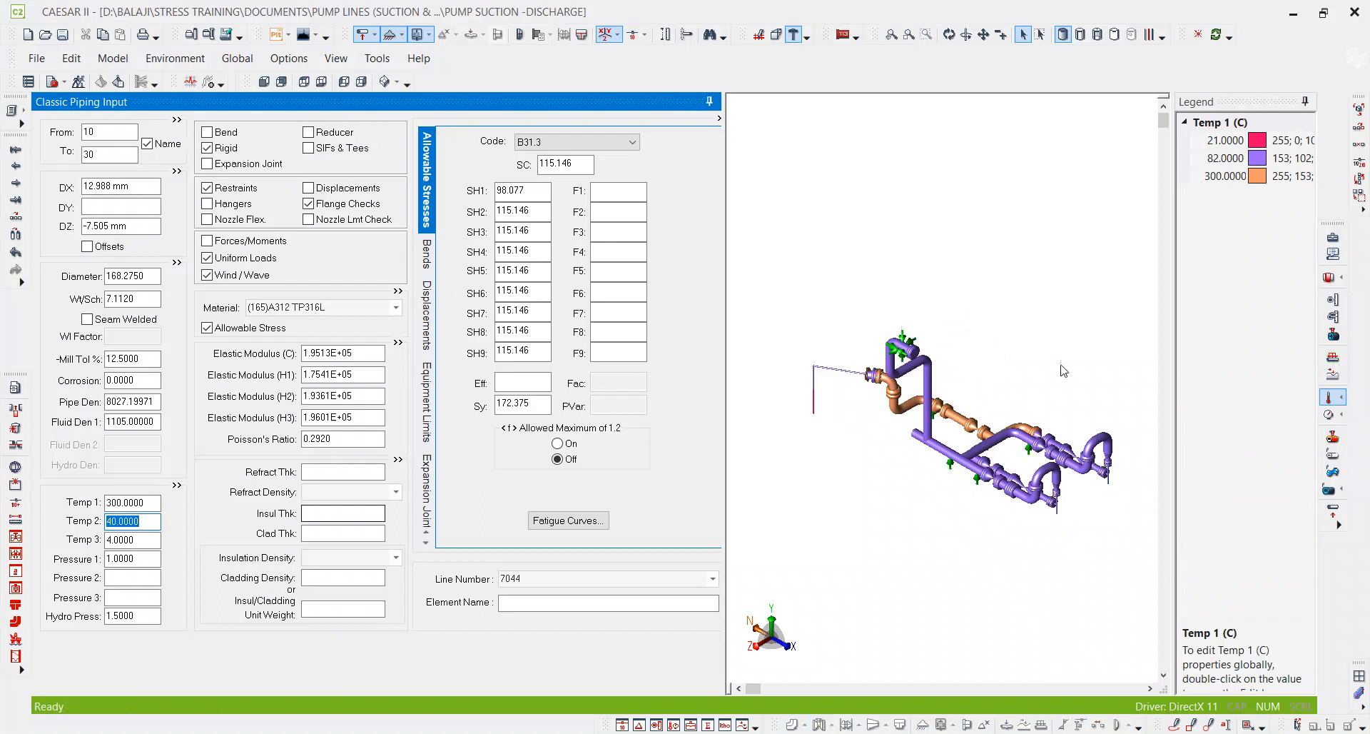
click(1216, 167)
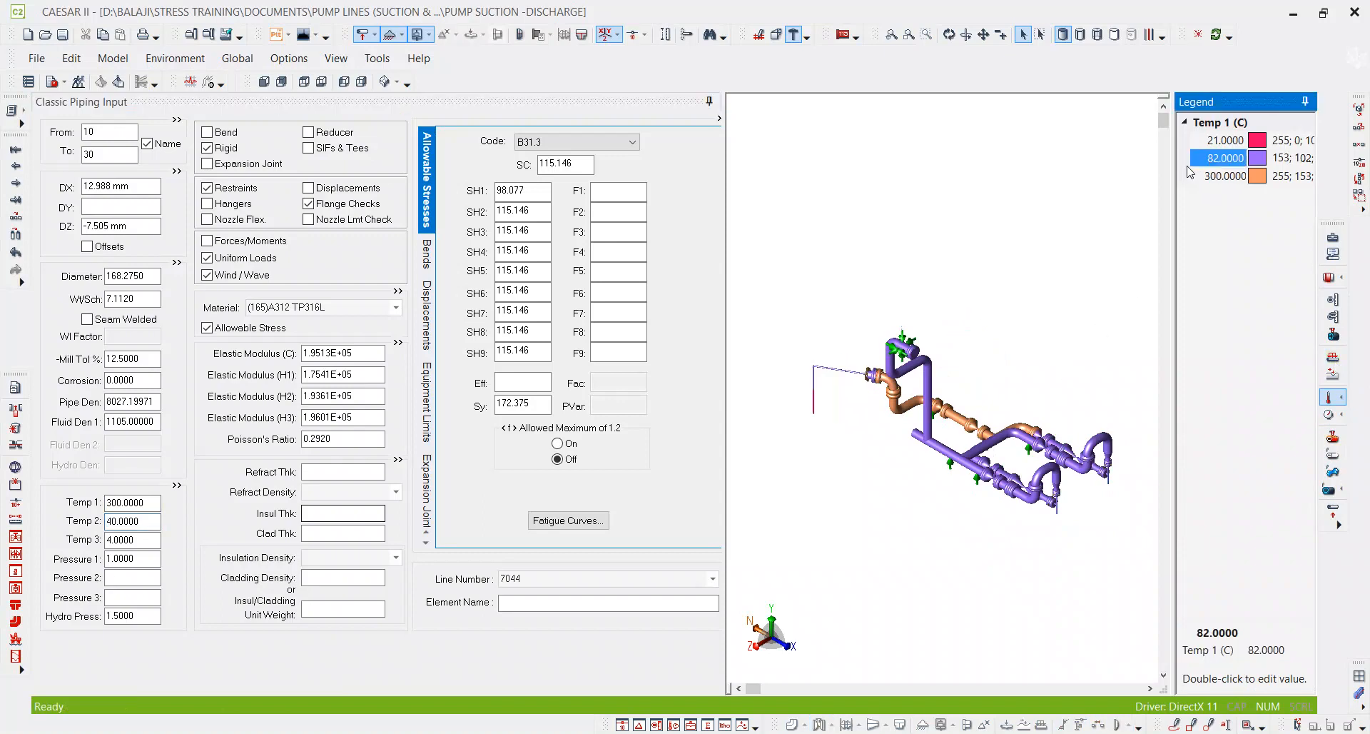
click(1206, 163)
double_click(1285, 176)
text(30)
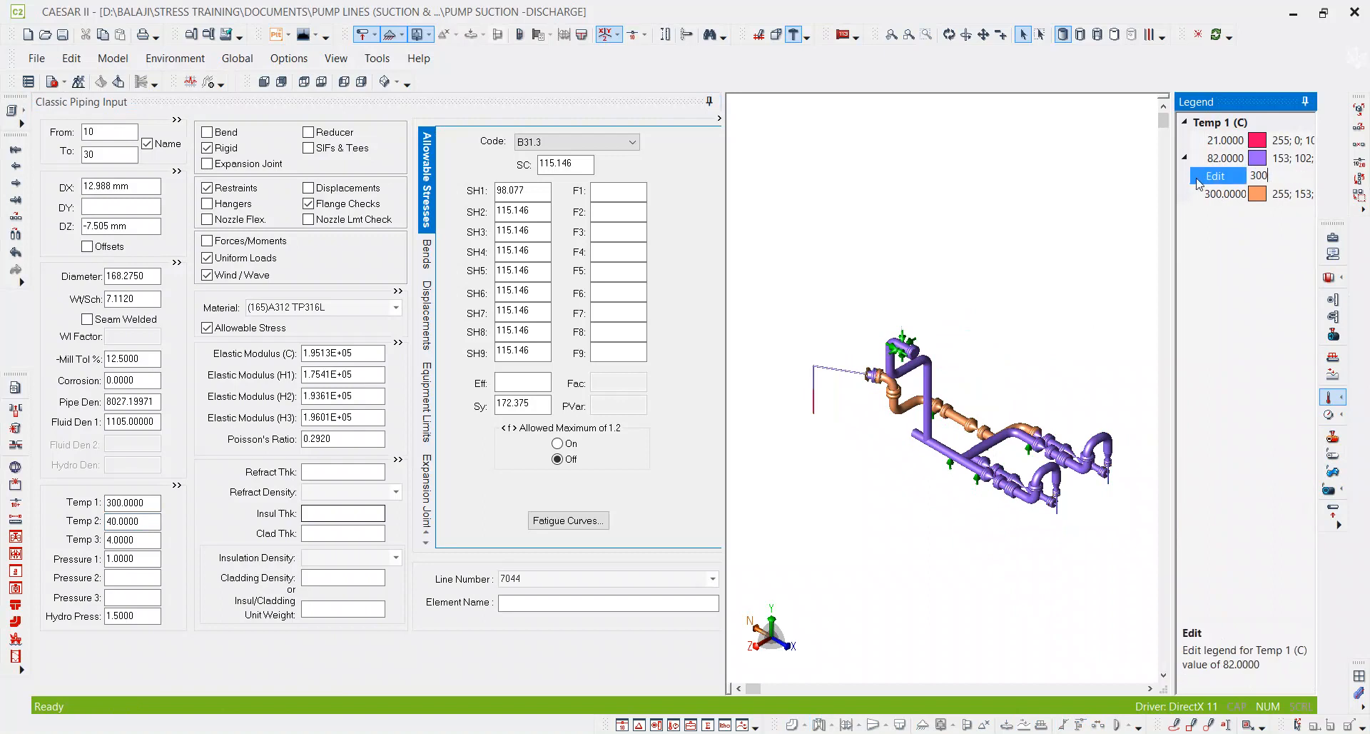
text(0)
key(Return)
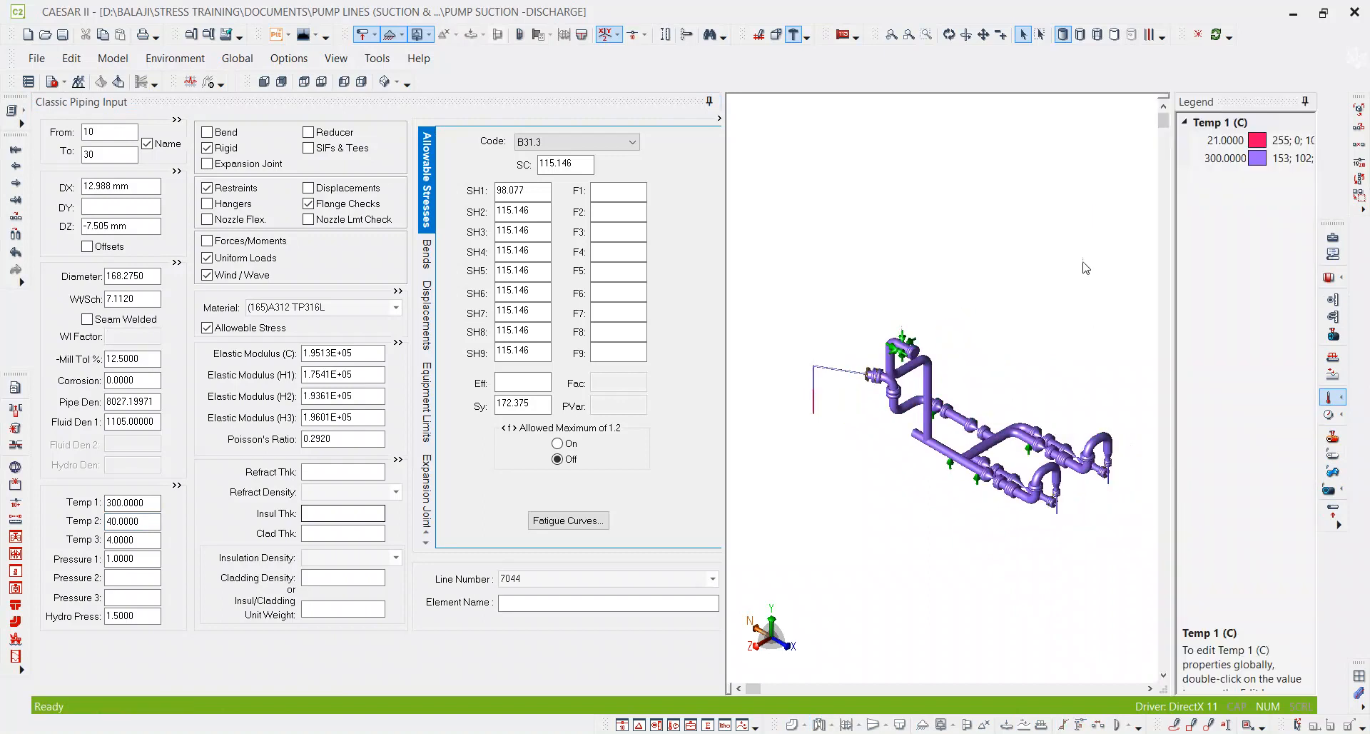
click(1329, 397)
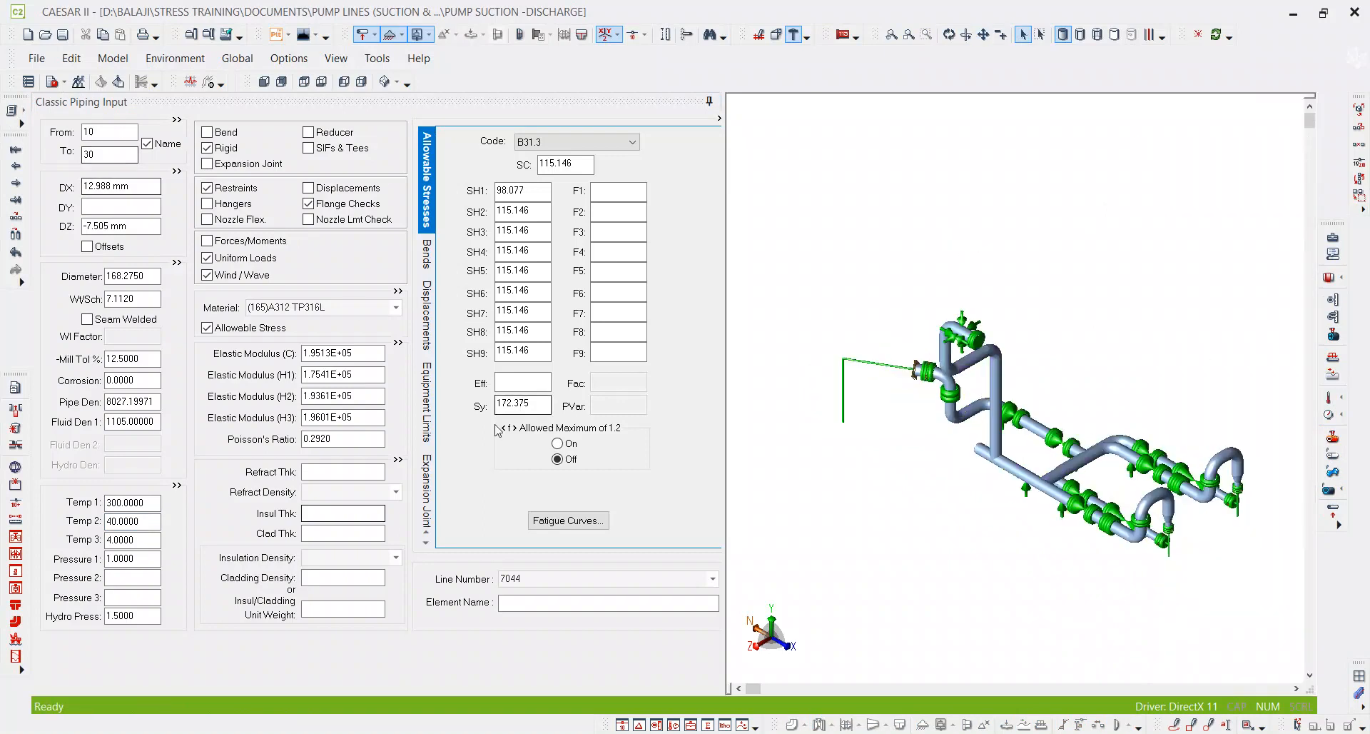
Step: Check the SH1 allowable stress against Temp 1 for element 10–30
click(150, 504)
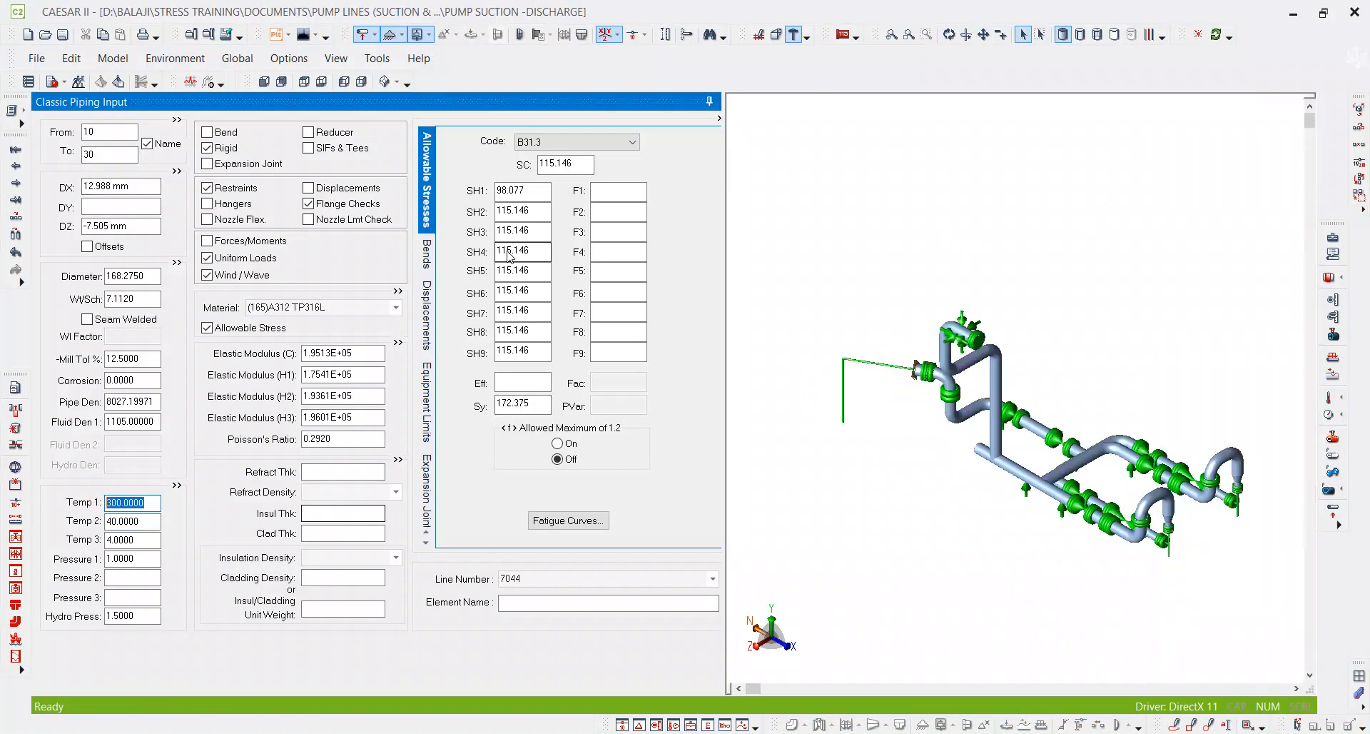
click(529, 188)
click(427, 189)
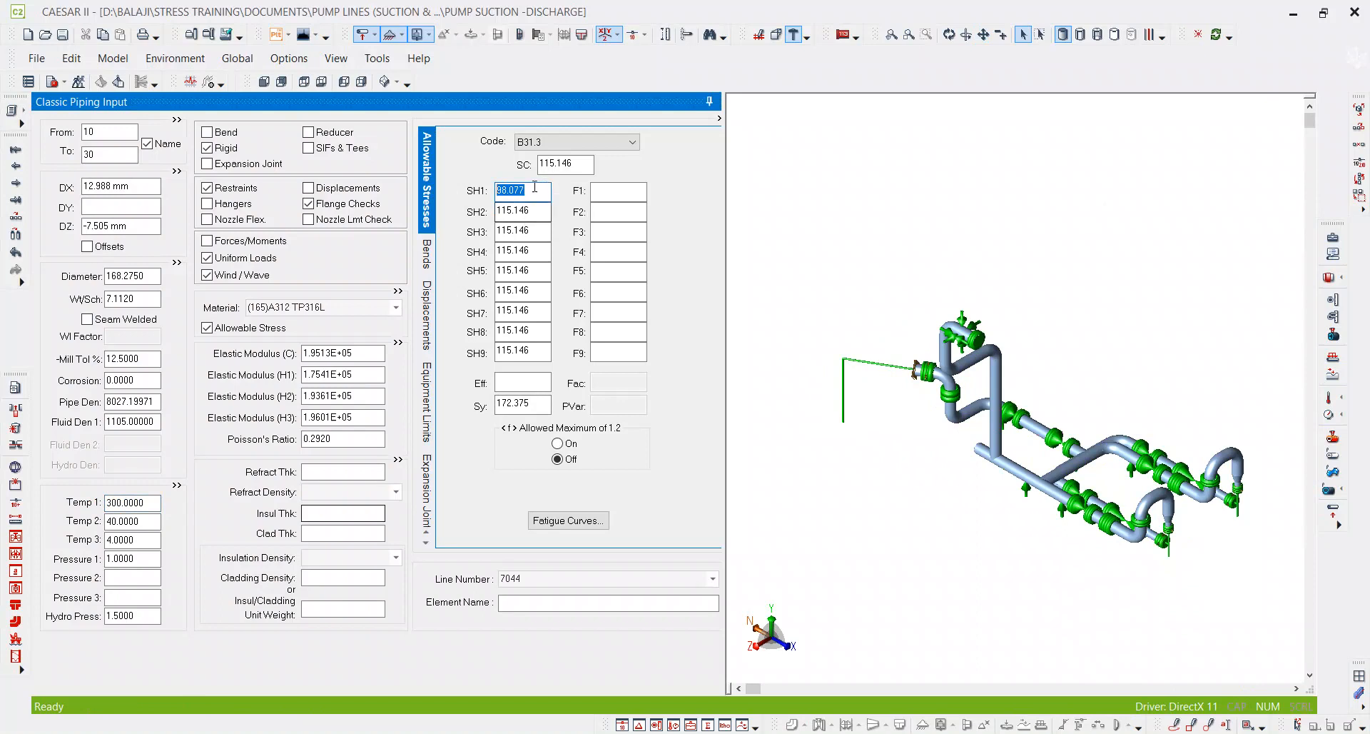
click(487, 192)
Step: Switch to the ASME B31.3 PDF and examine the A312 TP316L row of Table A-1
key(alt+Tab)
click(529, 146)
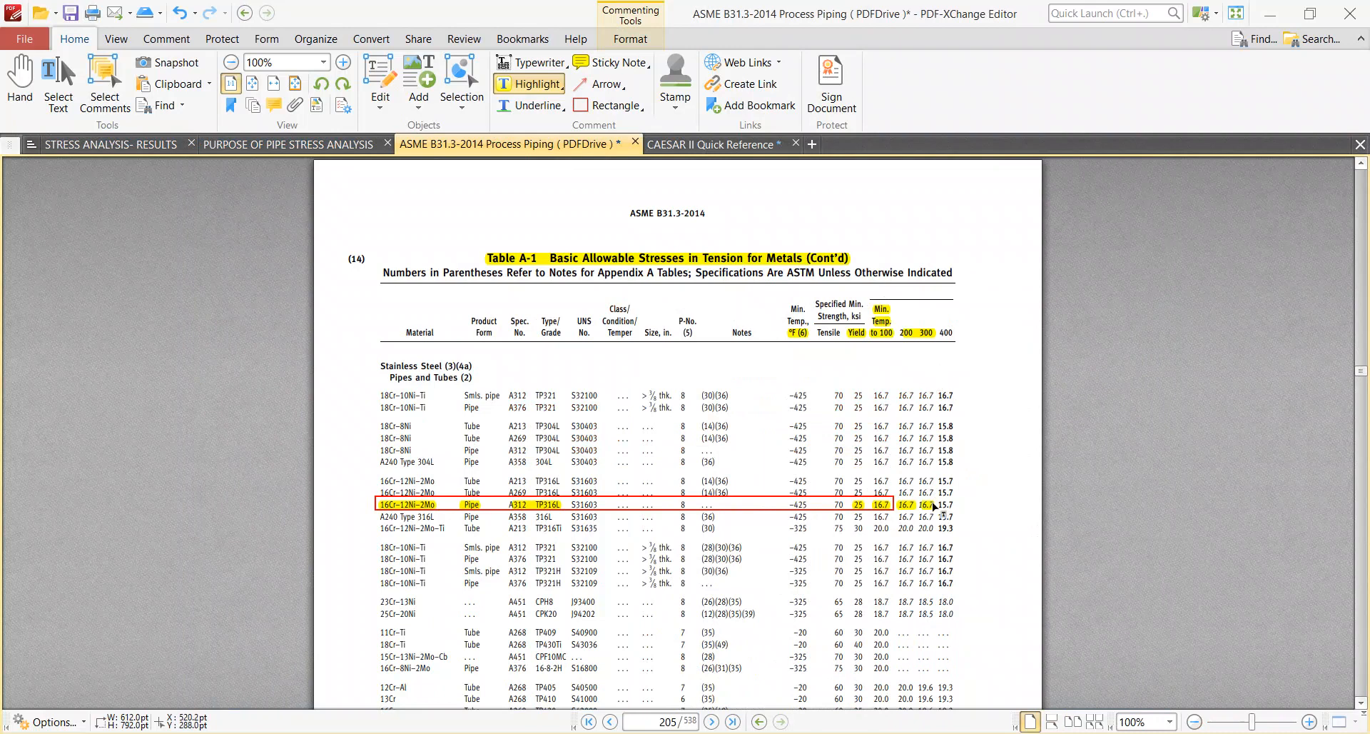
scroll(944, 507, up, 1)
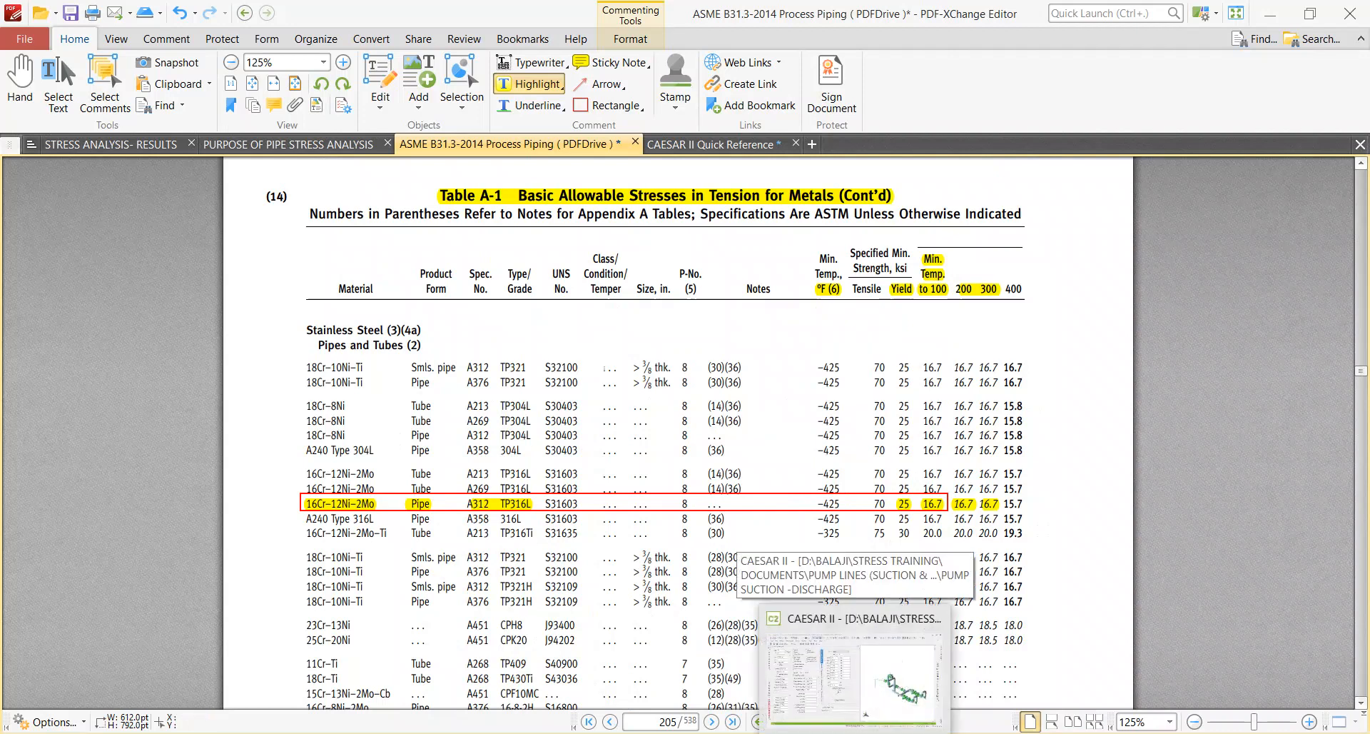
Step: Return to CAESAR II, check Temp 1, and convert 300 centigrade to Fahrenheit in the COADE Units Conversion Utility
click(879, 664)
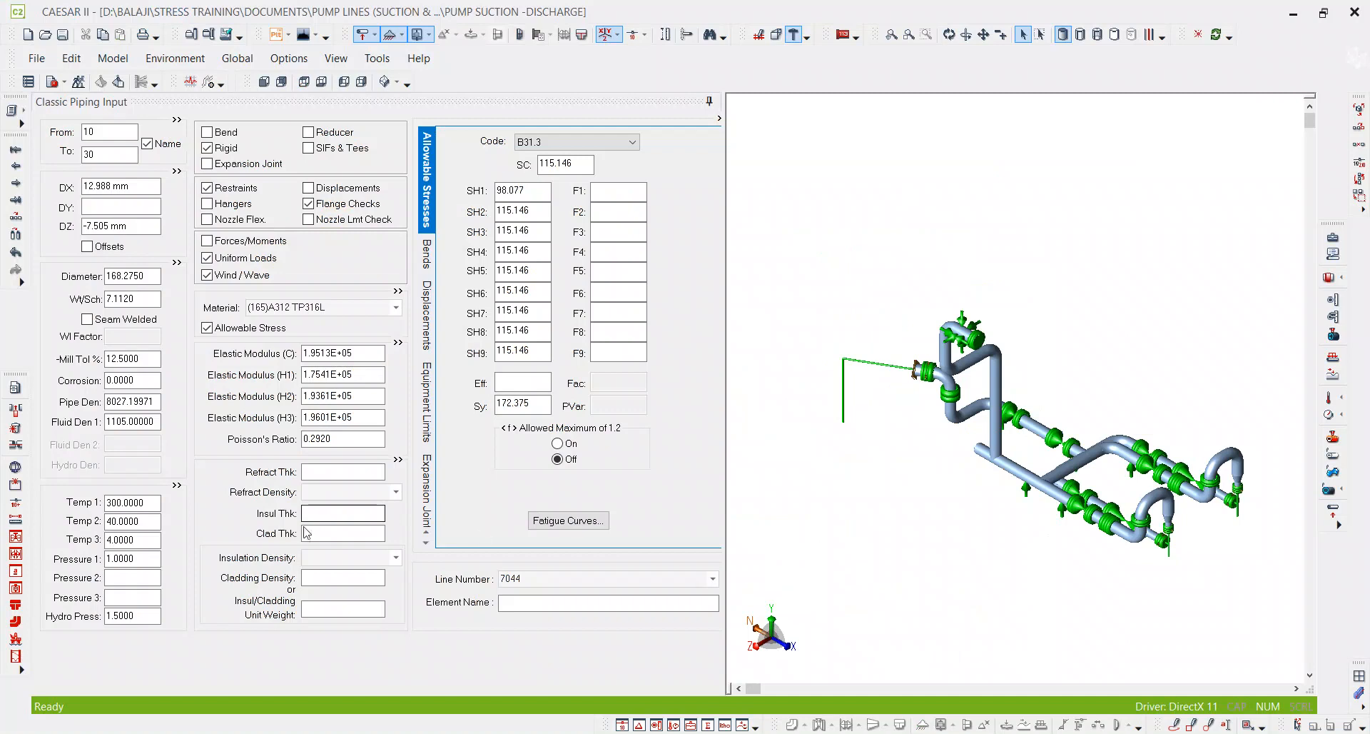
click(148, 504)
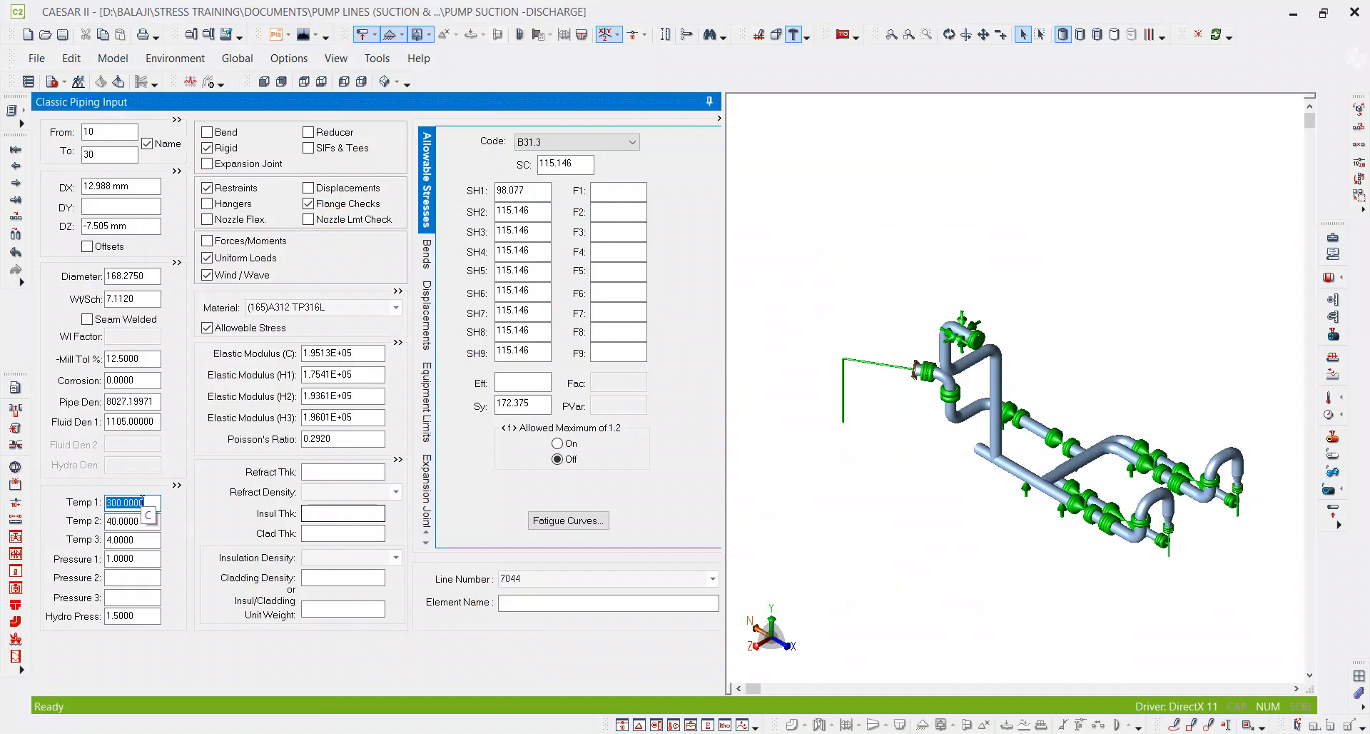
key(alt+Tab)
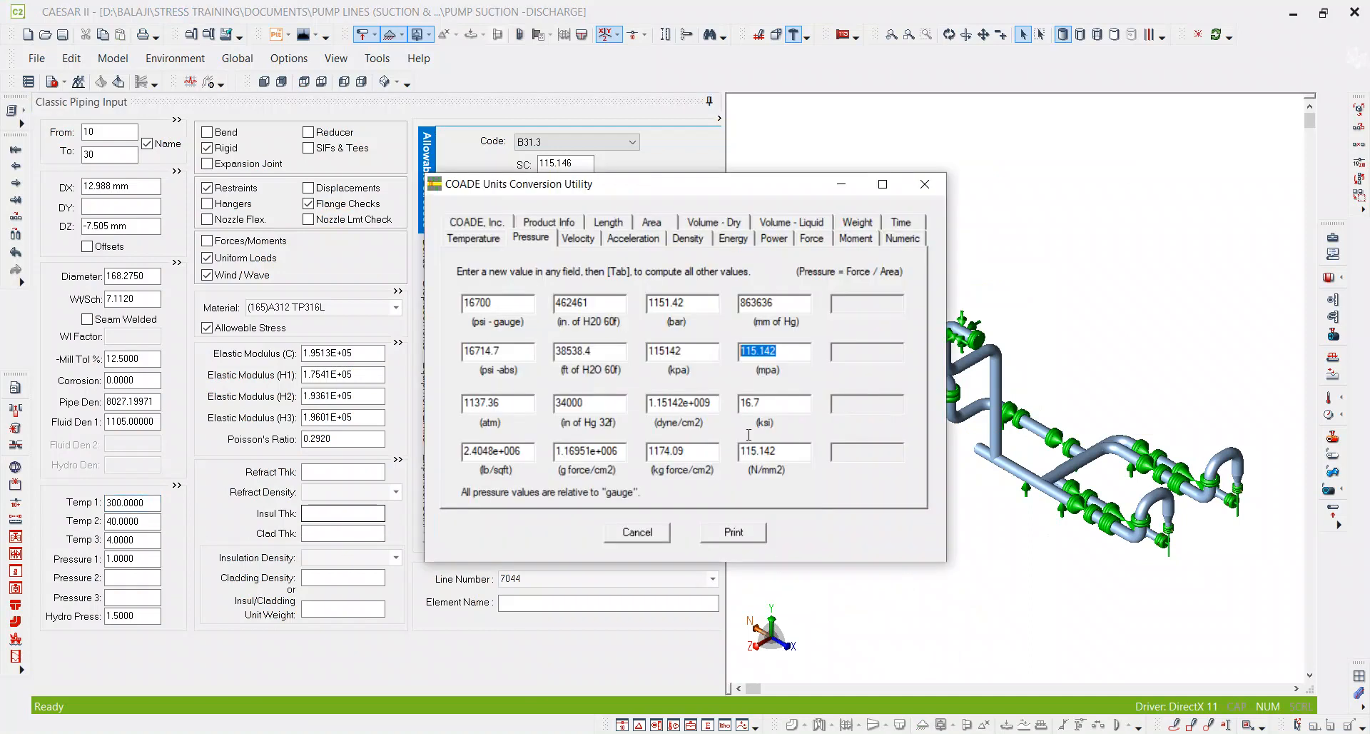
click(484, 237)
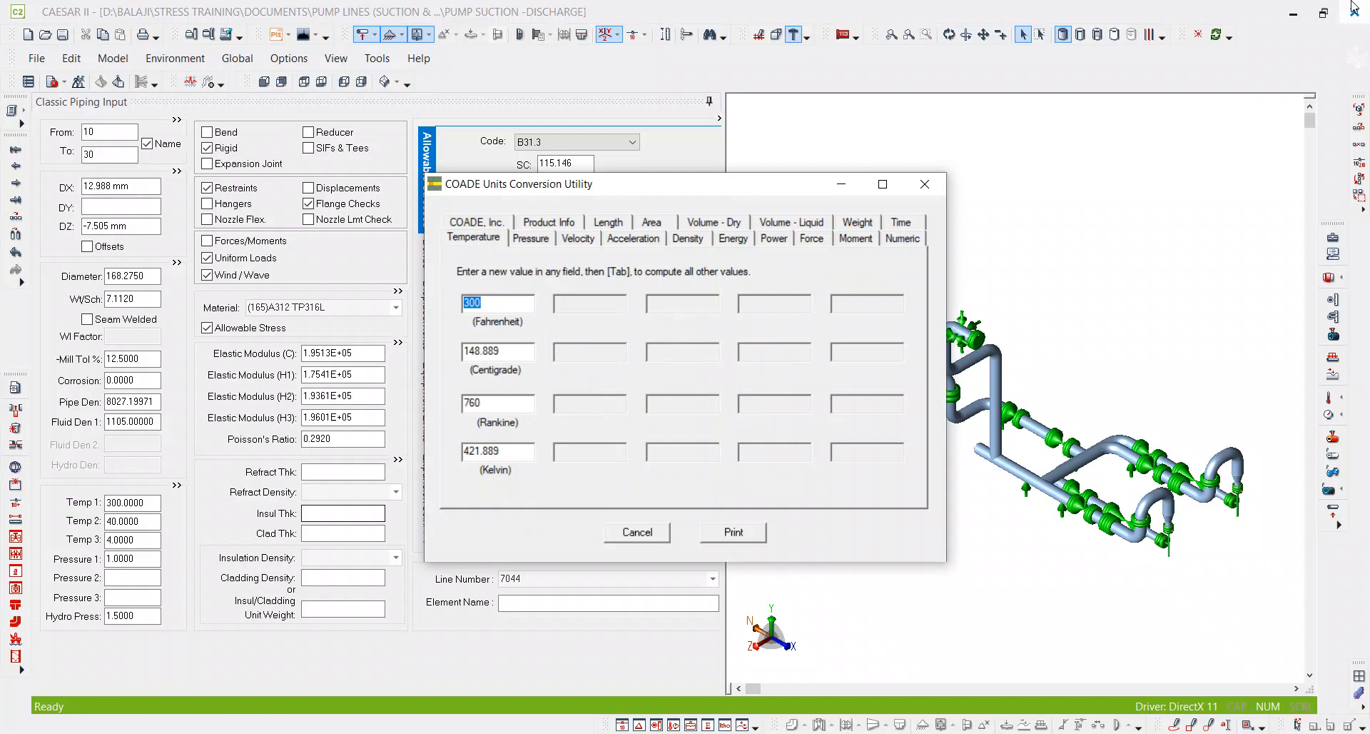
drag(511, 357, 468, 349)
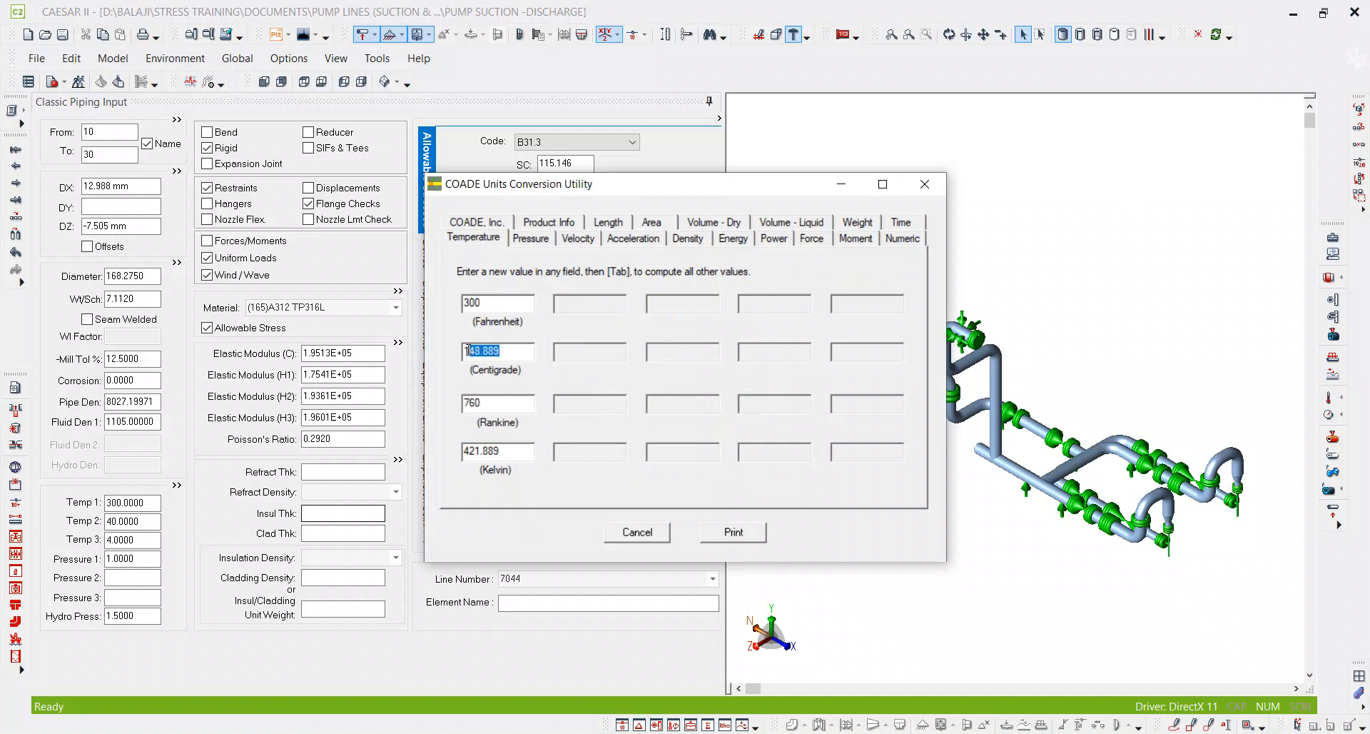
key(BackSpace)
key(BackSpace)
text(300)
key(Tab)
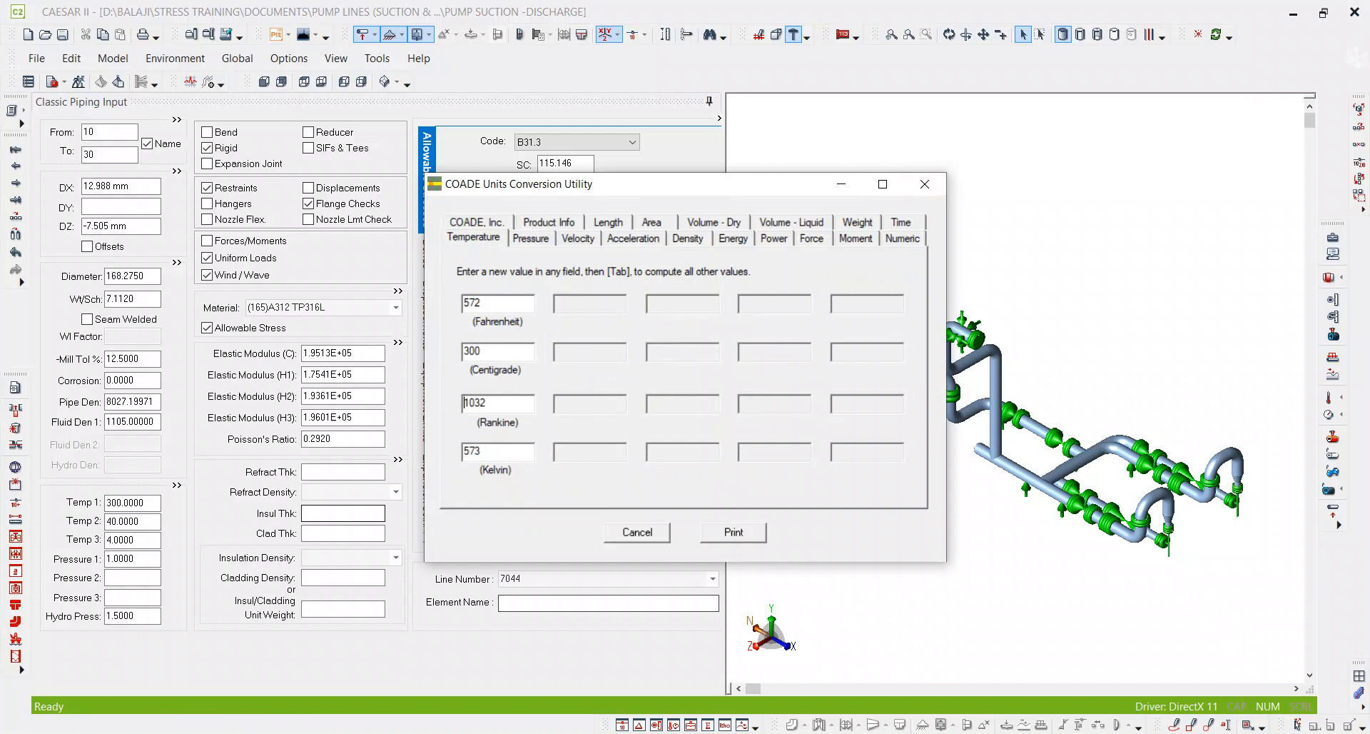
Step: Return to the ASME B31.3 PDF and highlight the 500 and 600 °F column headings on the continuation page of Table A-1
key(alt+Tab)
scroll(858, 504, down, 3)
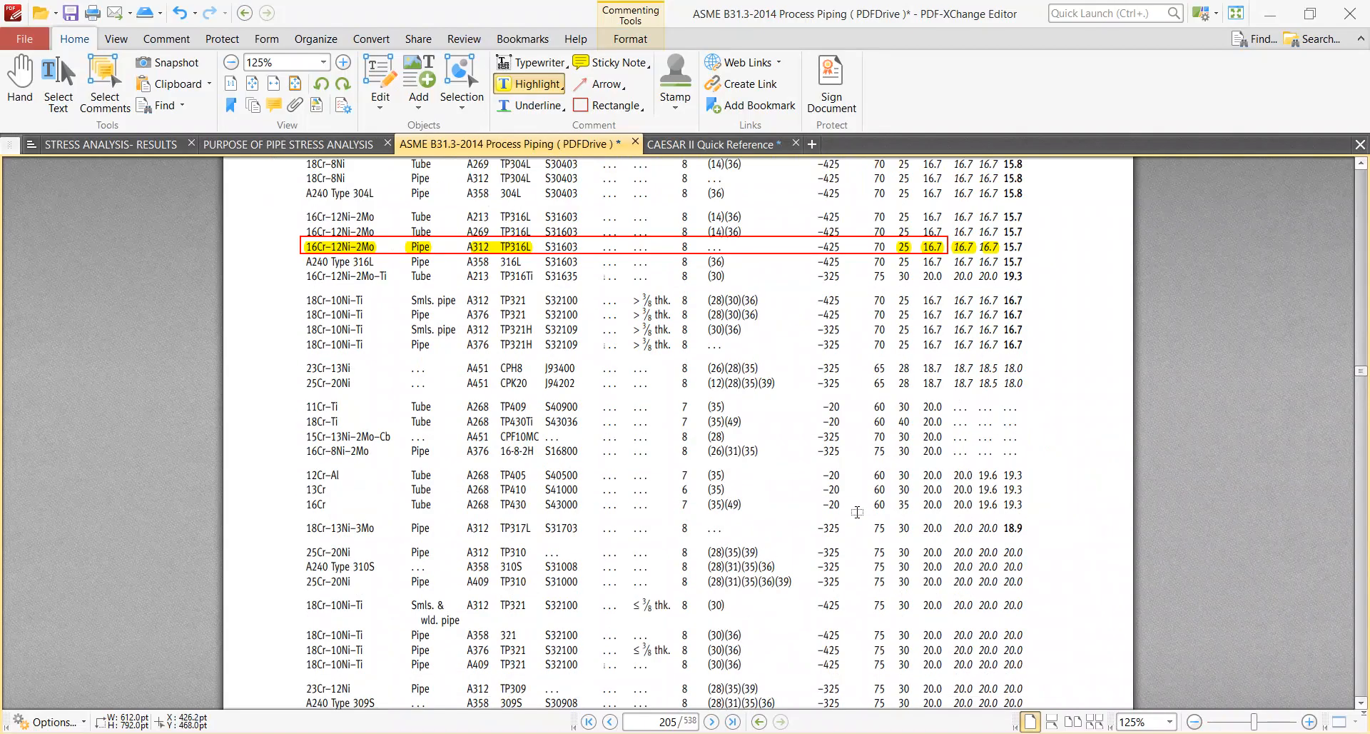
scroll(857, 512, up, 1)
scroll(865, 513, down, 3)
scroll(869, 512, down, 5)
scroll(867, 509, up, 1)
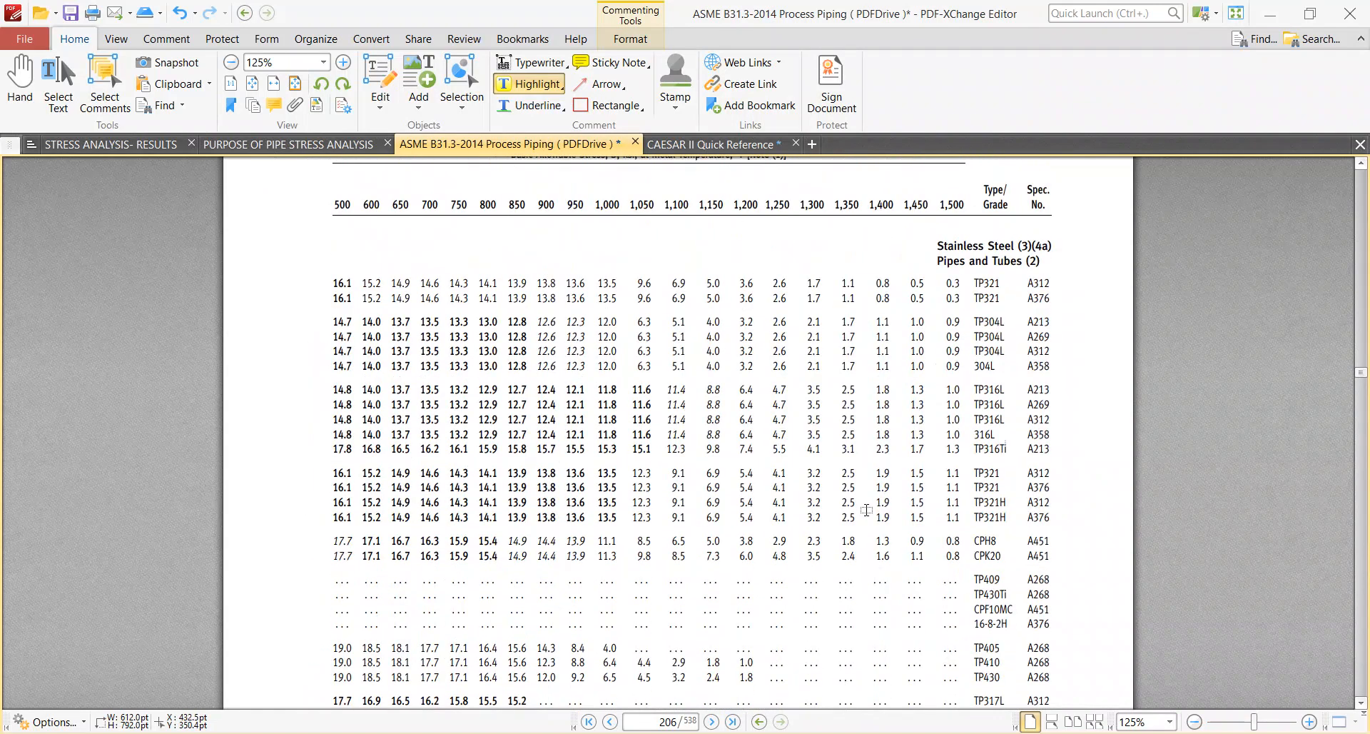
scroll(977, 447, up, 1)
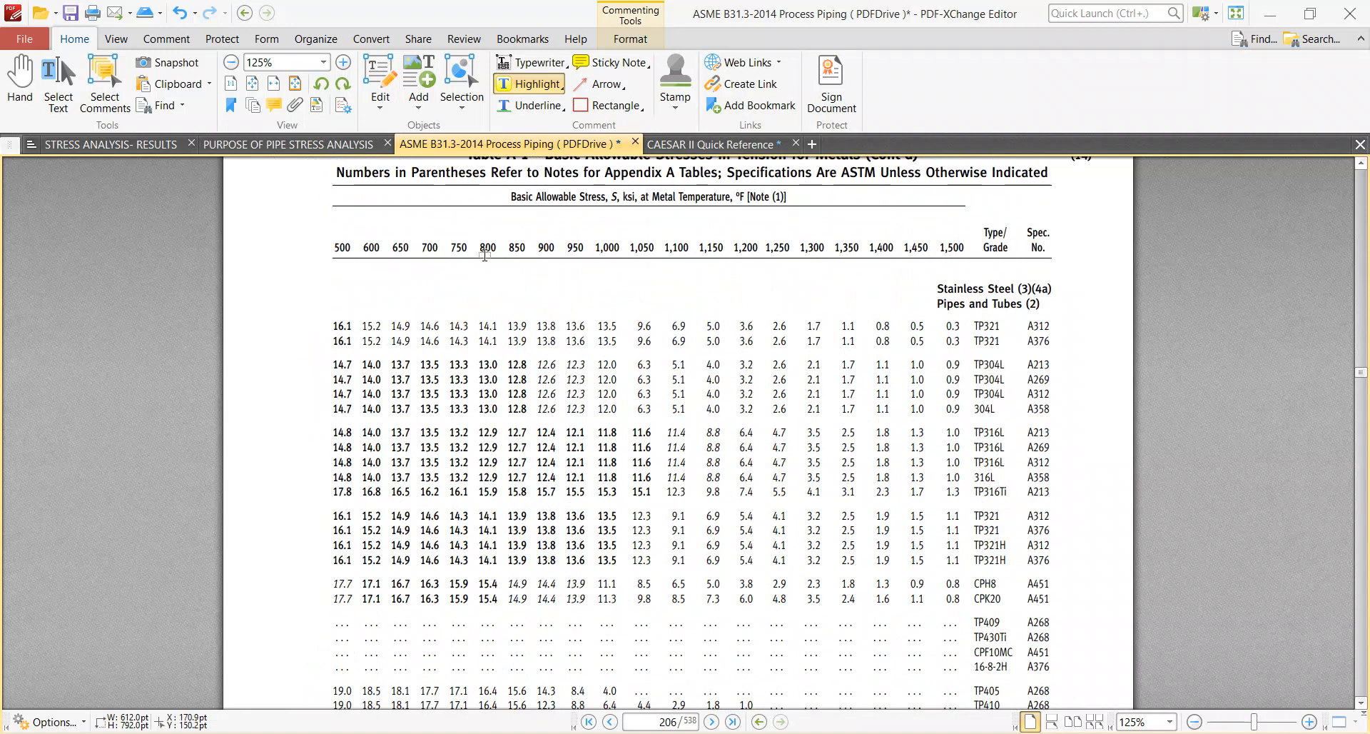
drag(334, 246, 382, 253)
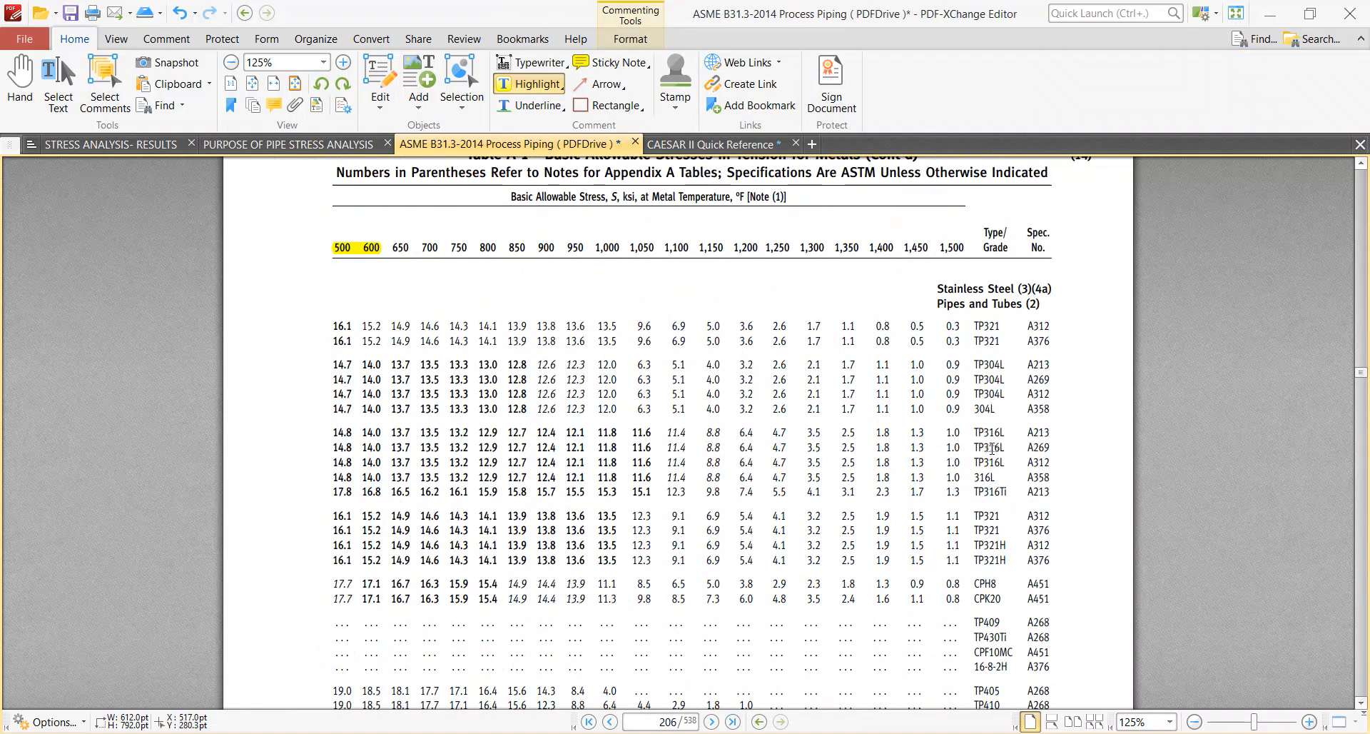
Step: Confirm the material row on the preceding page, then highlight TP316L A312 and its 14.8 and 14.0 stresses at 500 and 600 °F
scroll(981, 447, up, 10)
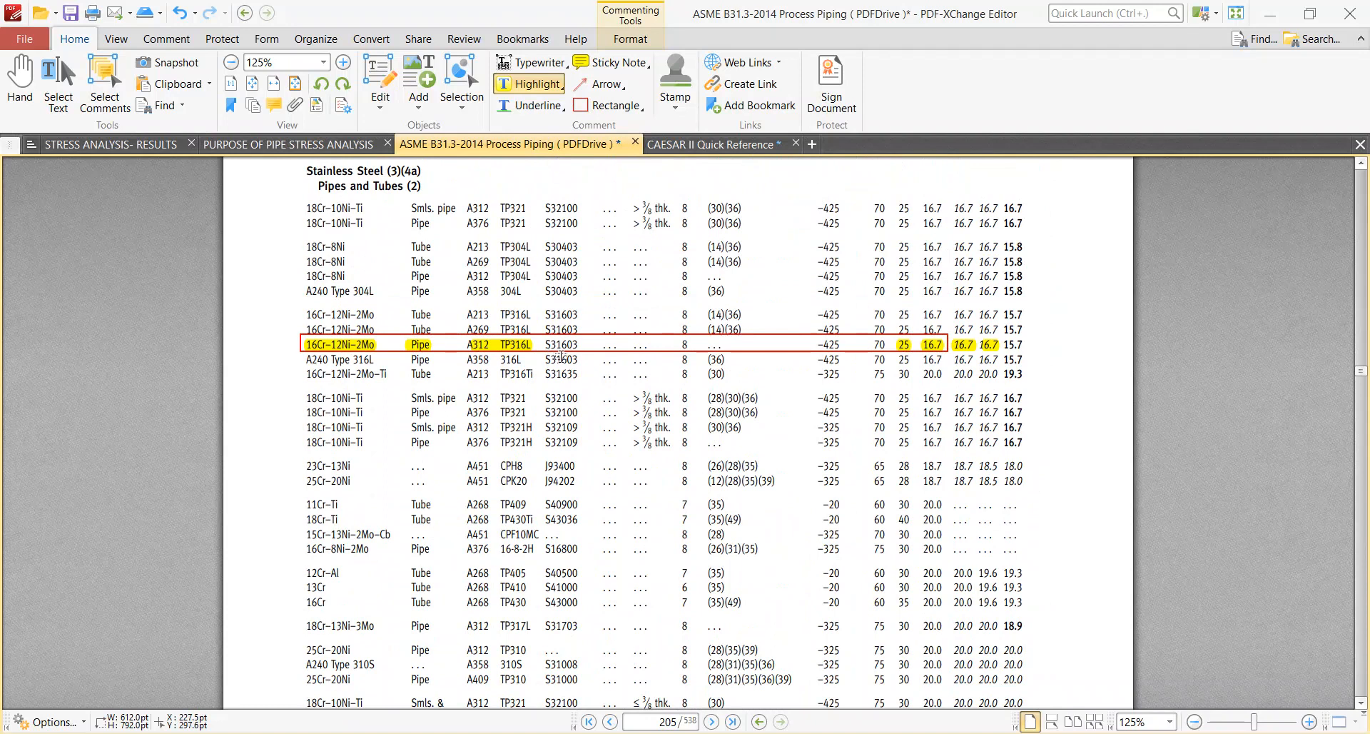
scroll(575, 344, up, 2)
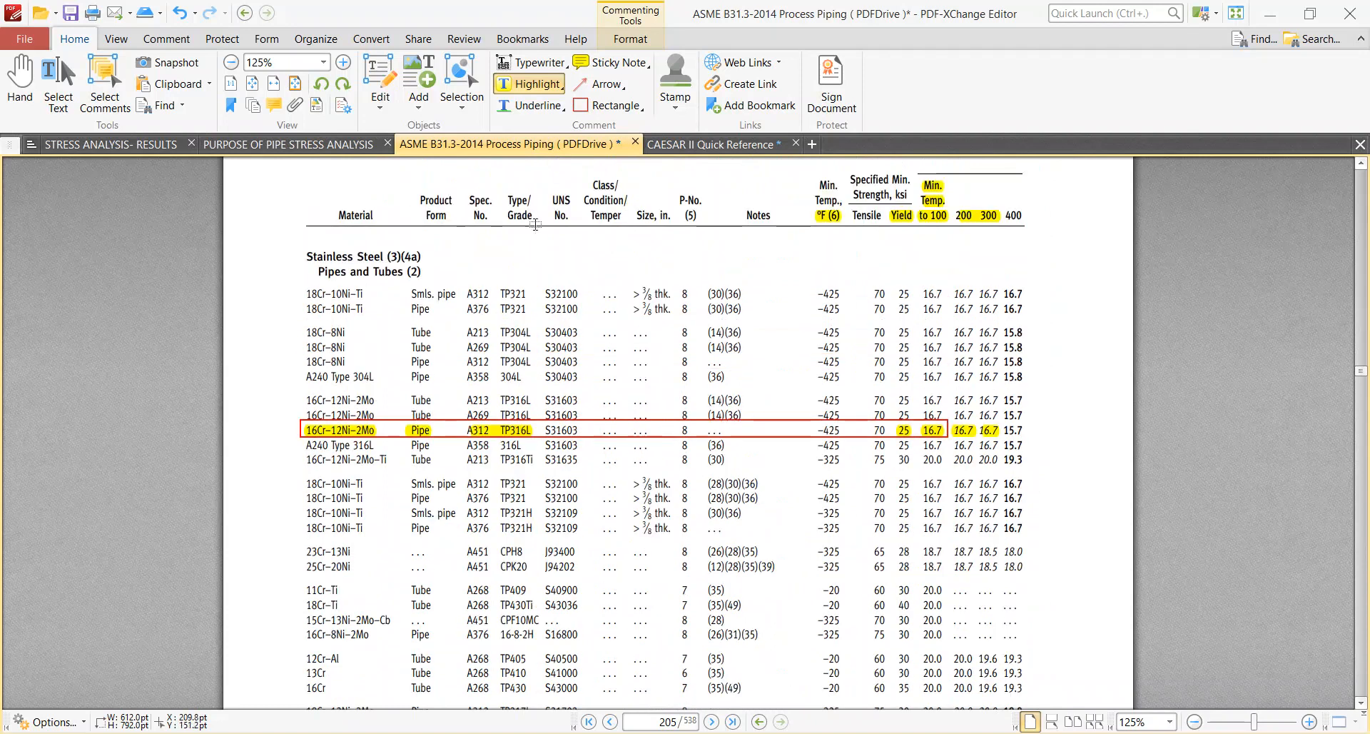
scroll(561, 385, down, 10)
scroll(560, 386, down, 3)
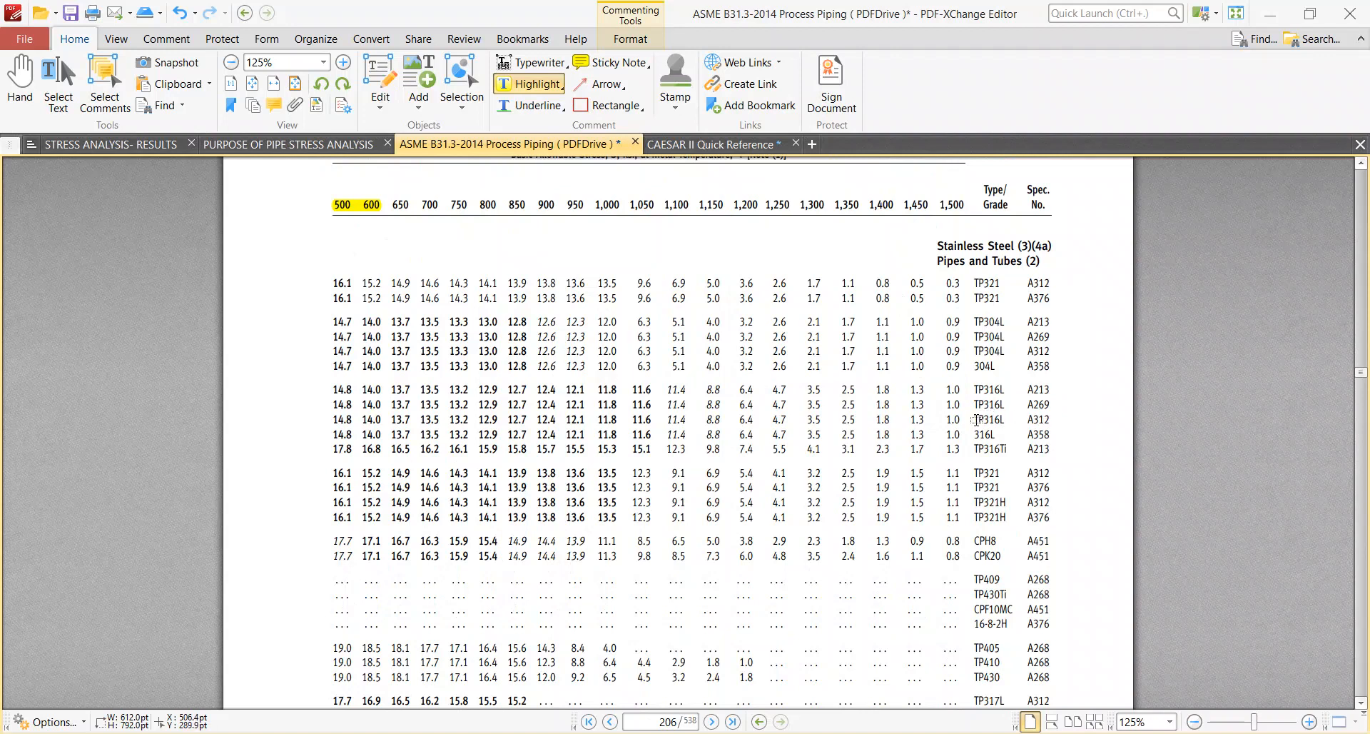
drag(1050, 420, 969, 419)
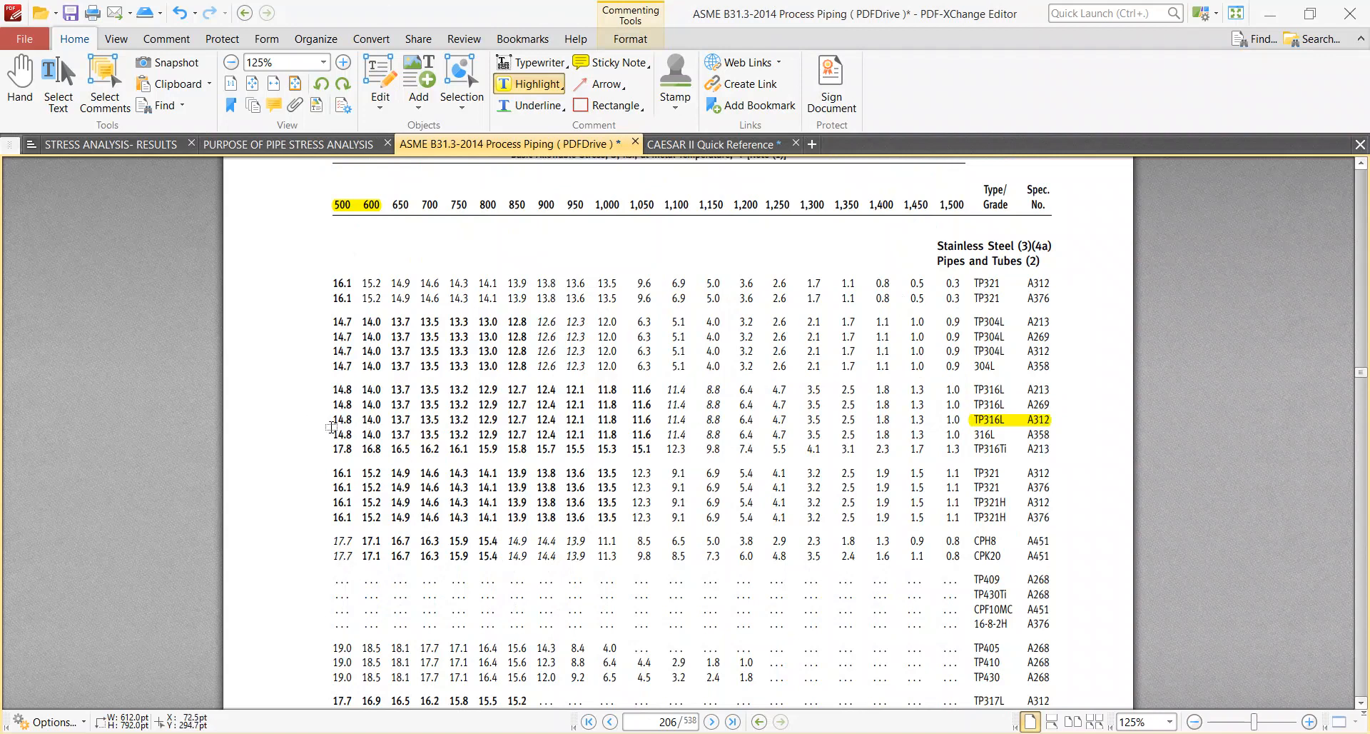
drag(338, 423, 390, 419)
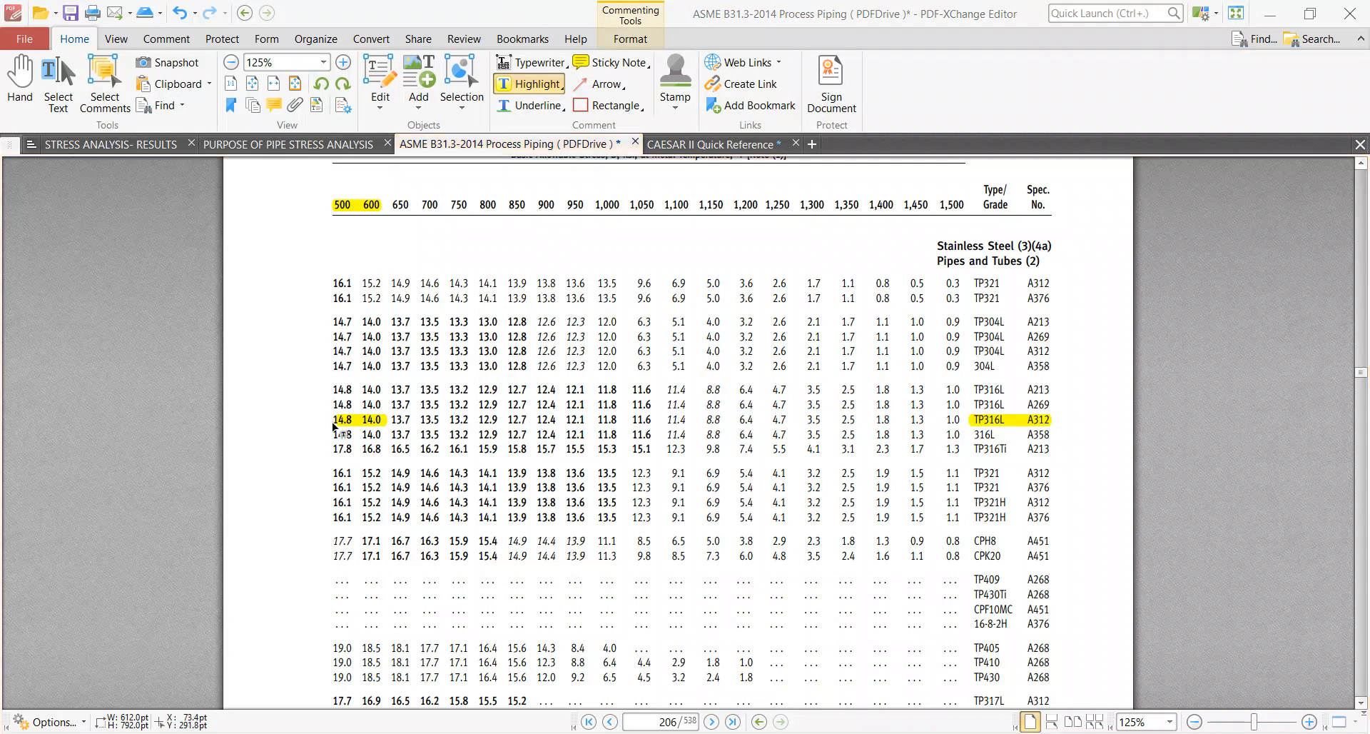
Step: Switch to the LINEAR INTERPOLATOR workbook in Excel, show it beside the PDF table, and enter 500 for X1 in C8
scroll(333, 421, up, 1)
scroll(332, 421, up, 1)
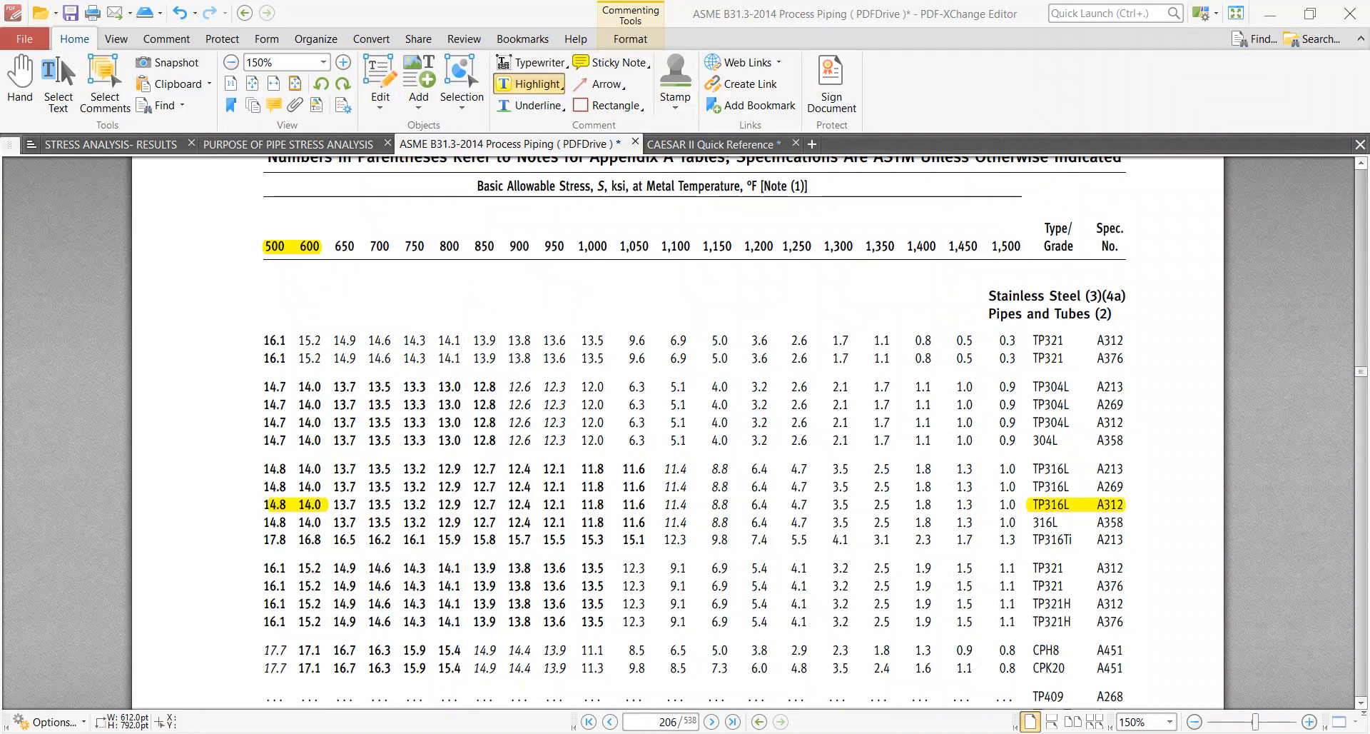
key(alt+Tab)
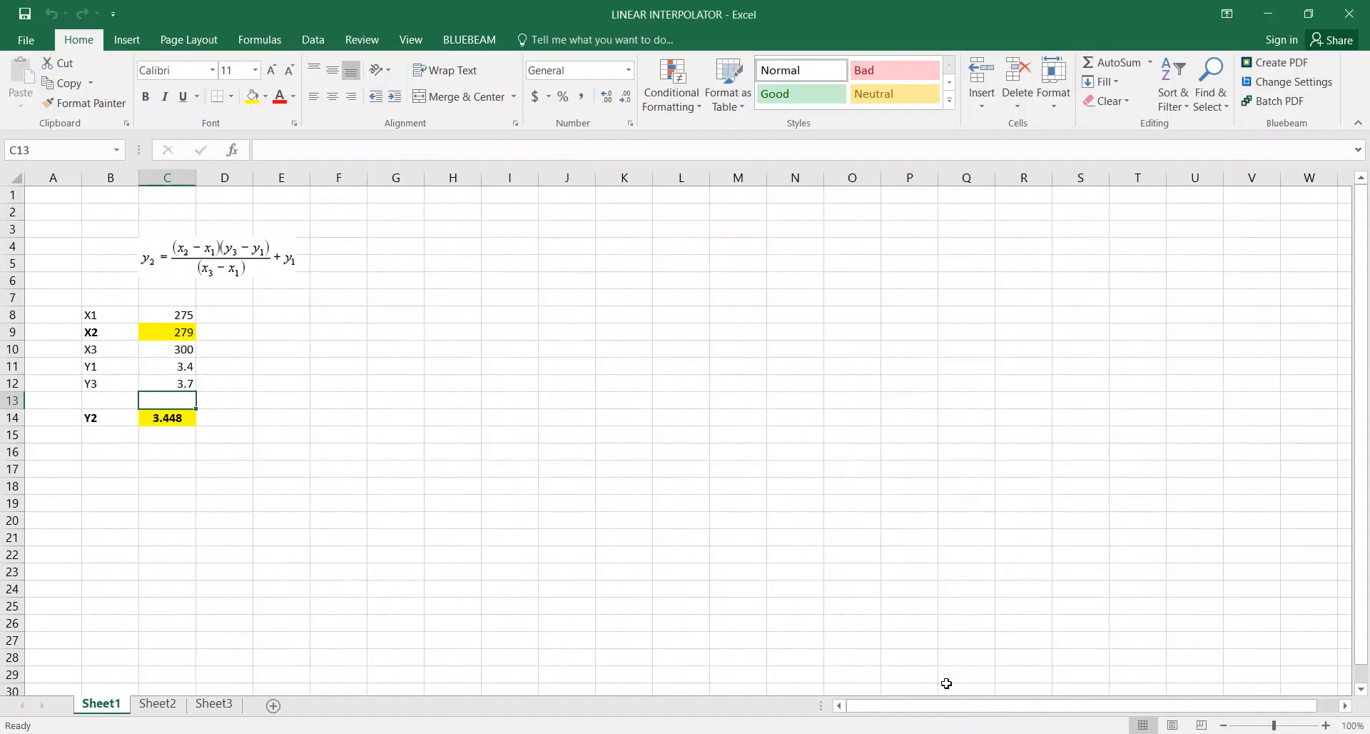
double_click(712, 8)
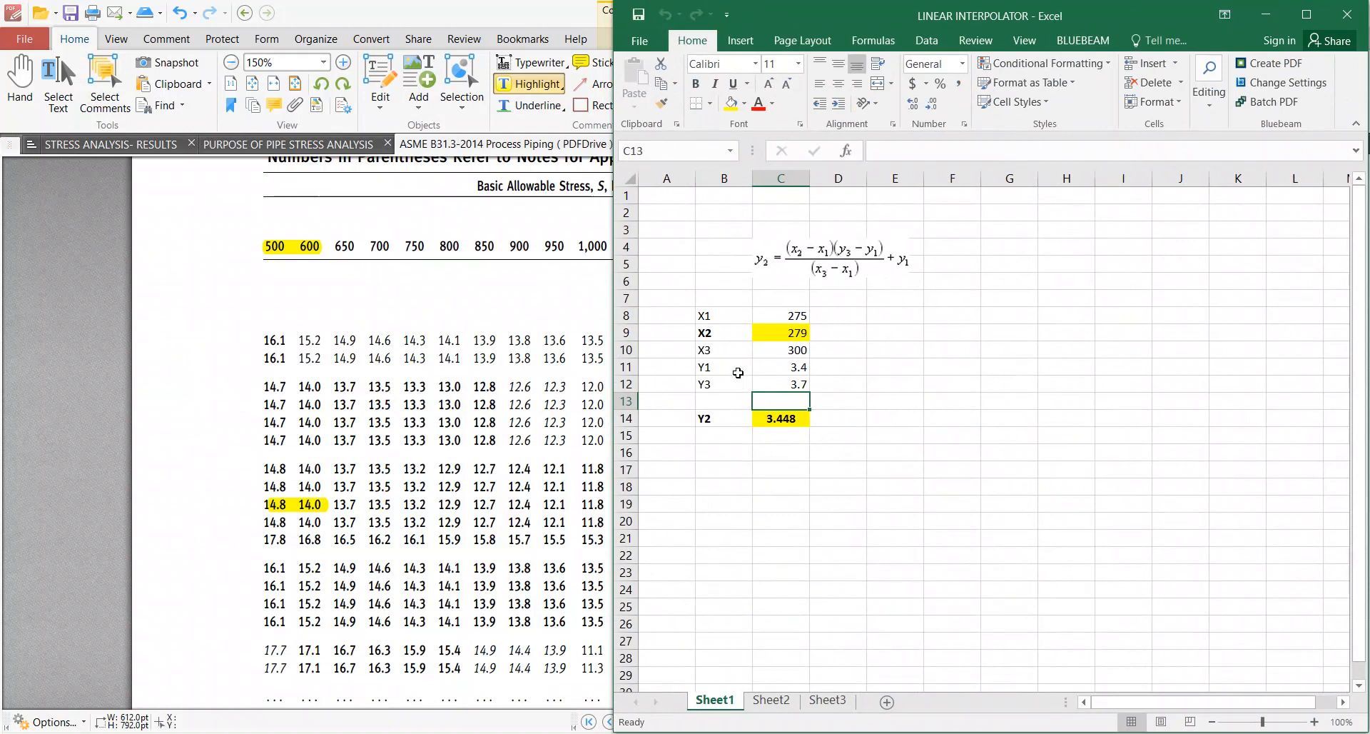
click(777, 316)
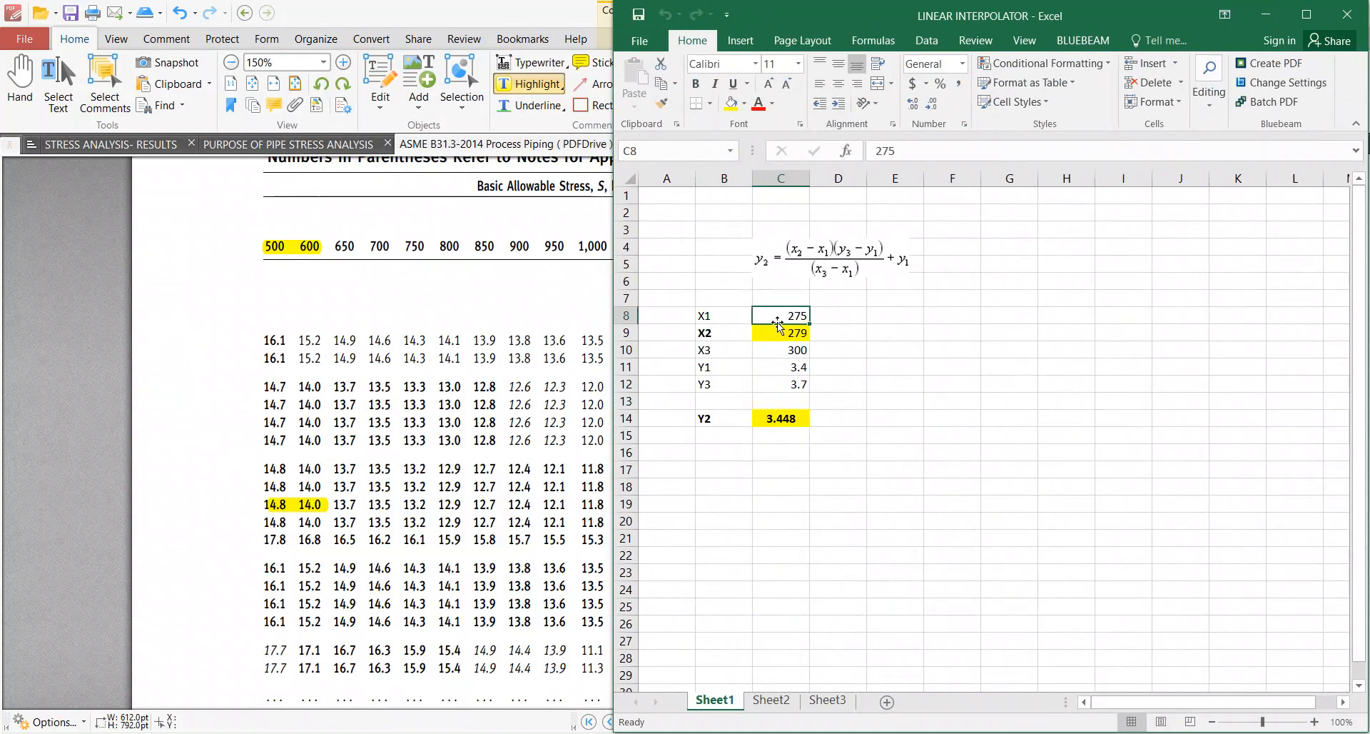
text(500)
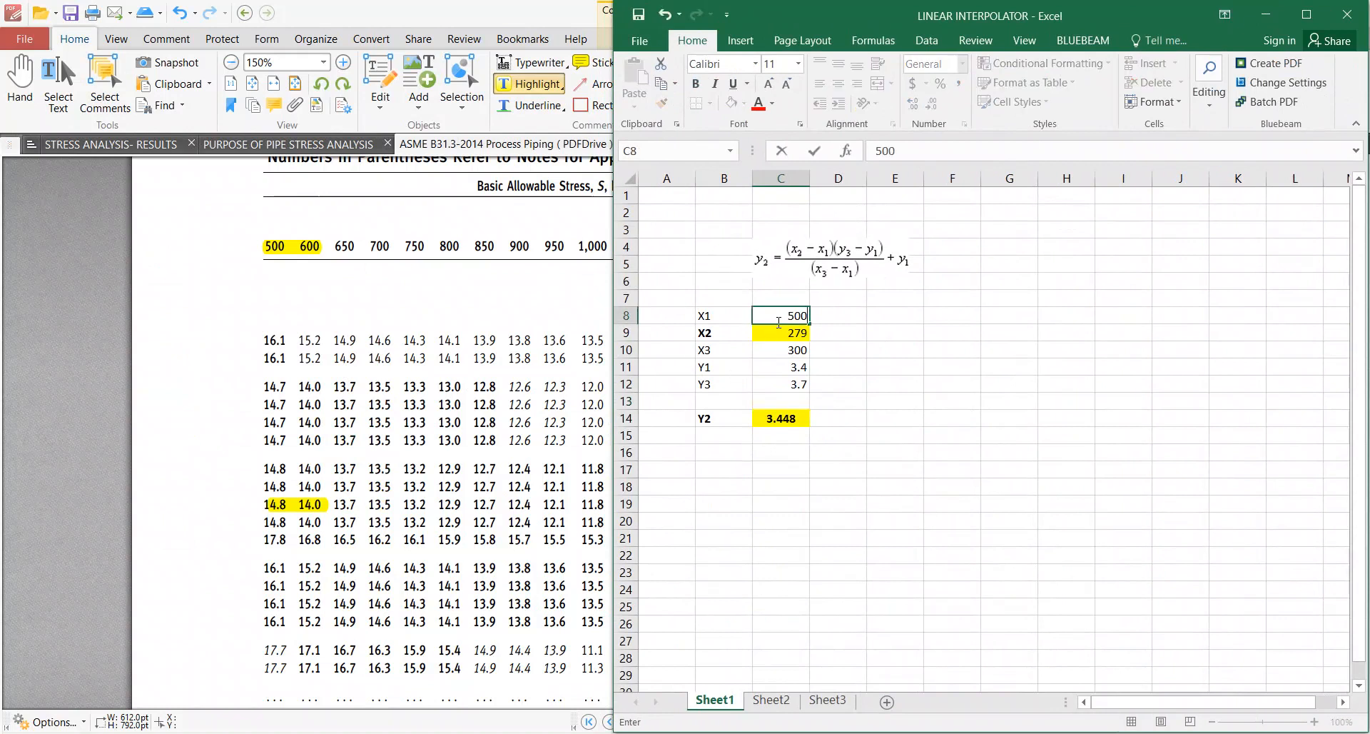
Step: Set X1 to 500 and Y1 to 14.8 in the linear interpolation sheet
key(Tab)
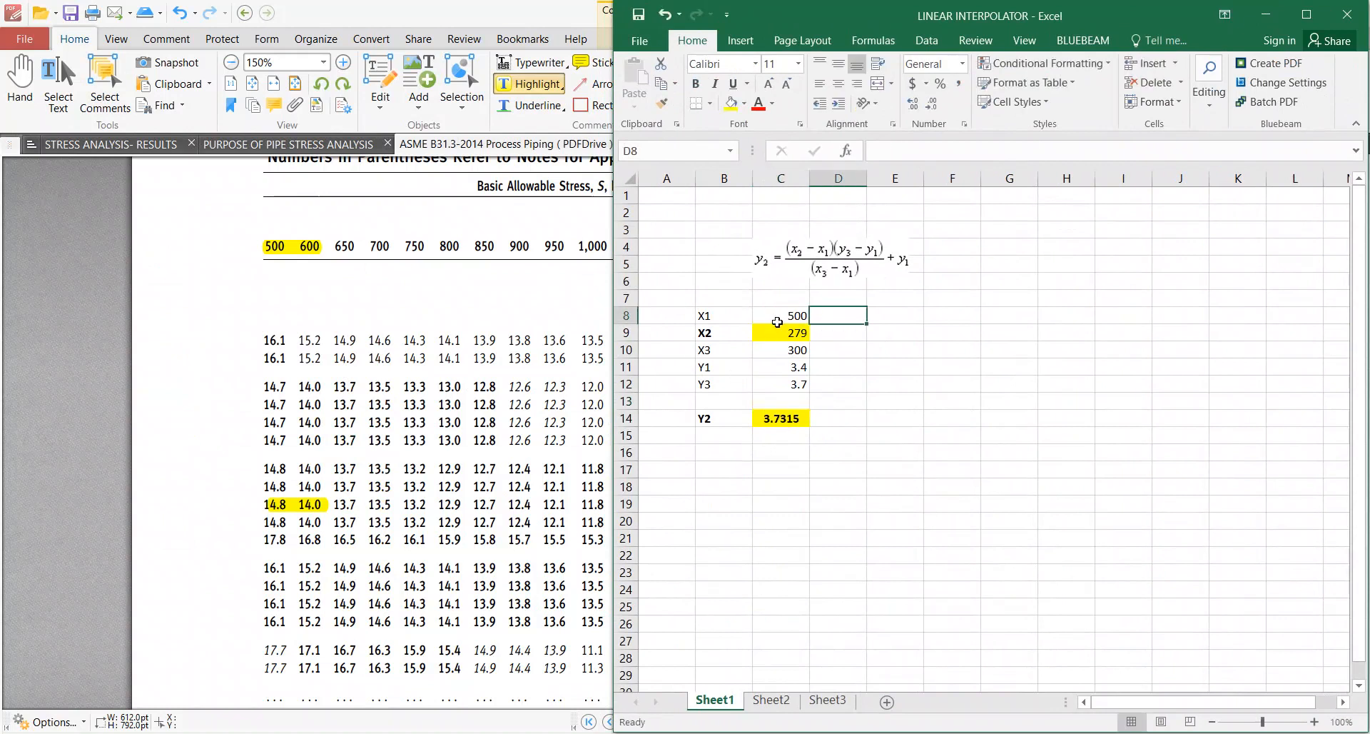
click(779, 367)
text(14)
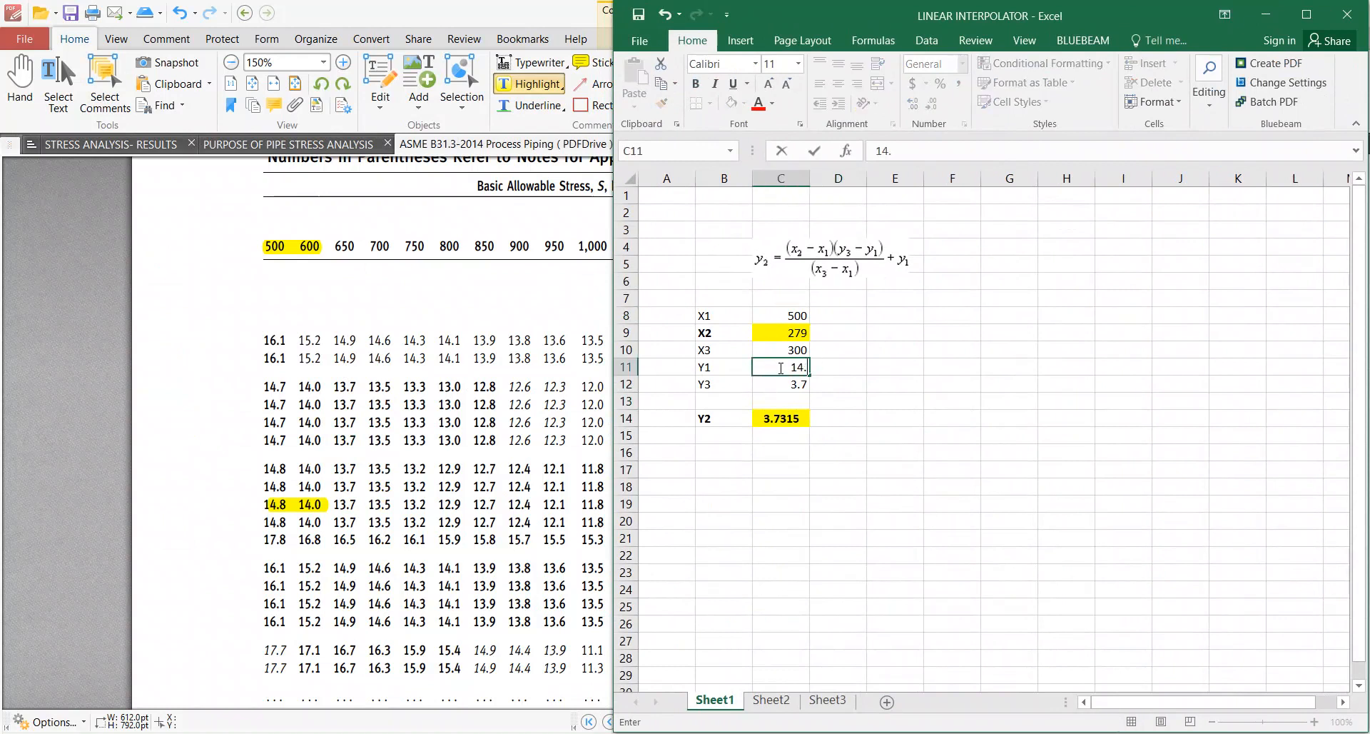
text(.8)
key(Return)
Step: Set X3 to 600 in the linear interpolation sheet
click(773, 349)
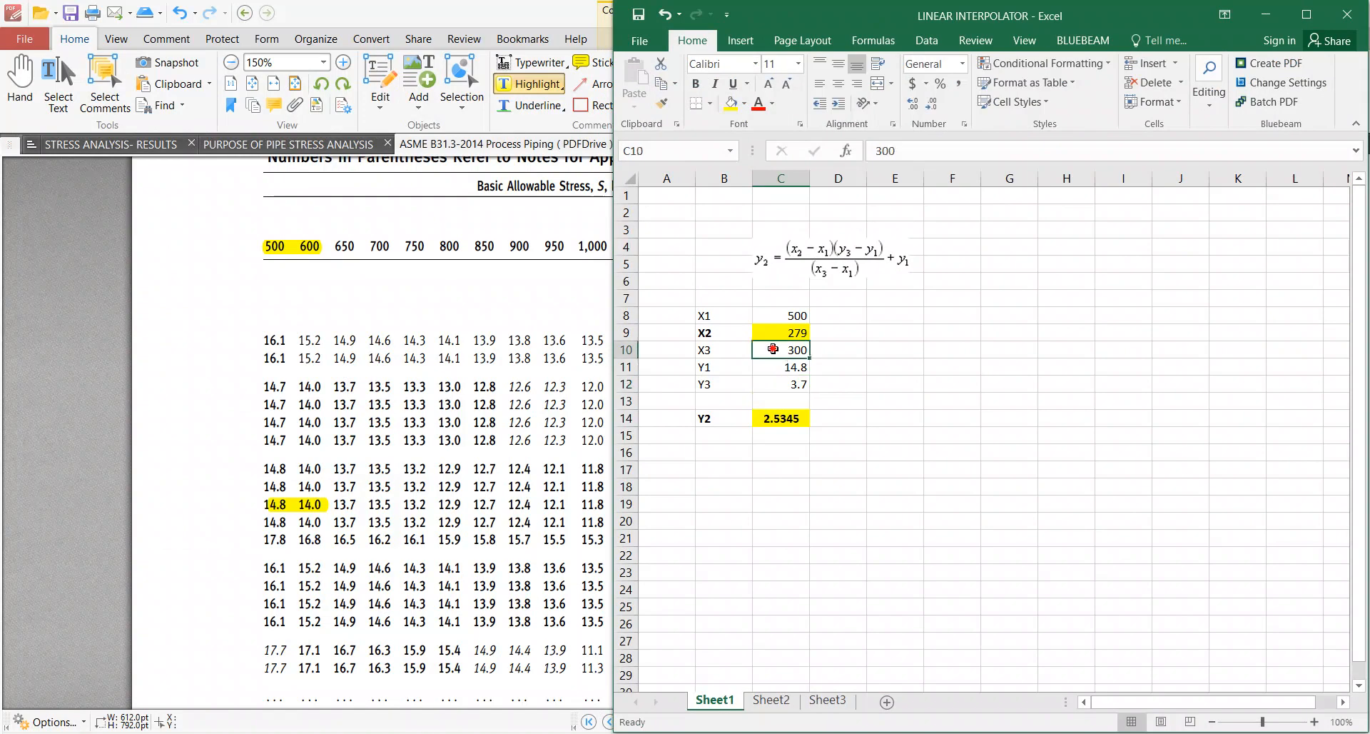
text(60)
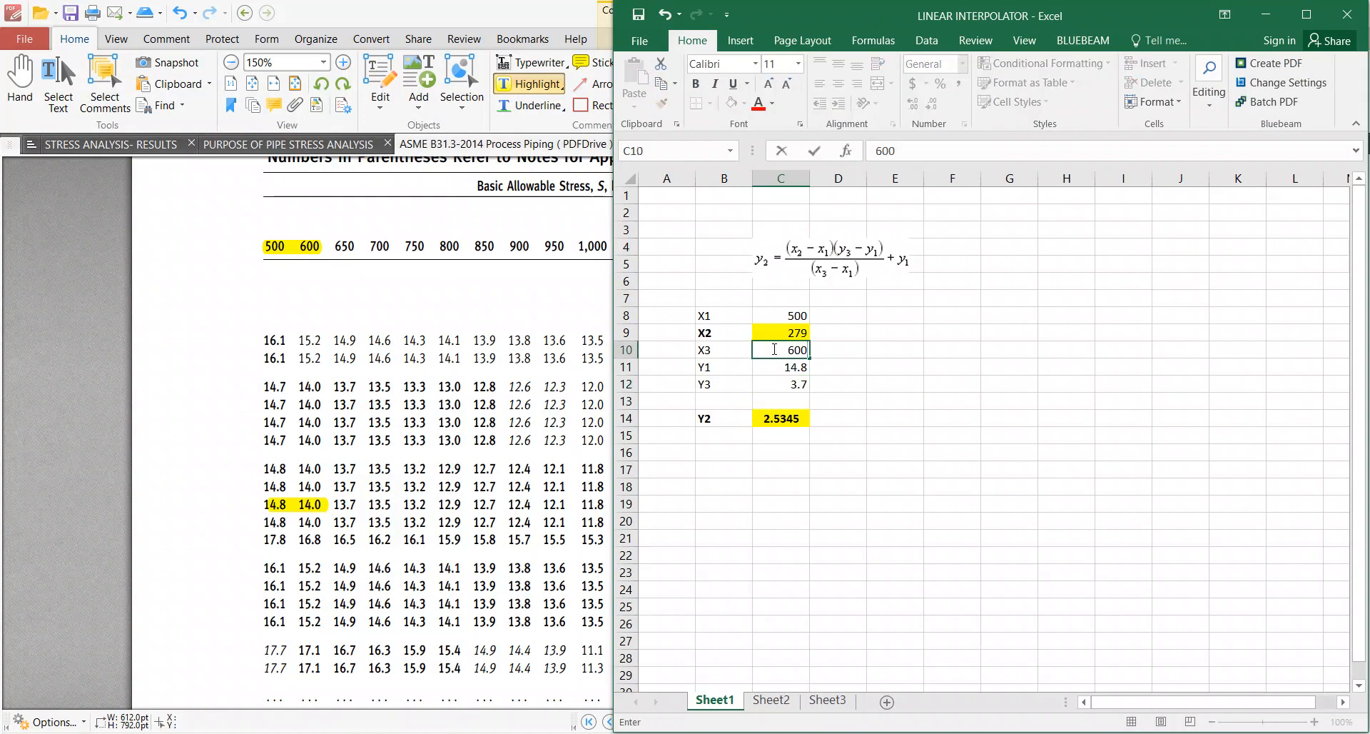
text(0)
key(Return)
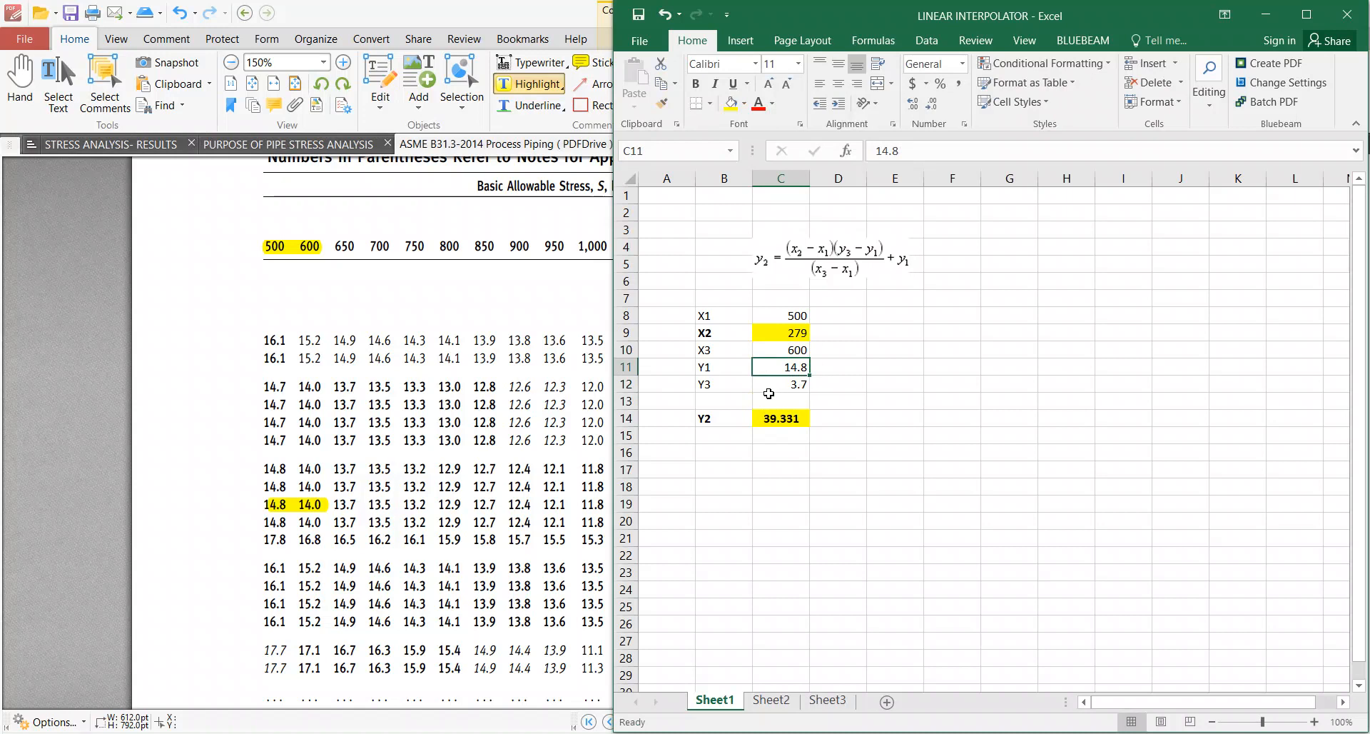
Step: Set Y3 to 14, the allowable stress tabulated for TP316L at 600 °F
click(774, 383)
text(4)
key(Return)
click(781, 383)
text(1)
key(Return)
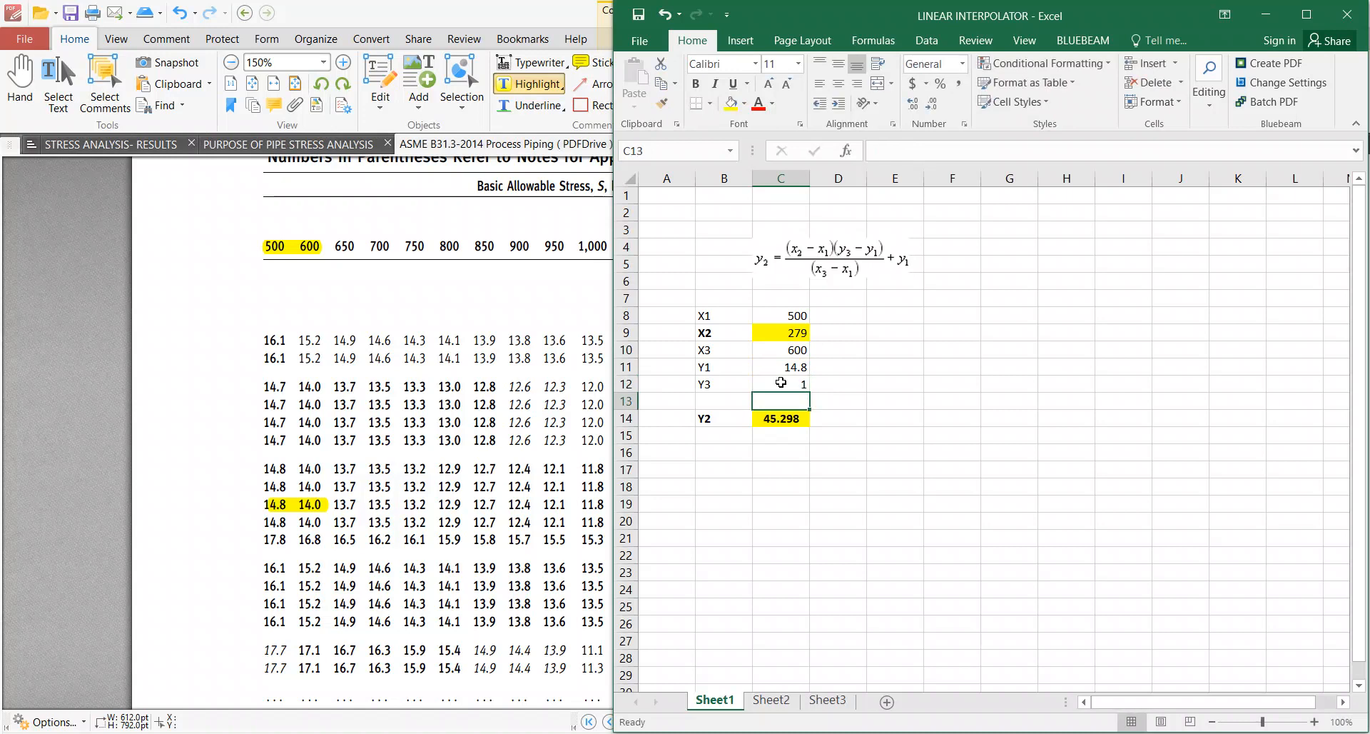
click(780, 383)
text(14)
key(Return)
Step: Look up 300 °C in Fahrenheit in the units converter and set X2 to 572 to interpolate Y2
click(769, 330)
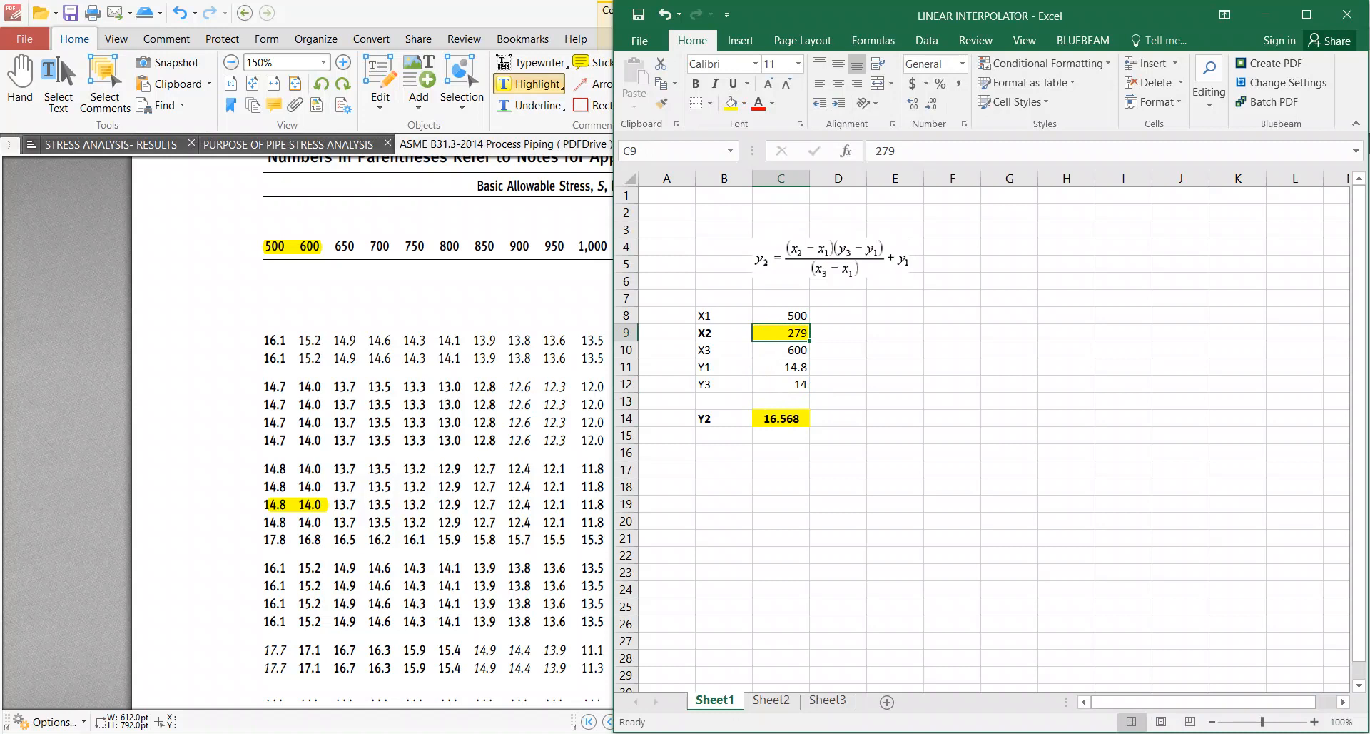
click(571, 733)
key(alt+Tab)
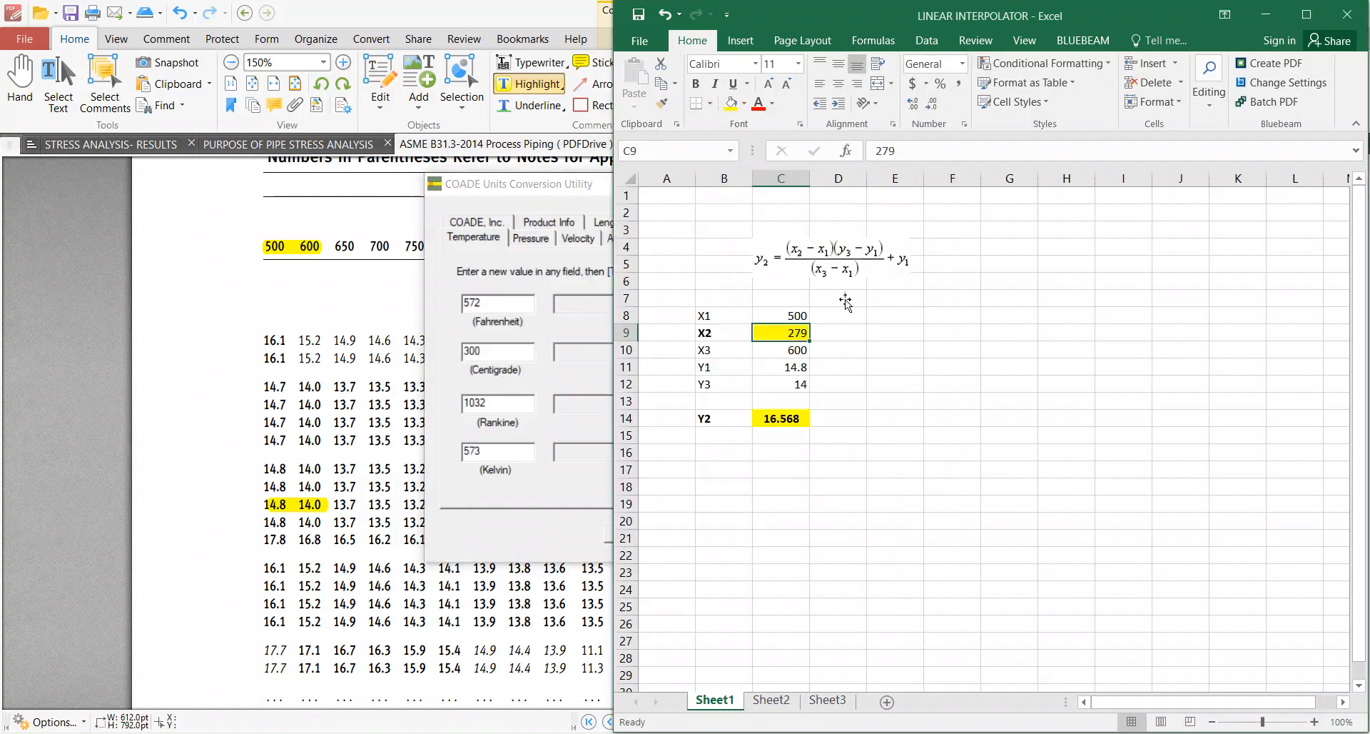
text(572)
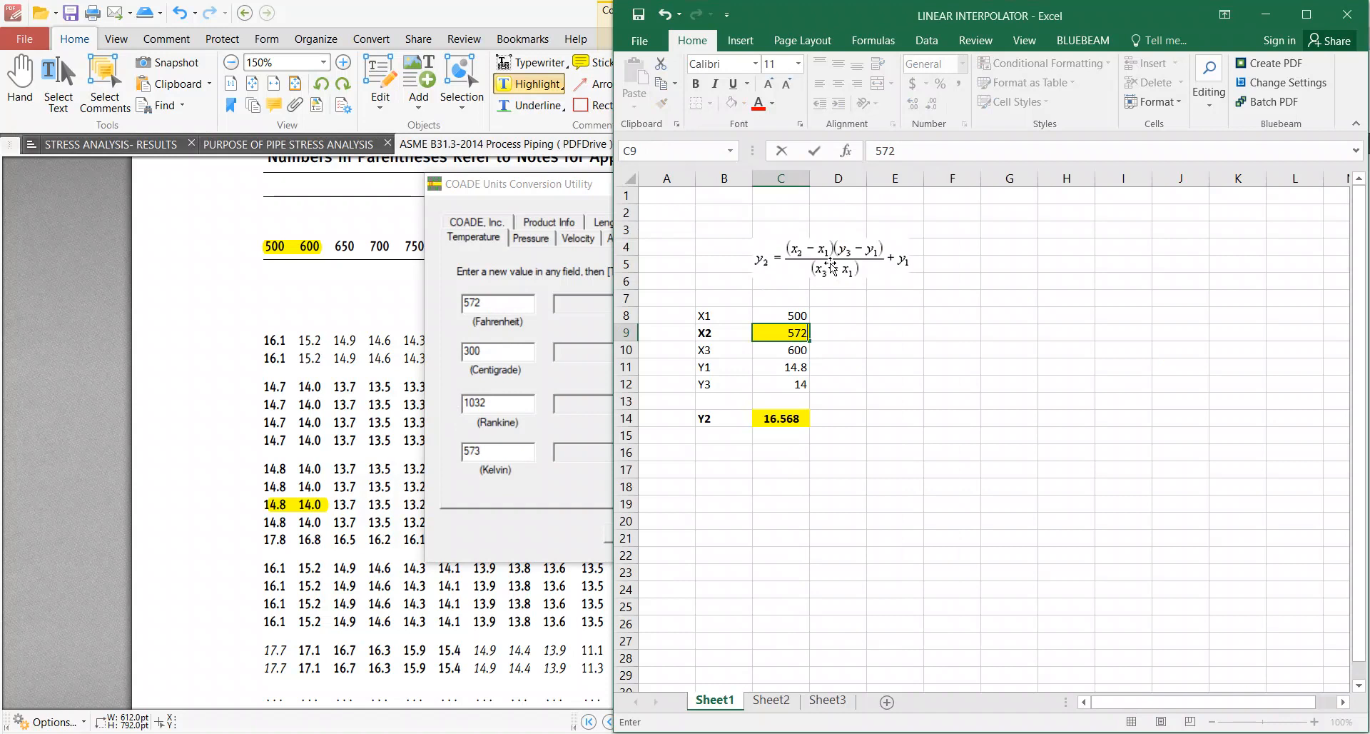
key(Return)
drag(704, 421, 785, 421)
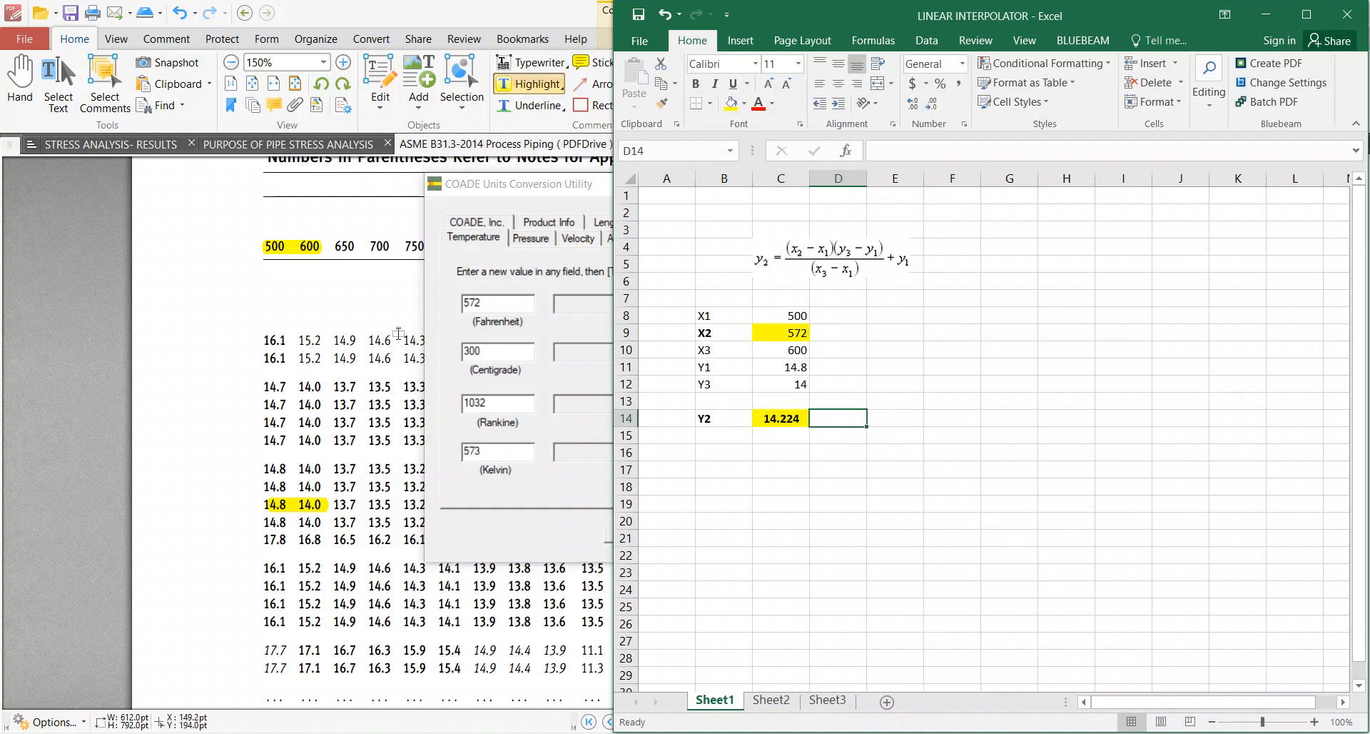
Step: Check the unit of the ASME allowable stress table and convert 14.2 ksi to MPa in the COADE units converter
click(386, 294)
scroll(387, 295, up, 1)
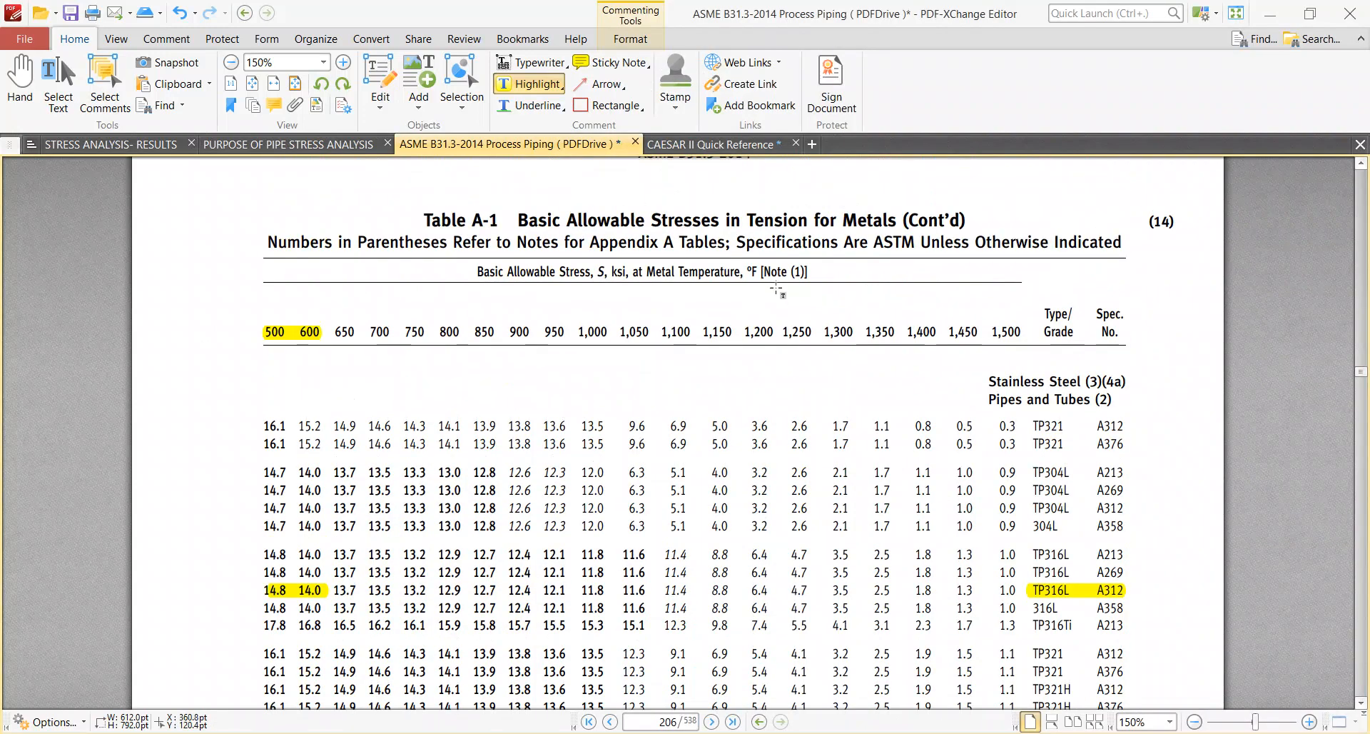
scroll(628, 292, down, 1)
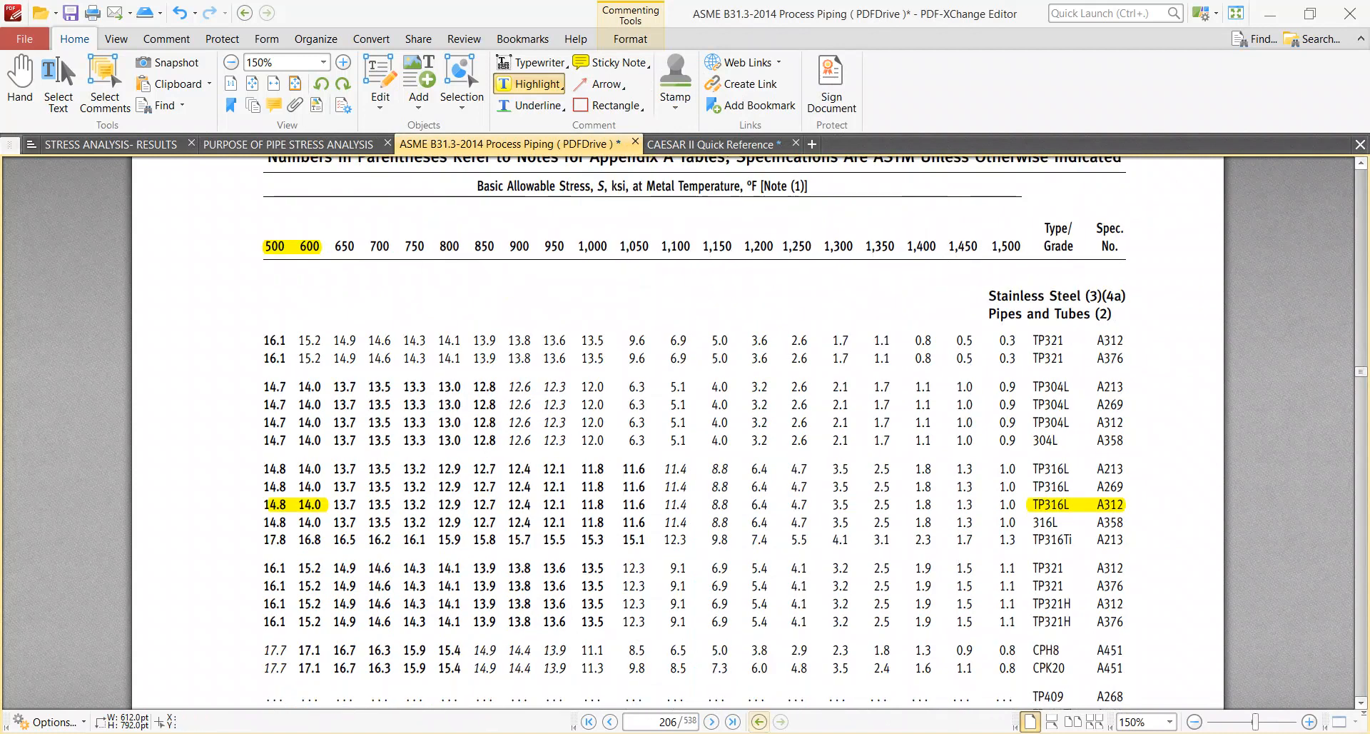
click(770, 733)
click(536, 235)
drag(778, 403, 701, 406)
text(14)
key(Tab)
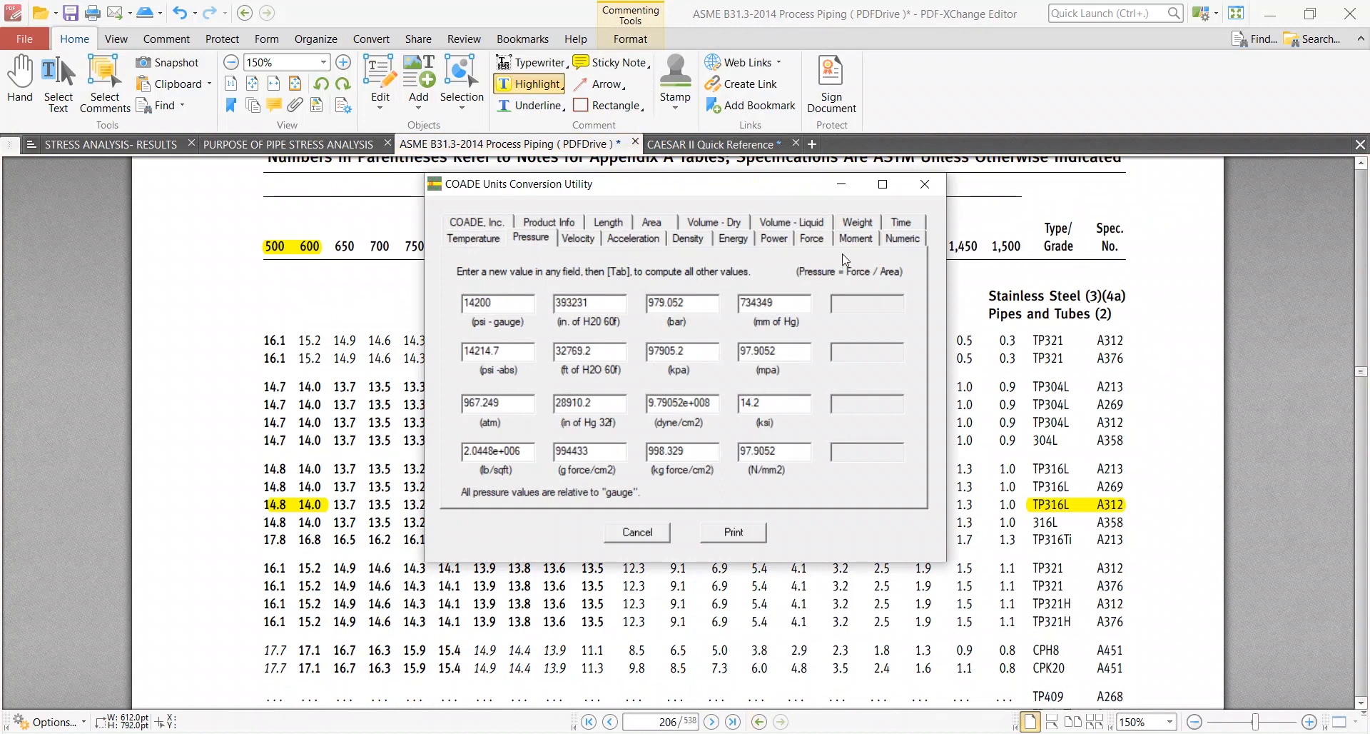
drag(788, 352, 692, 364)
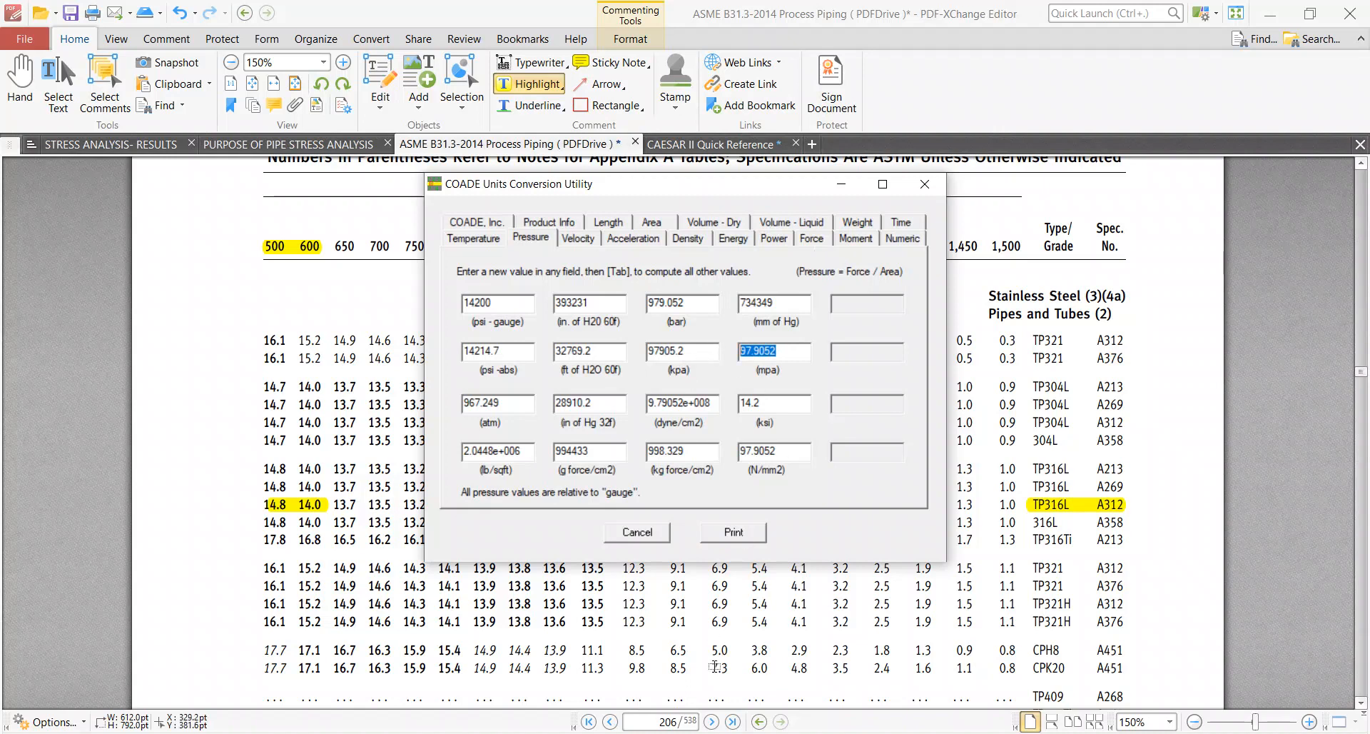
Step: Switch to the CAESAR II piping input and check SH1, referring back to the ASME B31.3 stress table
click(855, 682)
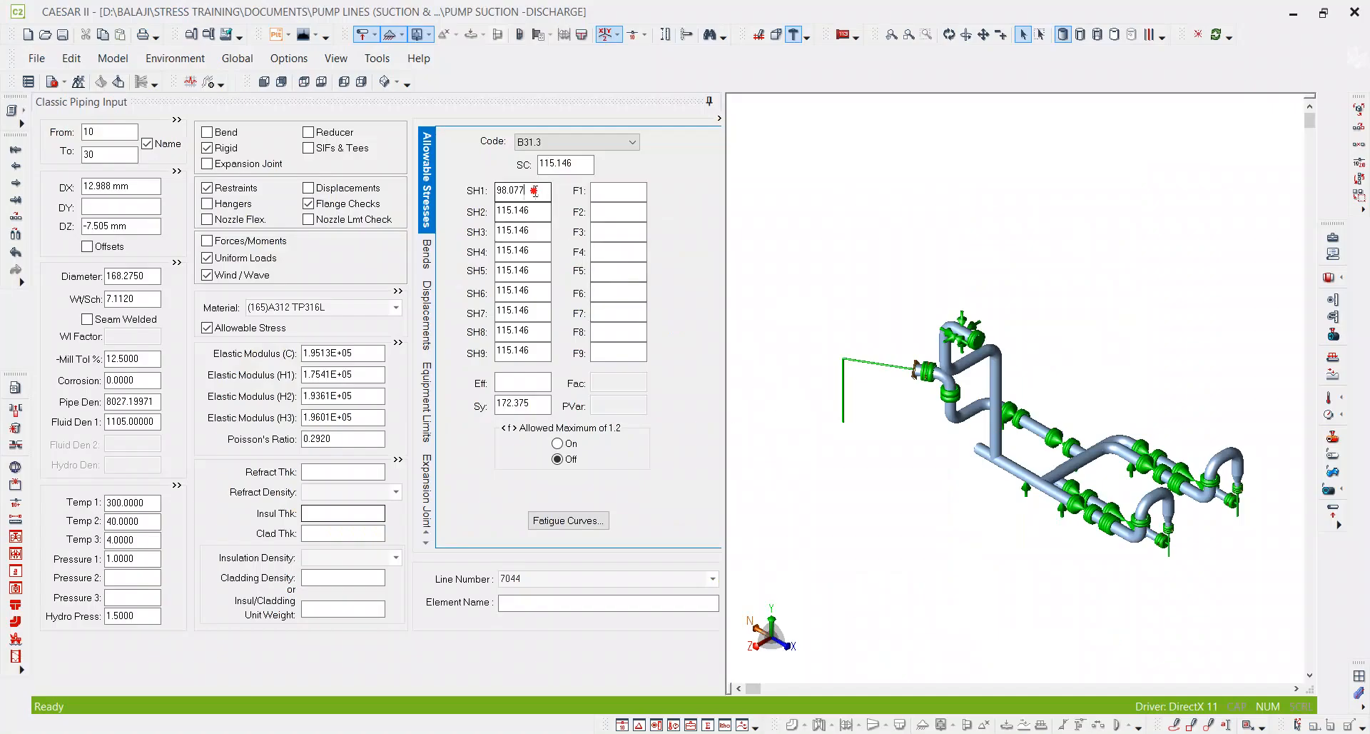
click(508, 193)
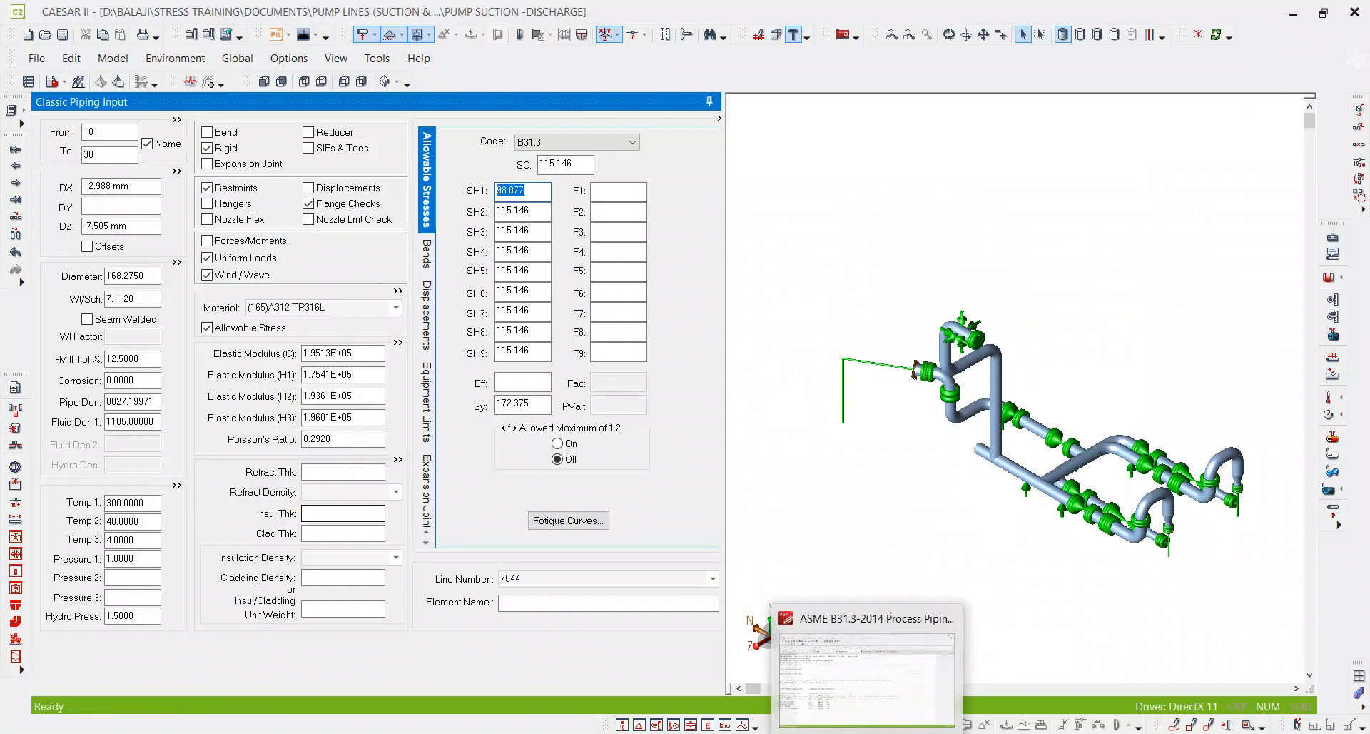
click(899, 733)
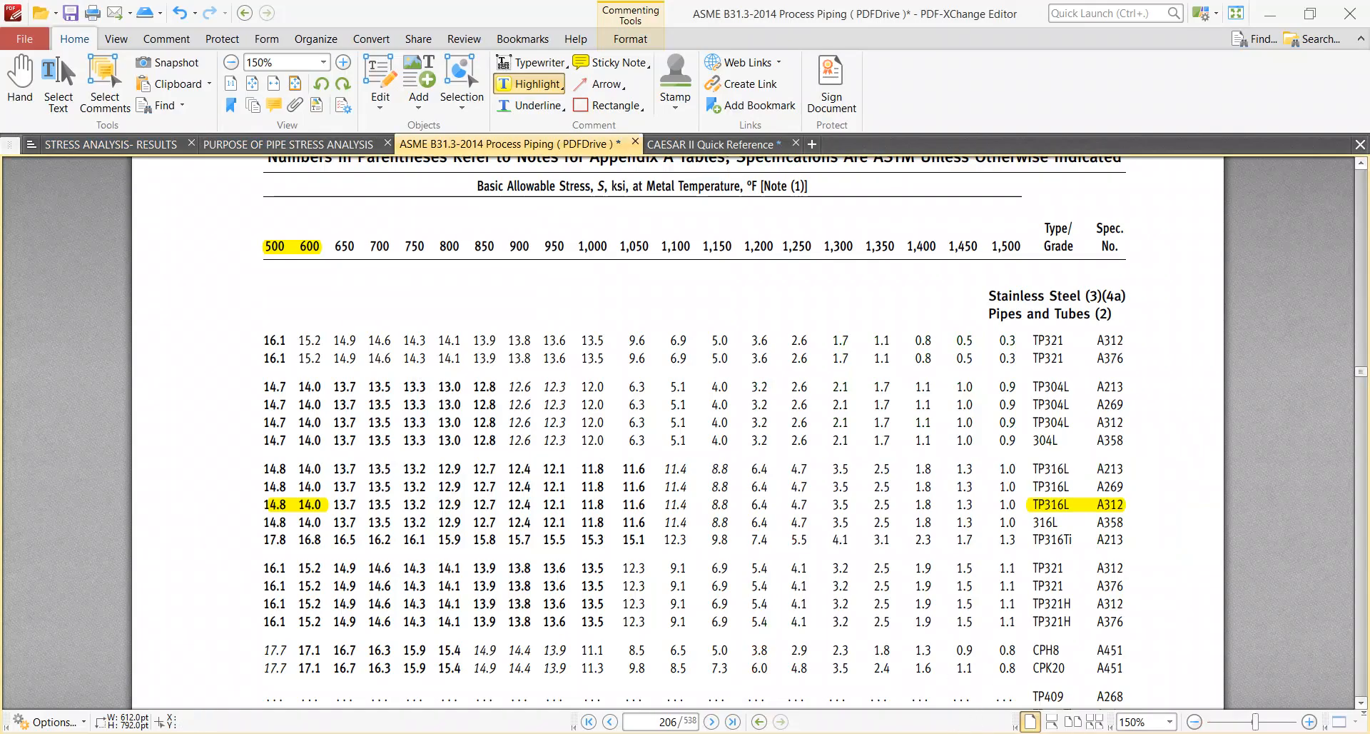
mouse_move(944, 732)
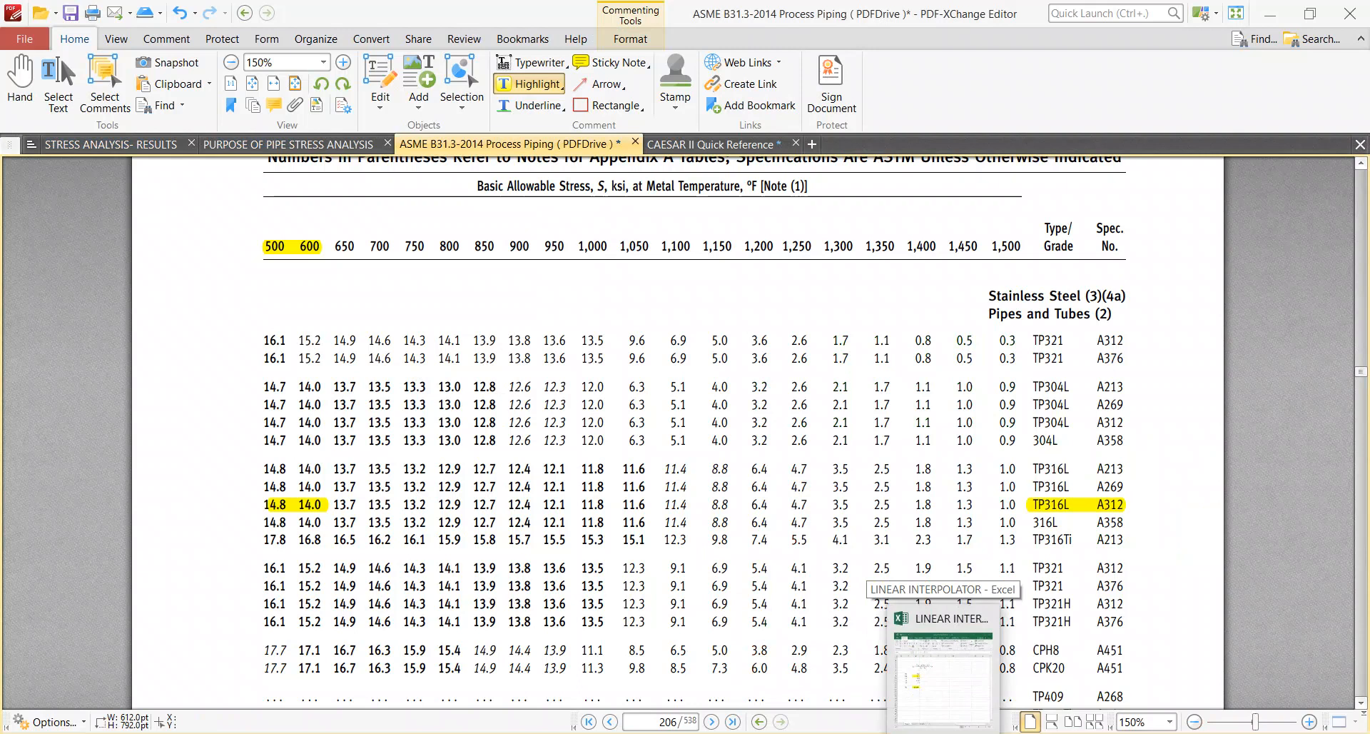
click(944, 670)
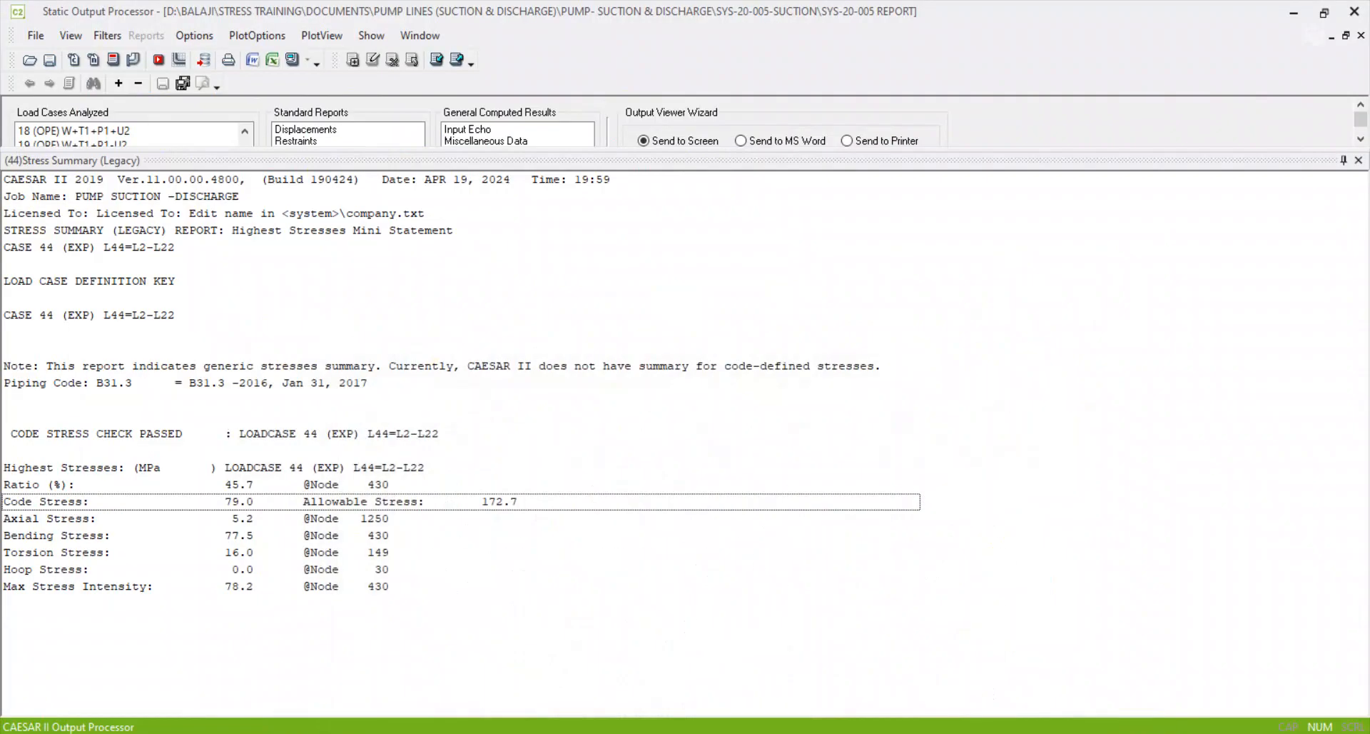
Step: Close the static output window and rerun the analysis from the CAESAR II piping input, keeping SH1 at 98.077
mouse_move(899, 733)
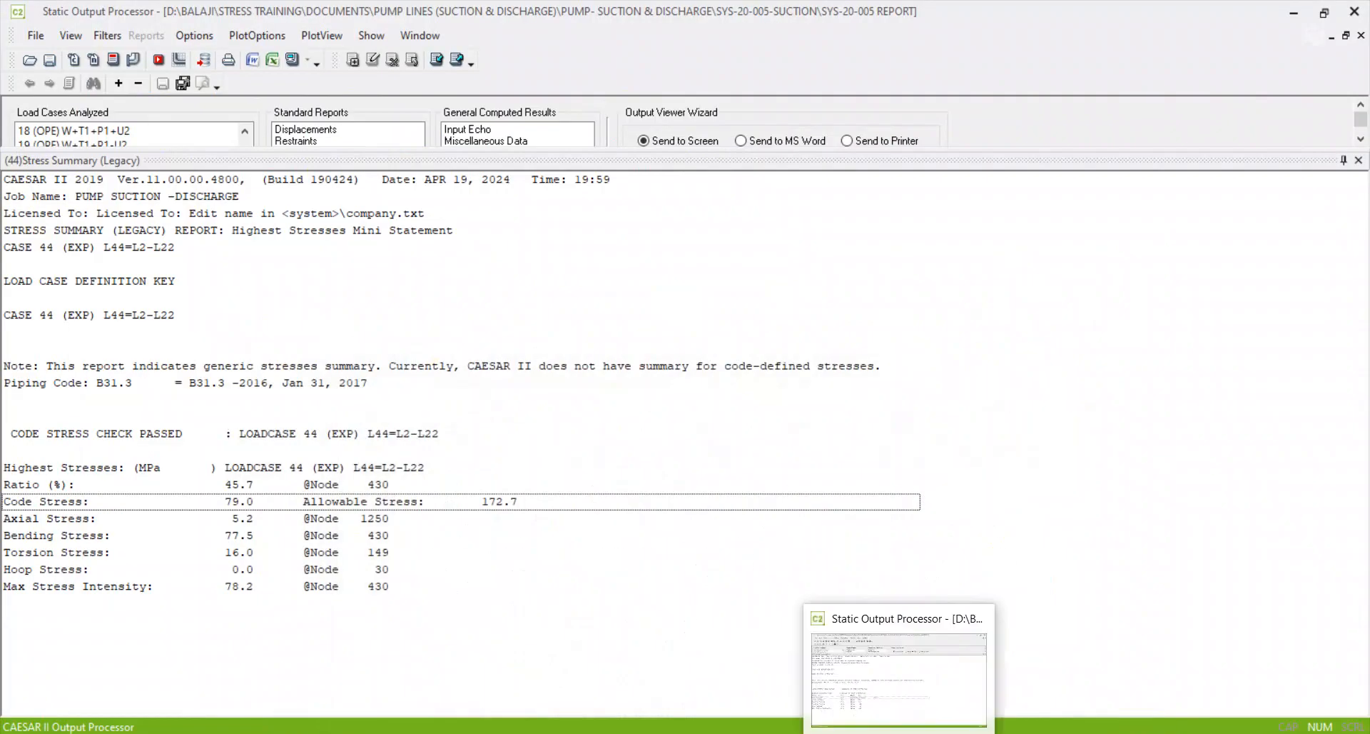
click(1355, 12)
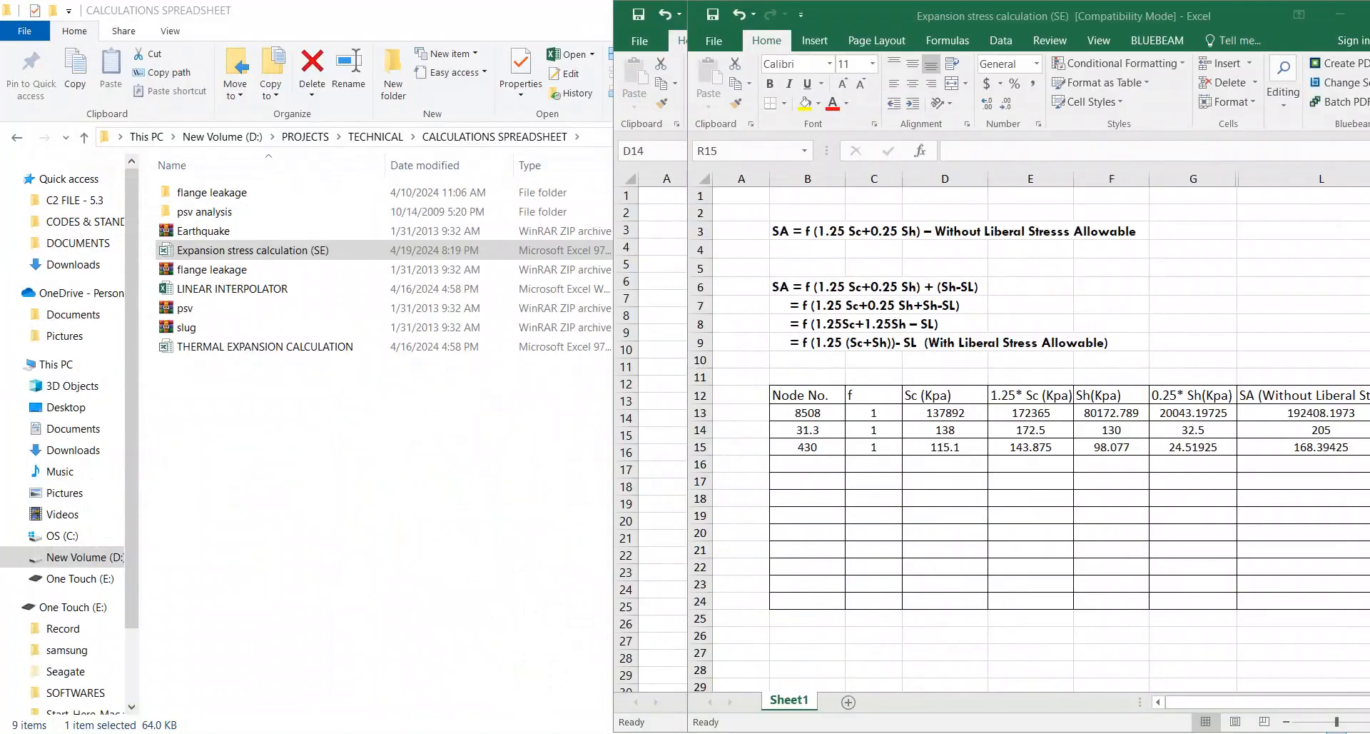
click(875, 733)
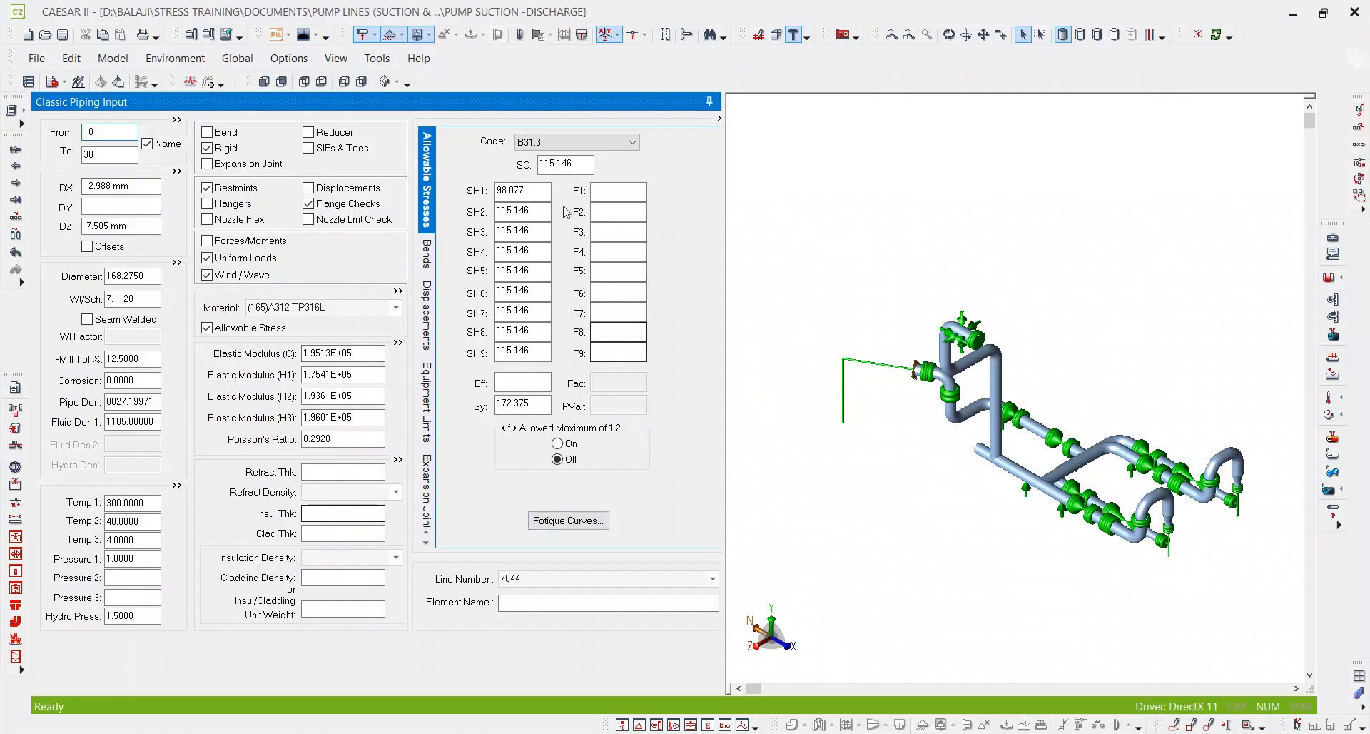
drag(528, 191, 479, 201)
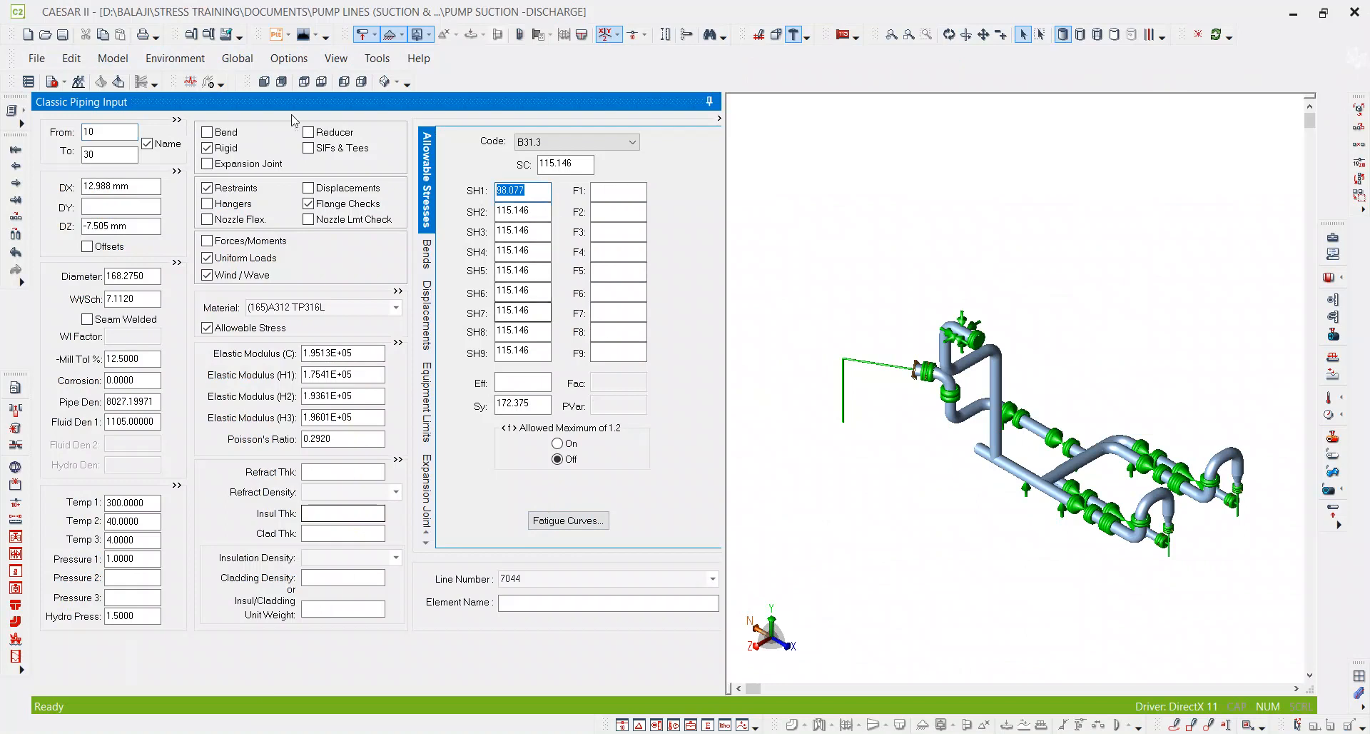
click(78, 81)
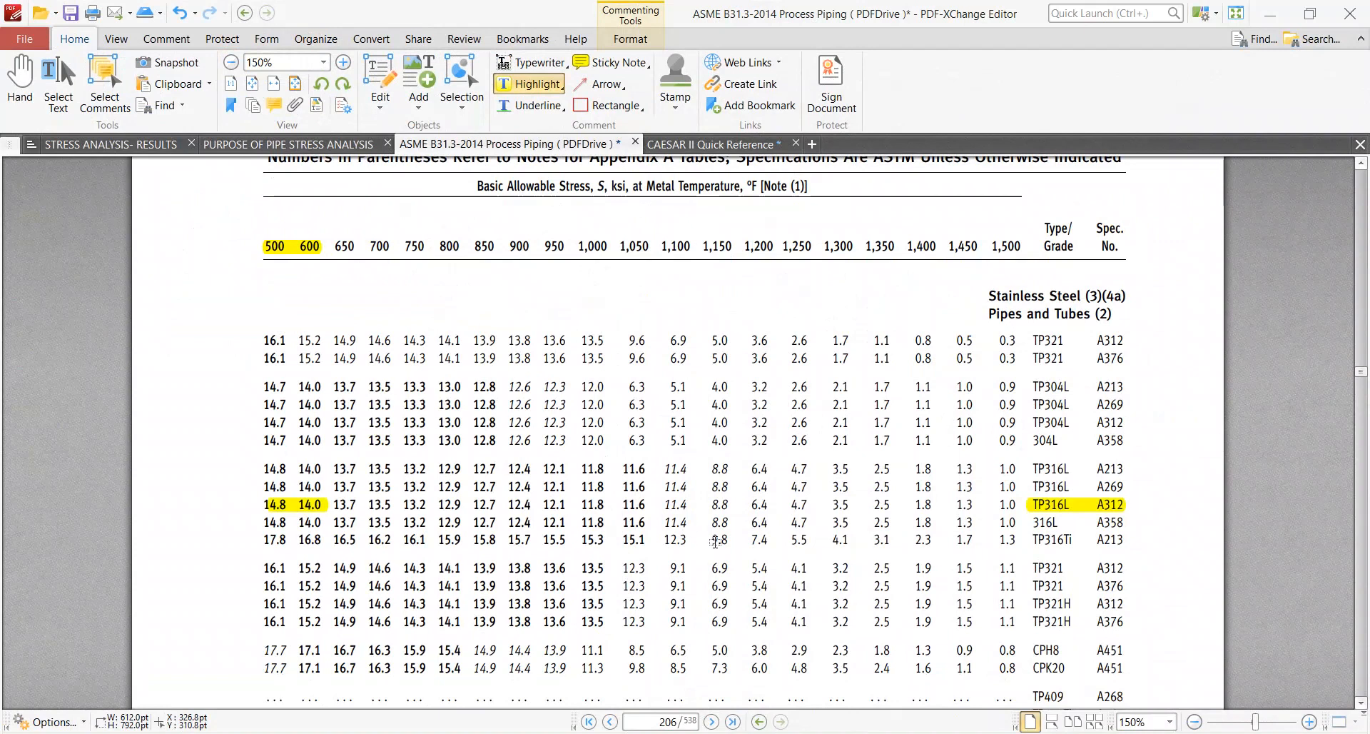
Step: Generate an on-screen Stress Summary (Legacy) report for expansion load cases 44 (L2-L22) and 49 (L2-L6)
click(143, 144)
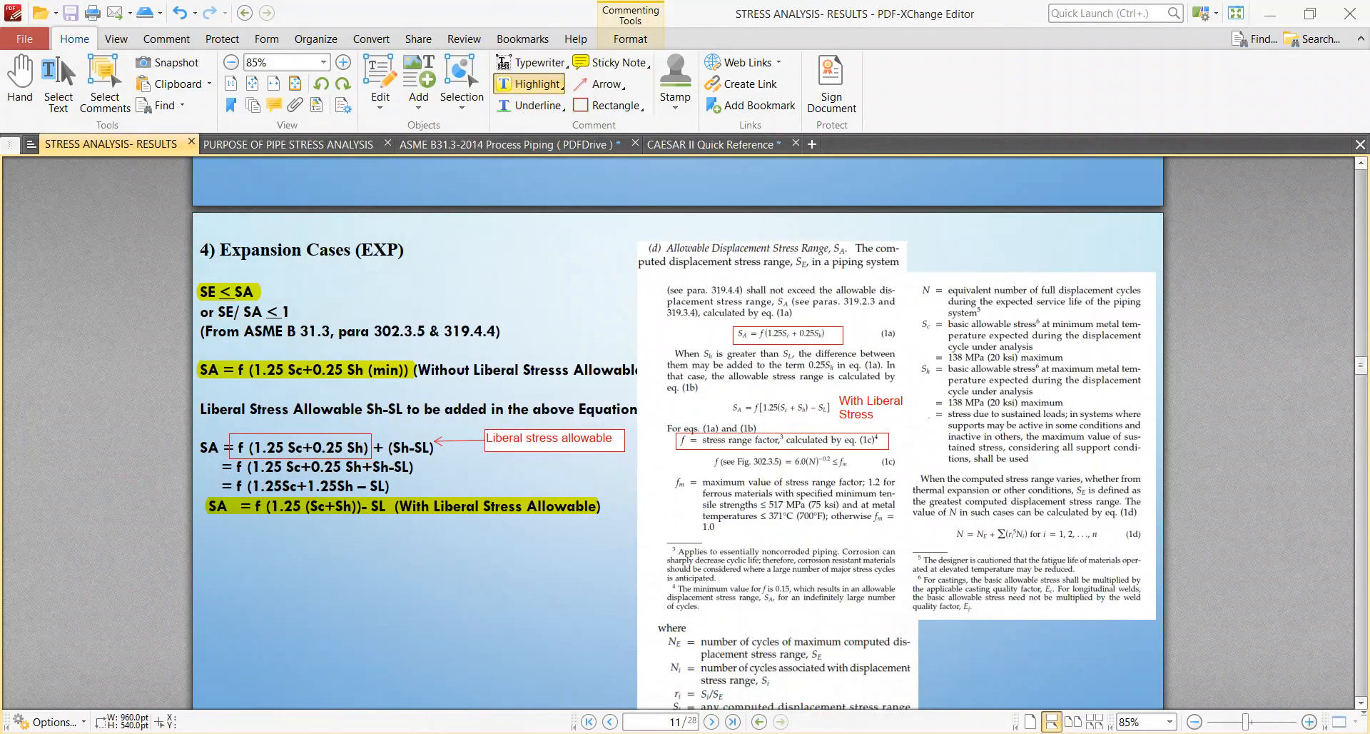
click(915, 732)
scroll(96, 386, down, 3)
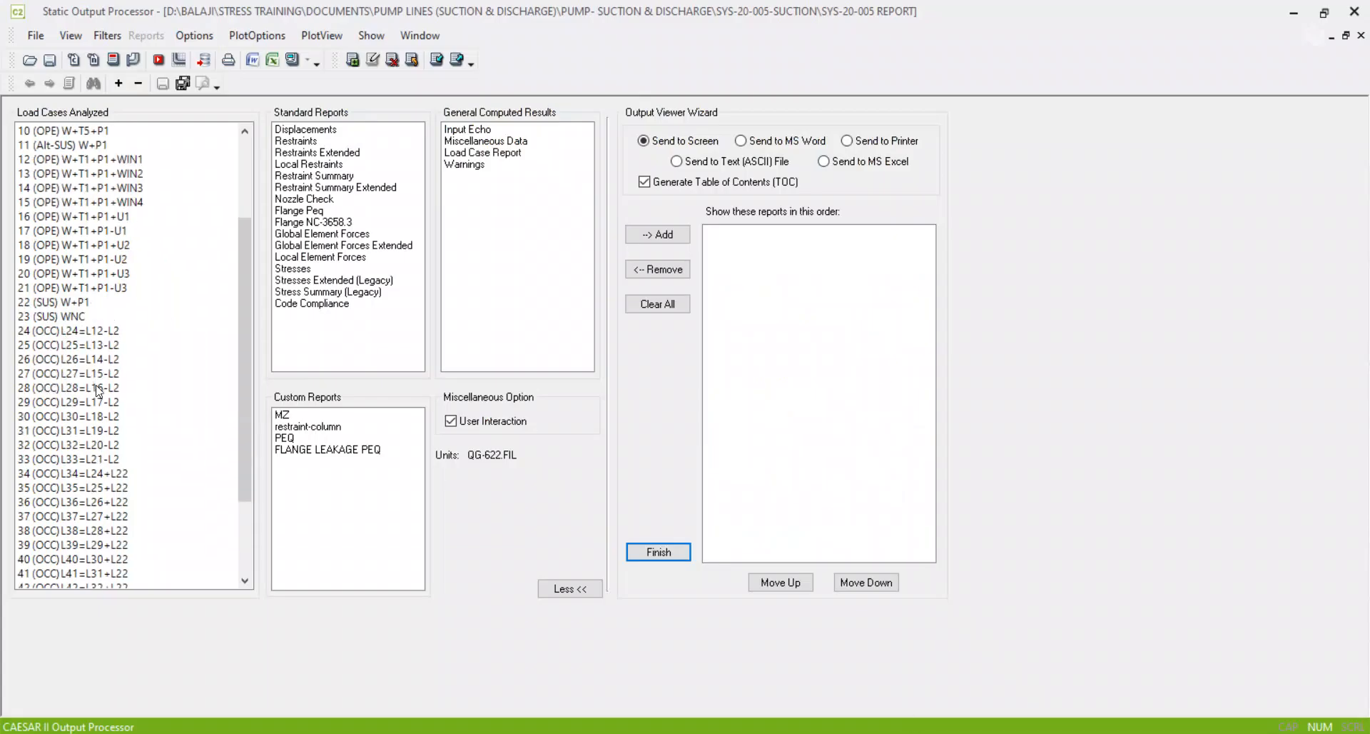
scroll(96, 386, down, 3)
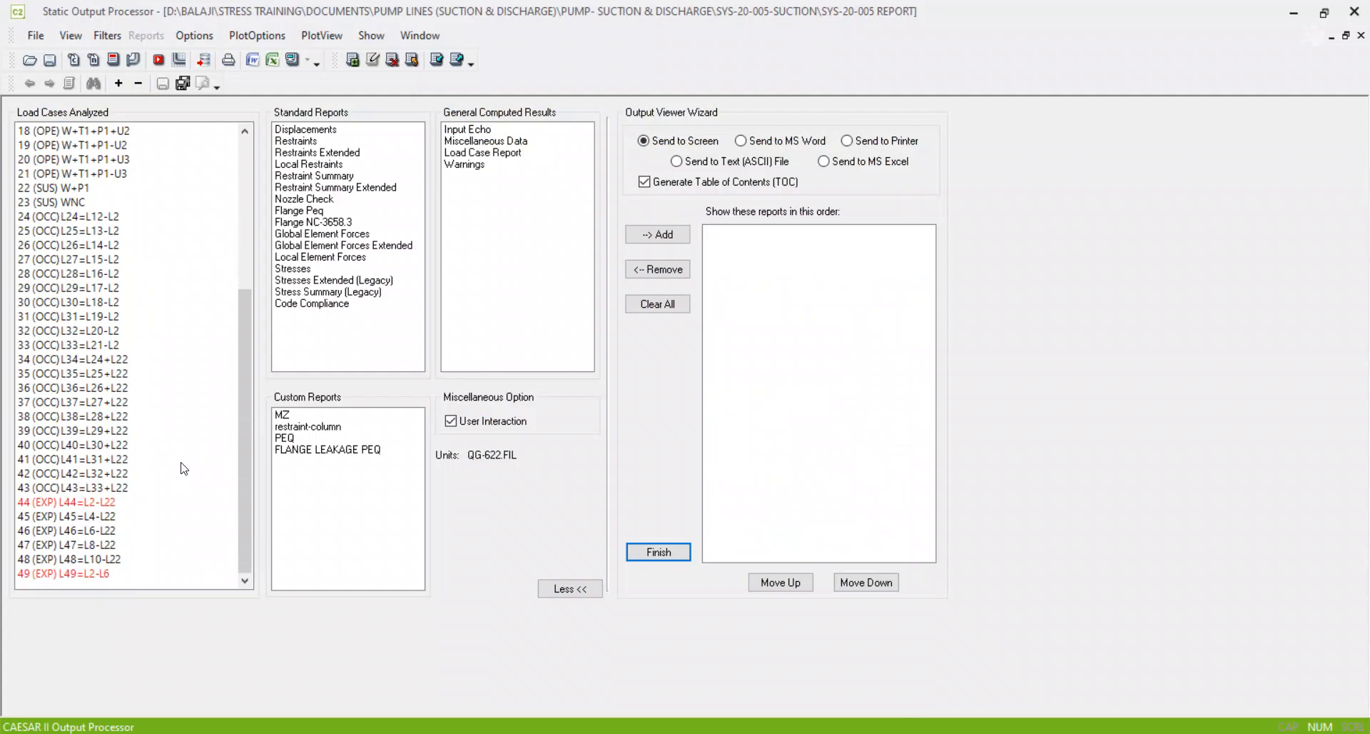
click(77, 504)
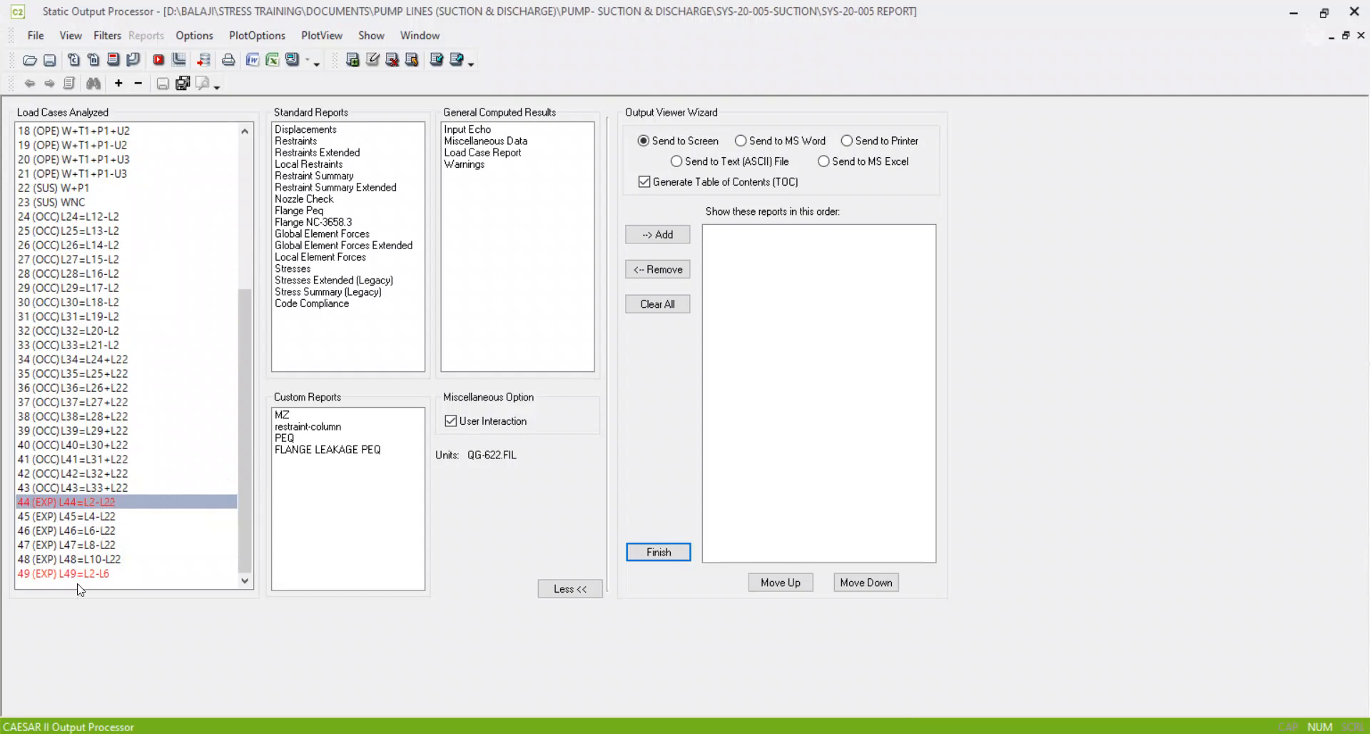
ctrl+click(95, 574)
click(308, 292)
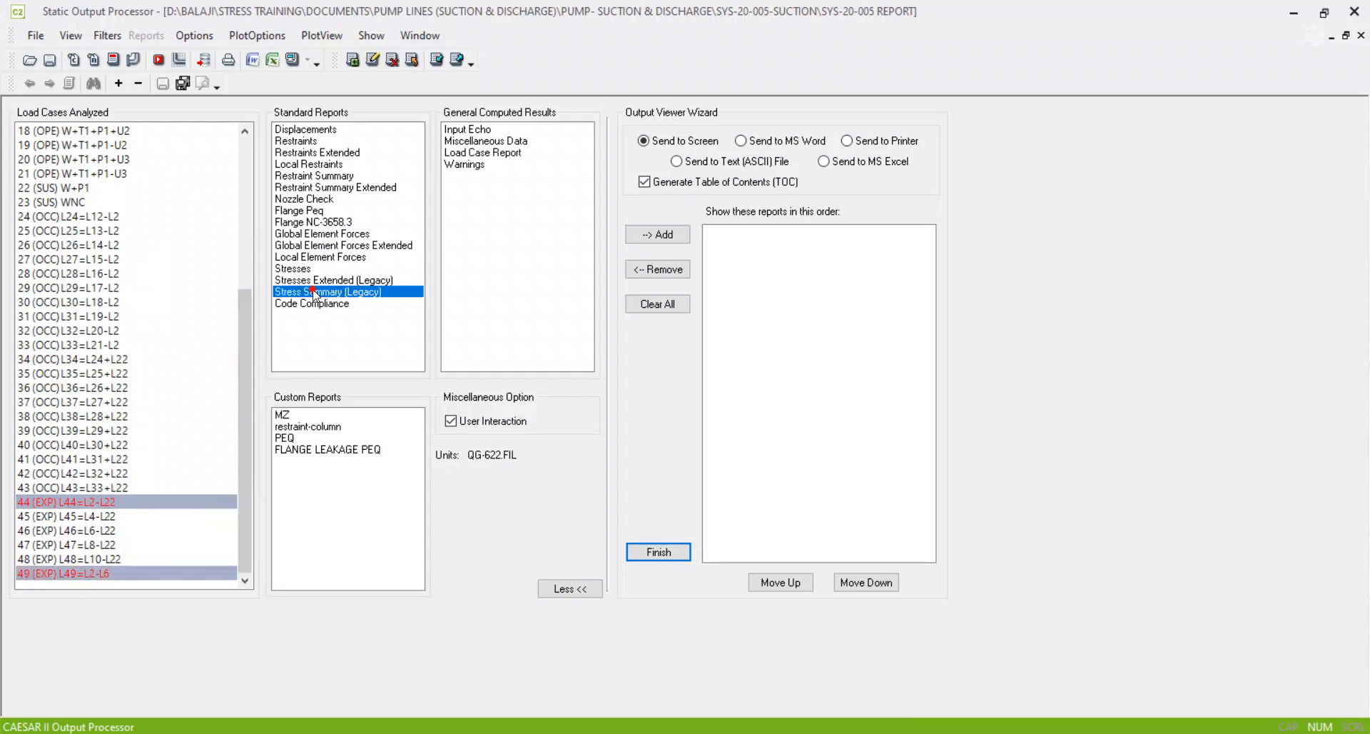
click(292, 60)
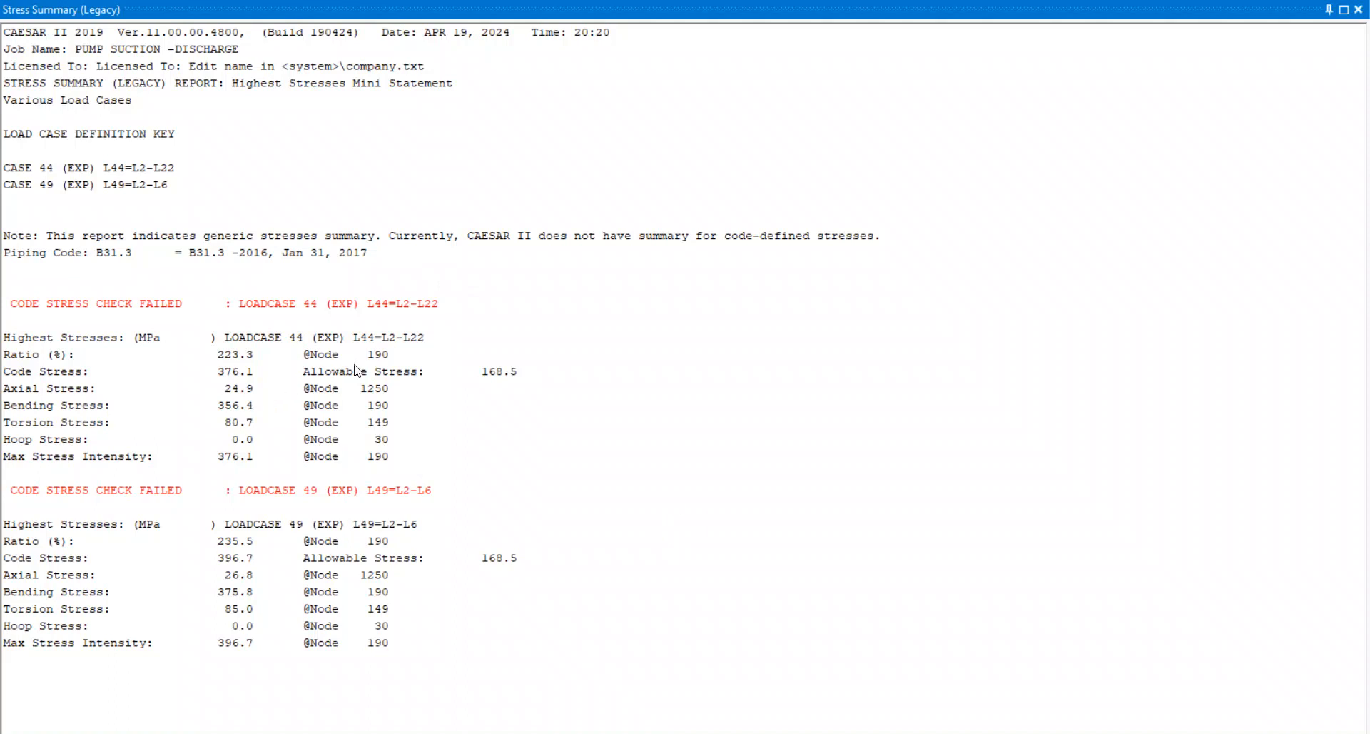
Step: Examine the code and allowable stress of load case 44, close the report and return to the CAESAR II main window
double_click(661, 13)
drag(603, 404, 528, 150)
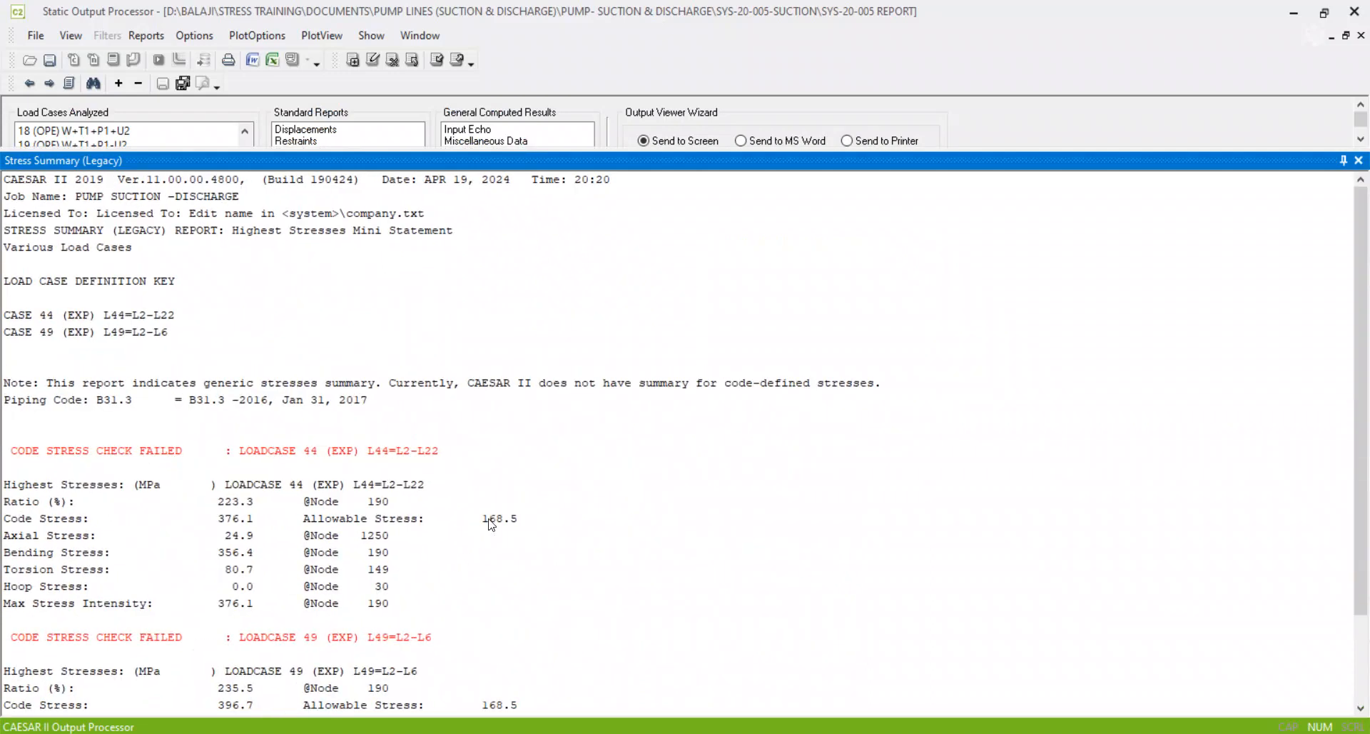
click(491, 520)
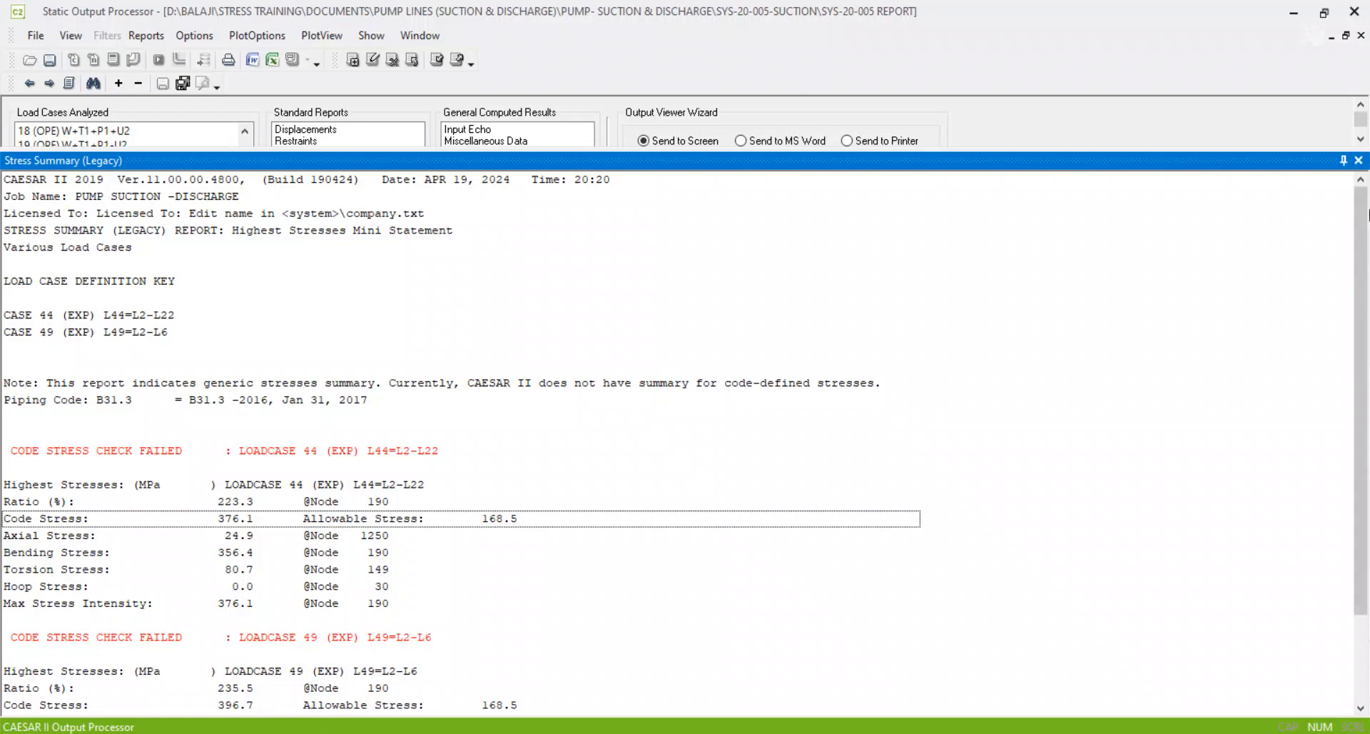
click(1359, 160)
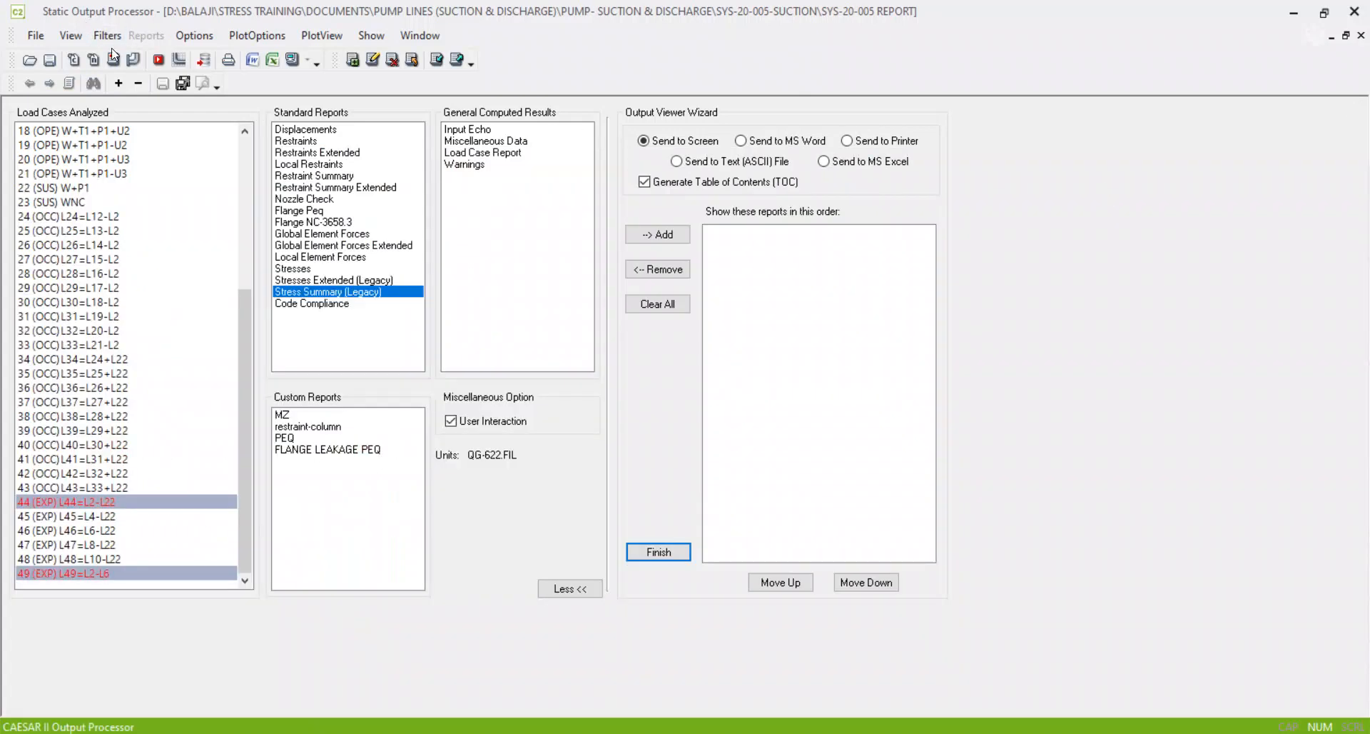
key(alt+Tab)
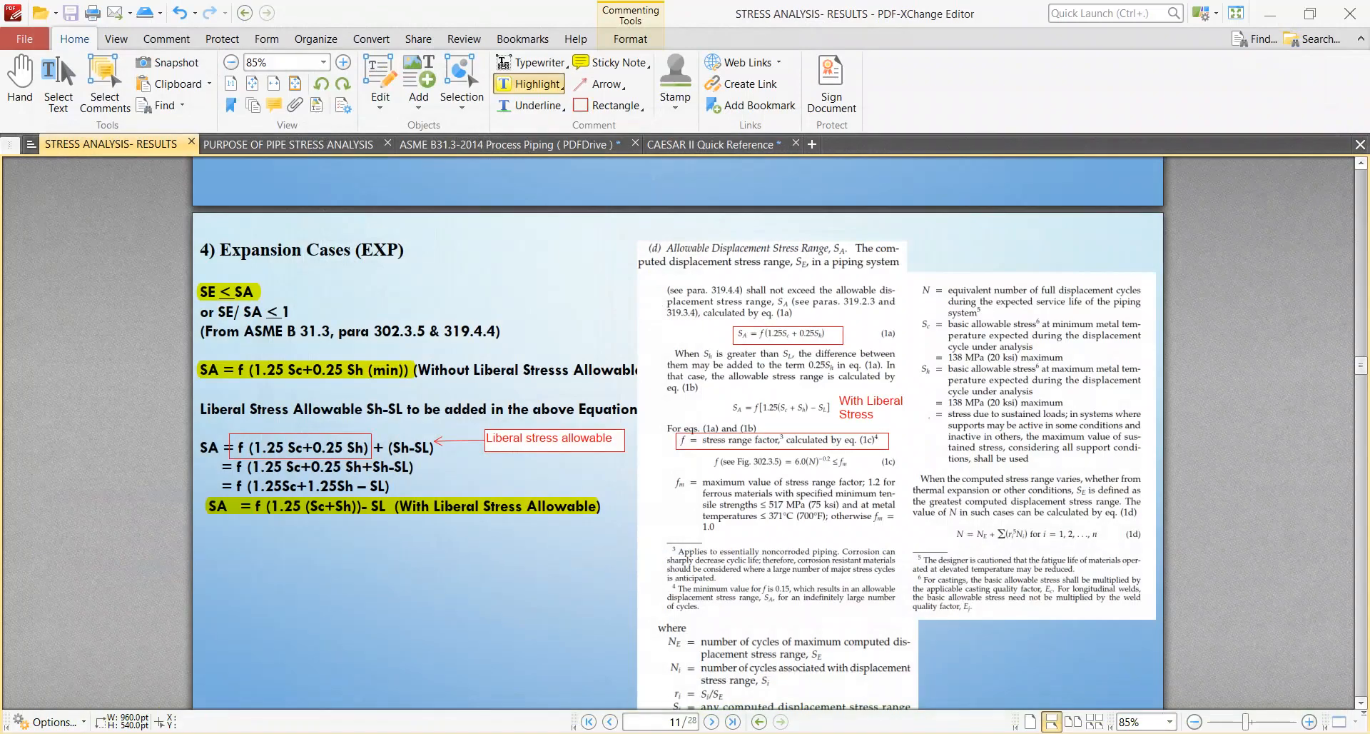
key(alt+Tab)
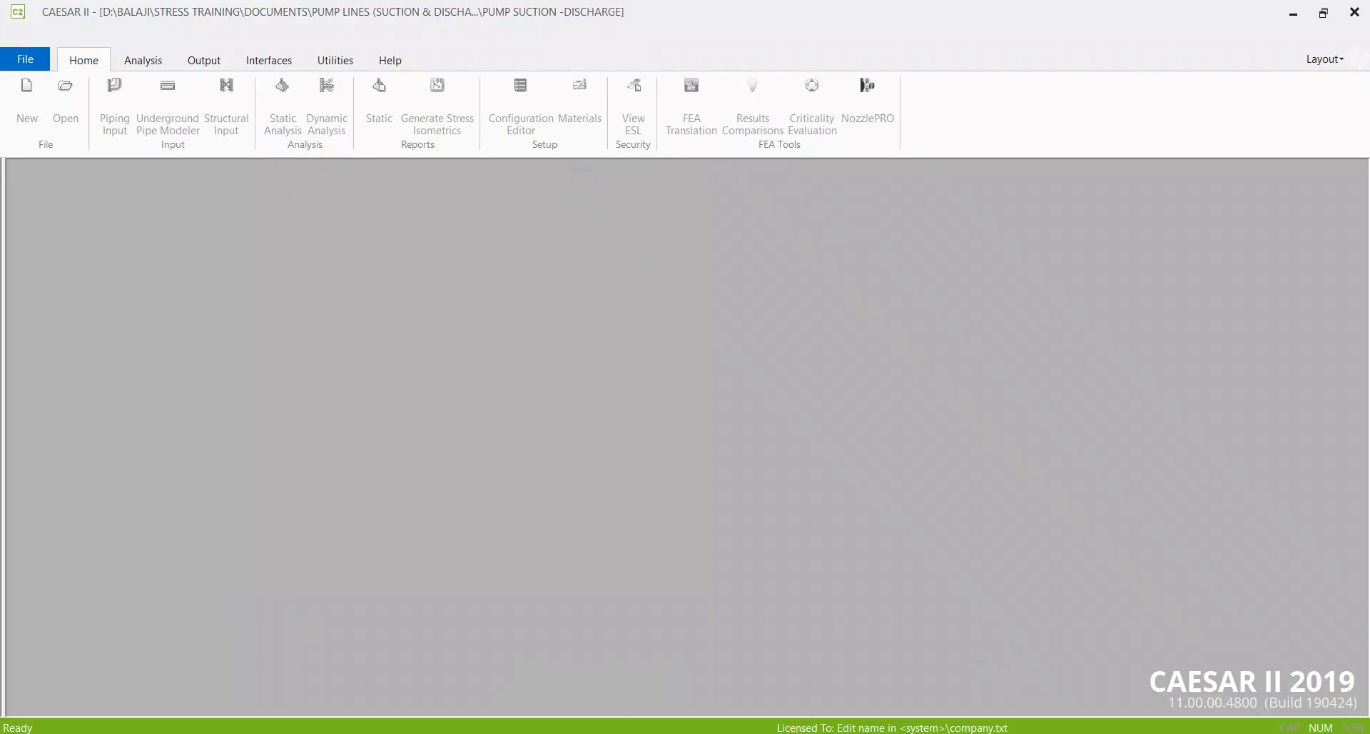
Step: Switch to the Static Output Processor and generate an on-screen Stress Summary (Legacy) report for expansion load case 44 (L2-L22)
mouse_move(855, 733)
click(875, 733)
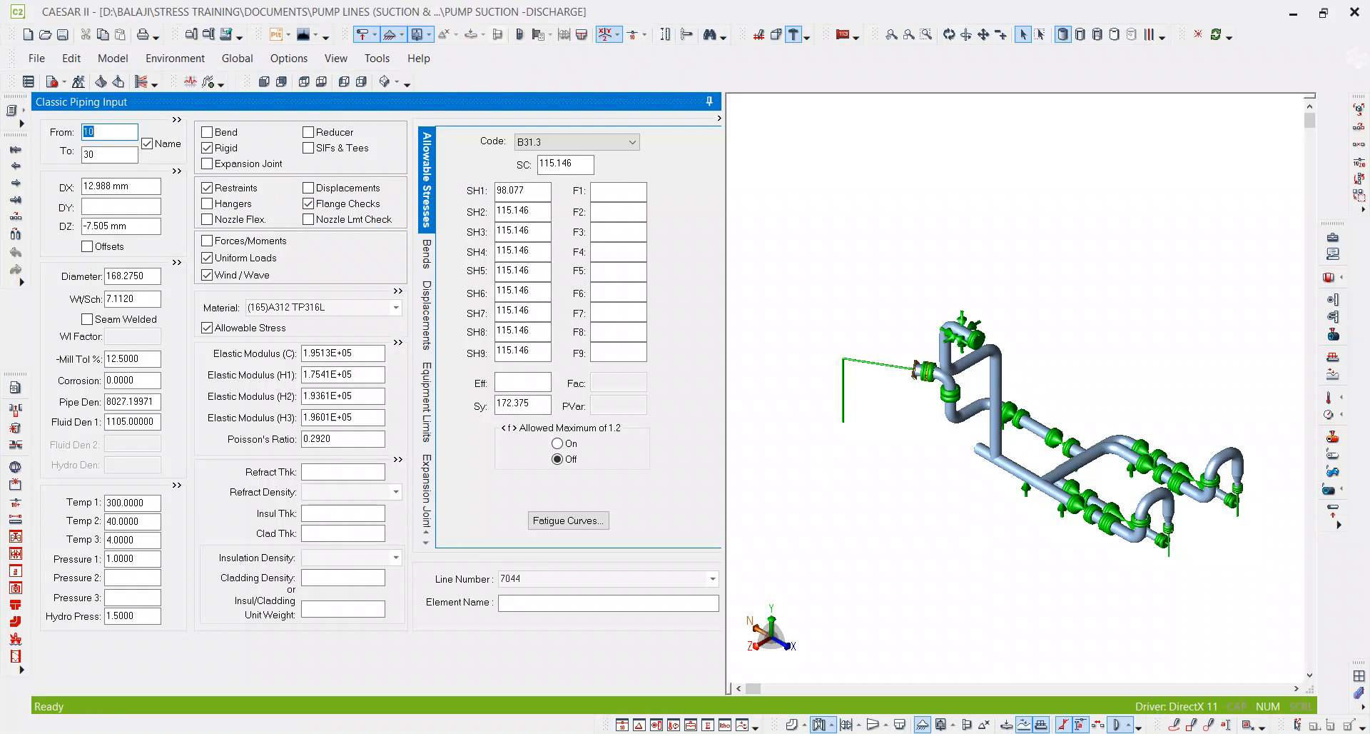
click(899, 702)
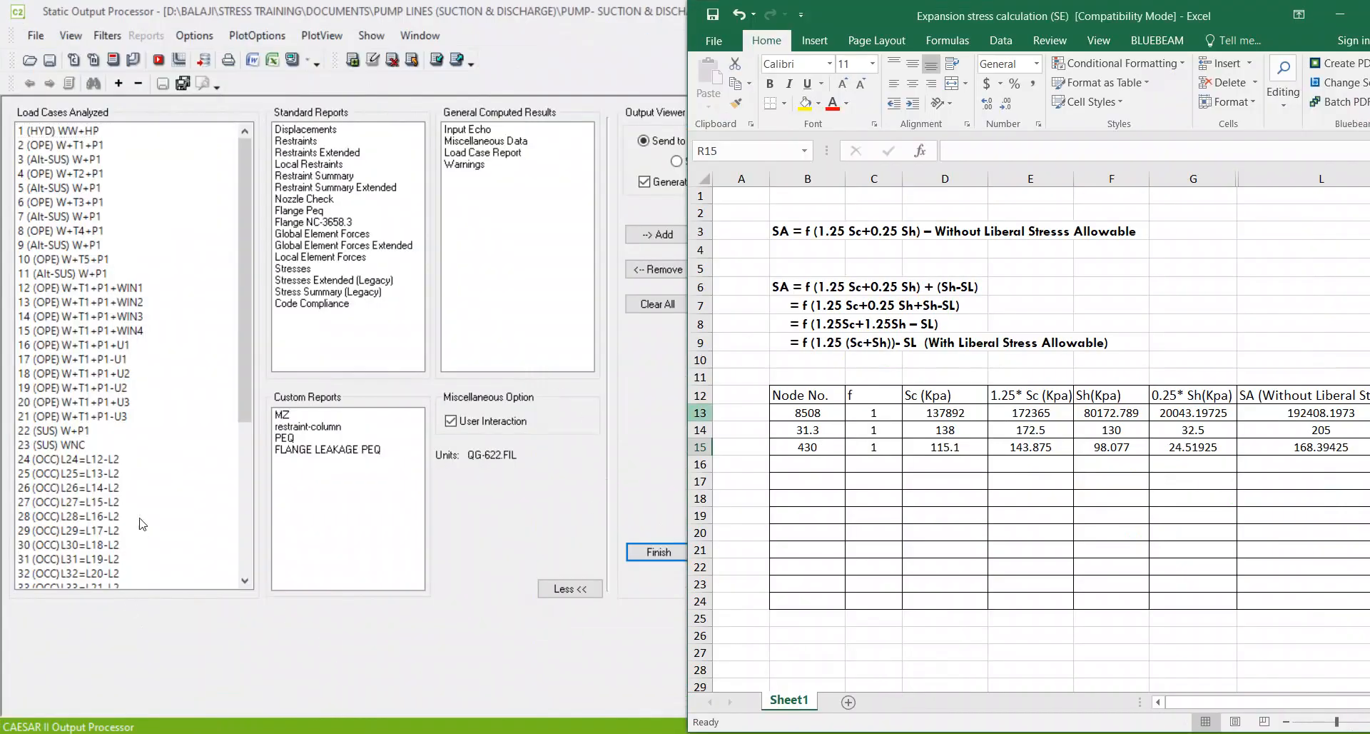
drag(238, 367, 210, 577)
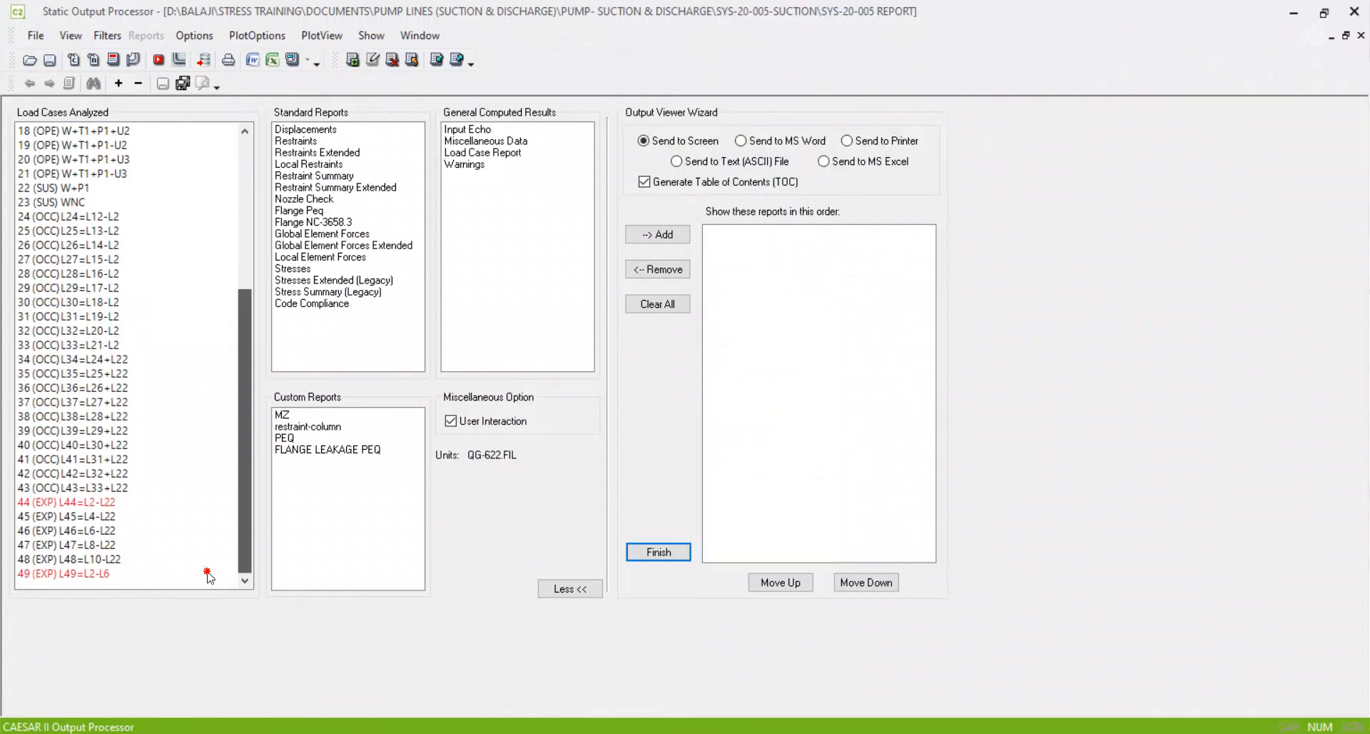
click(97, 500)
click(314, 292)
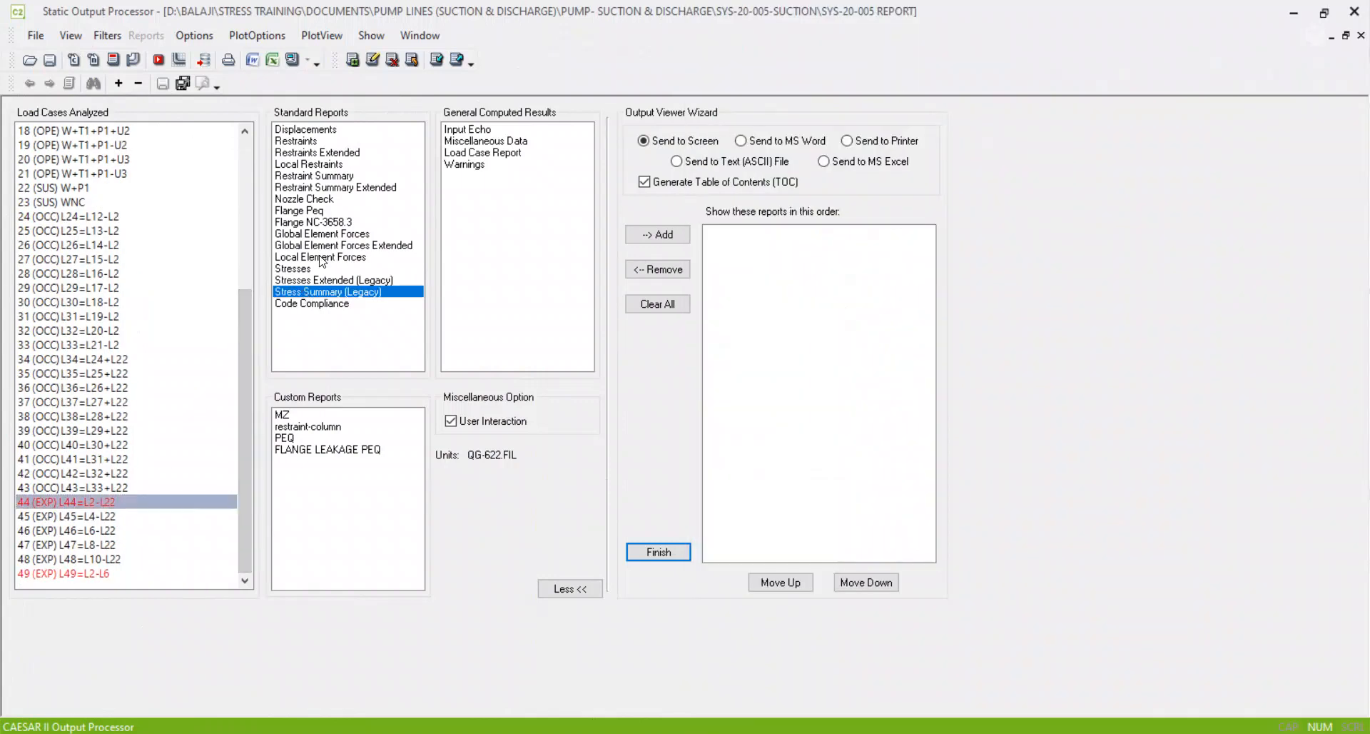
click(291, 59)
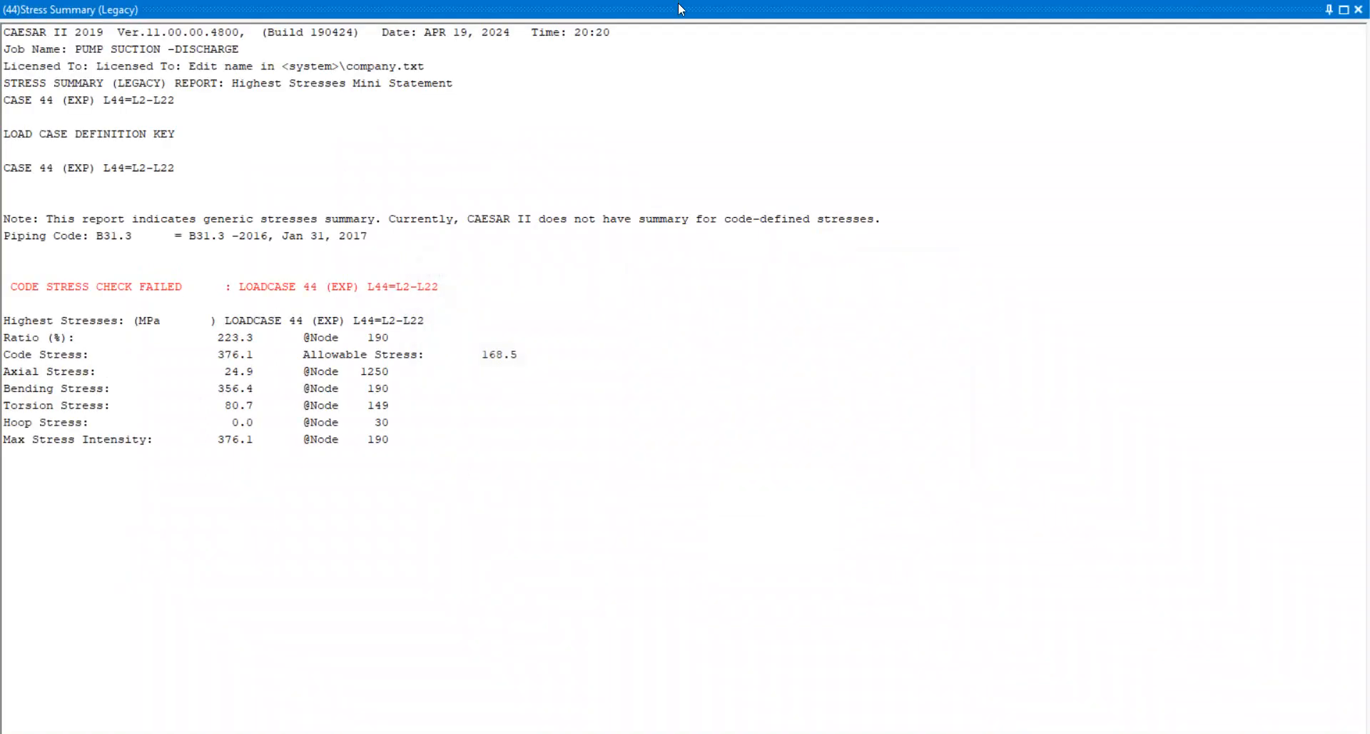
Step: Dock and enlarge the load case 44 report, and bring up the Expansion stress calculation workbook beside it in Excel
double_click(680, 9)
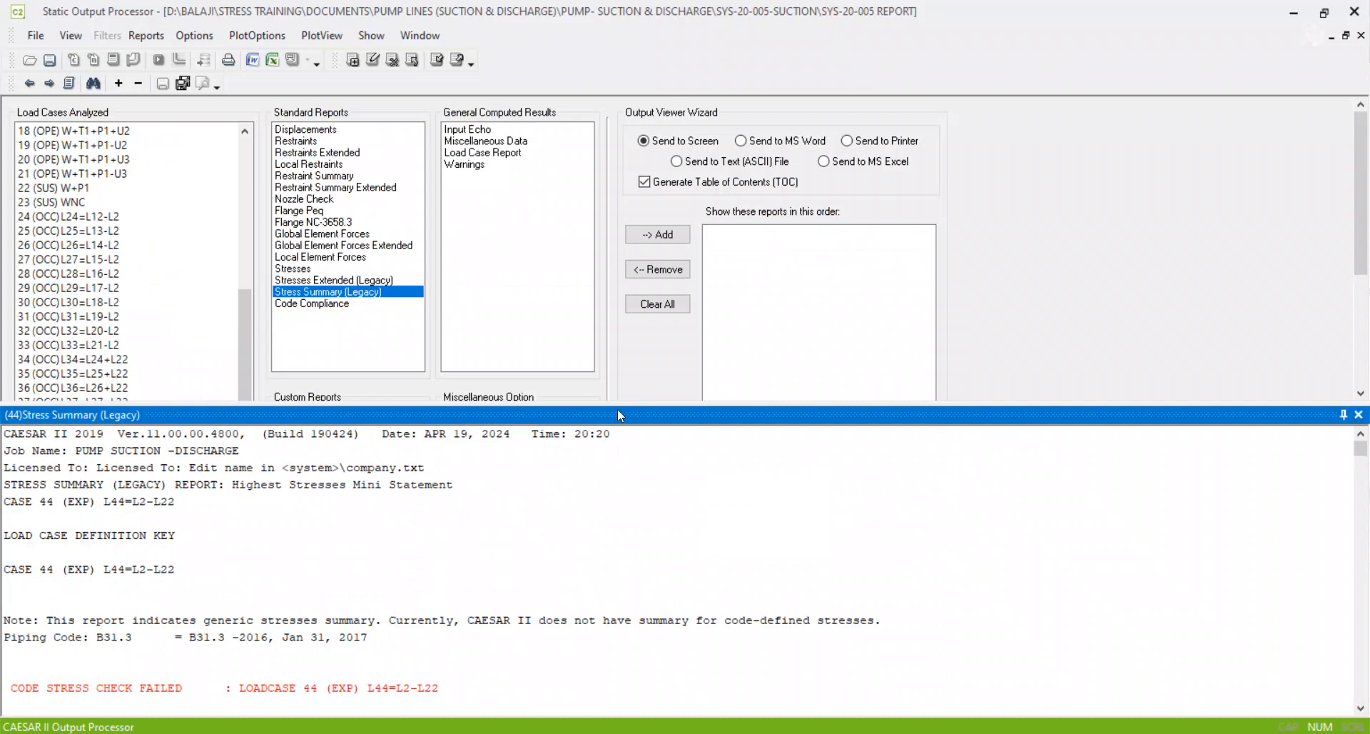
drag(618, 409, 493, 158)
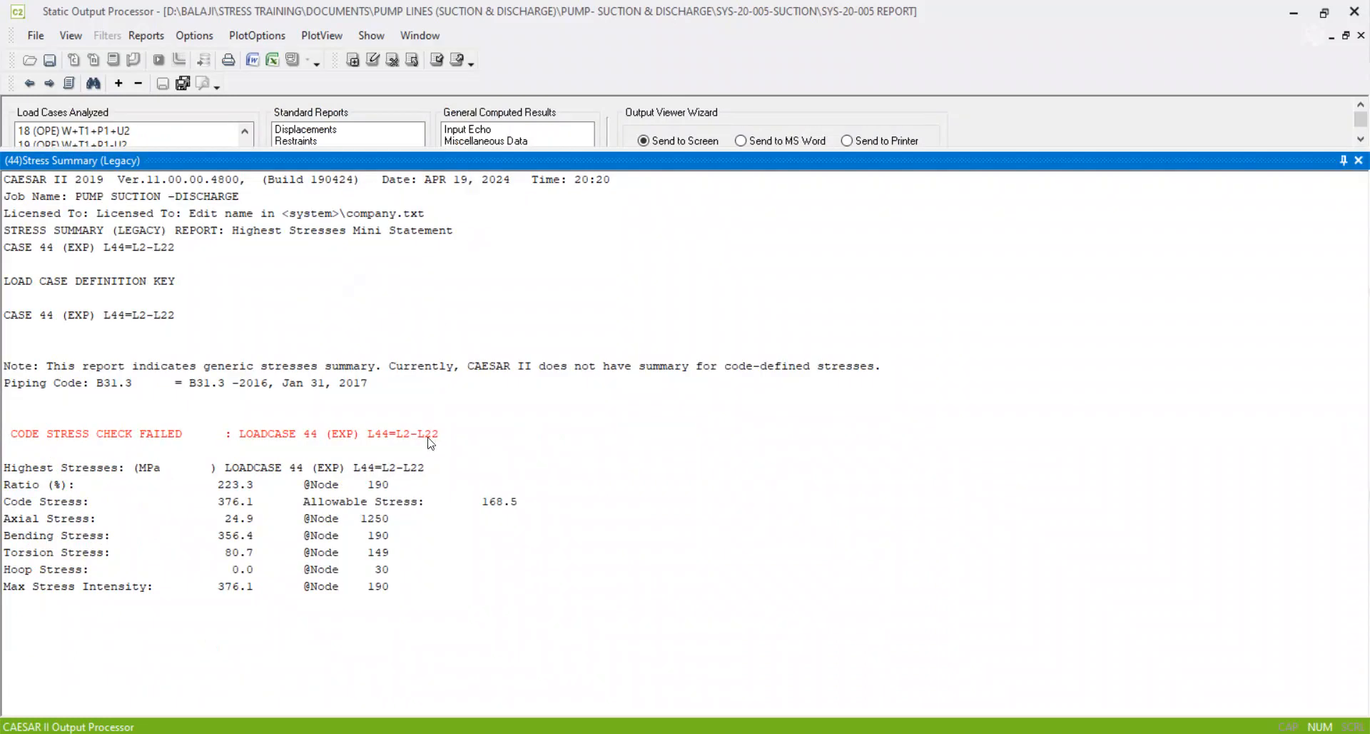
click(857, 733)
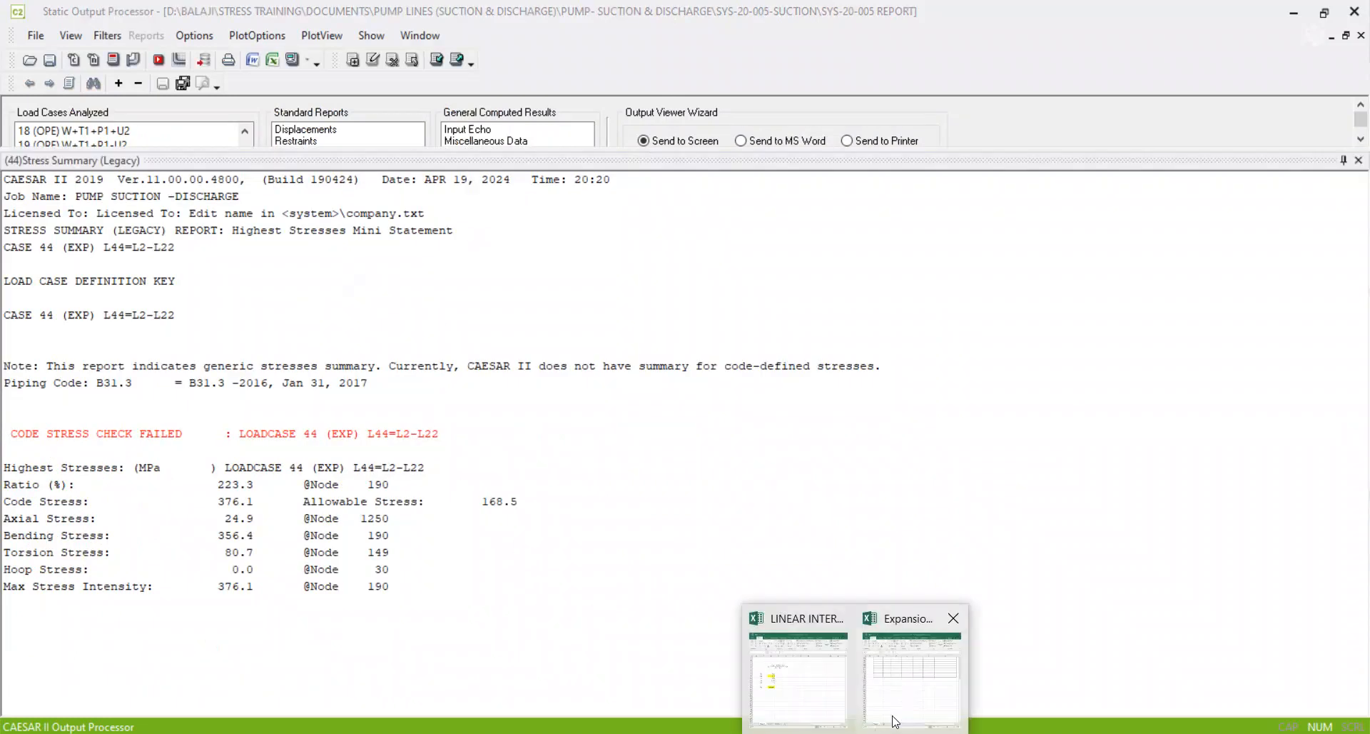
click(900, 713)
scroll(1003, 437, up, 5)
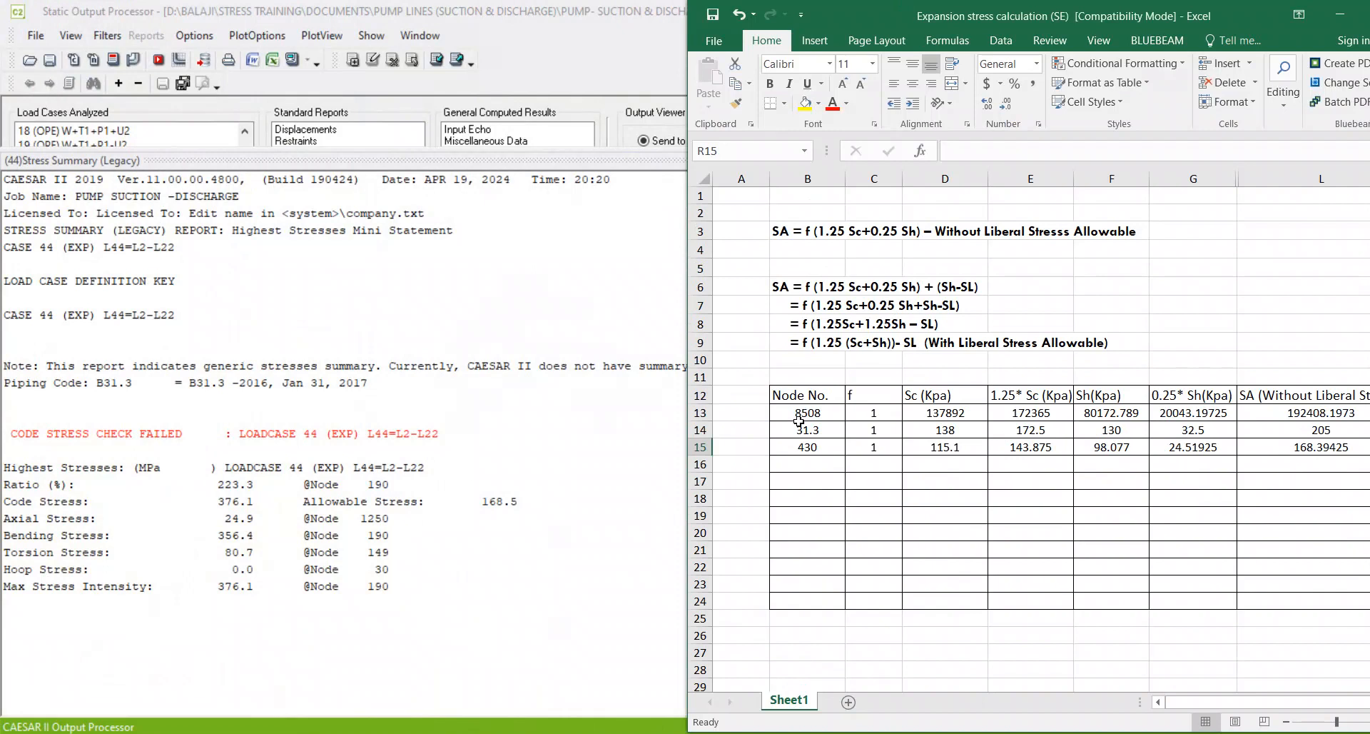
Step: Set the node number in row 15 to 190 and its Sc to 115.146, taken from the CAESAR II piping input
click(820, 448)
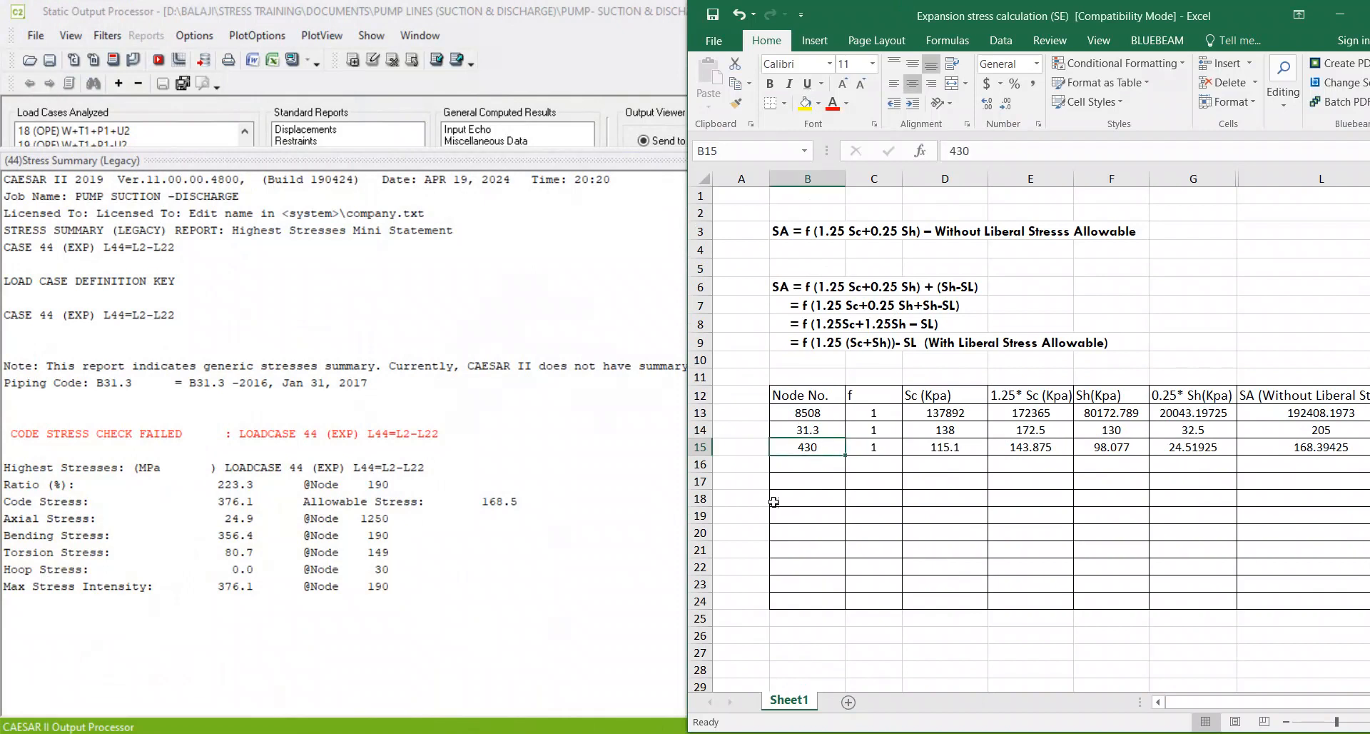
text(190)
key(Tab)
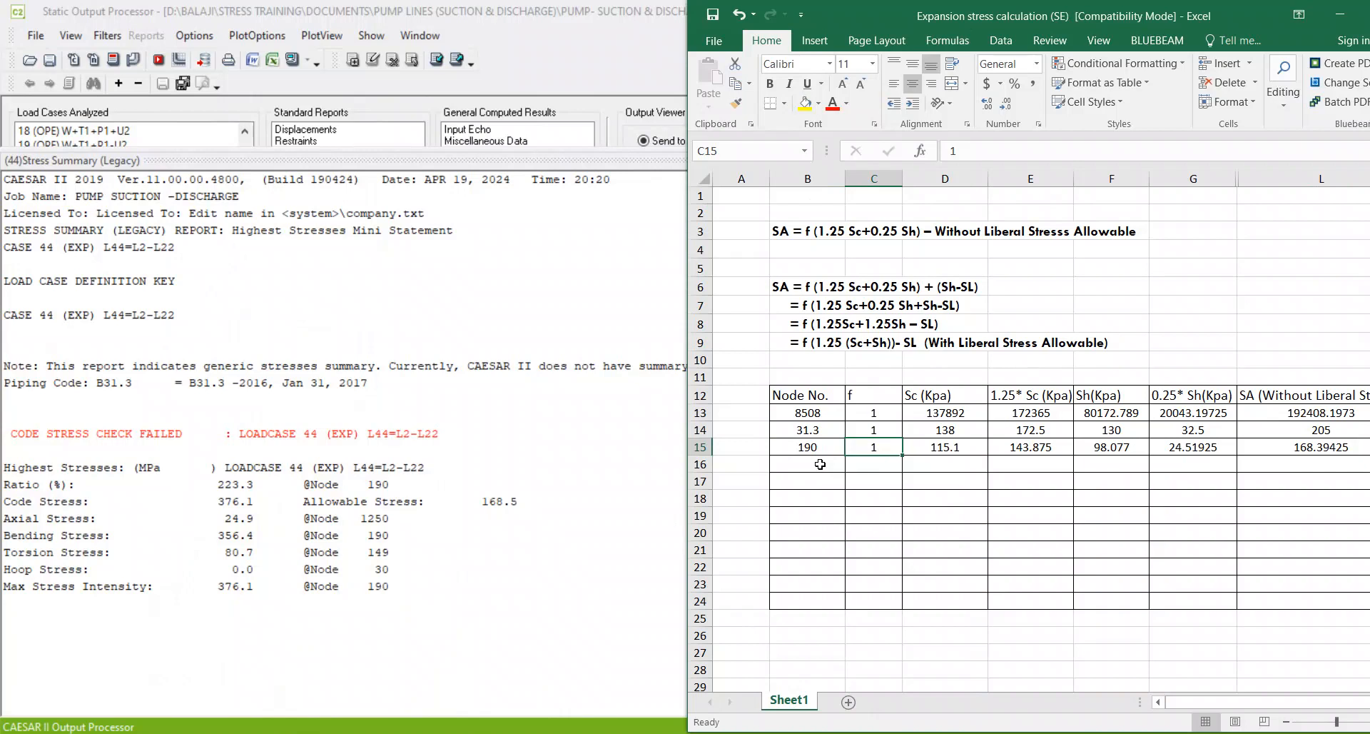
click(952, 445)
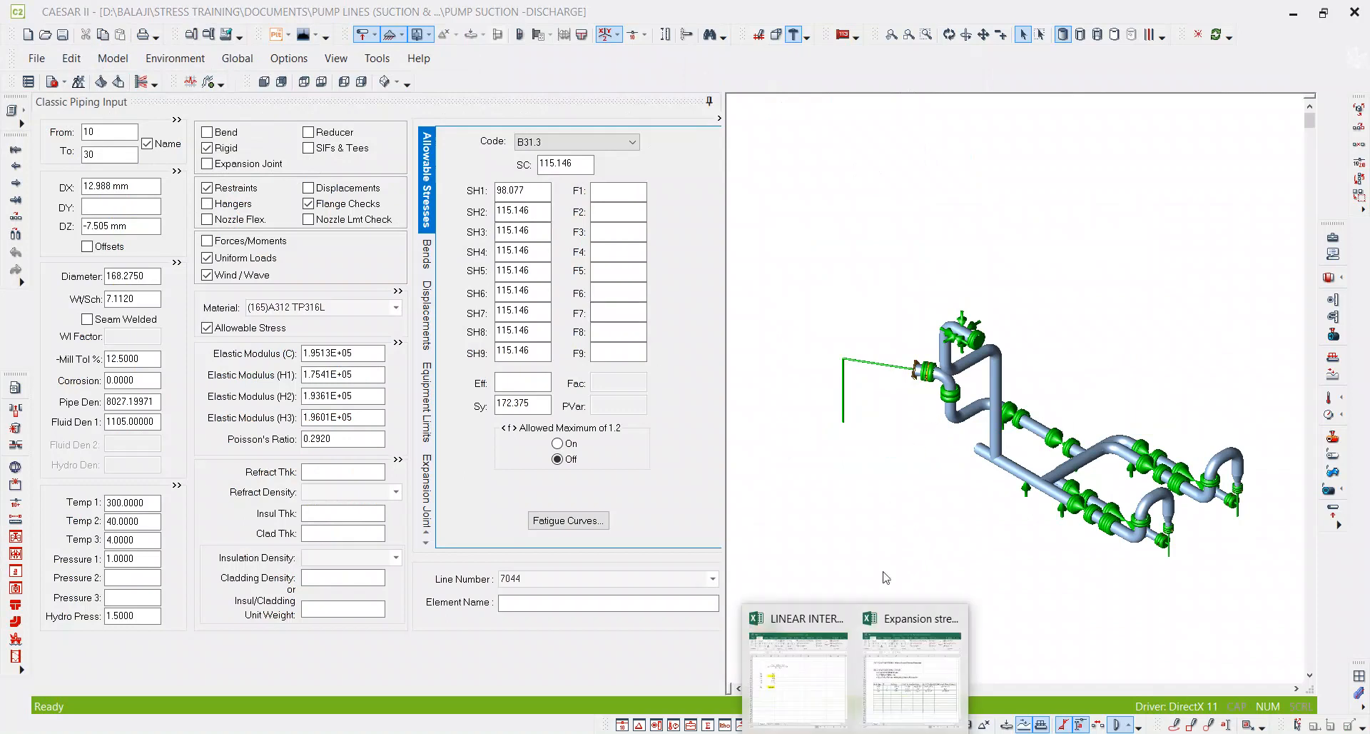
click(903, 662)
double_click(968, 444)
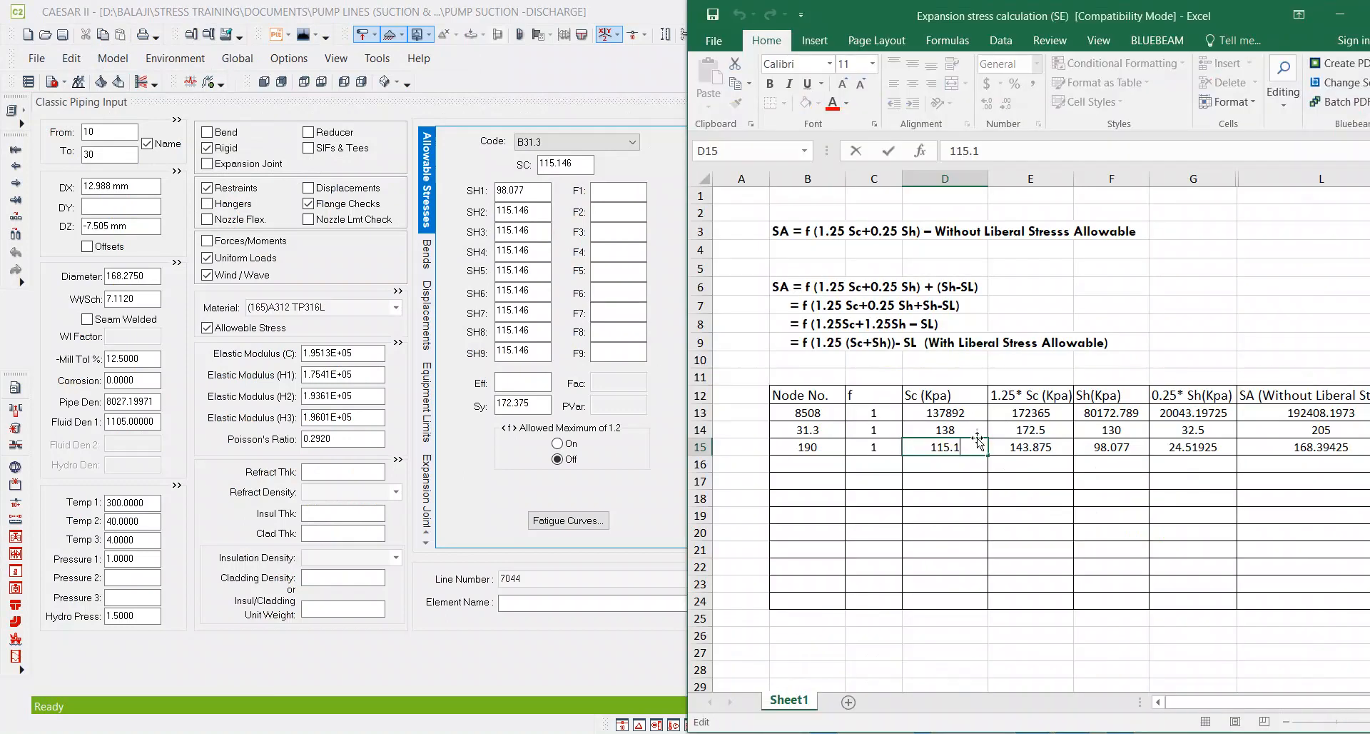
text(46)
key(Return)
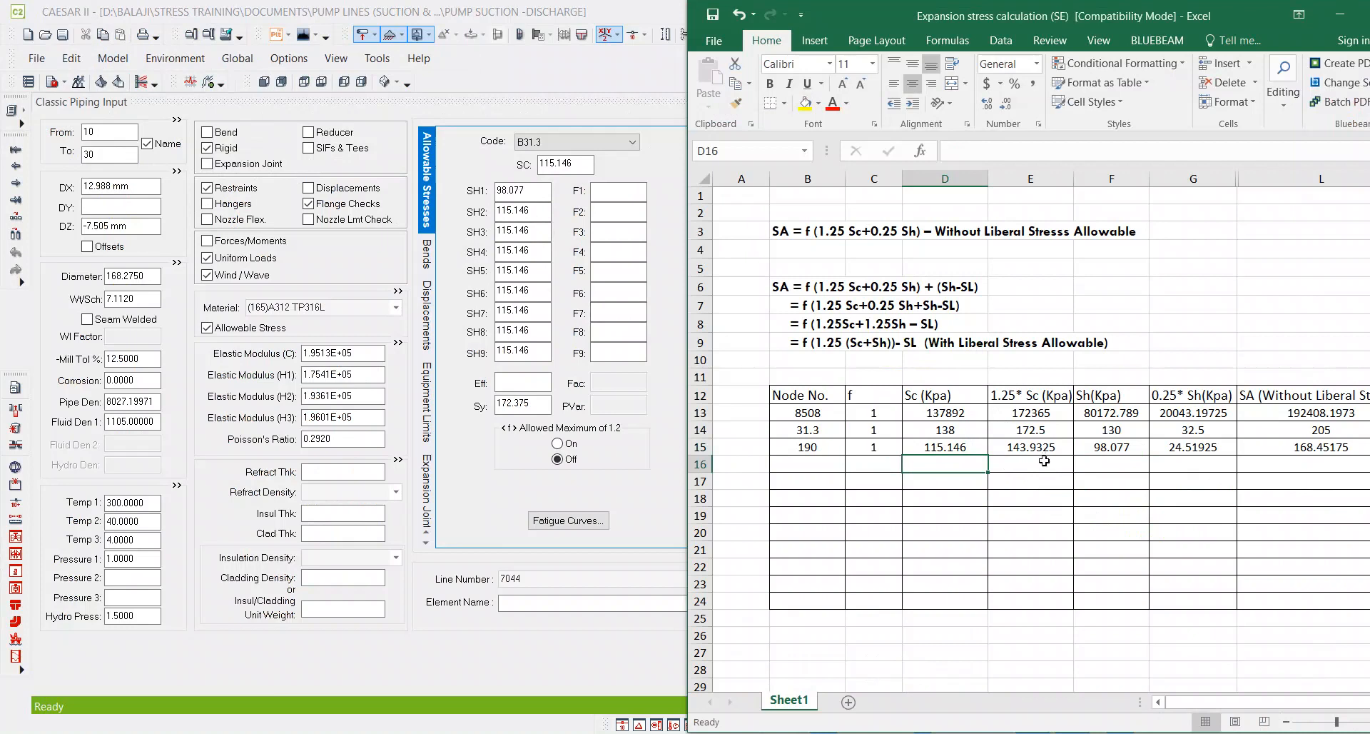
Step: Check the Sh value for node 190 and highlight its SA (Without Liberal Stress) cell in yellow
click(1112, 446)
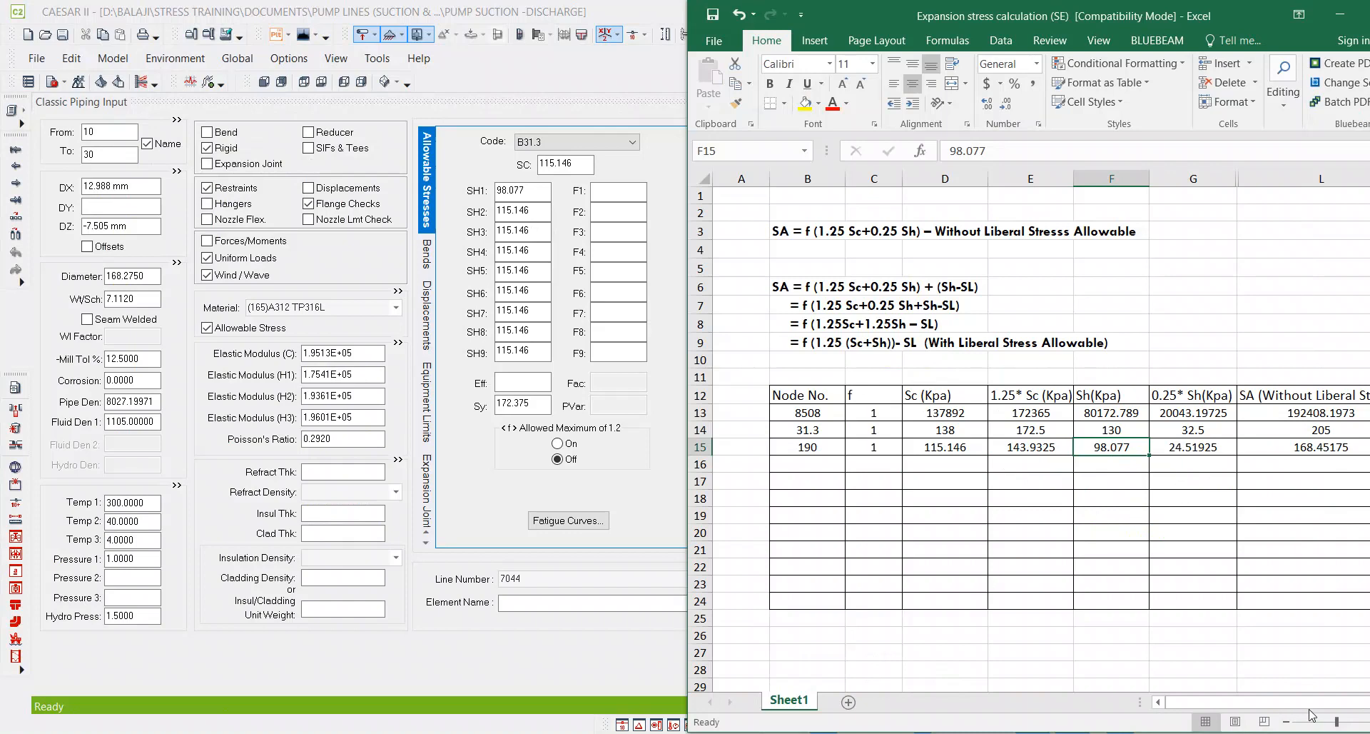
drag(1332, 703, 1339, 704)
click(1219, 444)
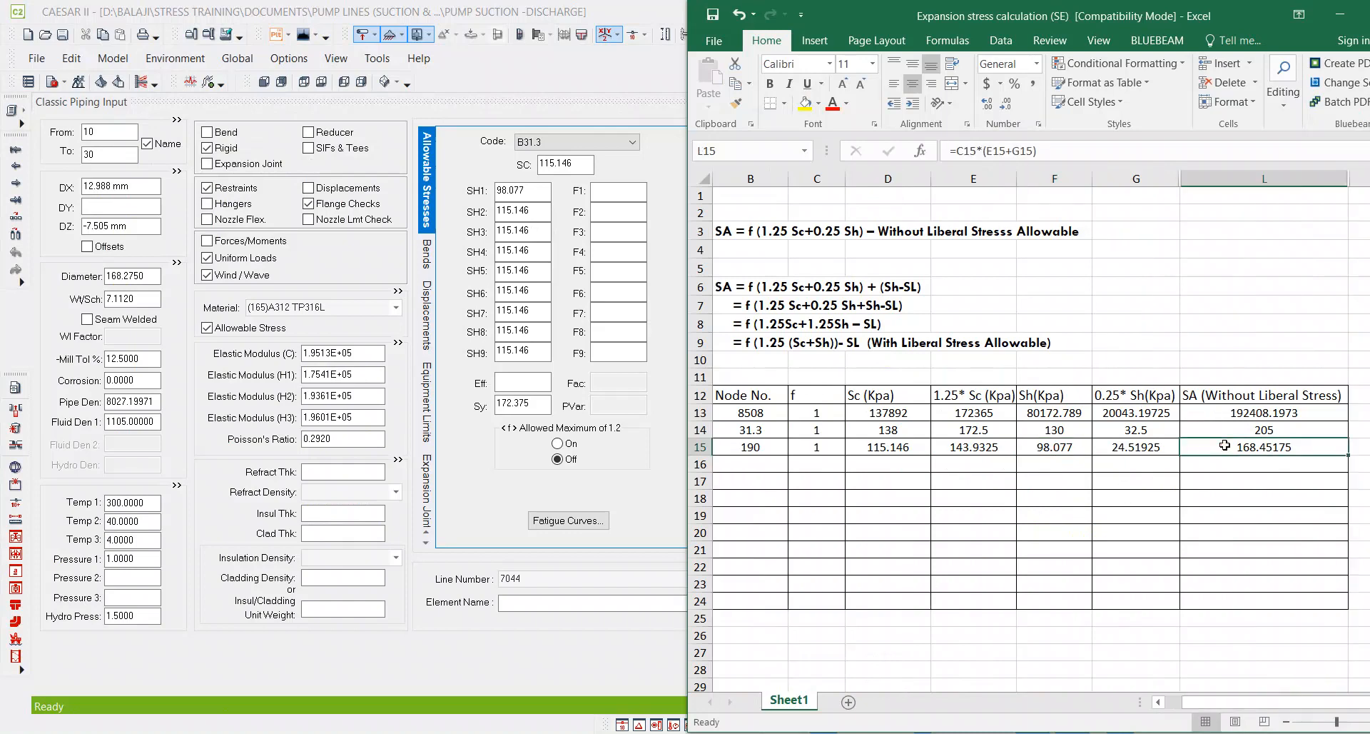
click(805, 103)
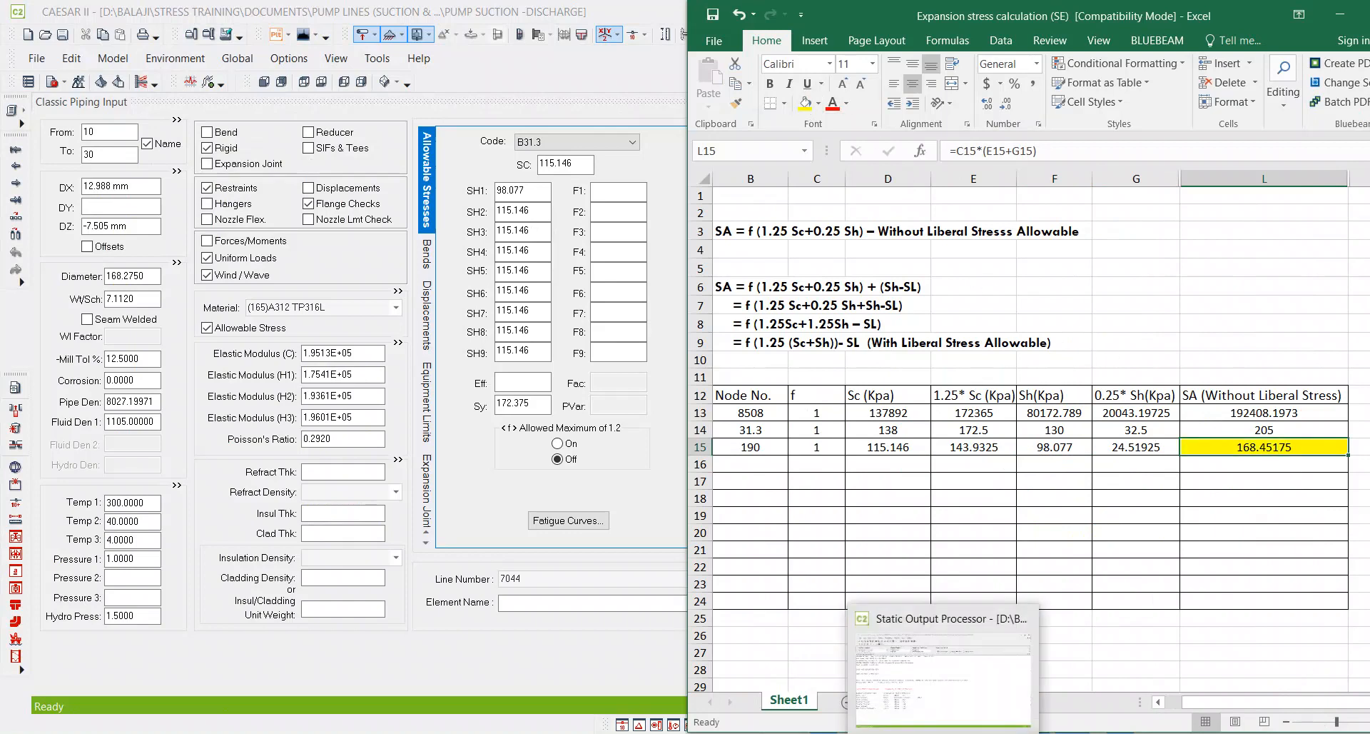
Step: Compare the calculated SA with the allowable stress in the load case 44 report, and return to the CAESAR II piping input
click(944, 733)
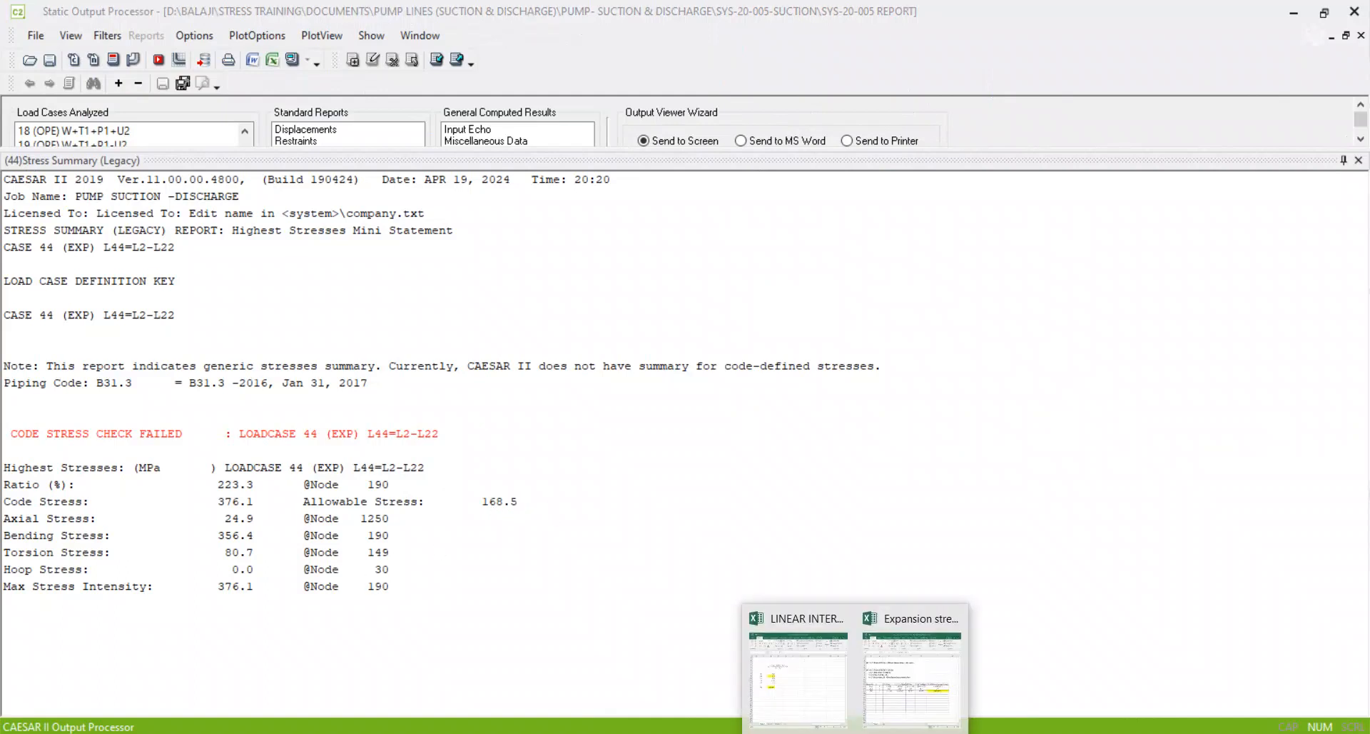
click(920, 642)
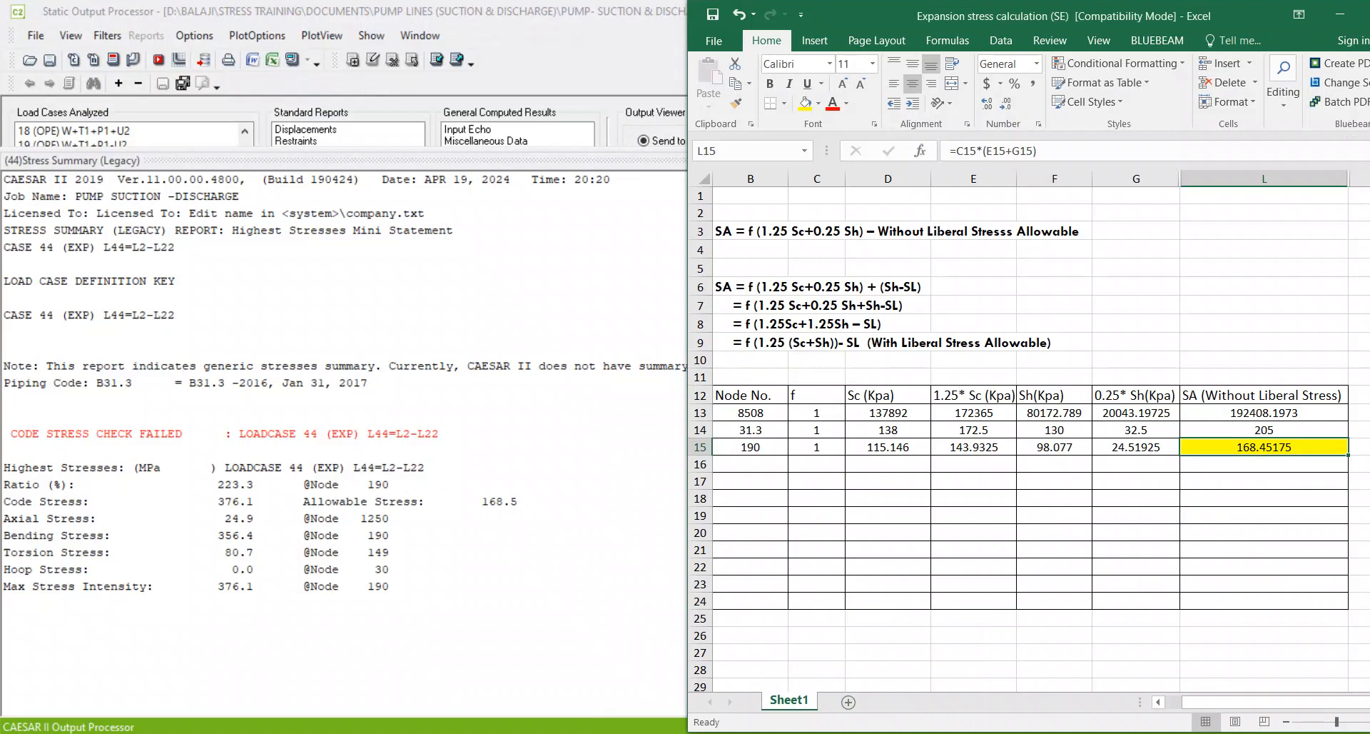
click(905, 733)
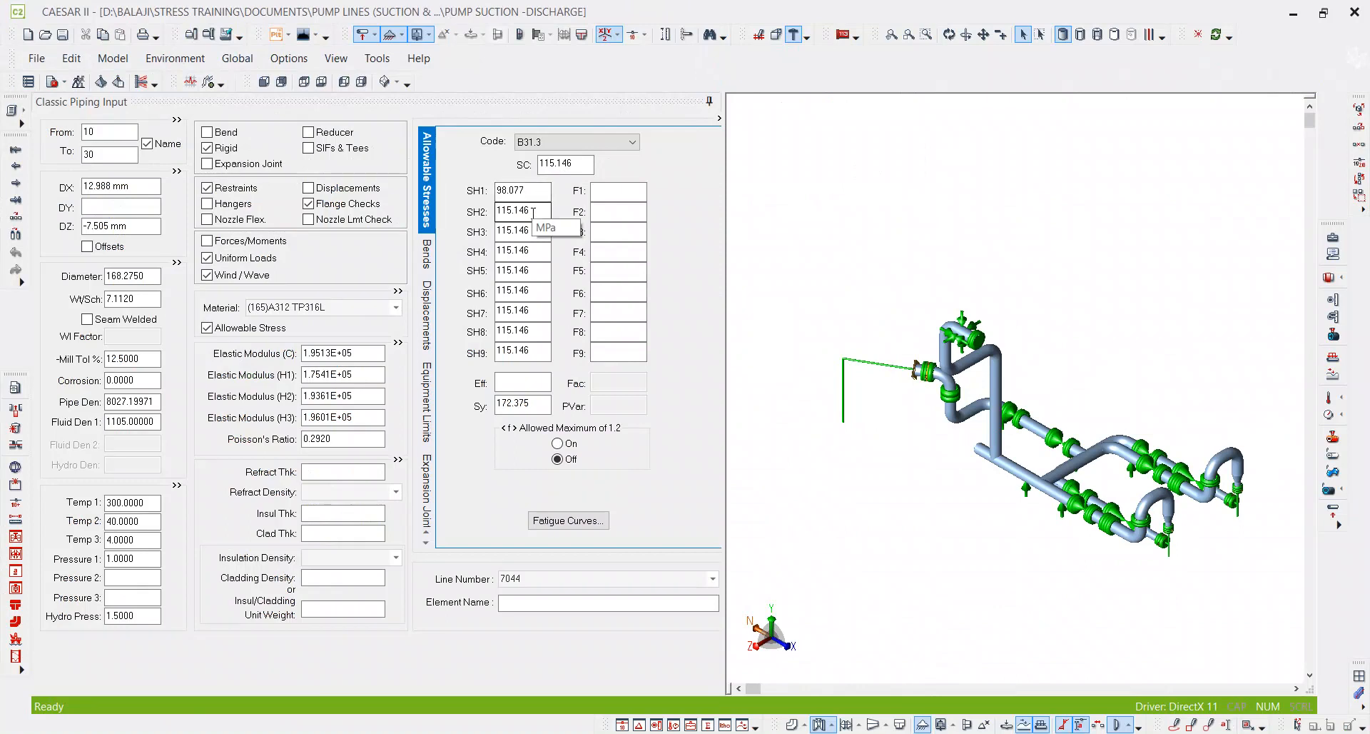
Step: Generate a Stress Summary (Legacy) report for sustained load case 22 (W+P1) in place of the load case 44 report, and close it
mouse_move(855, 733)
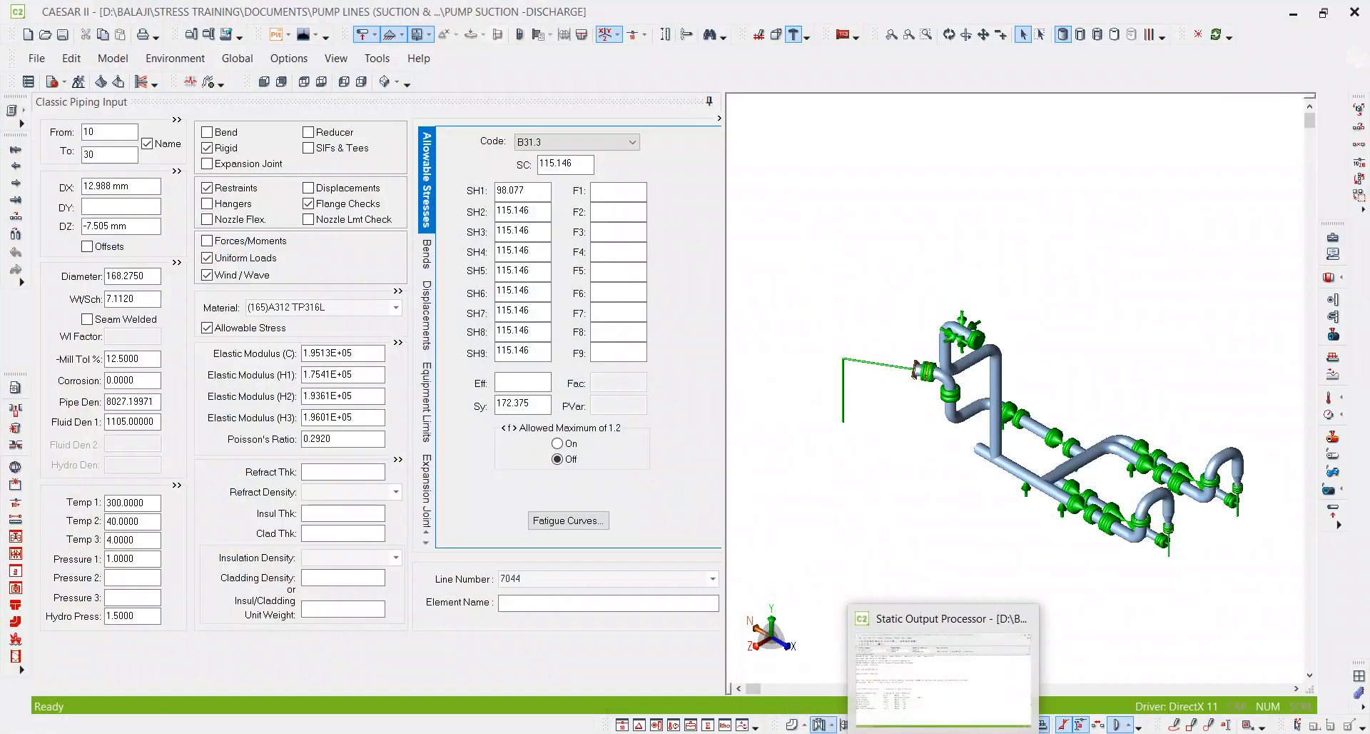
click(958, 621)
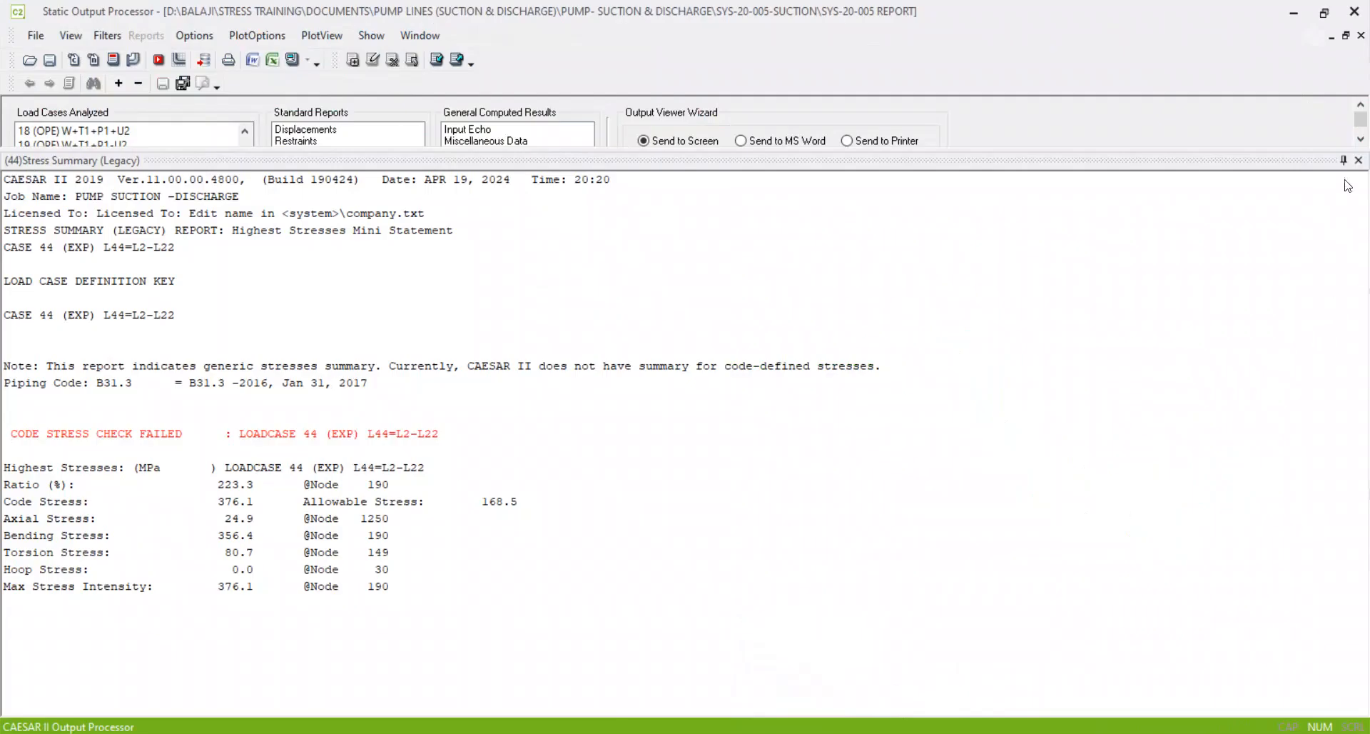
click(1359, 159)
click(105, 189)
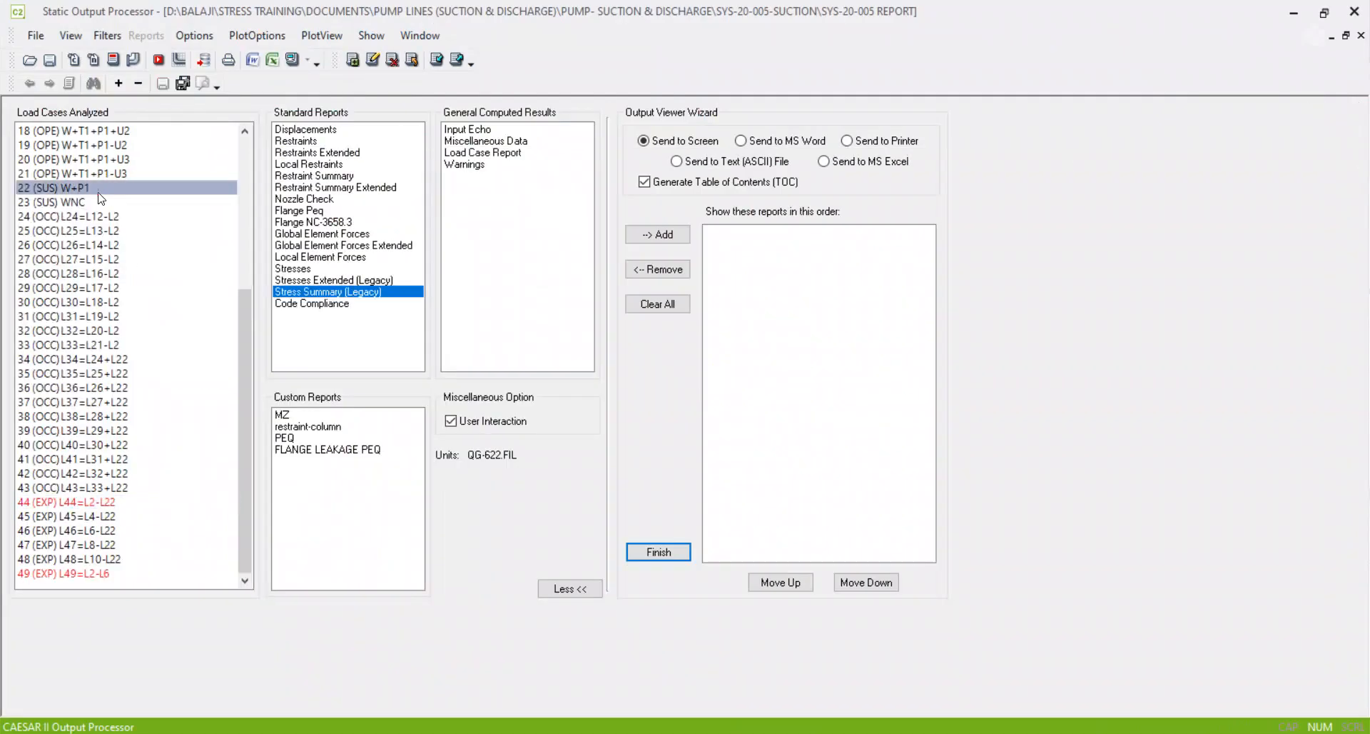
click(292, 59)
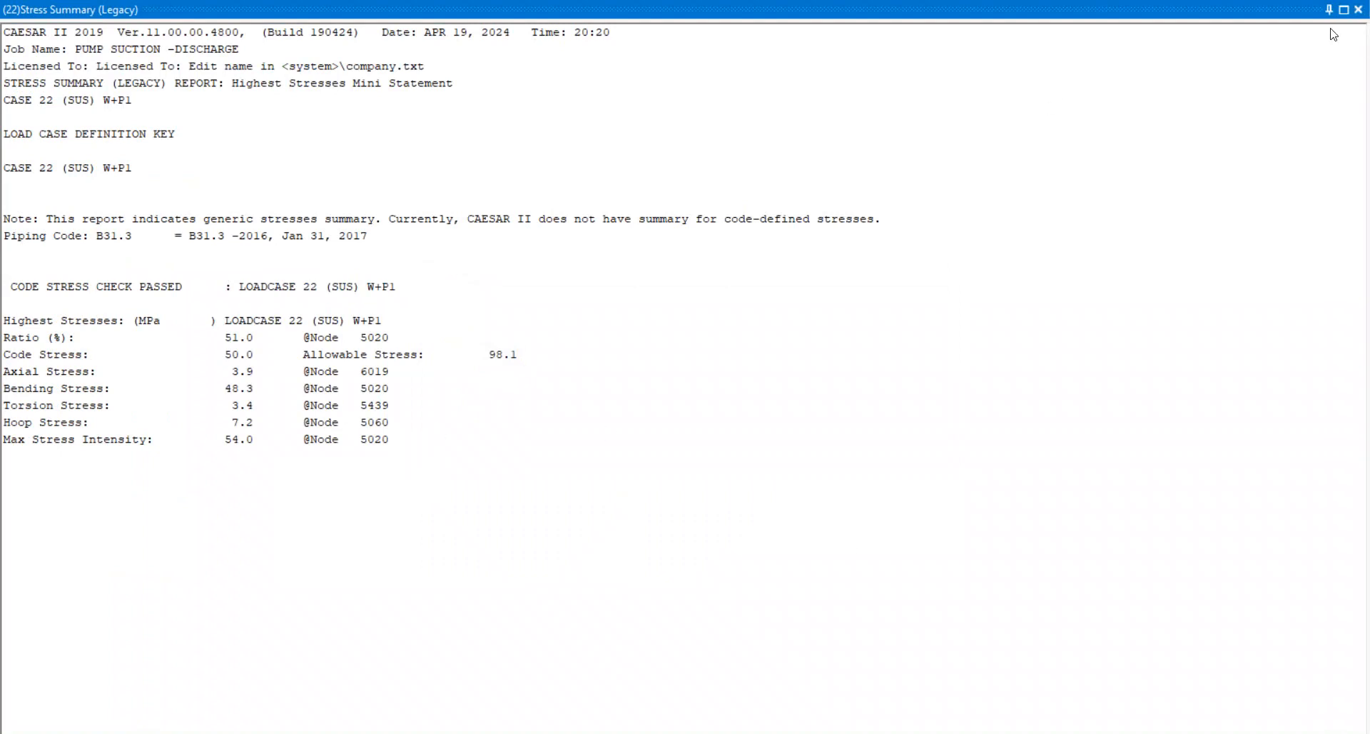
click(1358, 10)
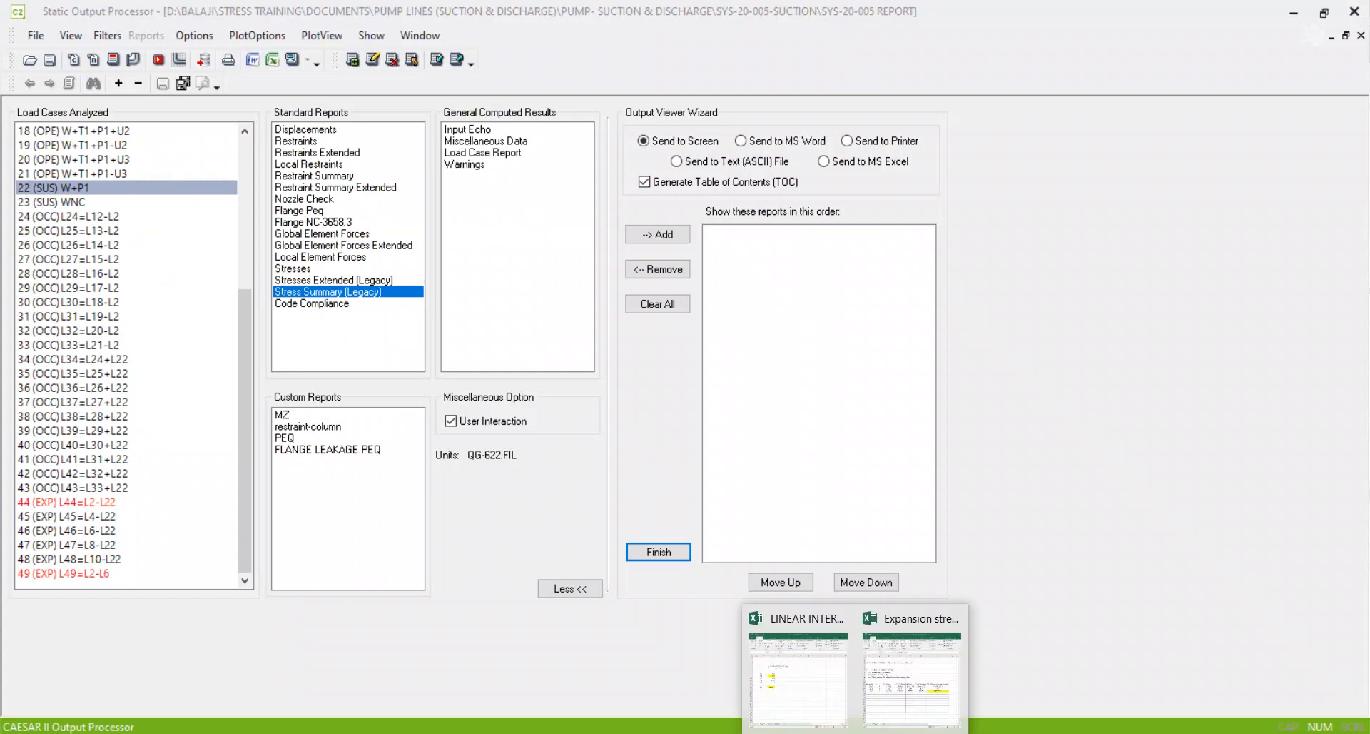
Step: Switch to the STRESS ANALYSIS- RESULTS PDF and examine the sustained case's allowable stress and stress ratio calculation
click(820, 733)
scroll(597, 490, up, 10)
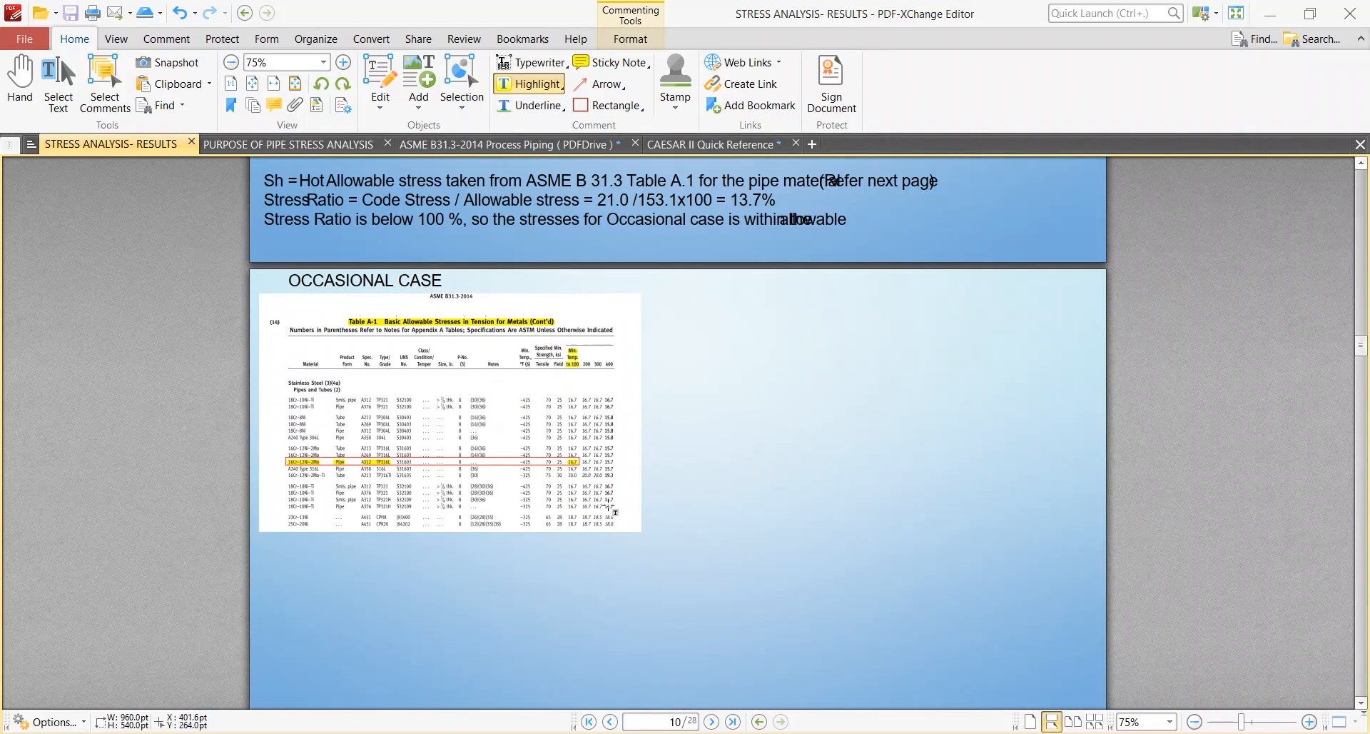
scroll(612, 511, up, 12)
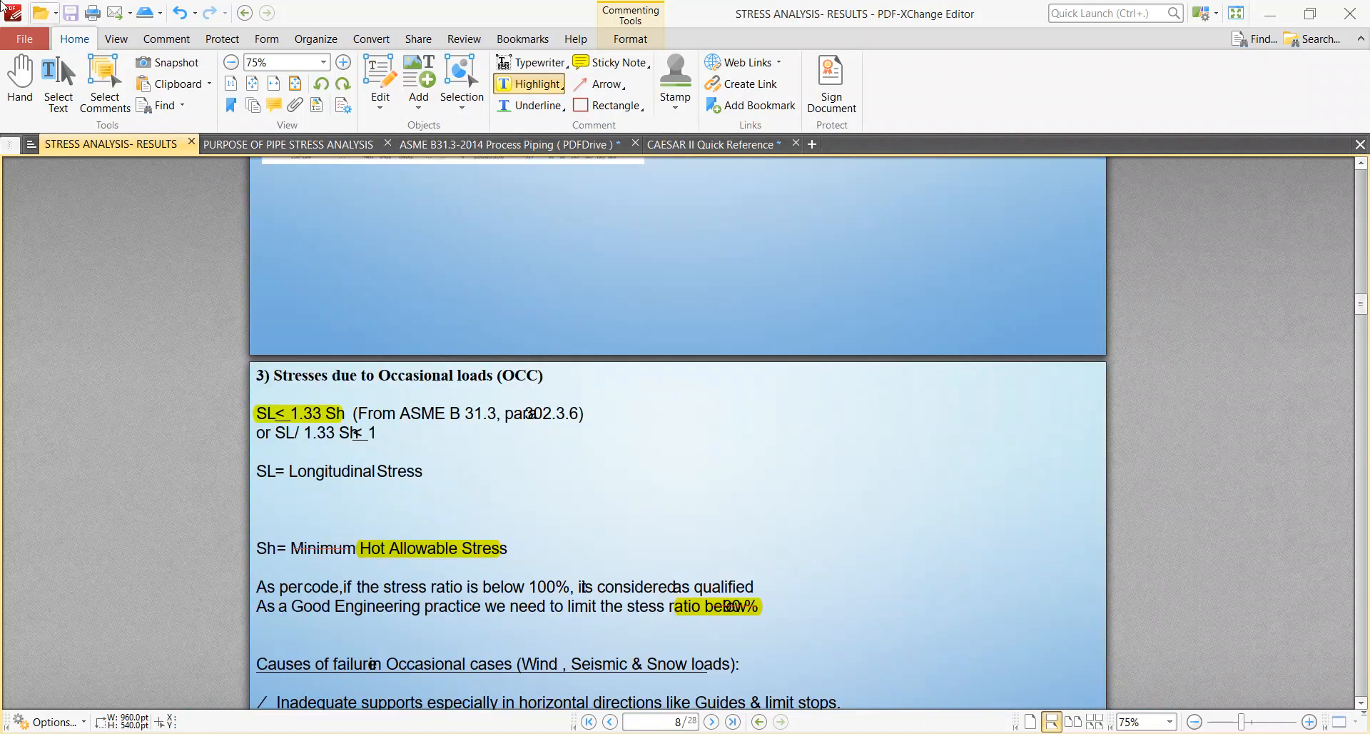
scroll(675, 489, up, 1)
scroll(675, 489, down, 1)
scroll(675, 491, down, 1)
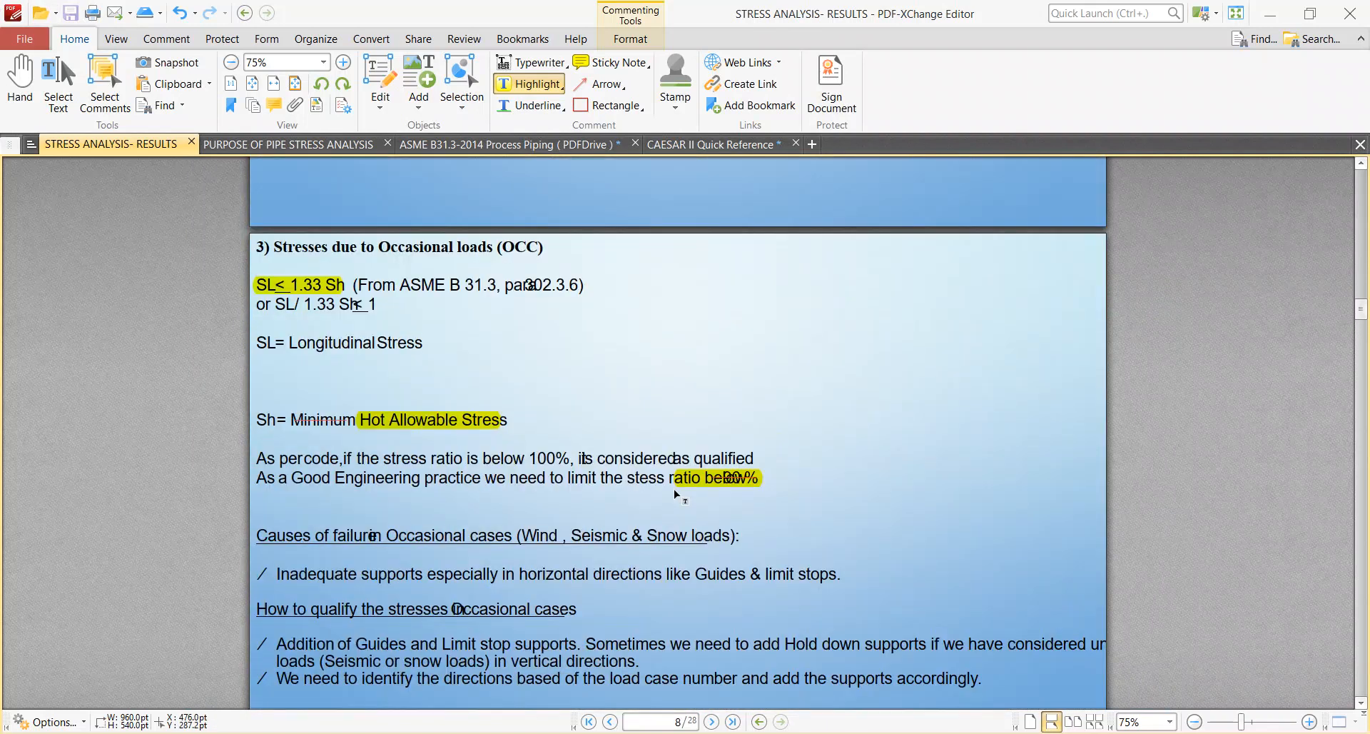
scroll(600, 591, up, 1)
scroll(600, 591, up, 6)
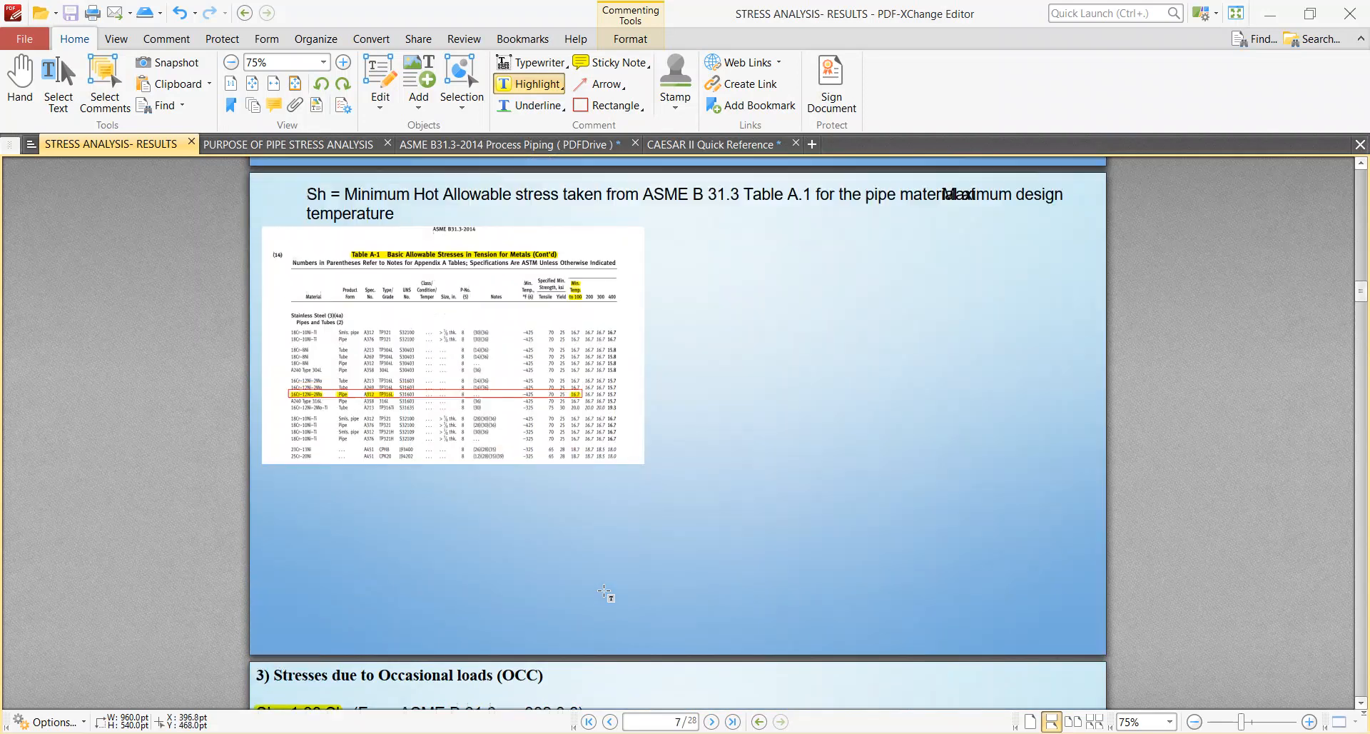
ctrl+scroll(644, 447, up, 1)
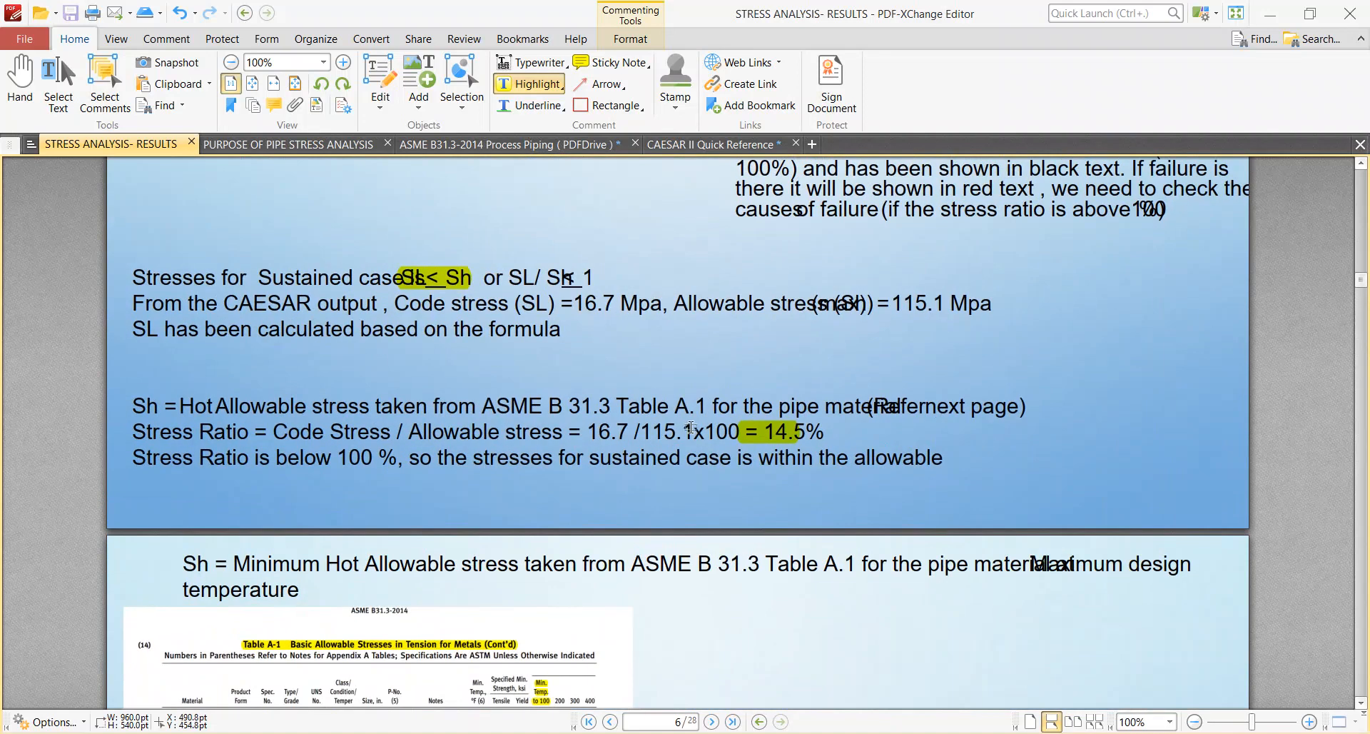
drag(690, 431, 638, 432)
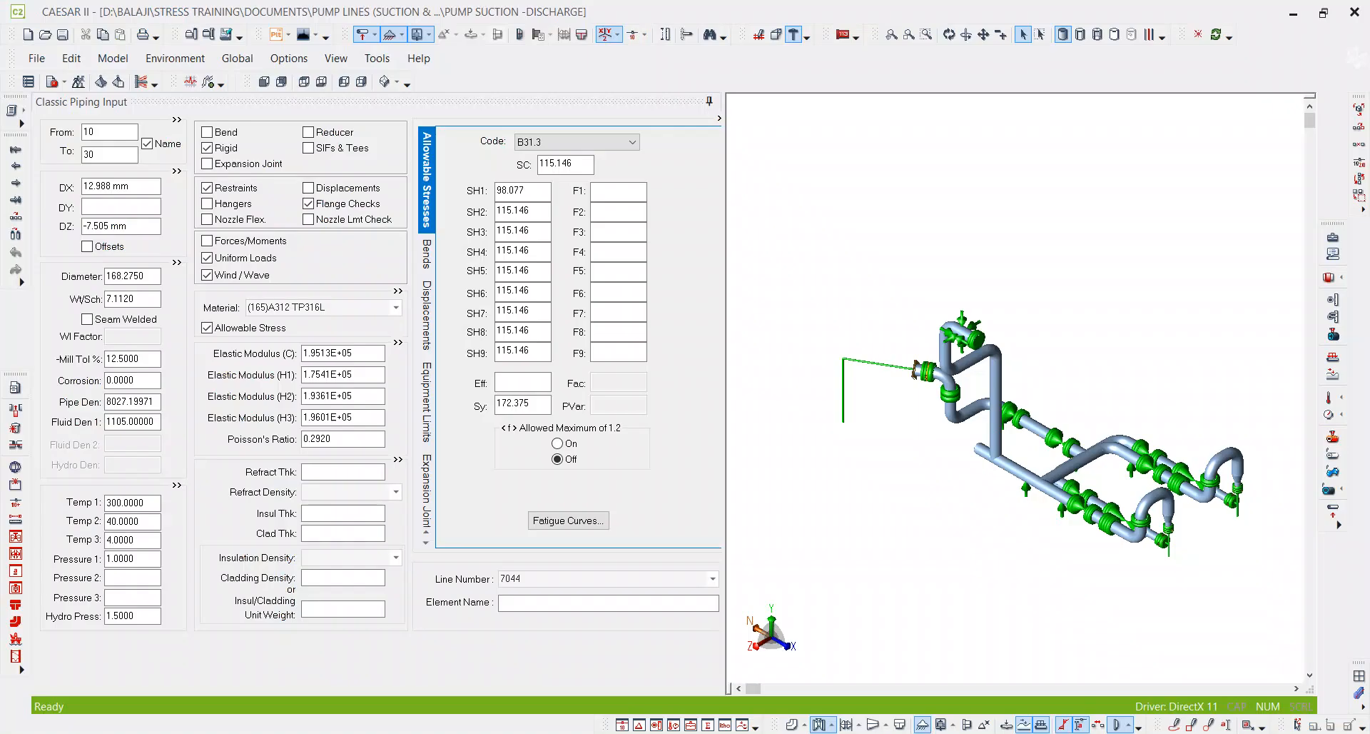
Step: Return to the Static Output Processor, reopen the load case 22 stress summary to examine its code and allowable stresses, and close it
key(alt+Tab)
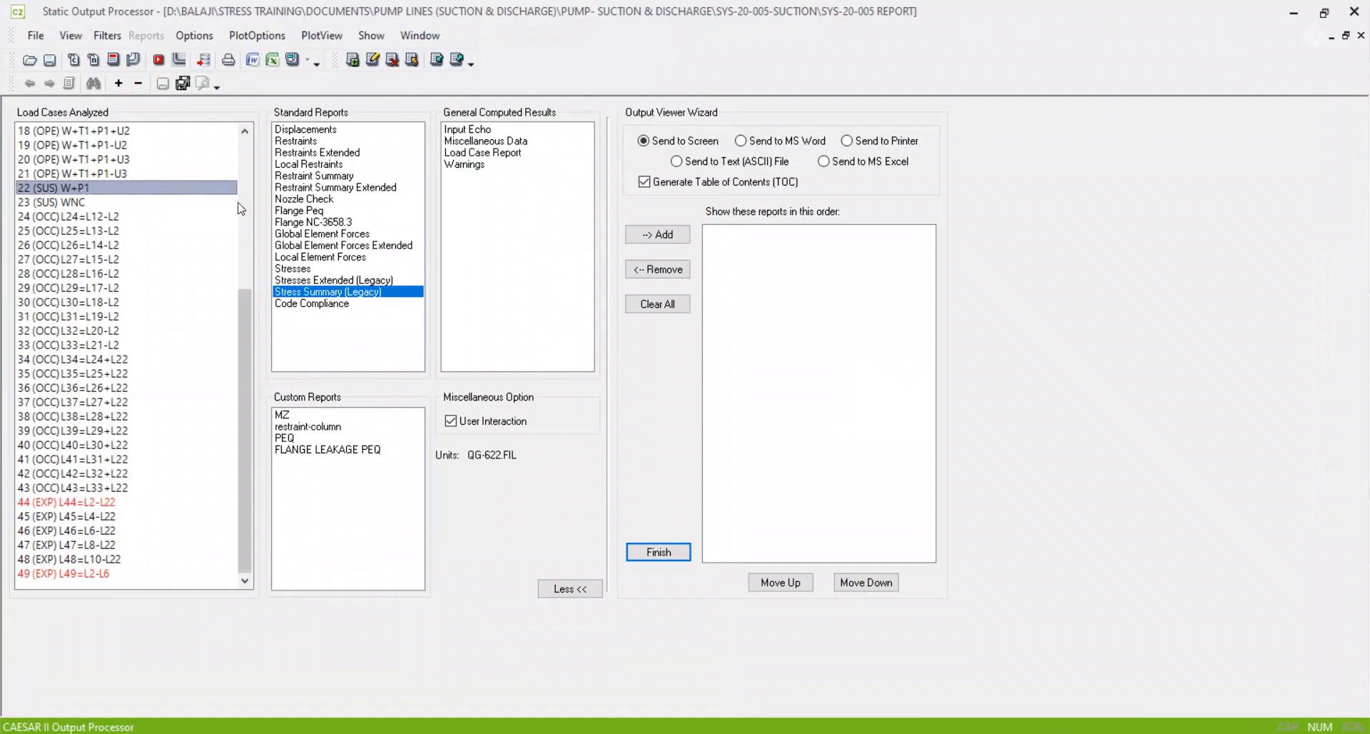
click(292, 60)
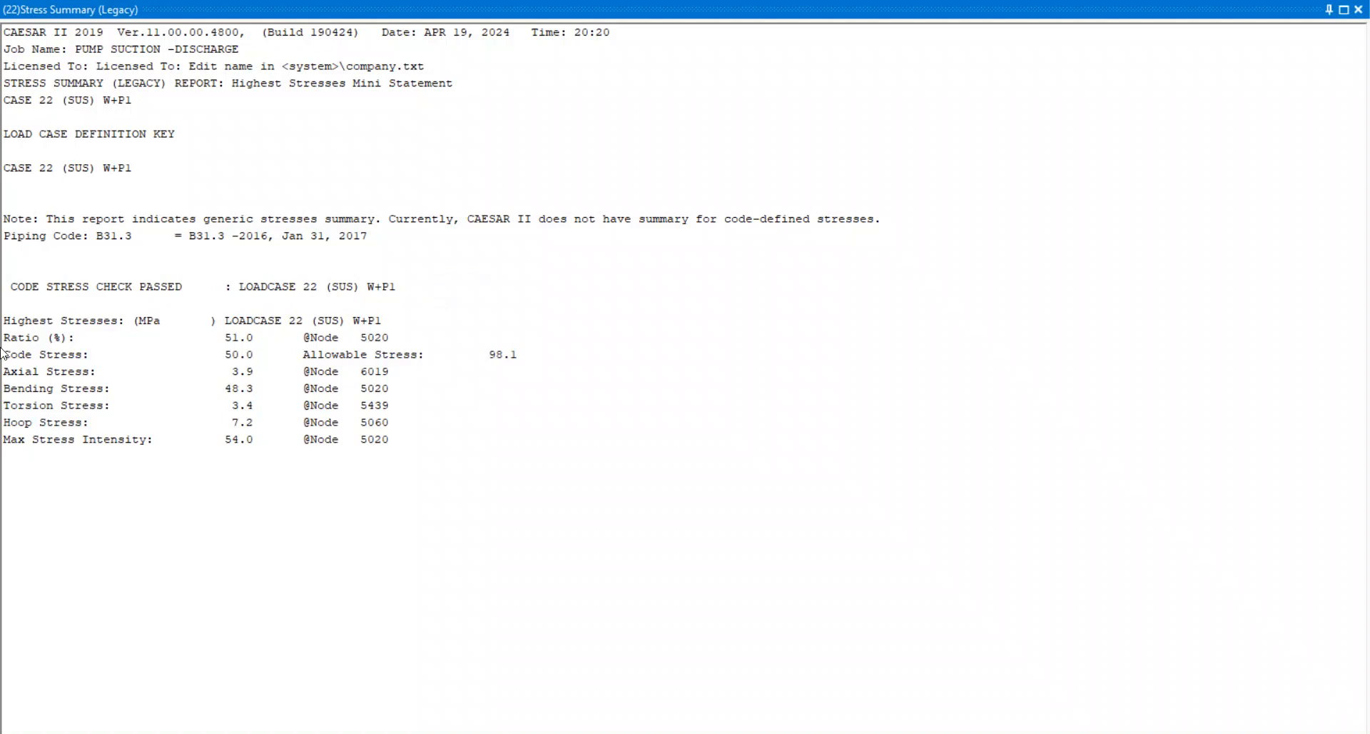
click(1359, 9)
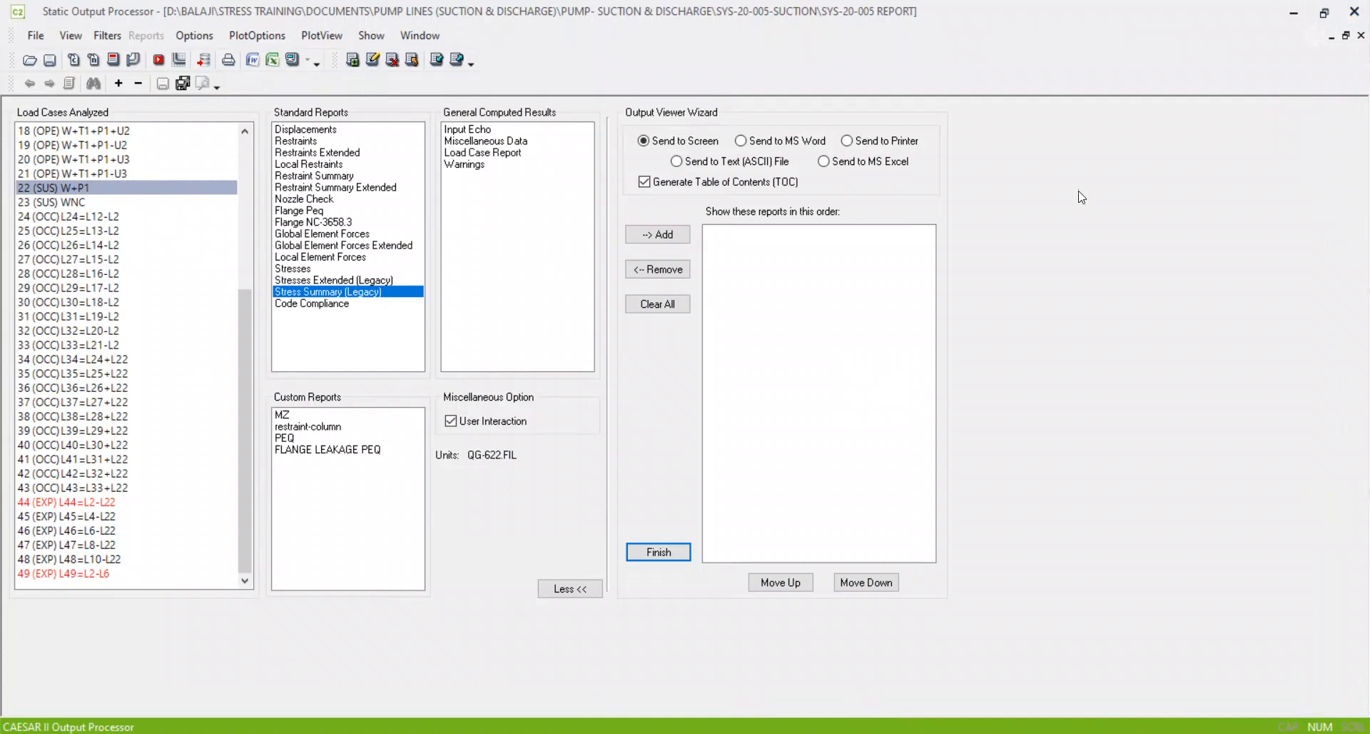
Step: Generate the Stress Summary (Legacy) report for expansion load case 49 (L2-L6) and enlarge its docked view
click(106, 506)
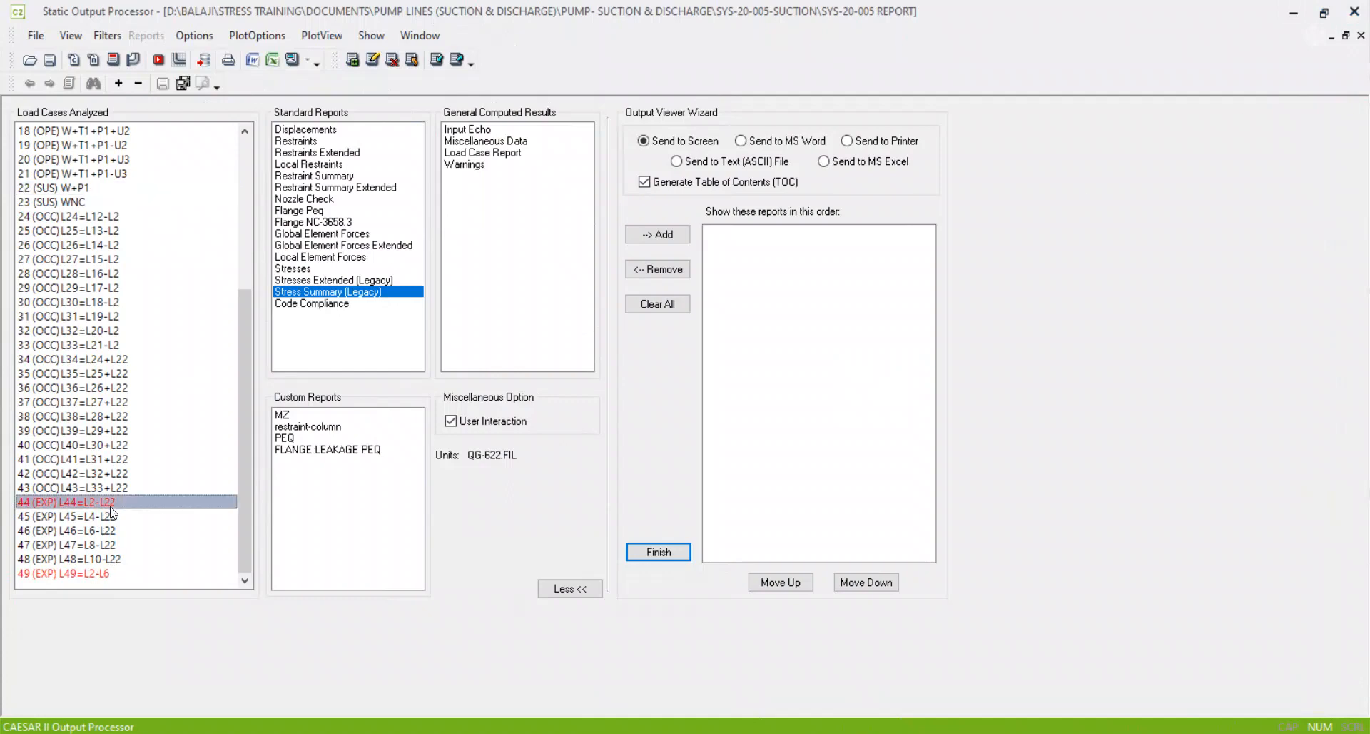
click(95, 572)
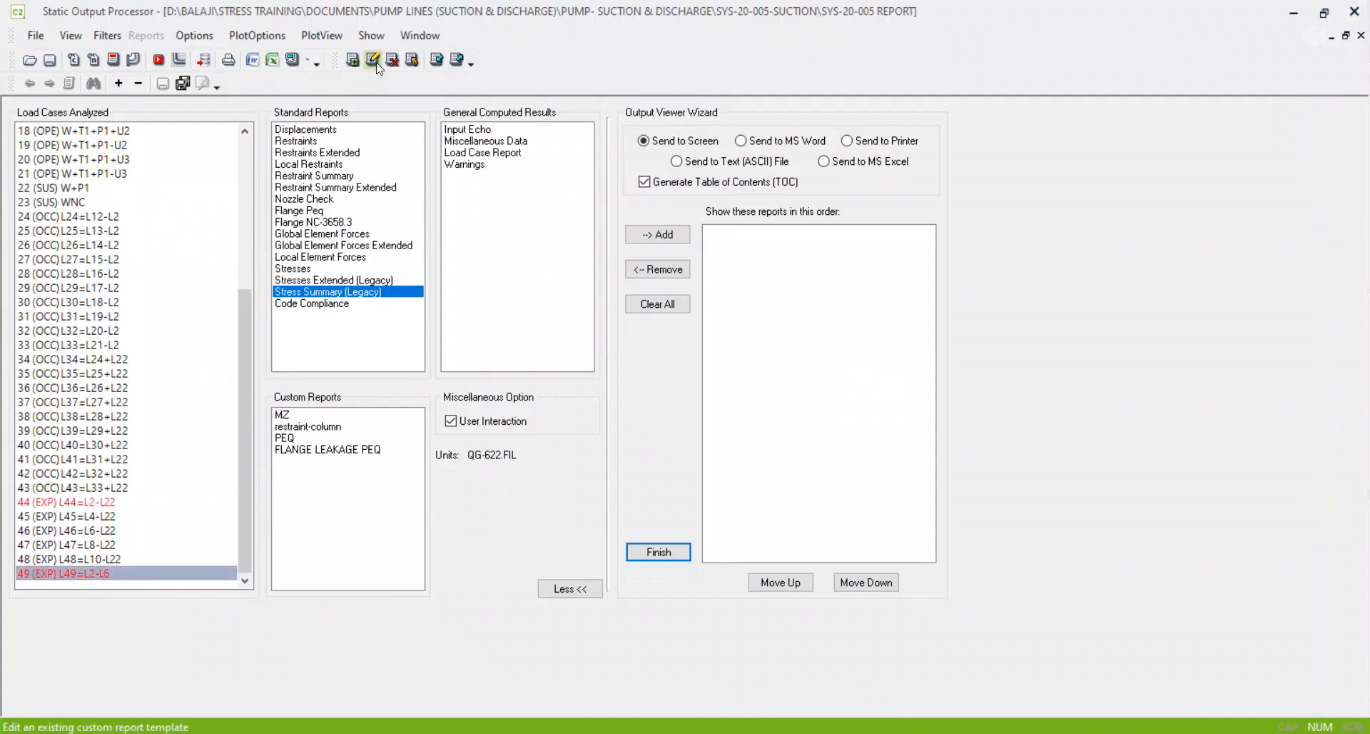
click(293, 63)
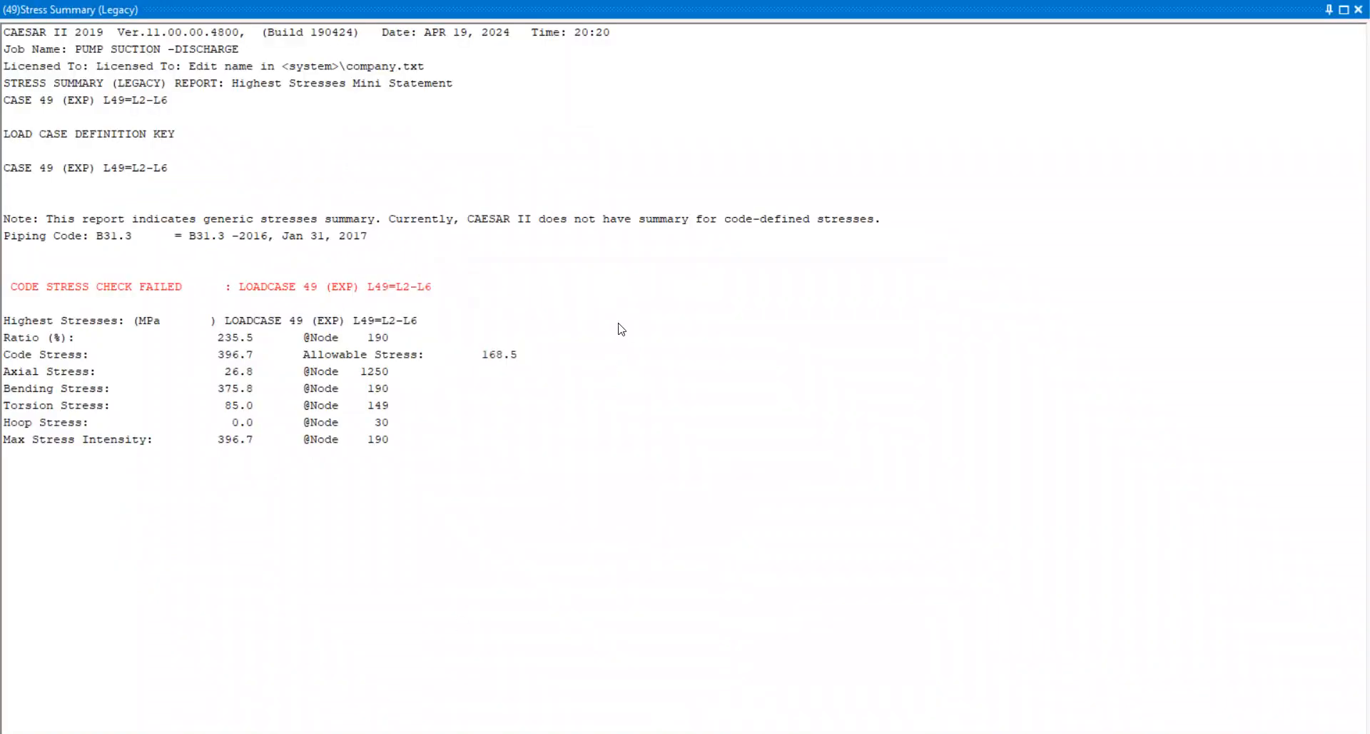
double_click(860, 12)
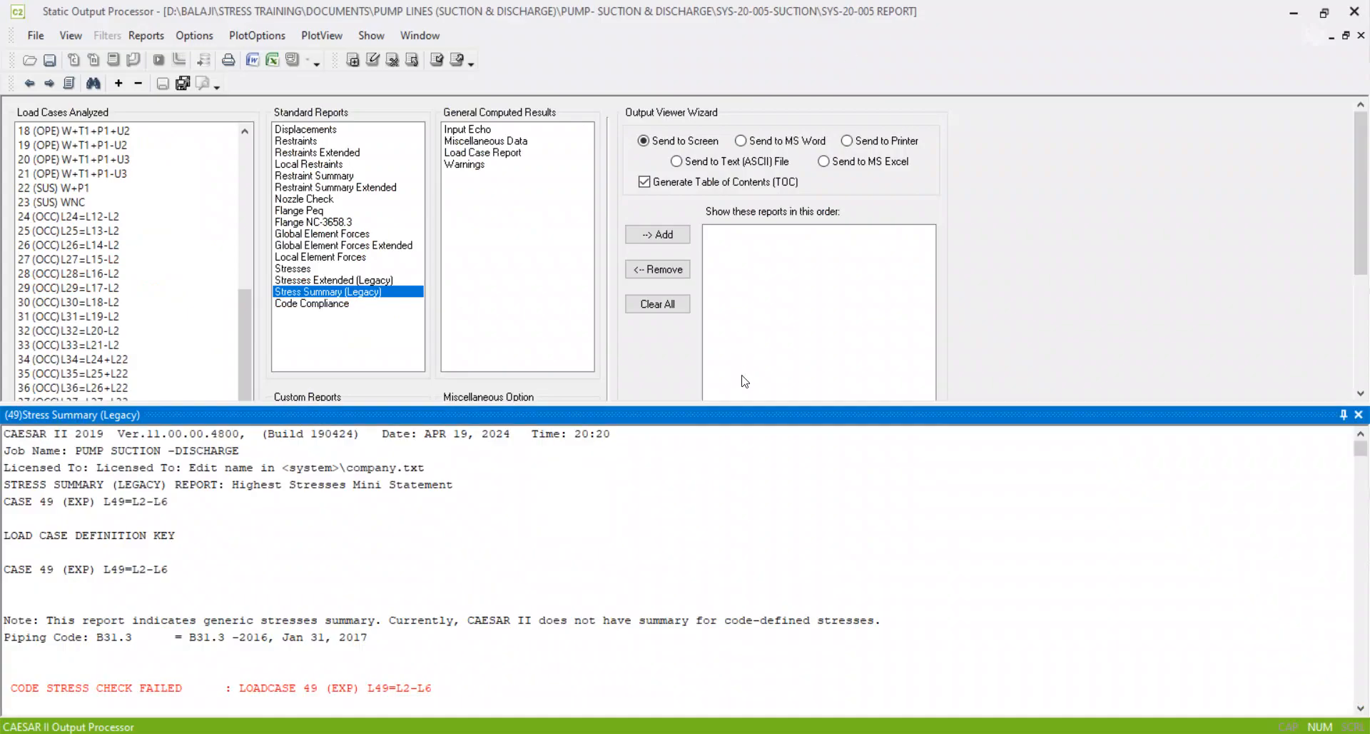
drag(745, 405, 746, 148)
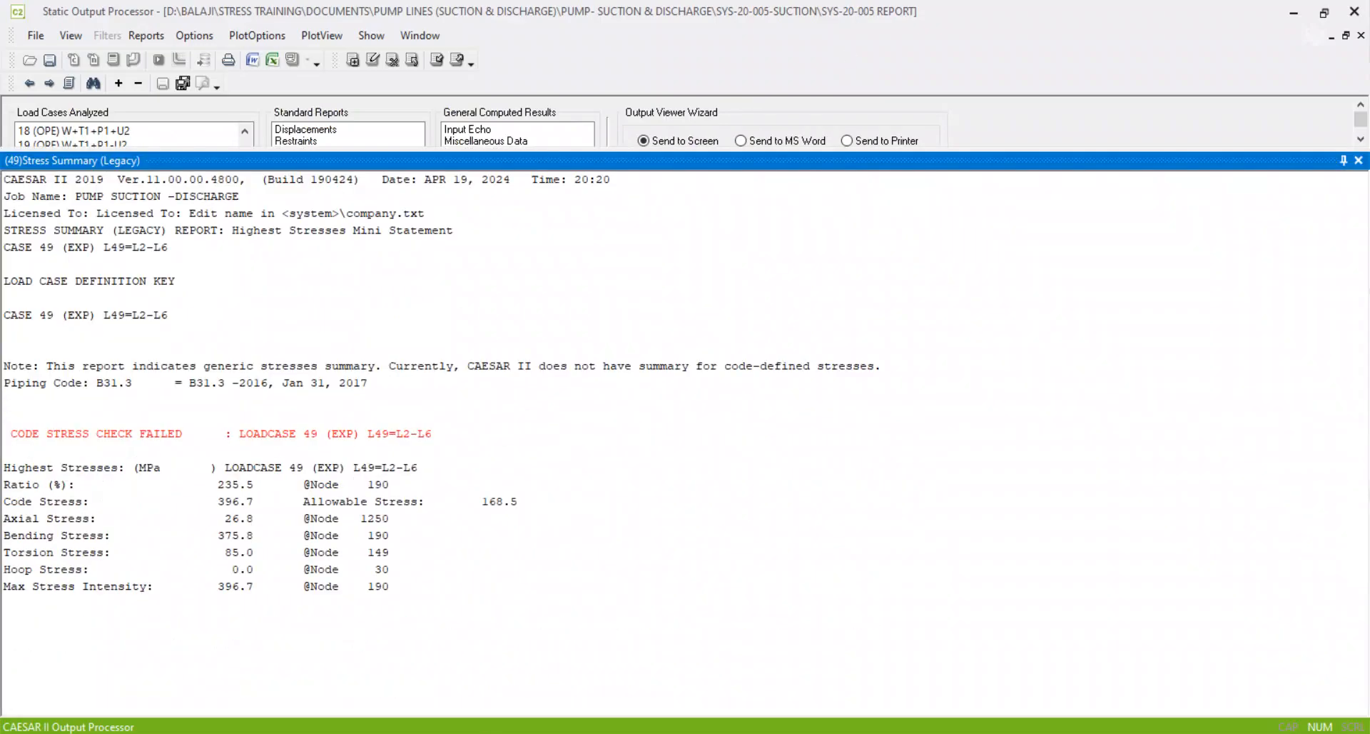
Step: Capture the load case 49 stress results with Snipping Tool, and close the report and the Static Output Processor
key(alt+Tab)
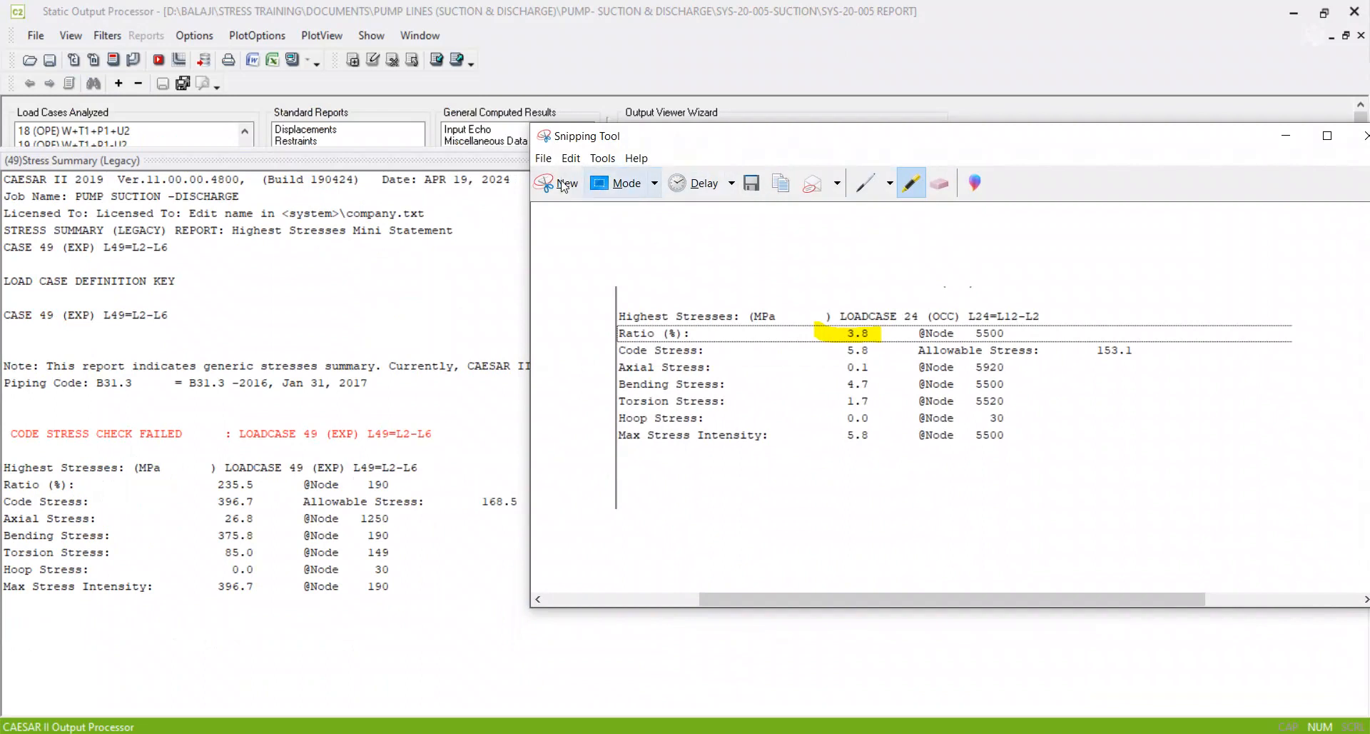
click(561, 183)
drag(2, 273, 997, 634)
click(1085, 119)
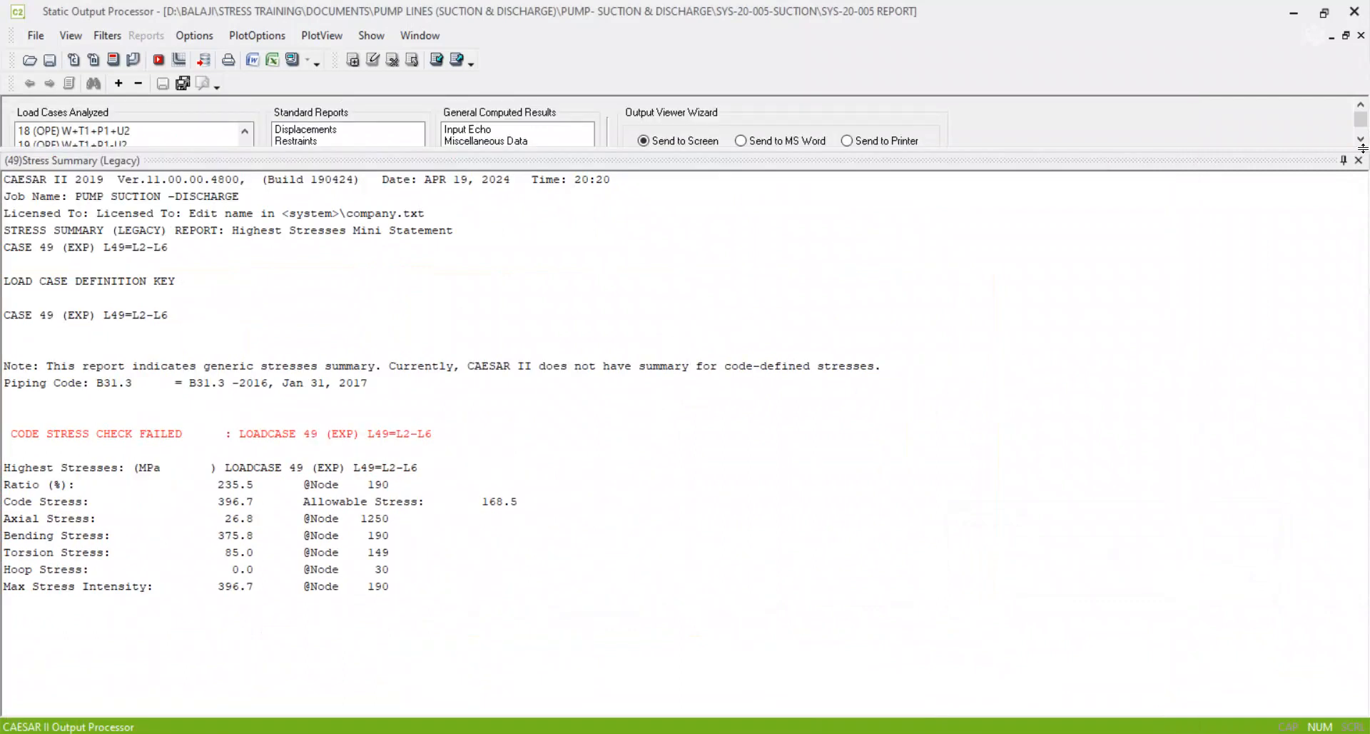
click(1359, 161)
click(1354, 12)
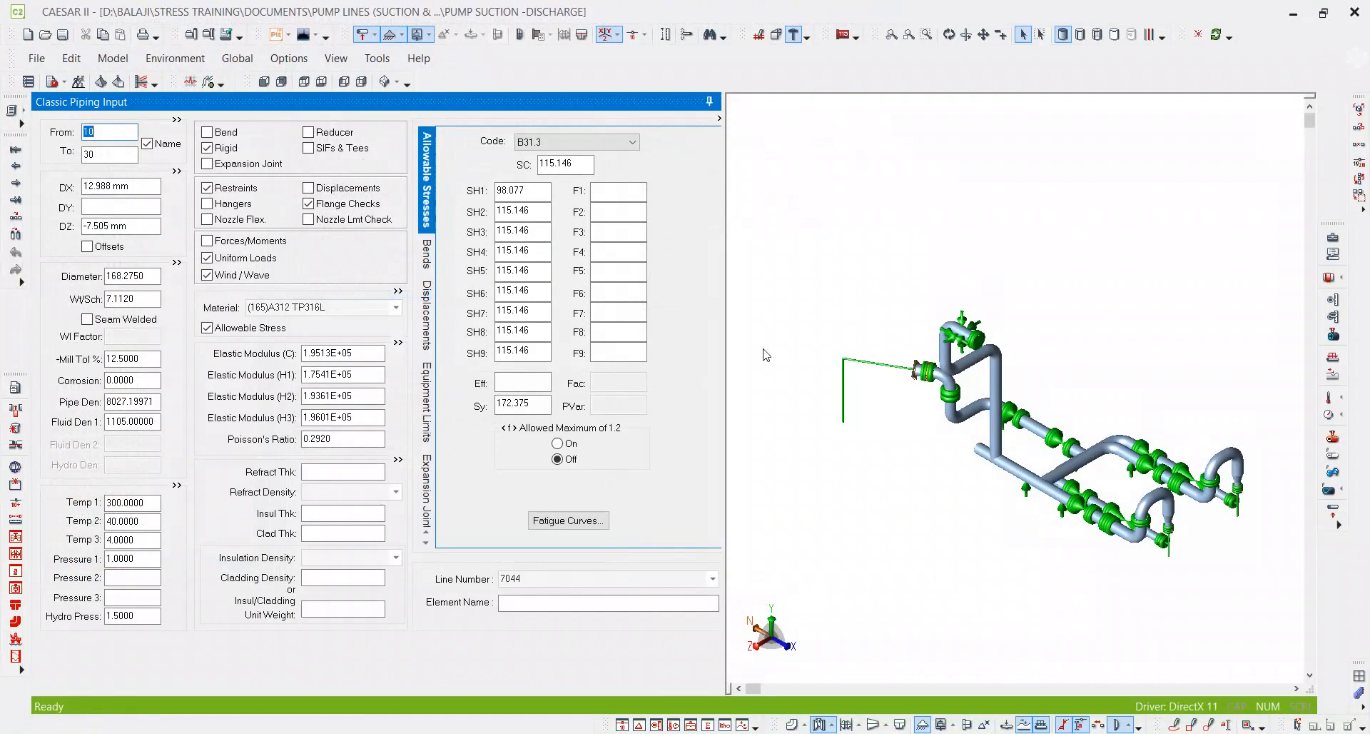
Step: Set Temp 1 to 82 for element 10 to 30 in the classic piping input
click(171, 60)
key(Escape)
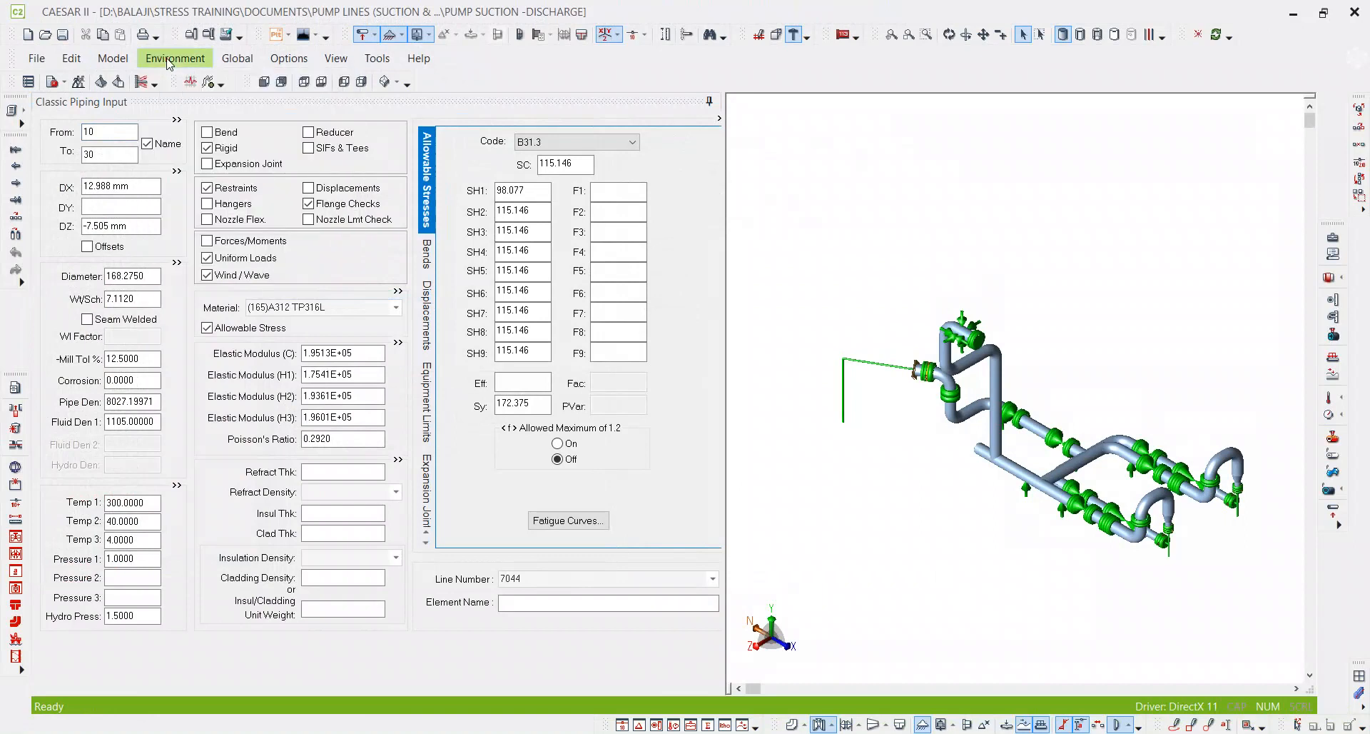
click(153, 505)
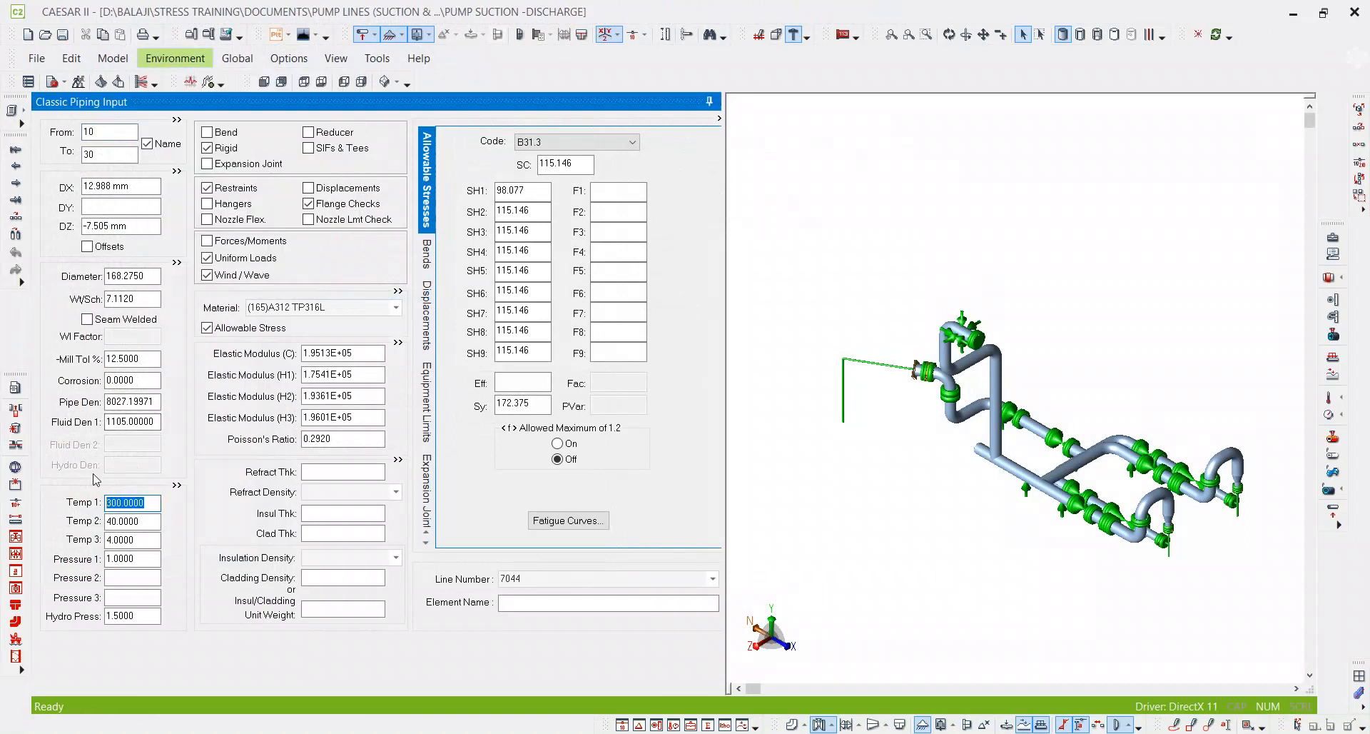
key(Down)
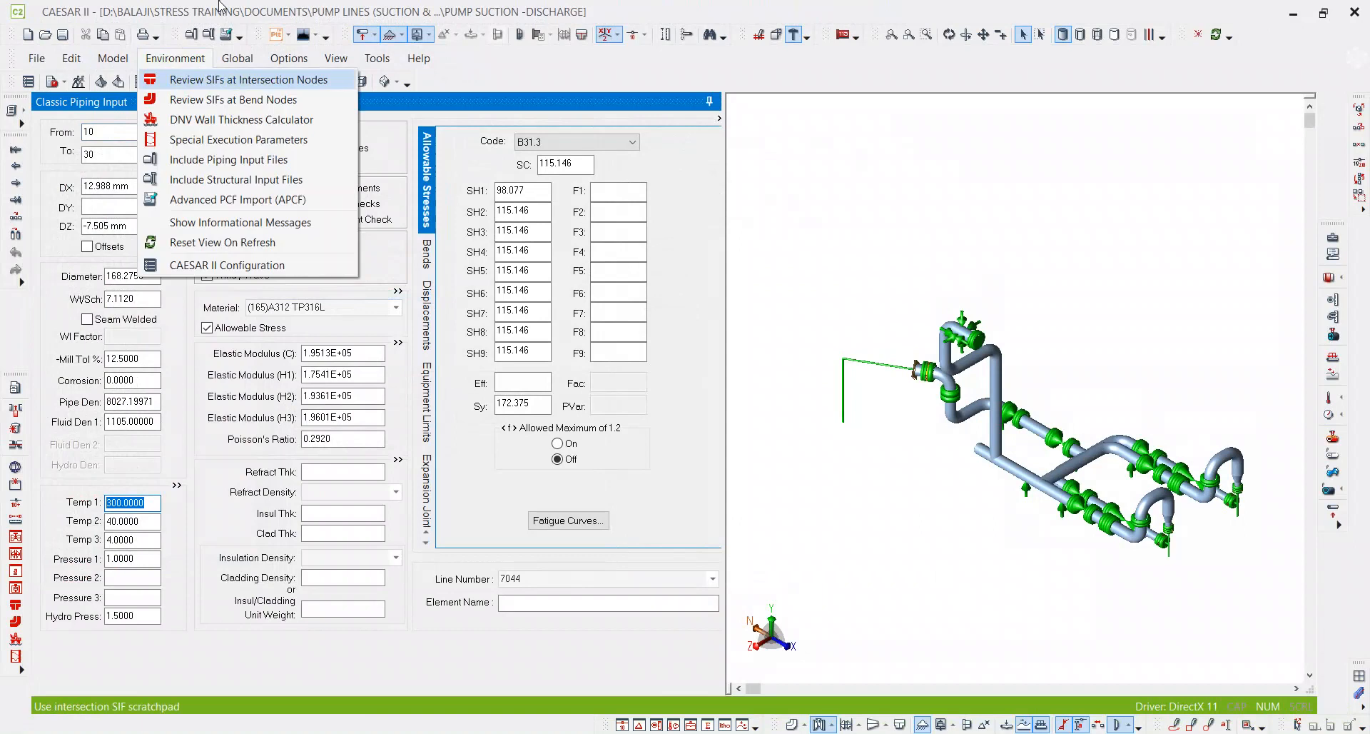
click(235, 43)
drag(156, 507, 46, 515)
text(82)
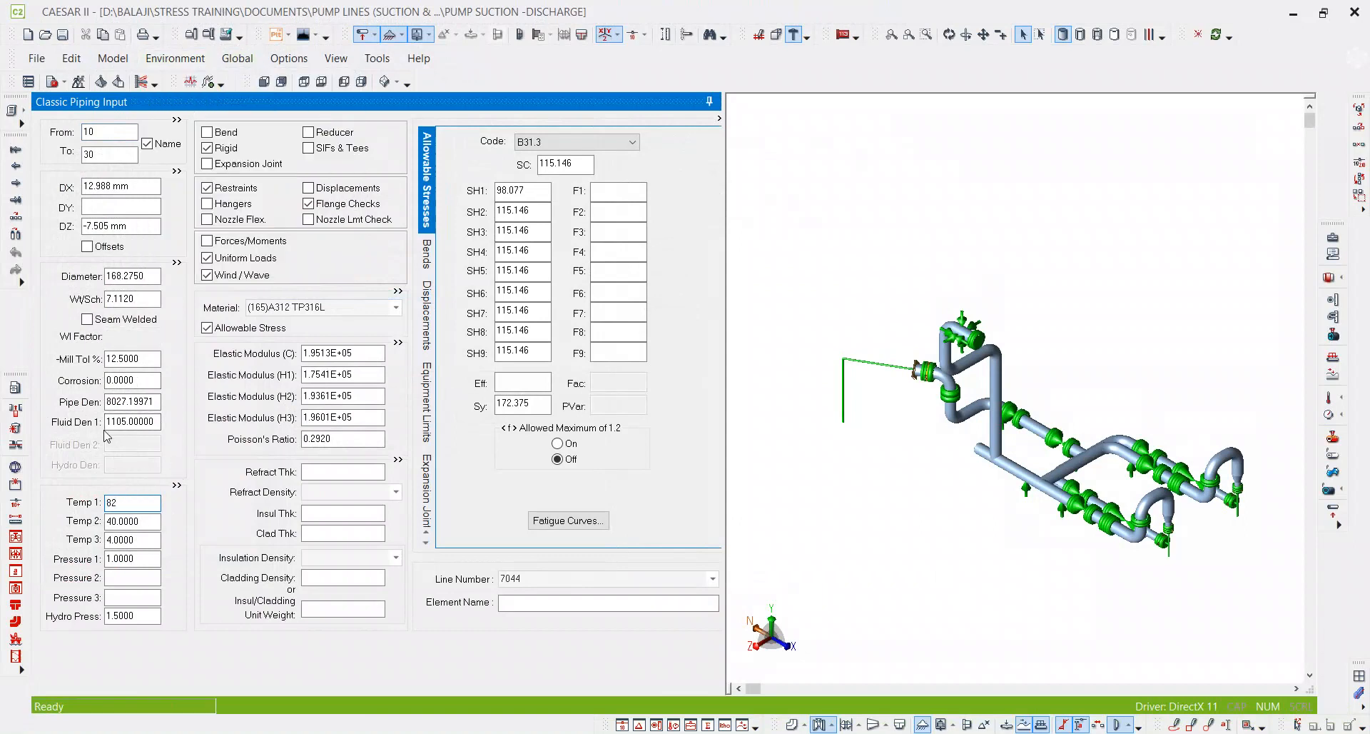
key(Tab)
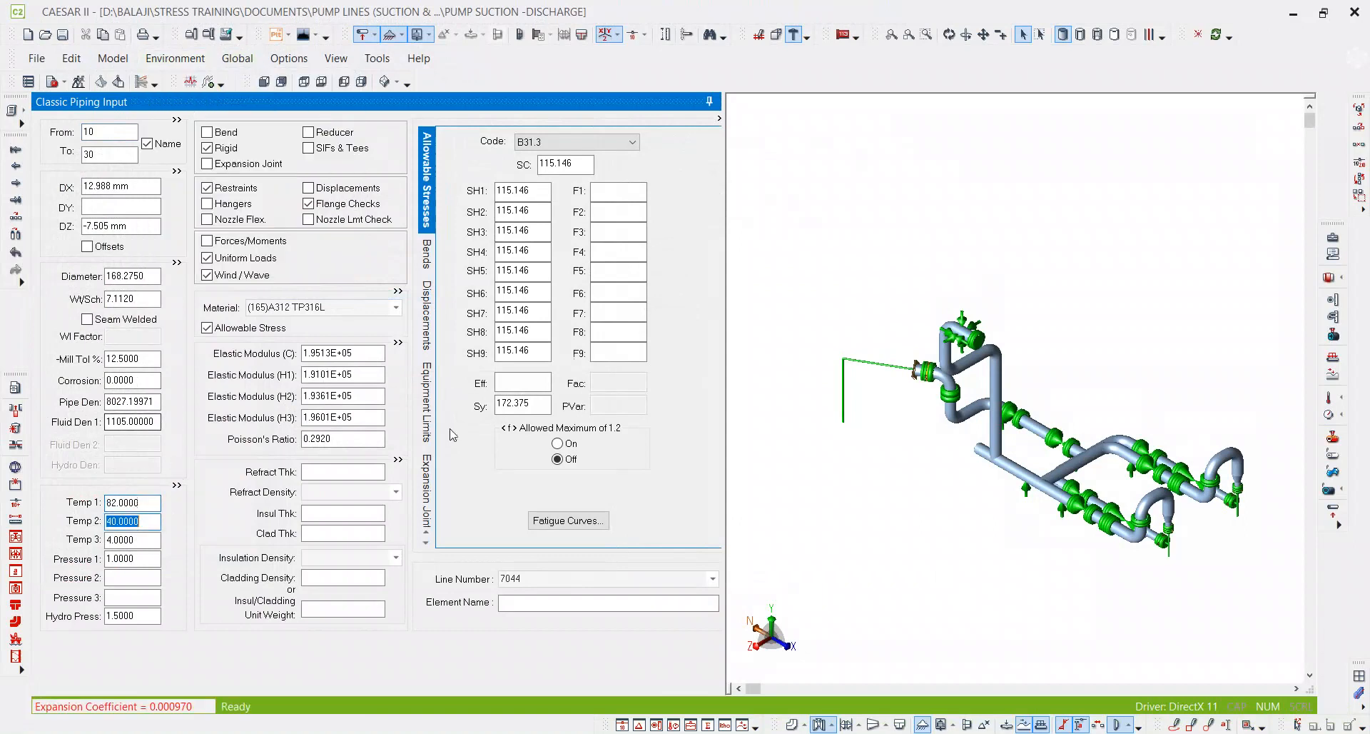
Step: Display the Temp 1 colour legend, change its 300 entry to 82 for the remaining elements, and collapse the legend
click(1328, 398)
click(1224, 157)
click(1211, 177)
click(1211, 176)
double_click(1311, 199)
text(82)
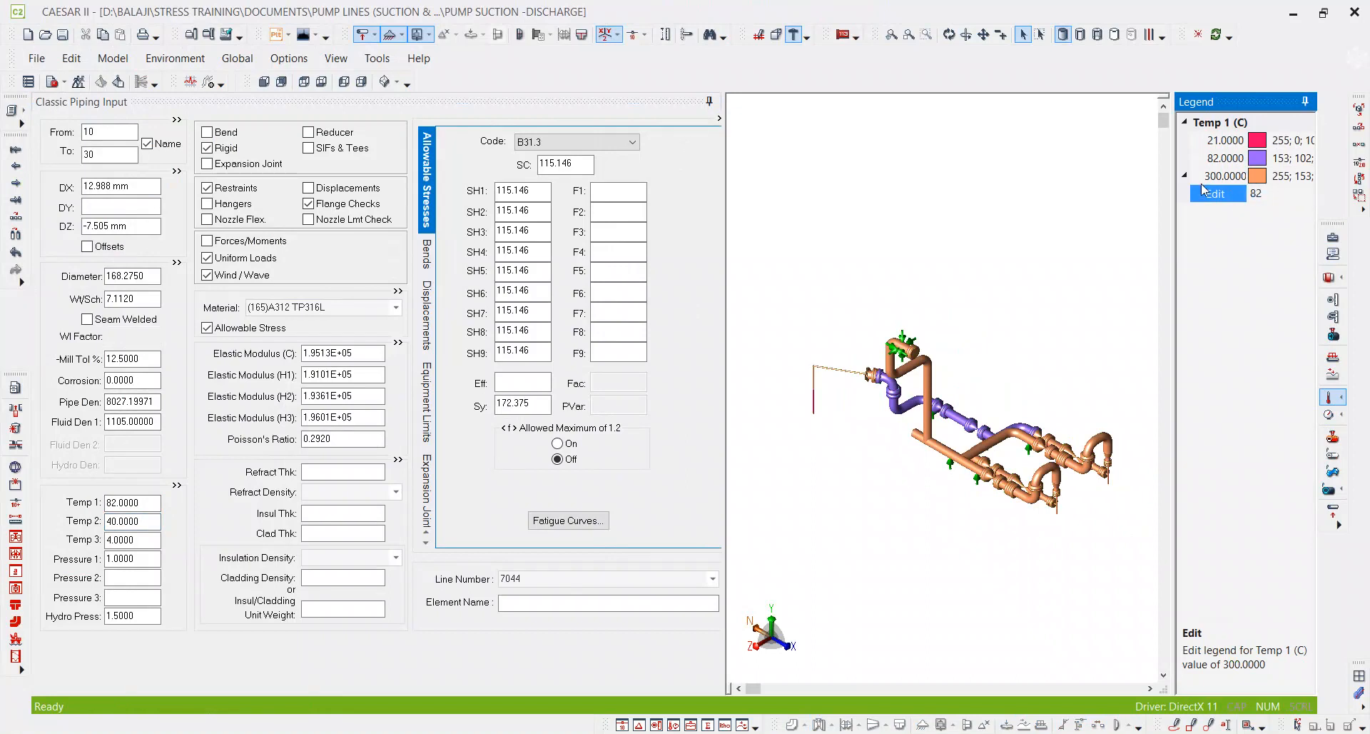
key(Return)
click(1305, 102)
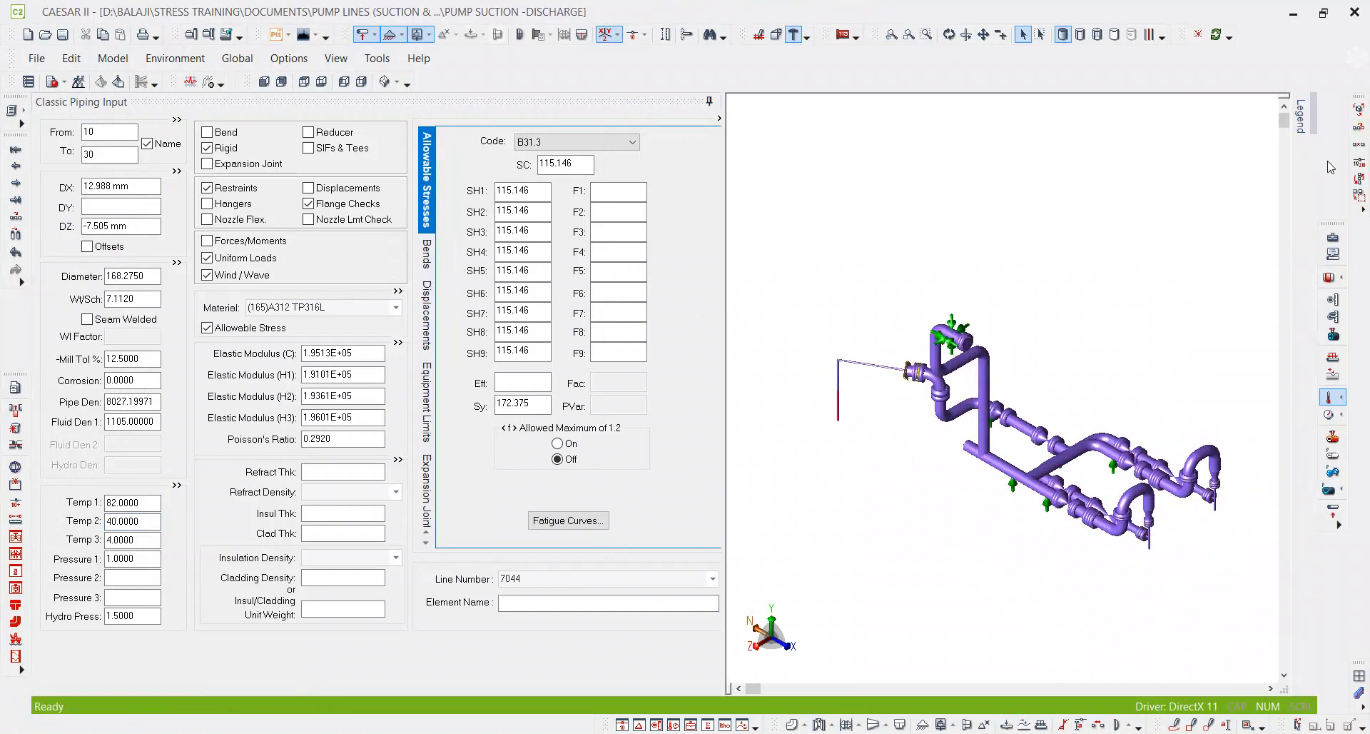
Step: Rerun the static analysis, bring up the LINEAR INTERPOLATOR workbook in Excel while it runs, and return to the Static Output Processor
click(78, 81)
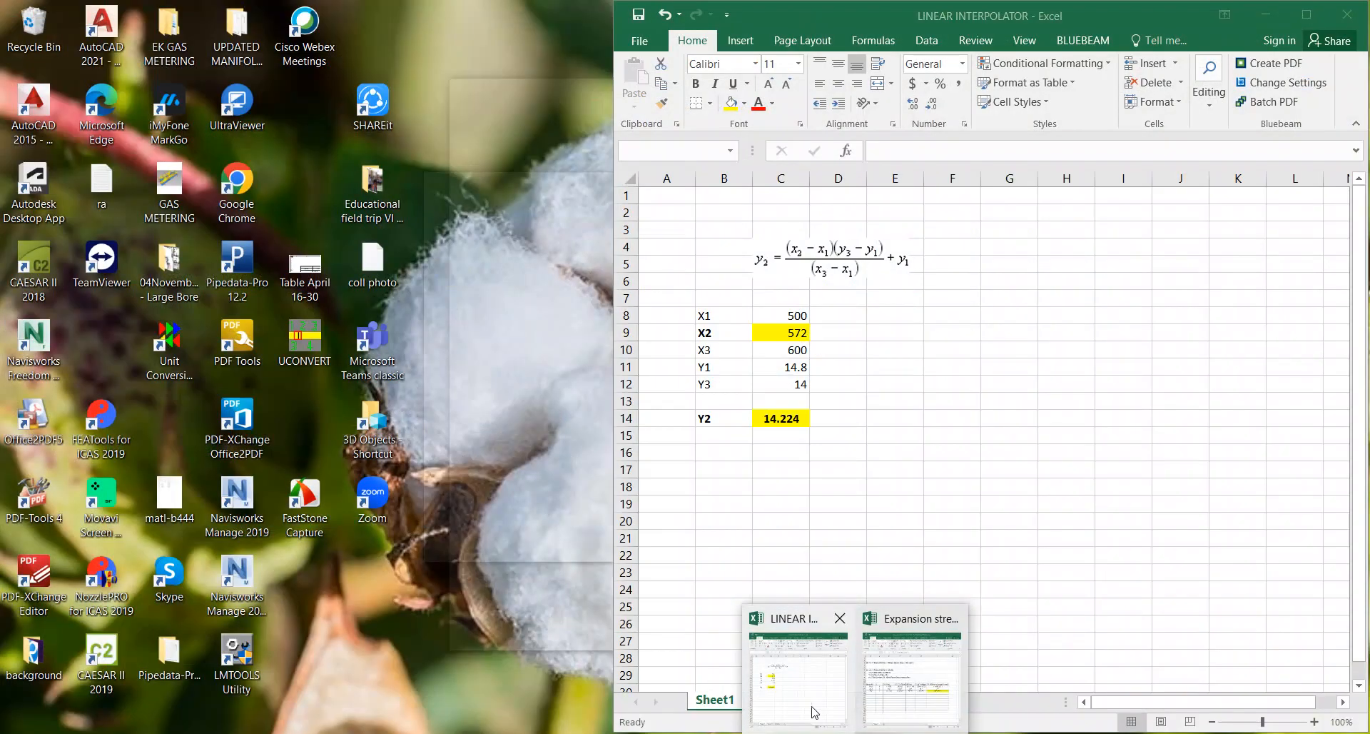
click(814, 711)
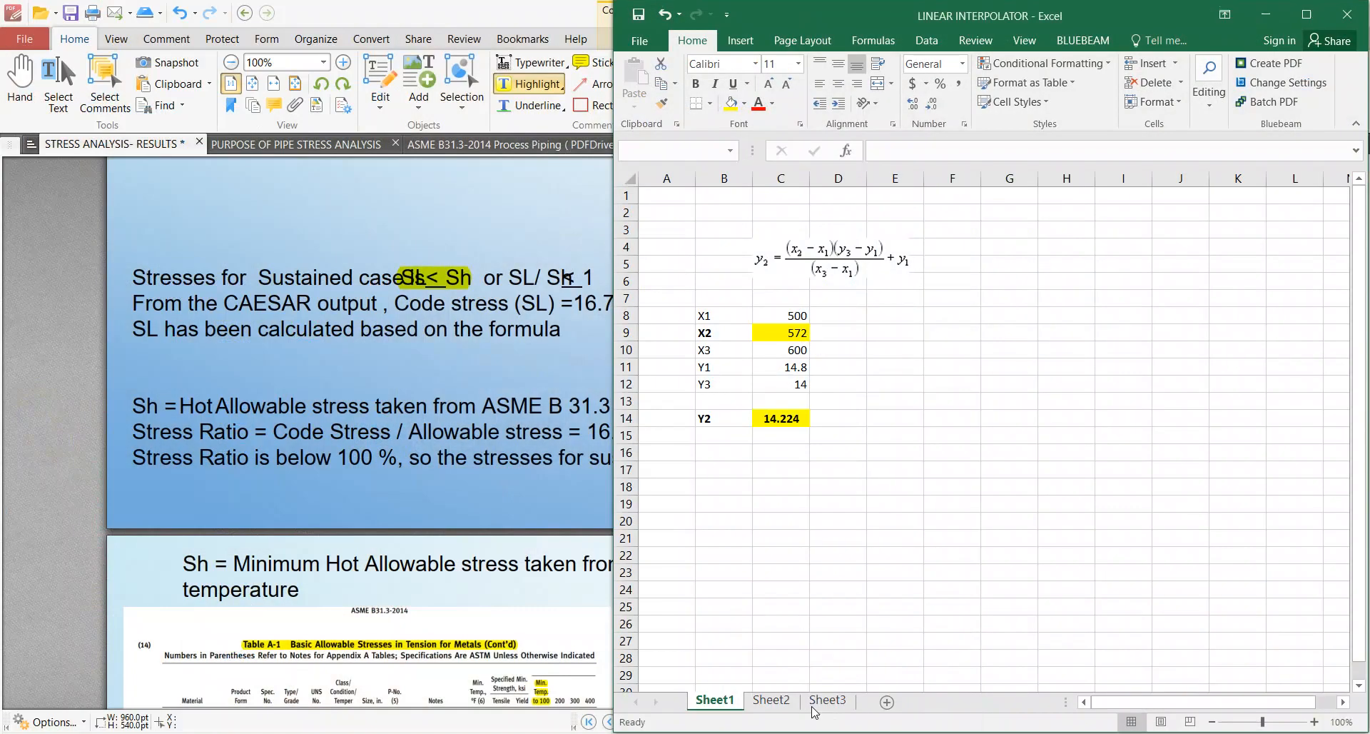
click(895, 537)
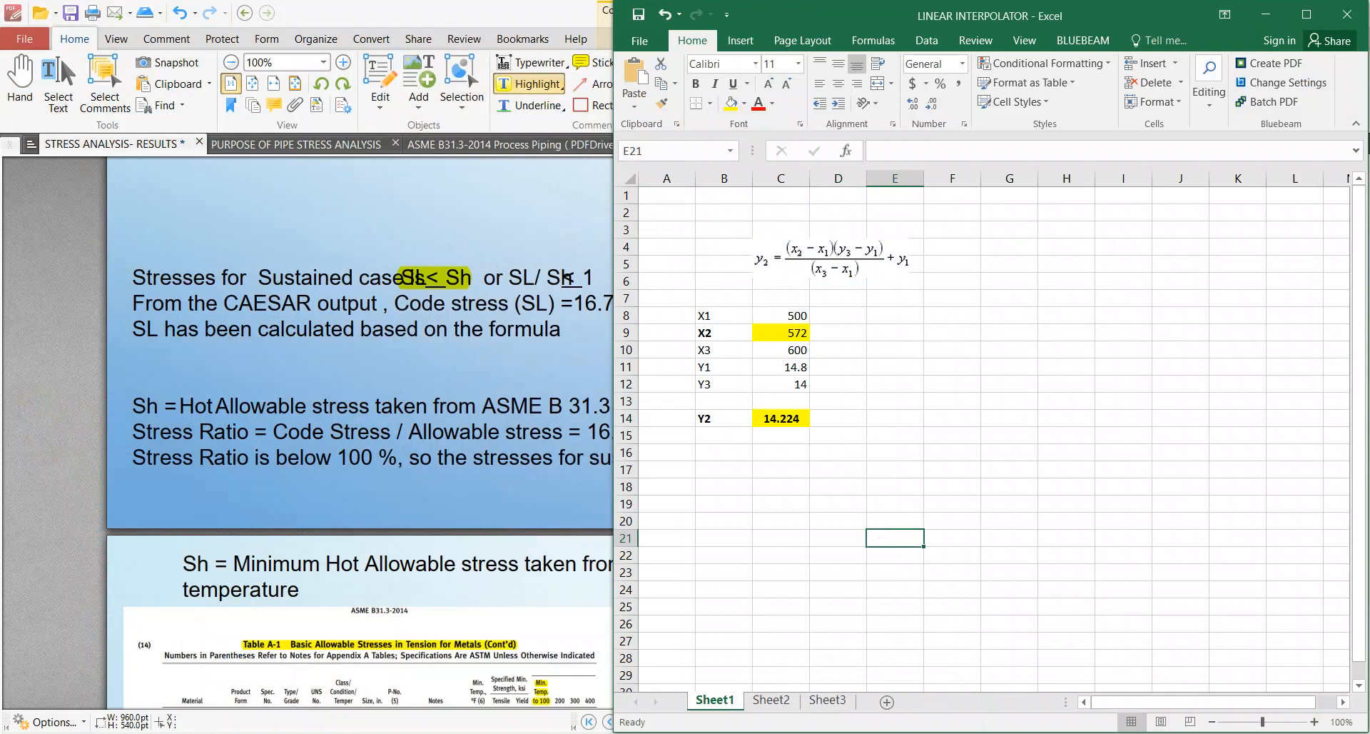
mouse_move(634, 733)
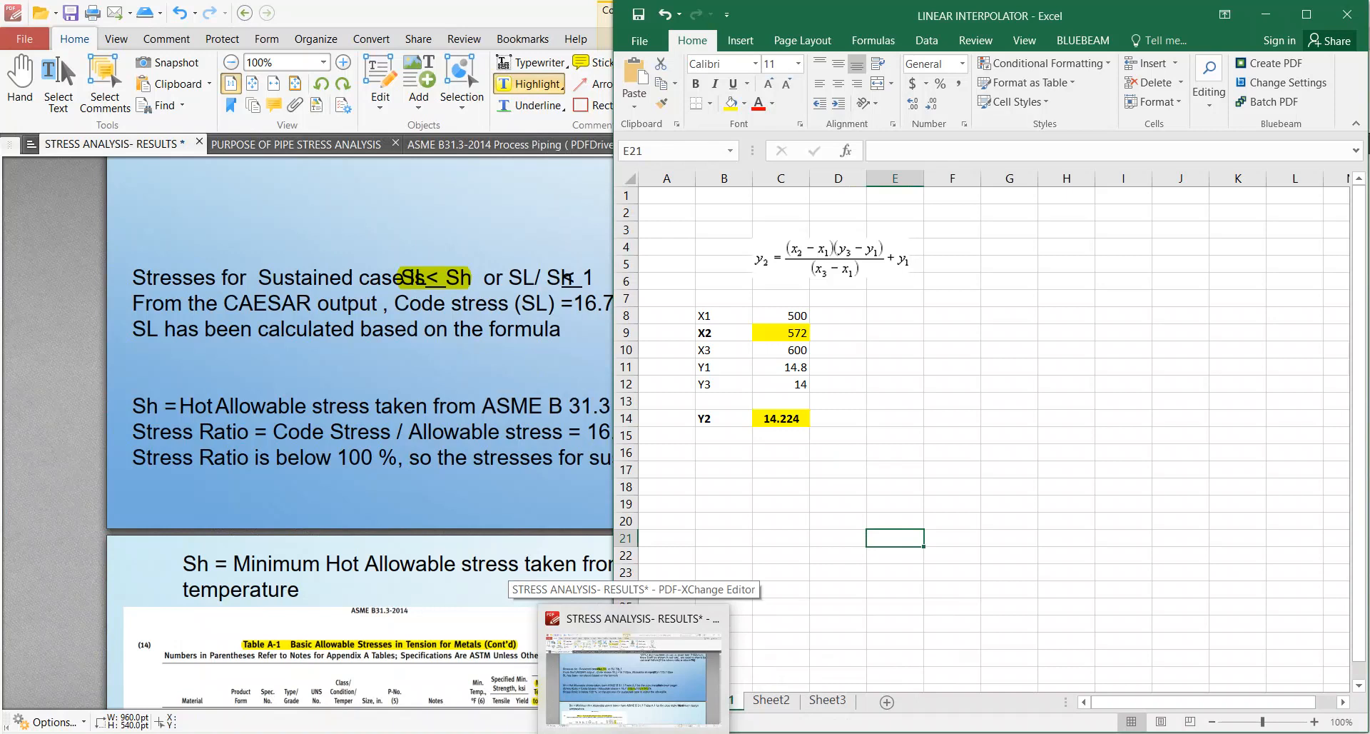
click(865, 486)
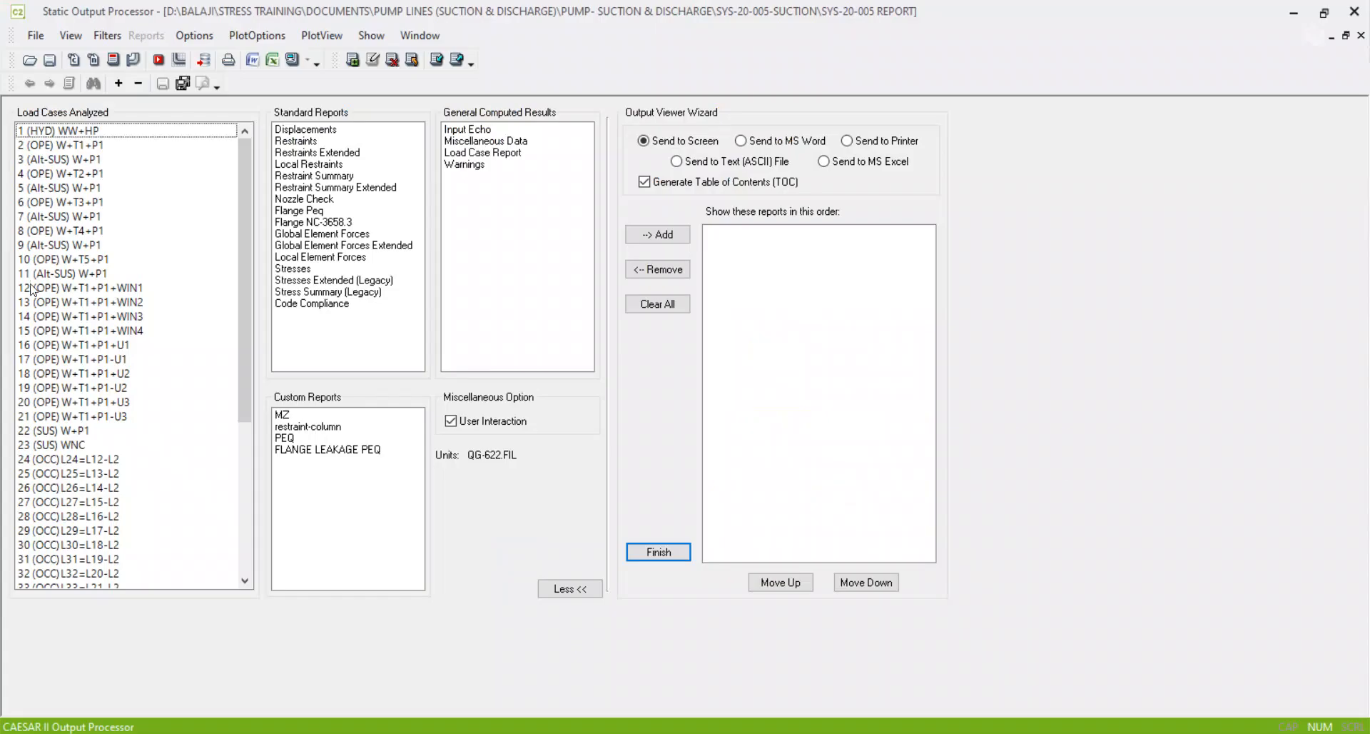
Step: Generate the Stress Summary (Legacy) report for load case 49 from the rerun analysis, and close the report and the output processor
scroll(107, 442, down, 6)
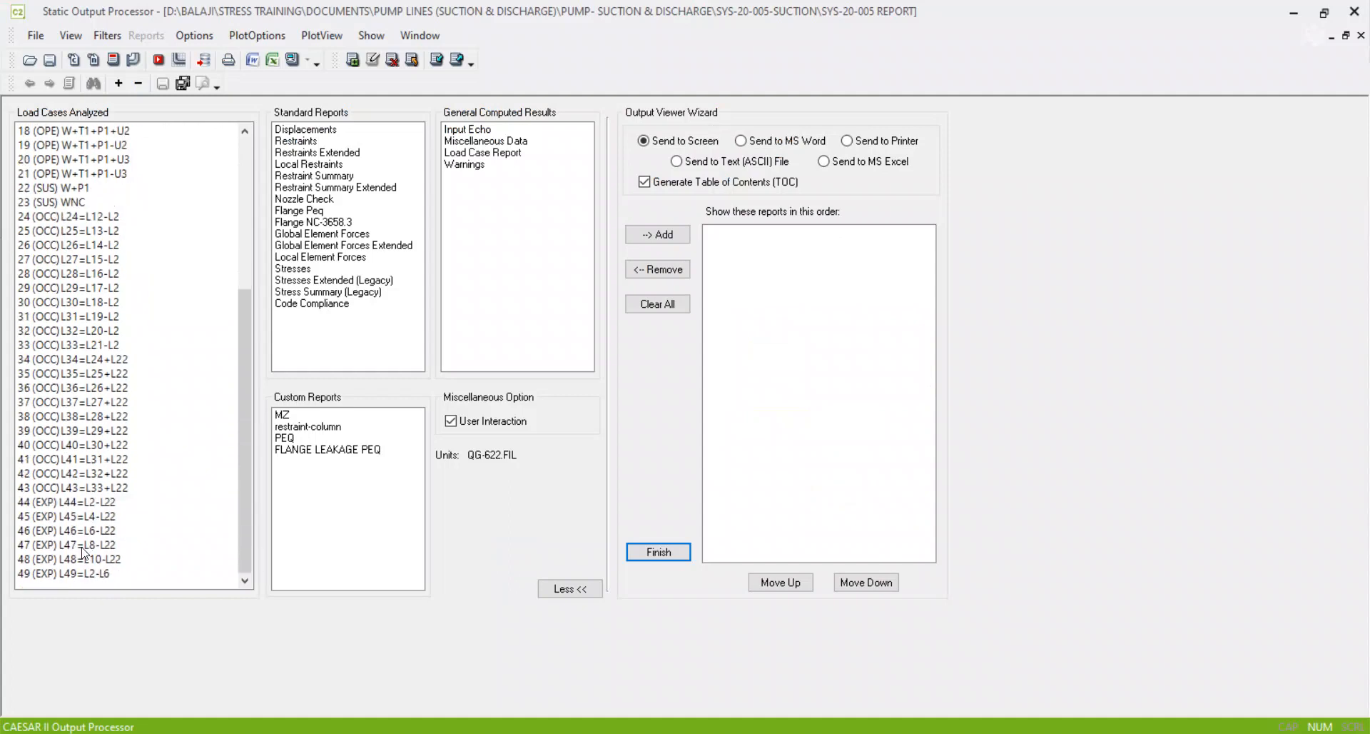
click(78, 574)
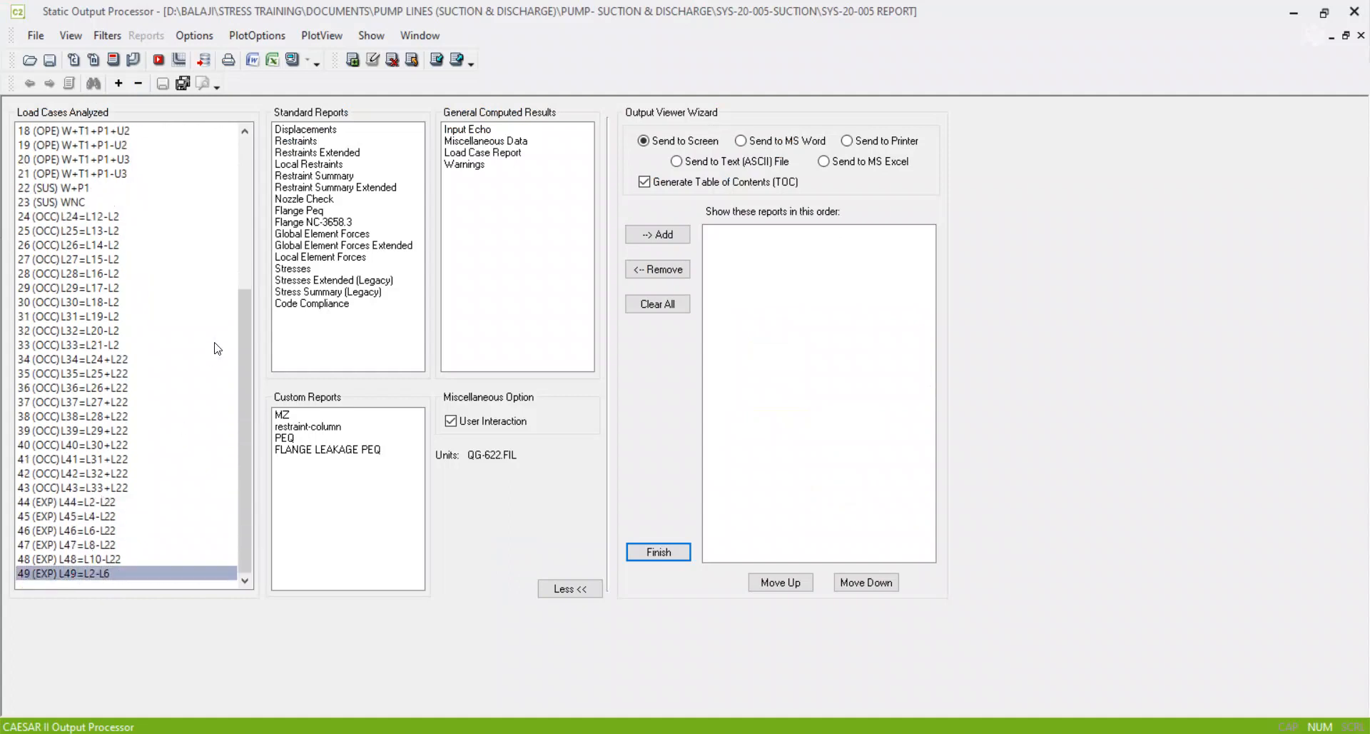
click(289, 291)
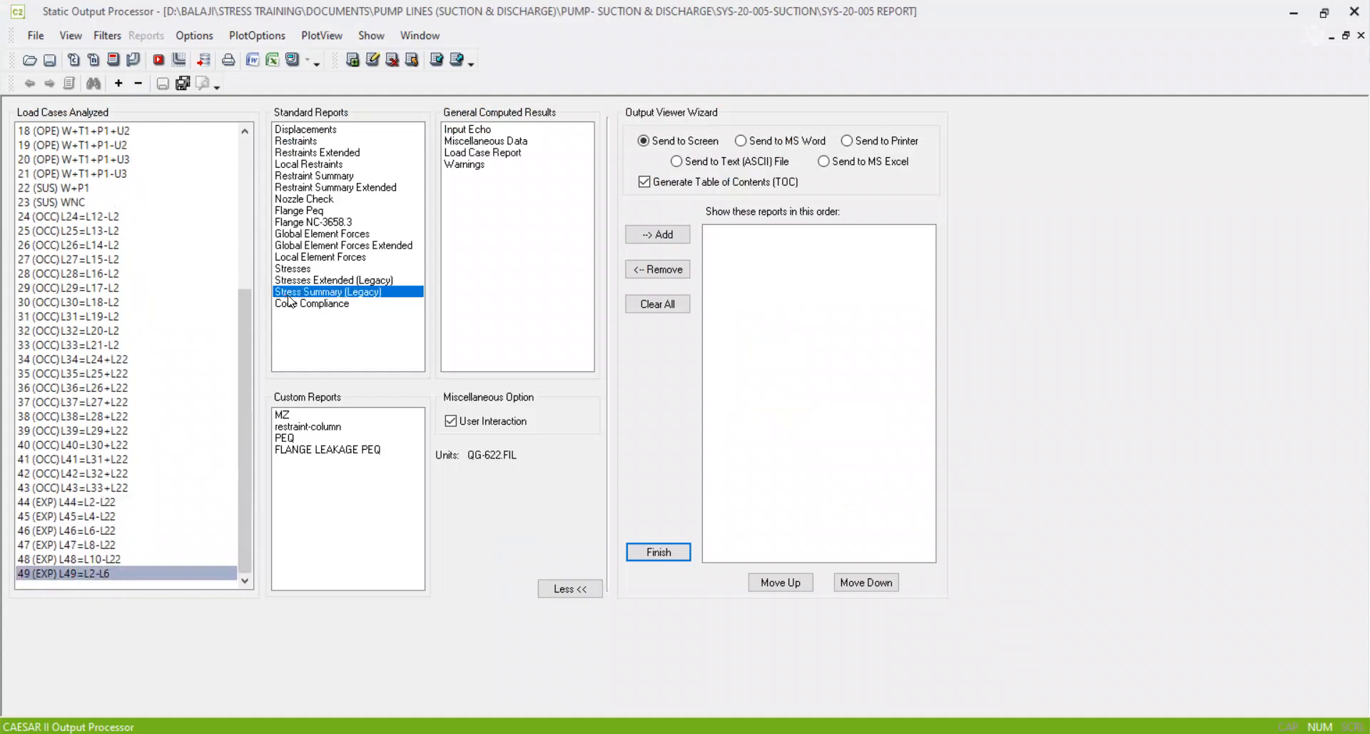
click(293, 60)
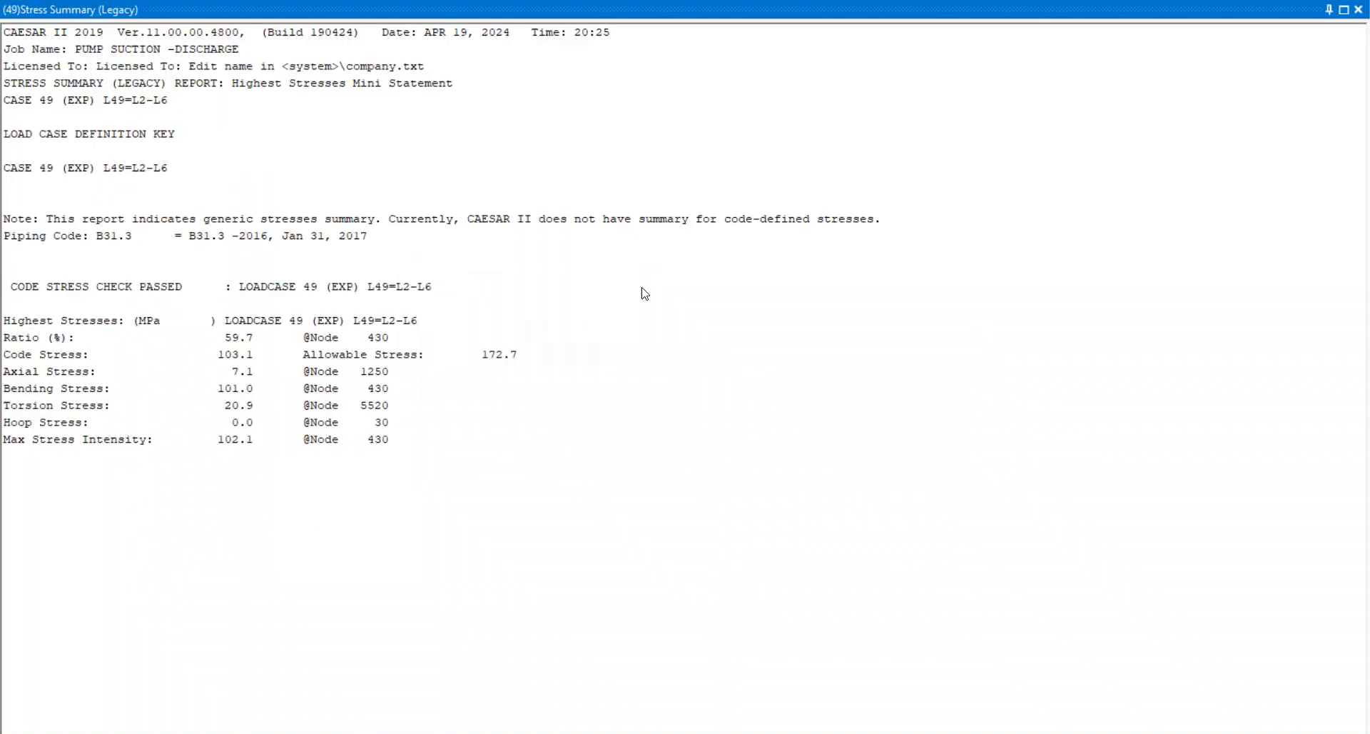
double_click(1025, 10)
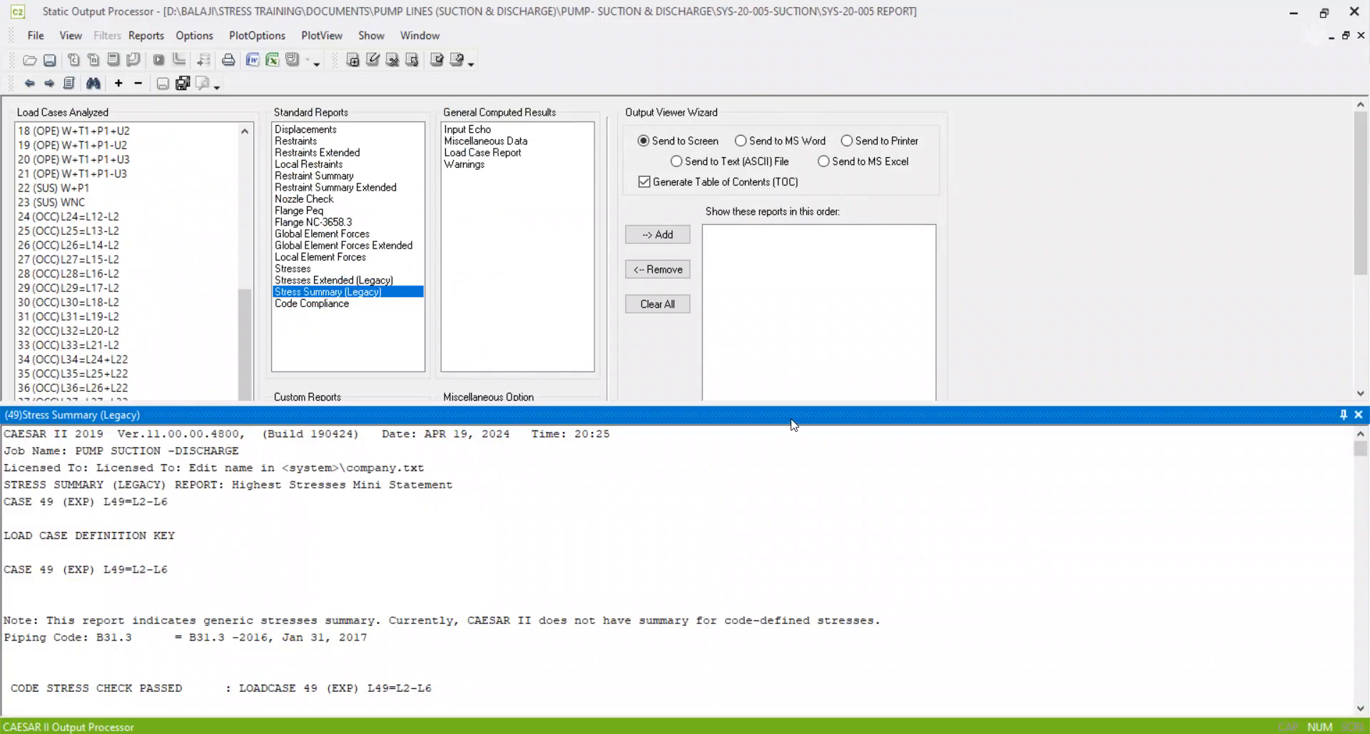
click(1359, 415)
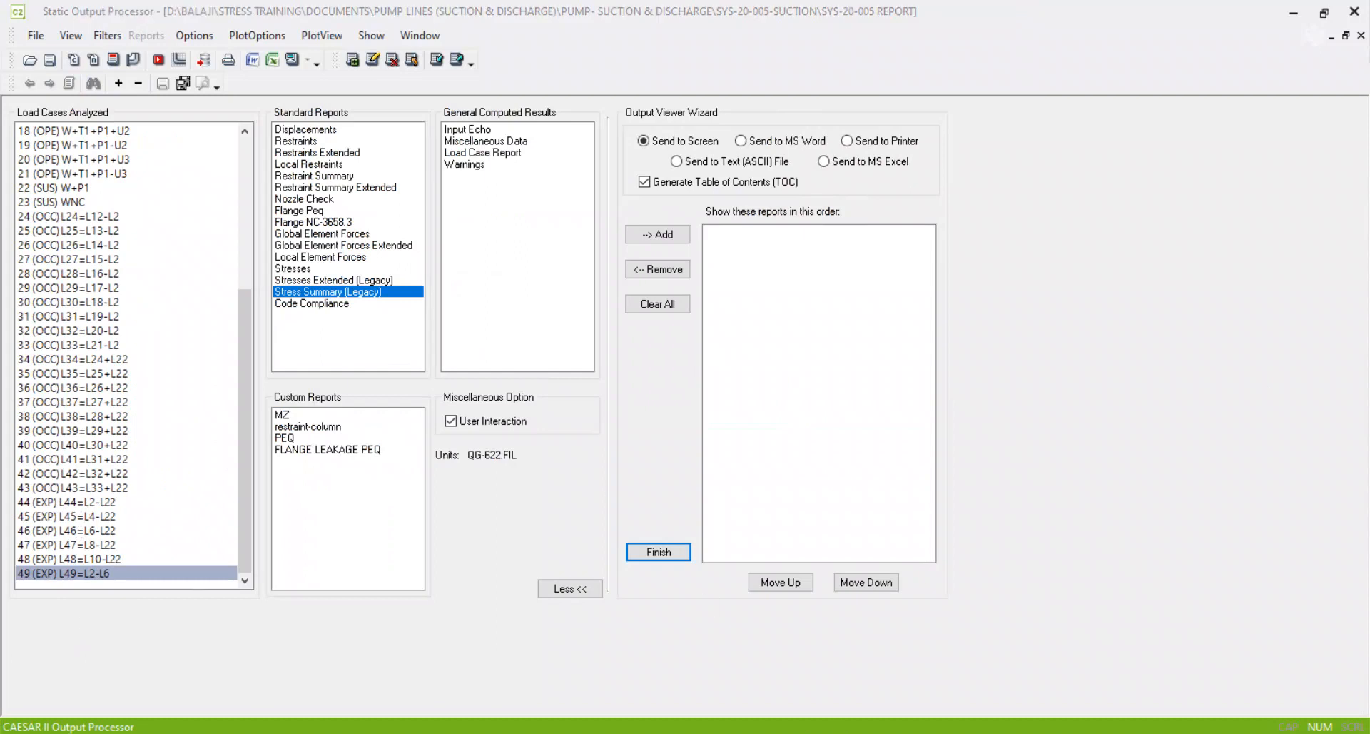
click(1355, 11)
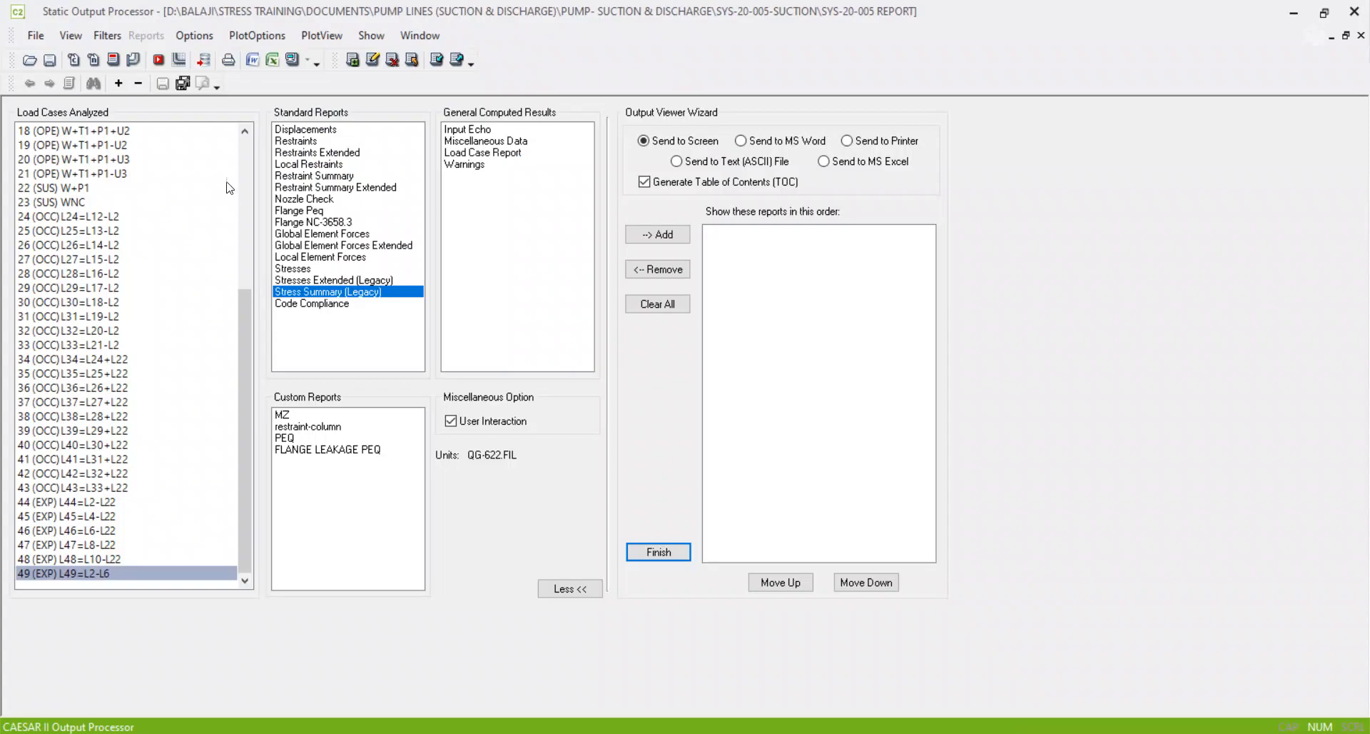
Step: Reopen the static output, examine load case 49's code and allowable stresses in an enlarged Stress Summary (Legacy) report, and close it
click(136, 60)
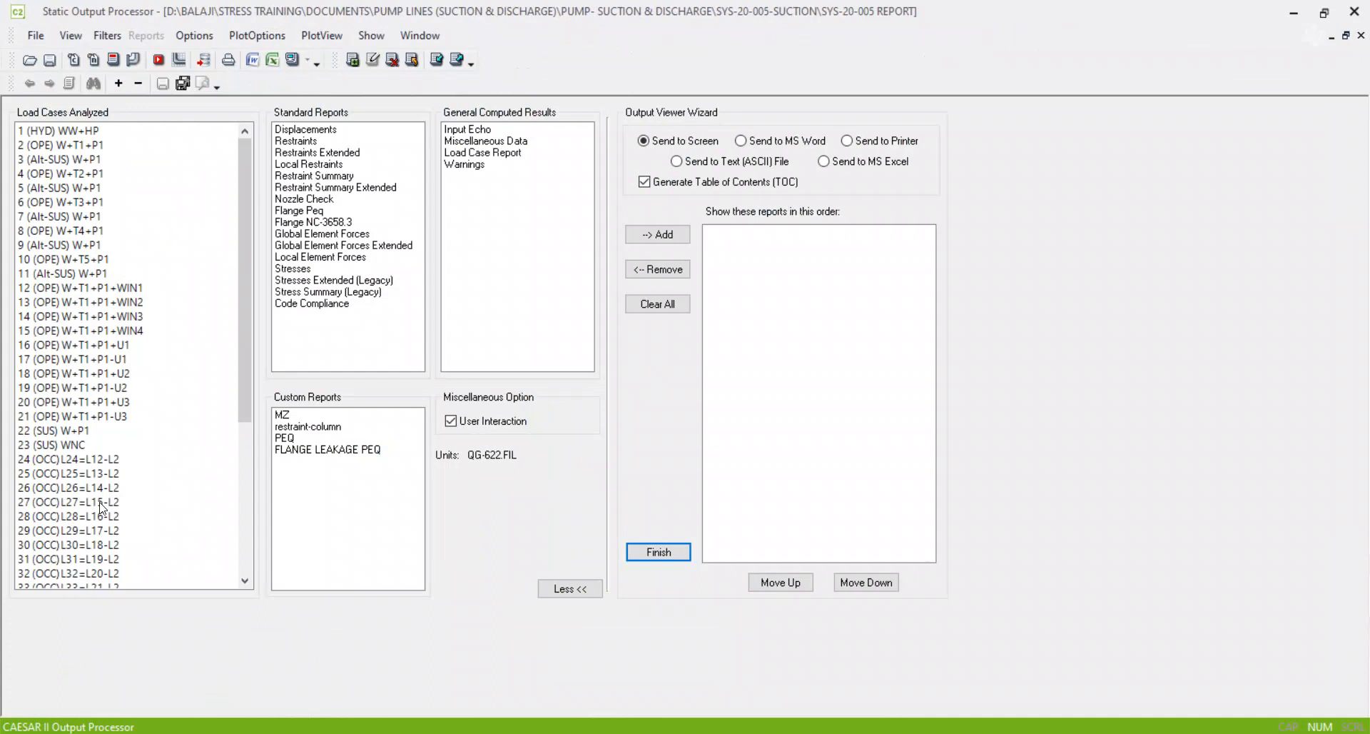
scroll(103, 508, down, 6)
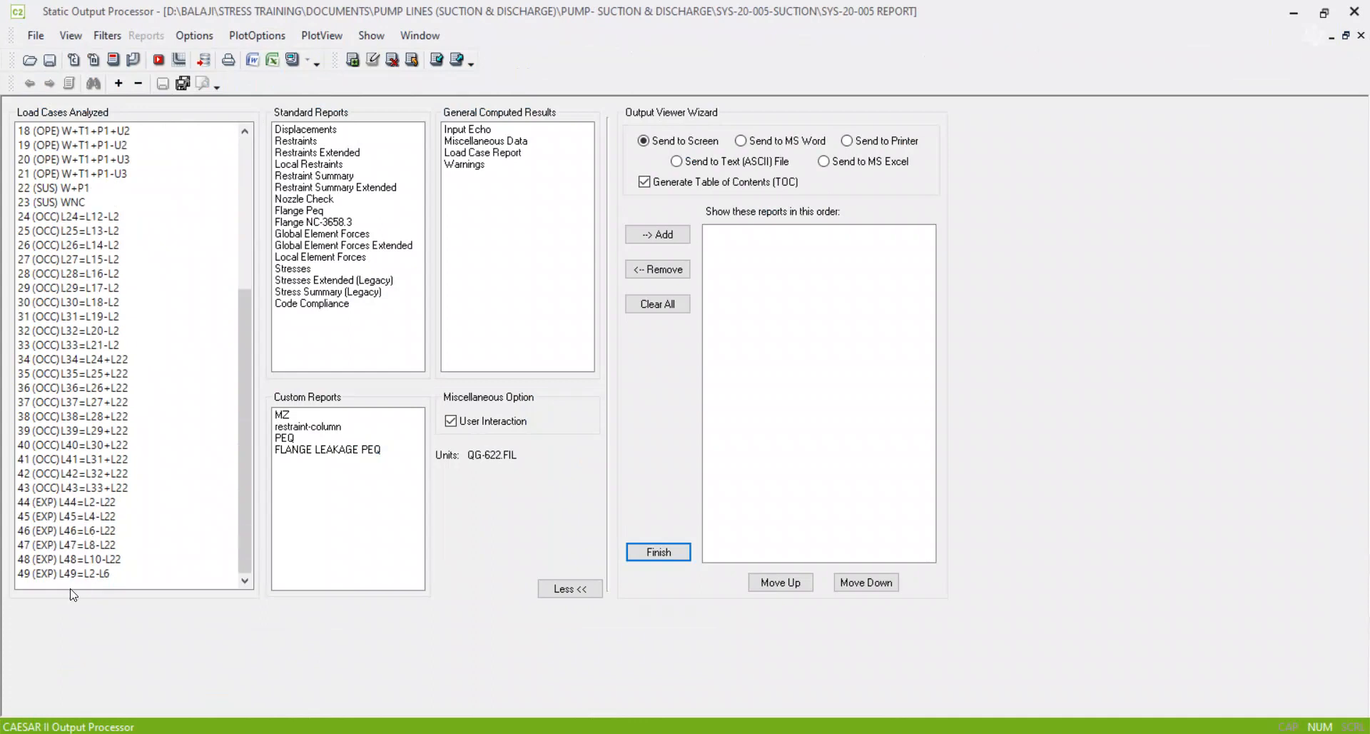
click(89, 573)
click(294, 291)
click(294, 58)
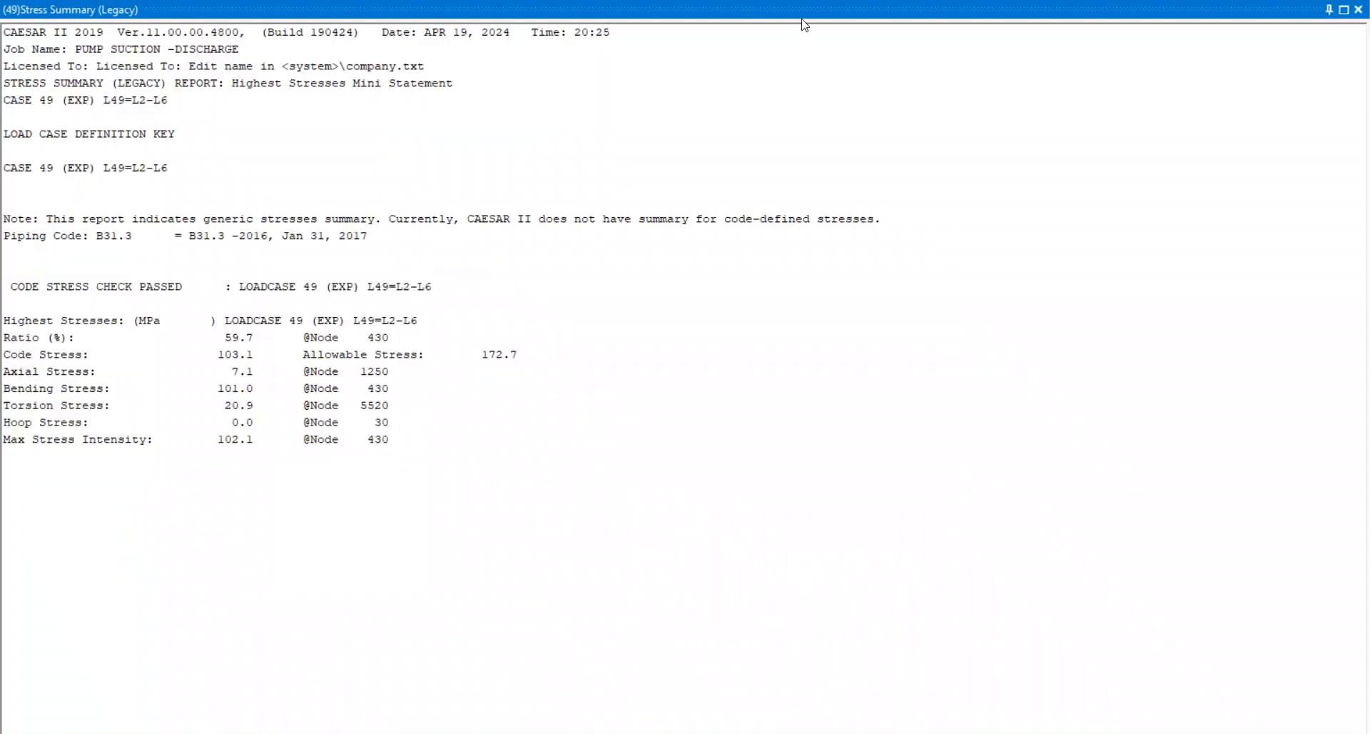
double_click(822, 10)
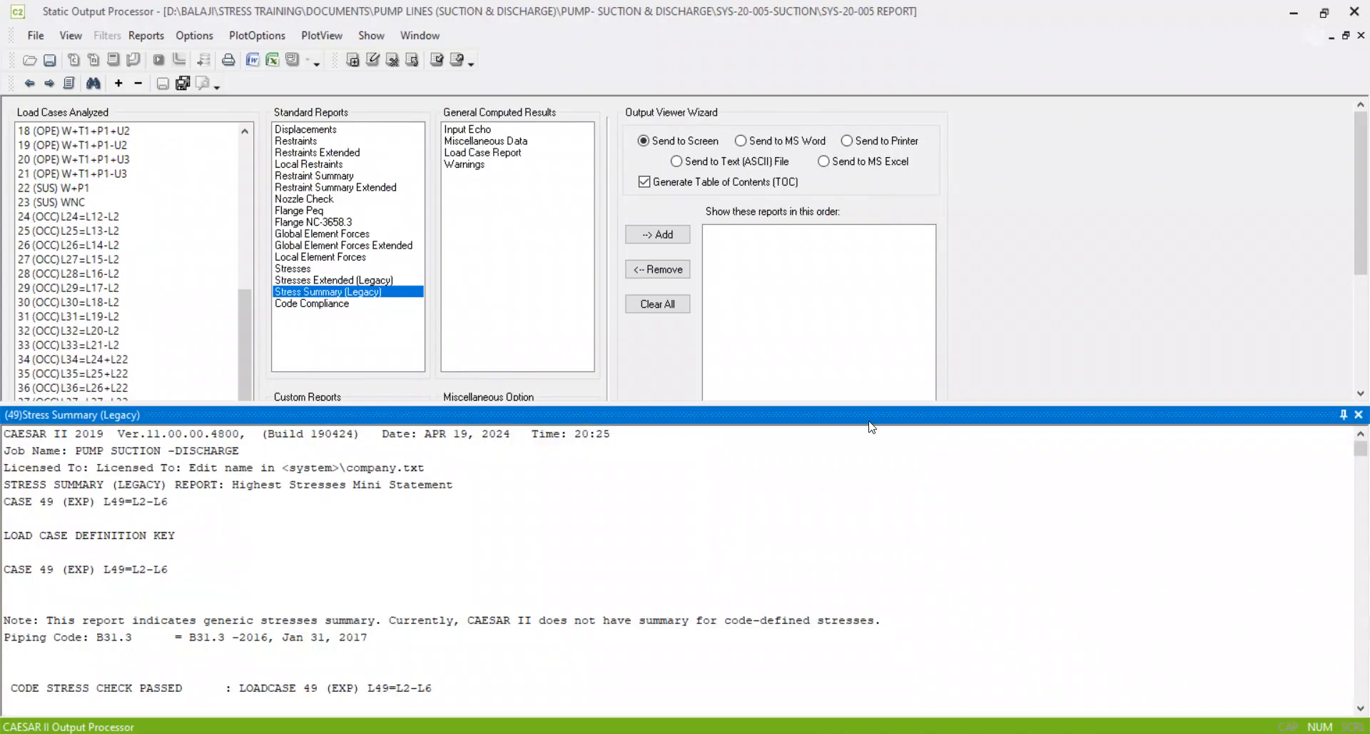
drag(880, 405, 880, 151)
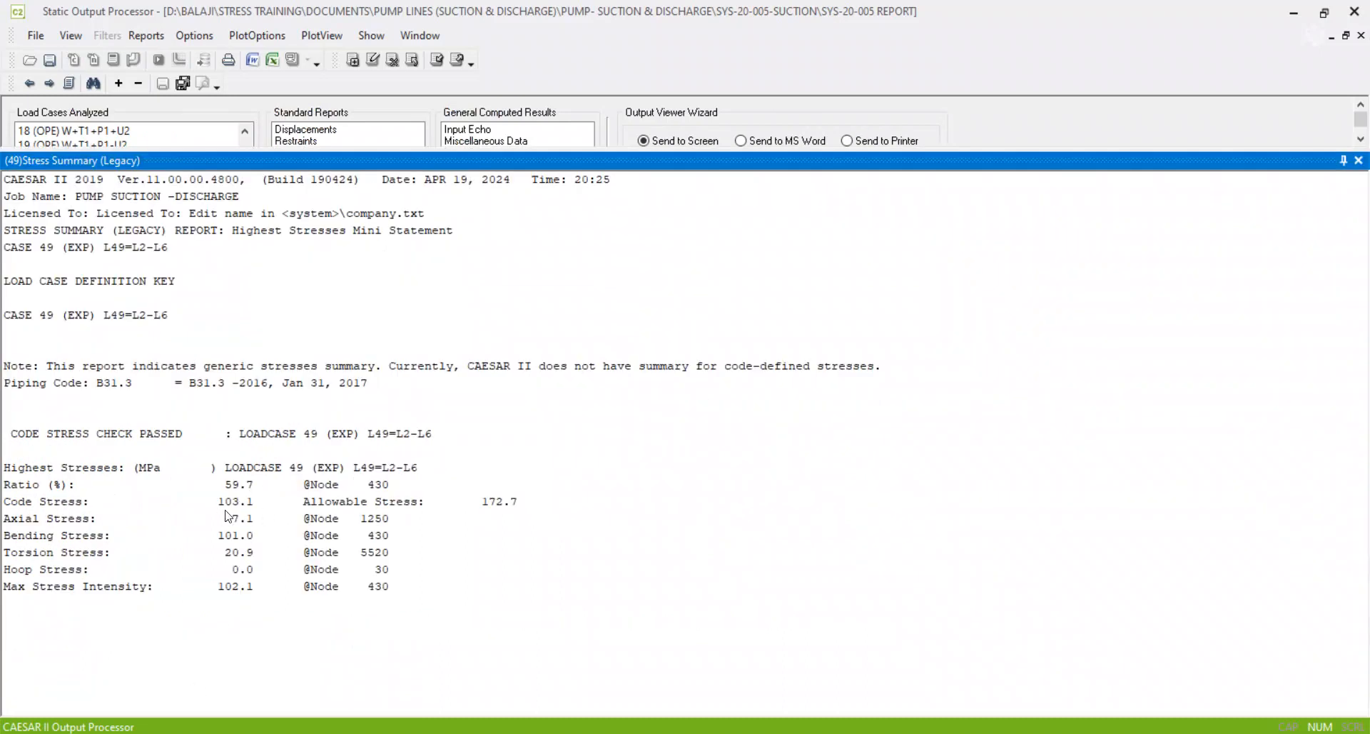
click(1359, 160)
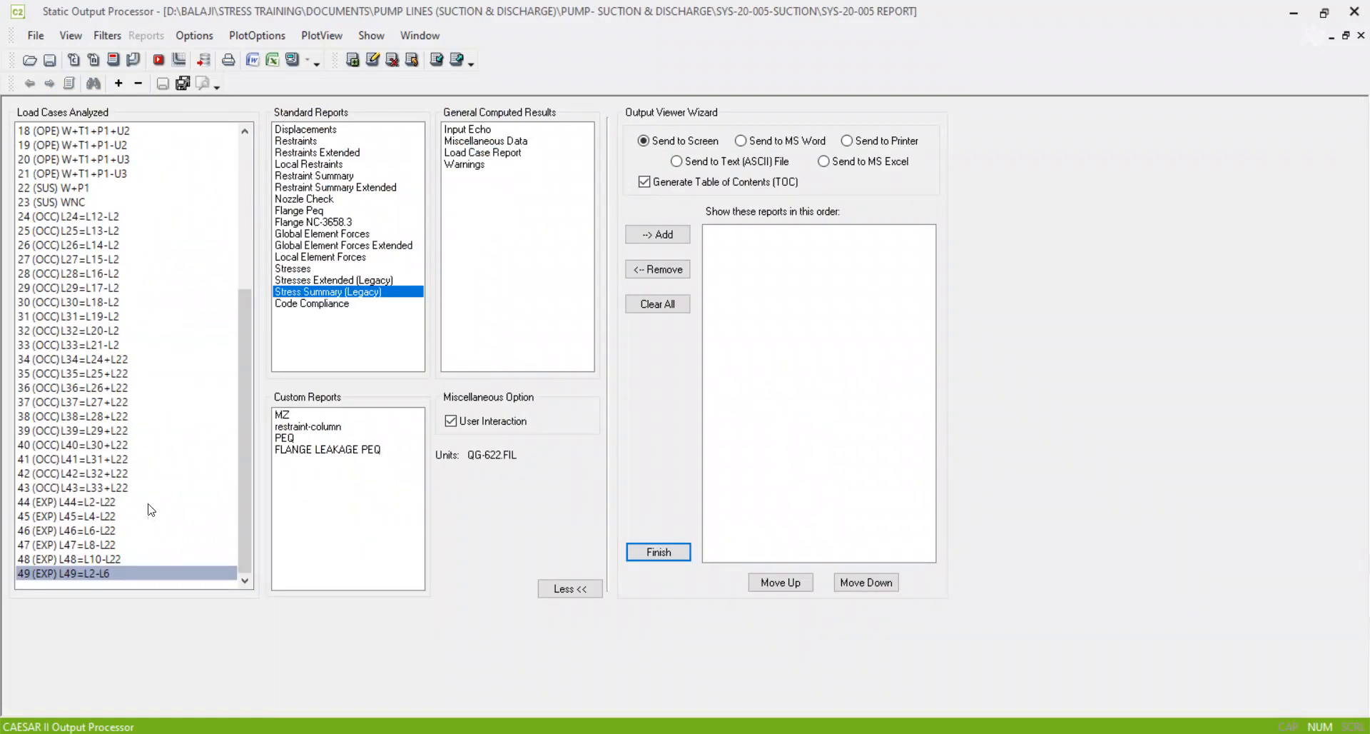
scroll(151, 500, up, 6)
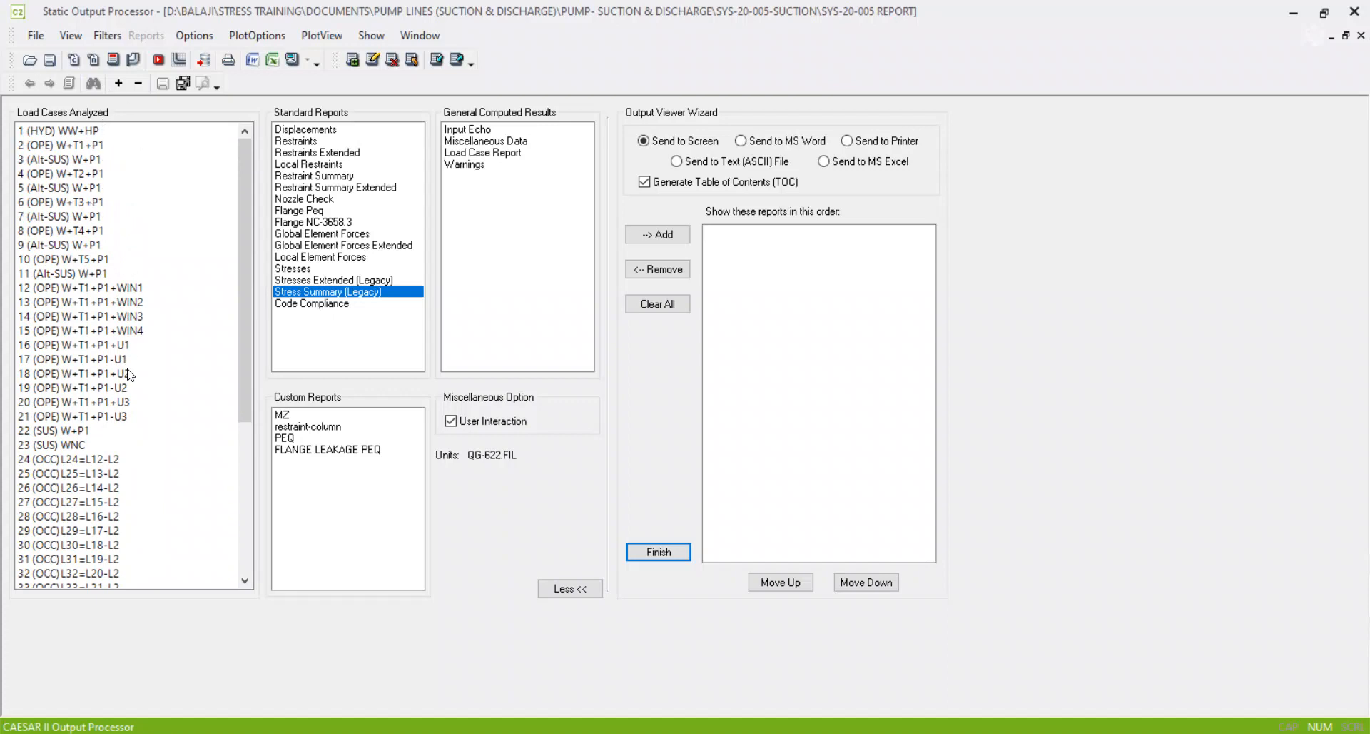
scroll(193, 274, down, 1)
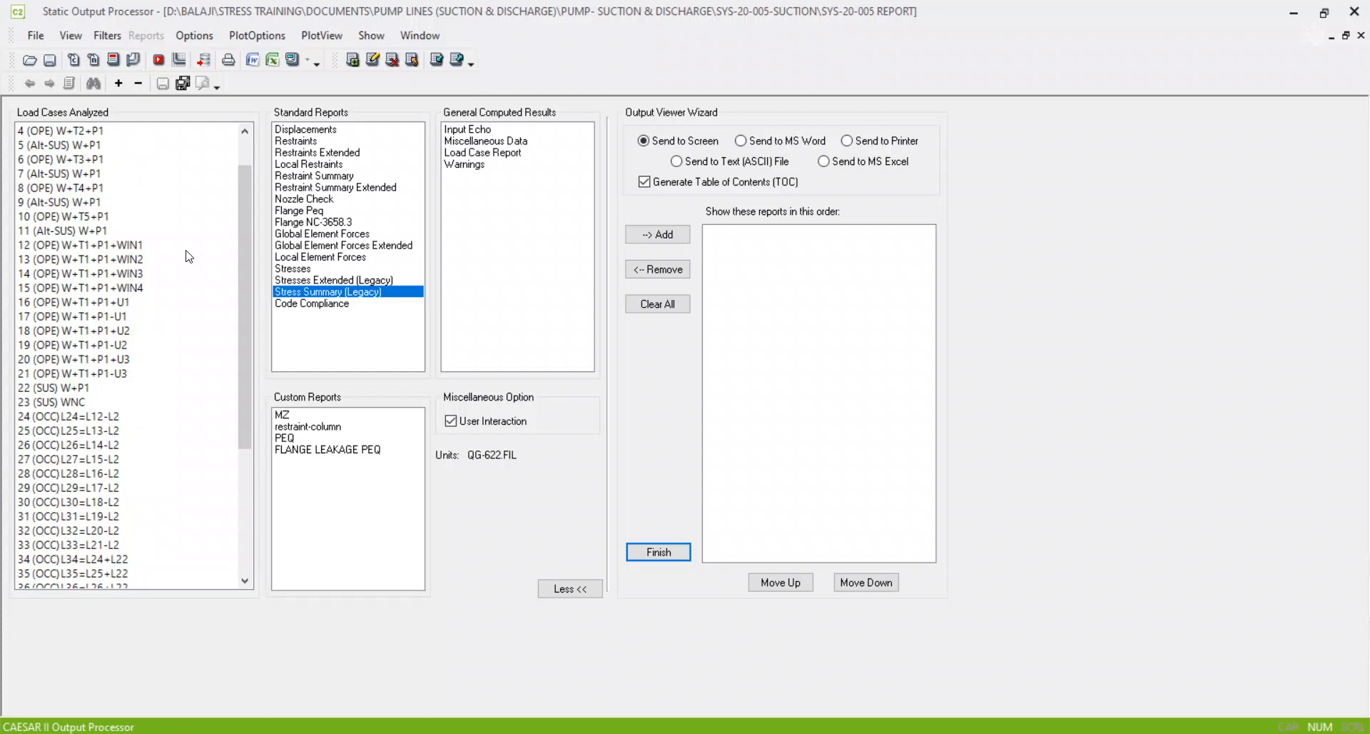
Step: Look through the analyzed load cases, generate load case 49's Stress Summary (Legacy) report, and dock it enlarged to show all highest stresses
scroll(188, 266, down, 1)
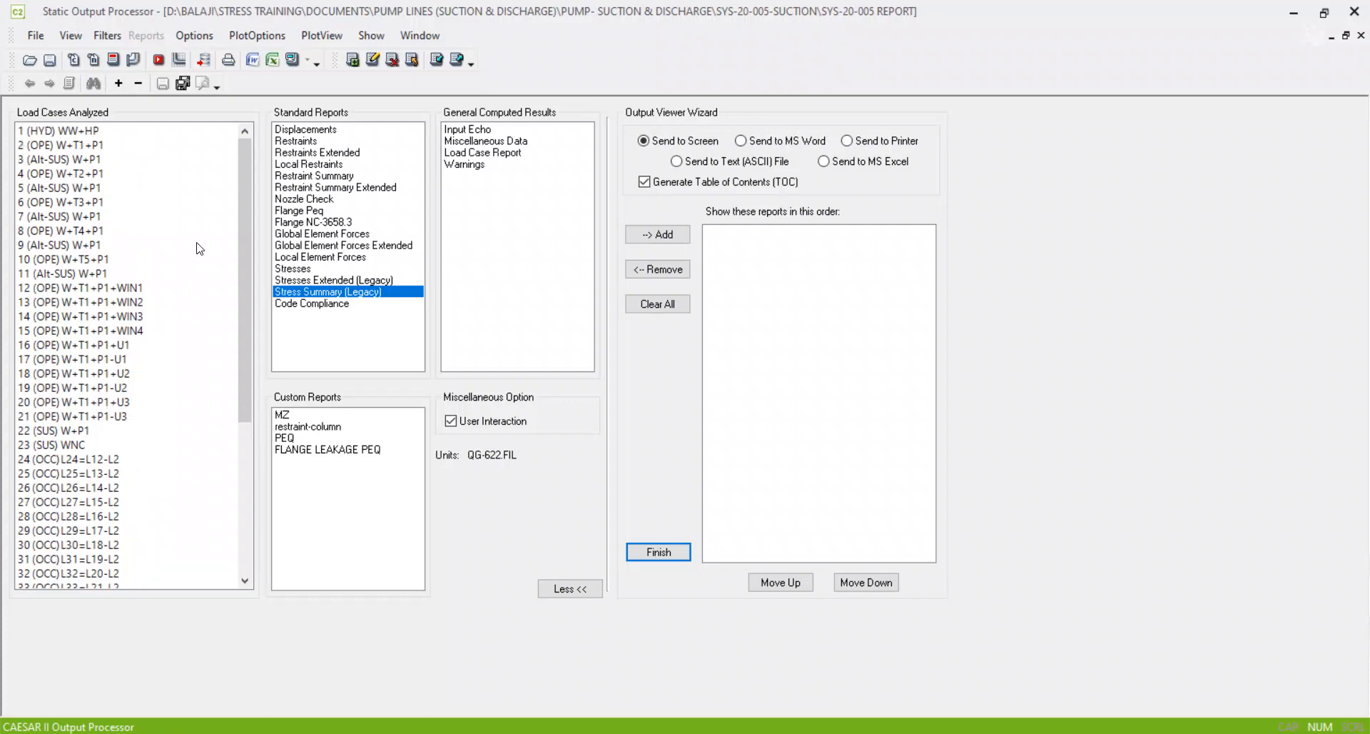
scroll(181, 286, down, 2)
scroll(181, 300, down, 2)
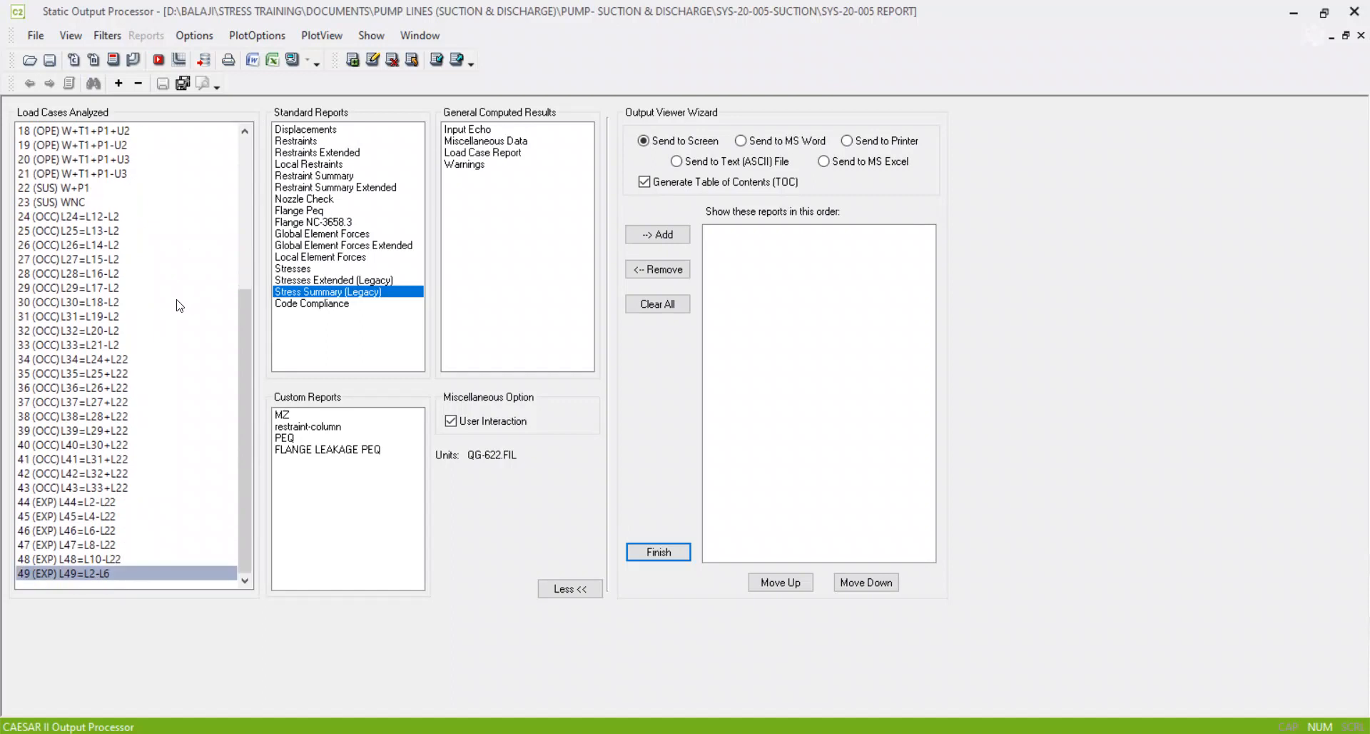
scroll(107, 273, up, 4)
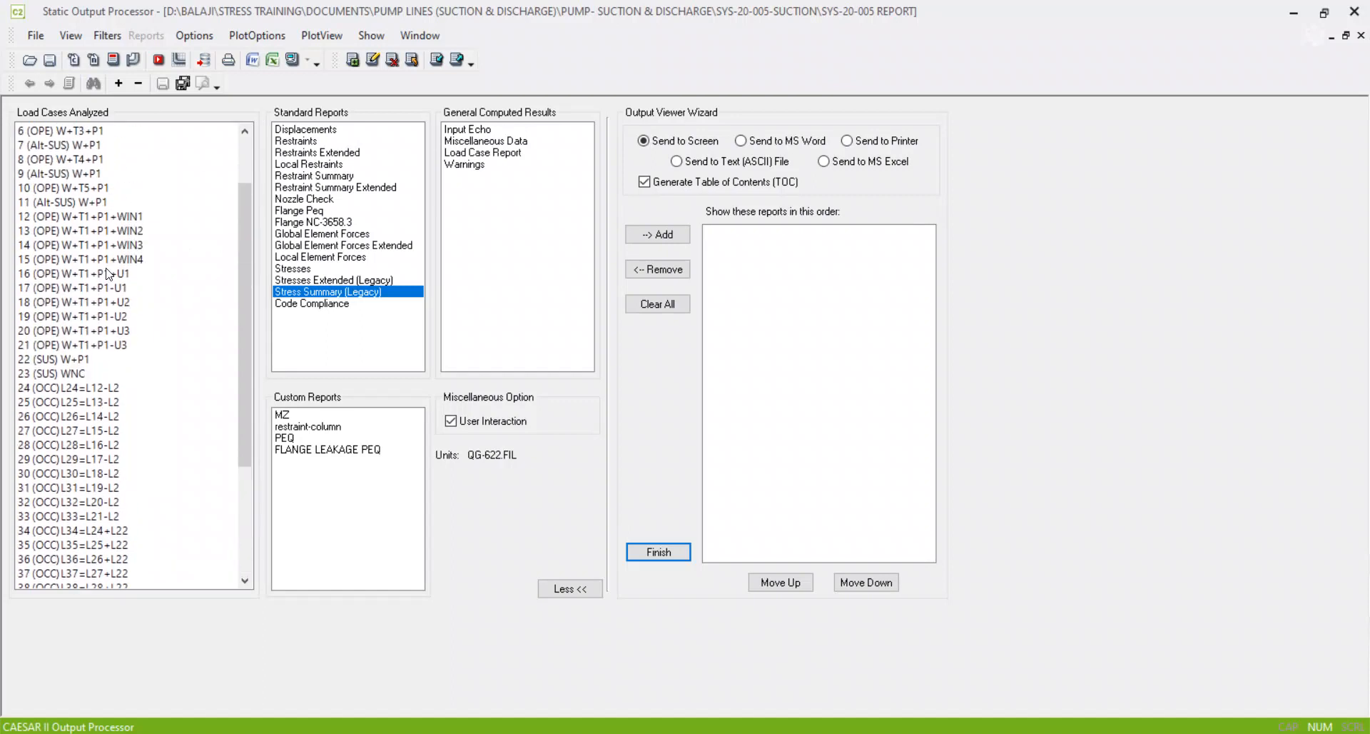
scroll(113, 272, up, 2)
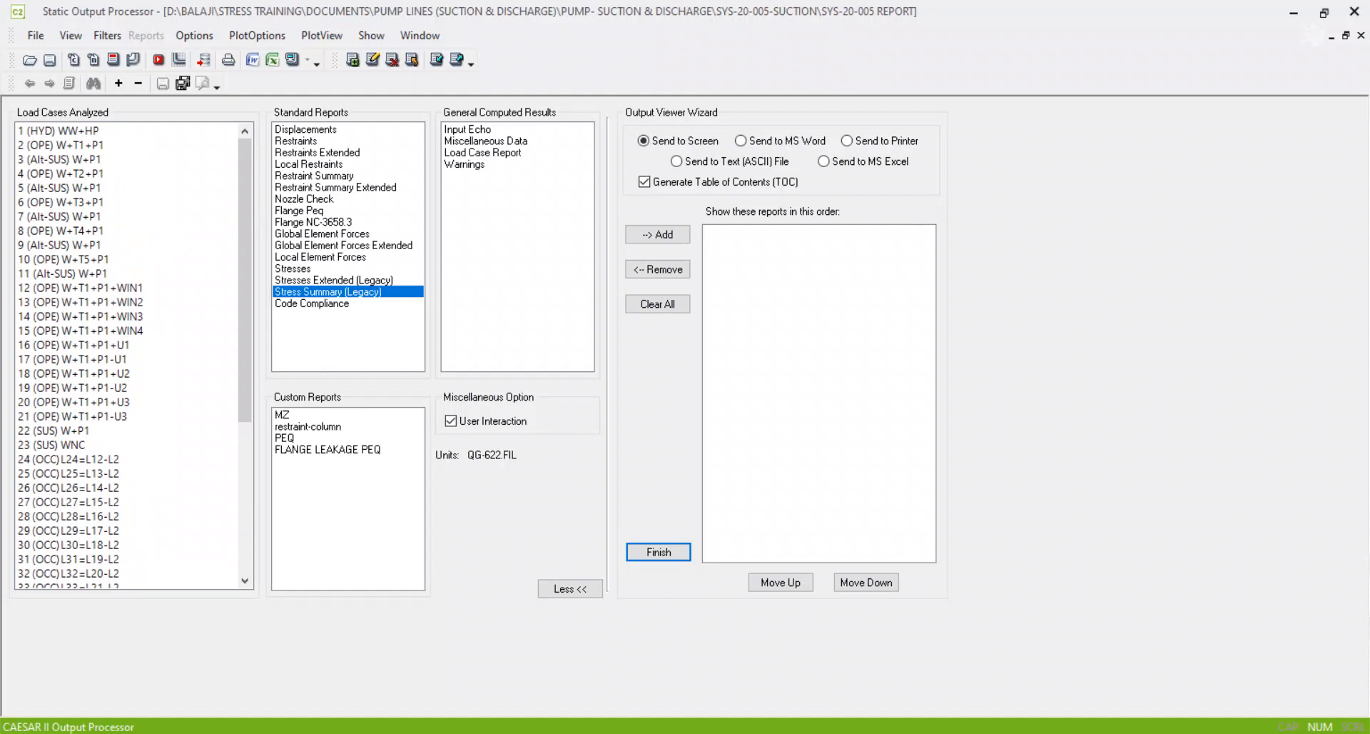
scroll(143, 442, down, 6)
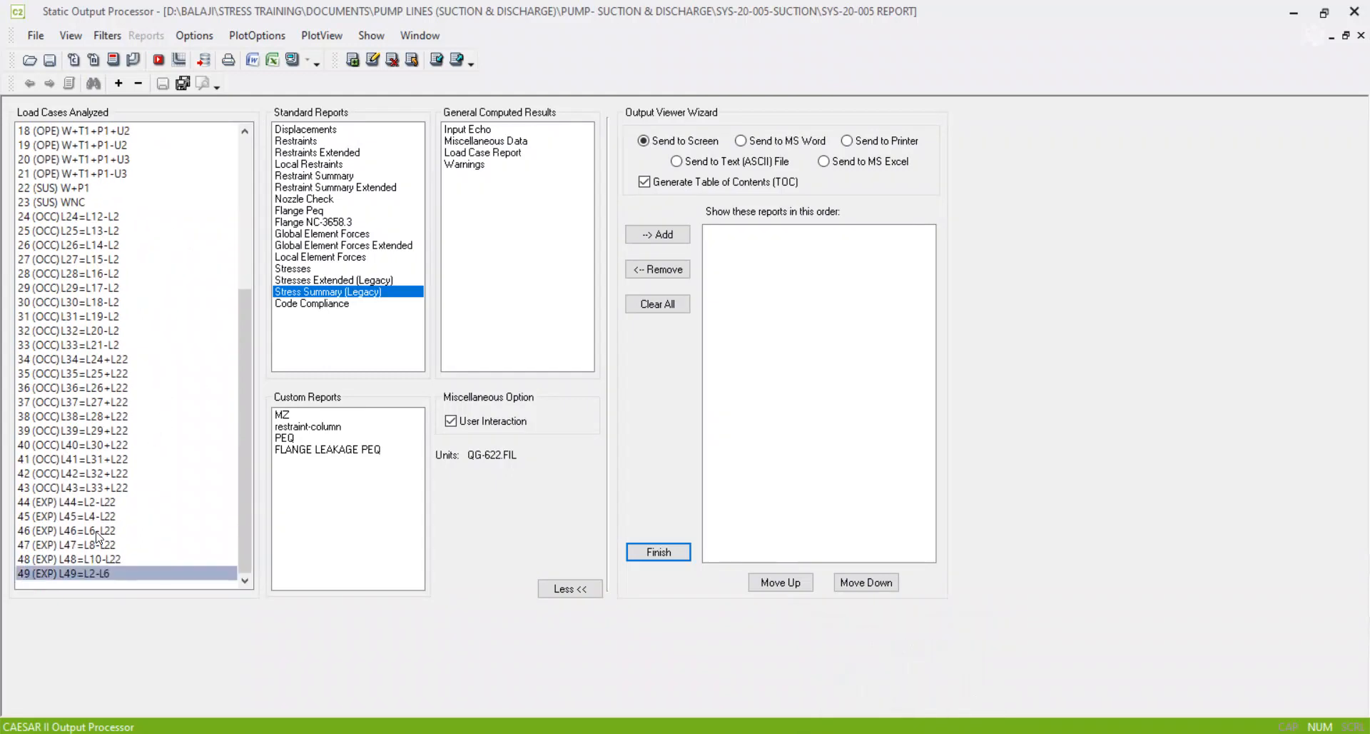
click(293, 60)
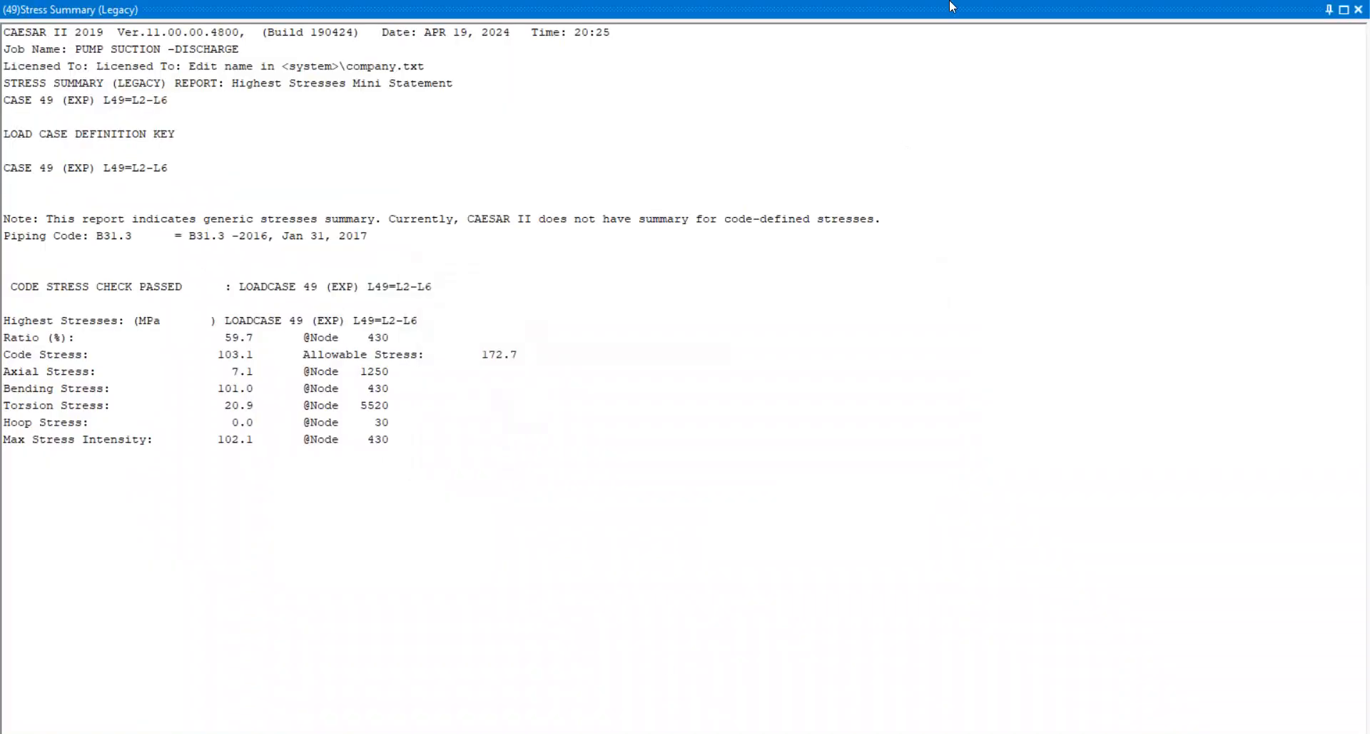
double_click(893, 11)
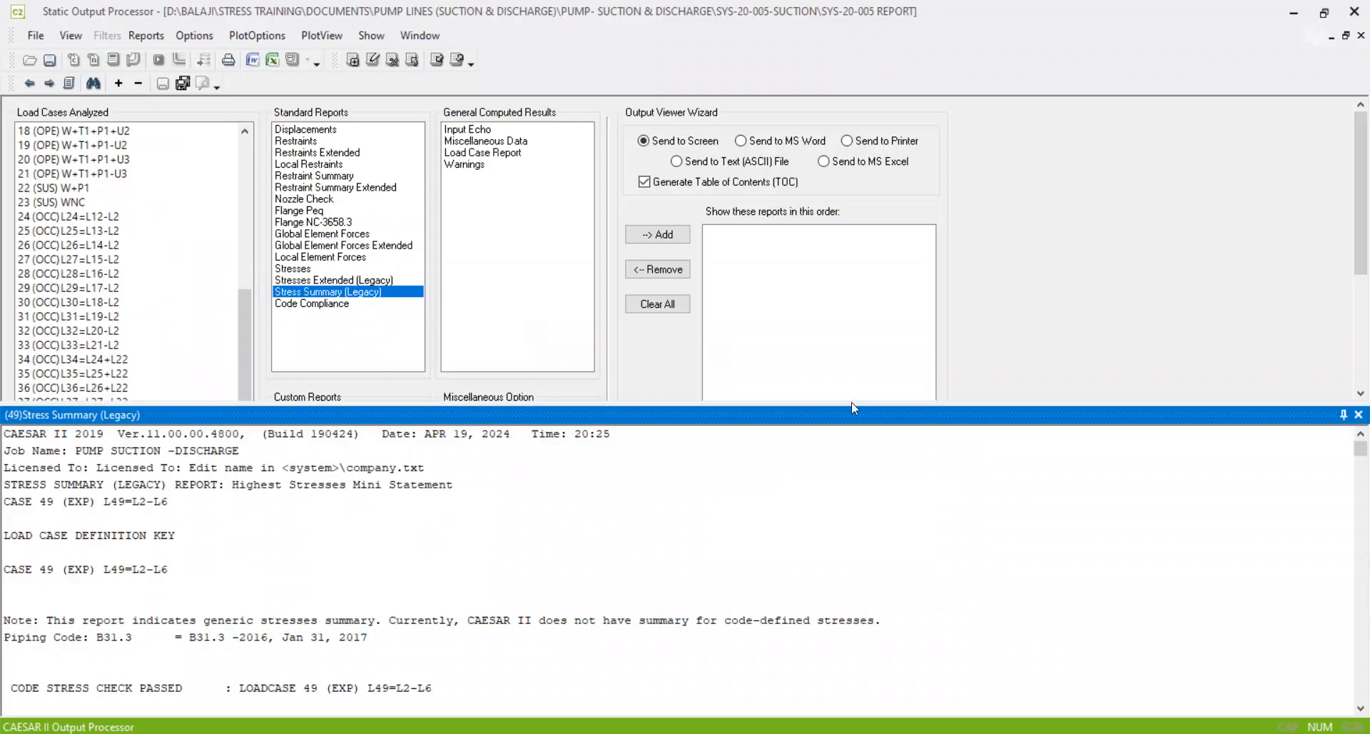
drag(856, 402, 833, 162)
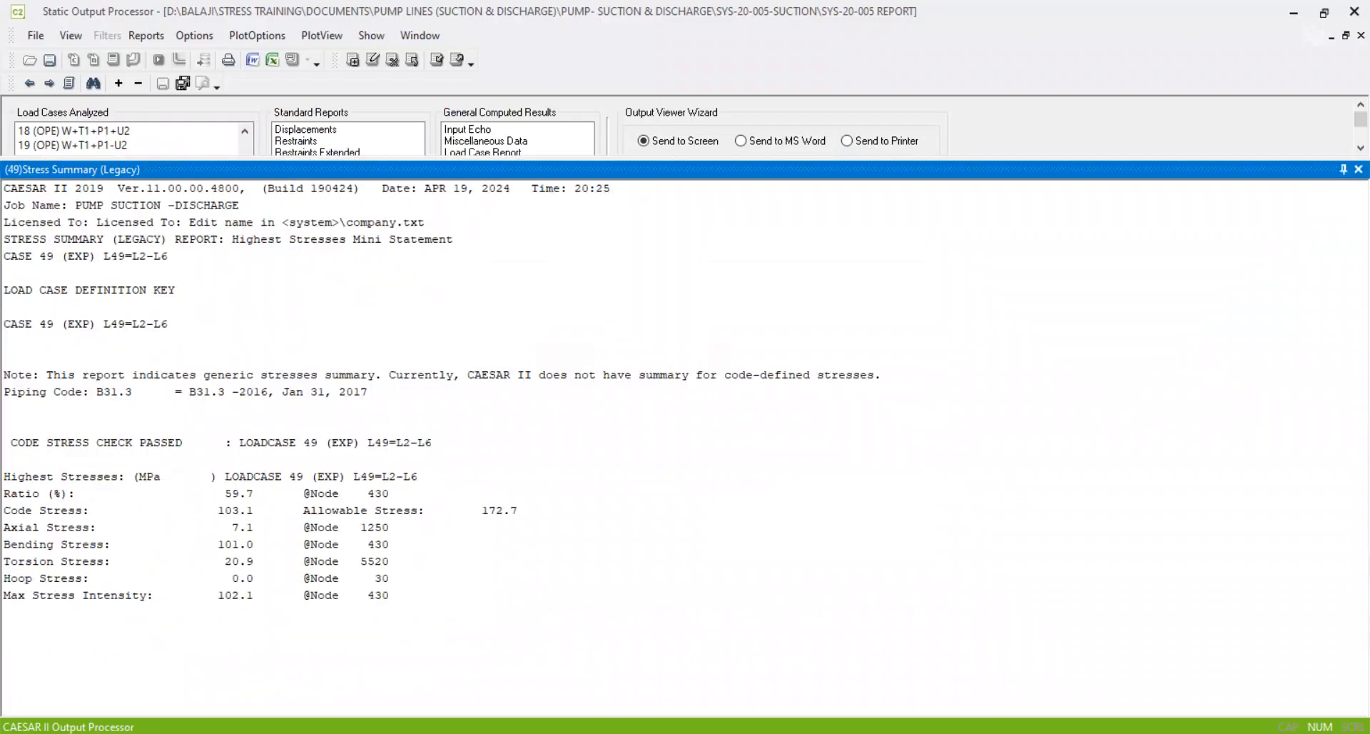
Step: Capture load case 49's report in Snipping Tool with its allowable stress highlighted, and close the report and the output processor
click(438, 732)
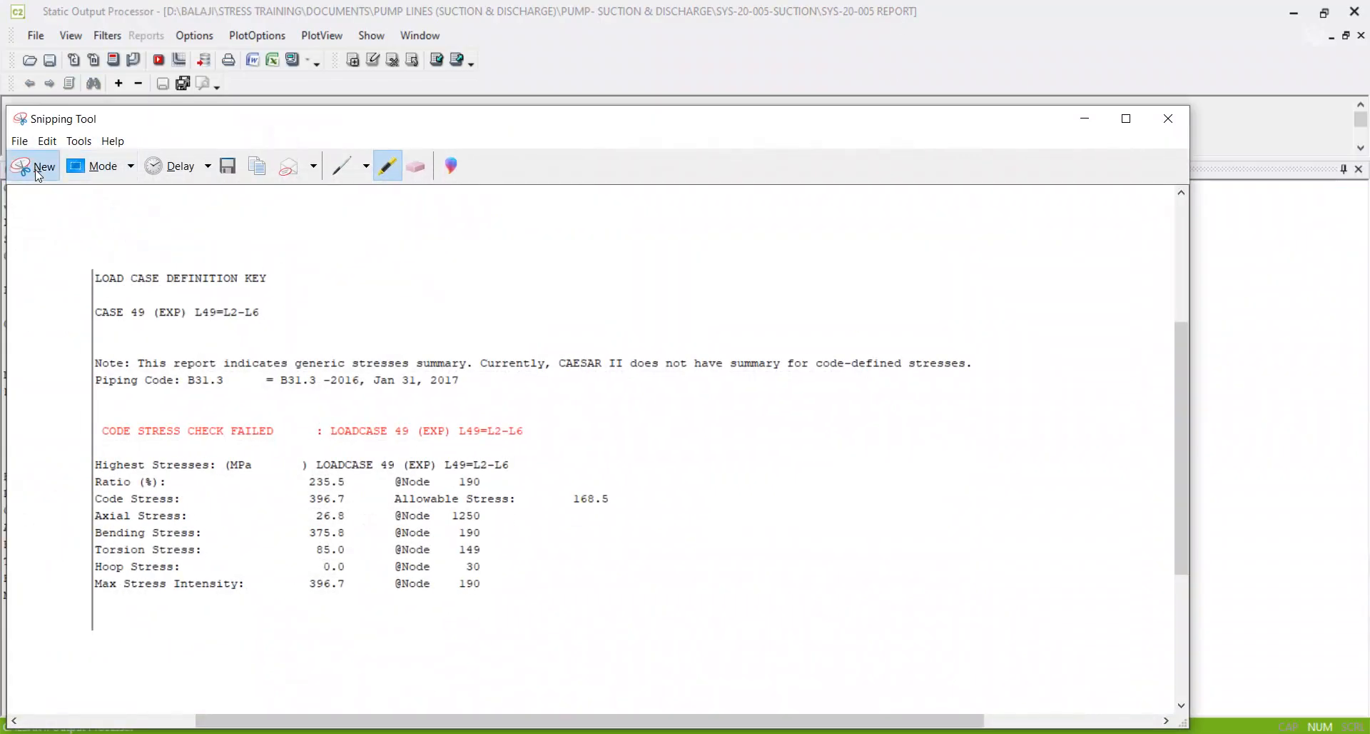
click(36, 169)
drag(3, 266, 921, 656)
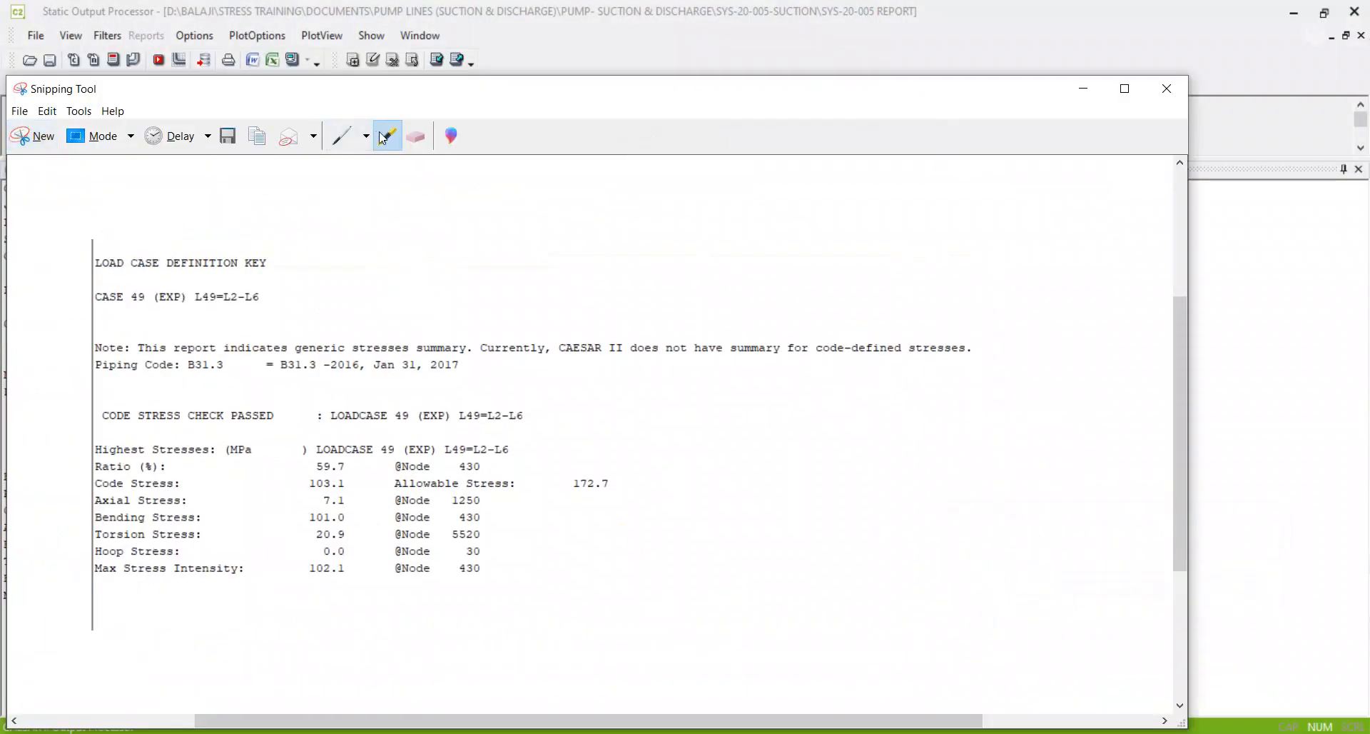
drag(625, 485, 561, 483)
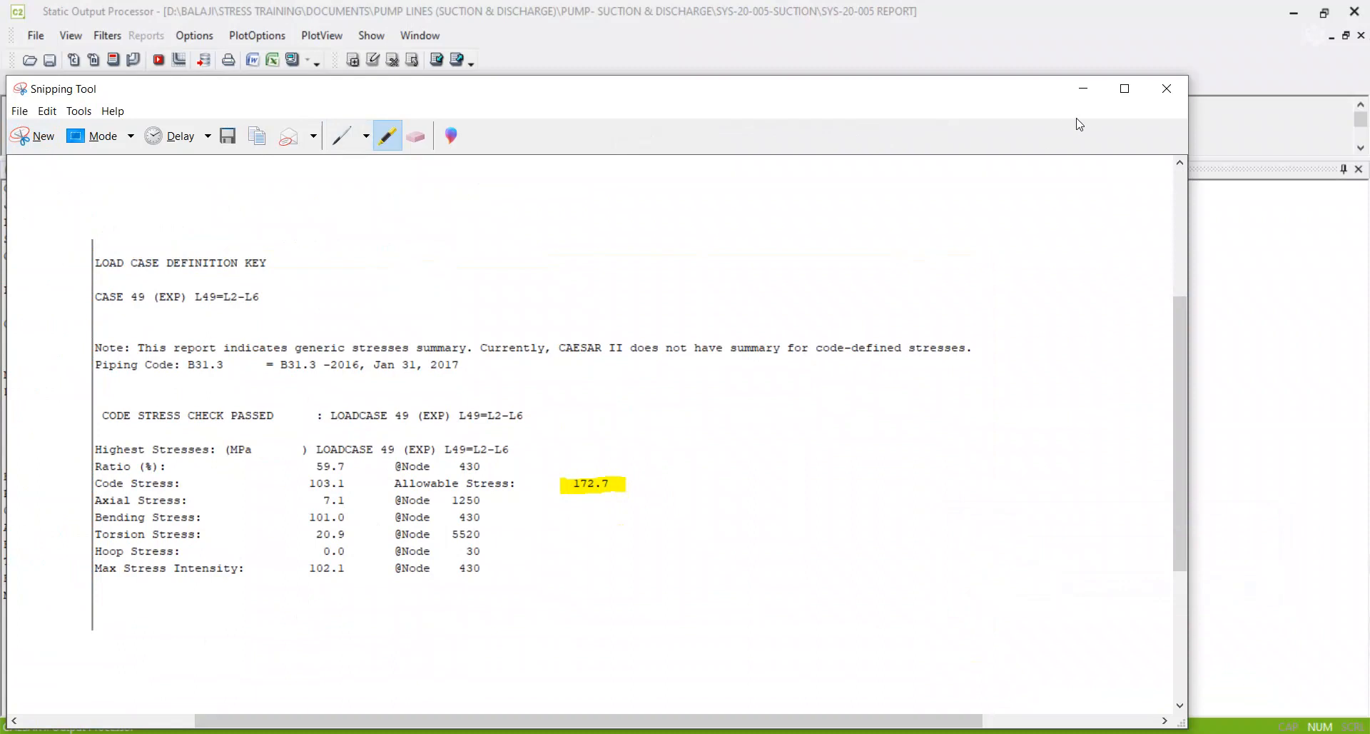
click(1084, 88)
click(1359, 169)
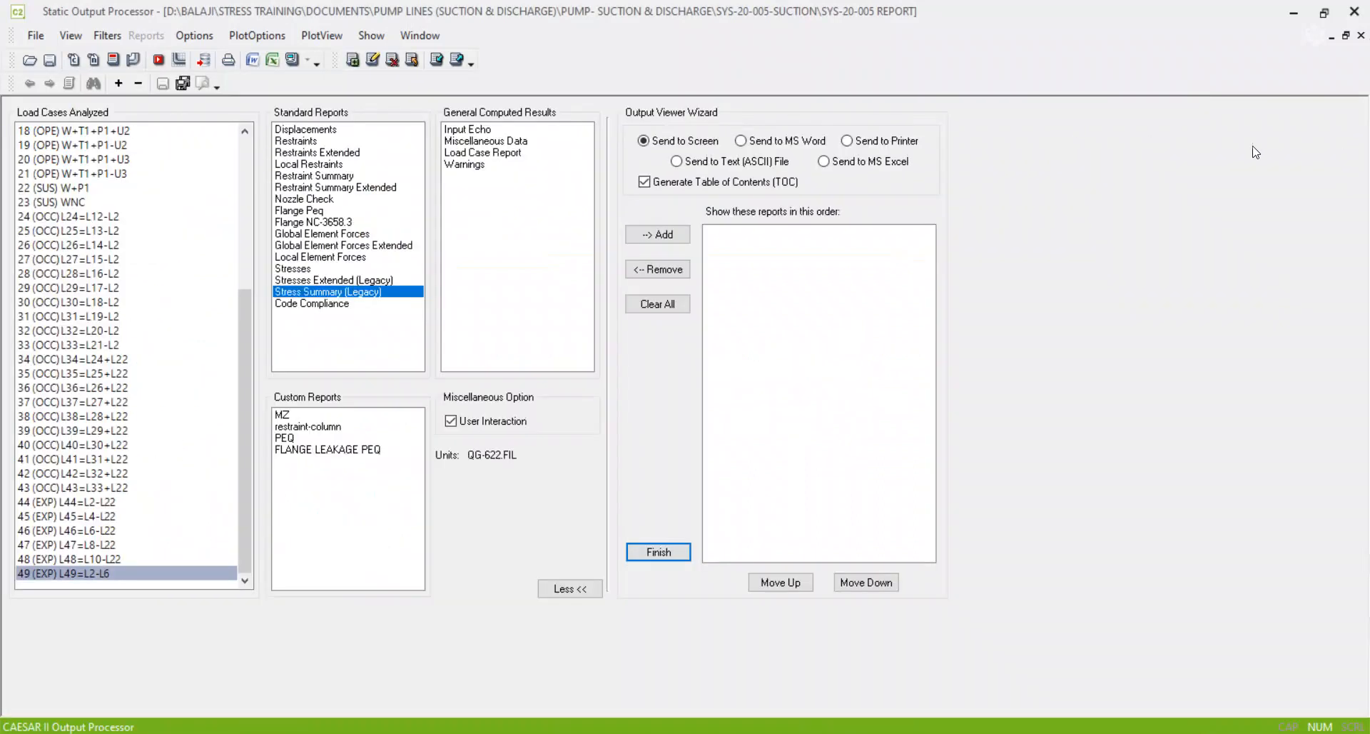
click(1354, 12)
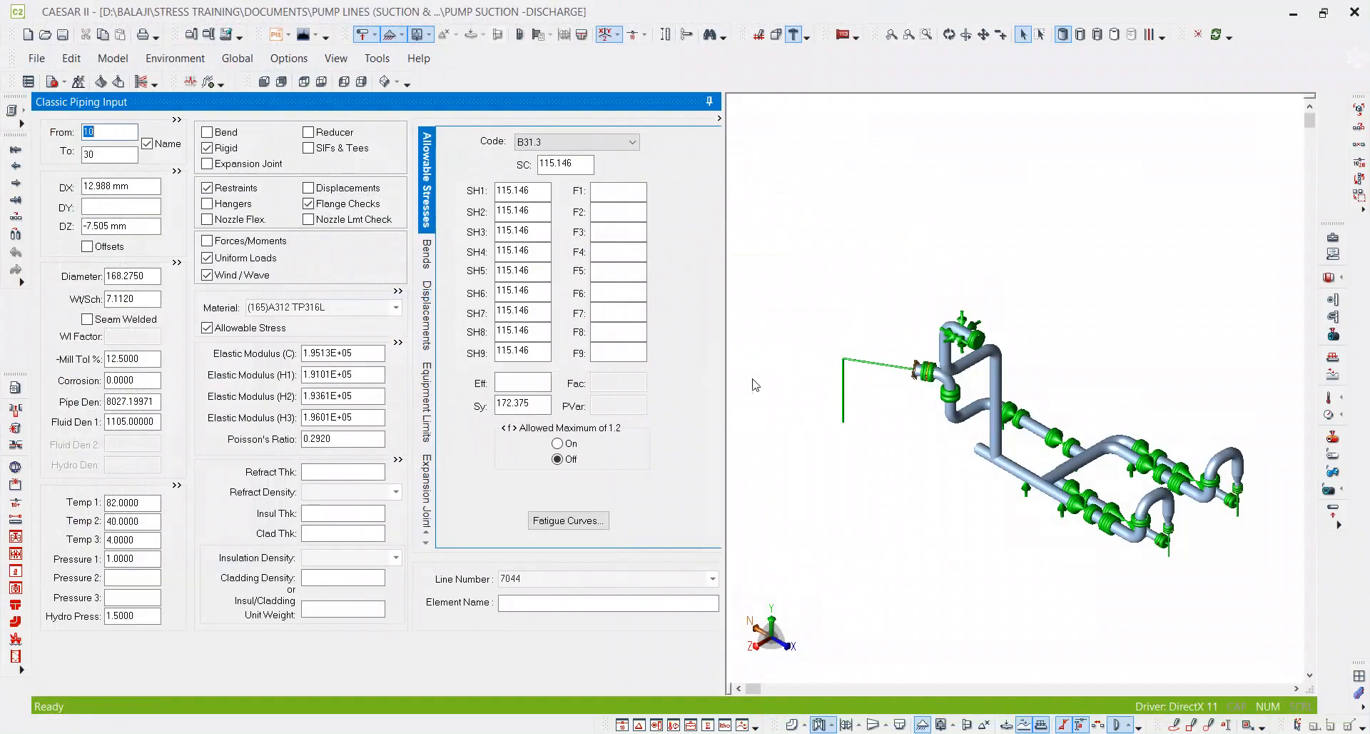
Step: Enable Liberal Stress Allowable for this job in the Special Execution Parameters and rerun the static analysis
click(175, 58)
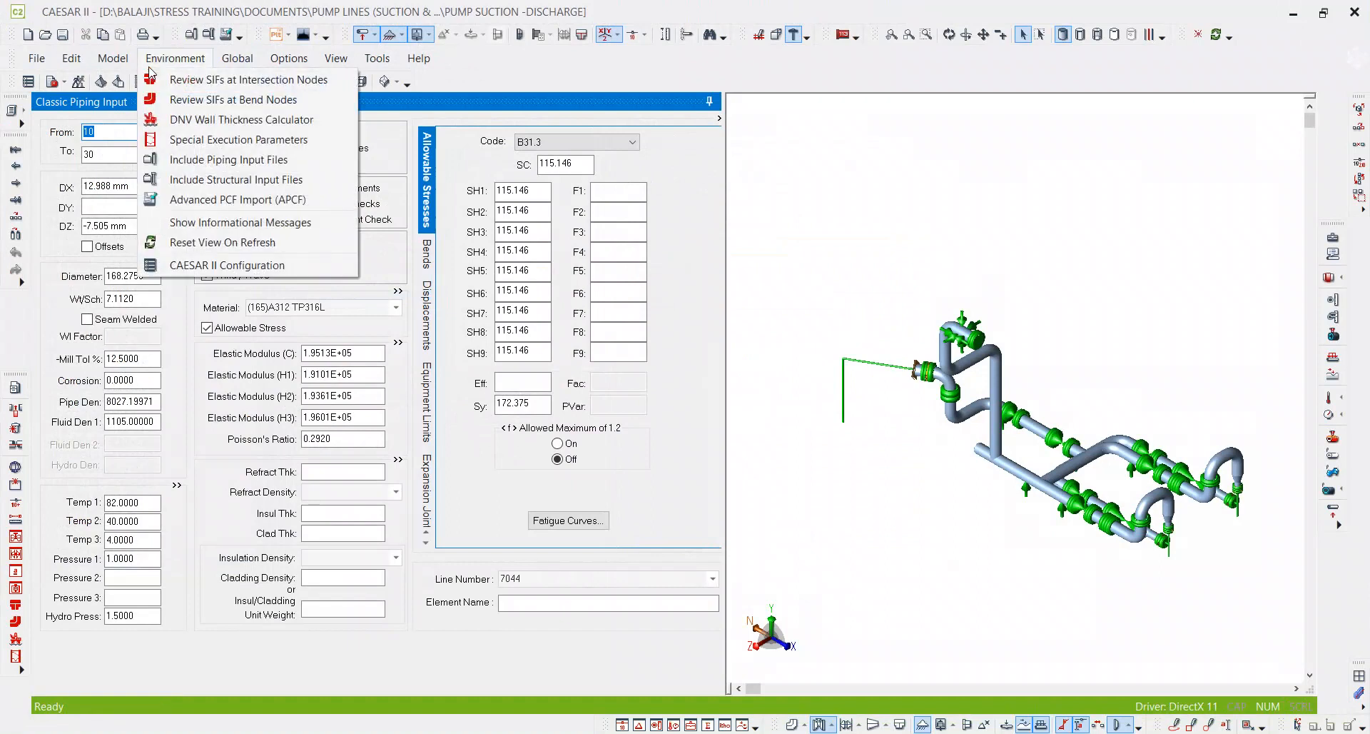
click(209, 139)
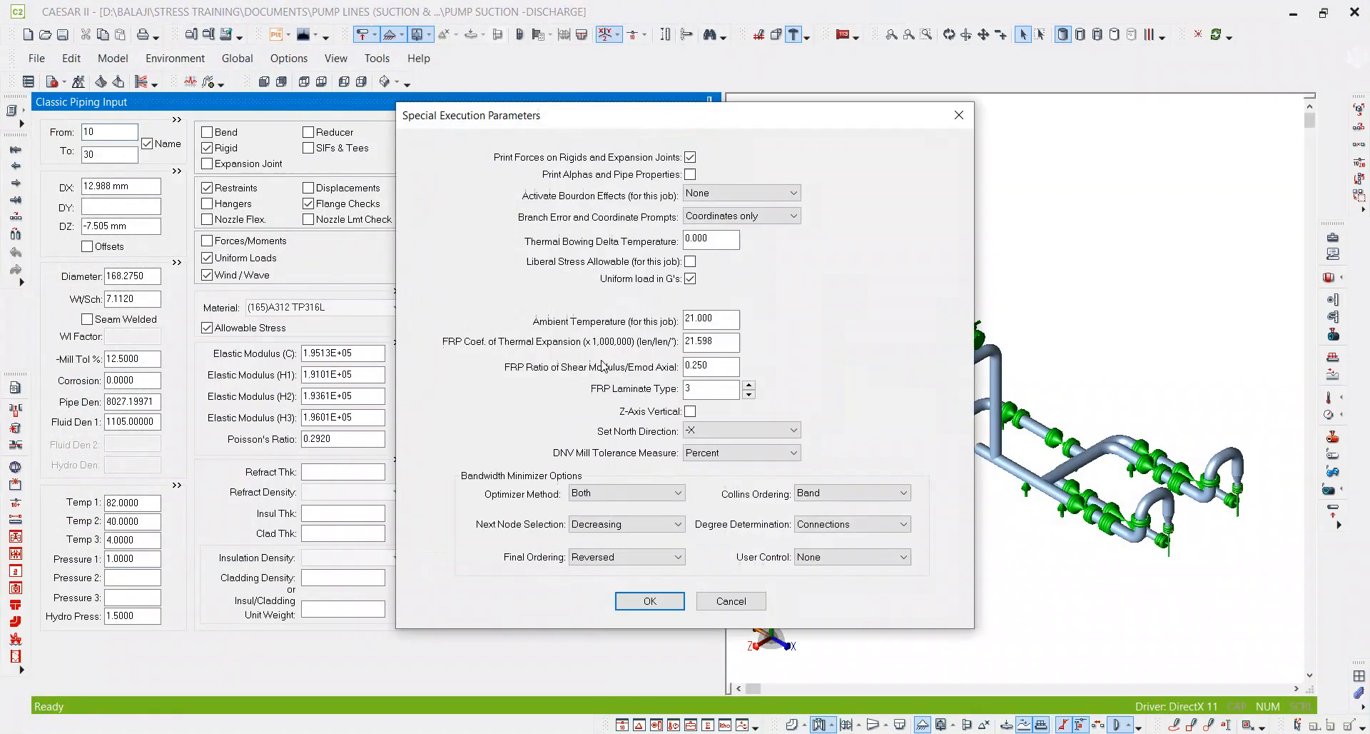
click(691, 261)
click(649, 601)
click(78, 82)
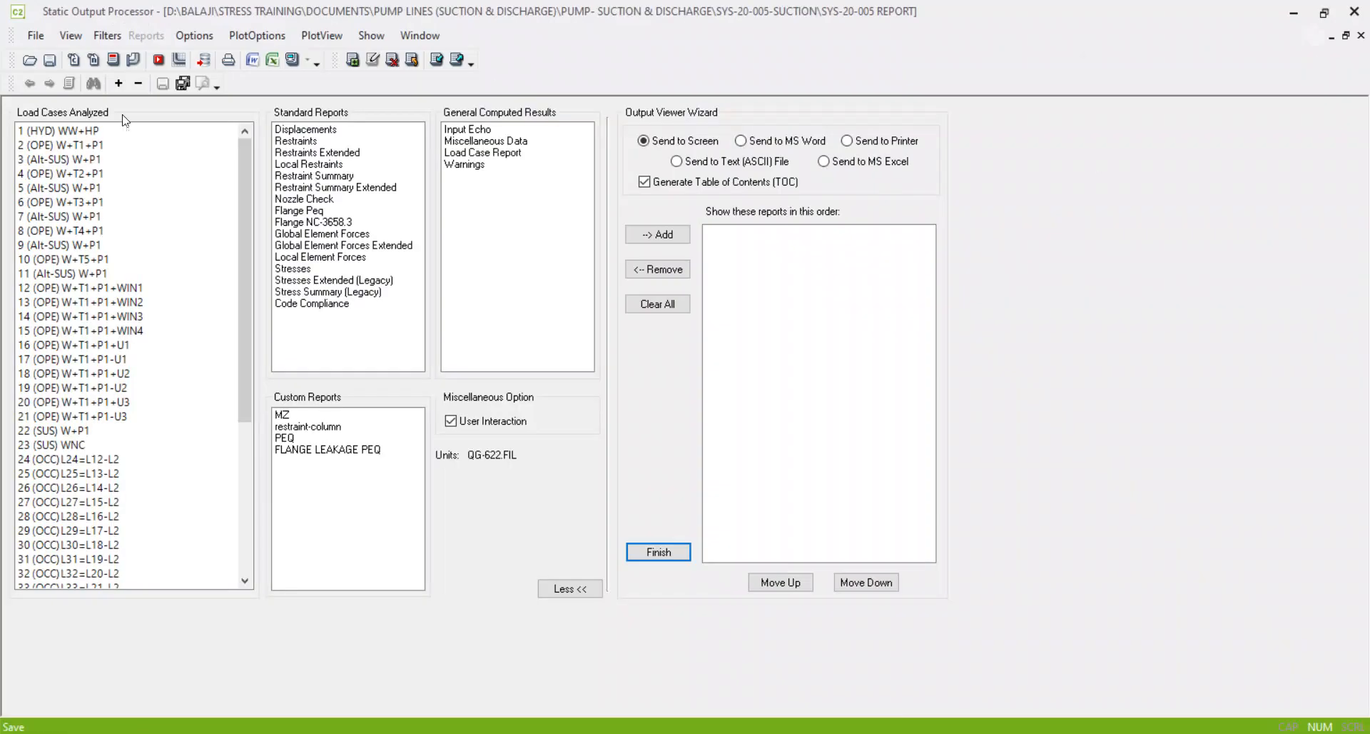
Step: Generate the Stress Summary (Legacy) report for load case 49 from the liberal-allowable run and dock it enlarged
scroll(163, 397, down, 5)
scroll(163, 398, down, 1)
click(106, 573)
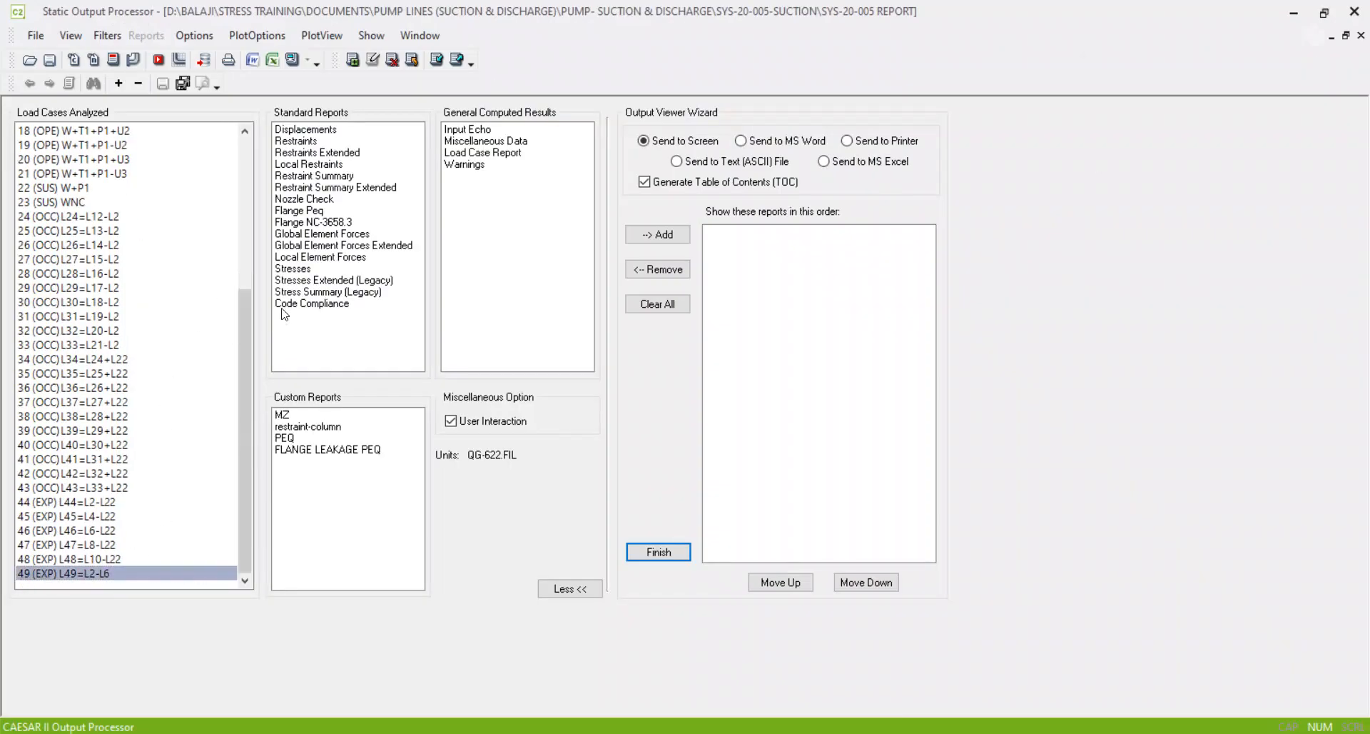
click(295, 291)
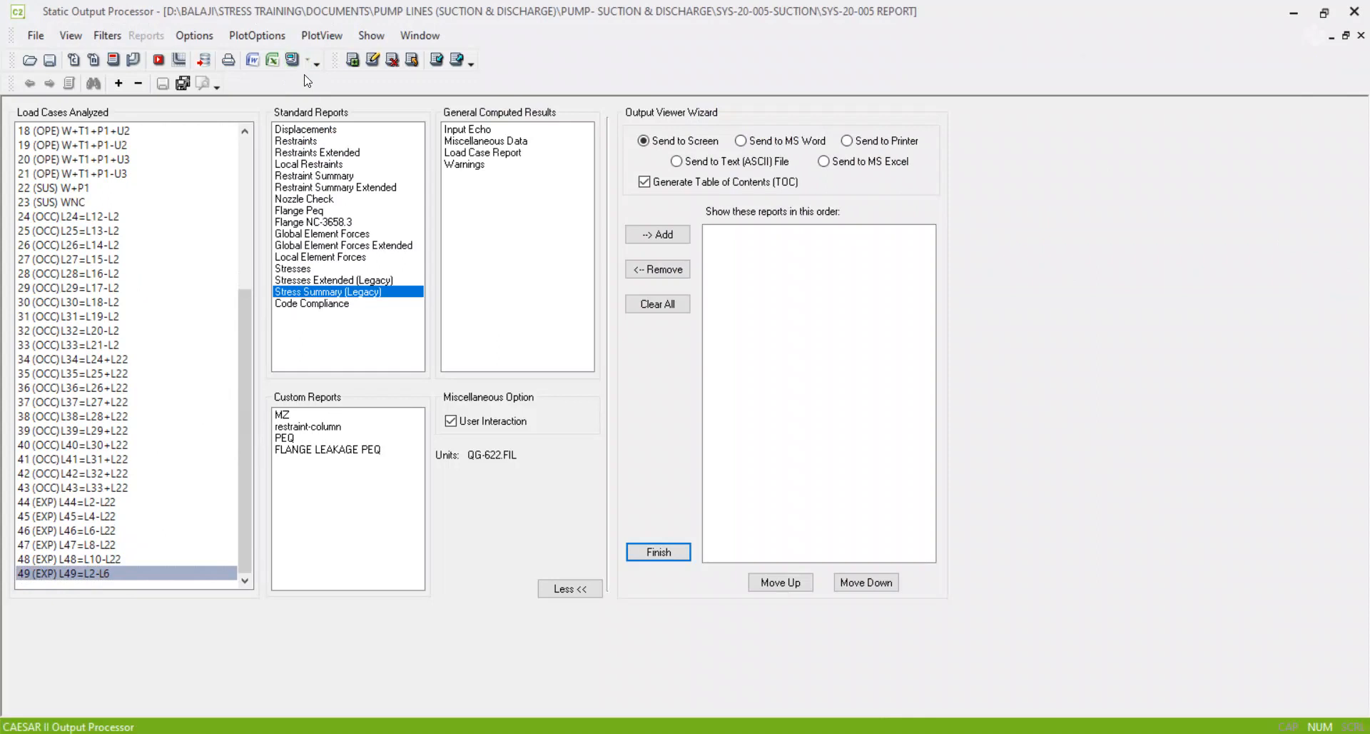
click(293, 60)
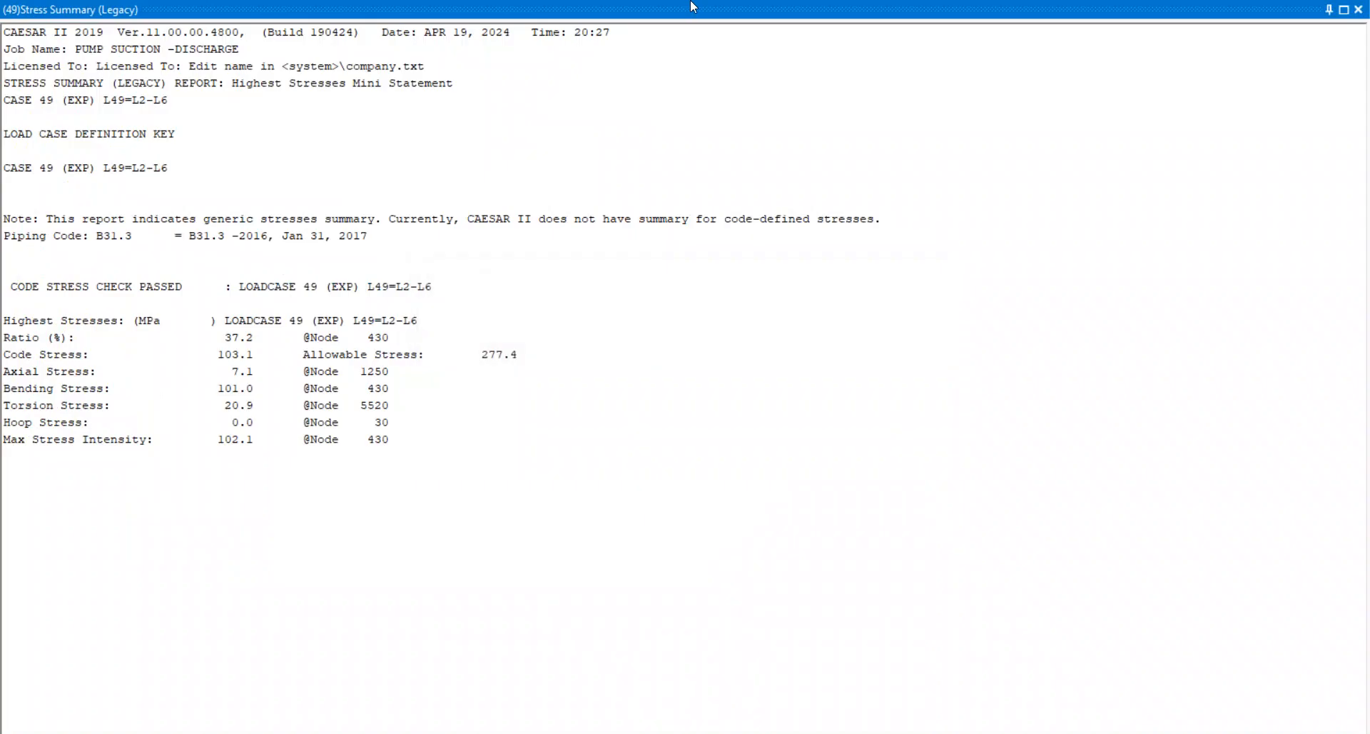
double_click(746, 12)
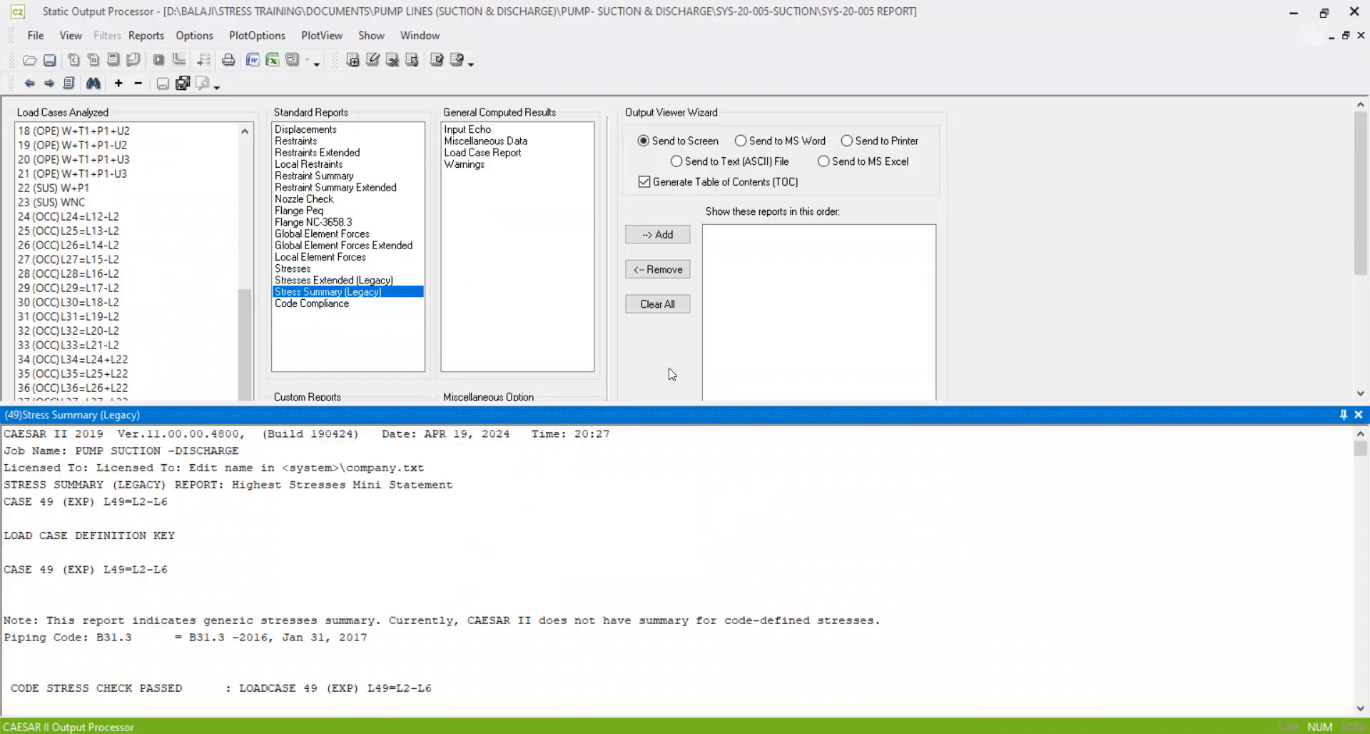
drag(665, 404, 561, 148)
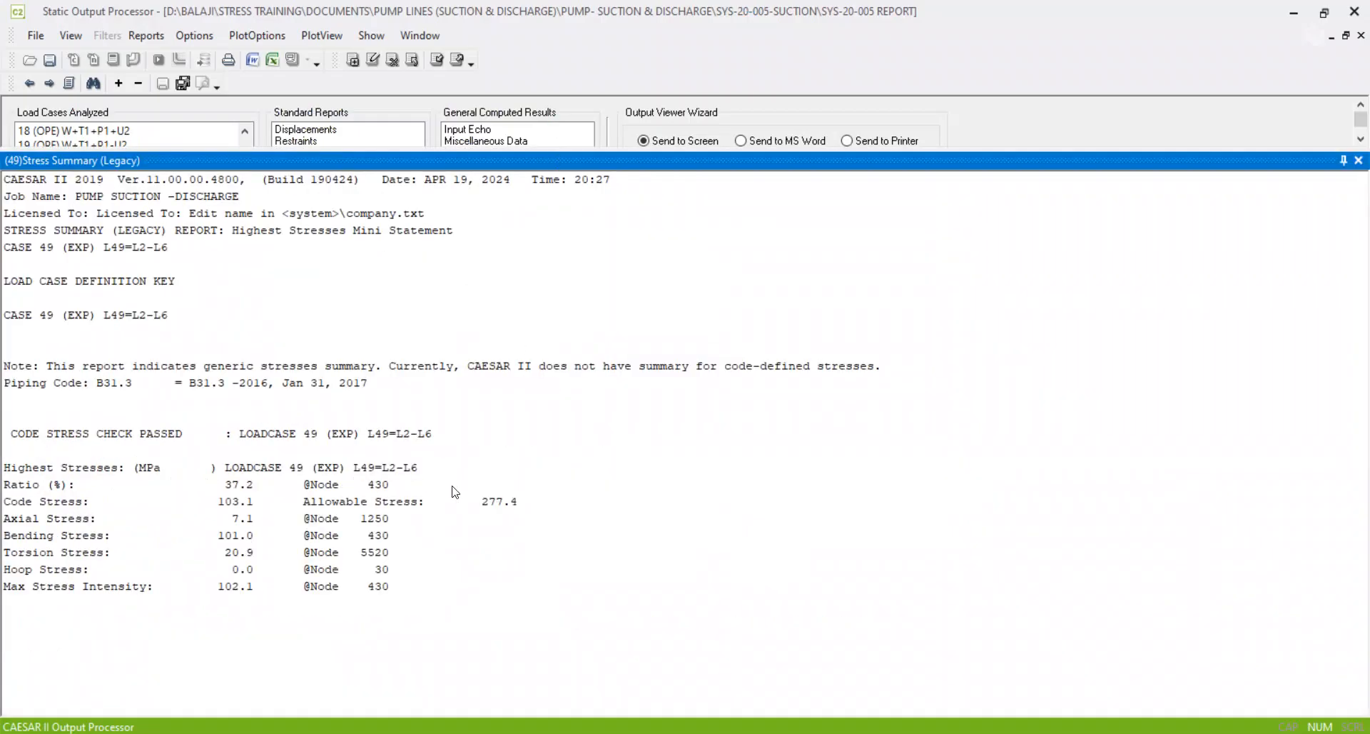
Step: Compare the earlier snip side by side with the new load case 49 report, highlight the snip's stress ratio, and close the report
key(alt+Tab)
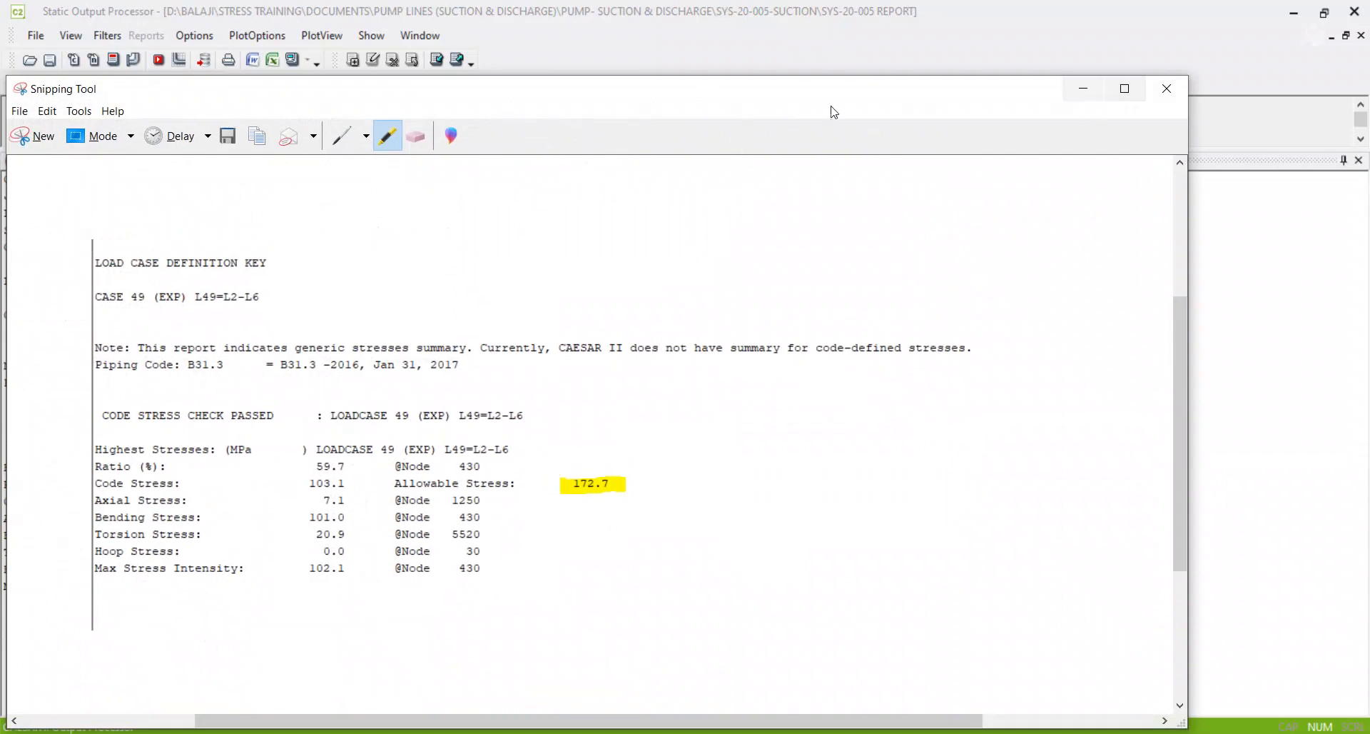
drag(11, 75, 548, 84)
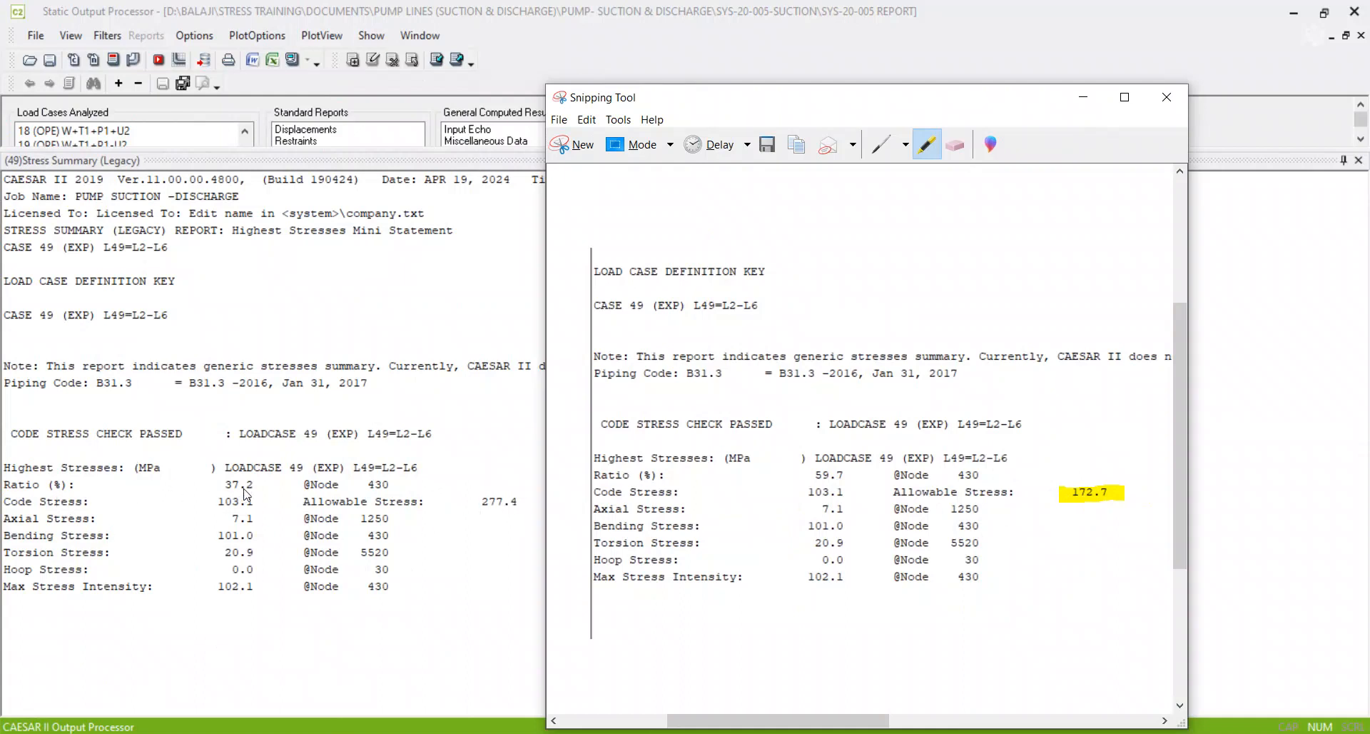
drag(819, 475, 851, 474)
click(1084, 98)
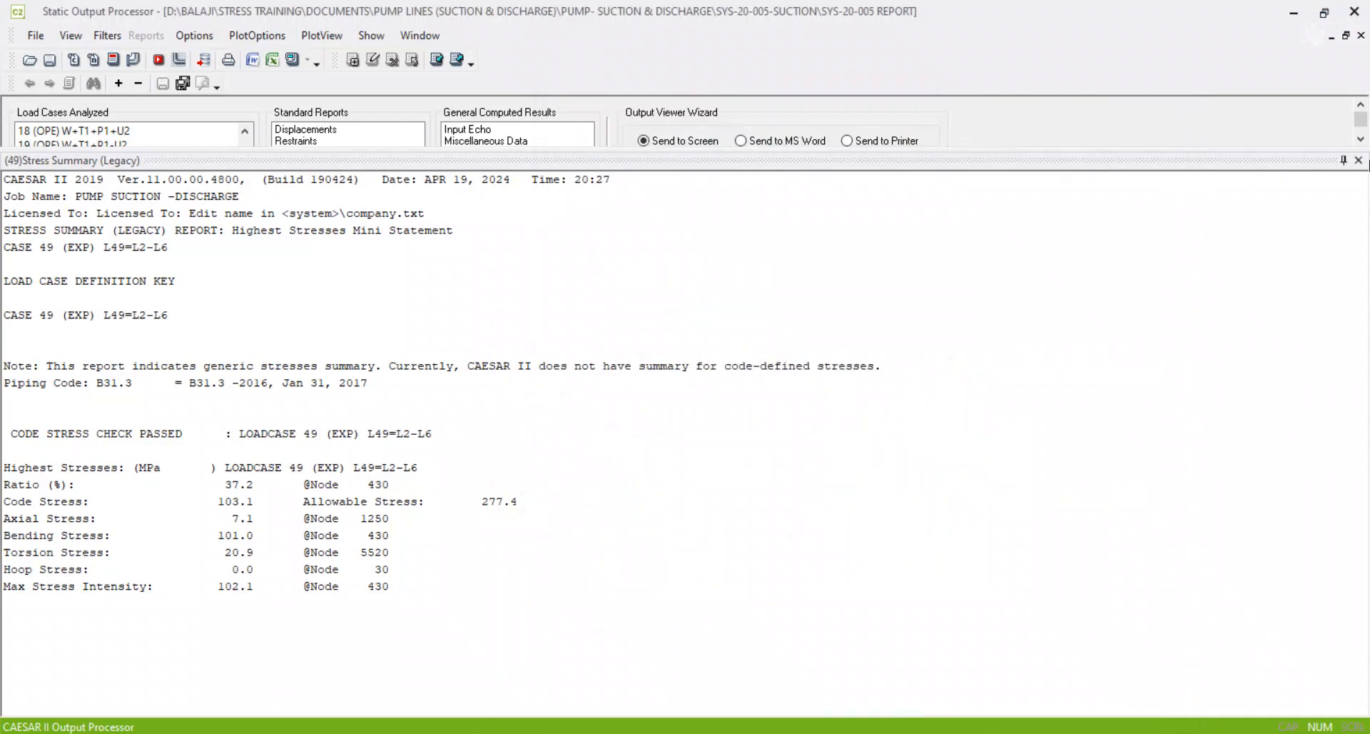
click(1358, 159)
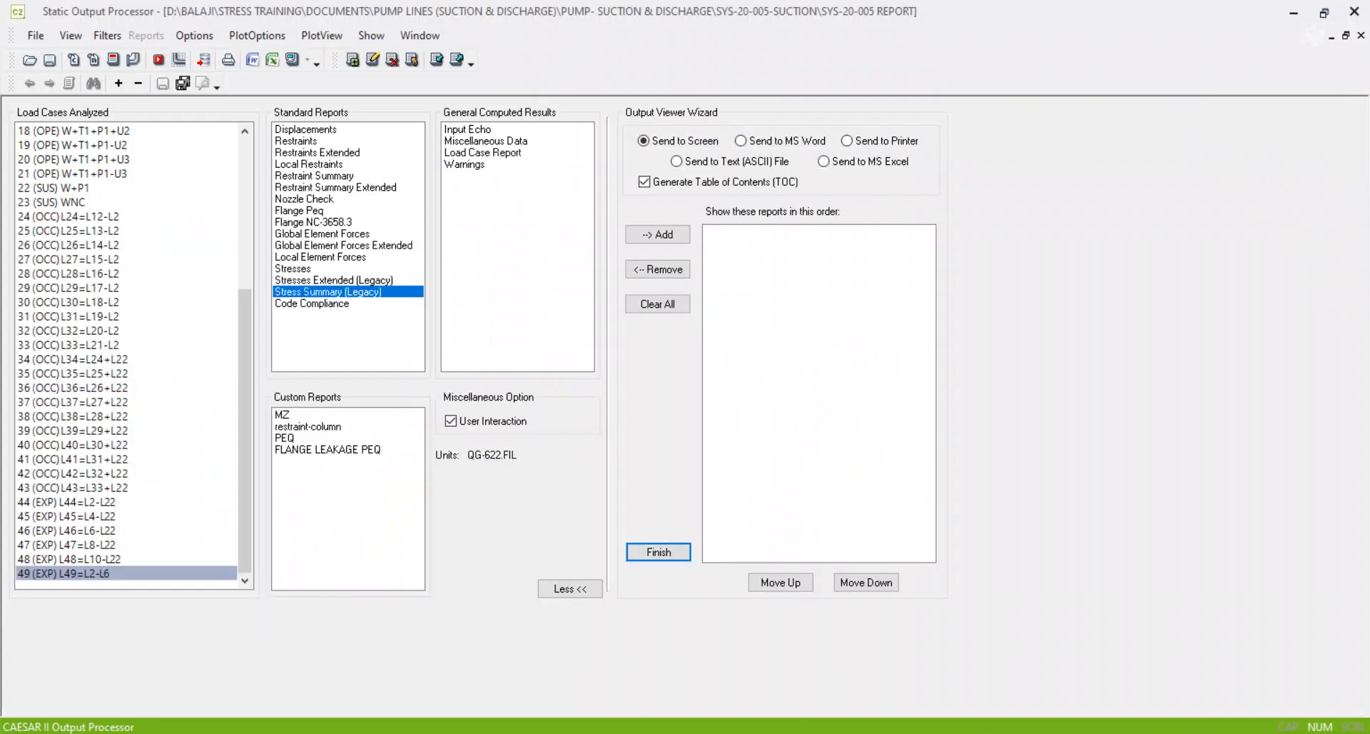
Step: Switch to the STRESS ANALYSIS- RESULTS PDF and review the sustained stress ratio and the ASME B31.3 Table A-1 hot allowable section
click(837, 701)
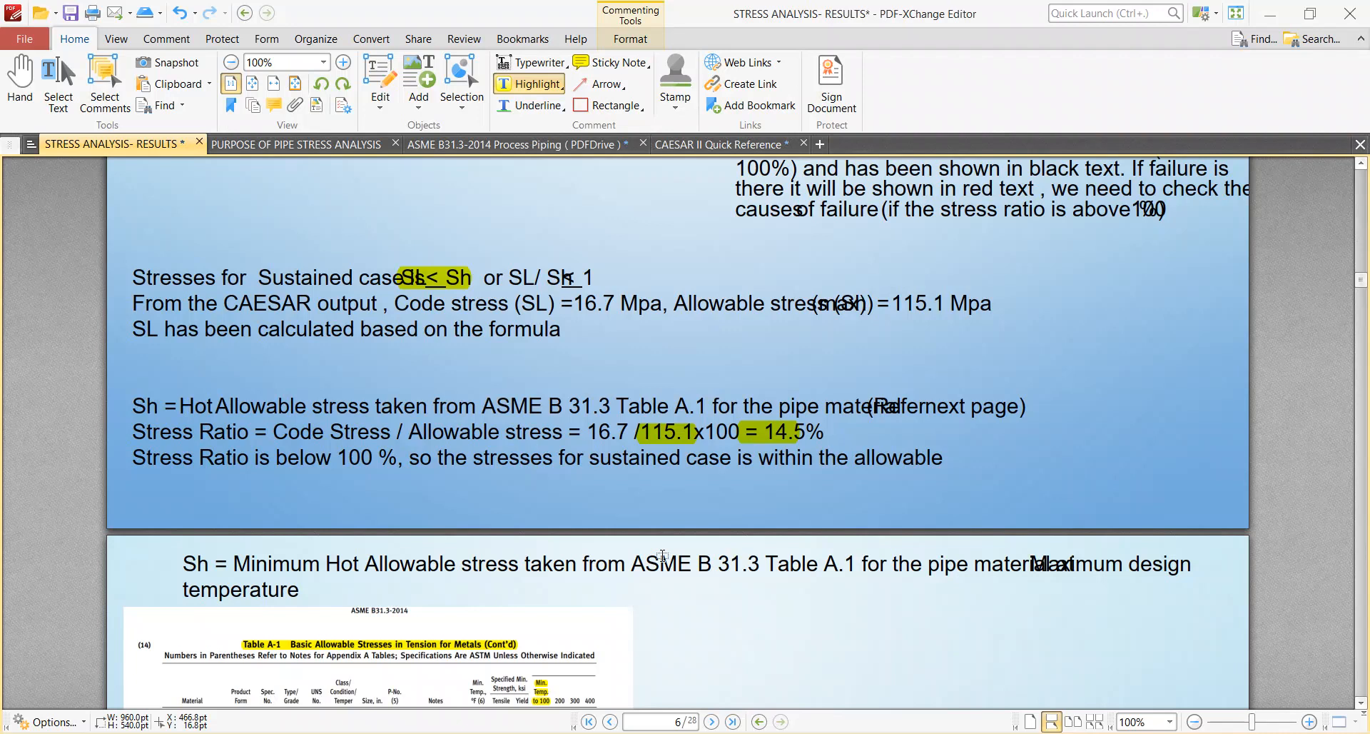
scroll(663, 557, down, 1)
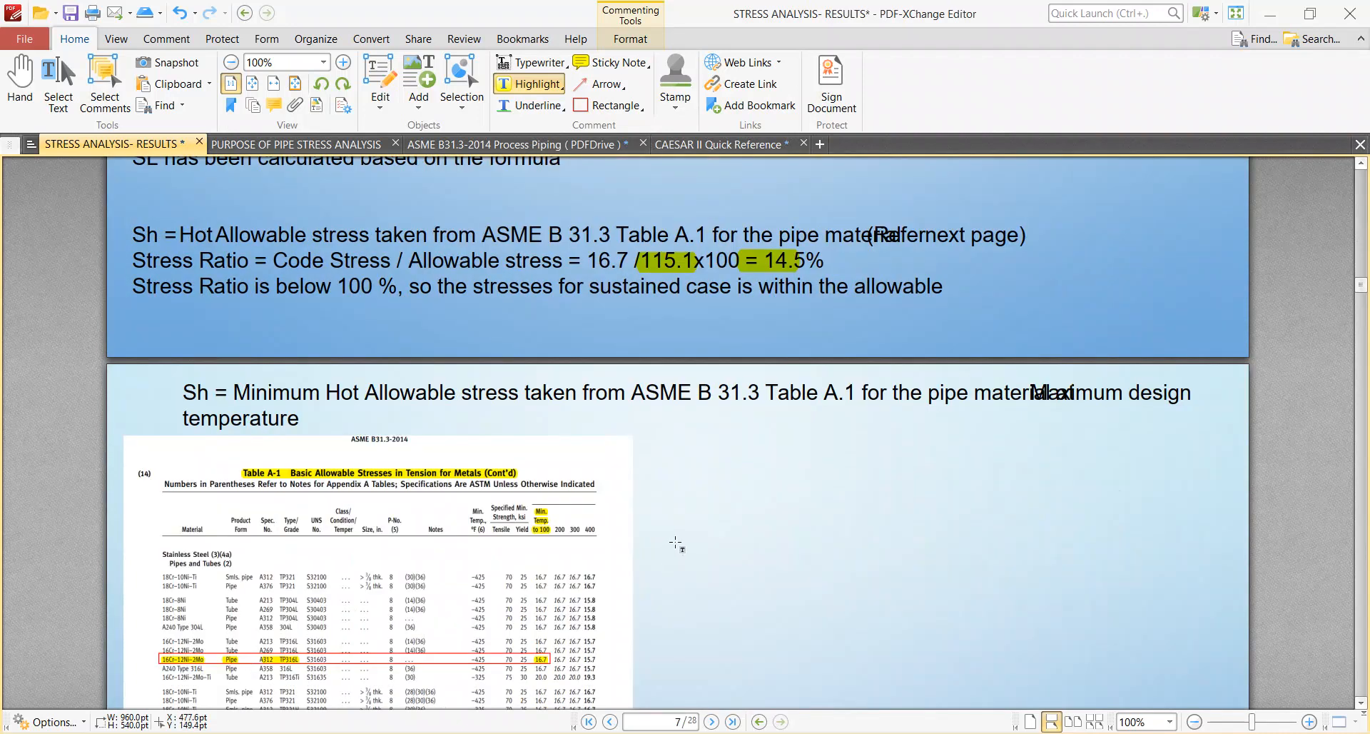
scroll(678, 544, down, 2)
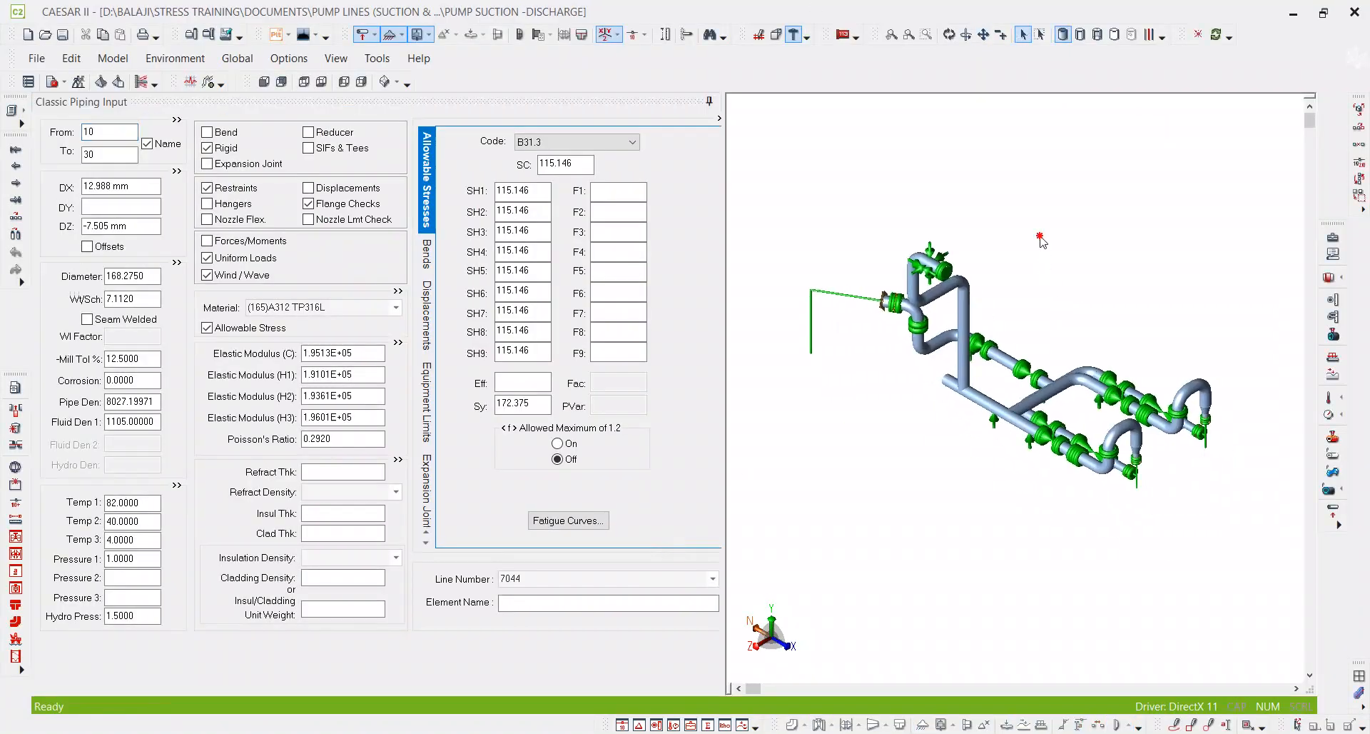
Step: Reopen the static output from the piping input, launch its animation view, and bring up the DynPlot window
click(117, 87)
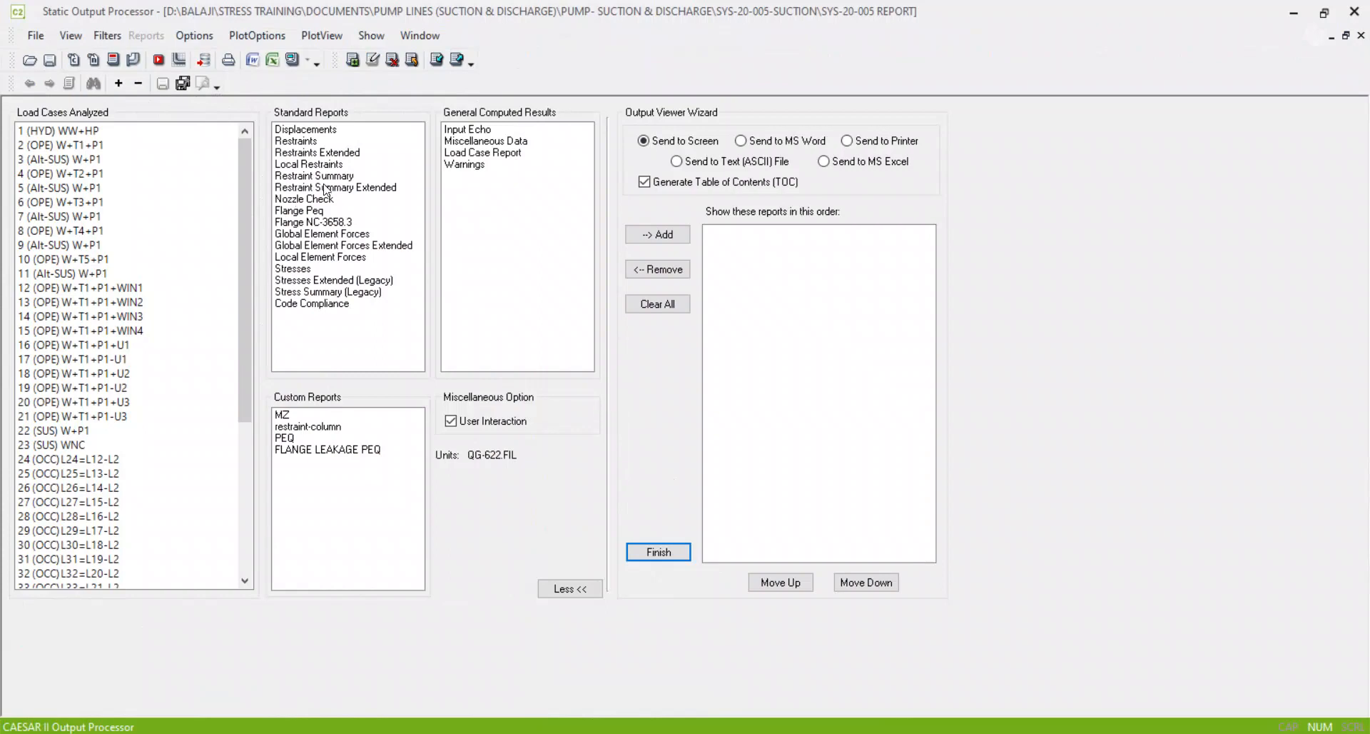
click(159, 61)
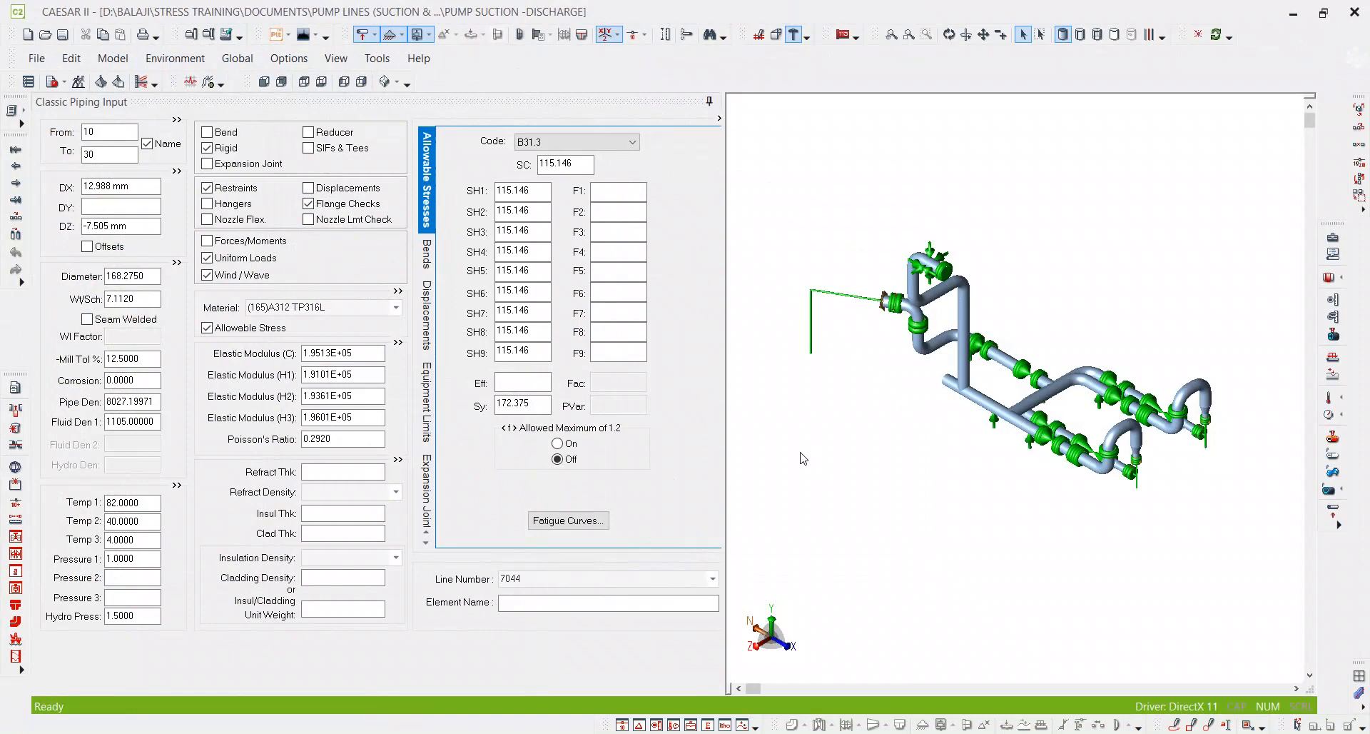
click(862, 592)
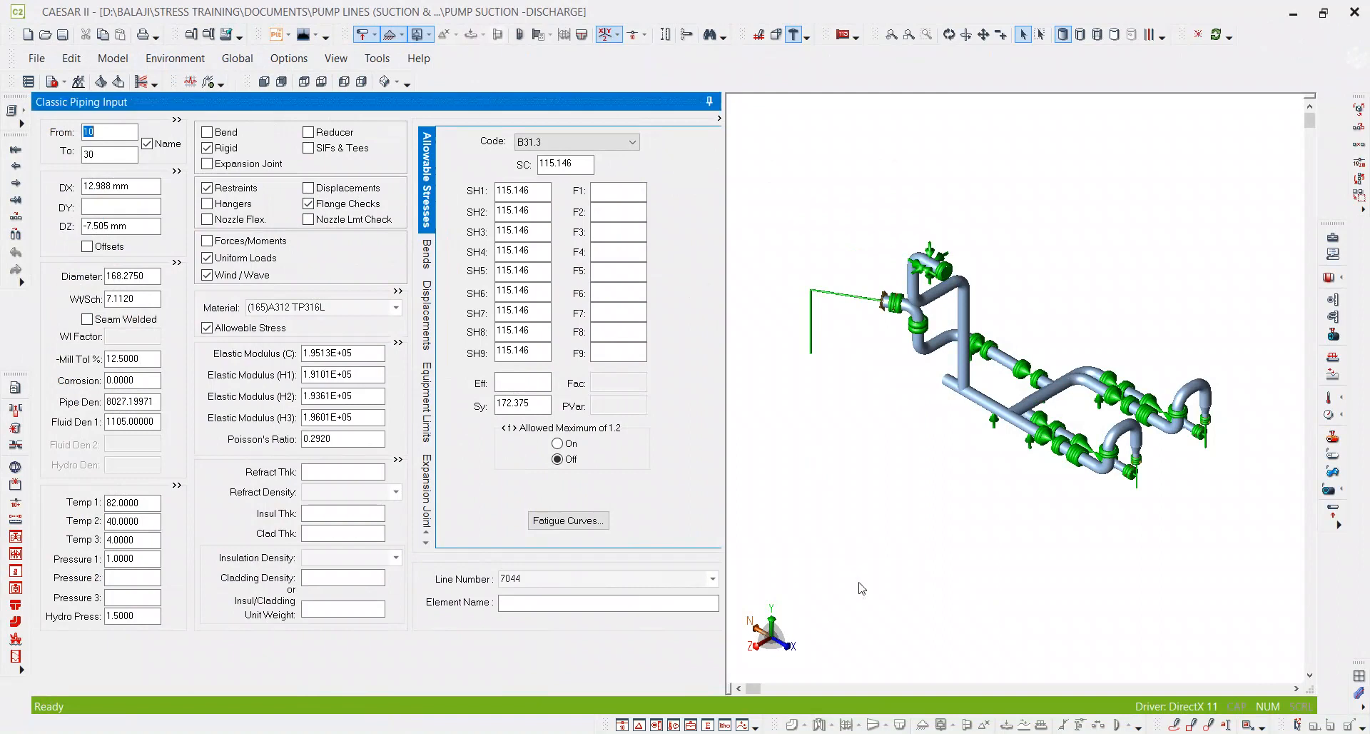
click(861, 592)
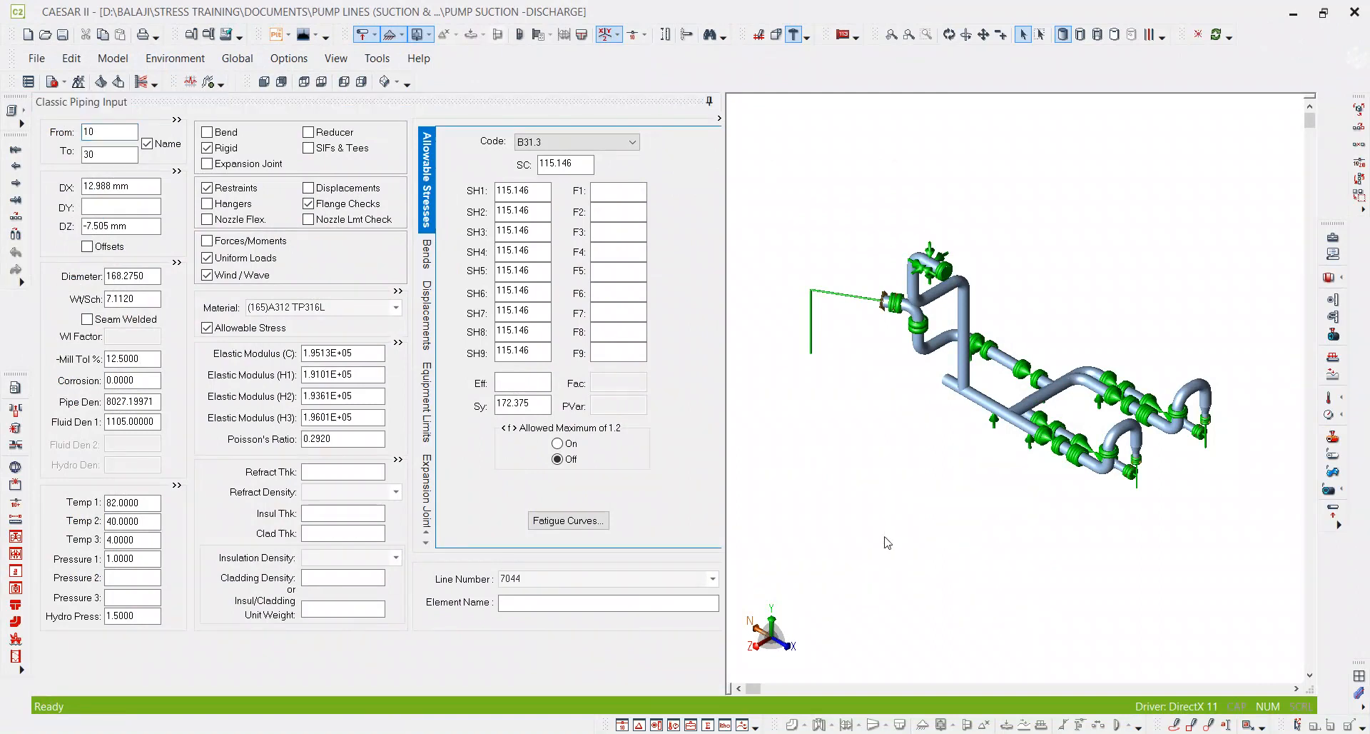
click(887, 733)
click(887, 733)
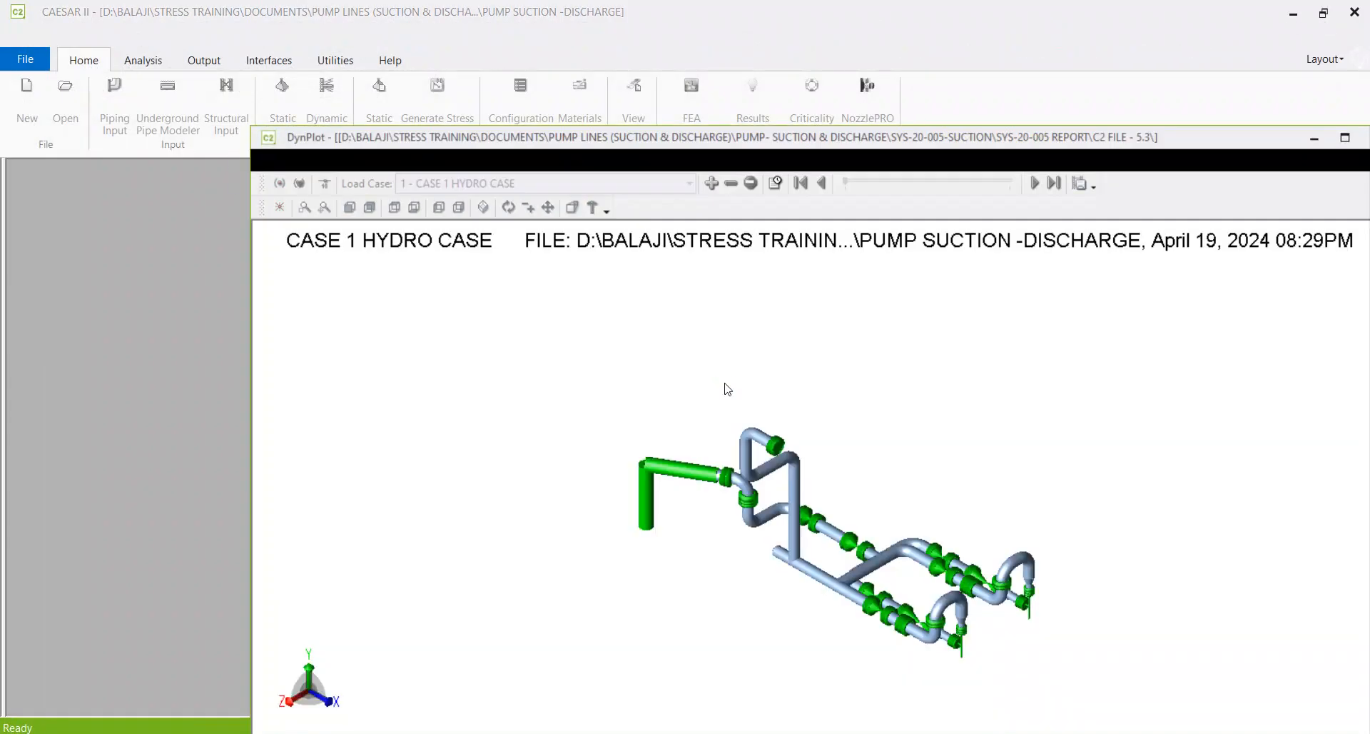
Step: Maximize the DynPlot window and set the animated load case to 17 - CASE 22 (SUS) W+P1
double_click(899, 139)
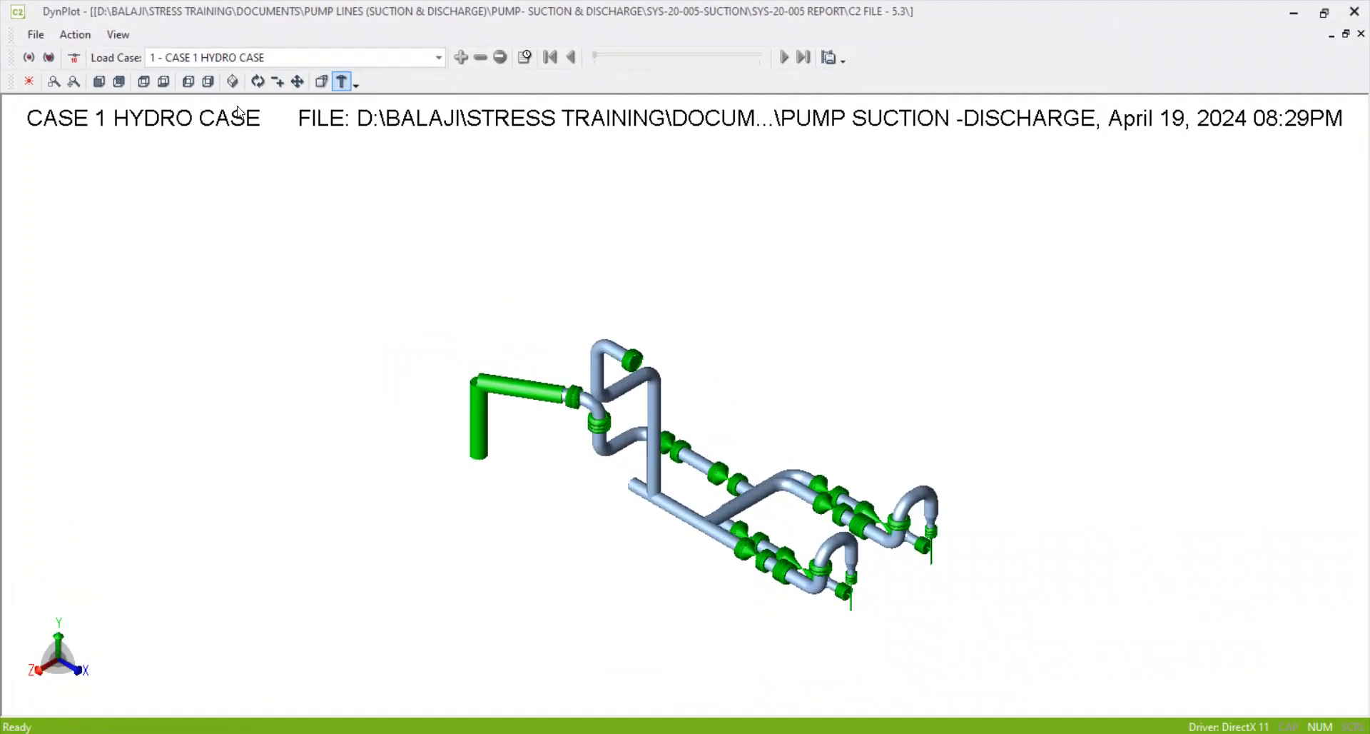
click(438, 59)
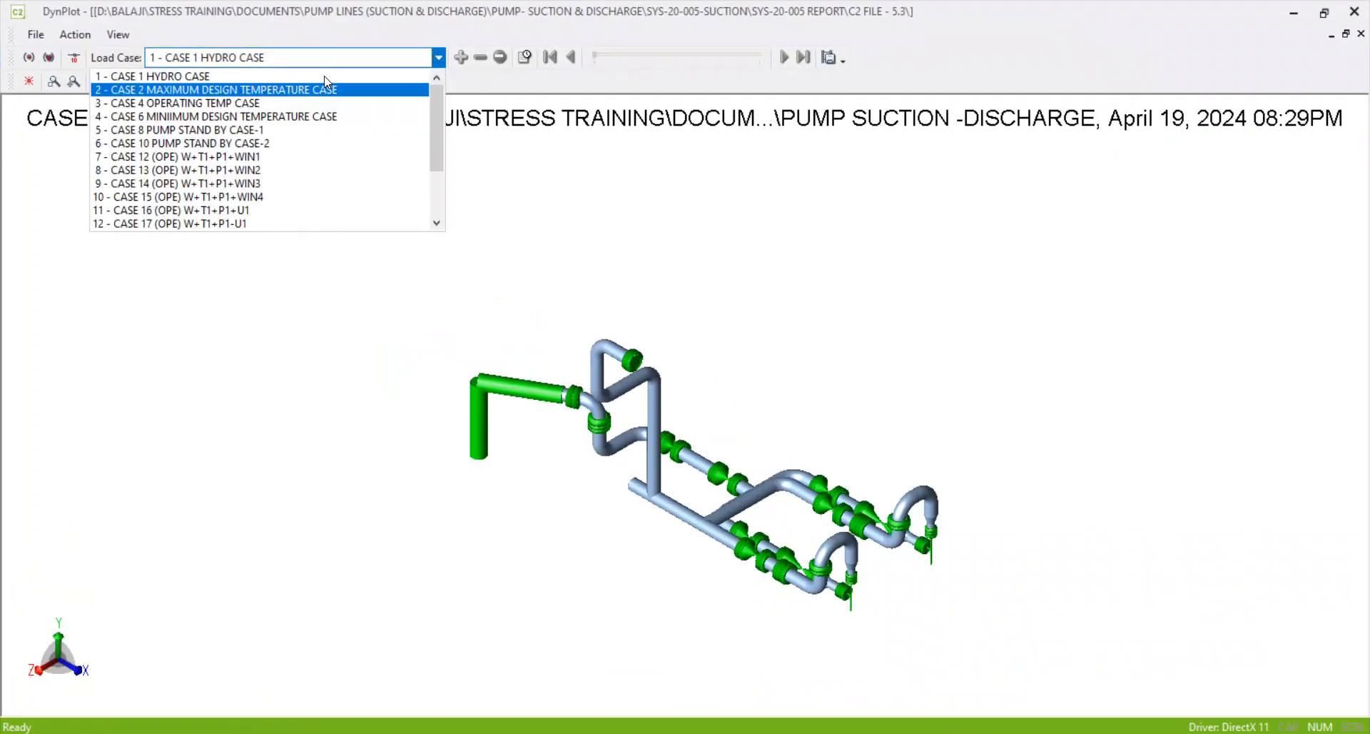
scroll(178, 218, down, 2)
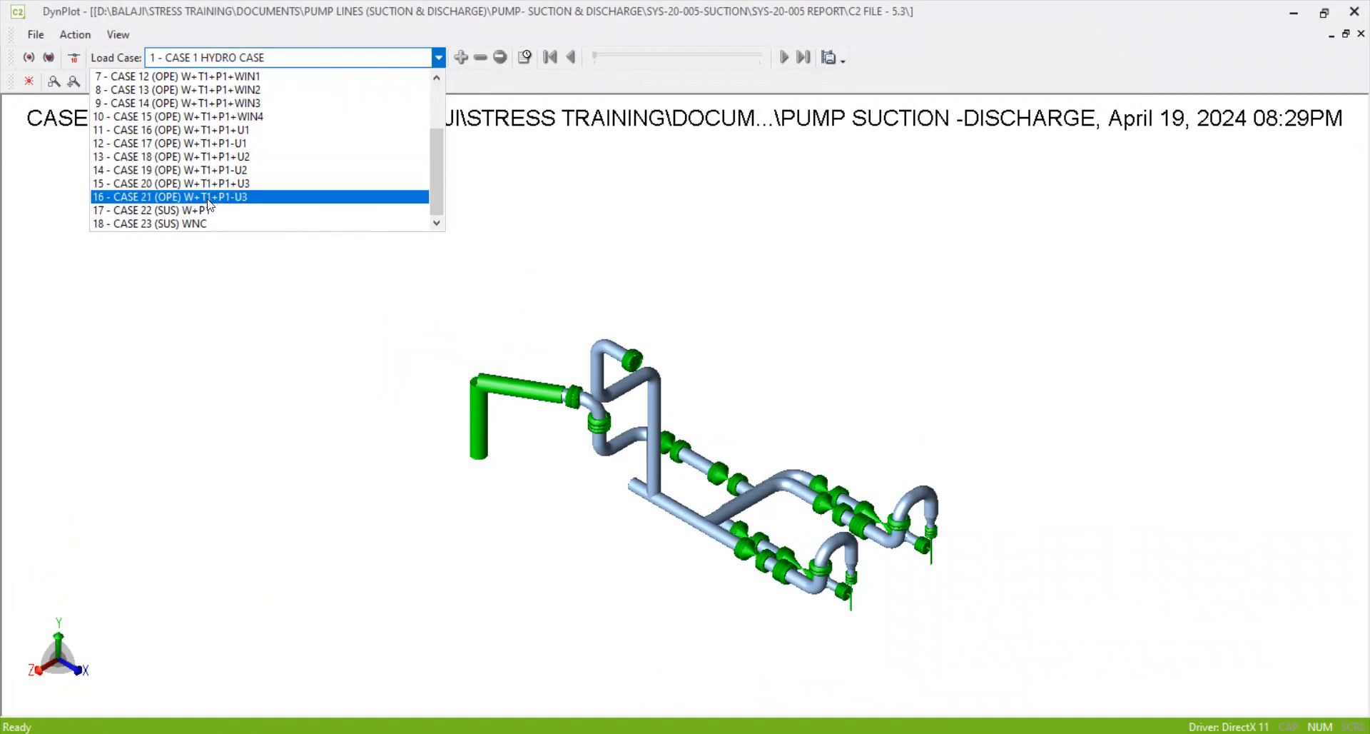
click(206, 208)
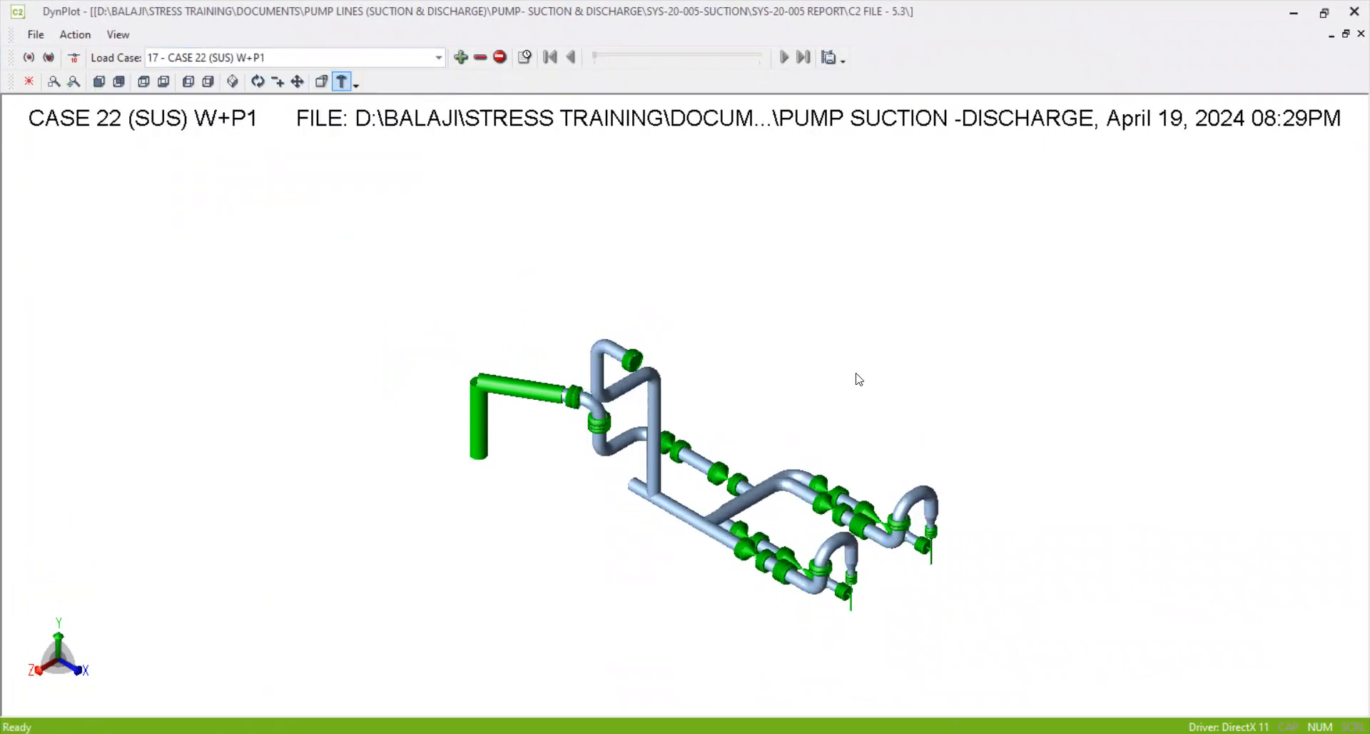
Step: Examine the overall displaced shape of the pump piping in the sustained case animation from several angles
scroll(559, 427, up, 2)
mouse_move(800, 528)
mouse_down()
mouse_move(897, 474)
mouse_move(795, 328)
mouse_move(865, 399)
mouse_move(921, 405)
mouse_move(899, 310)
mouse_up()
scroll(795, 328, down, 2)
scroll(642, 464, up, 3)
mouse_move(632, 454)
mouse_down()
mouse_move(557, 350)
mouse_move(639, 439)
mouse_move(688, 453)
mouse_move(771, 529)
mouse_up()
scroll(556, 349, down, 2)
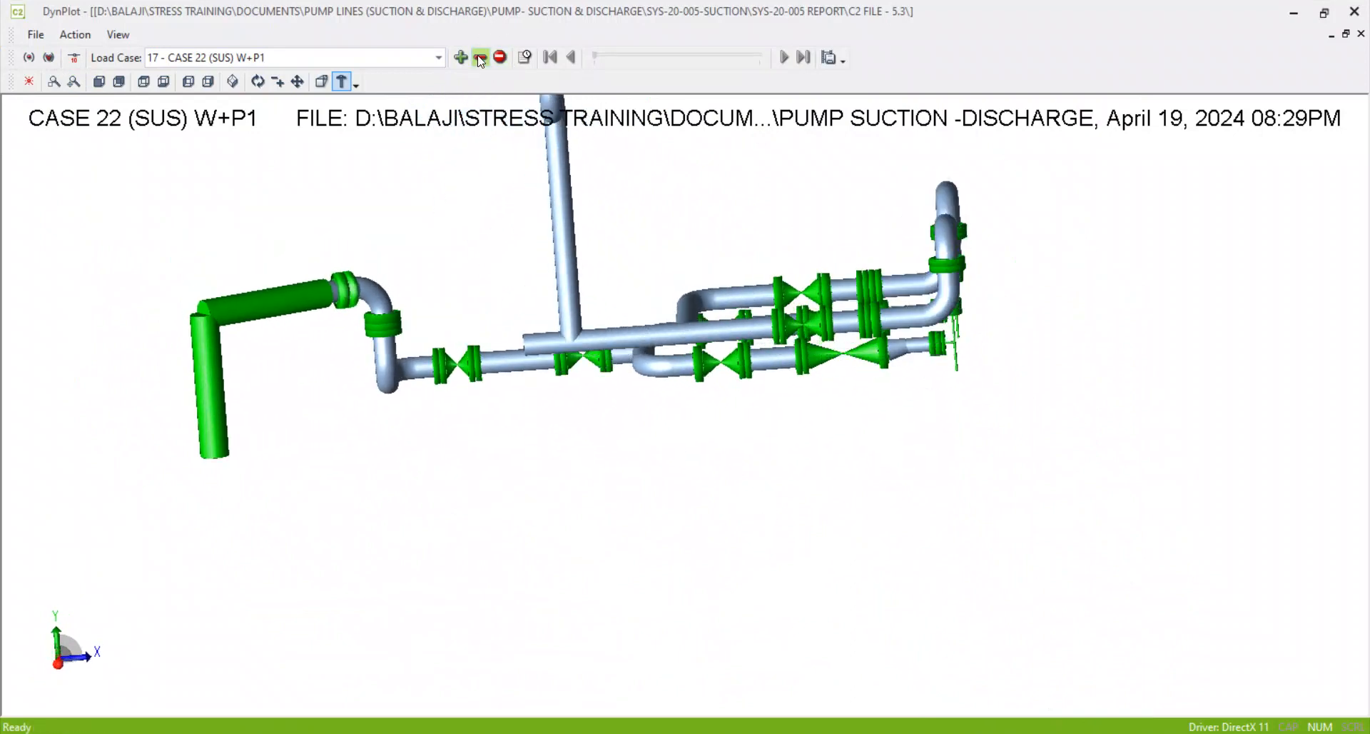
scroll(858, 442, down, 3)
mouse_move(854, 437)
mouse_down()
mouse_move(820, 526)
mouse_move(762, 303)
mouse_move(820, 391)
mouse_move(835, 336)
mouse_up()
scroll(661, 461, up, 3)
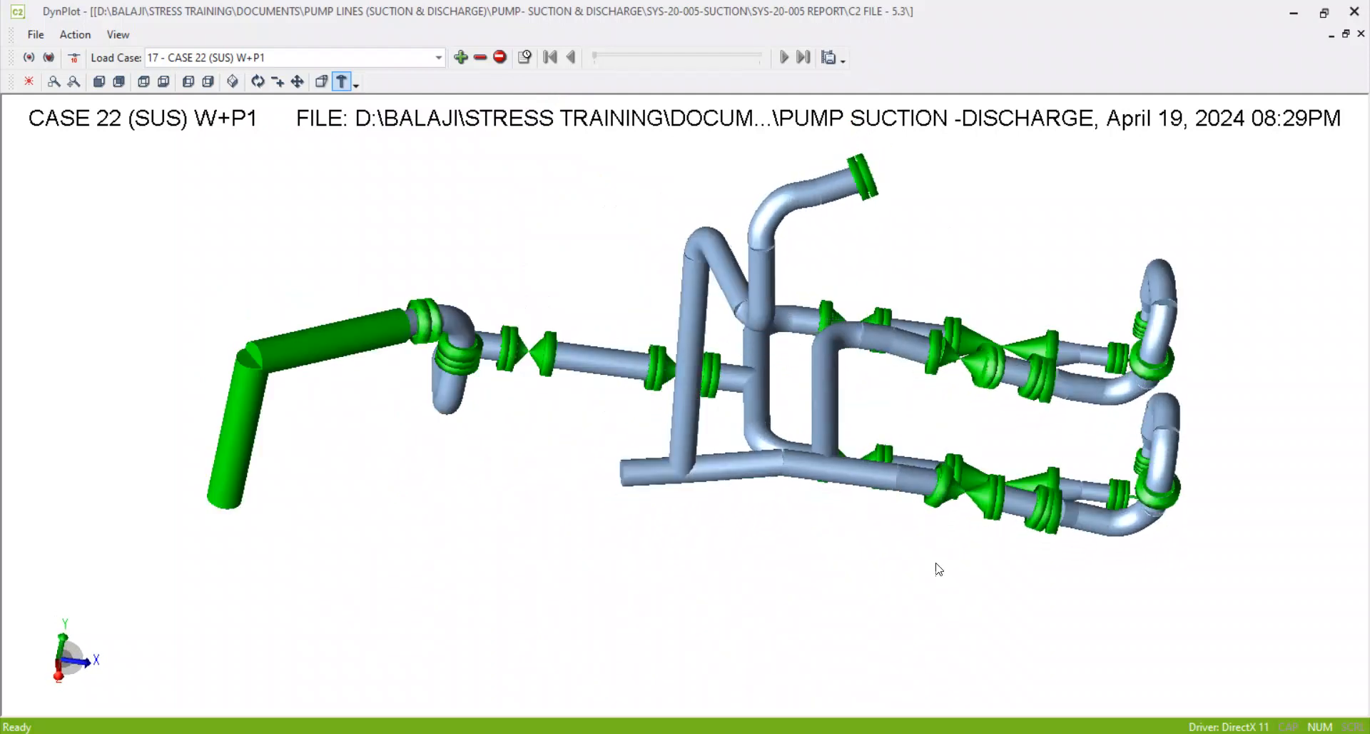
Step: Examine the sustained displacement of the valved horizontal run between the equipment-side elbow and the branch lines up close
drag(793, 545, 784, 457)
scroll(568, 489, up, 5)
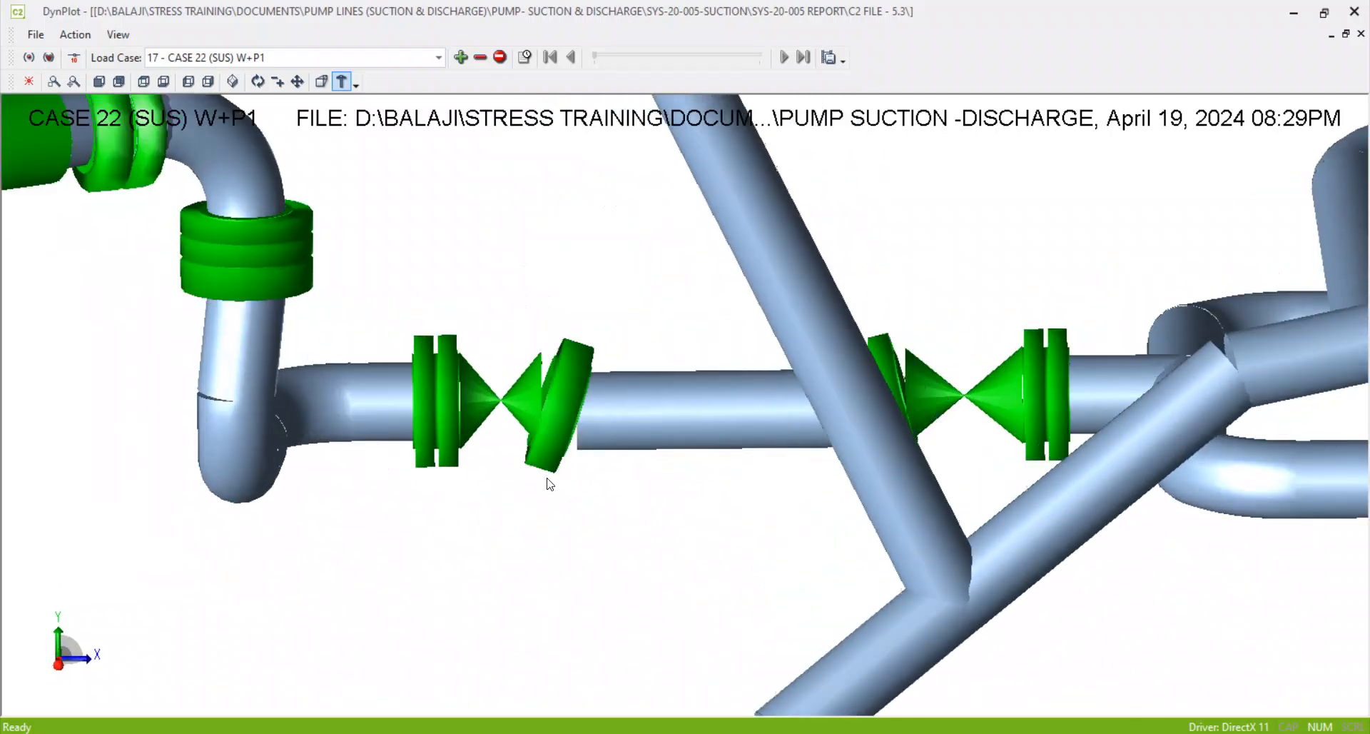
drag(547, 478, 634, 416)
drag(627, 462, 643, 417)
drag(718, 475, 705, 368)
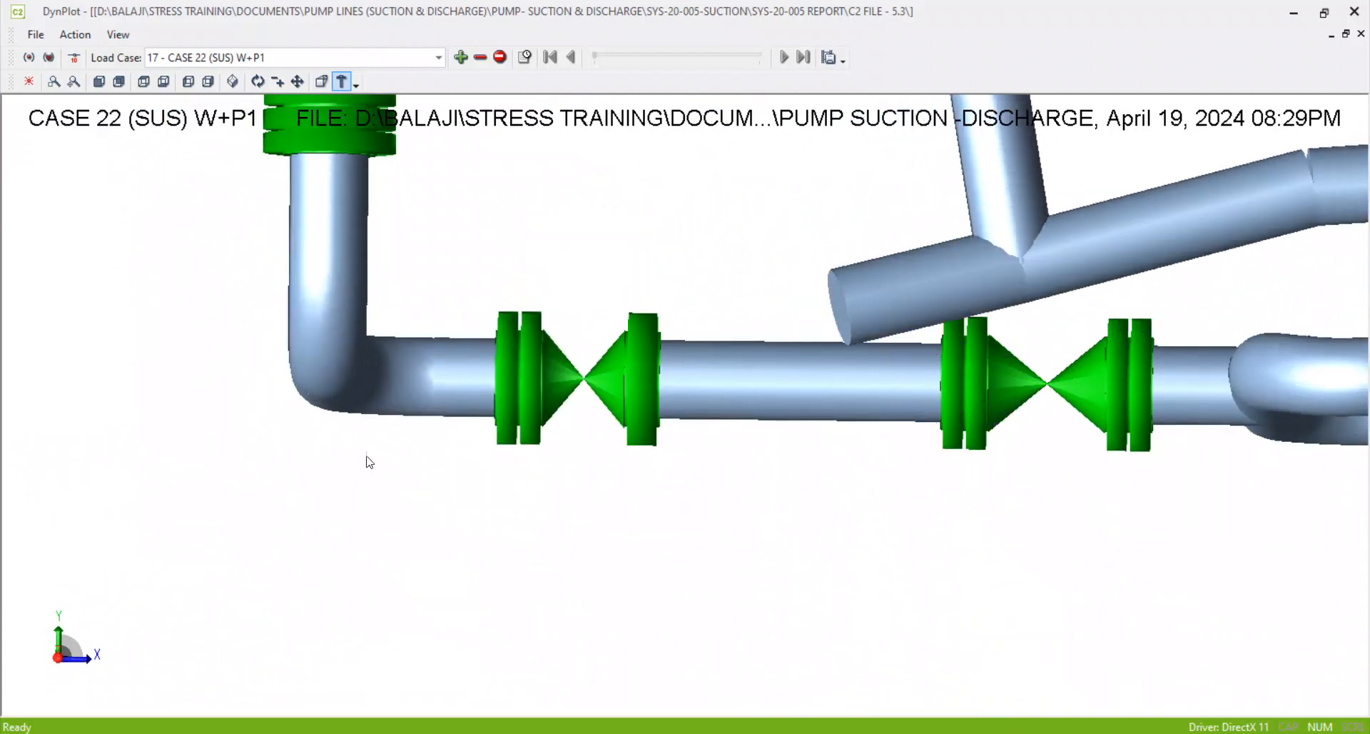
scroll(508, 434, down, 3)
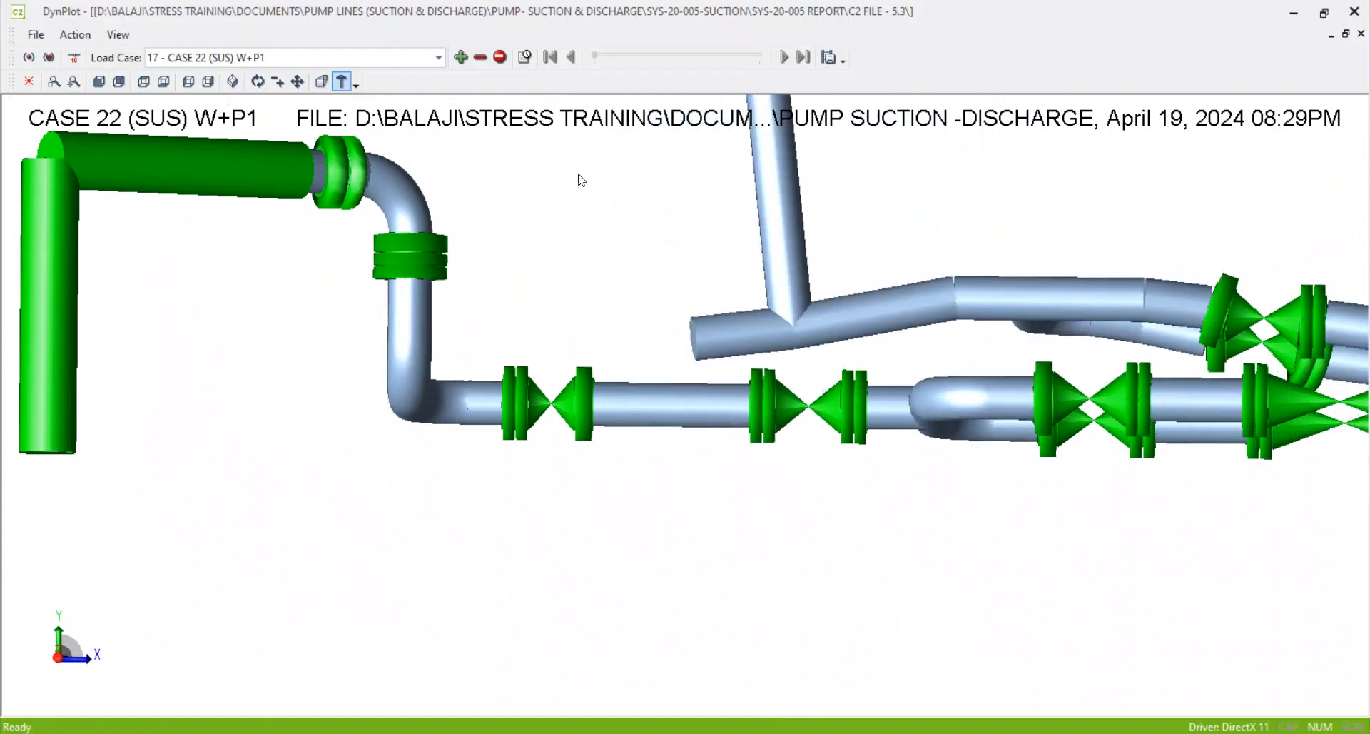
scroll(583, 376, down, 2)
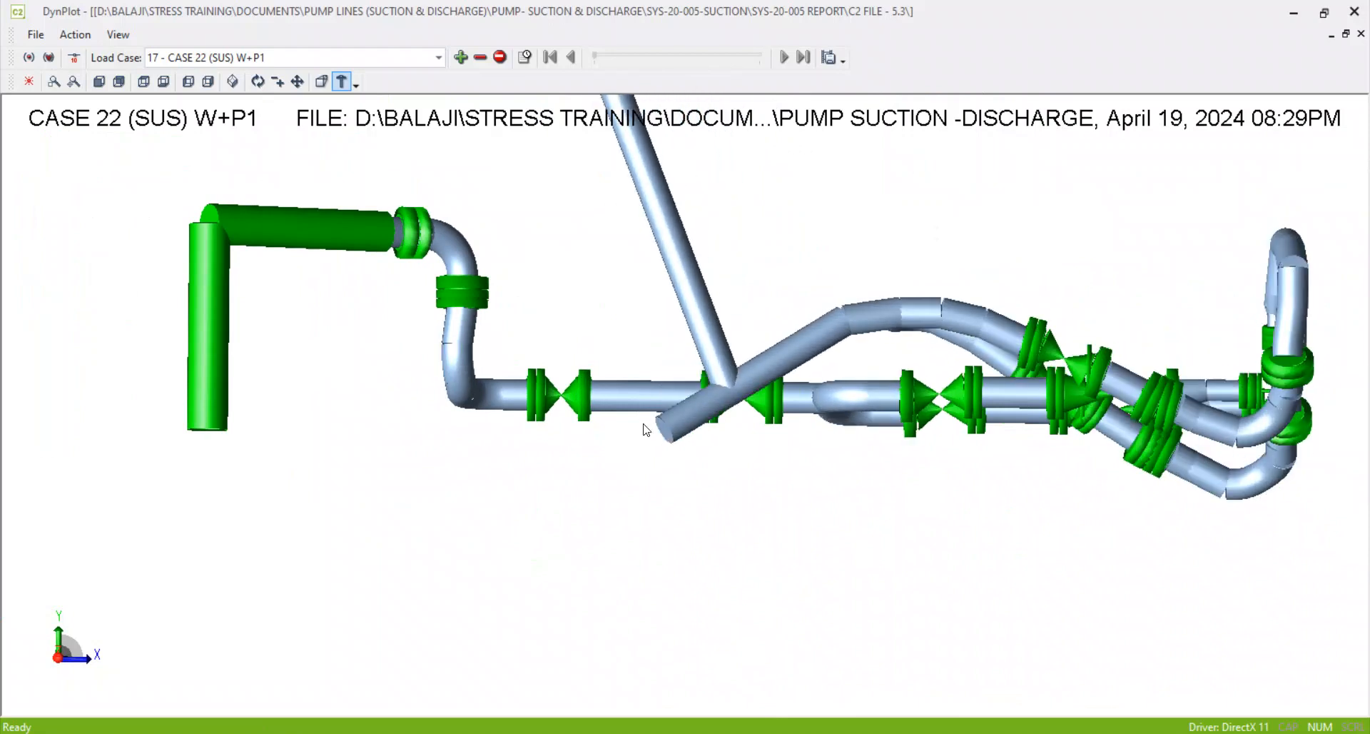
Step: Examine how the header and the two pump branches displace under sustained load, including from the pump end
scroll(631, 382, down, 2)
drag(887, 464, 709, 359)
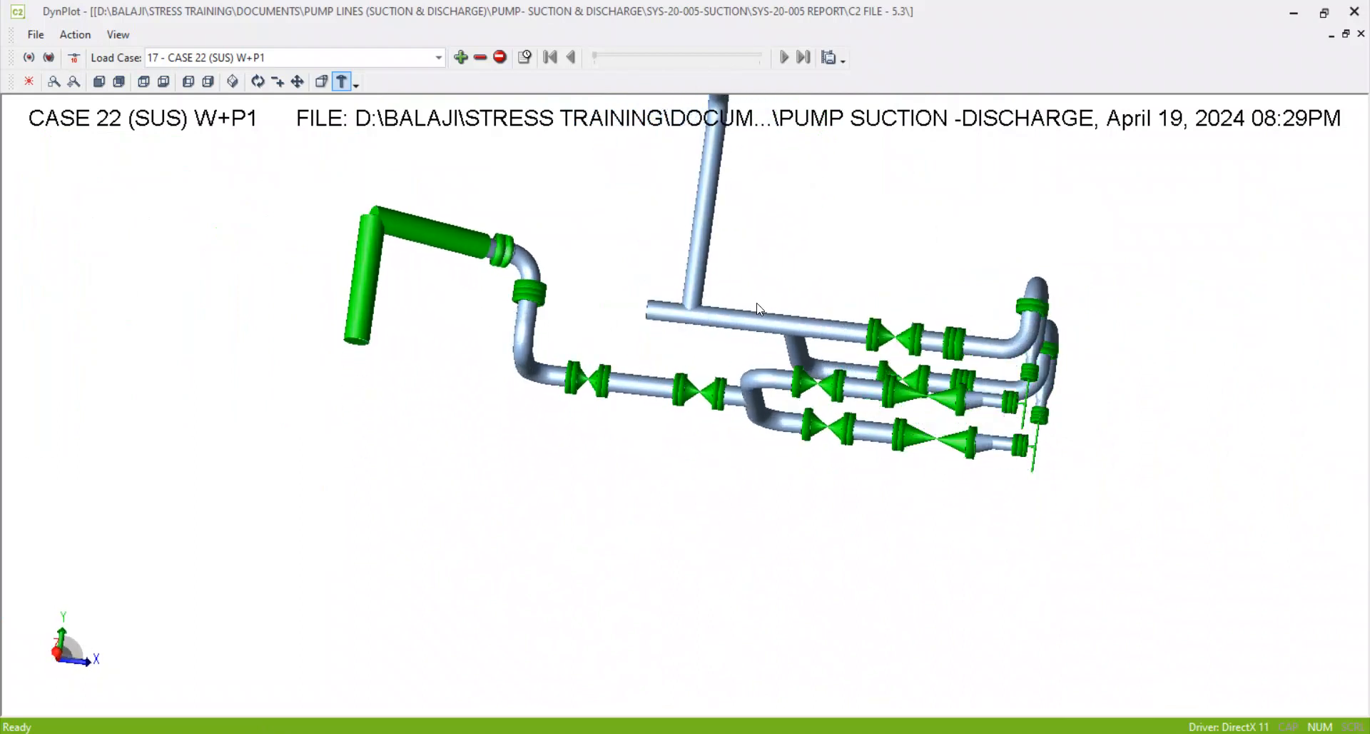
drag(734, 349, 733, 550)
scroll(927, 428, up, 5)
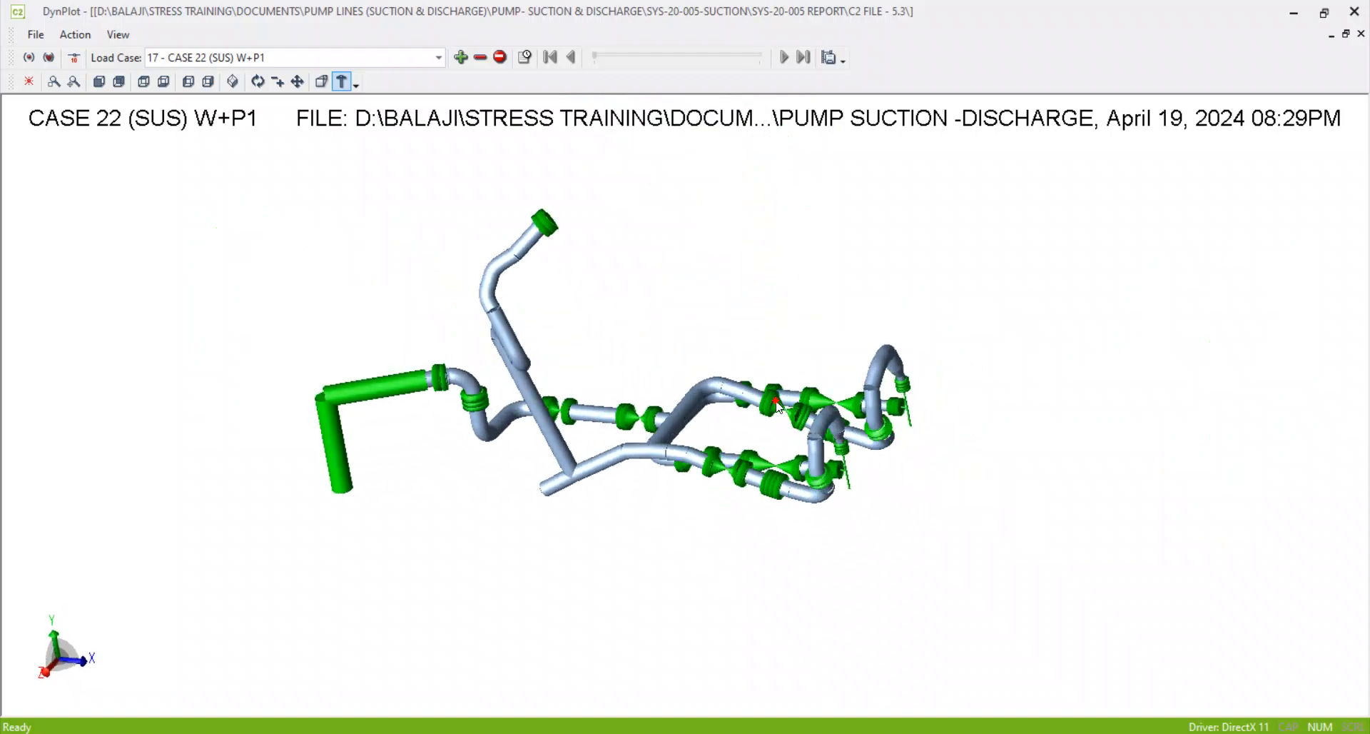
mouse_move(834, 470)
mouse_down()
mouse_move(743, 479)
mouse_move(636, 428)
mouse_move(720, 479)
mouse_move(697, 551)
mouse_up()
scroll(697, 551, up, 2)
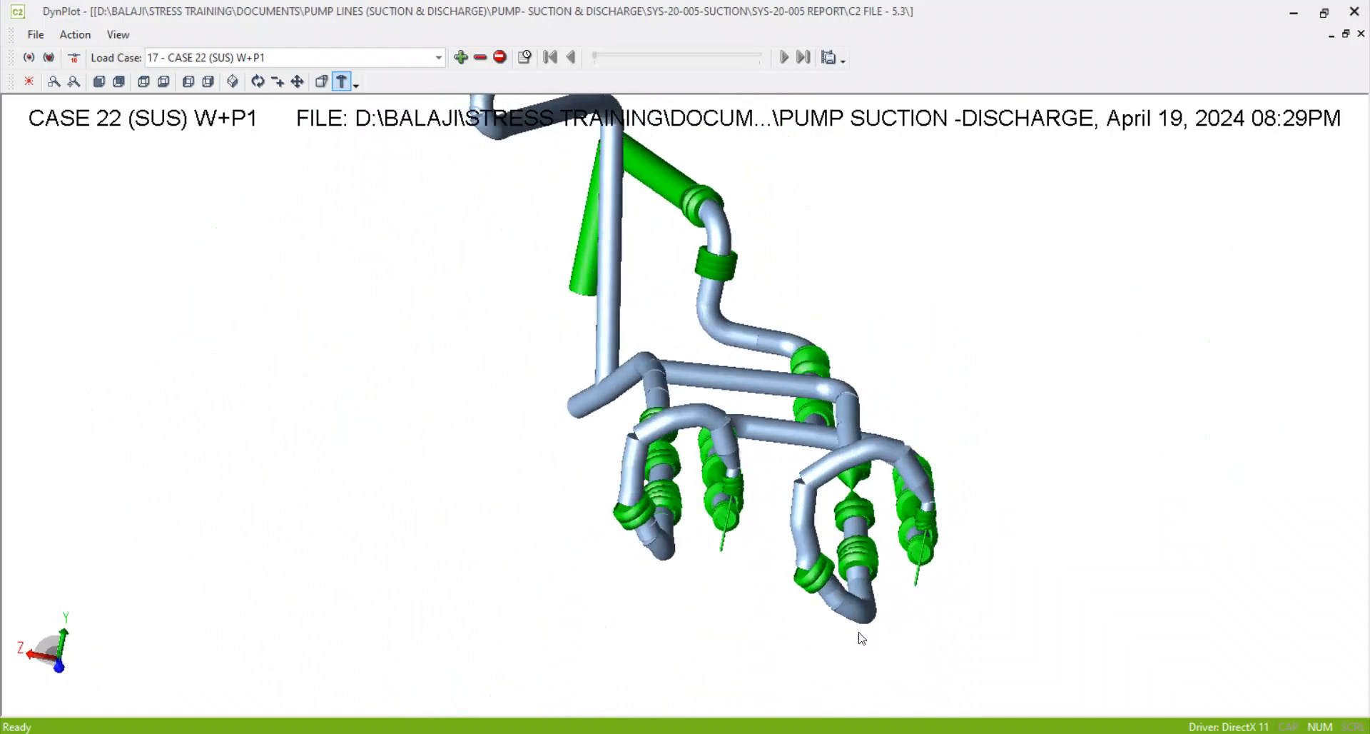
scroll(936, 511, down, 5)
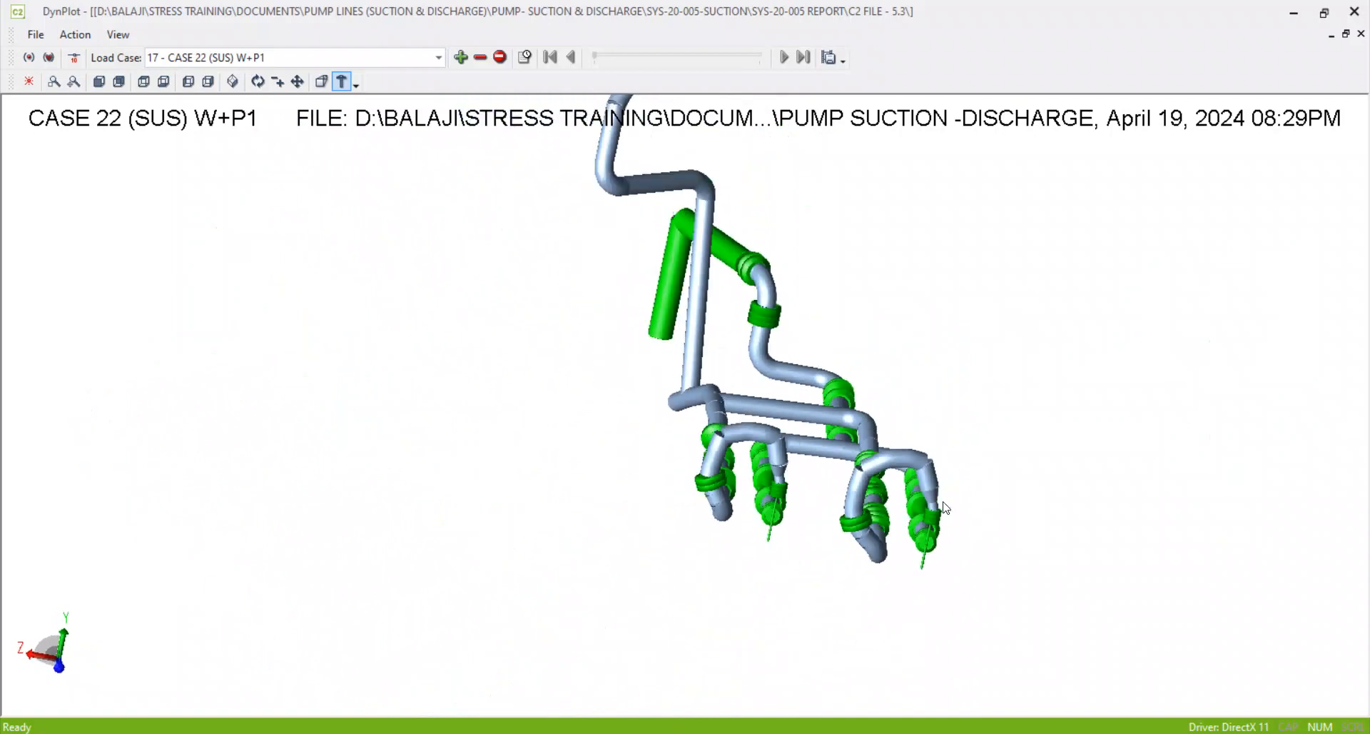
Step: Switch the animation to 2 - CASE 2 MAXIMUM DESIGN TEMPERATURE CASE and view the thermal movement of the whole system from above
click(439, 57)
scroll(128, 119, up, 2)
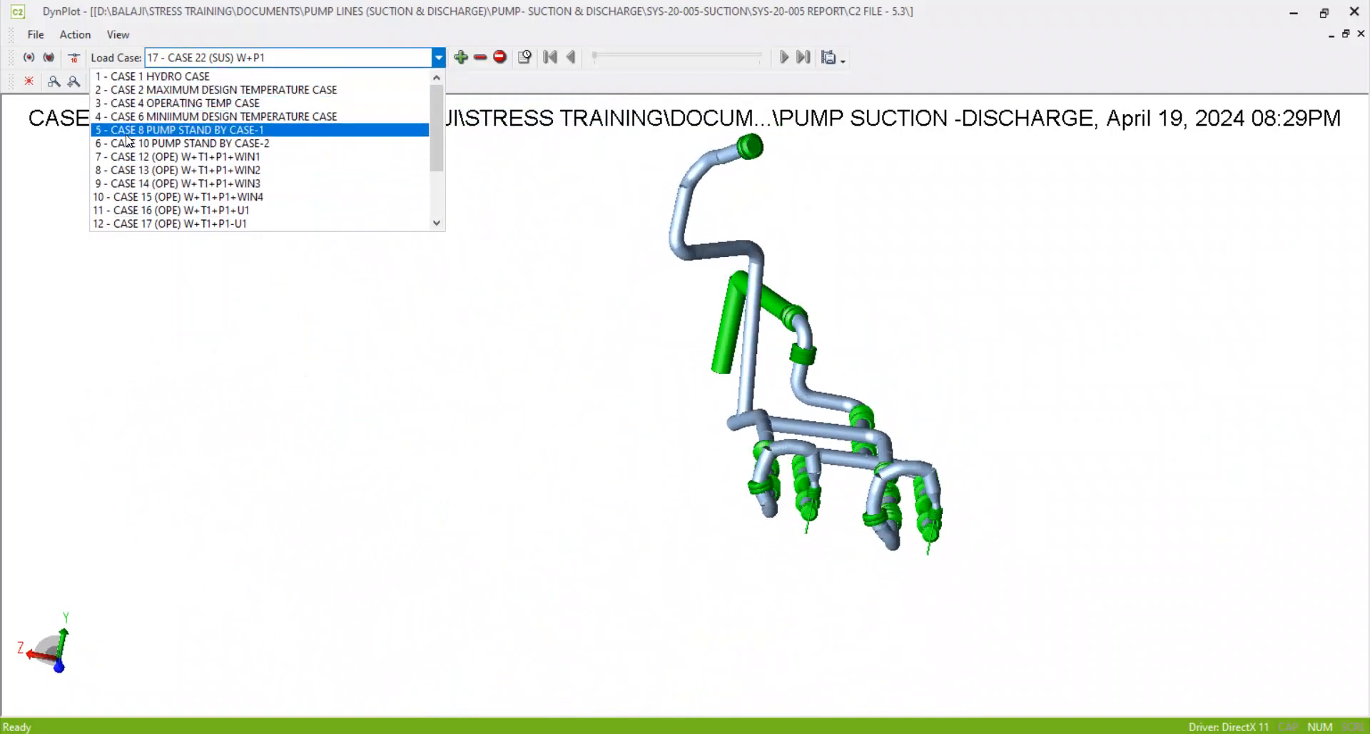
click(184, 90)
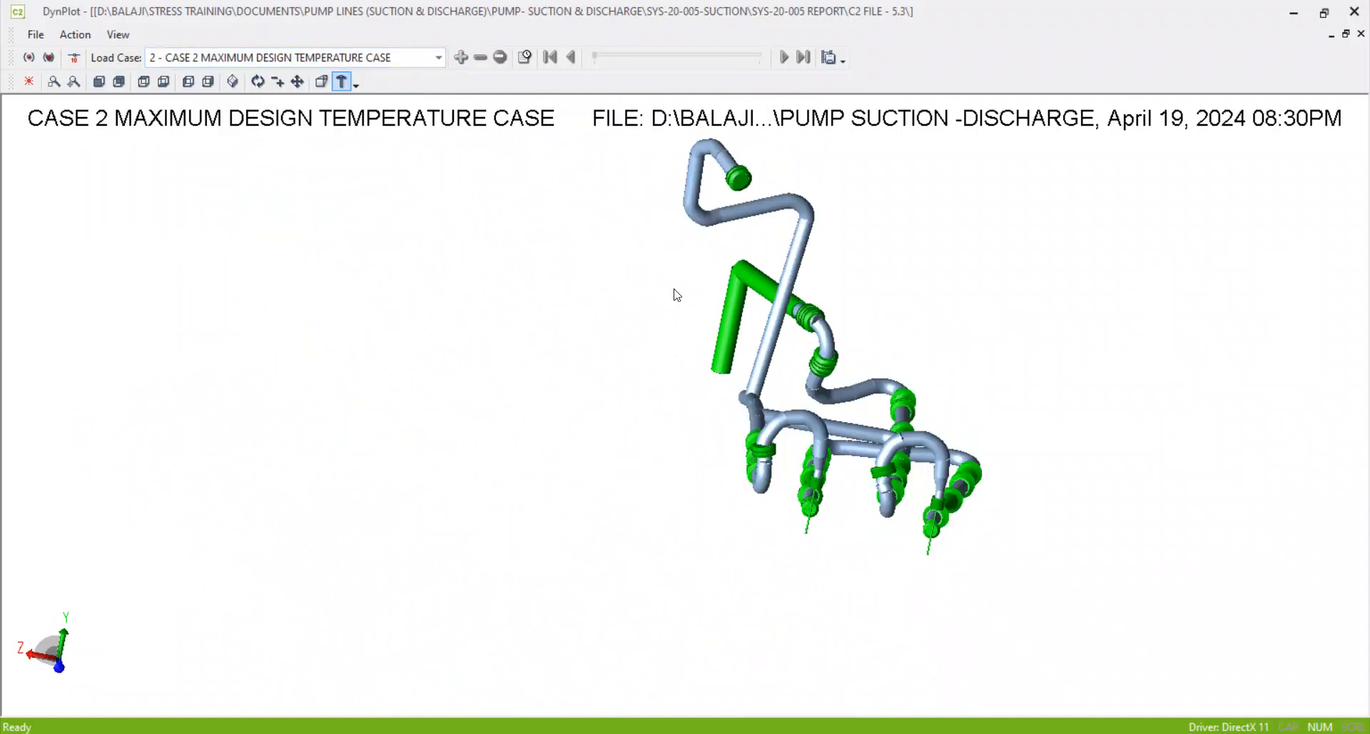
scroll(668, 285, down, 3)
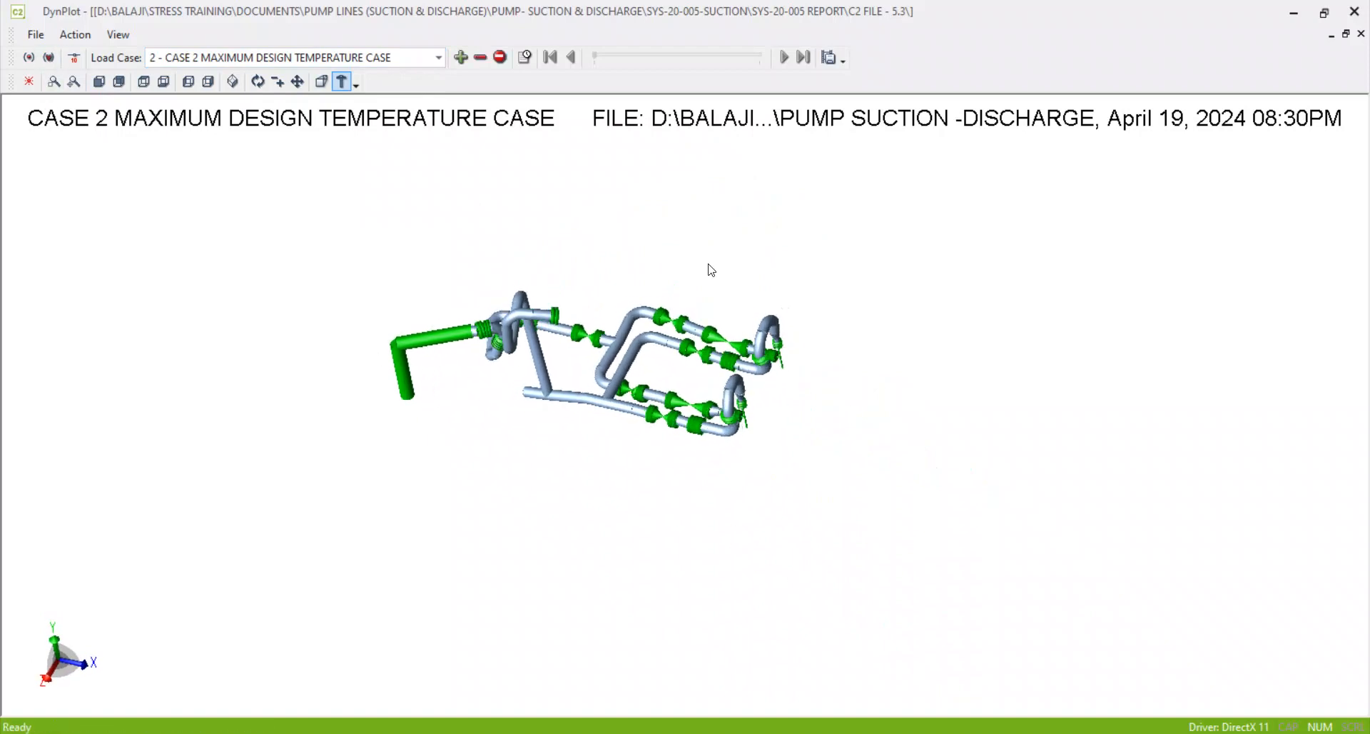
scroll(572, 337, up, 4)
mouse_move(576, 443)
mouse_down()
mouse_move(582, 555)
mouse_move(847, 461)
mouse_move(900, 391)
mouse_move(648, 410)
mouse_move(657, 477)
mouse_move(866, 360)
mouse_up()
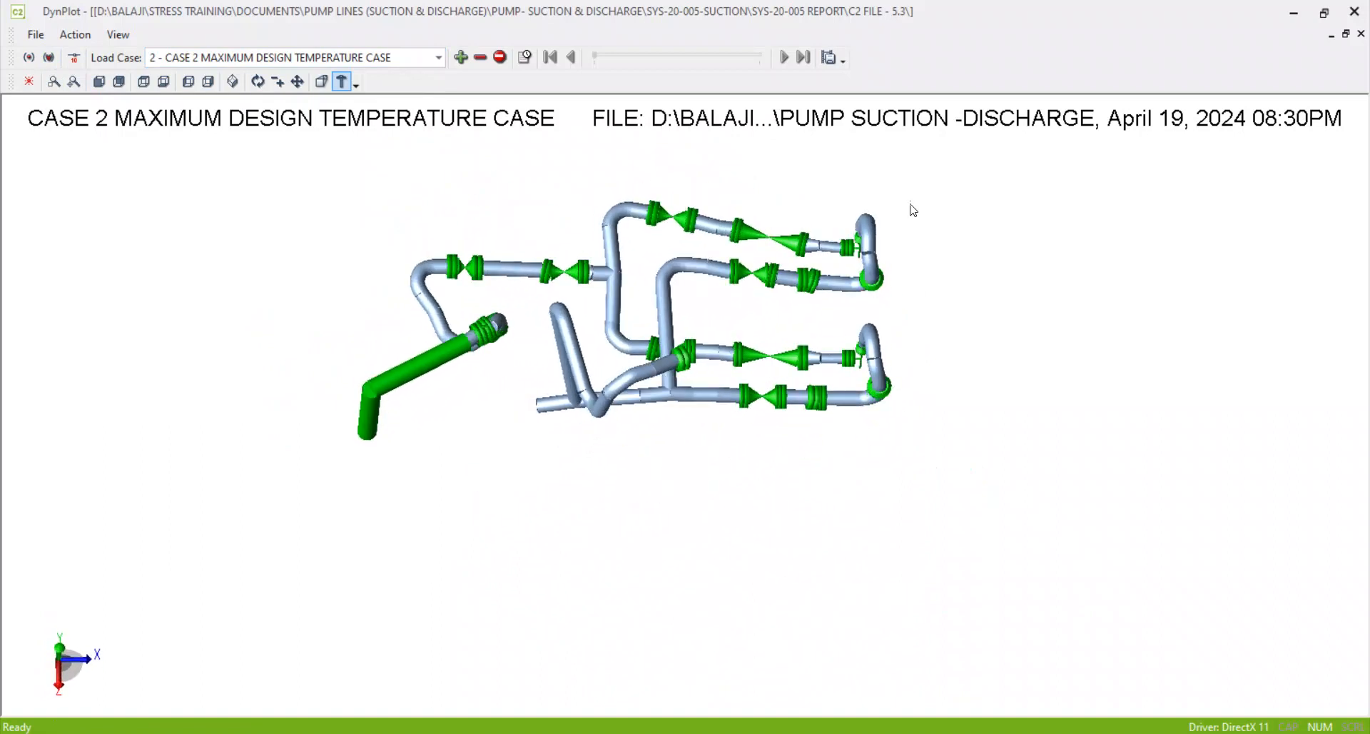
Step: Examine the thermal movement of the valved branches and their pump connections up close from opposite sides
scroll(846, 230, up, 3)
scroll(846, 230, down, 1)
drag(784, 206, 836, 252)
scroll(839, 254, up, 6)
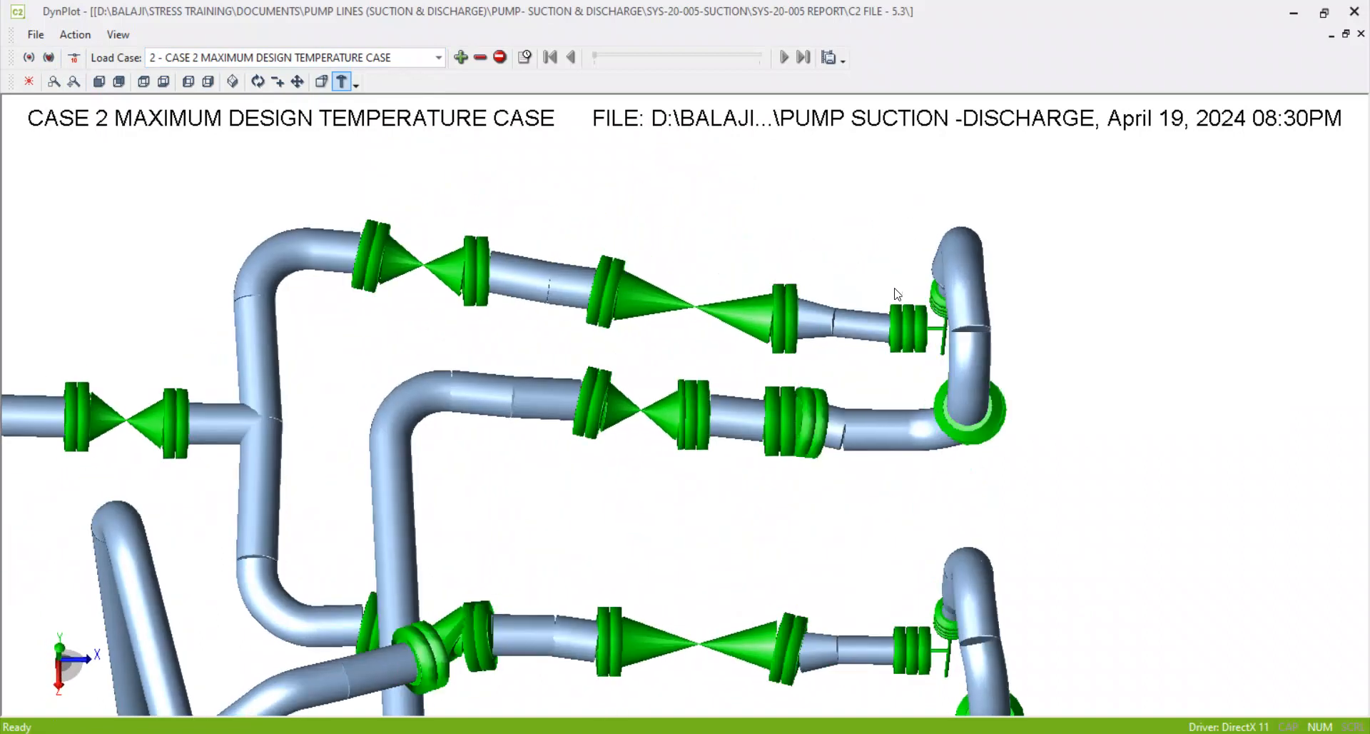
scroll(905, 312, down, 4)
drag(905, 312, 413, 462)
scroll(602, 498, up, 2)
scroll(517, 382, up, 2)
scroll(515, 381, up, 1)
scroll(483, 479, down, 2)
scroll(414, 463, down, 2)
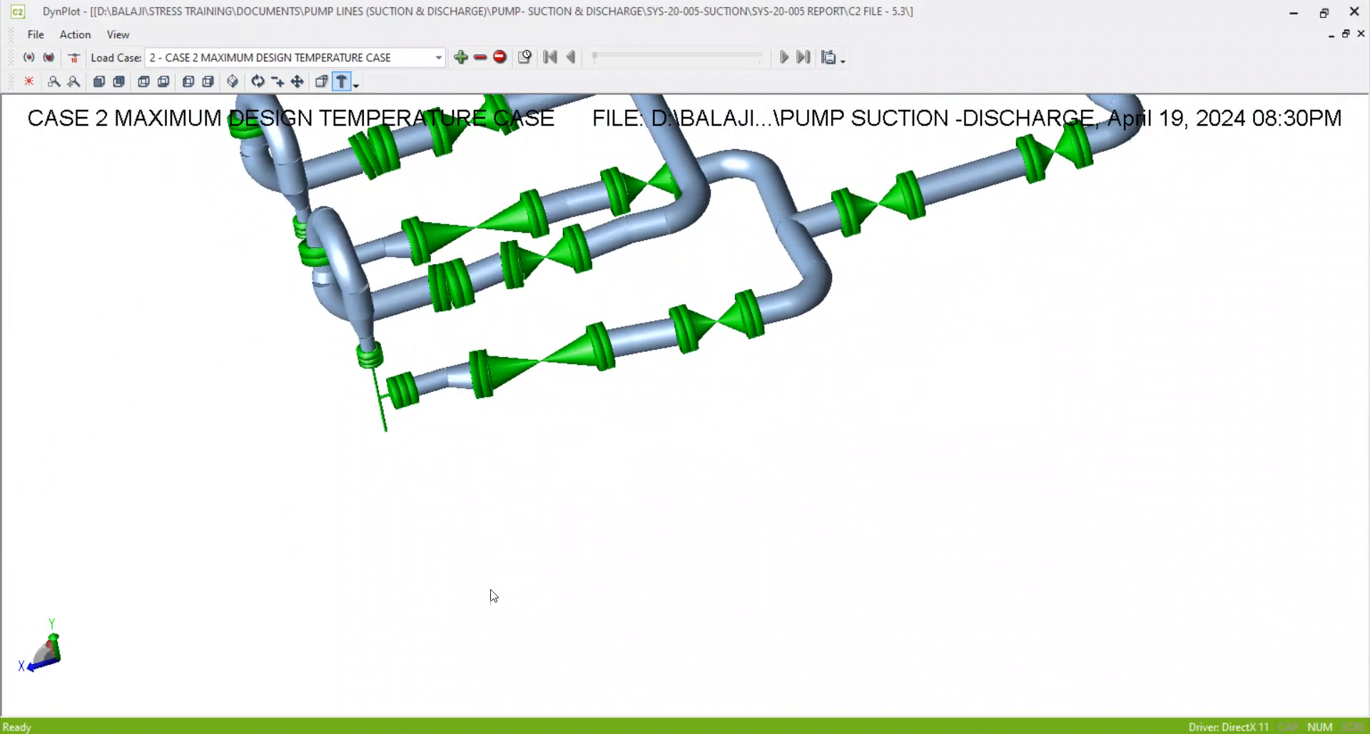
Step: Examine the maximum design temperature displacement of the common header and the large rigid equipment element from the side and above
drag(941, 380, 954, 542)
scroll(954, 542, down, 2)
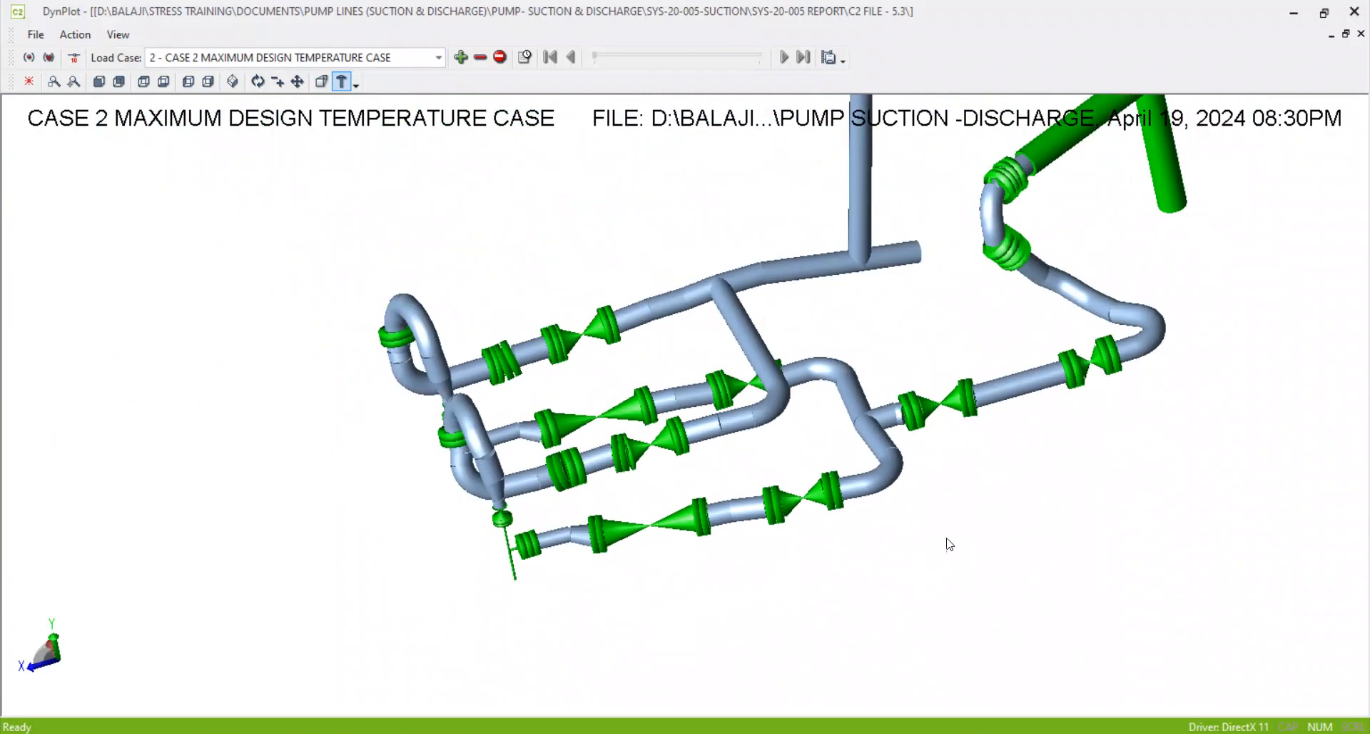
drag(1175, 428, 874, 490)
scroll(851, 327, up, 1)
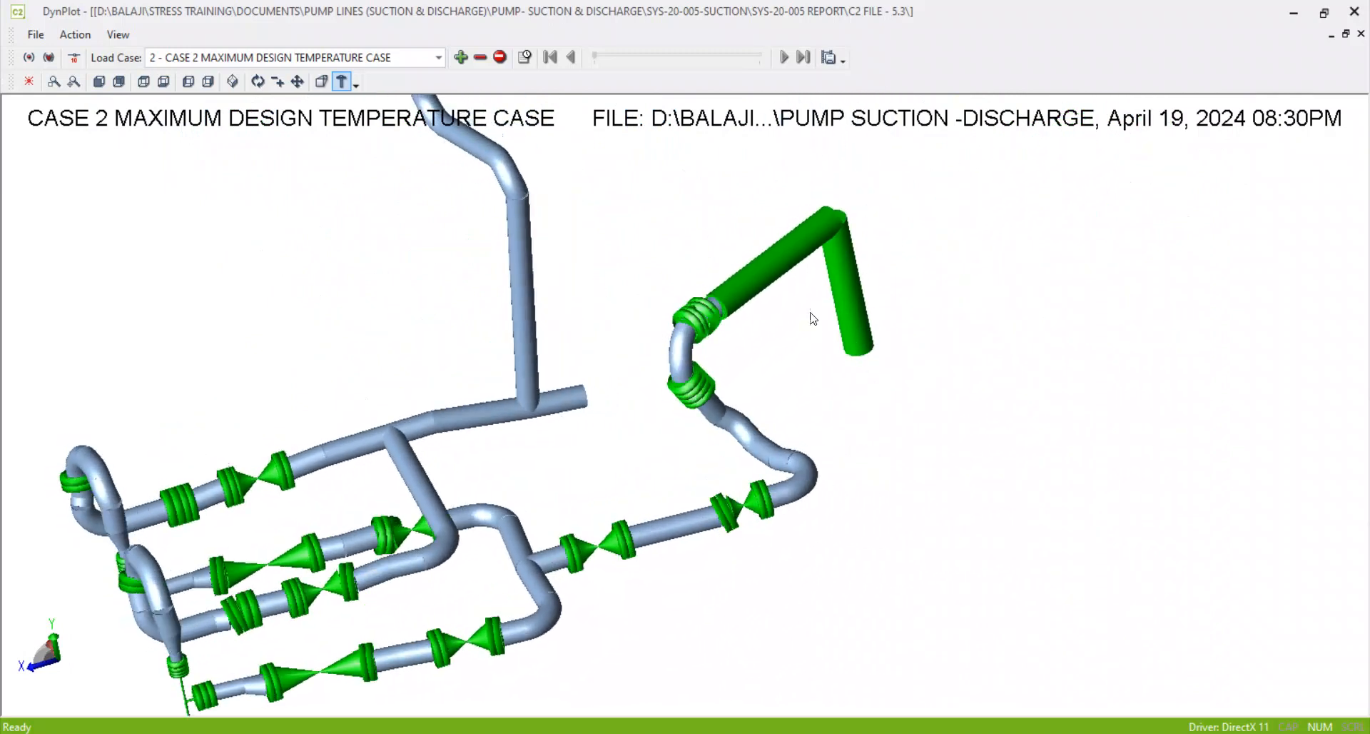
drag(762, 304, 726, 546)
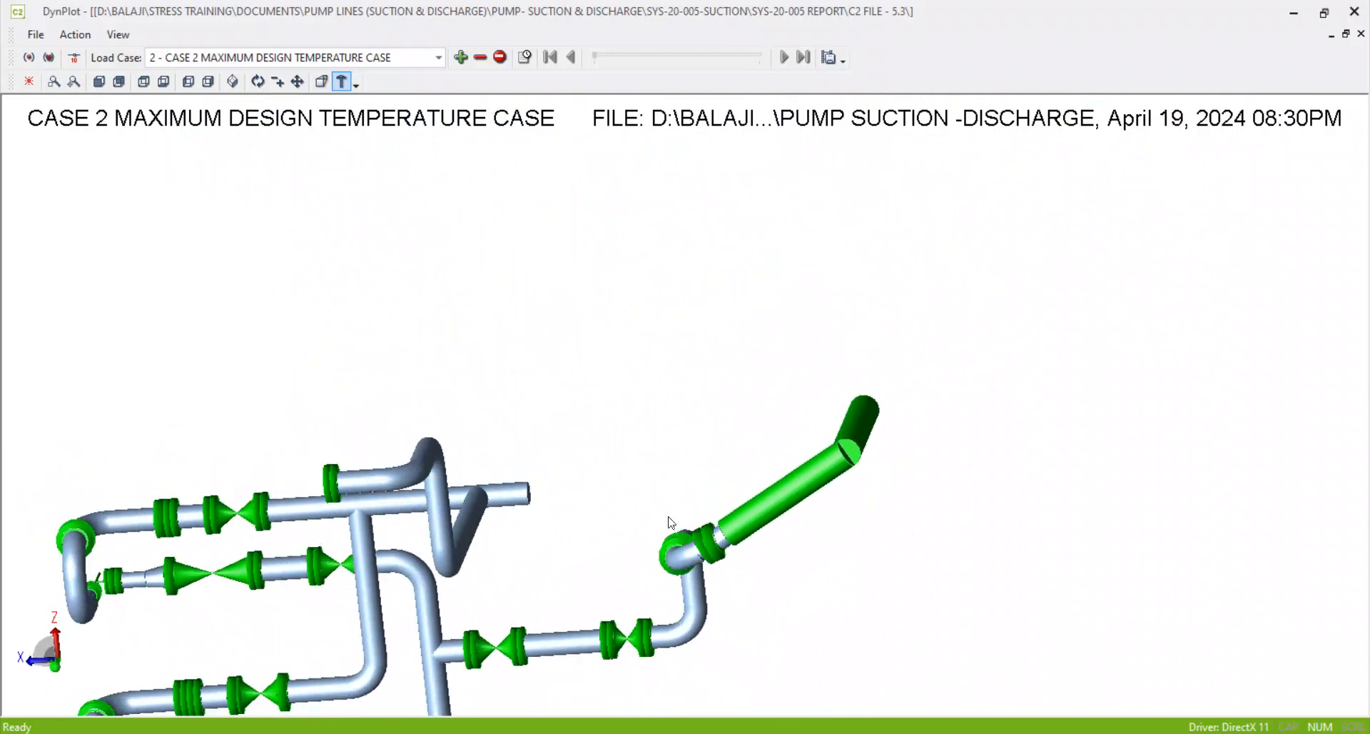
drag(735, 449, 781, 296)
scroll(780, 296, down, 2)
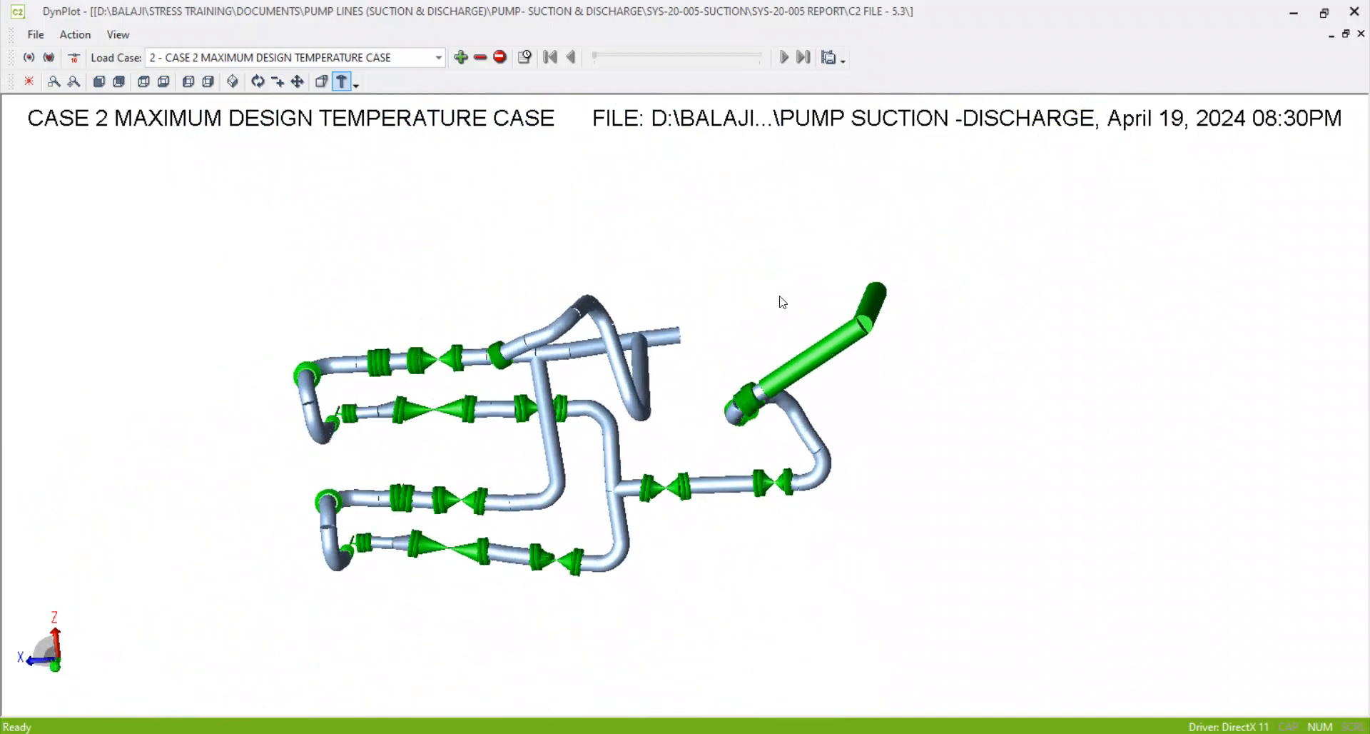
scroll(782, 298, down, 2)
scroll(691, 338, up, 4)
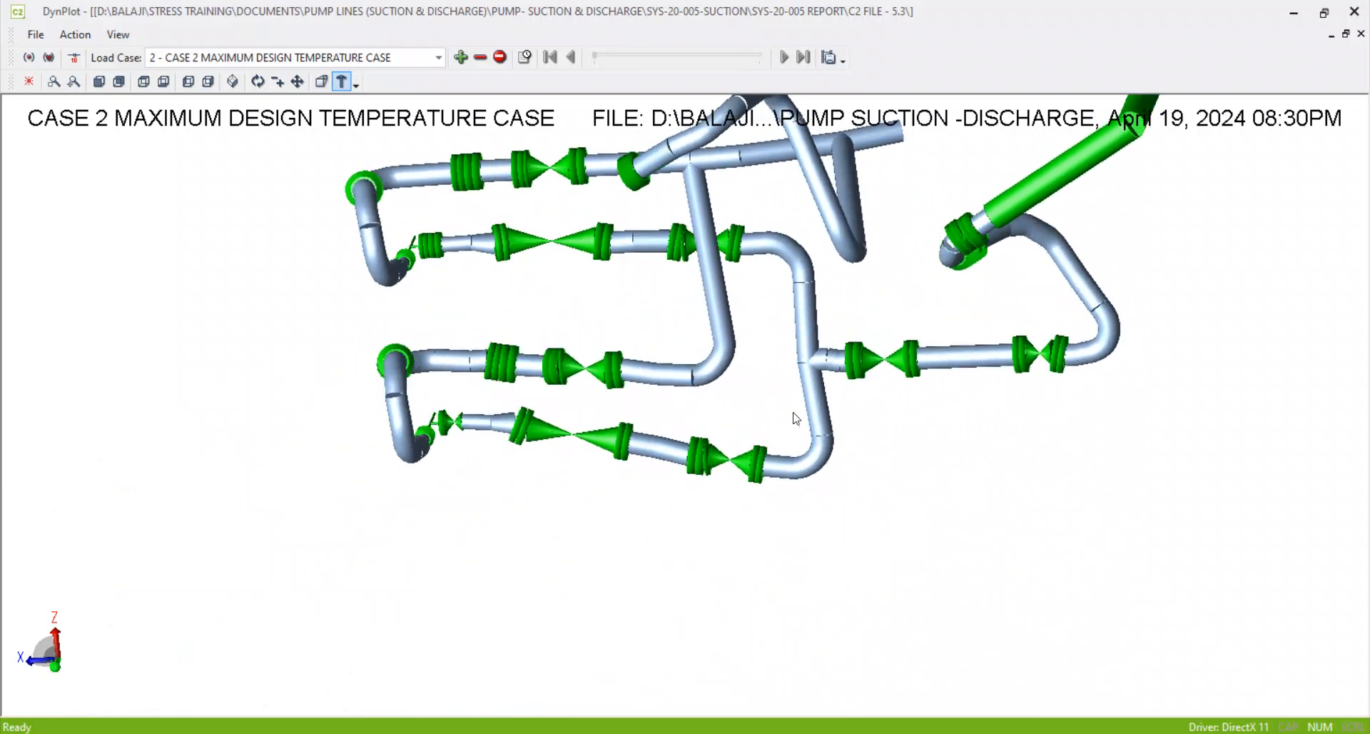
Step: Close the DynPlot animation and return from the static output to the Classic Piping Input
click(1360, 35)
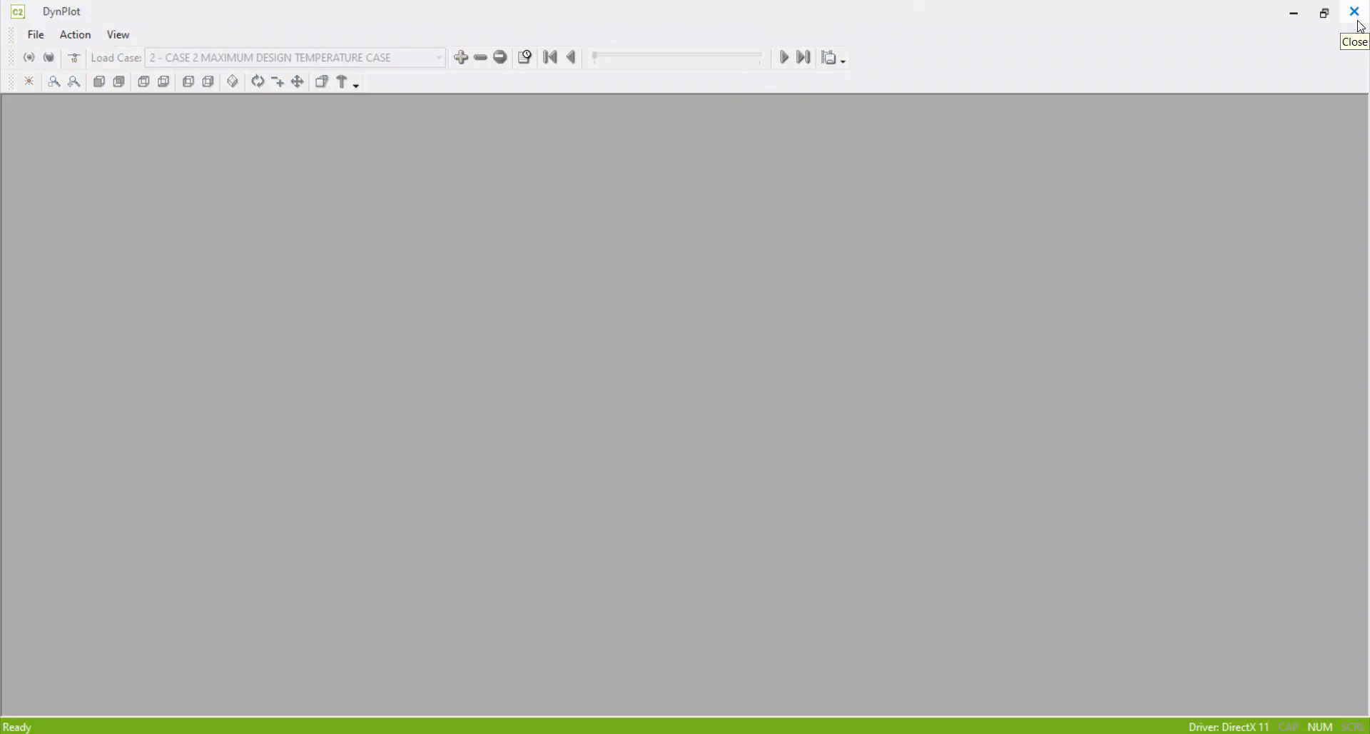
click(1360, 23)
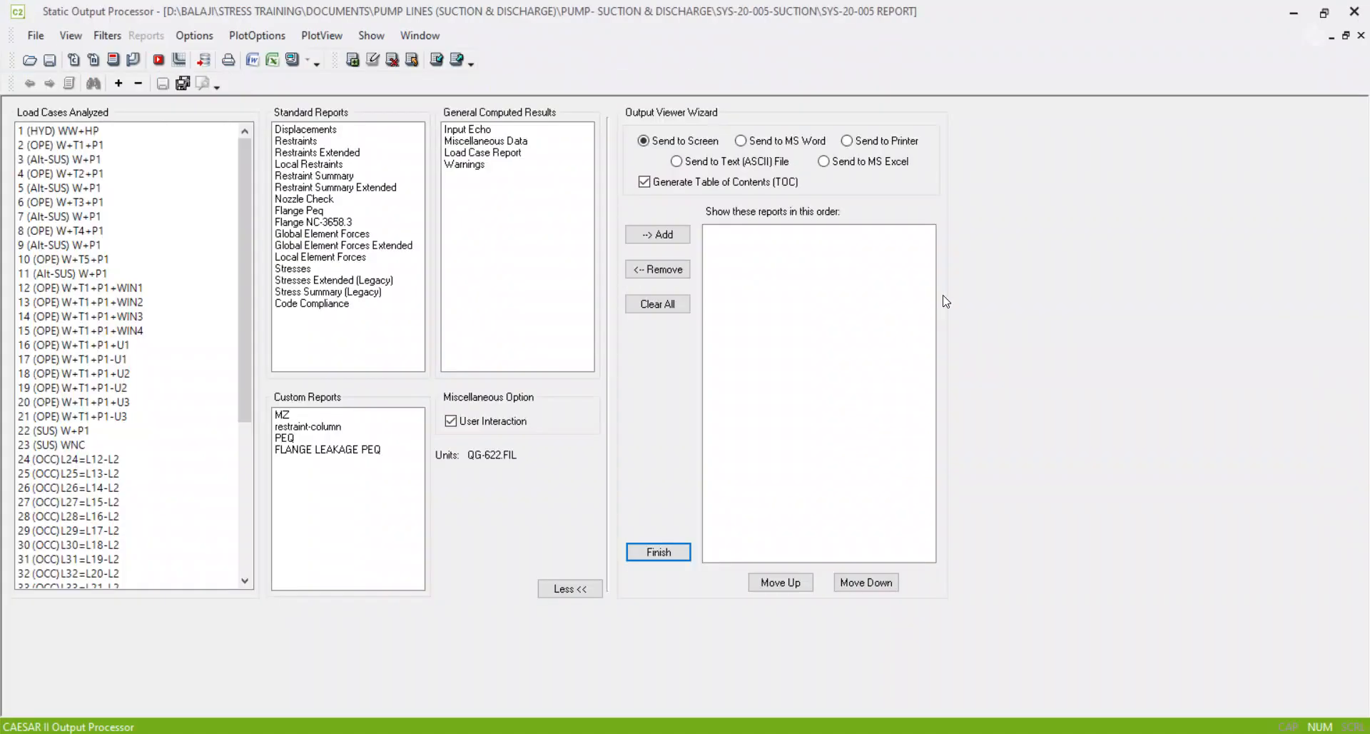
click(136, 65)
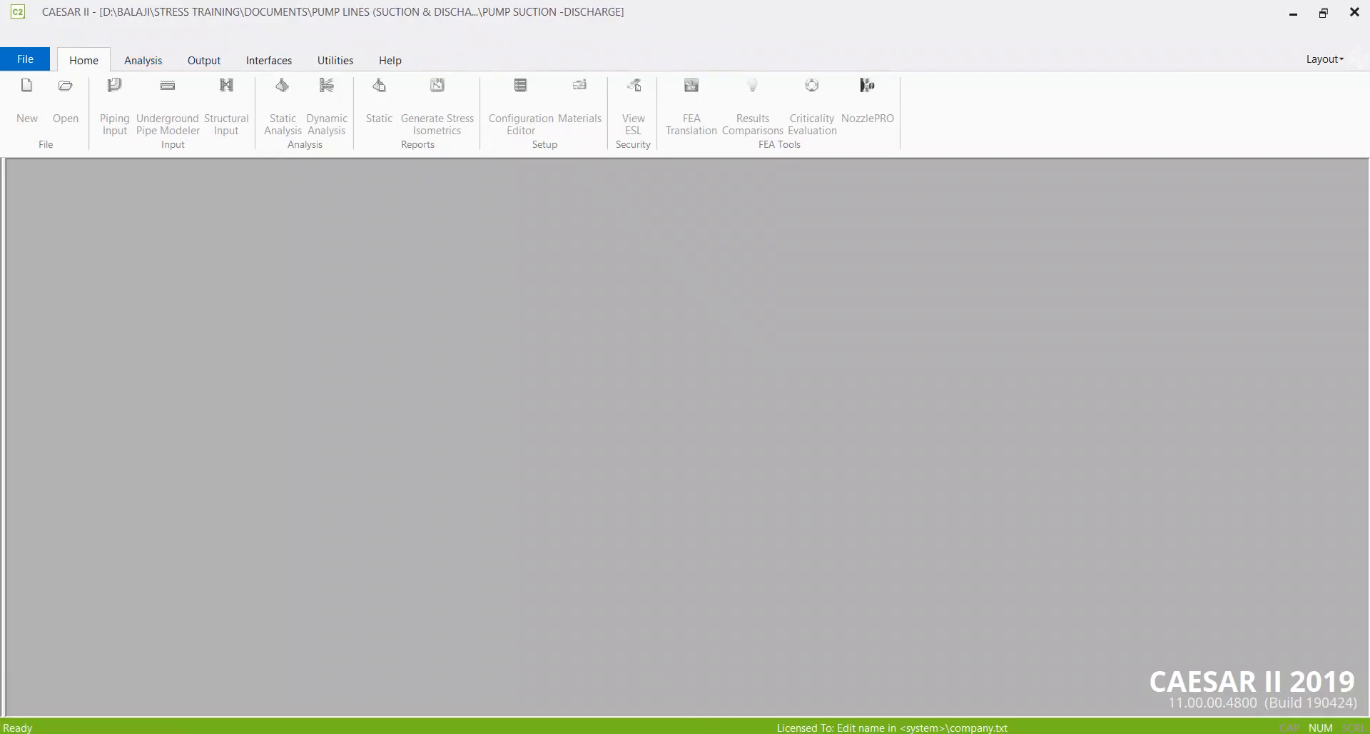
key(alt+Tab)
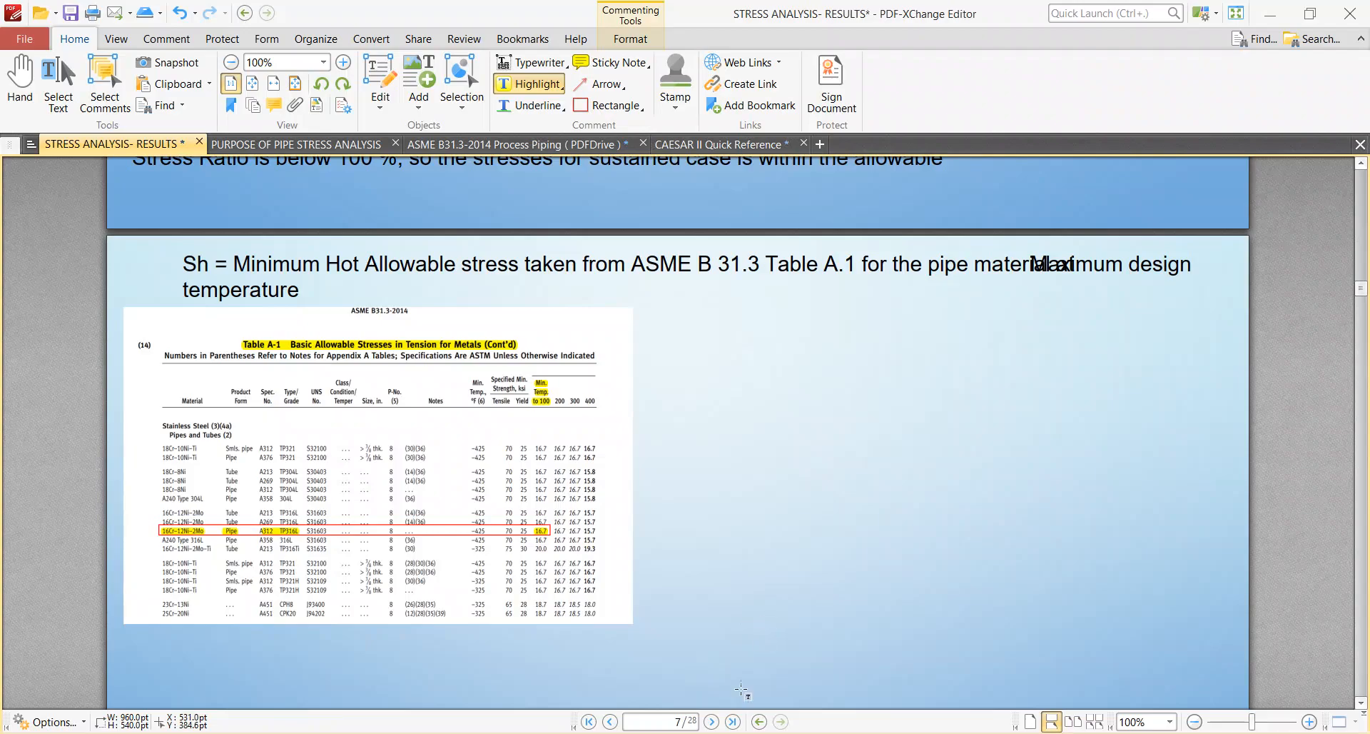
key(alt+Tab)
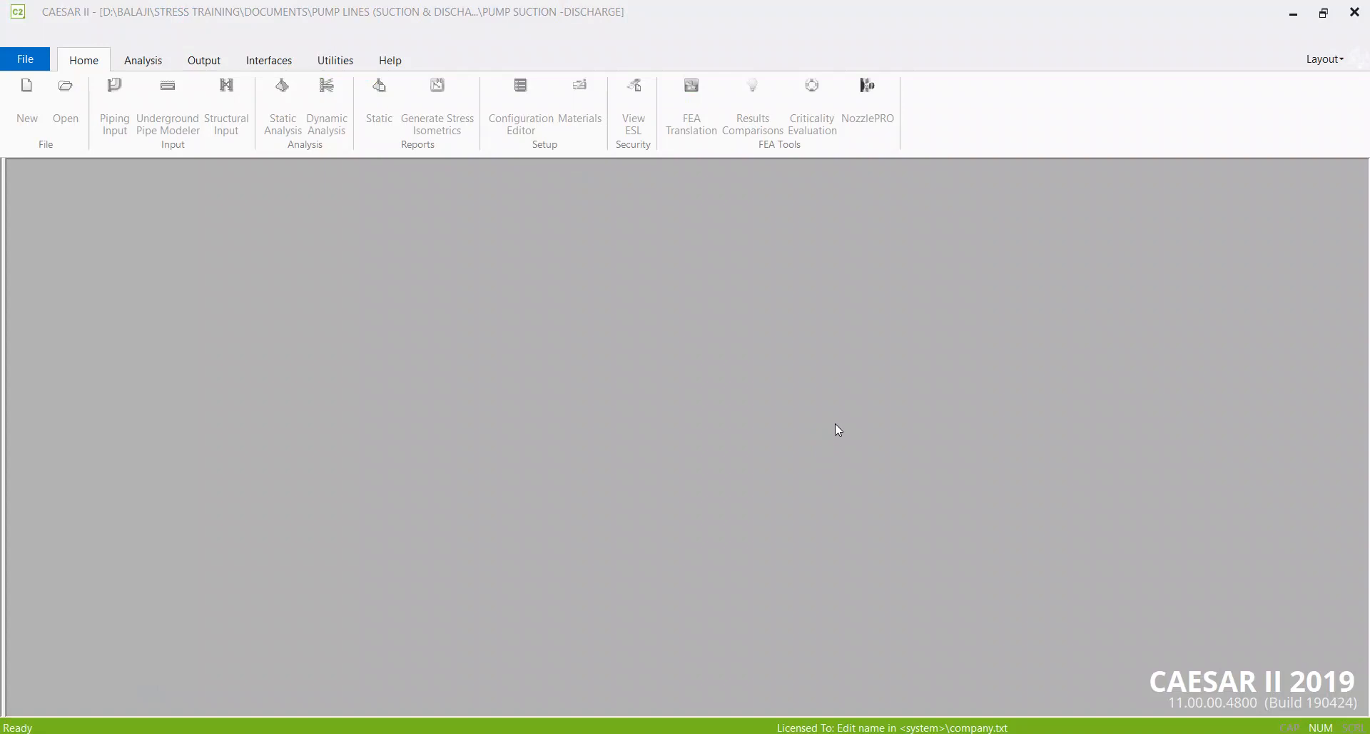
key(alt+Tab)
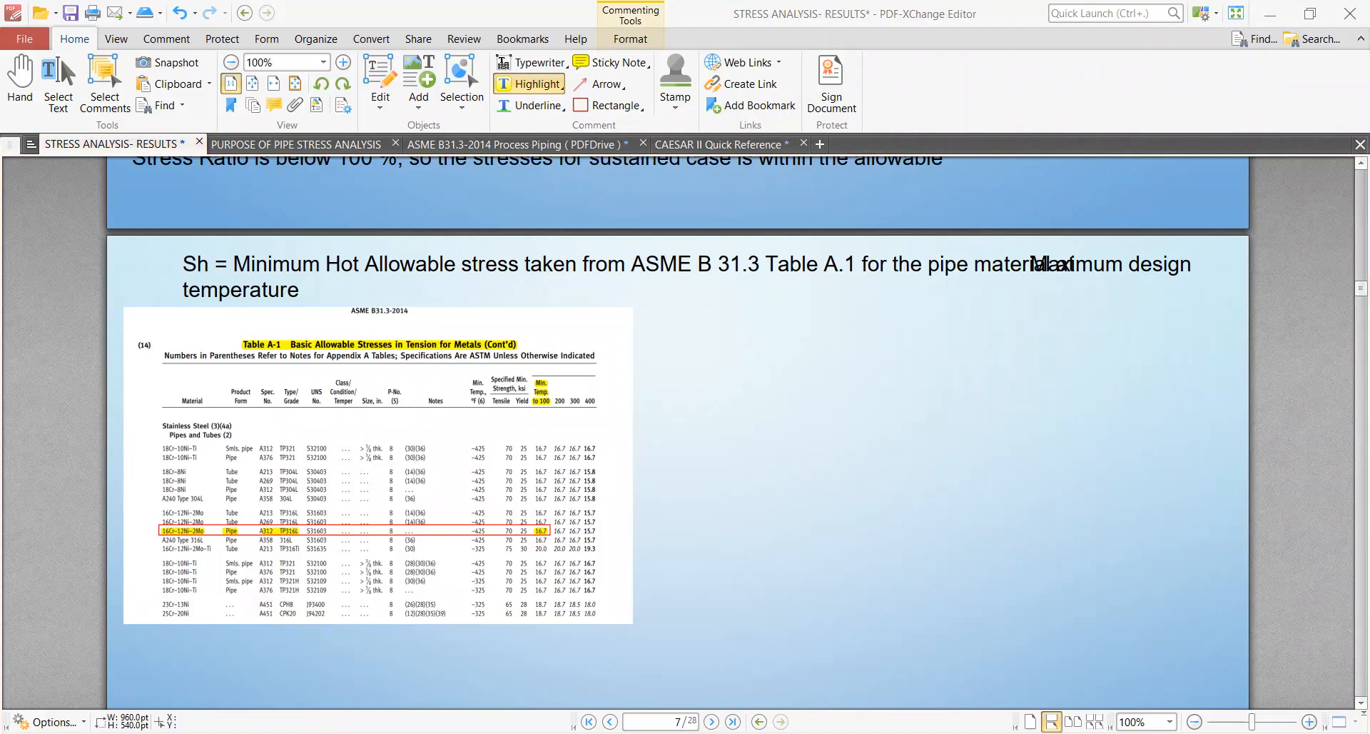
key(alt+Tab)
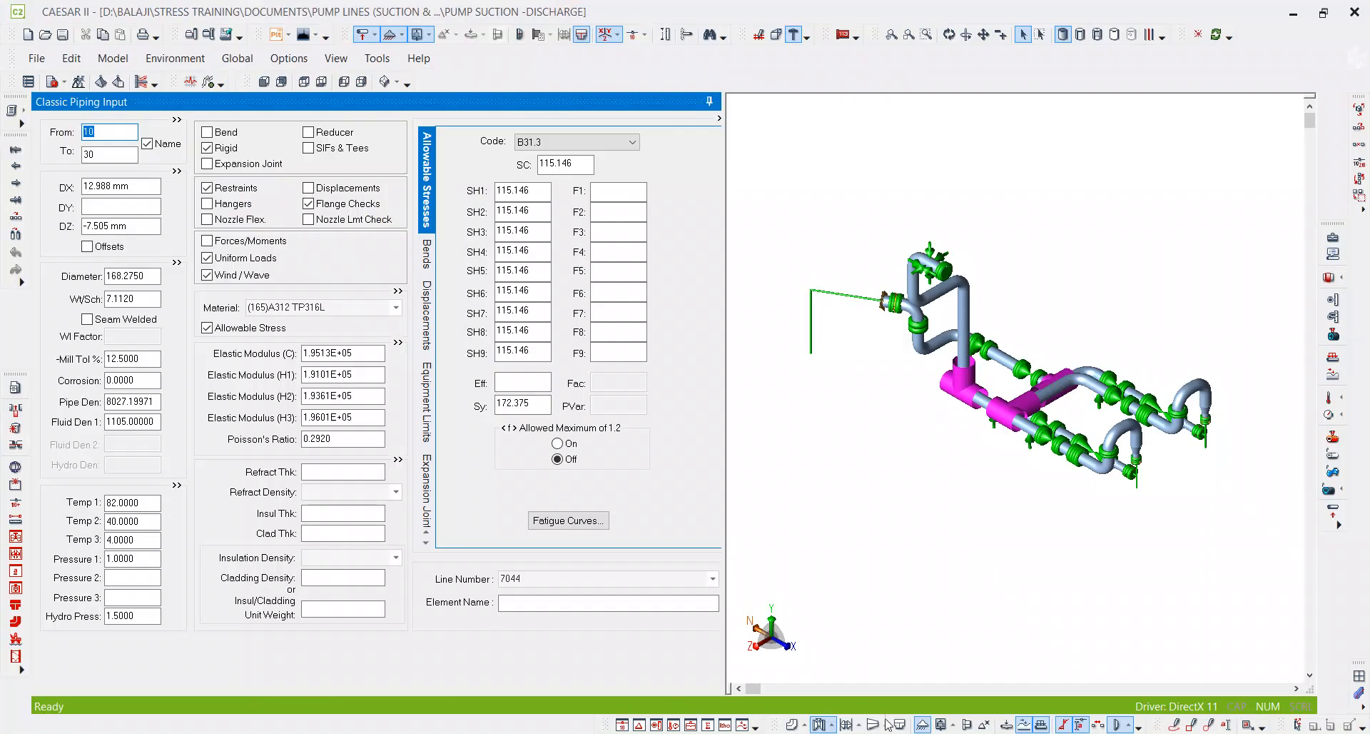
Step: Display the piping model with translucent pipes and view the header tees and valved branches from above
scroll(1044, 446, up, 3)
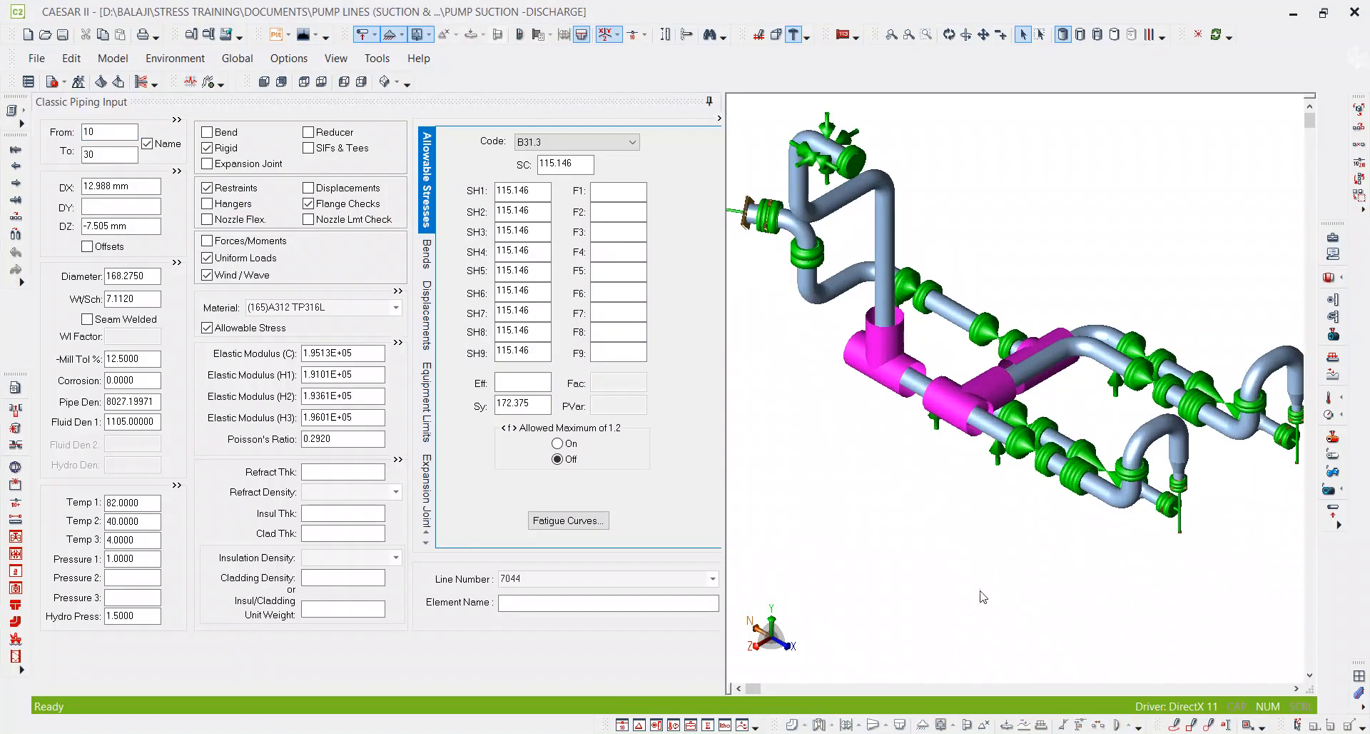
drag(901, 171, 948, 371)
drag(1033, 472, 849, 341)
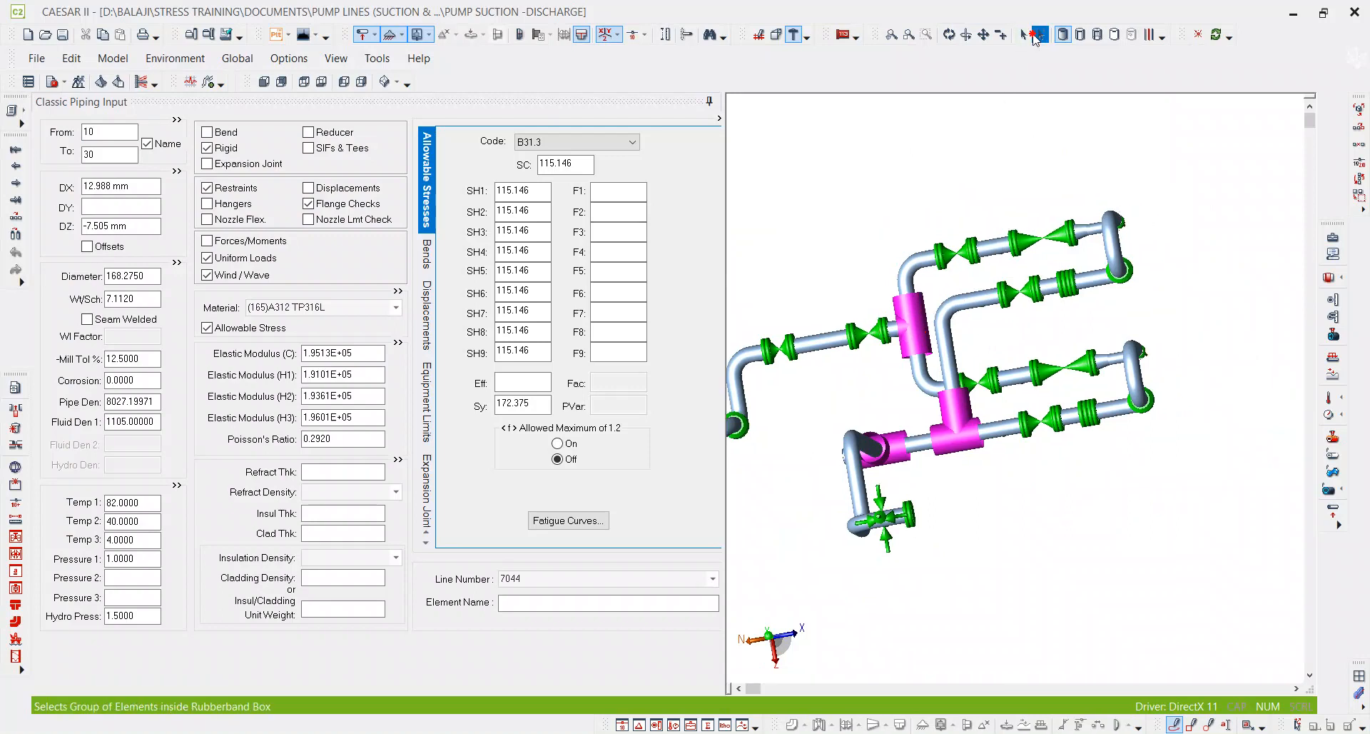
scroll(981, 221, up, 5)
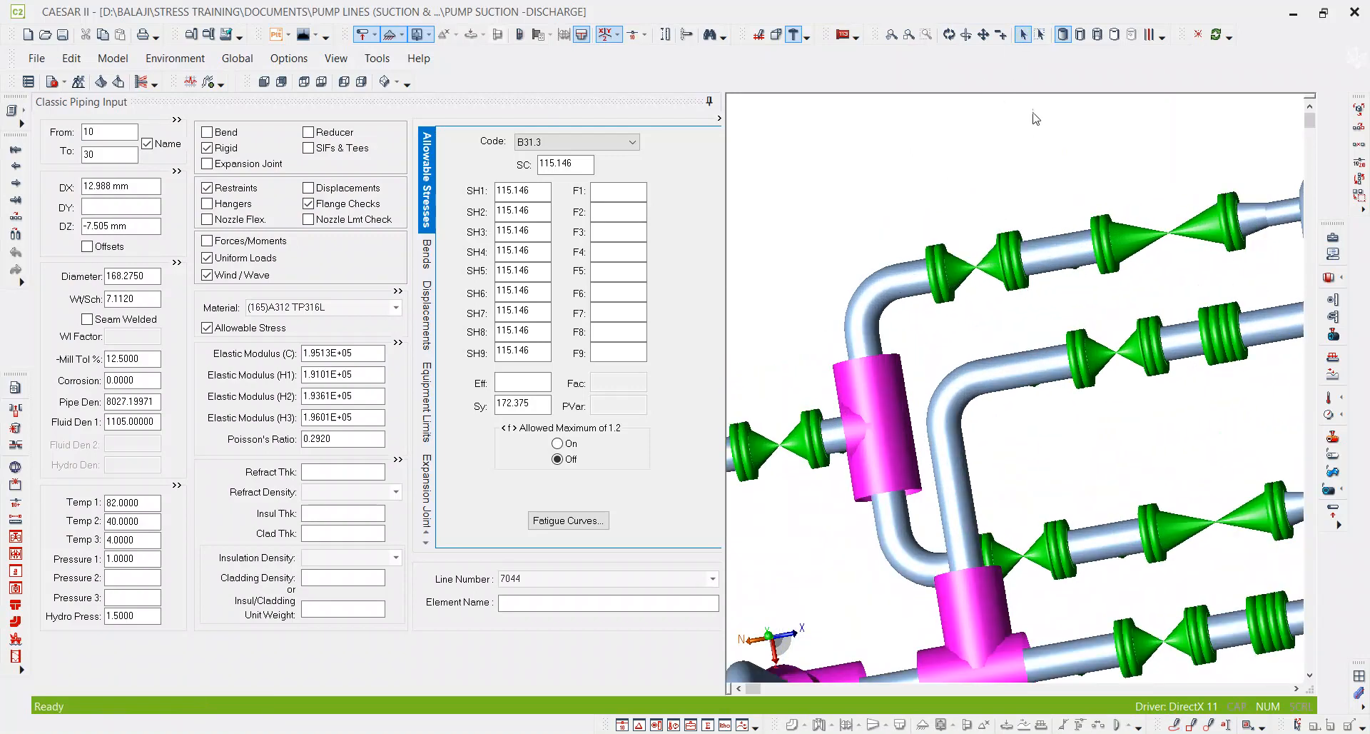
click(1134, 39)
scroll(965, 307, down, 1)
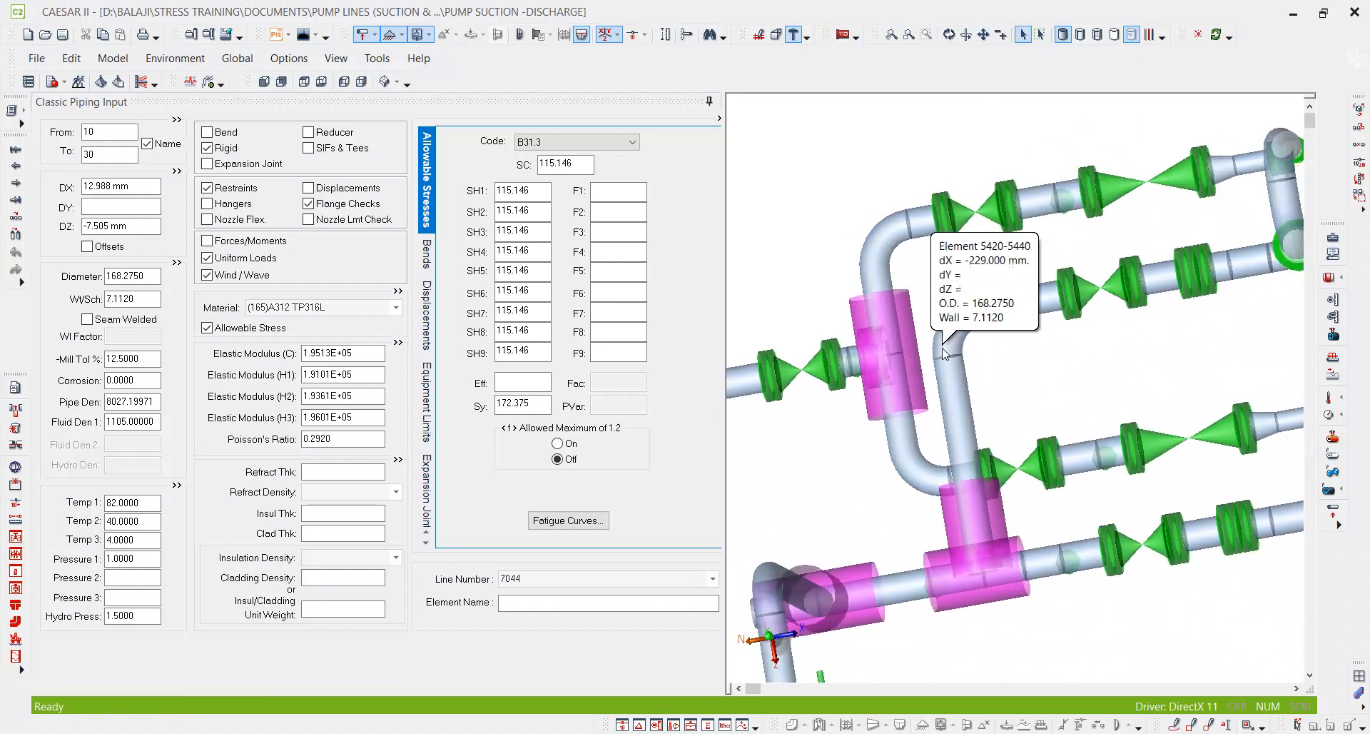
Step: Open the restraint input of element 370-390, next to the header tee, to check its restraint types and gaps
drag(946, 349, 954, 500)
scroll(954, 509, up, 3)
scroll(832, 430, up, 1)
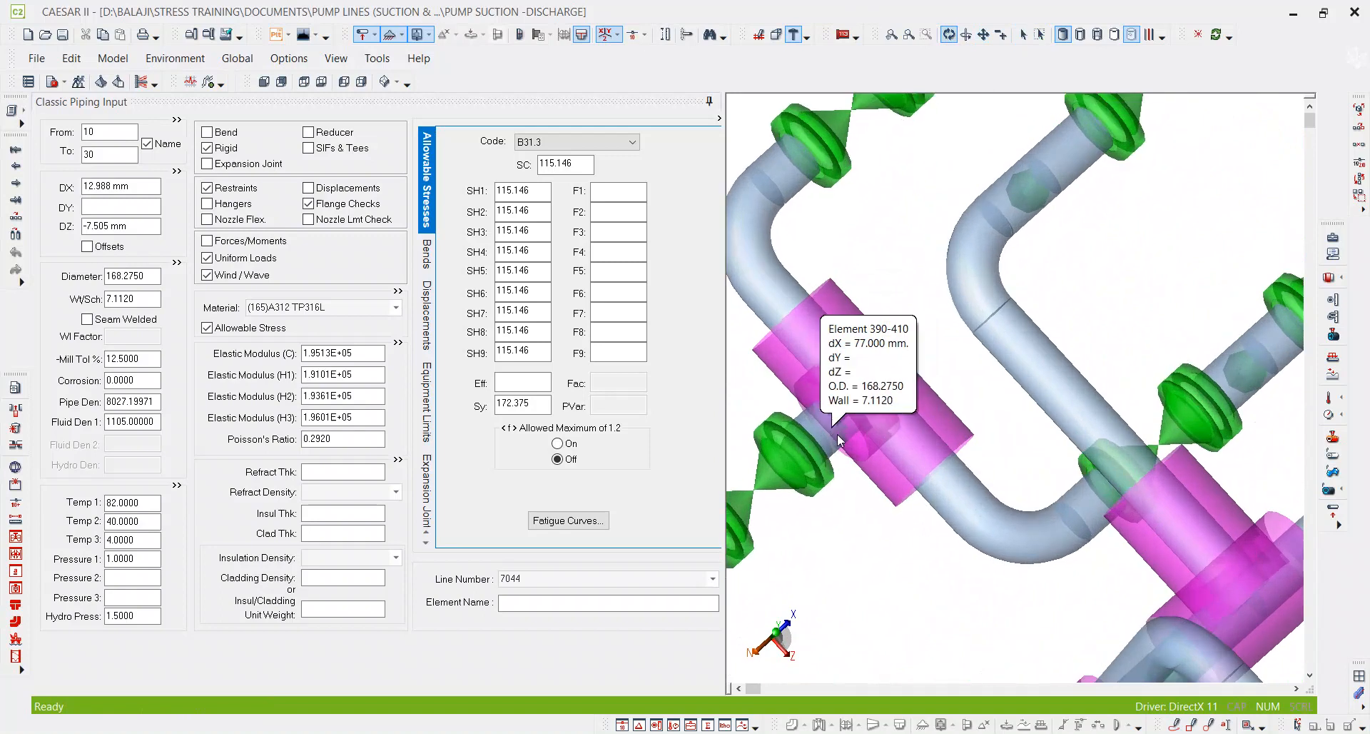
drag(832, 429, 1099, 378)
drag(1116, 520, 1113, 439)
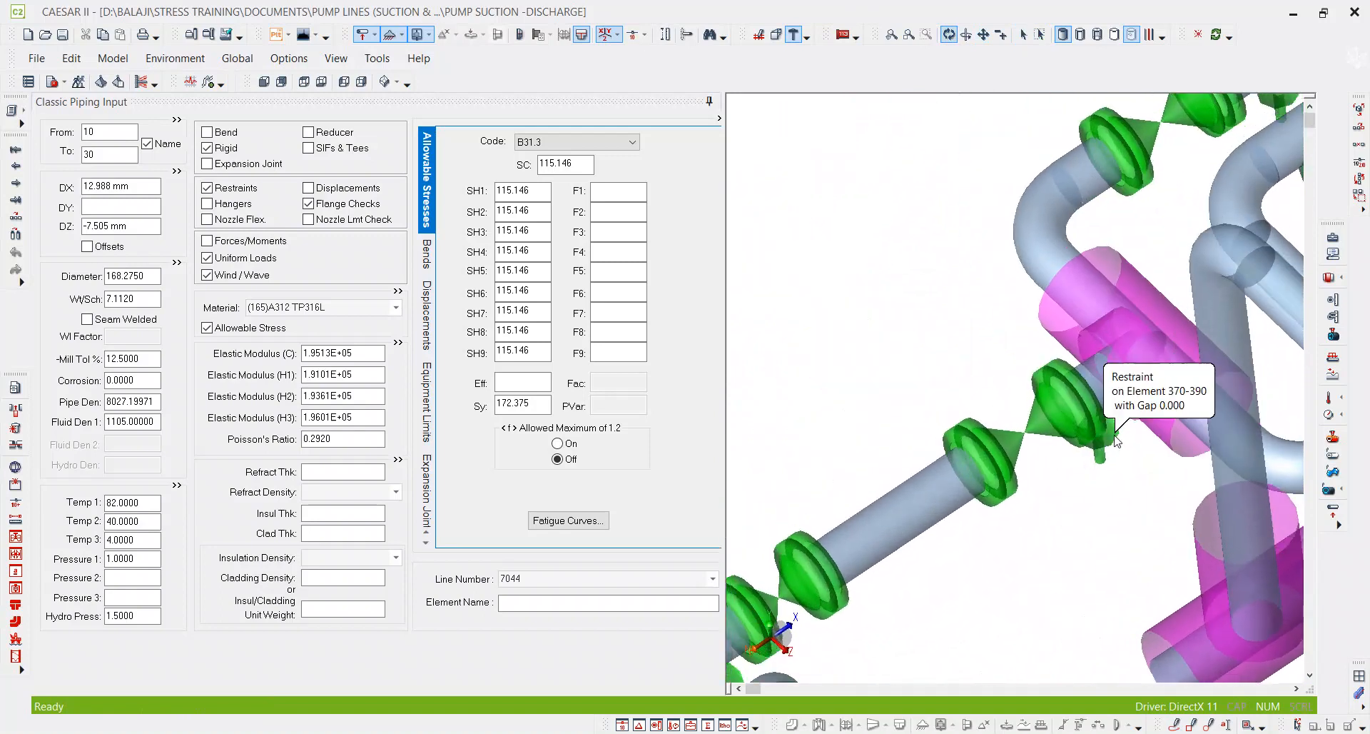
click(1147, 430)
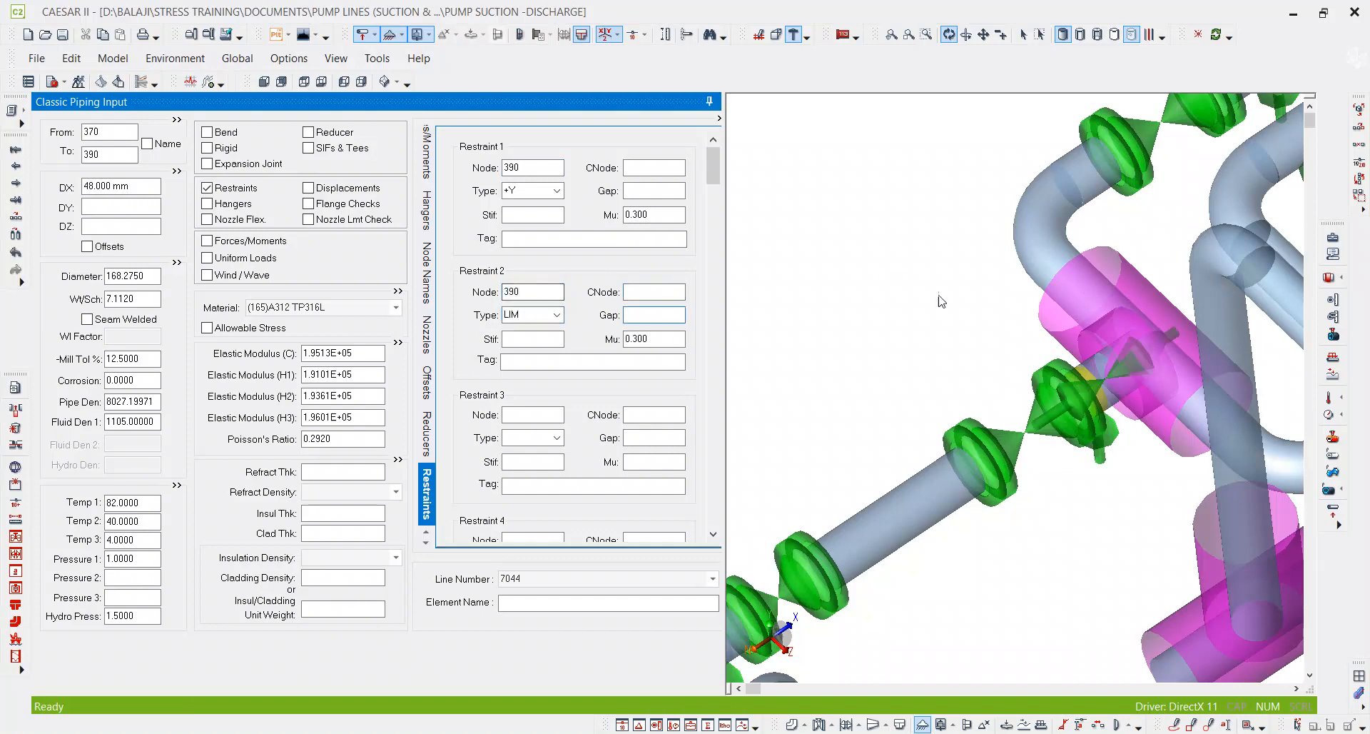
Step: Examine the two valved pump branches and the restrained line joining the header tee in the translucent model
scroll(928, 300, down, 5)
drag(967, 462, 956, 587)
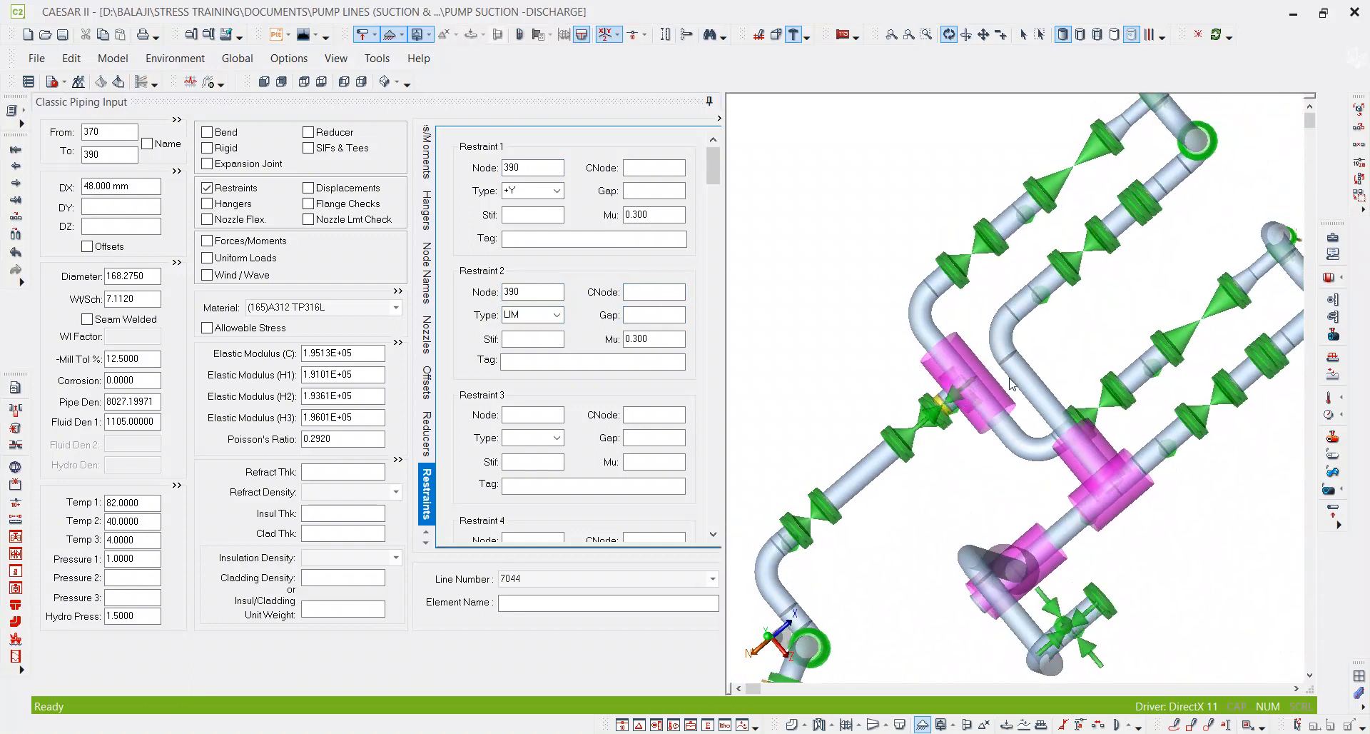
scroll(957, 400, up, 5)
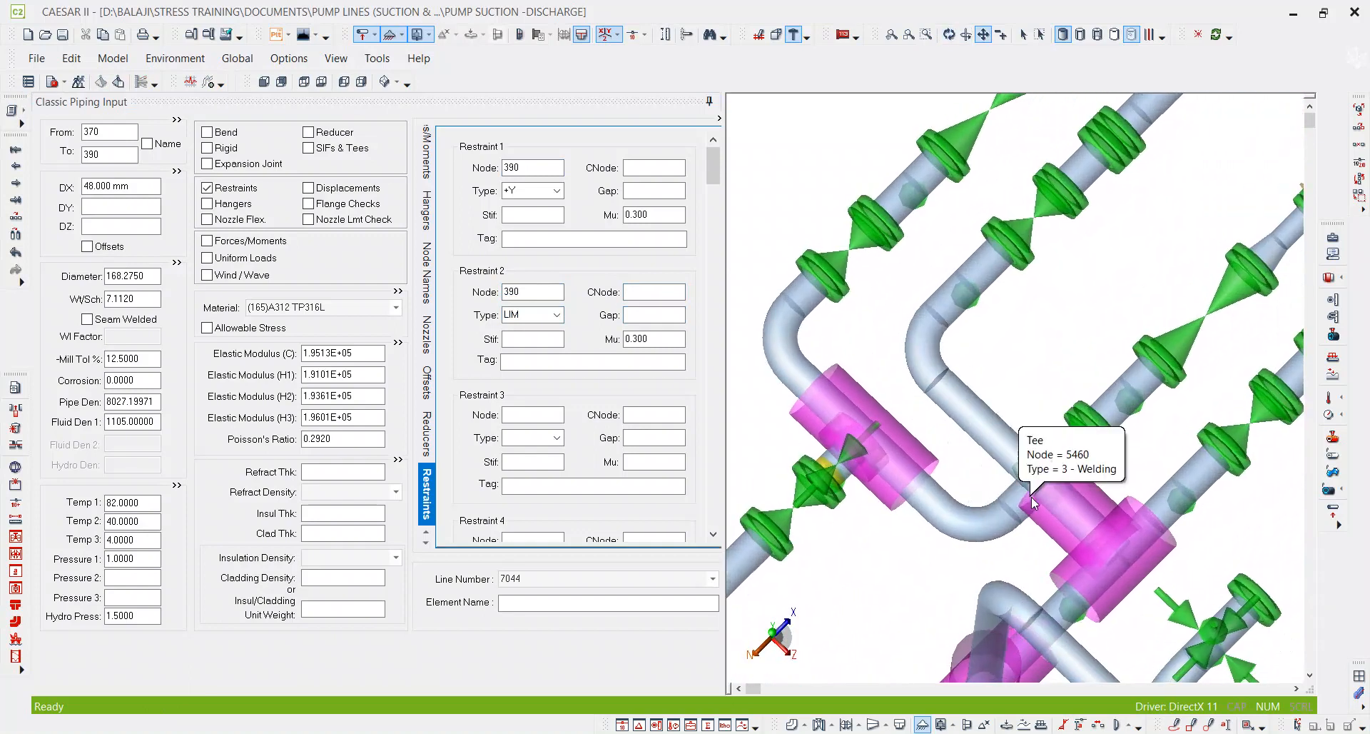
scroll(977, 503, down, 2)
scroll(992, 300, down, 3)
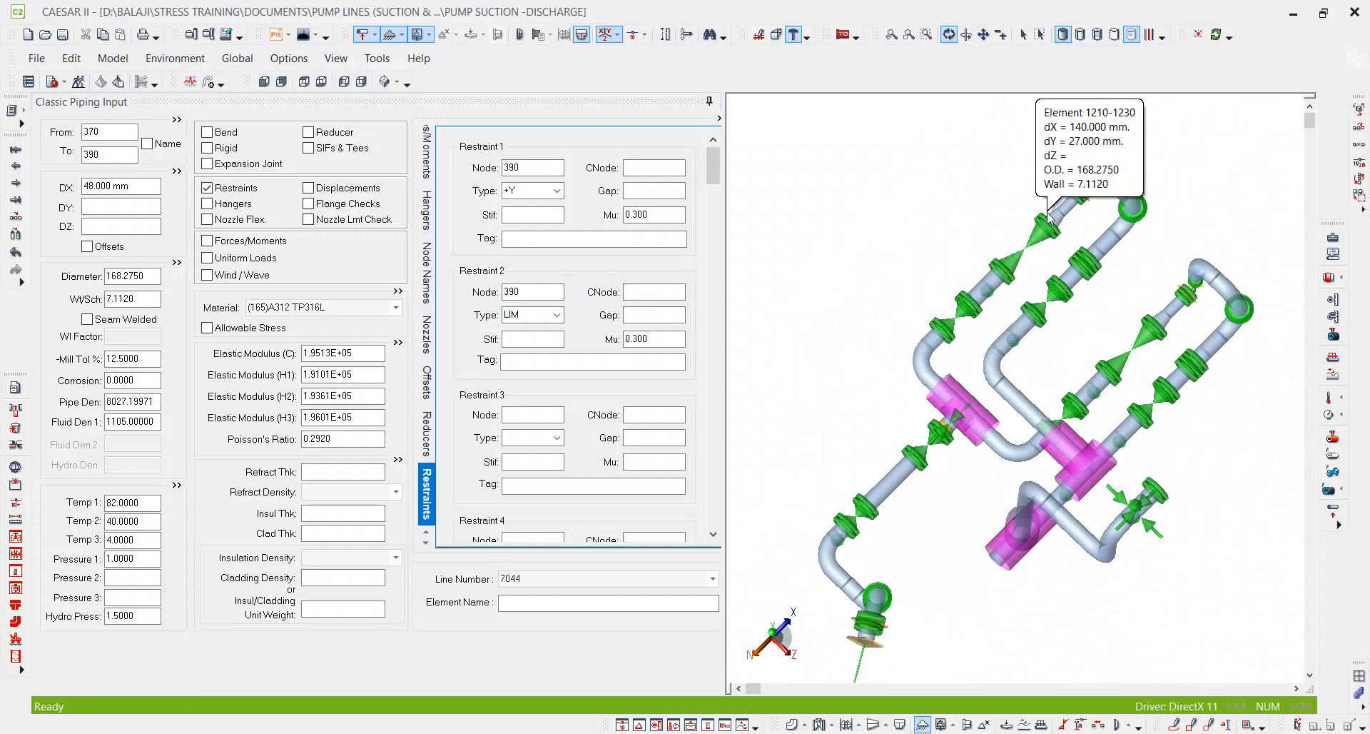
drag(1005, 289, 1018, 260)
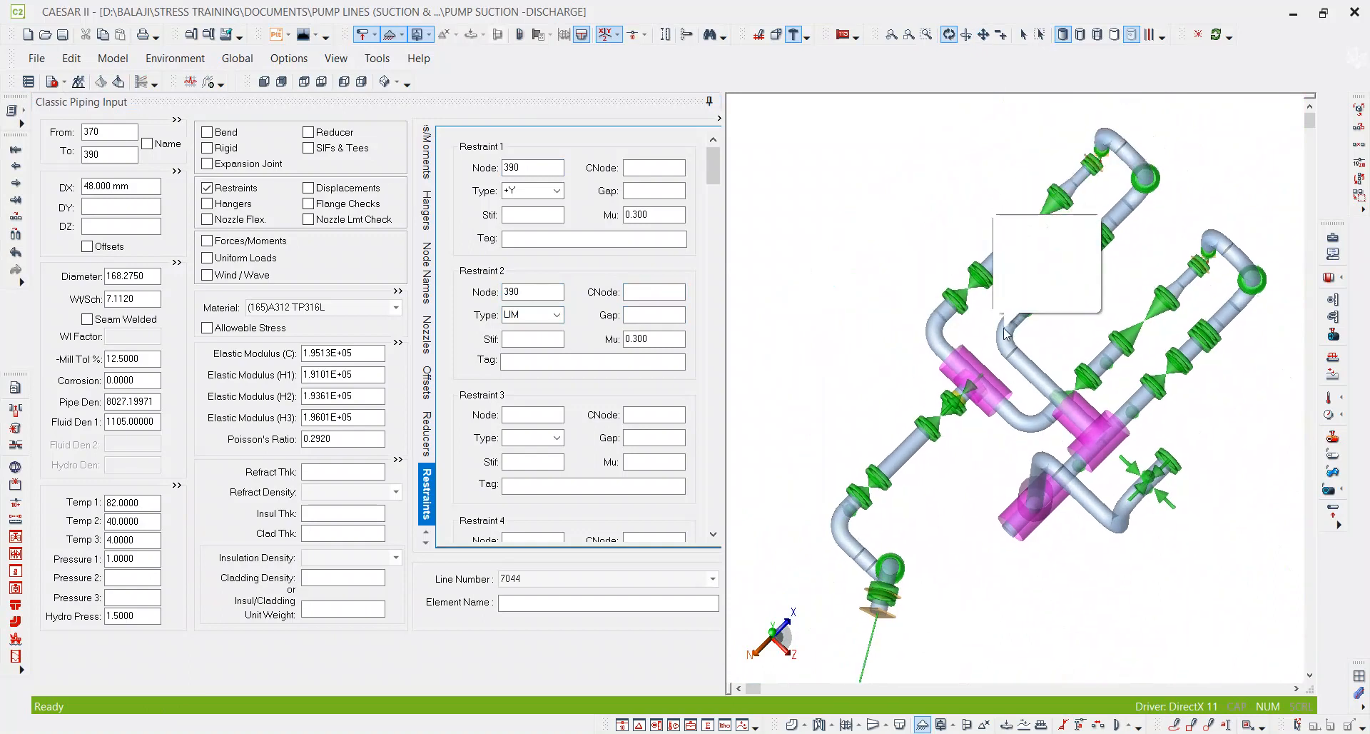
drag(944, 350, 934, 355)
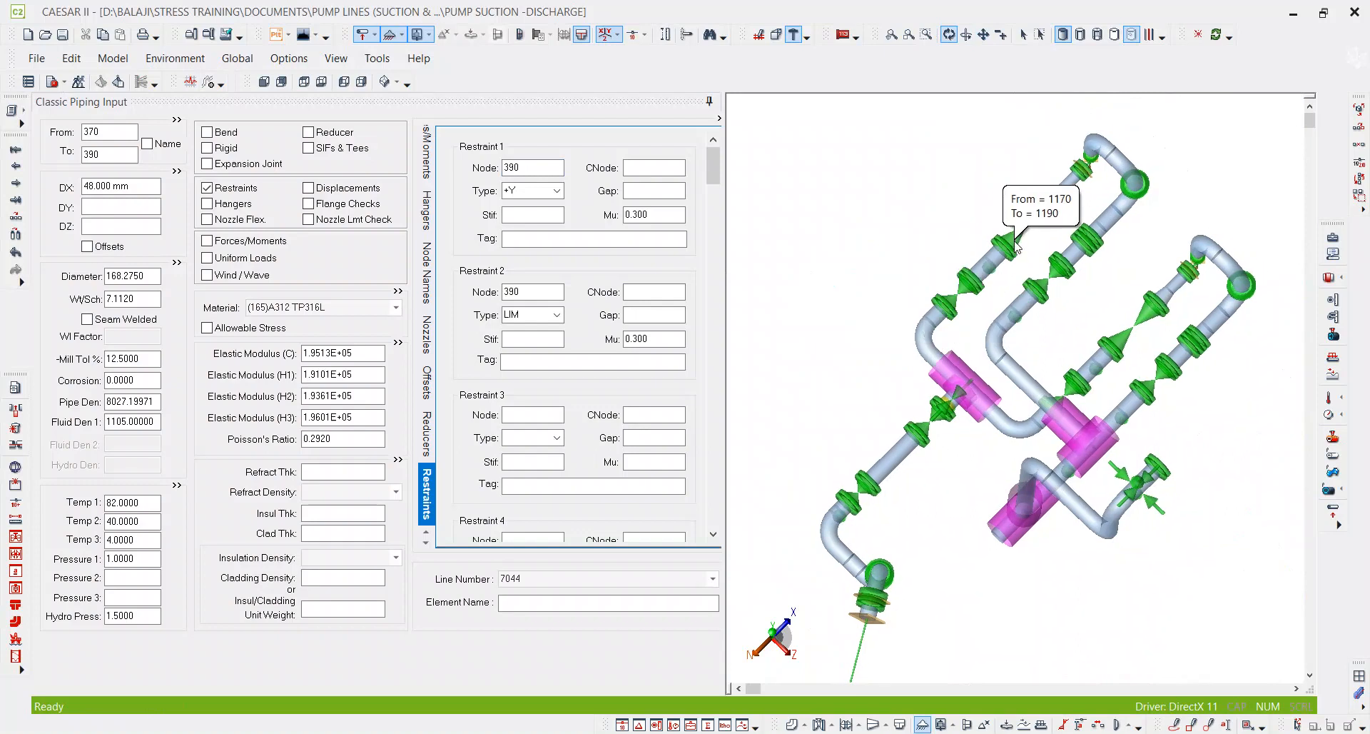
Step: Return to the static output and generate the Stress Summary (Legacy) report on screen for load case 49 (EXP) L49=L2-L6
click(81, 82)
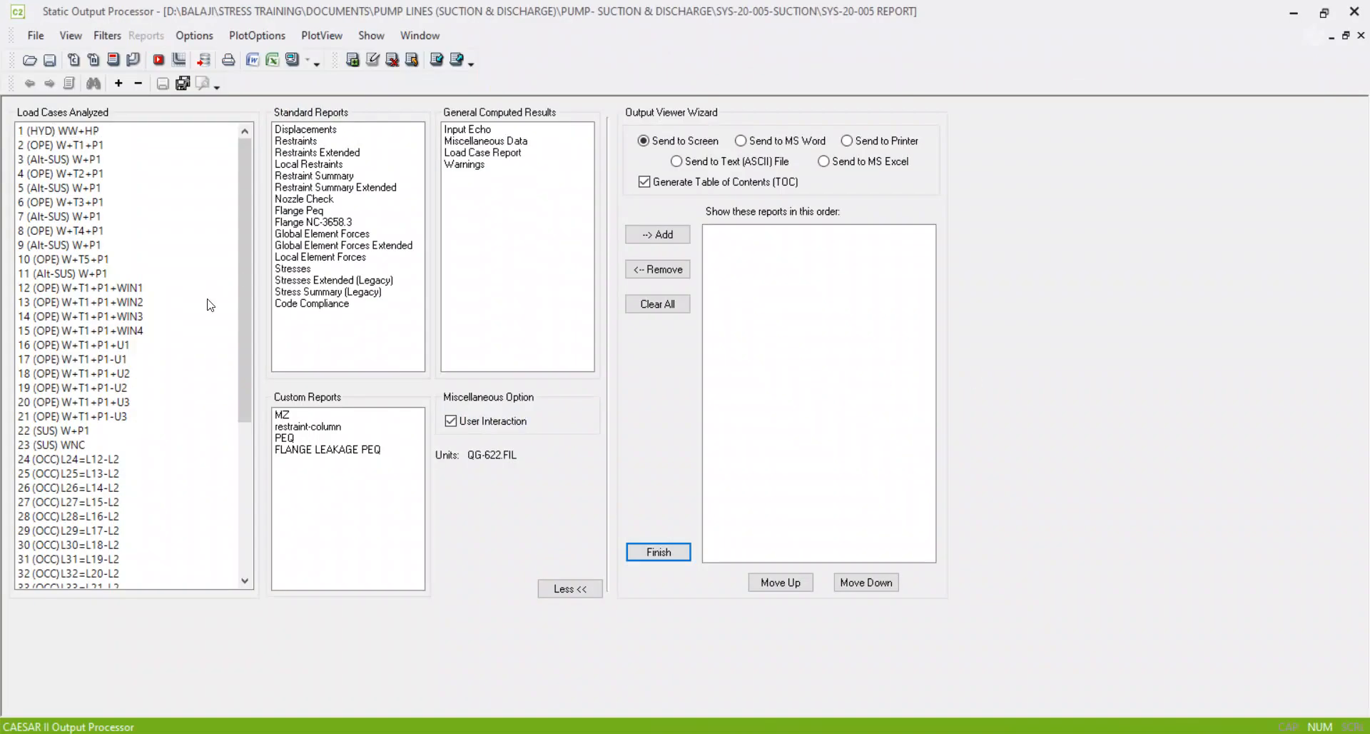
scroll(111, 485, down, 2)
scroll(111, 485, down, 2)
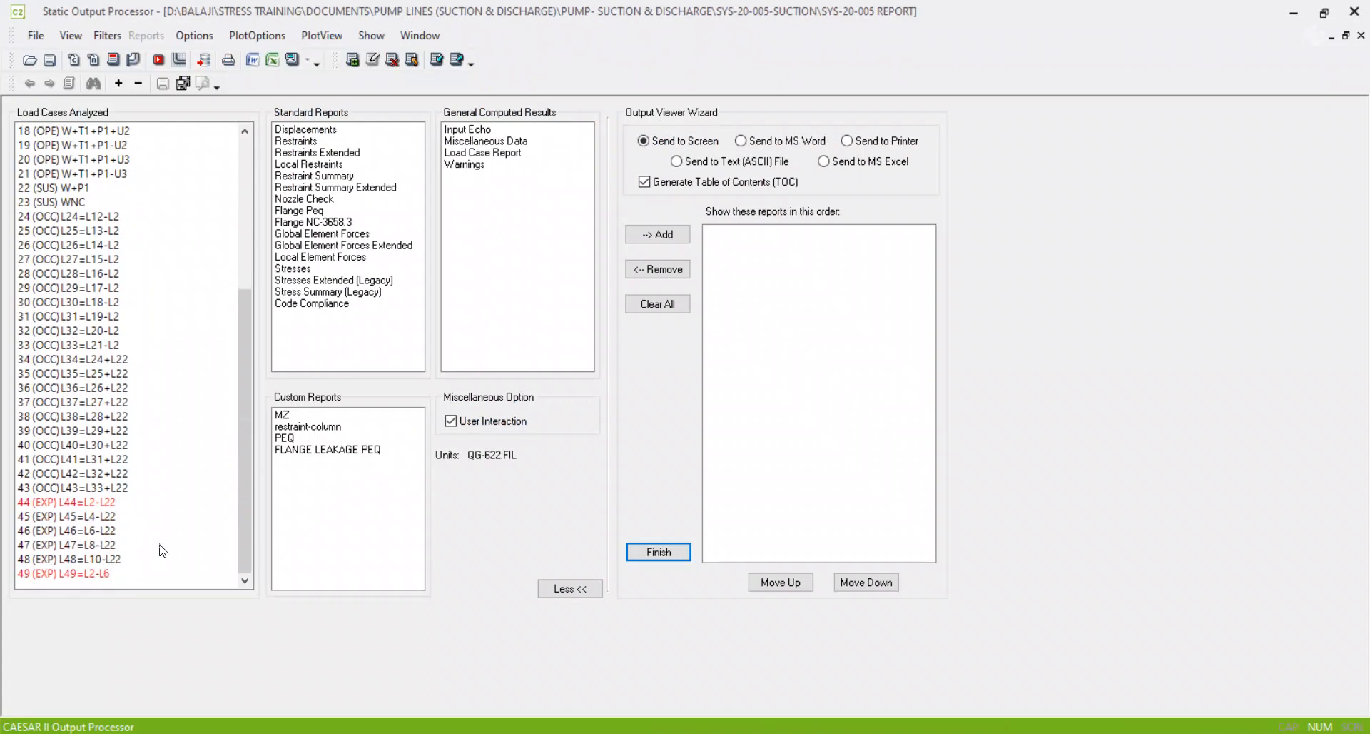
click(103, 575)
click(300, 292)
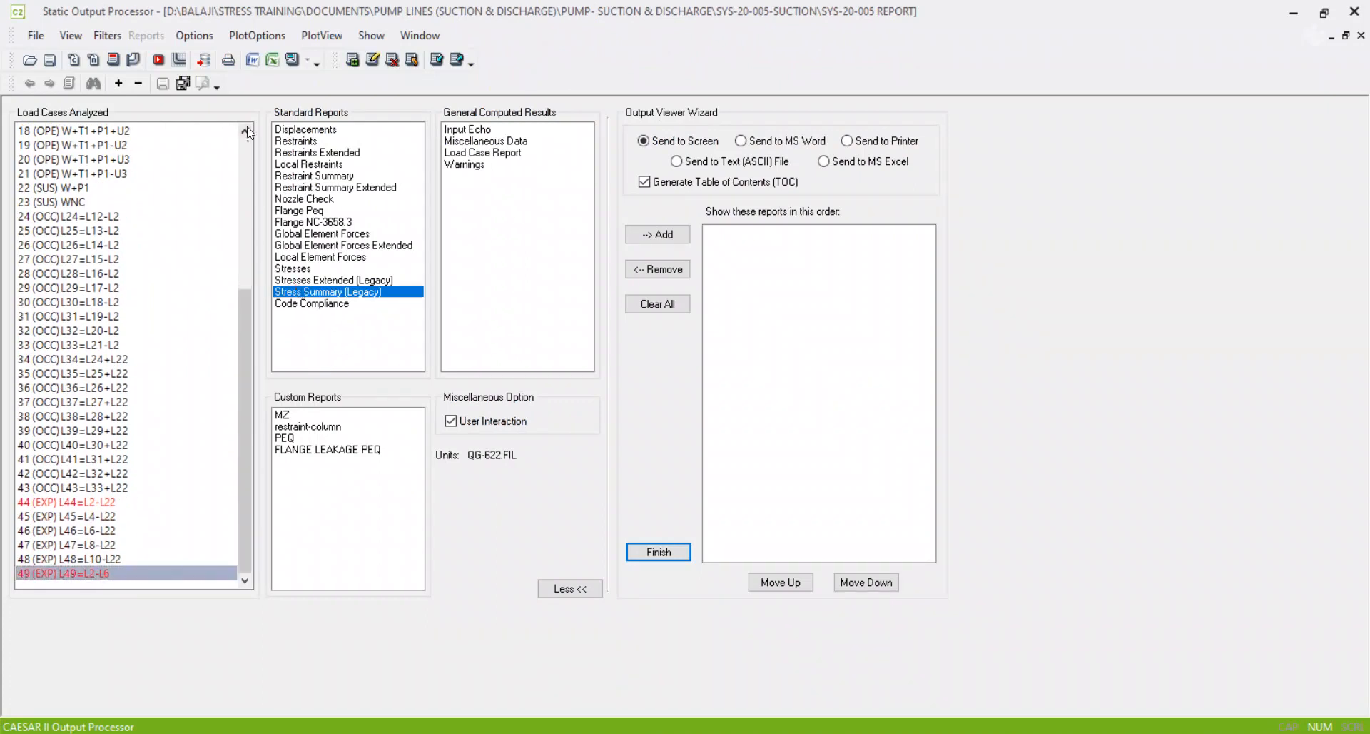
click(293, 59)
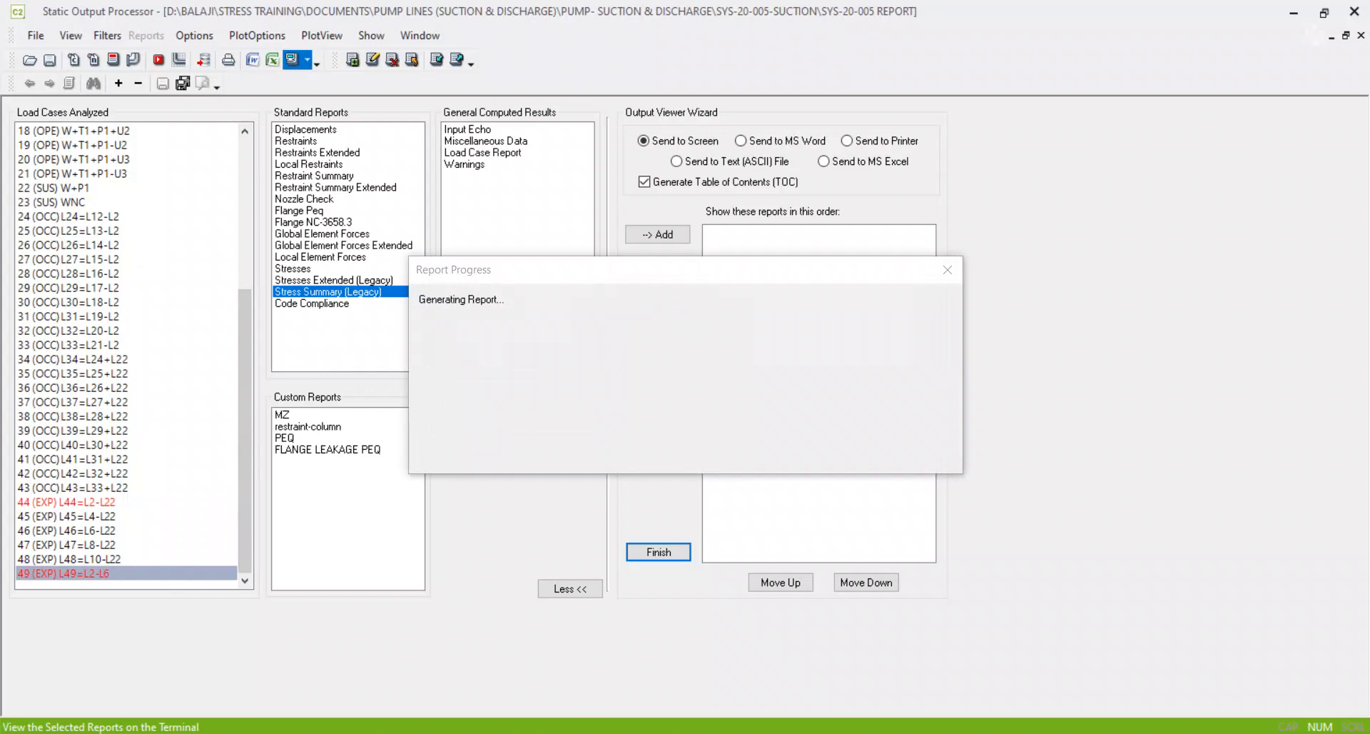
Step: Check the stress ratio in the load case 49 summary report and close the report
mouse_move(634, 733)
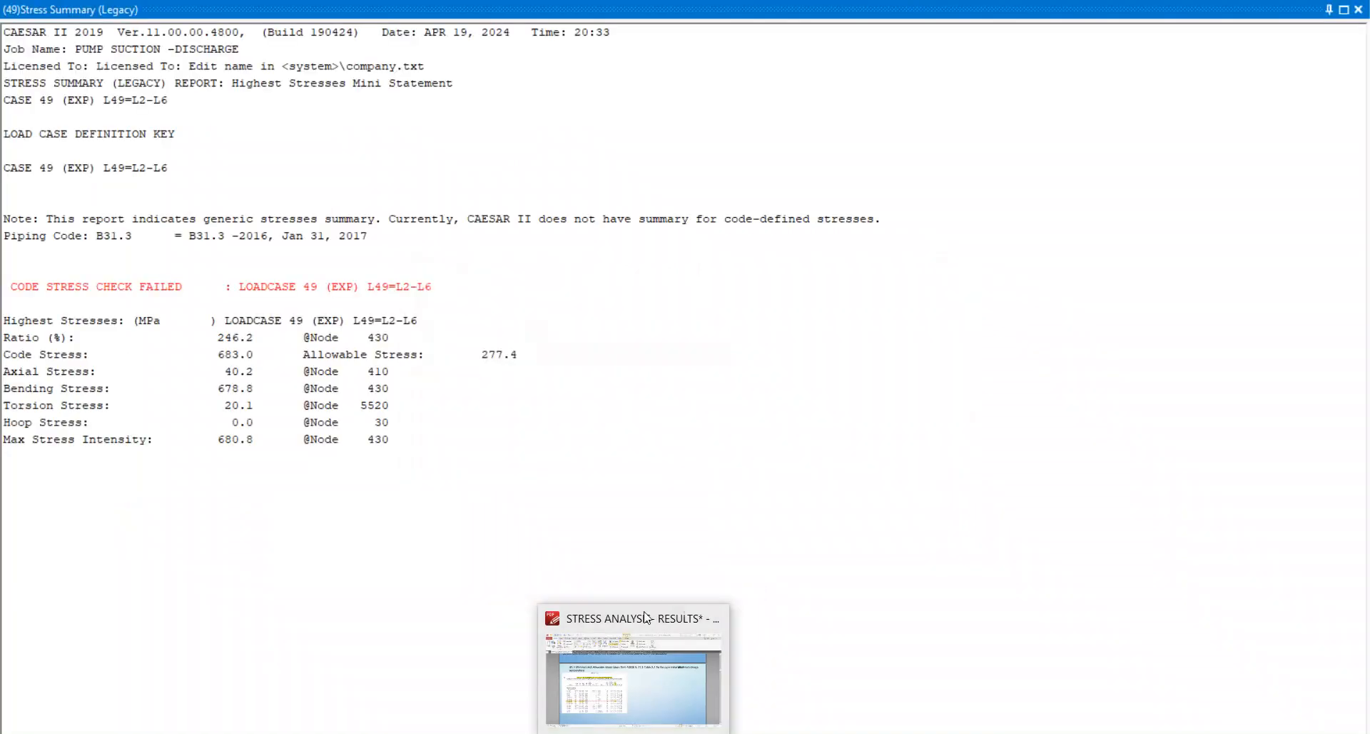
click(238, 344)
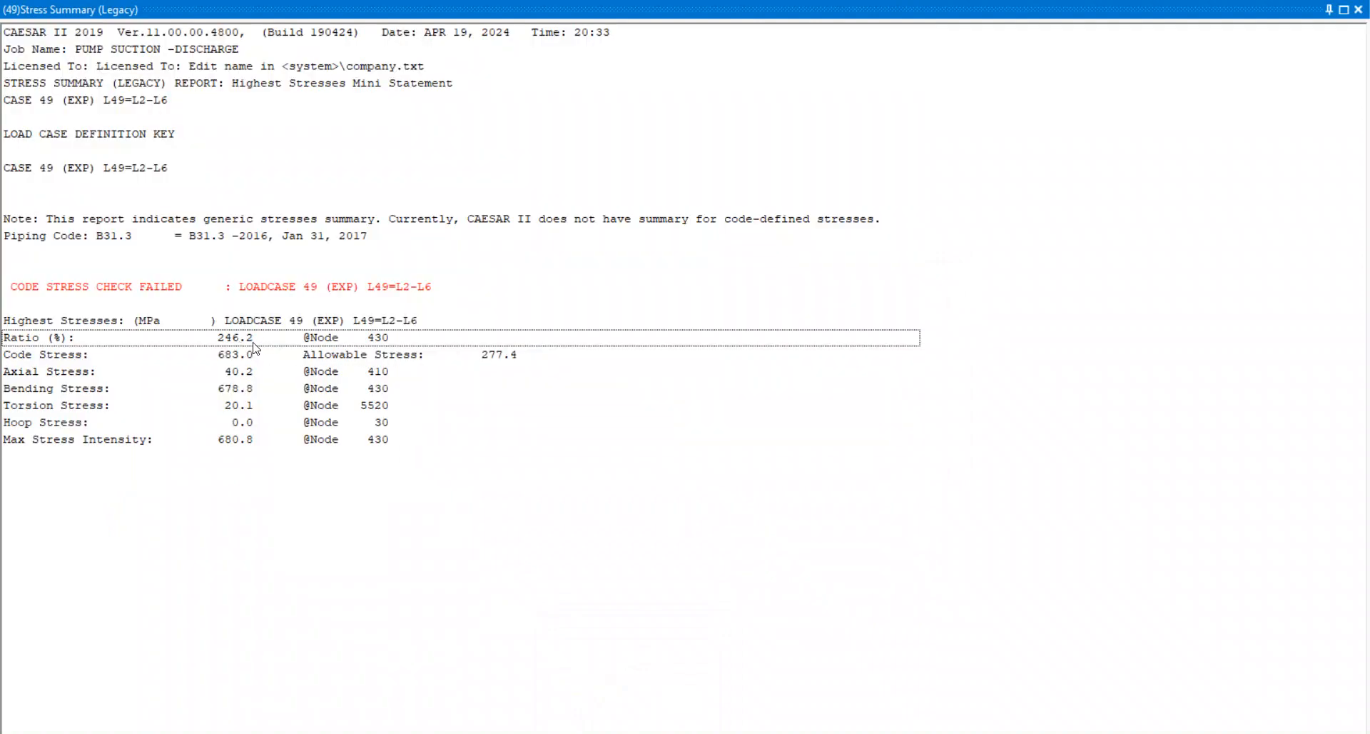
click(1359, 9)
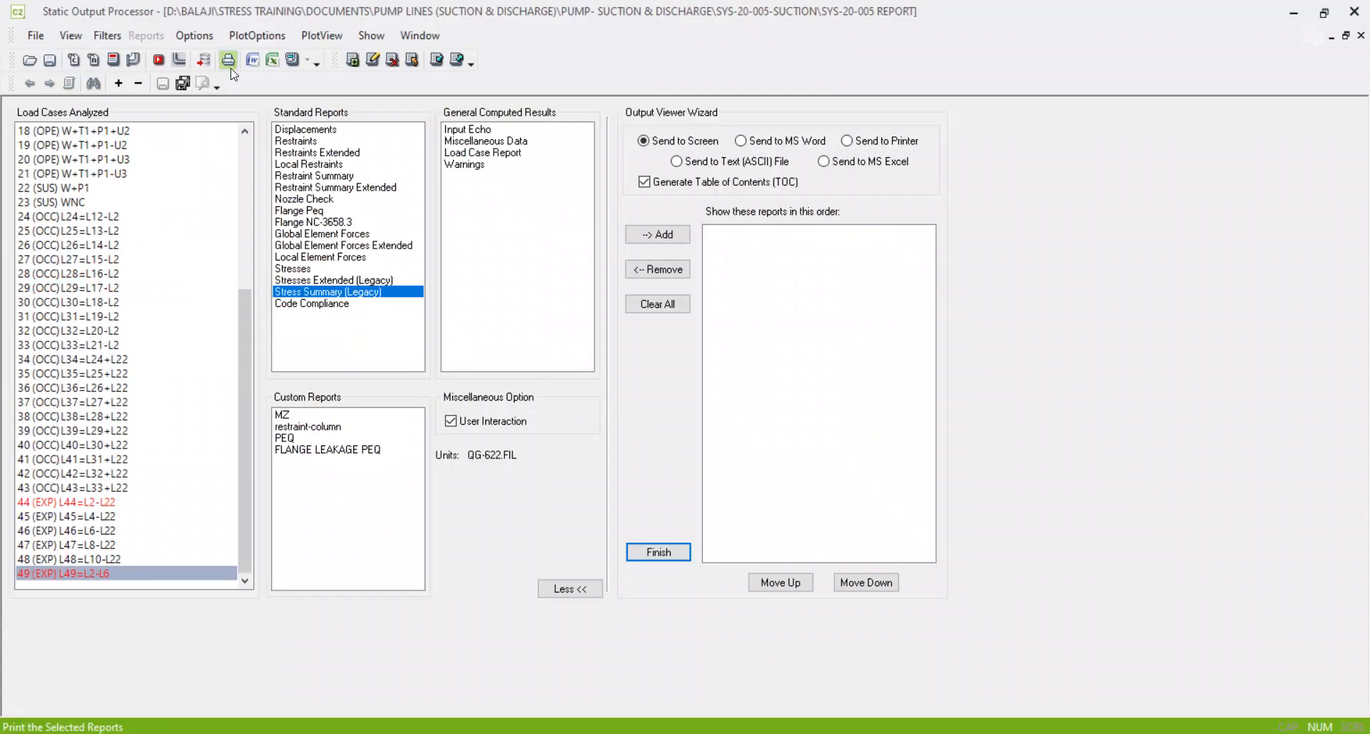
Step: Open the 3D output plot for load case 49 (EXP) L49=L2-L6 and color the model by code stress percent
click(179, 62)
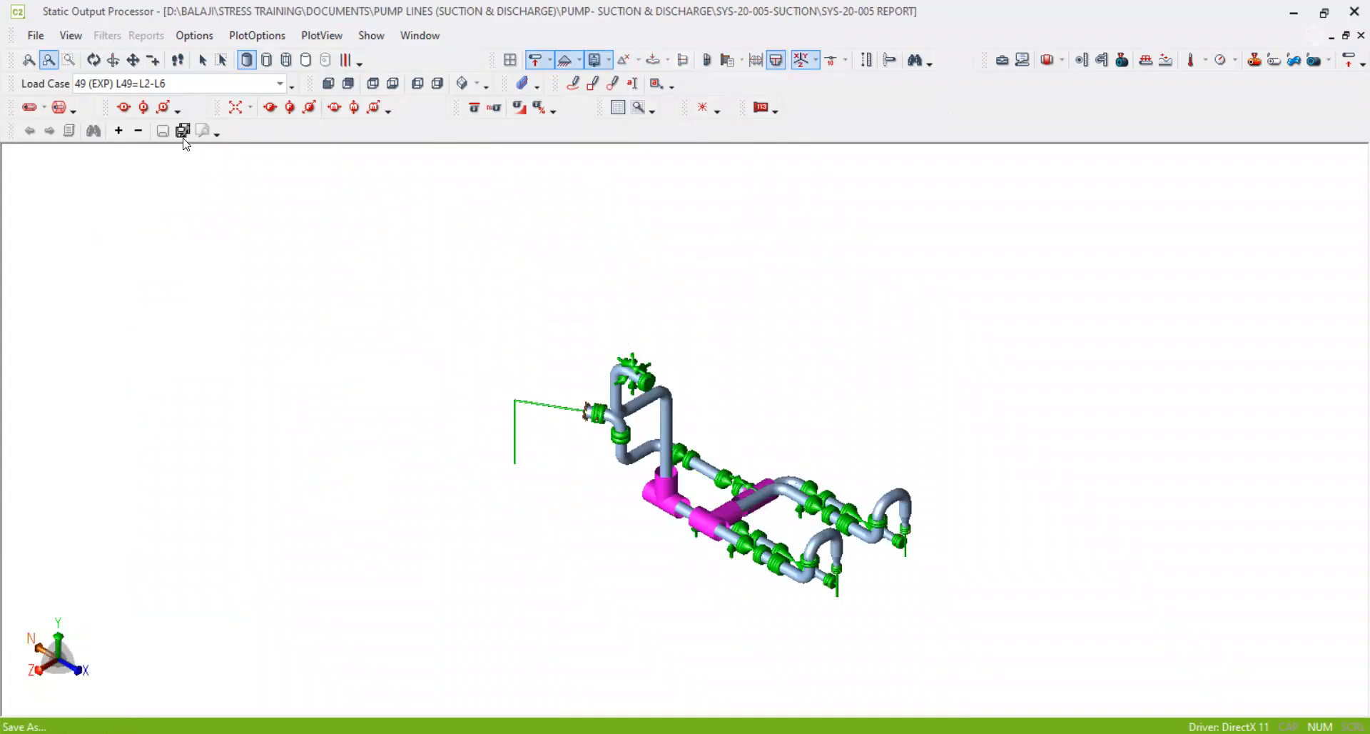
click(280, 85)
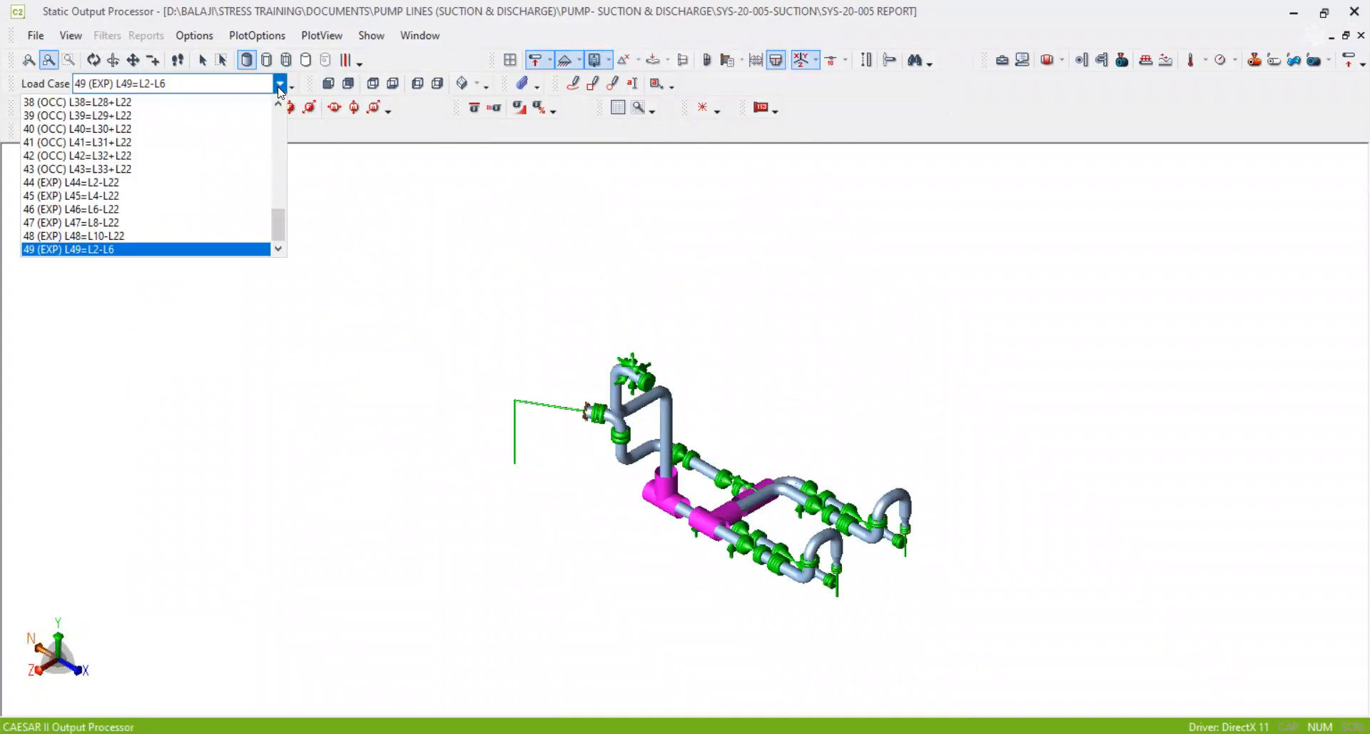
click(281, 86)
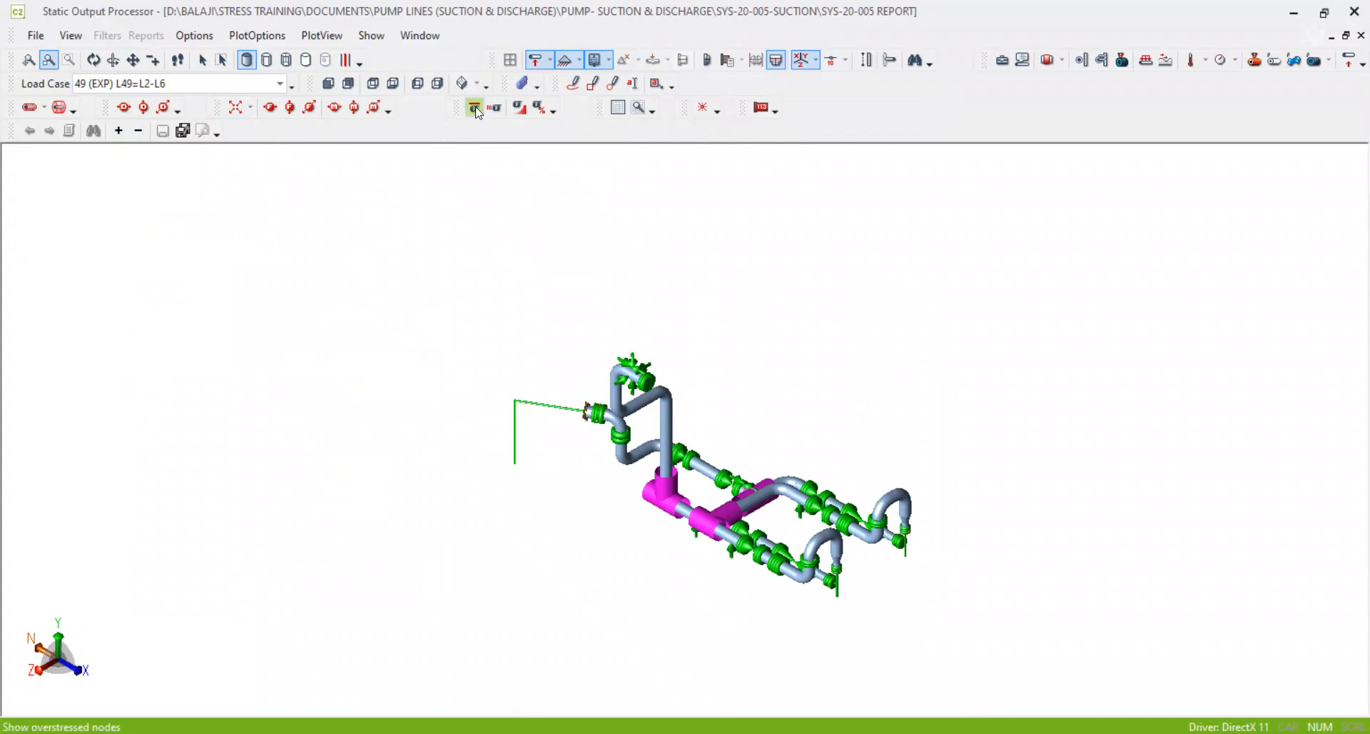
click(574, 86)
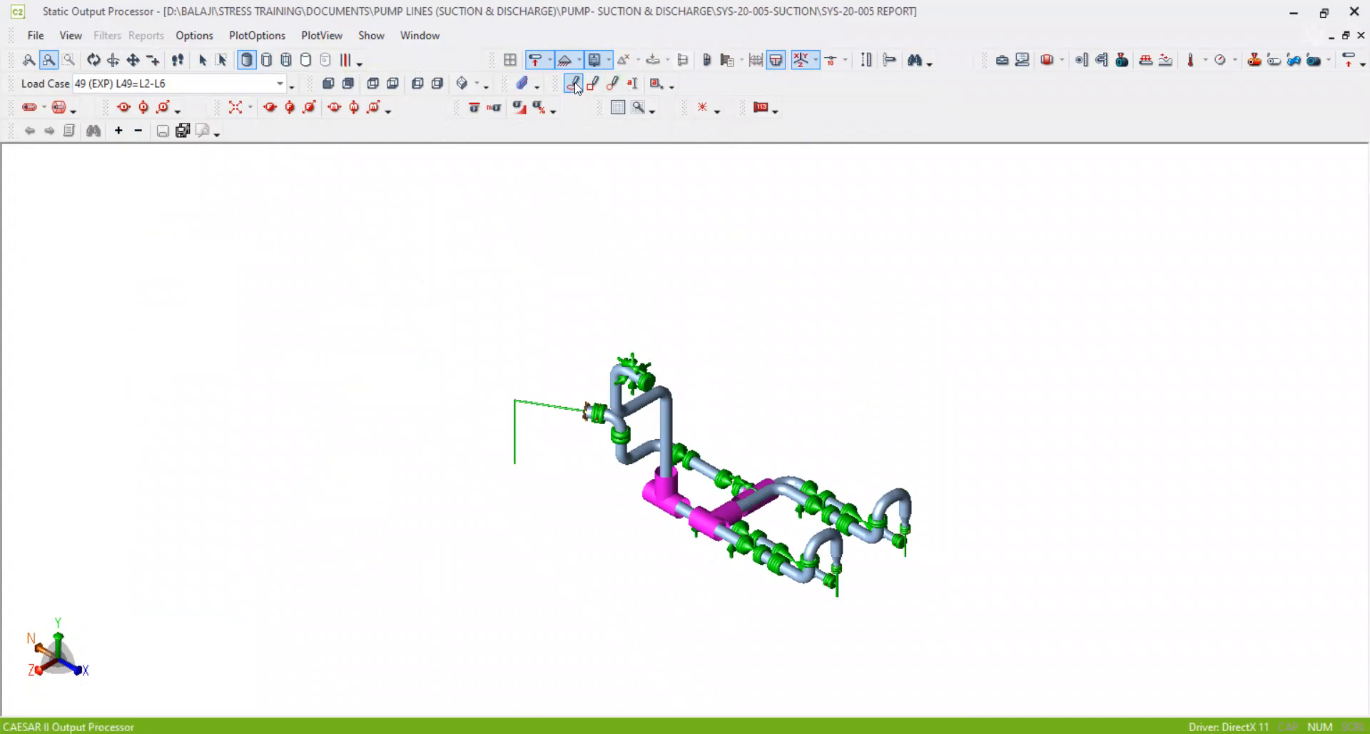
mouse_move(457, 107)
mouse_down()
mouse_move(464, 131)
mouse_move(457, 108)
mouse_up()
click(469, 108)
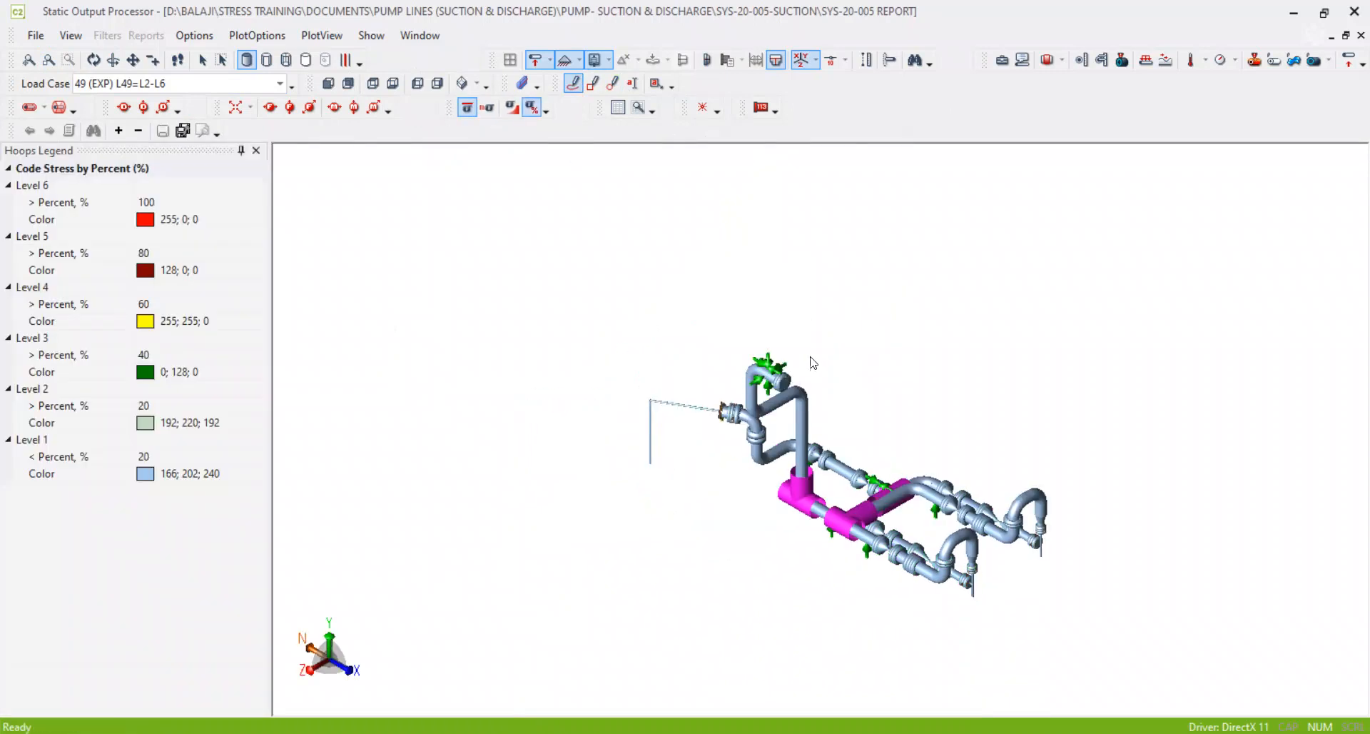
Step: Hide the tees in the stress plot and view the overstressed header junction up close from above
click(777, 60)
drag(894, 371, 834, 334)
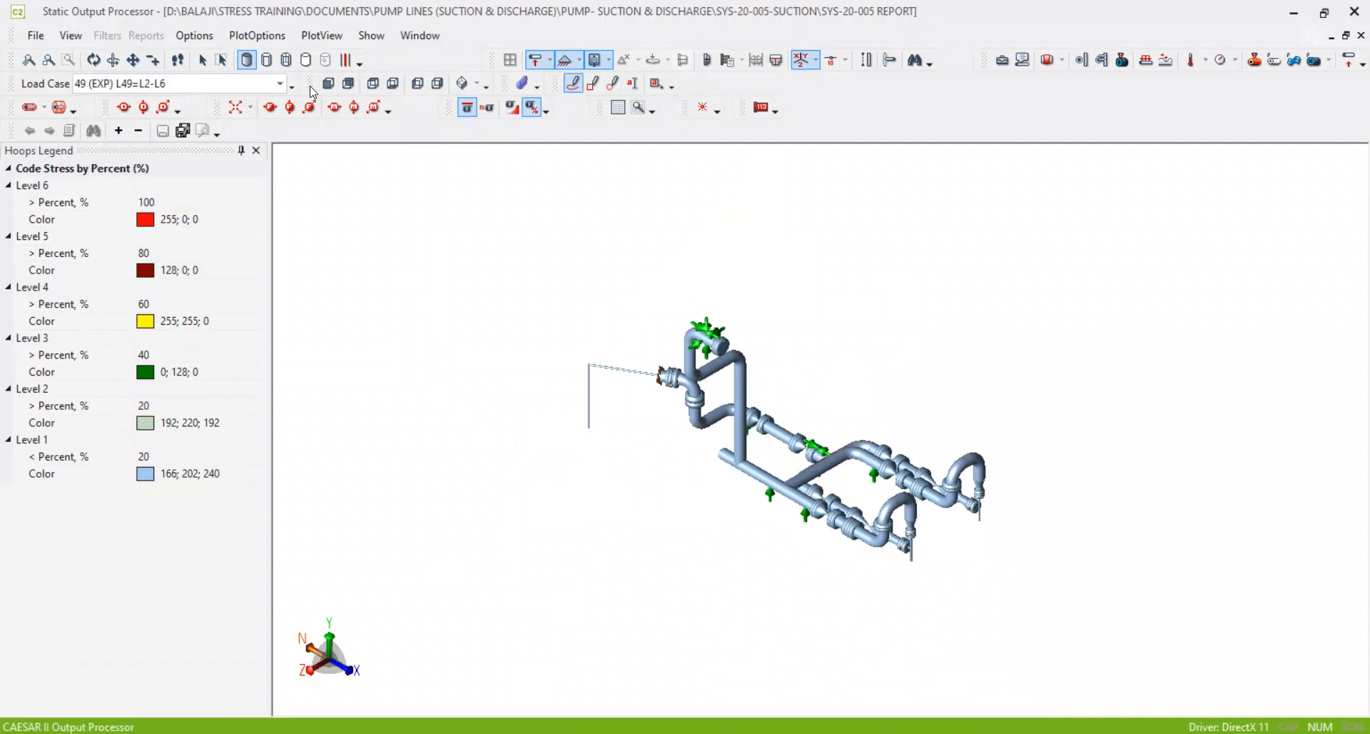
click(93, 61)
drag(785, 428, 892, 437)
scroll(890, 431, up, 3)
drag(1042, 532, 1107, 504)
drag(728, 496, 760, 583)
scroll(925, 473, up, 3)
drag(1012, 474, 934, 526)
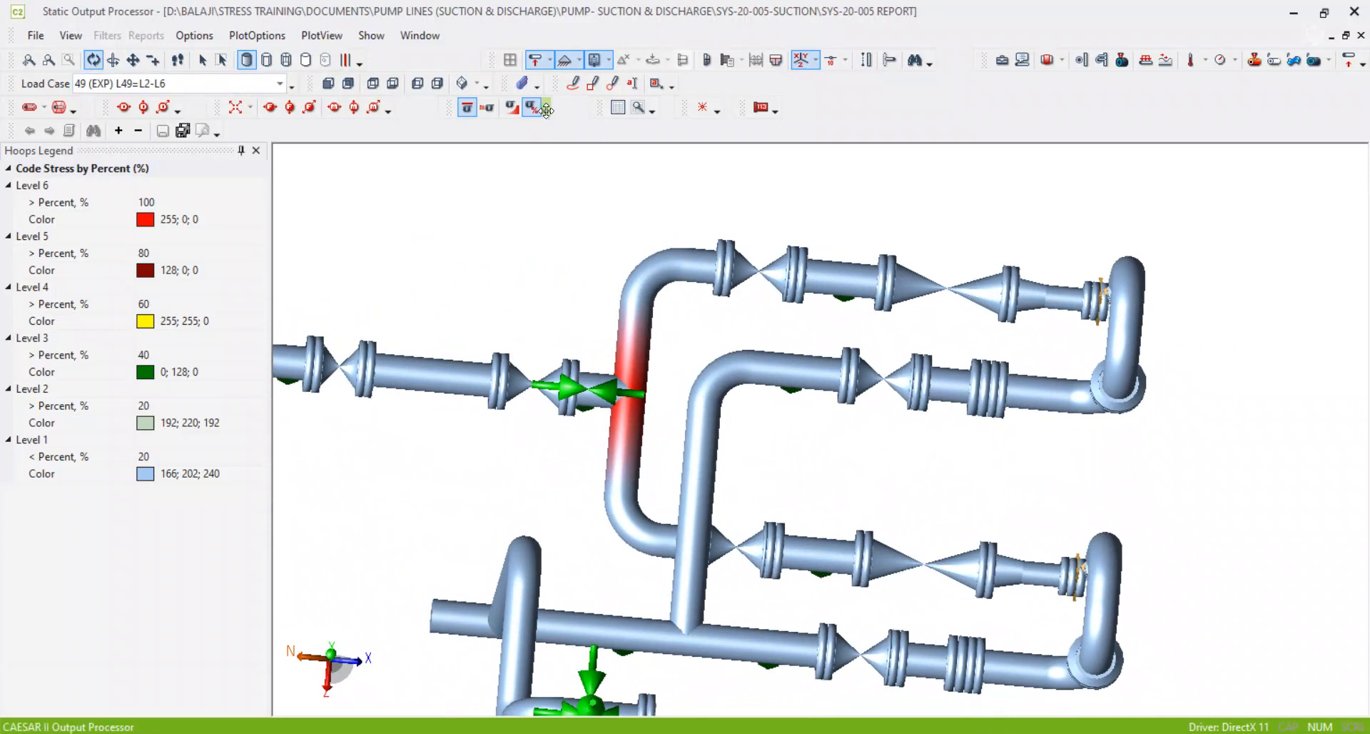
Step: Mark up the stress plot freehand, circling the overstressed header junction and drawing an arrow along the outer branch toward the header
click(573, 83)
mouse_move(612, 285)
mouse_down()
mouse_move(596, 311)
mouse_move(575, 294)
mouse_up()
mouse_move(1071, 246)
mouse_down()
mouse_move(621, 223)
mouse_move(648, 233)
mouse_up()
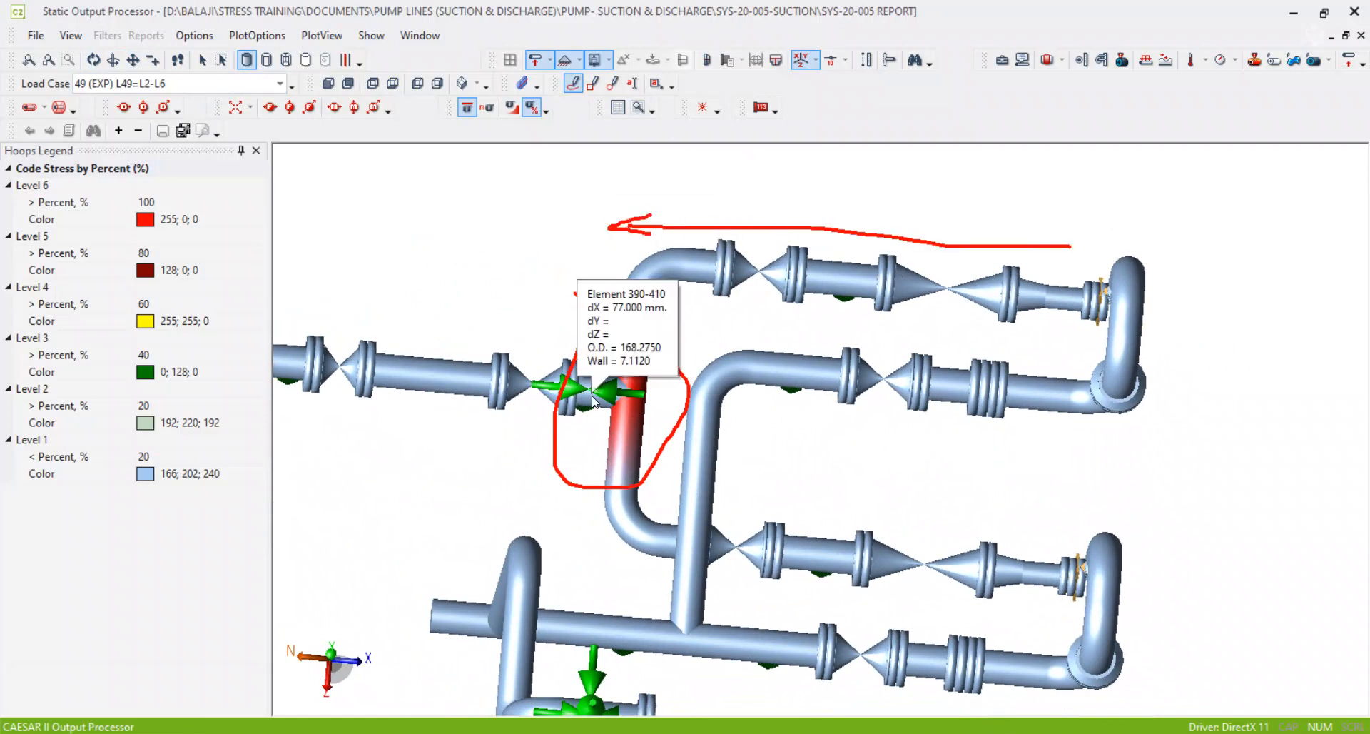
mouse_move(596, 332)
mouse_down()
mouse_move(575, 371)
mouse_move(642, 449)
mouse_move(667, 357)
mouse_move(599, 334)
mouse_up()
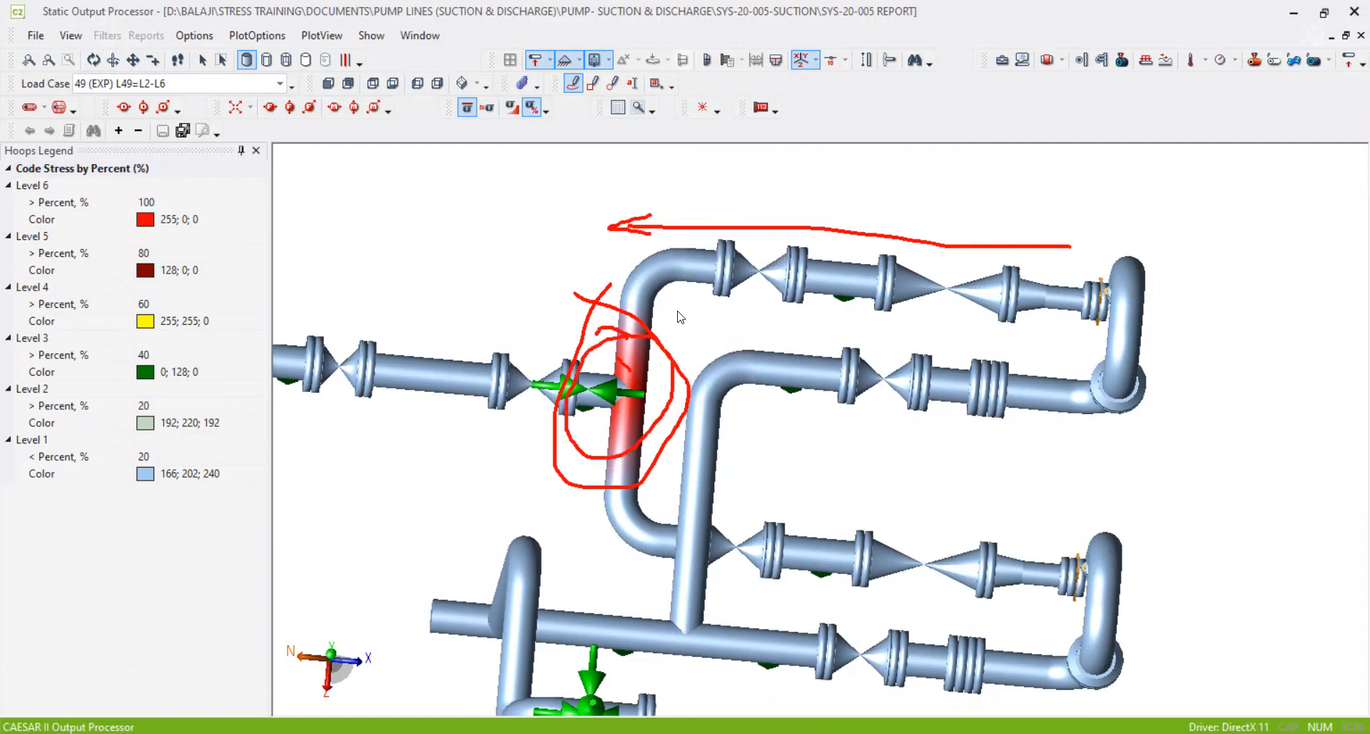
scroll(764, 193, down, 3)
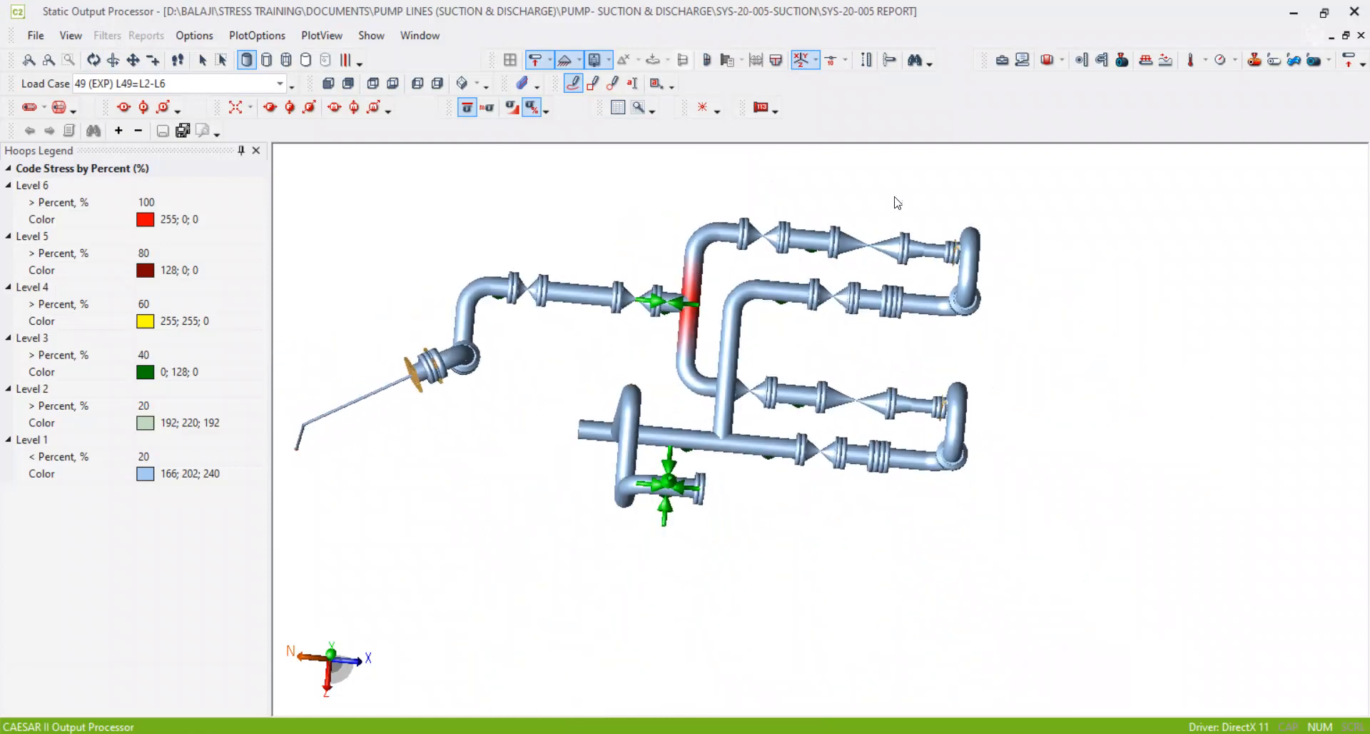
mouse_move(920, 212)
mouse_down()
mouse_move(683, 210)
mouse_move(734, 230)
mouse_up()
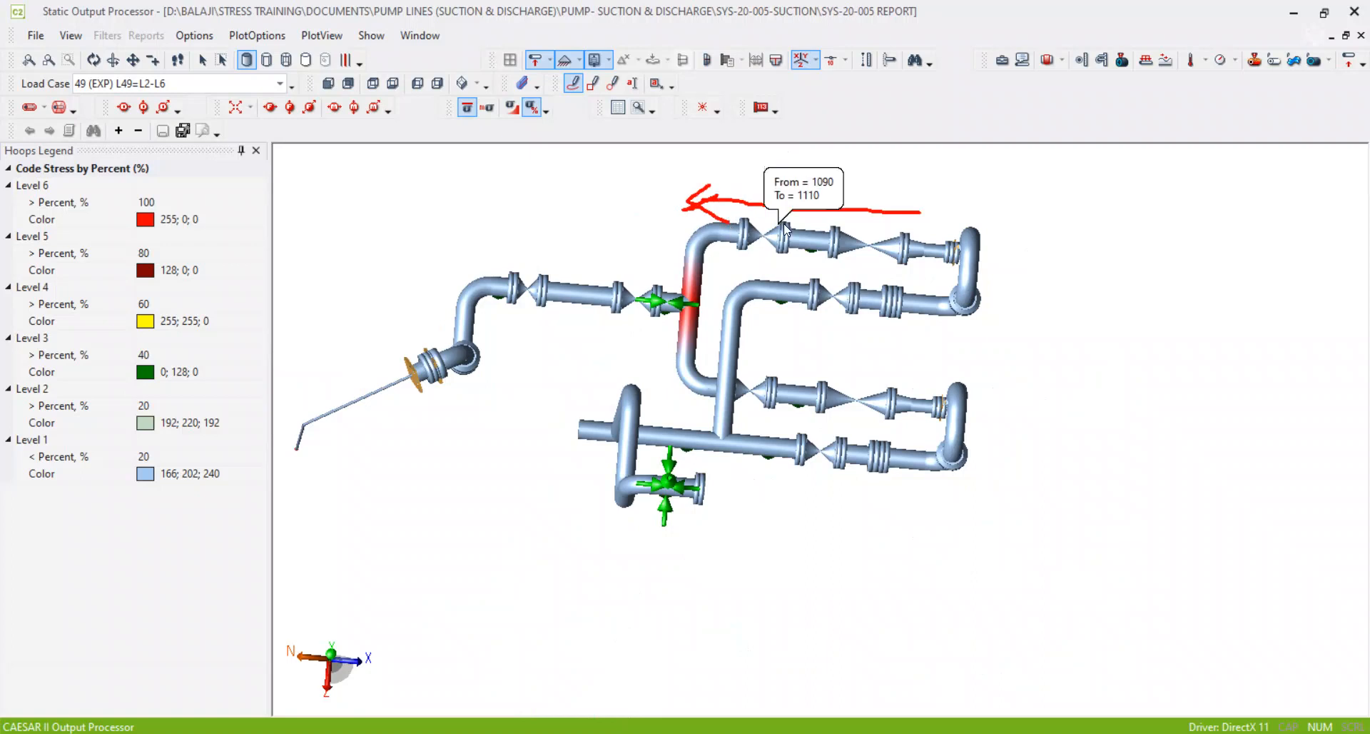
Step: Sketch a freehand zigzag pipeline in the empty area below the model and label its first leg 100 m
scroll(650, 276, down, 4)
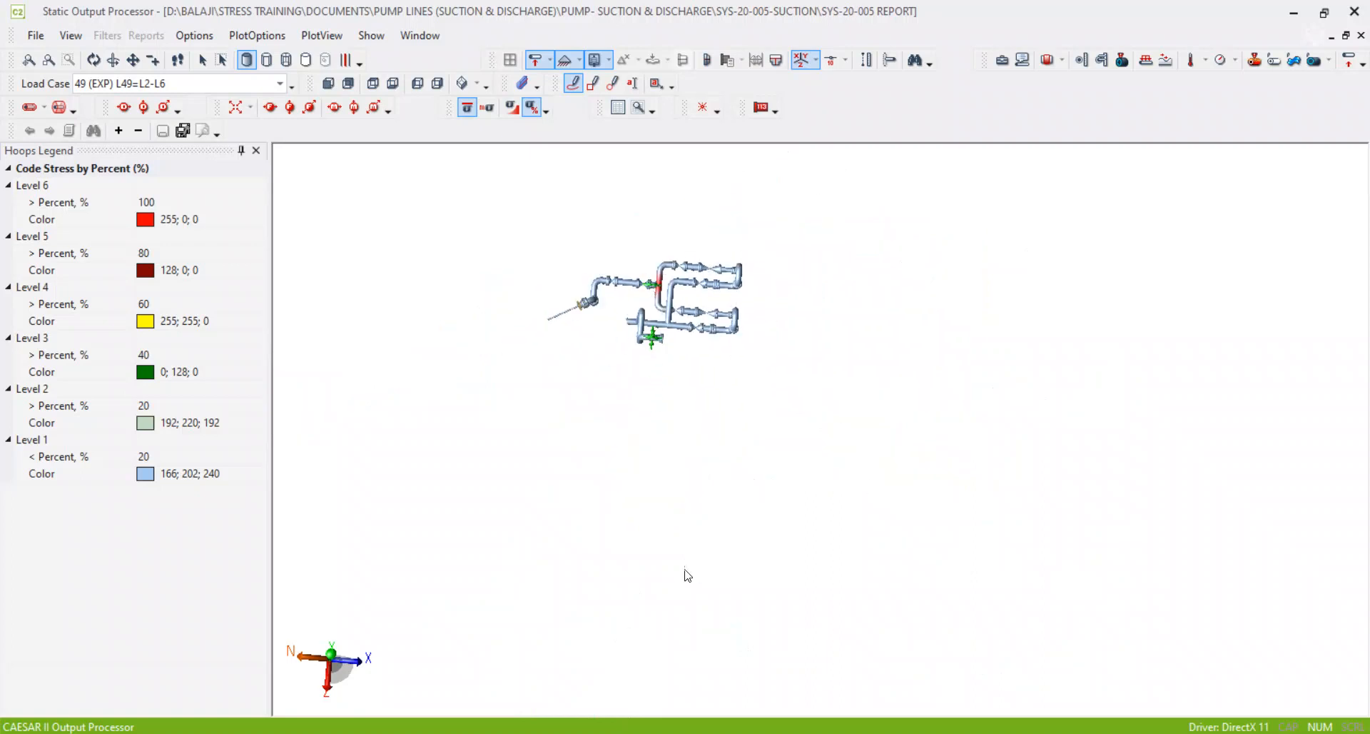
mouse_move(573, 577)
mouse_down()
mouse_move(893, 389)
mouse_move(1182, 583)
mouse_move(1355, 472)
mouse_up()
drag(626, 482, 626, 508)
drag(639, 486, 641, 487)
drag(656, 489, 686, 471)
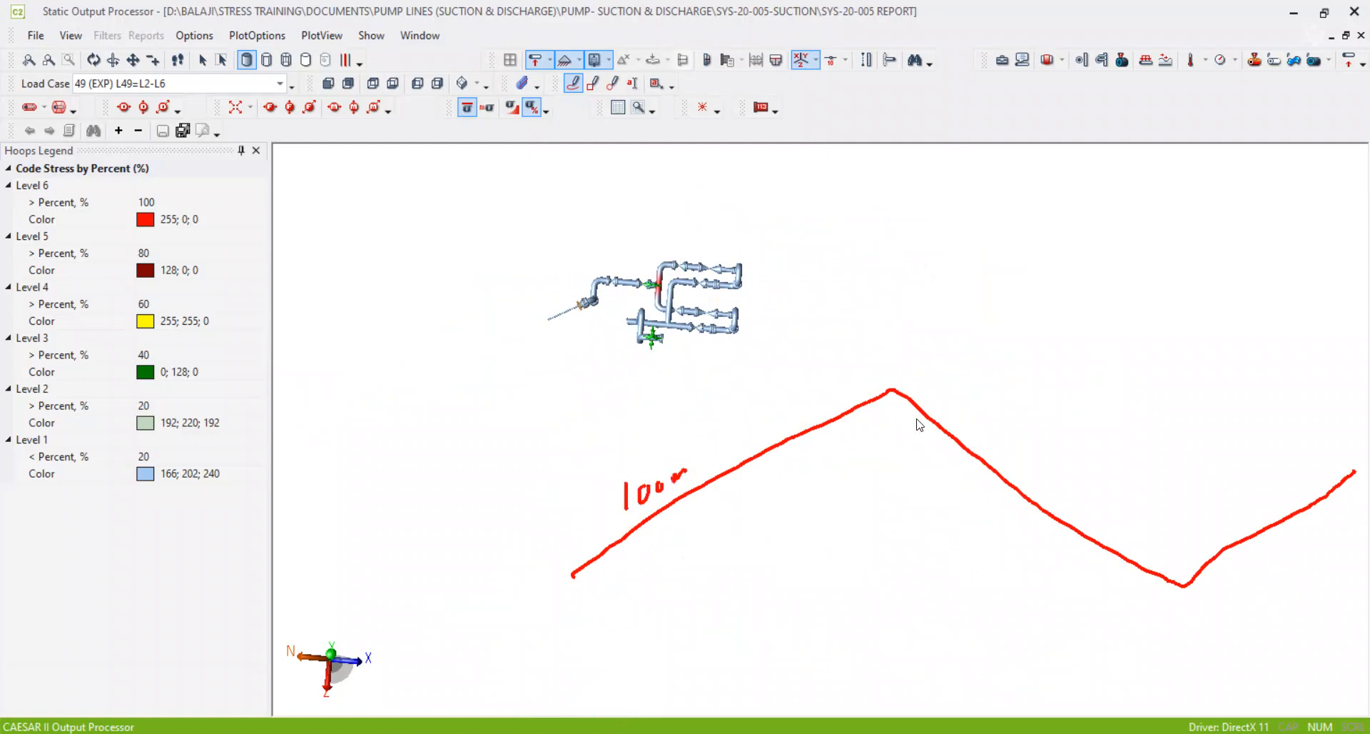
Step: Add hatch marks at the first peak of the sketched pipeline and circle that corner
drag(903, 406, 933, 399)
mouse_move(924, 429)
mouse_down()
mouse_move(938, 440)
mouse_move(957, 427)
mouse_up()
mouse_move(926, 384)
mouse_down()
mouse_move(876, 418)
mouse_move(975, 421)
mouse_move(905, 370)
mouse_up()
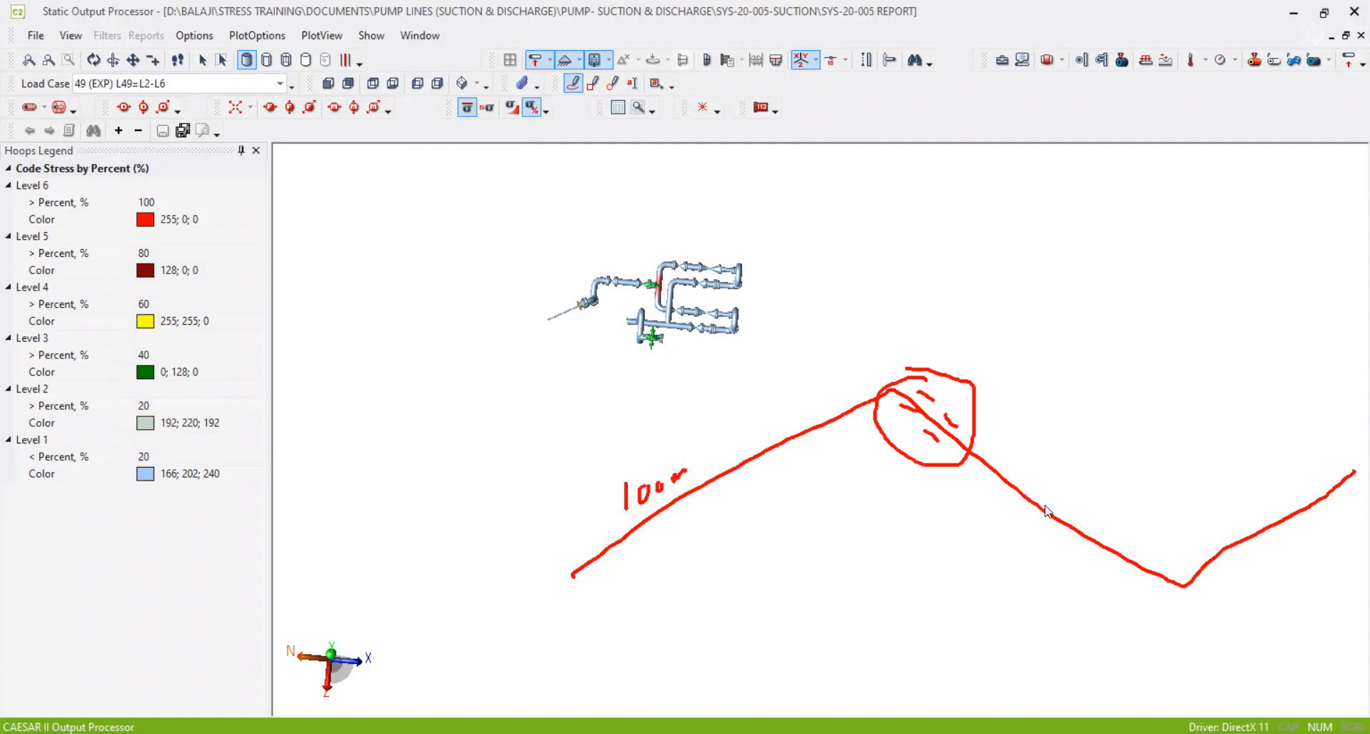
Step: Draw an arrow along the sketched pipeline's first leg toward the peak and add a loop to that leg
mouse_move(756, 434)
mouse_down()
mouse_move(949, 349)
mouse_move(957, 370)
mouse_up()
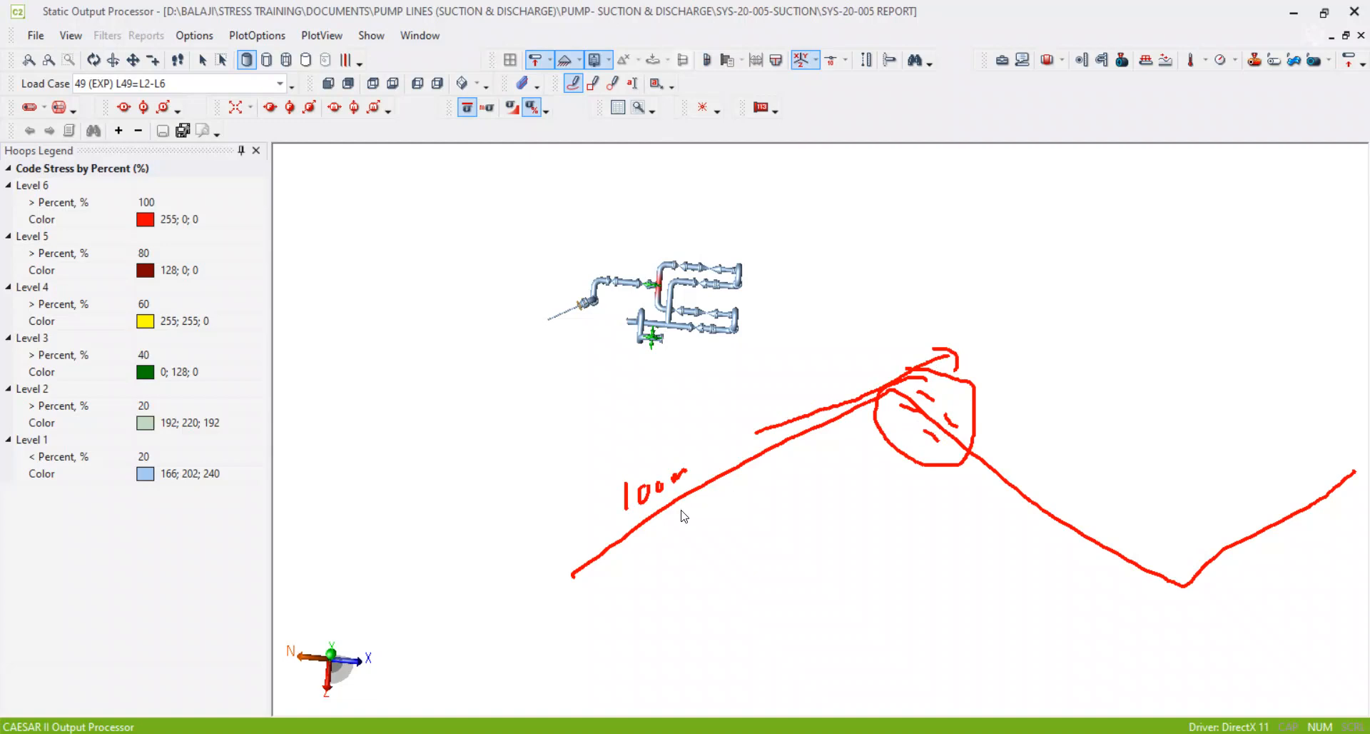
mouse_move(675, 512)
mouse_down()
mouse_move(735, 555)
mouse_move(737, 464)
mouse_move(773, 441)
mouse_up()
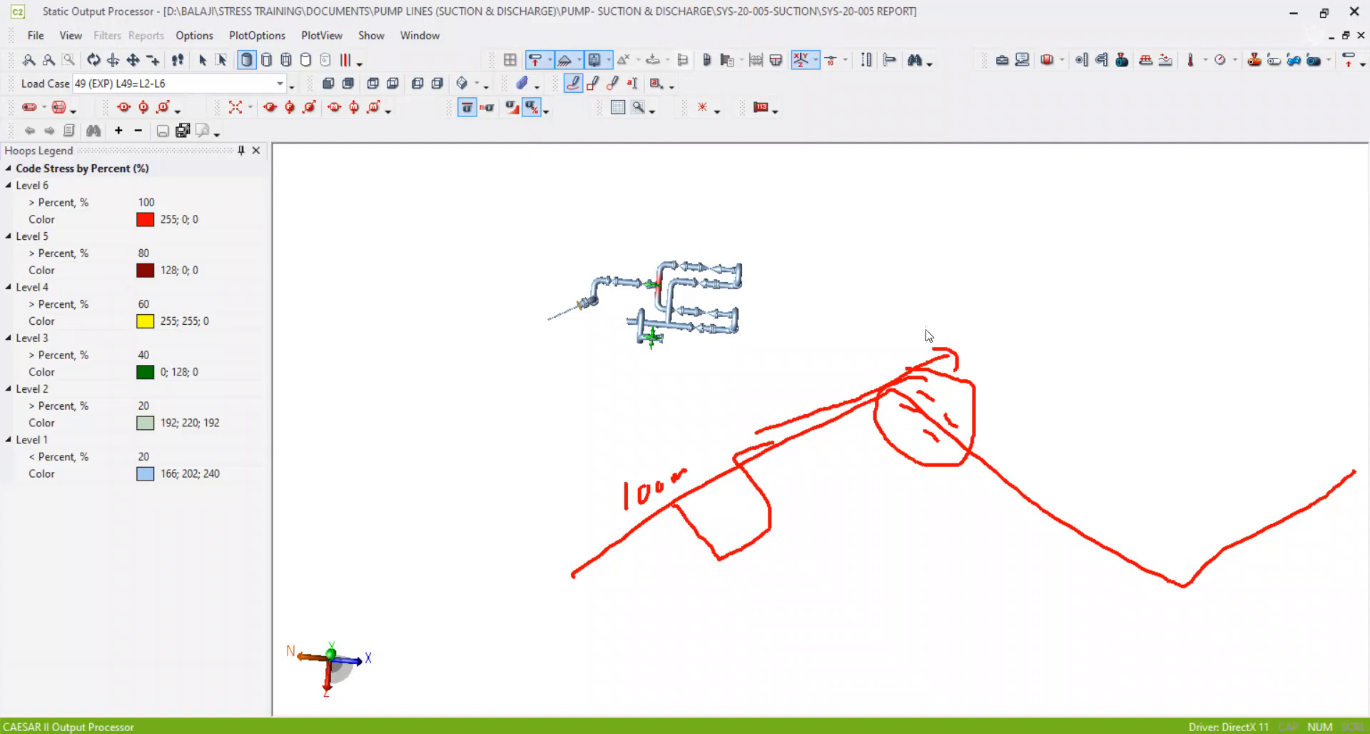
Step: Clear the freehand sketch and circle the overstressed header junction on the enlarged stress plot
key(Escape)
scroll(774, 291, up, 3)
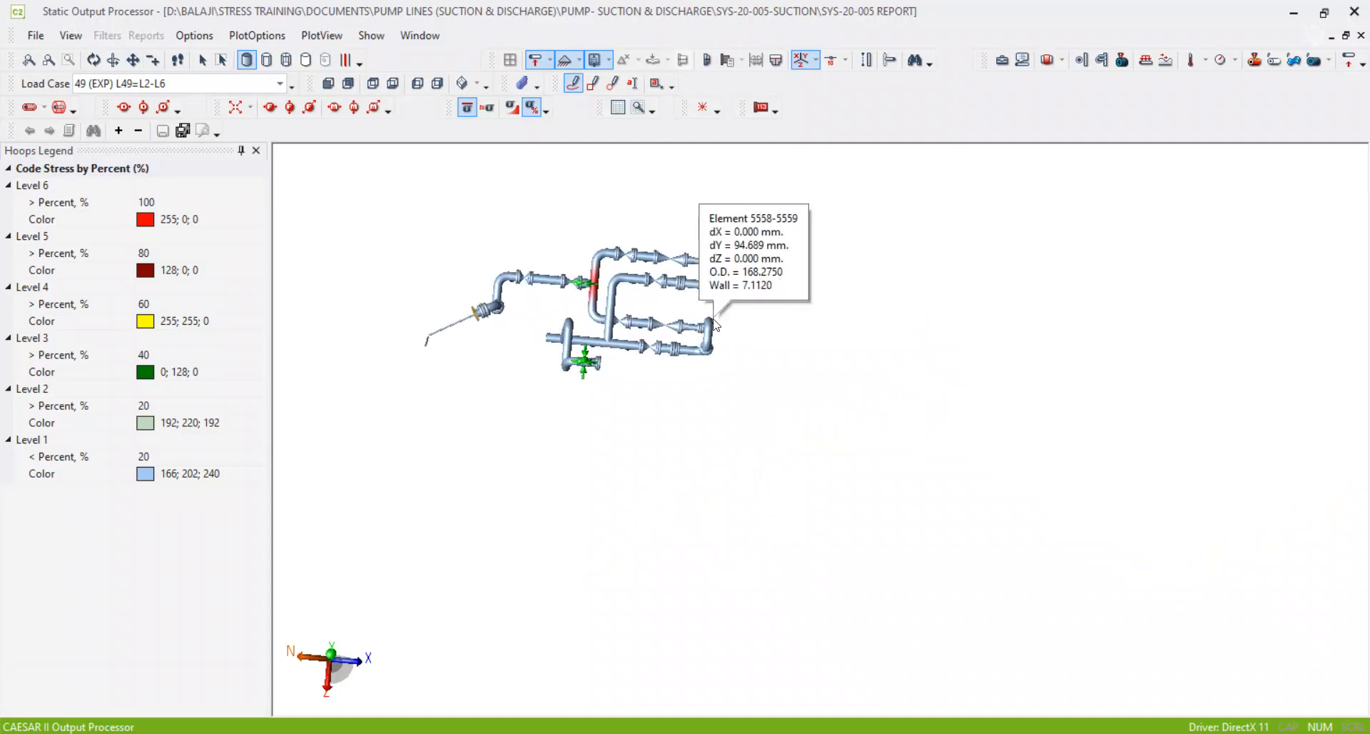
scroll(716, 325, up, 5)
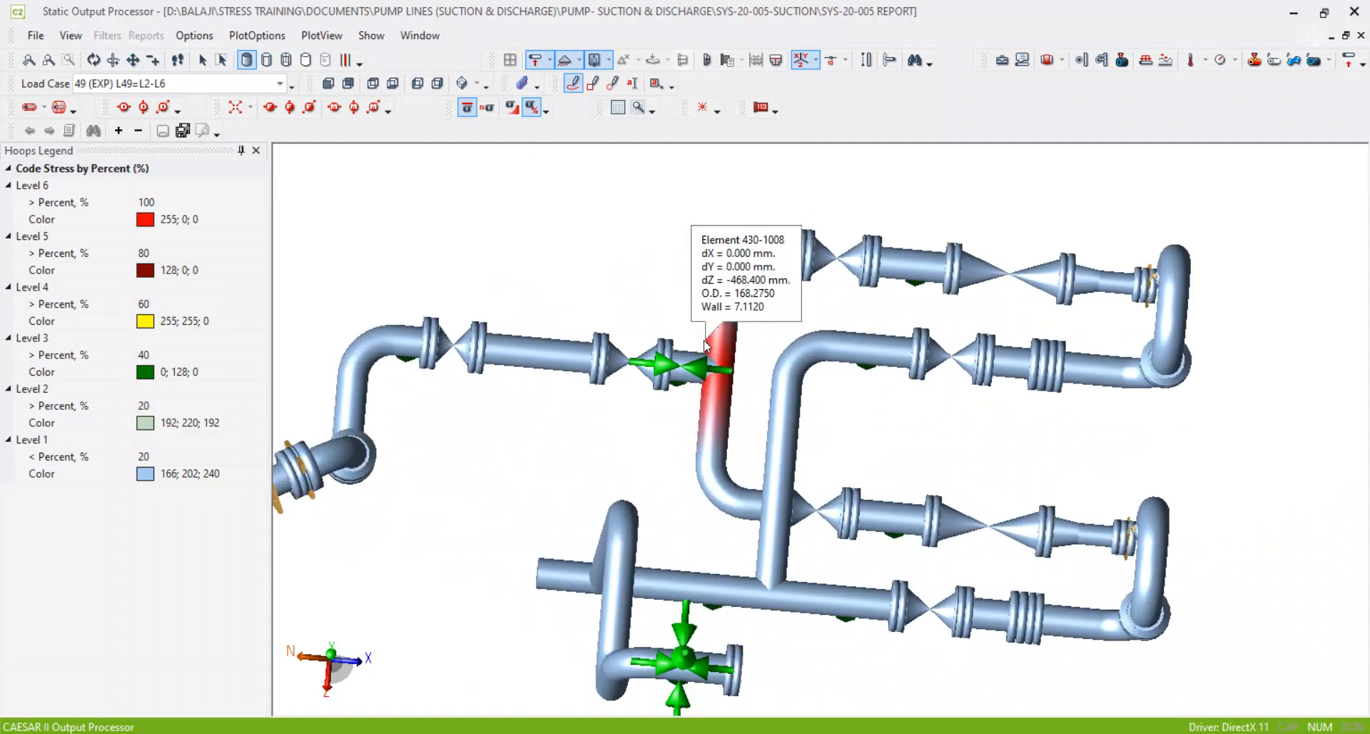
drag(704, 322, 690, 312)
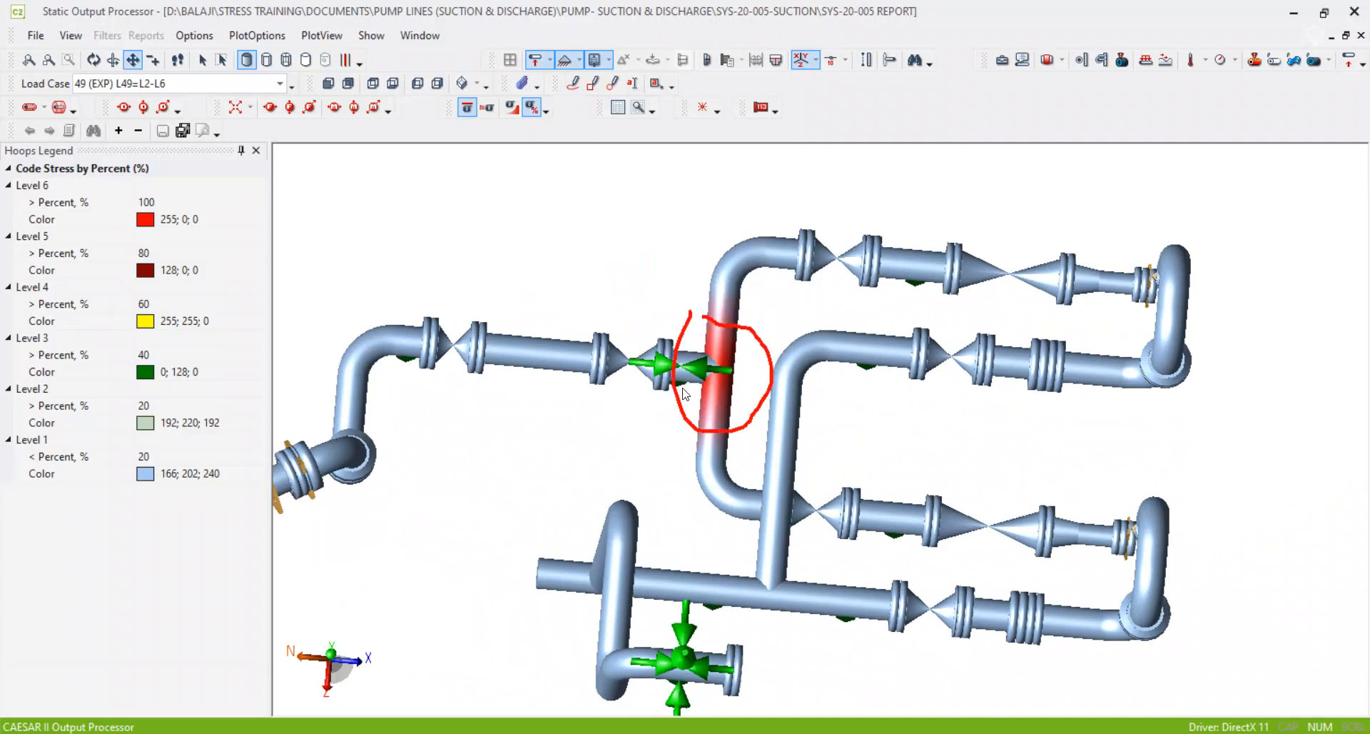
Step: Check the list of load cases and inspect the overstressed header junction from a lower side angle
scroll(685, 393, down, 4)
drag(947, 447, 921, 404)
scroll(921, 404, down, 1)
scroll(662, 450, up, 1)
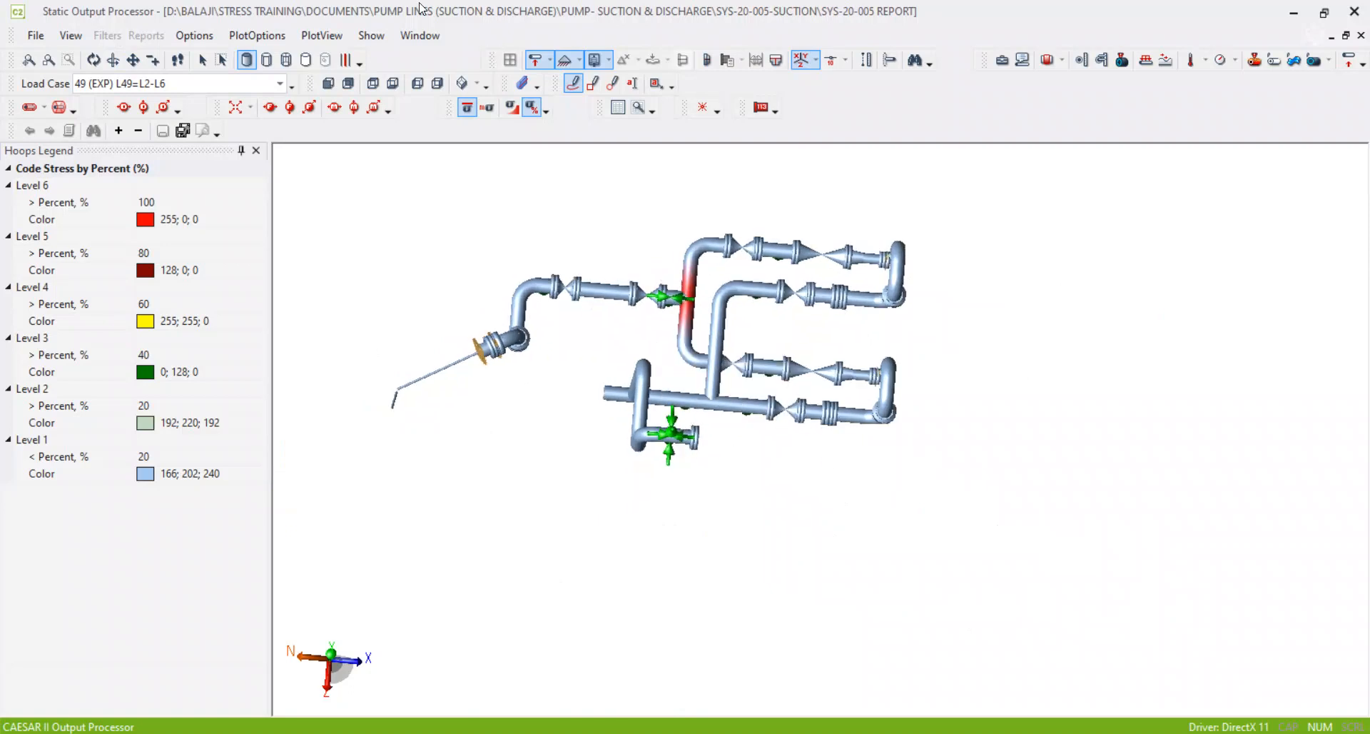
click(280, 83)
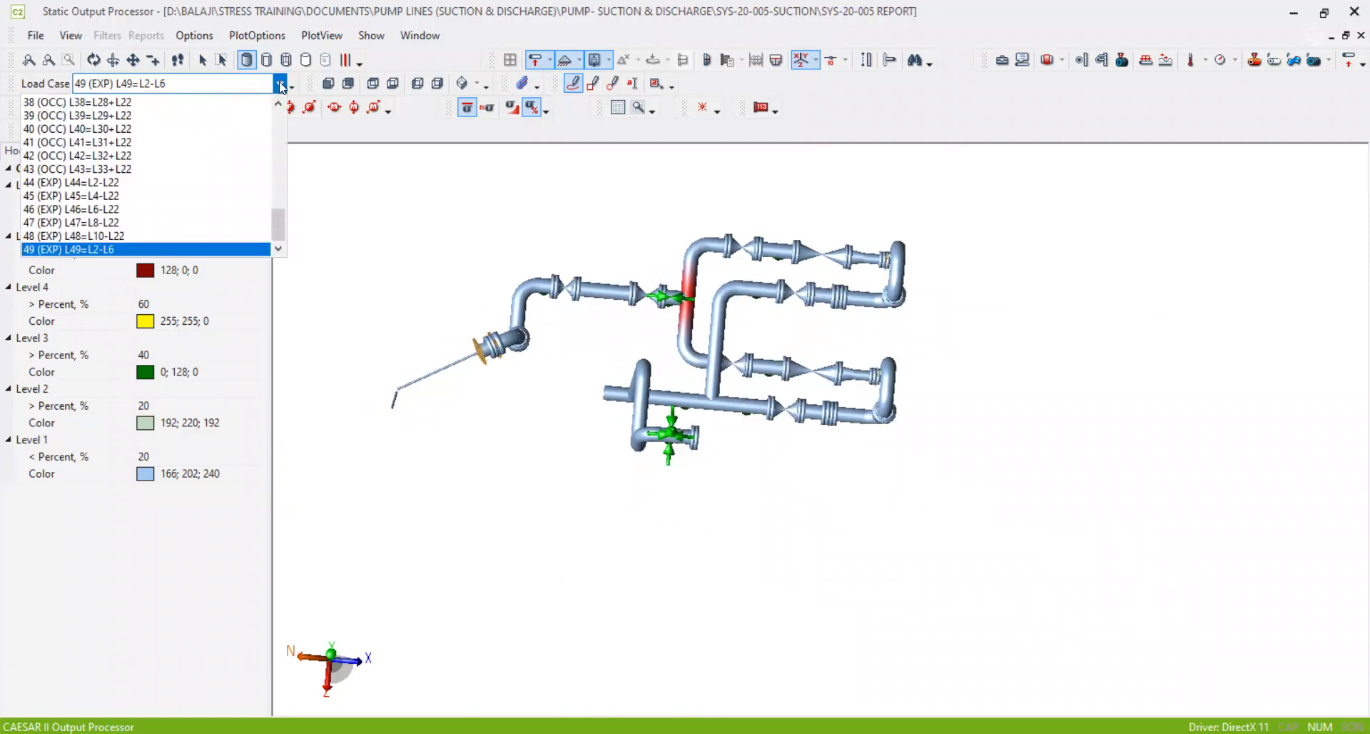
click(281, 87)
scroll(703, 350, down, 1)
click(94, 60)
drag(774, 664, 615, 332)
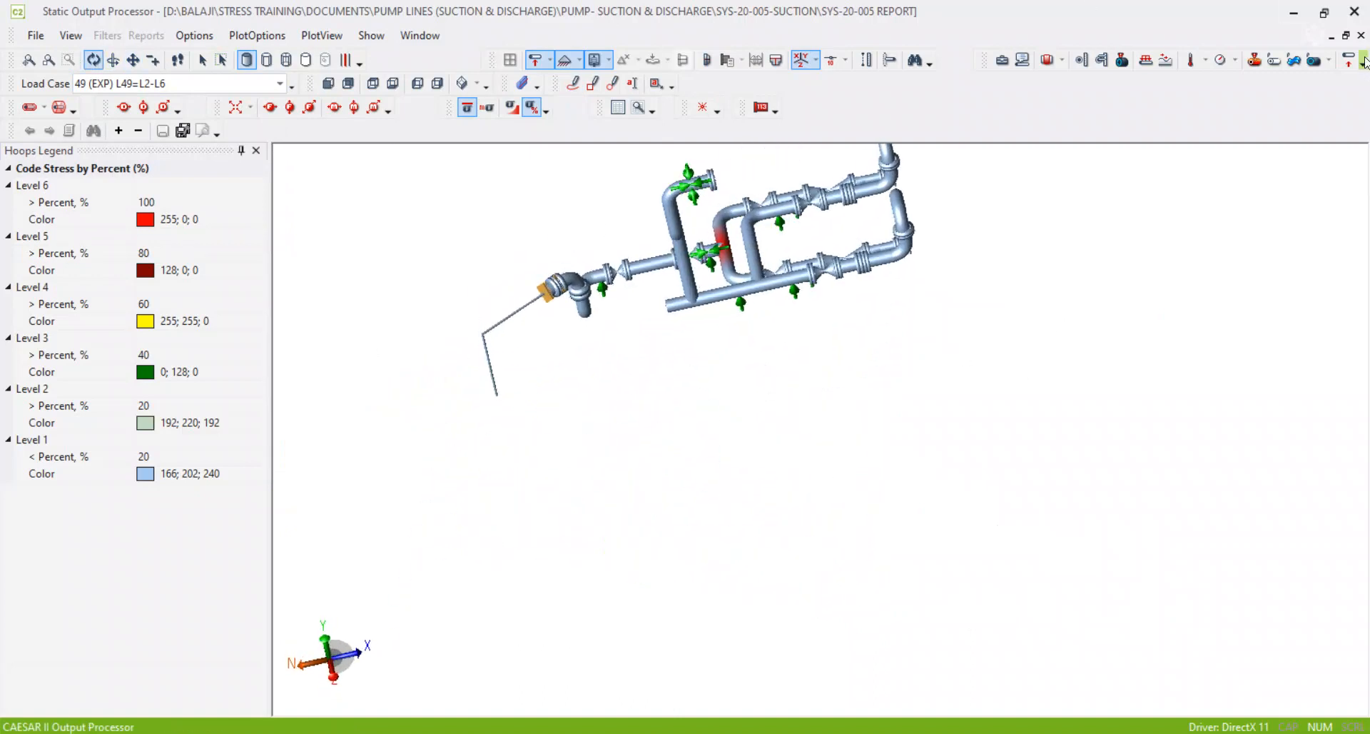
Step: Leave the static output and, in the piping input, delete the LIM restraint at node 390 of element 370-390
click(1361, 35)
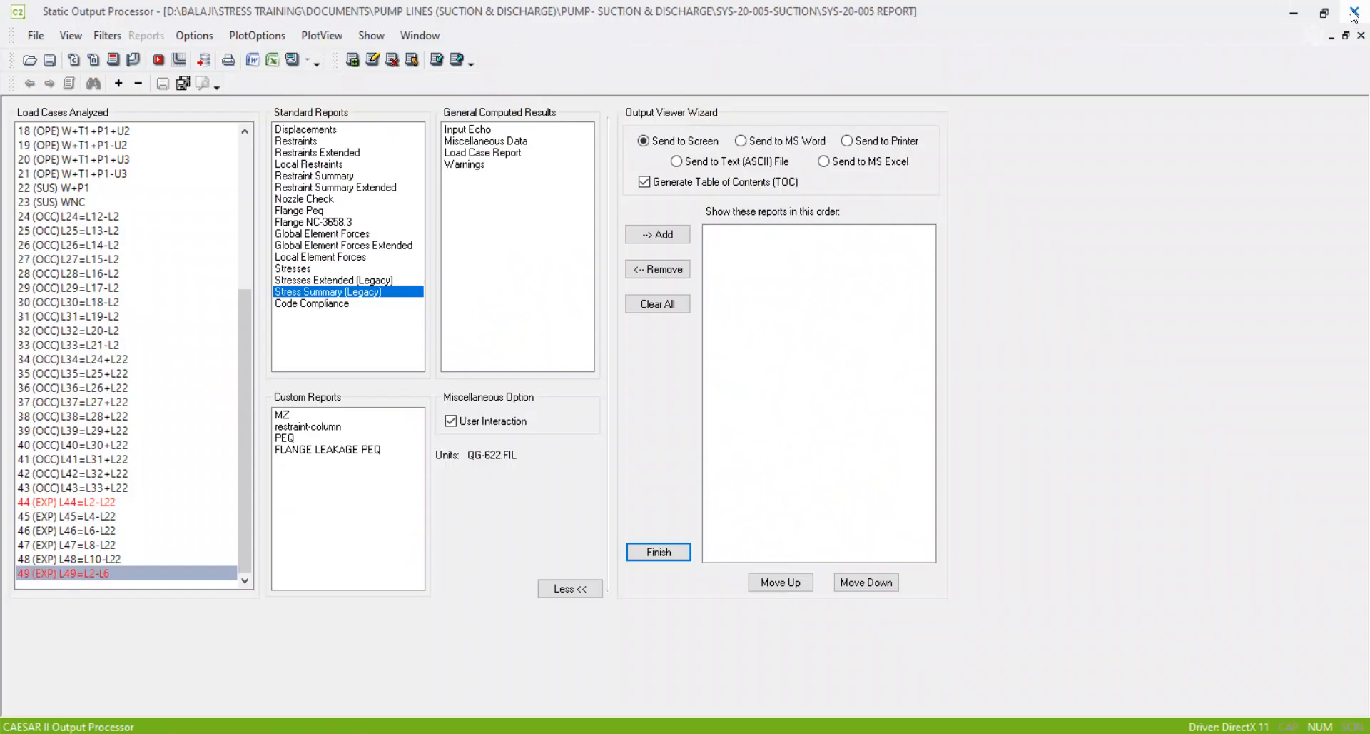
click(133, 64)
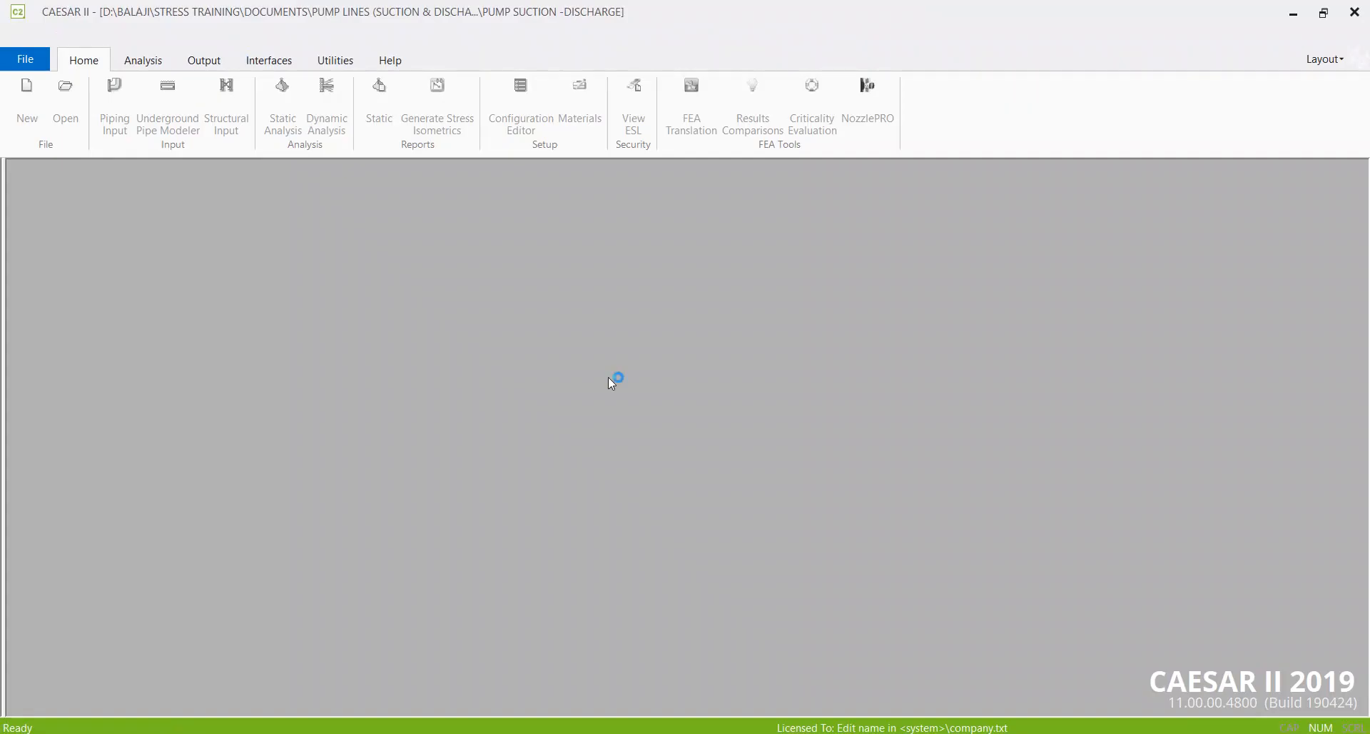
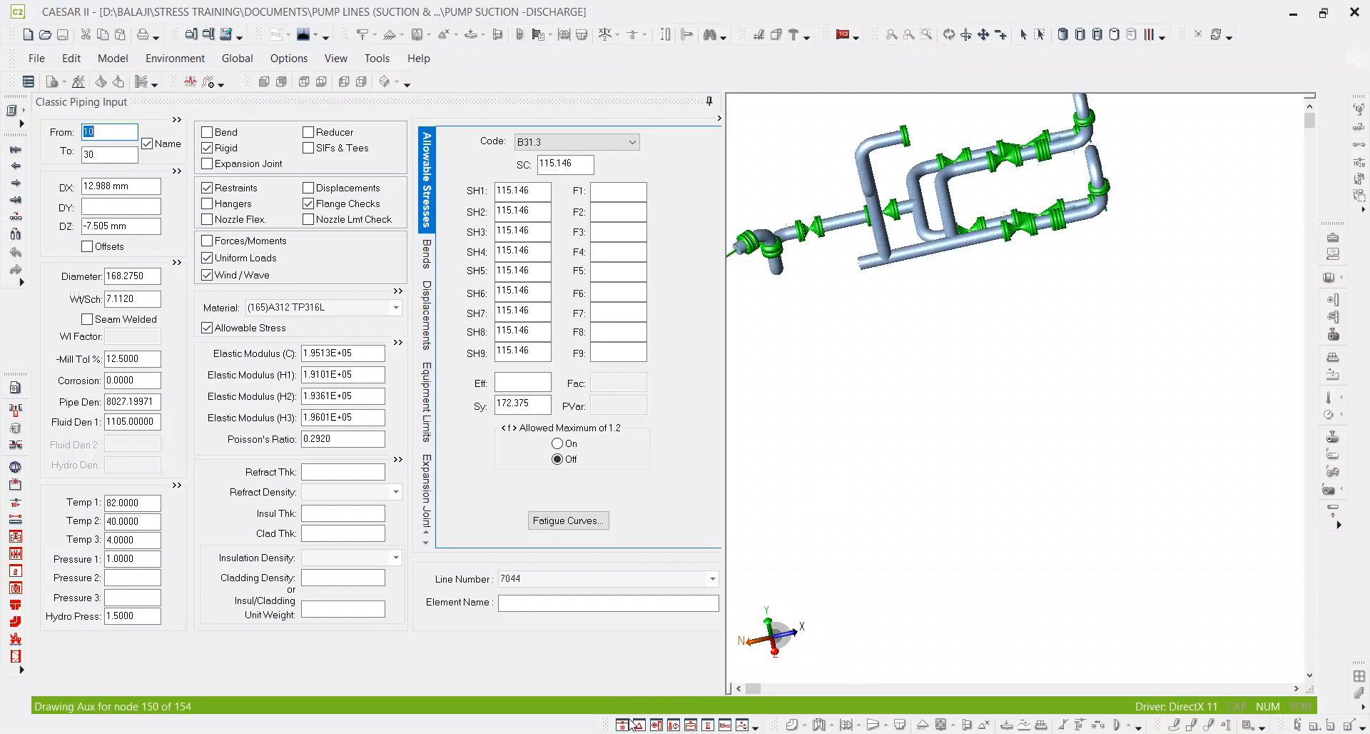
scroll(911, 368, down, 3)
scroll(914, 368, up, 7)
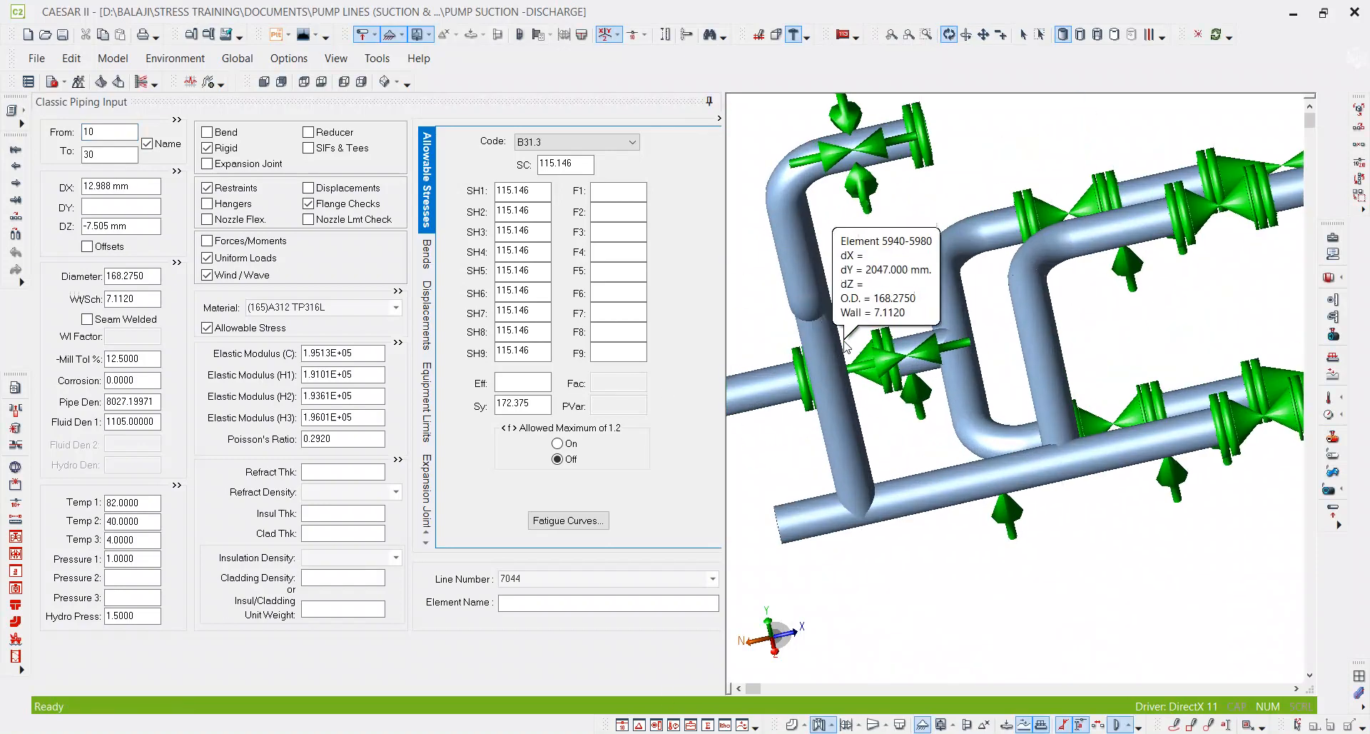
click(905, 354)
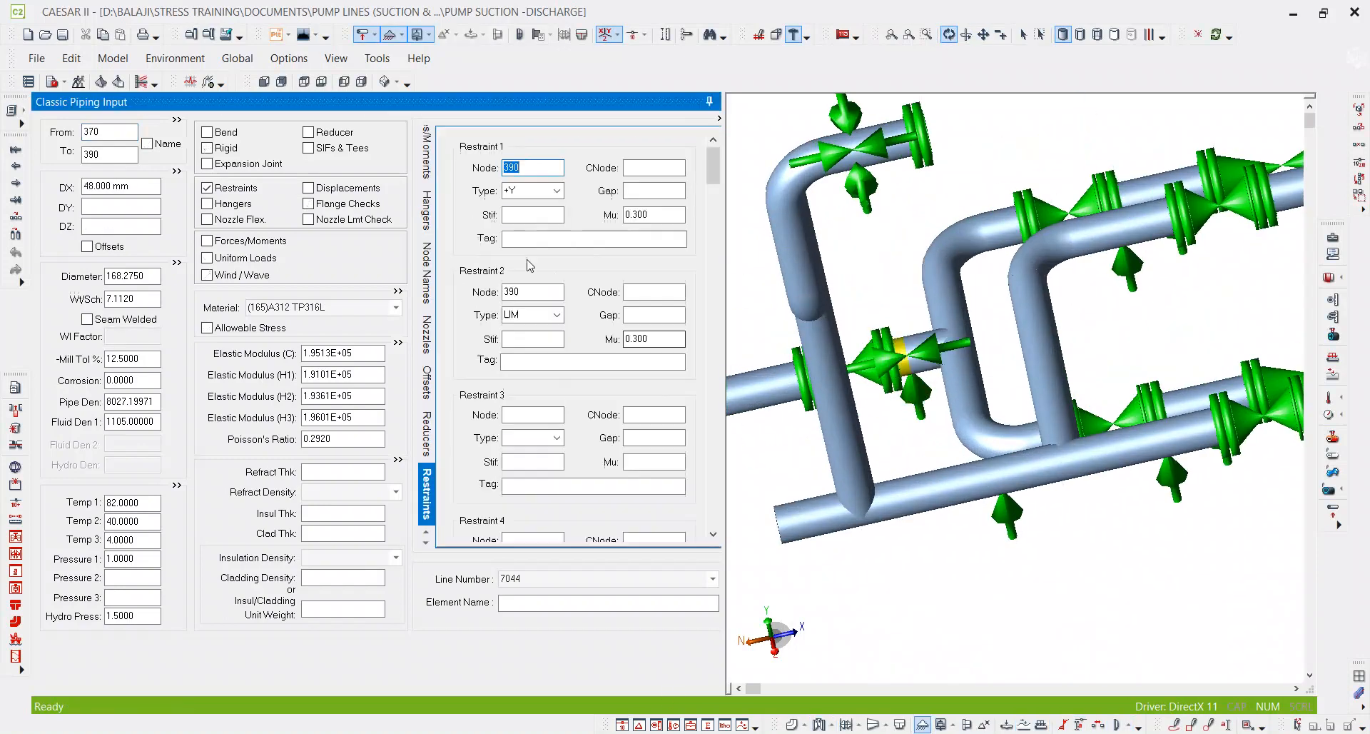
click(514, 292)
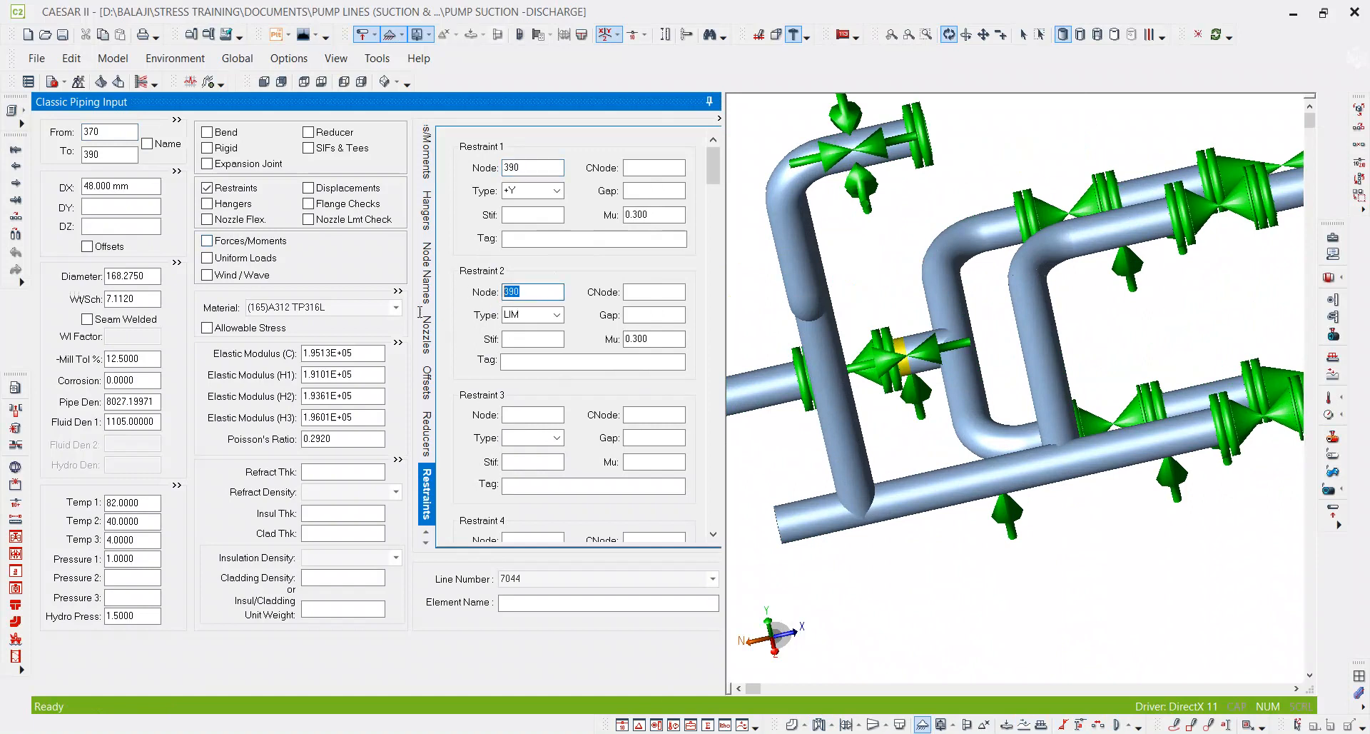
key(Delete)
key(Tab)
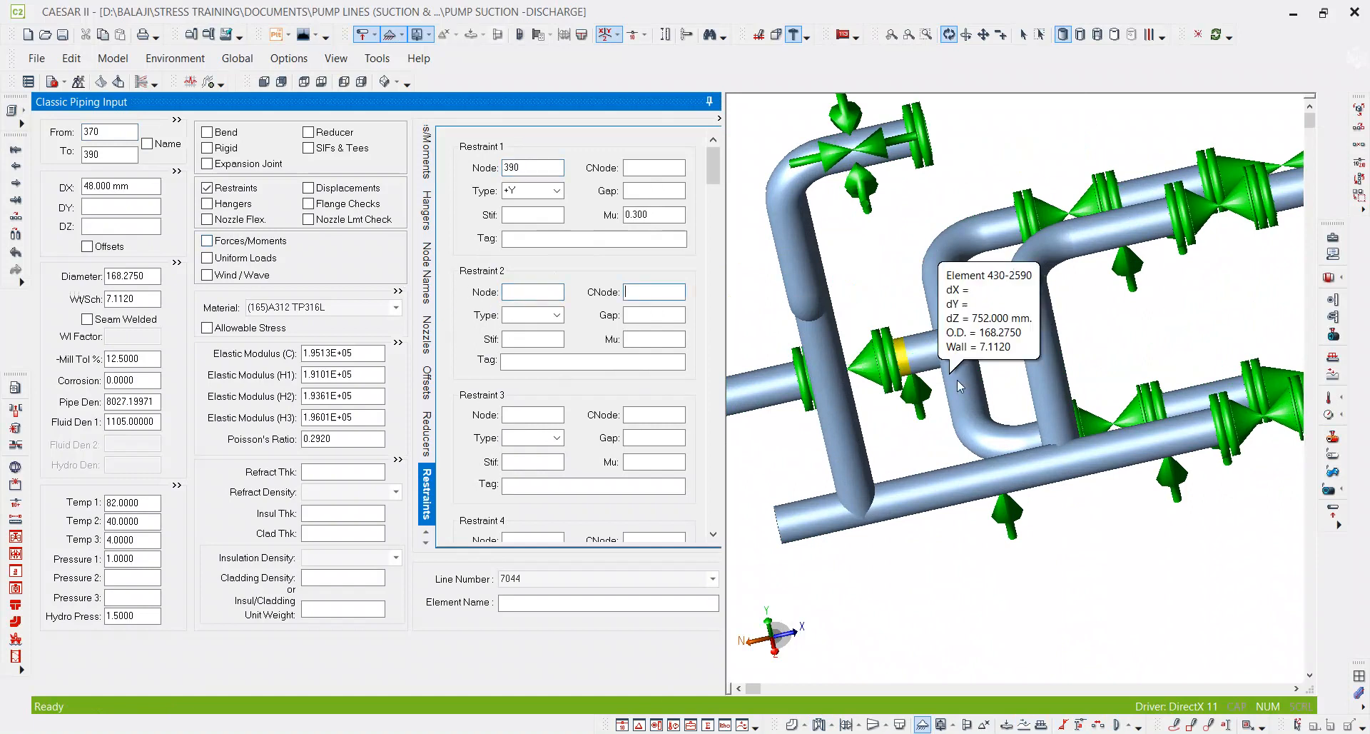
Step: Run the error check and static analysis of the pump suction-discharge model
scroll(1006, 379, down, 2)
drag(1017, 372, 852, 447)
scroll(854, 452, down, 2)
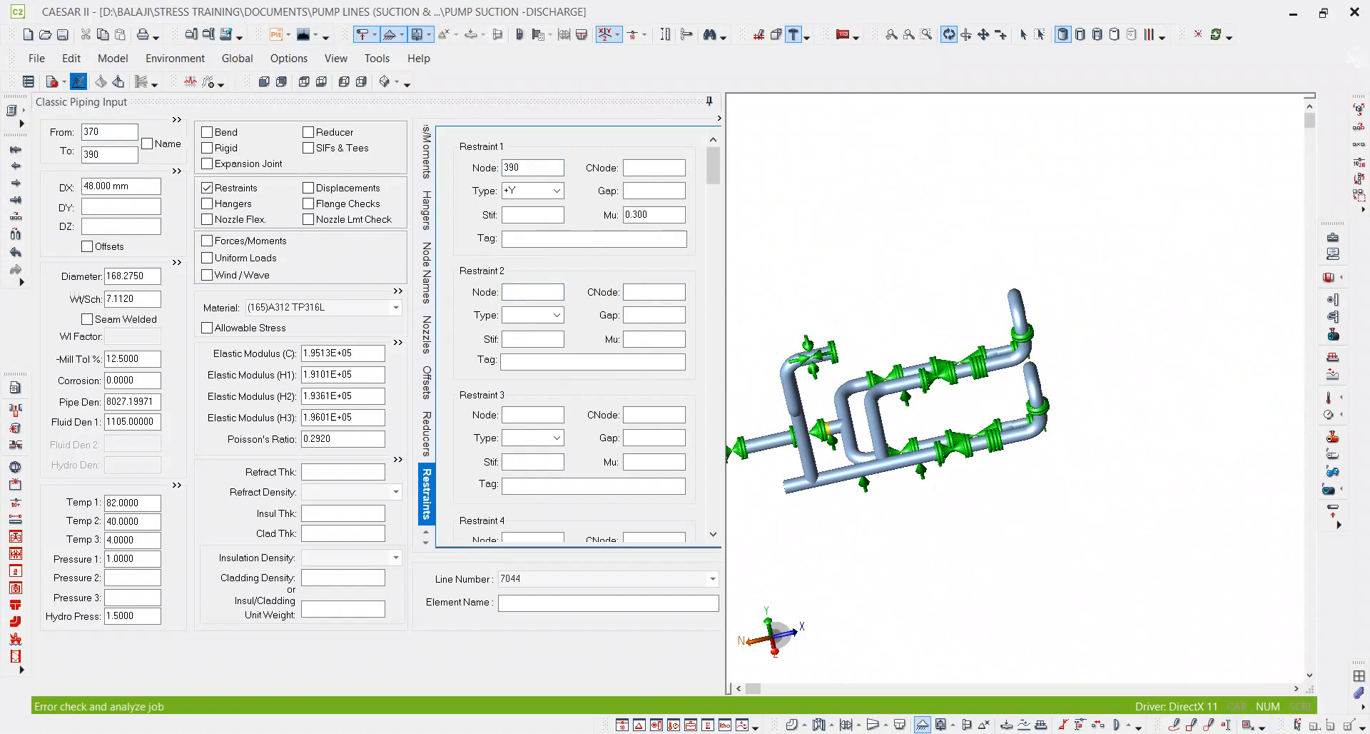
click(571, 732)
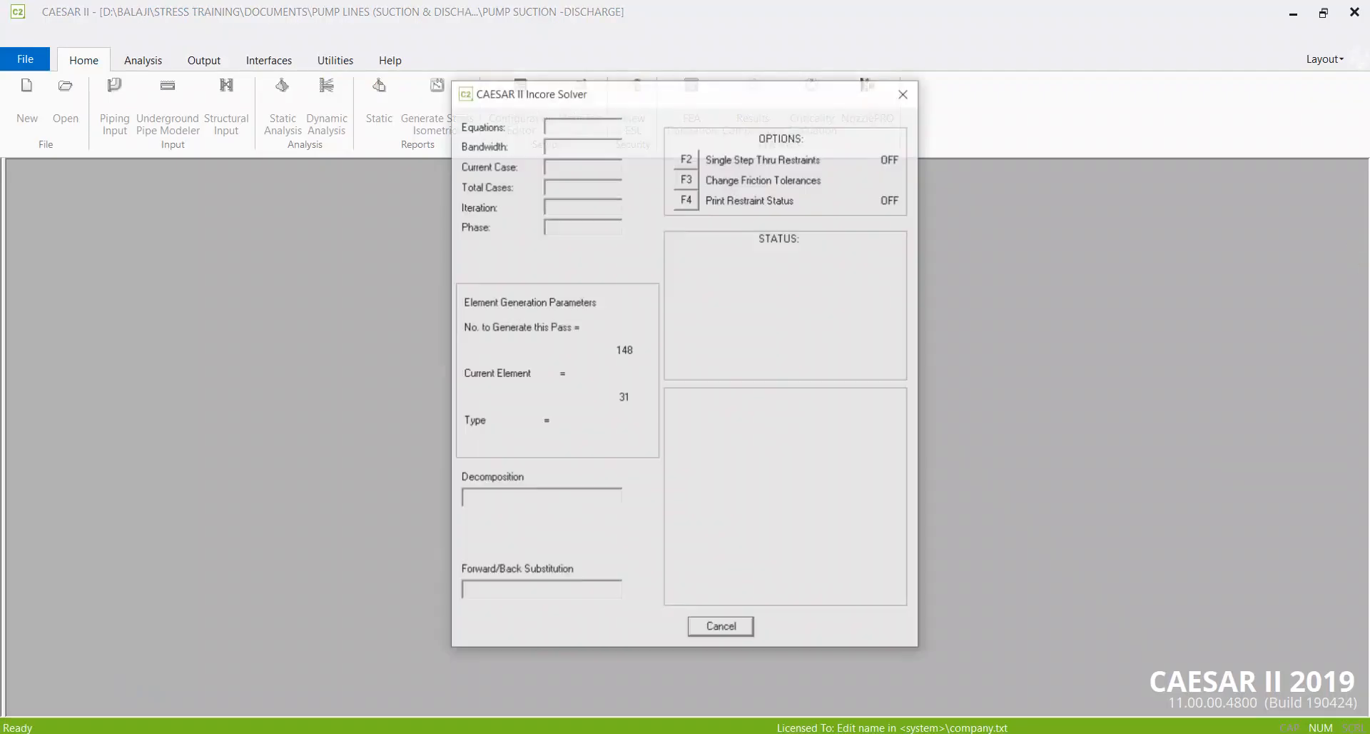
click(700, 733)
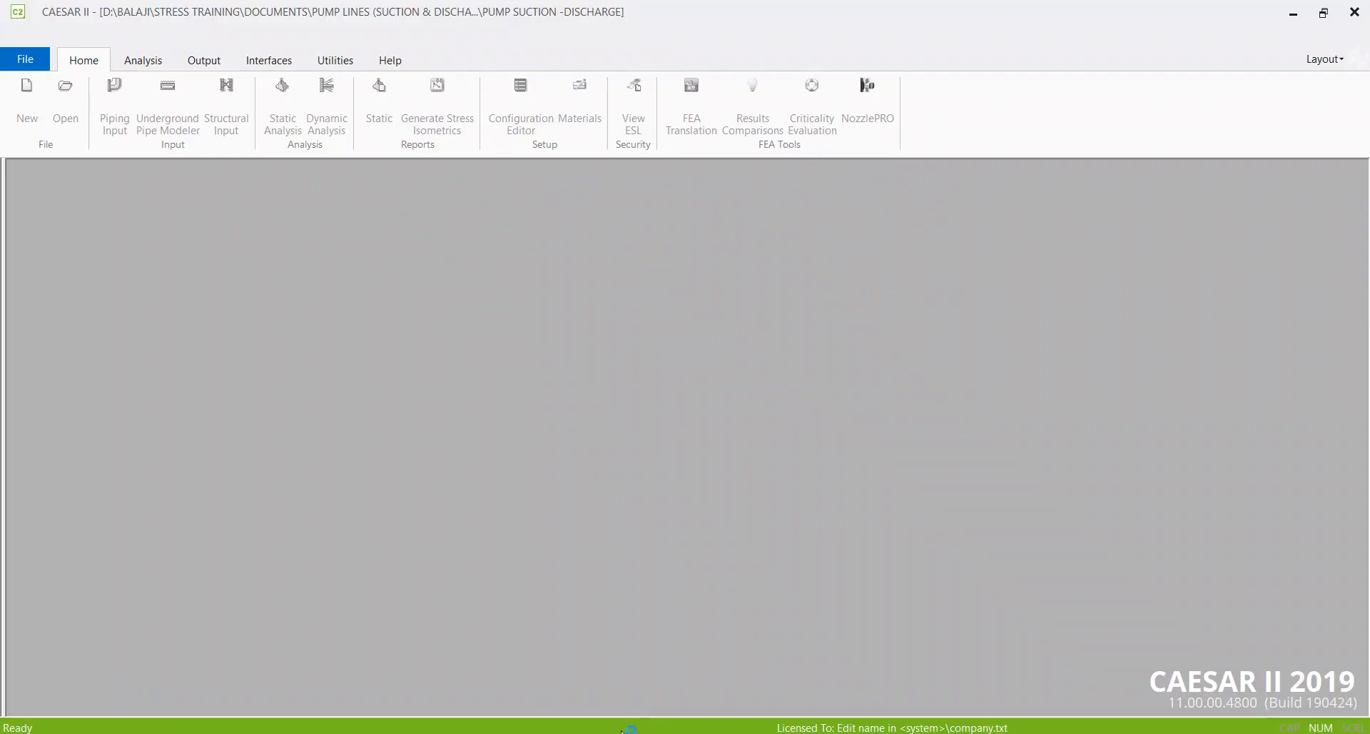
Step: Switch to PDF-XChange Editor, close STRESS ANALYSIS- RESULTS without saving its changes, and reopen it from the recent files
click(629, 733)
drag(1365, 294, 1366, 129)
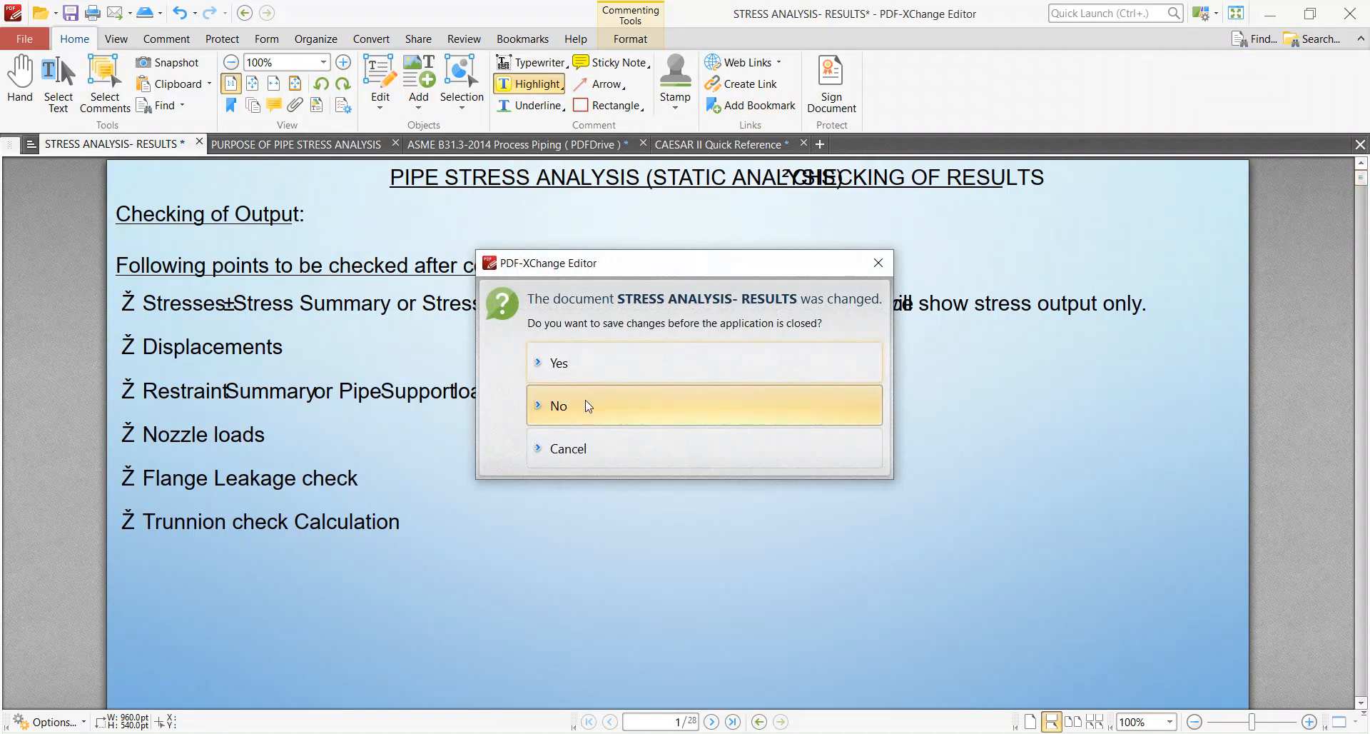
click(592, 402)
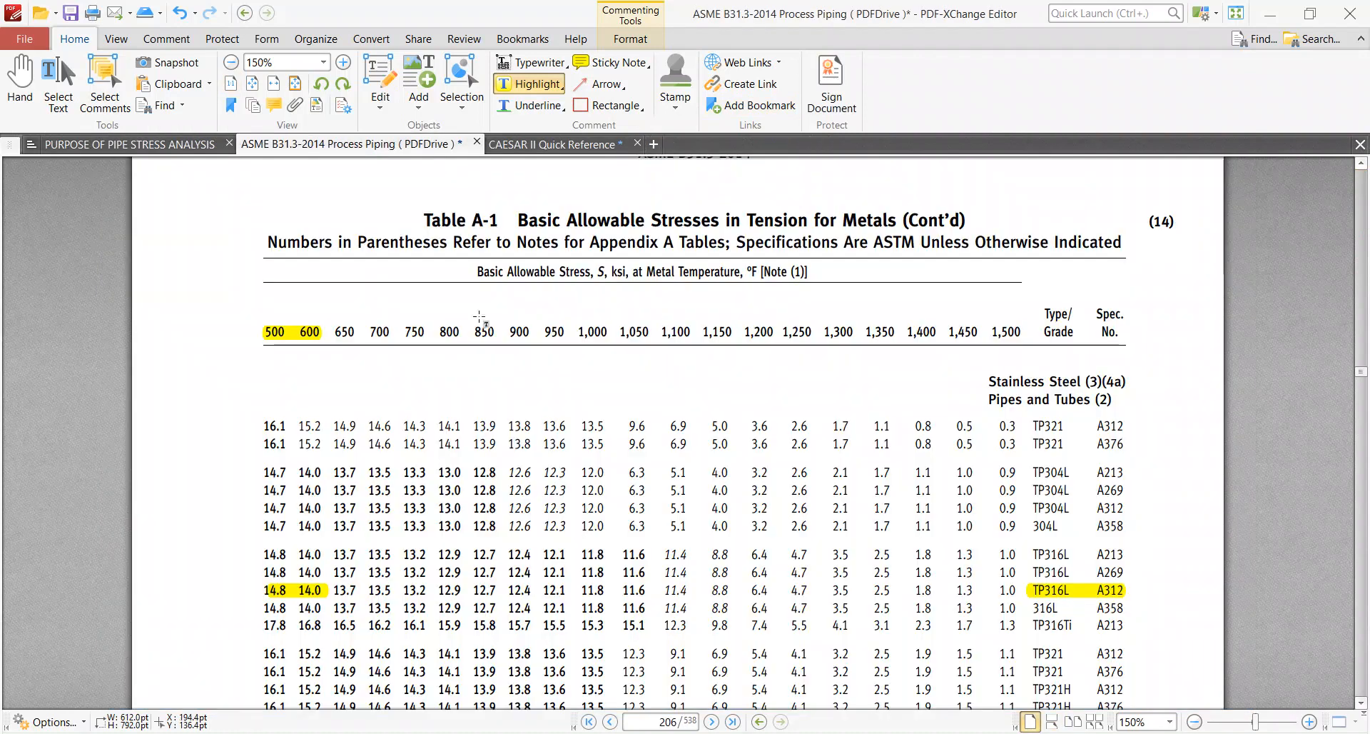
click(30, 40)
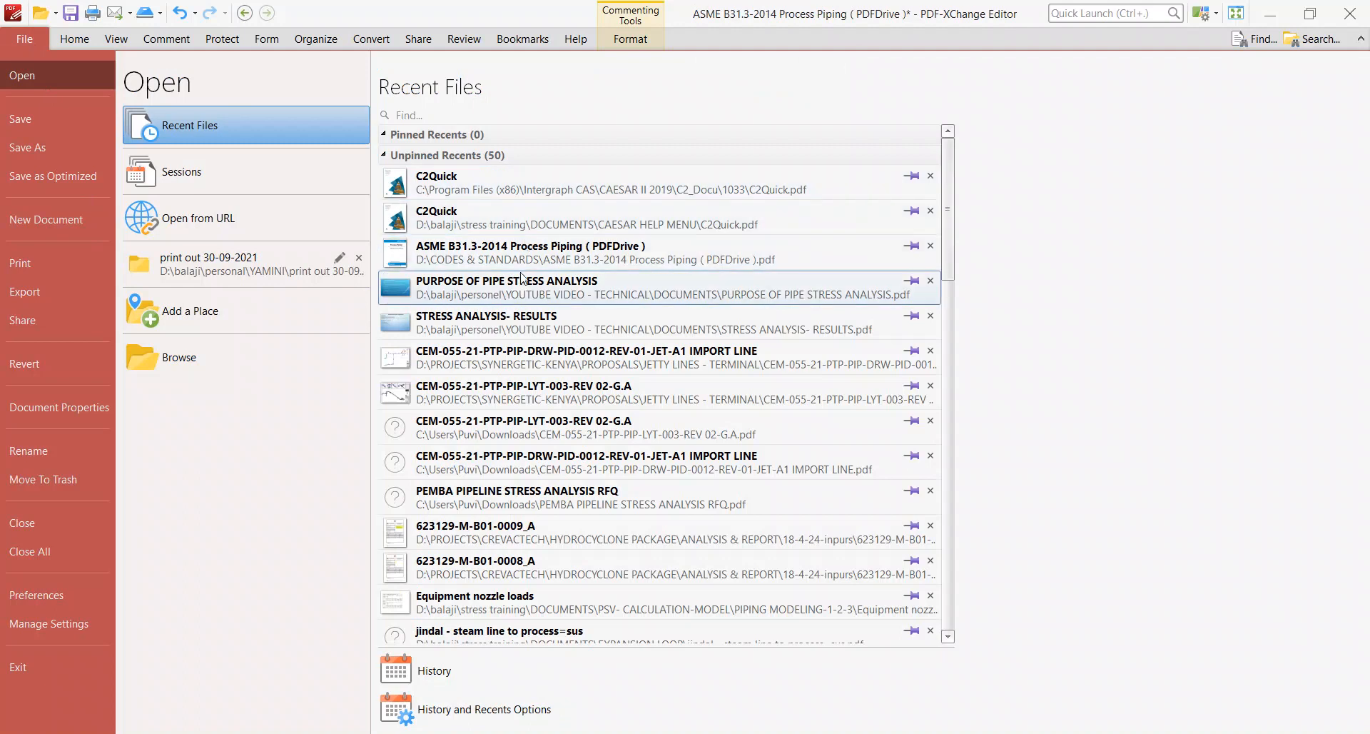
click(511, 311)
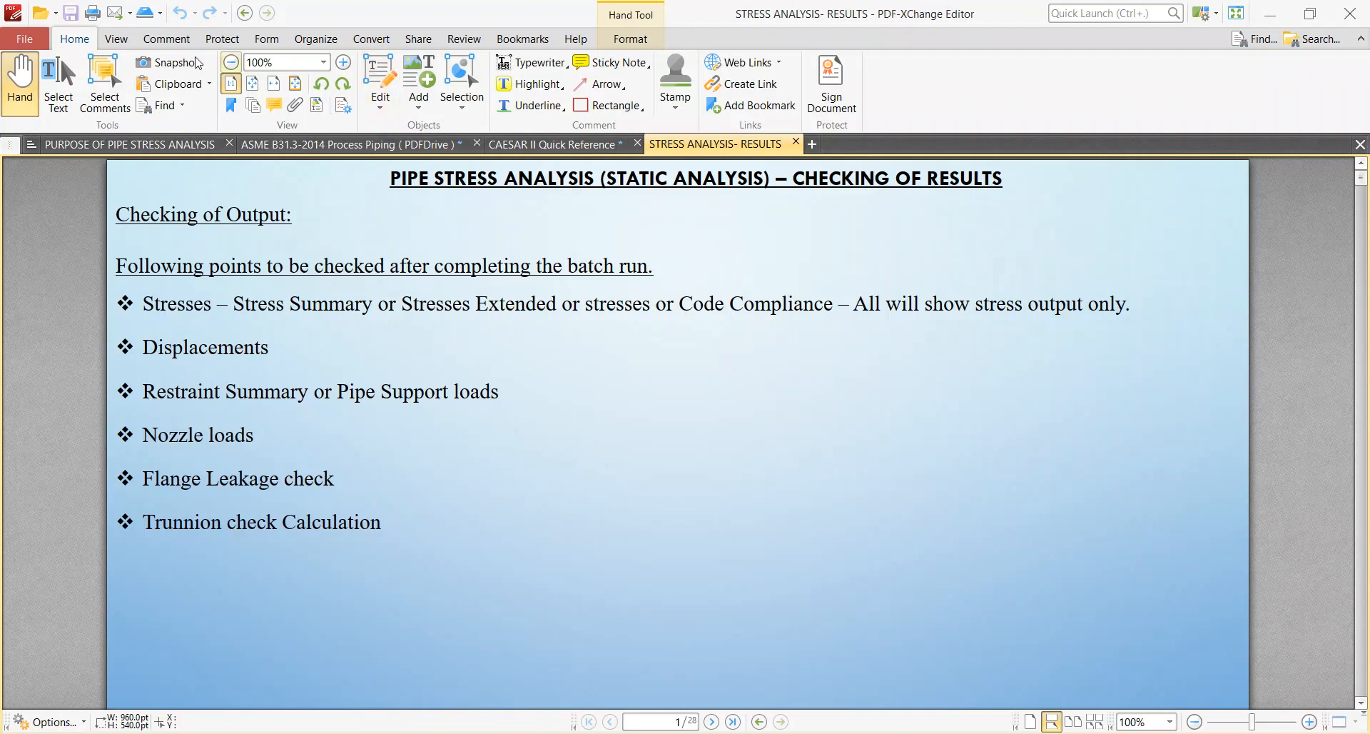
Step: Highlight the Displacements, Restraint Summary or Pipe Support loads, Nozzle loads, Flange Leakage check and Trunnion check Calculation lines in the checklist
click(531, 83)
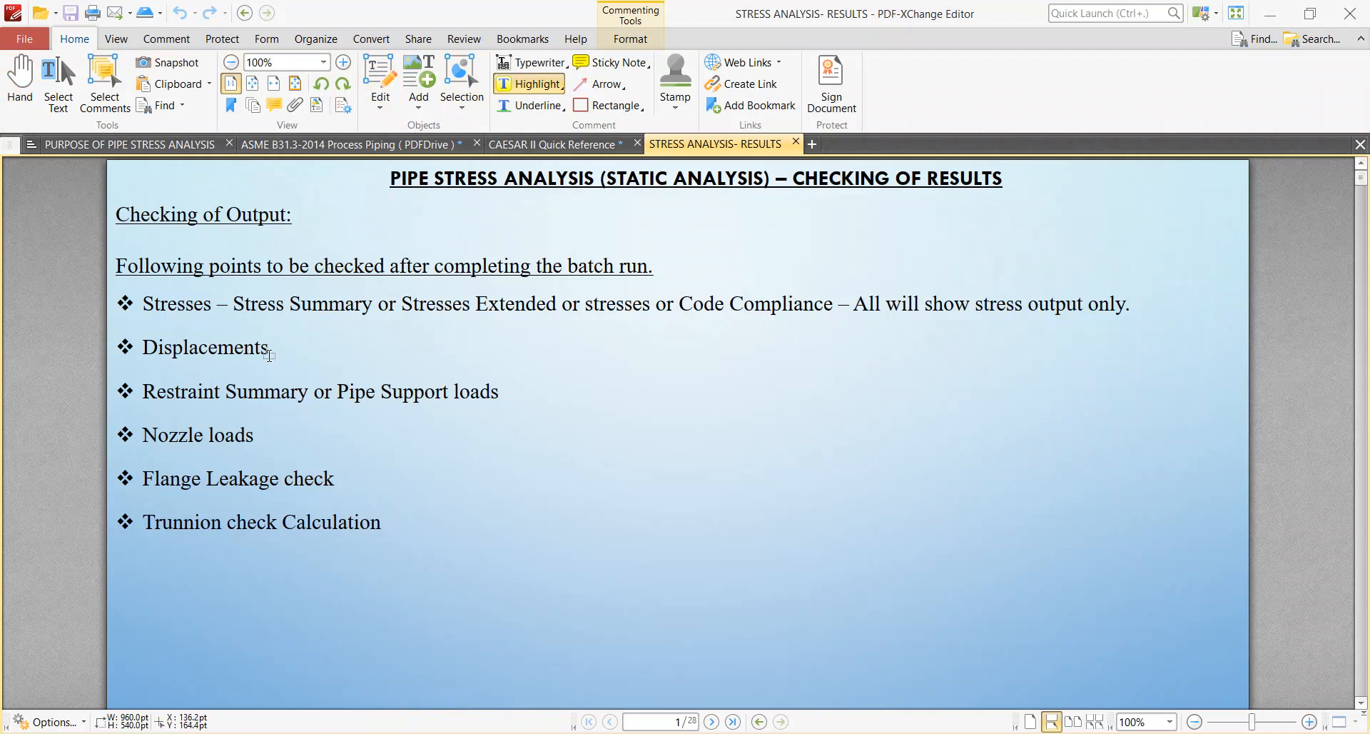
drag(275, 350, 135, 348)
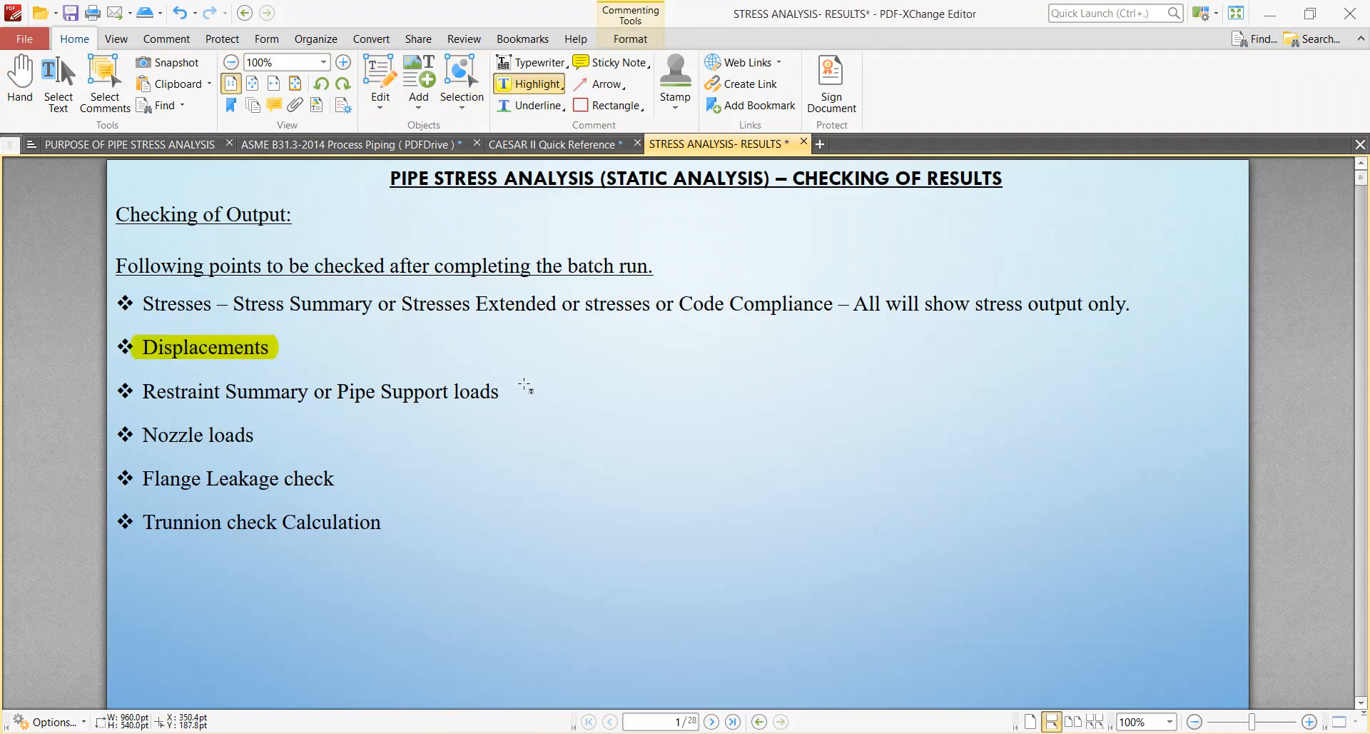
drag(520, 390, 132, 375)
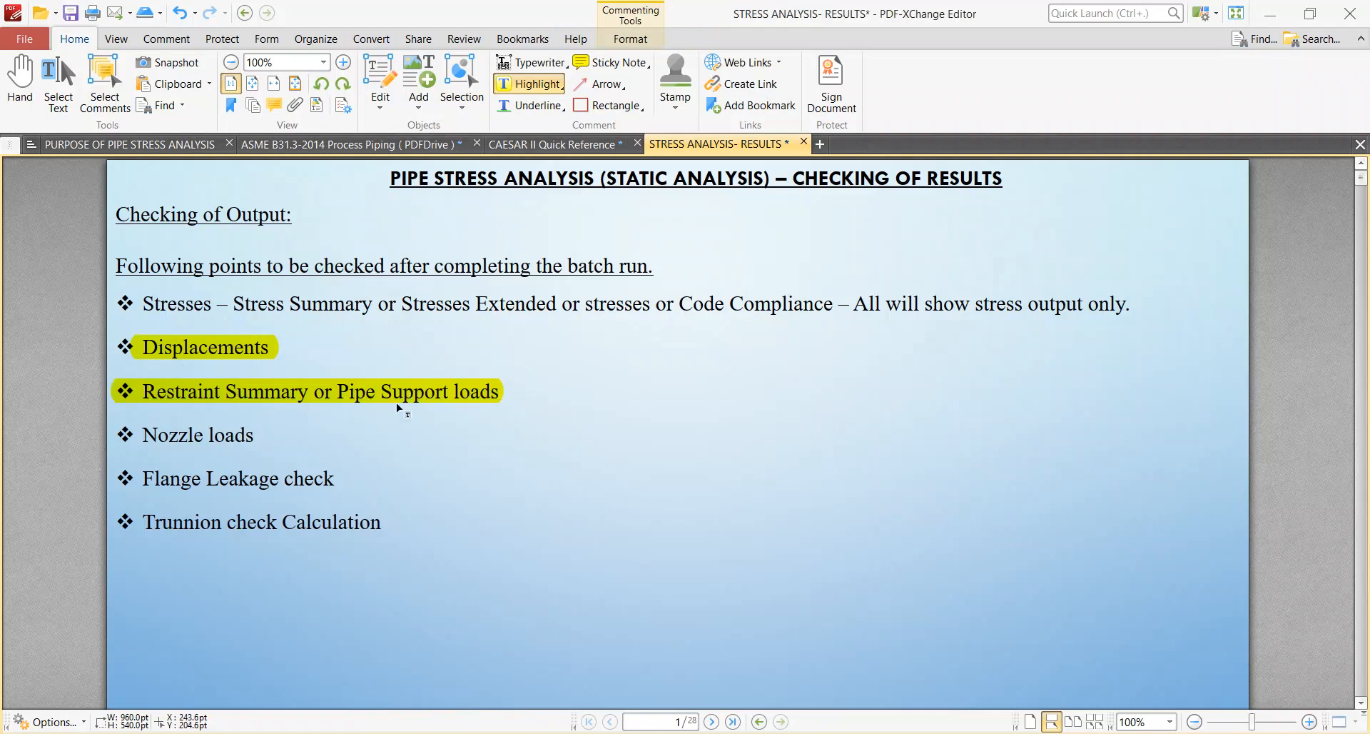
drag(268, 435, 133, 436)
drag(348, 488, 147, 476)
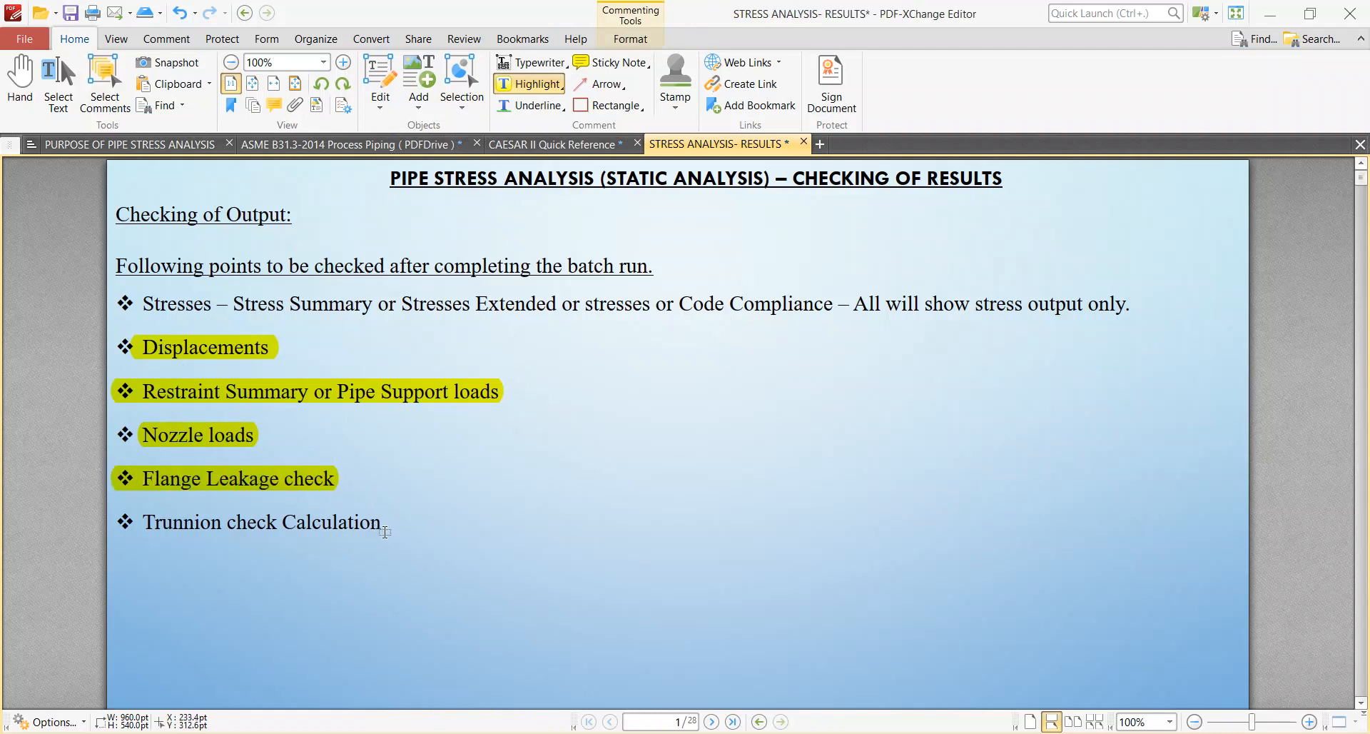
drag(387, 522, 147, 497)
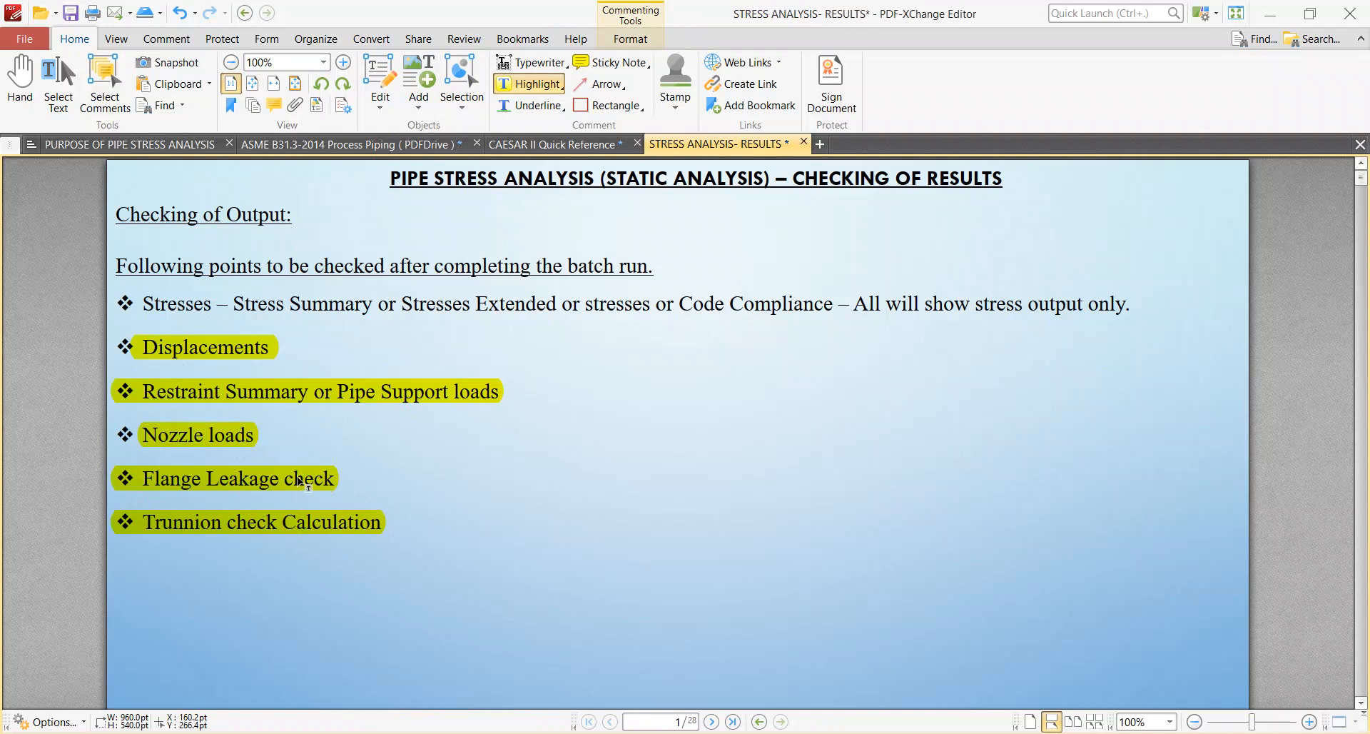
Step: Remove the highlights from the Flange Leakage check and Trunnion check Calculation lines
click(294, 483)
key(Delete)
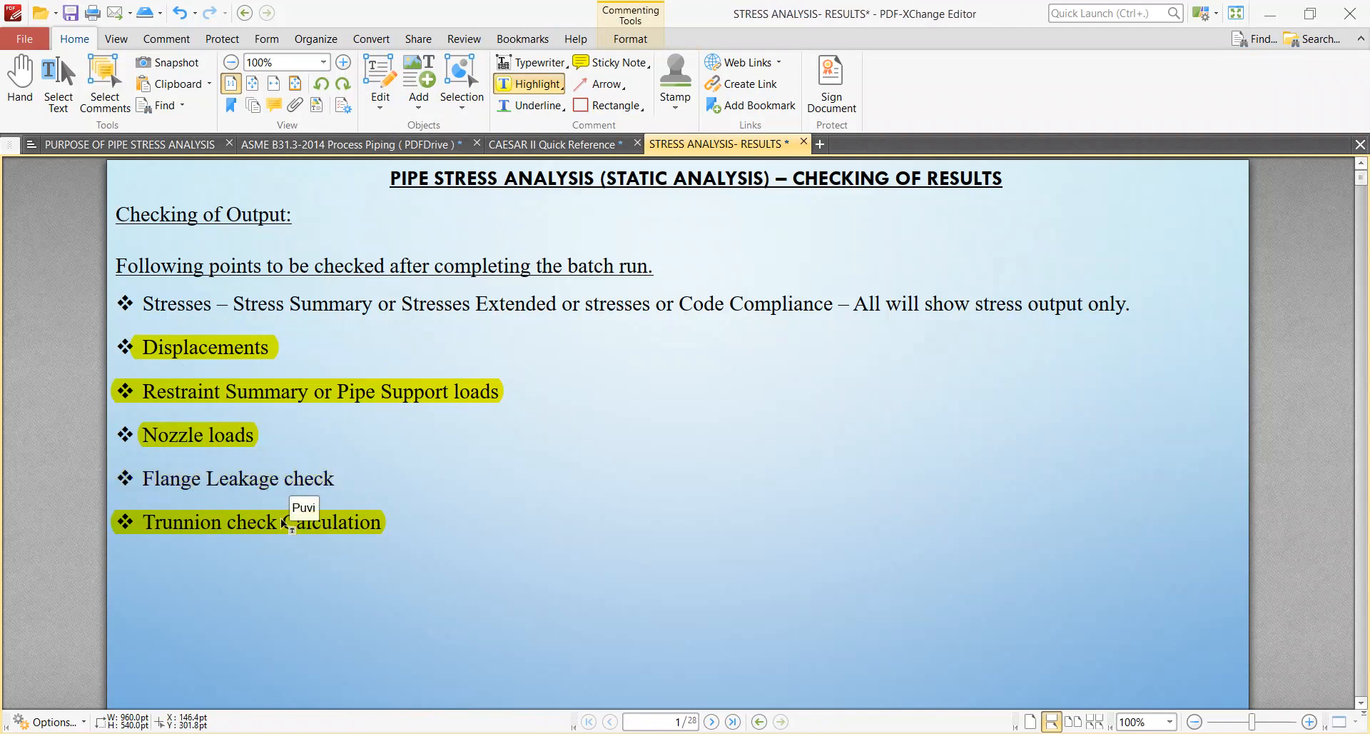
click(287, 522)
key(Delete)
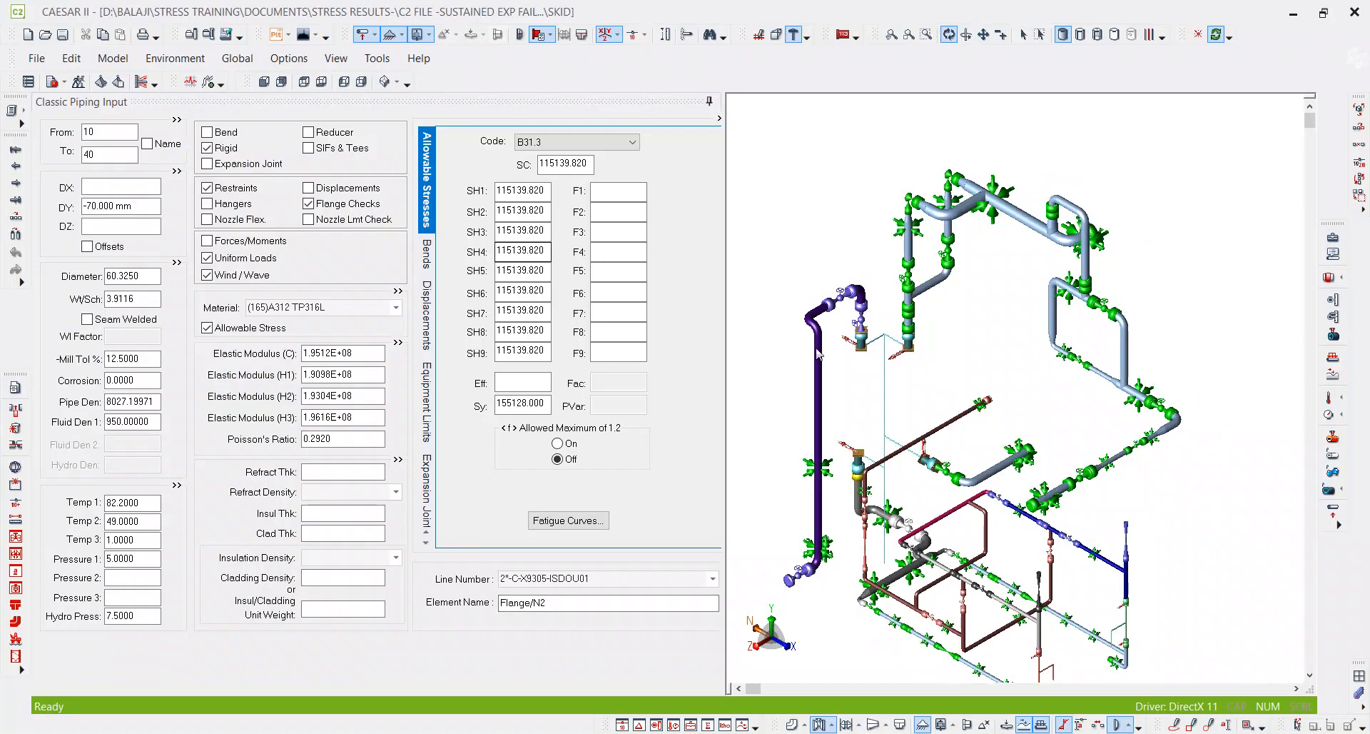
Step: Switch to the SKID model in CAESAR II, examine its upper header piping and open its static output results
scroll(975, 253, up, 5)
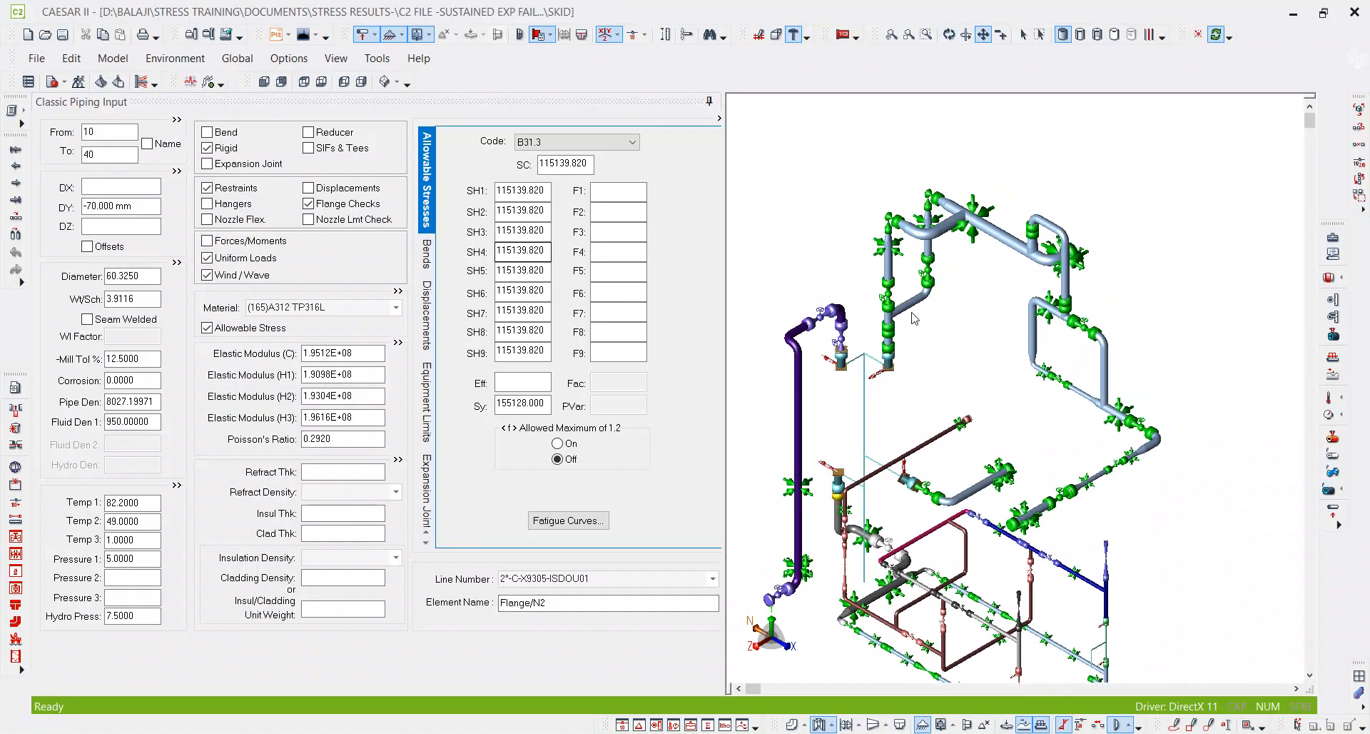
drag(960, 214, 905, 371)
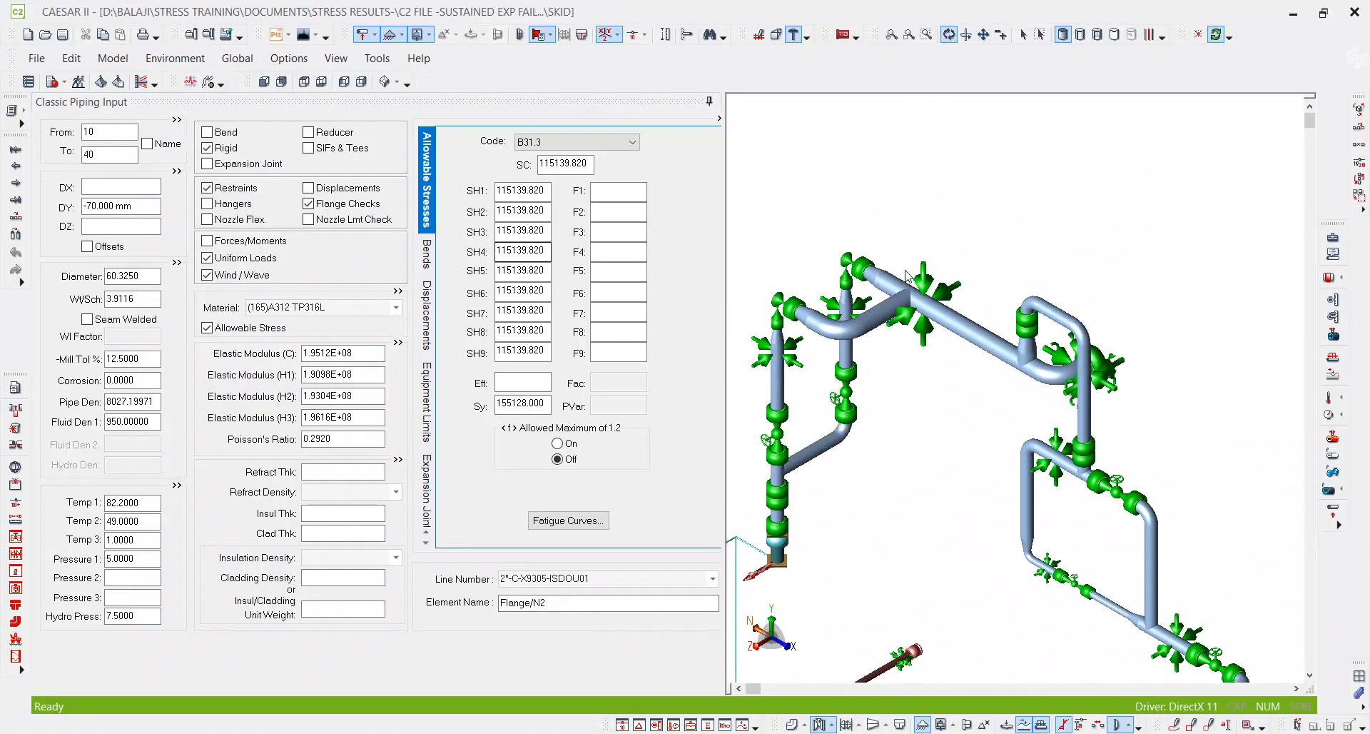
scroll(924, 314, up, 2)
click(118, 83)
mouse_move(1081, 379)
drag(1055, 374, 1048, 311)
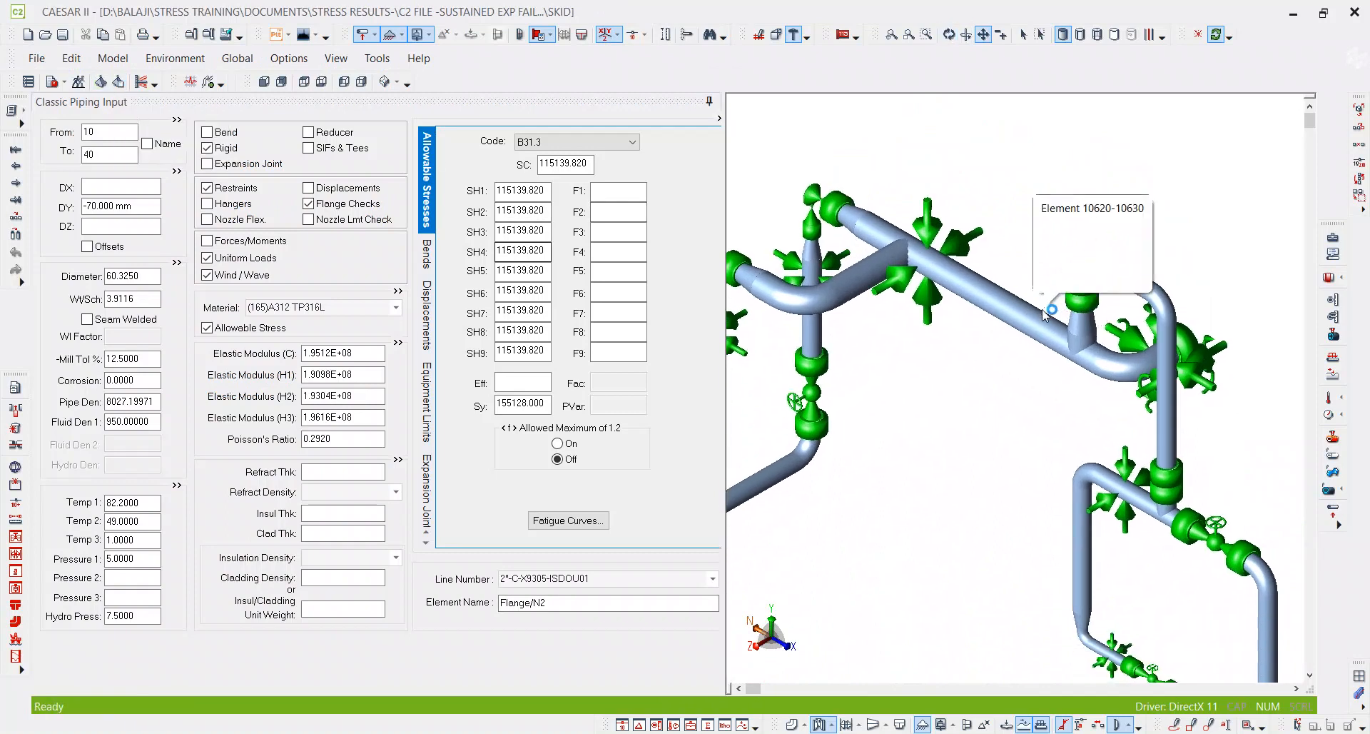
scroll(953, 525, down, 1)
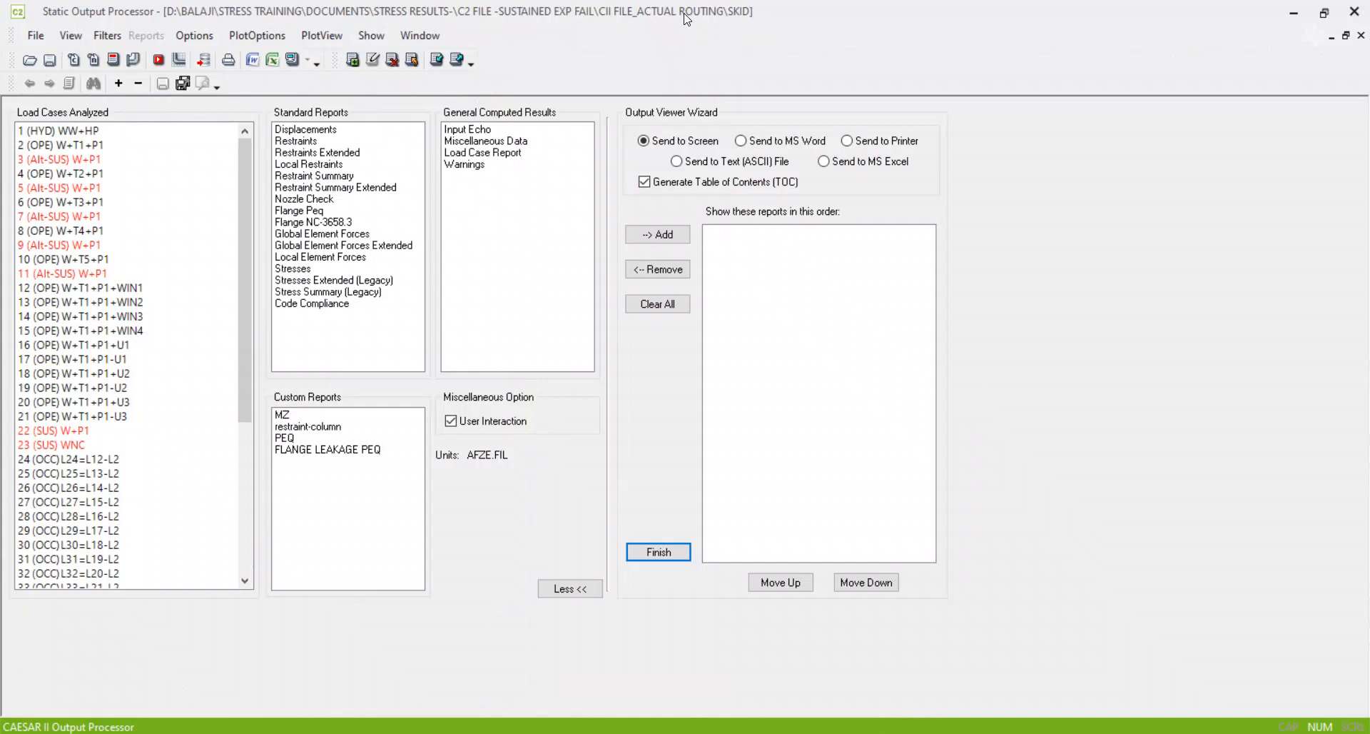
Step: Restore the static output window to a smaller size and return to the SKID piping input to examine the upper header supports
double_click(685, 20)
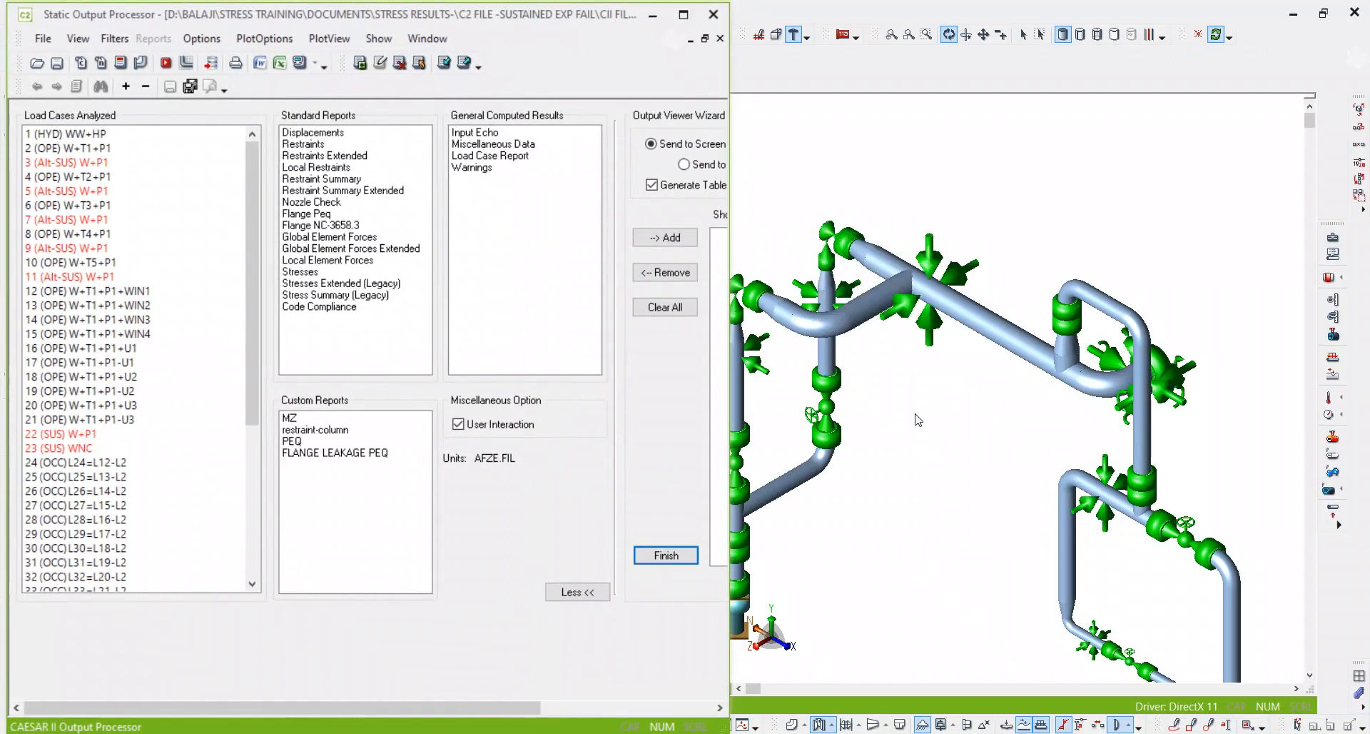
click(939, 420)
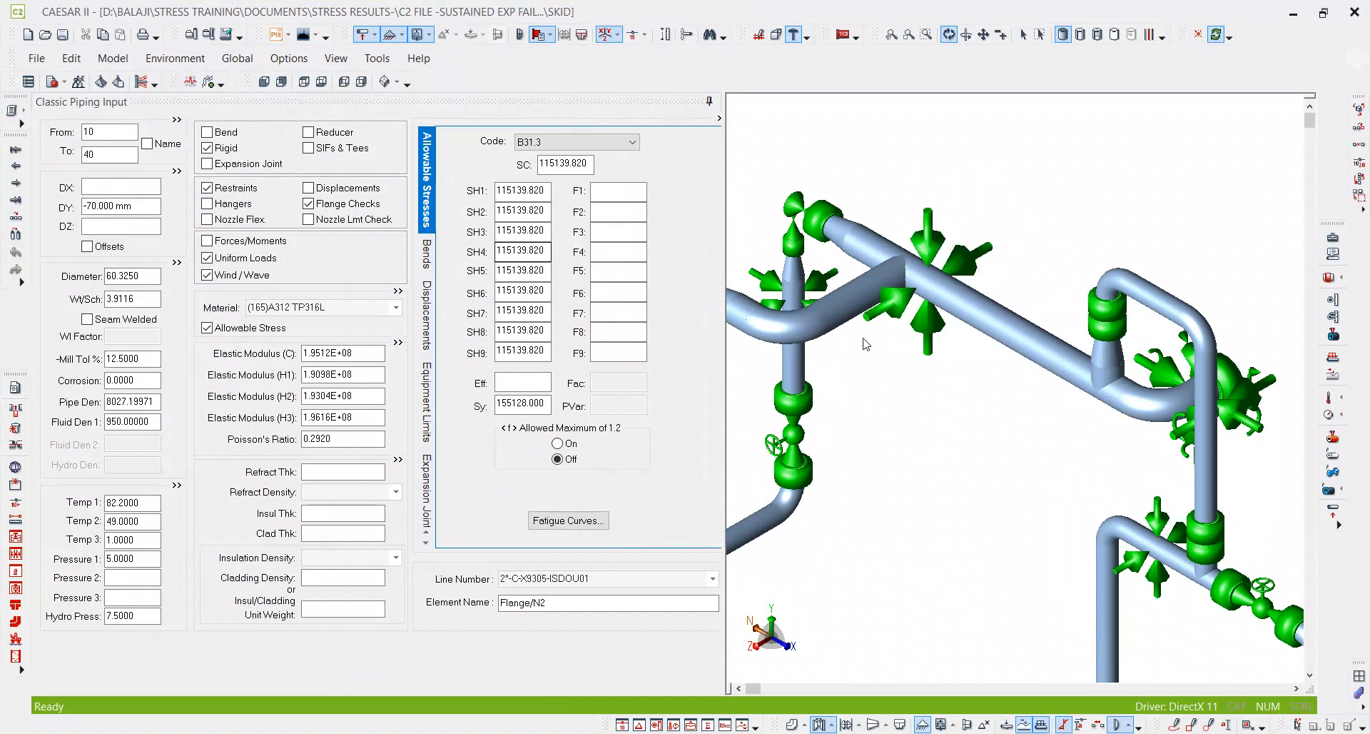
scroll(938, 392, down, 2)
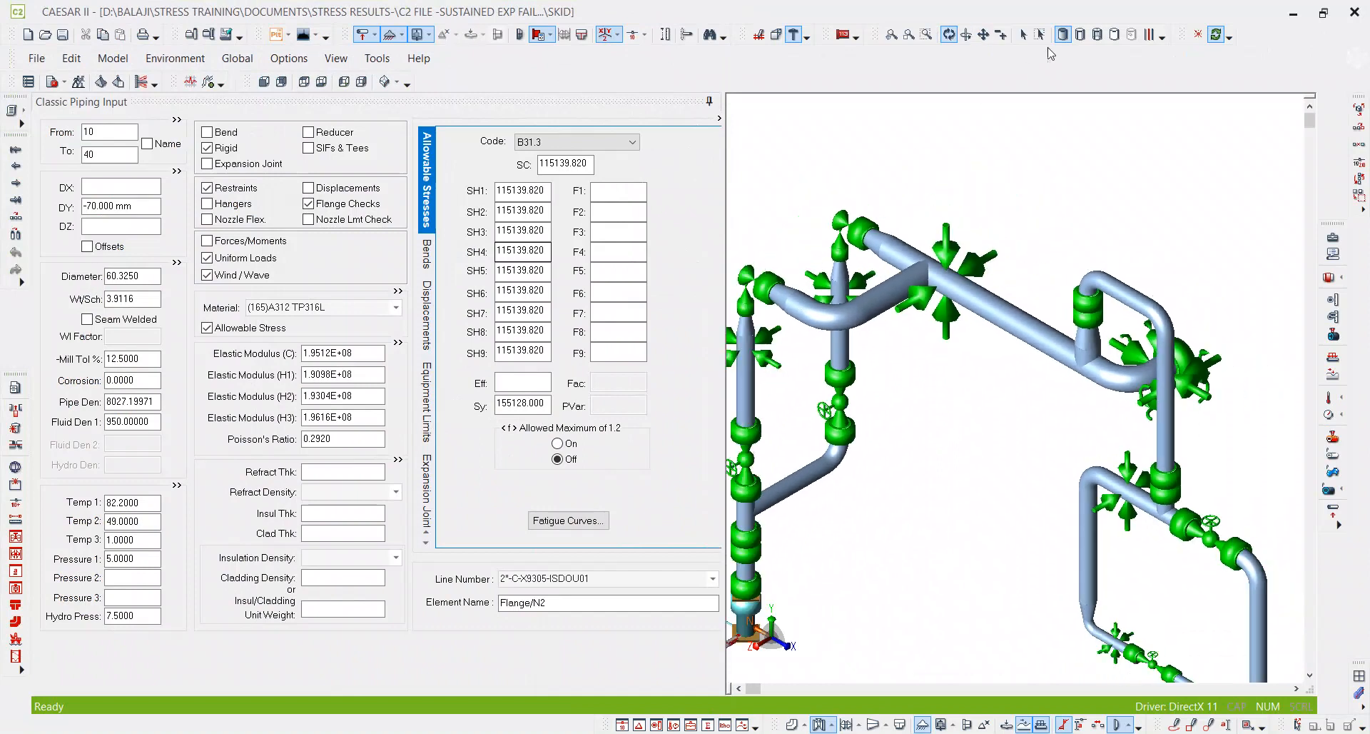
scroll(1012, 270, down, 1)
scroll(1012, 269, down, 1)
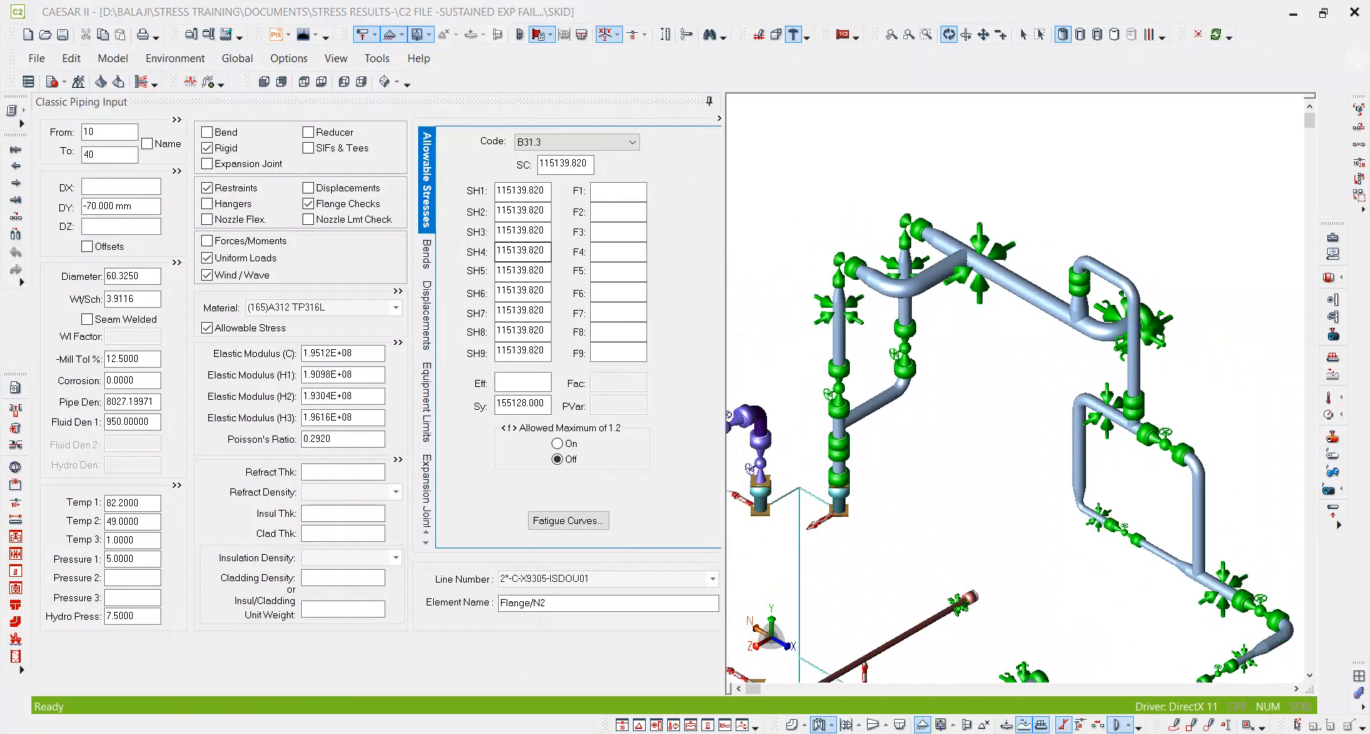
Step: Display the Stresses report for expansion load case 49 (EXP) L49=L2-L6
scroll(174, 412, down, 6)
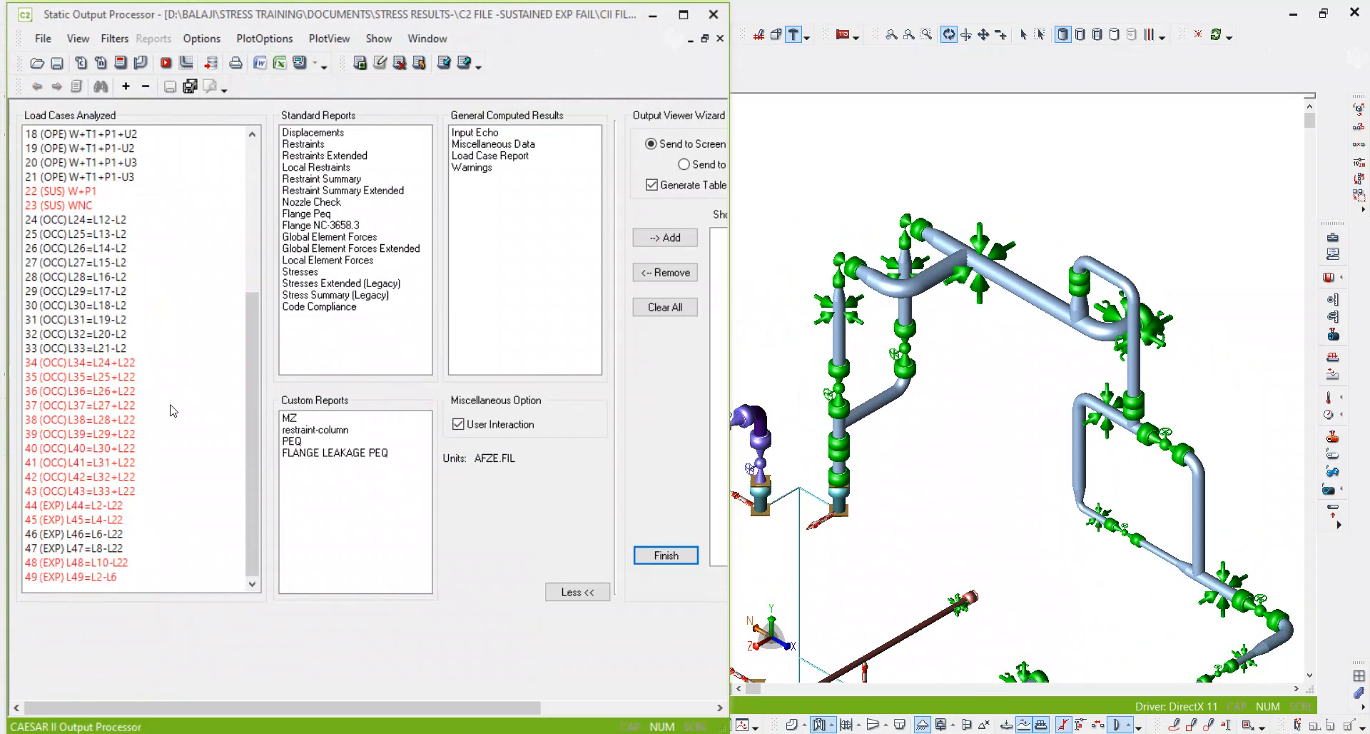
click(105, 576)
click(300, 272)
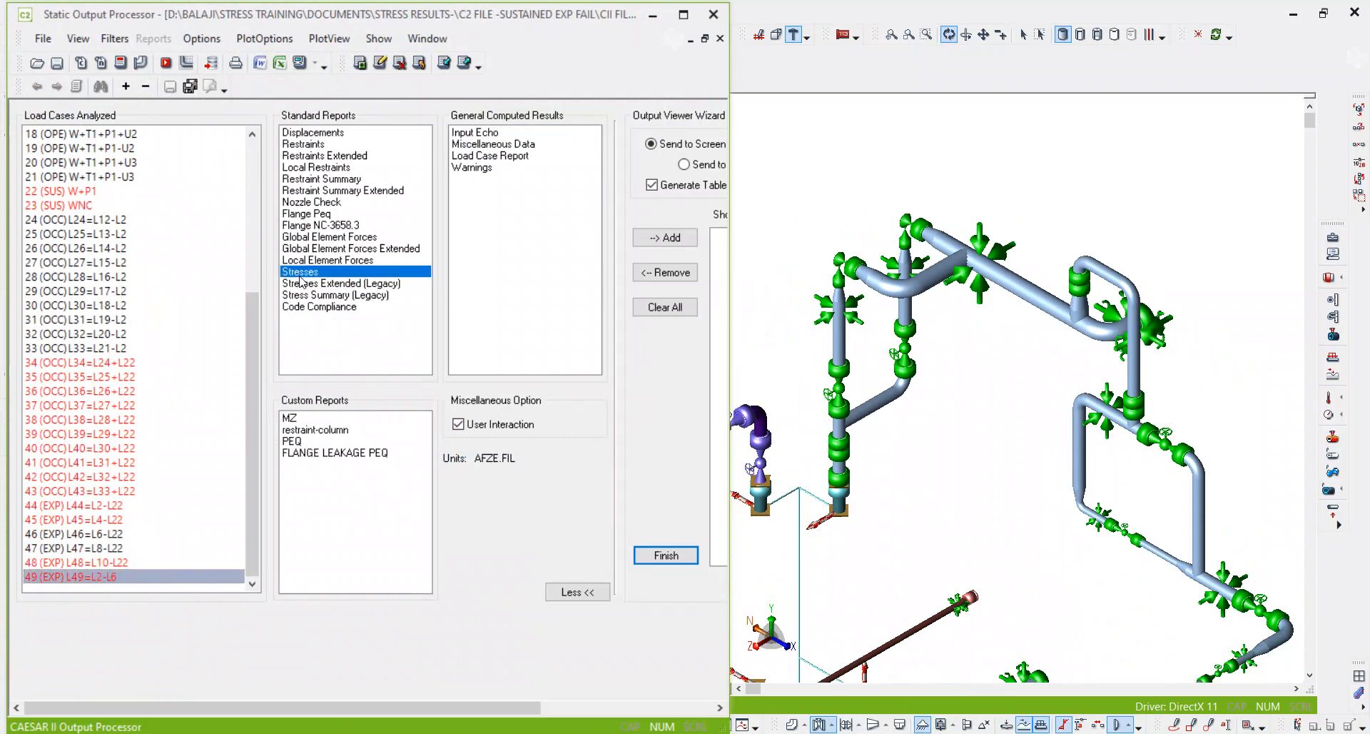
click(306, 64)
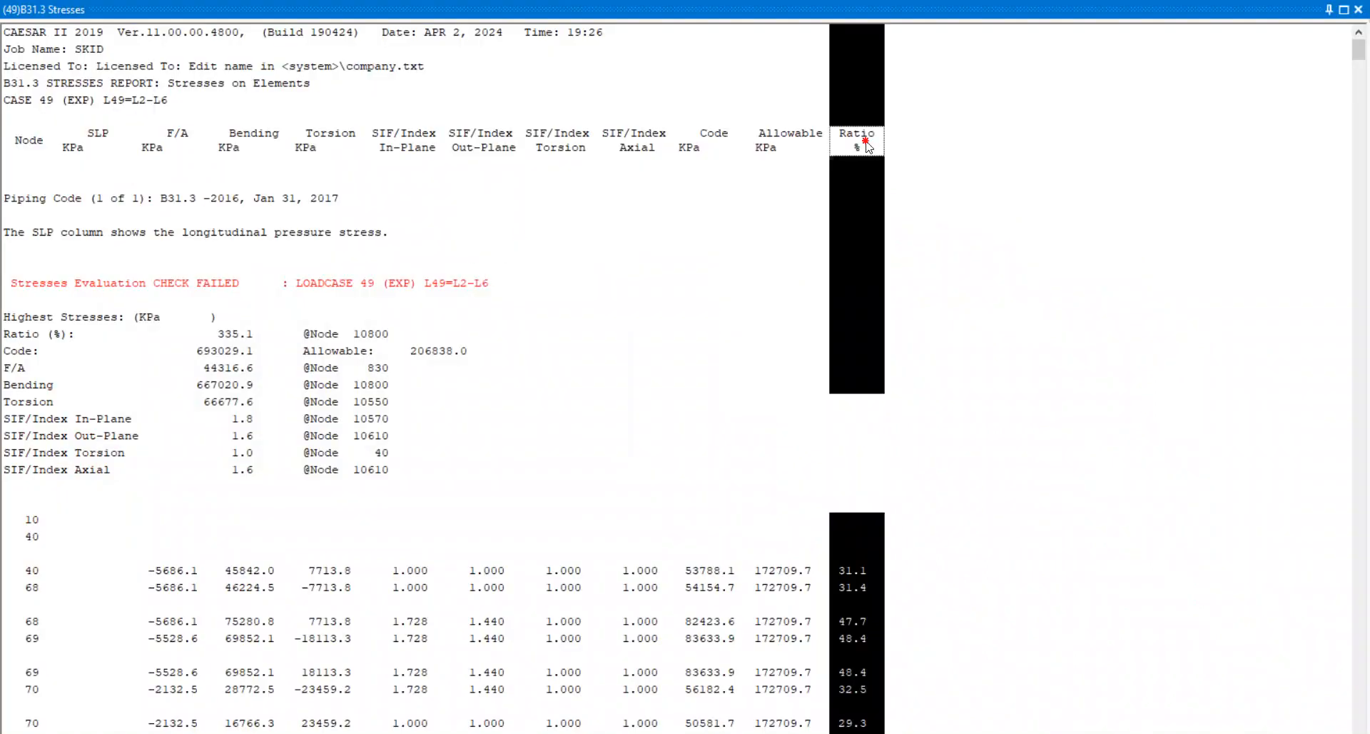
double_click(845, 145)
double_click(845, 145)
double_click(841, 144)
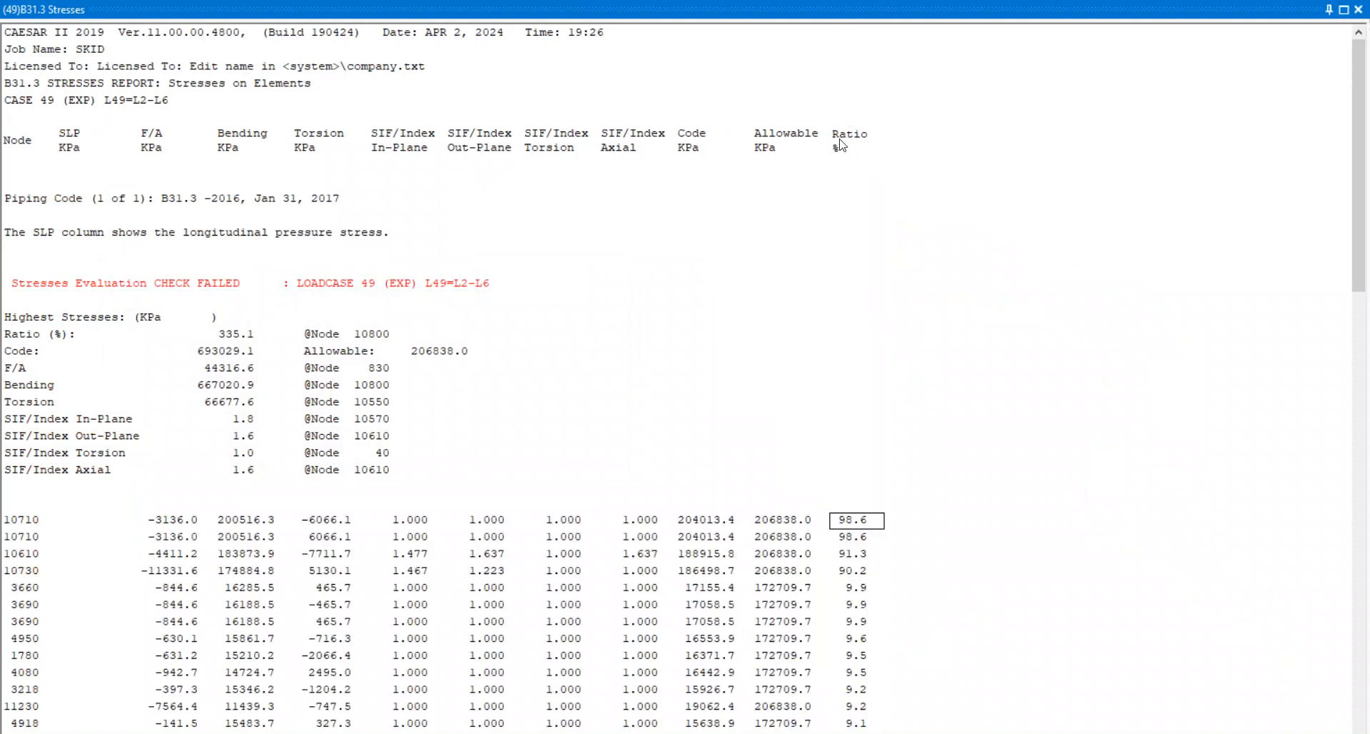
double_click(841, 144)
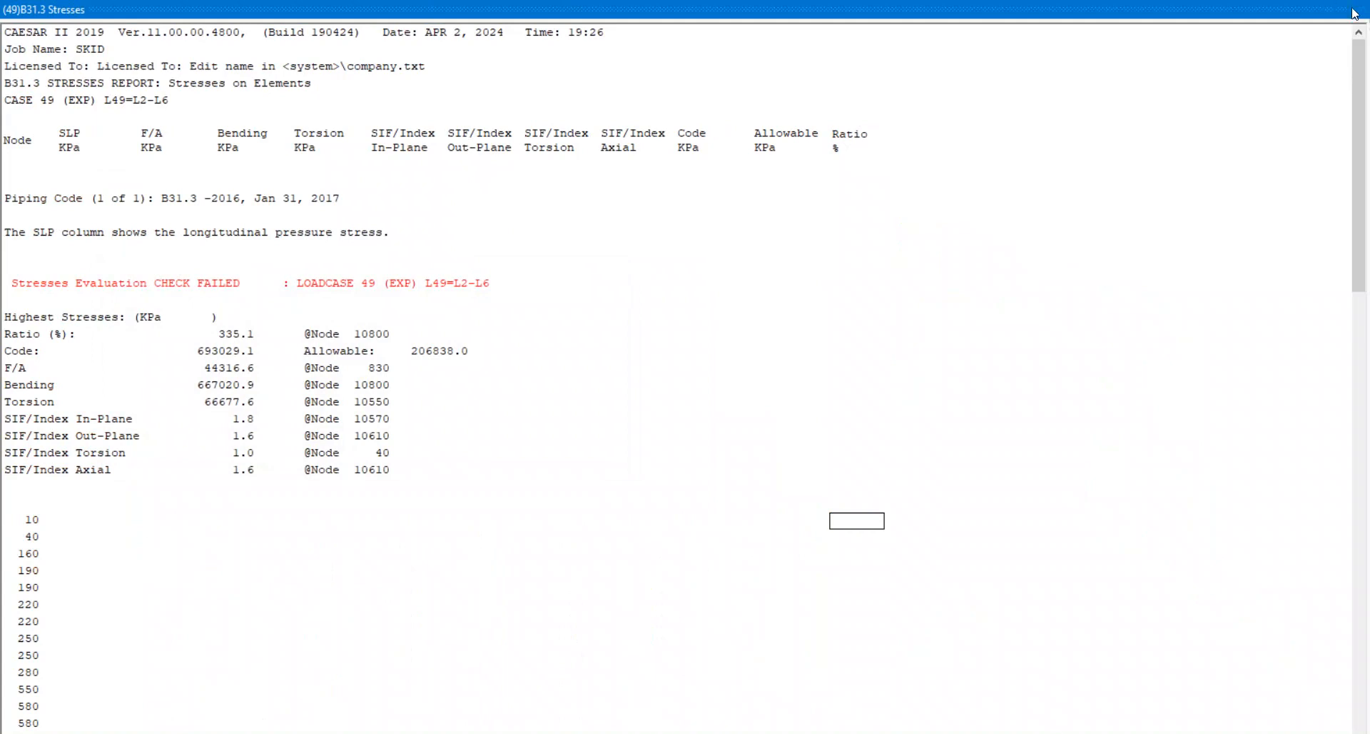
click(1357, 9)
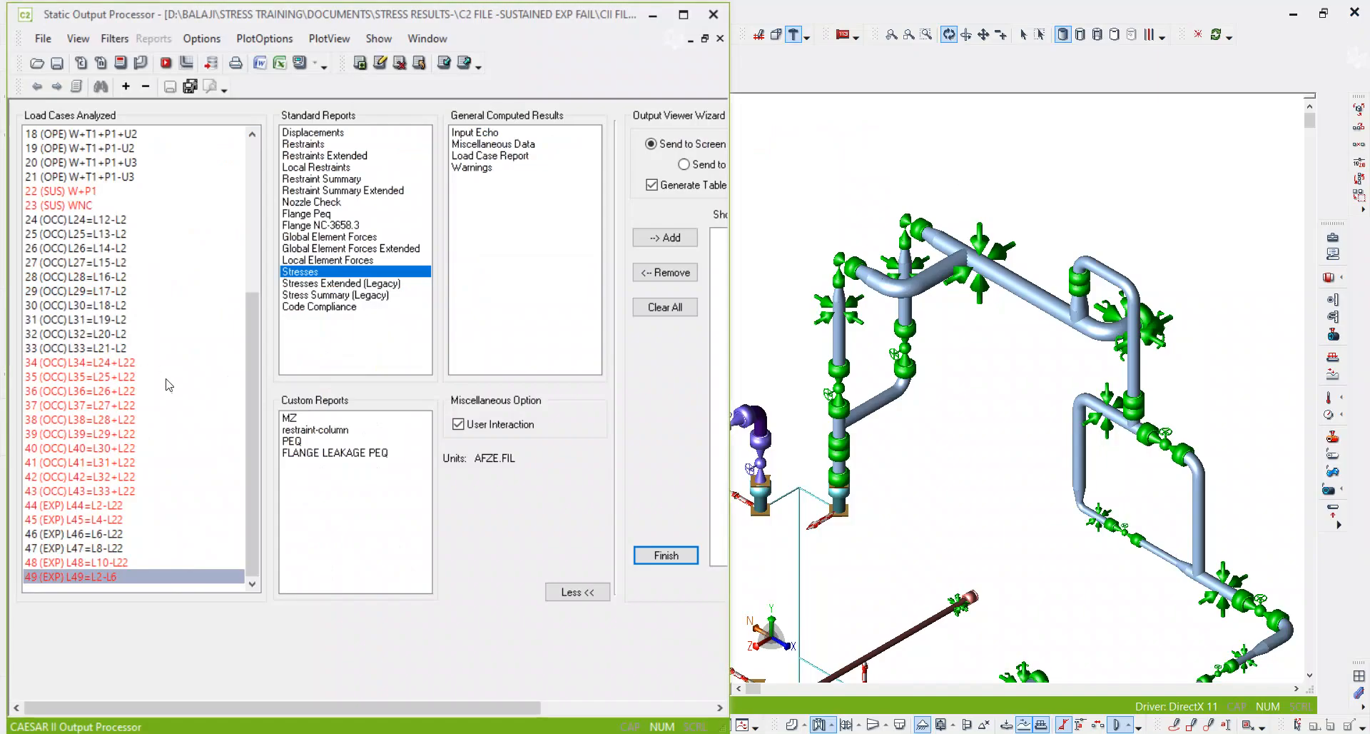
Step: Reopen the load case 49 Stresses report and sort it by Ratio with the highest values first
click(97, 523)
click(116, 580)
click(299, 63)
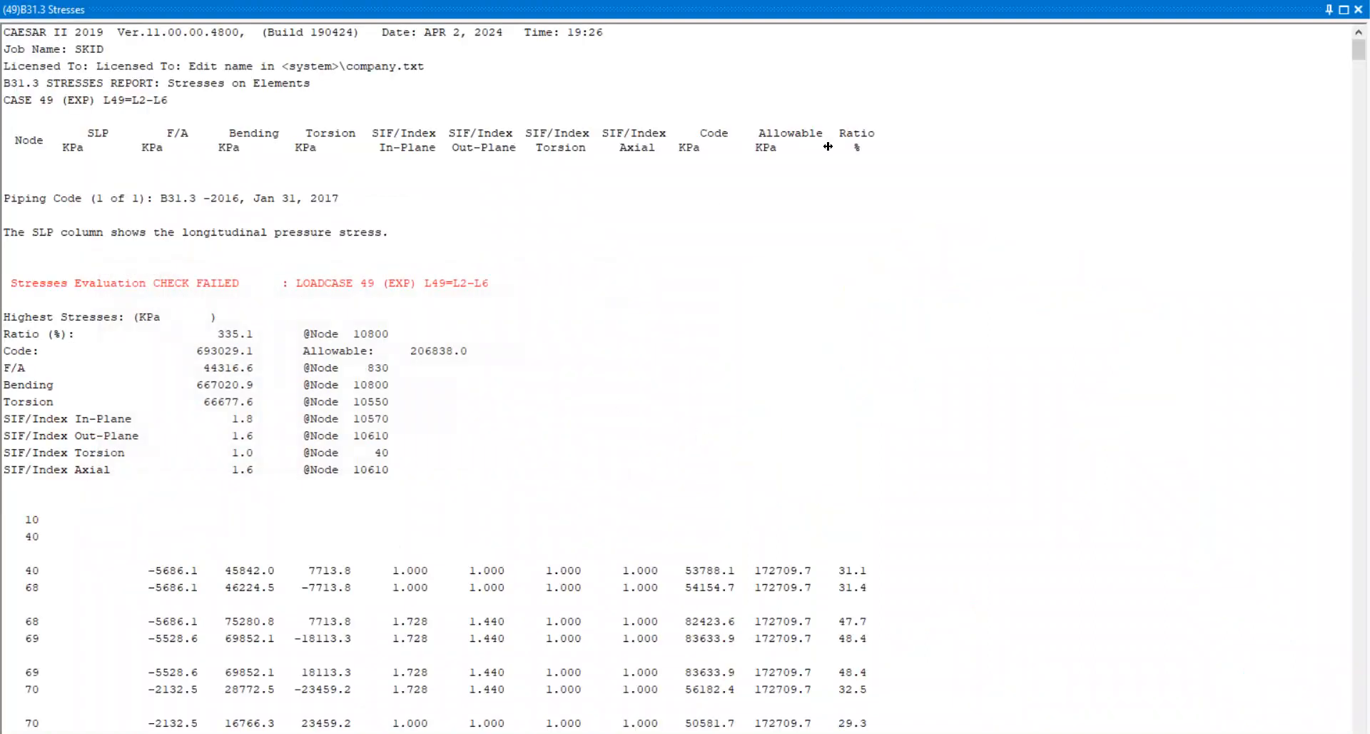
click(847, 149)
click(851, 149)
Step: Copy the highest-ratio rows from node 10800 down to node 10610, and restore the report to its docked size
scroll(821, 357, down, 3)
drag(27, 368, 917, 726)
scroll(935, 632, down, 1)
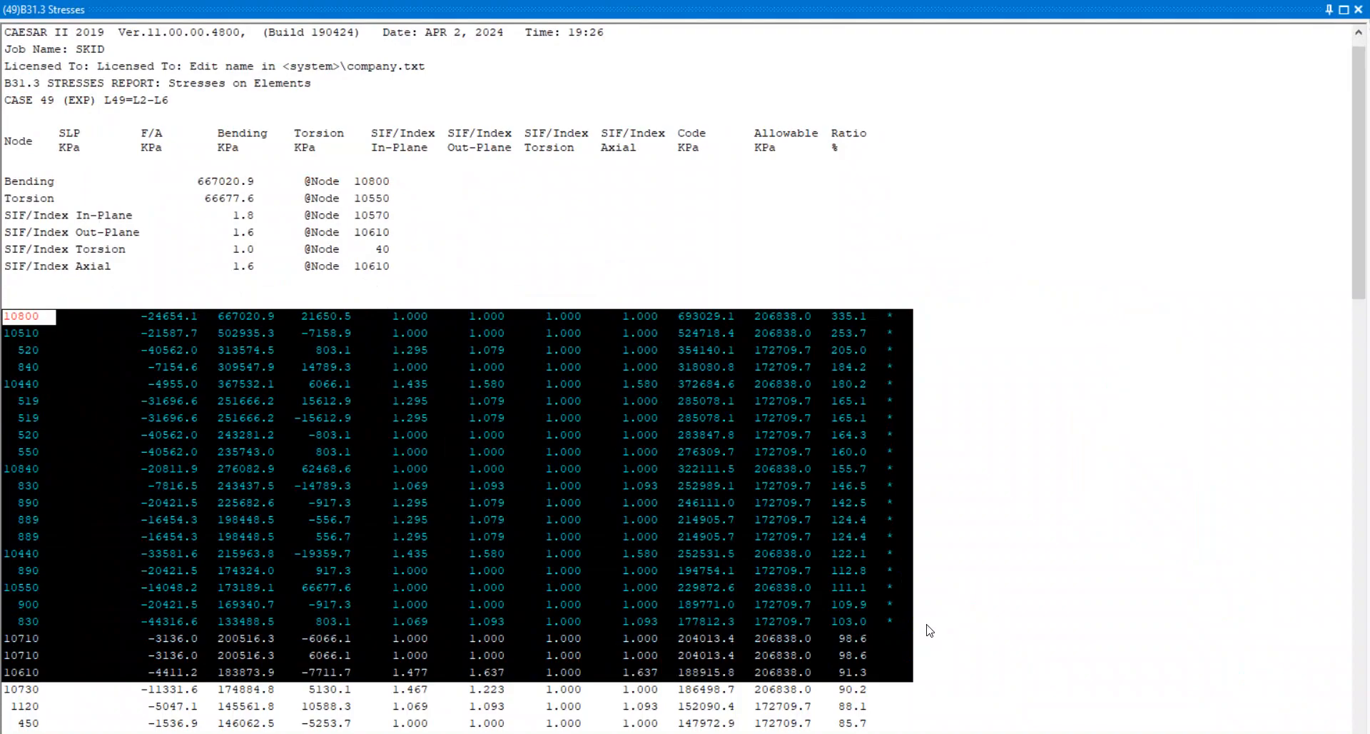
double_click(789, 11)
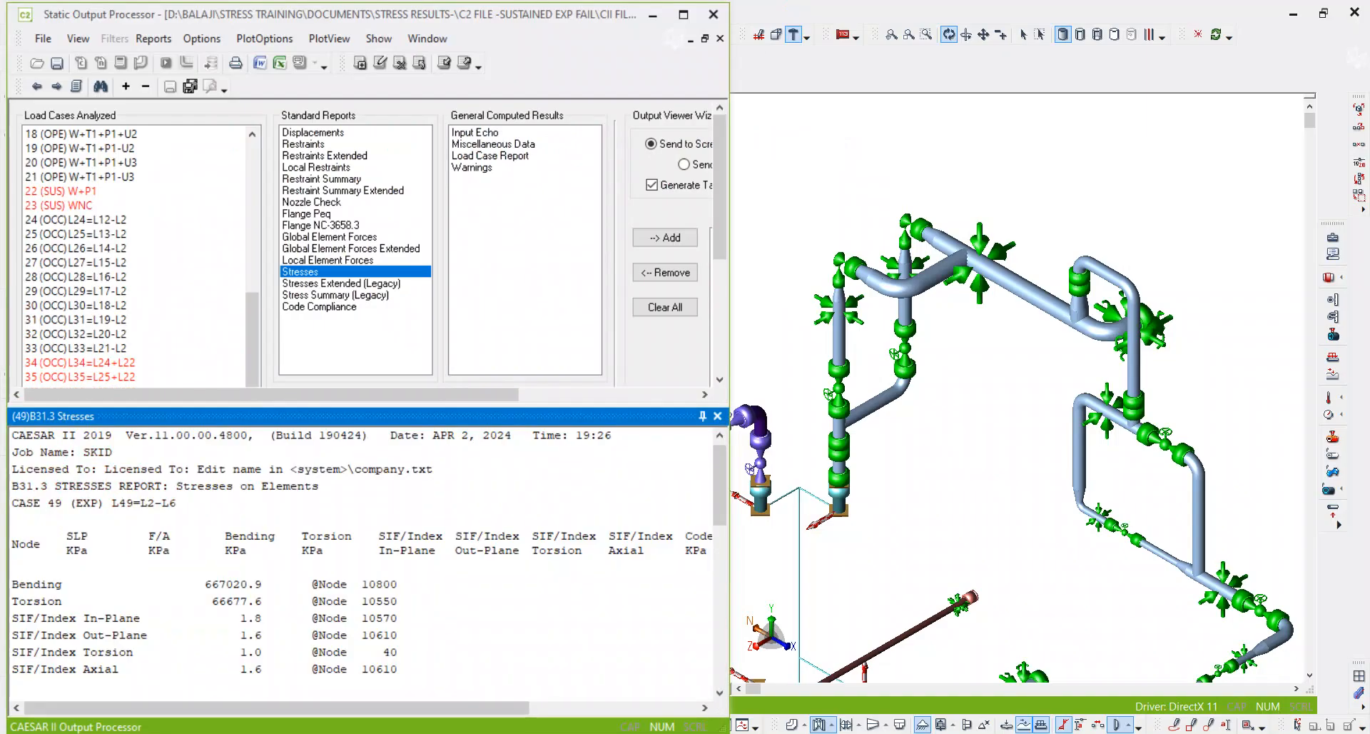
Step: Switch to Notepad and replace the old stress rows with the copied load case 49 rows
key(alt+Tab)
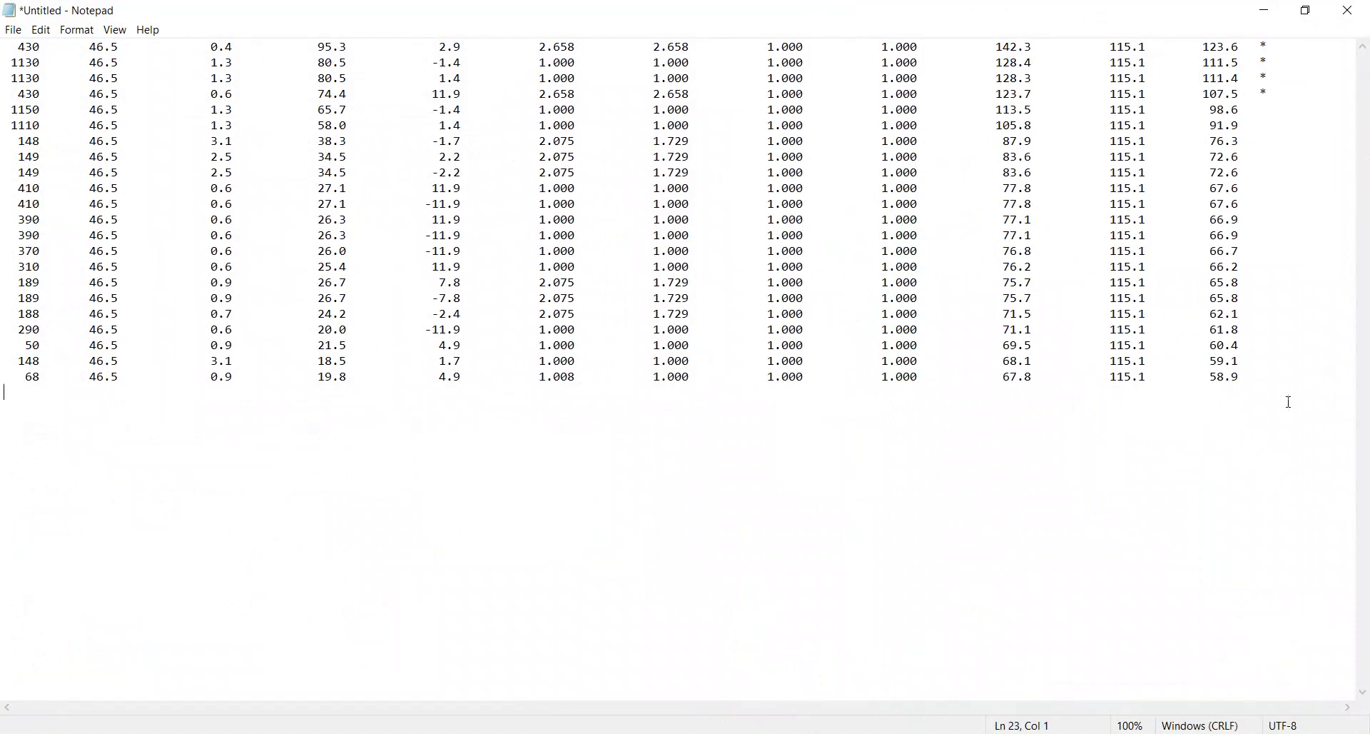
drag(1274, 395, 2, 3)
key(Delete)
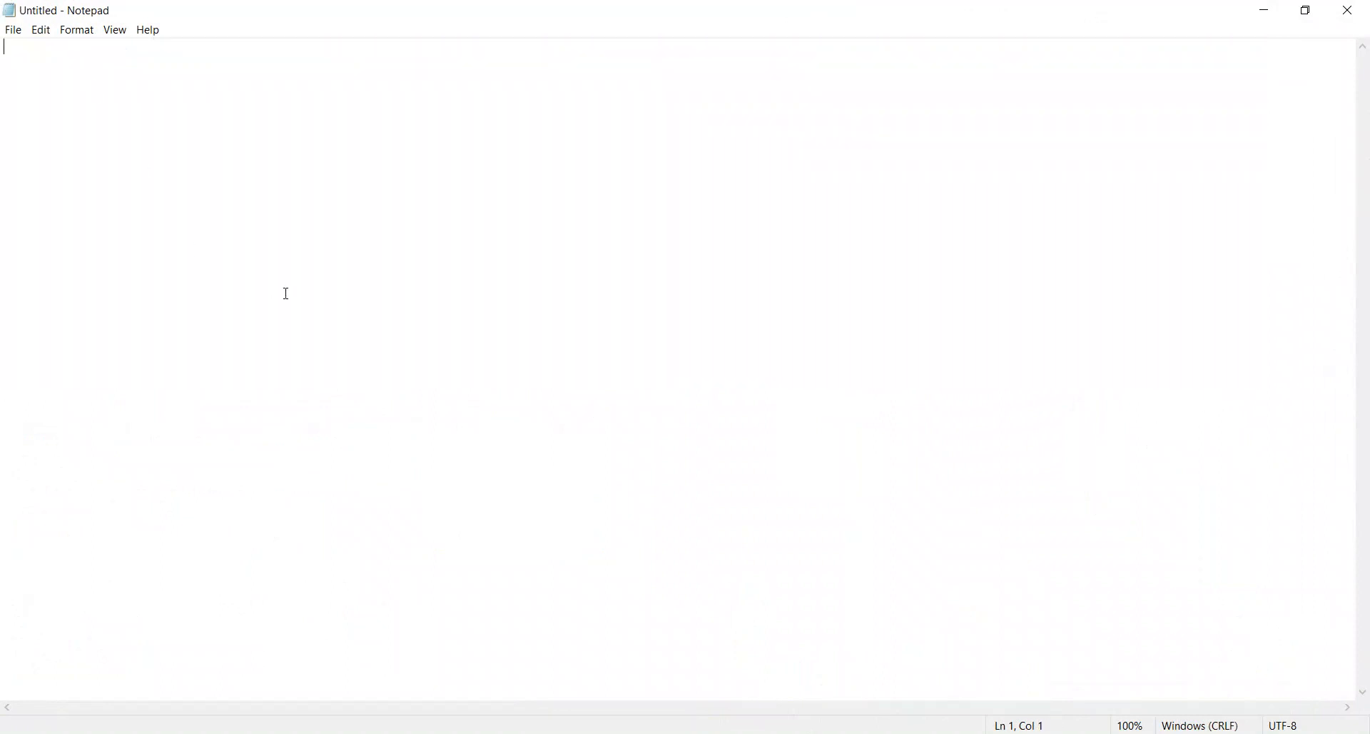
key(ctrl+v)
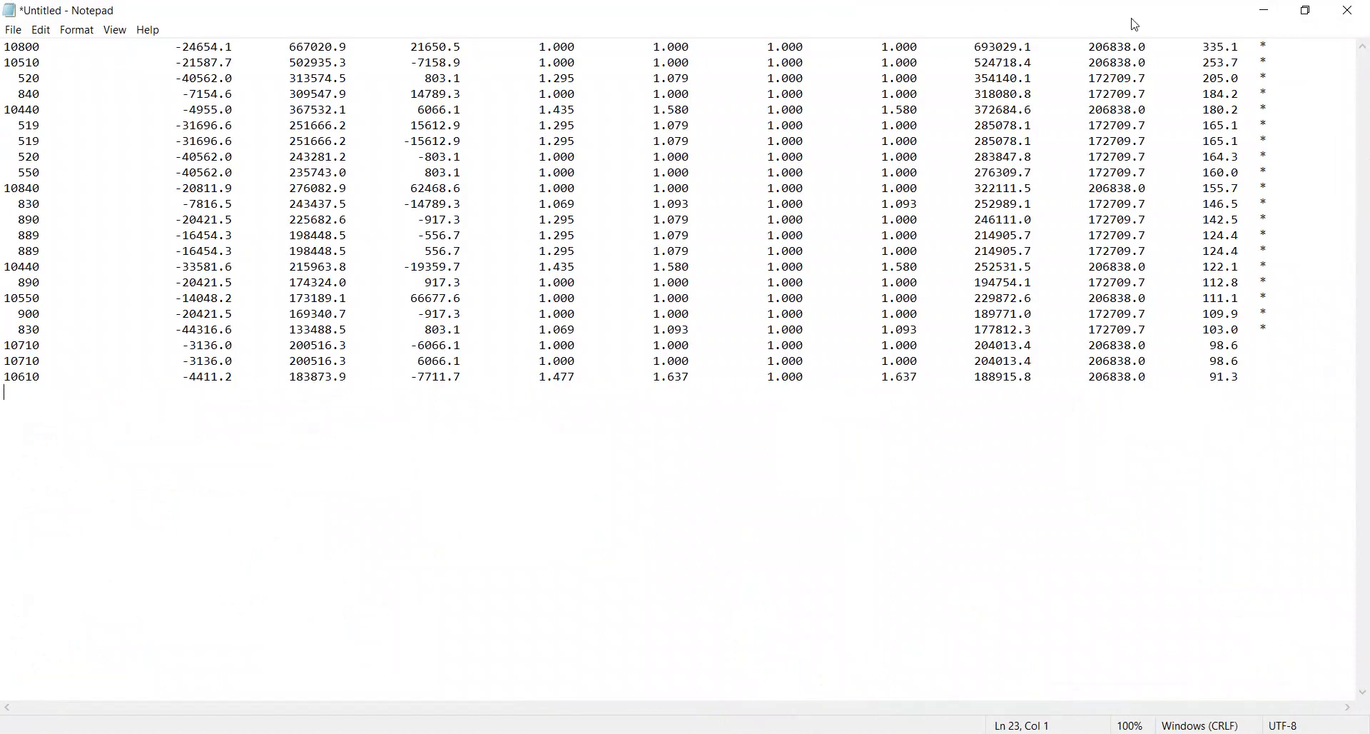
Step: Minimize Notepad, then close the load case 49 stress report and the static output window
click(1266, 11)
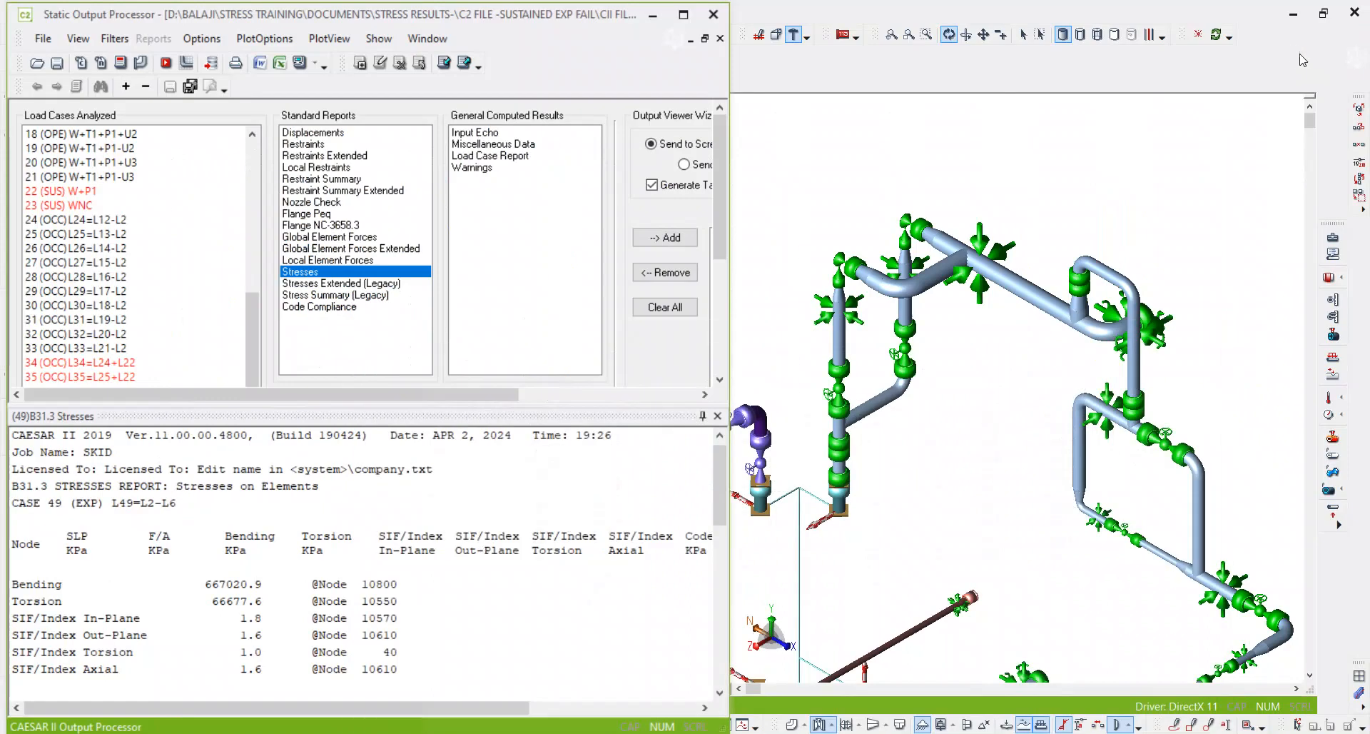
click(718, 415)
click(713, 14)
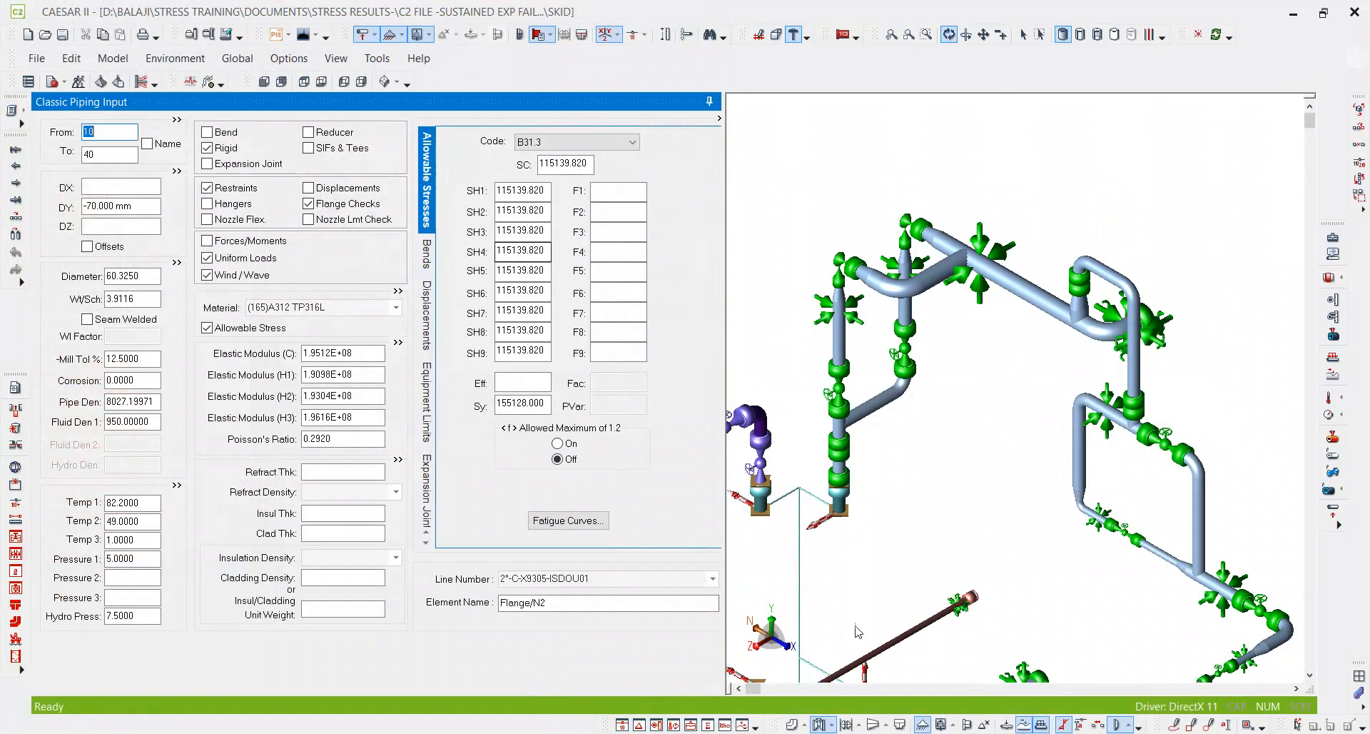
Step: Highlight the top overstressed rows starting at node 10800 in Notepad, and return to the SKID piping input in CAESAR II
click(821, 733)
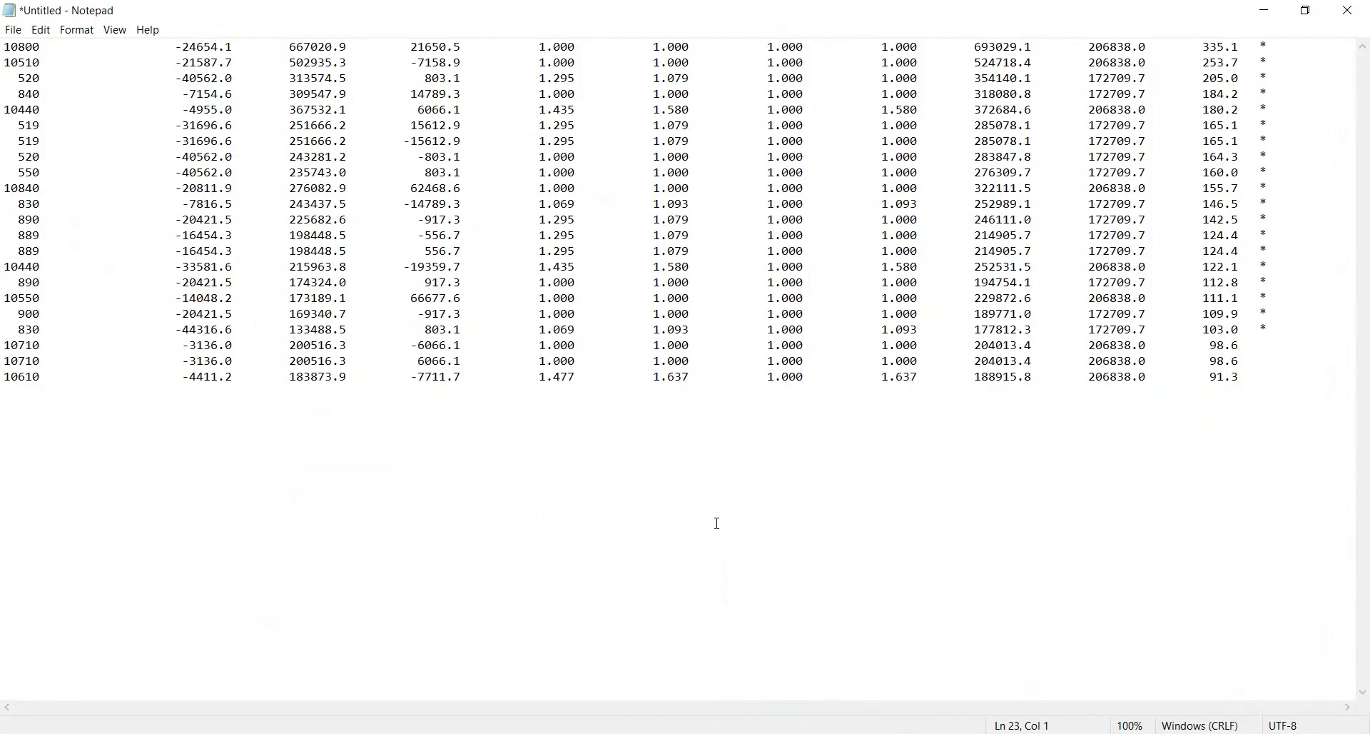
drag(11, 47, 288, 78)
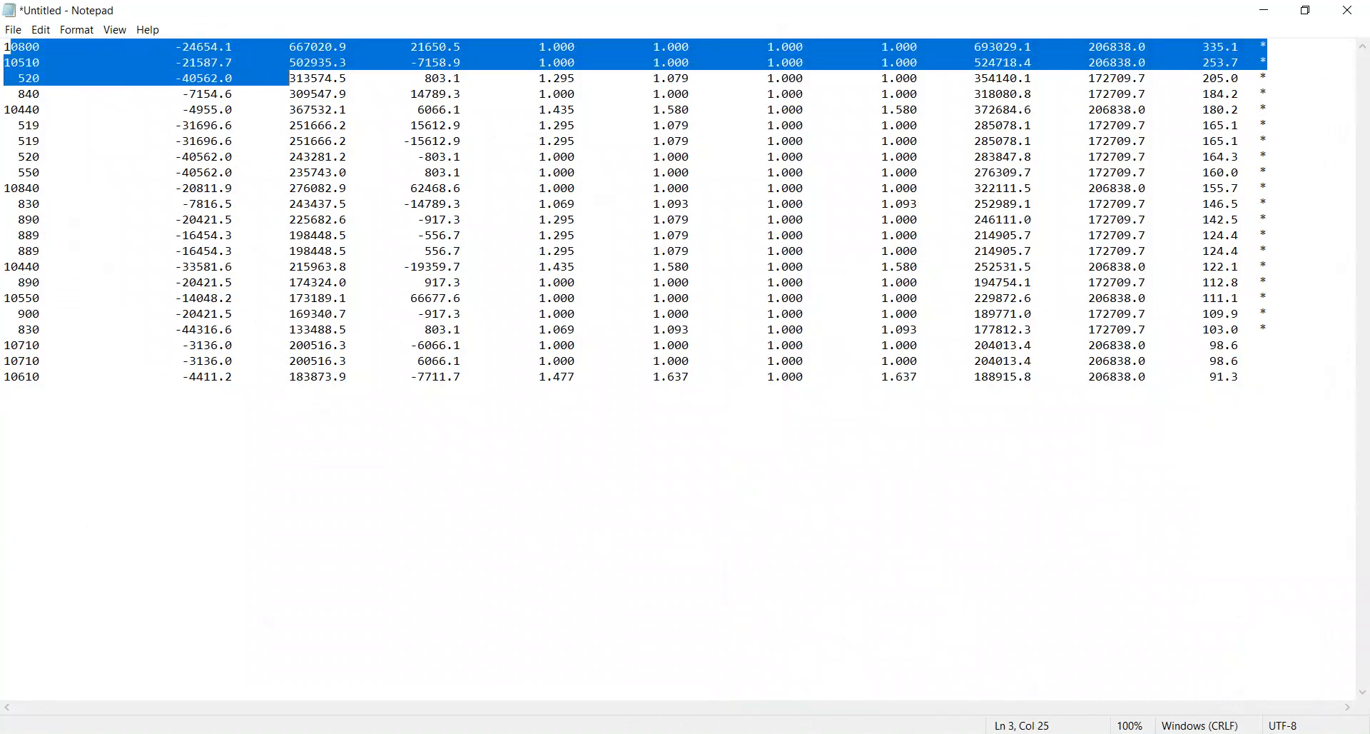
click(901, 660)
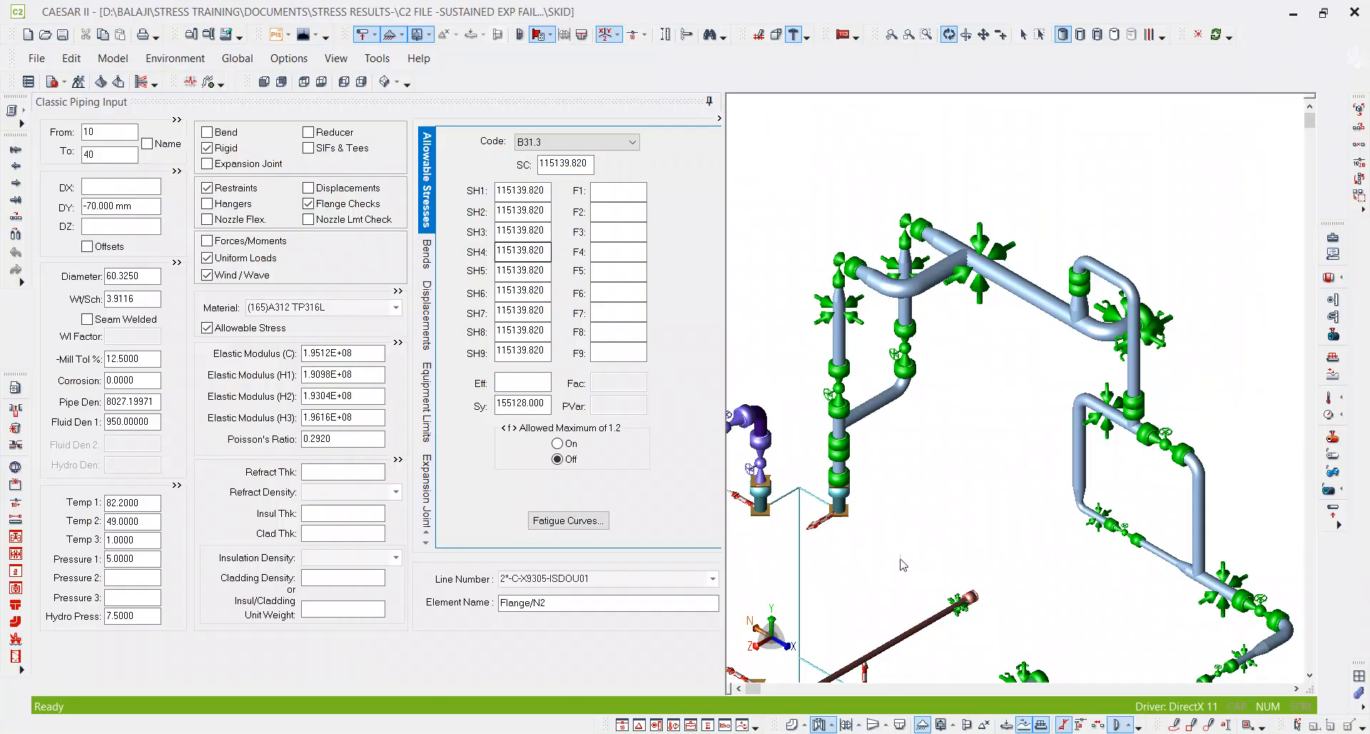
Step: Find node 10800 in the SKID model with zoom to the node enabled
key(ctrl+f)
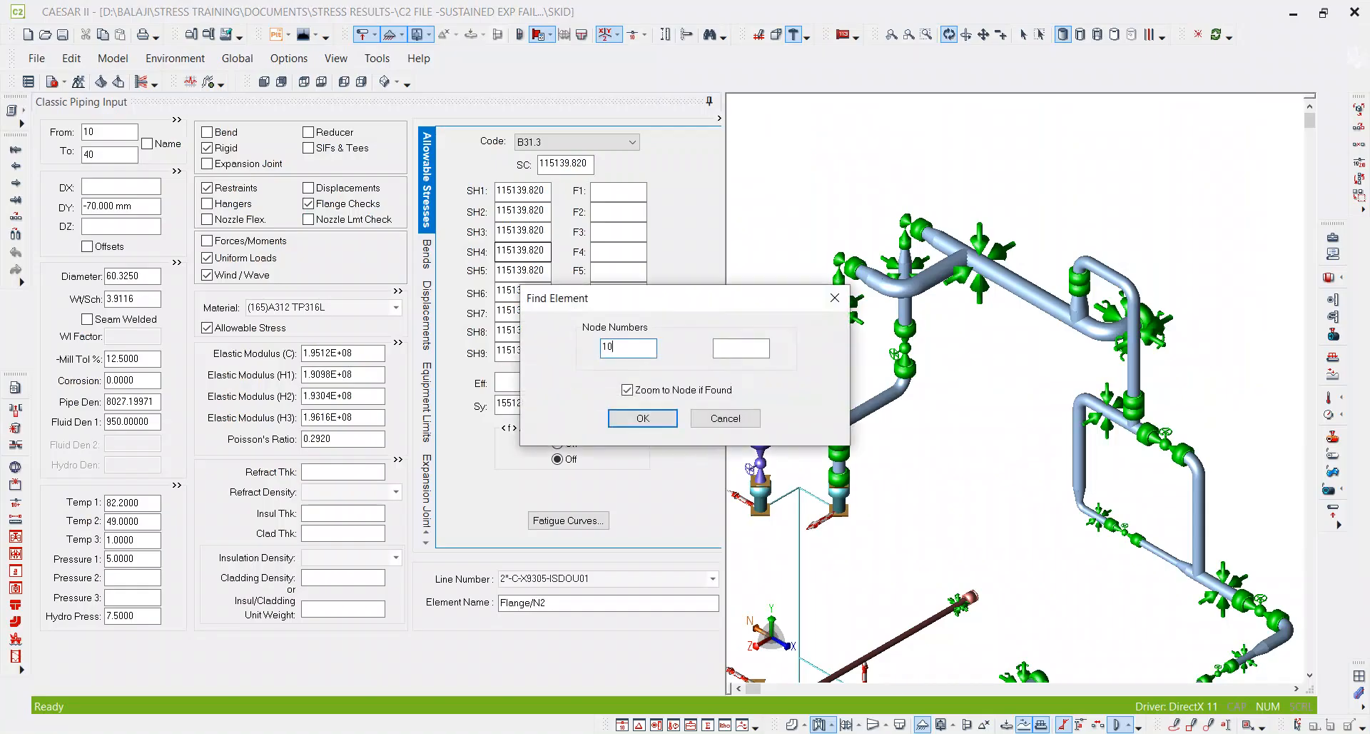
text(800)
key(Return)
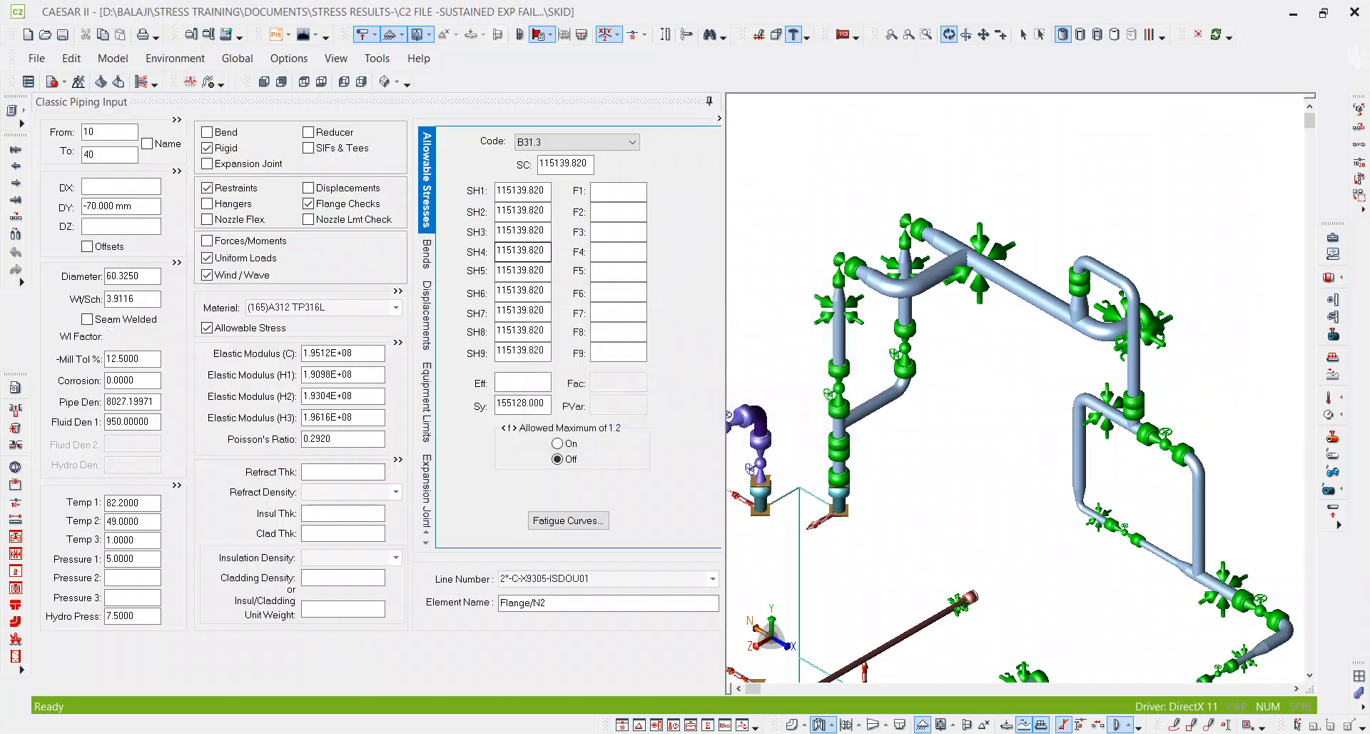
scroll(906, 499, down, 5)
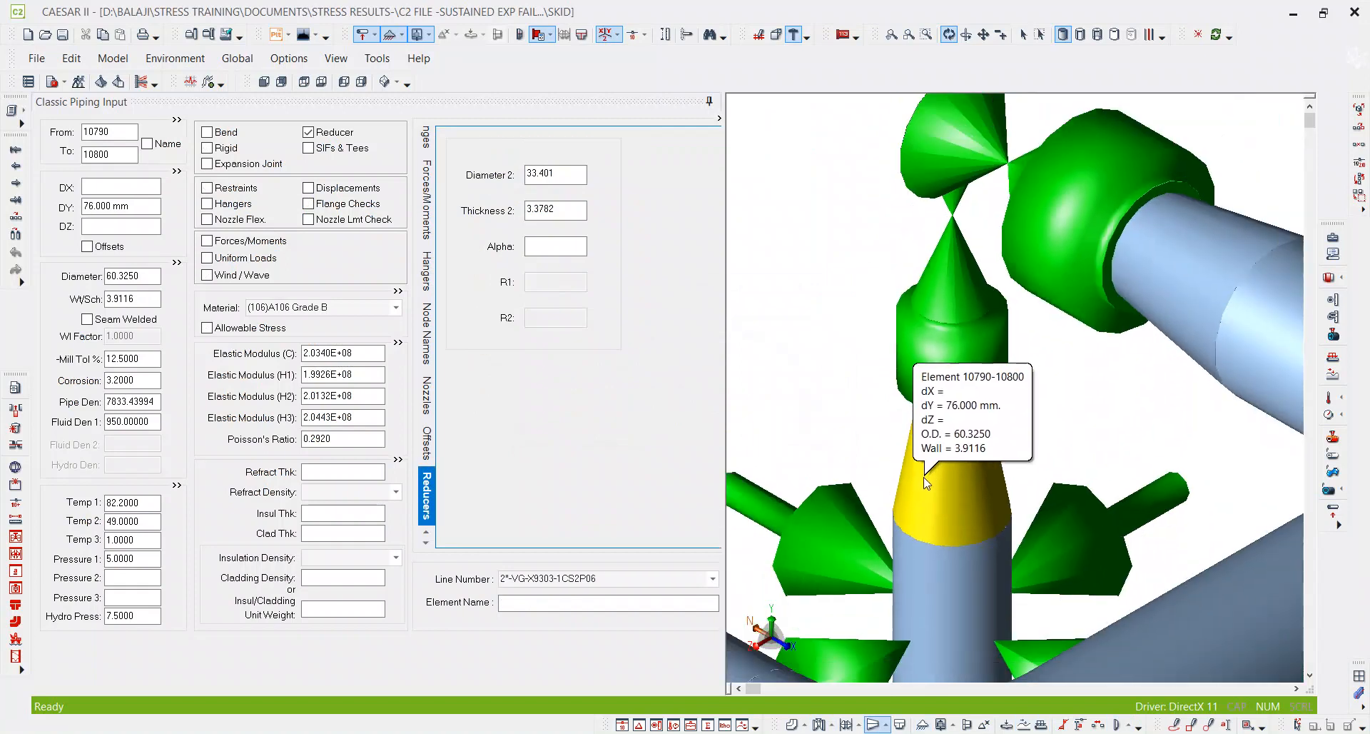
scroll(1021, 194, down, 3)
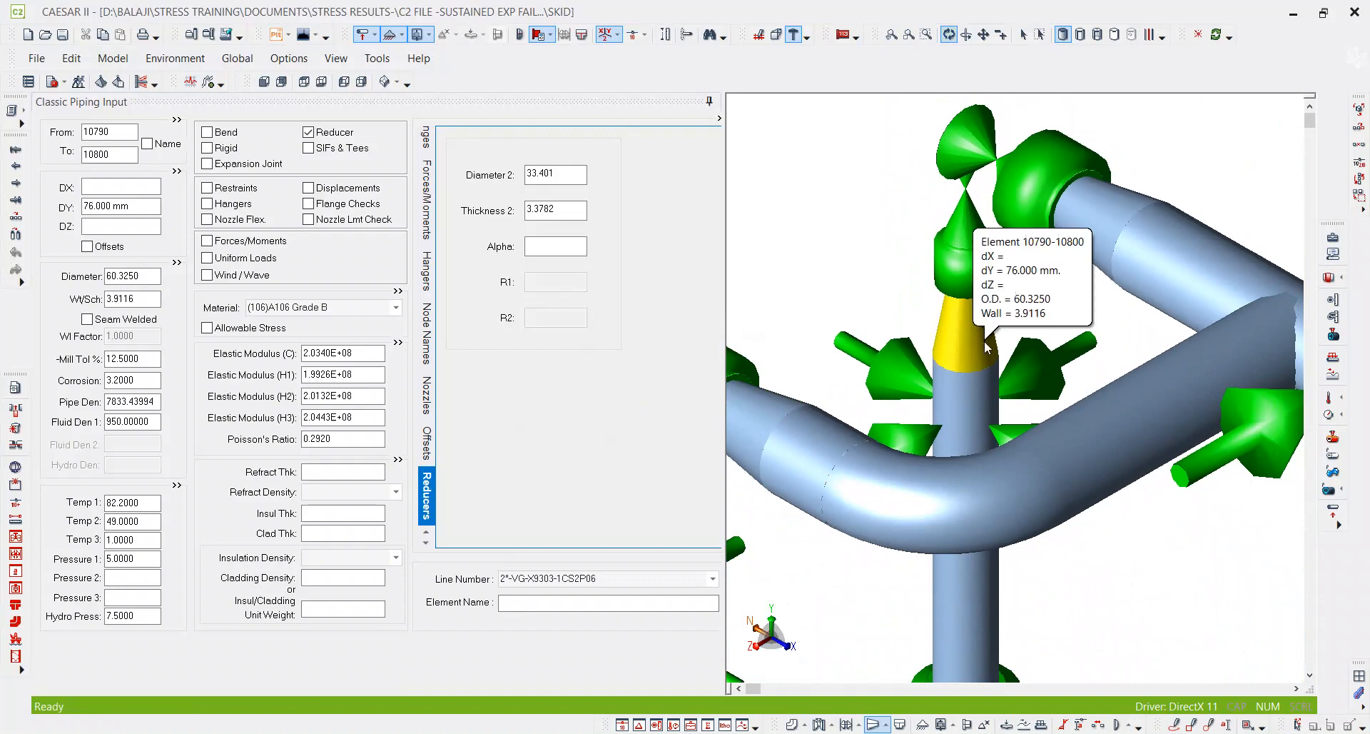
scroll(978, 348, down, 2)
drag(1053, 503, 1212, 480)
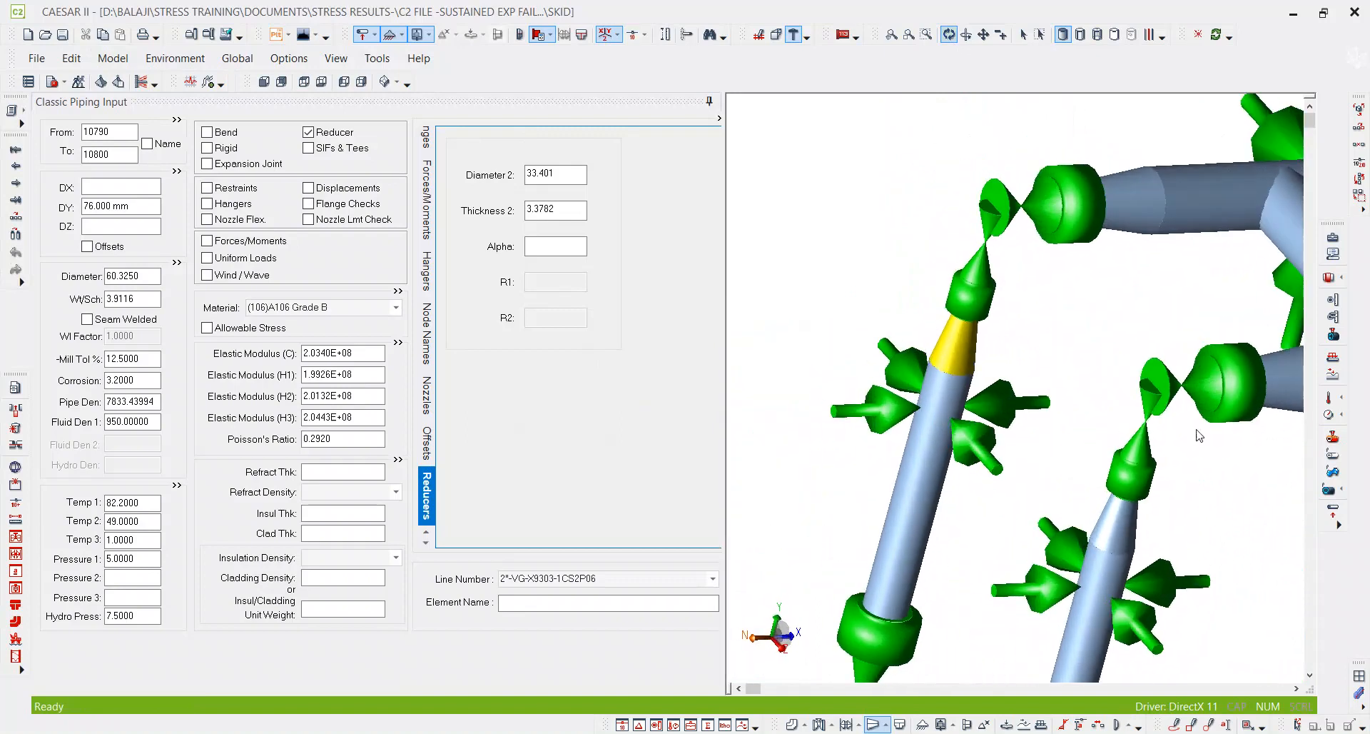
scroll(1010, 284, up, 1)
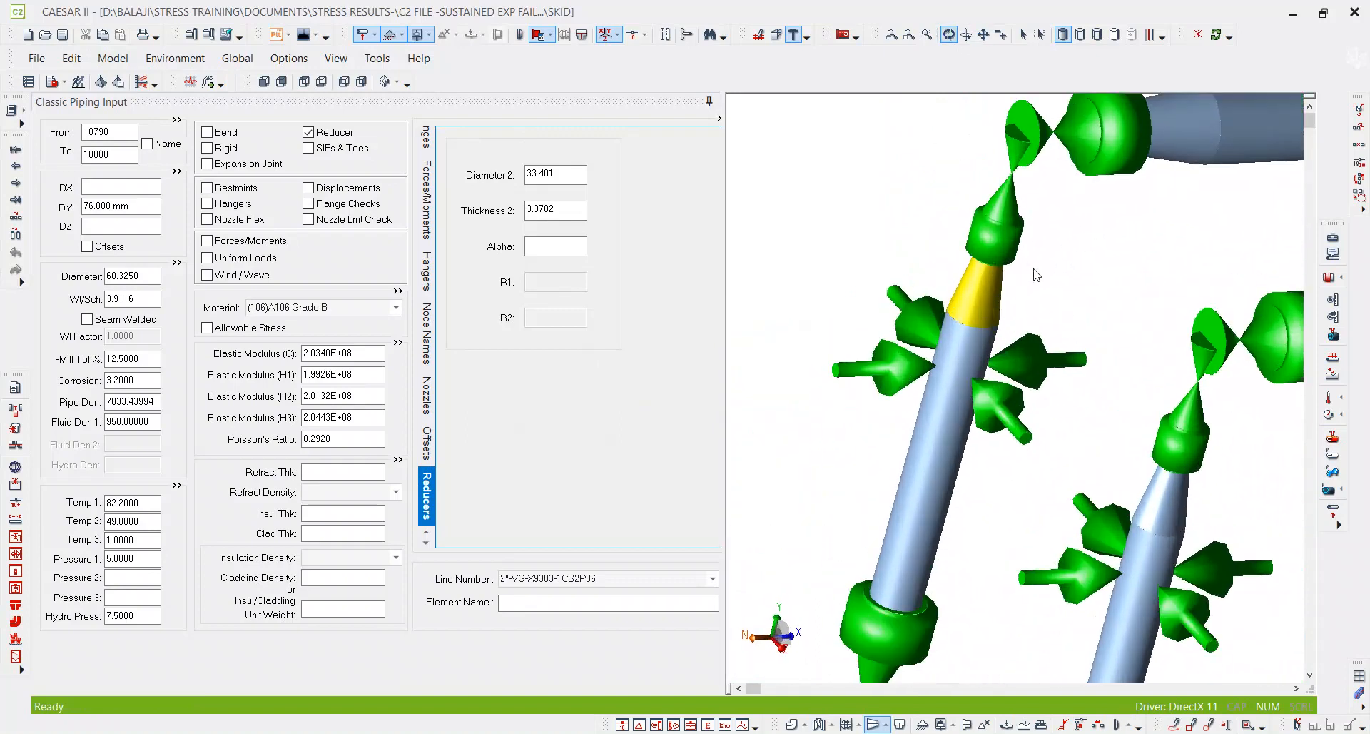
scroll(1035, 274, down, 1)
click(947, 38)
drag(1001, 242, 926, 212)
scroll(926, 213, up, 5)
drag(964, 362, 1087, 414)
drag(955, 182, 929, 397)
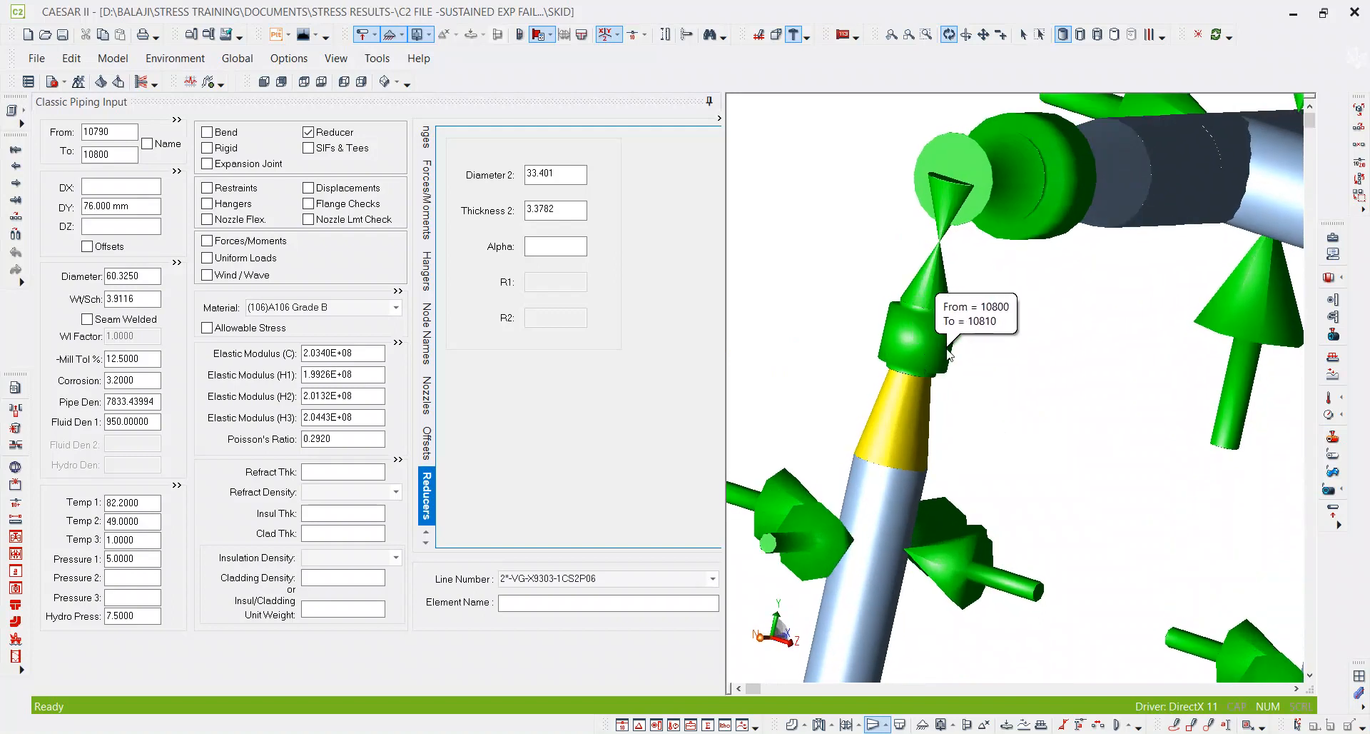
Step: Mark the area around the overstressed reducer and its riser with freehand annotation strokes
click(1174, 724)
mouse_move(892, 284)
mouse_down()
mouse_move(860, 303)
mouse_move(965, 354)
mouse_move(872, 279)
mouse_up()
scroll(1084, 439, down, 3)
mouse_move(1004, 414)
mouse_down()
mouse_move(1085, 436)
mouse_move(1053, 388)
mouse_up()
scroll(1082, 442, down, 2)
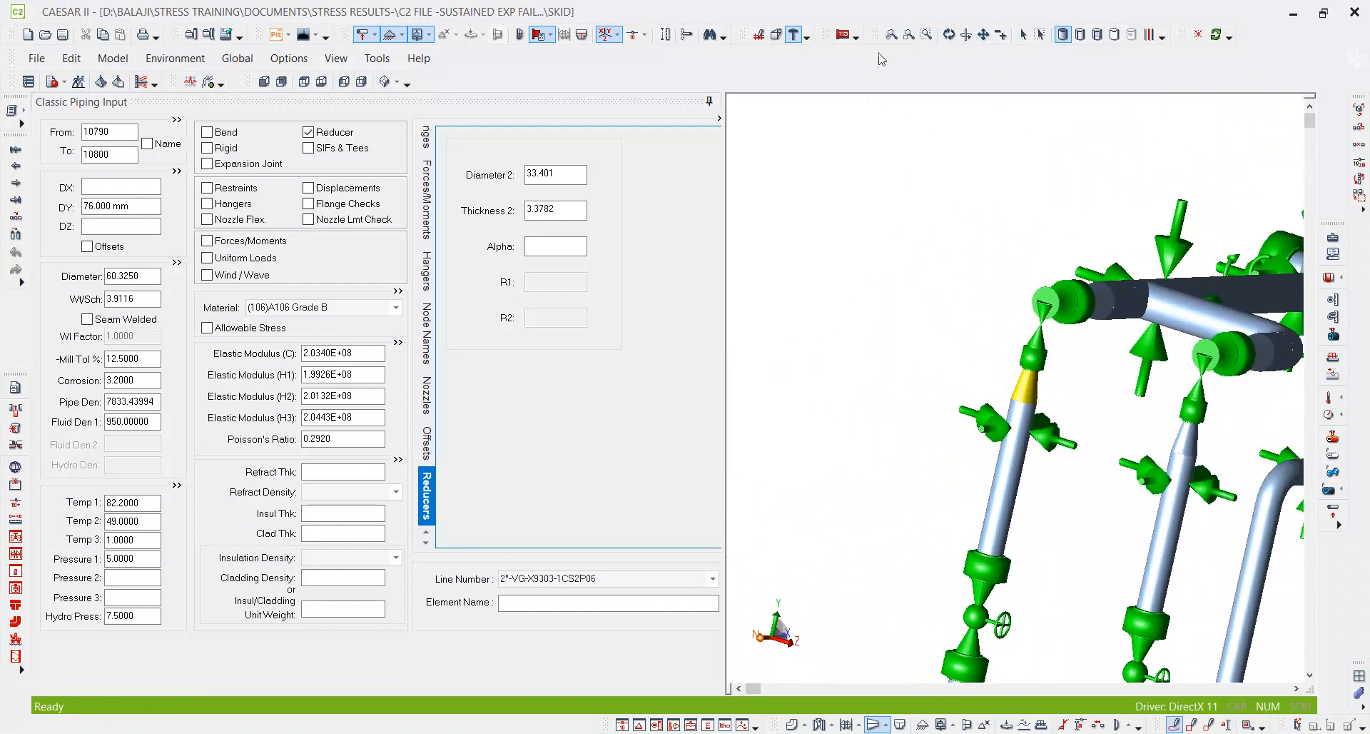
Step: Examine the riser from the overstressed reducer down to its vessel nozzle connection and the neighbouring nozzle
click(948, 35)
scroll(927, 186, down, 3)
drag(1037, 429, 937, 470)
drag(1111, 416, 1072, 404)
scroll(1056, 386, down, 3)
drag(1012, 541, 1049, 559)
scroll(957, 460, up, 4)
scroll(1003, 414, down, 1)
drag(1004, 416, 1059, 440)
scroll(1037, 404, up, 3)
scroll(1037, 404, down, 1)
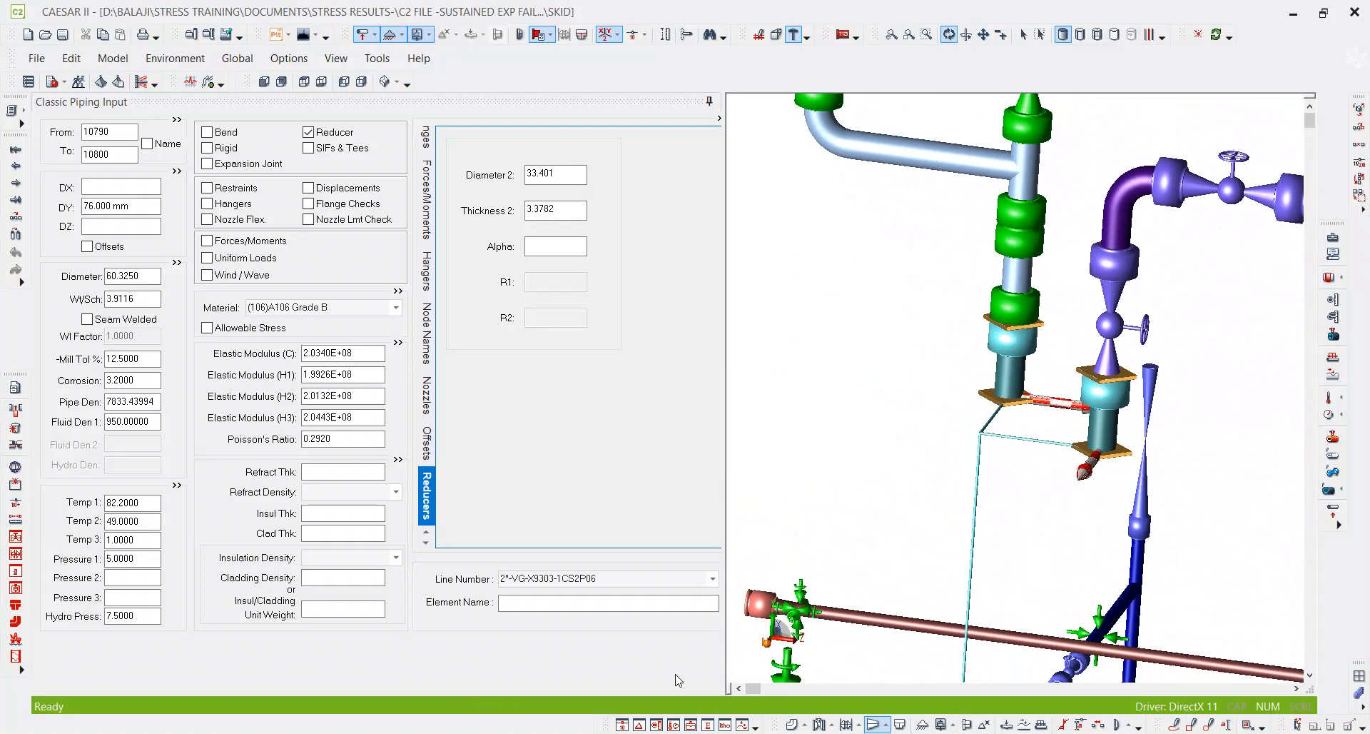
Step: Sketch a freehand upward arrow beside the riser's vessel nozzle and a stroke below it, and clear the annotations
click(1174, 725)
mouse_move(938, 383)
mouse_down()
mouse_move(921, 220)
mouse_move(951, 251)
mouse_up()
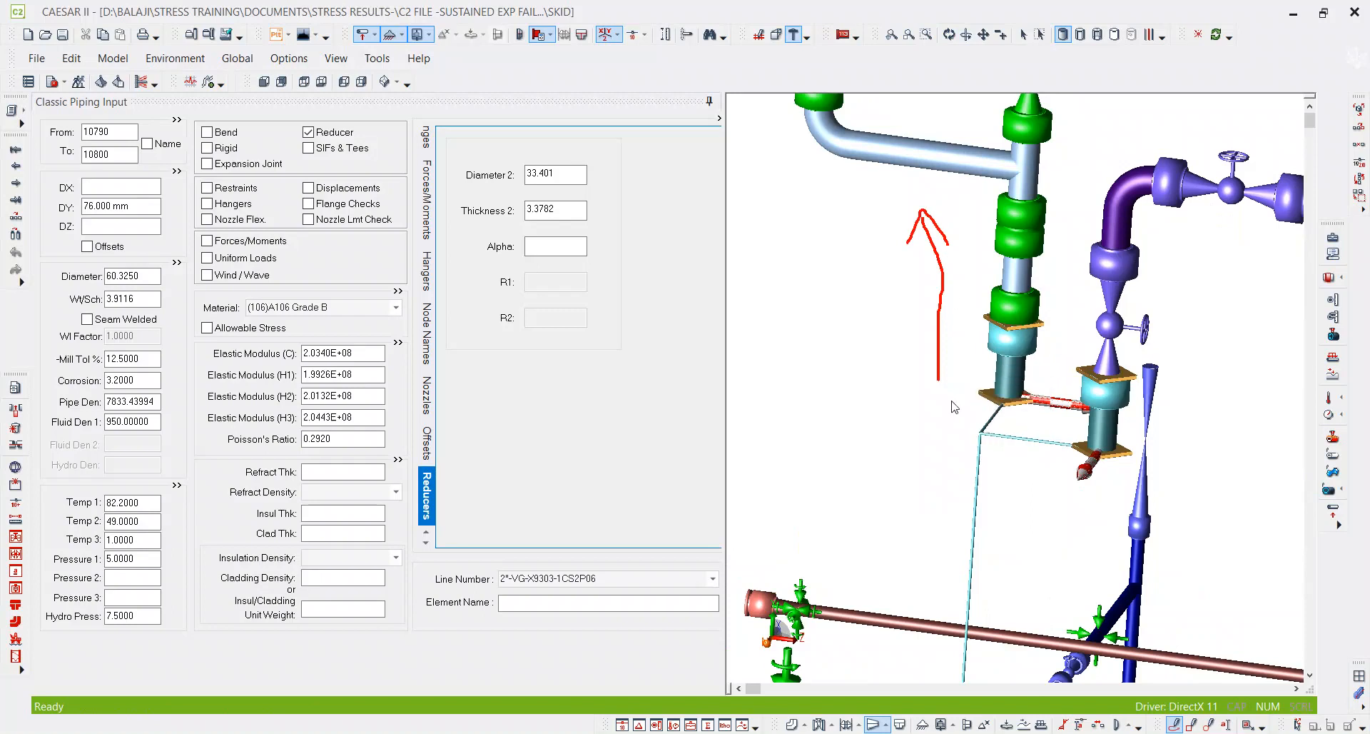
mouse_move(928, 401)
mouse_down()
mouse_move(905, 537)
mouse_move(960, 497)
mouse_up()
key(Escape)
scroll(992, 433, down, 2)
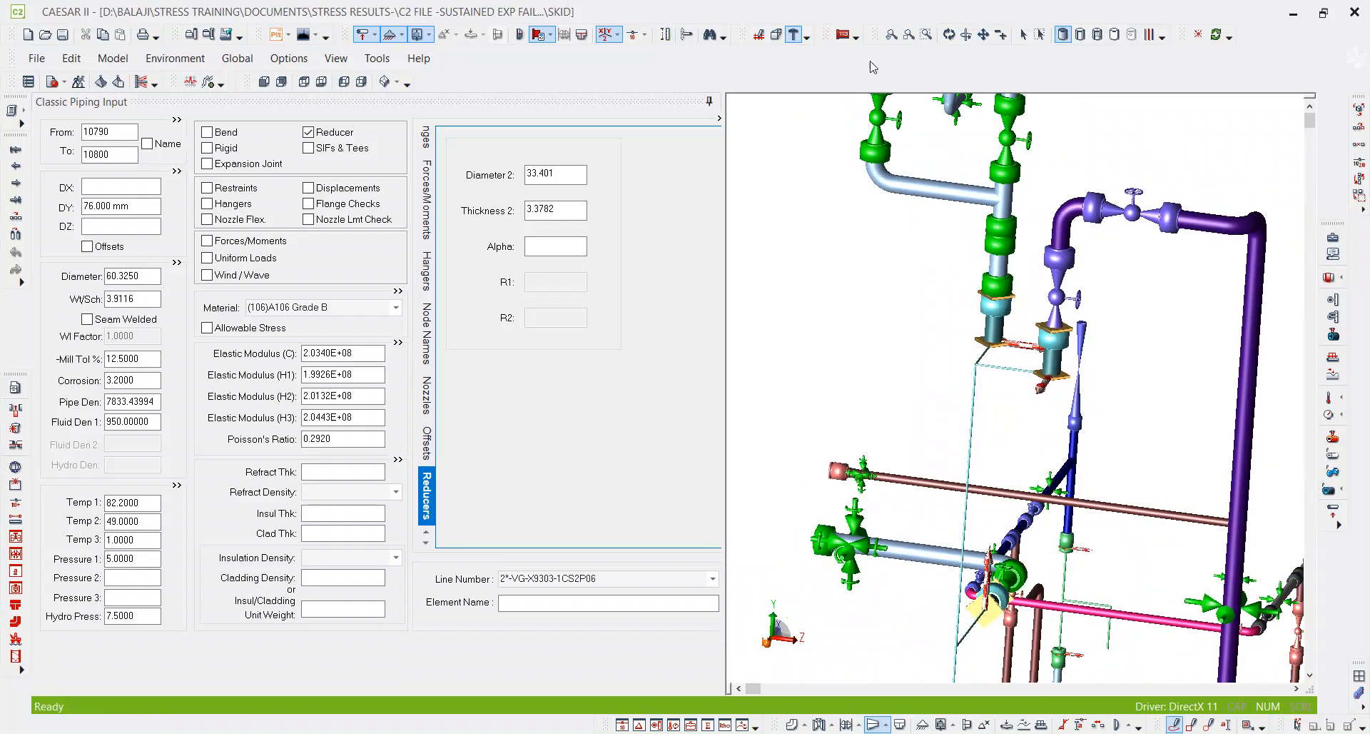
click(948, 34)
drag(940, 512, 950, 208)
scroll(999, 504, up, 6)
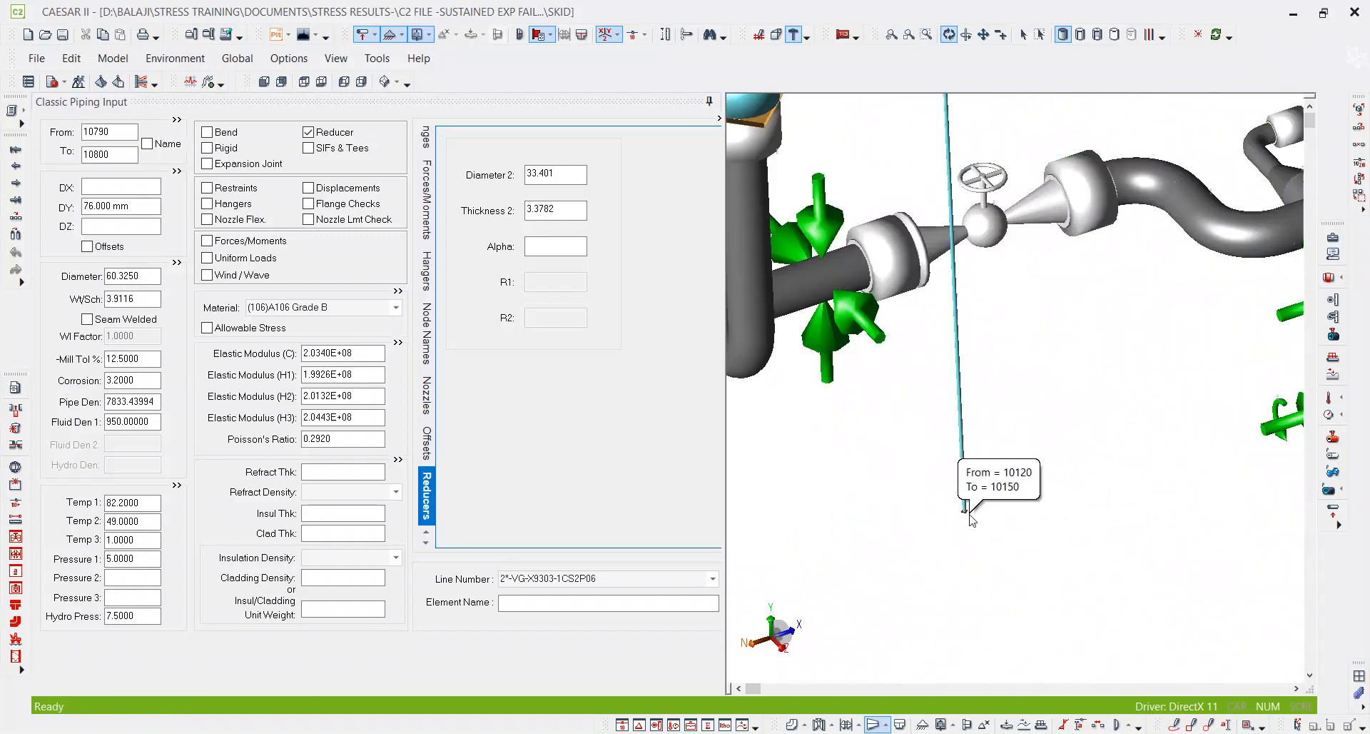
scroll(986, 508, down, 7)
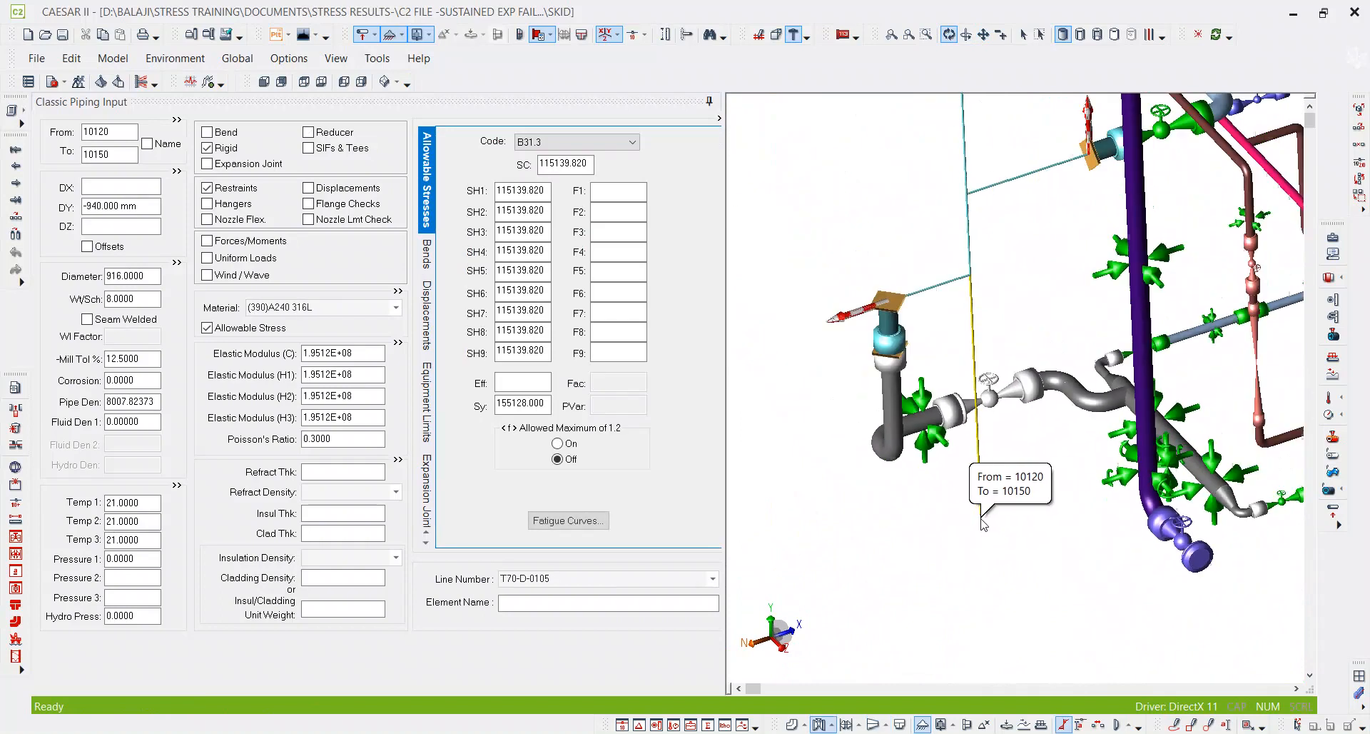
scroll(989, 467, up, 1)
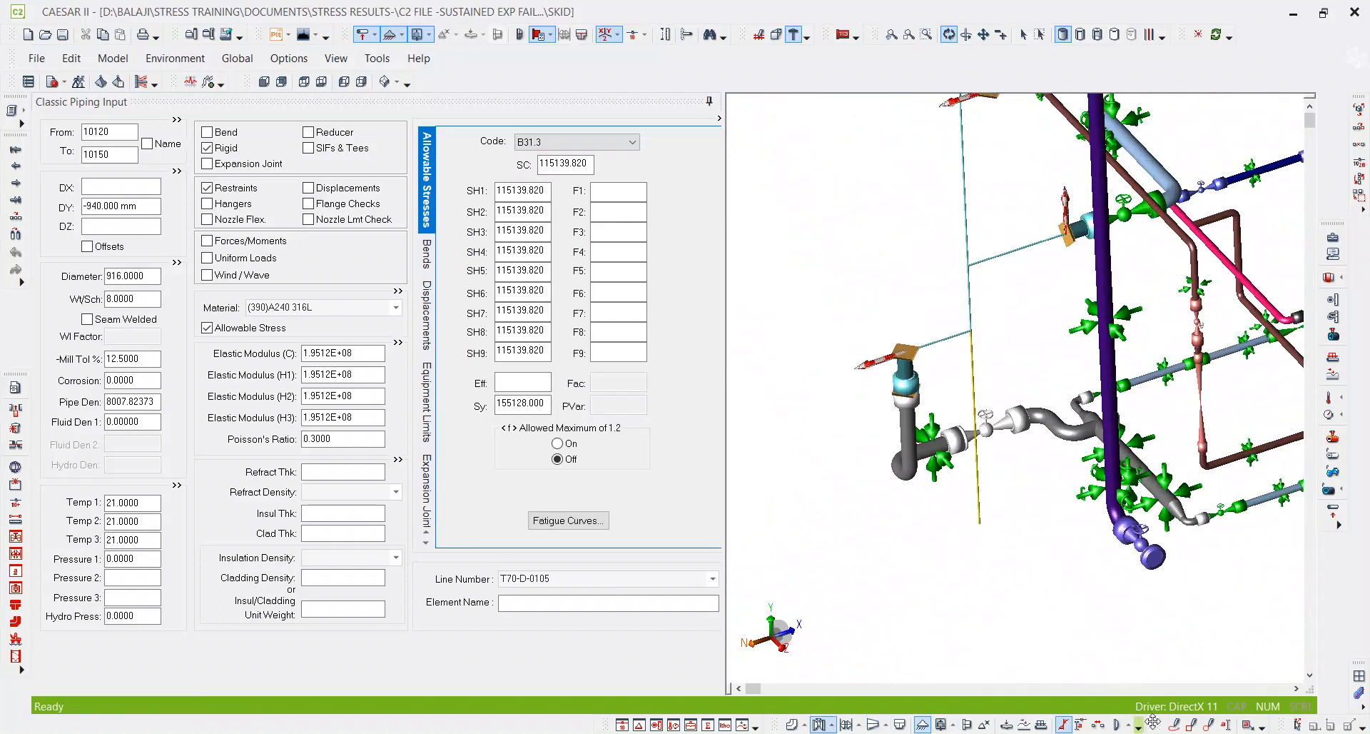
Step: Trace the vessel's vertical growth with freehand strokes from its base up to the nozzles and the upper header
click(1177, 725)
mouse_move(941, 536)
mouse_down()
mouse_move(954, 371)
mouse_move(921, 163)
mouse_move(928, 179)
mouse_up()
scroll(965, 267, down, 3)
drag(965, 275, 919, 465)
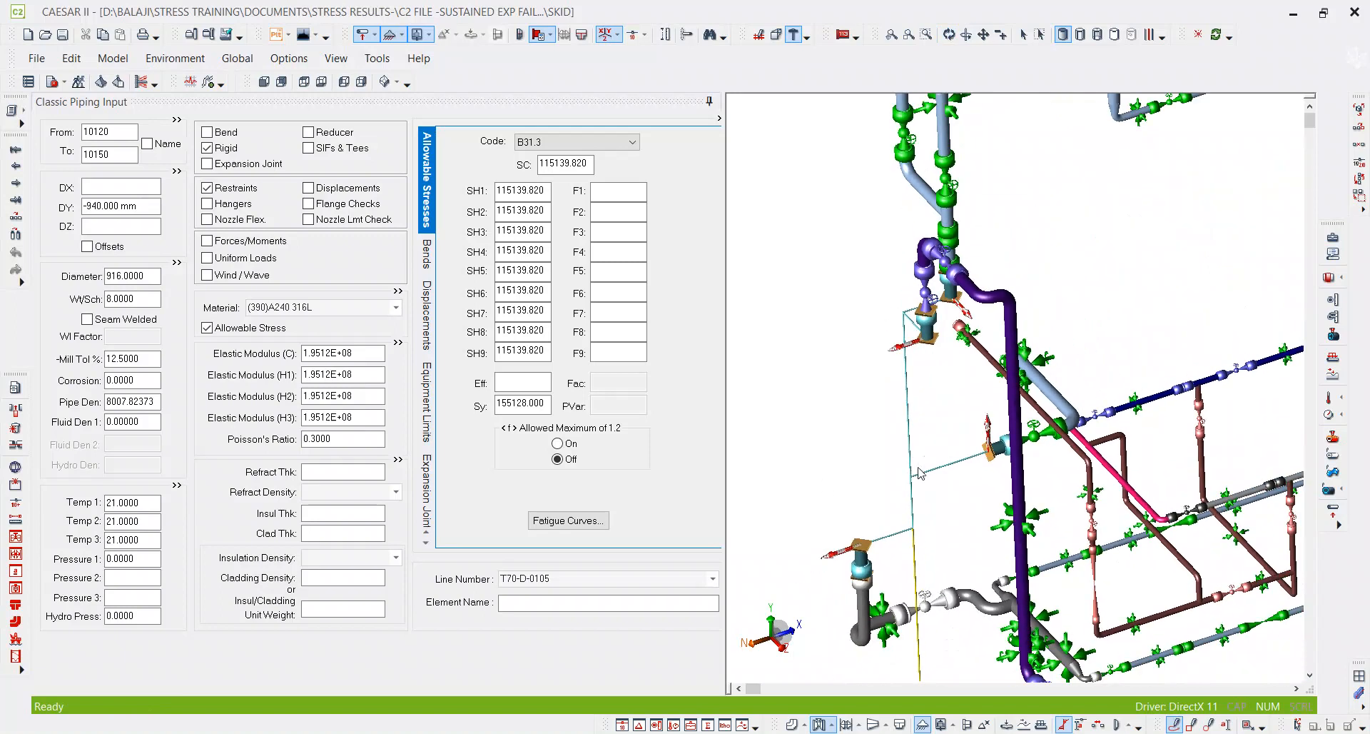
scroll(950, 316, up, 5)
drag(950, 317, 960, 518)
scroll(960, 518, down, 2)
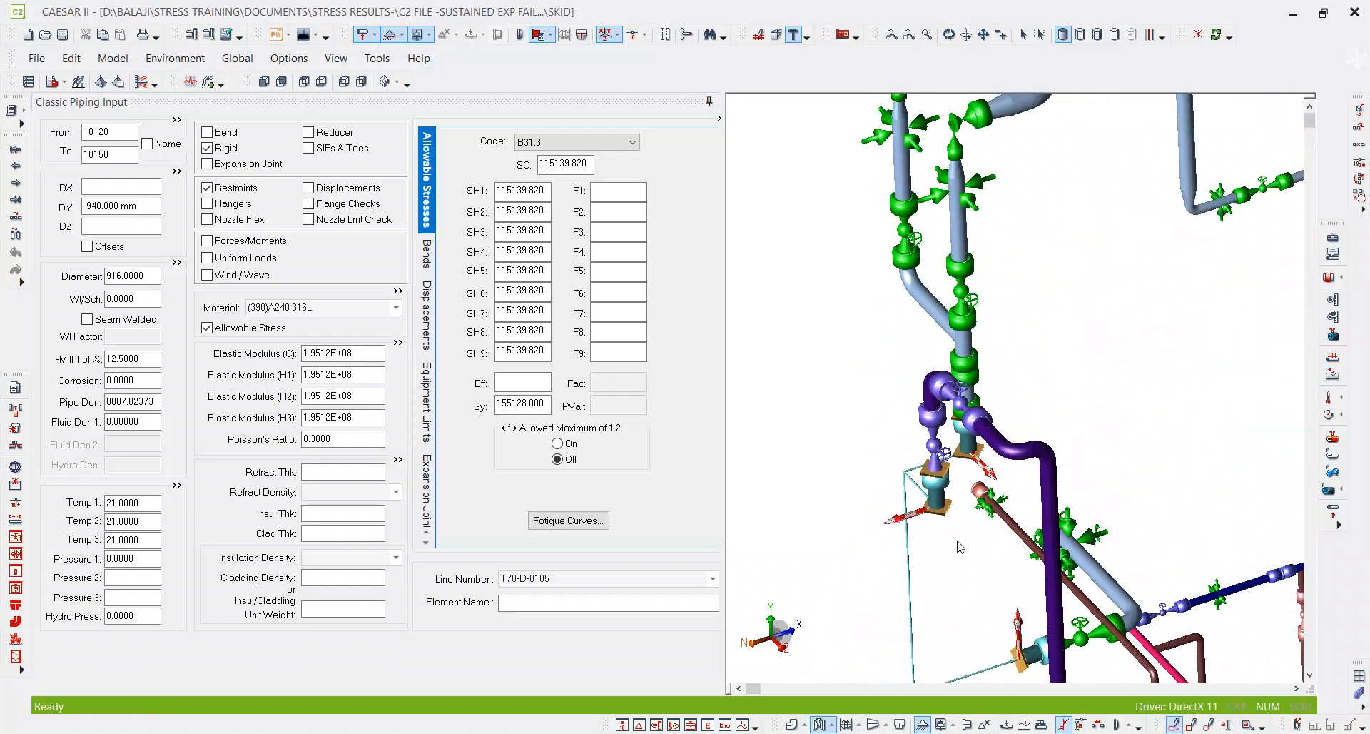
drag(1007, 171, 983, 383)
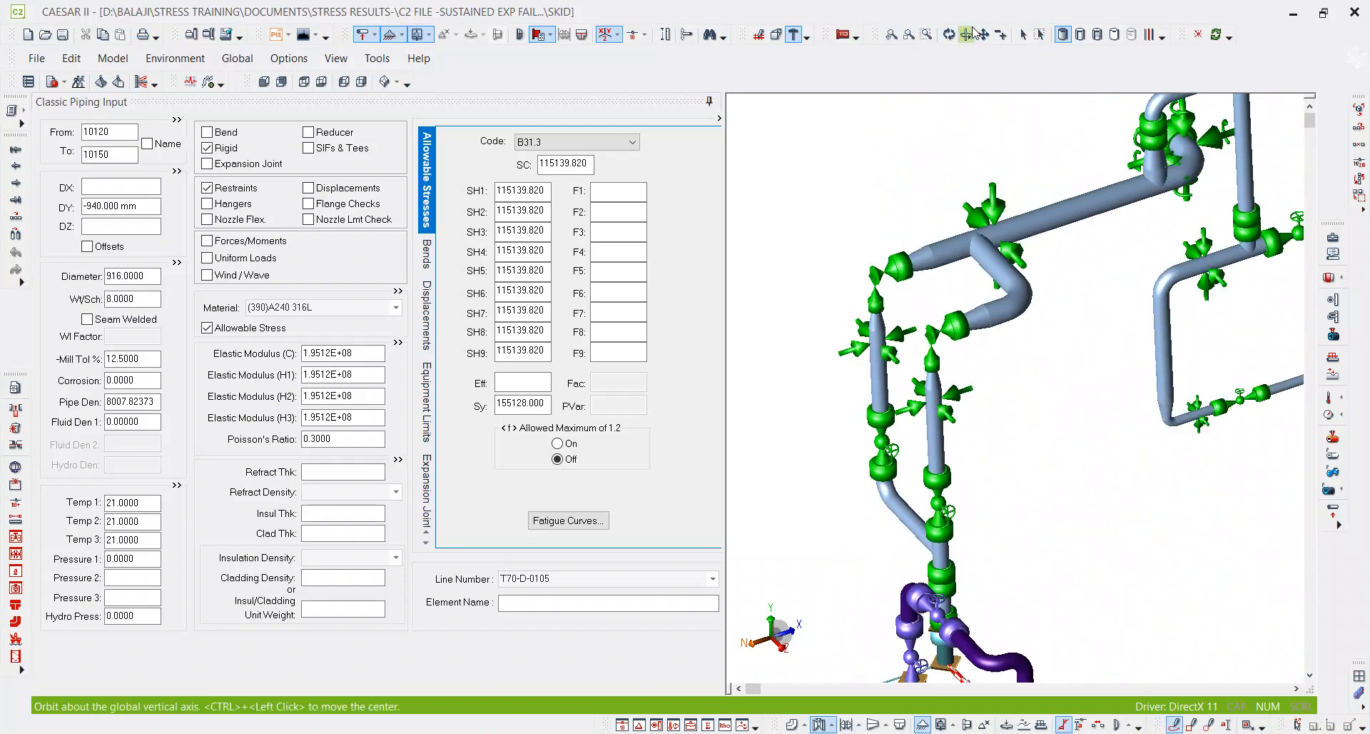
click(1023, 35)
click(1002, 202)
scroll(940, 406, up, 1)
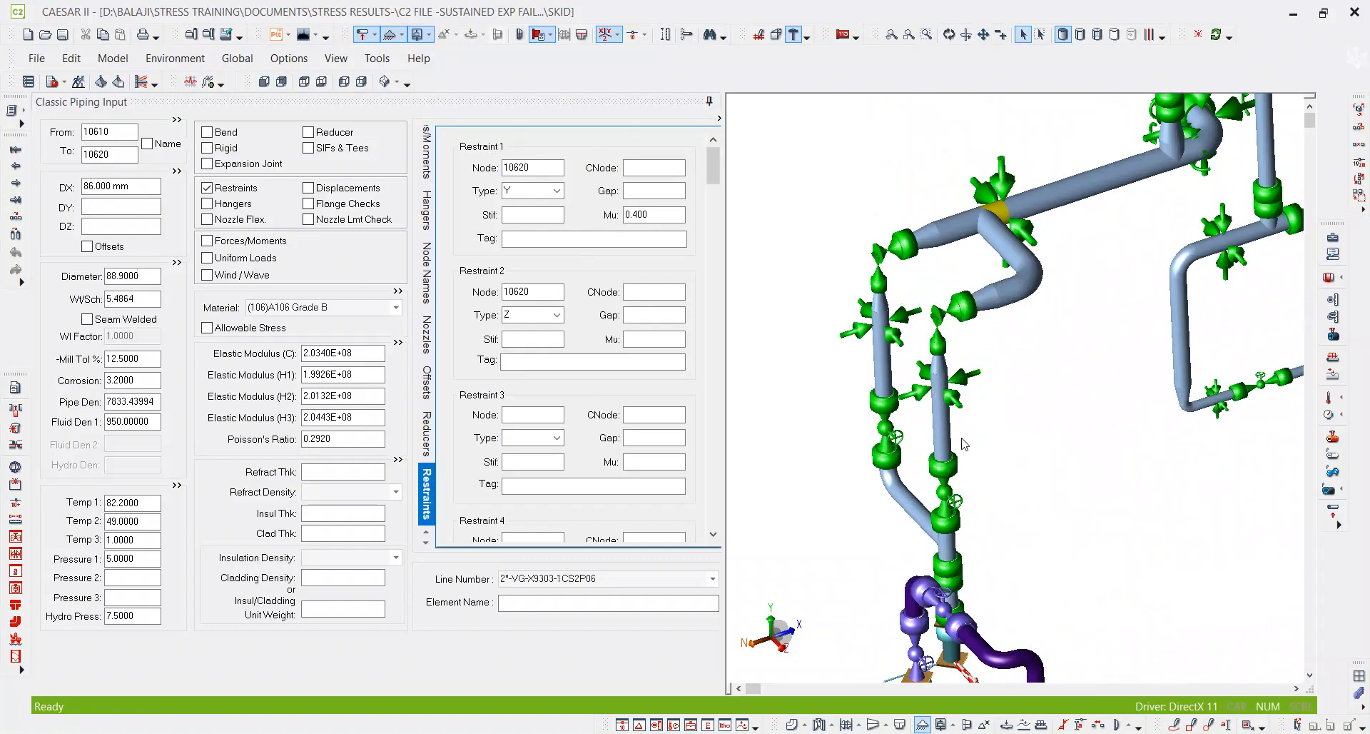
Step: Look over the risers, vessel nozzles and whole skid layout, and highlight node 10510 in the Notepad stress list
scroll(961, 439, down, 2)
drag(978, 492, 1010, 311)
scroll(1014, 346, up, 2)
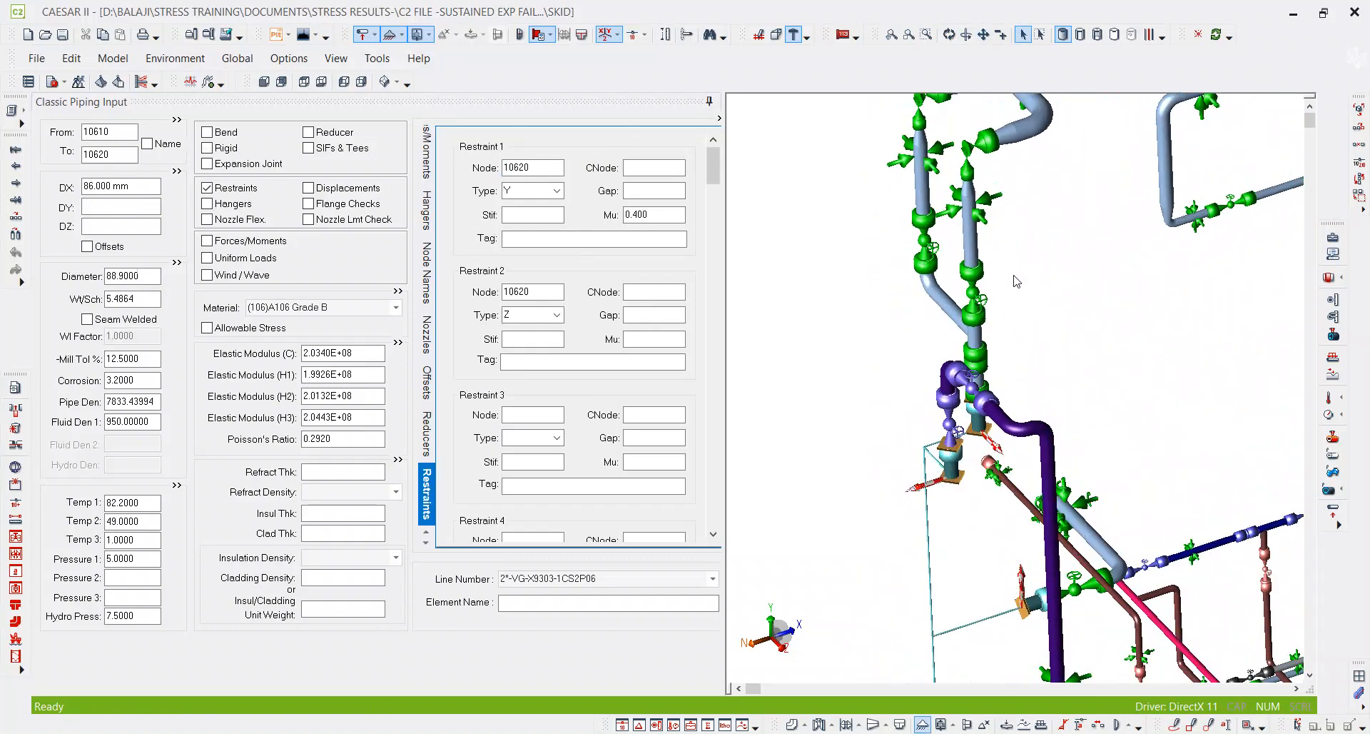
click(949, 35)
drag(1013, 349, 1032, 419)
scroll(999, 269, down, 2)
scroll(999, 269, down, 3)
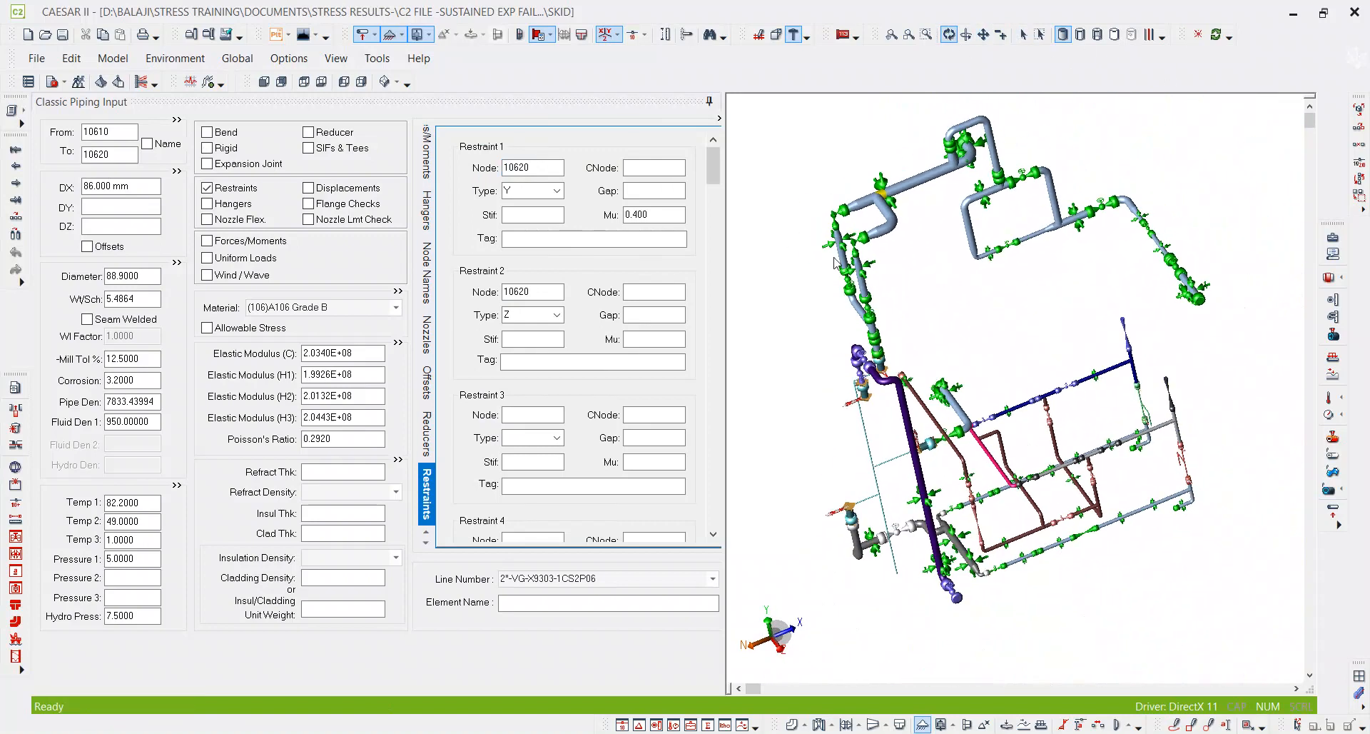
key(alt+Tab)
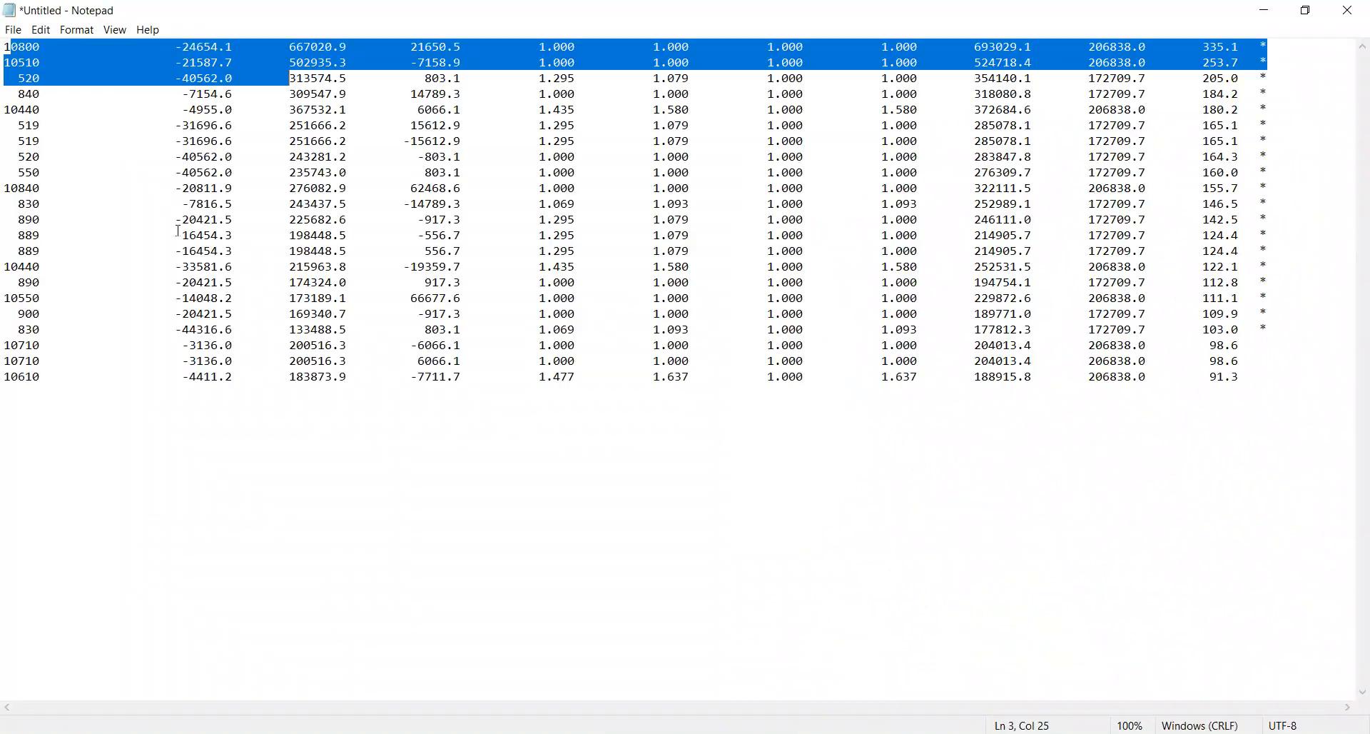
drag(62, 62, 3, 66)
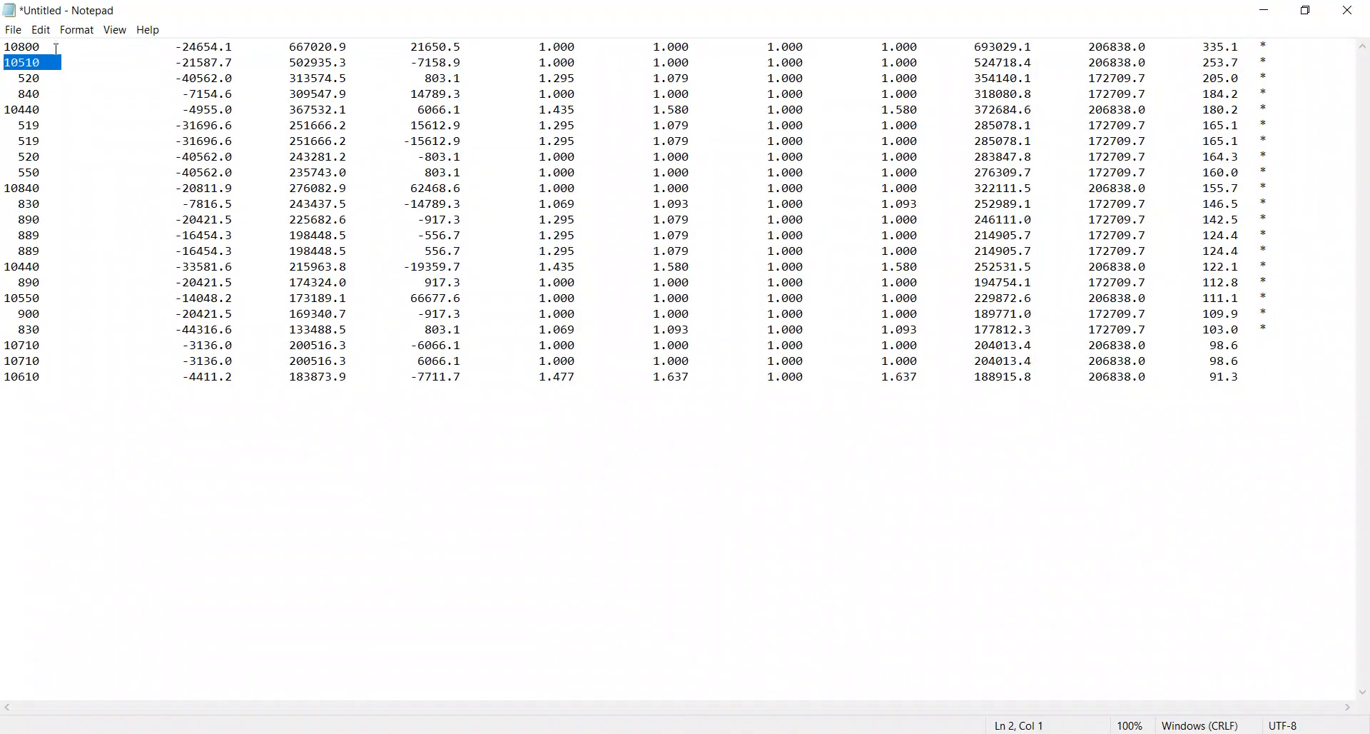
key(alt+Tab)
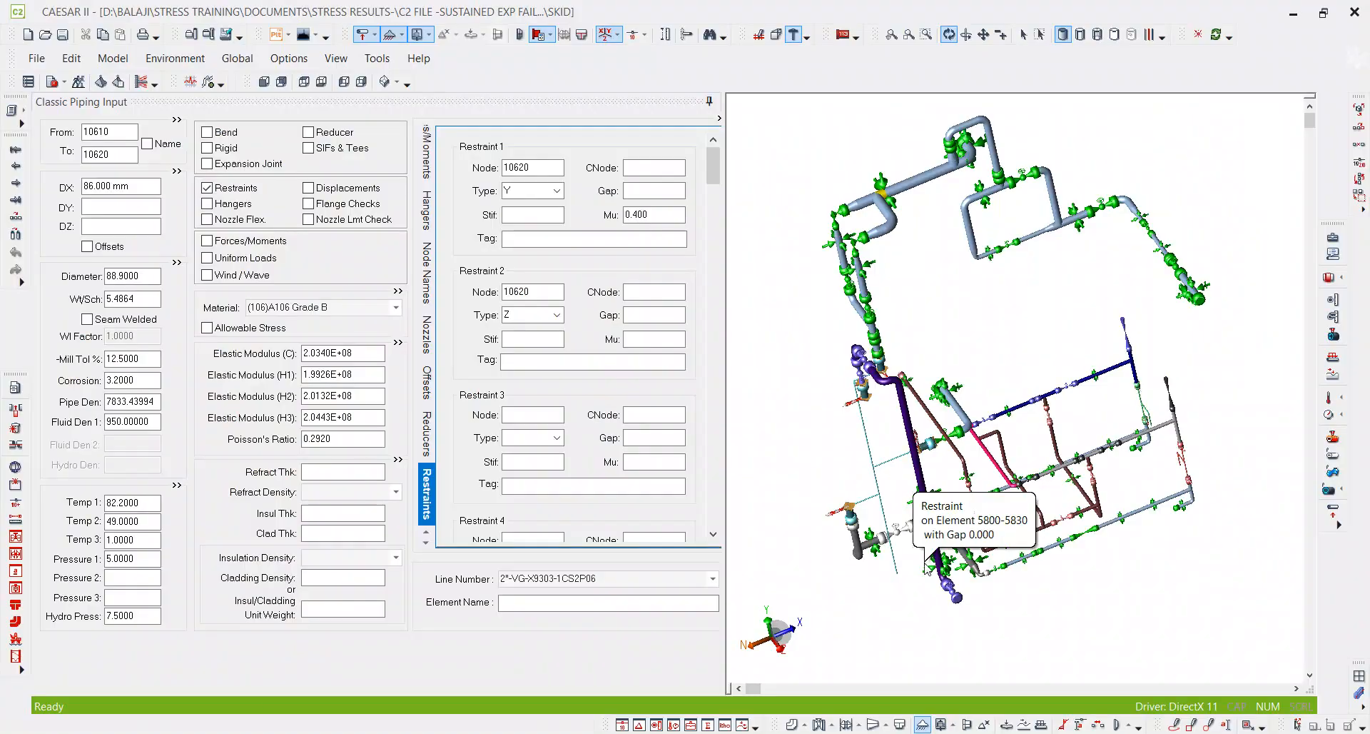
scroll(1042, 334, up, 6)
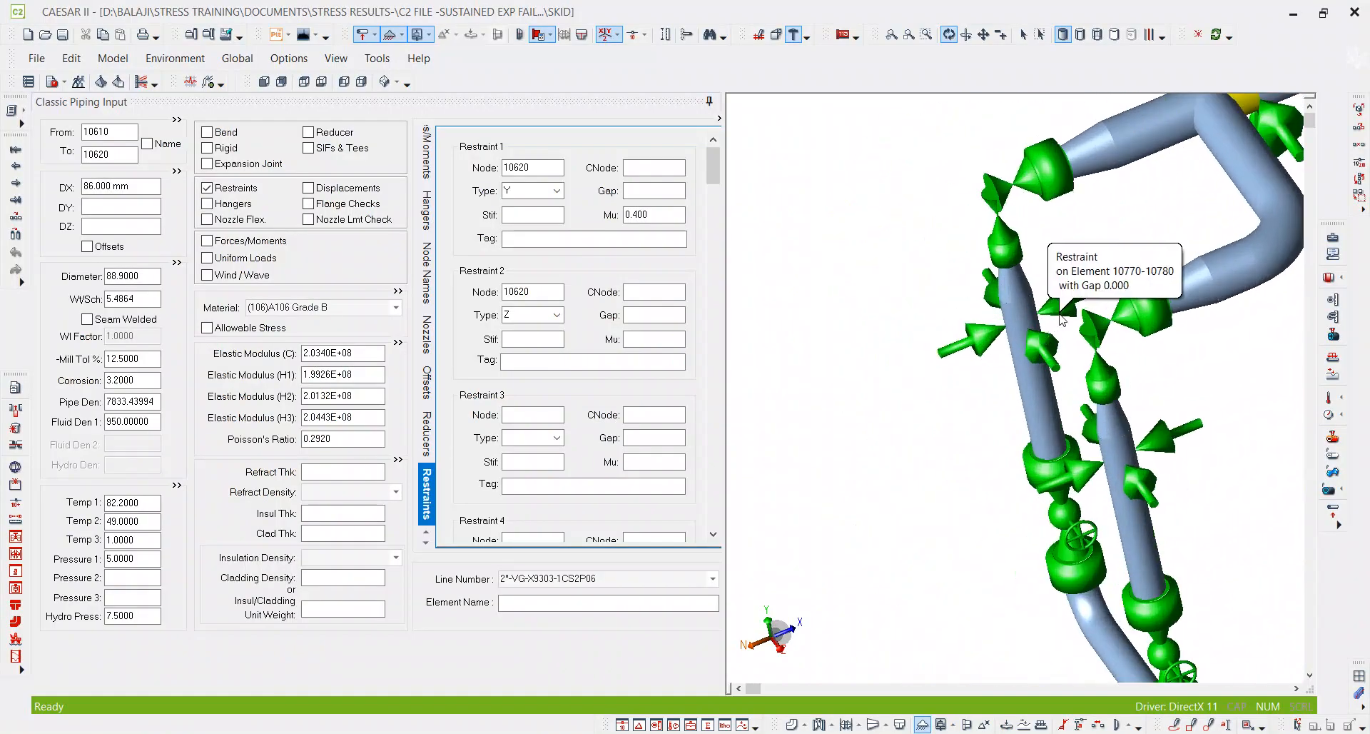
click(1038, 346)
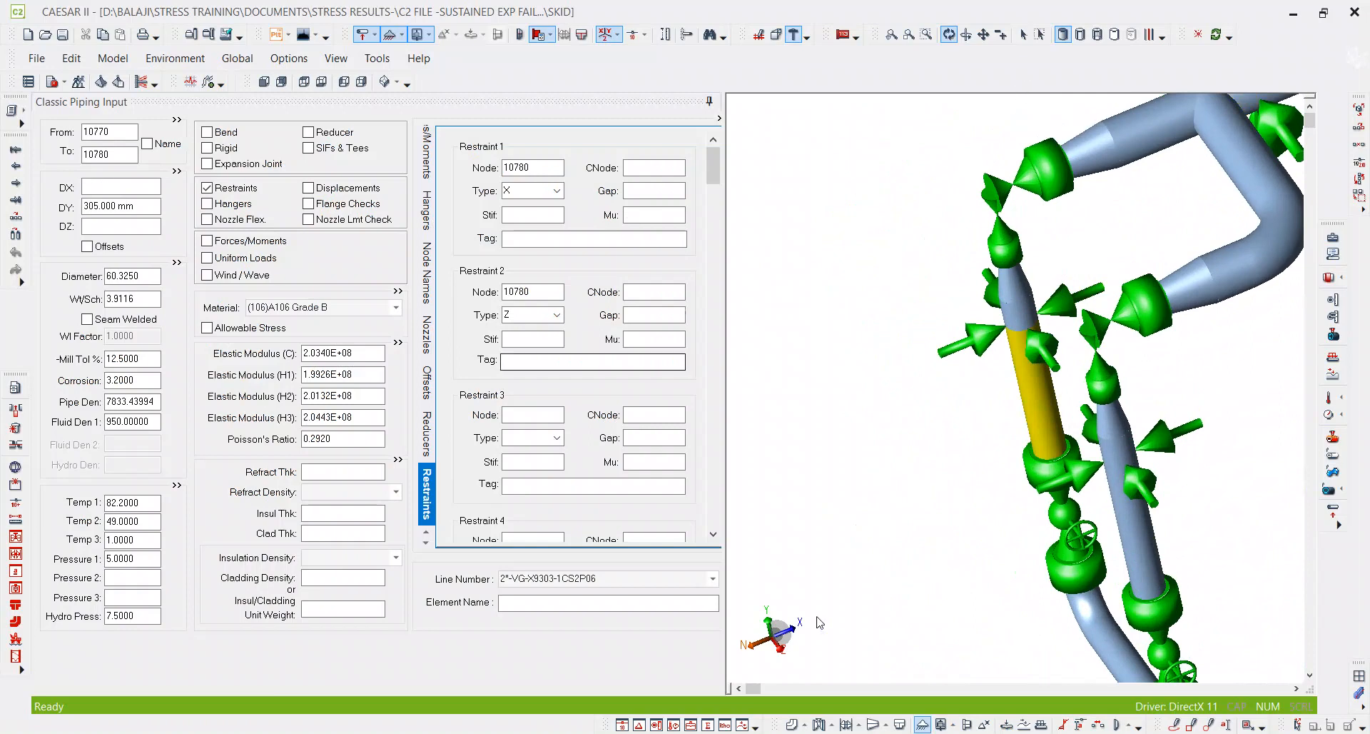
click(1174, 724)
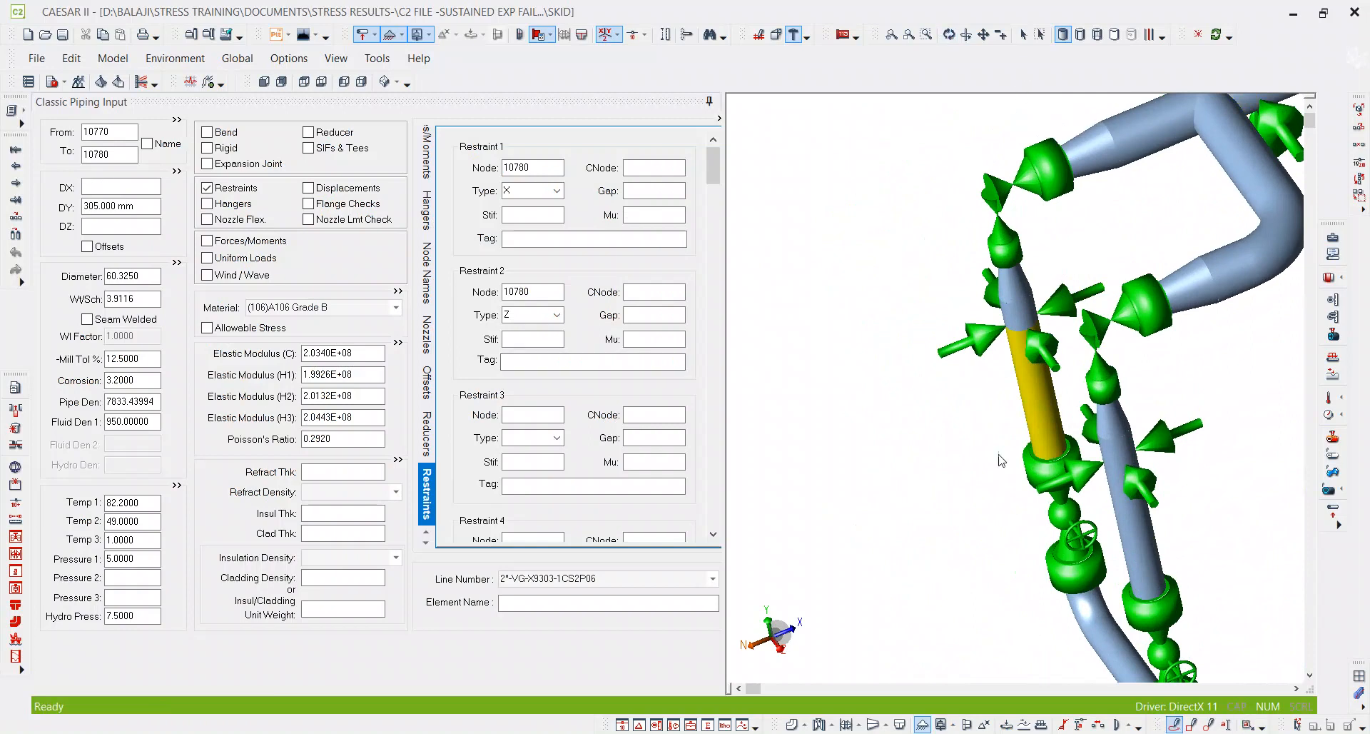
drag(818, 380, 810, 509)
drag(764, 374, 832, 383)
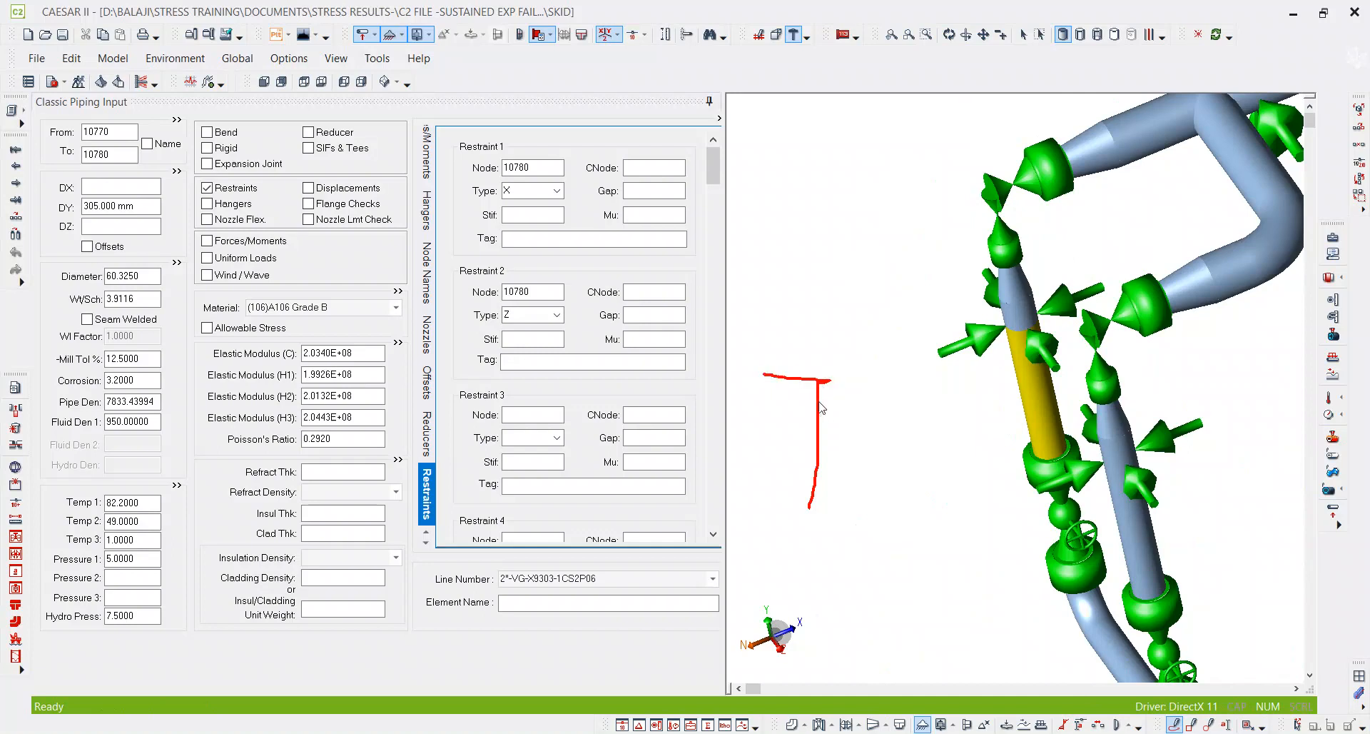
Step: Sketch two small freehand flange-like shapes beside the risers, the first on a vertical stem, and clear them from the view
drag(812, 262, 812, 327)
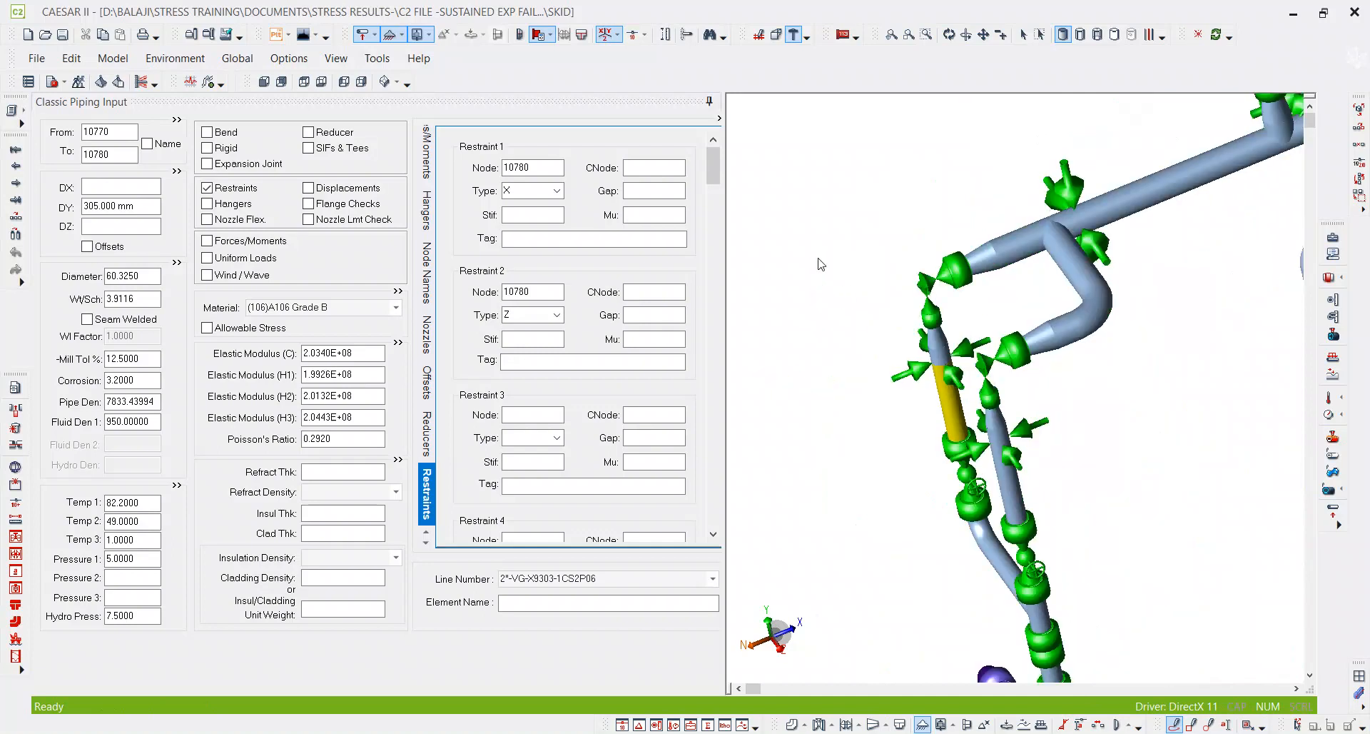
mouse_move(801, 264)
mouse_down()
mouse_move(825, 261)
mouse_move(801, 265)
mouse_move(801, 248)
mouse_move(827, 262)
mouse_up()
drag(795, 244, 828, 240)
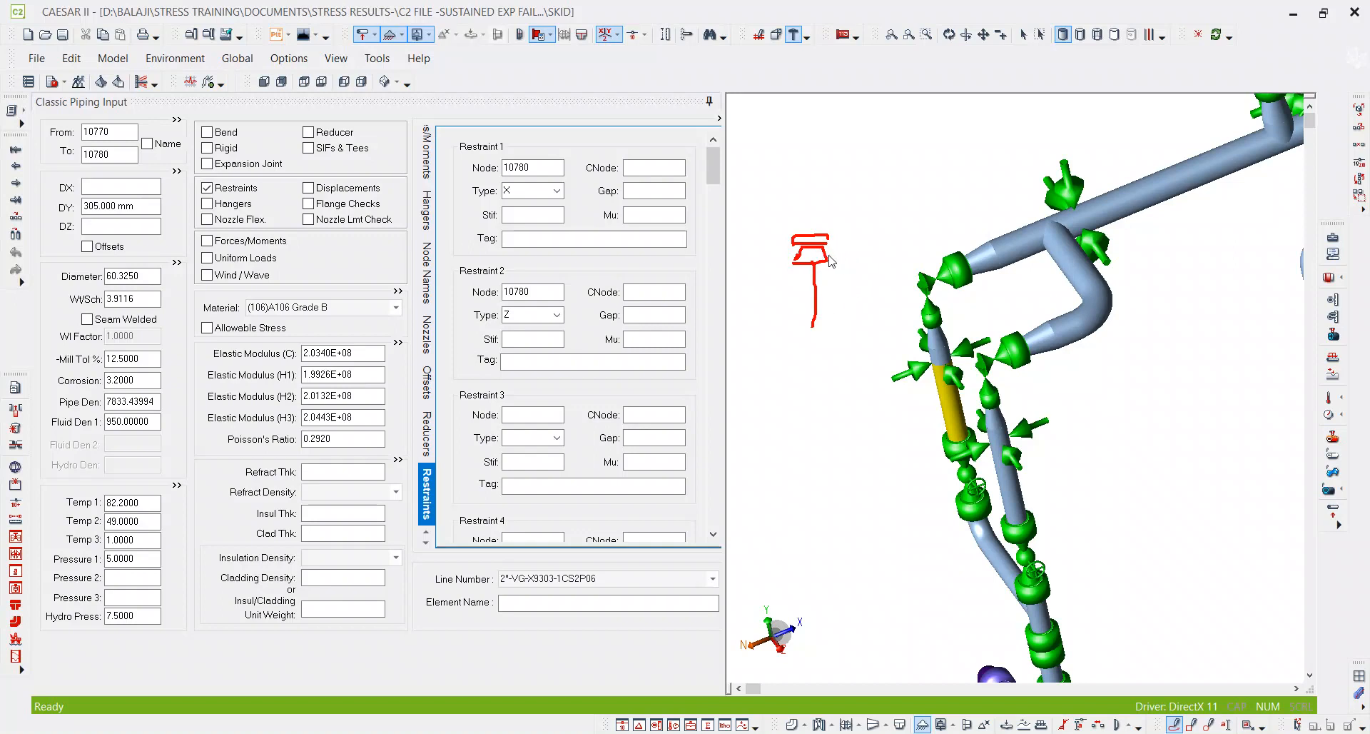
mouse_move(867, 234)
mouse_down()
mouse_move(860, 249)
mouse_move(891, 251)
mouse_move(869, 235)
mouse_move(896, 217)
mouse_move(881, 213)
mouse_move(900, 218)
mouse_up()
click(880, 238)
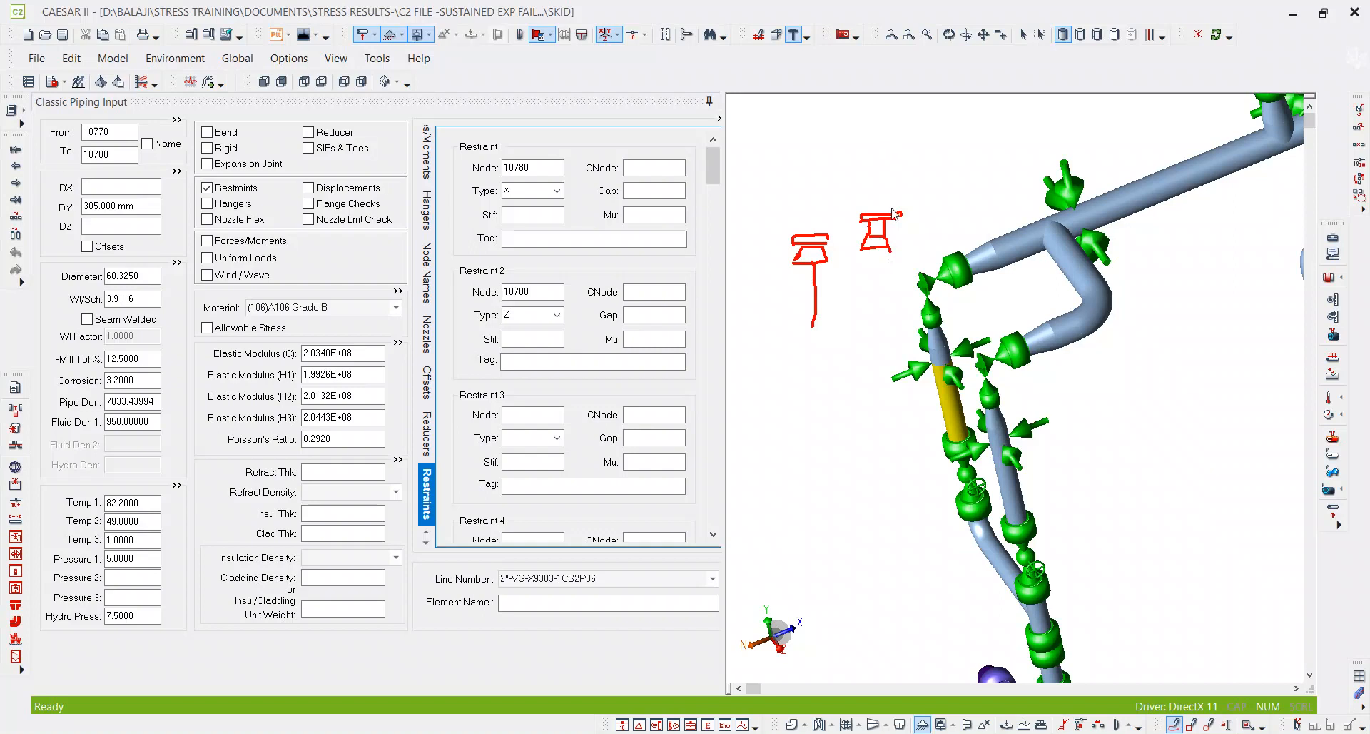
scroll(948, 288, down, 2)
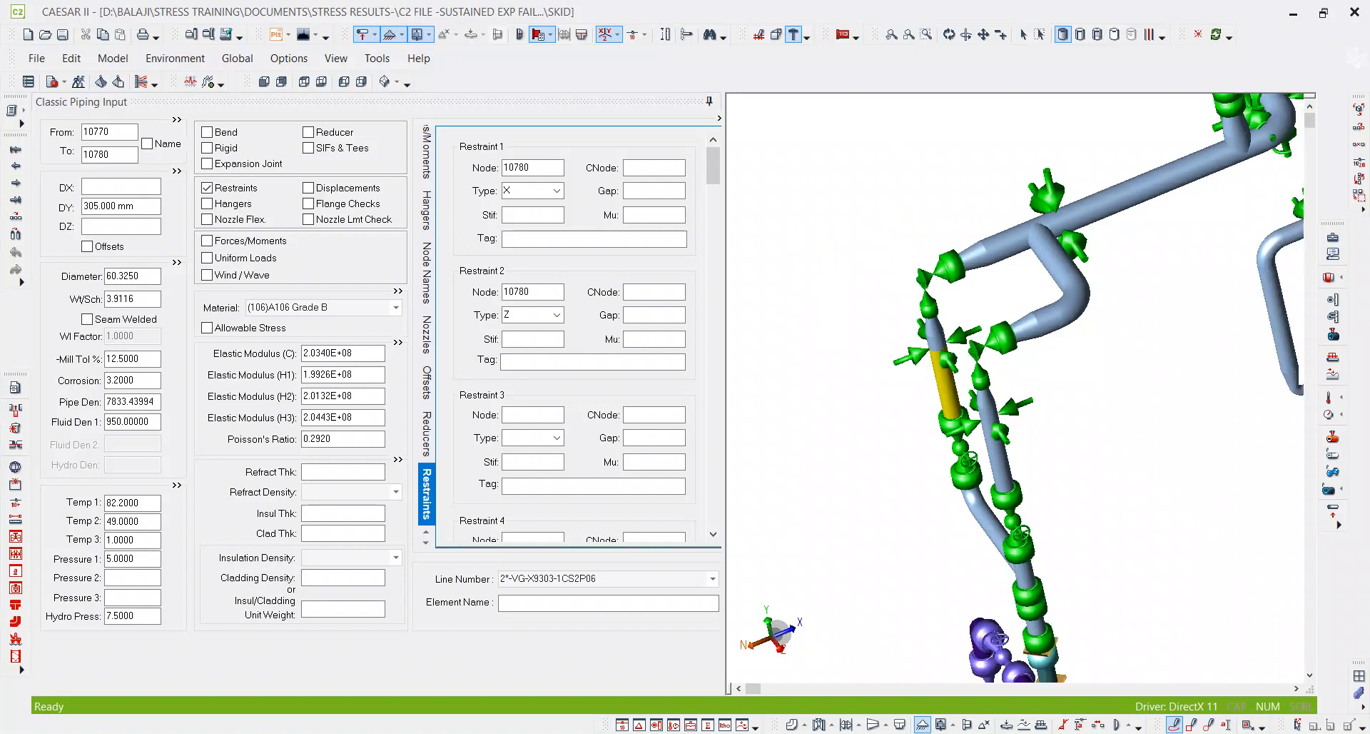
Step: Recheck the Notepad stress list and find node 10510 in the model to view its reducer element on the riser
key(alt+Tab)
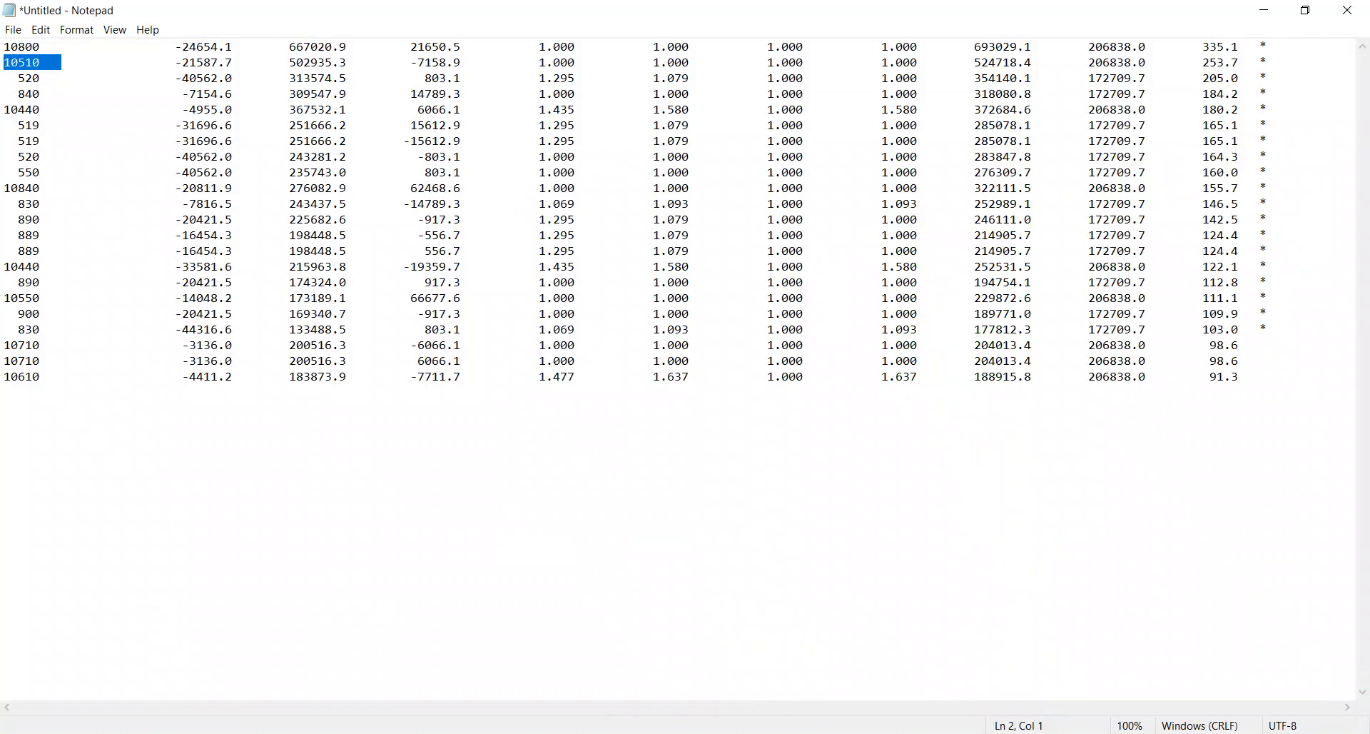
key(alt+Tab)
key(ctrl+f)
text(105)
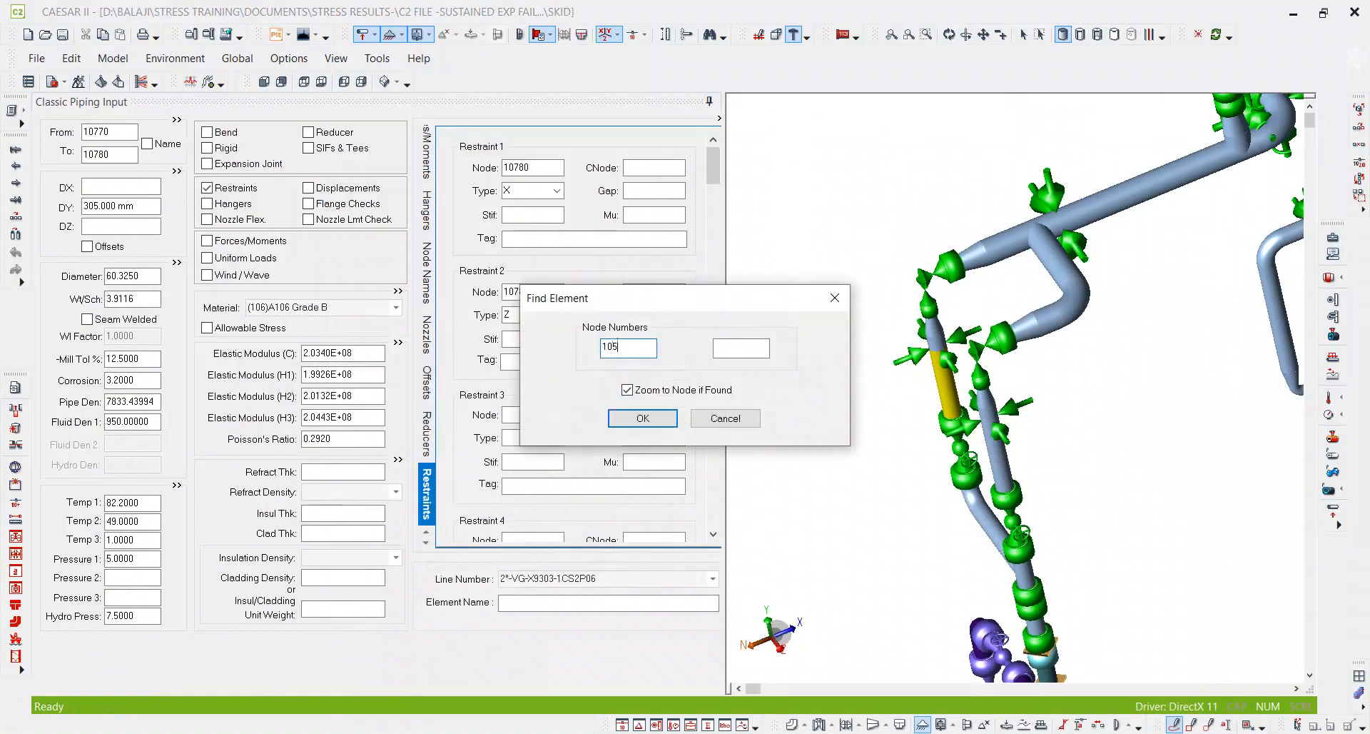
text(10)
key(Return)
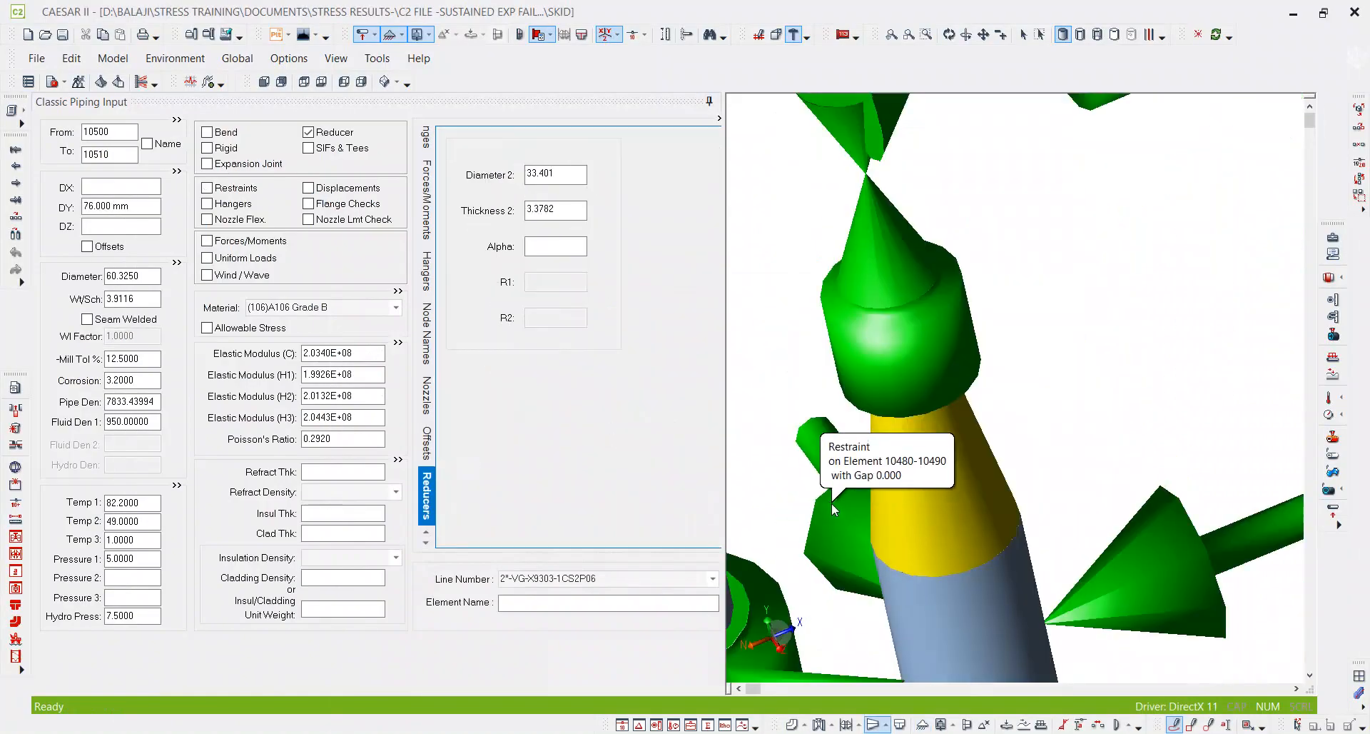
scroll(875, 450, down, 3)
scroll(995, 575, down, 3)
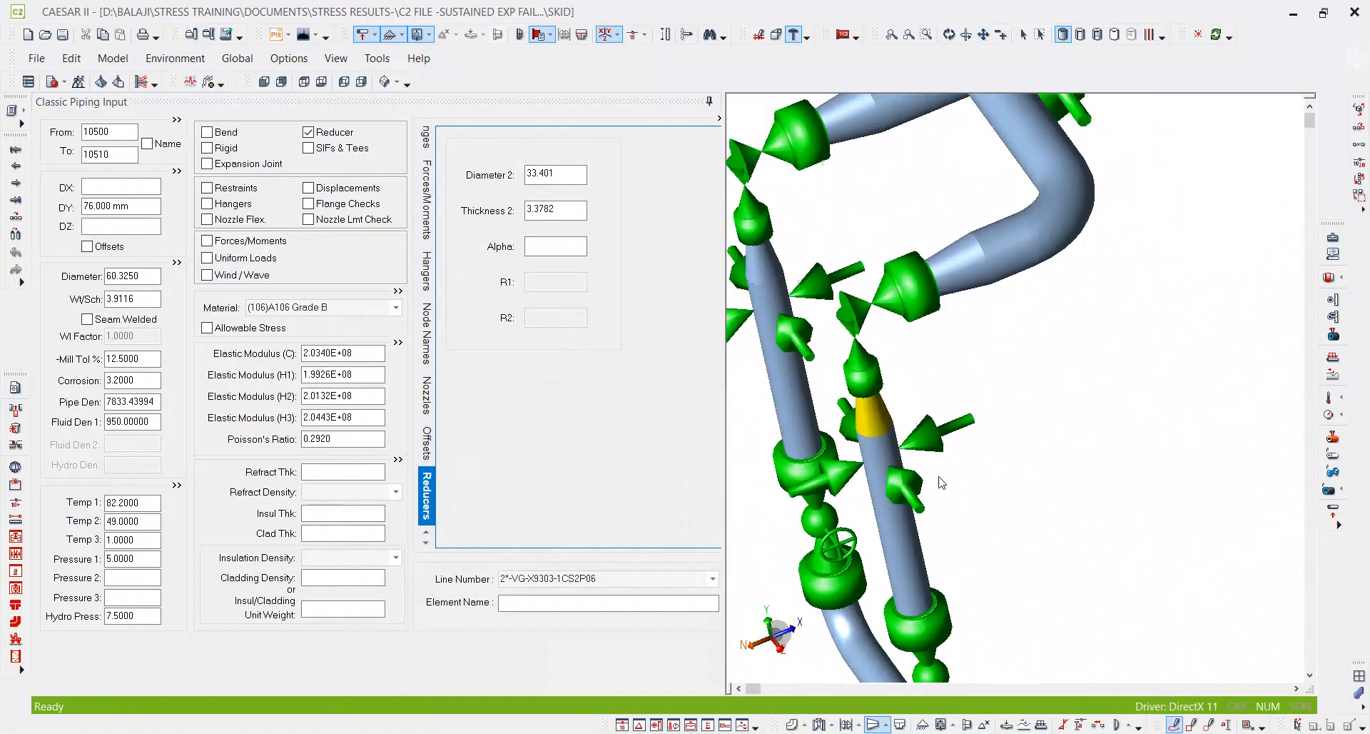
Step: Check the Notepad list for the next overstressed node, find node 520 in the model and view its bend and surrounding piping
key(alt+Tab)
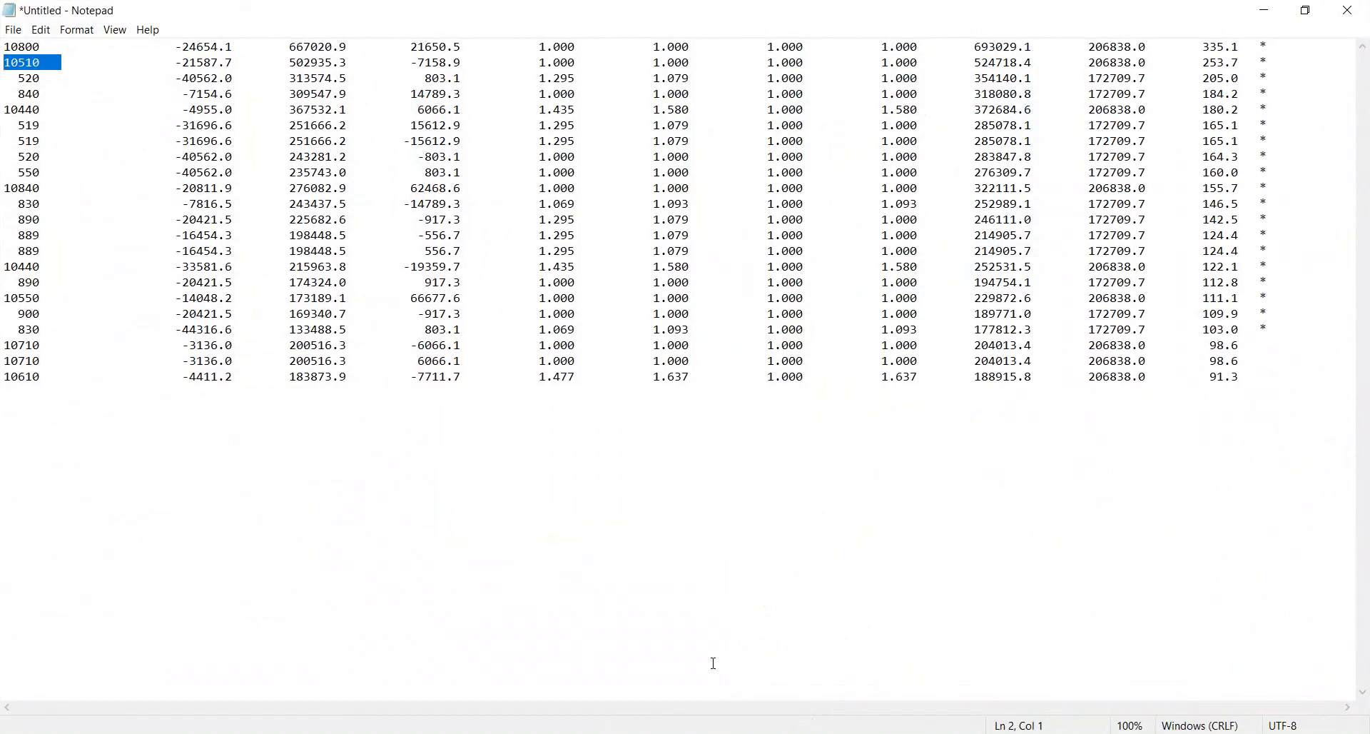
key(alt+Tab)
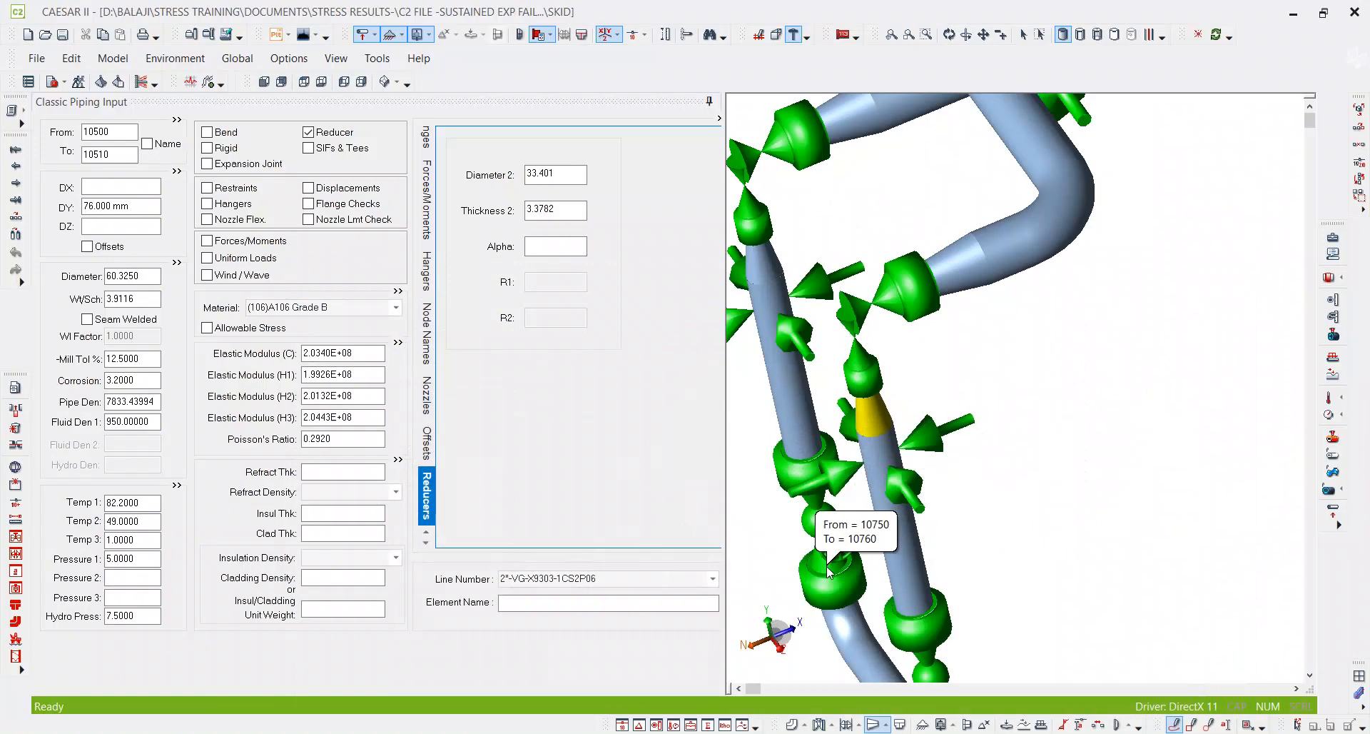
key(ctrl+f)
text(520)
key(Return)
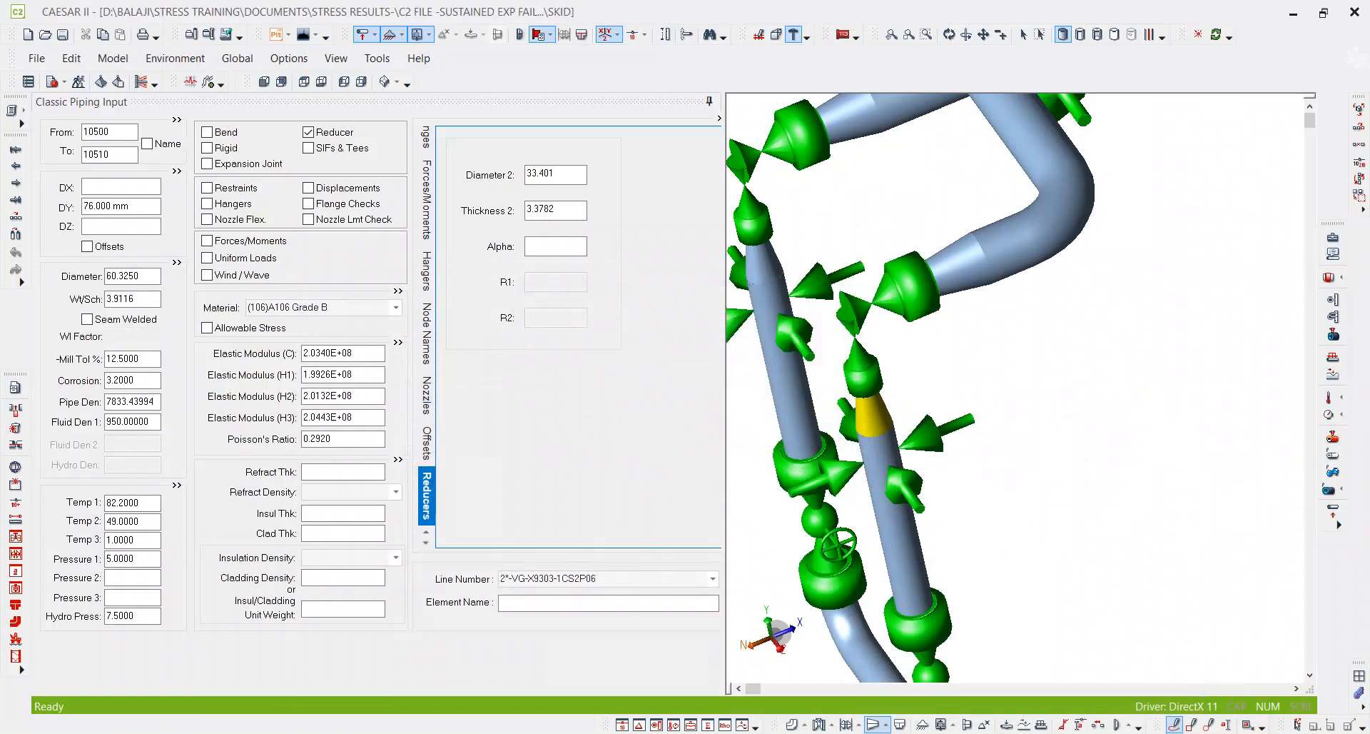
mouse_move(959, 425)
scroll(959, 425, down, 6)
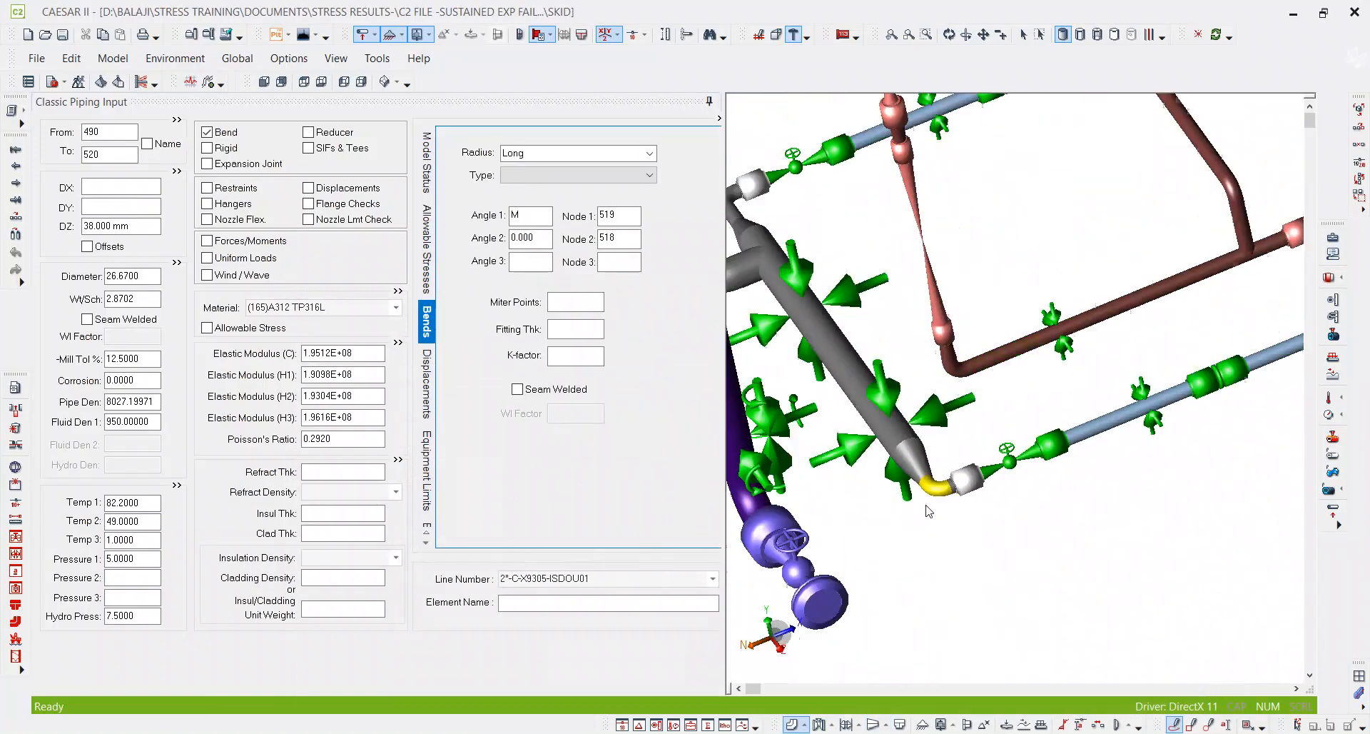
scroll(956, 516, down, 2)
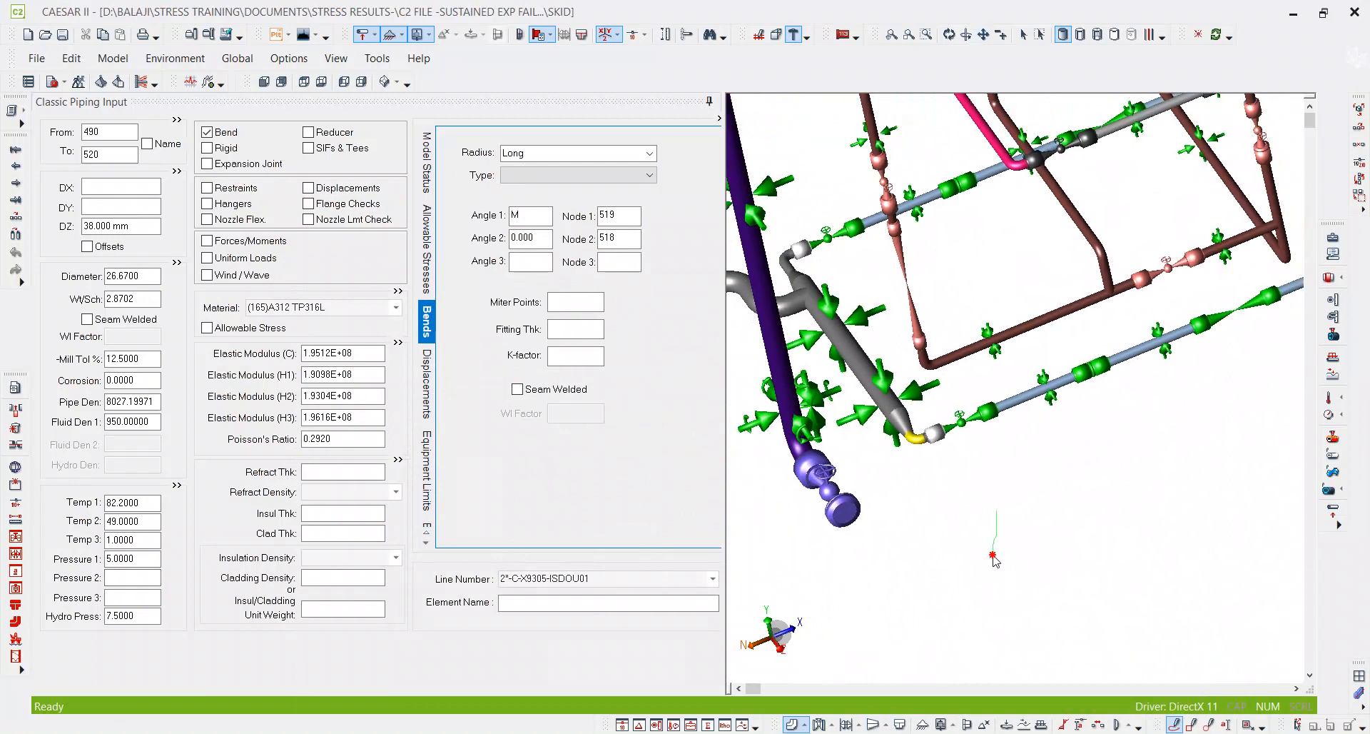
click(949, 34)
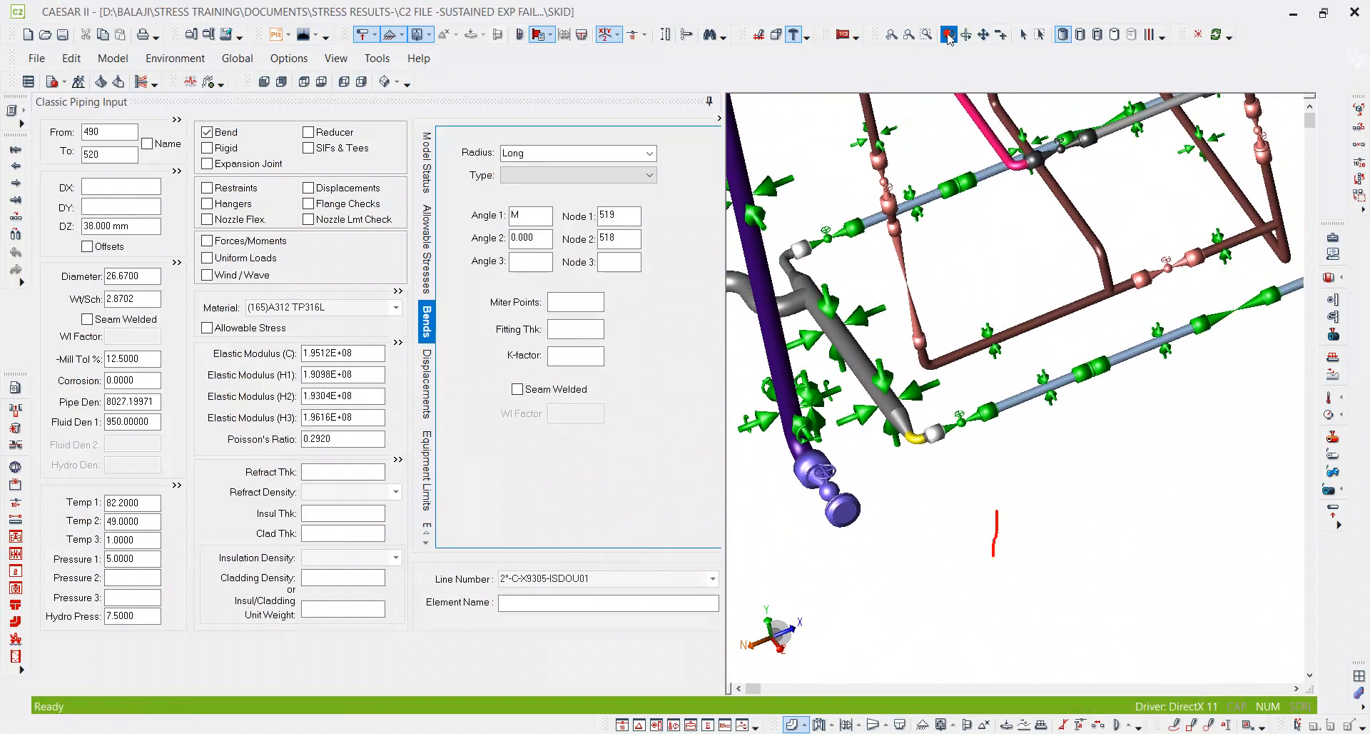
drag(983, 436, 899, 430)
scroll(928, 449, down, 2)
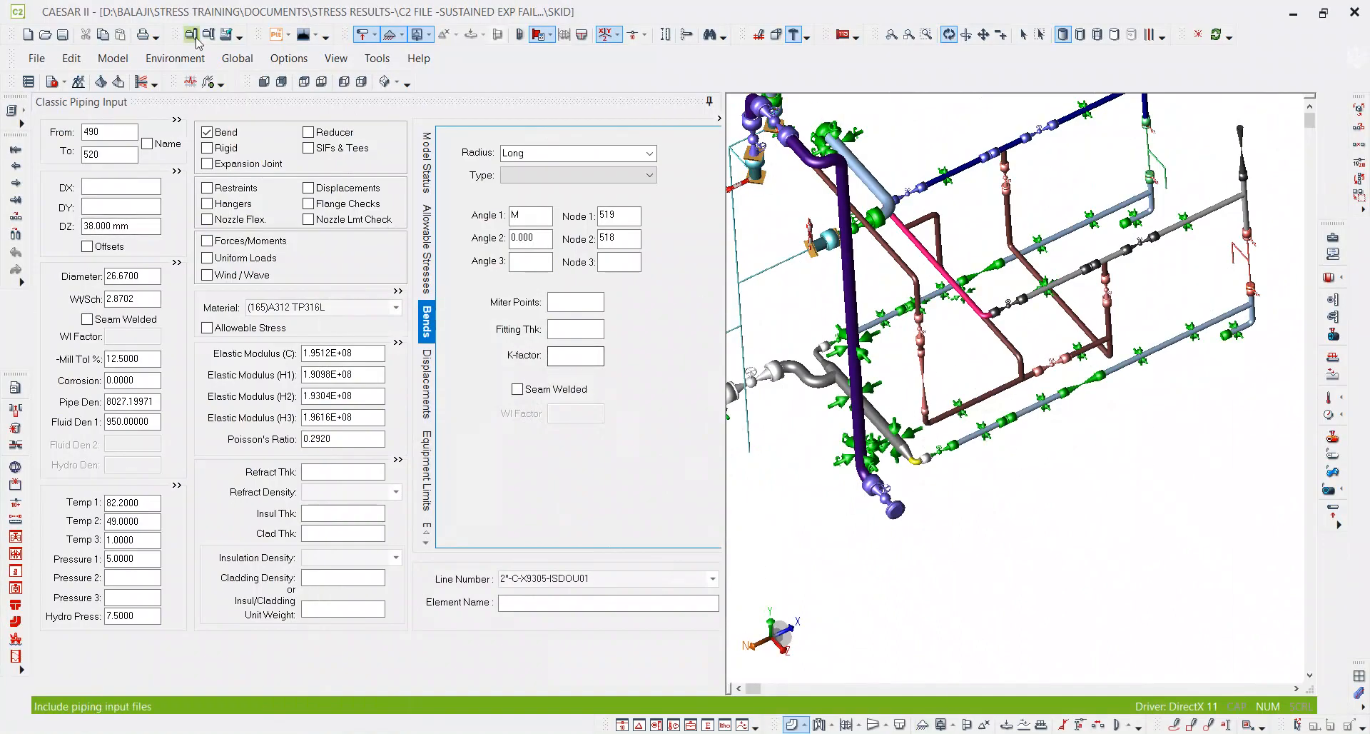
Step: Open the maximized static output and display the 3D plot for load case 49 (EXP) L49=L2-L6
click(119, 82)
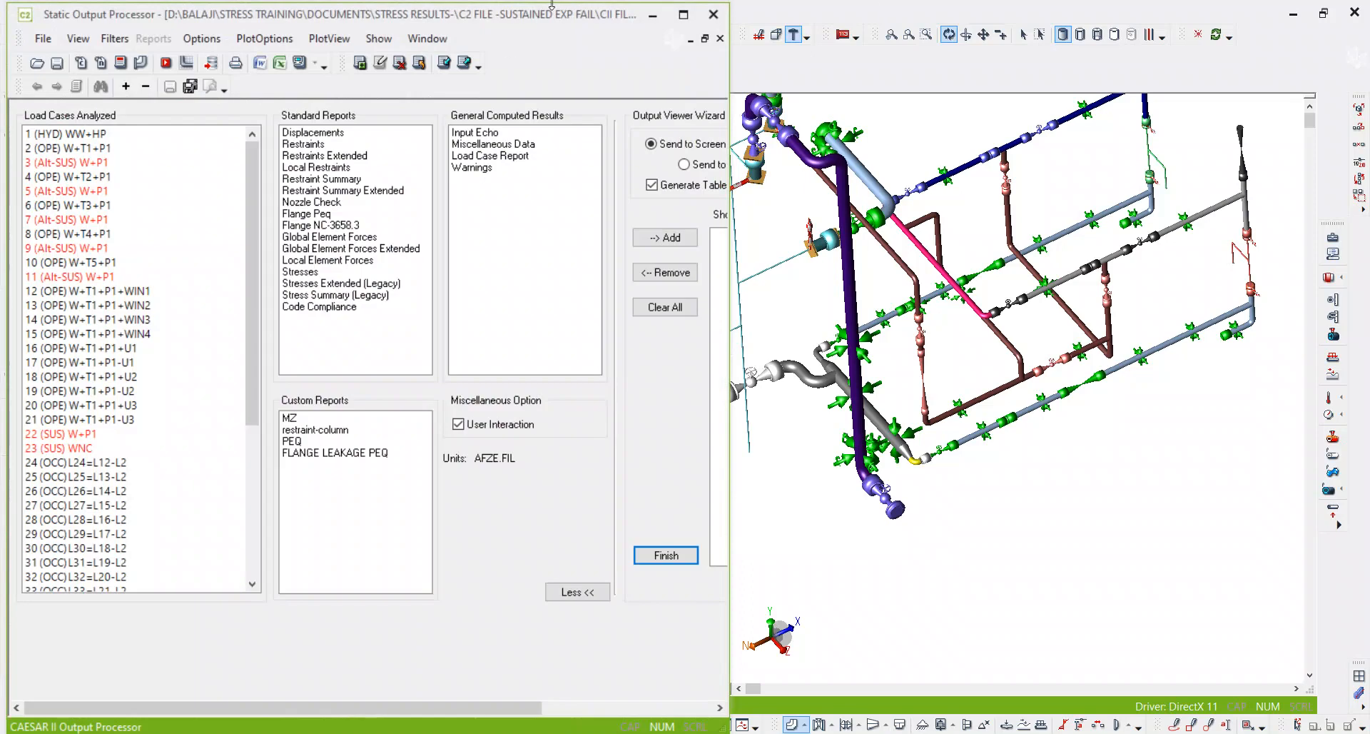
double_click(544, 15)
scroll(129, 481, down, 6)
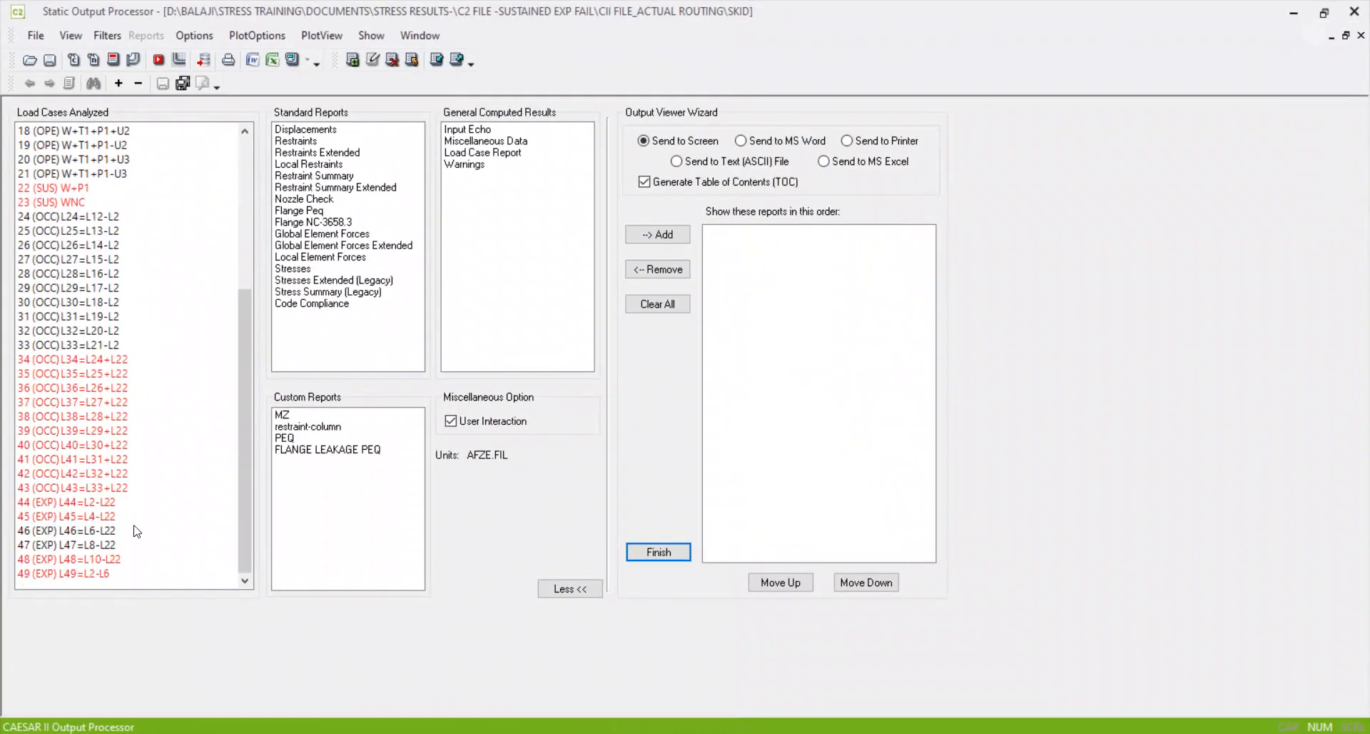
click(103, 572)
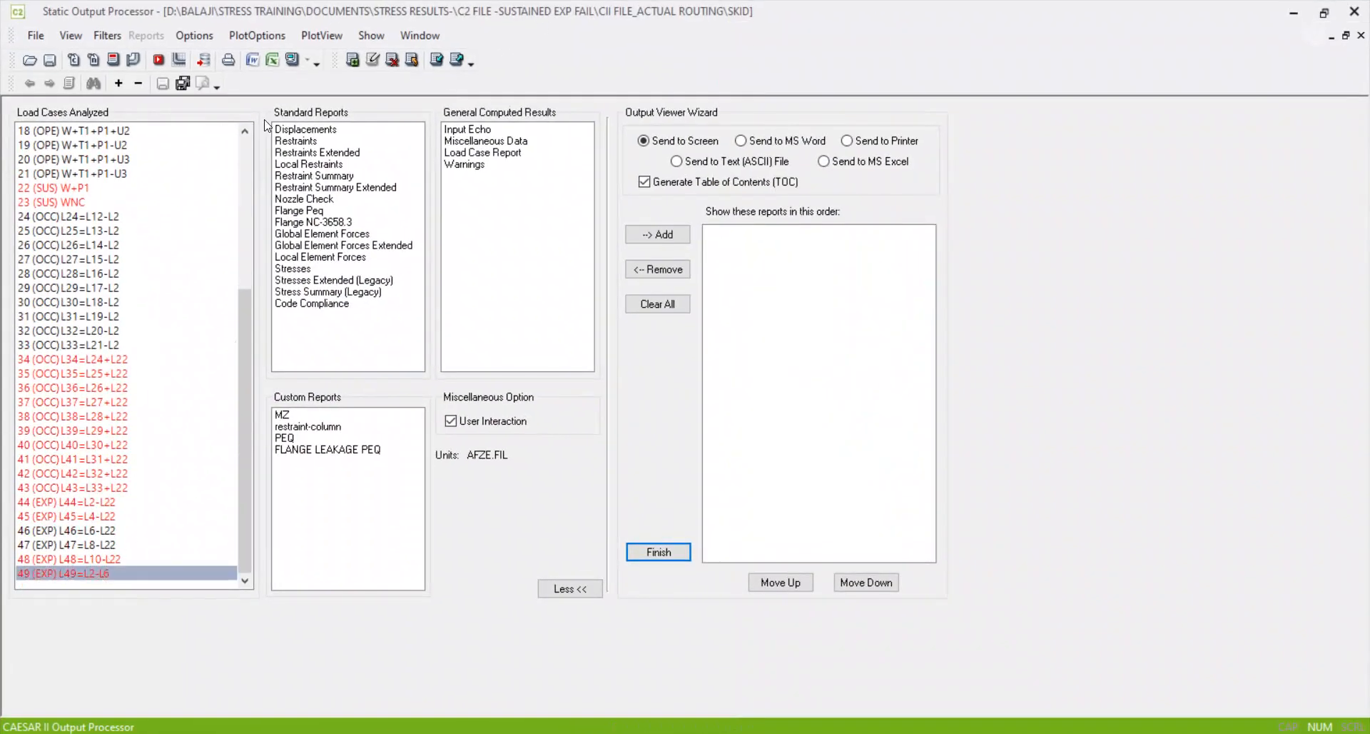
click(180, 62)
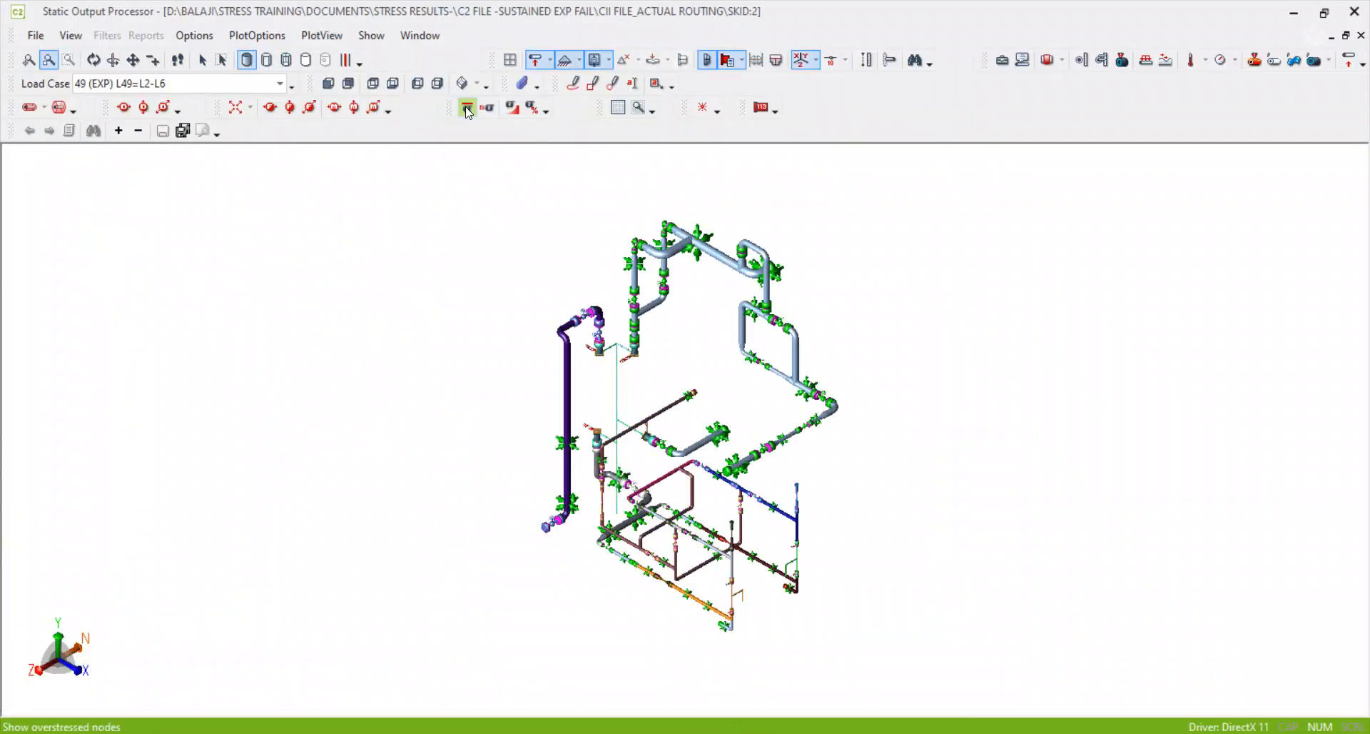
Step: Show the overstressed nodes for load case 49 with the piping colored by code stress percent
click(281, 83)
click(281, 83)
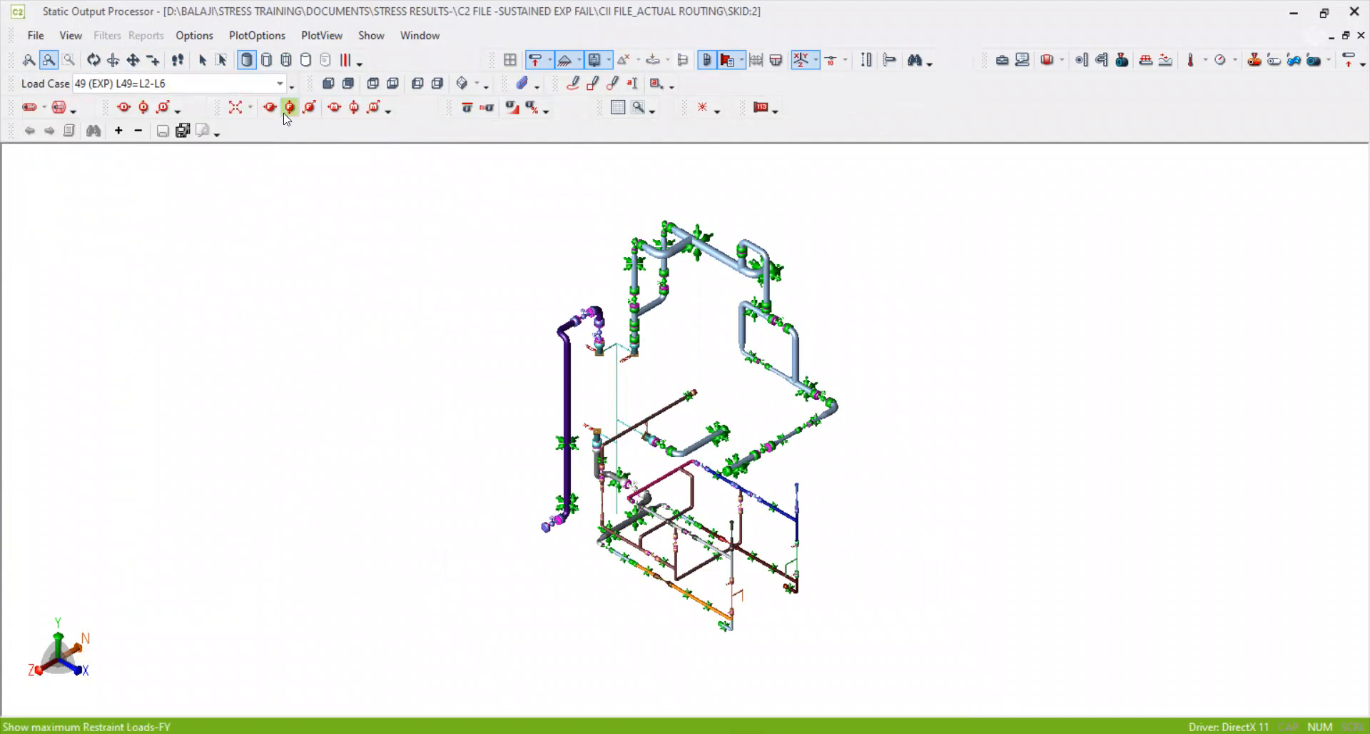
click(467, 108)
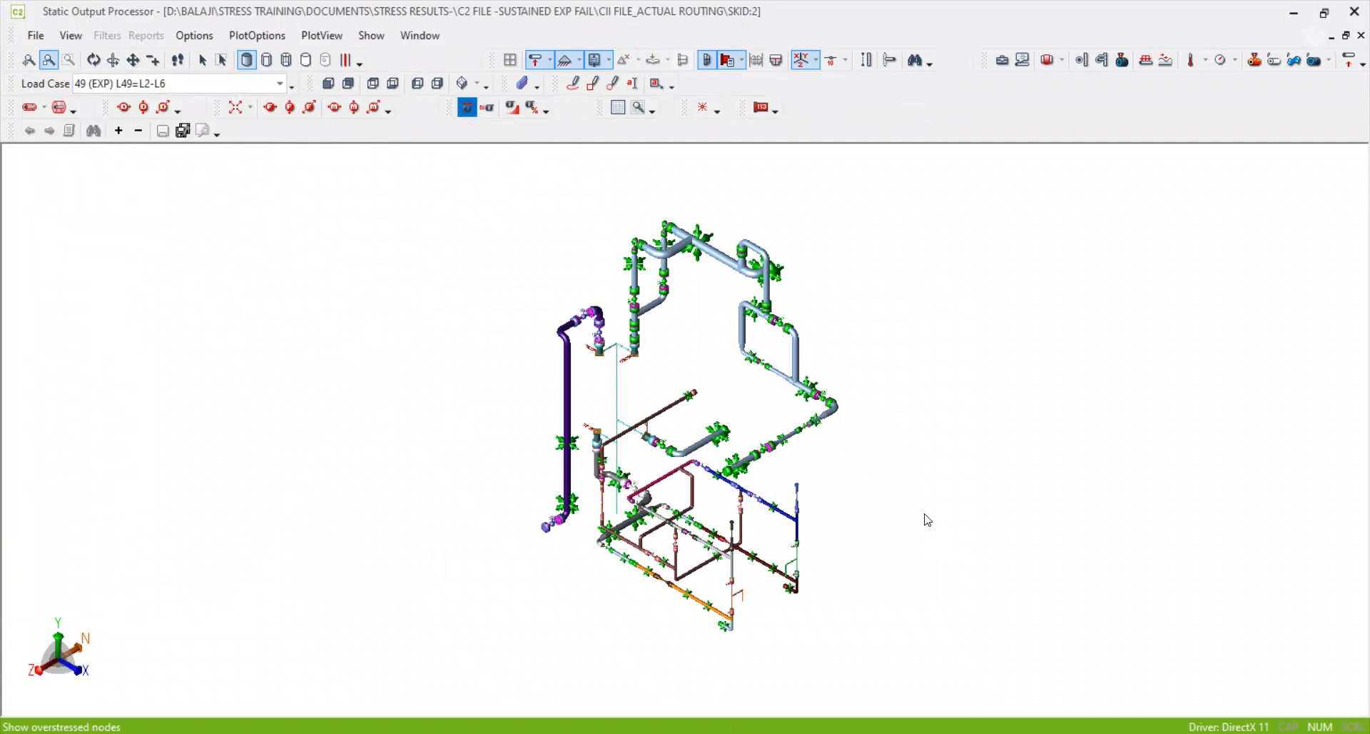
scroll(874, 453, up, 3)
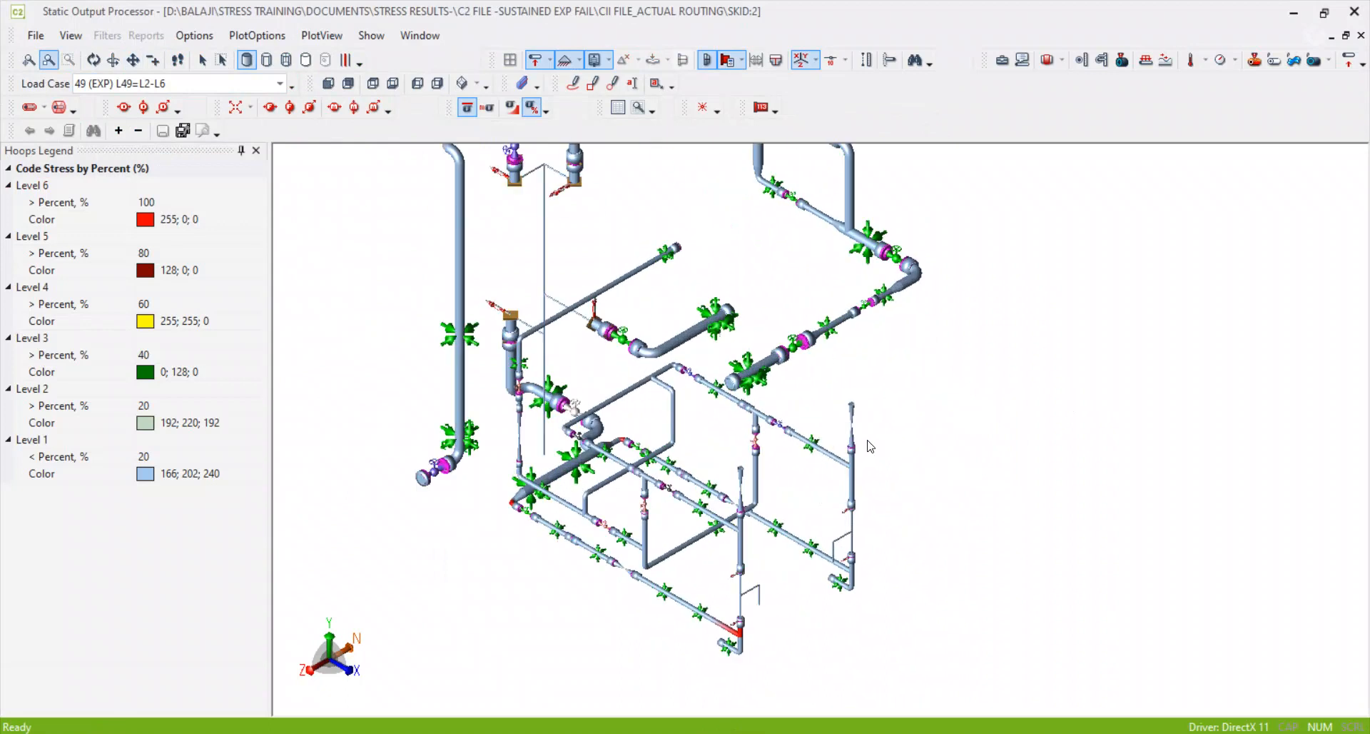
Step: Inspect the overstressed lower skid lines from several angles and hide the flange check locations in the plot
drag(820, 483, 823, 396)
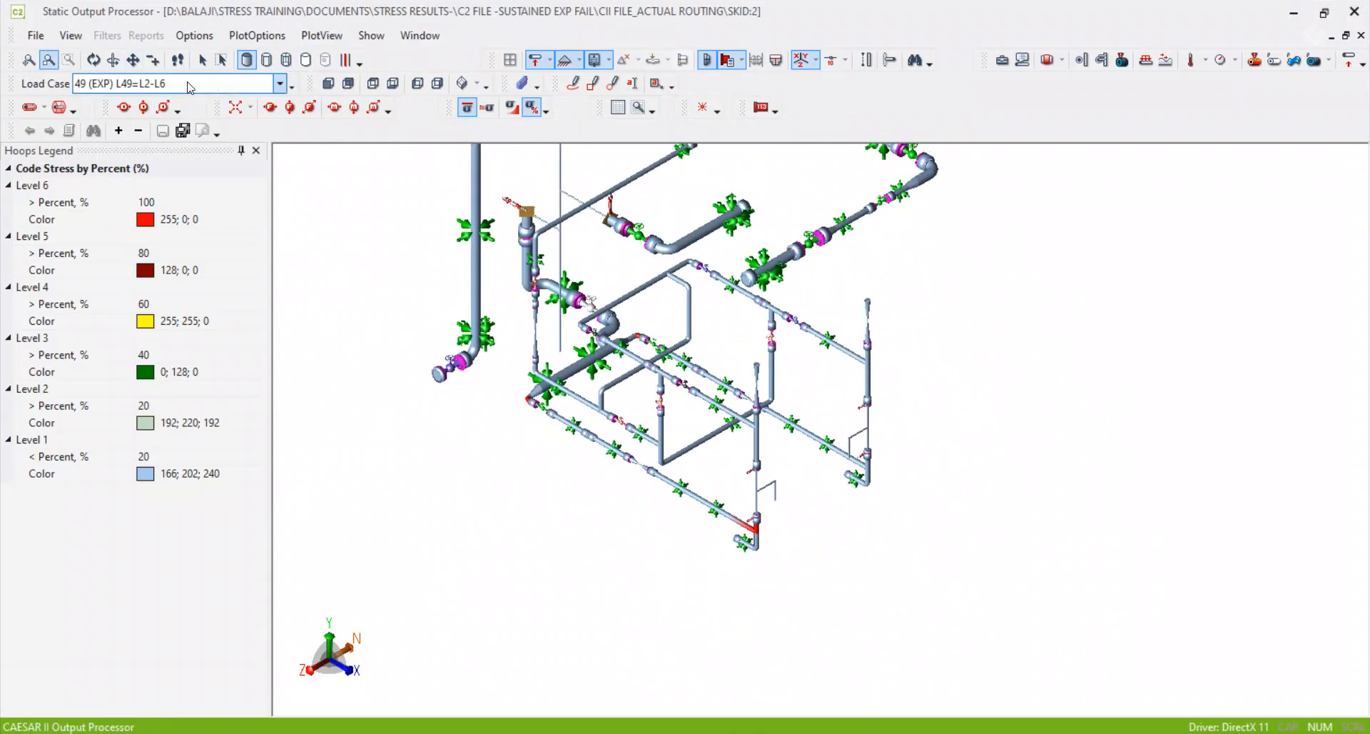
click(95, 62)
drag(636, 438, 640, 450)
drag(658, 574, 686, 601)
drag(850, 580, 857, 521)
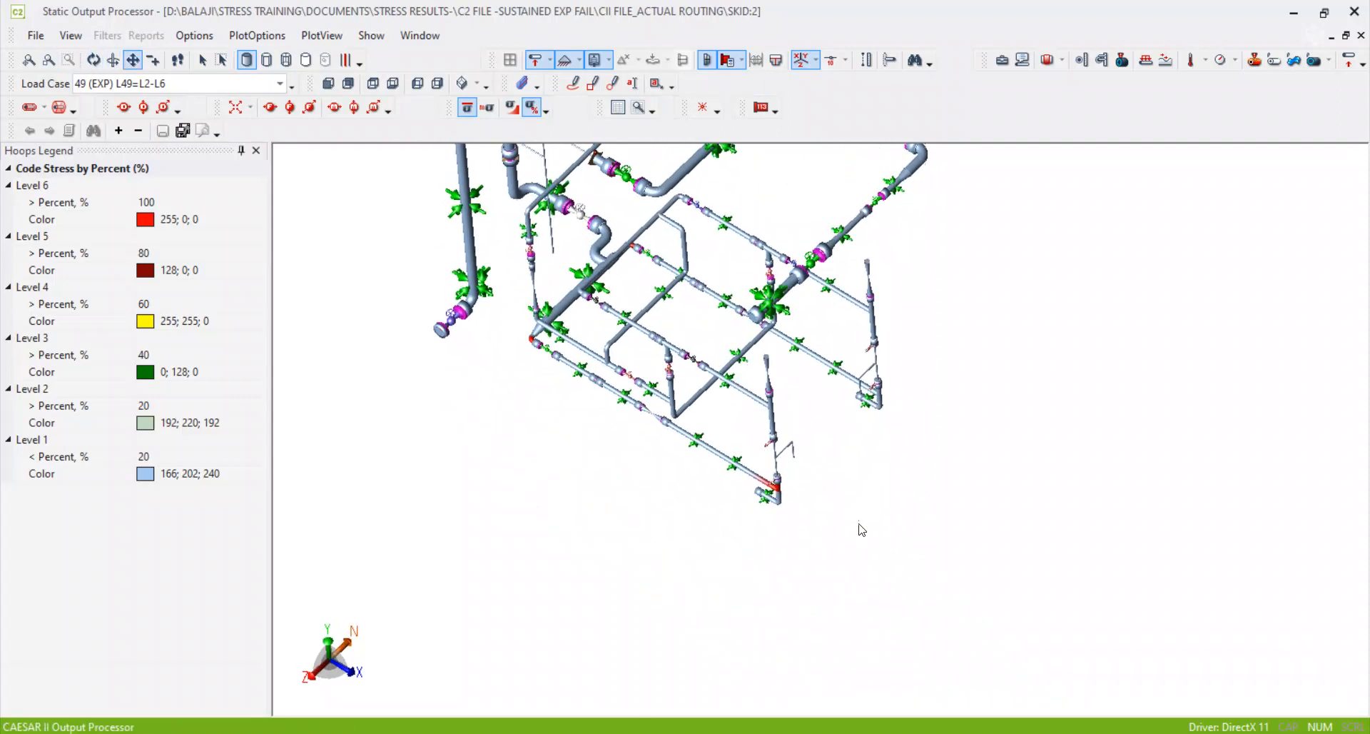
drag(905, 480, 814, 550)
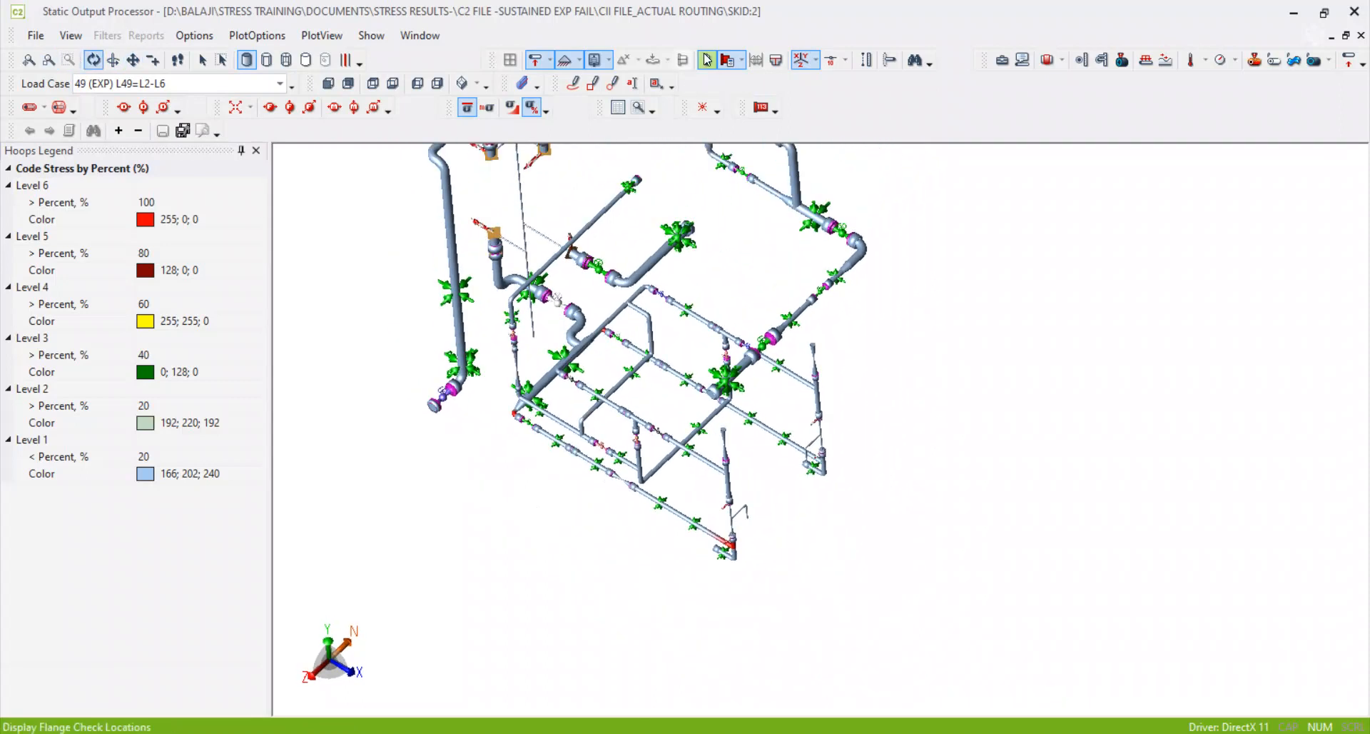
click(709, 61)
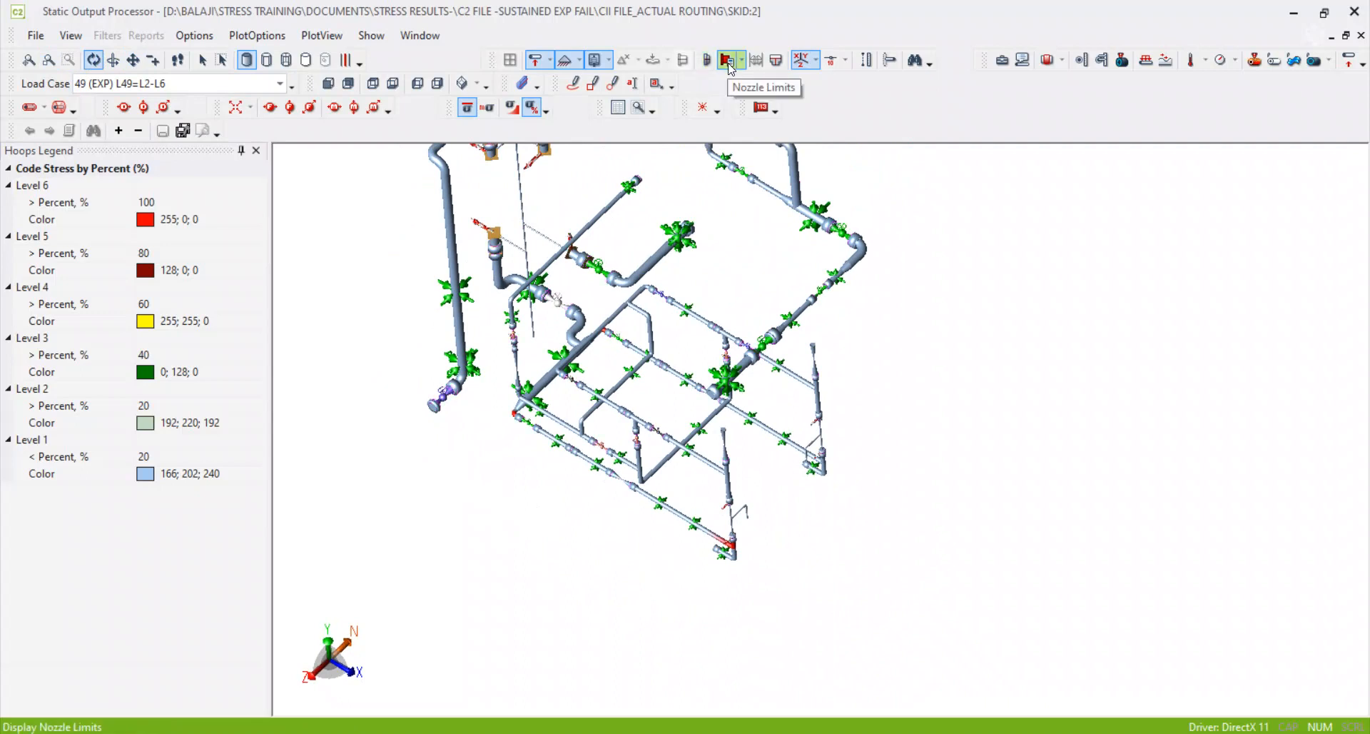
Step: Examine the overstressed red corner where the lowest horizontal line meets its vertical branch in the lower piping
drag(865, 491, 864, 471)
scroll(698, 535, up, 5)
mouse_move(705, 591)
mouse_down()
mouse_move(803, 586)
mouse_move(807, 564)
mouse_up()
drag(894, 534, 934, 503)
scroll(934, 503, down, 1)
scroll(830, 455, up, 4)
scroll(831, 455, down, 2)
drag(925, 623, 923, 589)
drag(981, 521, 853, 594)
scroll(854, 598, down, 2)
drag(853, 540, 768, 550)
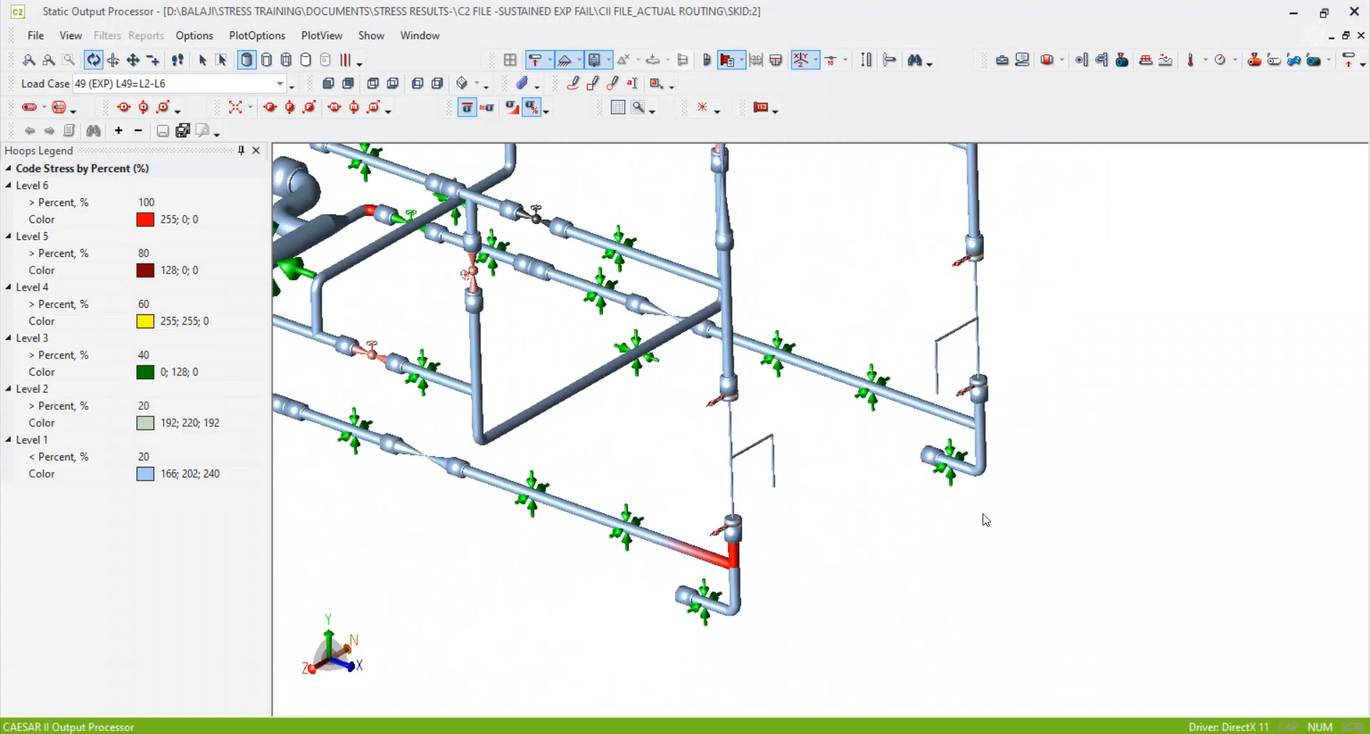
Step: Examine the overstressed red elbows at both ends of the thick inclined header and the small-bore lines connected to it
scroll(985, 521, down, 1)
drag(918, 571, 928, 509)
scroll(798, 515, up, 4)
scroll(802, 429, up, 1)
drag(824, 419, 942, 498)
scroll(791, 509, down, 4)
drag(810, 396, 944, 448)
scroll(596, 277, up, 2)
drag(682, 426, 792, 478)
scroll(810, 289, up, 3)
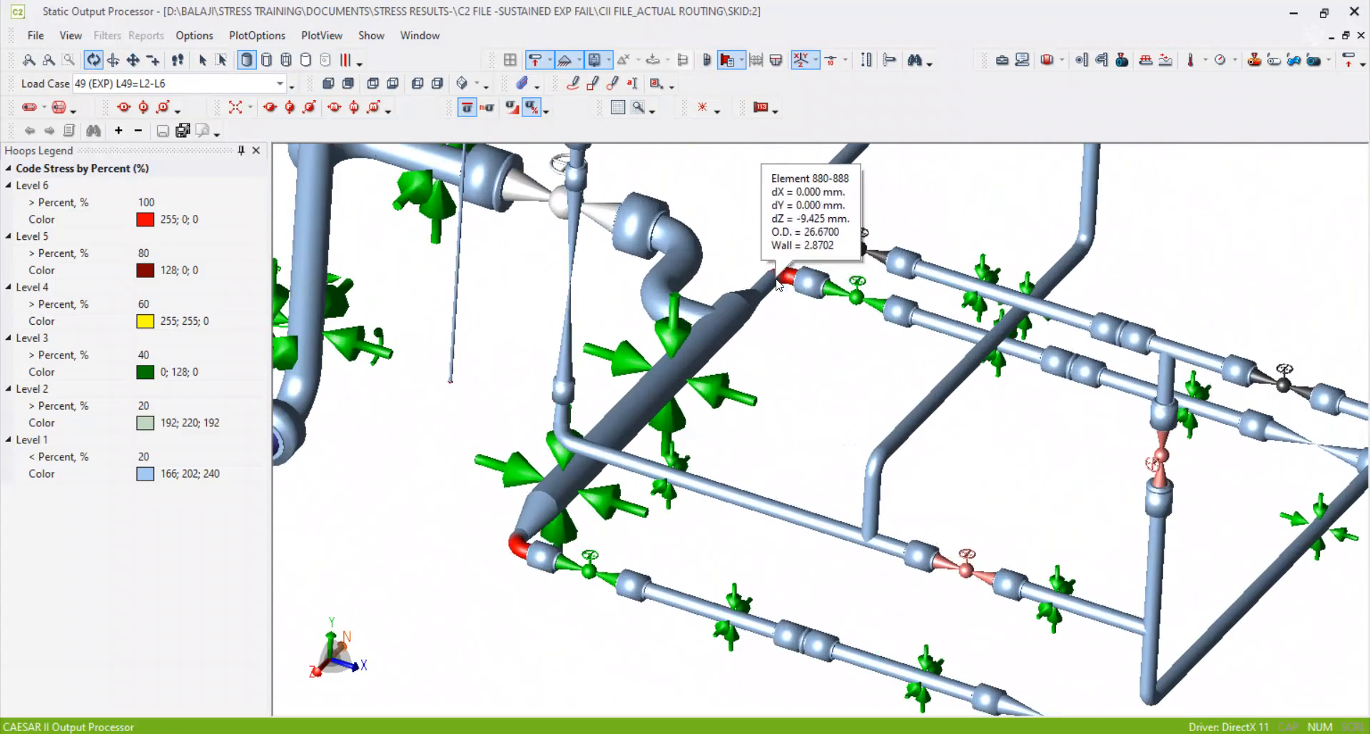
drag(601, 561, 607, 562)
scroll(606, 568, down, 3)
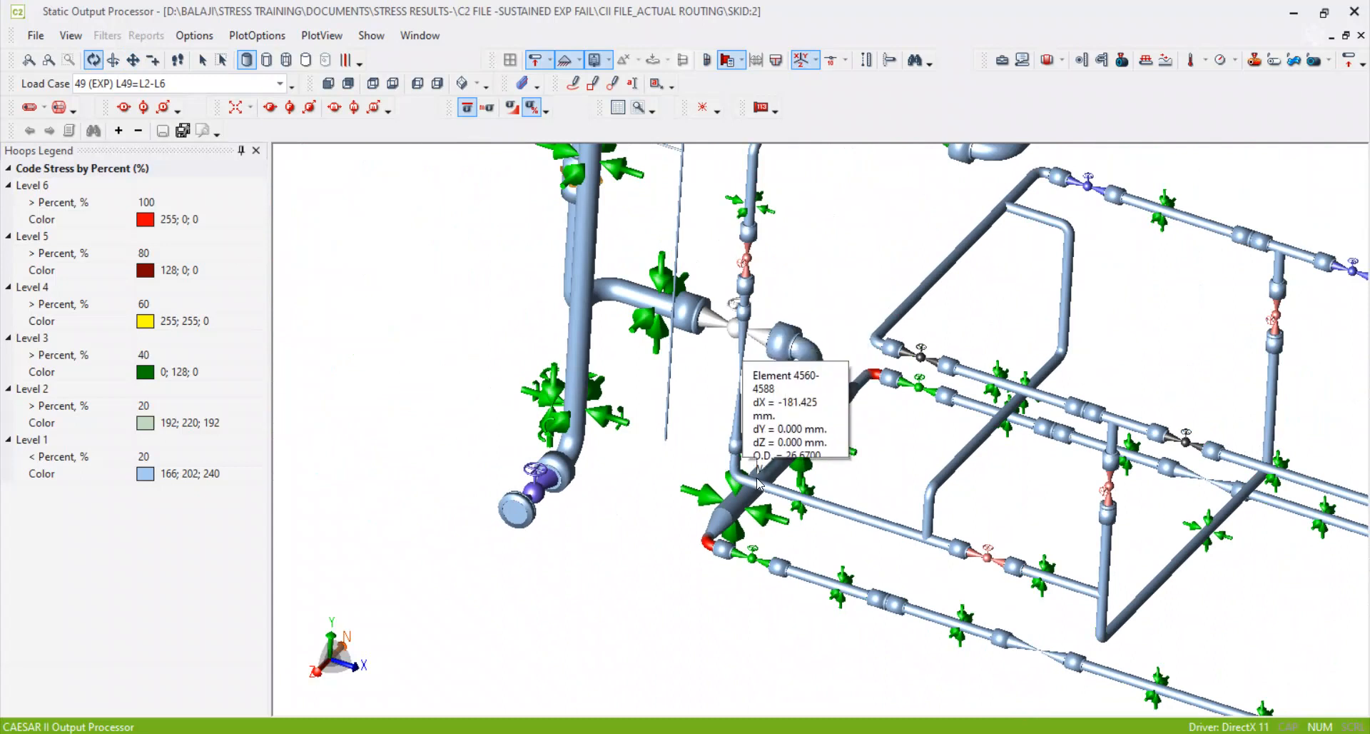
Step: Mark the overstressed red elbows at both ends of the inclined header with freehand circles
scroll(535, 490, up, 2)
click(573, 83)
mouse_move(646, 346)
mouse_down()
mouse_move(653, 411)
mouse_move(658, 358)
mouse_up()
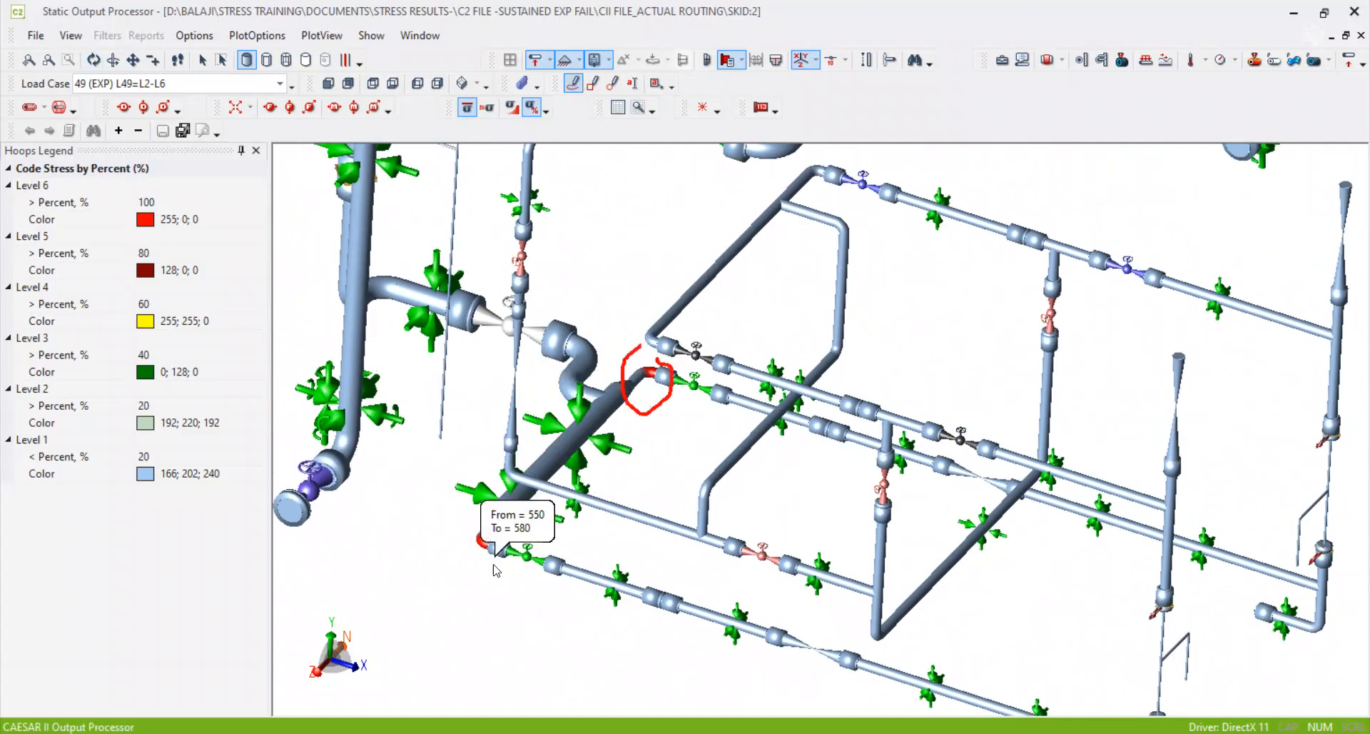
mouse_move(497, 524)
mouse_down()
mouse_move(474, 556)
mouse_move(509, 525)
mouse_up()
Step: Circle the overstressed red element below the branch on the vertical riser above the nozzle in the upper piping
middle_click(767, 534)
drag(768, 534, 634, 372)
scroll(635, 373, down, 3)
scroll(890, 554, up, 2)
mouse_move(859, 455)
mouse_down()
mouse_move(796, 512)
mouse_move(854, 456)
mouse_up()
drag(910, 502, 966, 628)
scroll(966, 628, down, 2)
scroll(942, 445, up, 2)
scroll(670, 376, up, 1)
drag(704, 391, 610, 582)
scroll(675, 532, down, 3)
scroll(689, 255, up, 2)
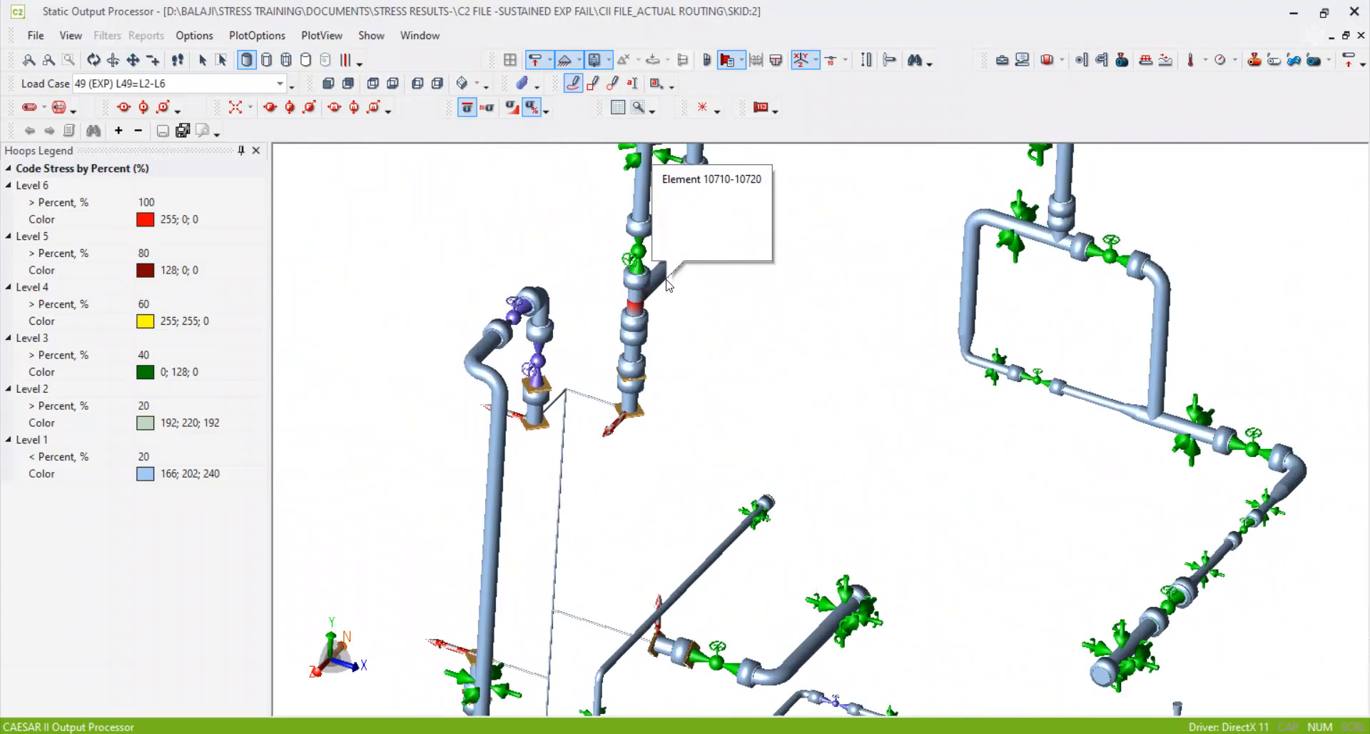
scroll(670, 283, up, 1)
drag(634, 283, 631, 294)
Step: Circle the overstressed red segments around the two corner valves at the top of the twin risers
drag(867, 301, 900, 499)
scroll(884, 465, down, 1)
mouse_move(694, 248)
mouse_down()
mouse_move(770, 250)
mouse_move(733, 232)
mouse_up()
mouse_move(804, 180)
mouse_down()
mouse_move(774, 227)
mouse_move(851, 175)
mouse_up()
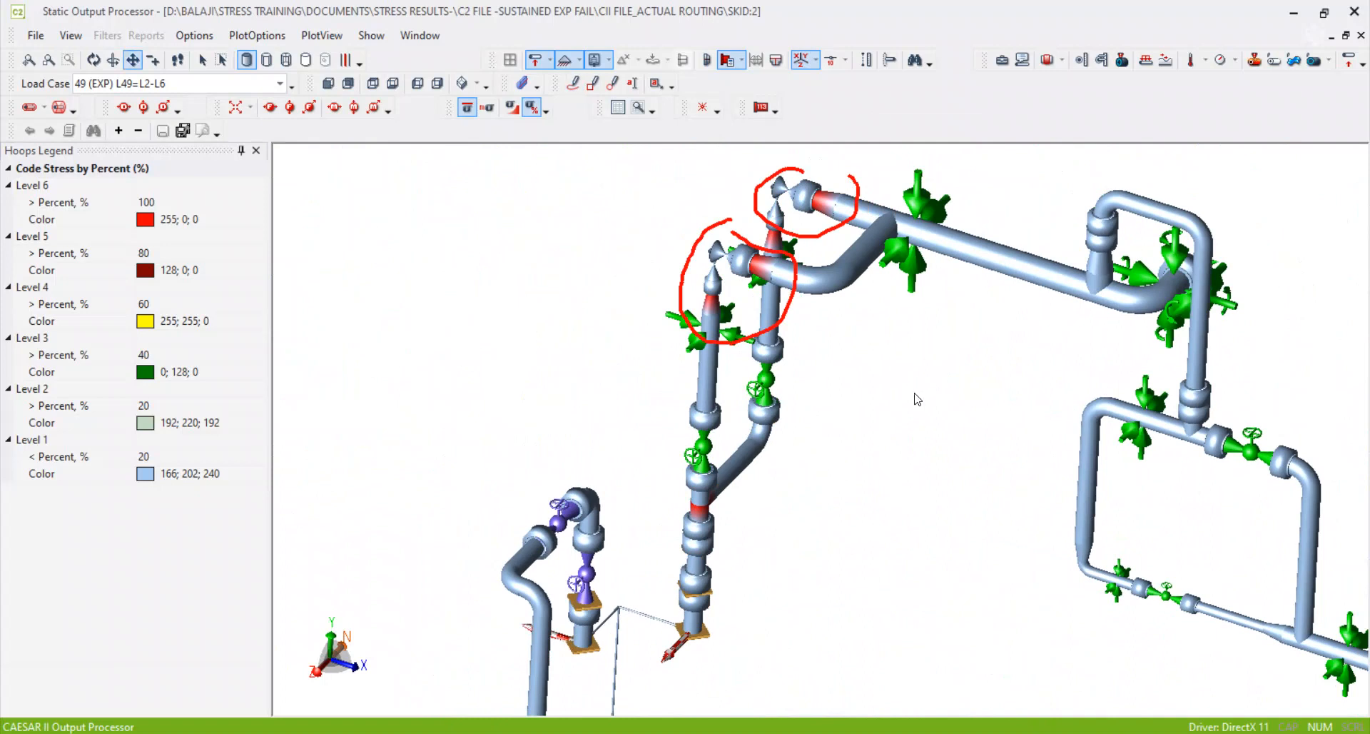
Step: Display the deflected shape of the piping model for the expansion load case, with the whole system rotated to its opposite side
drag(927, 396, 748, 312)
scroll(748, 312, down, 3)
drag(874, 501, 771, 346)
scroll(770, 346, down, 1)
scroll(772, 349, down, 1)
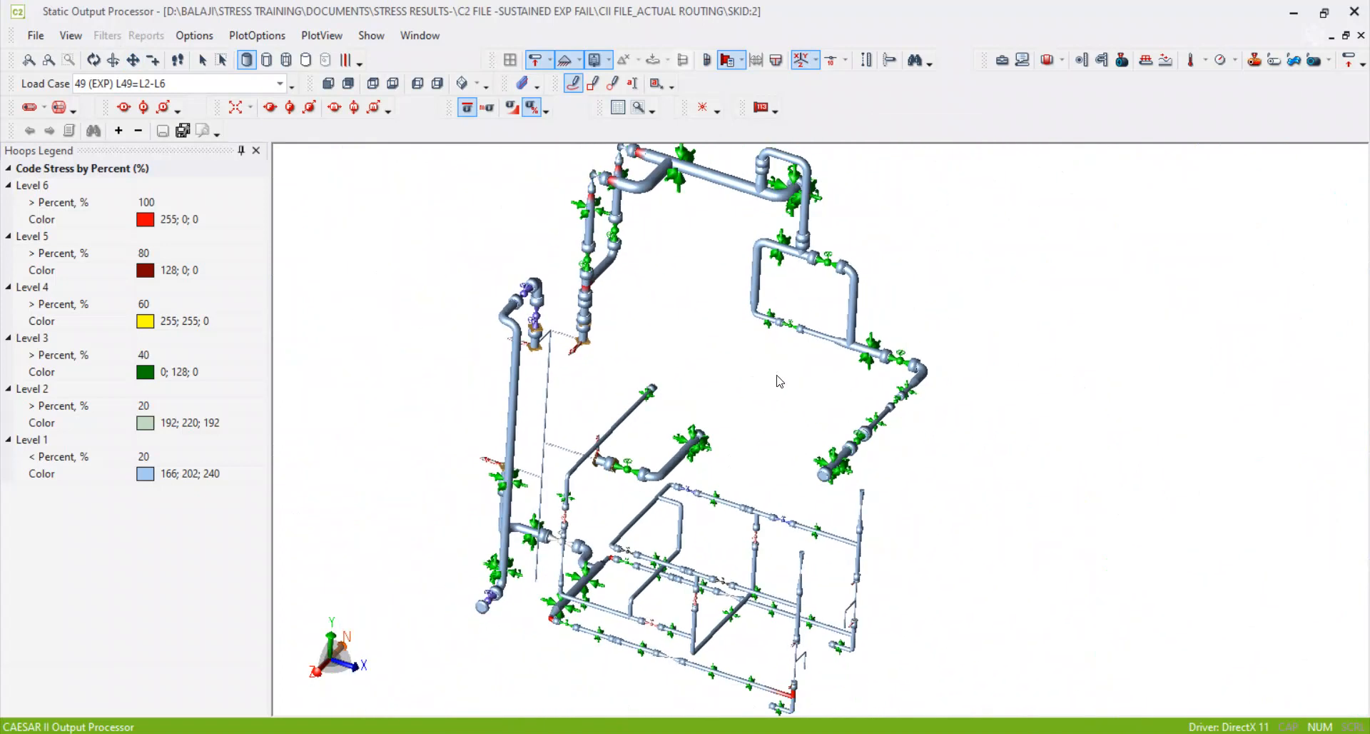
click(93, 60)
drag(633, 363, 628, 410)
drag(739, 550, 722, 374)
scroll(664, 371, up, 4)
mouse_move(675, 613)
mouse_down()
mouse_move(675, 637)
mouse_move(800, 627)
mouse_move(792, 646)
mouse_move(758, 493)
mouse_move(797, 566)
mouse_move(795, 508)
mouse_move(789, 560)
mouse_move(829, 538)
mouse_up()
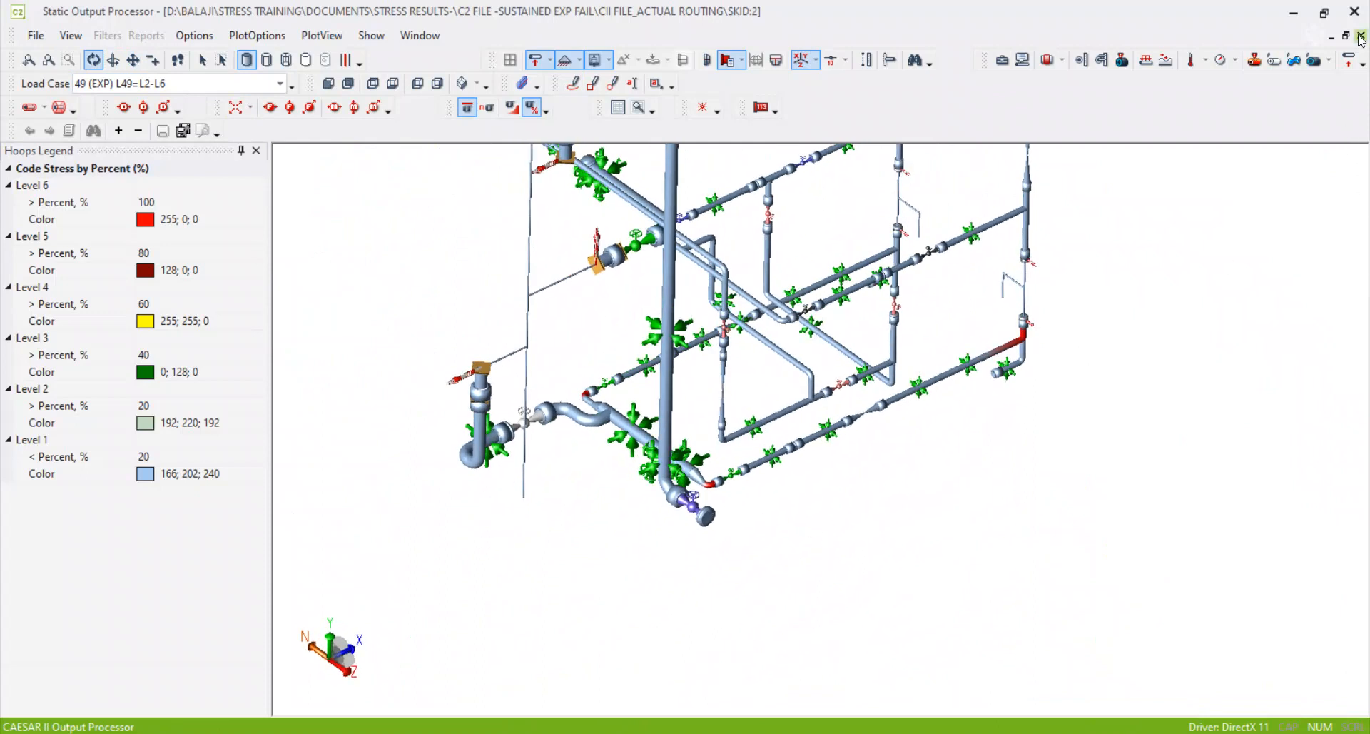
drag(488, 223, 624, 422)
scroll(623, 422, down, 4)
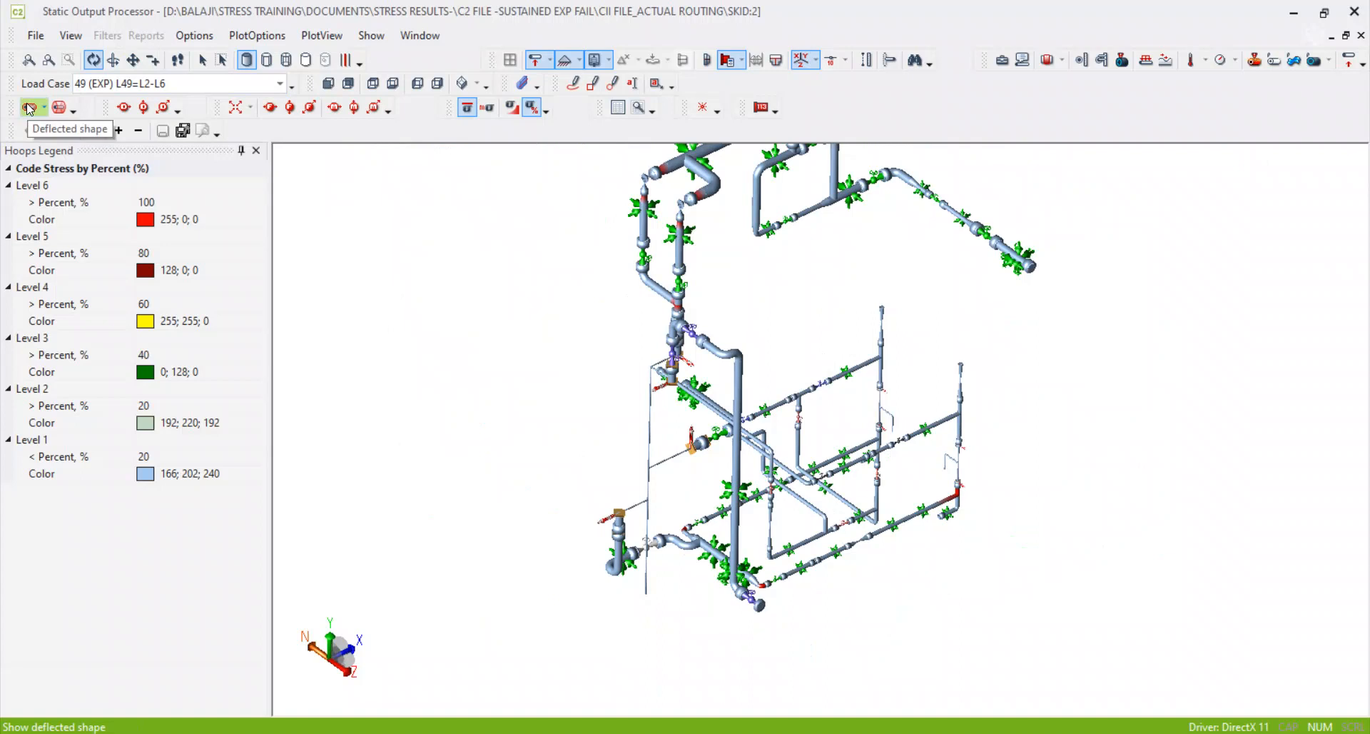
click(29, 109)
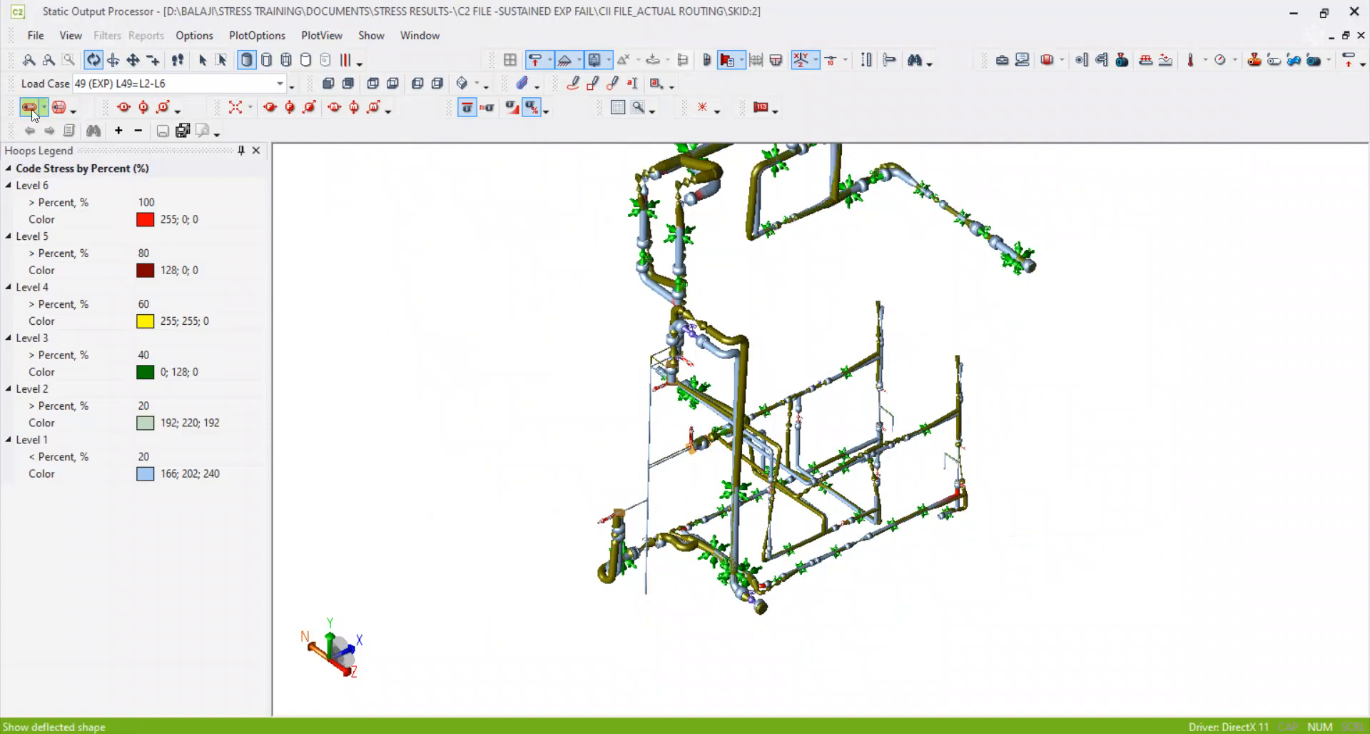
Step: Circle the free end of the thin hooked branch above the overstressed corner with freehand markup
drag(813, 449, 601, 418)
scroll(573, 389, down, 3)
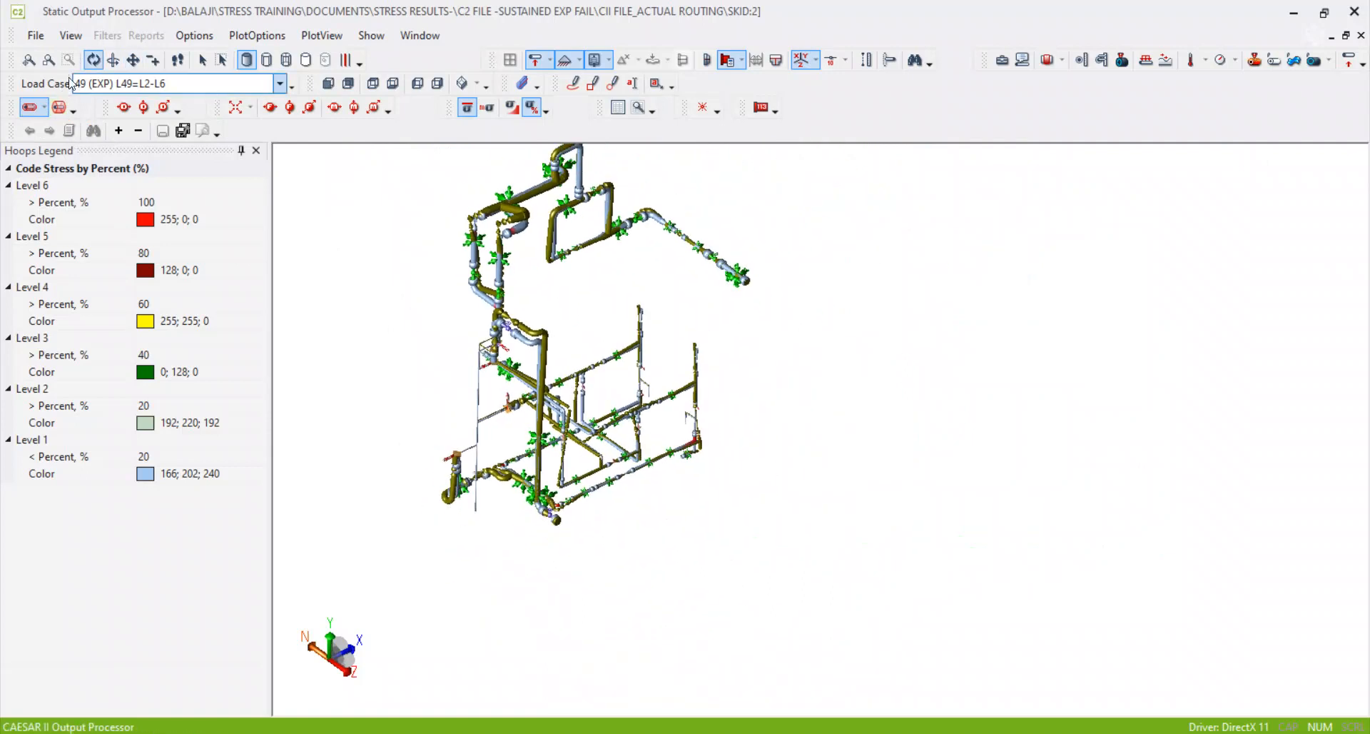
drag(922, 557, 839, 596)
scroll(668, 362, up, 3)
drag(669, 366, 803, 571)
scroll(978, 553, up, 8)
scroll(968, 551, down, 2)
mouse_move(778, 508)
mouse_down()
mouse_move(775, 446)
mouse_move(789, 480)
mouse_up()
mouse_move(807, 551)
mouse_down()
mouse_move(945, 651)
mouse_move(929, 626)
mouse_move(964, 605)
mouse_move(1000, 630)
mouse_move(994, 510)
mouse_up()
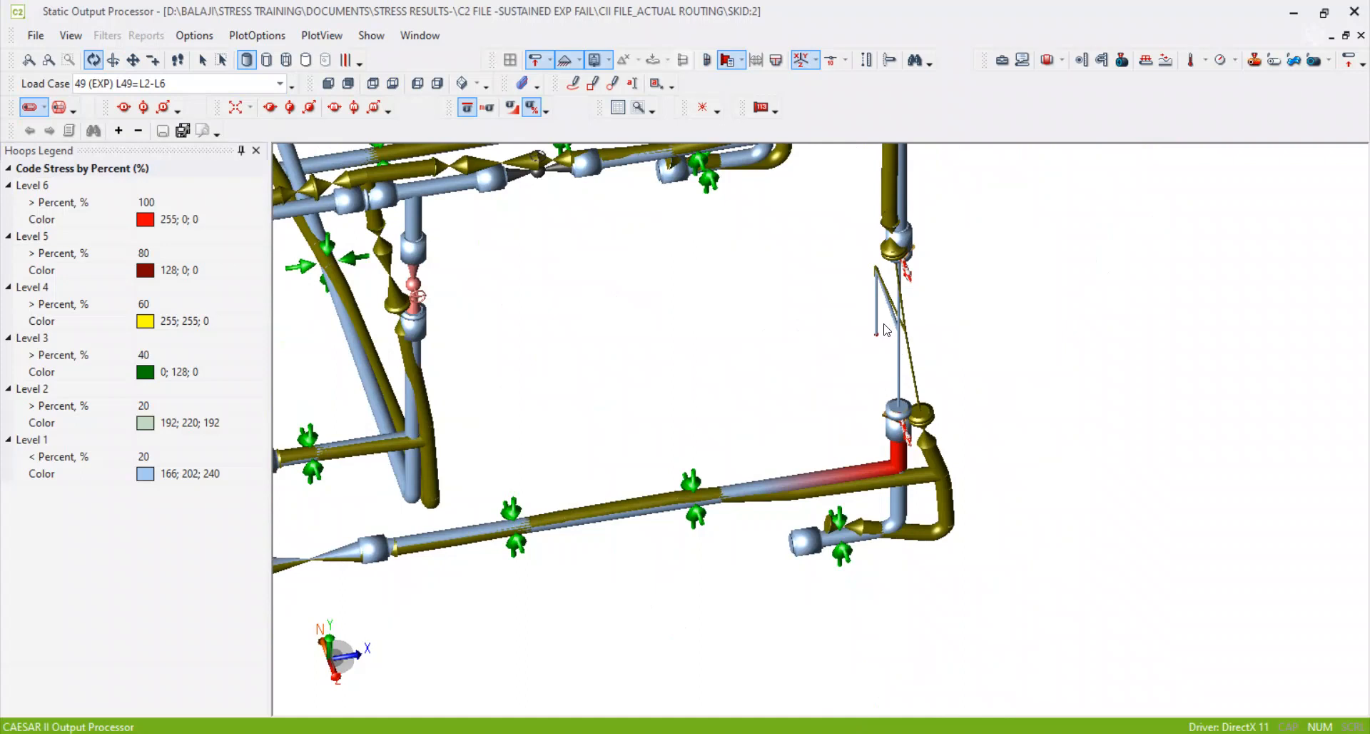
click(573, 83)
drag(853, 357, 882, 319)
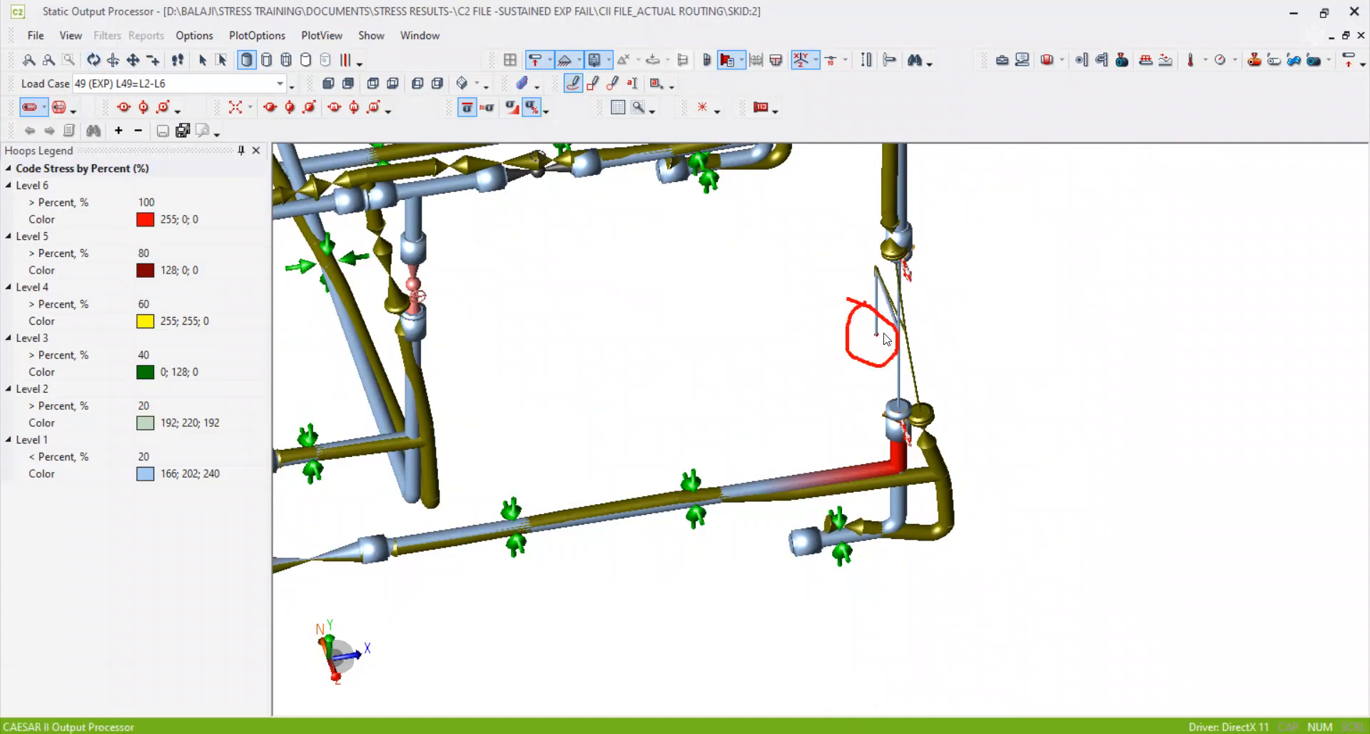
scroll(876, 321, up, 3)
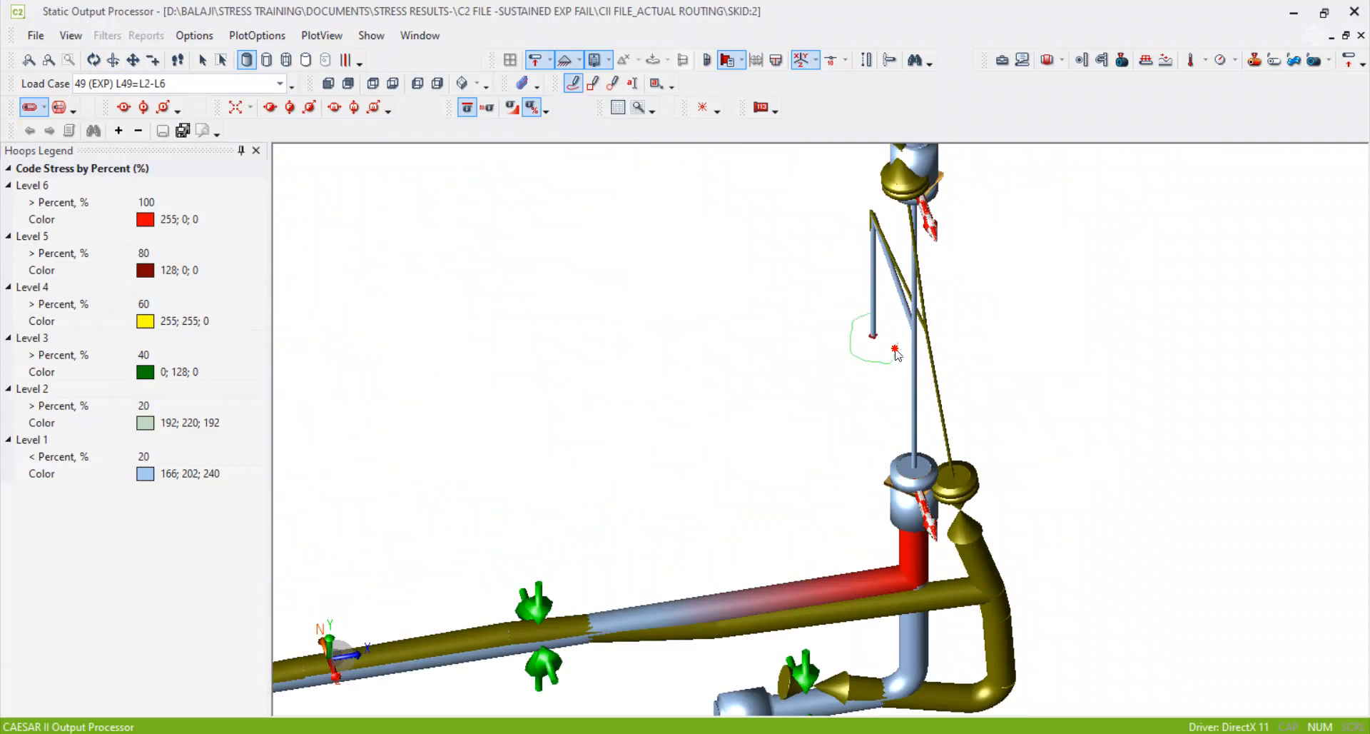
drag(863, 351, 857, 333)
Step: Sketch a downward arrow beside the deflected corner, circle the end stub's support, and draw a ground line with an opposing upward arrow
scroll(861, 324, down, 2)
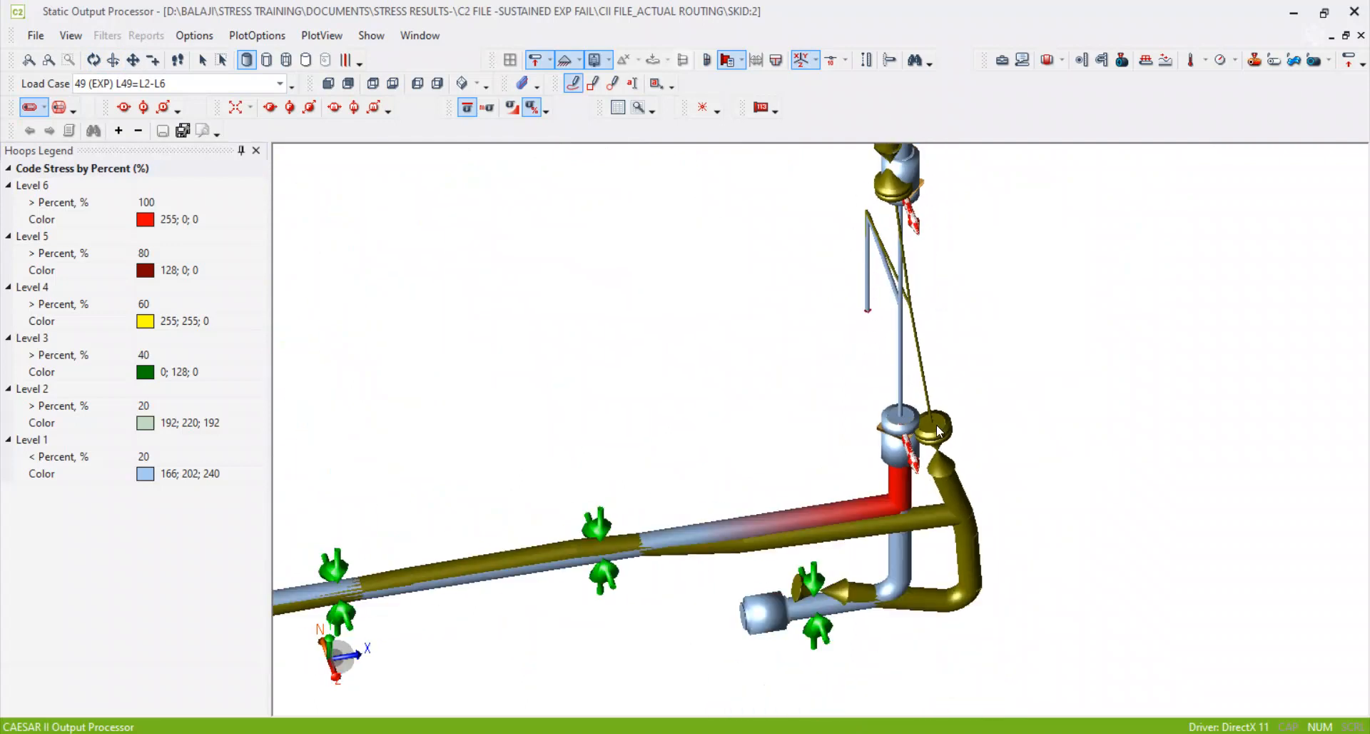
drag(901, 521, 825, 385)
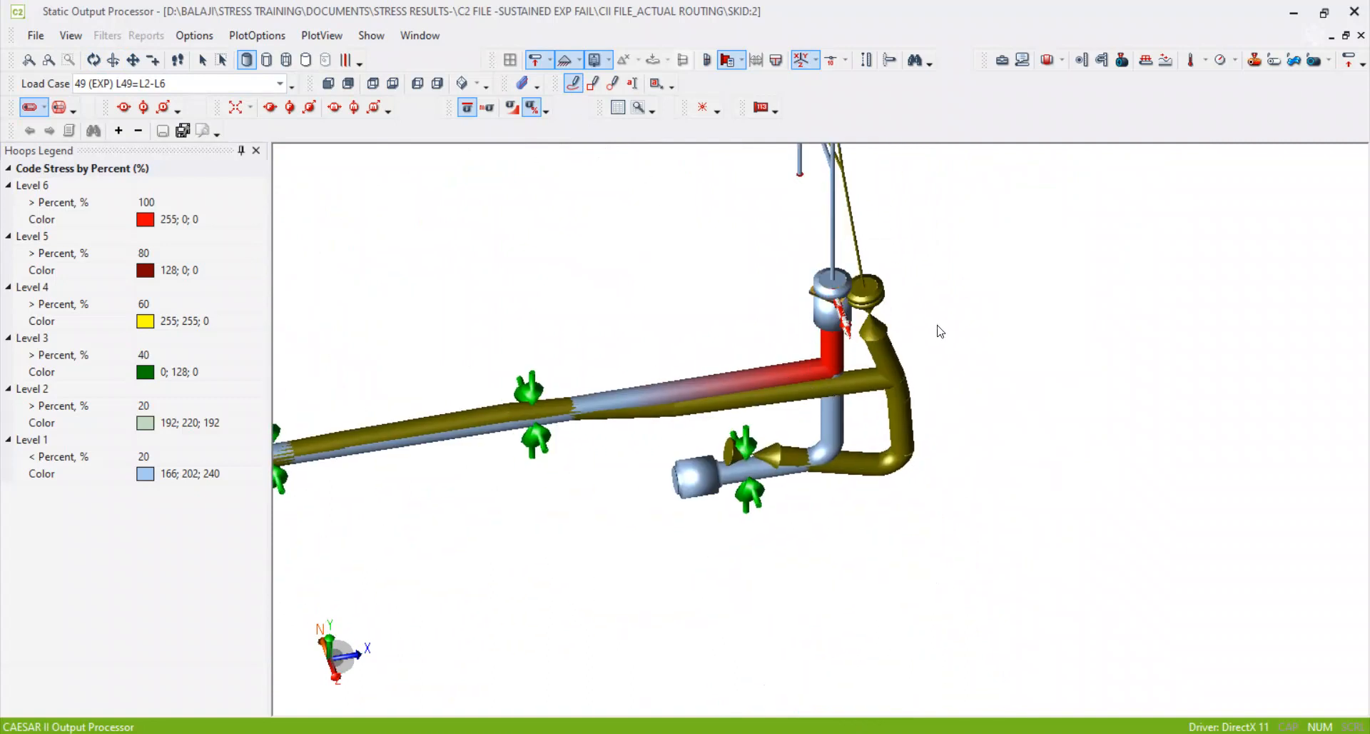
drag(915, 507, 979, 511)
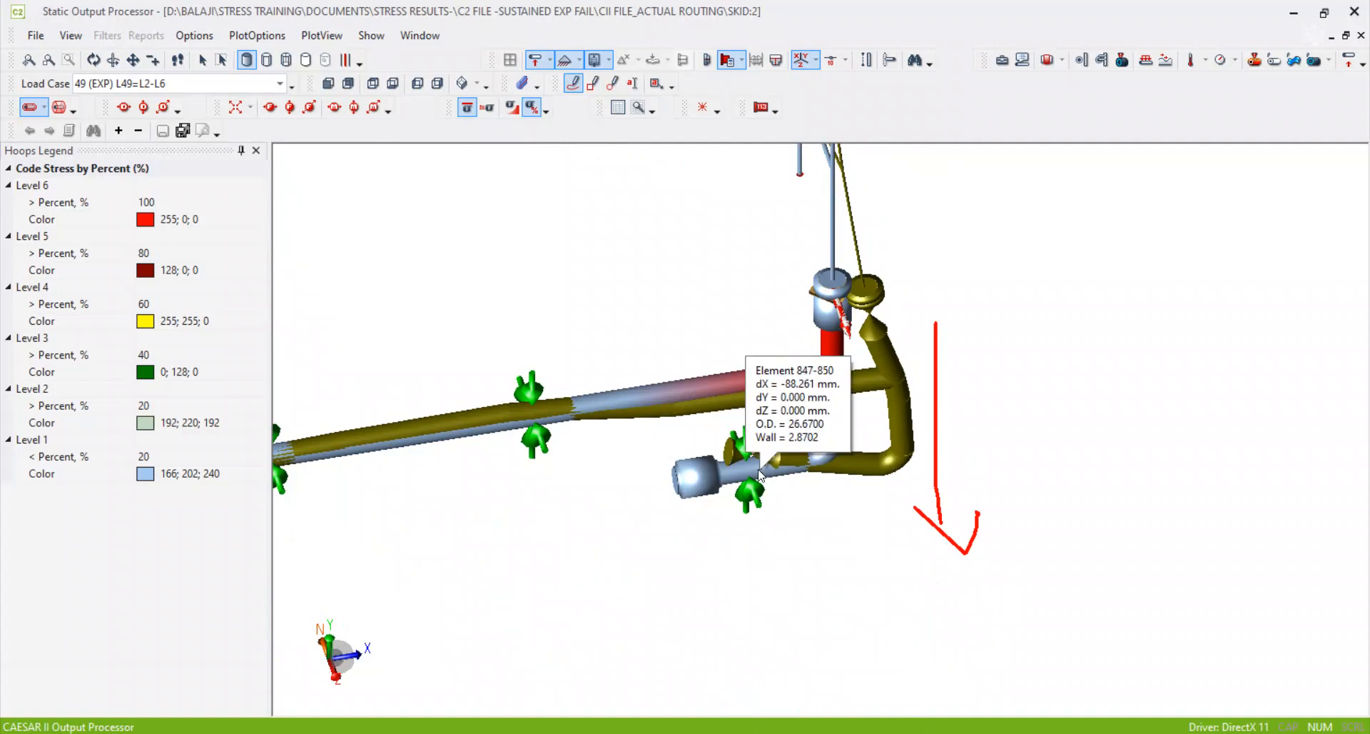
mouse_move(742, 424)
mouse_down()
mouse_move(696, 436)
mouse_move(737, 422)
mouse_up()
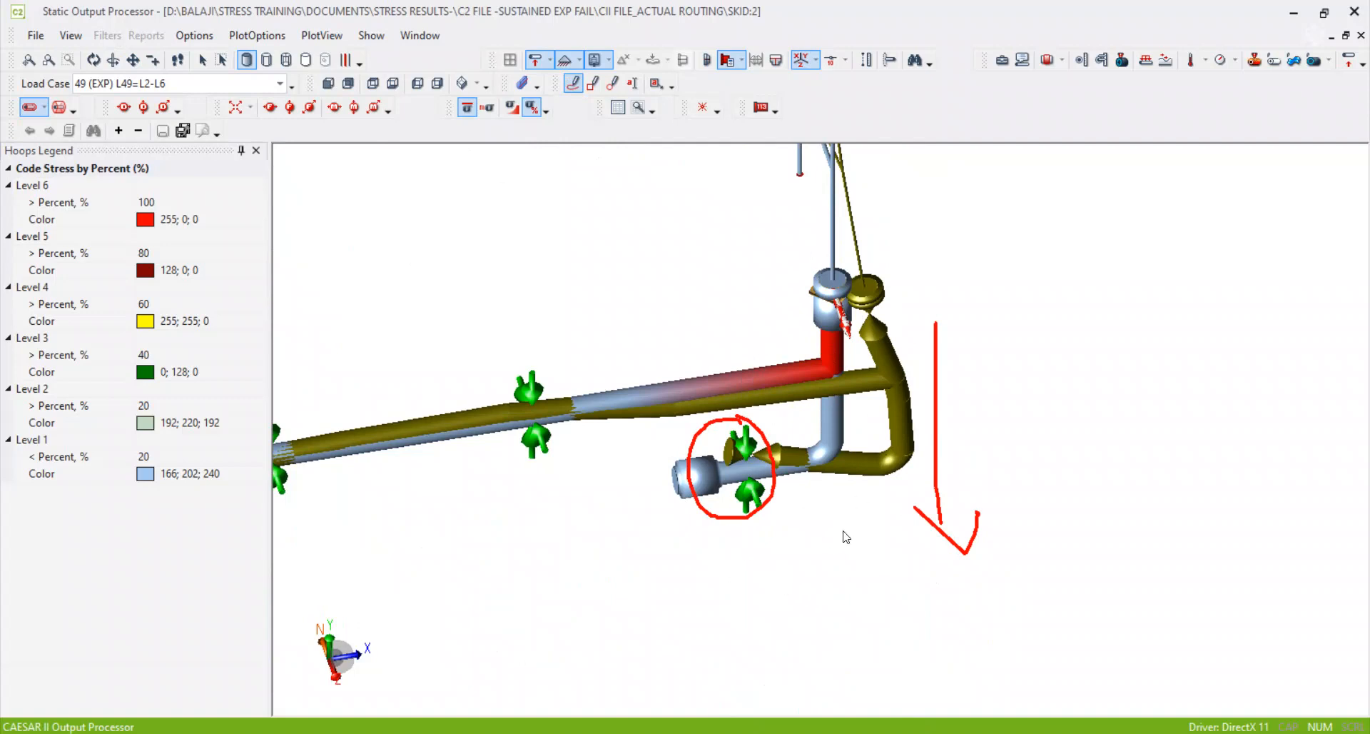
drag(755, 581, 1063, 577)
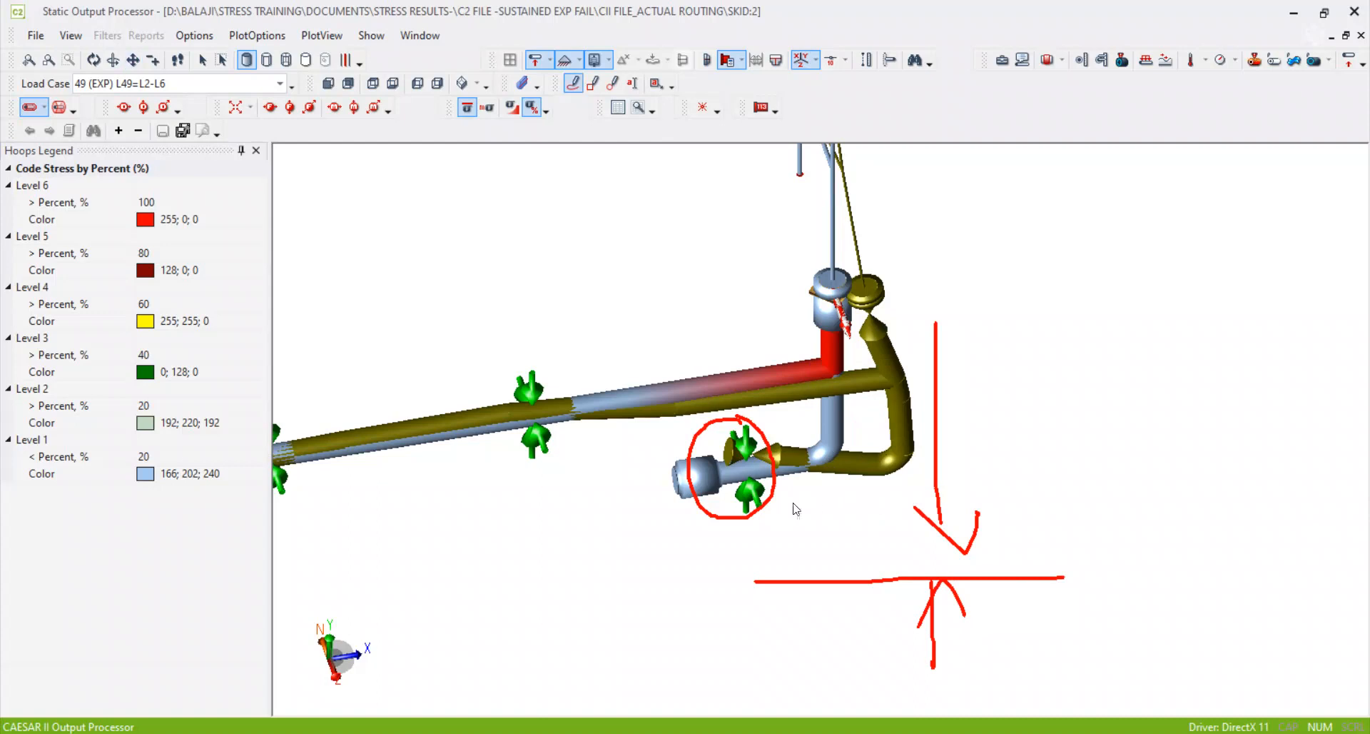
Step: Circle the end stub's support and sketch arrows beneath the stub, first towards the capped end and then away from it
scroll(755, 472, up, 3)
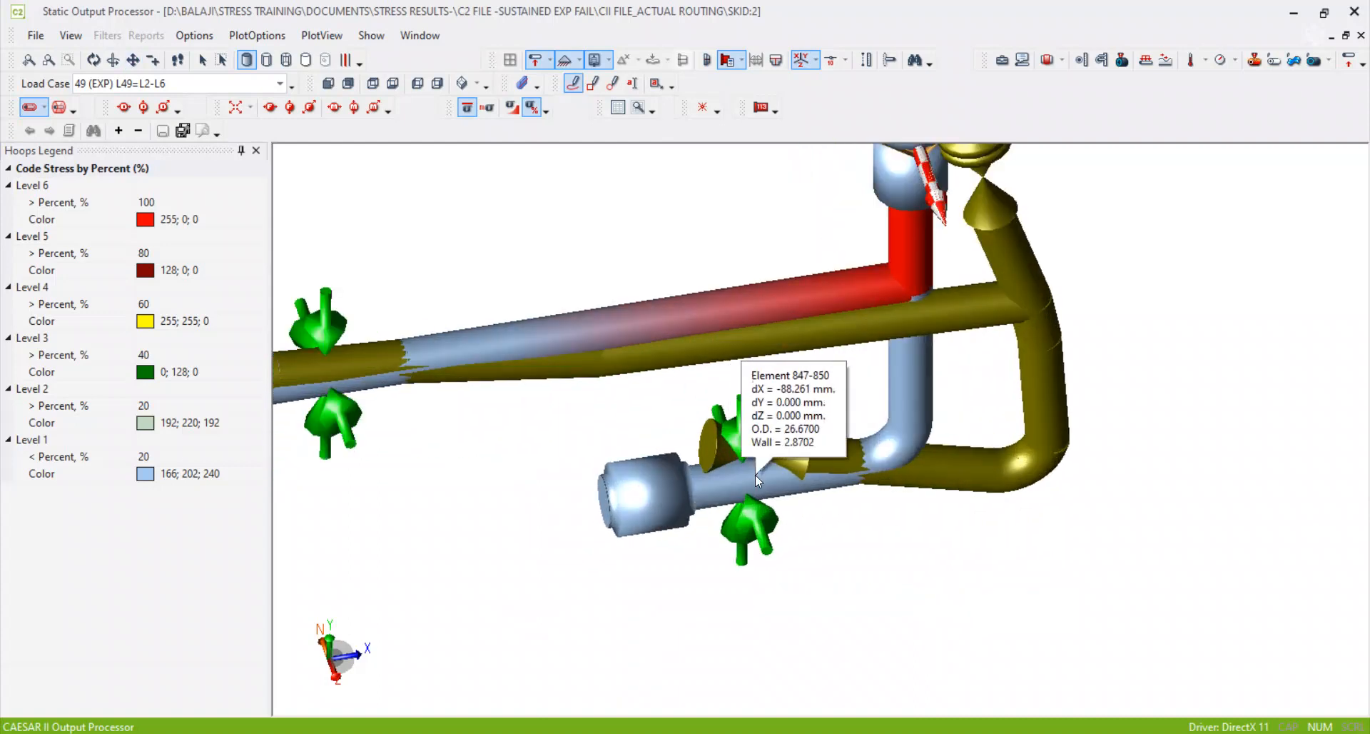
scroll(795, 442, down, 3)
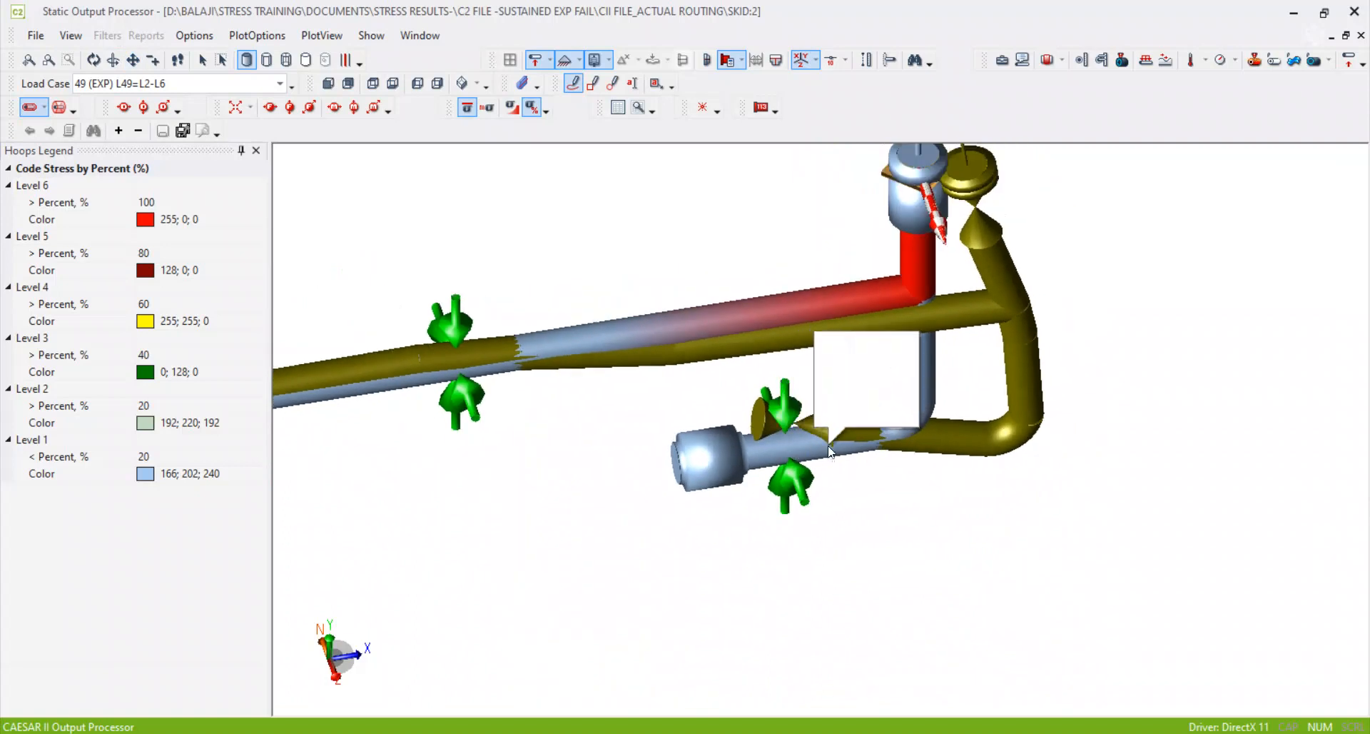
drag(822, 472, 822, 480)
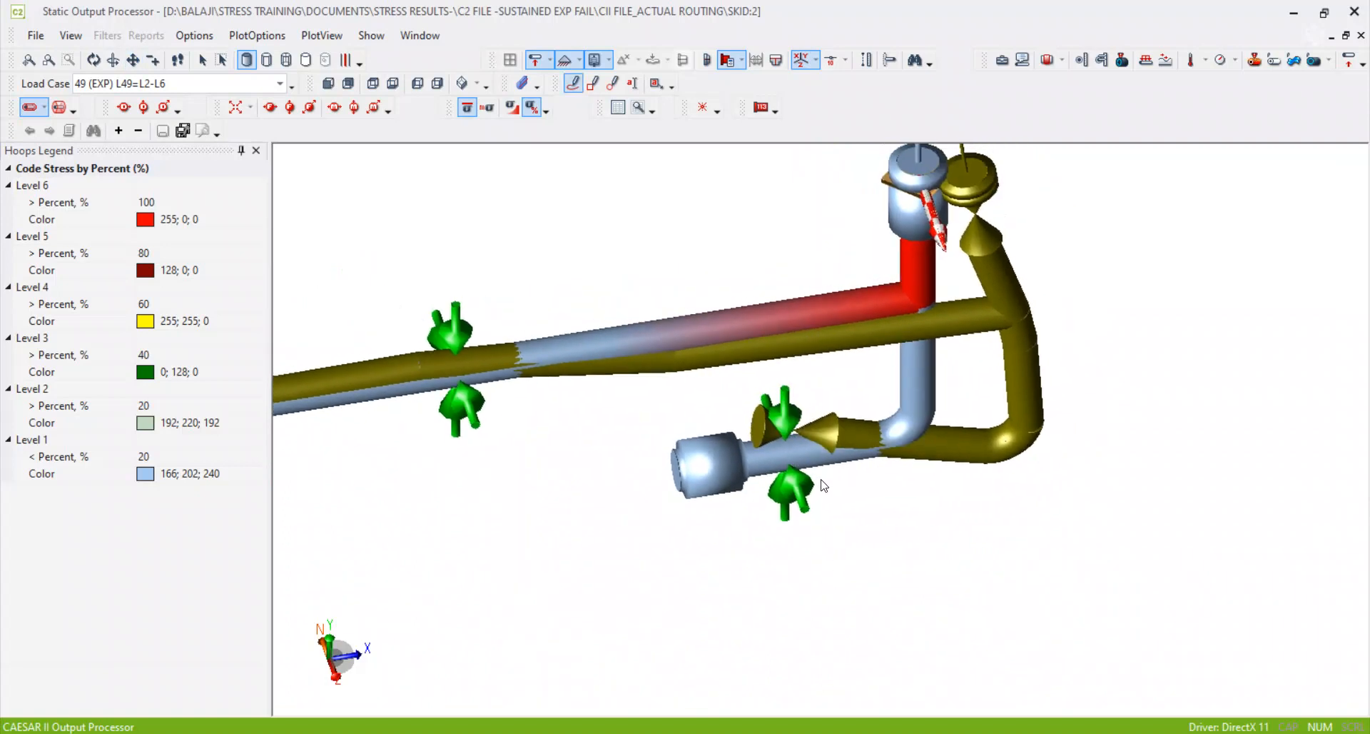
scroll(864, 511, down, 2)
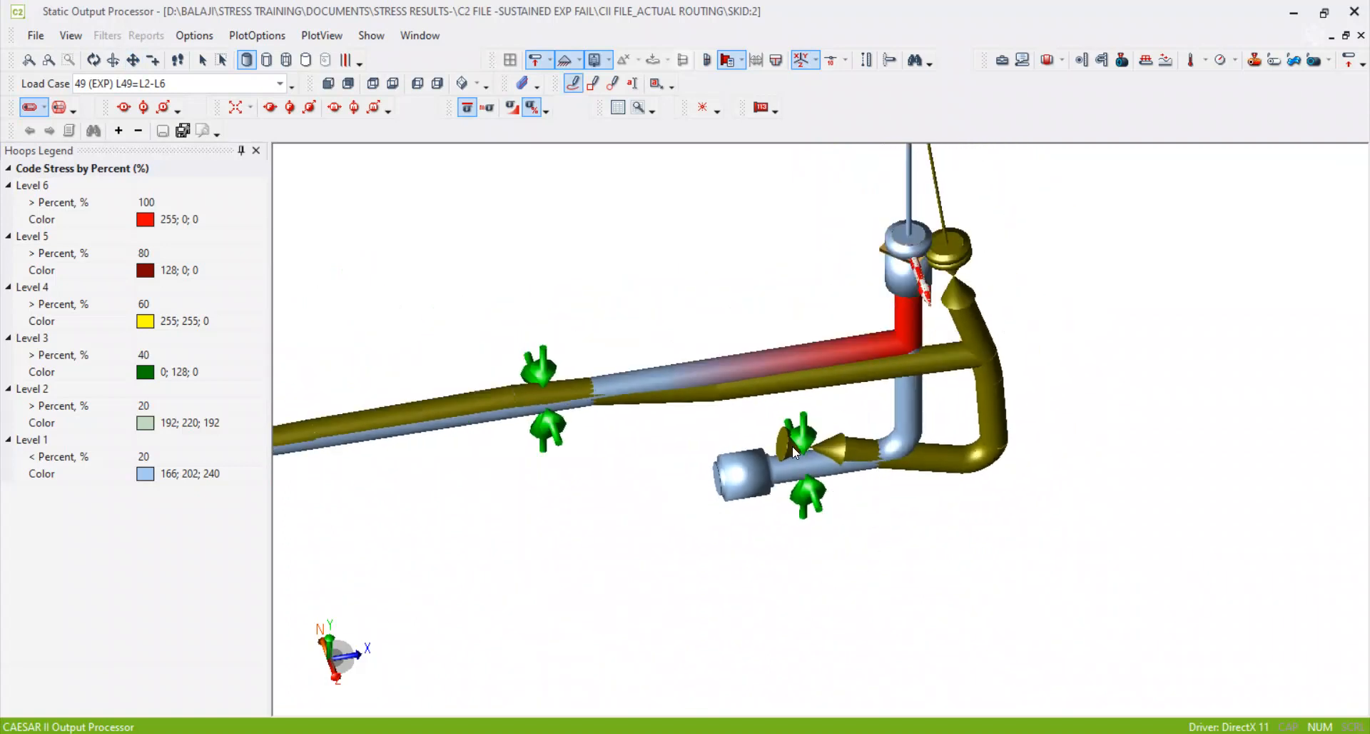
scroll(797, 460, up, 2)
mouse_move(783, 398)
mouse_down()
mouse_move(835, 498)
mouse_move(849, 428)
mouse_move(785, 396)
mouse_up()
mouse_move(683, 566)
mouse_down()
mouse_move(666, 569)
mouse_move(758, 598)
mouse_up()
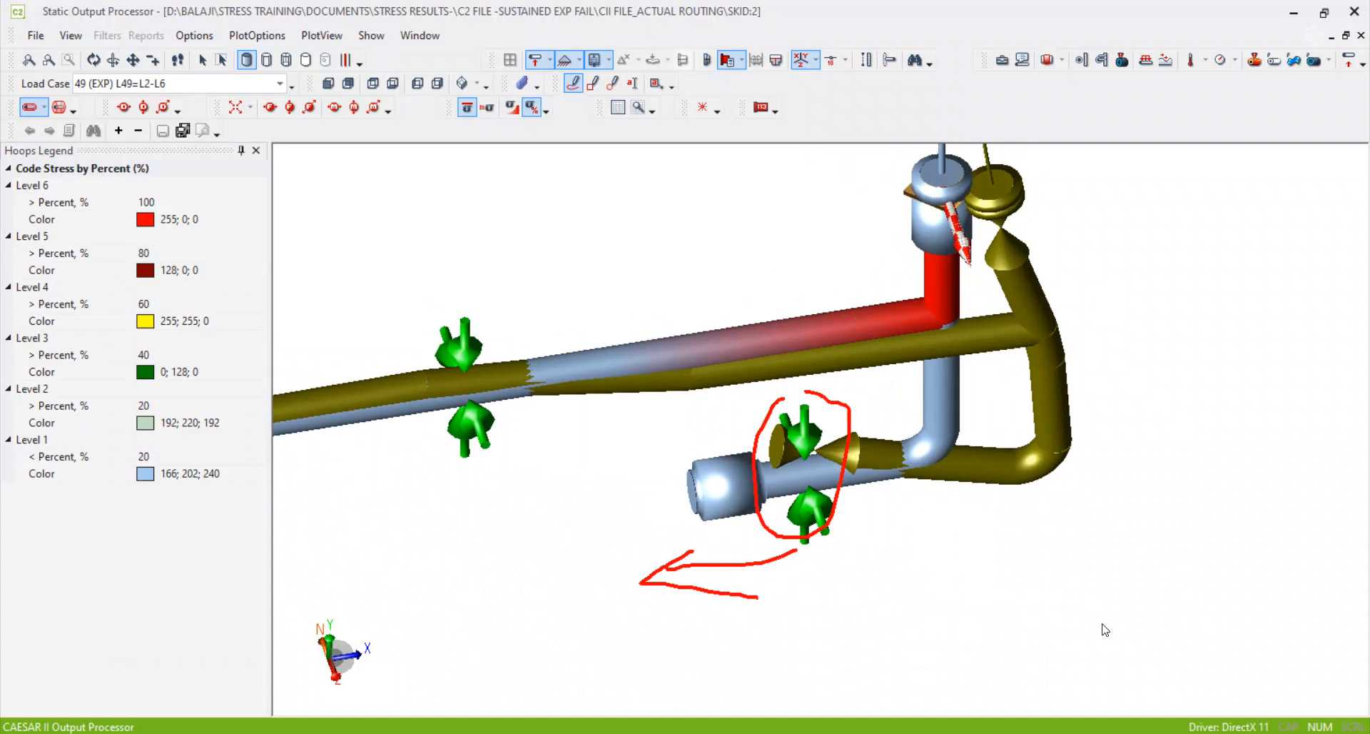
middle_click(1084, 614)
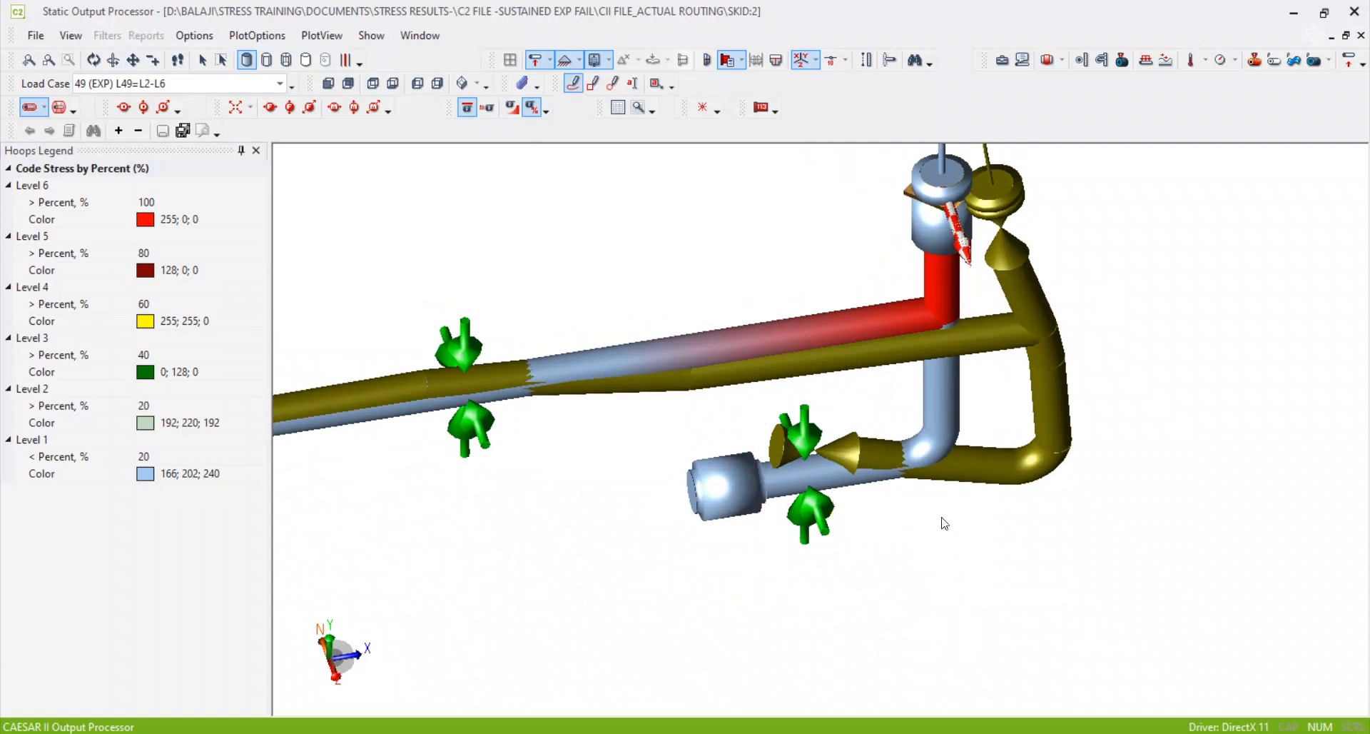
mouse_move(888, 560)
mouse_down()
mouse_move(1071, 528)
mouse_move(1064, 553)
mouse_up()
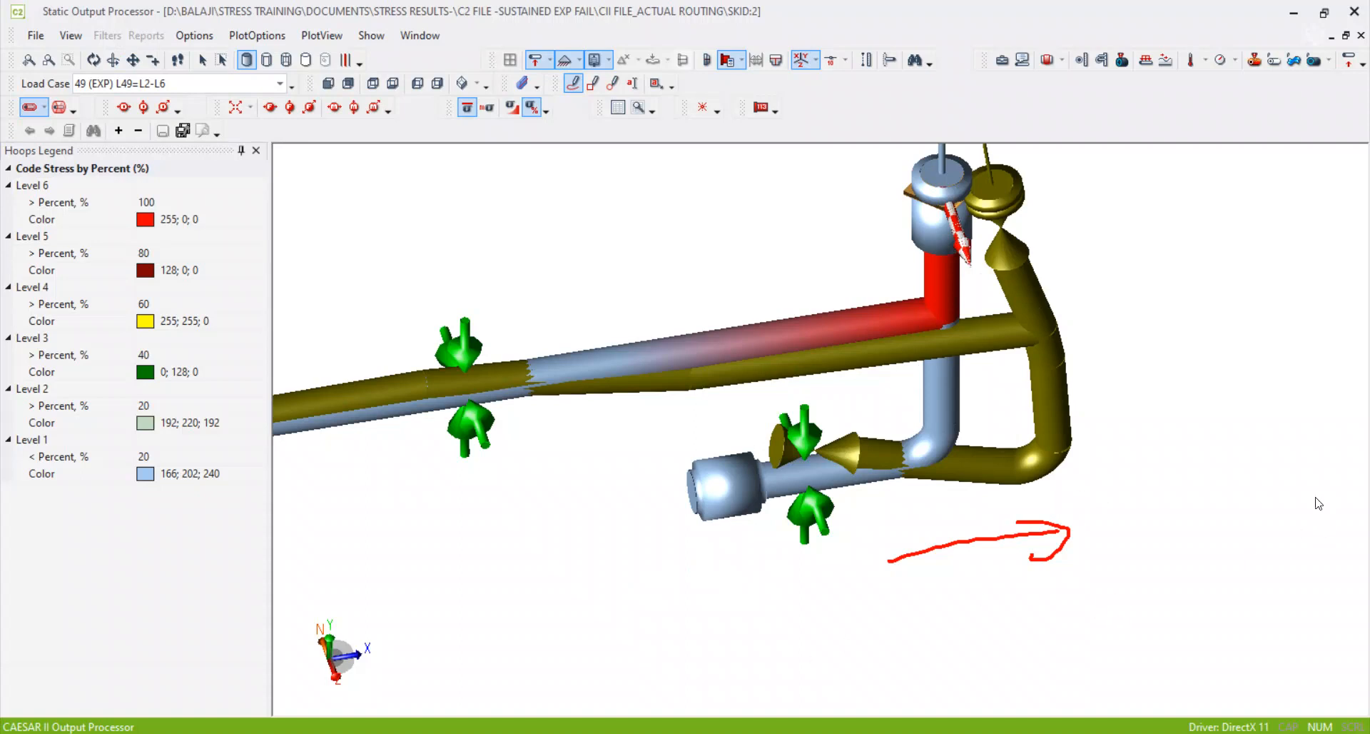
Step: Sketch a movement arrow in the negative X direction below the red elbow at the inclined header's near end
scroll(1325, 509, down, 9)
mouse_move(832, 569)
mouse_down()
mouse_move(843, 558)
mouse_move(822, 529)
mouse_move(794, 529)
mouse_up()
drag(906, 526, 1278, 461)
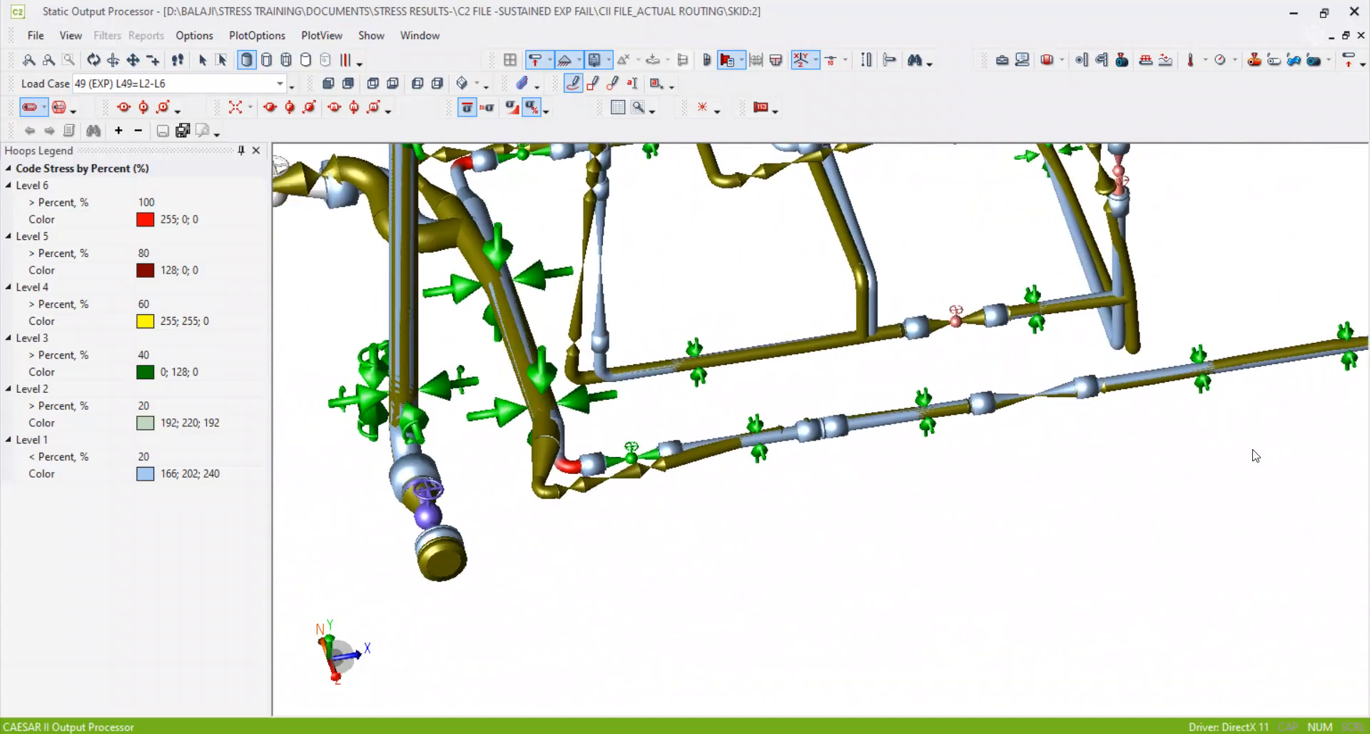
scroll(1005, 455, up, 1)
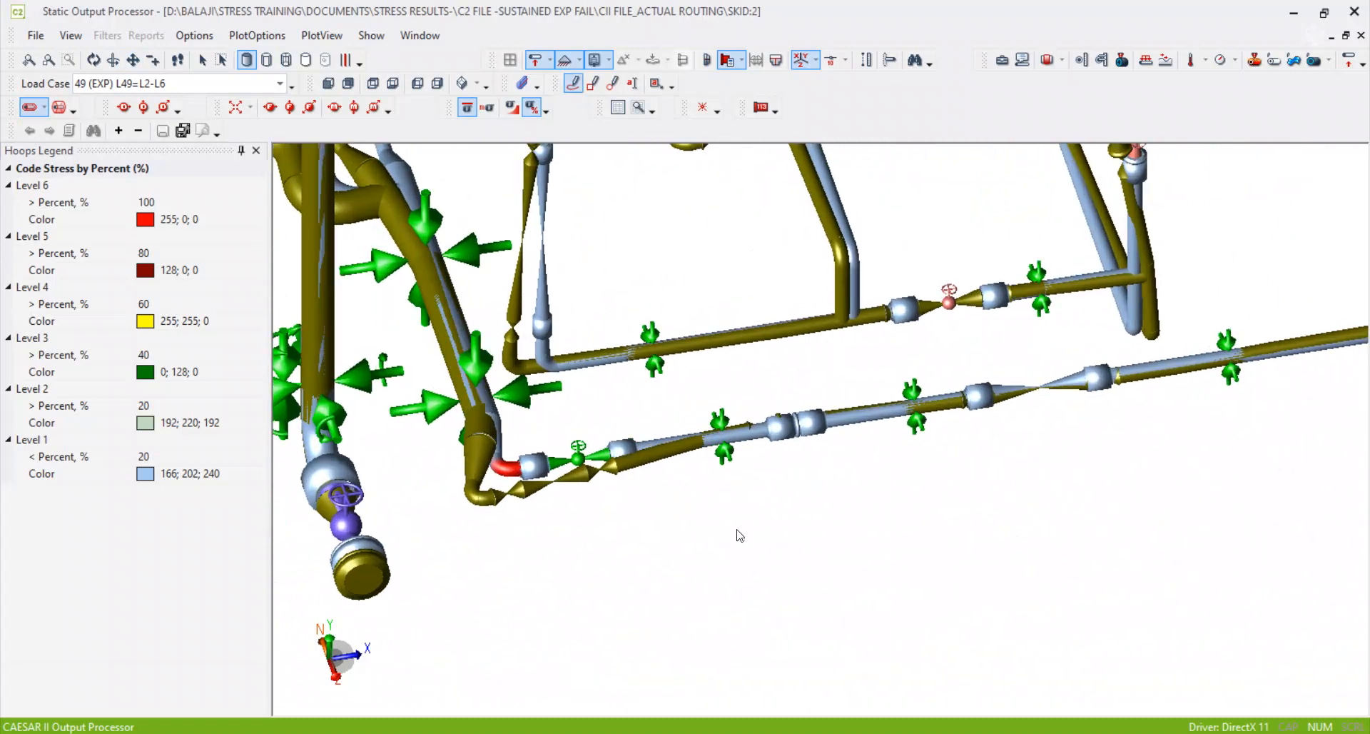
scroll(688, 480, up, 3)
drag(527, 538, 590, 564)
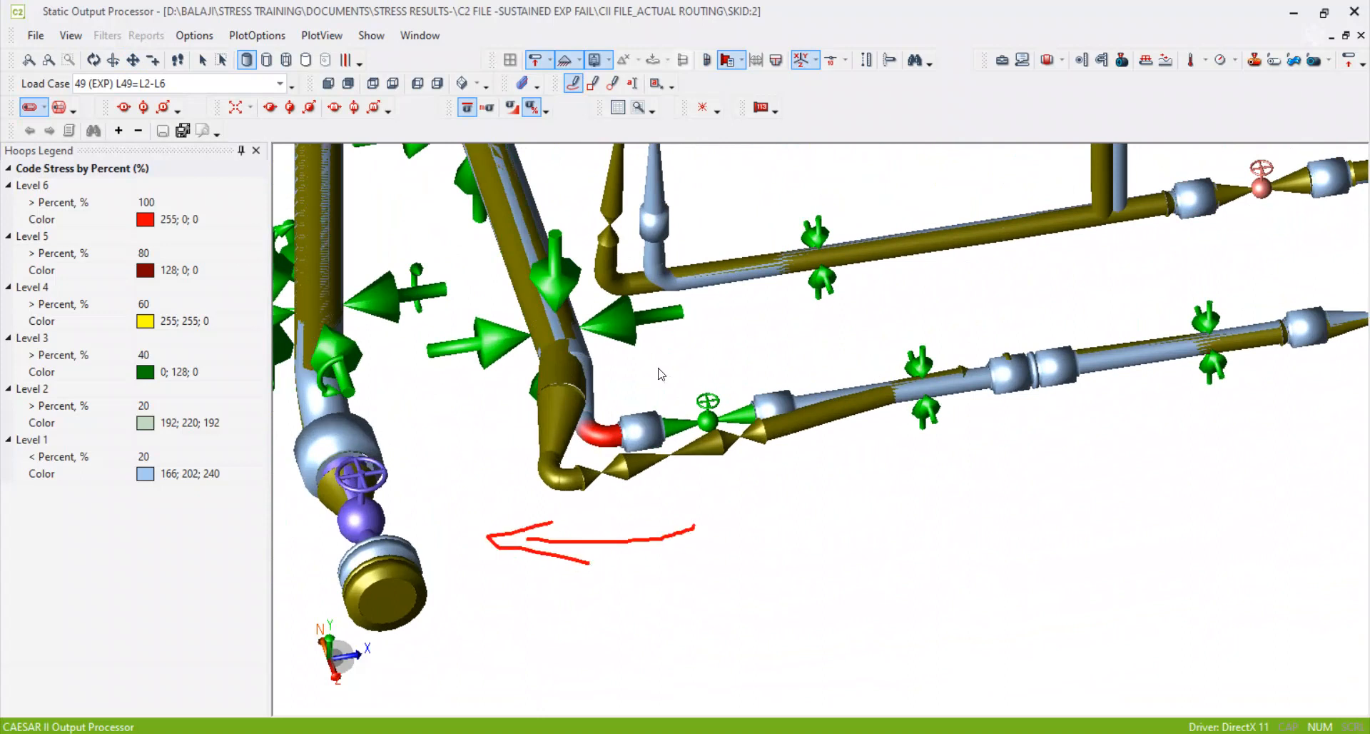
Step: Sketch a Z-shaped pipe run below the lowest line, with short guide marks beside its two vertical legs
drag(651, 348, 590, 474)
scroll(584, 453, down, 5)
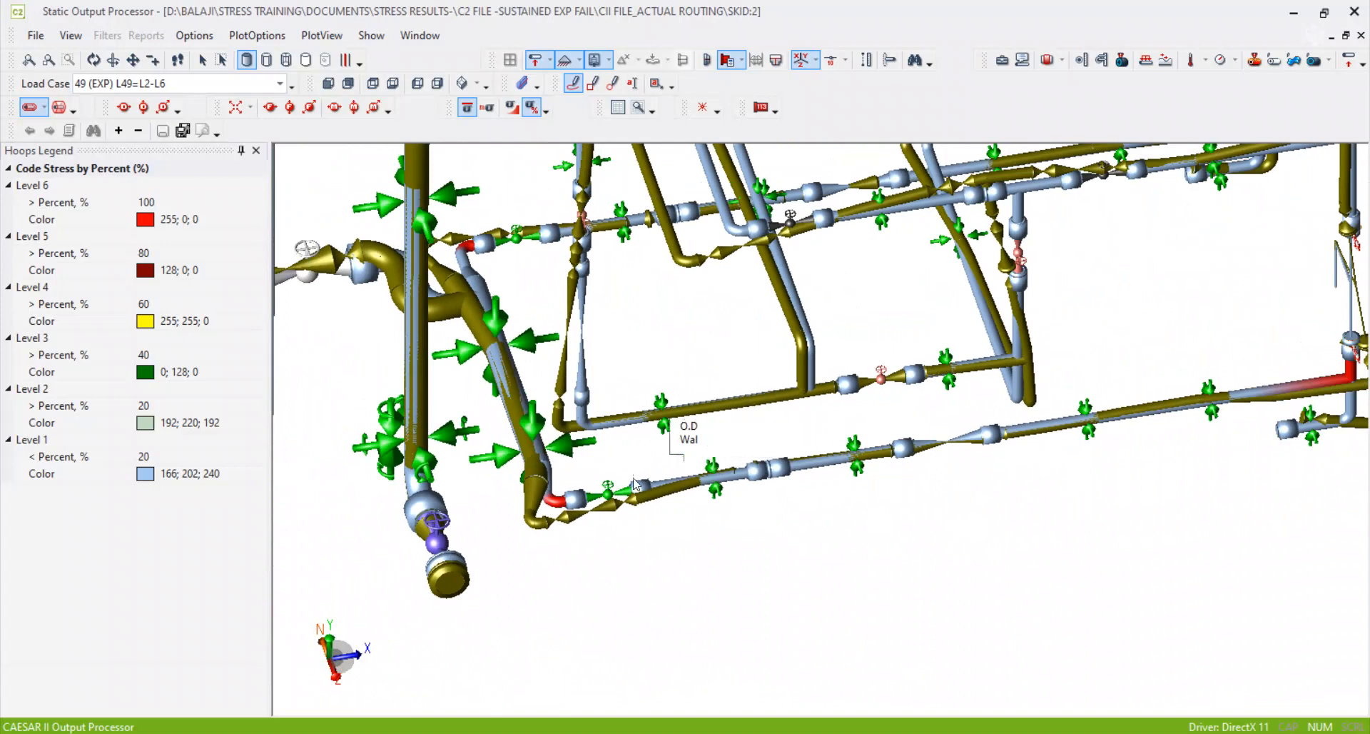
scroll(871, 563, down, 3)
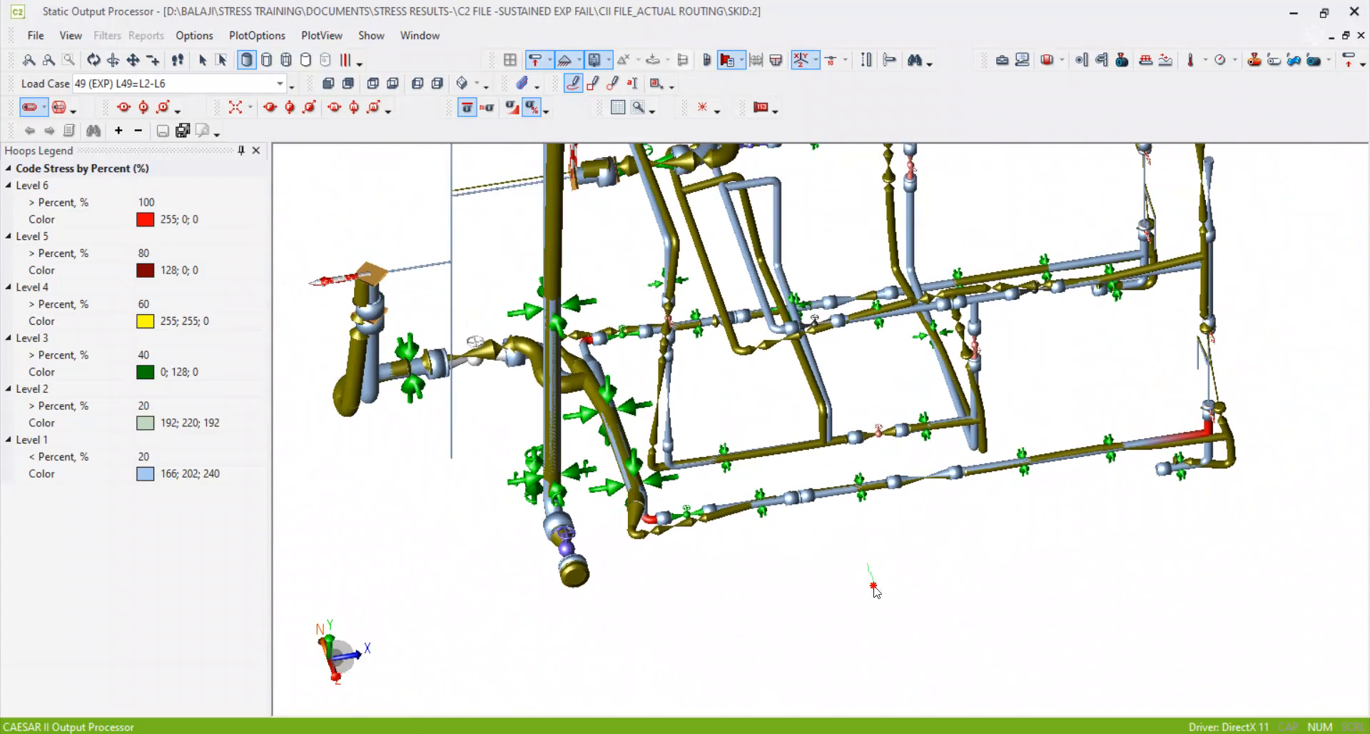
drag(1016, 703, 1017, 705)
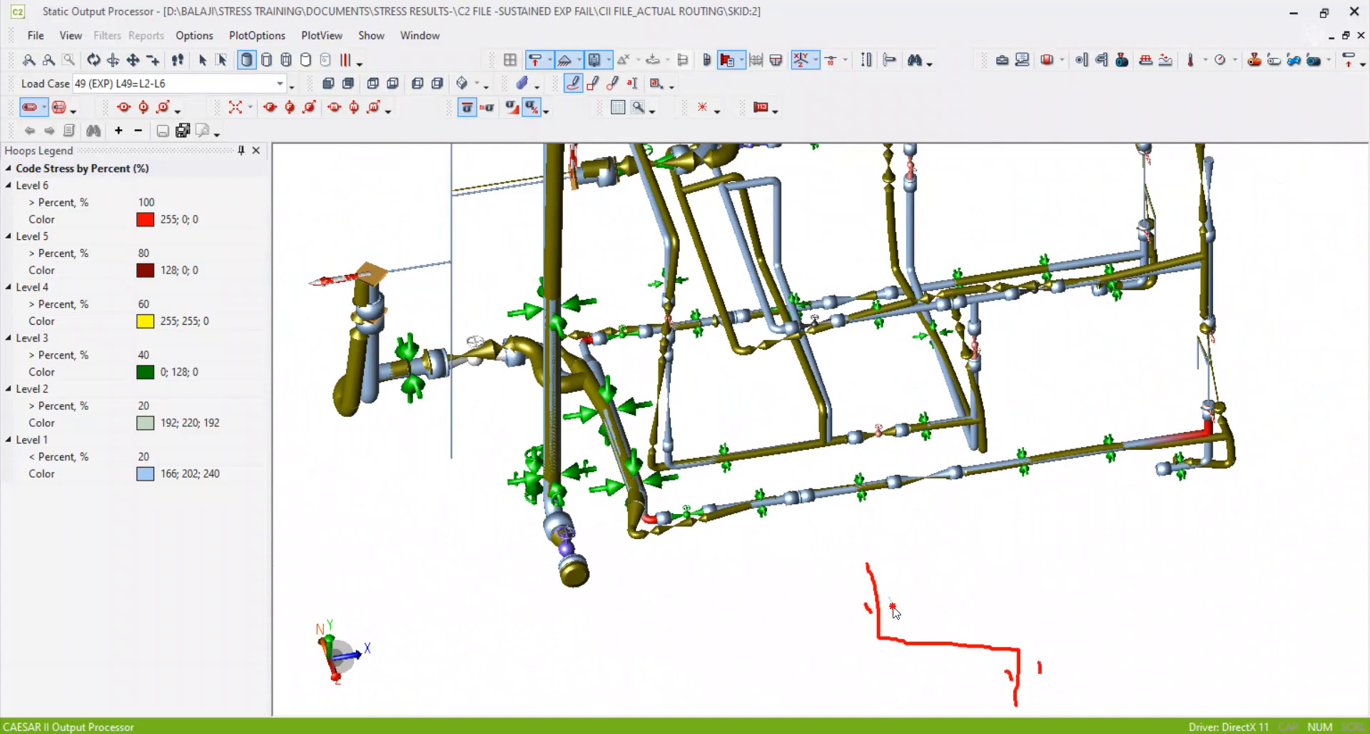
Step: Circle the guide and hold-down support on the inclined header next to the red elbow at its near end
mouse_move(619, 444)
mouse_down()
mouse_move(630, 509)
mouse_move(642, 447)
mouse_up()
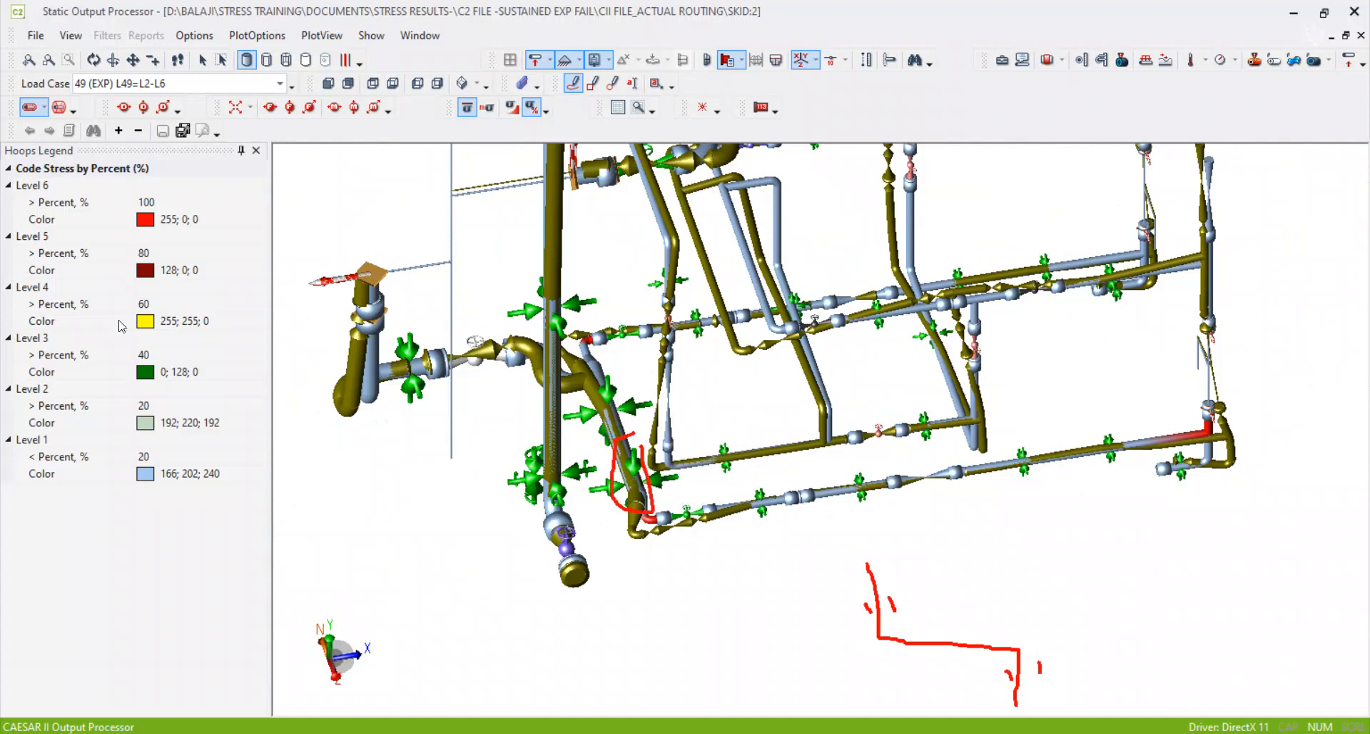
middle_click(760, 416)
scroll(658, 457, up, 3)
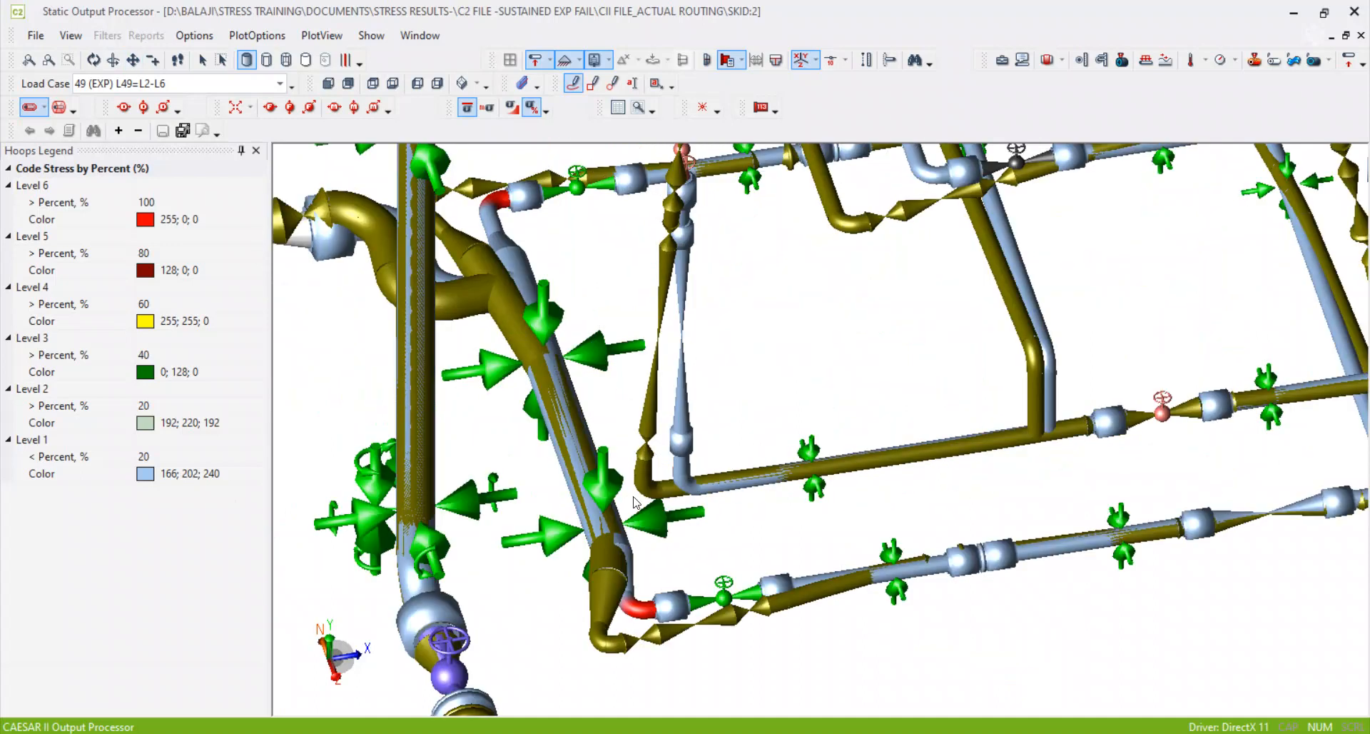
mouse_move(579, 430)
mouse_down()
mouse_move(554, 556)
mouse_move(683, 482)
mouse_move(546, 431)
mouse_up()
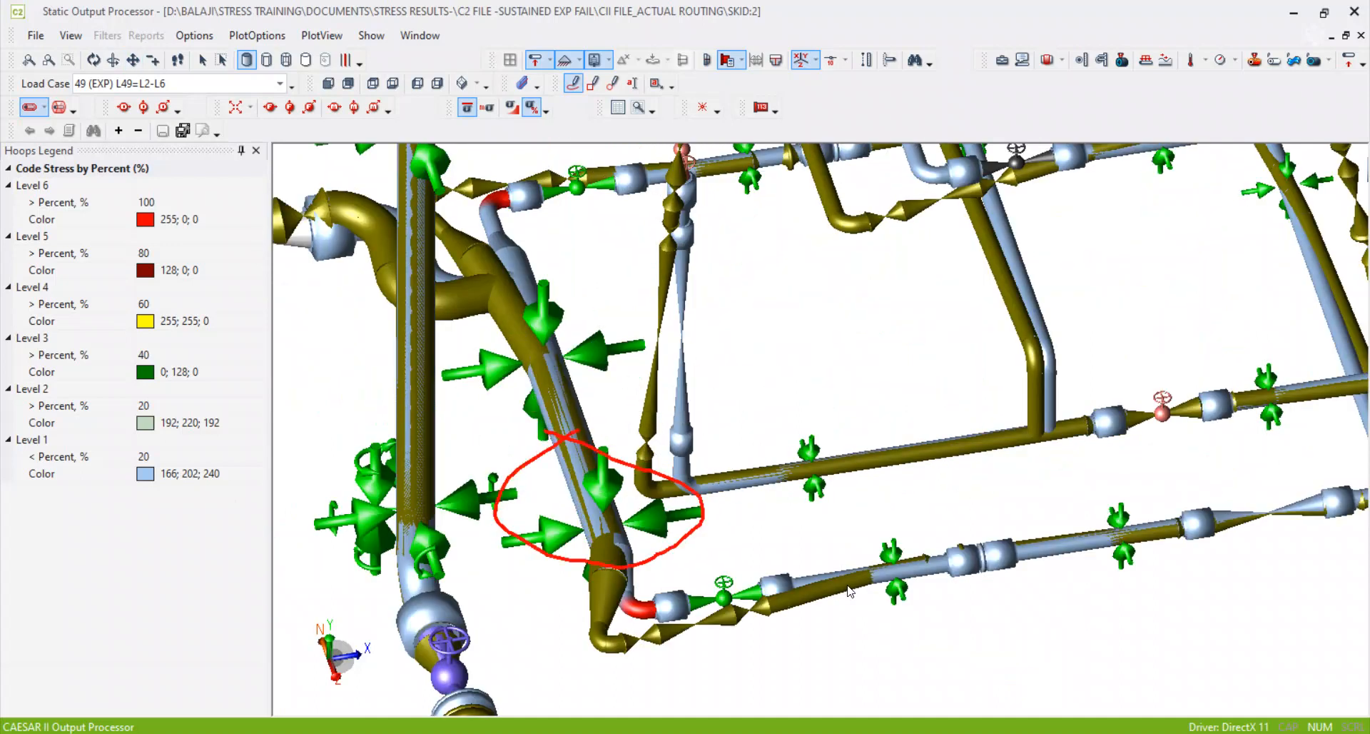
Step: Examine the deflected shape of the lower skid lines from the inclined header to the overstressed far end
middle_click(848, 591)
scroll(848, 591, down, 3)
drag(848, 591, 628, 596)
scroll(1051, 578, up, 5)
drag(1000, 456, 810, 543)
middle_click(810, 543)
scroll(1023, 409, down, 5)
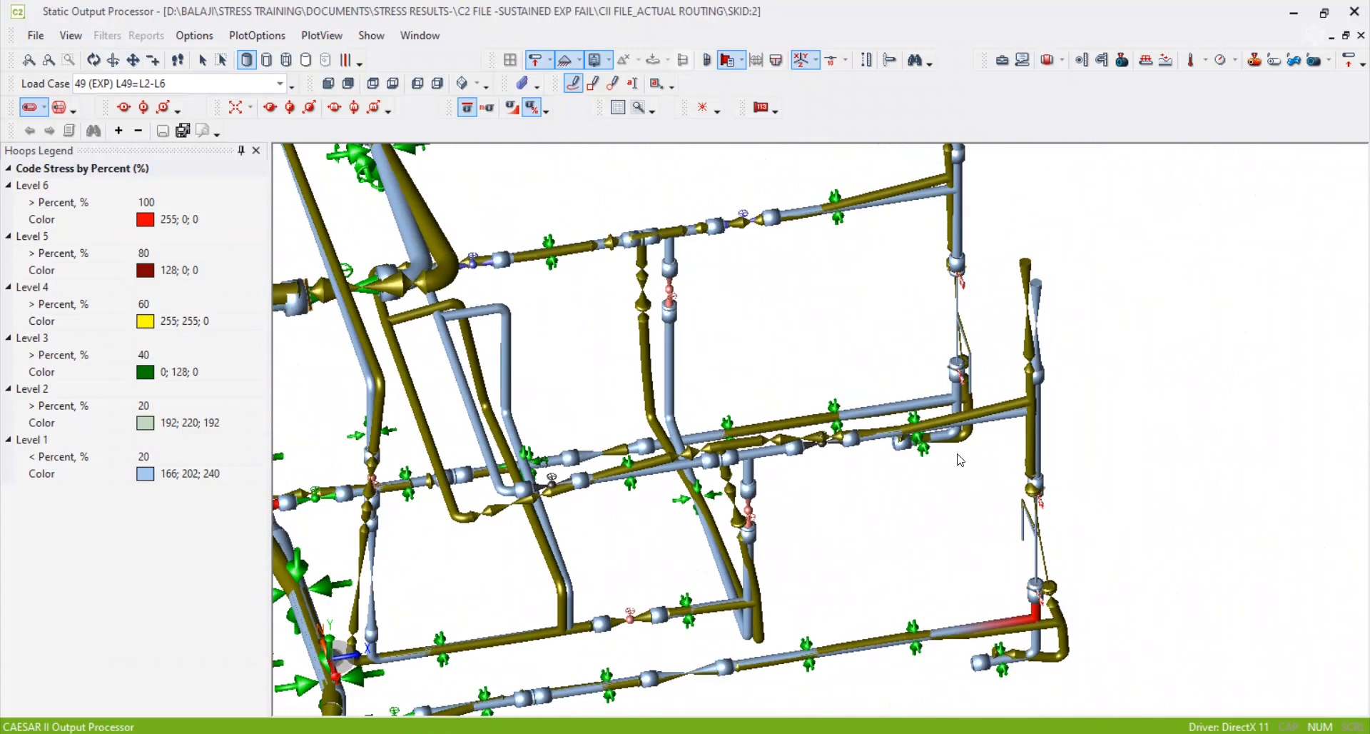
drag(997, 614, 1167, 525)
scroll(1167, 525, down, 3)
scroll(742, 564, up, 6)
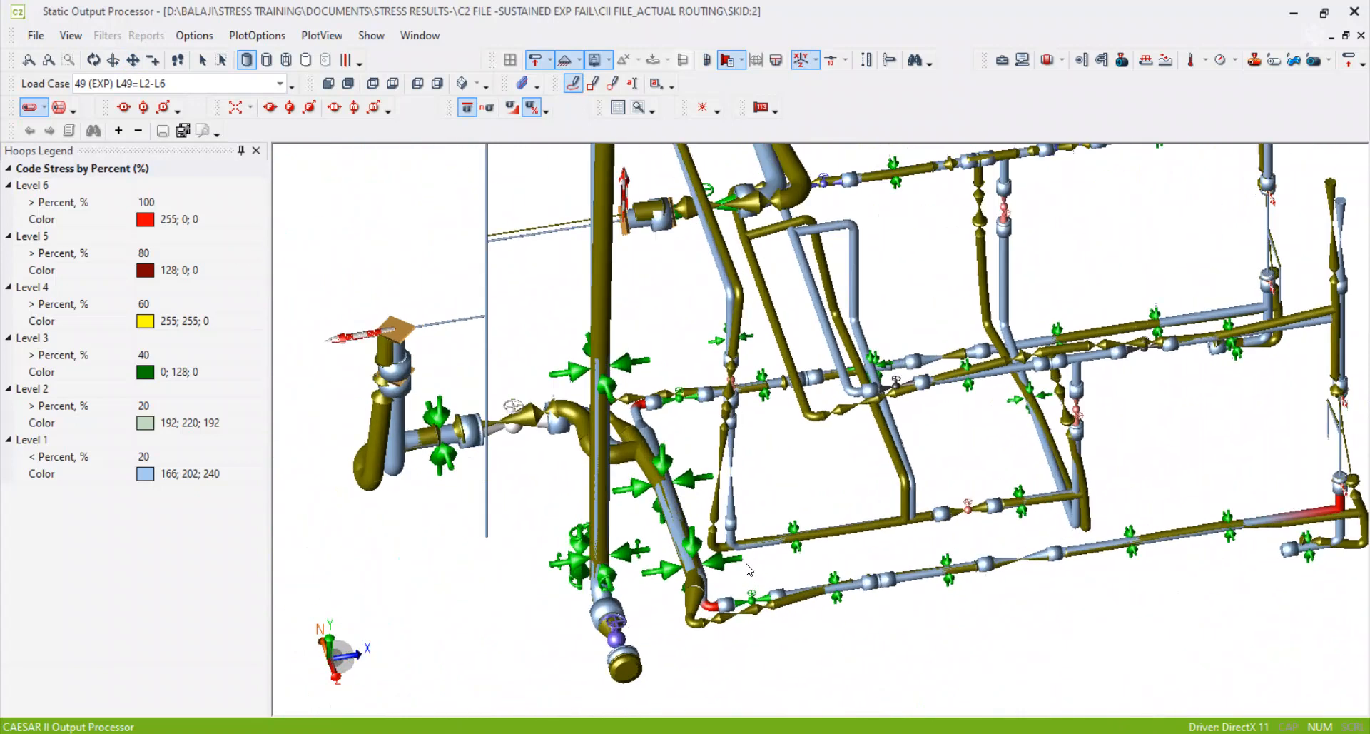
Step: Circle the two guide and hold-down supports on the inclined header between its red end elbows
drag(731, 544, 675, 527)
drag(642, 346, 598, 386)
drag(728, 472, 656, 356)
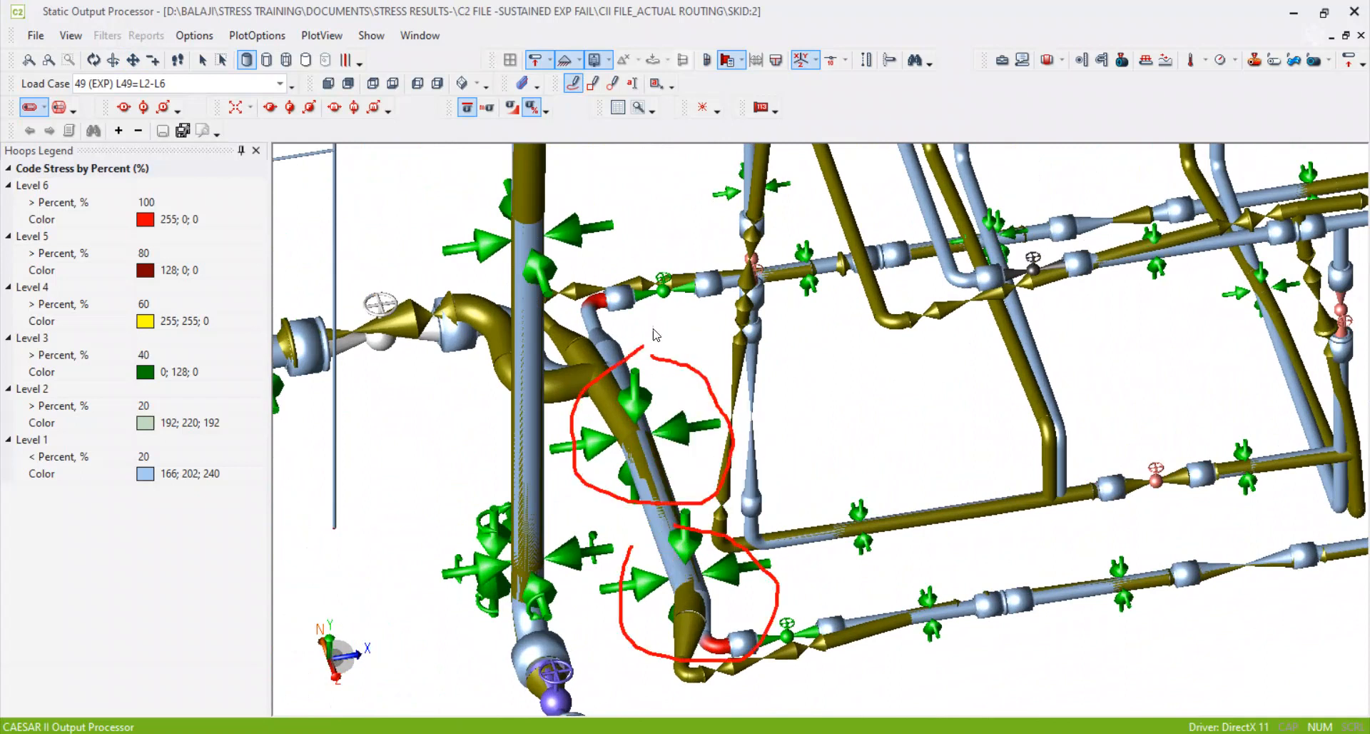
scroll(638, 361, down, 6)
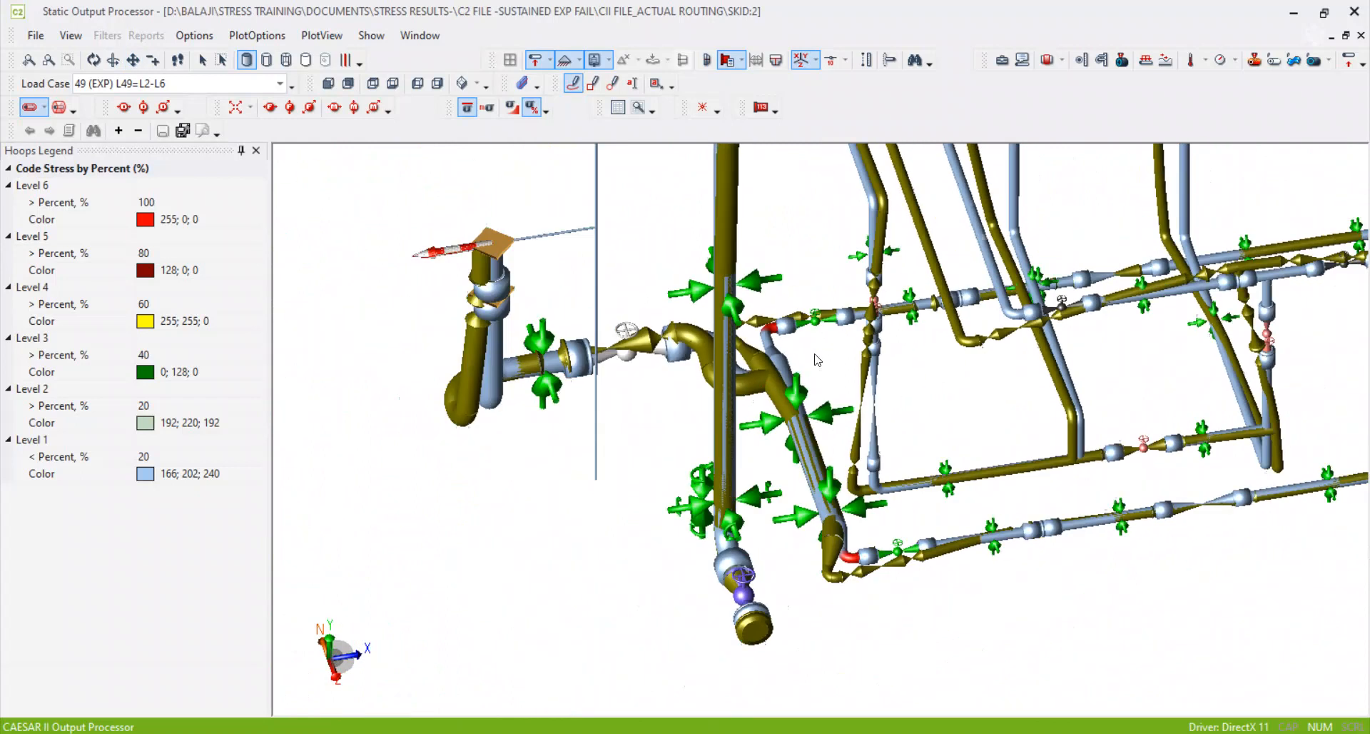
Step: Examine the overstressed ends of the upper header and its paired vertical legs from several angles
scroll(758, 298, up, 6)
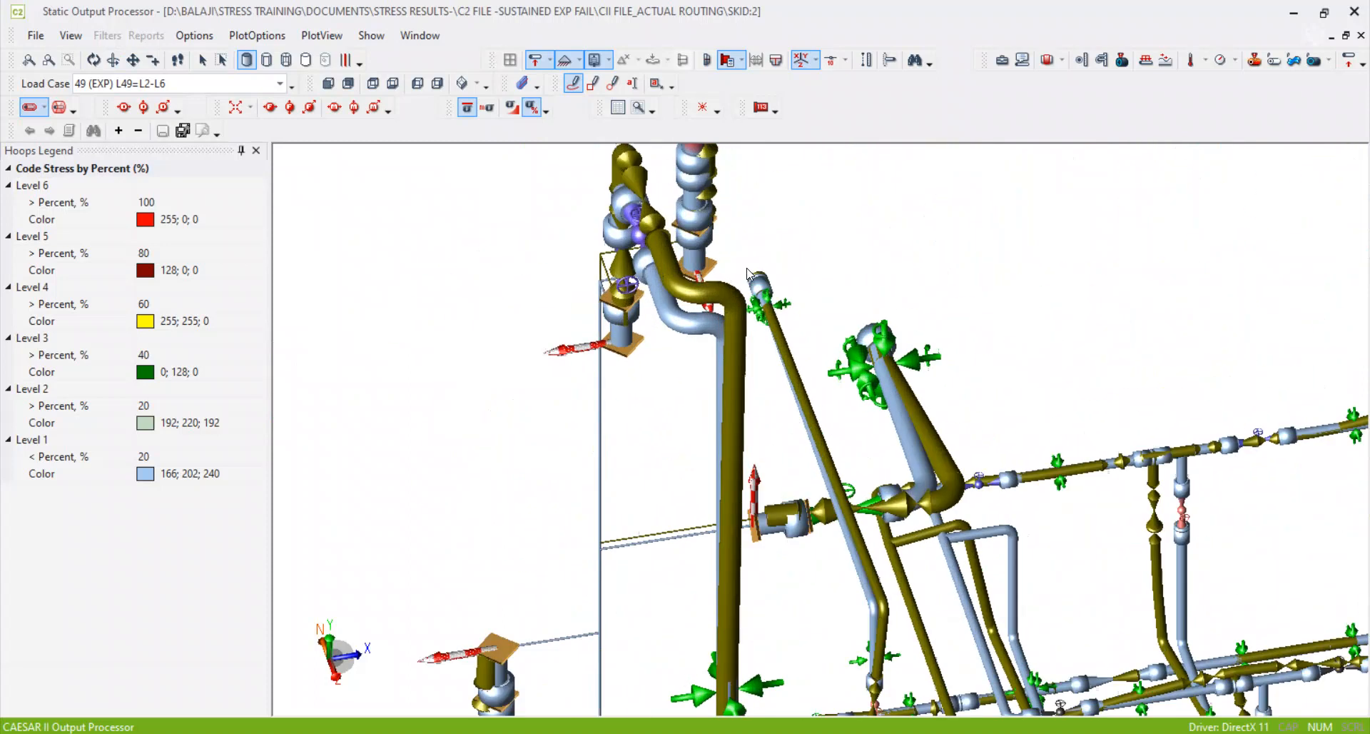
scroll(810, 546, down, 1)
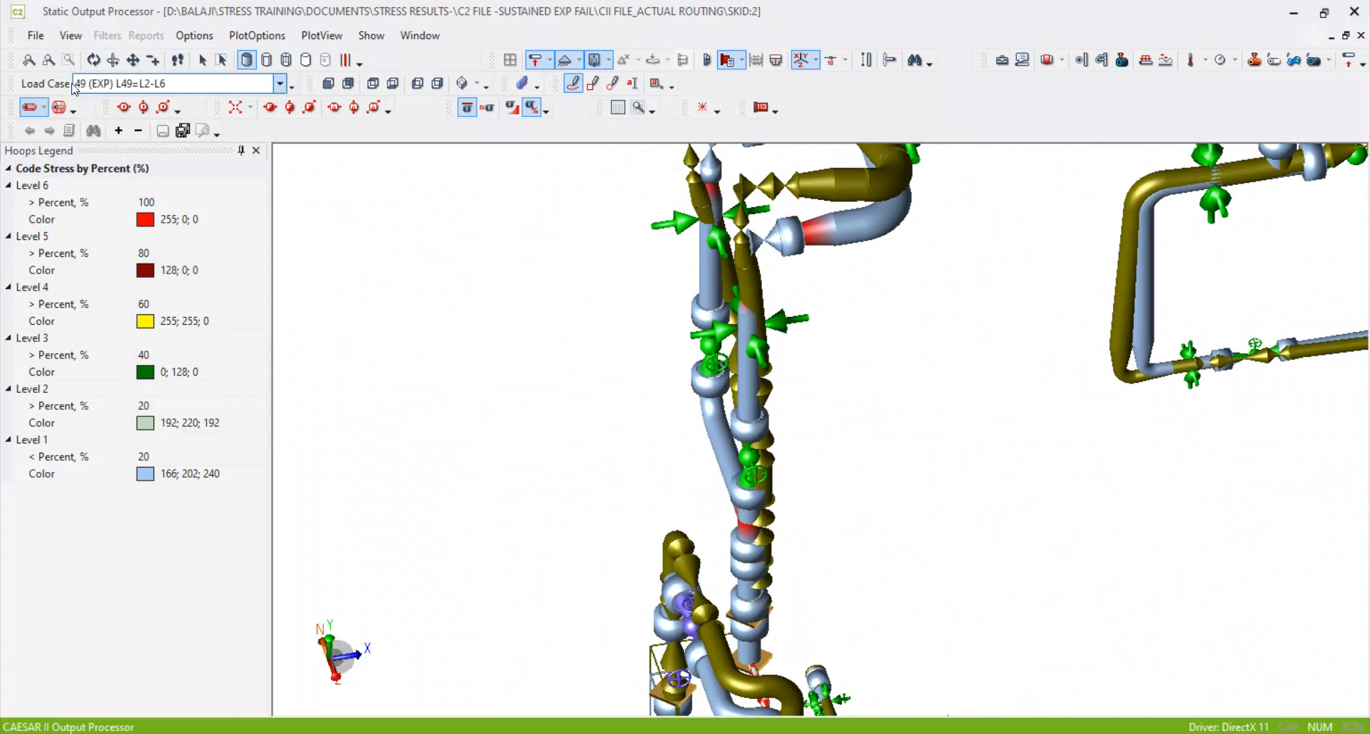
click(93, 62)
drag(818, 505, 866, 683)
drag(820, 343, 825, 405)
scroll(626, 323, up, 1)
scroll(548, 384, up, 2)
scroll(548, 385, up, 1)
scroll(732, 391, down, 4)
drag(798, 369, 838, 356)
drag(847, 470, 859, 577)
mouse_move(669, 336)
drag(700, 548, 872, 523)
mouse_move(619, 337)
scroll(620, 339, up, 1)
scroll(667, 355, down, 1)
drag(671, 371, 767, 346)
scroll(683, 349, up, 2)
scroll(730, 292, up, 2)
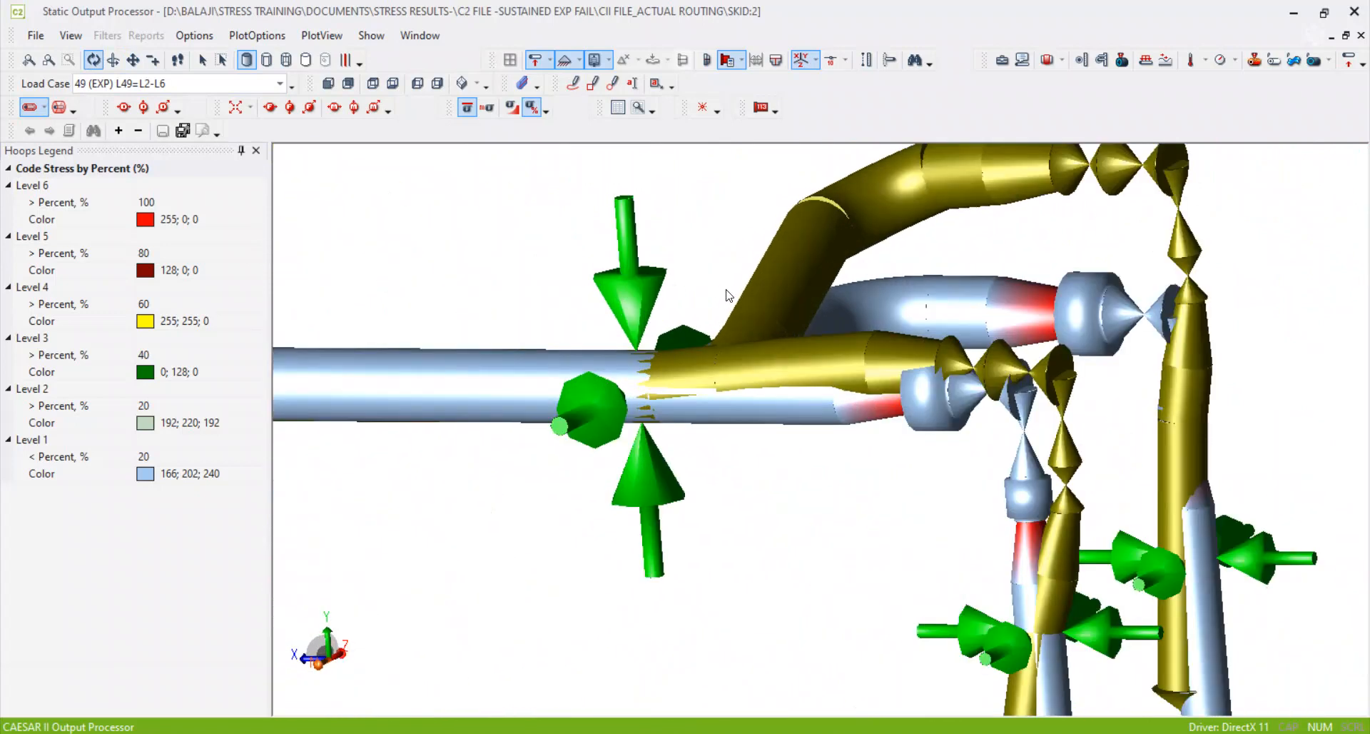
Step: Circle the guide and hold-down support on the upper header beside its split into two branches
scroll(708, 316, down, 3)
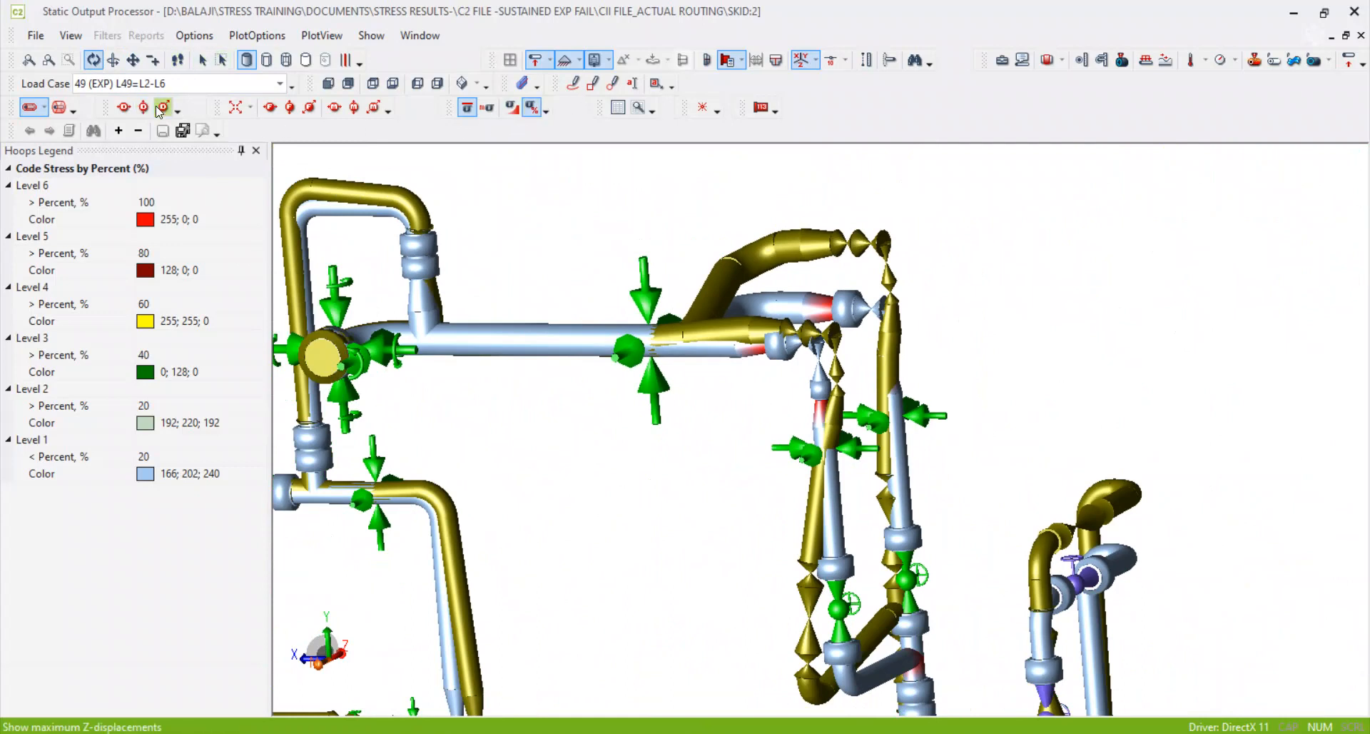
click(573, 83)
mouse_move(656, 230)
mouse_down()
mouse_move(615, 467)
mouse_move(651, 259)
mouse_up()
mouse_move(655, 268)
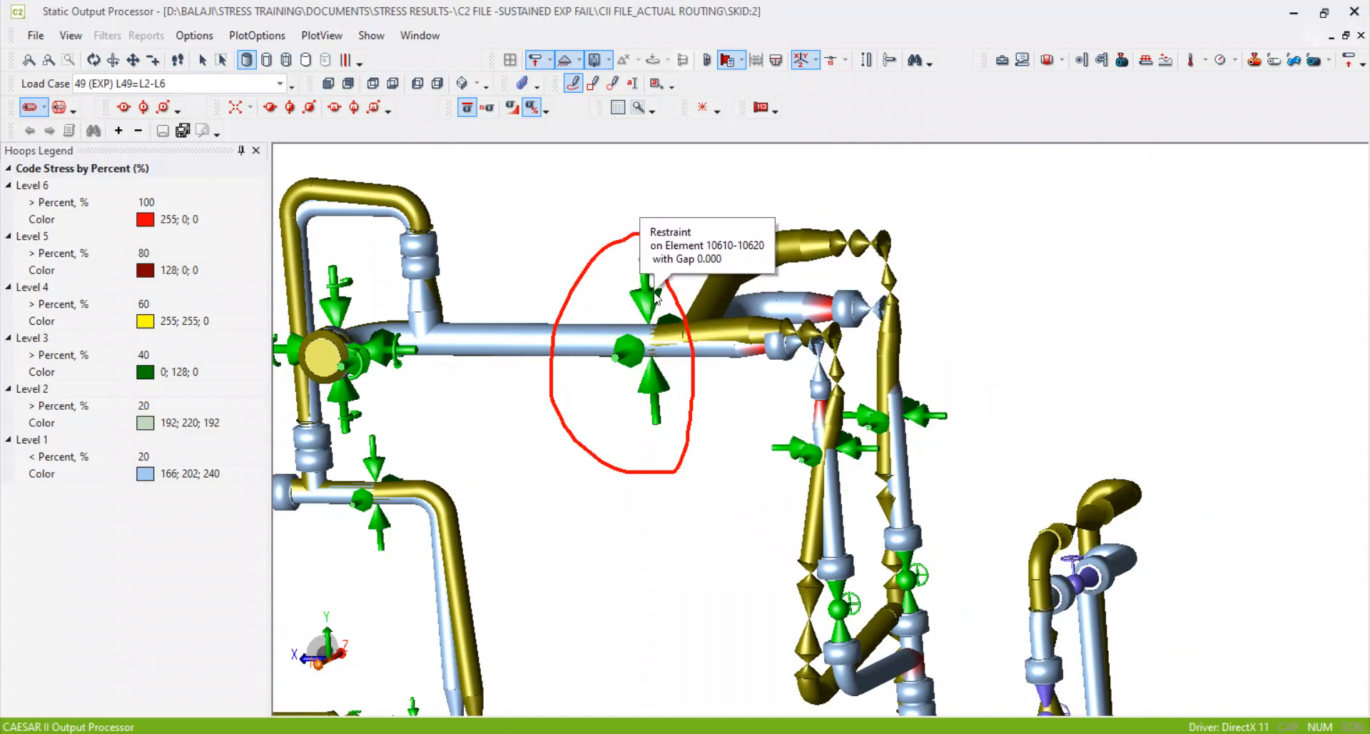
scroll(646, 282, up, 5)
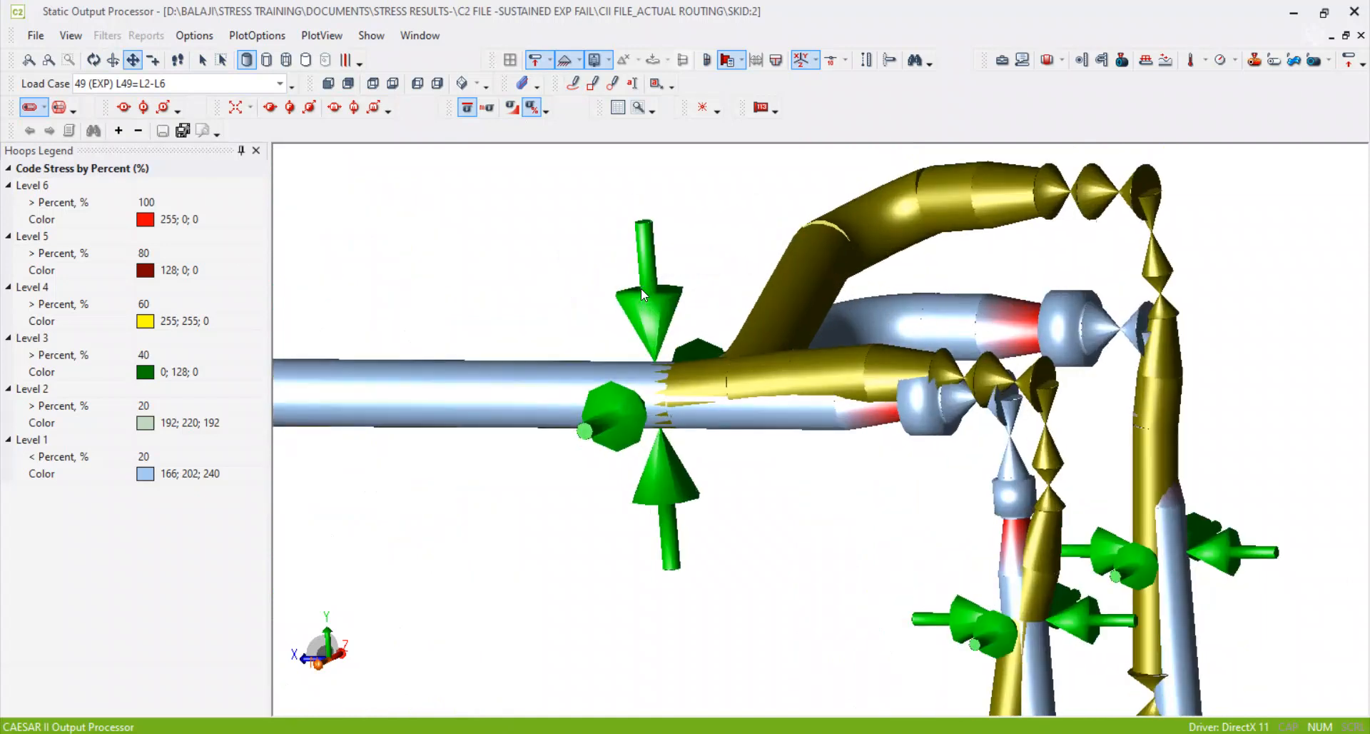
mouse_move(627, 223)
mouse_down()
mouse_move(688, 284)
mouse_move(627, 212)
mouse_up()
scroll(500, 413, down, 5)
Step: Sketch a pipe on an inverted-T shoe with hold-down clips on both sides in the blank space beside the model
drag(820, 407, 422, 342)
scroll(442, 344, down, 5)
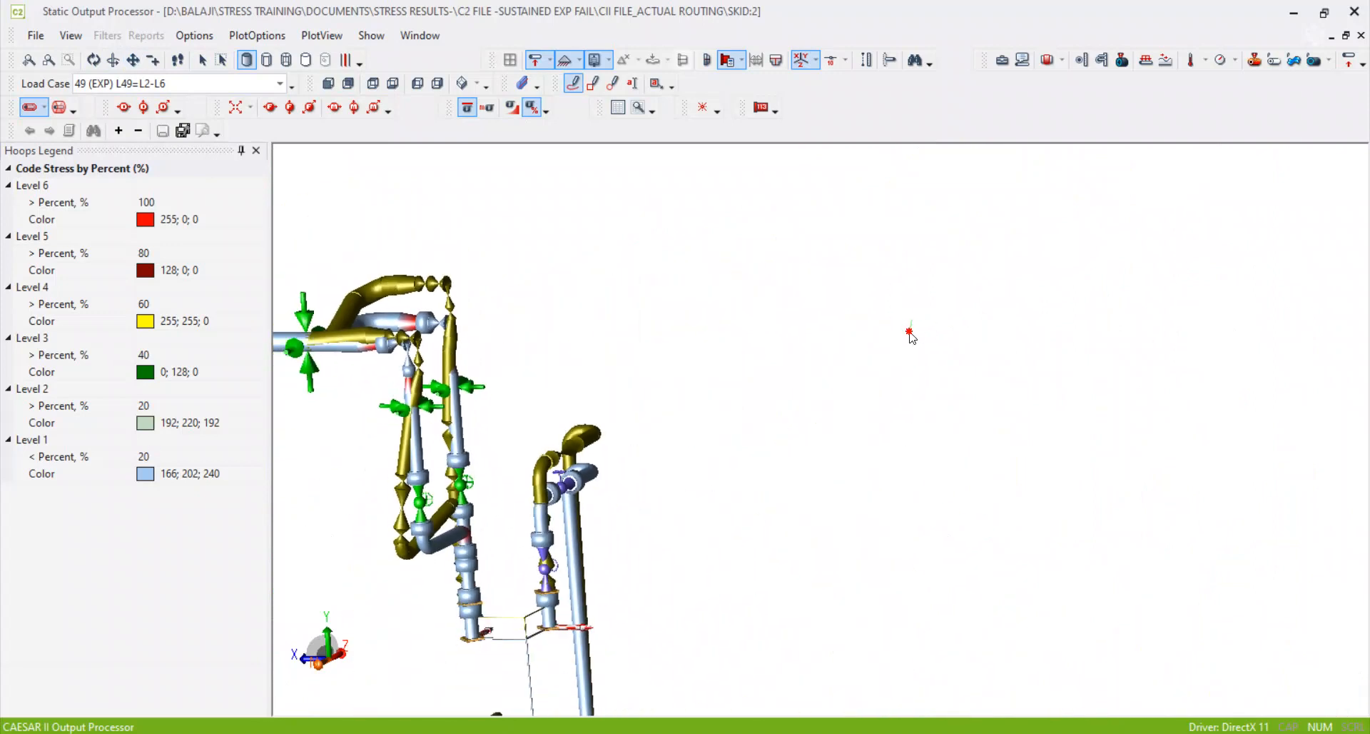
drag(911, 324, 914, 325)
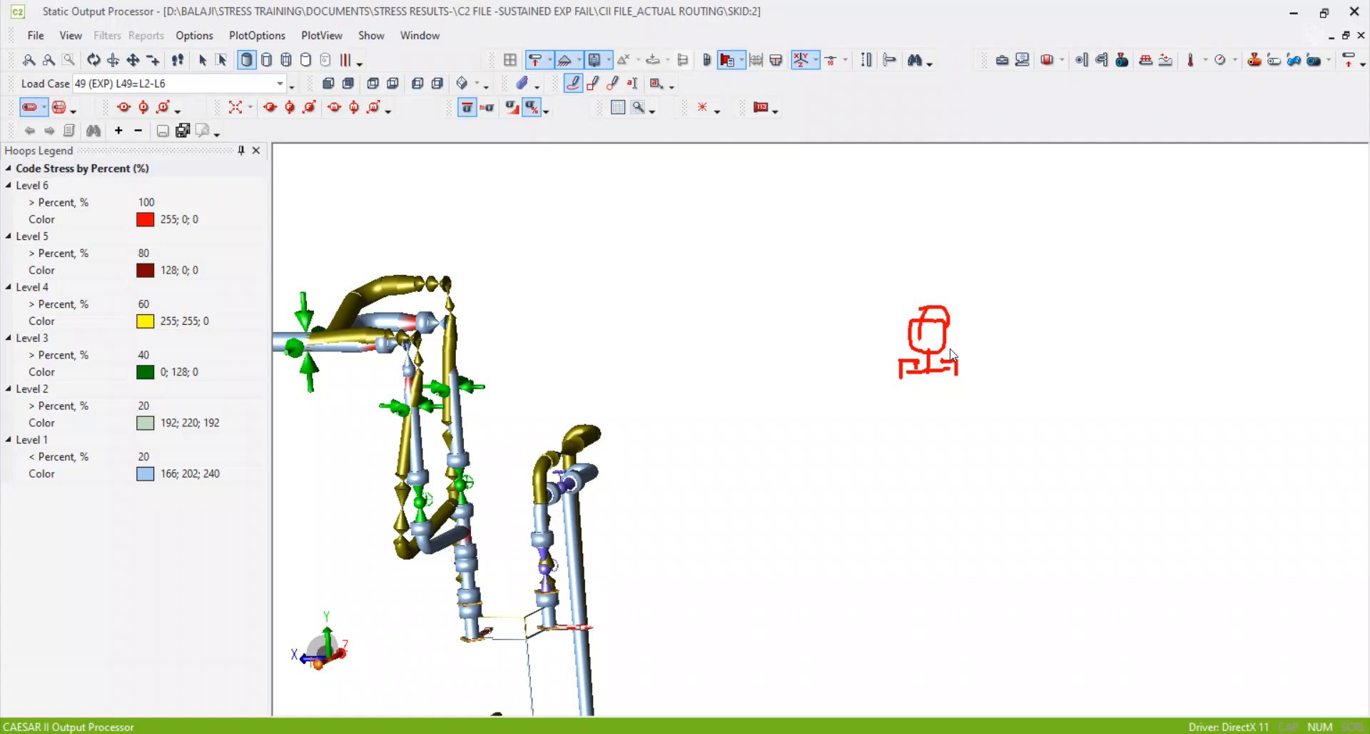
scroll(965, 367, down, 2)
Step: Review the deflected upper header and its hold-down support in relation to the connected vertical legs
drag(967, 406, 1047, 391)
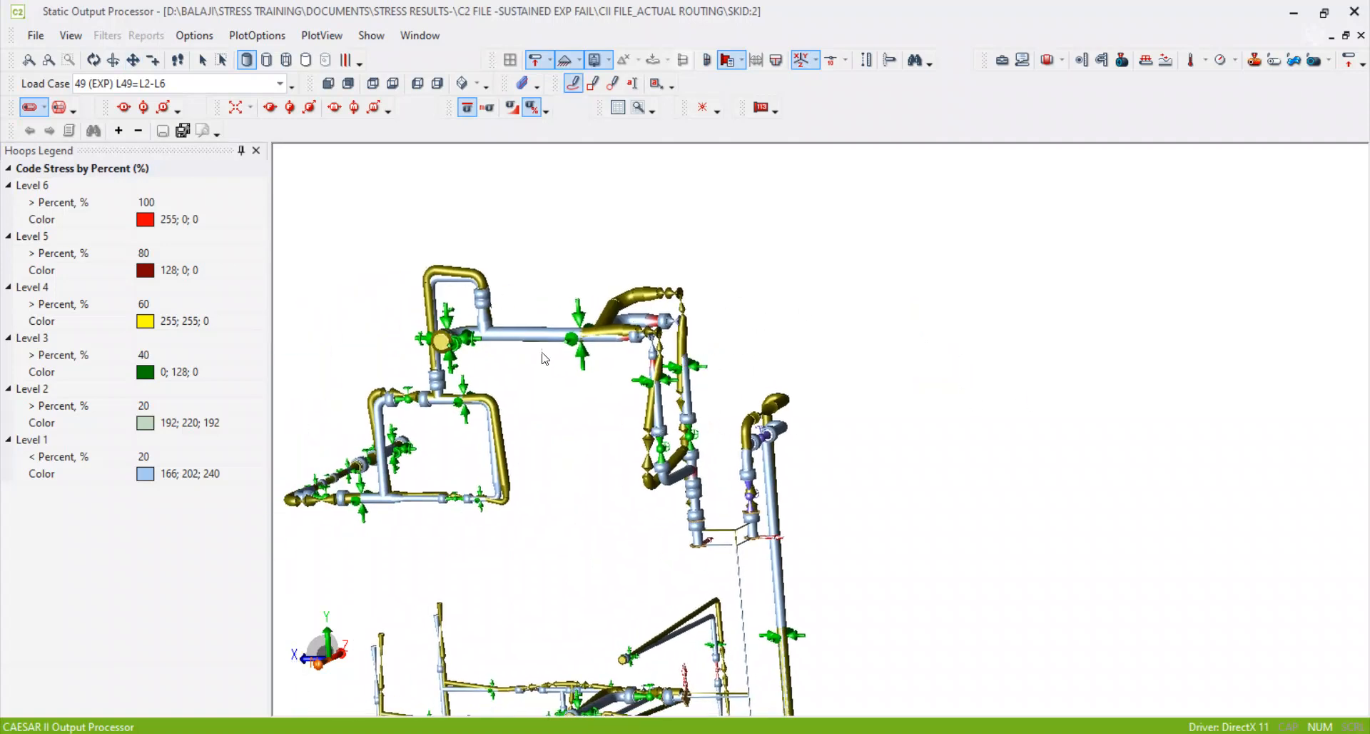
drag(565, 386, 620, 308)
scroll(299, 417, up, 3)
drag(847, 351, 769, 471)
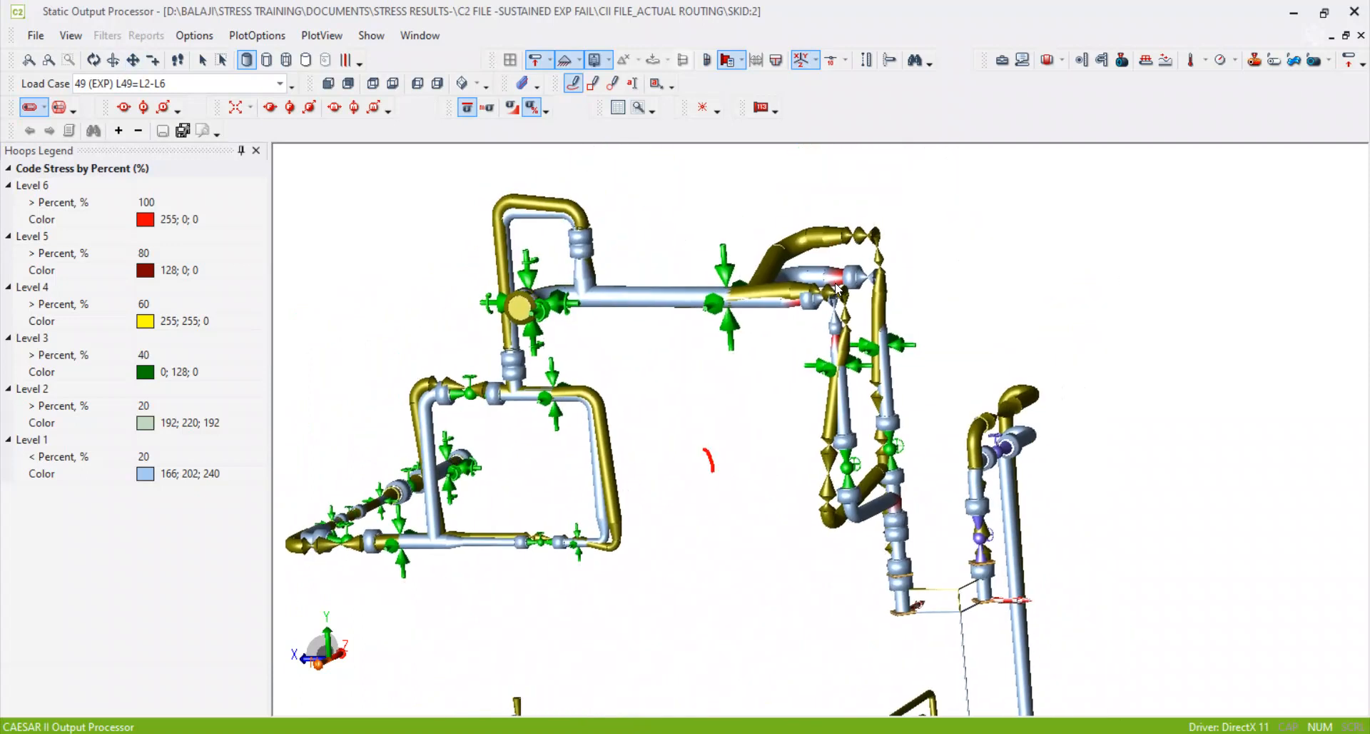
scroll(838, 288, up, 4)
scroll(728, 397, down, 3)
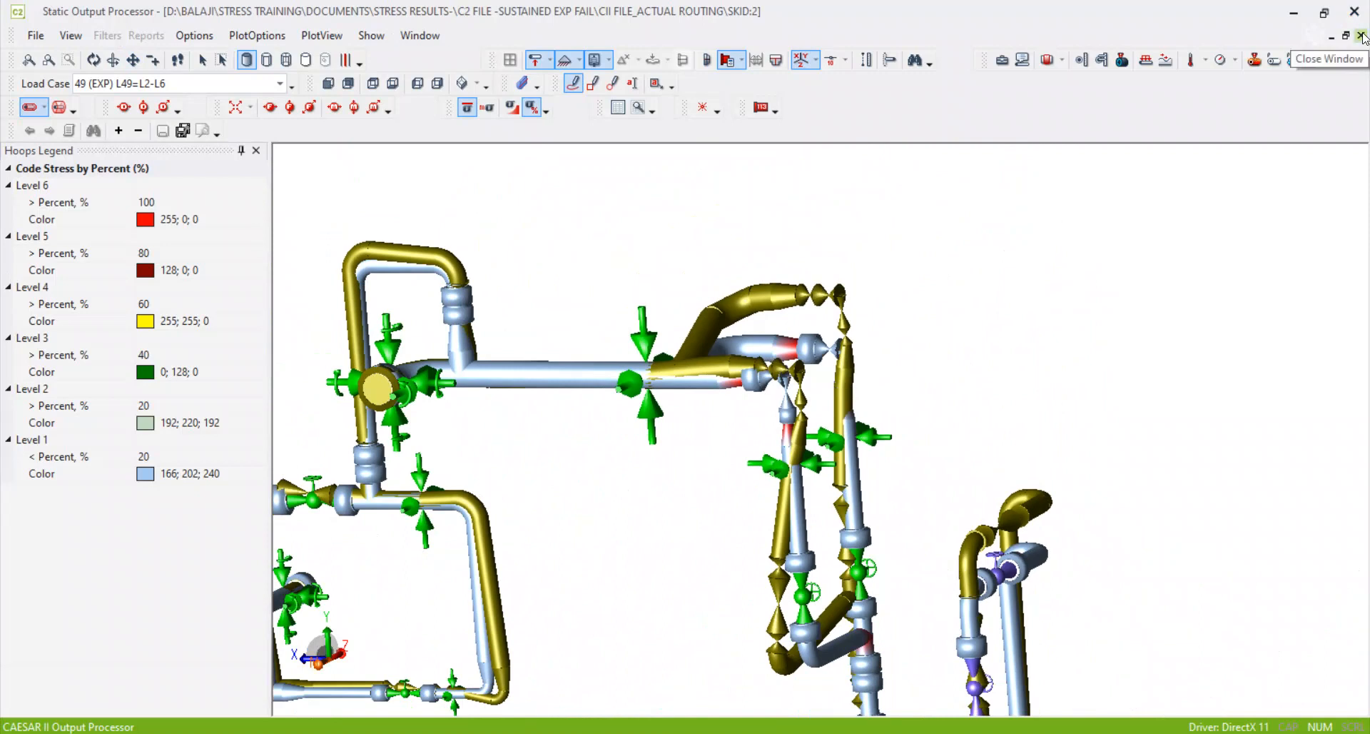
Step: Close the stress plot, open the animated motion view of the static results and maximize it
click(1362, 36)
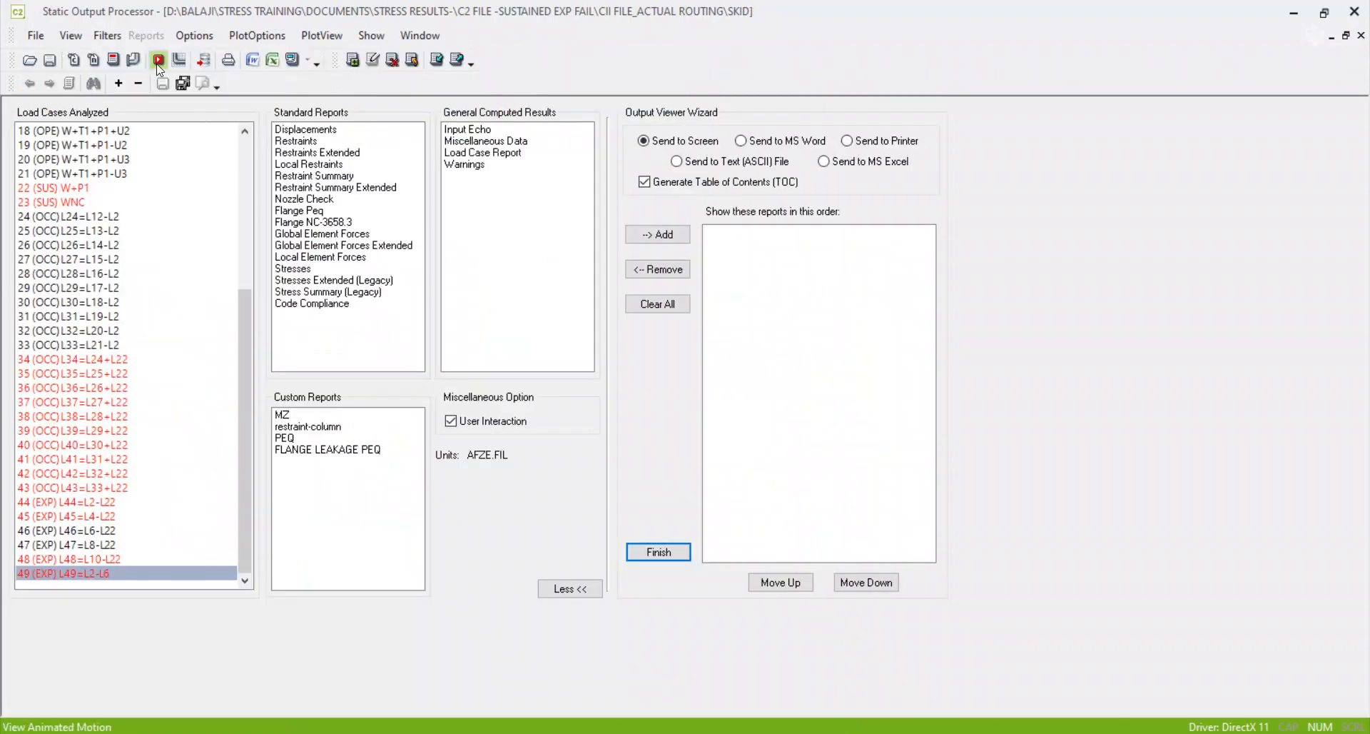
click(158, 60)
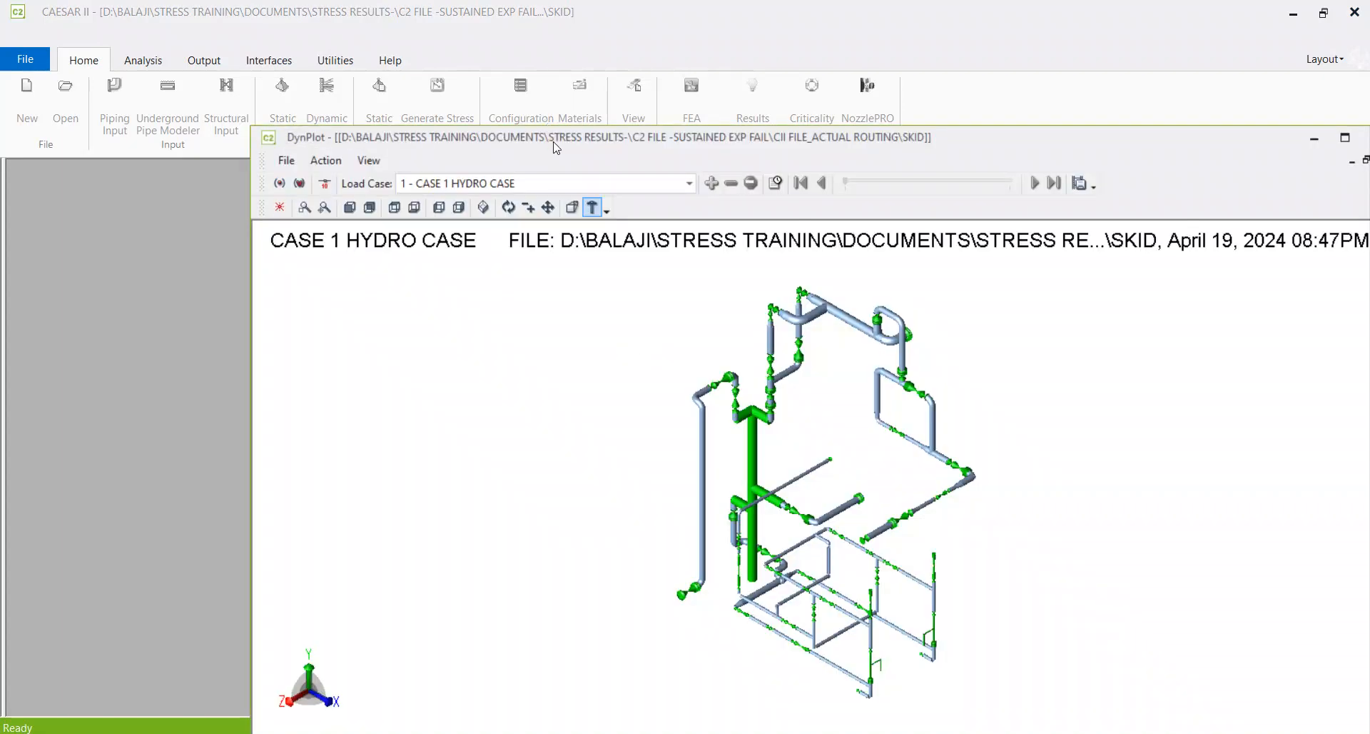
click(1346, 138)
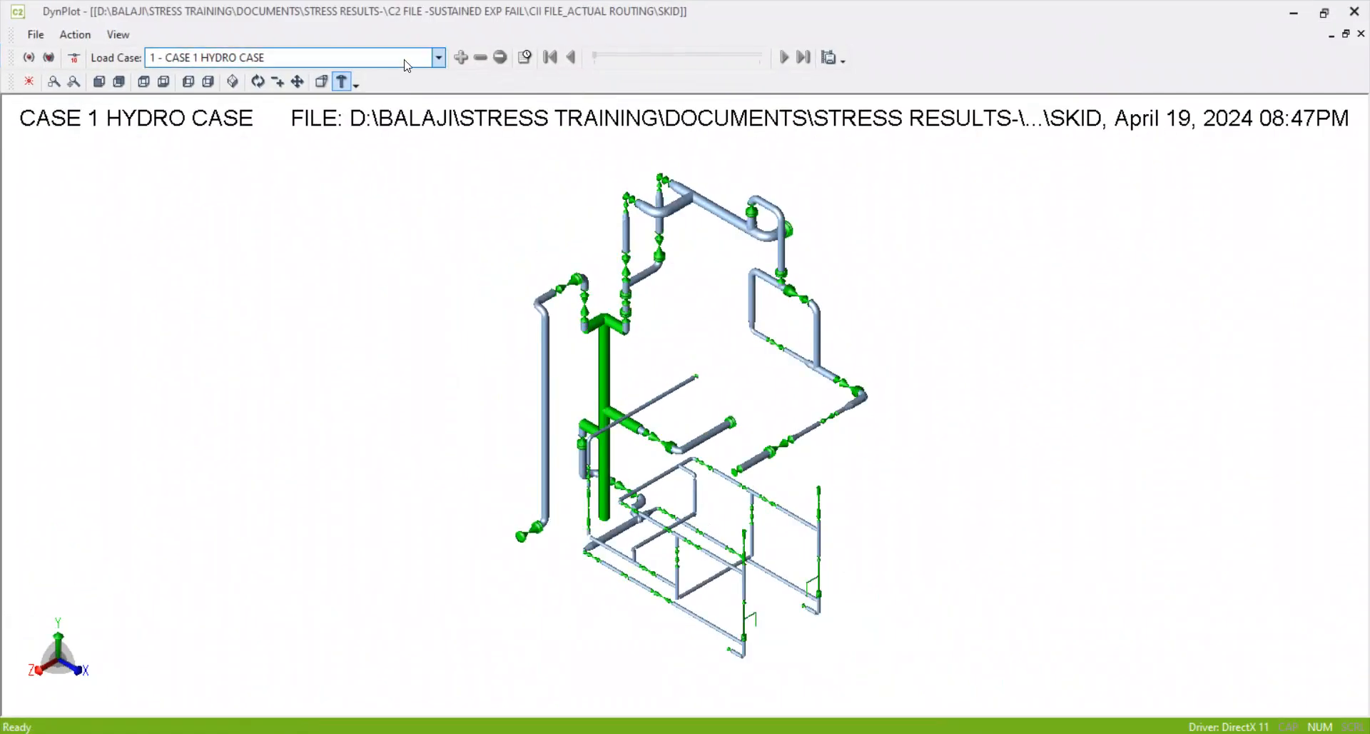
Step: Animate the pipe motion for load case 2, CASE 2 MAXIMUM DESIGN TEMPERATURE CASE
click(439, 62)
scroll(207, 185, down, 2)
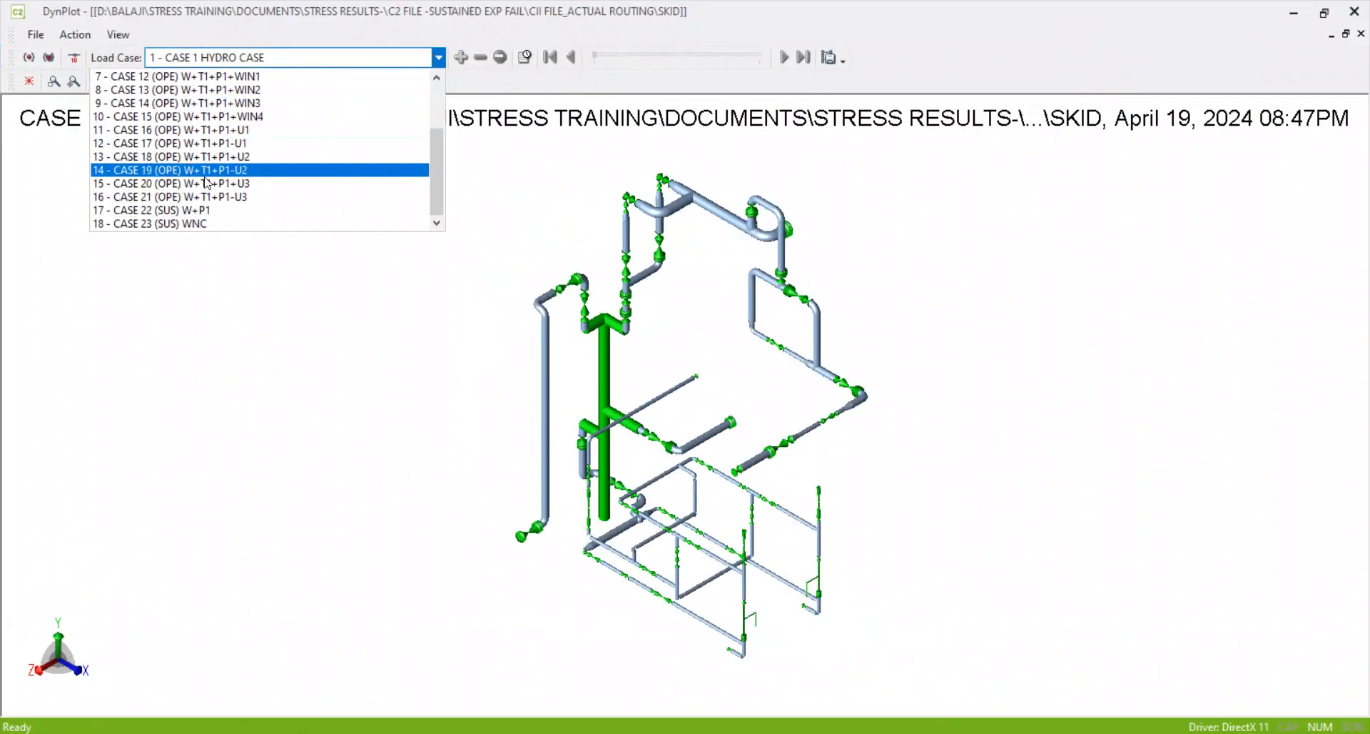
scroll(213, 181, up, 2)
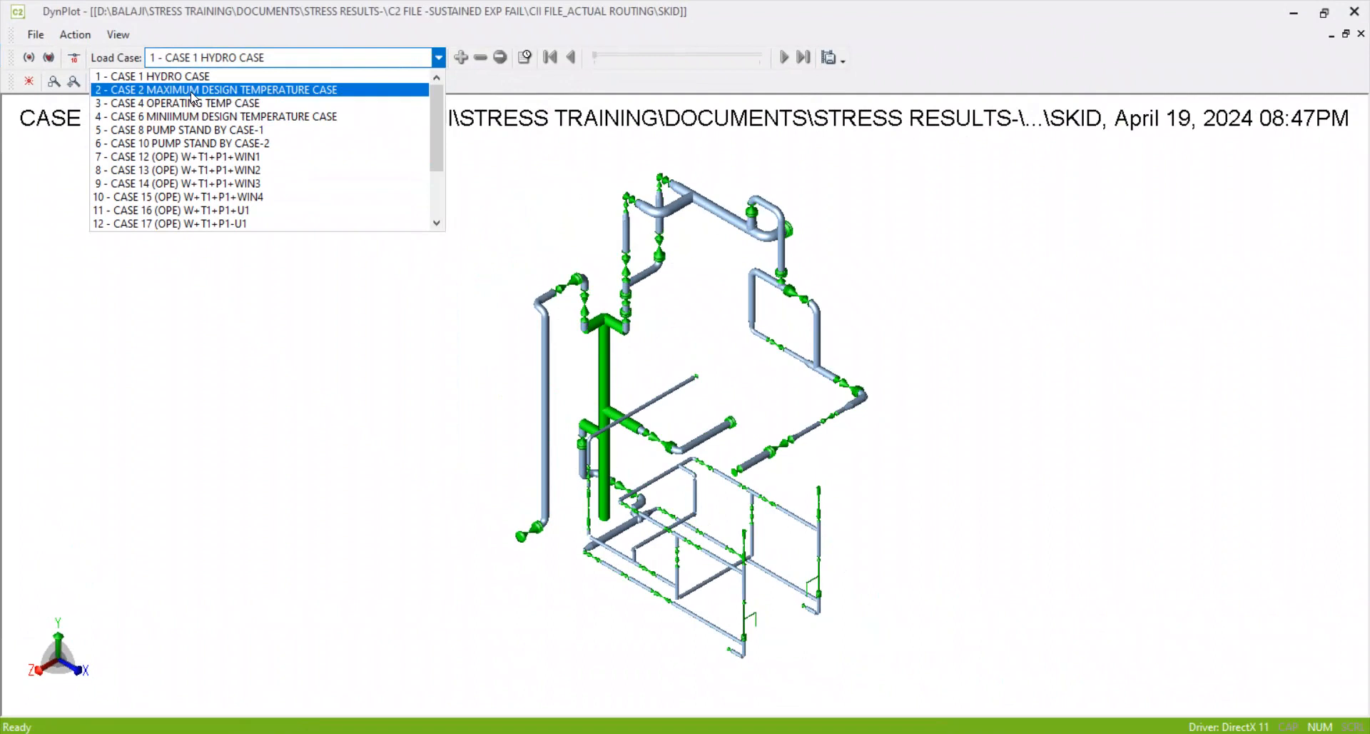
click(190, 93)
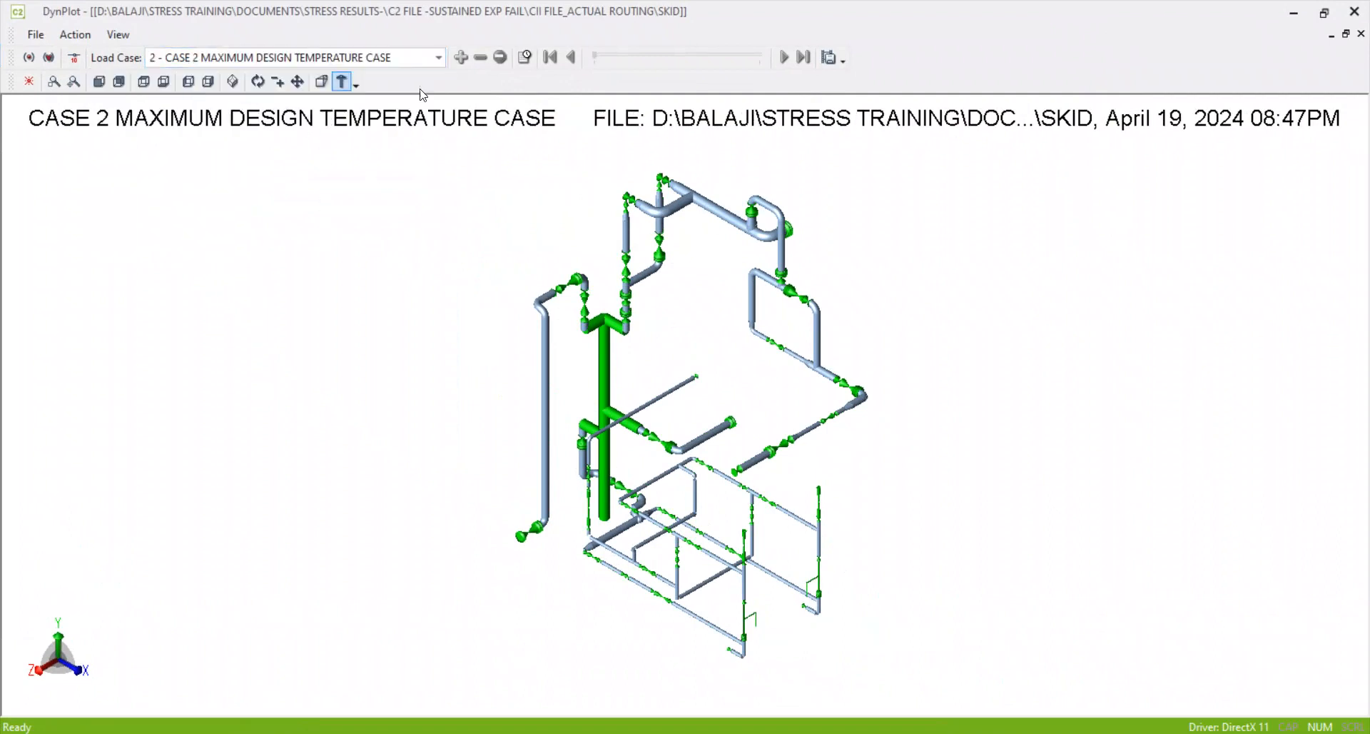
click(49, 57)
Step: Slow down the motion animation by two increments while viewing the model from the front
drag(448, 359, 664, 312)
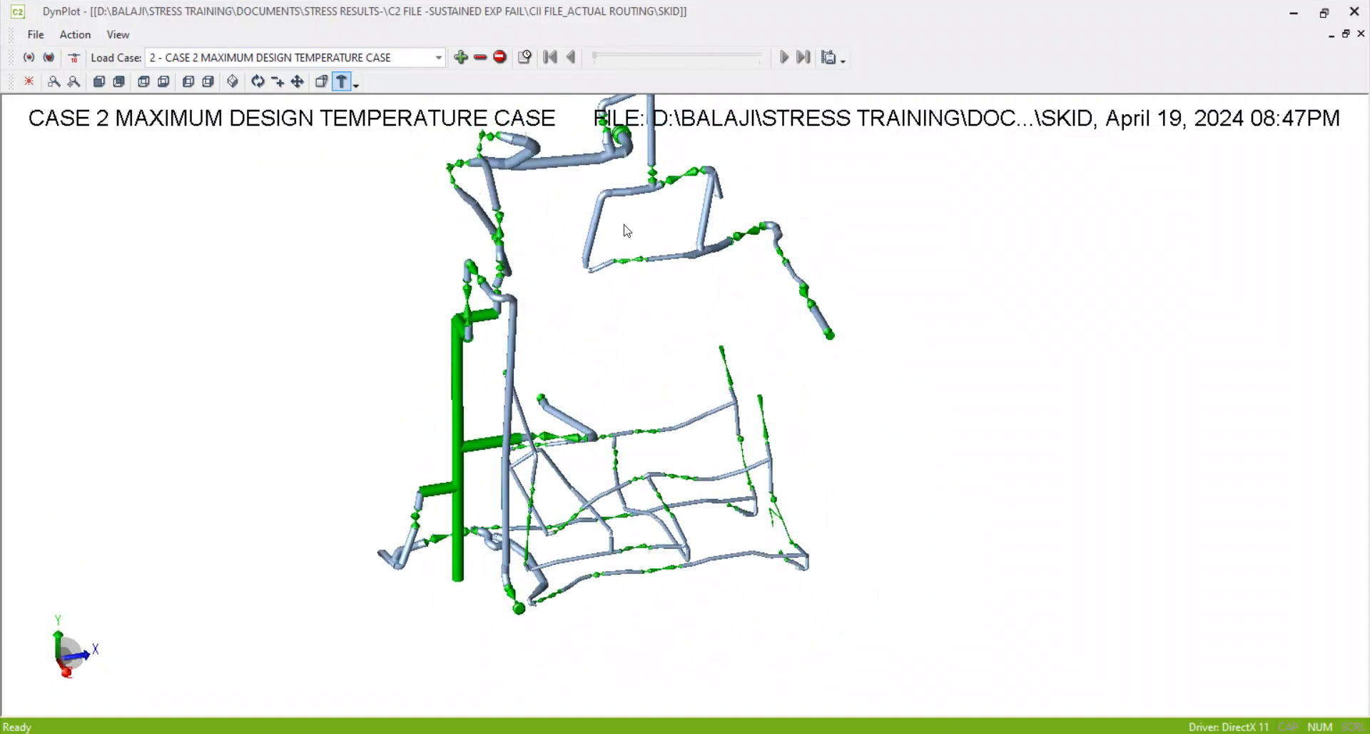
click(485, 61)
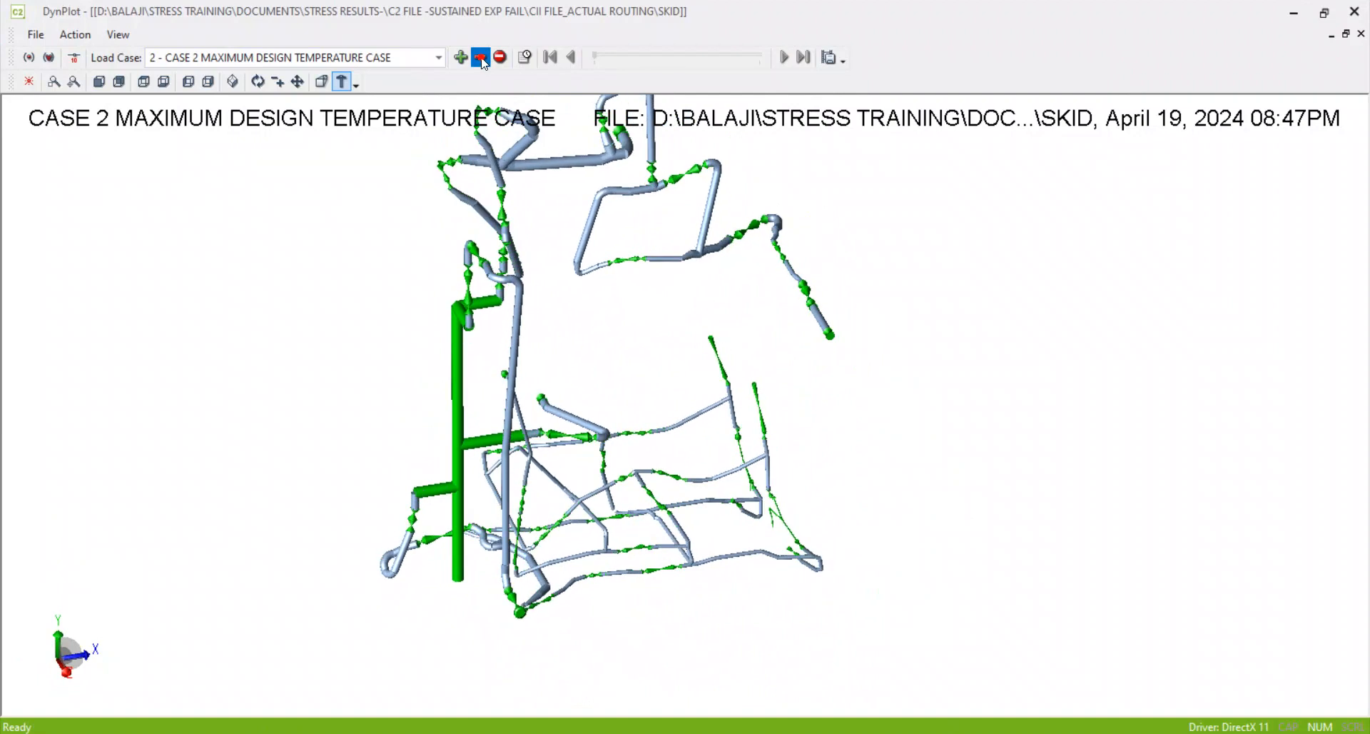
click(483, 64)
Step: Examine the animated thermal movement of the lower skid piping, from the inclined header to the far-end loops
drag(638, 494, 600, 363)
scroll(671, 462, up, 2)
drag(435, 553, 807, 563)
mouse_move(621, 581)
mouse_down()
mouse_move(679, 653)
mouse_move(844, 648)
mouse_move(803, 639)
mouse_up()
drag(767, 544, 608, 571)
drag(608, 582, 713, 565)
scroll(797, 416, up, 5)
scroll(798, 417, down, 5)
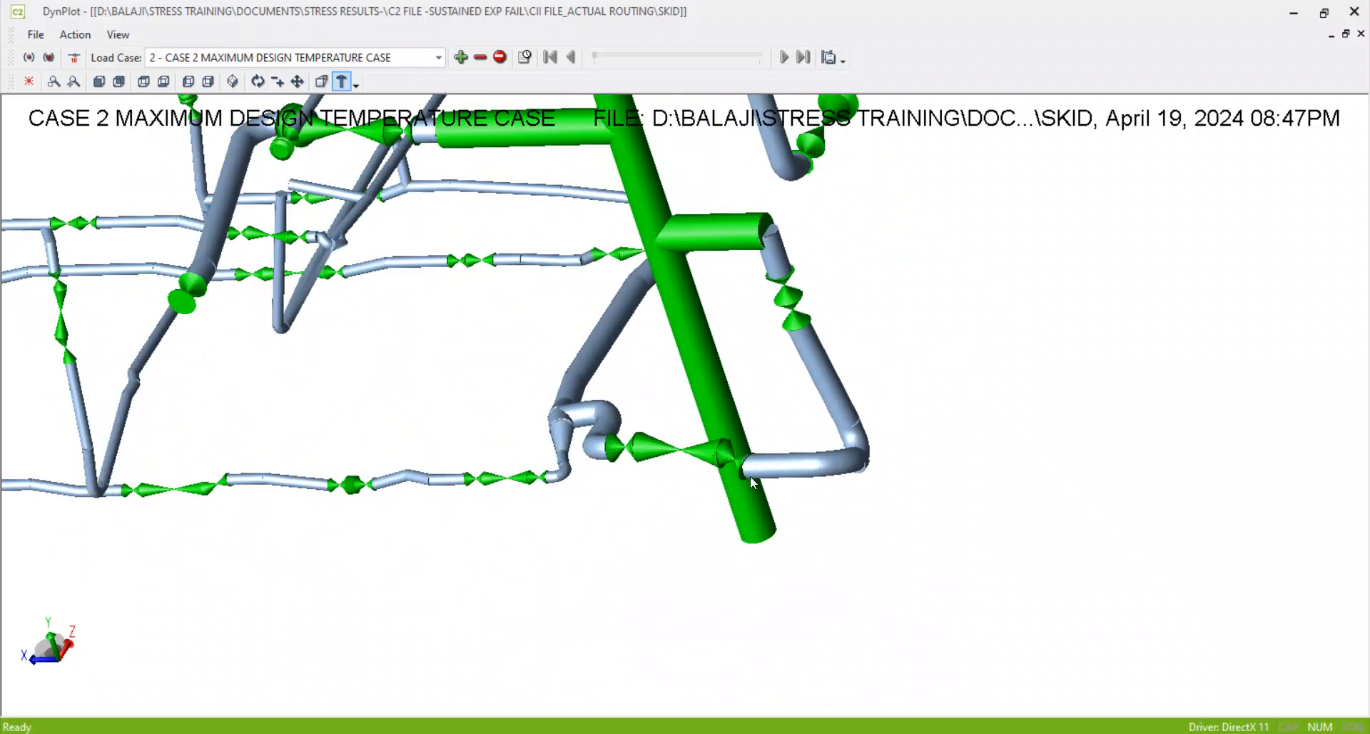
mouse_move(500, 564)
mouse_down()
mouse_move(438, 575)
mouse_move(313, 531)
mouse_move(306, 215)
mouse_move(702, 585)
mouse_move(828, 496)
mouse_up()
scroll(677, 381, up, 5)
drag(483, 566, 744, 596)
scroll(578, 507, down, 3)
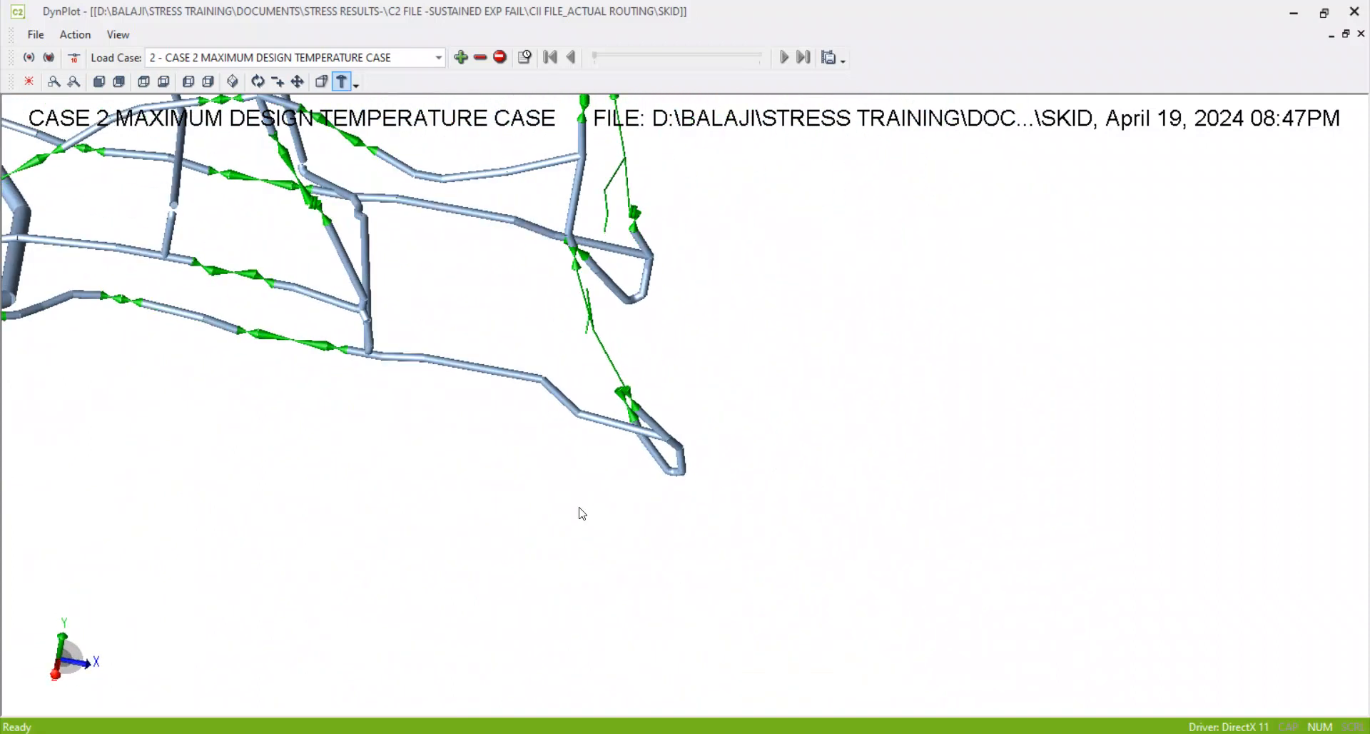
Step: Examine the animated thermal movement of the upper header, its vertical legs and the rectangular loop
drag(657, 608, 557, 566)
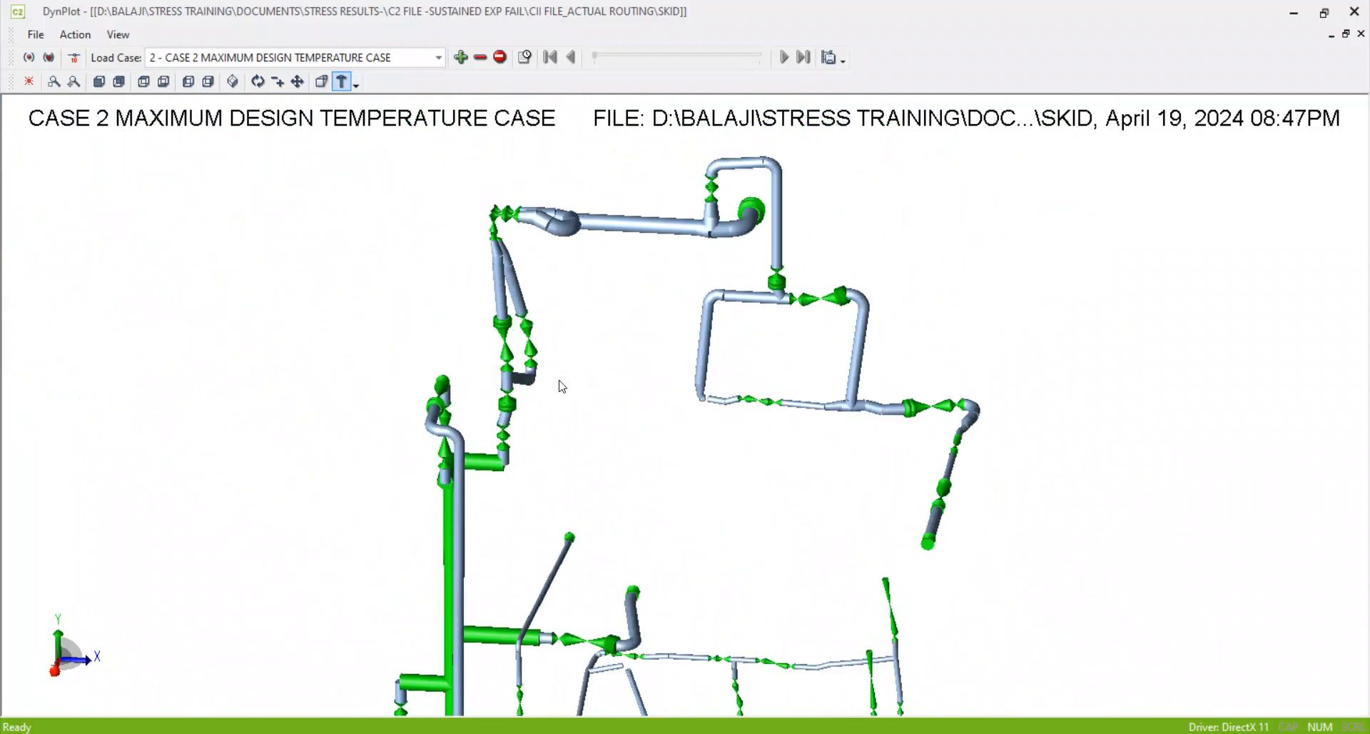
drag(591, 544, 751, 300)
scroll(751, 299, down, 2)
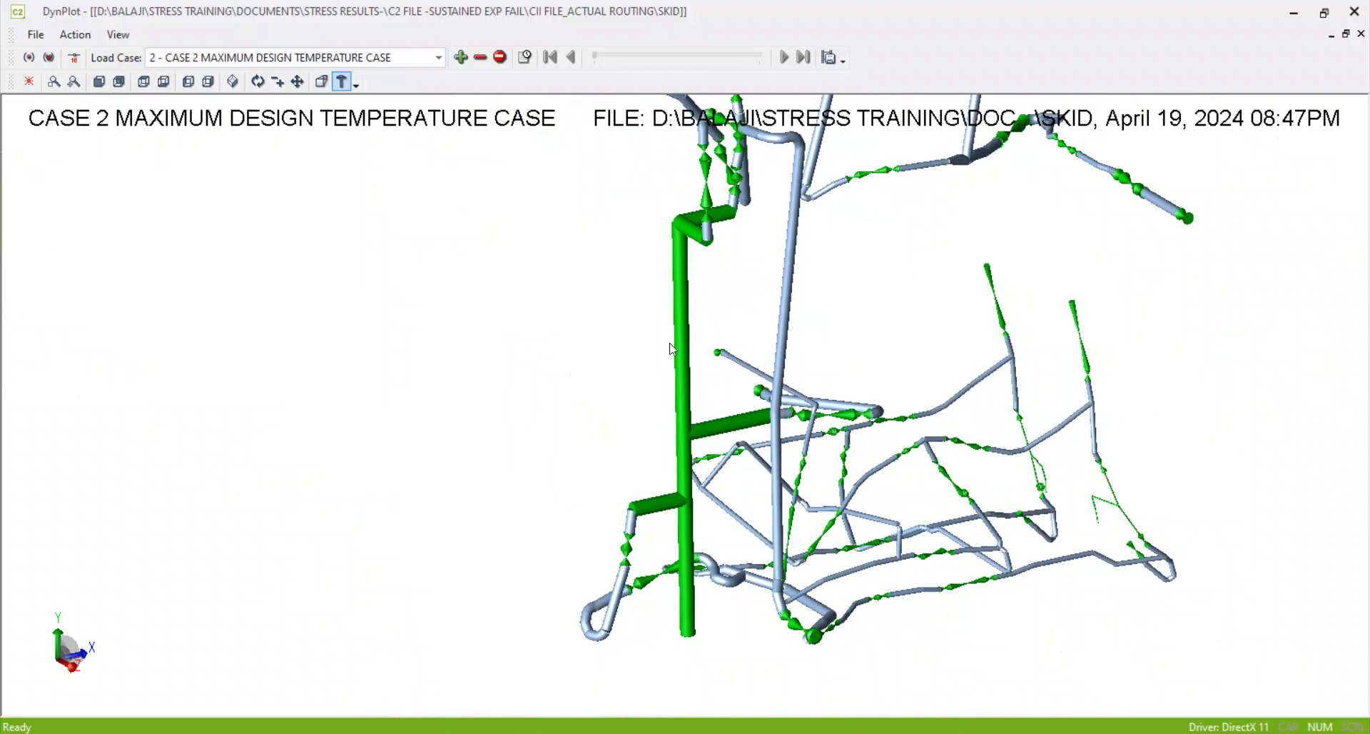
scroll(569, 474, up, 3)
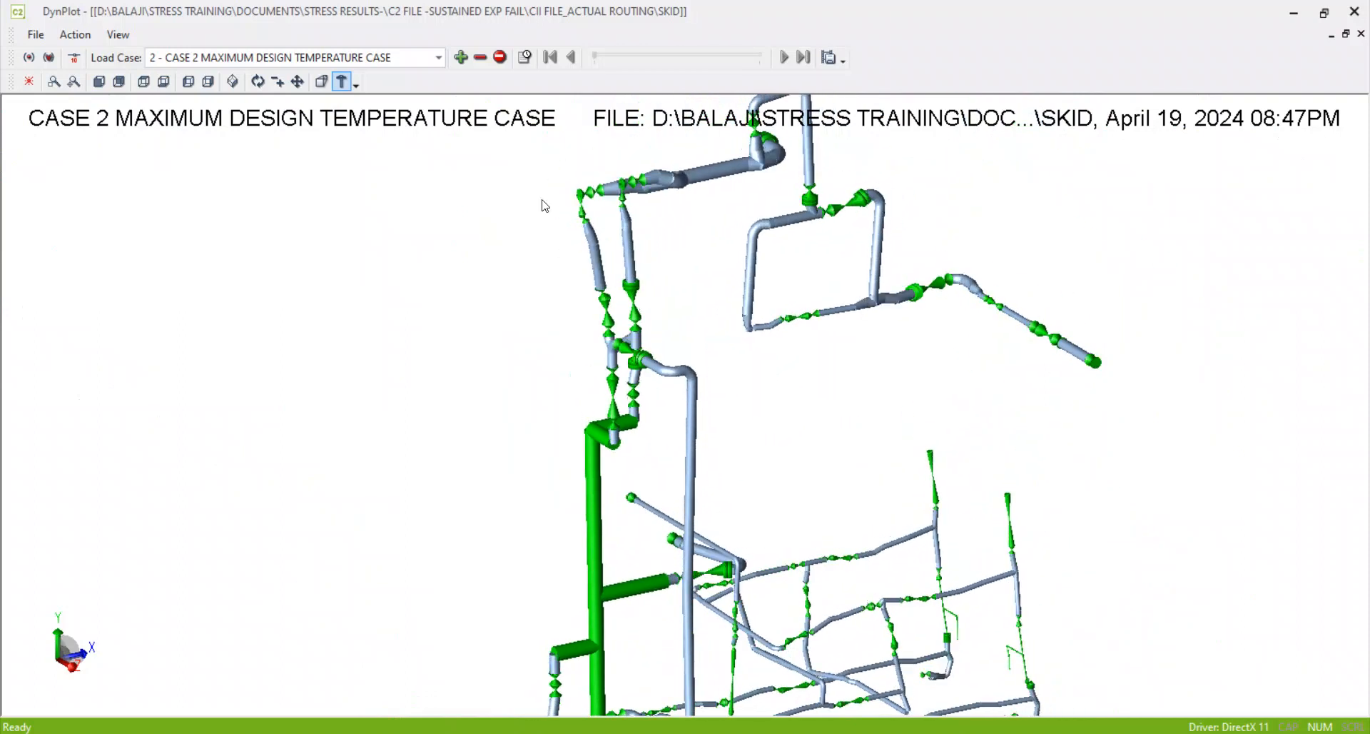
drag(544, 203, 535, 376)
scroll(644, 371, up, 3)
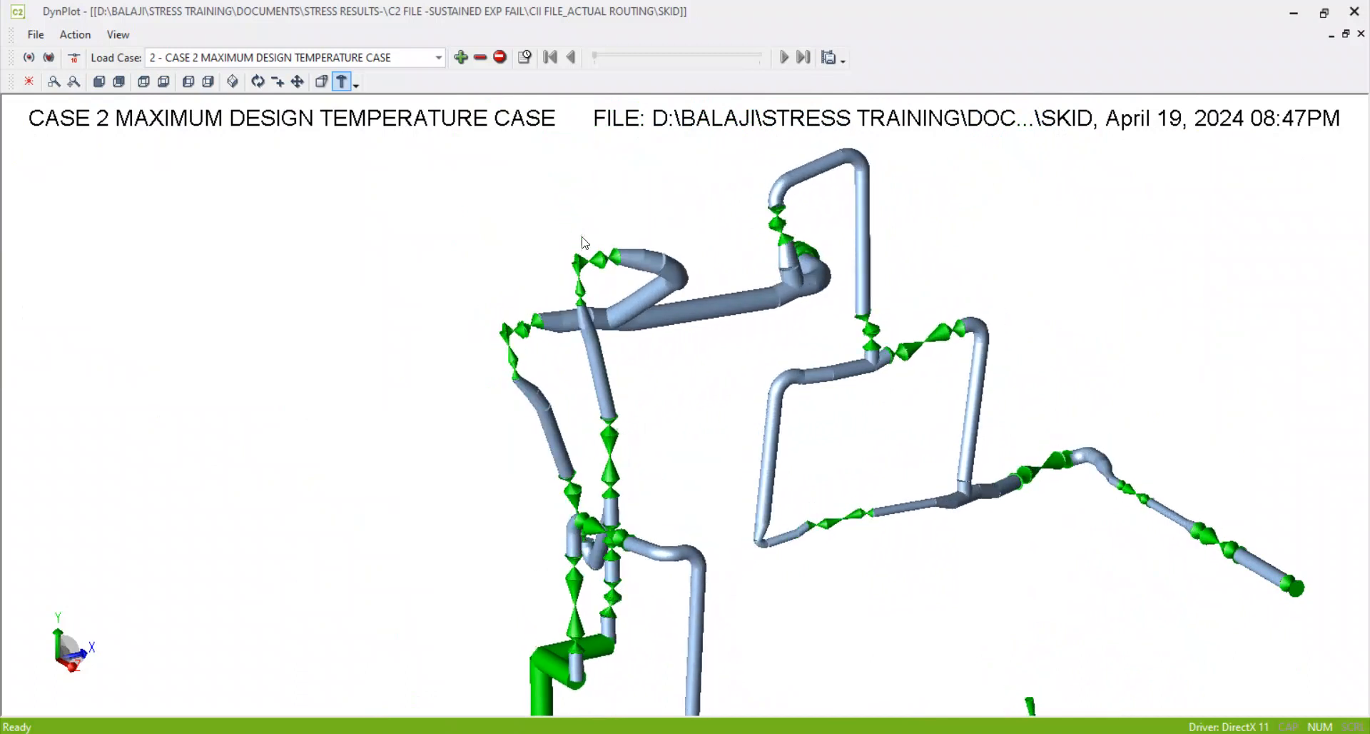
Step: Close the motion animation and return from the static output to the model's piping input
click(1362, 35)
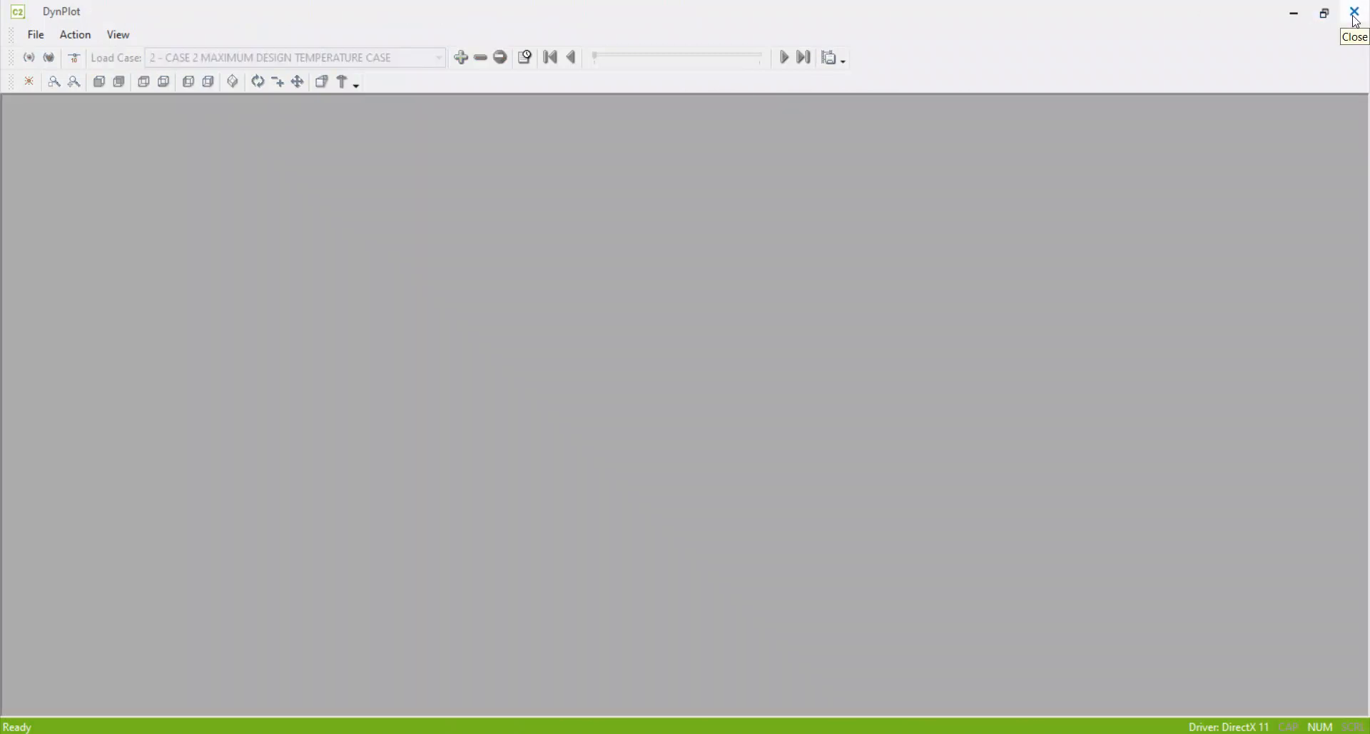
click(1354, 15)
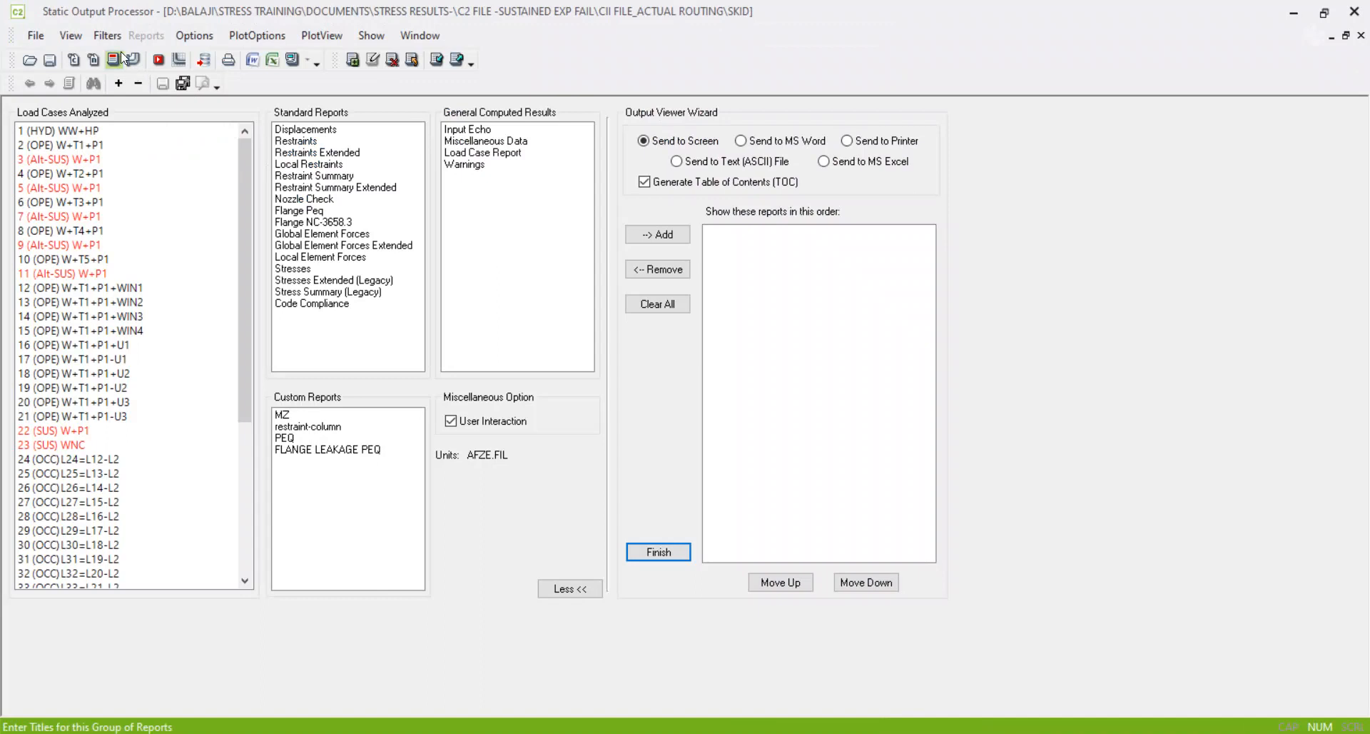
click(132, 61)
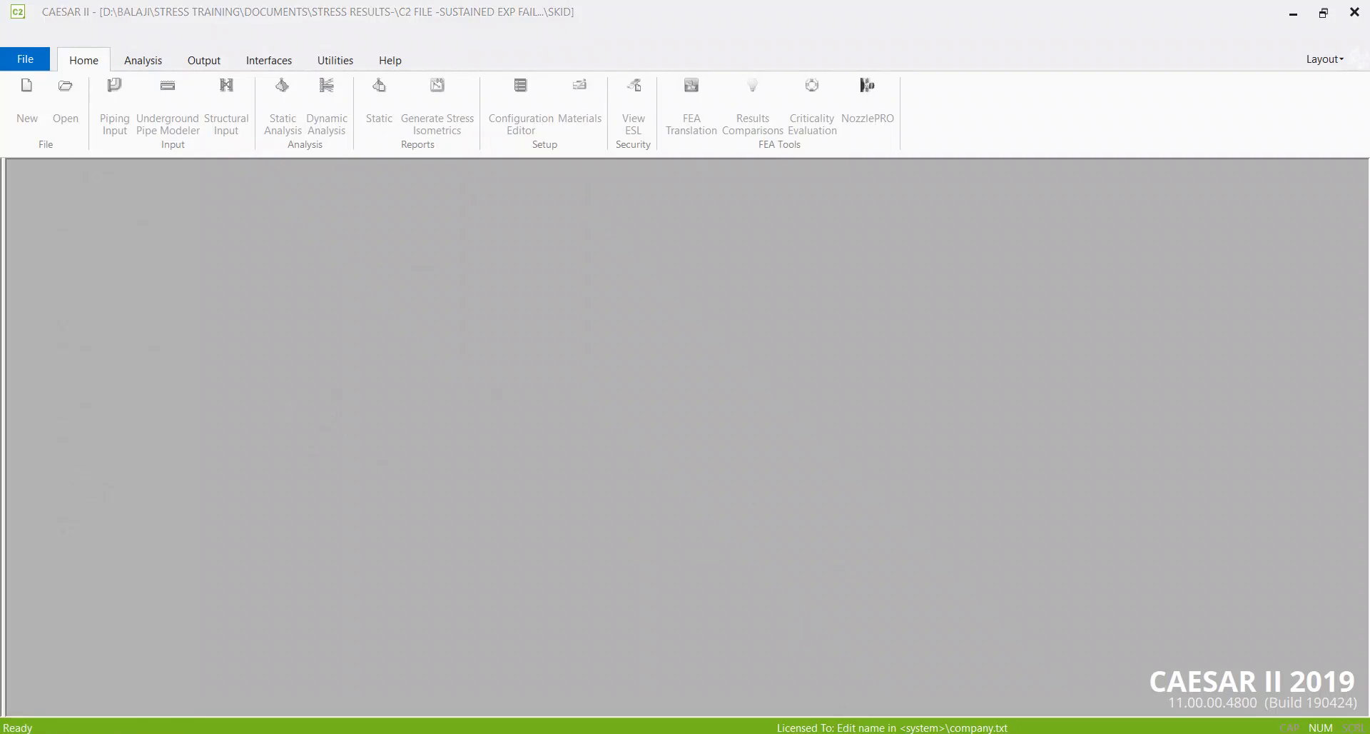
mouse_move(850, 730)
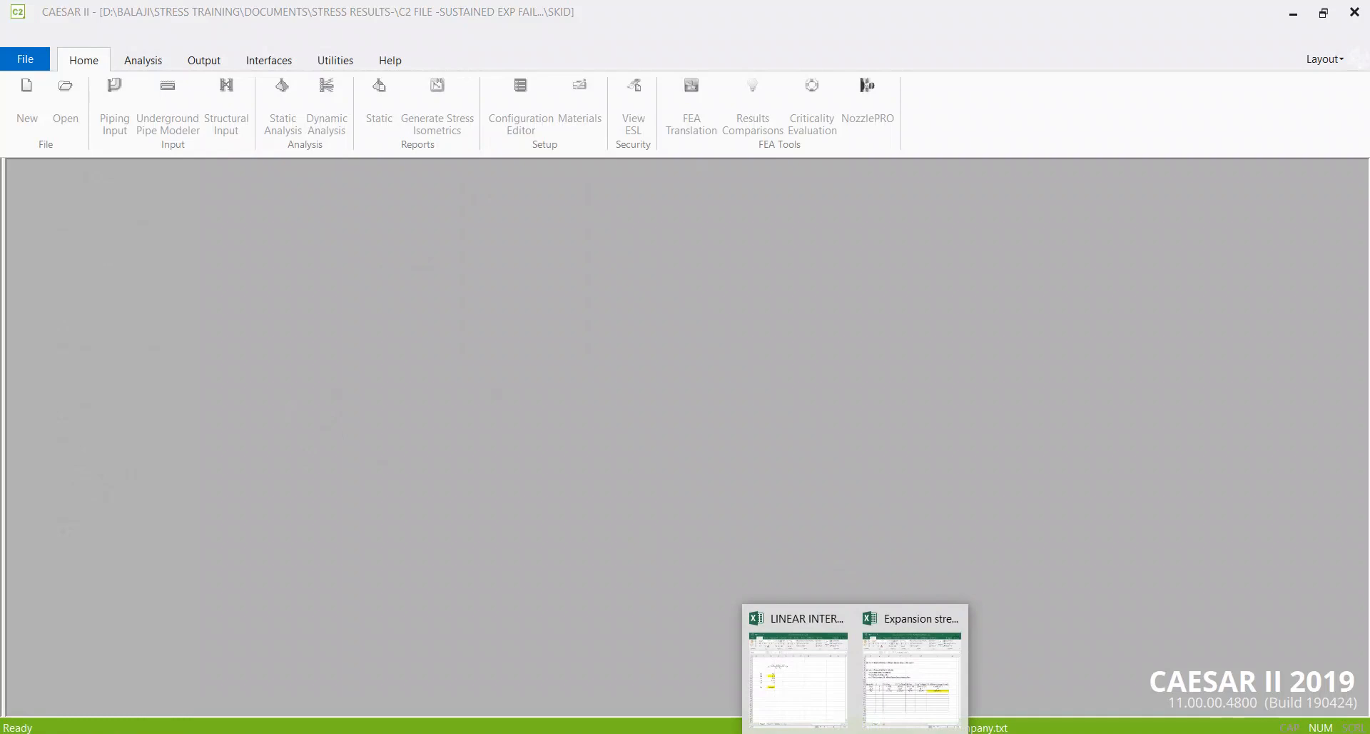
mouse_move(590, 731)
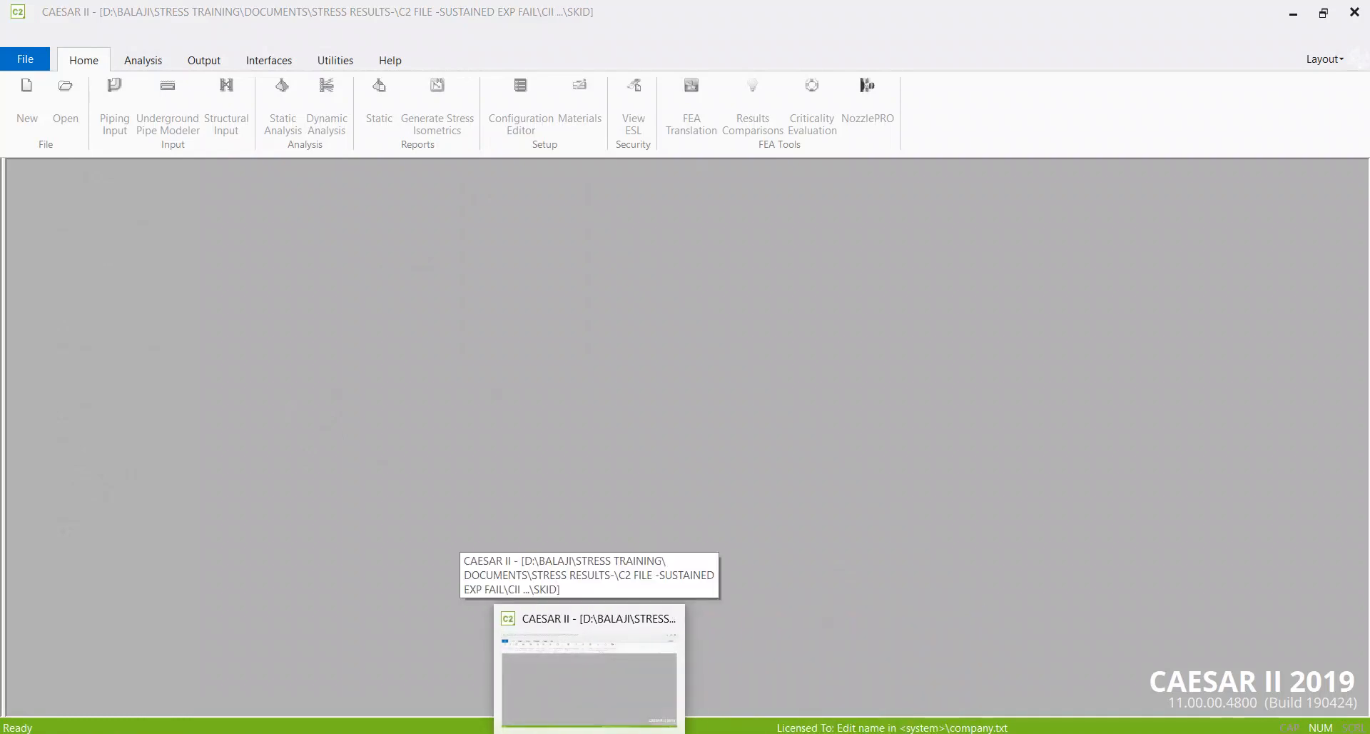
click(590, 678)
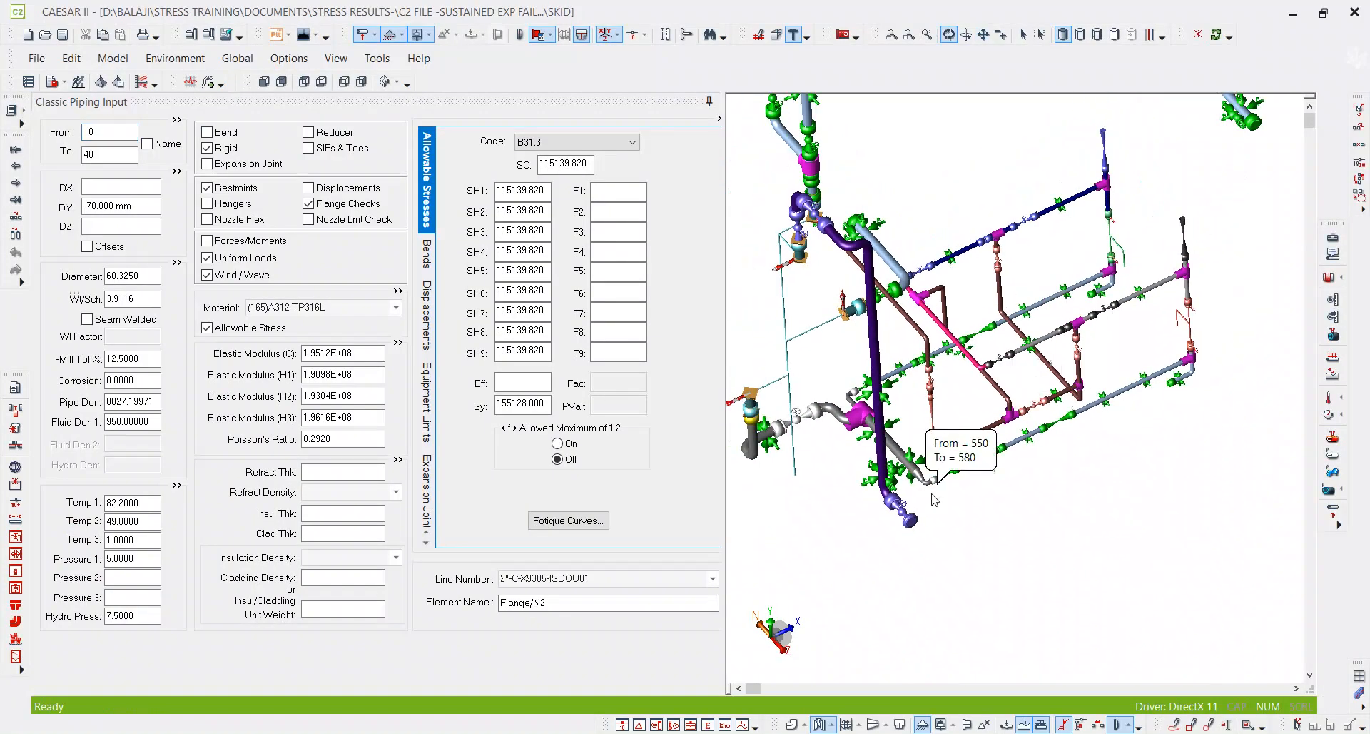
Step: Set the stiffness of the X restraint at node 450 on the header's end run to 0
scroll(1002, 505, down, 2)
drag(1013, 506, 809, 508)
scroll(1120, 370, up, 2)
drag(1070, 400, 1083, 498)
drag(1021, 429, 1278, 338)
scroll(1063, 422, up, 3)
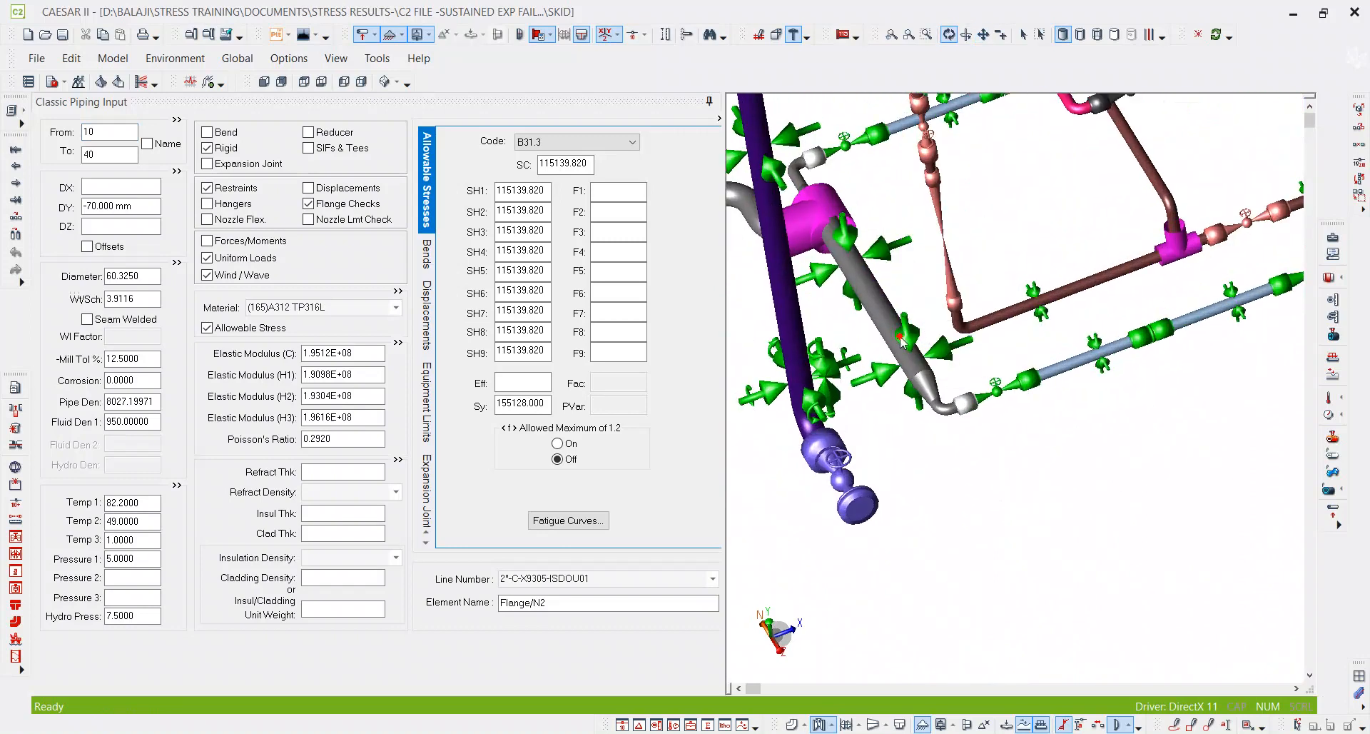
click(924, 341)
click(536, 341)
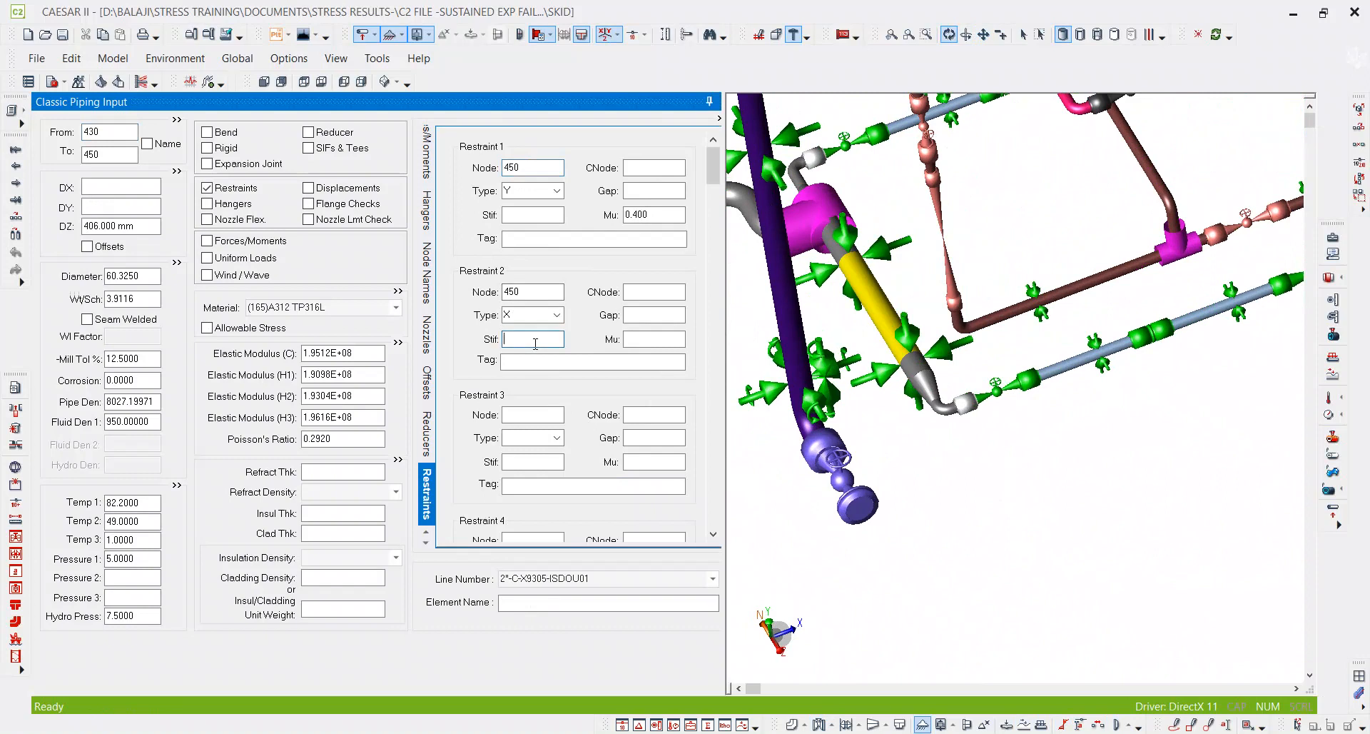
text(0)
key(Tab)
key(shift+Tab)
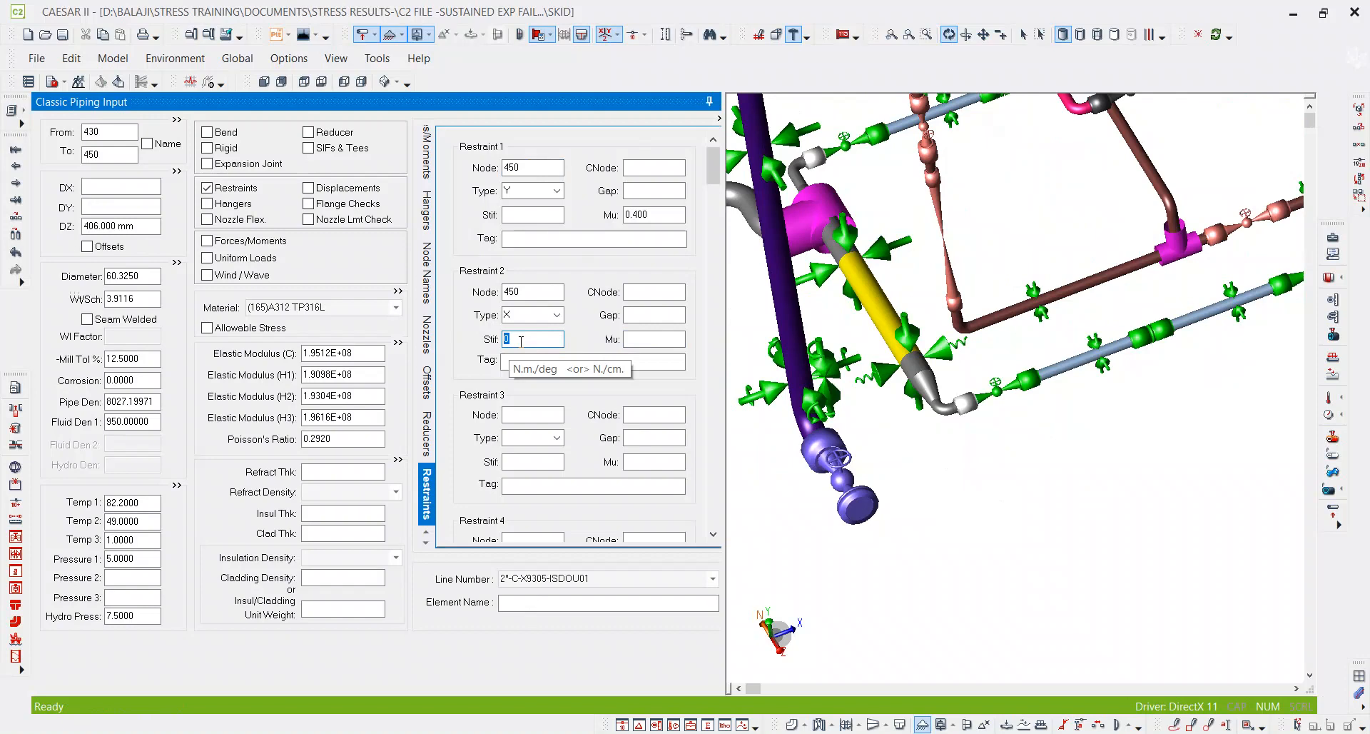
Step: Try removing the X restraint at node 450 by clearing its node number, and undo the removal
scroll(866, 394, up, 3)
scroll(866, 394, up, 1)
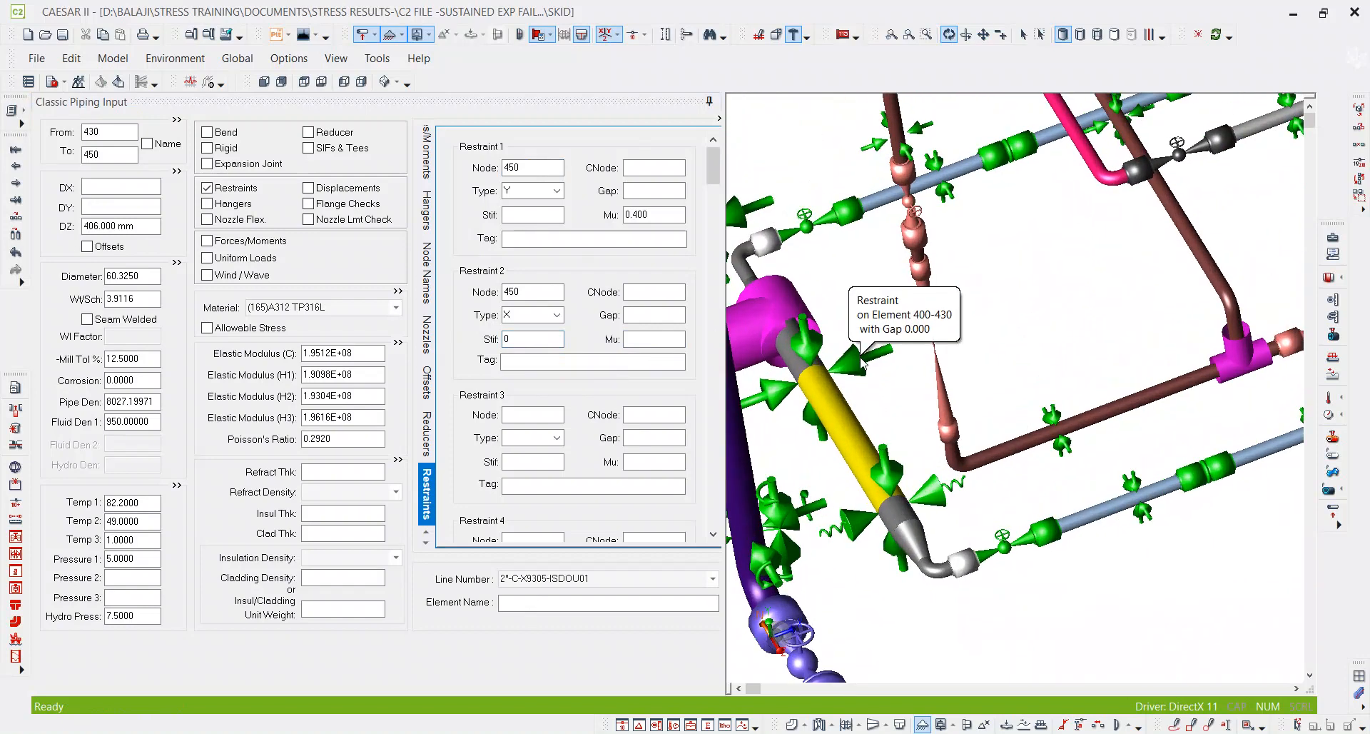
double_click(512, 291)
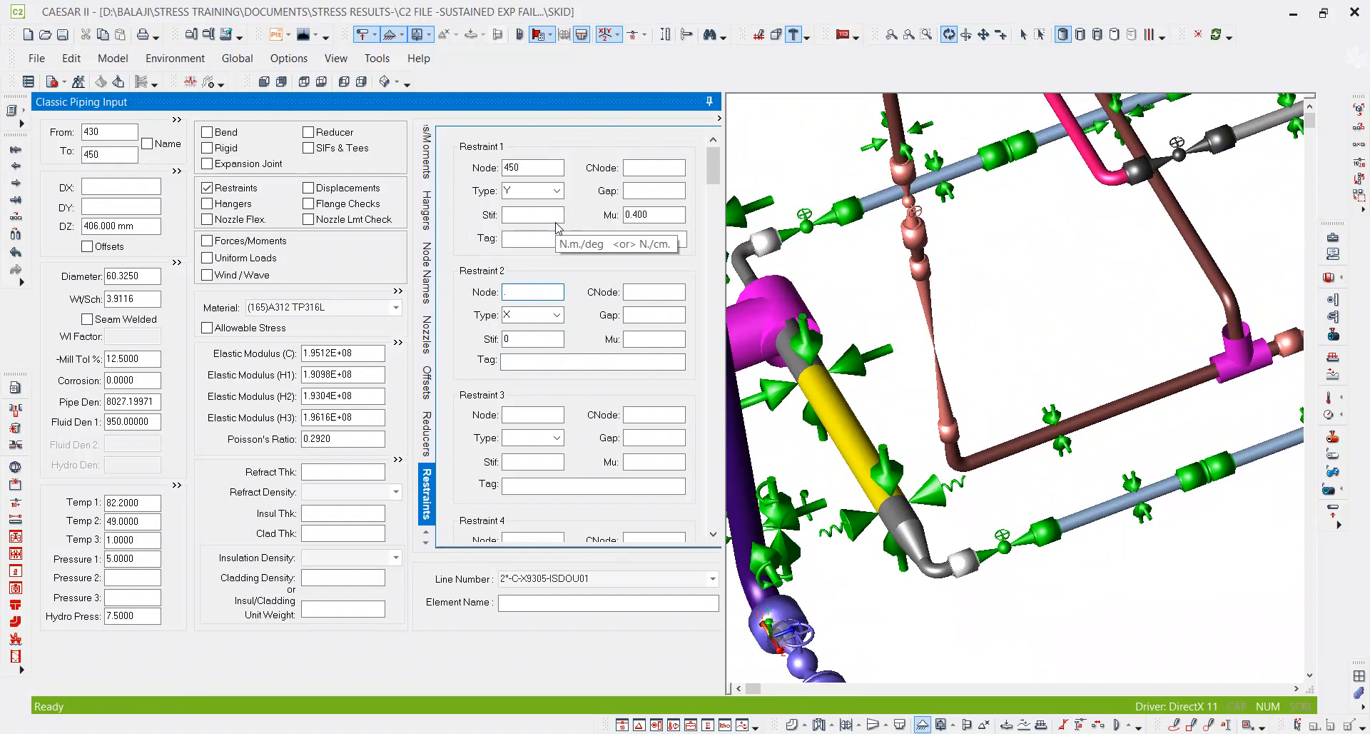
key(BackSpace)
key(Tab)
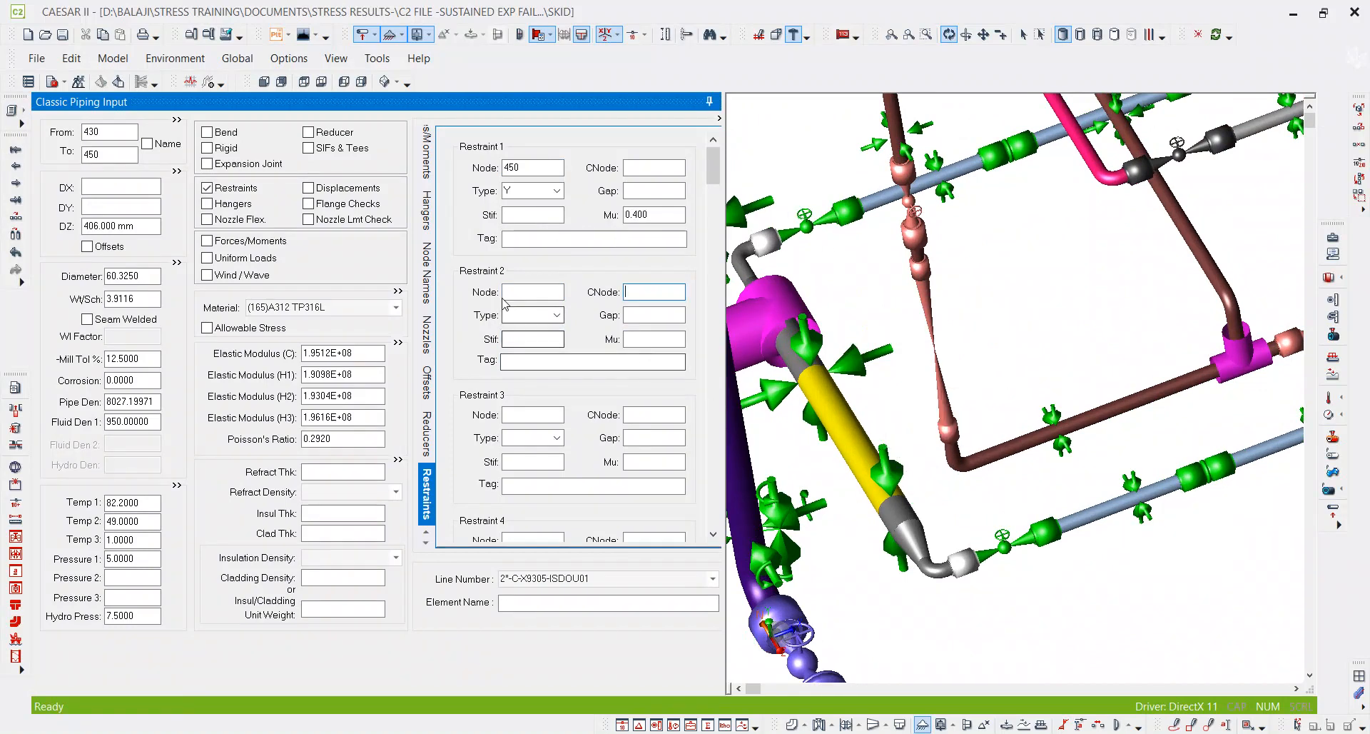
key(ctrl+z)
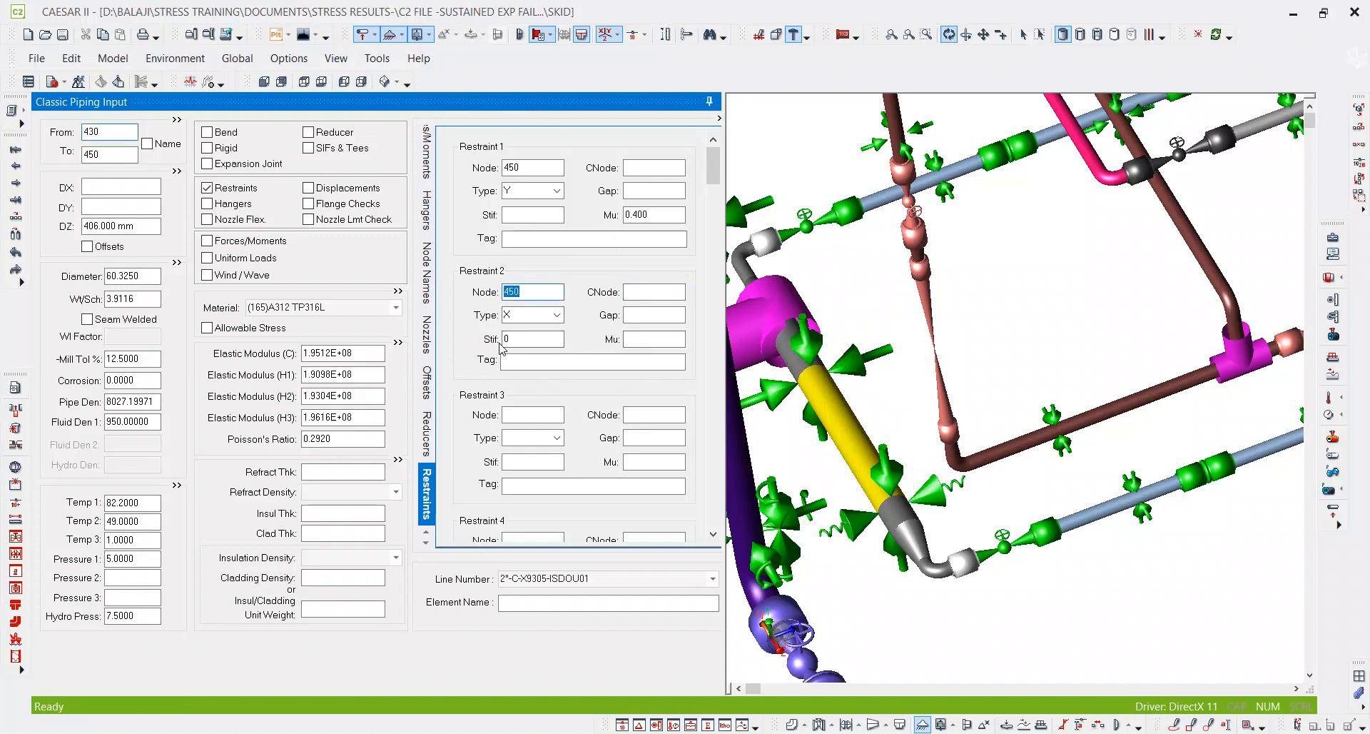
Step: Set the stiffness of the X restraint at node 430, beside the magenta tee, to 0
scroll(860, 394, up, 1)
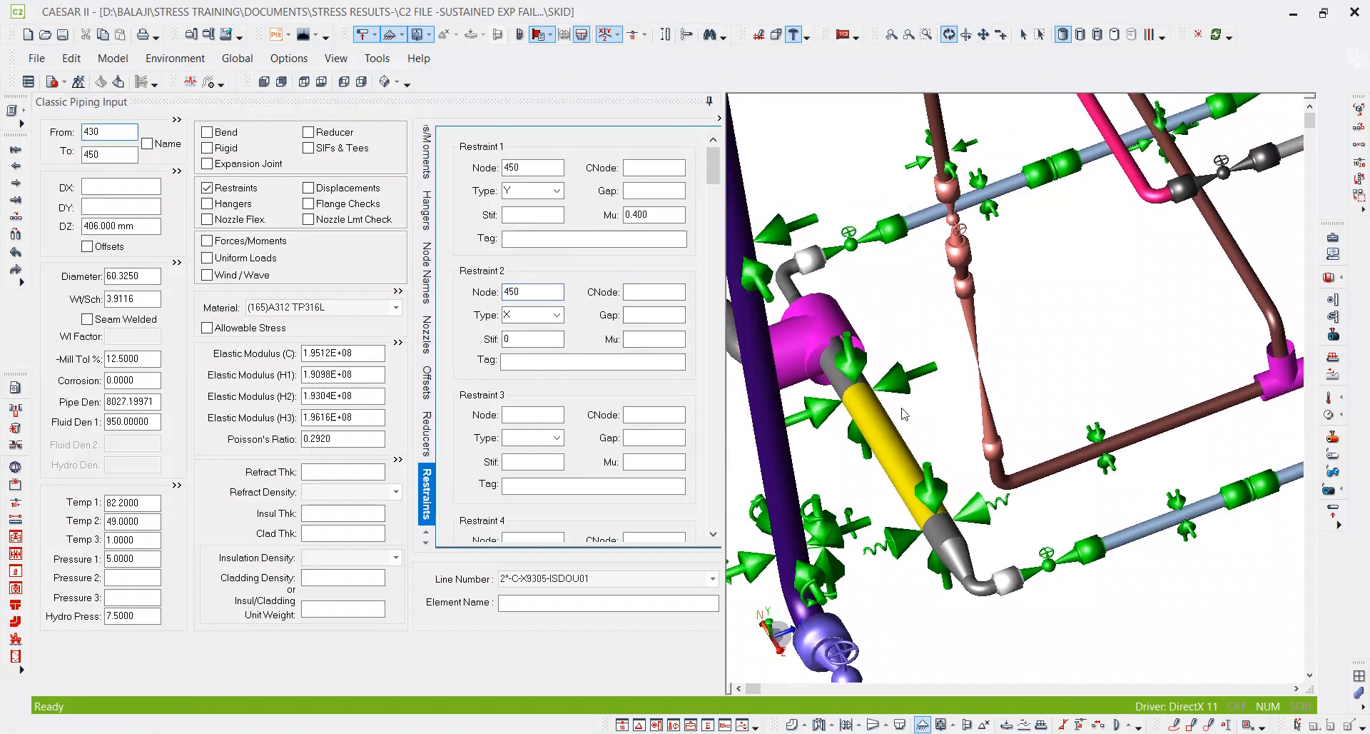
scroll(880, 359, up, 1)
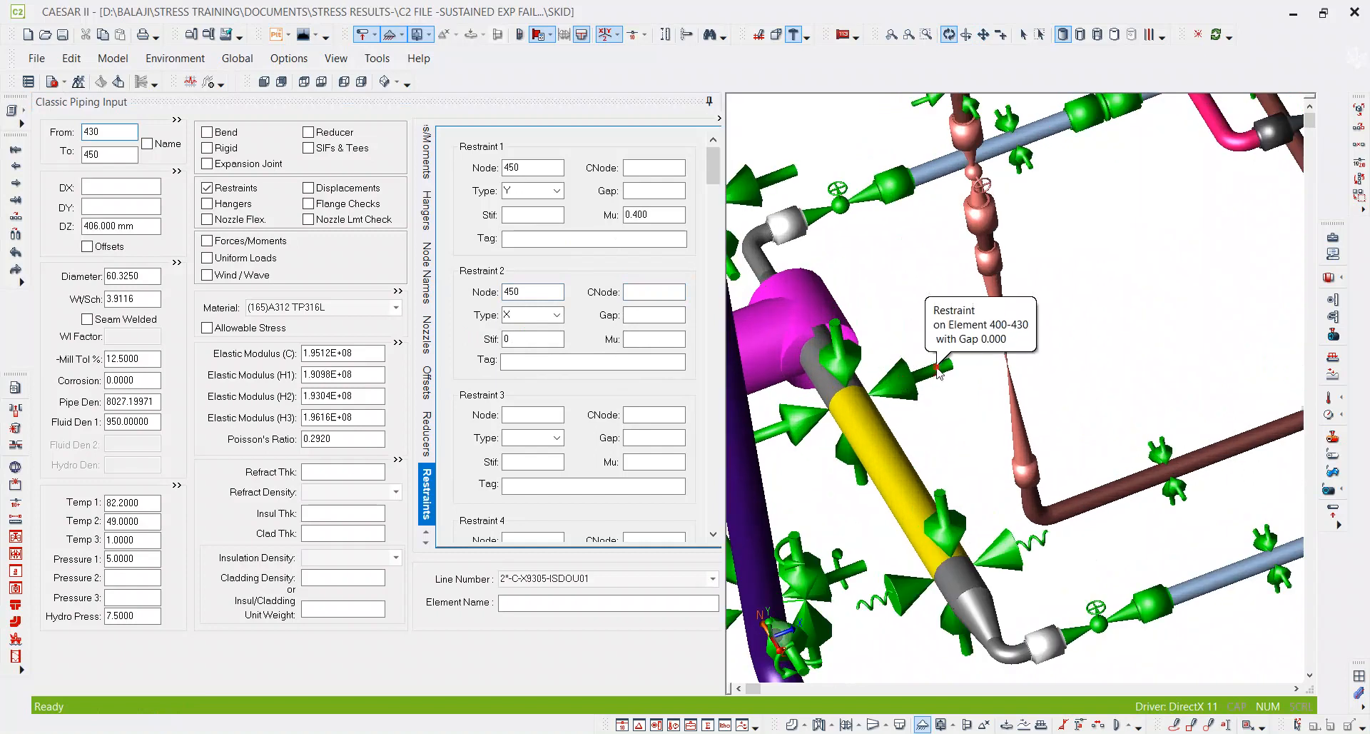
click(931, 371)
click(538, 338)
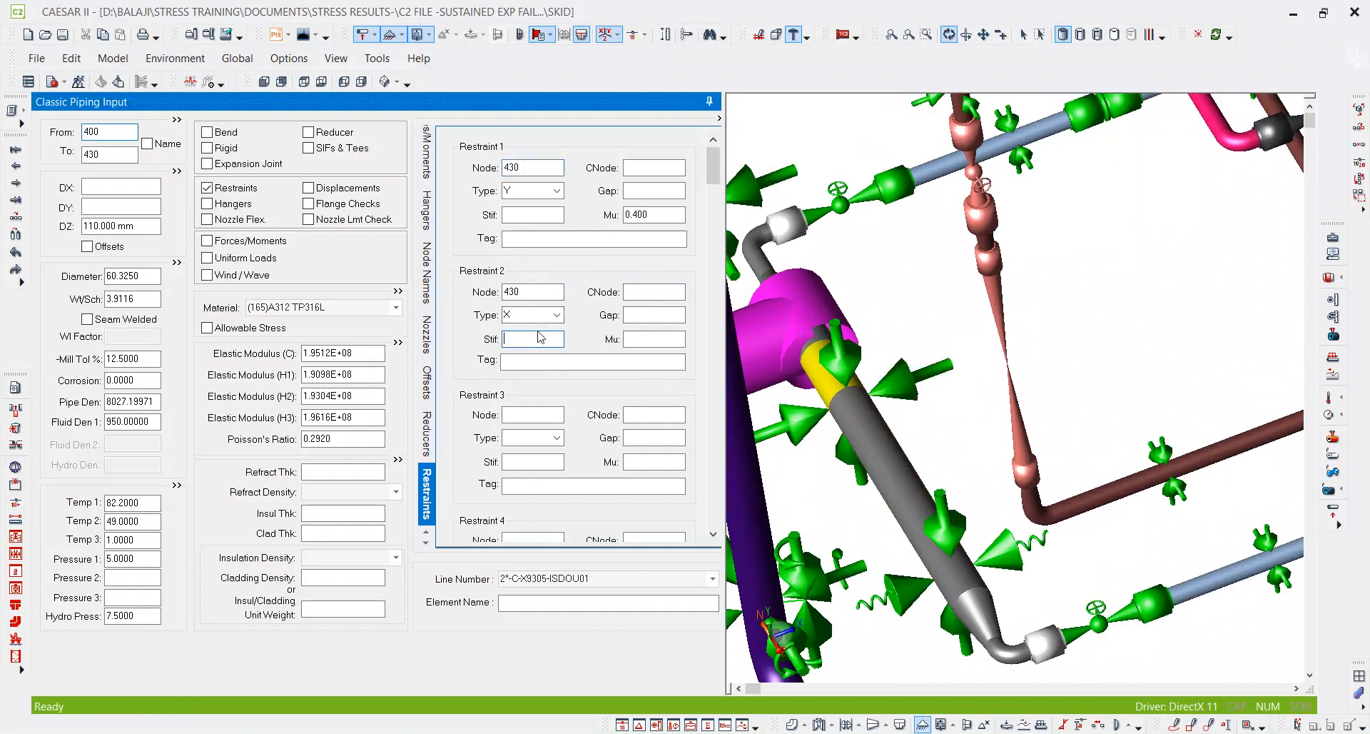
key(Tab)
Step: Change the vertical restraint at node 10620, next to the upper header's tee, to type +Y
scroll(1036, 395, down, 3)
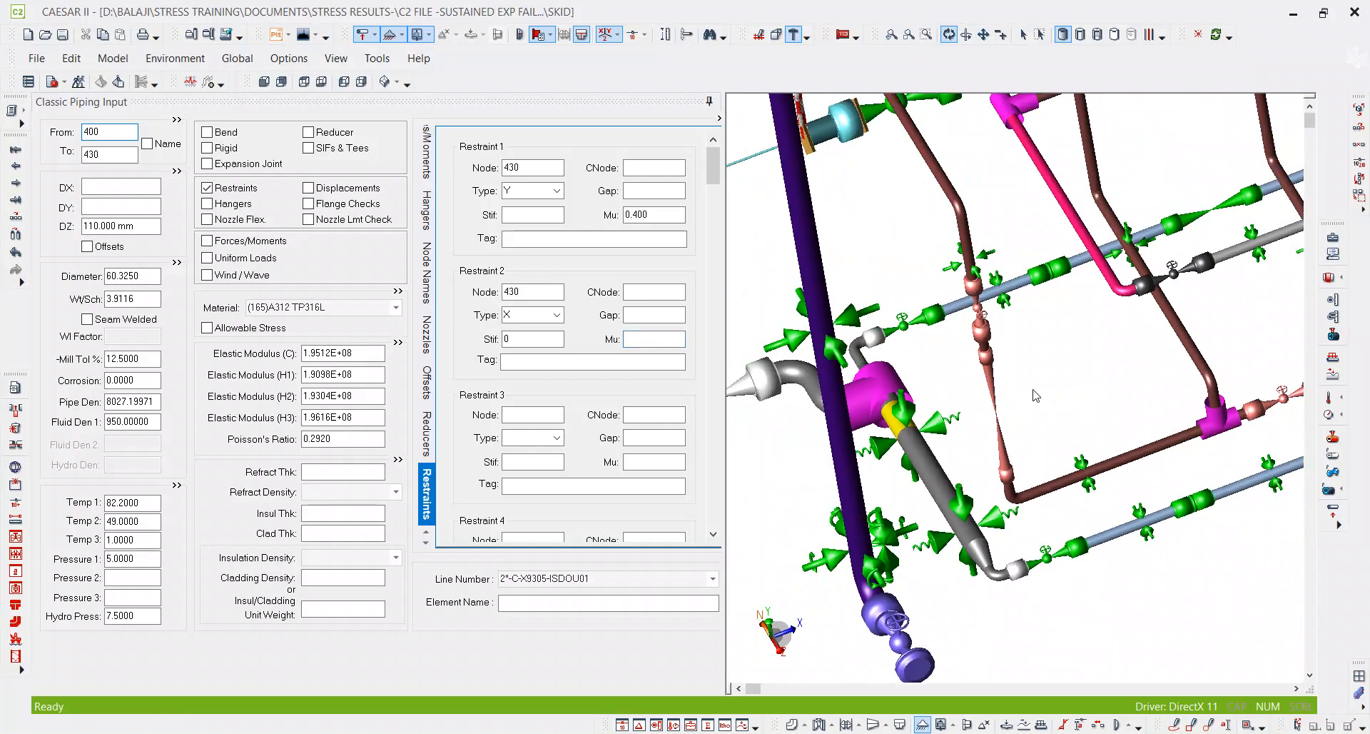
scroll(994, 511, down, 2)
scroll(1045, 400, down, 3)
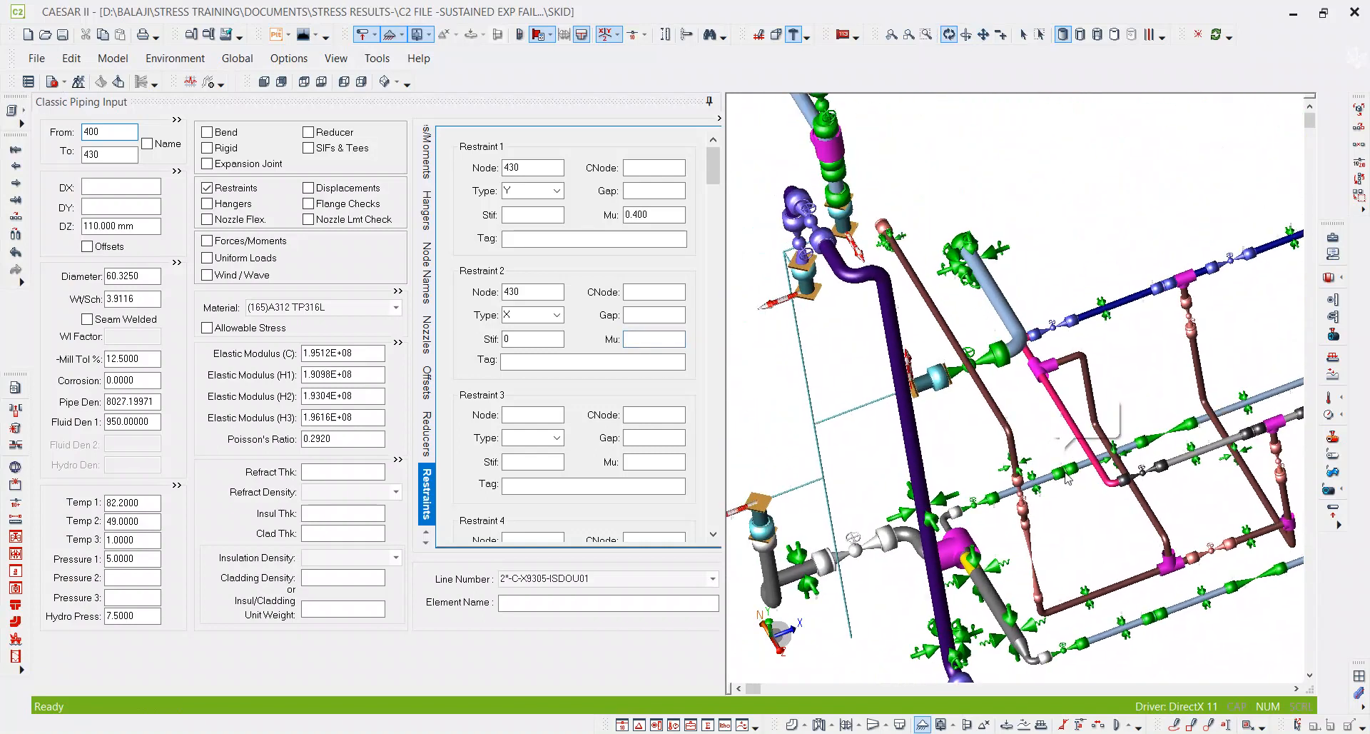
scroll(927, 314, up, 5)
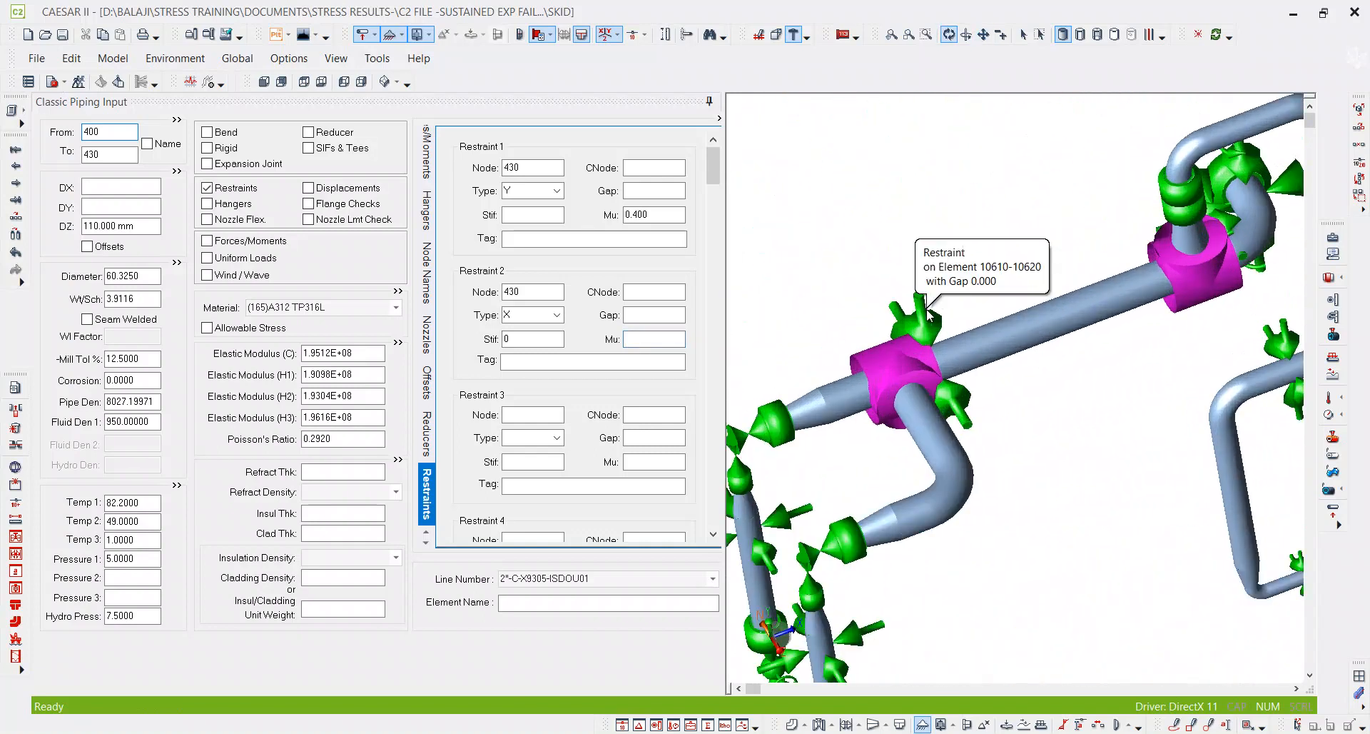
click(925, 320)
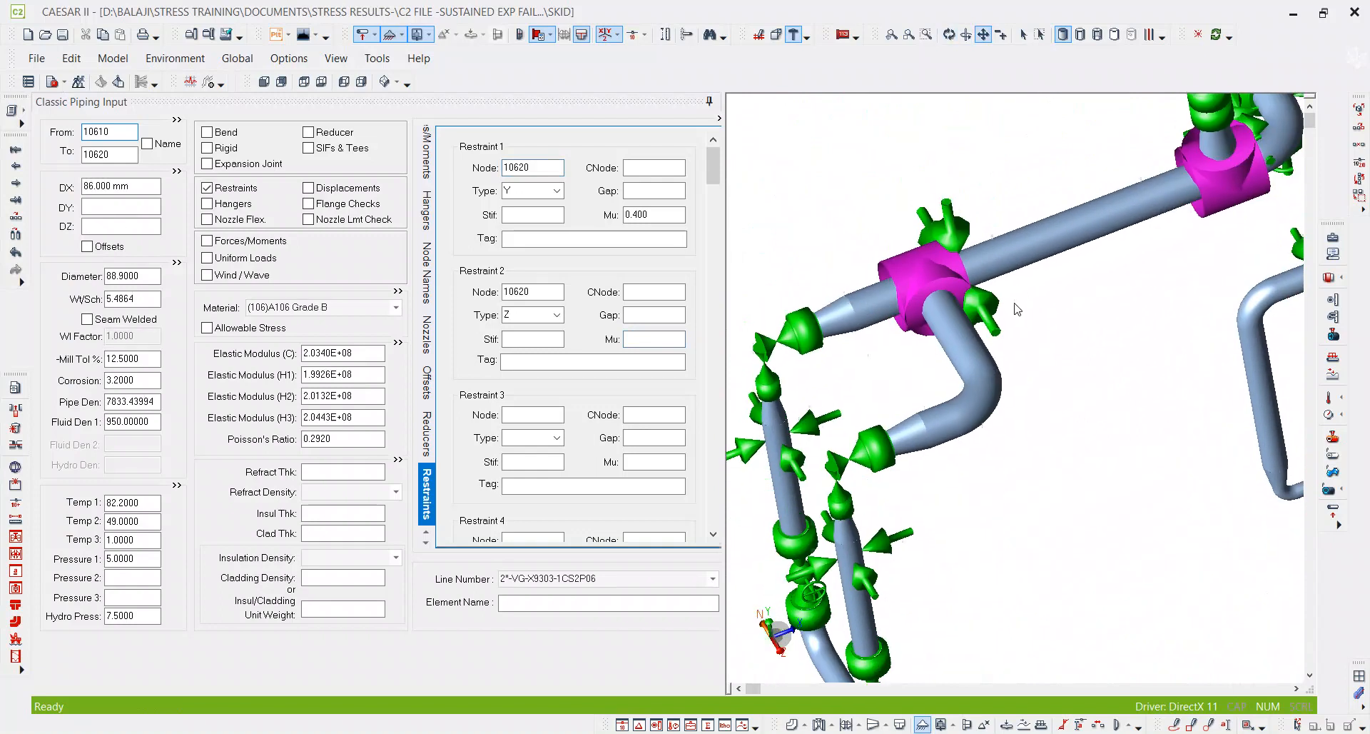
scroll(1019, 301, down, 1)
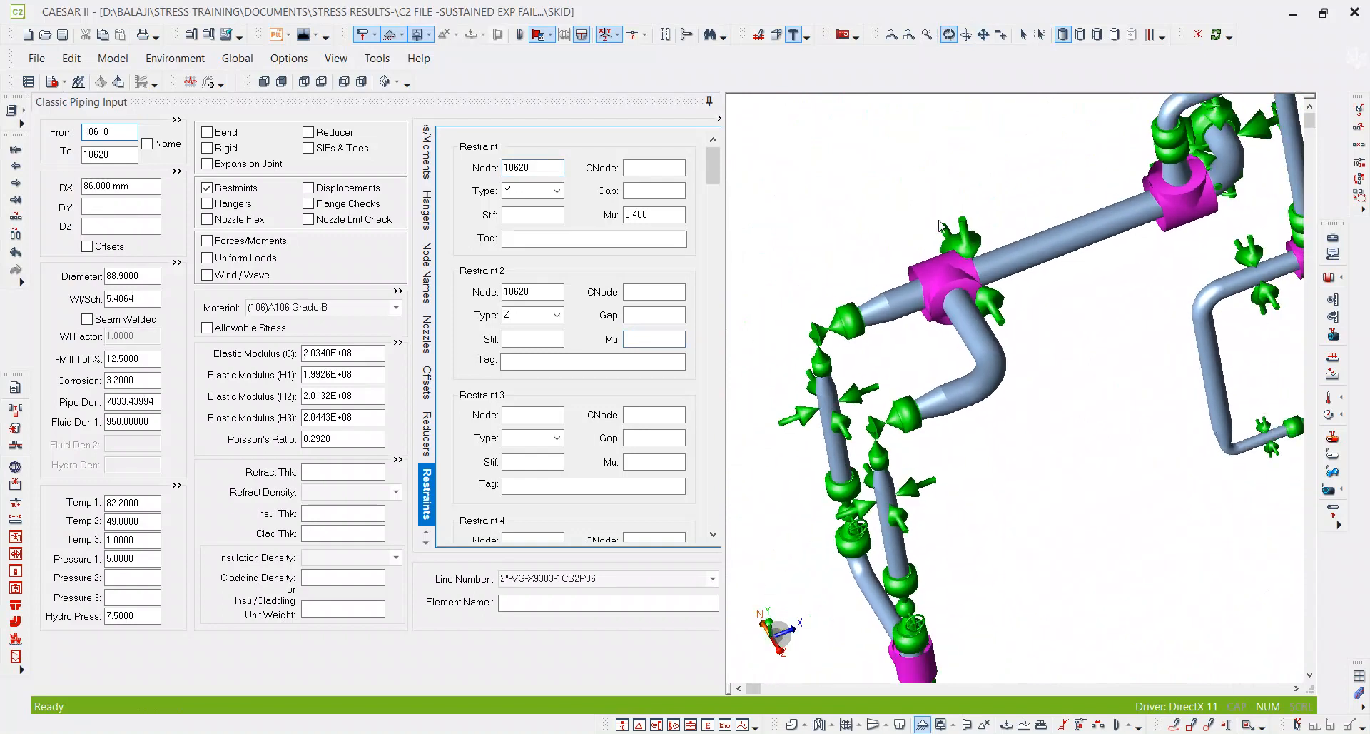
click(966, 238)
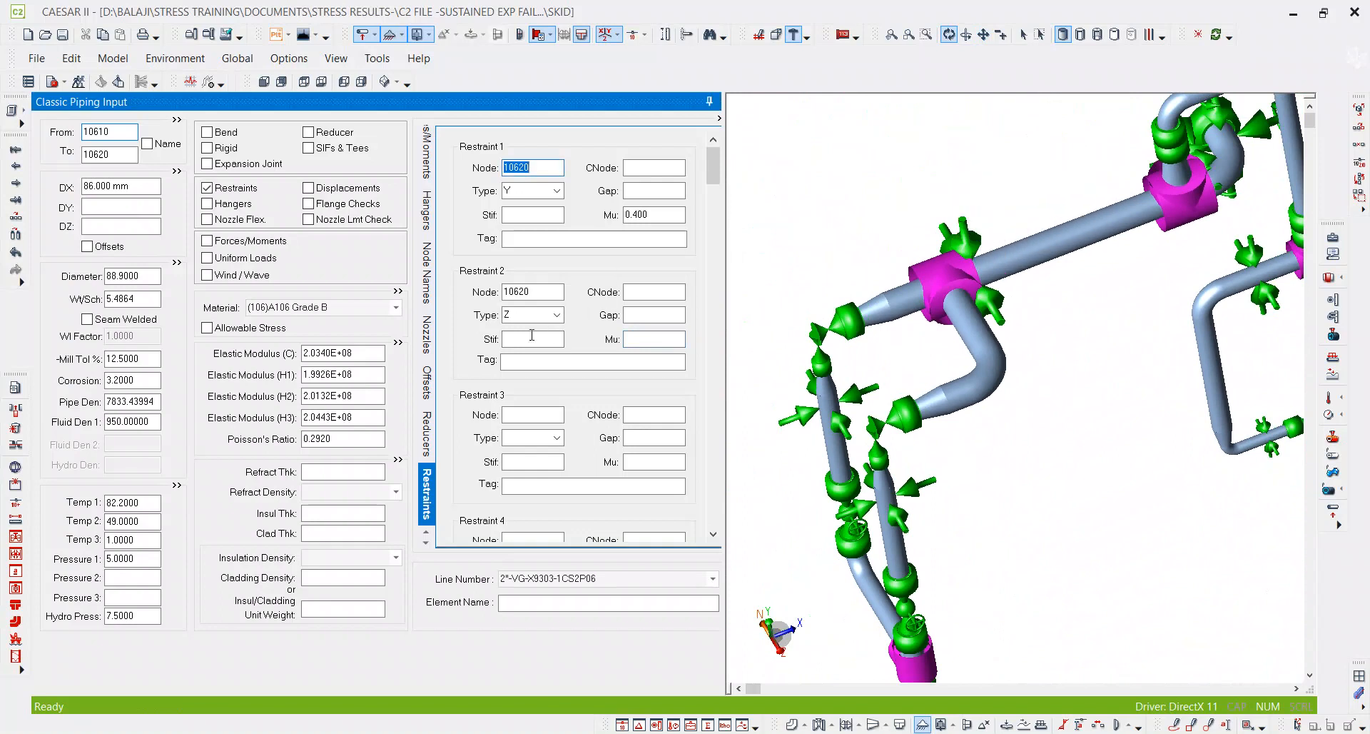
click(524, 191)
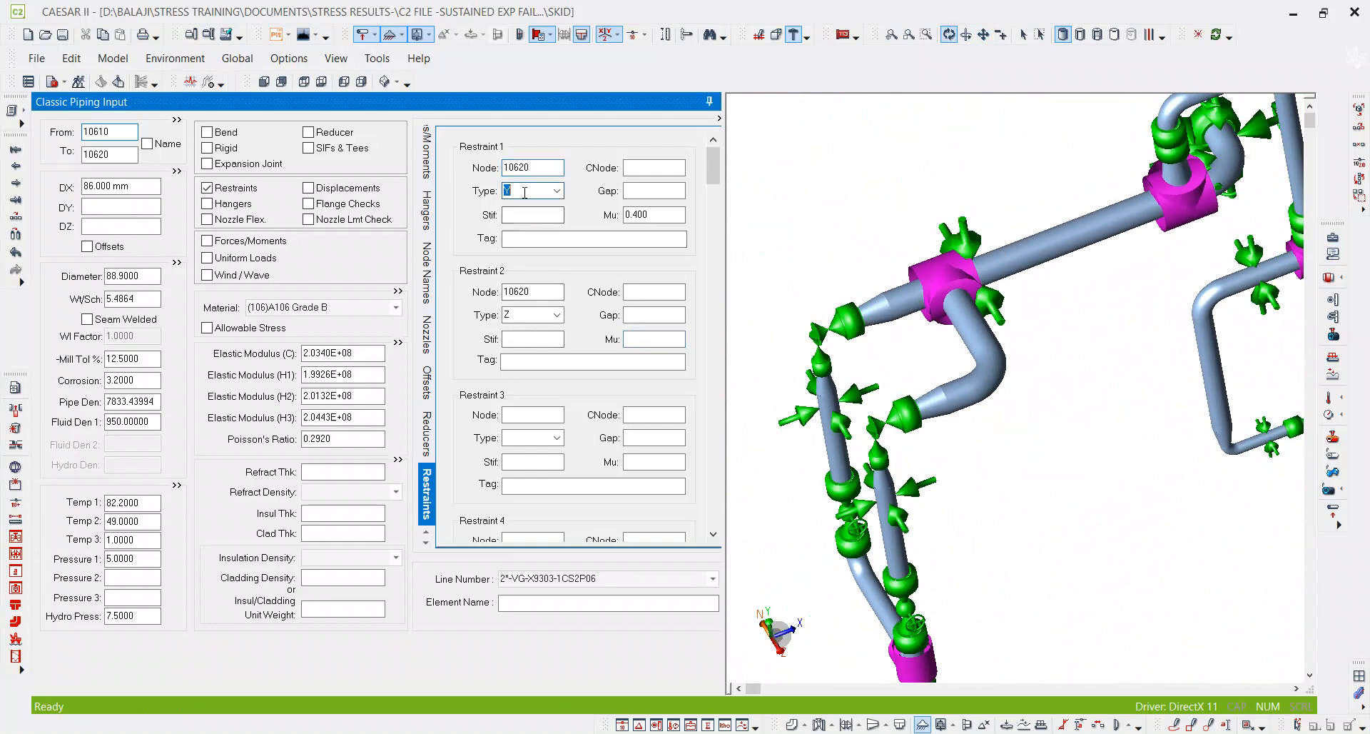
text(+Y)
key(Tab)
Step: Set a gap of 3 on the Z restraints at nodes 10490 and 10780 on the two vertical legs
drag(1060, 334, 1244, 411)
click(950, 37)
scroll(938, 335, down, 3)
scroll(1025, 318, up, 1)
drag(1025, 318, 1080, 355)
scroll(1035, 400, up, 3)
drag(1240, 524, 1188, 517)
drag(1189, 517, 1269, 487)
drag(1081, 468, 995, 460)
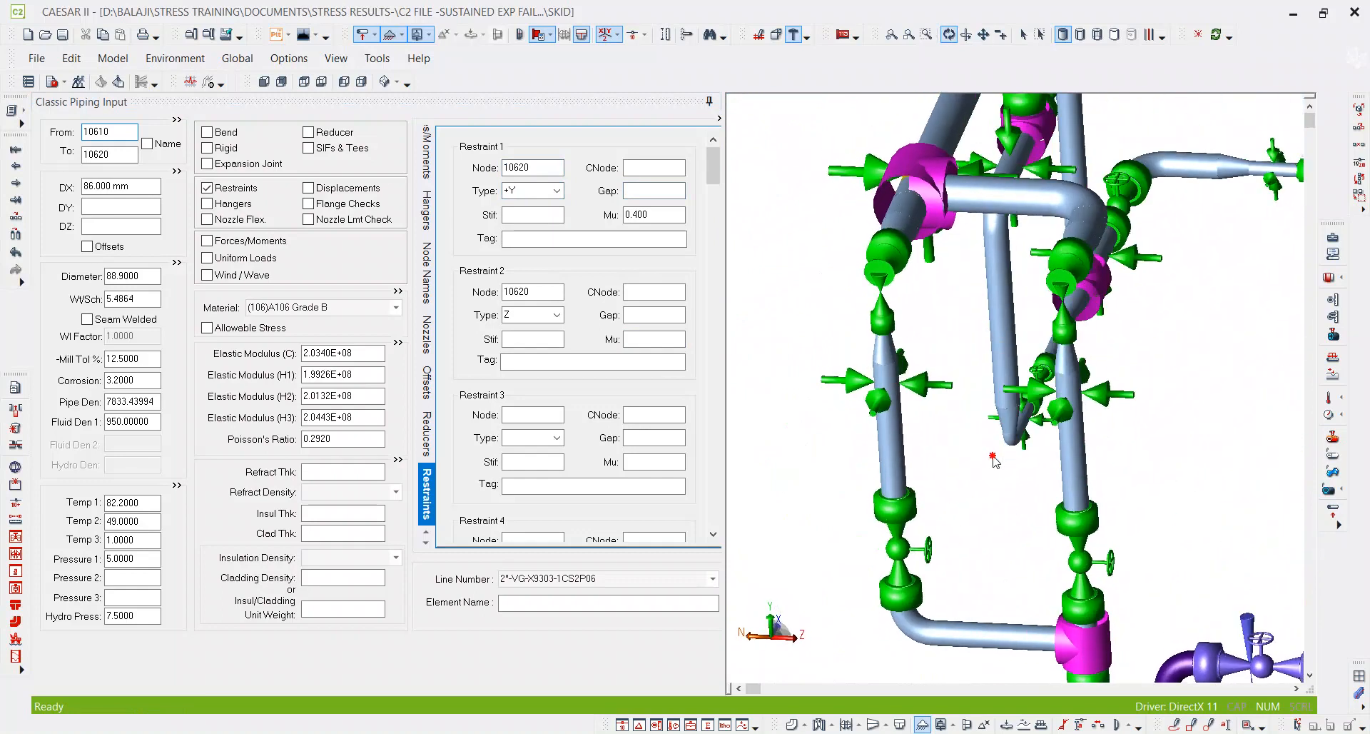
click(1100, 395)
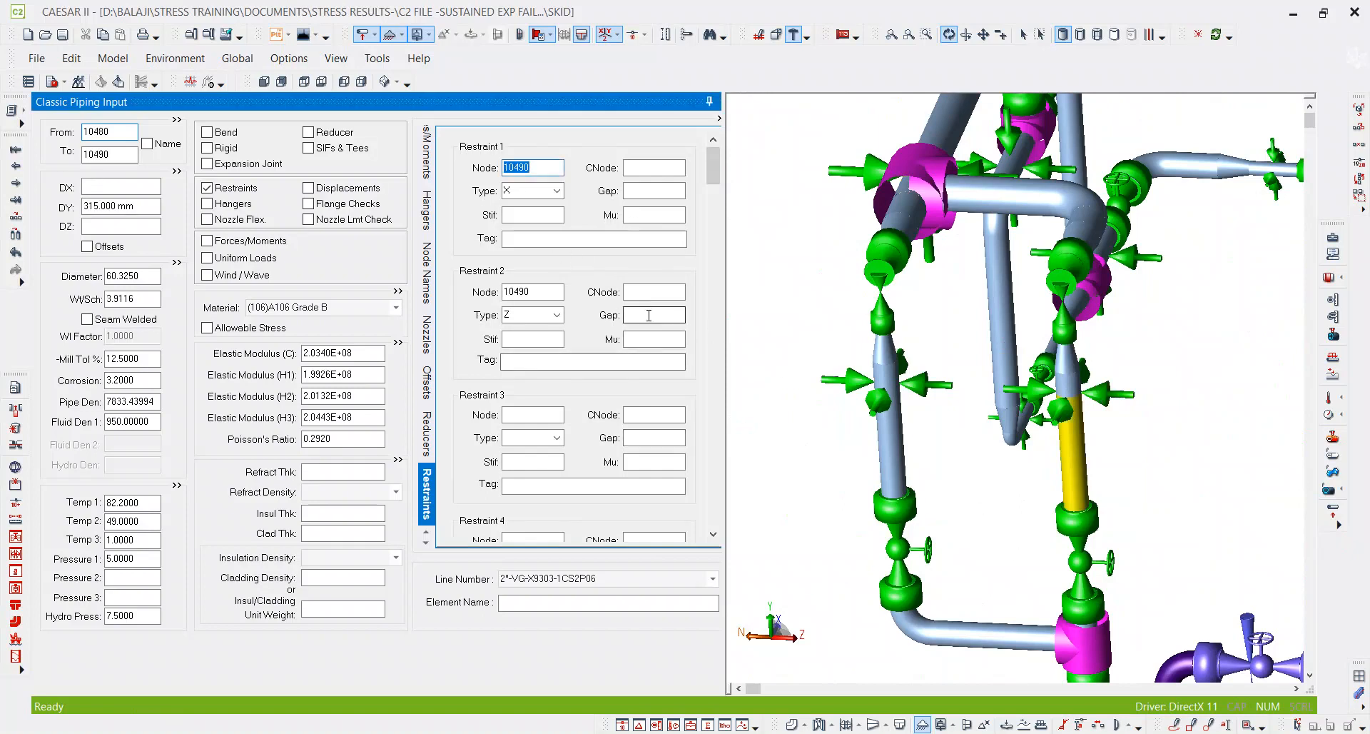
key(Tab)
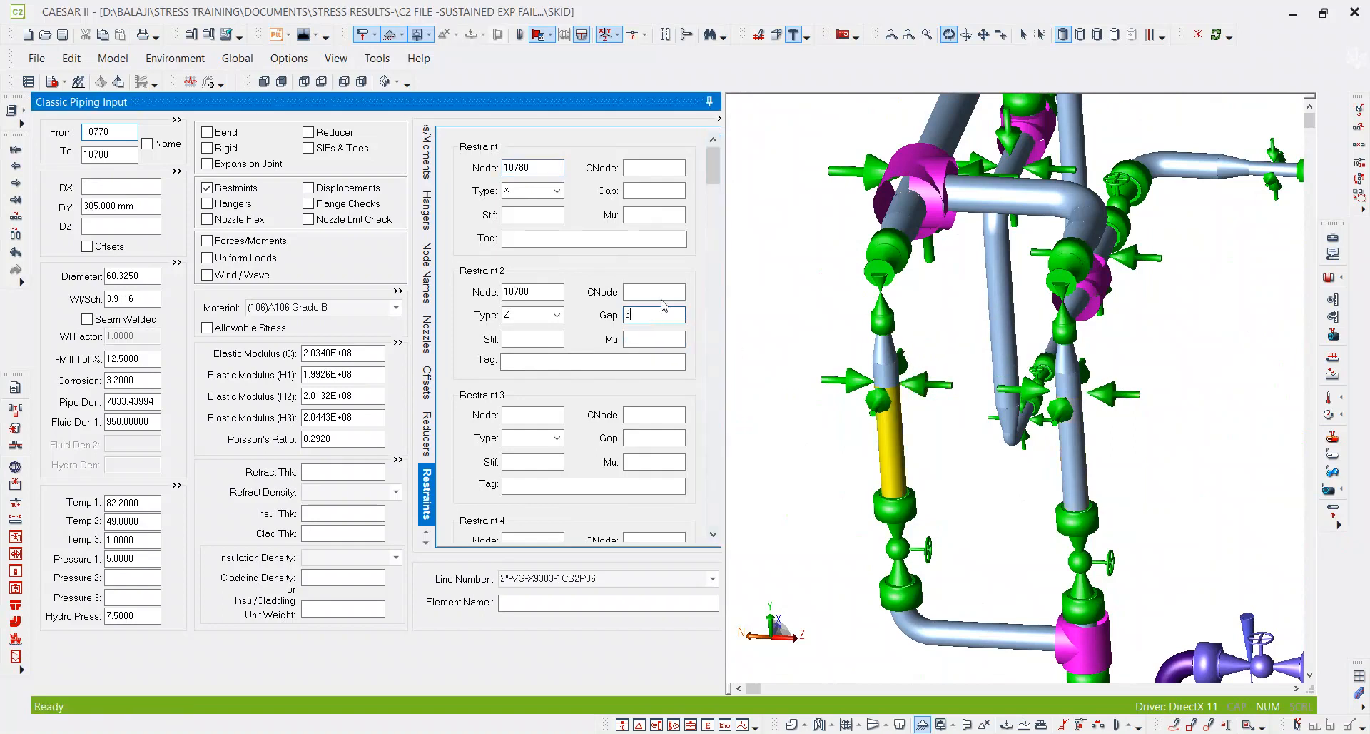
Step: Set a gap of 3 on the X restraints at nodes 10780 and 10490 on the two vertical legs
click(655, 292)
click(657, 192)
text(3)
key(Tab)
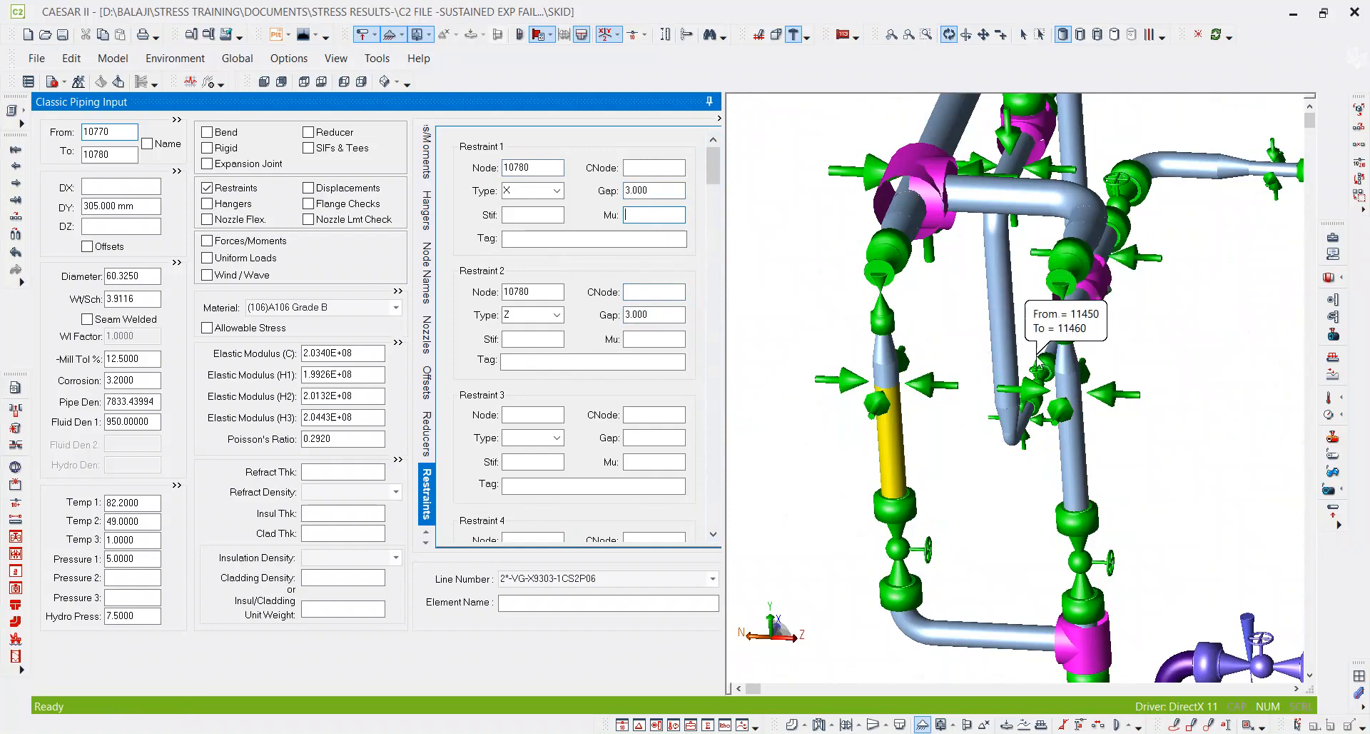
click(1099, 381)
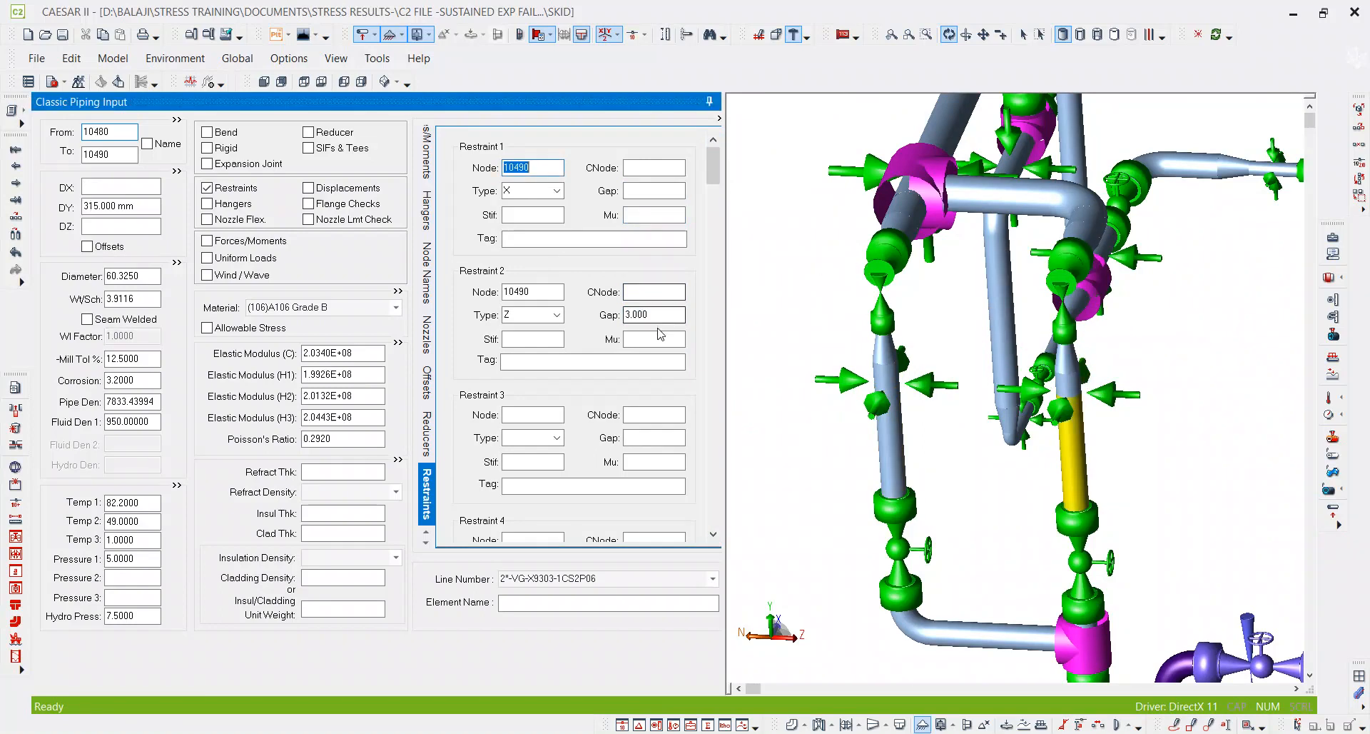
click(654, 191)
text(3)
key(Tab)
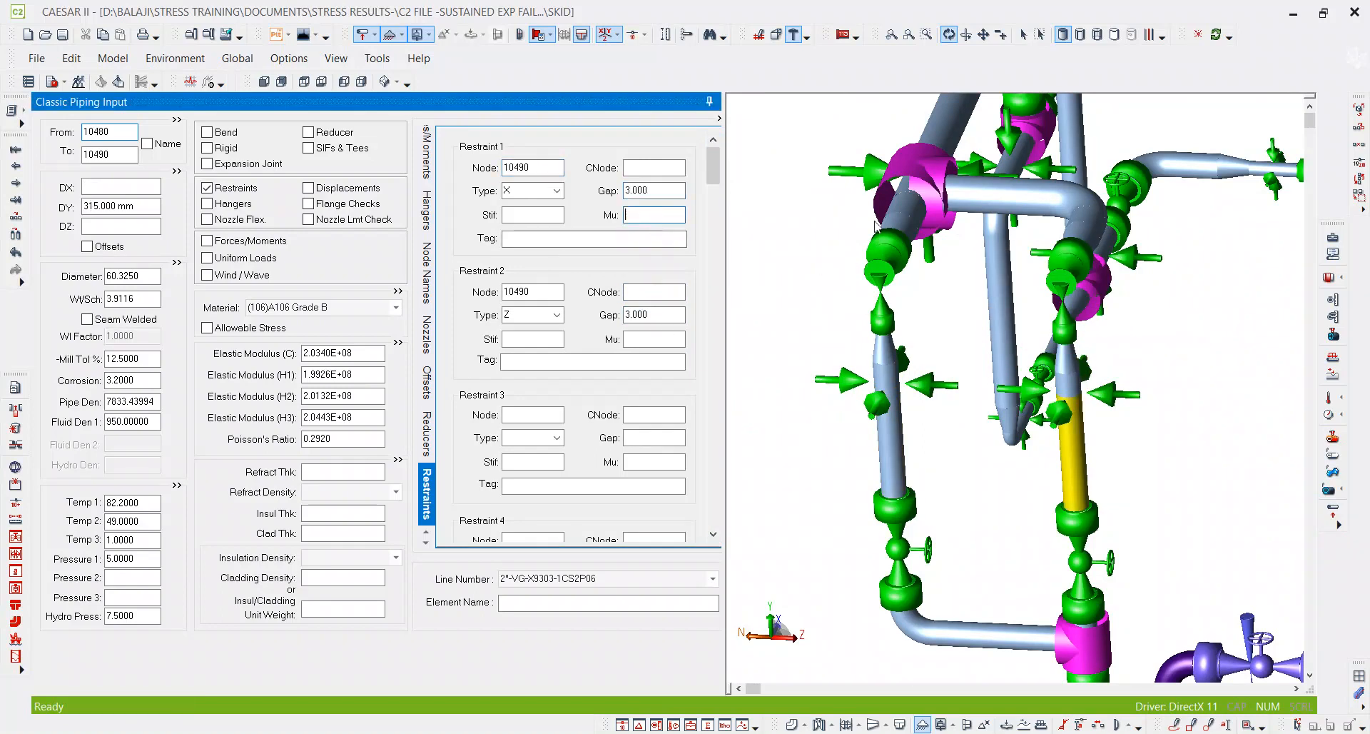
Step: Examine the restraints on the far-end tees and short capped branches of the lower skid piping from the front
scroll(1057, 282, down, 5)
scroll(1055, 277, down, 1)
scroll(1151, 544, up, 3)
drag(1071, 541, 1191, 537)
scroll(1177, 481, up, 2)
drag(1117, 282, 1047, 345)
scroll(1047, 345, up, 2)
drag(1044, 530, 1120, 362)
scroll(1184, 400, up, 4)
drag(1169, 501, 1104, 503)
scroll(1104, 503, down, 3)
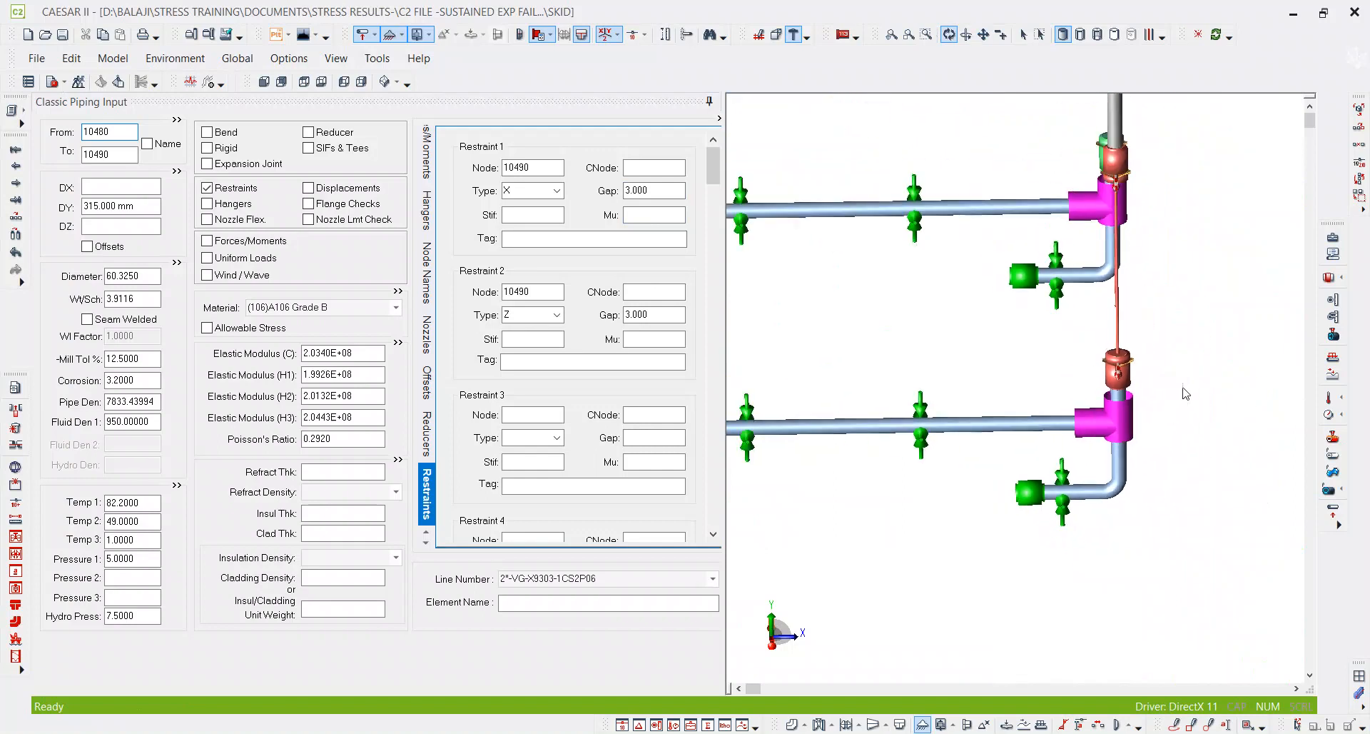
scroll(1079, 514, up, 2)
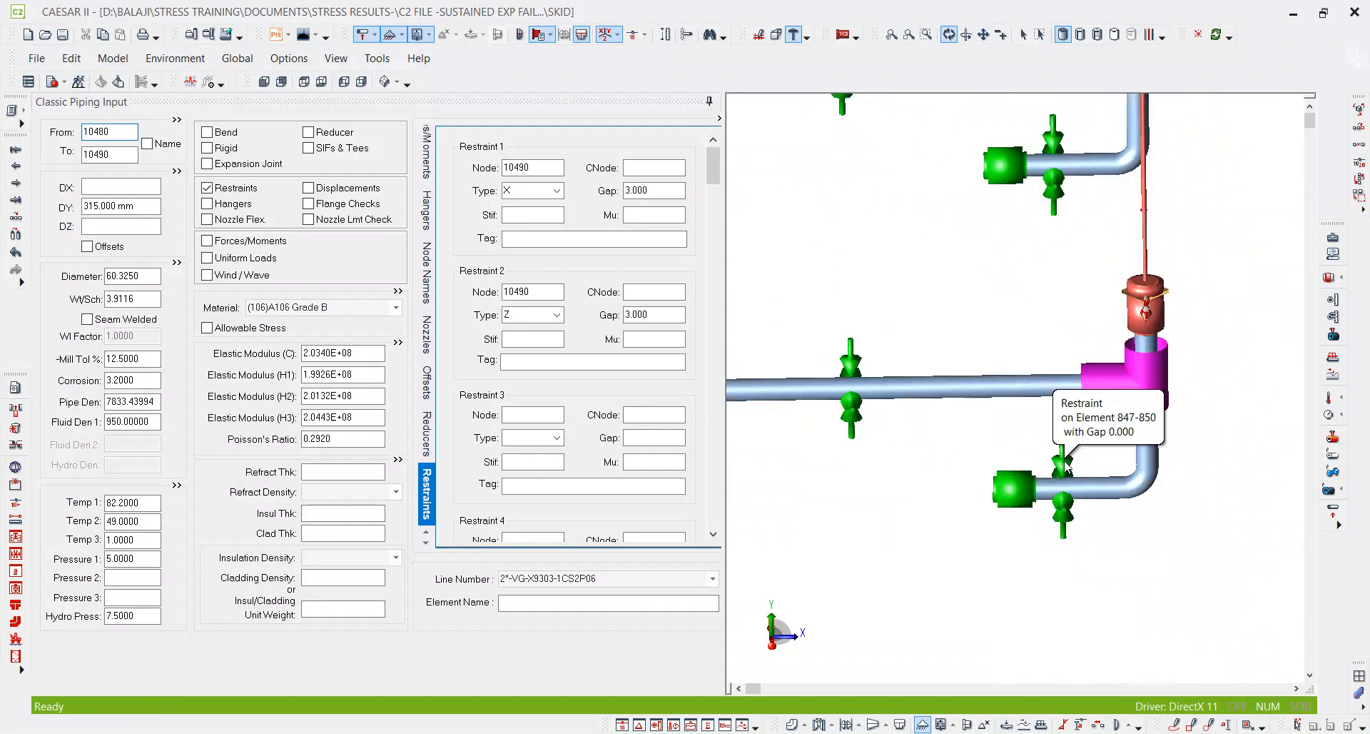
scroll(1087, 511, down, 2)
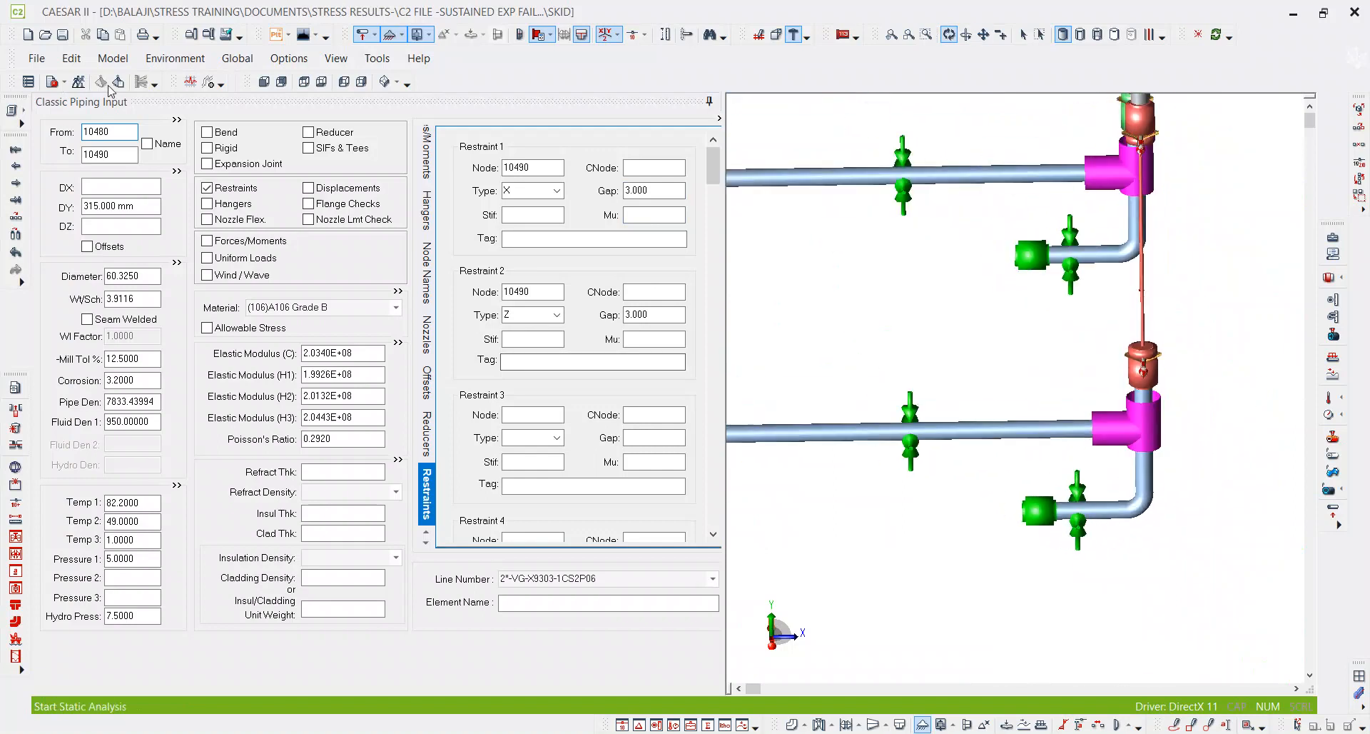
Step: Run the static analysis and display the Stresses report for case 49 (EXP) L49=L2-L6, sorted by ratio
click(78, 82)
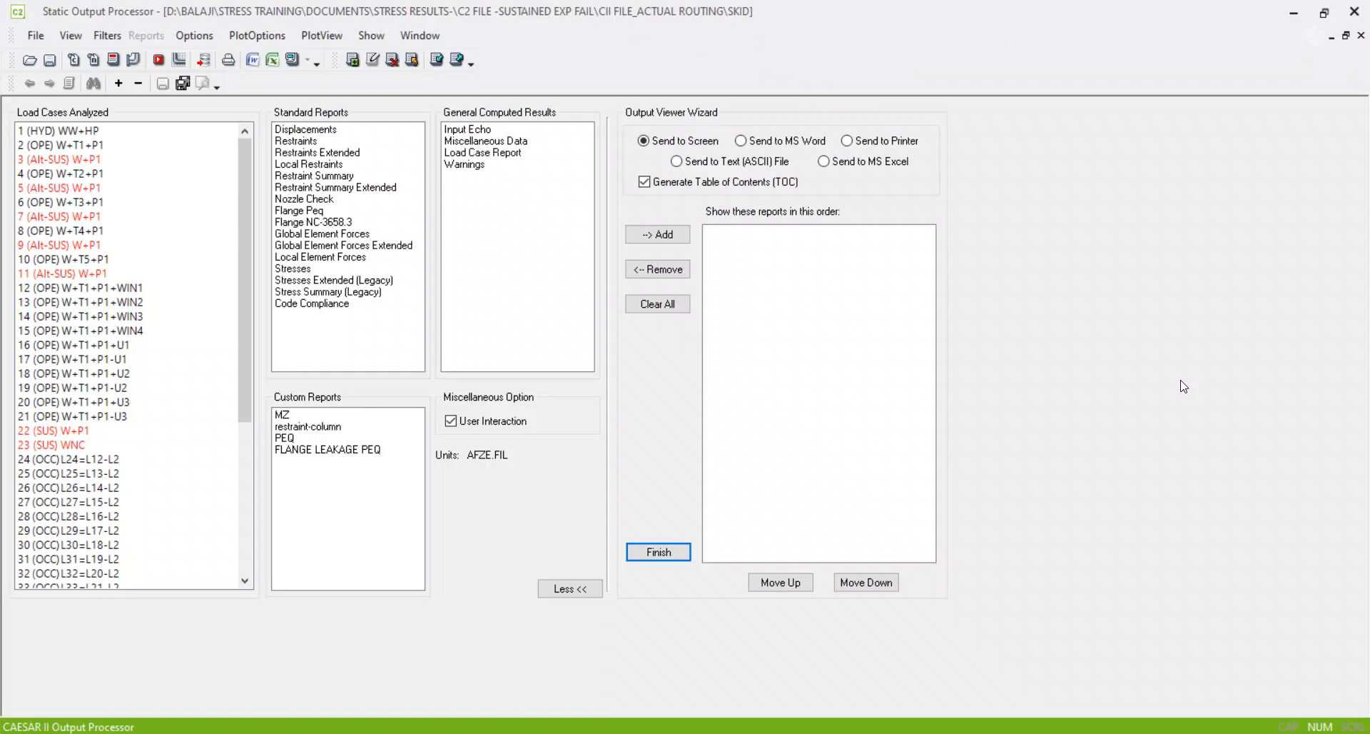
scroll(181, 322, down, 6)
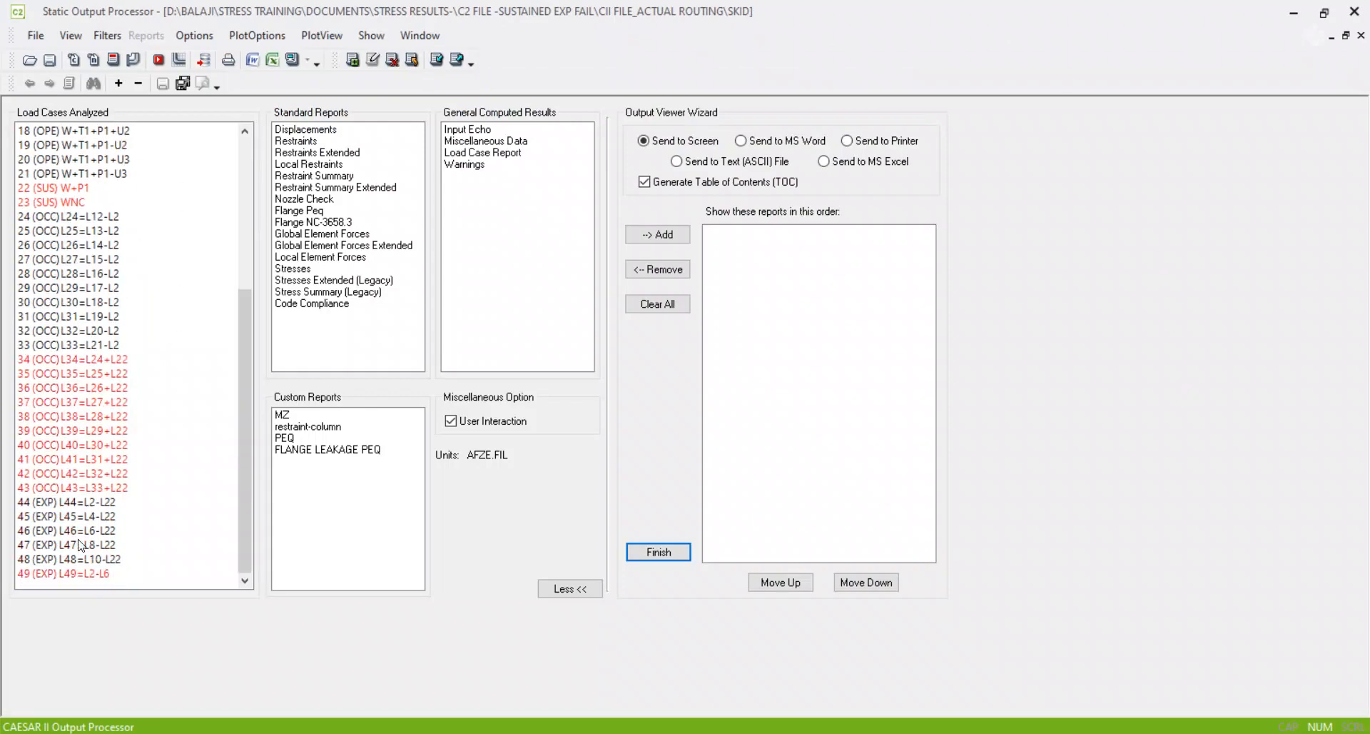
click(72, 575)
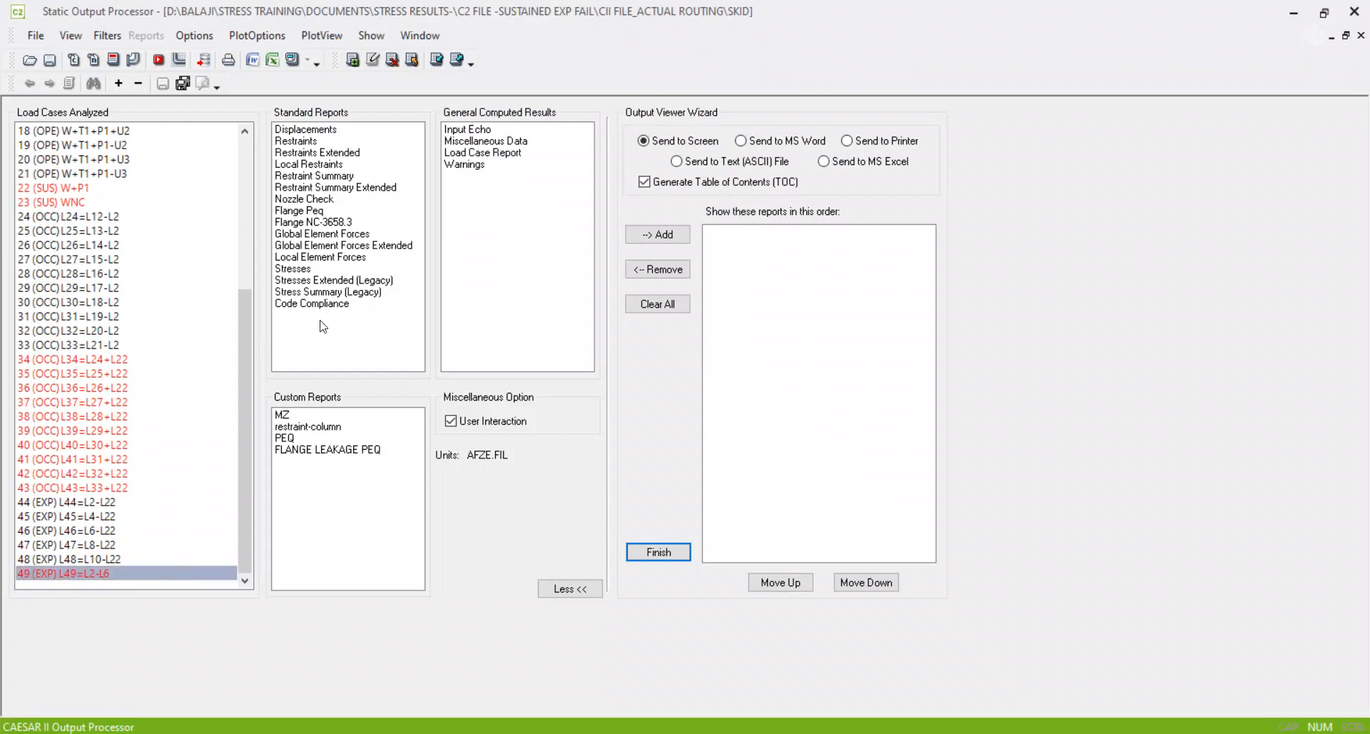
click(319, 293)
click(300, 270)
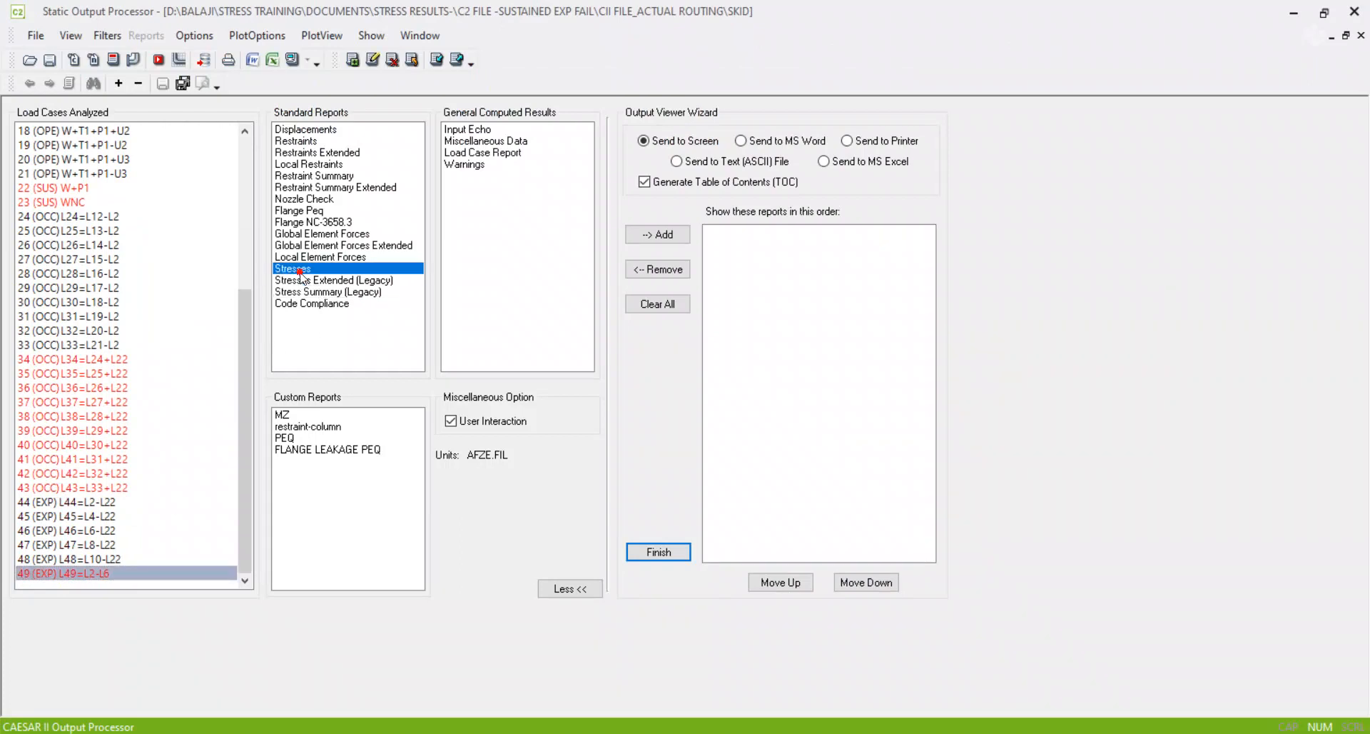
click(290, 58)
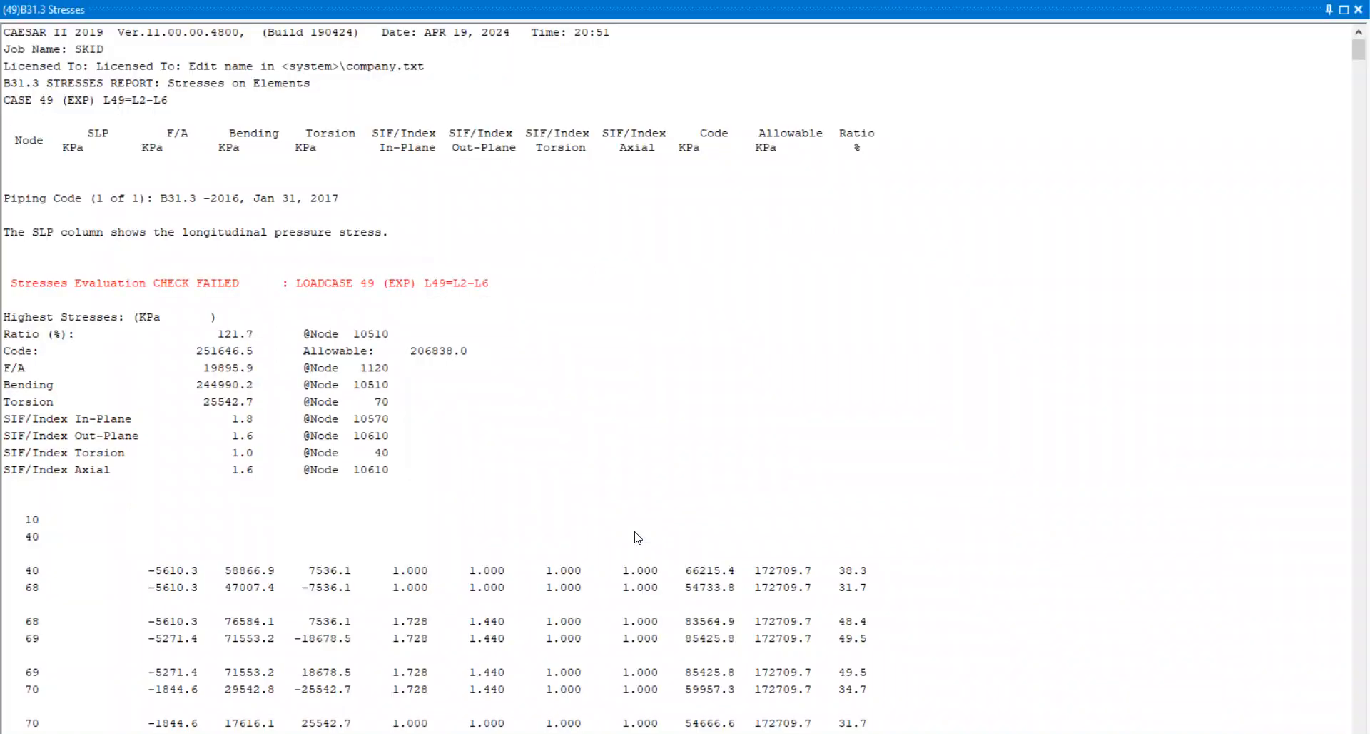
click(856, 148)
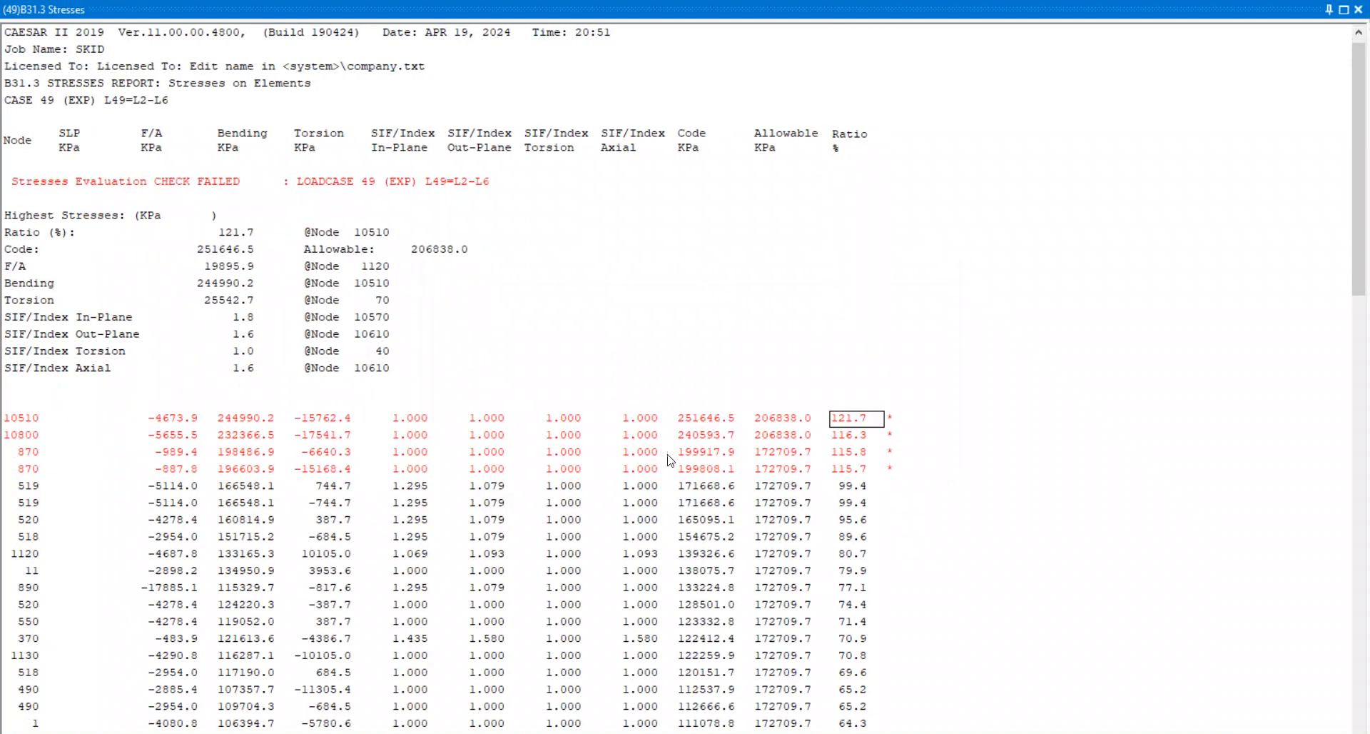
Step: Copy the seven highest-ratio rows of the case 49 stresses report and paste them below the earlier results in Notepad
drag(32, 420, 931, 475)
key(ctrl+c)
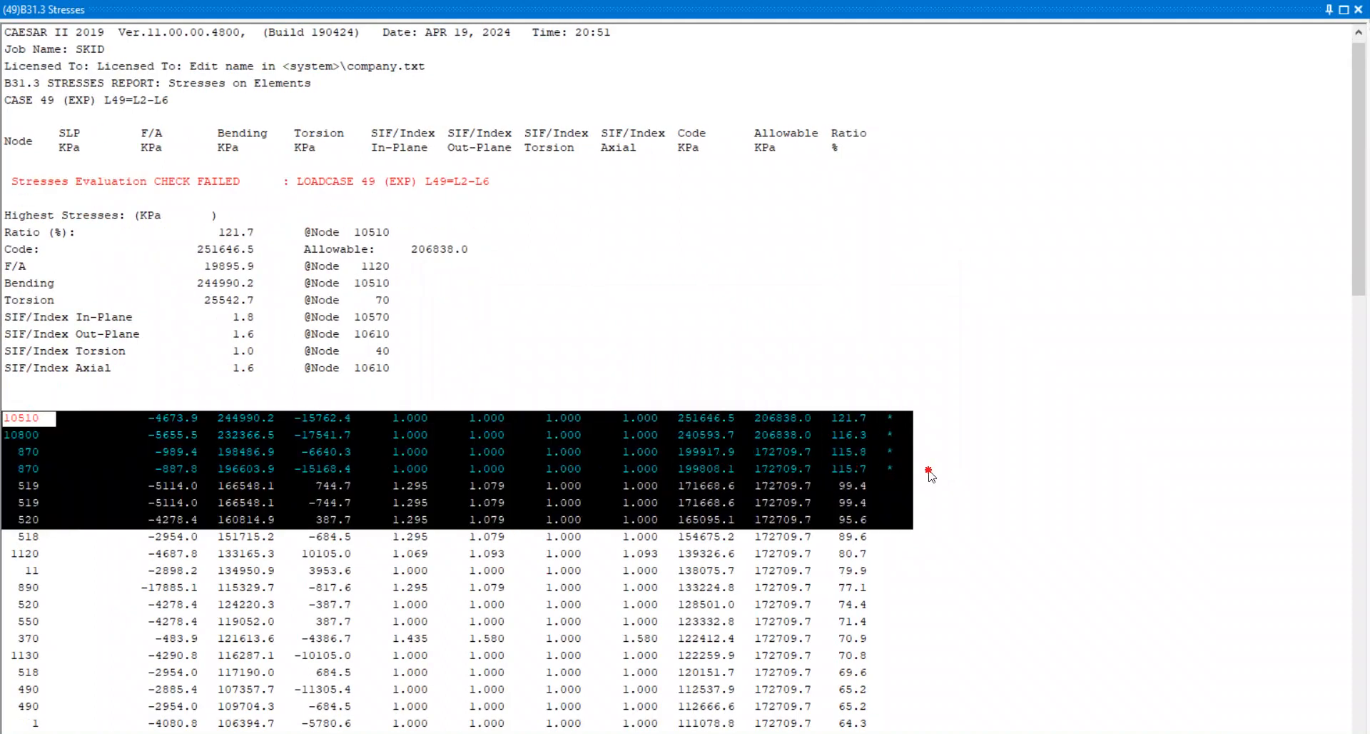
double_click(970, 12)
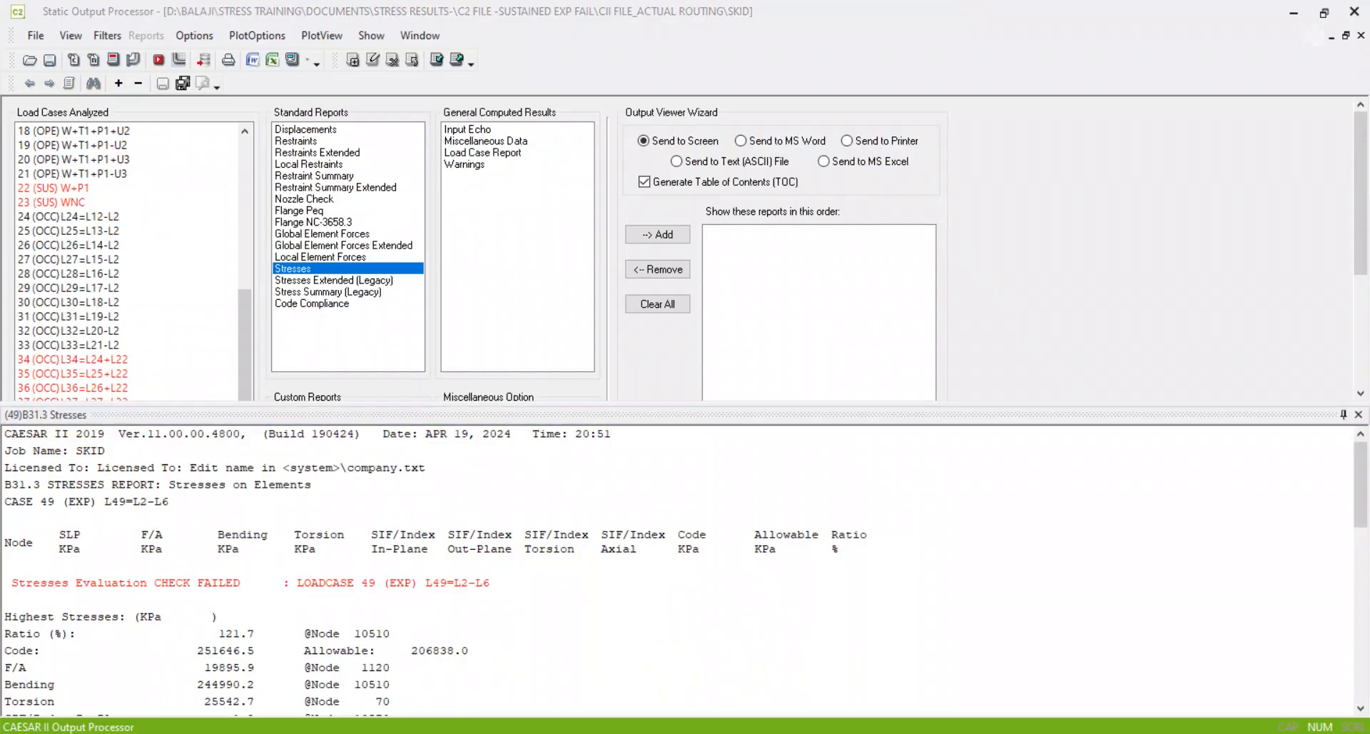
key(alt+Tab)
click(647, 488)
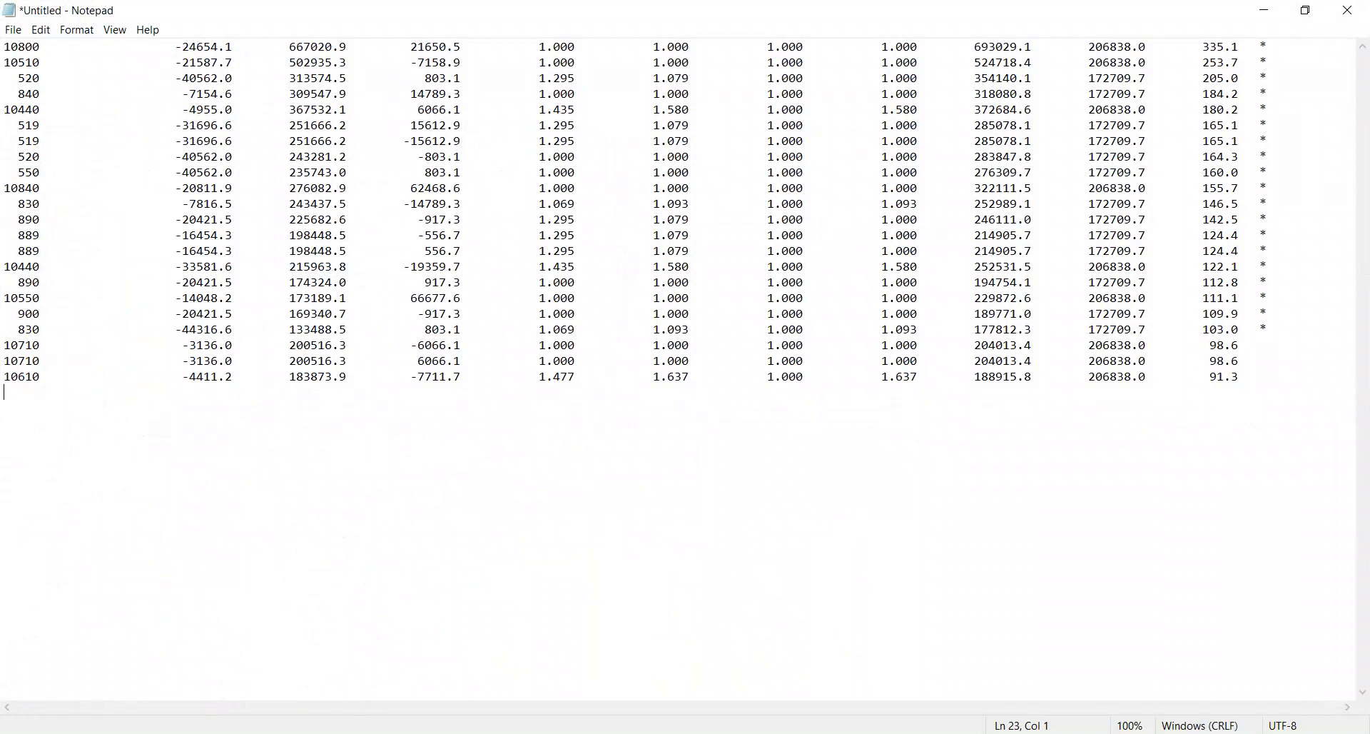
key(ctrl+v)
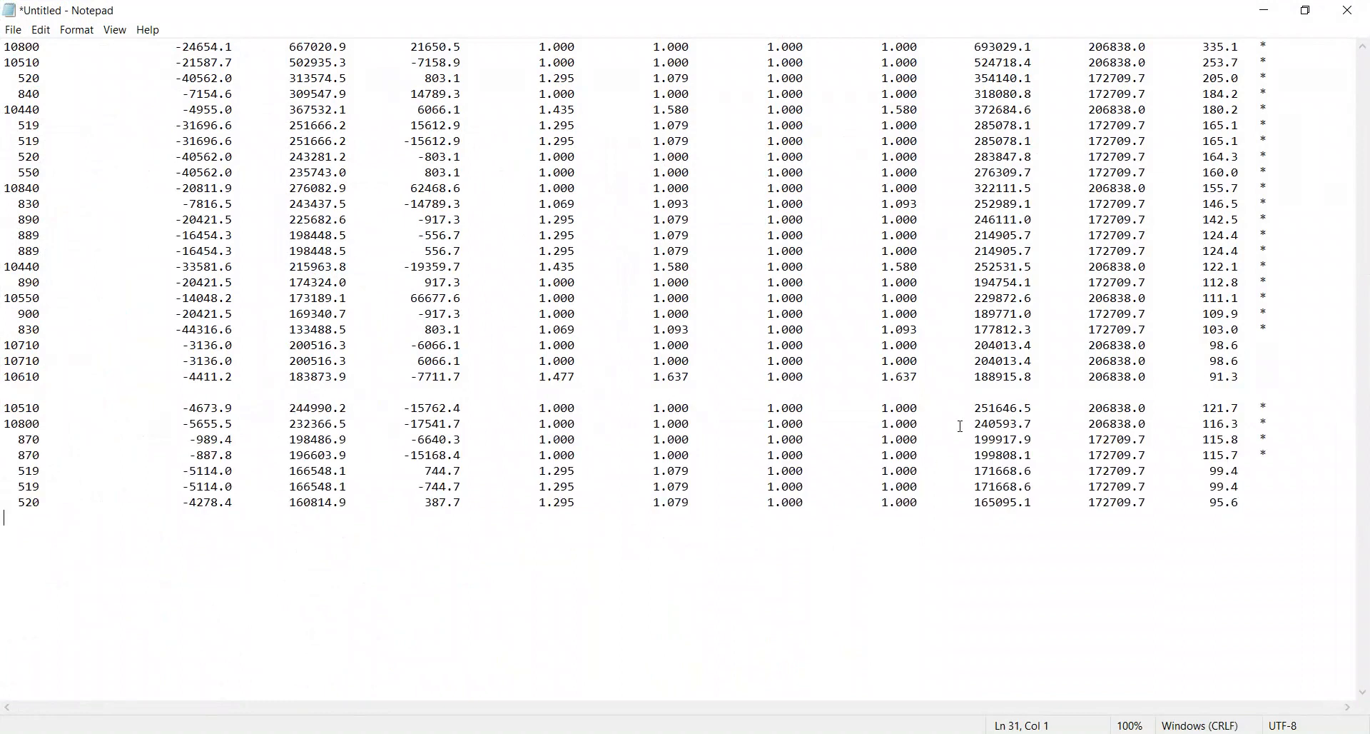
Step: Compare the earlier top stress ratio at node 10800 with that node's row in the newly pasted results
click(7, 48)
drag(1250, 51, 1206, 41)
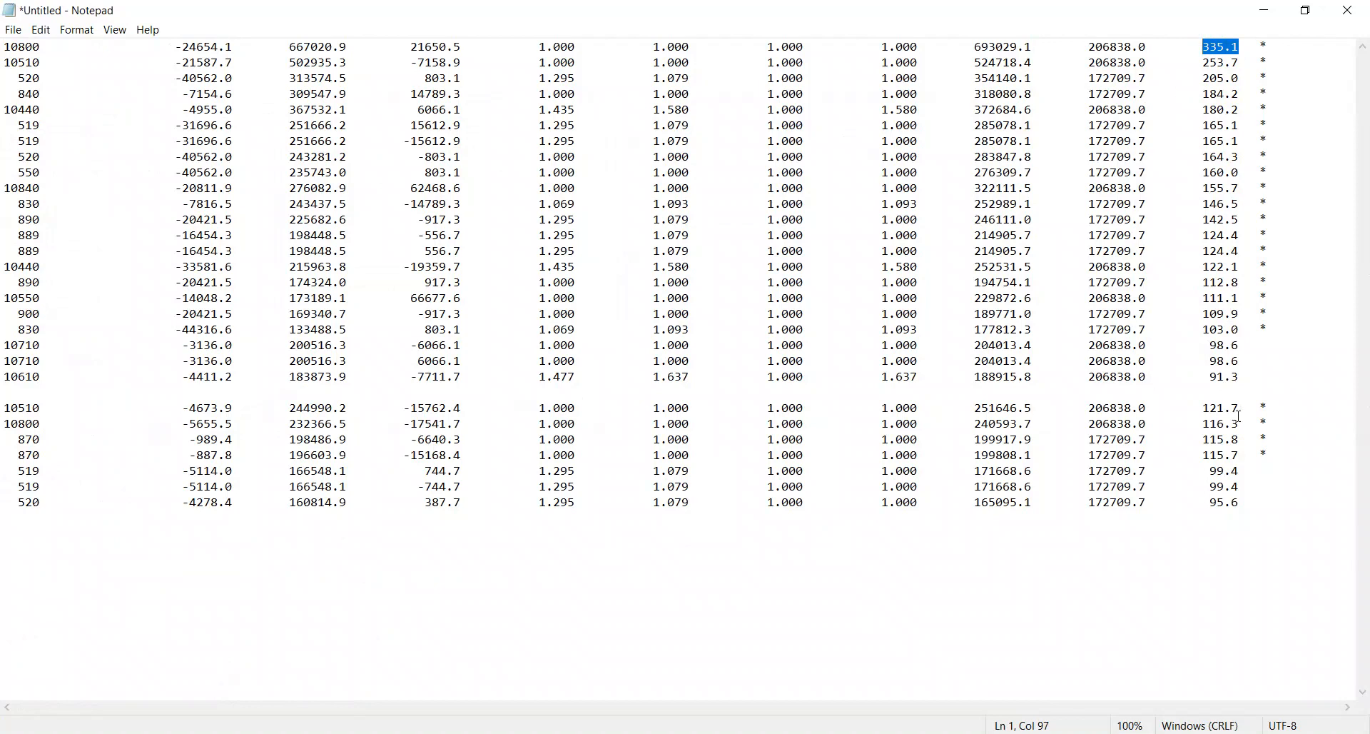
mouse_move(811, 733)
drag(10, 424, 1251, 429)
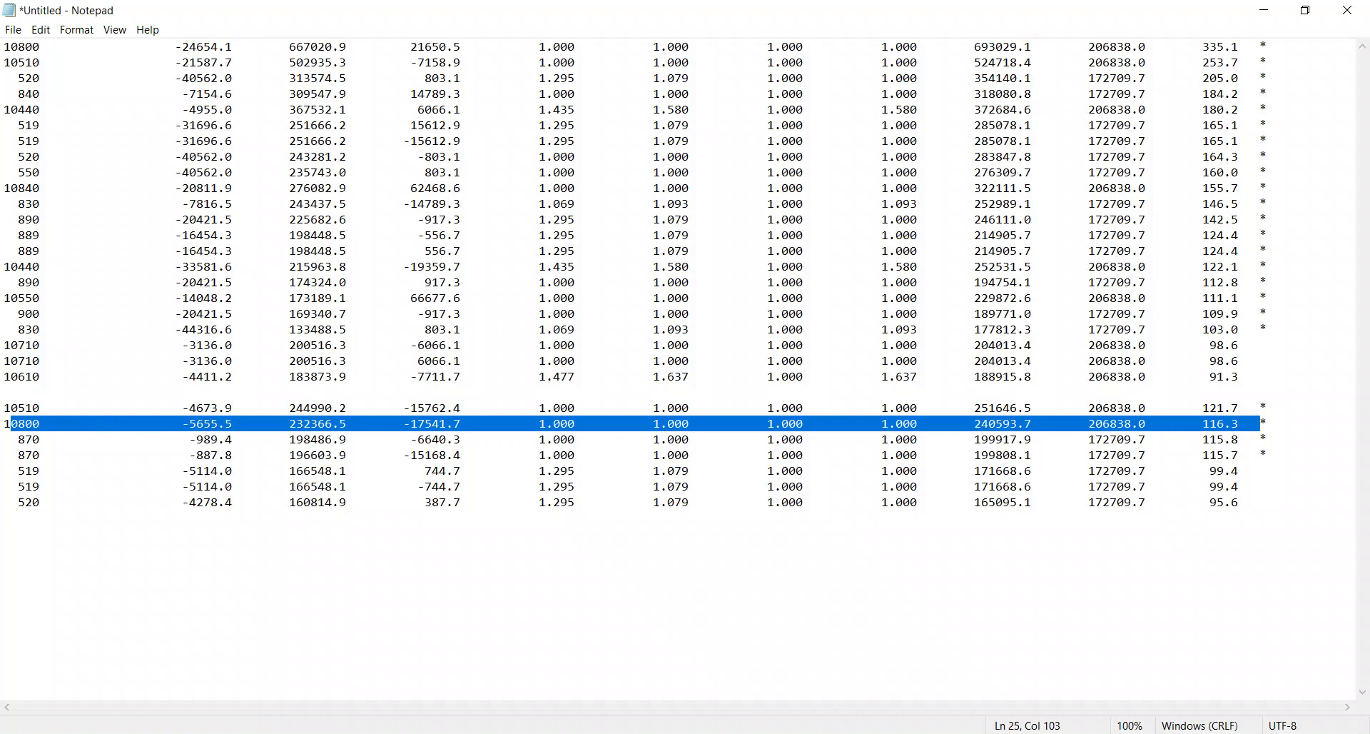
Step: Switch to the Static Output Processor, close the case 49 stresses report, and return to the piping input model
mouse_move(899, 733)
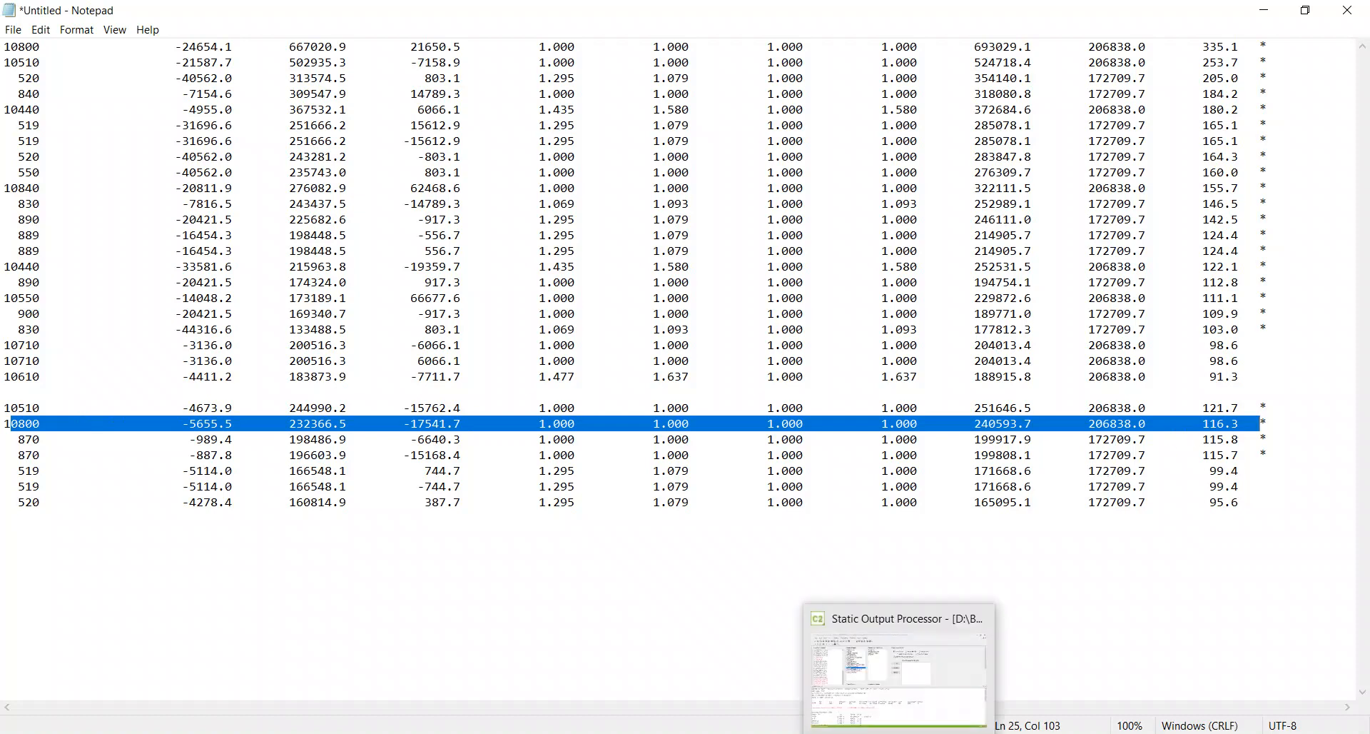
click(899, 671)
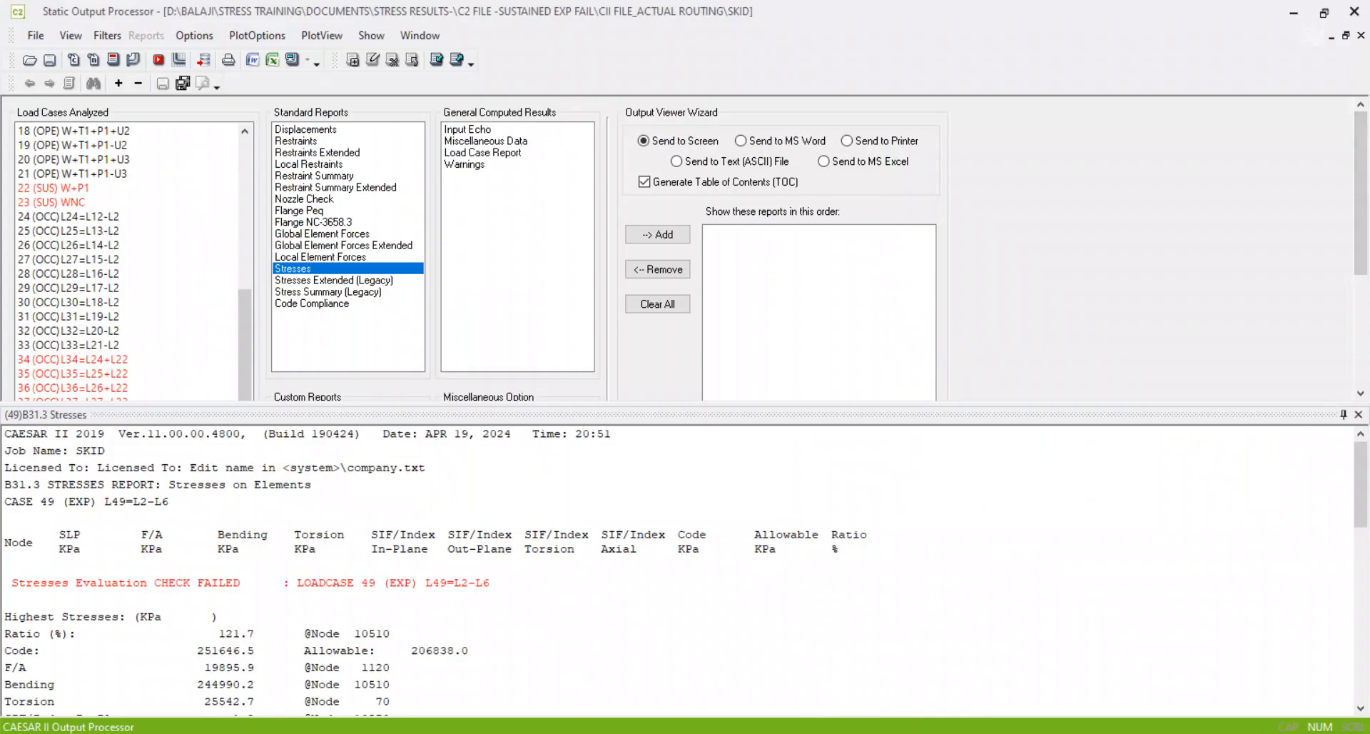
click(1294, 12)
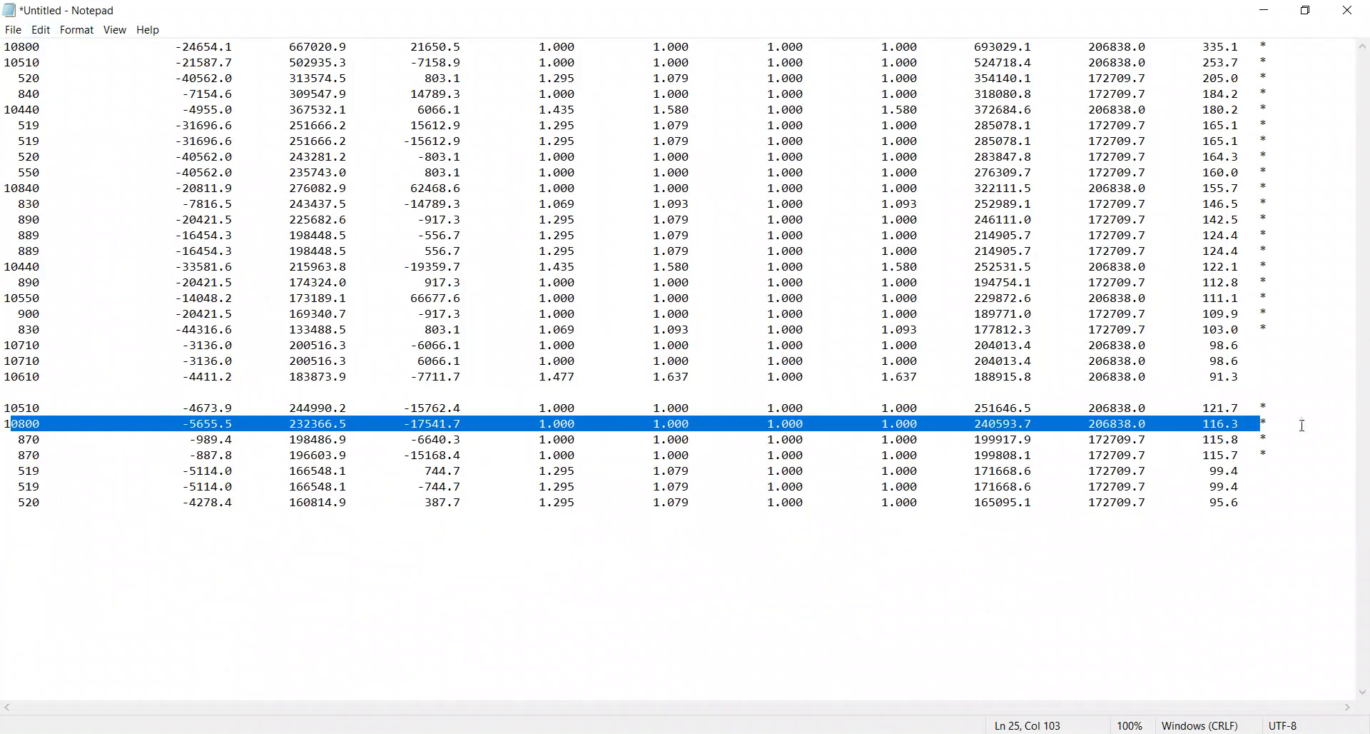
key(alt+Tab)
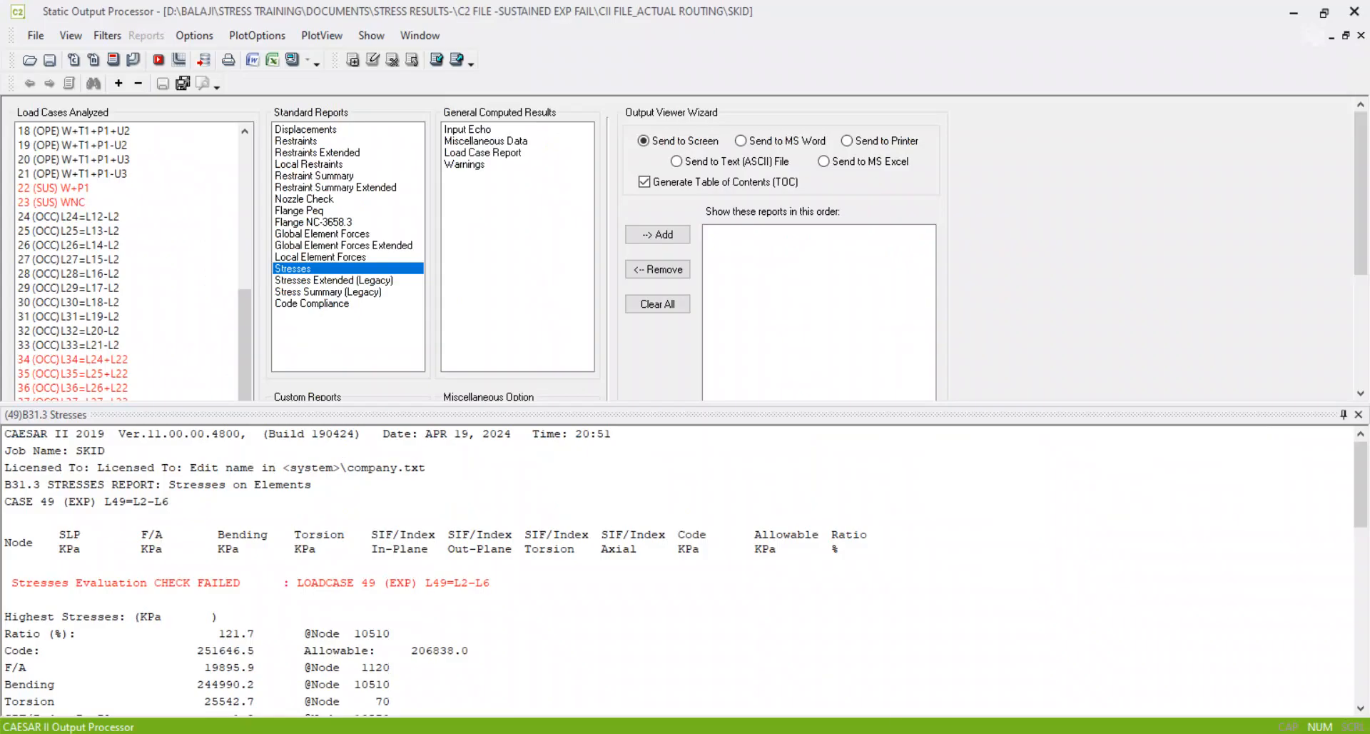
click(1358, 414)
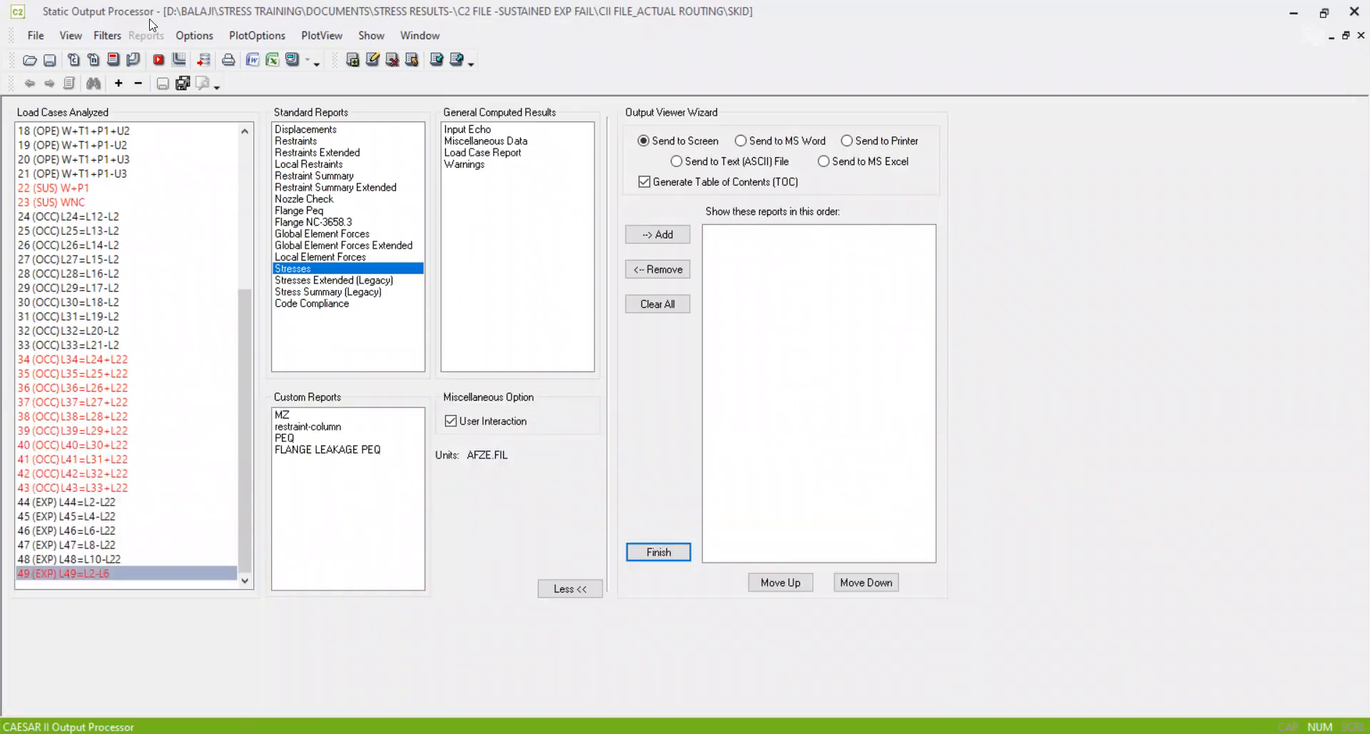
click(133, 61)
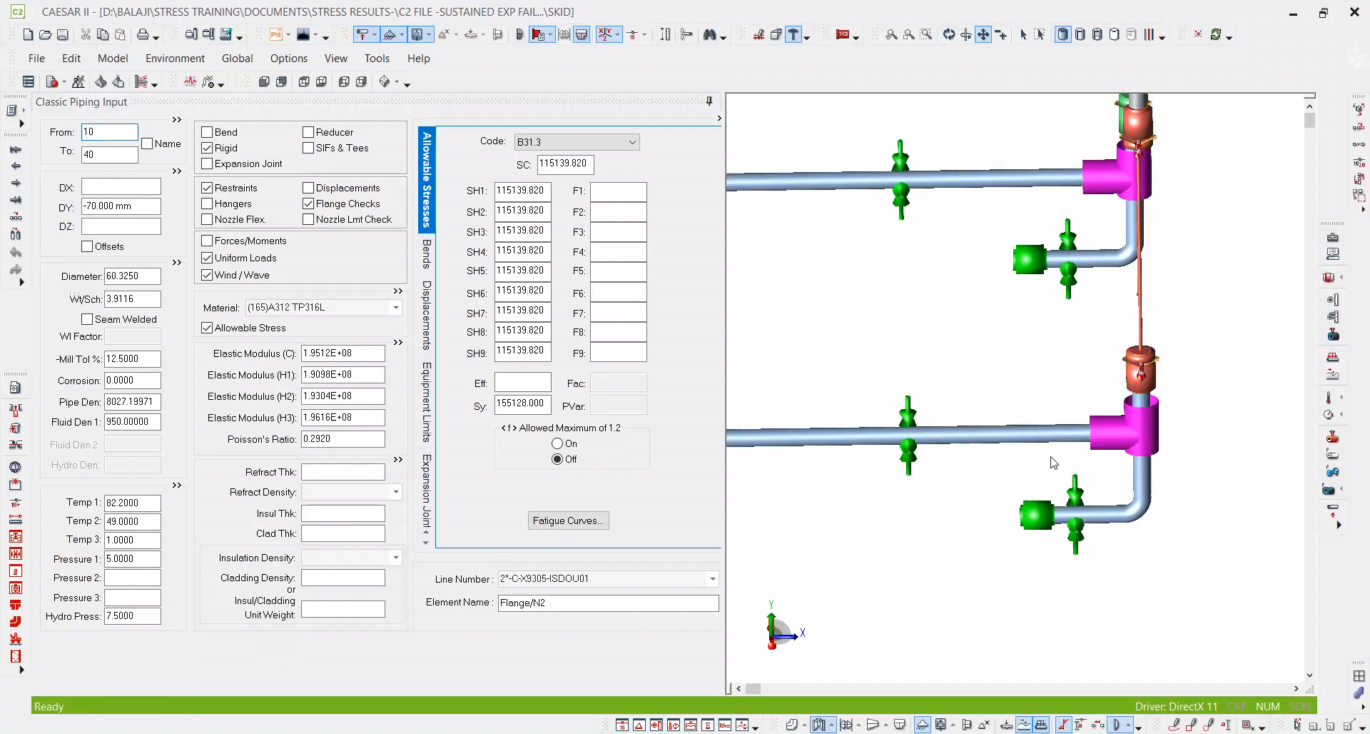
Step: Locate the overstressed nodes 10510 and 10800 in the piping model, taking the node numbers from the Notepad list
key(ctrl+f)
text(10510)
key(Return)
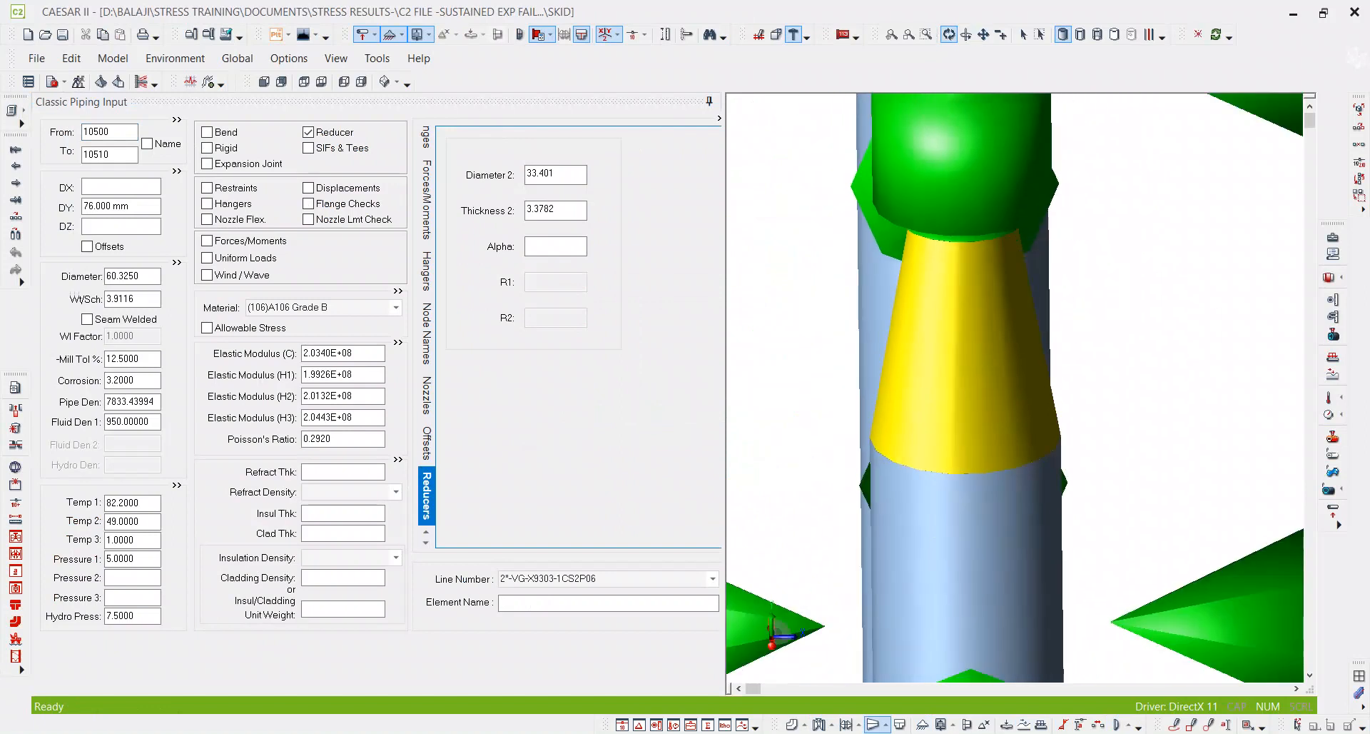
key(alt+Tab)
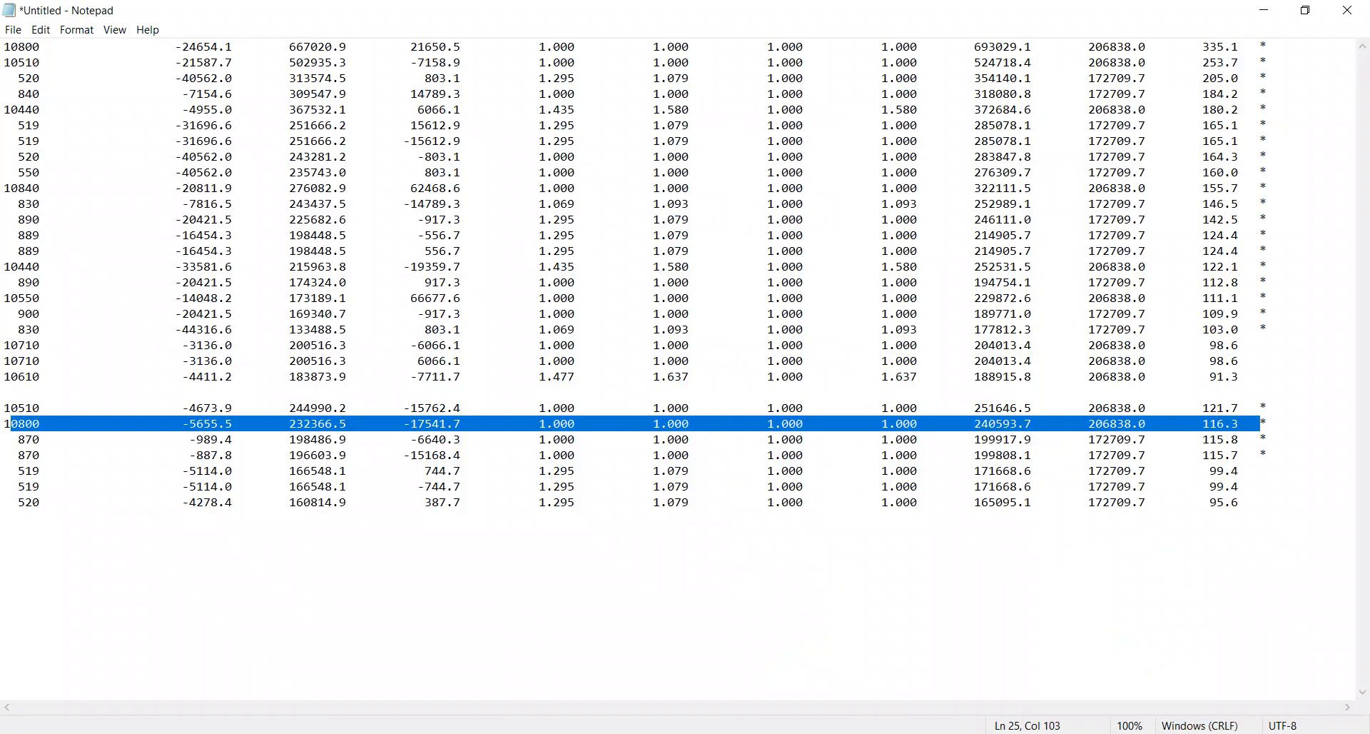
key(alt+Tab)
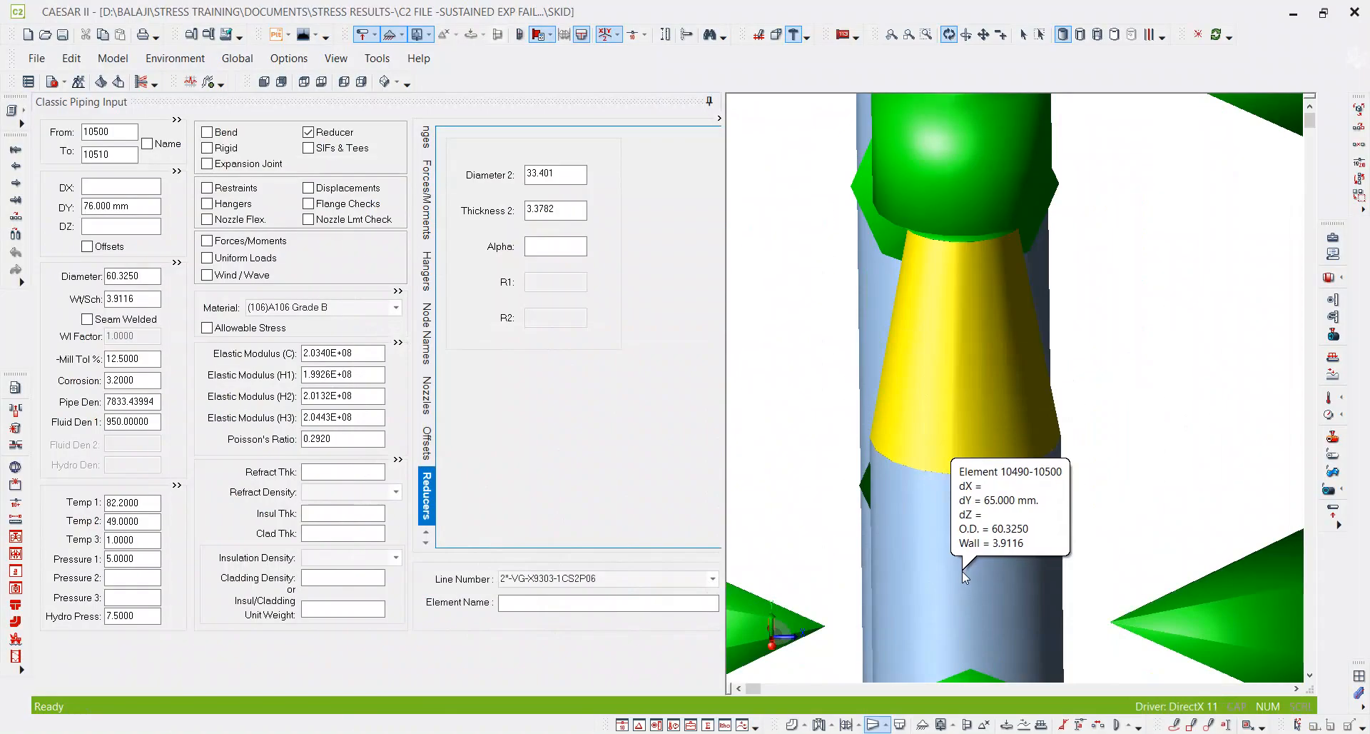
key(ctrl+f)
text(10)
key(Return)
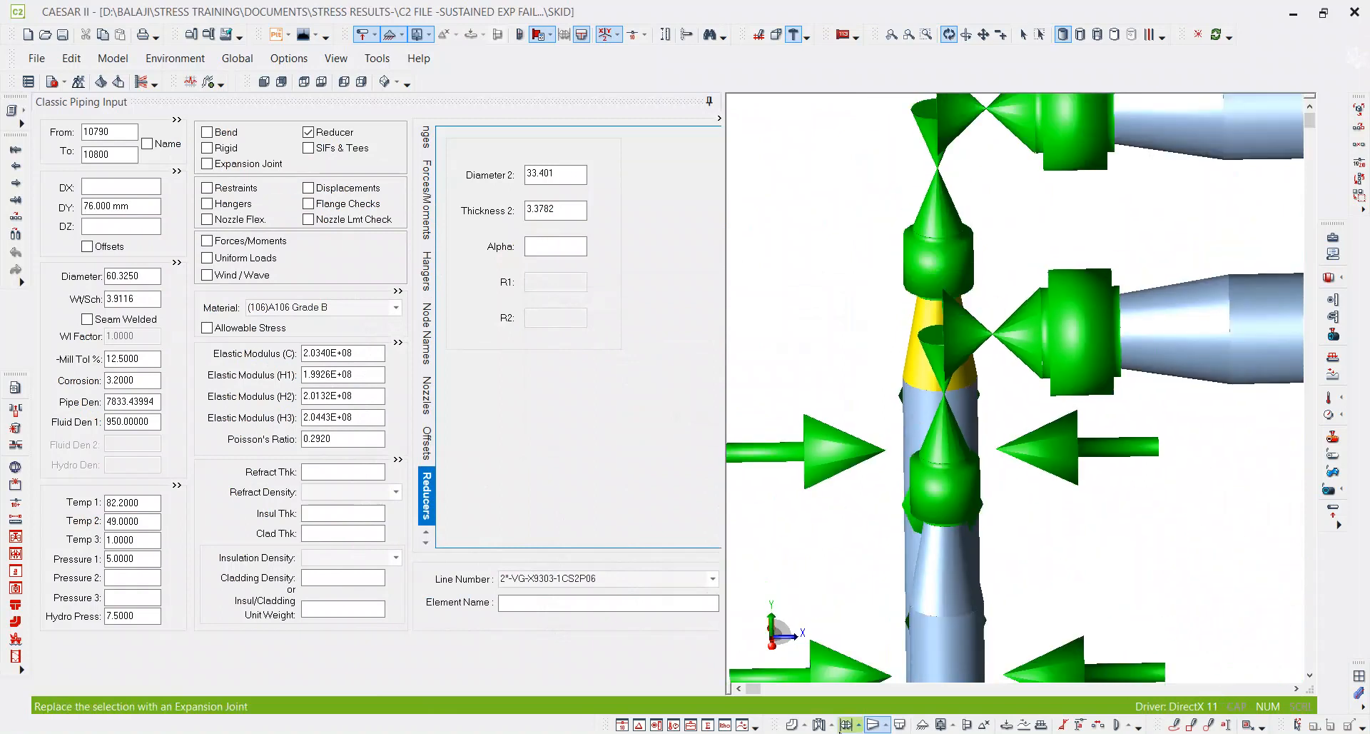
key(alt+Tab)
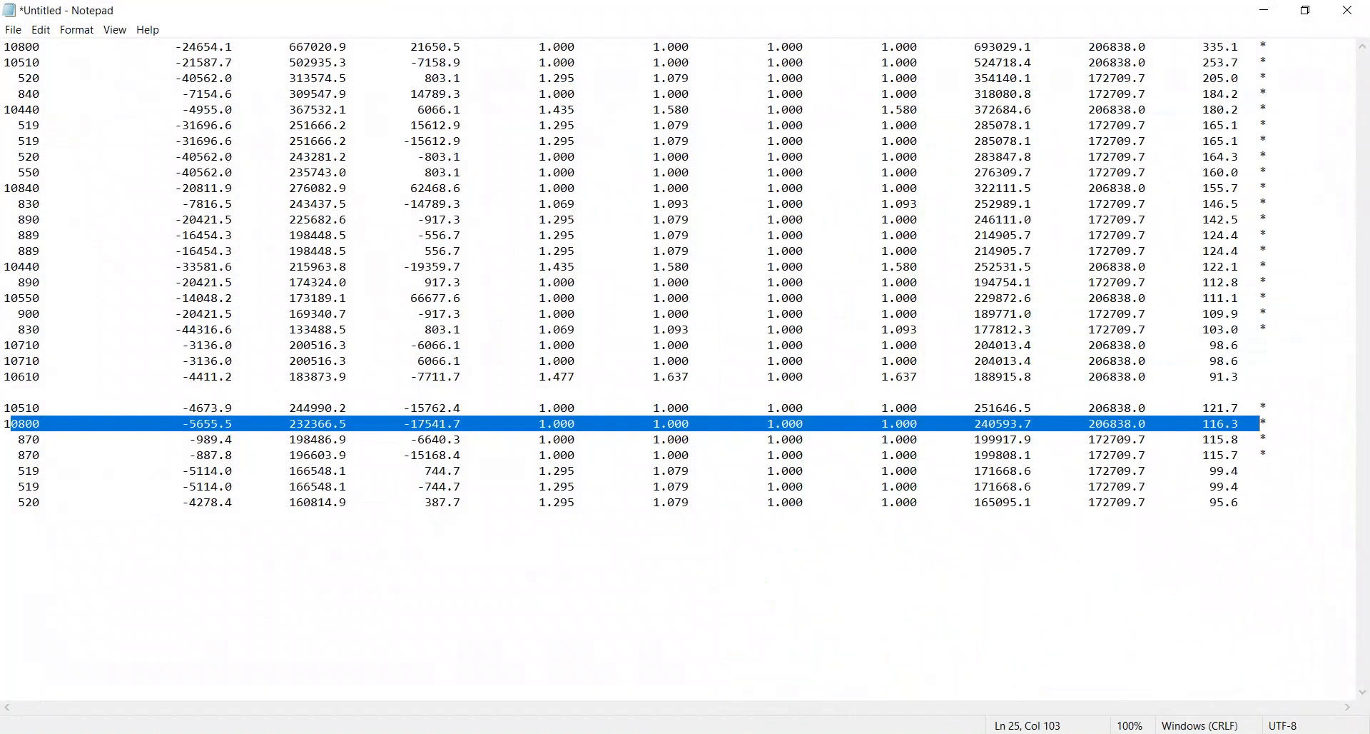
key(alt+Tab)
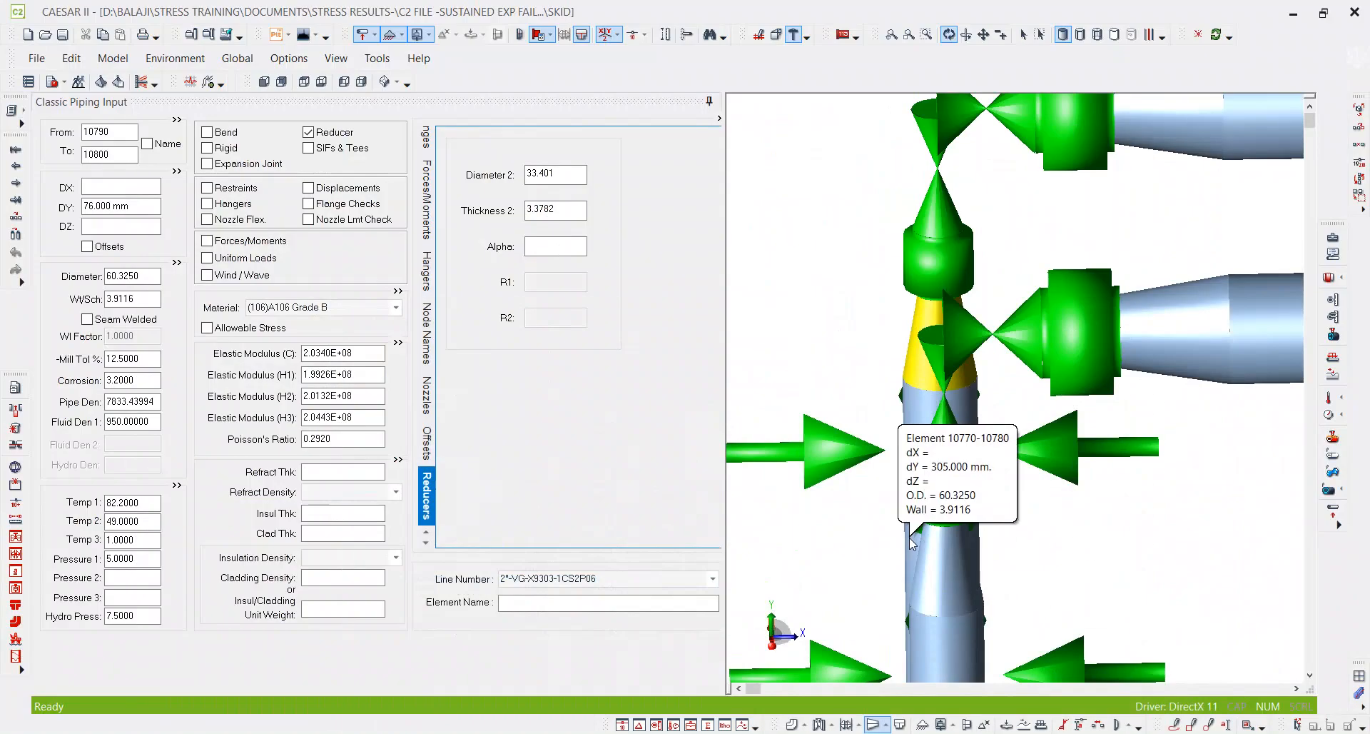
Step: Find node 870 and examine the reducer, adjoining tee and nearby restraints of its line from several angles
key(ctrl+f)
text(870)
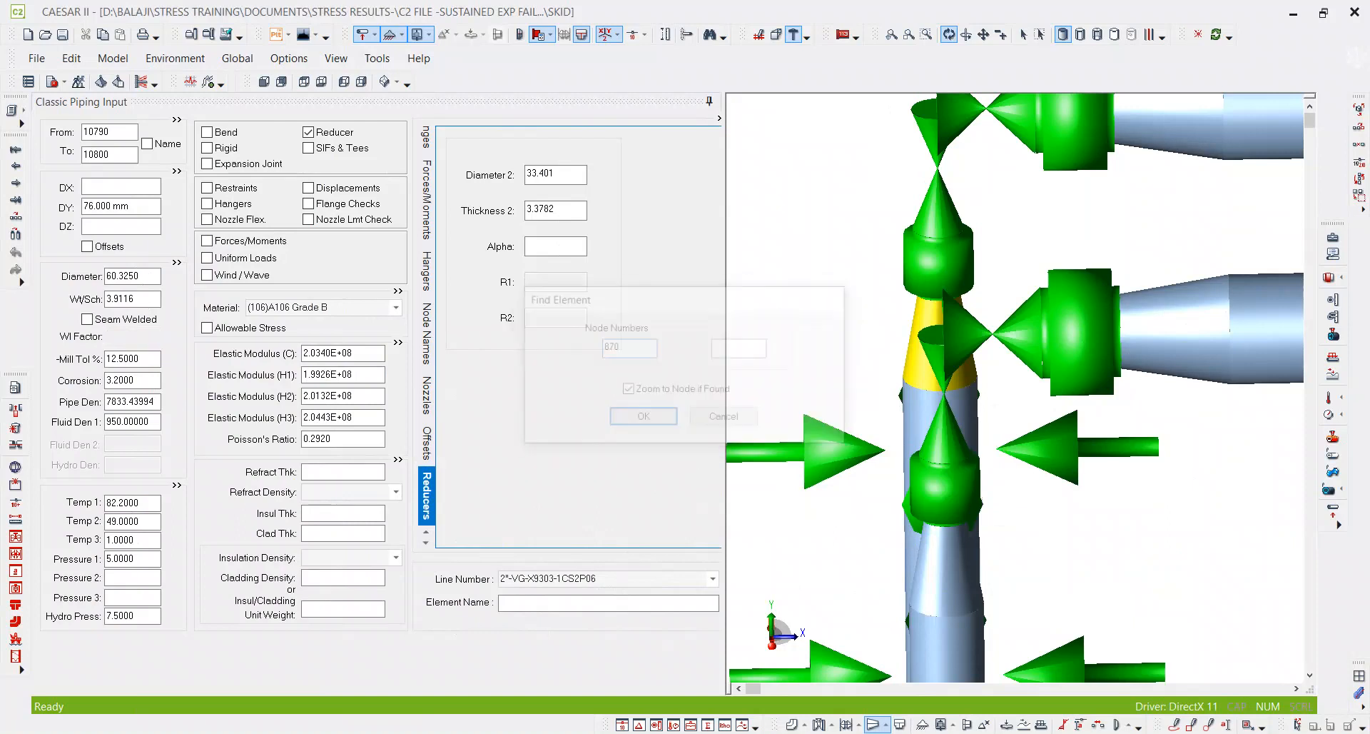
key(Return)
scroll(1019, 298, down, 10)
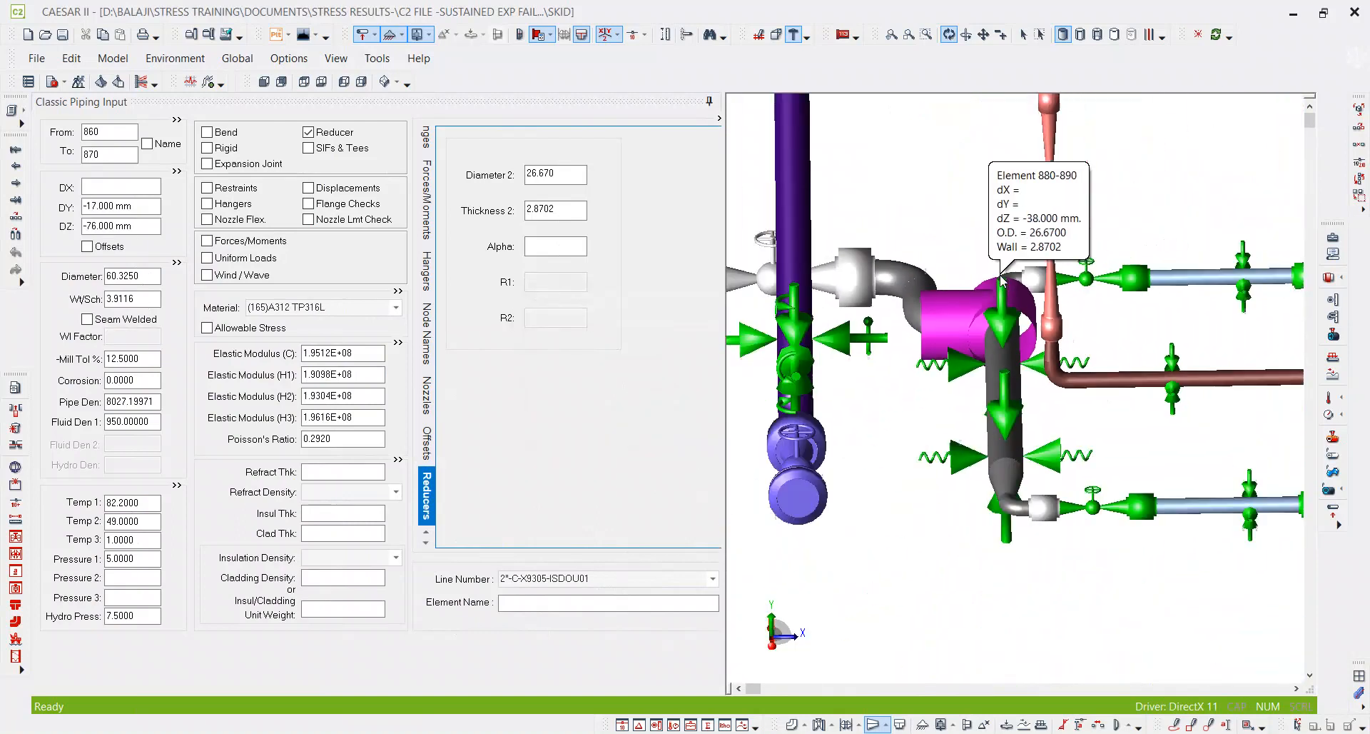
drag(932, 393, 1103, 466)
mouse_move(1011, 511)
mouse_down()
mouse_move(1038, 592)
mouse_move(1130, 553)
mouse_move(954, 546)
mouse_up()
drag(1074, 506, 1077, 451)
mouse_move(921, 513)
mouse_down()
mouse_move(1061, 476)
mouse_move(1045, 480)
mouse_up()
drag(978, 539, 1045, 481)
scroll(1030, 364, up, 2)
drag(1039, 414, 883, 412)
scroll(883, 412, down, 1)
drag(950, 451, 940, 479)
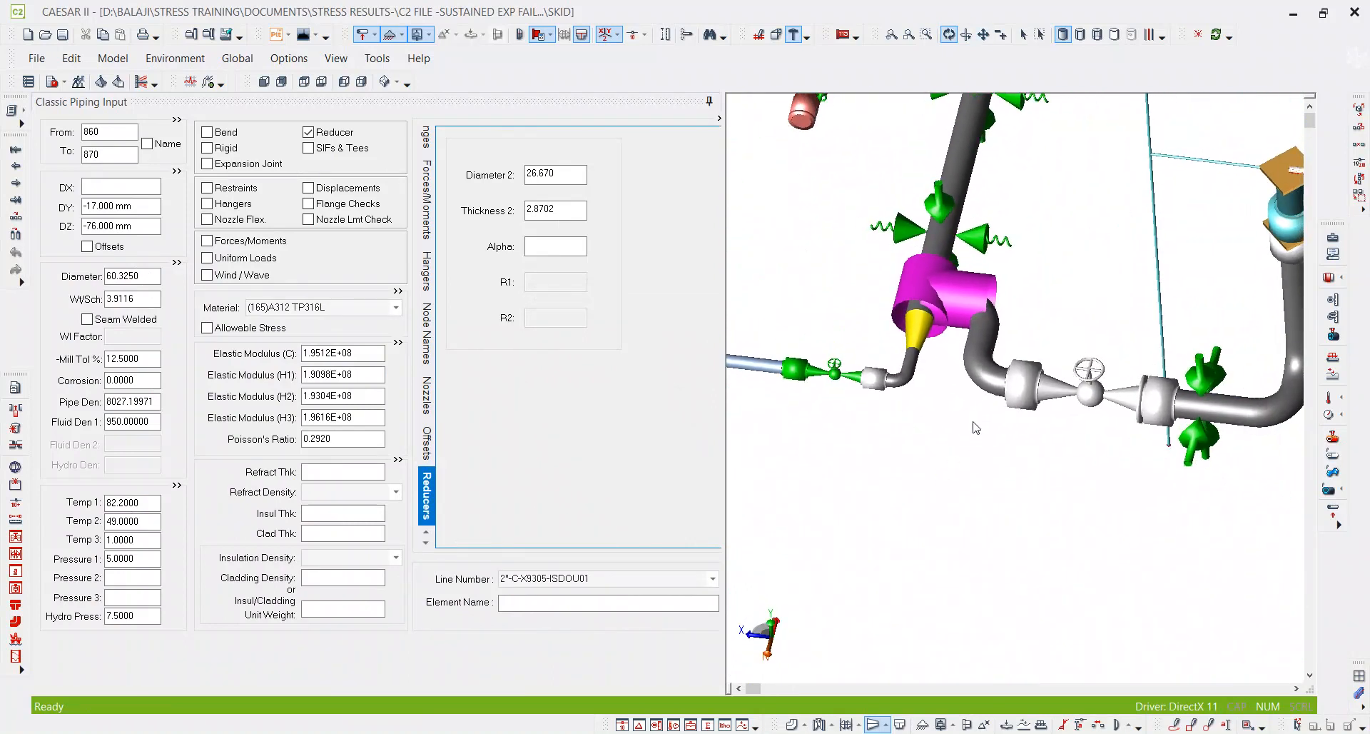
drag(974, 423, 885, 523)
scroll(885, 523, down, 2)
drag(1041, 599, 1040, 605)
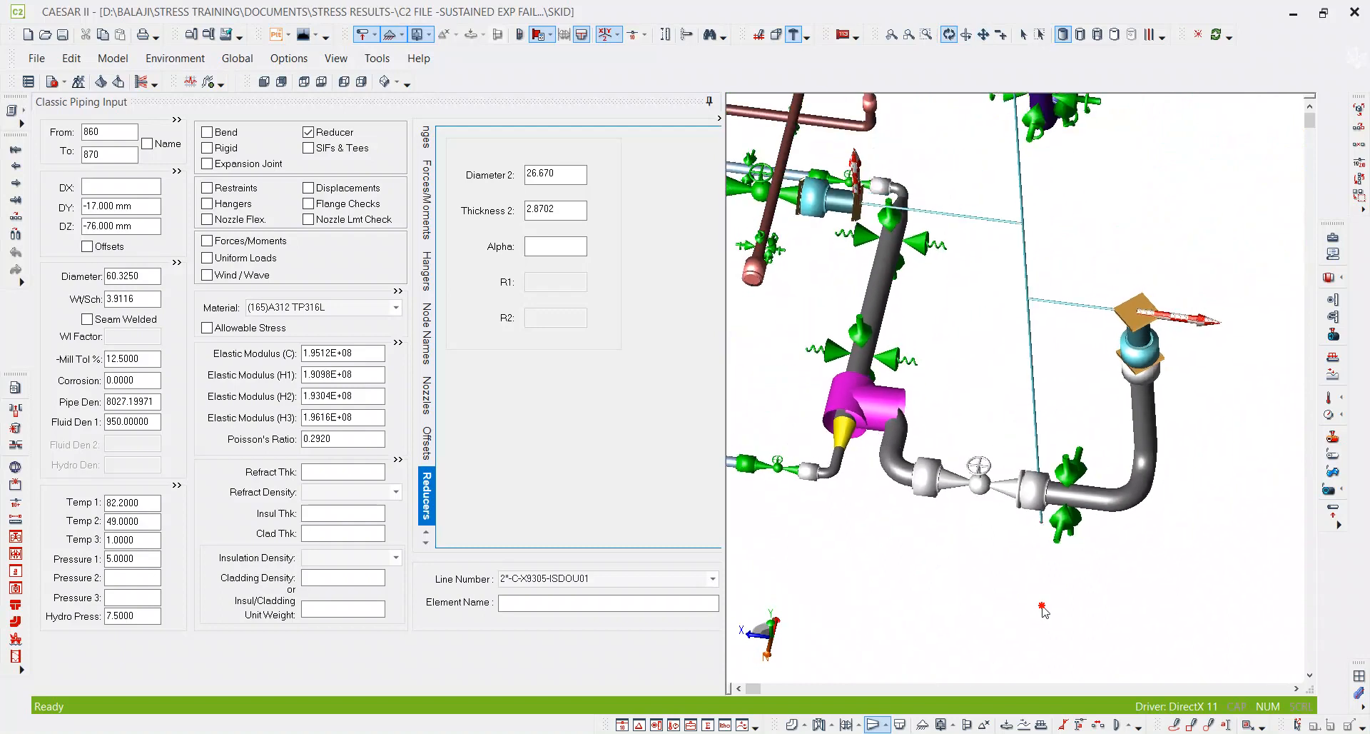
drag(909, 448, 975, 474)
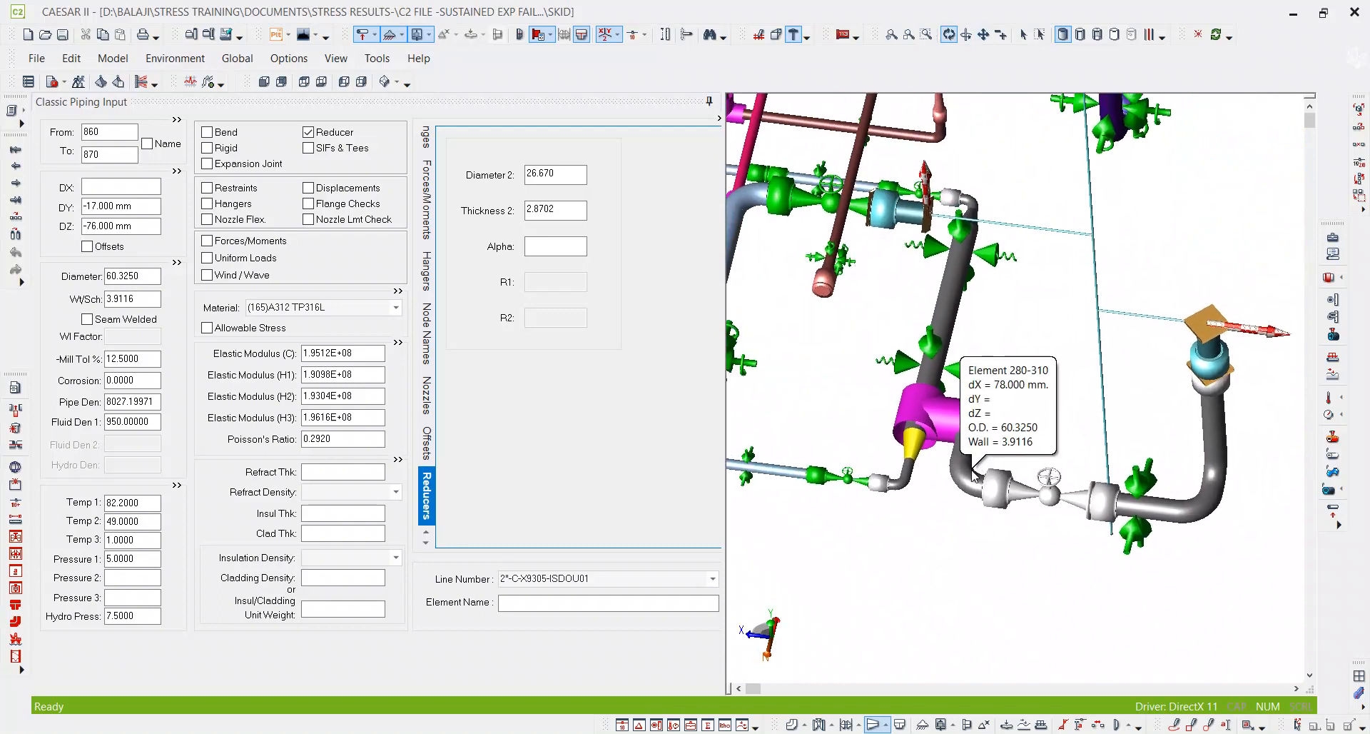
Step: Find node 10510 again and inspect the restraints on the two vertical legs and the restraint data at node 10620
key(alt+Tab)
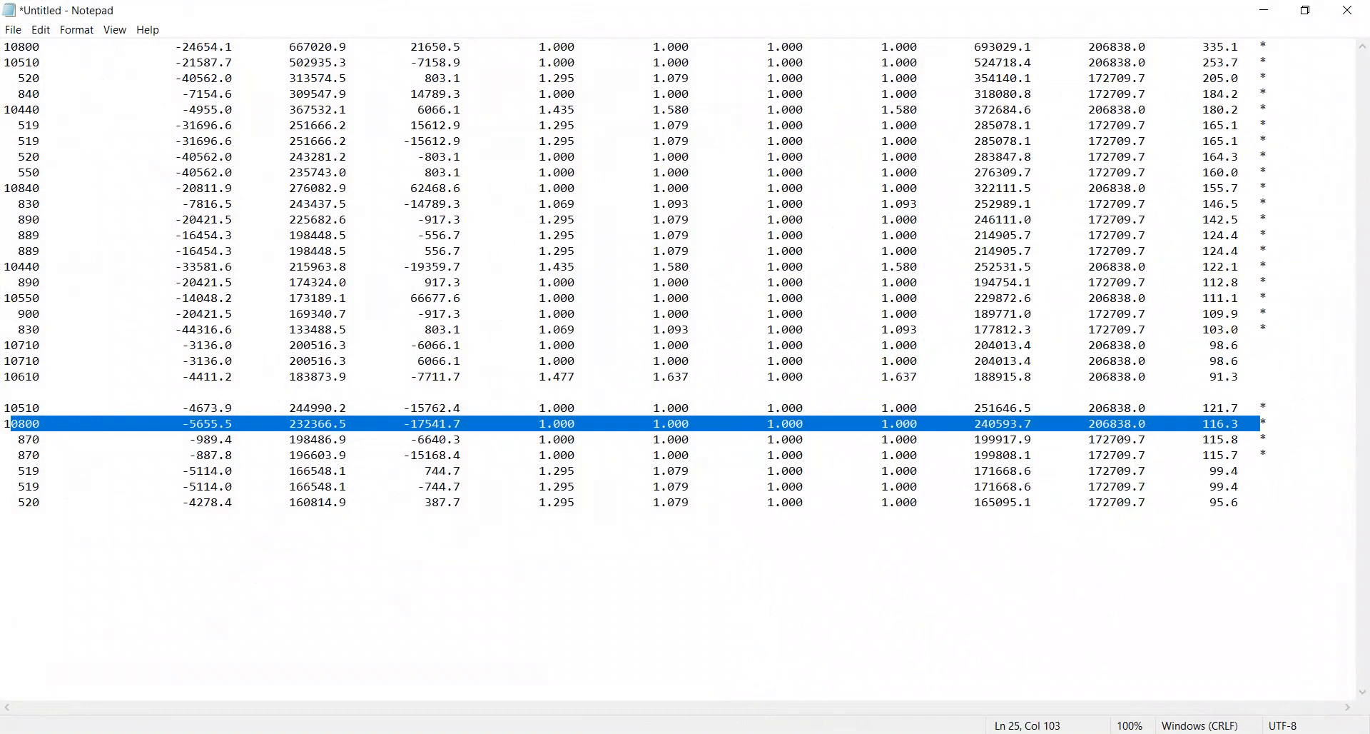
key(alt+Tab)
key(ctrl+f)
text(105)
key(Return)
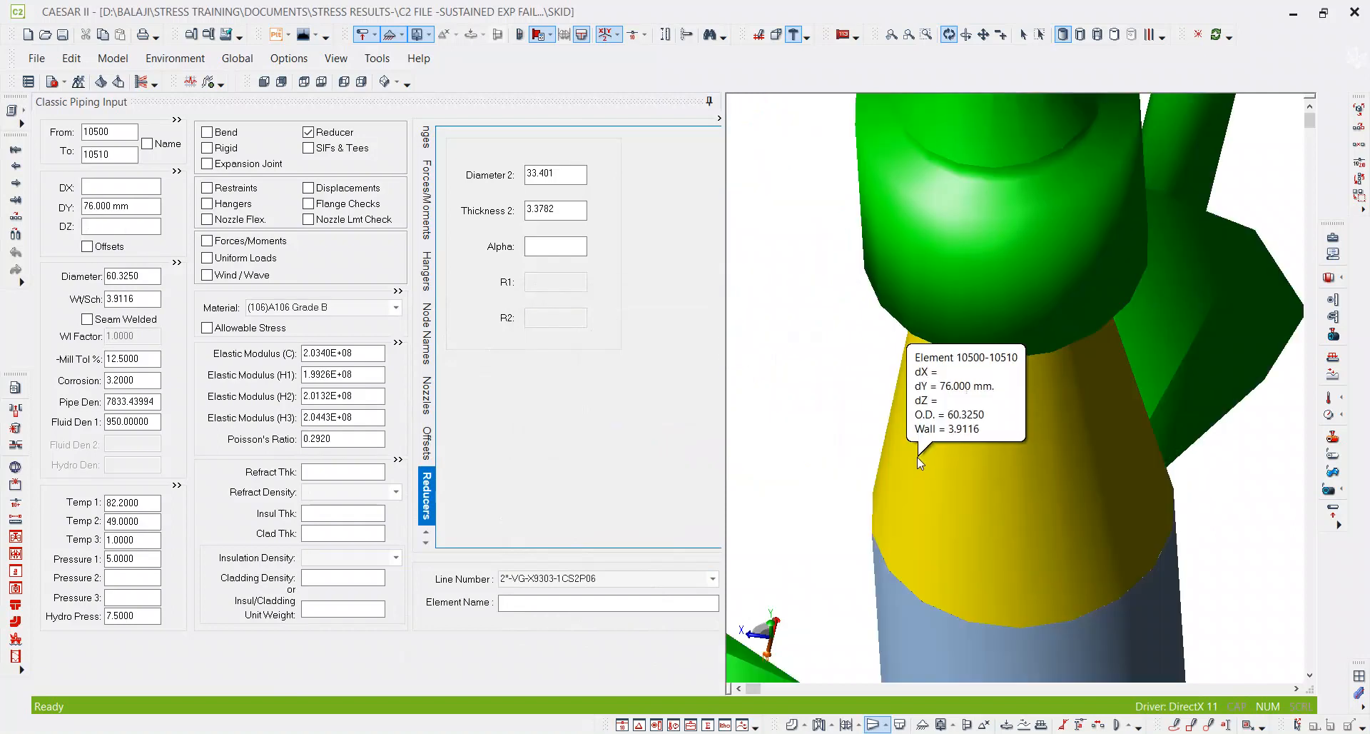
scroll(1046, 310, down, 5)
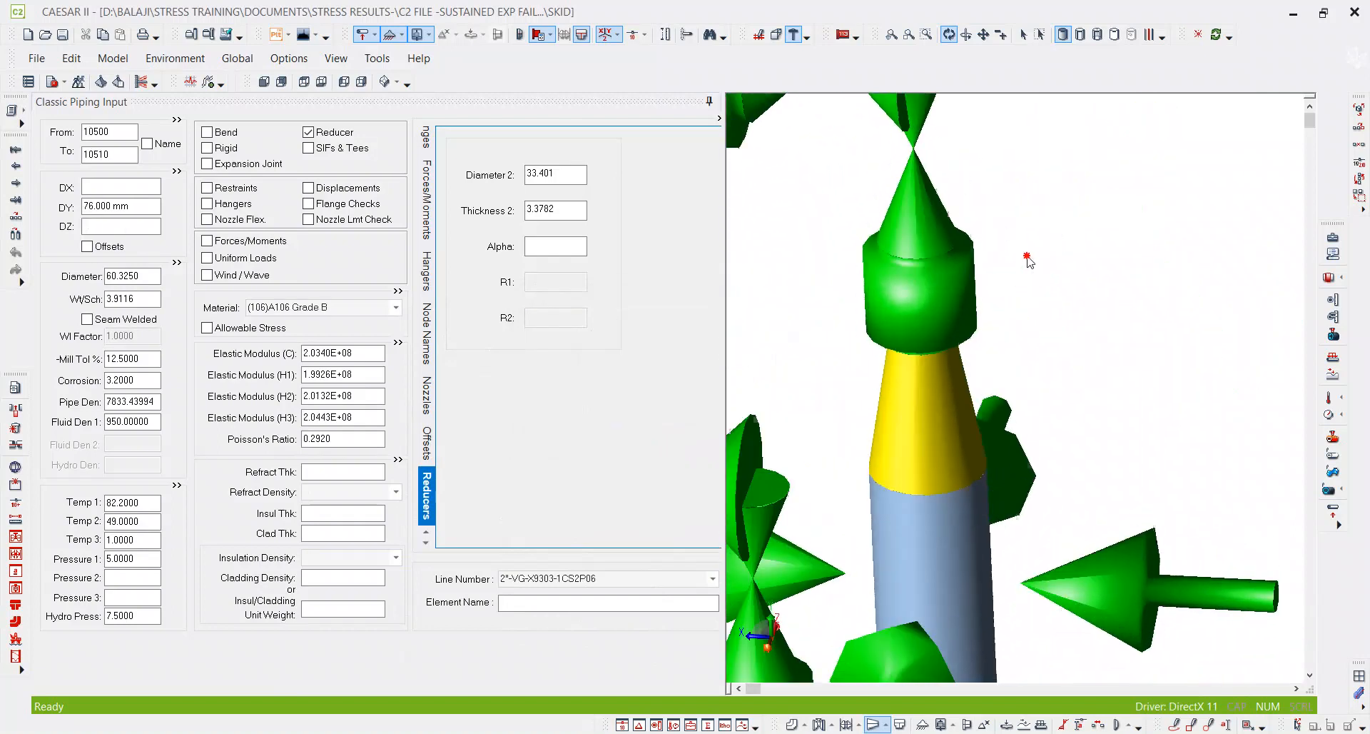
scroll(1047, 312, down, 4)
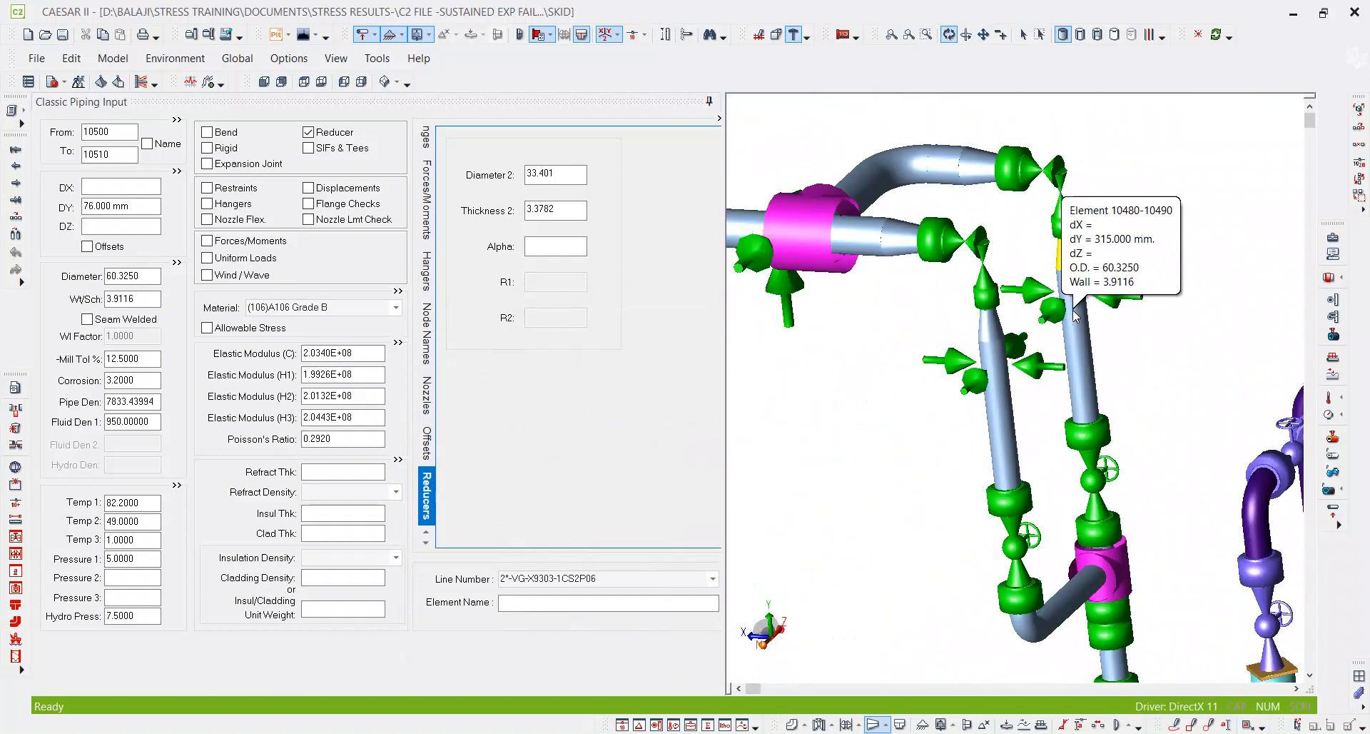
scroll(856, 392, up, 4)
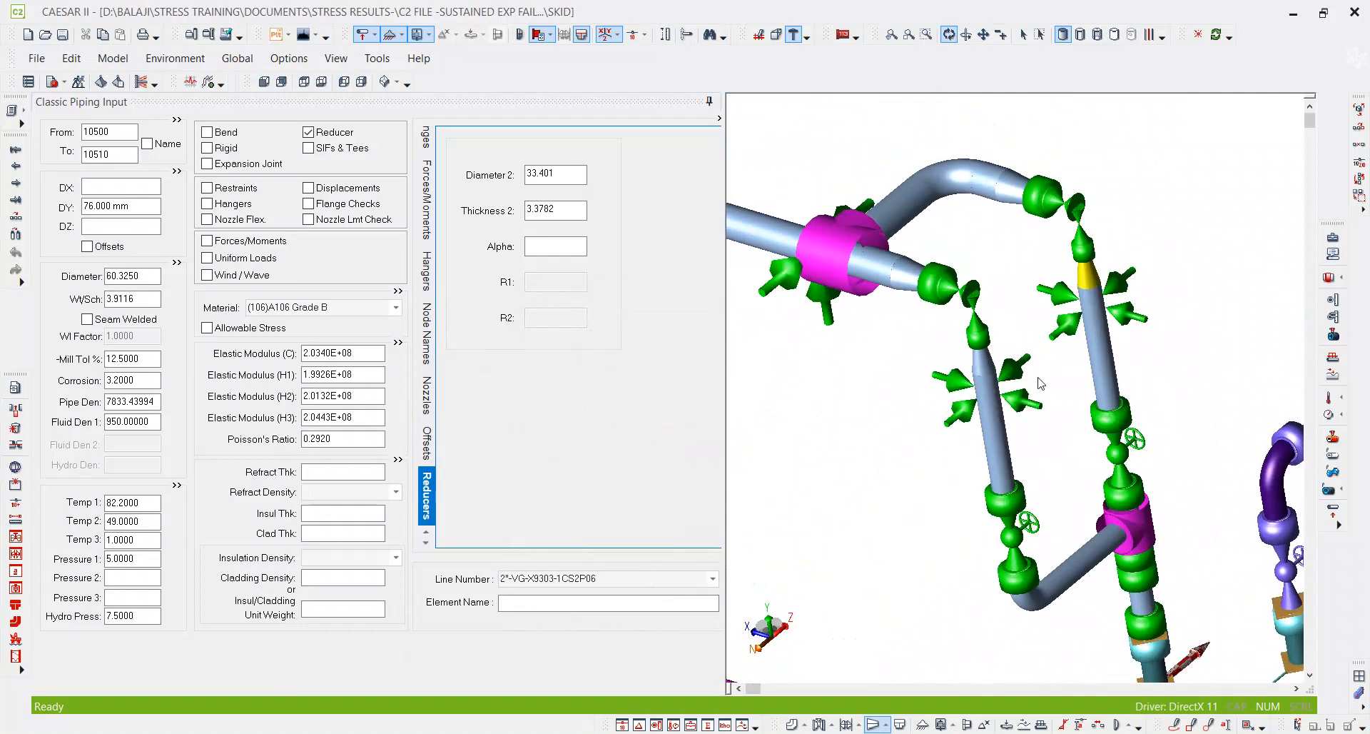
click(835, 290)
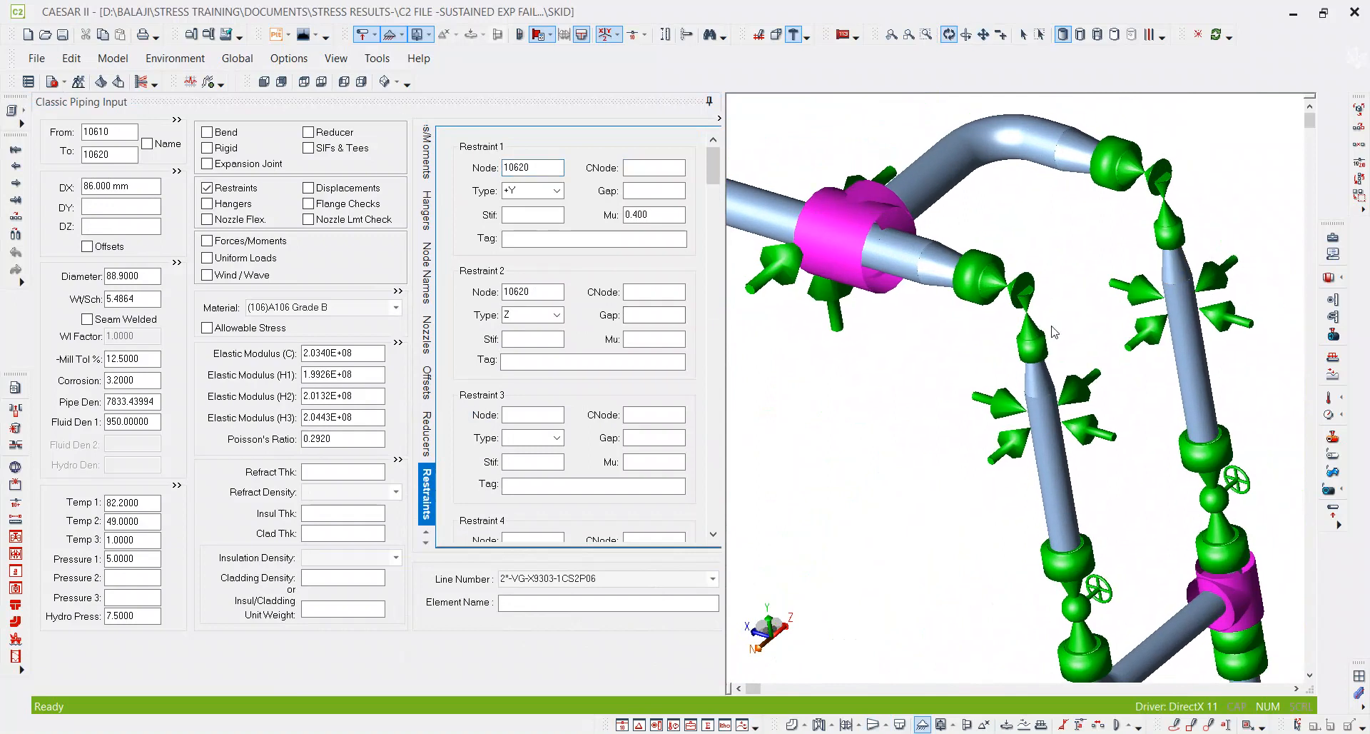
scroll(1021, 321, up, 3)
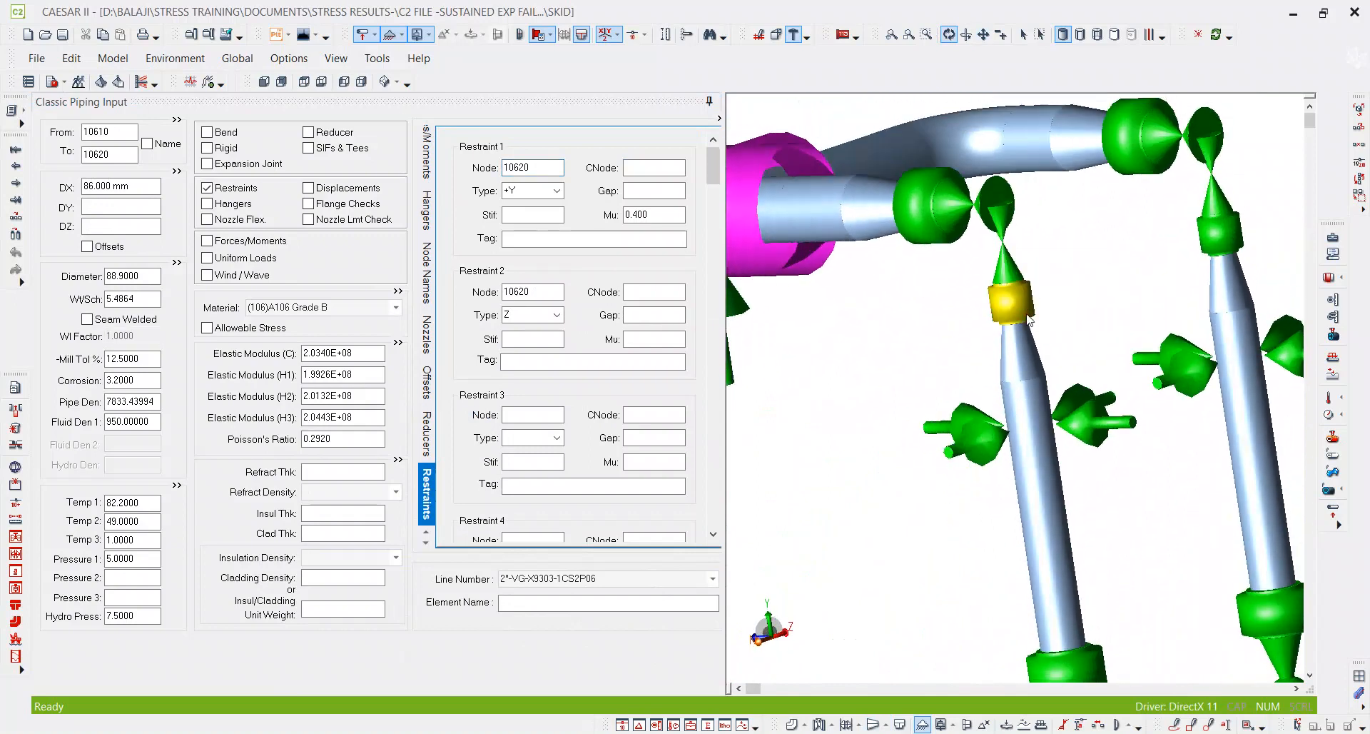
click(1028, 321)
click(118, 157)
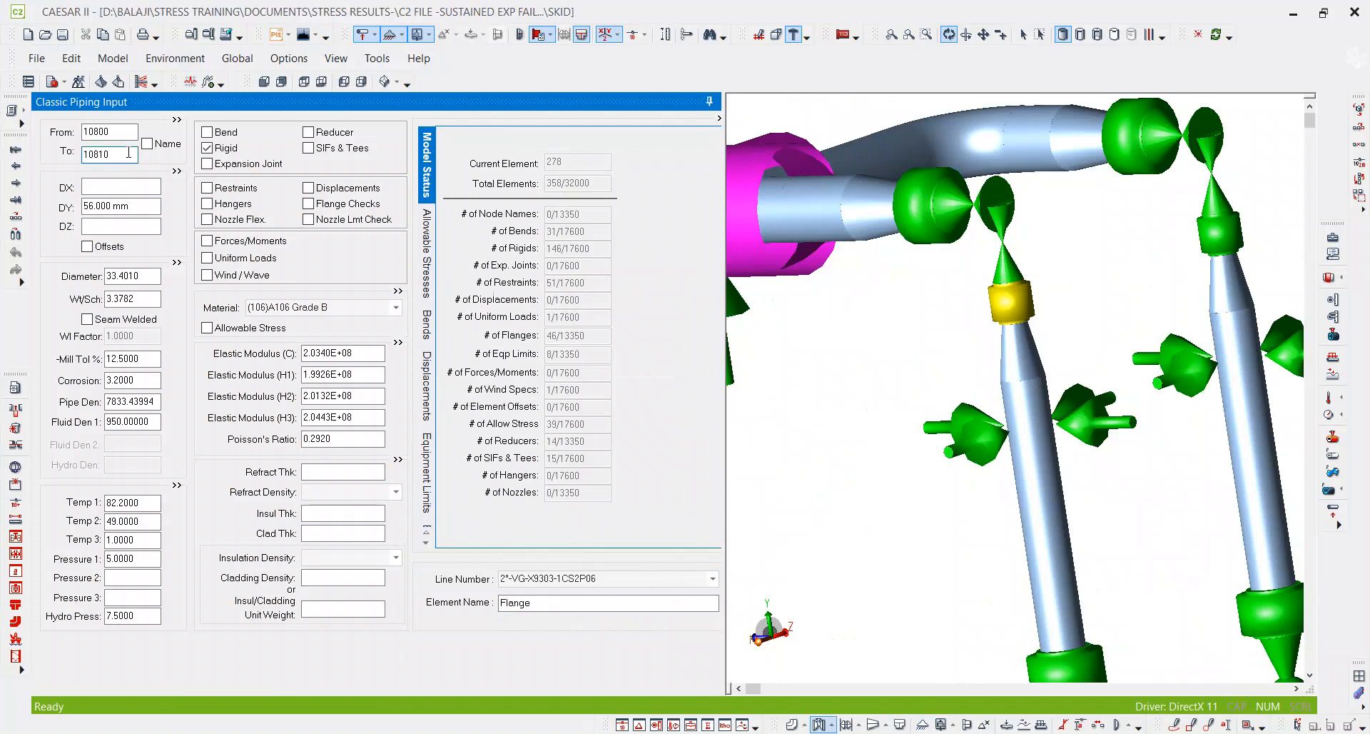
double_click(209, 151)
drag(605, 178, 498, 184)
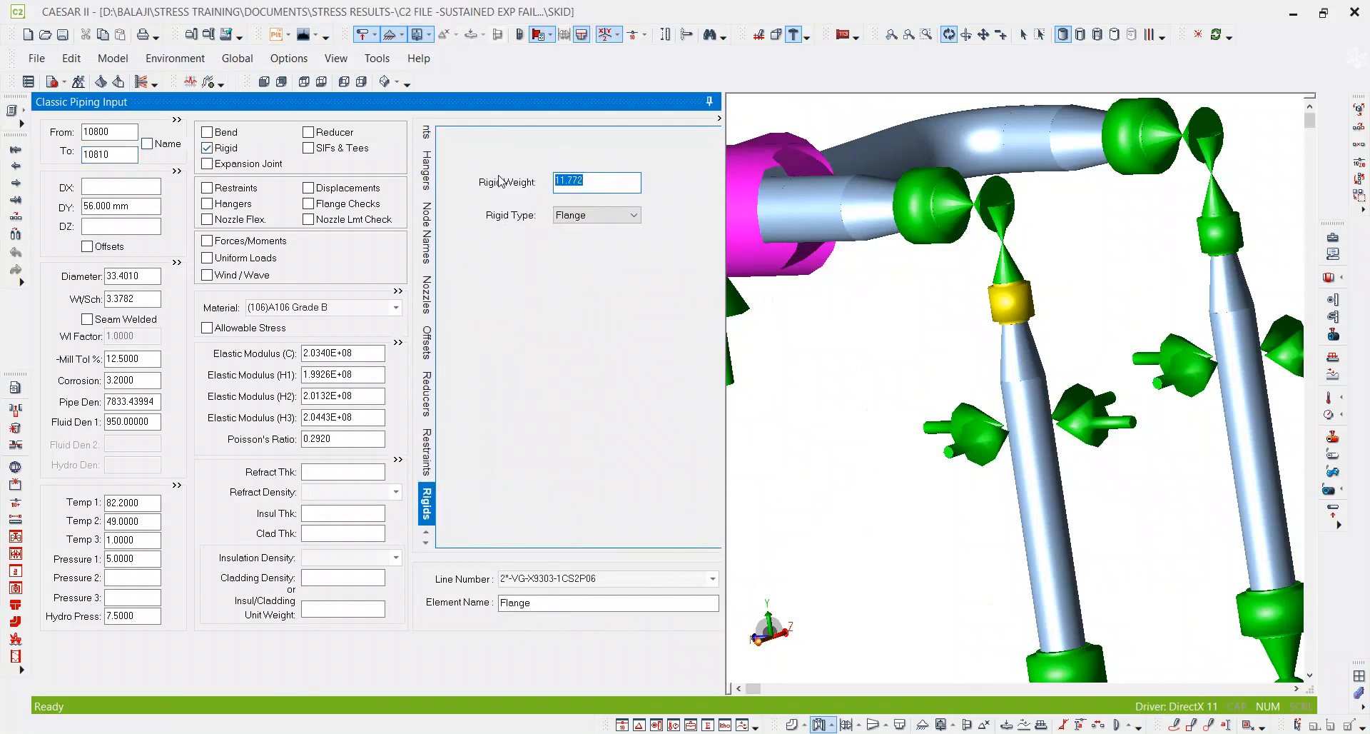
drag(1003, 294, 984, 286)
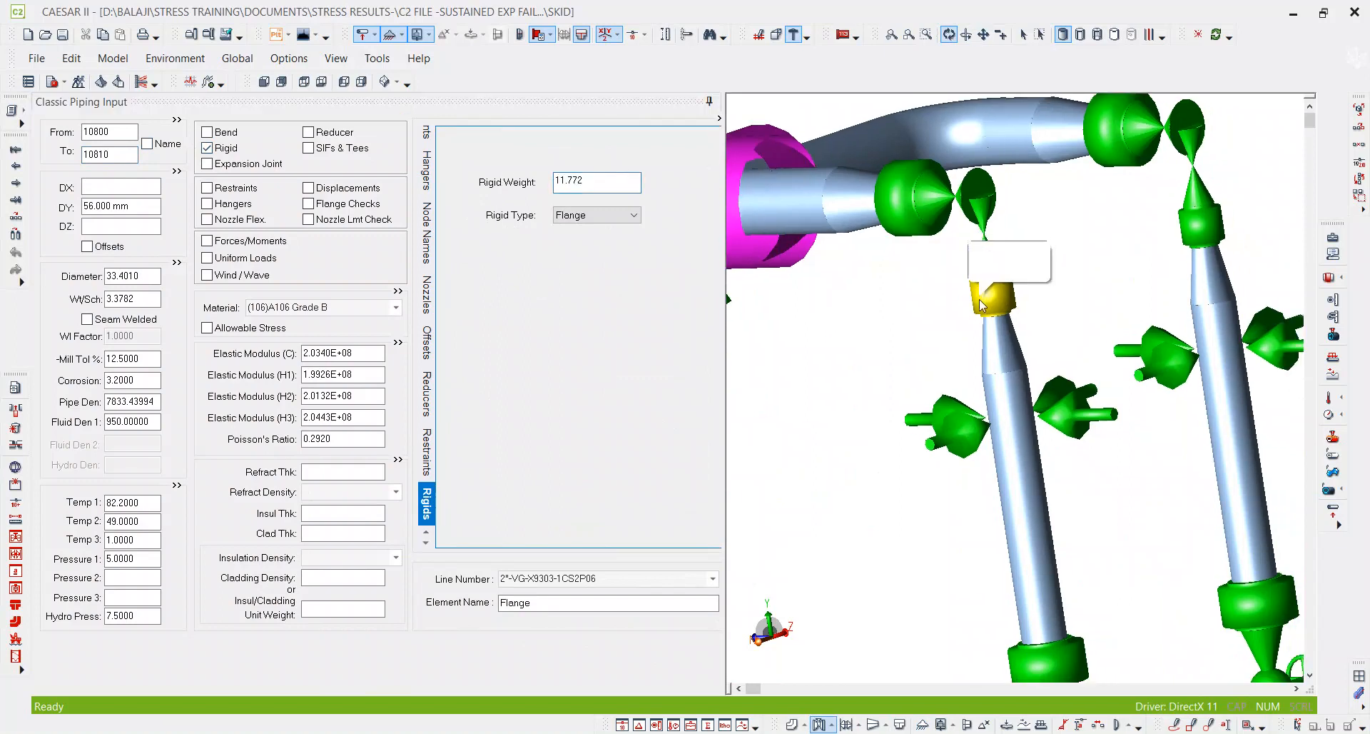
click(988, 349)
scroll(893, 271, down, 5)
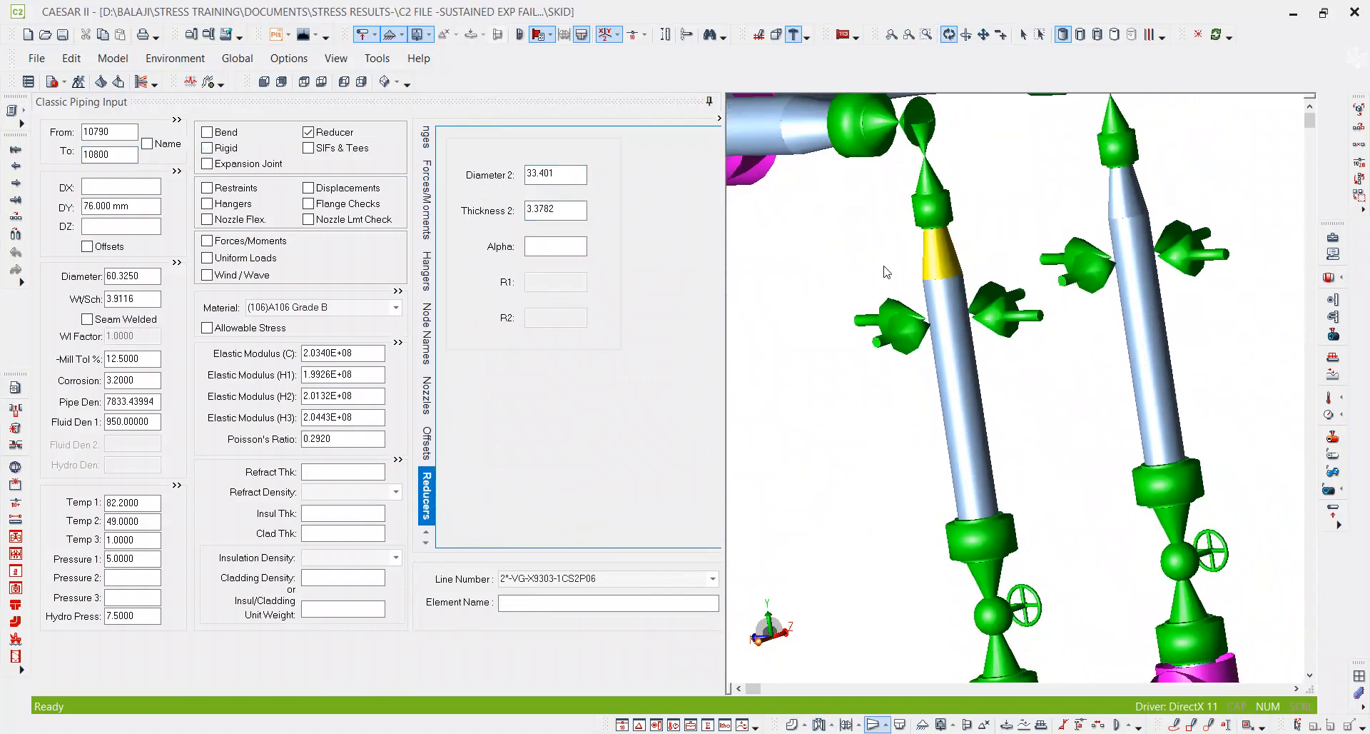
scroll(1081, 355, up, 2)
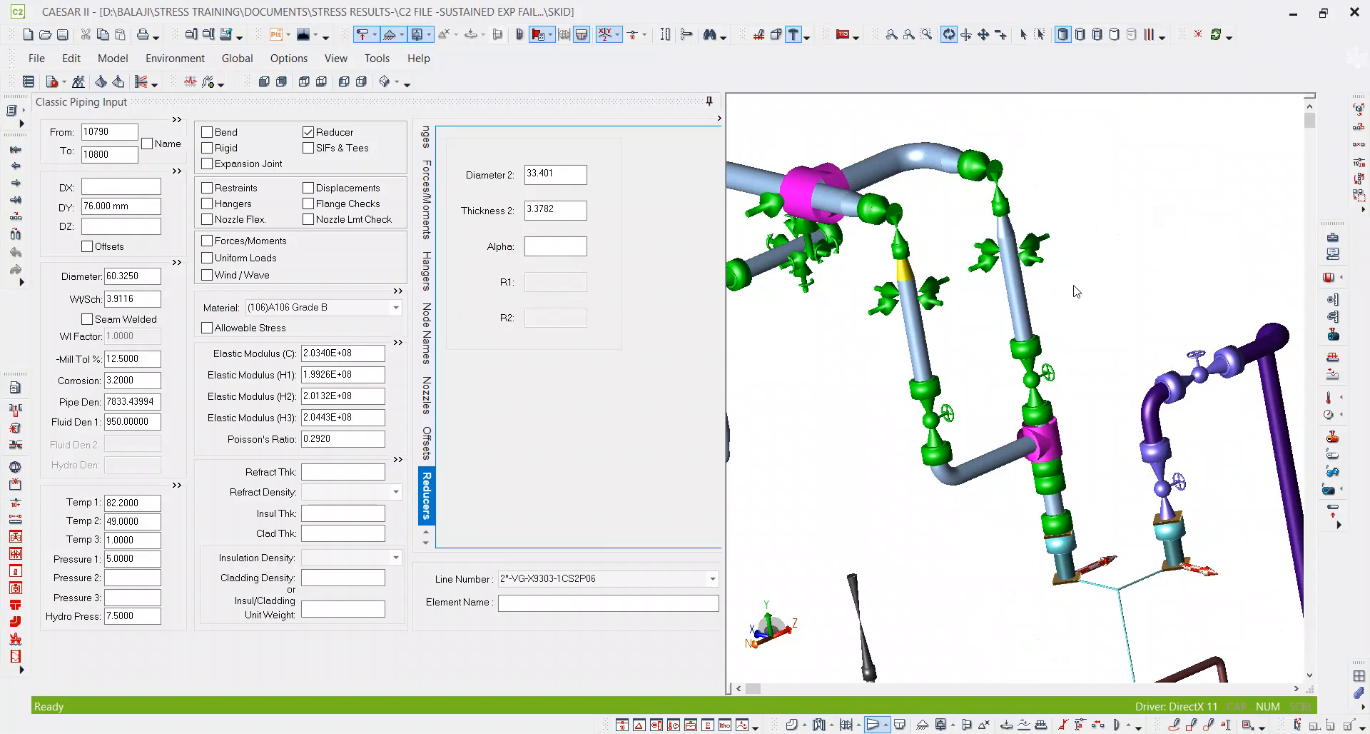
scroll(1079, 336, up, 2)
scroll(907, 310, up, 3)
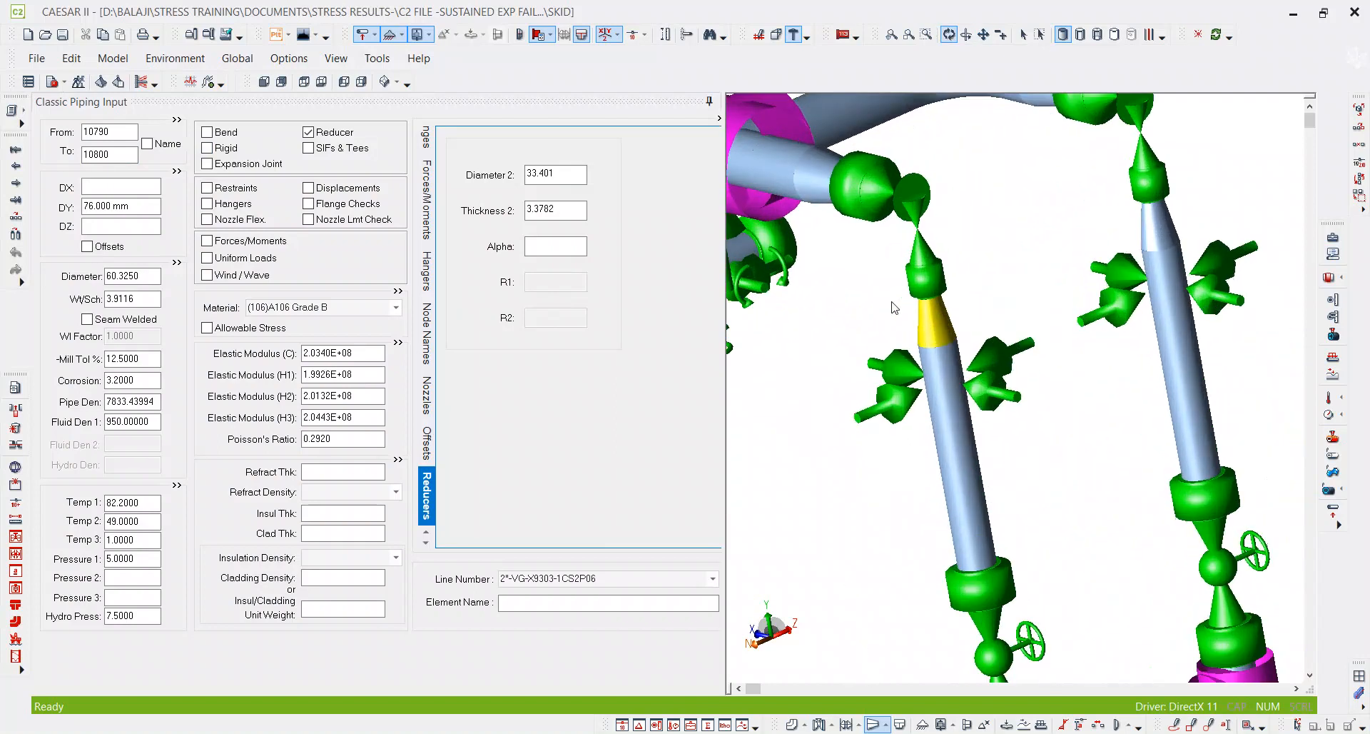
click(108, 155)
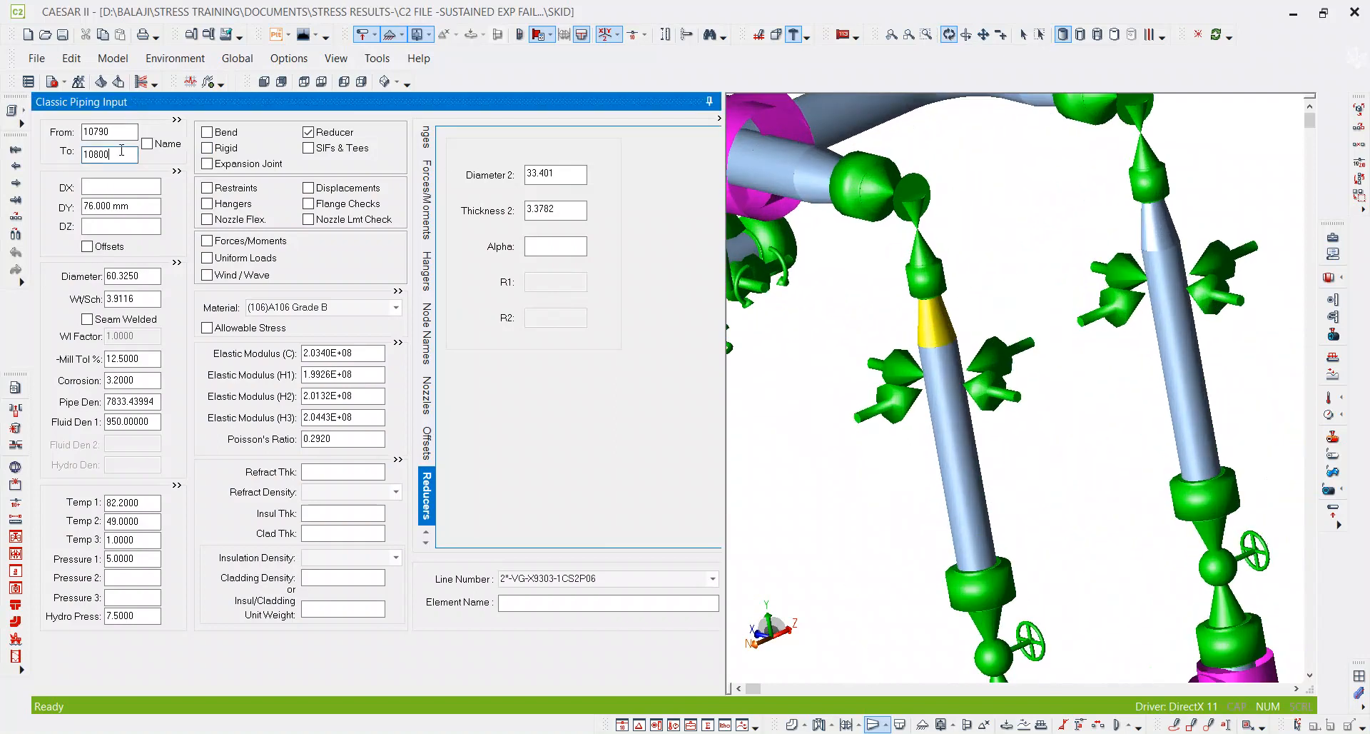
click(933, 296)
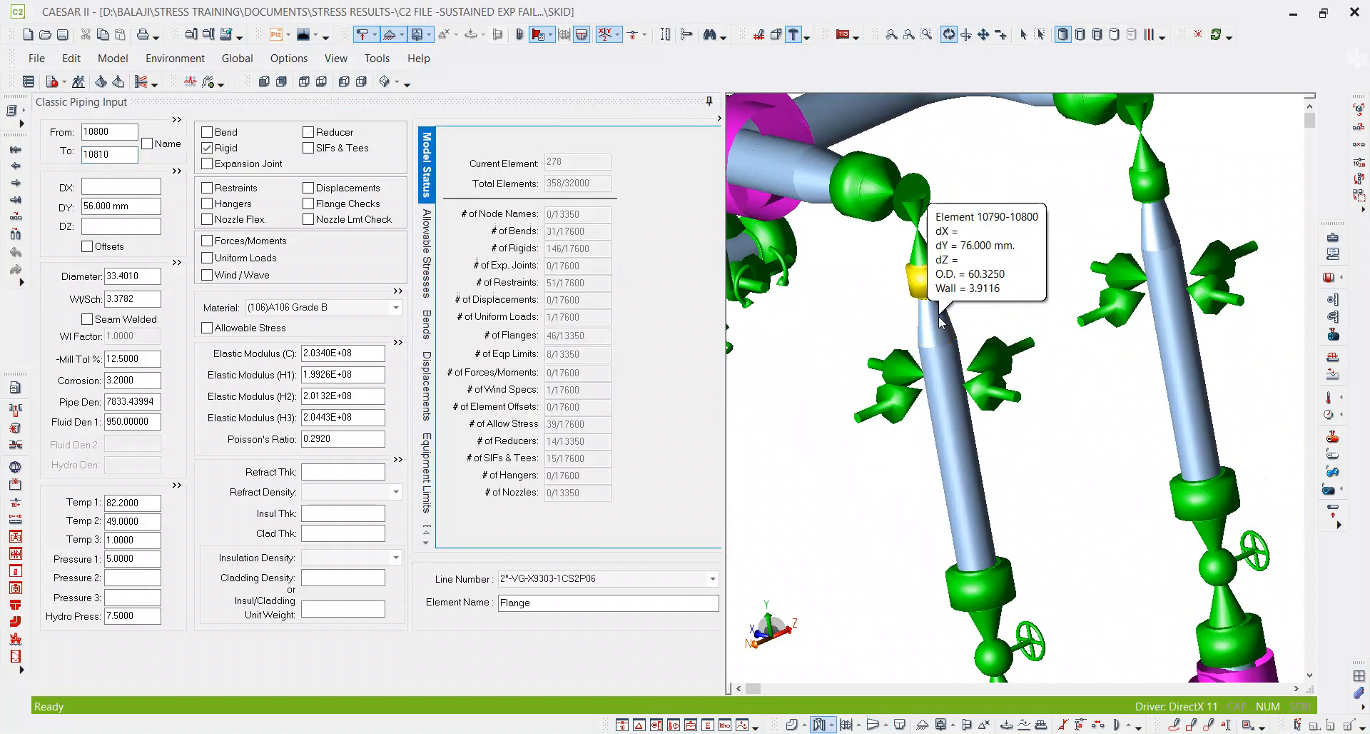
click(114, 158)
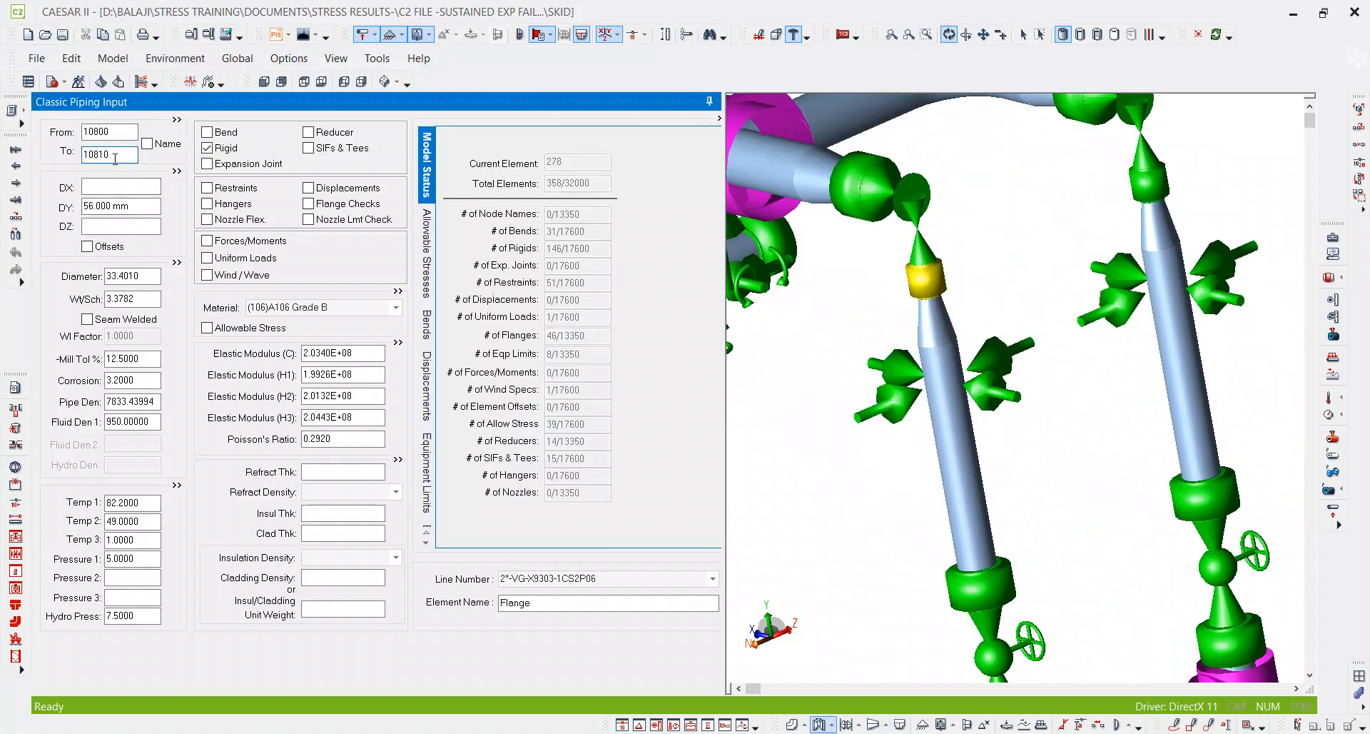
key(alt+b)
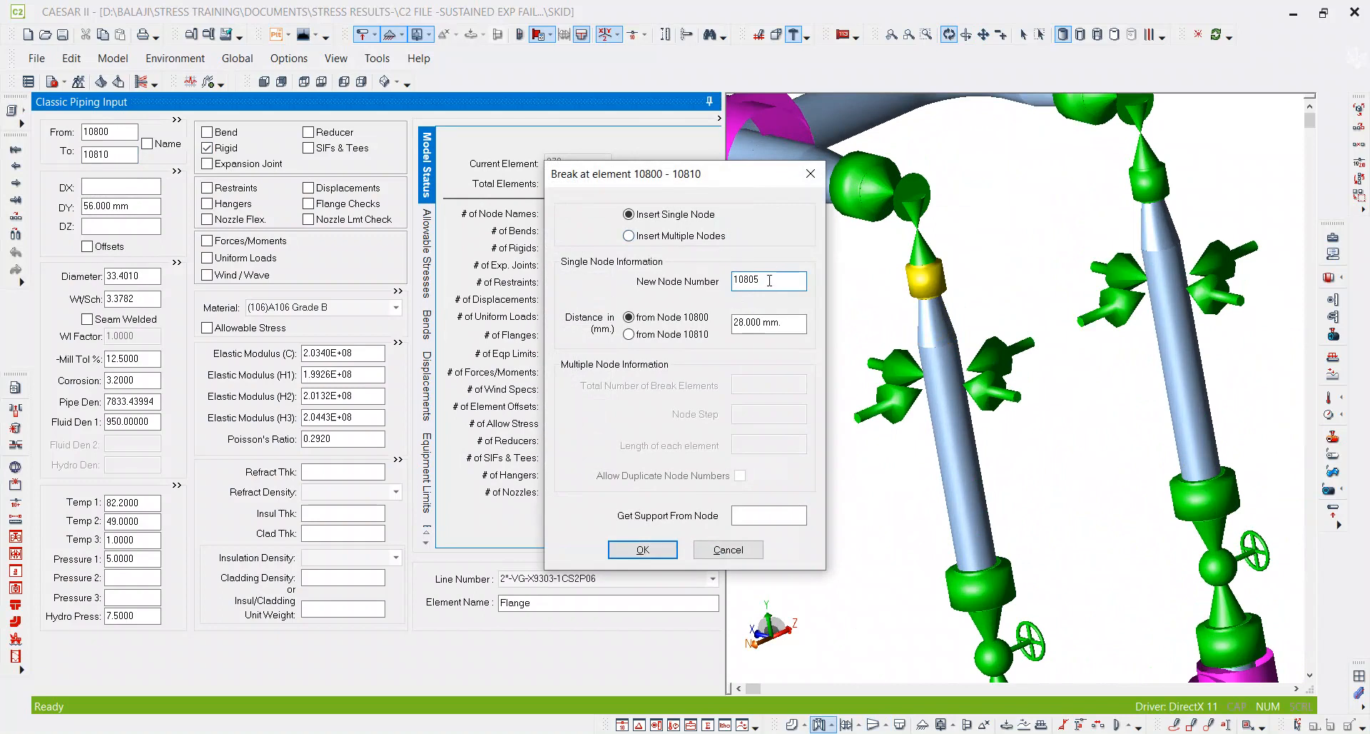
click(789, 321)
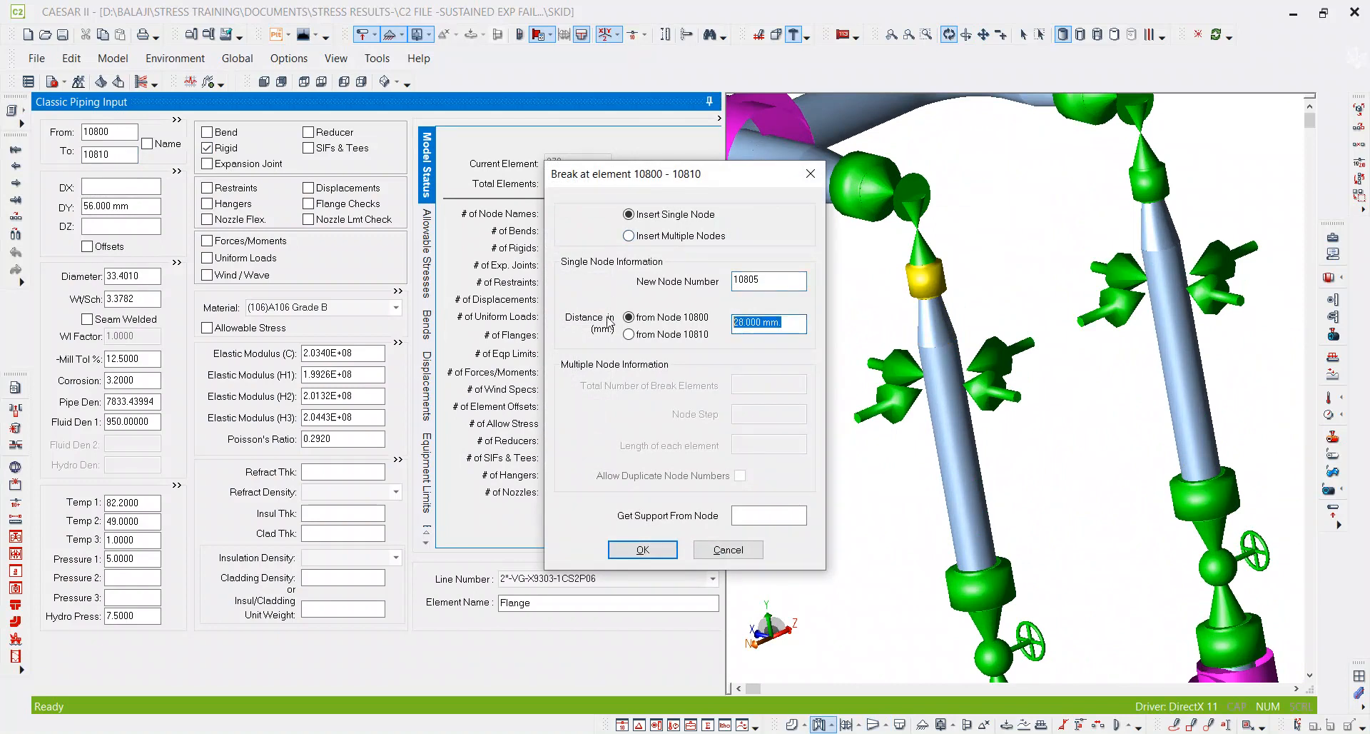
text(10)
key(Tab)
click(642, 549)
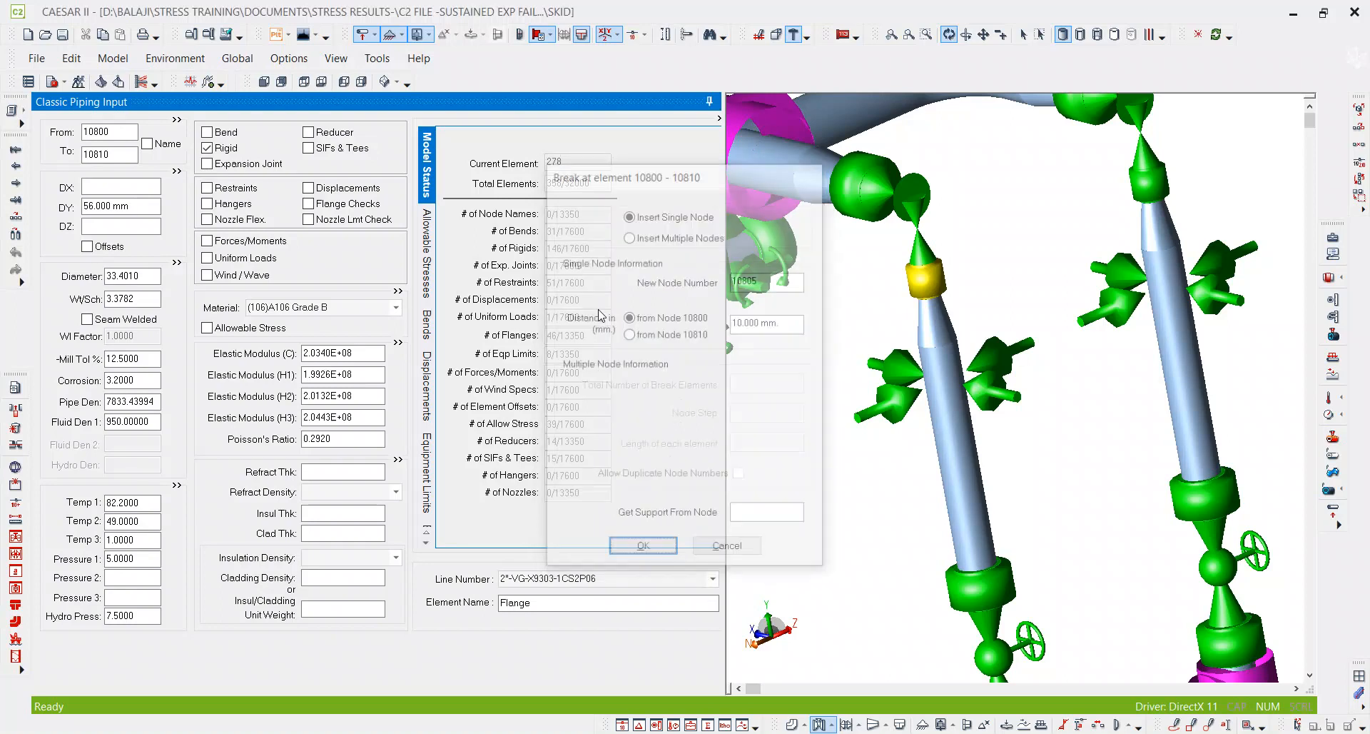
scroll(974, 300, up, 2)
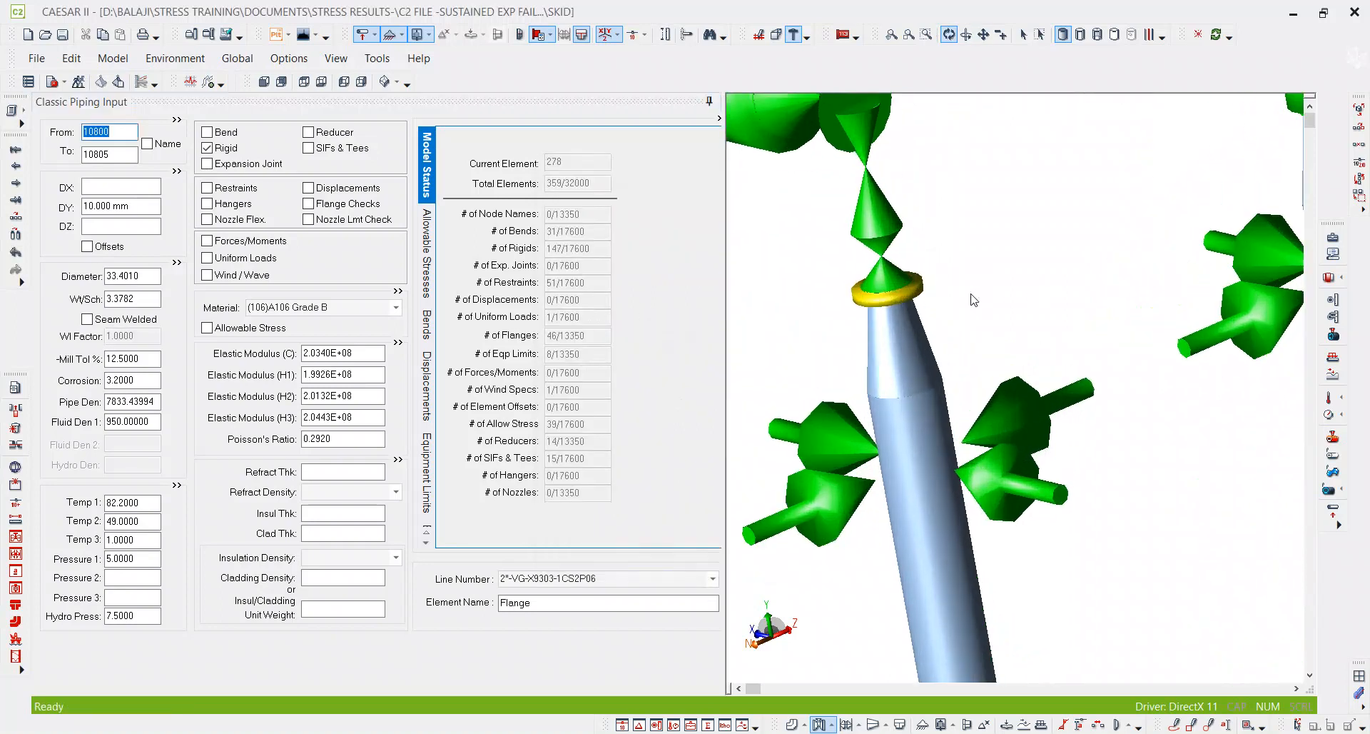
double_click(208, 148)
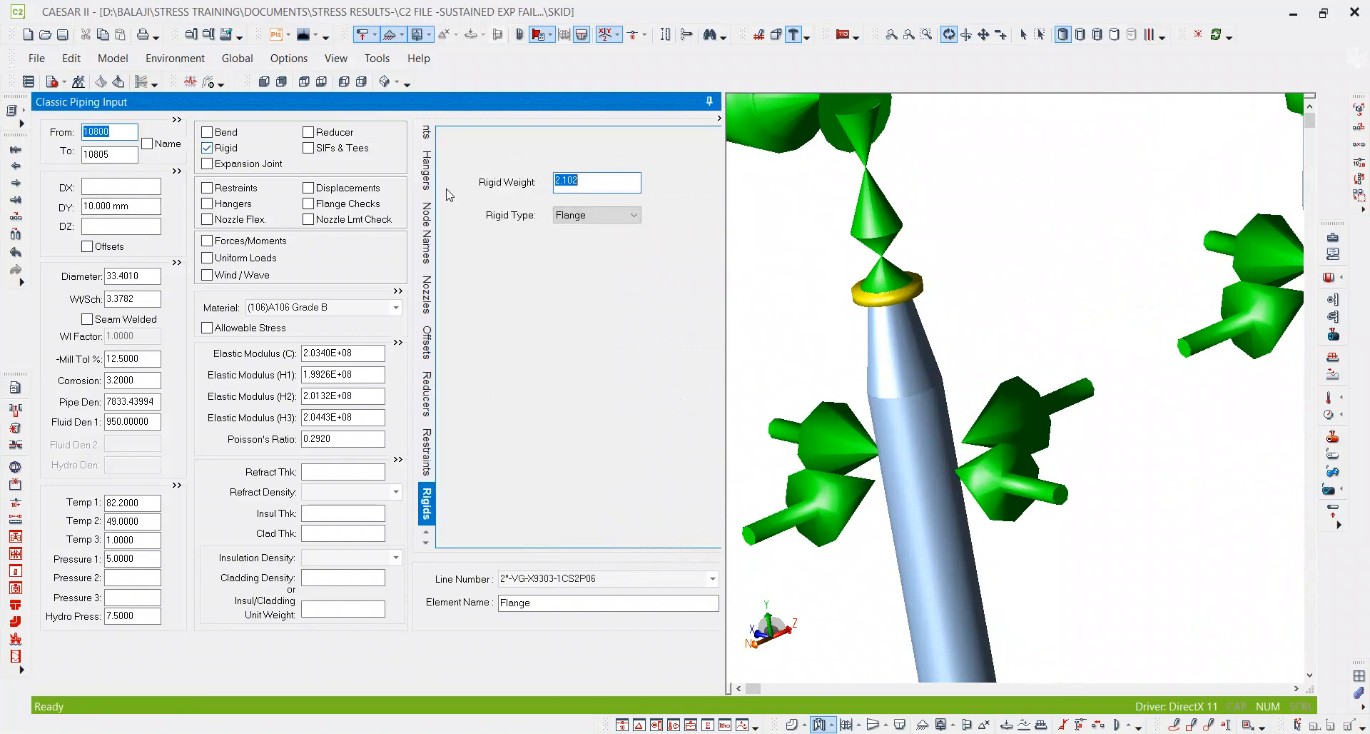
click(221, 148)
click(651, 415)
key(Page_Down)
double_click(222, 150)
click(584, 181)
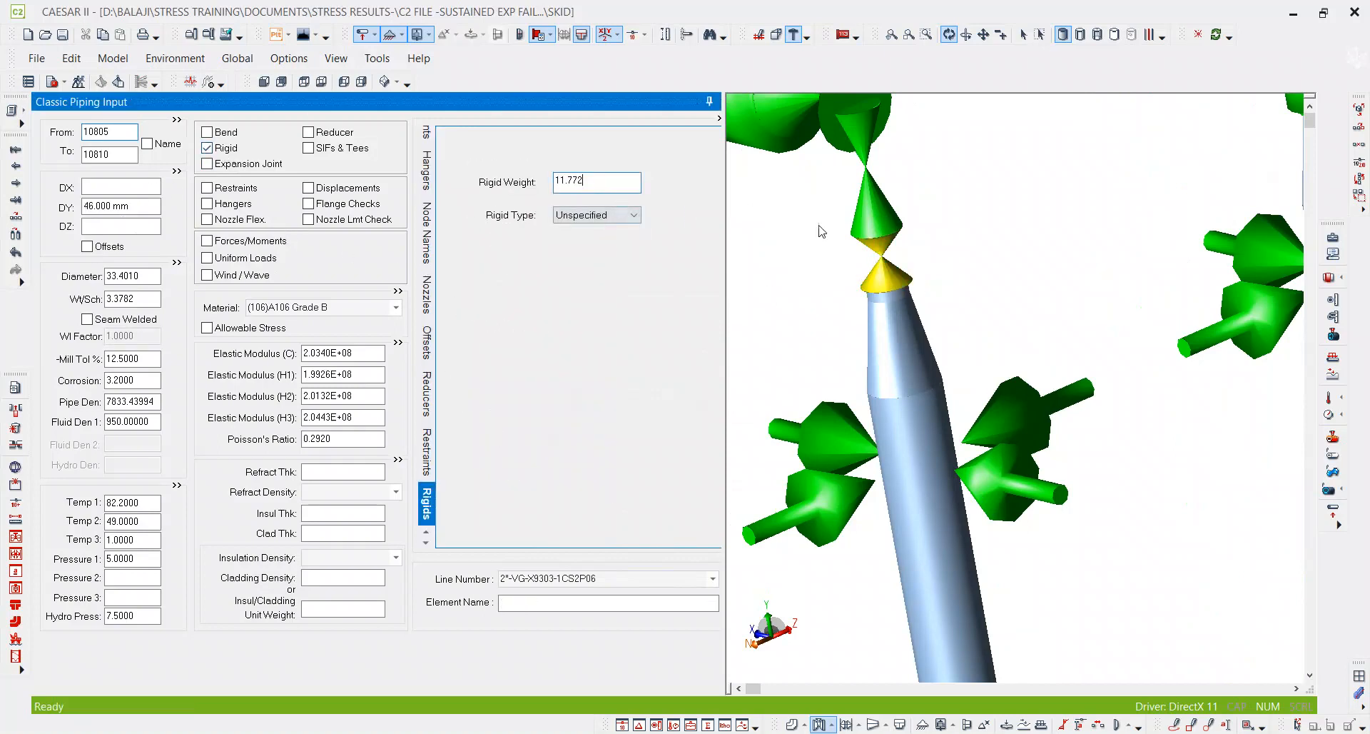
drag(924, 297, 936, 302)
double_click(916, 297)
click(909, 298)
drag(919, 291, 900, 235)
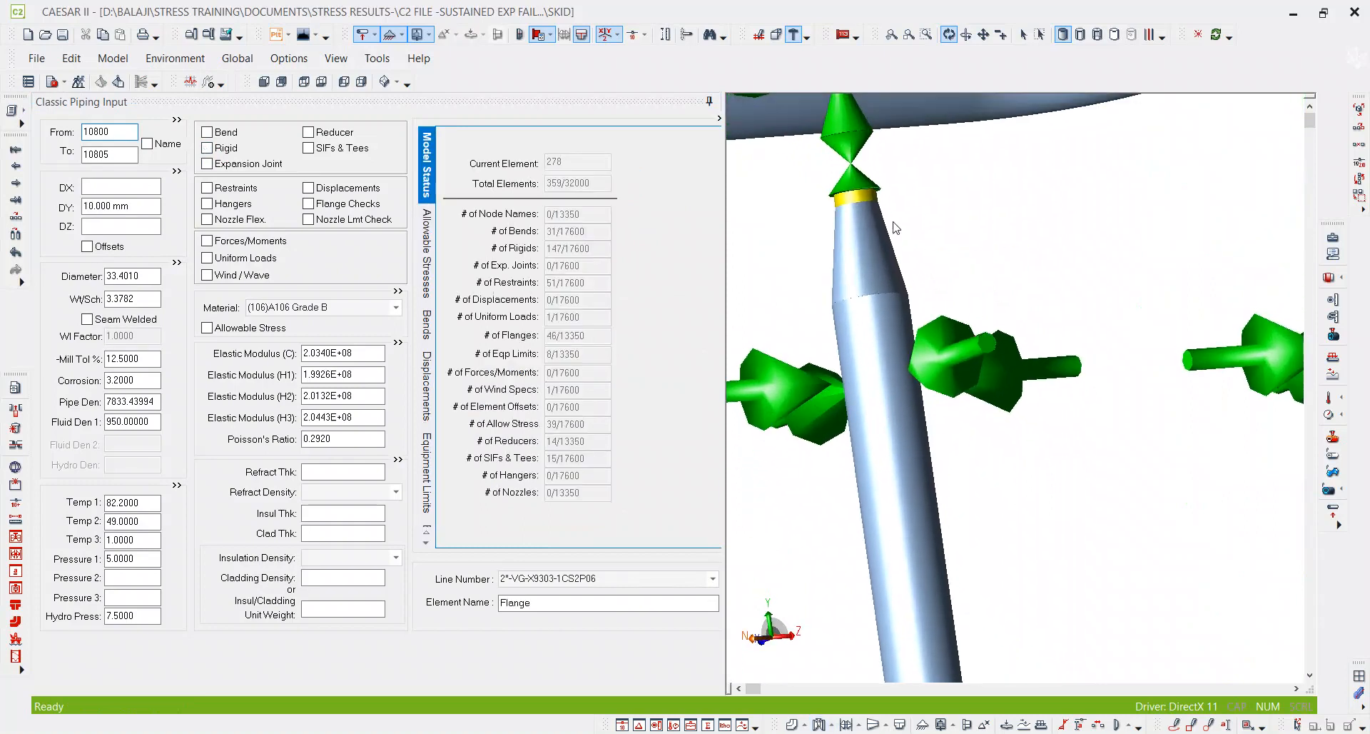
scroll(901, 236, up, 2)
click(114, 206)
text(10)
key(Tab)
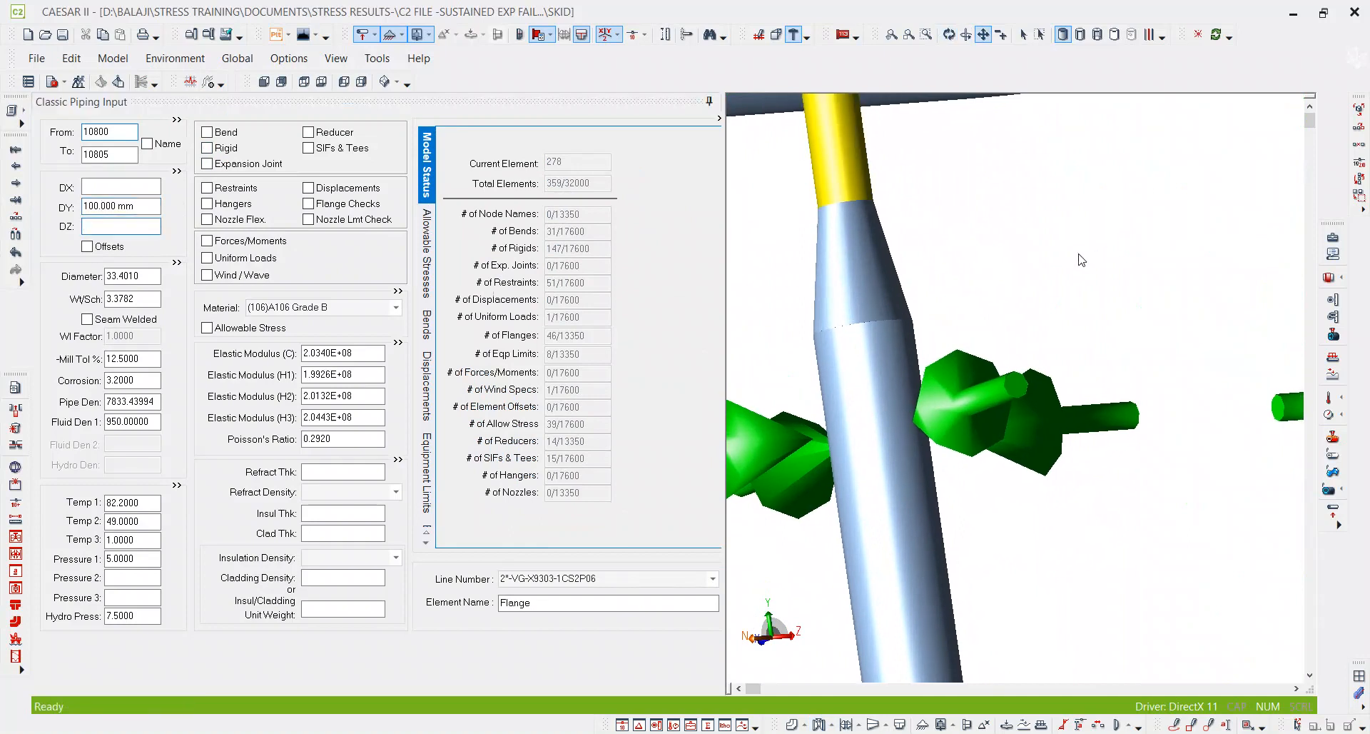
scroll(1012, 410, down, 5)
click(981, 486)
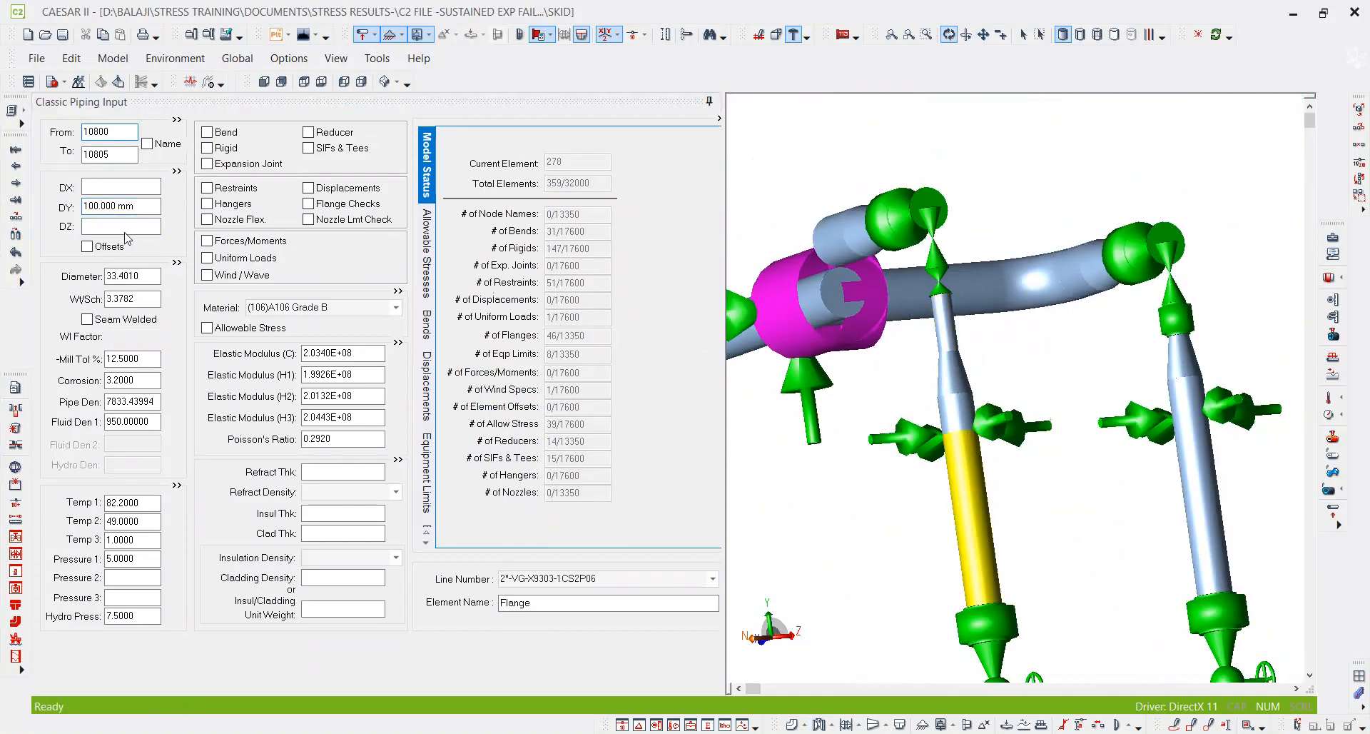
click(86, 205)
text(205)
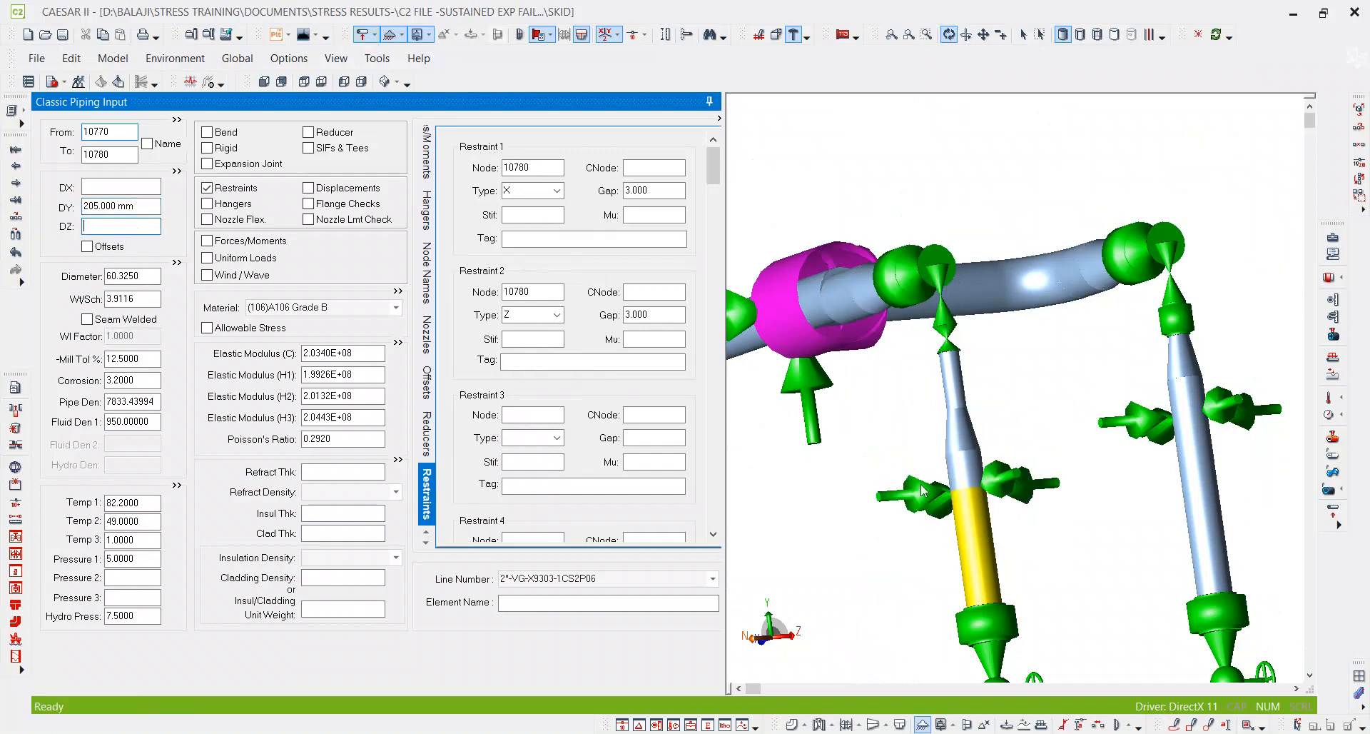
click(1007, 350)
scroll(1007, 349, up, 2)
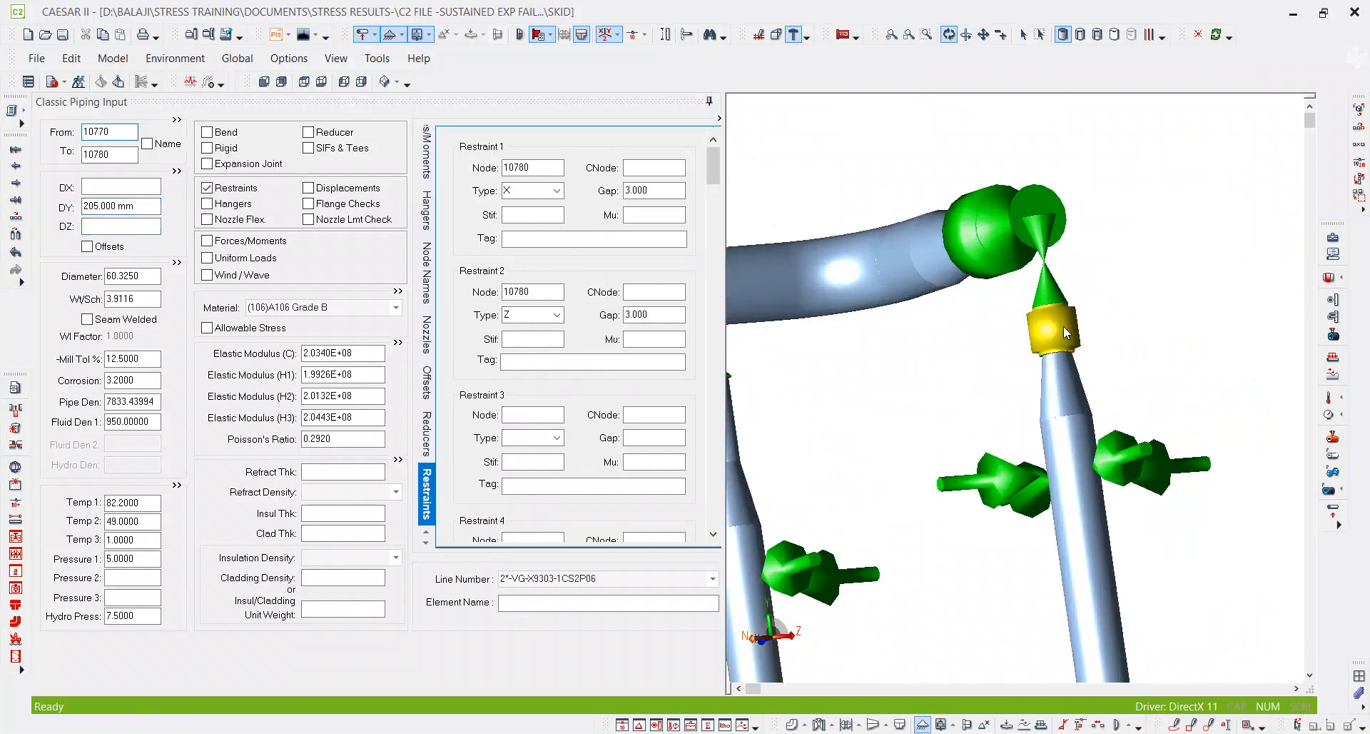
click(116, 154)
key(alt+b)
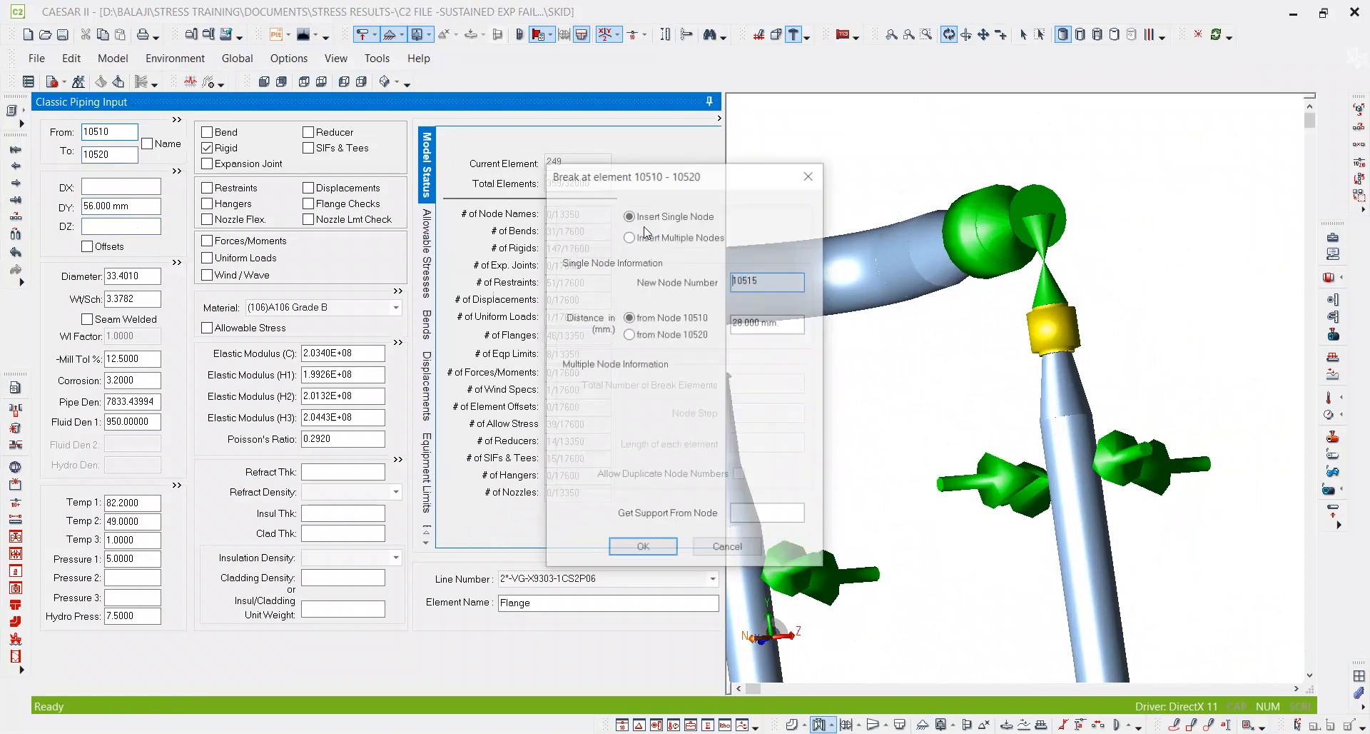
drag(790, 322, 653, 341)
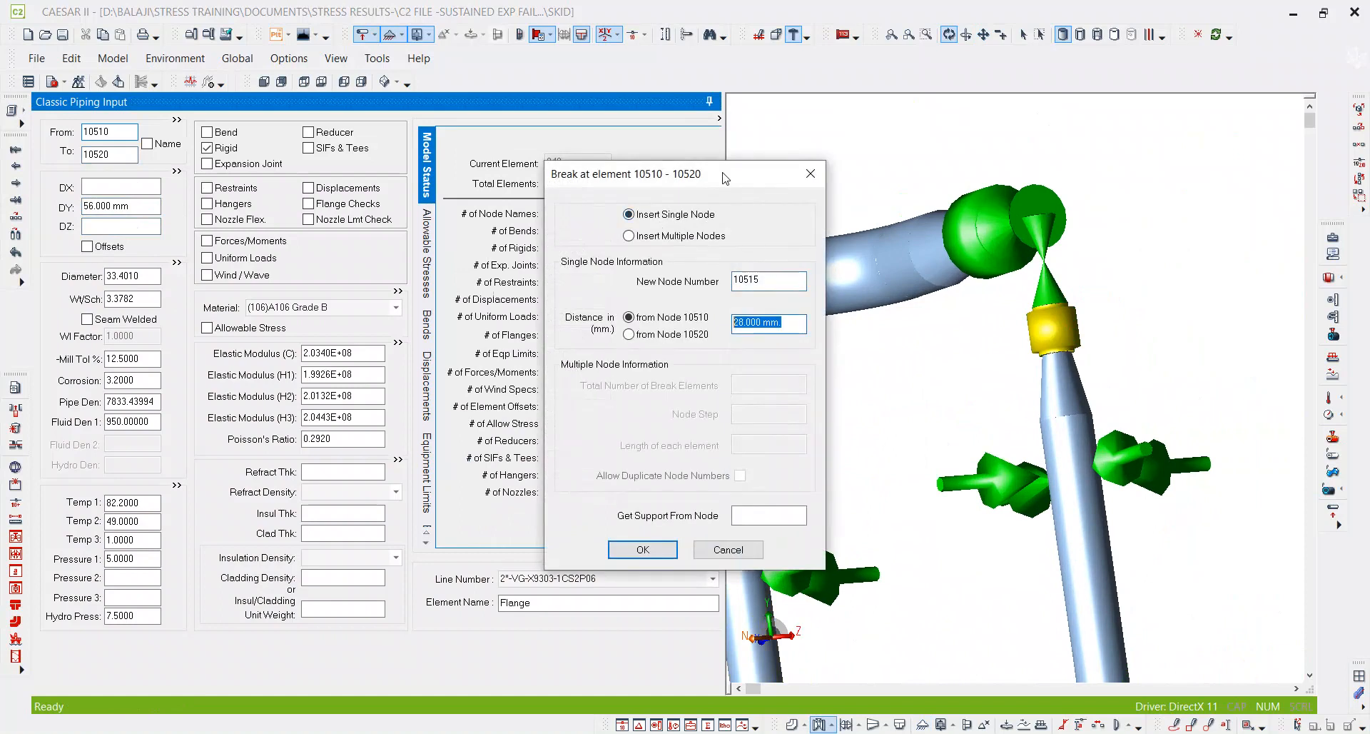
text(10)
key(Tab)
key(Tab)
key(Return)
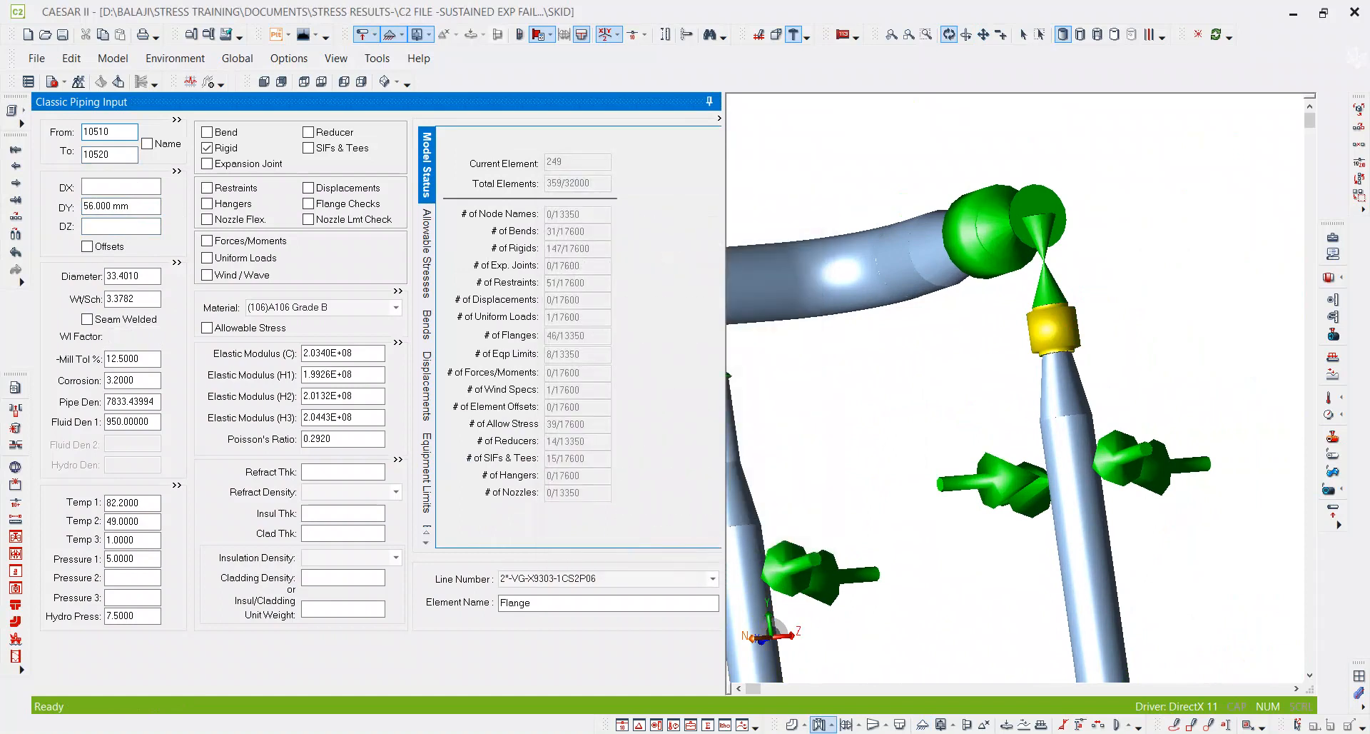
click(216, 150)
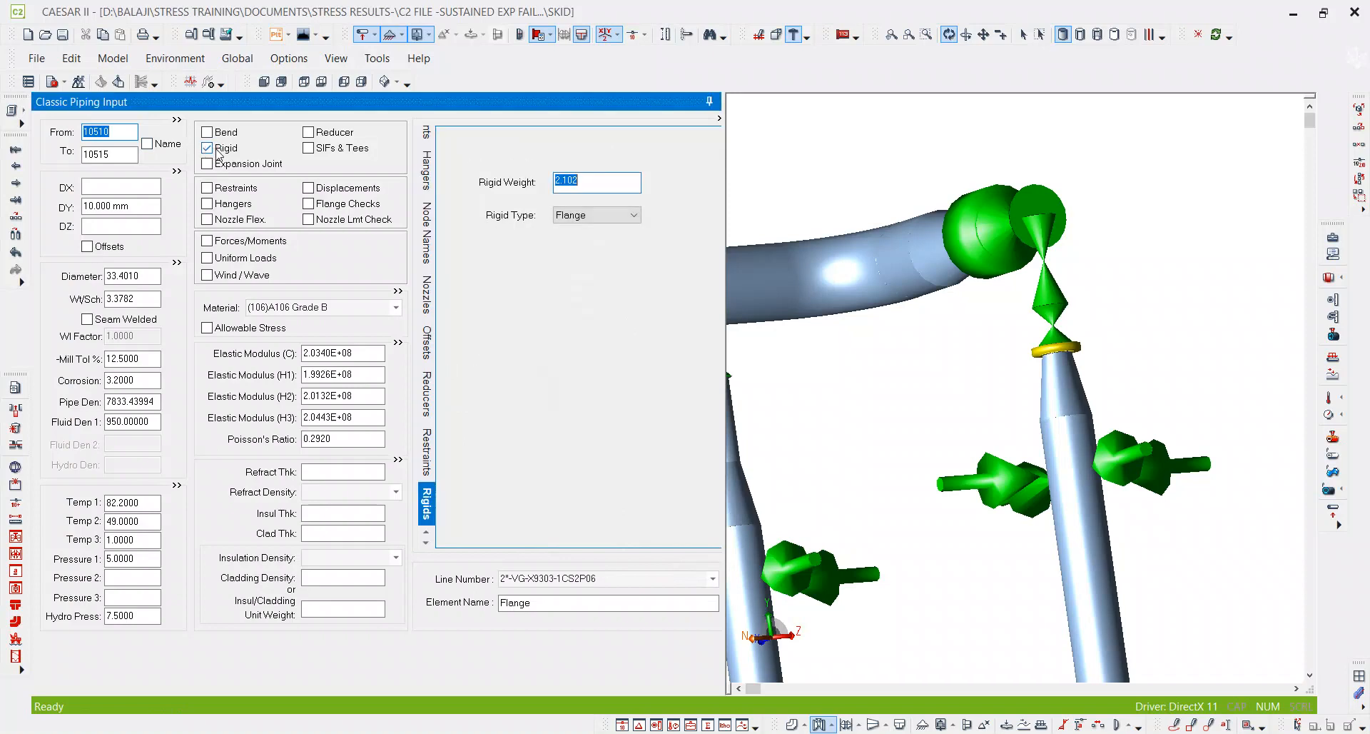
click(216, 151)
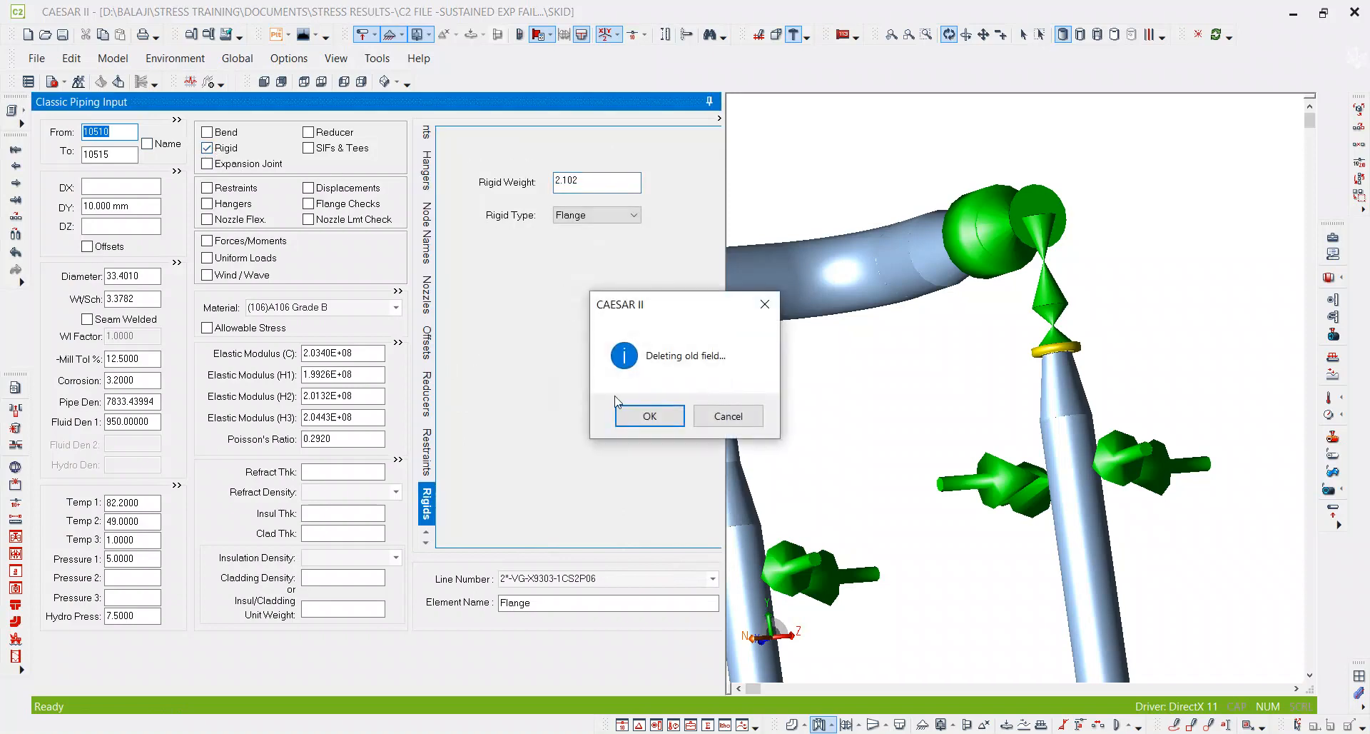
click(626, 415)
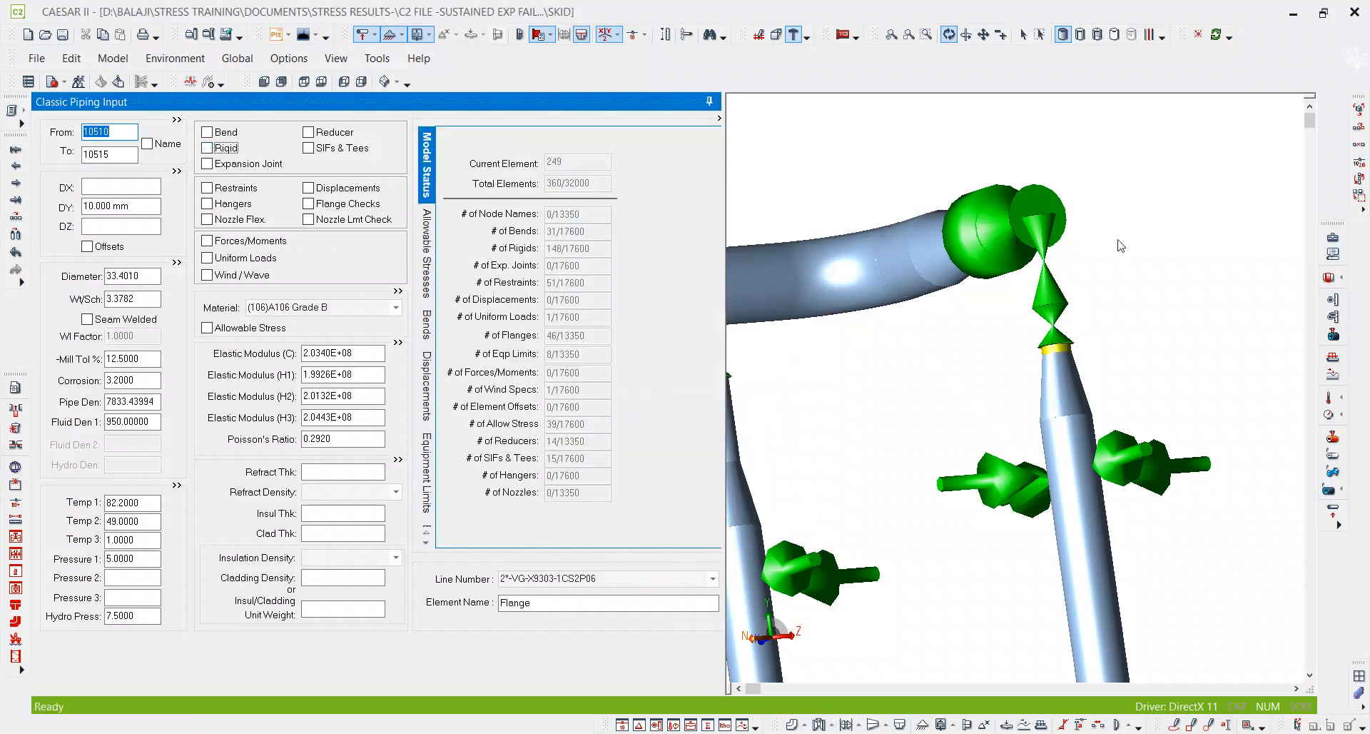
click(1052, 320)
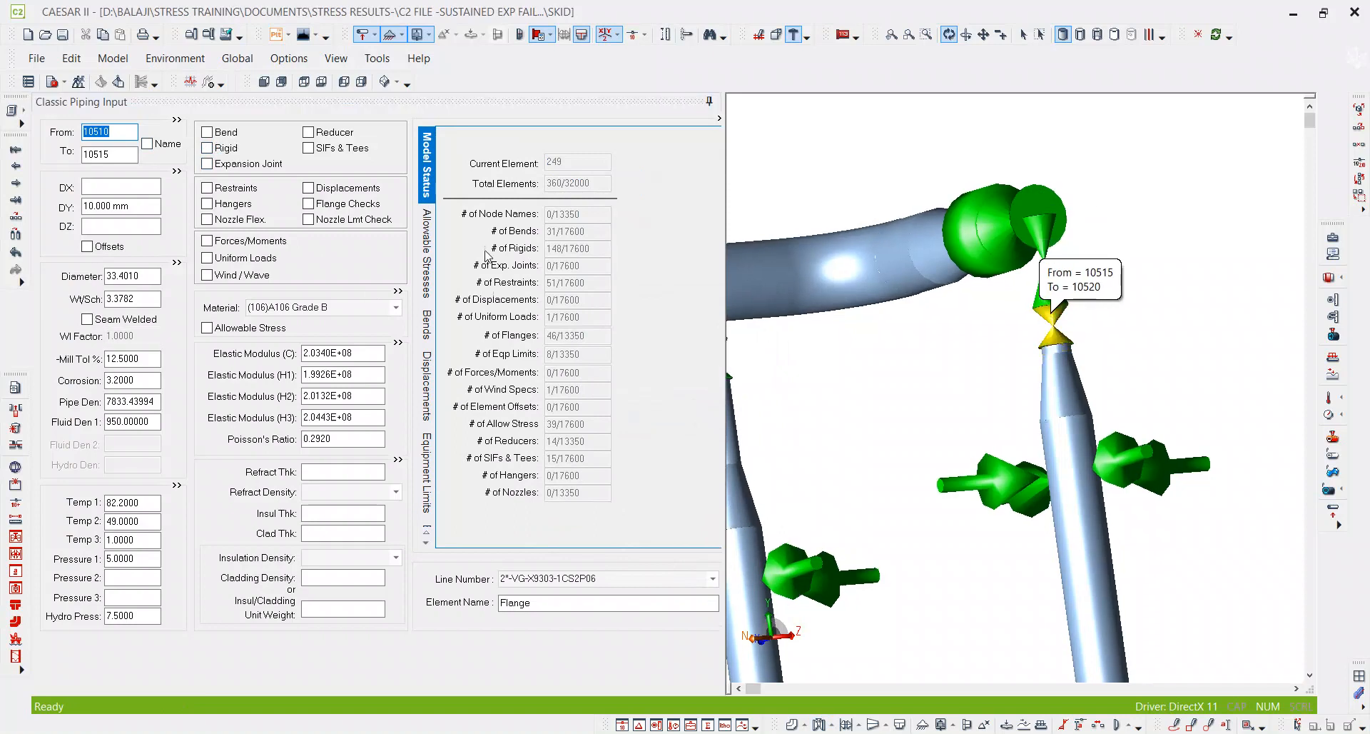
click(228, 150)
click(574, 191)
click(812, 185)
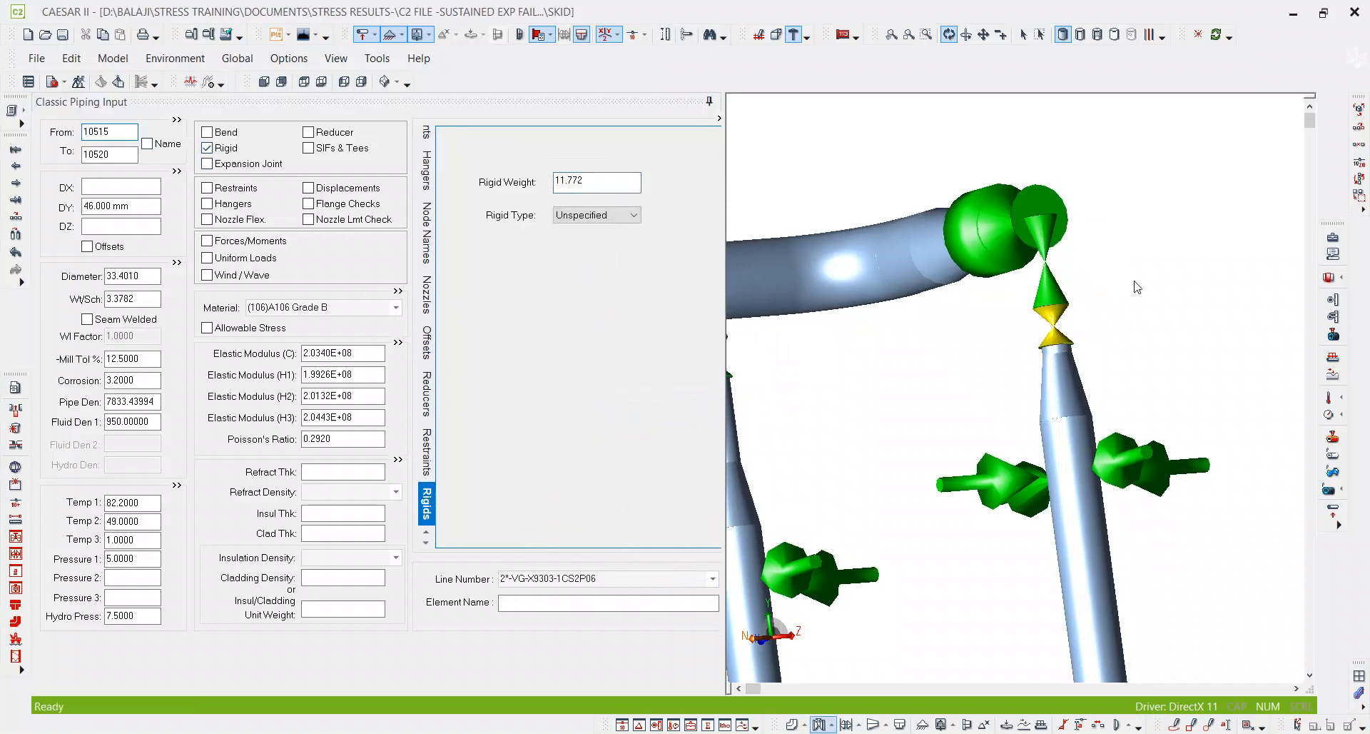
click(130, 208)
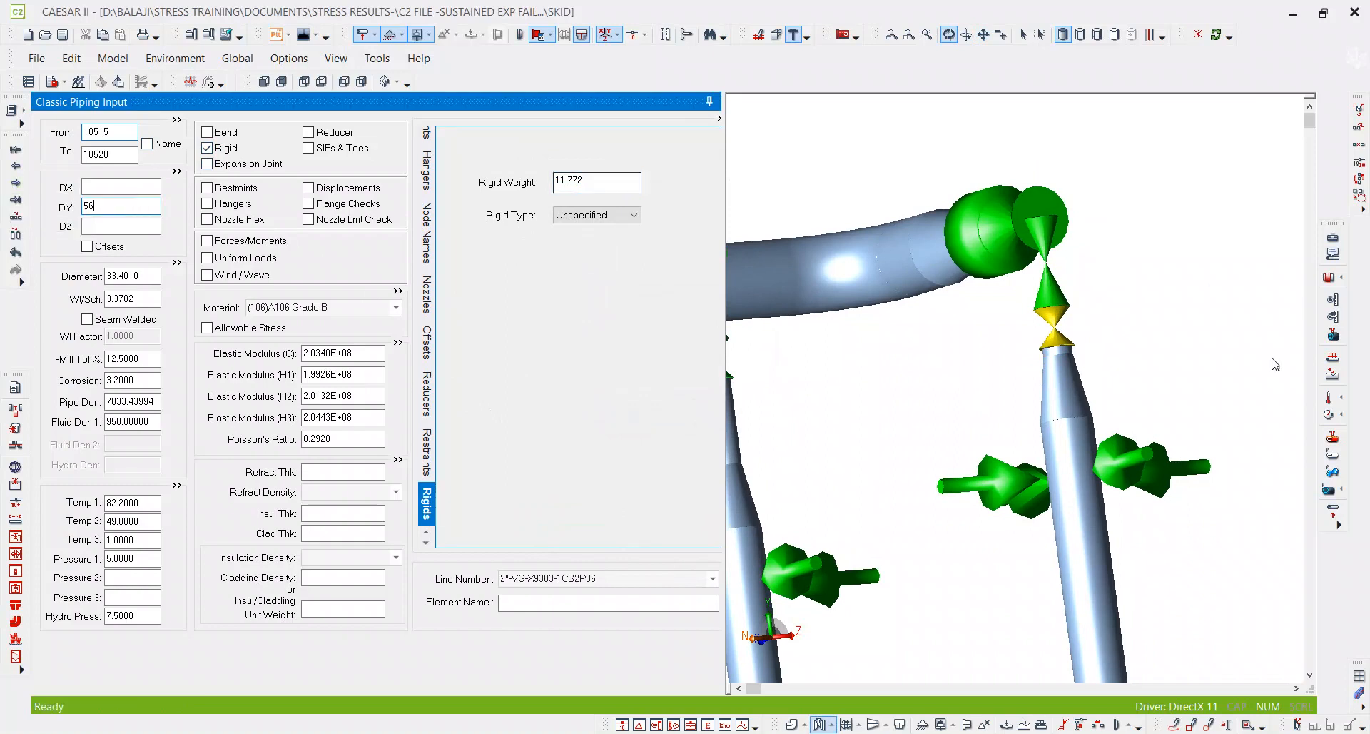
drag(1010, 367, 1108, 345)
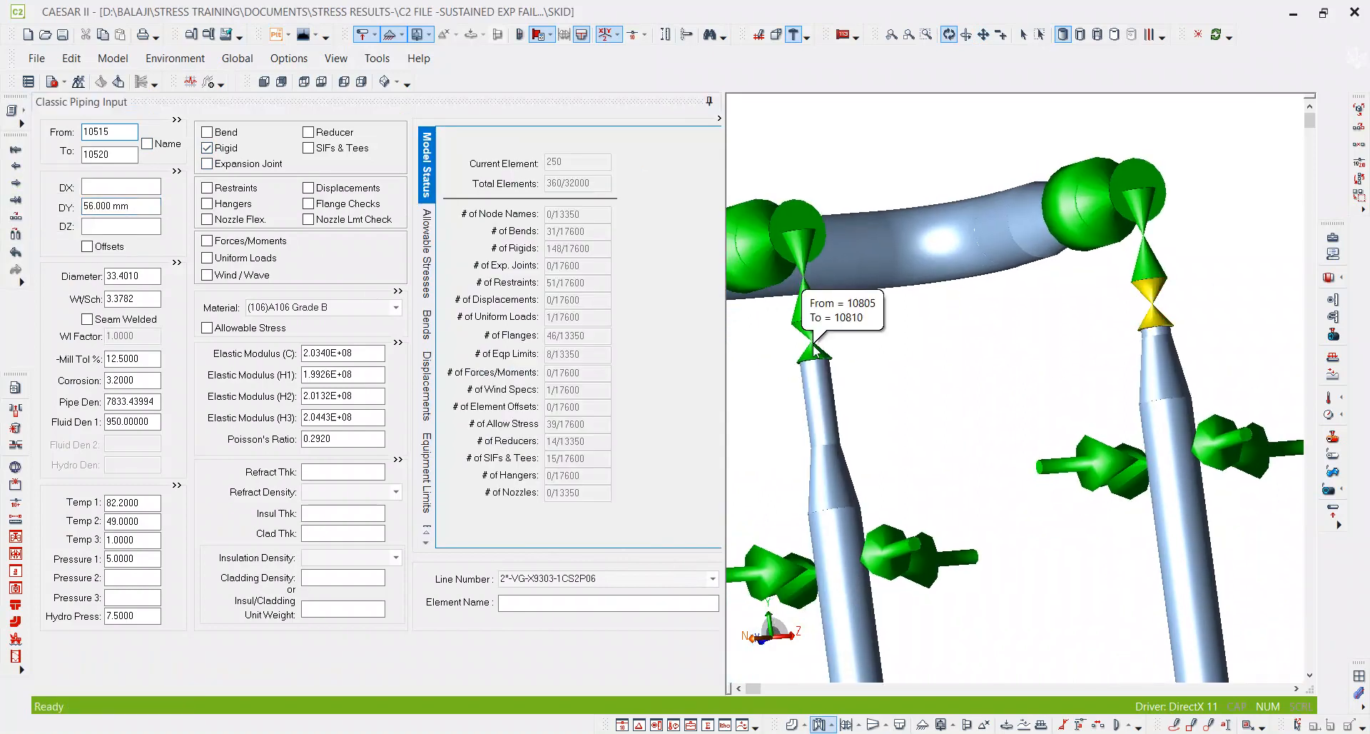
click(123, 207)
text(56)
key(Tab)
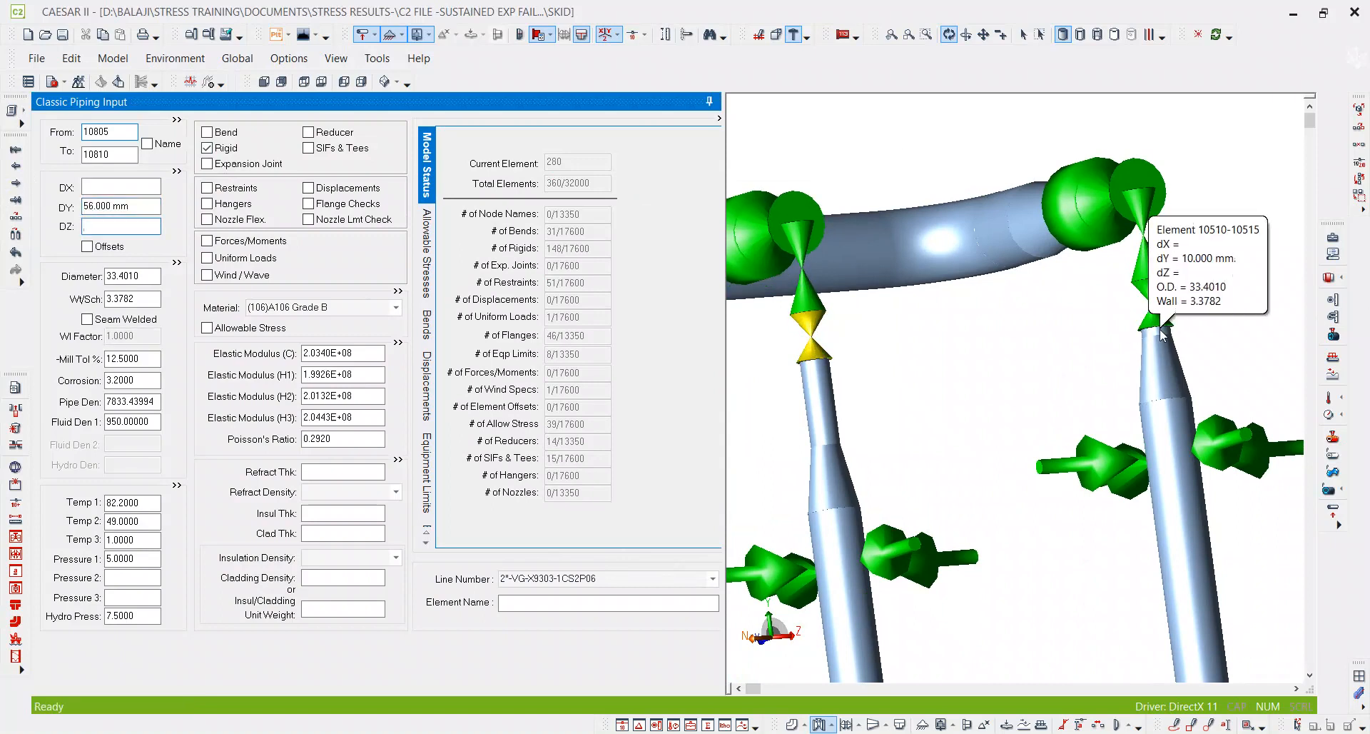
click(121, 206)
text(100)
key(Tab)
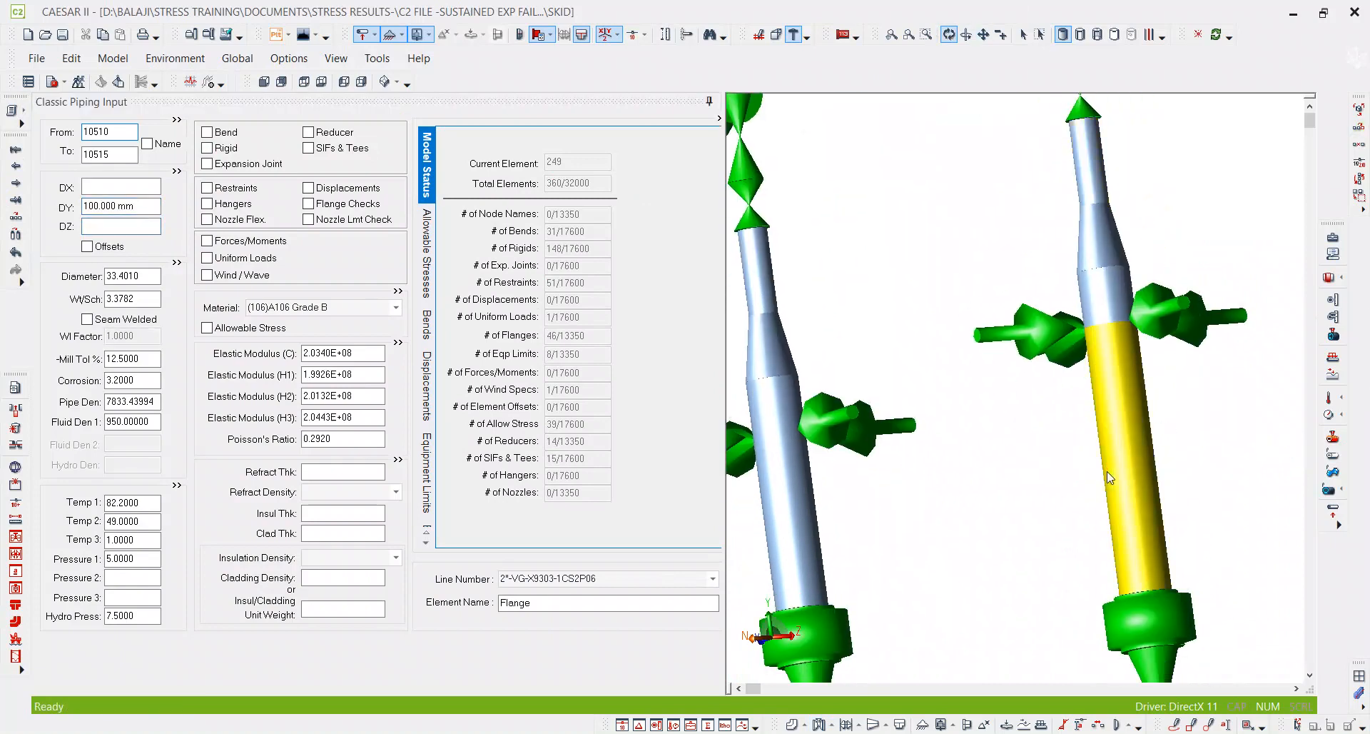
drag(91, 206, 84, 207)
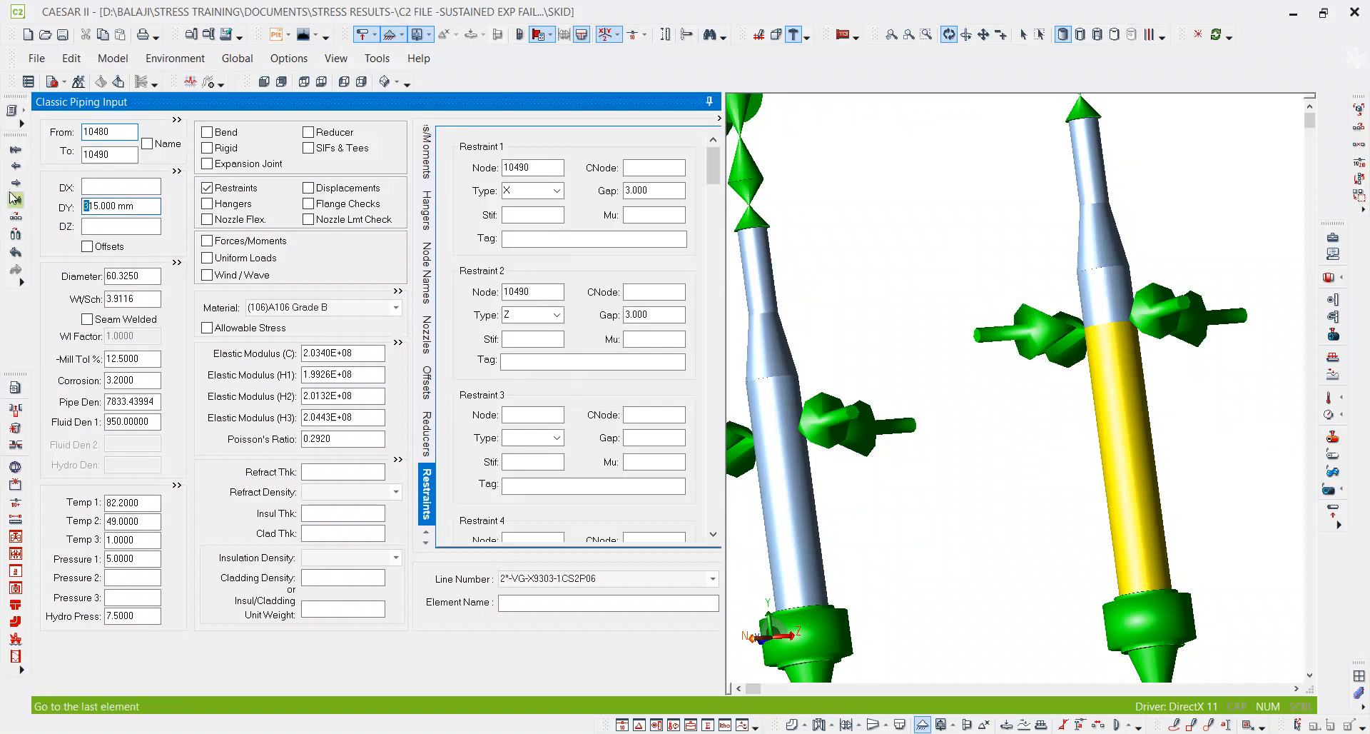
text(2)
key(Tab)
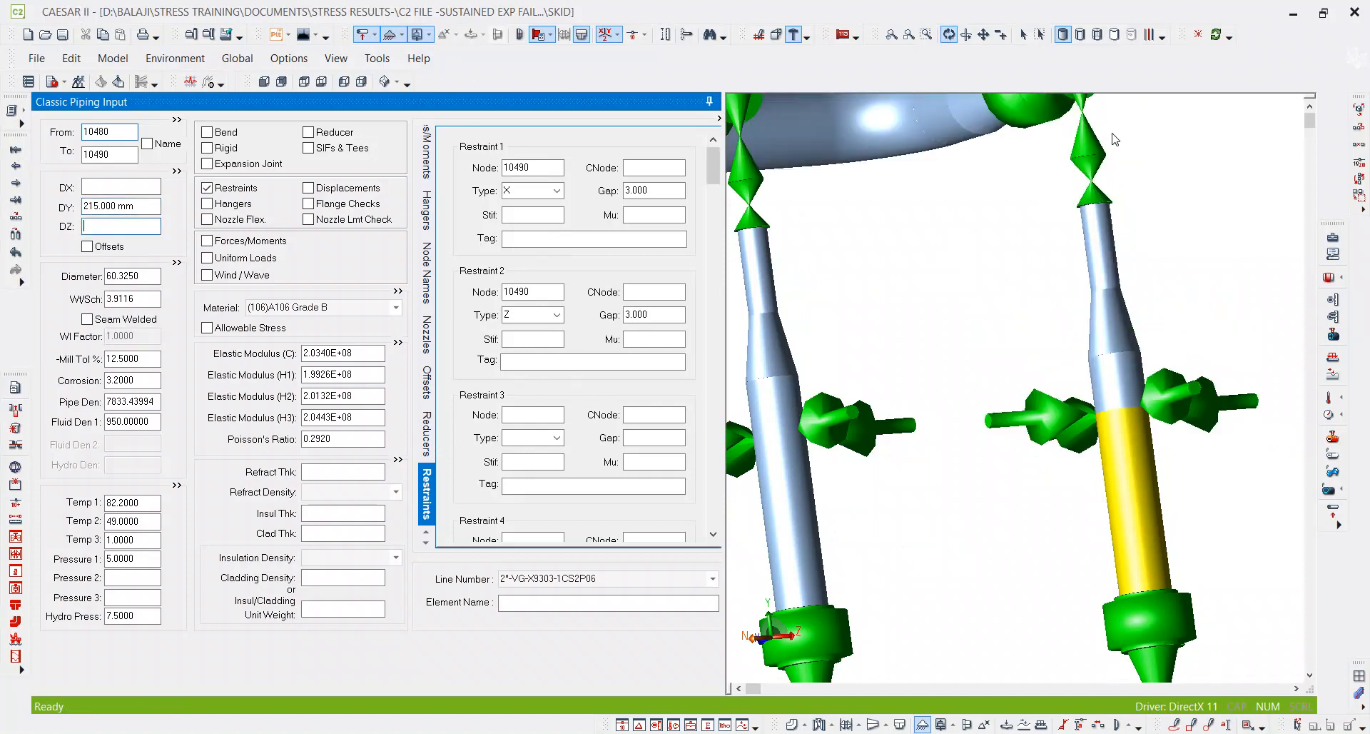
scroll(1048, 220, down, 5)
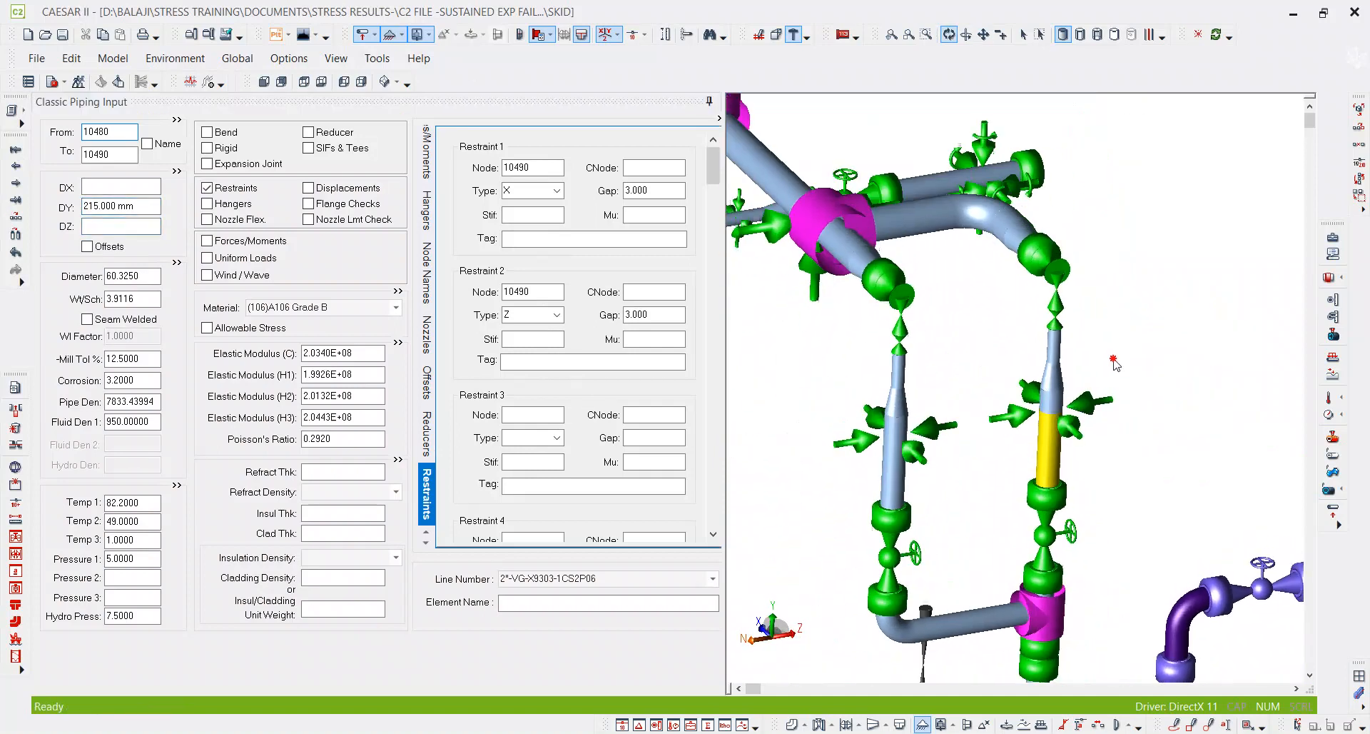
Step: Rerun the analysis and check the legacy stress summary for expansion load case 49 (L49=L2-L6)
click(80, 83)
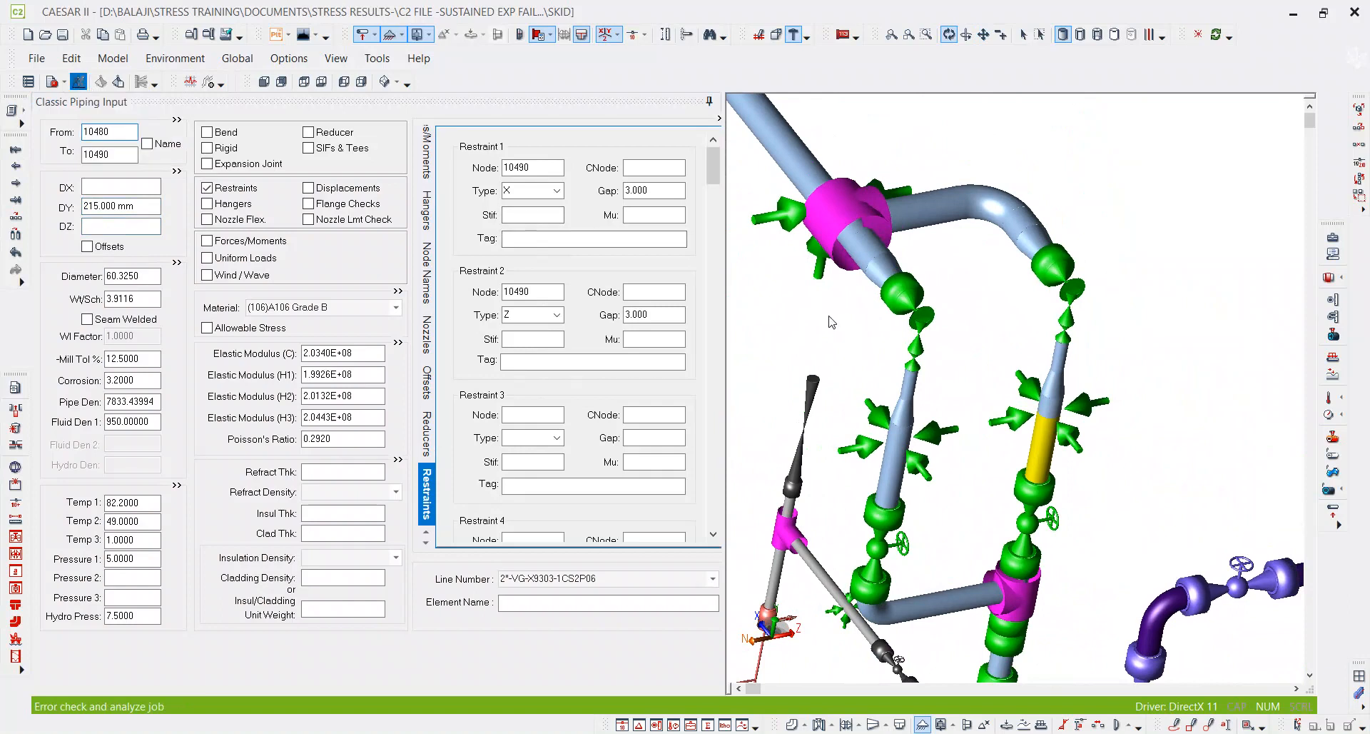
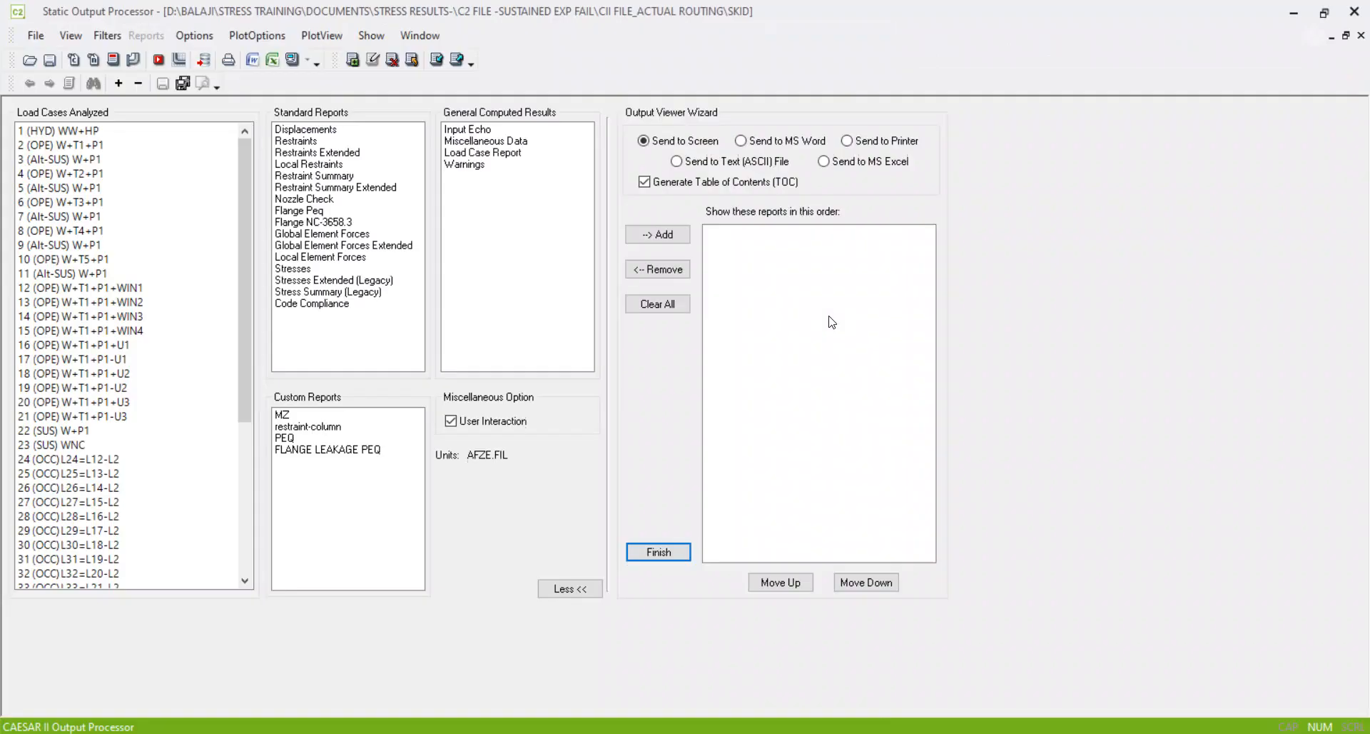
scroll(175, 421, down, 5)
scroll(175, 421, down, 1)
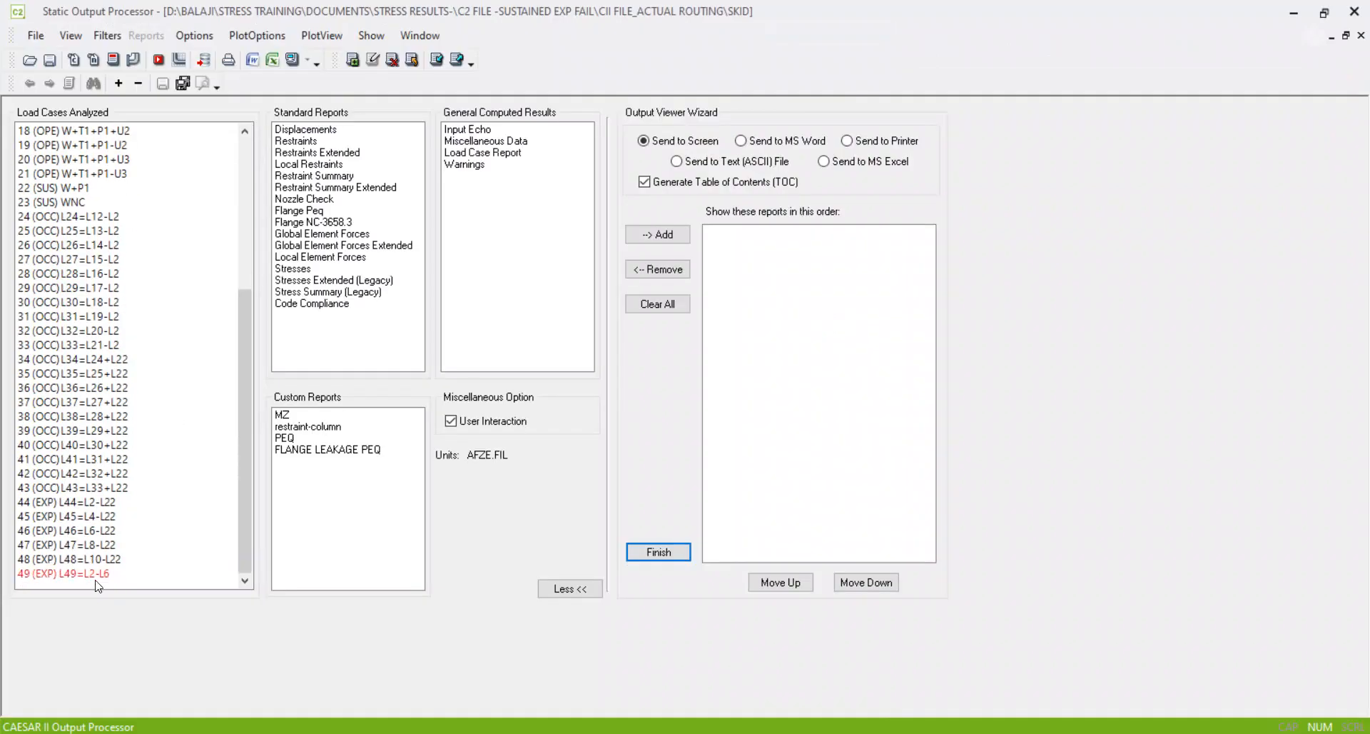
scroll(106, 510, up, 6)
scroll(95, 289, down, 6)
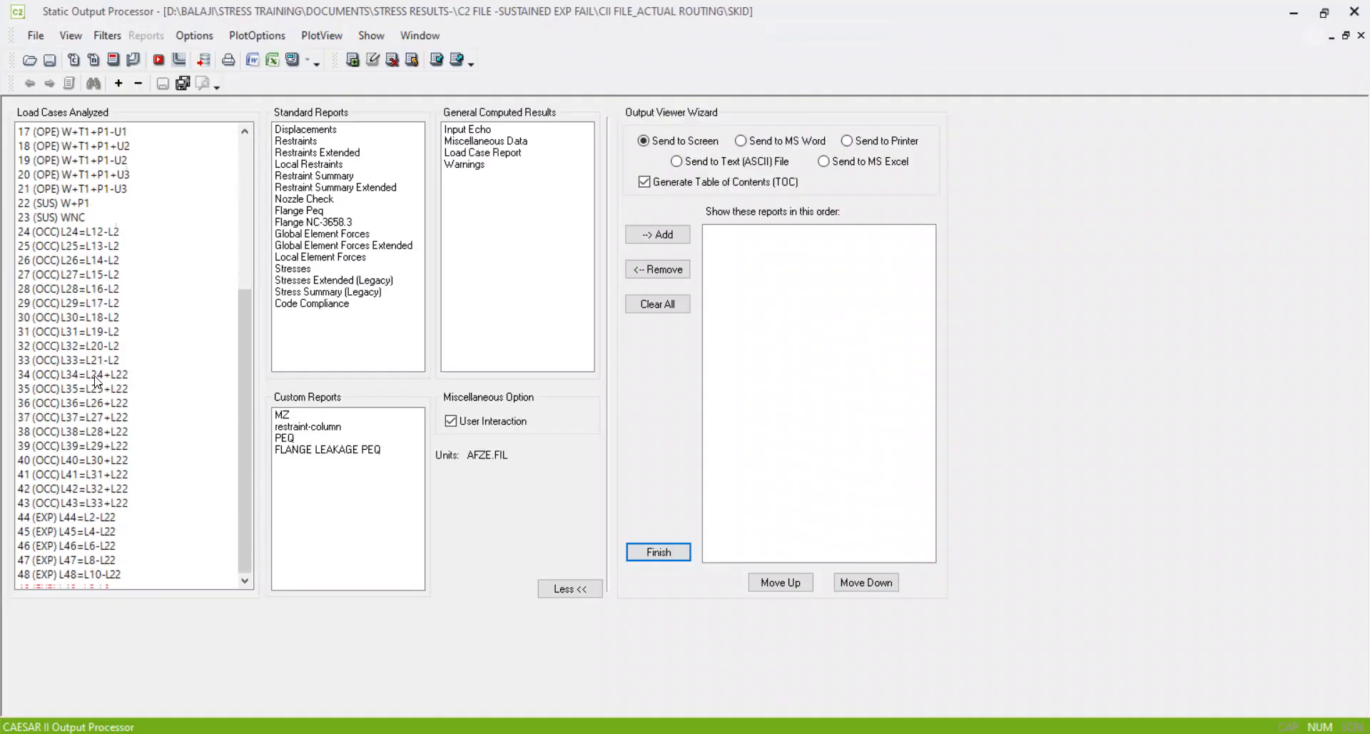
click(60, 573)
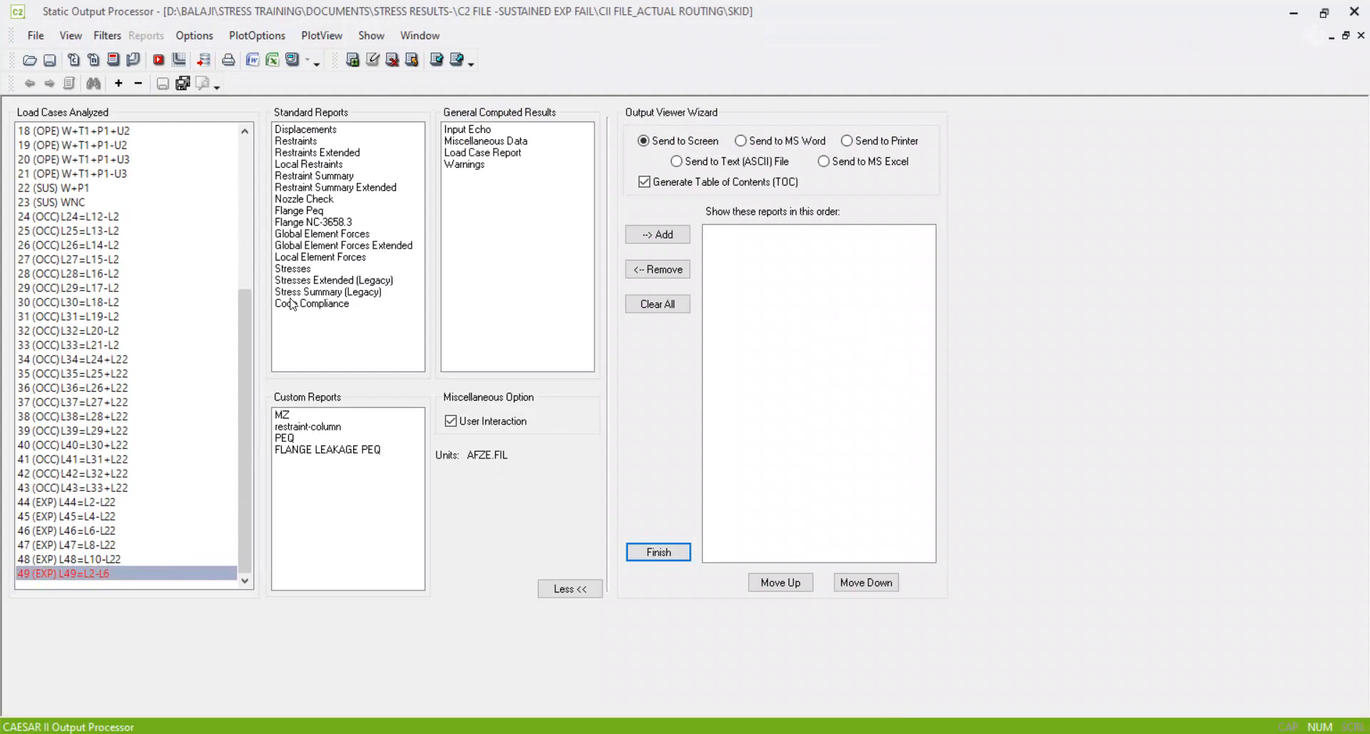
click(314, 291)
click(291, 59)
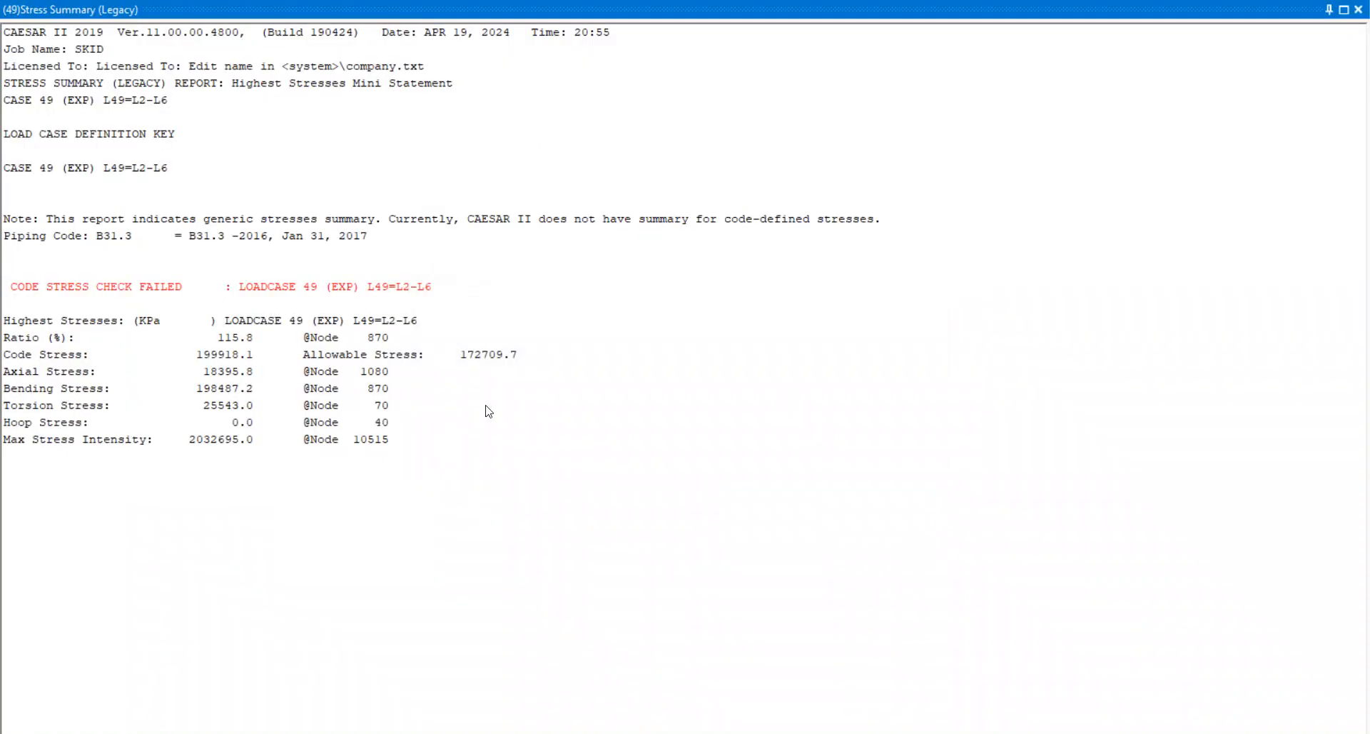
click(1359, 11)
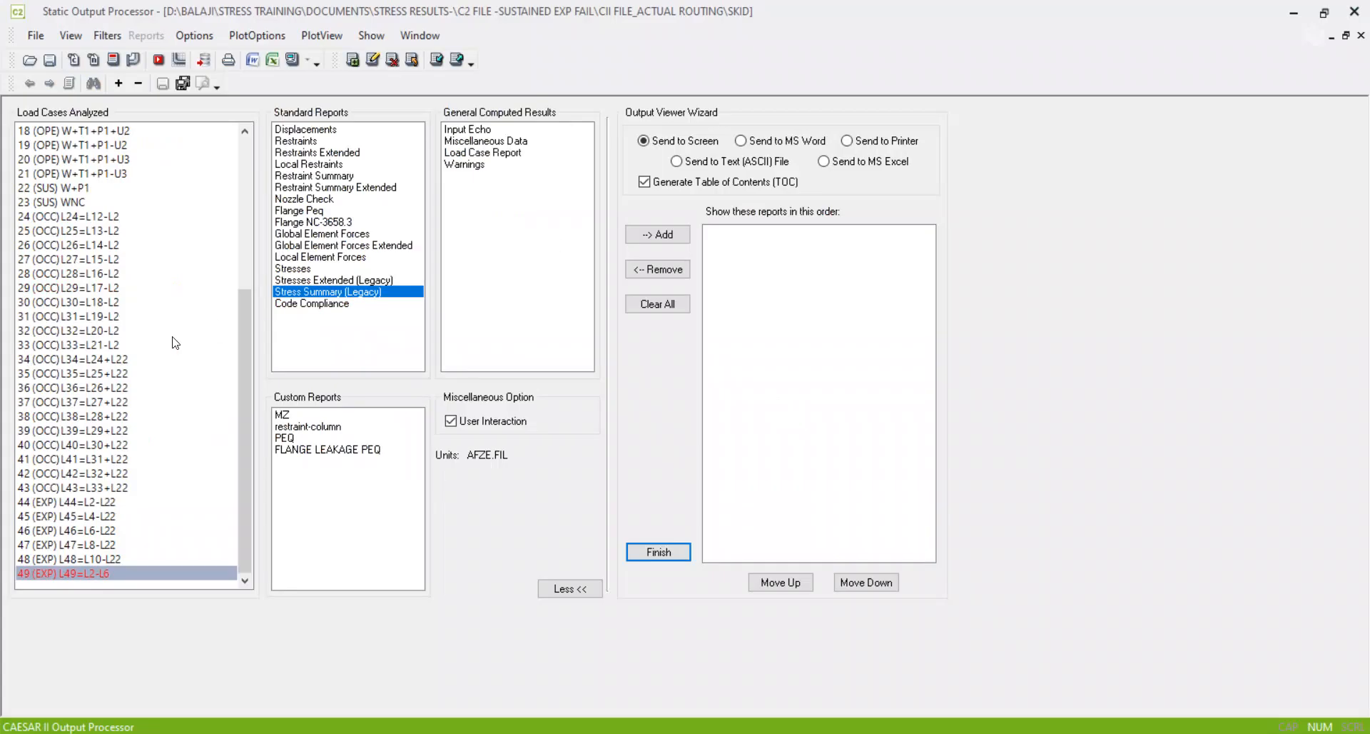
Step: Open the Stresses report for load case 49 and sort its rows by stress ratio, highest first
click(278, 270)
click(292, 59)
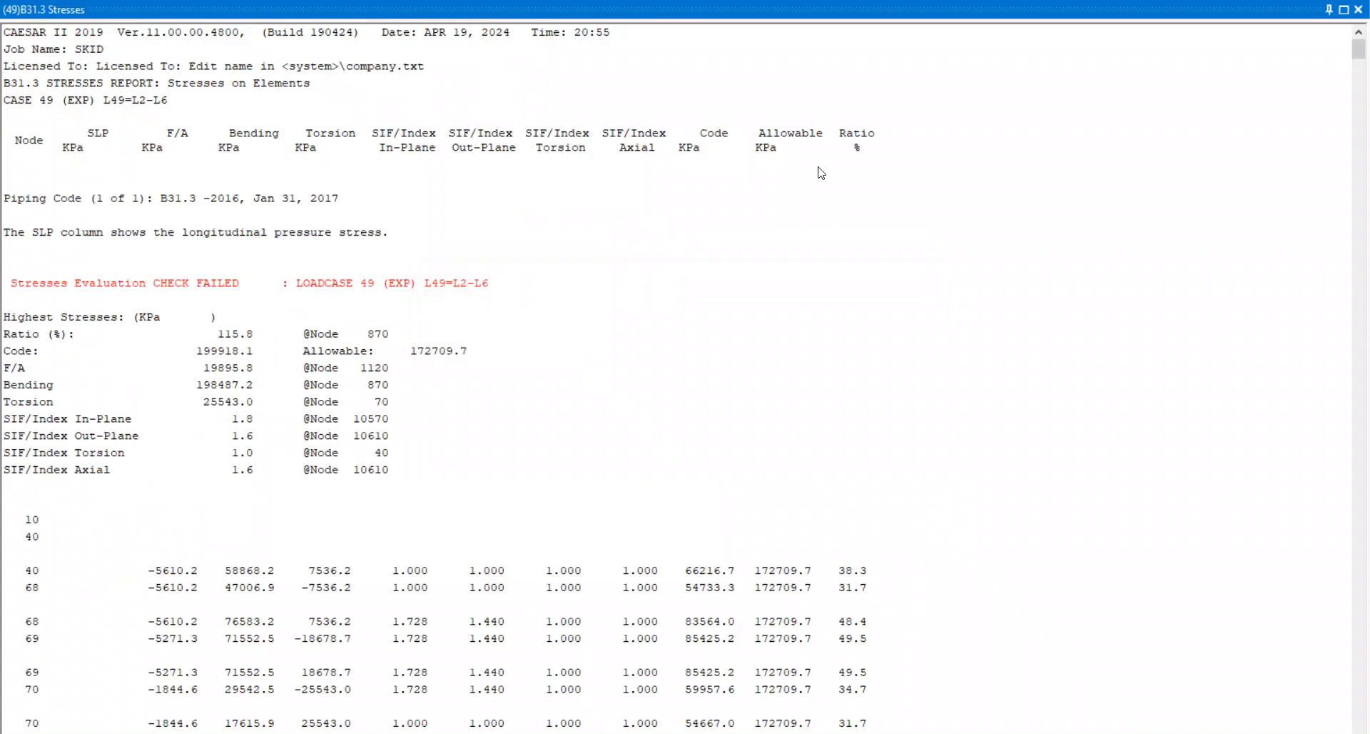
double_click(856, 139)
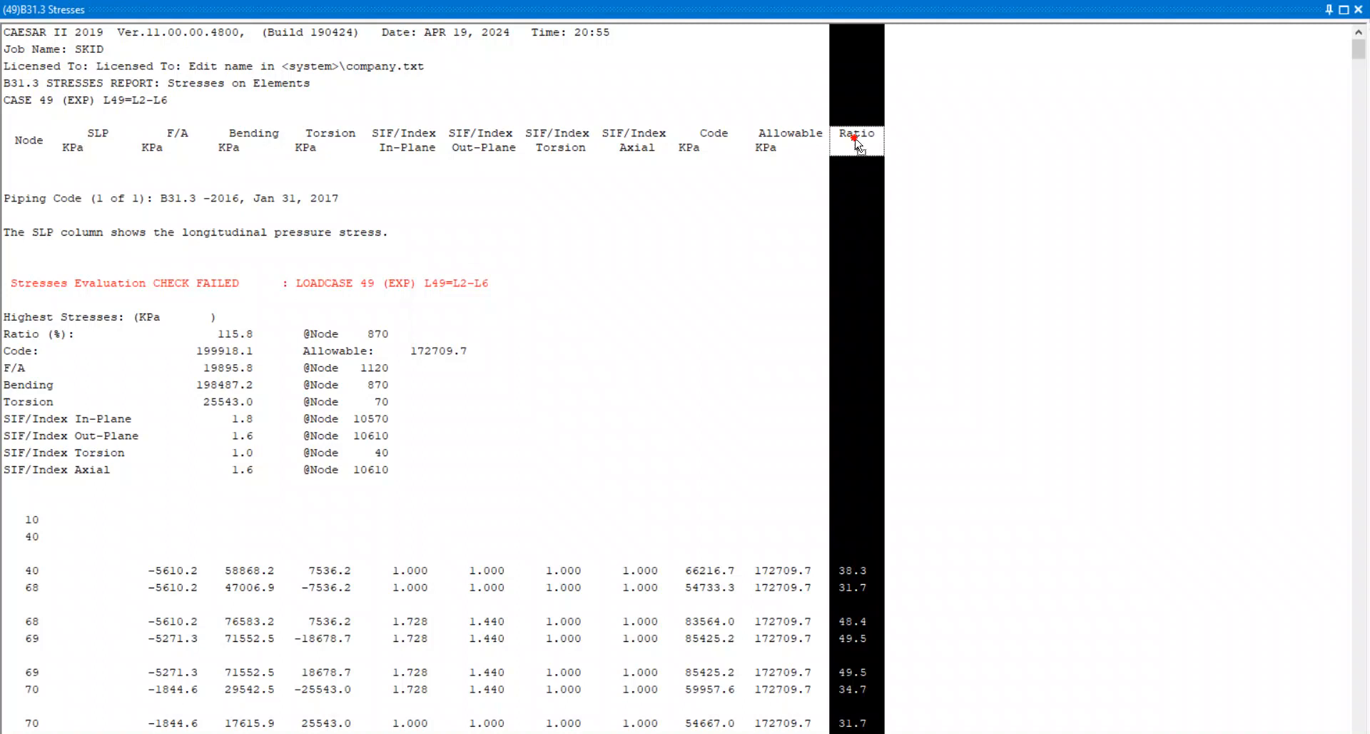
double_click(858, 142)
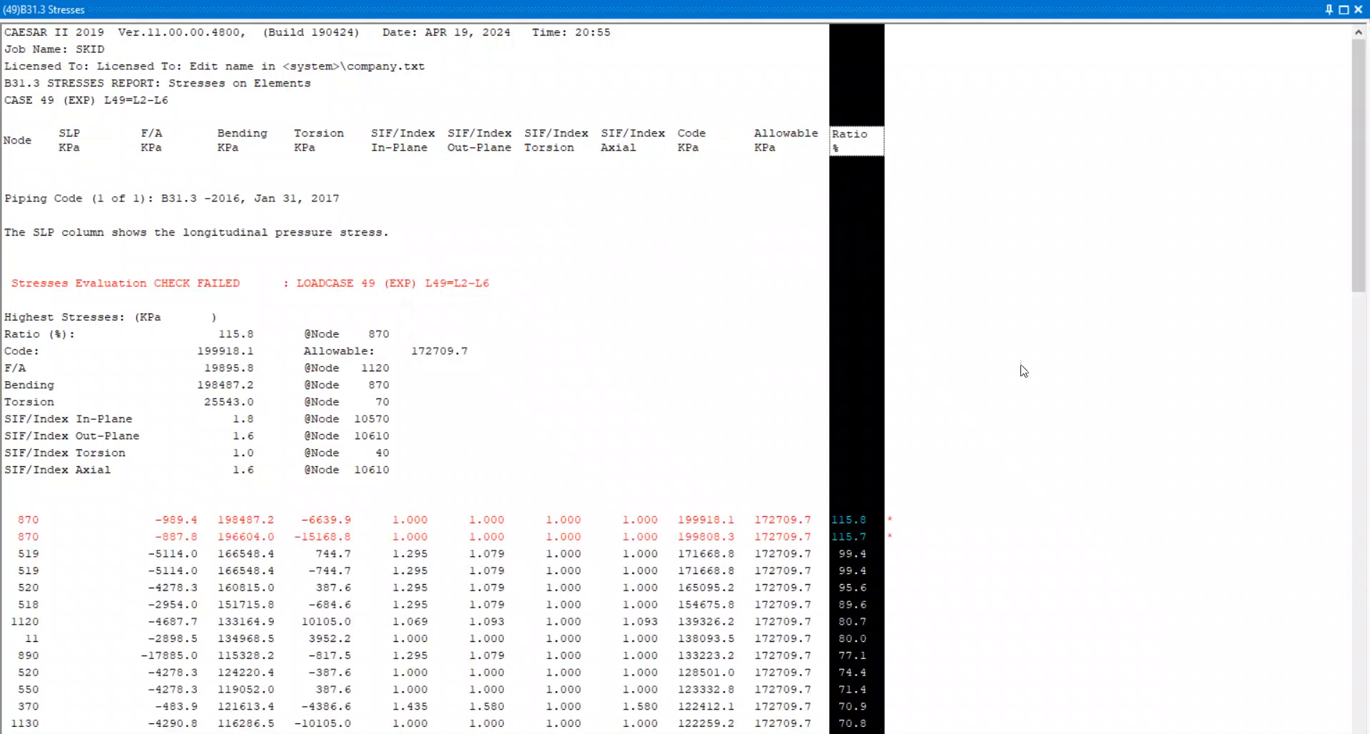
click(901, 539)
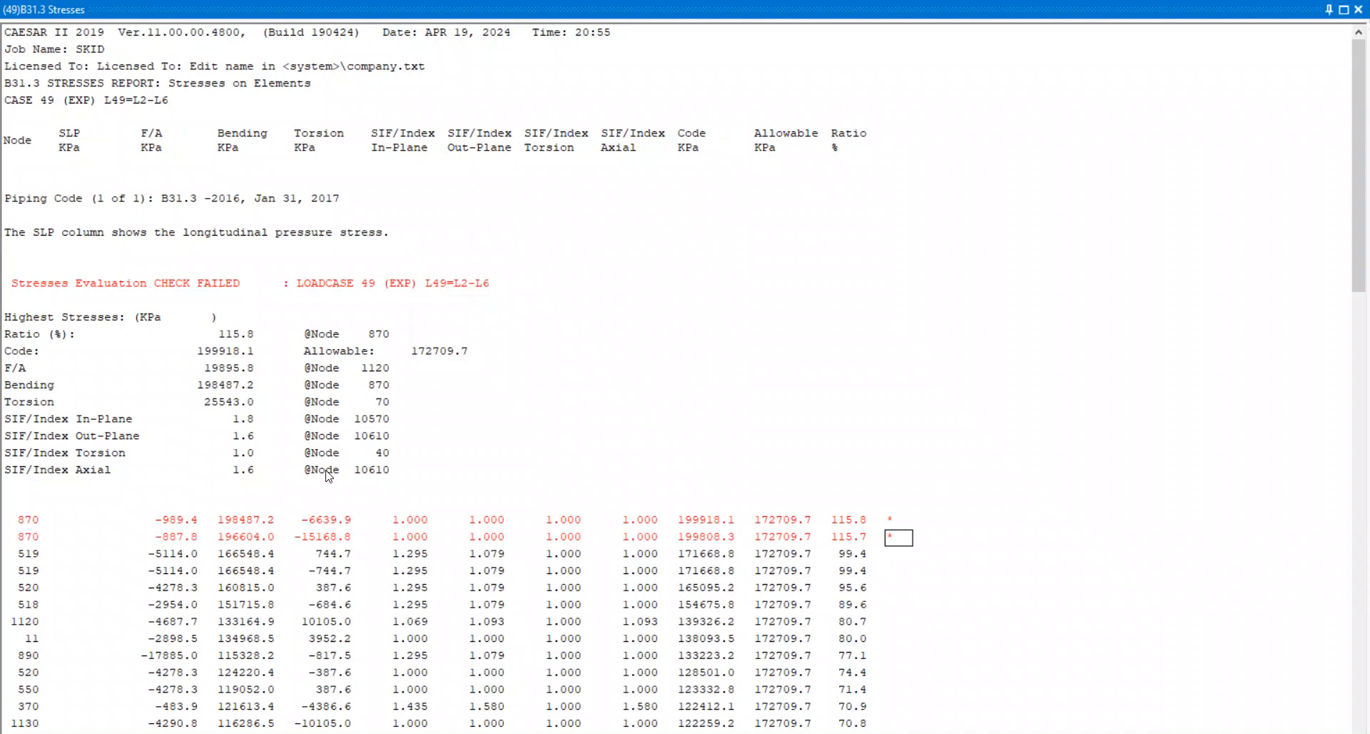
scroll(335, 470, down, 2)
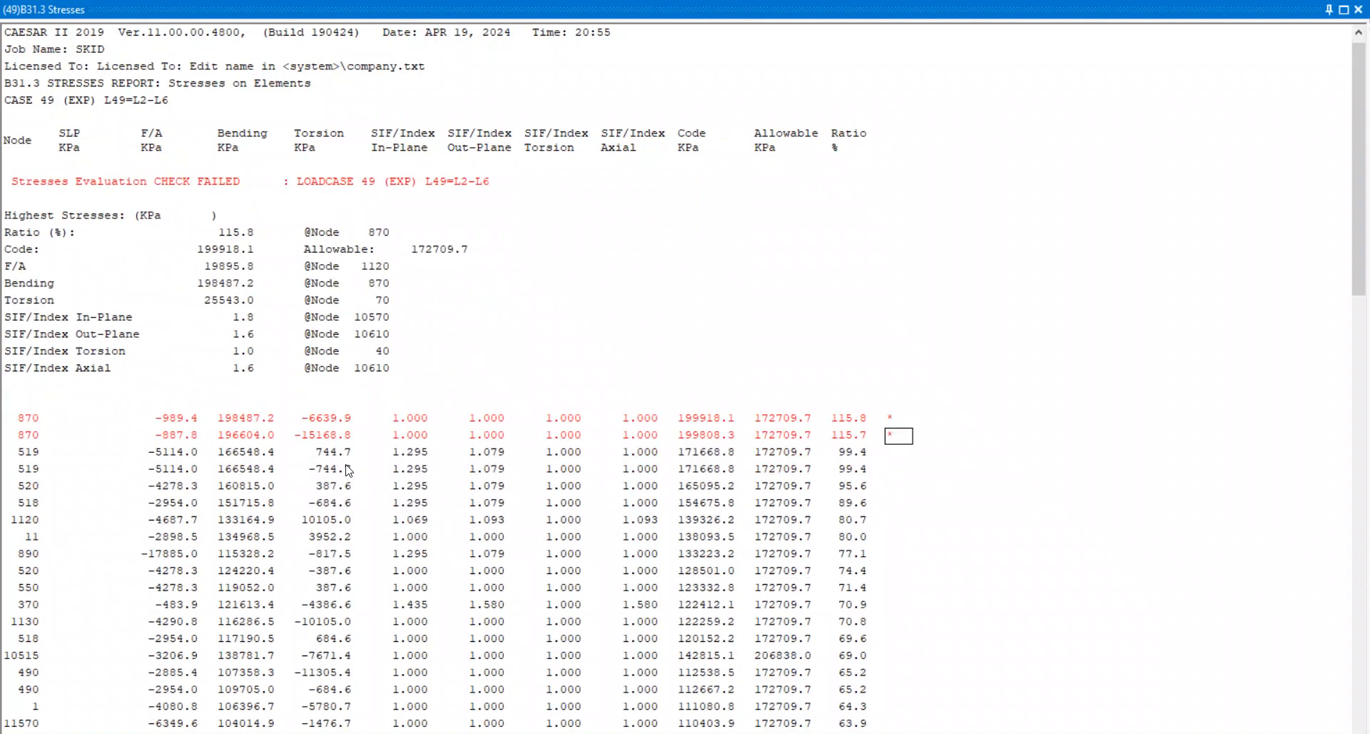
Step: Copy the ten highest-ratio rows of the stress report and paste them below the earlier results in Notepad
double_click(905, 10)
drag(855, 404, 853, 150)
scroll(642, 447, down, 1)
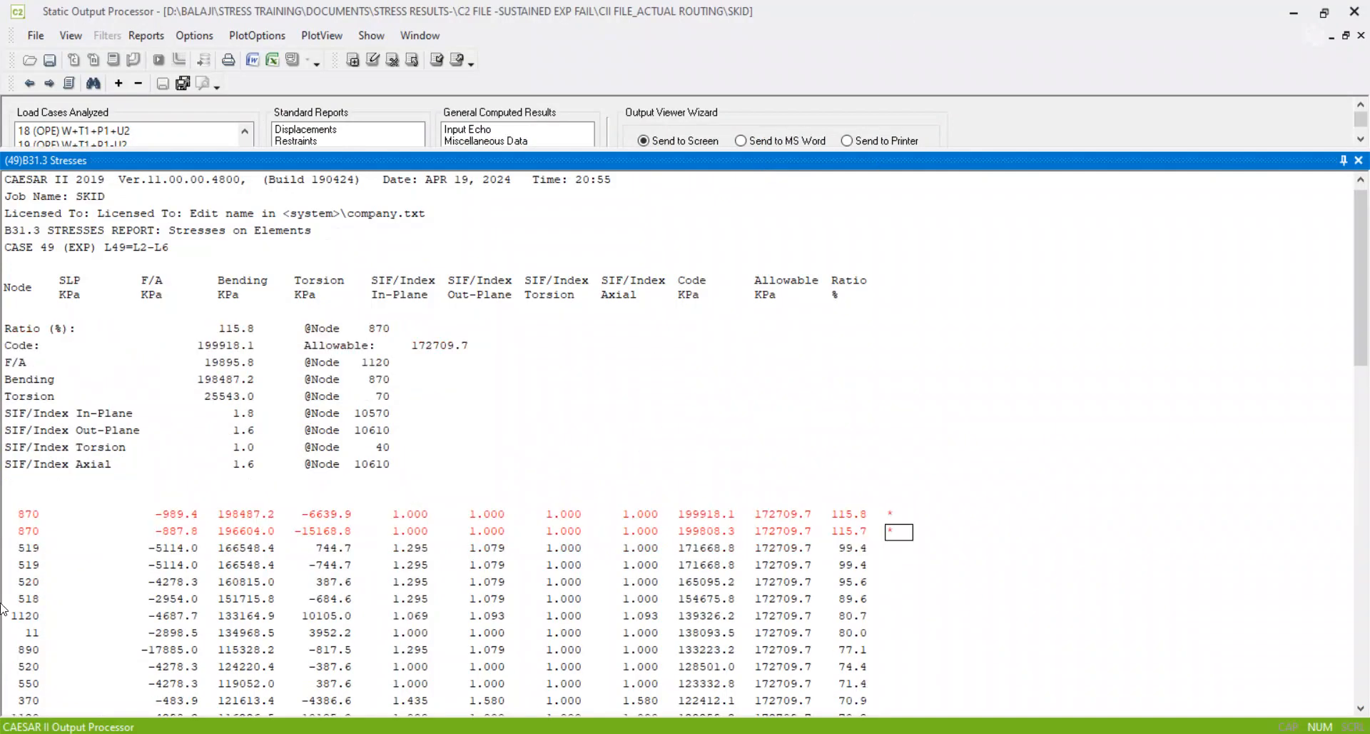
drag(34, 515, 895, 497)
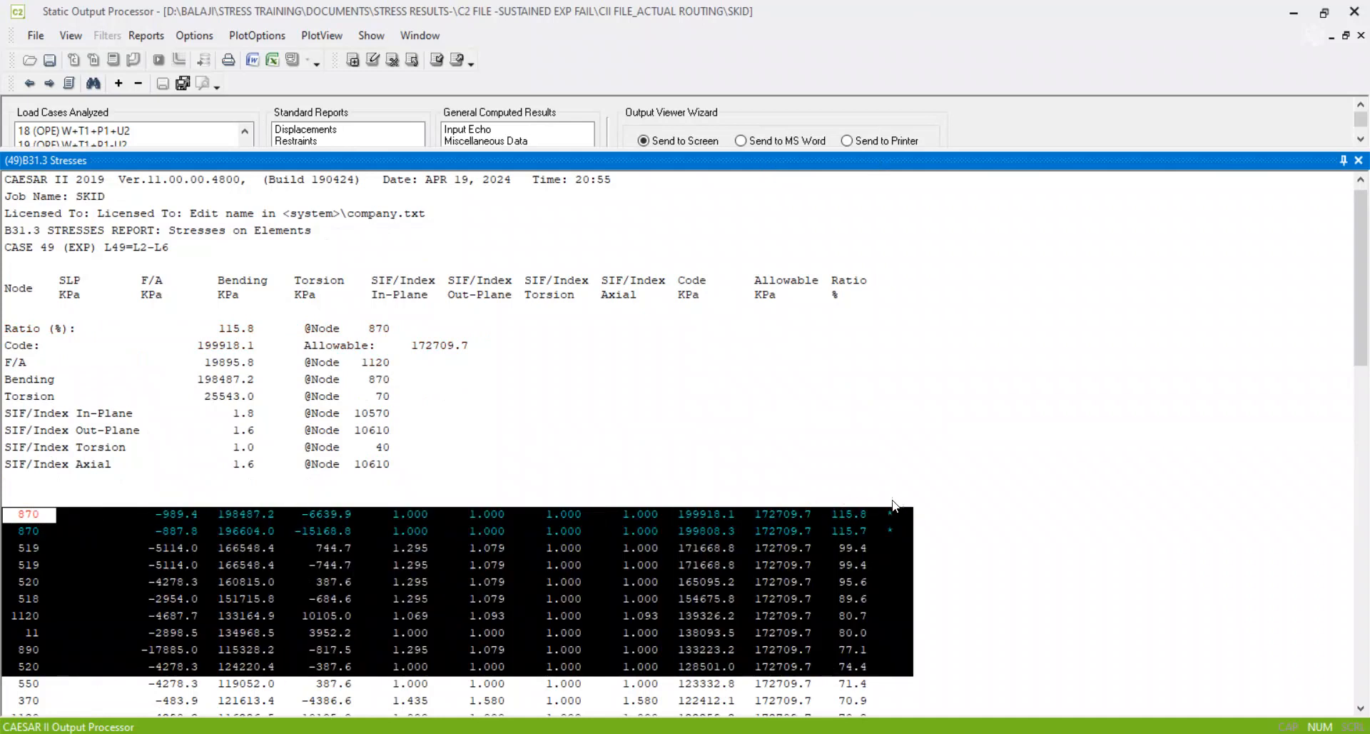
drag(30, 565, 42, 666)
drag(32, 524, 913, 573)
key(ctrl+c)
key(alt+Tab)
click(591, 593)
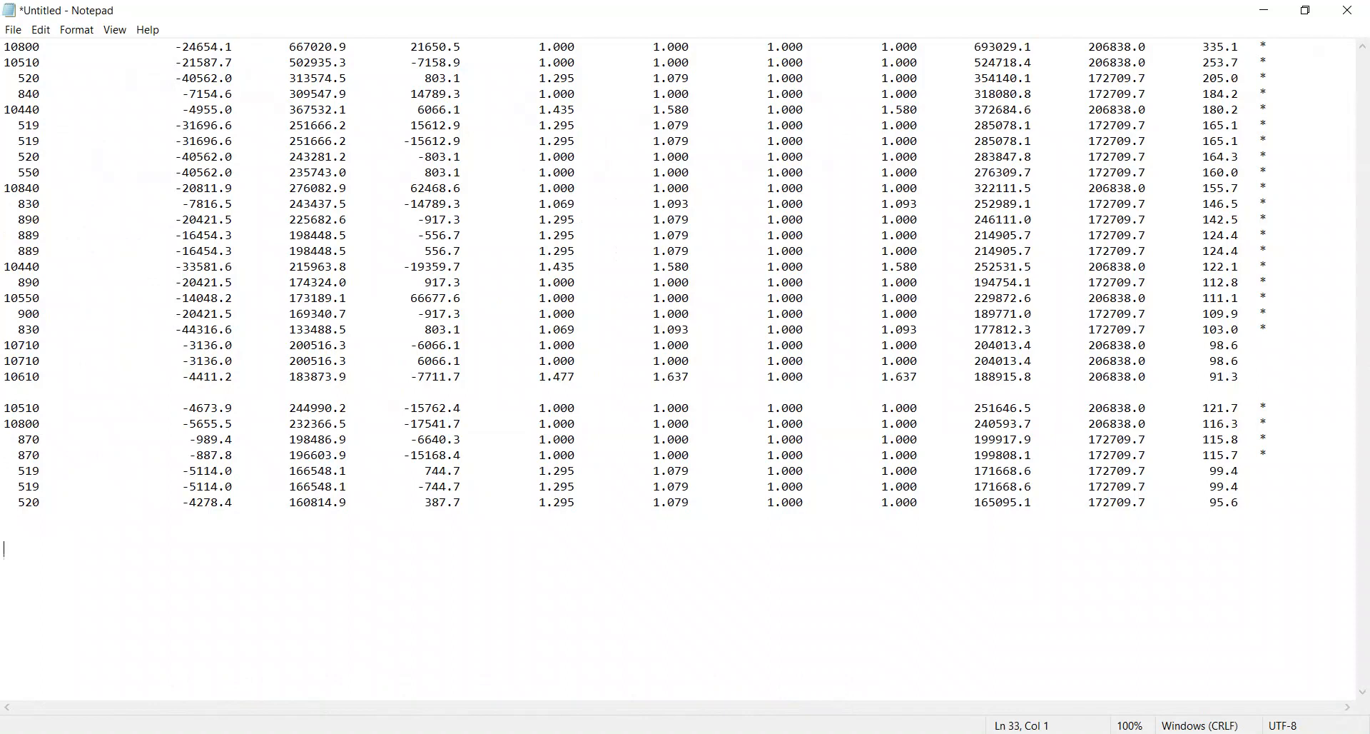
key(ctrl+v)
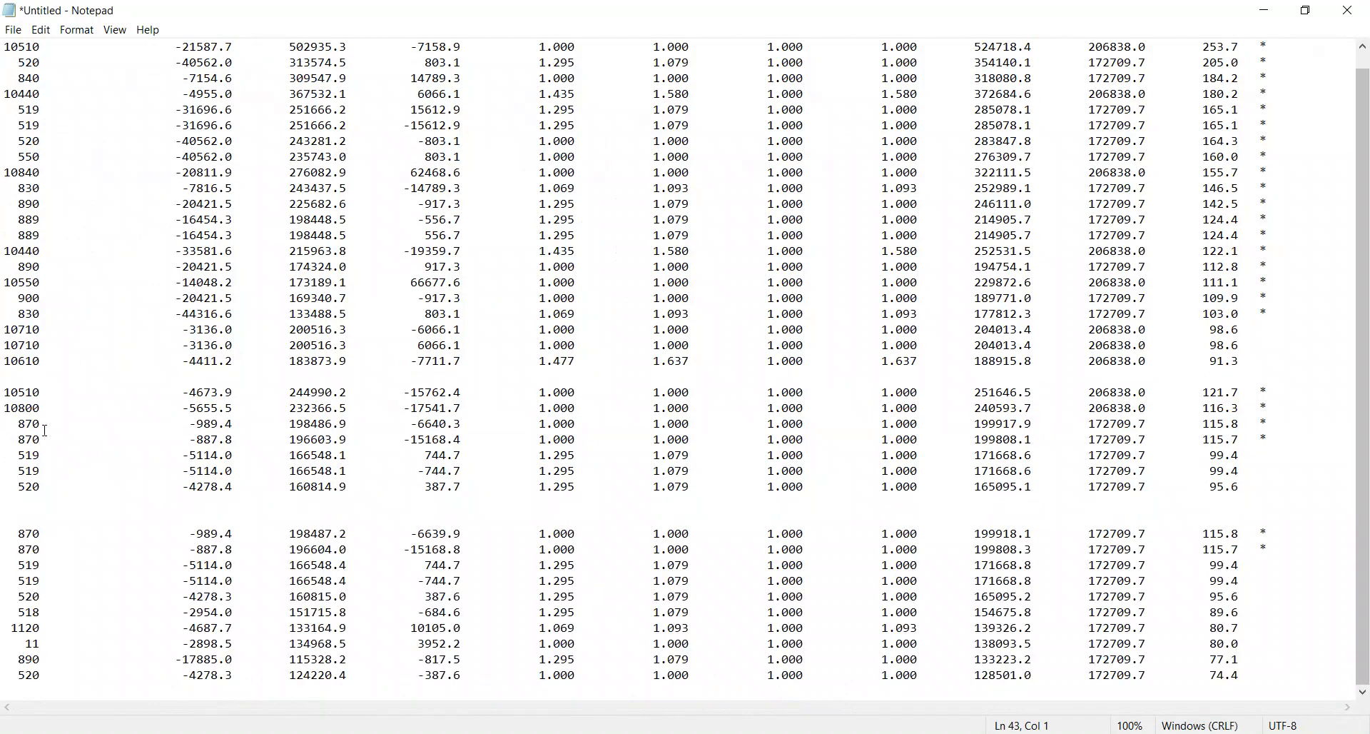
Step: Review the previous run's rows for nodes 870, 519 and 520 in Notepad, close the stress report and return to the piping input
drag(18, 426, 1187, 515)
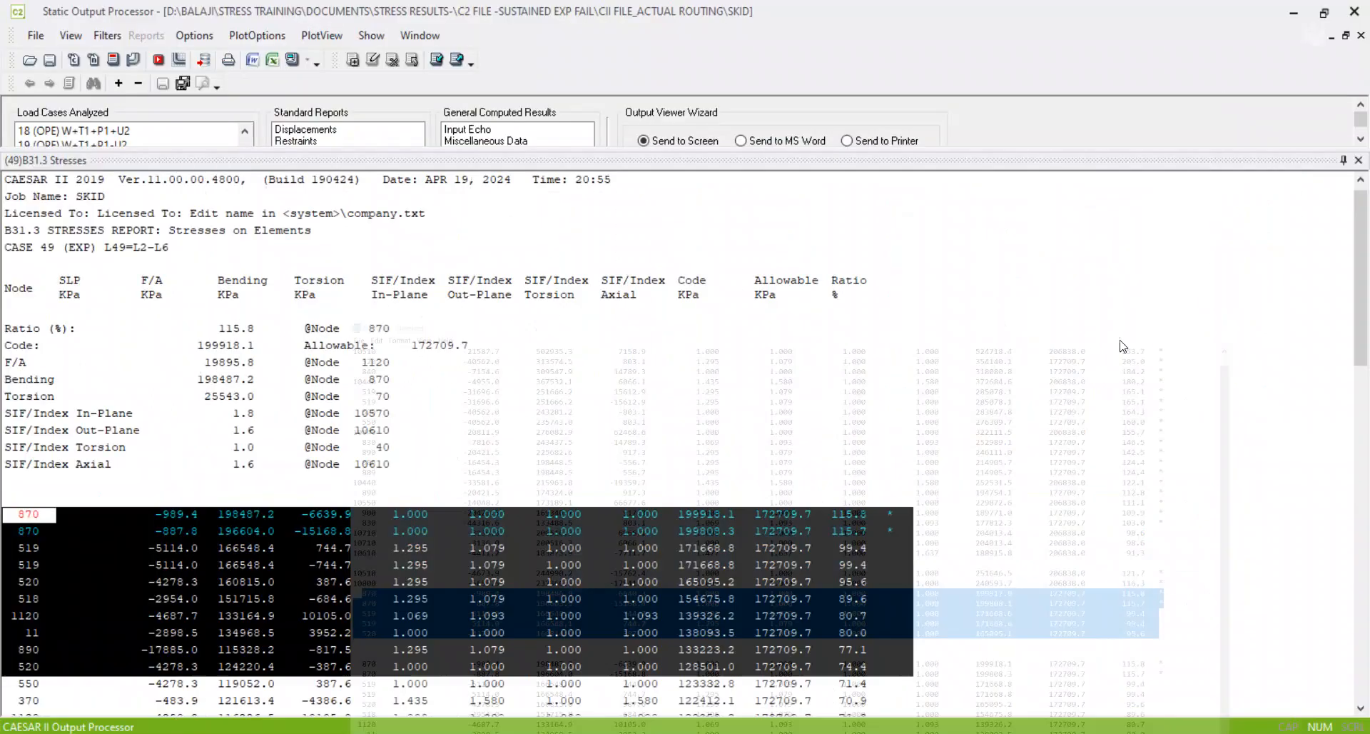
click(1265, 10)
click(1358, 160)
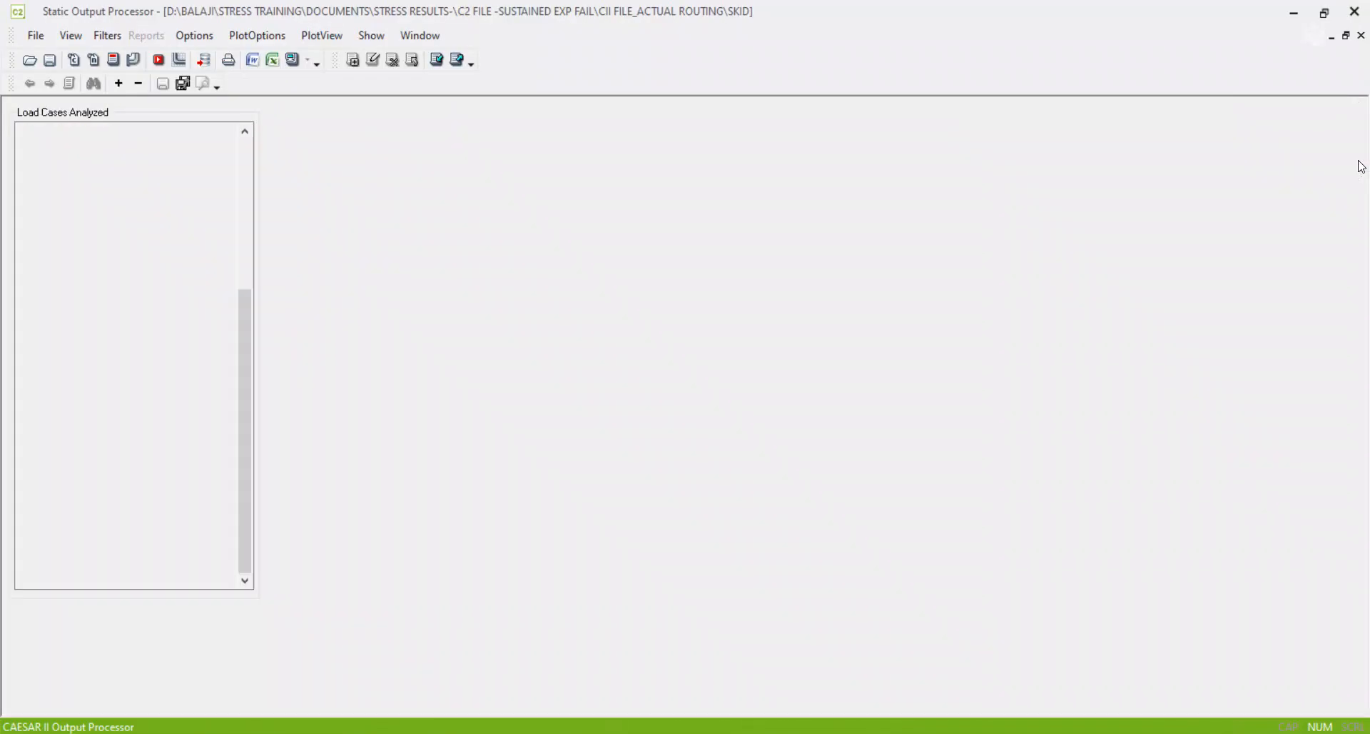
click(133, 60)
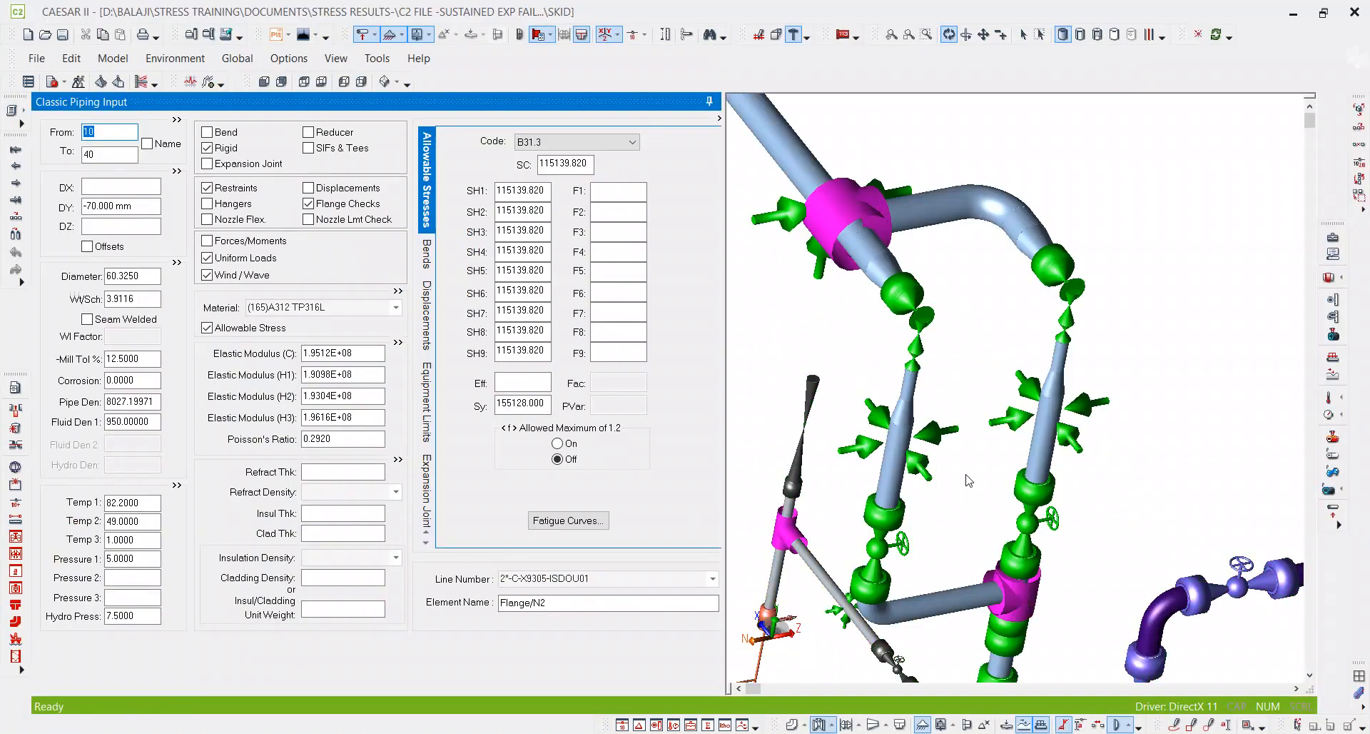
Step: Find node 870 in the model and examine reducer element 860-870 and the tee and branches around it
drag(969, 480, 988, 407)
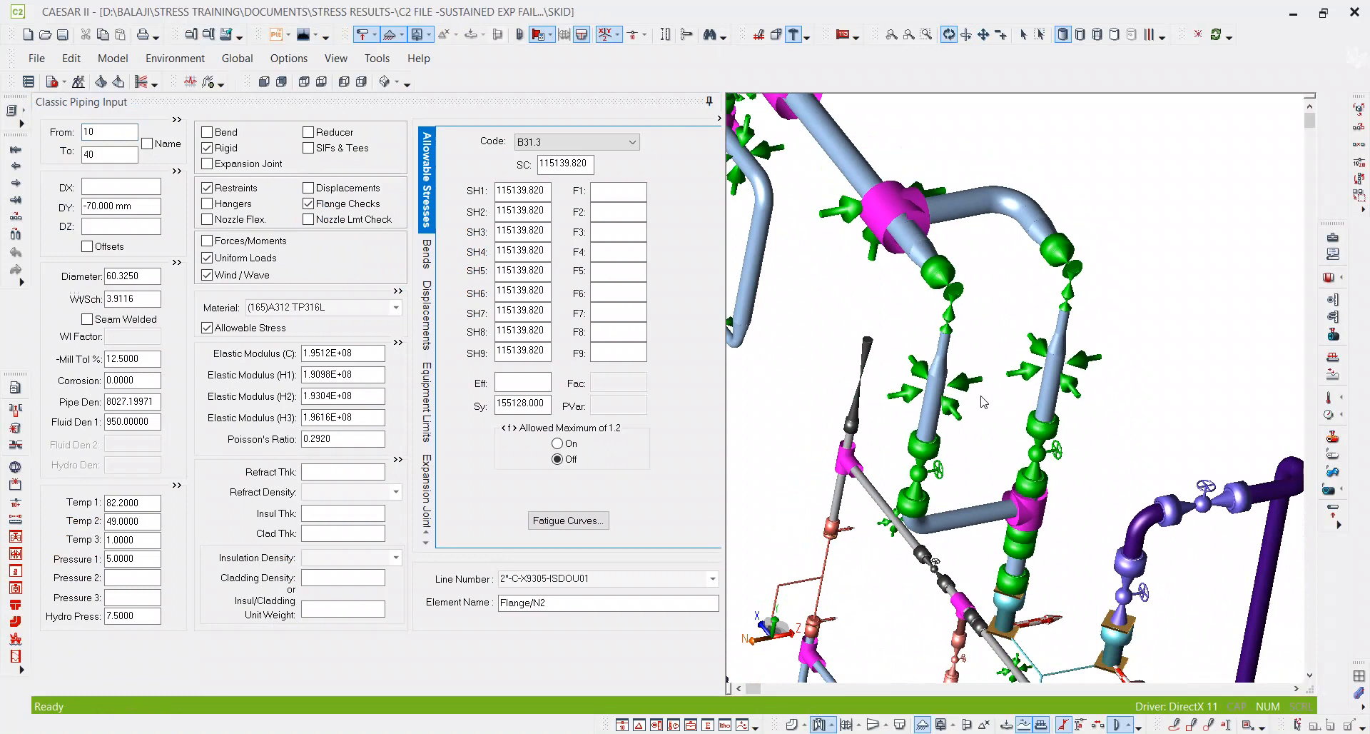
scroll(983, 408, down, 5)
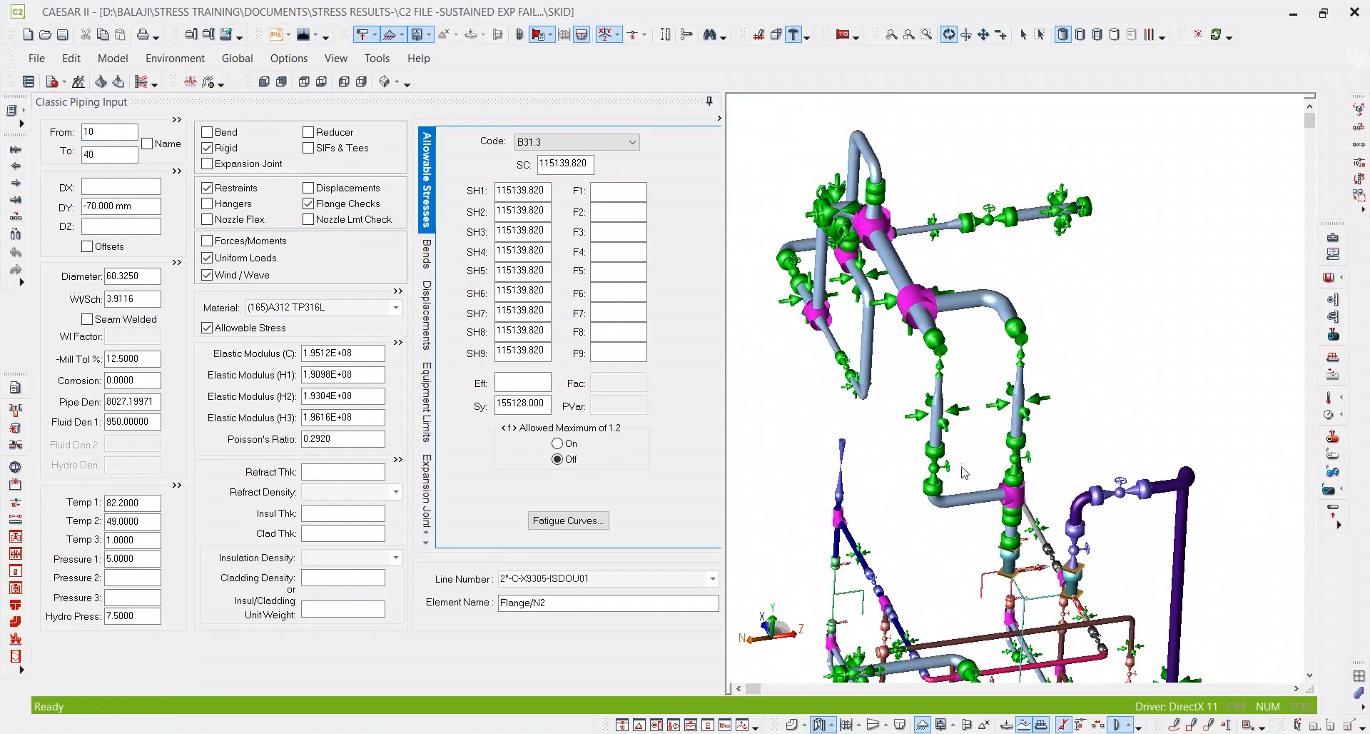
key(ctrl+f)
text(860)
key(Return)
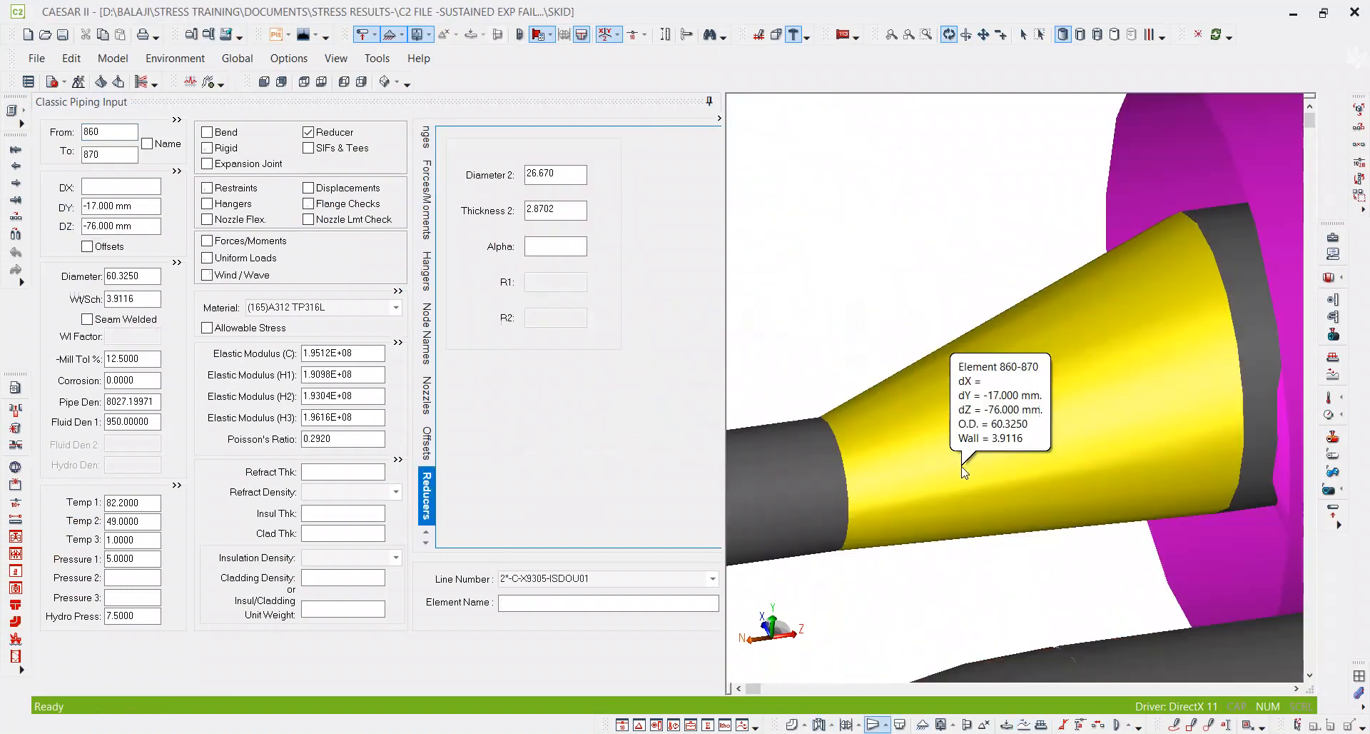
scroll(967, 333, down, 9)
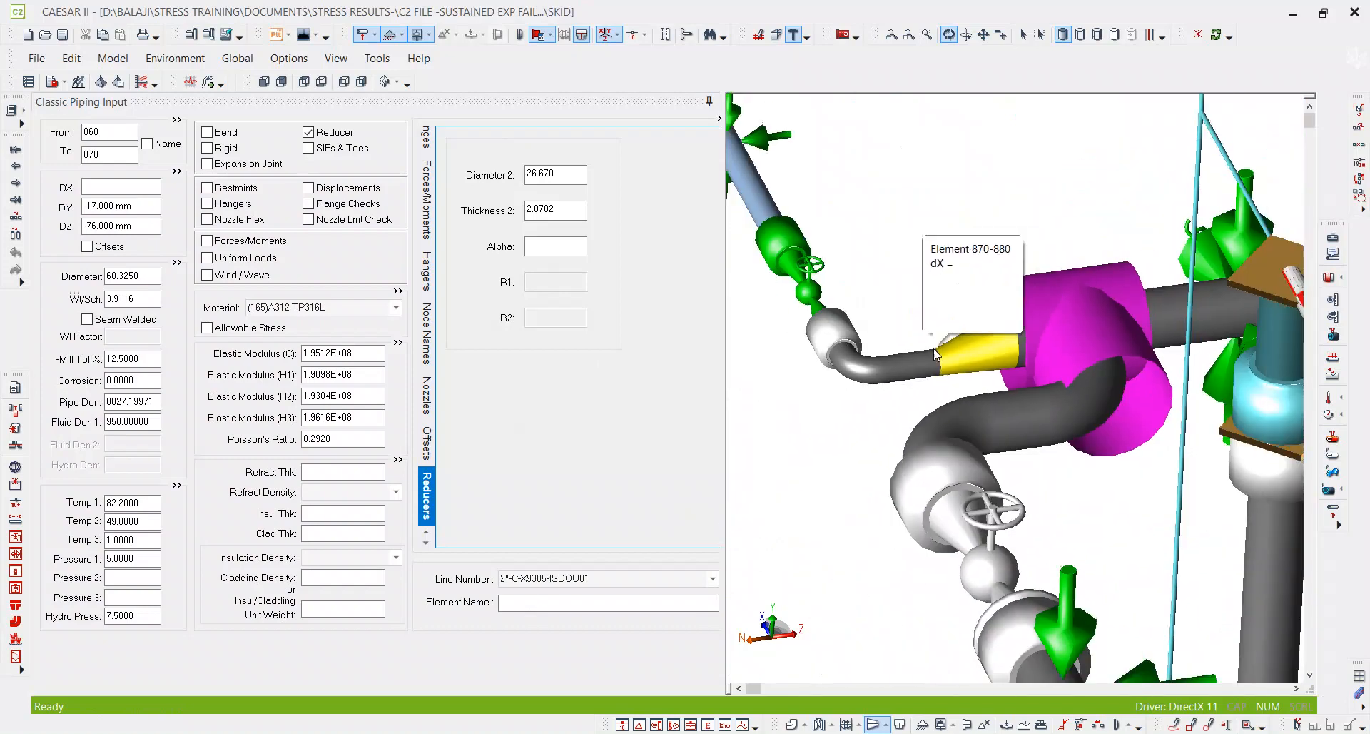
scroll(963, 342, up, 2)
drag(857, 426, 858, 505)
scroll(1040, 305, down, 5)
drag(1049, 528, 1060, 453)
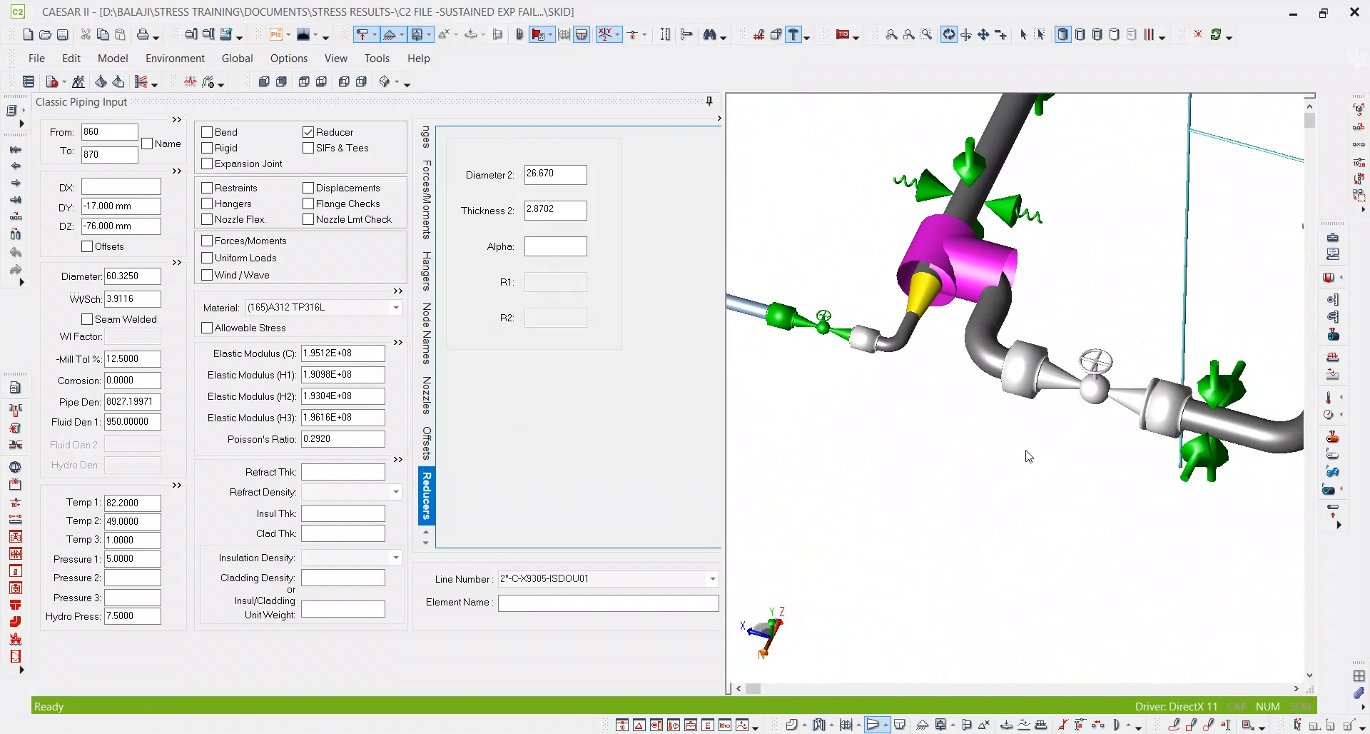
Step: Check the next highest-stressed node in the Notepad results and try to find node 519 in the model
key(ctrl+f)
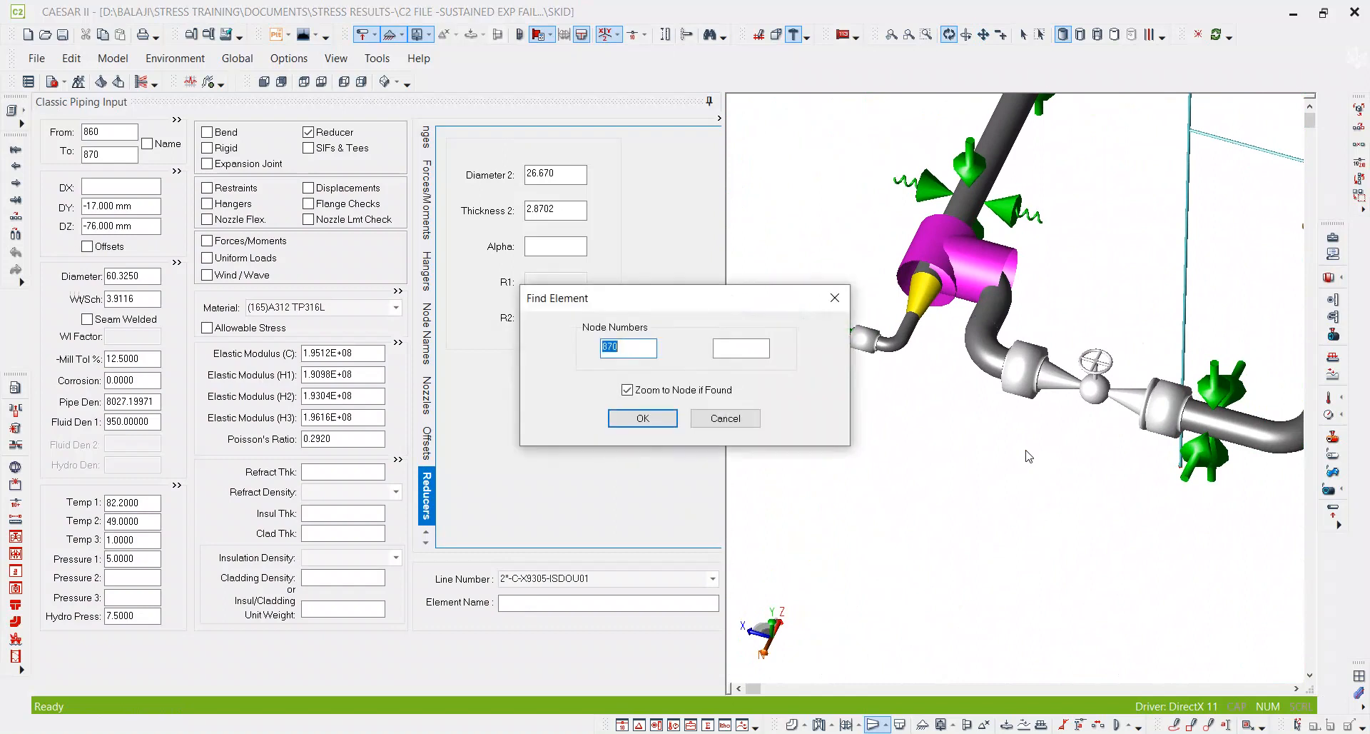
text(50)
key(Return)
key(Return)
key(alt+Tab)
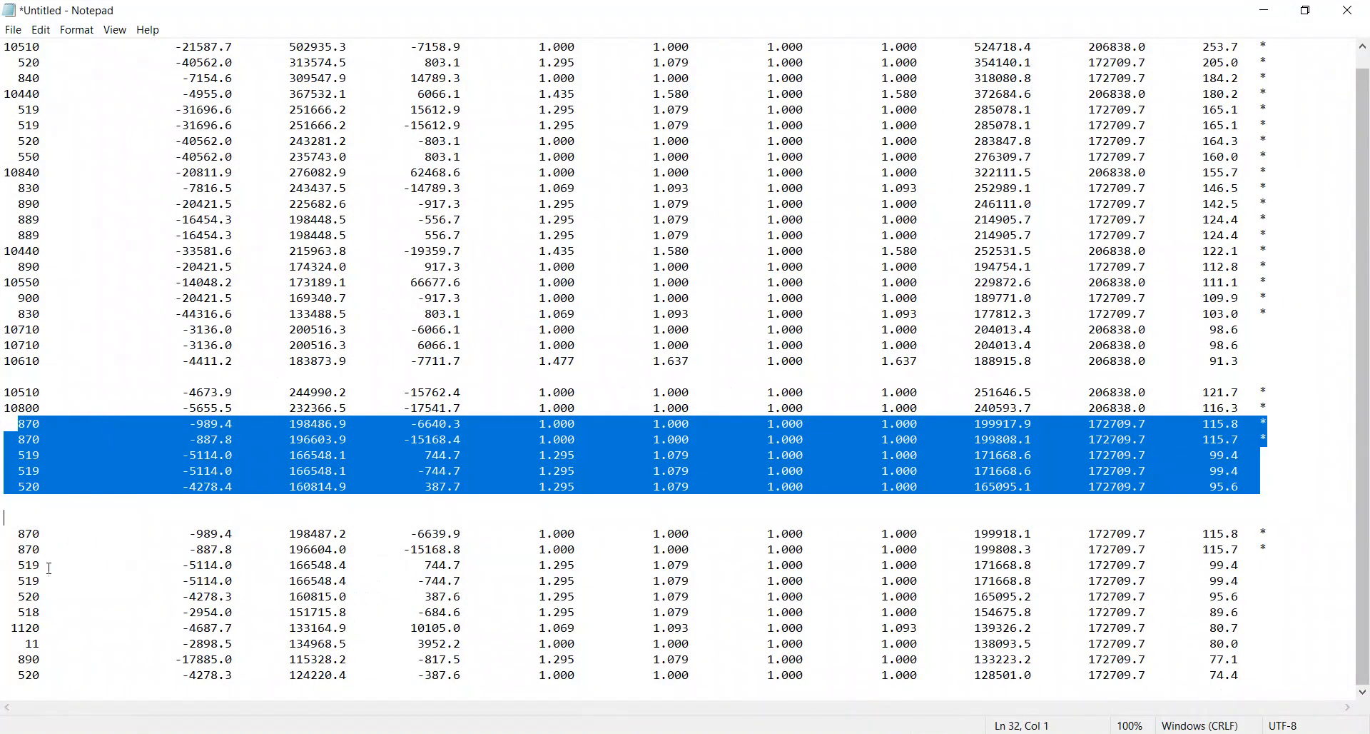
drag(23, 564, 118, 564)
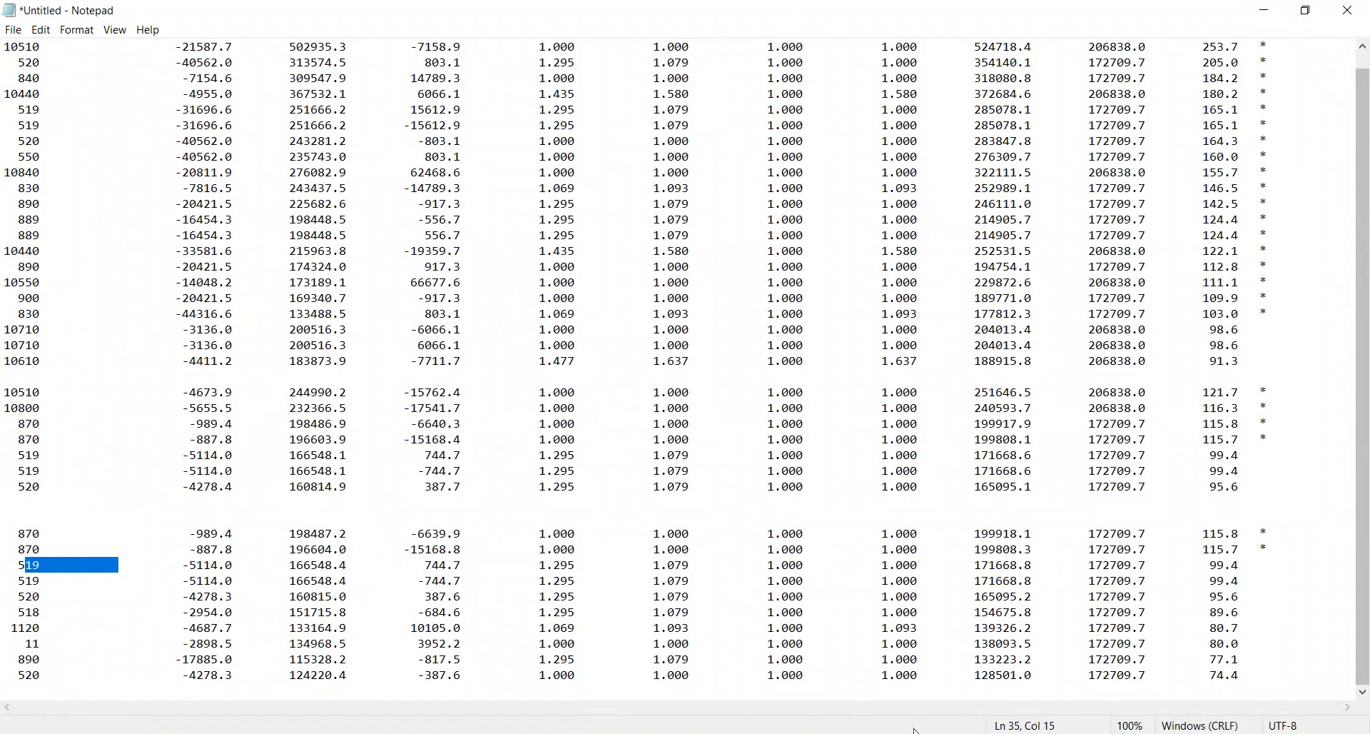
key(alt+Tab)
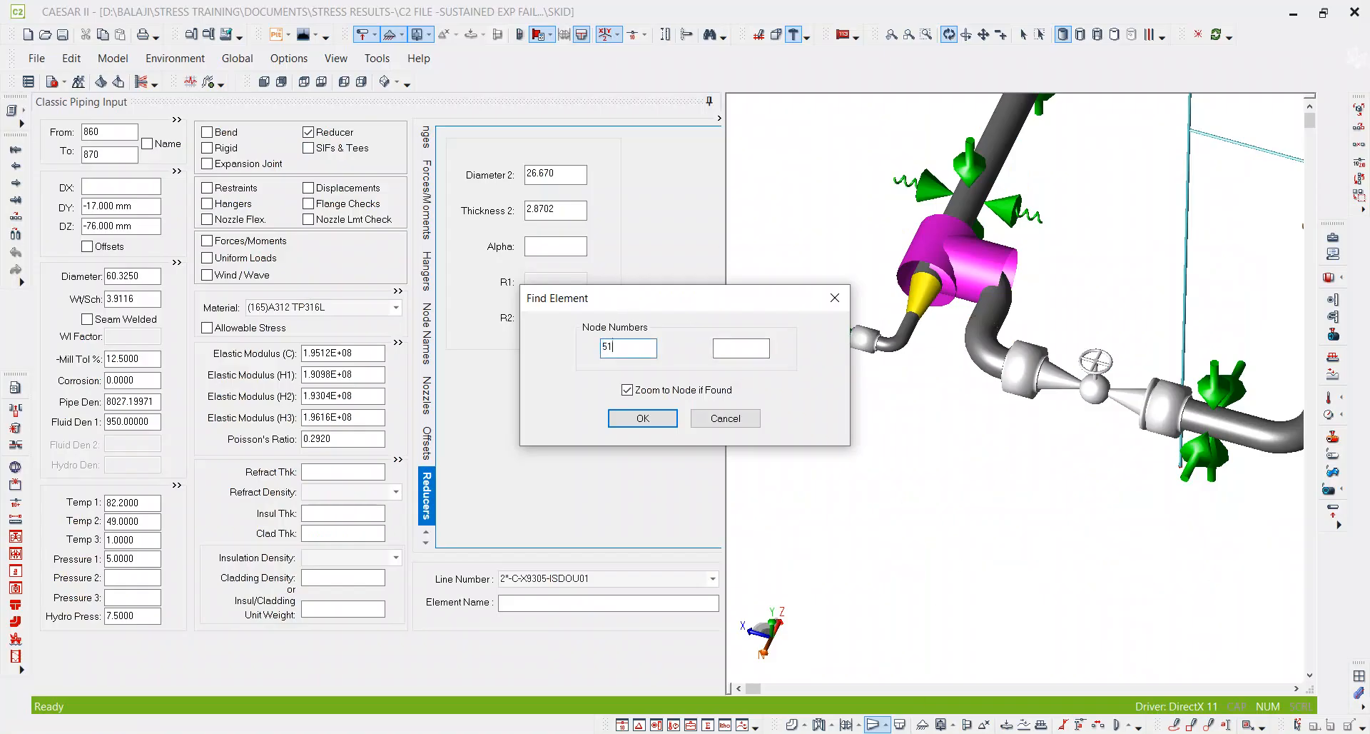
key(Return)
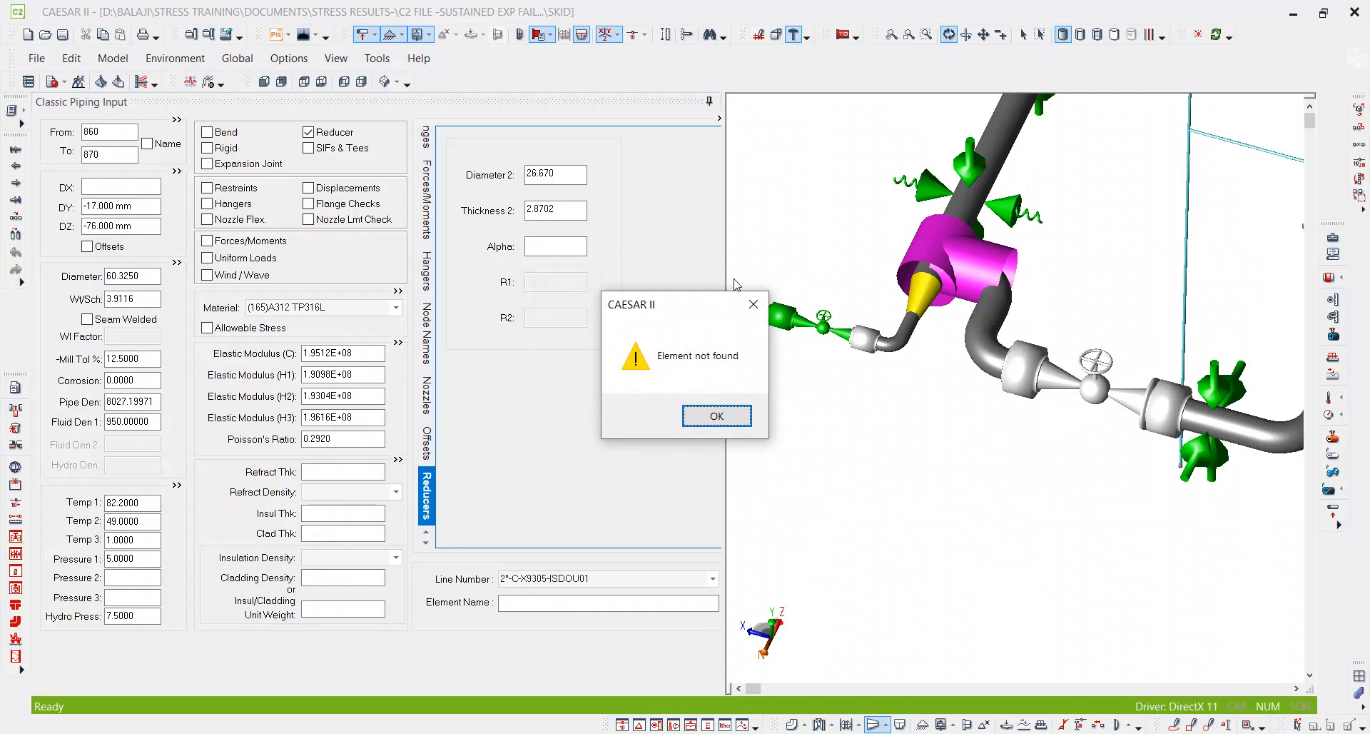
key(Return)
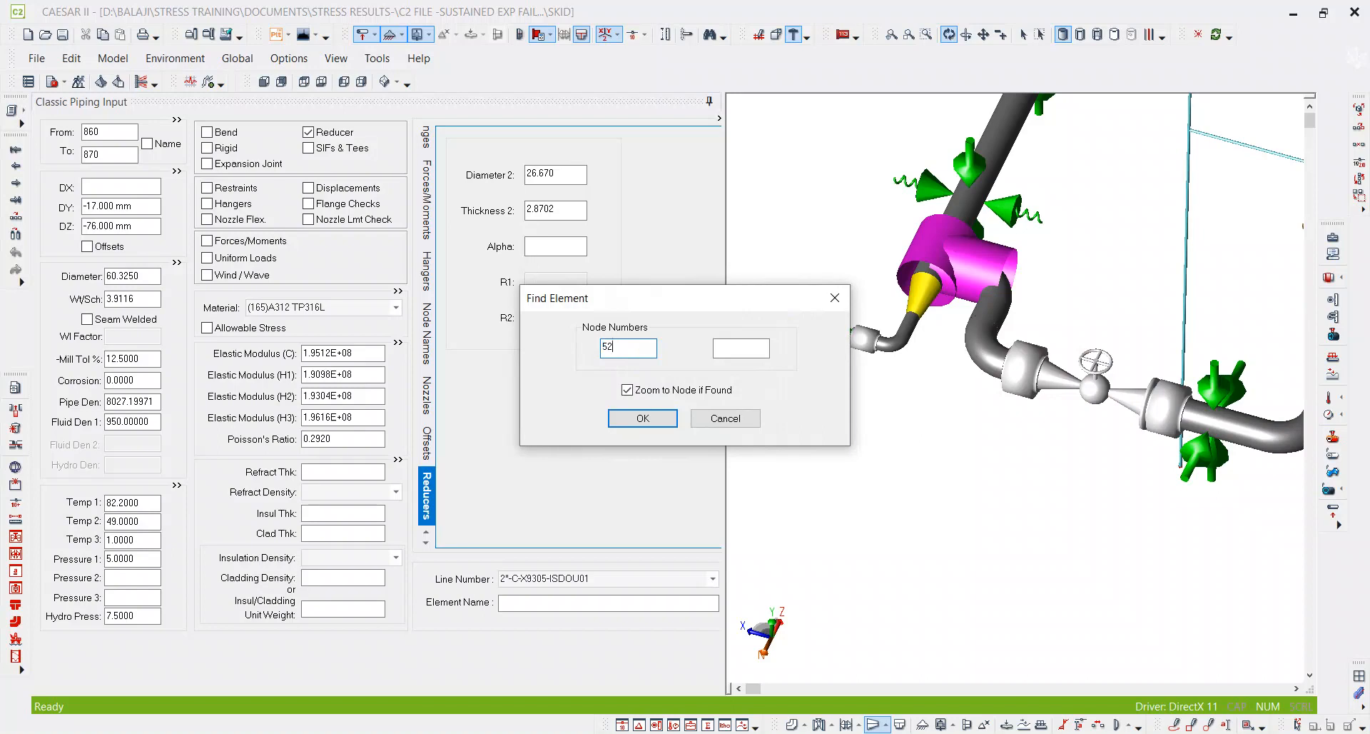
Step: Find node 520 and examine bend element 490-520, its bend nodes 519 and 518, and the surrounding piping
text(520)
key(Return)
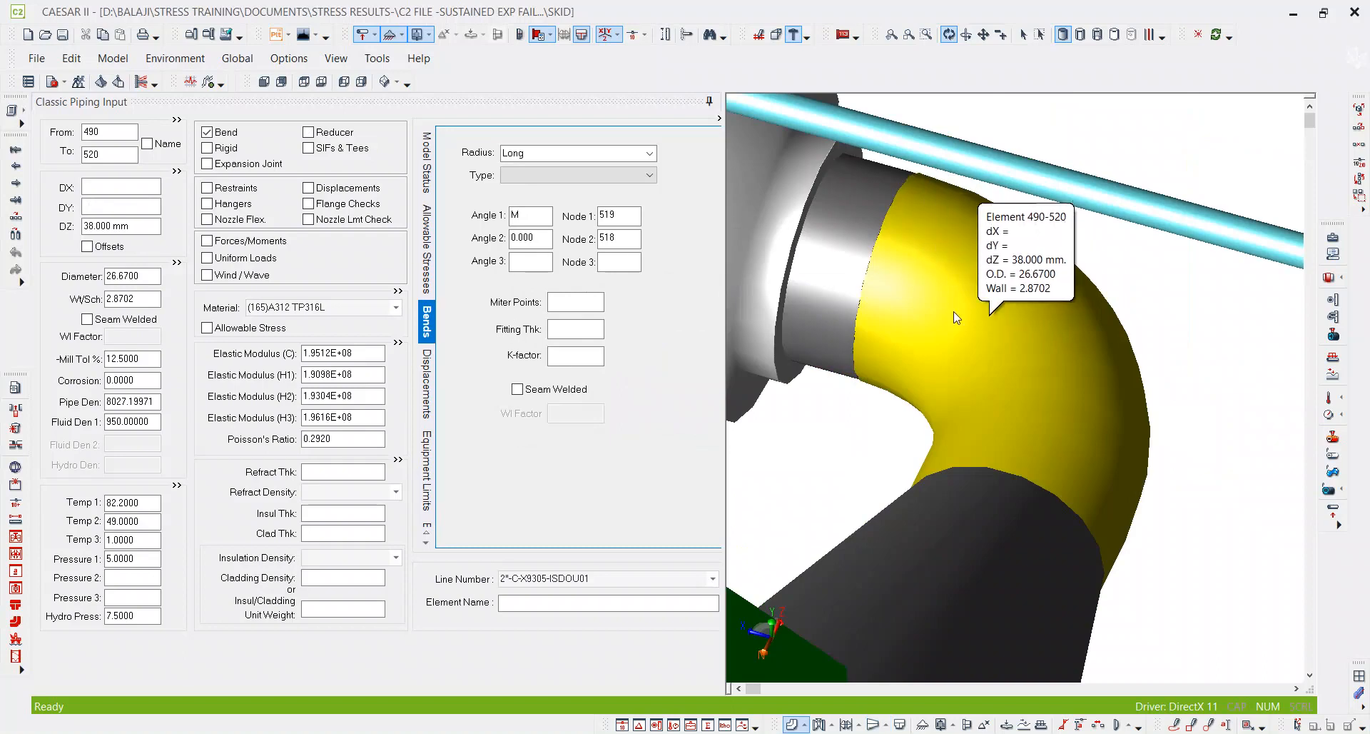
click(600, 217)
click(546, 219)
scroll(968, 301, down, 3)
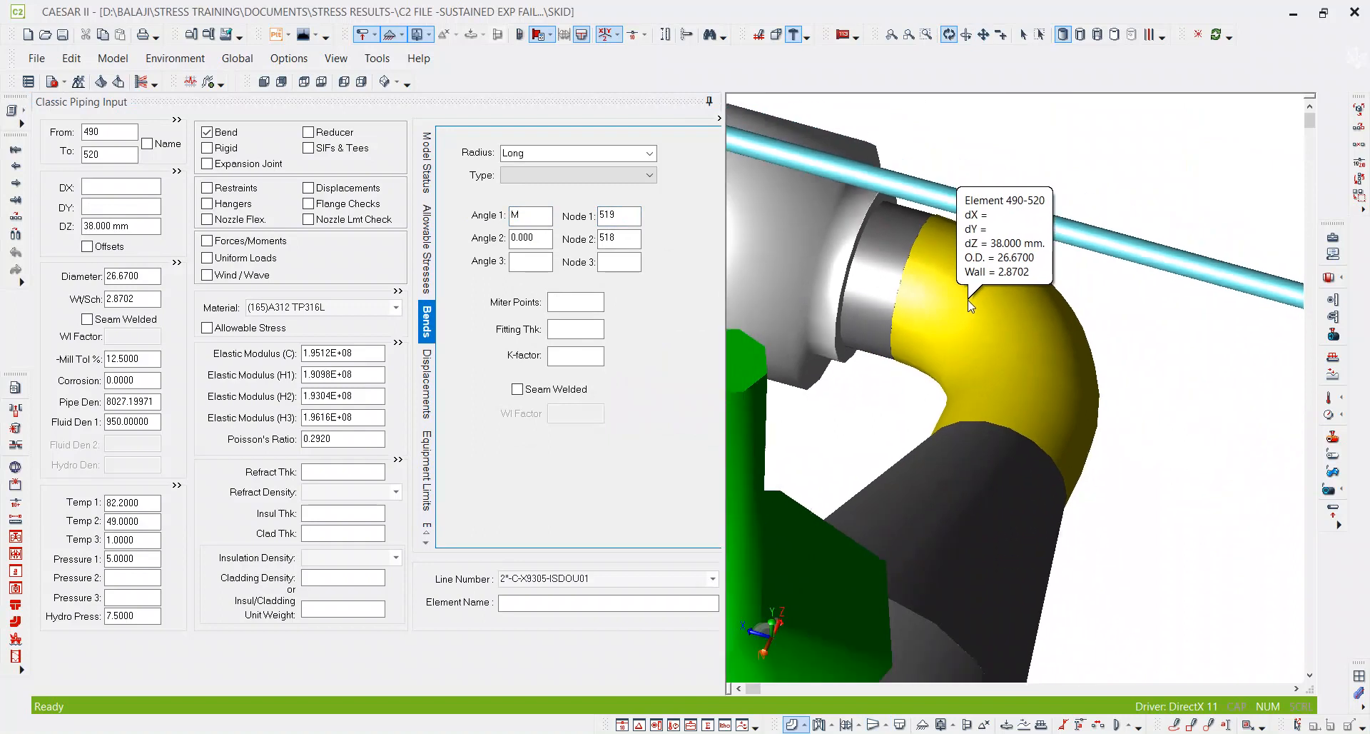
scroll(970, 305, down, 2)
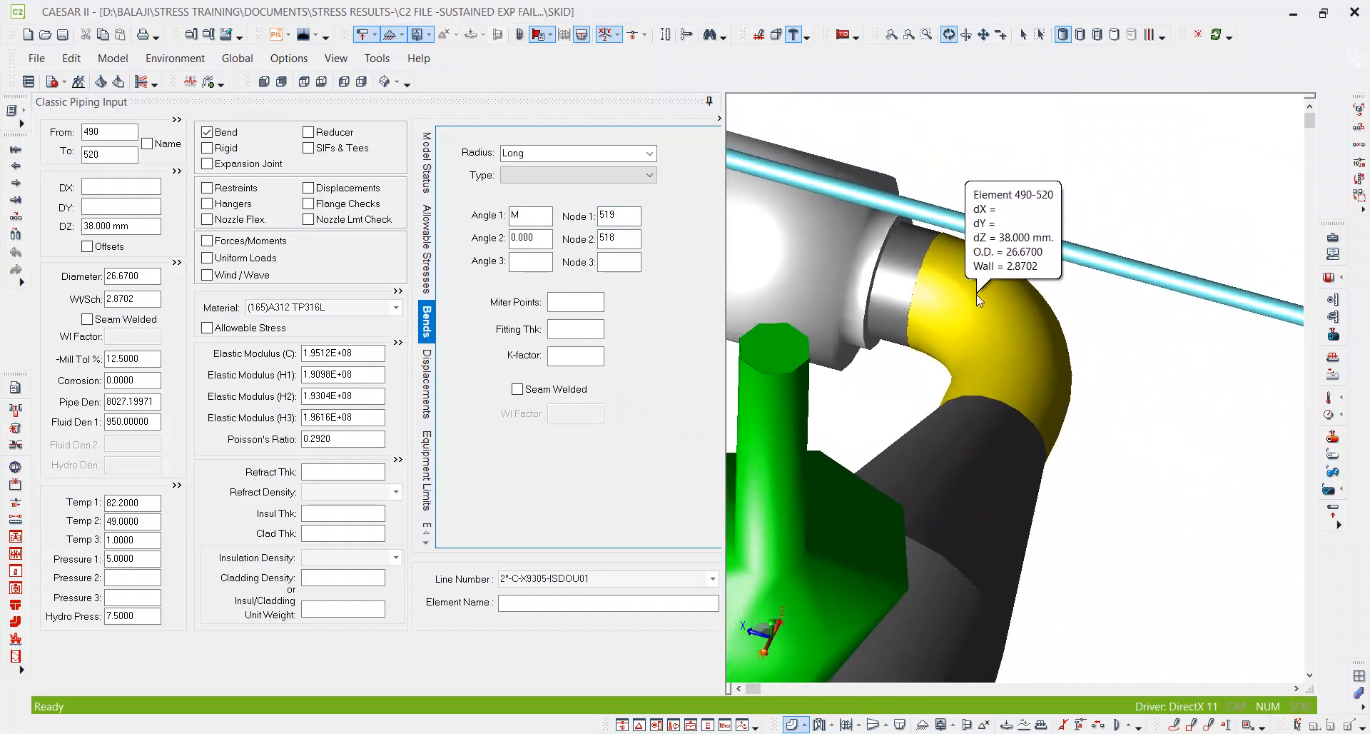
scroll(981, 294, down, 5)
scroll(1102, 385, down, 5)
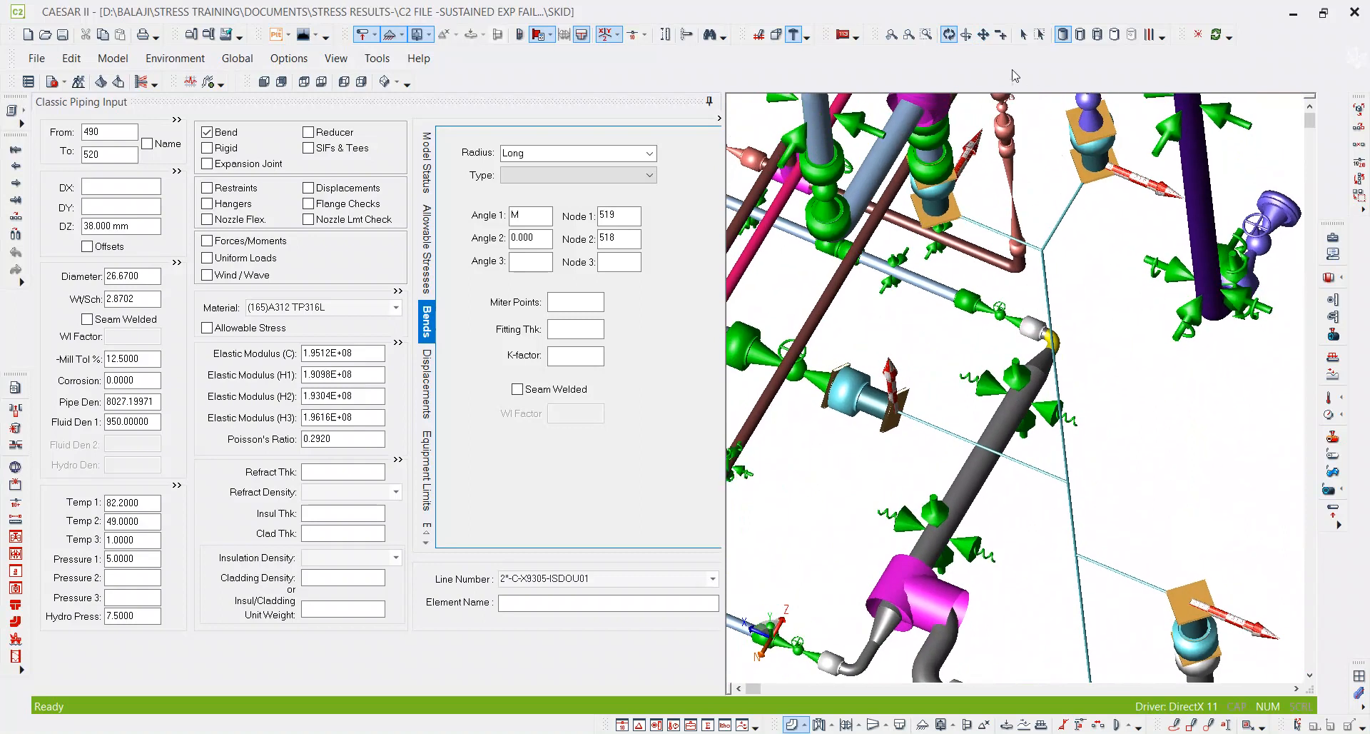
click(1174, 724)
mouse_move(1014, 292)
mouse_down()
mouse_move(1071, 355)
mouse_move(1022, 276)
mouse_up()
scroll(1098, 469, down, 2)
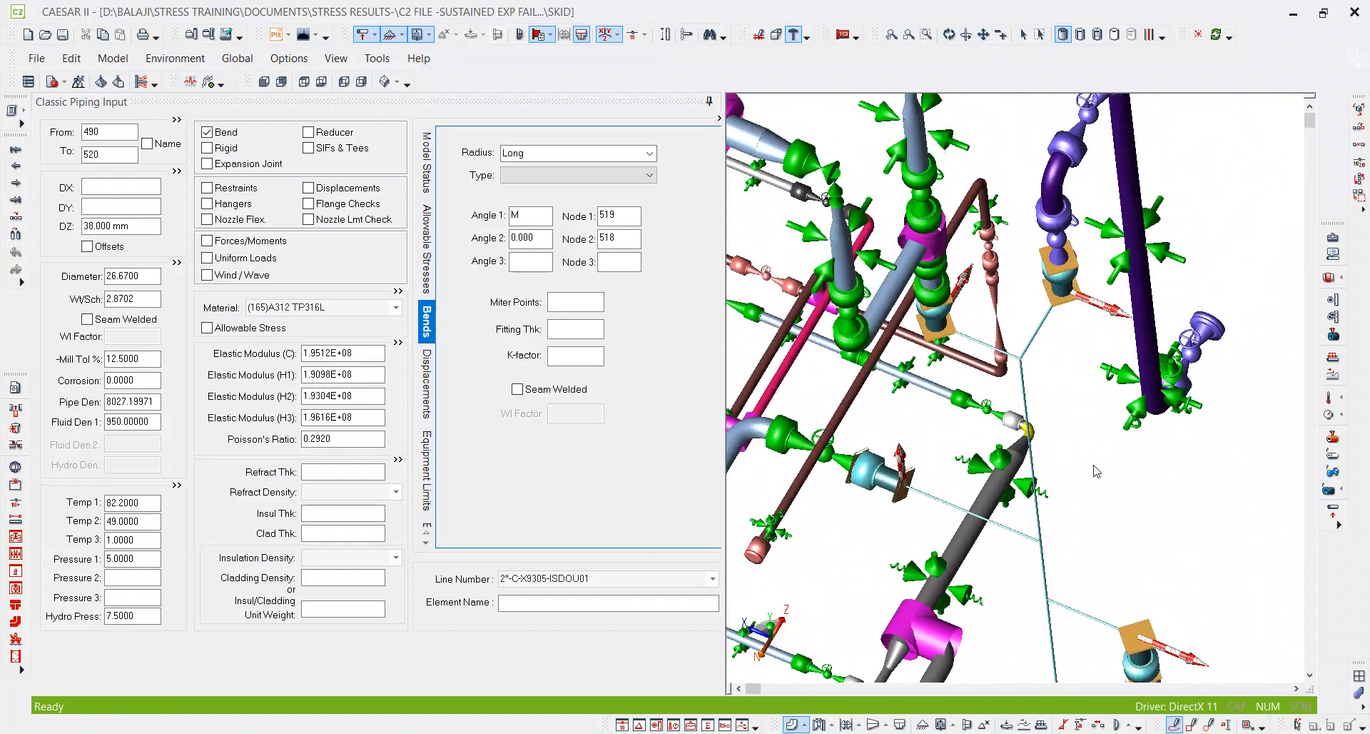
Step: Circle the small-bore bend beside reducer element 860-870 and examine its connection to the tee
scroll(1105, 462, down, 2)
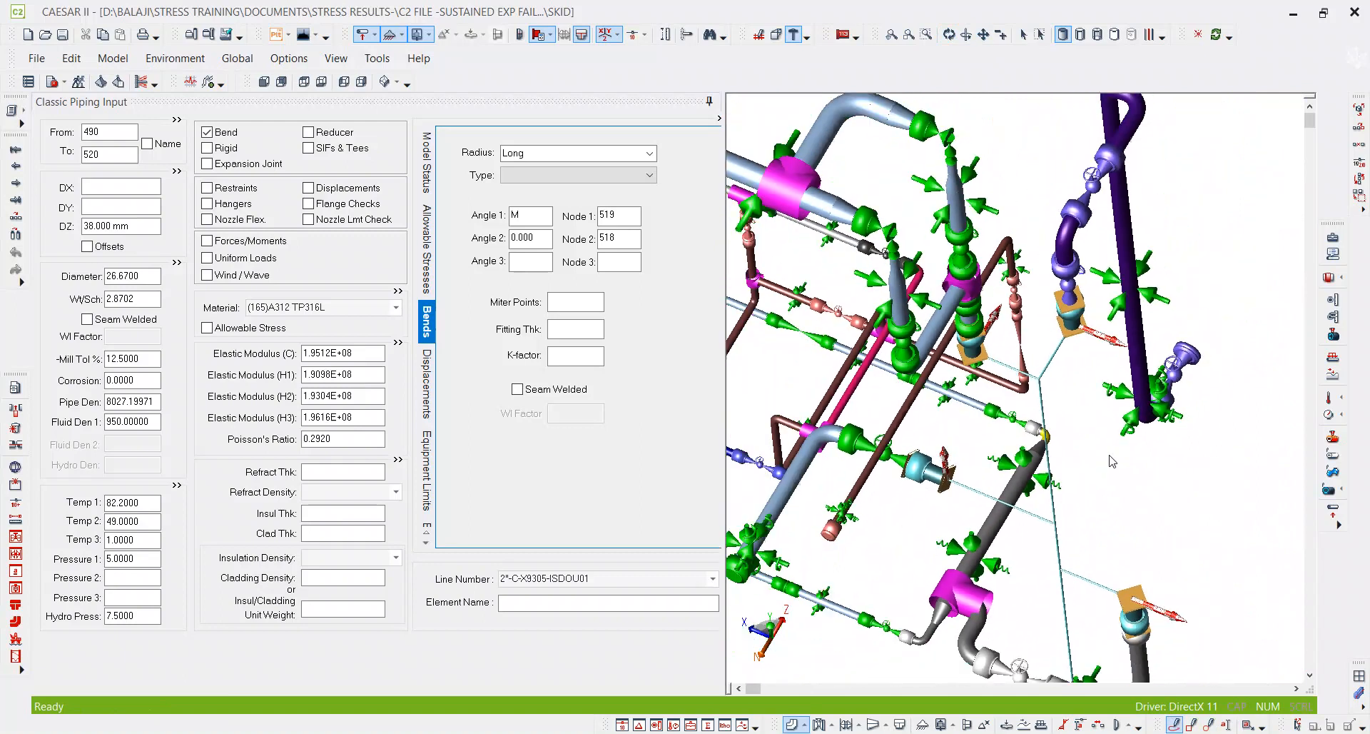
drag(1081, 480, 1097, 386)
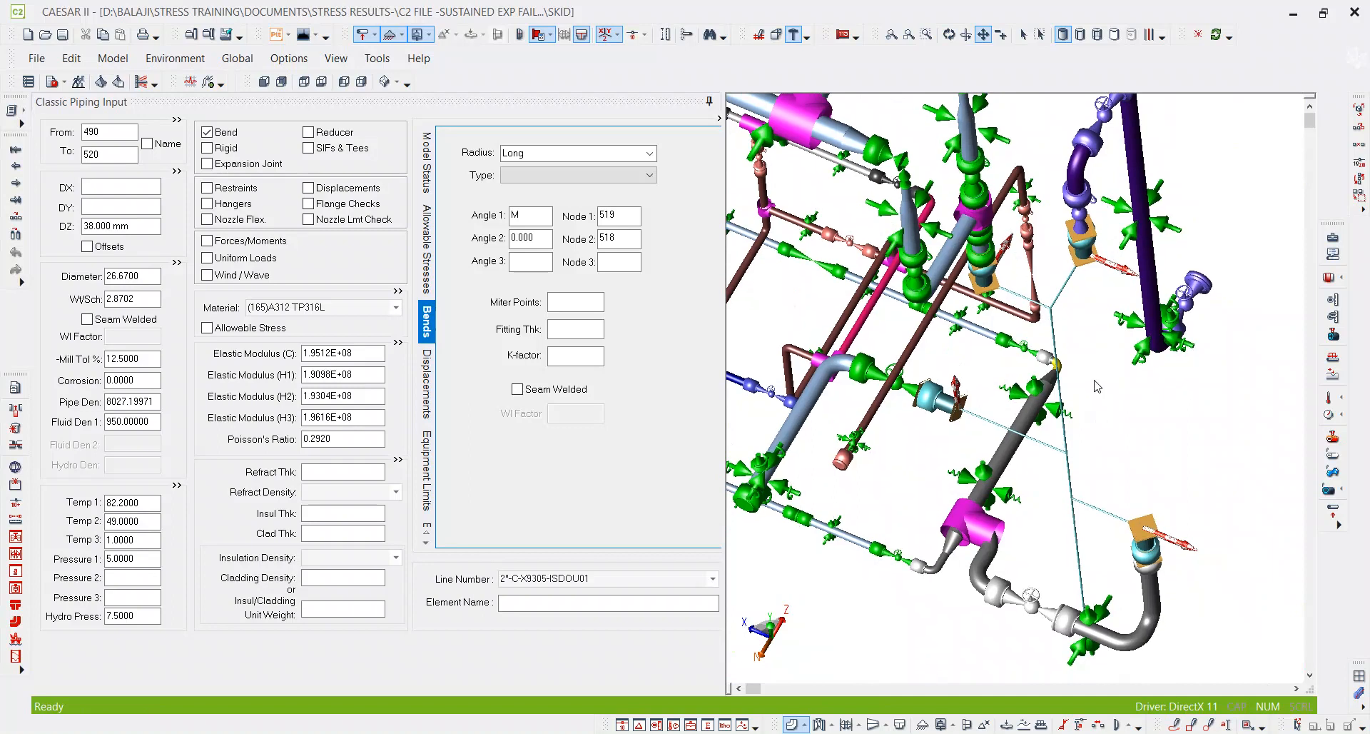
click(1174, 725)
mouse_move(897, 539)
mouse_down()
mouse_move(907, 597)
mouse_move(948, 541)
mouse_move(887, 520)
mouse_up()
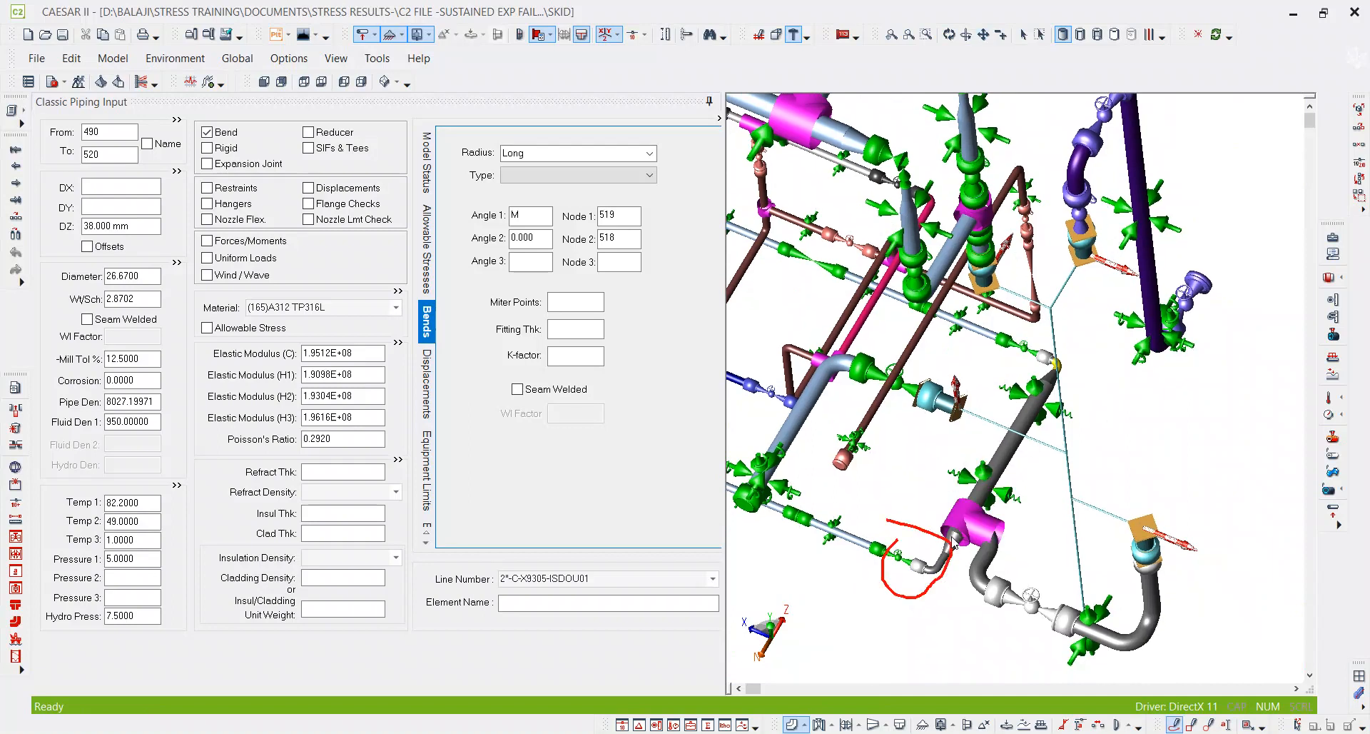
mouse_move(954, 543)
scroll(956, 546, up, 3)
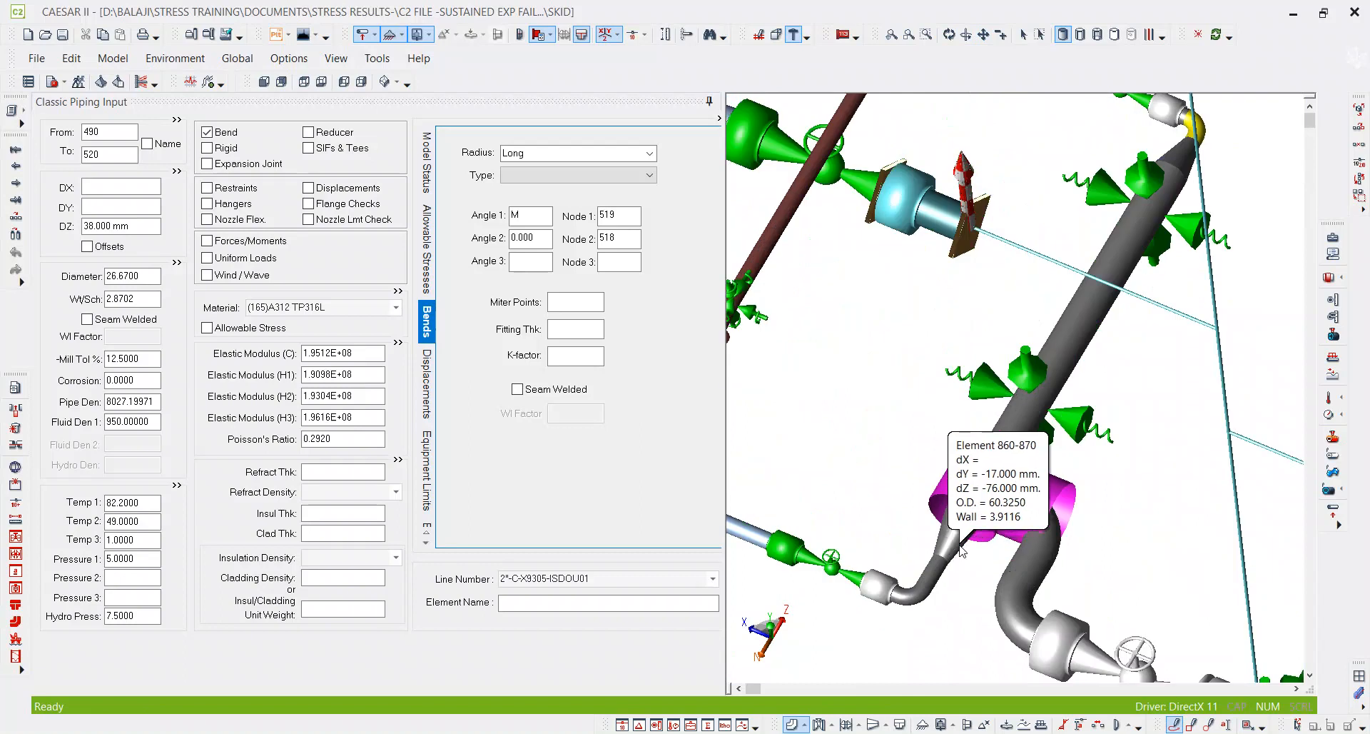
scroll(960, 550, down, 3)
scroll(1167, 550, down, 2)
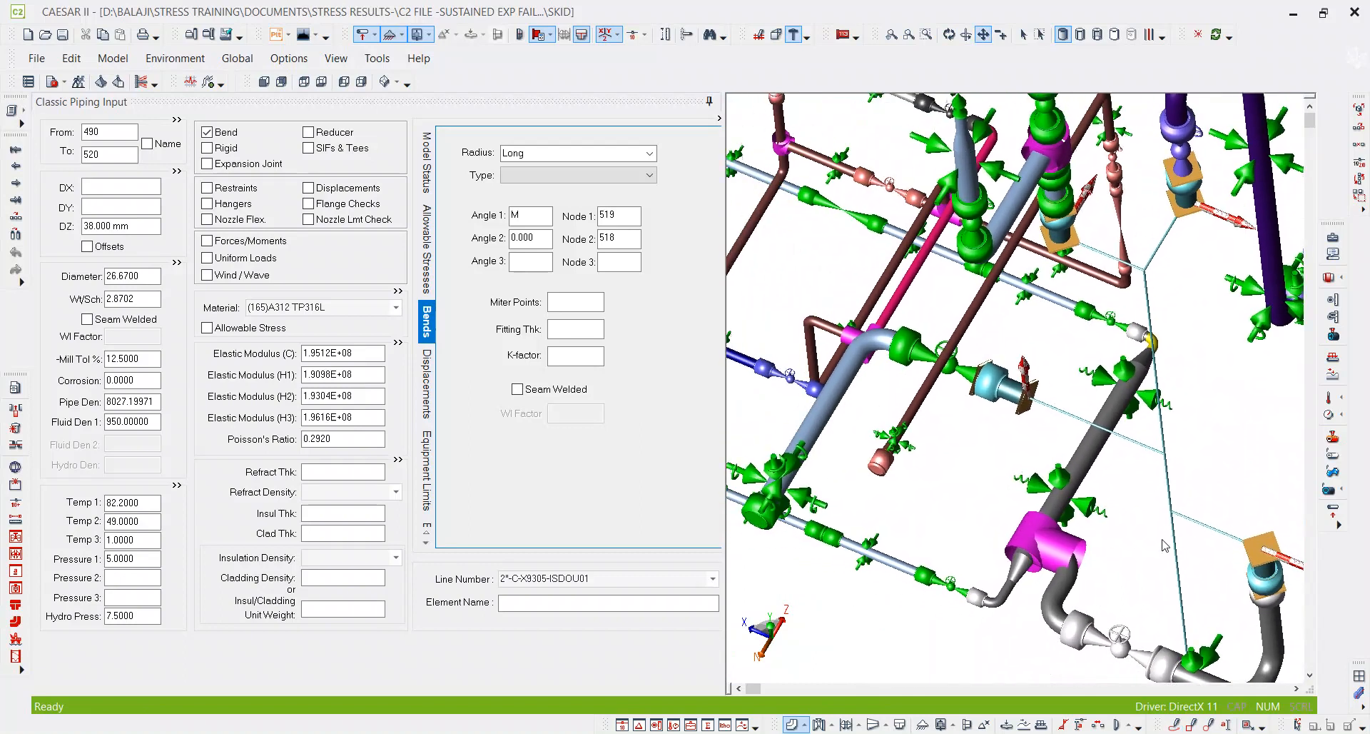
Step: Mark the long straight small-bore run leading to the reducer and examine its layout within the whole skid
drag(1165, 550, 1132, 477)
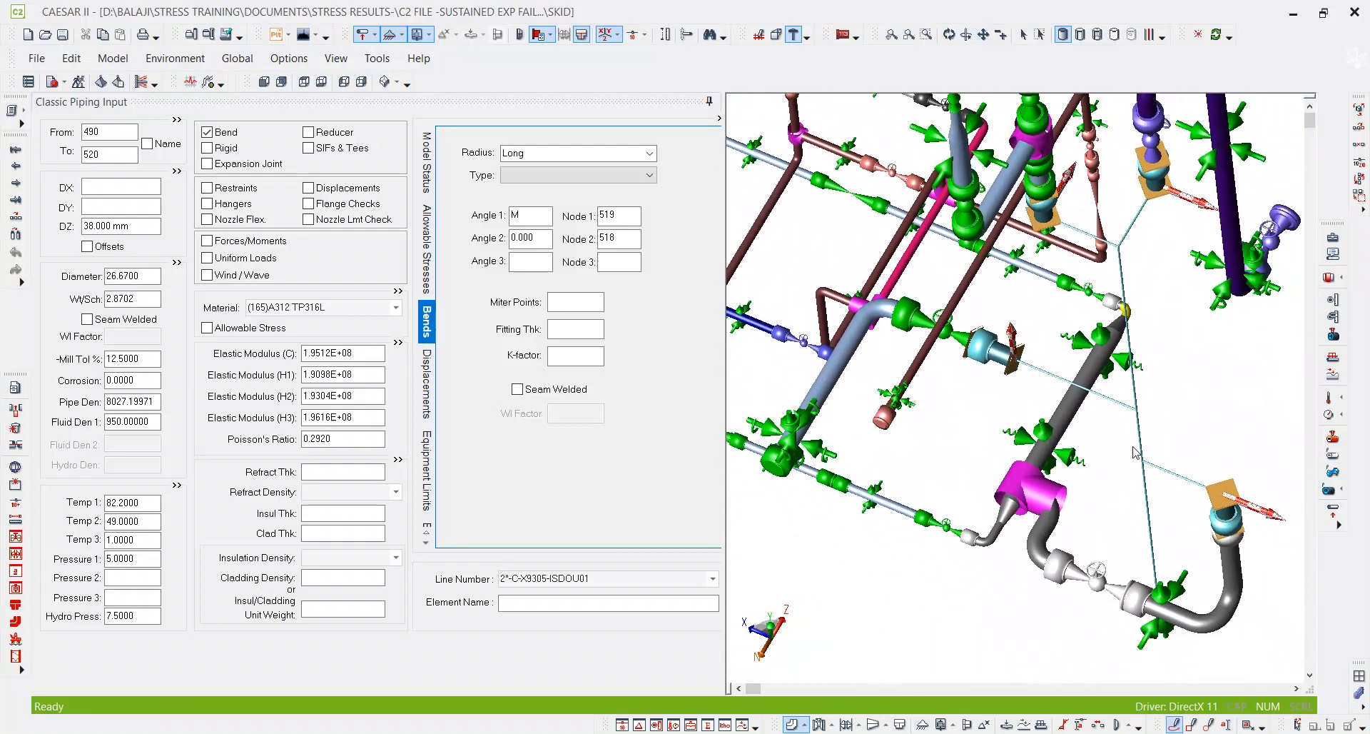
scroll(1126, 467, down, 3)
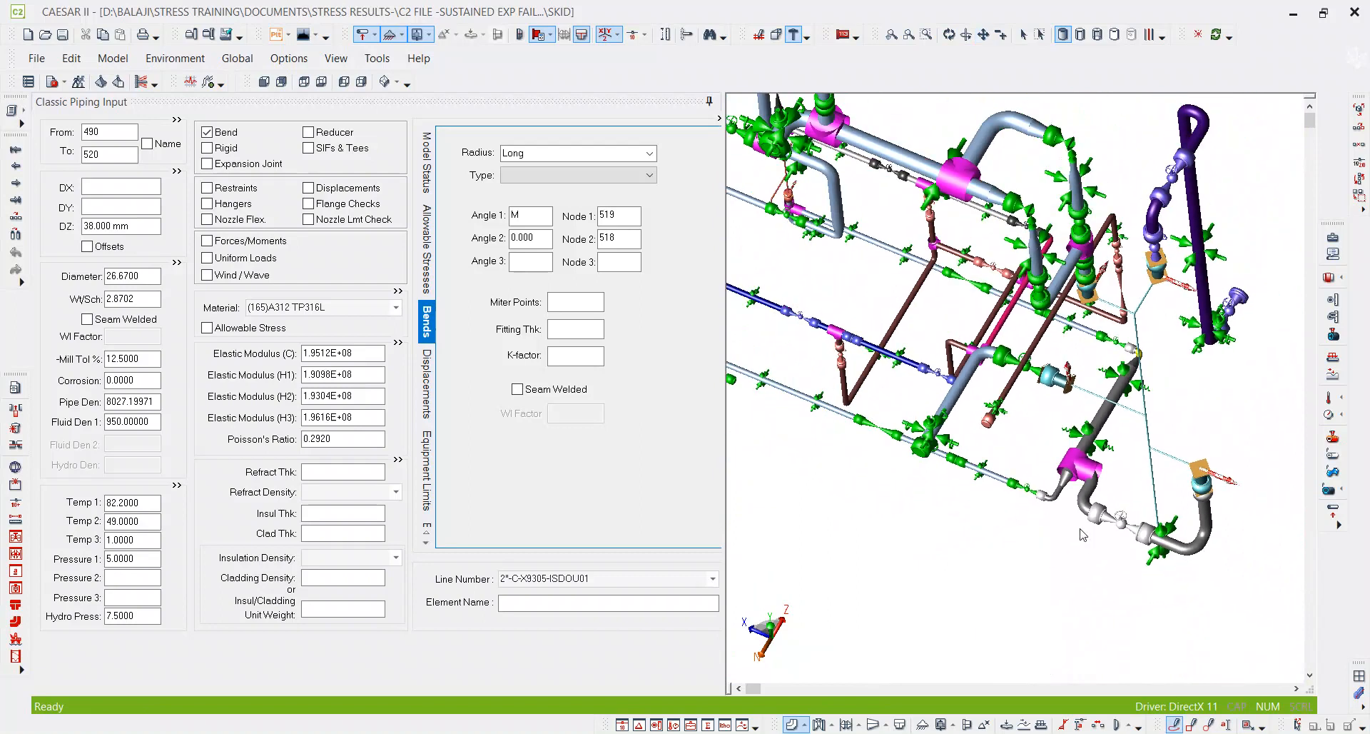
mouse_move(1084, 431)
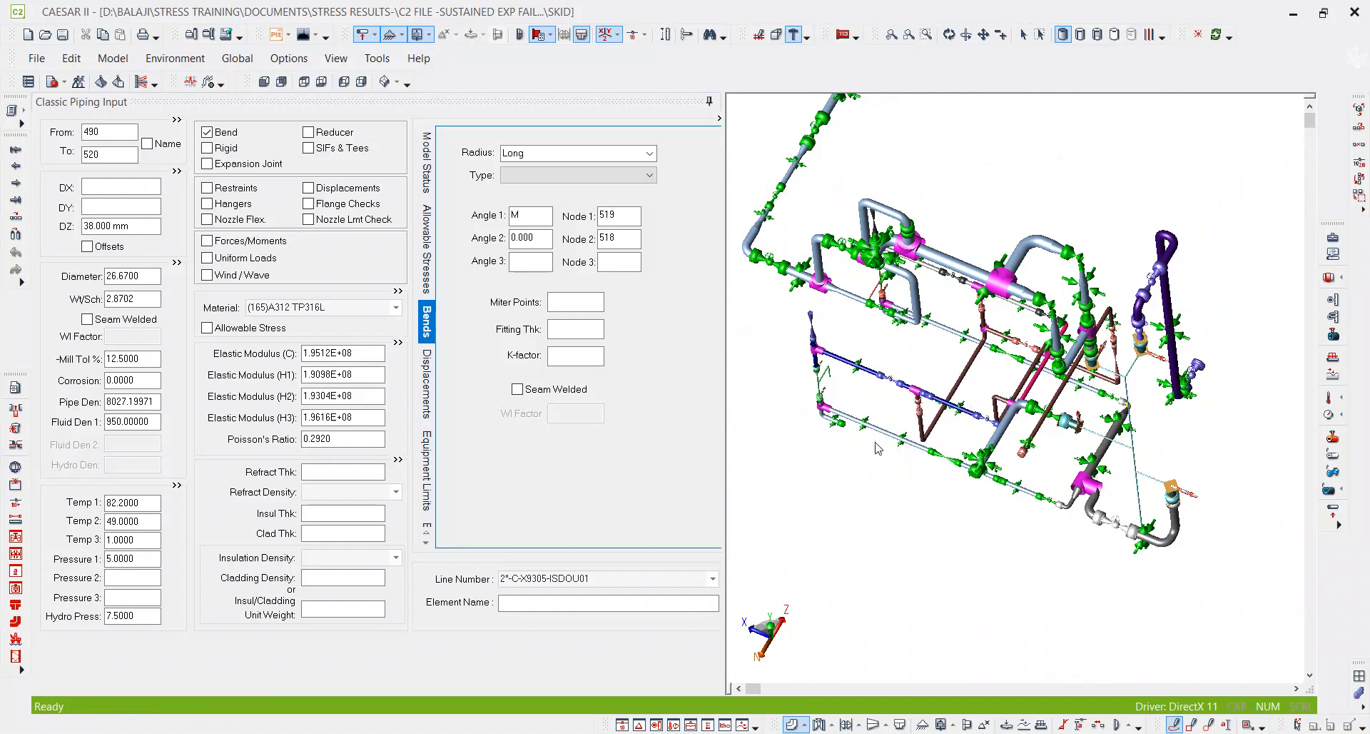
mouse_move(1036, 498)
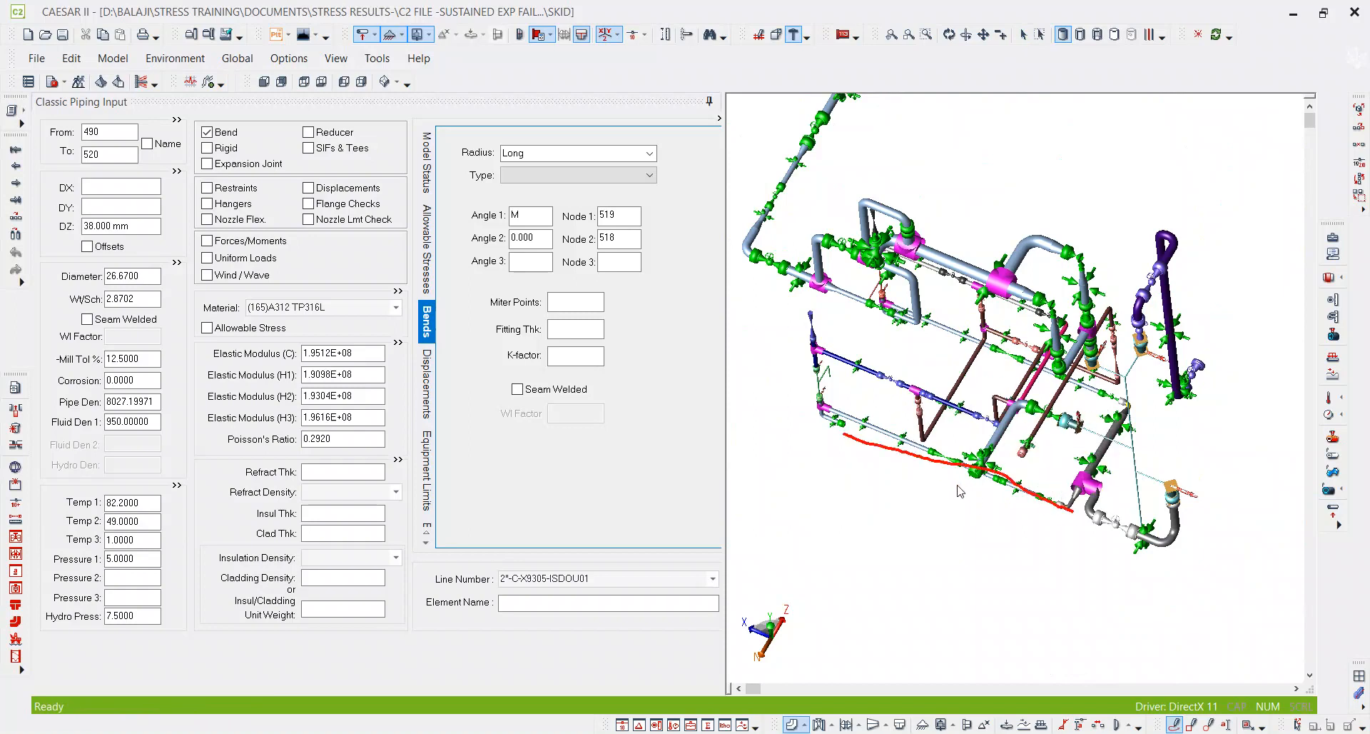
scroll(890, 468, down, 2)
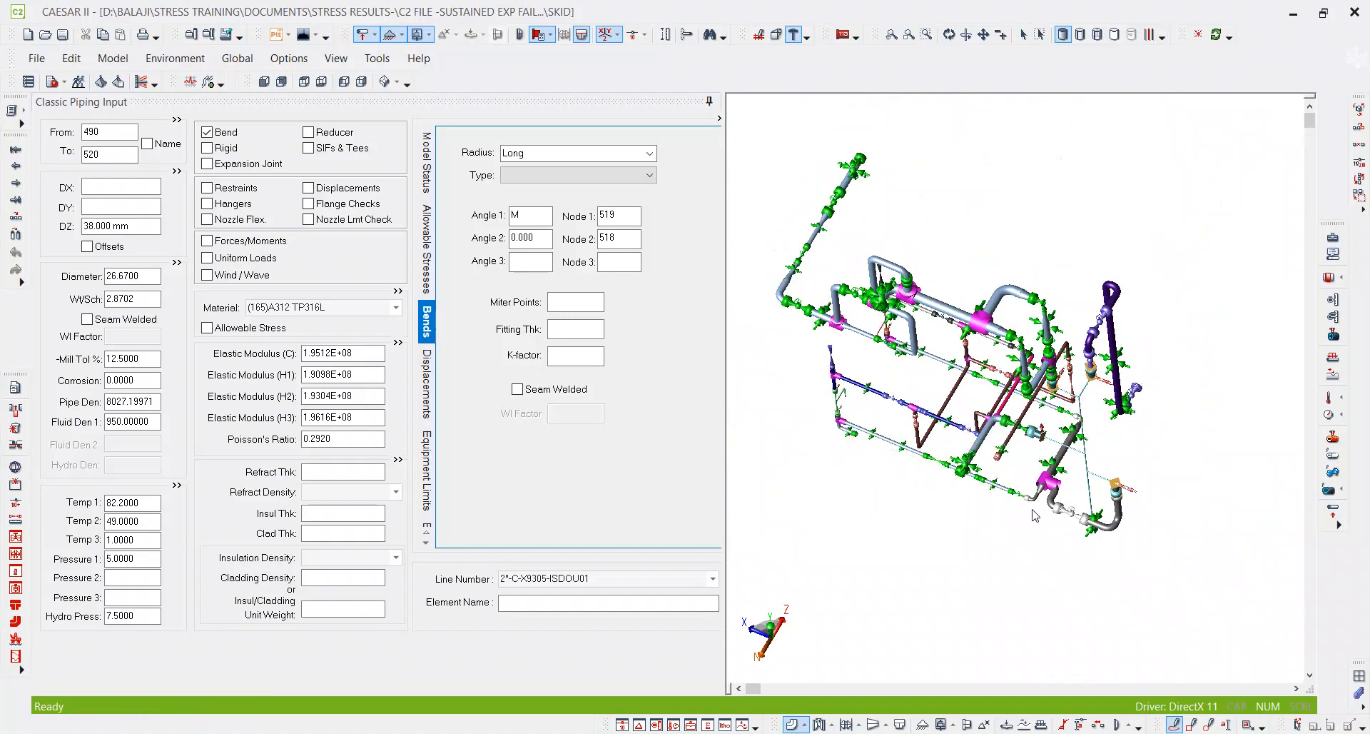
mouse_move(1053, 468)
Step: Mark the pipe route from the equipment nozzle around to reducer 860-870 and examine element 310-320 below the tee
scroll(1047, 477, up, 4)
drag(1098, 452, 923, 491)
click(950, 36)
scroll(973, 402, down, 1)
mouse_move(975, 409)
mouse_down()
mouse_move(925, 453)
mouse_move(955, 397)
mouse_up()
click(1175, 724)
mouse_move(1078, 421)
mouse_down()
mouse_move(1077, 542)
mouse_move(877, 476)
mouse_move(912, 500)
mouse_up()
drag(888, 423, 864, 429)
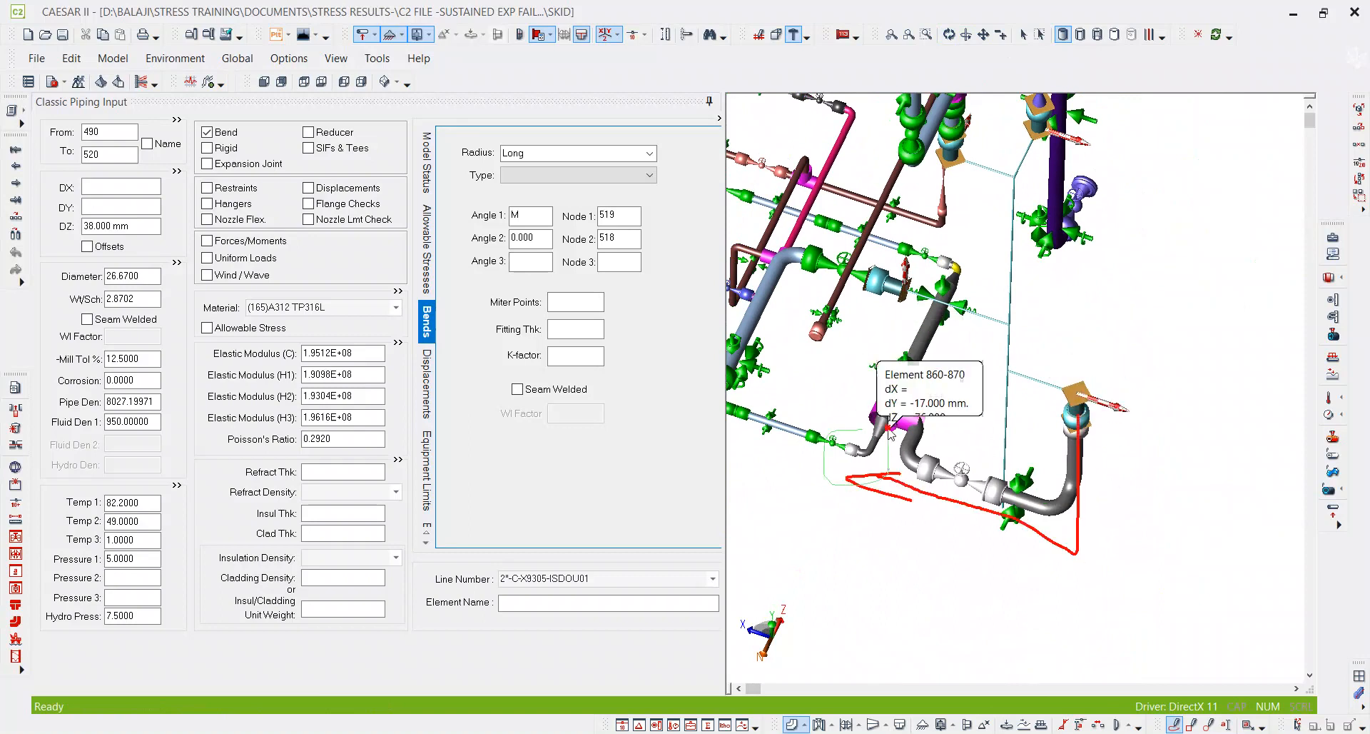
scroll(965, 421, up, 2)
click(949, 34)
drag(844, 310, 857, 392)
scroll(914, 513, up, 2)
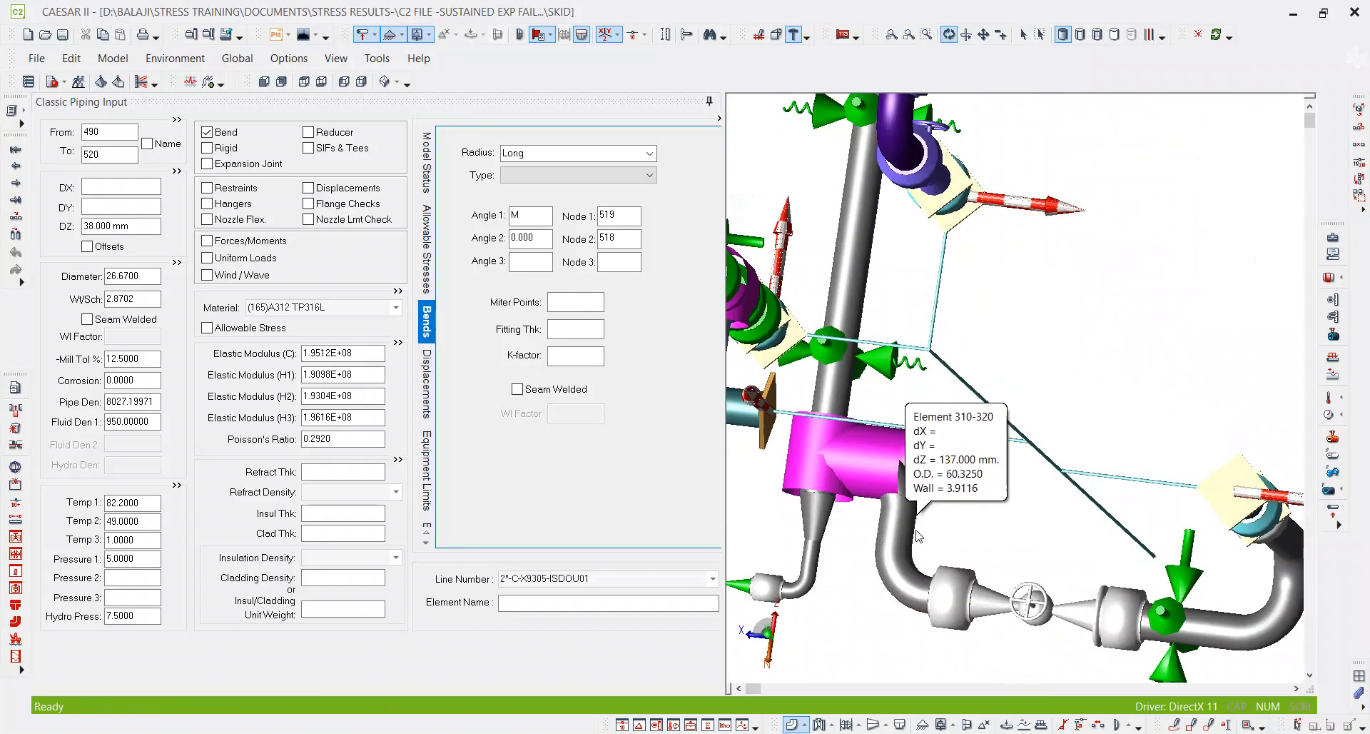
Step: Select vertical element 310-320 and lengthen it by 200 mm, to a DZ of 337 mm
click(1023, 34)
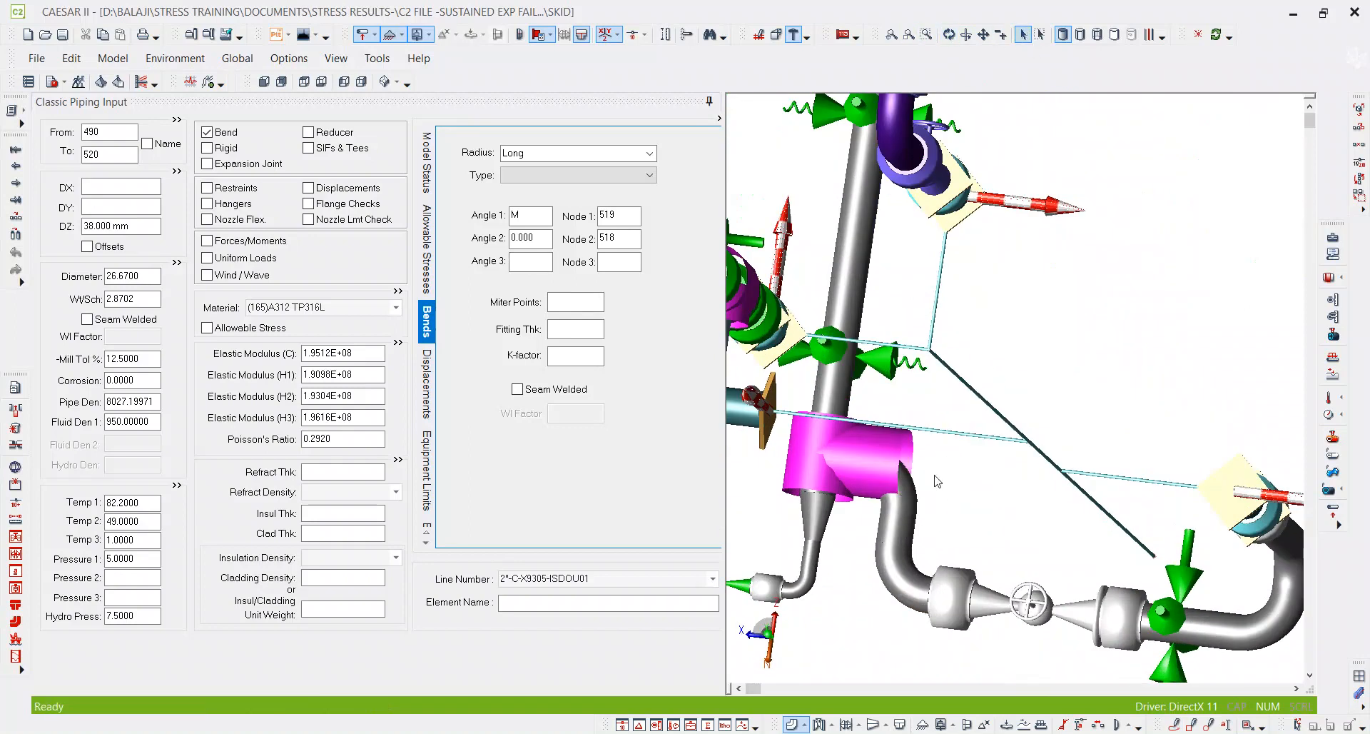
click(582, 37)
drag(1041, 355, 1096, 358)
scroll(1099, 364, down, 2)
click(984, 35)
click(949, 35)
scroll(1028, 432, up, 3)
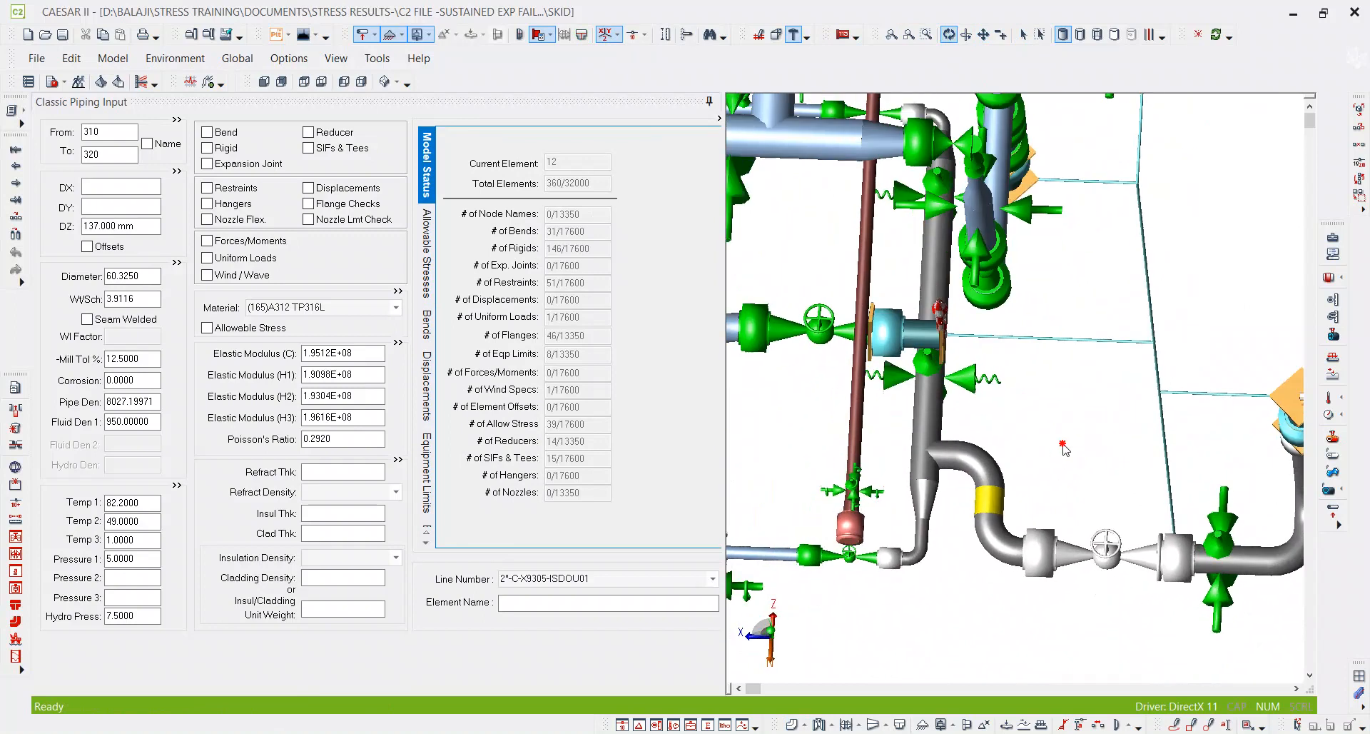
scroll(1020, 430, down, 4)
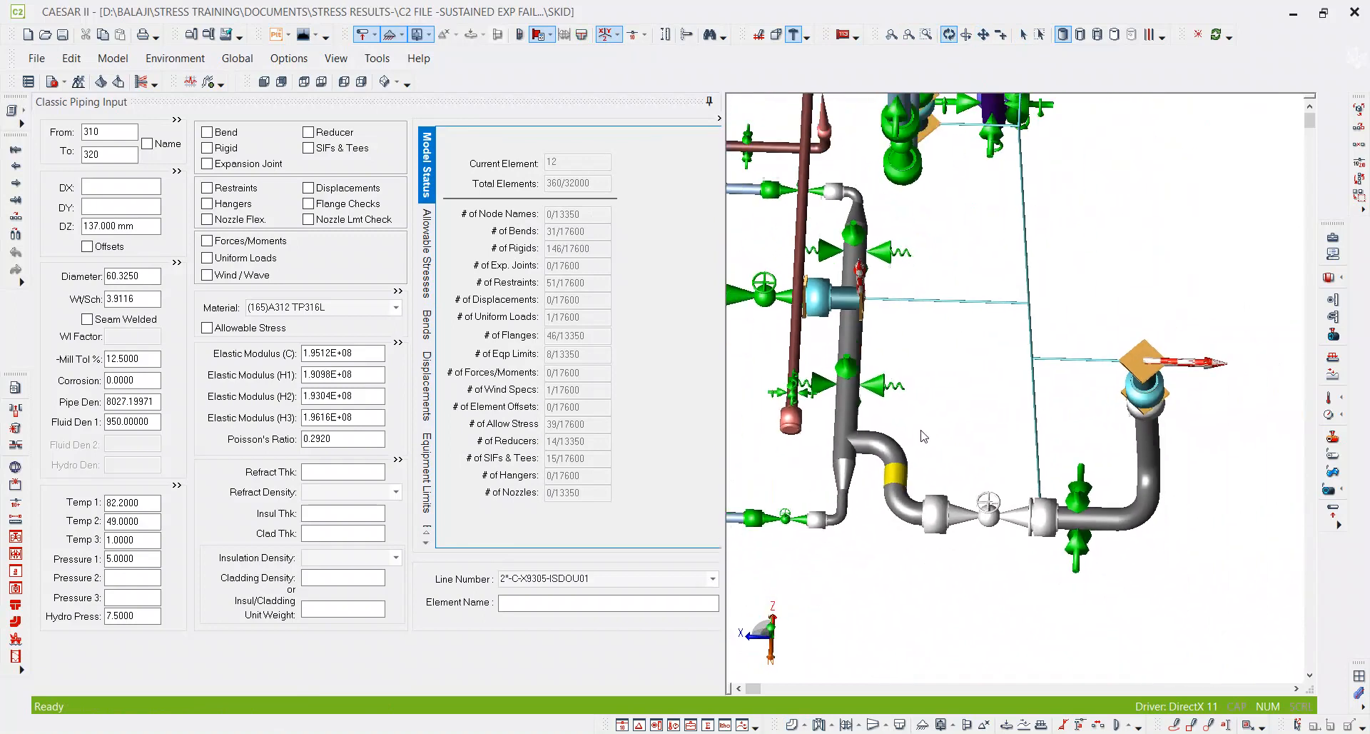
drag(917, 575, 914, 603)
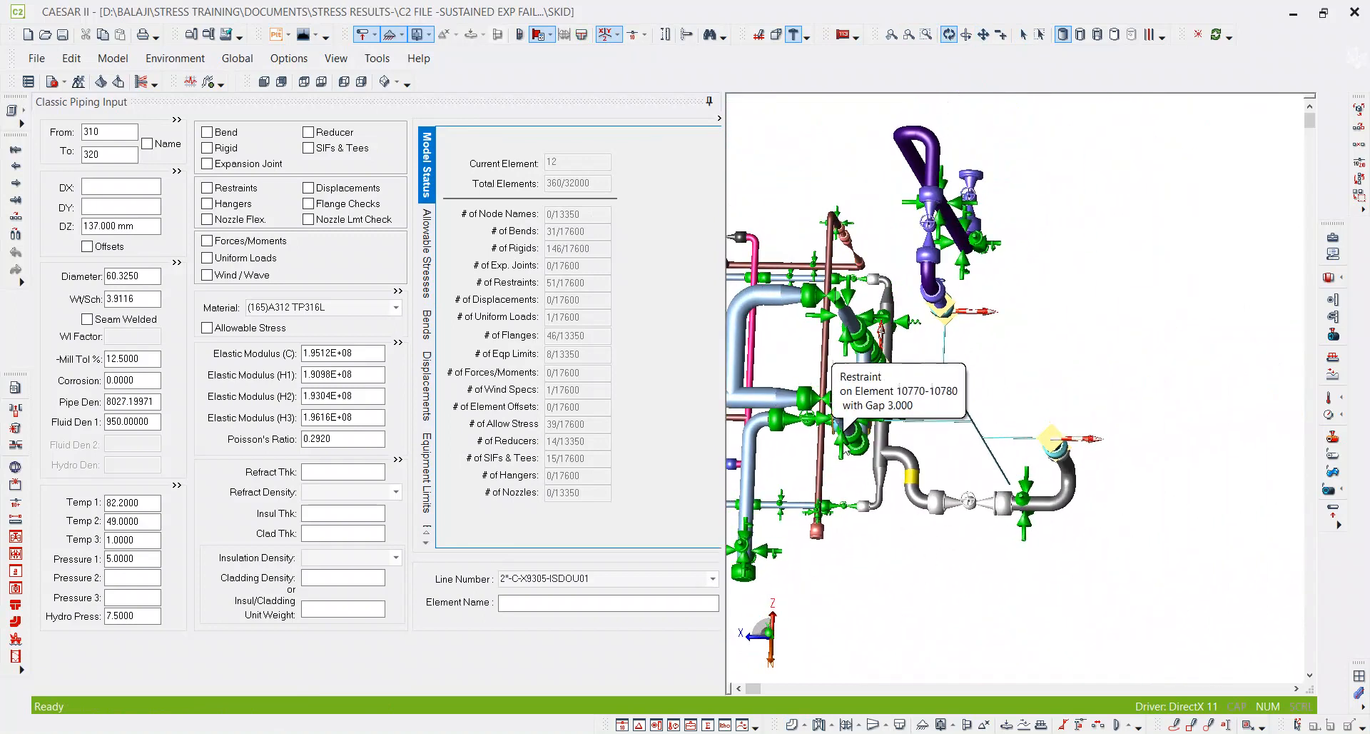
scroll(930, 461, up, 3)
scroll(930, 461, up, 2)
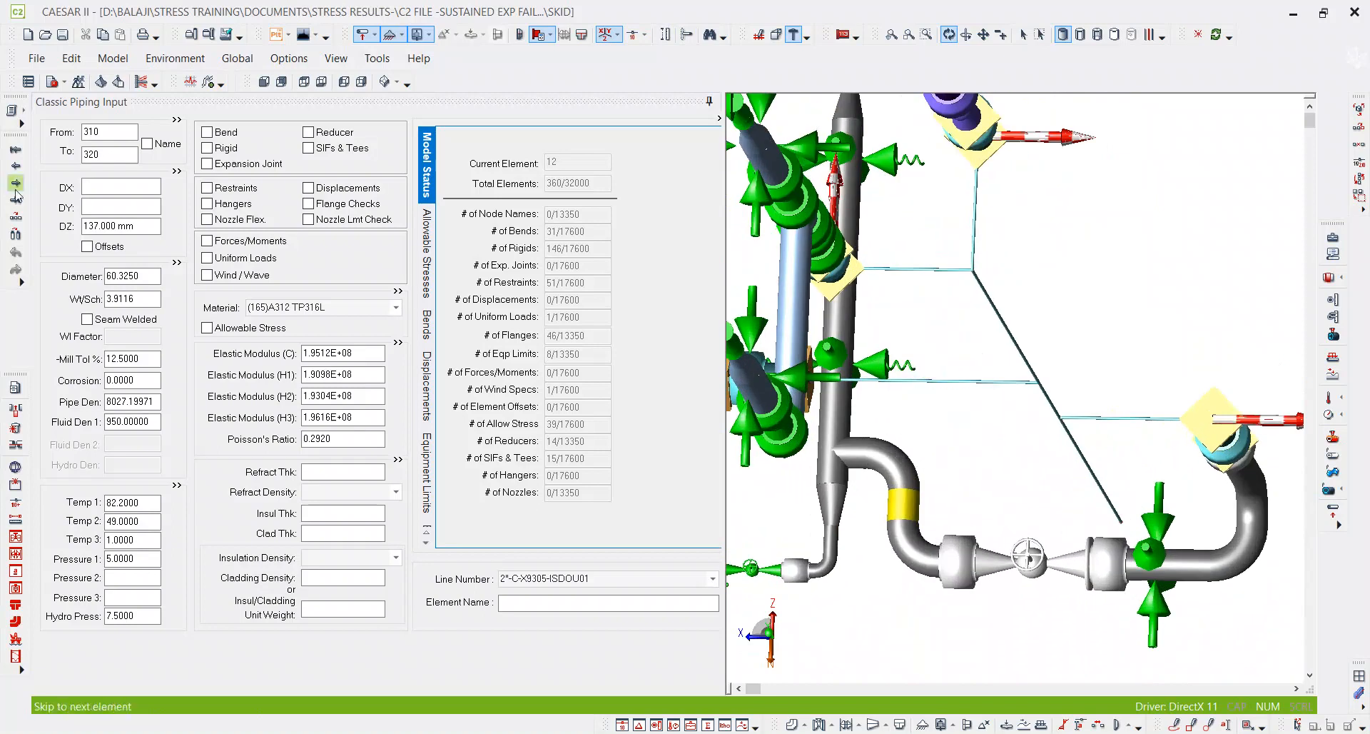
click(86, 225)
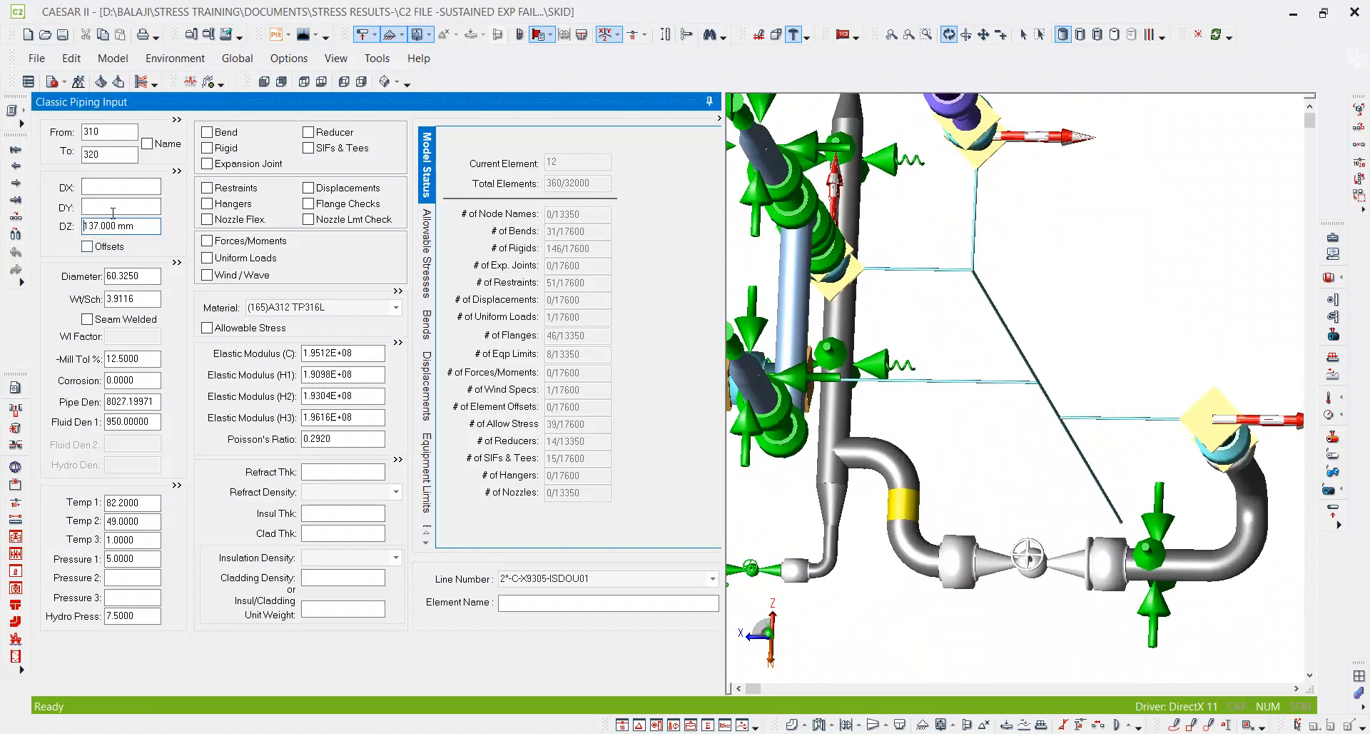
text(200+)
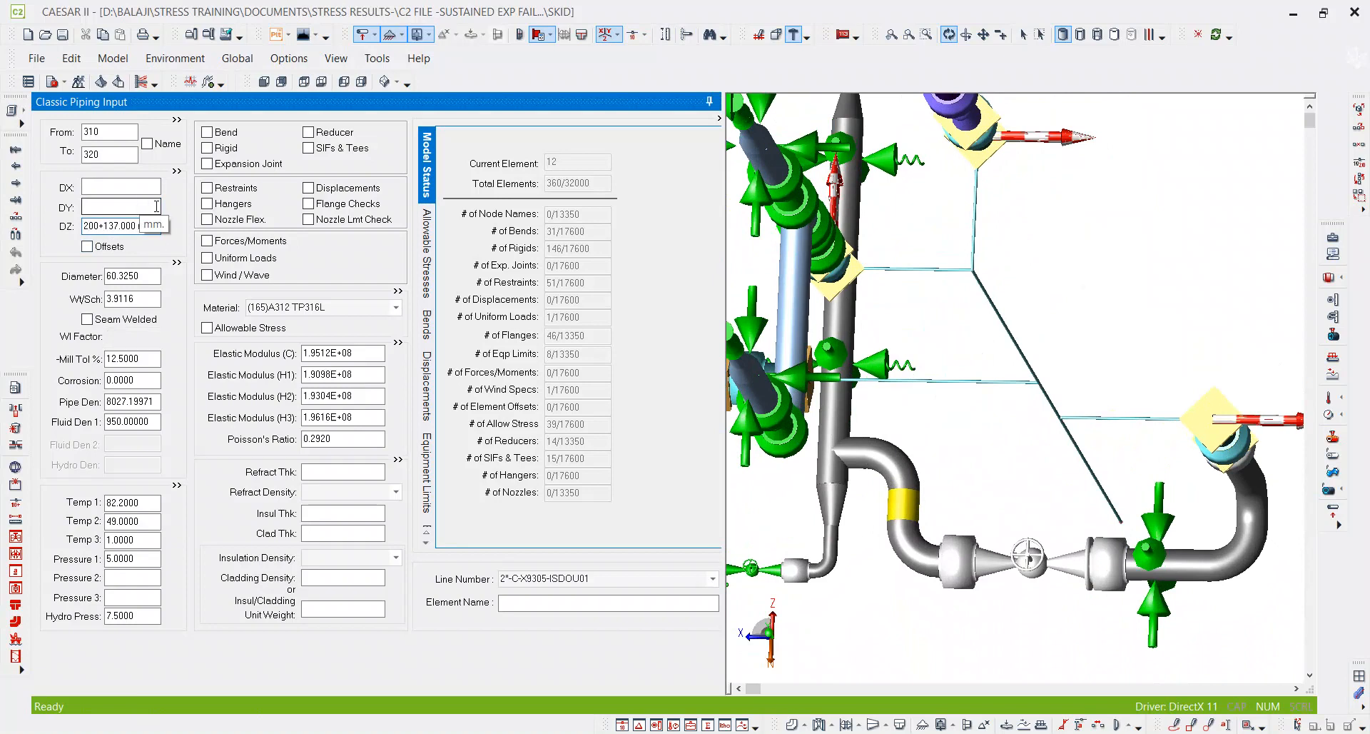
key(Return)
Step: Select element 370-860 between the tee and the reducer and set its DZ to -267 mm
drag(982, 336, 844, 446)
scroll(844, 446, up, 5)
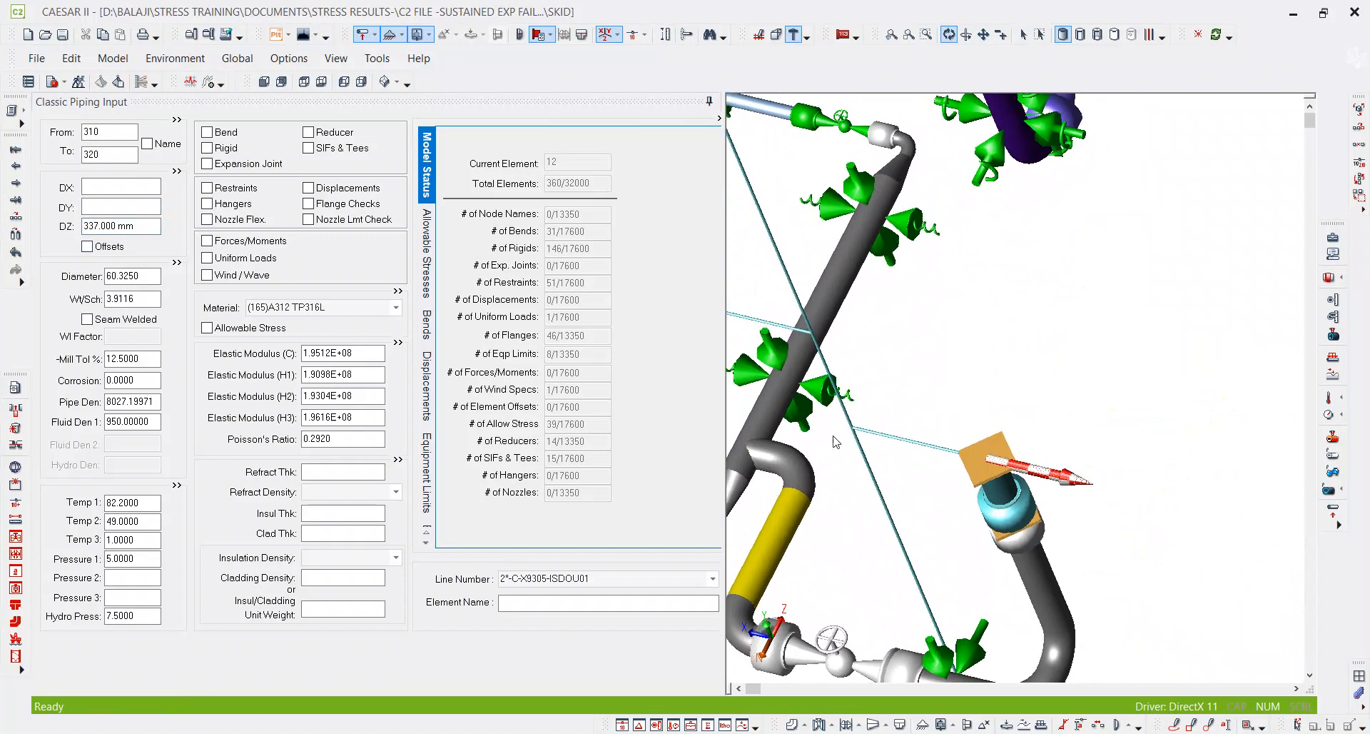
click(827, 454)
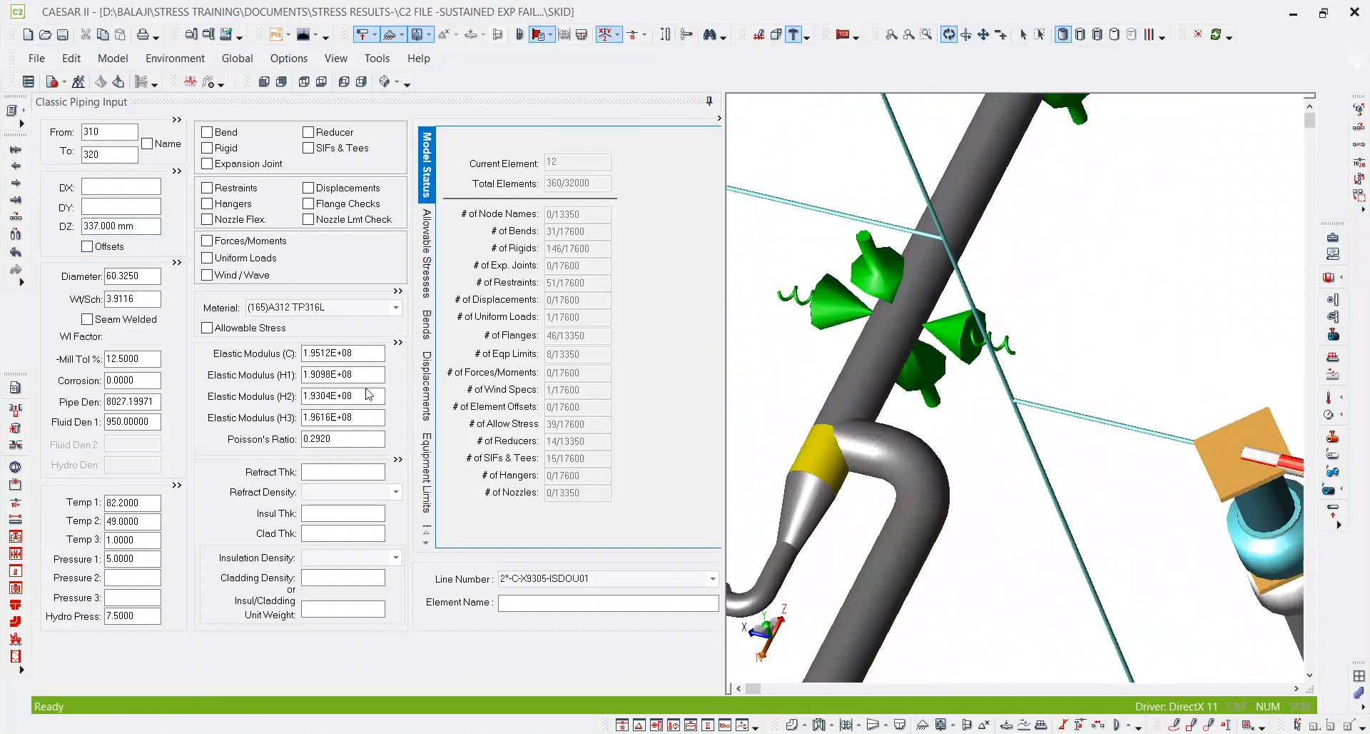
click(91, 226)
text(2)
Step: Select header element 430-450 and set its DZ to 206 mm
scroll(905, 435, down, 4)
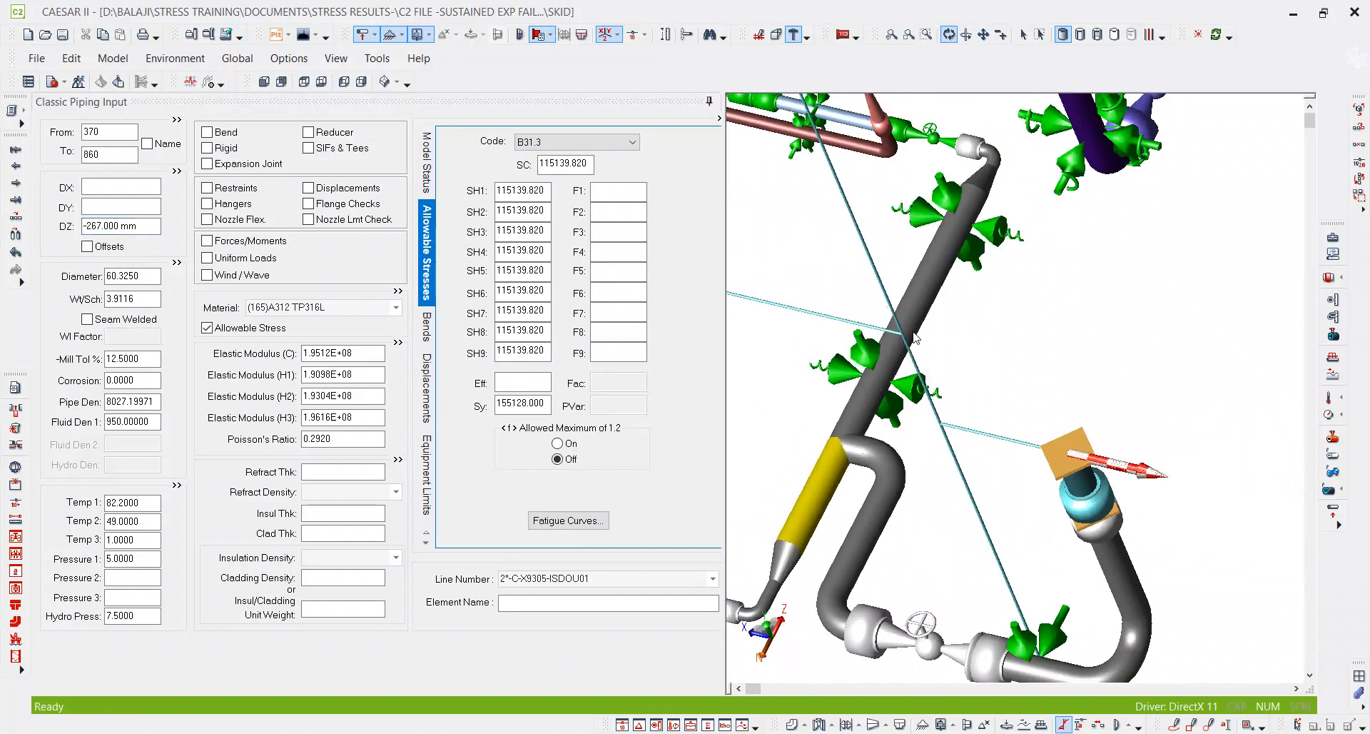
click(913, 333)
click(88, 225)
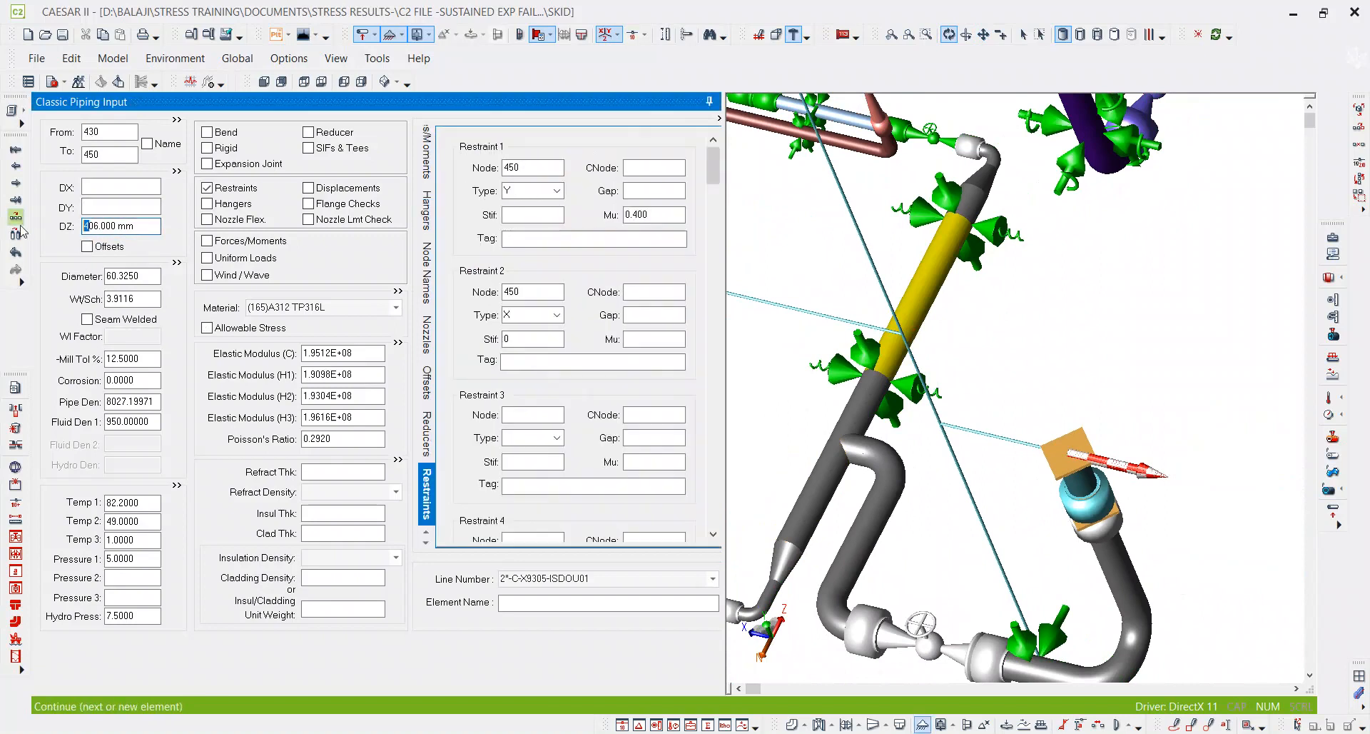
scroll(872, 457, down, 3)
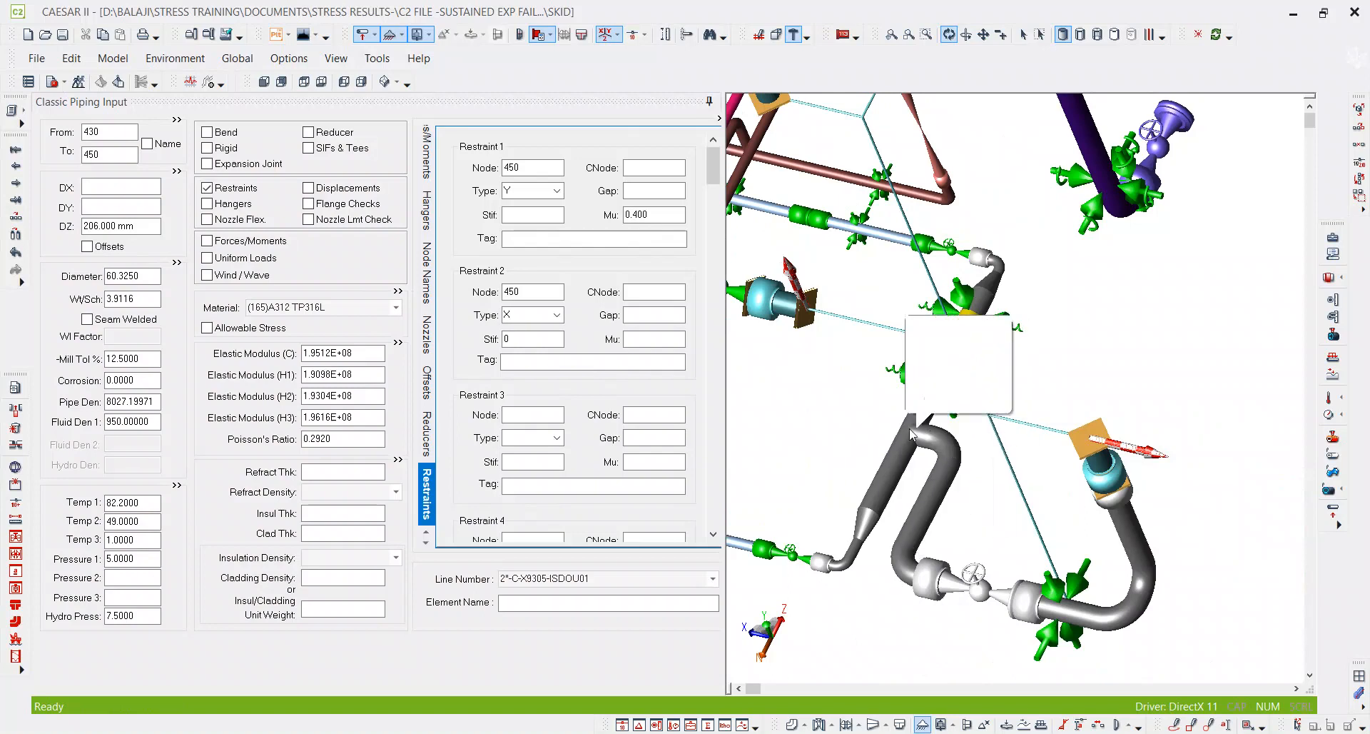
Step: Check the rerouted header and branch in the overall model and rerun the static analysis
click(949, 34)
drag(965, 300, 914, 430)
scroll(946, 465, down, 4)
drag(1025, 563, 1002, 518)
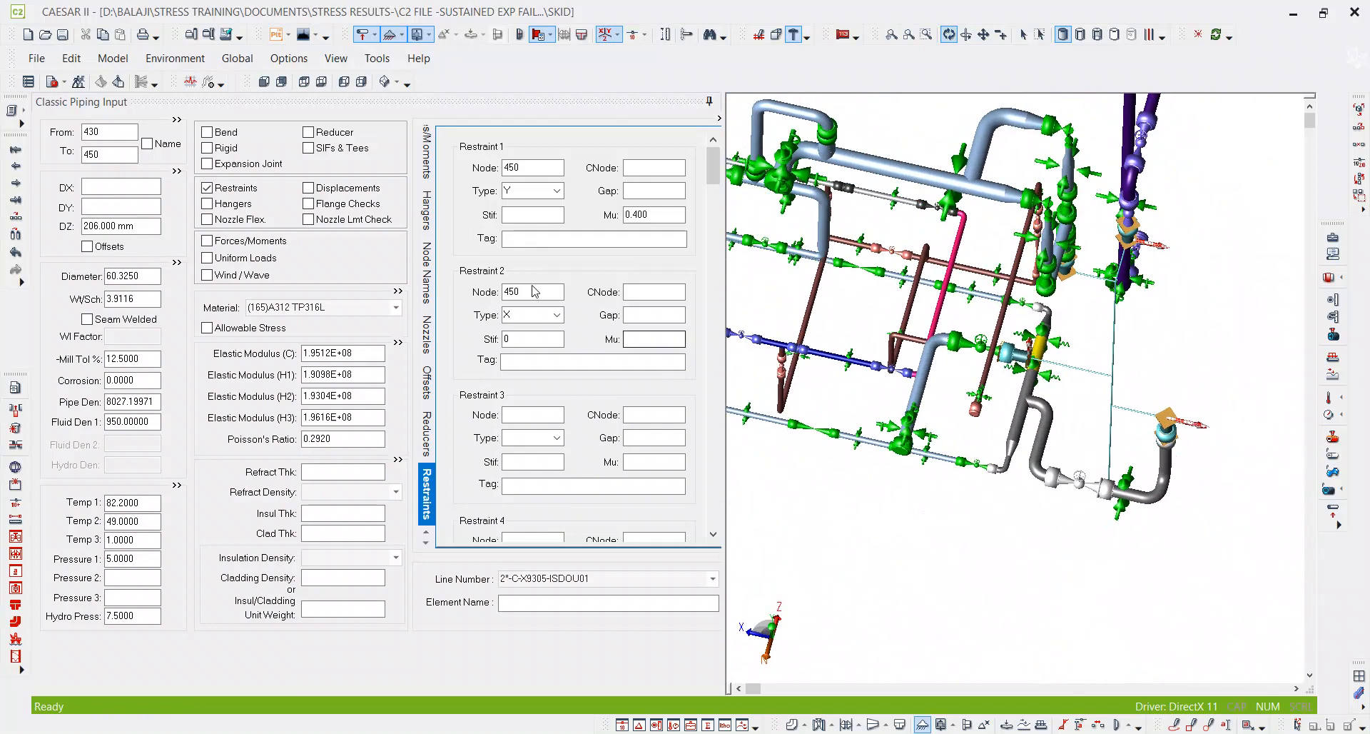
click(80, 88)
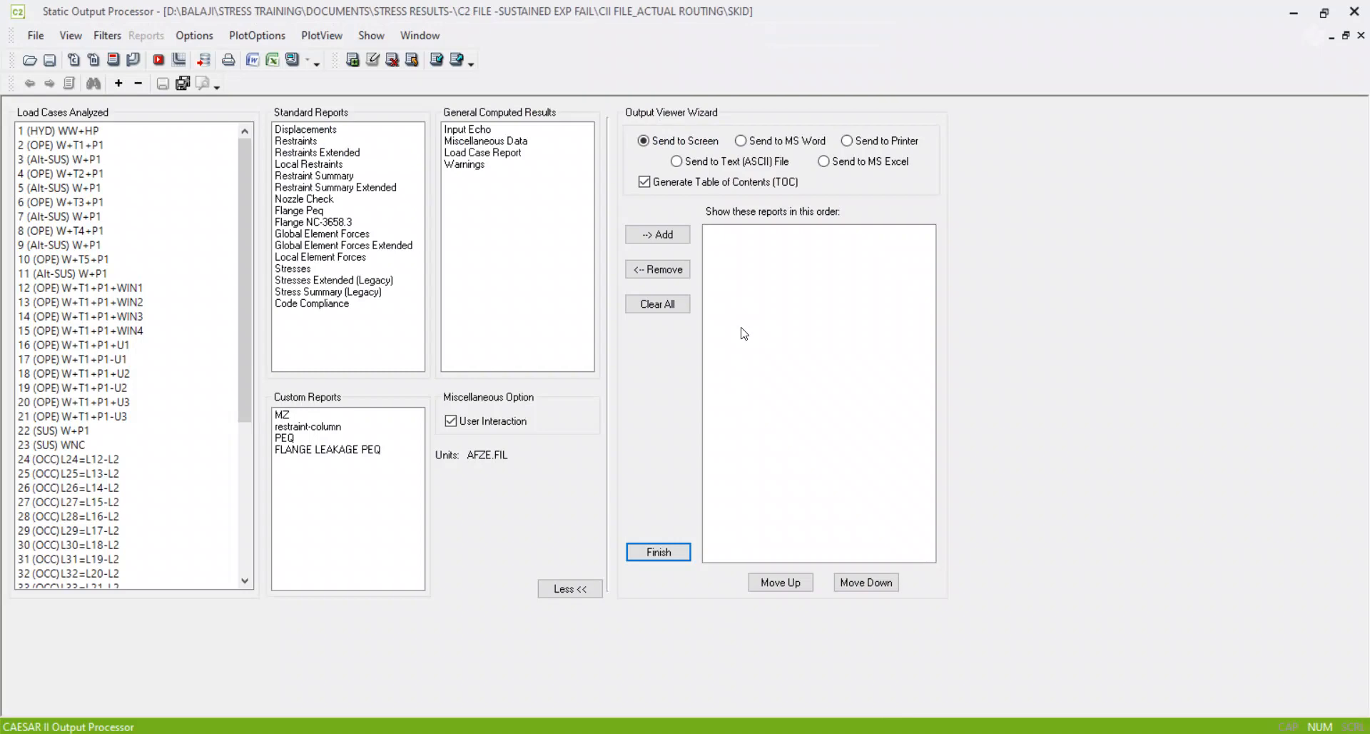
Step: Open the Stresses report for load case 49 (EXP) L49=L2-L6 on screen and sort it by stress ratio
scroll(123, 528, down, 6)
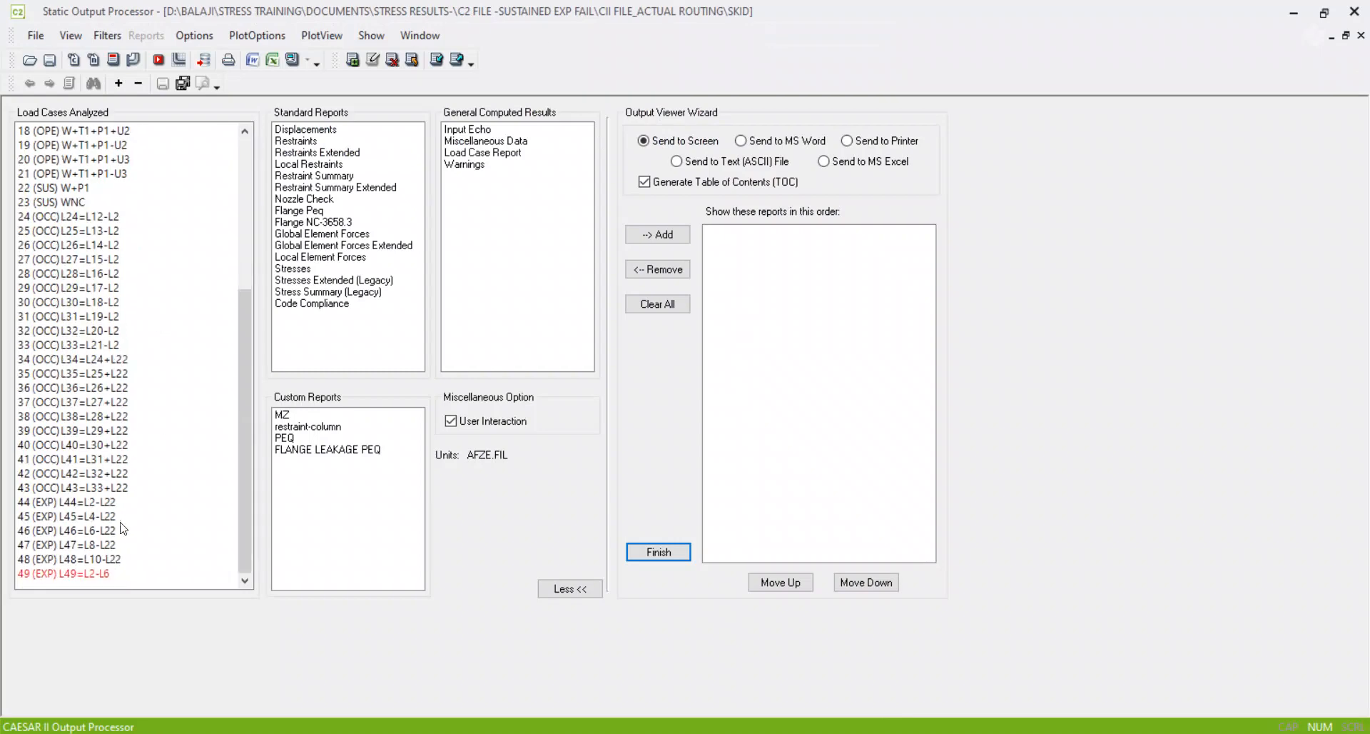
click(81, 578)
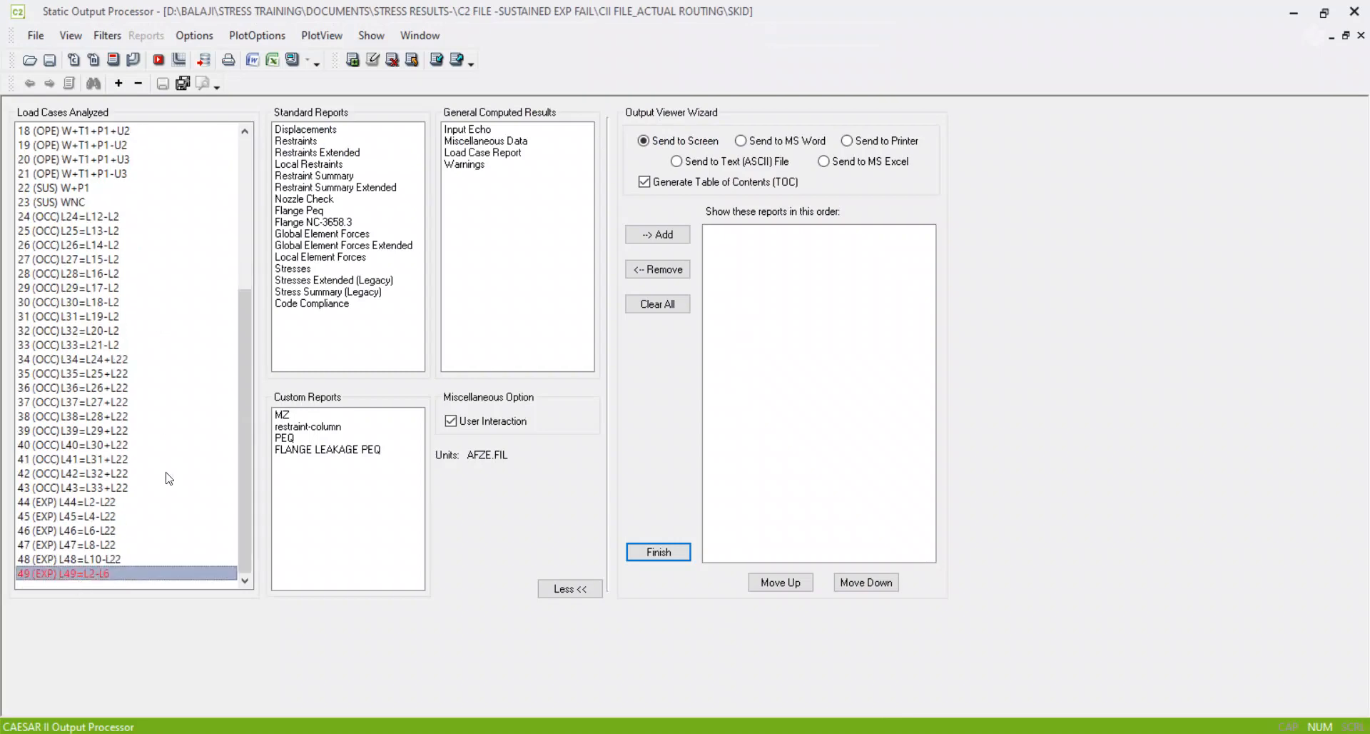
click(292, 269)
click(293, 59)
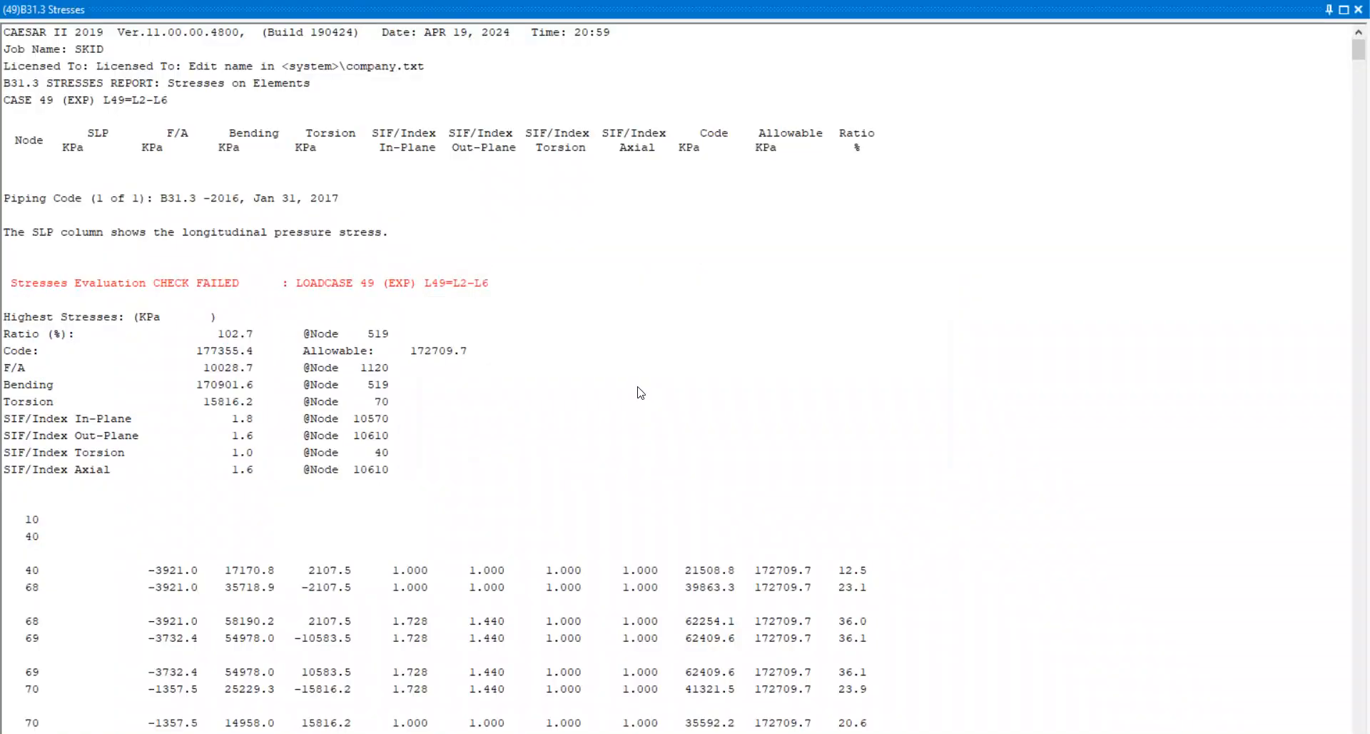
click(853, 143)
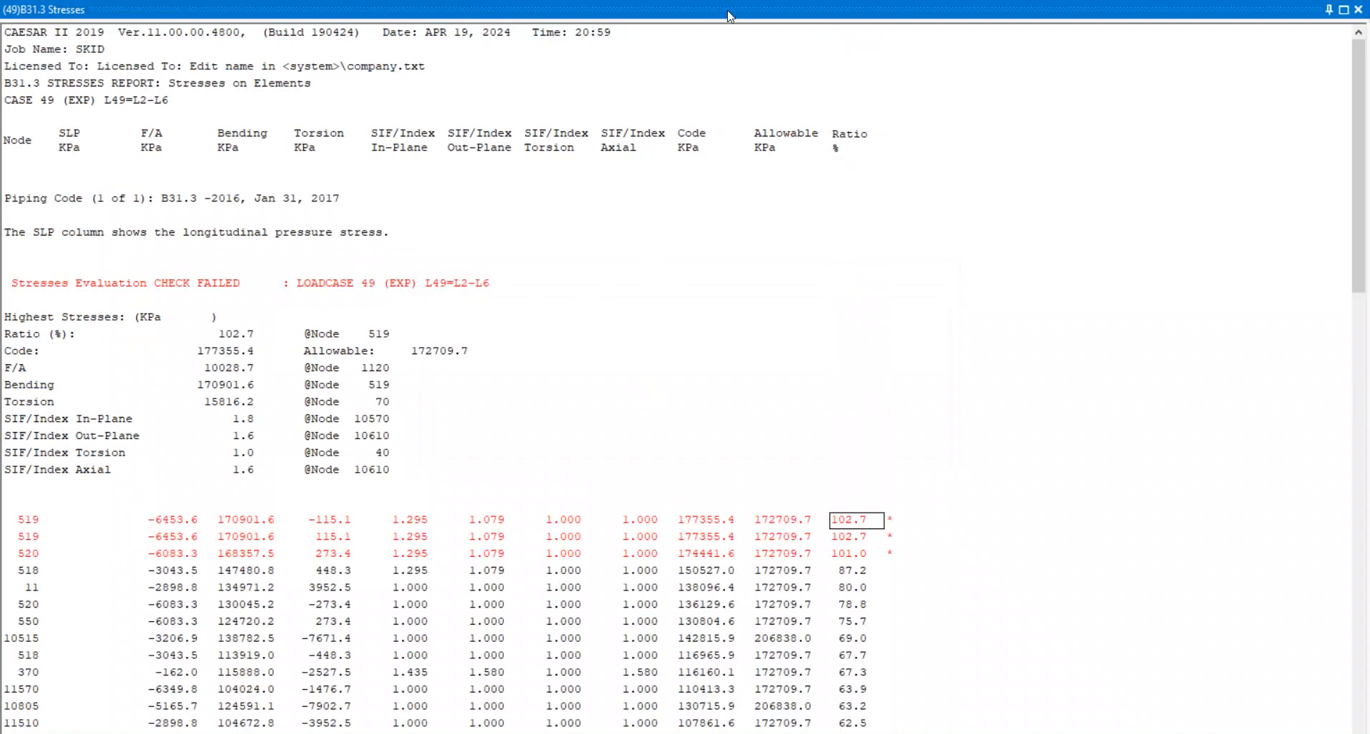
Step: Dock the stress report and copy its ten highest-stressed rows, from node 519 down to node 370
double_click(729, 16)
drag(550, 402, 550, 154)
scroll(407, 443, down, 3)
drag(31, 534, 898, 556)
key(ctrl+c)
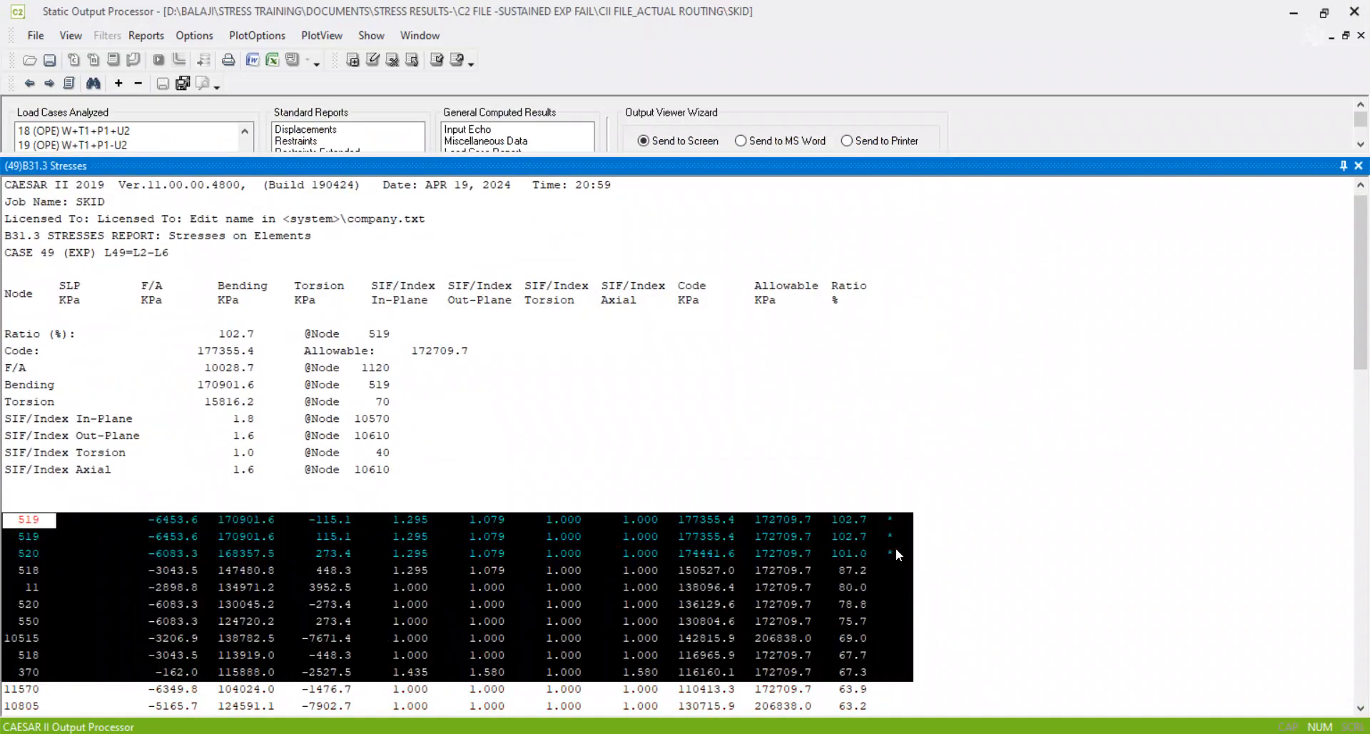
Step: Switch to Notepad, paste the new stress rows below the previous results, and highlight the previous run's top rows for comparison
key(alt+Tab)
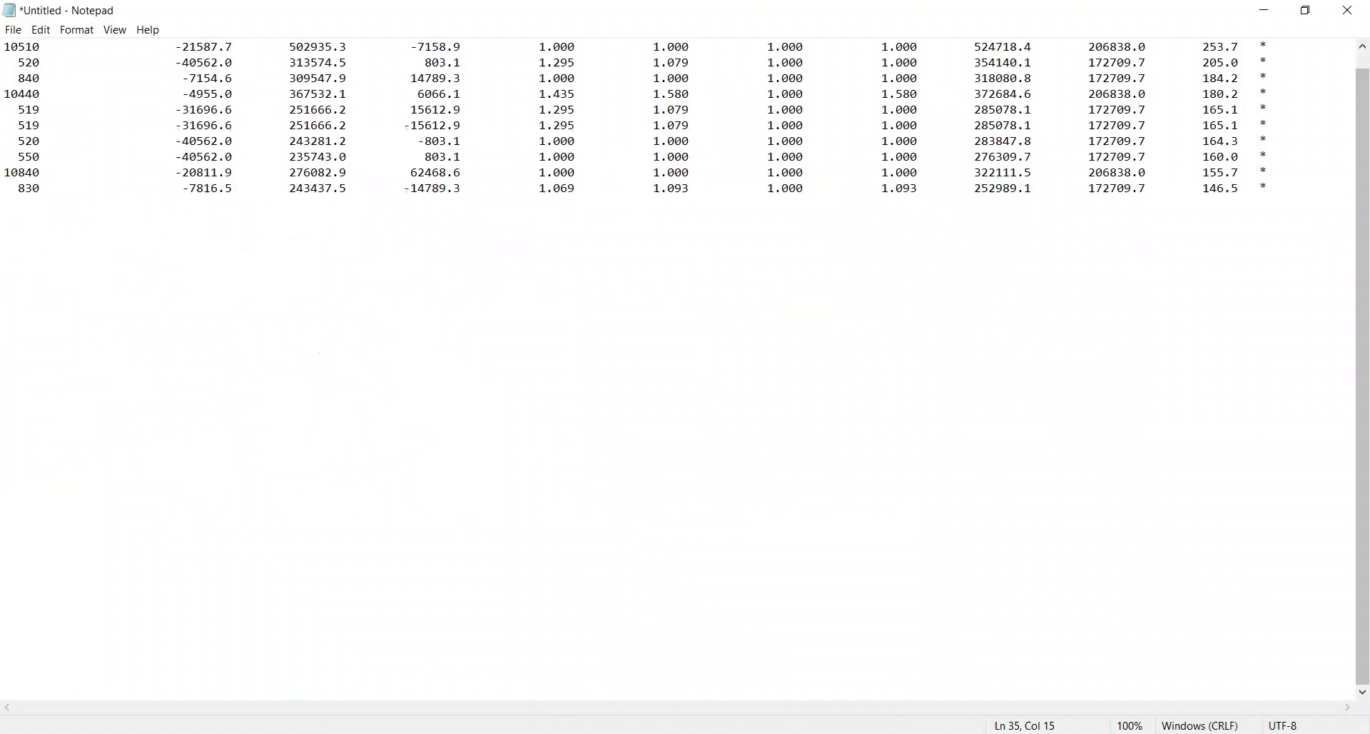
click(1298, 673)
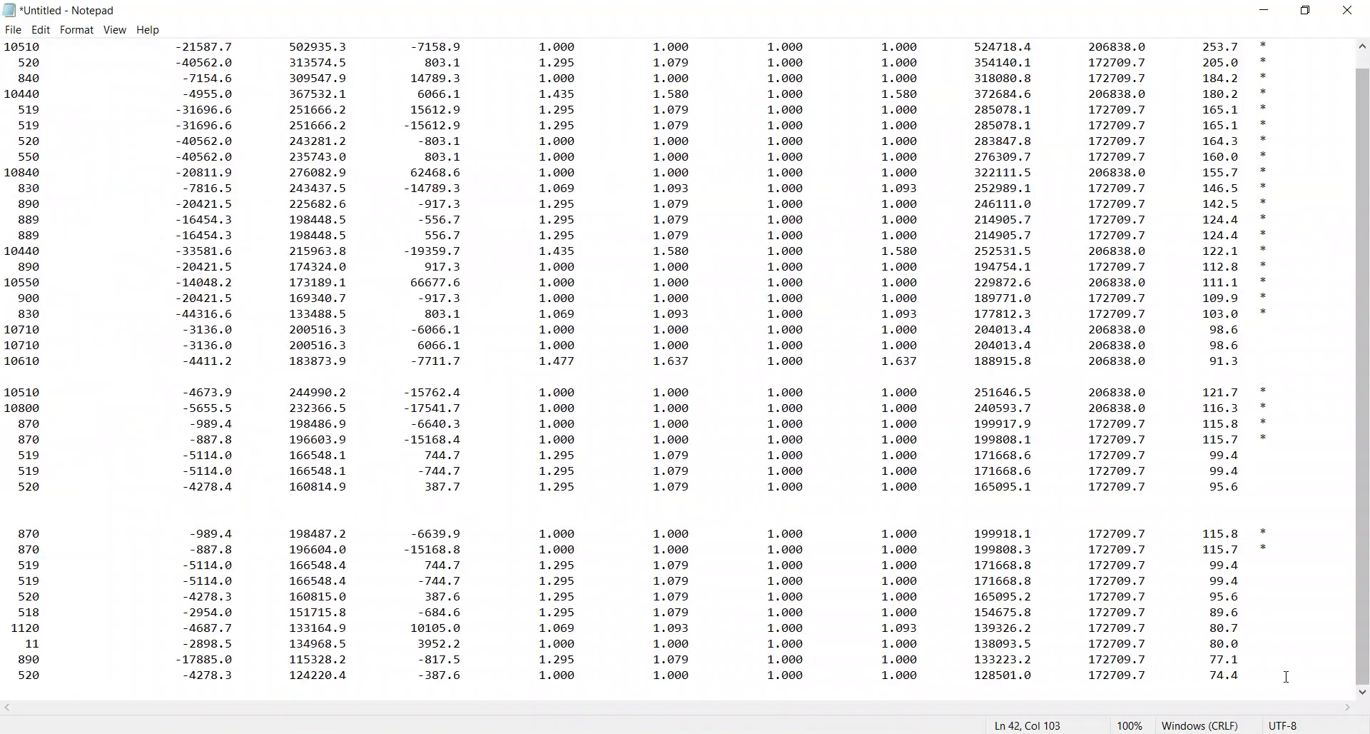
key(Return)
key(Return)
key(Return)
key(Return)
key(Return)
key(ctrl+v)
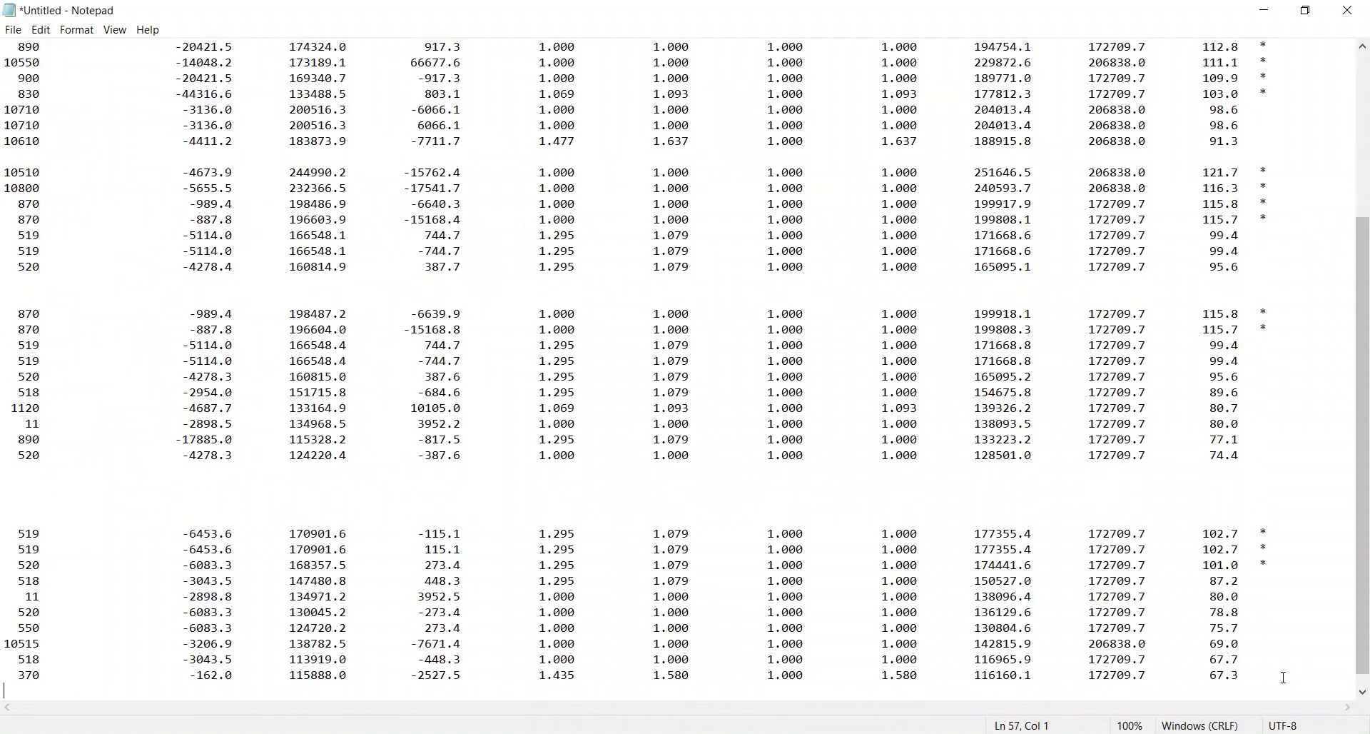
drag(13, 314, 1276, 338)
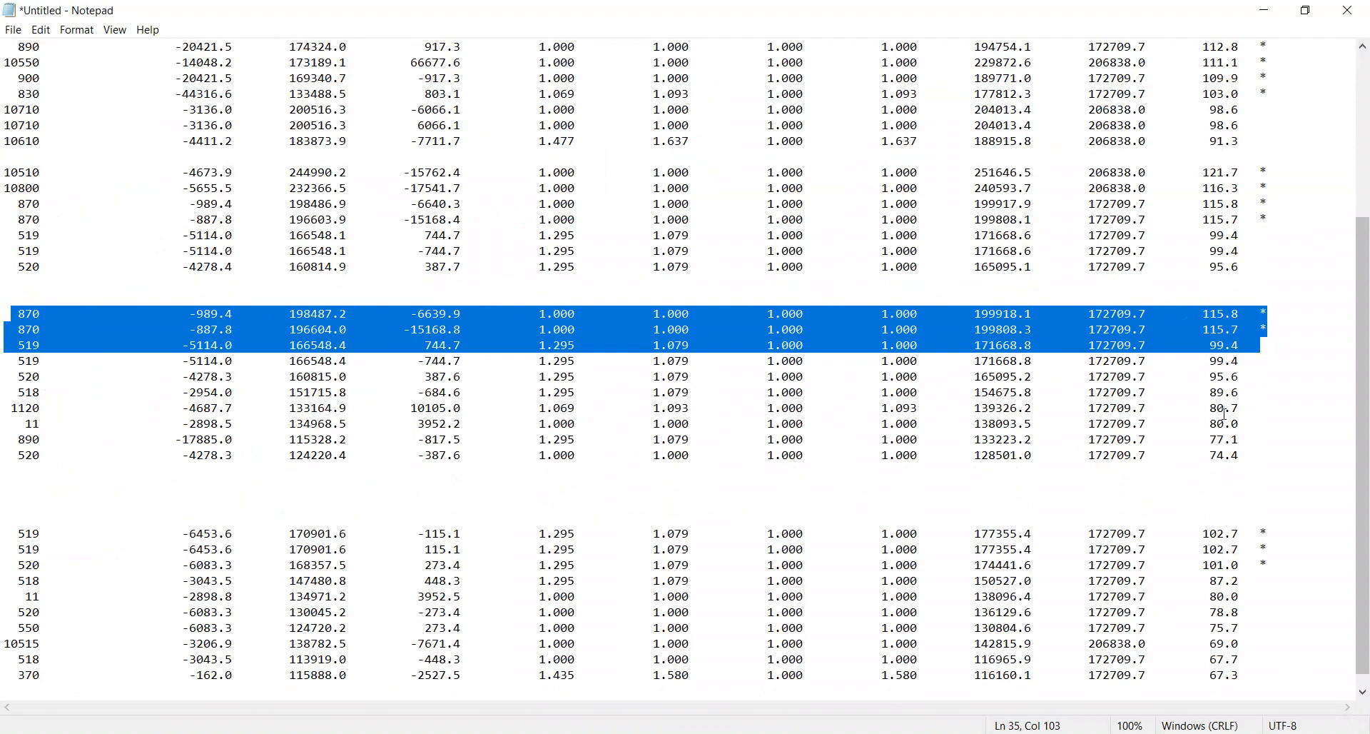
Step: Compare the node 519 and 520 stress rows of the previous run with the newly pasted rows
scroll(1157, 583, down, 1)
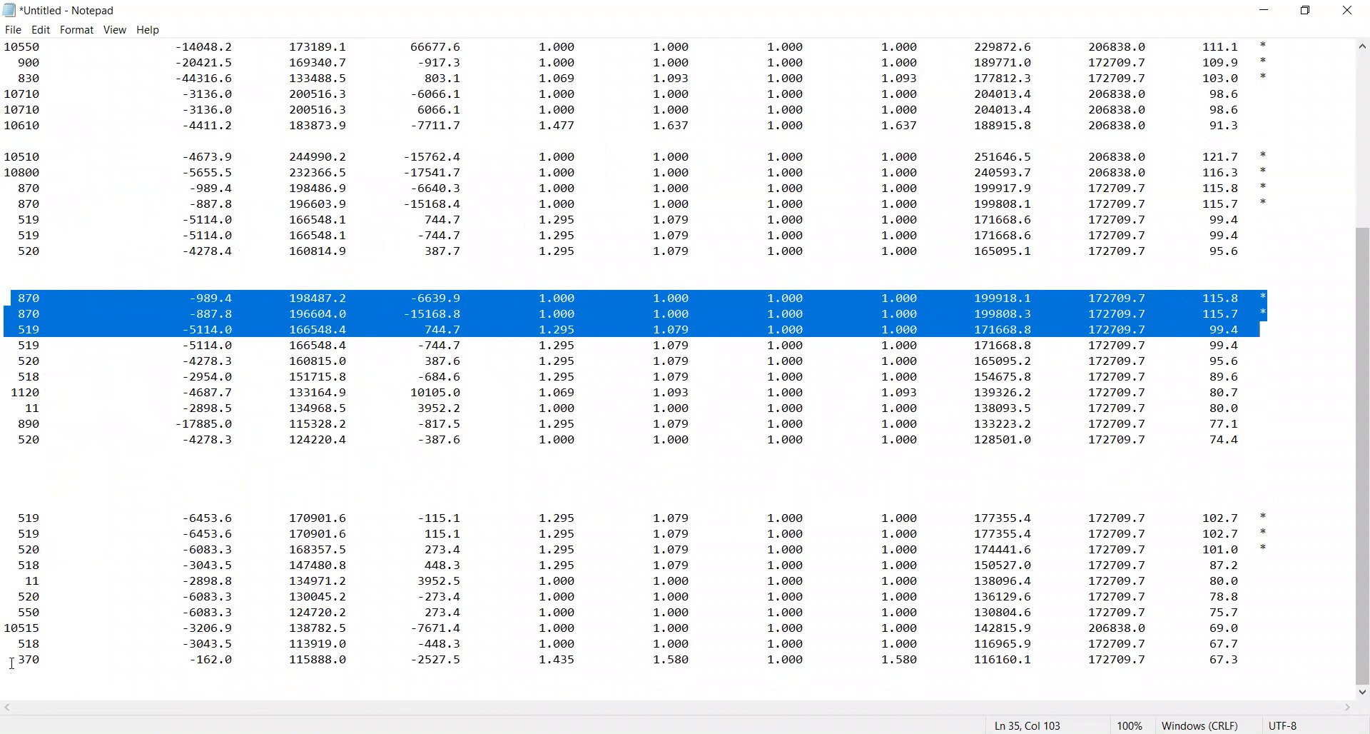
drag(18, 581, 741, 684)
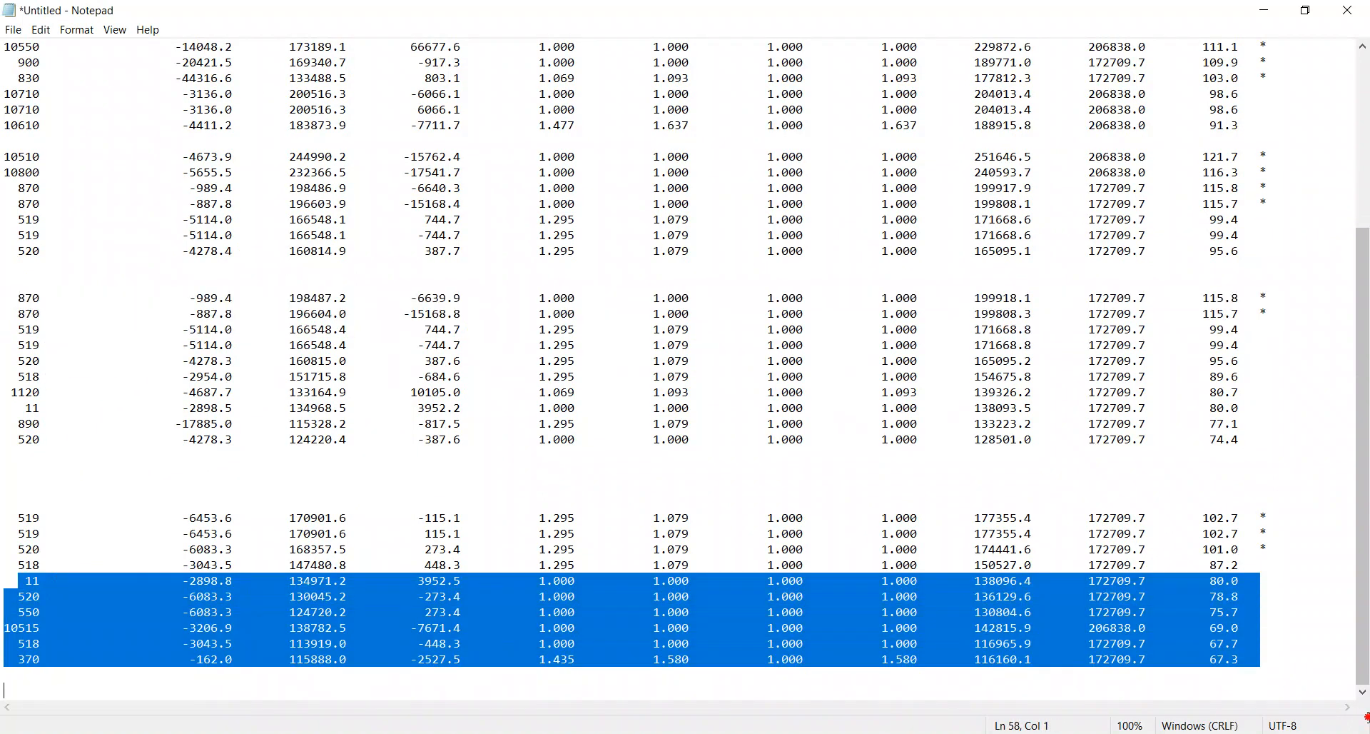
click(1254, 581)
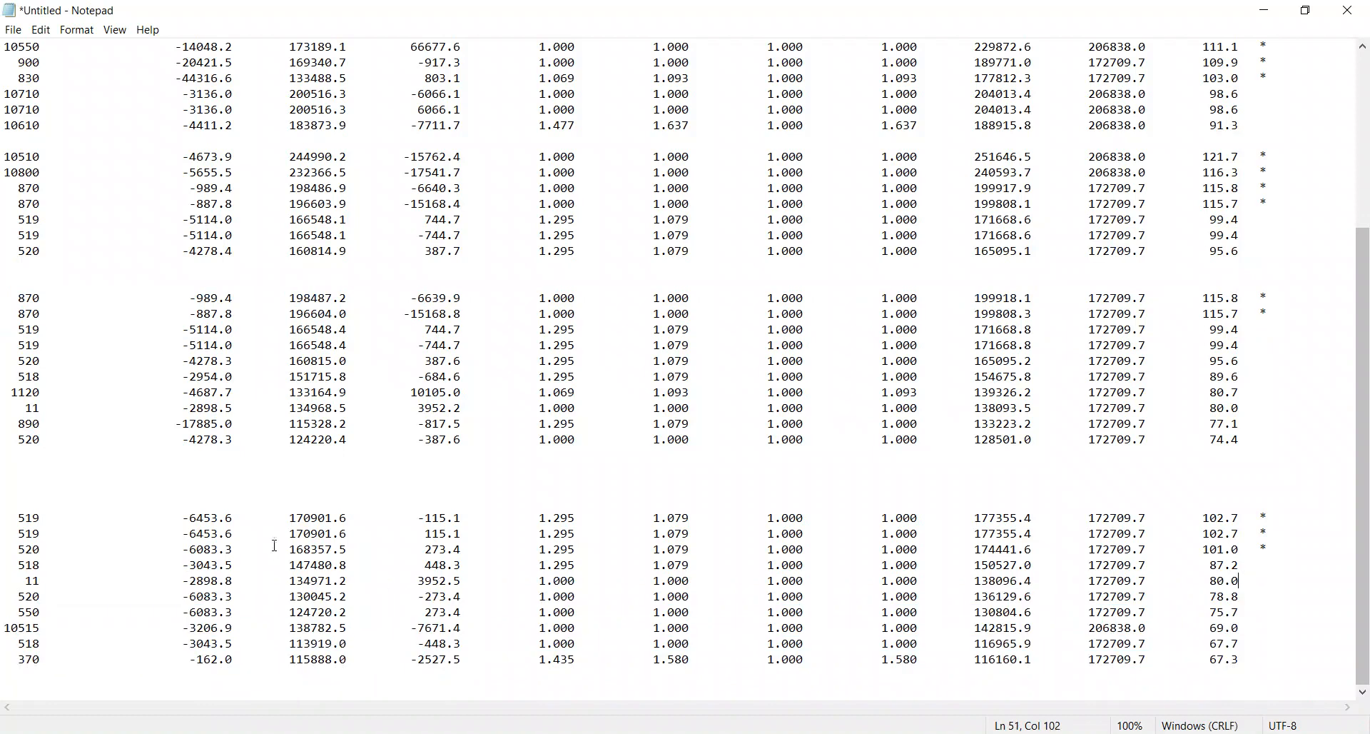
drag(24, 329, 1259, 361)
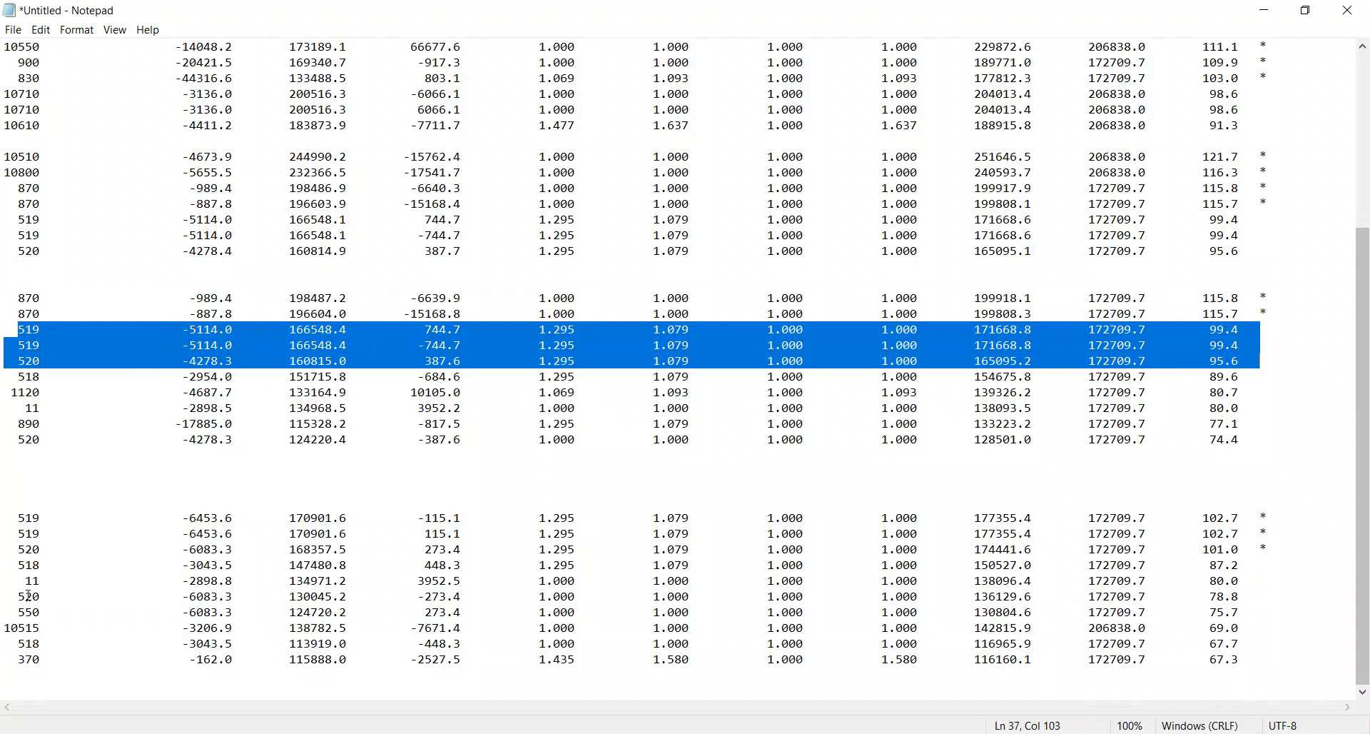
drag(21, 514, 1272, 557)
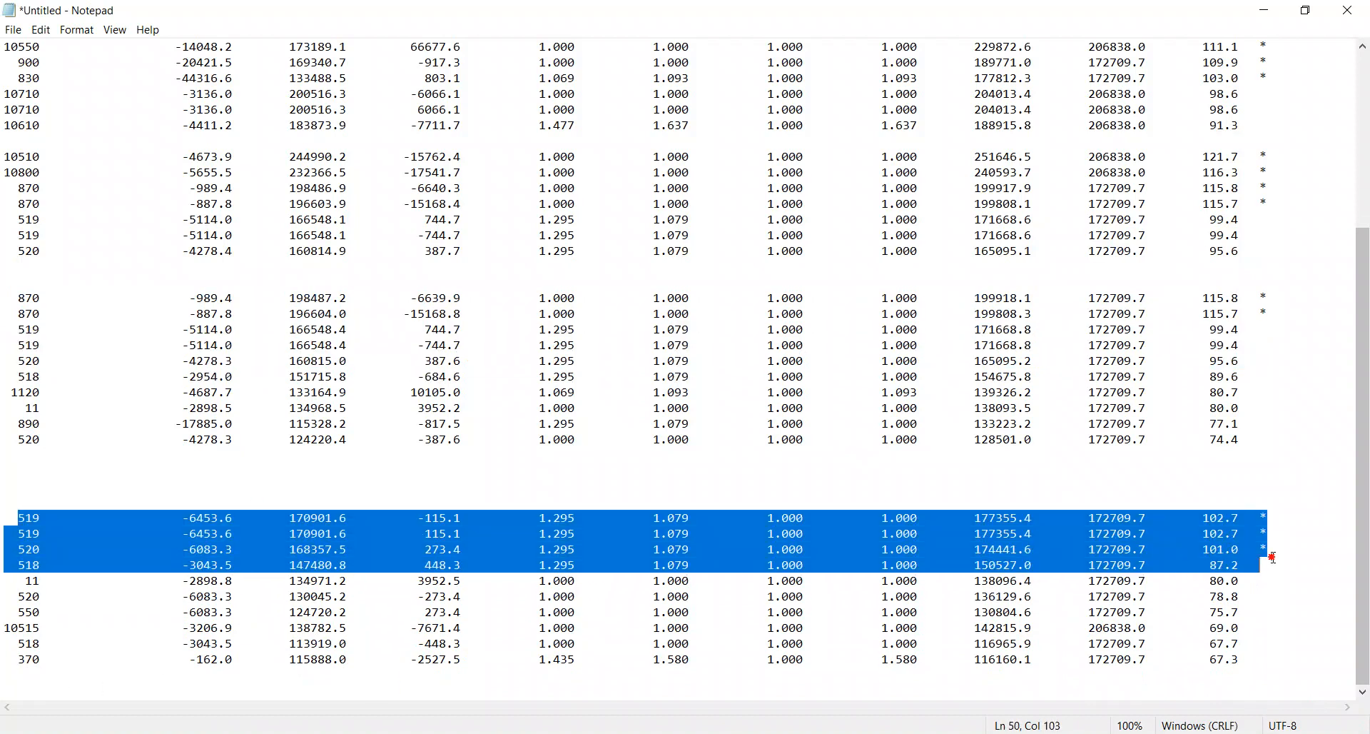
Step: Leave Notepad, close the stress report and return from the CAESAR II output processor to the piping input
click(1265, 10)
click(1358, 165)
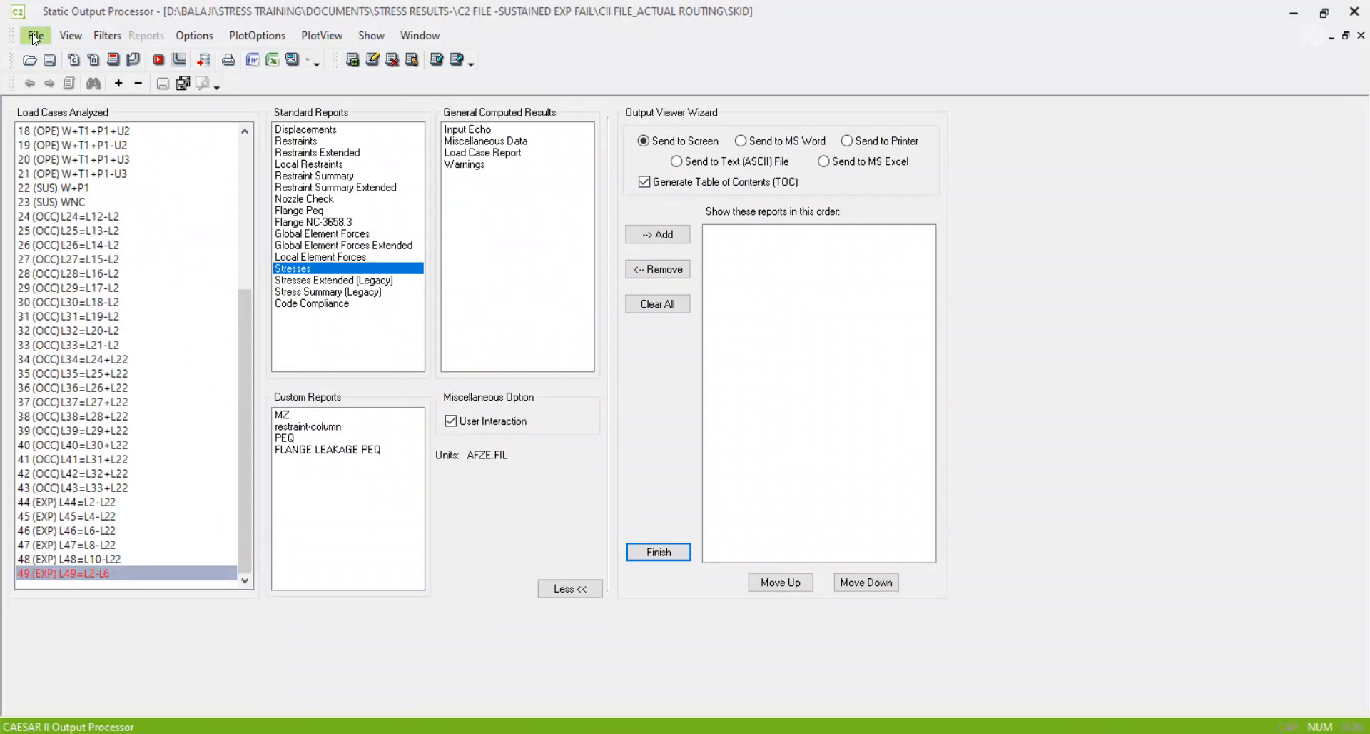
click(133, 63)
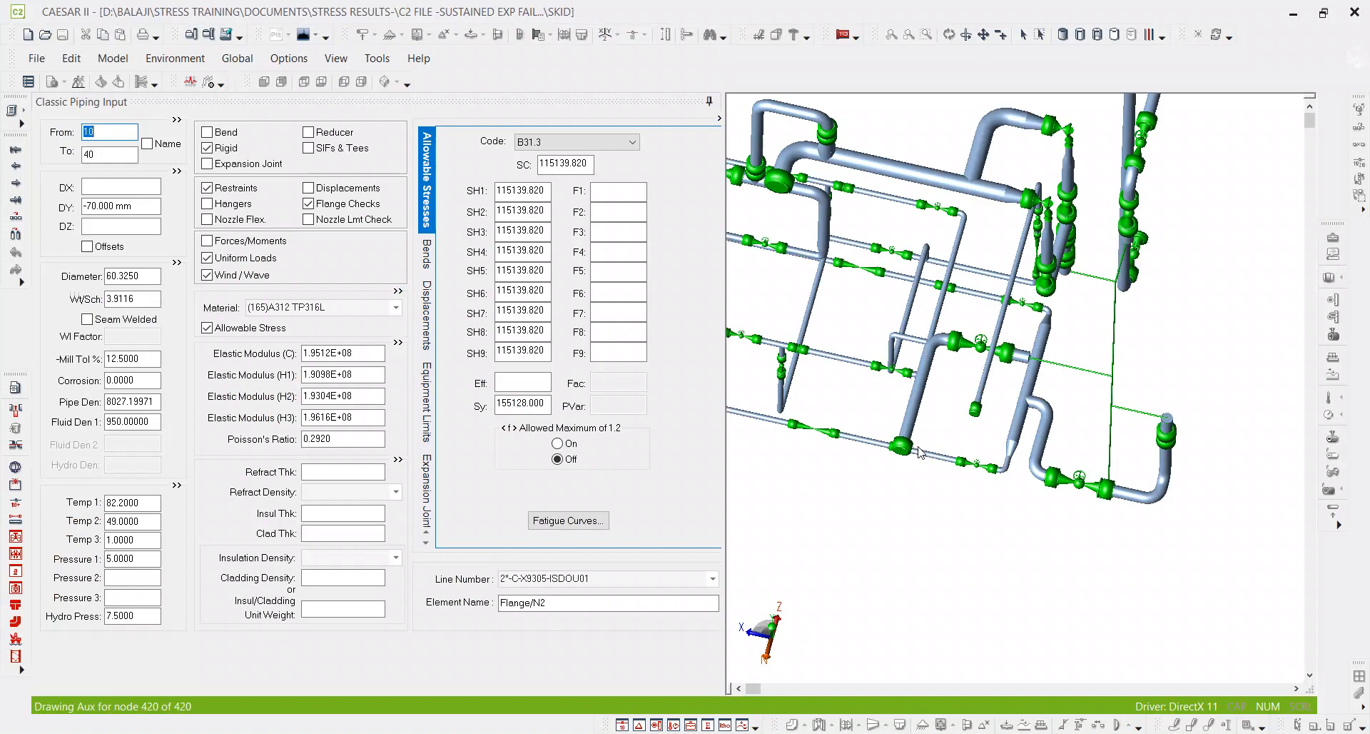
Step: Find node 520 in the model and examine the bend on element 490-520 and its nearby supports
key(ctrl+f)
text(520)
key(Return)
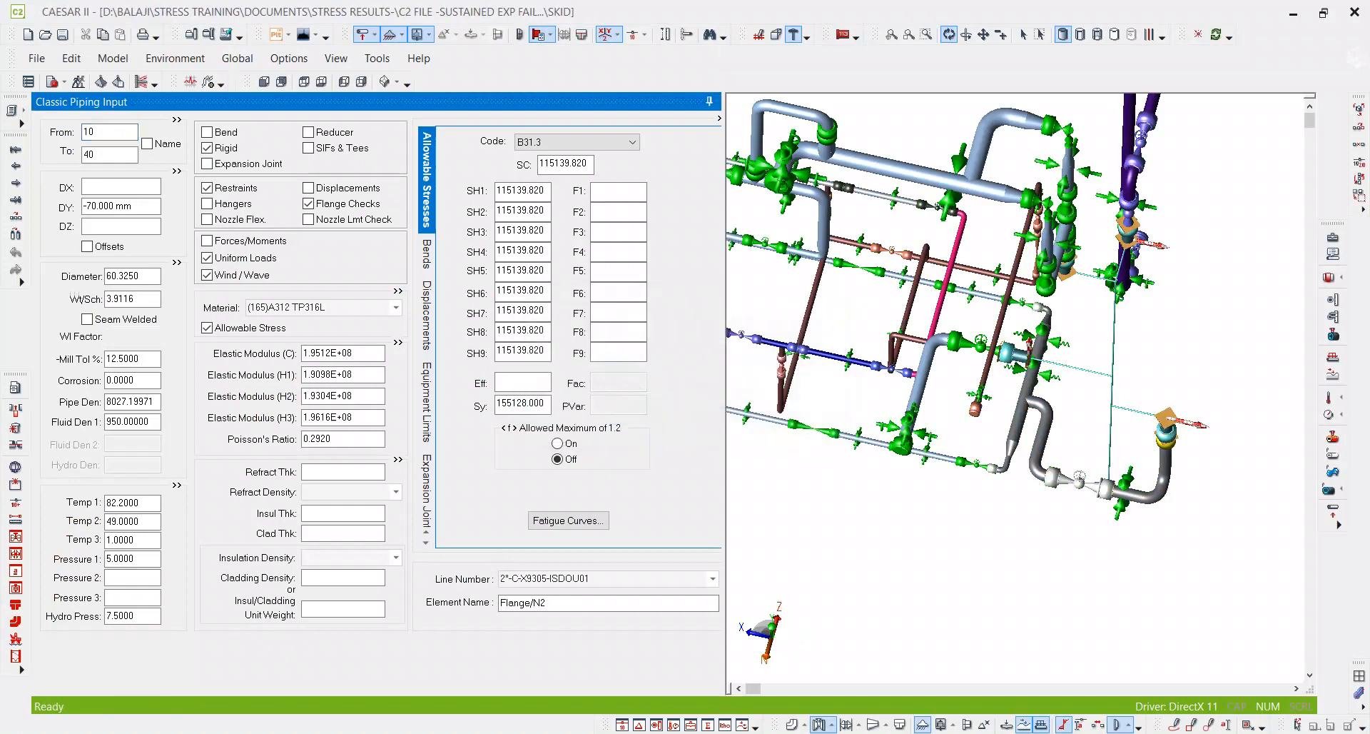
scroll(1157, 383, down, 5)
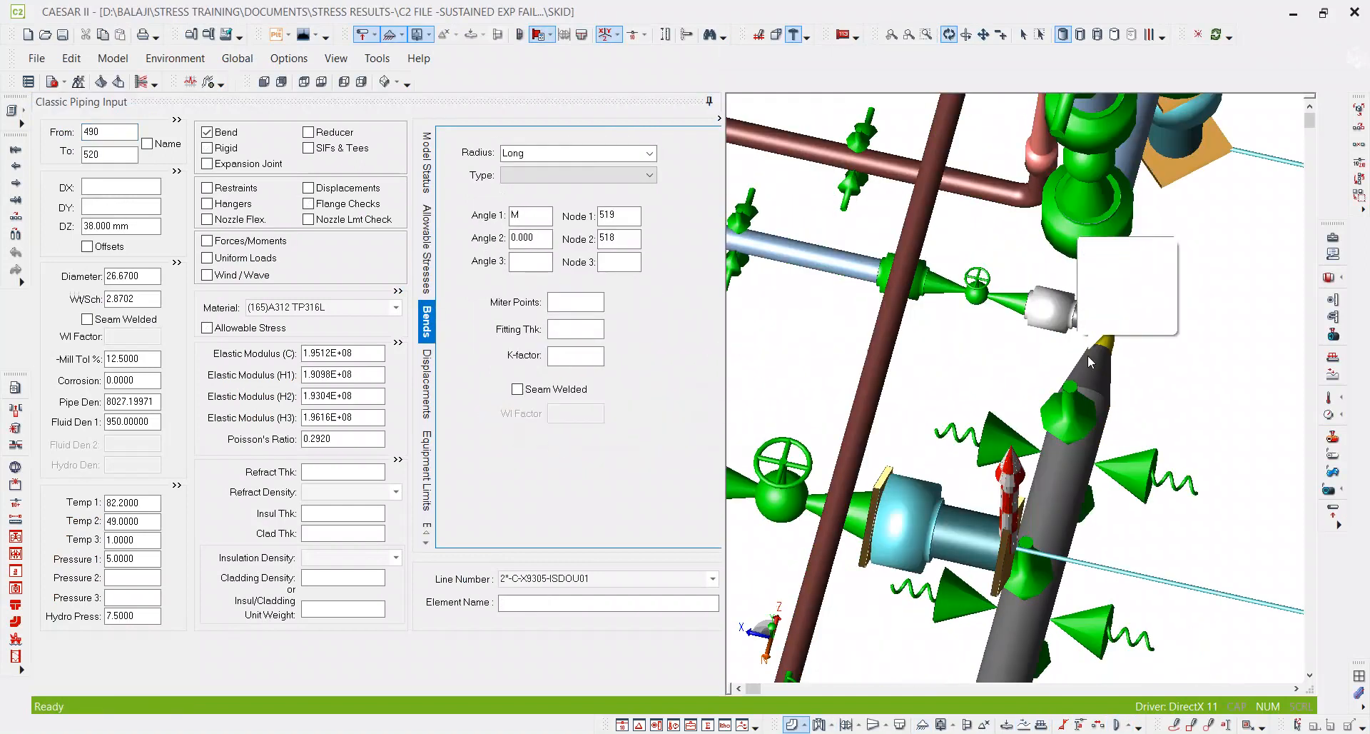
drag(1083, 556, 1198, 421)
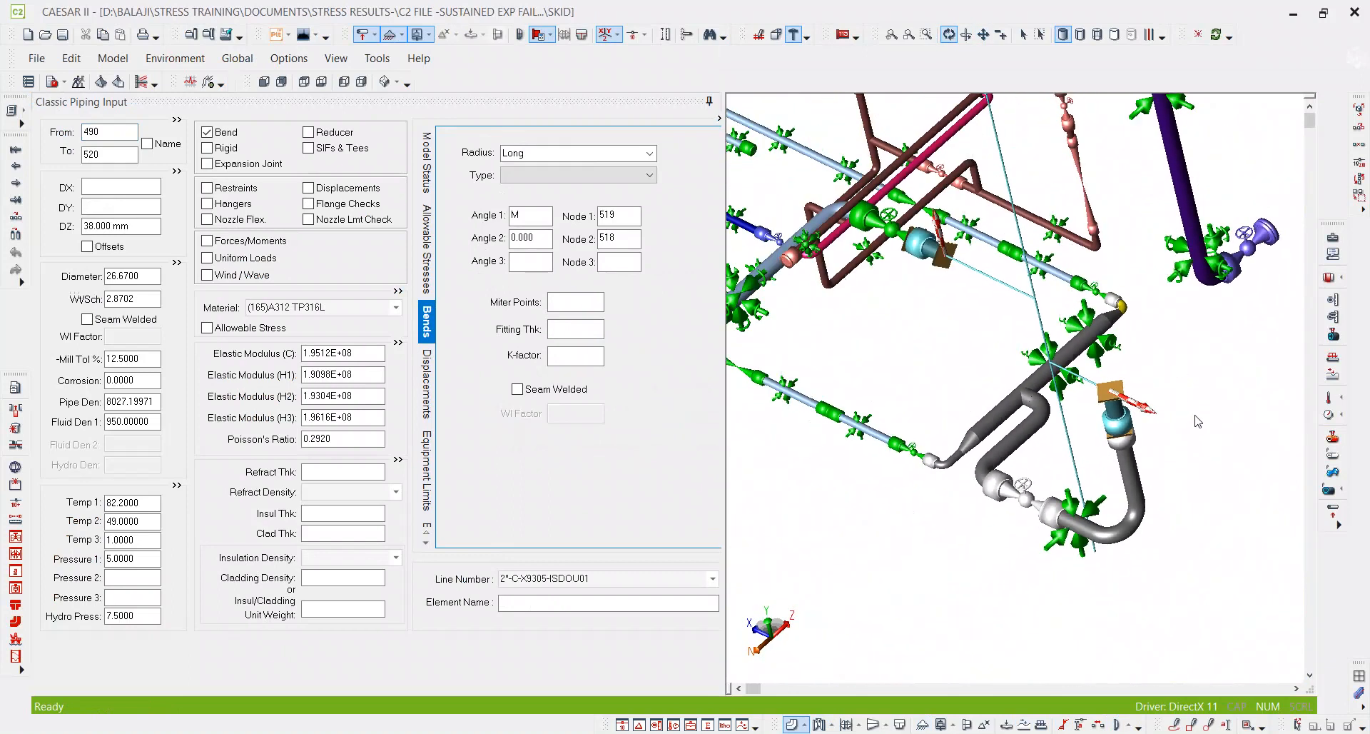
drag(1032, 559, 1050, 538)
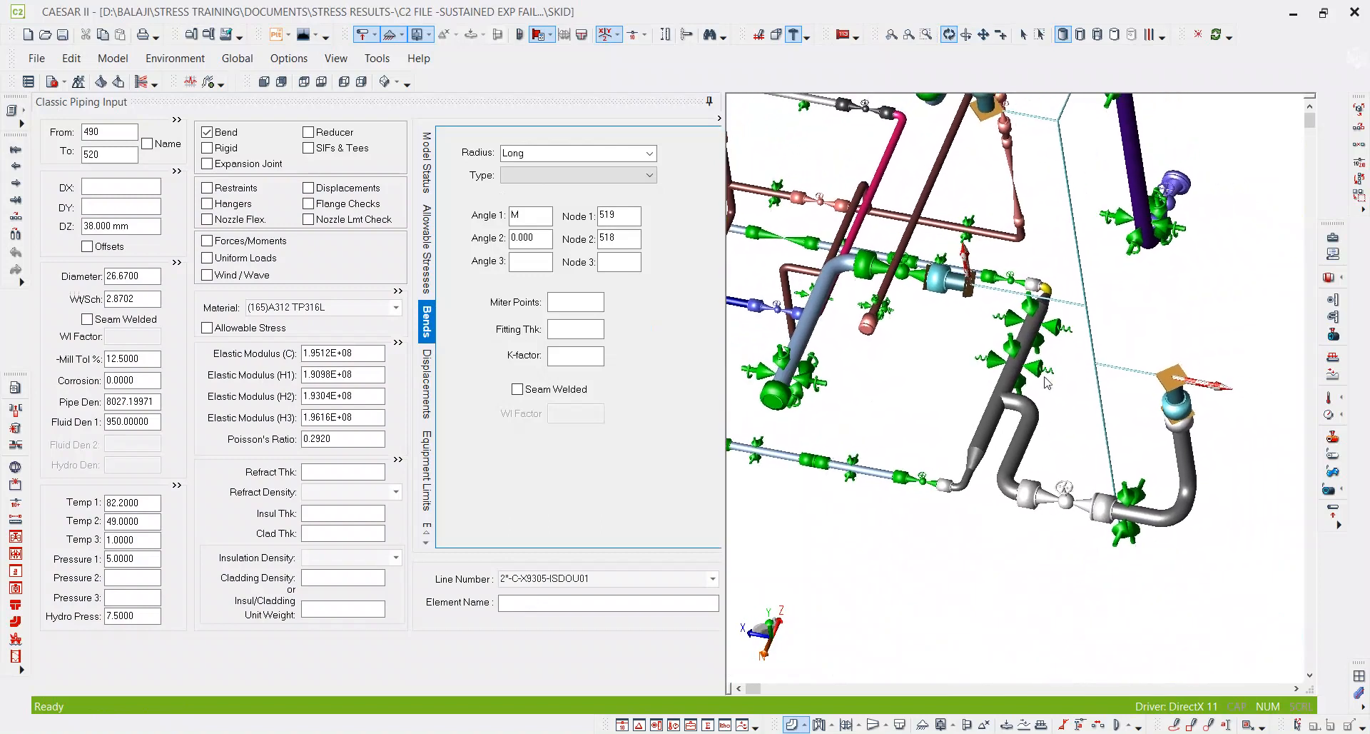
scroll(1045, 376, up, 3)
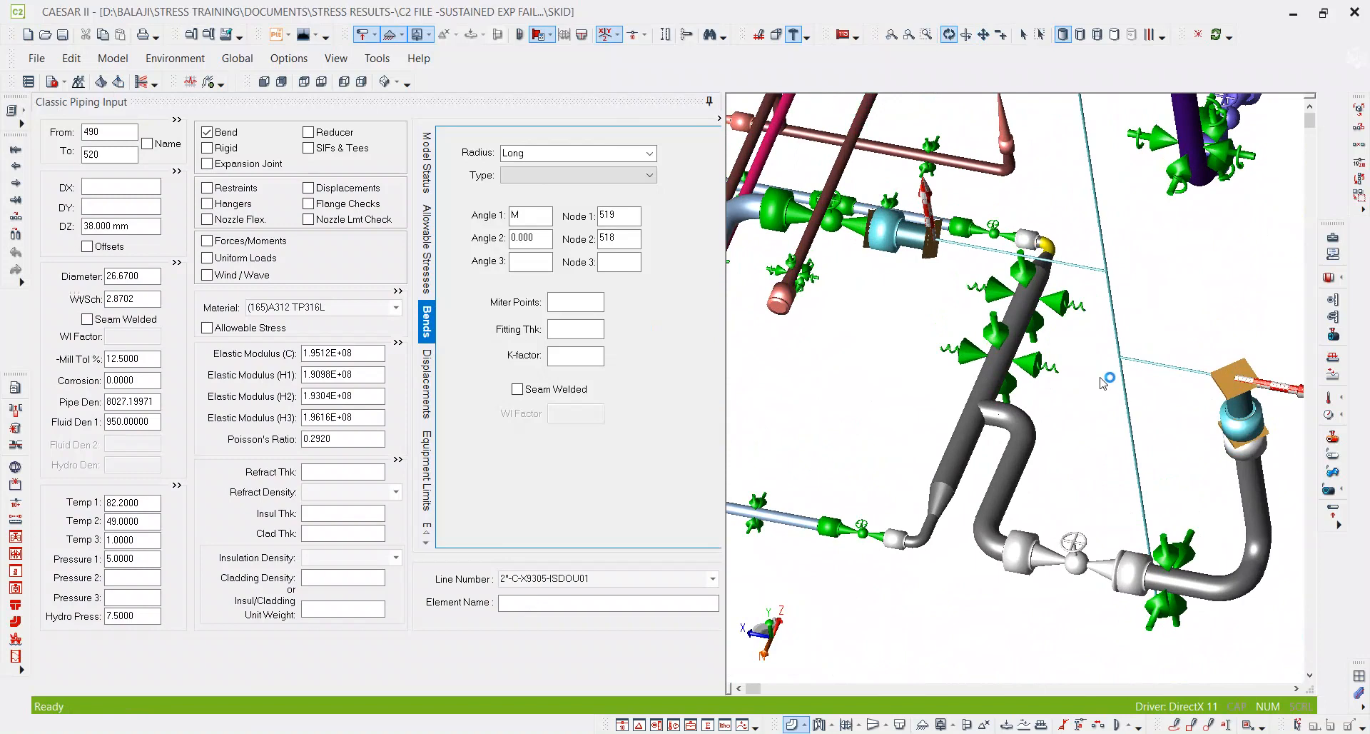
Step: Display the deflected shape for load case 49 (EXP) L49=L2-L6 in the 3D results plot
mouse_move(1123, 346)
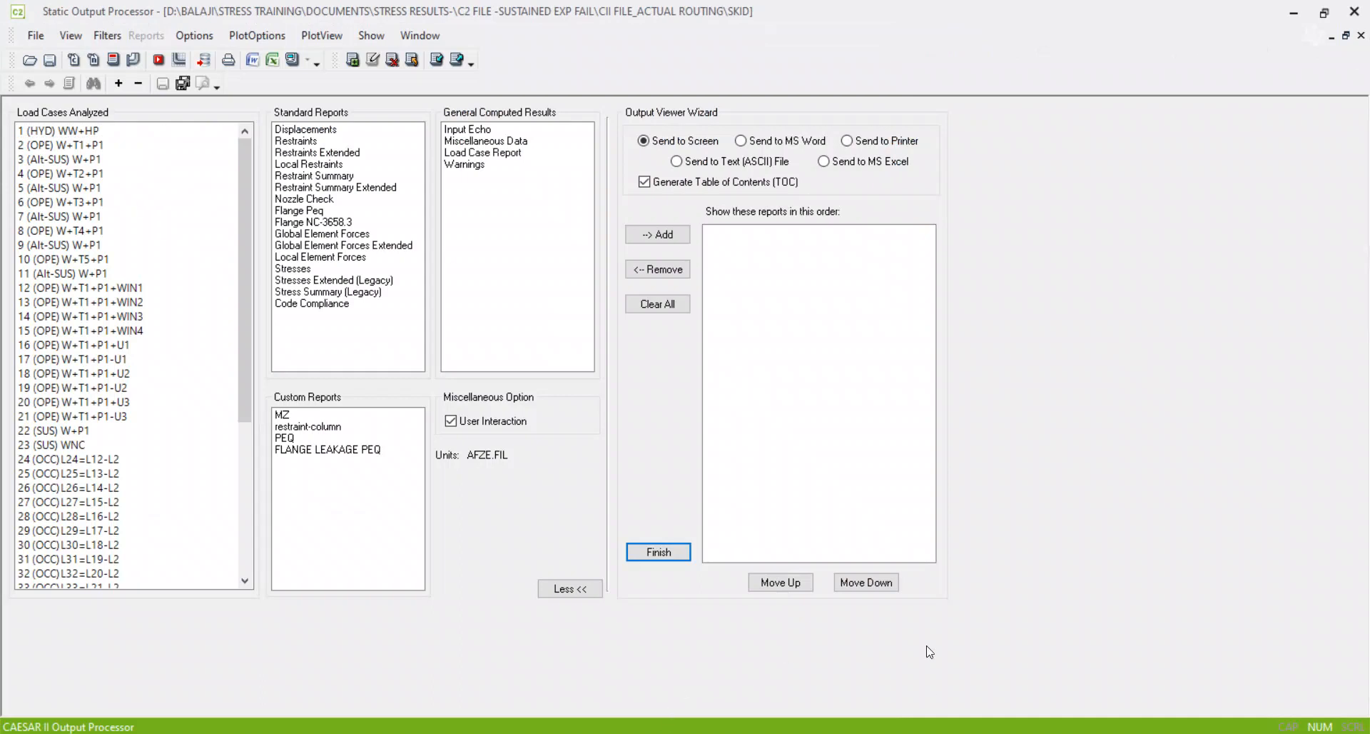
scroll(153, 464, down, 6)
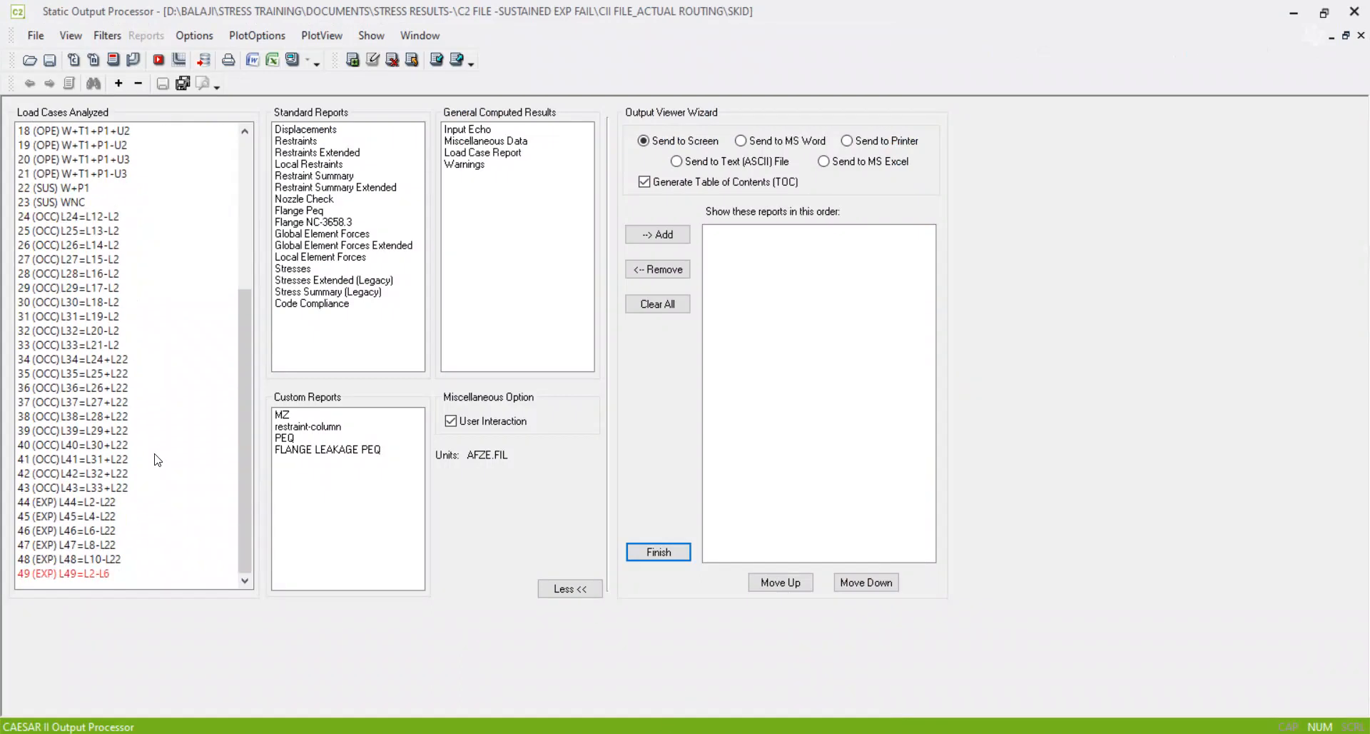
scroll(157, 459, up, 6)
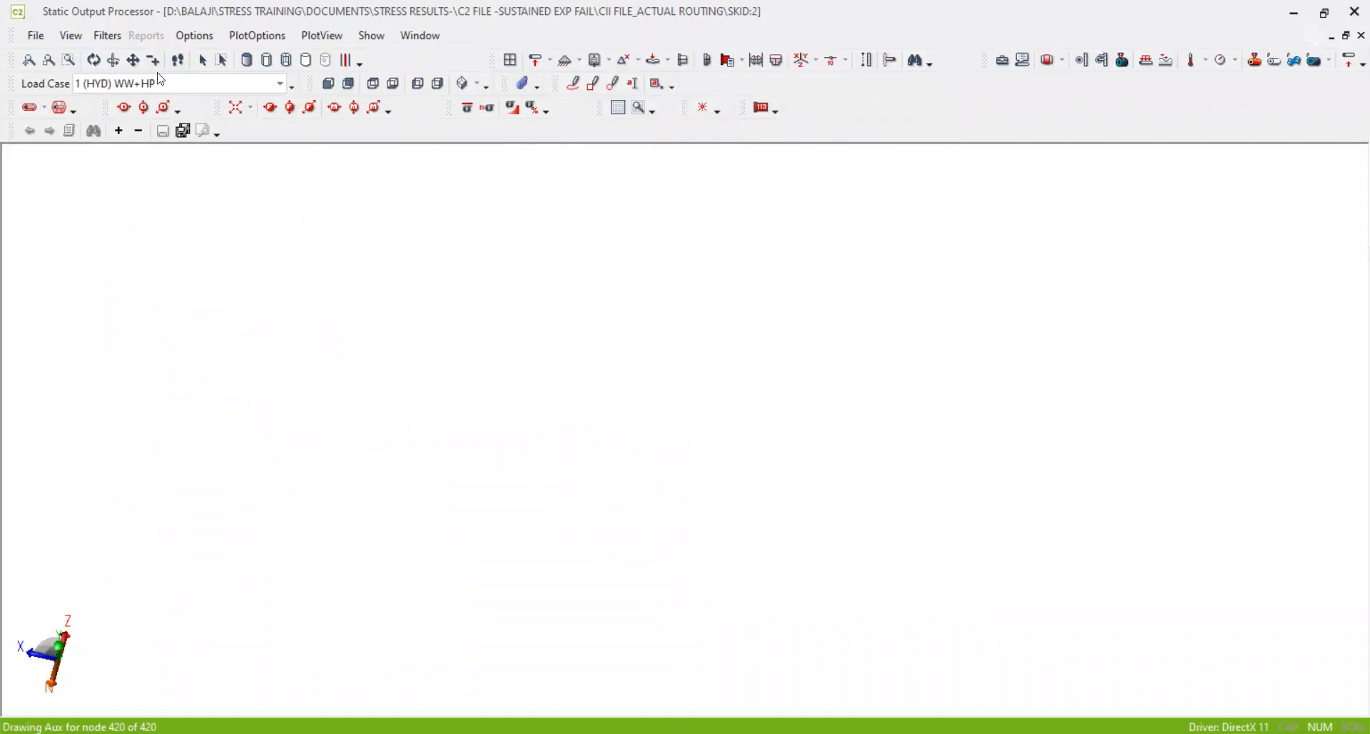
click(223, 90)
scroll(128, 143, down, 12)
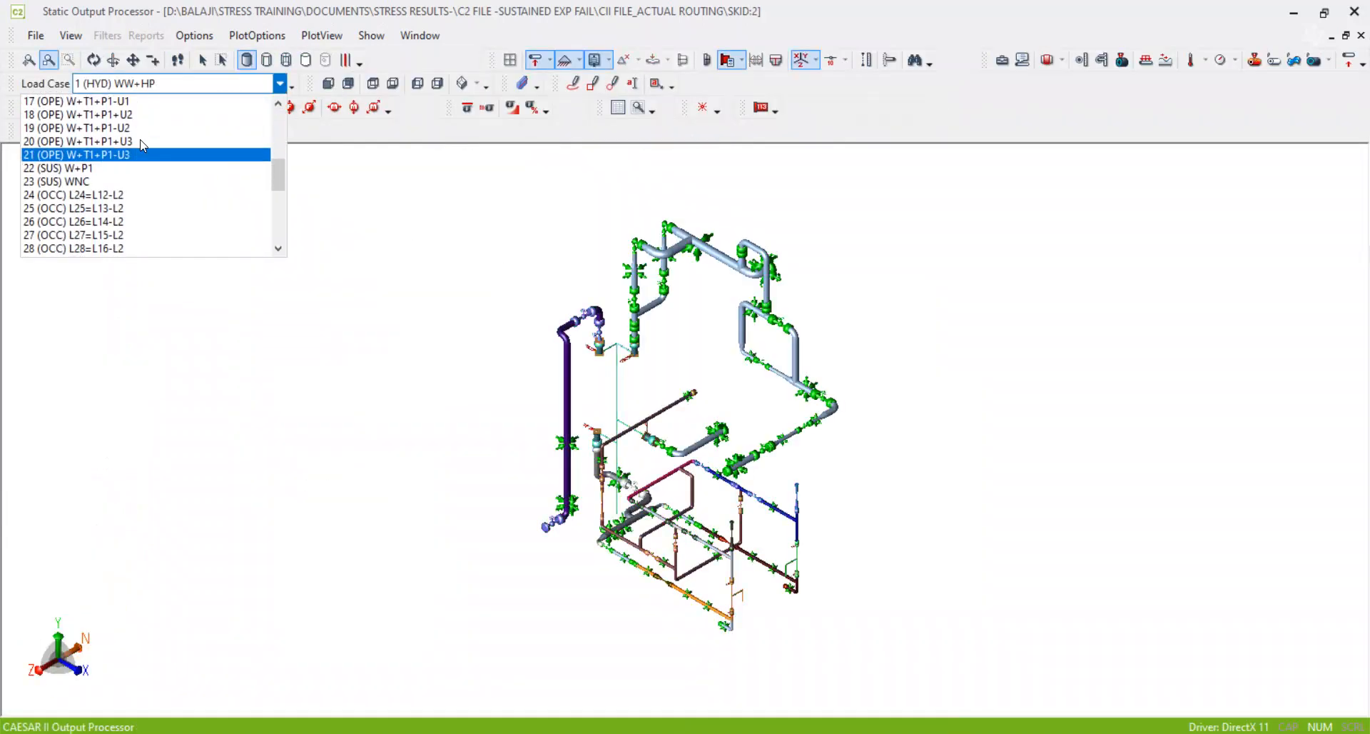
click(86, 252)
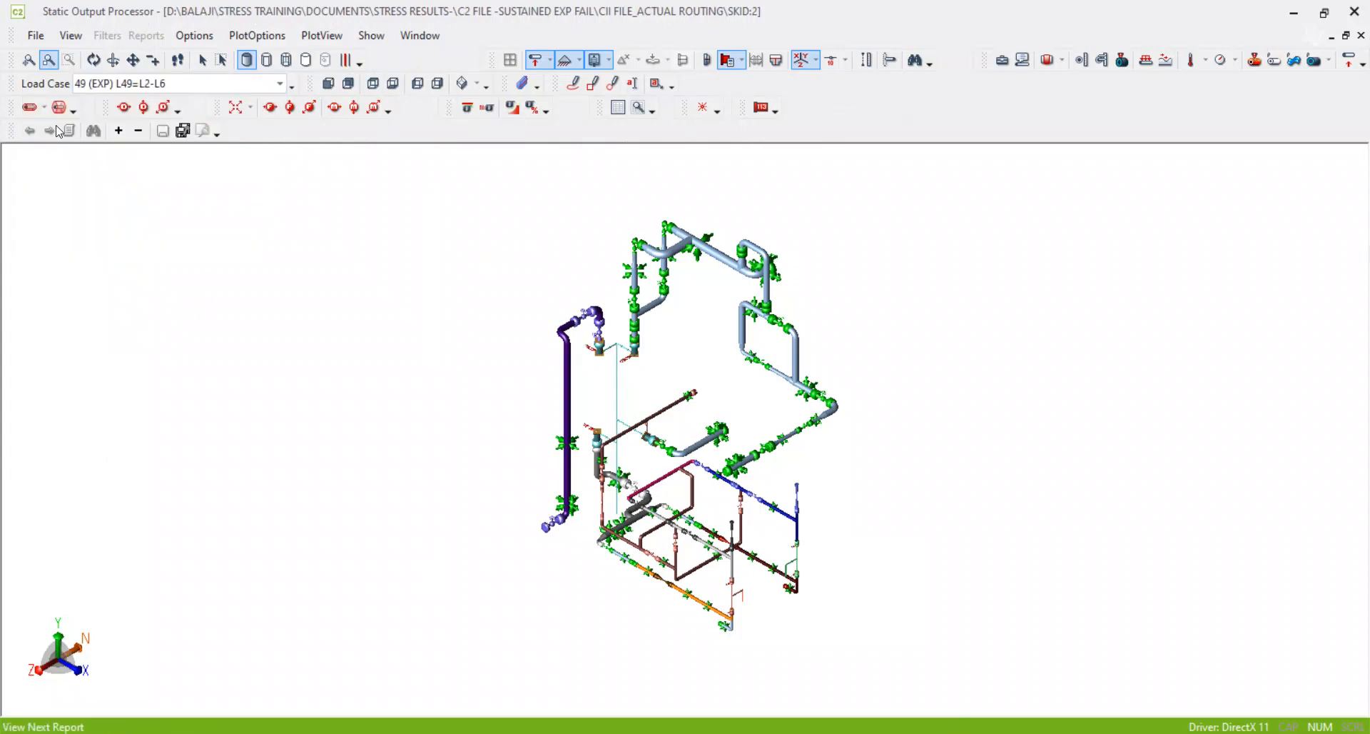
click(27, 108)
drag(798, 468, 800, 443)
scroll(501, 608, up, 8)
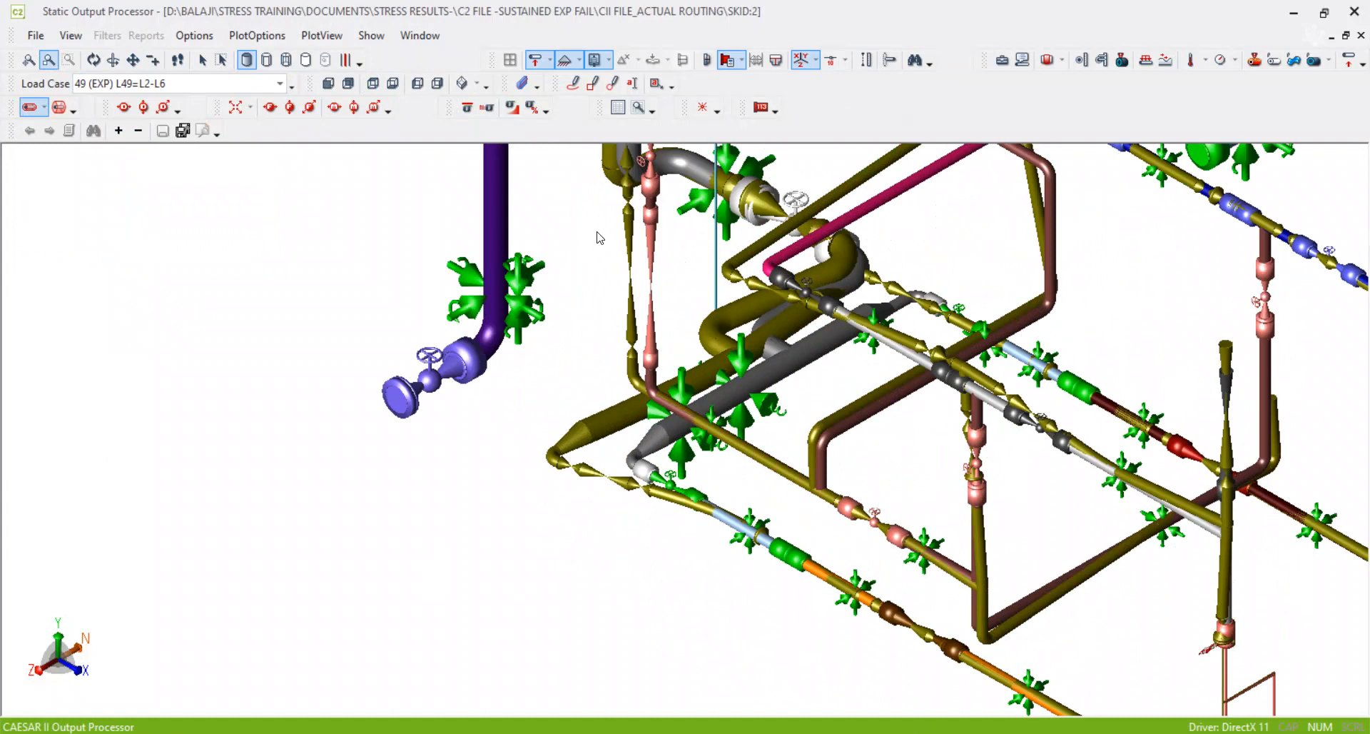
Step: Examine from several angles how the header, branch and small-bore connections around element 460-490 displace
click(91, 65)
drag(666, 629, 898, 570)
drag(816, 608, 838, 599)
scroll(614, 155, up, 3)
drag(645, 333, 636, 366)
drag(689, 286, 758, 411)
scroll(762, 408, down, 2)
drag(825, 535, 671, 396)
drag(691, 539, 596, 420)
mouse_move(541, 676)
mouse_down()
mouse_move(563, 514)
mouse_move(716, 544)
mouse_move(898, 380)
mouse_move(791, 448)
mouse_move(840, 441)
mouse_move(813, 526)
mouse_move(842, 529)
mouse_move(869, 455)
mouse_up()
scroll(564, 516, up, 3)
scroll(896, 375, down, 3)
scroll(858, 421, down, 3)
drag(637, 301, 664, 389)
drag(804, 366, 887, 480)
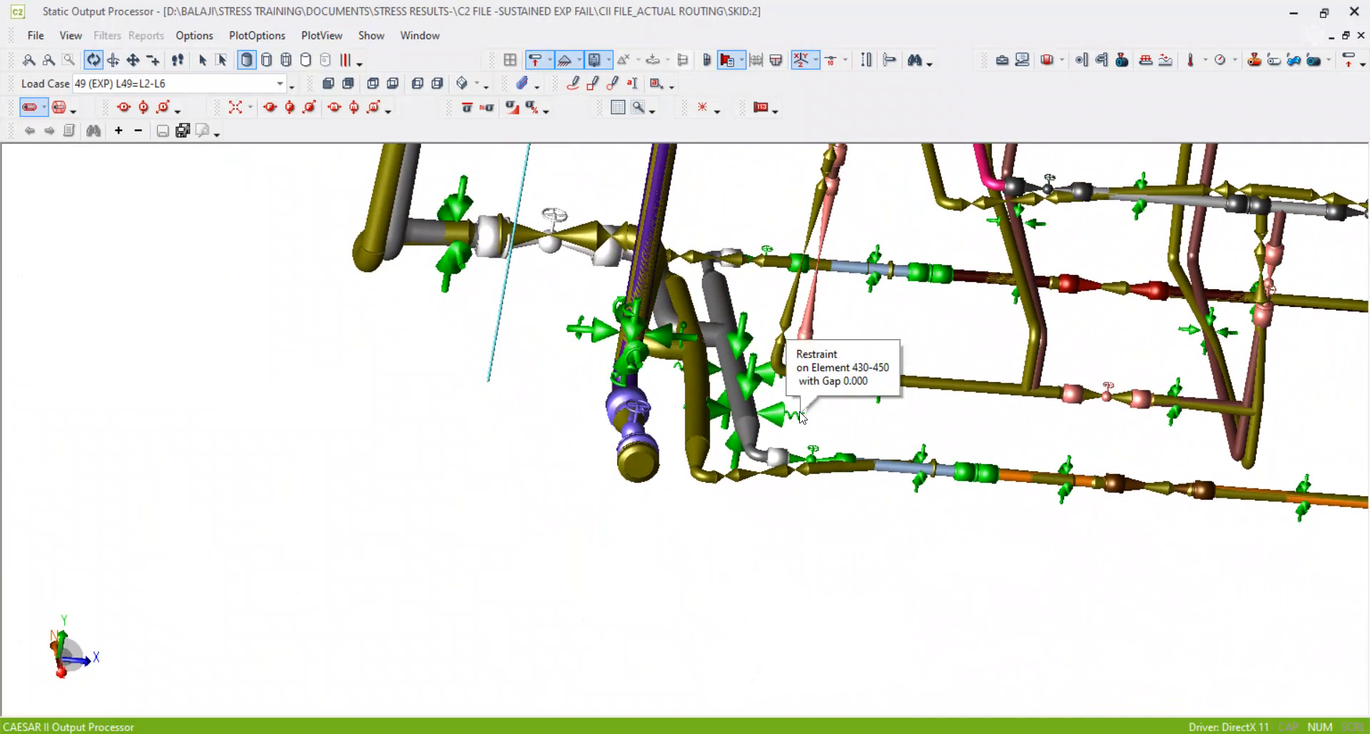
drag(720, 337, 670, 343)
drag(671, 428, 872, 405)
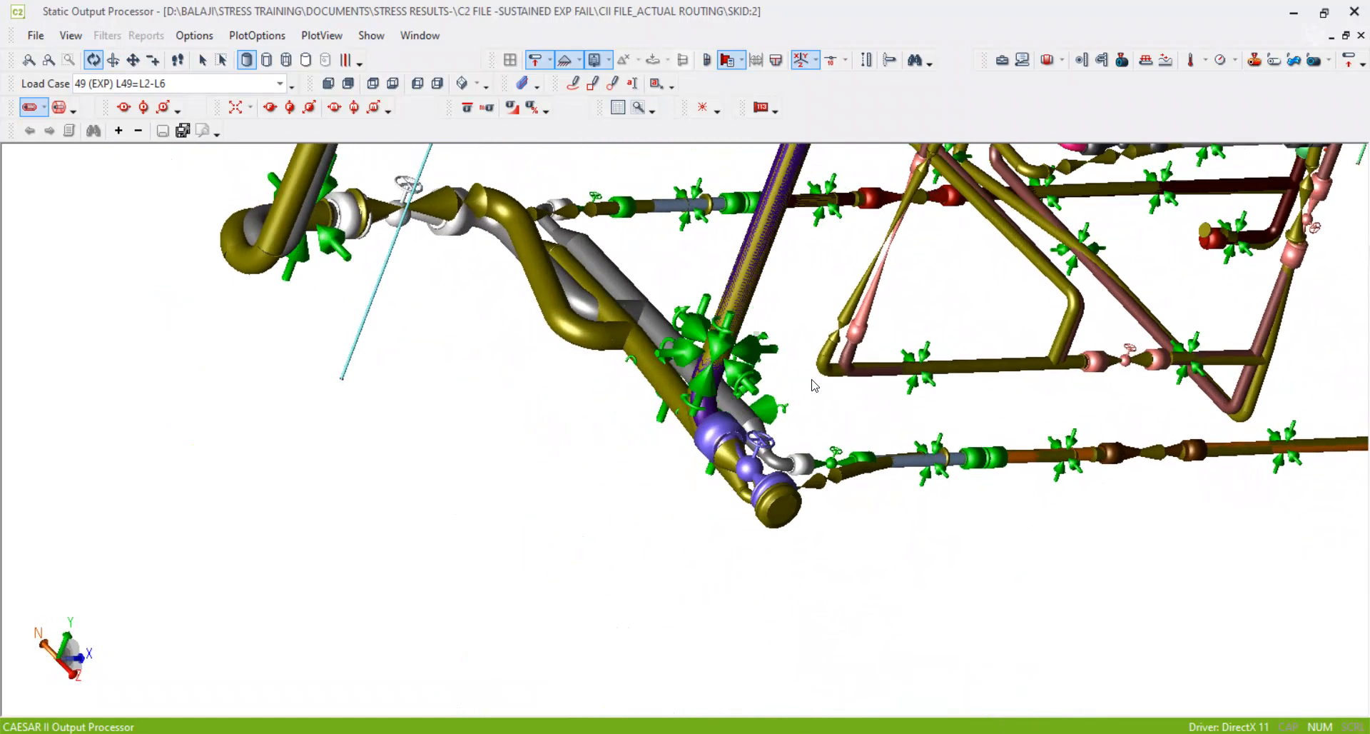
drag(766, 444, 737, 399)
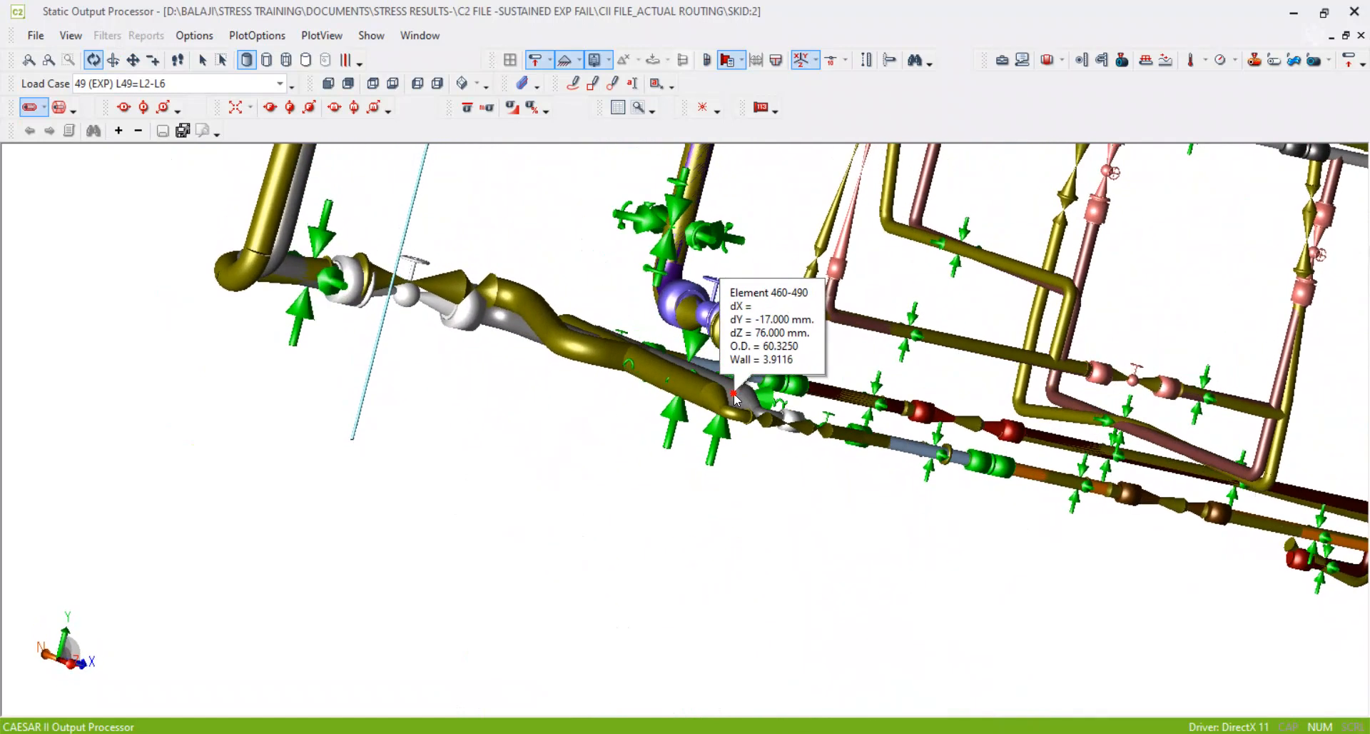
mouse_move(648, 457)
mouse_down()
mouse_move(680, 441)
mouse_move(655, 461)
mouse_up()
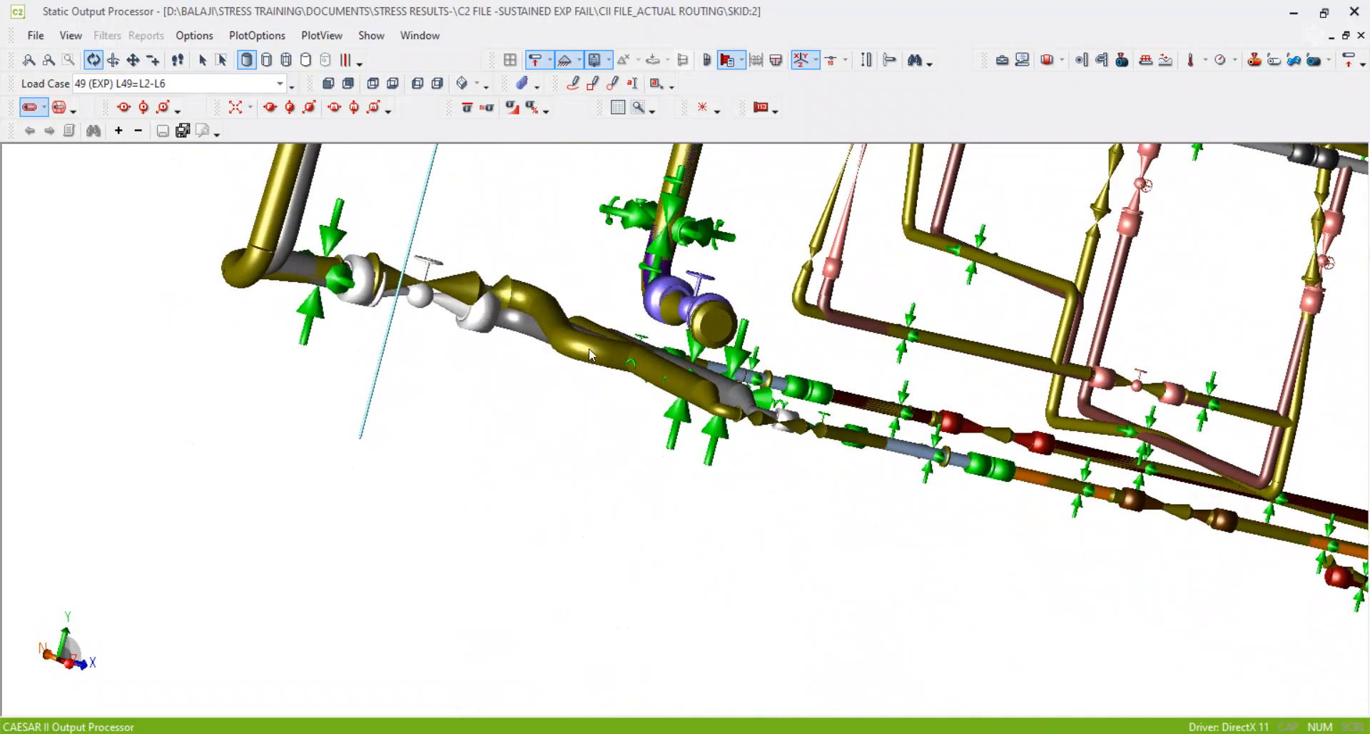
drag(559, 476, 459, 556)
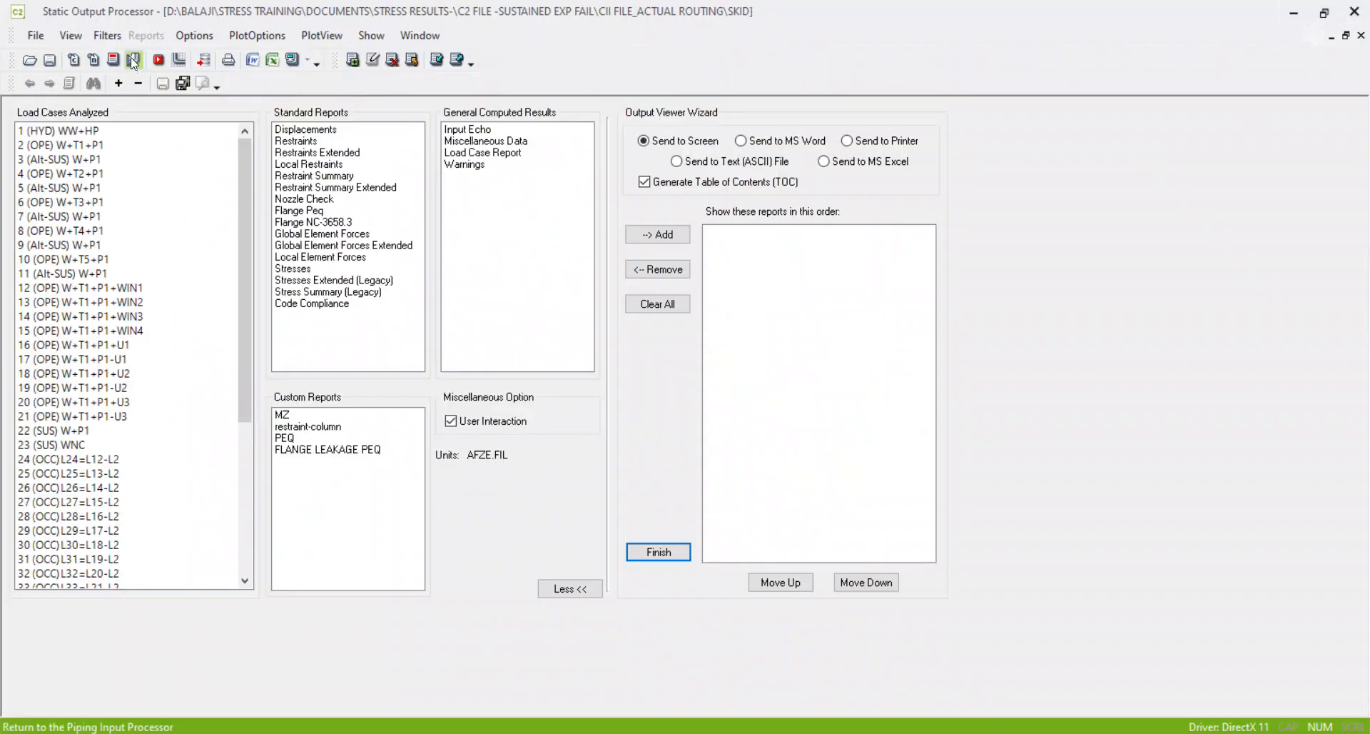
Step: Return to the piping input and change the vertical restraint at node 140 to type +Y
click(142, 82)
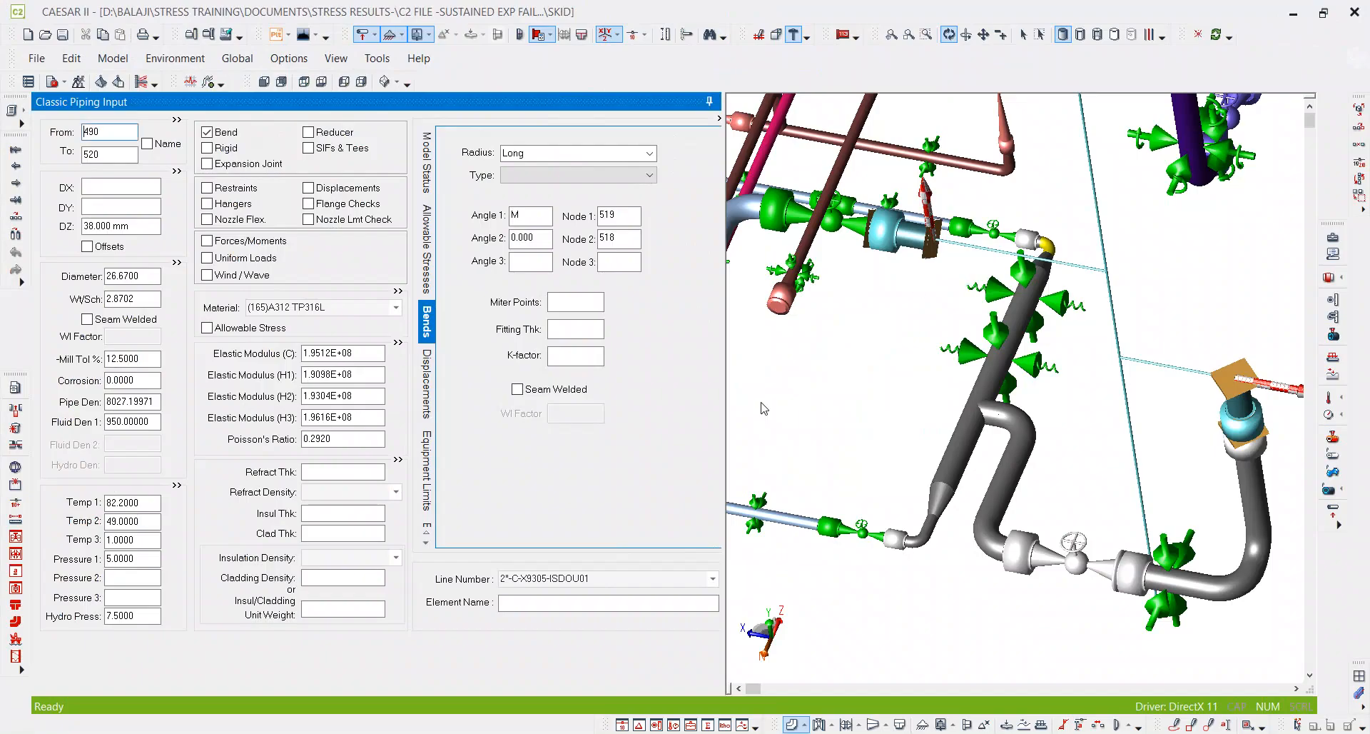
drag(1092, 483, 897, 417)
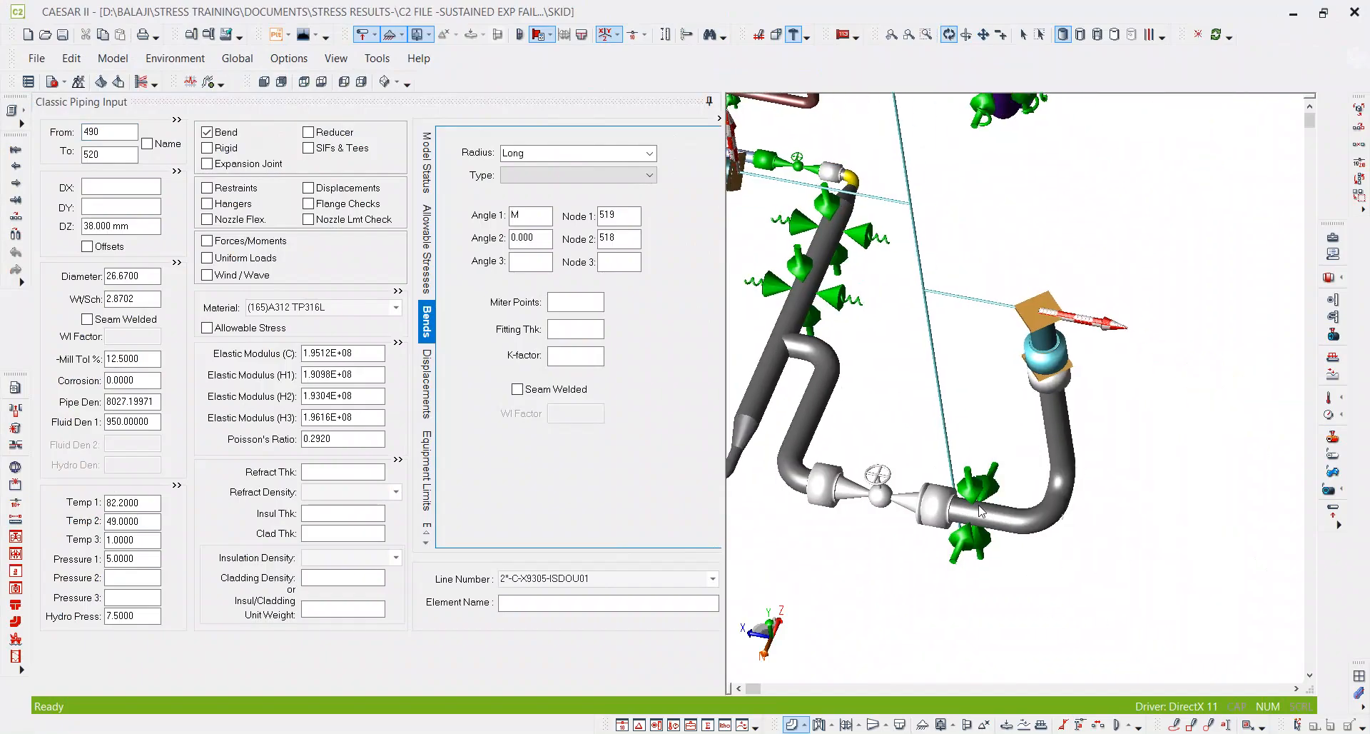
scroll(1001, 529, up, 5)
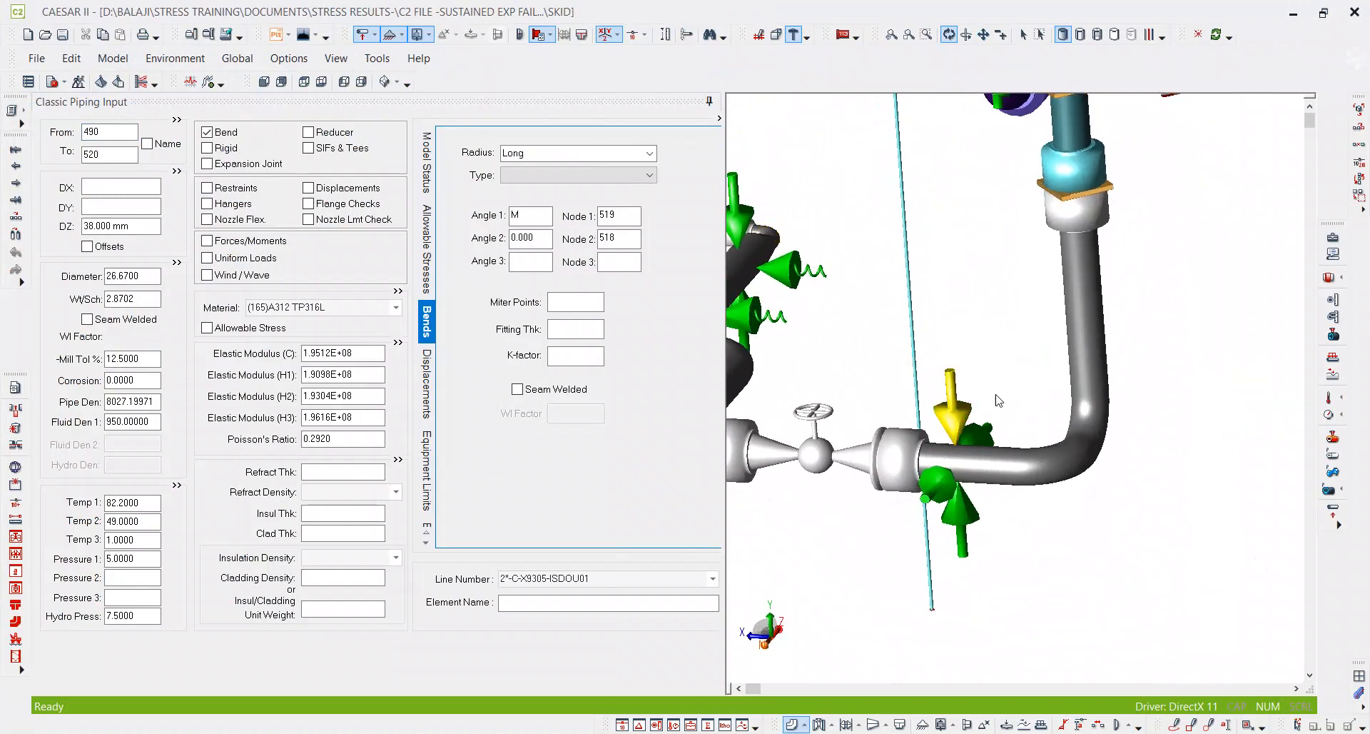
click(960, 400)
click(522, 195)
text(+Y)
key(Tab)
Step: Set the stiffness of the Y restraint at header node 430 to 0
scroll(1022, 546, down, 3)
drag(1022, 546, 925, 571)
scroll(925, 571, up, 5)
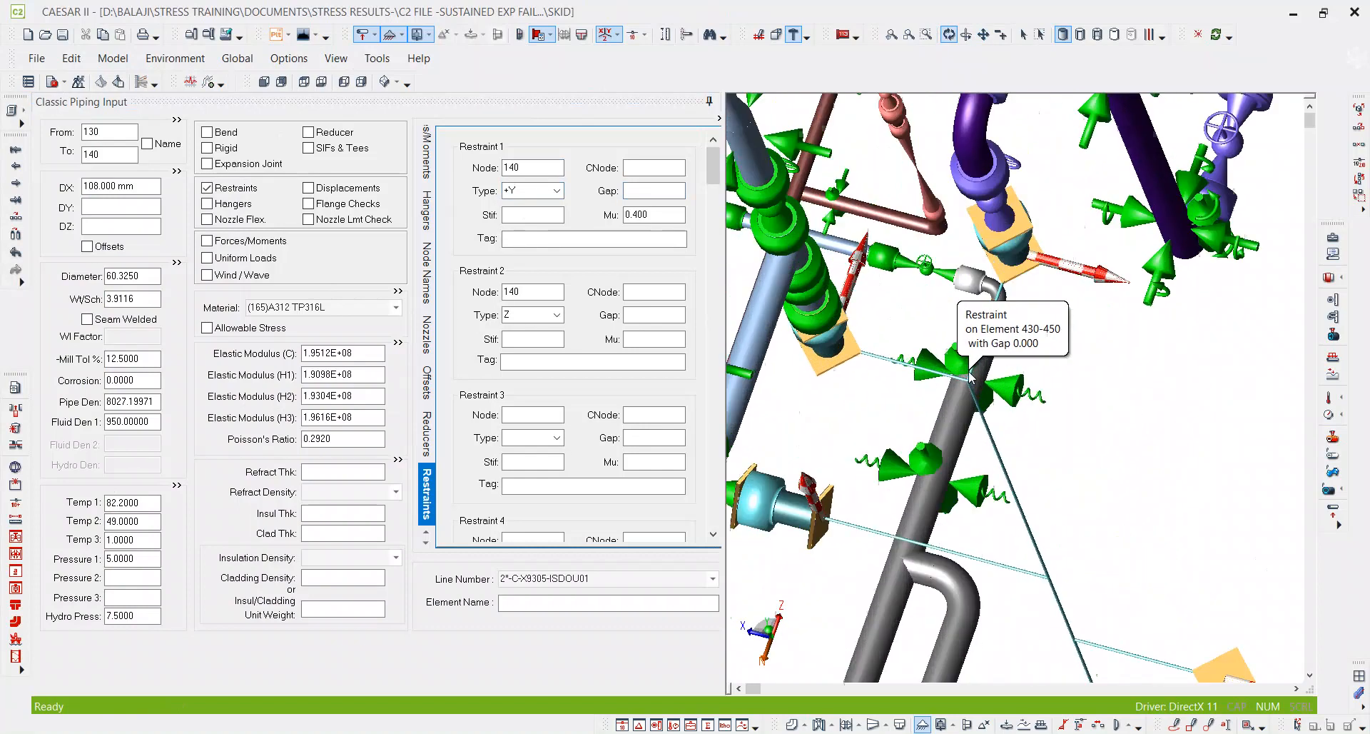
drag(962, 446, 960, 471)
drag(956, 544, 961, 440)
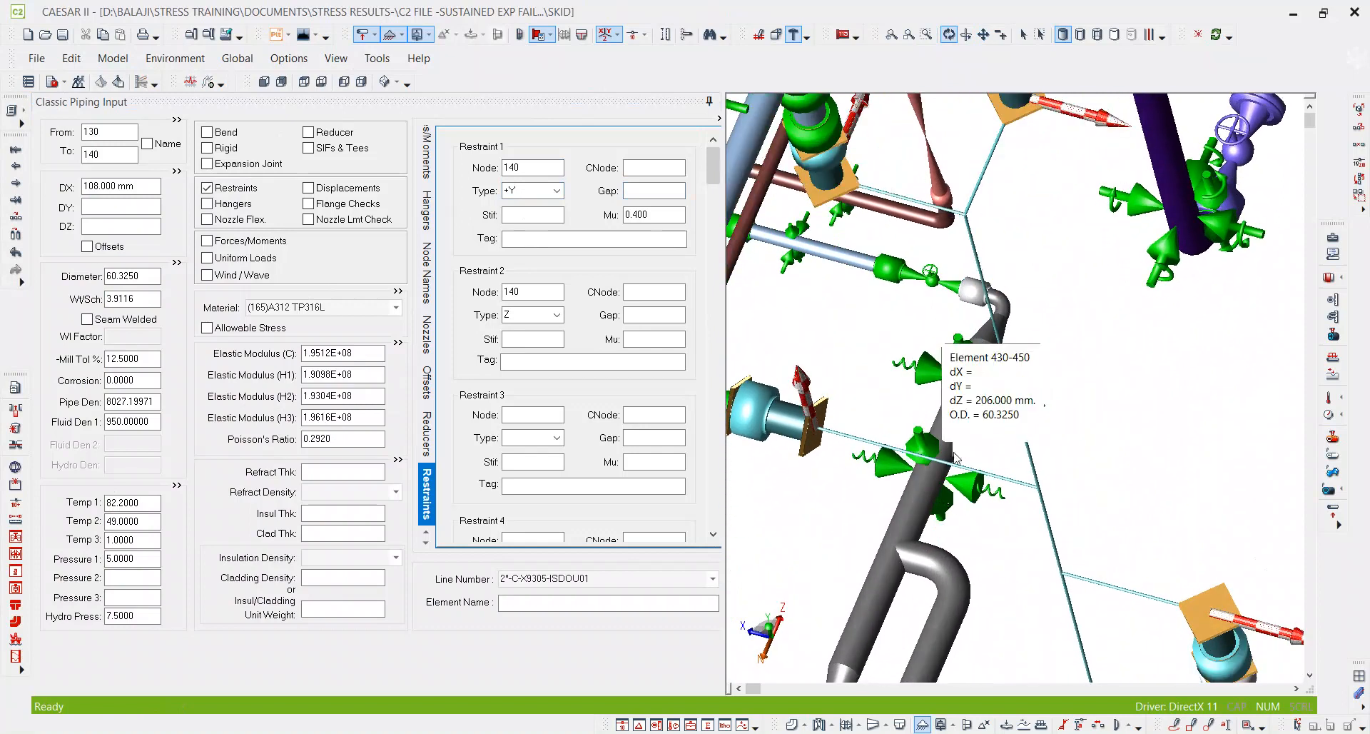
click(940, 500)
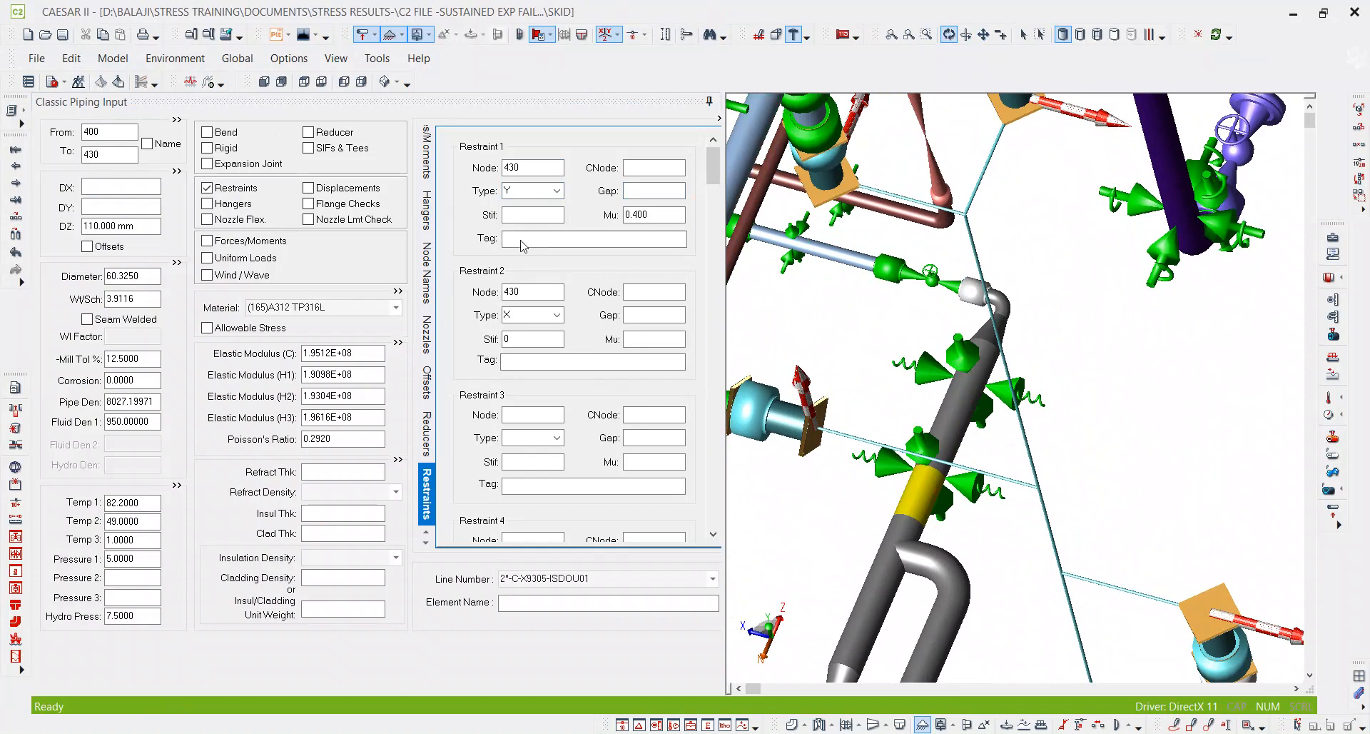
click(527, 215)
text(0)
key(Tab)
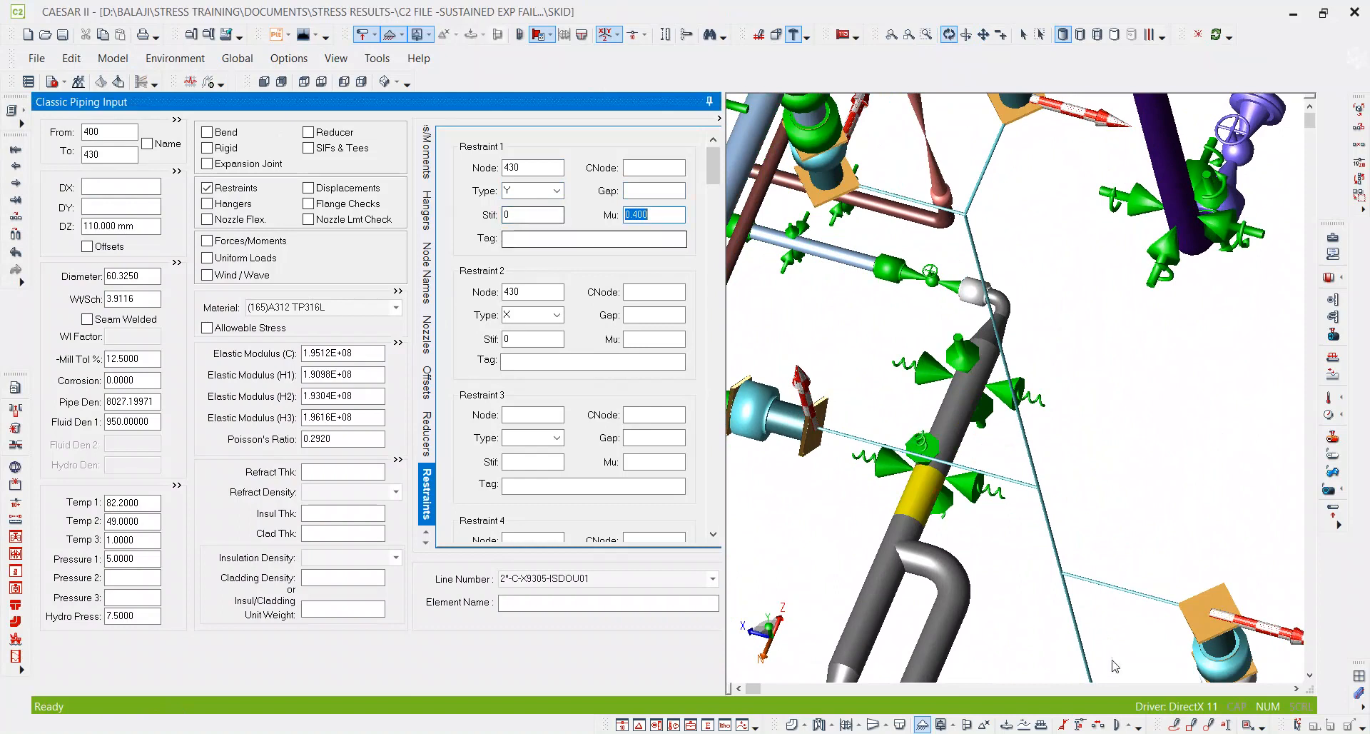
Step: Break element 310-320 with new node 315 at 150 mm and add a +Y restraint with friction 0.400 there
drag(1114, 672, 1090, 446)
click(902, 434)
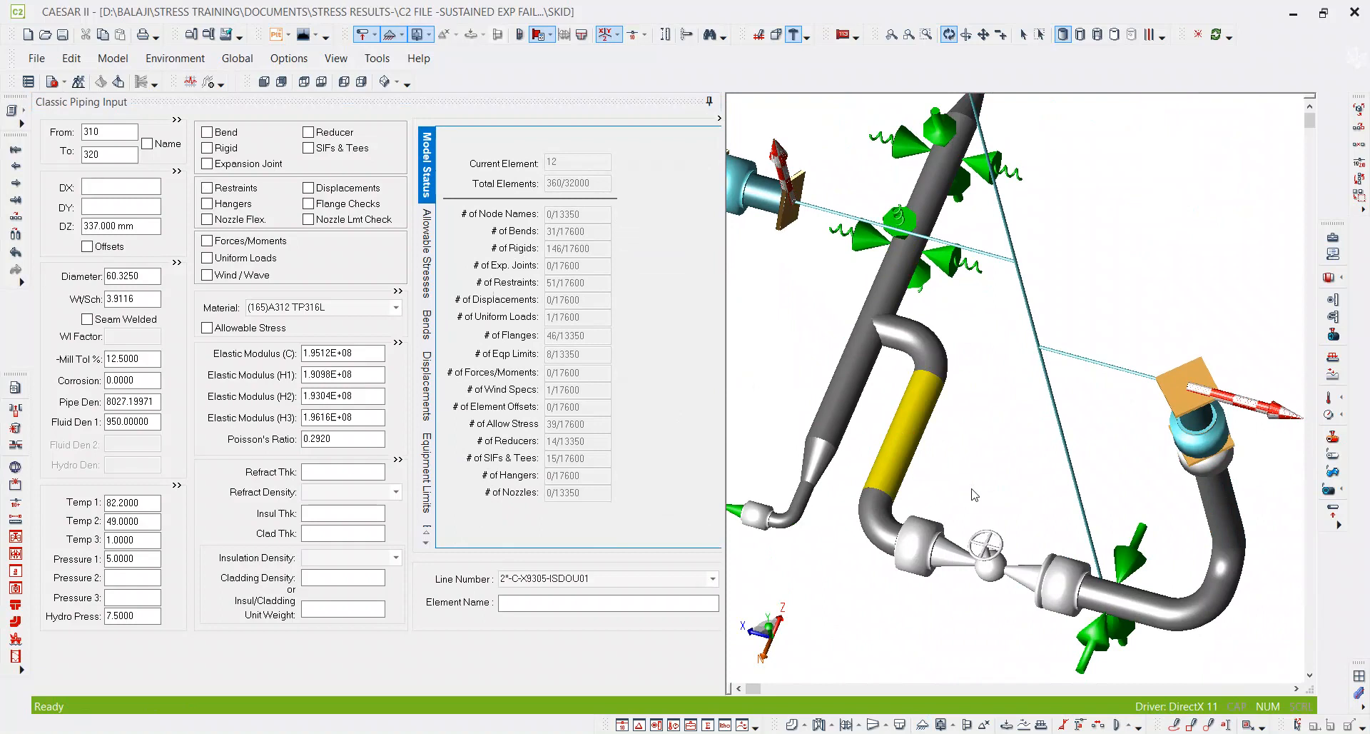
click(134, 158)
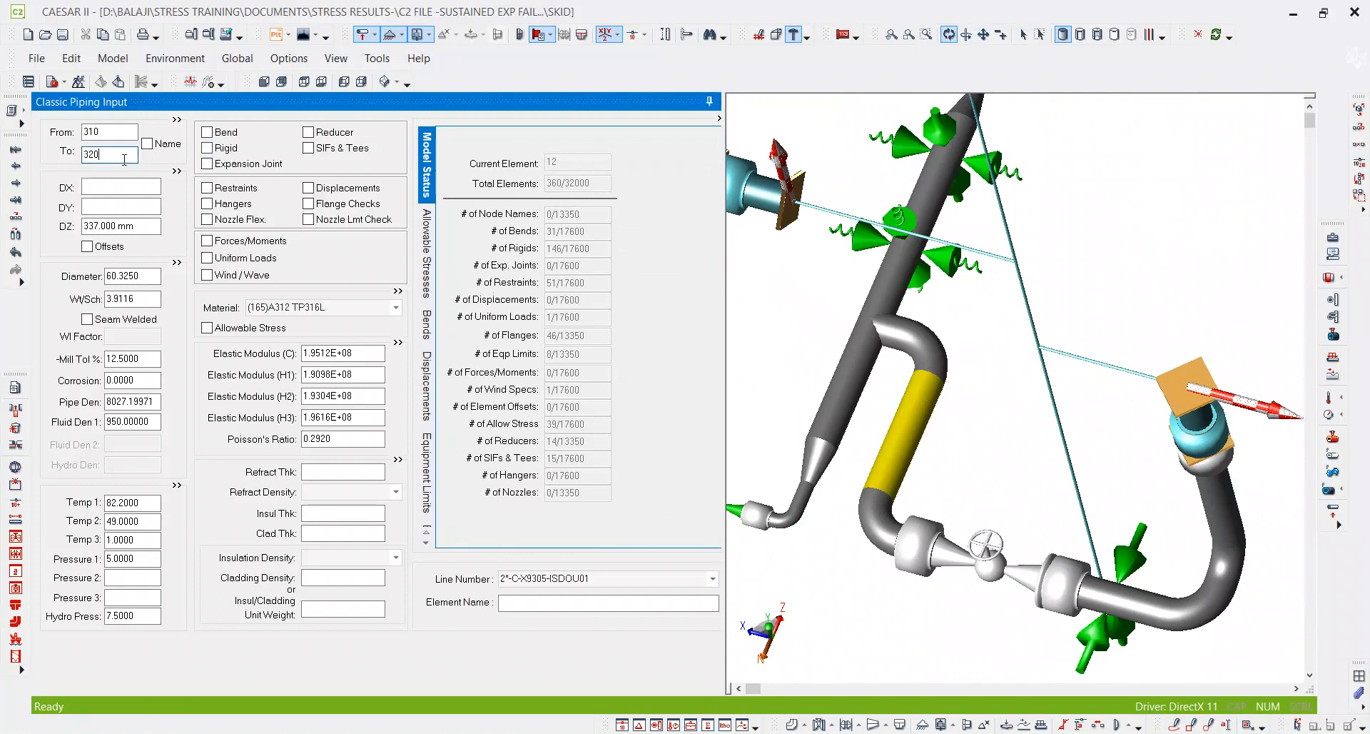
key(alt+b)
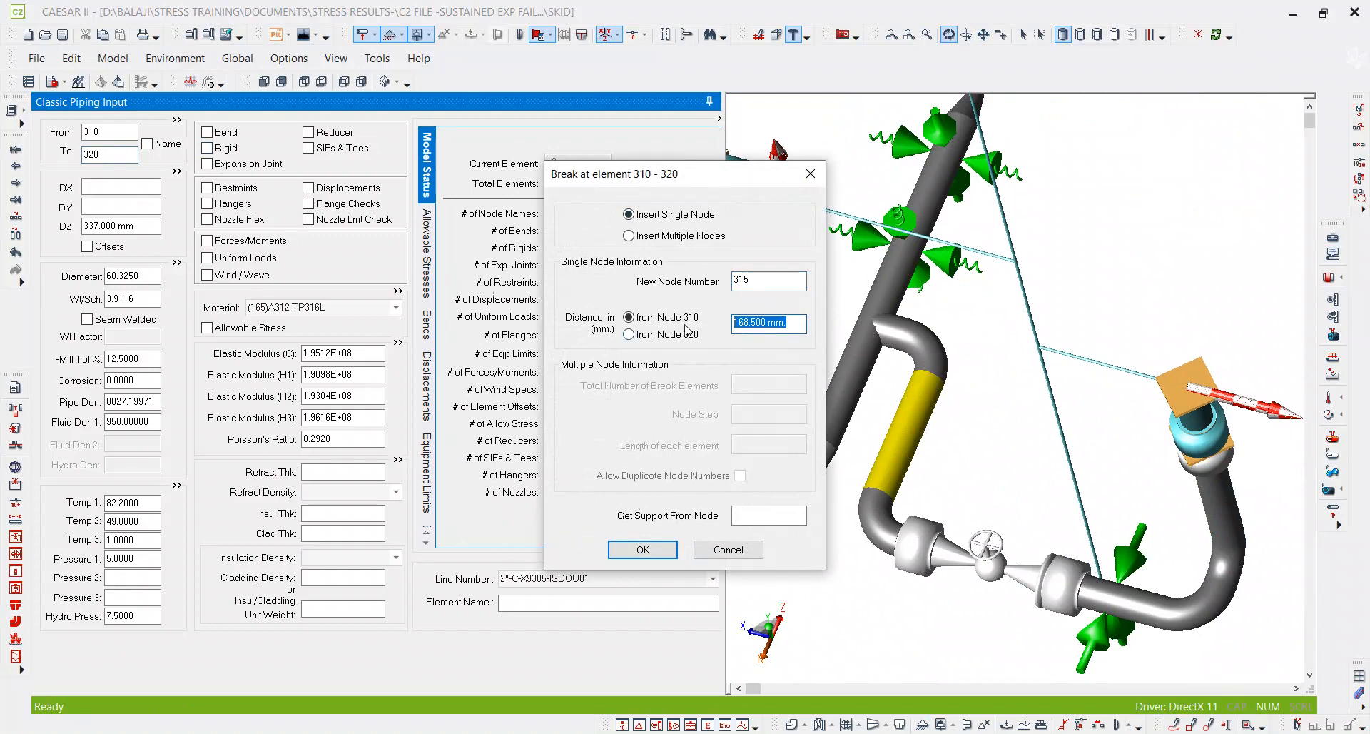
key(Return)
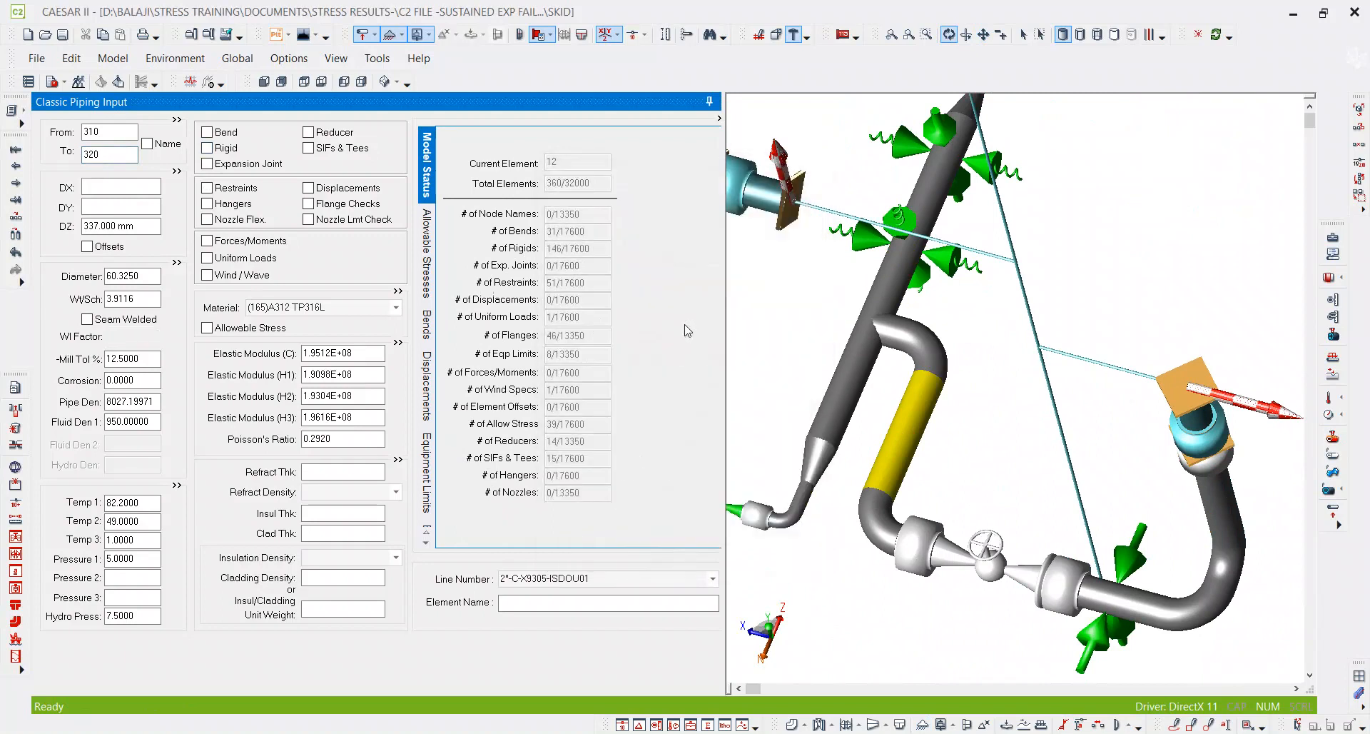
click(238, 189)
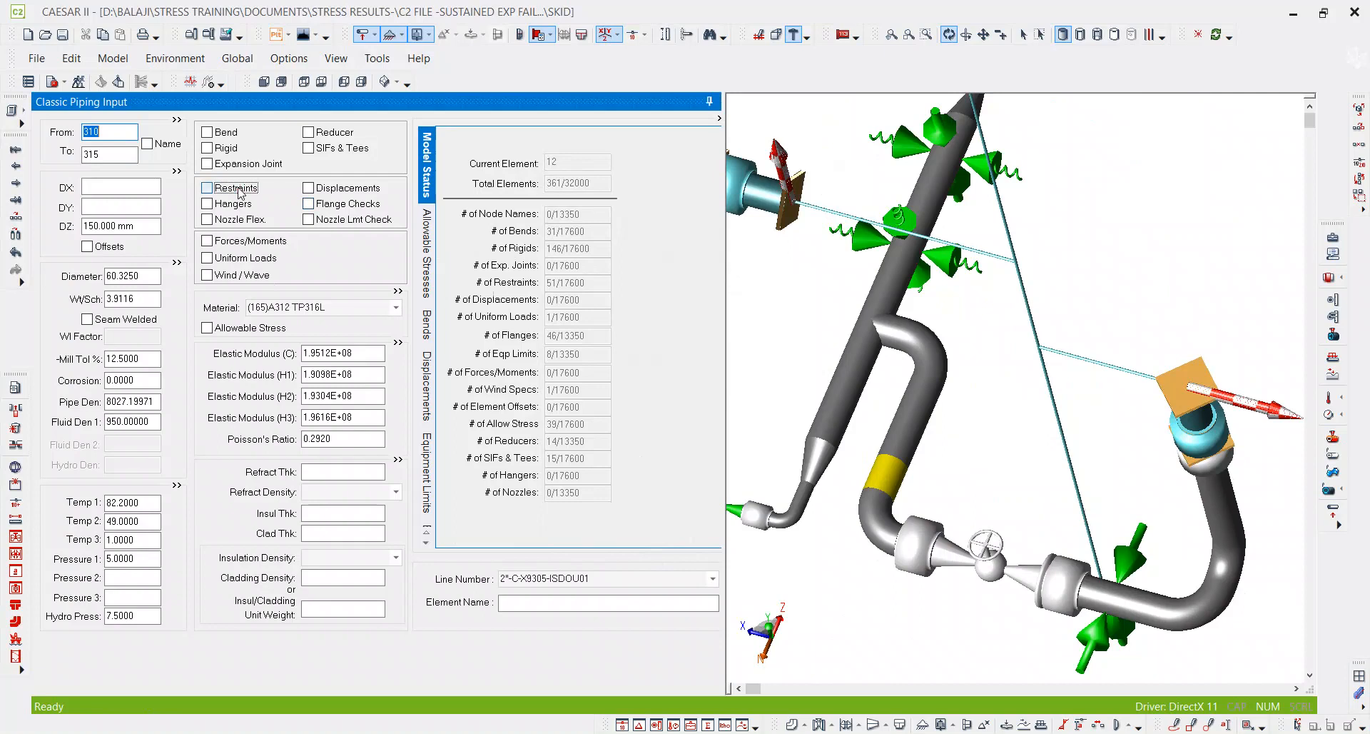
click(524, 200)
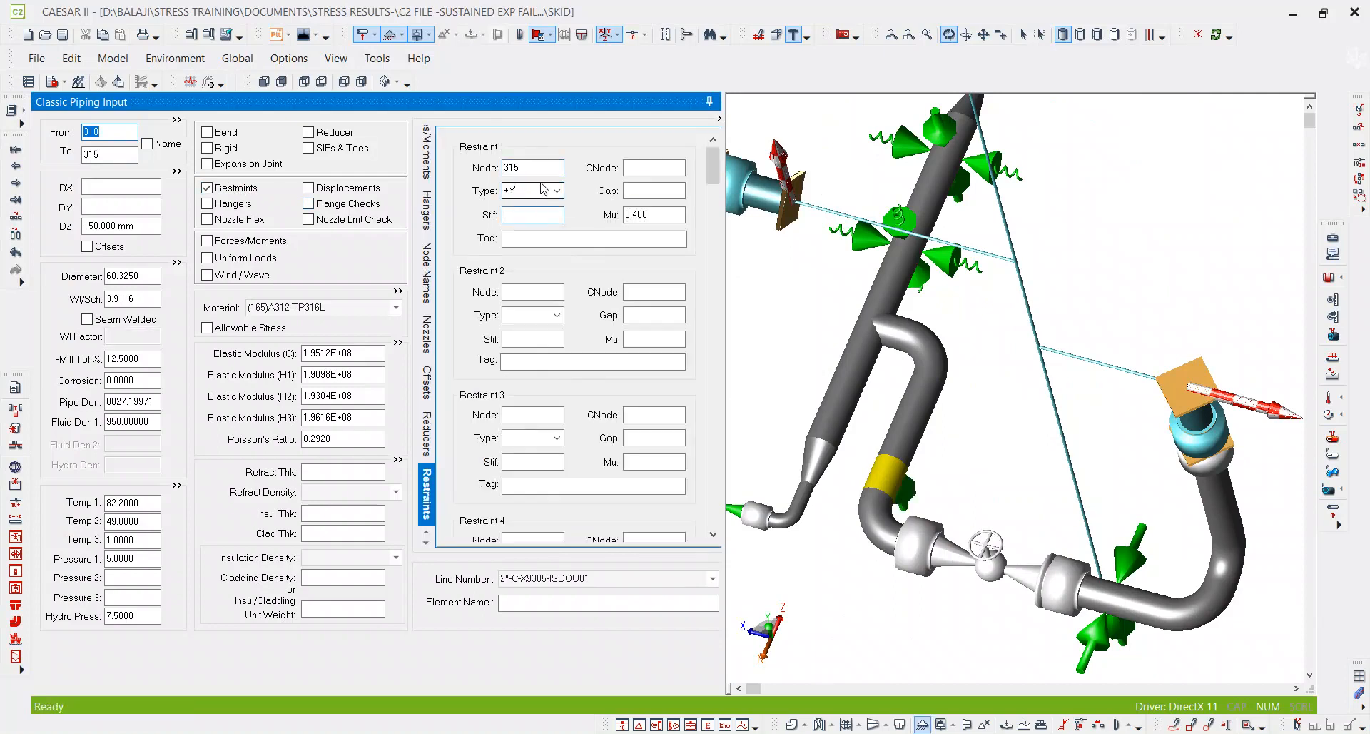
Step: Move the support at node 315 by setting DZ to 250 mm for element 310-315 and 87 mm for element 315-320
click(890, 473)
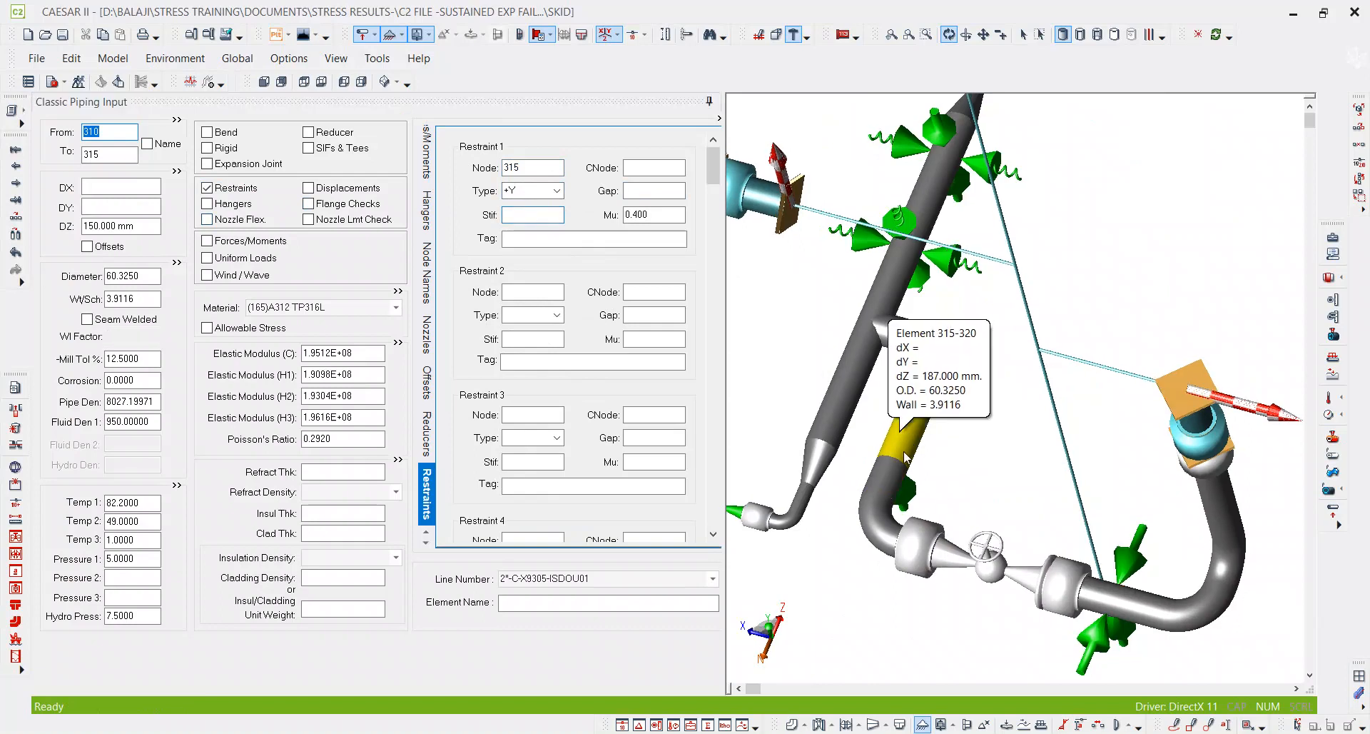
click(890, 472)
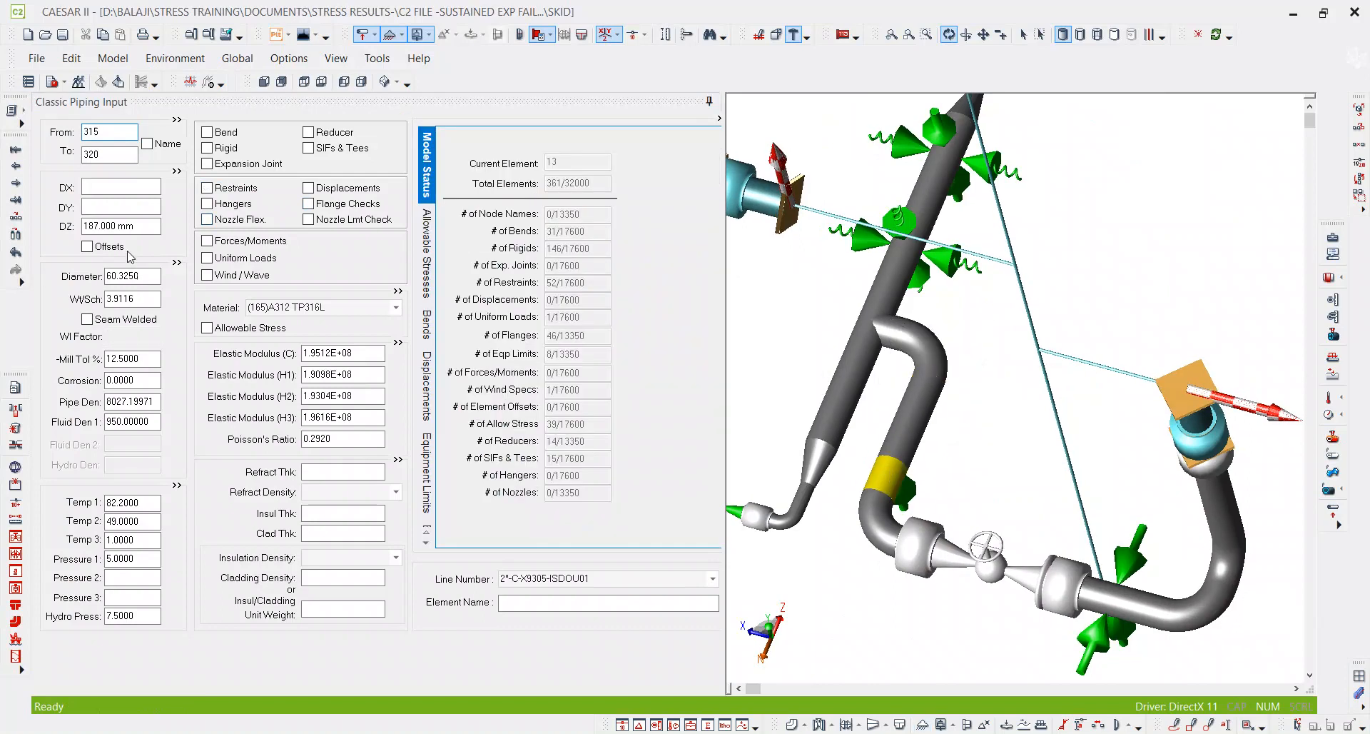
key(Page_Up)
click(85, 224)
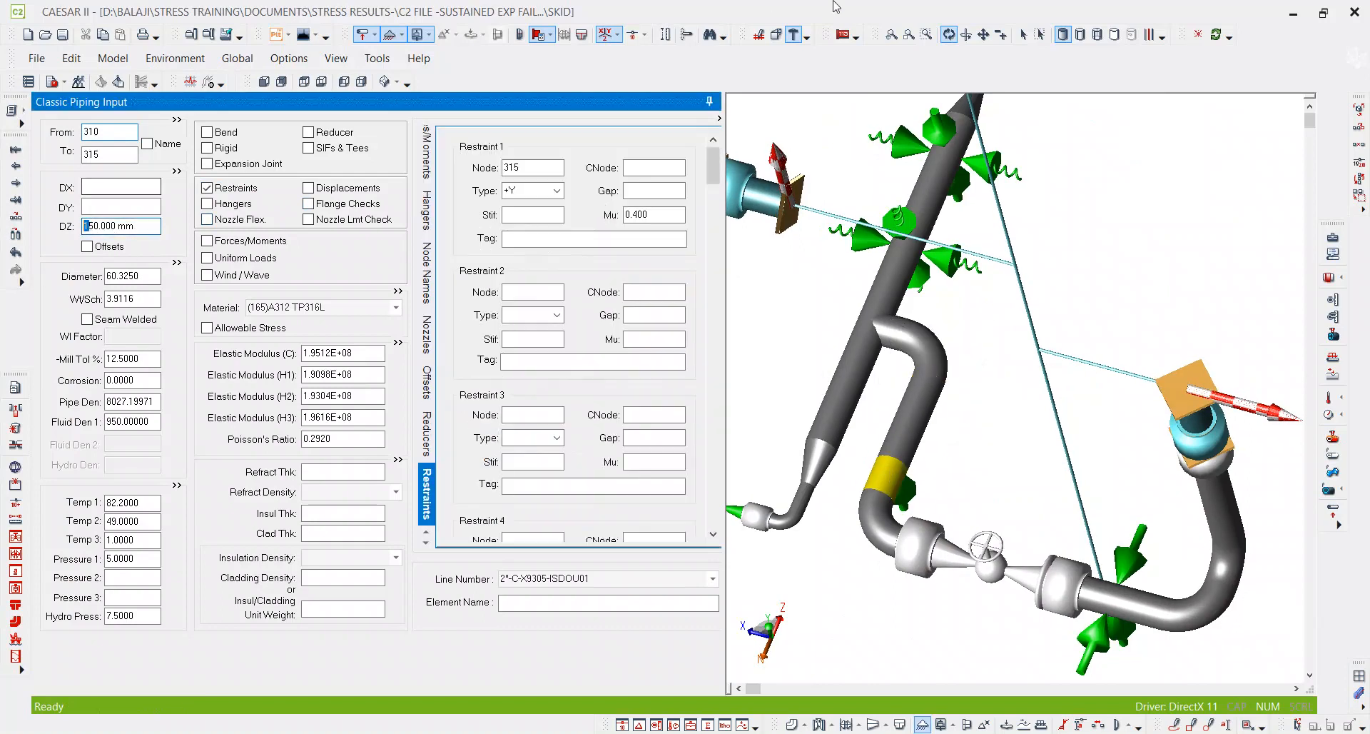
key(Tab)
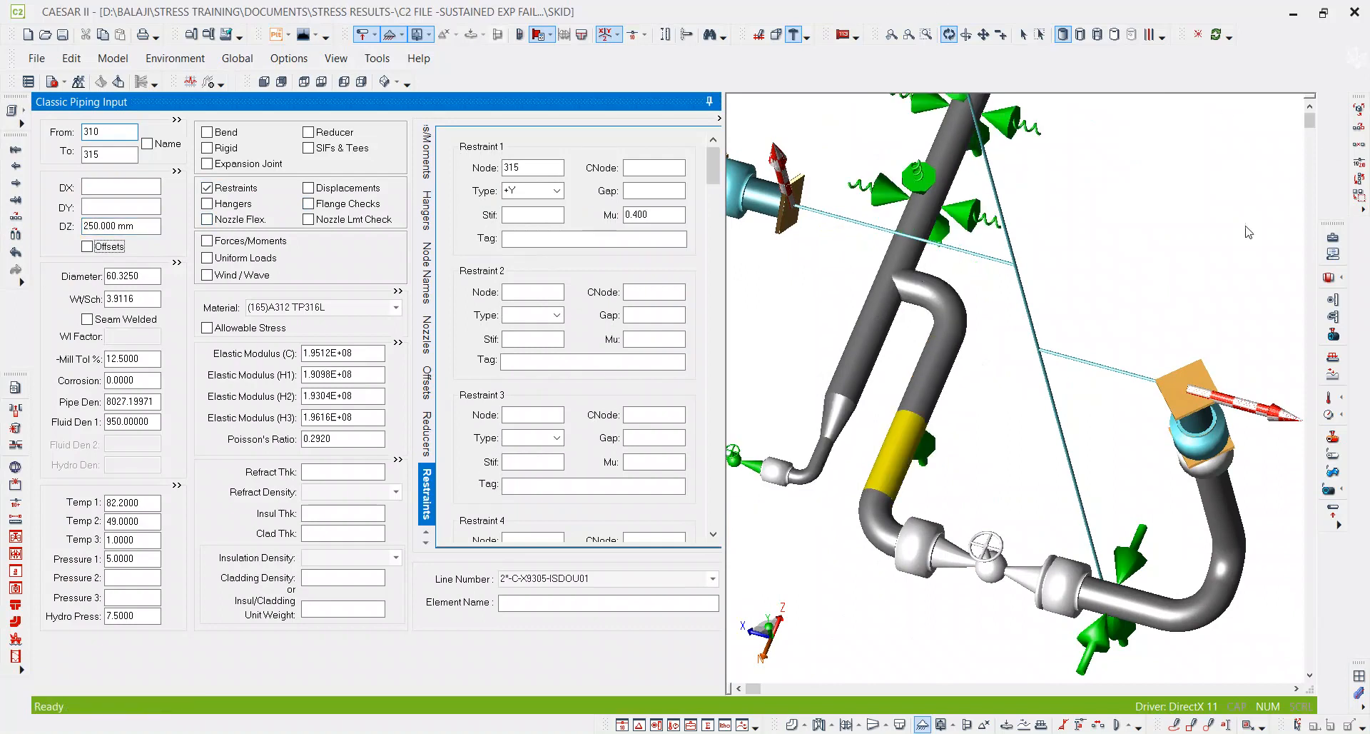
click(932, 346)
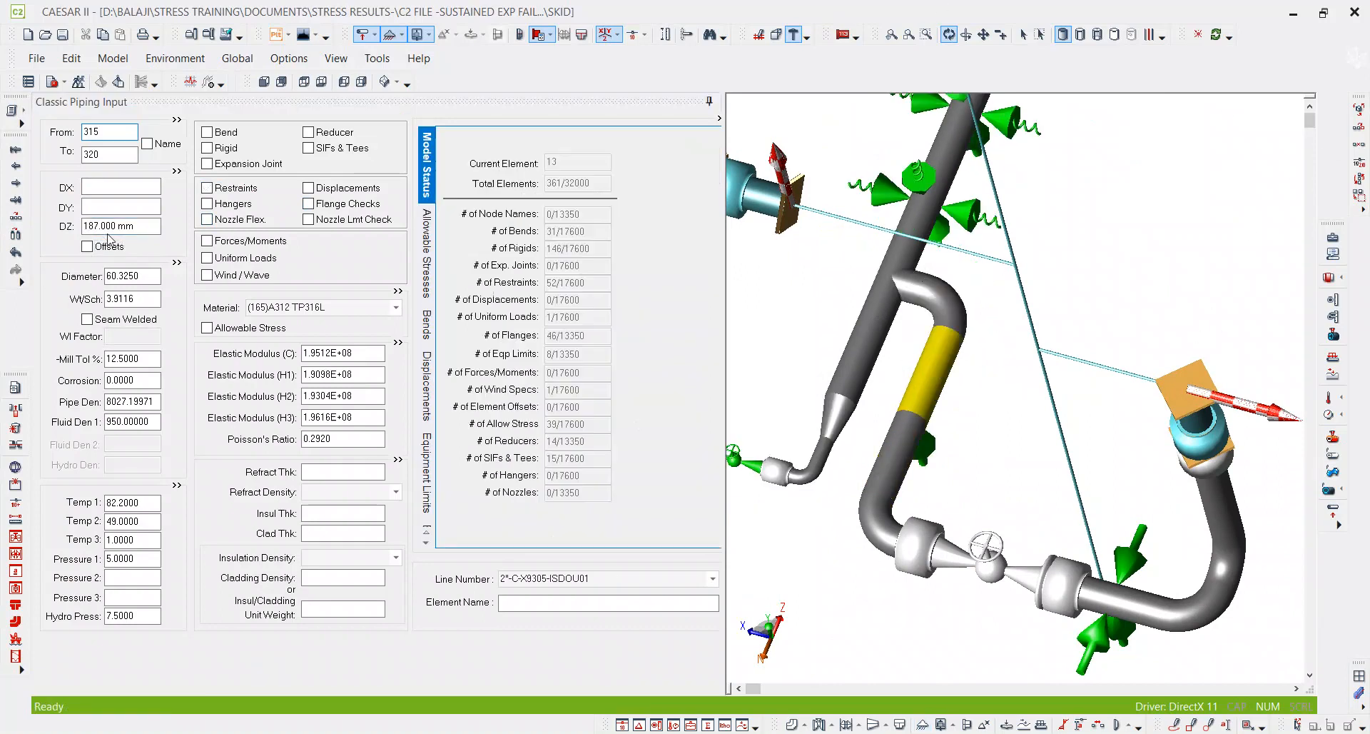
click(87, 226)
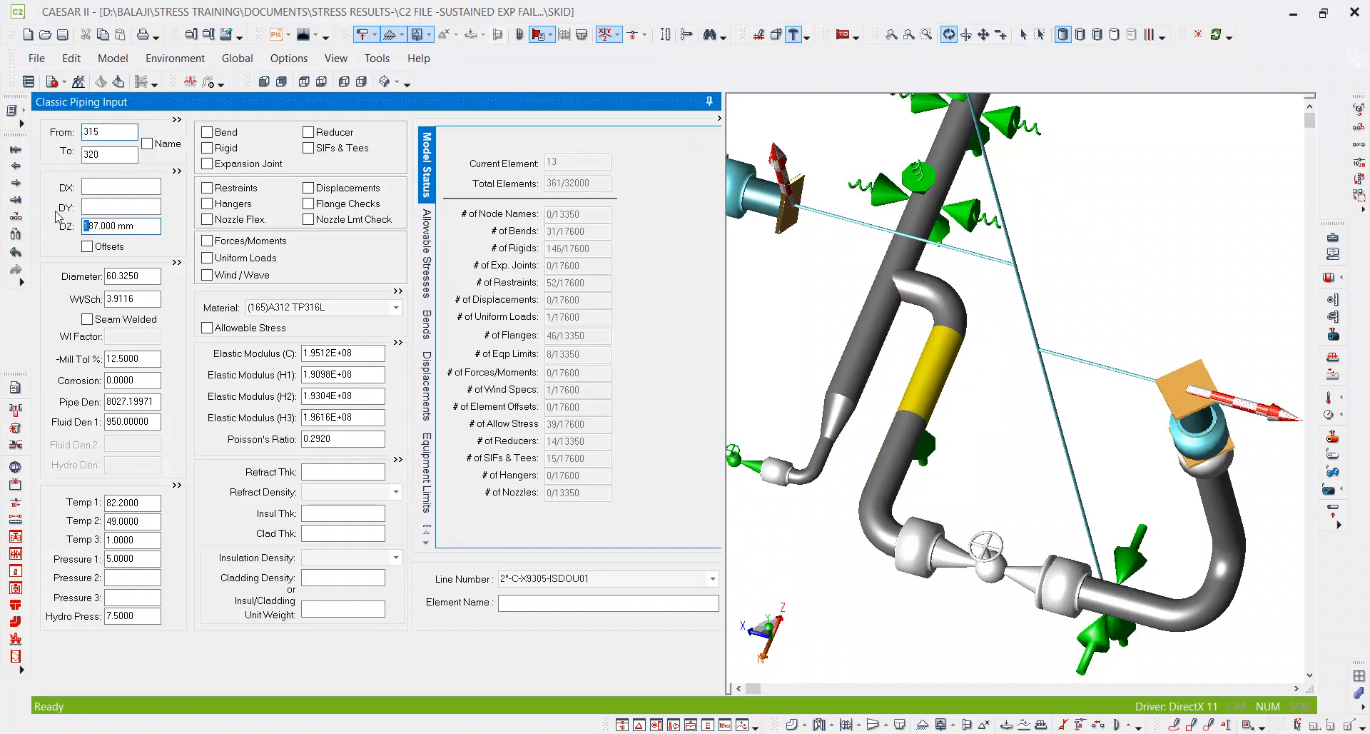
key(BackSpace)
key(Tab)
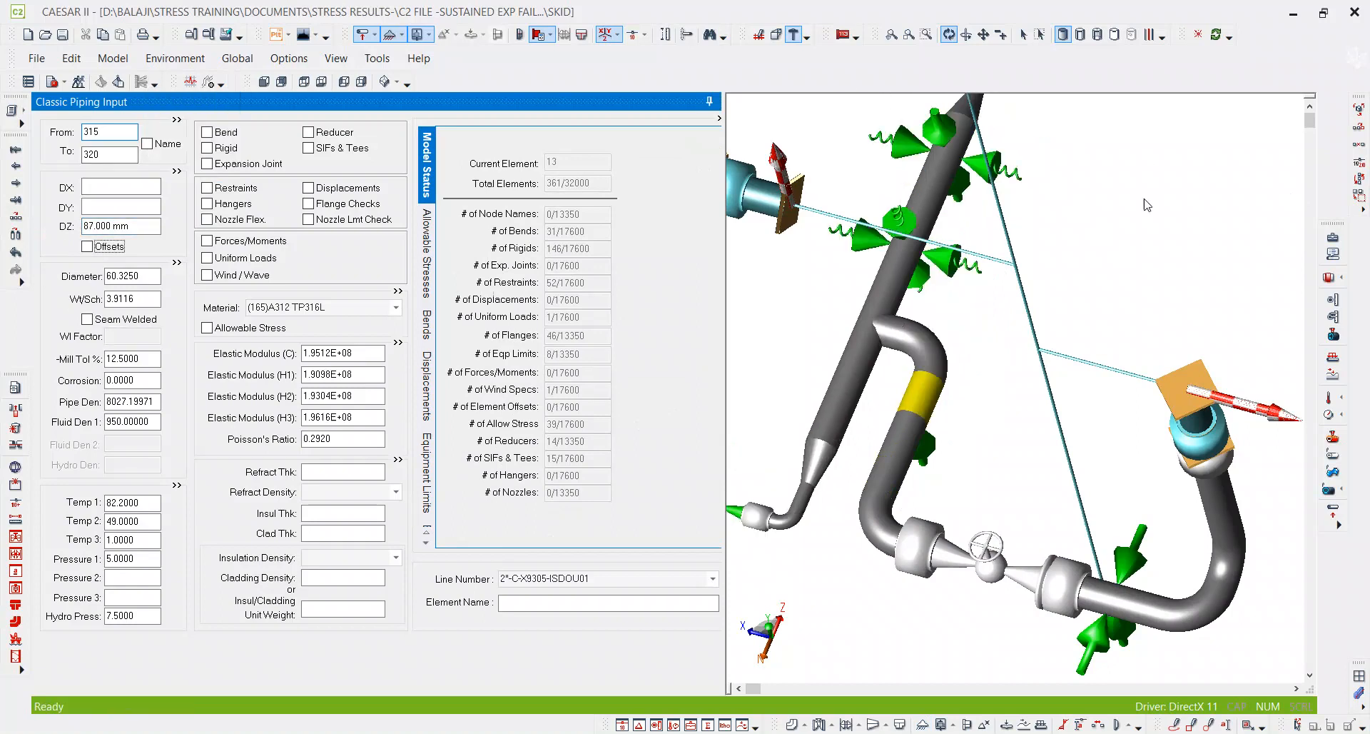
Step: Rerun the static analysis and display the Stresses report for load case 49 (EXP) L49=L2-L6
scroll(1142, 193, down, 3)
drag(1131, 222, 994, 347)
scroll(1113, 321, up, 2)
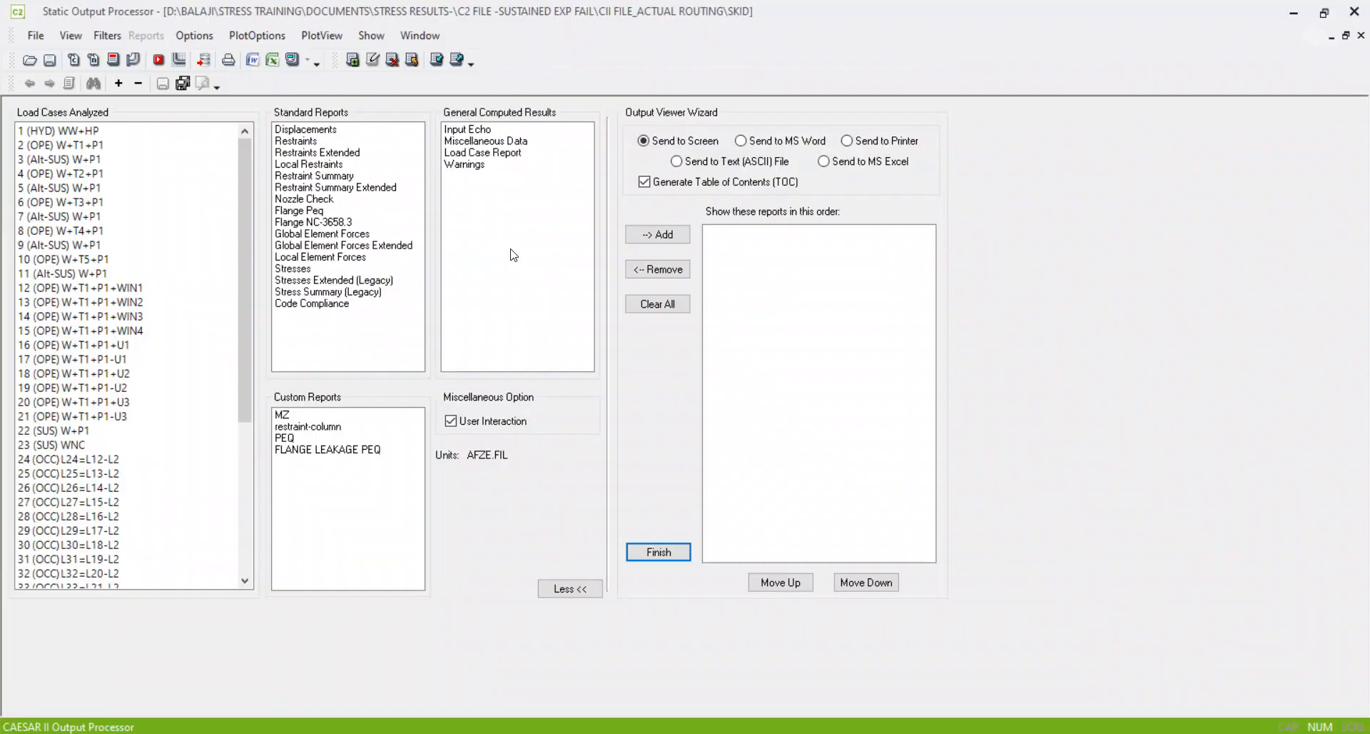
scroll(131, 518, down, 6)
click(93, 573)
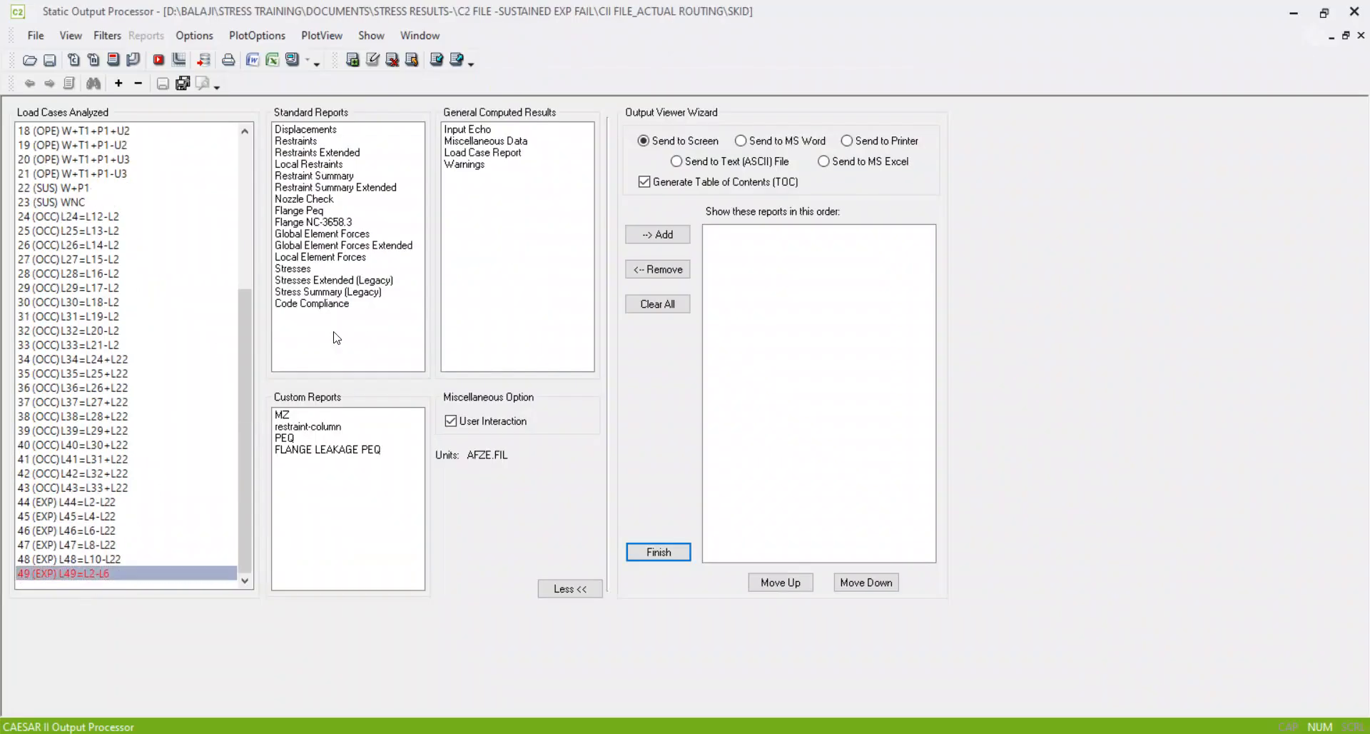
click(304, 269)
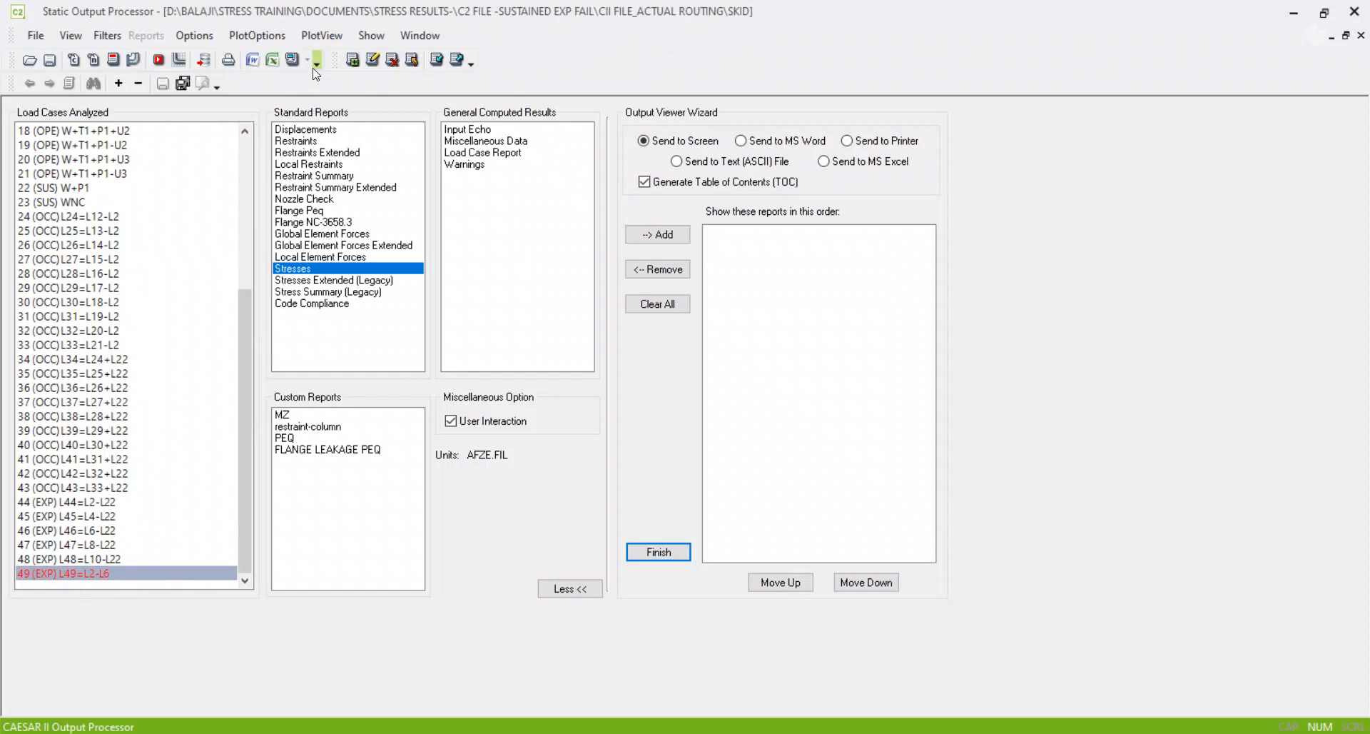
click(293, 59)
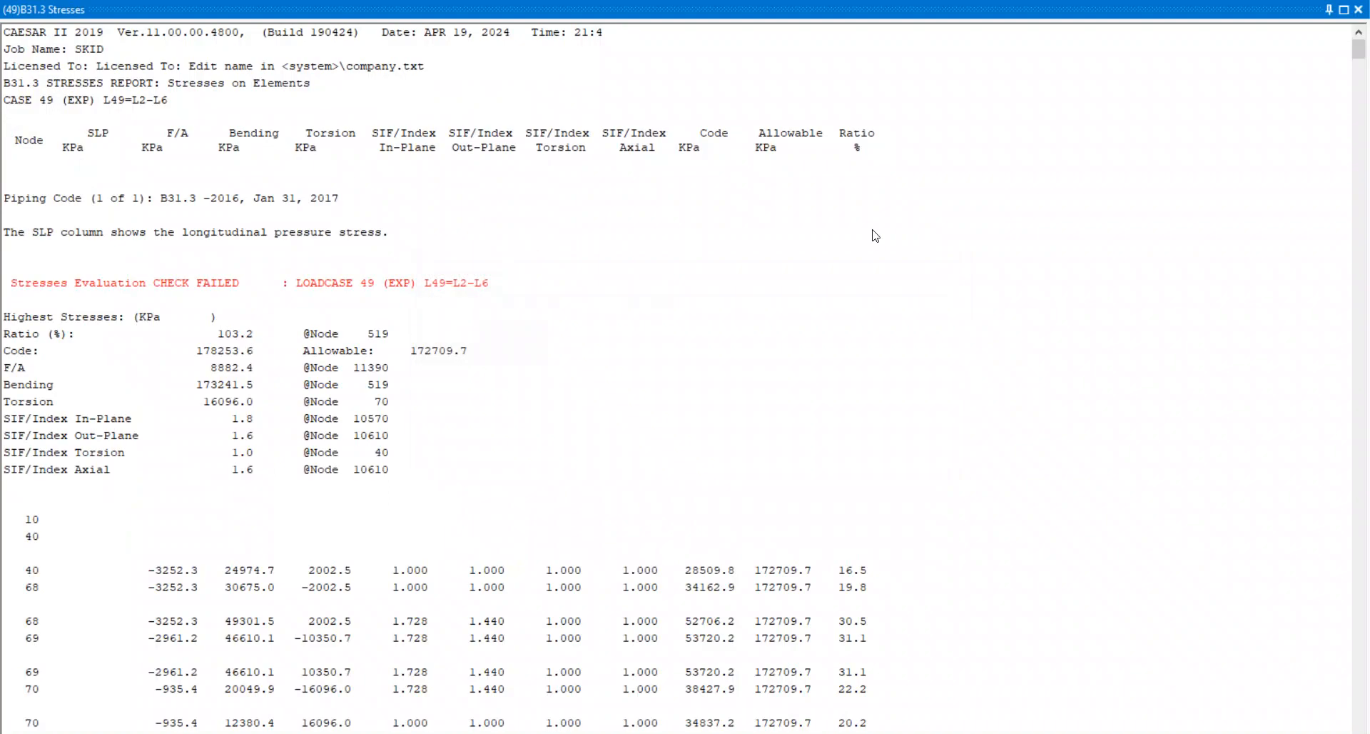
Step: Sort the load case 49 stresses by ratio, examine the most highly stressed nodes, and close the report
click(850, 146)
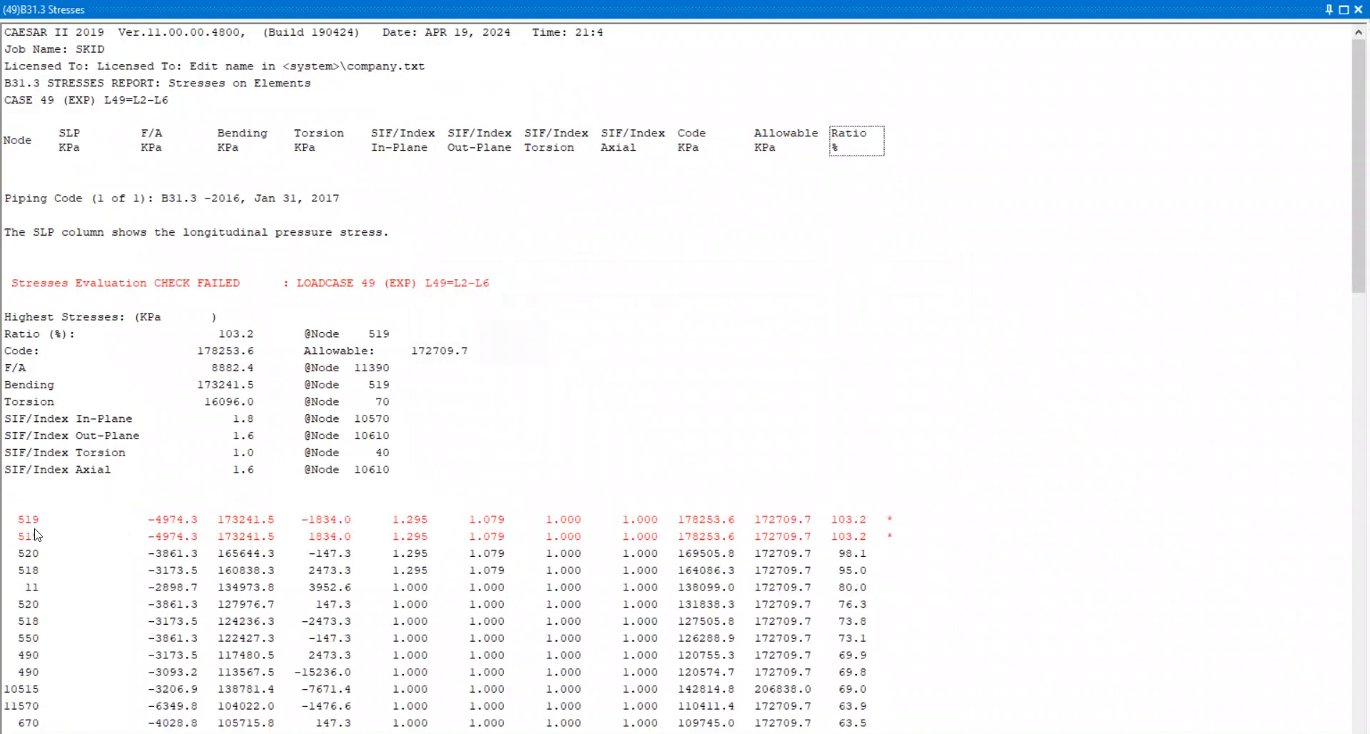
mouse_move(34, 519)
mouse_down()
mouse_move(280, 569)
mouse_move(897, 568)
mouse_up()
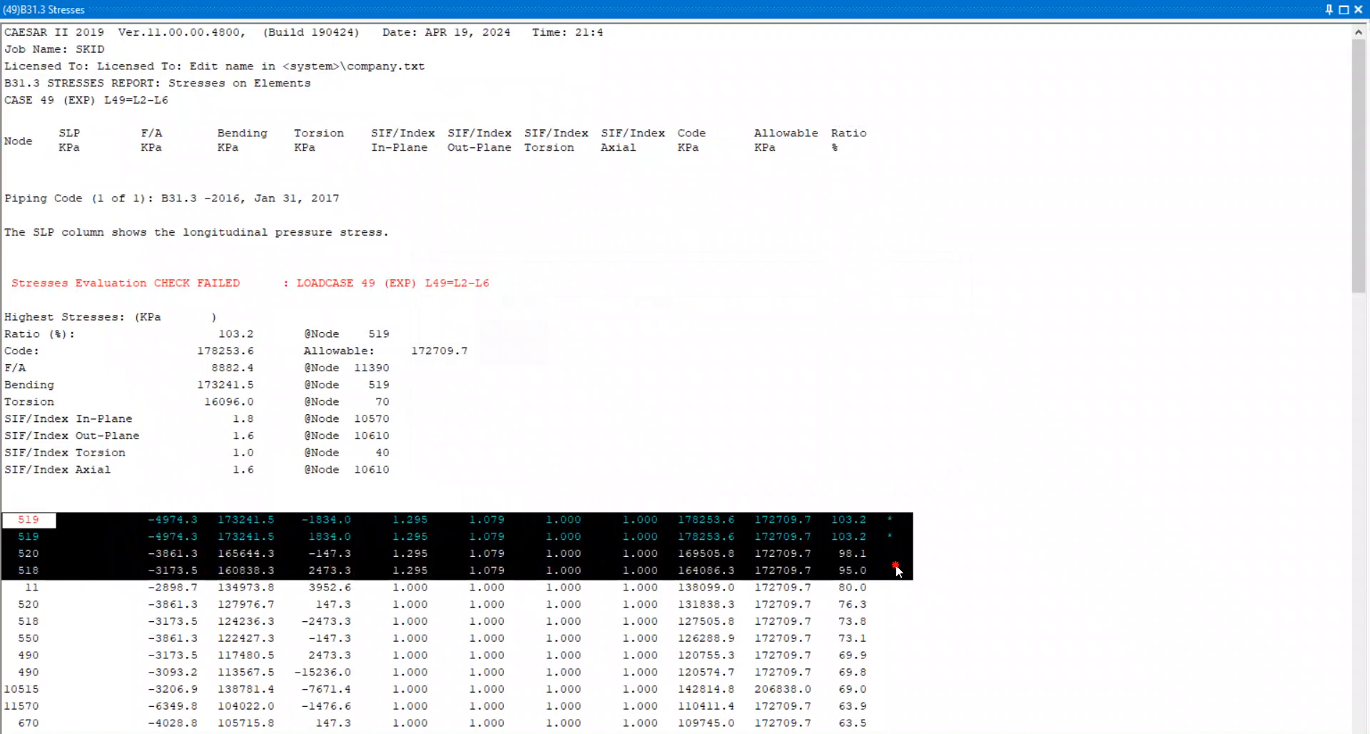
mouse_move(897, 569)
mouse_down()
mouse_move(903, 588)
mouse_move(905, 577)
mouse_up()
click(1358, 9)
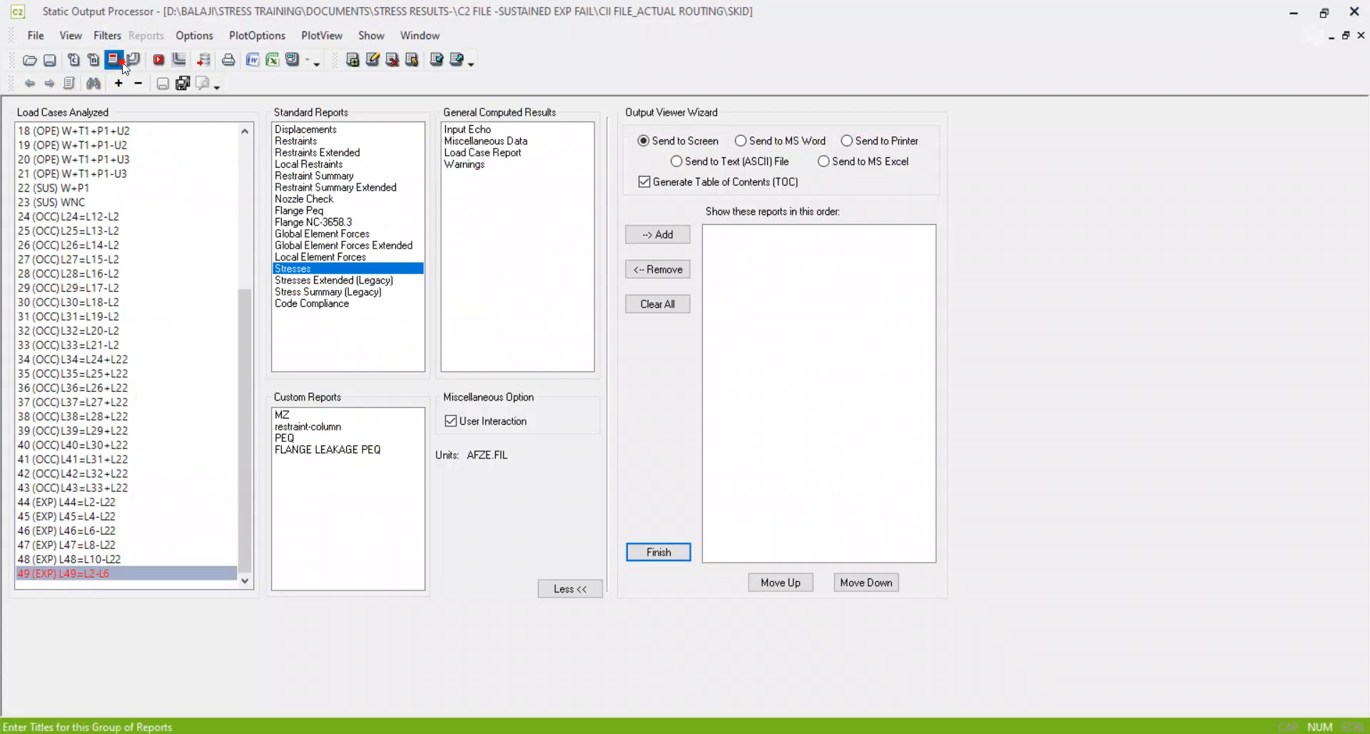
Step: Return to the piping input and inspect header element 430-450 beside the small-bore connection
click(135, 61)
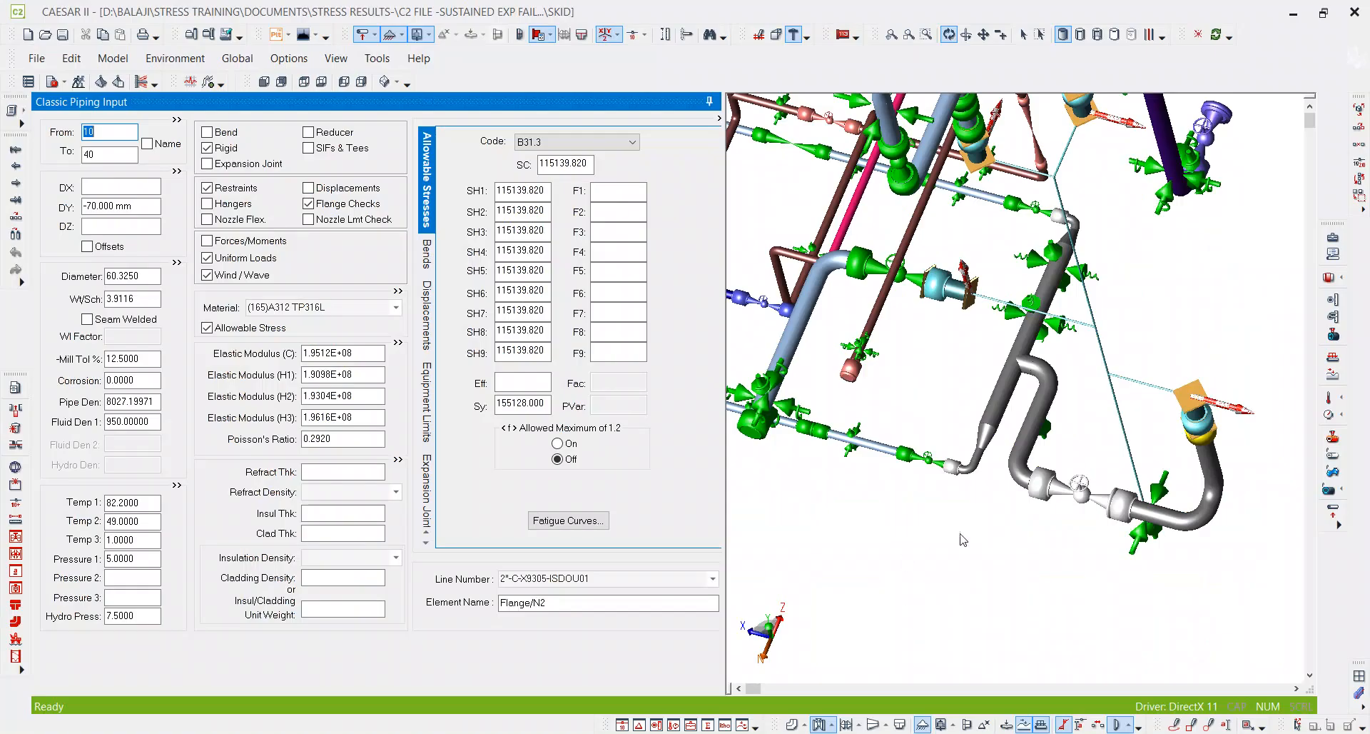
scroll(999, 521, up, 6)
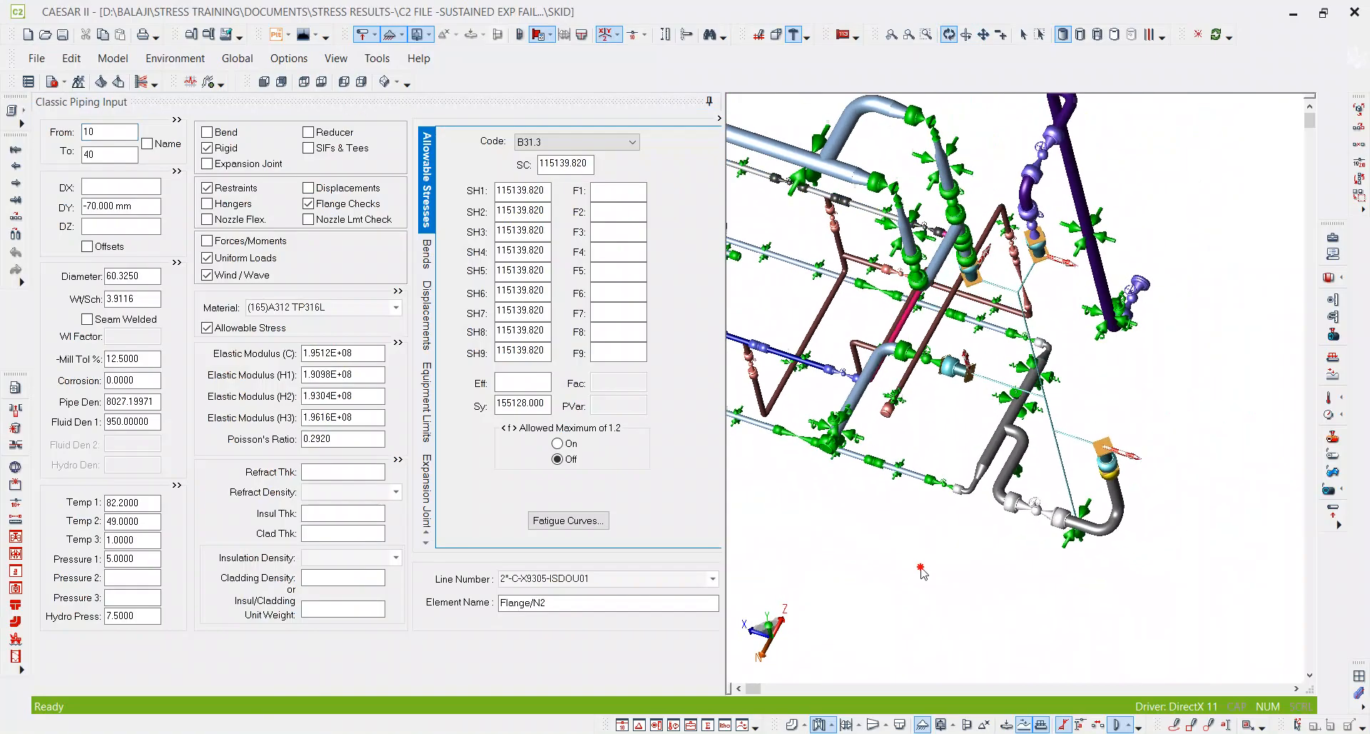
drag(1072, 491, 1169, 438)
scroll(1169, 438, up, 4)
scroll(1171, 438, up, 3)
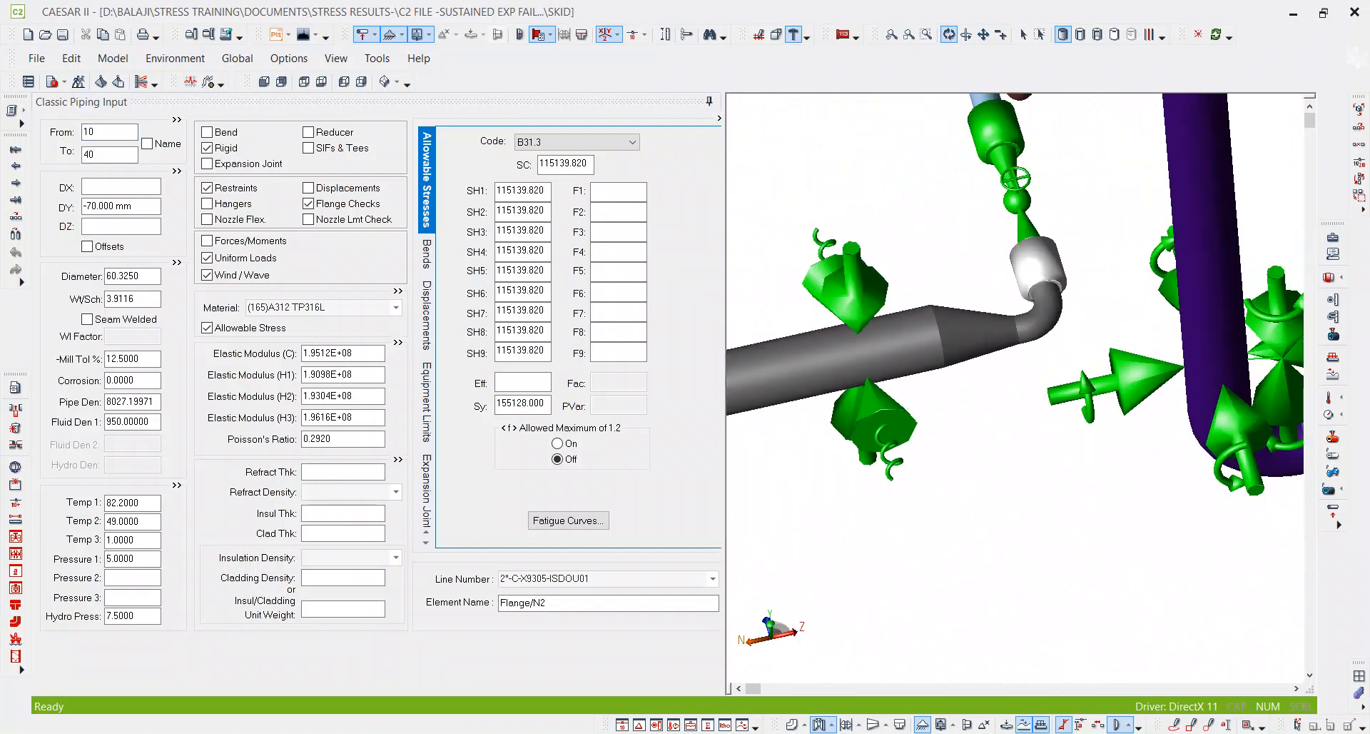
click(820, 364)
scroll(1020, 430, down, 5)
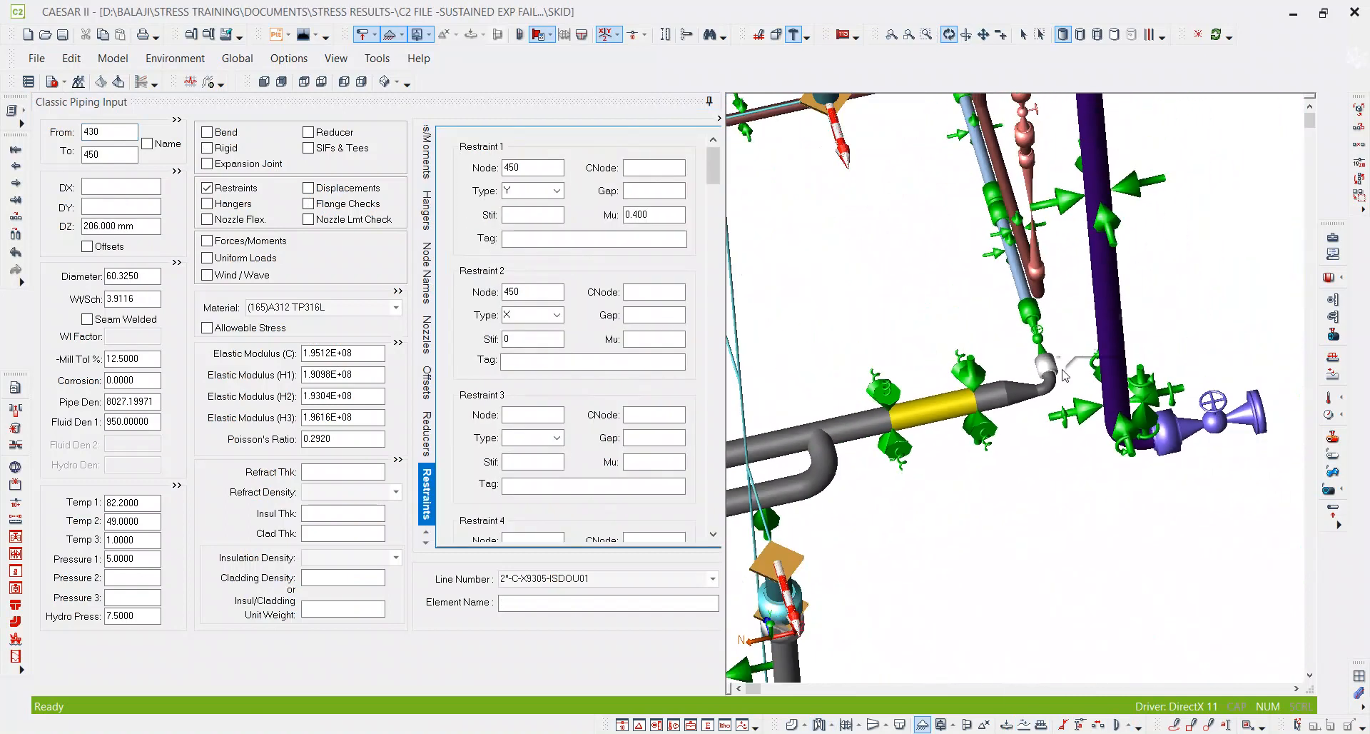
Step: Lengthen the small-bore bend element 490-520 by setting its DZ to 138 mm
click(1054, 383)
scroll(1049, 389, up, 3)
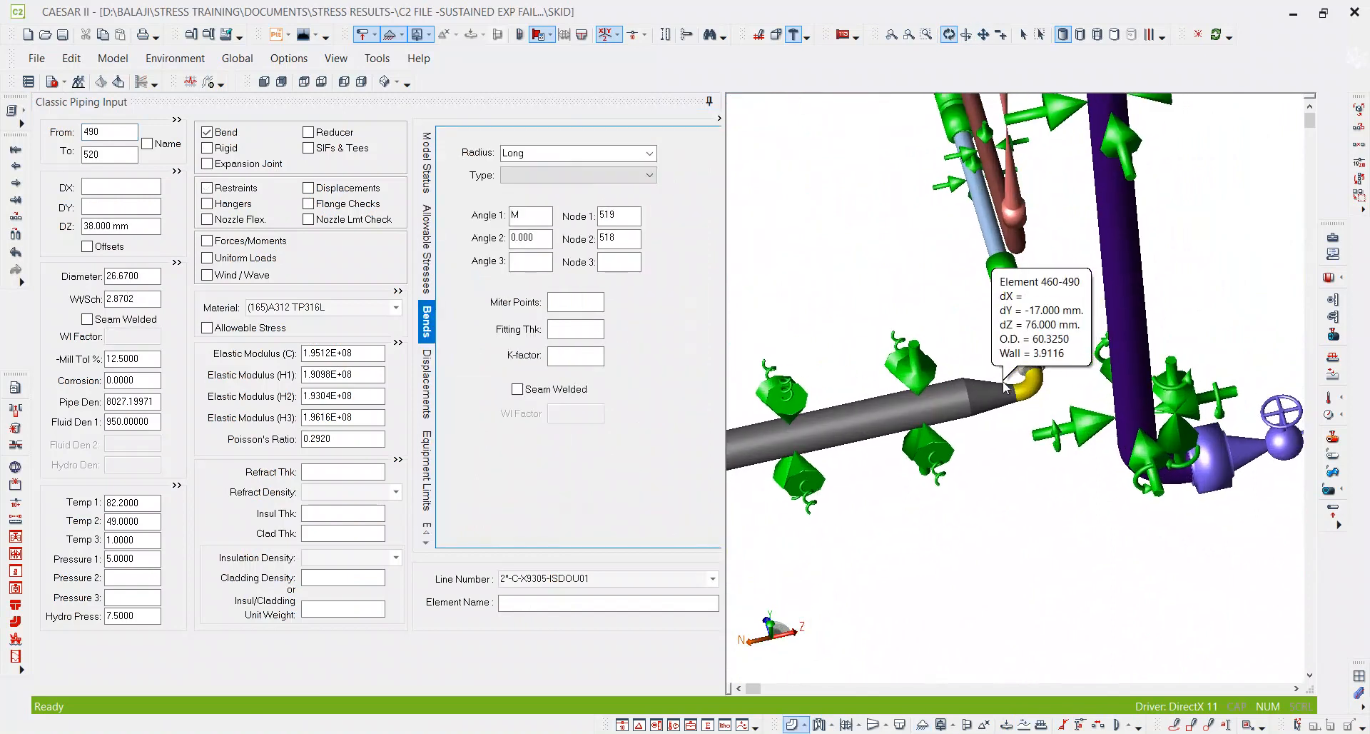
scroll(1035, 414, down, 3)
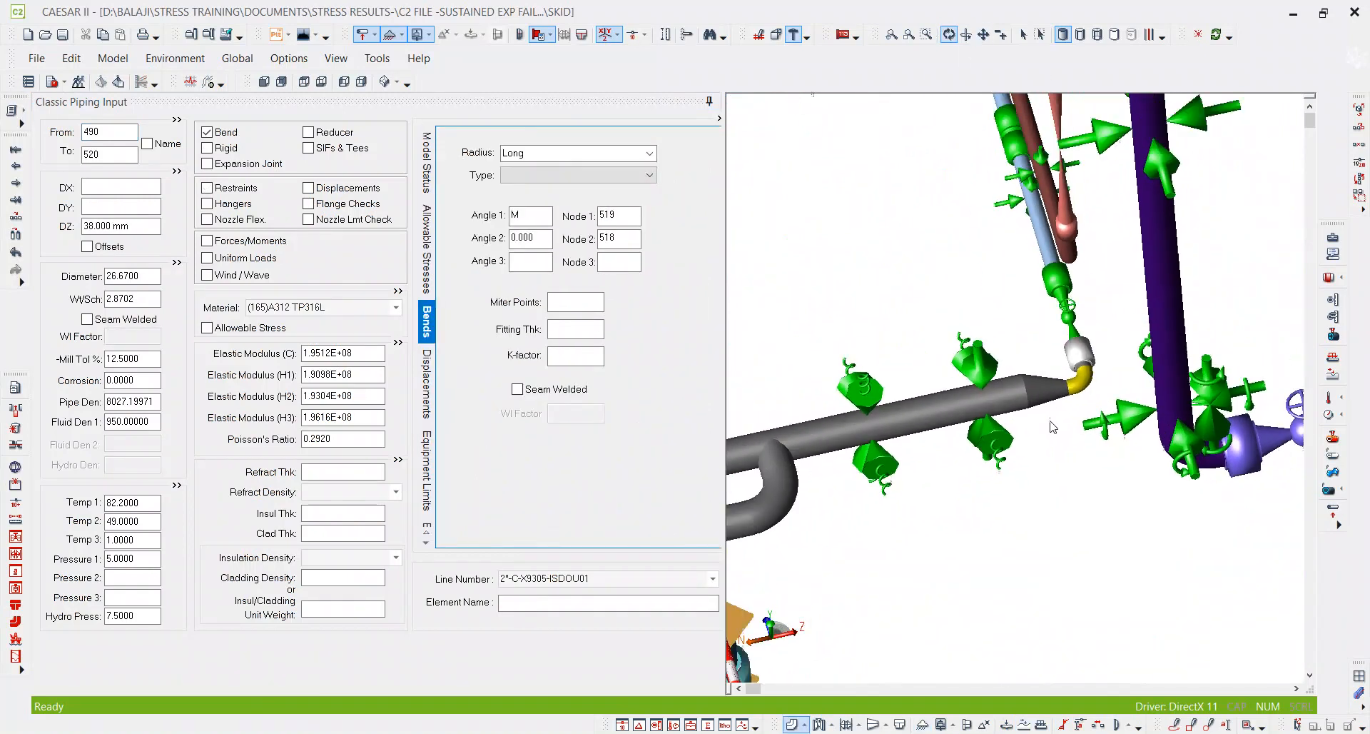
scroll(1060, 428, up, 4)
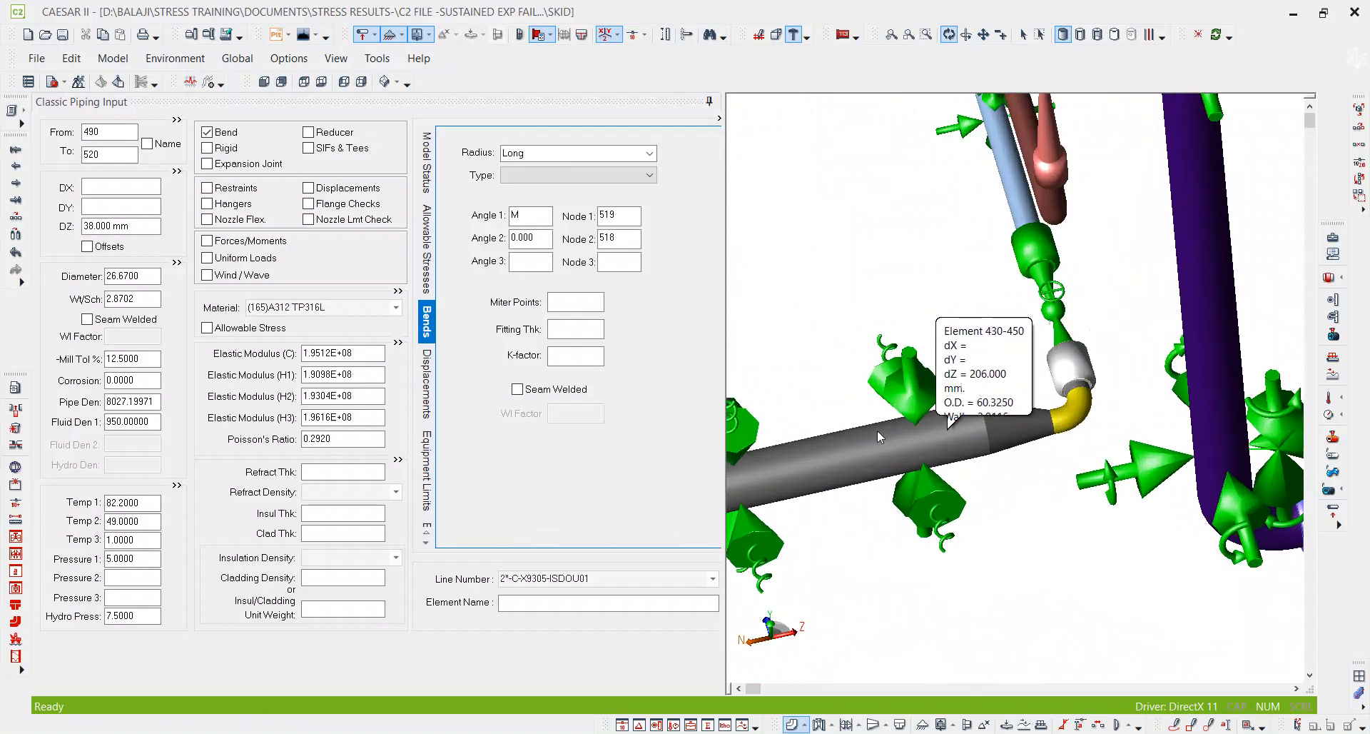
click(85, 225)
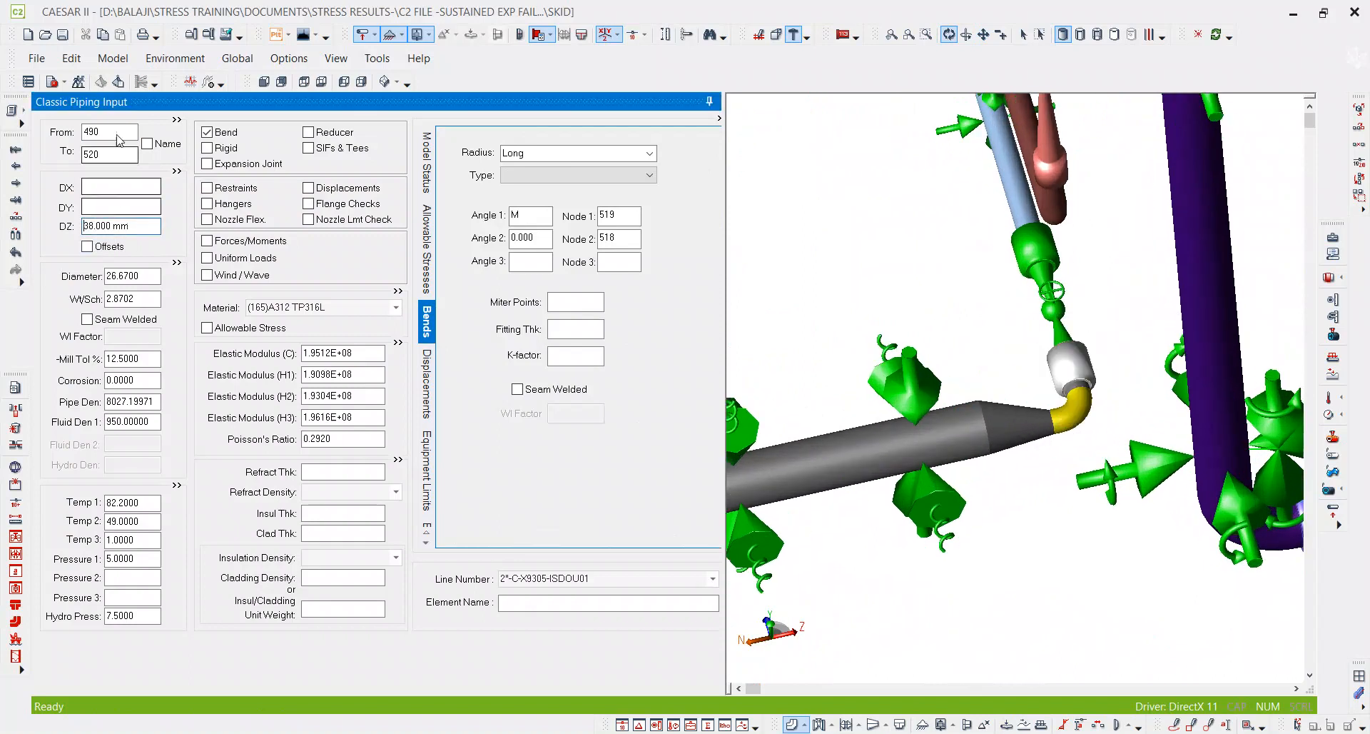
key(Tab)
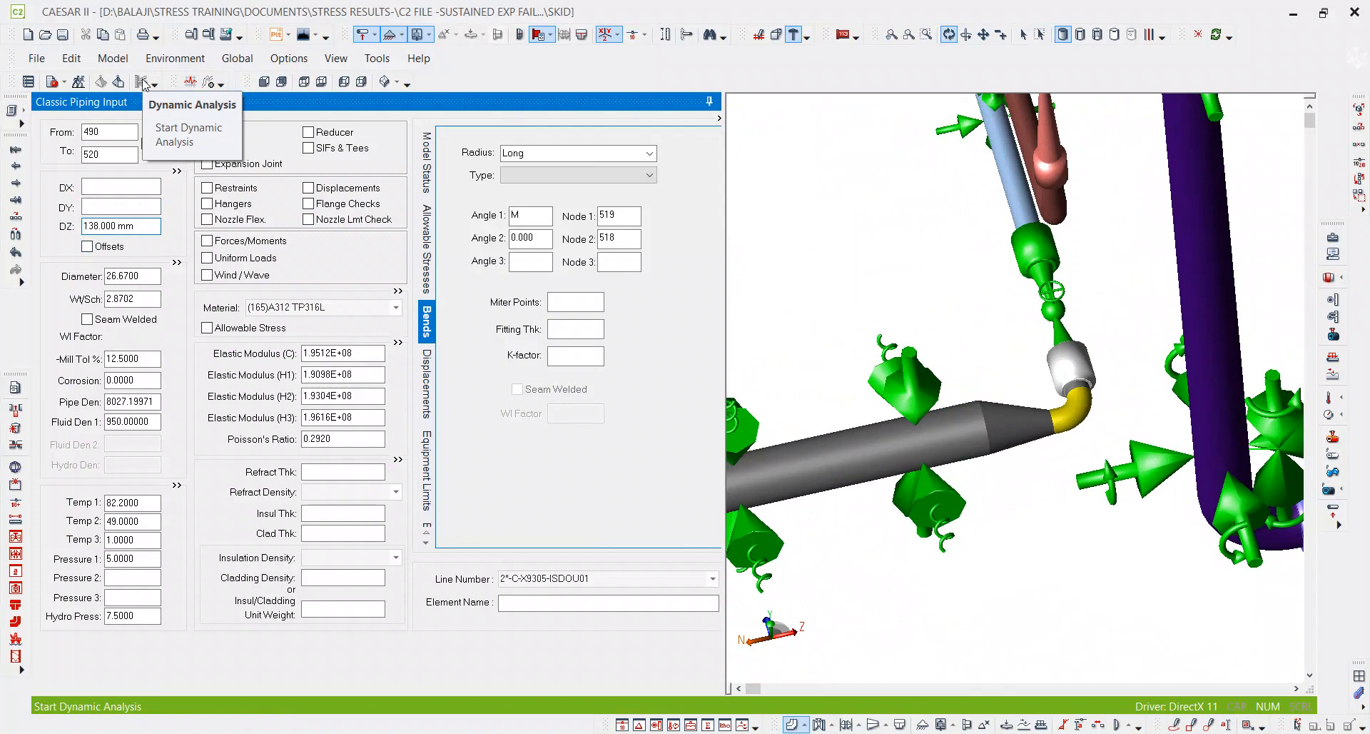
Step: Shorten header element 430-450 by setting its DZ to 106 mm
drag(866, 413, 939, 416)
click(912, 438)
right_click(912, 438)
drag(81, 227, 89, 226)
text(1)
key(Tab)
scroll(1064, 505, down, 1)
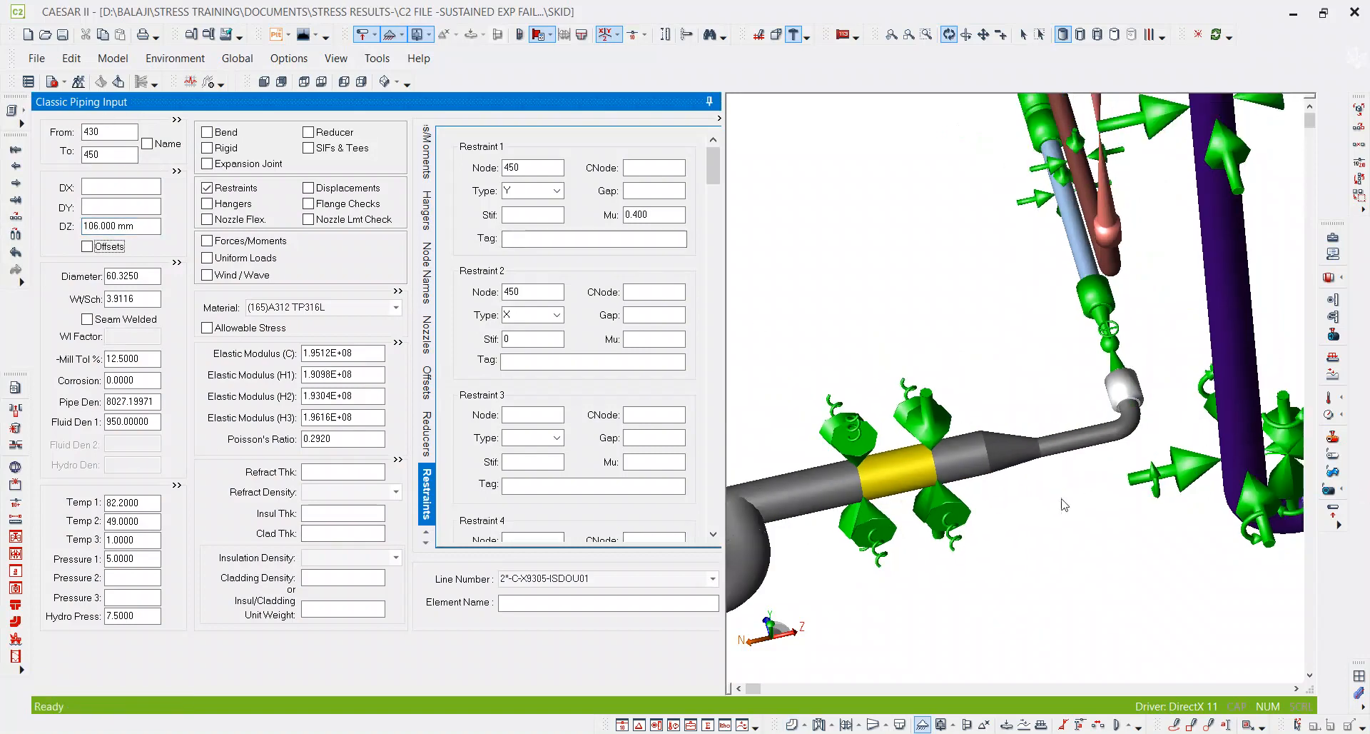
Step: Rerun the static analysis and display the Stress Summary (Legacy) report for load case 49 (EXP) L49=L2-L6
scroll(1063, 504, down, 5)
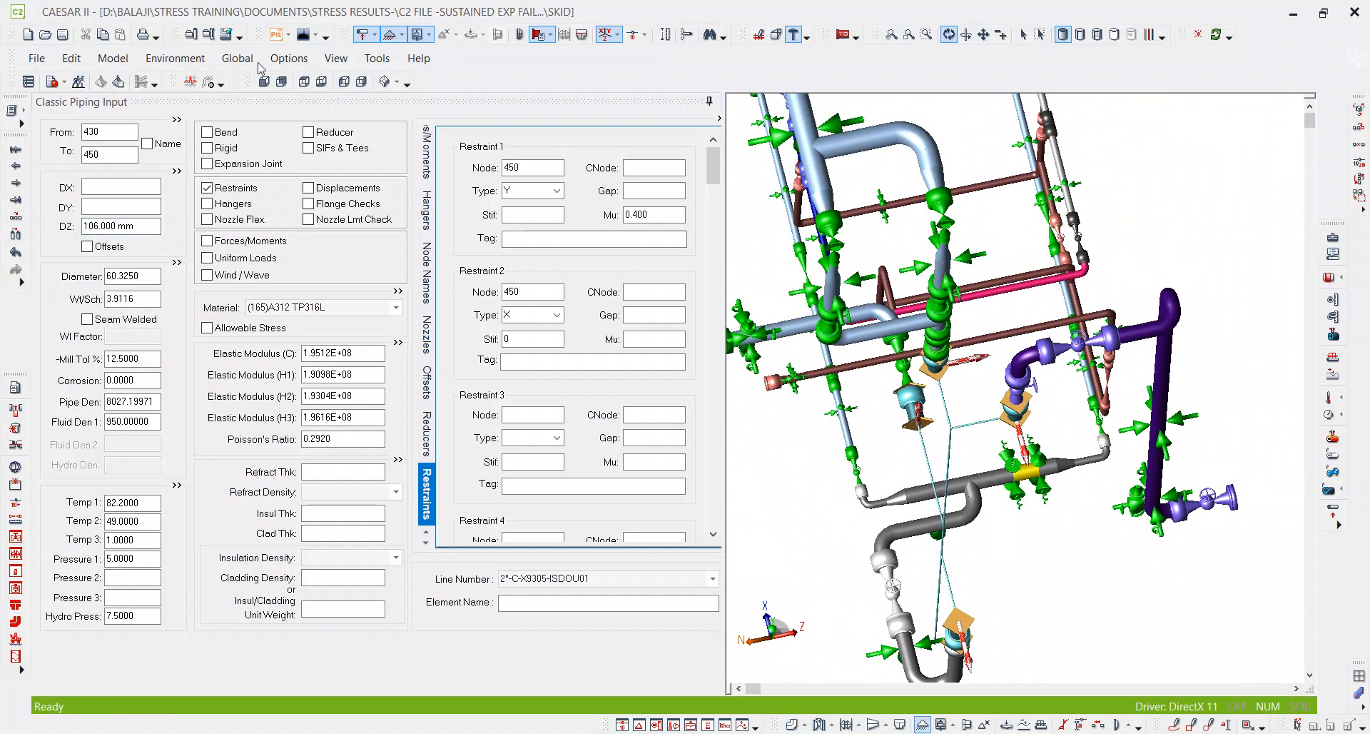
click(79, 82)
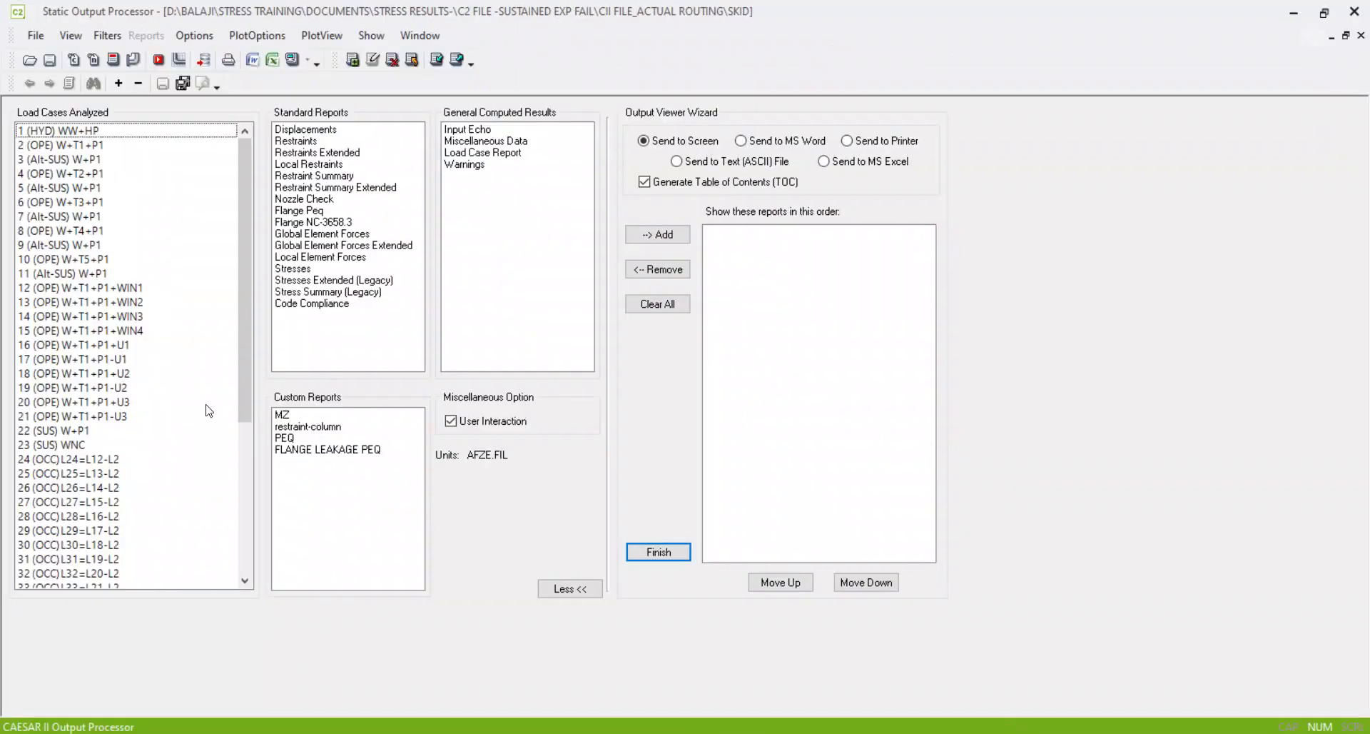
scroll(163, 425, down, 1)
scroll(163, 425, down, 5)
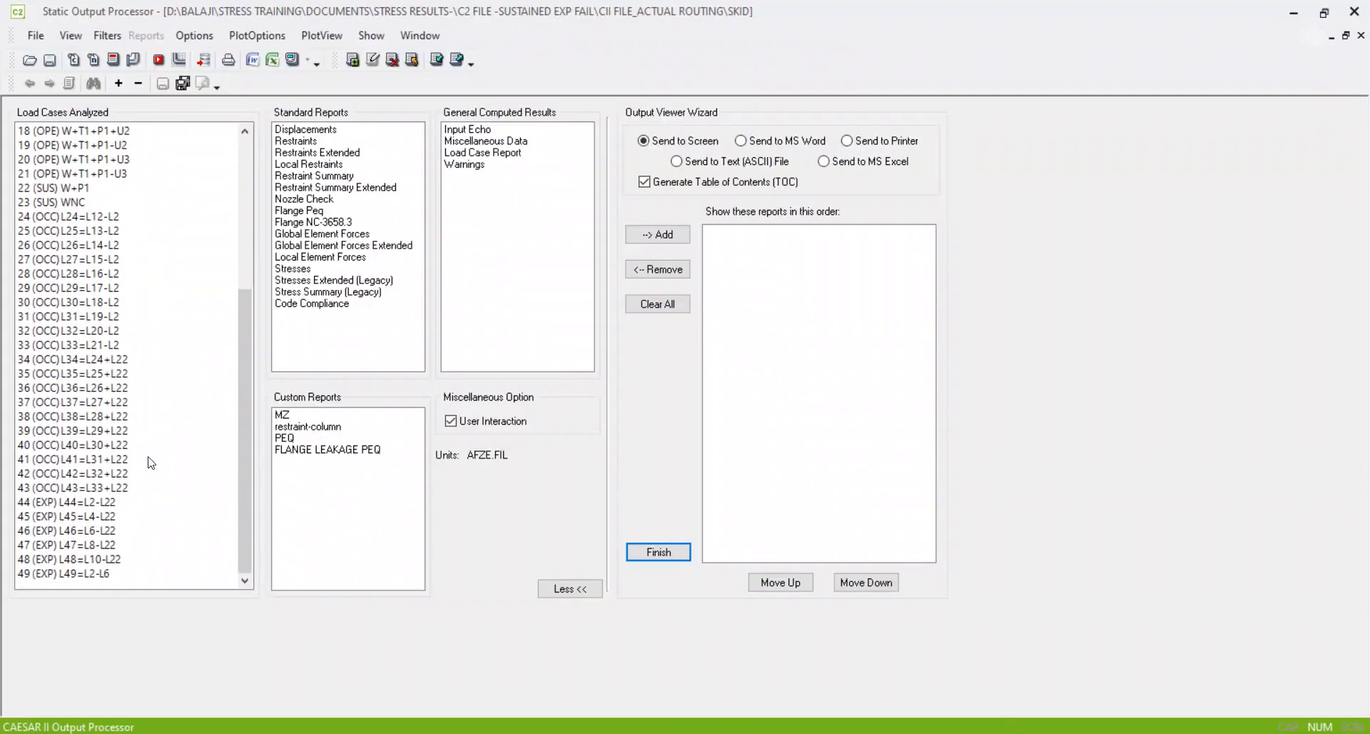
click(95, 574)
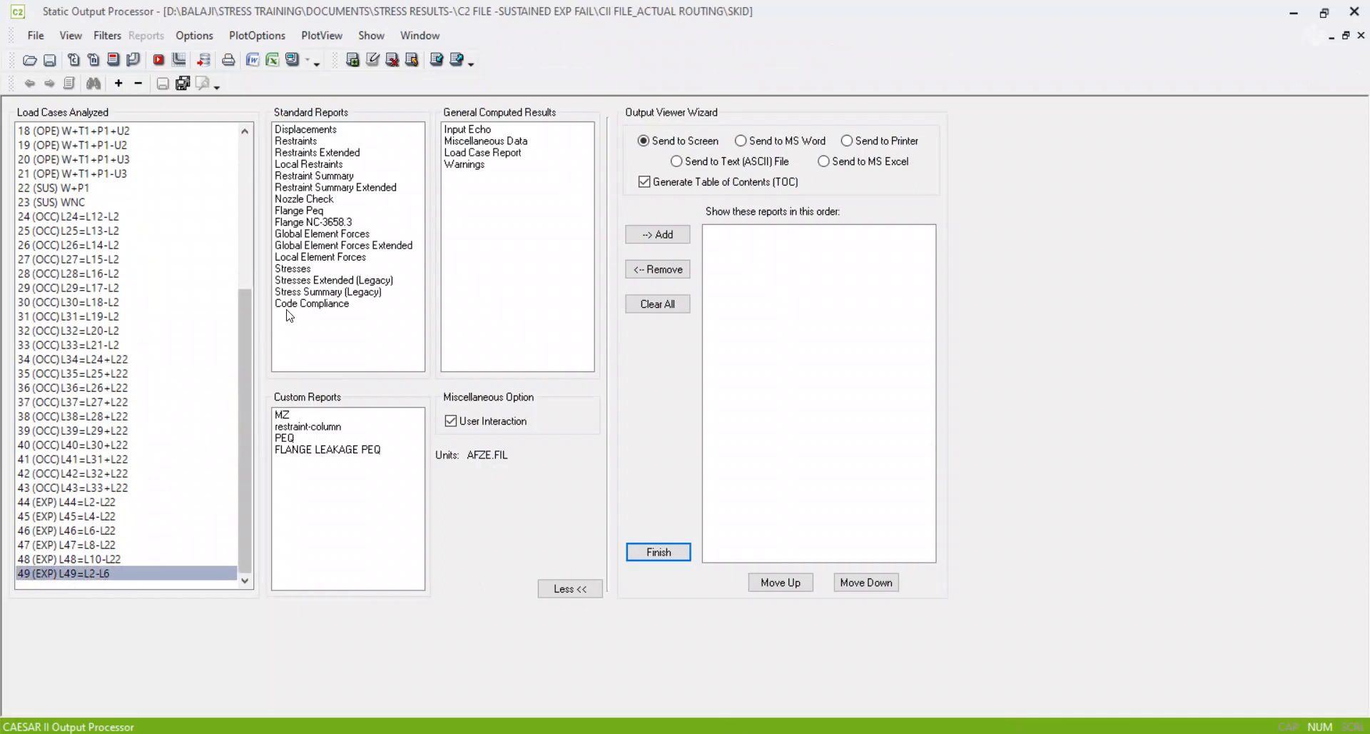
click(306, 293)
click(292, 59)
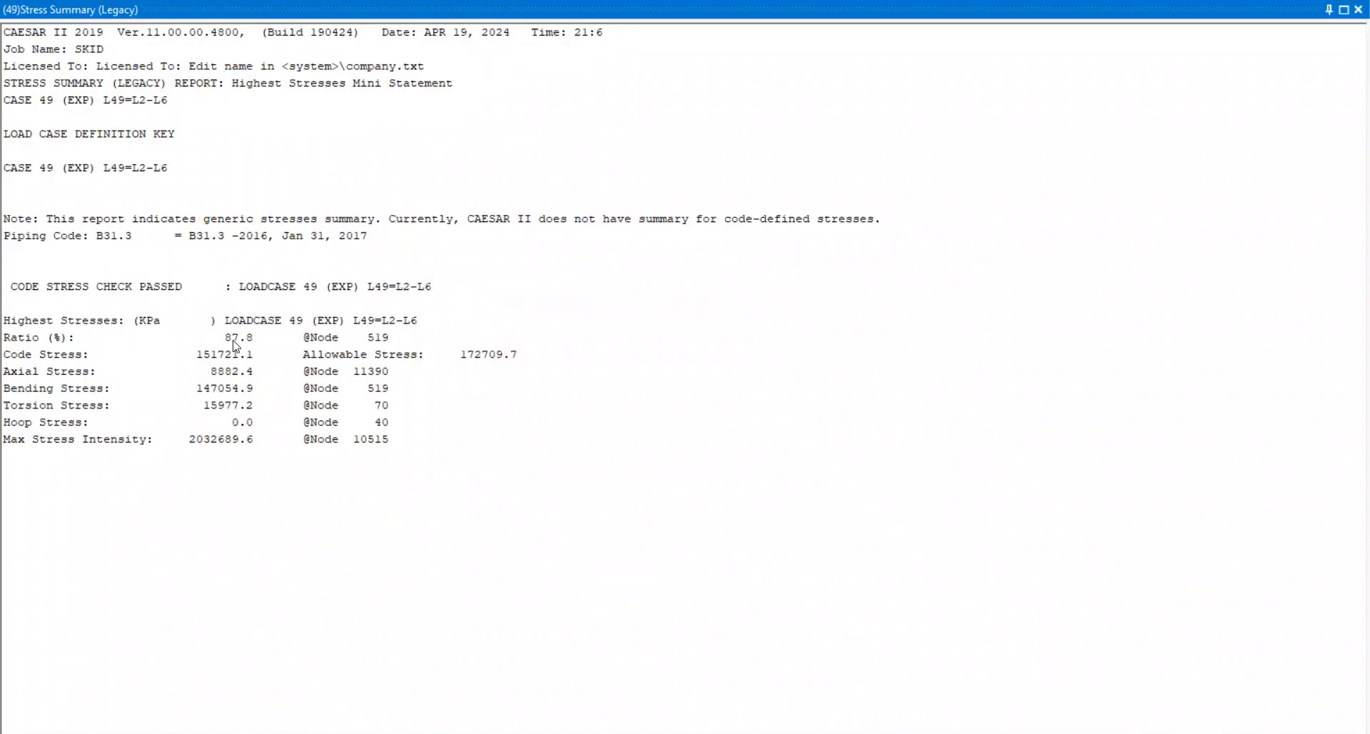
Step: Check the highest code stress ratio and its node in the load case 49 stress summary, and close the report
click(343, 341)
click(385, 360)
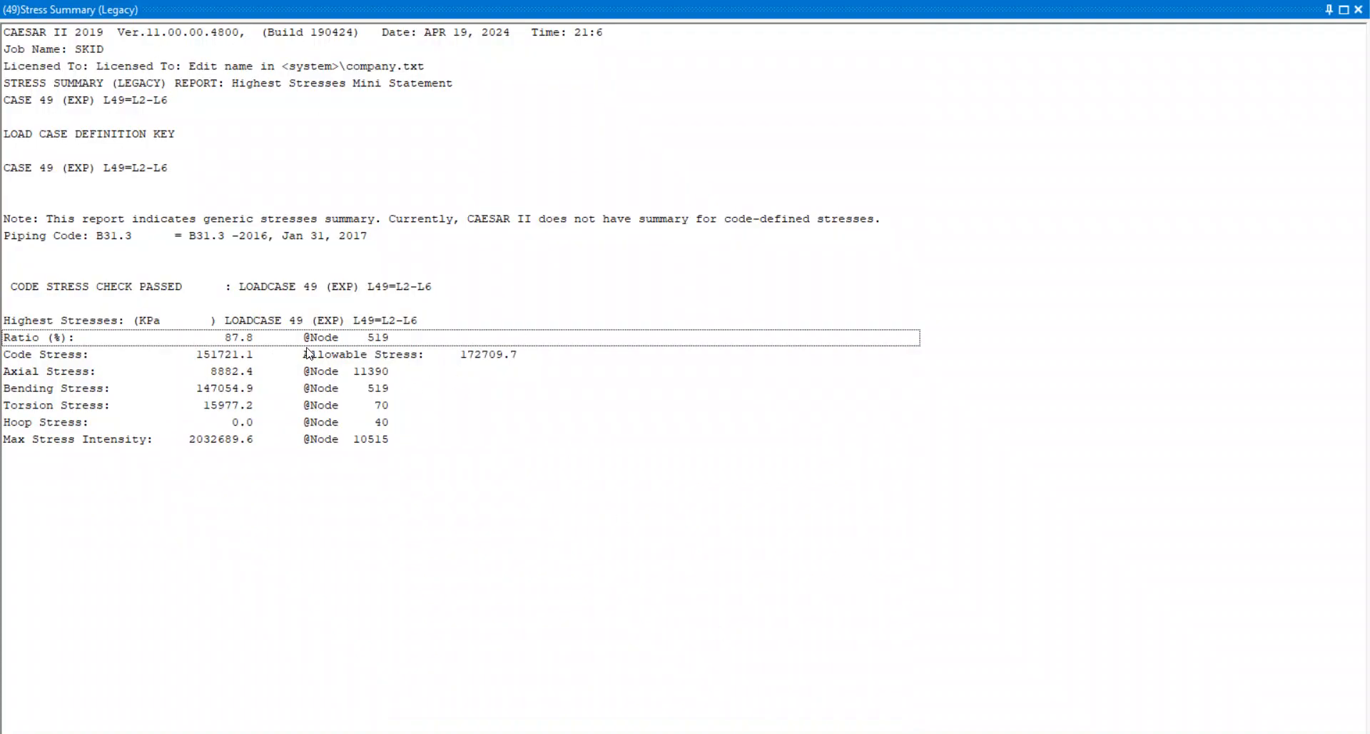
click(1359, 9)
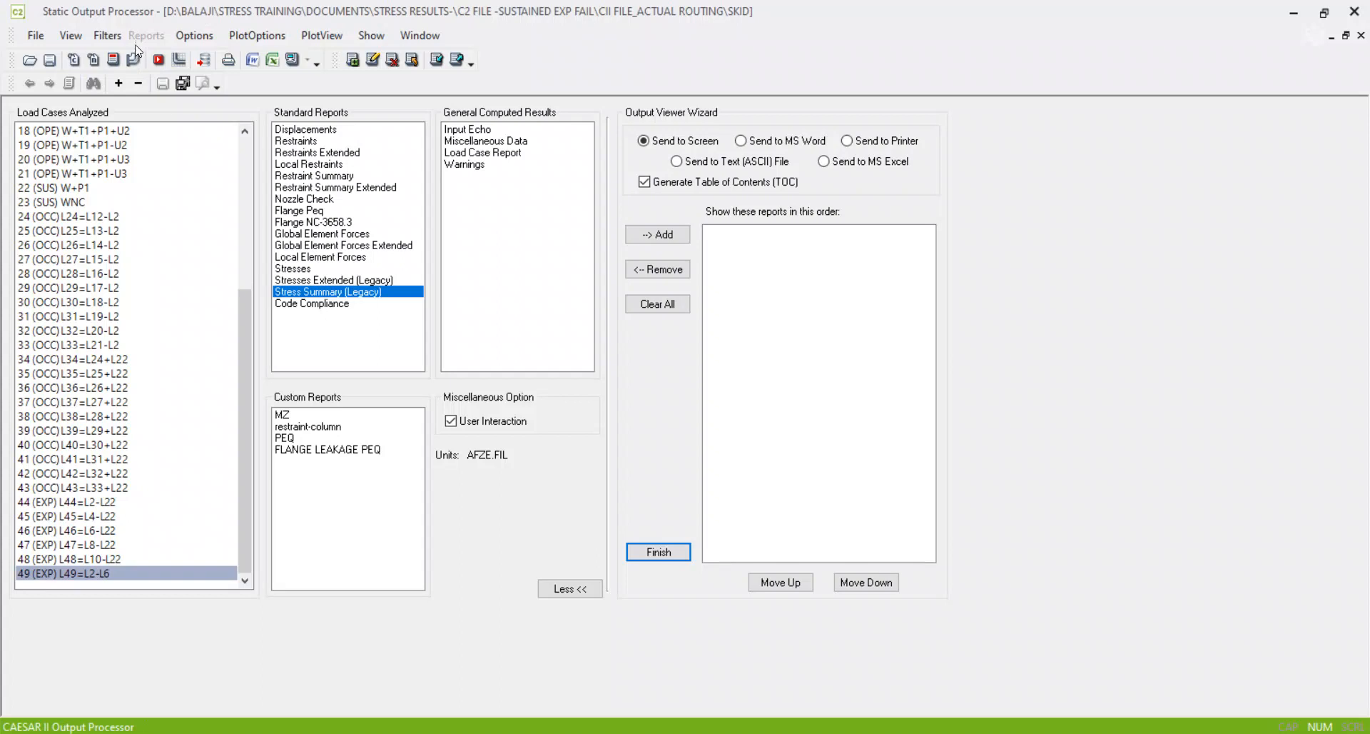
Step: Check the 3D results plot for overstressed nodes in load case 49 (EXP) L49=L2-L6, and close the stress colour legend
click(179, 57)
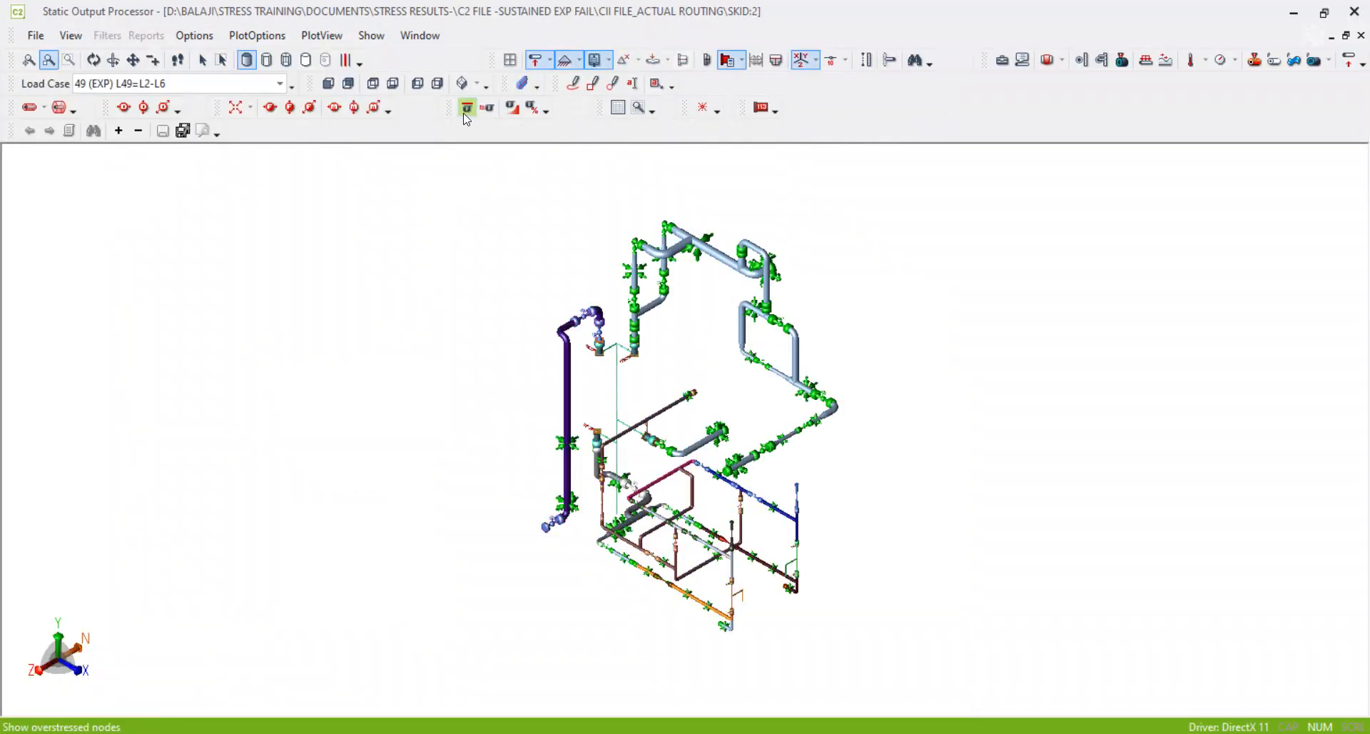
click(467, 112)
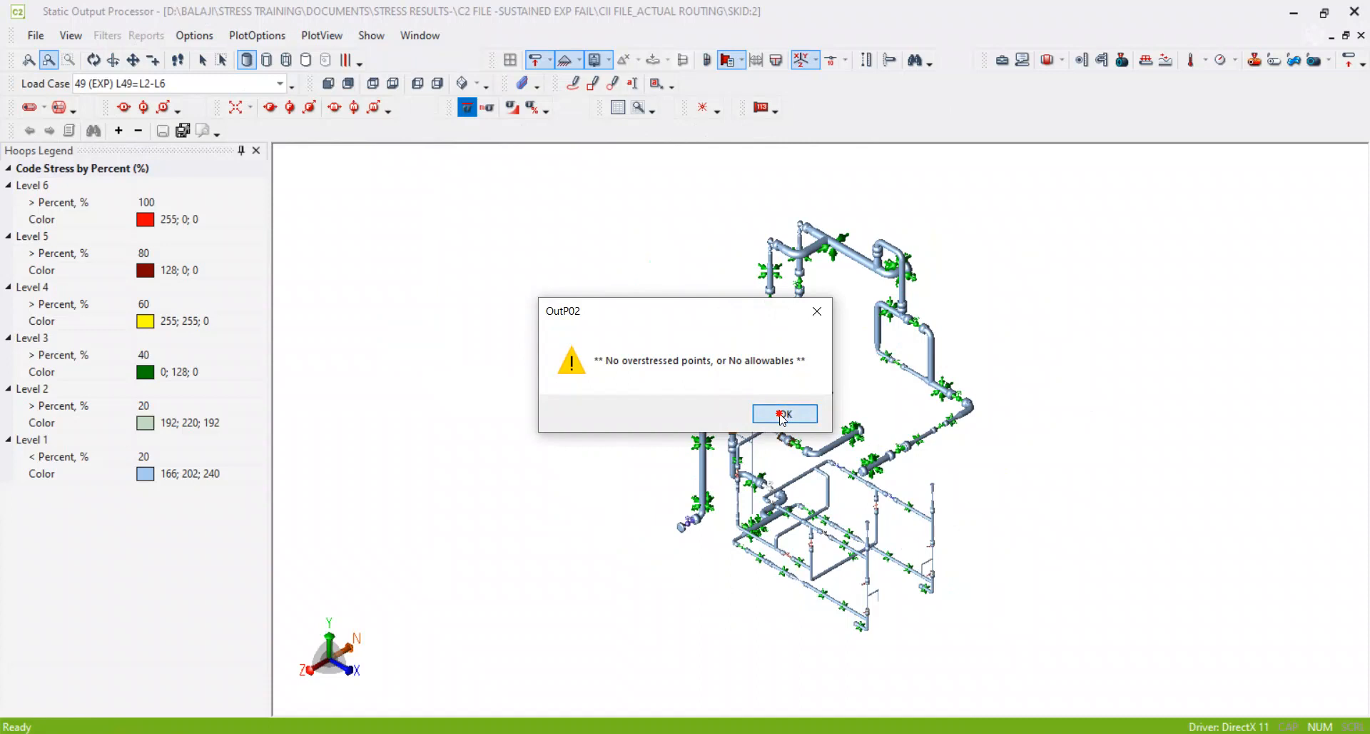
click(783, 415)
click(257, 151)
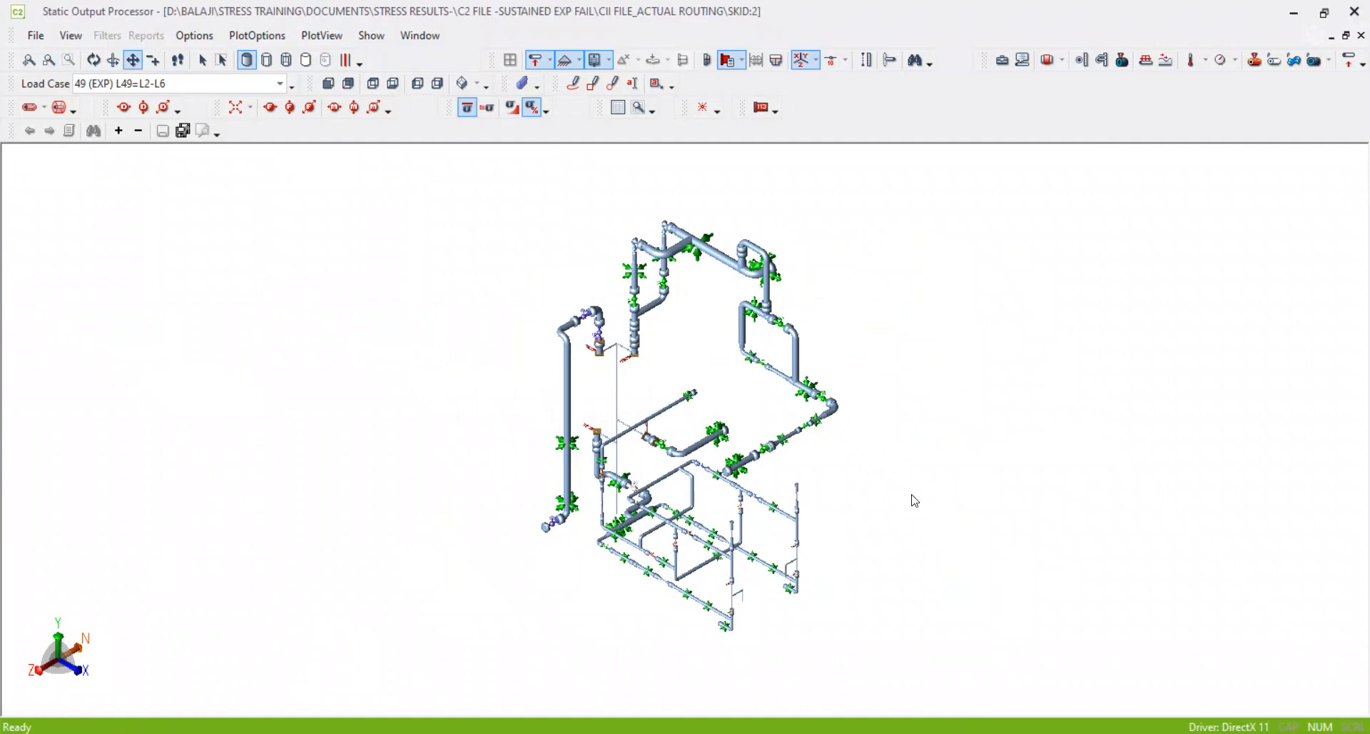
Step: Close the static output and reopen the SKID job's piping input with its 3D model
click(1354, 11)
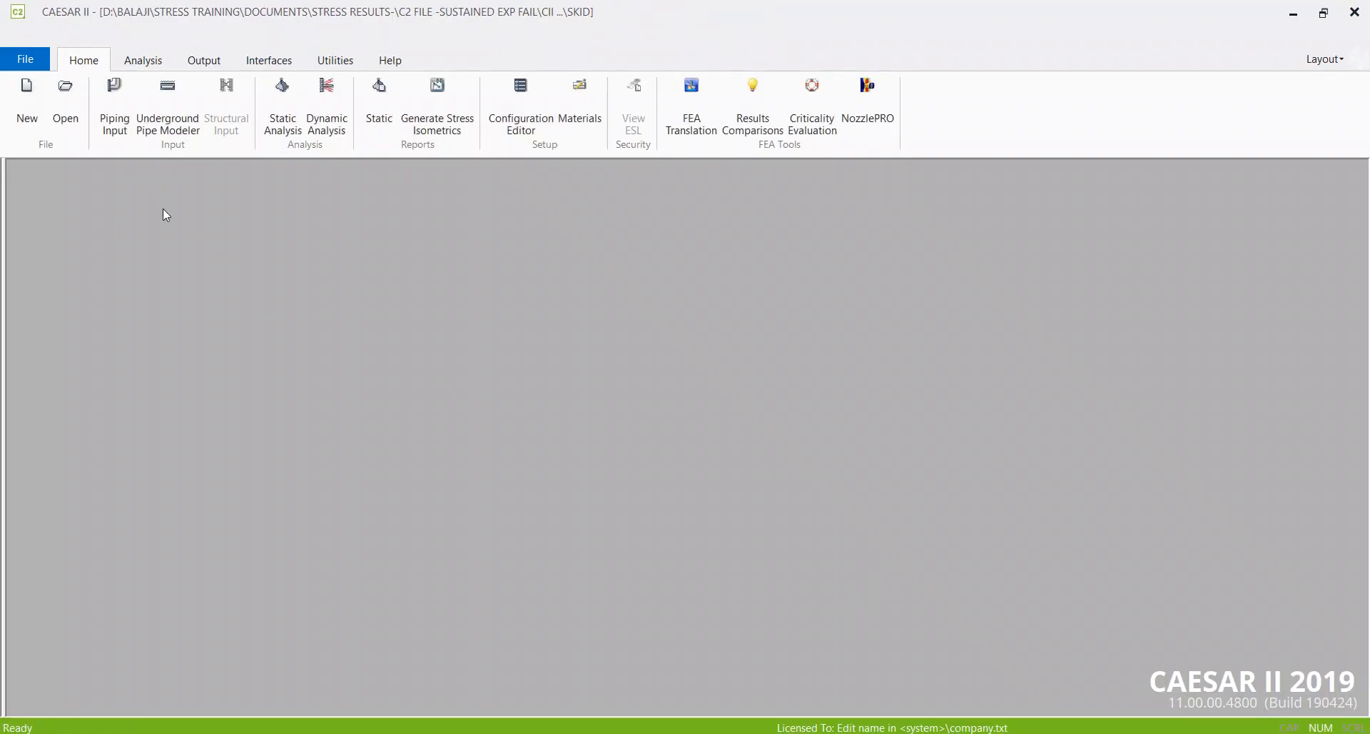
click(113, 129)
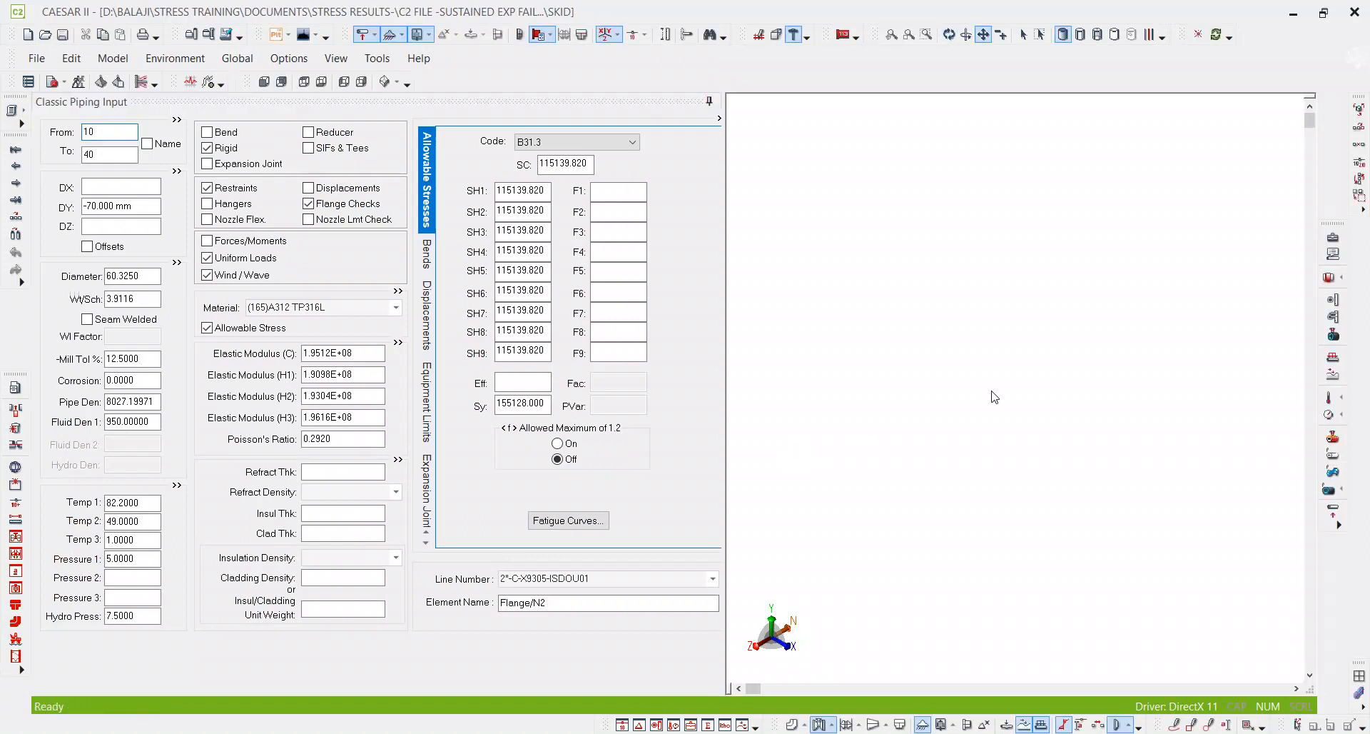
scroll(1118, 498, up, 1)
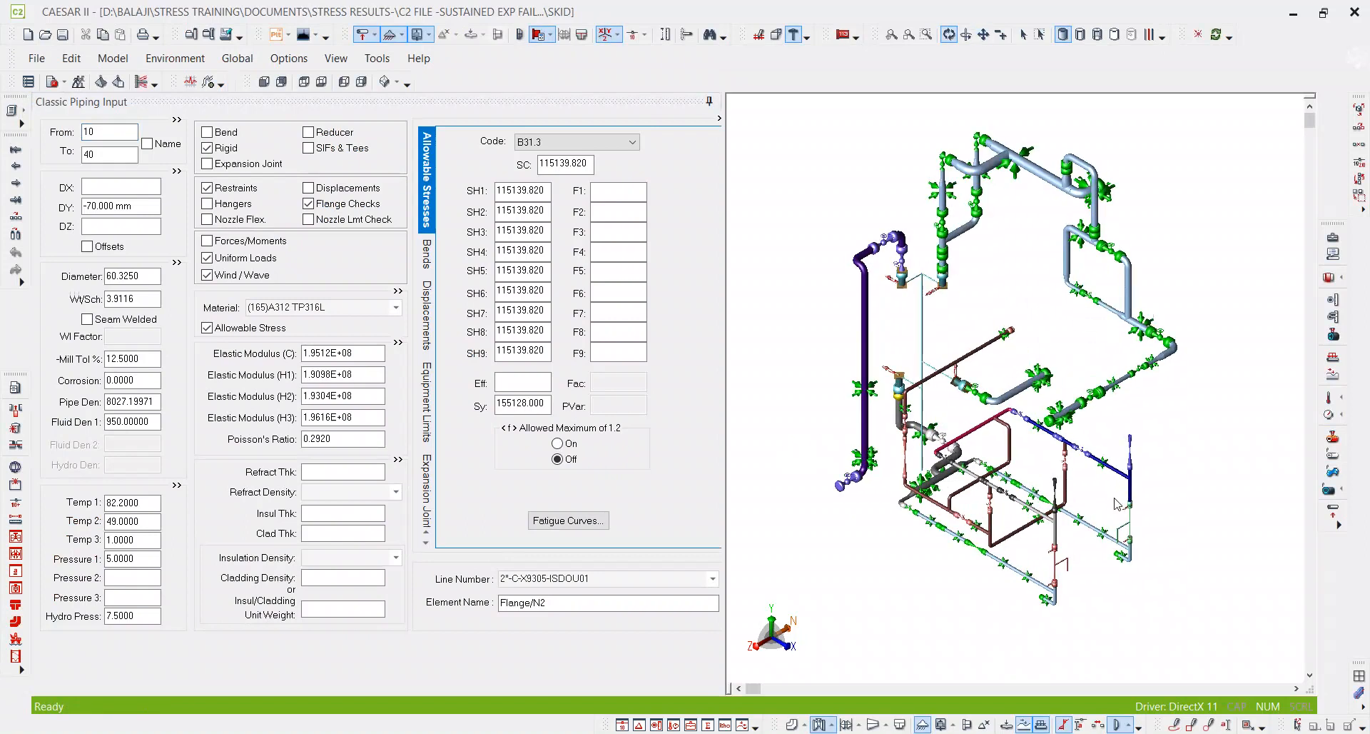